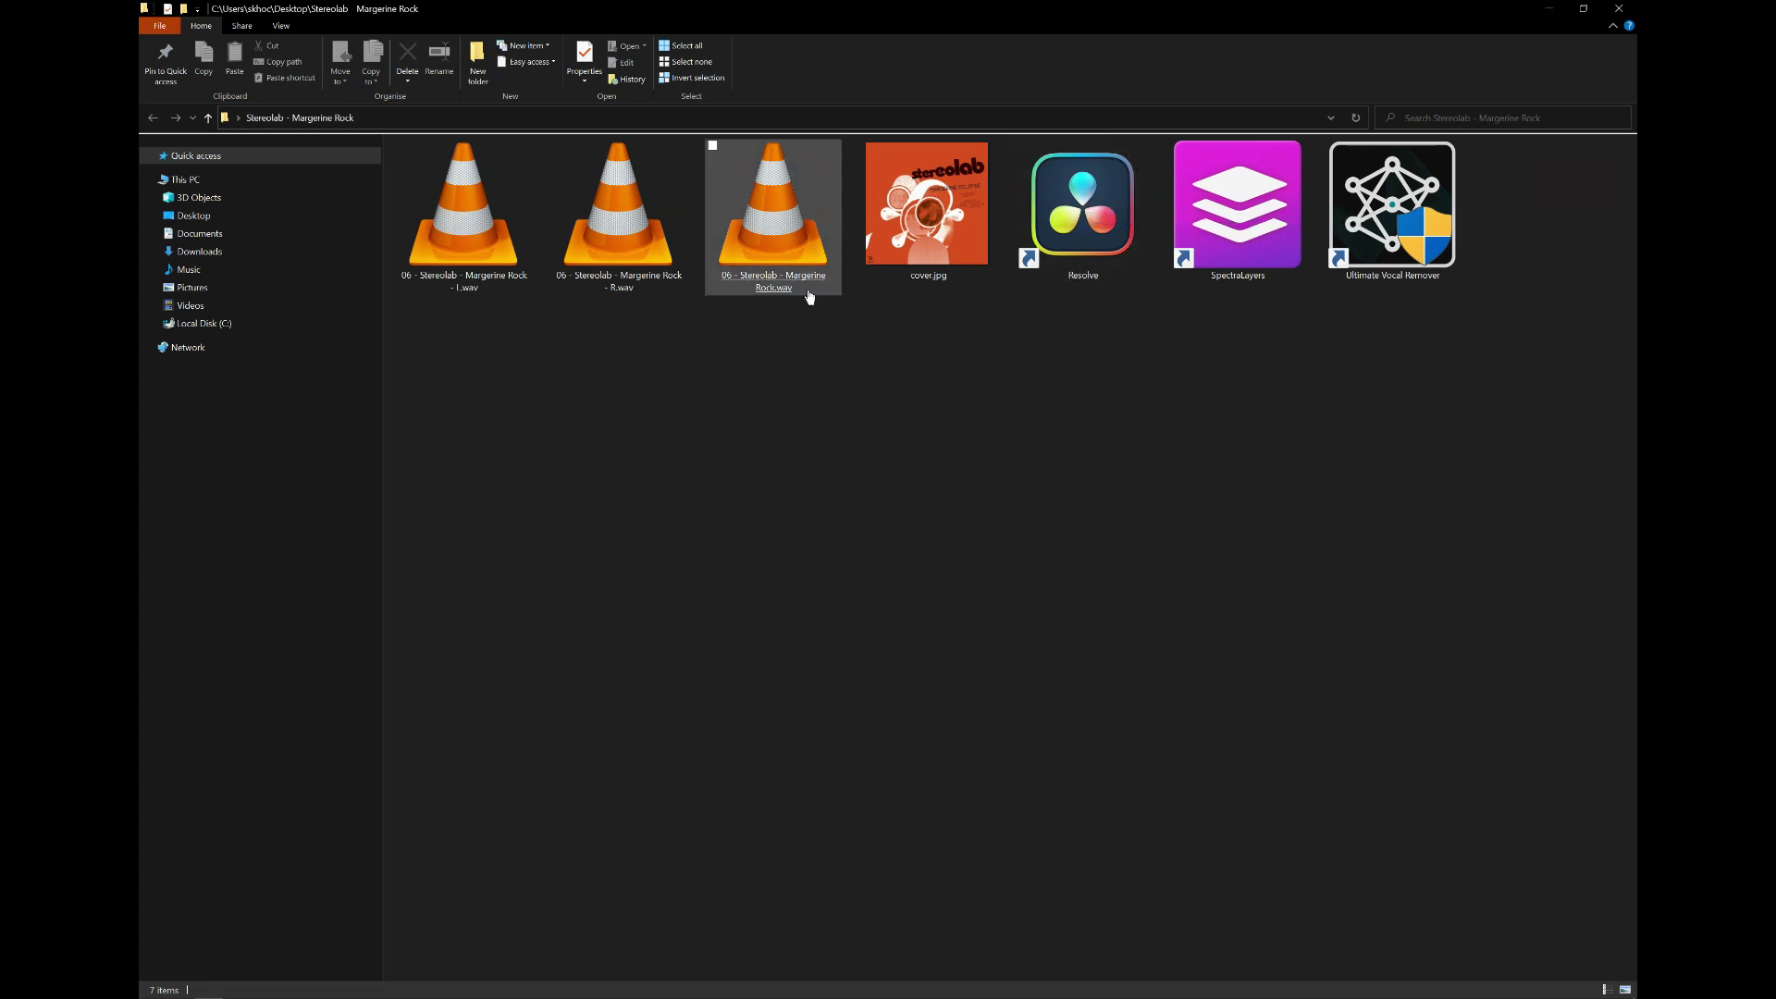
drag(418, 306, 628, 289)
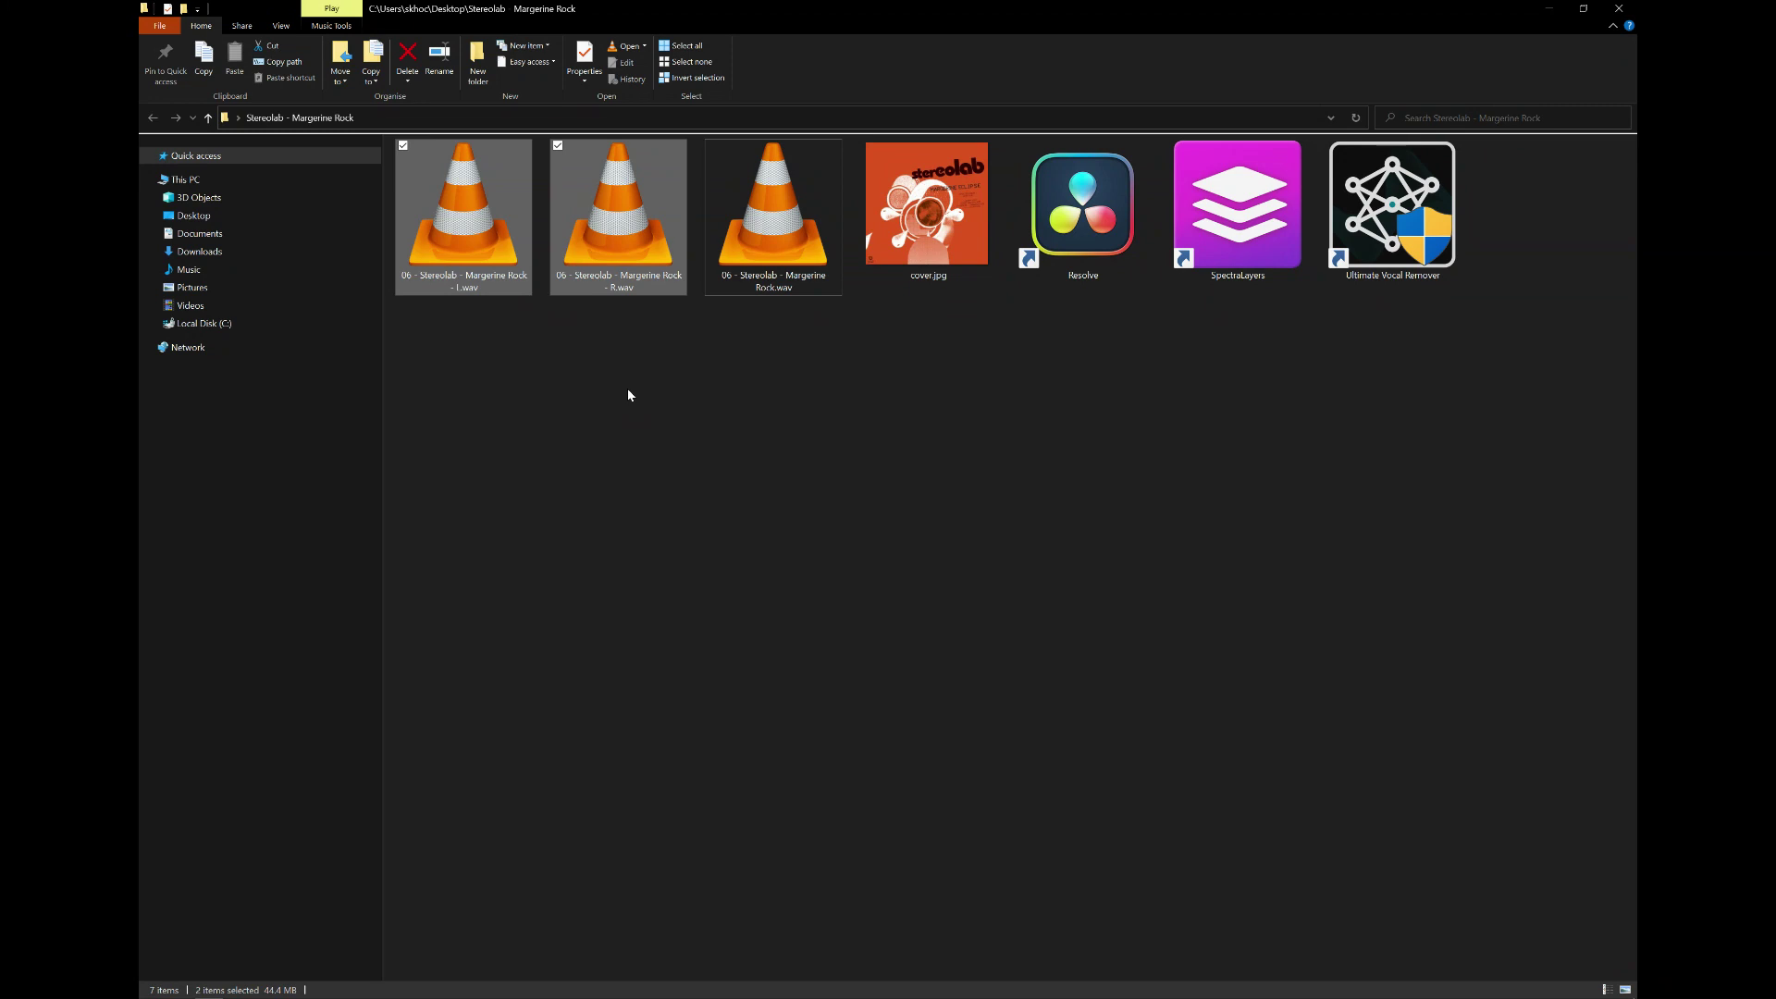
click(628, 395)
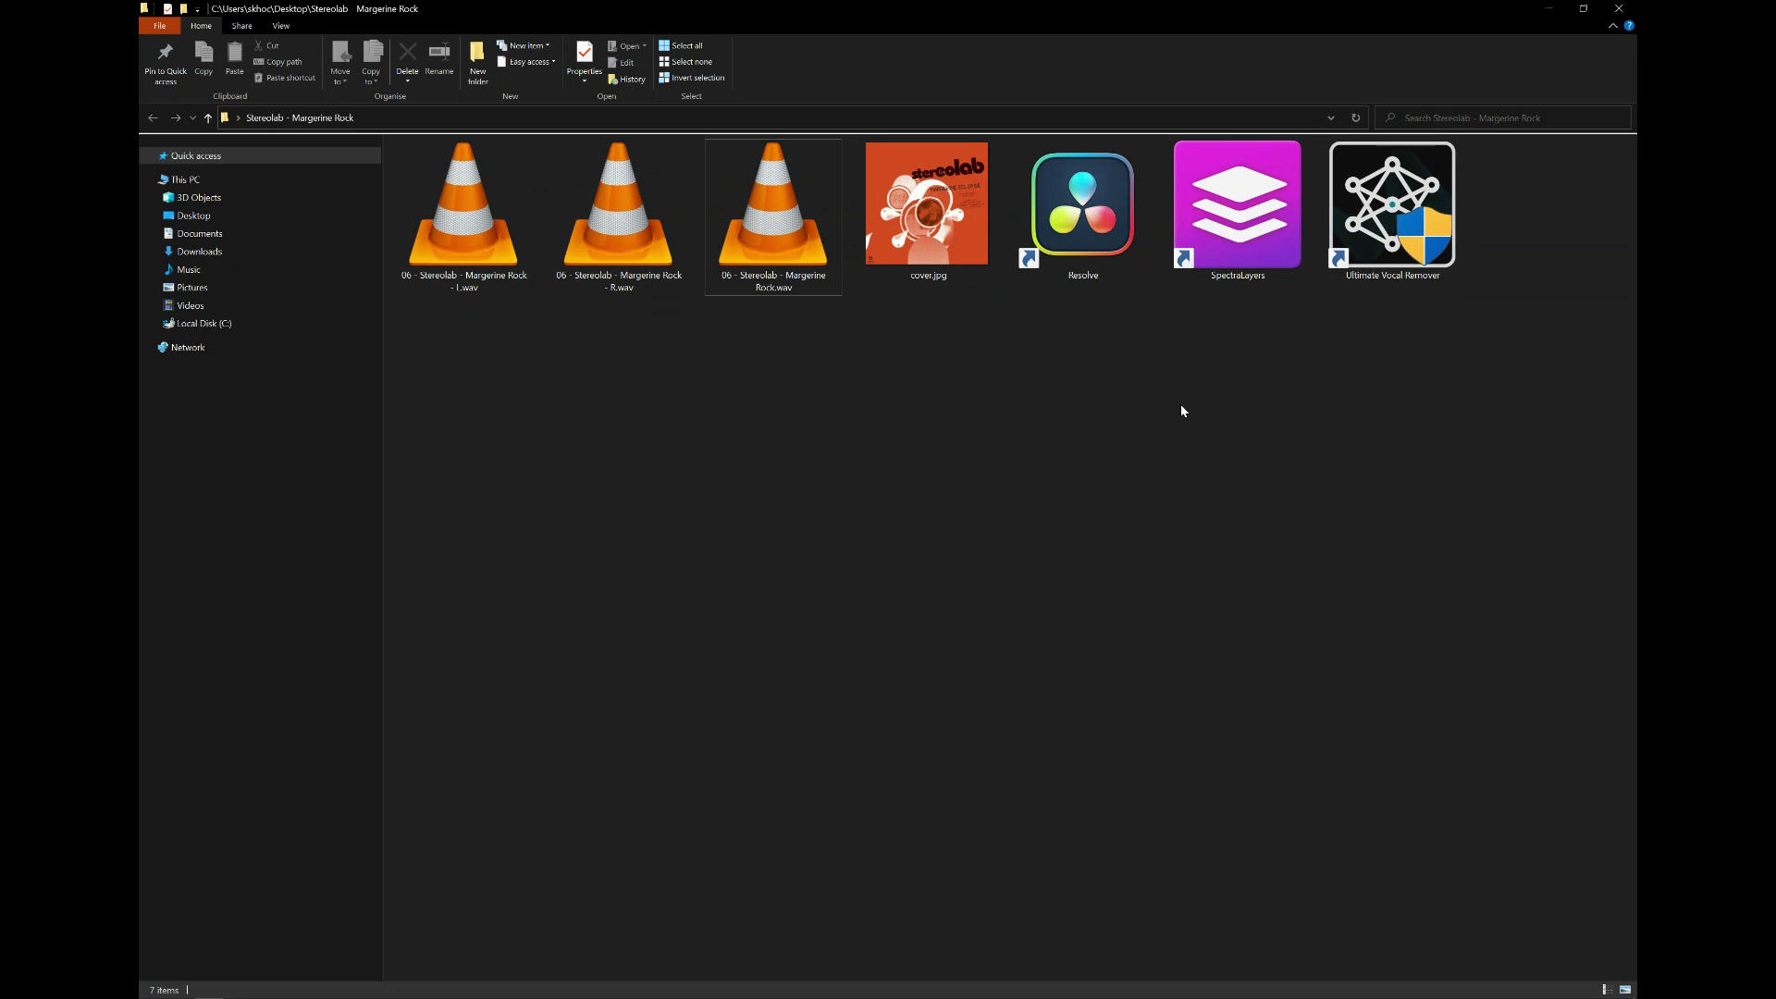
- Launch Ultimate Vocal Remover, allowing it to make changes to the device, and choose Demucs as the process method
double_click(1419, 207)
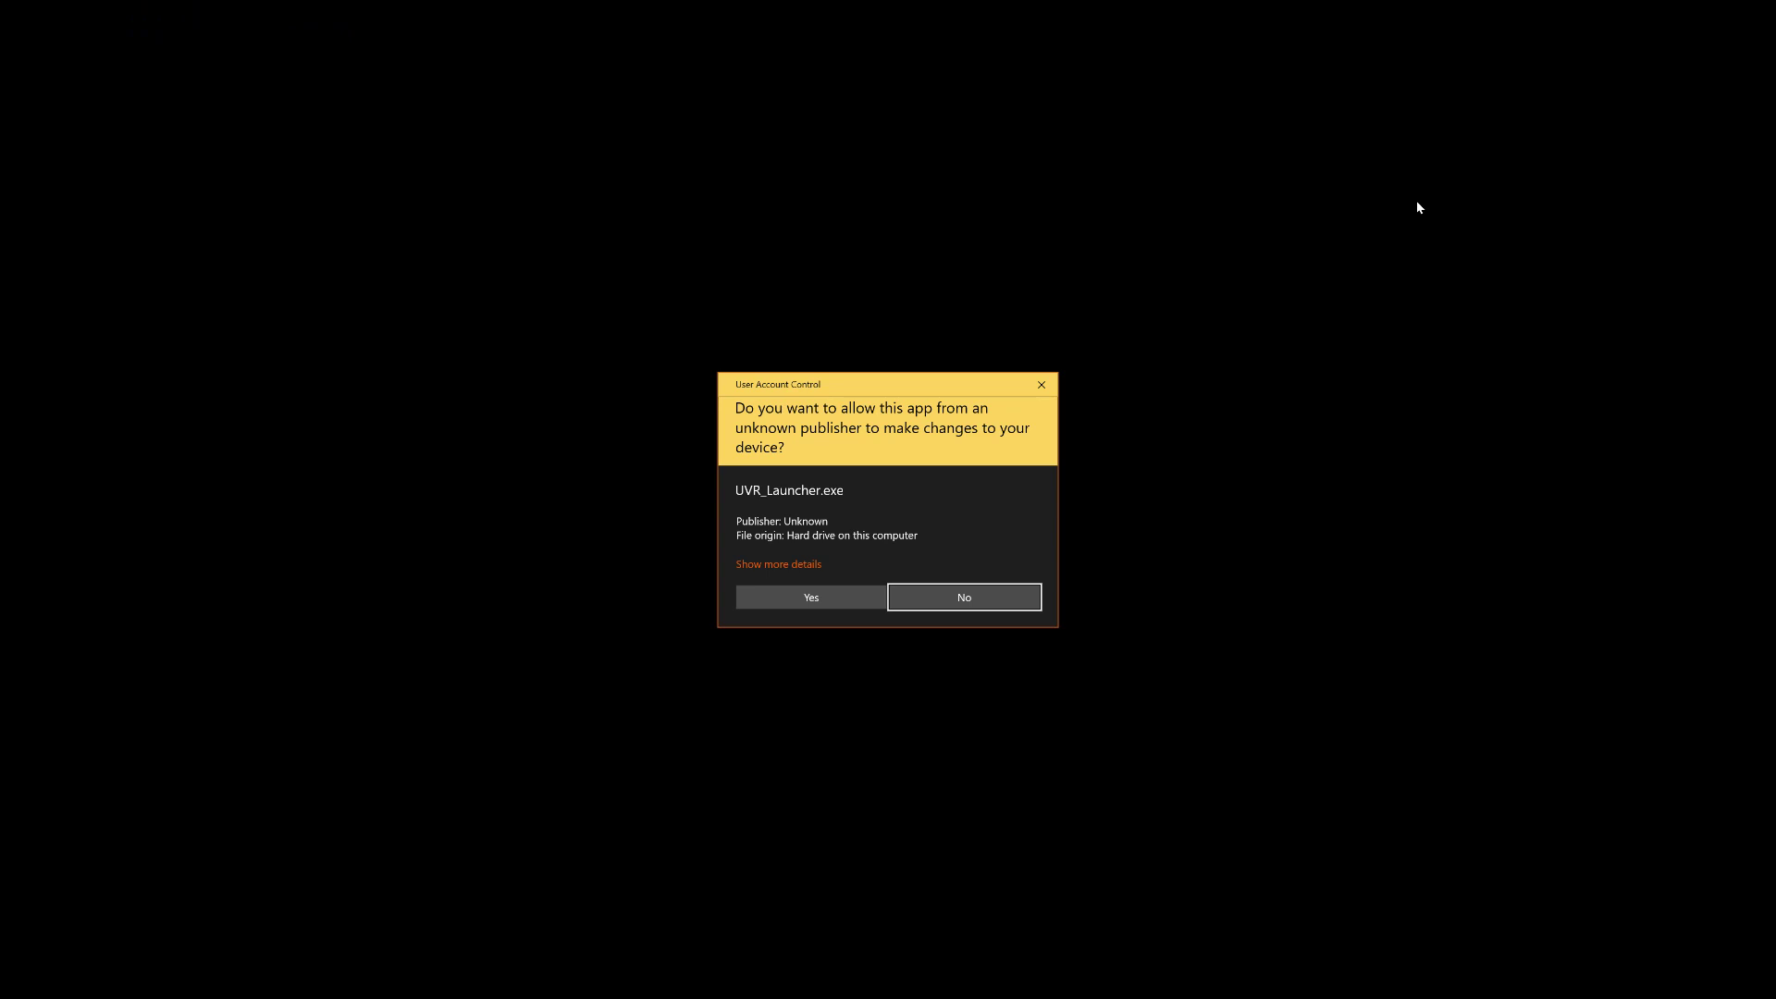
click(809, 598)
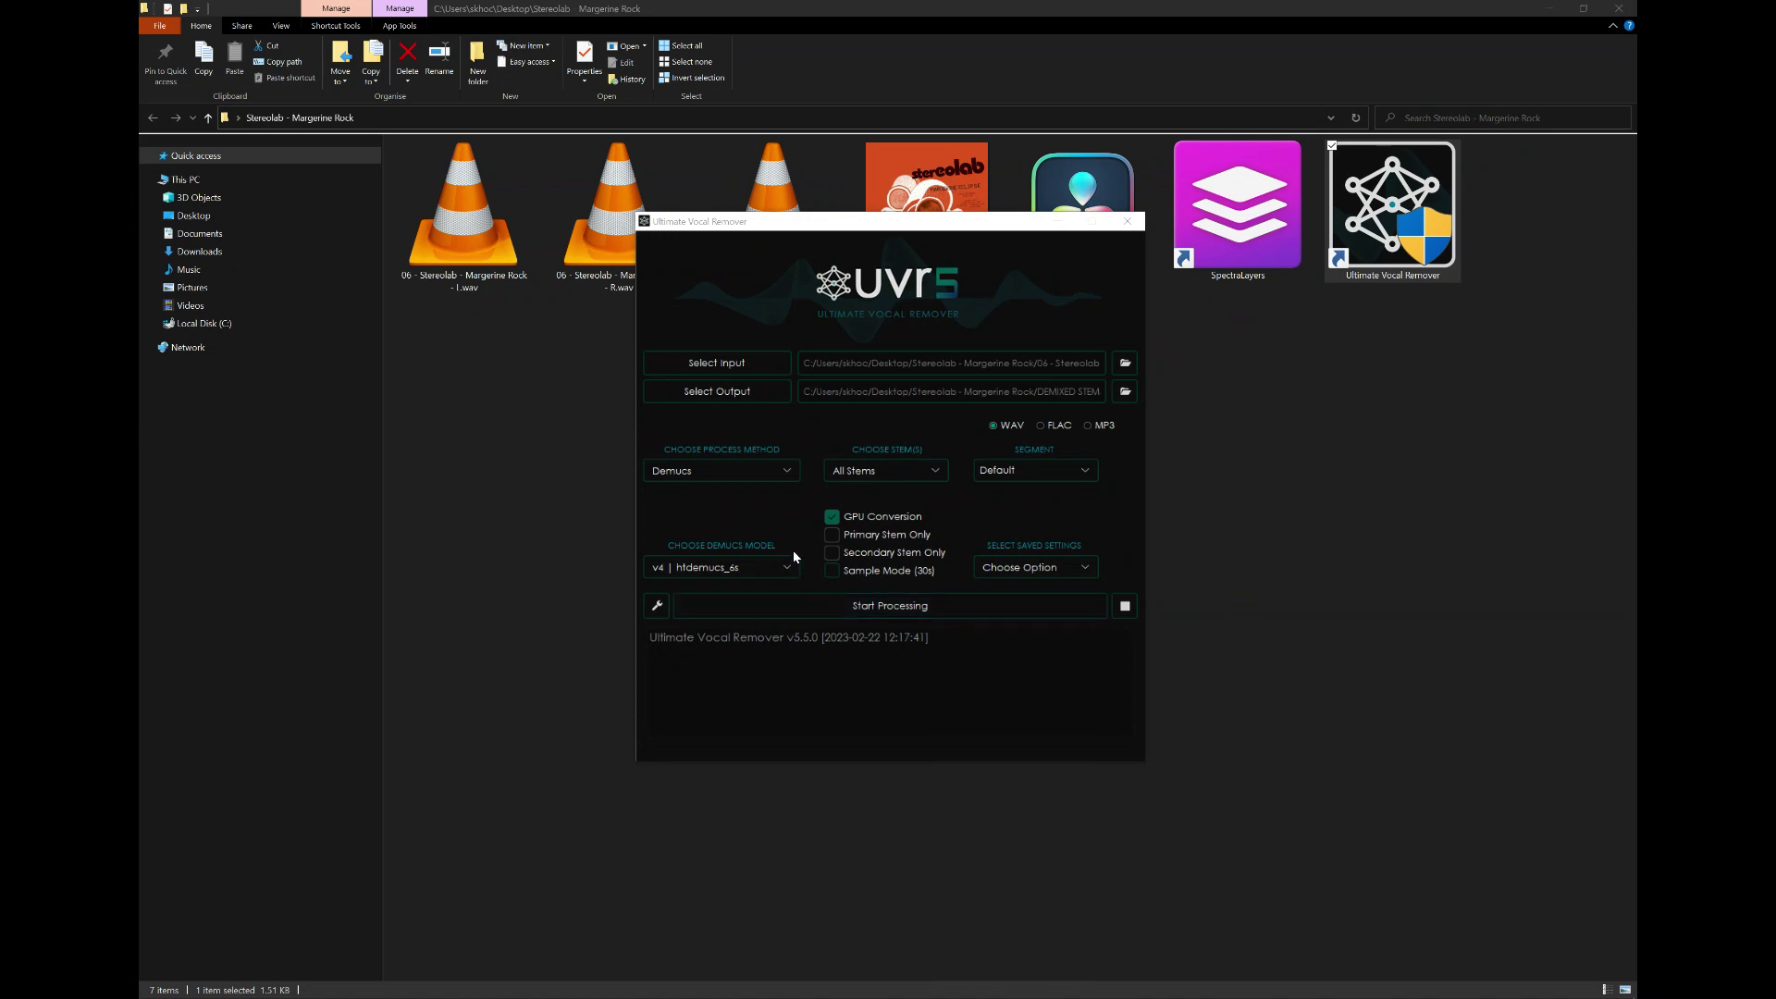
click(787, 473)
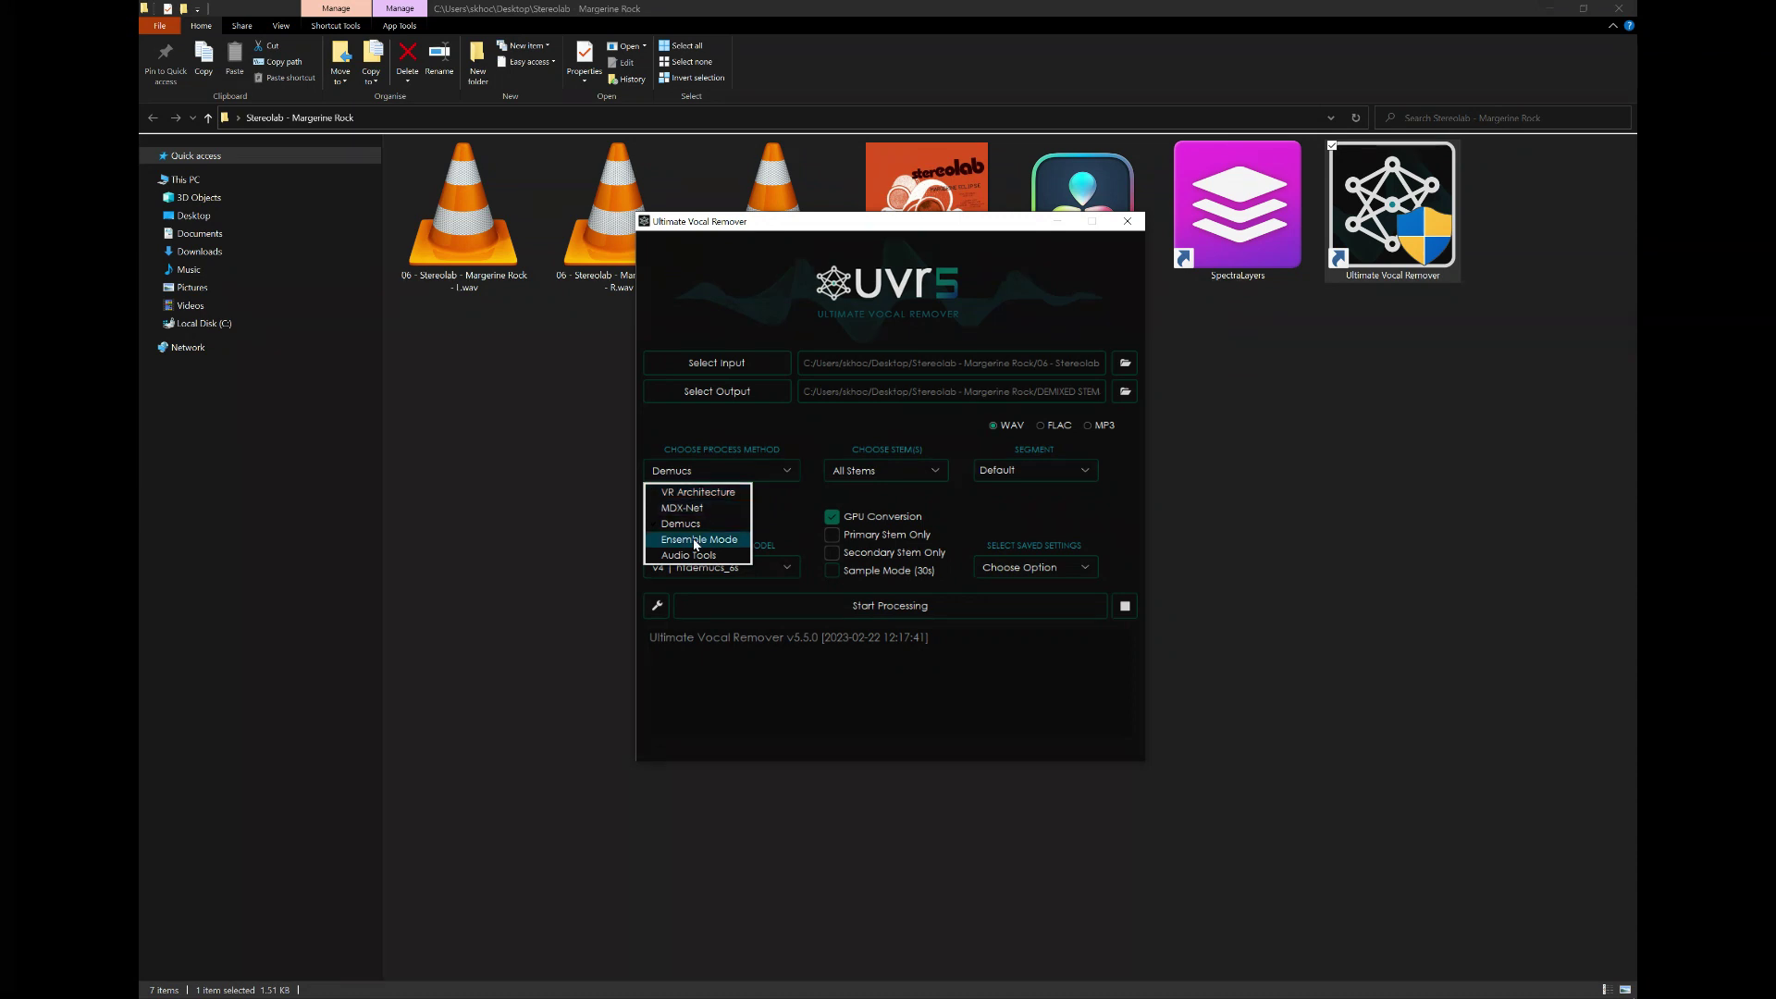
click(694, 525)
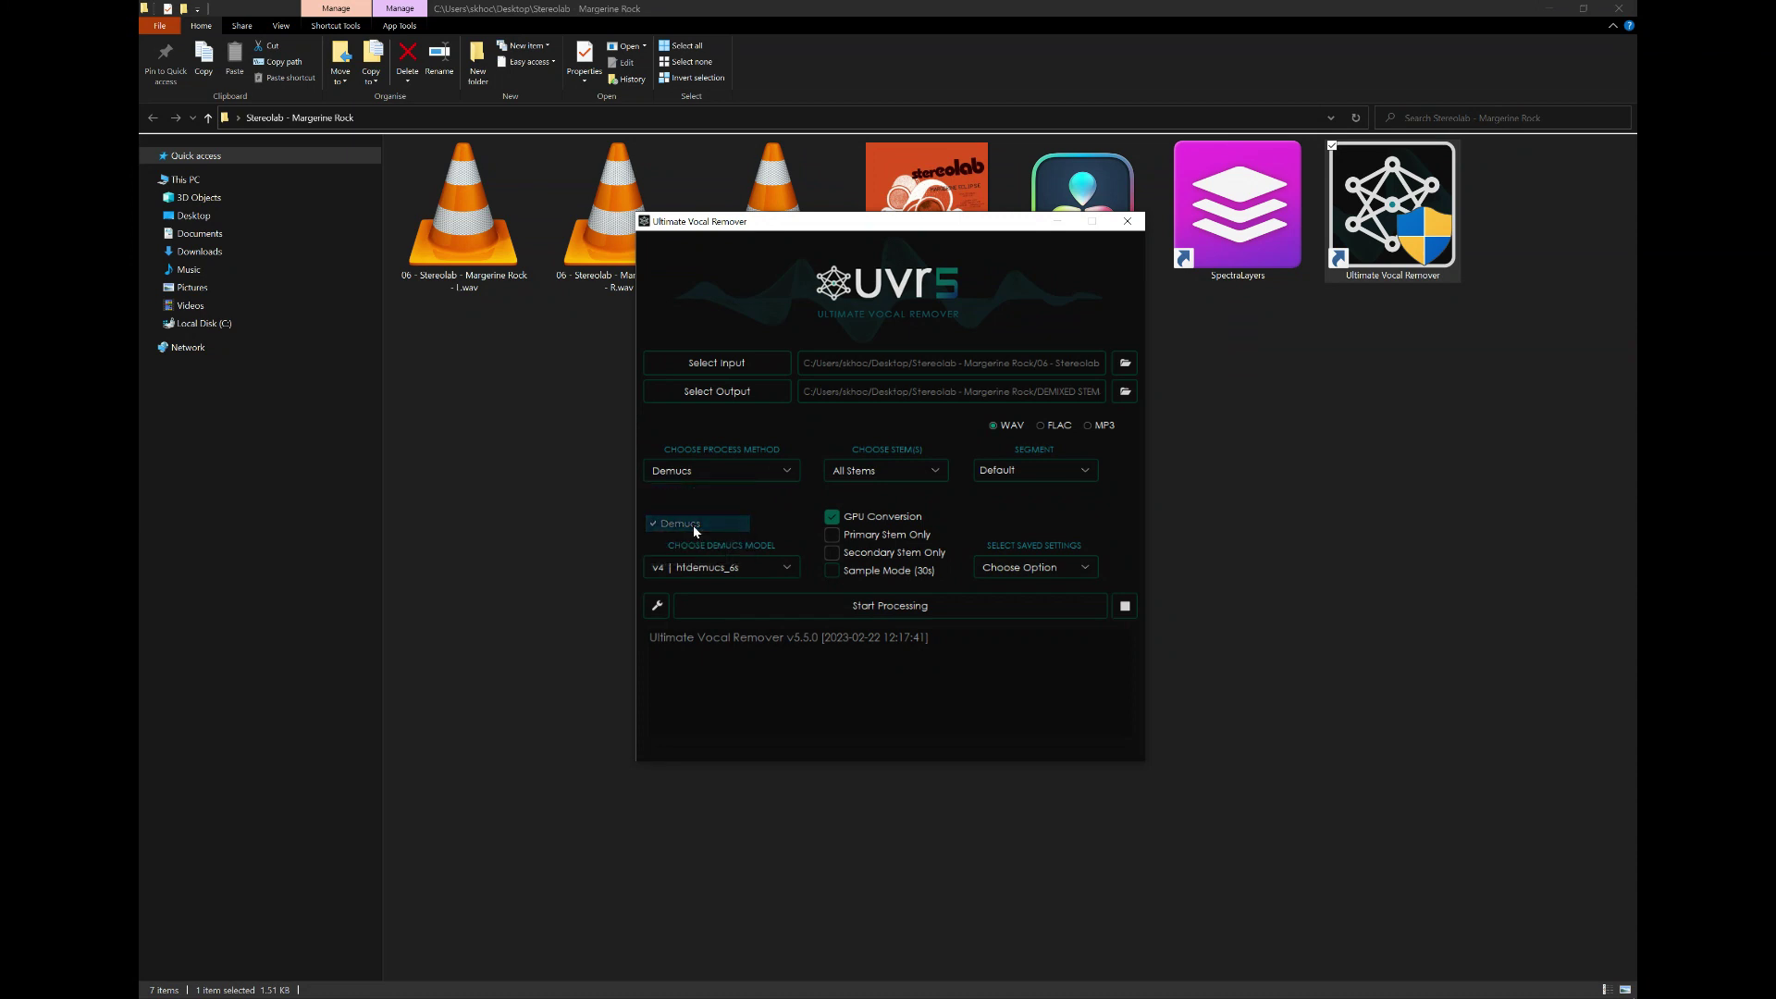
- Review the available Demucs models and the additional audio format and general process settings
click(719, 572)
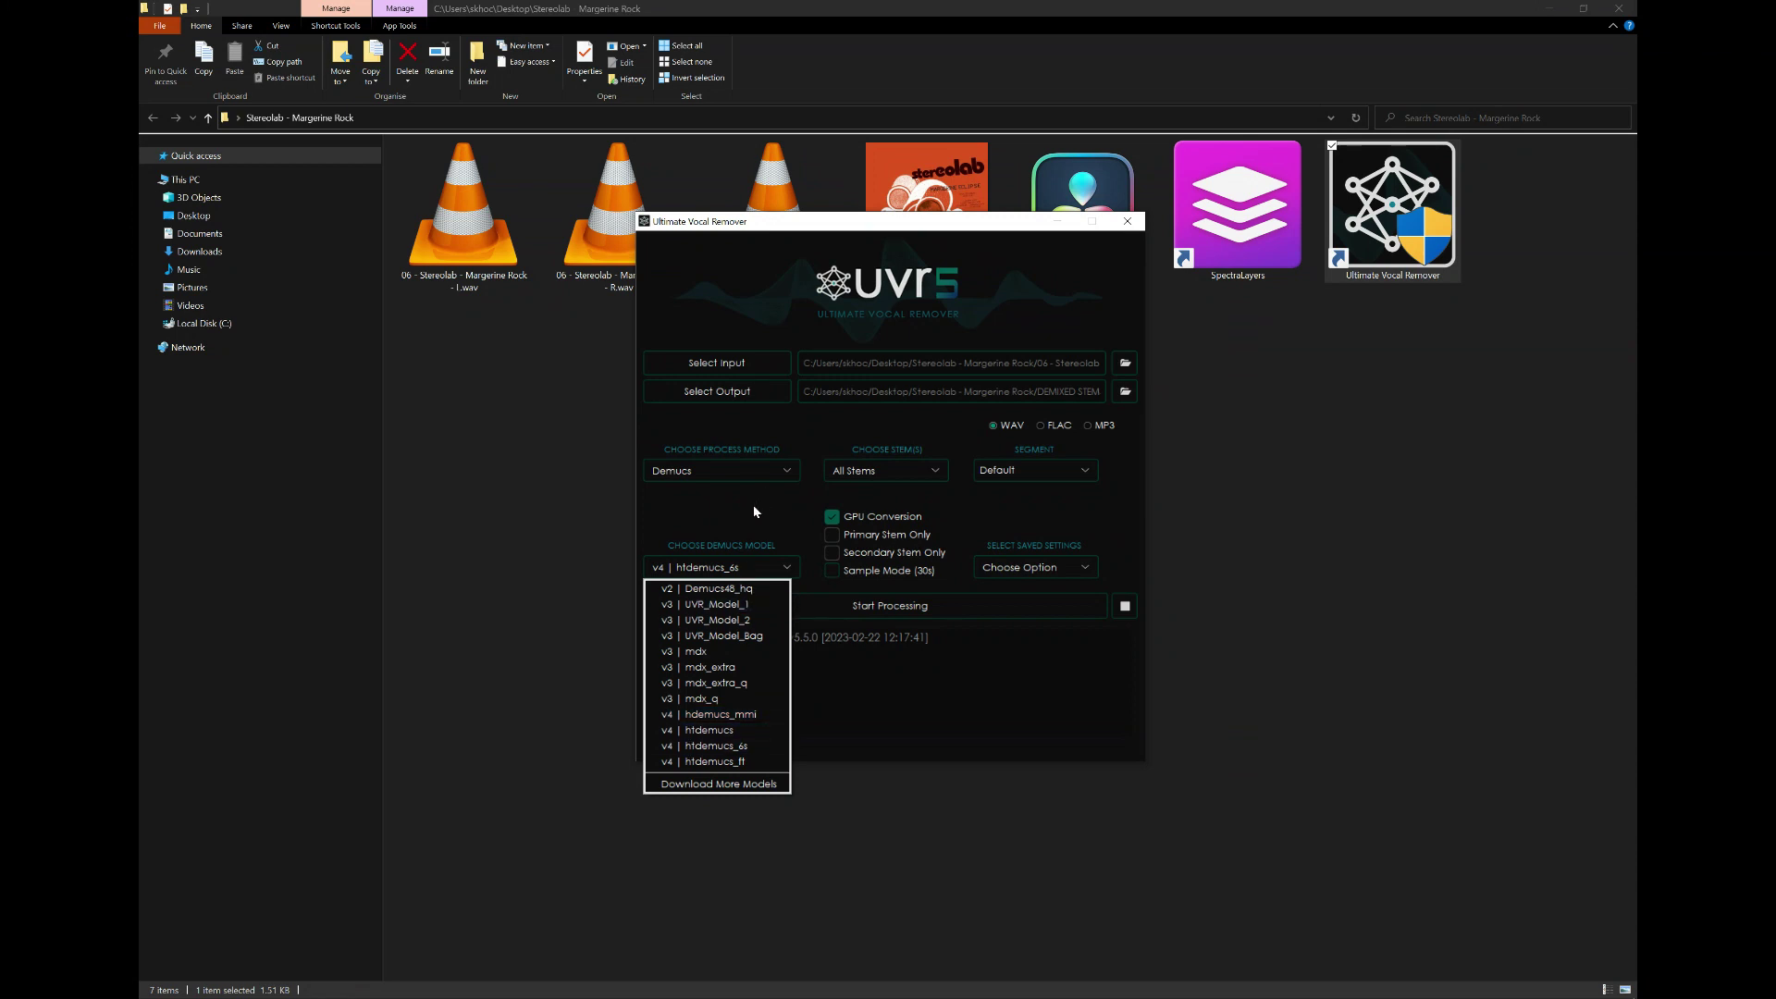
click(735, 562)
click(658, 606)
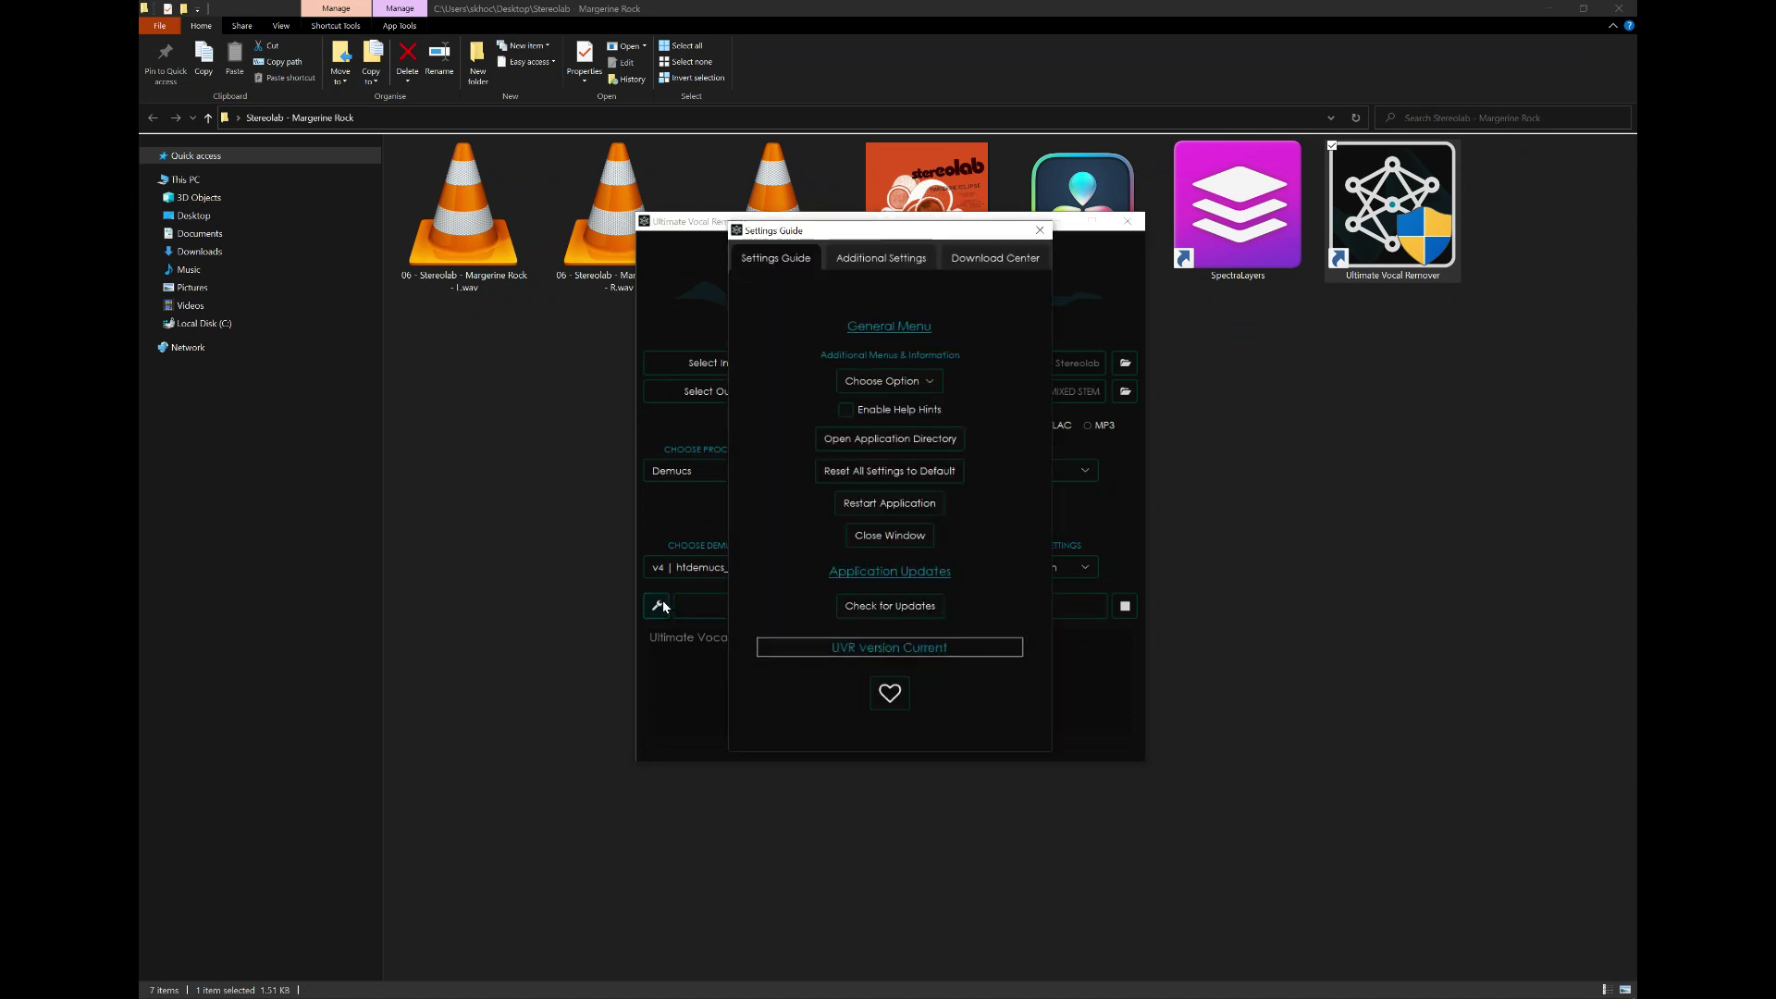
click(886, 261)
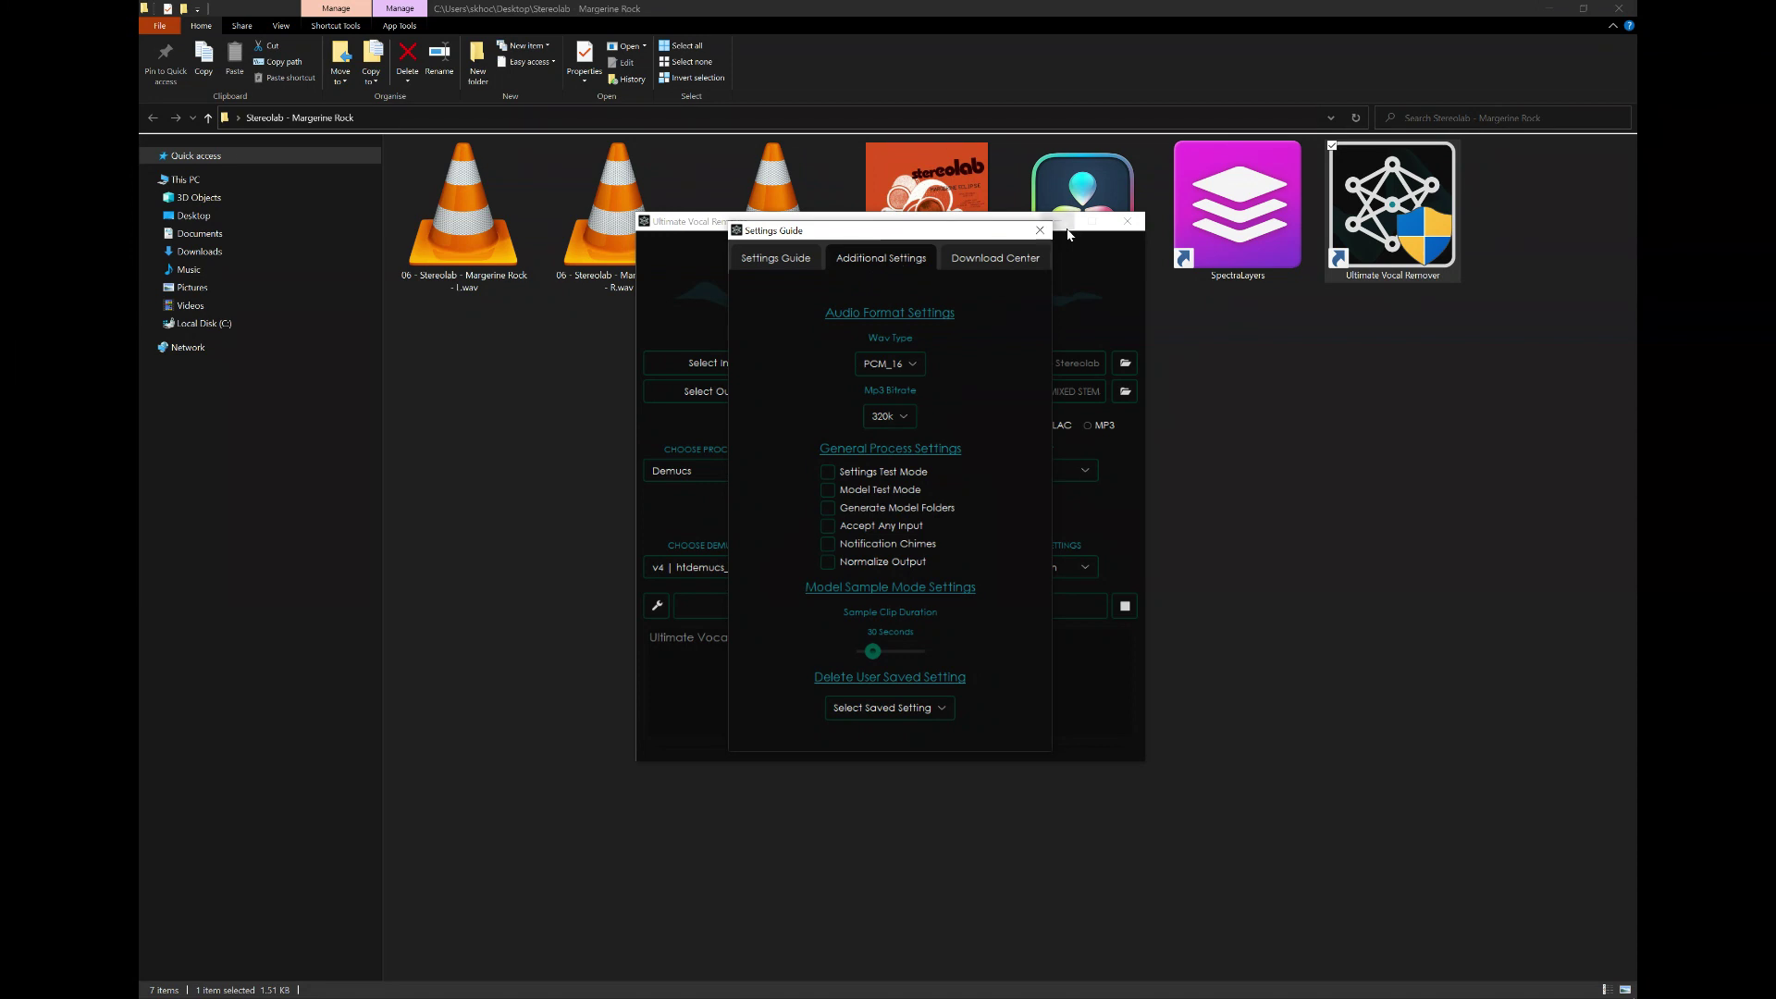
click(1039, 231)
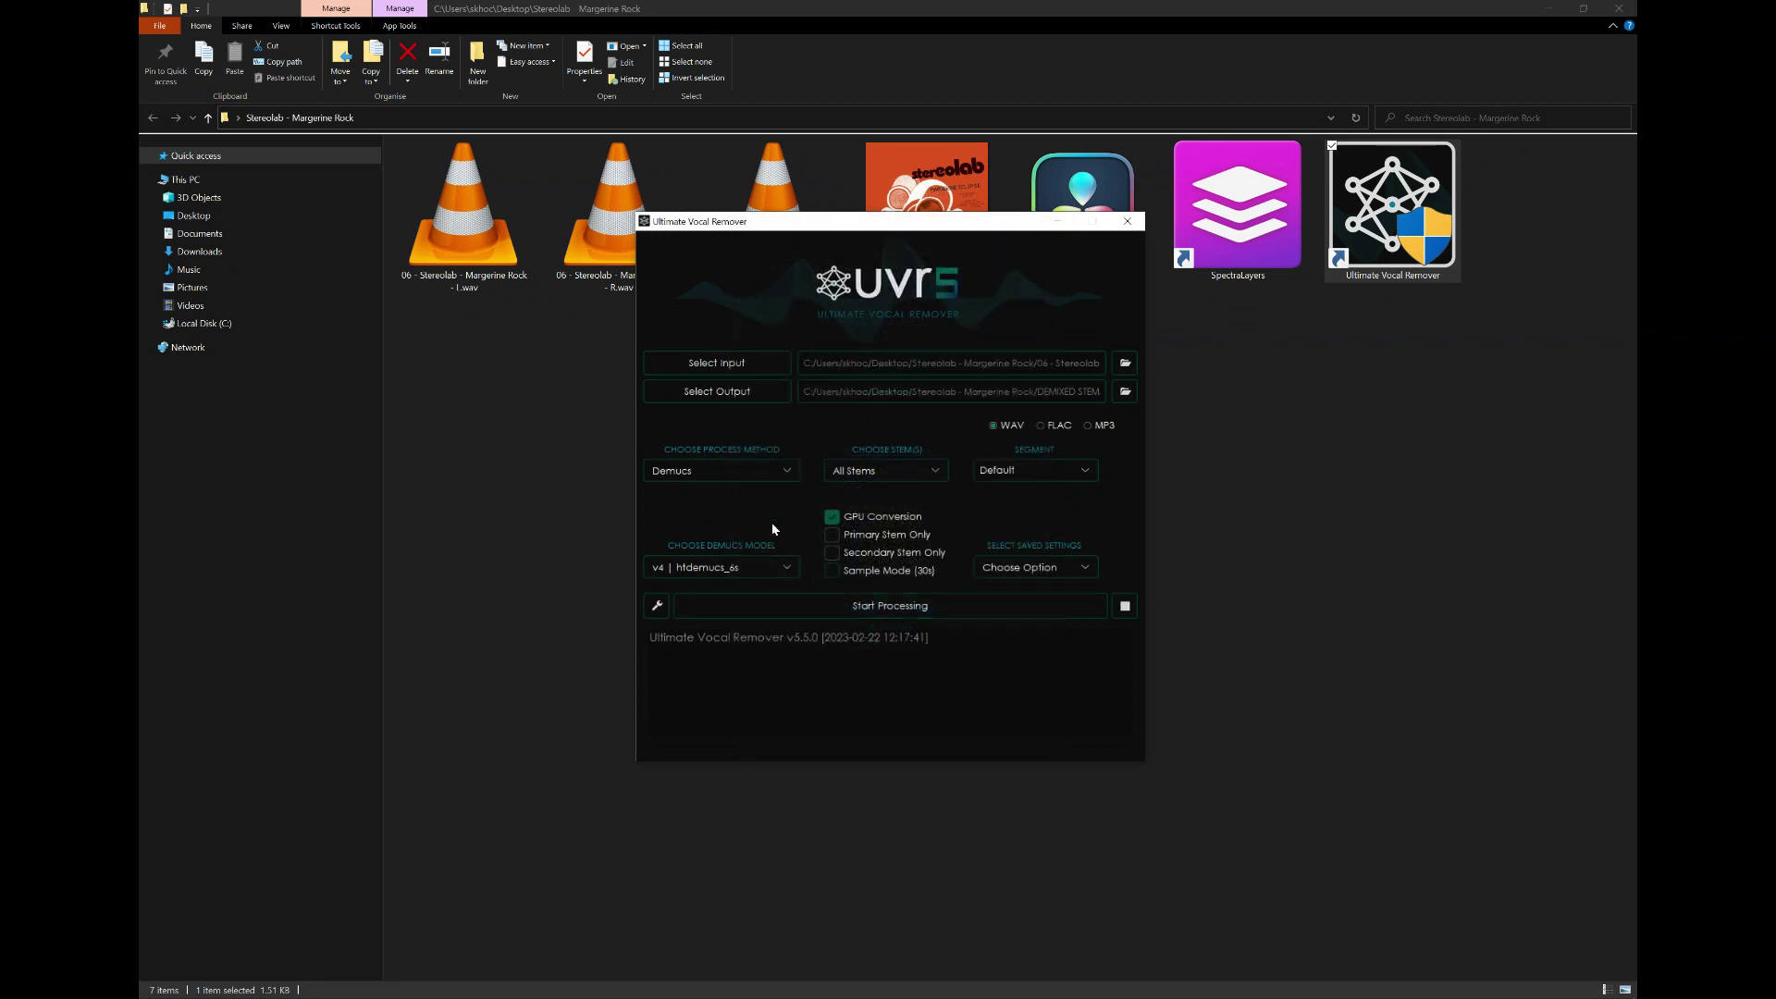
- Switch the Demucs model to v4 | htdemucs and check which stems it offers
click(748, 573)
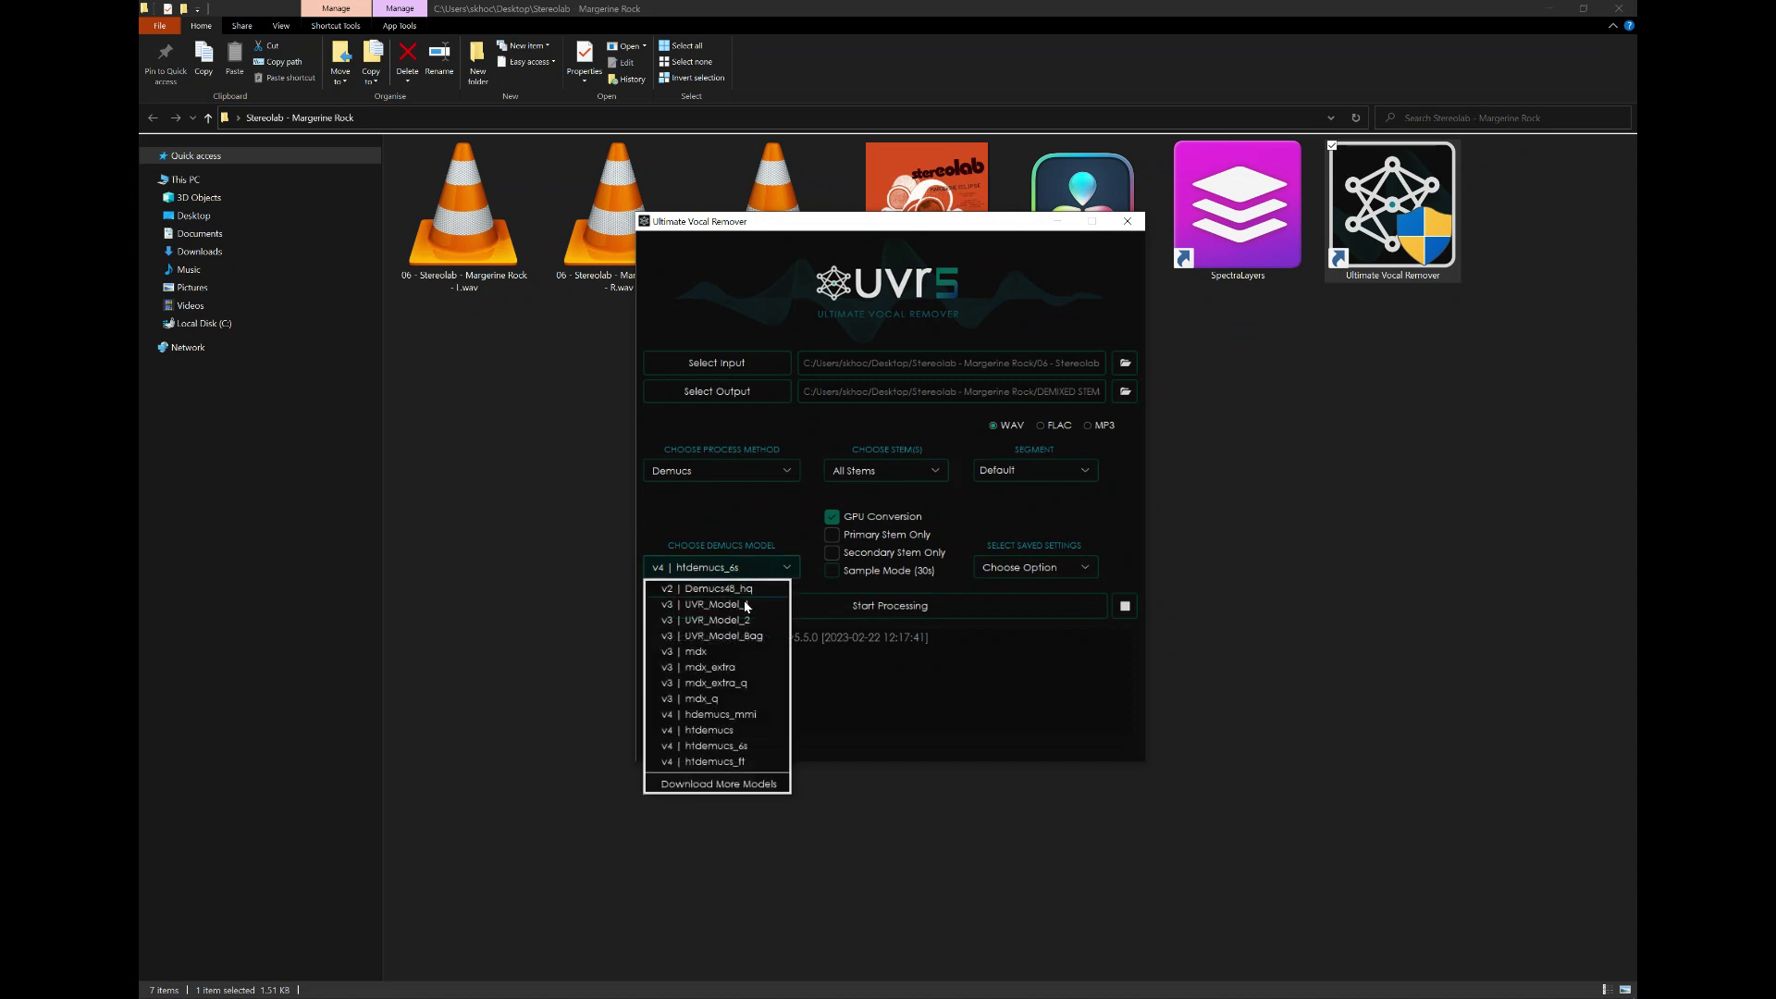
click(730, 729)
click(874, 471)
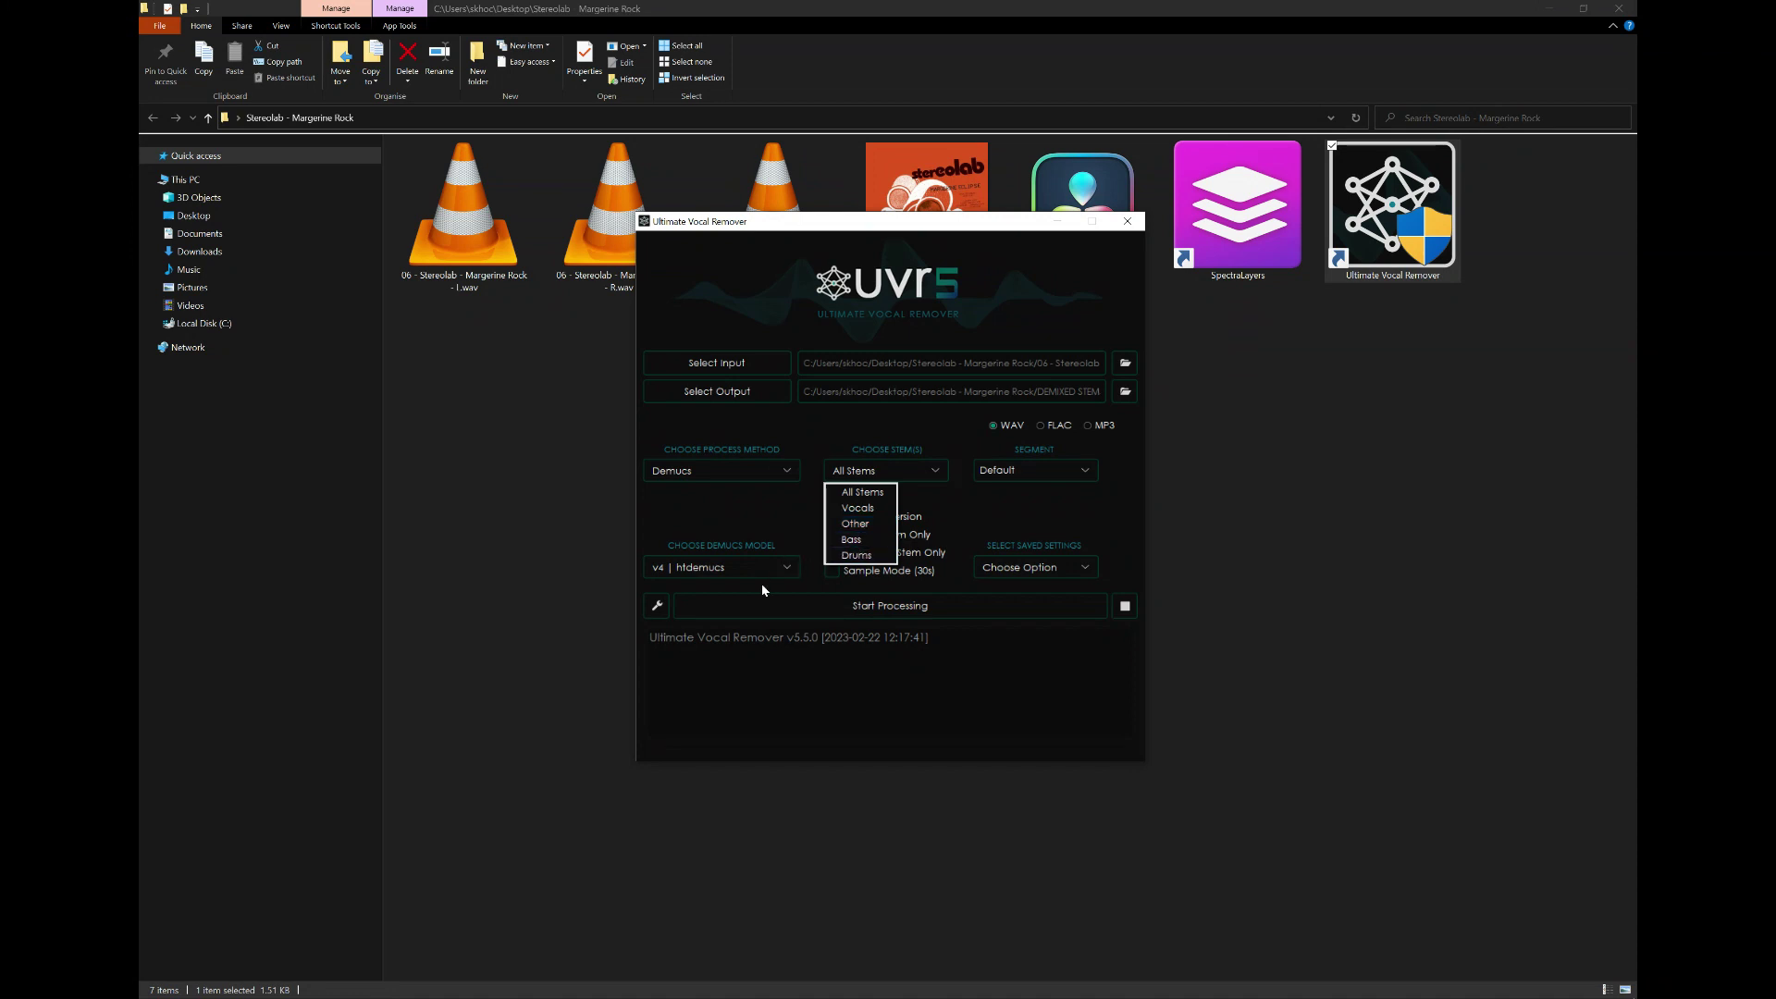
- Set the Demucs model to v4 | htdemucs_6s and check which stems it offers
click(710, 571)
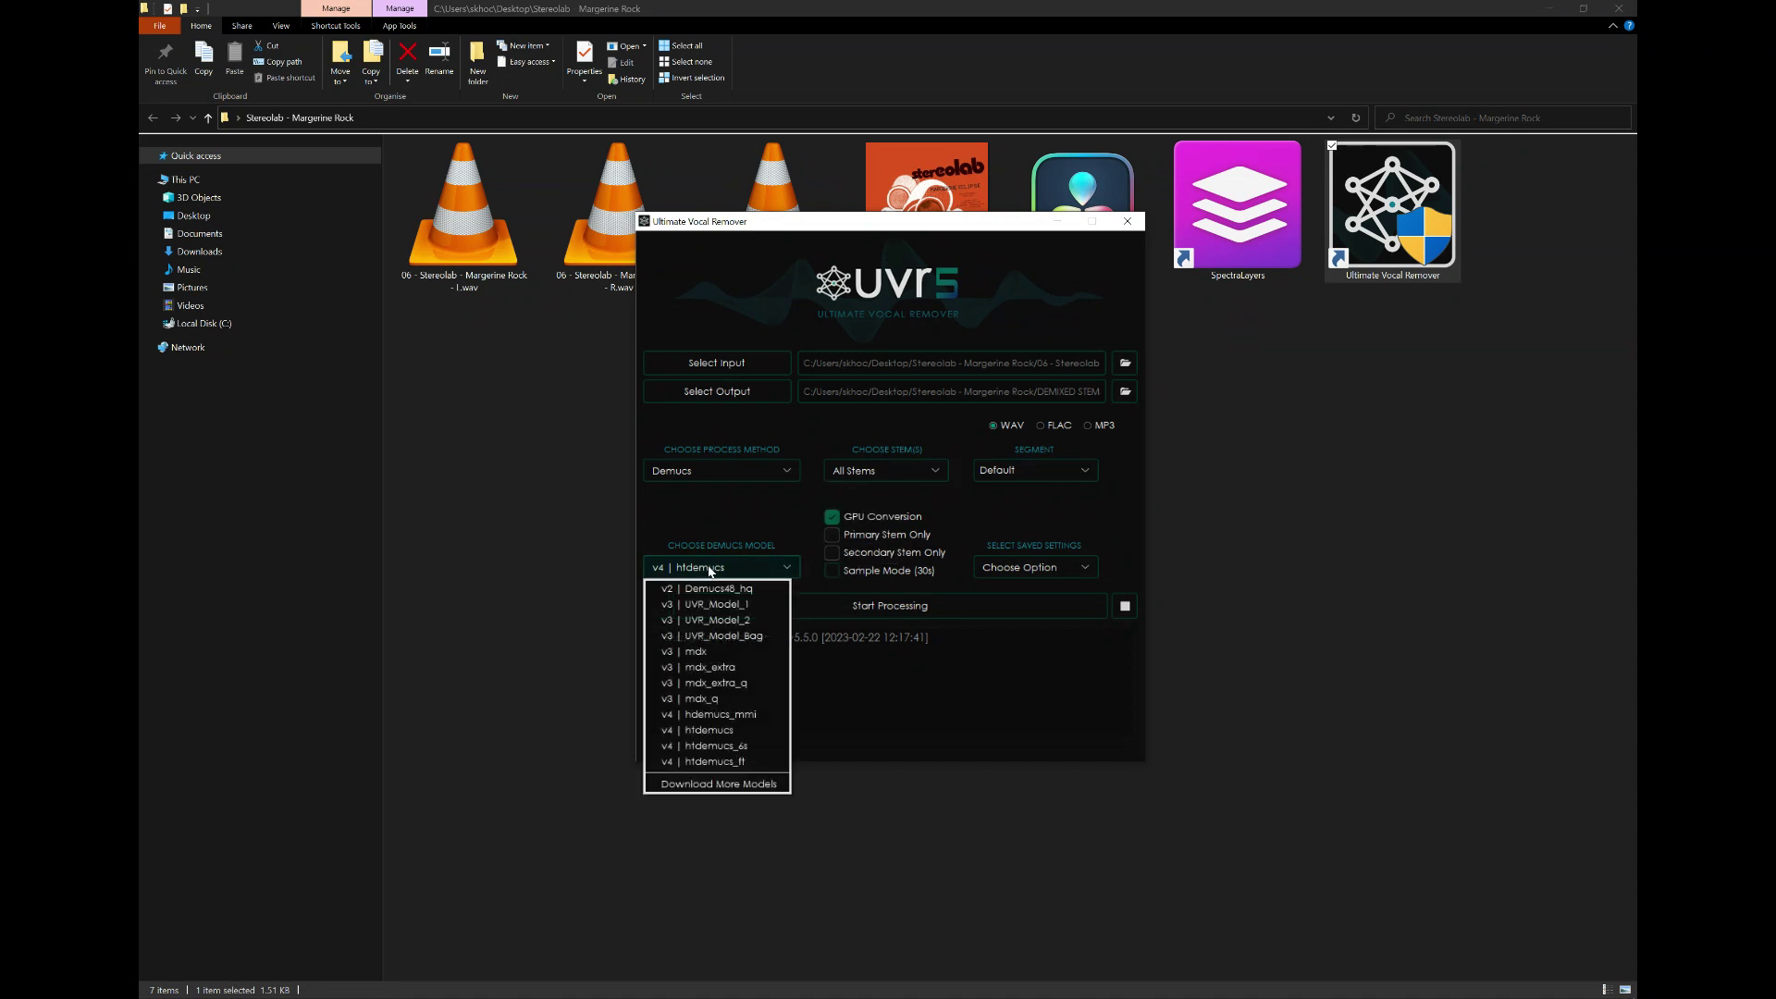
click(729, 744)
click(894, 476)
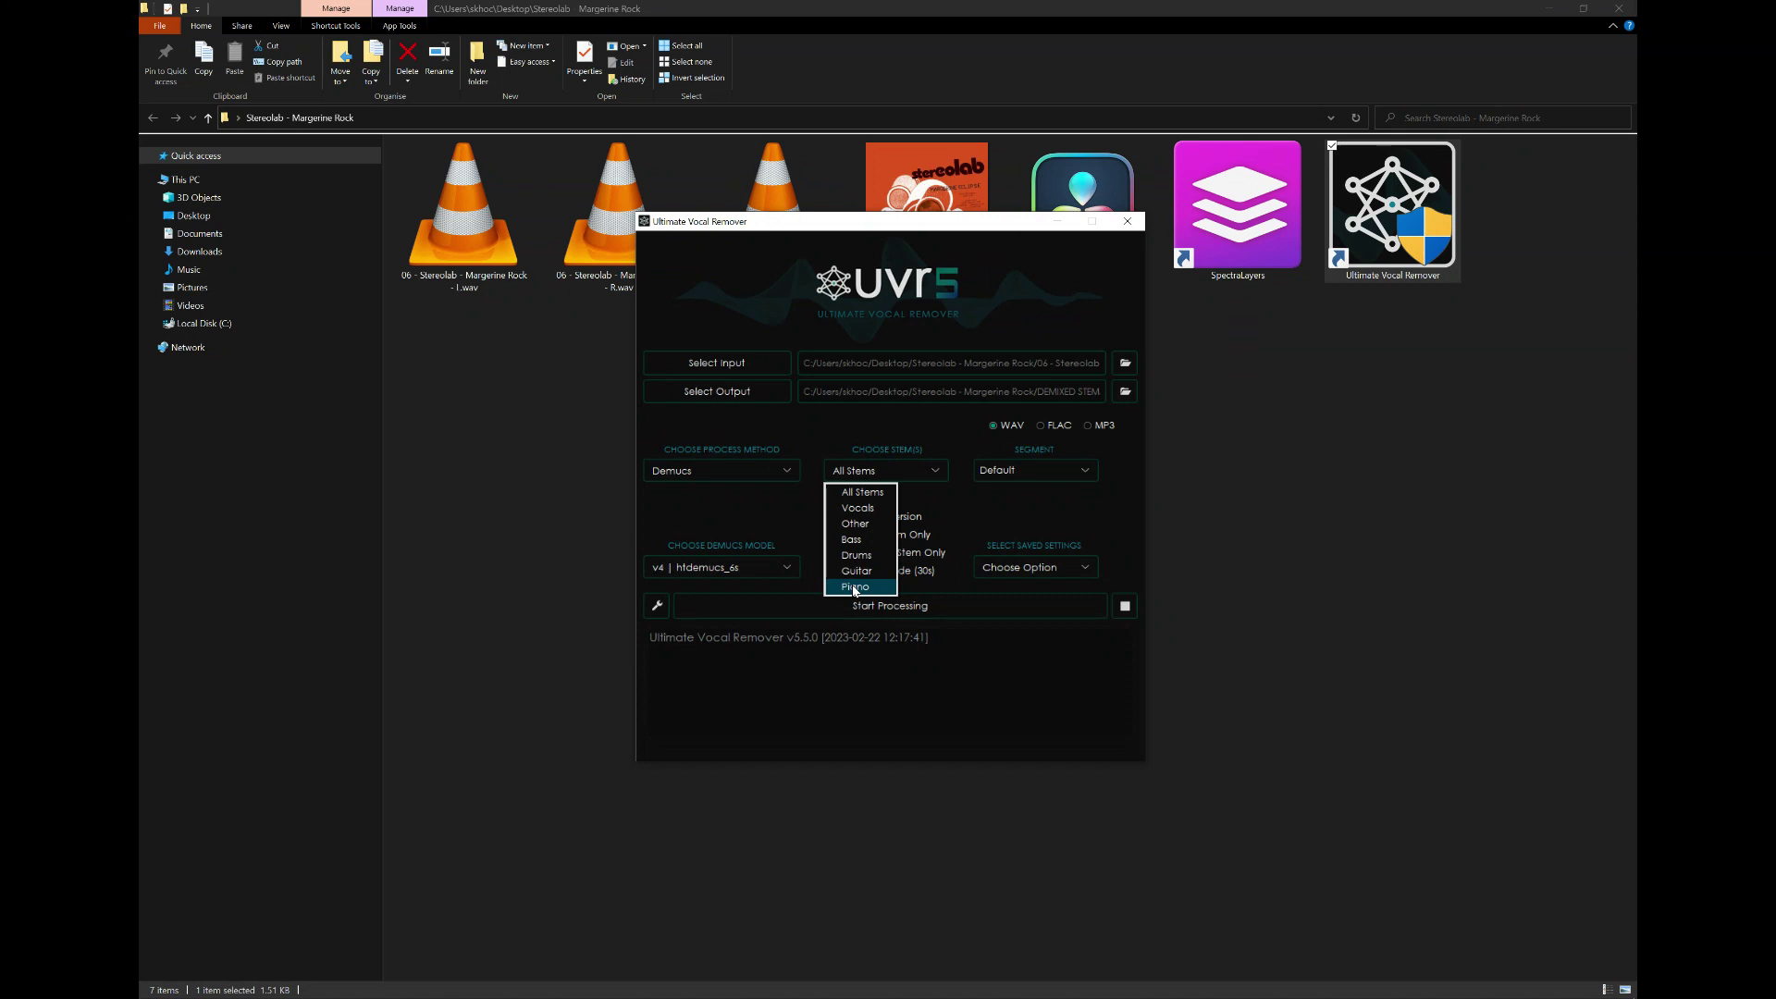
click(730, 520)
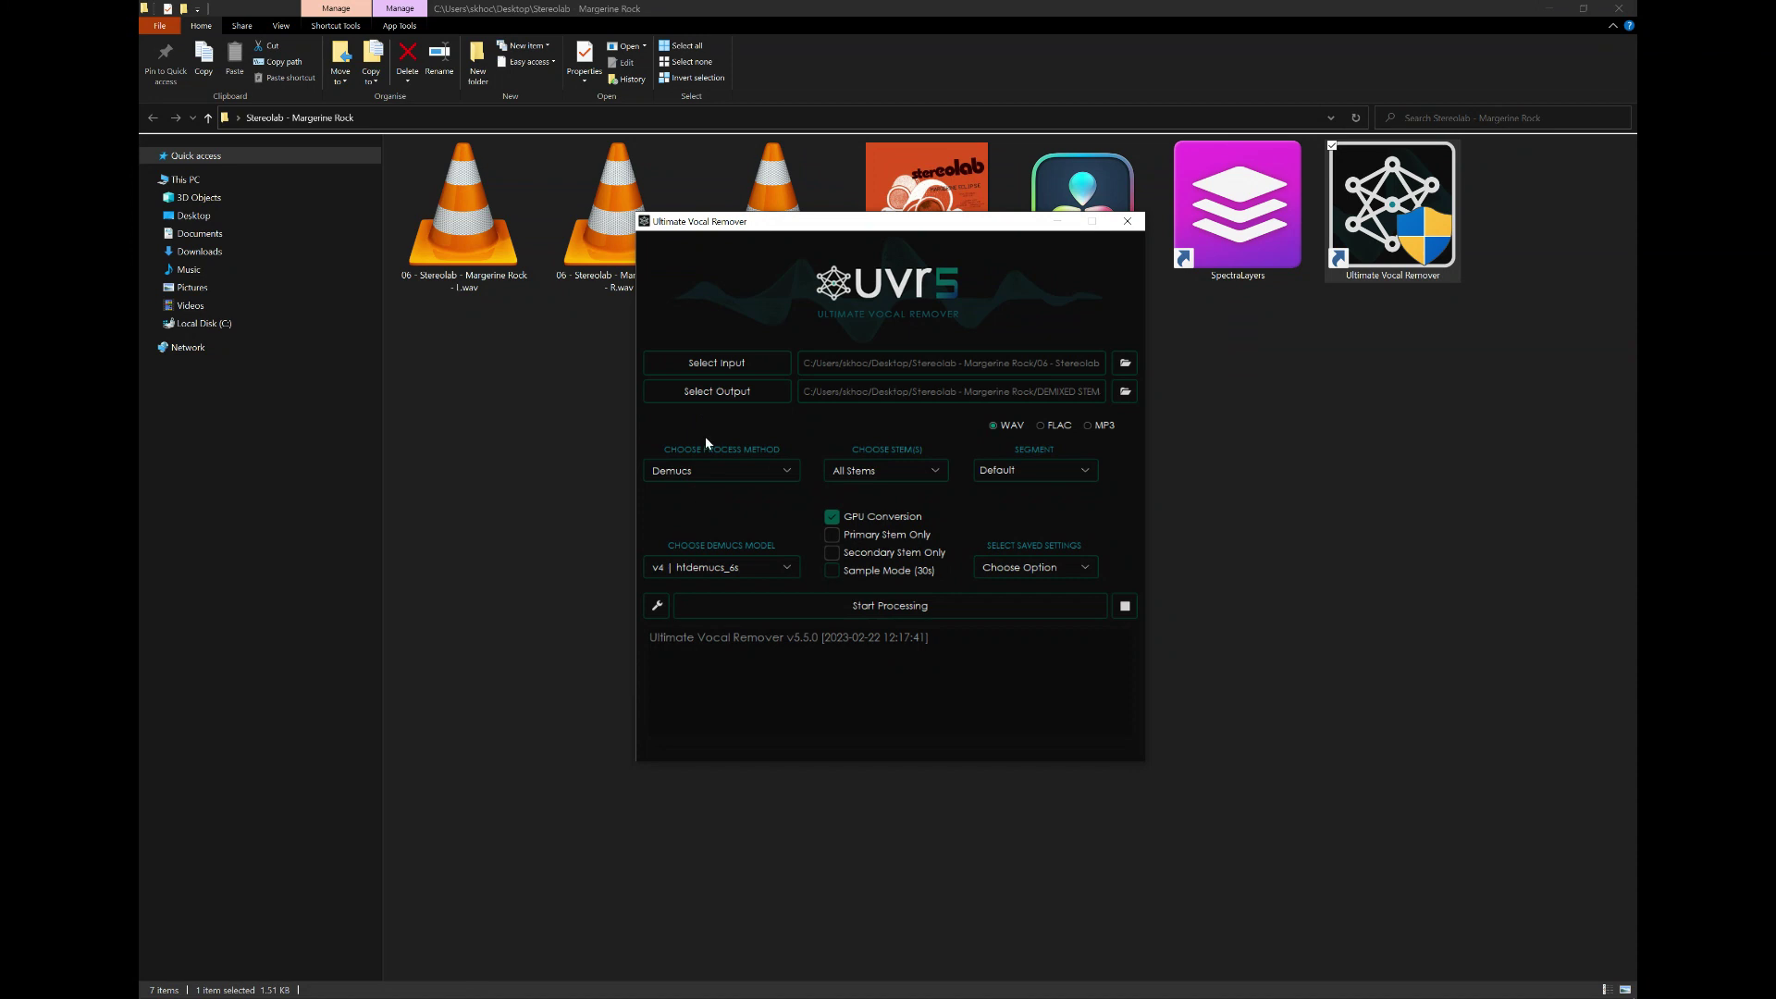
- Load "06 - Stereolab - Margerine Rock - L.wav" as the input and try to start processing
click(713, 364)
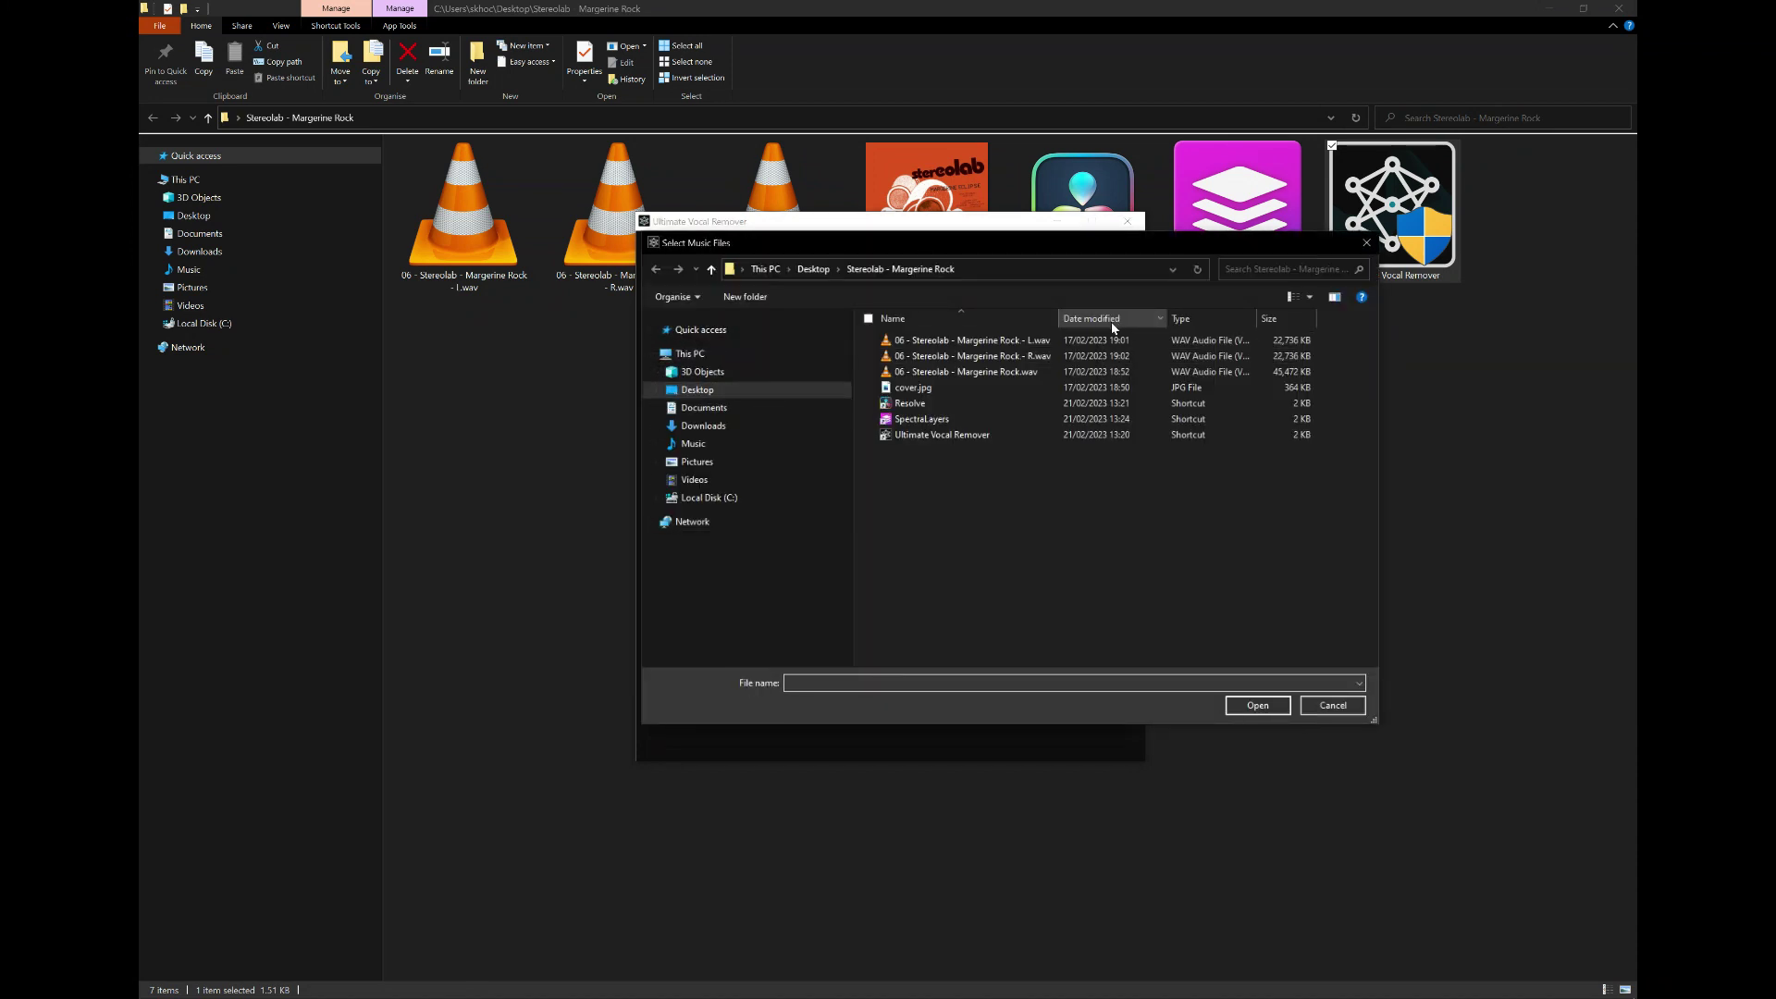
double_click(1005, 341)
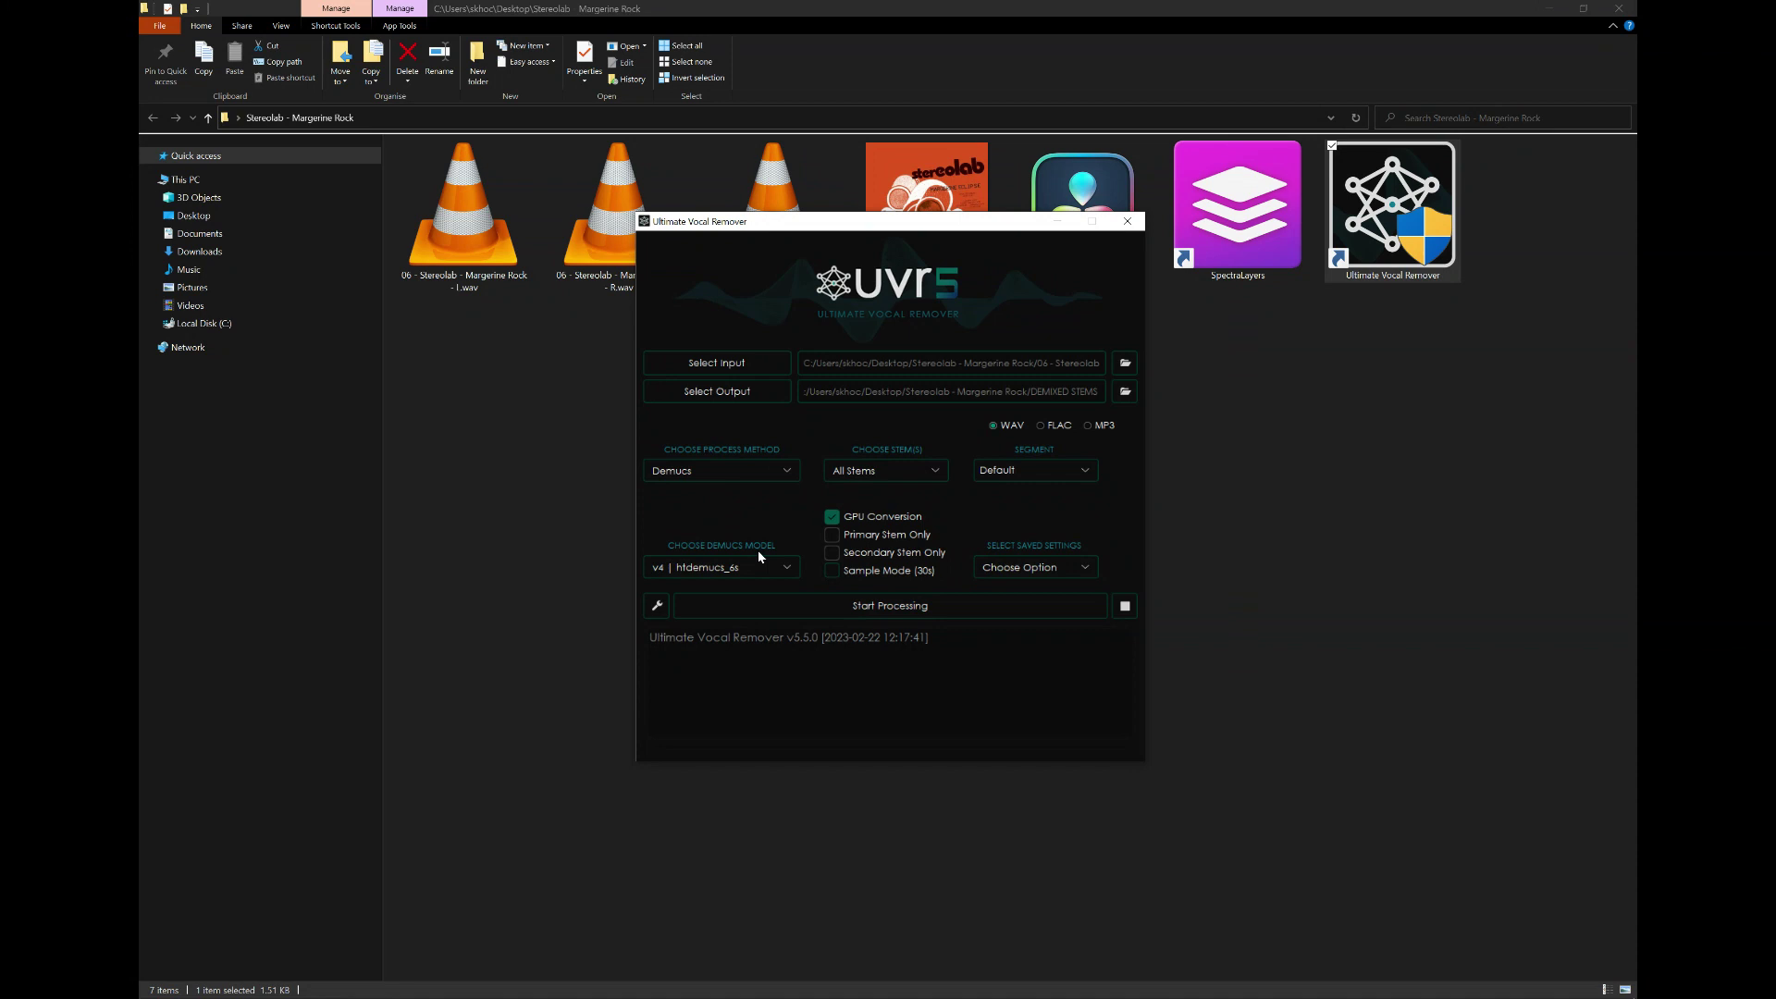
click(868, 607)
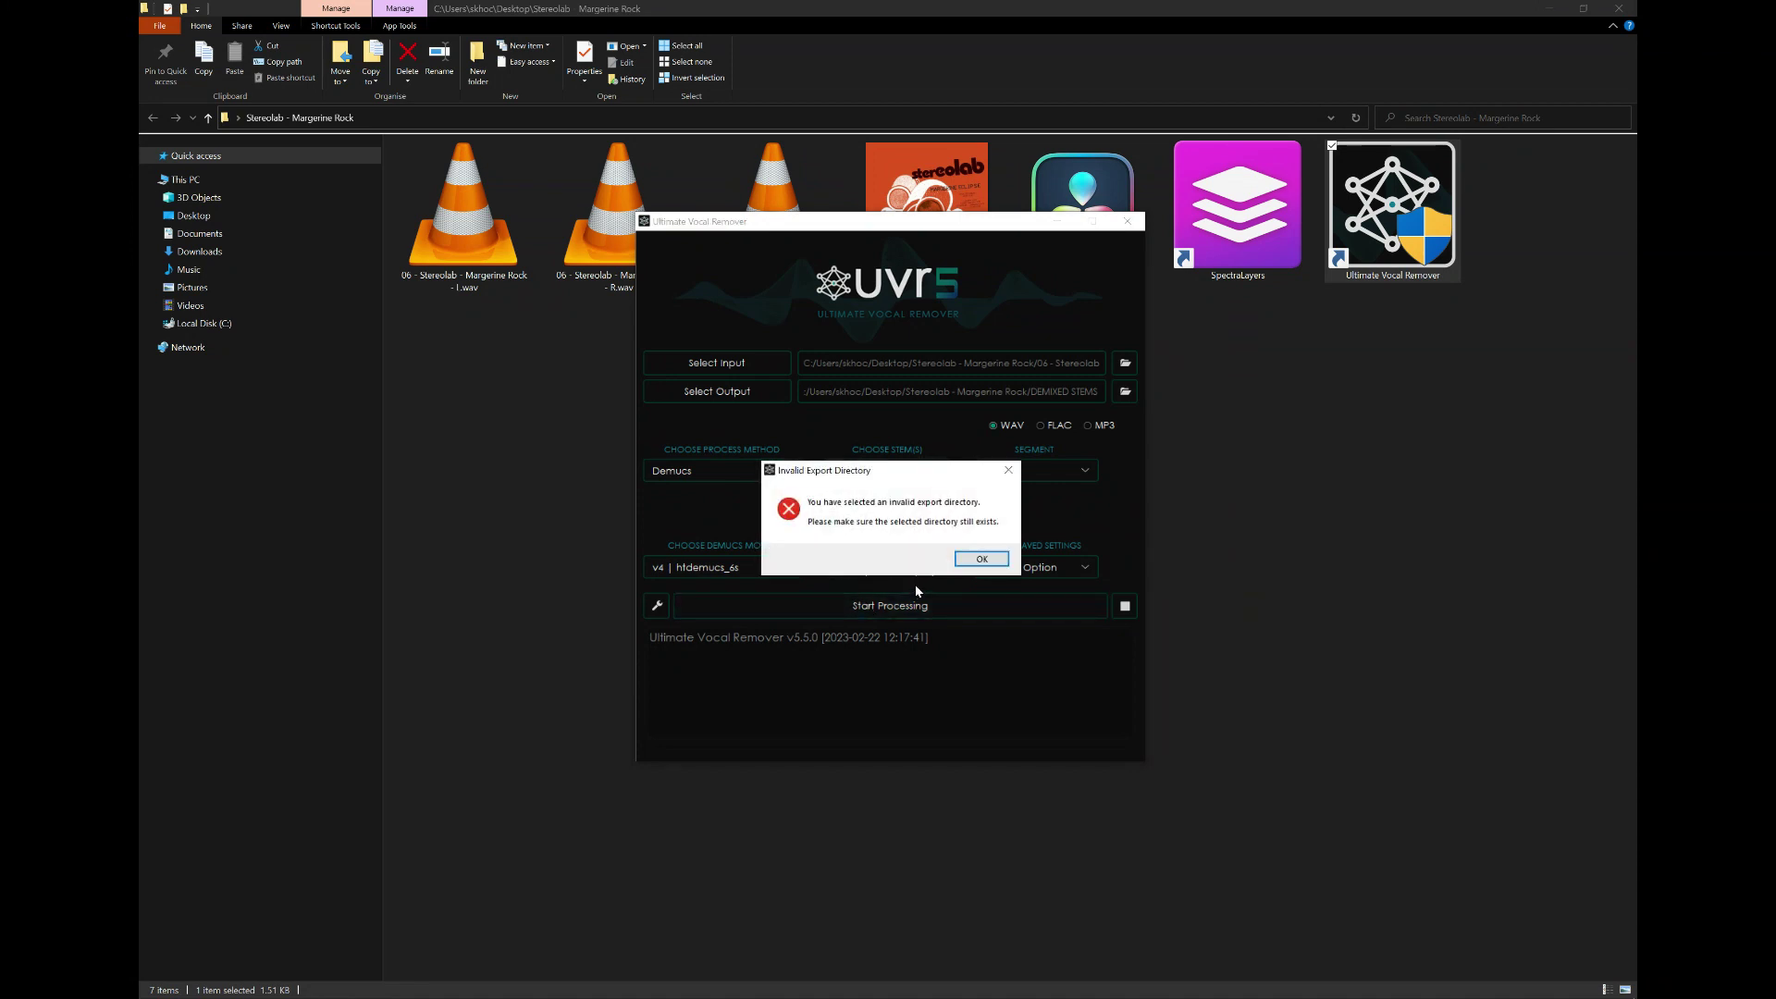
click(978, 559)
- While choosing the output location, create a folder named STEMS inside the Desktop folder "Stereolab - Margerine Rock"
click(716, 392)
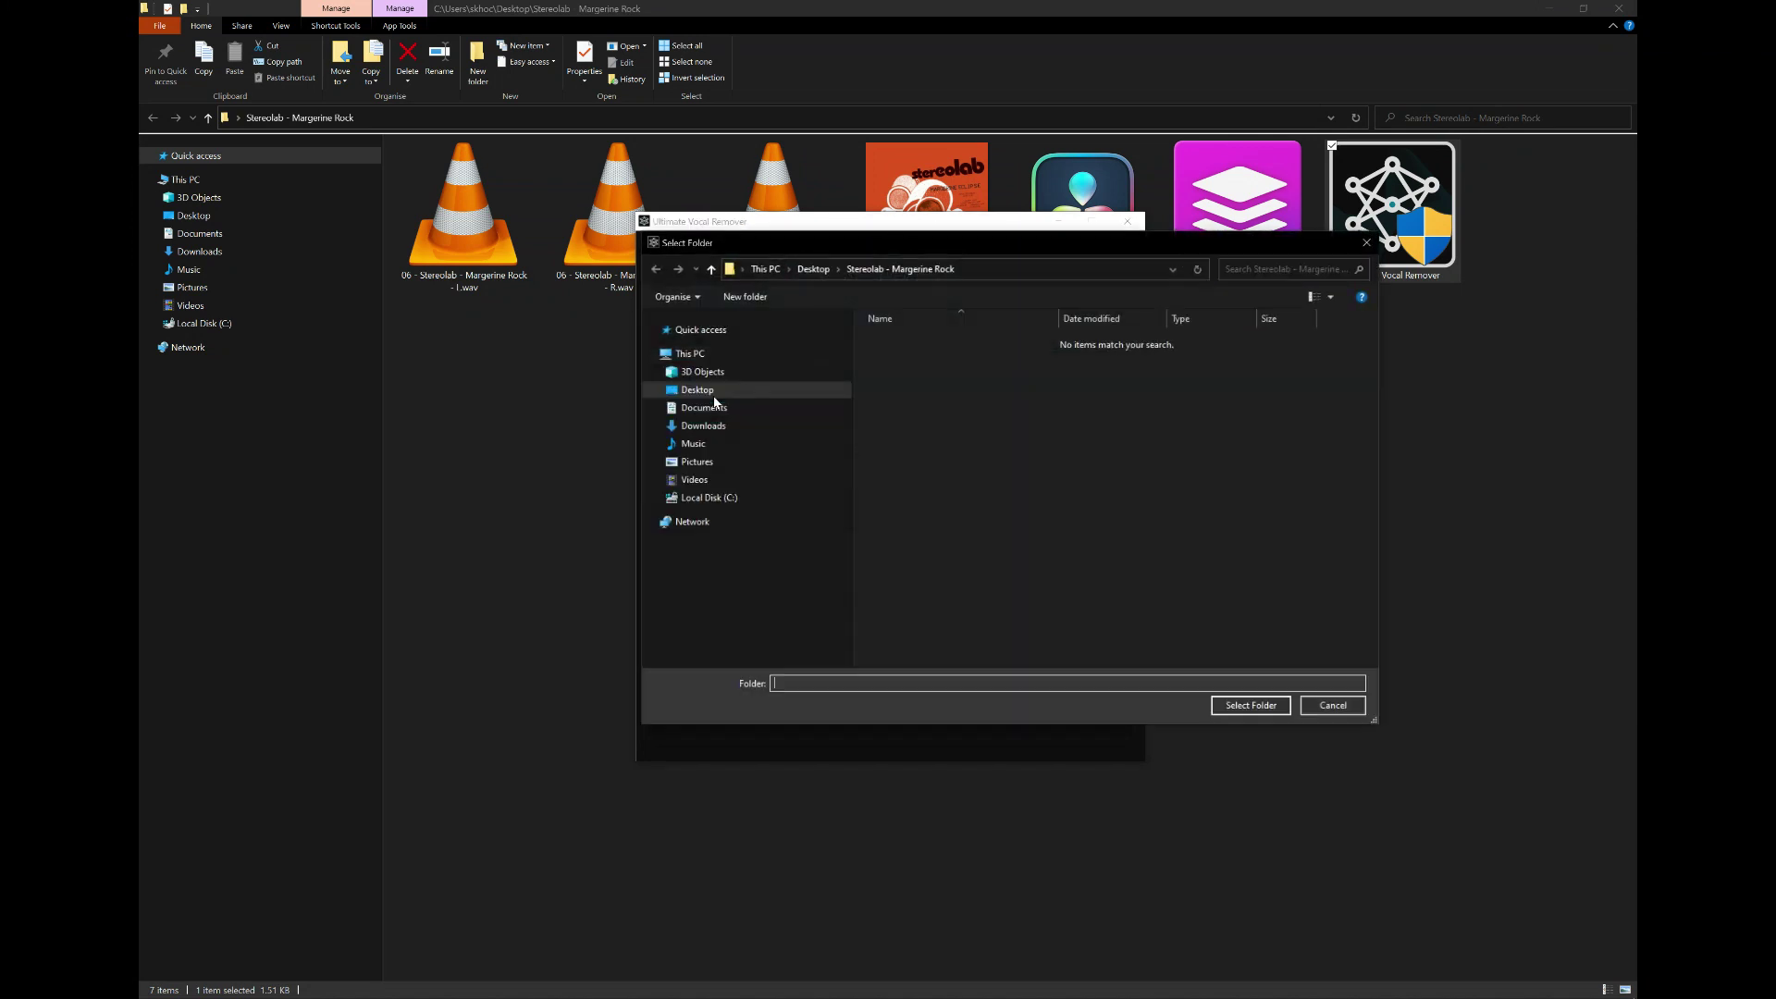
click(708, 399)
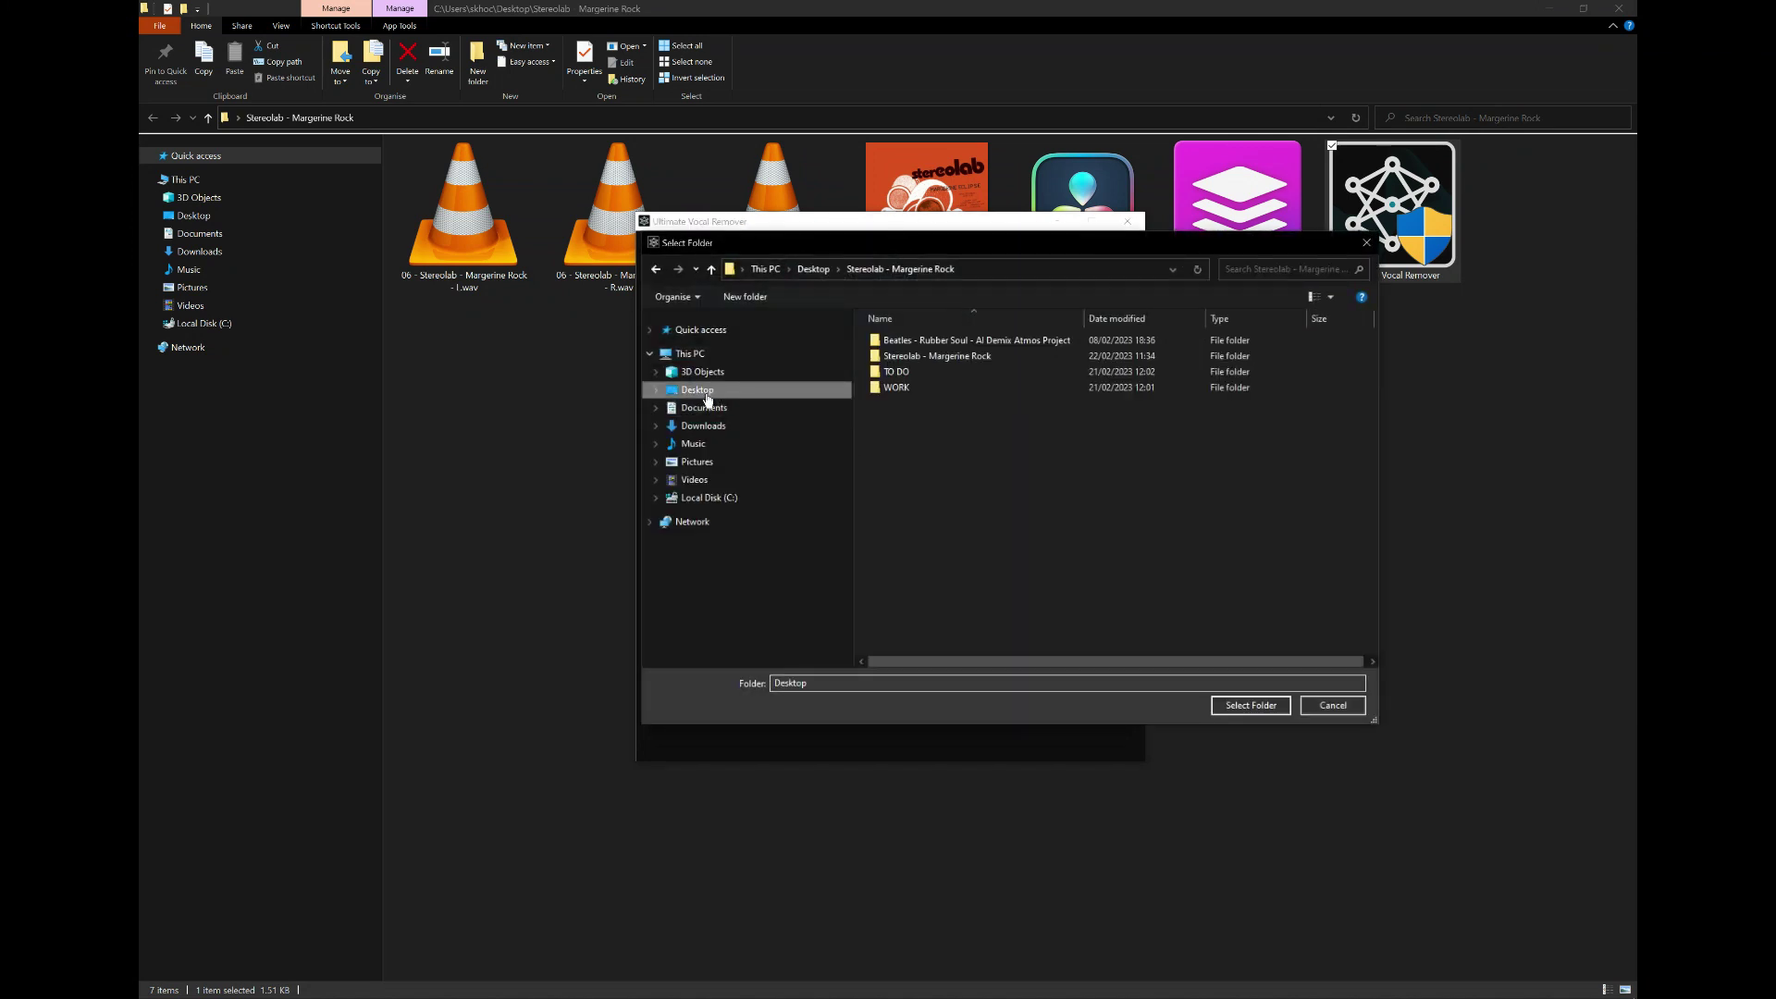
double_click(925, 370)
right_click(924, 453)
mouse_move(1044, 604)
click(1109, 601)
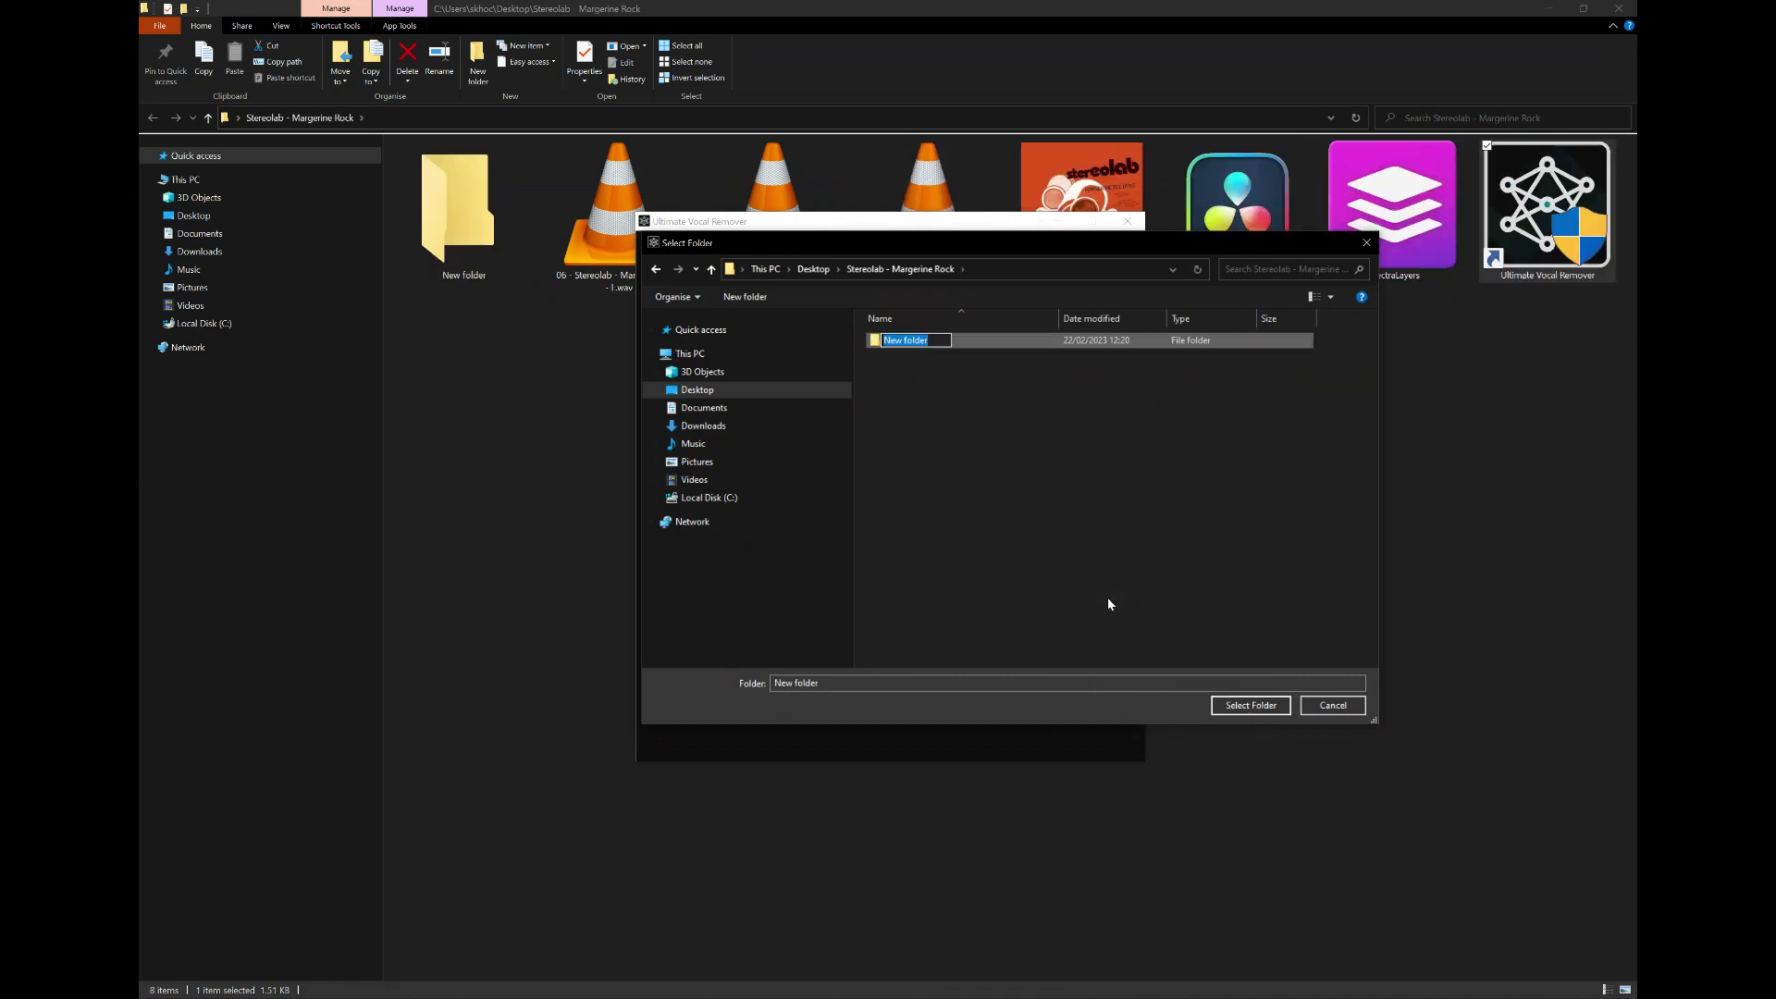
text(ste)
key(BackSpace)
key(BackSpace)
key(BackSpace)
text(STEMS)
key(Return)
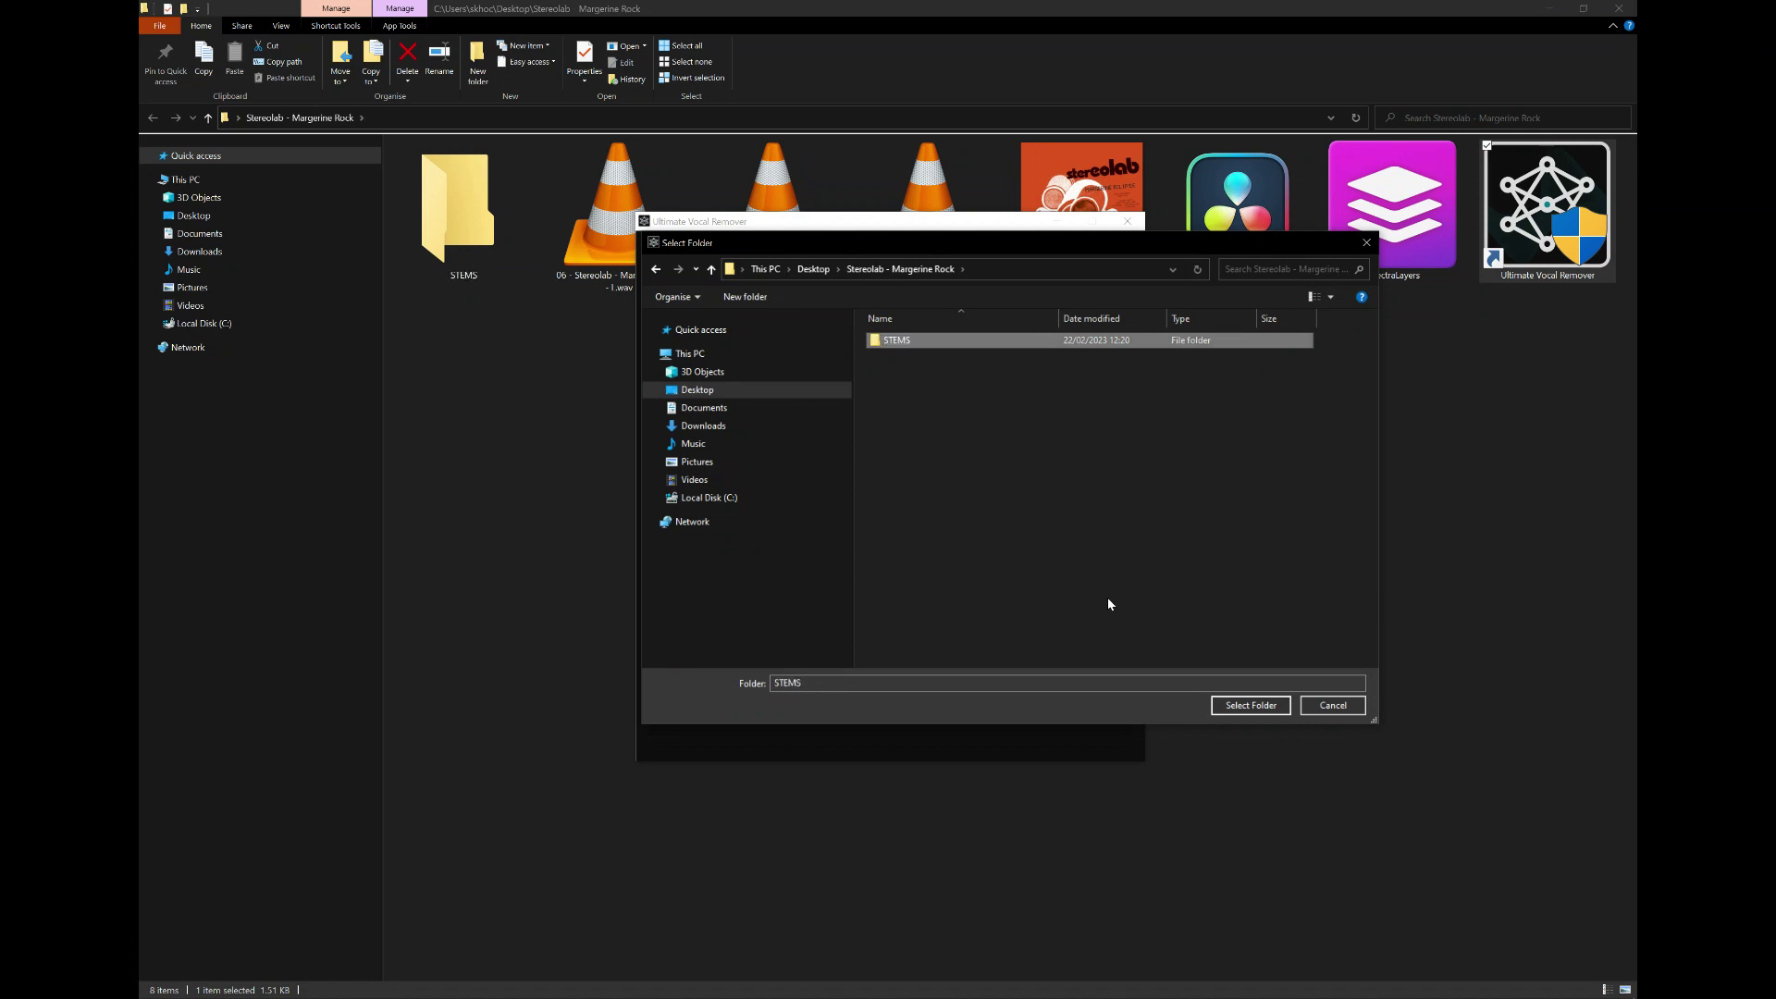
- Use the STEMS folder as the output location and start separating the left-channel file into all stems
click(1247, 708)
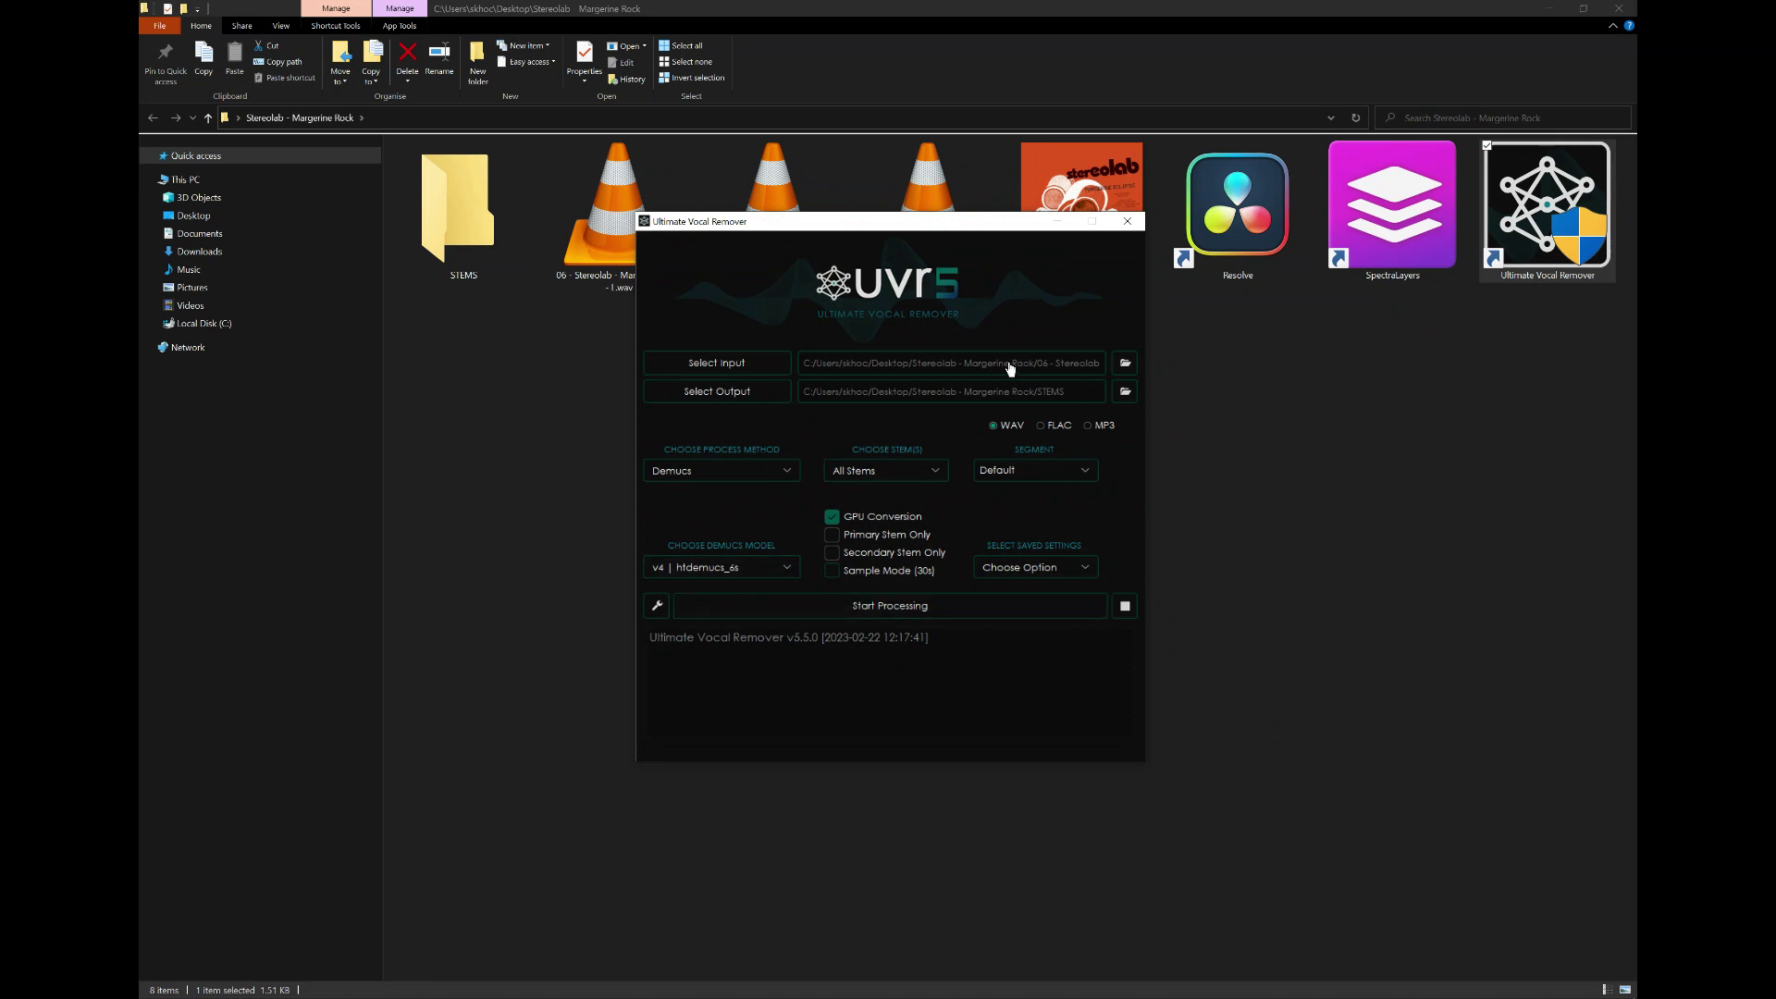
click(860, 610)
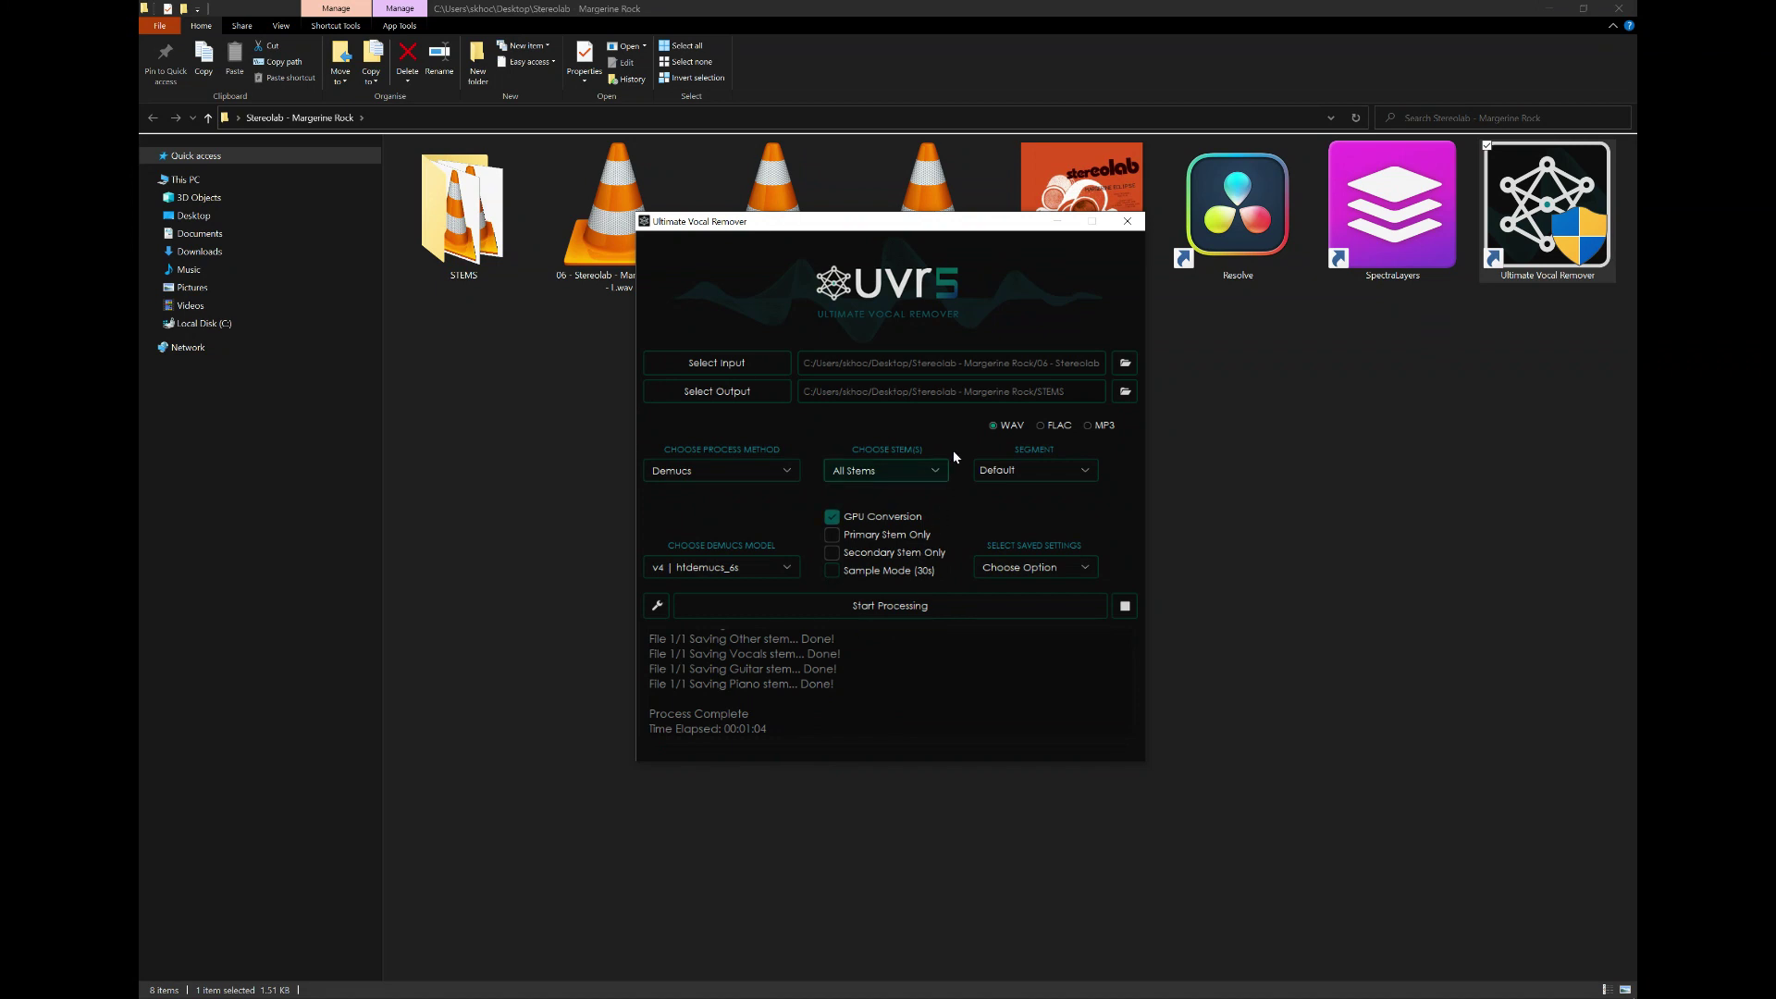
- Load "06 - Stereolab - Margerine Rock - R.wav" as the input and start processing it with the same settings
click(738, 365)
click(900, 269)
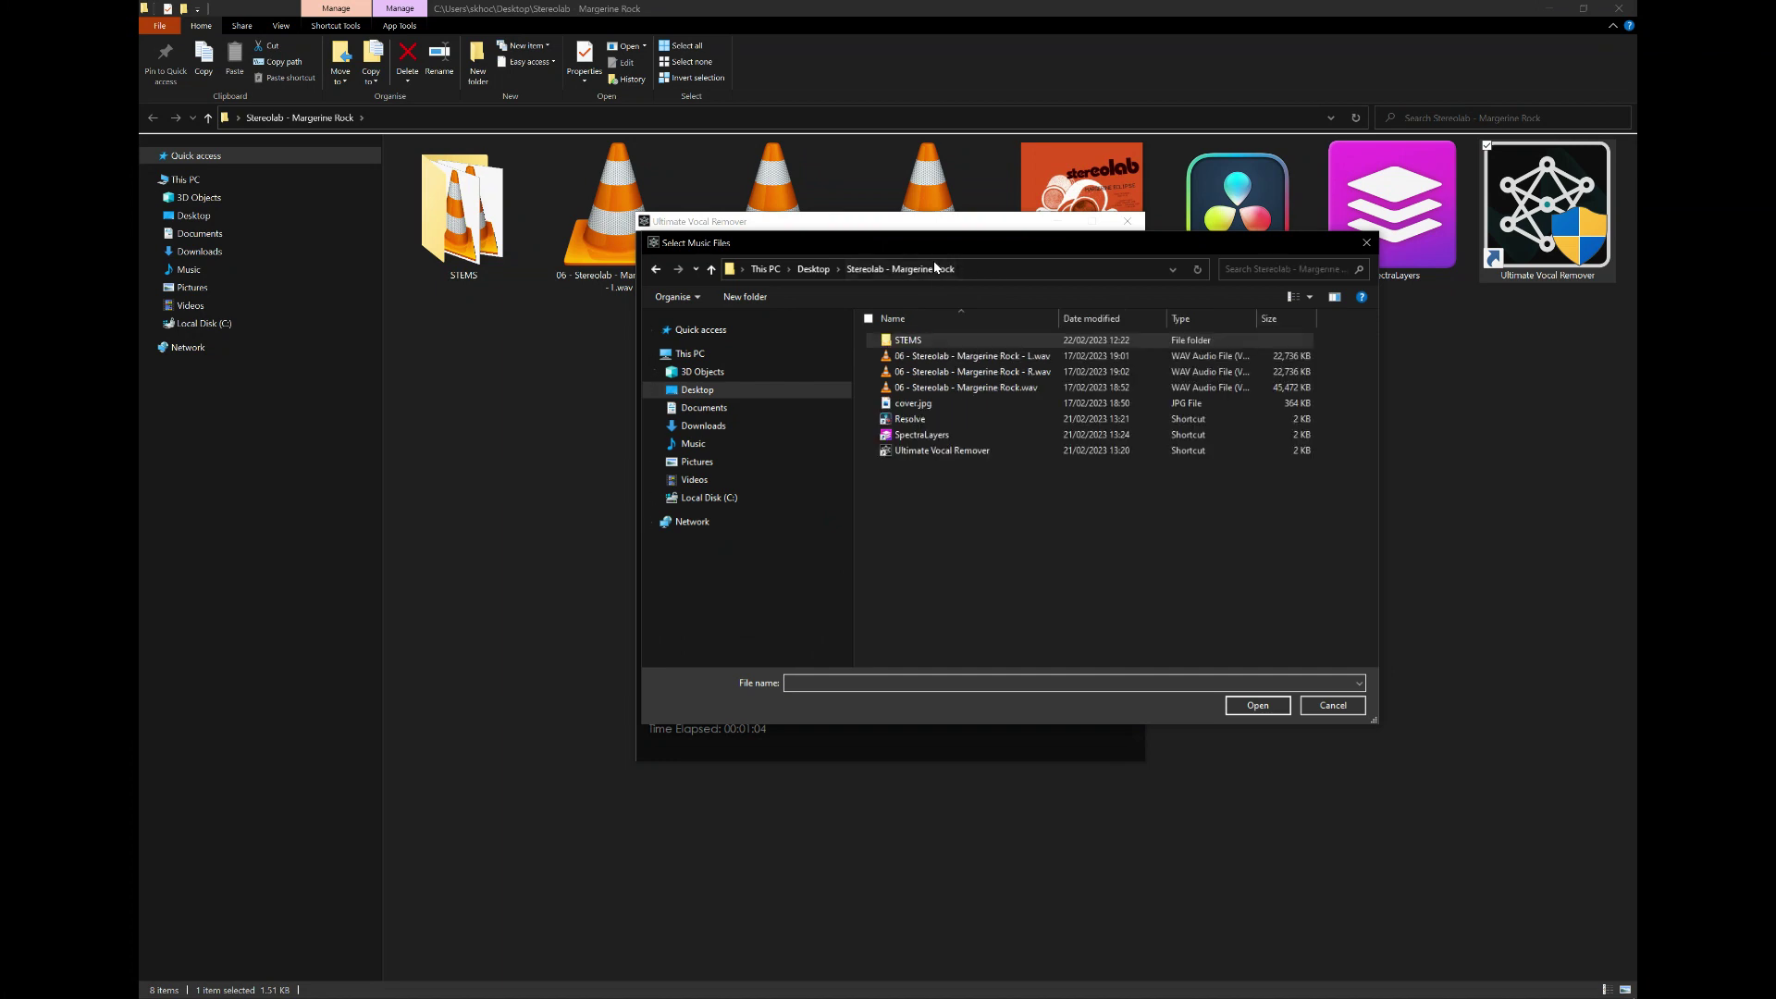
double_click(962, 371)
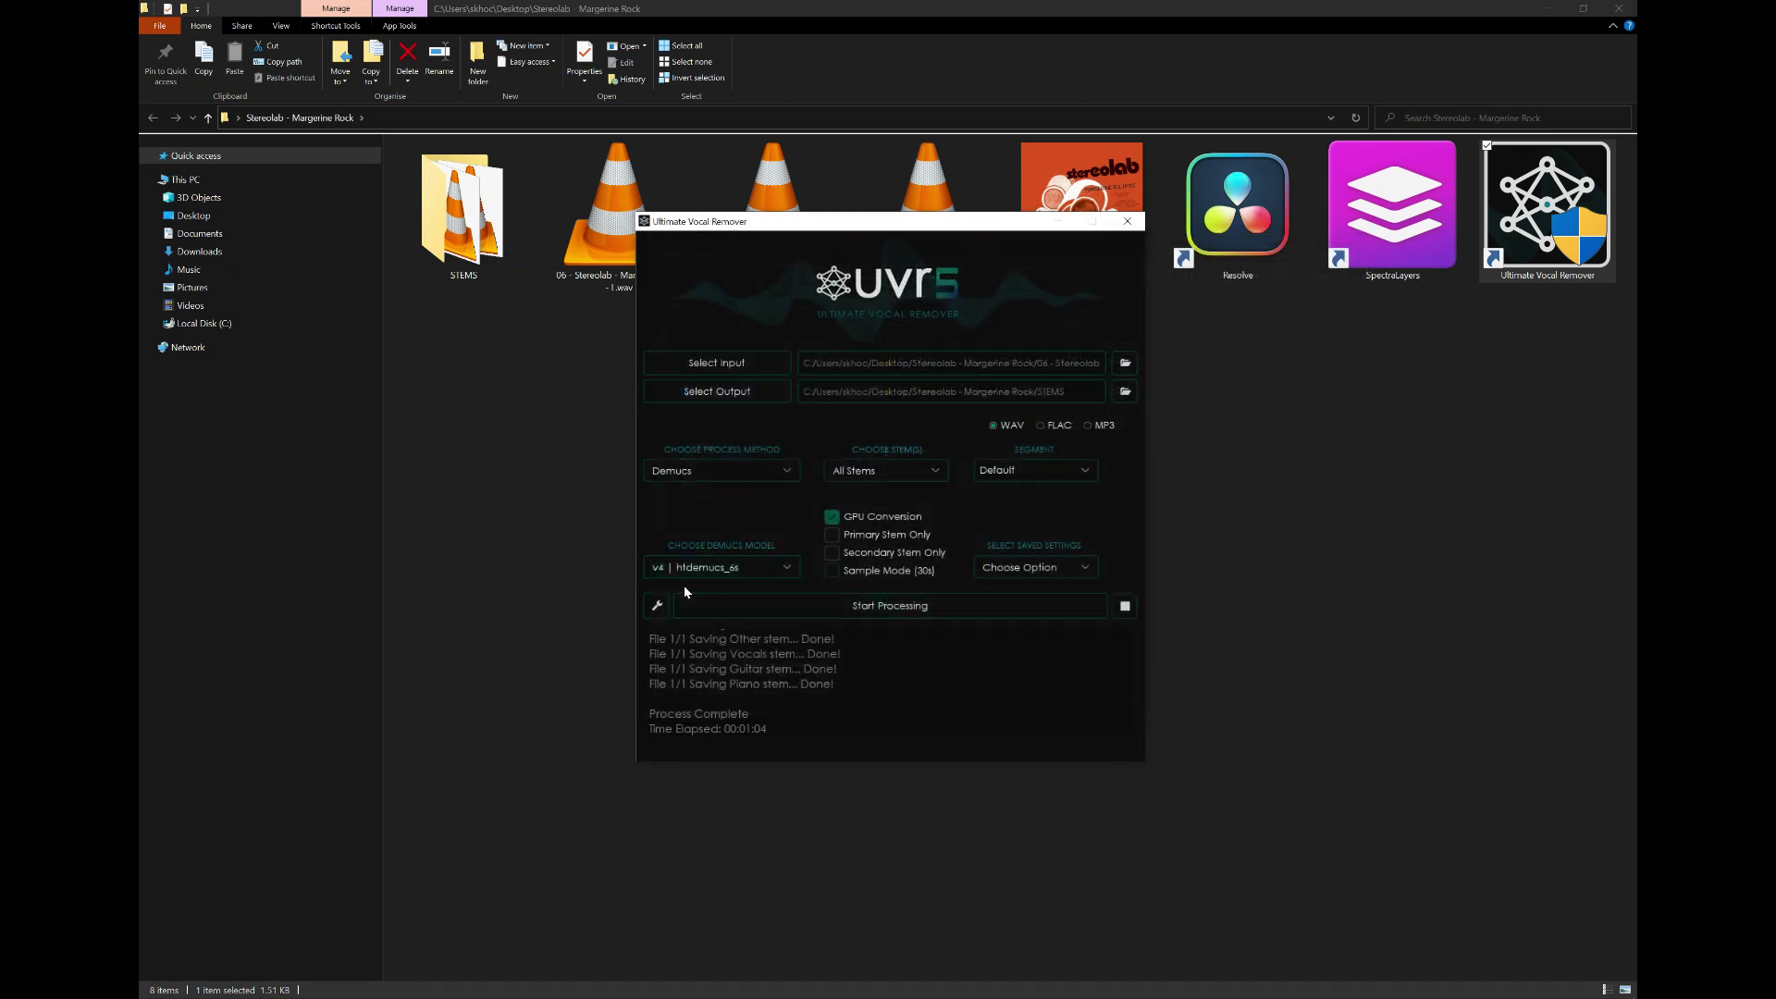
click(824, 607)
- Examine the additional settings and the model download options for VR Arch, MDX-Net and Demucs
click(656, 613)
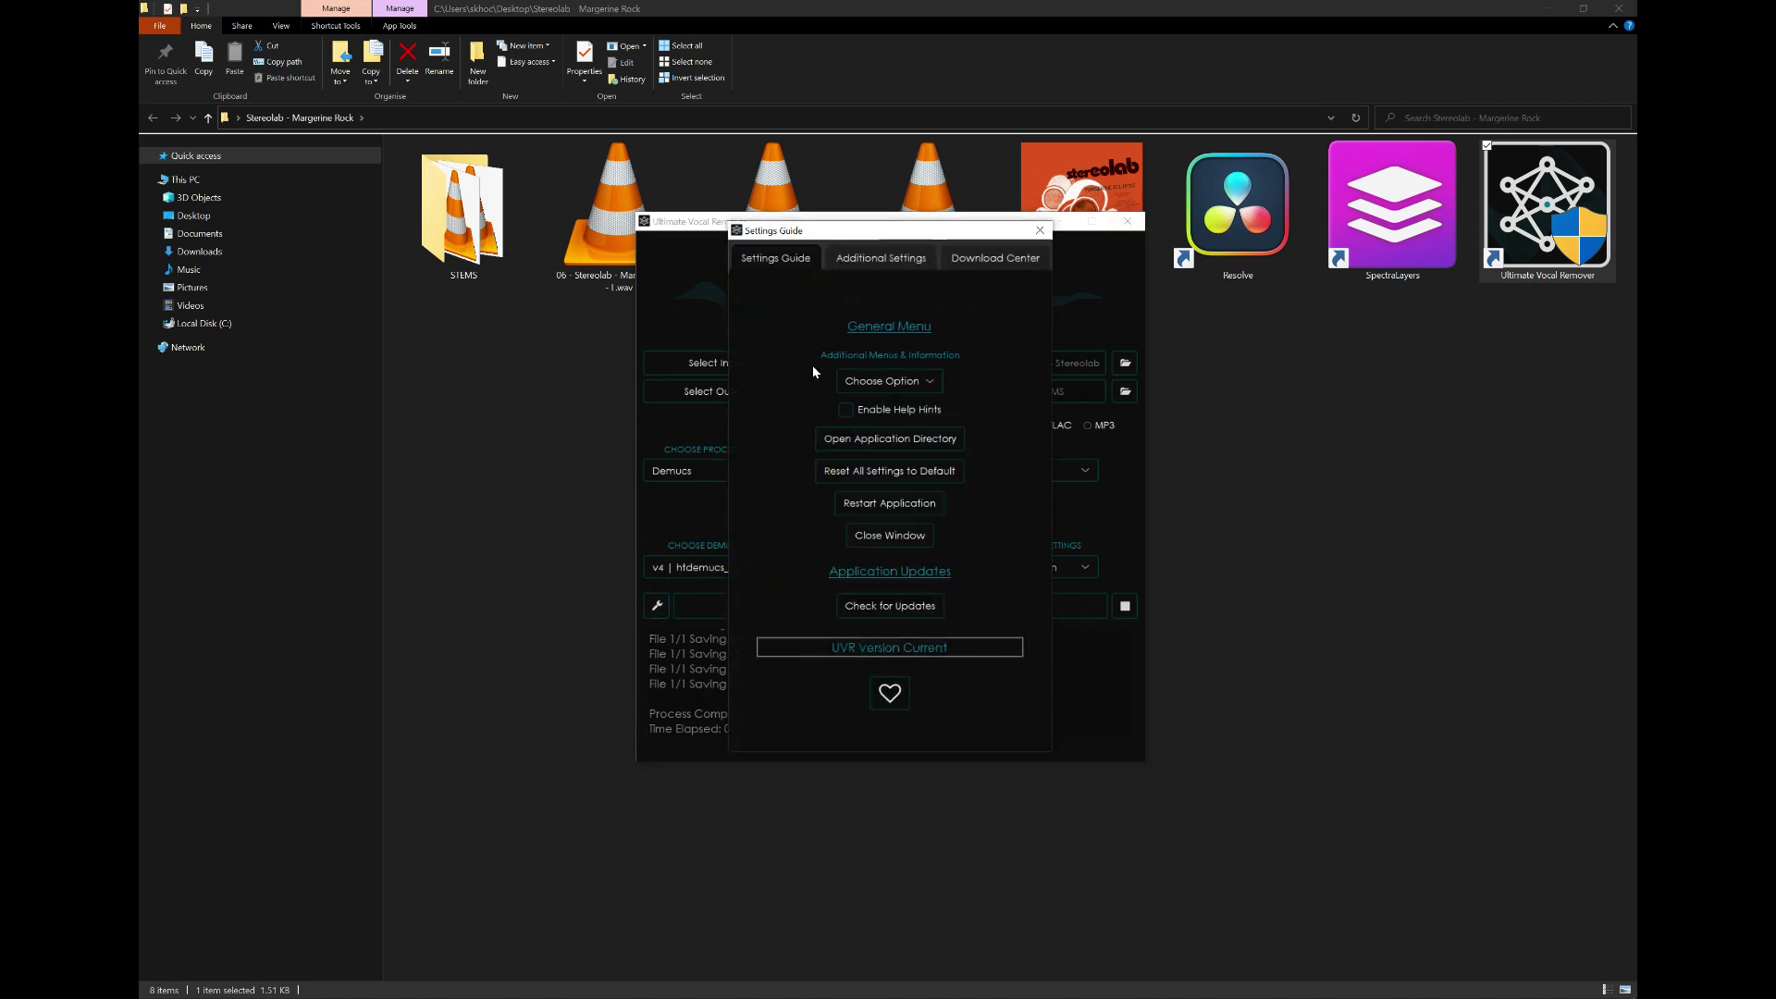
click(924, 259)
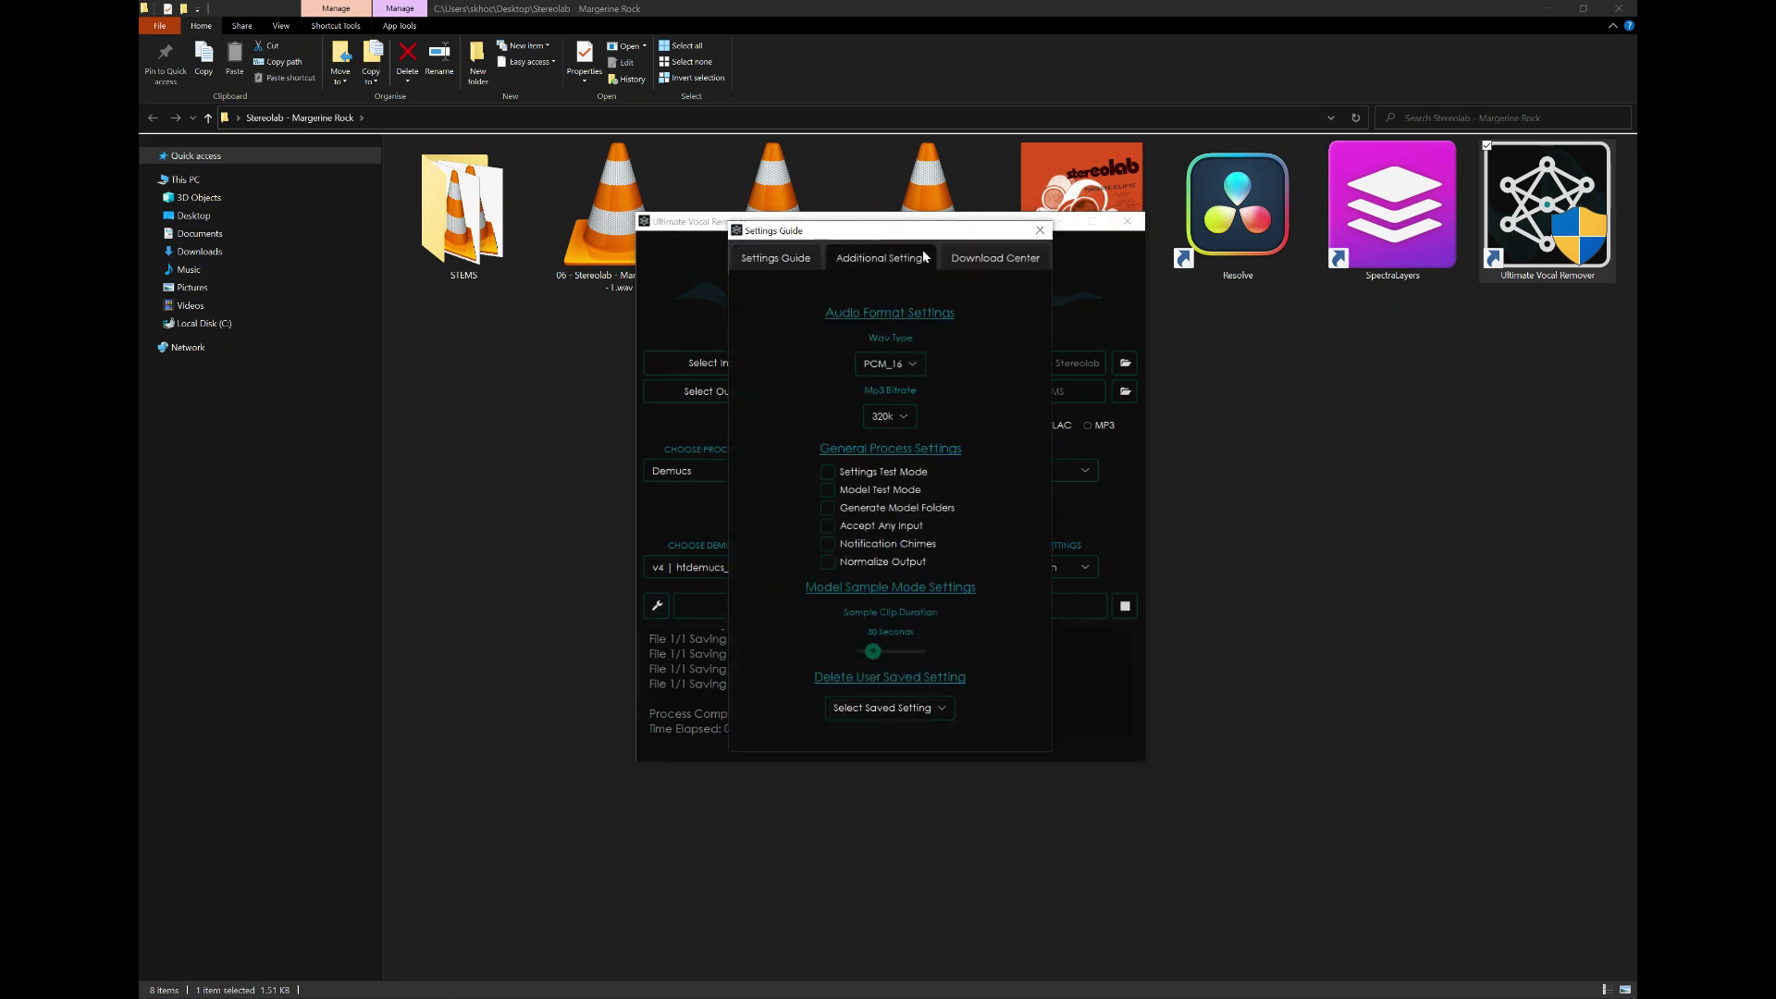
click(995, 264)
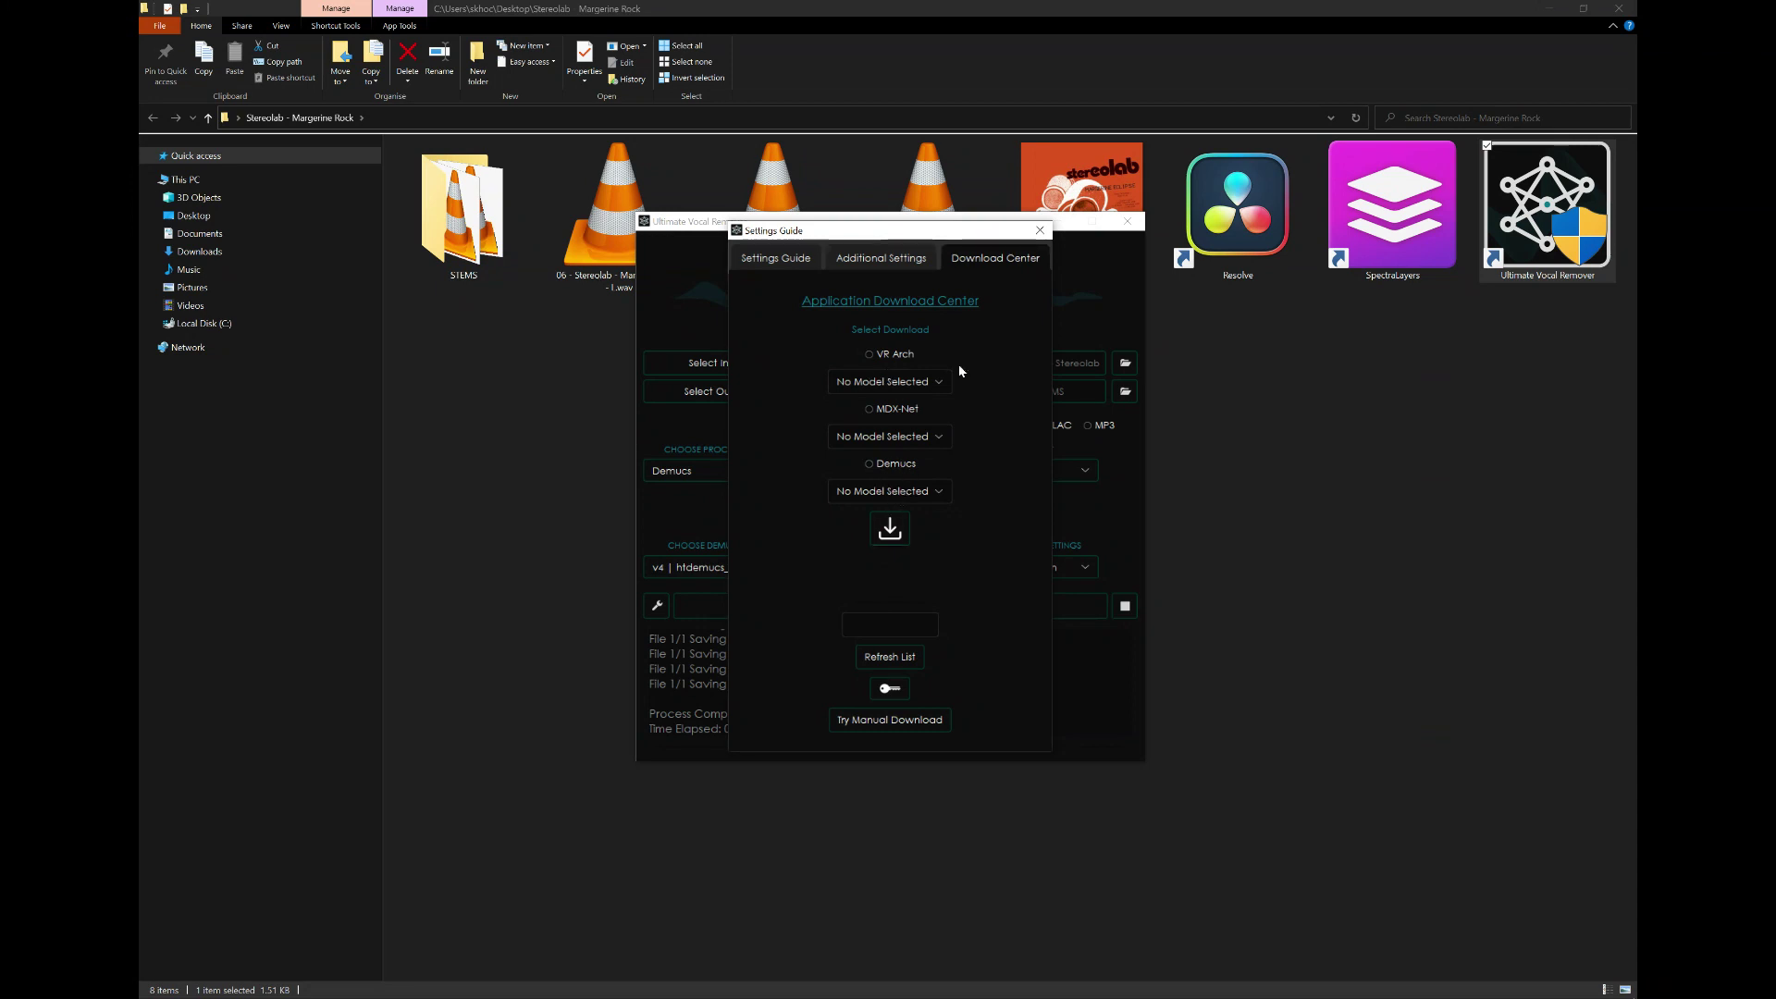
click(1039, 230)
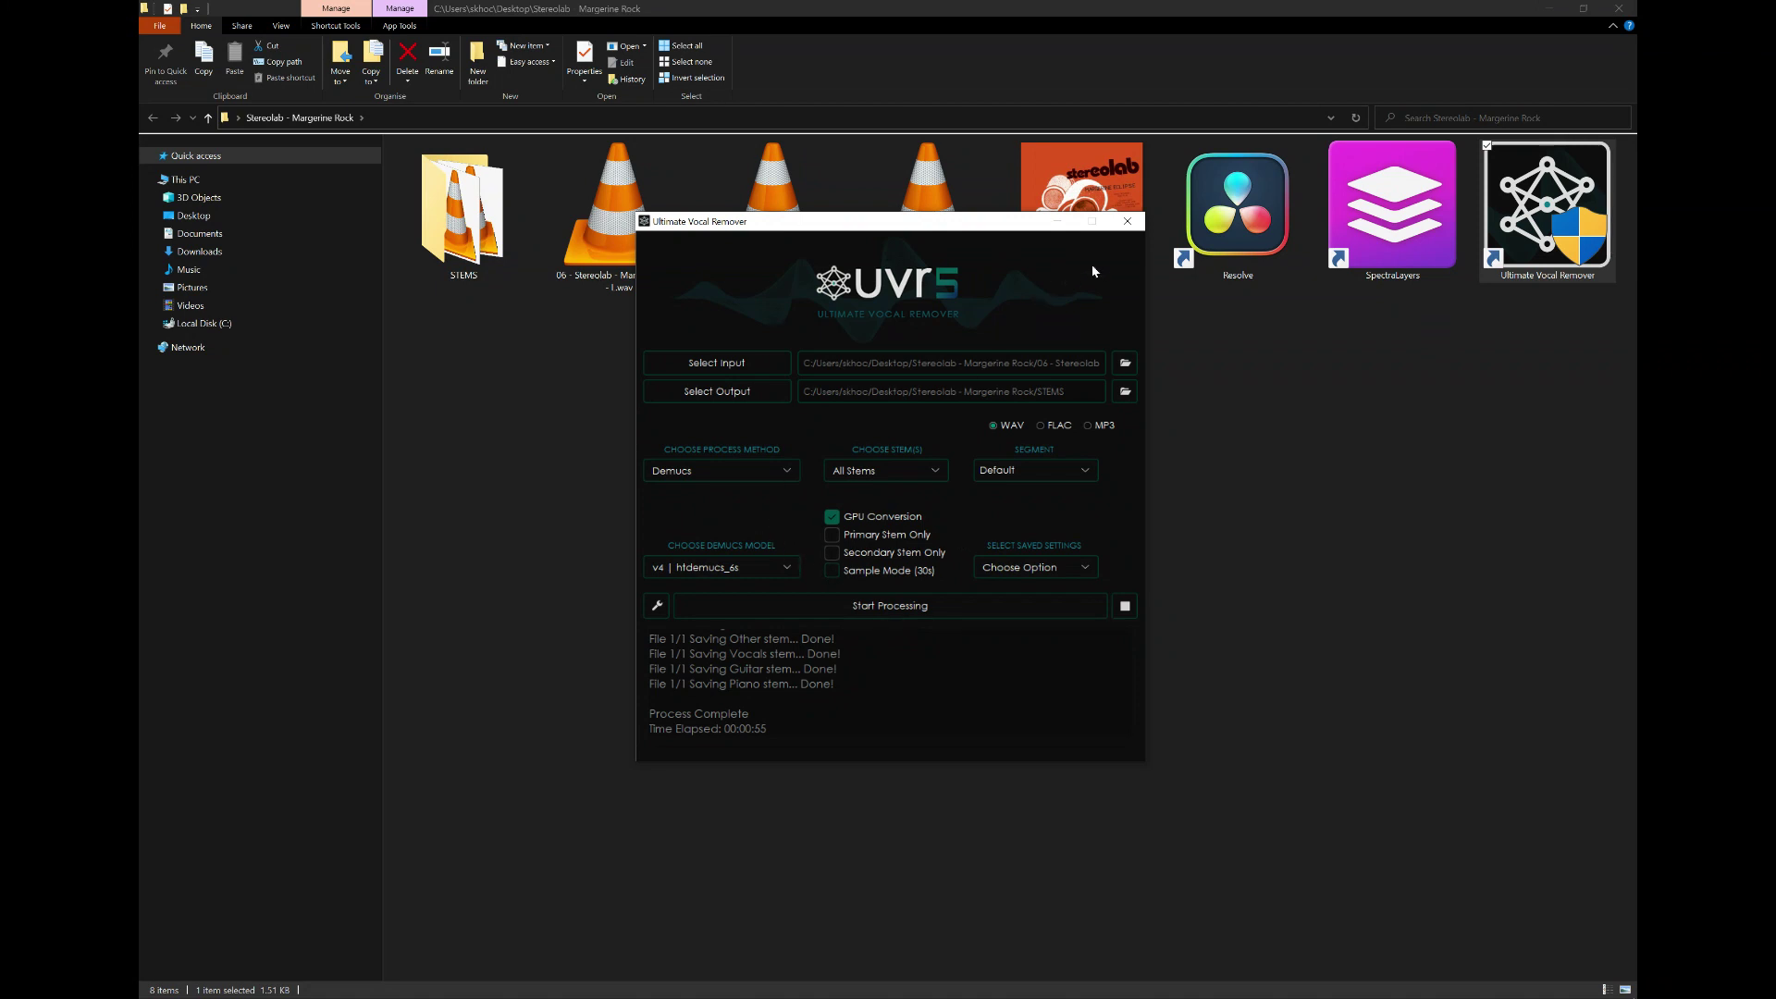
- Close Ultimate Vocal Remover and open the STEMS folder in File Explorer, widening the Name column to show full file names
click(1127, 222)
click(995, 567)
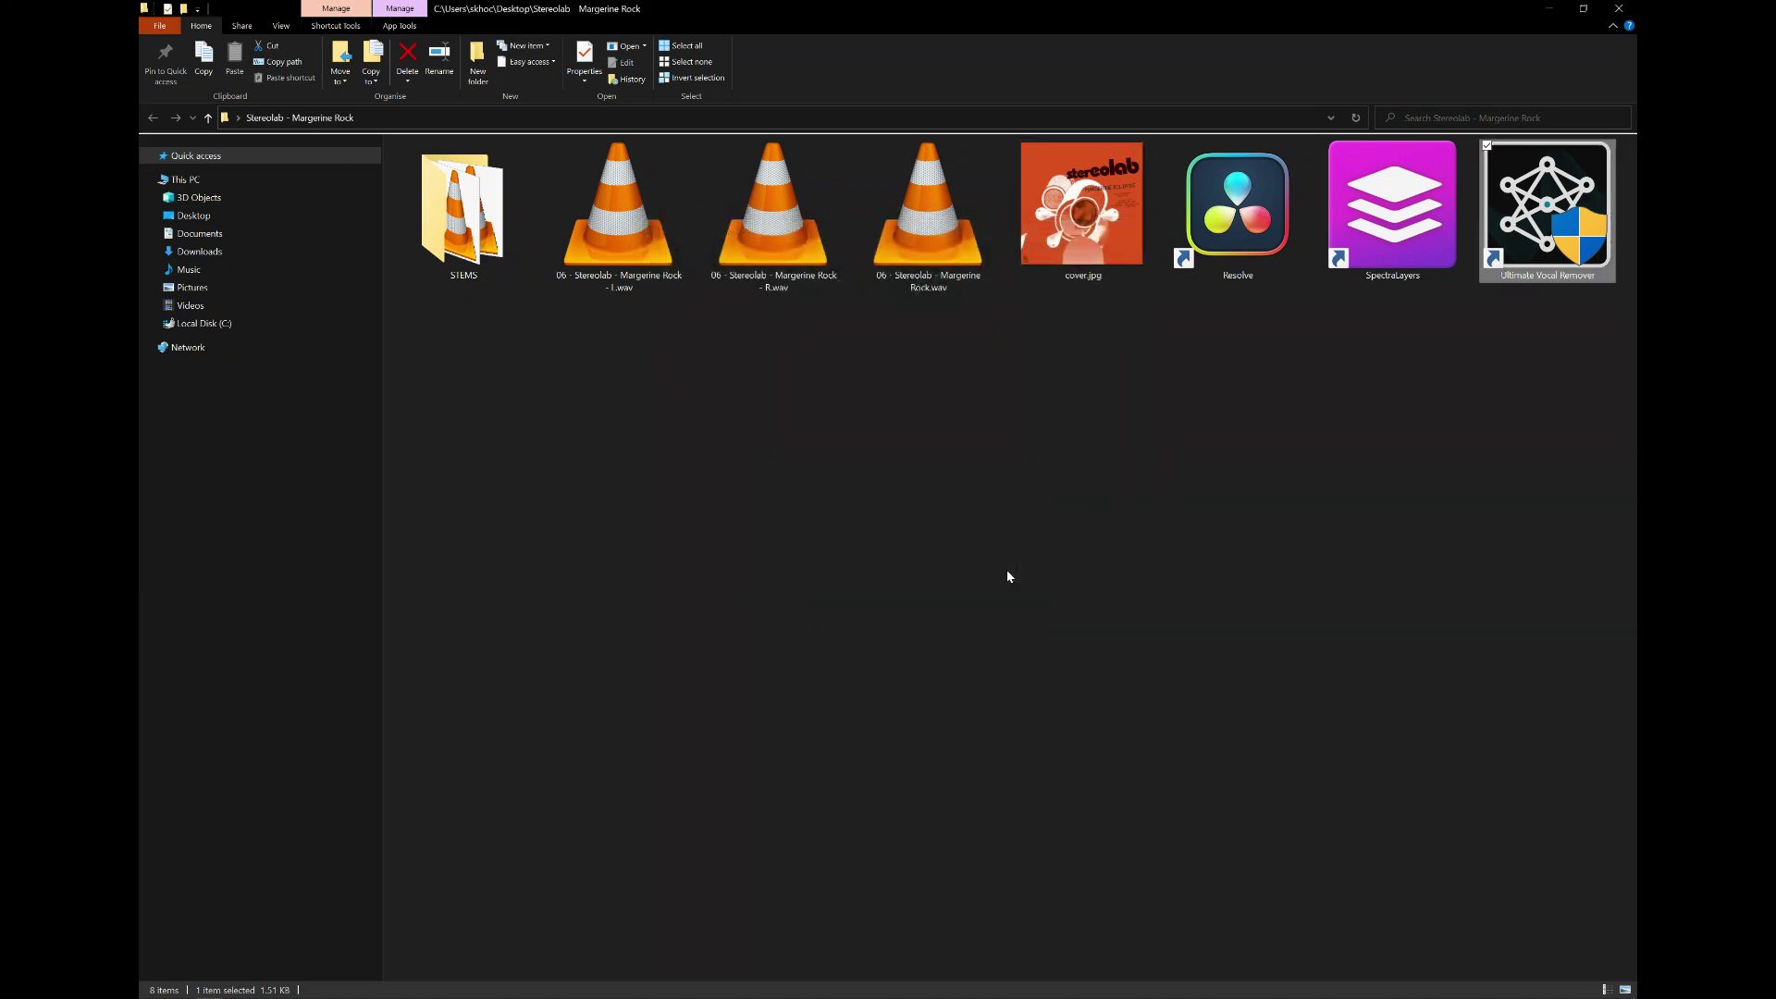
click(444, 314)
double_click(429, 217)
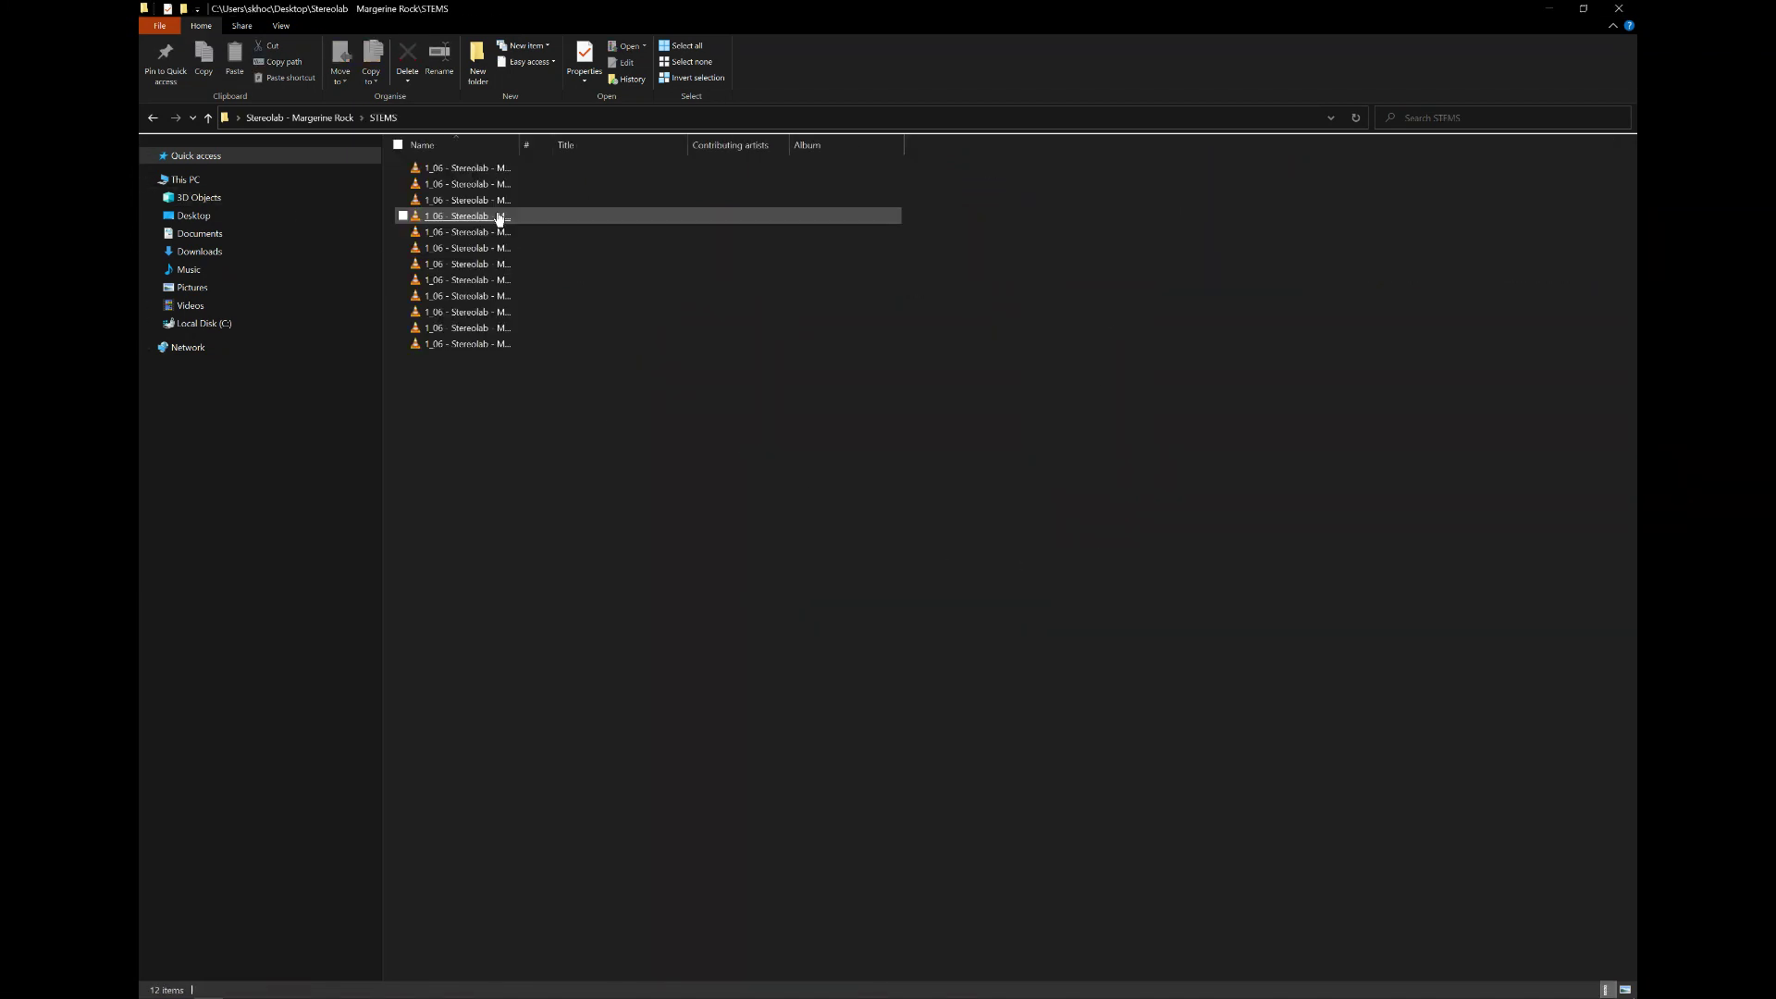
drag(521, 148, 724, 148)
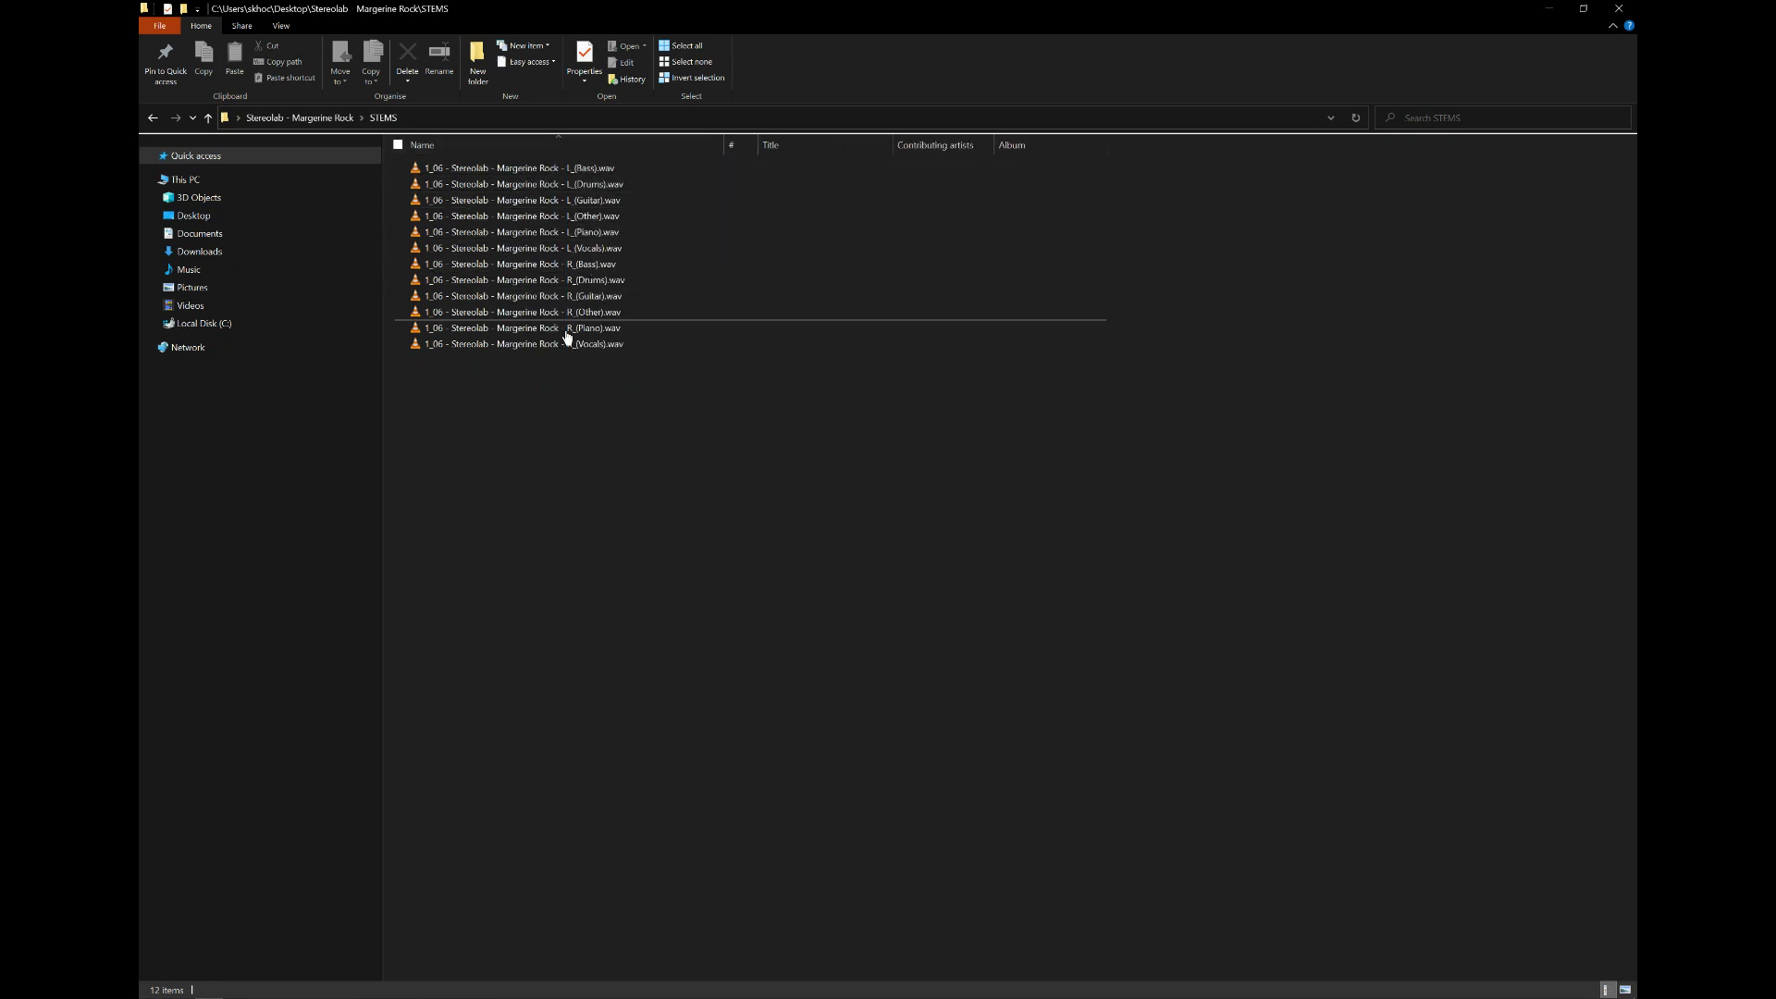
- Inspect the audio format and channels of the right-channel Vocals stem in MediaInfo
click(574, 346)
right_click(573, 346)
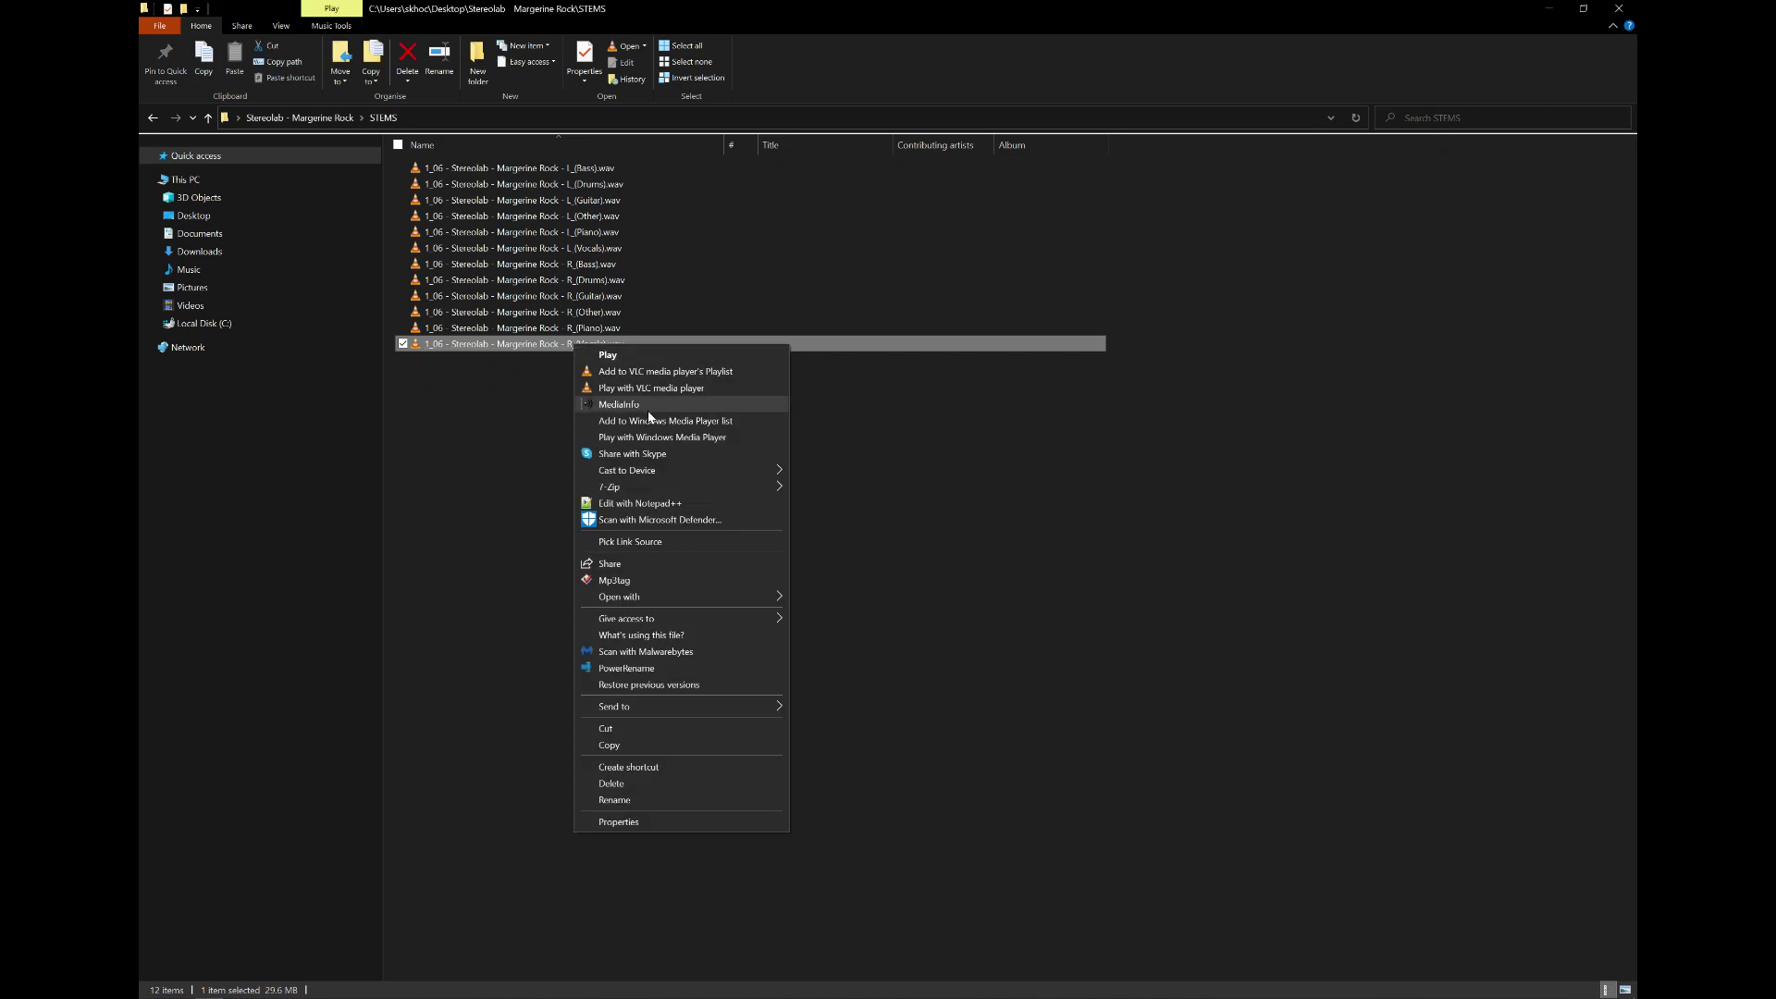
click(647, 411)
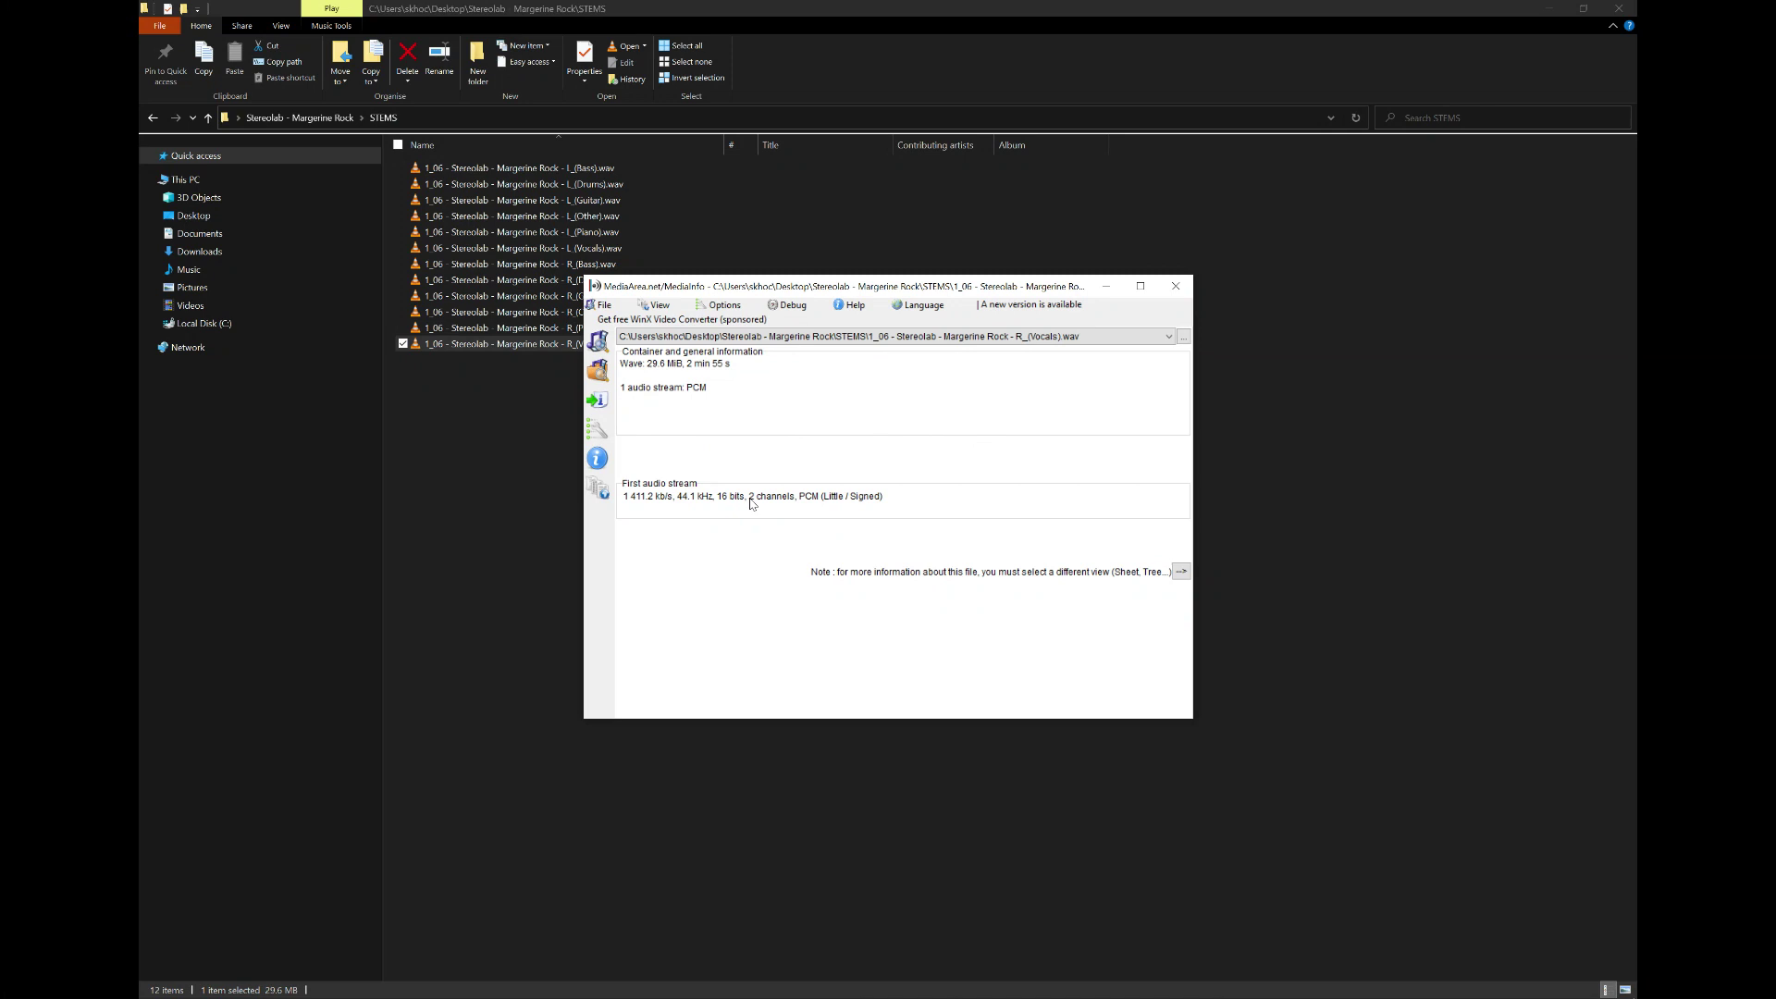
- Close MediaInfo and launch SpectraLayers from the Stereolab - Margerine Rock folder, declining to recover the old session and maximizing its window
click(1176, 287)
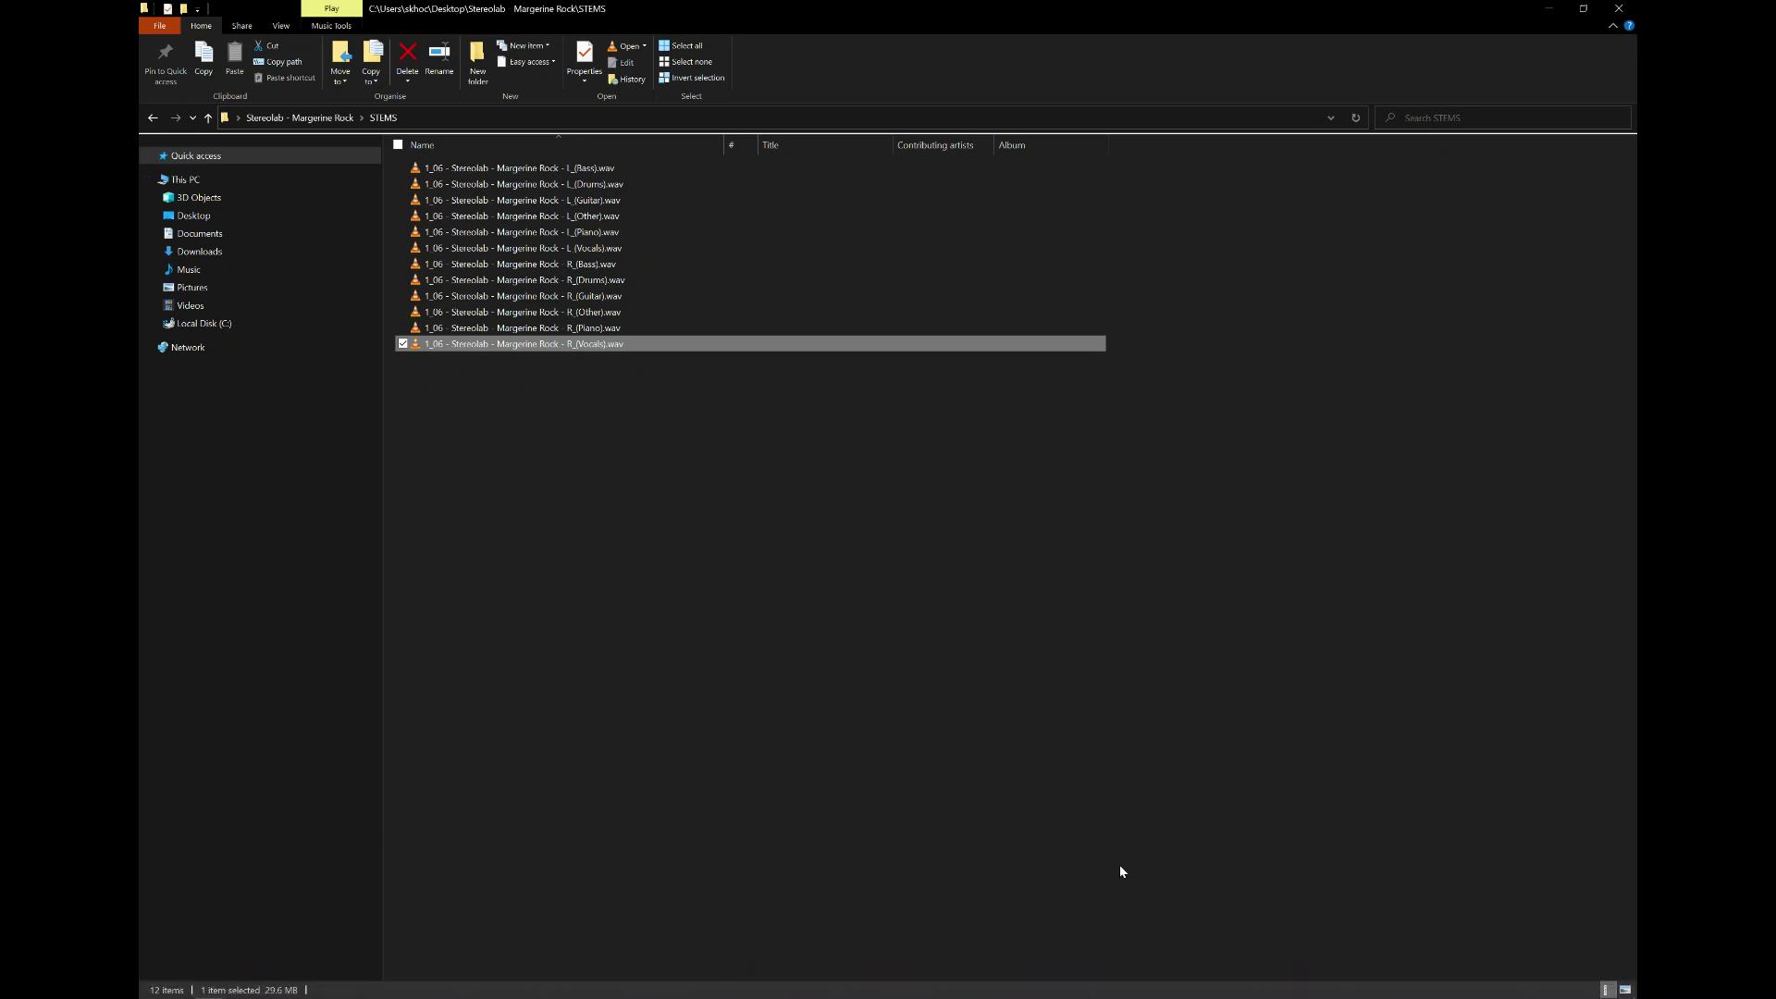
click(209, 118)
click(1411, 217)
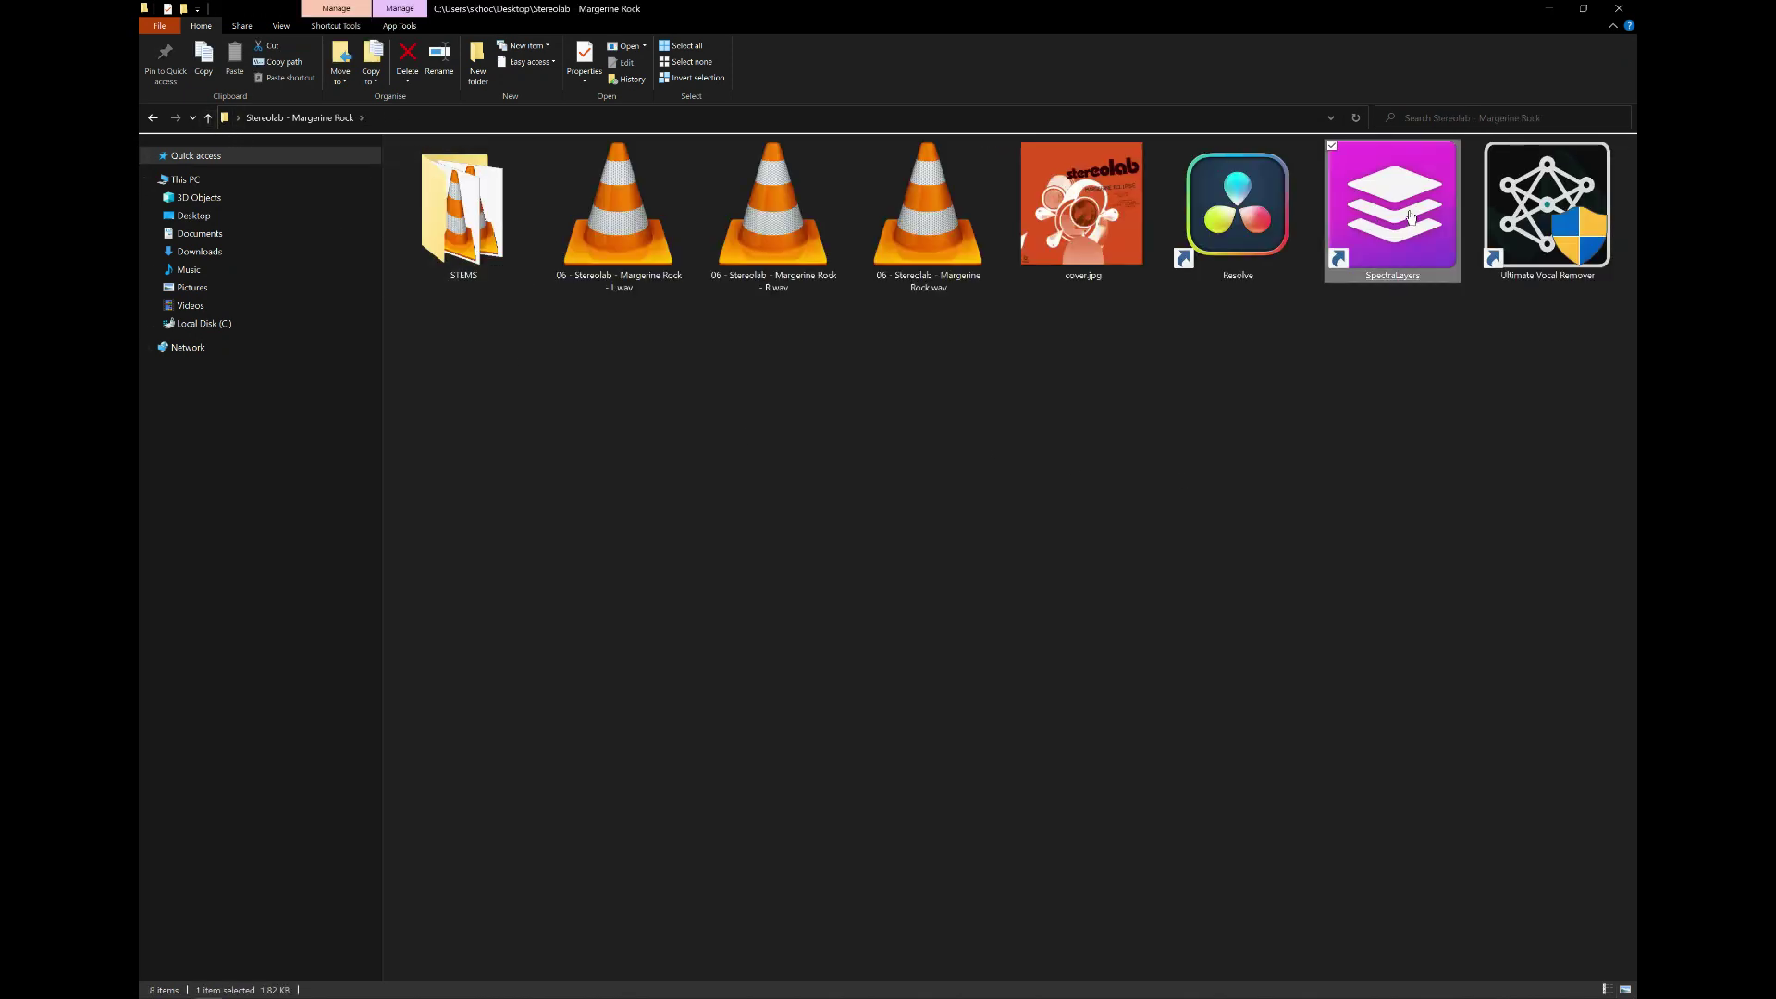
double_click(1411, 217)
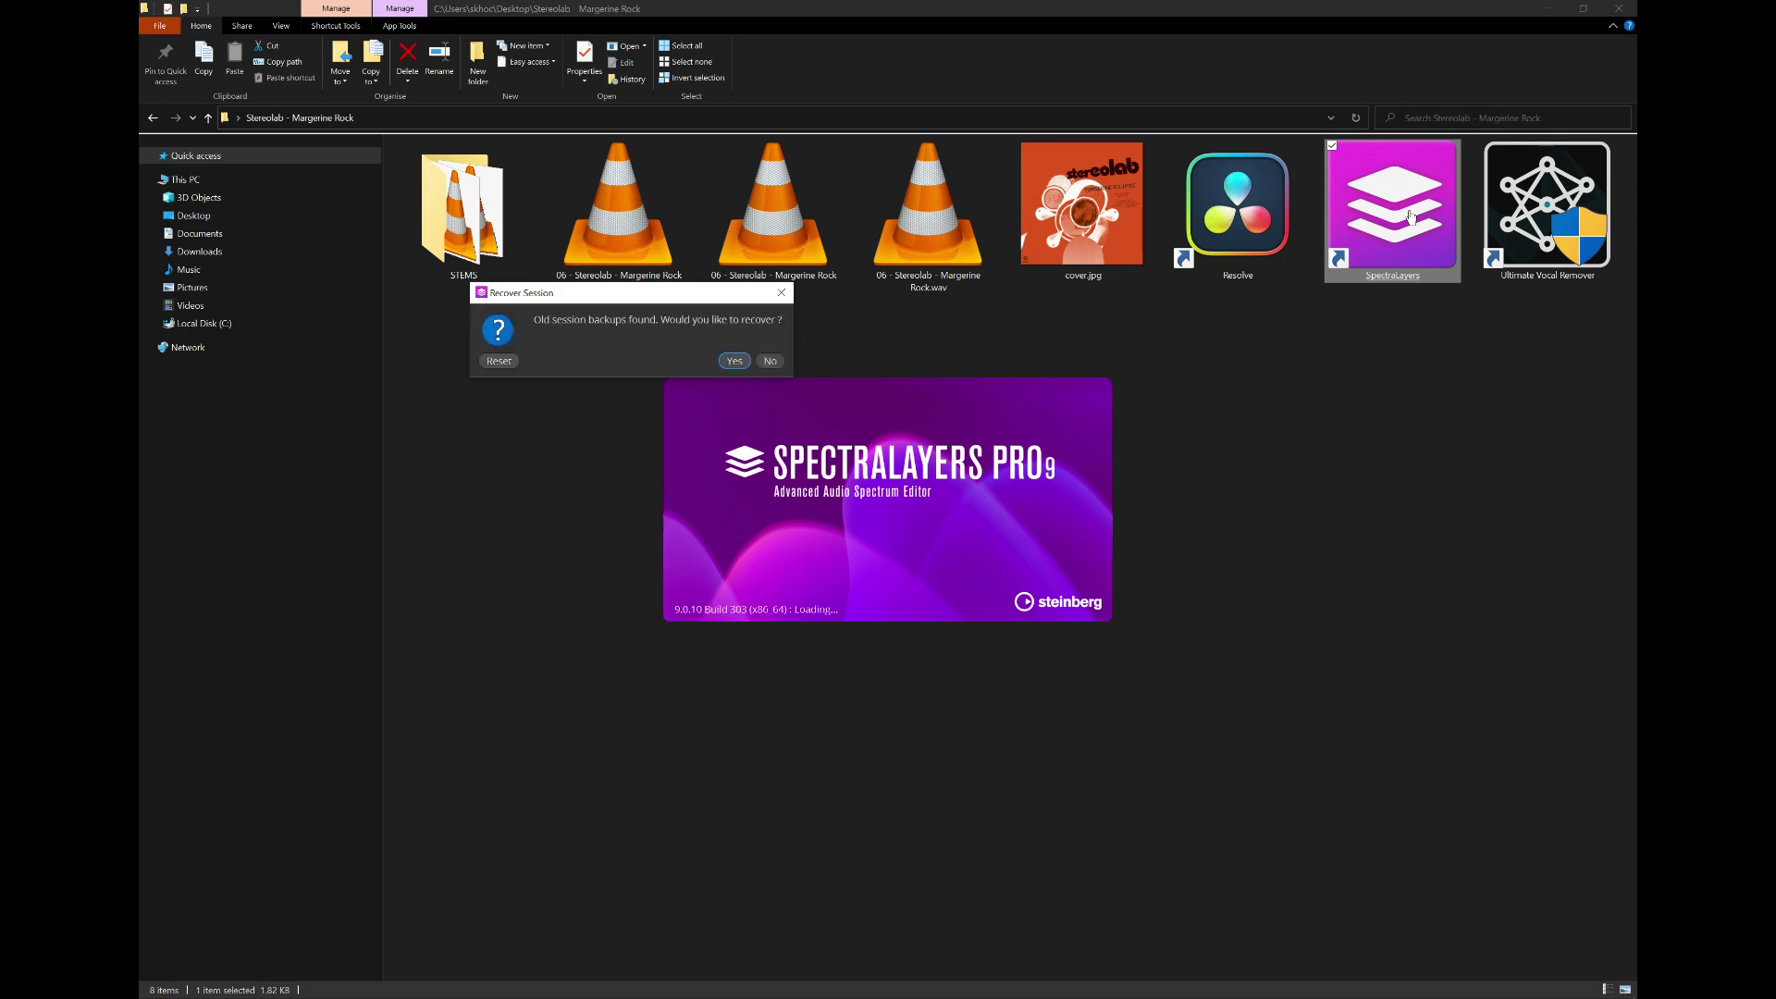
click(773, 361)
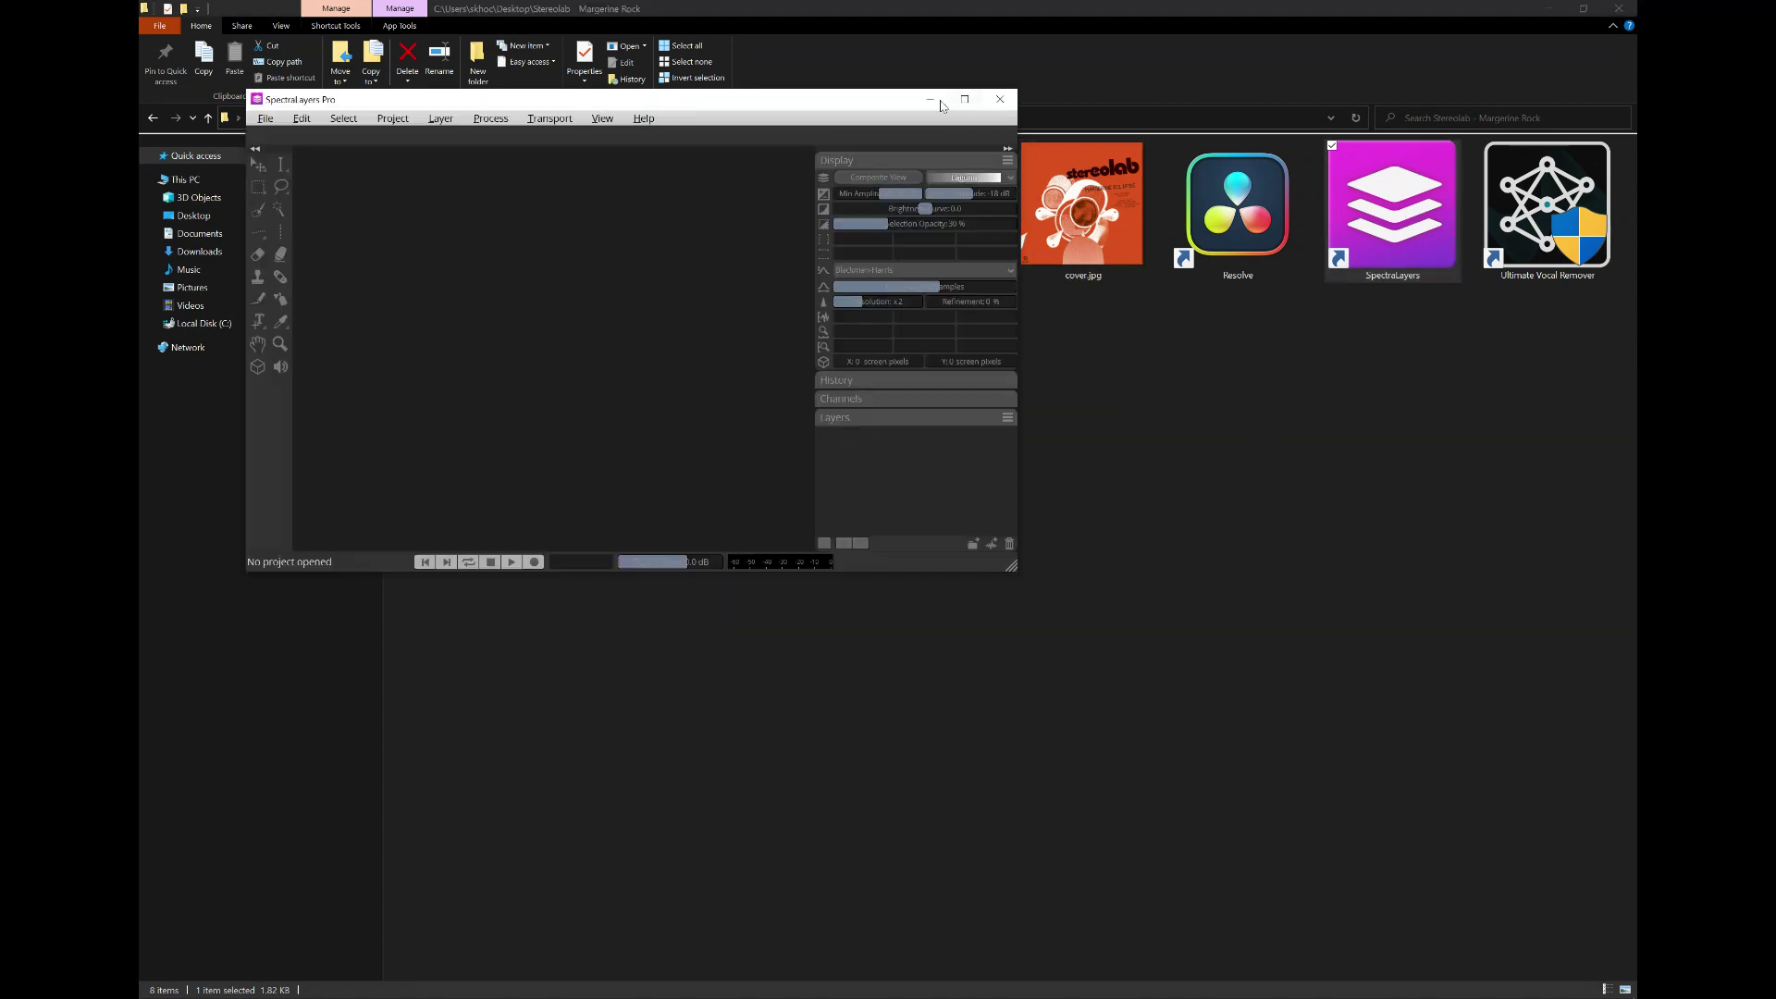
click(962, 101)
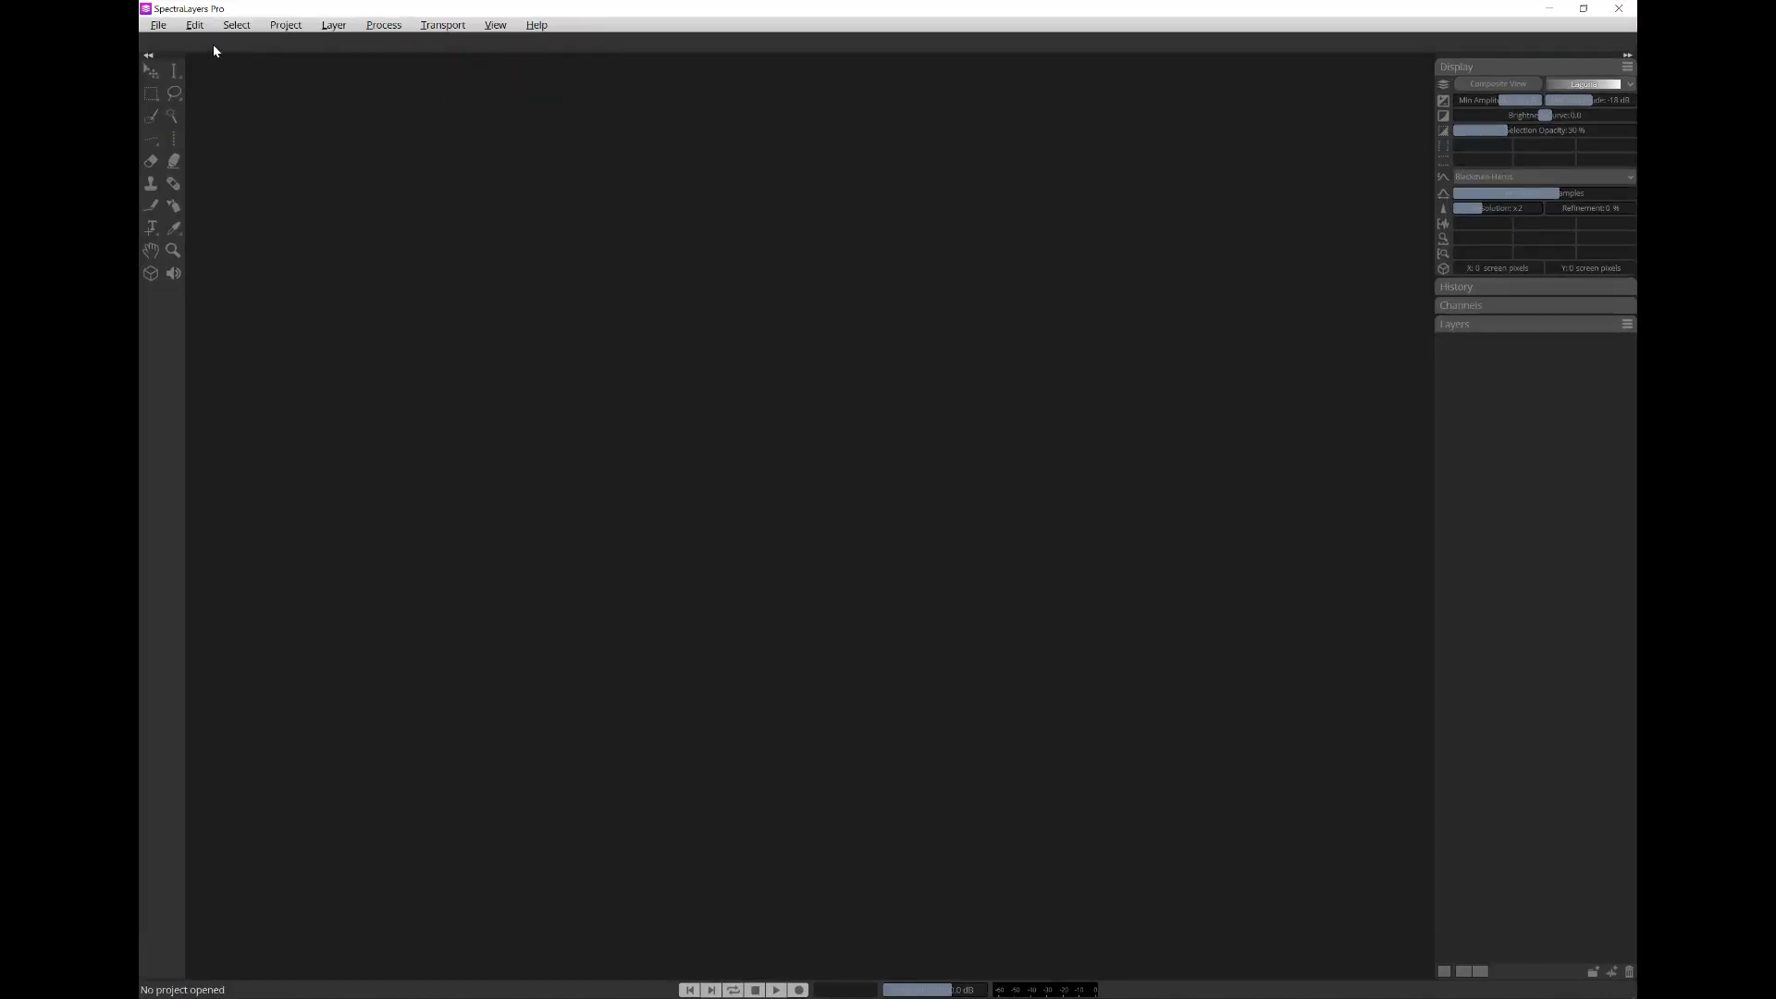
- Review the audio device type, input, output and channel mapping in the SpectraLayers preferences, then close them
click(182, 27)
click(222, 283)
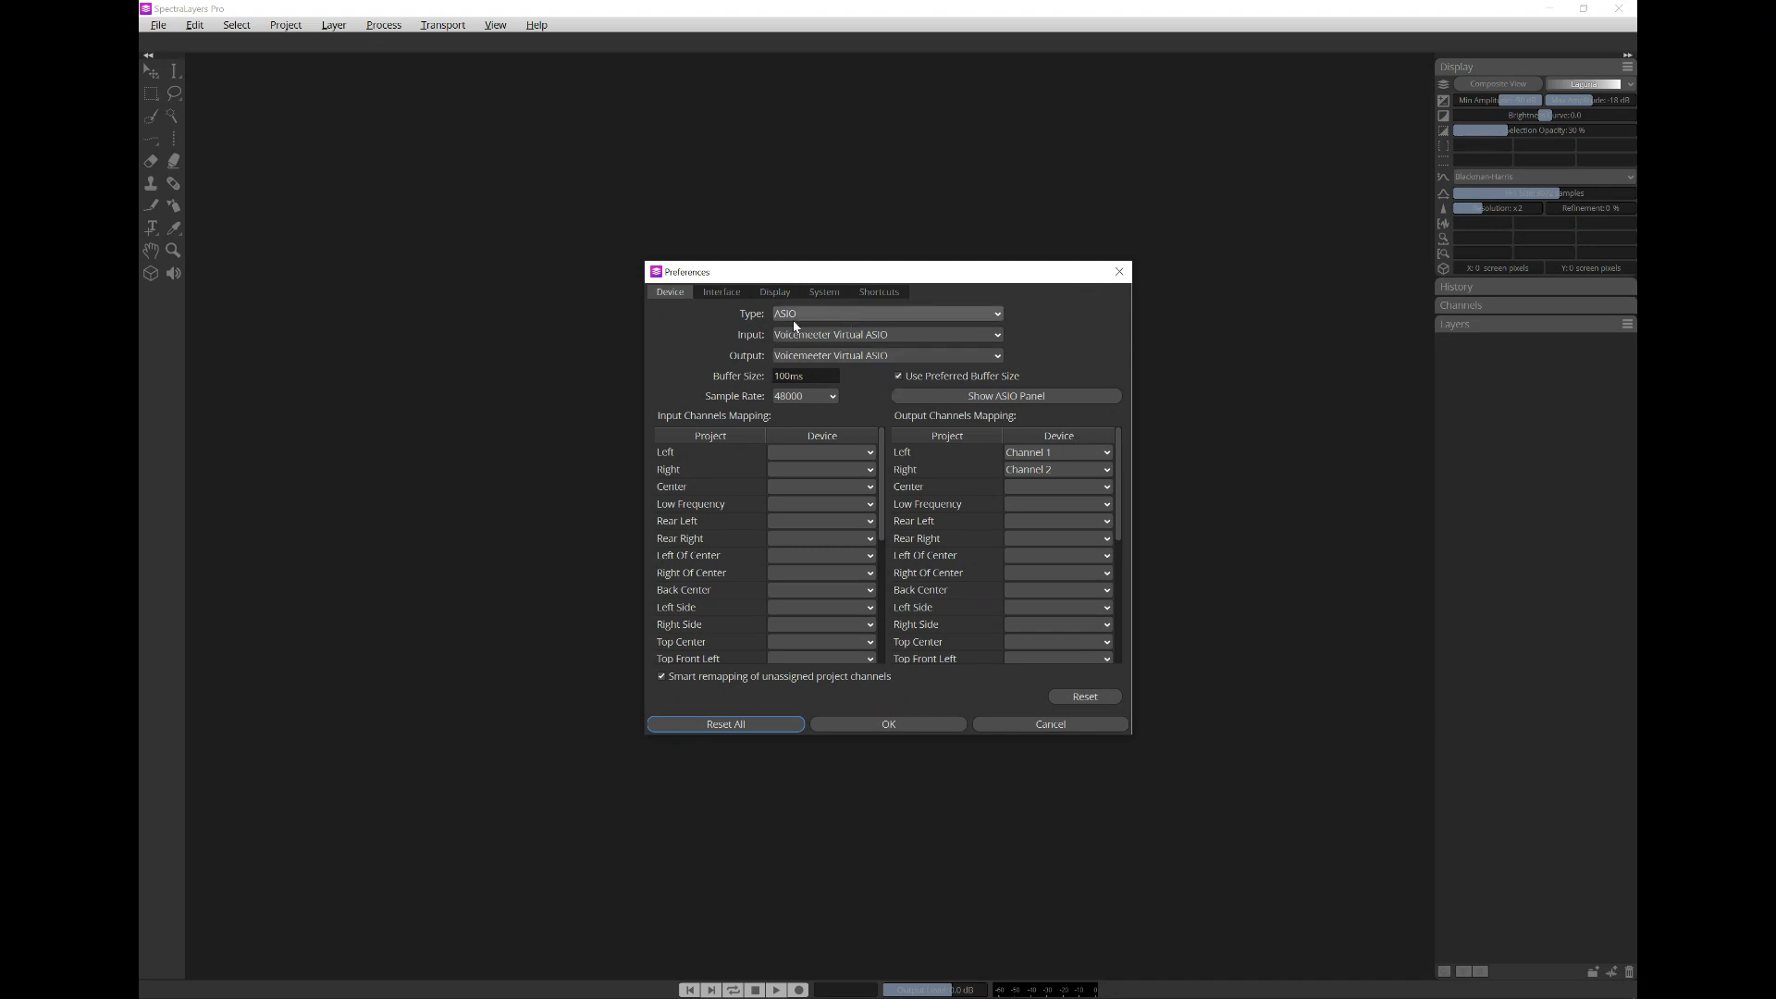
click(1122, 274)
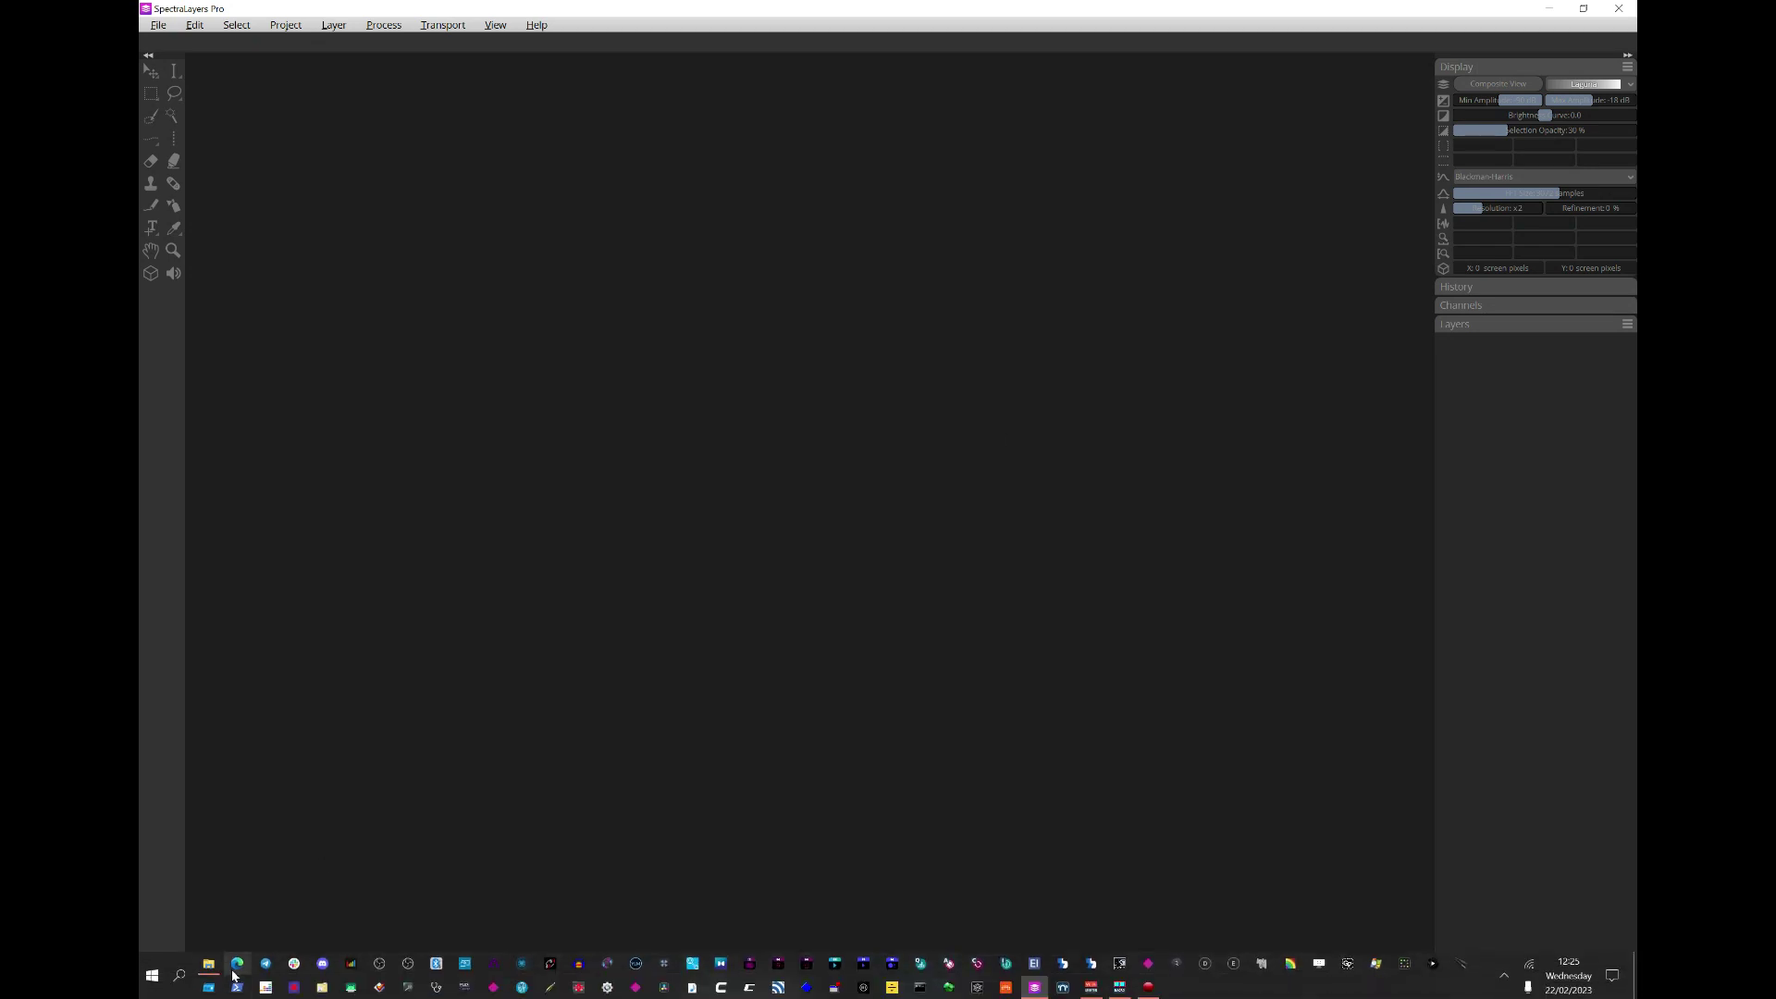
- Switch to File Explorer, restore its window beside the SpectraLayers layer list, and look into STEMS before returning to the song folder
click(209, 964)
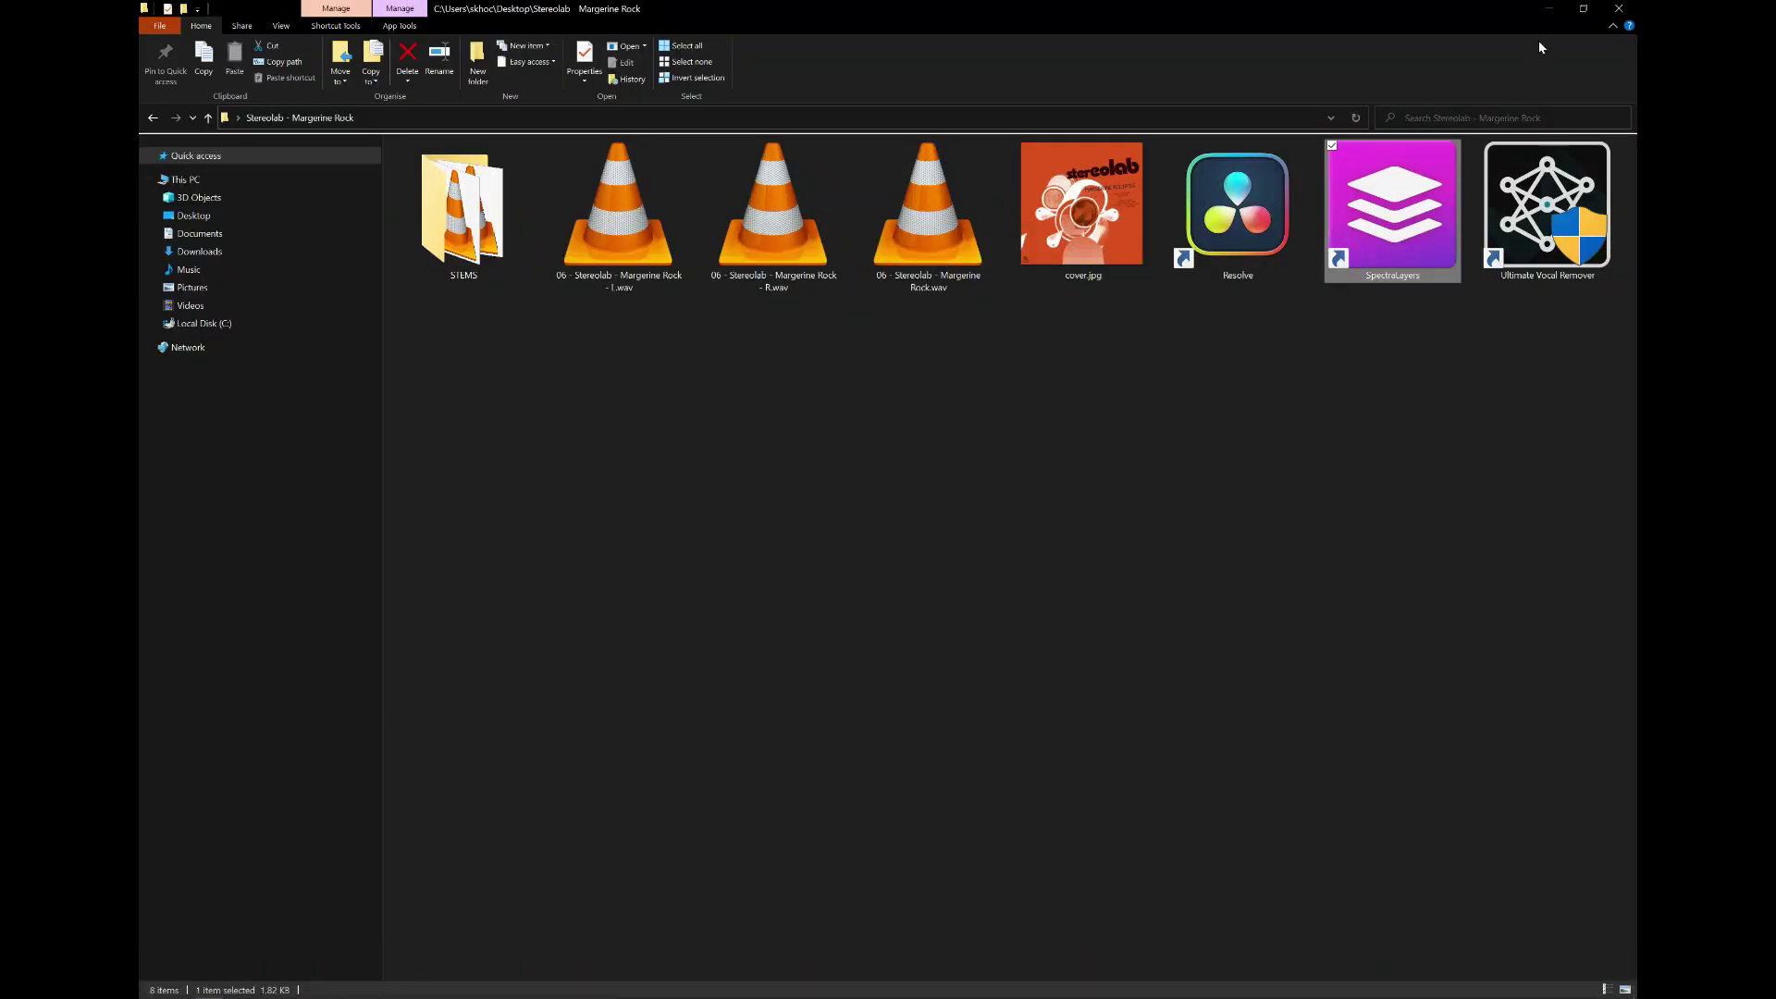
click(1583, 8)
double_click(467, 263)
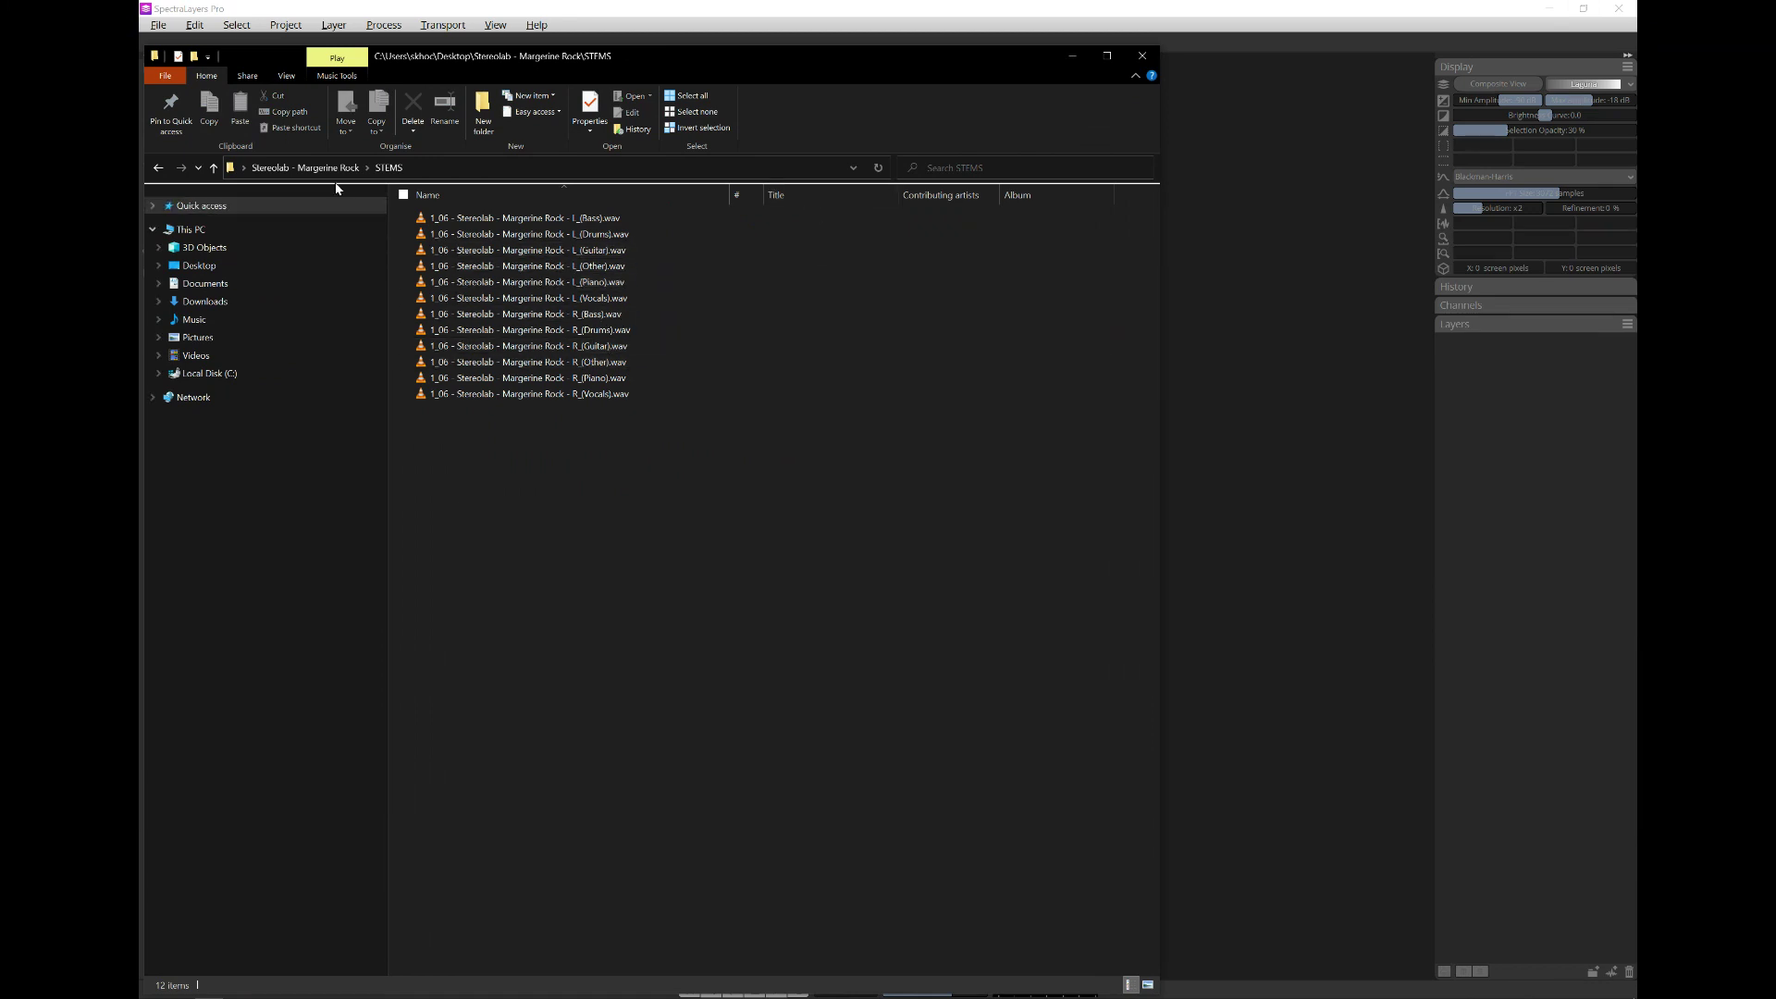
click(306, 168)
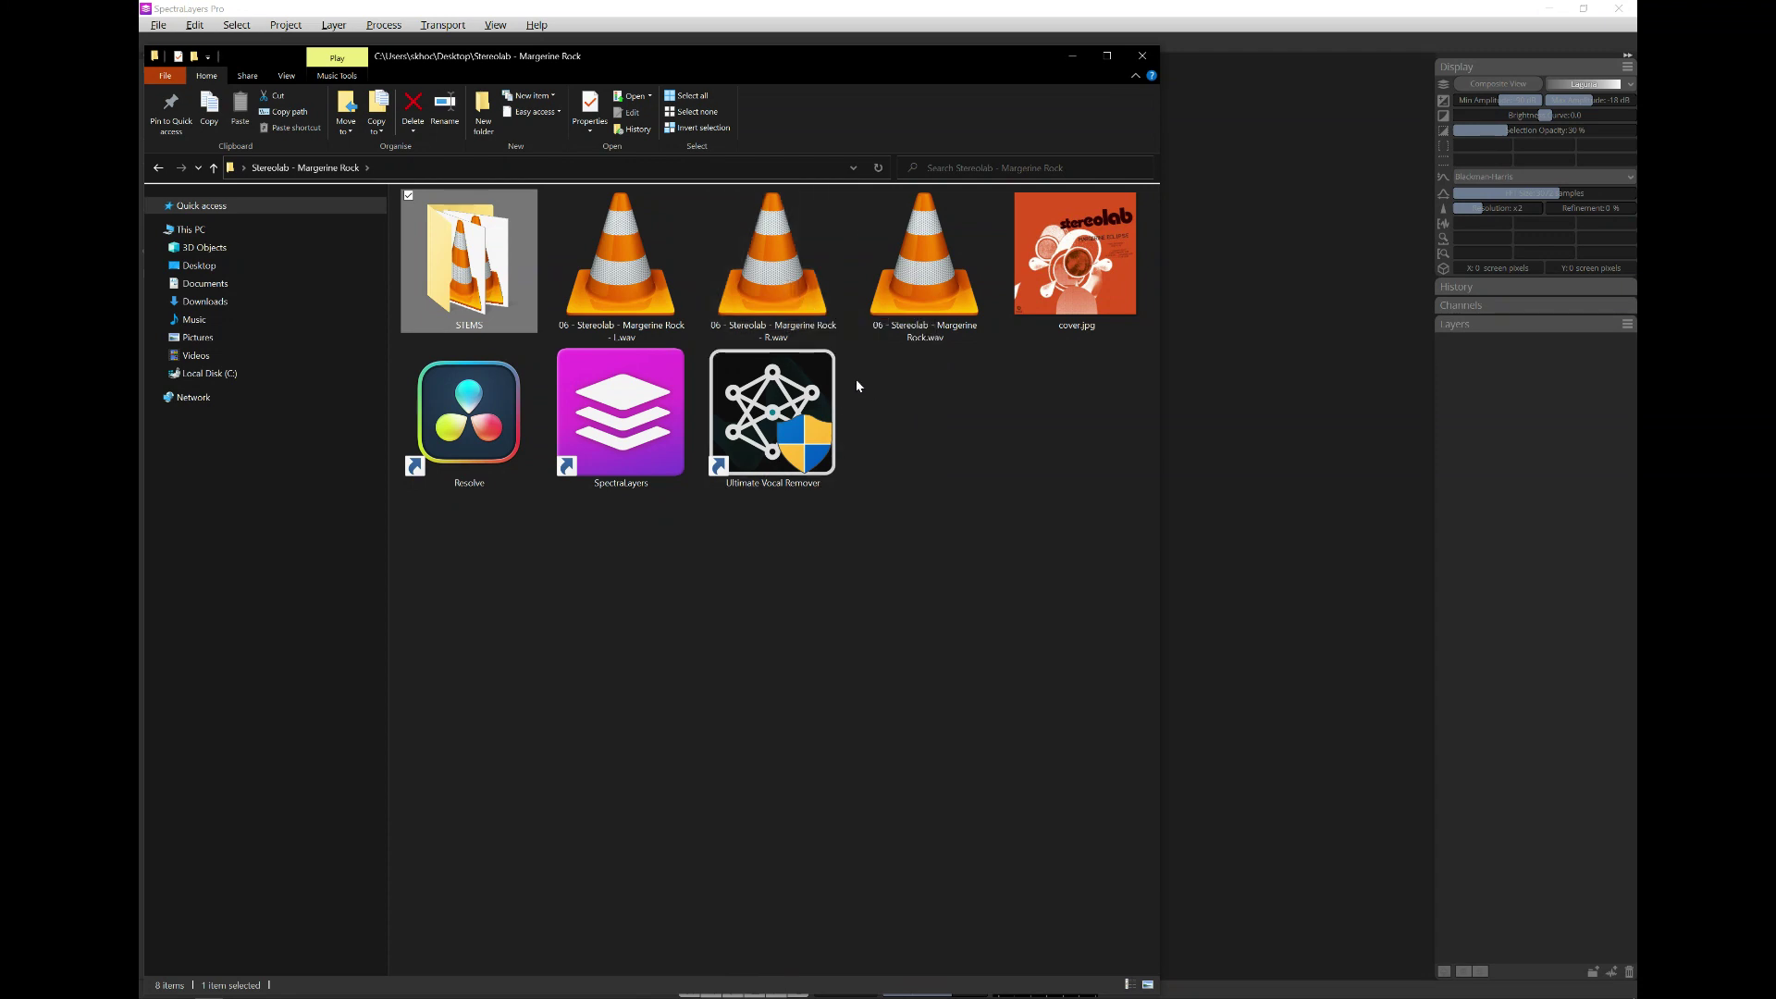
- Add "06 - Stereolab - Margerine Rock - R.wav" and "06 - Stereolab - Margerine Rock.wav" as SpectraLayers layers, resampling to match the project format
ctrl+click(832, 211)
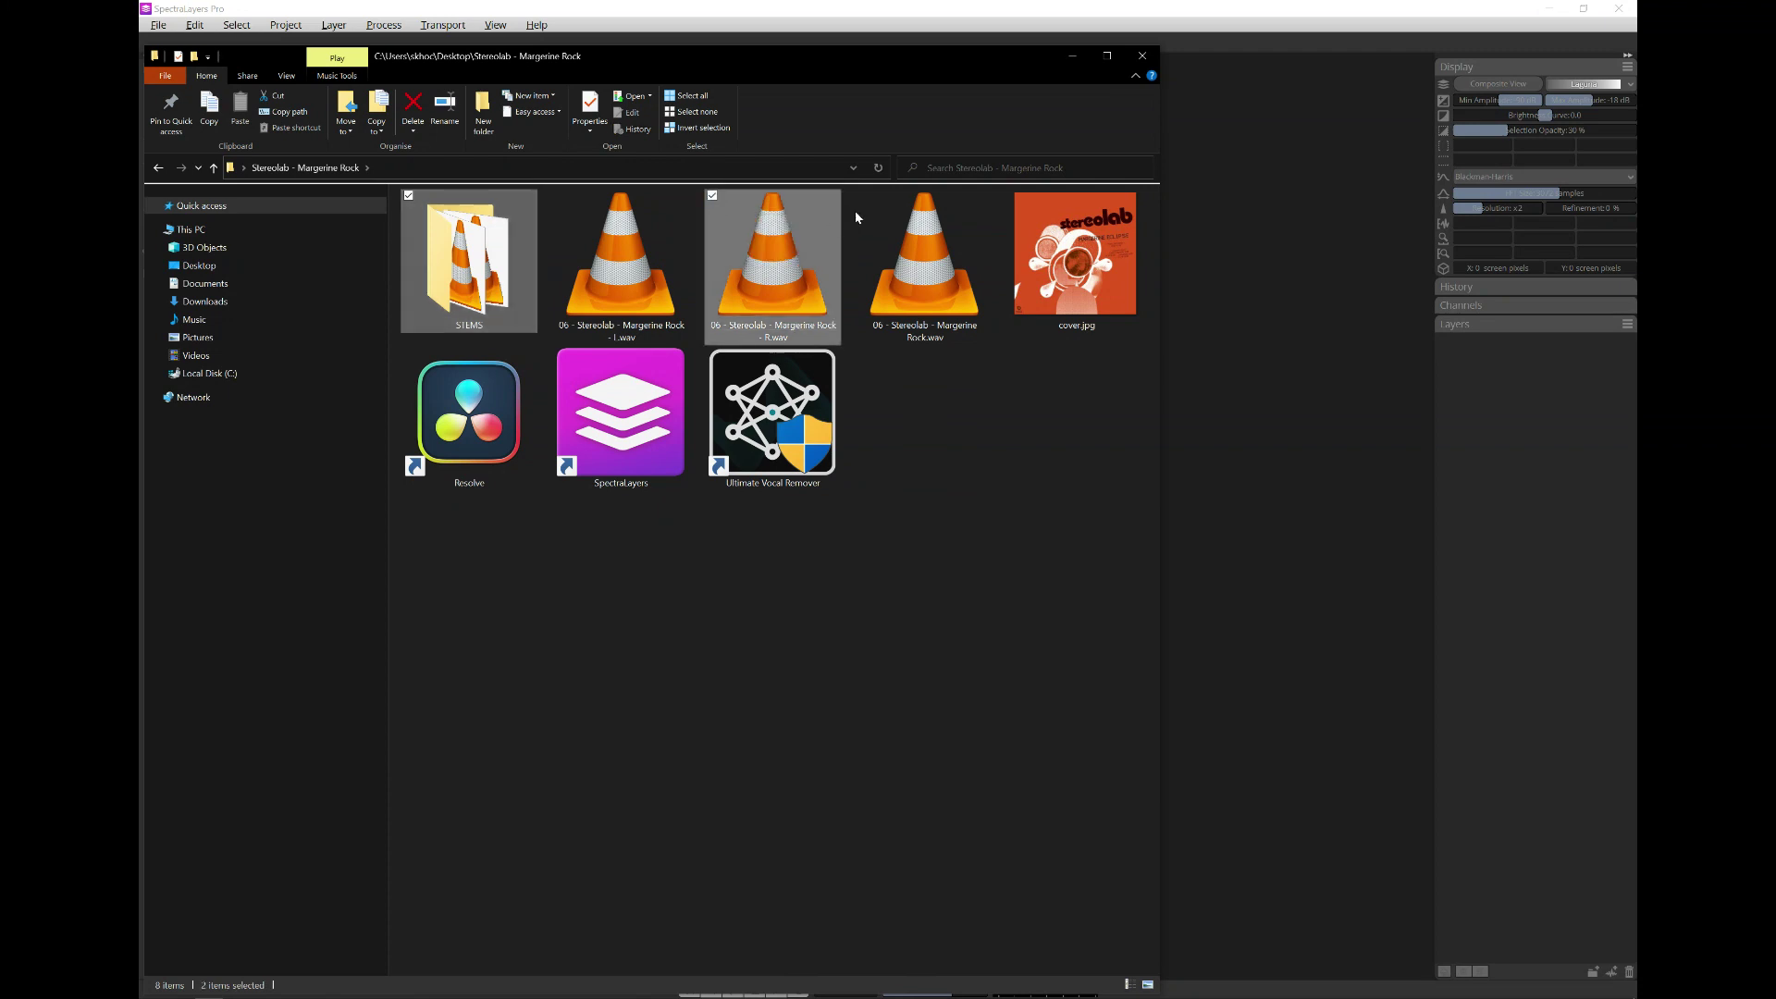
click(863, 197)
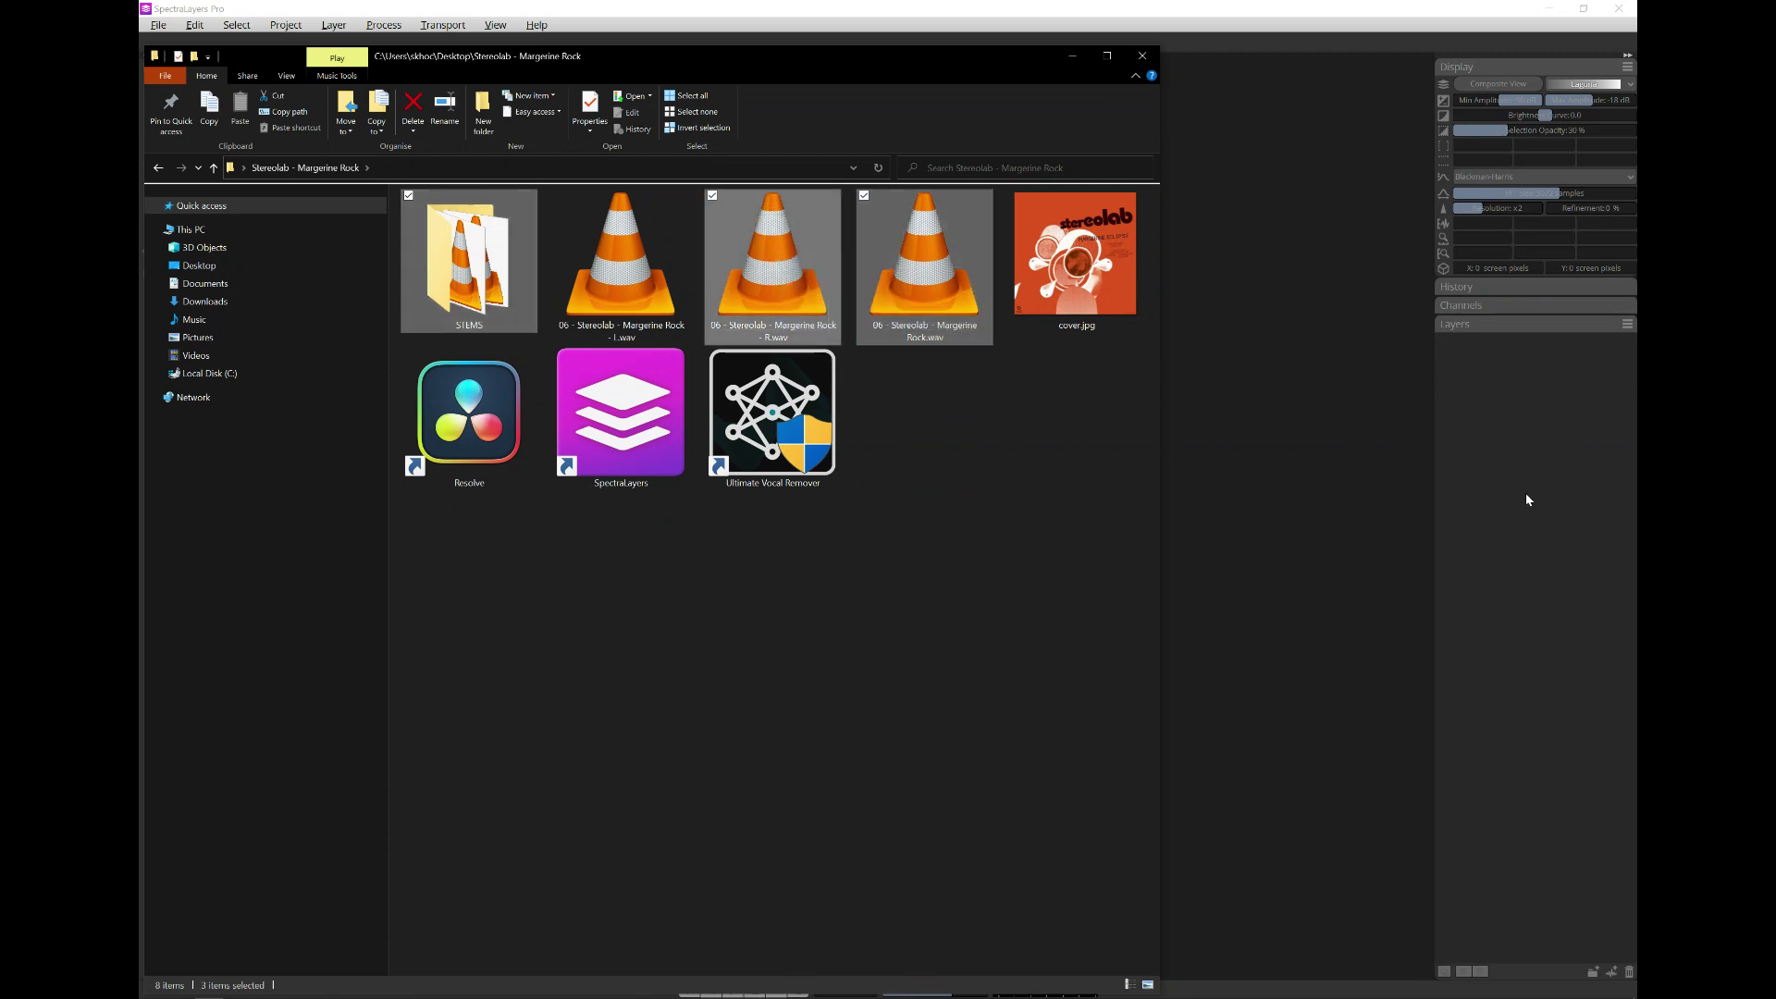
drag(1526, 499, 1517, 653)
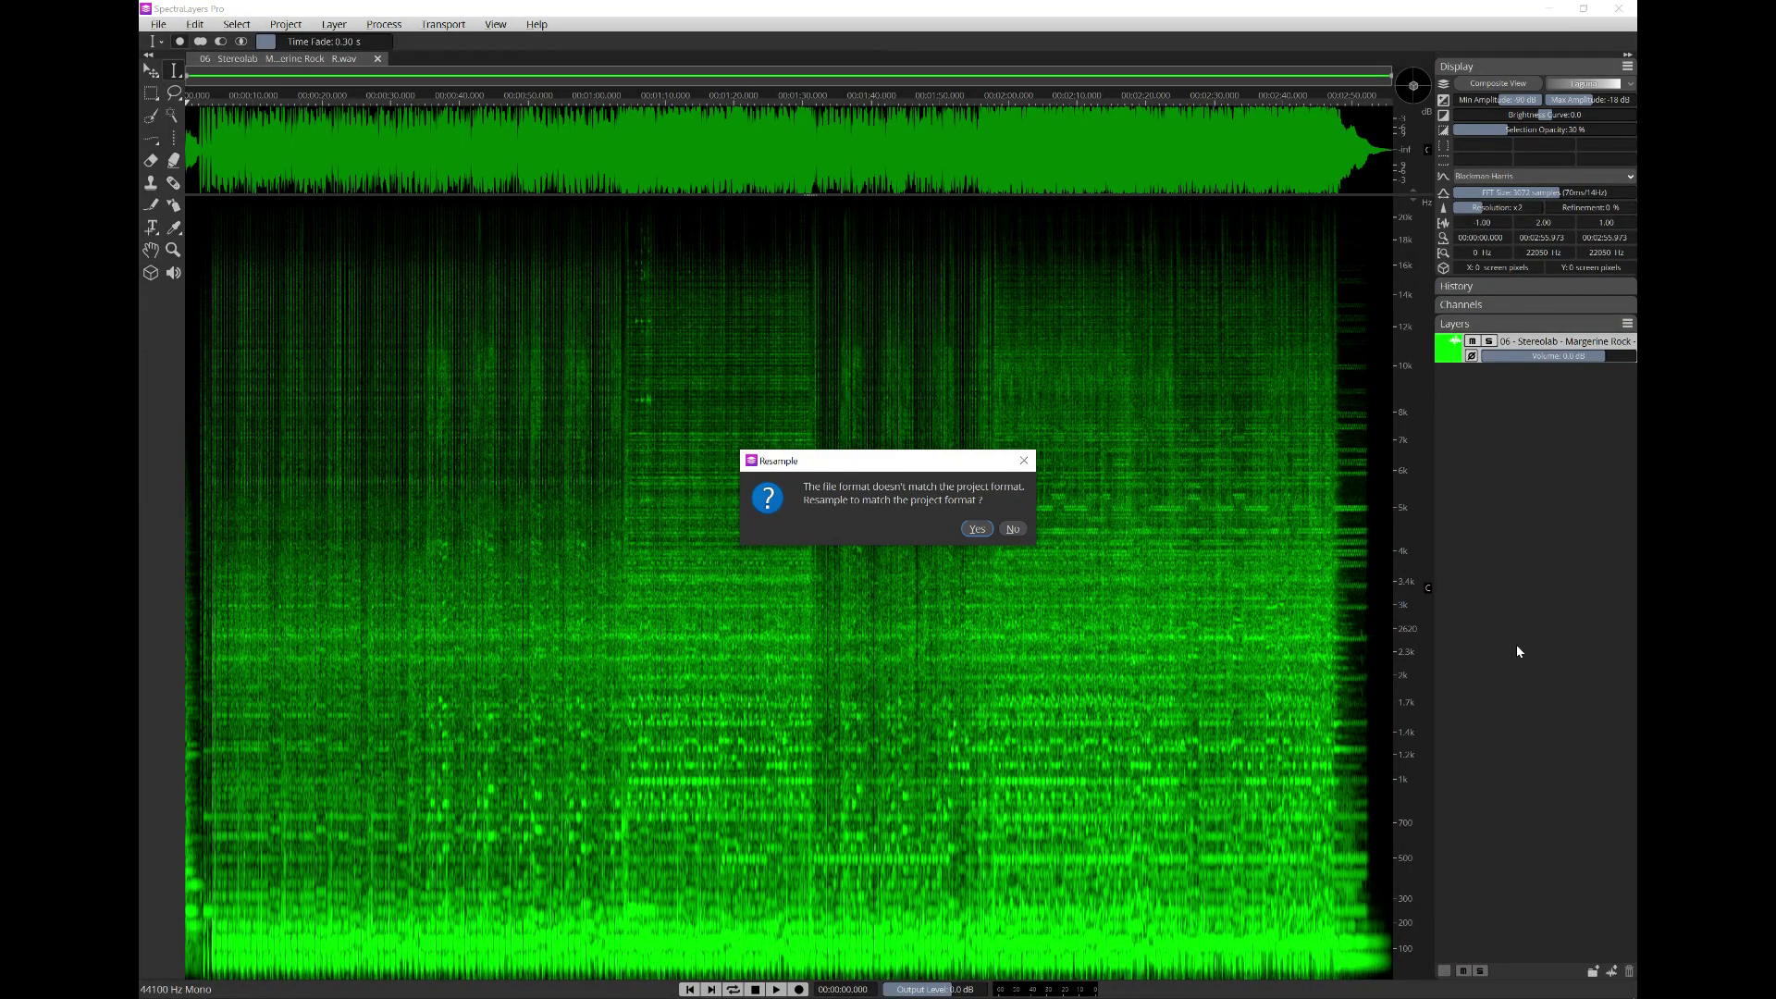
click(977, 528)
click(868, 540)
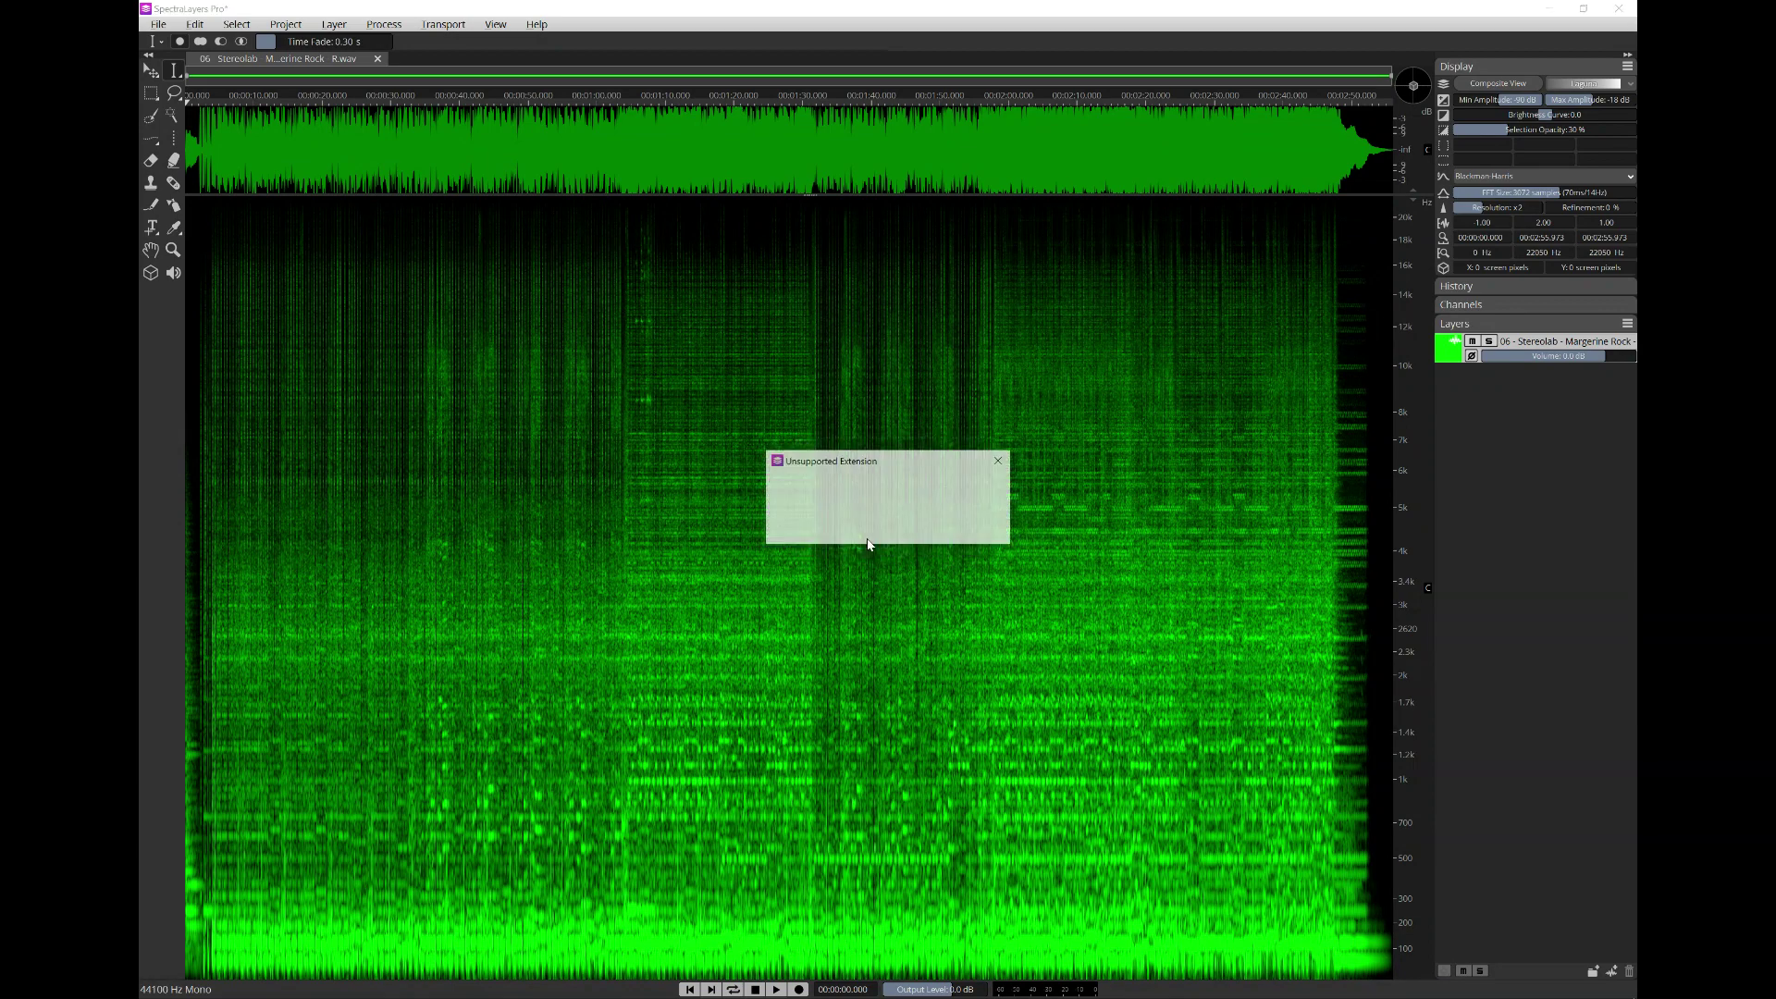
click(986, 529)
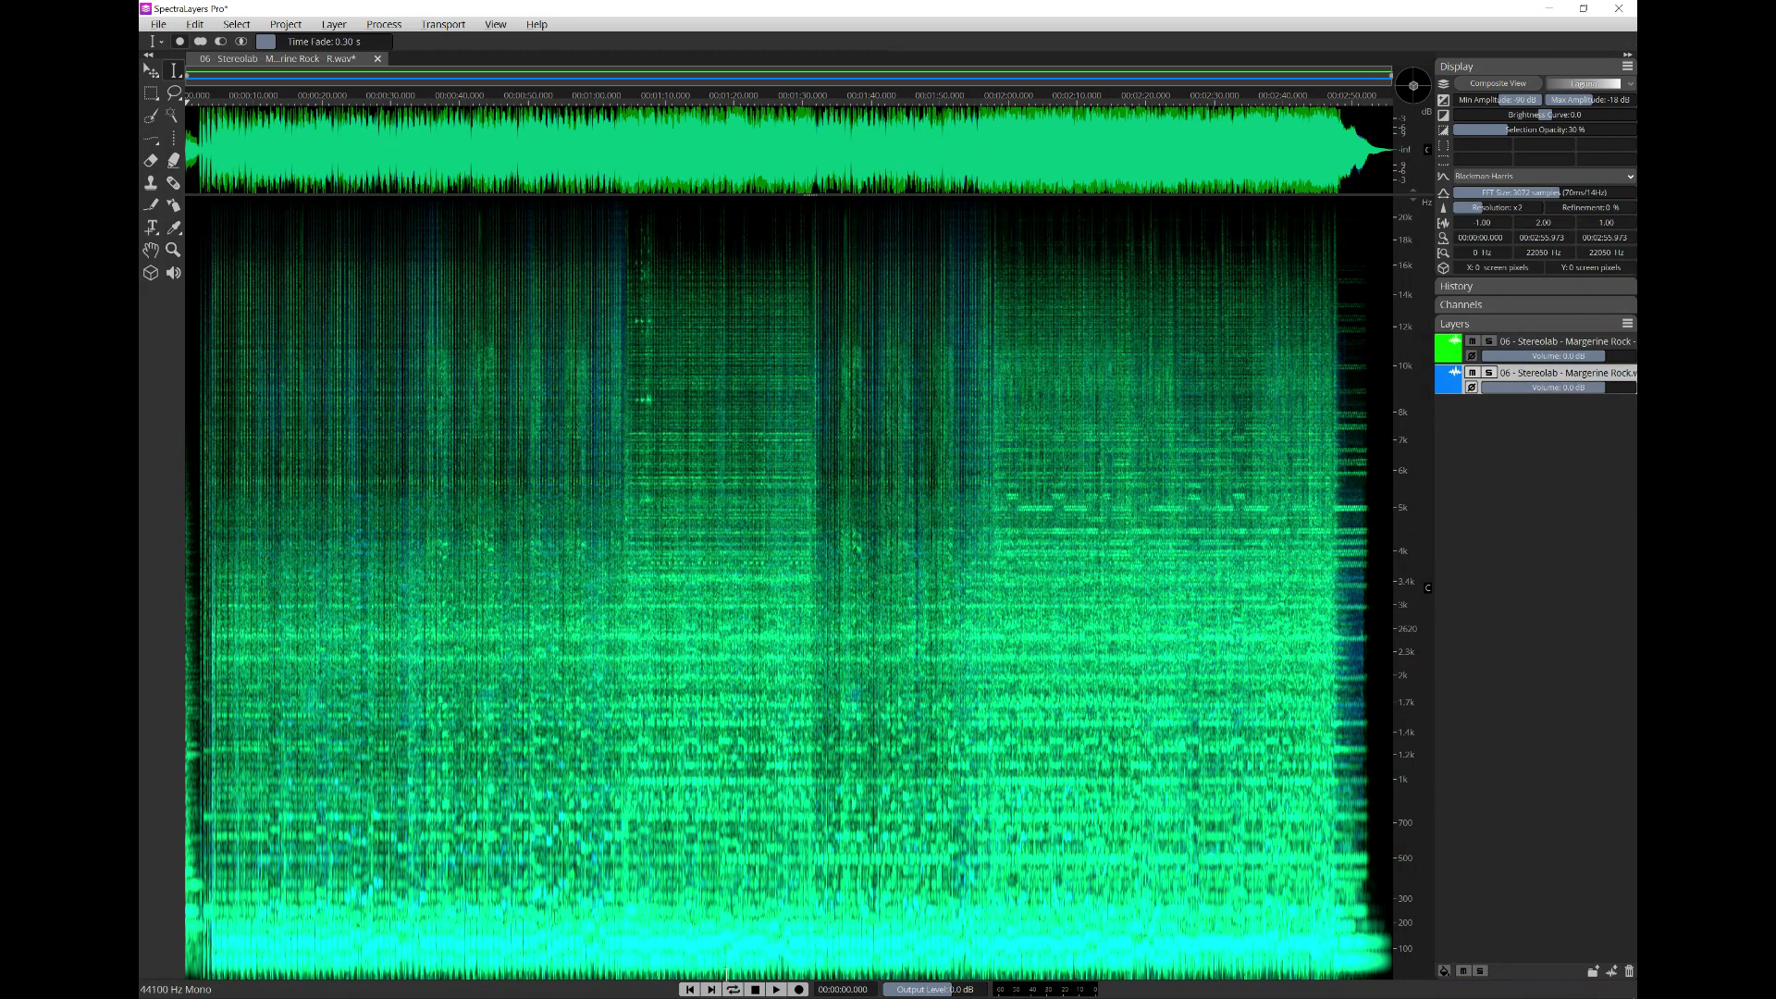
- Create a layer group named MASTER and move both Margerine Rock layers into it
right_click(1515, 511)
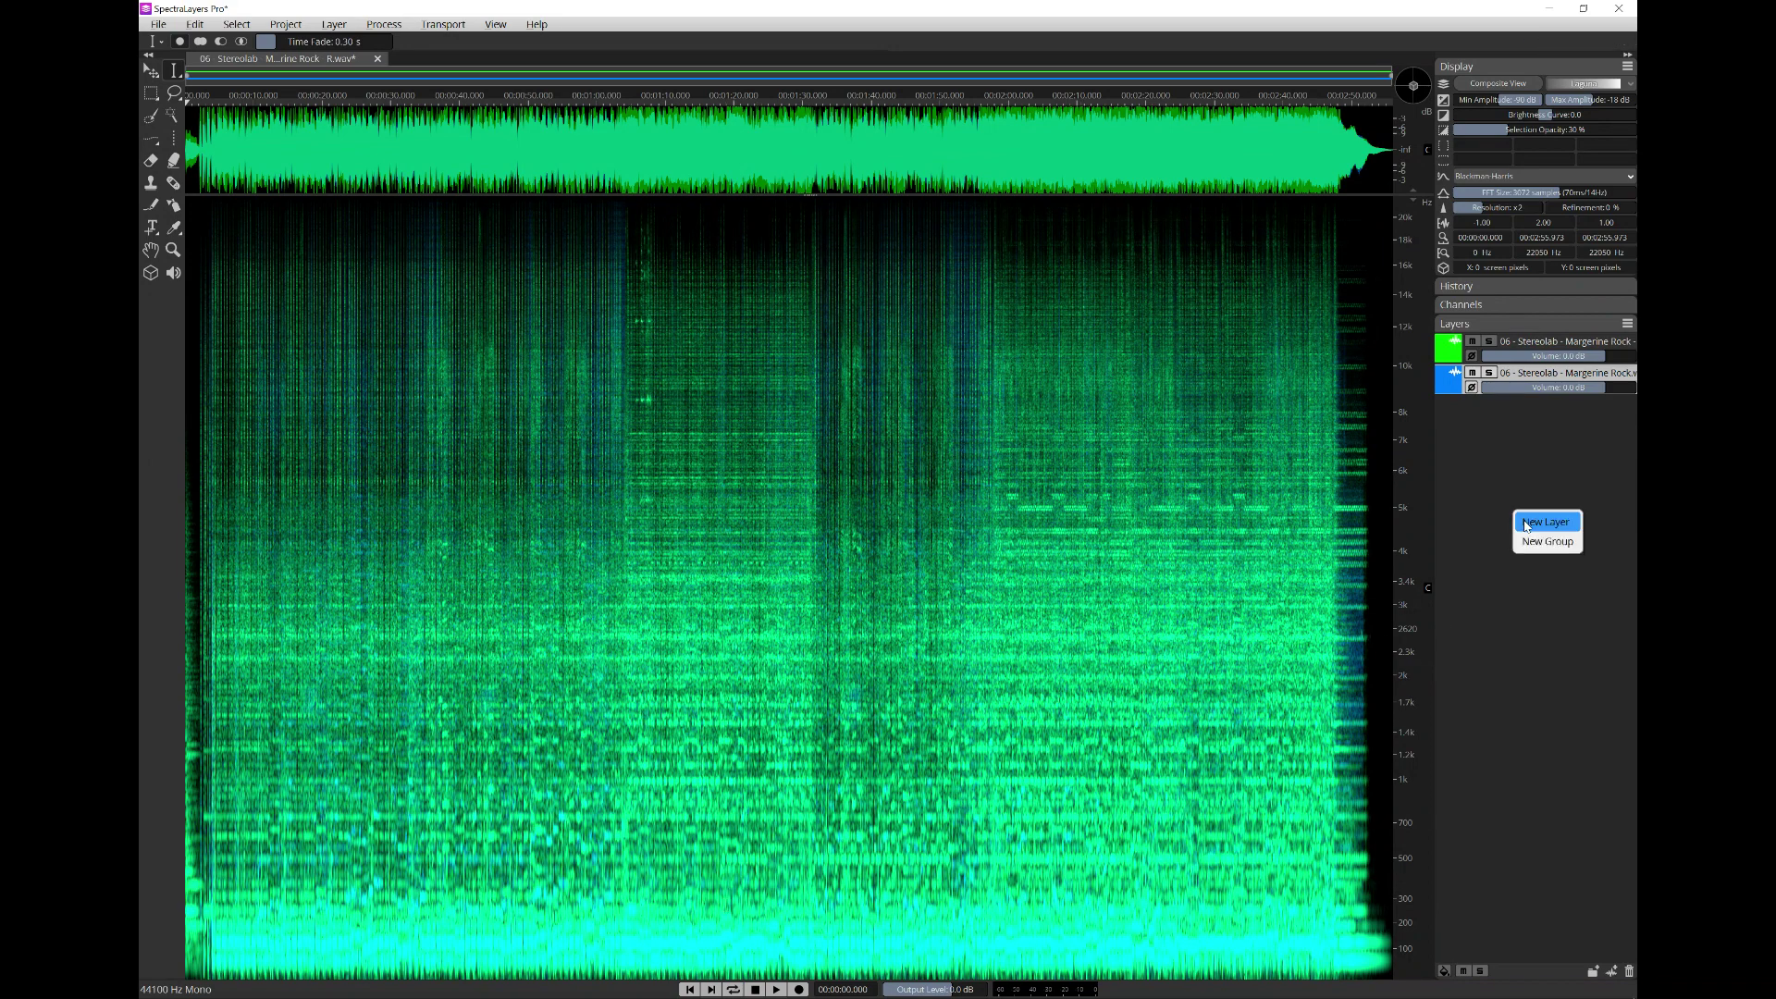
click(1546, 542)
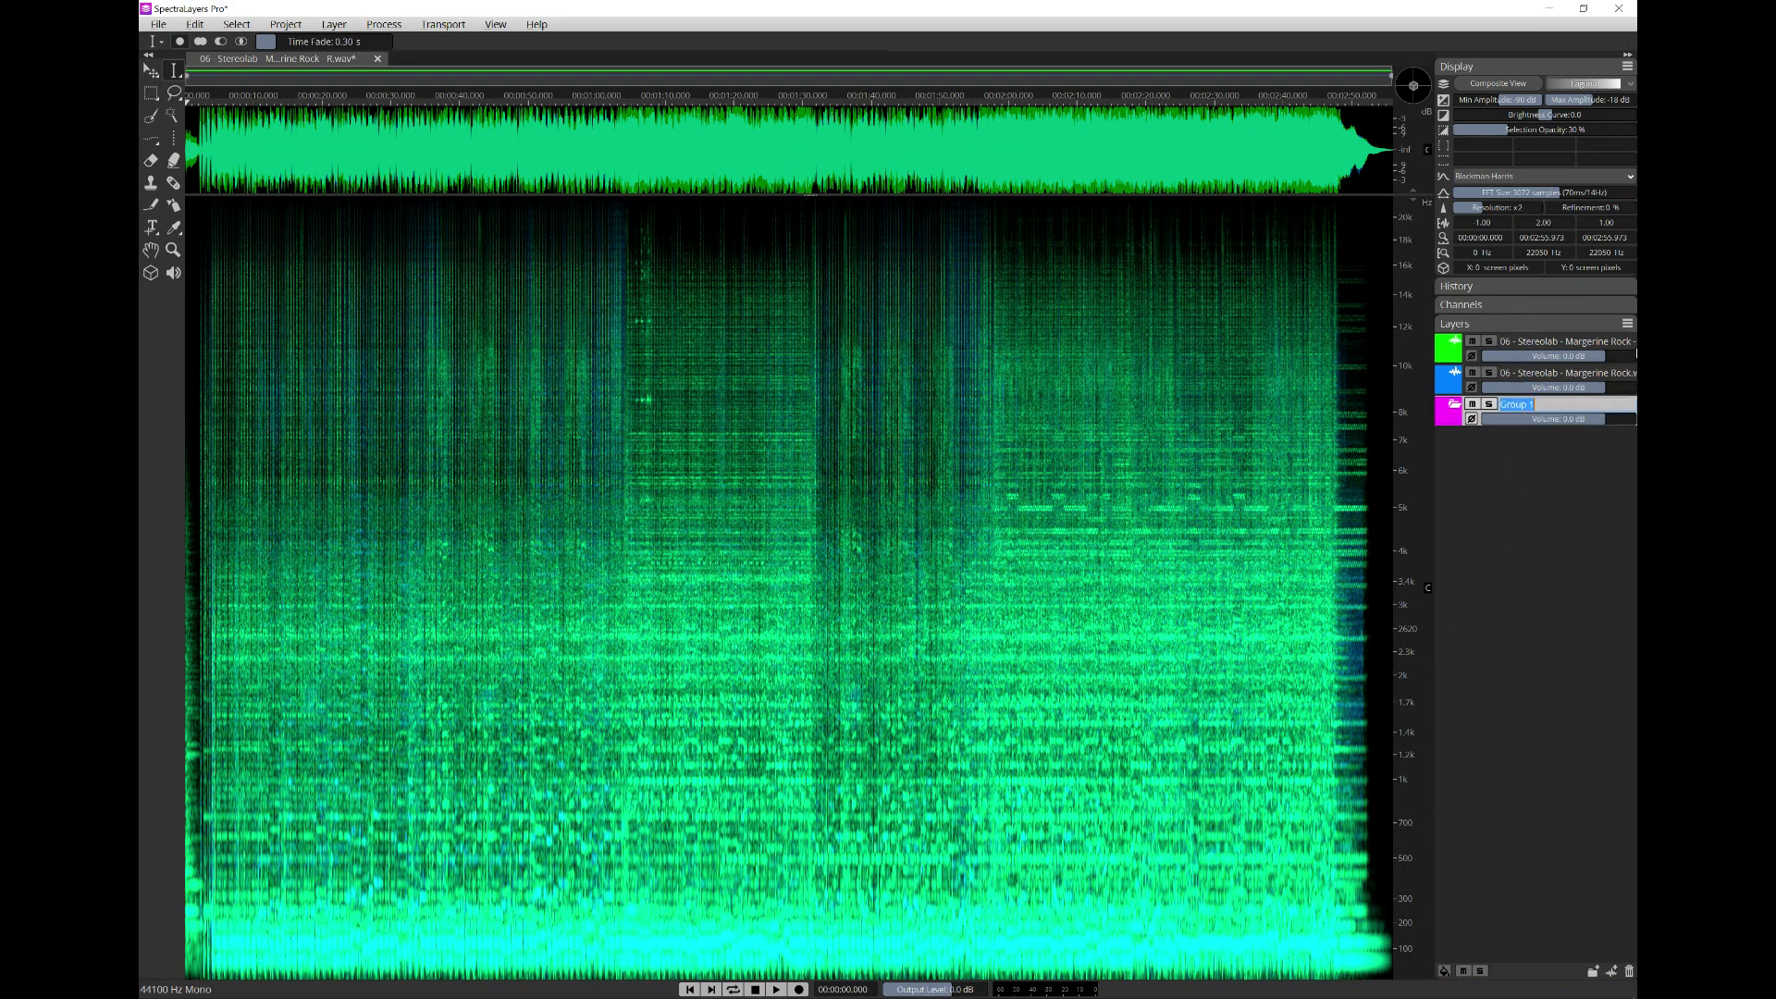
text(MASTER)
key(Return)
drag(1571, 375, 1564, 412)
click(1542, 345)
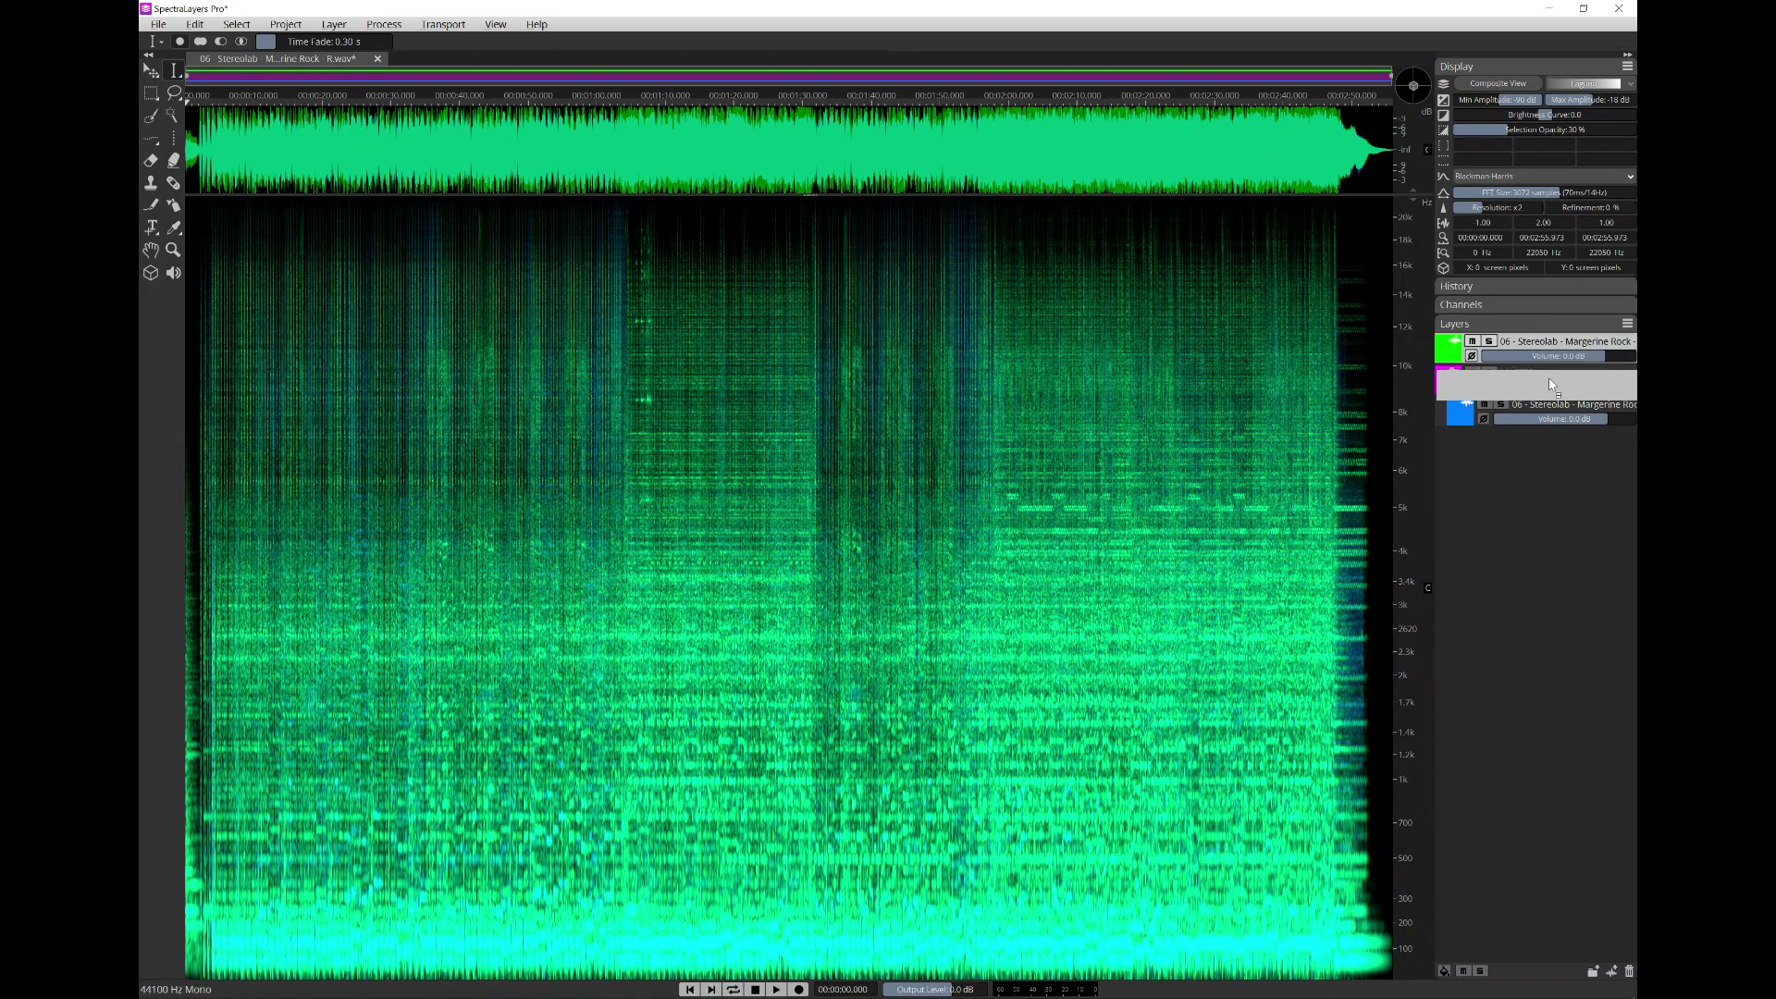
drag(1538, 350, 1527, 393)
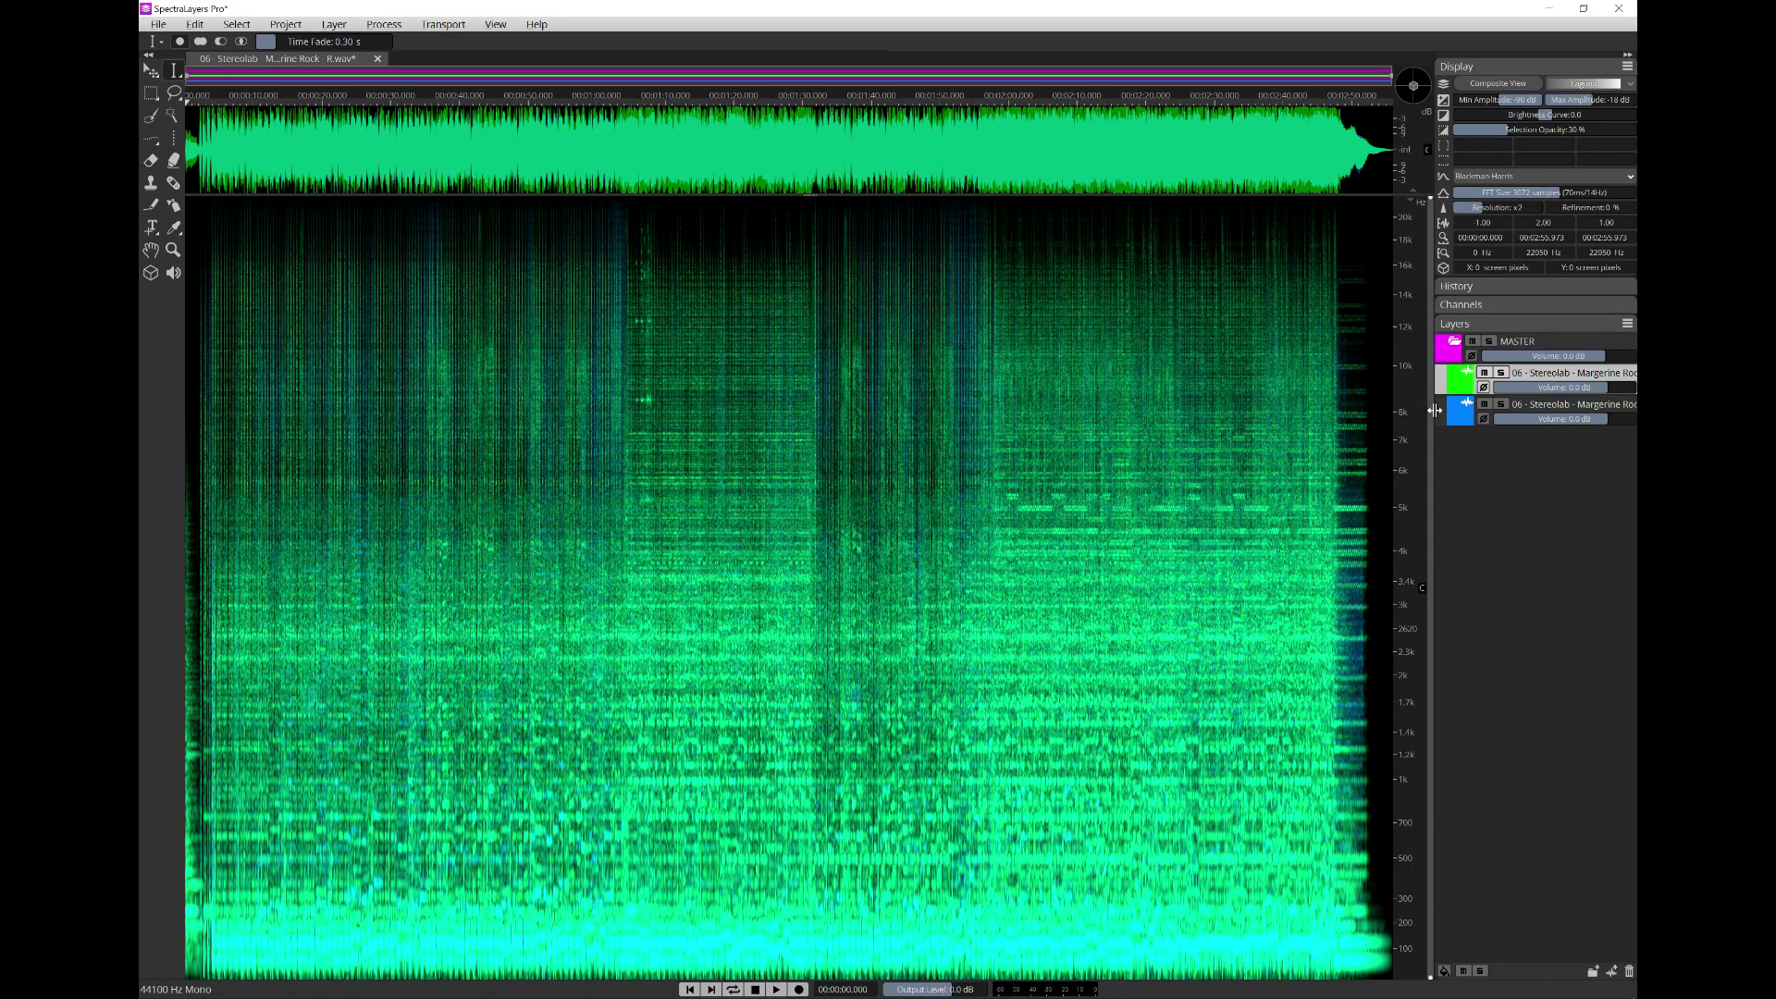
- Widen the layer list to show full names and move the full mix layer above the R.wav layer in MASTER
drag(1435, 408, 1347, 396)
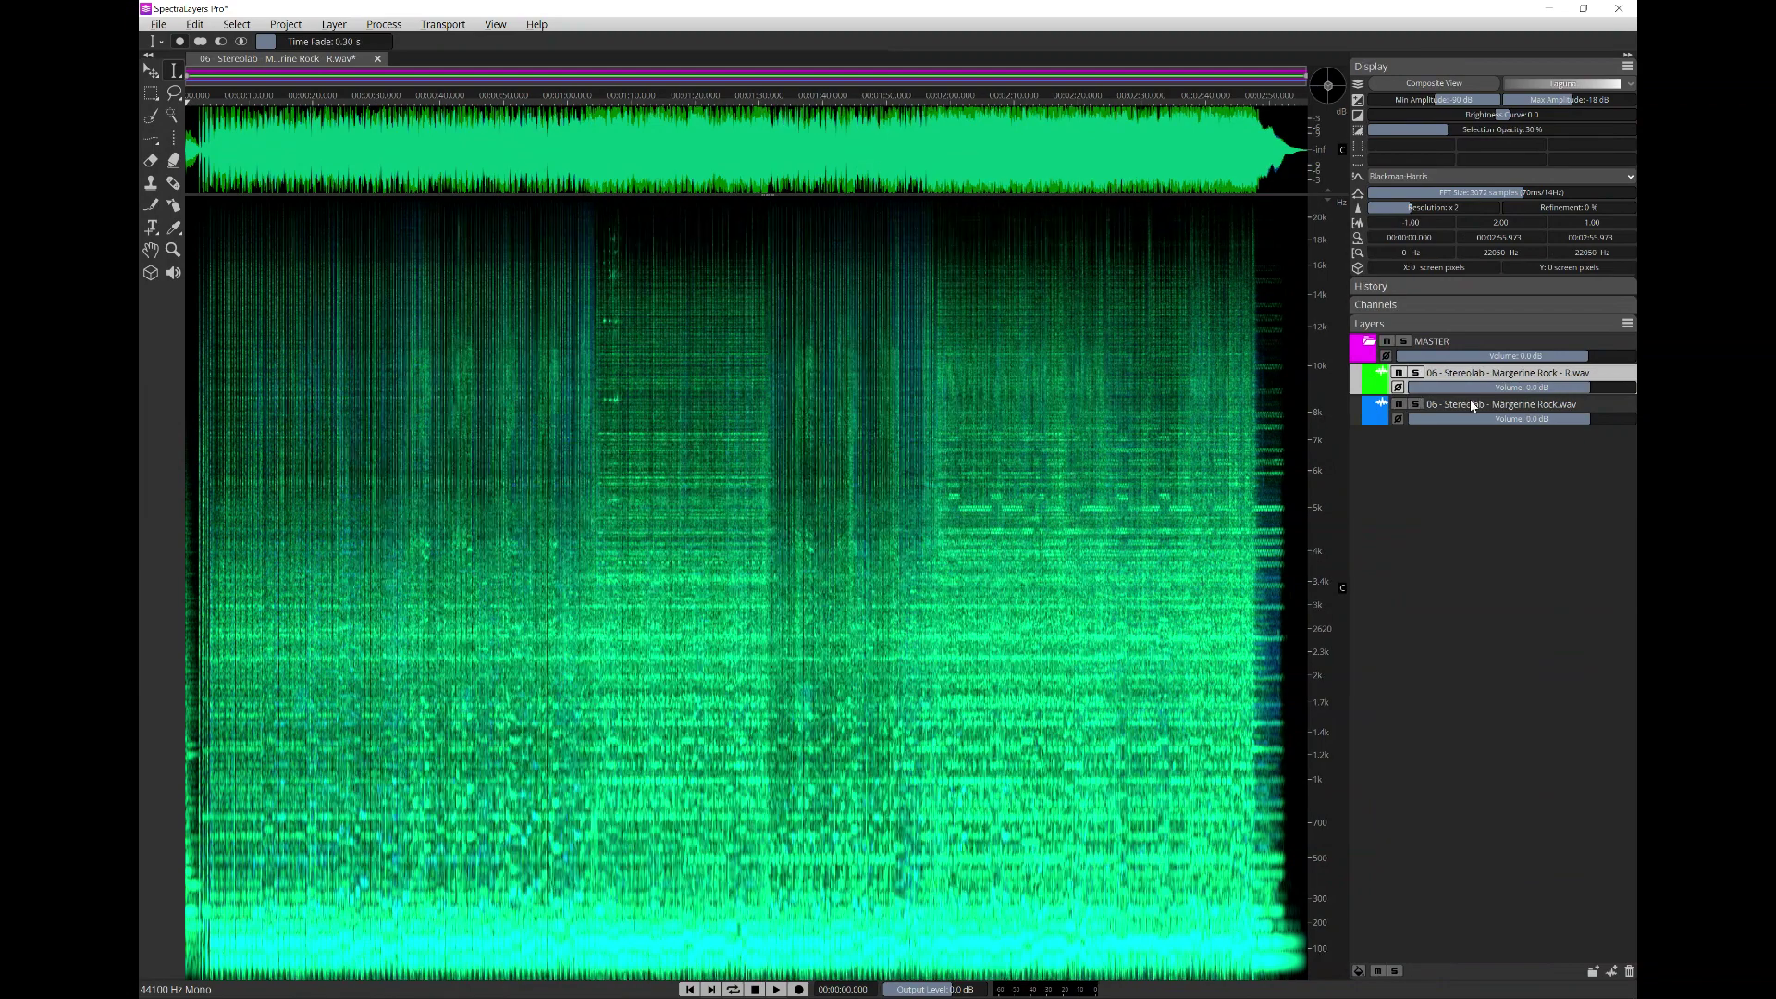
click(1461, 406)
drag(1459, 406, 1464, 375)
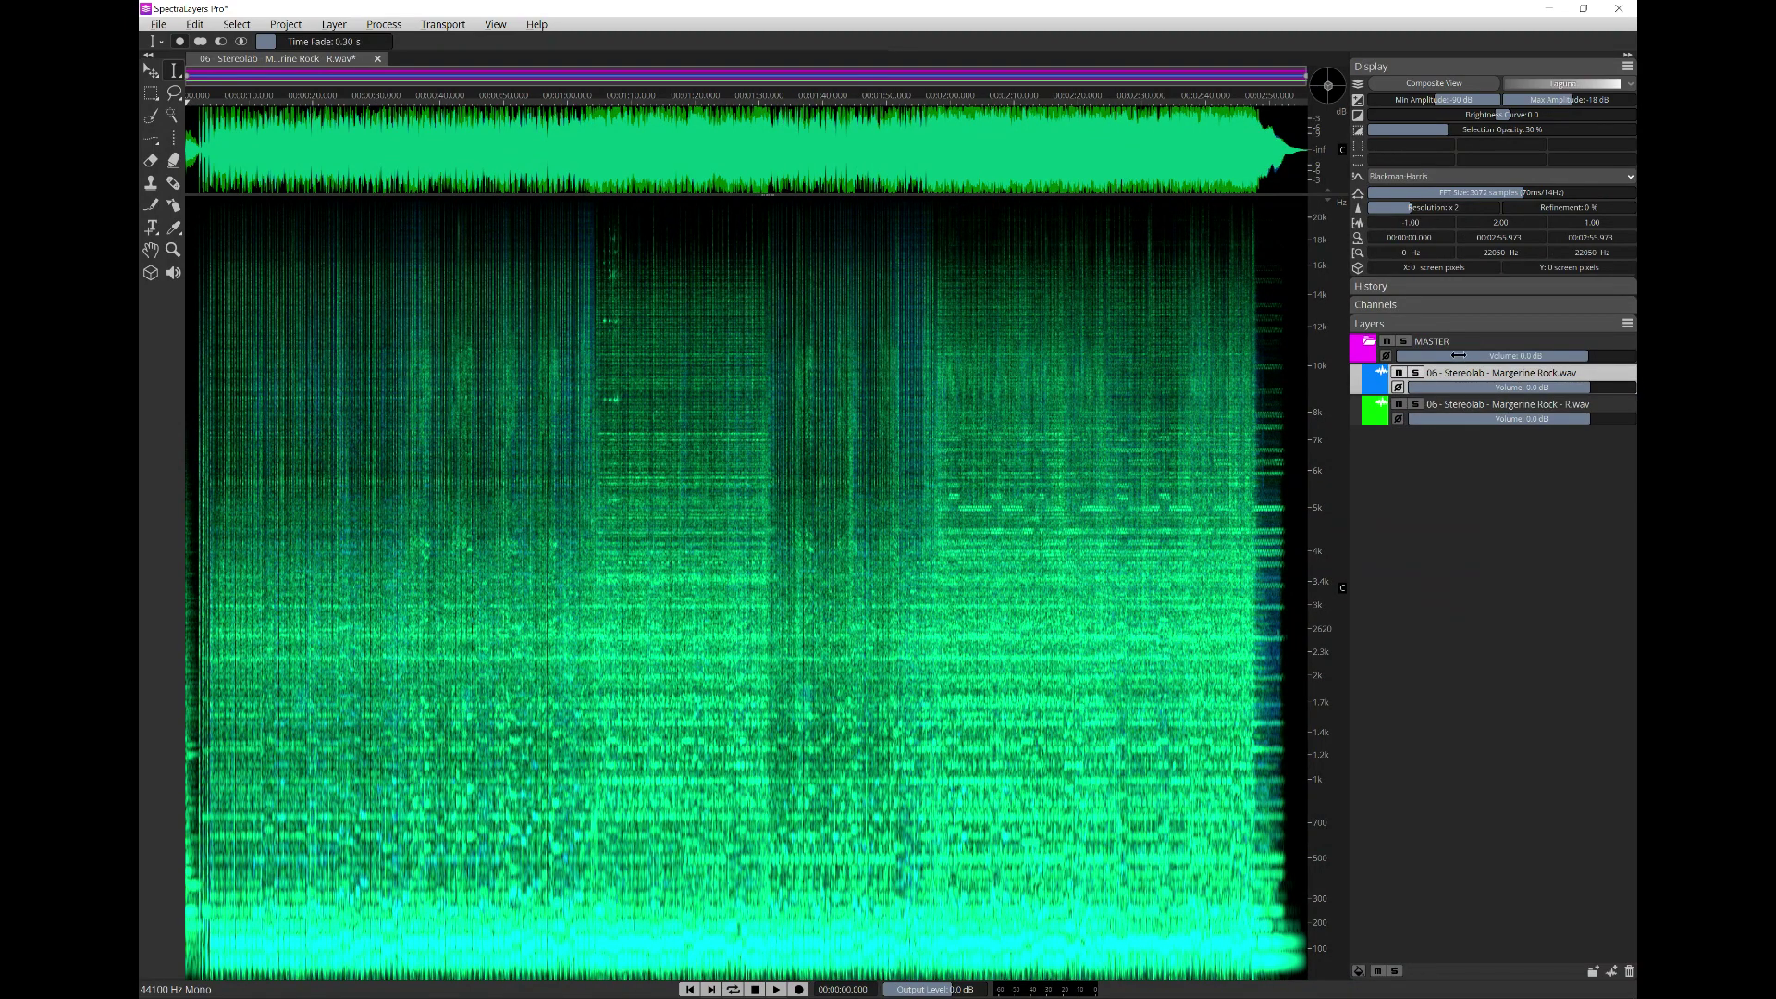
- Solo the full mix and R.wav layers in turn to compare them, and turn solo back off
click(1415, 371)
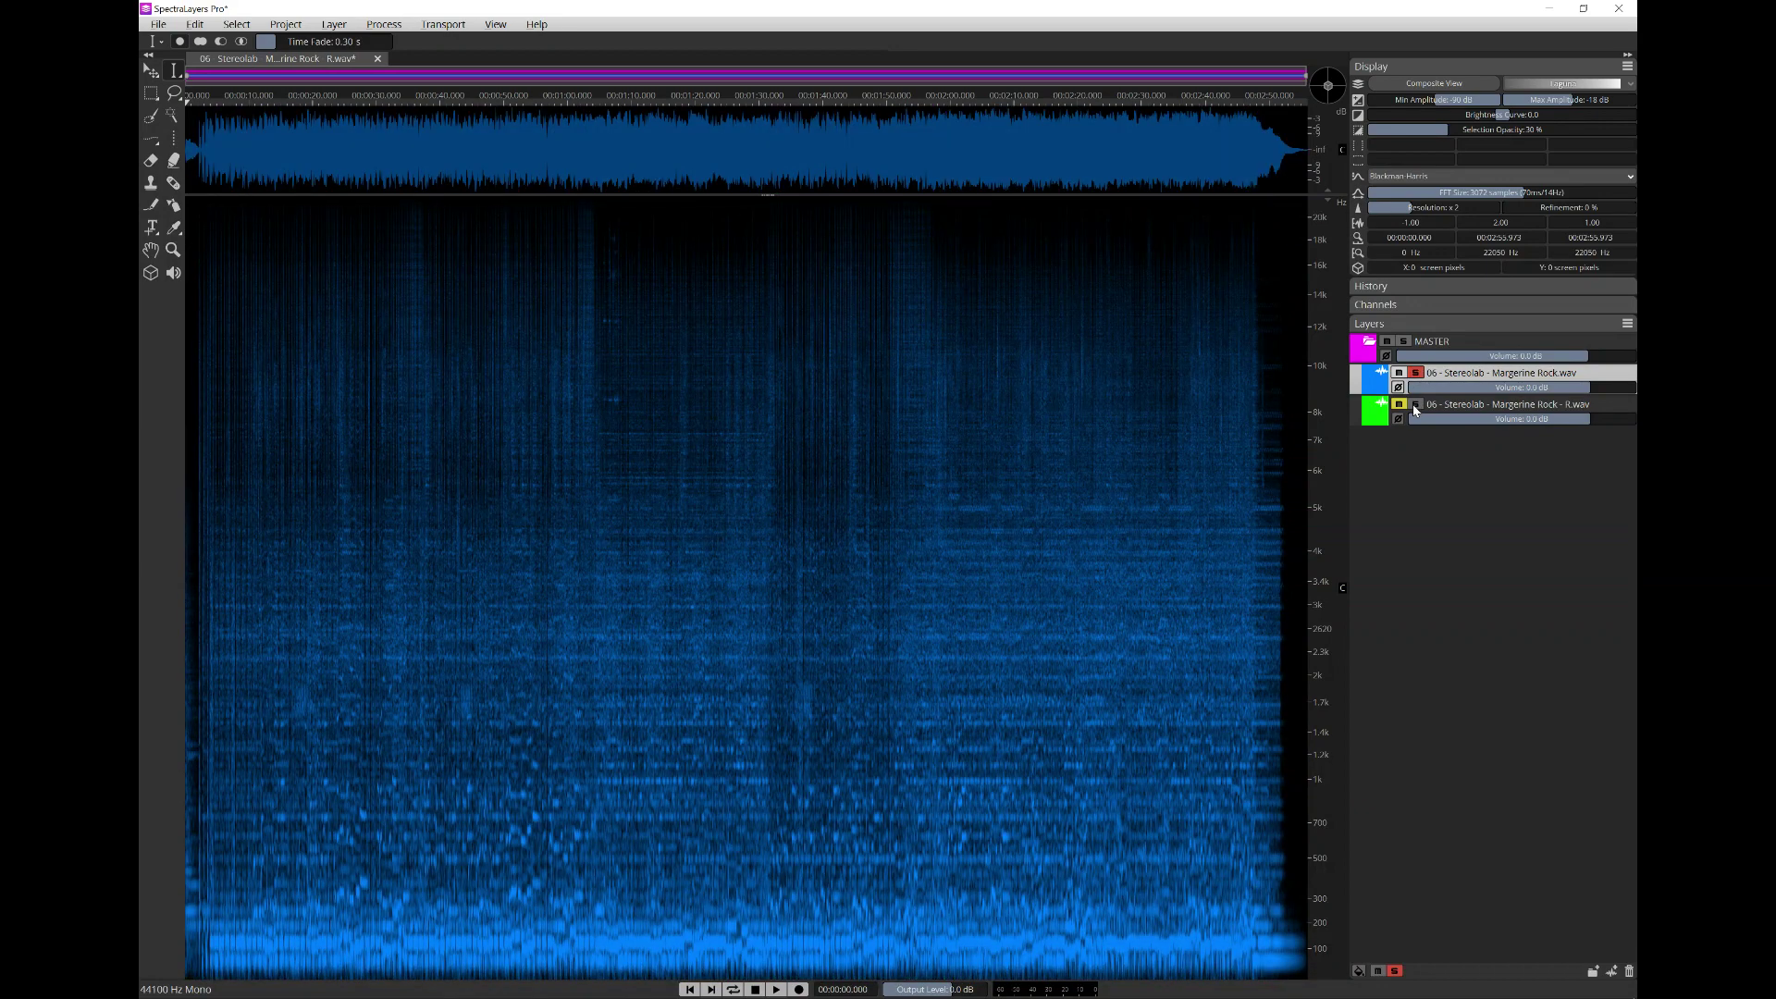
click(1415, 406)
click(1415, 373)
click(1417, 405)
click(1419, 374)
click(1418, 373)
- Collapse the MASTER group and change its layer colour to orange
click(1370, 342)
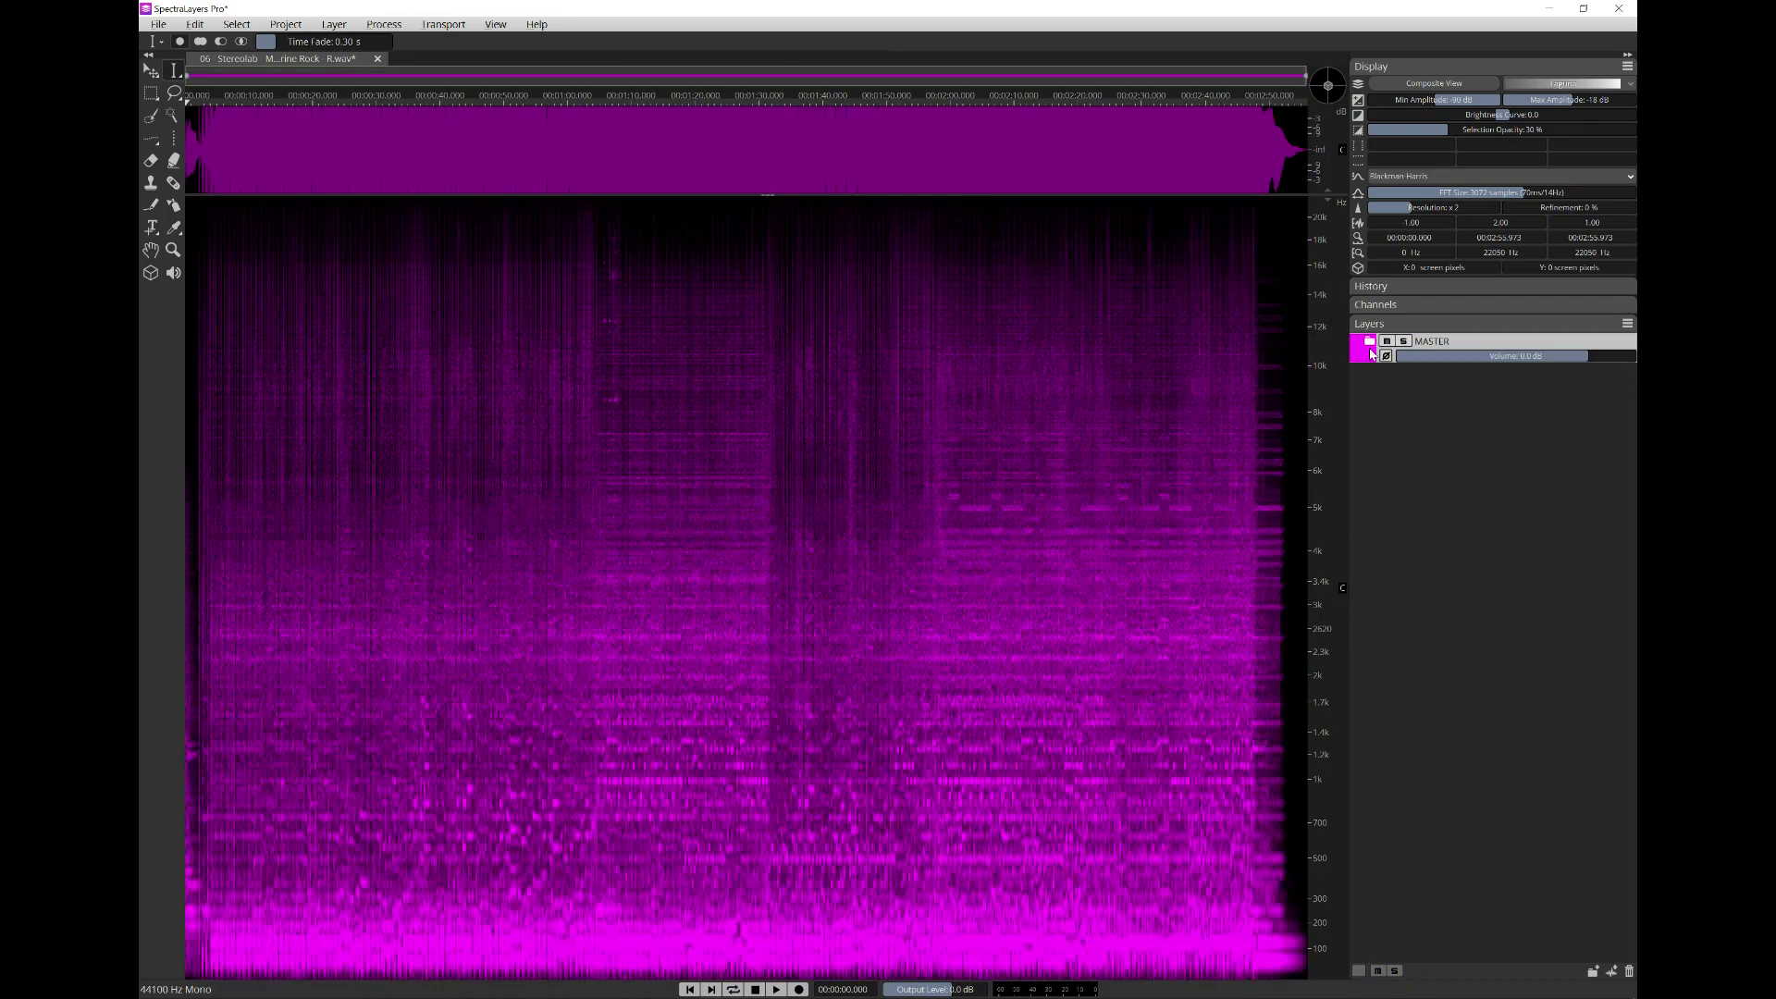
click(1371, 355)
click(1319, 349)
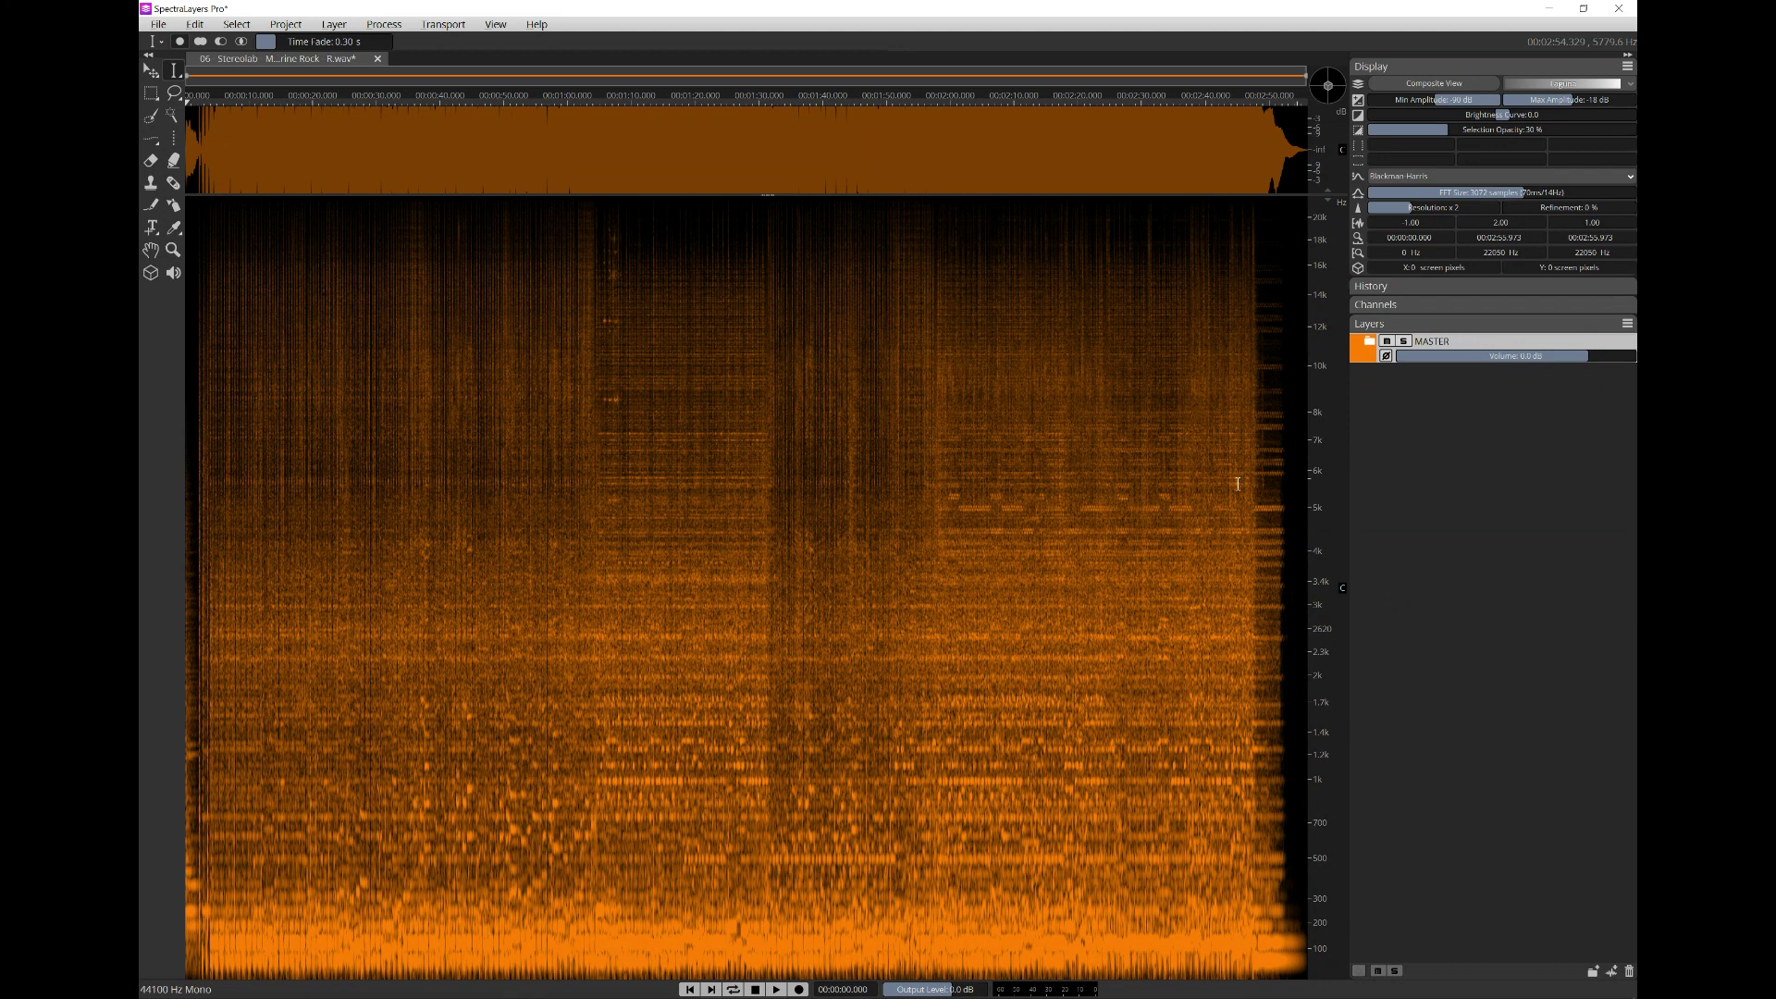
- Add all WAV files from the STEMS folder to the project, accepting resampling and a 50% left, 50% right mix for the L Bass stem
mouse_move(192, 990)
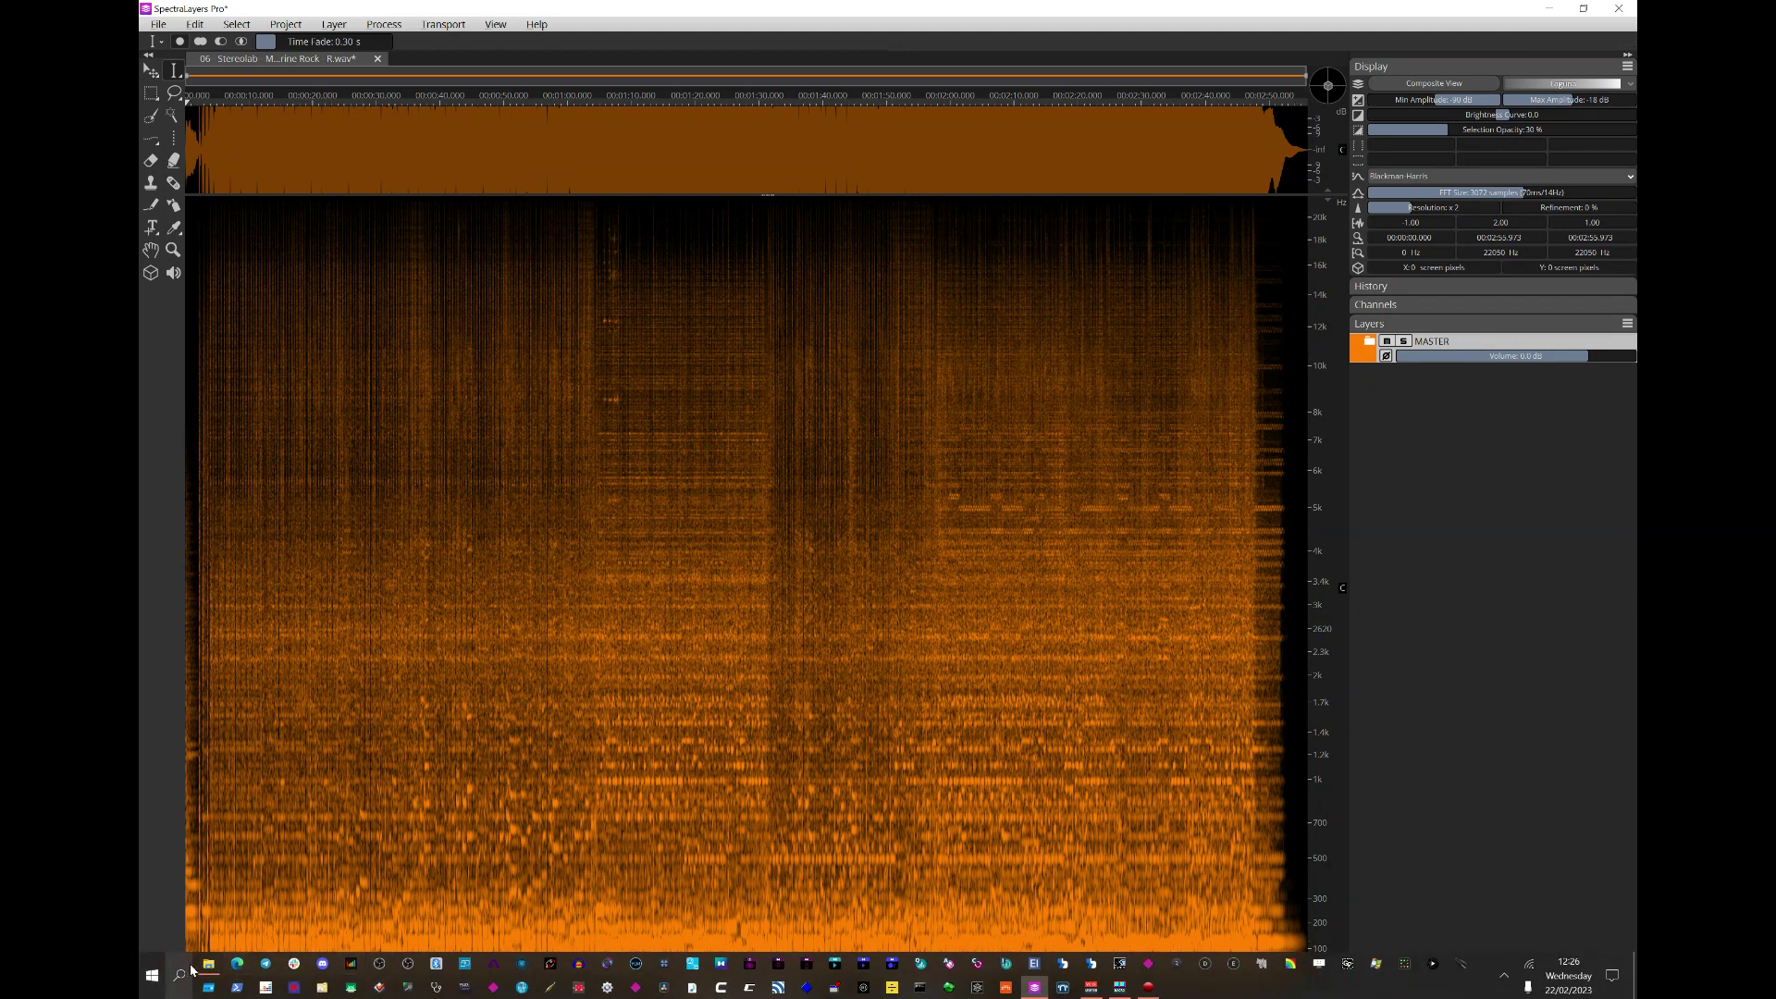
click(209, 964)
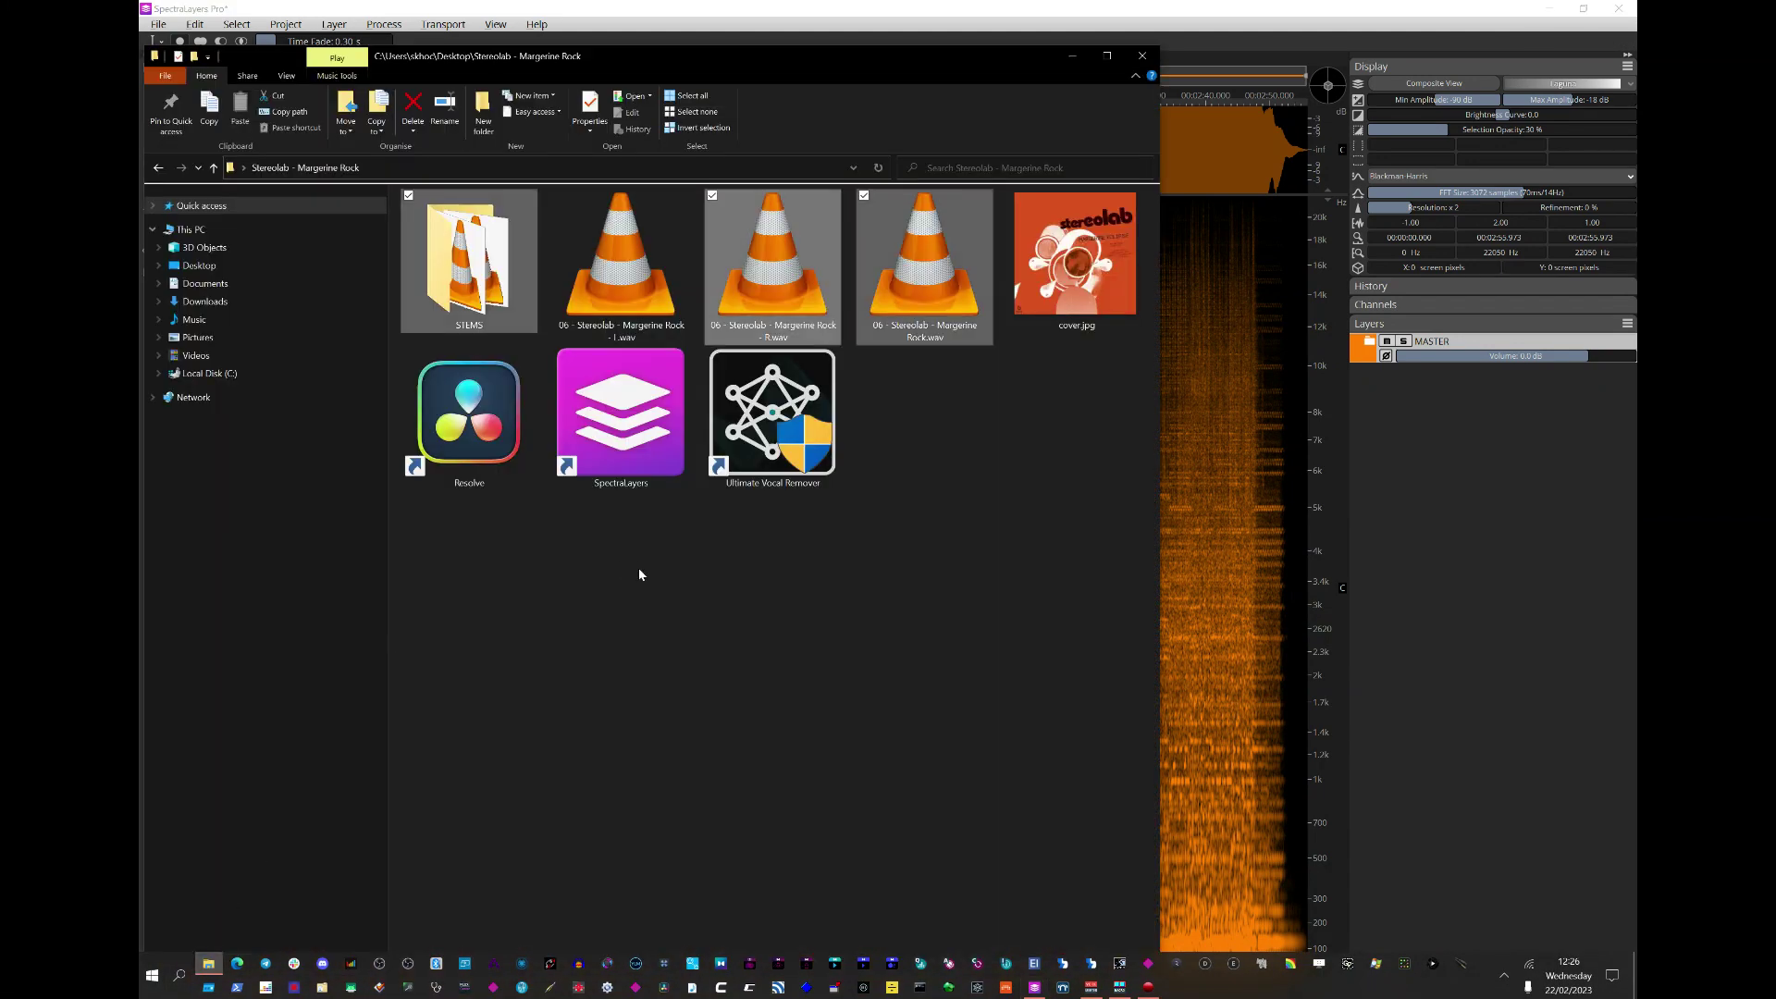
double_click(491, 318)
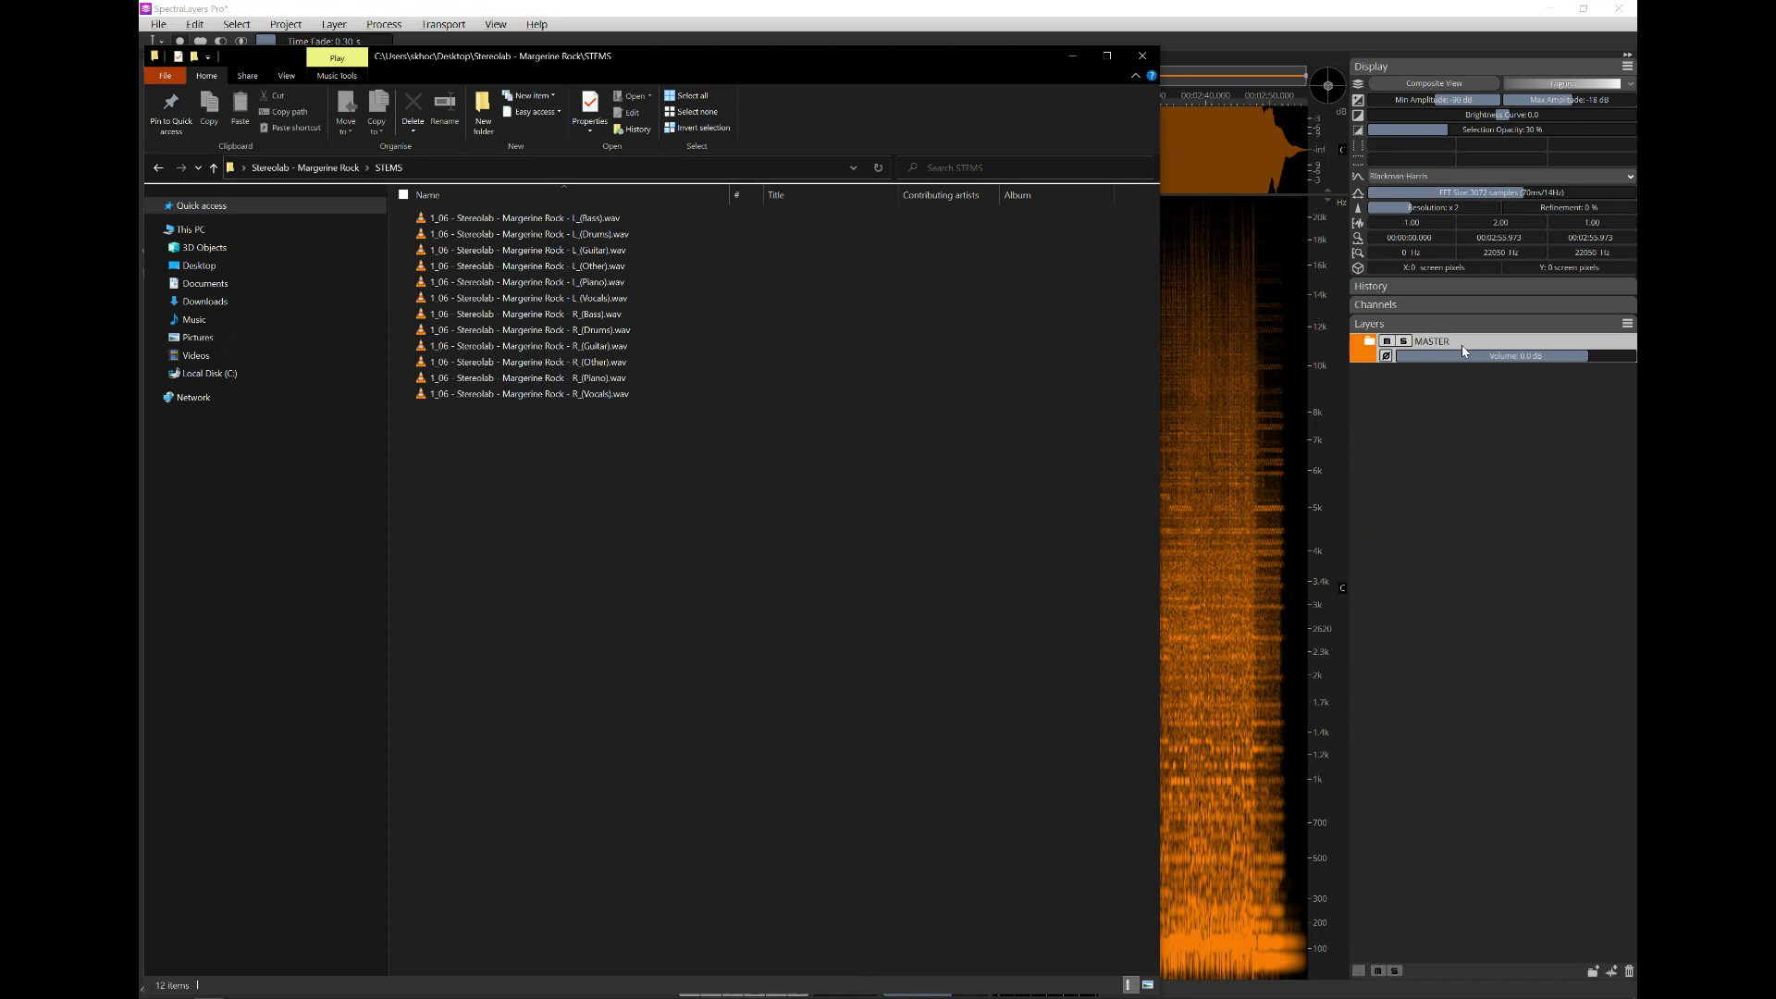
drag(558, 444, 1476, 491)
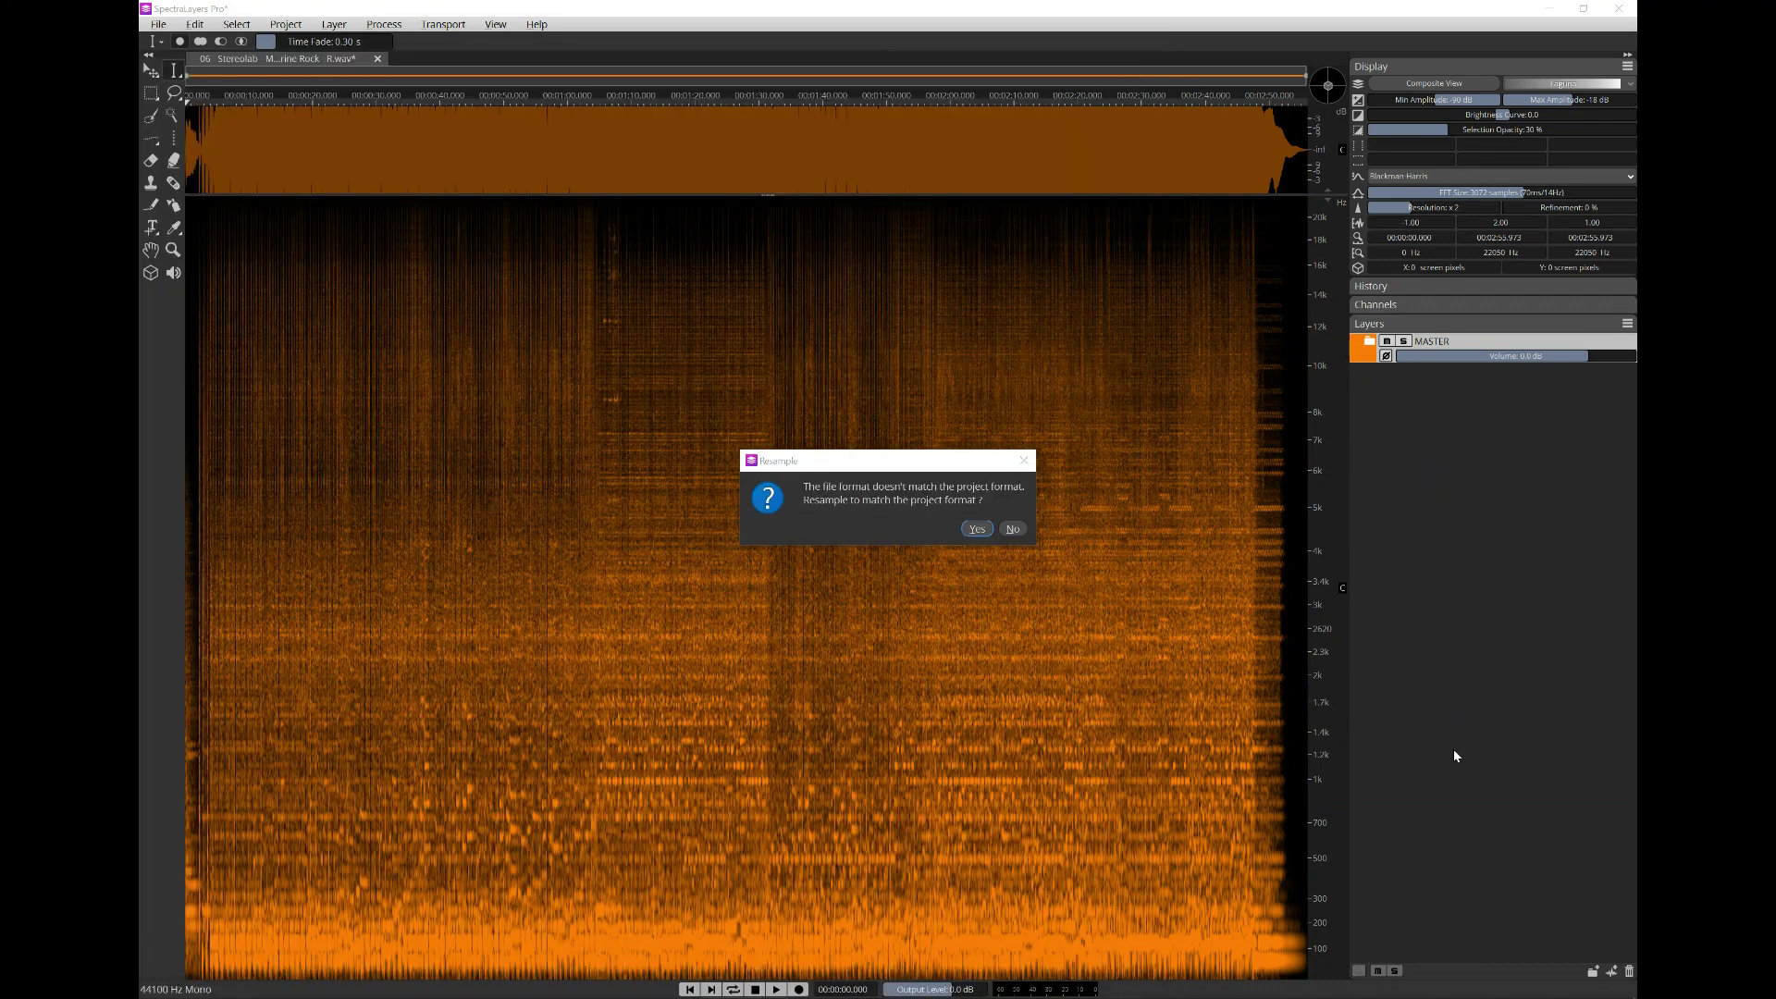
click(978, 529)
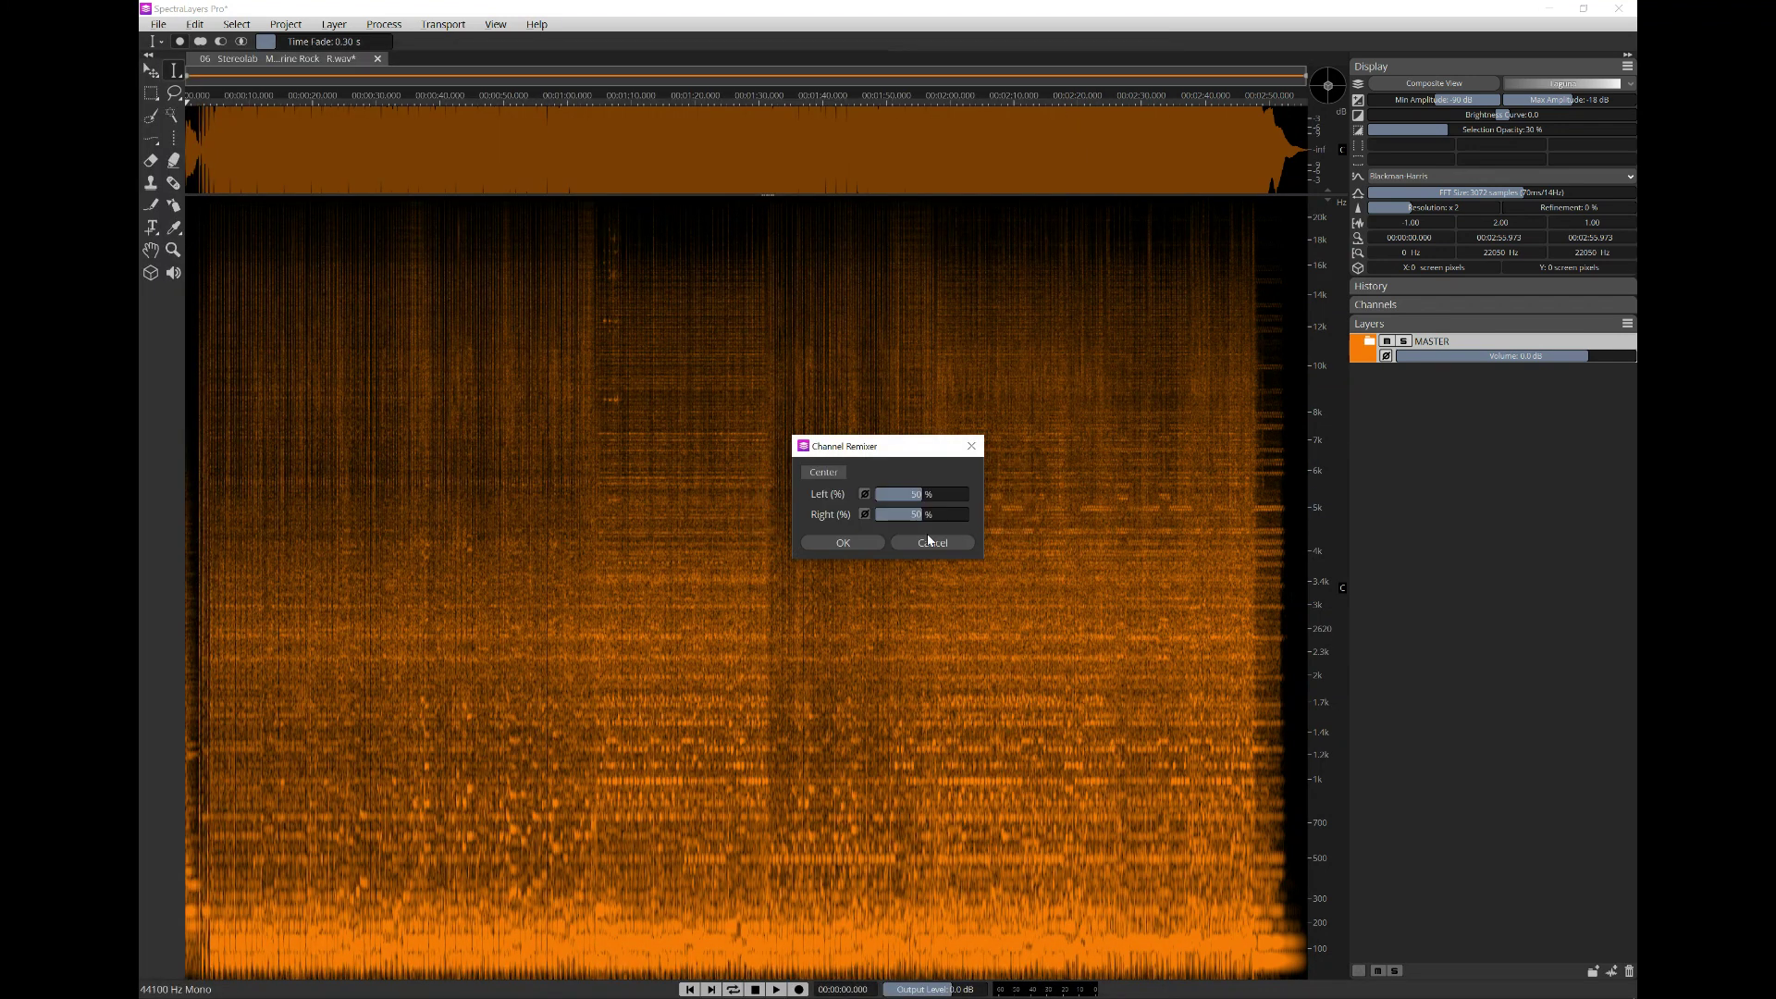
click(846, 543)
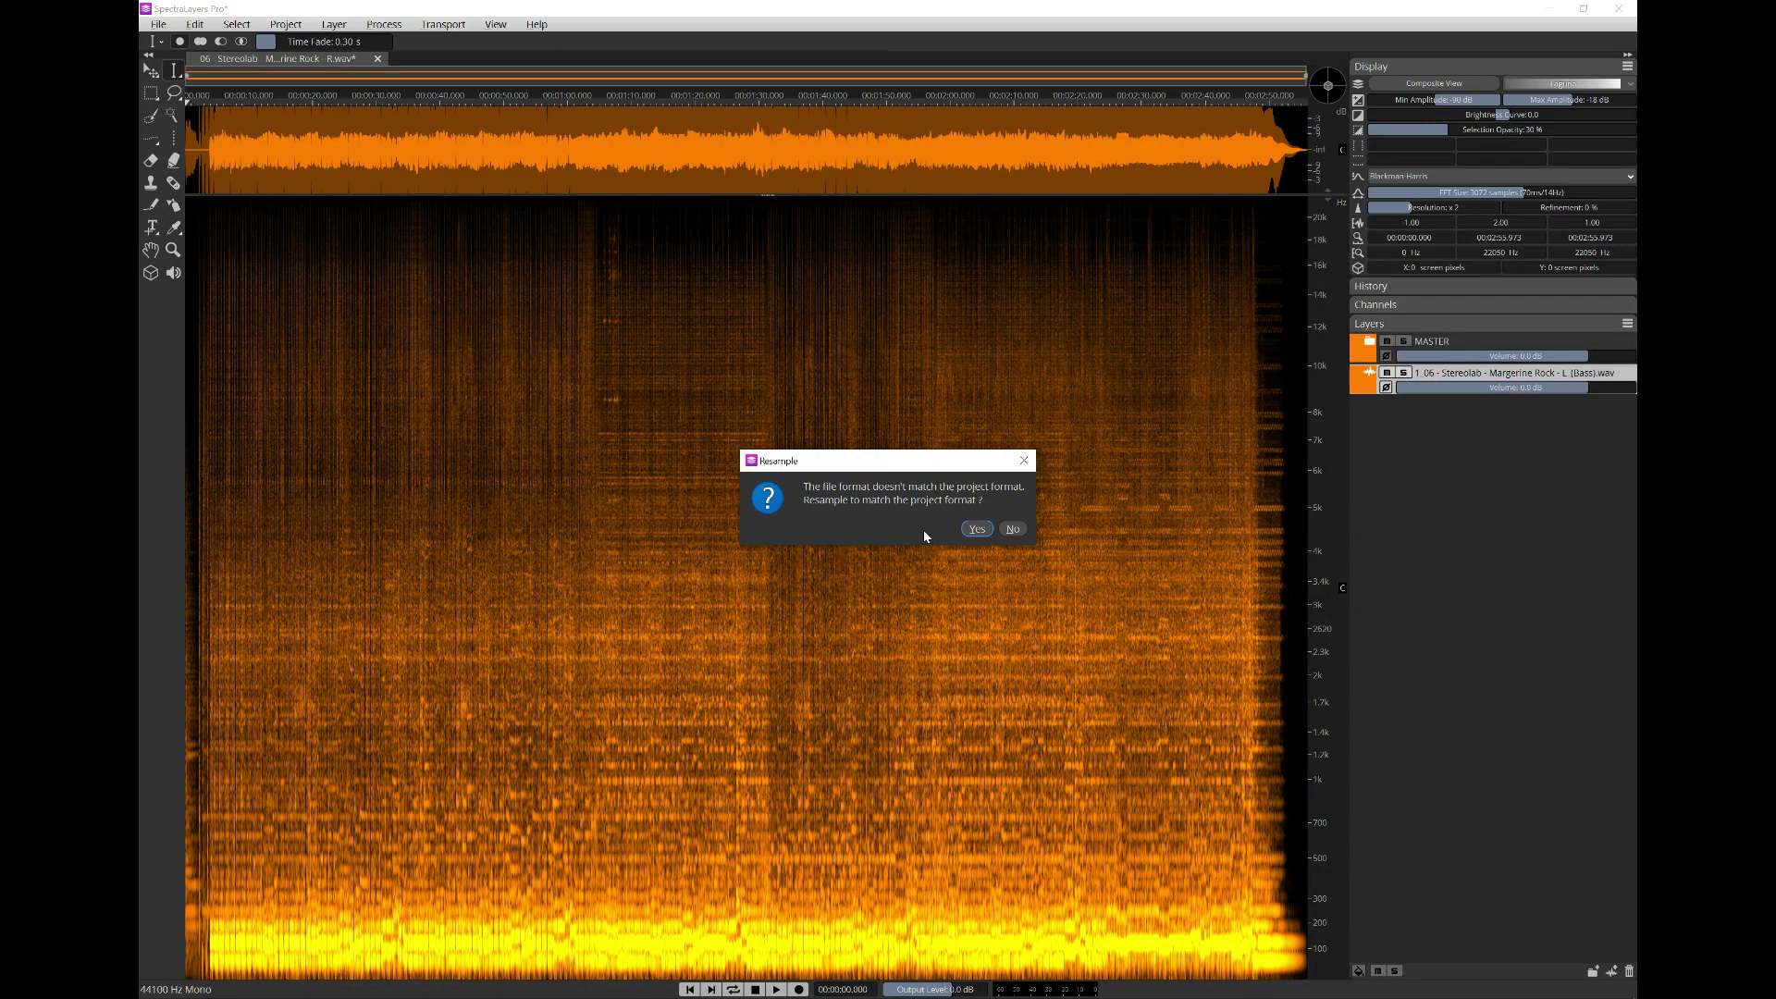
- Accept resampling and the default channel mix for the left-channel Drums, Guitar, Other, Piano and Vocals stems
click(976, 529)
click(866, 542)
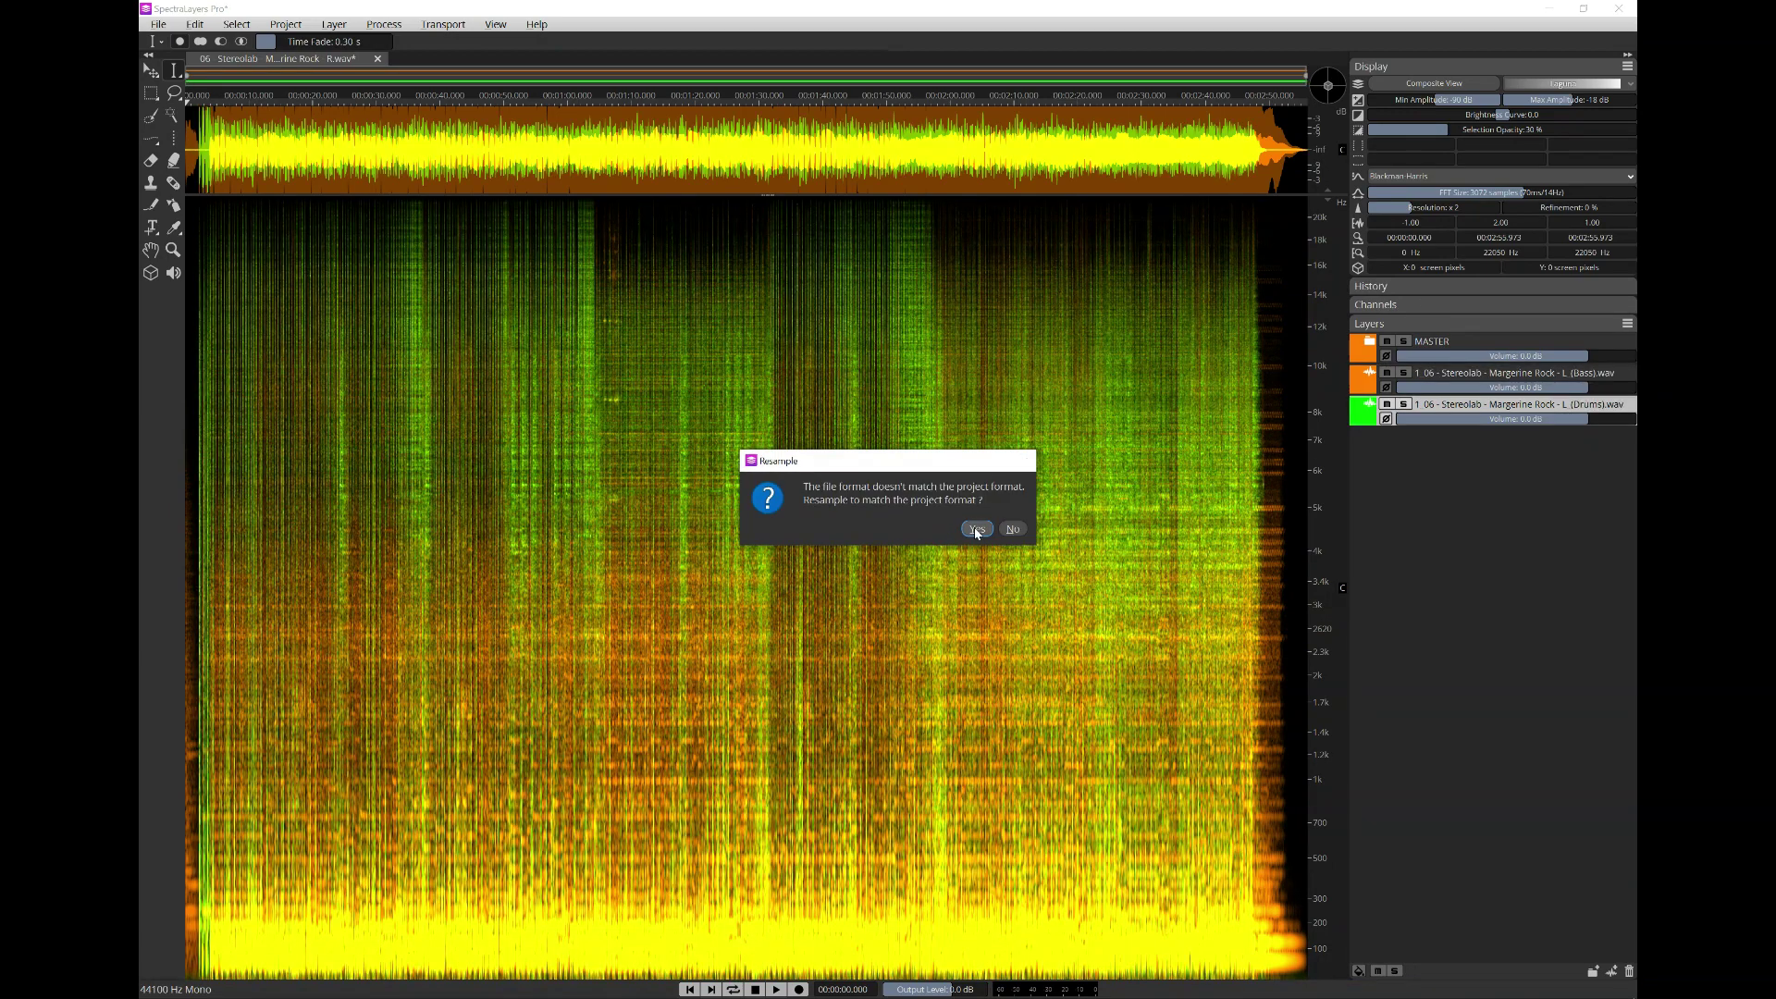
click(976, 530)
click(853, 541)
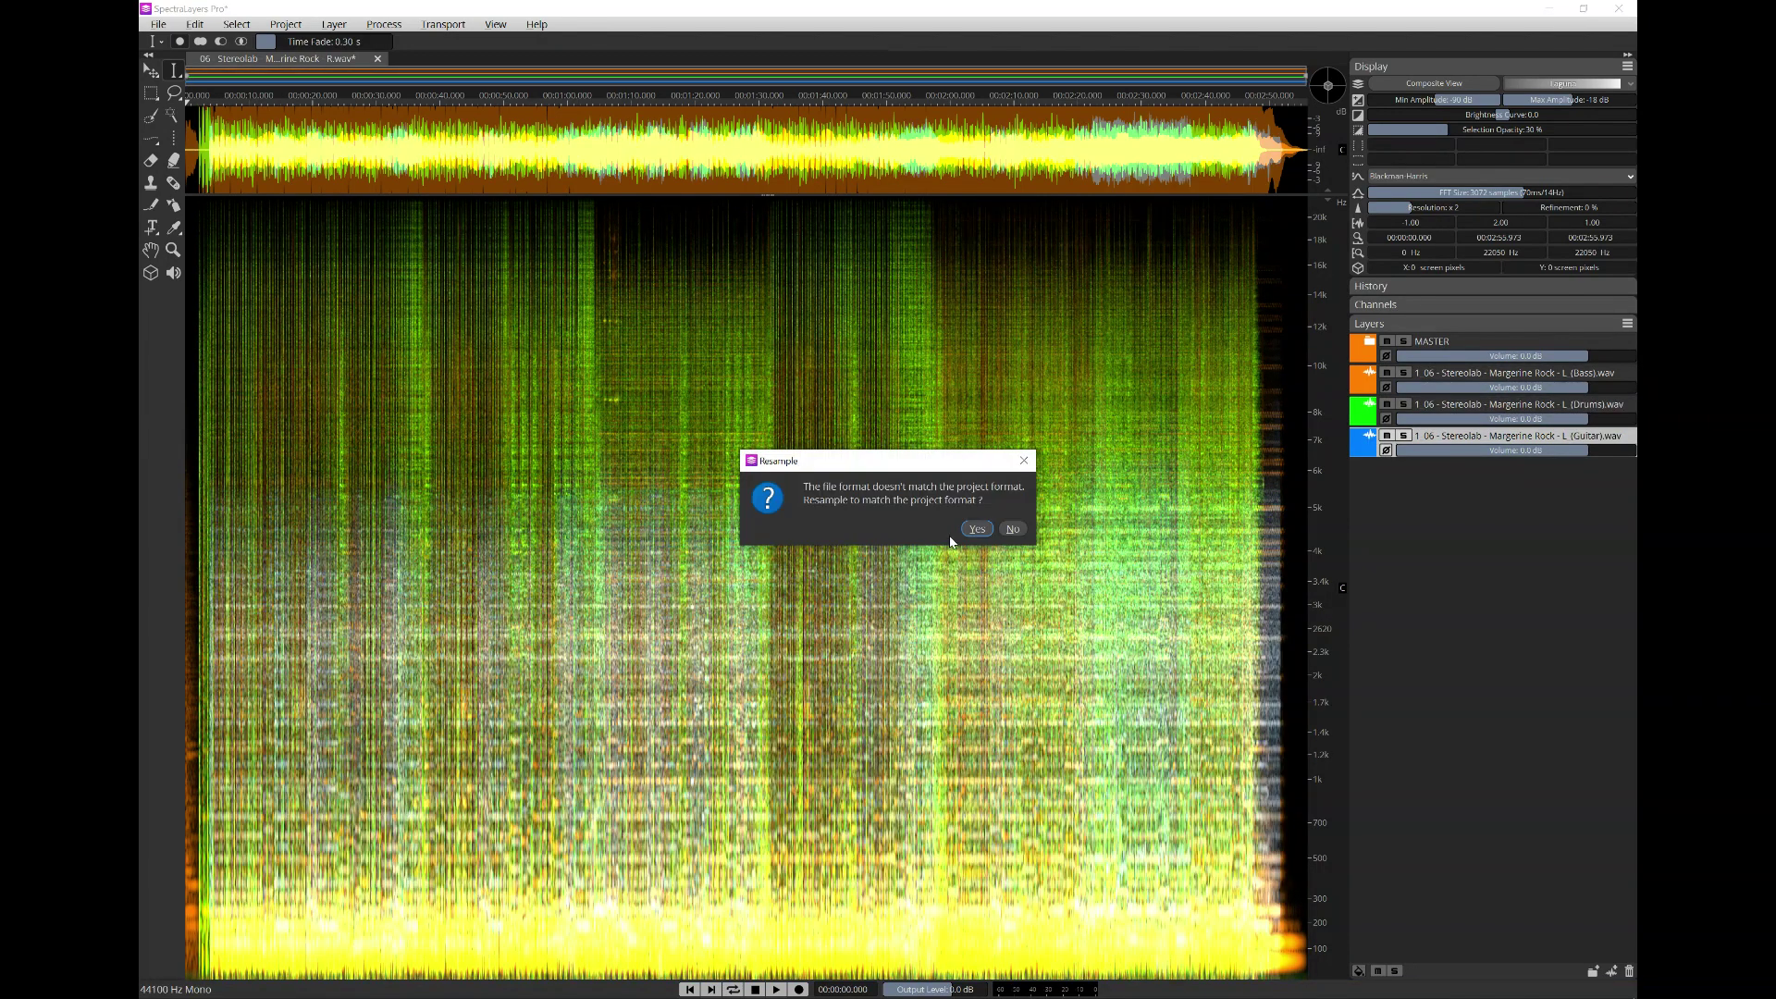
click(975, 529)
click(853, 542)
click(975, 529)
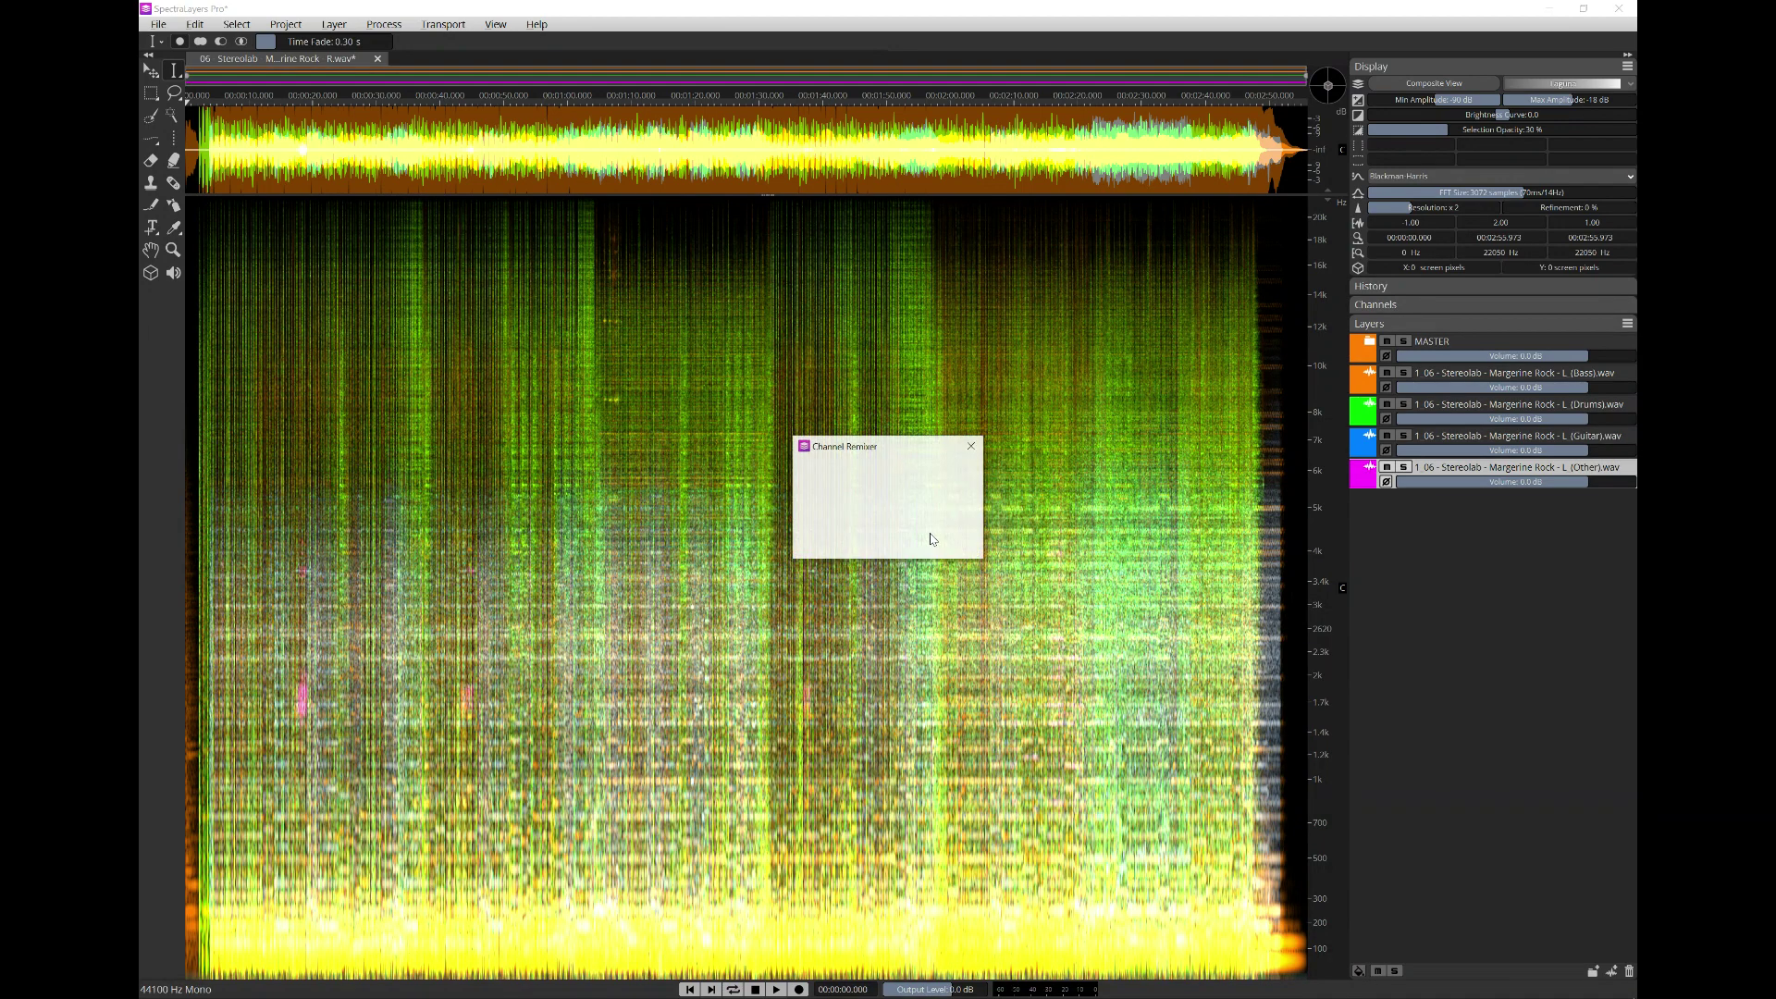
click(853, 541)
click(975, 530)
click(868, 546)
- Accept resampling and the default 50% left, 50% right mix for the right-channel Bass, Drums, Guitar, Other, Piano and Vocals stems
click(975, 529)
click(869, 547)
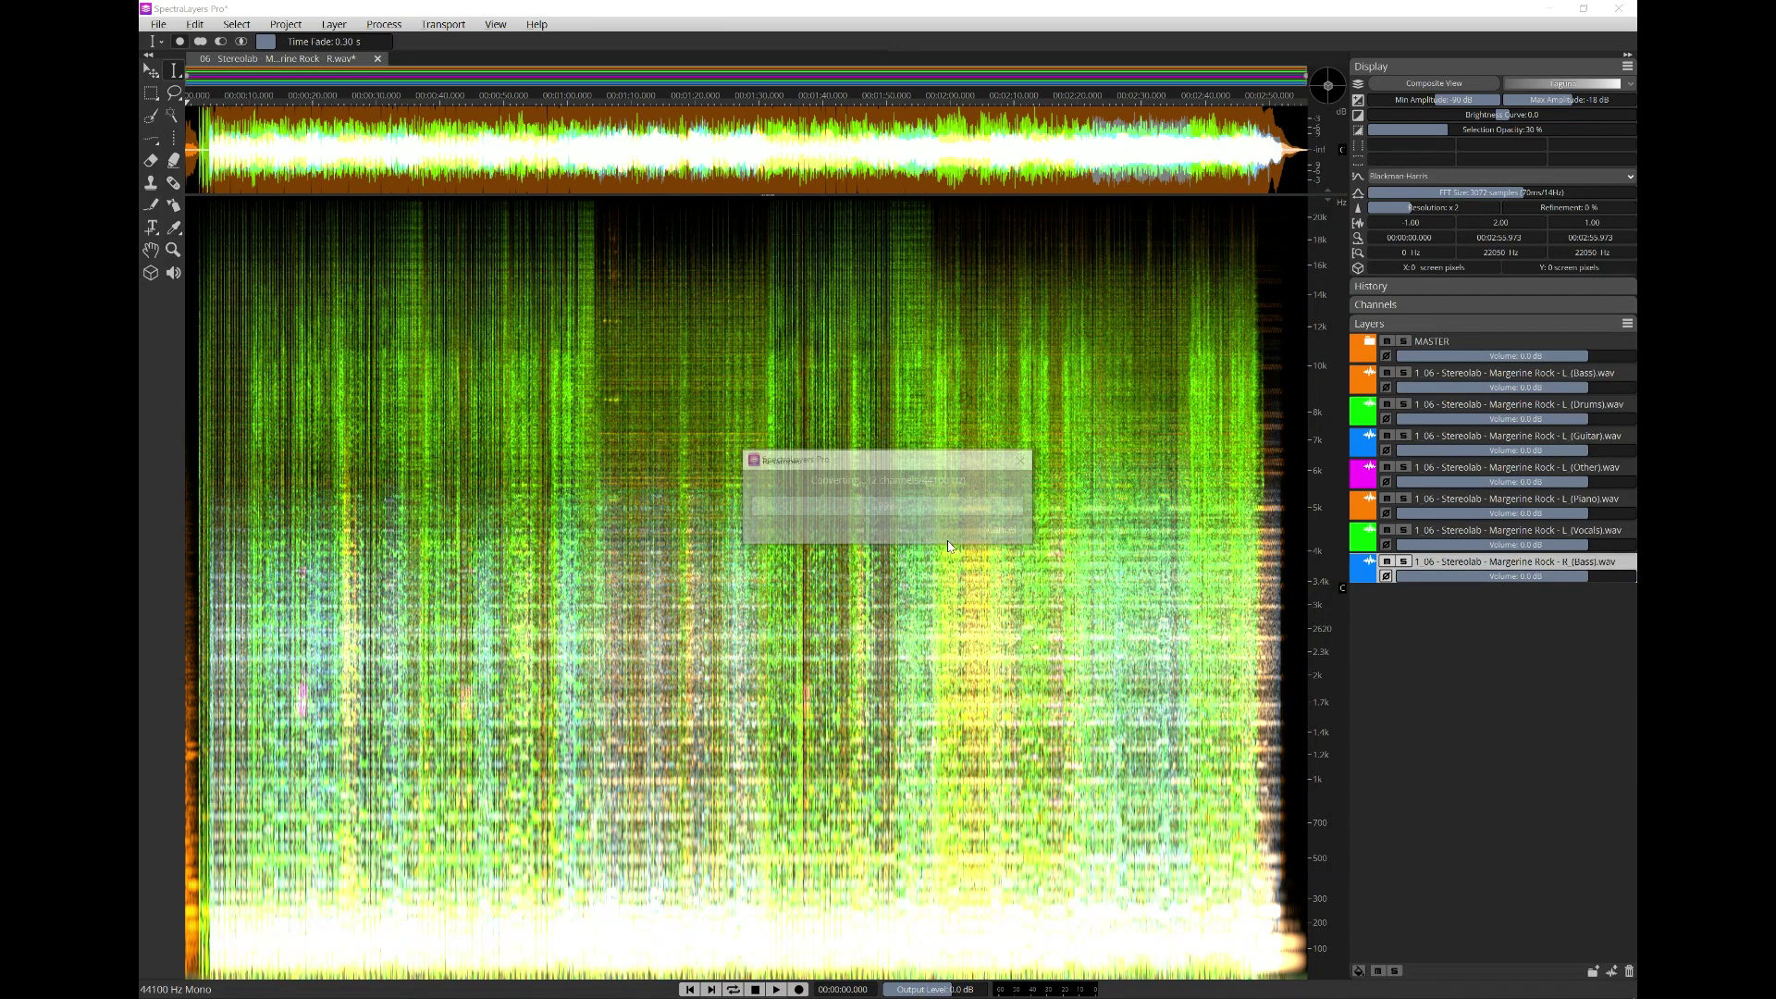
click(964, 537)
click(868, 546)
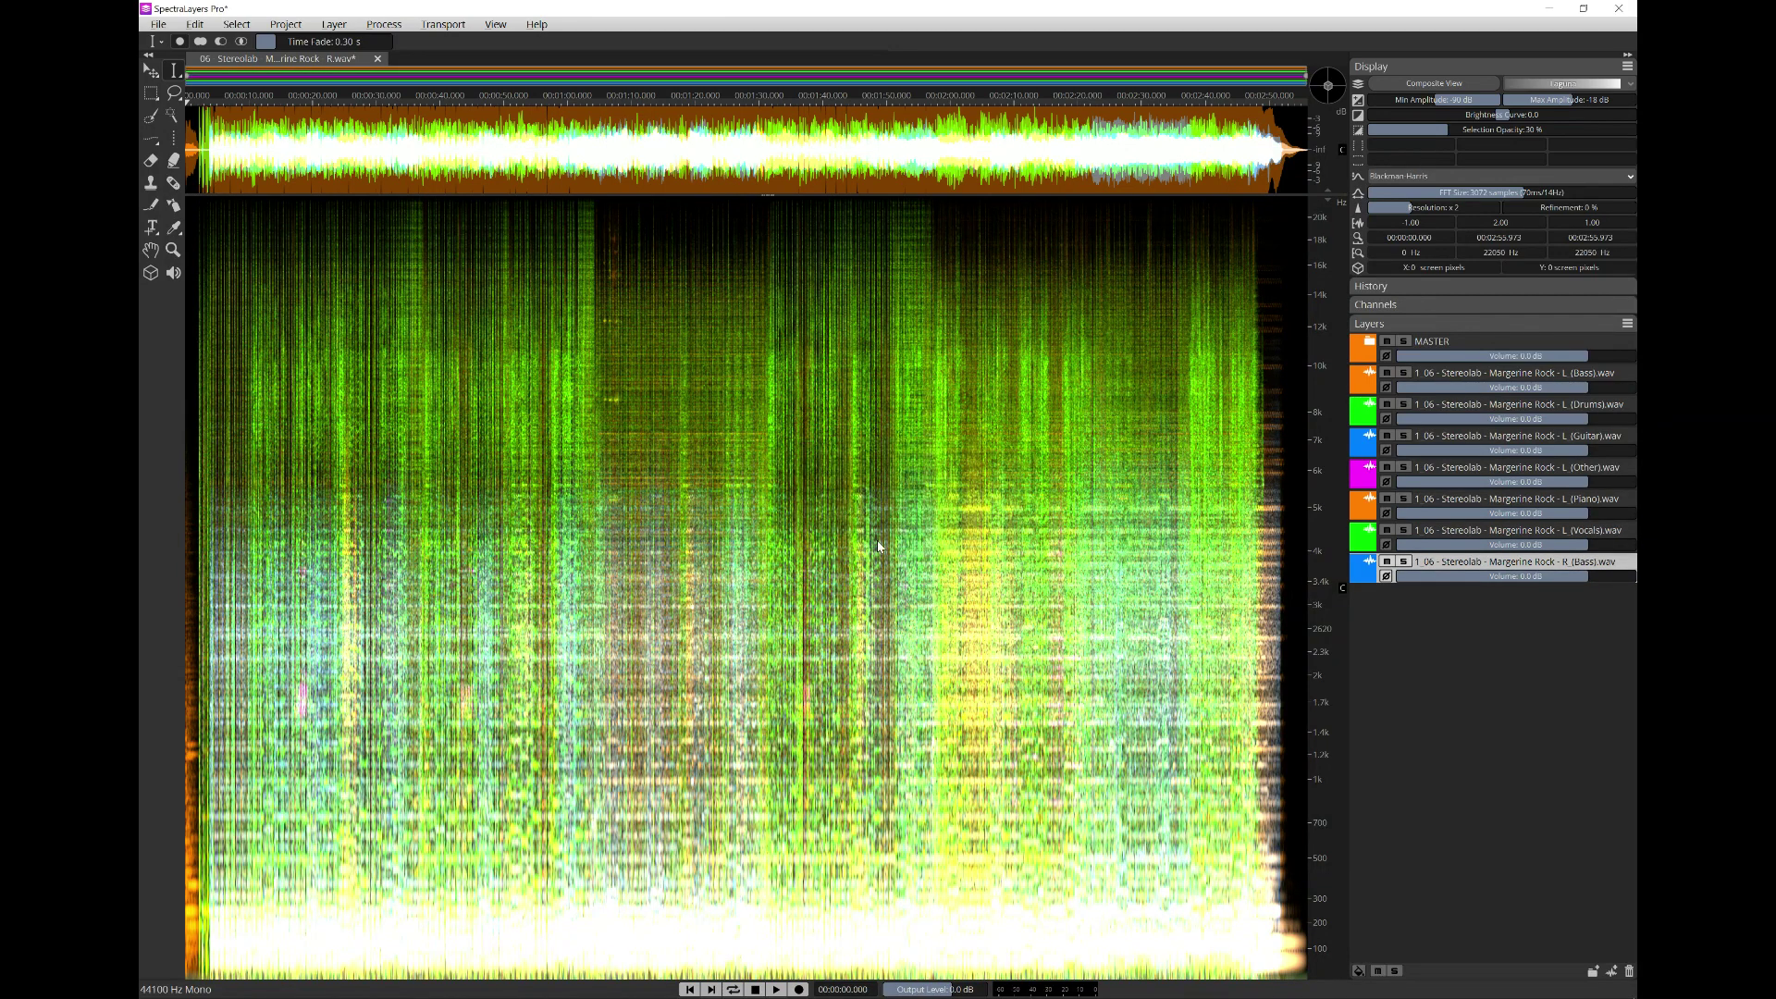
click(976, 529)
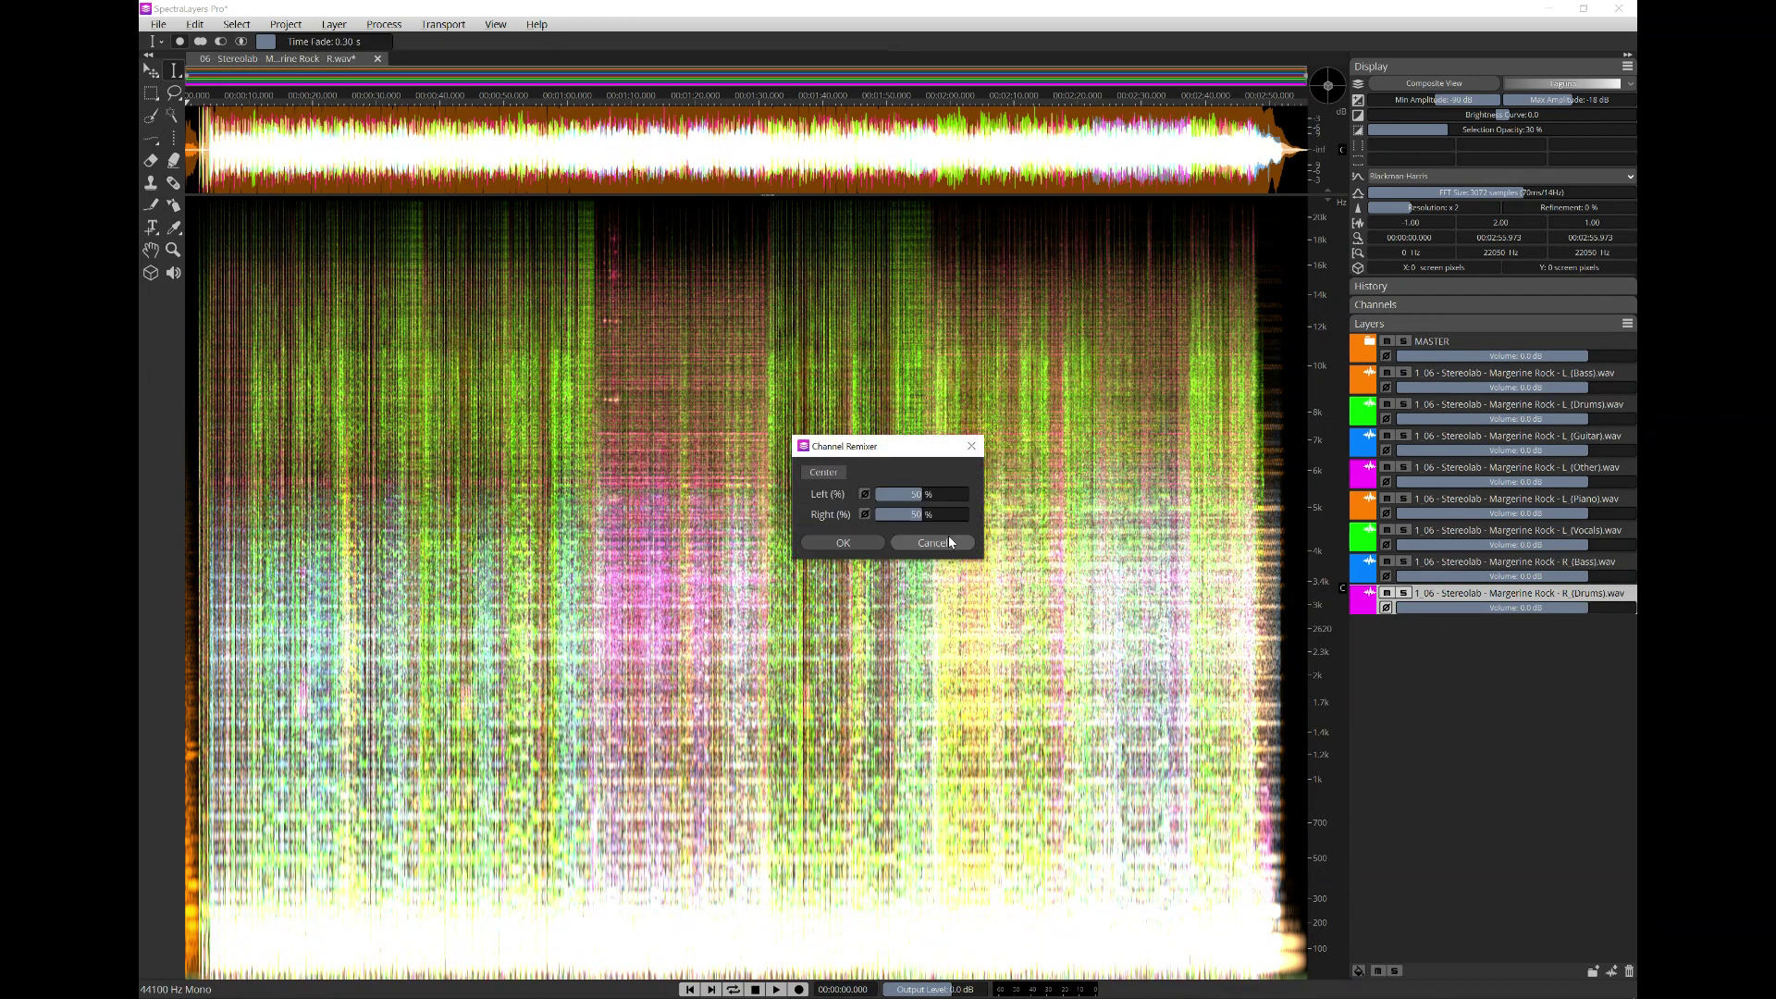
click(868, 546)
click(972, 532)
click(872, 545)
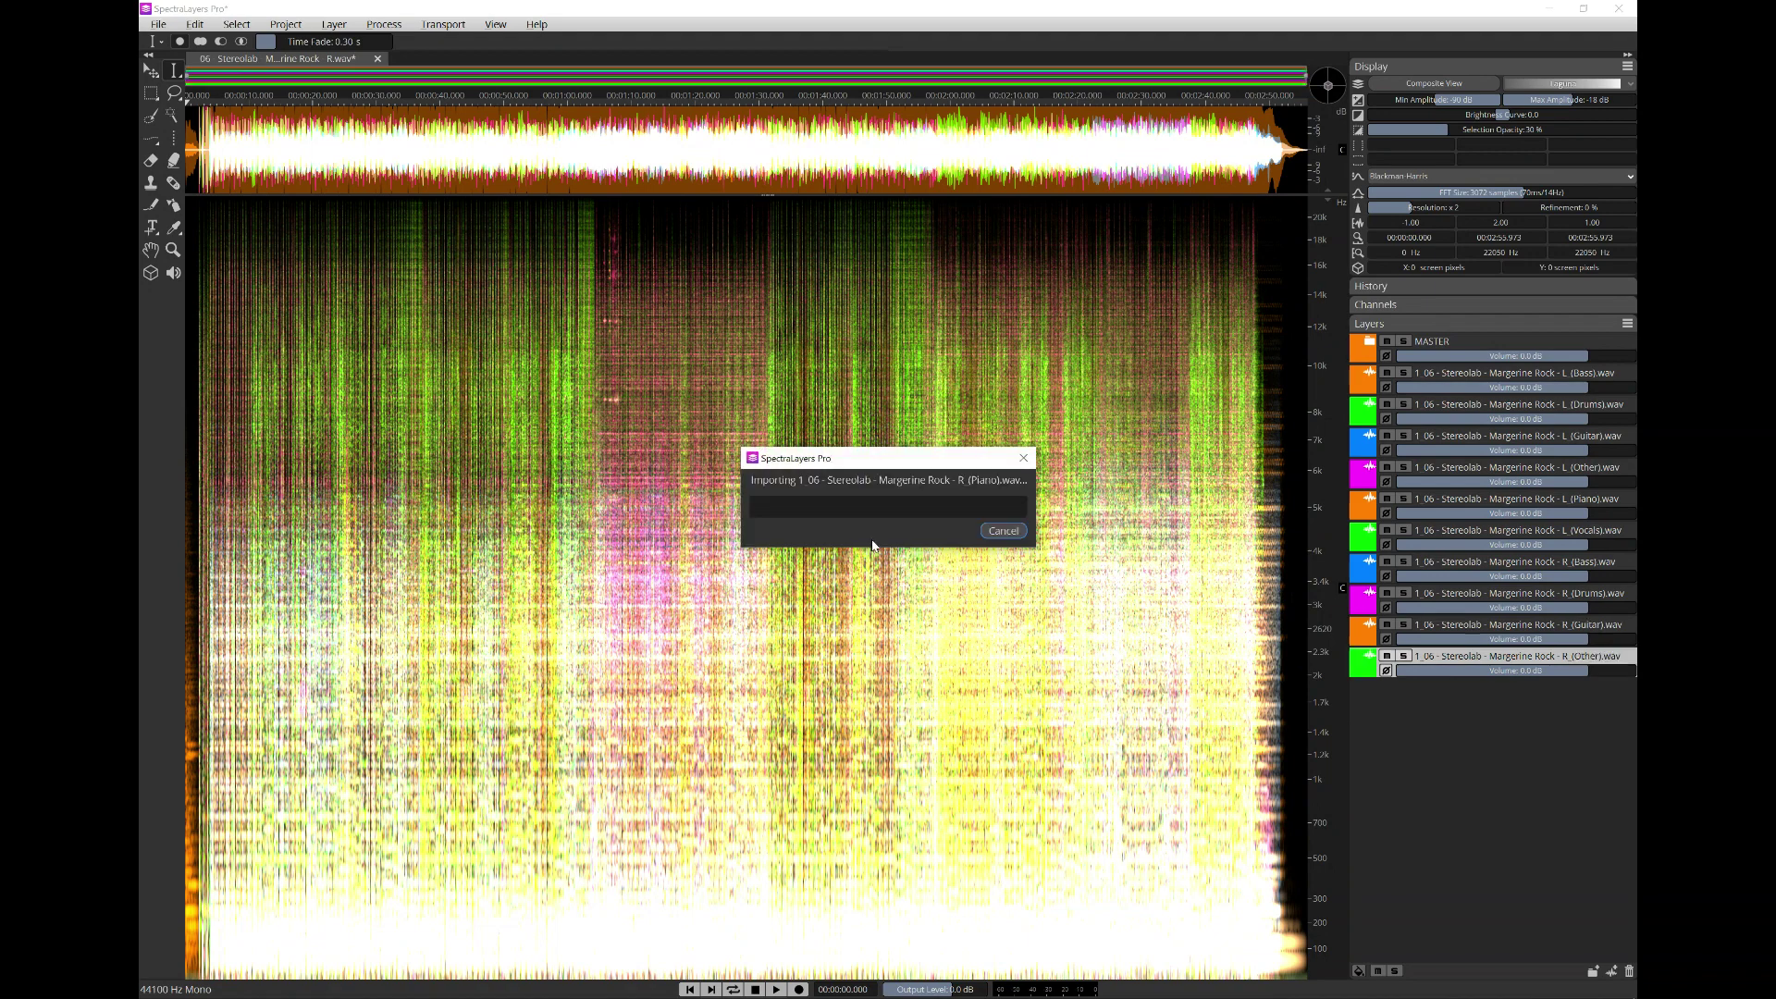
click(972, 534)
click(869, 545)
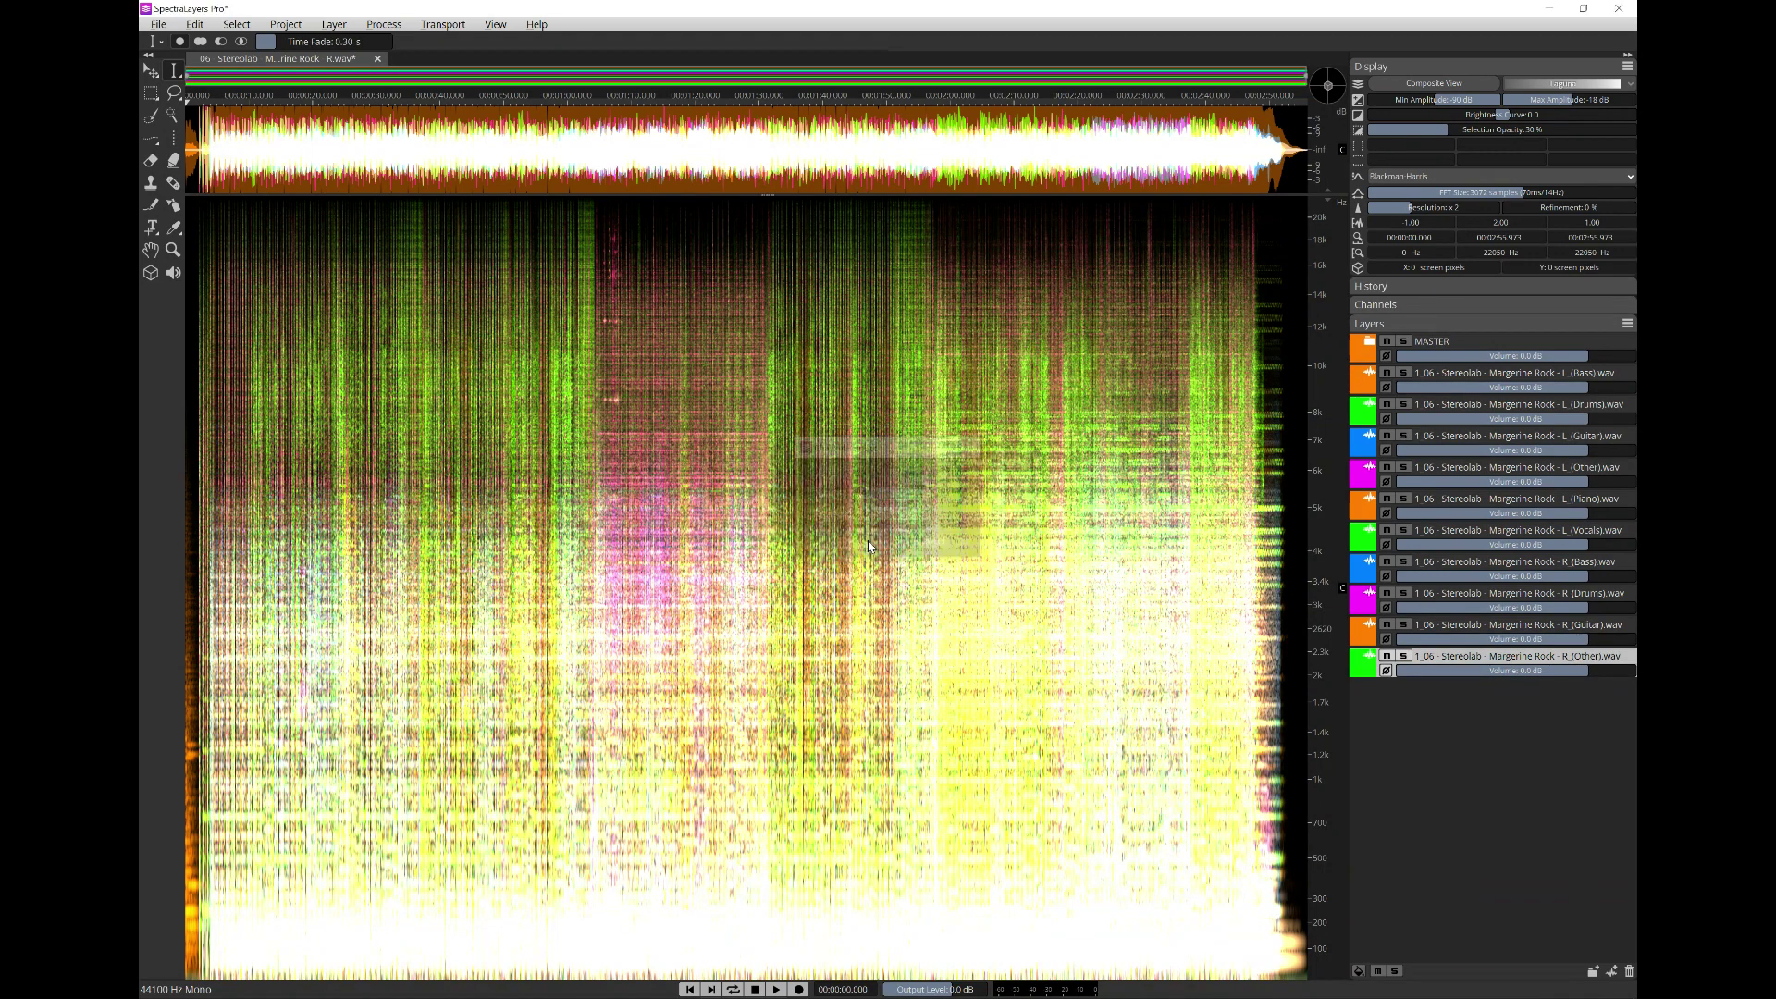
click(972, 534)
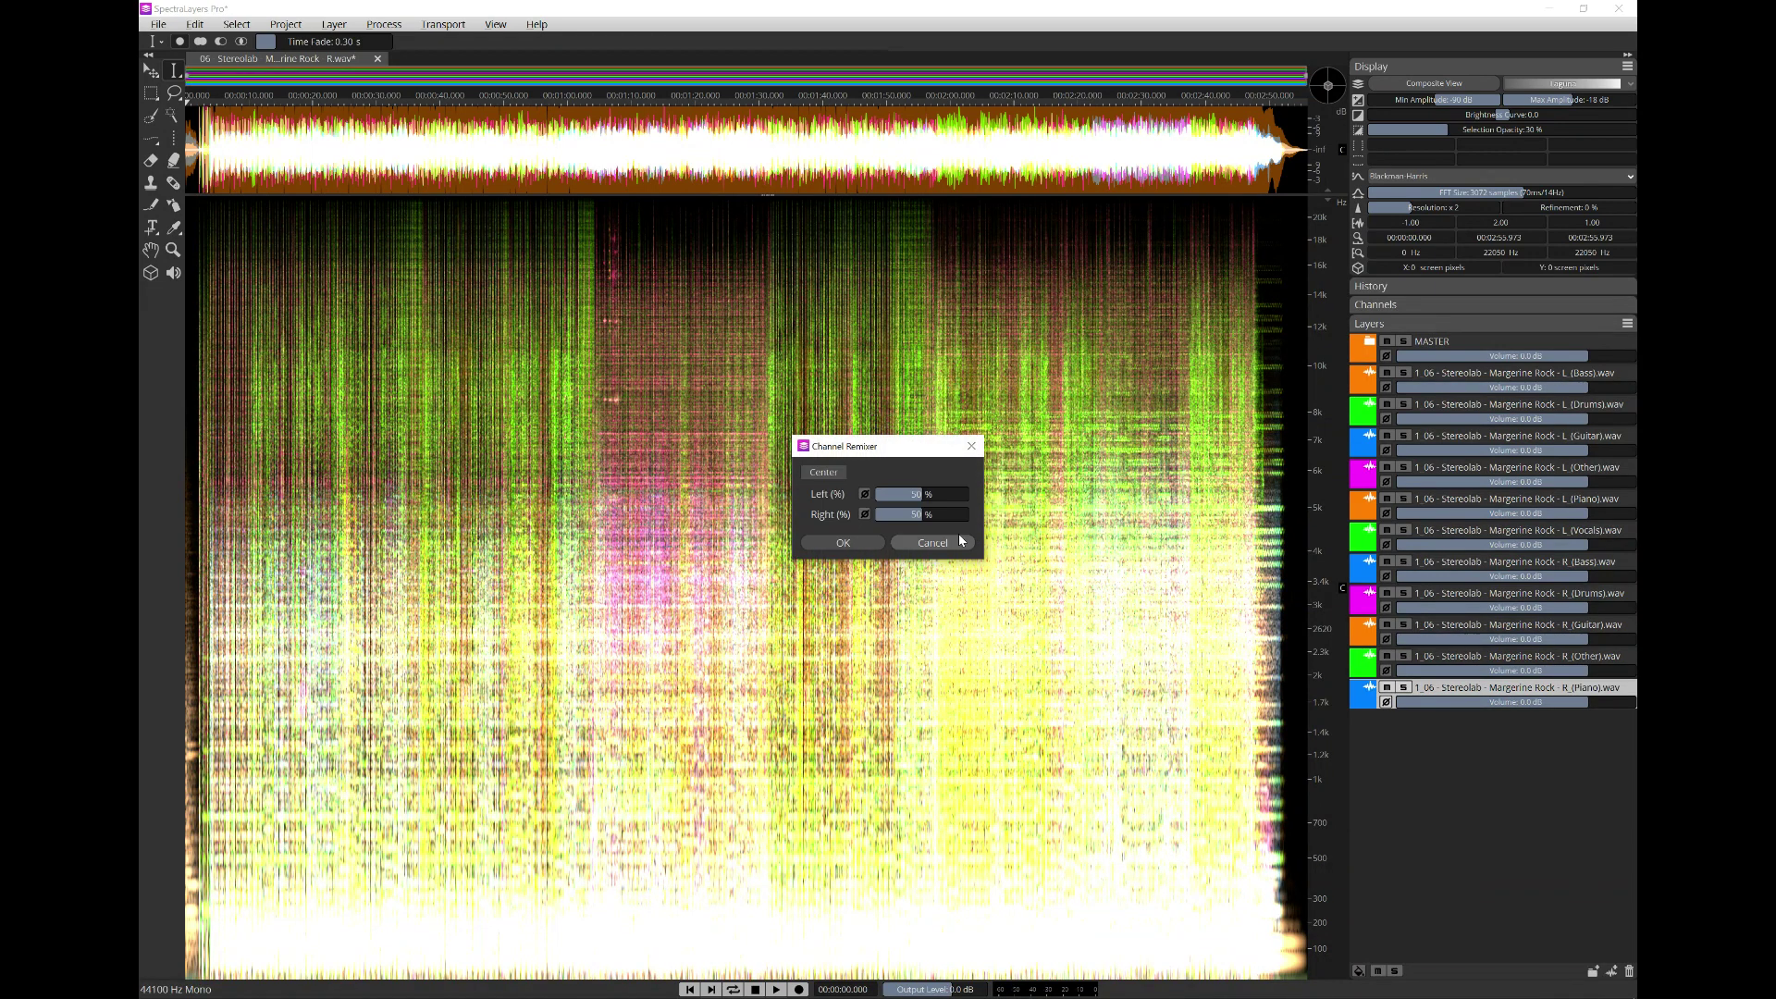
click(870, 545)
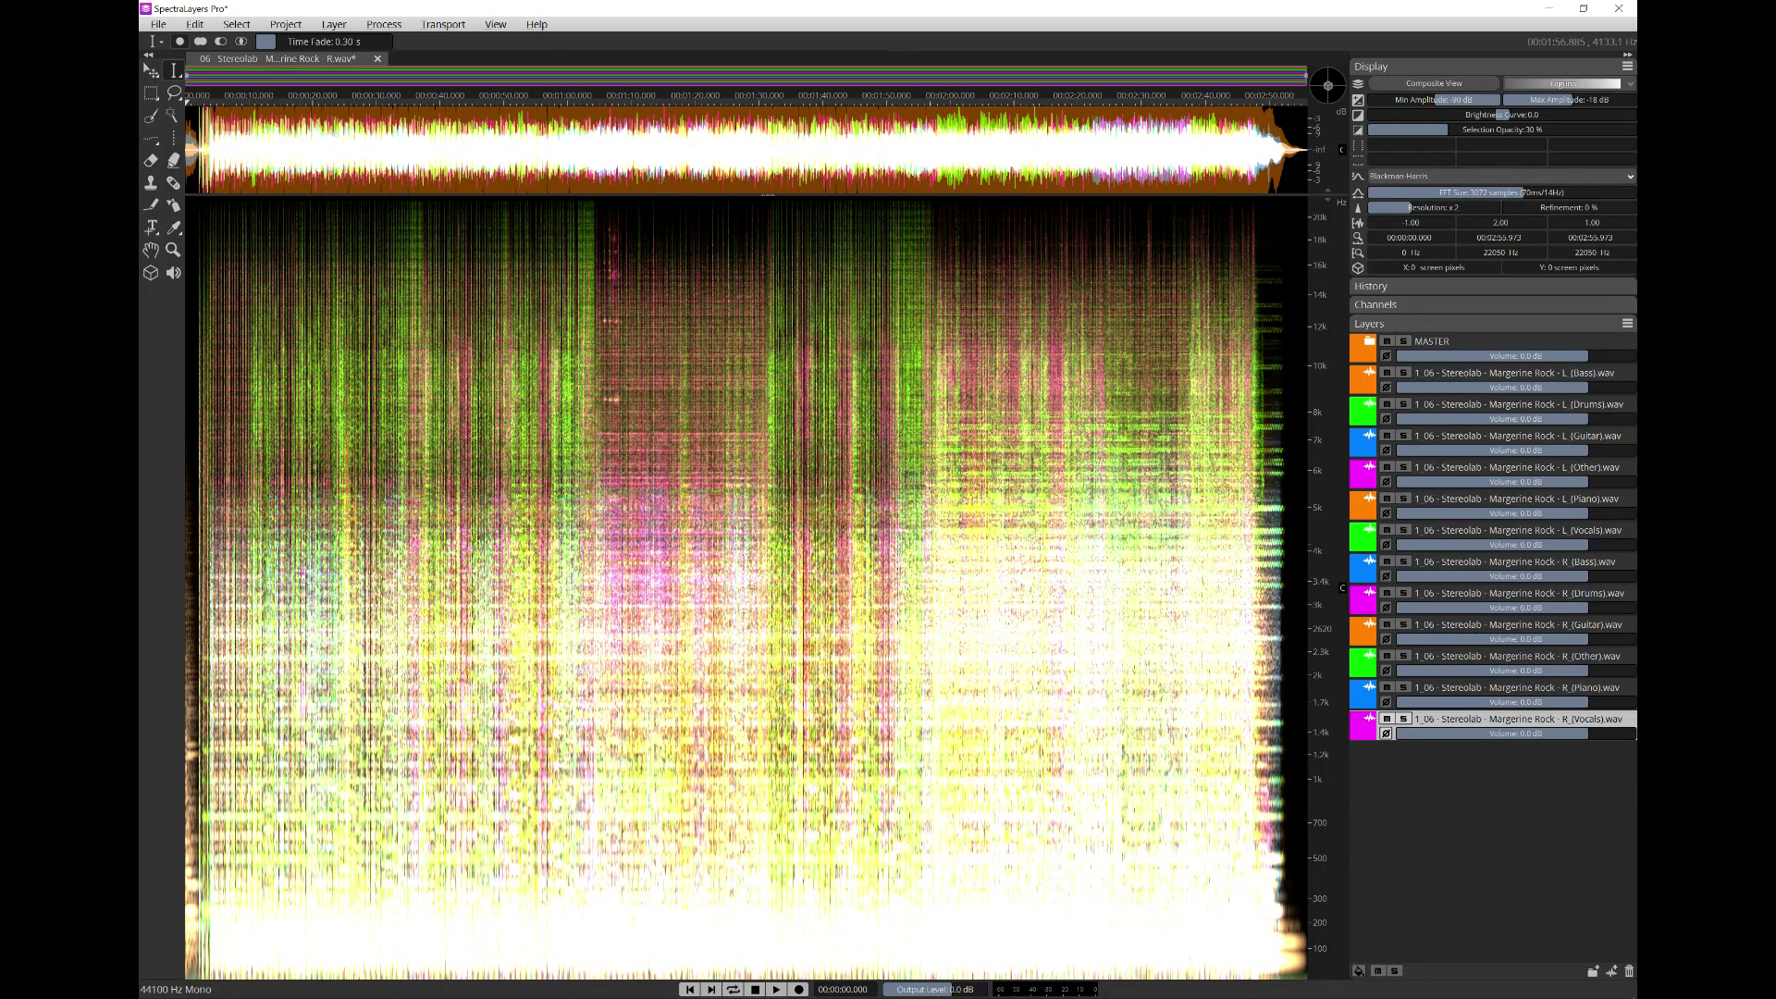
- Add a new layer group below the imported stems and name it STEMS
right_click(1467, 824)
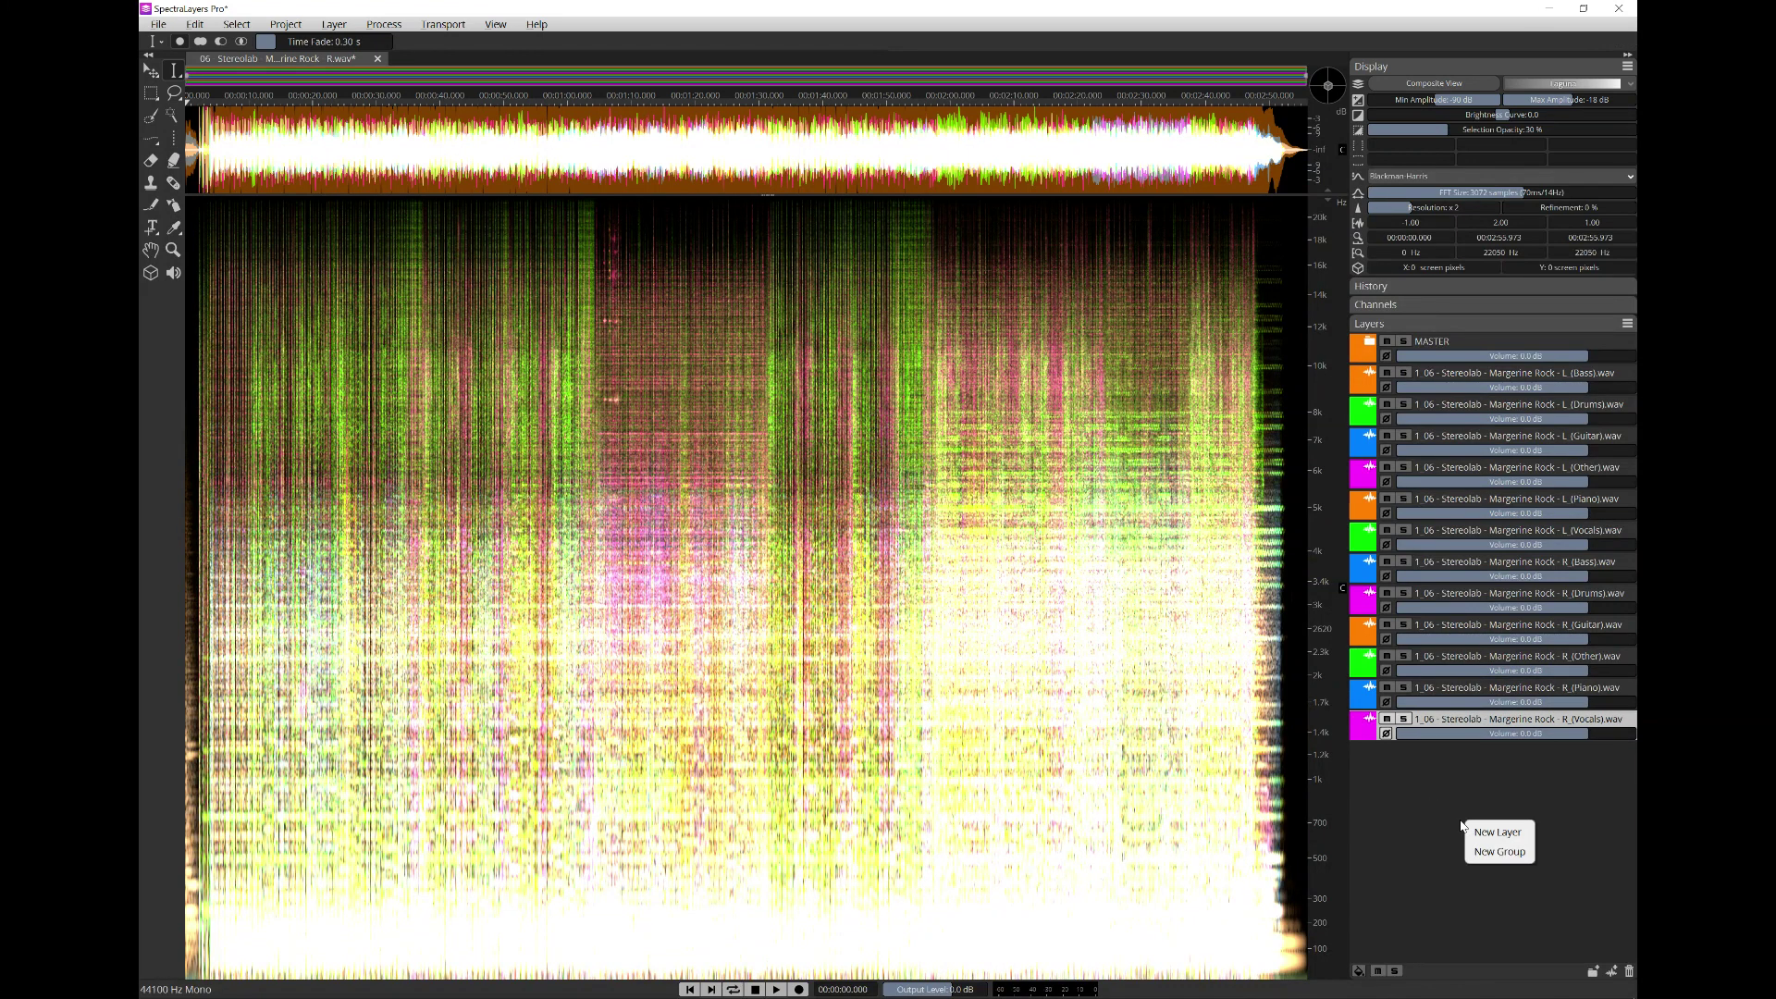
click(1480, 853)
double_click(1435, 751)
text(STEMS)
key(Return)
- Add another layer group below STEMS and name it LEFT
right_click(1509, 841)
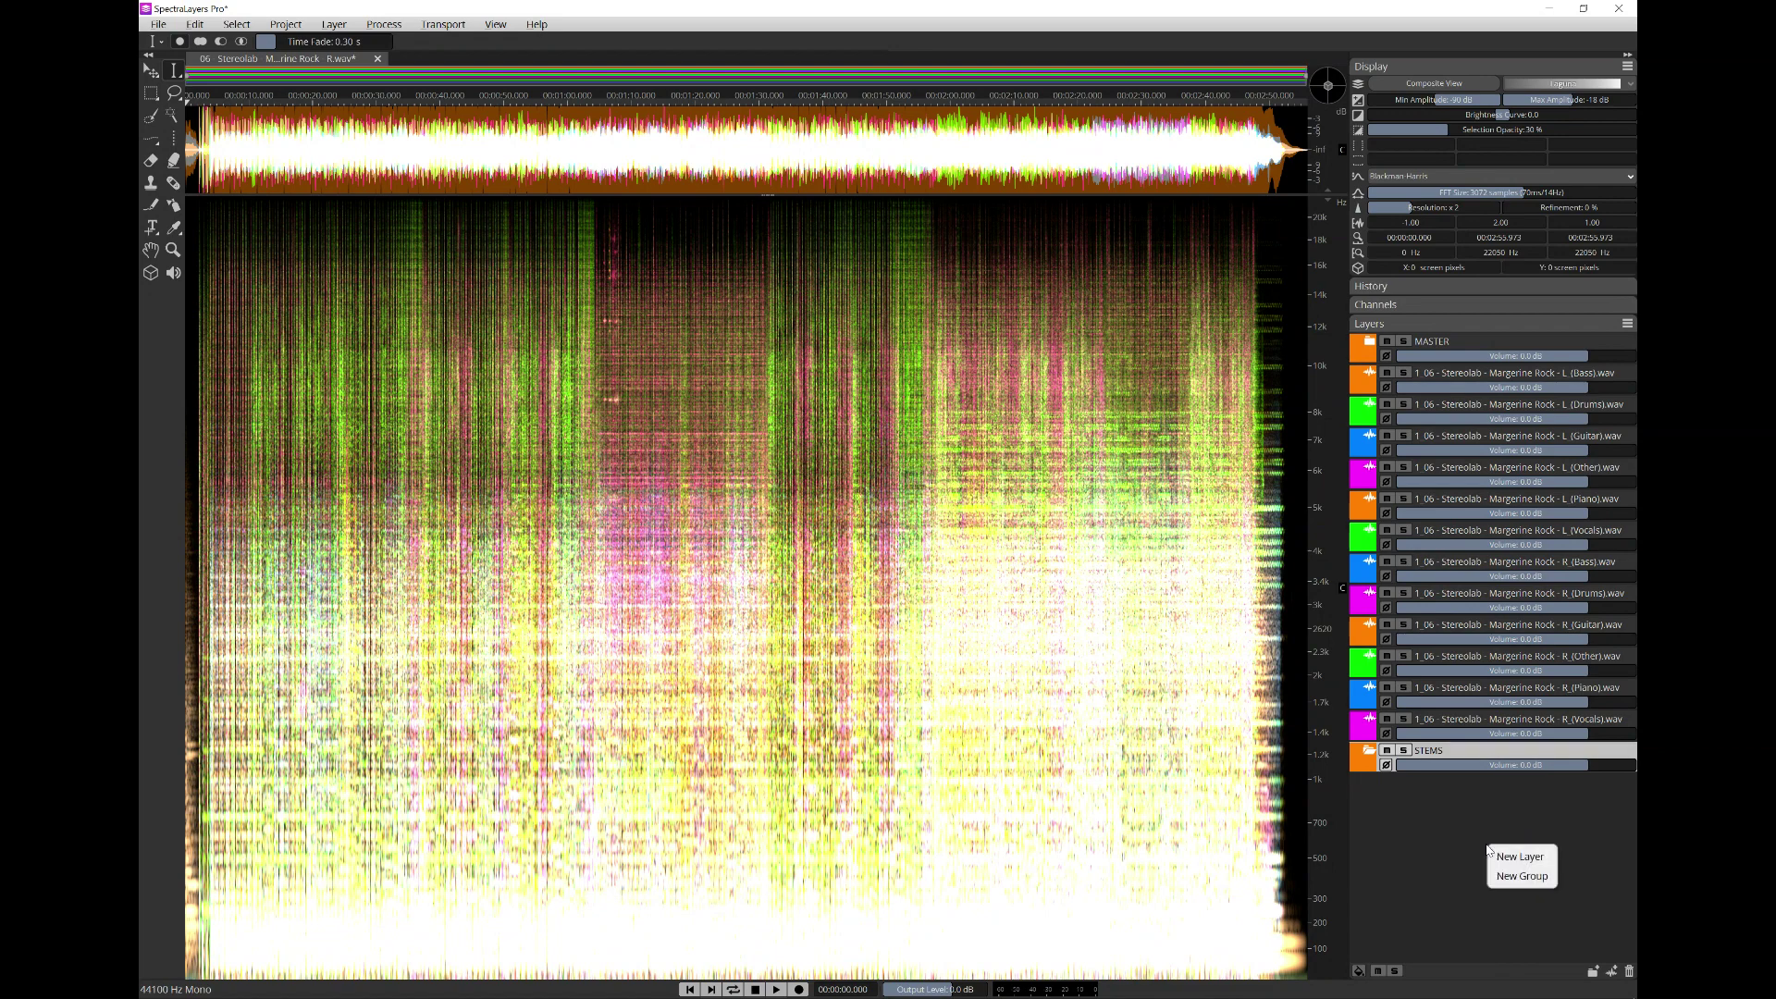
click(1522, 876)
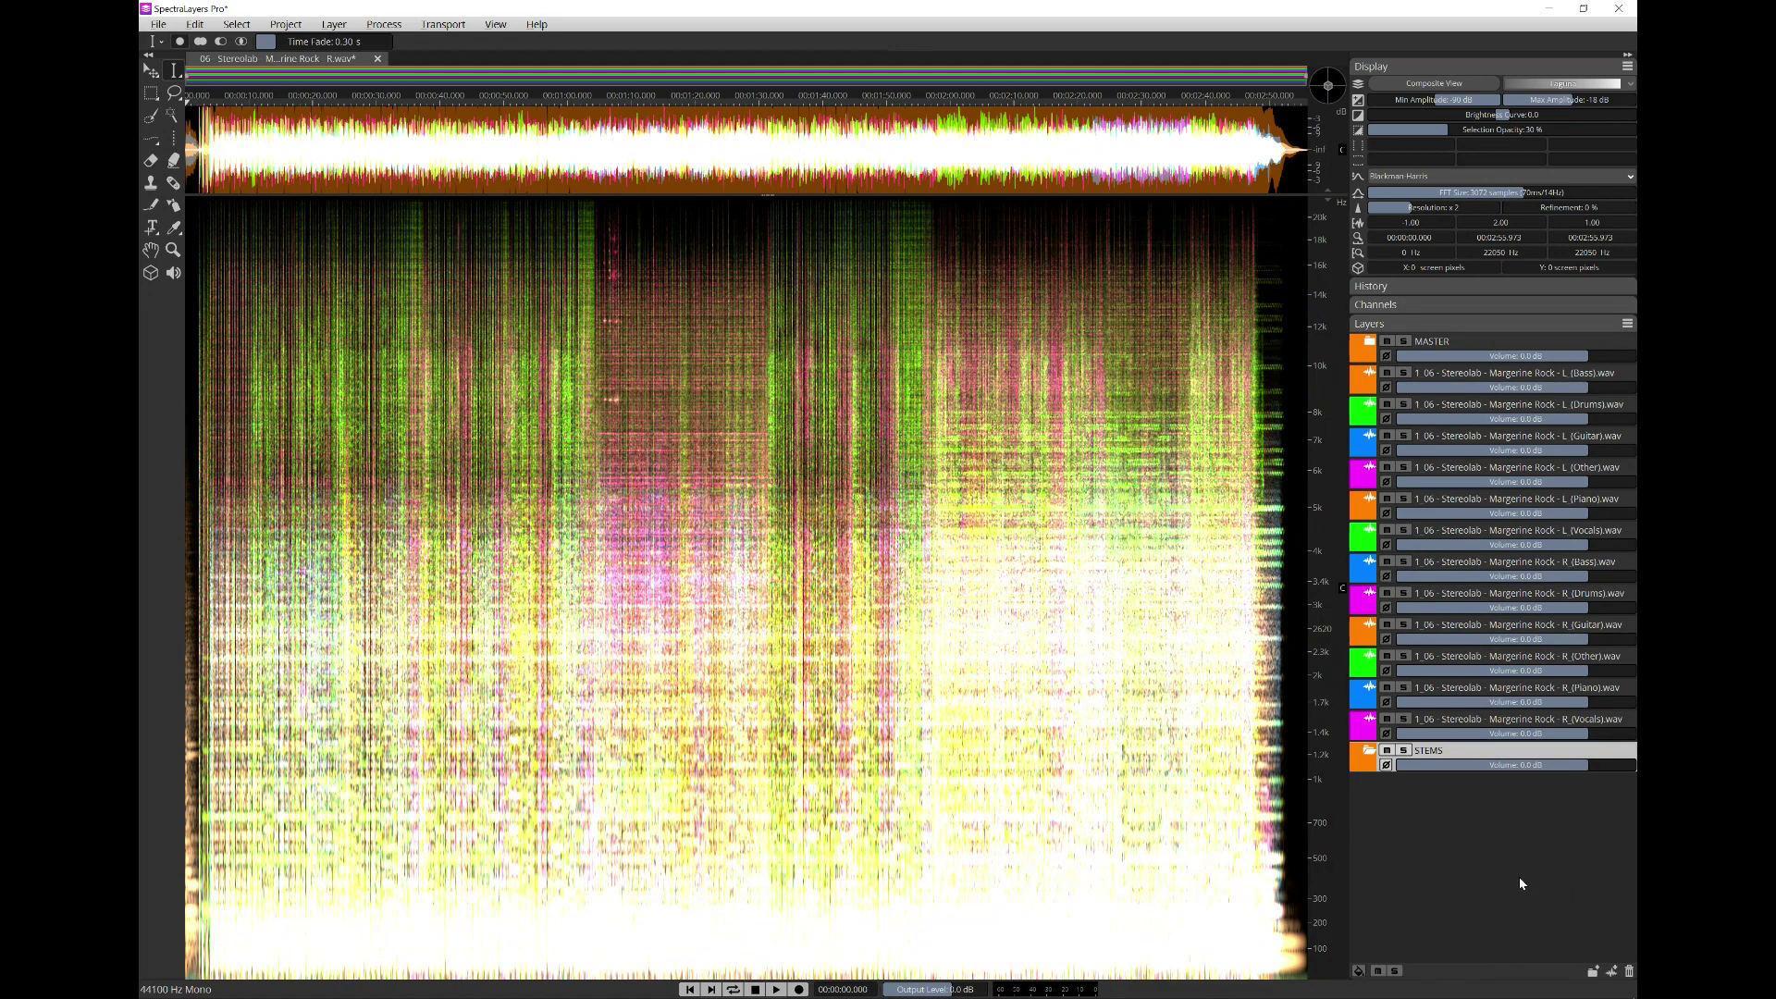
double_click(1425, 786)
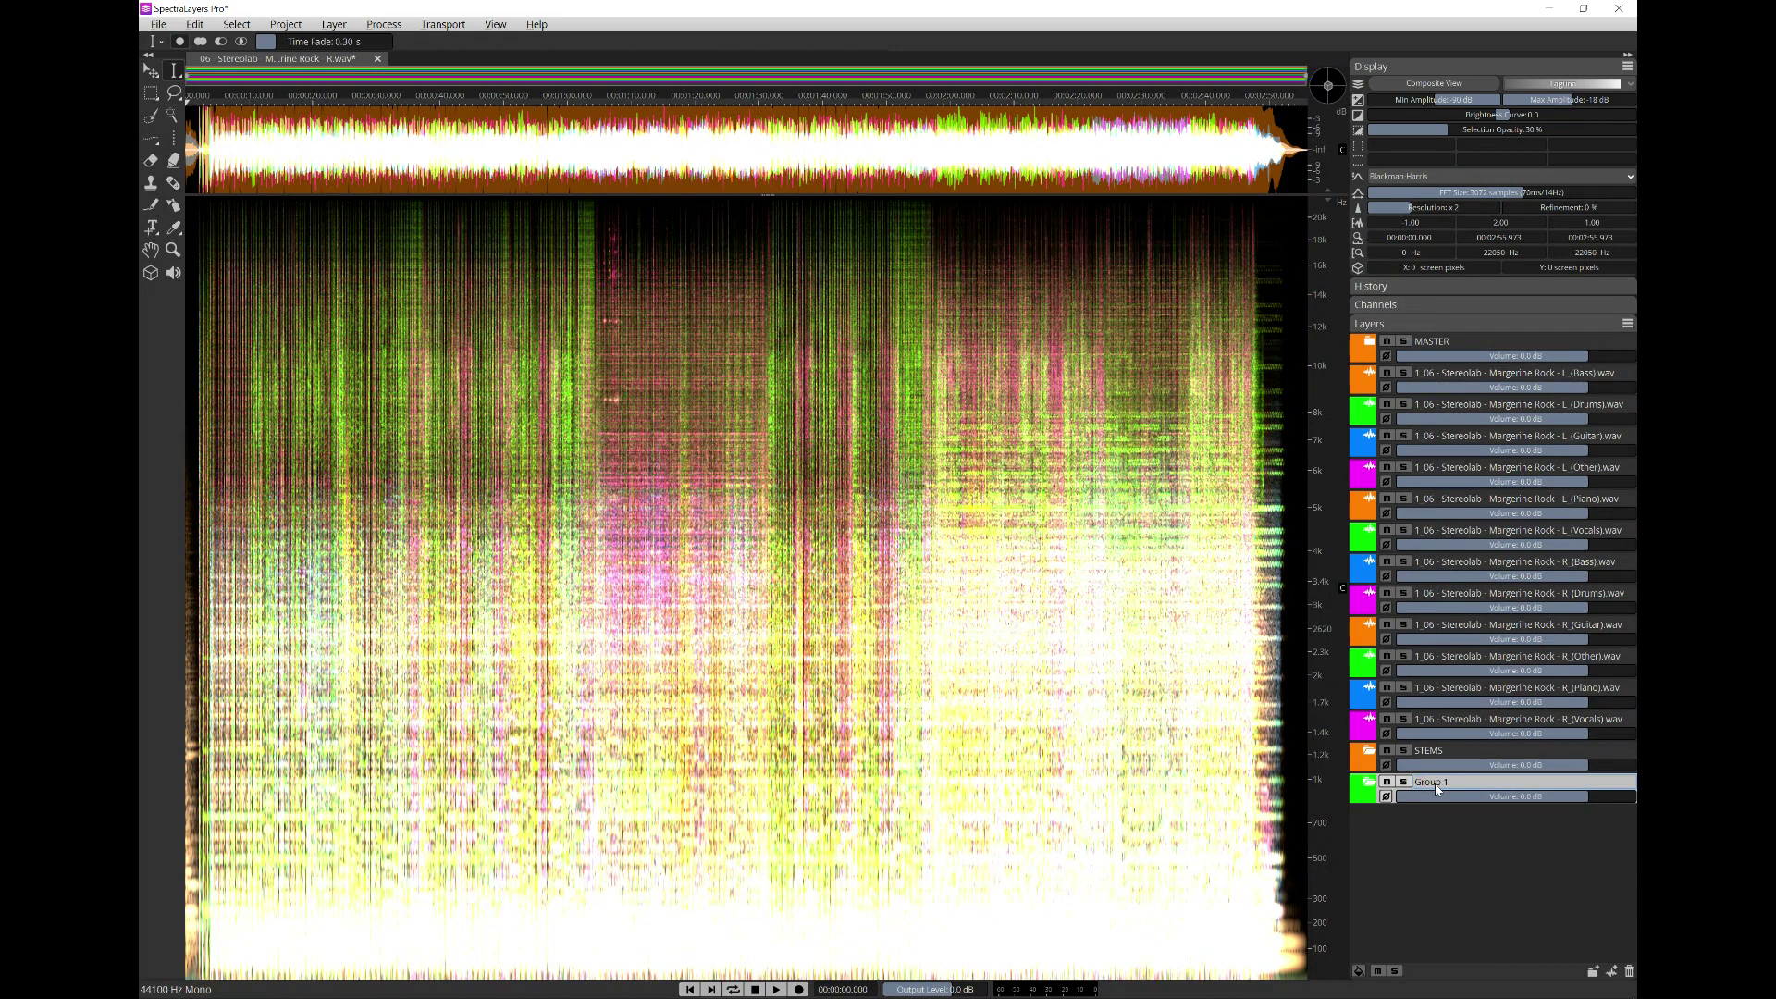
text(LW)
text(EFT)
key(Return)
- Add a third layer group named RIGHT and nest the LEFT and RIGHT groups inside STEMS
right_click(1420, 849)
click(1443, 879)
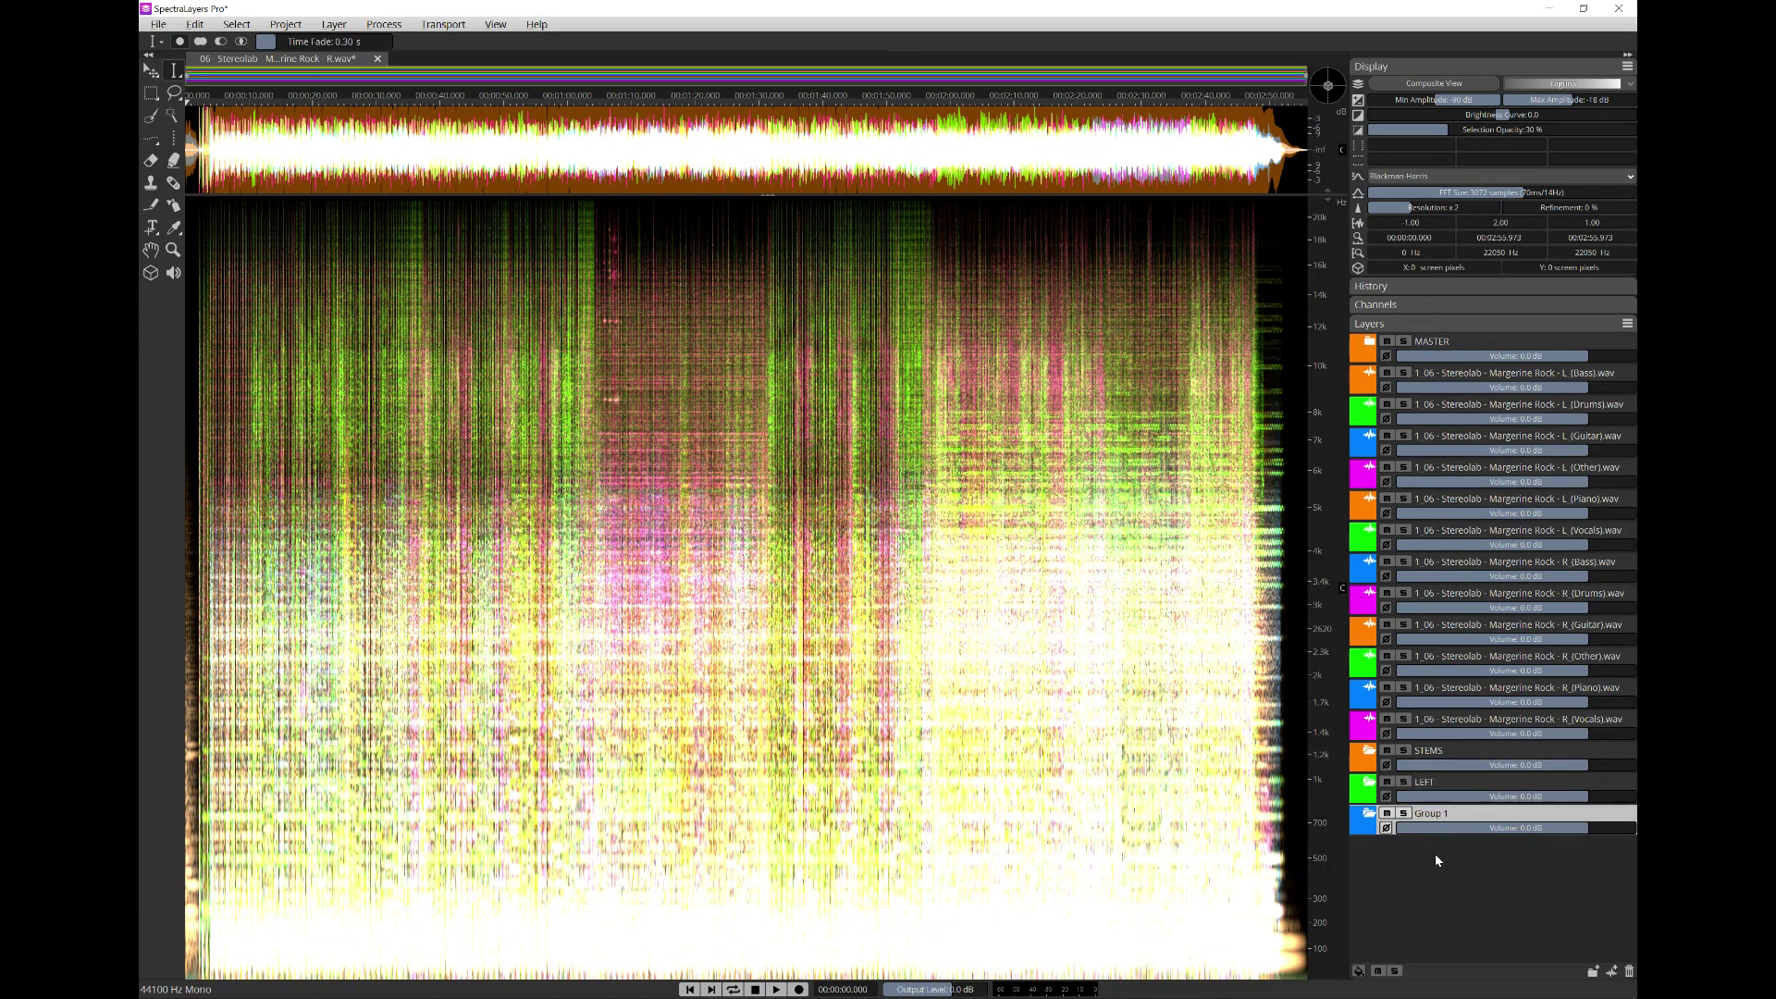
double_click(1420, 815)
text(RIGHT)
key(Return)
mouse_move(1402, 781)
mouse_down()
mouse_move(1427, 778)
mouse_move(1425, 803)
mouse_move(1435, 779)
mouse_up()
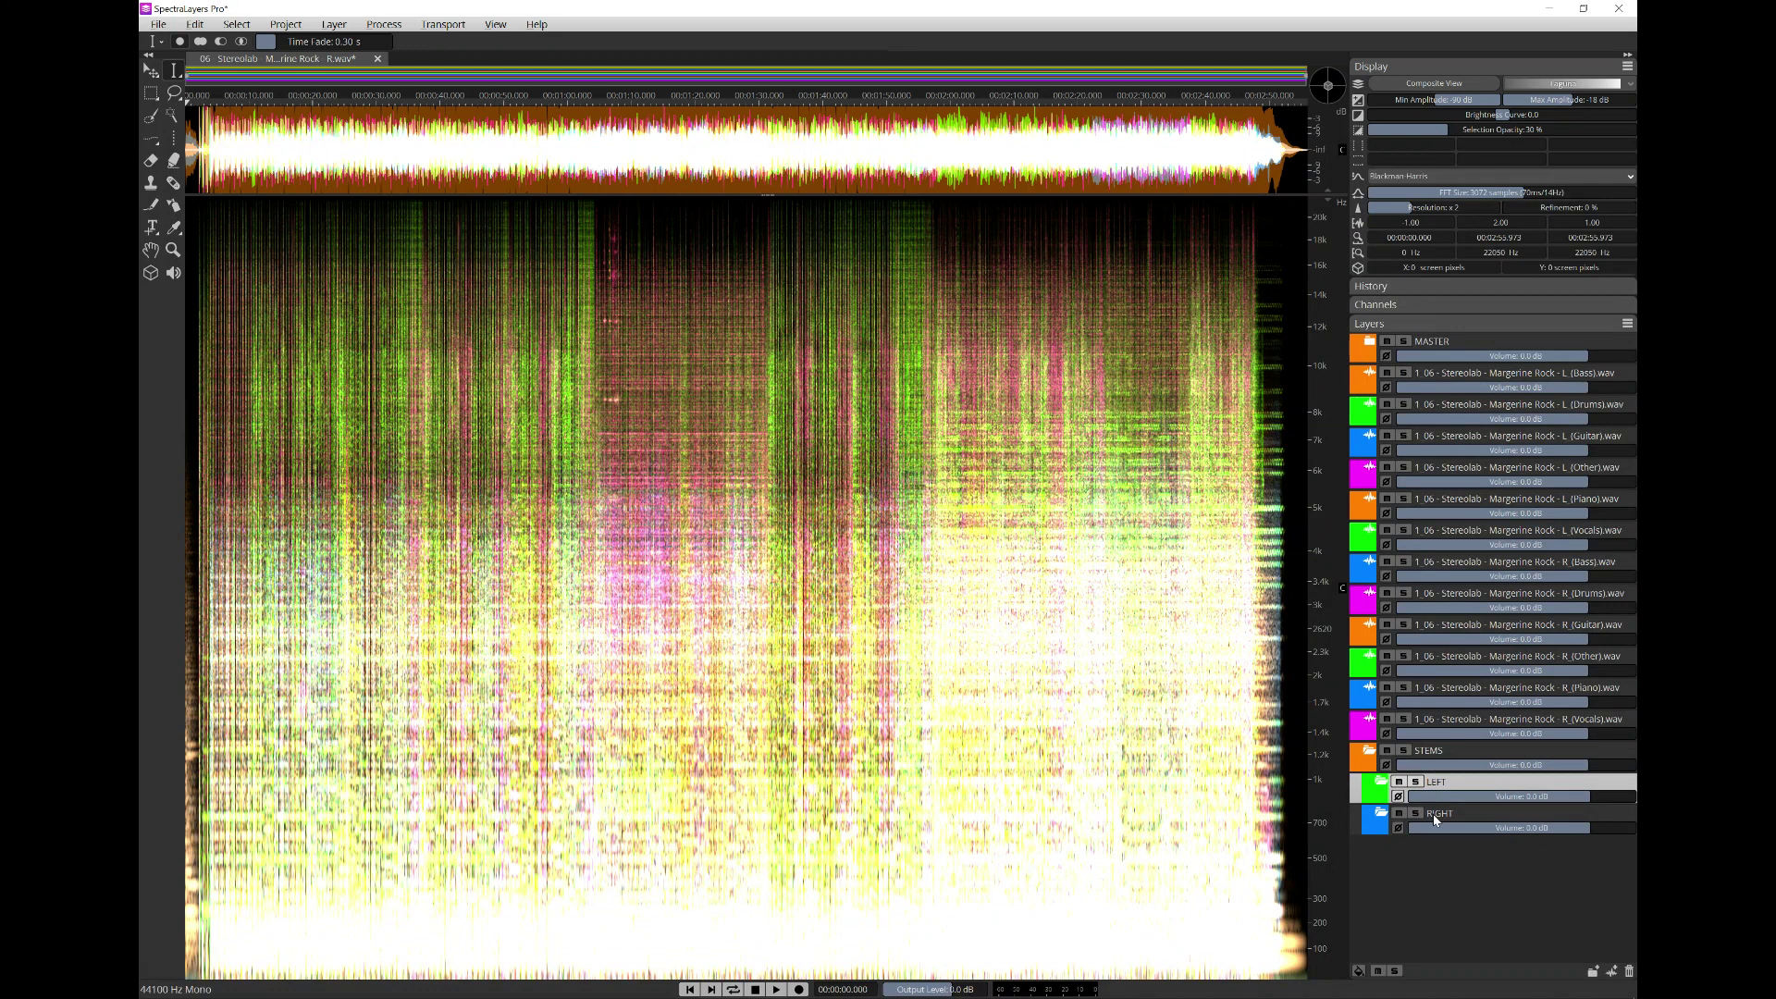
click(1435, 819)
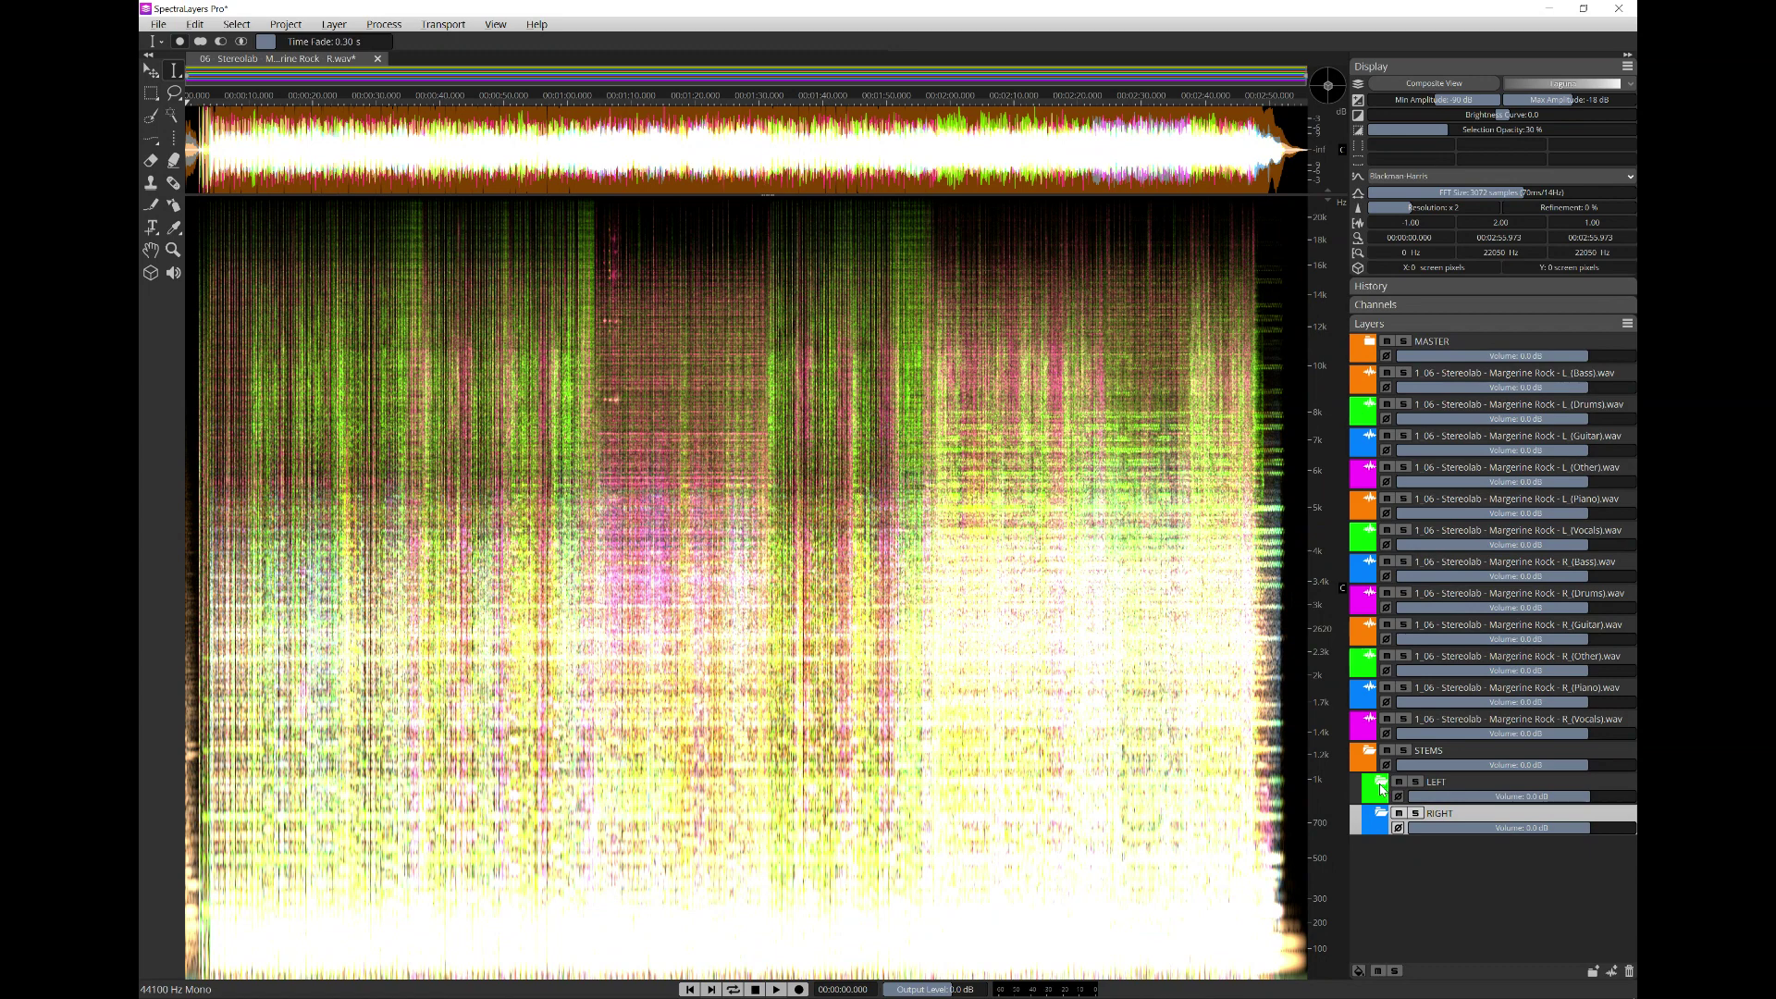
- Move the L Bass, Drums, Guitar, Other, Piano and Vocals stems into the LEFT group and collapse that group
drag(1485, 381, 1547, 803)
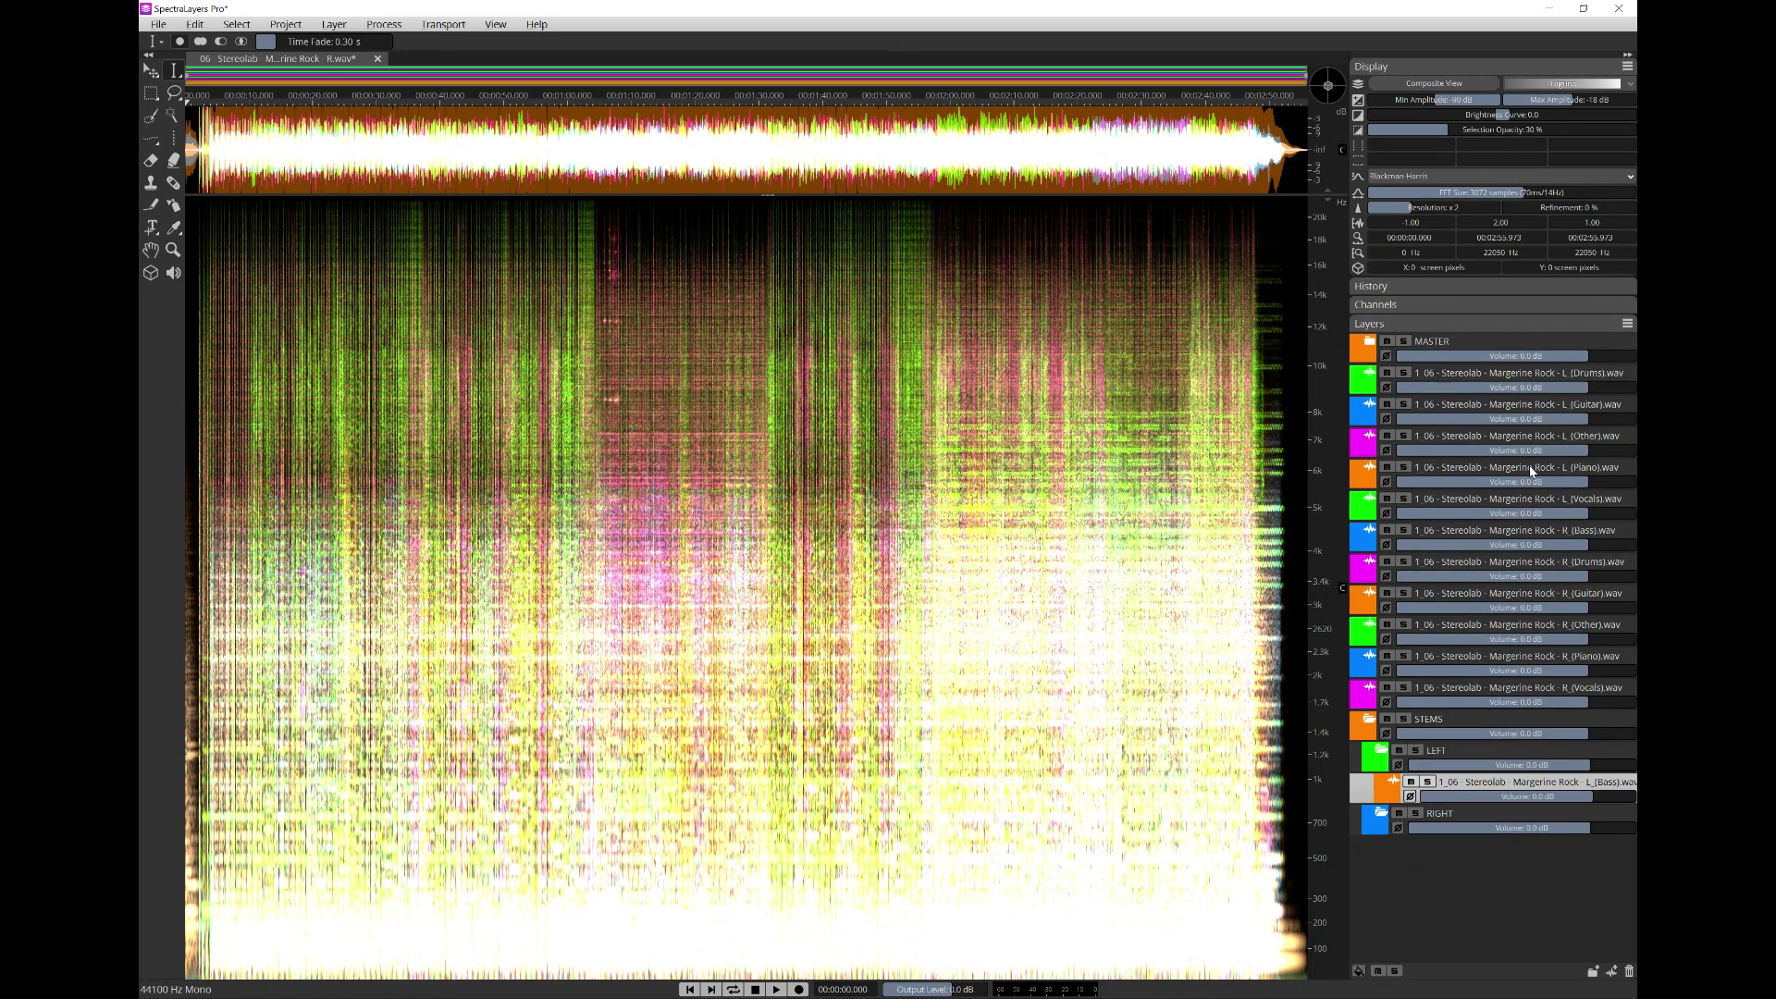
drag(1510, 376, 1513, 767)
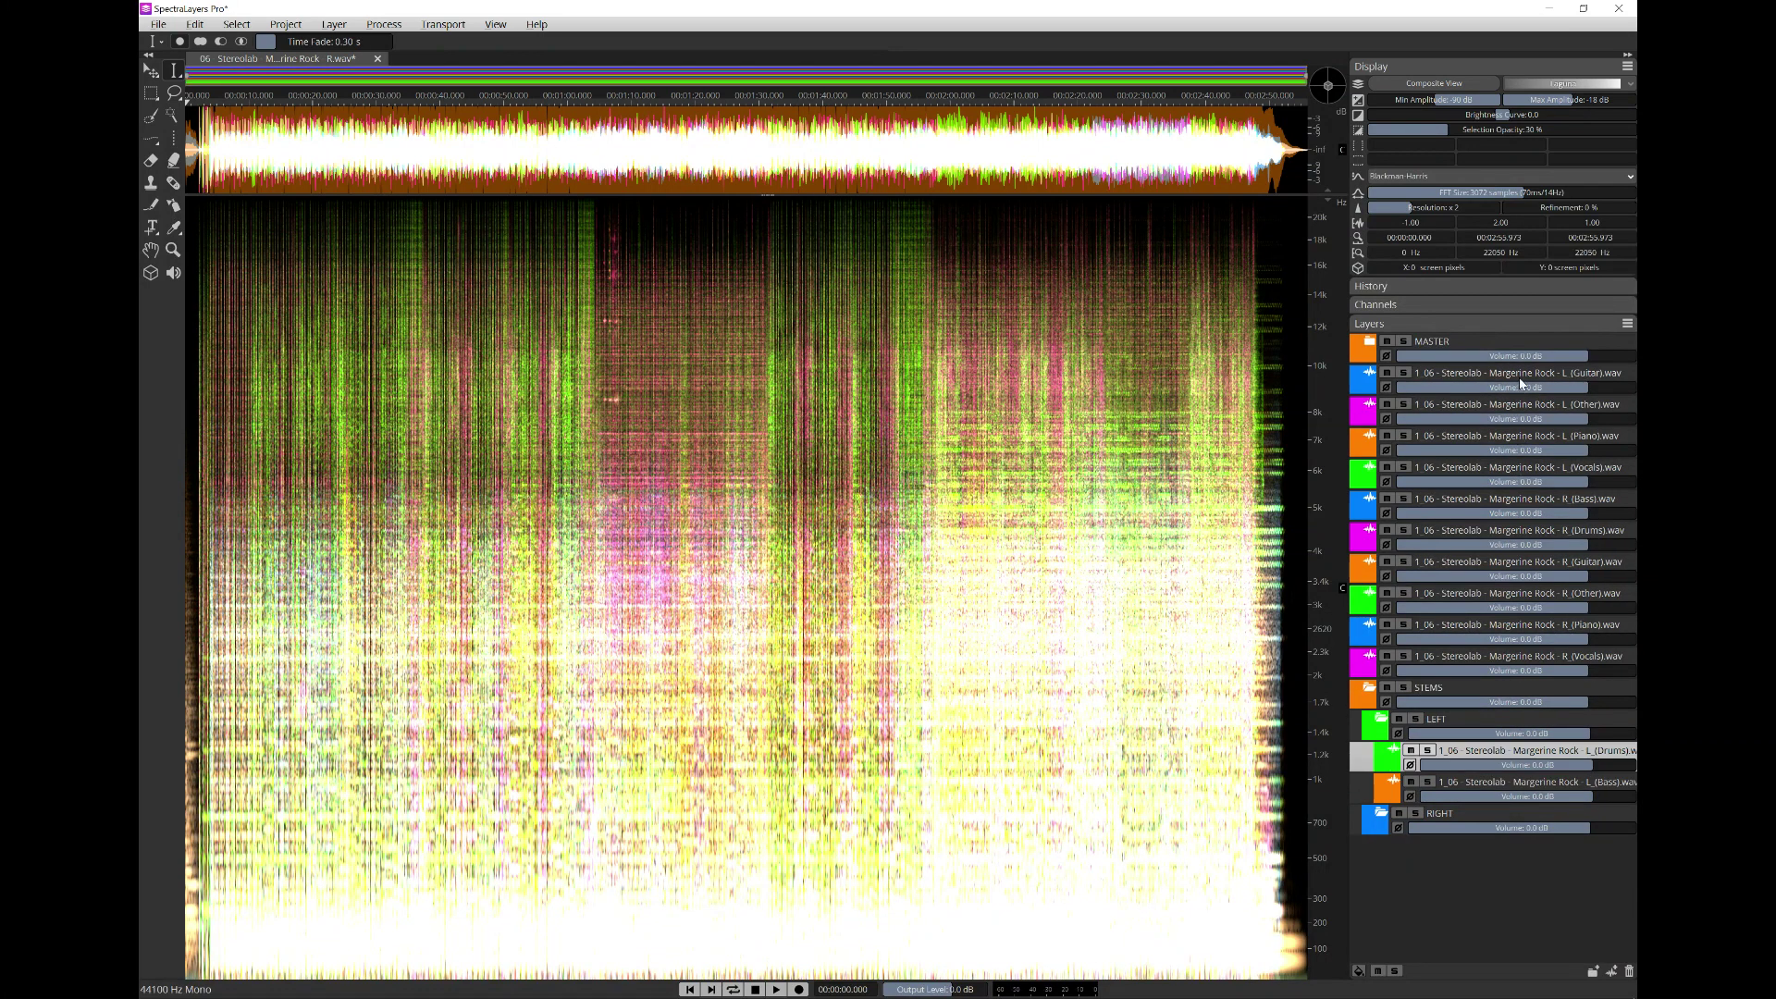
drag(1523, 377, 1515, 742)
drag(1534, 377, 1519, 712)
drag(1529, 374, 1518, 685)
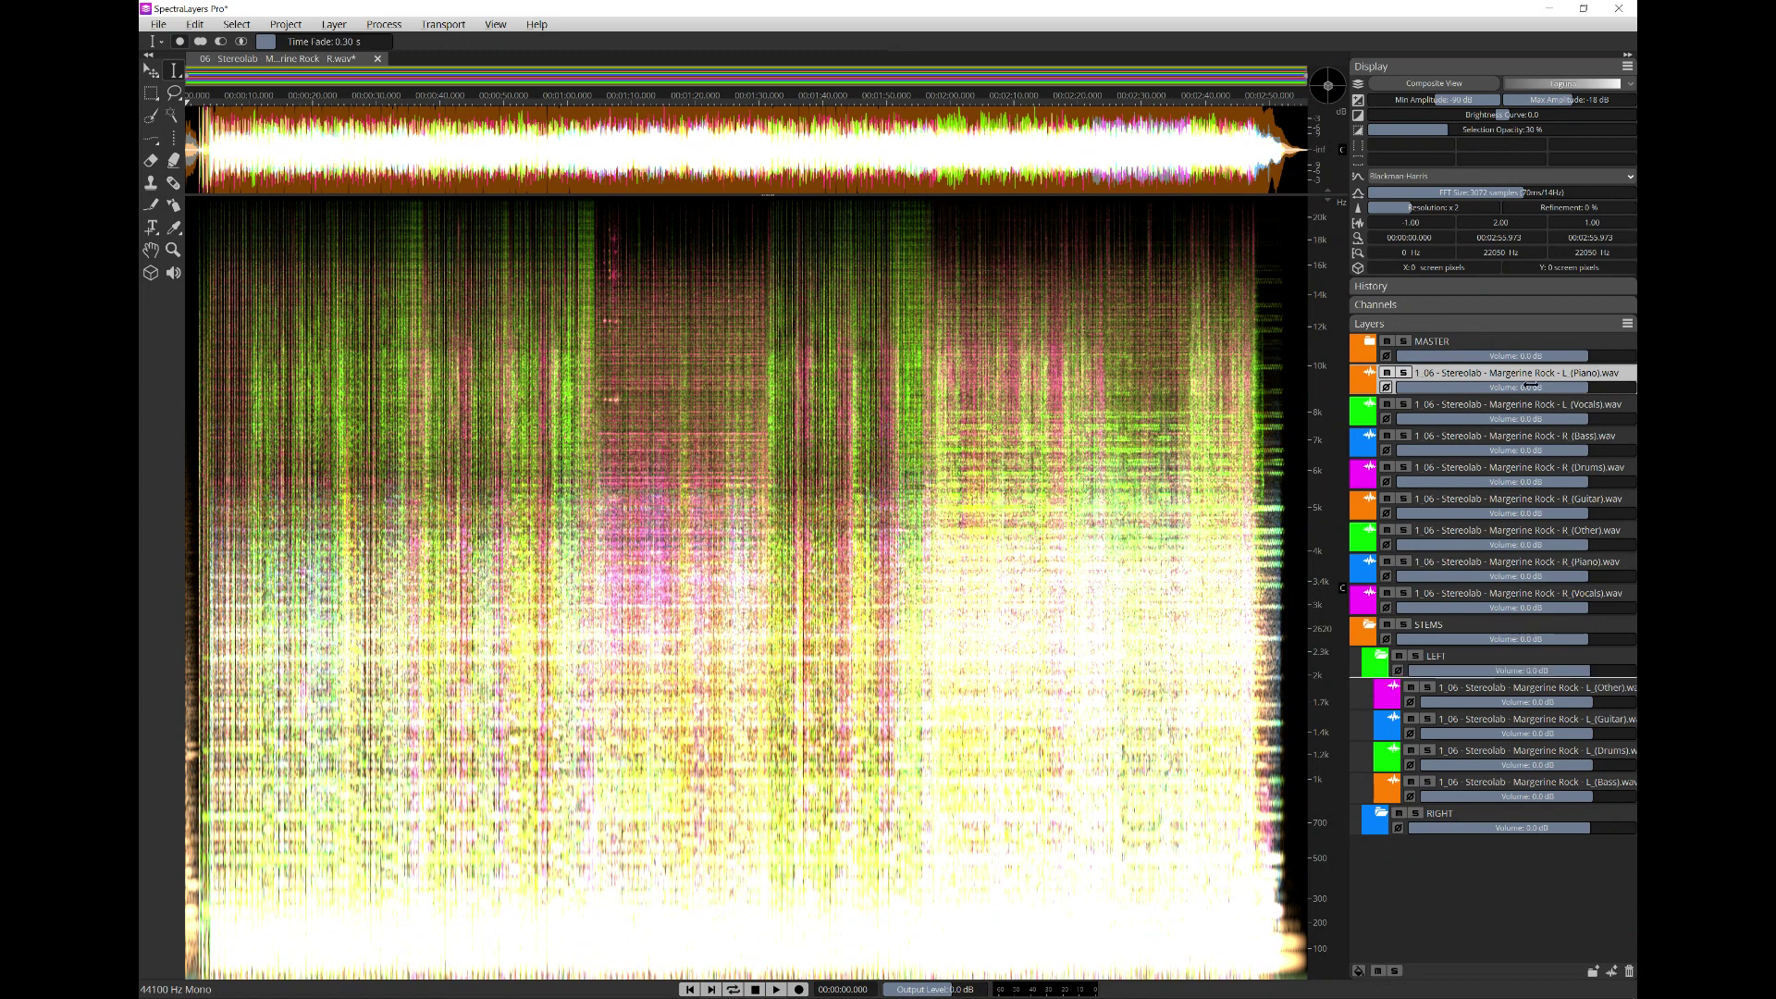
drag(1510, 388, 1531, 668)
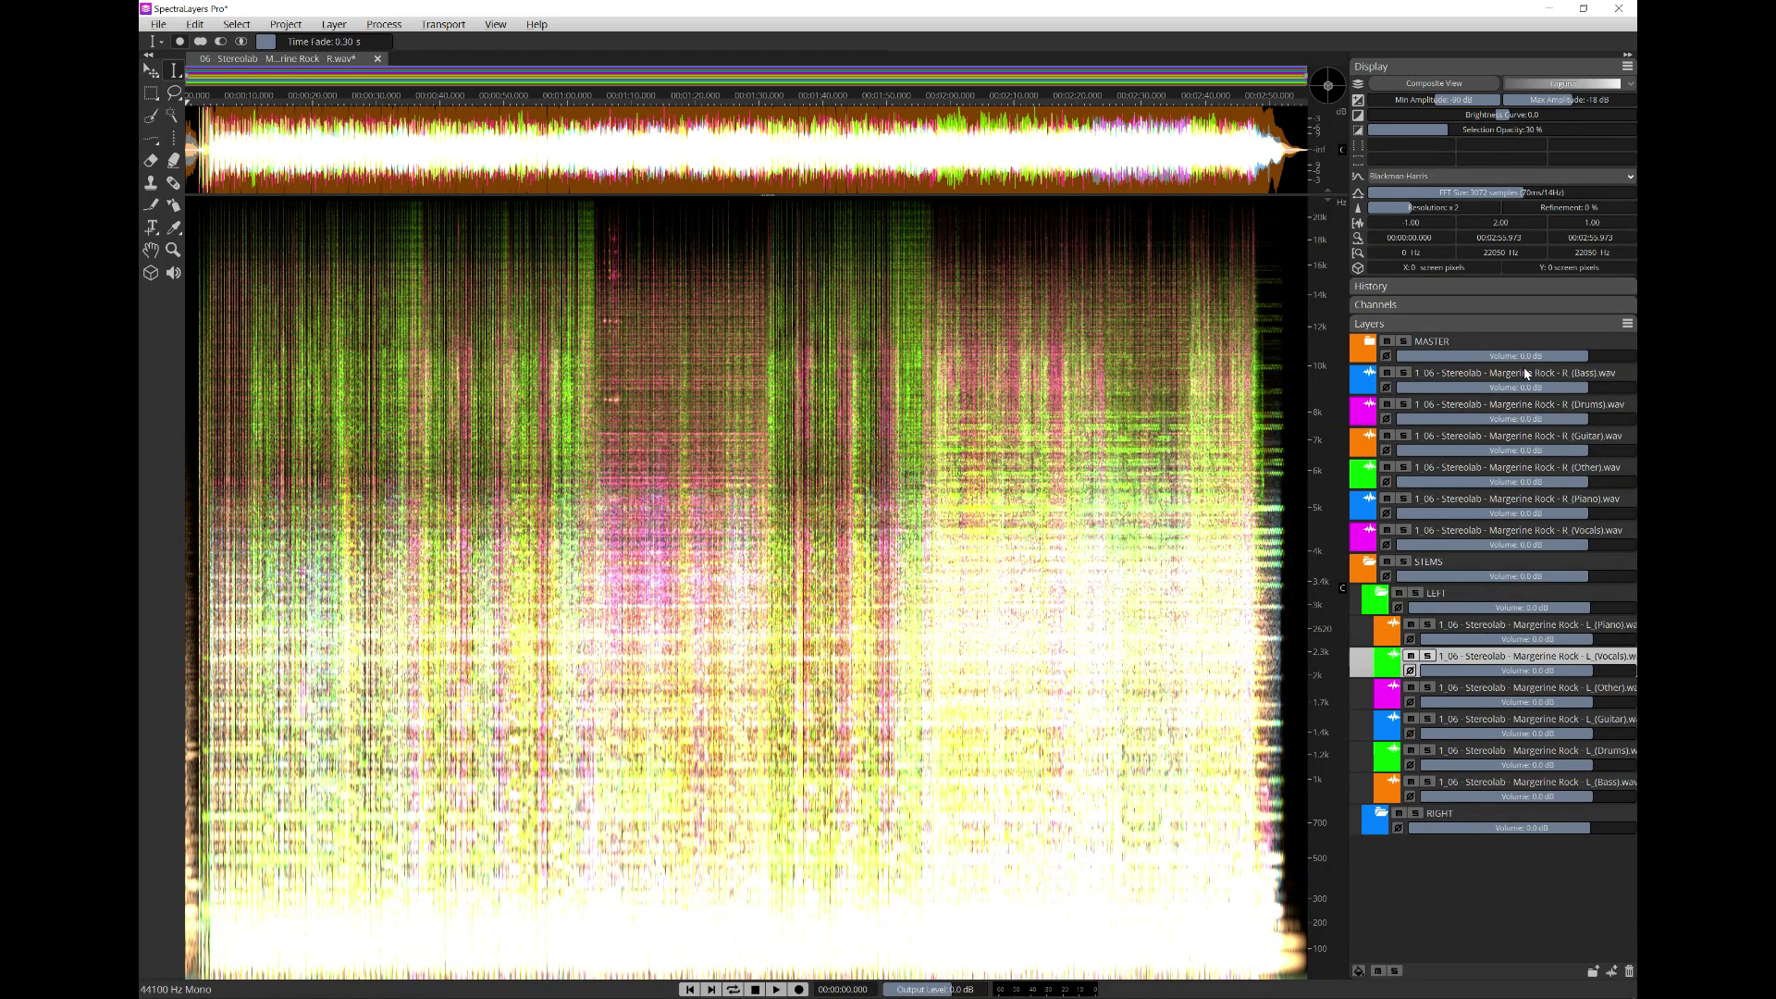
click(1376, 568)
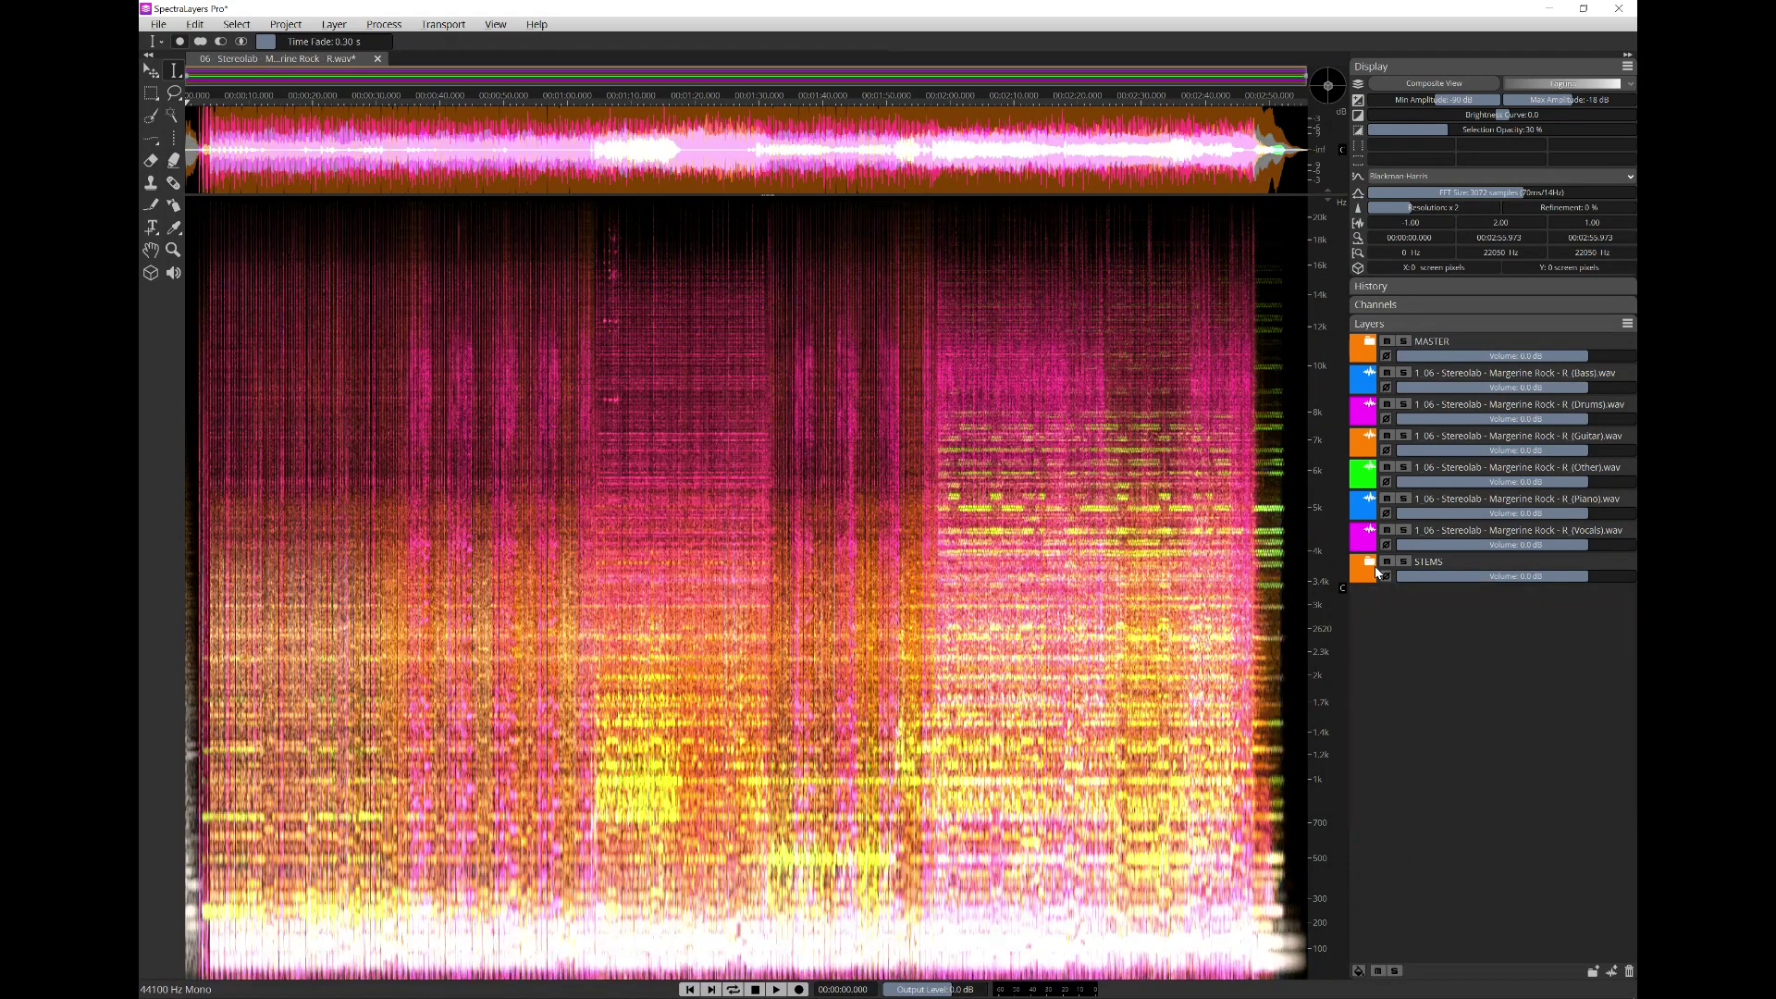
click(1375, 568)
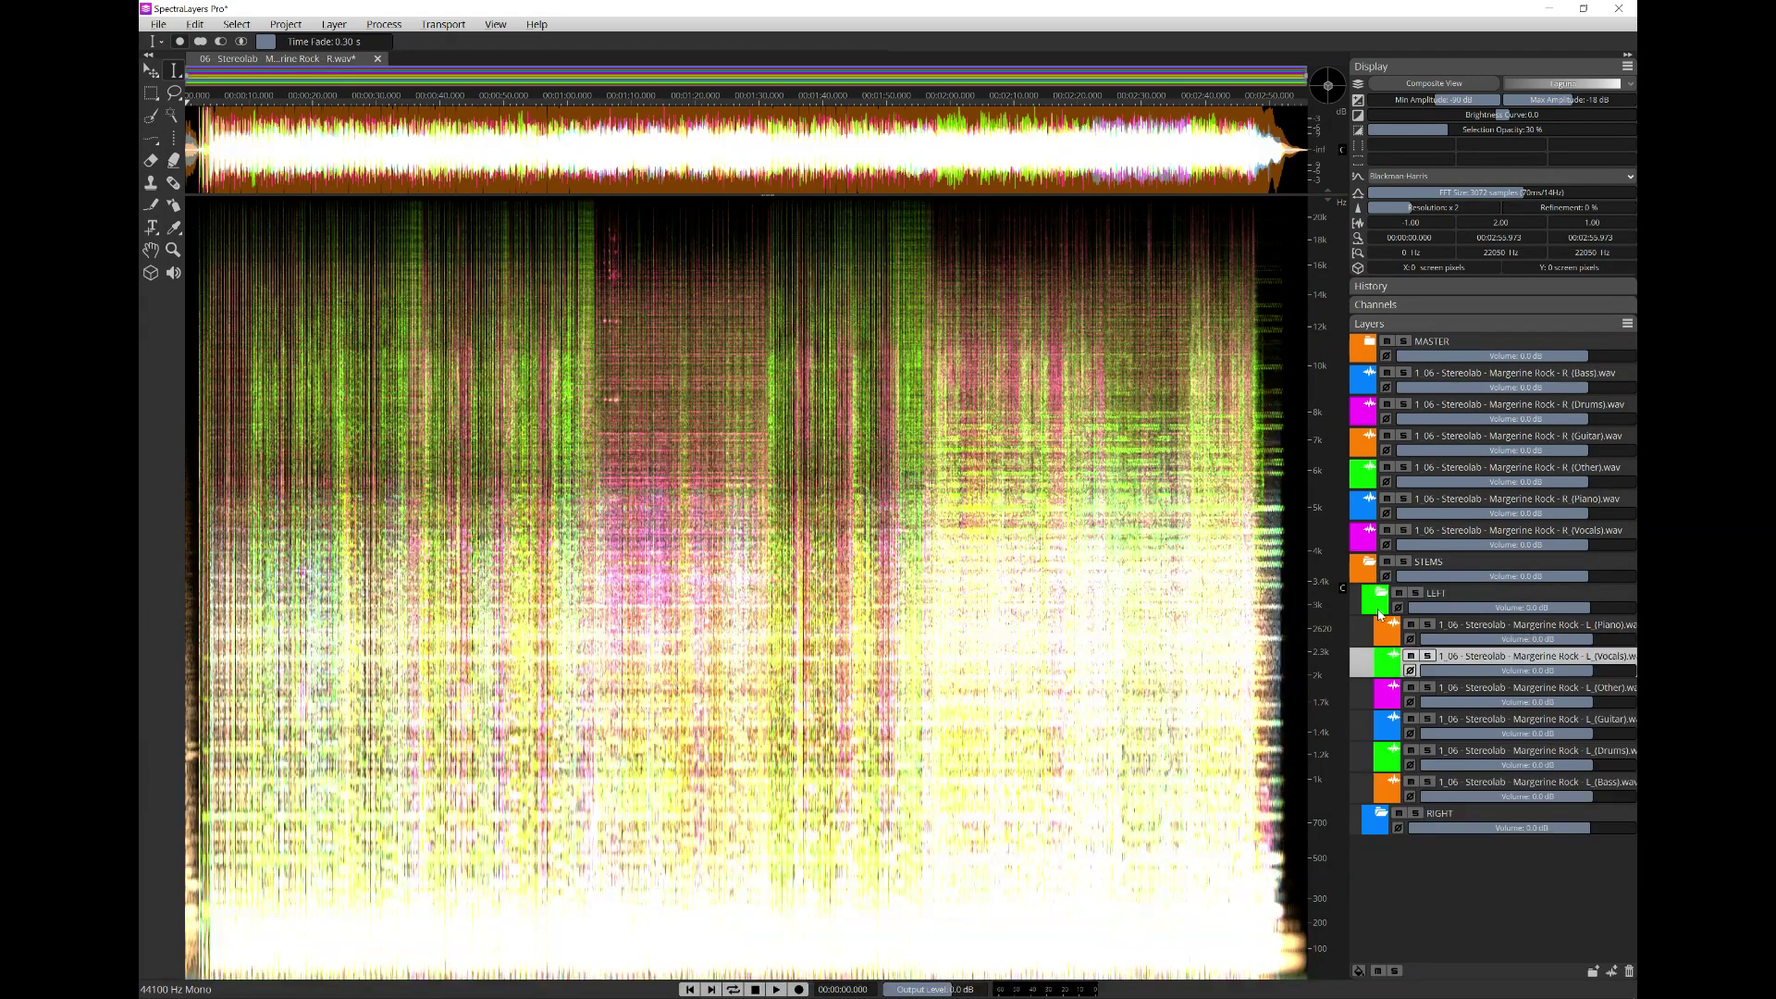
click(1383, 598)
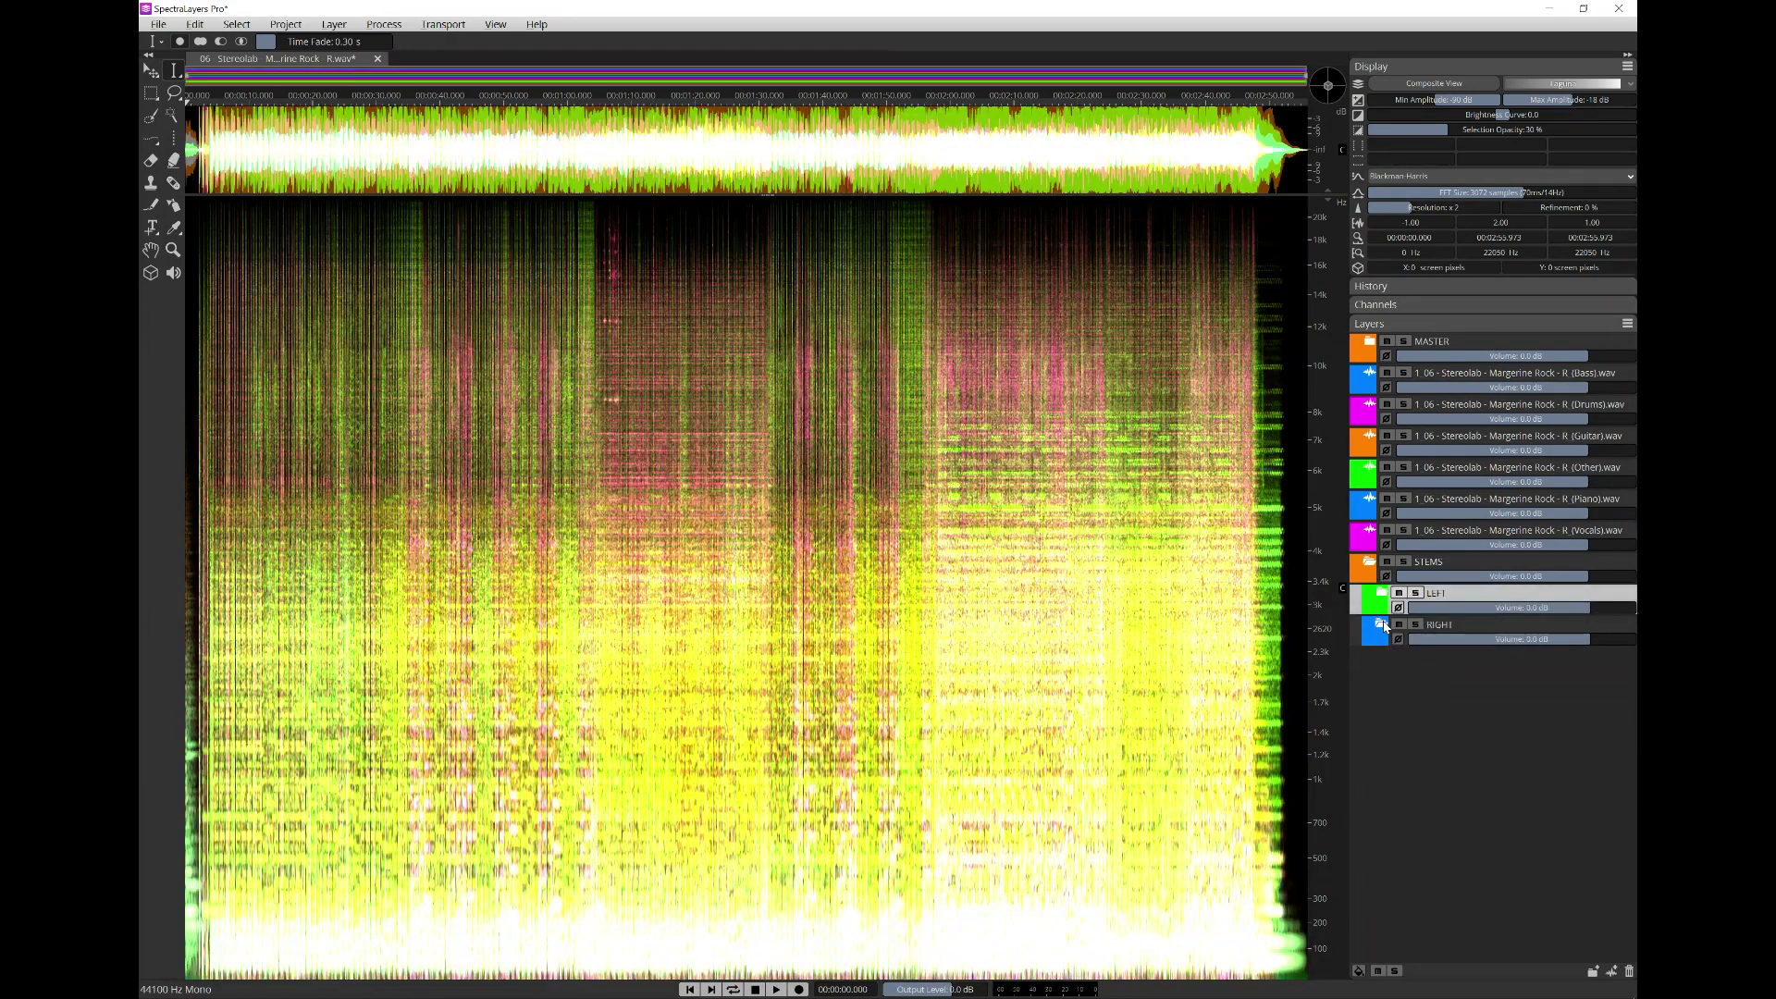
- Move the six right-channel stem layers into the RIGHT group, then collapse RIGHT and its parent STEMS group
drag(1474, 380, 1547, 641)
drag(1543, 385, 1537, 583)
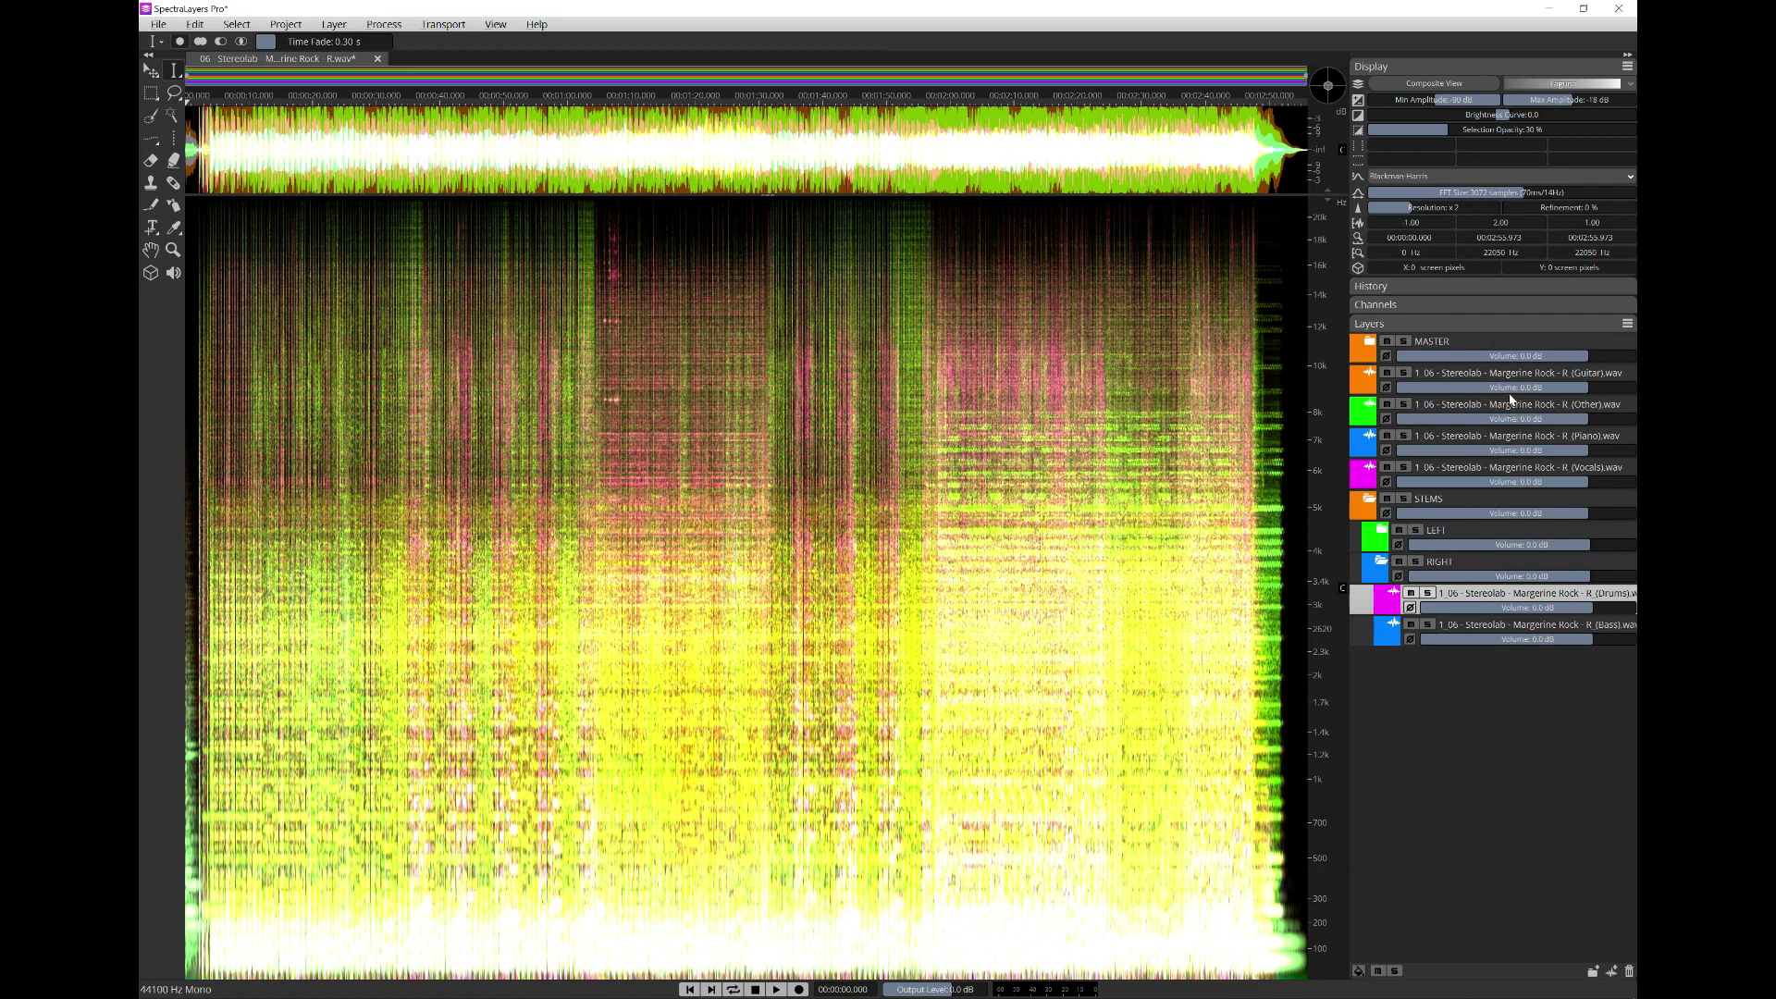
drag(1513, 384, 1526, 613)
drag(1526, 379, 1527, 581)
drag(1531, 376, 1526, 550)
drag(1524, 383, 1522, 579)
click(1384, 437)
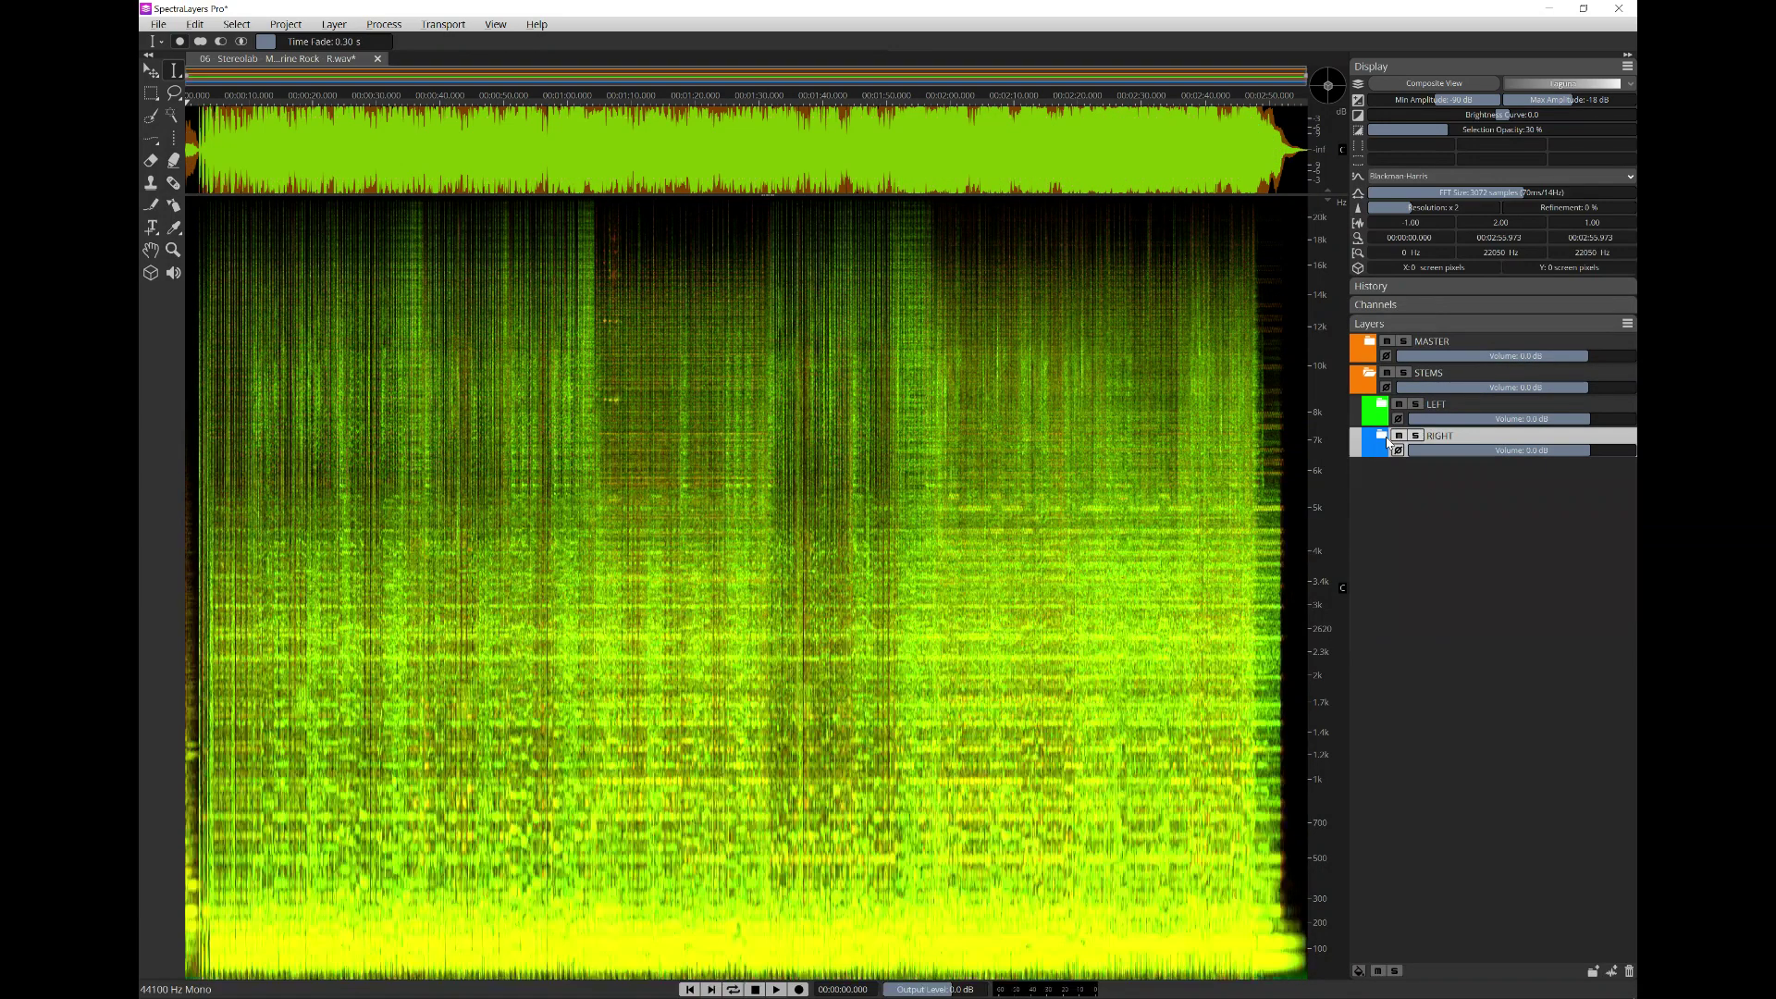
click(1370, 374)
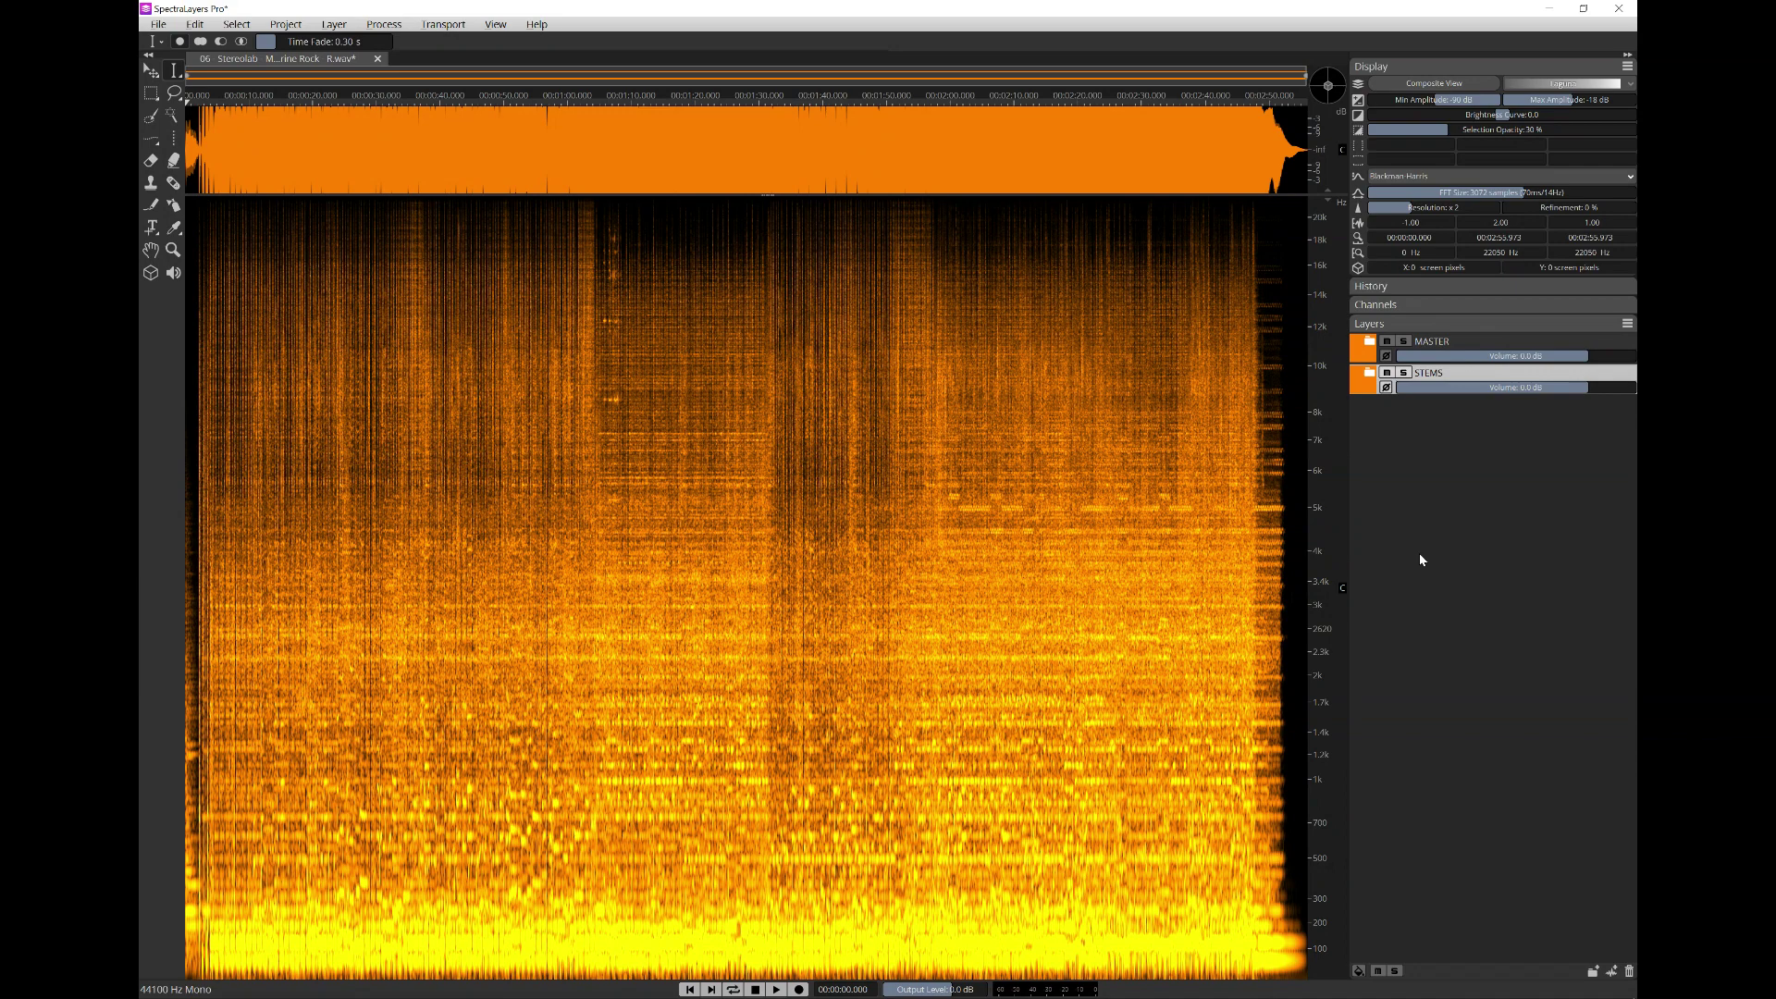
- Solo the MASTER group and reduce the height of the waveform display above the spectrogram
click(1404, 342)
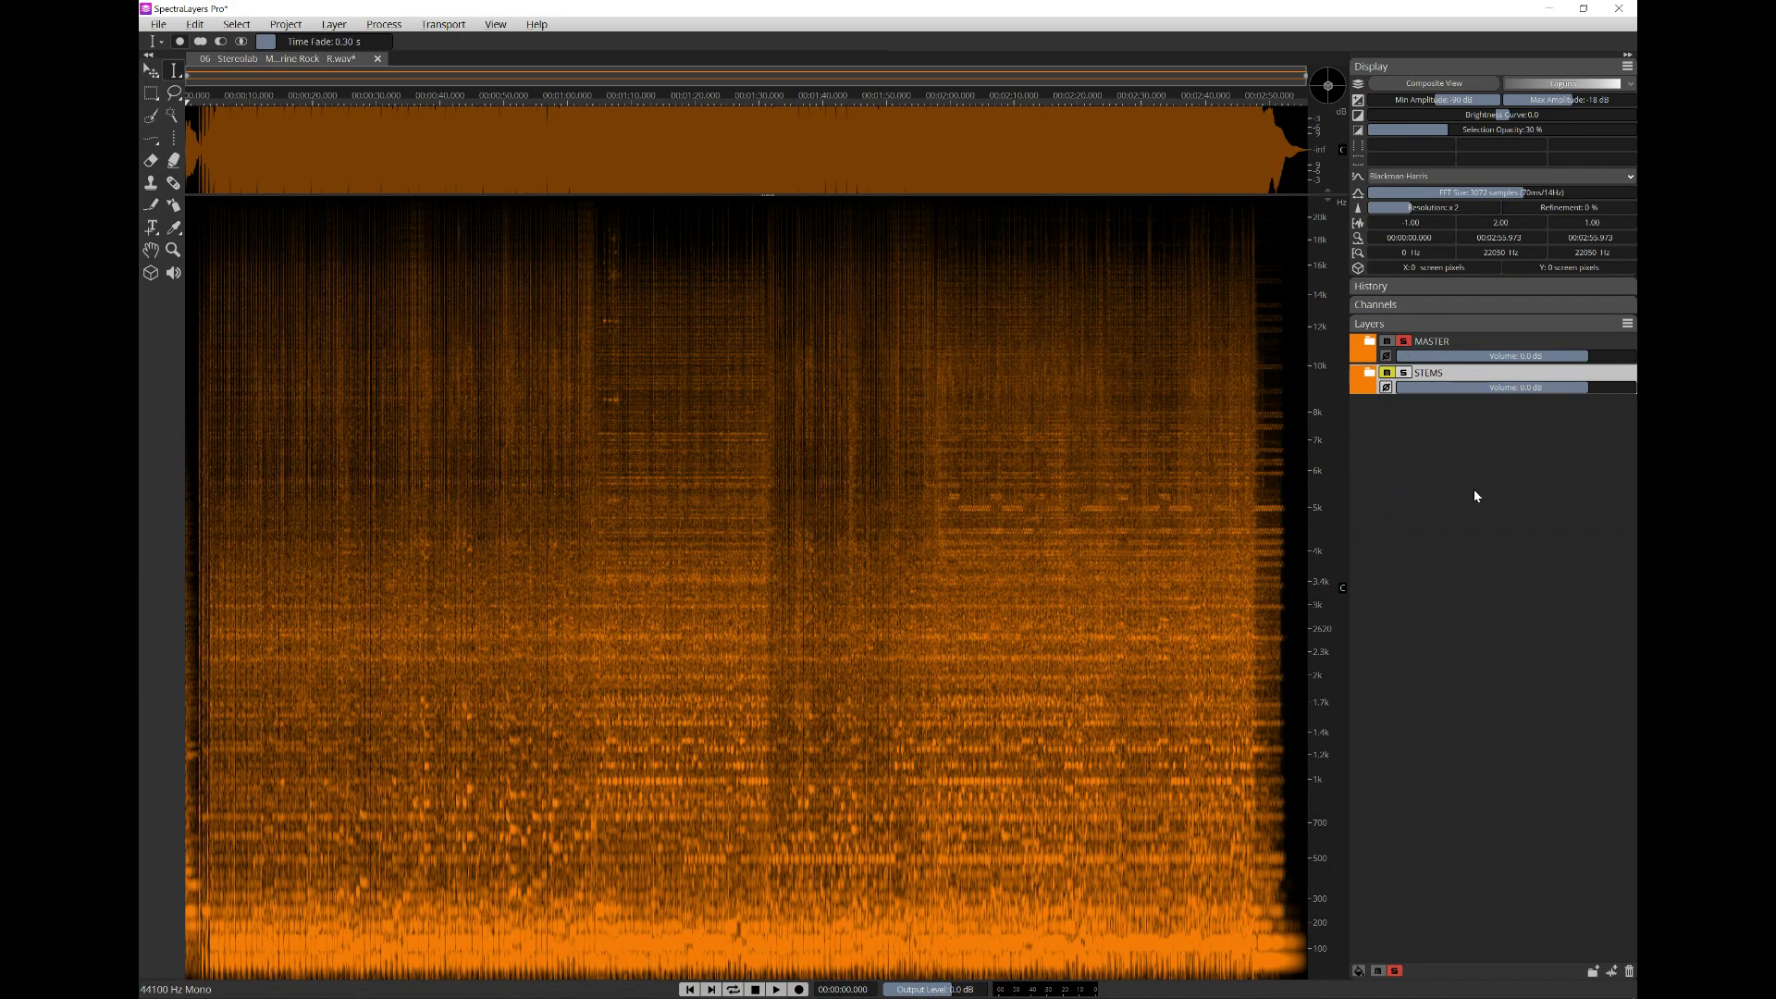
click(1372, 346)
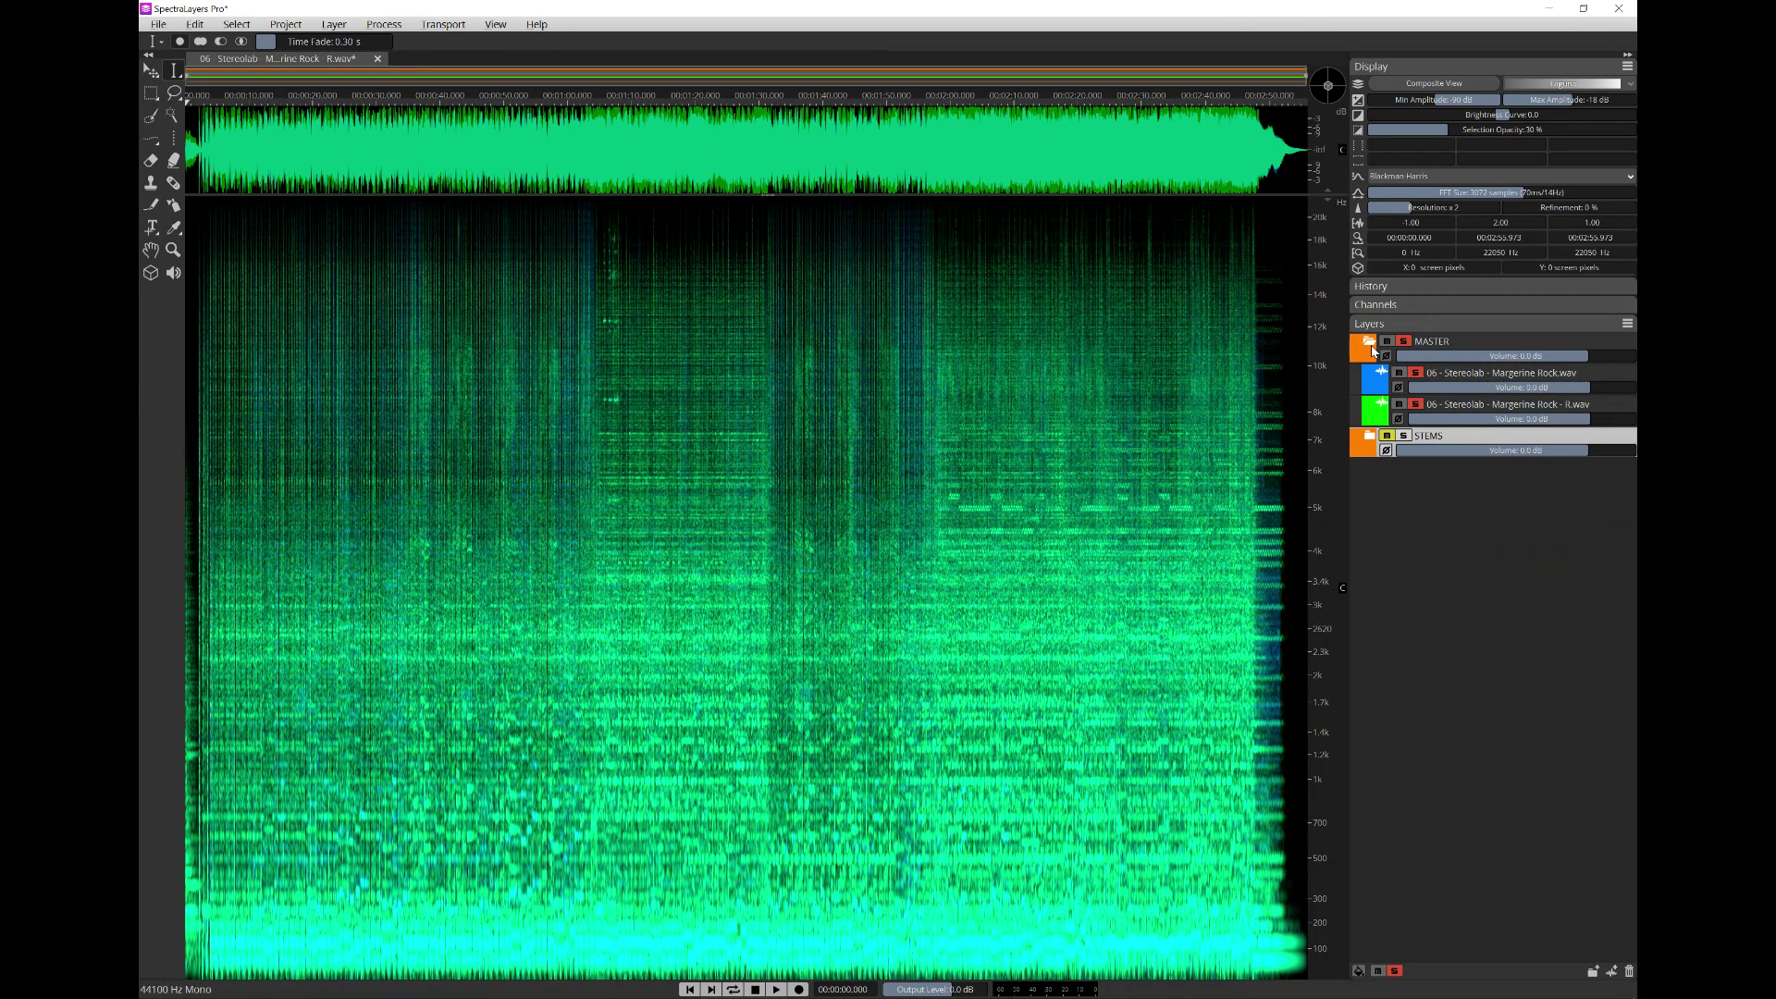
click(1371, 344)
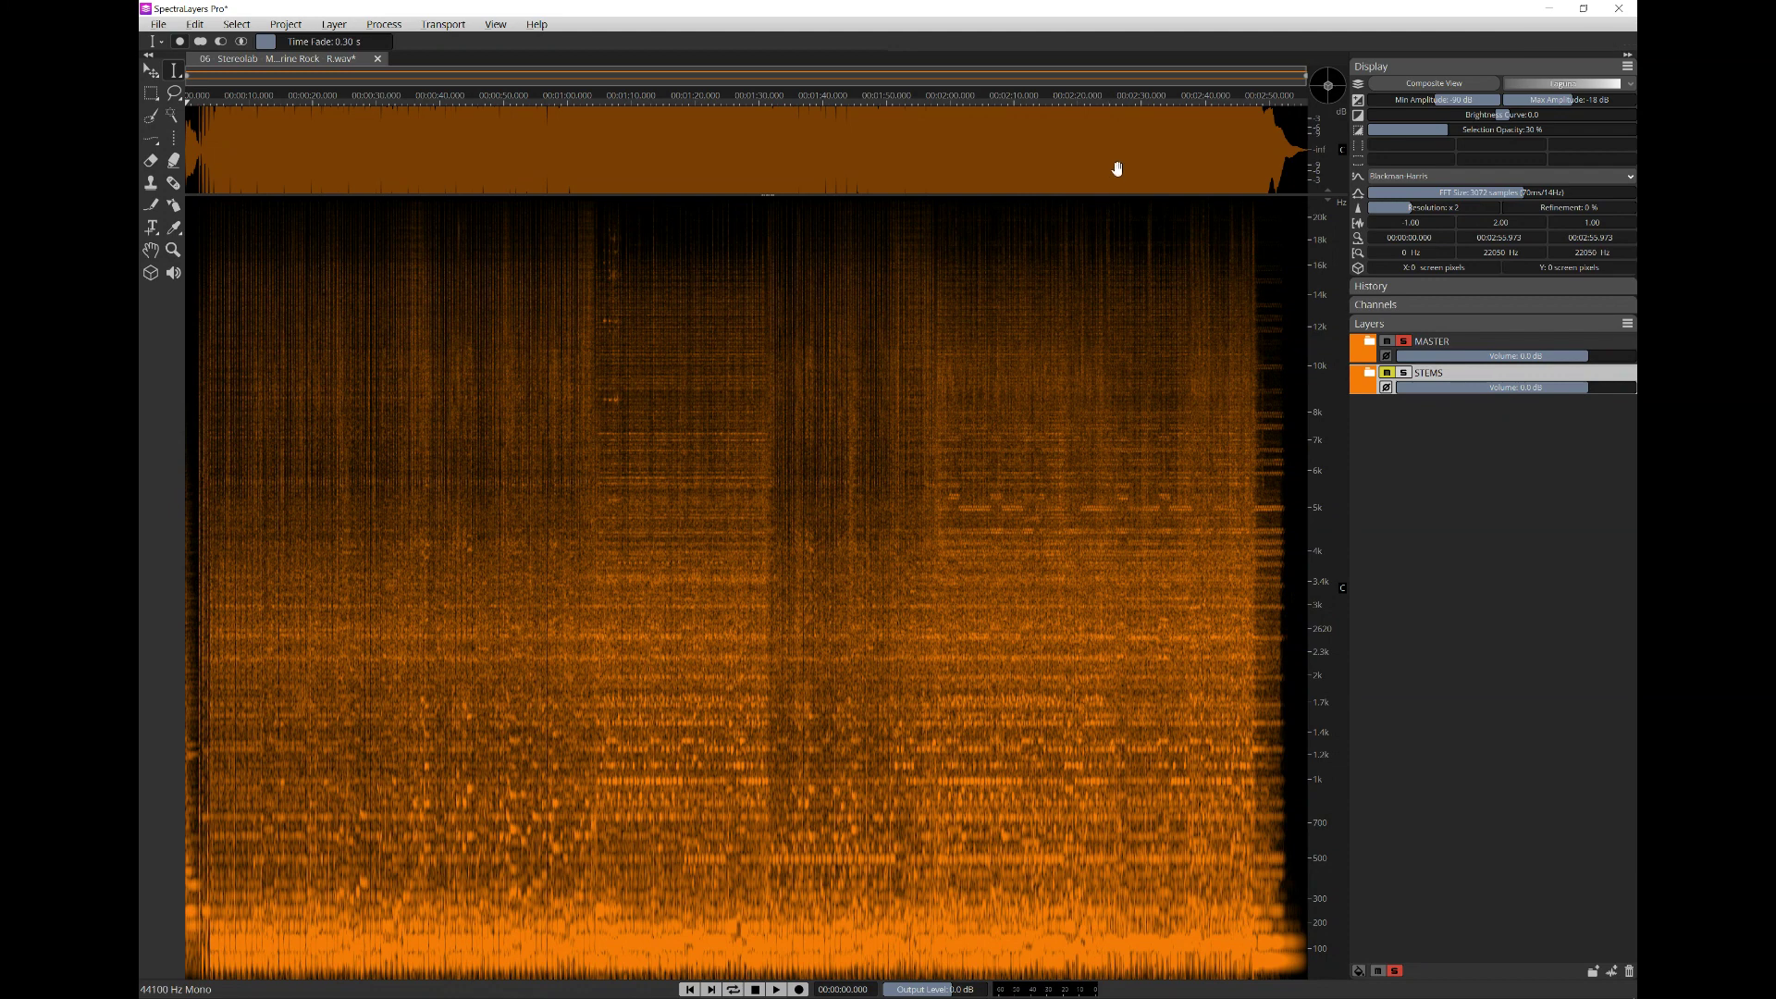
drag(1099, 194, 1119, 158)
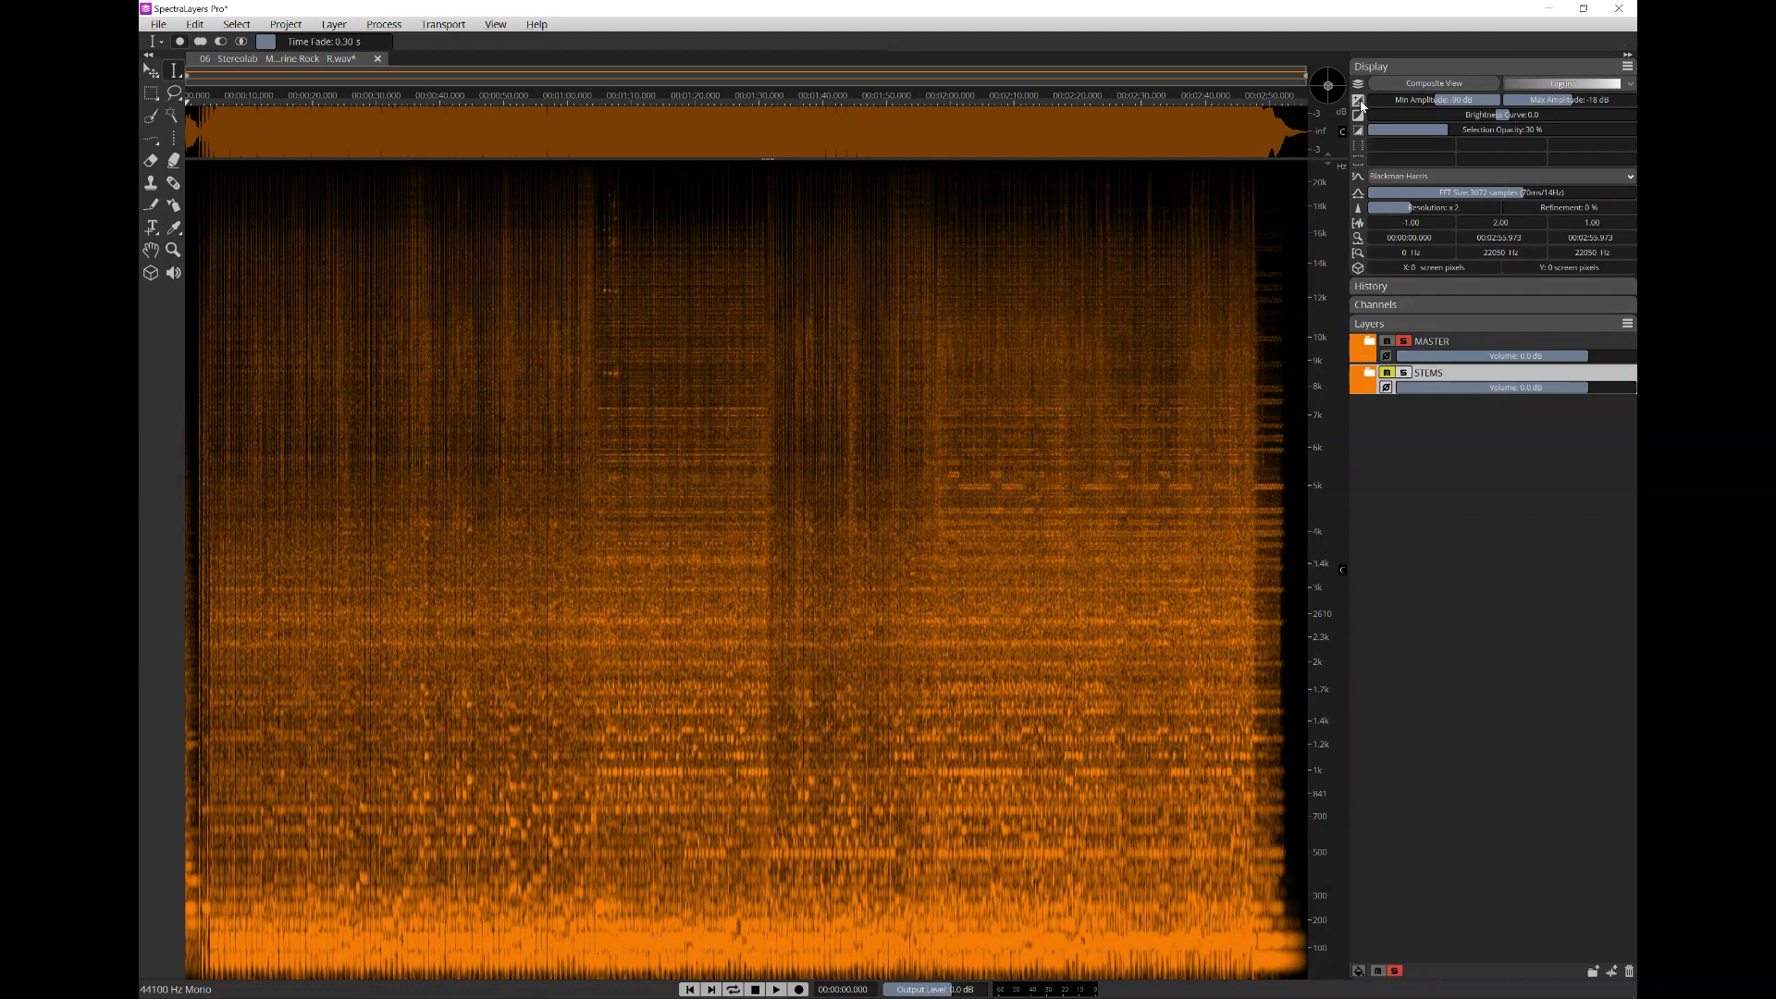
- Alternate solo between the STEMS and MASTER groups to compare their full-length spectrograms, ending with STEMS soloed
click(1404, 374)
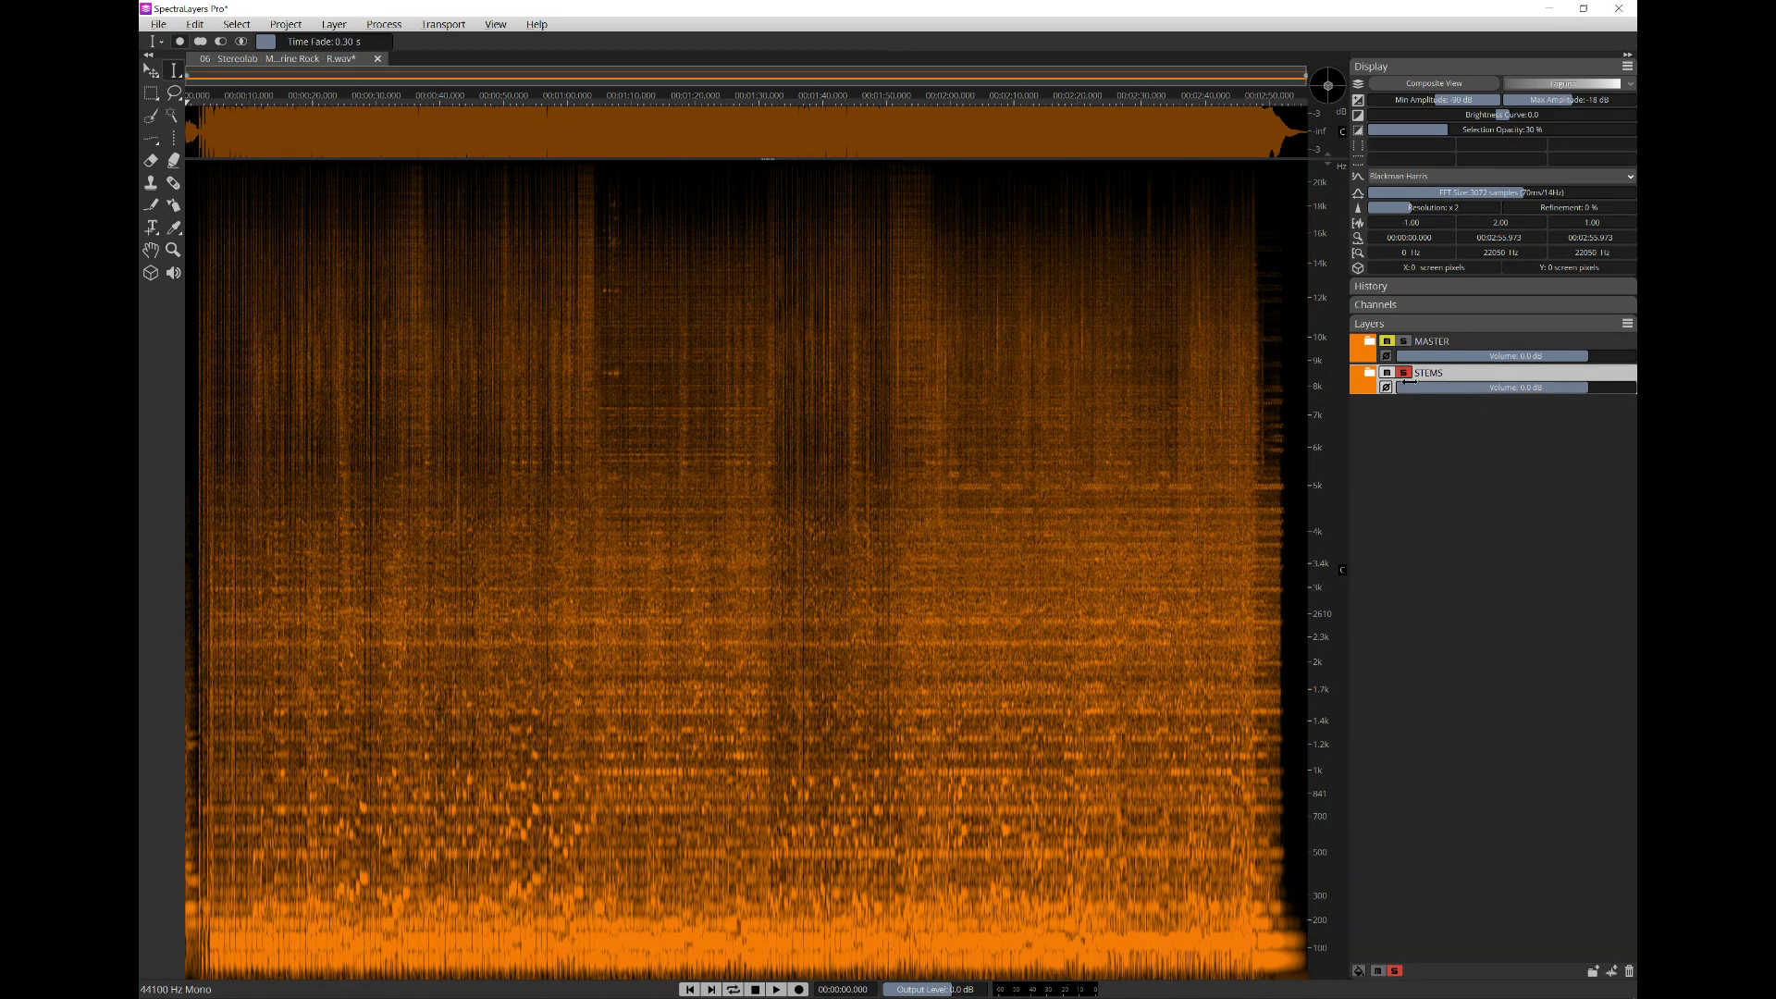
click(1406, 342)
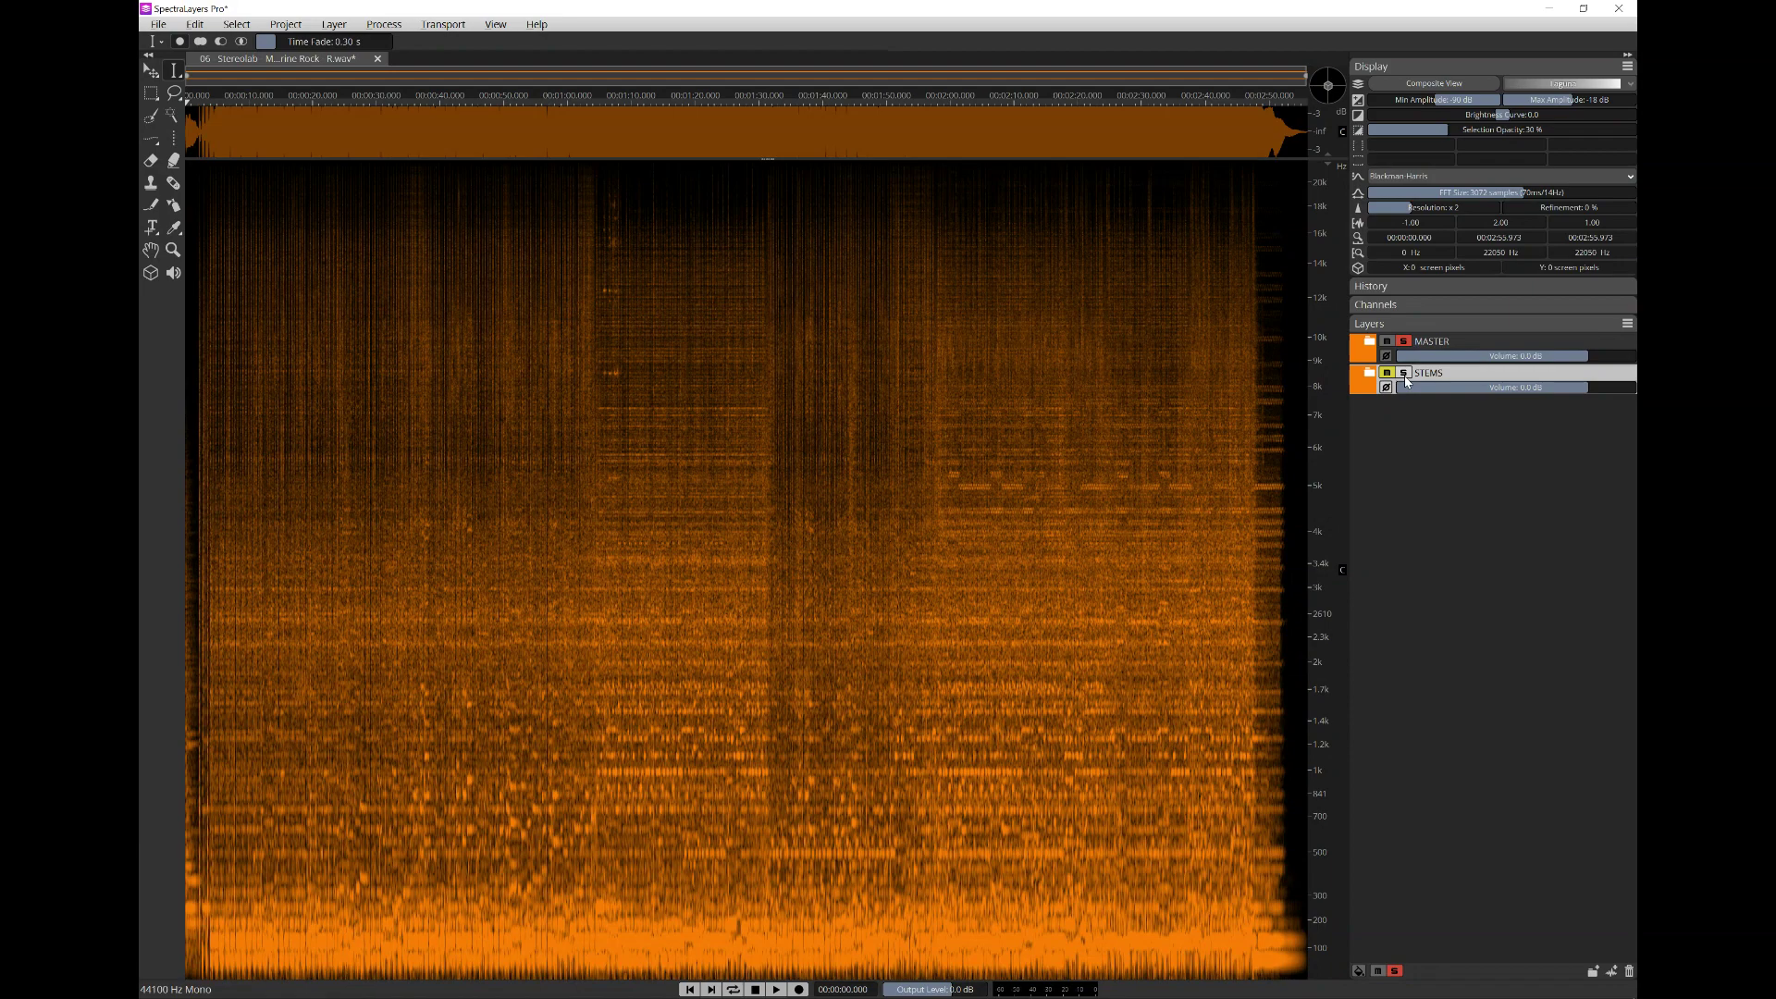
click(1404, 374)
click(1405, 343)
click(1404, 373)
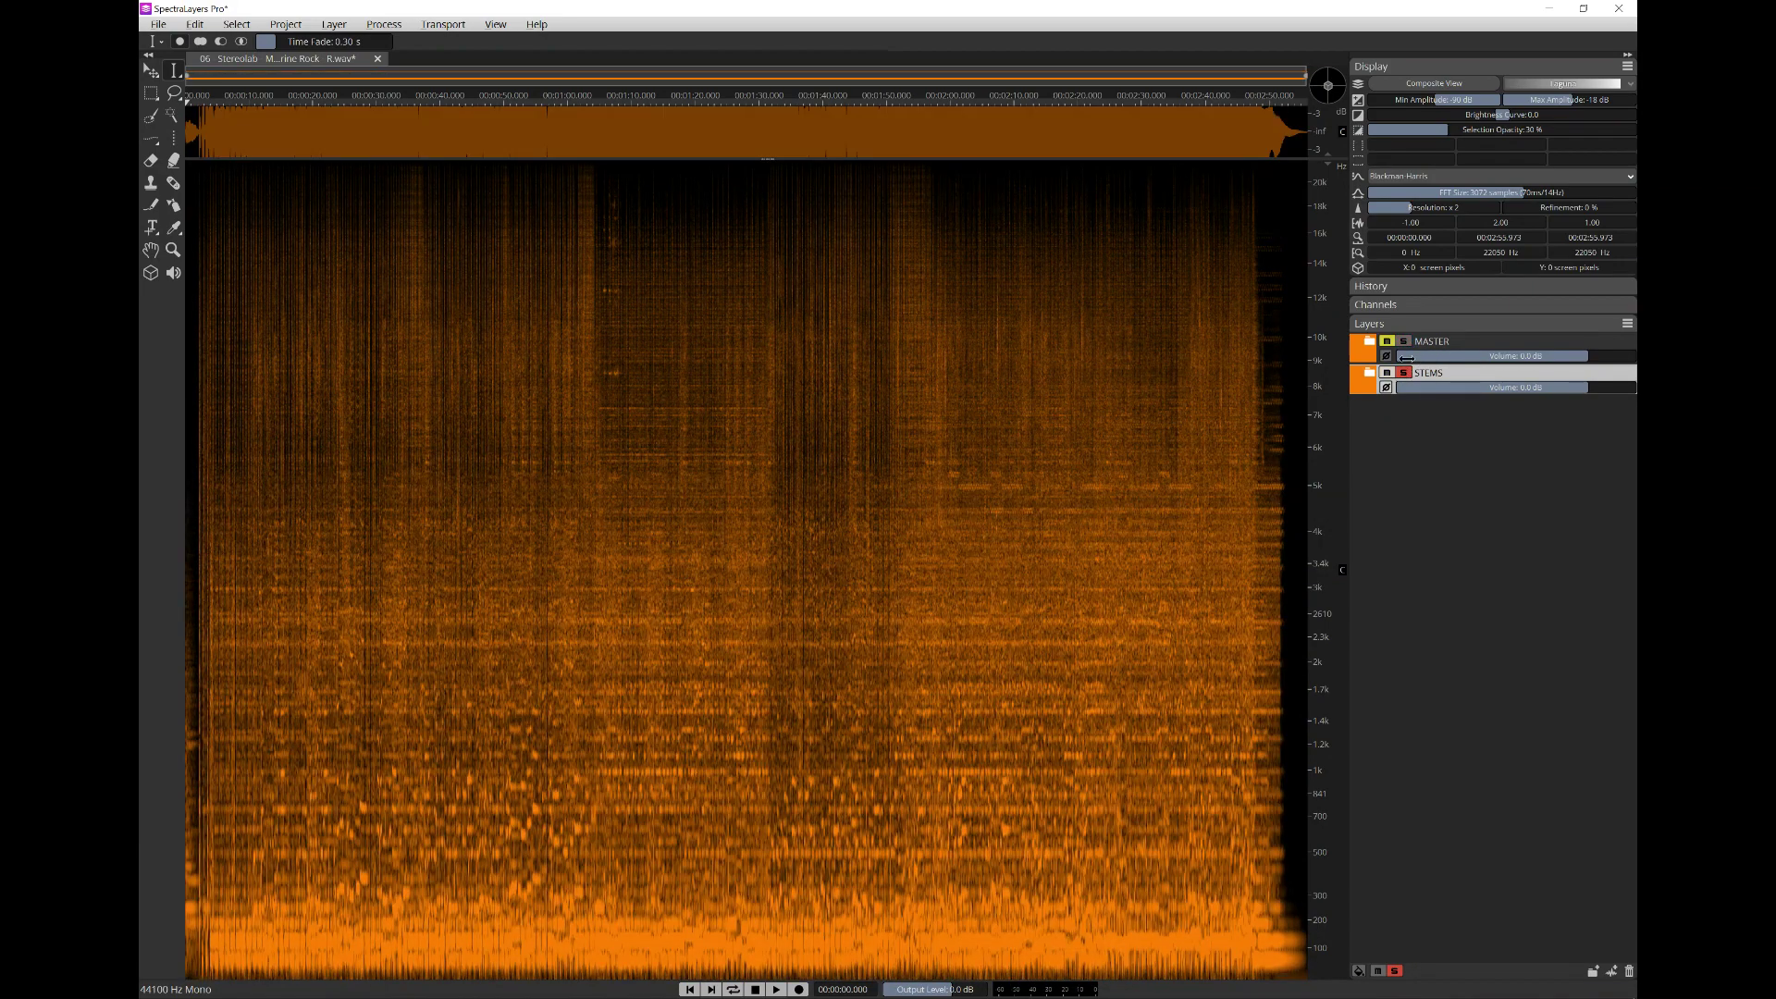
click(1406, 343)
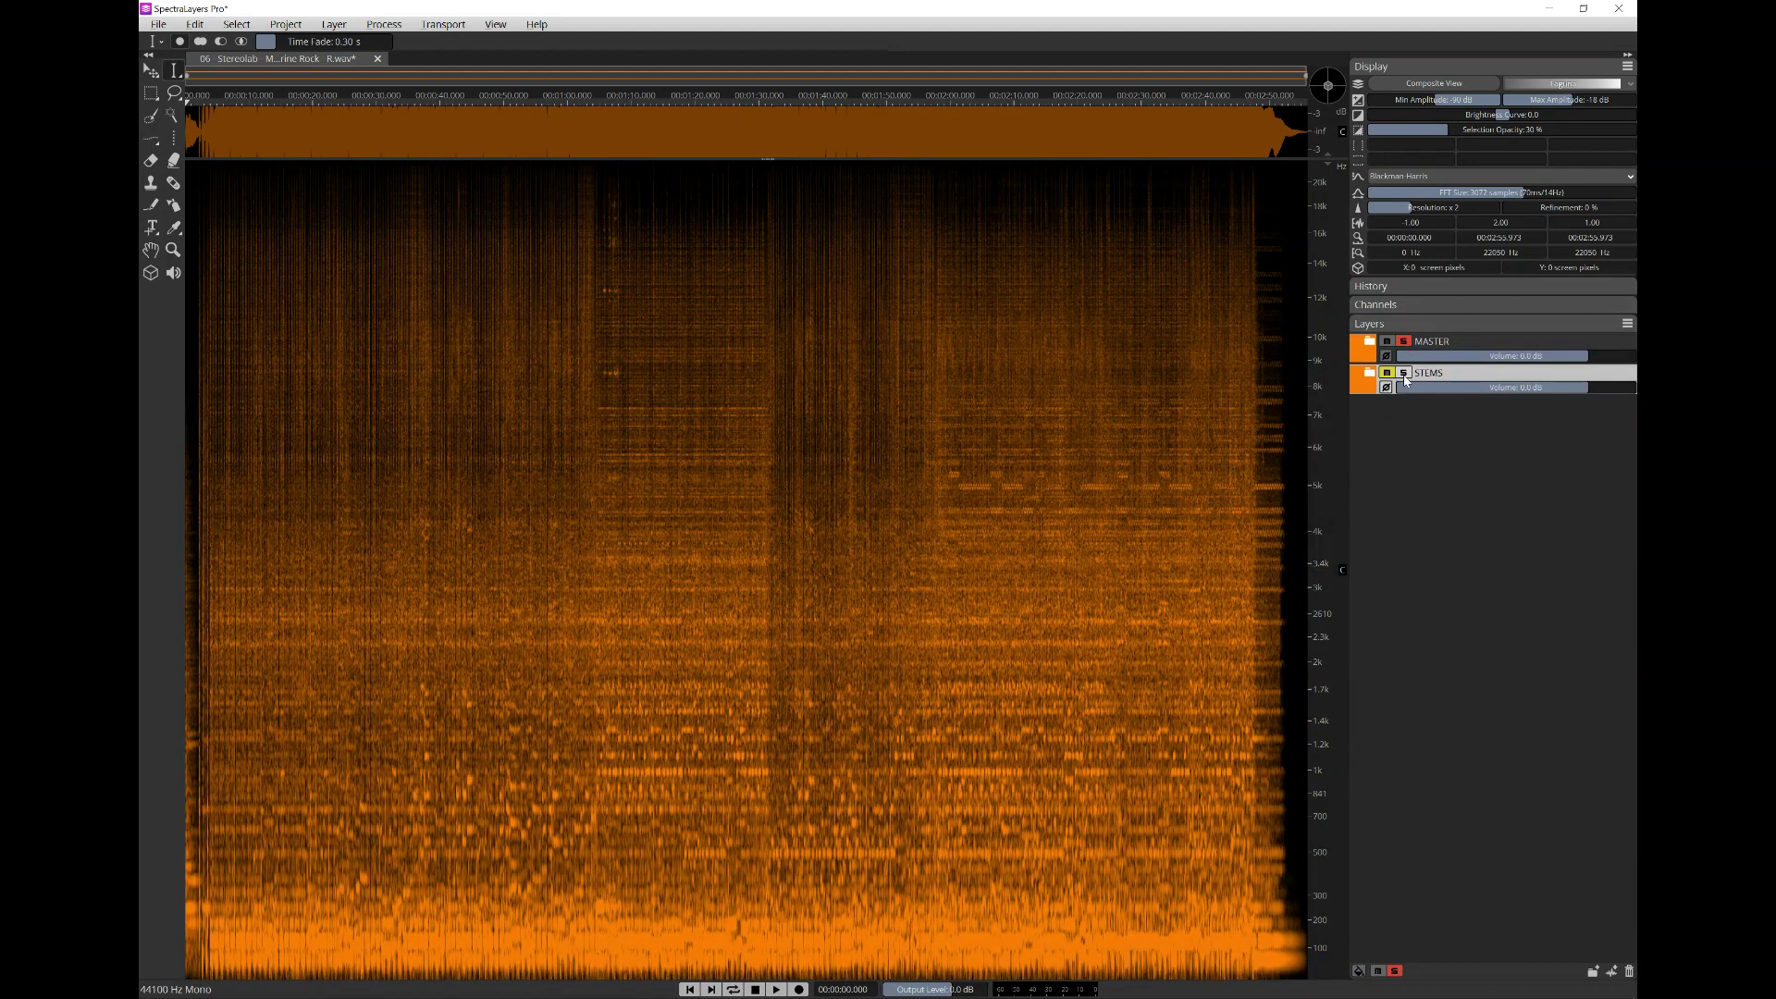
click(1405, 374)
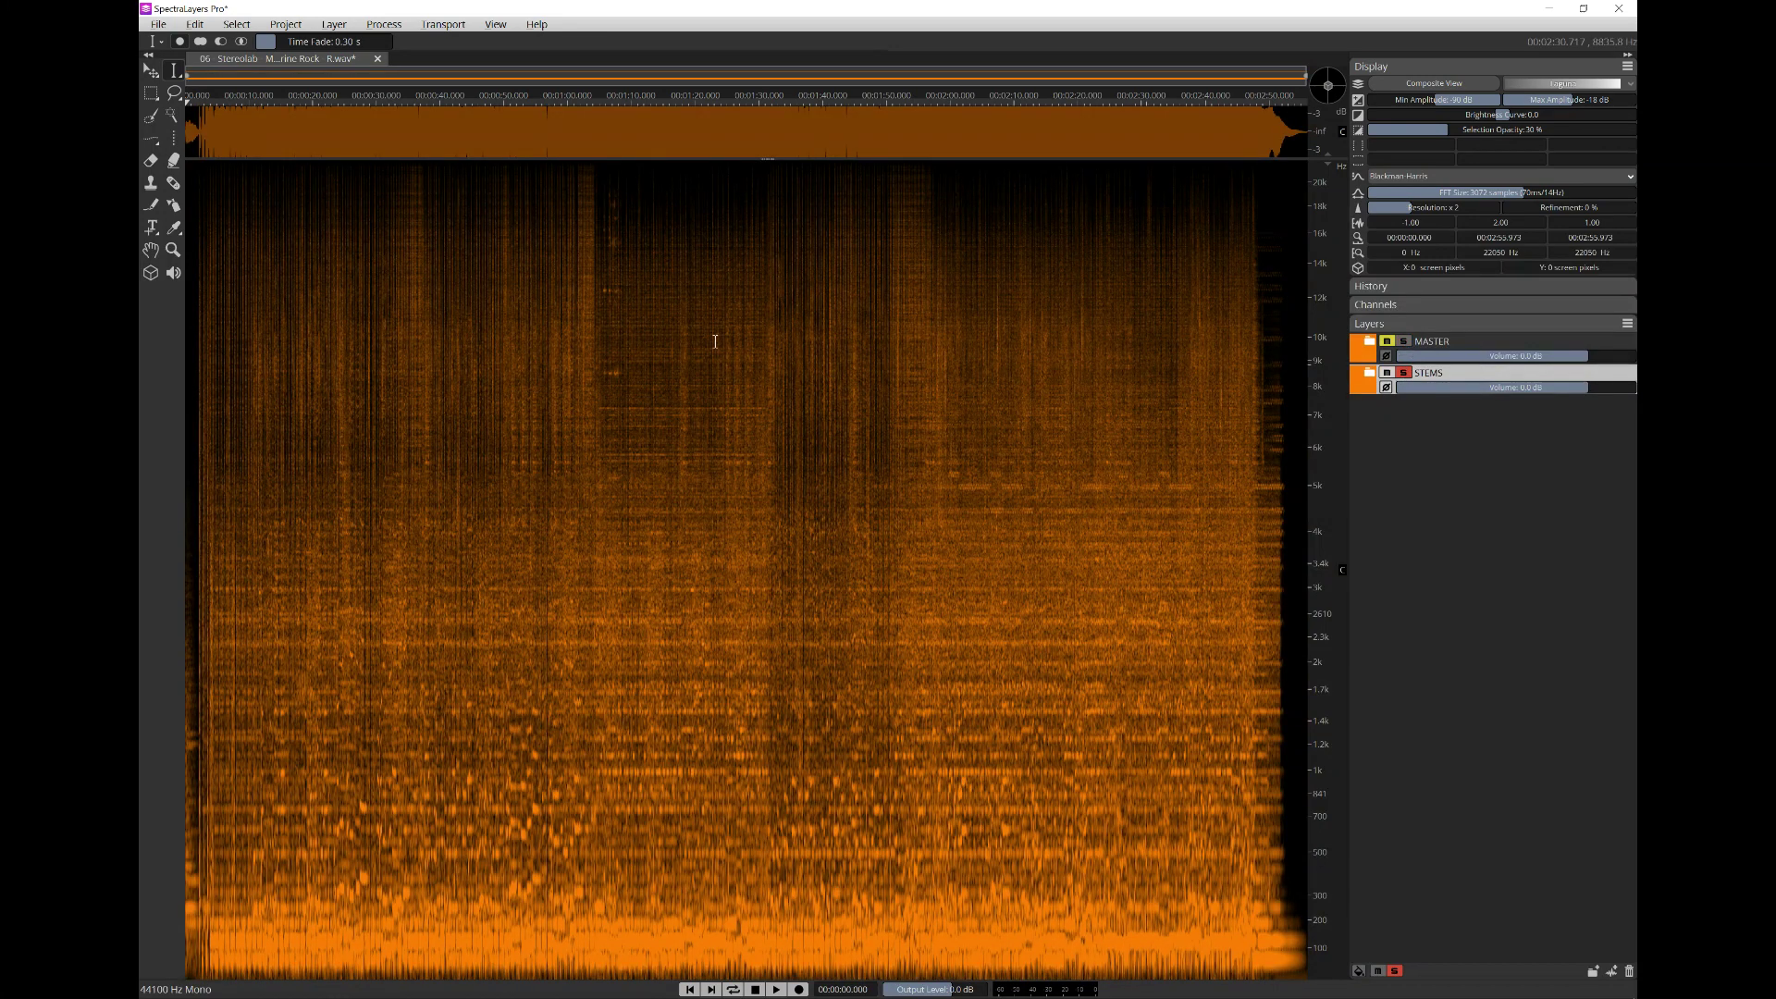
- Compare the MASTER and STEMS spectrograms up close between about 1:12 and 1:26, returning to the full-length view with STEMS soloed
scroll(685, 363, up, 5)
scroll(685, 362, up, 3)
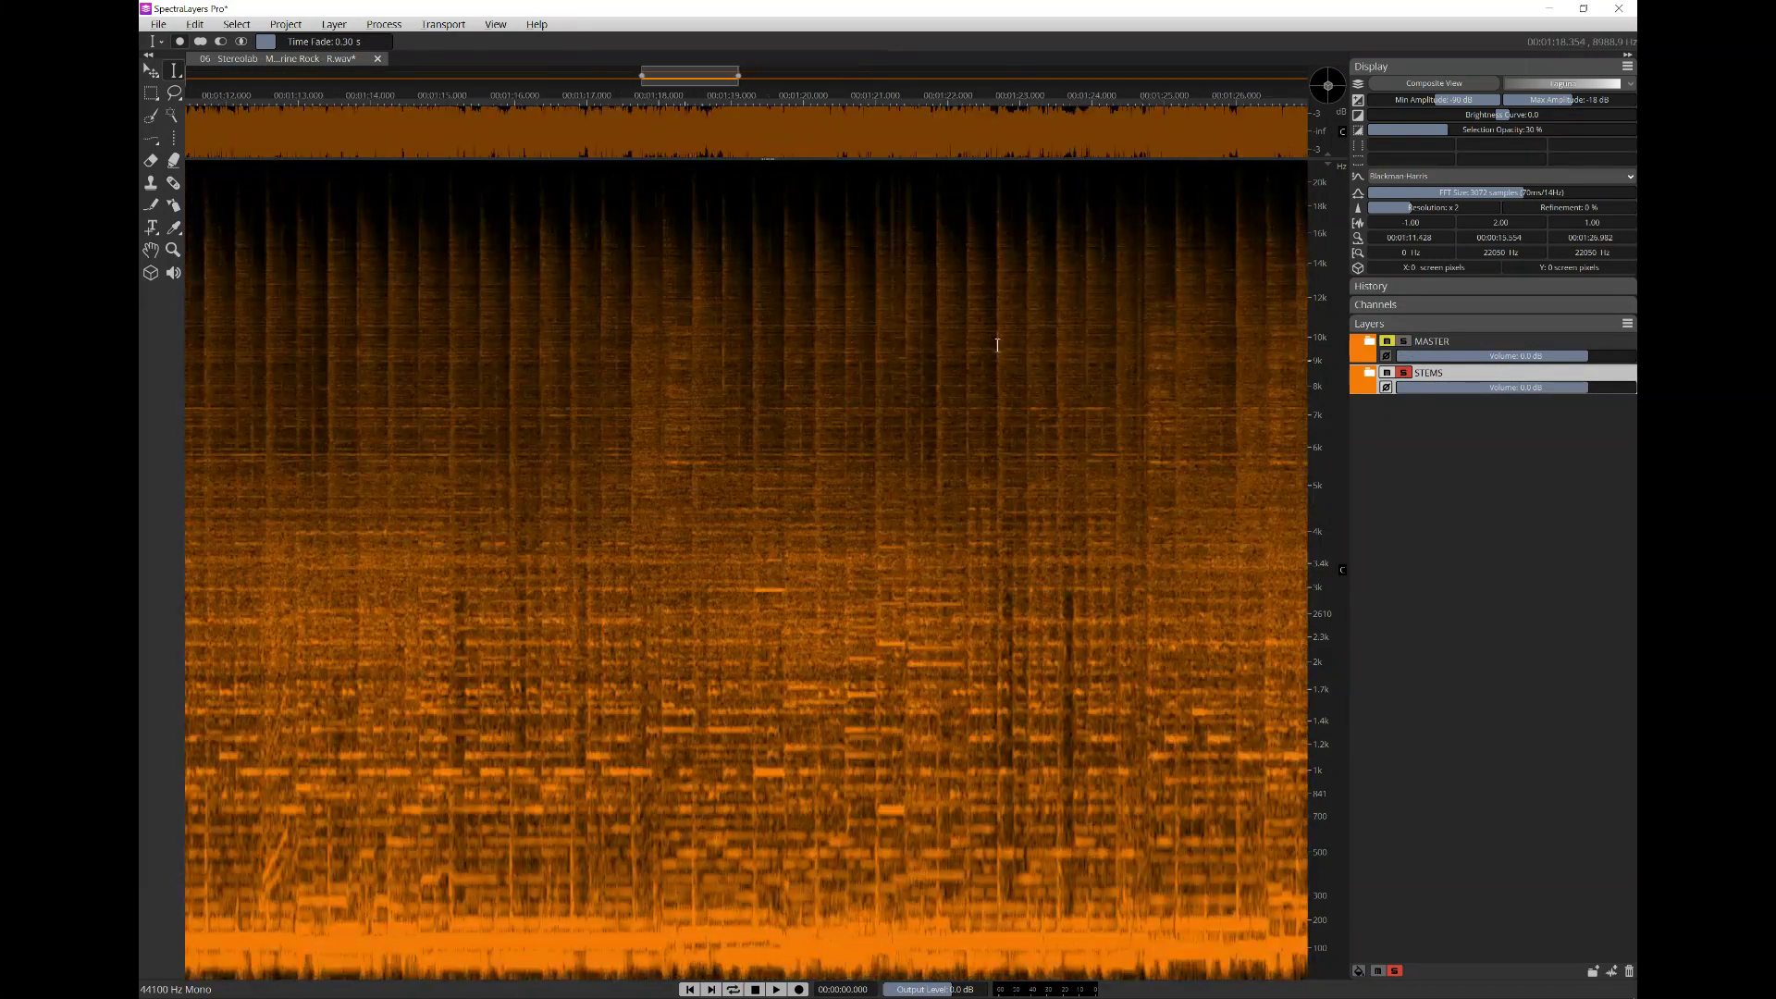
click(1404, 343)
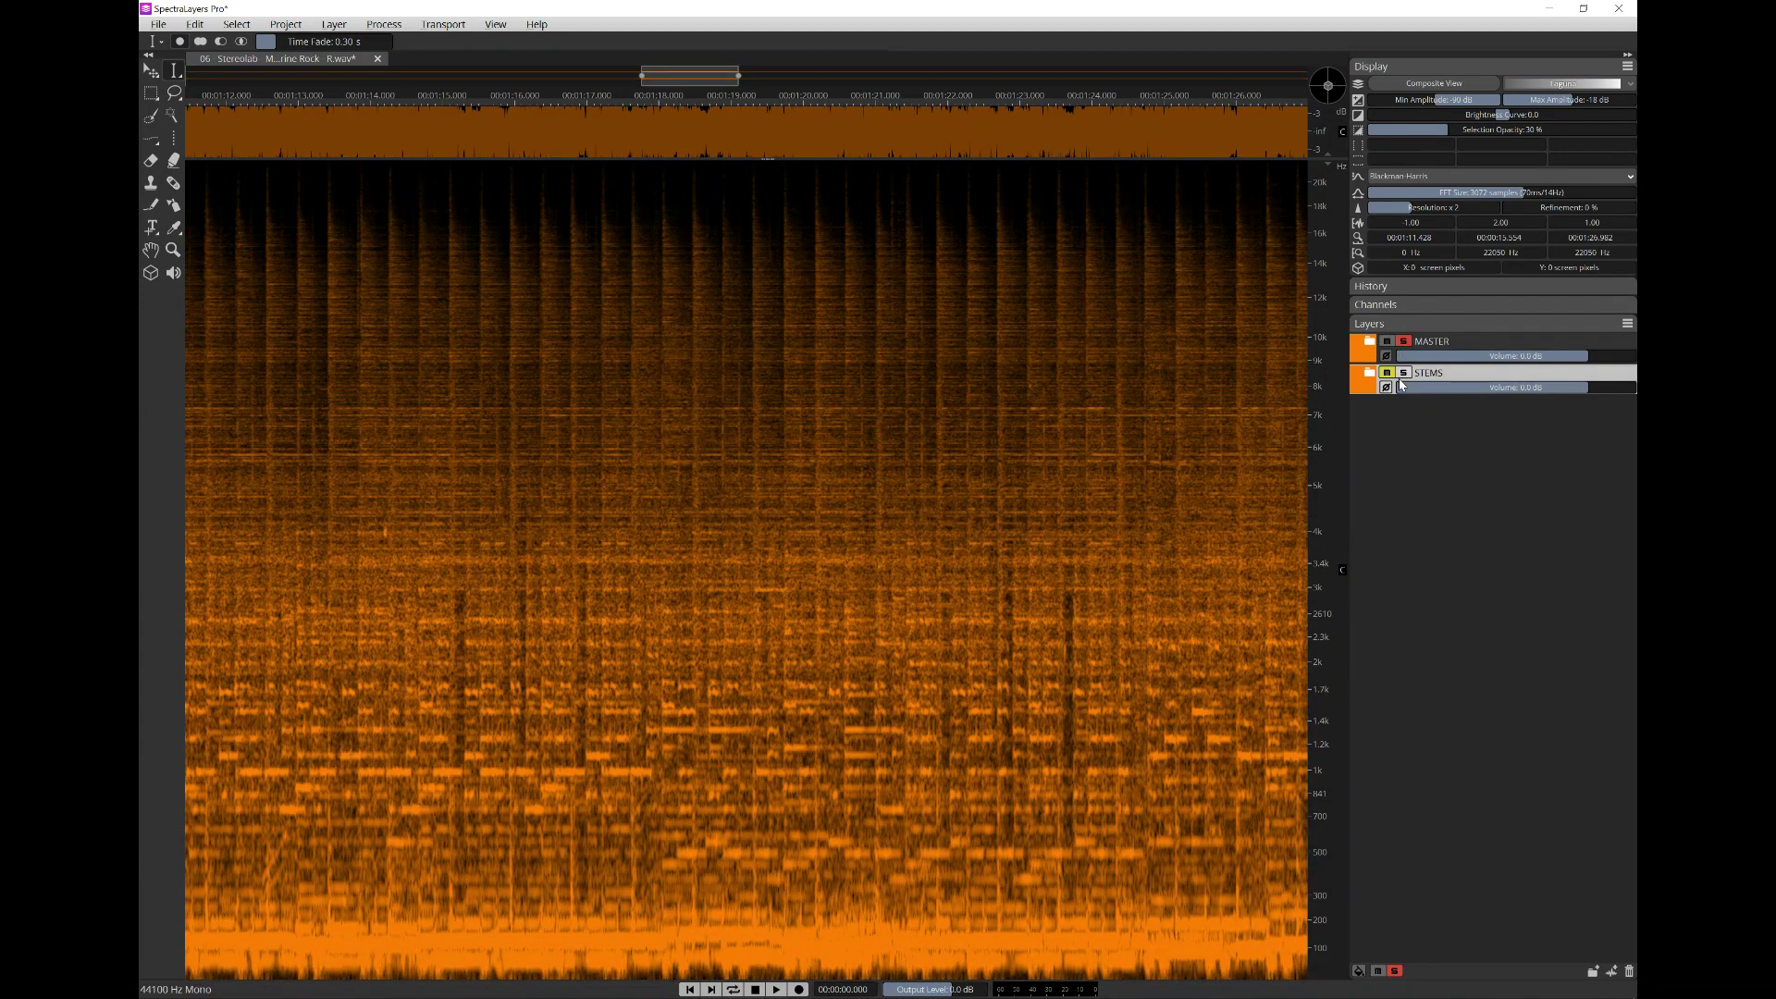
click(1403, 372)
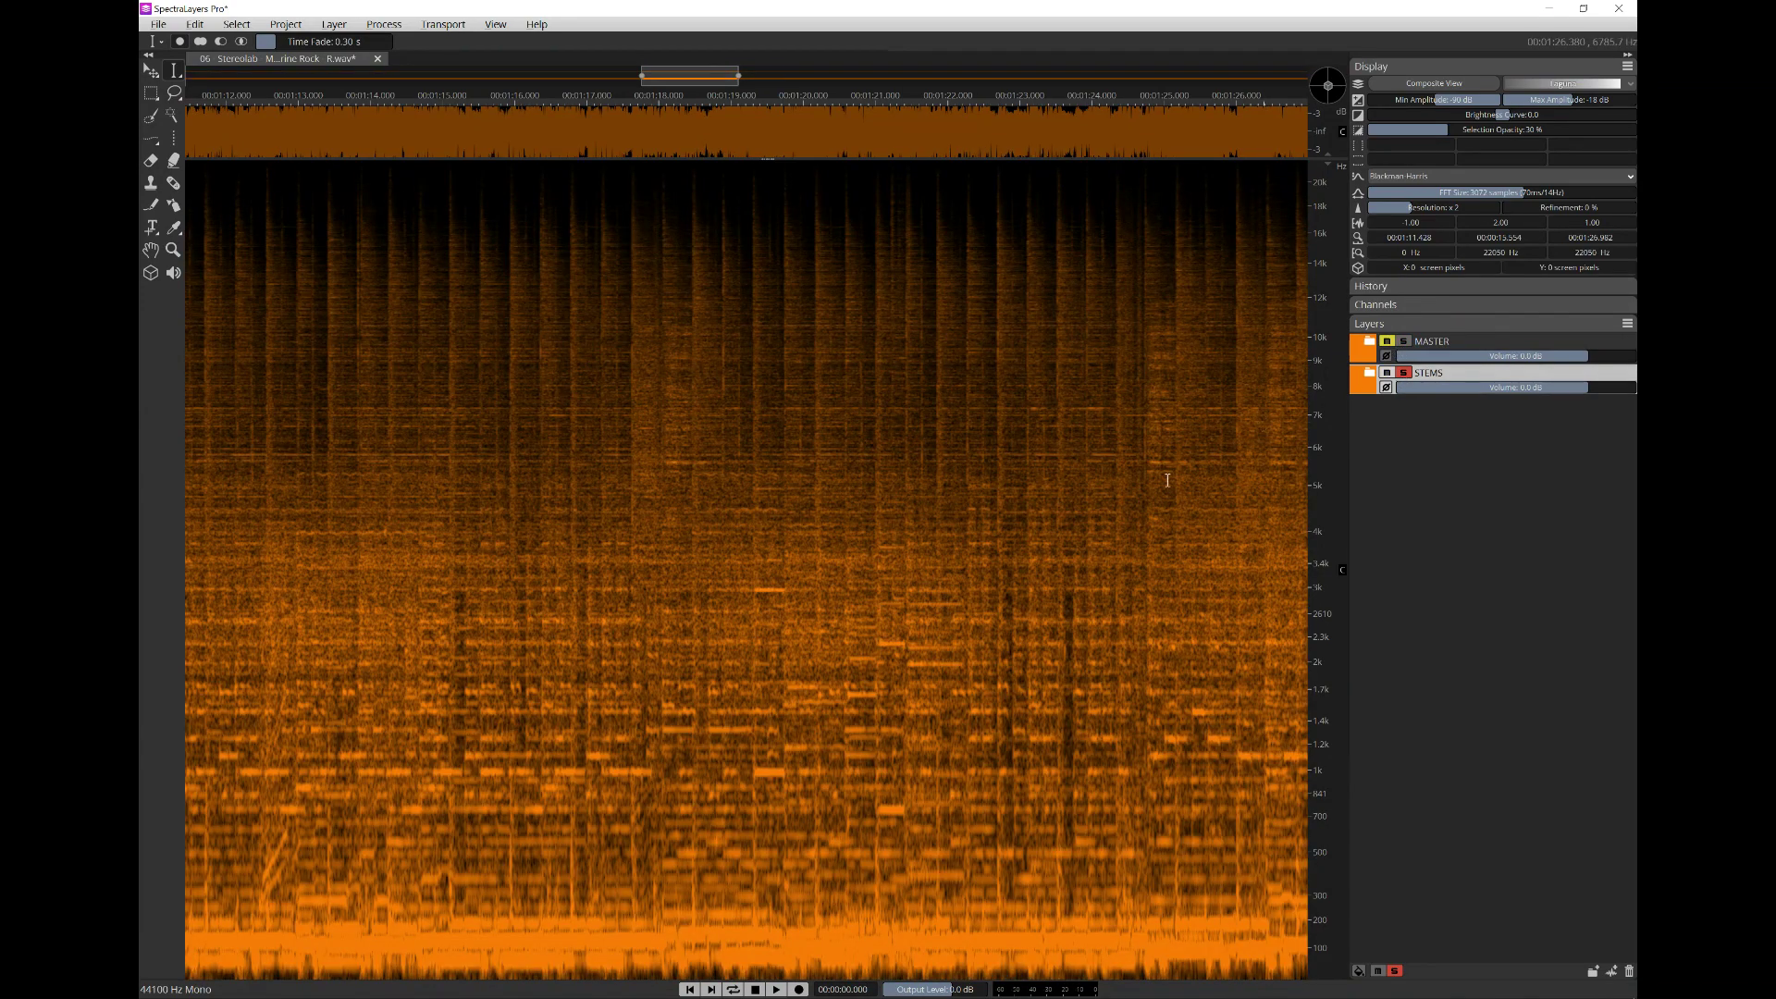
scroll(848, 538, down, 5)
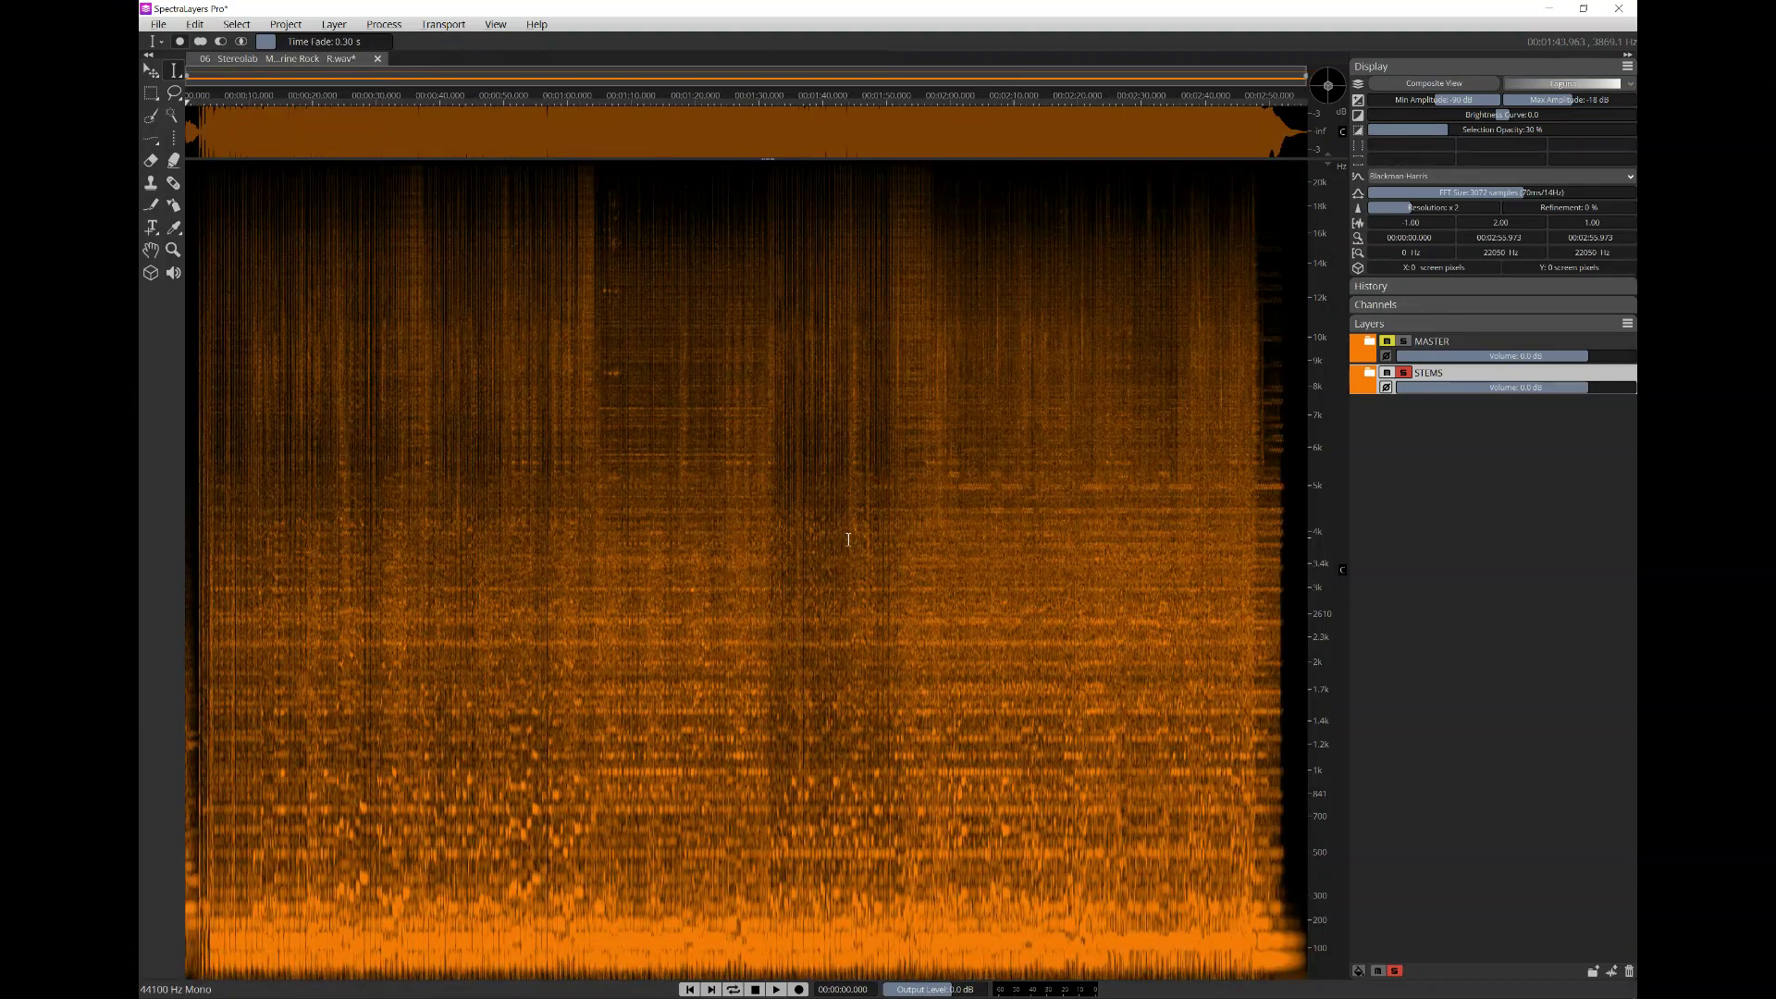
- Play the track from the start, alternating solo between MASTER and STEMS to compare their sound, and stop playback
click(1404, 344)
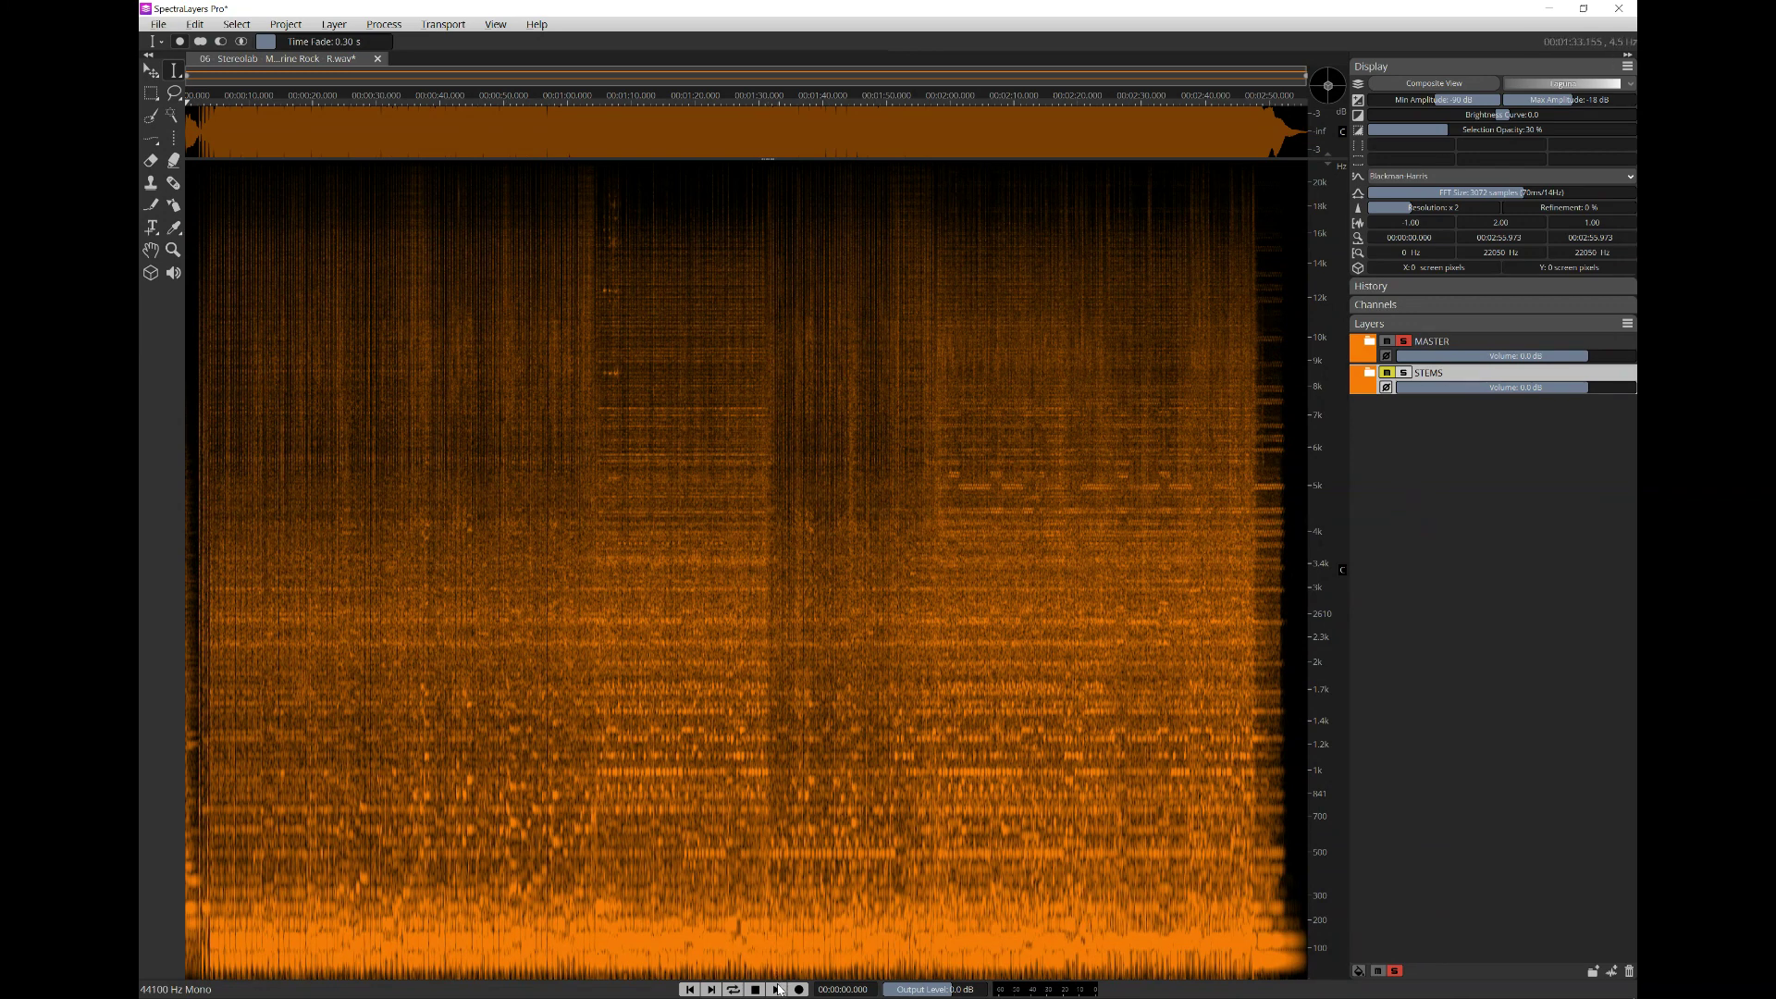
click(777, 991)
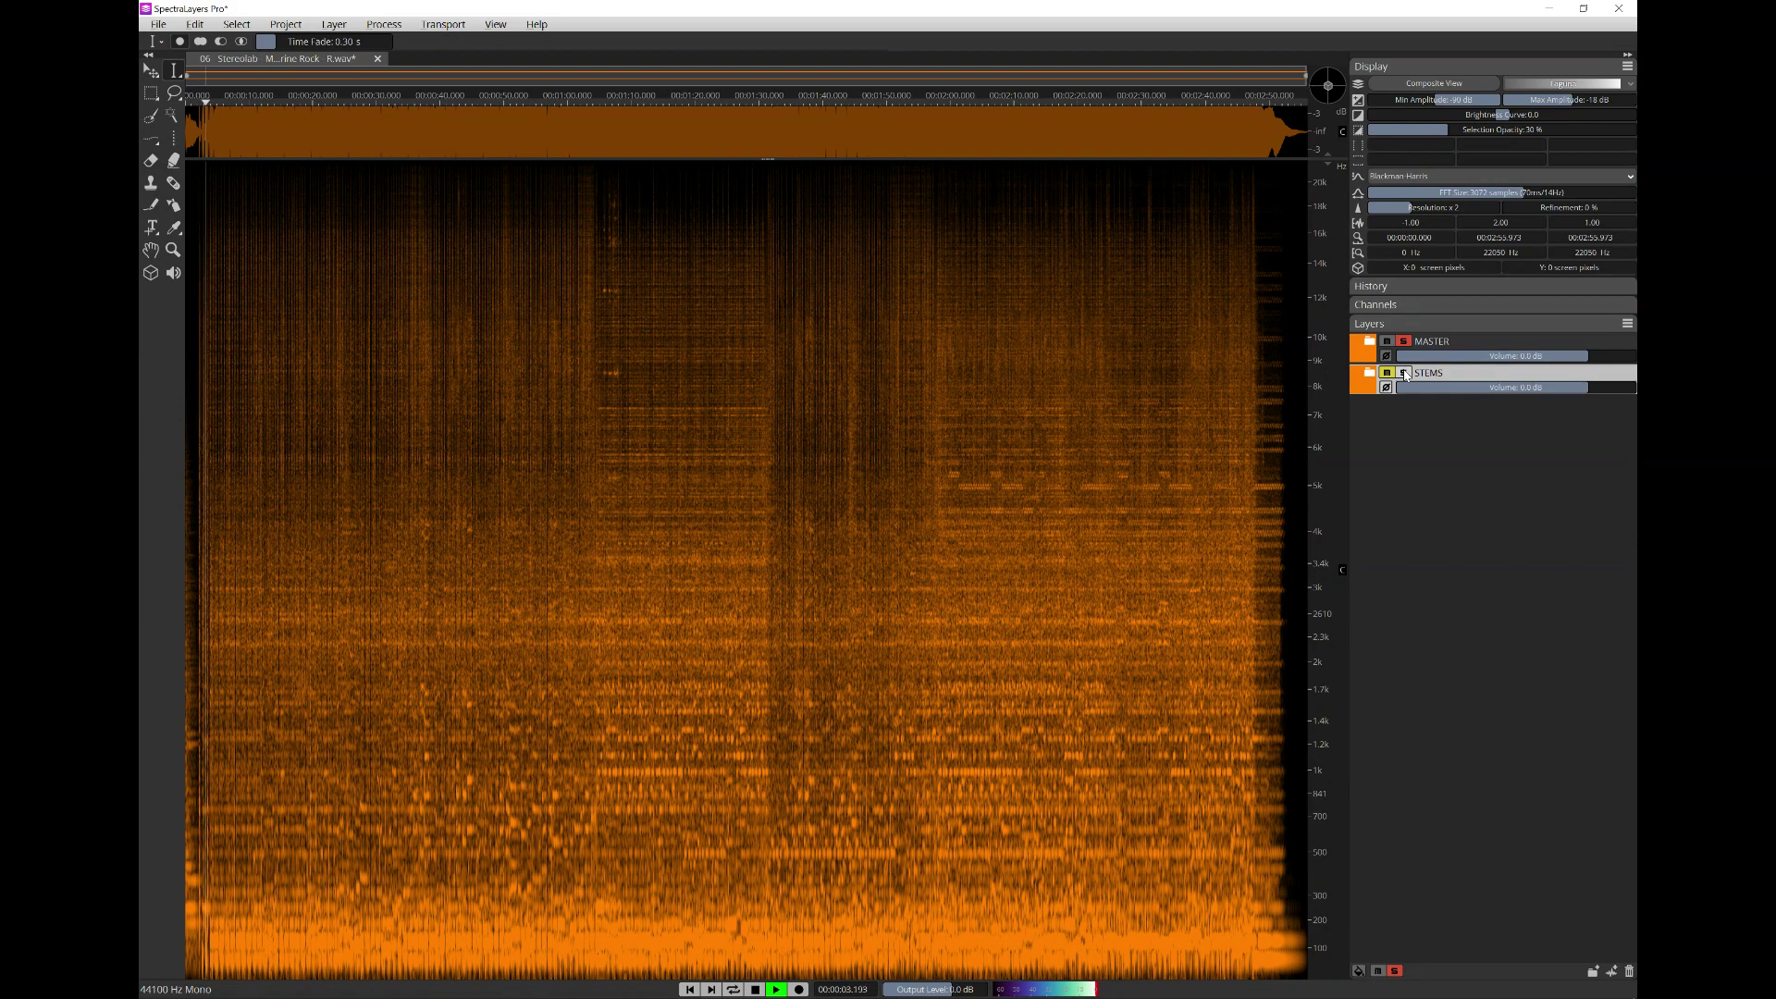
click(1404, 373)
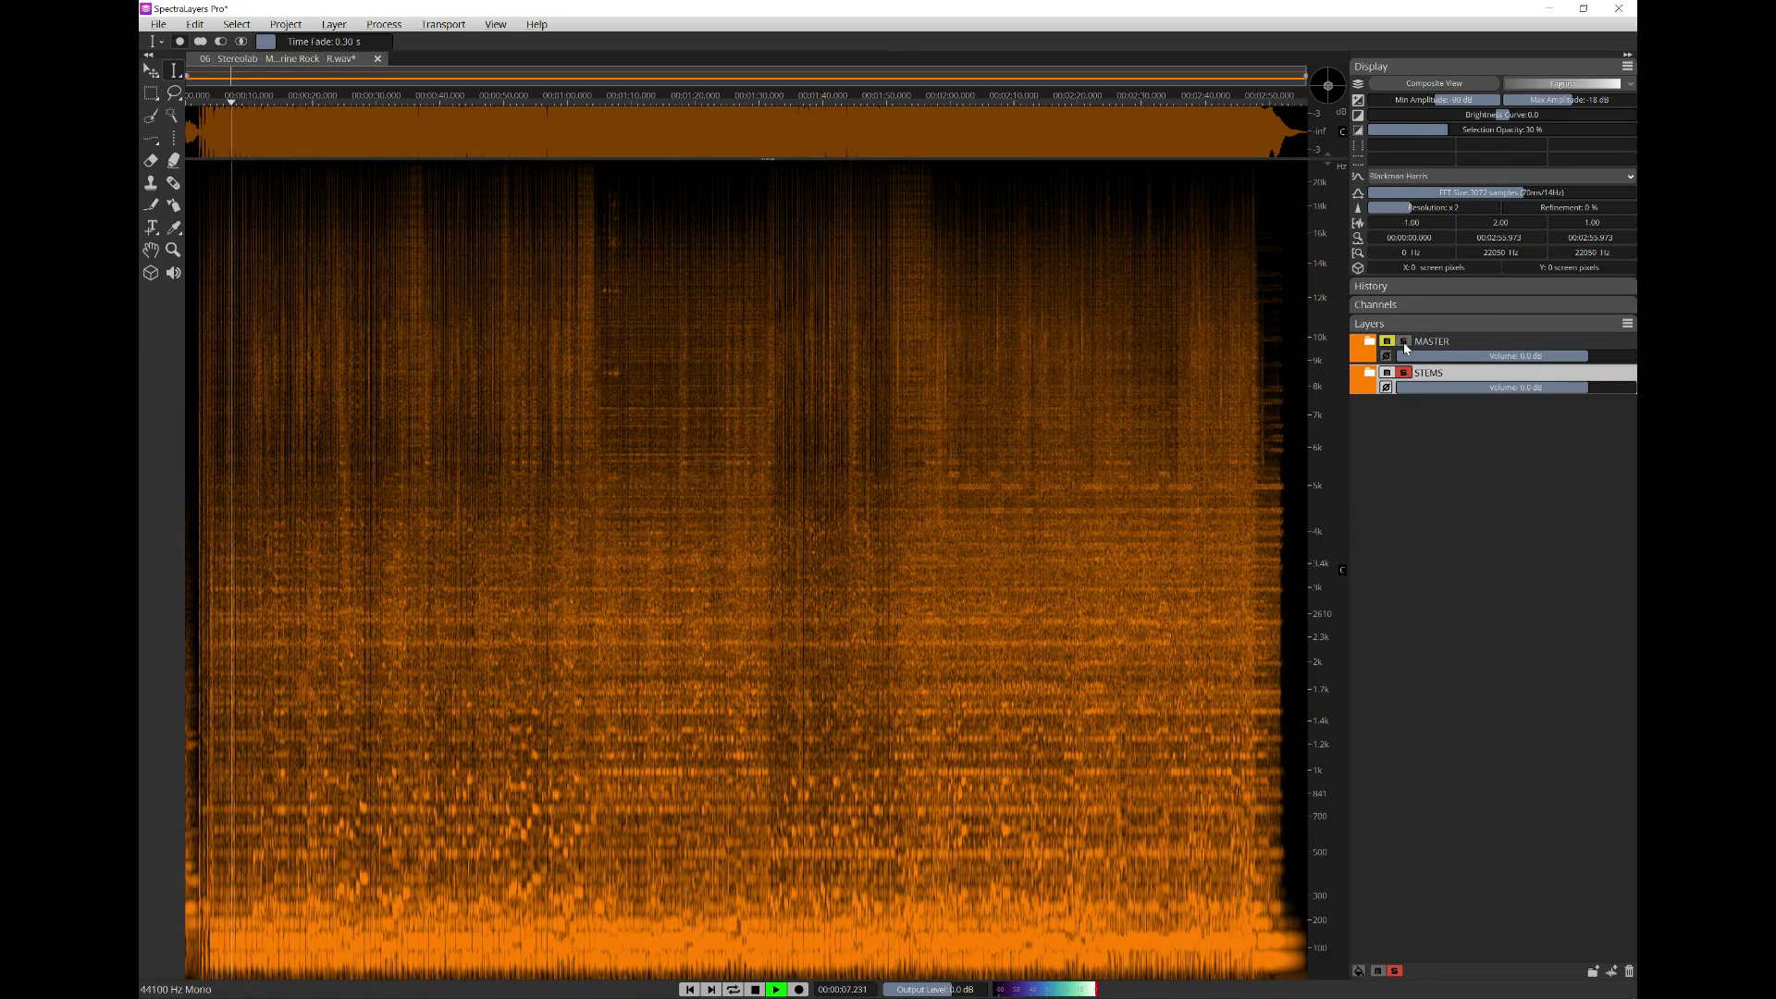
click(1404, 342)
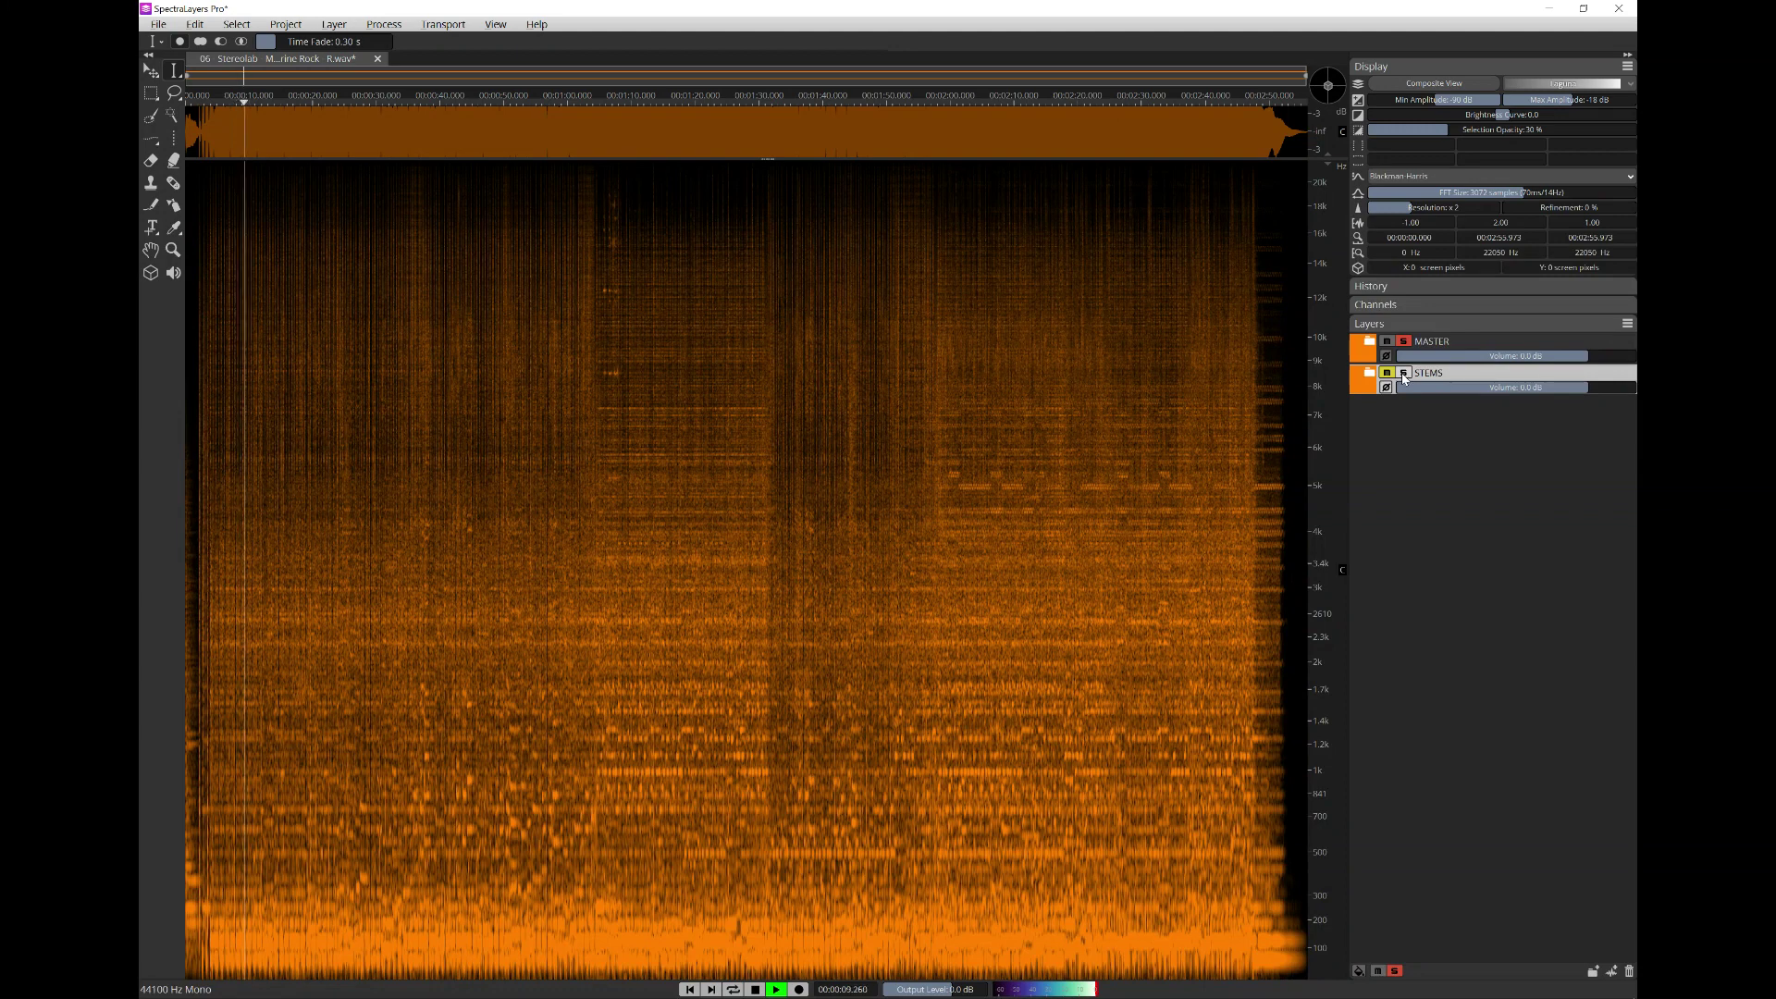
click(1404, 373)
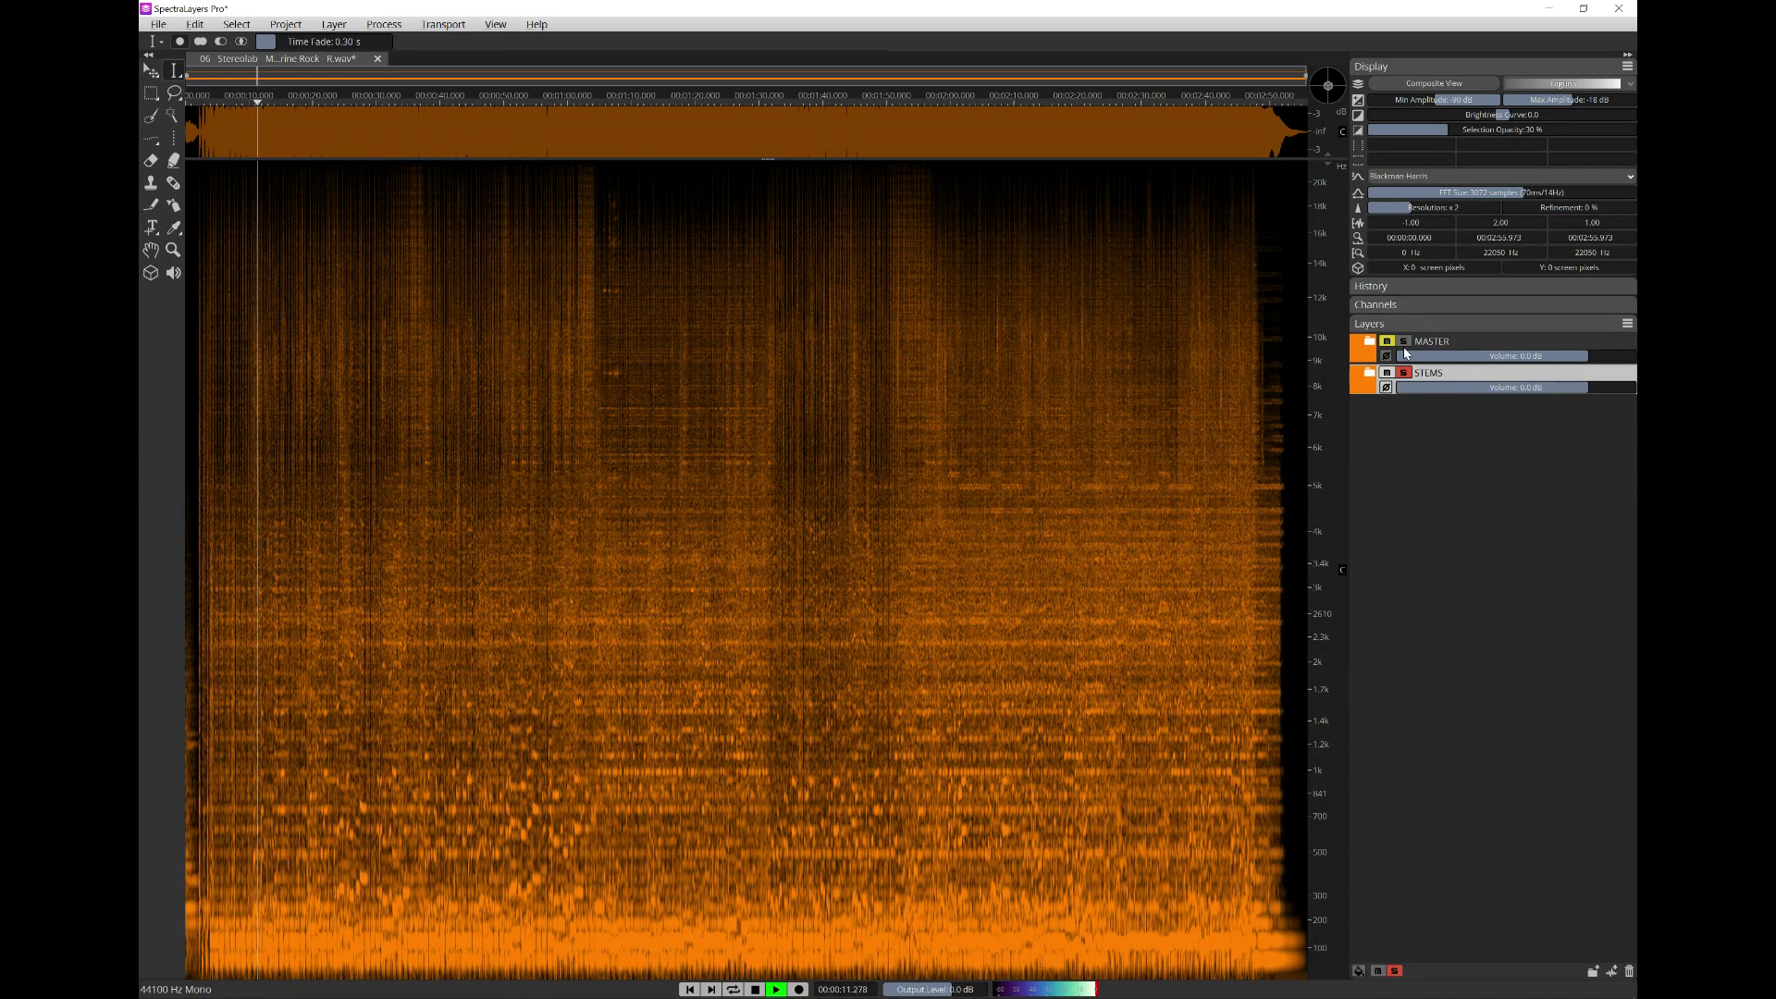
click(1404, 343)
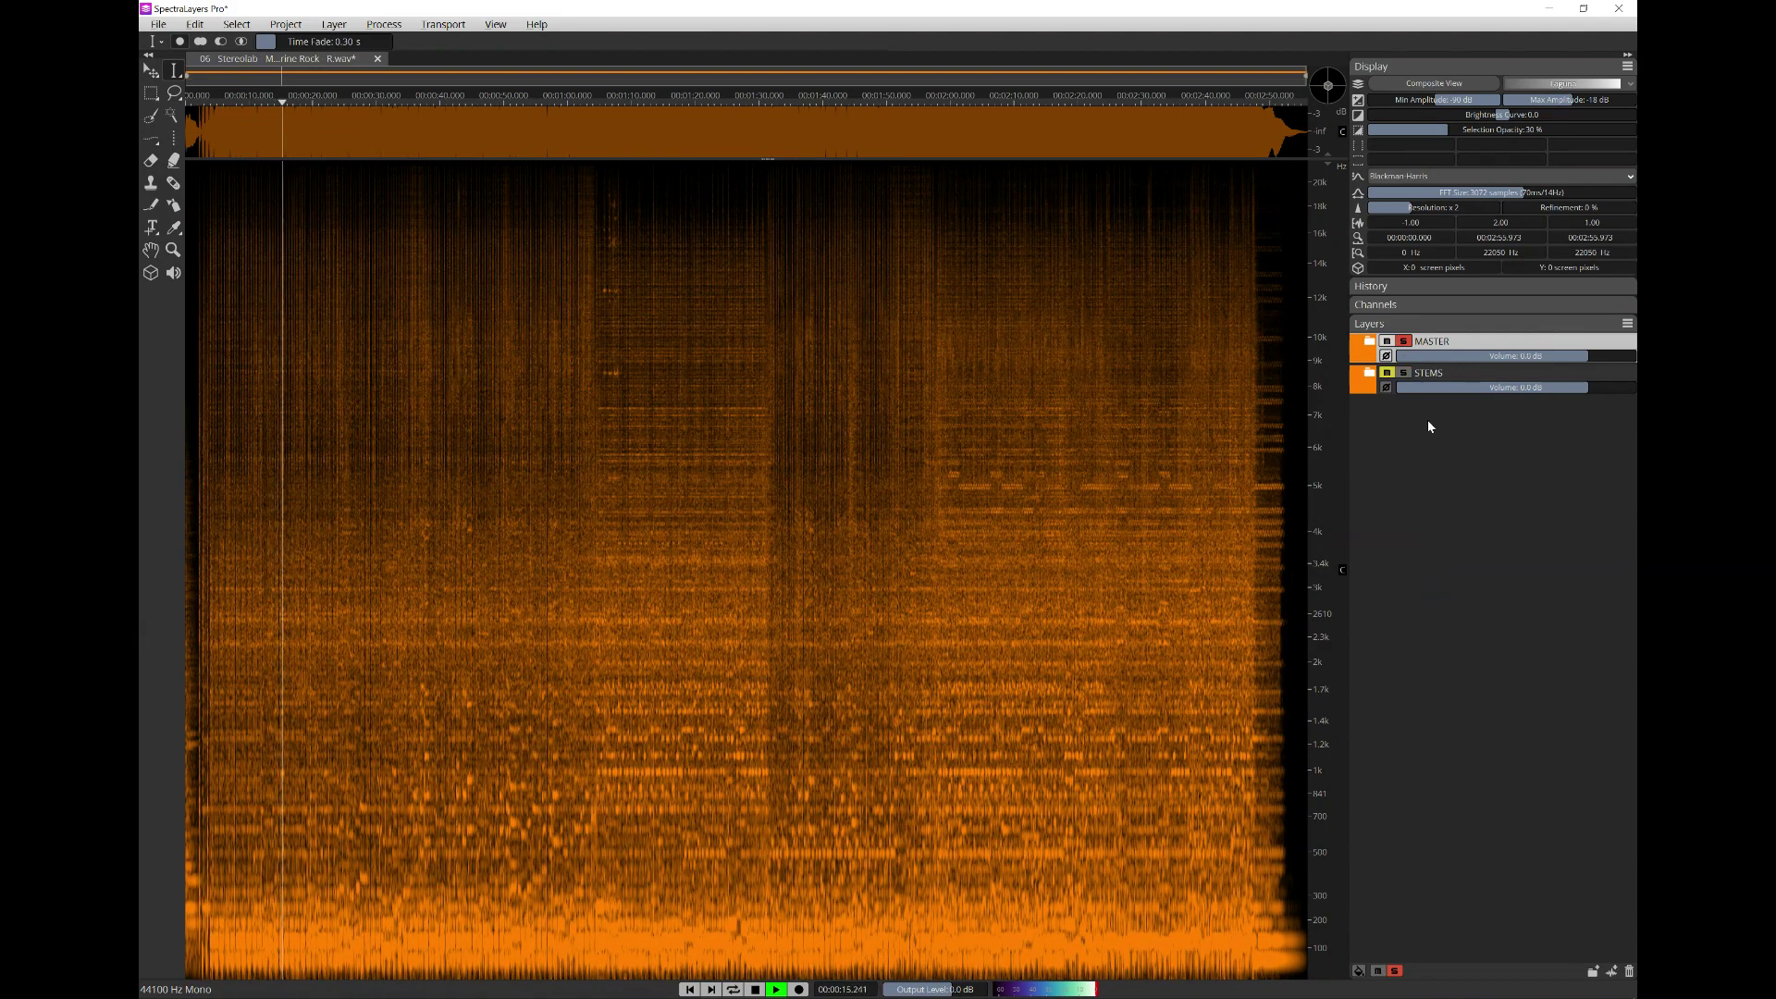
click(1405, 374)
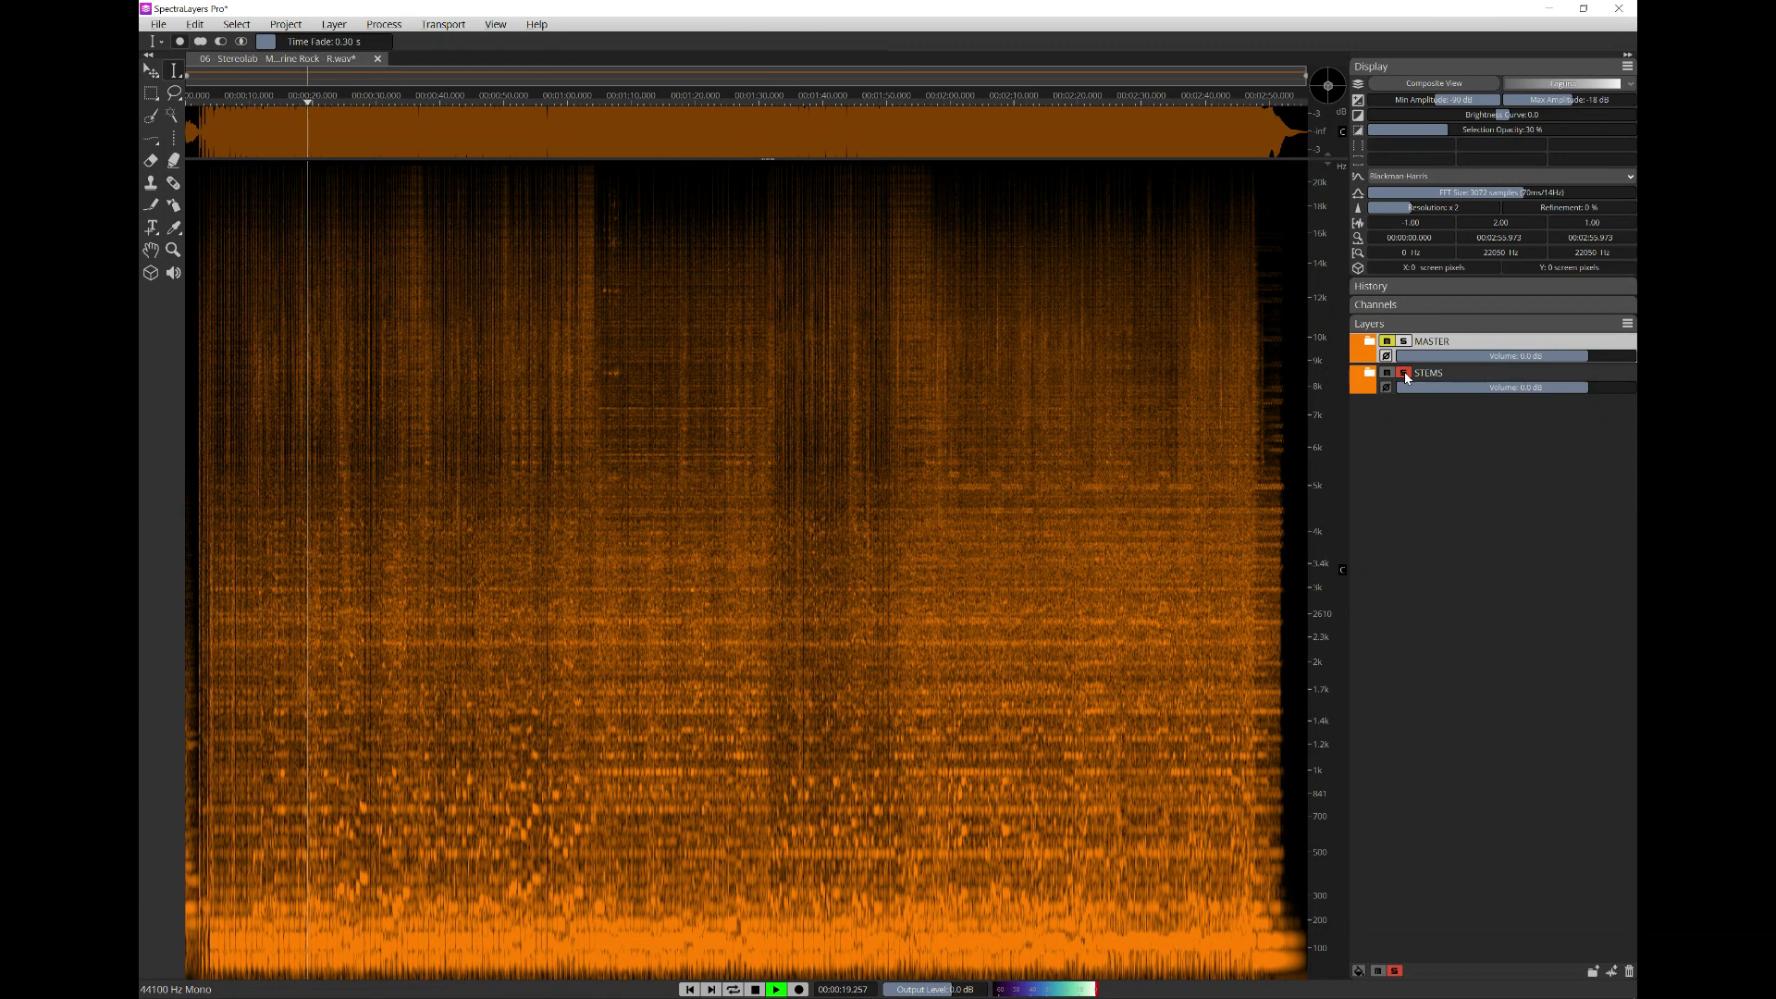
key(space)
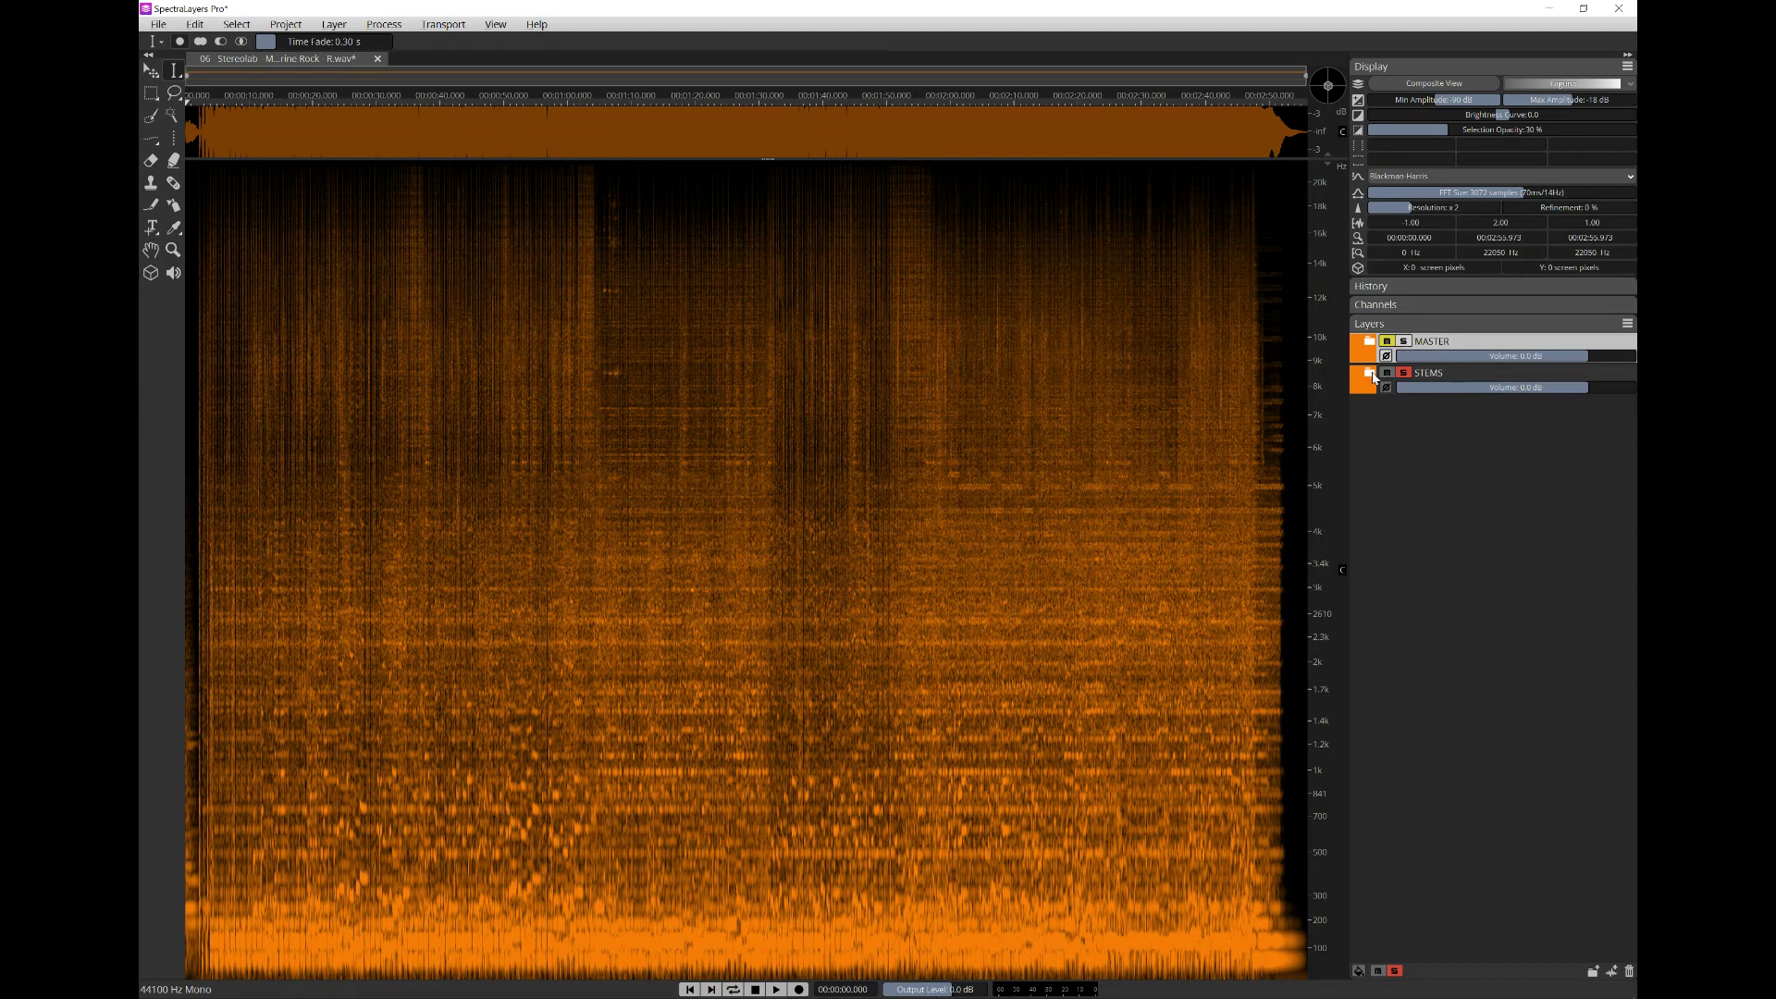
- Place the playhead near 2:47 and alternate solo between MASTER and STEMS to compare the song's ending, leaving MASTER soloed
click(1403, 342)
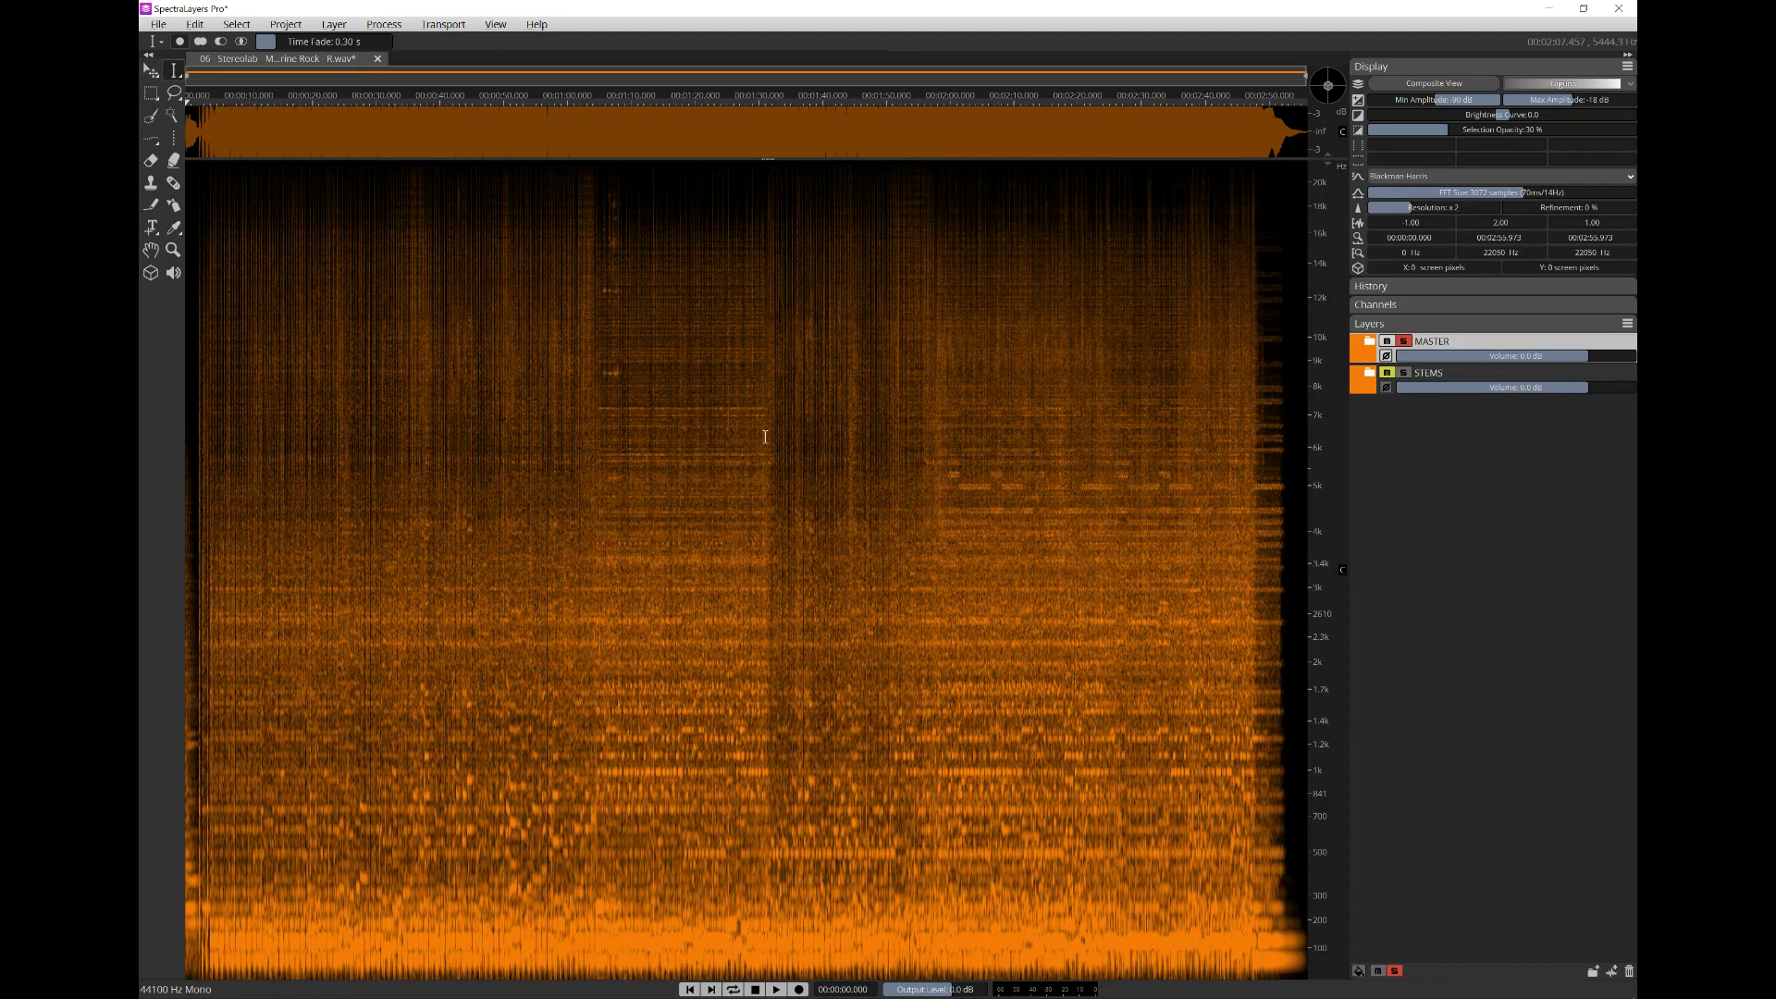
drag(1260, 392, 1279, 398)
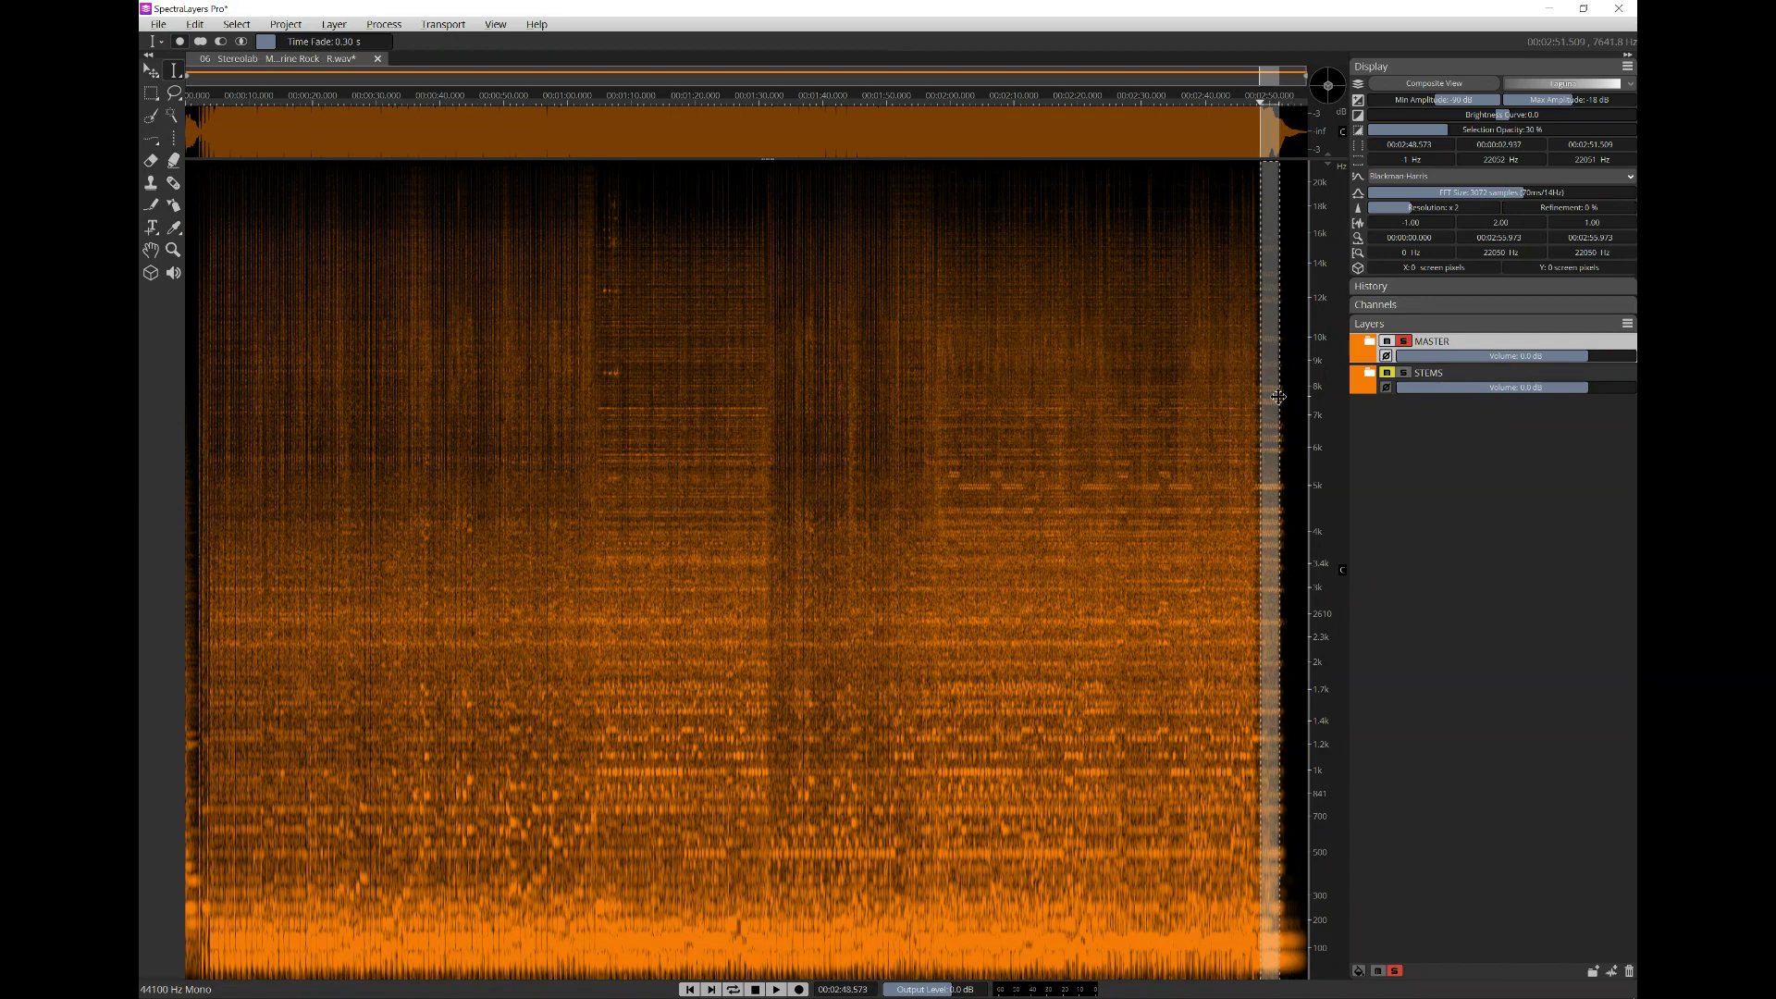
click(1251, 441)
click(1404, 373)
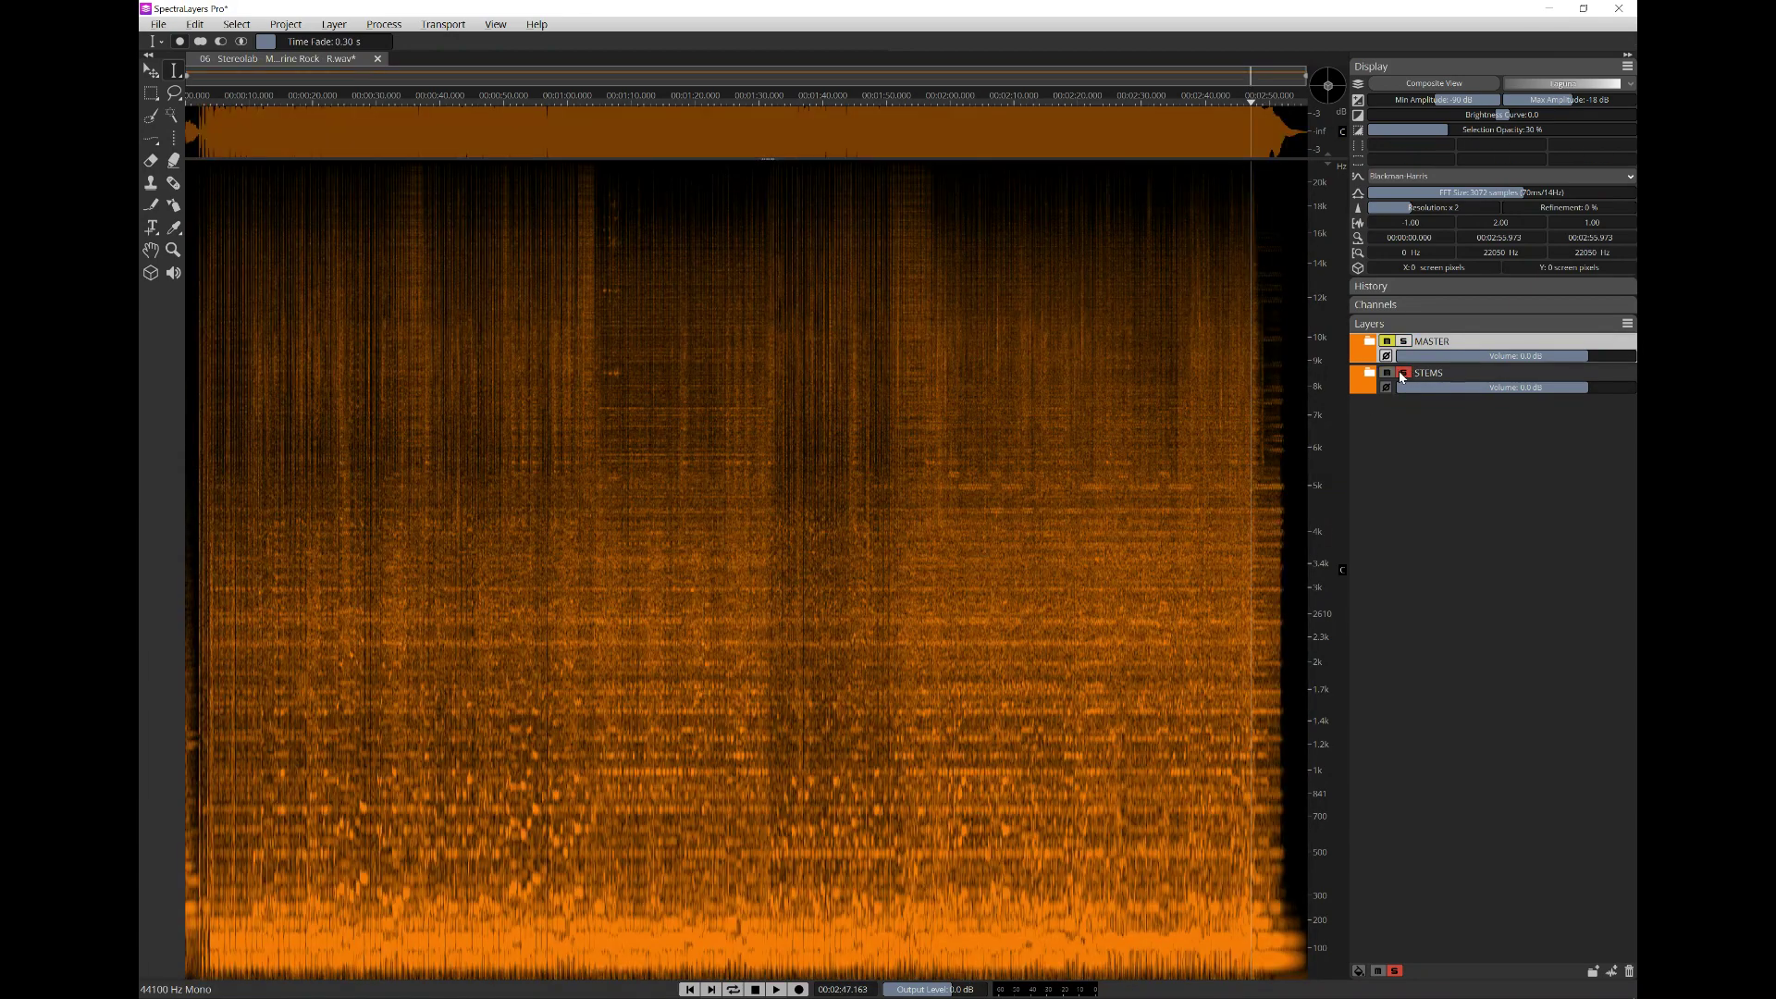
click(1403, 343)
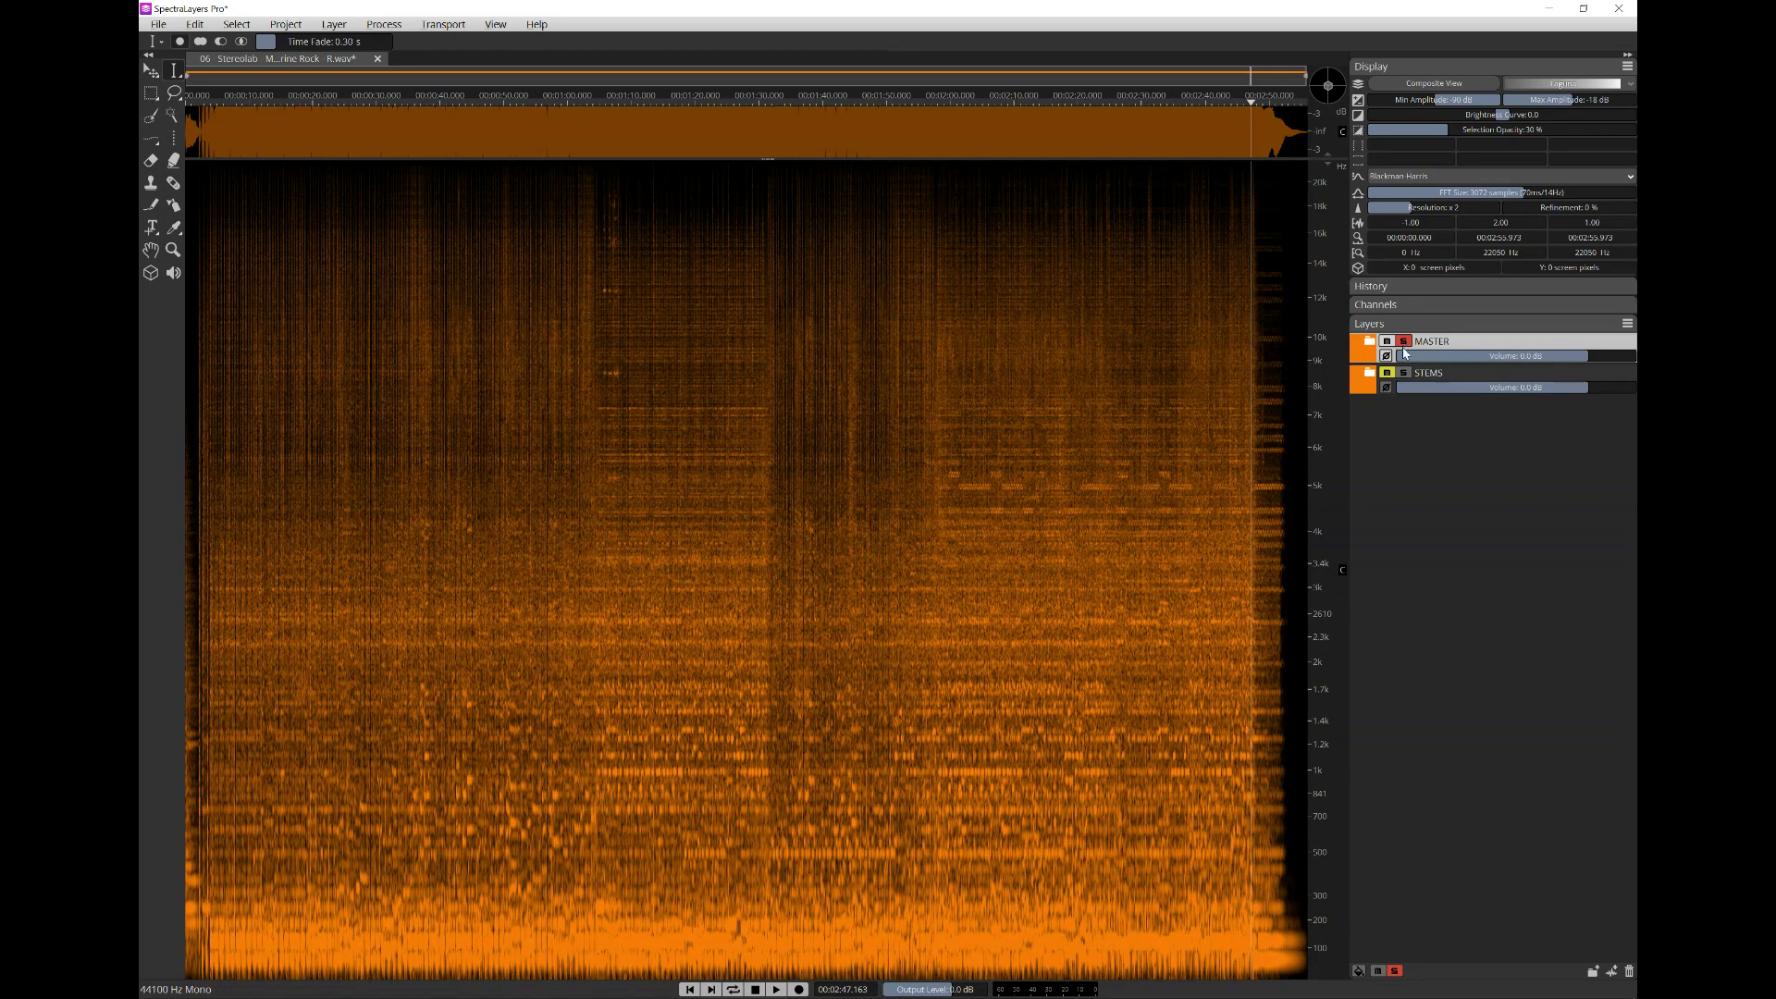
click(1403, 373)
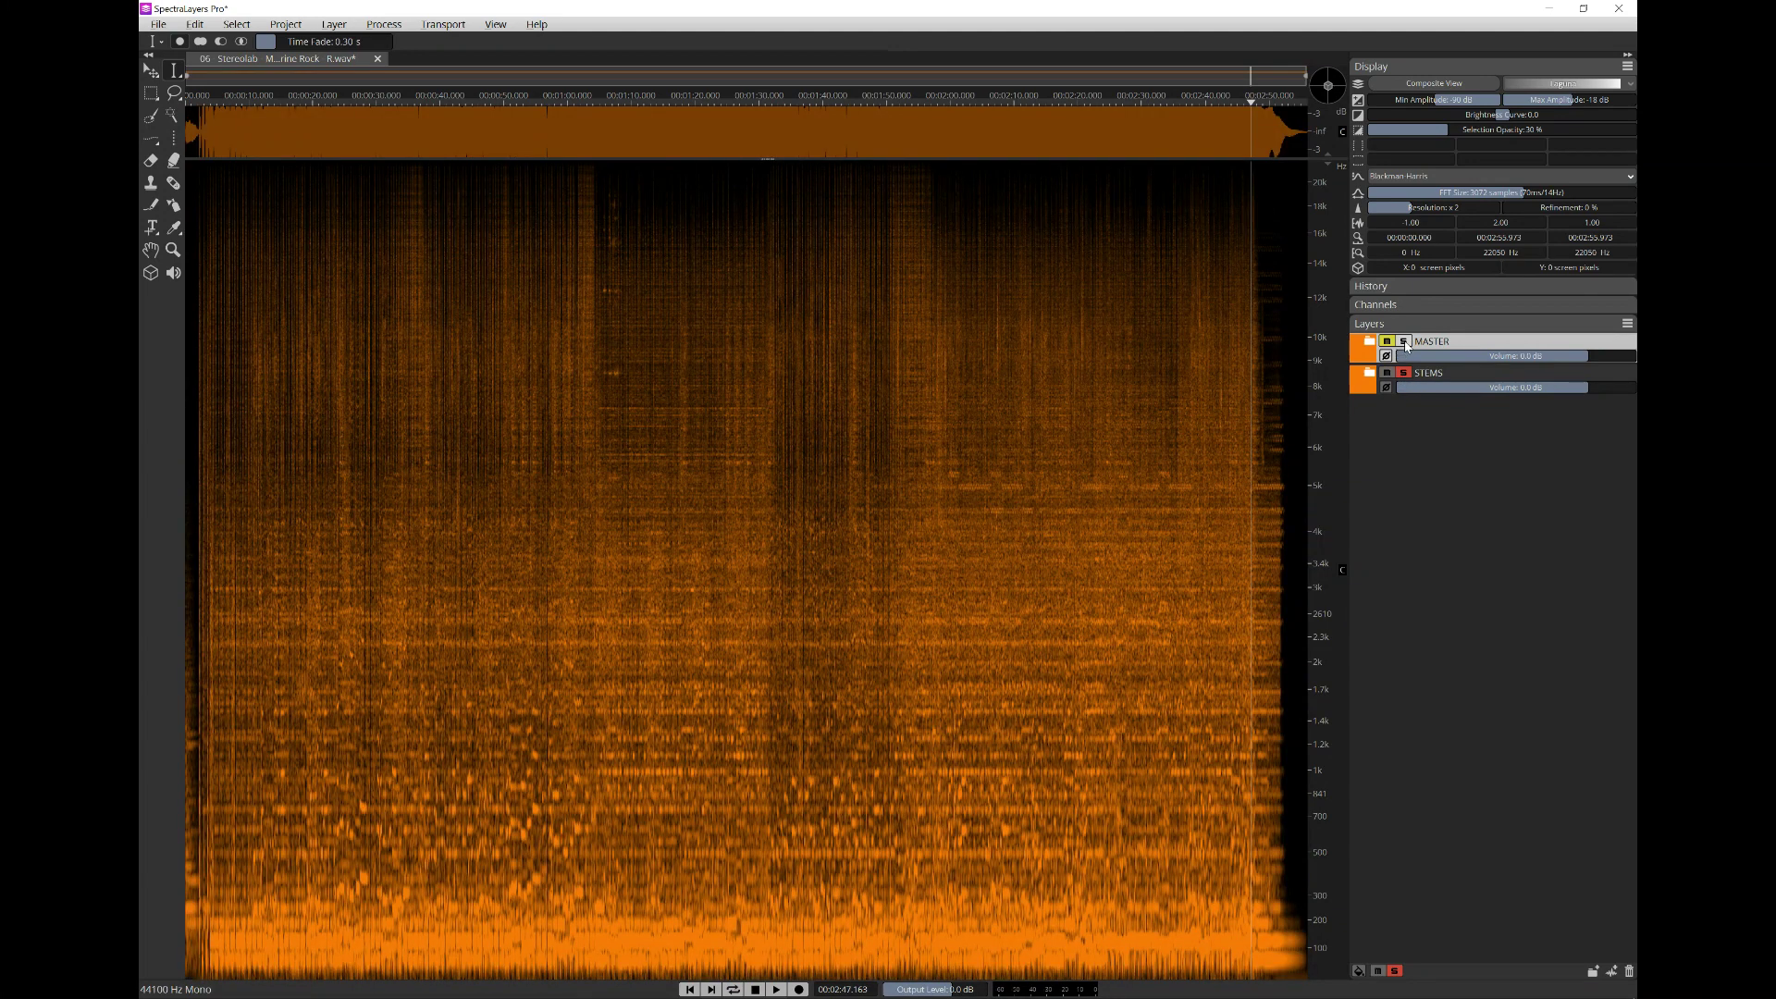
click(1404, 342)
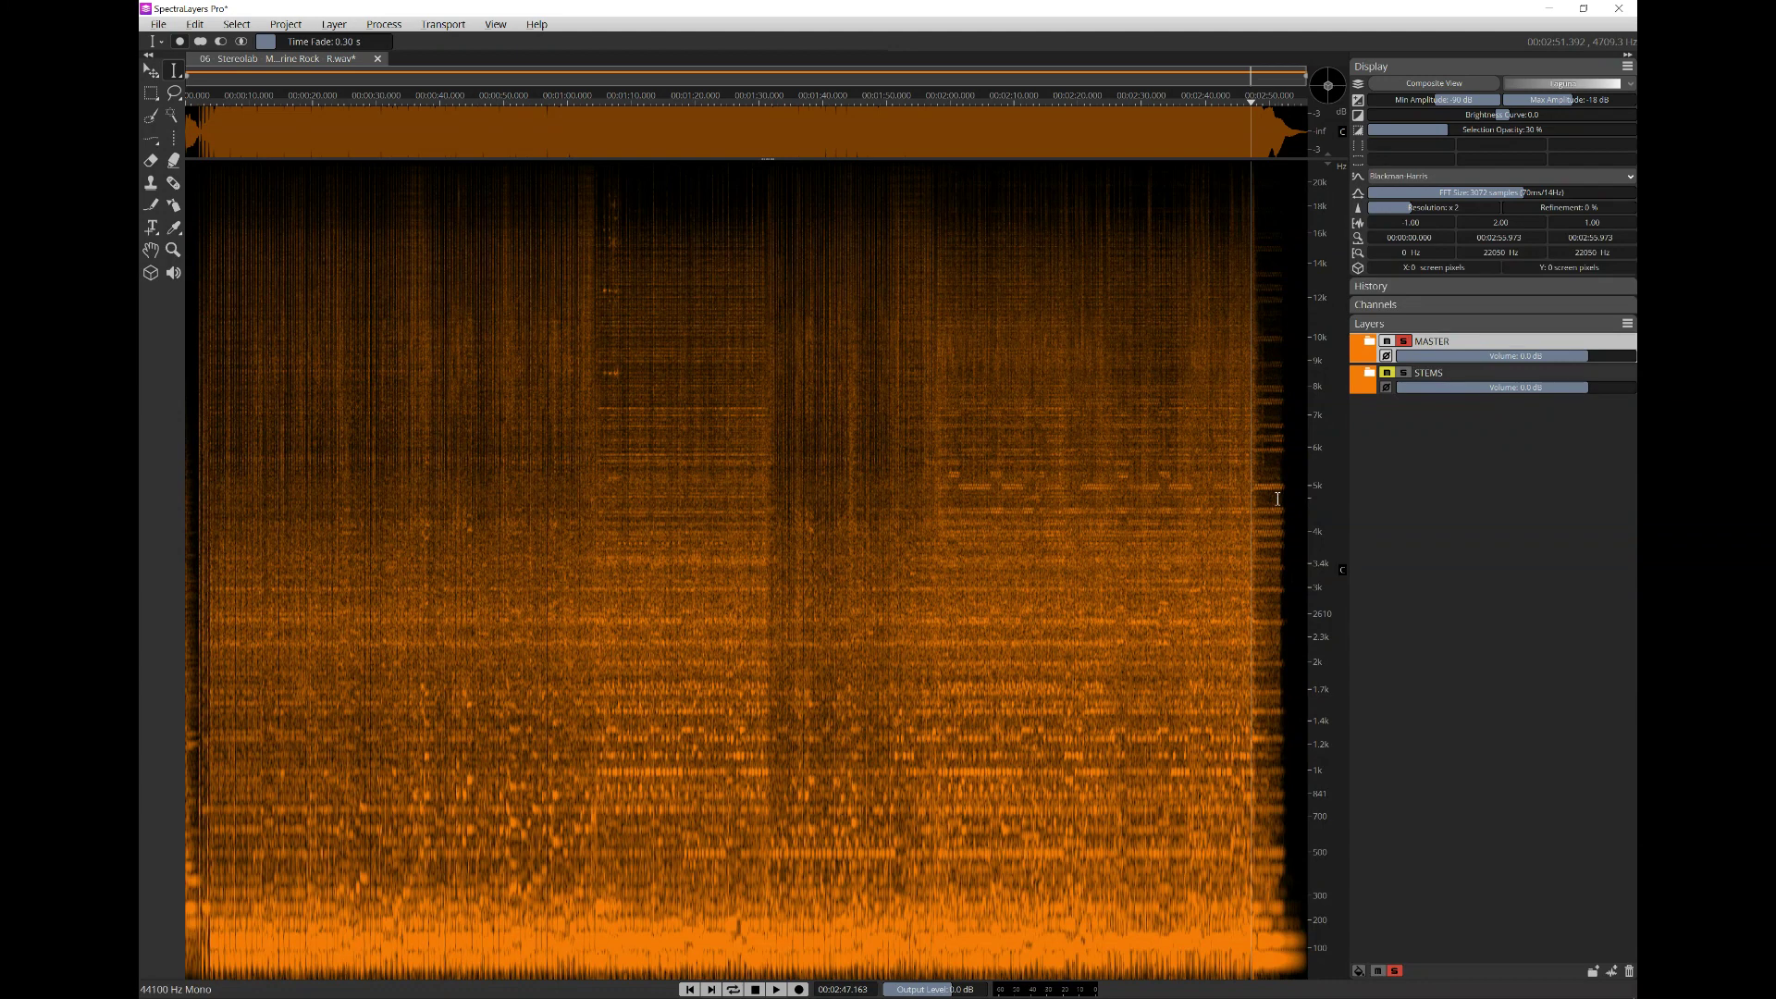
- Play the song's ending with MASTER soloed, replay it from about 2:46, switch solo to STEMS and stop playback
key(space)
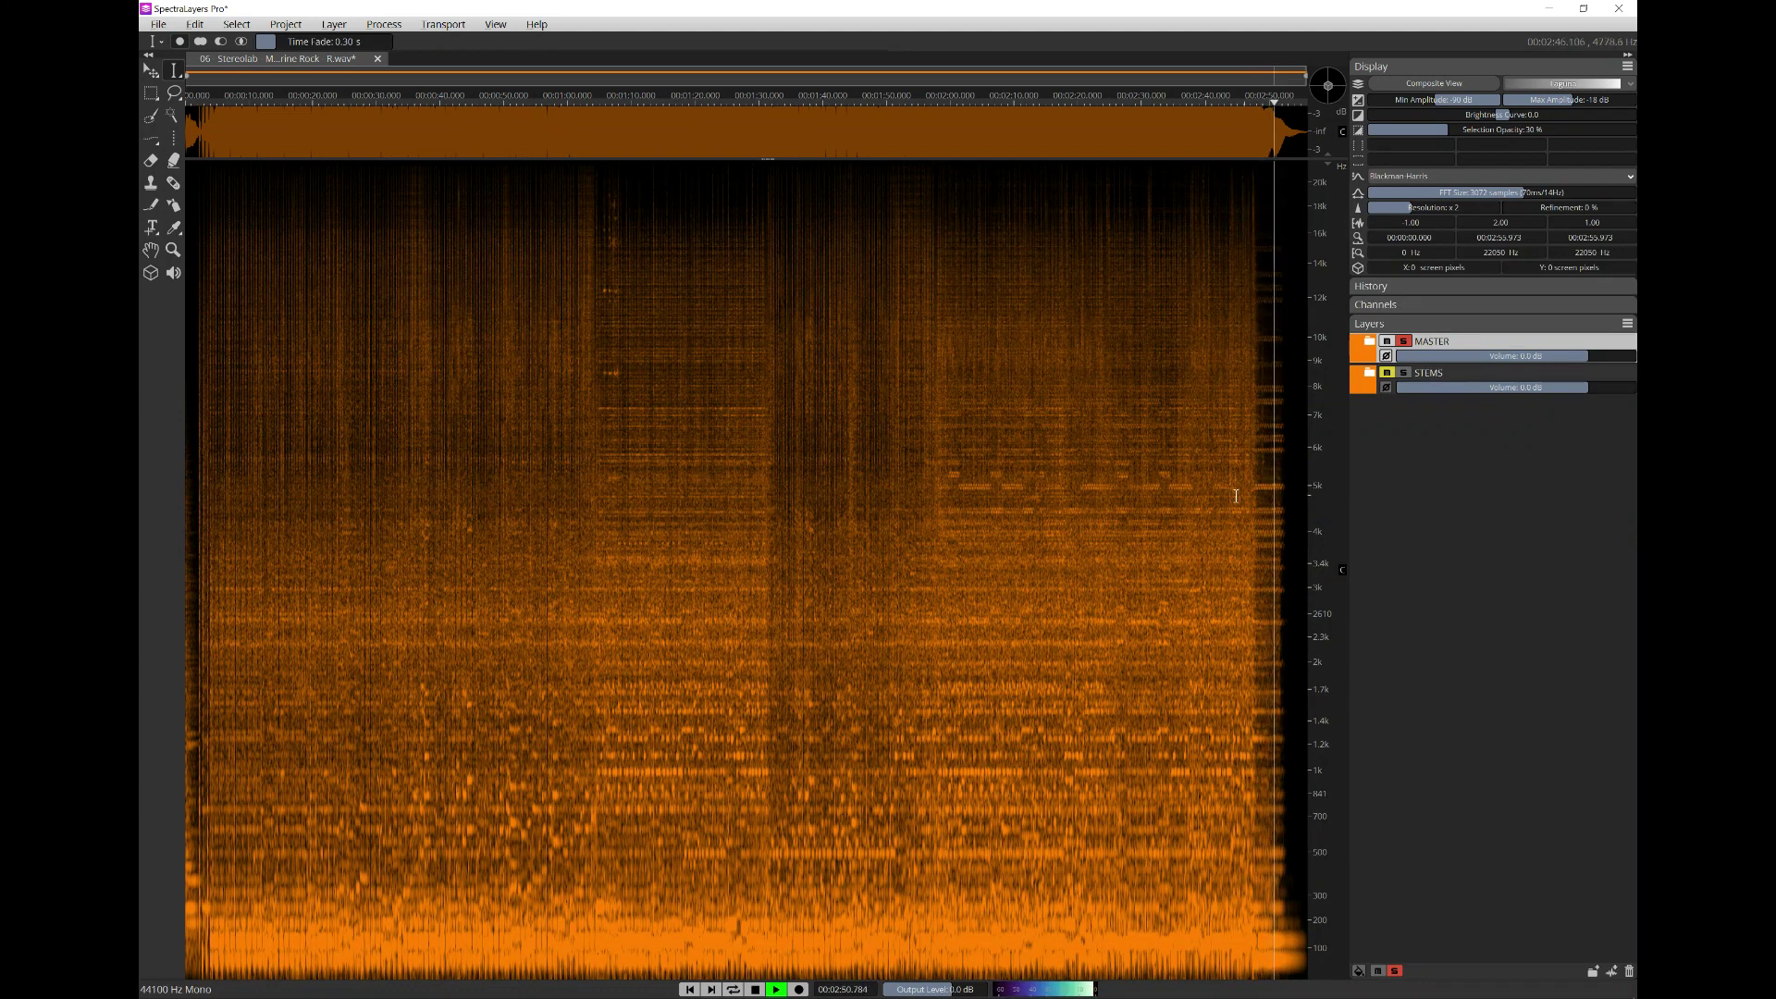
click(1236, 496)
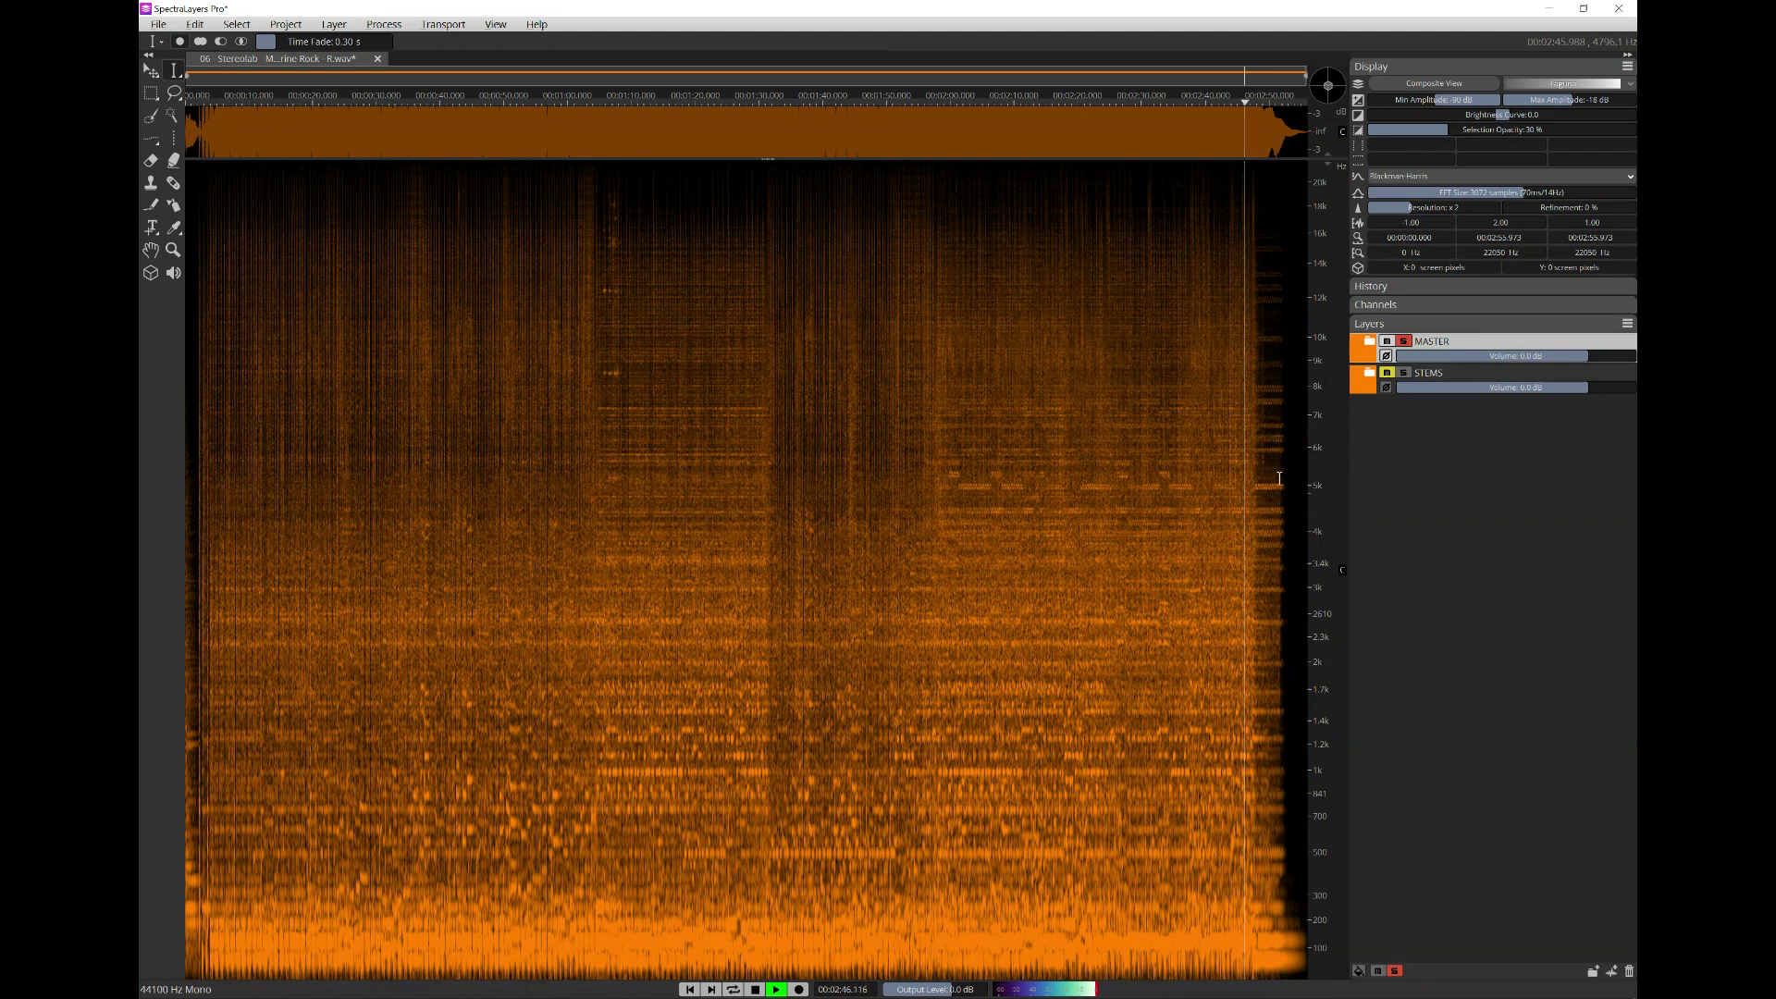
click(1403, 372)
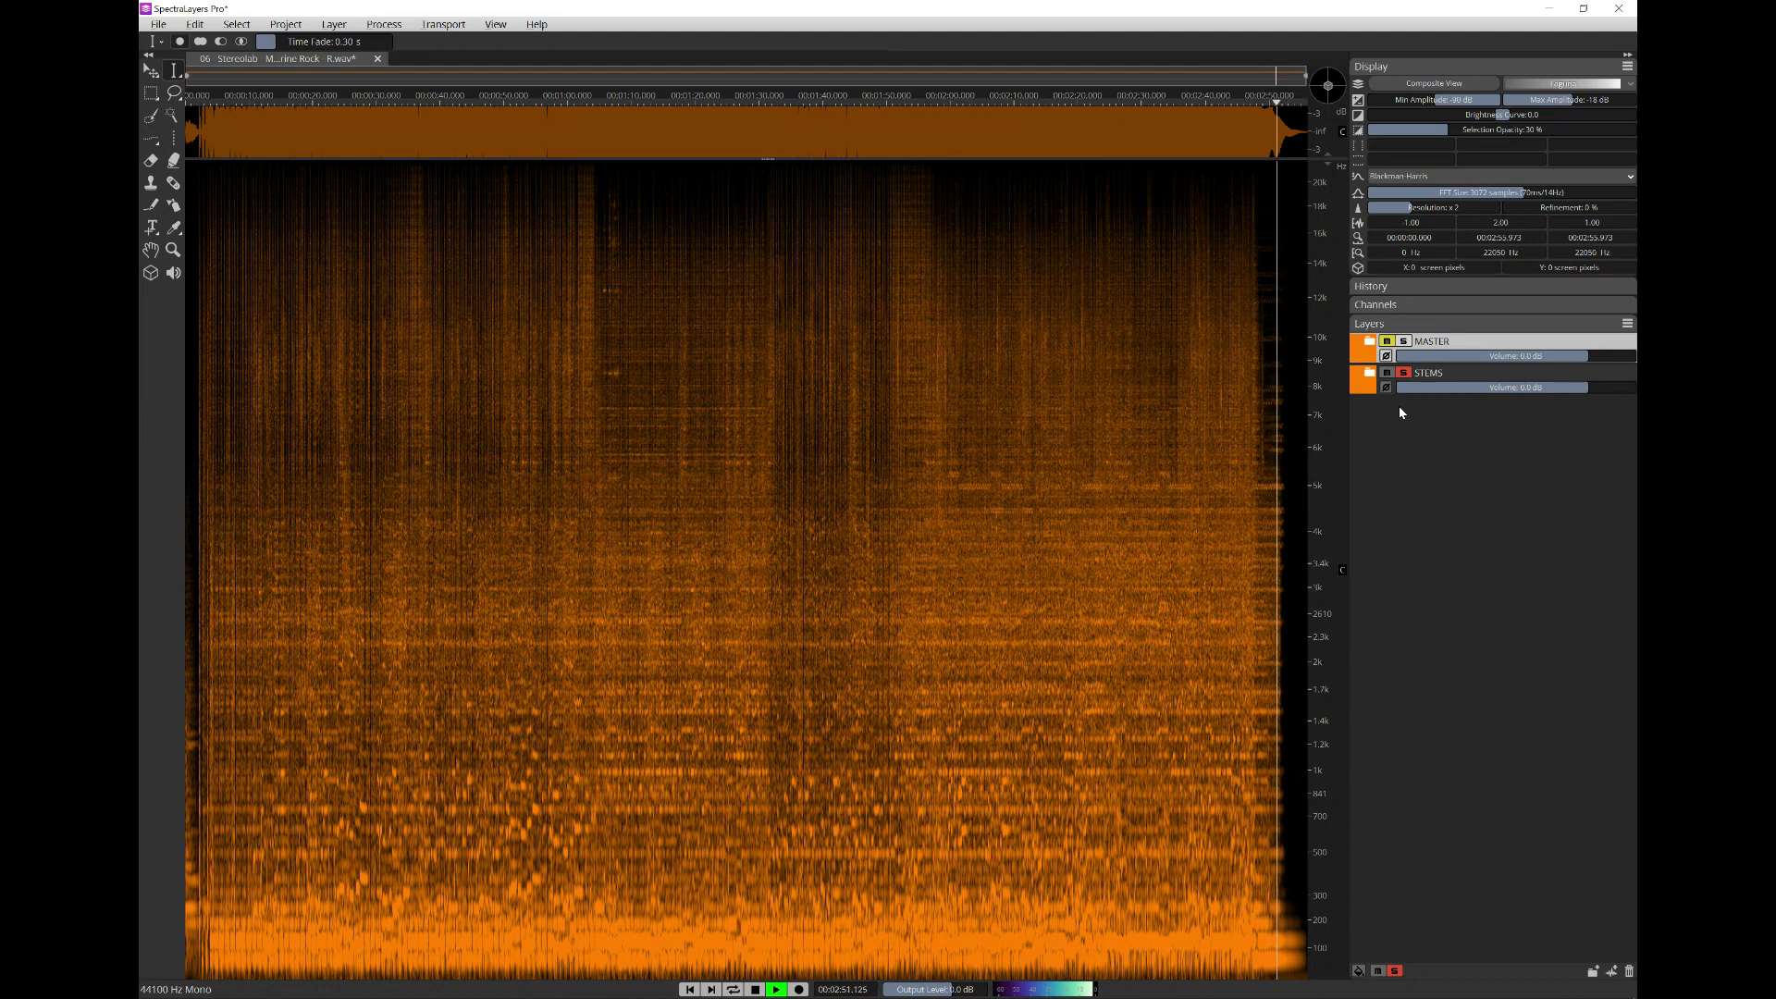
key(space)
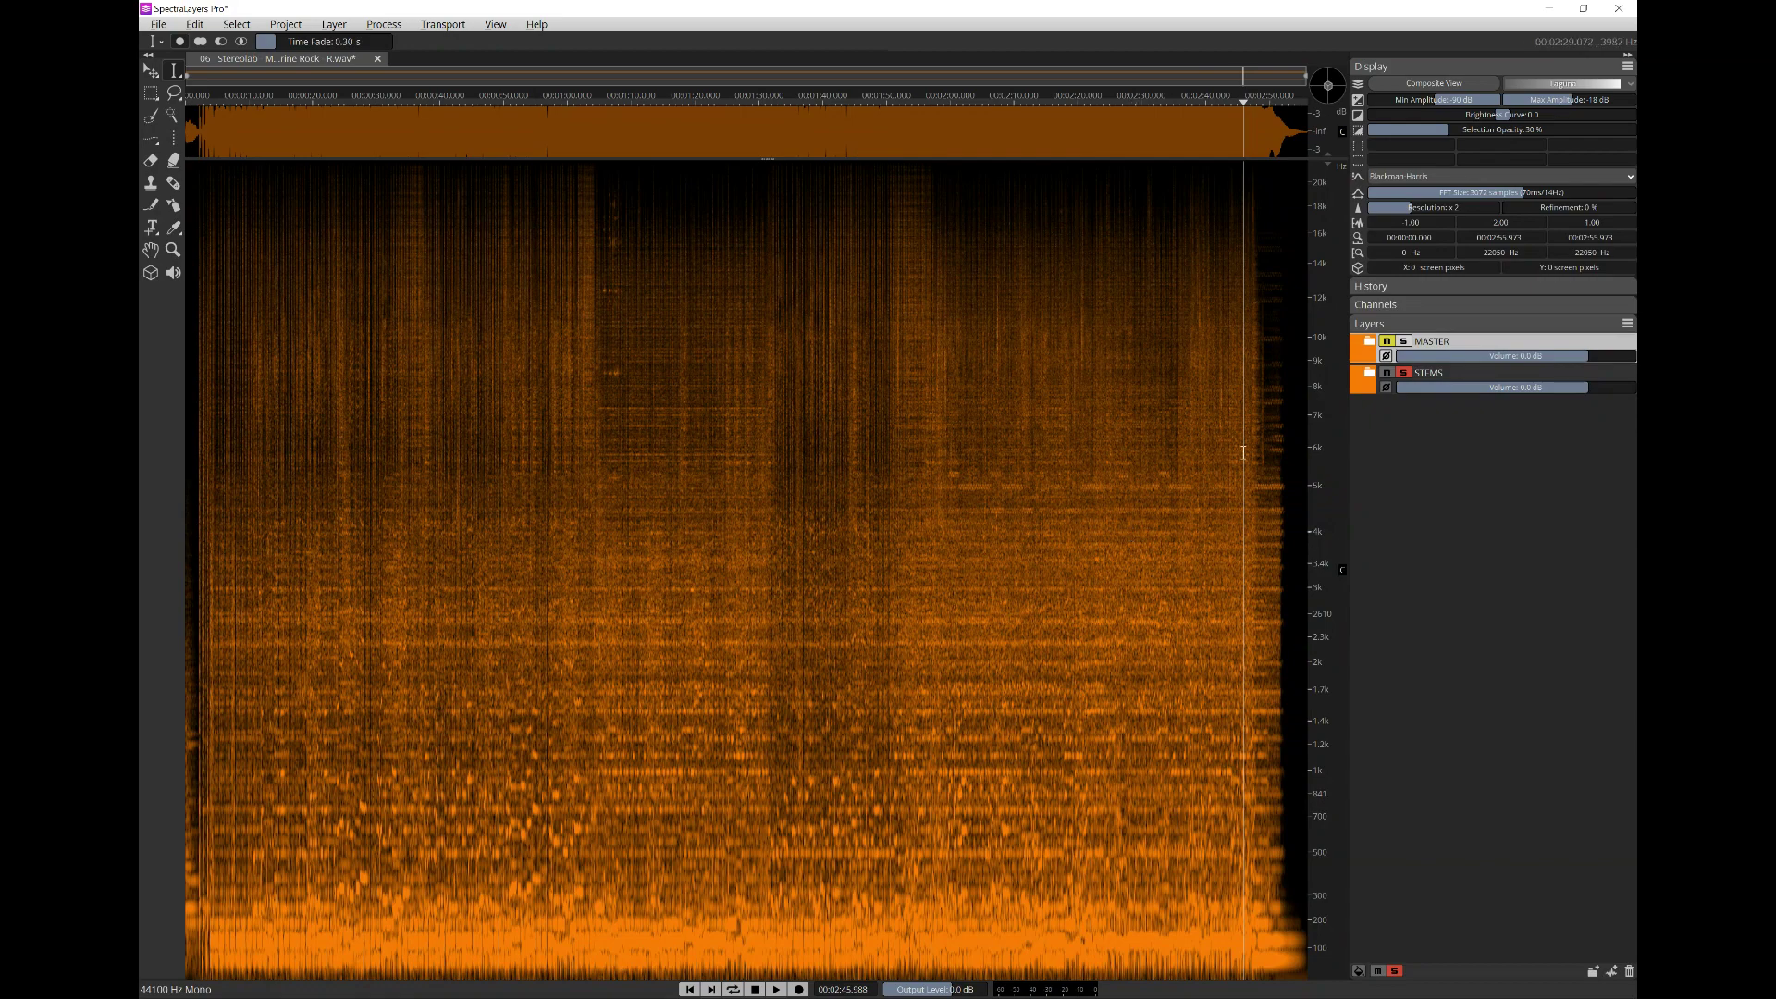
- Expand the STEMS group and its LEFT subgroup, and widen the layer list so the full stem file names are readable
click(1371, 375)
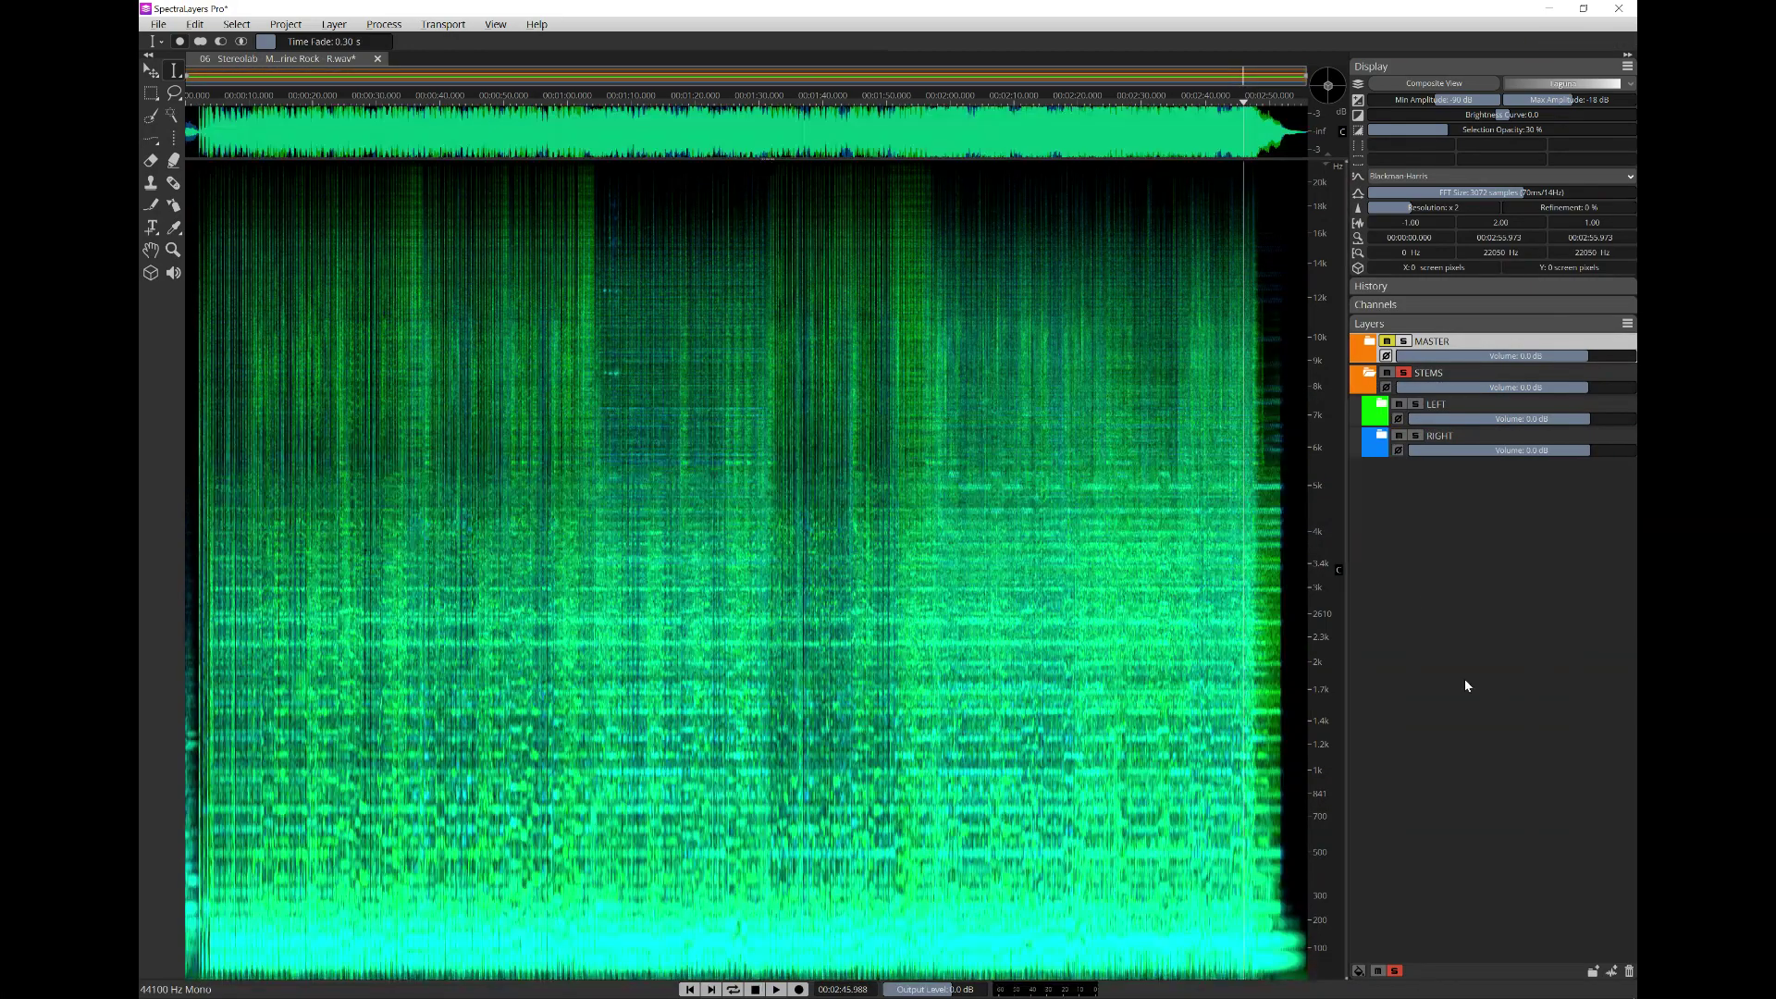
click(1383, 407)
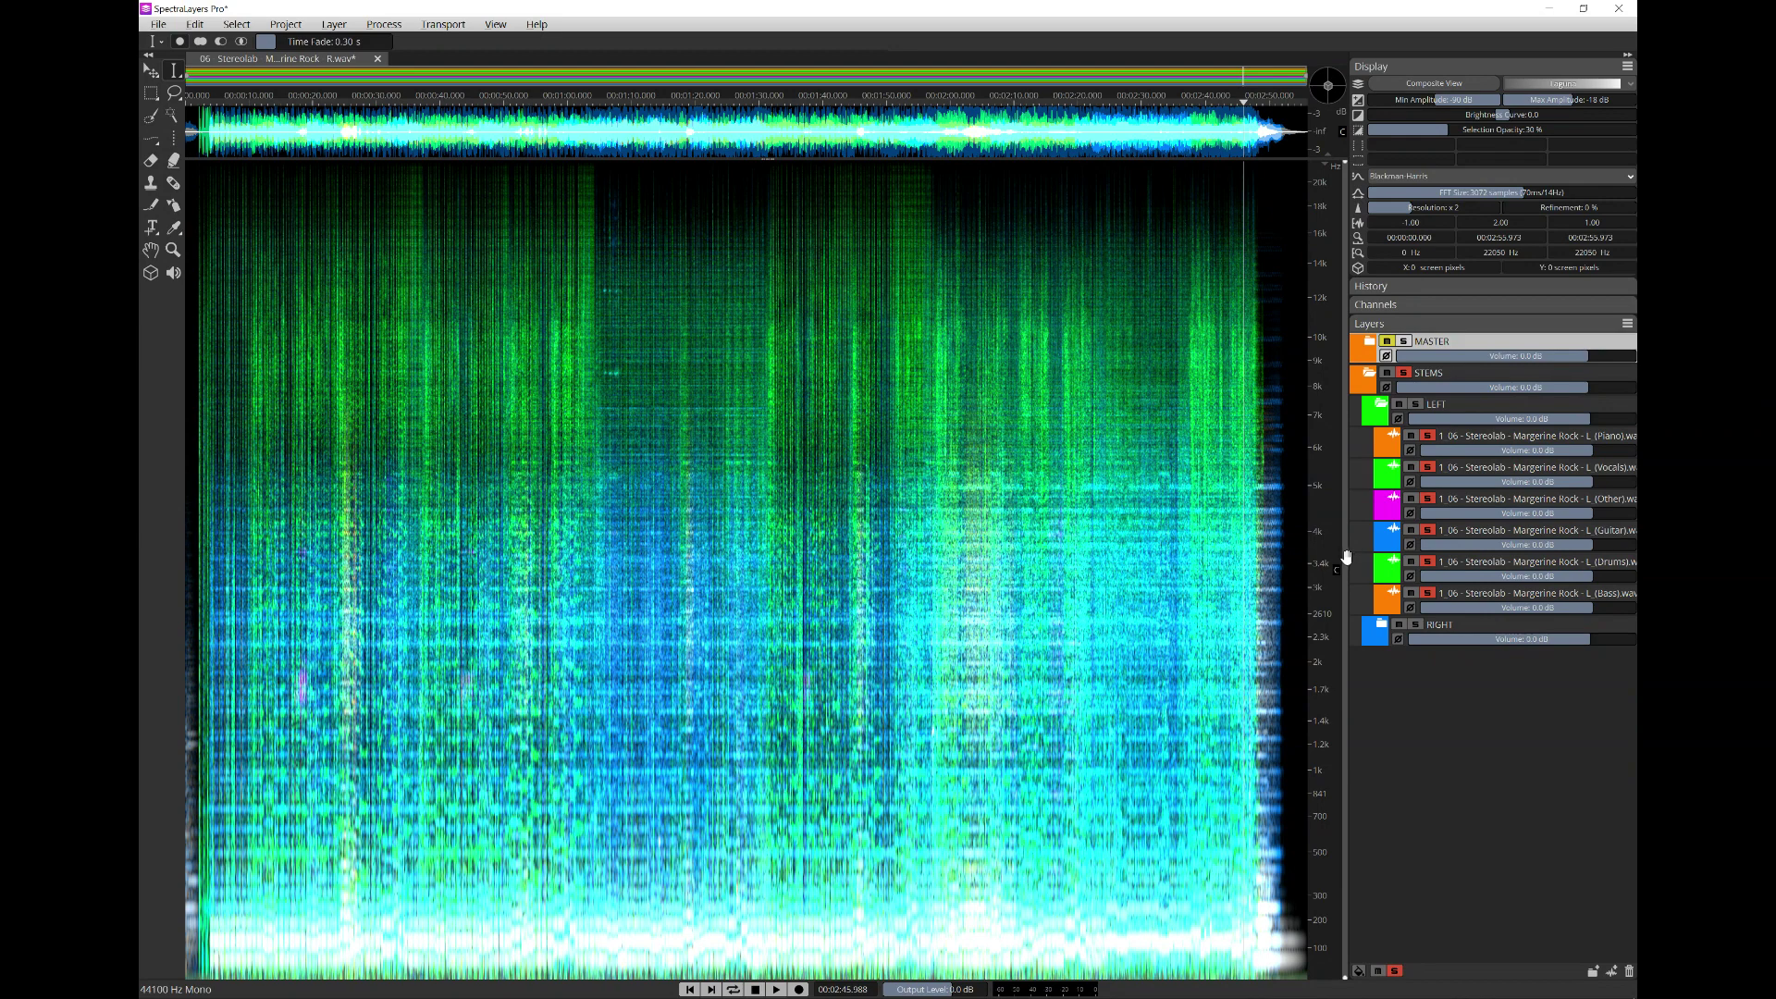
drag(1347, 552, 1055, 546)
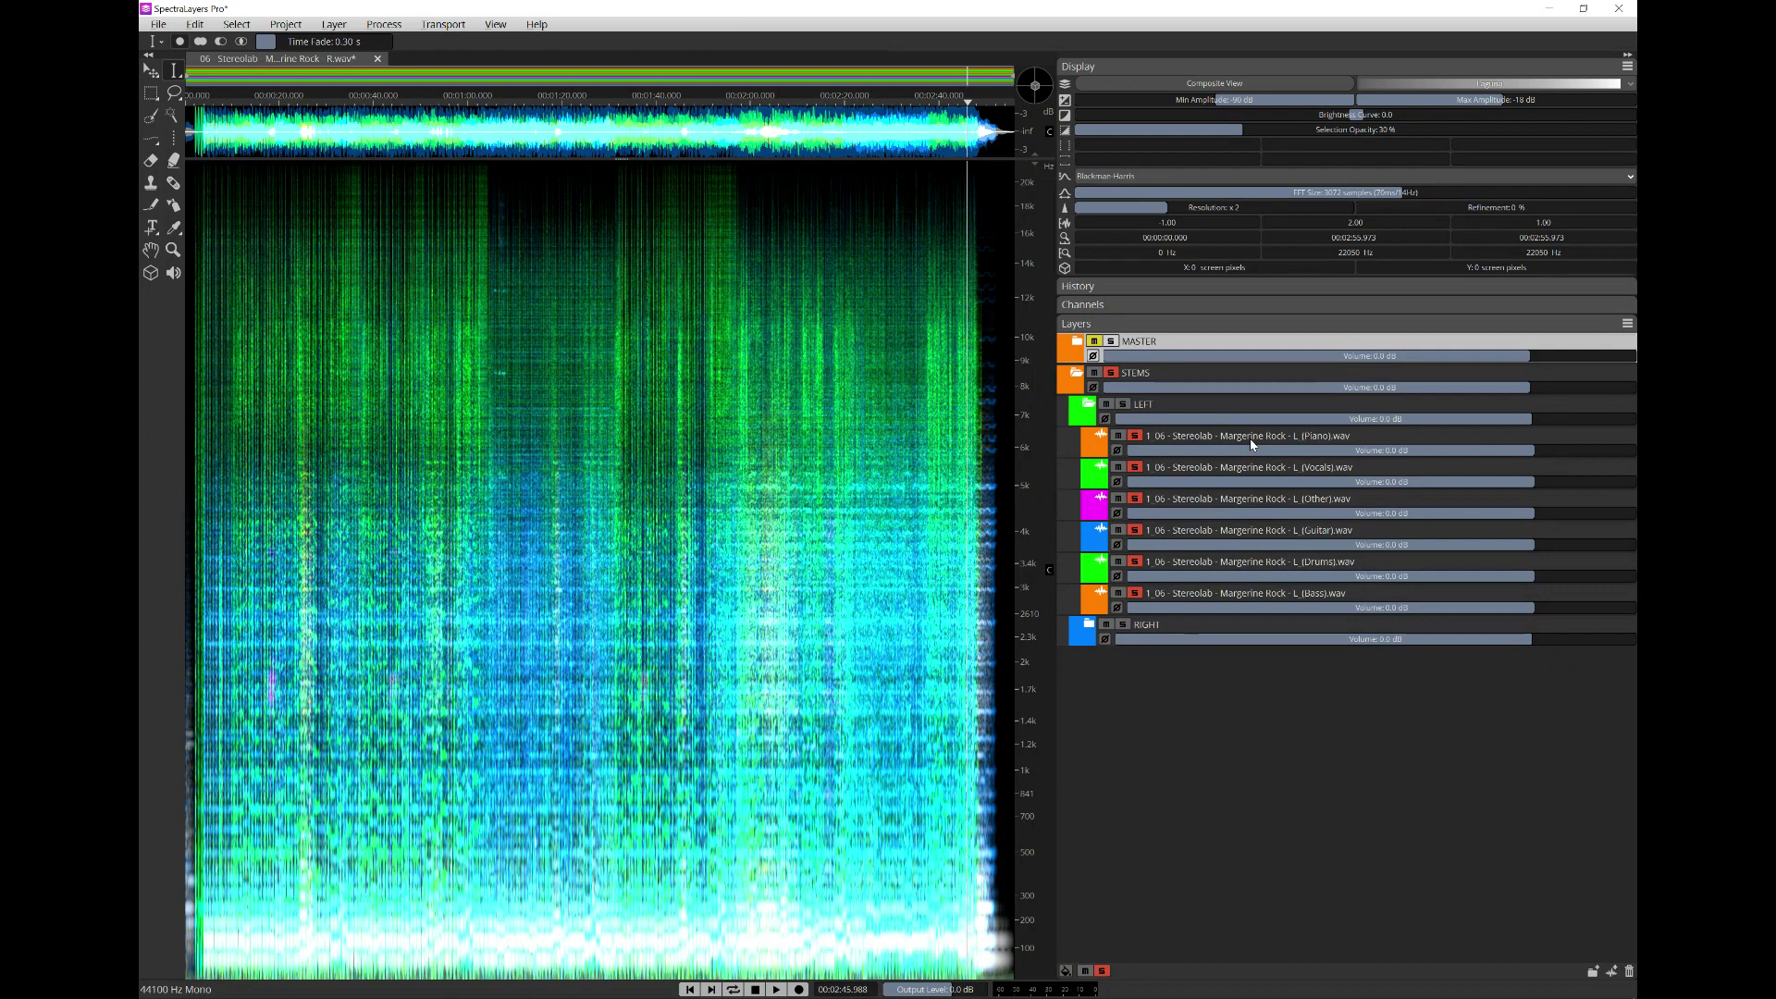
- Reorder the stems in the LEFT group as Bass, Drums, Guitar, Vocals, Piano and Other
drag(1207, 596, 1269, 443)
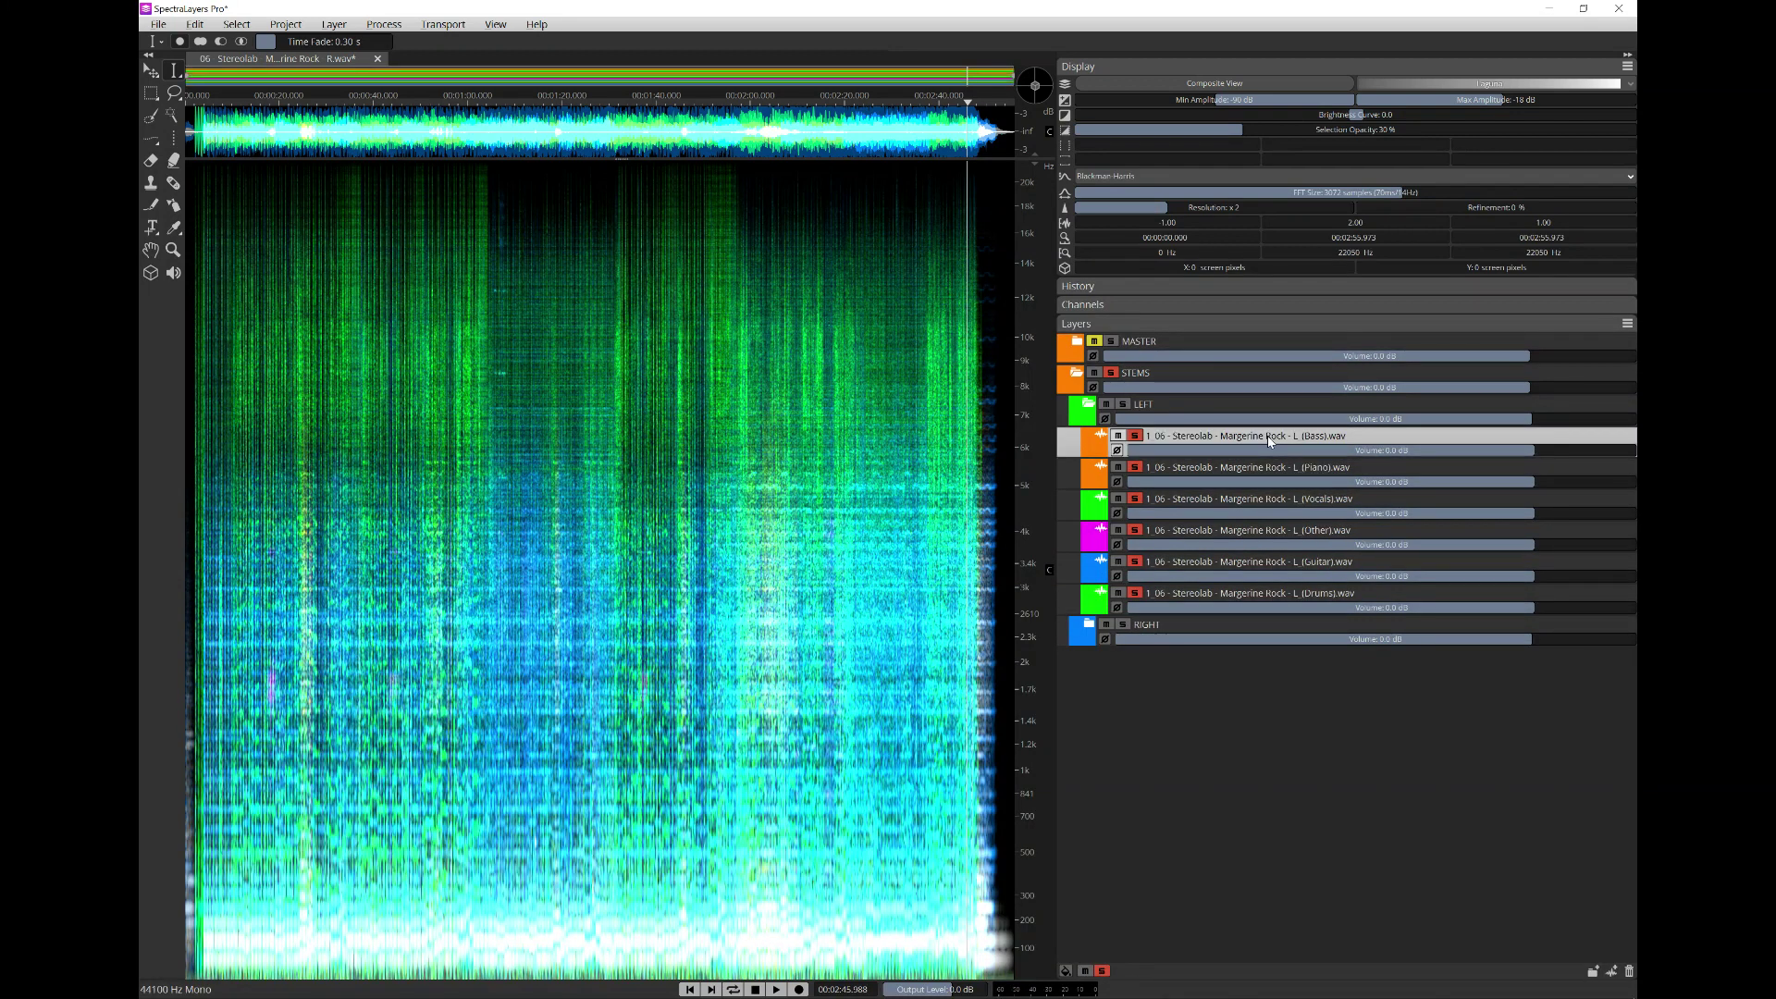
drag(1259, 595, 1294, 445)
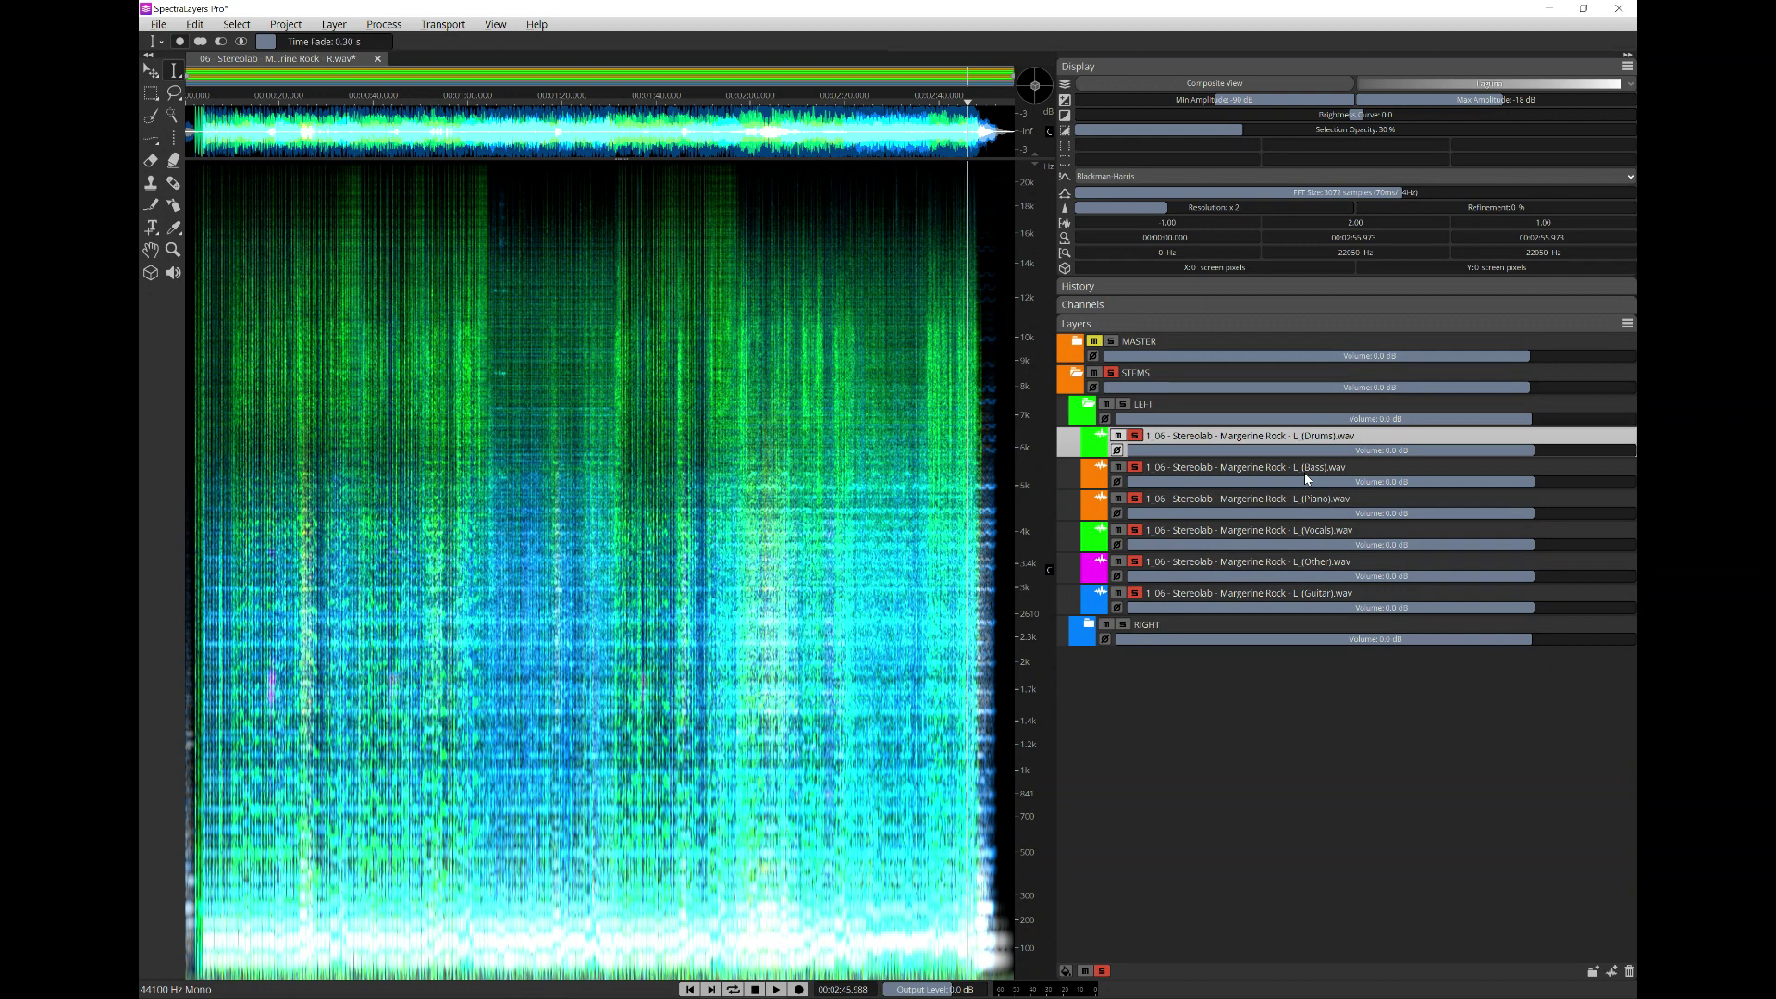
drag(1315, 443, 1316, 477)
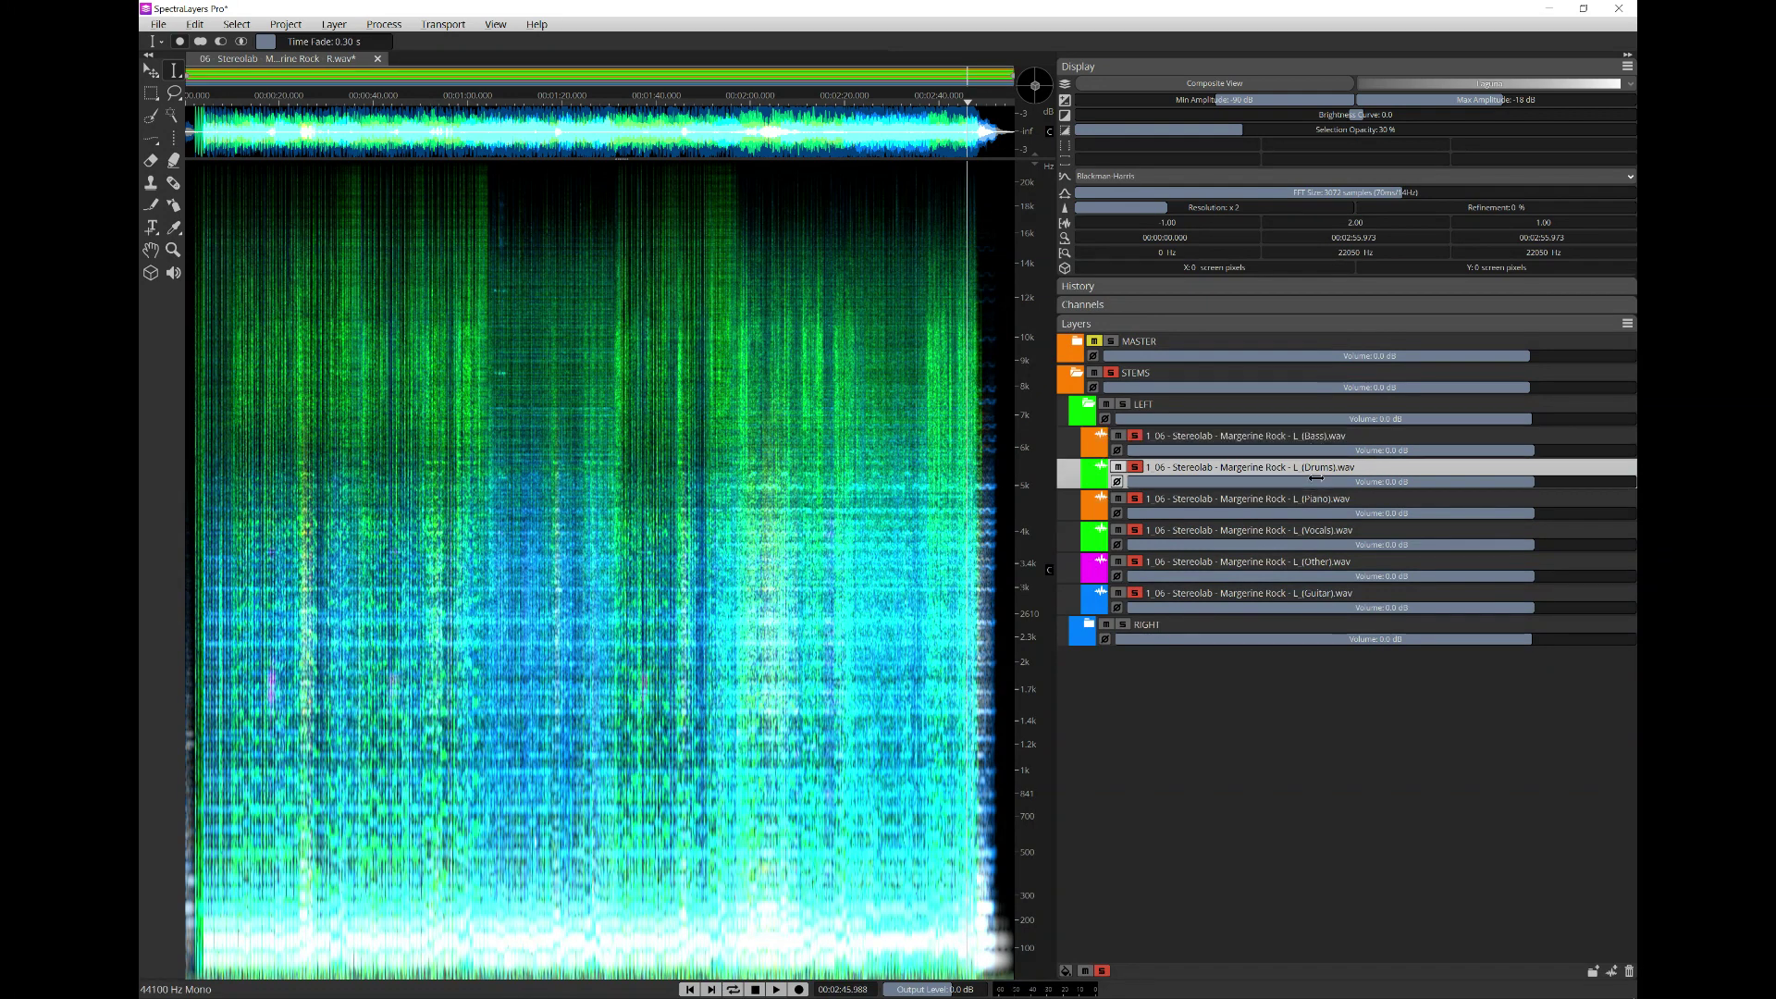
drag(1284, 595, 1317, 551)
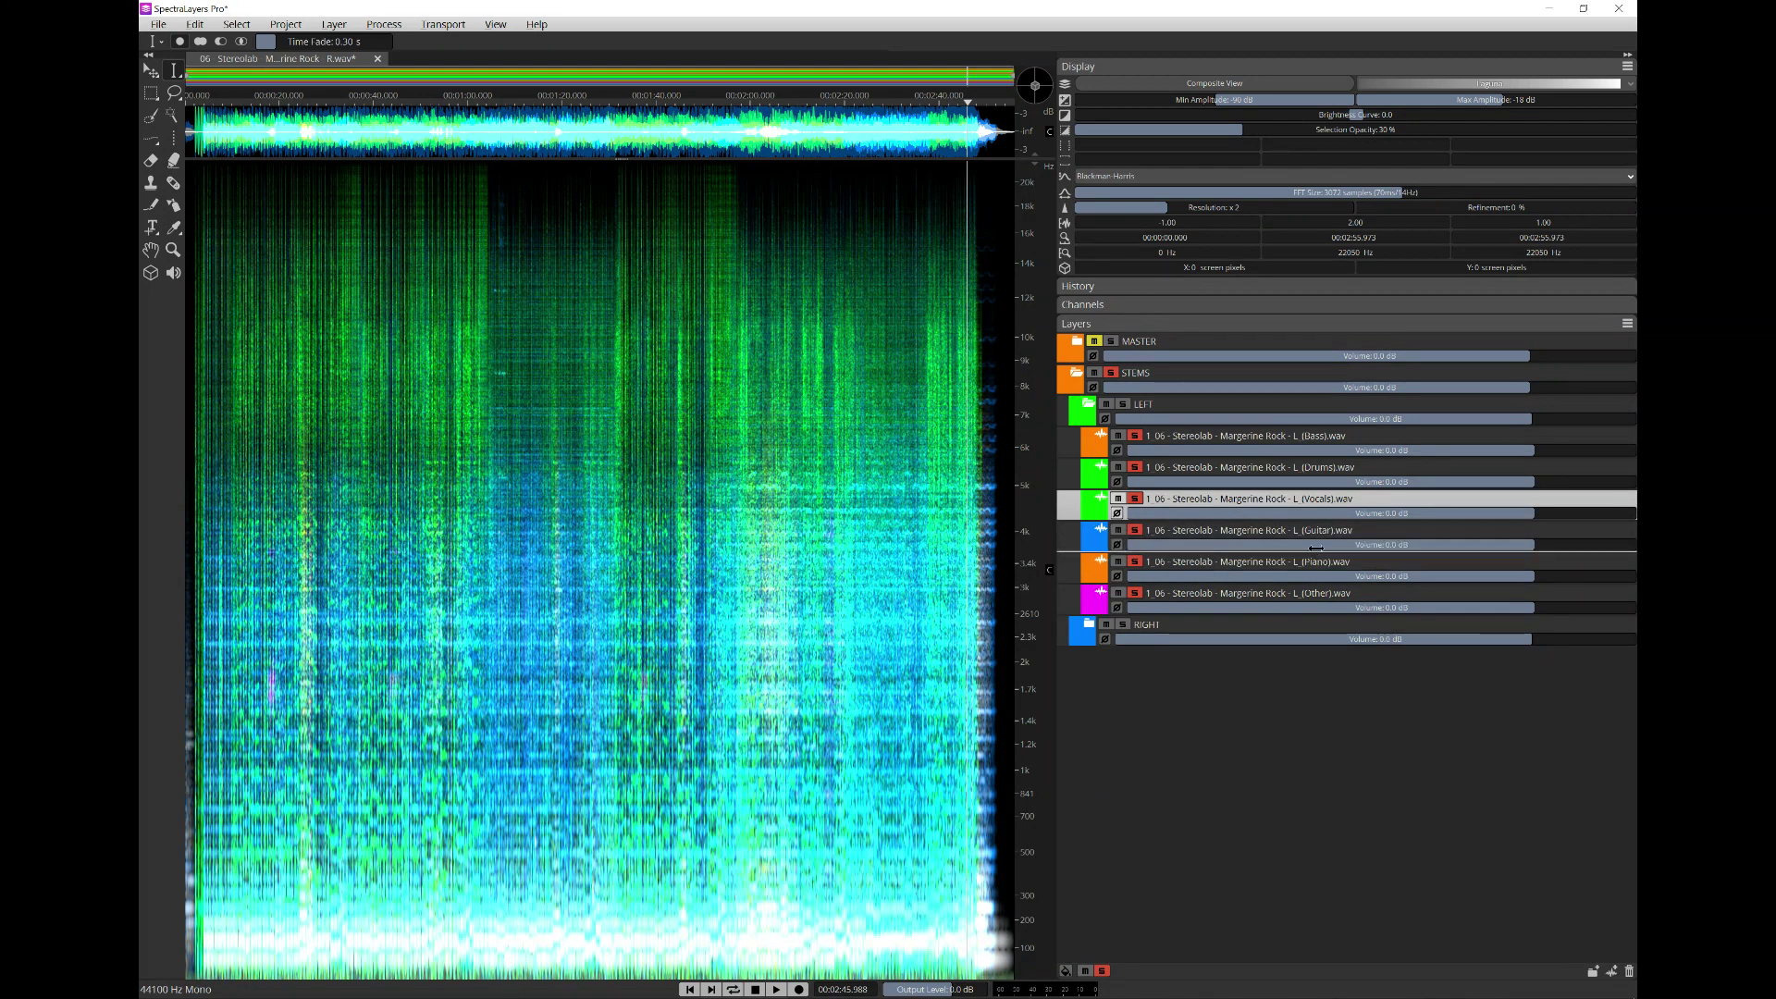
- Toggle solo on the L Piano and L Other stems, then clear every active solo in the project
click(1135, 593)
click(1137, 563)
click(1135, 593)
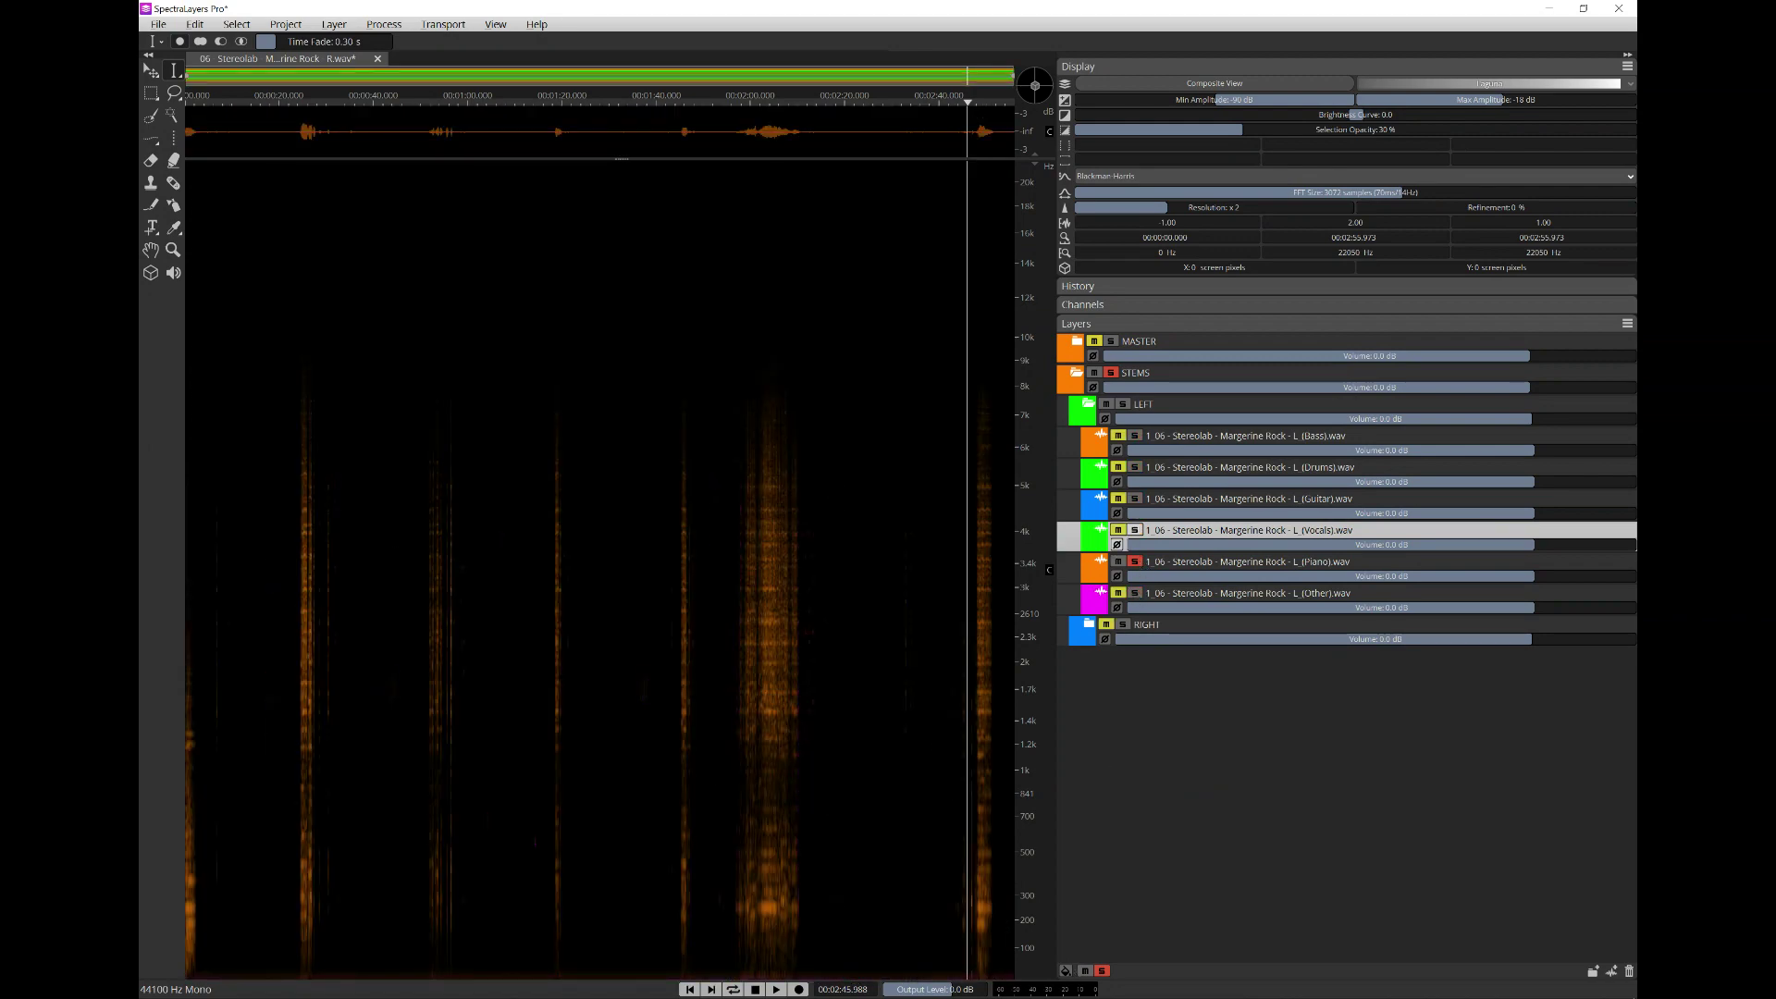
click(1102, 971)
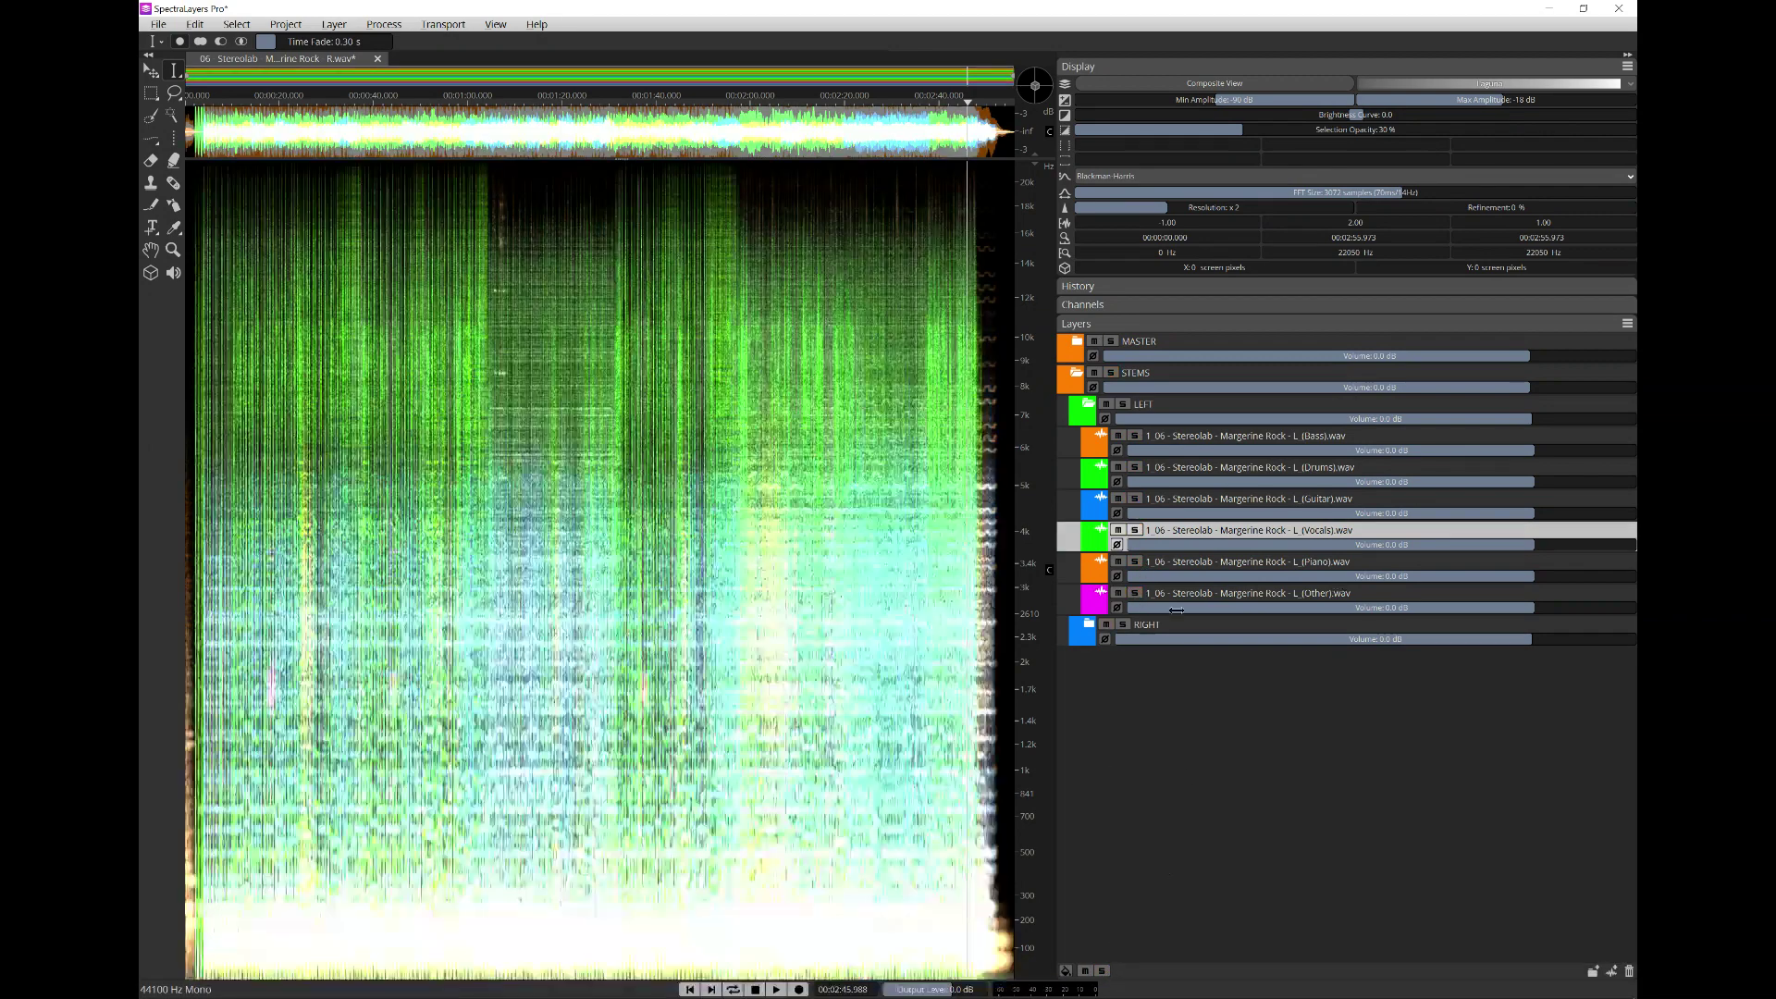
- Solo the L Bass stem and listen to it at several points, from about 0:20 to near the song's end
click(1135, 435)
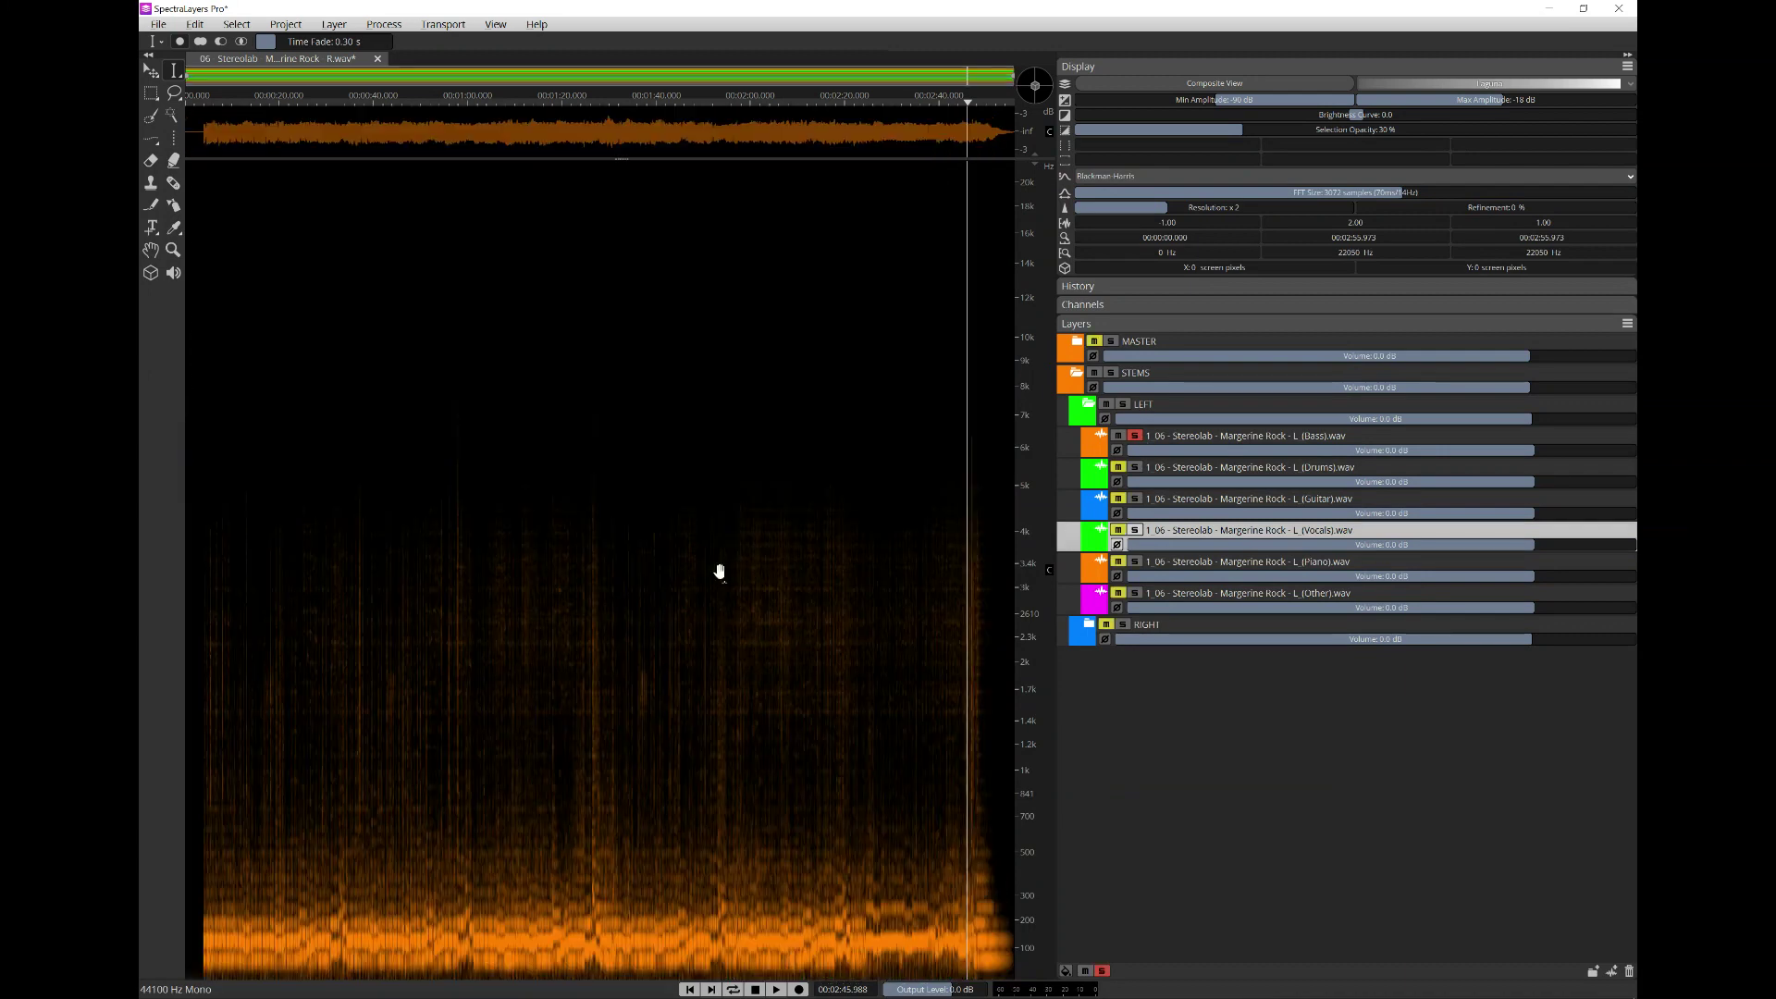
click(279, 814)
key(space)
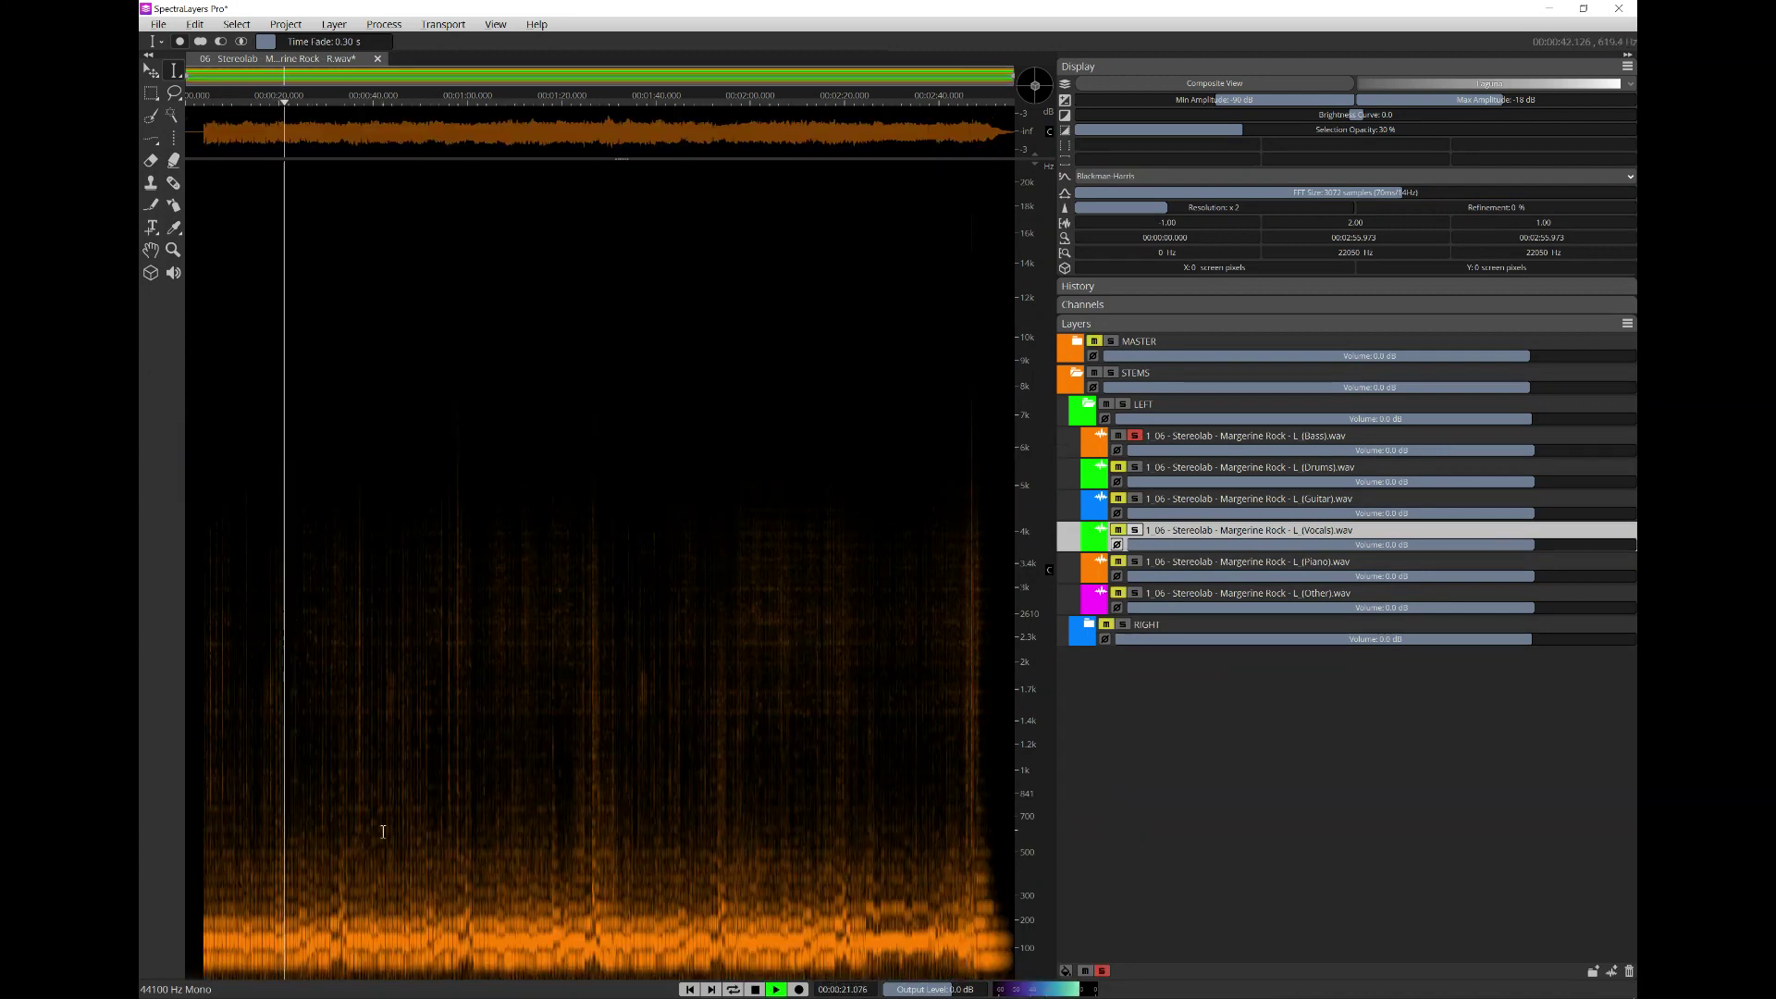
click(474, 847)
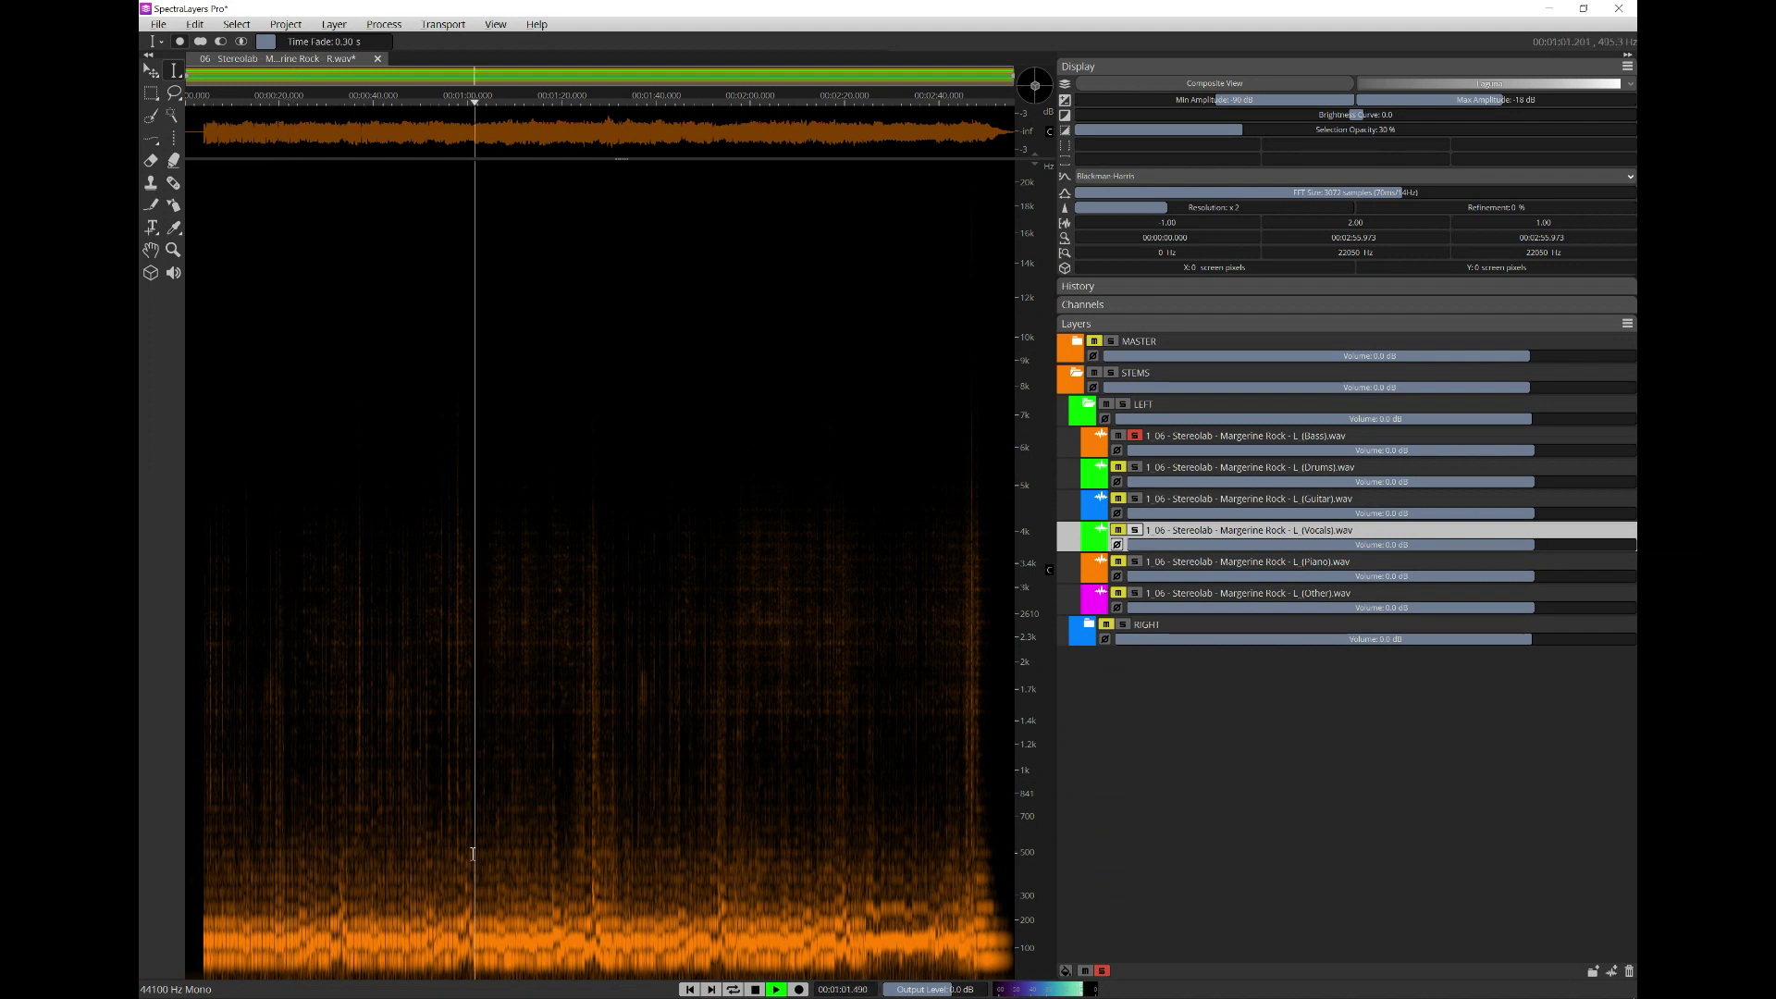
click(801, 823)
click(951, 821)
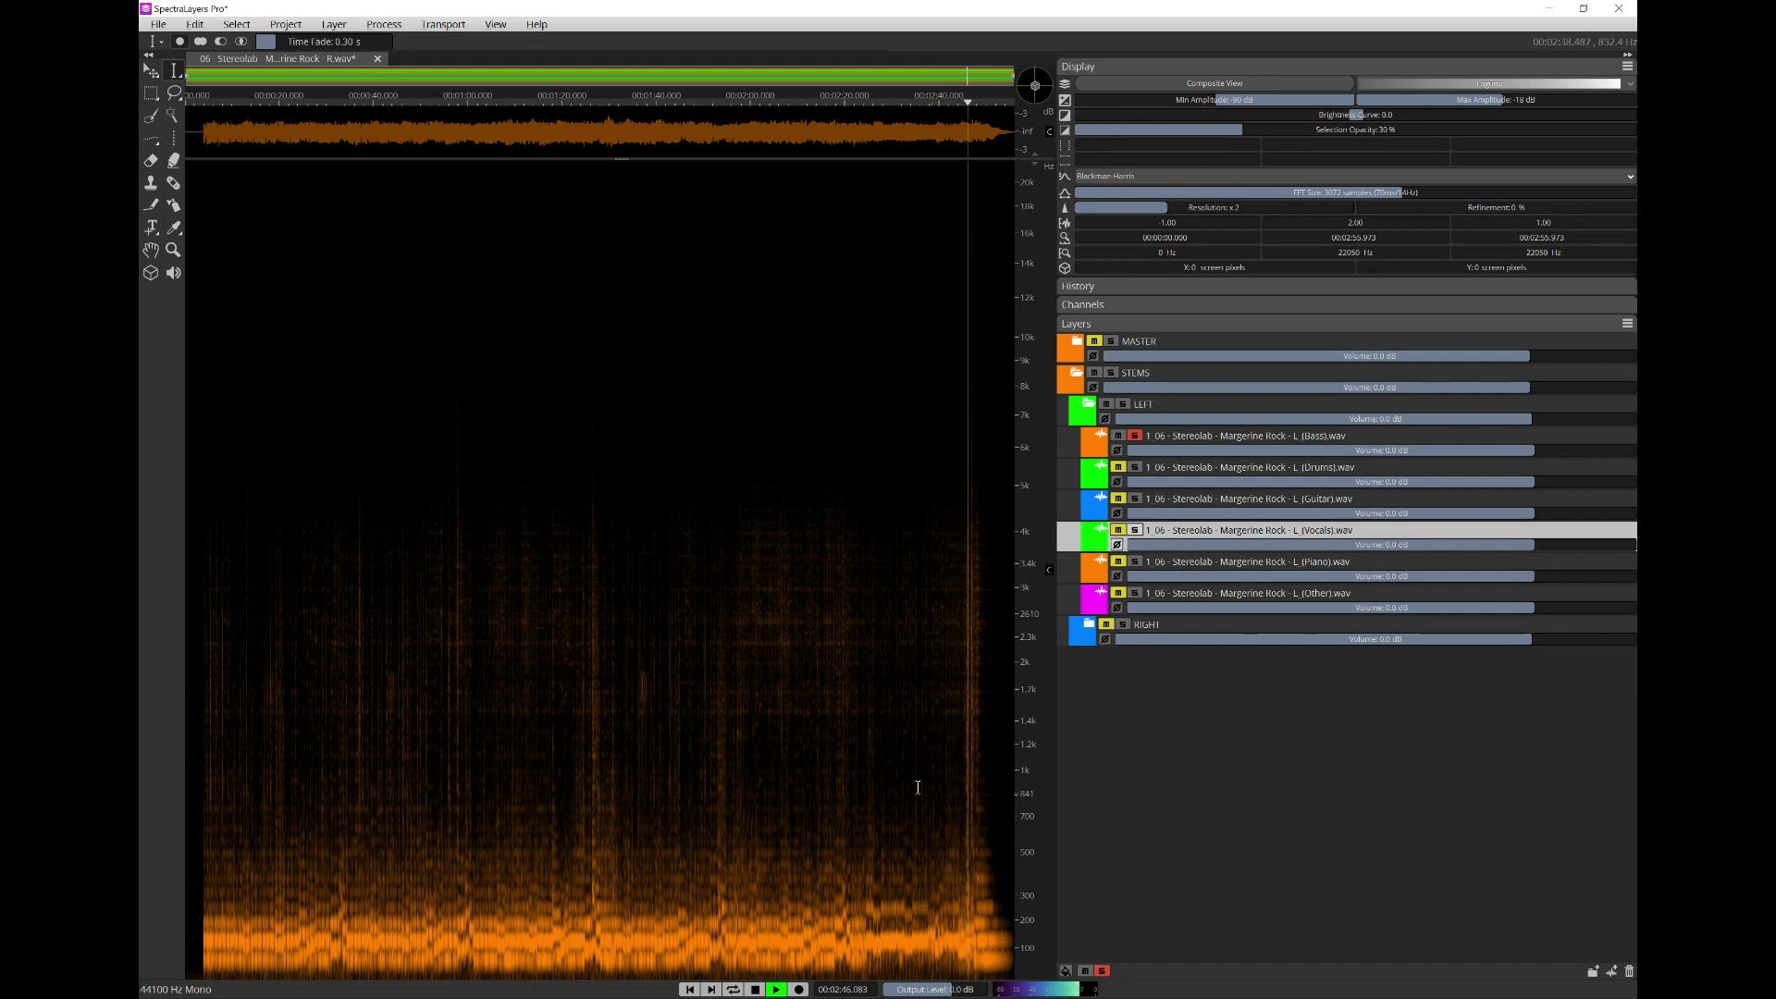
- Listen to the L Bass stem from about 1:31, stop playback and place the playhead at about 0:45
click(615, 732)
key(space)
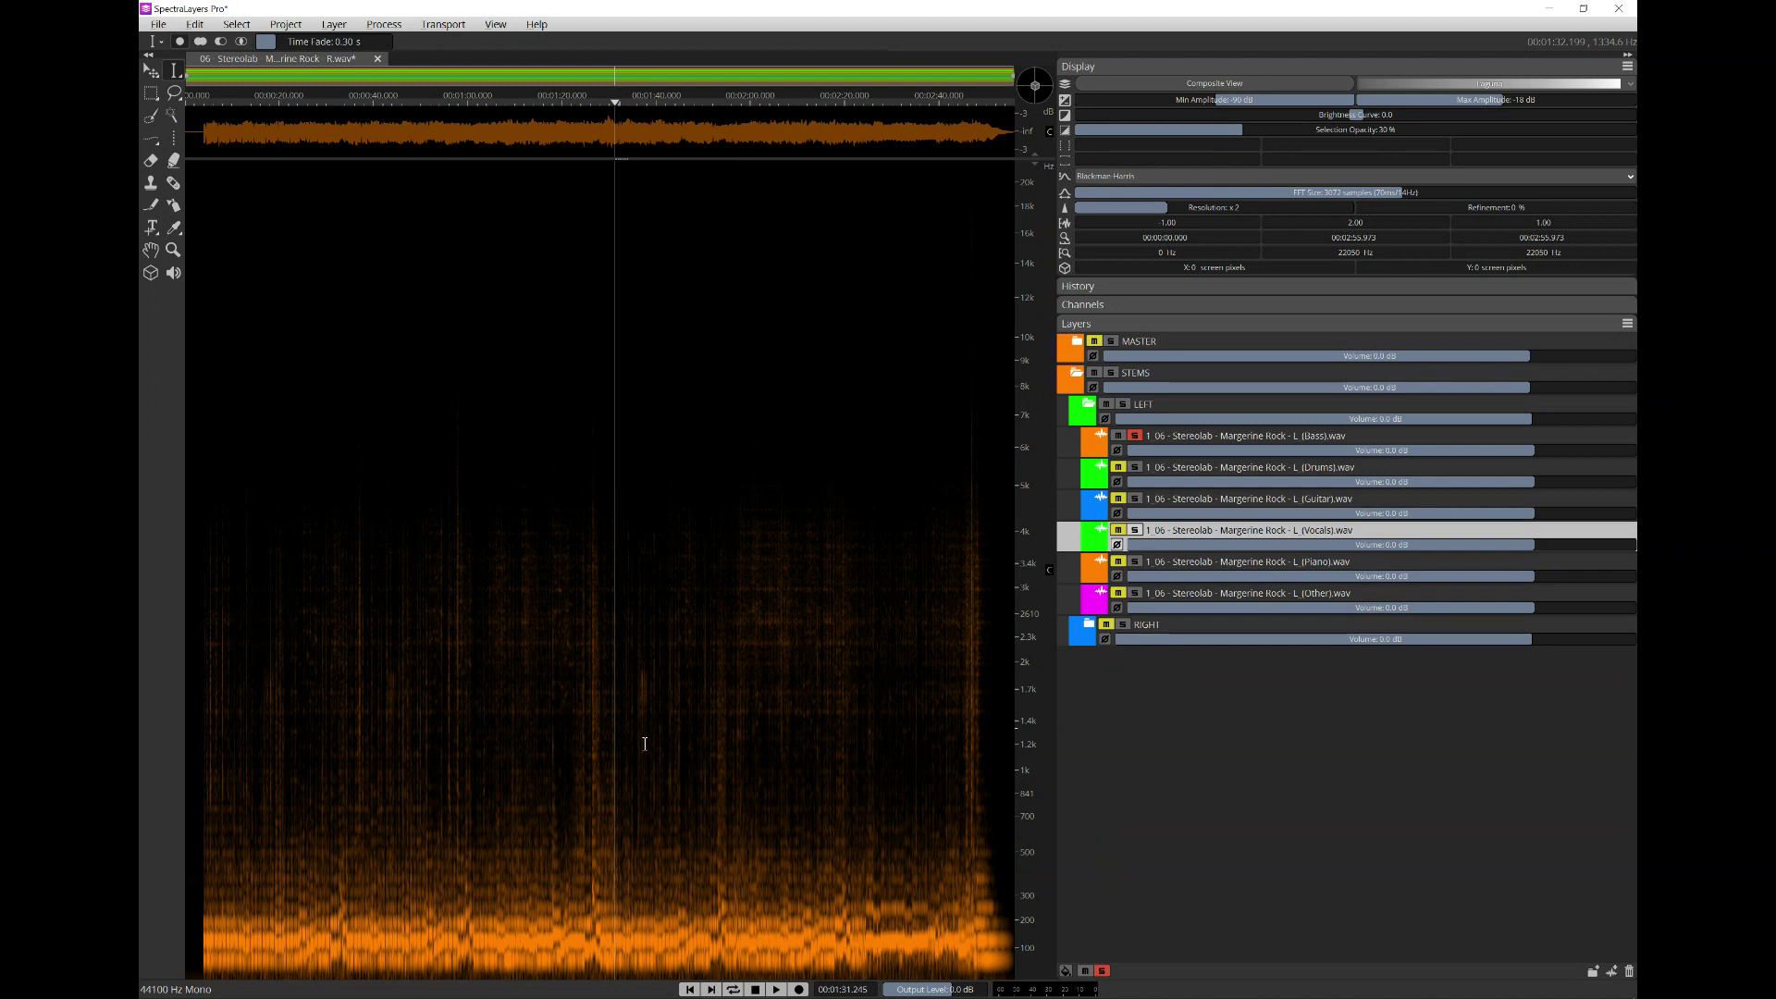
click(400, 738)
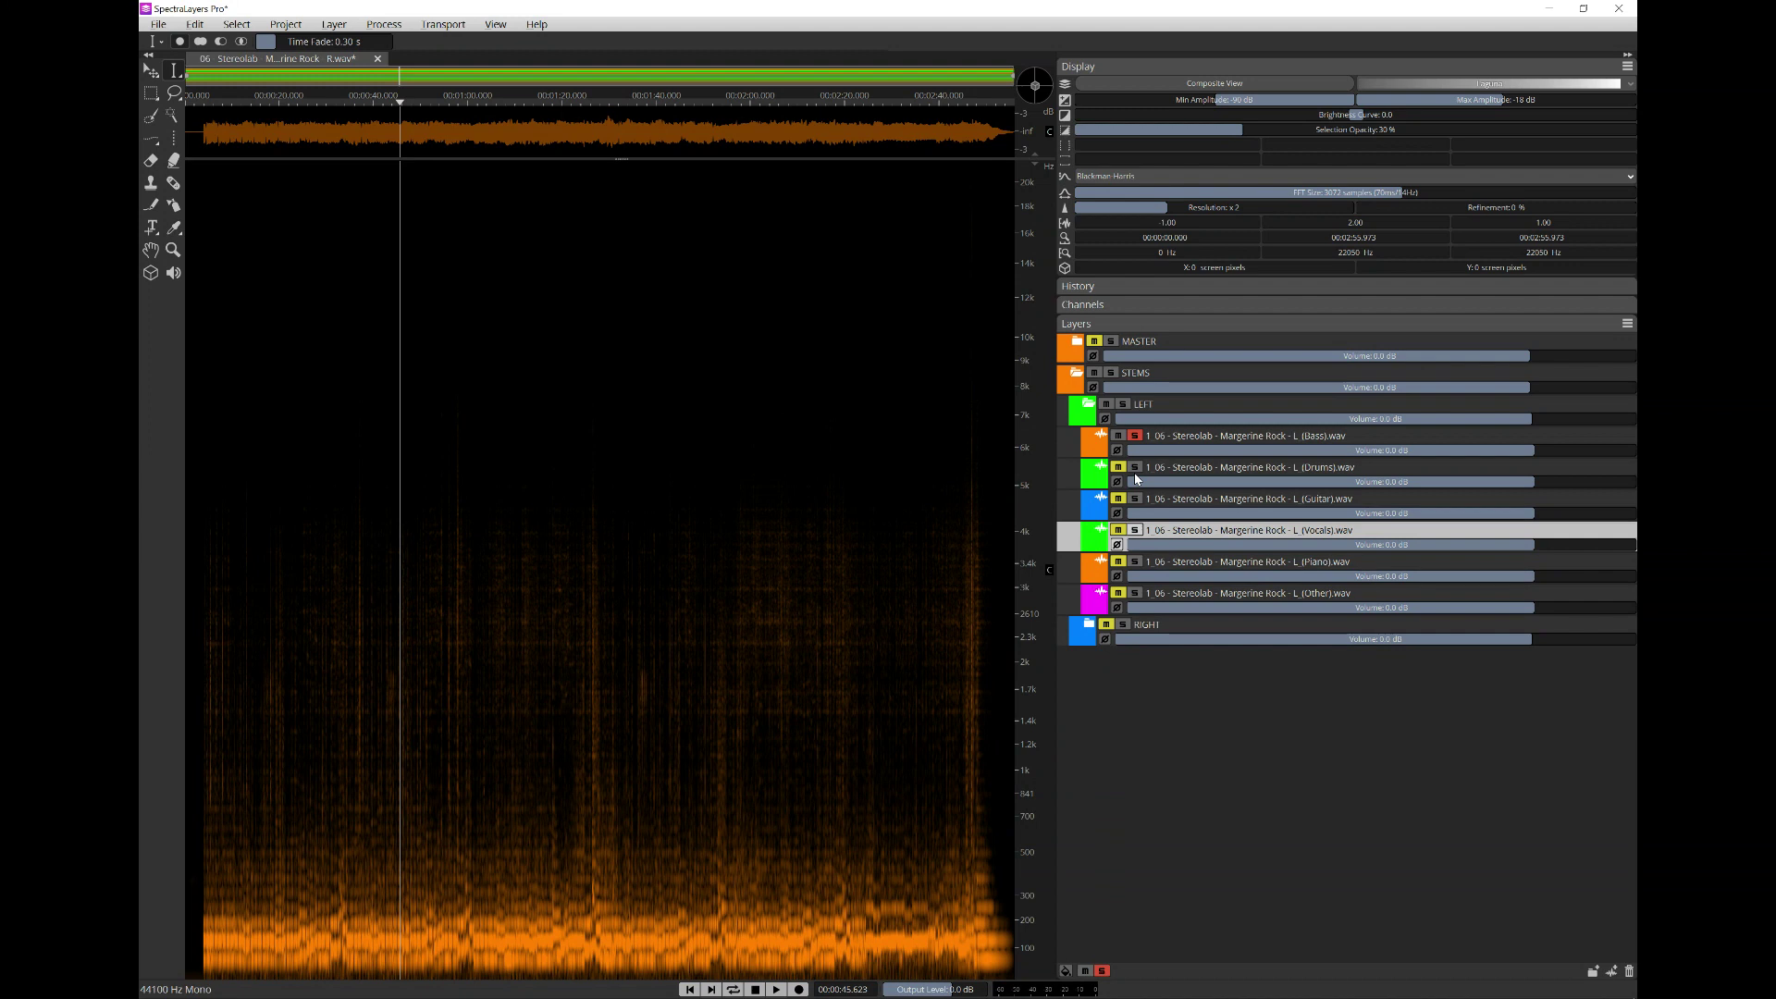
- Rename the L Bass stem layer in the LEFT group as BASS L
double_click(1213, 435)
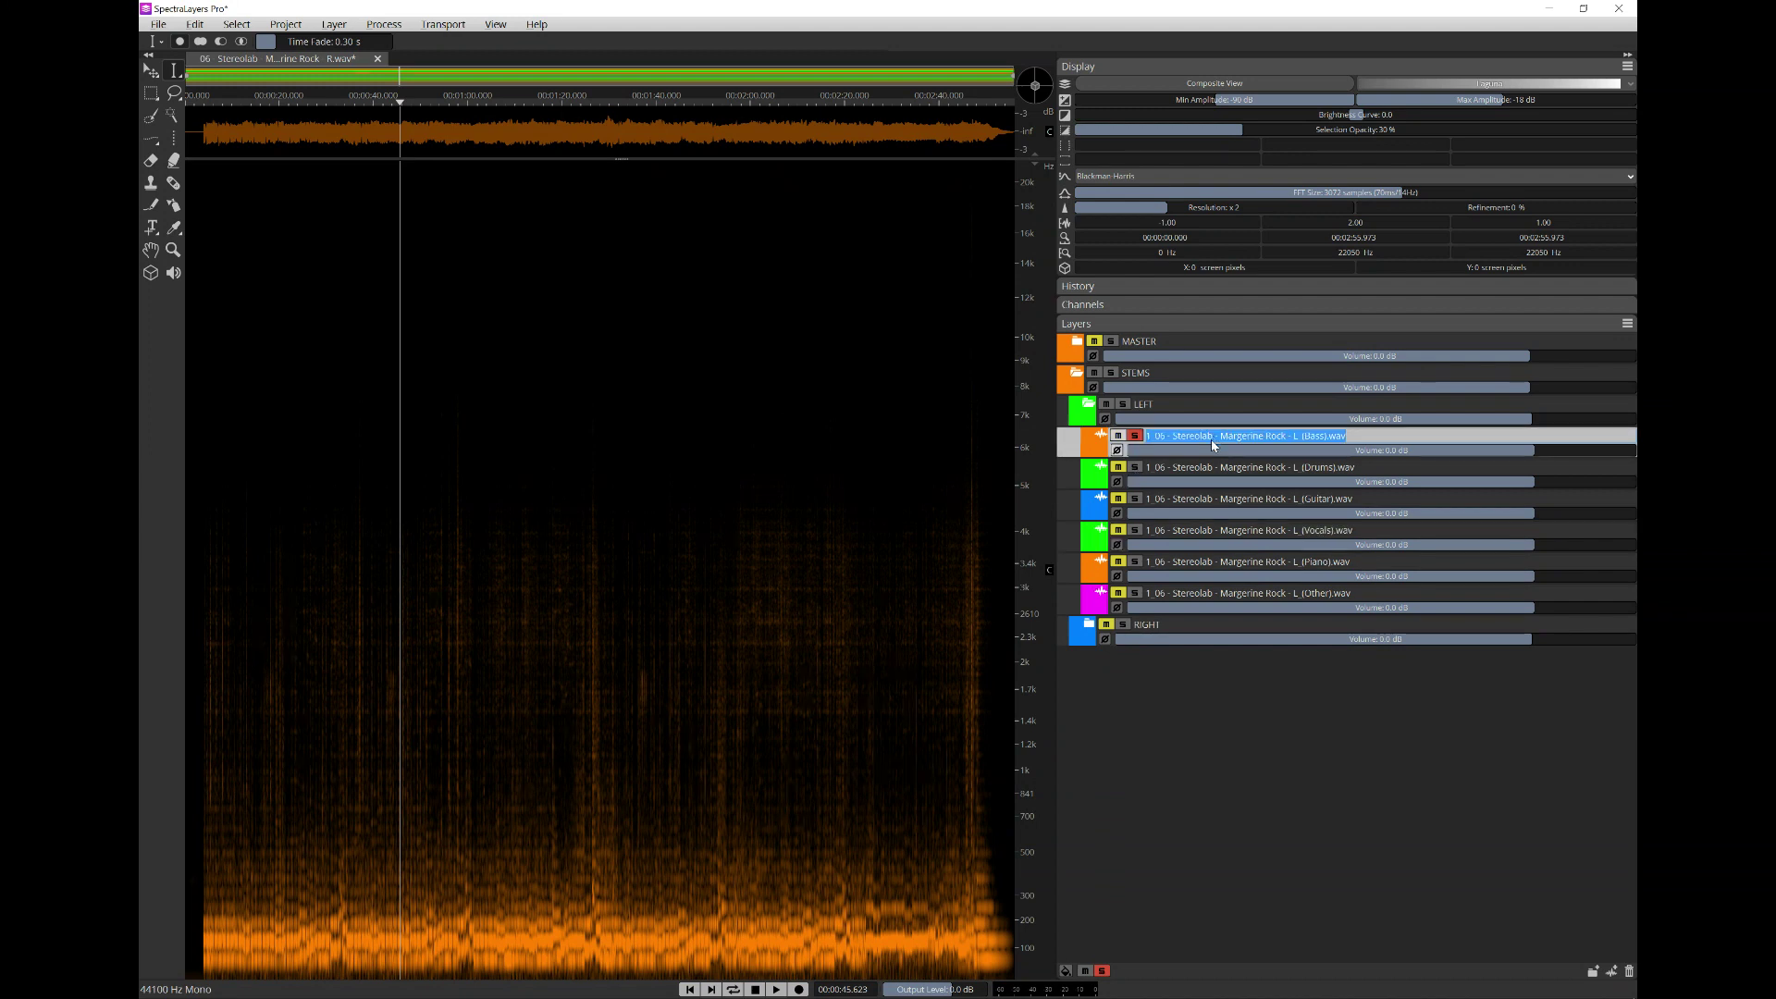
text(BASS)
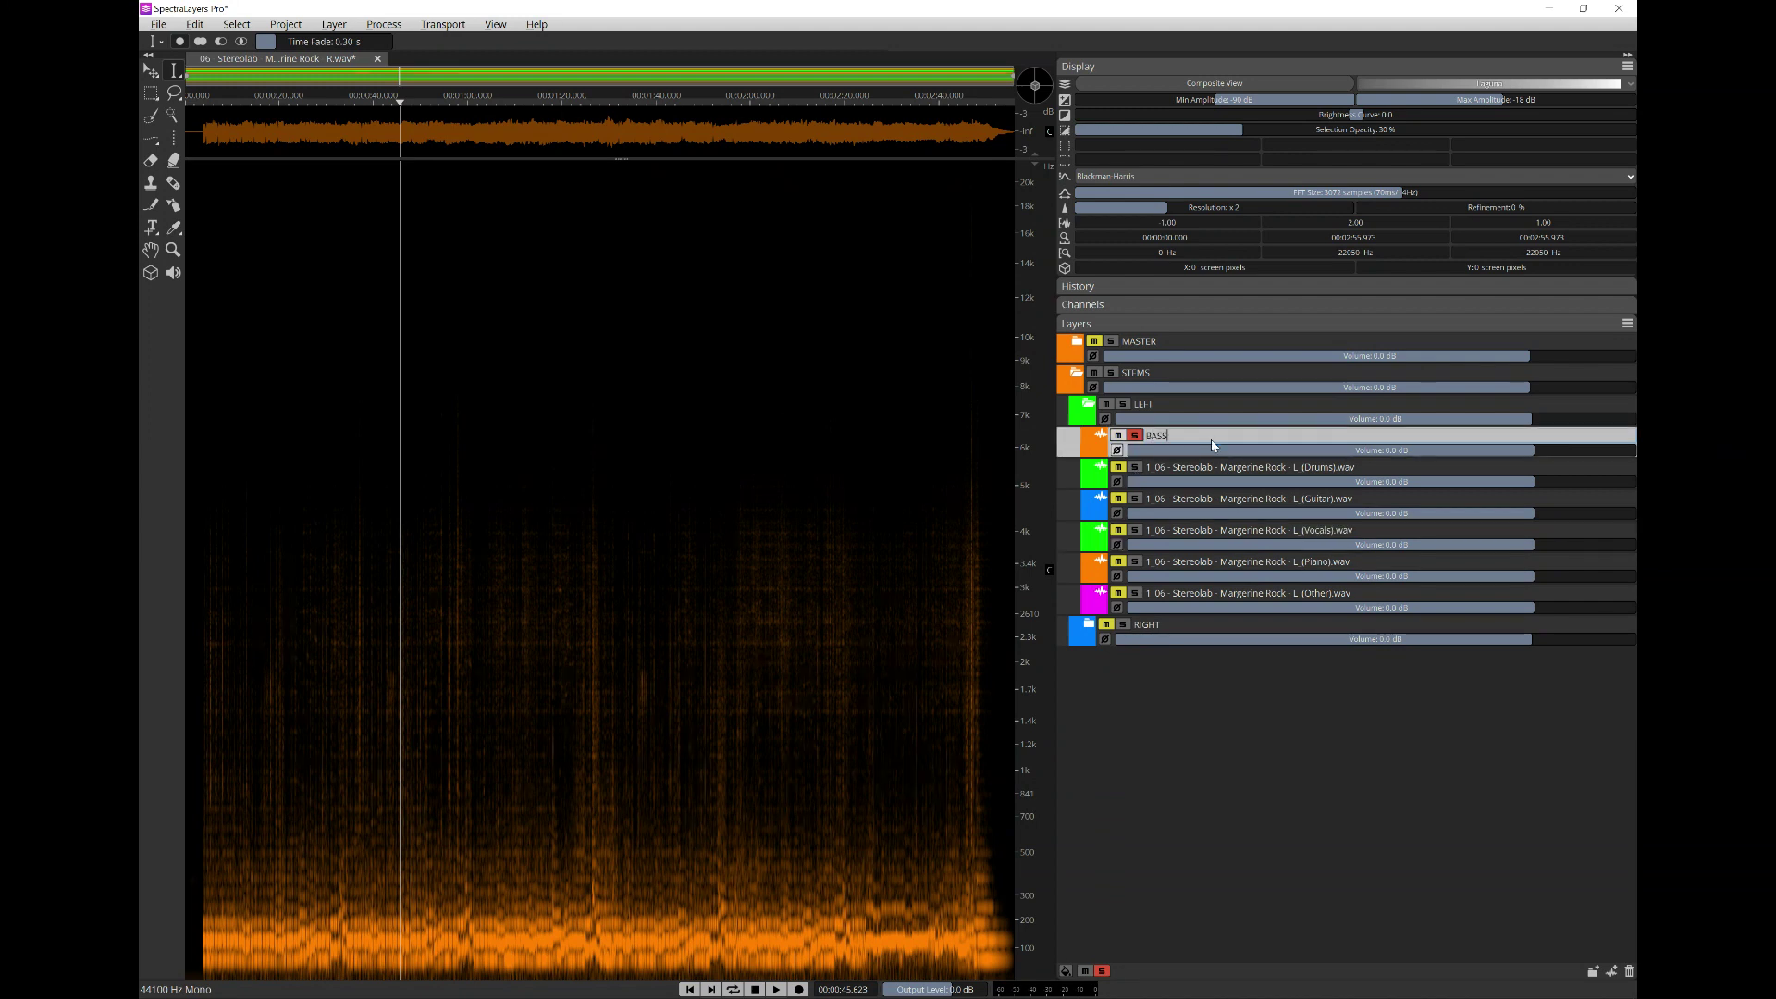
text( L)
- Solo the L Drums stem and listen to it at several points, from about 0:12 to 2:36
click(1134, 468)
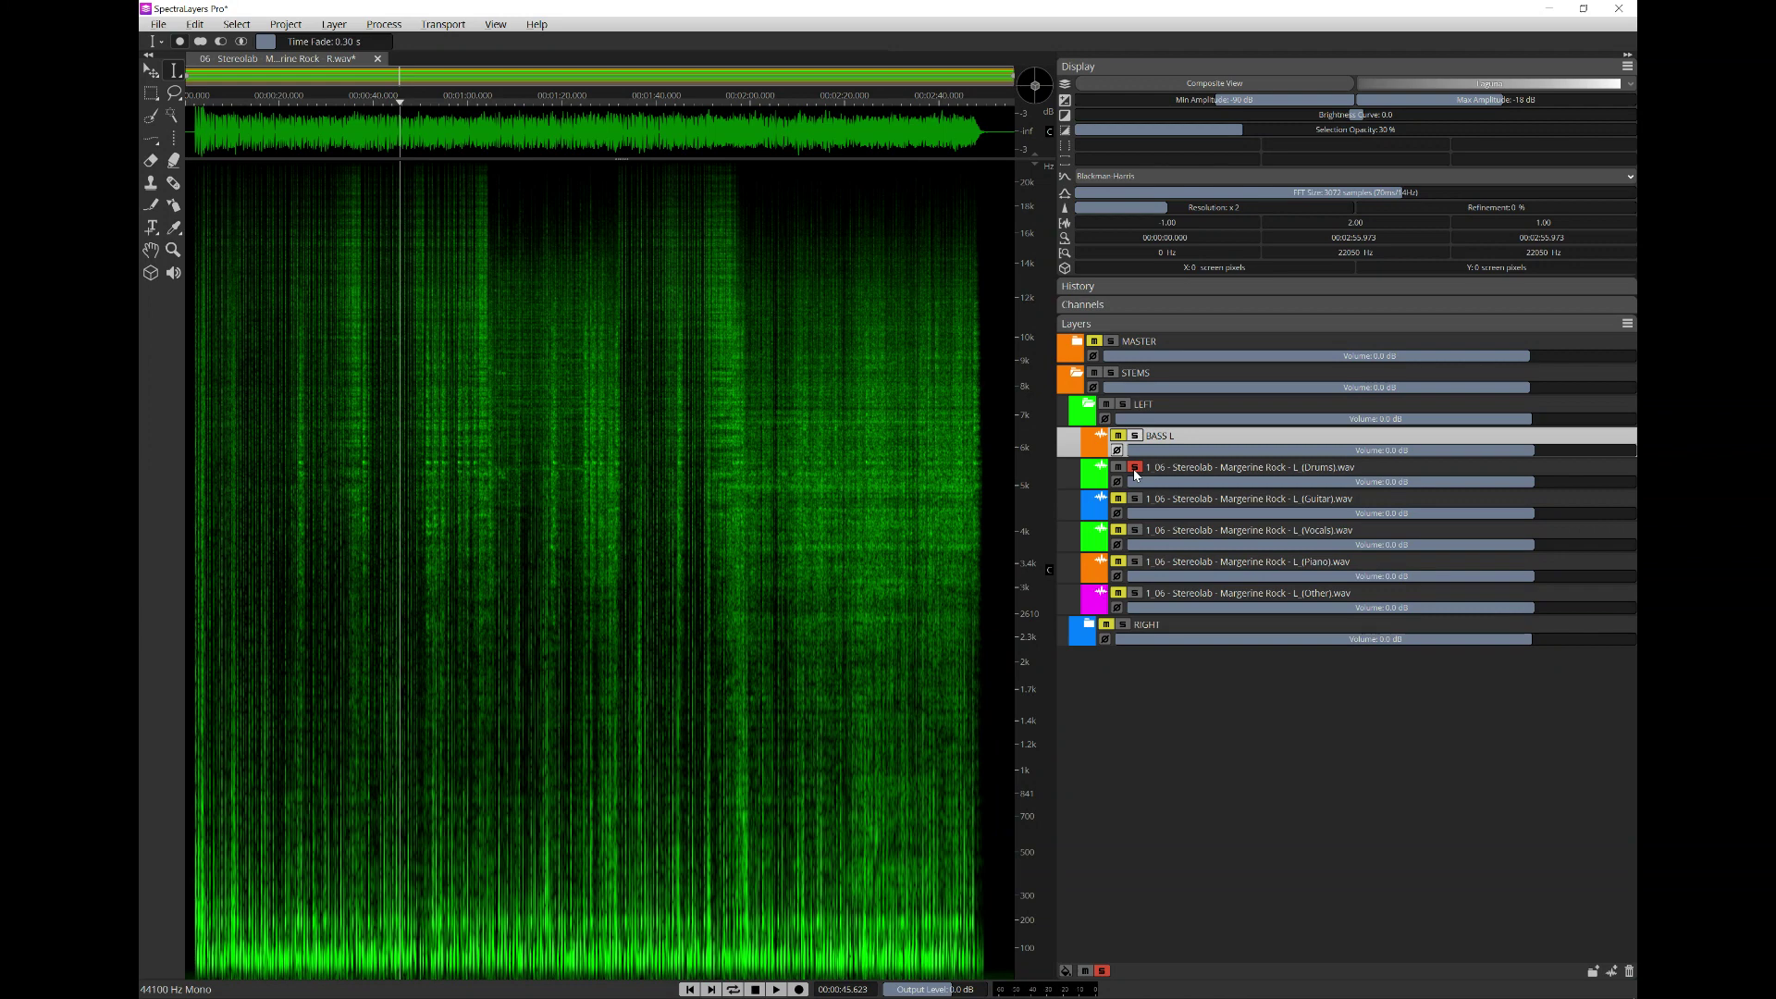
click(1182, 475)
click(243, 559)
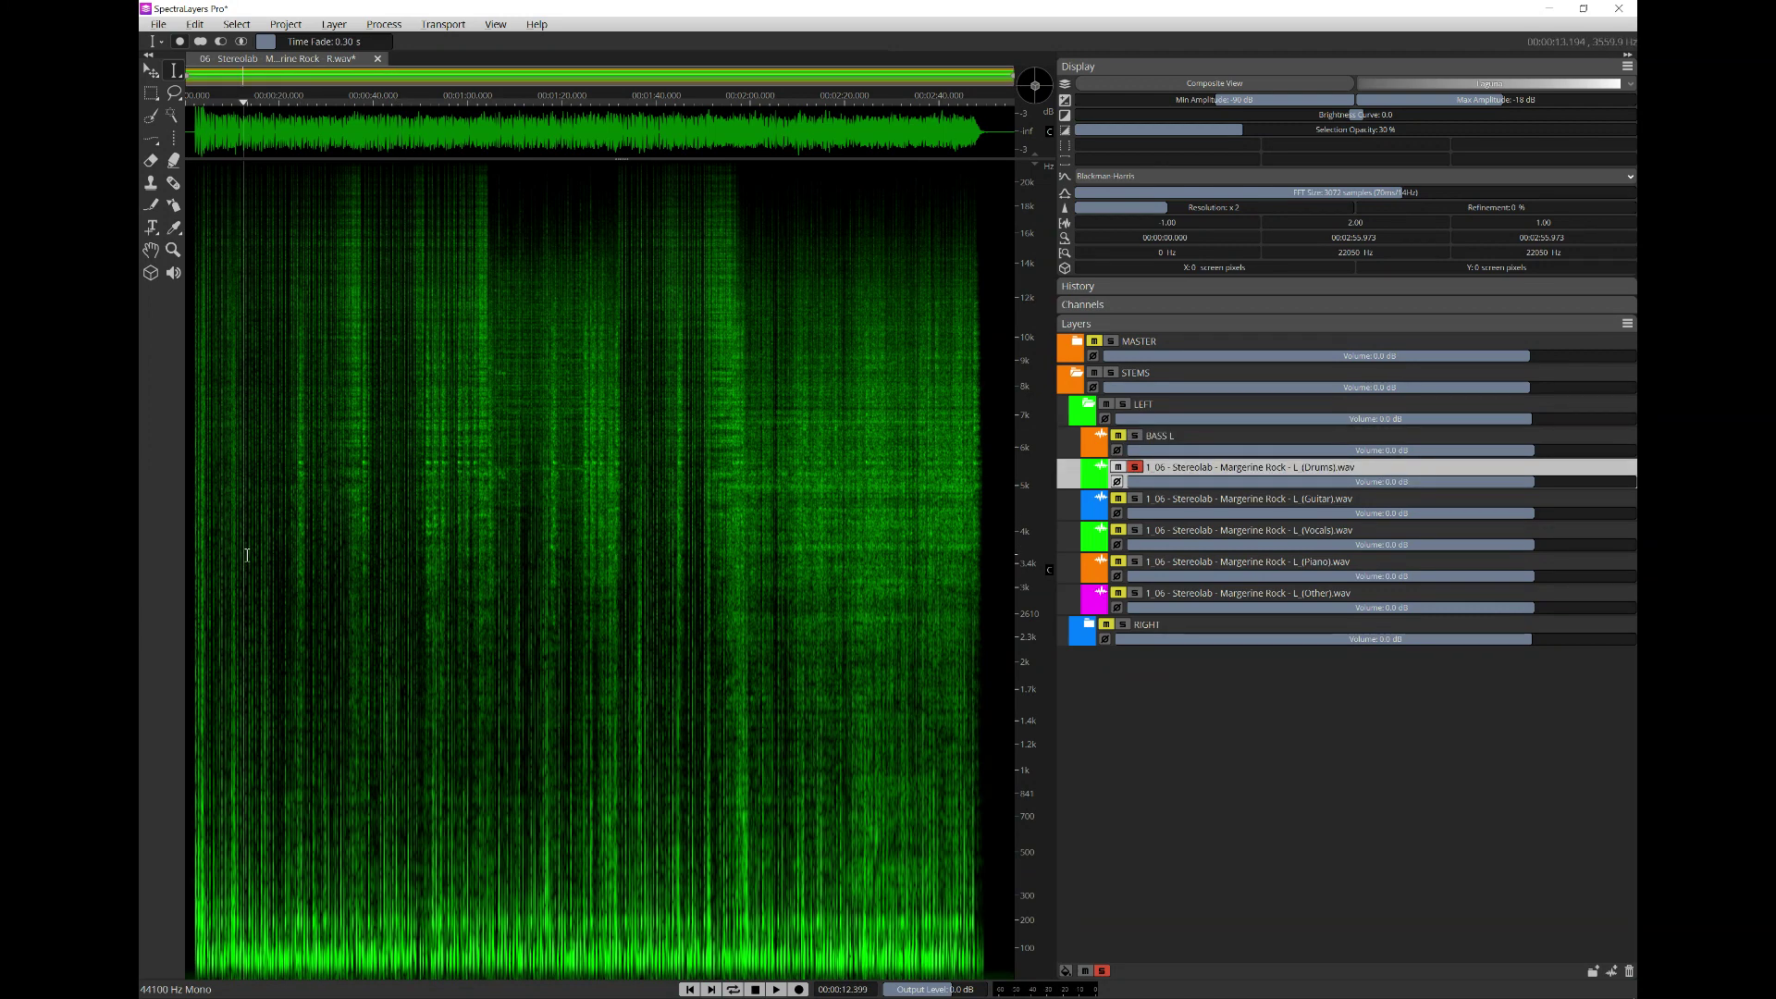
key(space)
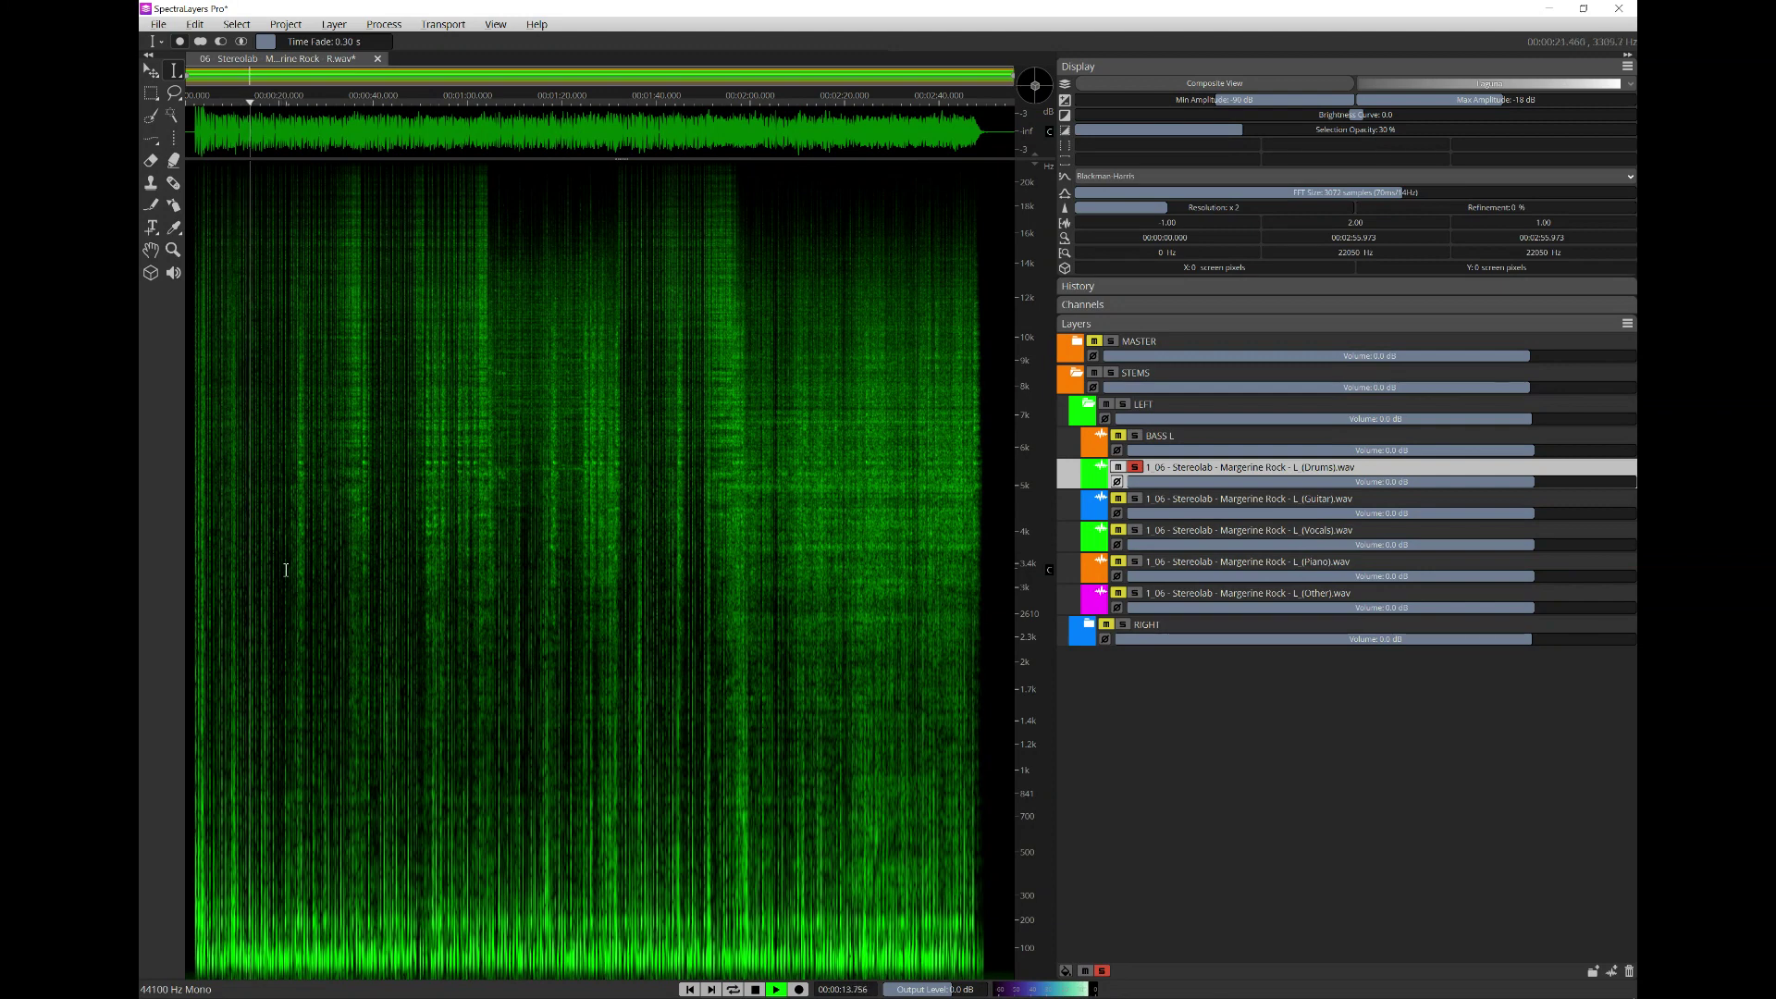
click(418, 560)
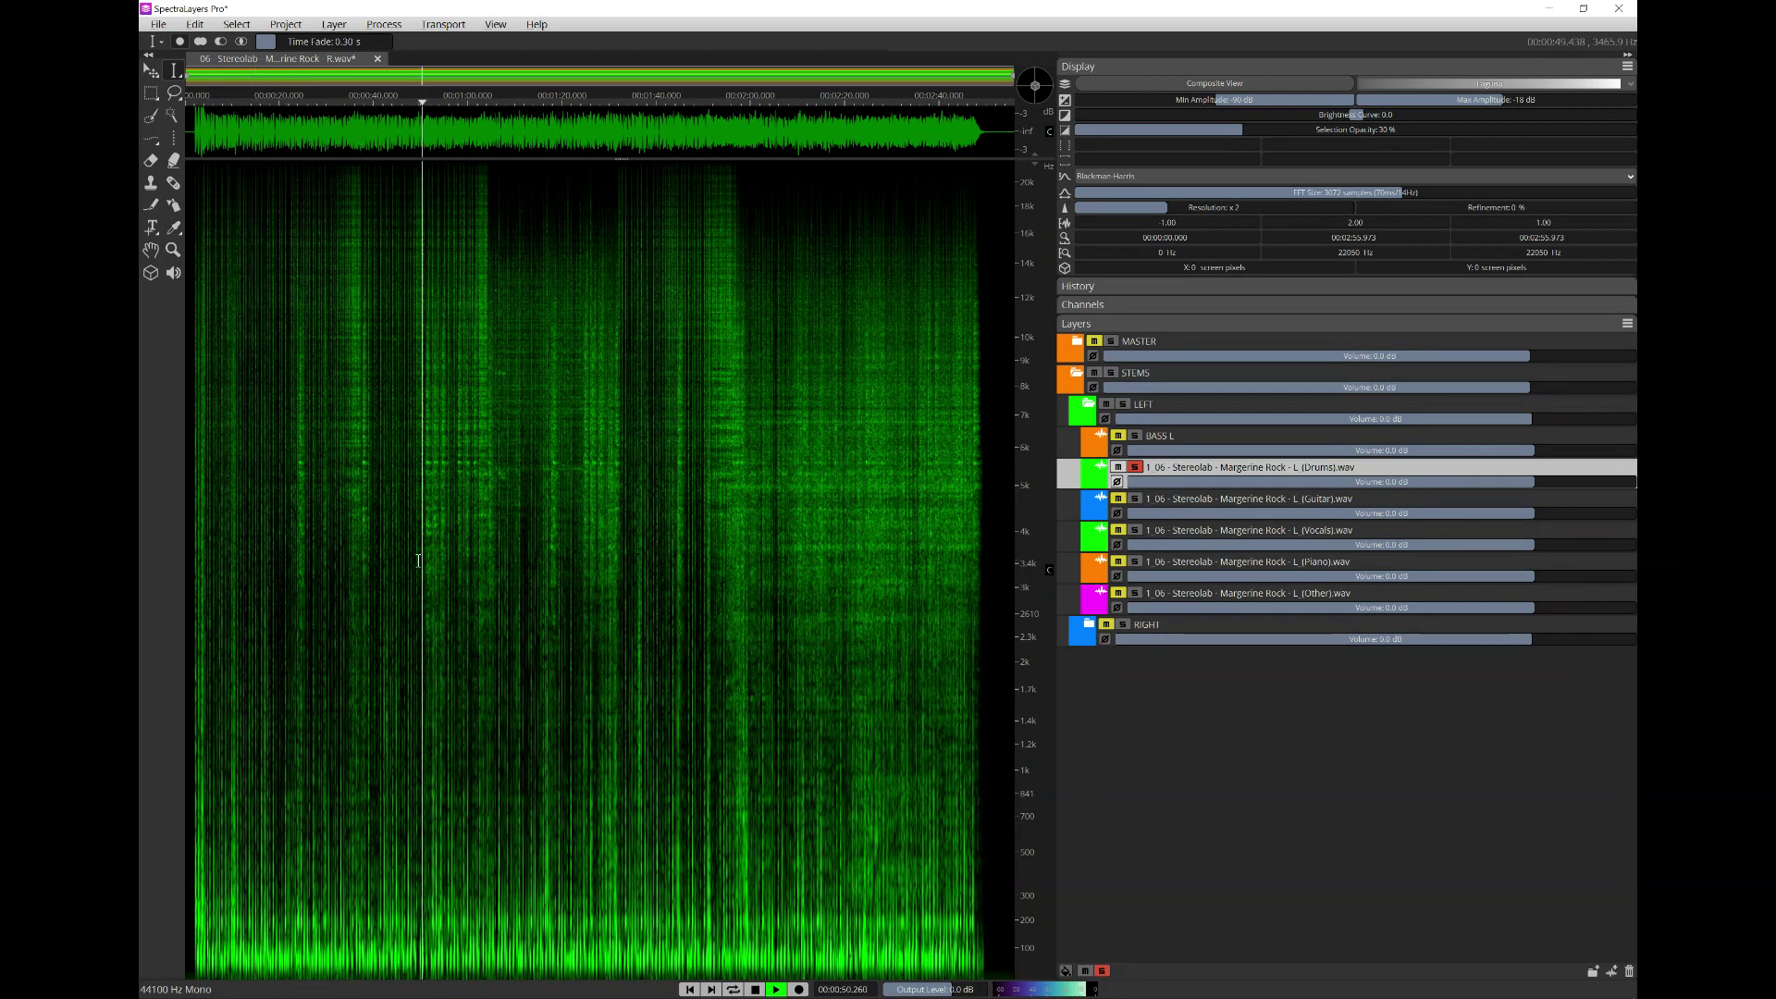
click(721, 533)
click(852, 539)
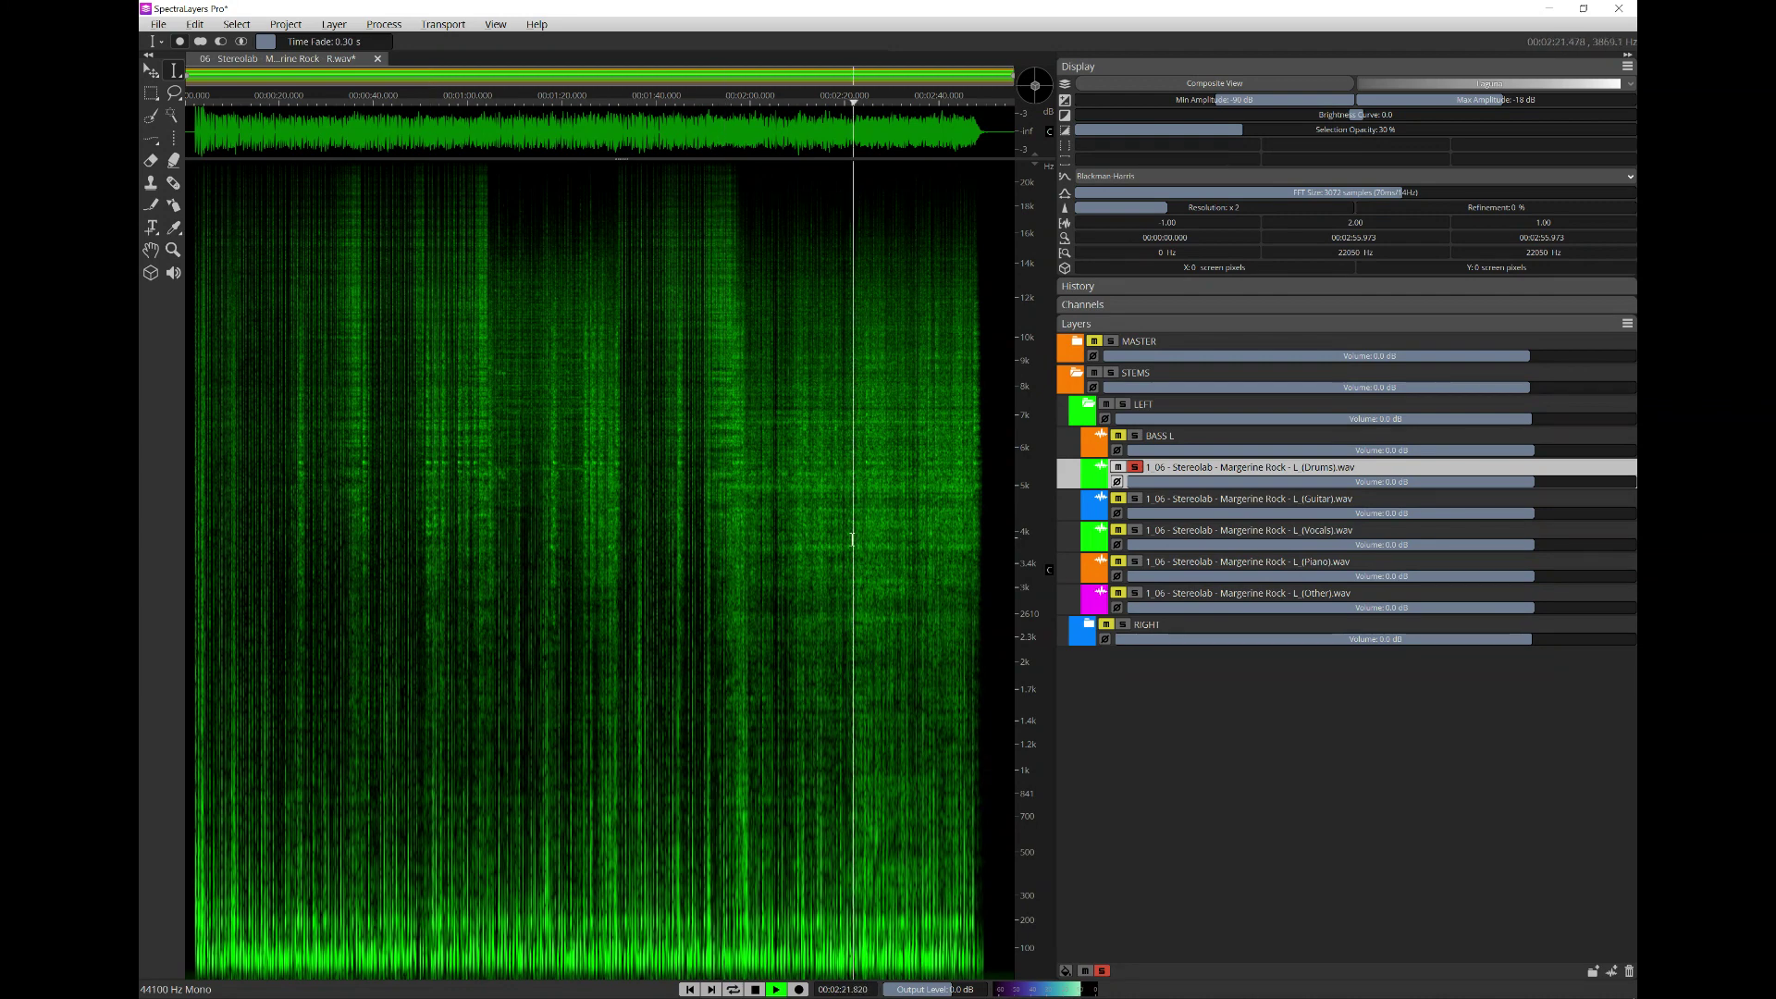
click(924, 548)
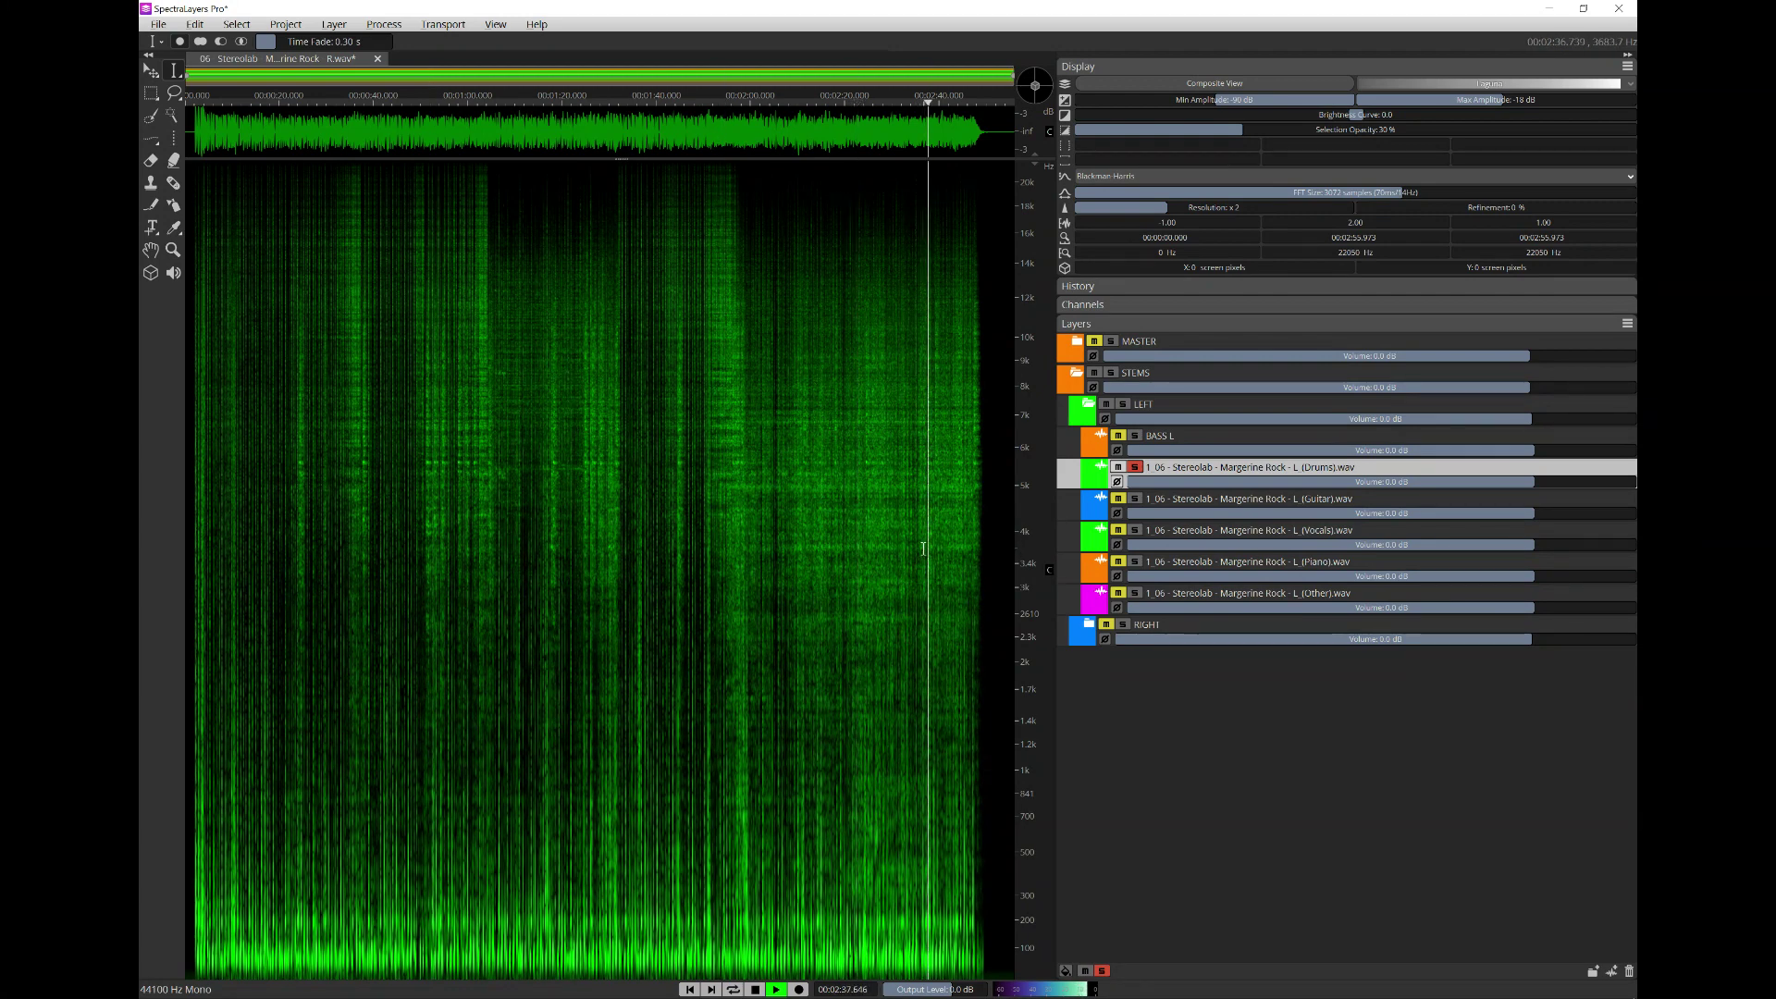
key(space)
- Rename the L Drums stem layer in the LEFT group as DRUMS L
double_click(1202, 469)
text(DRUMS L)
key(Return)
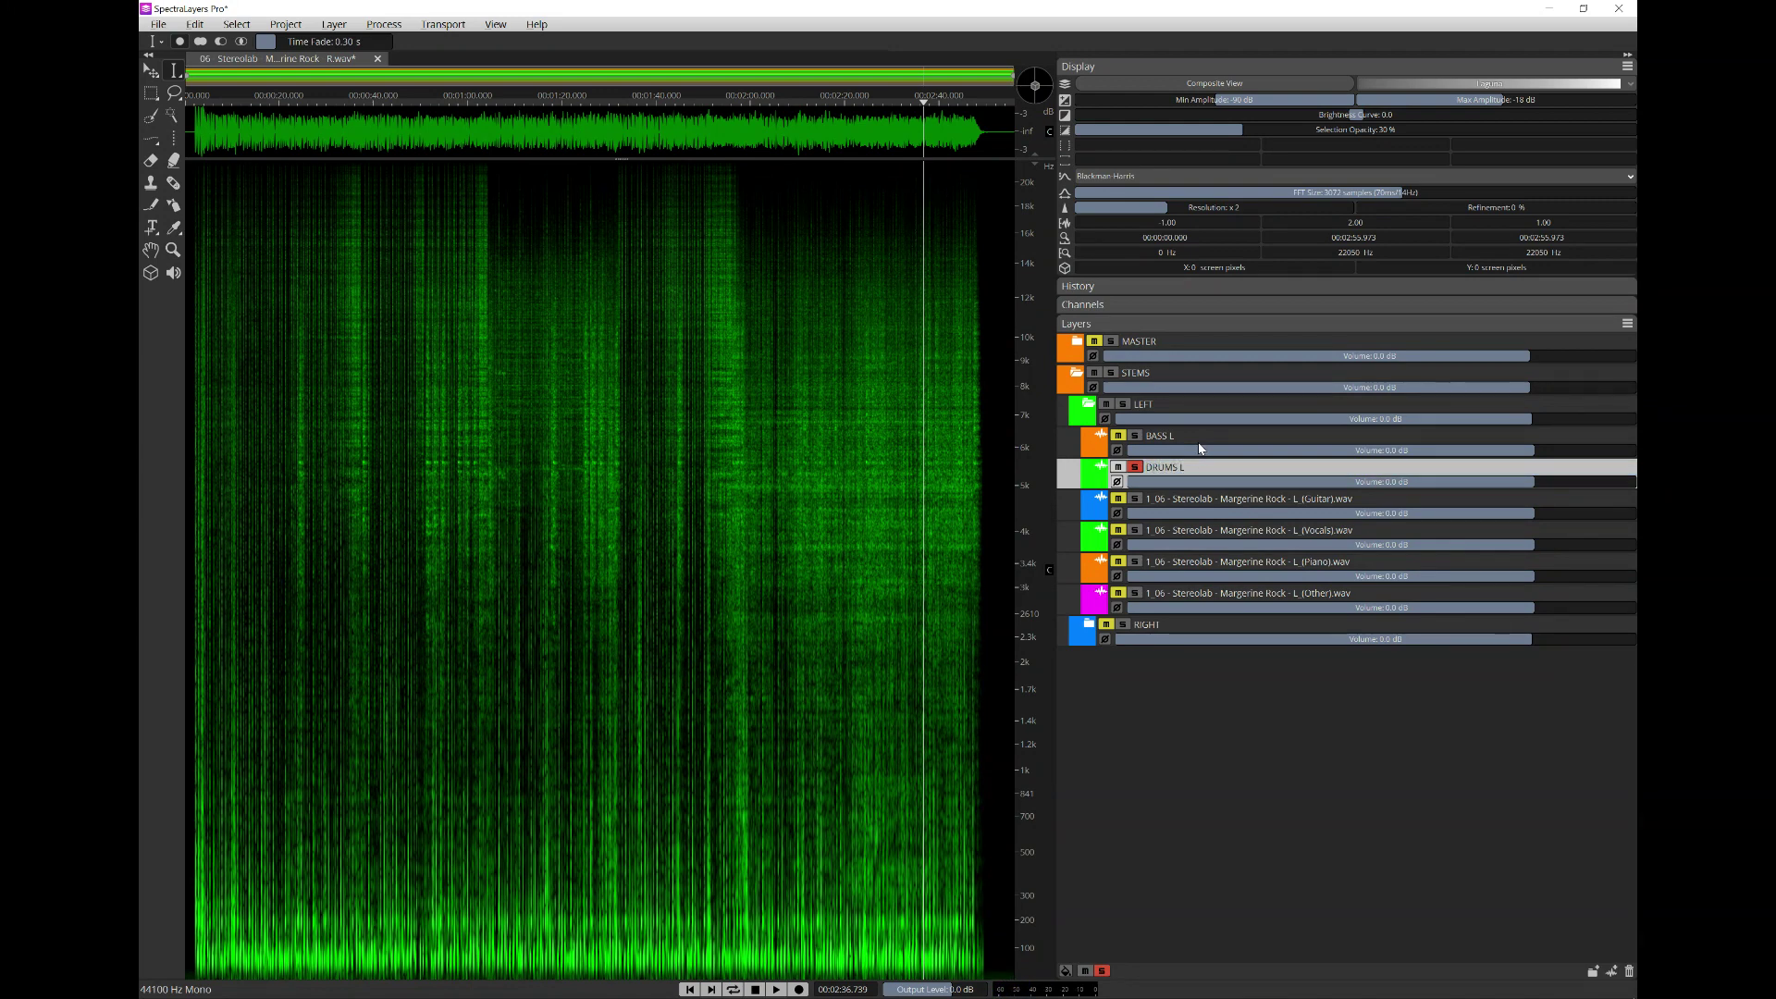
- Solo the L Guitar stem and listen to it at several points, from about 0:07 to 2:42
click(1135, 500)
click(217, 653)
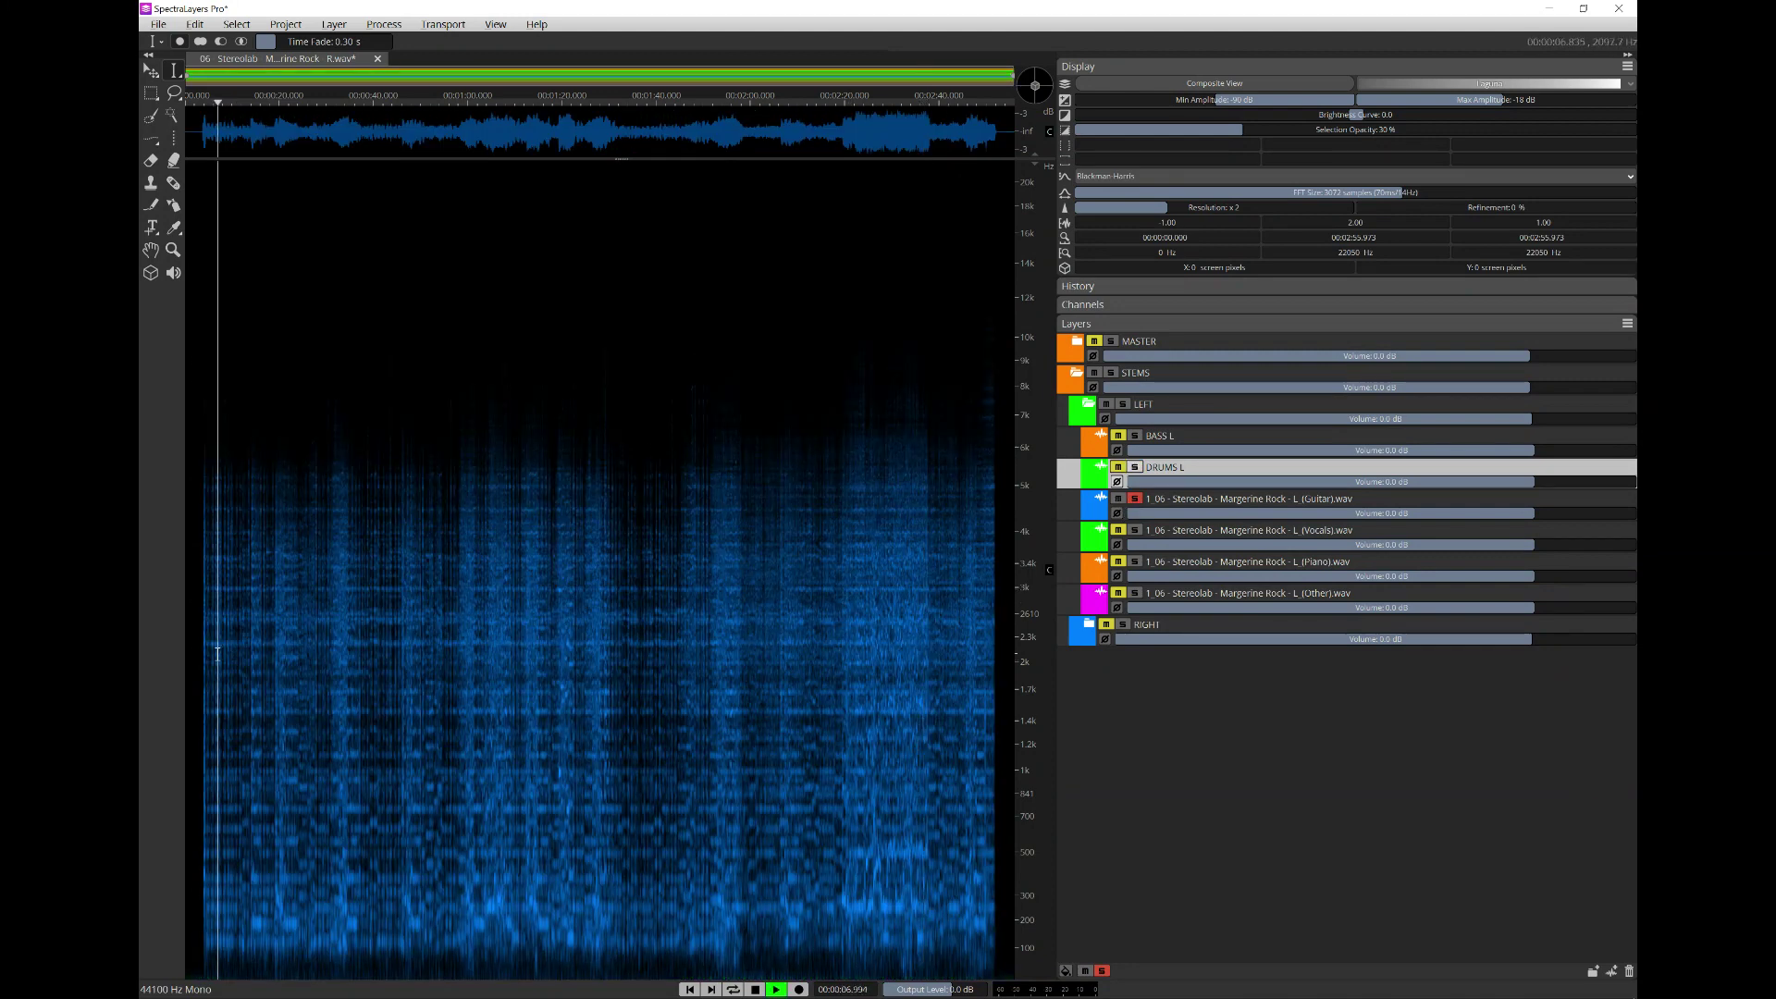
key(space)
click(286, 659)
click(451, 670)
click(605, 685)
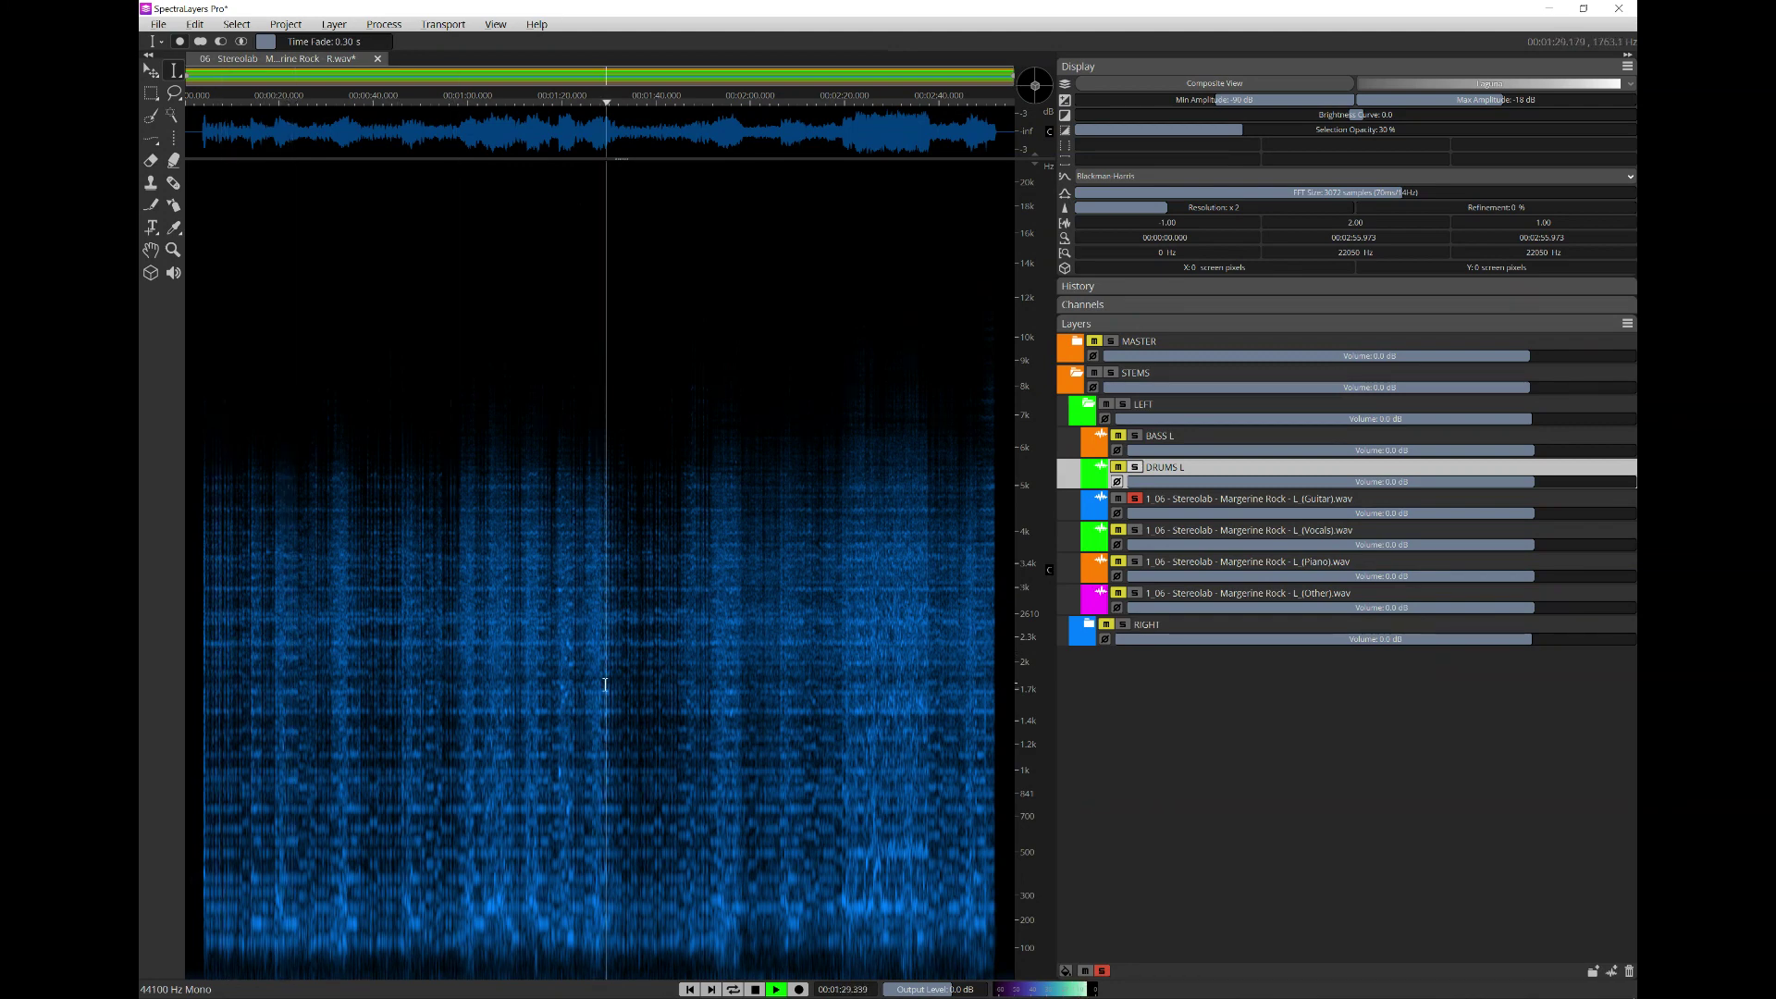
click(724, 677)
click(880, 673)
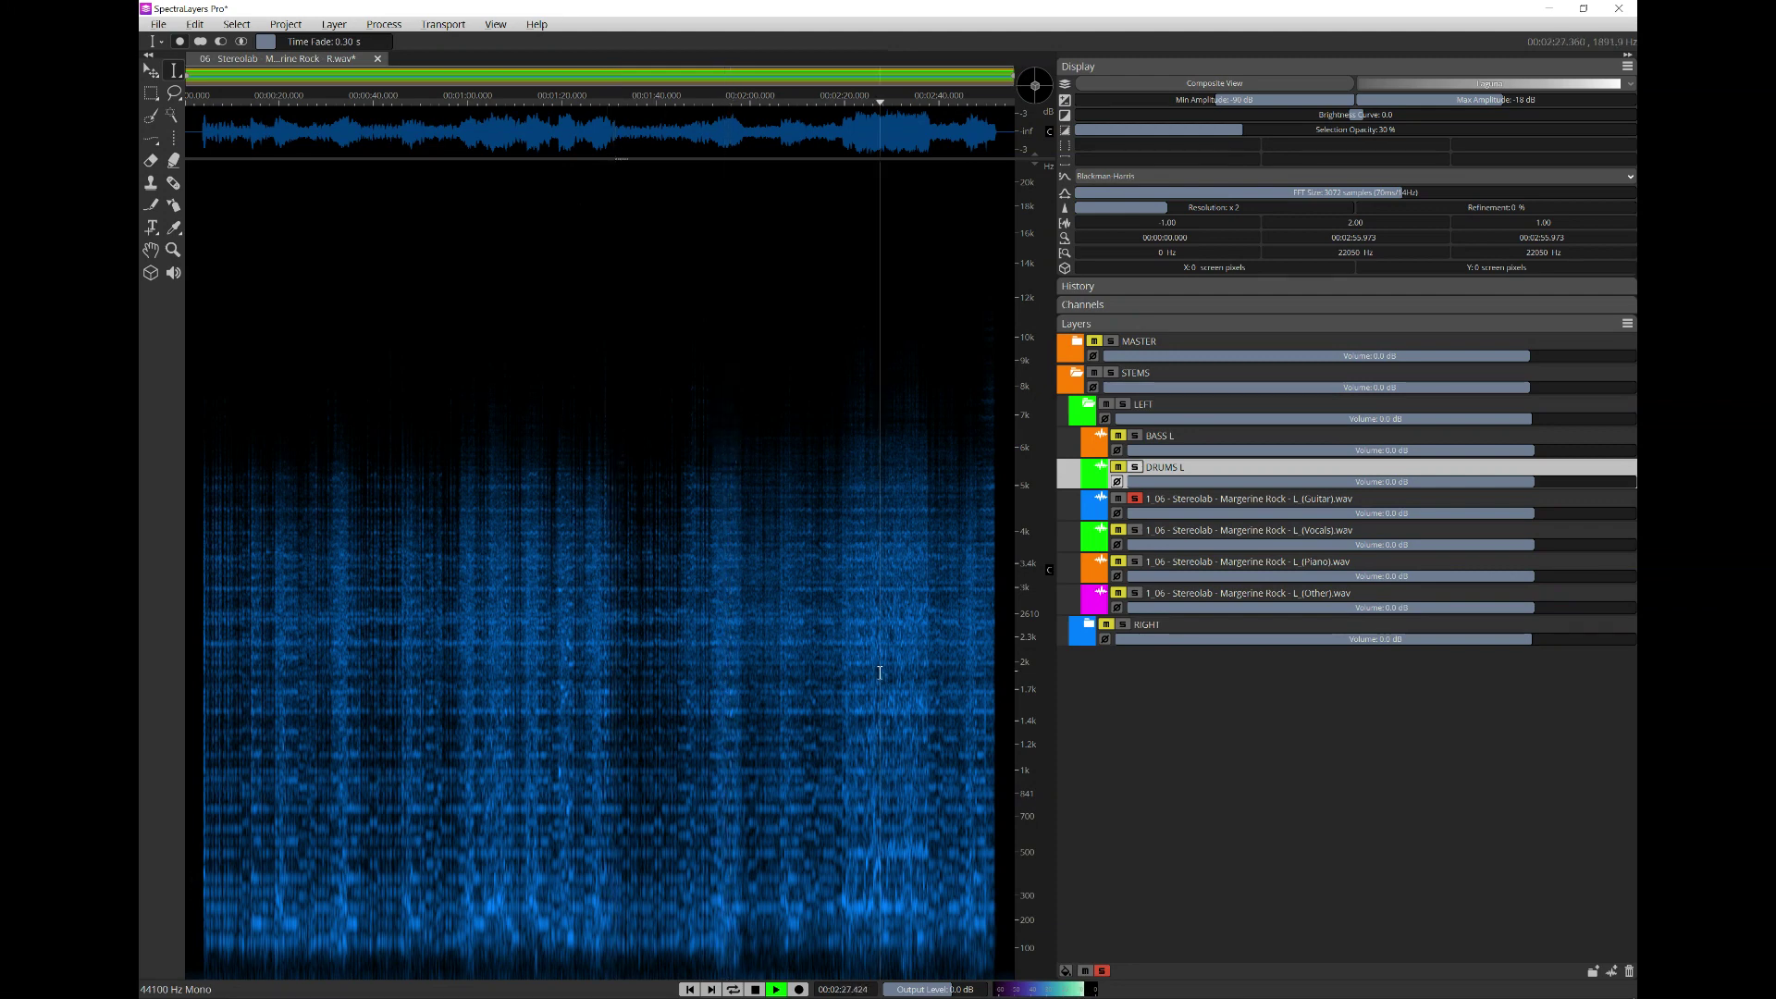
click(953, 671)
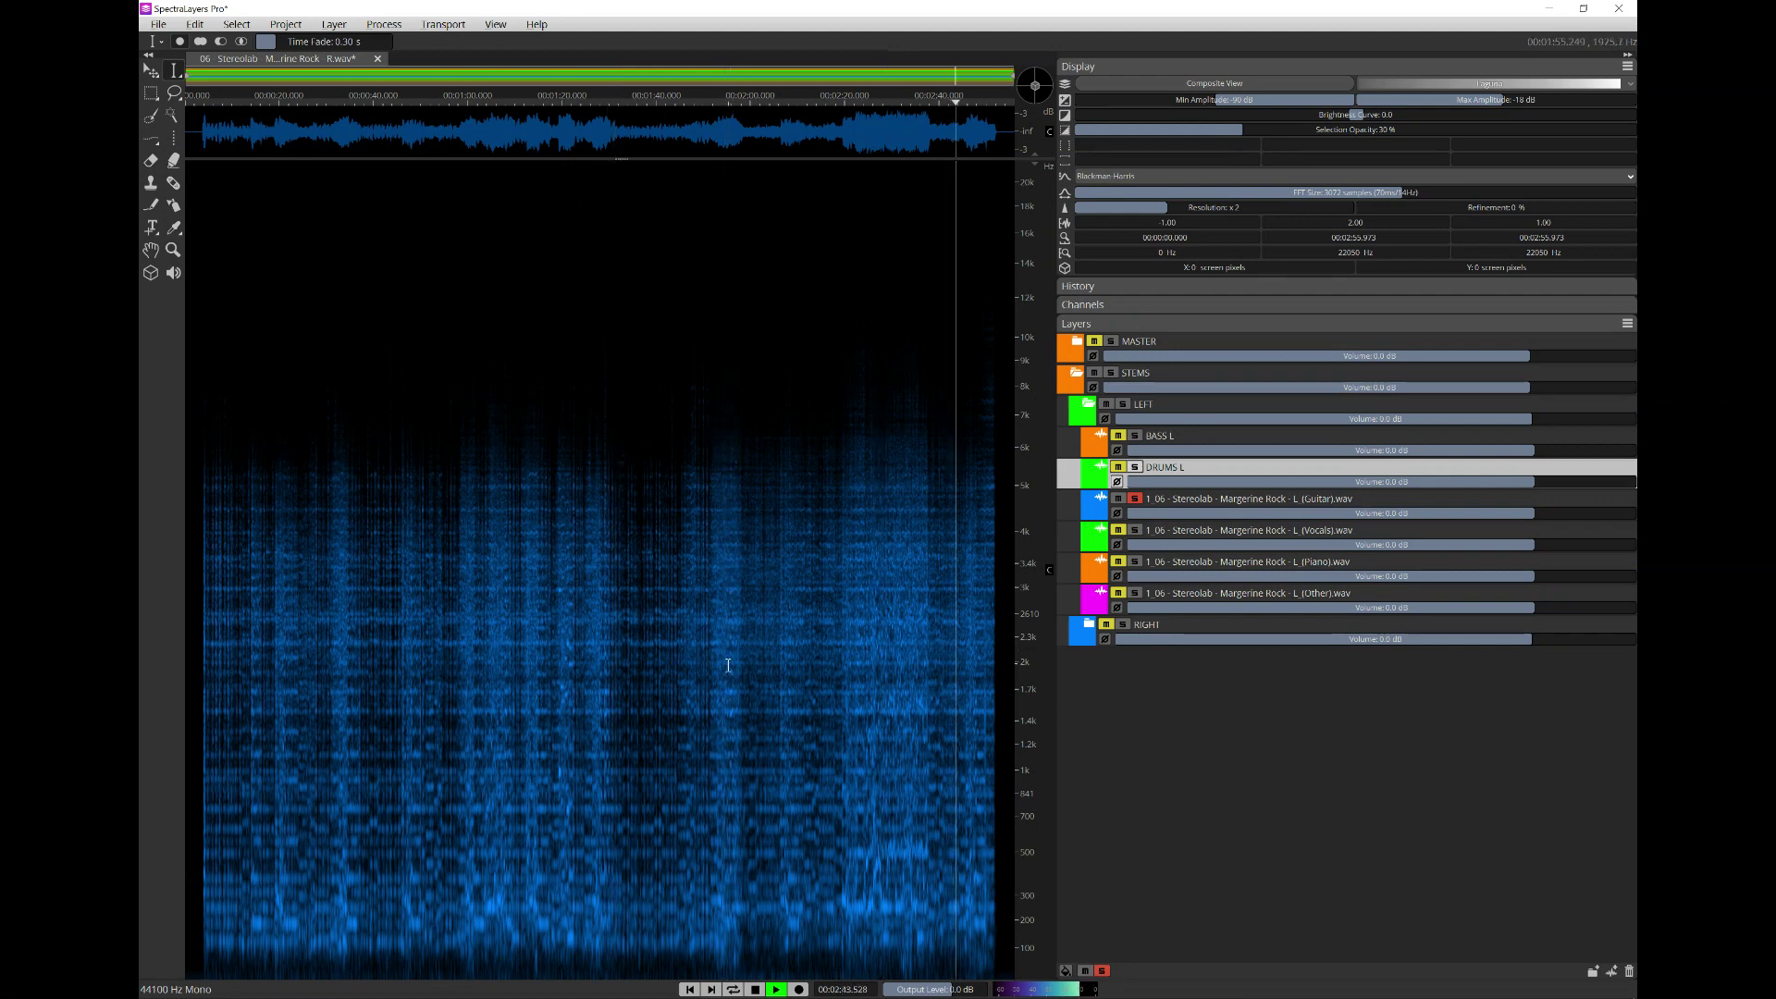
key(space)
- Rename the L Guitar stem layer in the LEFT group as GUITAR L
double_click(1196, 507)
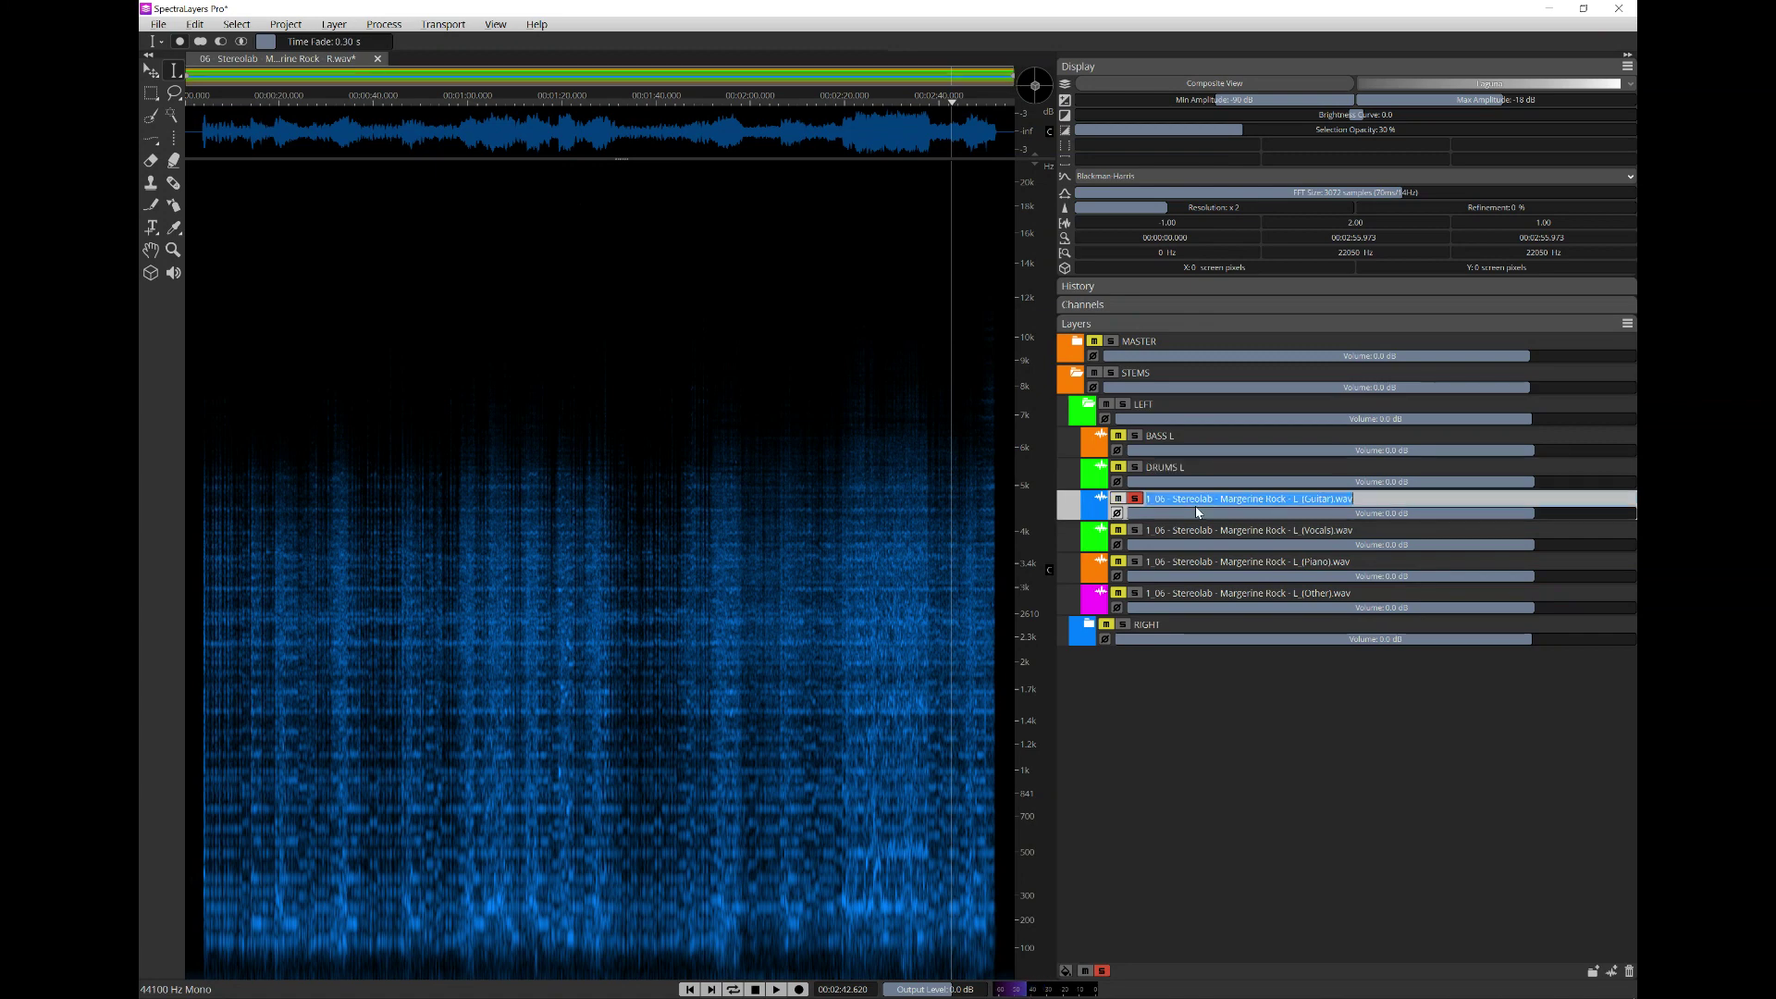
text(GU)
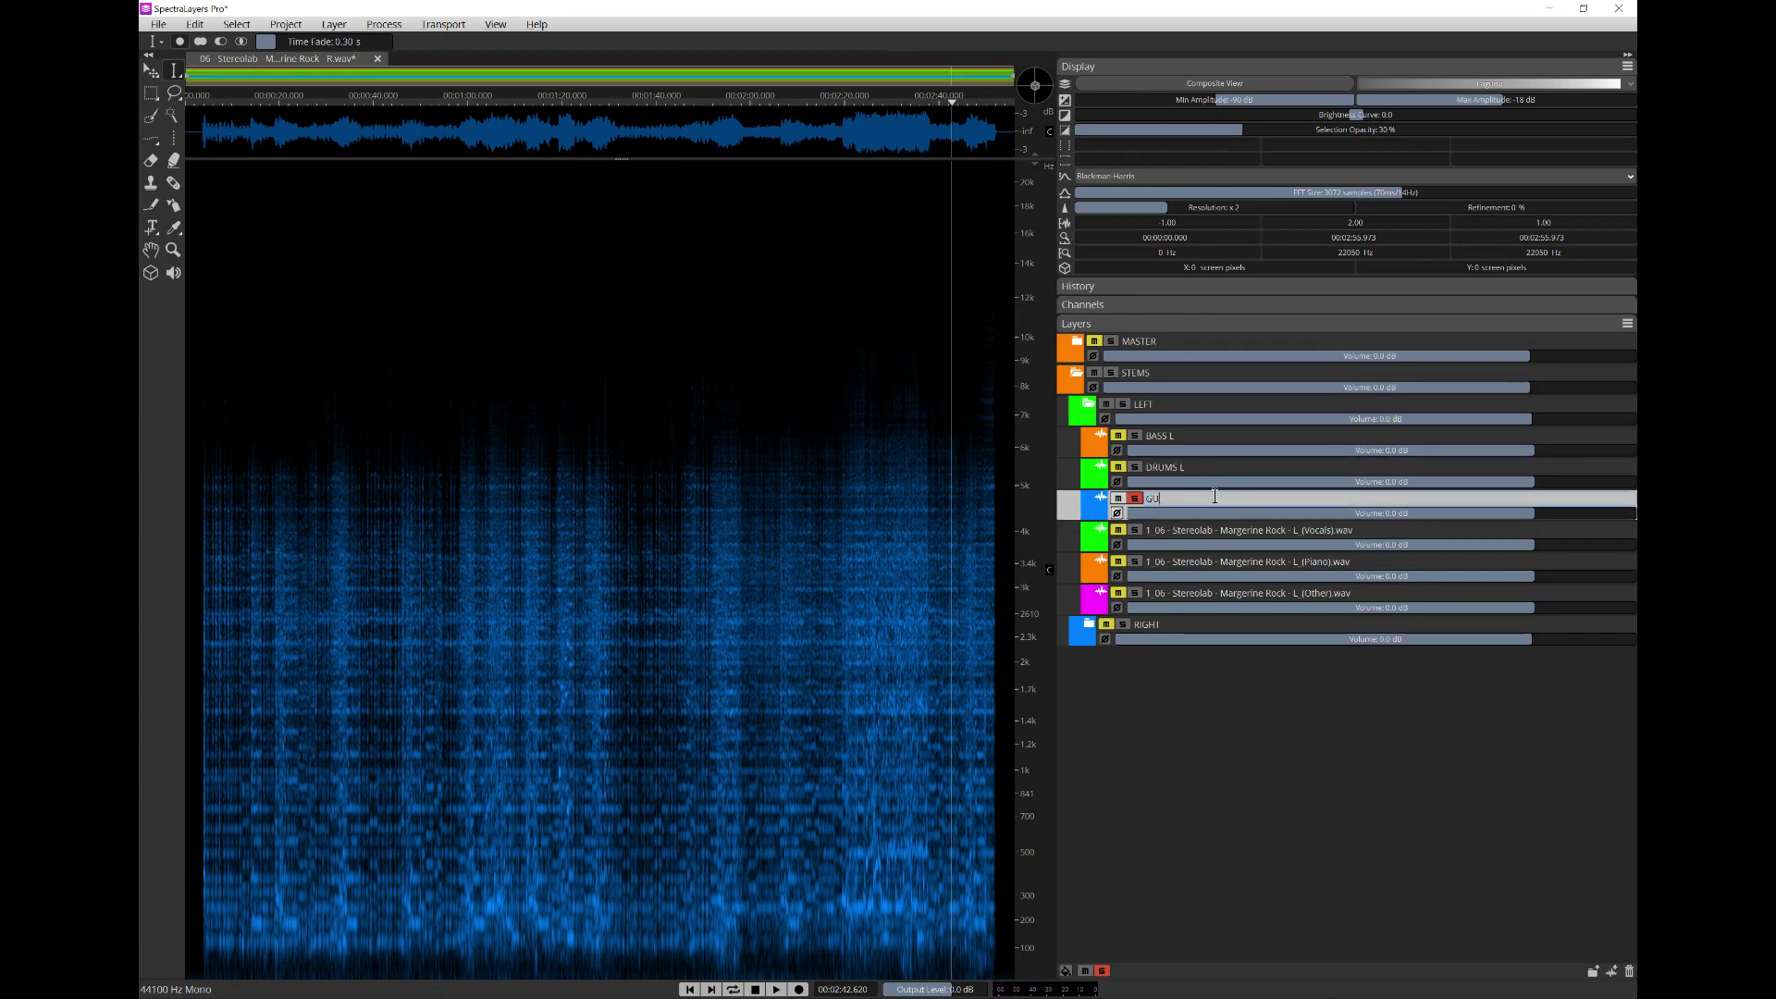
text(I)
key(Return)
- Switch the solo from GUITAR L to the L Vocals stem and make the vocals the active layer
click(1135, 530)
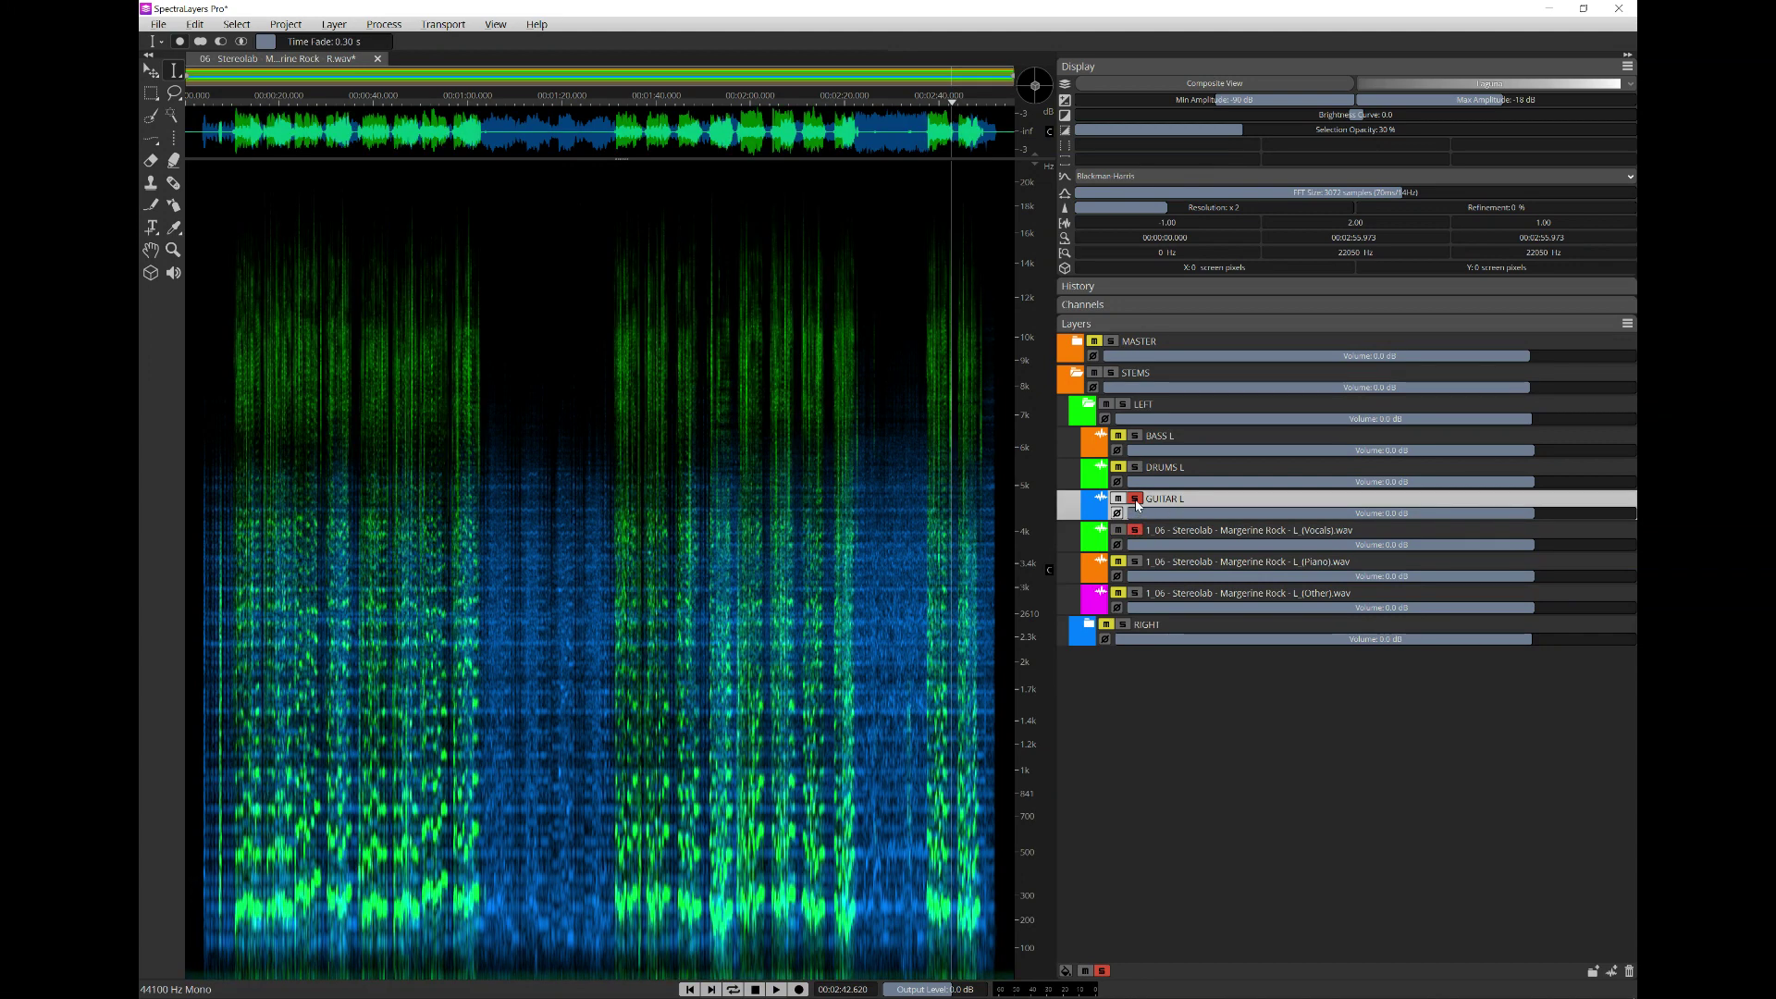
click(1136, 501)
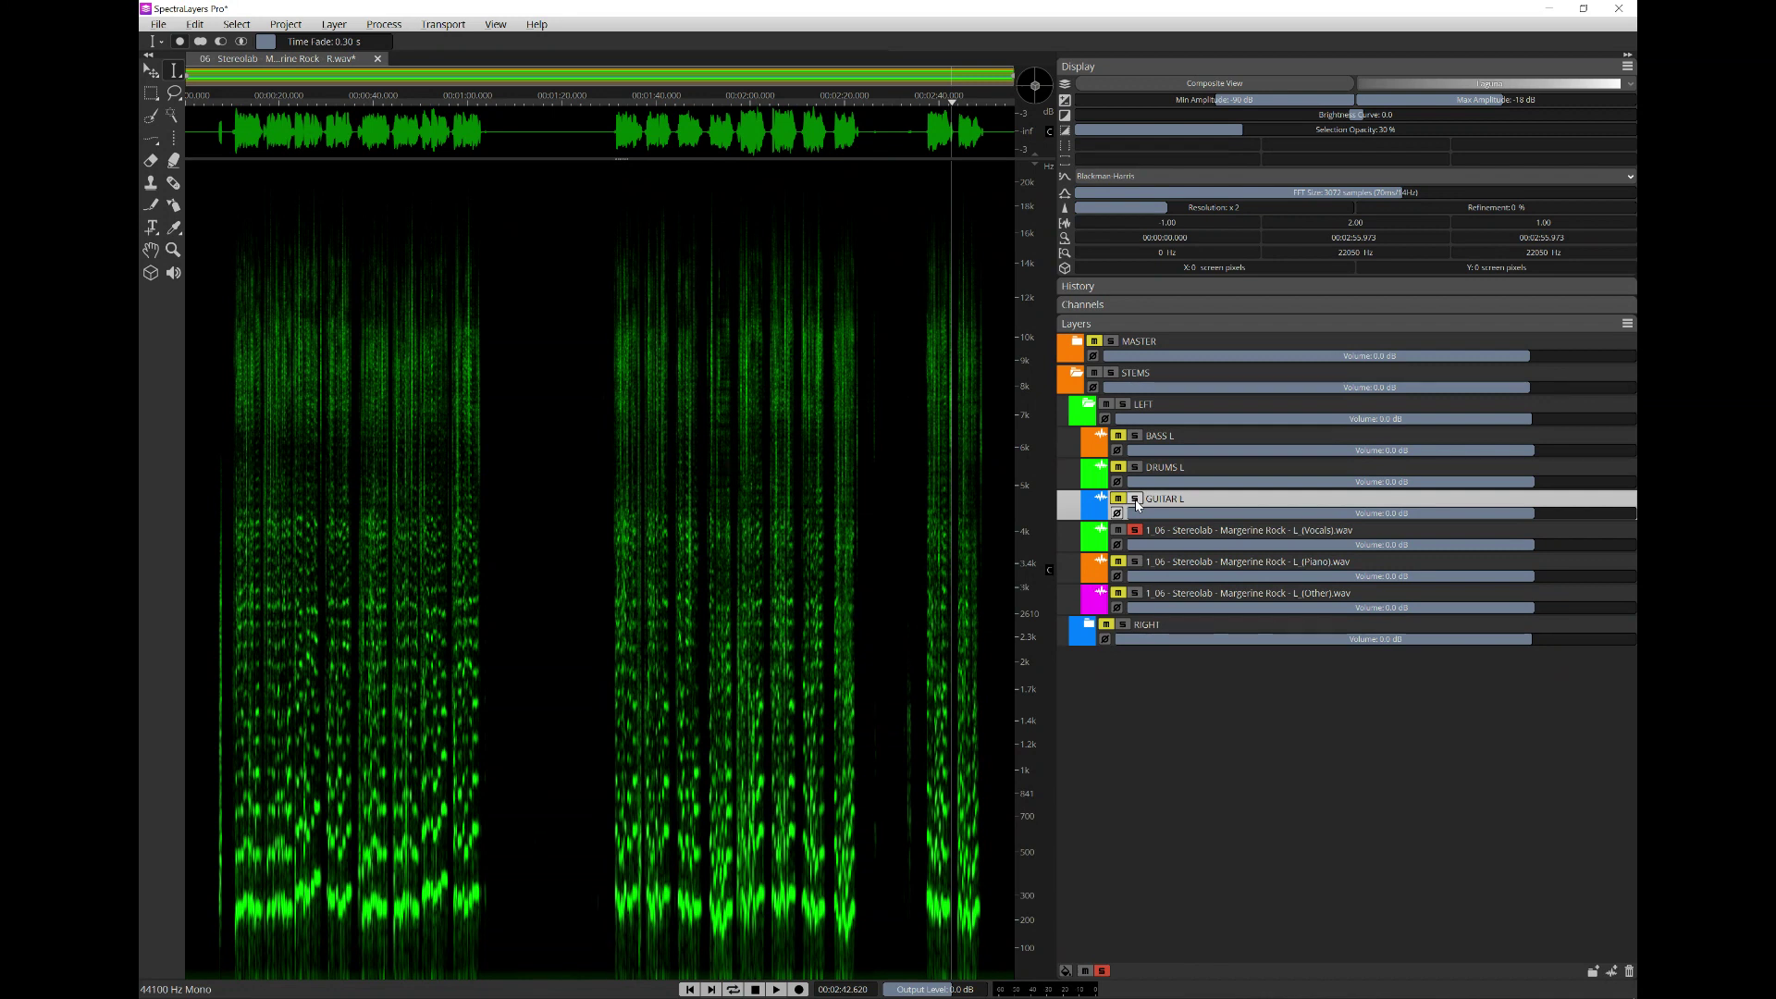
click(1163, 533)
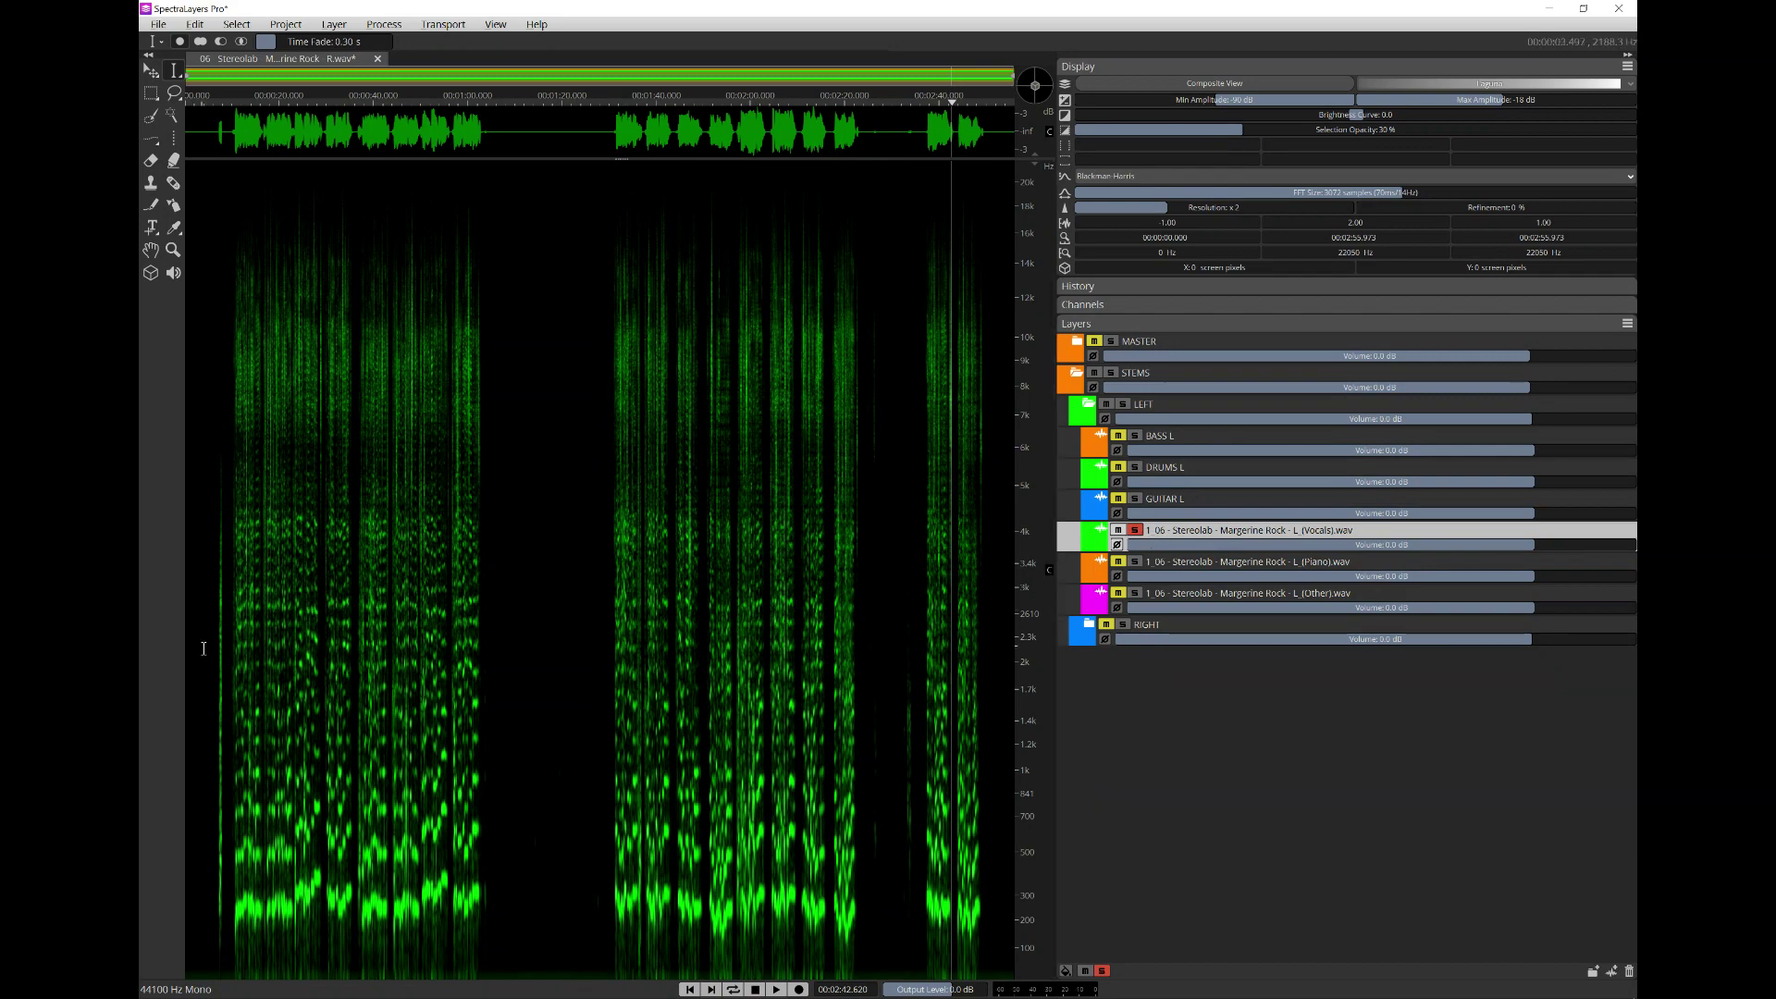
- Examine the L Vocals spectrogram for isolated sounds between phrases, marking the ranges at about 0:06–0:10 and 0:16–0:18
scroll(209, 675, up, 5)
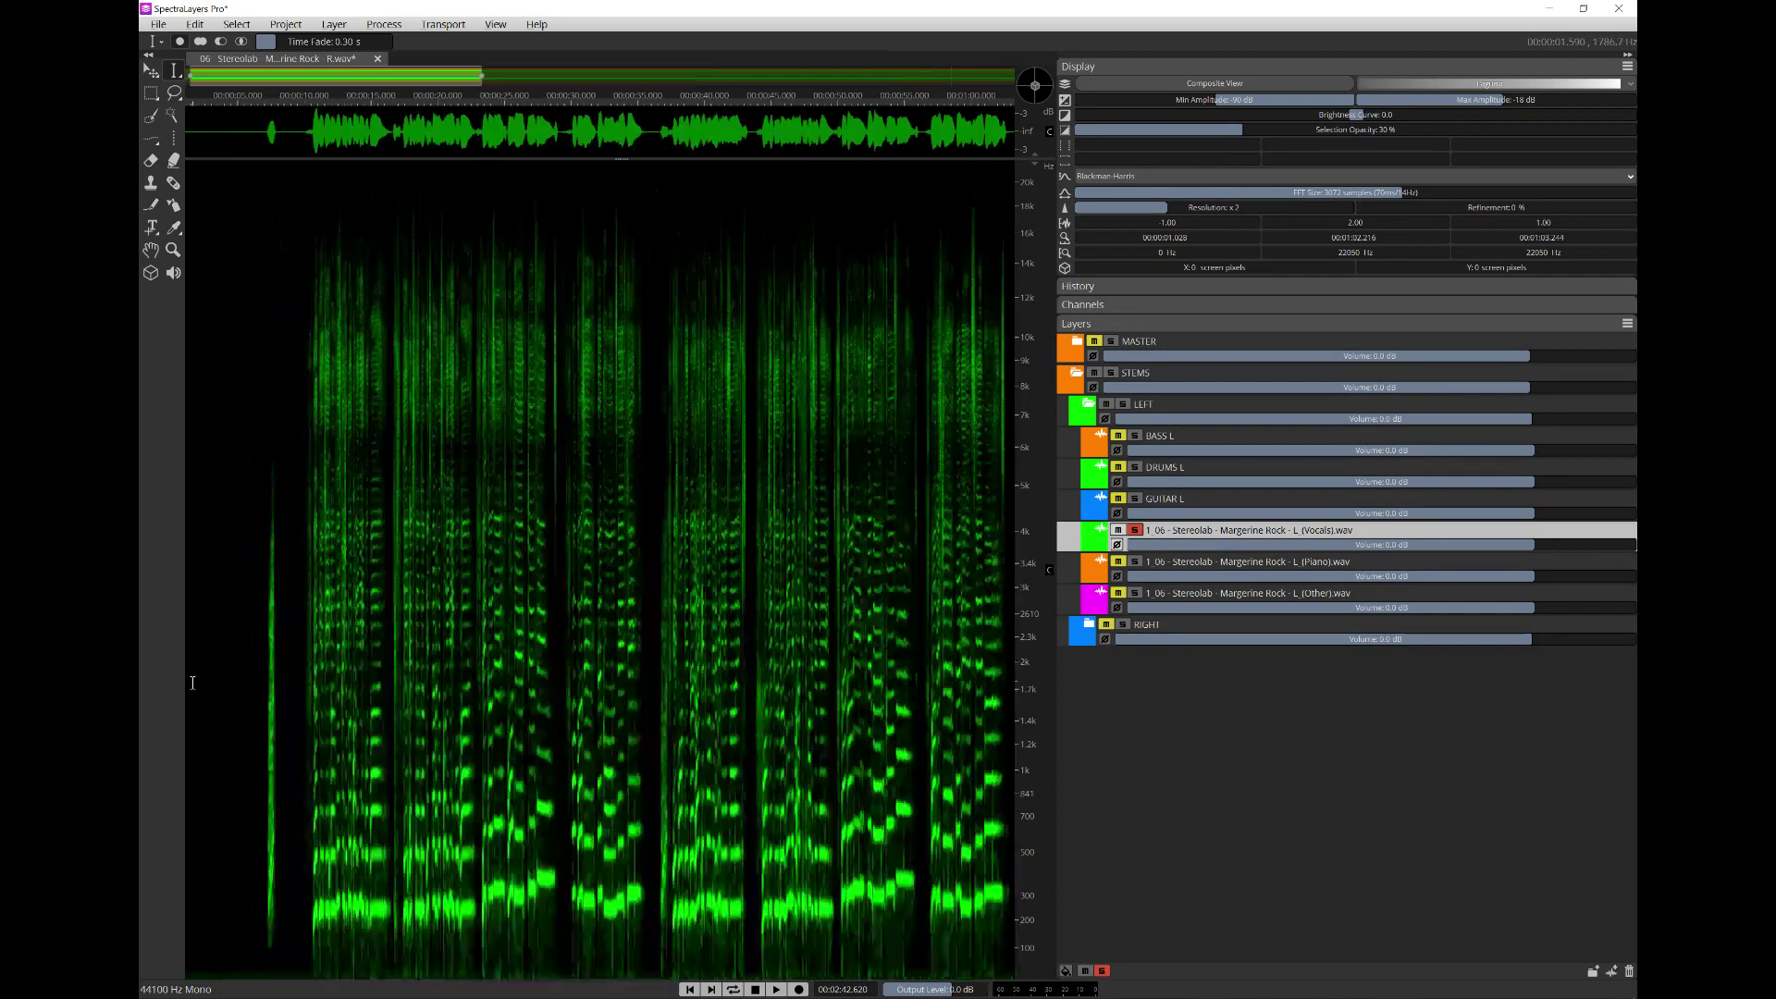
drag(315, 699, 412, 715)
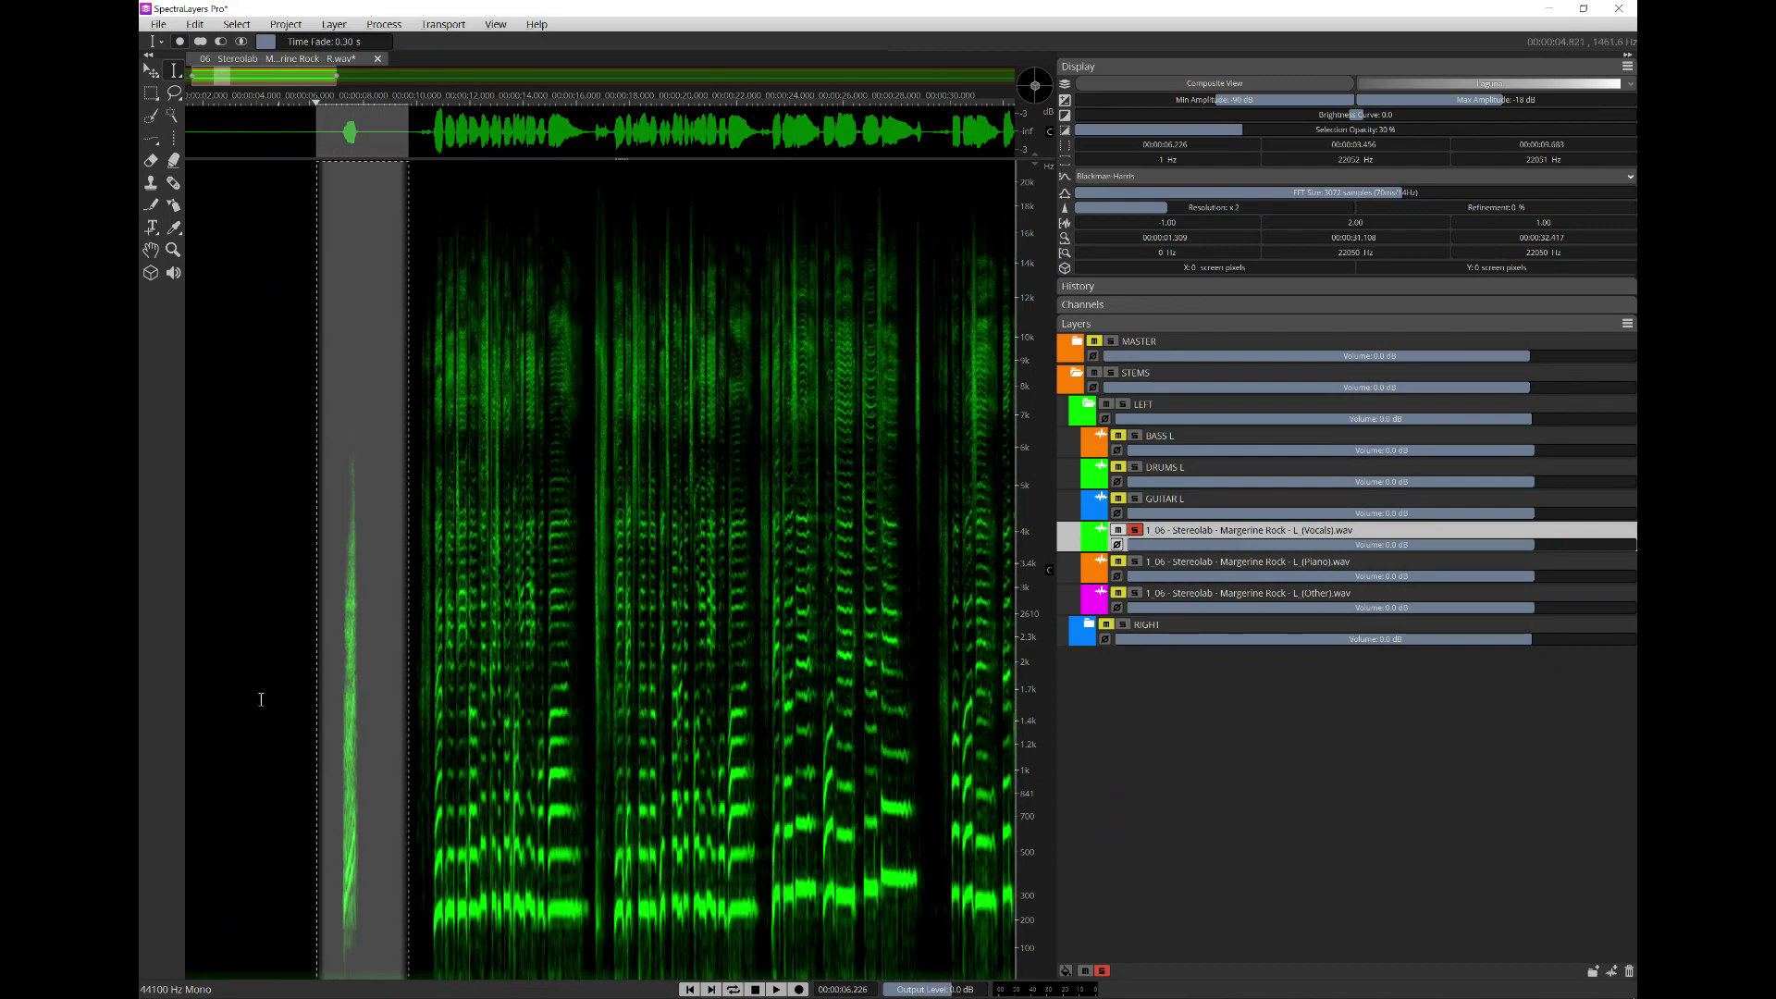
scroll(268, 694, down, 4)
scroll(287, 666, up, 6)
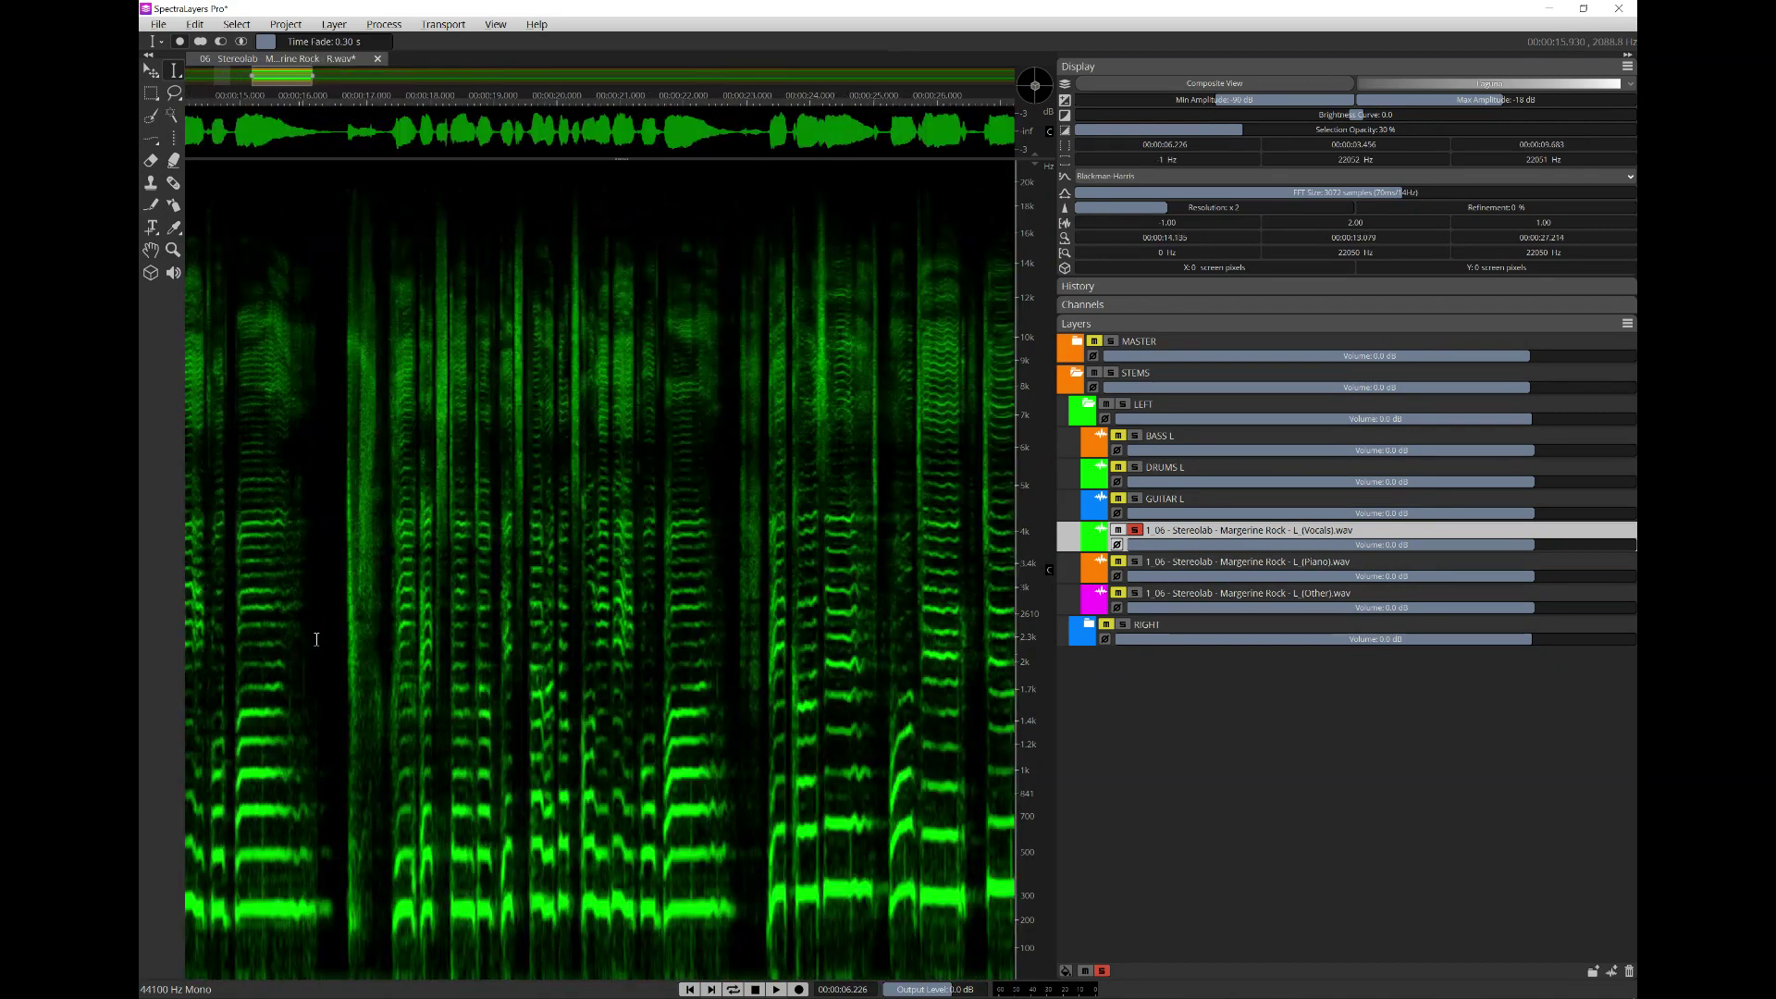
drag(334, 626, 405, 635)
scroll(405, 638, down, 4)
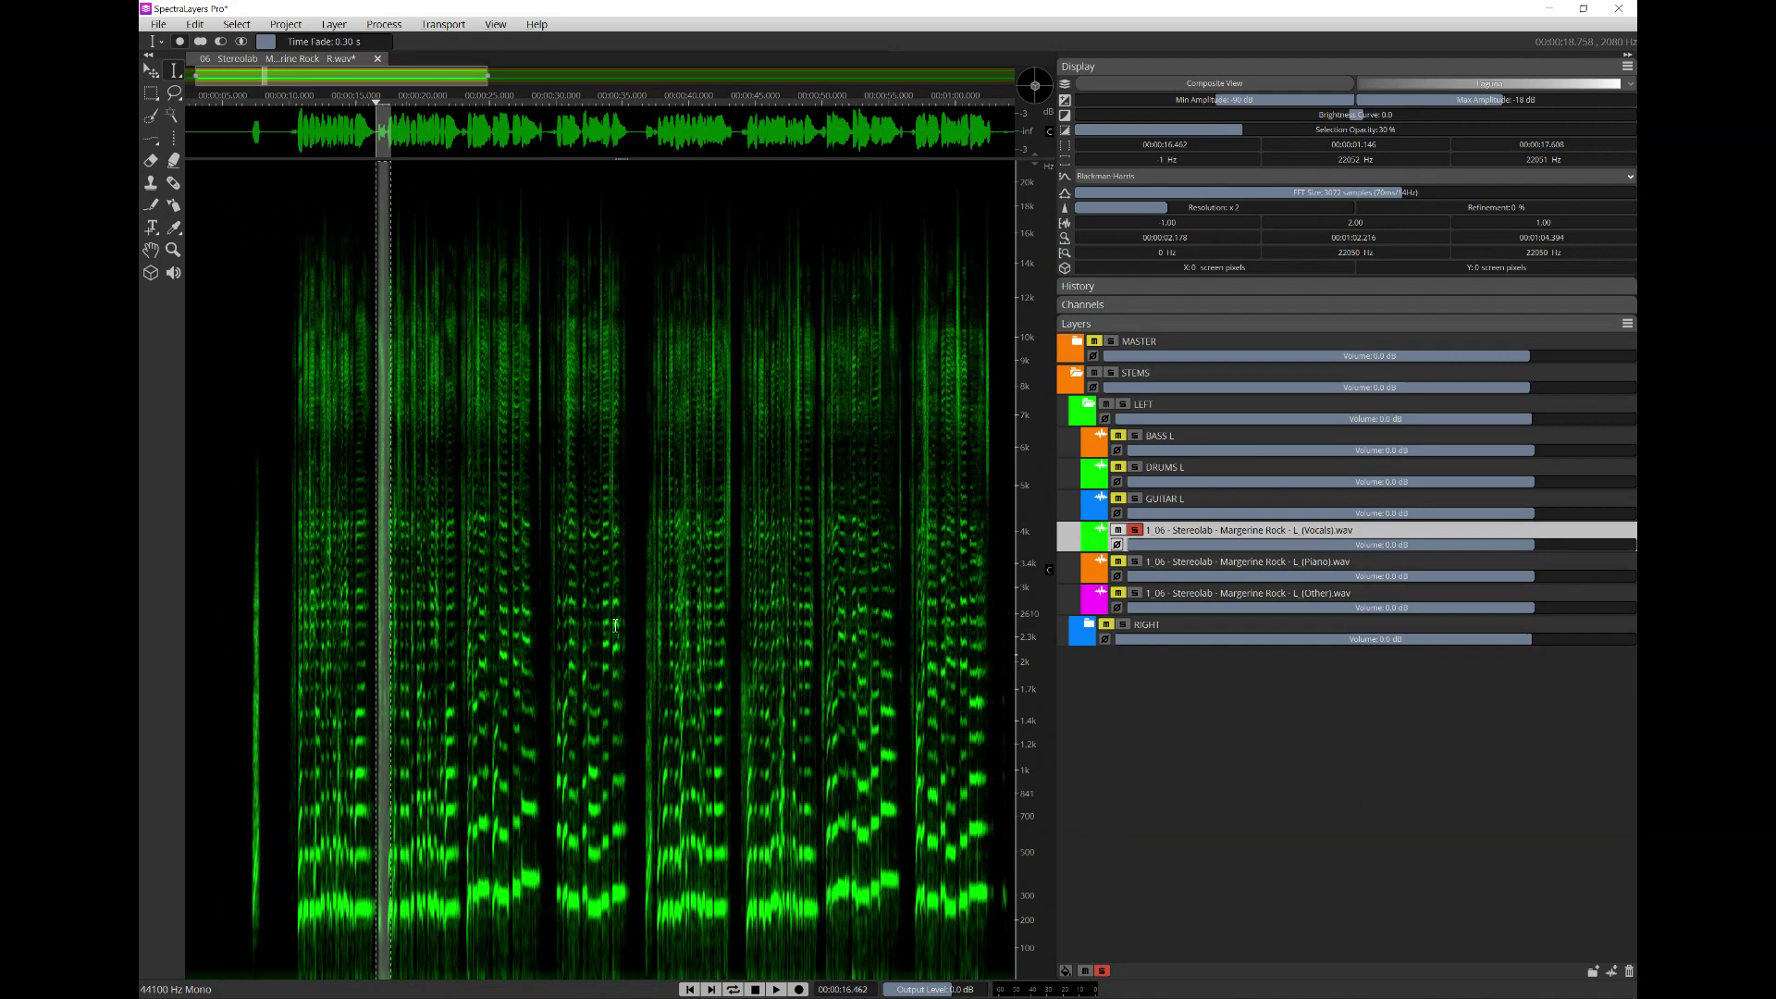
scroll(732, 605, down, 2)
scroll(933, 609, down, 3)
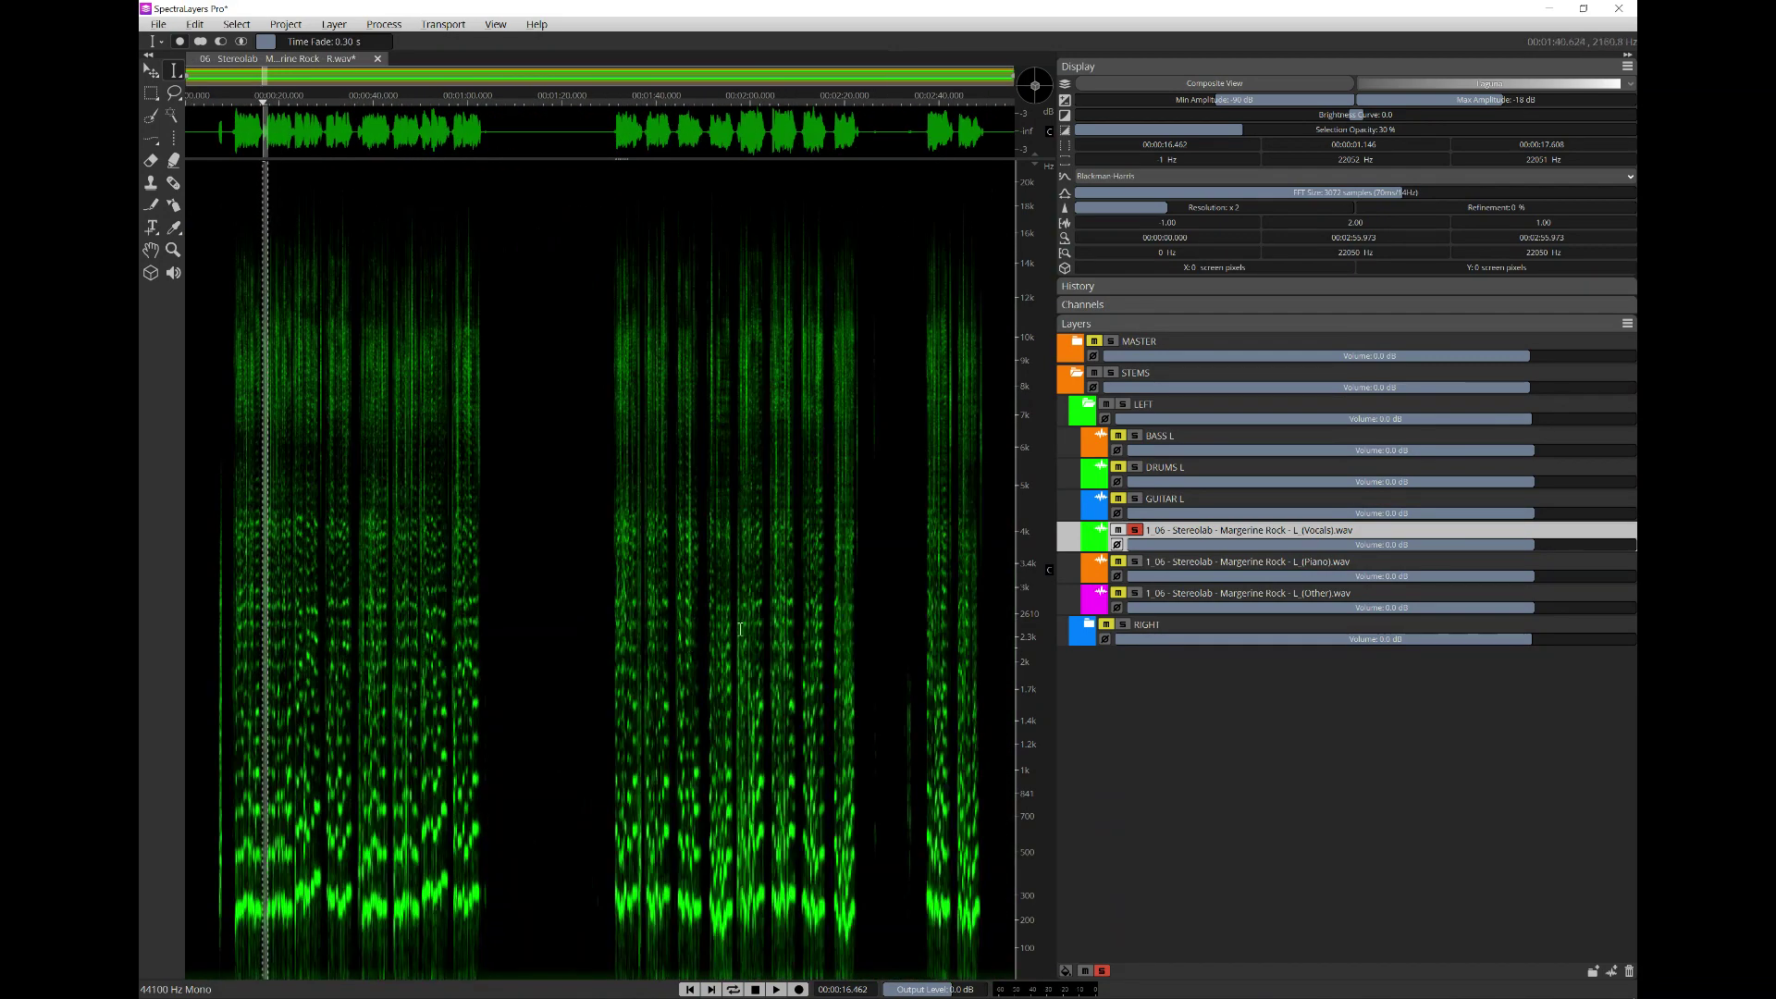
scroll(933, 609, up, 4)
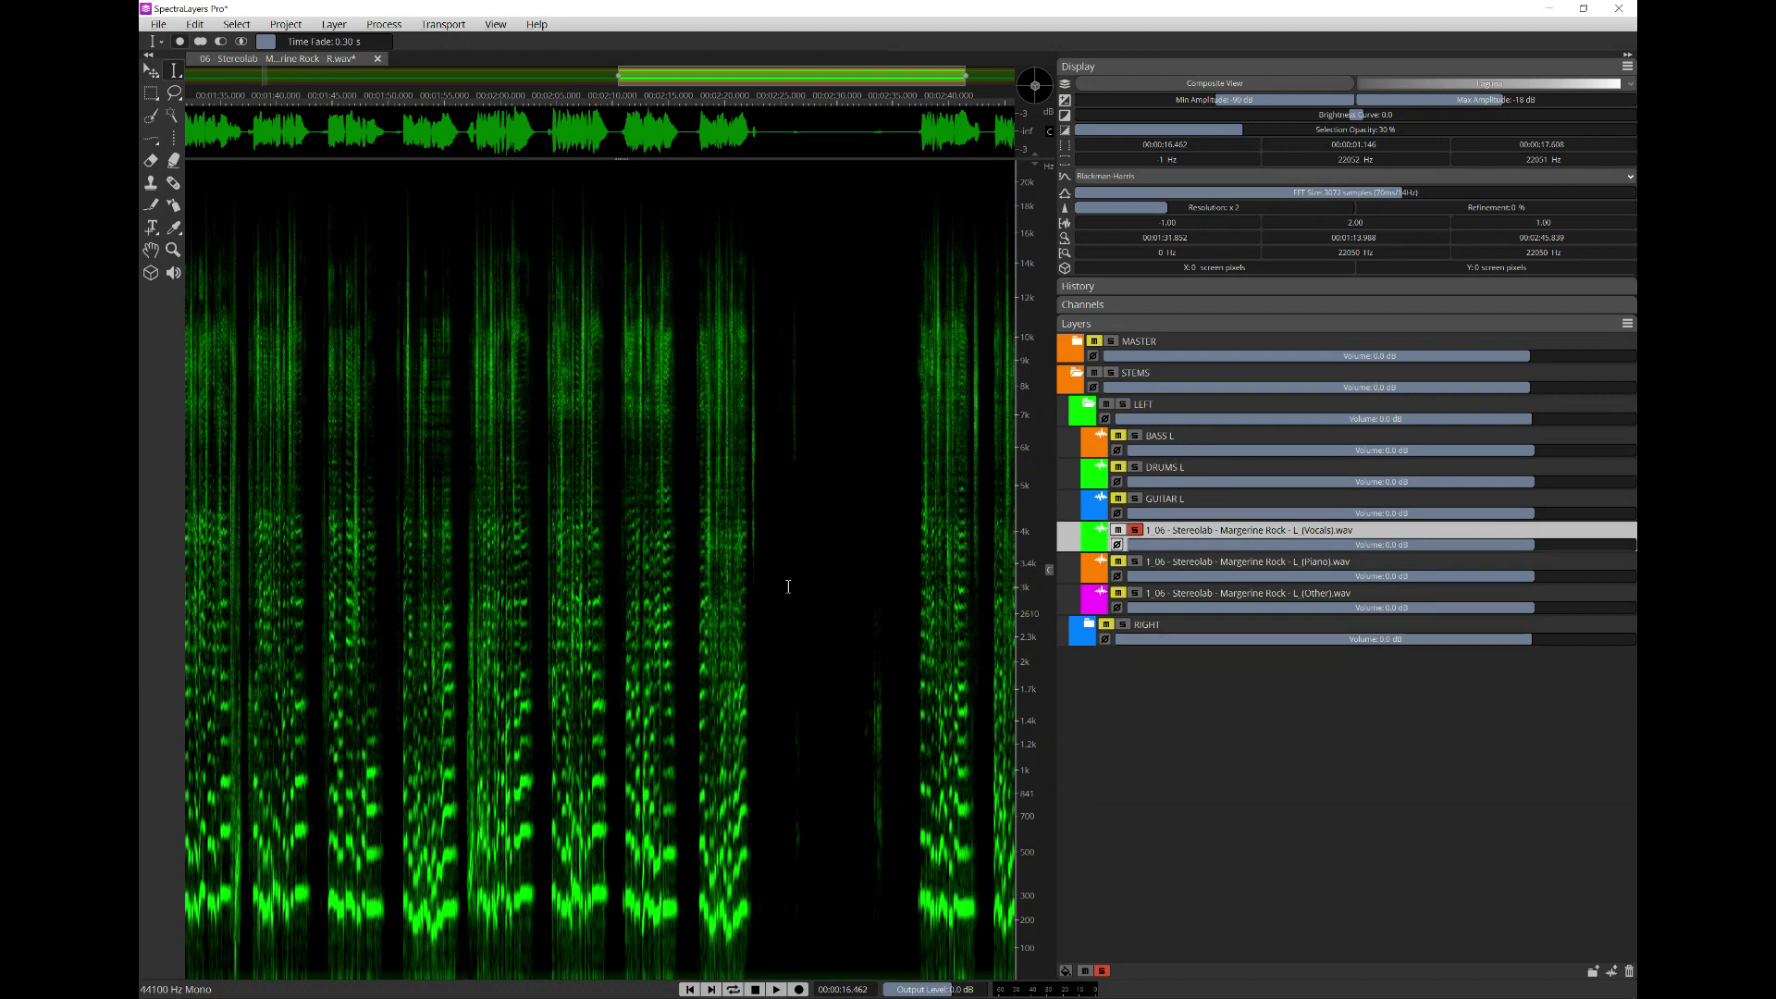
scroll(840, 571, down, 4)
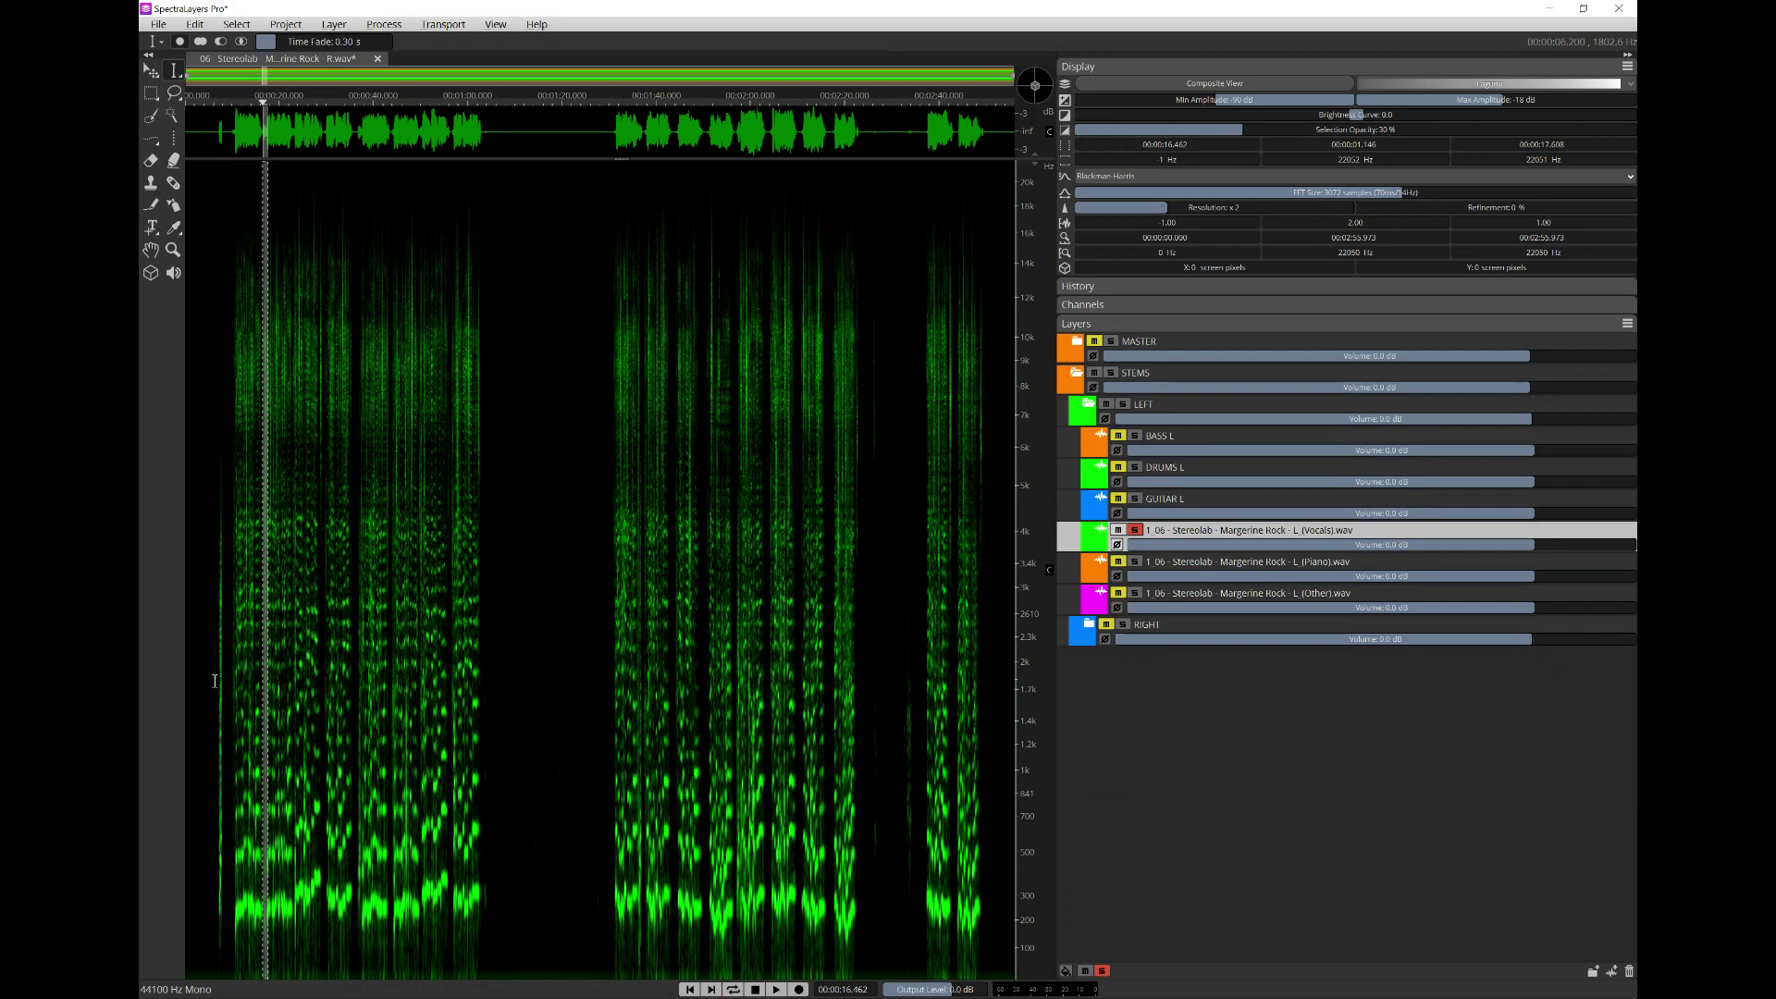
scroll(214, 681, up, 5)
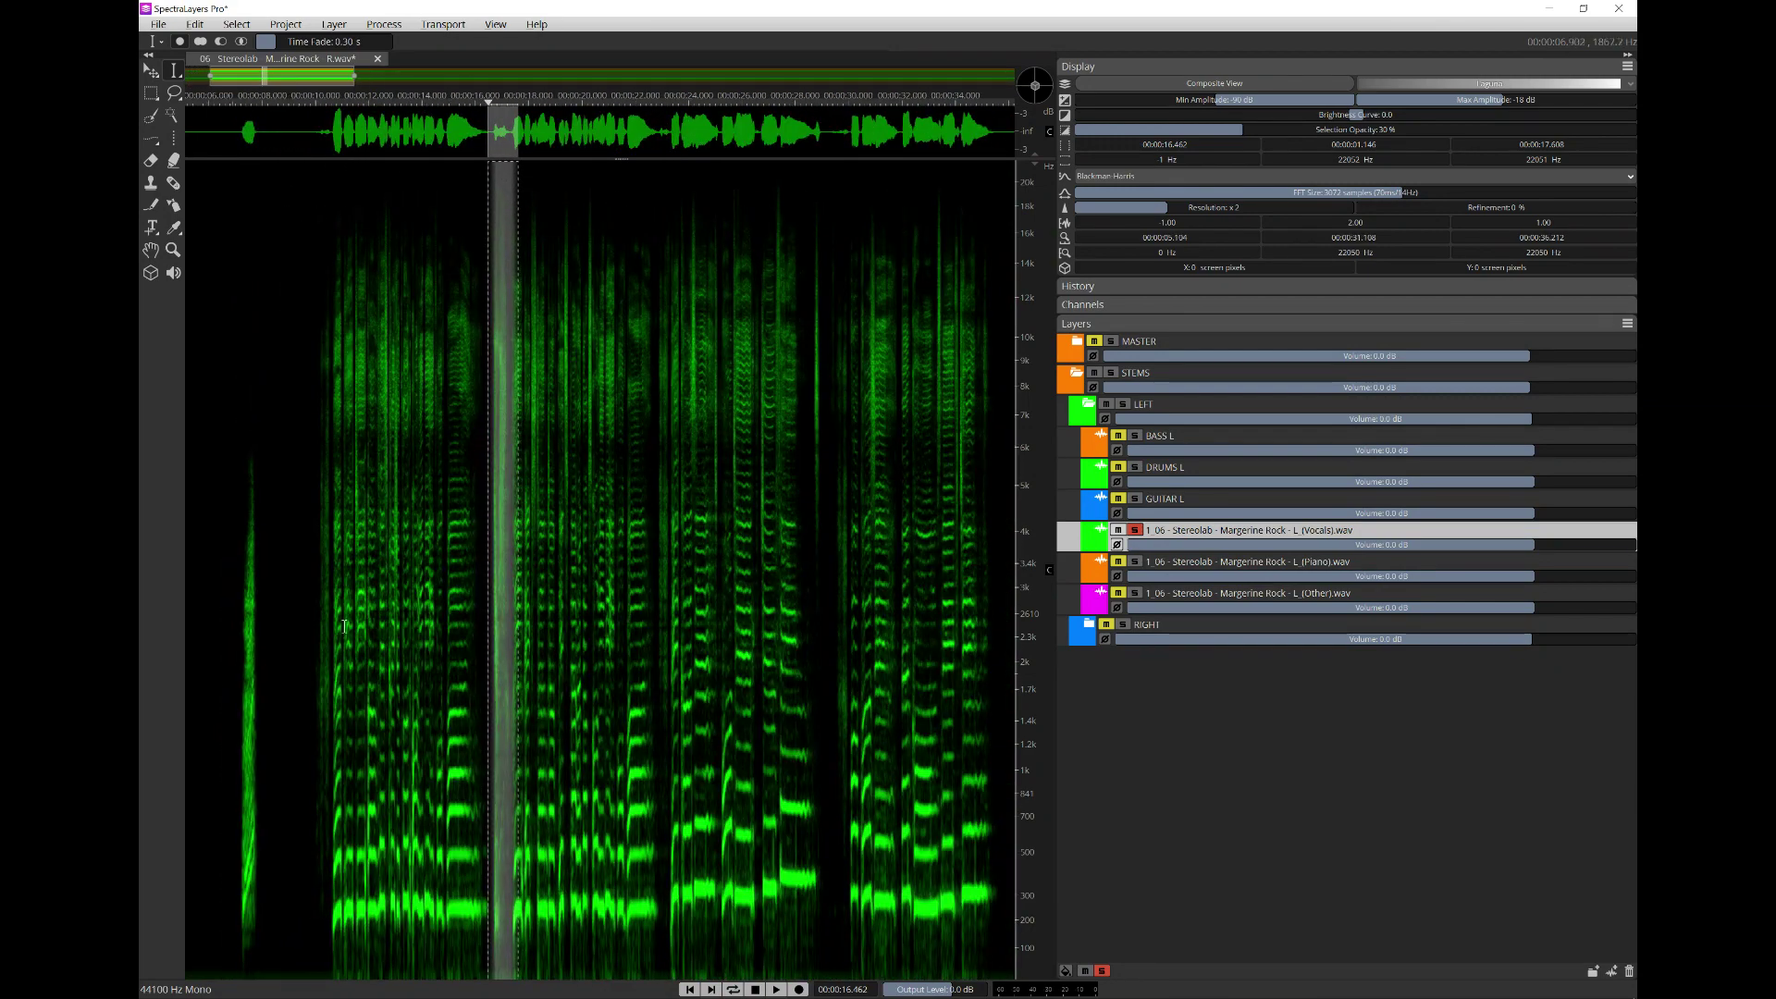
- Clear the time selection and play the isolated sound at about 0:07, before the first vocal phrase
click(477, 594)
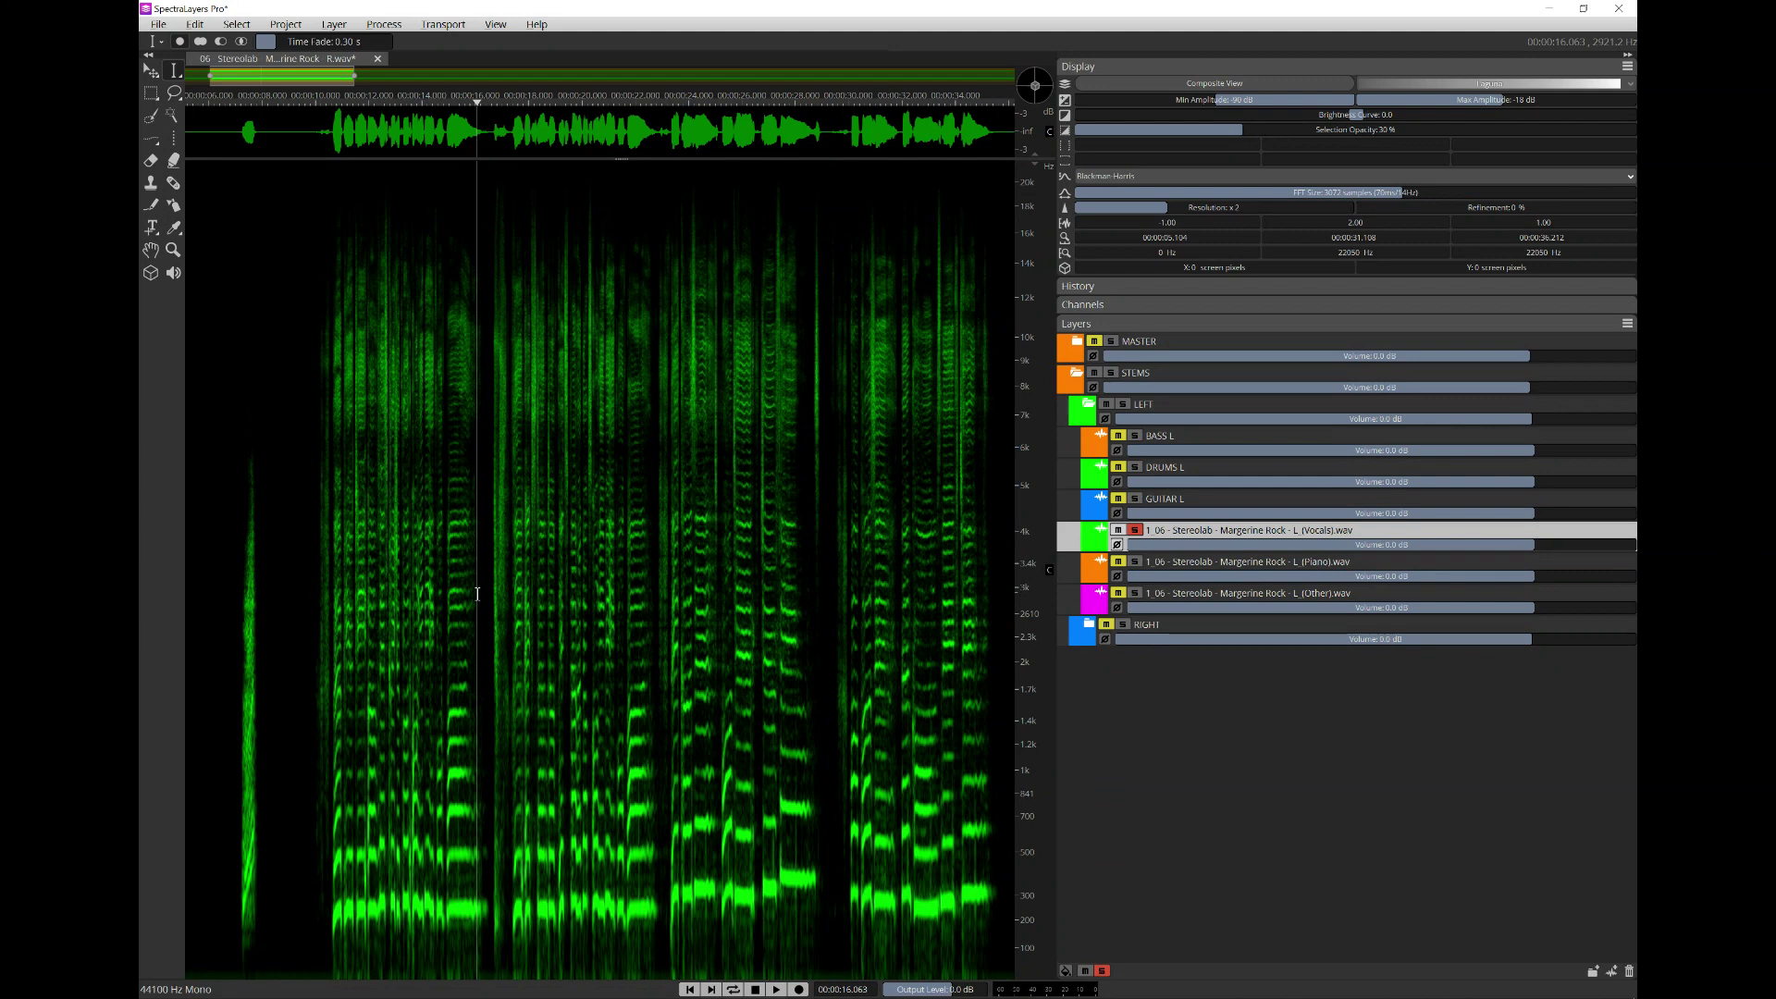
click(235, 750)
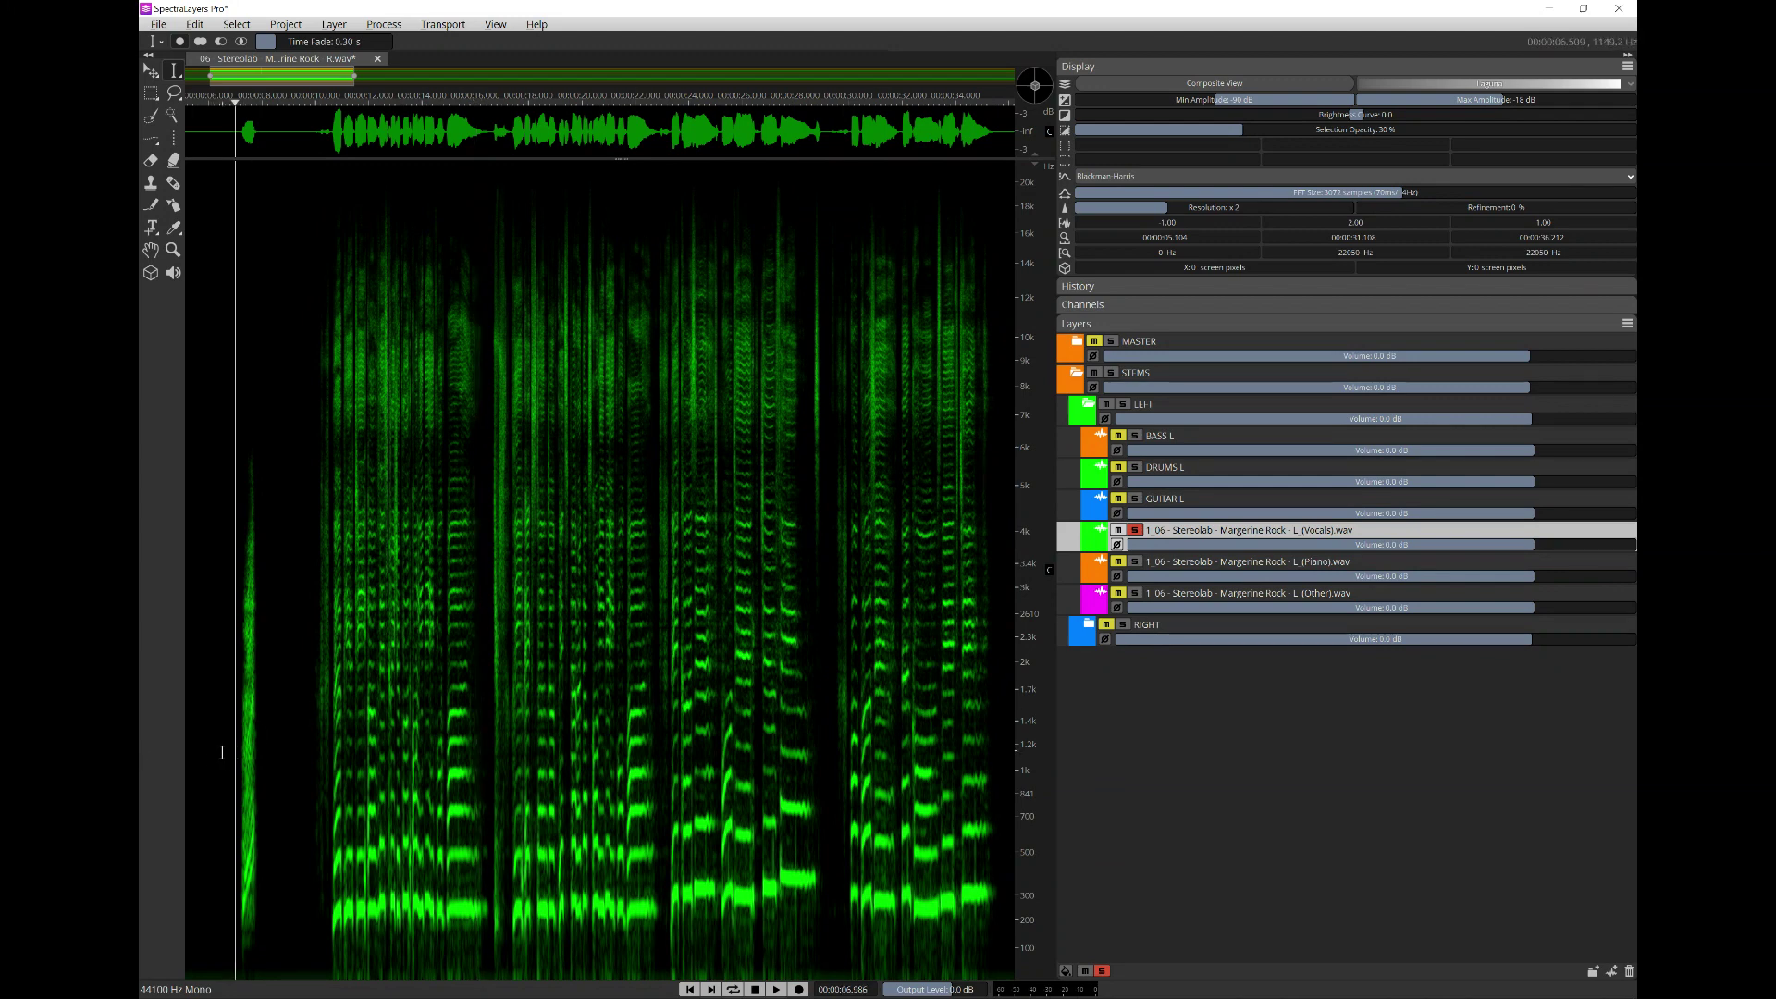
click(265, 738)
click(226, 745)
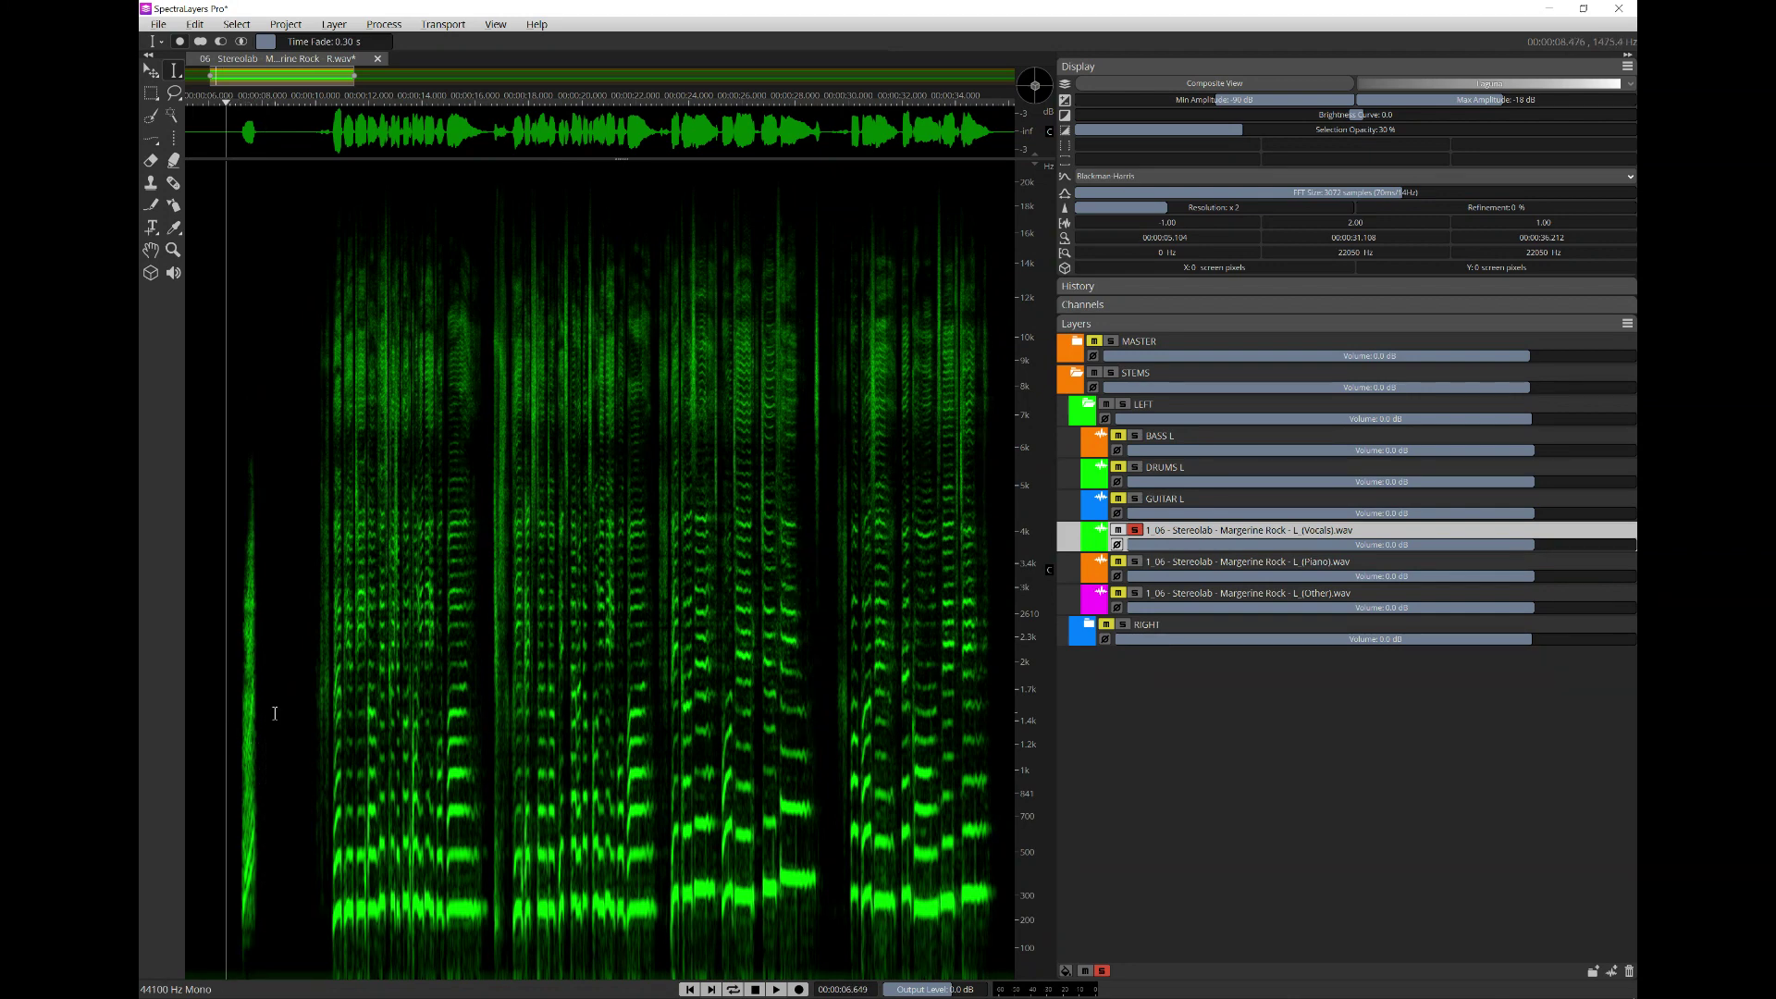
click(235, 728)
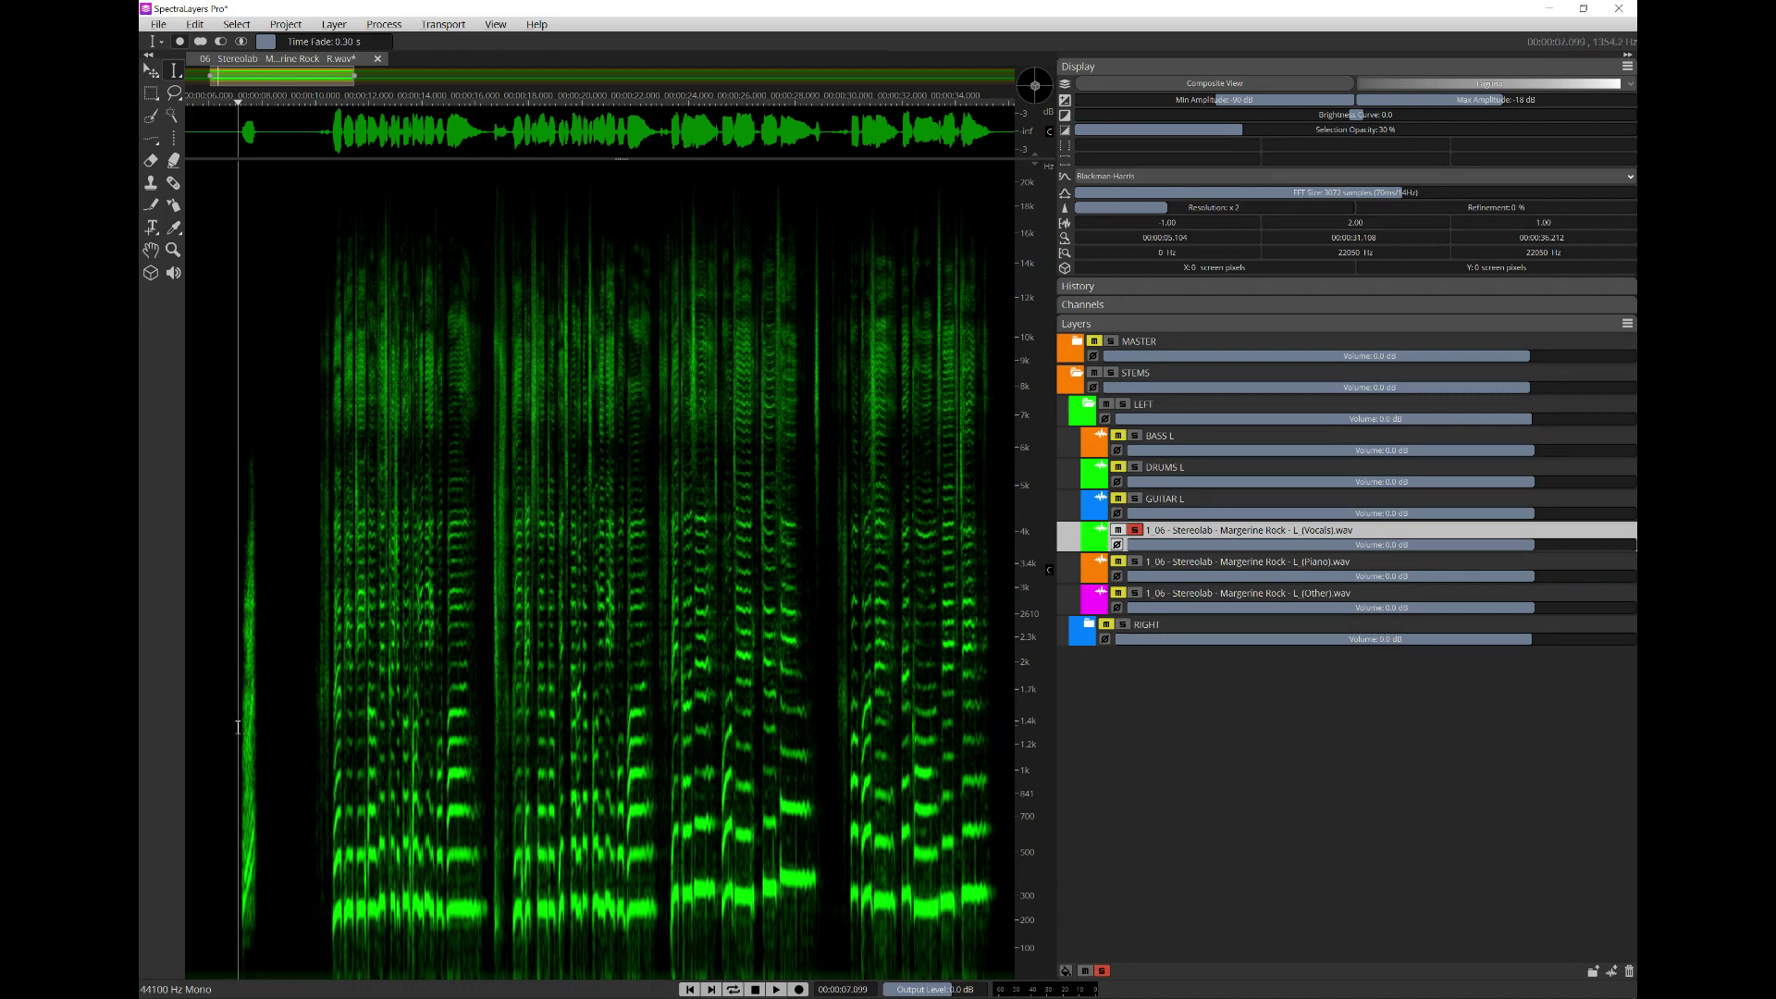
key(space)
click(237, 728)
click(242, 720)
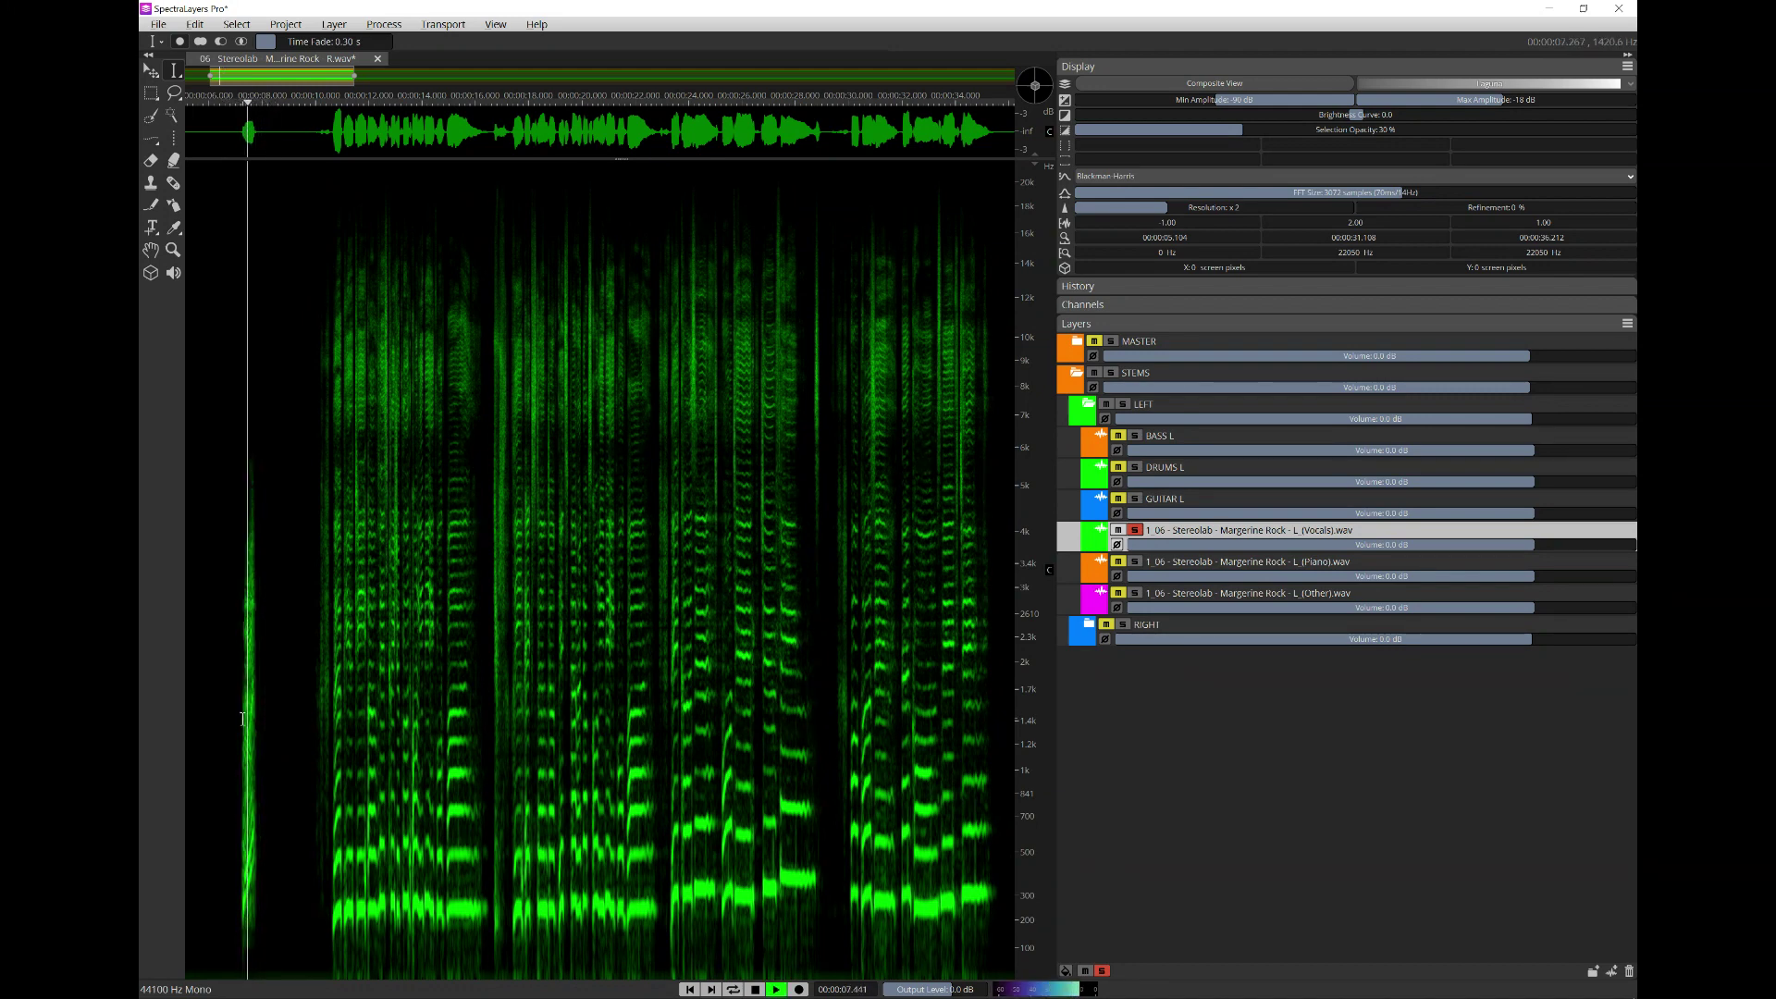
key(space)
- Lower the display's minimum amplitude to inspect faint content around the isolated vocal sound near 0:07
scroll(193, 726, up, 3)
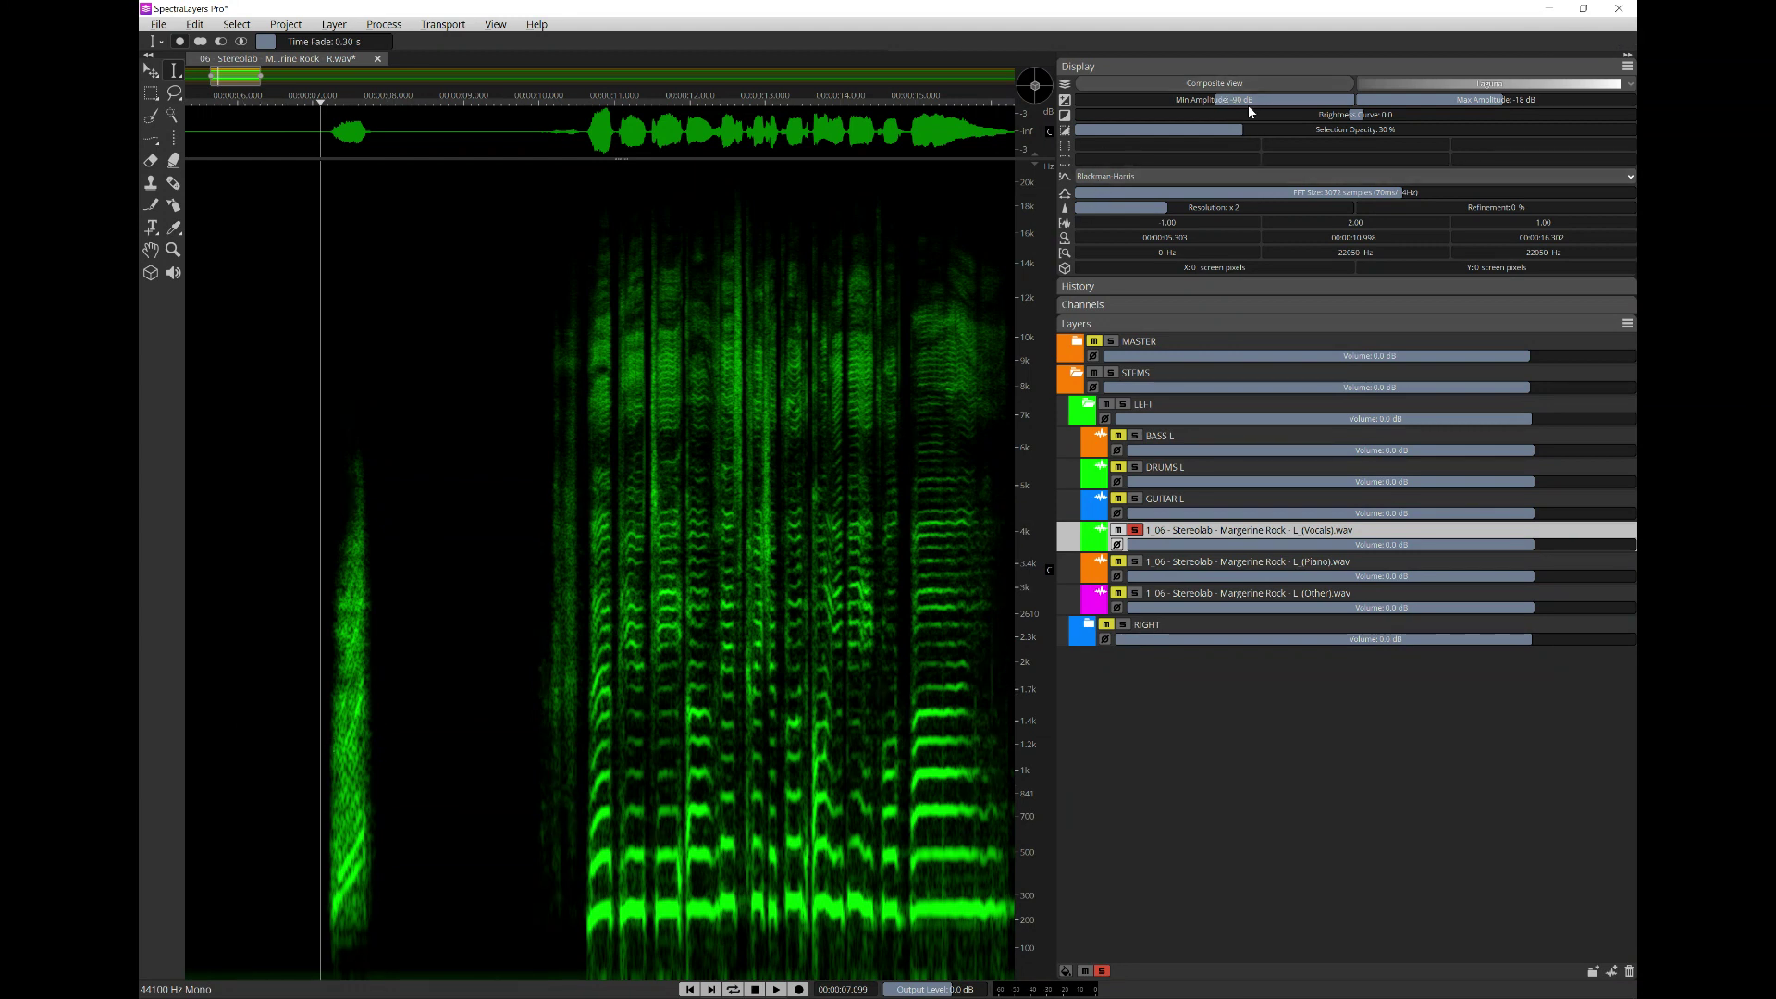
drag(1228, 100, 1111, 98)
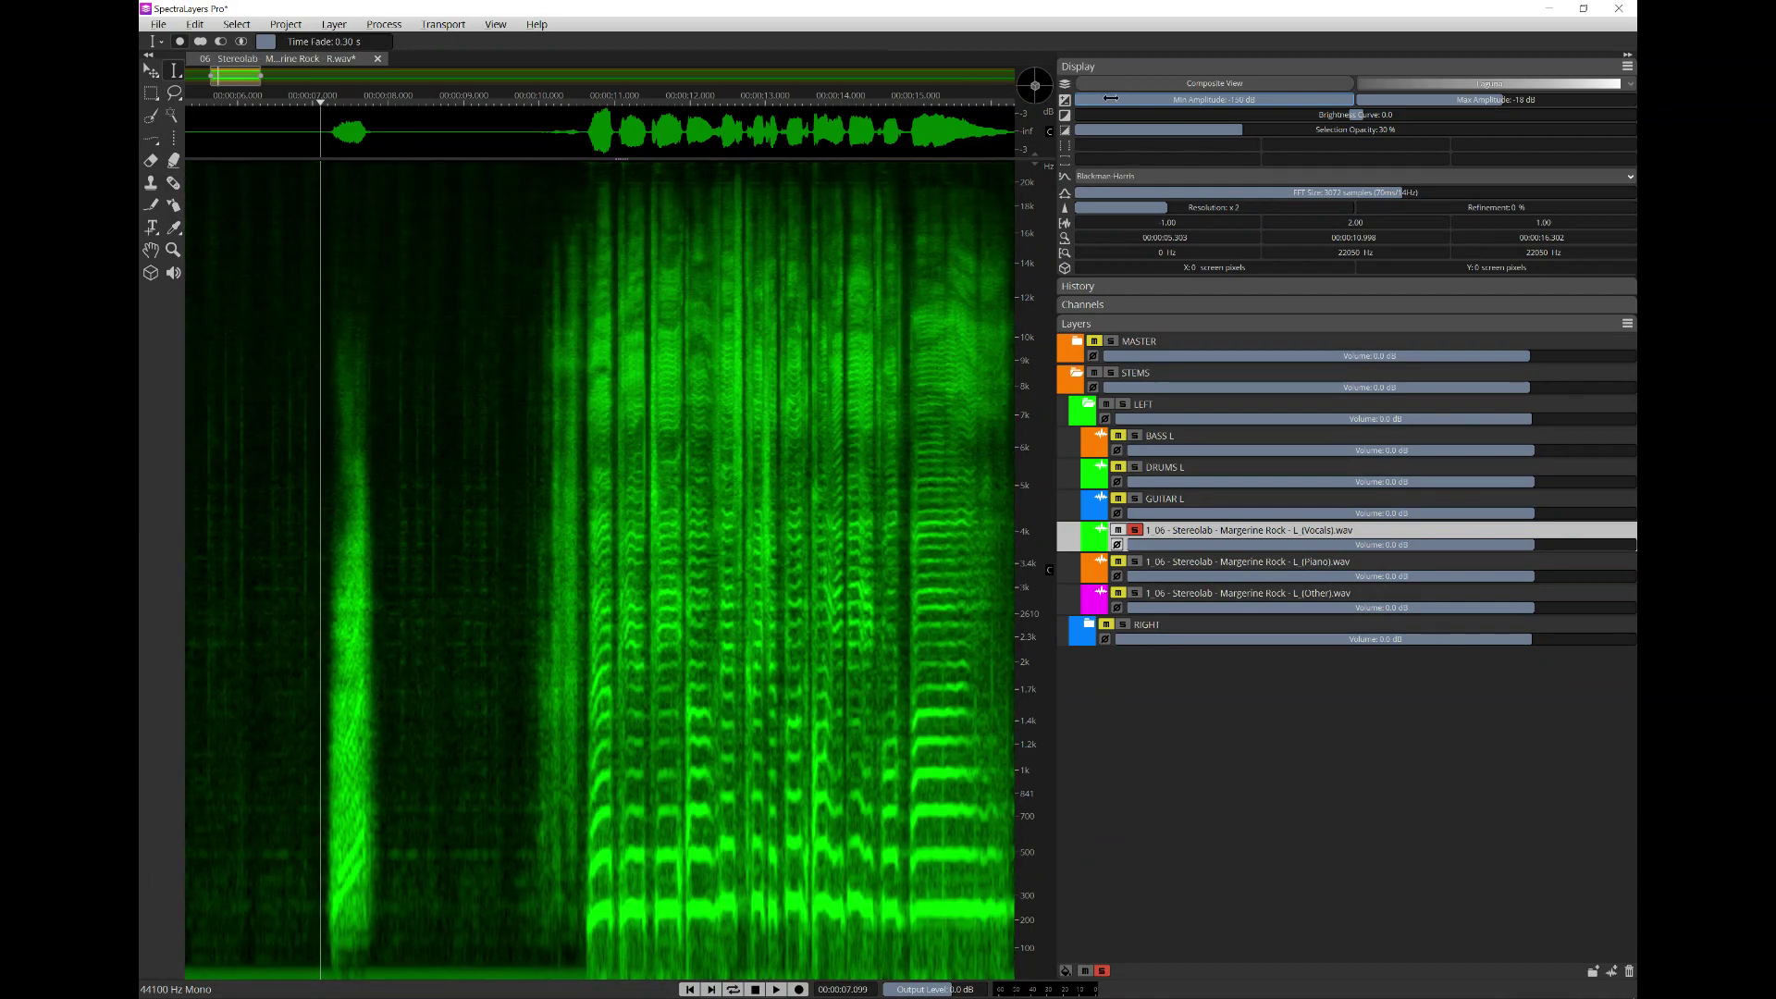
- Inspect and play the quiet passage after the isolated vocal-stem sound, starting at about 0:08.3
scroll(303, 580, up, 3)
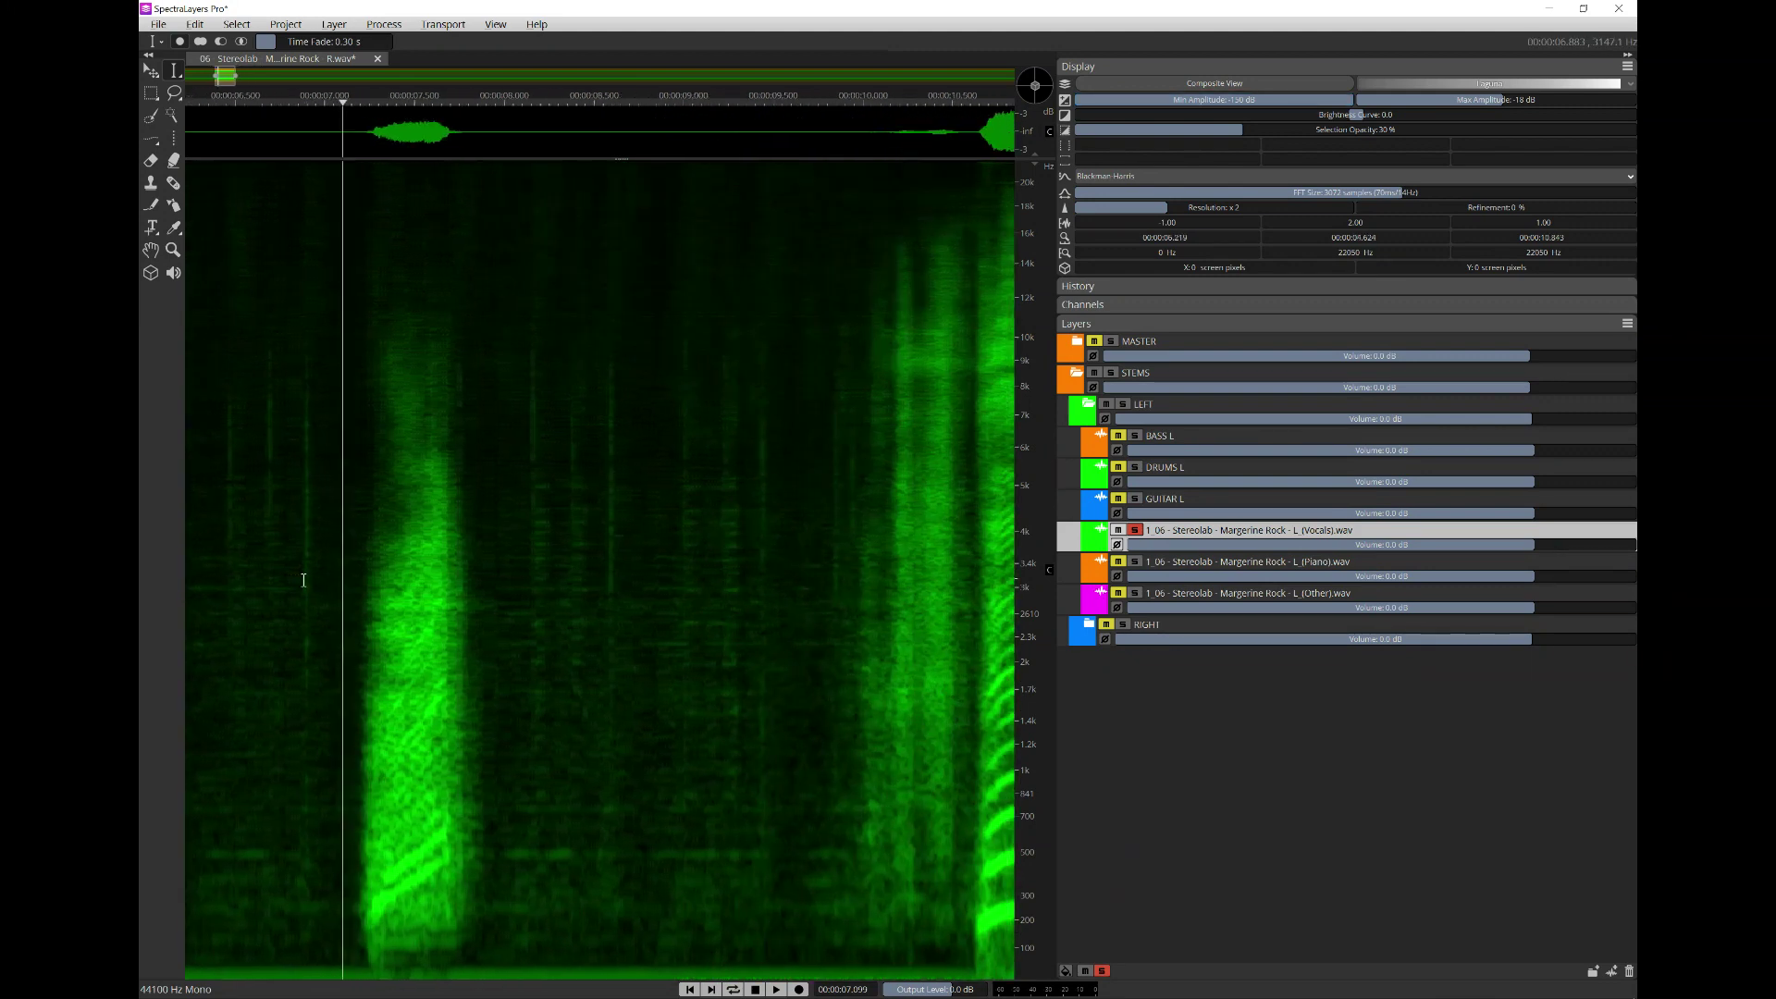
click(555, 542)
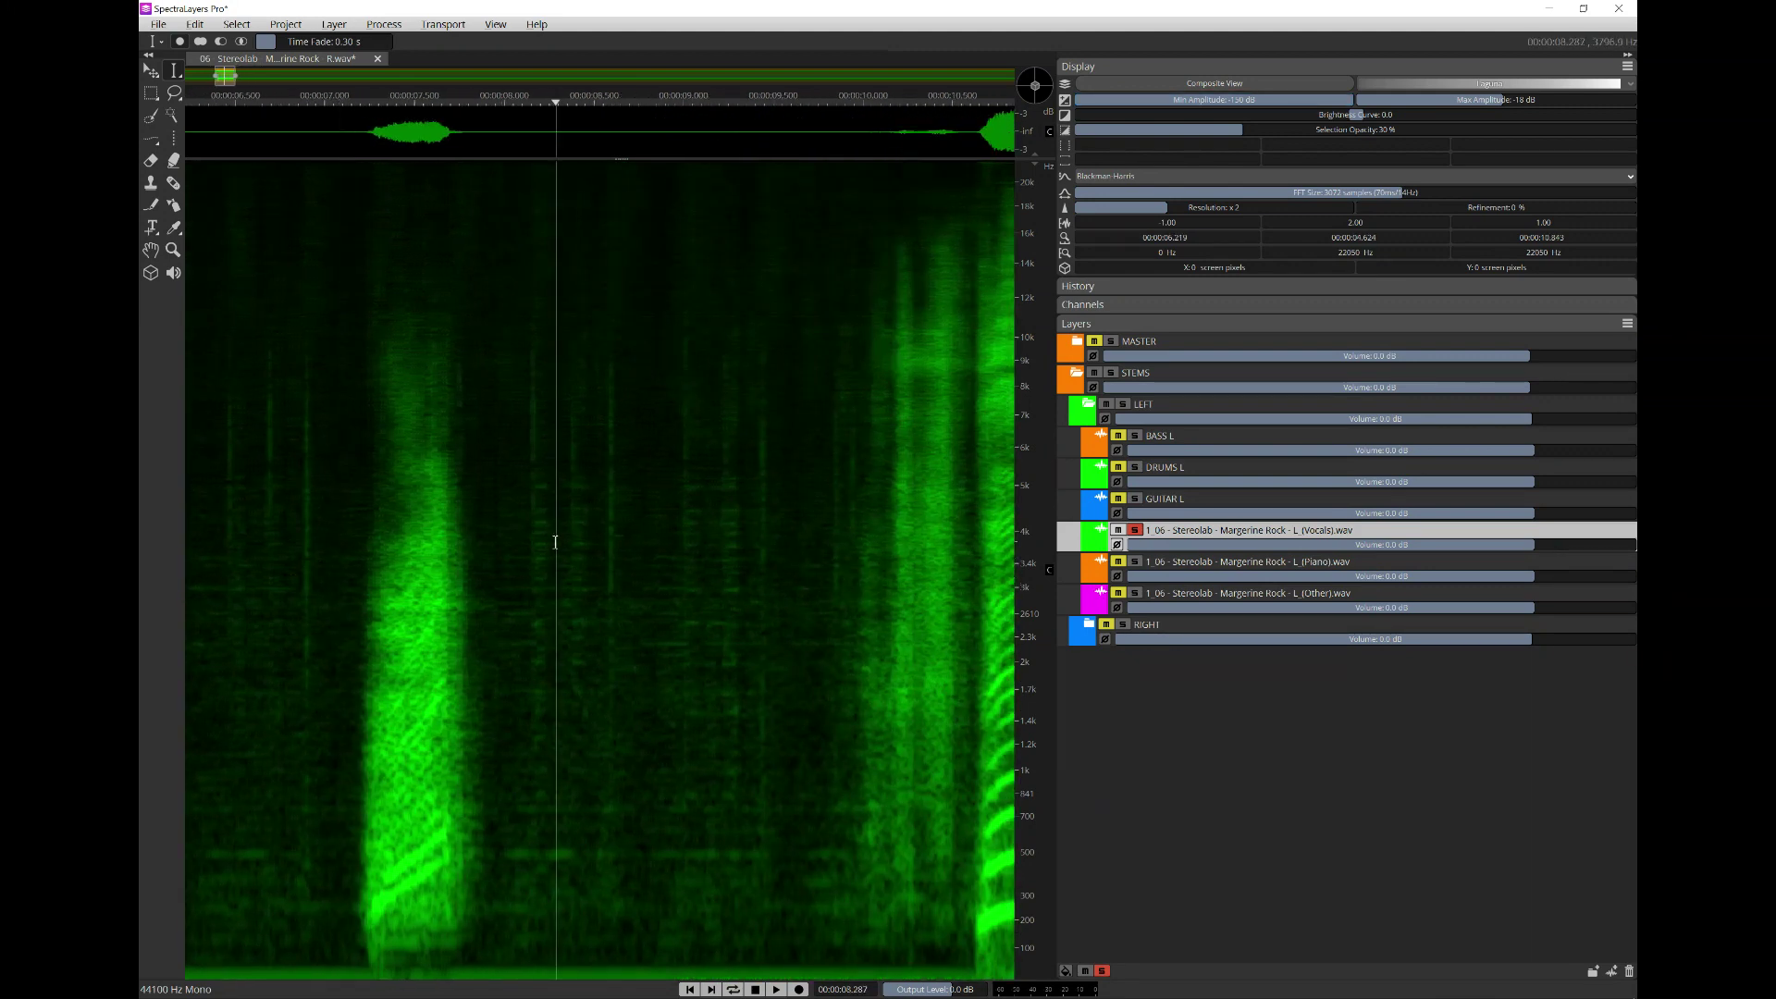
key(space)
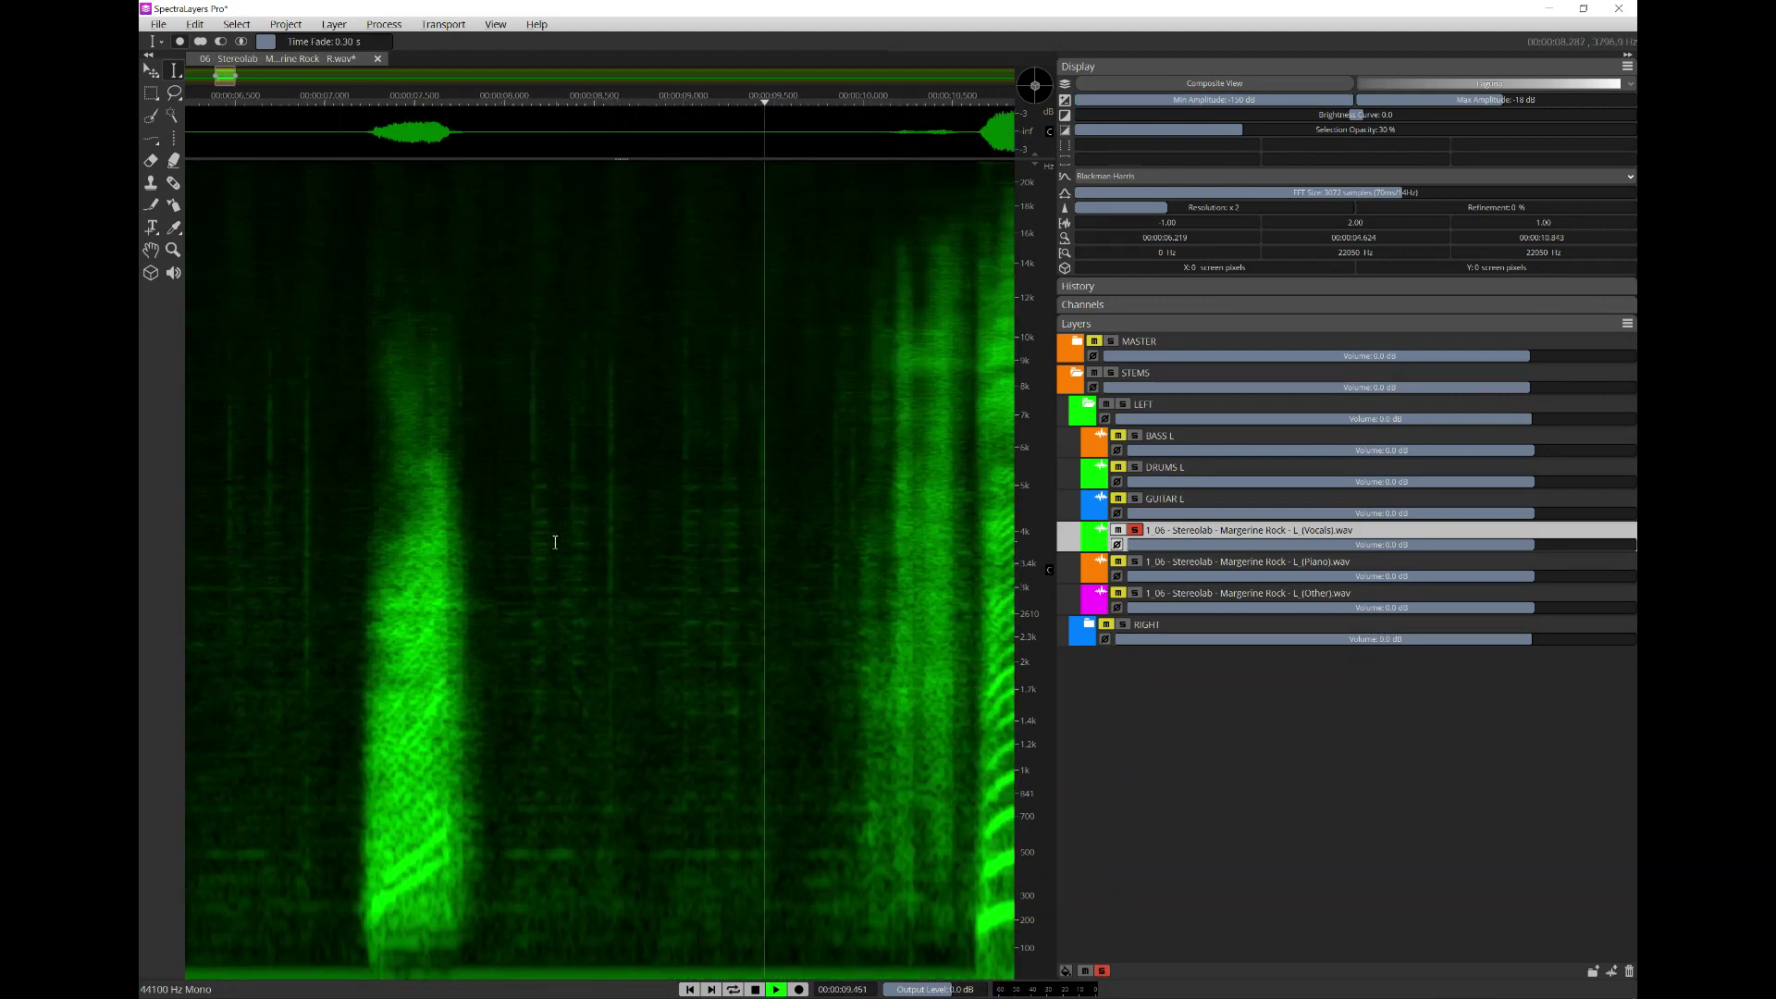
key(space)
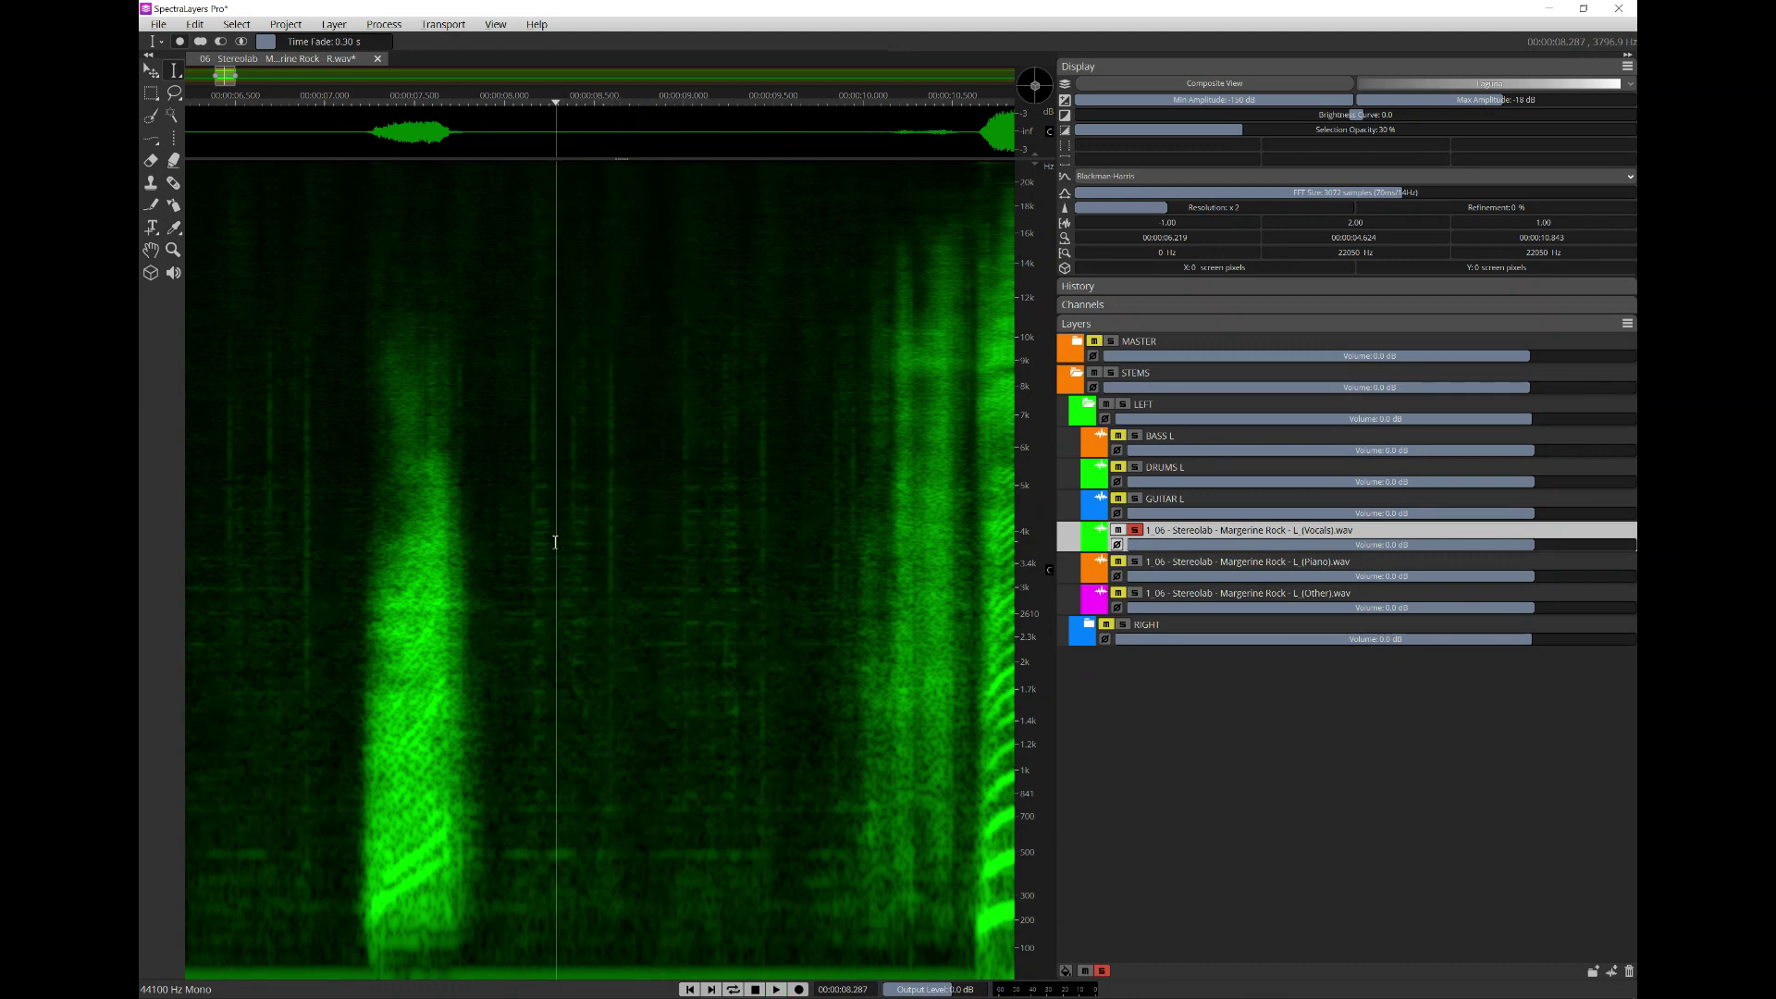
scroll(555, 542, down, 2)
scroll(555, 542, down, 1)
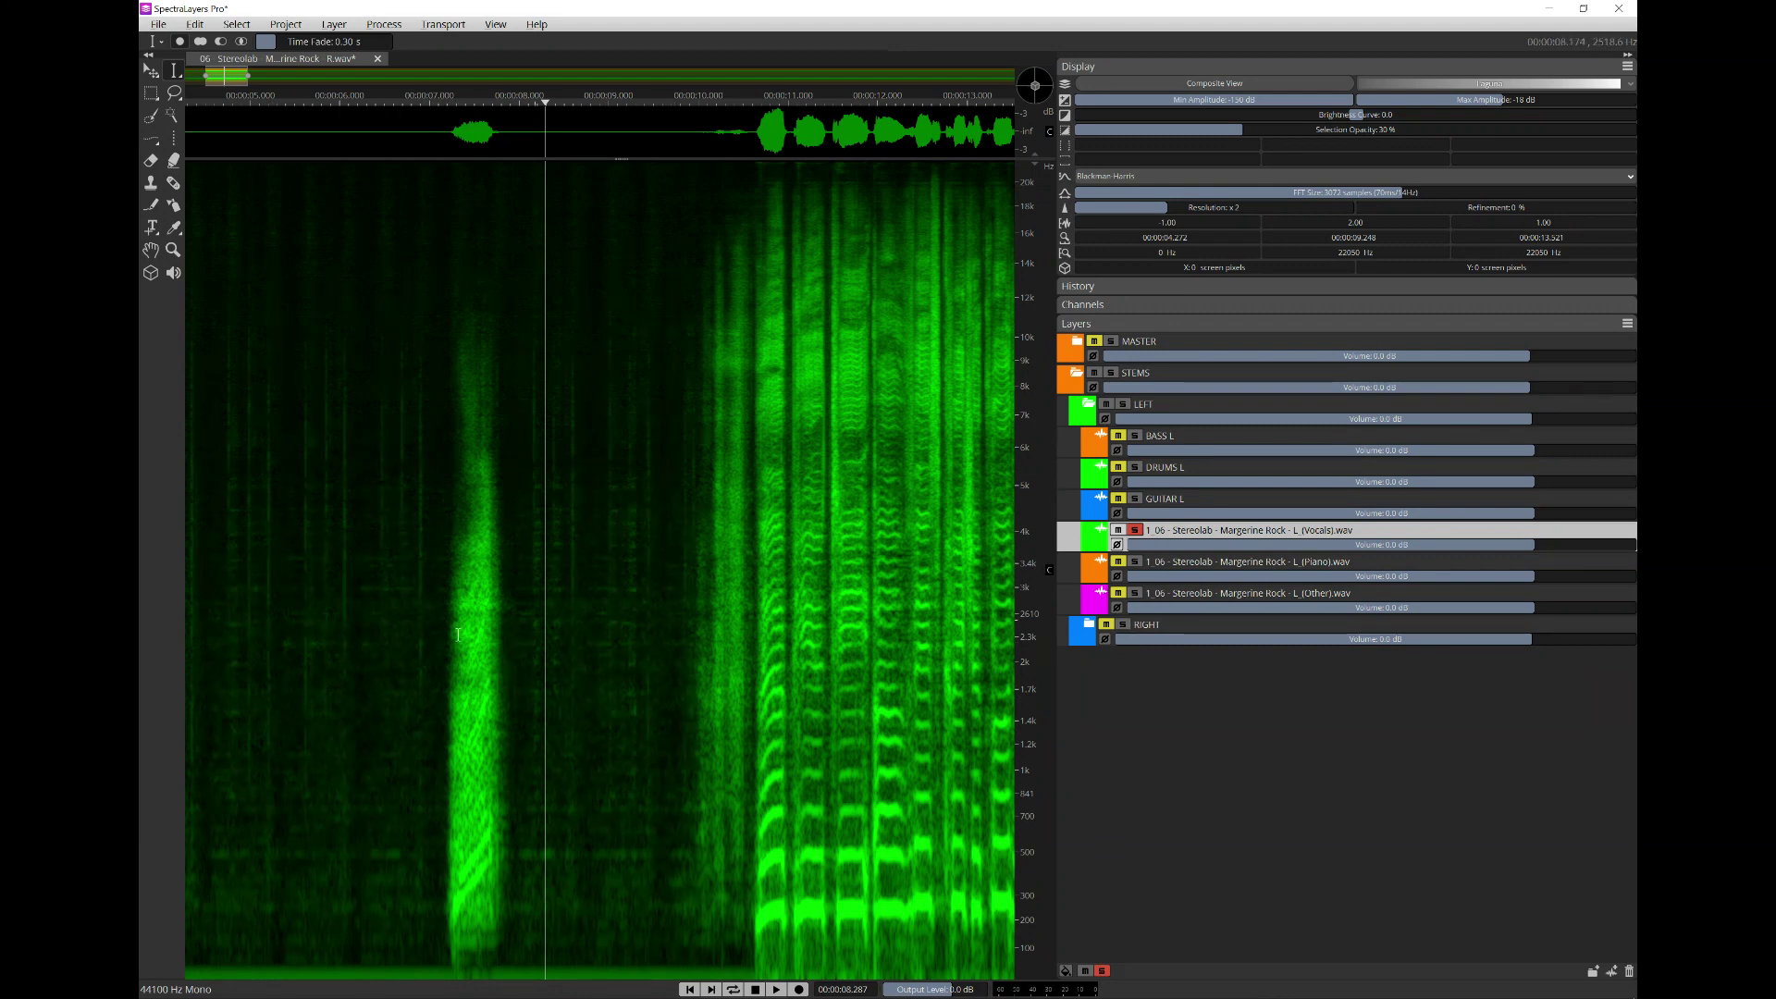
scroll(472, 456, up, 1)
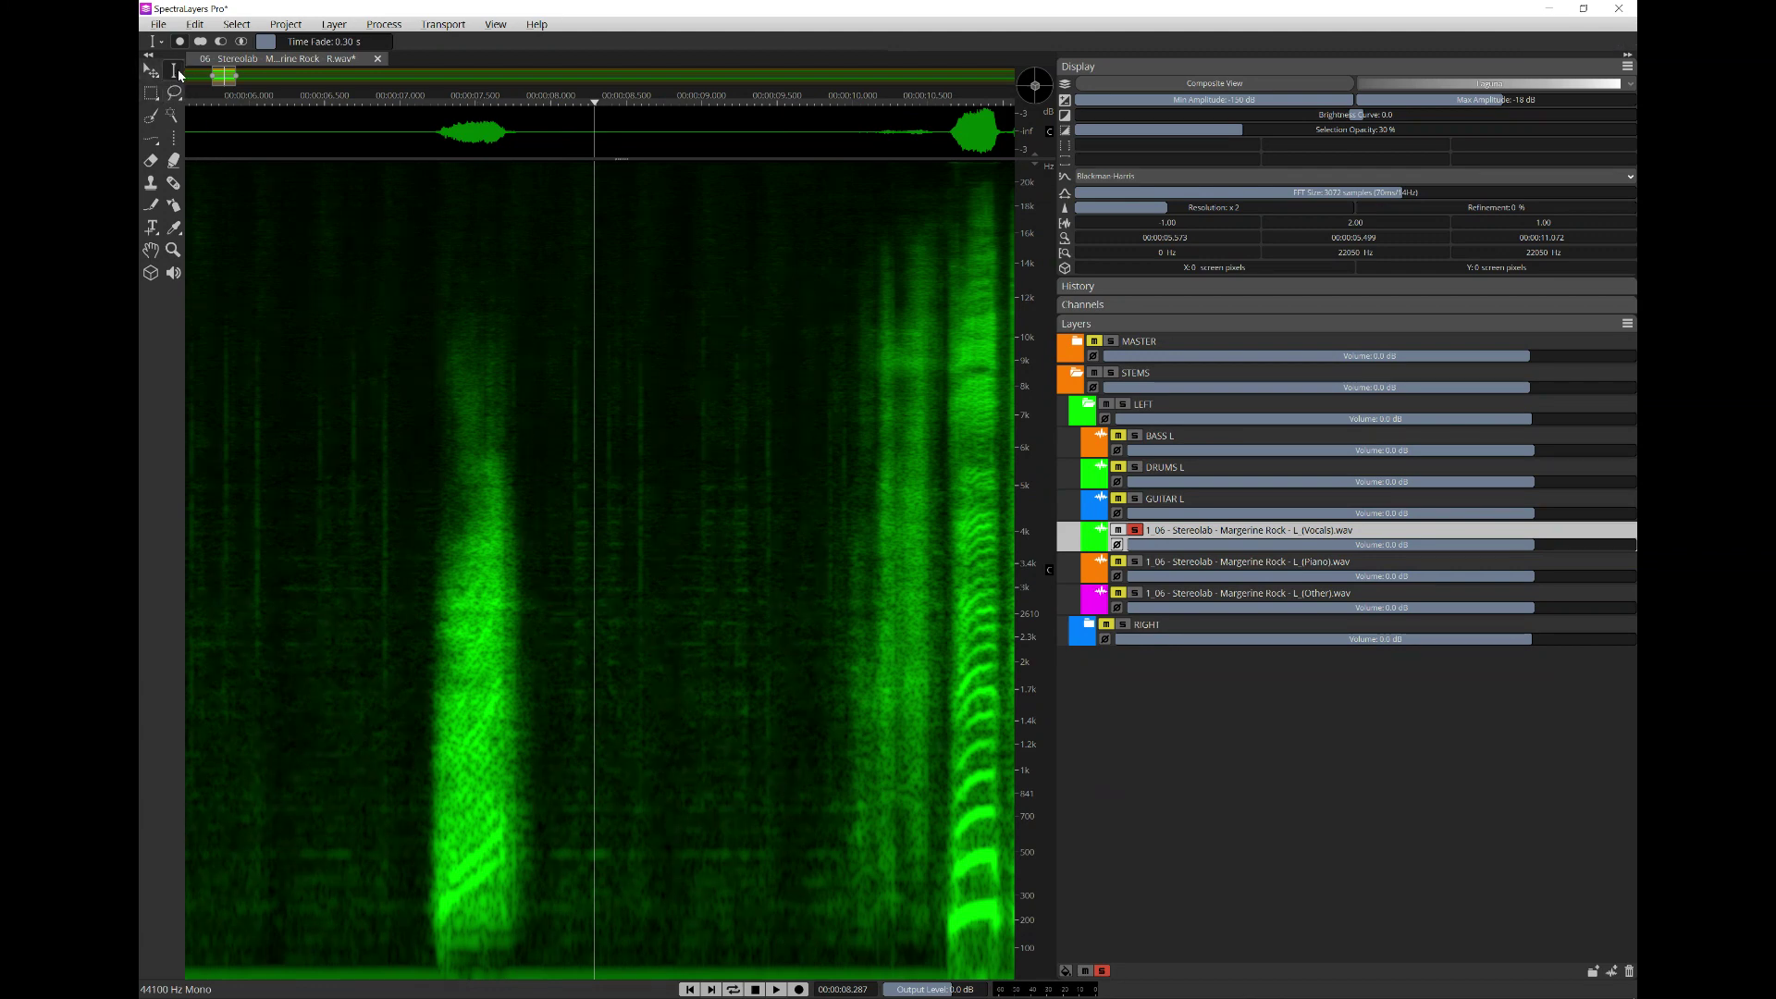
- Set the time selection tool's fade to 0.15 s after trying a selection over the isolated sound near 0:07
drag(376, 462, 522, 462)
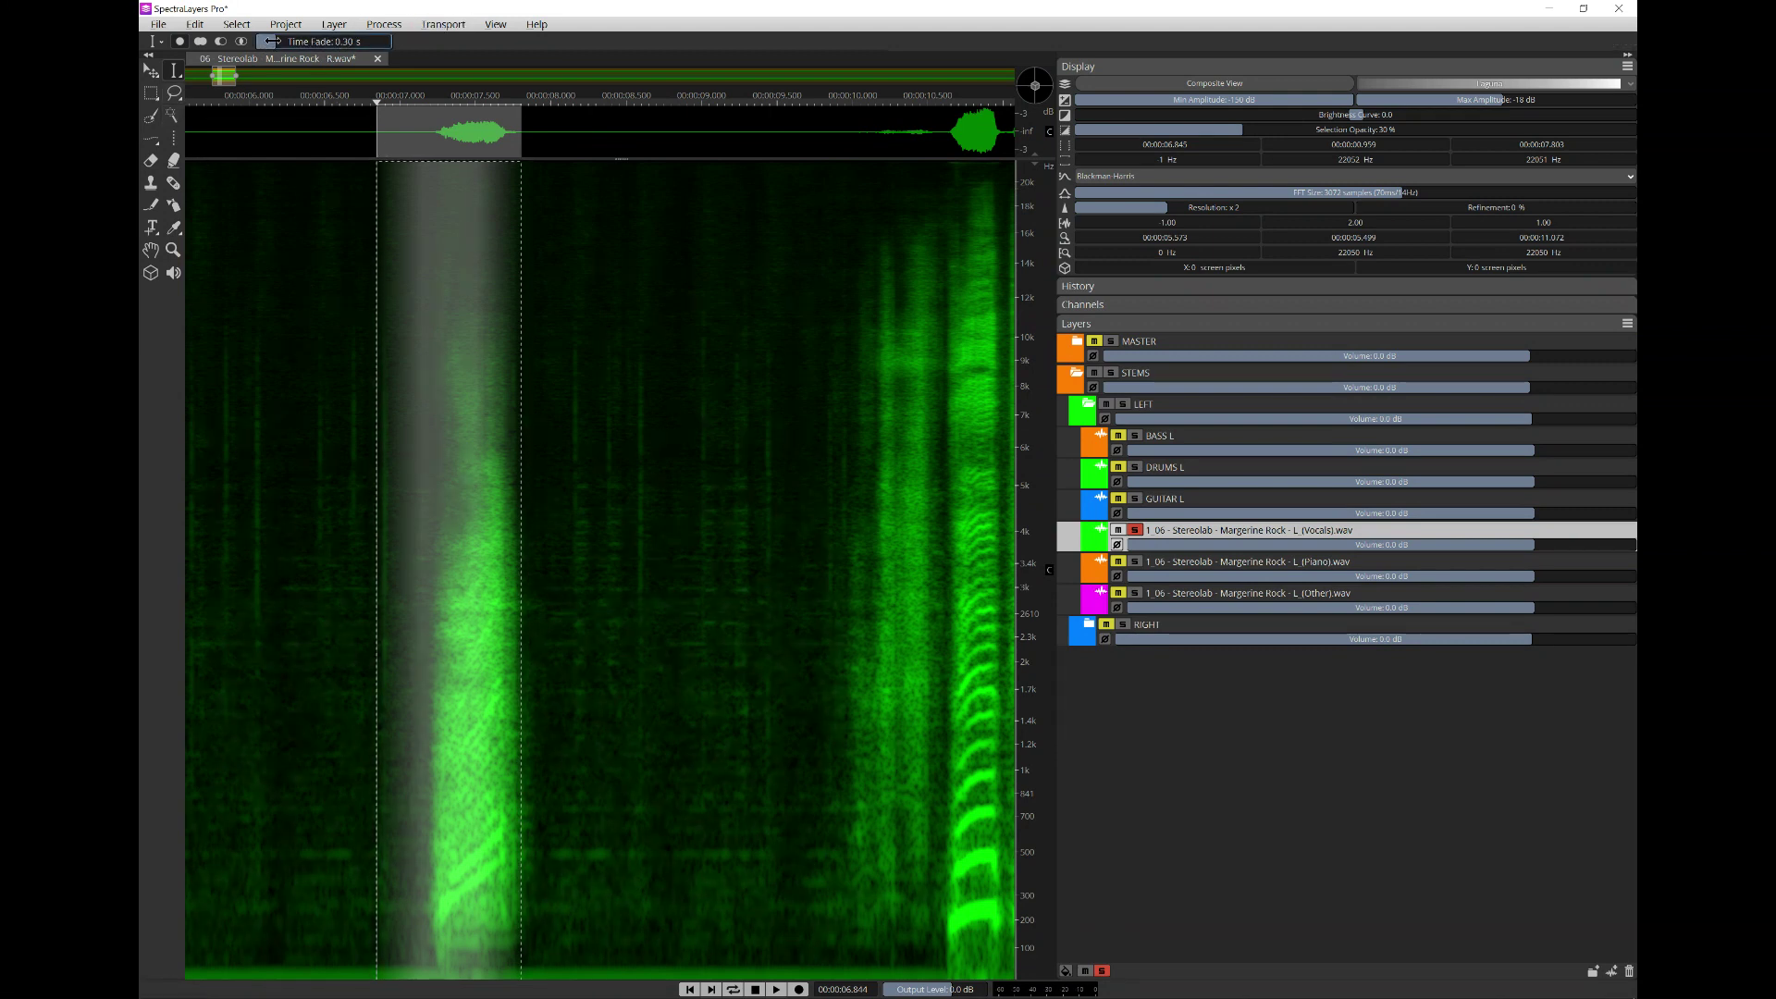
drag(272, 41, 254, 40)
click(292, 175)
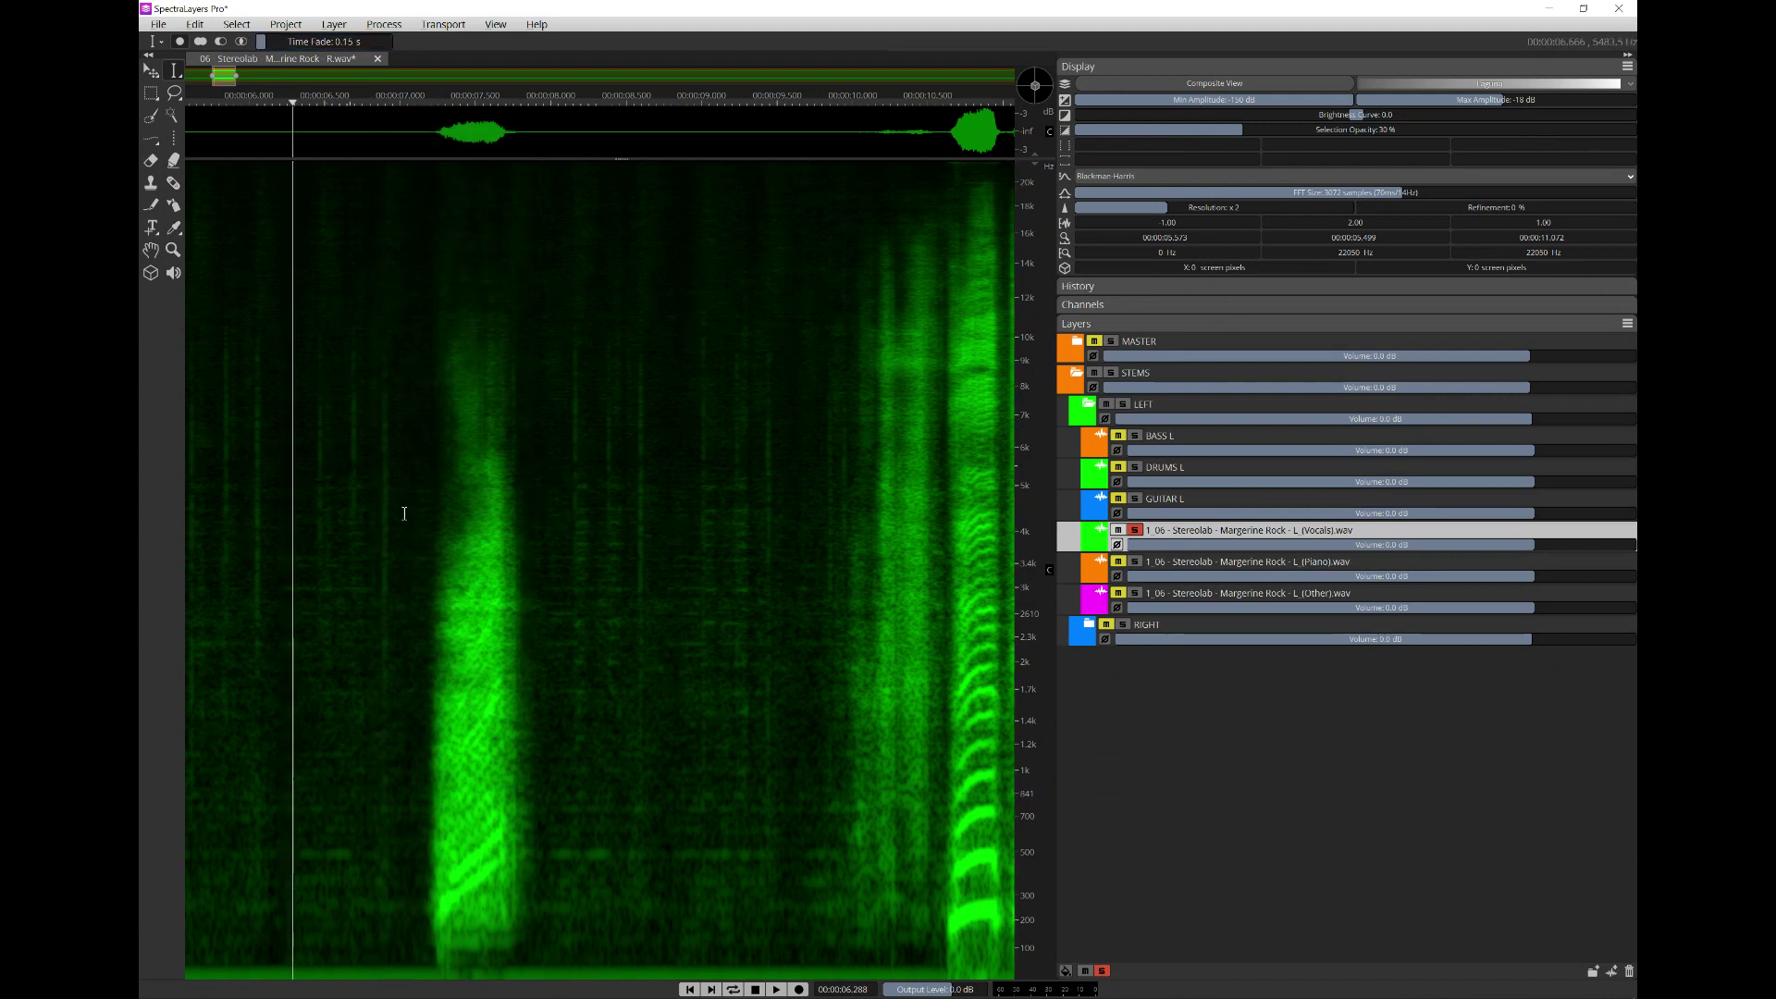
- Try time selections around the isolated sound from about 0:06.9 to 0:08.2, play the range and clear it
drag(398, 546, 574, 569)
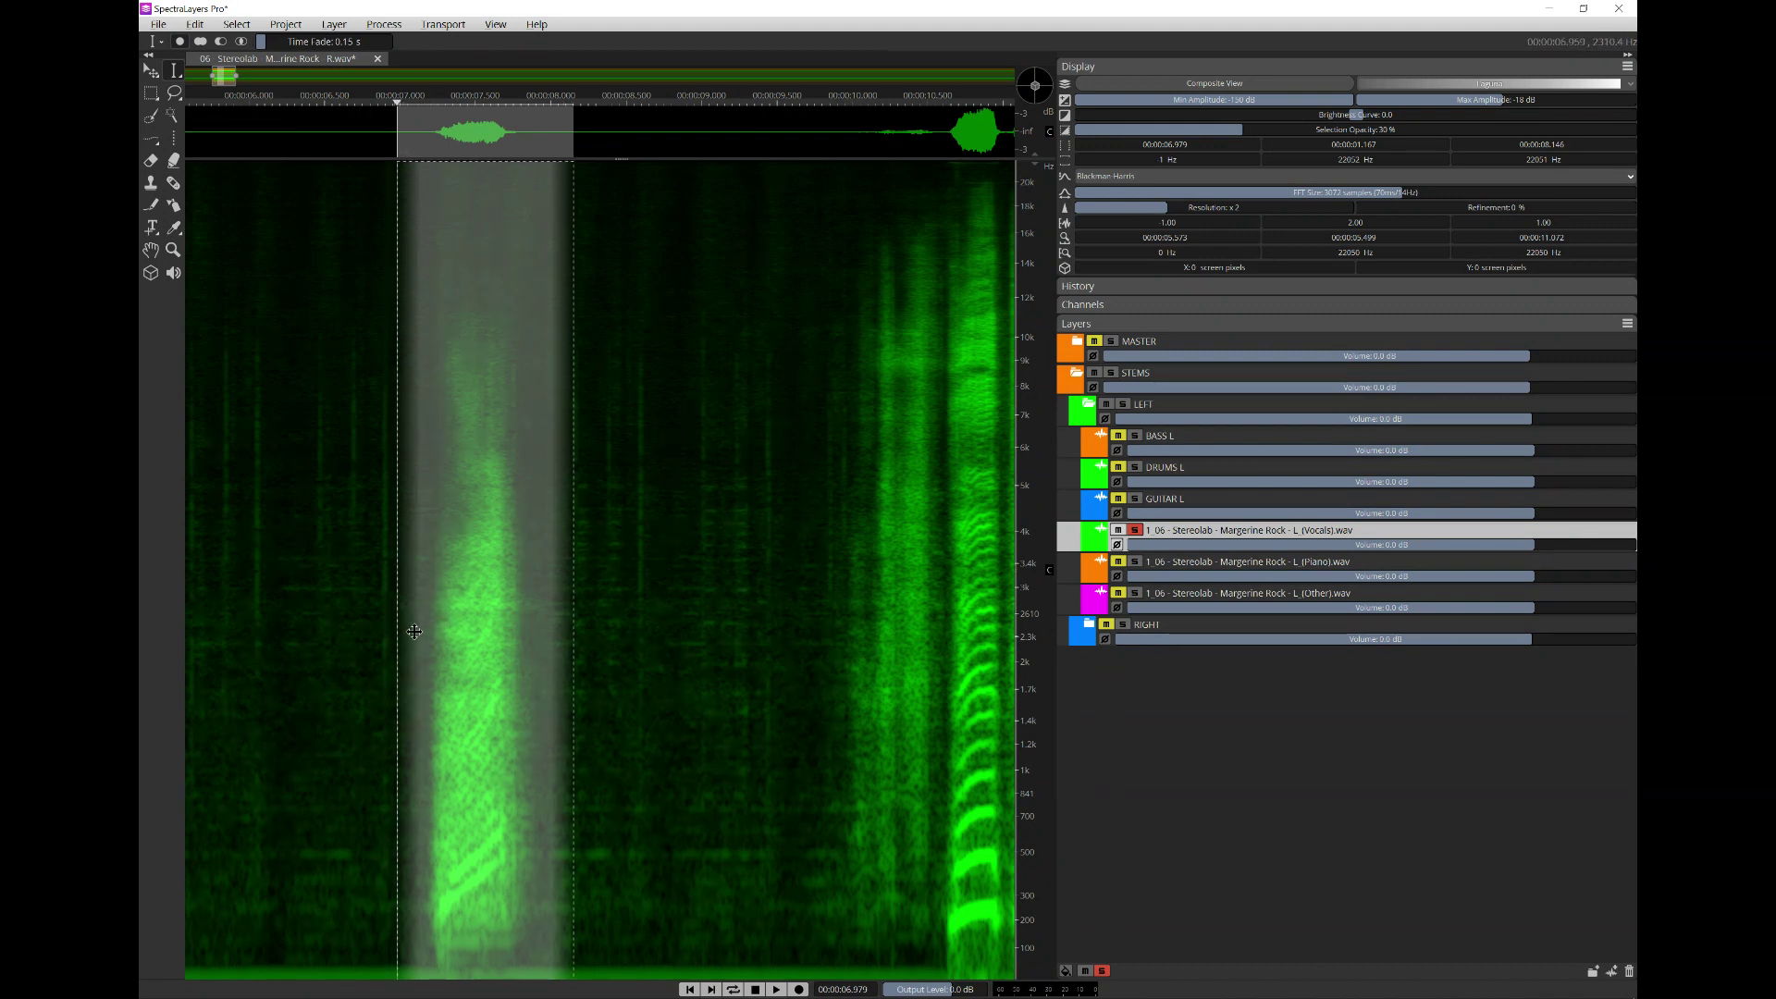
click(374, 606)
drag(380, 639, 533, 658)
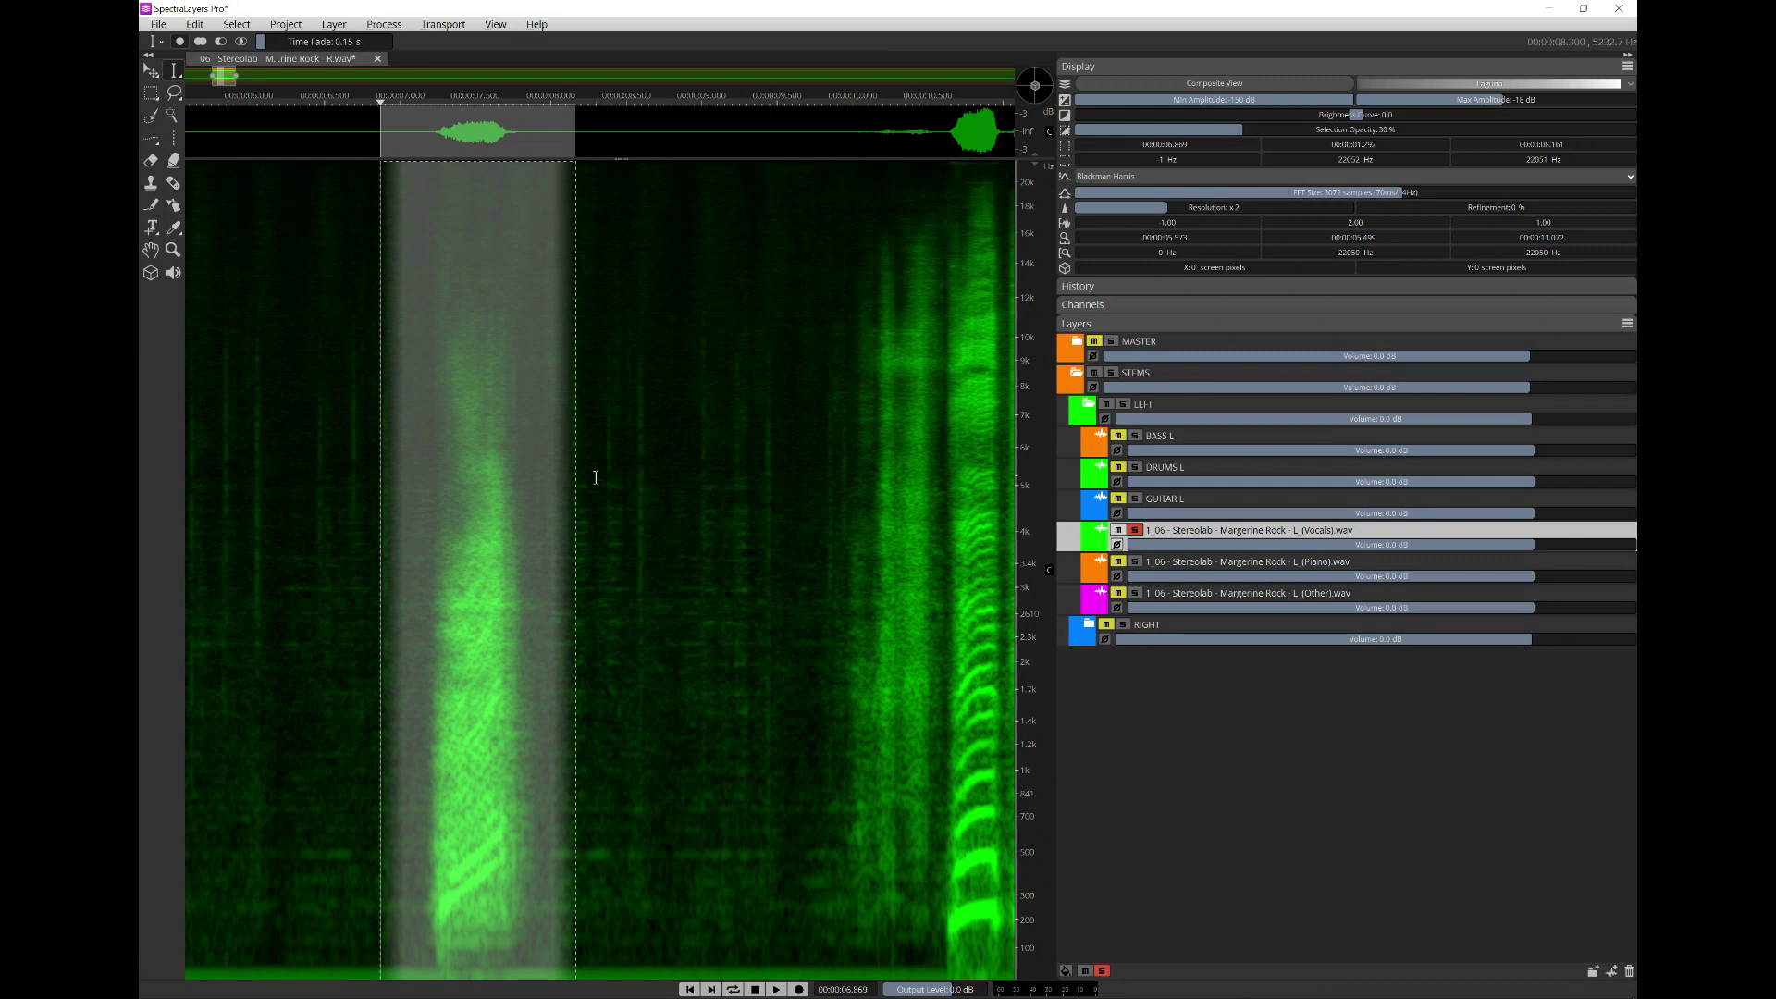
key(space)
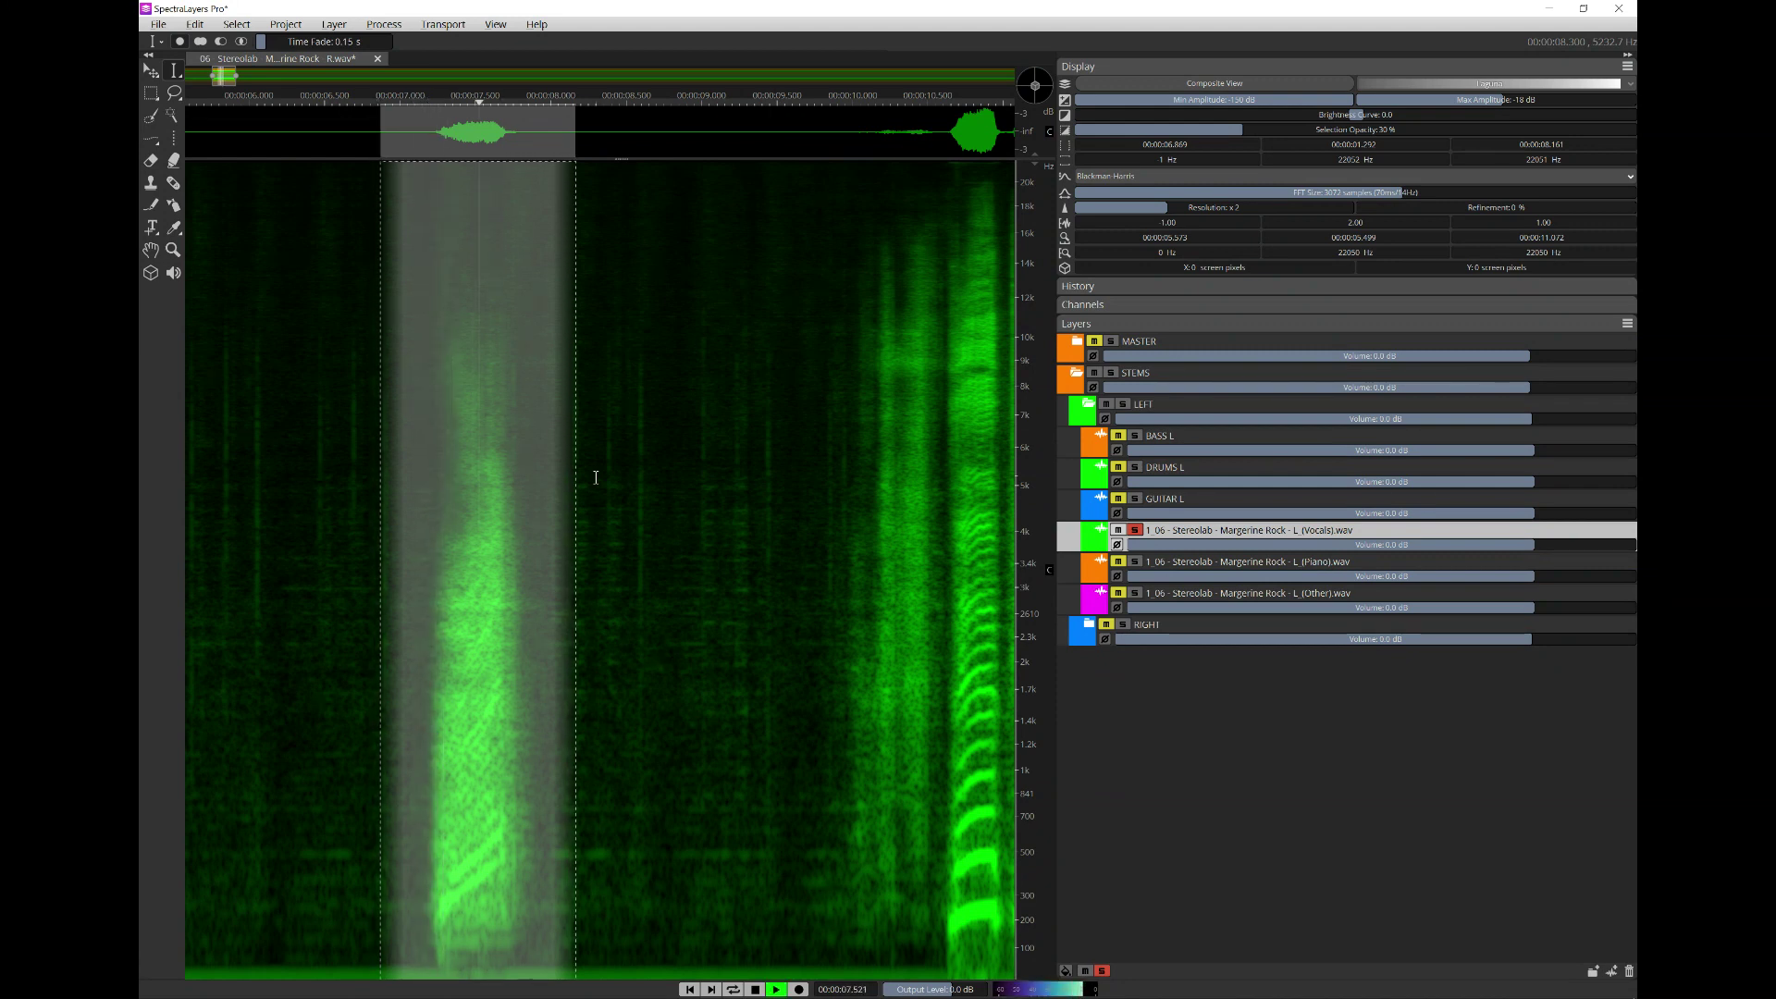
drag(500, 534, 508, 543)
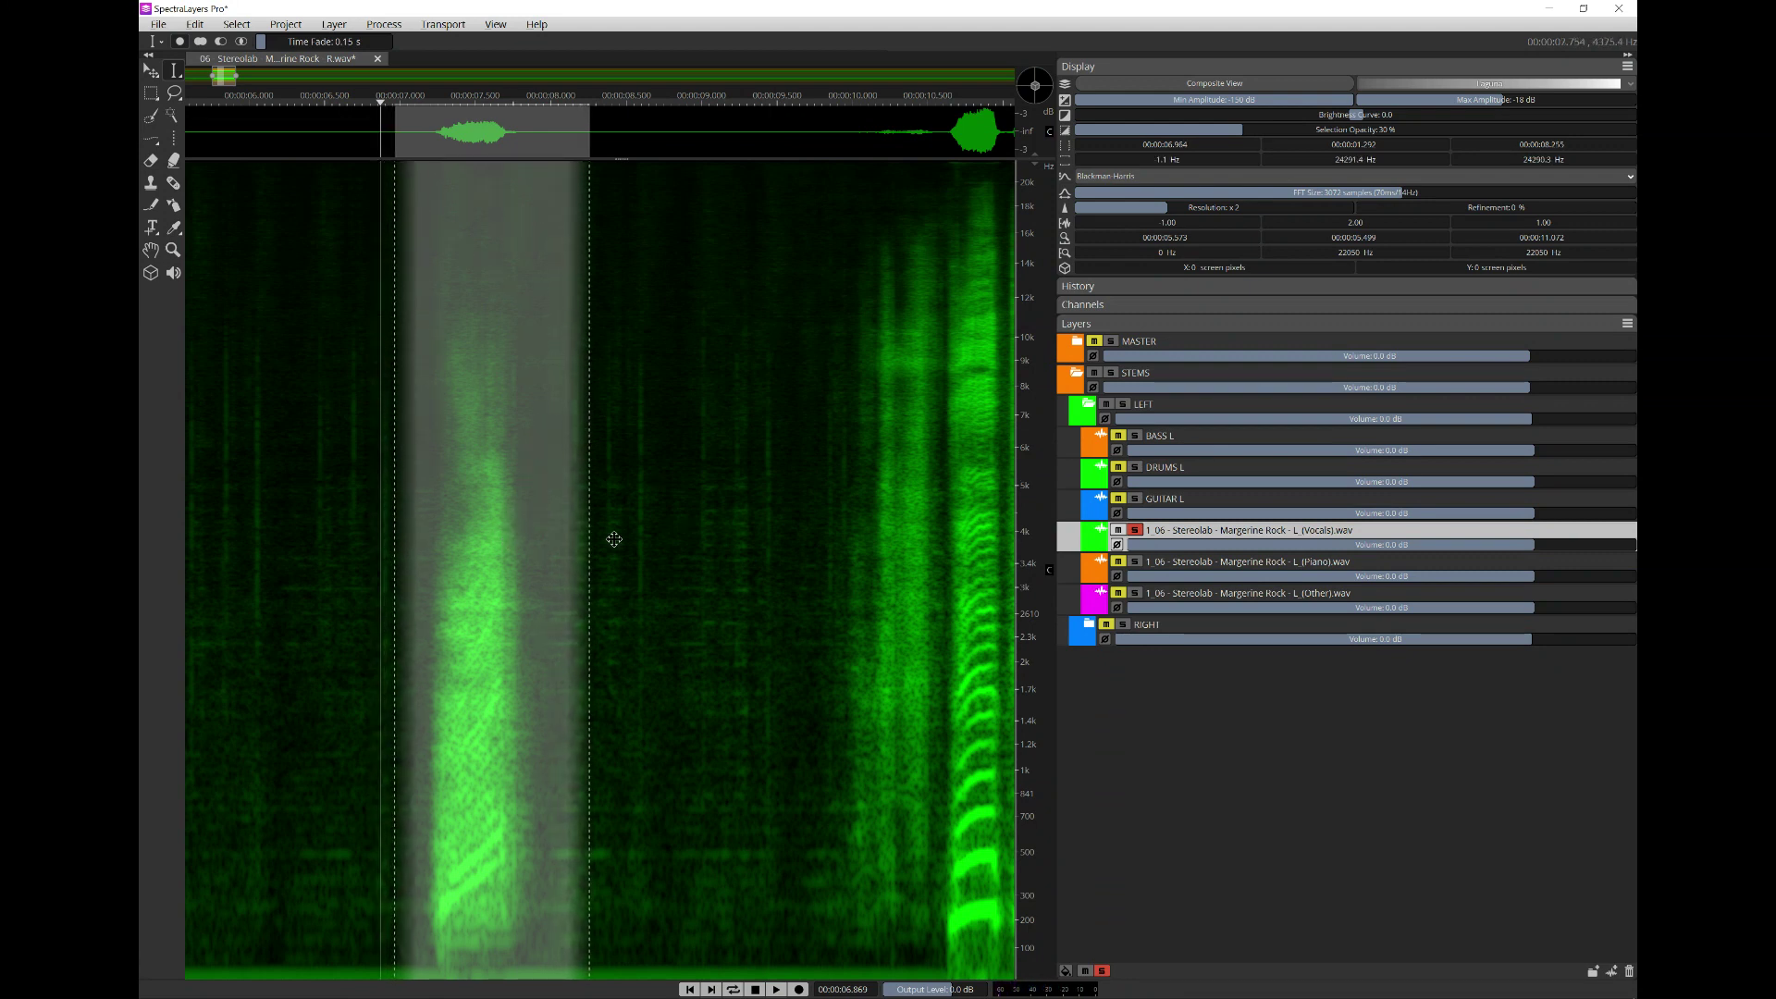
click(526, 525)
- Select the isolated sound from about 0:06.92 to 0:08.16 and cut it to a new layer
drag(388, 623, 576, 662)
key(space)
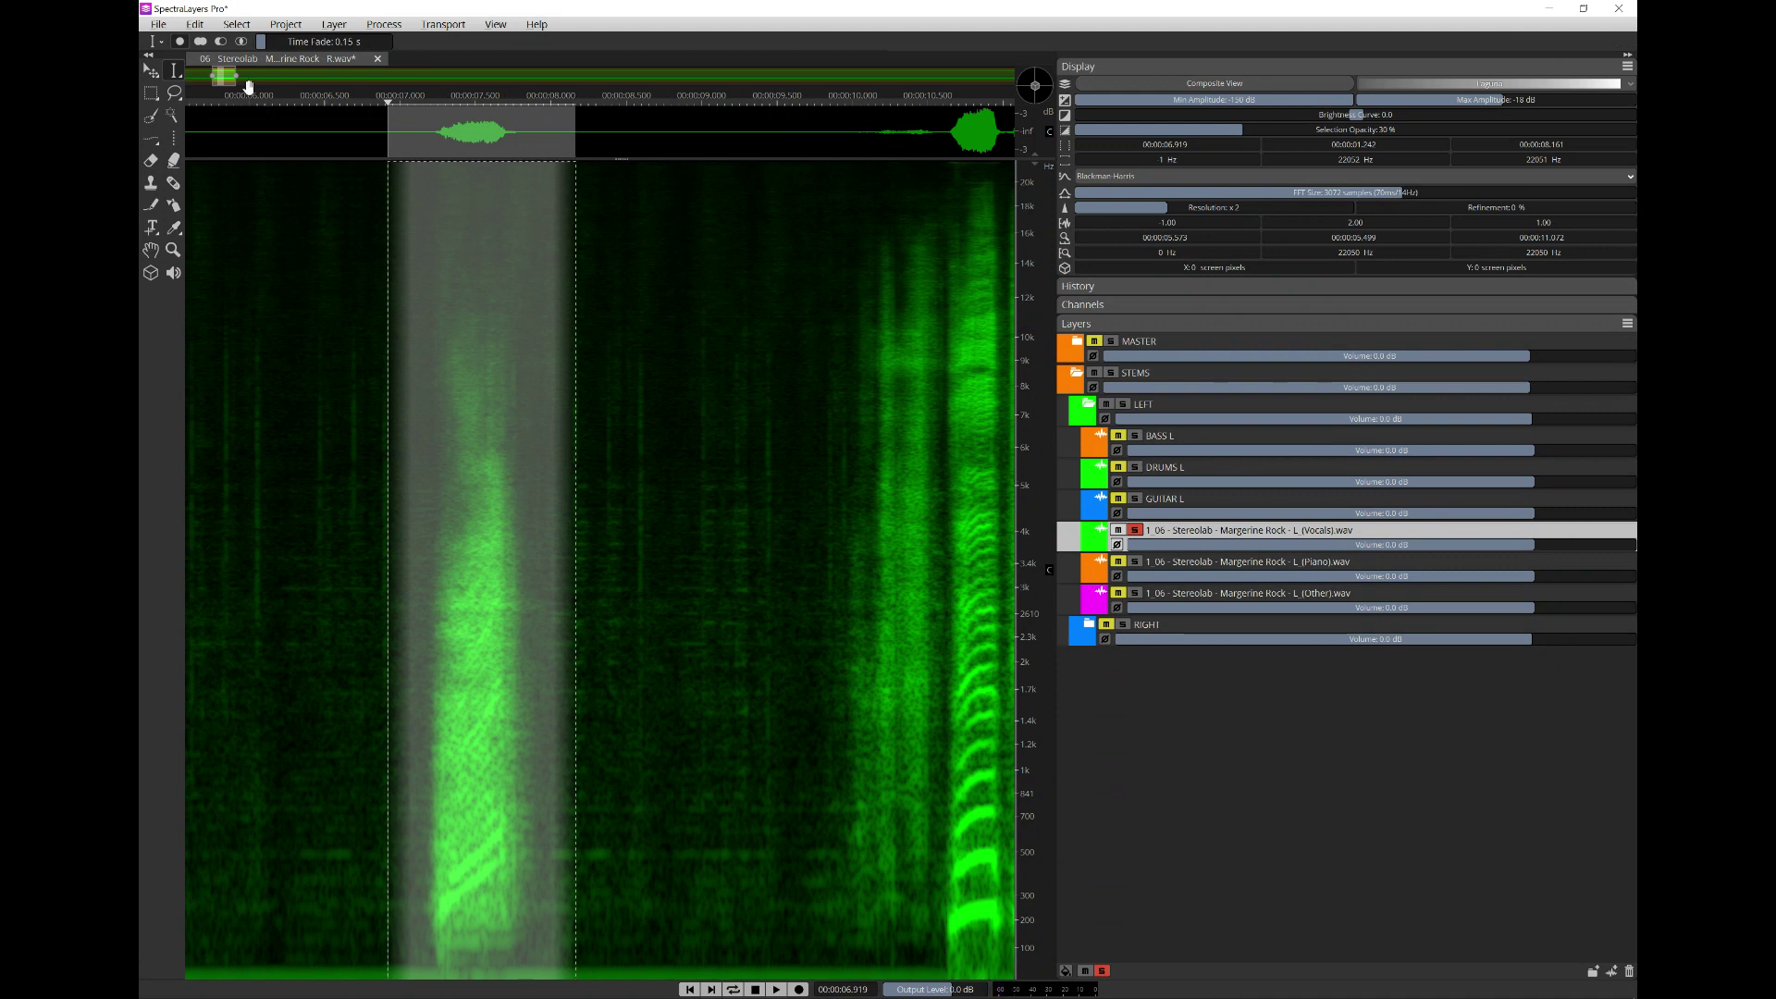
click(197, 31)
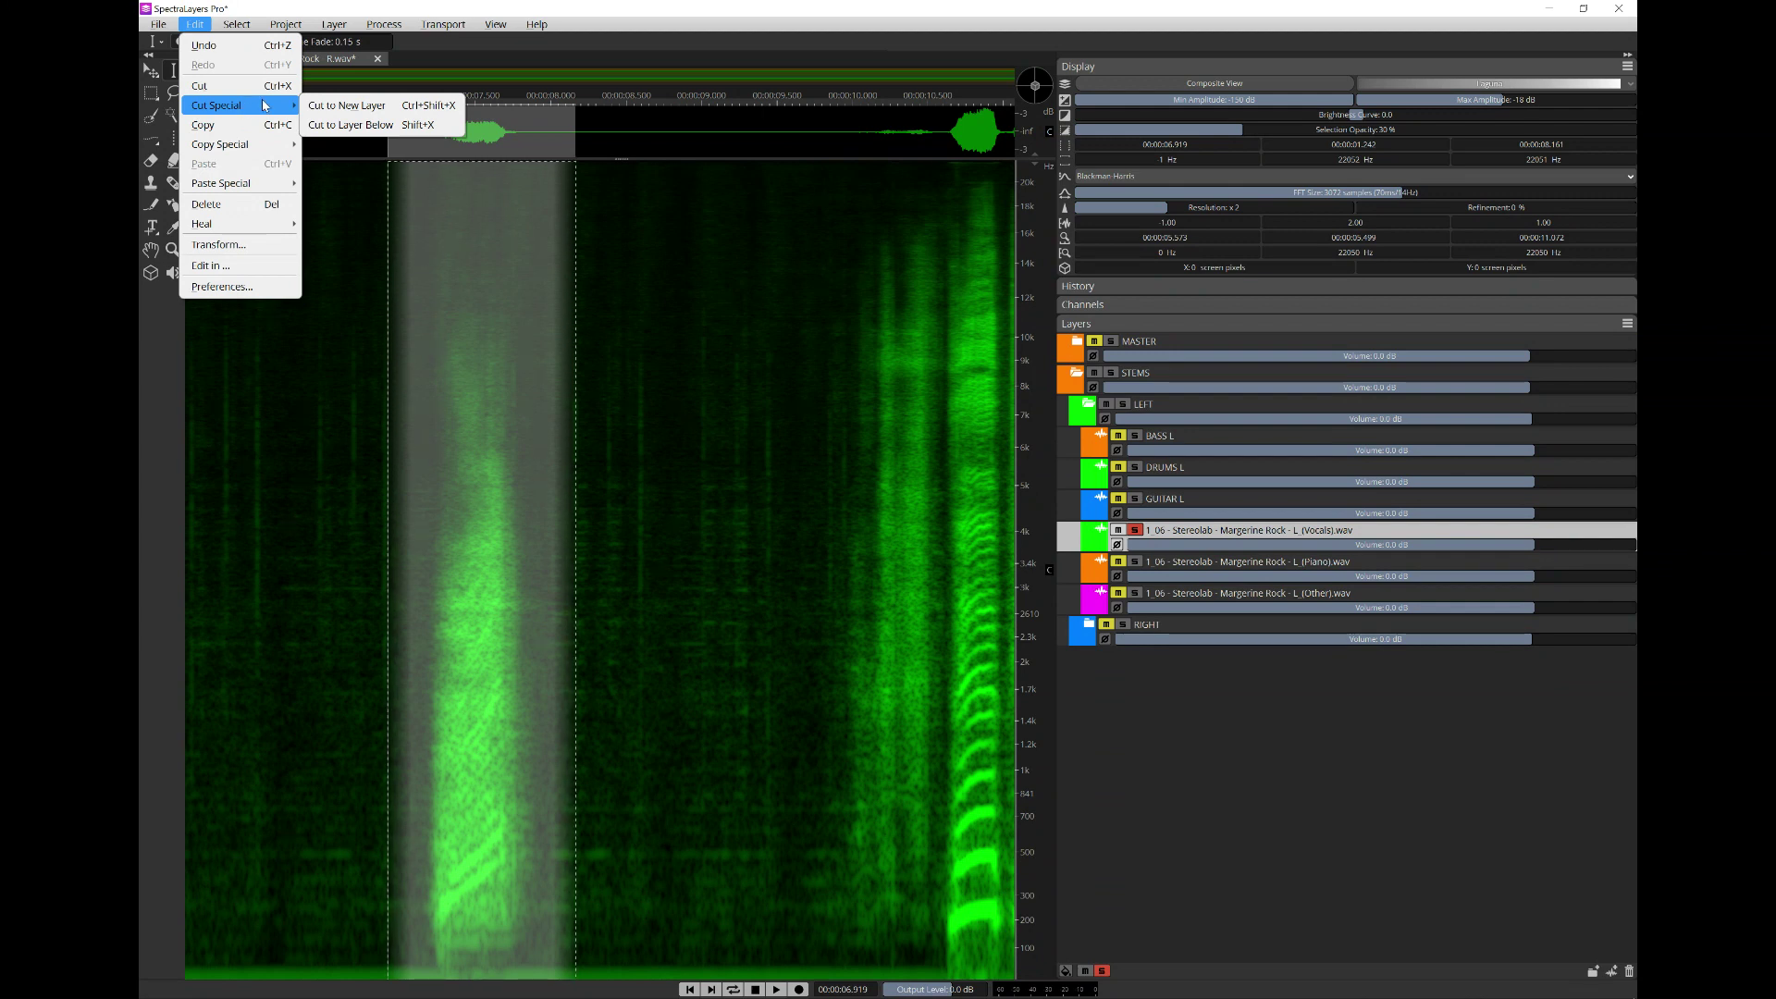
click(349, 109)
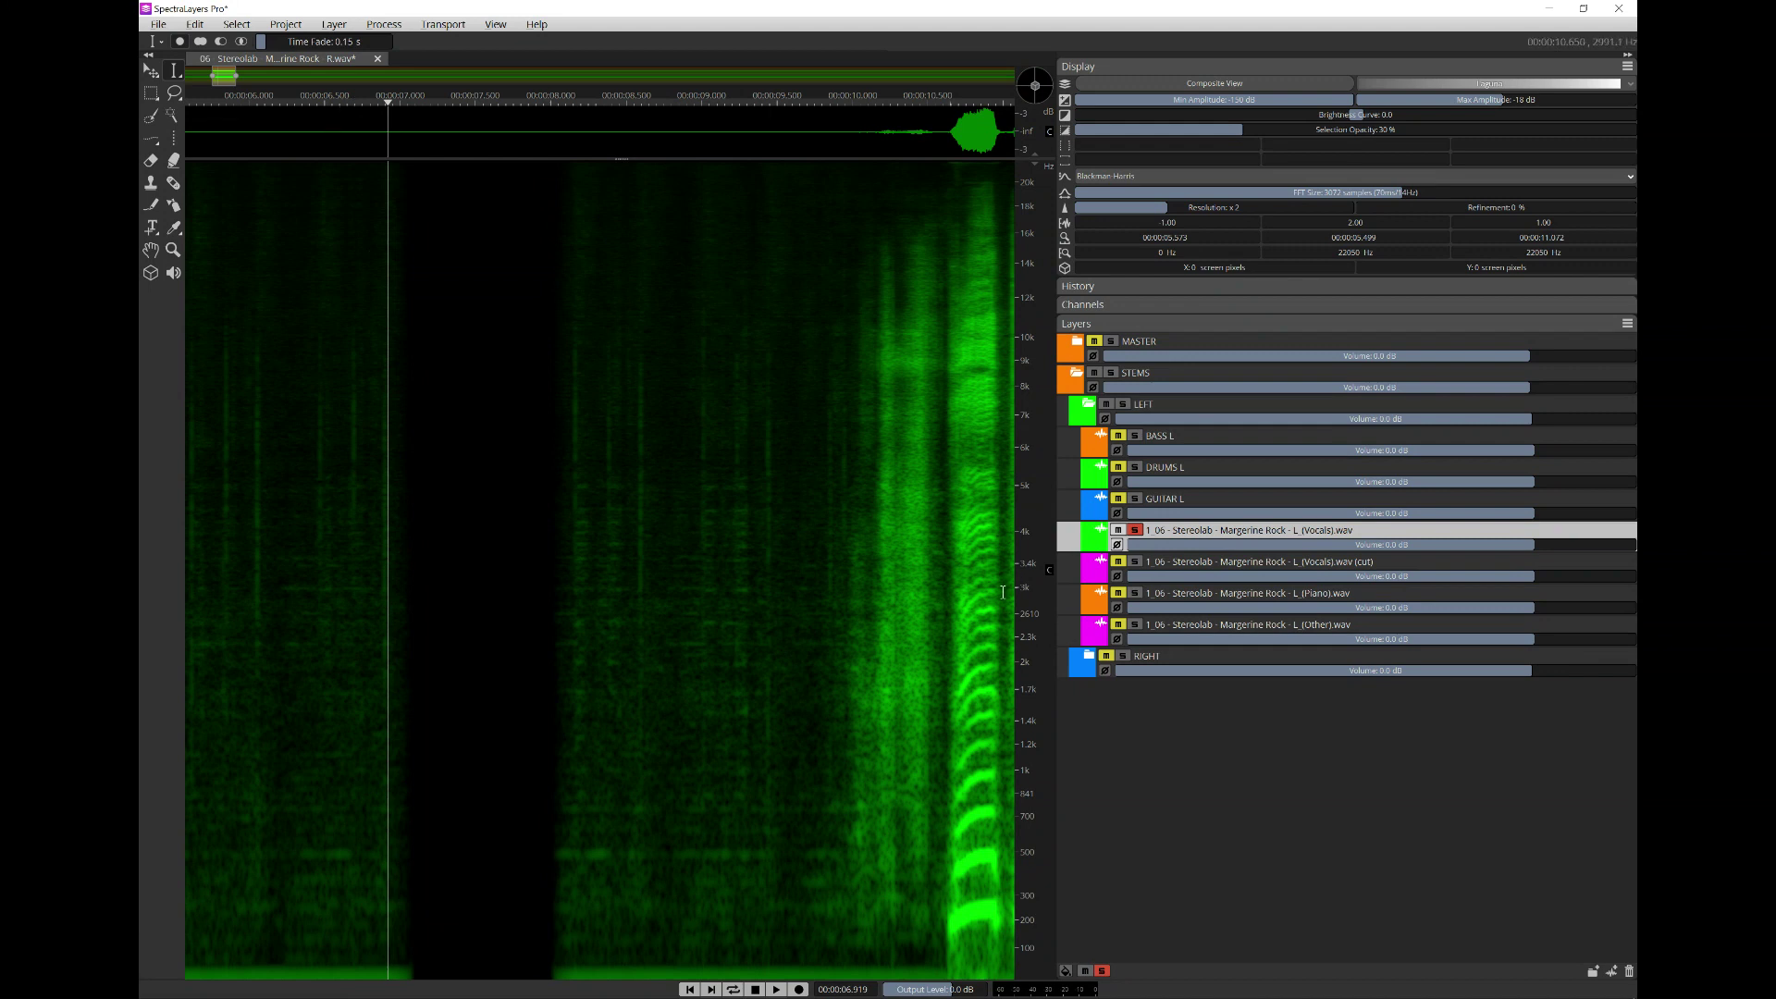
- Solo the newly cut layer alongside the L Vocals stem and rename it ZIPPER L
click(1135, 562)
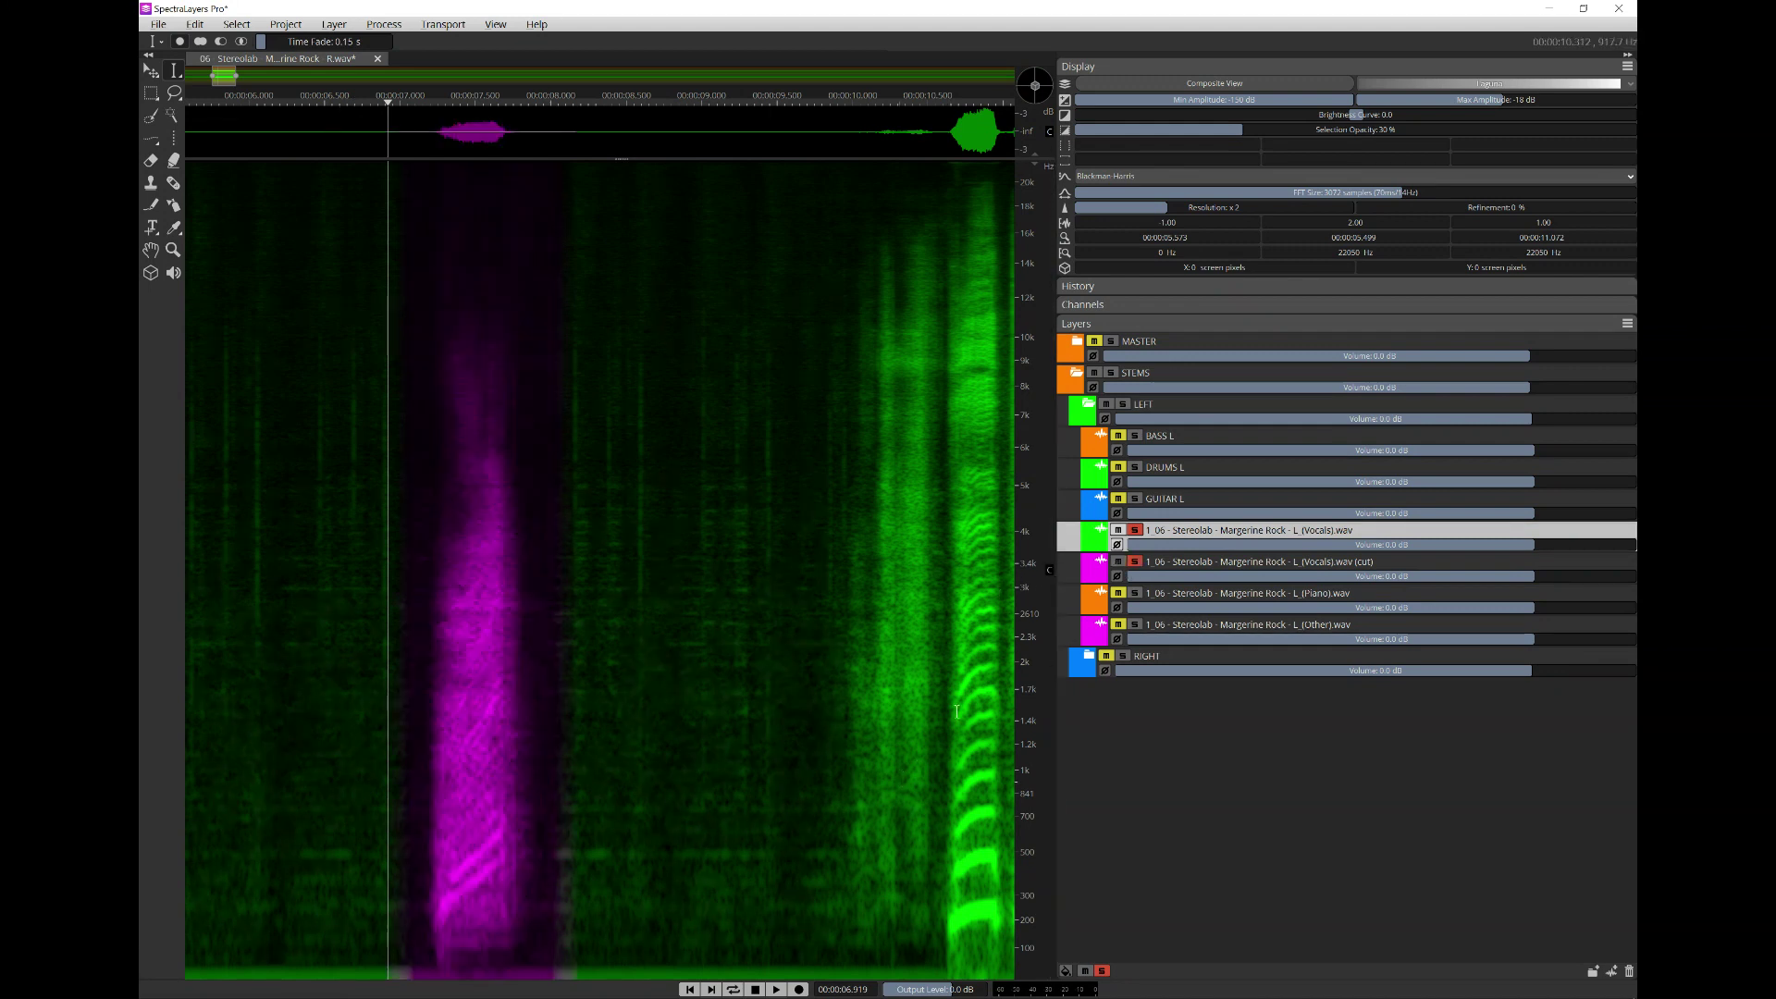
click(1194, 565)
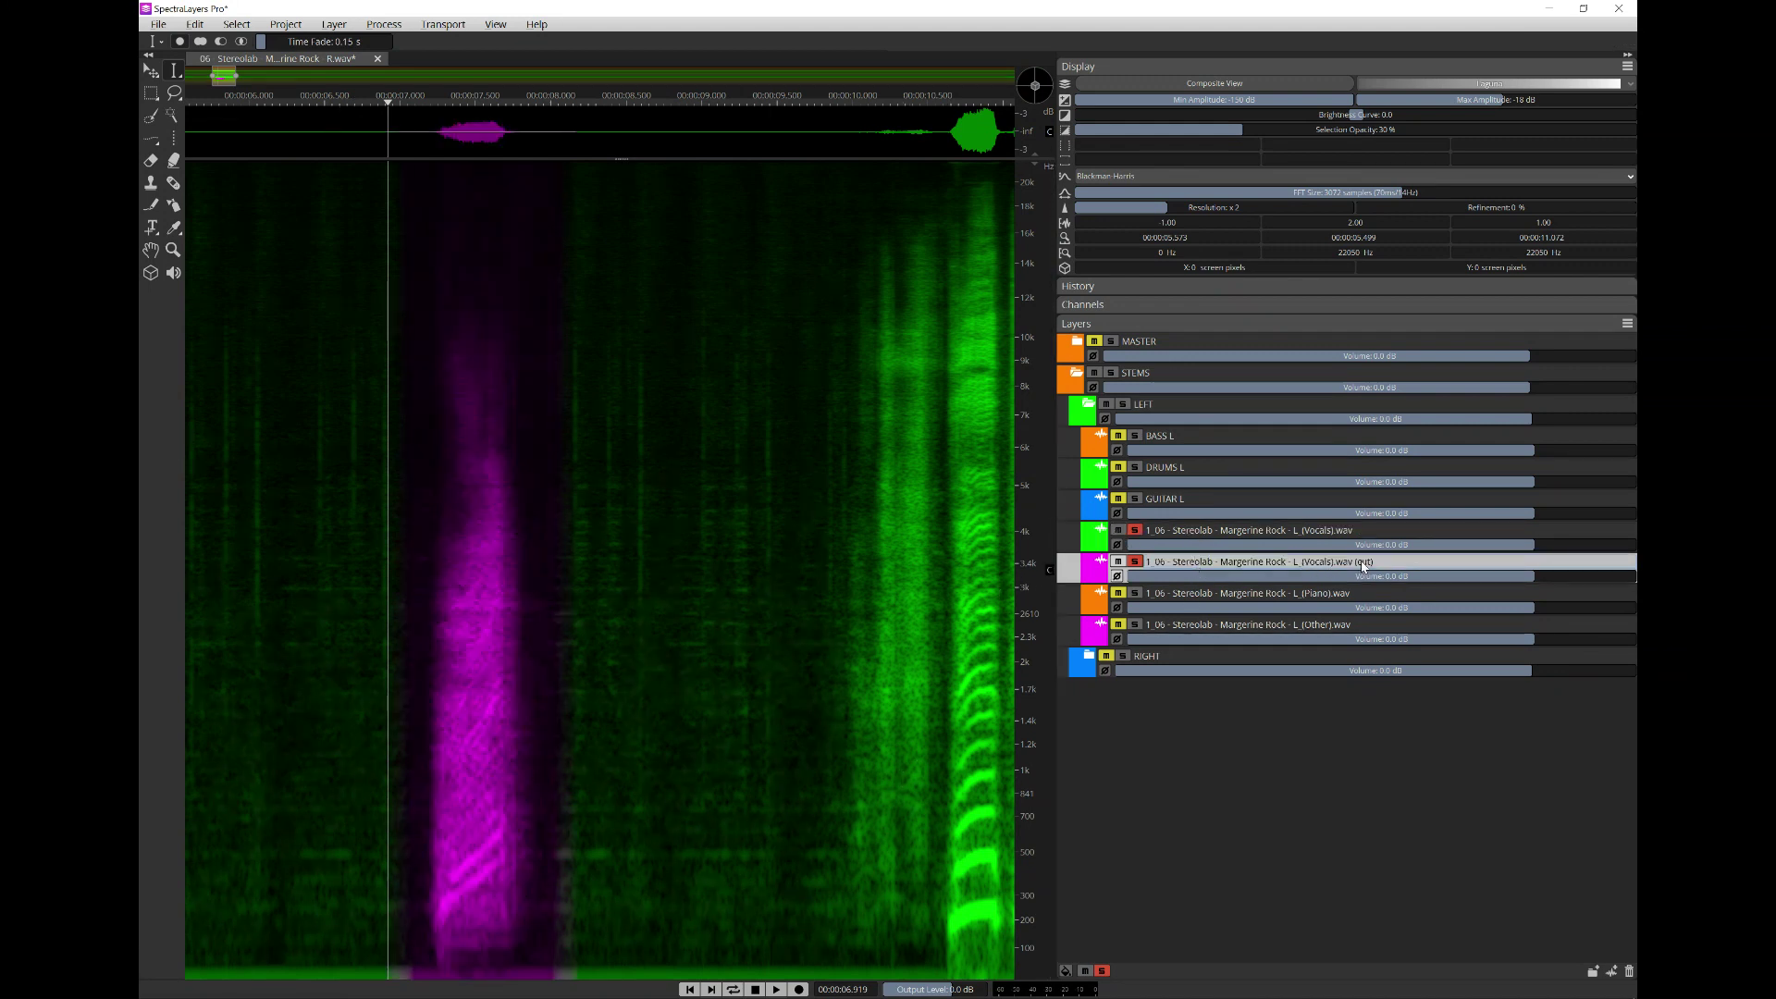
key(ctrl+a)
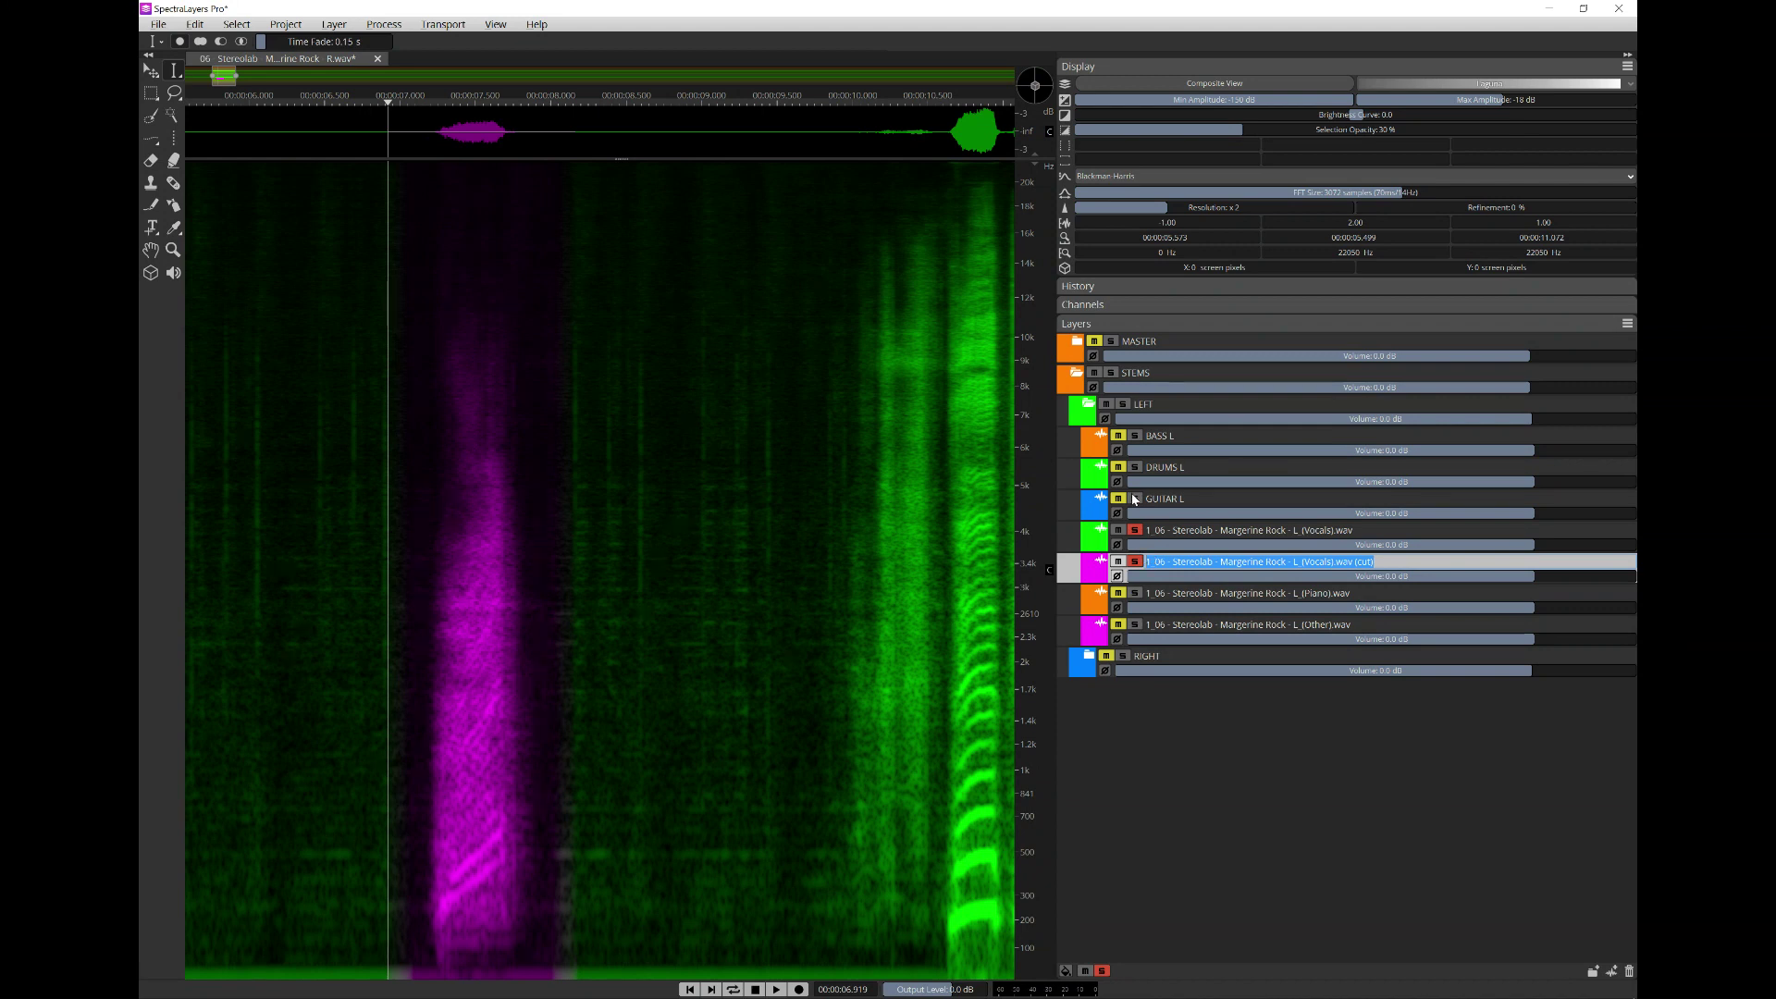
text(4)
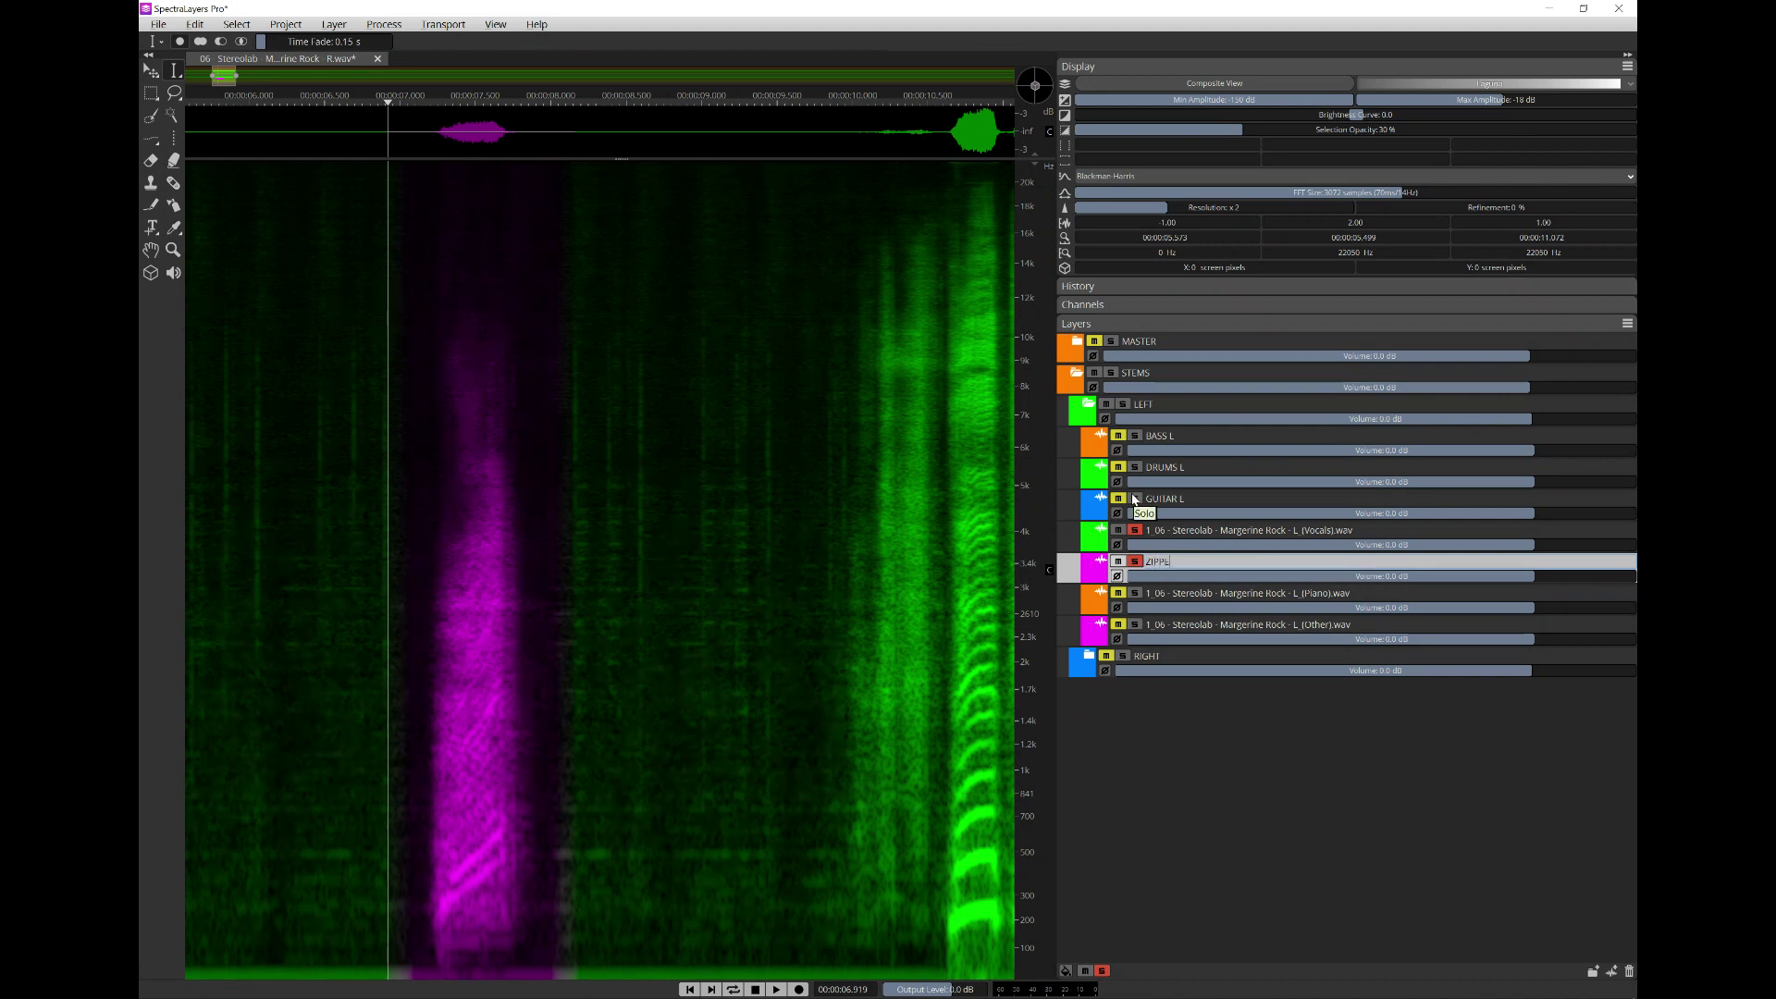
key(Return)
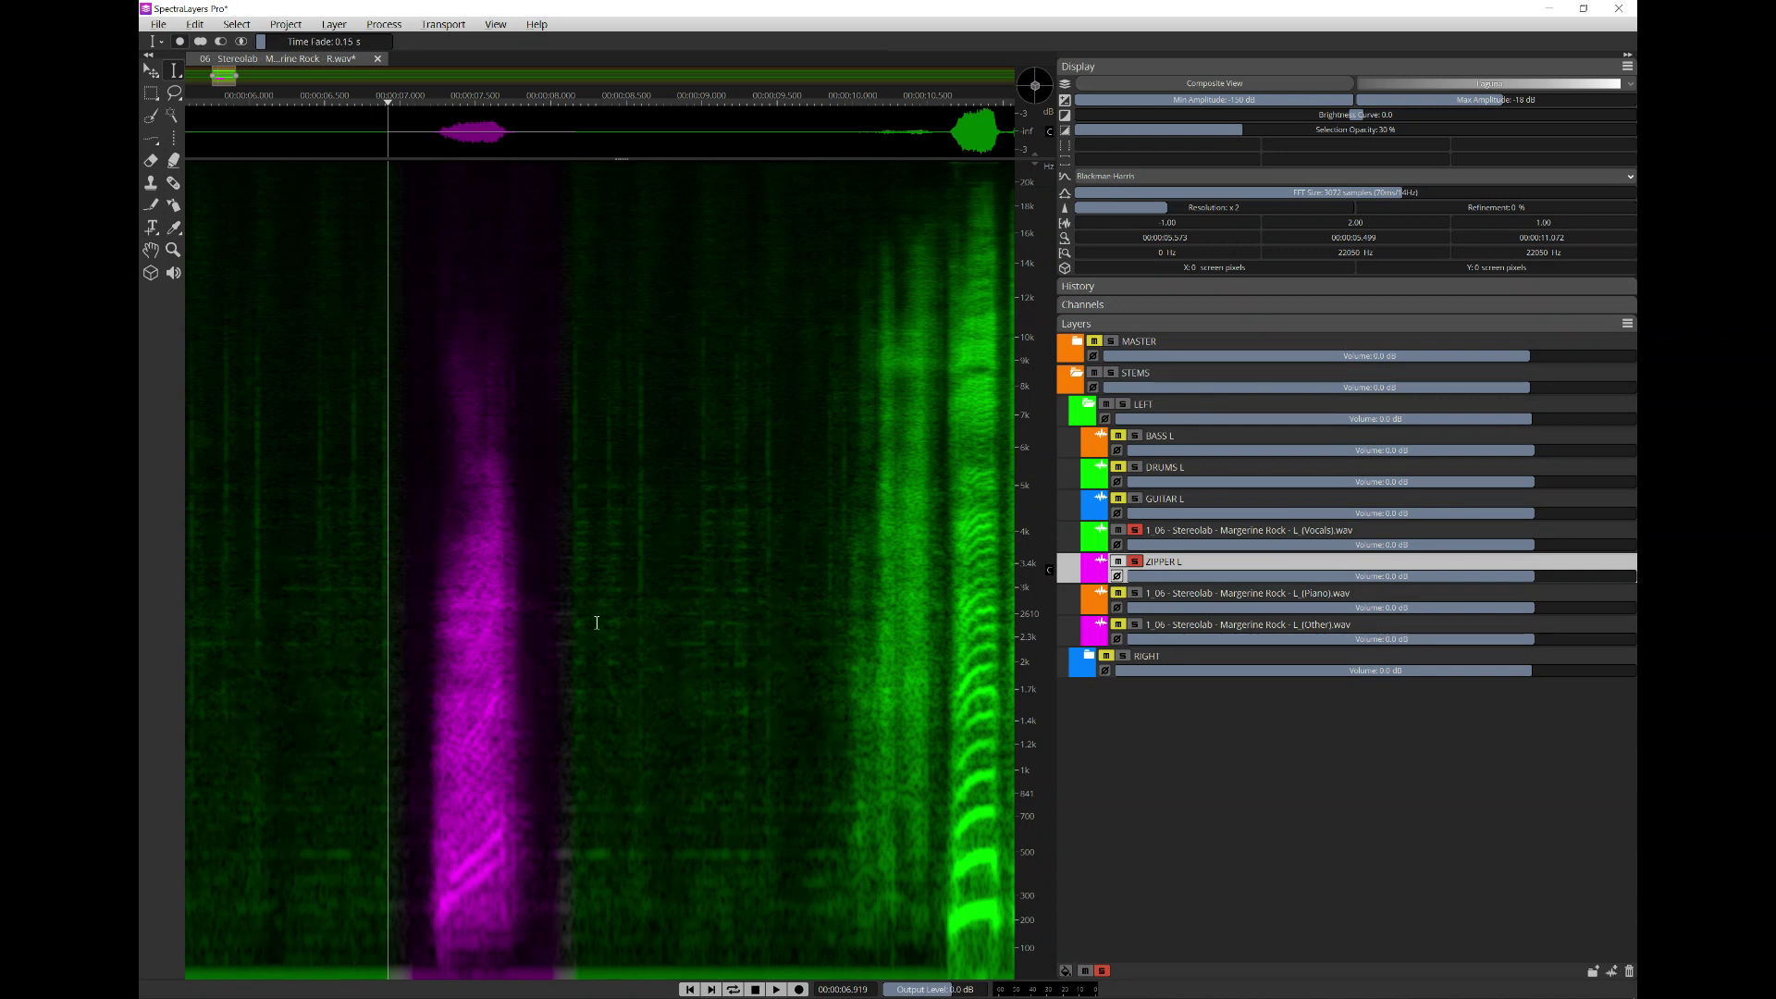
- Play ZIPPER L on its own with the vocals' solo off, restoring that solo when done
click(1136, 535)
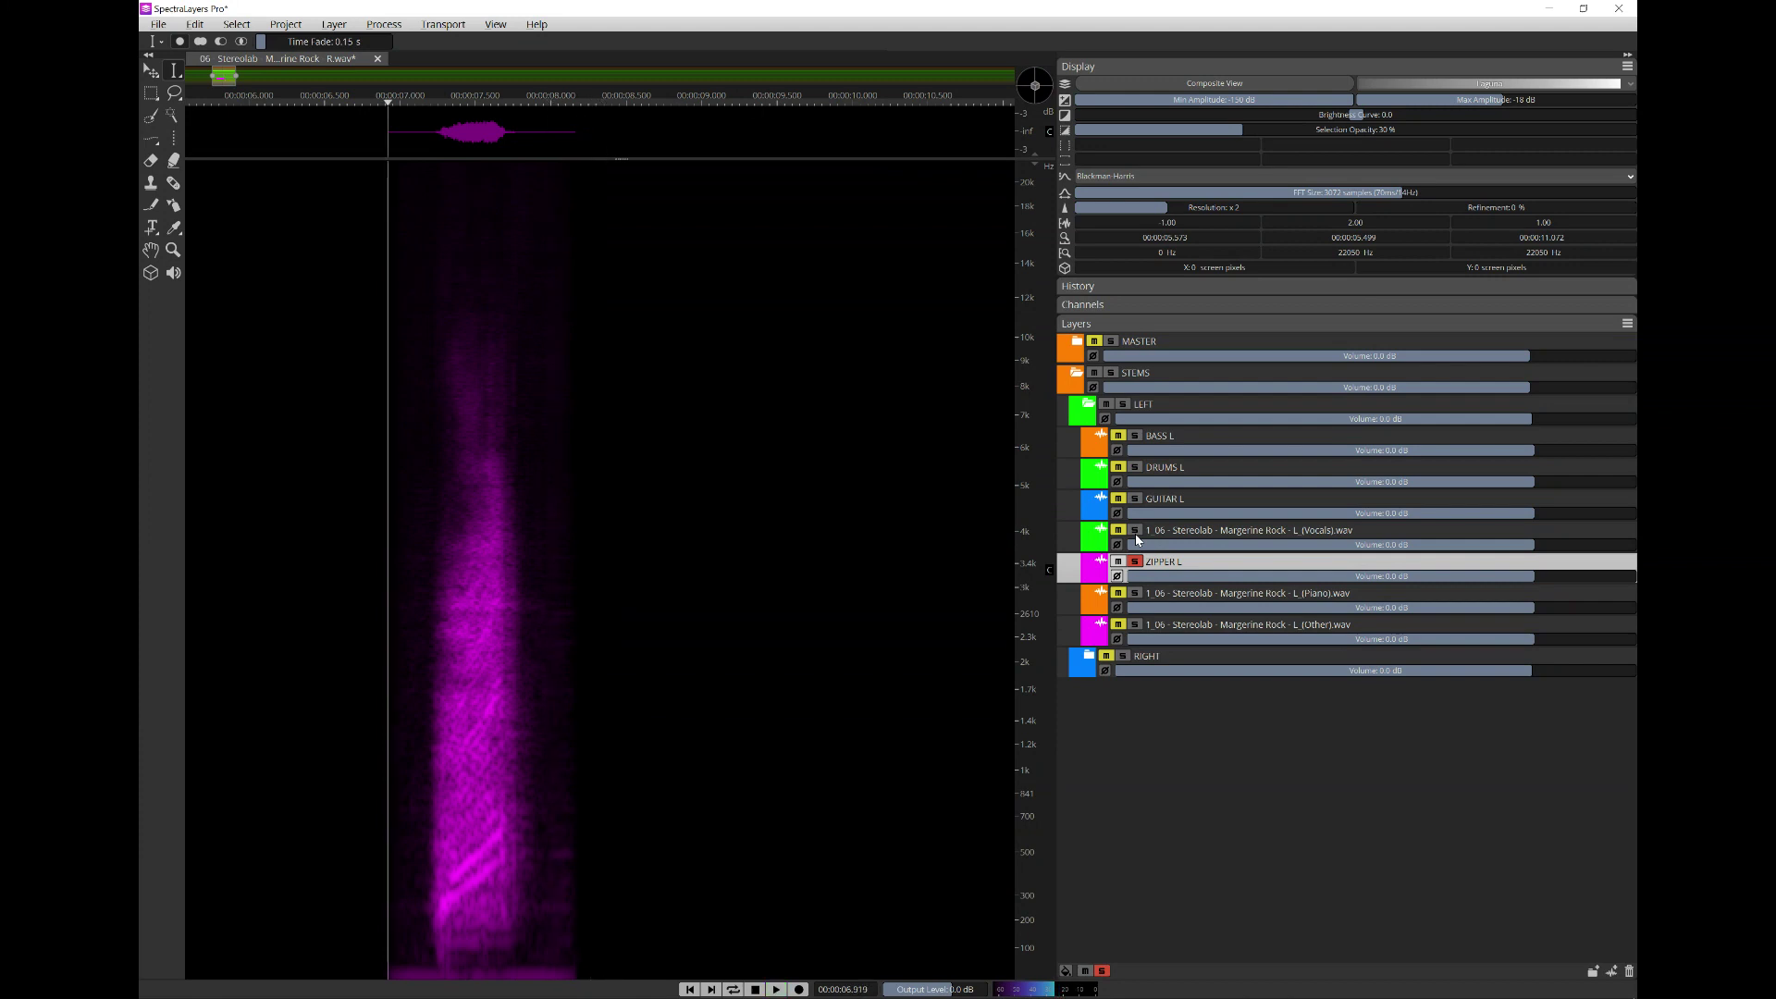
click(1135, 532)
scroll(483, 684, down, 3)
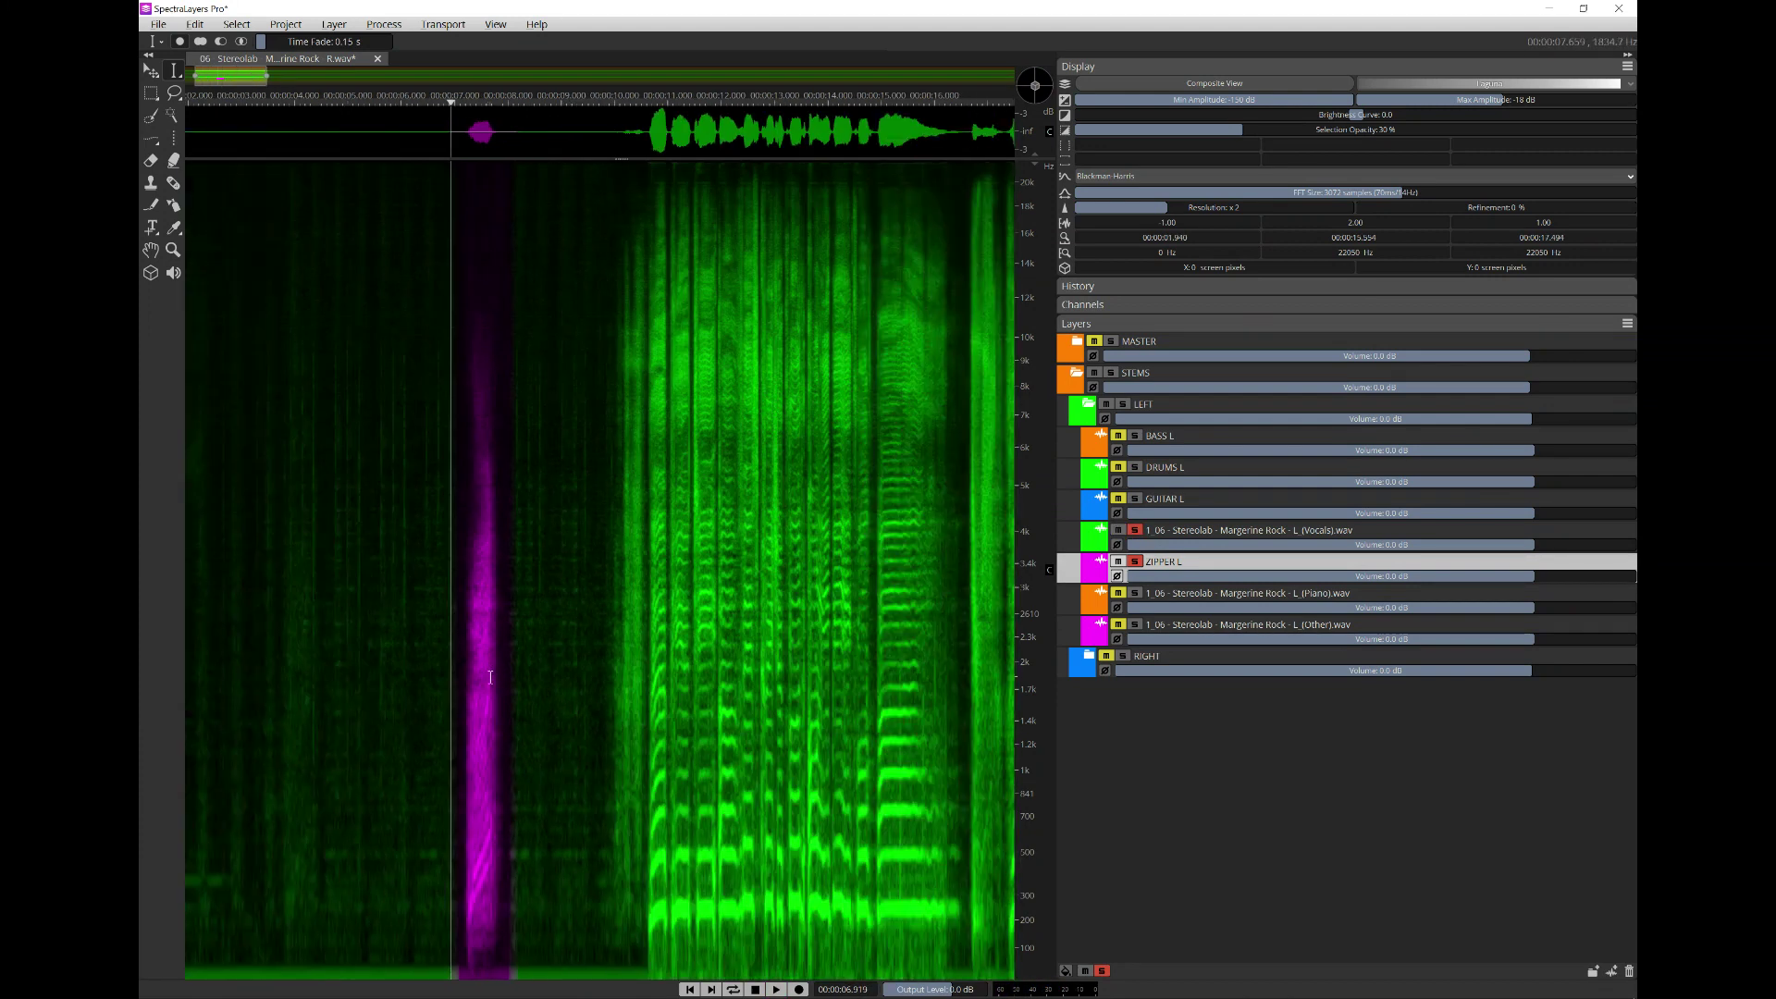
scroll(507, 670, down, 2)
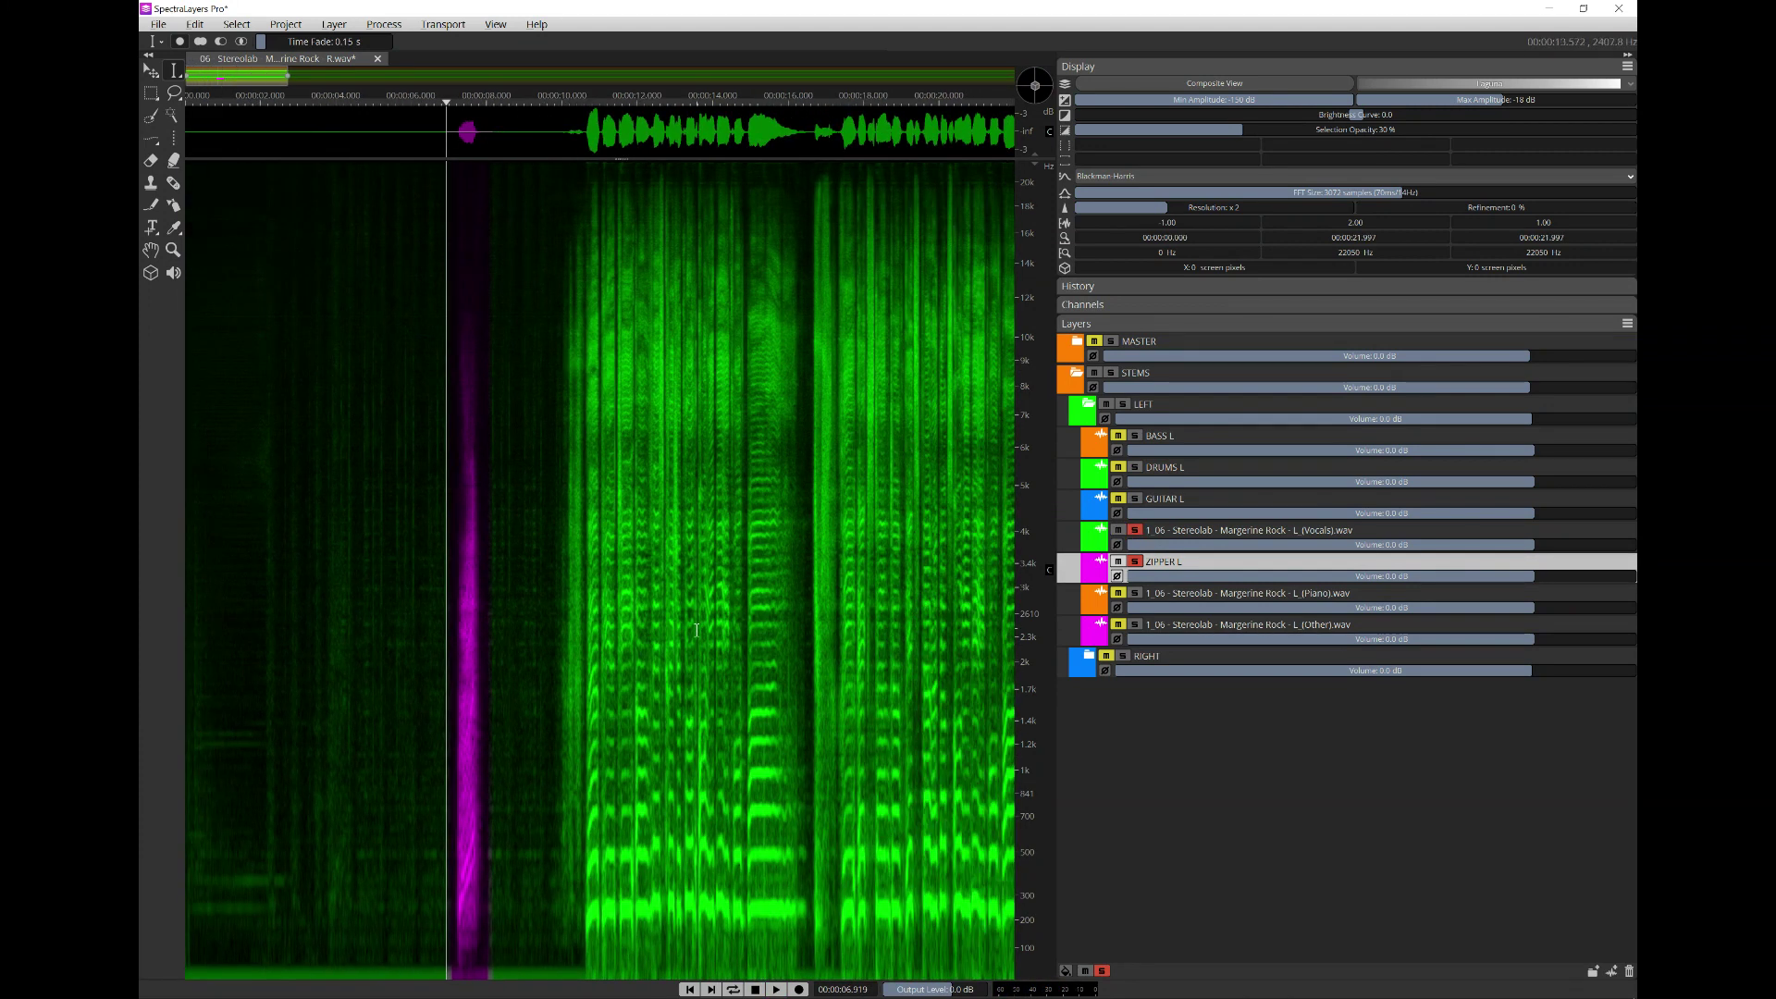
- Rename the L Vocals stem layer to VOCAL L
double_click(1195, 531)
text(VOCAL L)
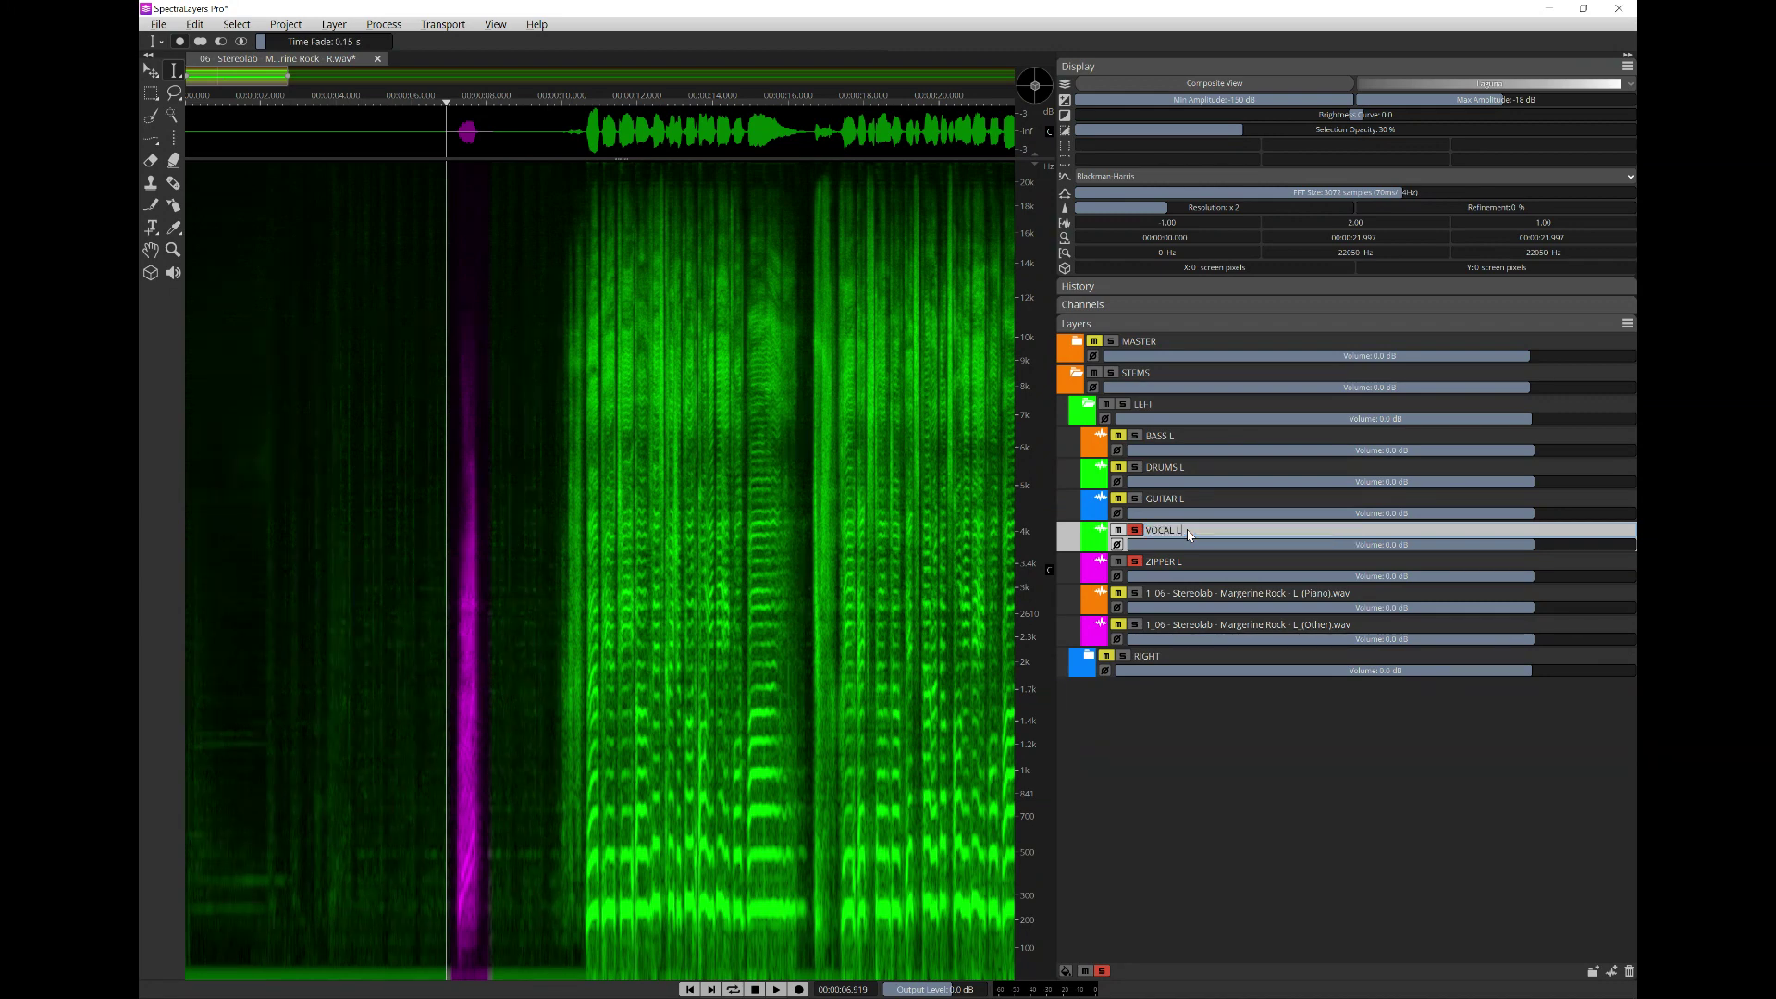
key(Return)
- Play VOCAL L from several points in the first phrase, at about 0:10, 0:12 and 0:15
click(572, 552)
click(551, 558)
key(space)
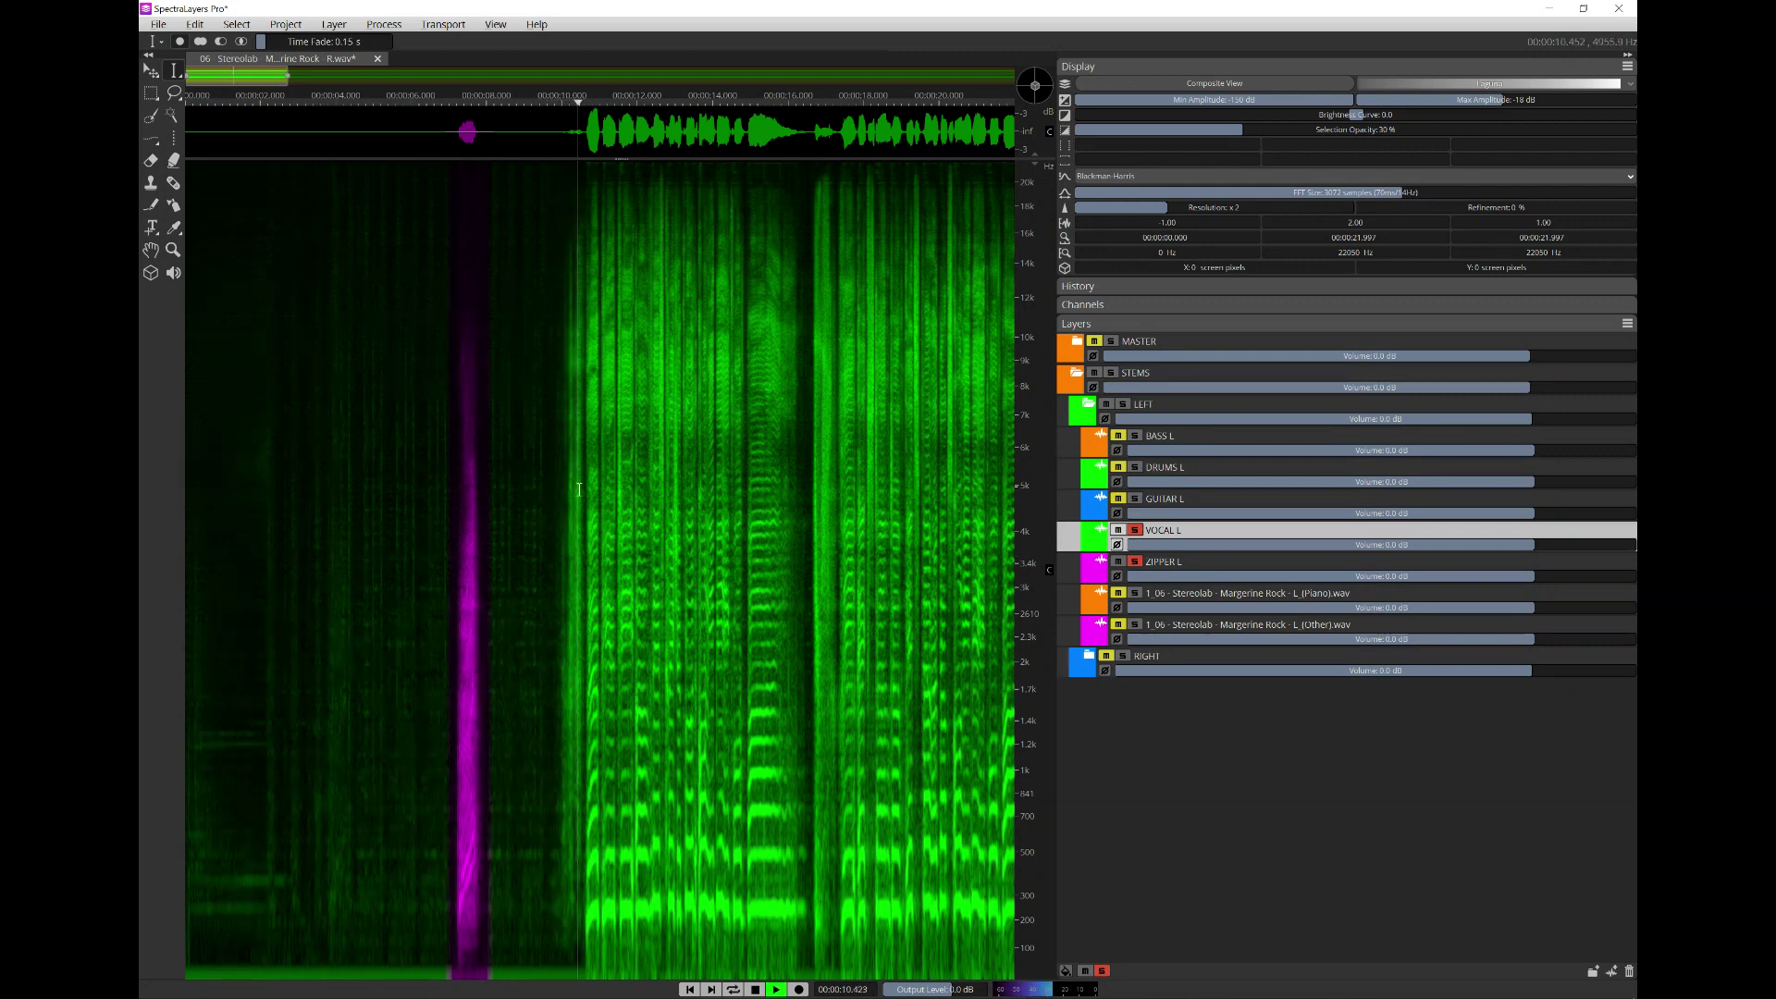
click(550, 562)
key(space)
click(640, 545)
key(space)
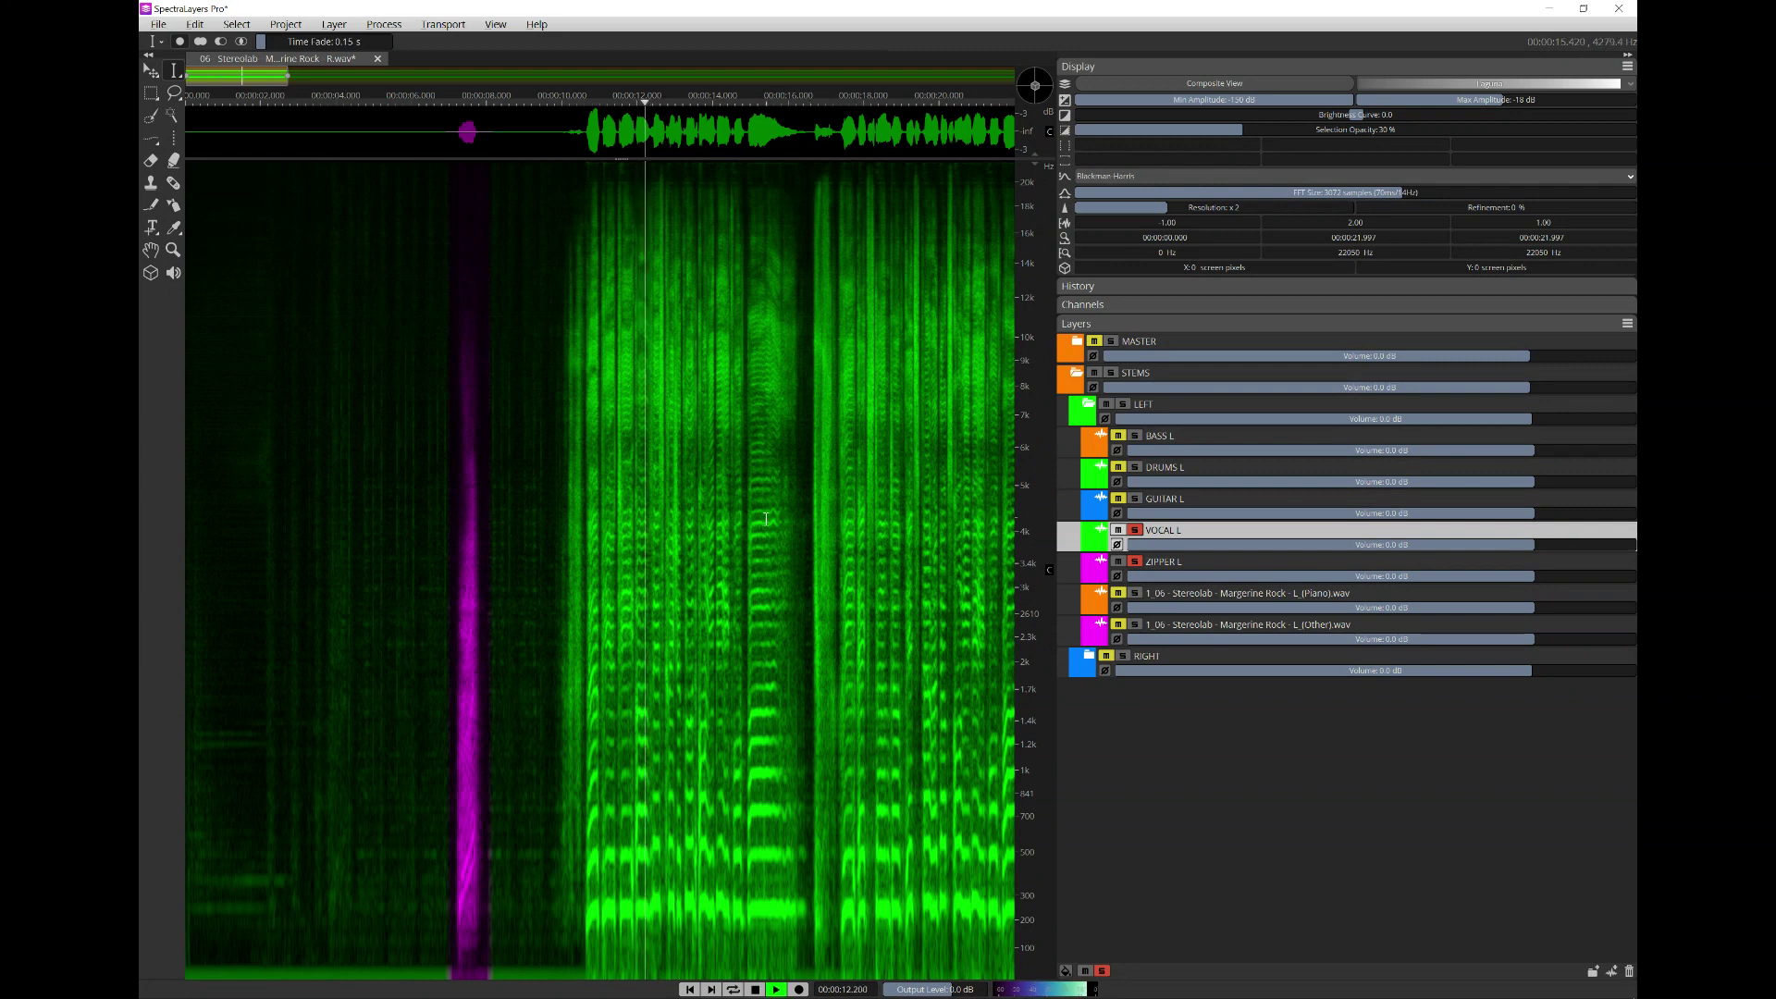
click(758, 542)
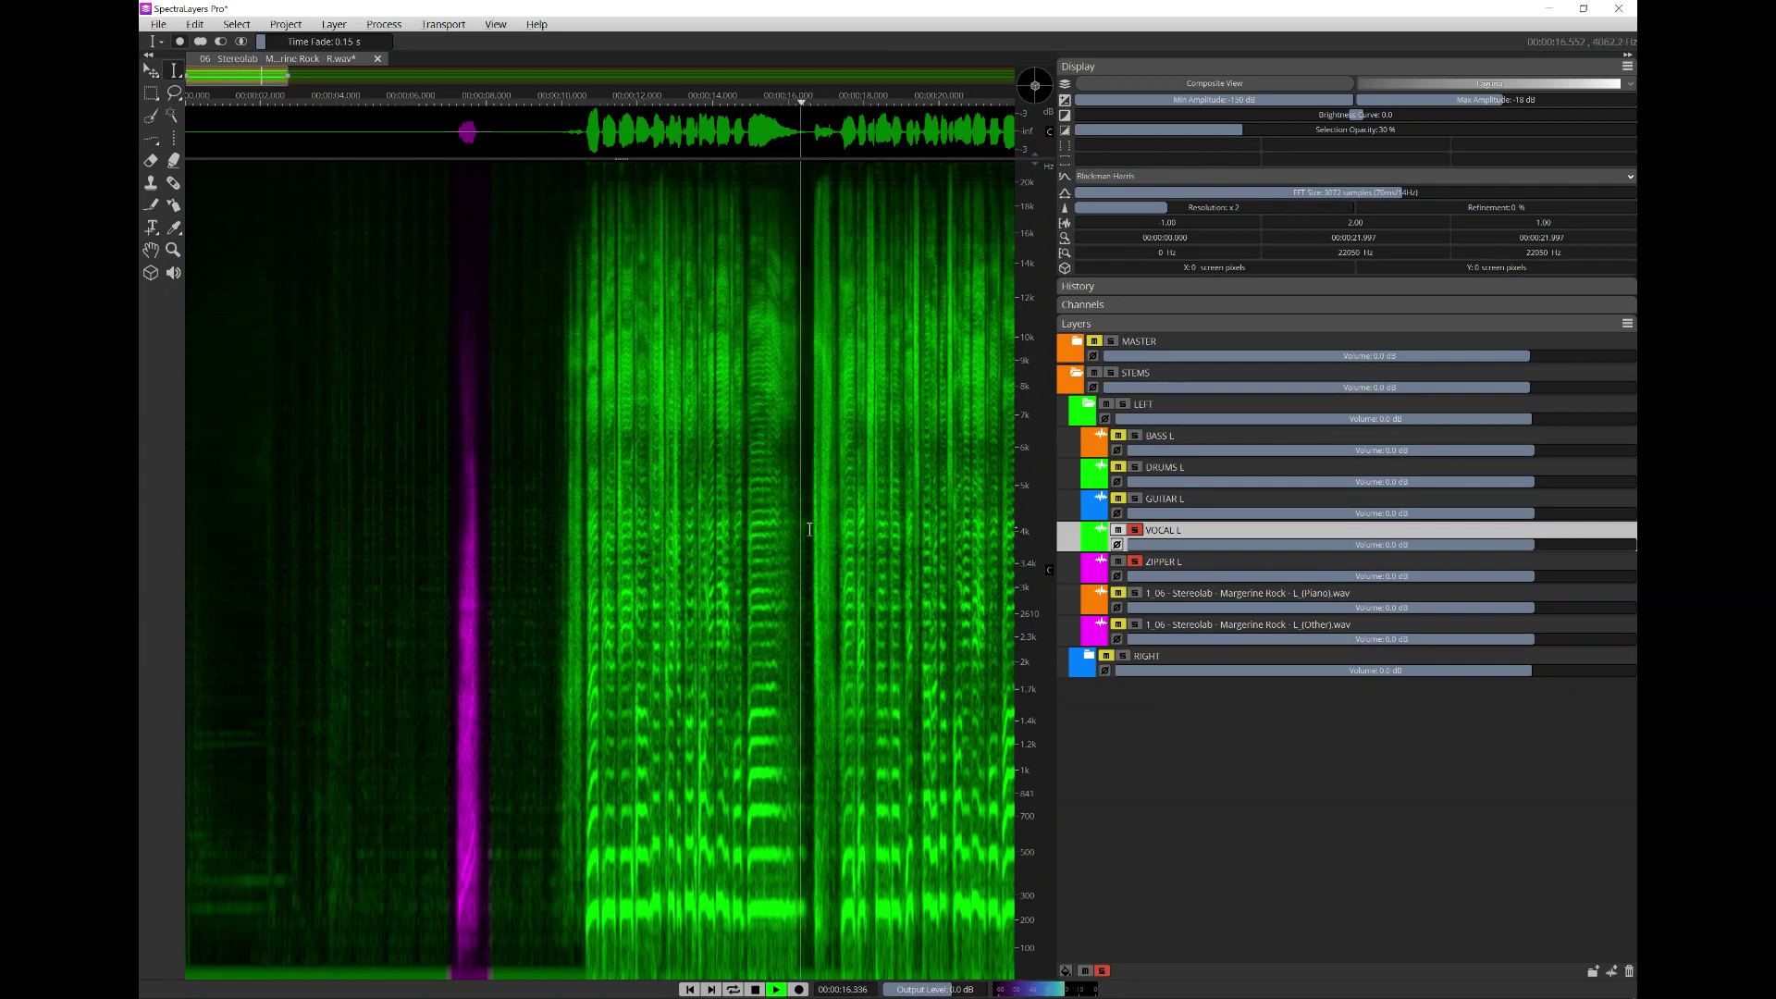
key(space)
- Examine and play the noisy sound between the first two vocal phrases, at about 0:16.5 to 0:17.4
scroll(809, 555, up, 5)
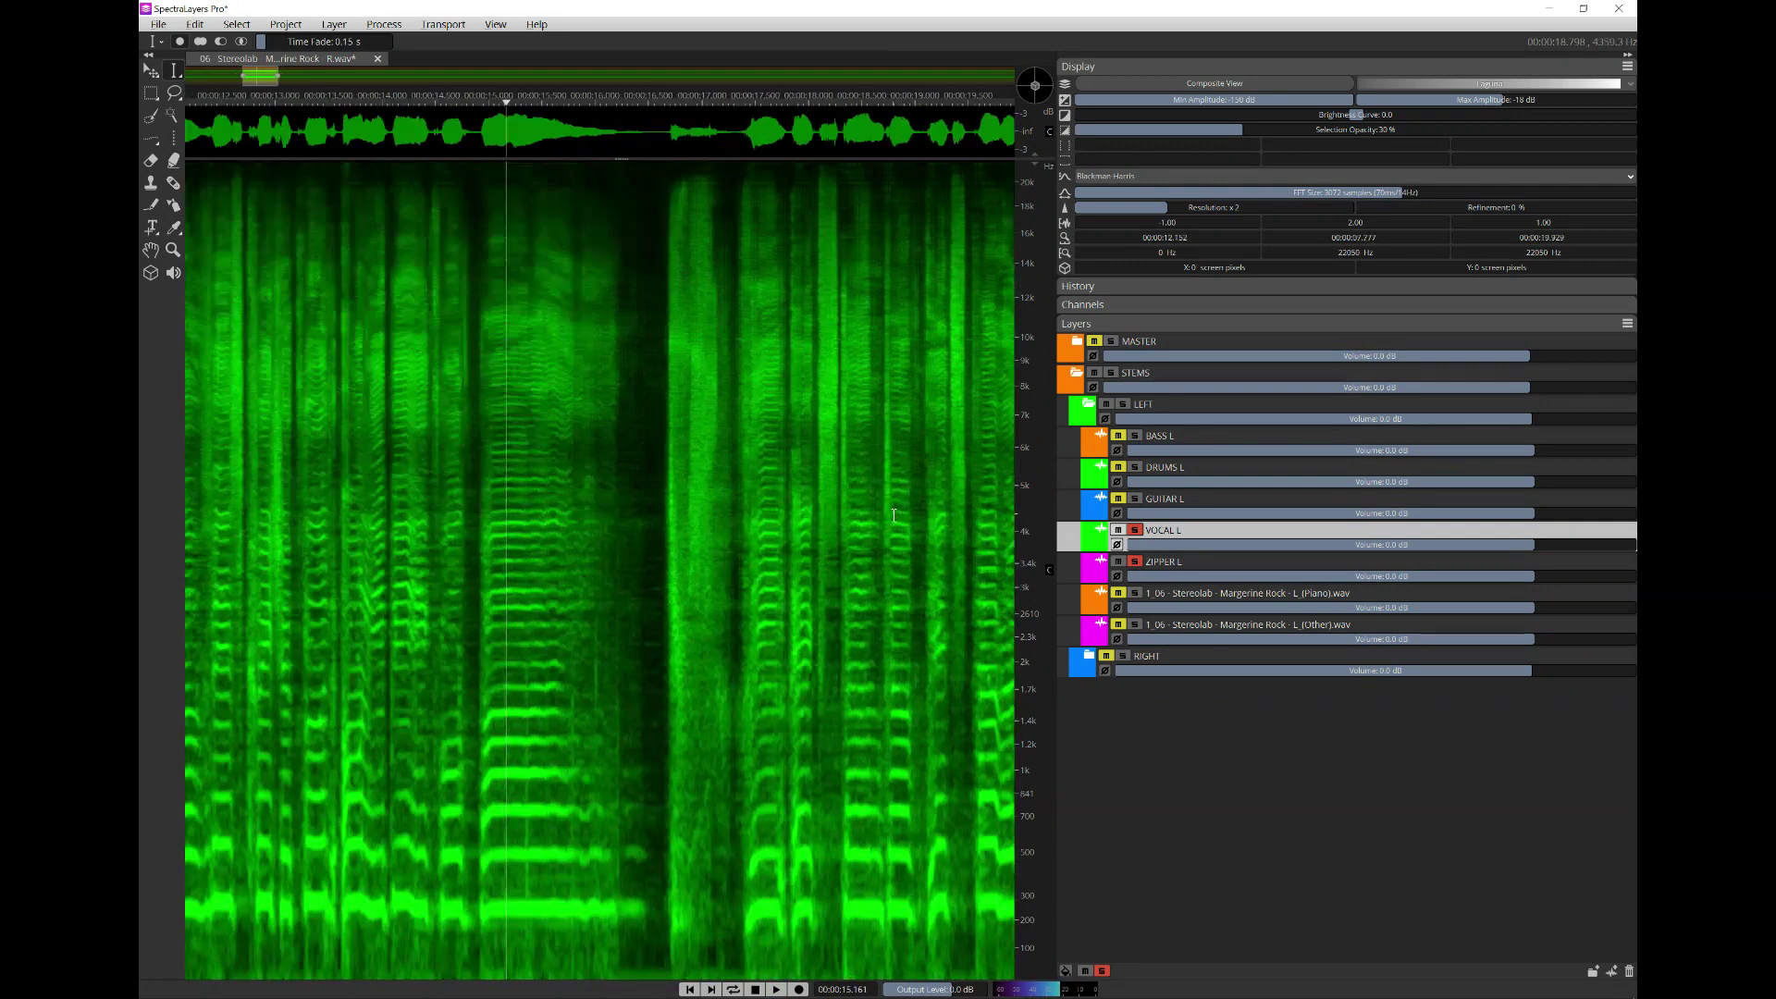
key(space)
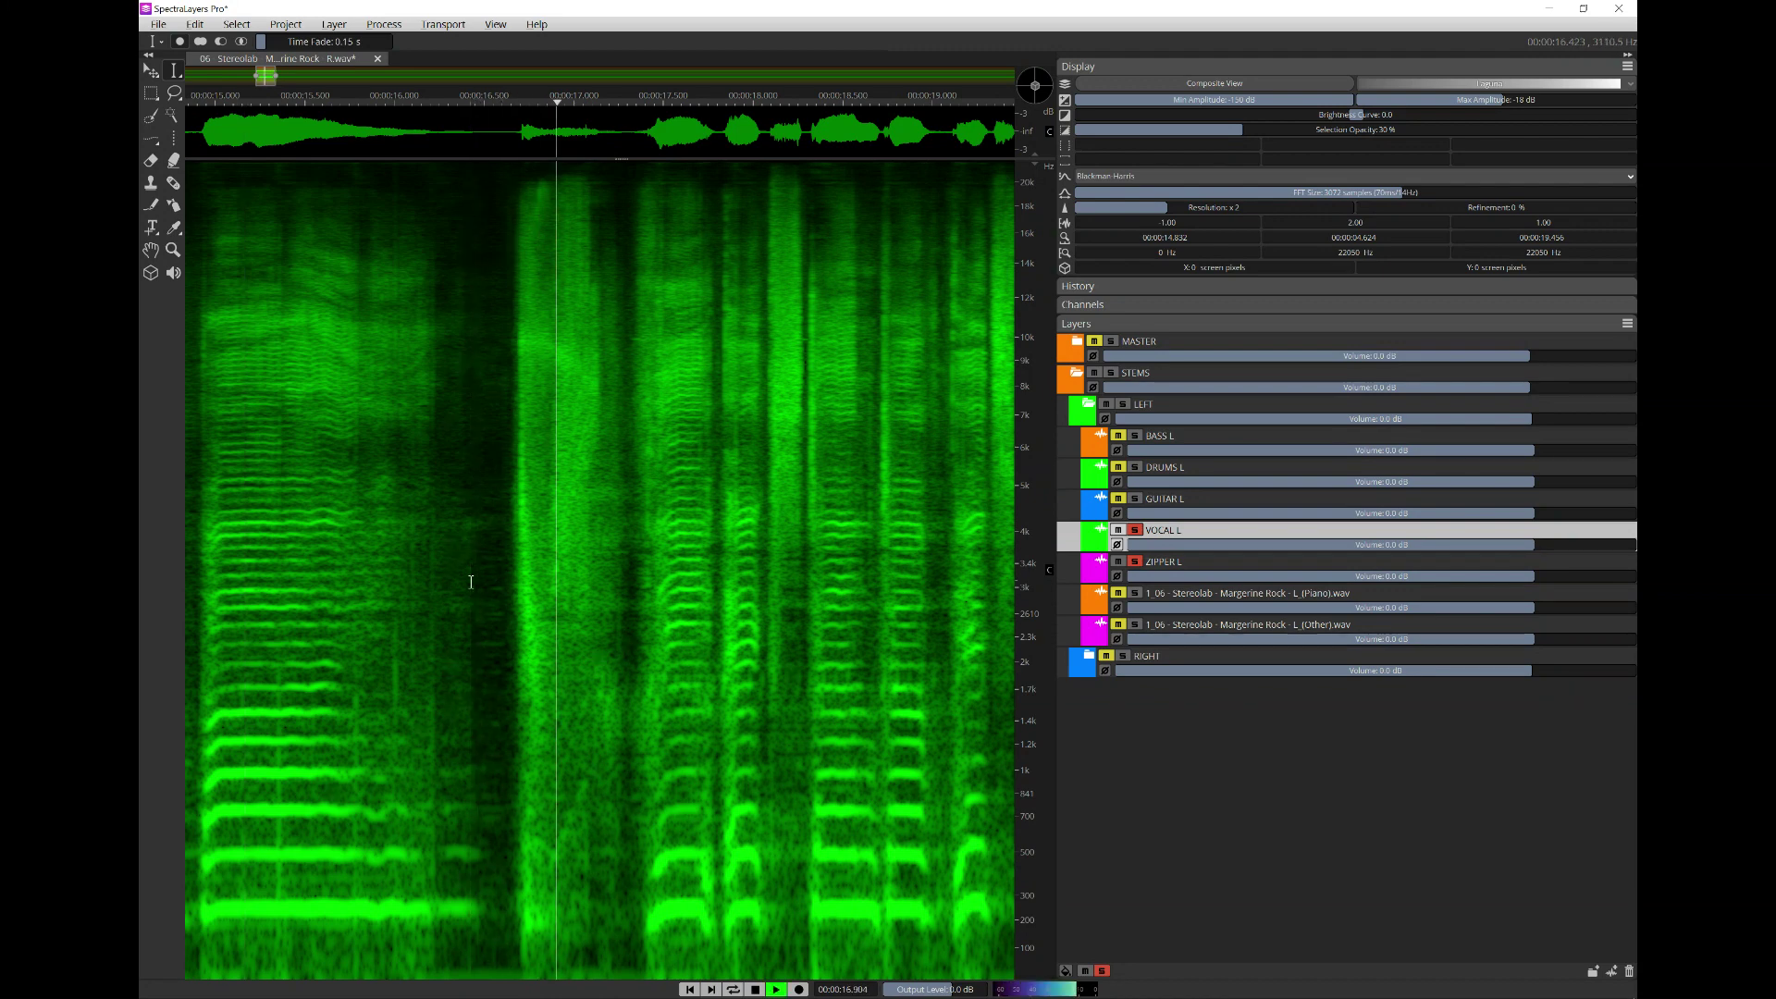
key(space)
click(615, 534)
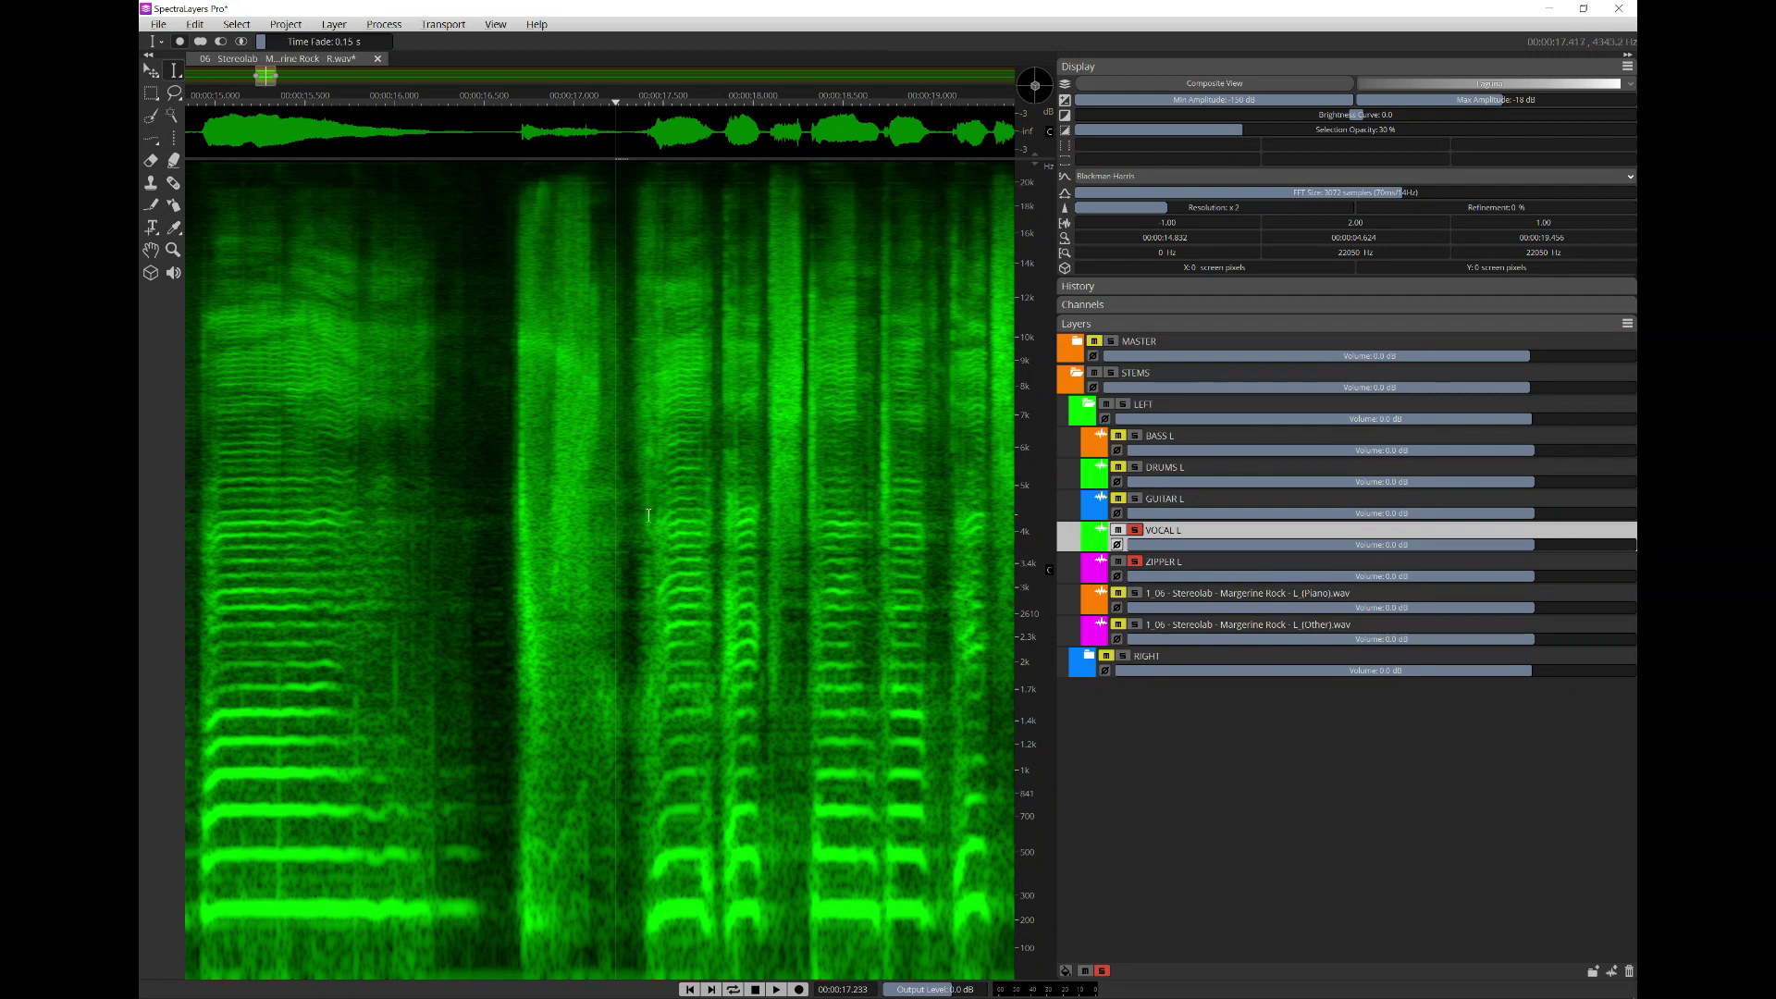
key(space)
- Mark the sound between the vocal phrases from about 0:16.47 to 0:17.40 and play that range up close
drag(479, 589, 646, 630)
key(space)
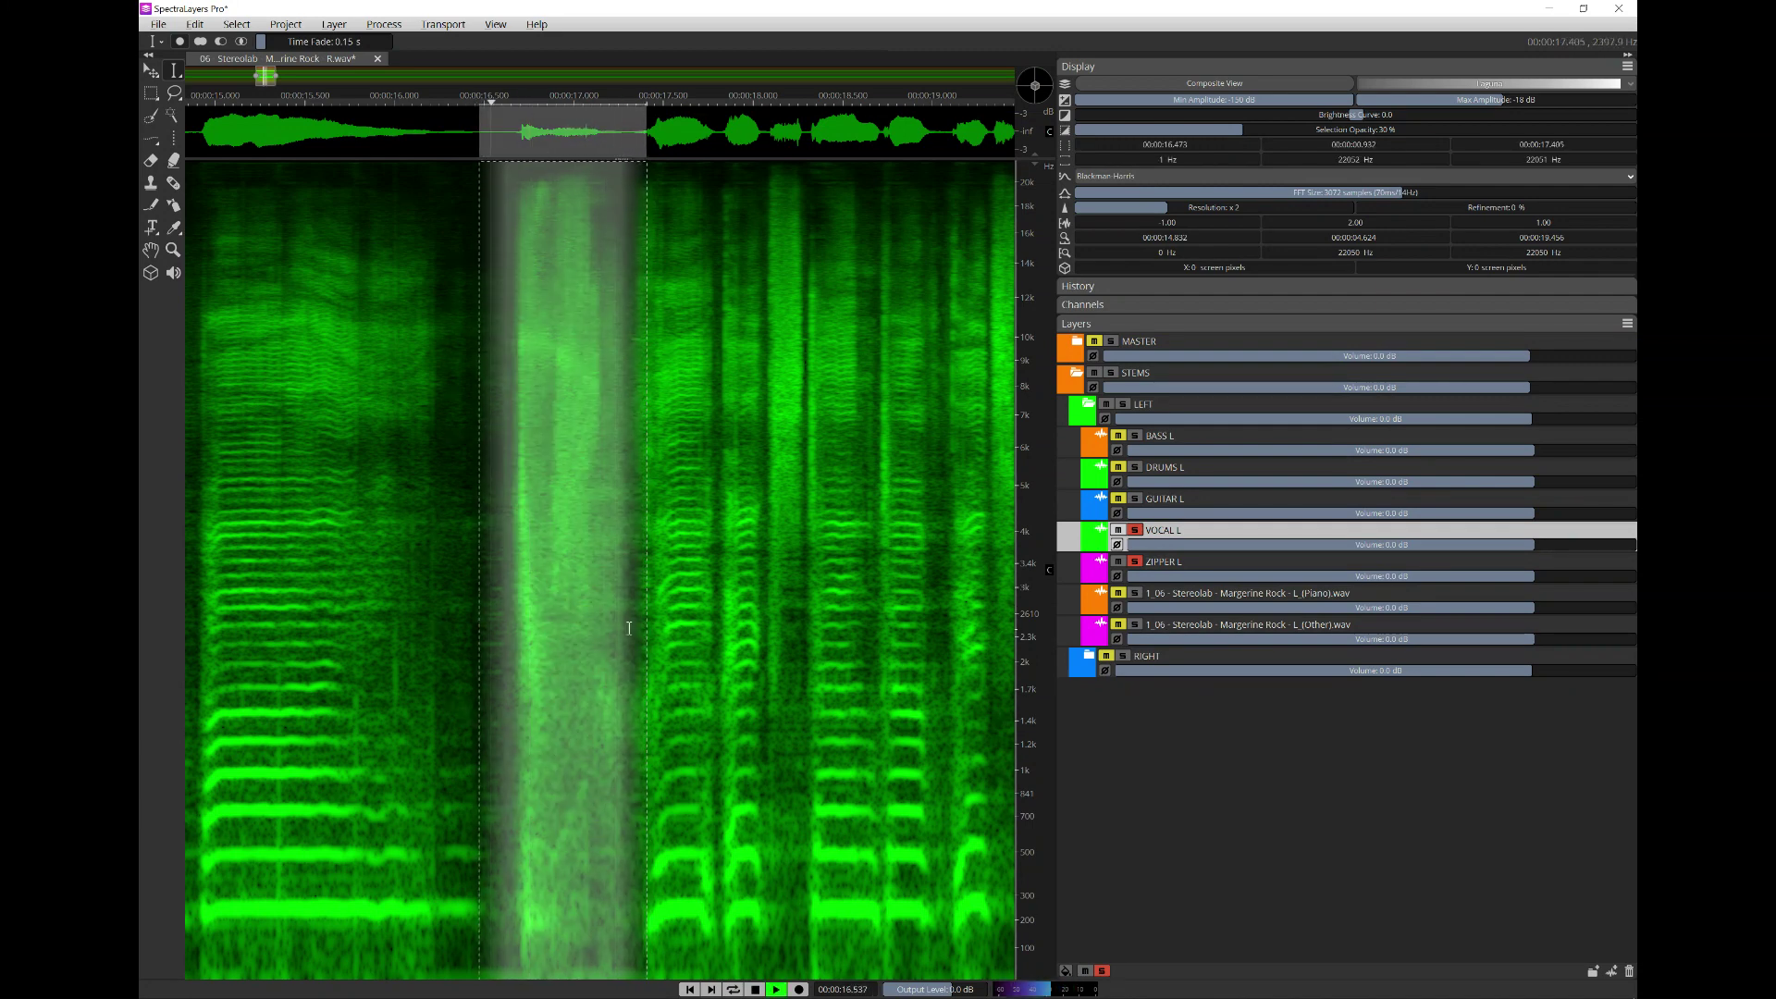
key(ctrl+e)
key(space)
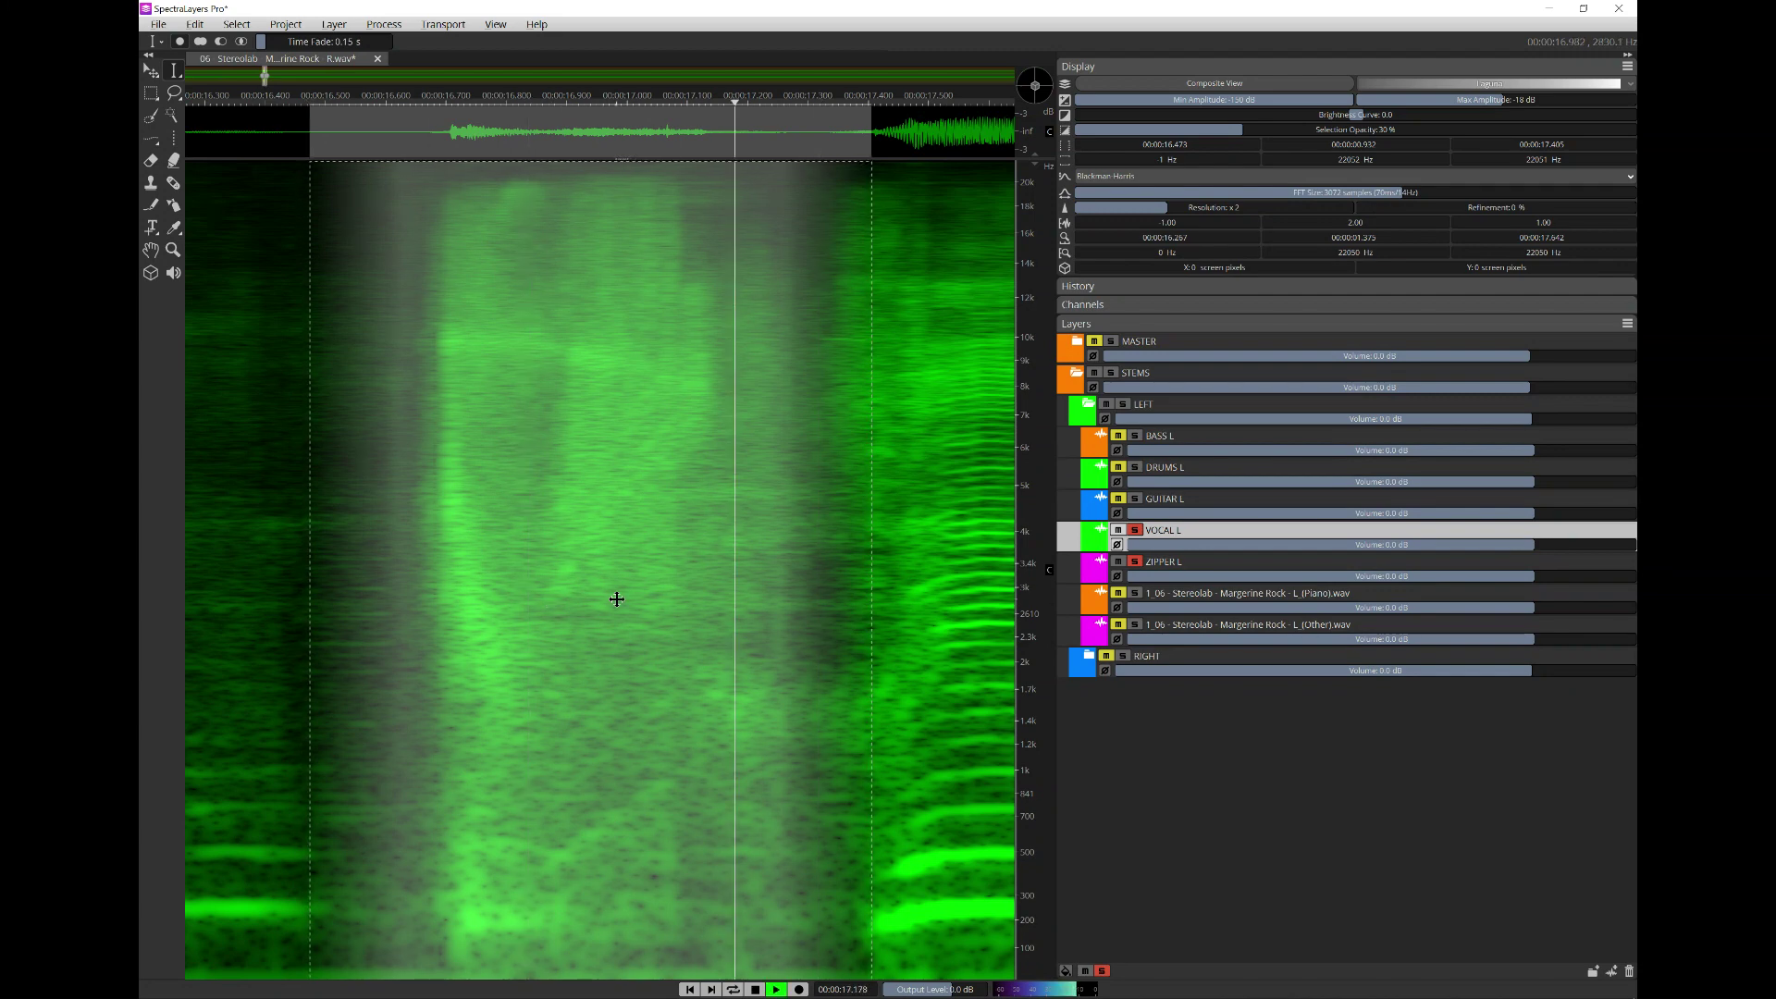
- Re-mark the noisy sound between the first two vocal phrases from about 0:16.49 to 0:17.27 and play that range
scroll(612, 597, down, 3)
drag(612, 596, 591, 599)
key(space)
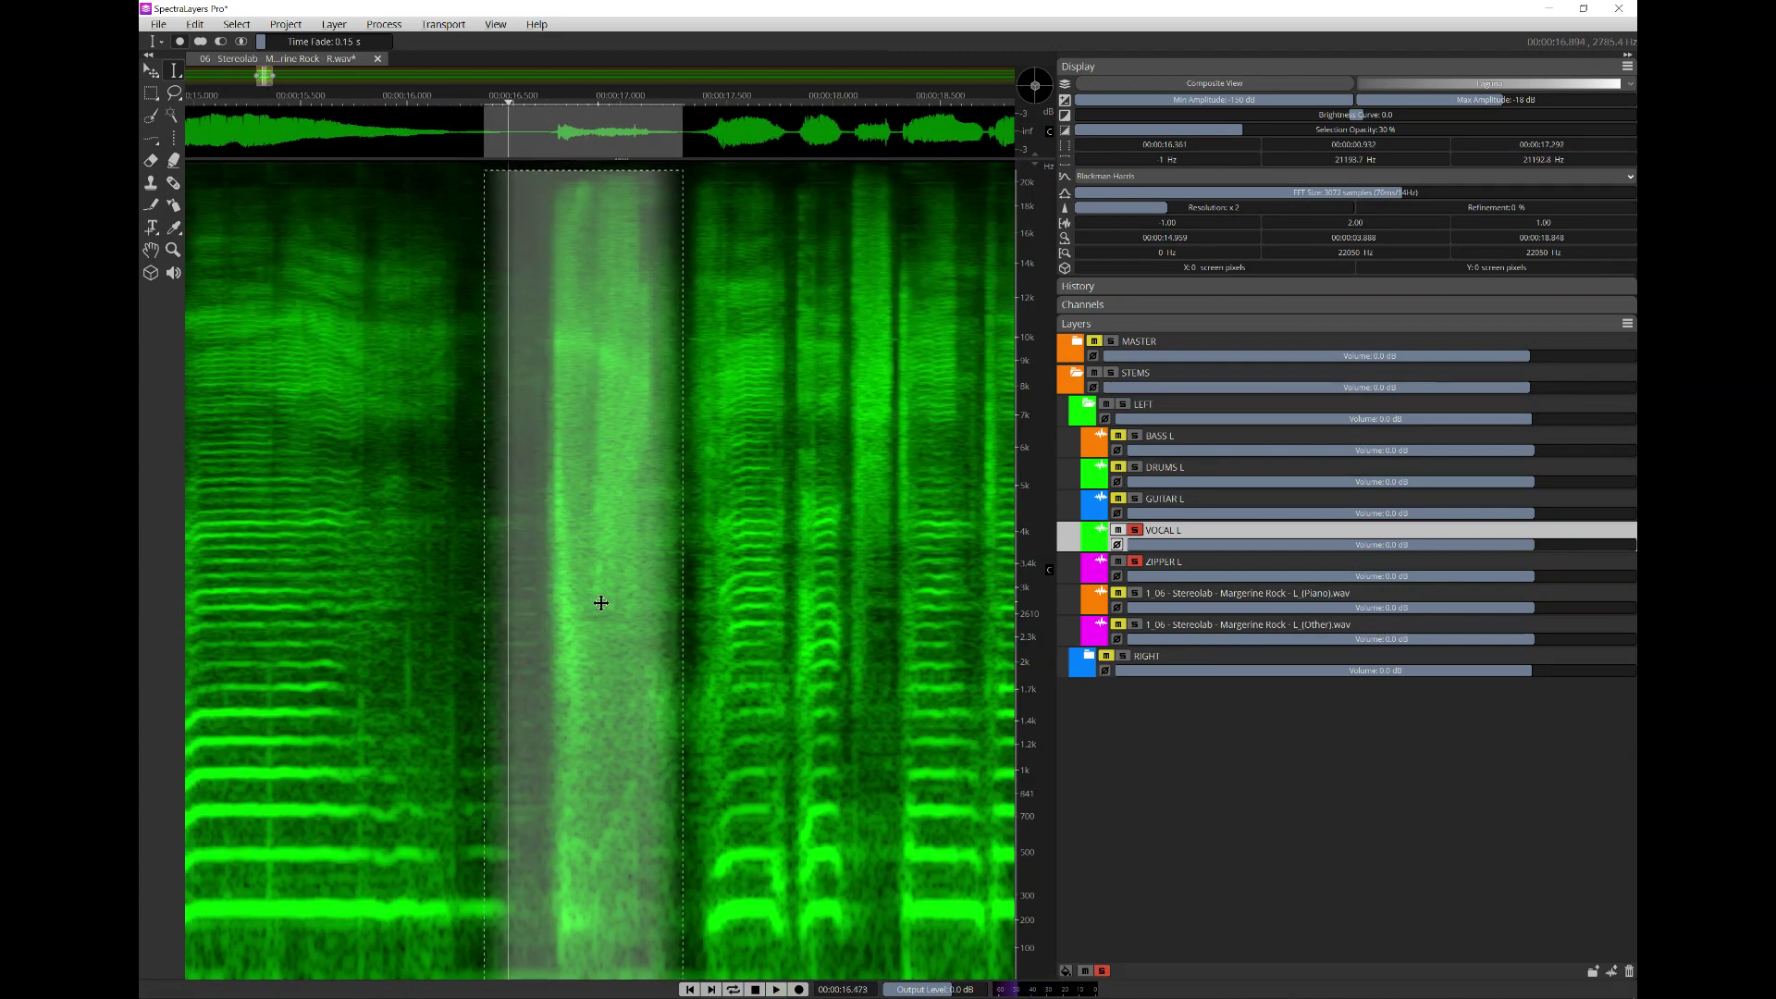
key(space)
key(Delete)
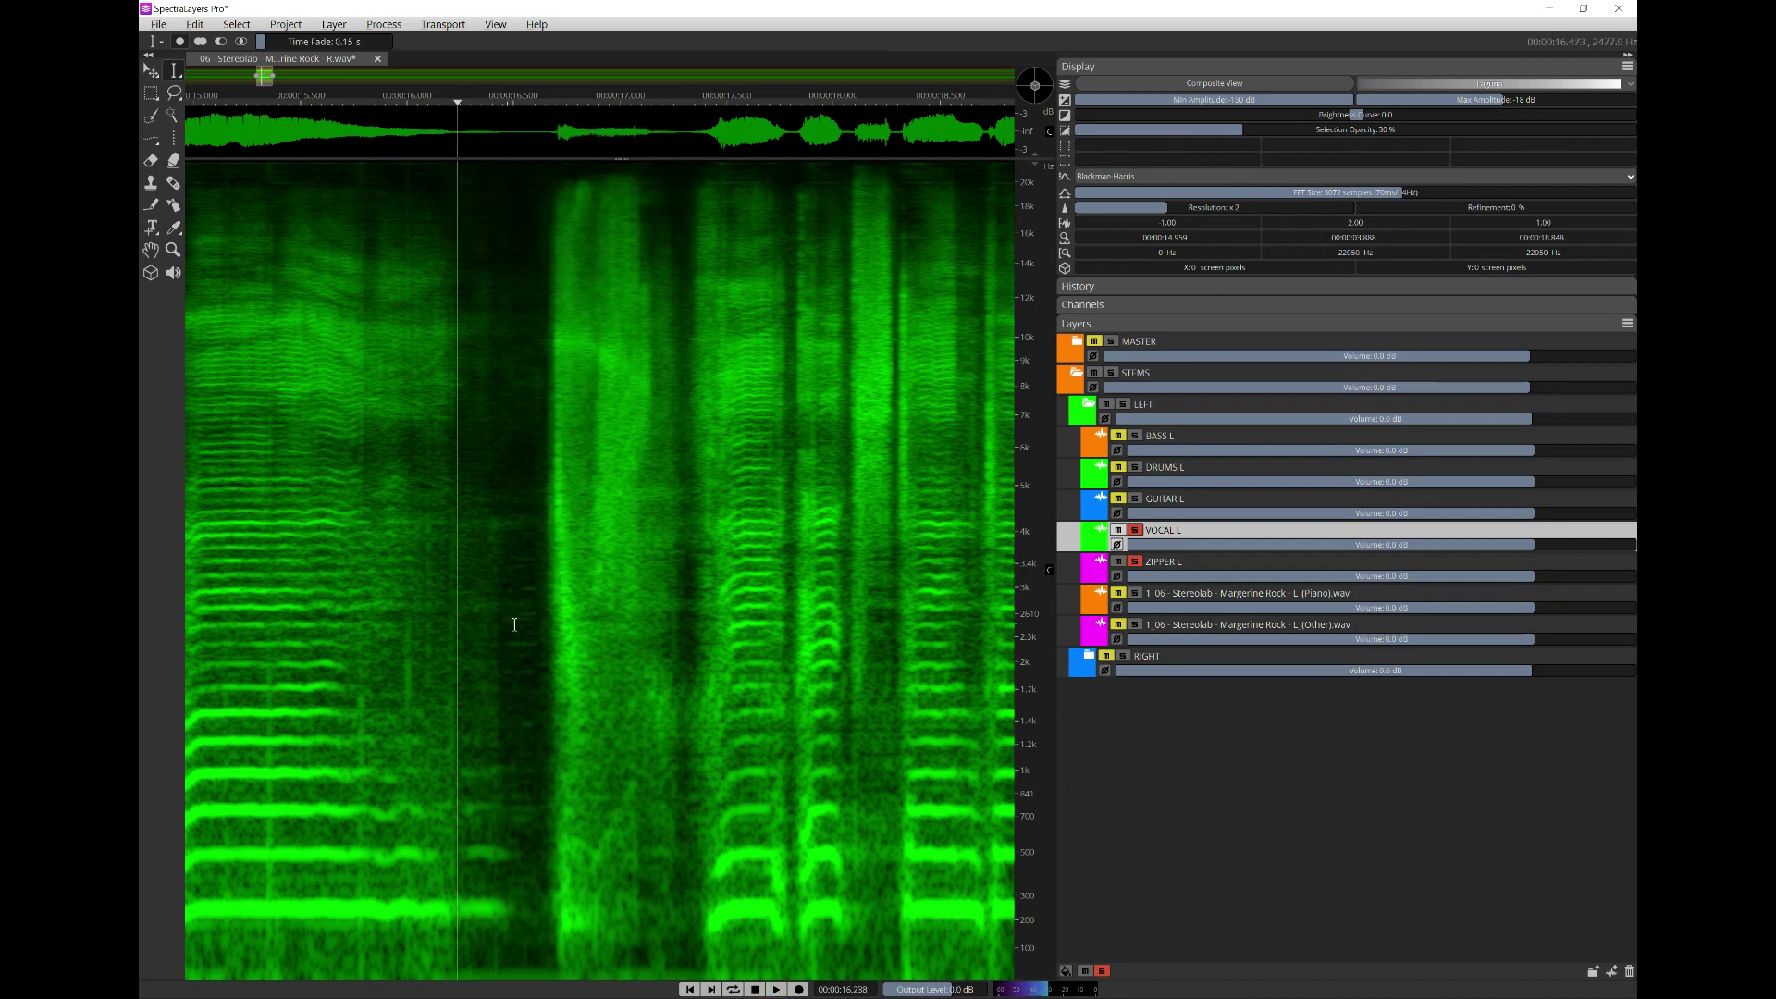
drag(514, 624, 677, 636)
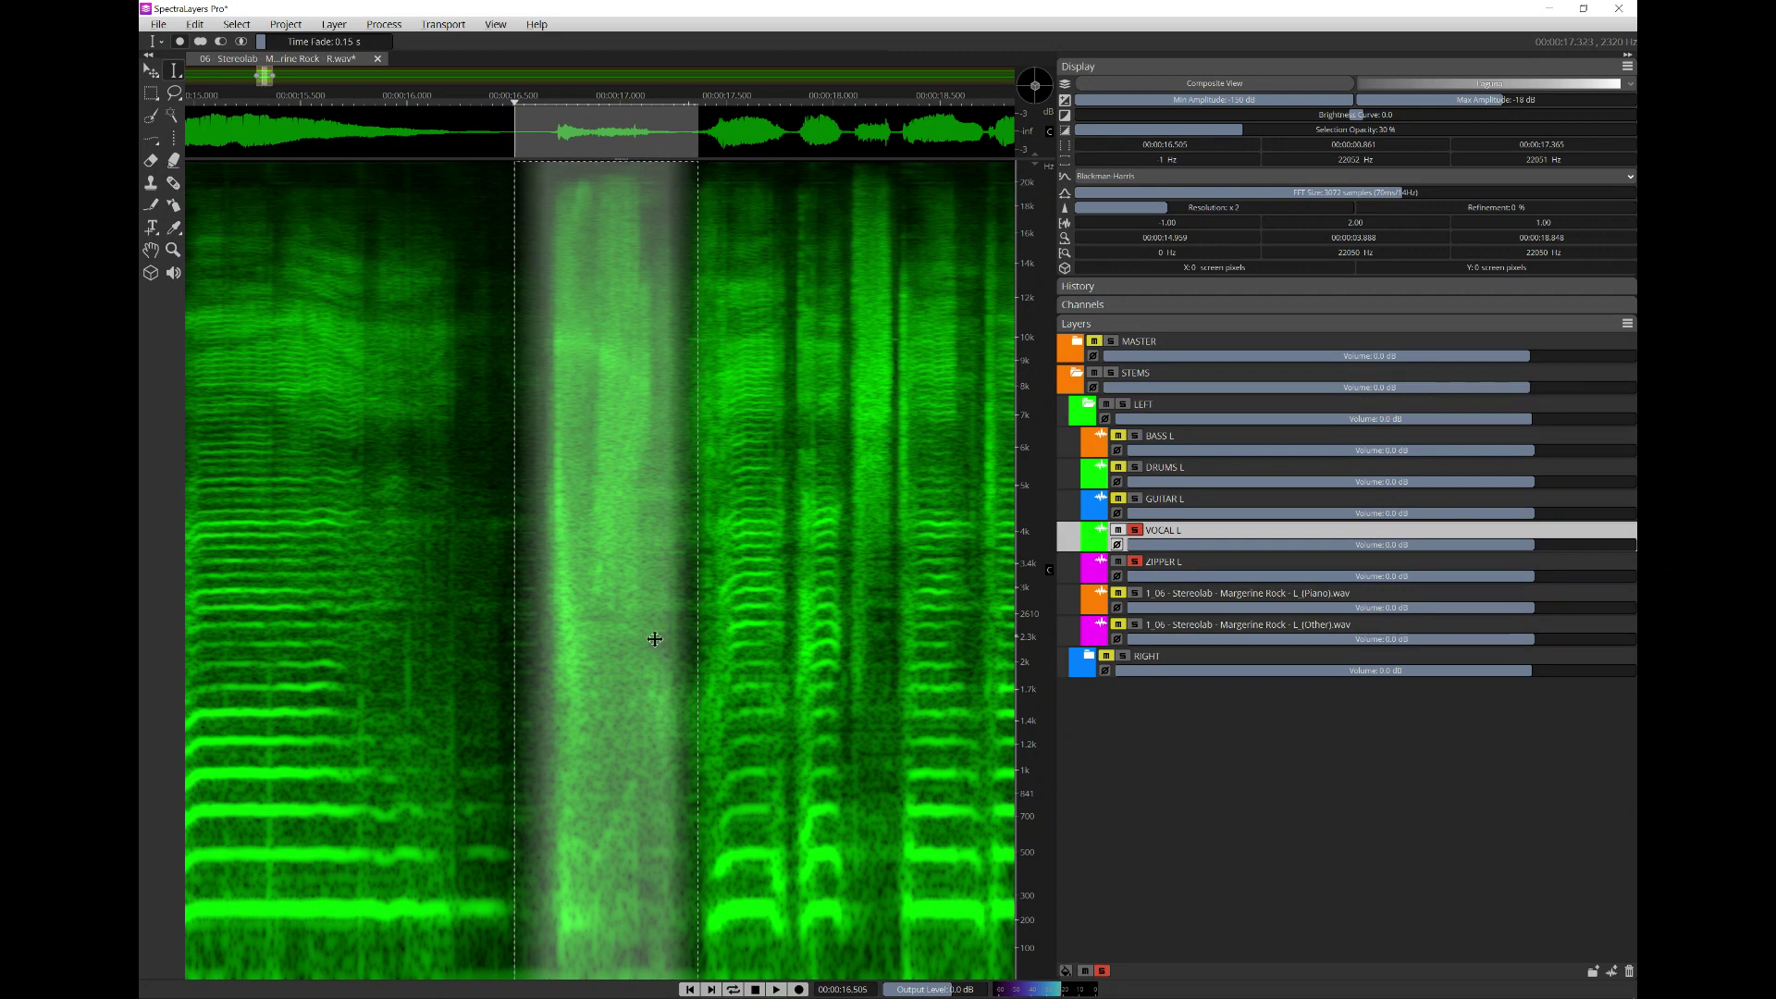
drag(624, 635, 630, 638)
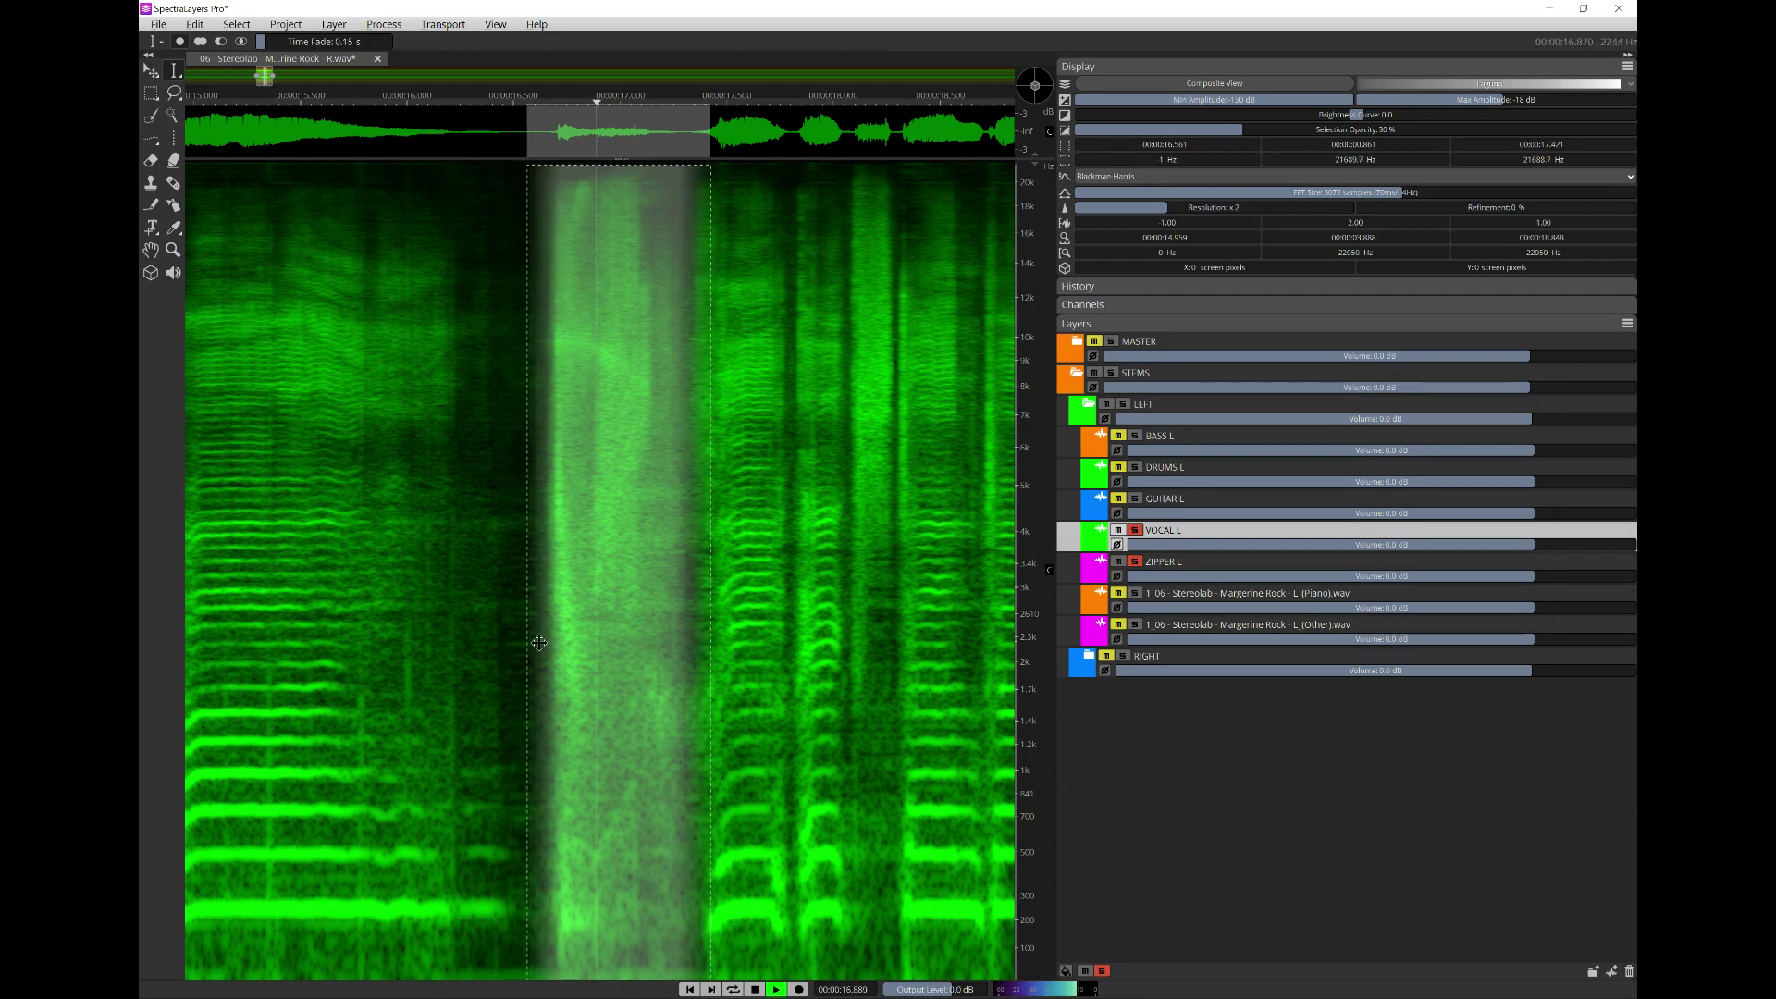
drag(512, 634, 677, 645)
key(space)
key(space)
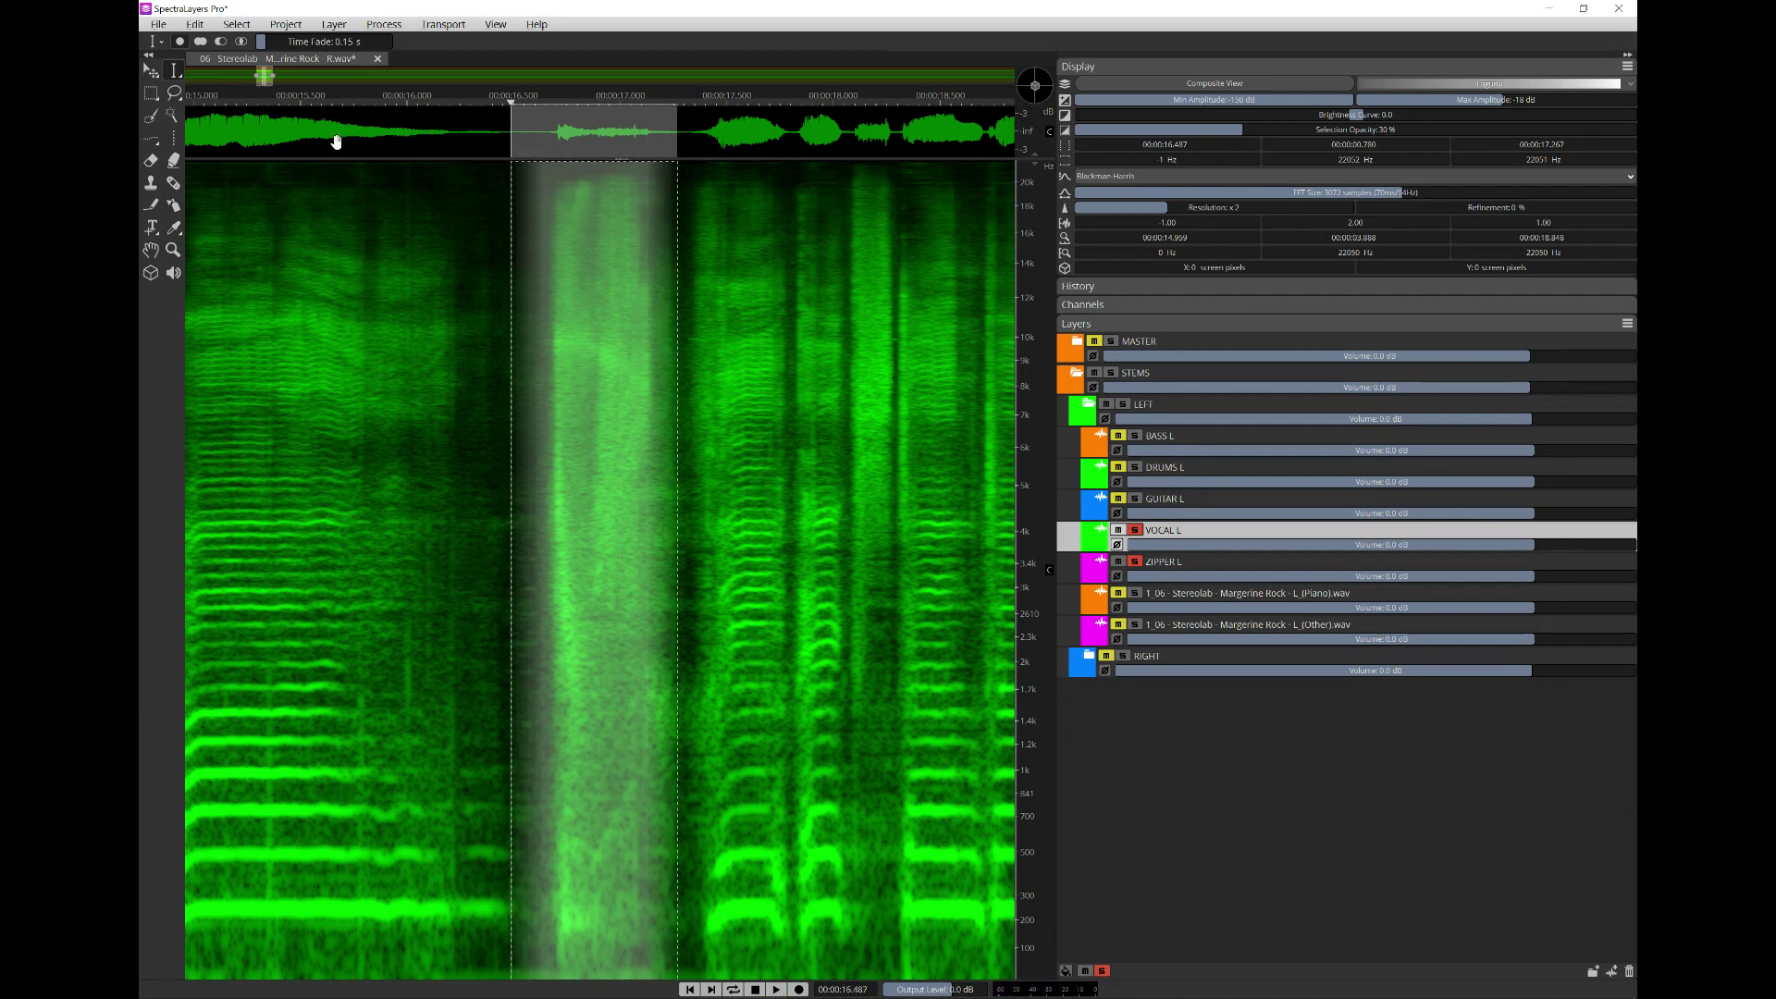
- Cut the marked sound out of VOCAL L onto the existing ZIPPER L layer directly below it
key(ctrl+x)
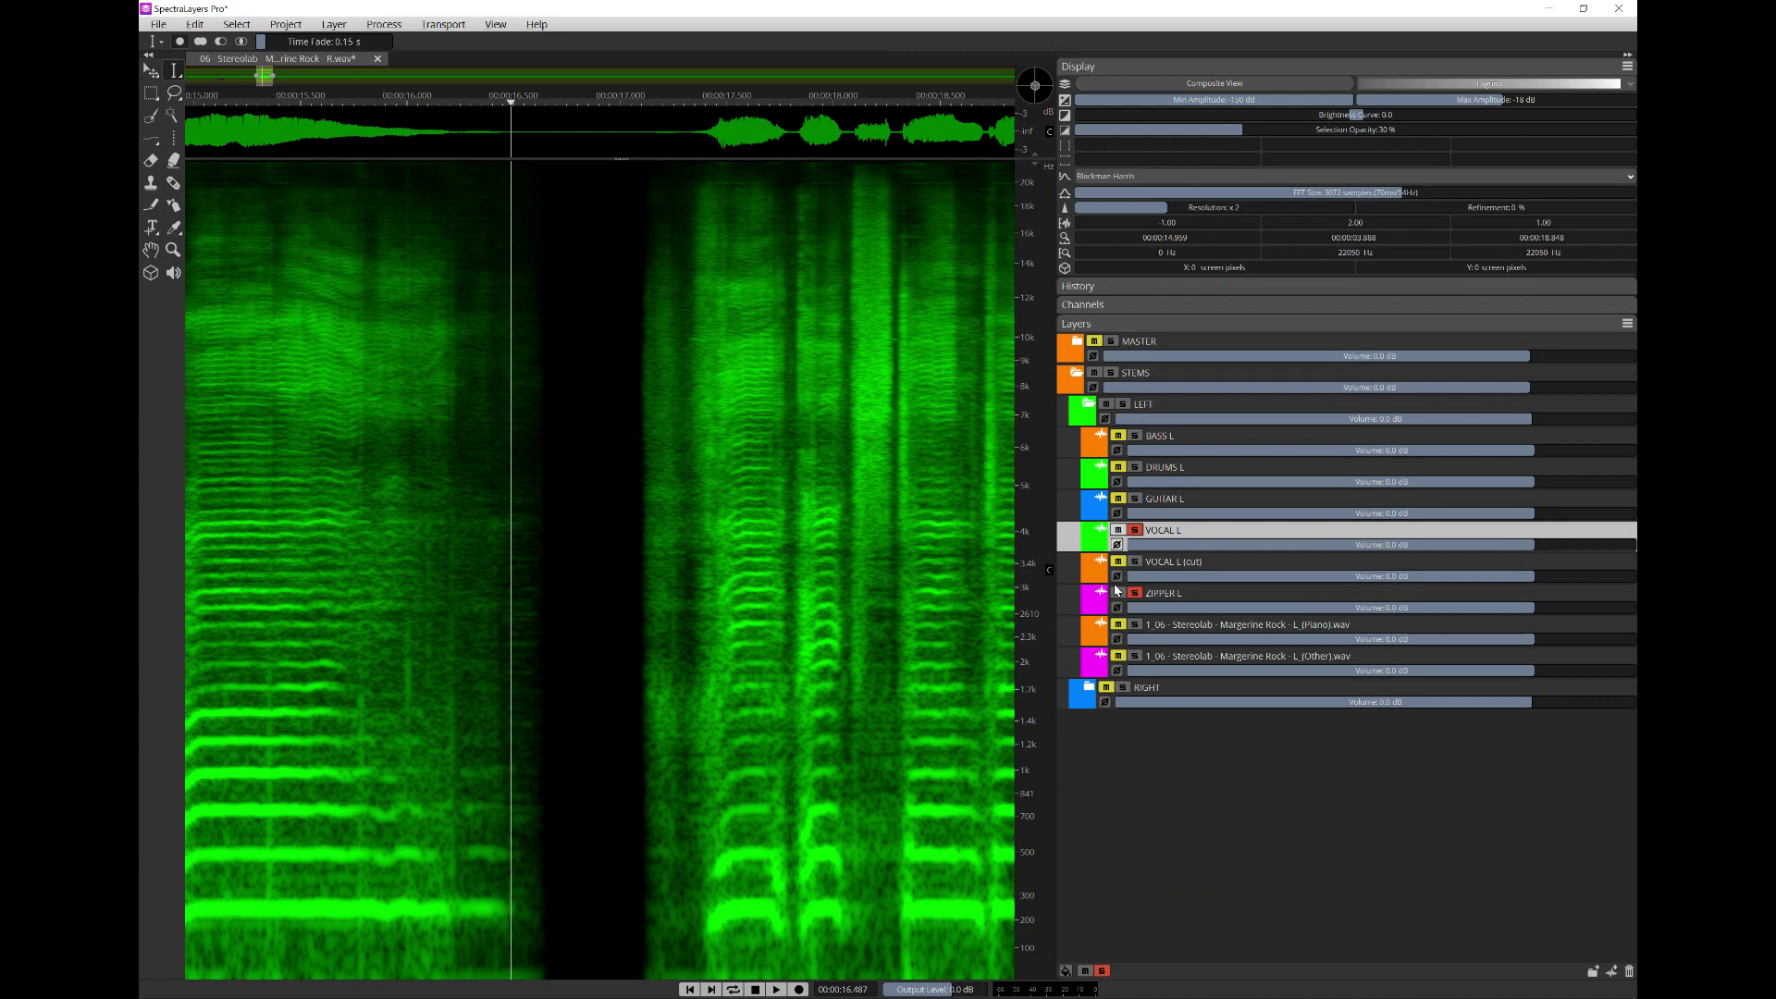
key(ctrl+z)
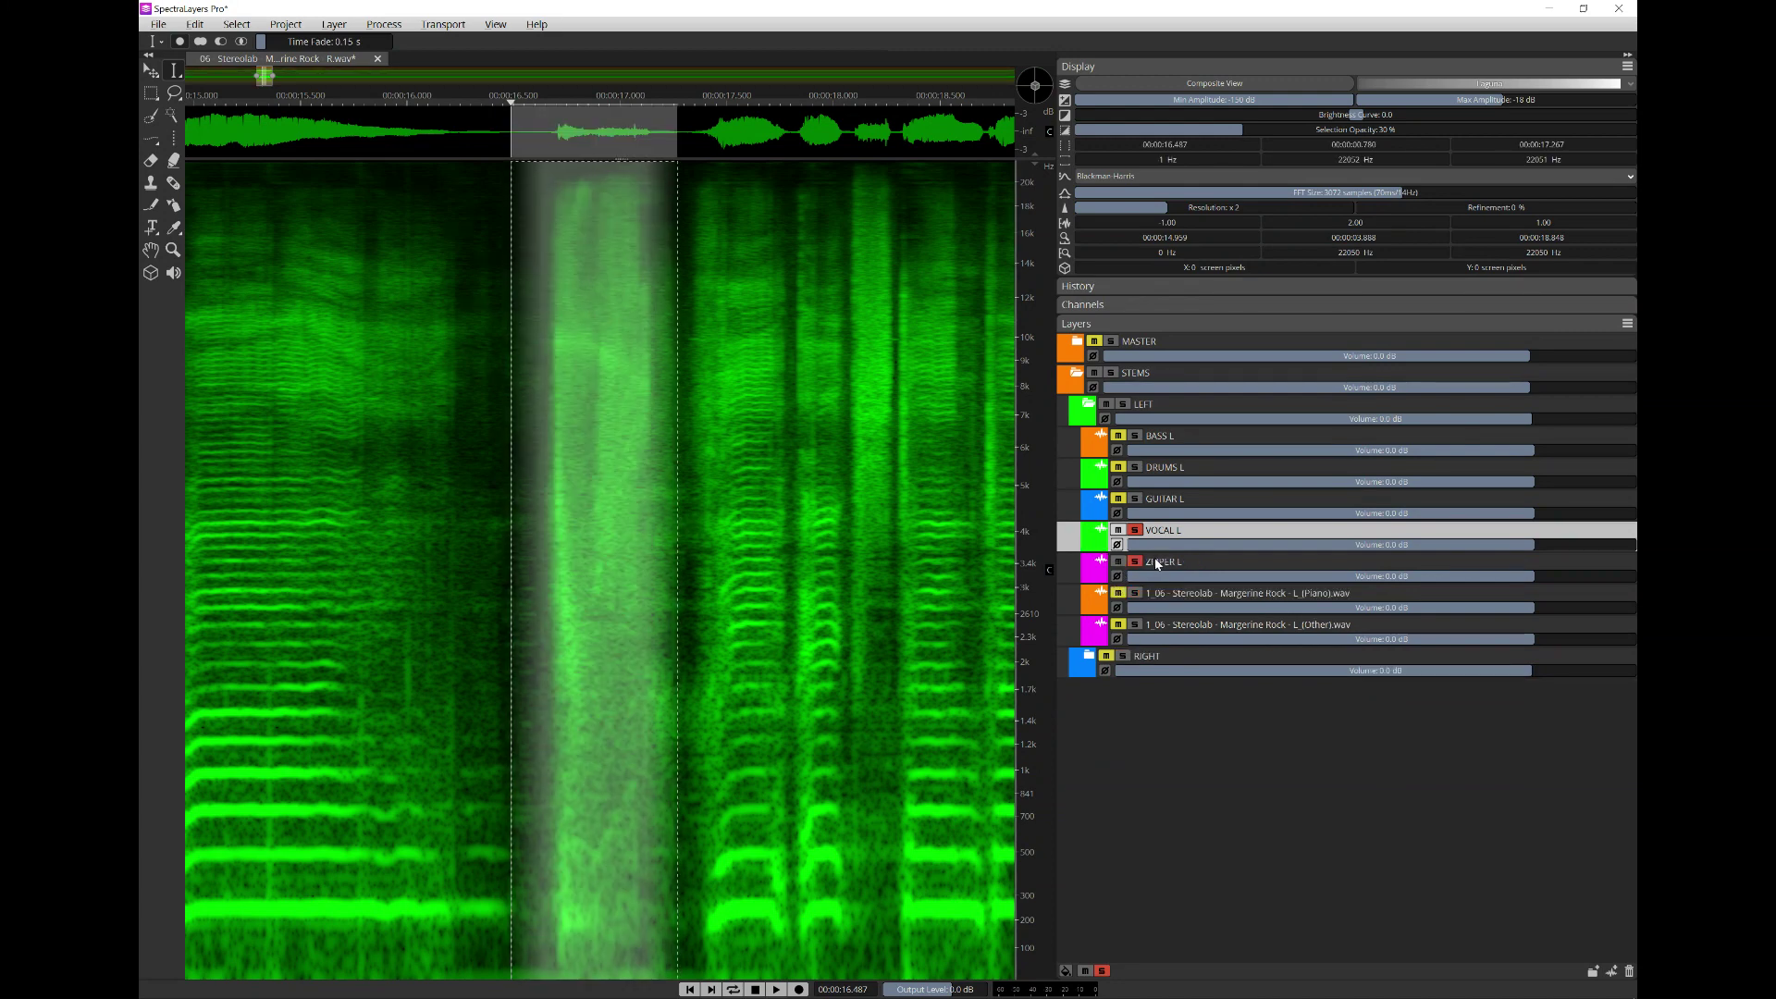
click(194, 24)
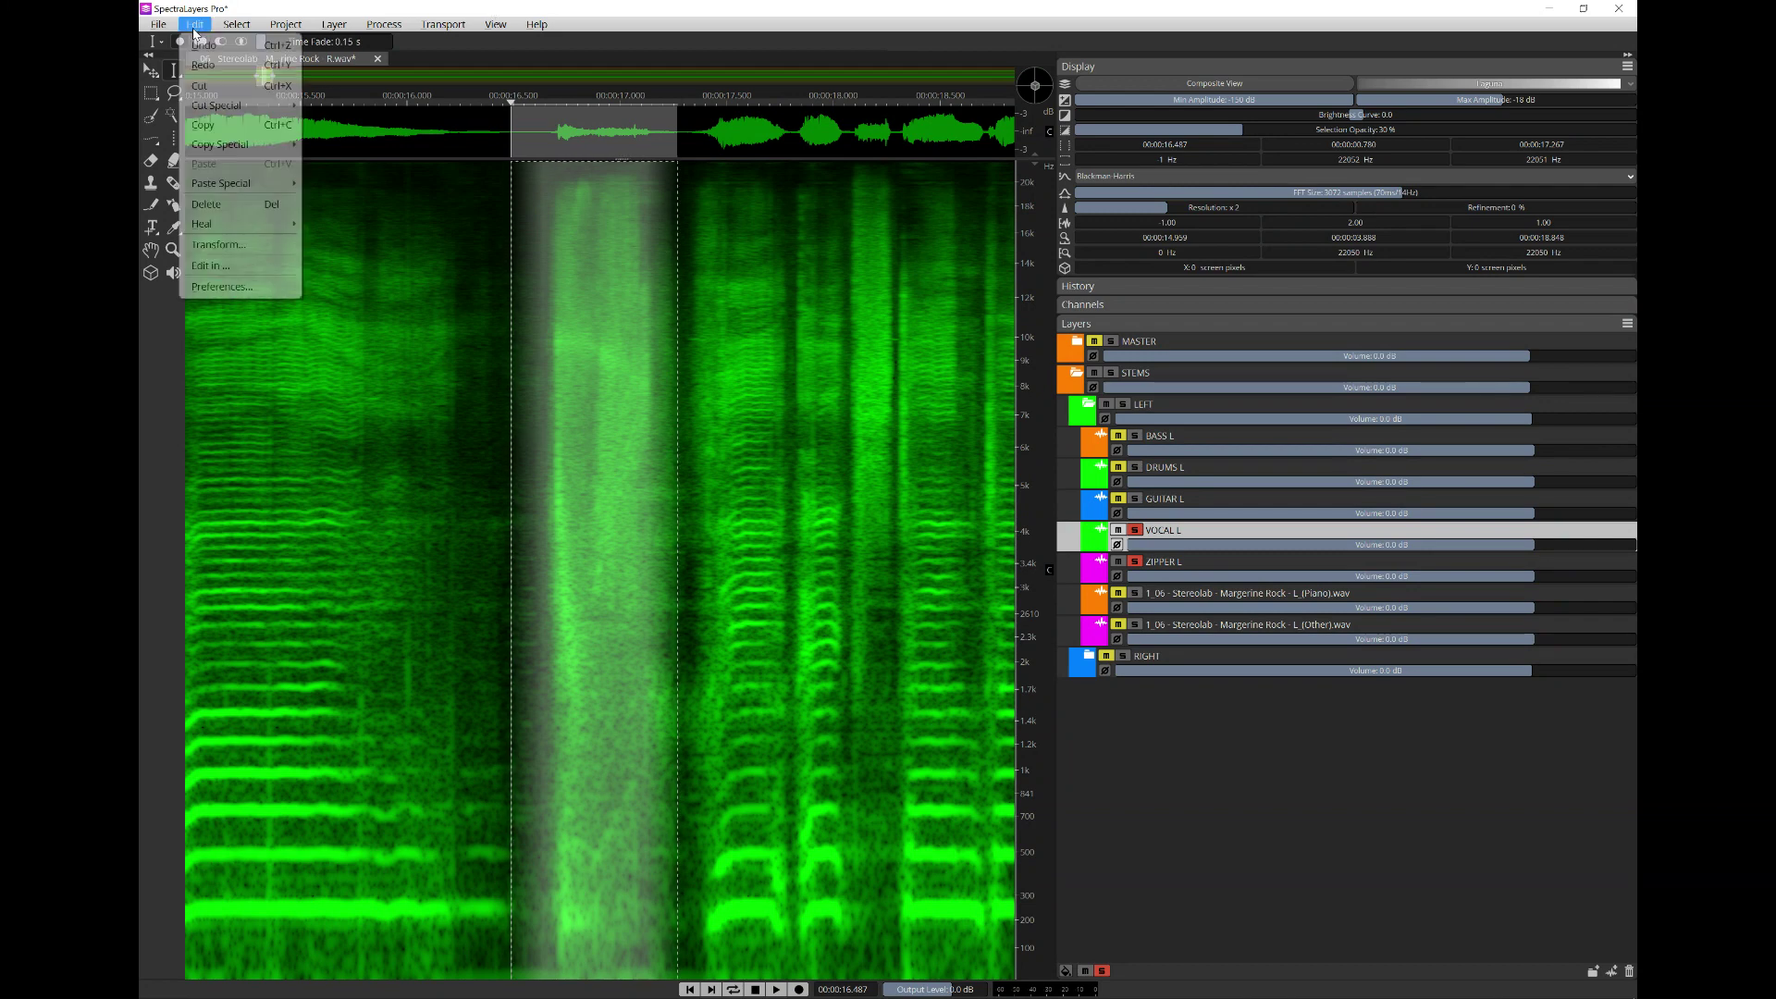
mouse_move(242, 117)
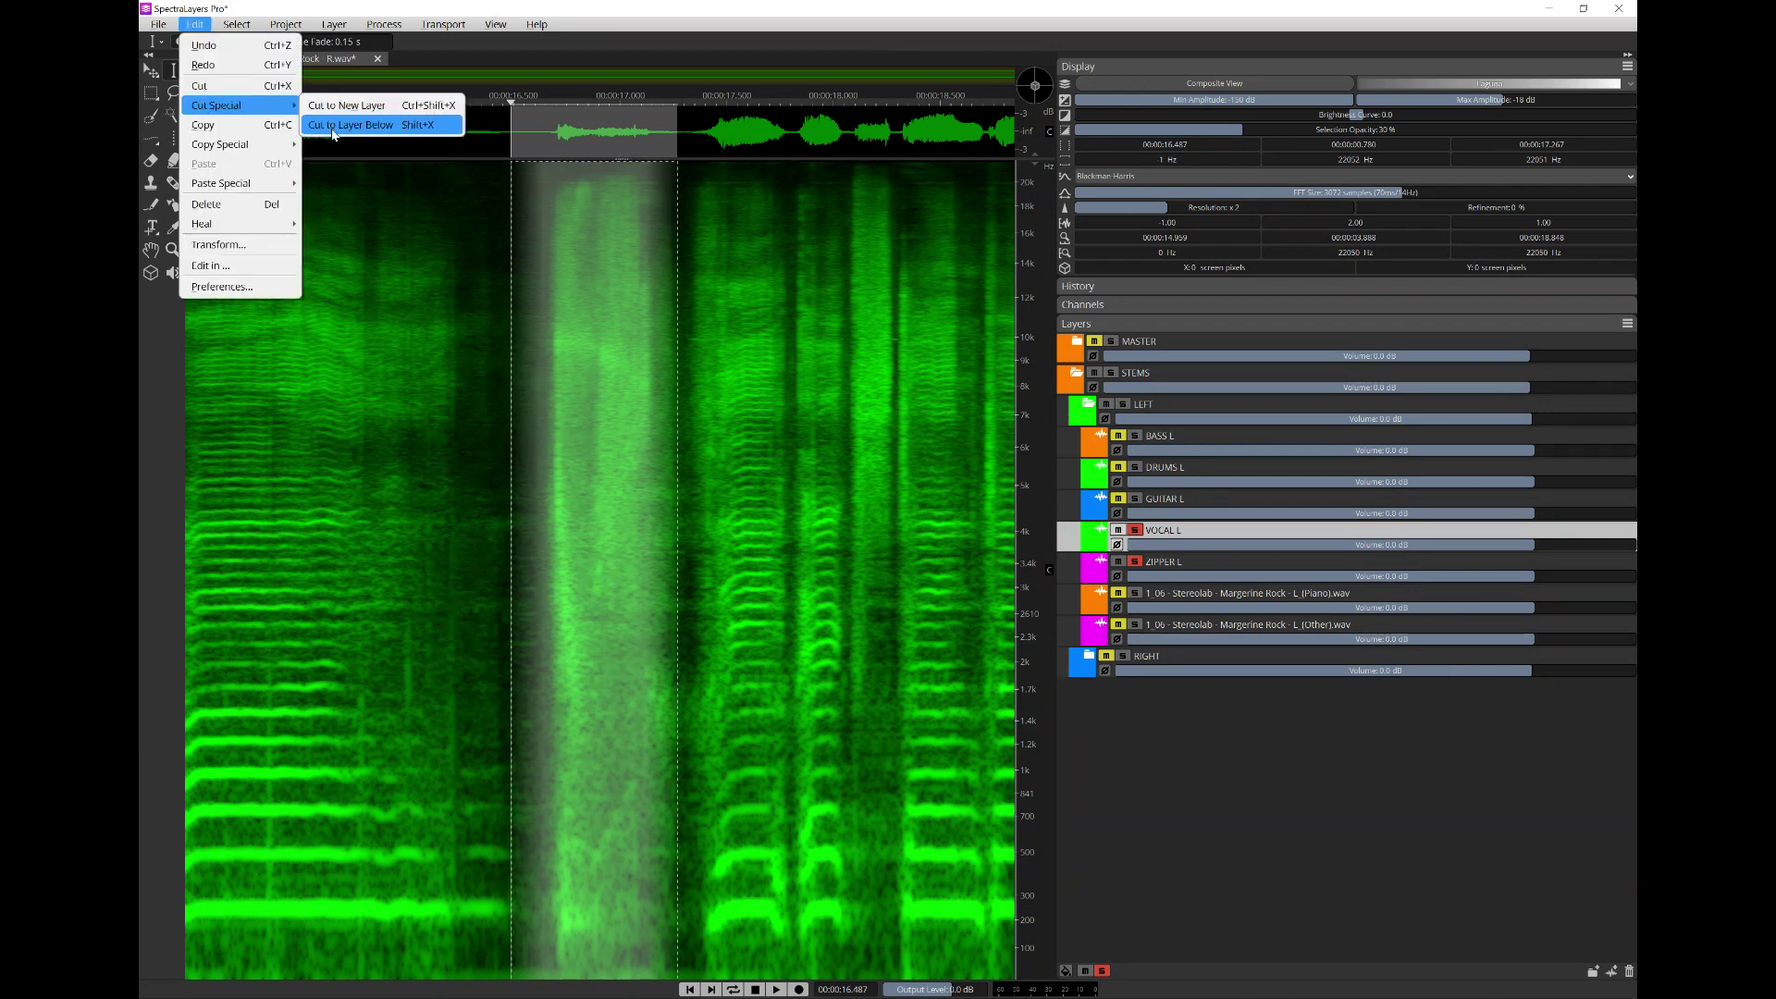
click(820, 42)
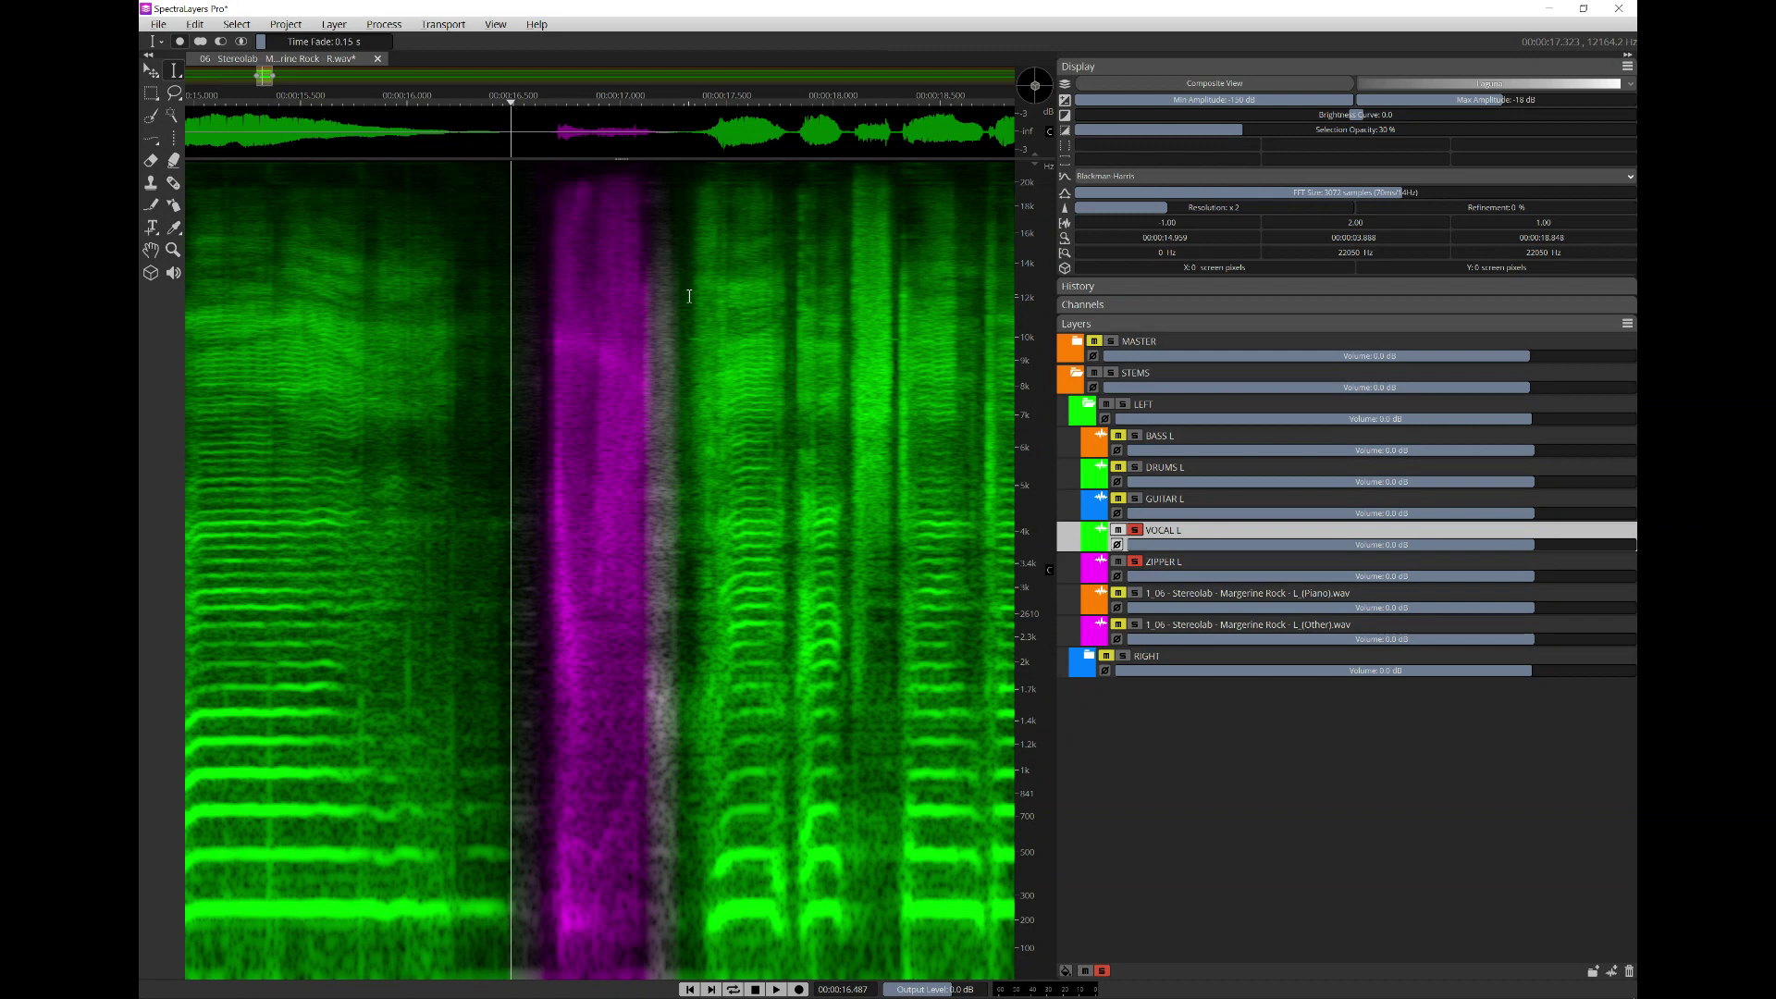
- Play VOCAL L onward from about 0:16.5 through the following phrases to about 0:35, examining the gaps for other misplaced sounds
key(space)
scroll(488, 366, down, 5)
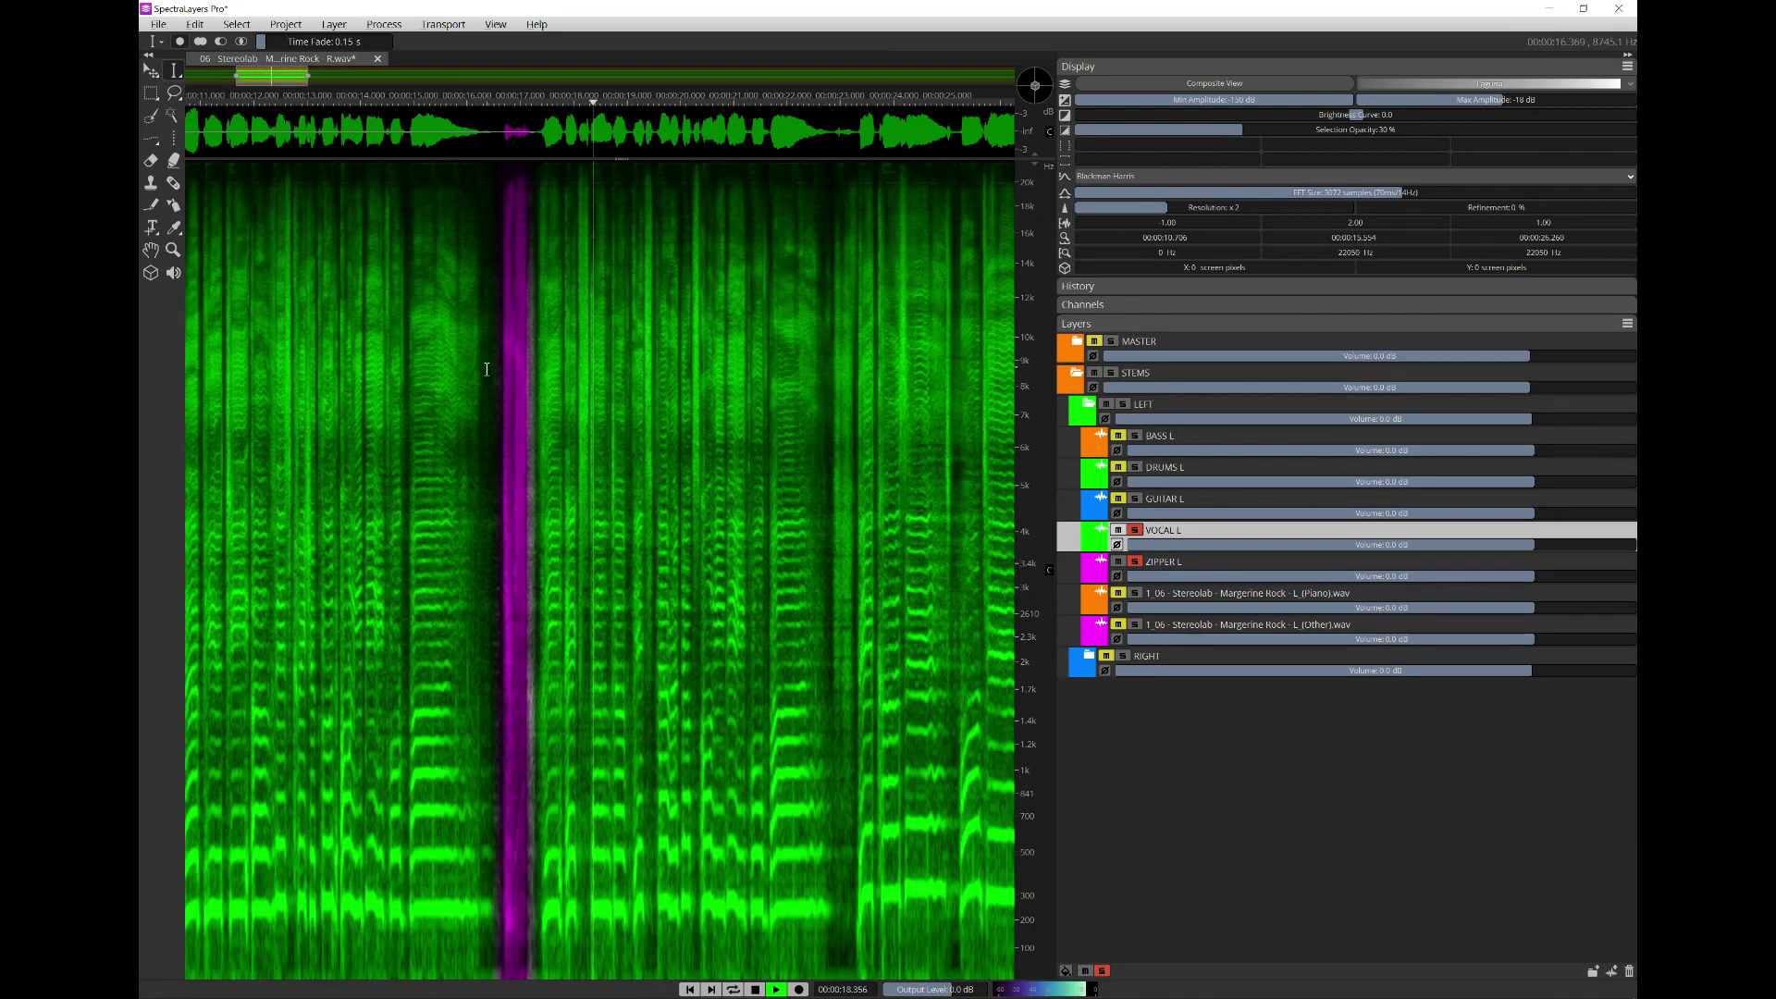
key(space)
key(space)
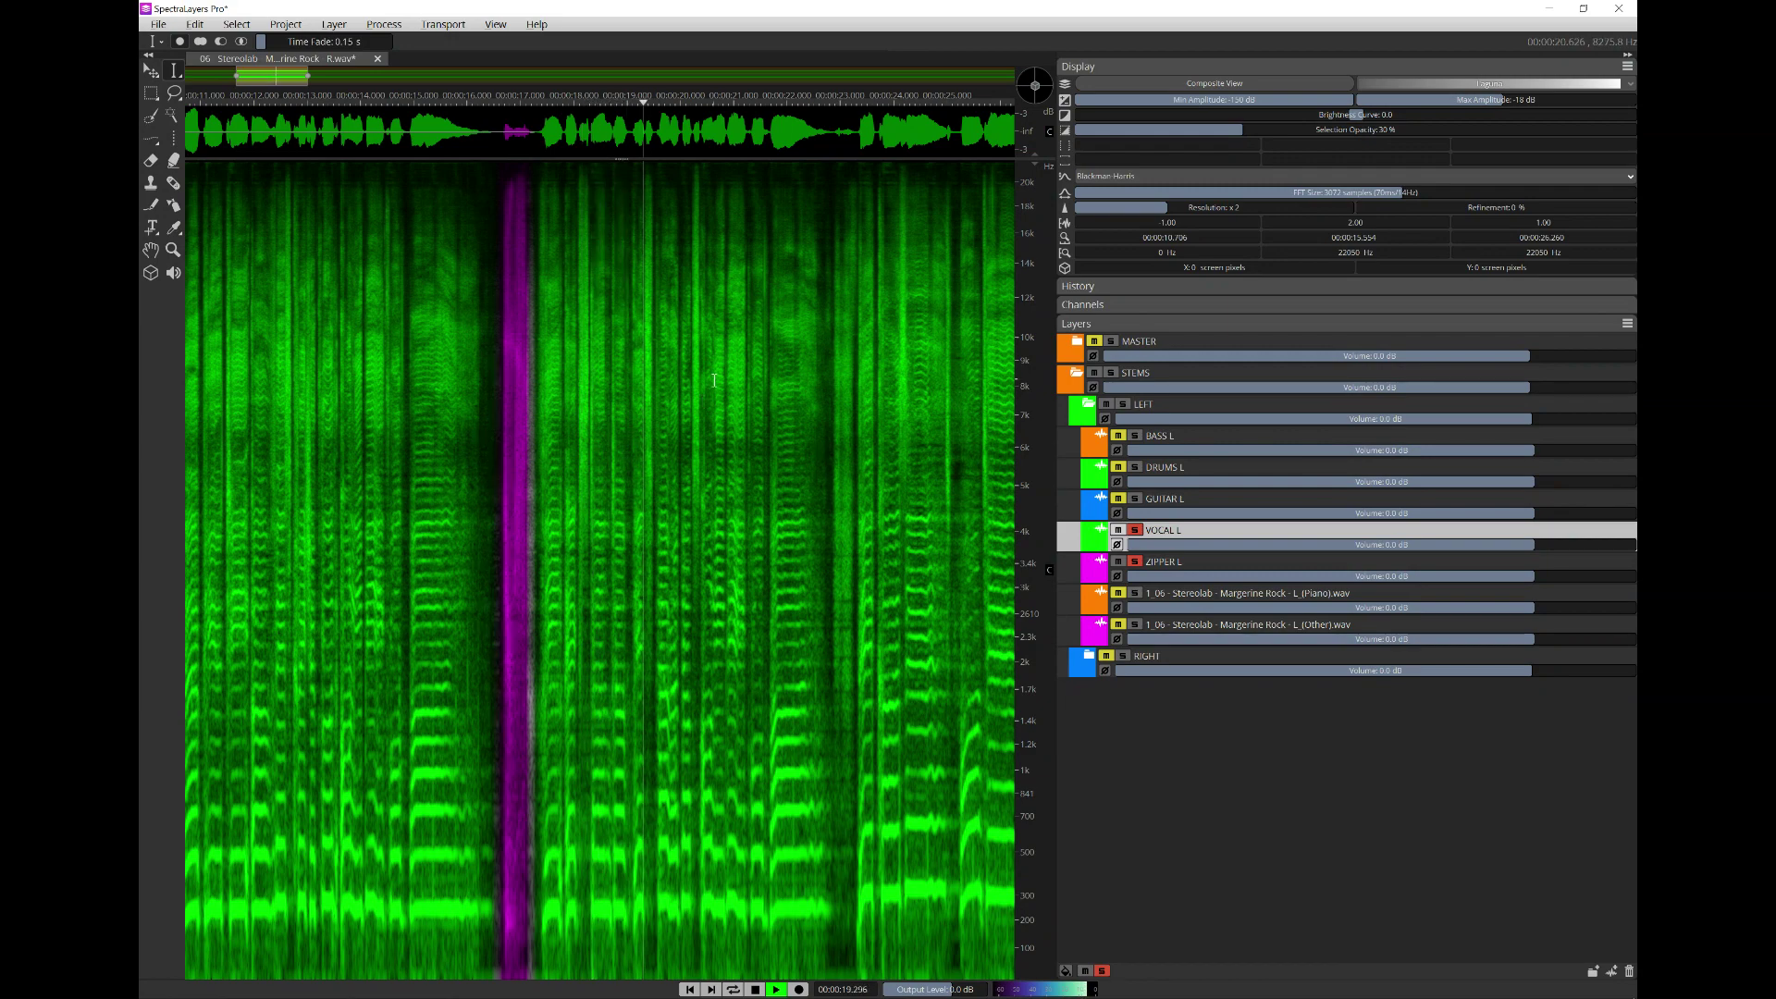
scroll(599, 450, down, 3)
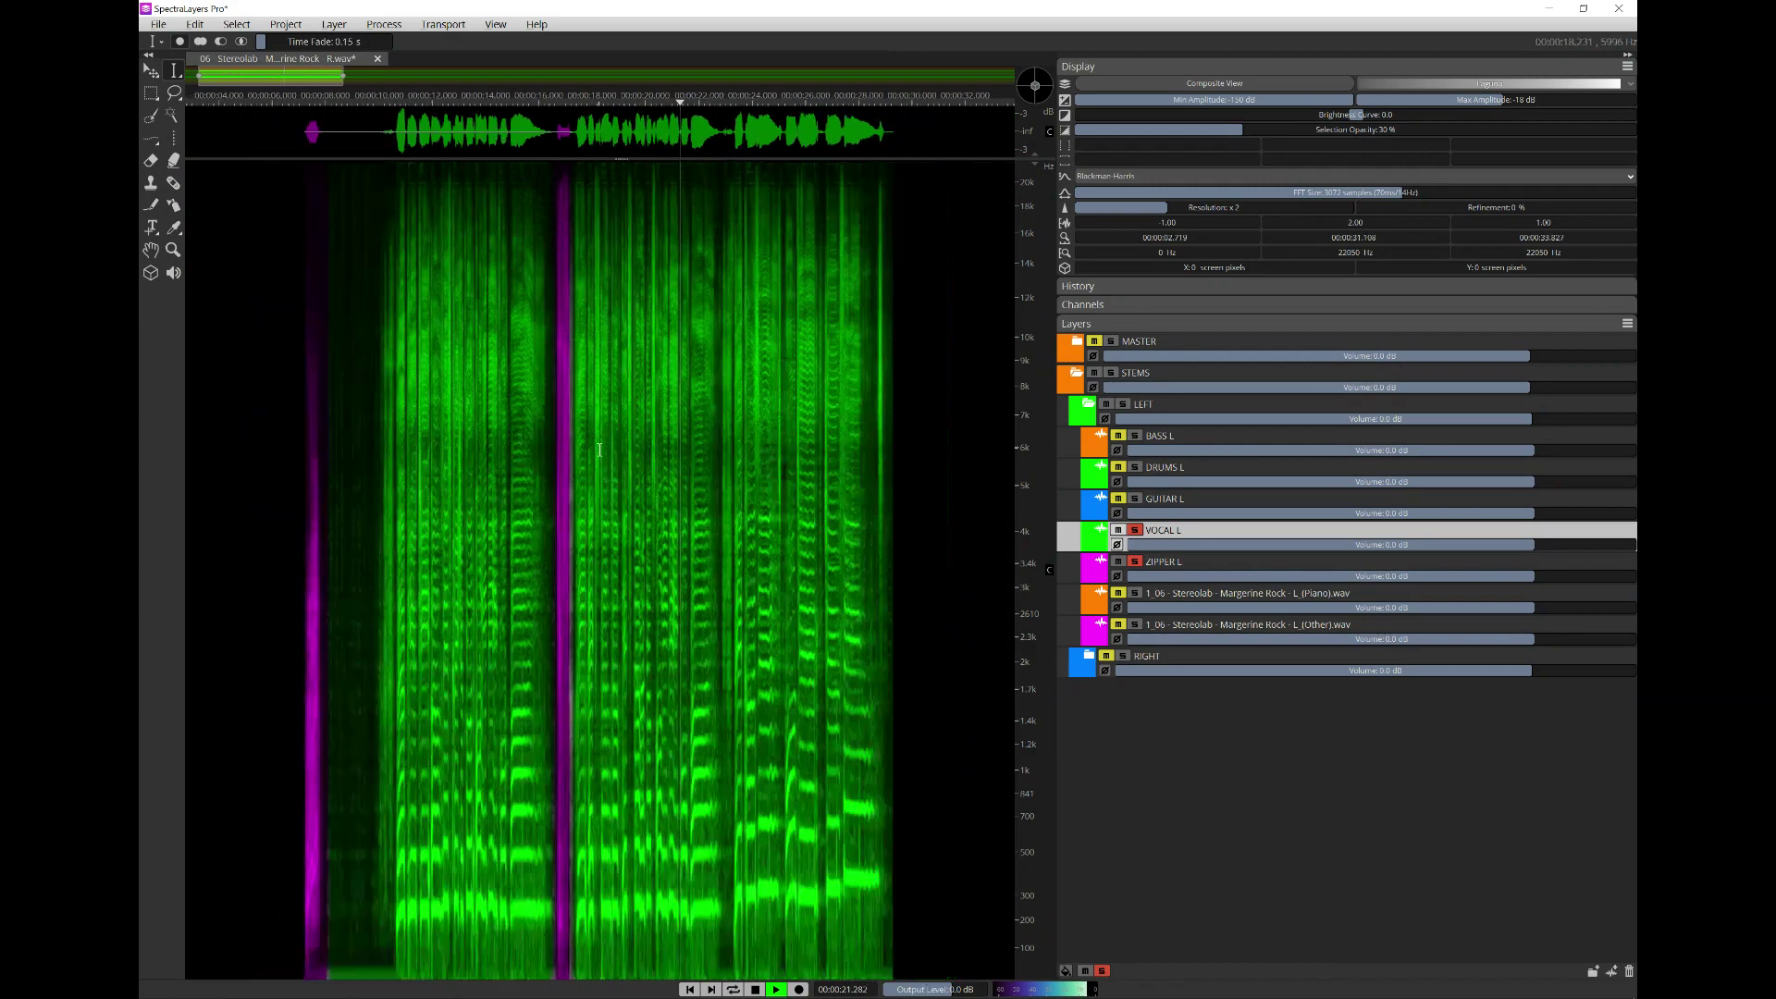
scroll(599, 449, down, 1)
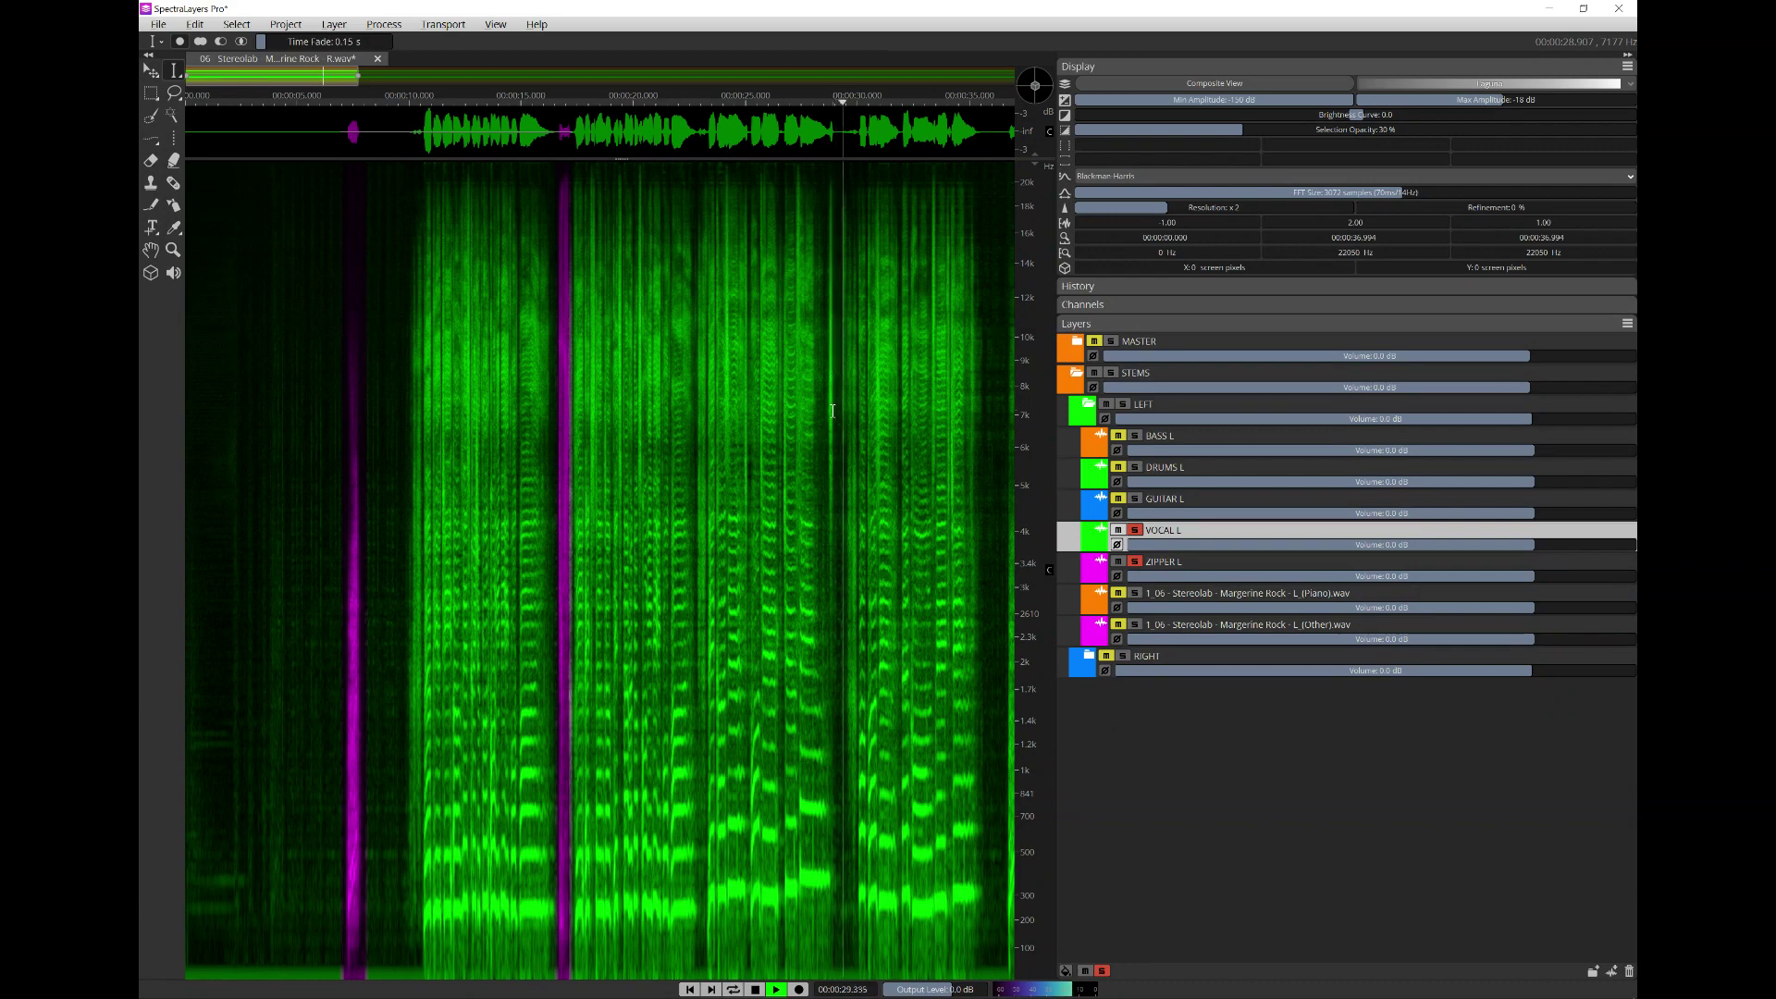
scroll(583, 432, down, 3)
scroll(584, 432, up, 3)
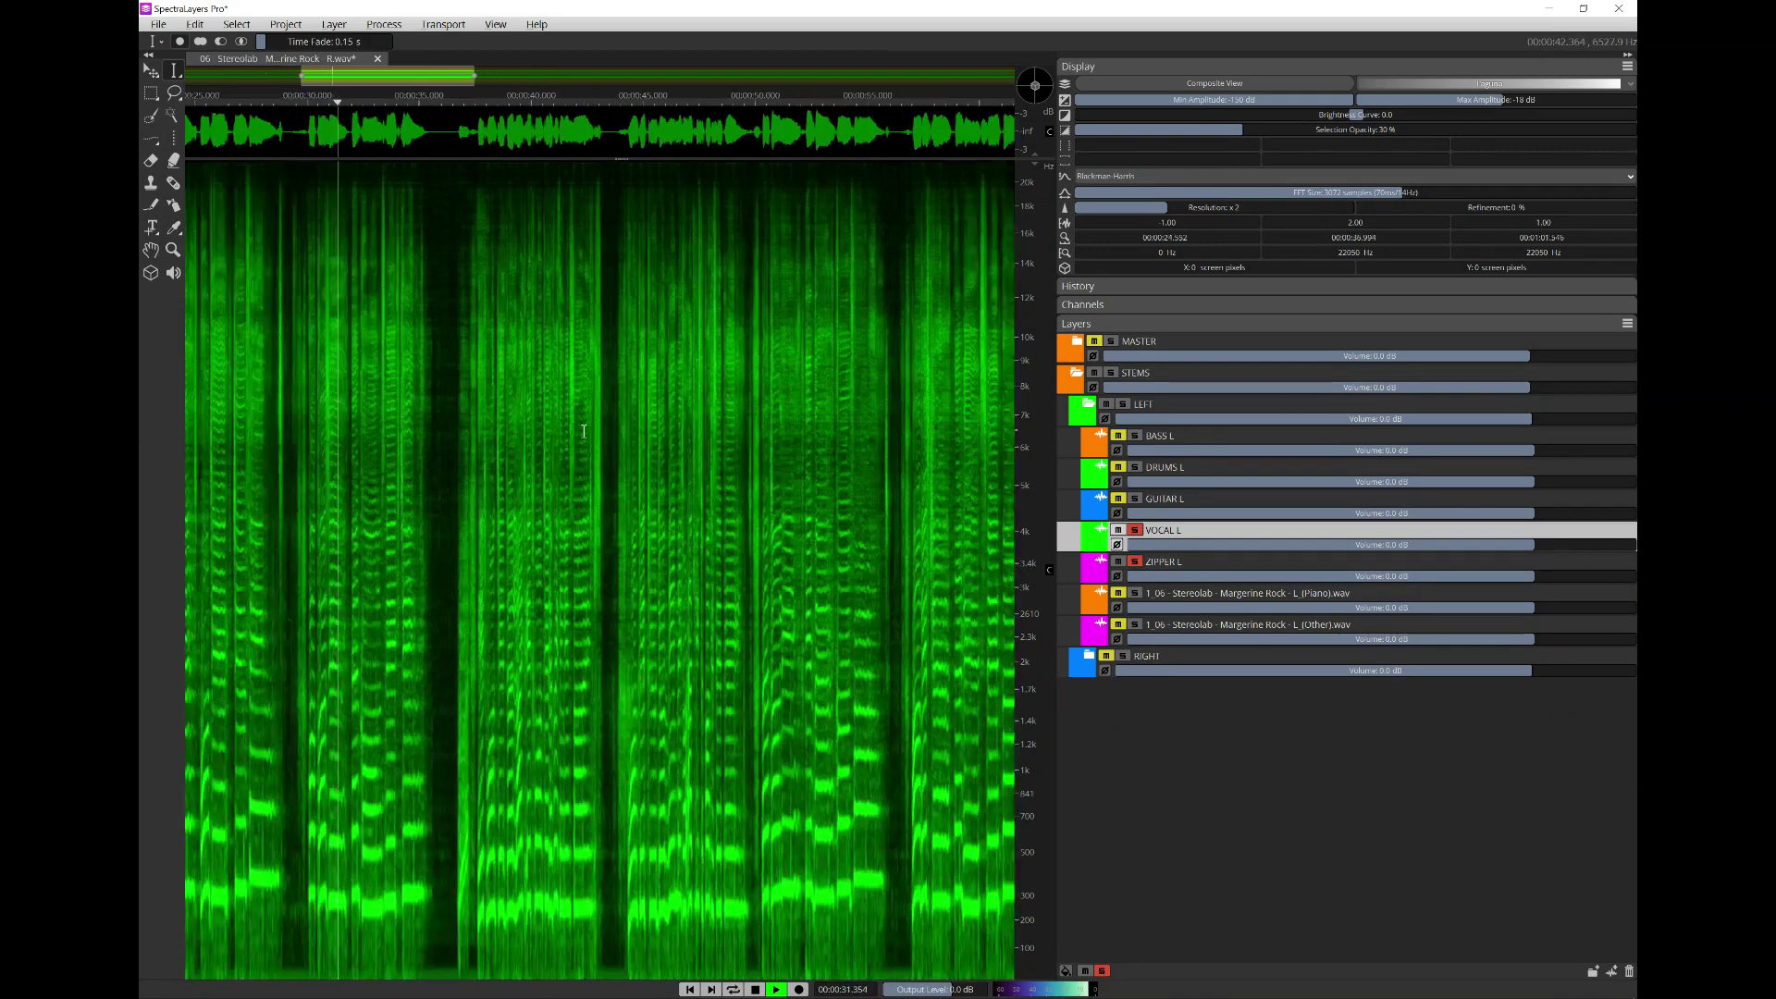
scroll(420, 454, up, 2)
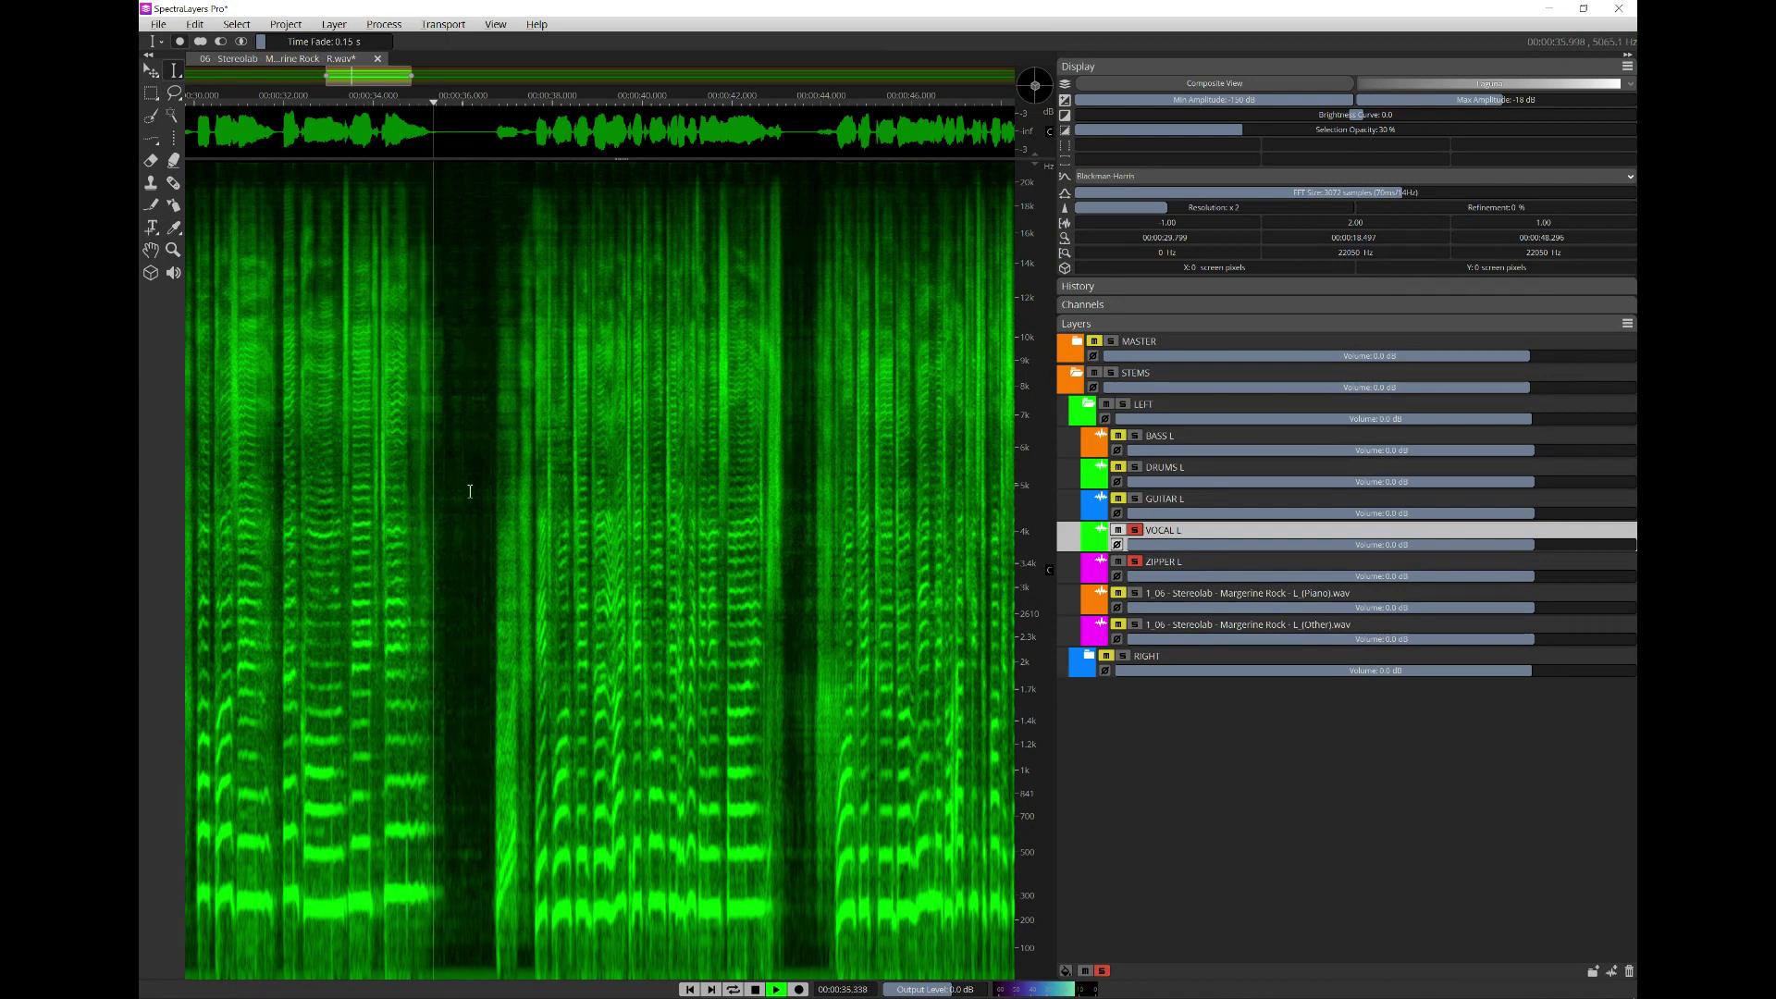
- Examine the noisy sound before the next vocal phrase up close and play it from about 0:36.59
key(space)
scroll(480, 523, up, 3)
click(512, 555)
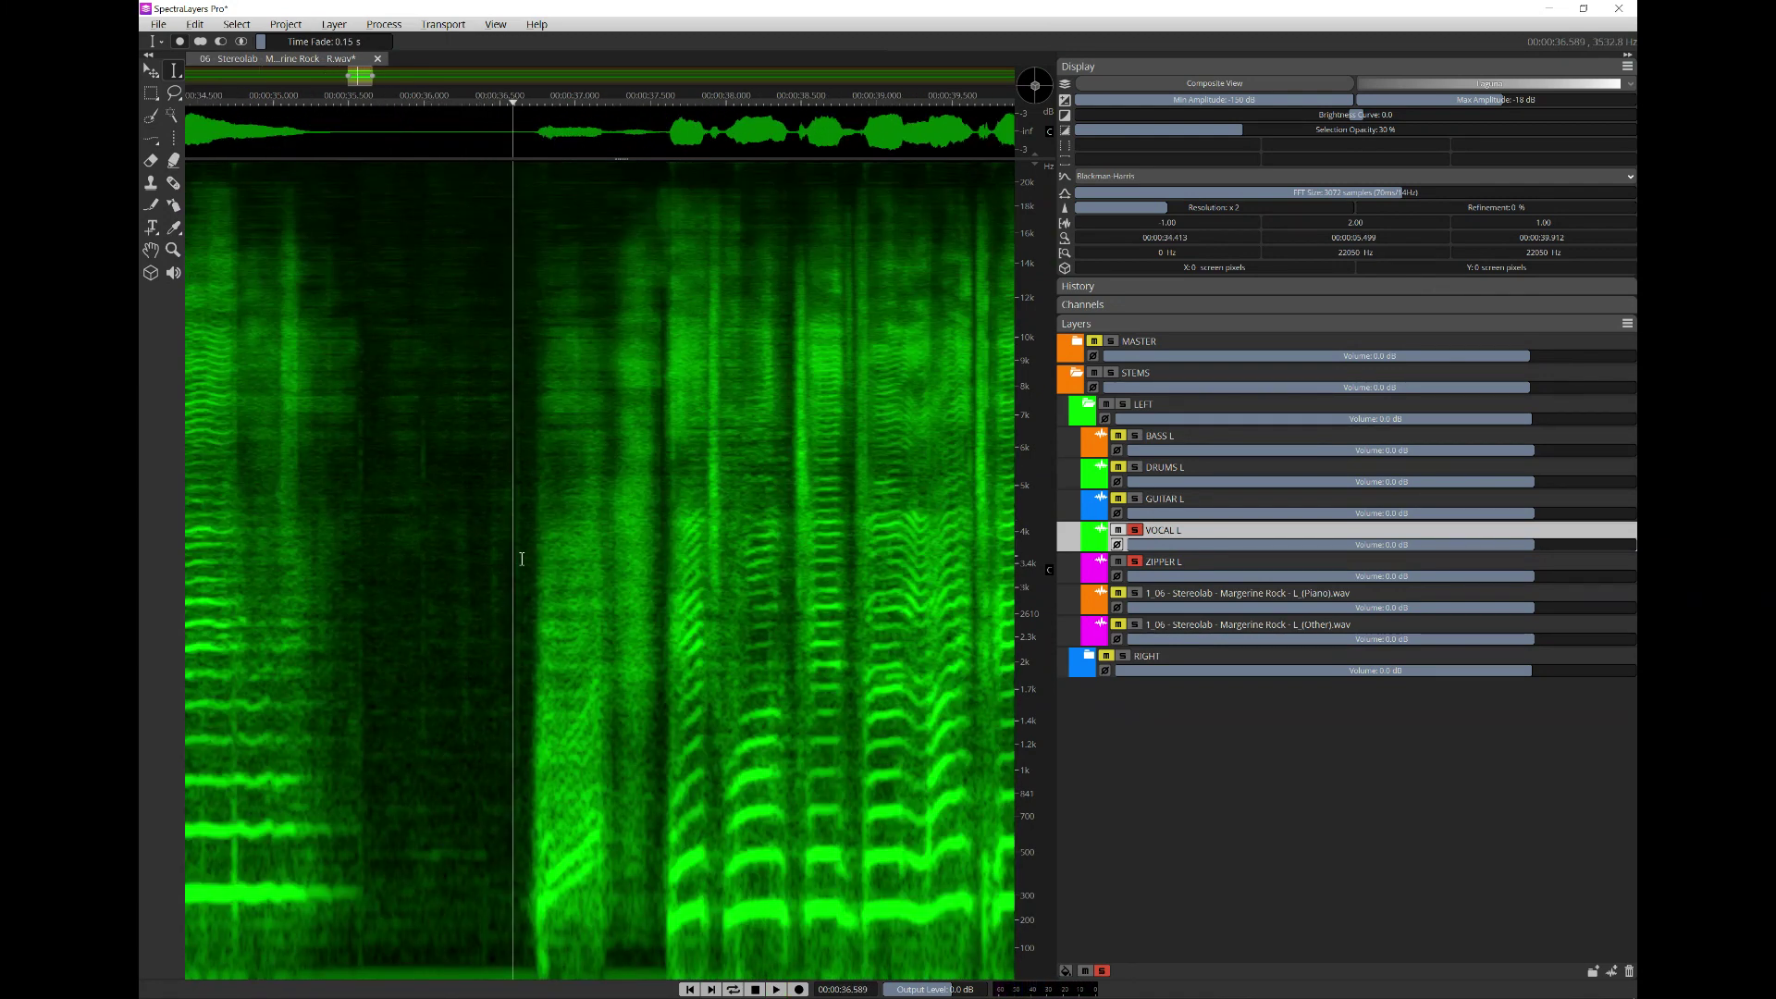
key(space)
key(space)
key(space)
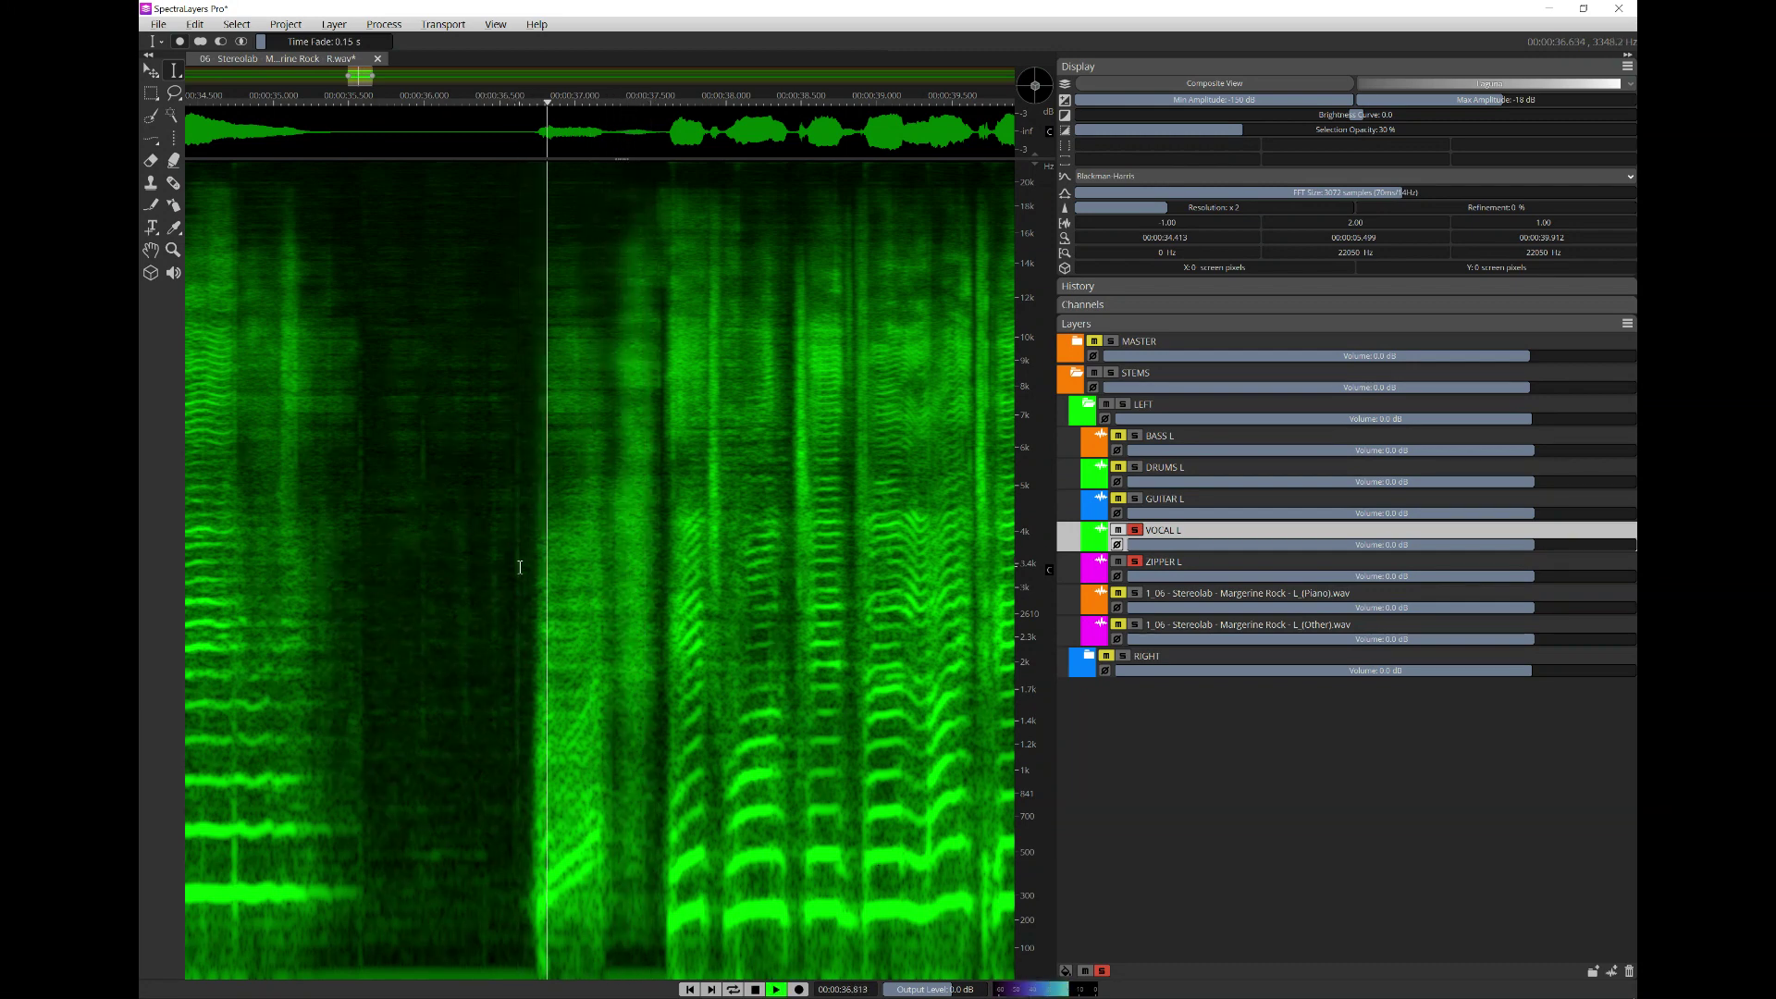
key(space)
- Mark the noisy sound from about 0:36.50 to 0:37.34 and play that range
drag(502, 578, 606, 578)
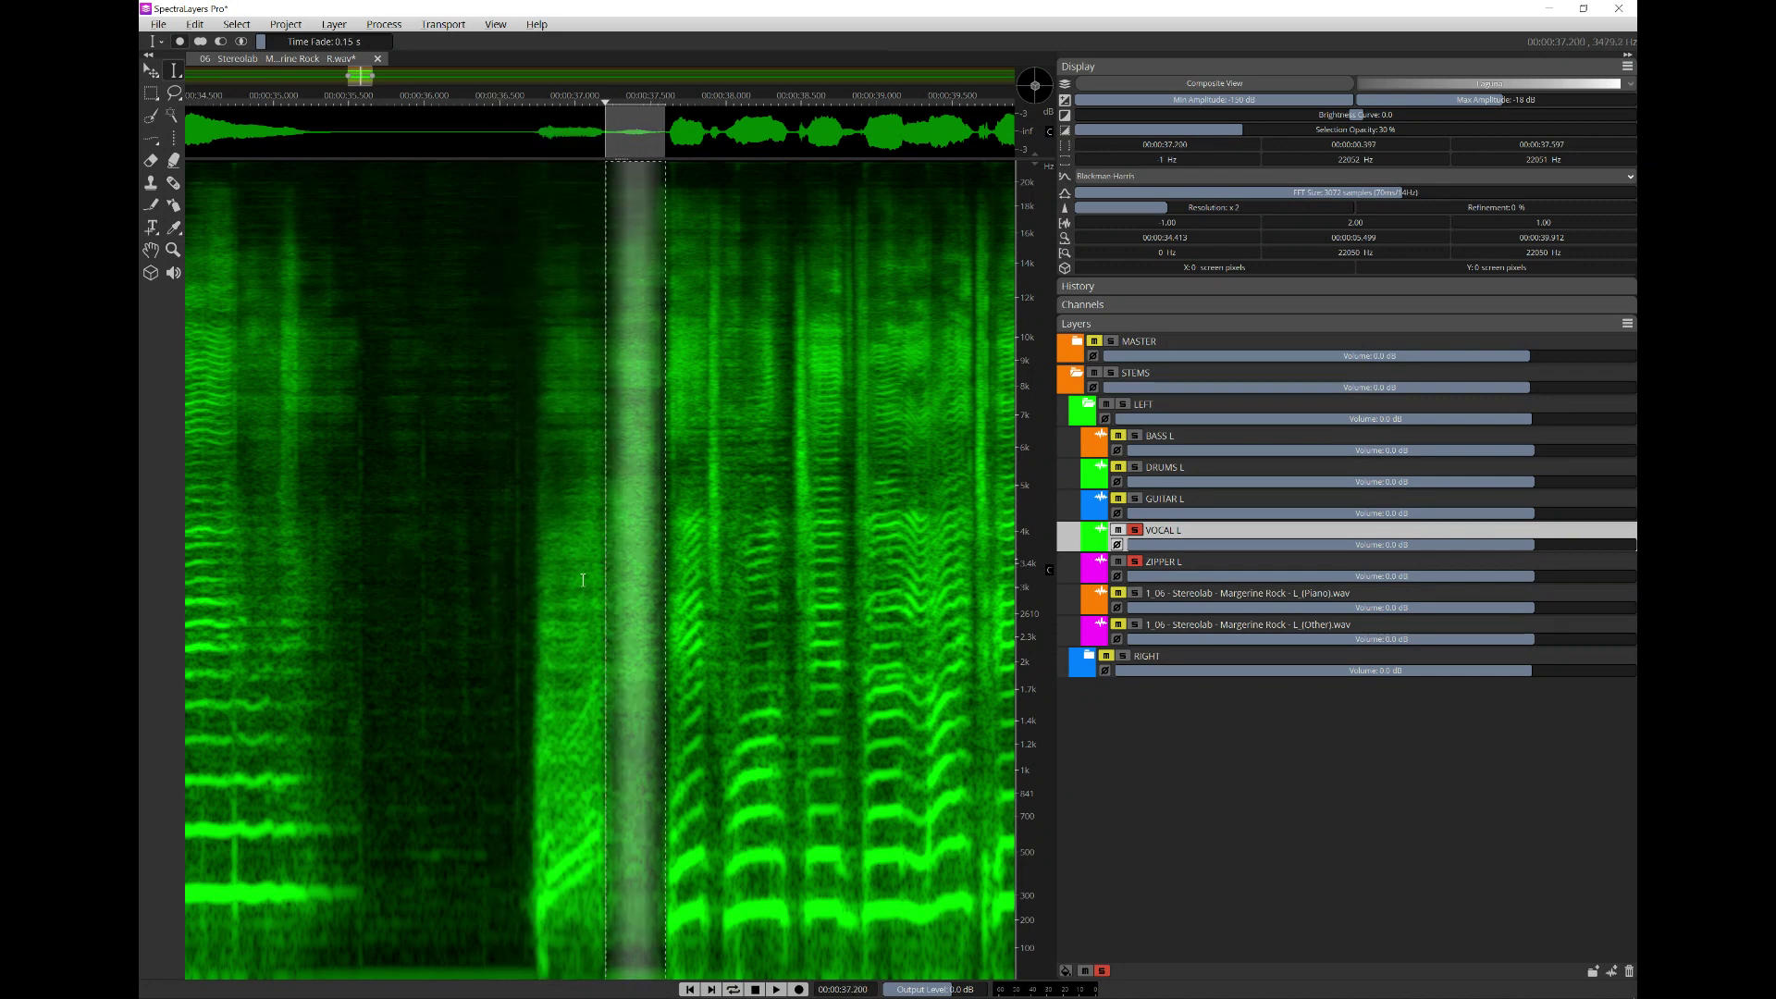
click(516, 599)
drag(502, 603, 626, 606)
key(space)
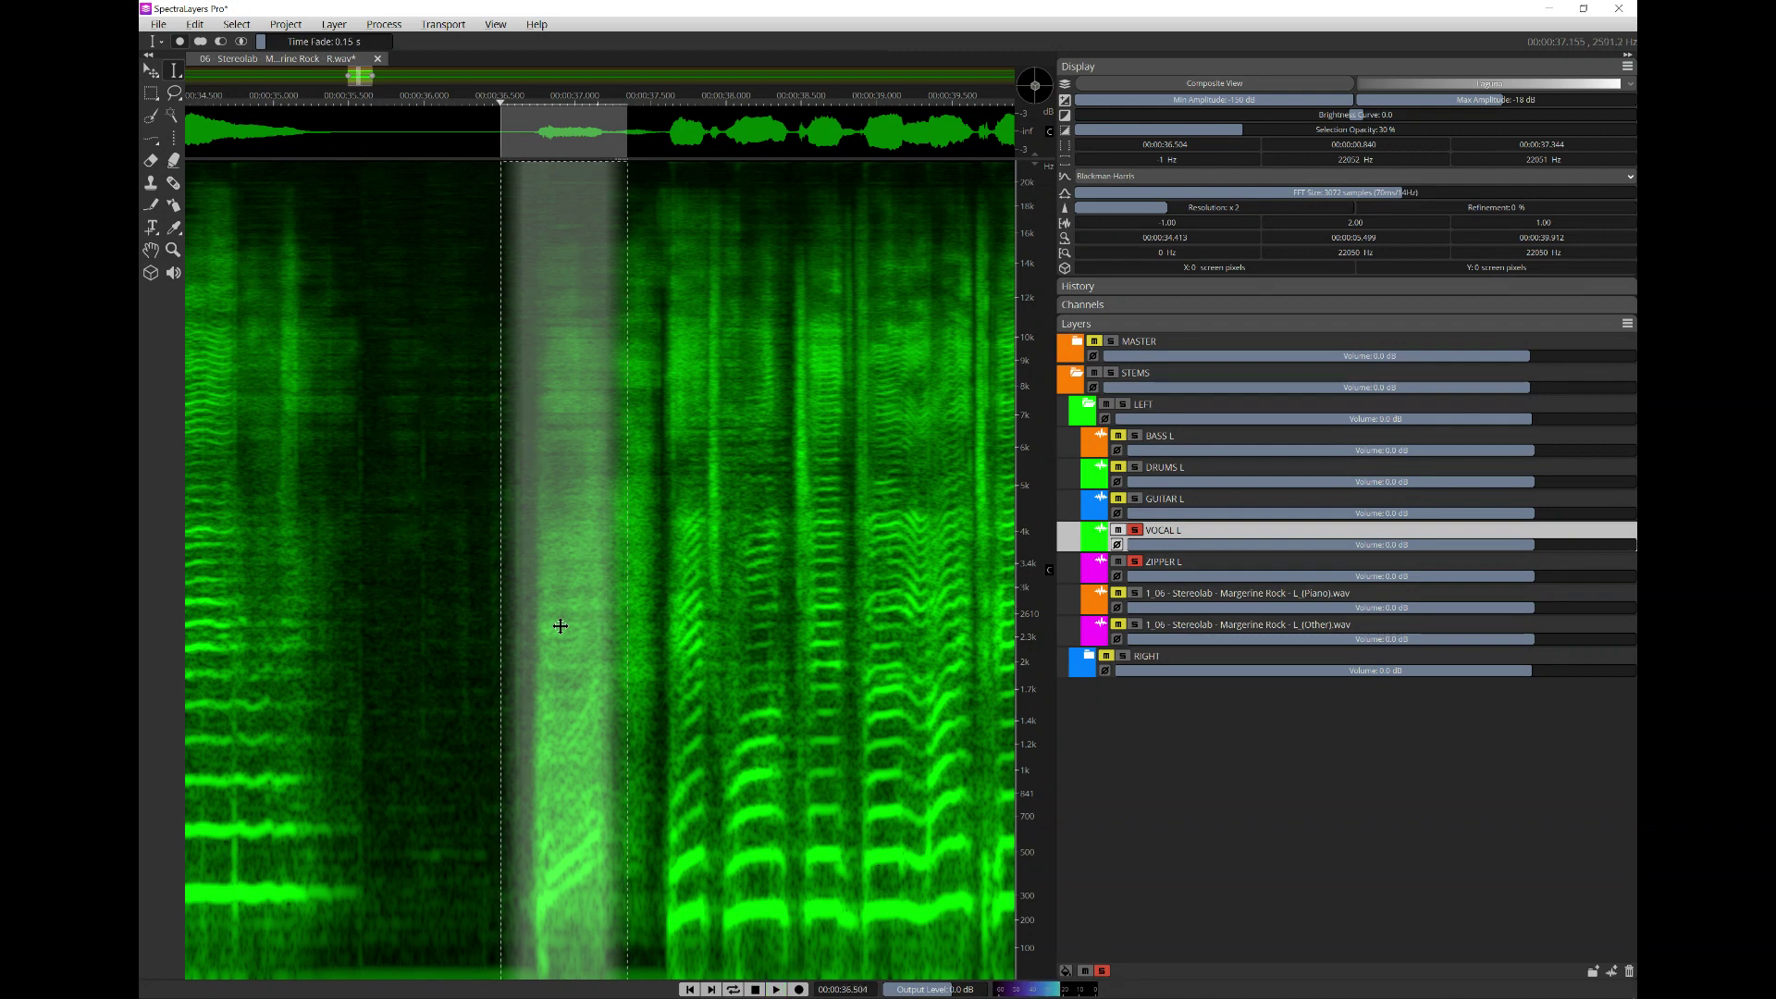
scroll(555, 623, up, 3)
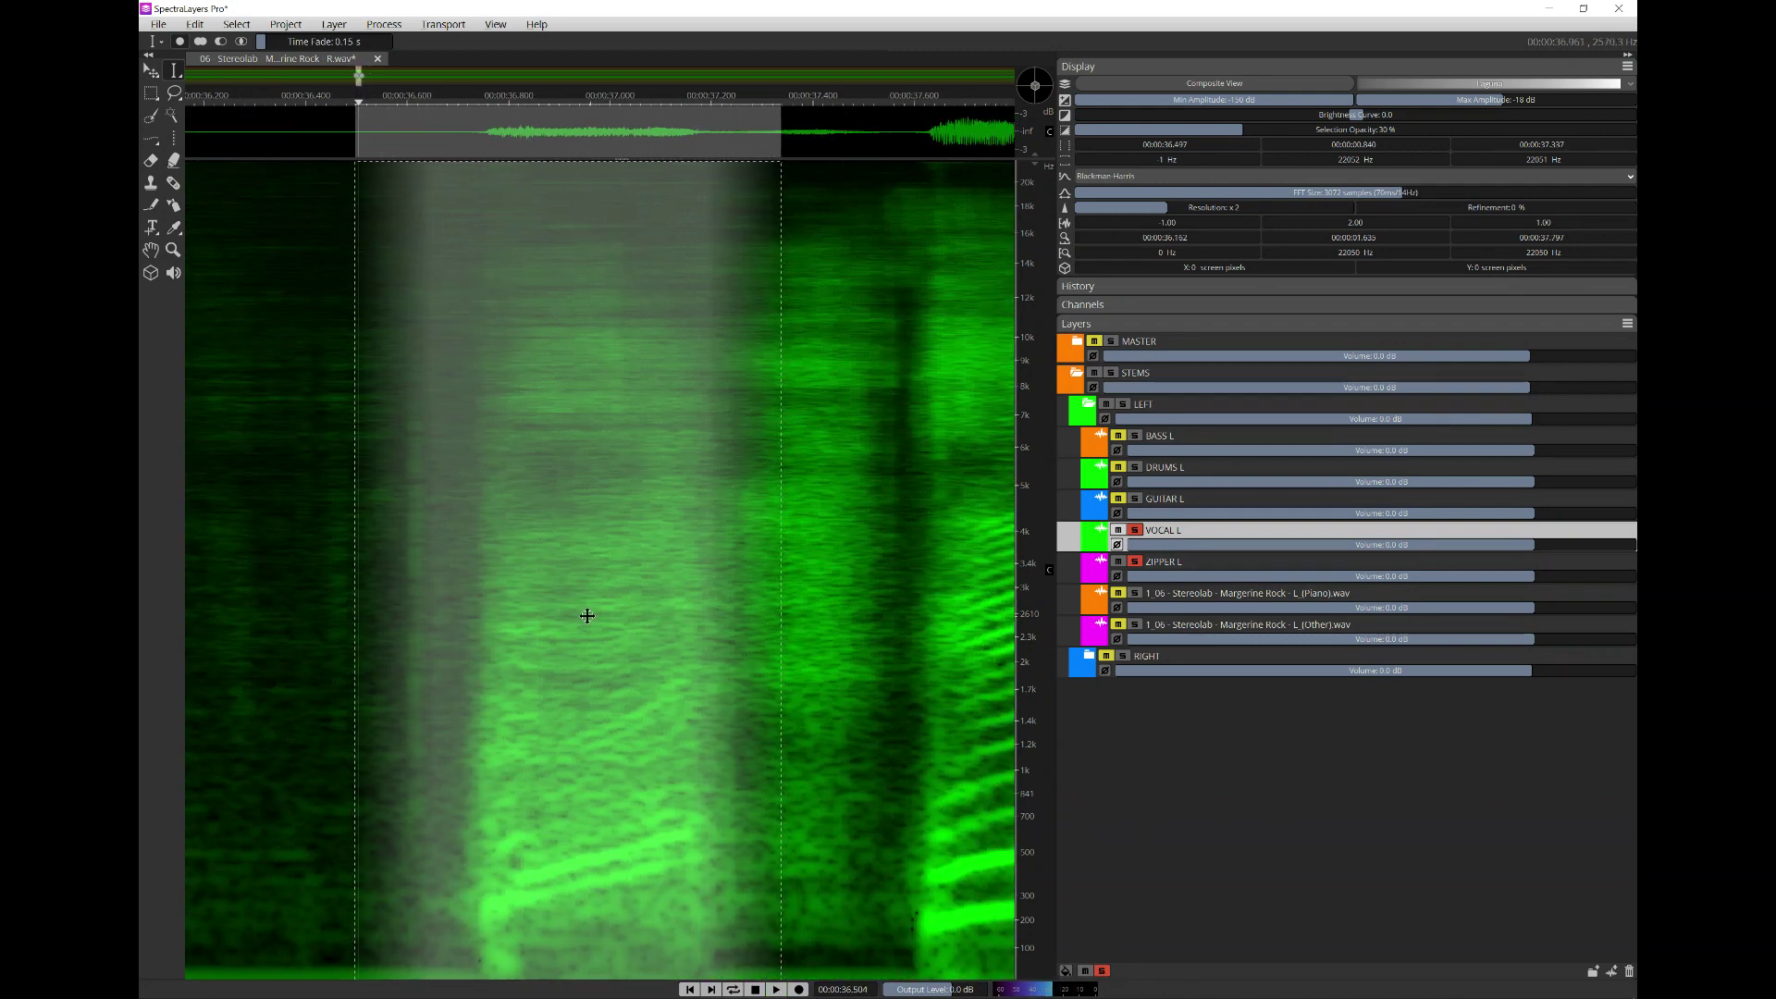
- With a time fade of 0.10 s, mark the sound from about 0:36.58 to 0:37.30 and cut it to the ZIPPER L layer
click(325, 520)
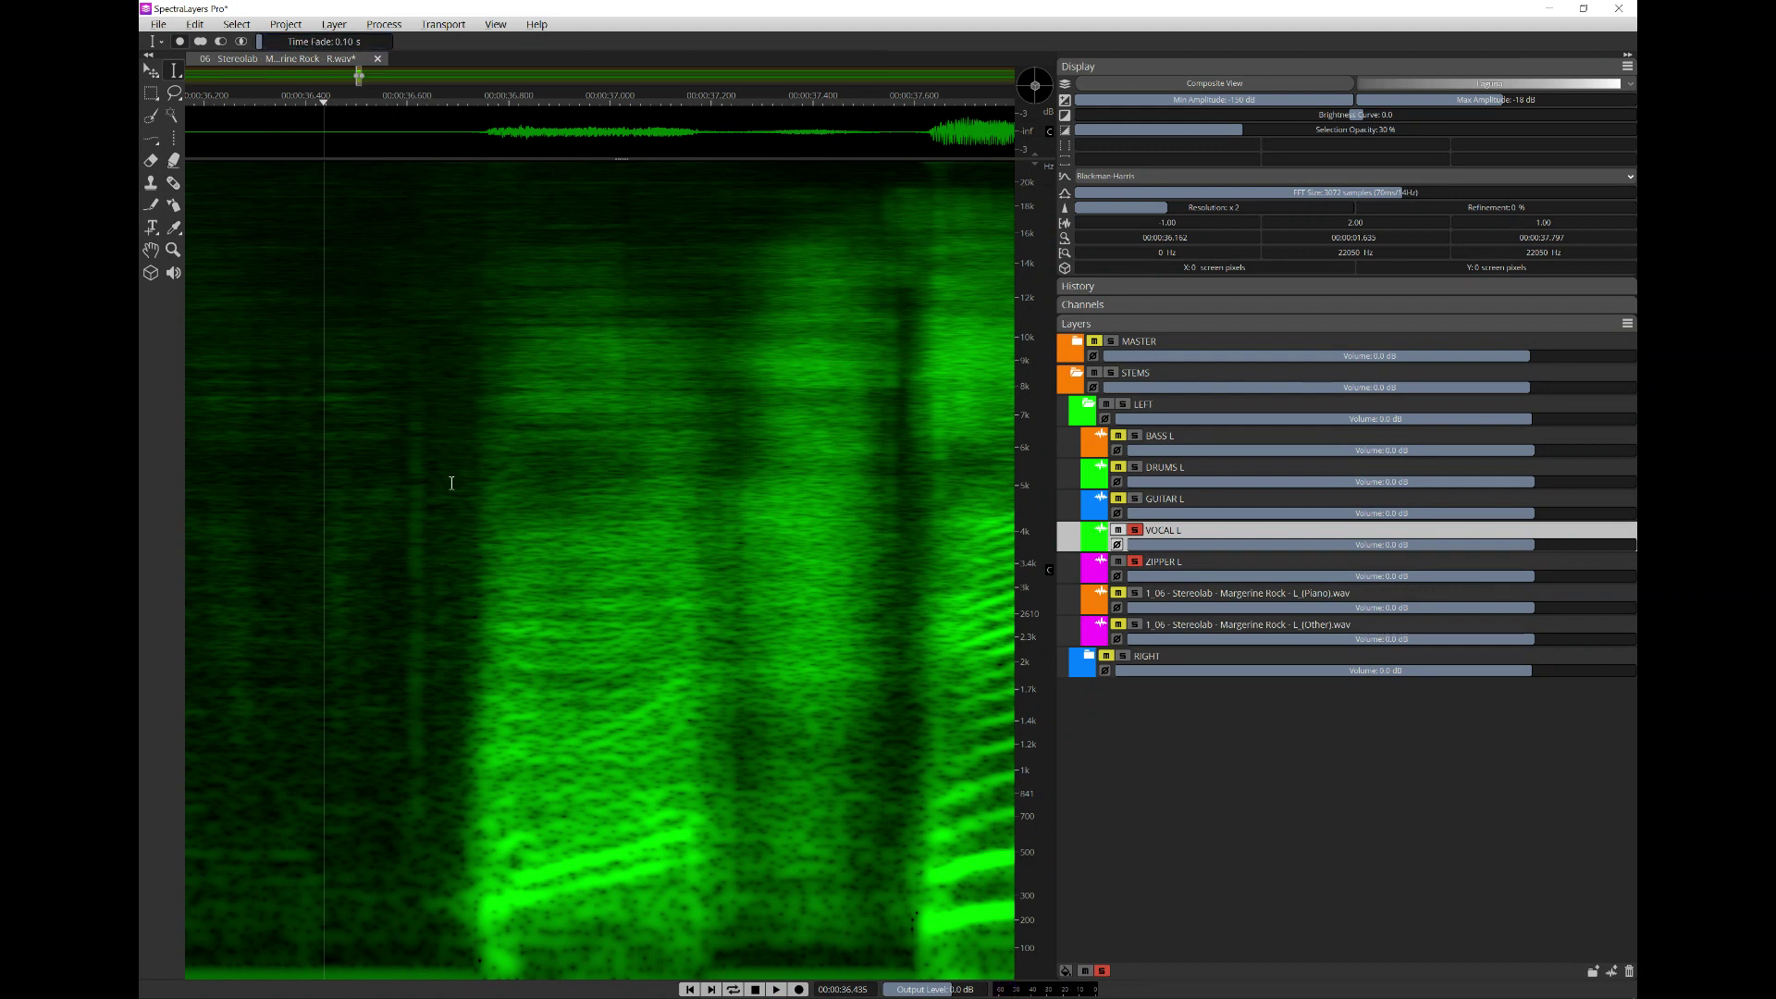
drag(428, 550, 761, 609)
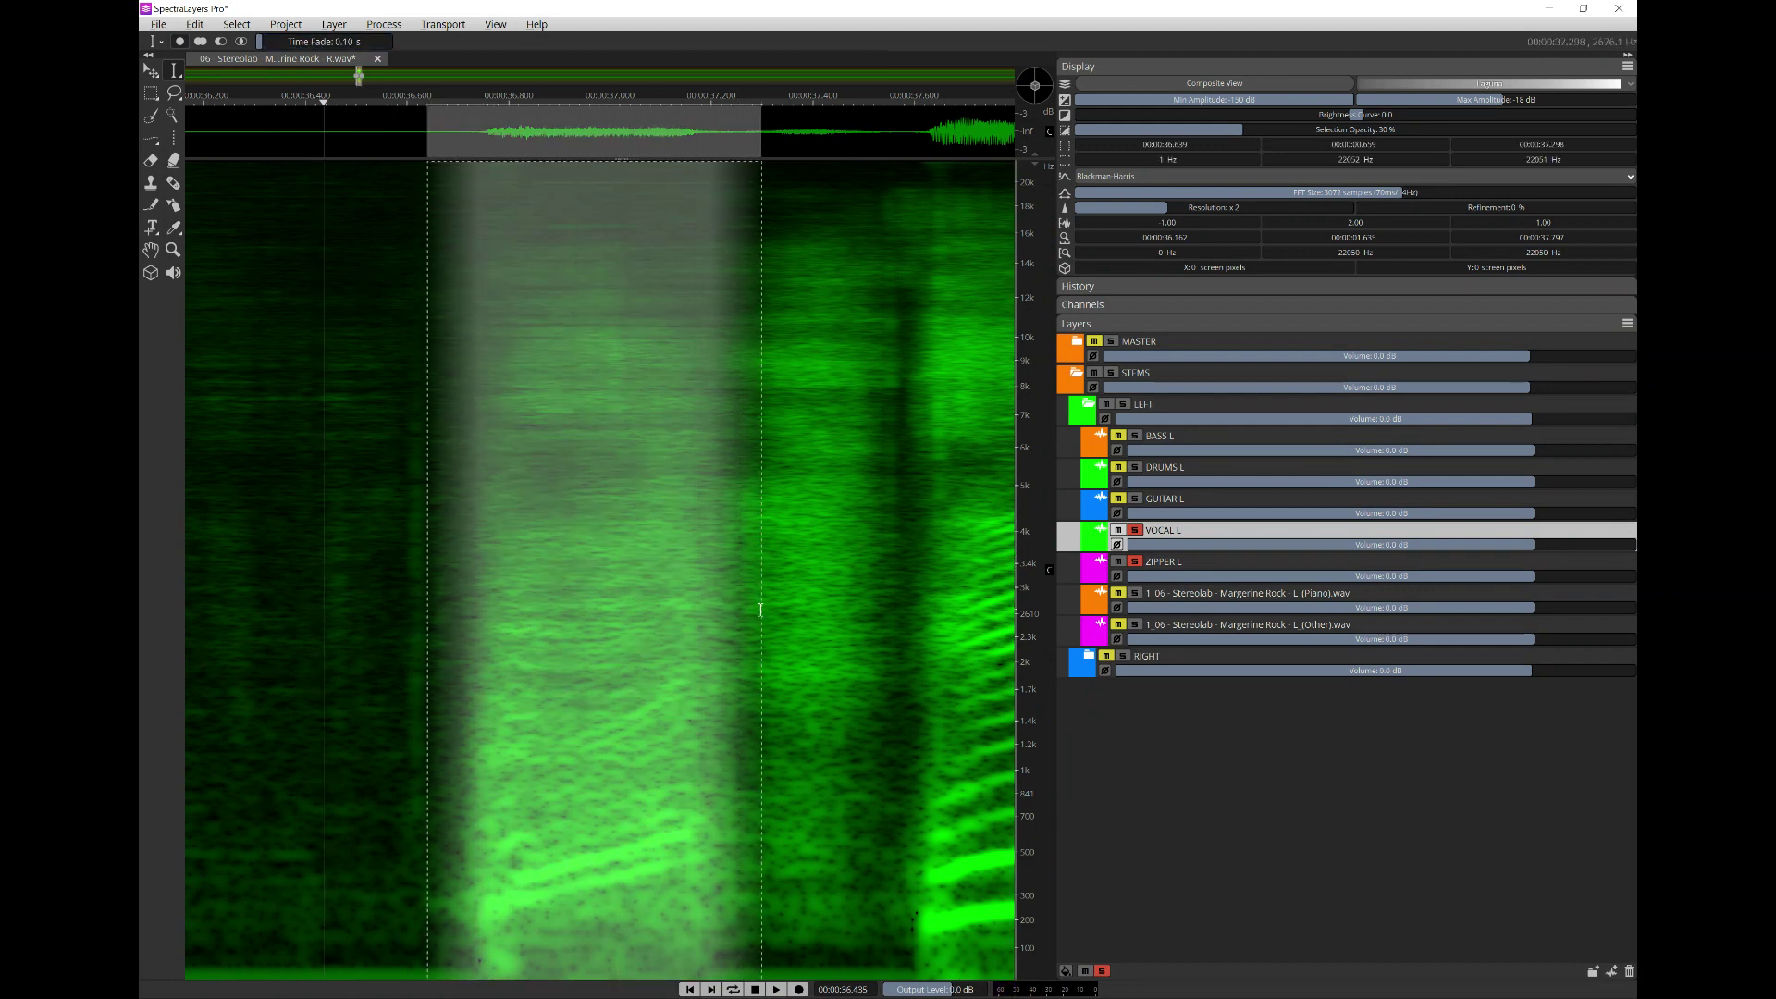
key(space)
drag(398, 647, 764, 659)
key(space)
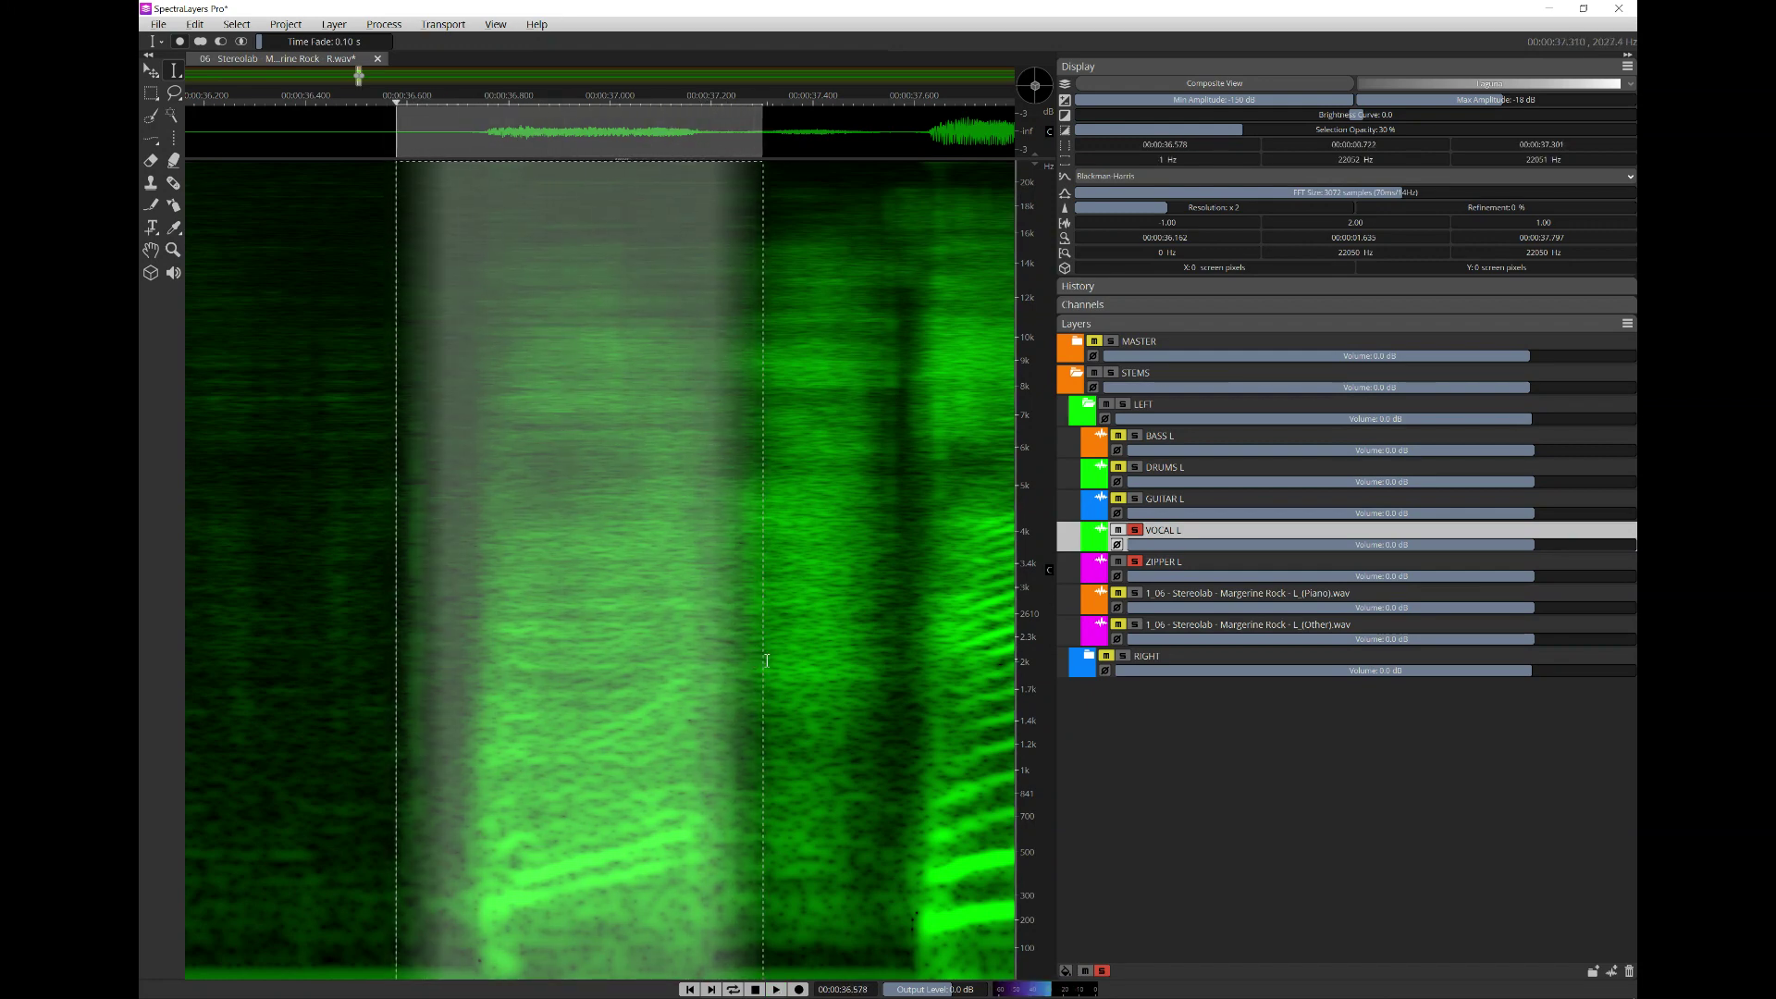
key(ctrl+shift+Down)
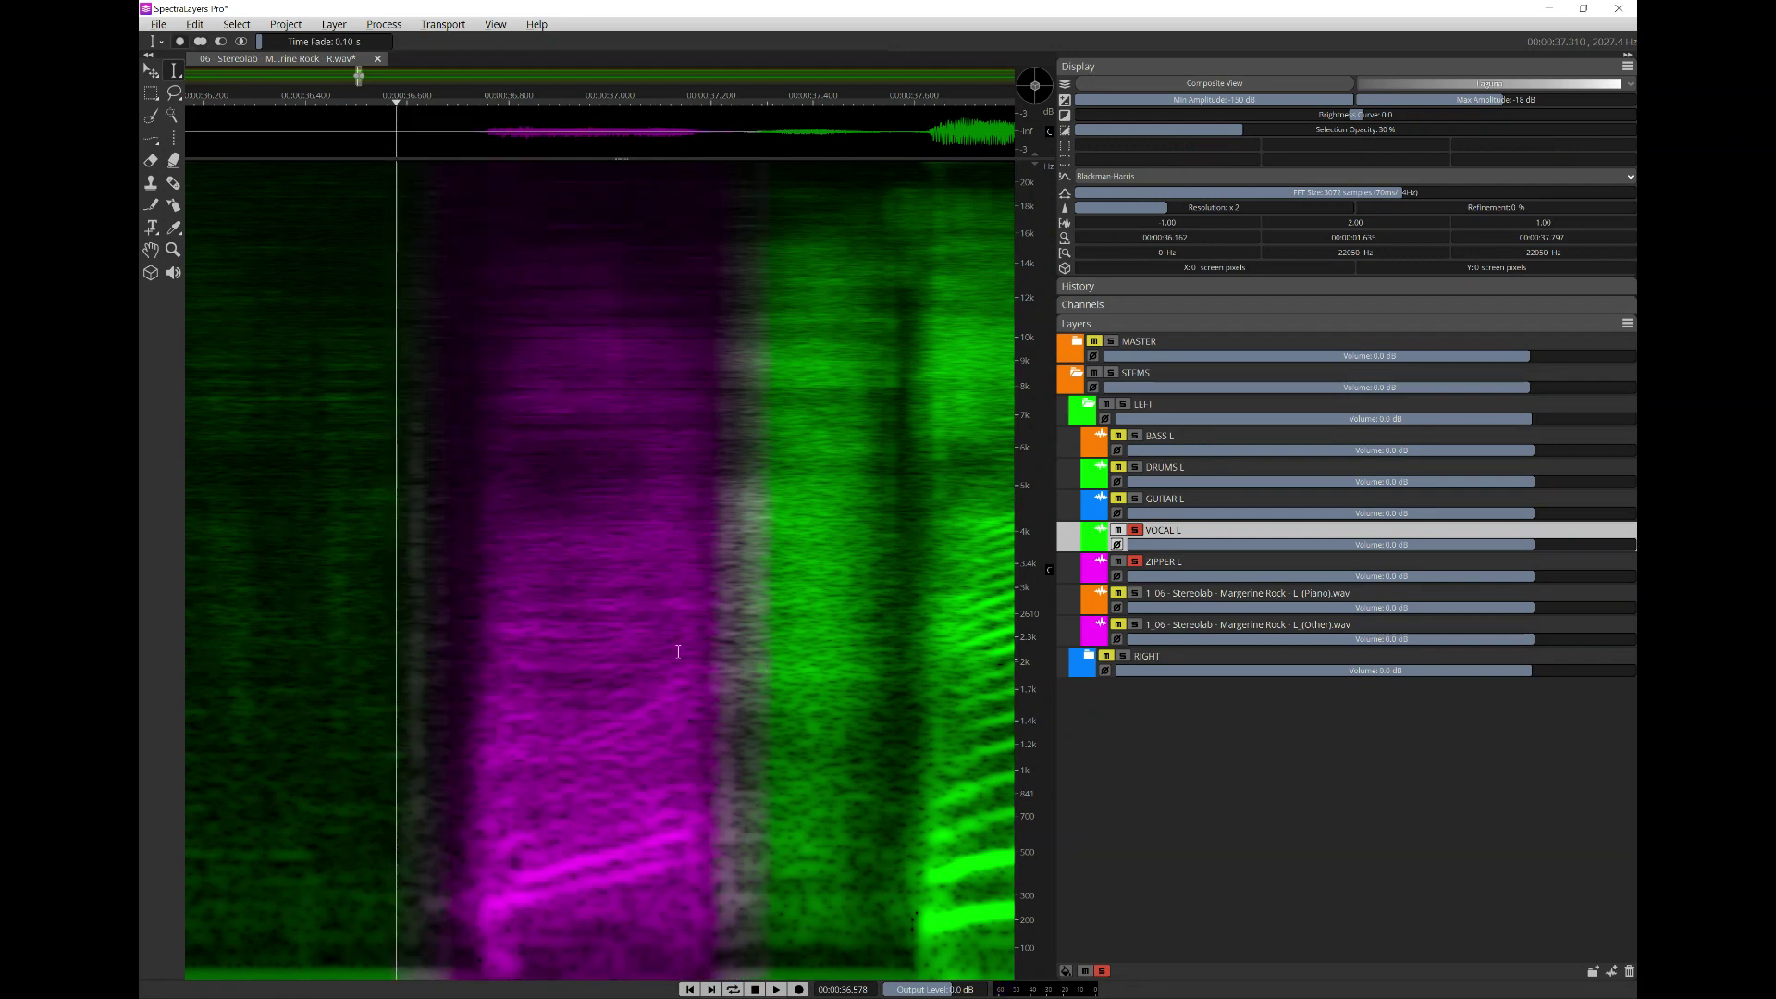
- Play VOCAL L onward past the moved sound and examine the noise ending the phrase at about 0:42.7
scroll(679, 651, down, 3)
scroll(558, 608, down, 2)
key(space)
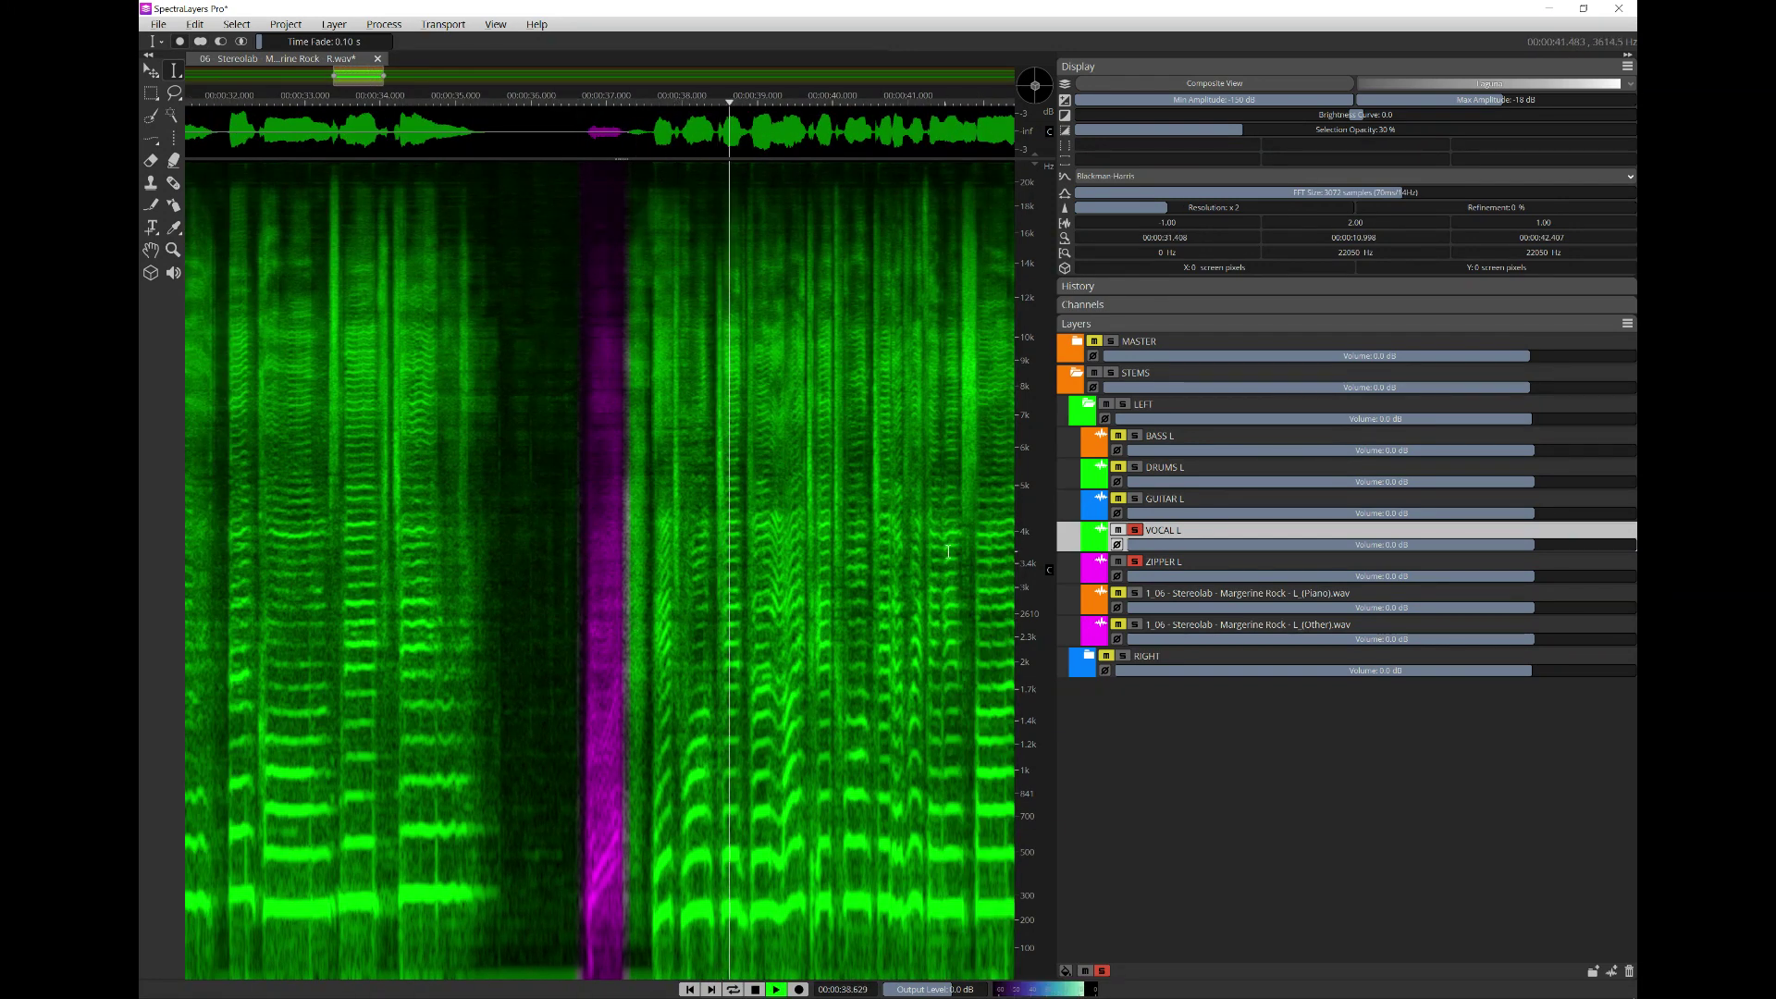
scroll(949, 552, down, 3)
click(755, 534)
scroll(597, 548, up, 7)
click(580, 553)
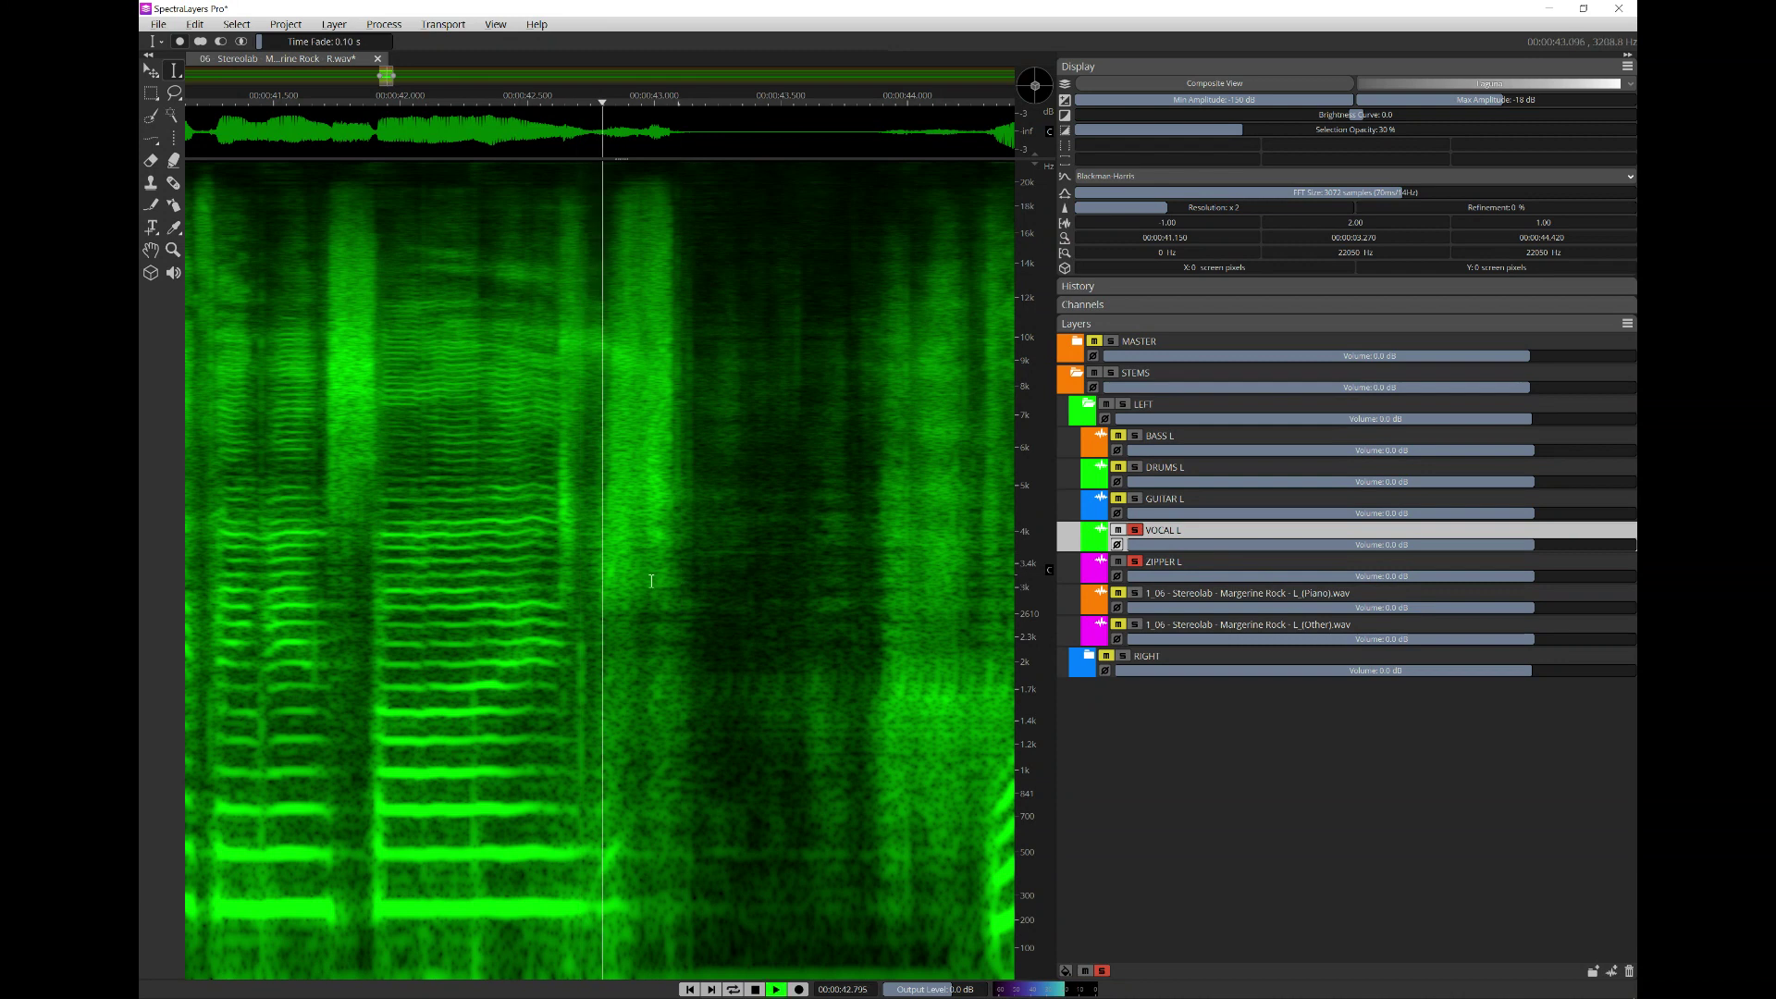
- Mark the noise at the phrase's end from about 0:42.73 to 0:43.31 and cut it from VOCAL L to ZIPPER L
drag(733, 597, 585, 614)
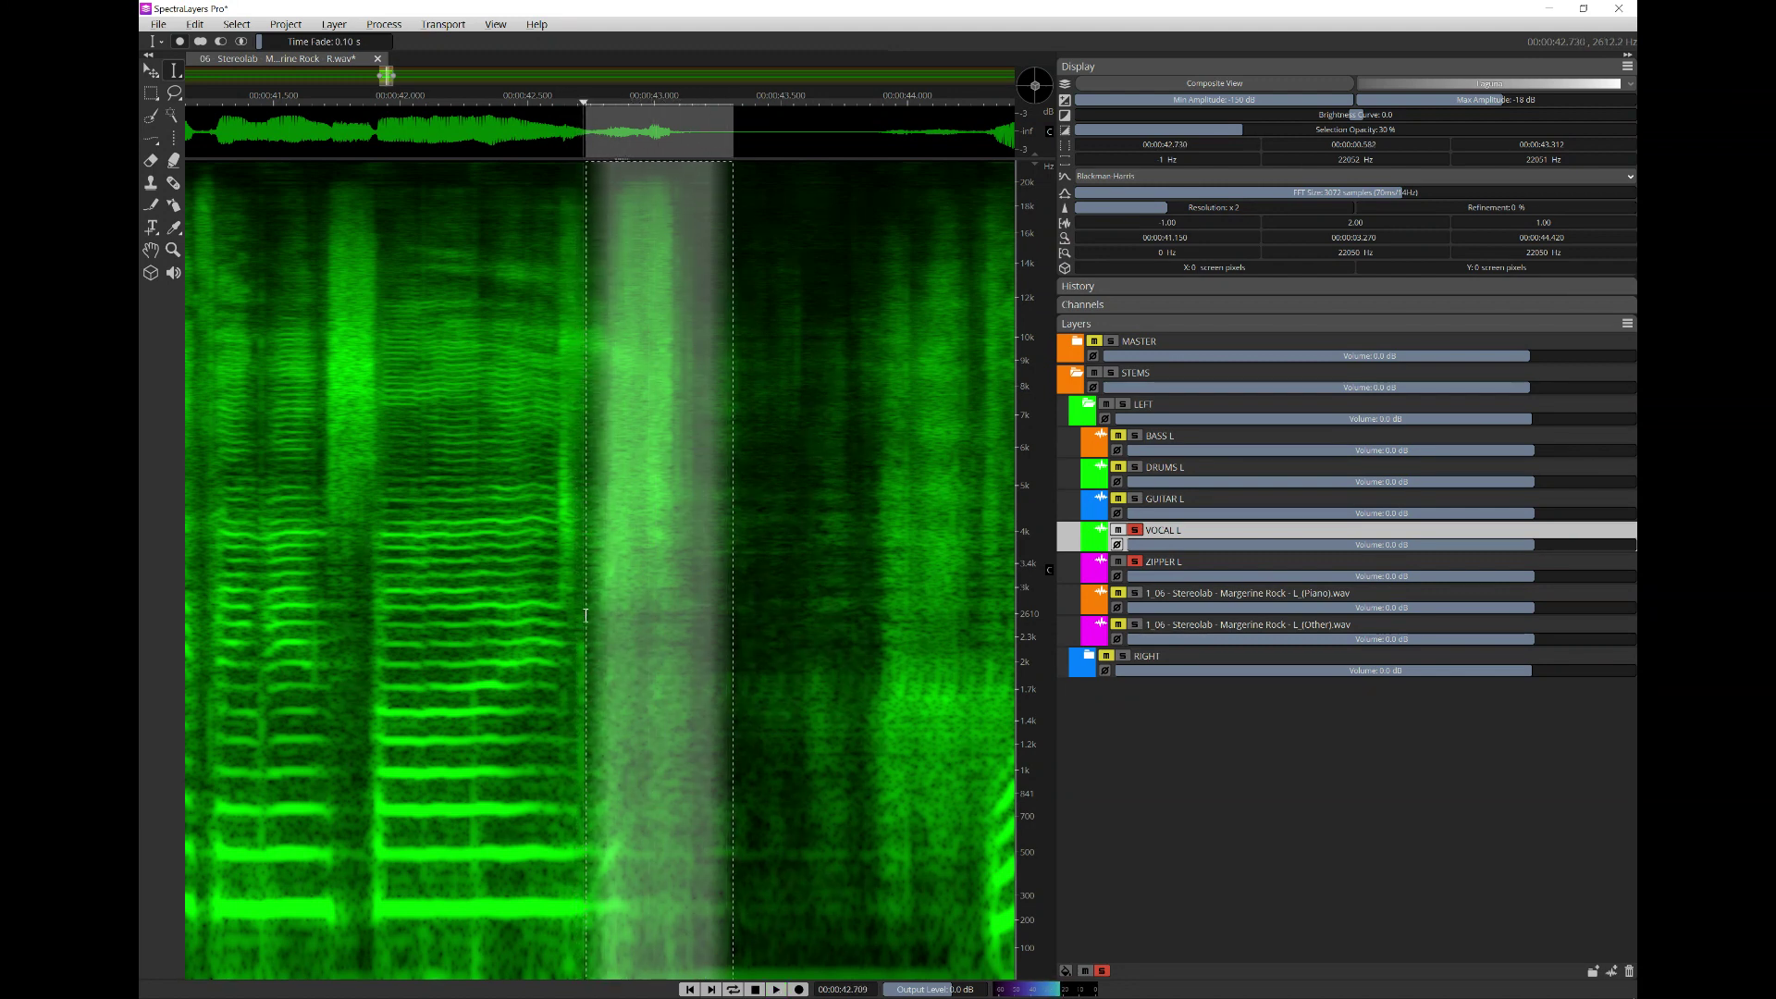
key(space)
click(719, 599)
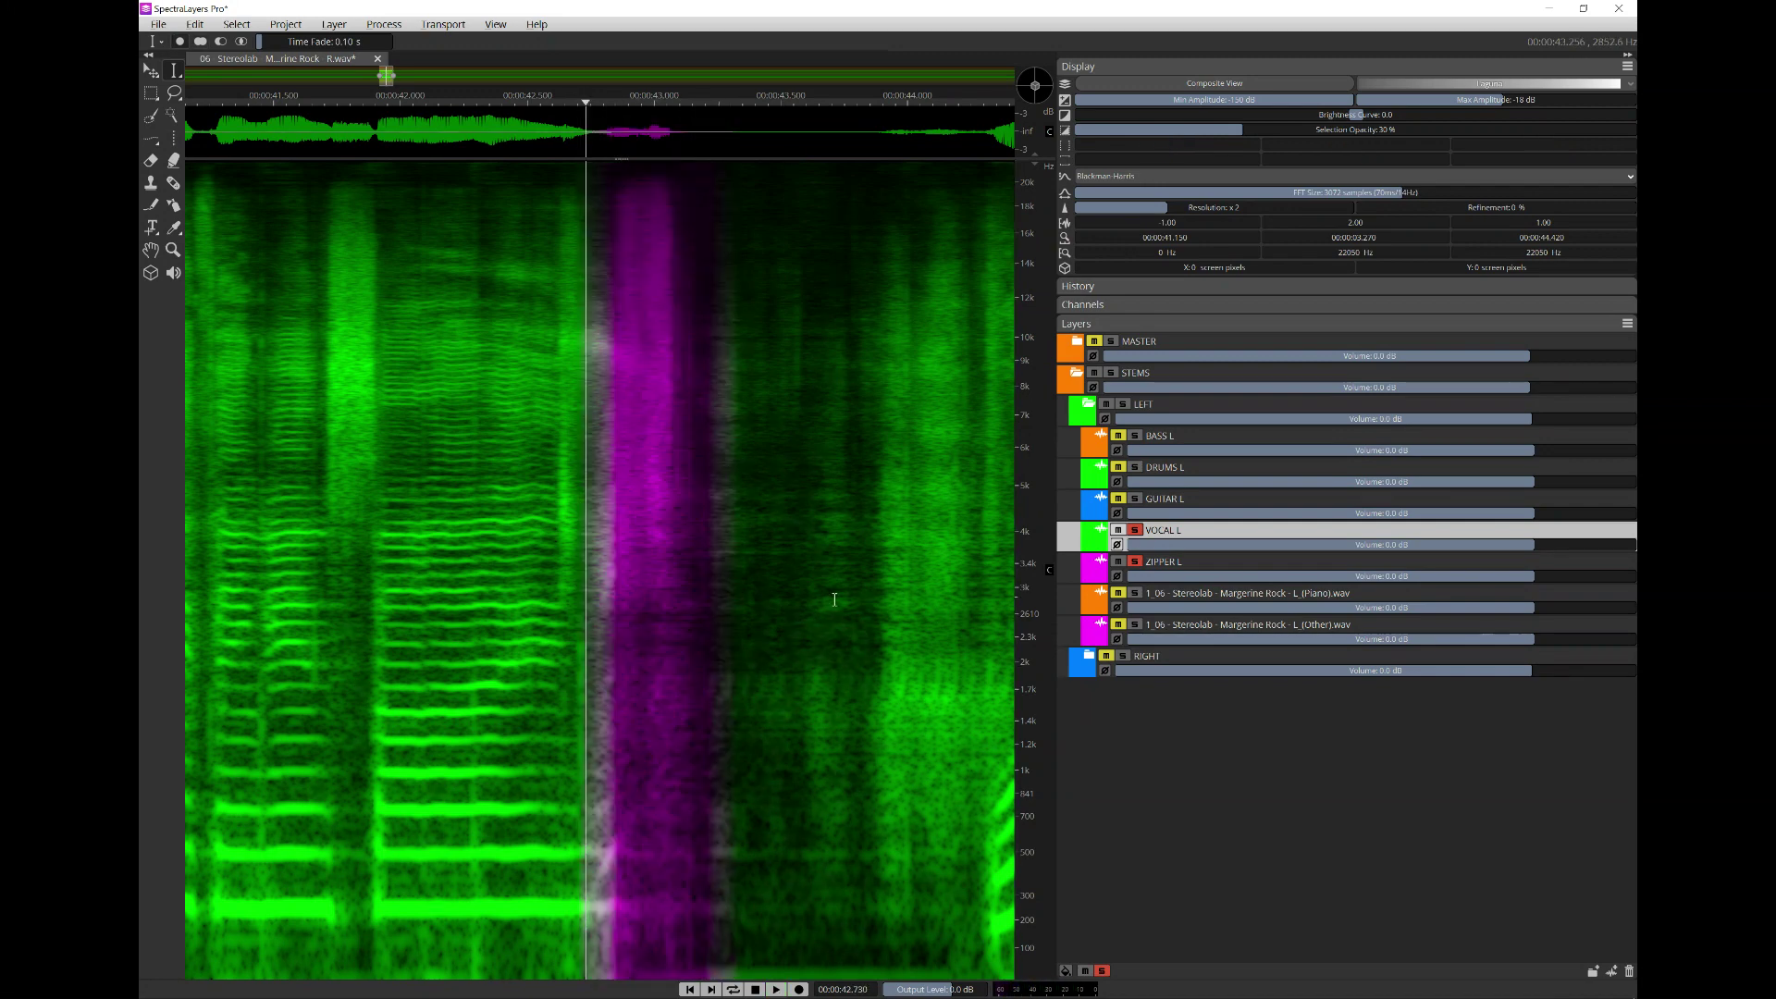
- Take VOCAL L out of solo and play the moved sound on ZIPPER L alone from about 0:42.73
click(1135, 530)
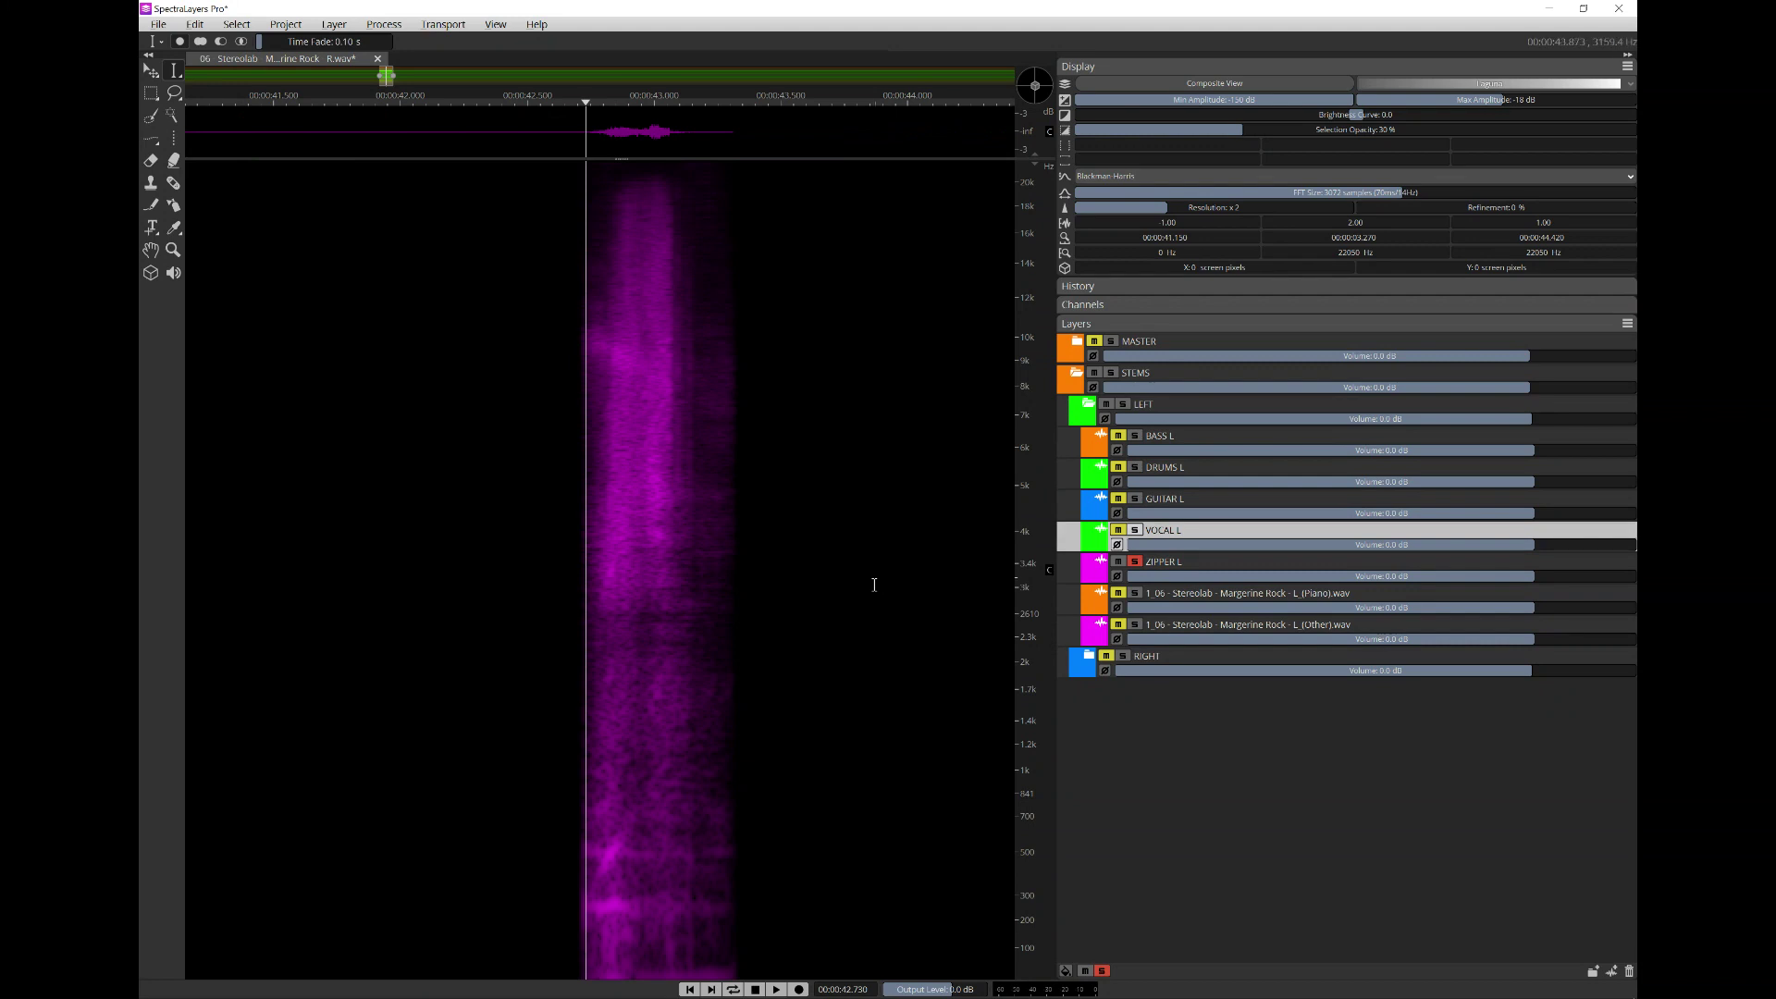
scroll(872, 583, down, 5)
right_click(1035, 546)
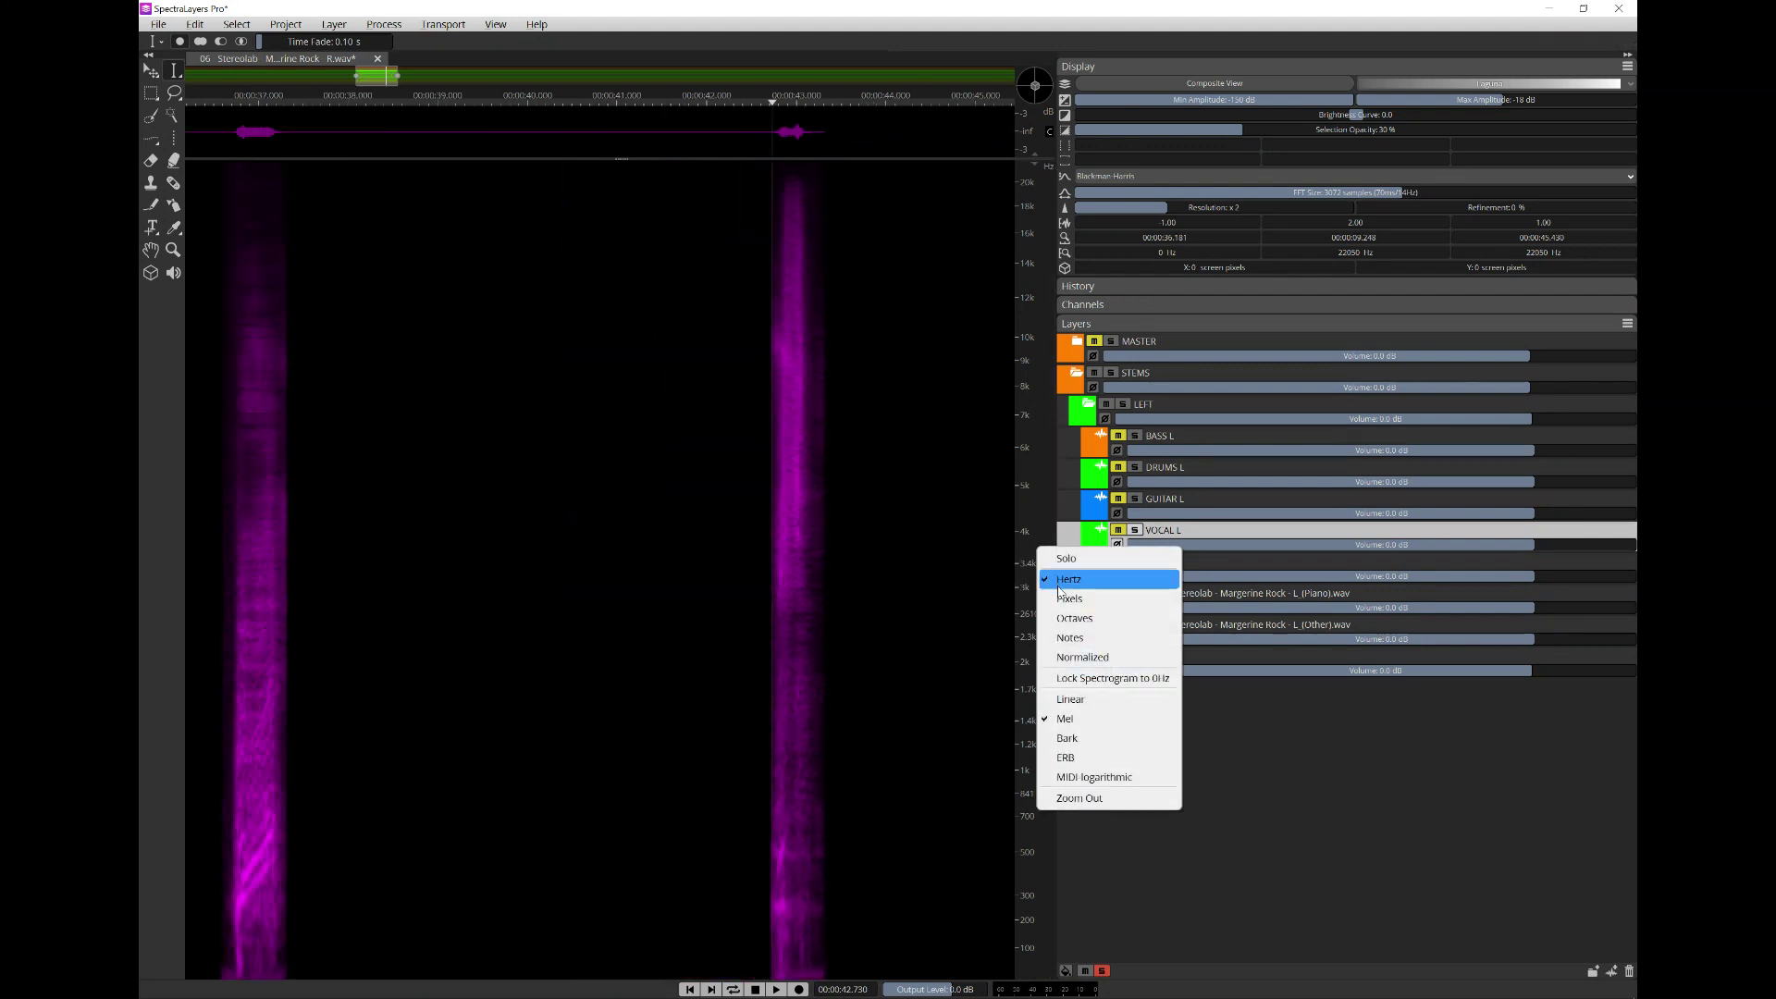
click(1078, 674)
key(space)
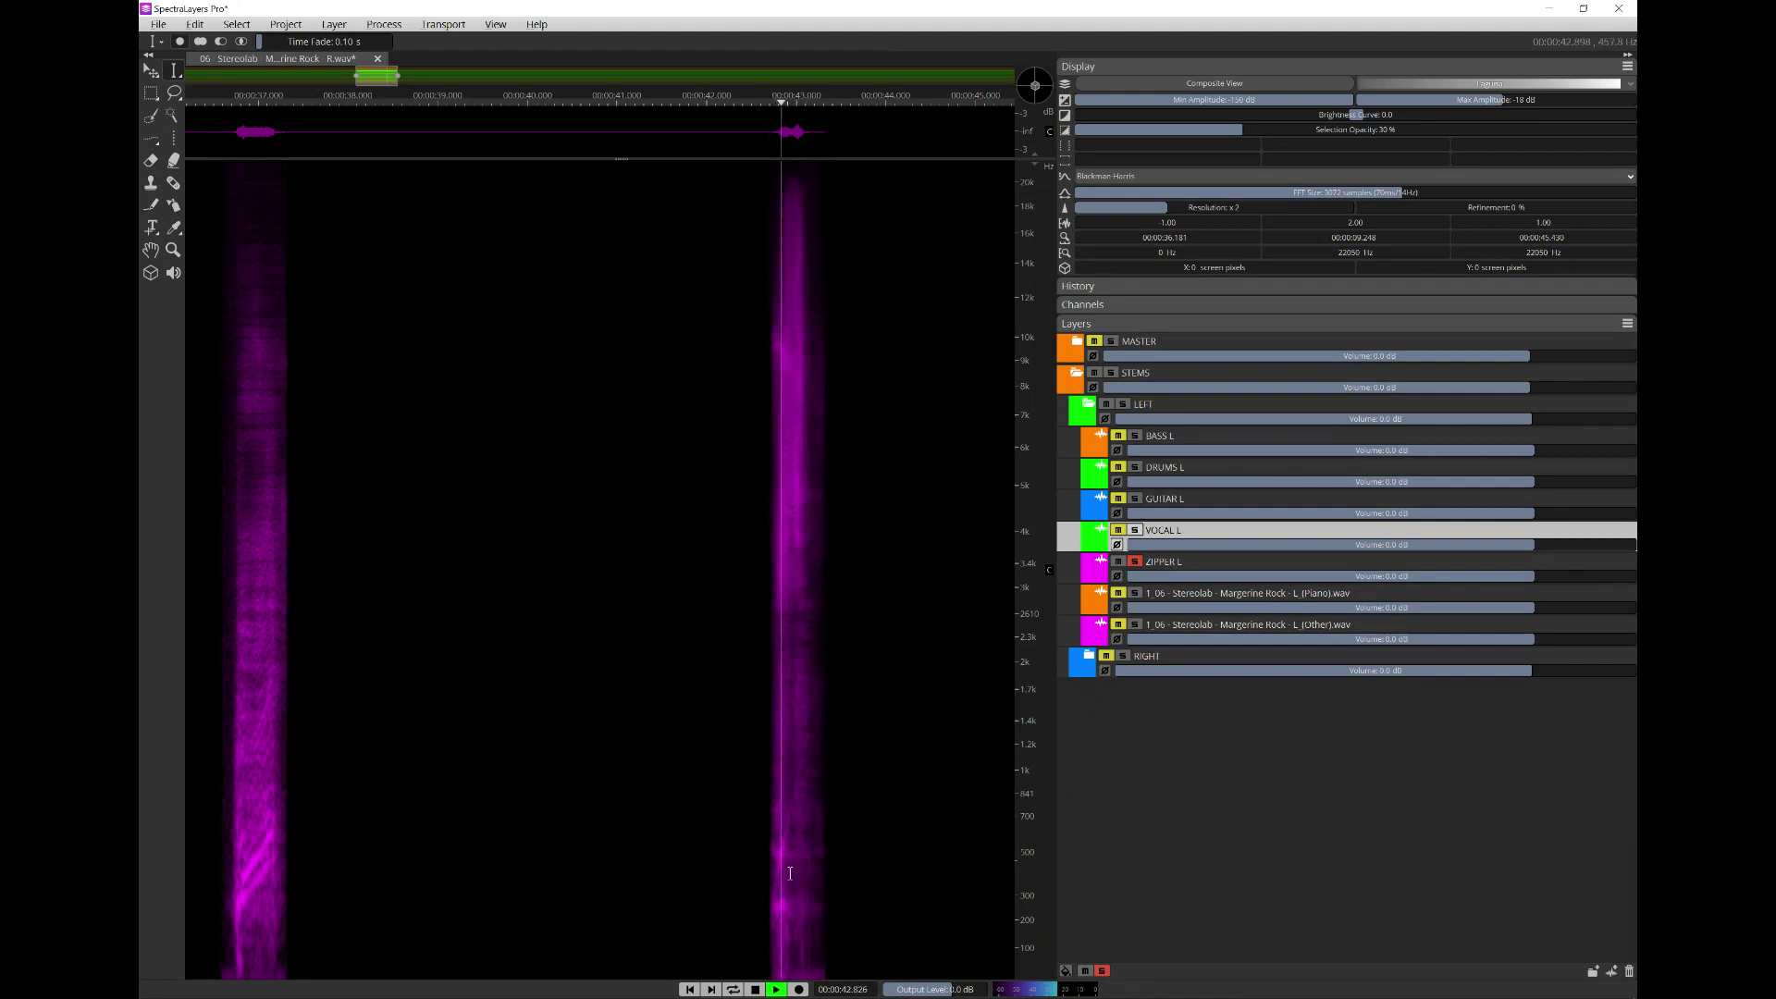
key(space)
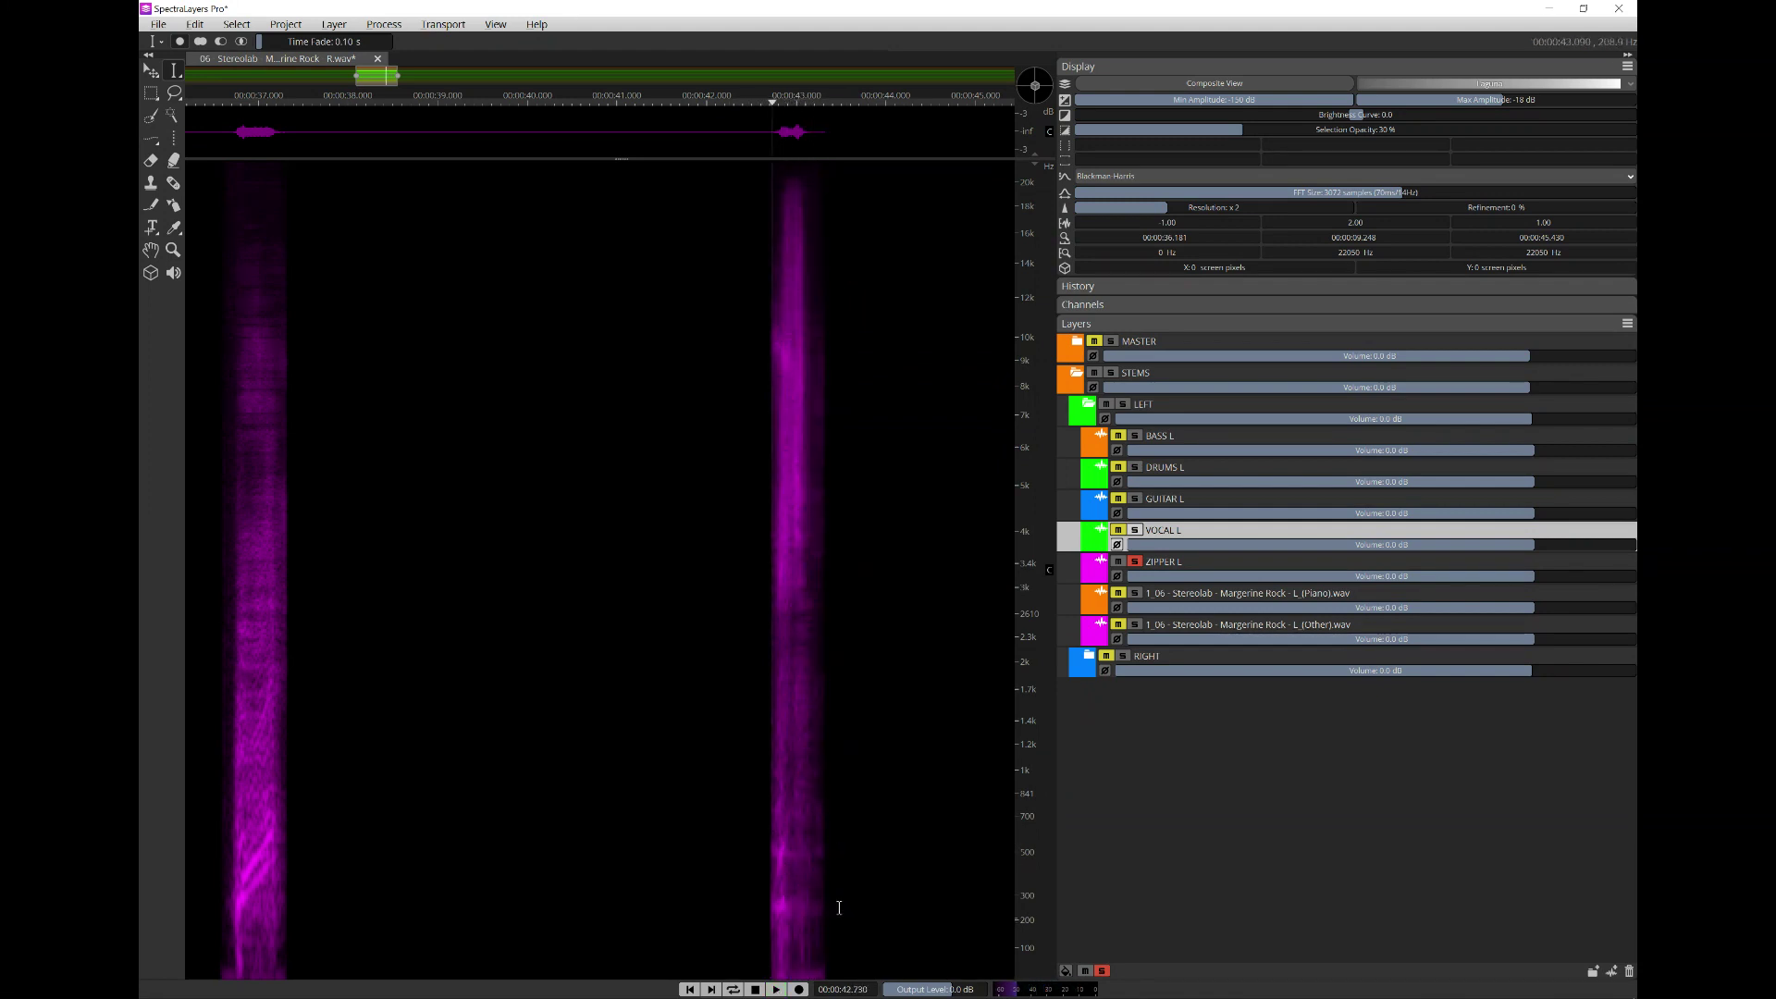
- Raise the spectrogram refinement to about 90% for a sharper close view of the moved sound near 0:42.7
scroll(821, 852, up, 5)
scroll(808, 861, right, 2)
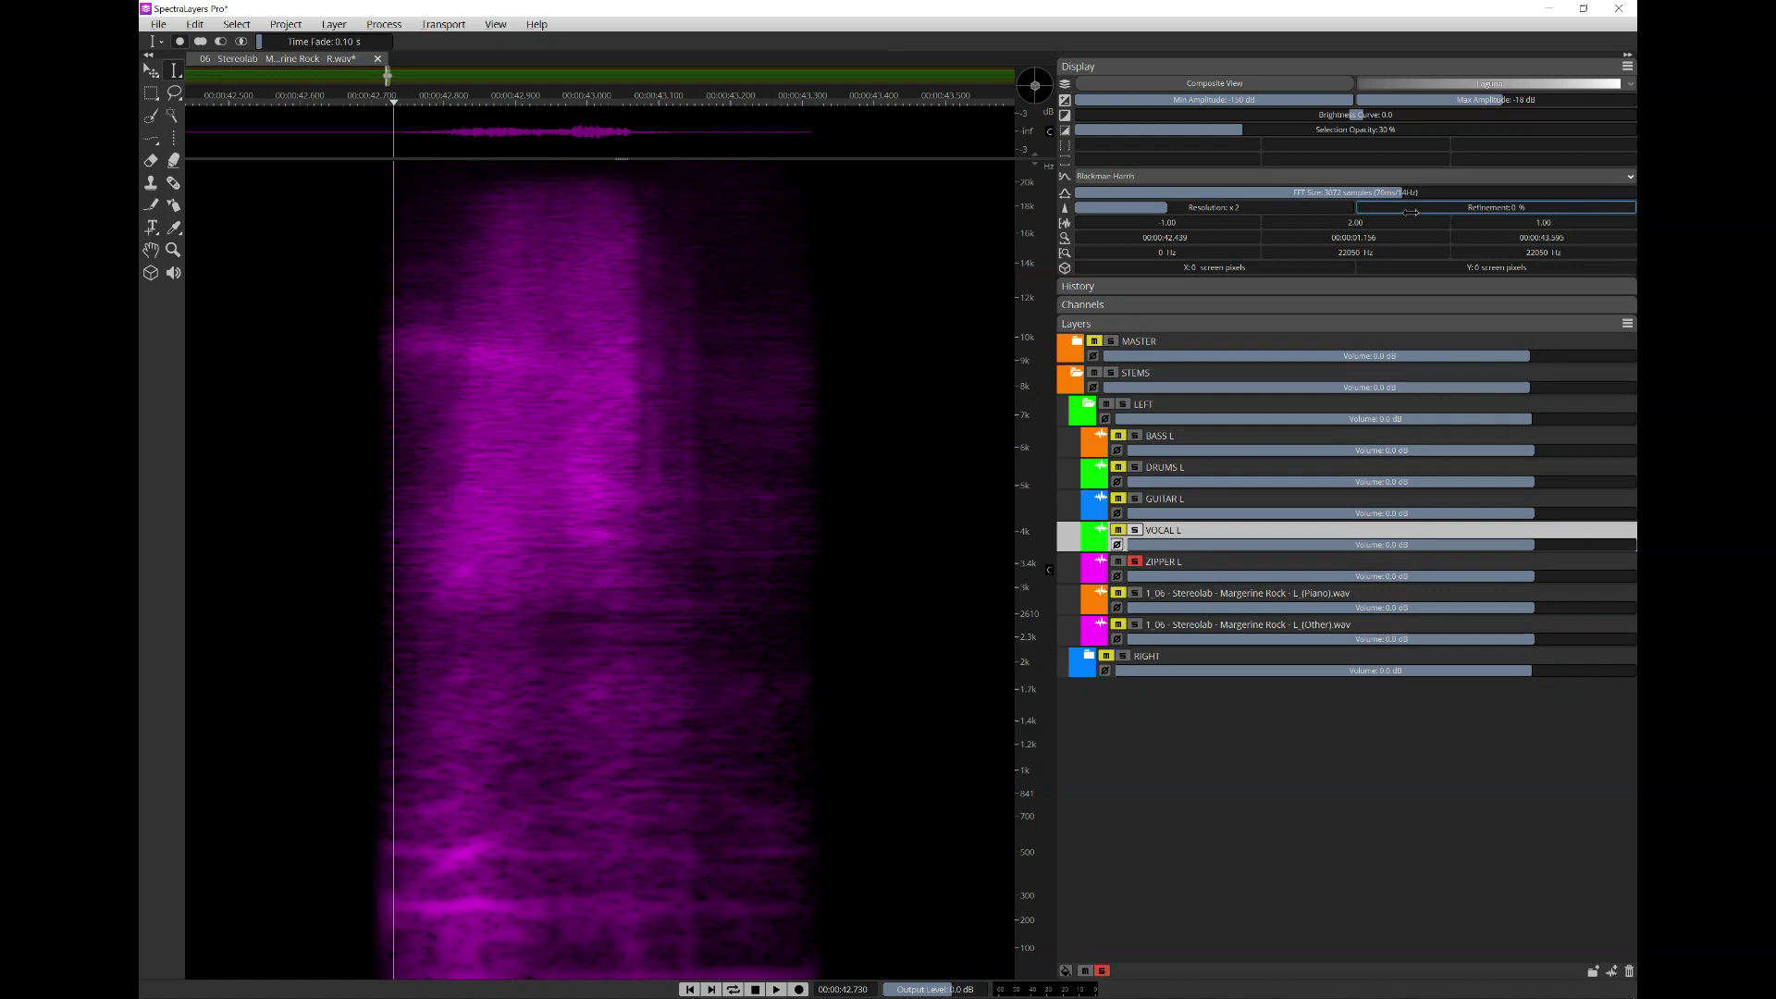
drag(1400, 212, 1475, 216)
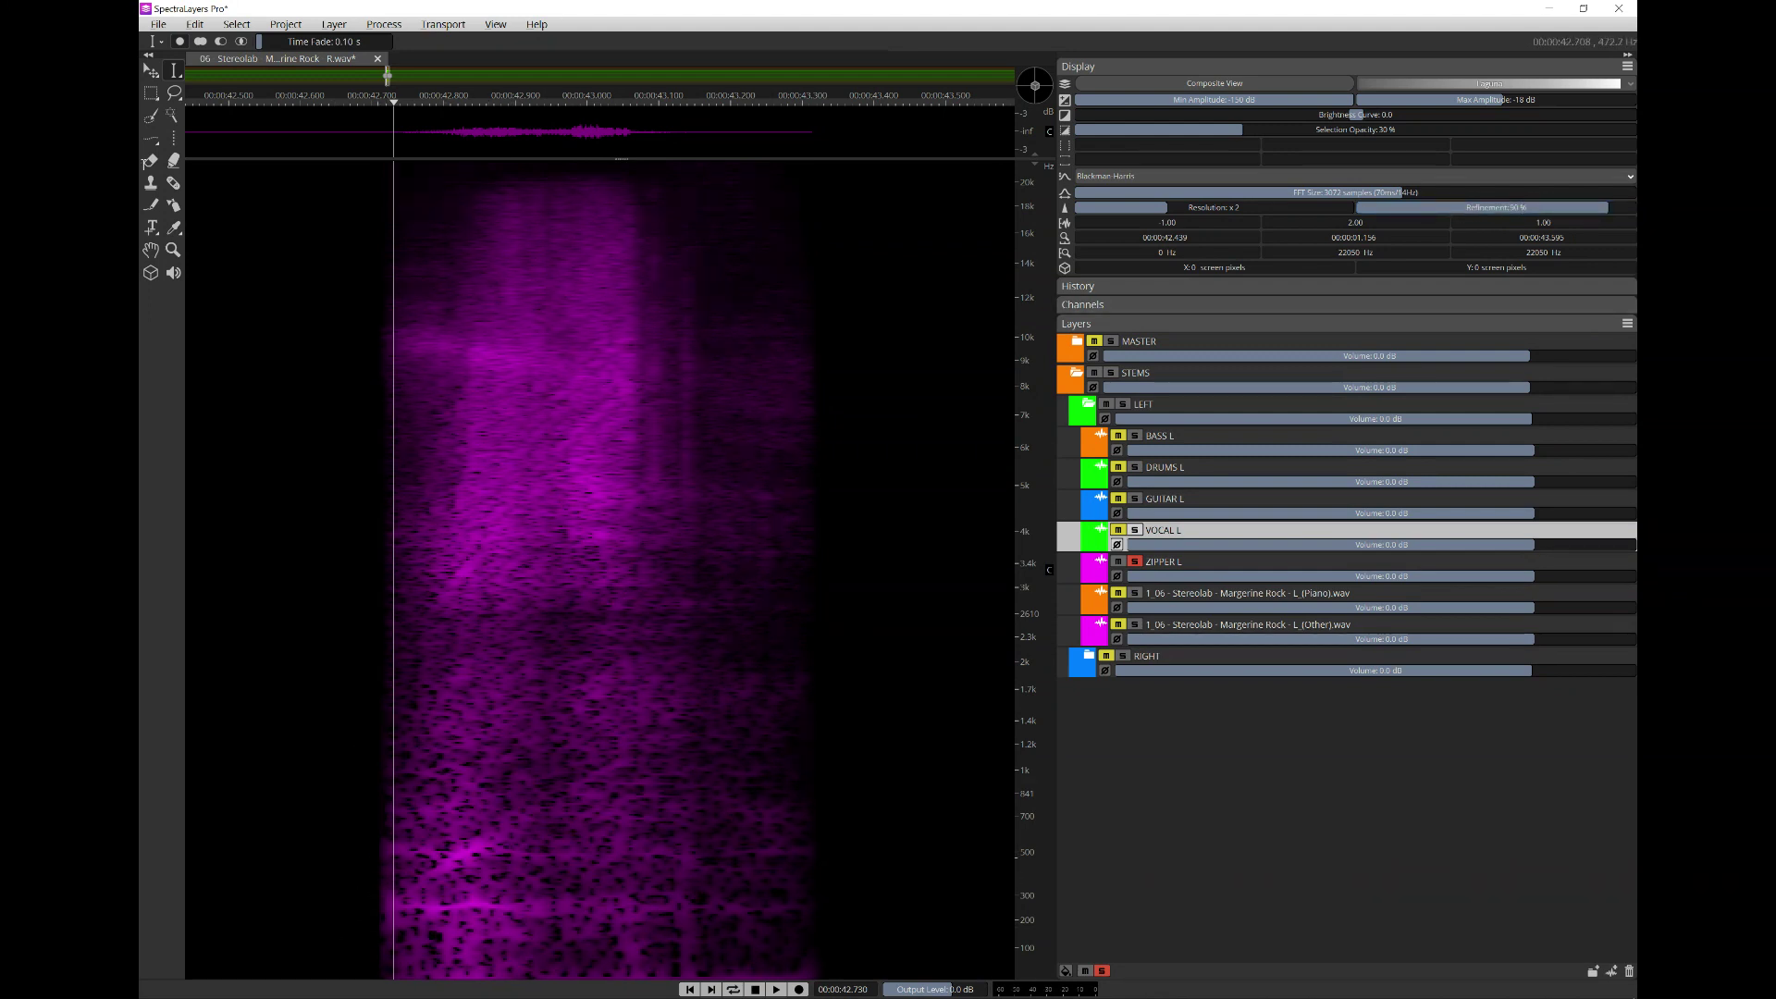
click(151, 93)
drag(337, 770, 527, 955)
drag(705, 941, 875, 976)
key(space)
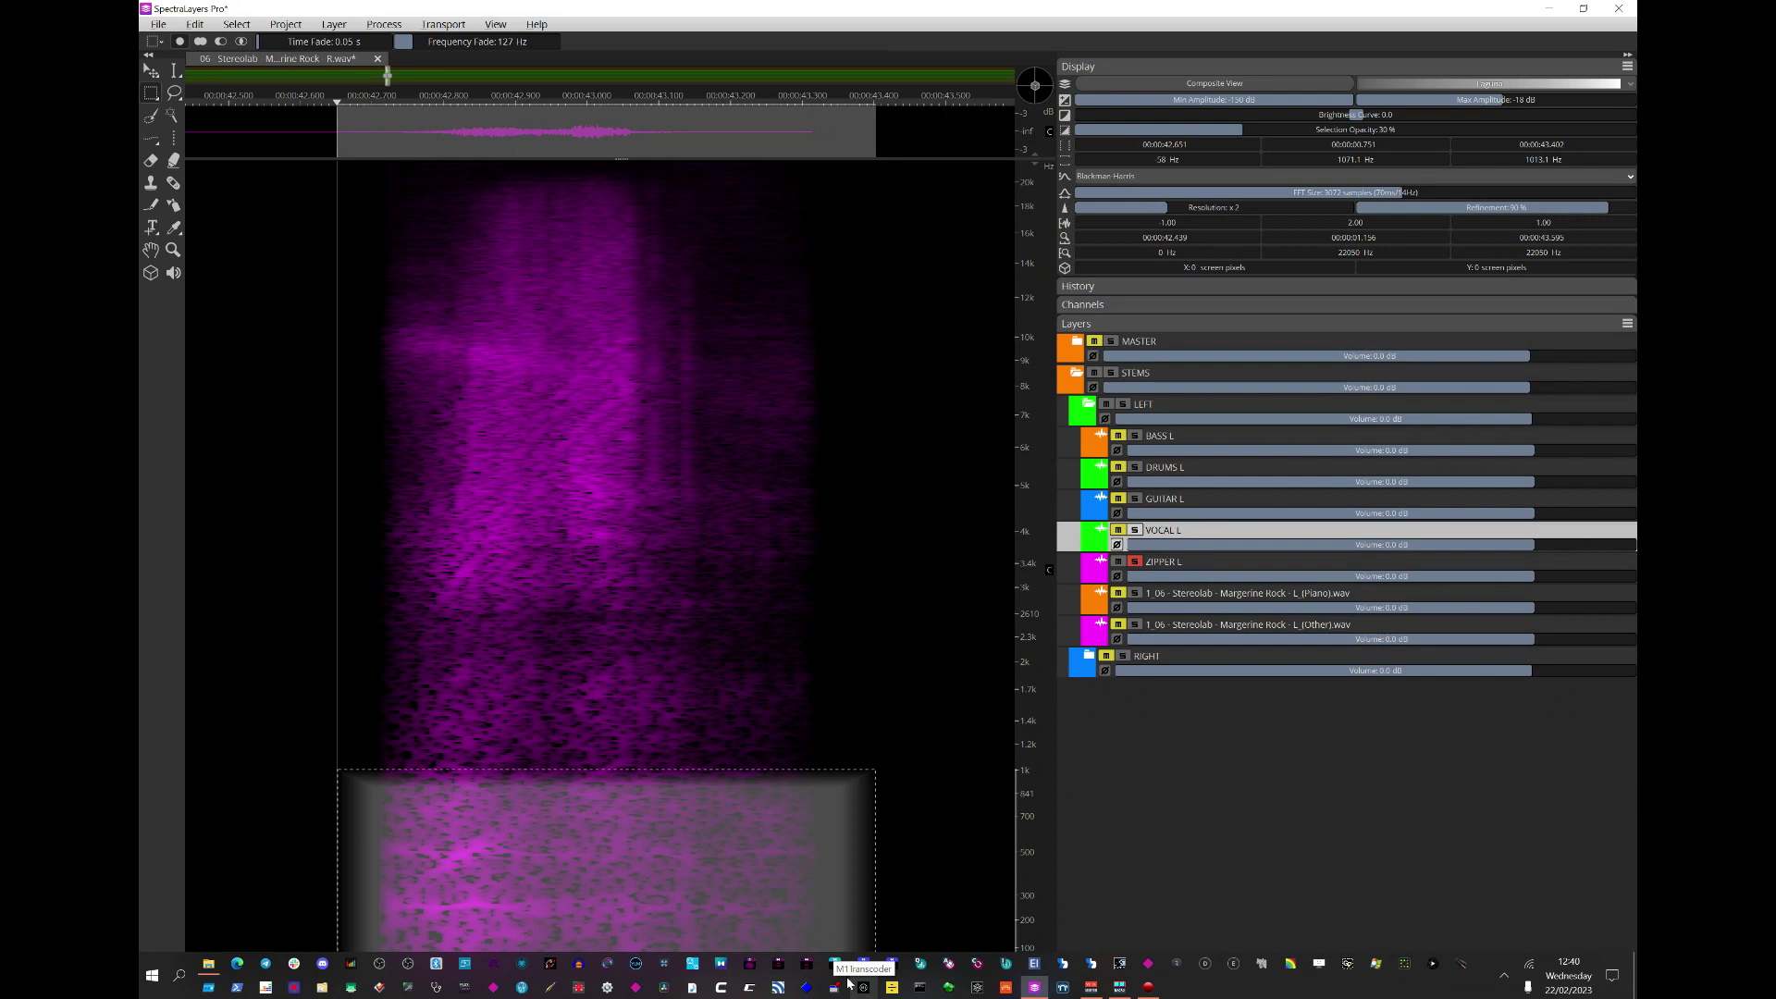
click(376, 703)
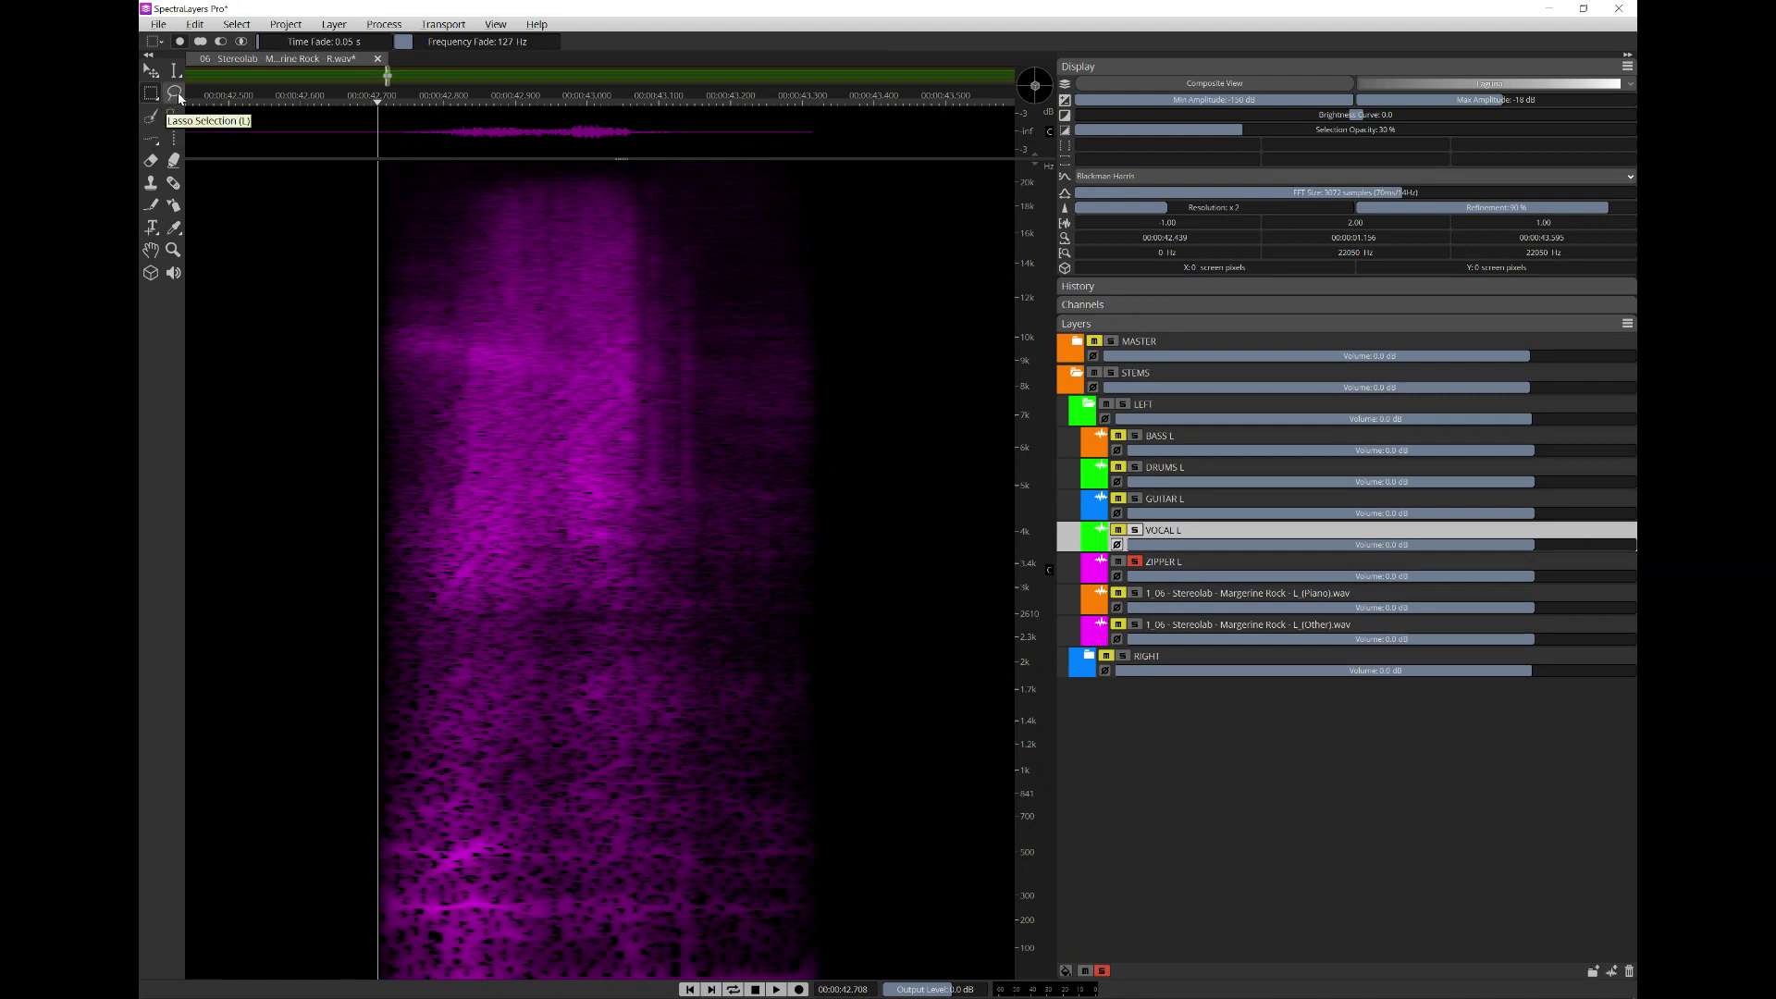
- Lasso the moved sound's low part below about 1 kHz, from about 0:42.60 to 0:43.21, and play the selection
click(170, 95)
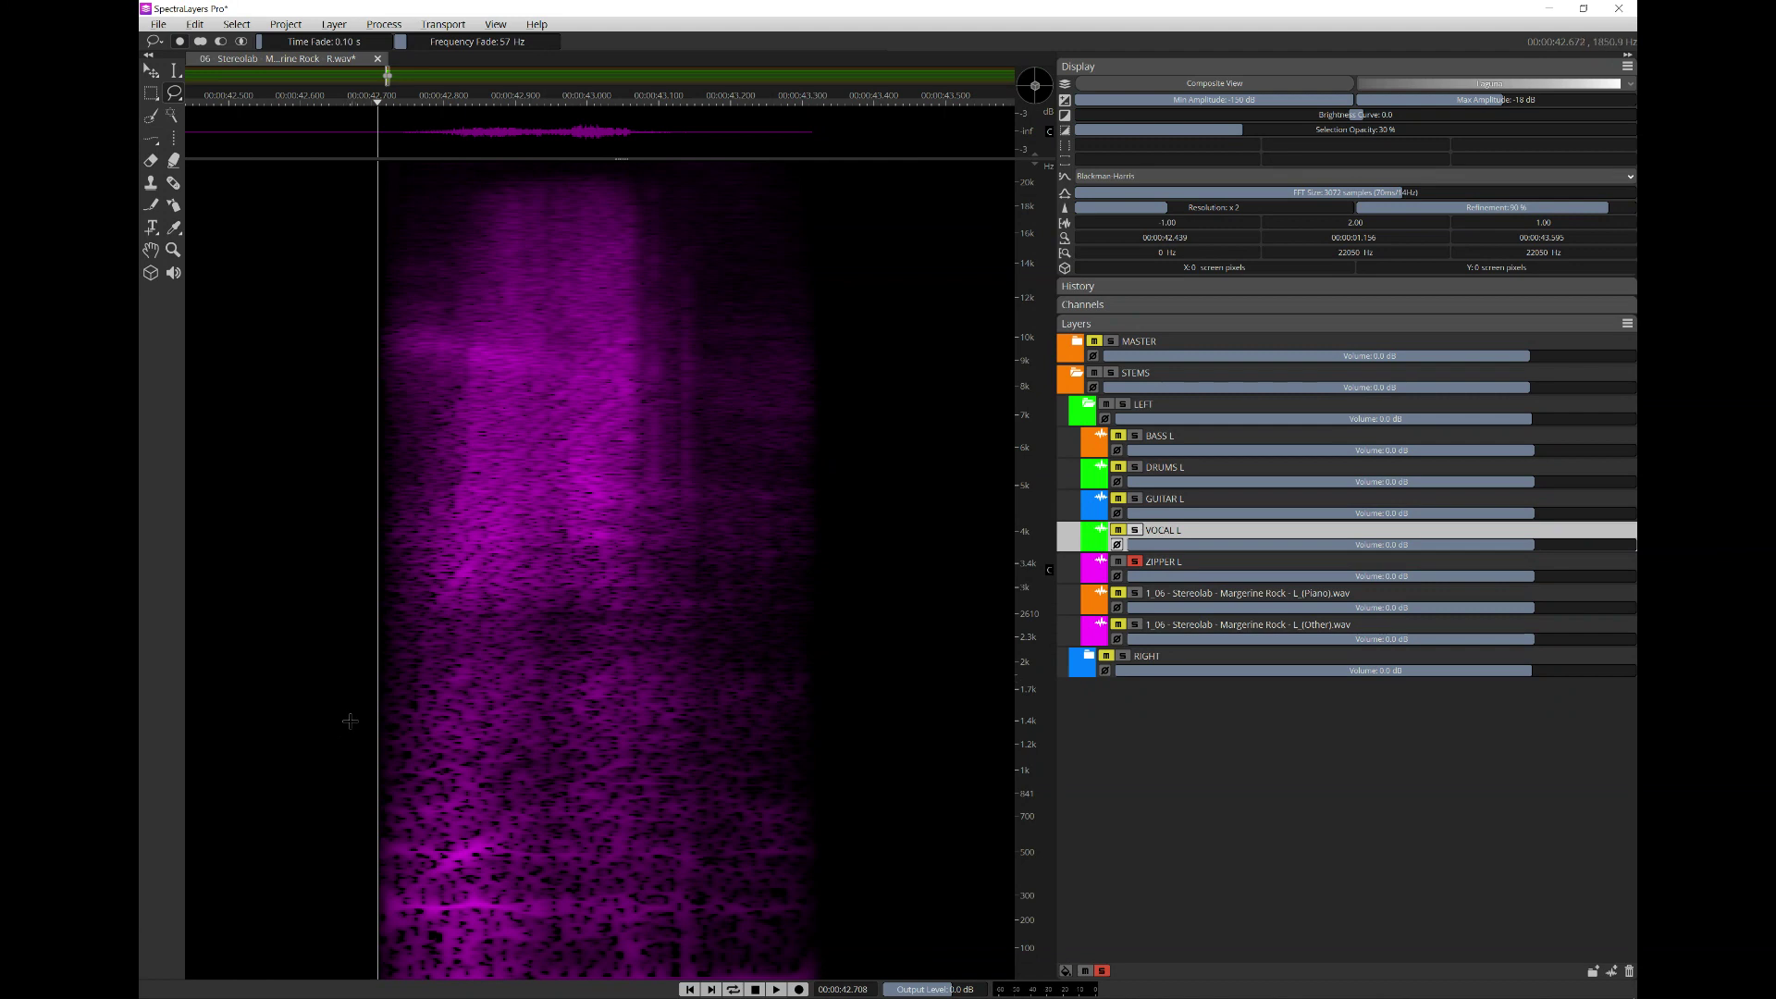
mouse_move(331, 823)
mouse_down()
mouse_move(403, 780)
mouse_move(545, 774)
mouse_move(564, 802)
mouse_move(684, 857)
mouse_move(740, 932)
mouse_move(737, 972)
mouse_move(706, 993)
mouse_move(313, 990)
mouse_move(313, 863)
mouse_up()
key(space)
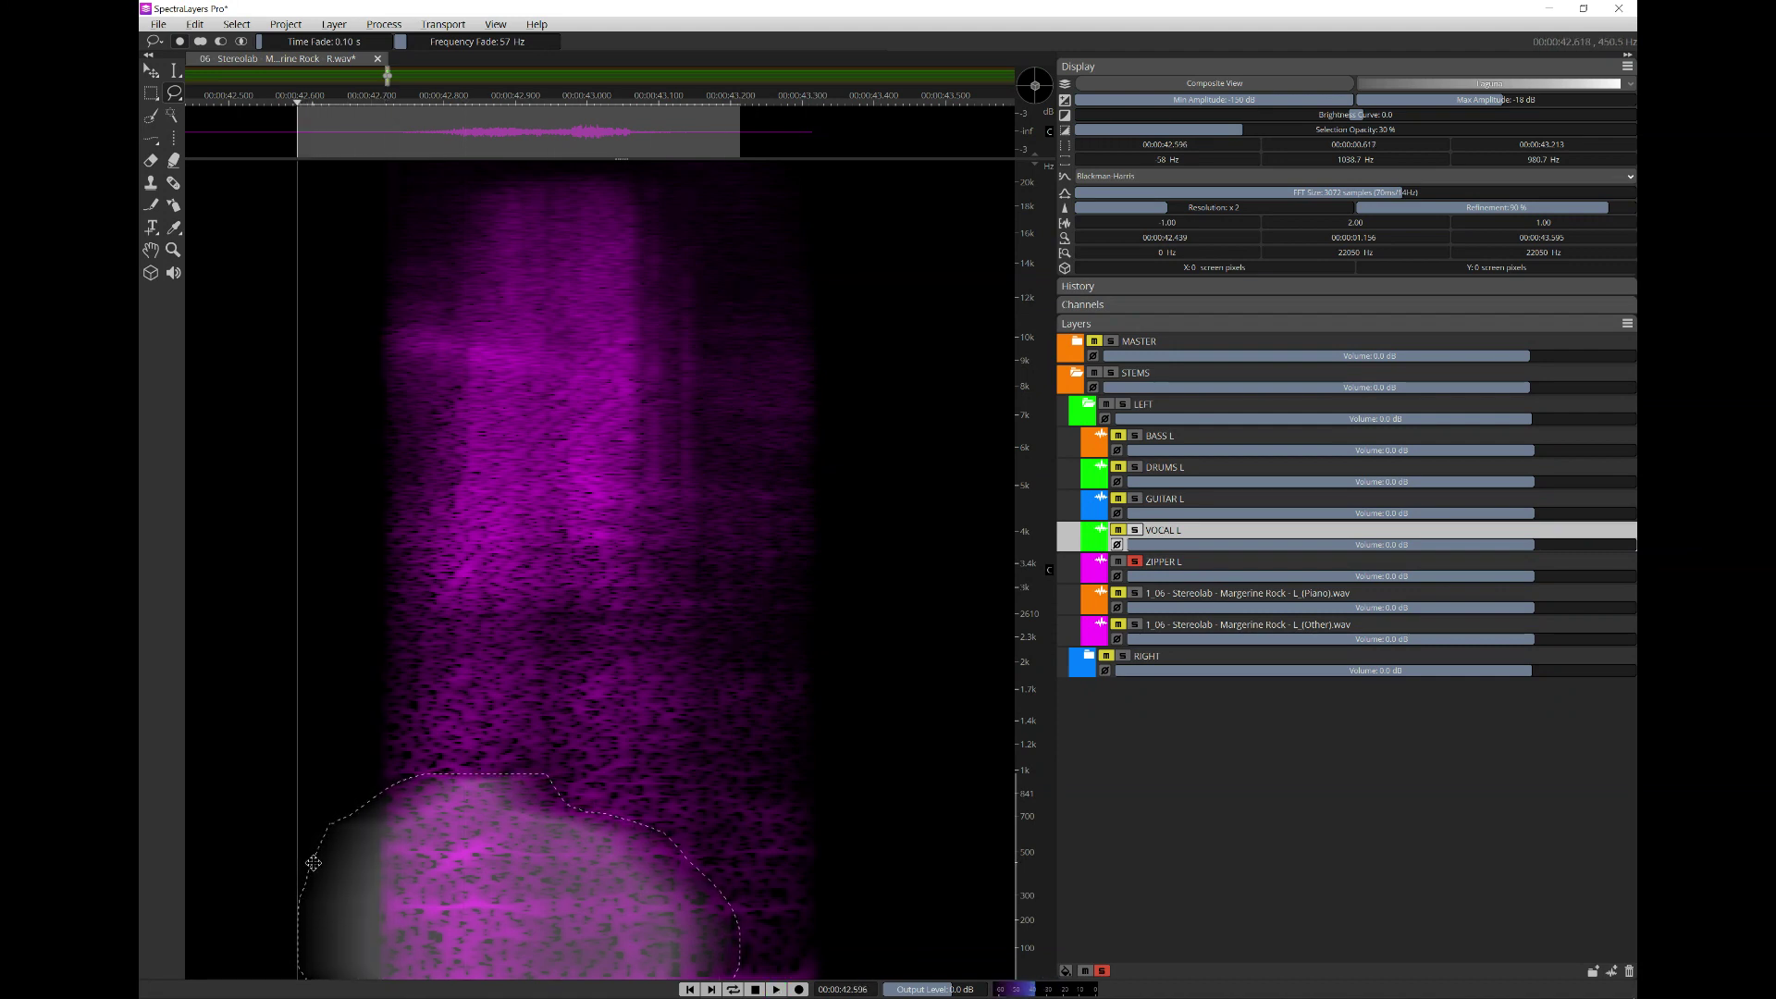
- Place ZIPPER L directly above VOCAL L and cut the lassoed low part from ZIPPER L to the layer below
click(1198, 561)
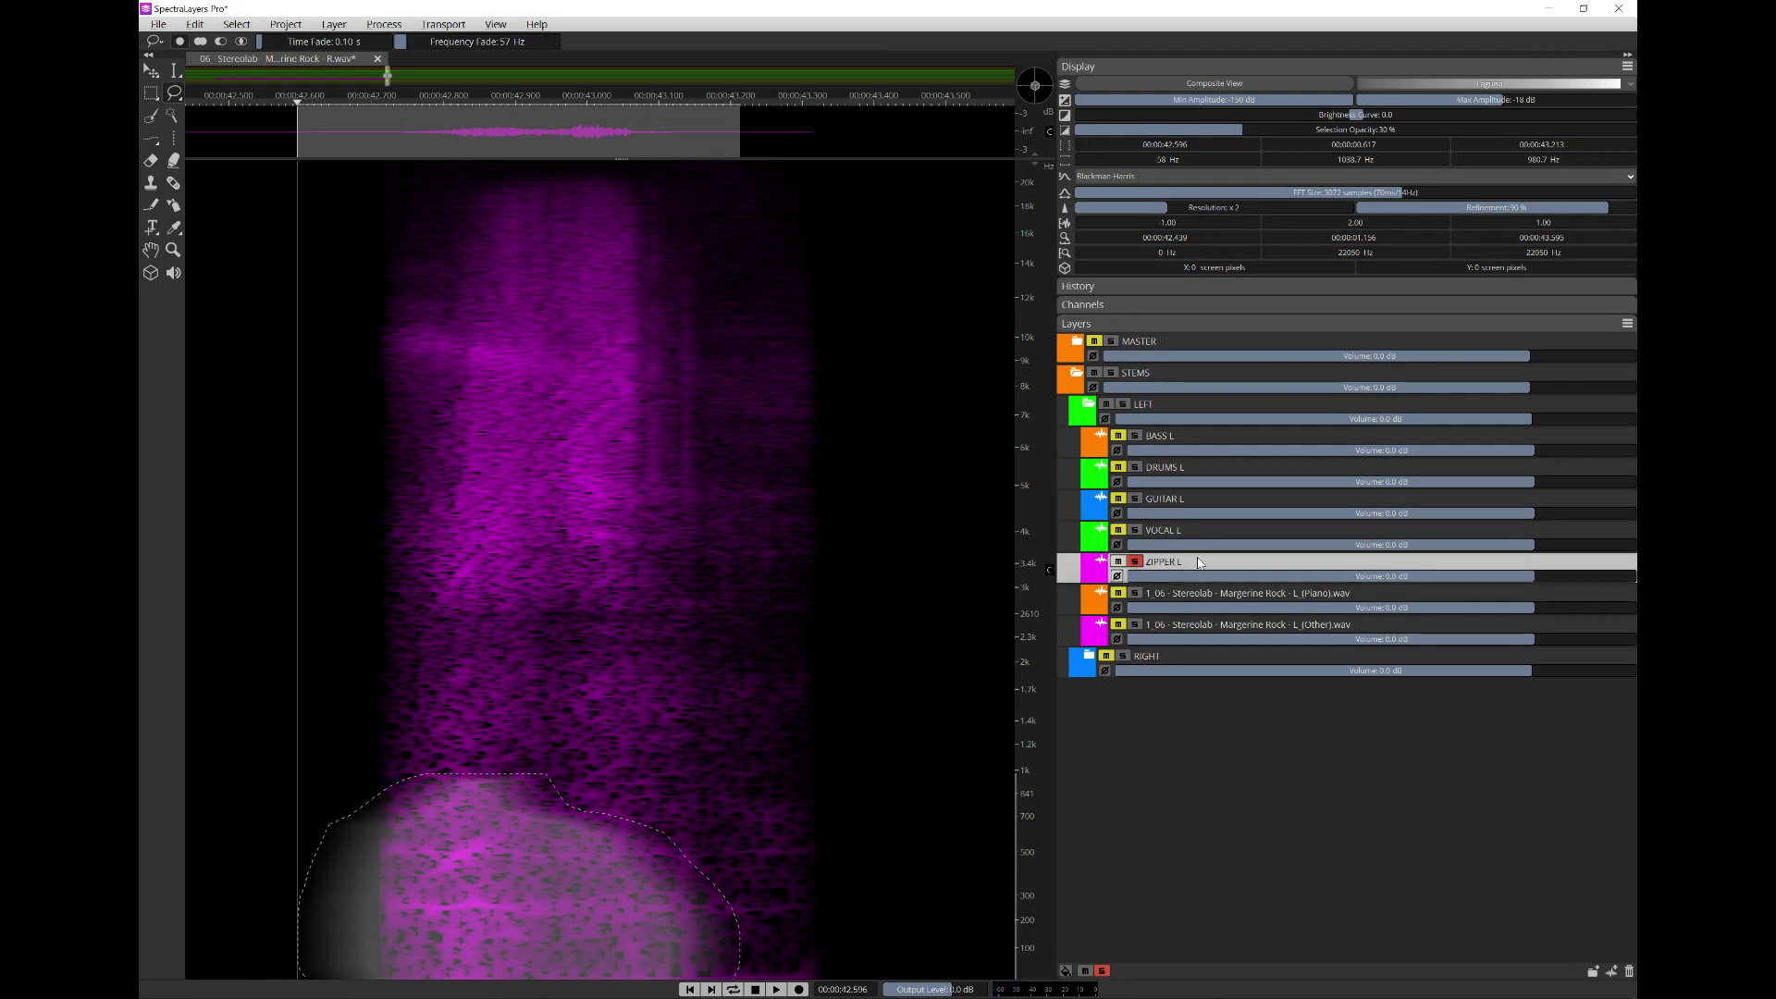
click(194, 24)
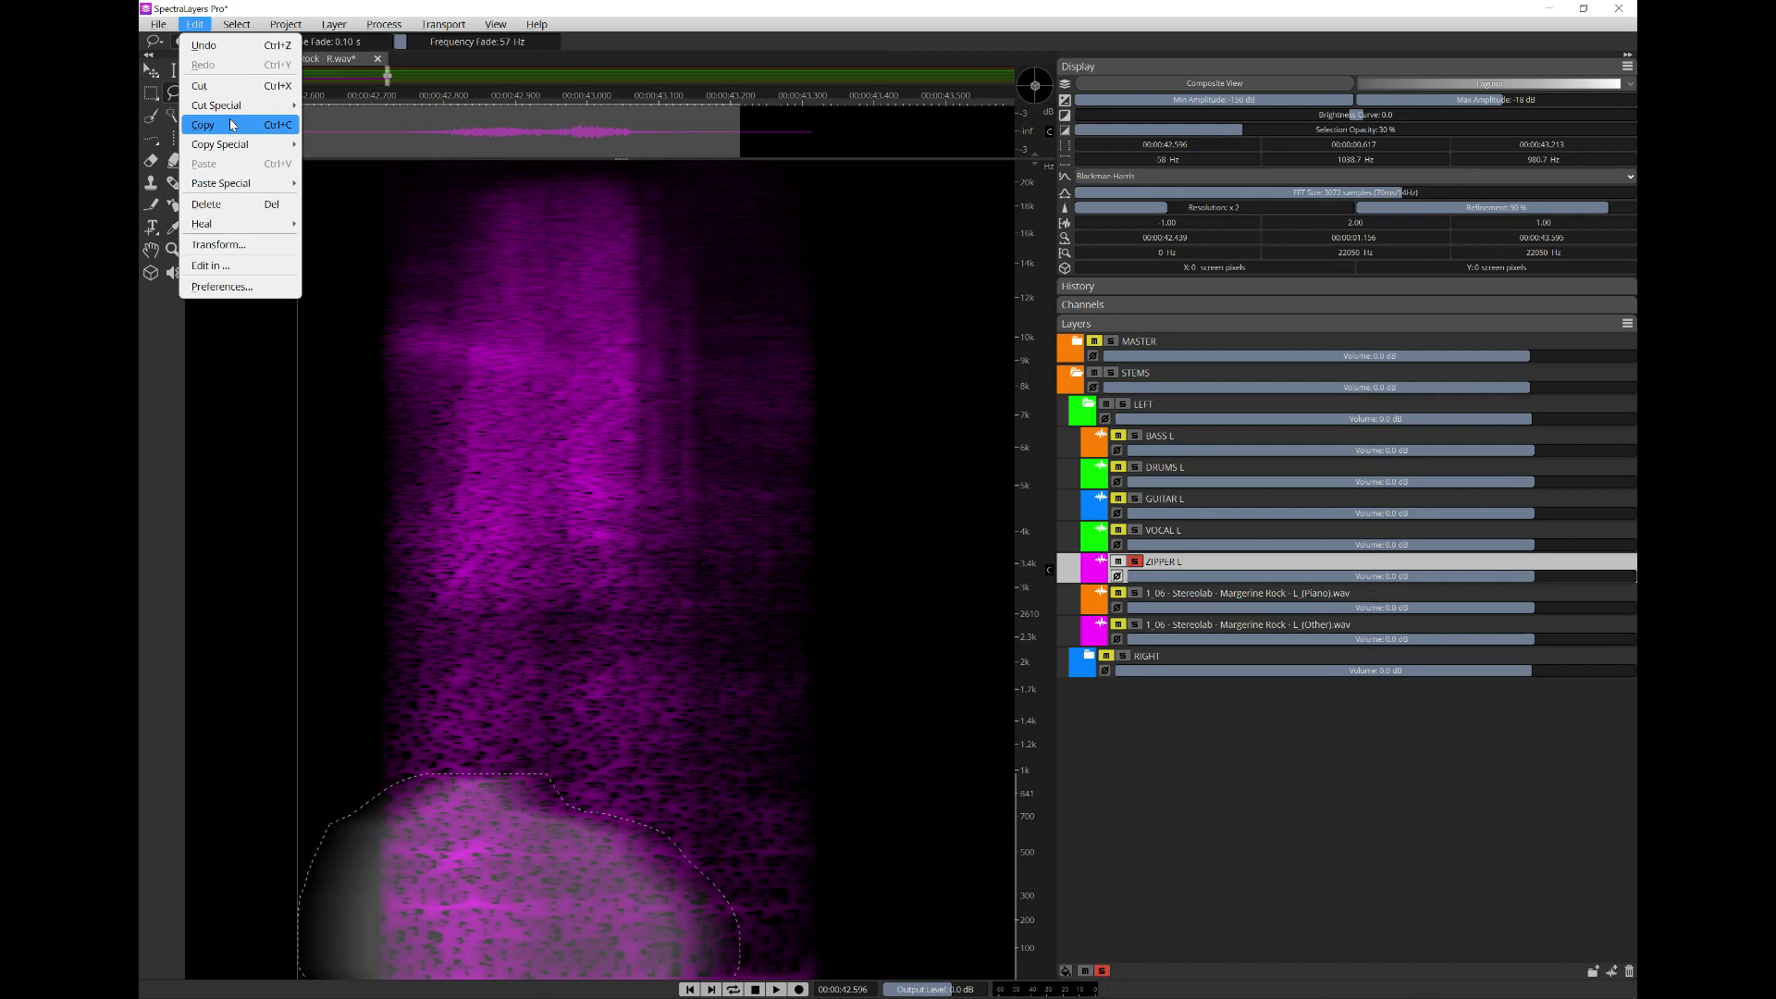
click(1158, 562)
drag(1158, 563, 1159, 539)
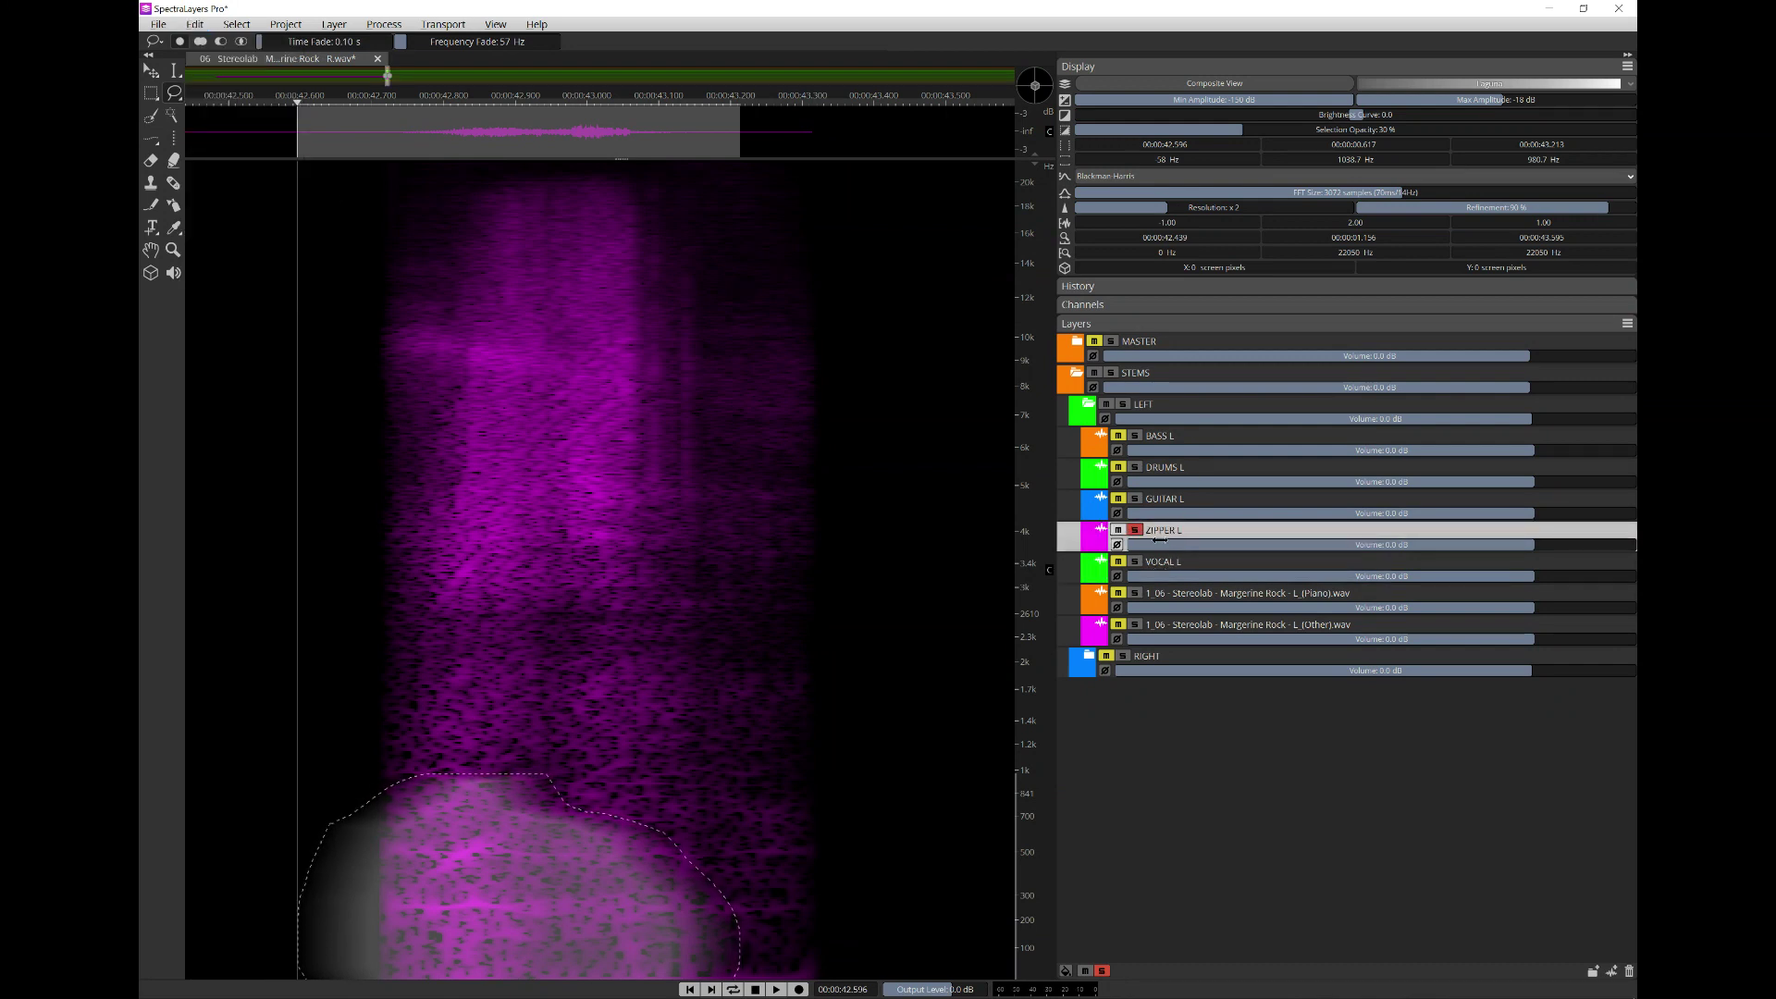
click(194, 24)
mouse_move(216, 109)
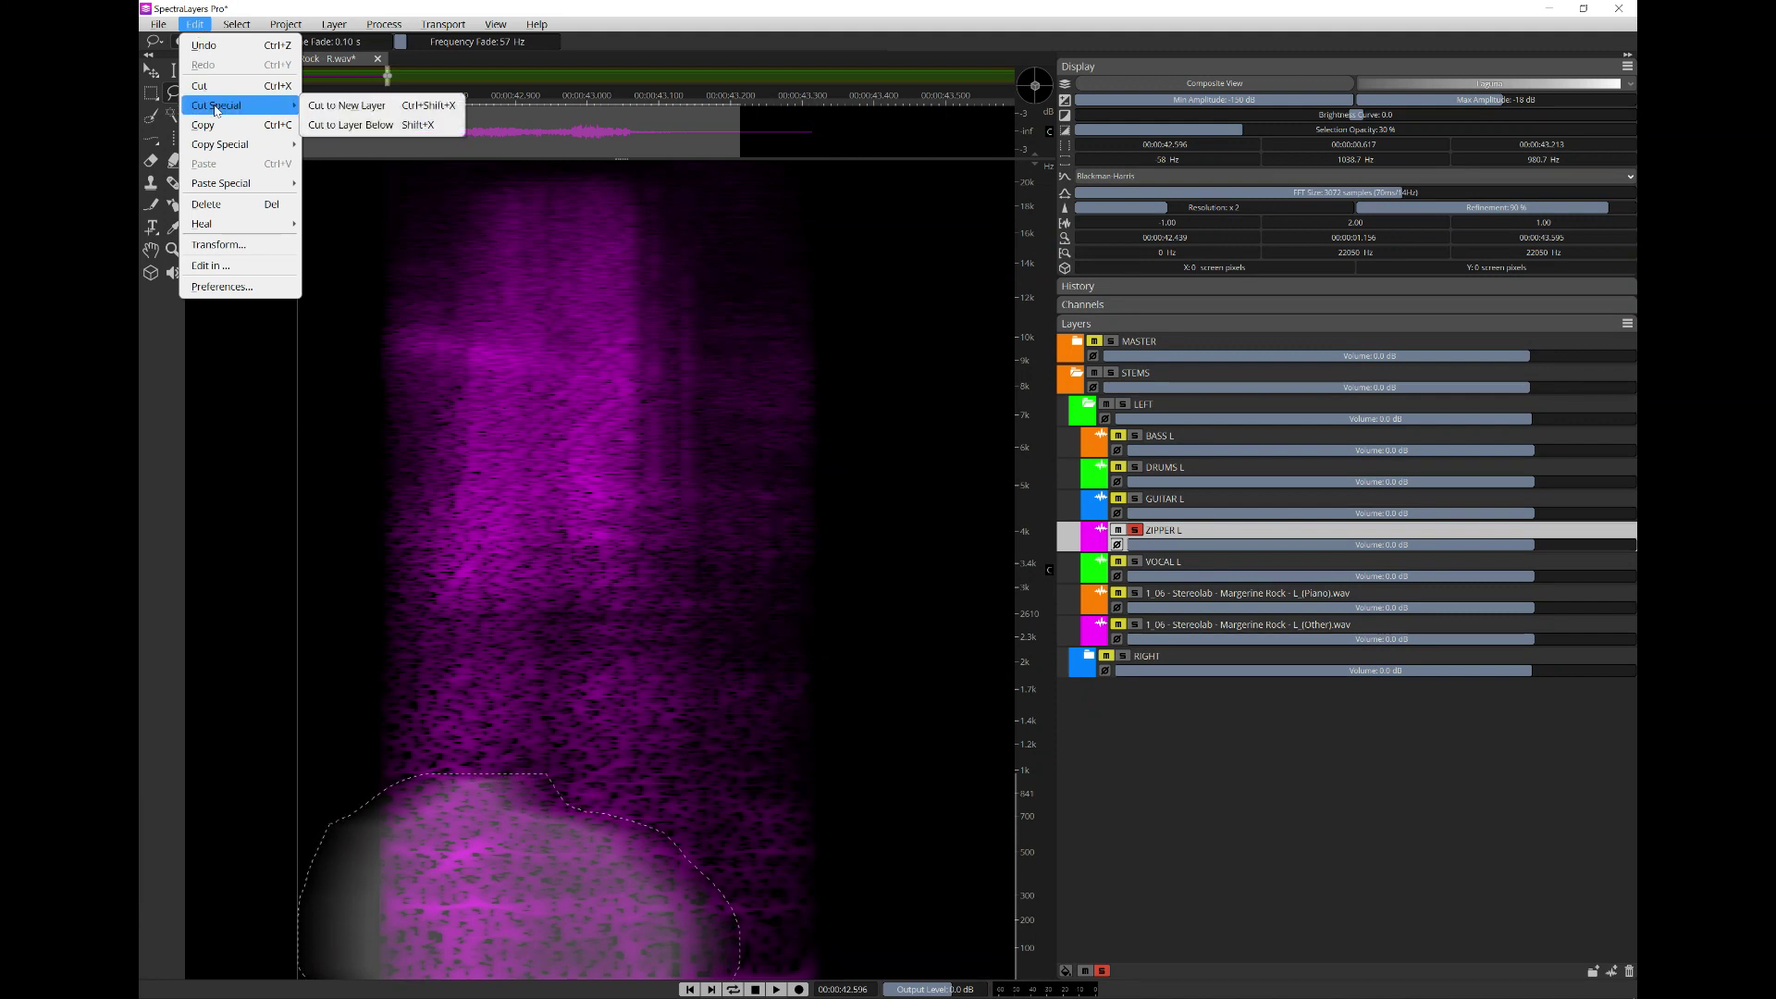
click(362, 126)
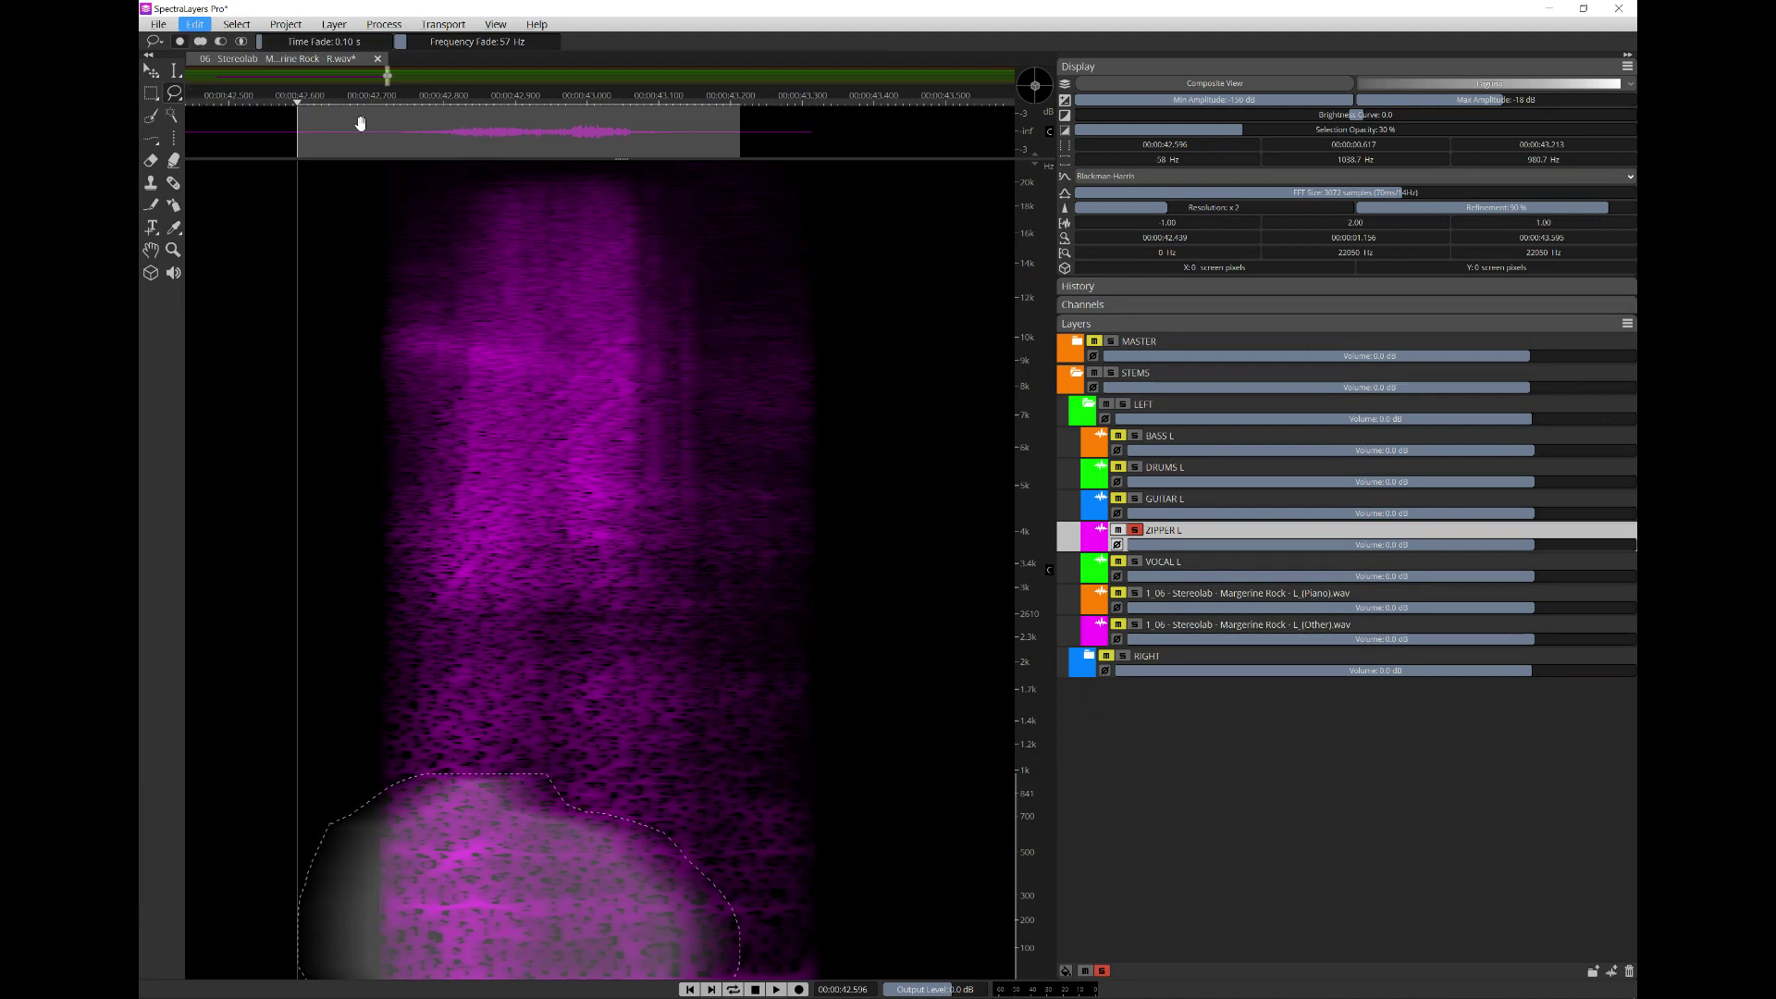
- Solo VOCAL L together with ZIPPER L and examine the moved sounds against the surrounding vocal phrases
scroll(647, 667, down, 2)
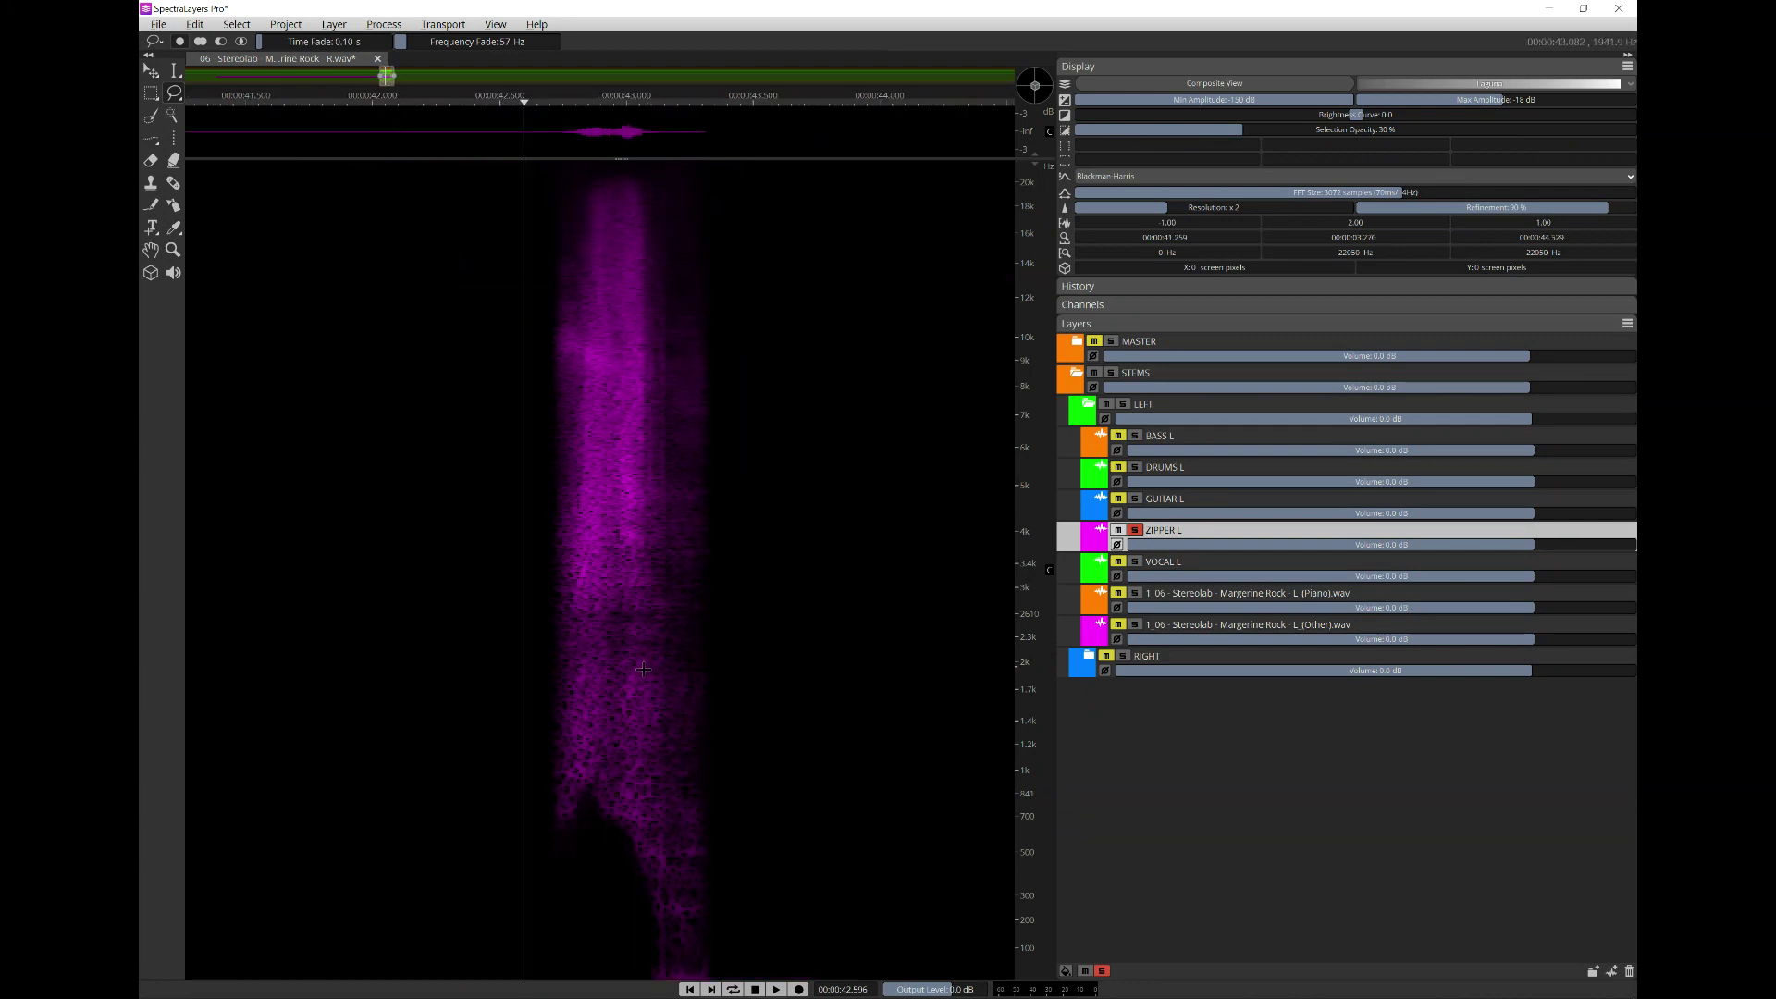
click(1138, 562)
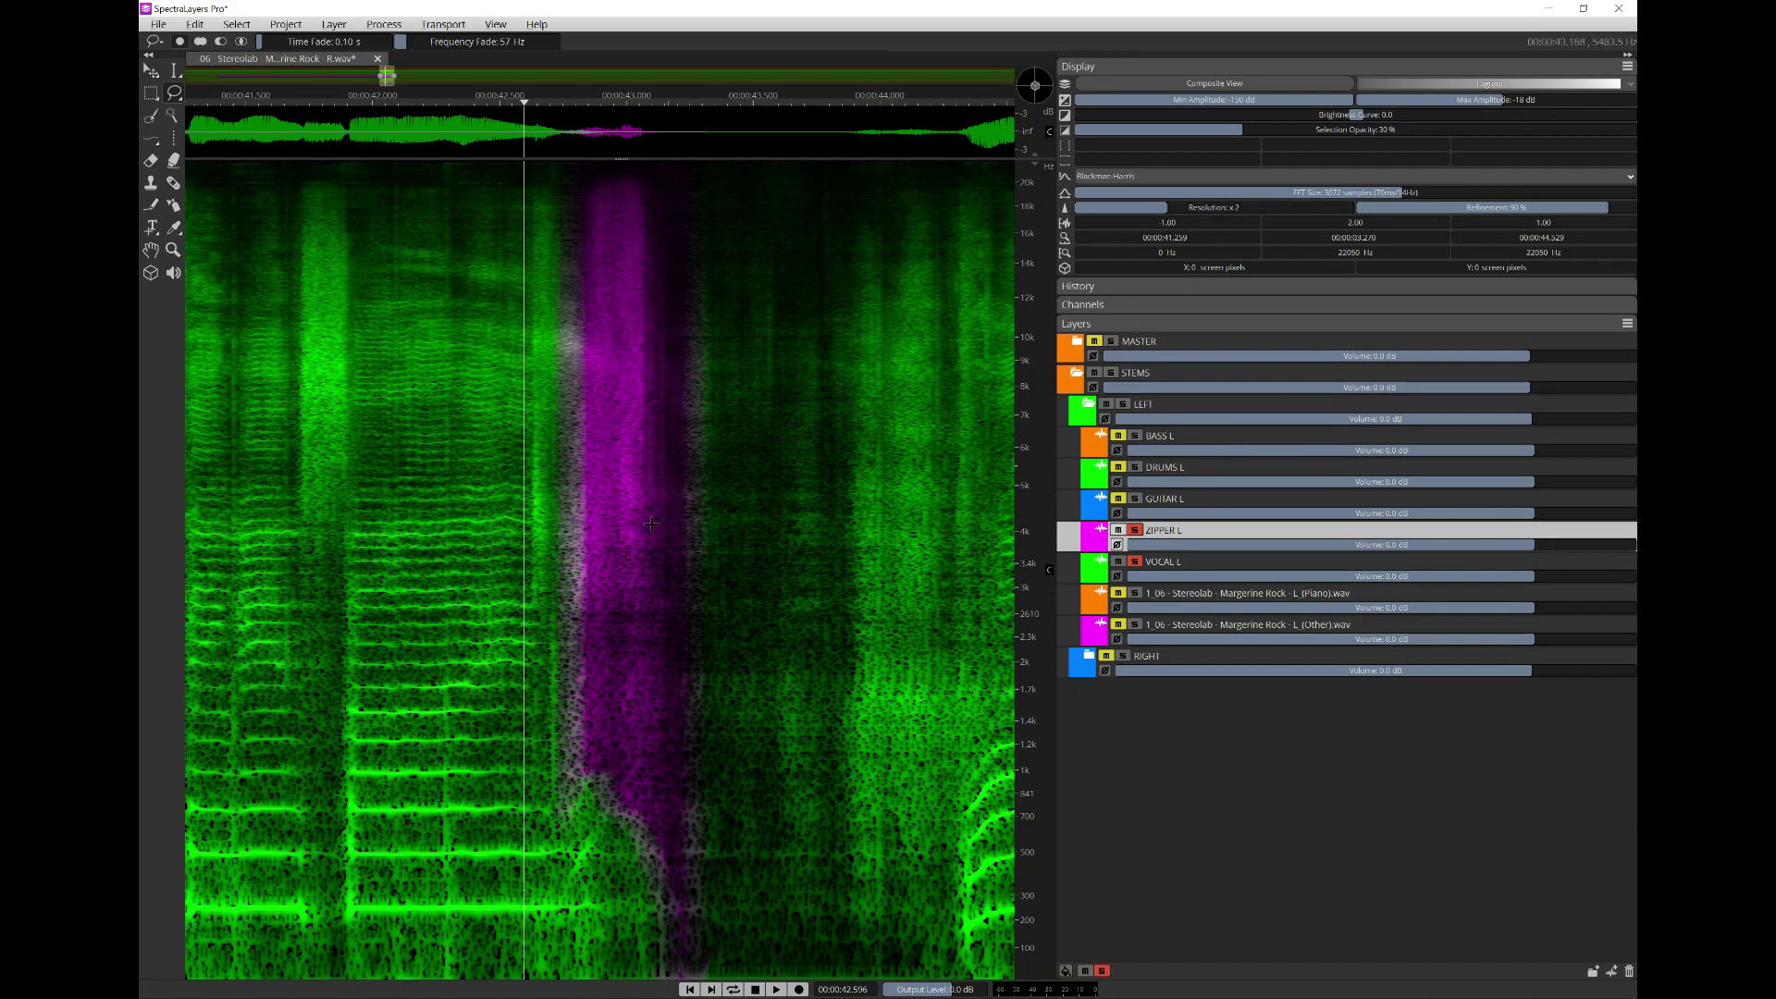
scroll(524, 537, down, 3)
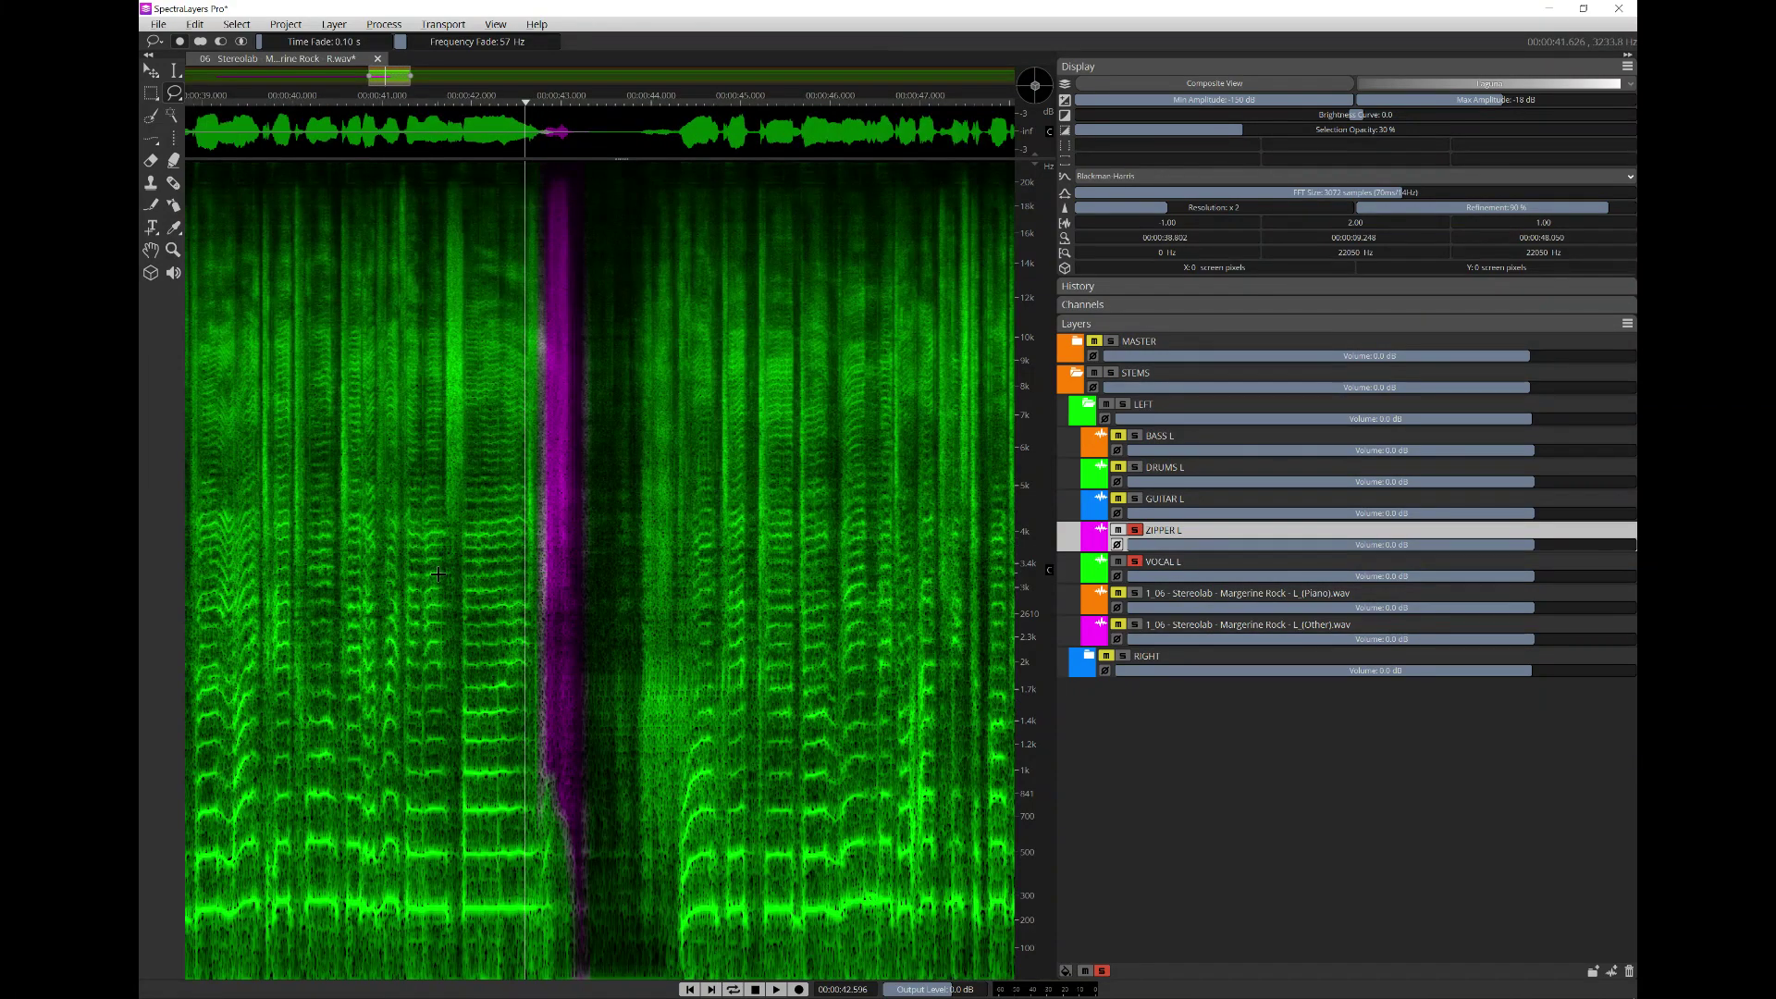
scroll(437, 573, down, 2)
scroll(437, 574, down, 2)
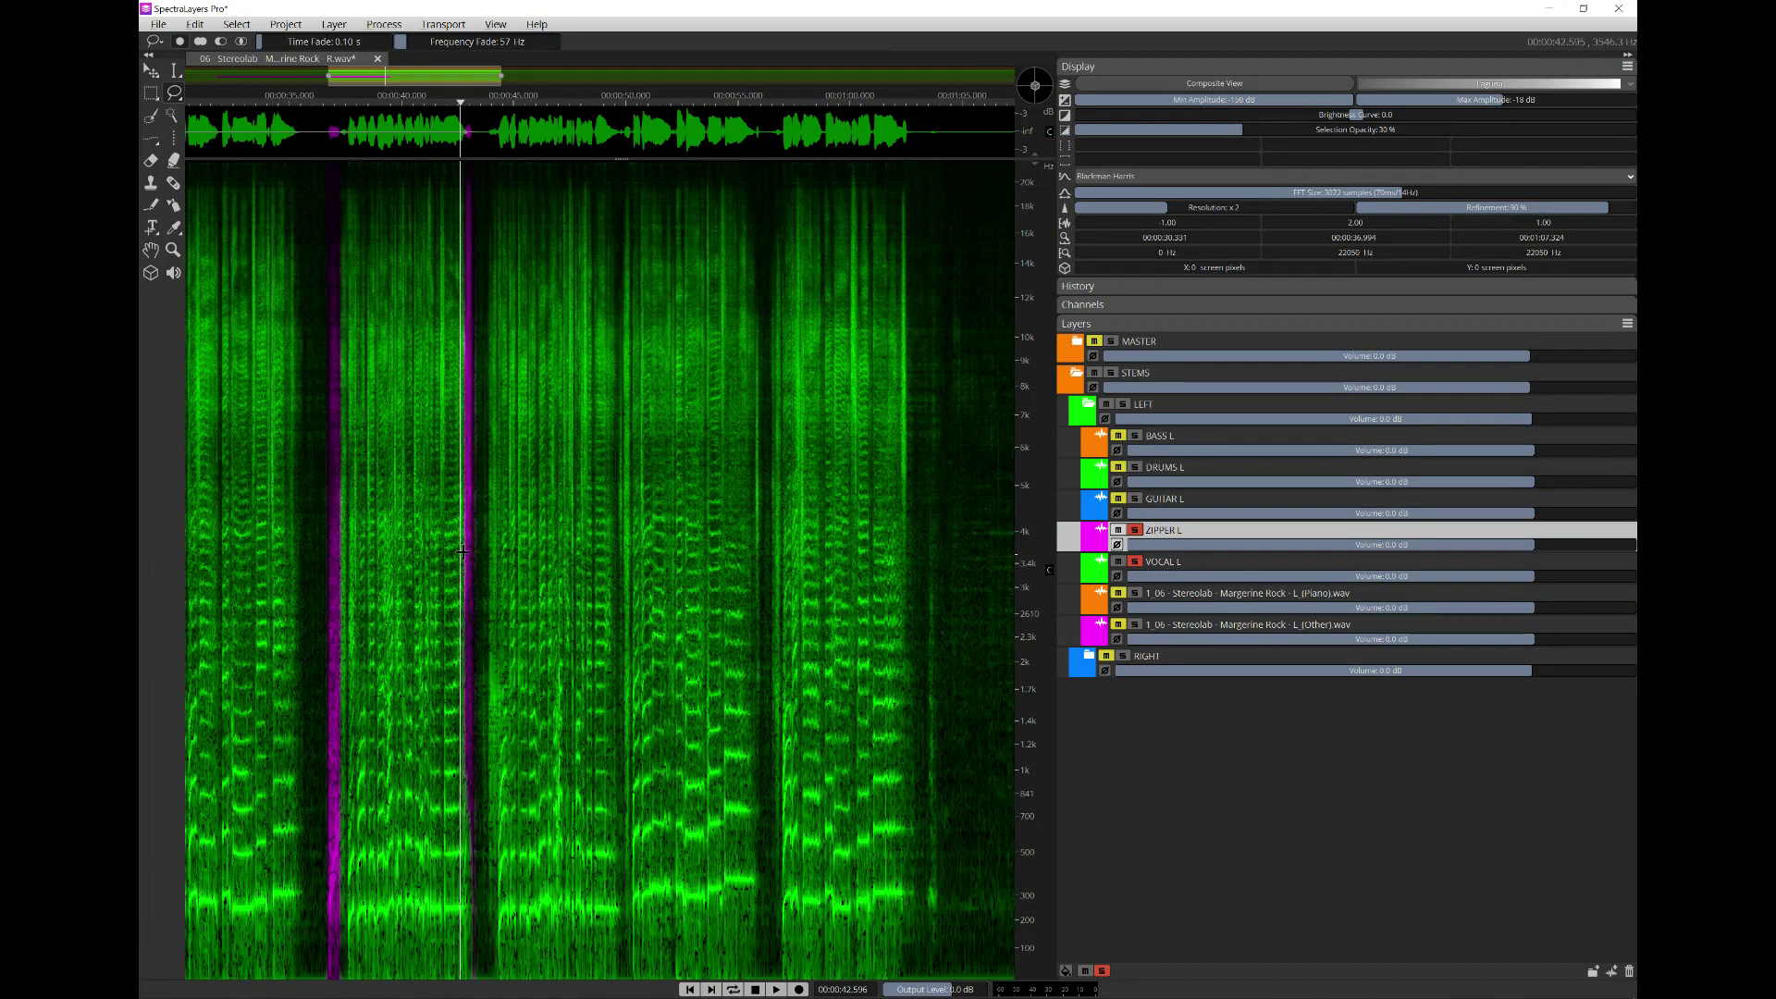
scroll(667, 564, up, 2)
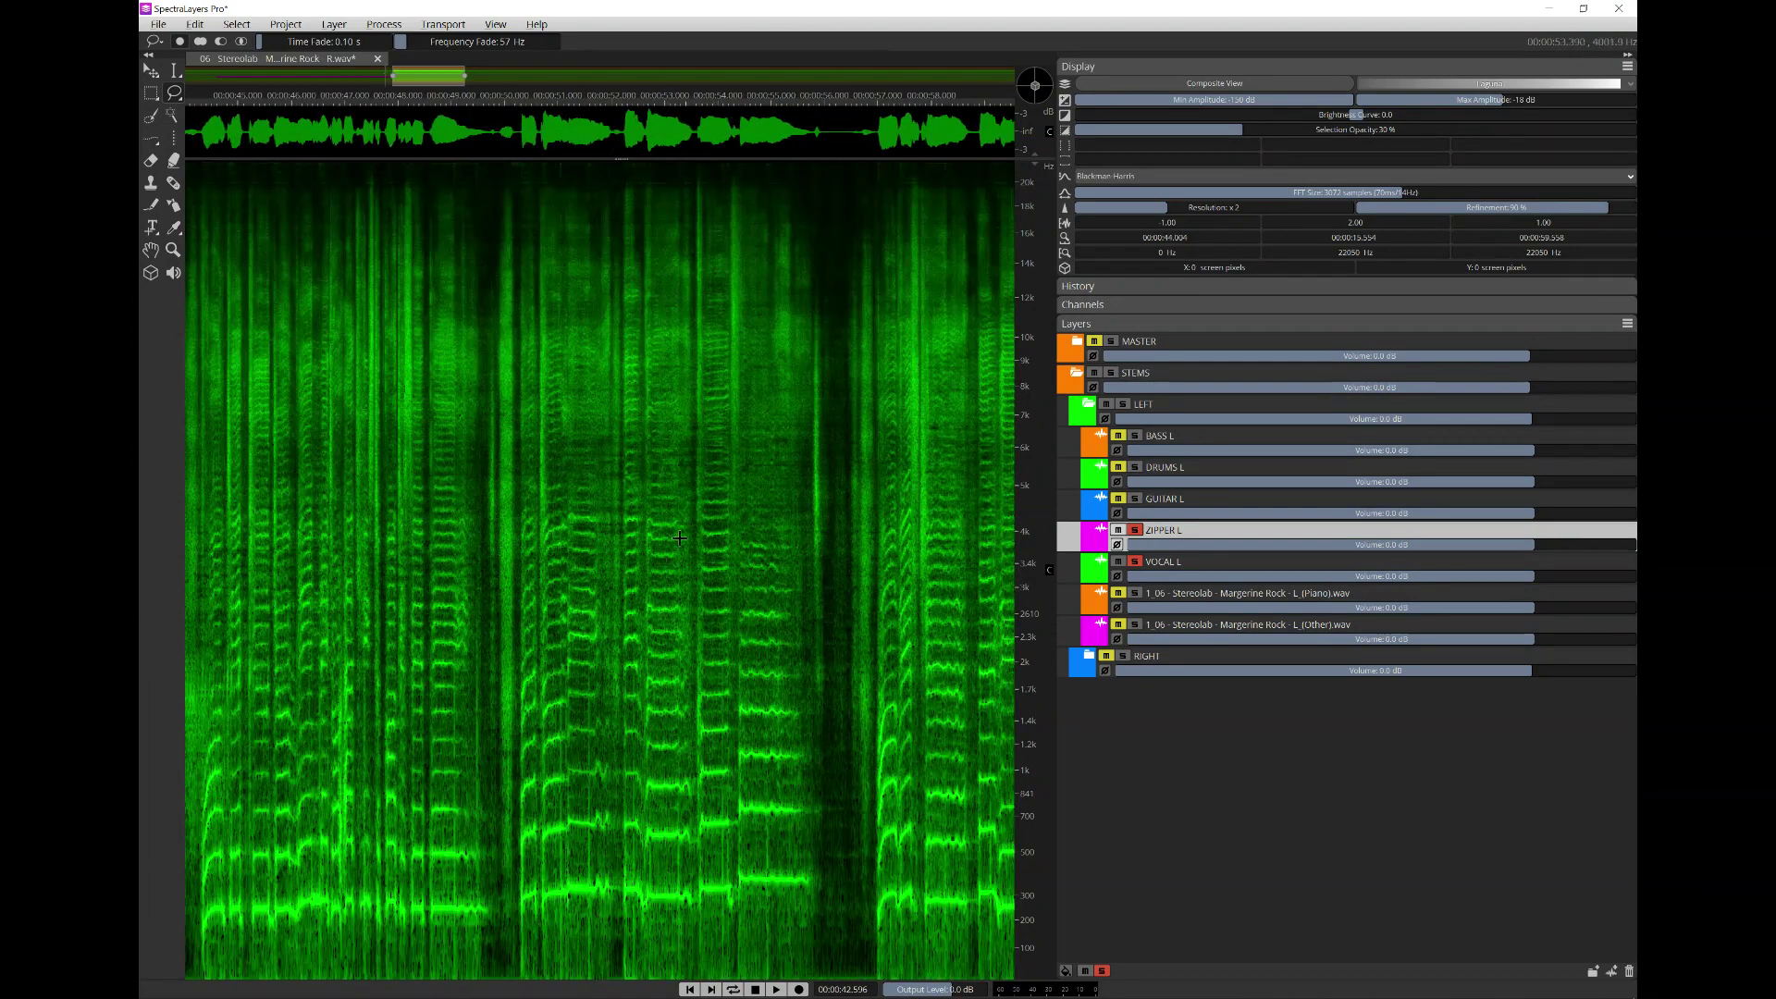
scroll(680, 537, down, 1)
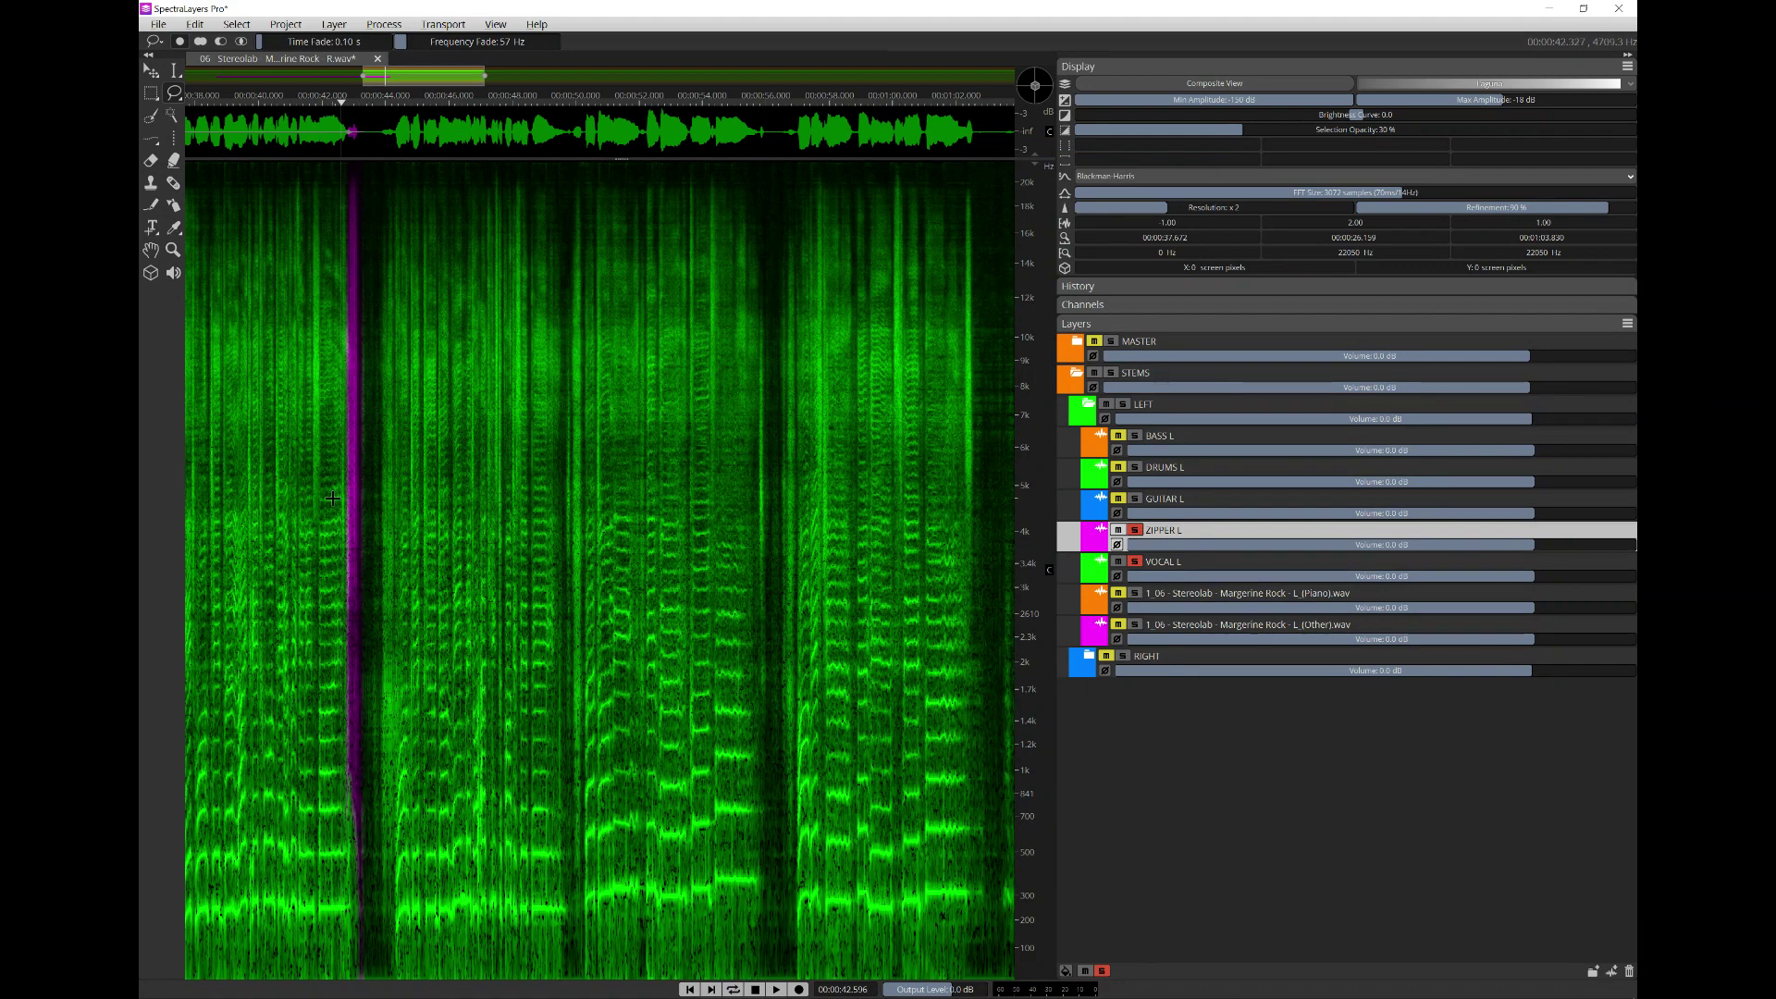
scroll(524, 466, down, 1)
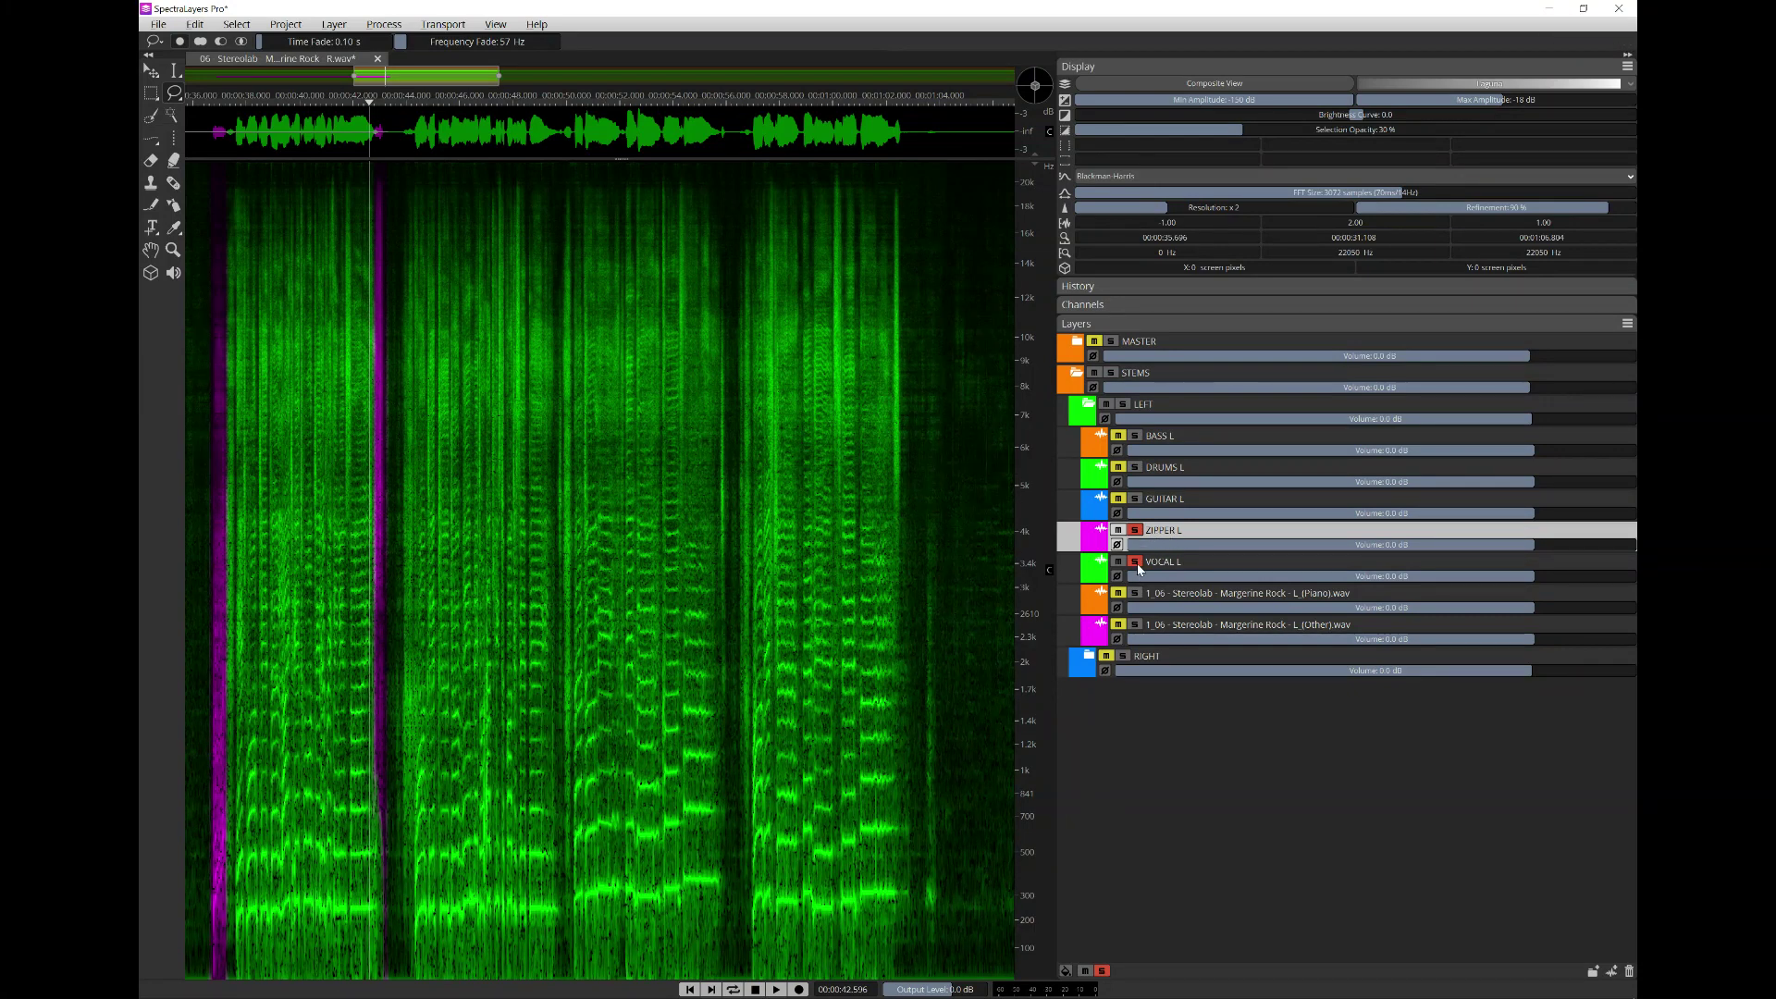
- Take ZIPPER L out of solo and play VOCAL L alone from about 0:49.49
click(1138, 531)
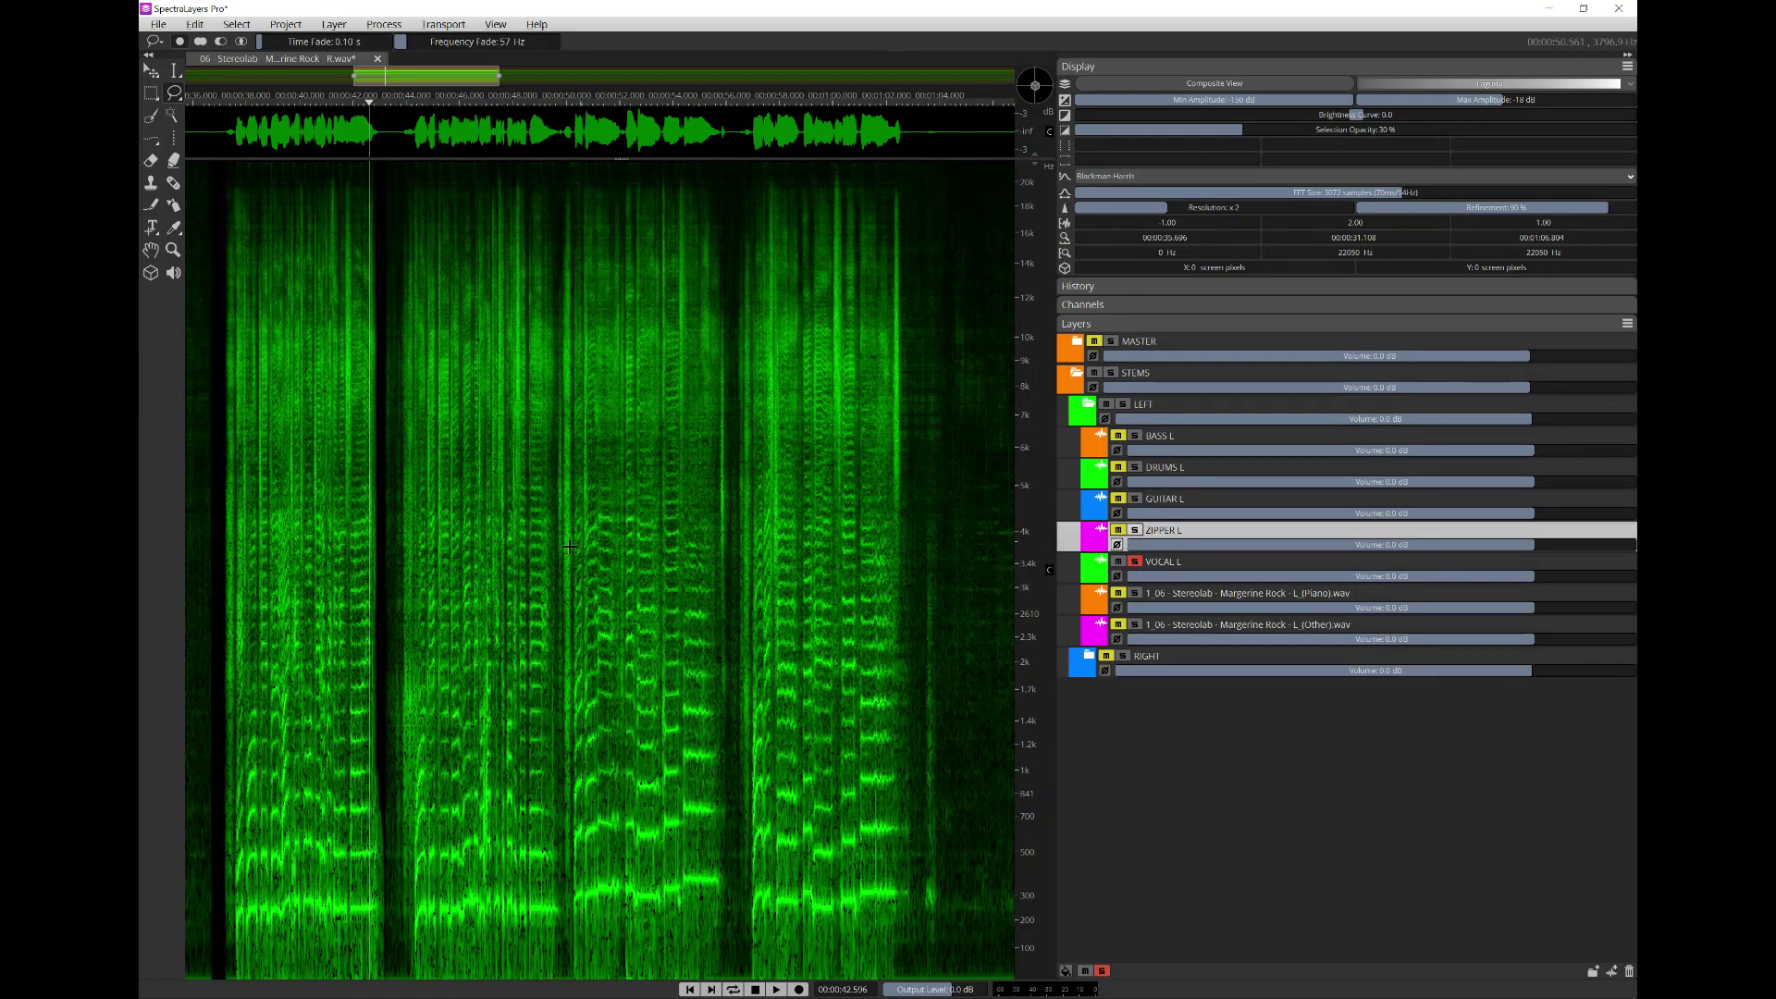
click(174, 70)
click(552, 582)
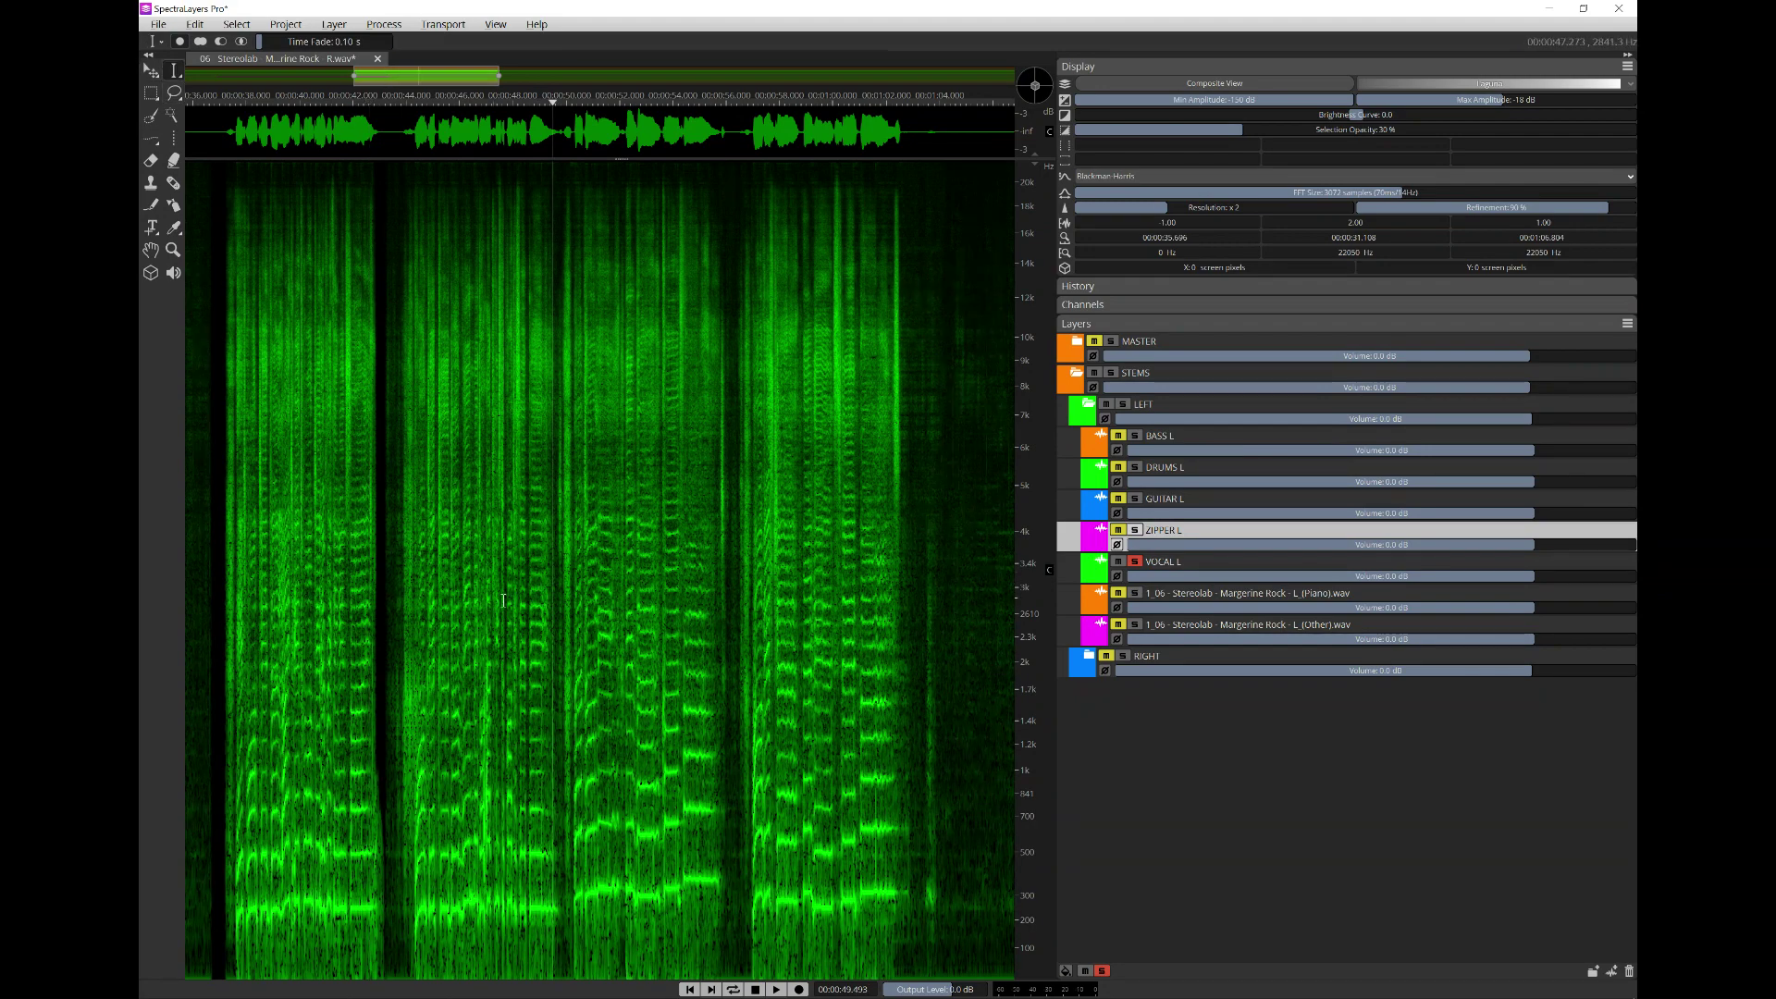
scroll(536, 525, down, 3)
scroll(638, 530, up, 4)
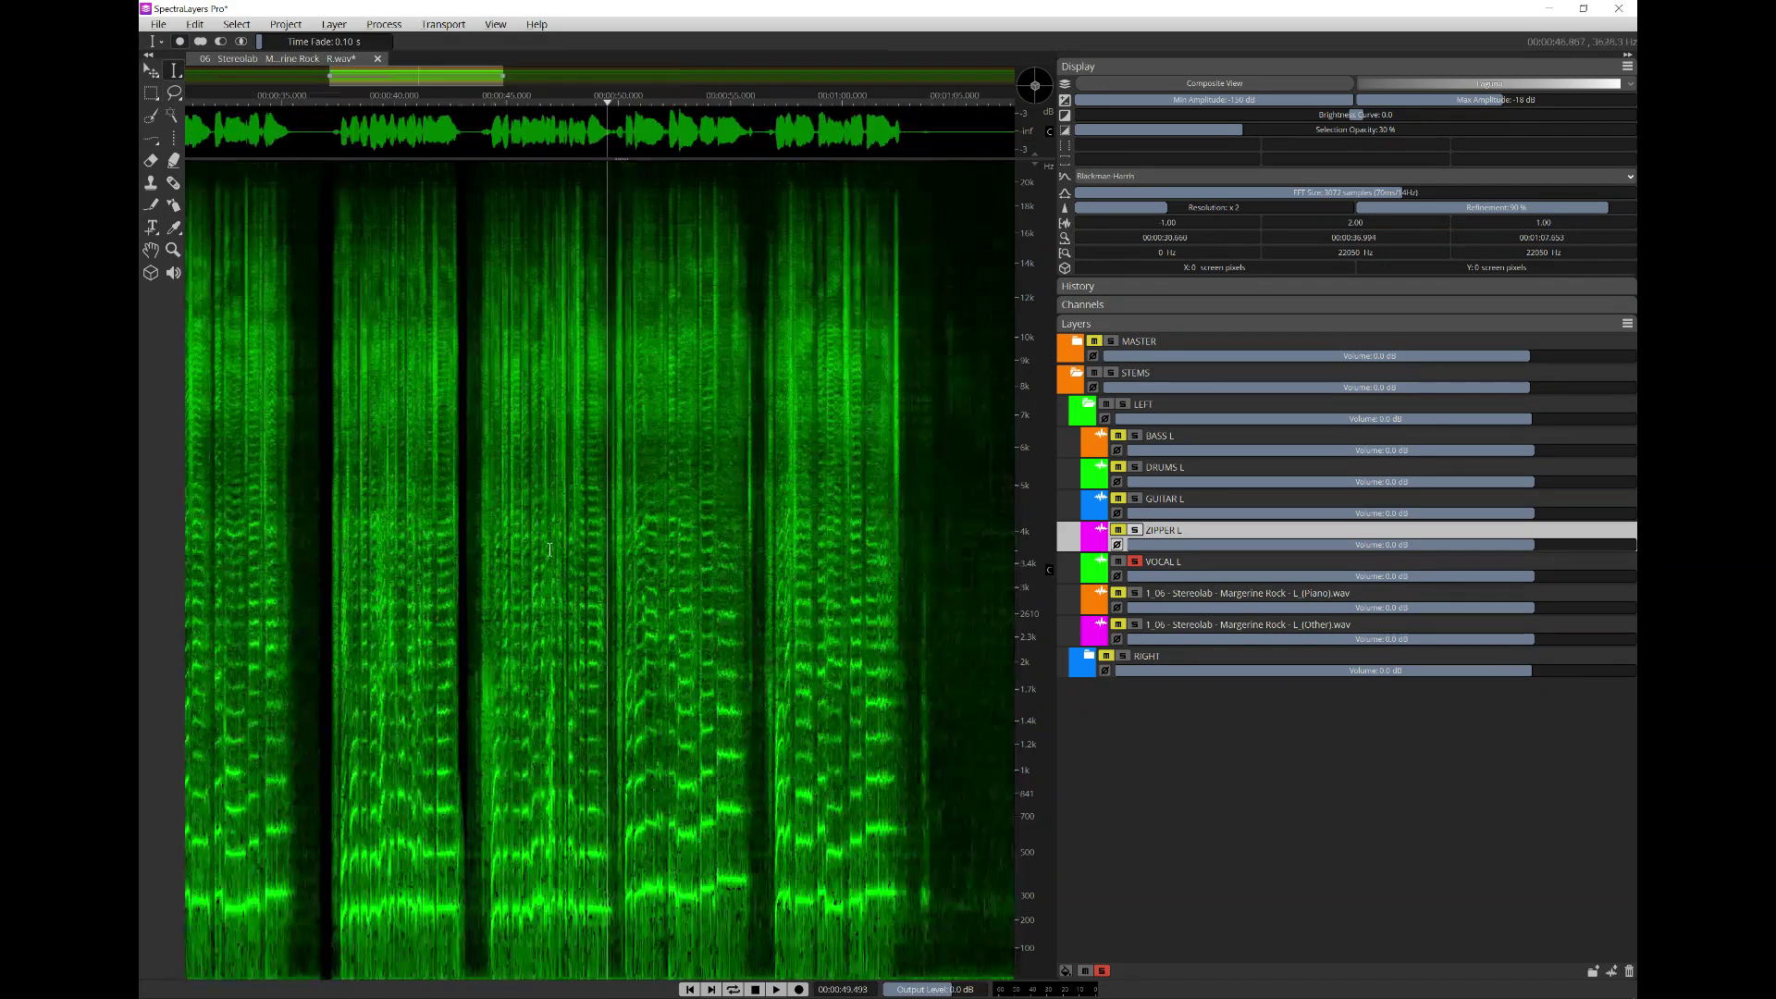
scroll(739, 506, up, 2)
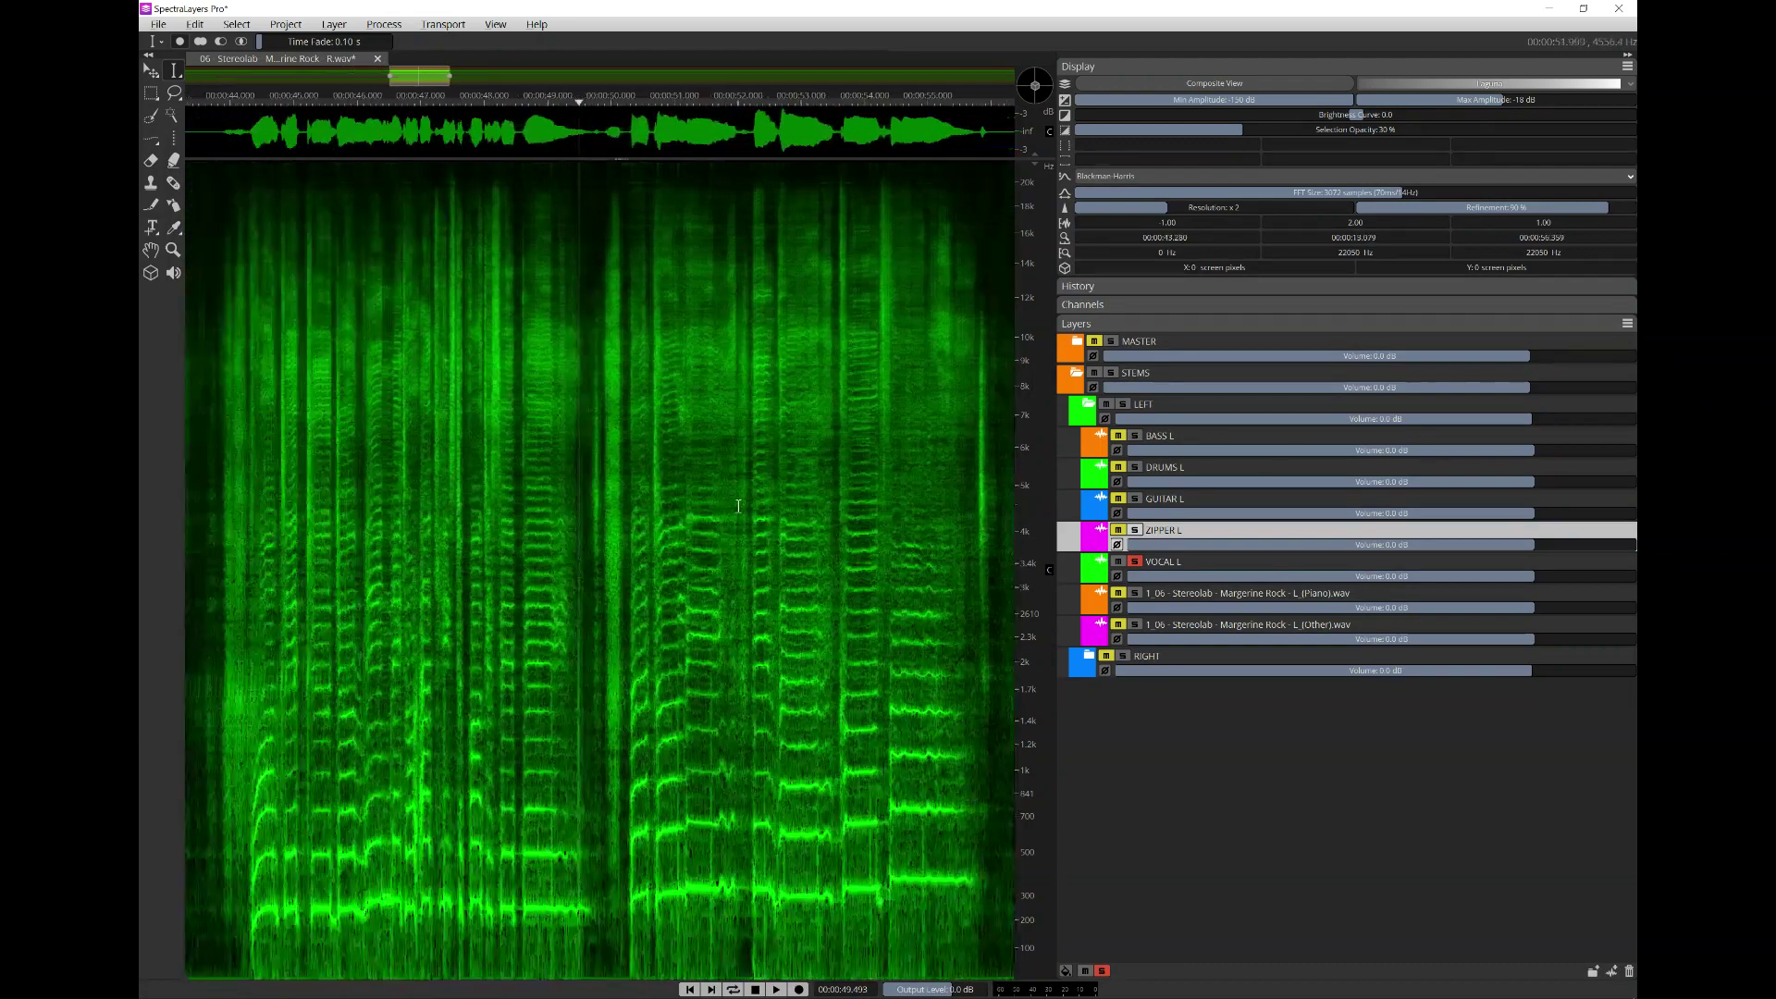
key(space)
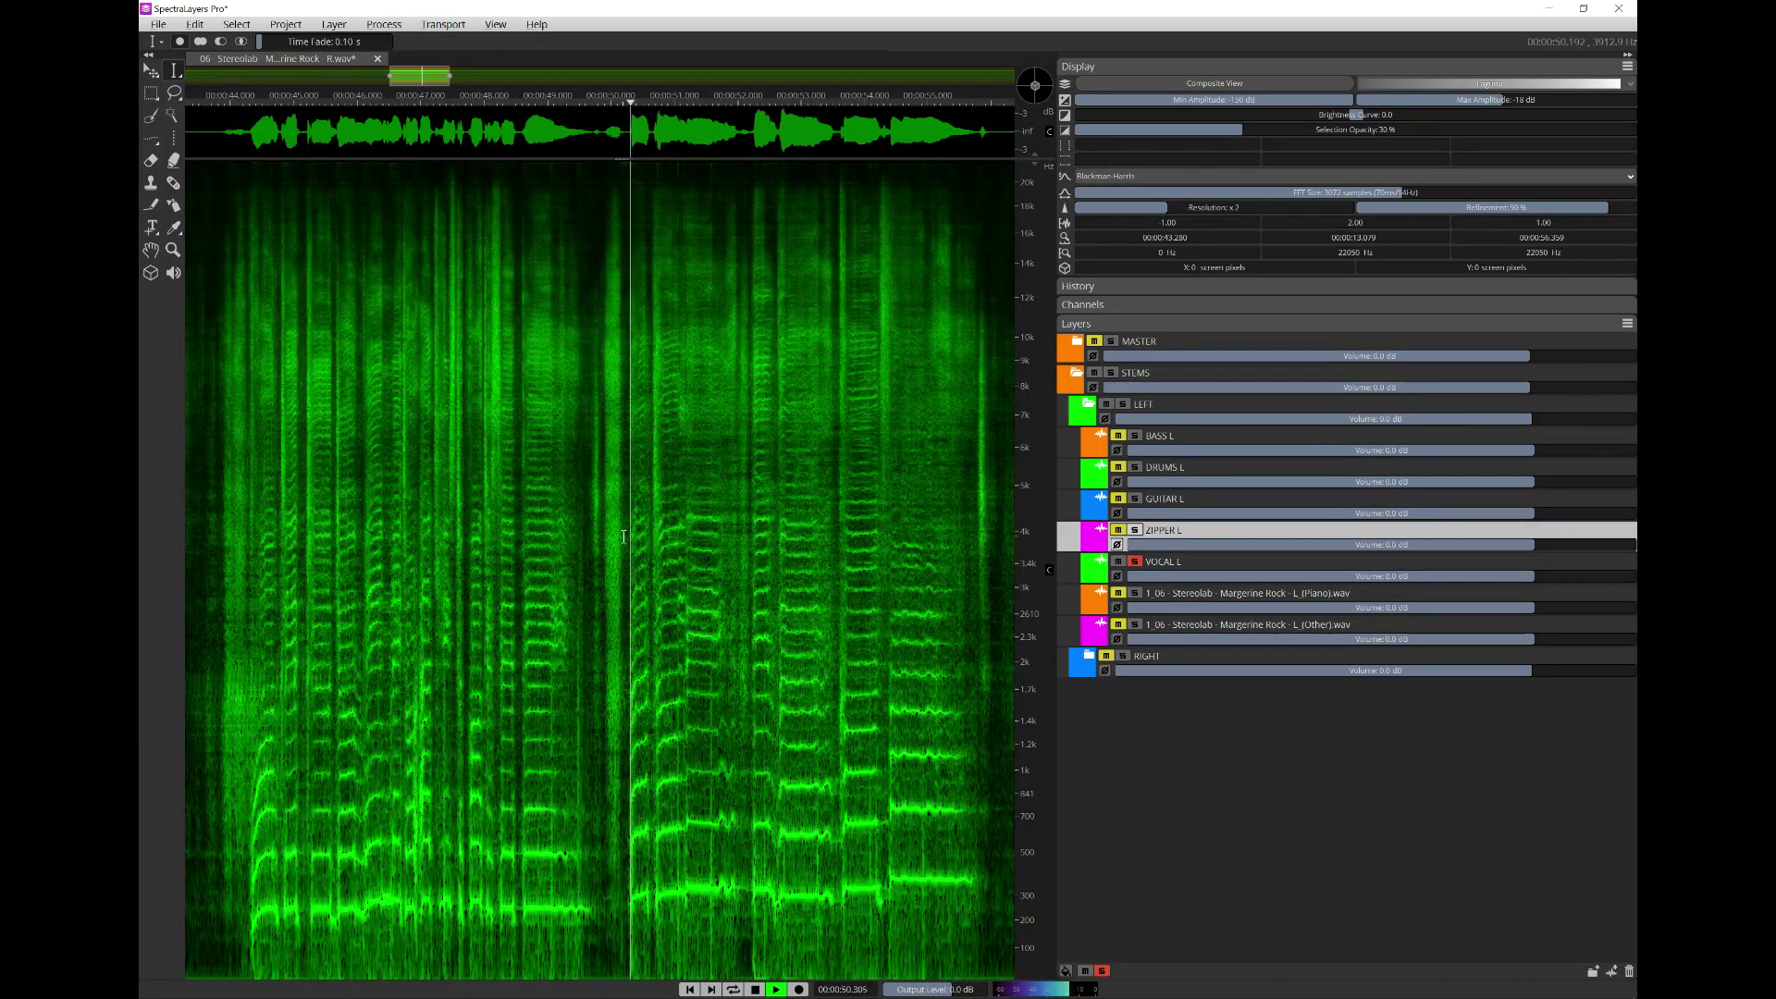
- Audition the following VOCAL L phrase gap from about 0:55.8 and the phrase ending near 1:02
scroll(659, 495, down, 3)
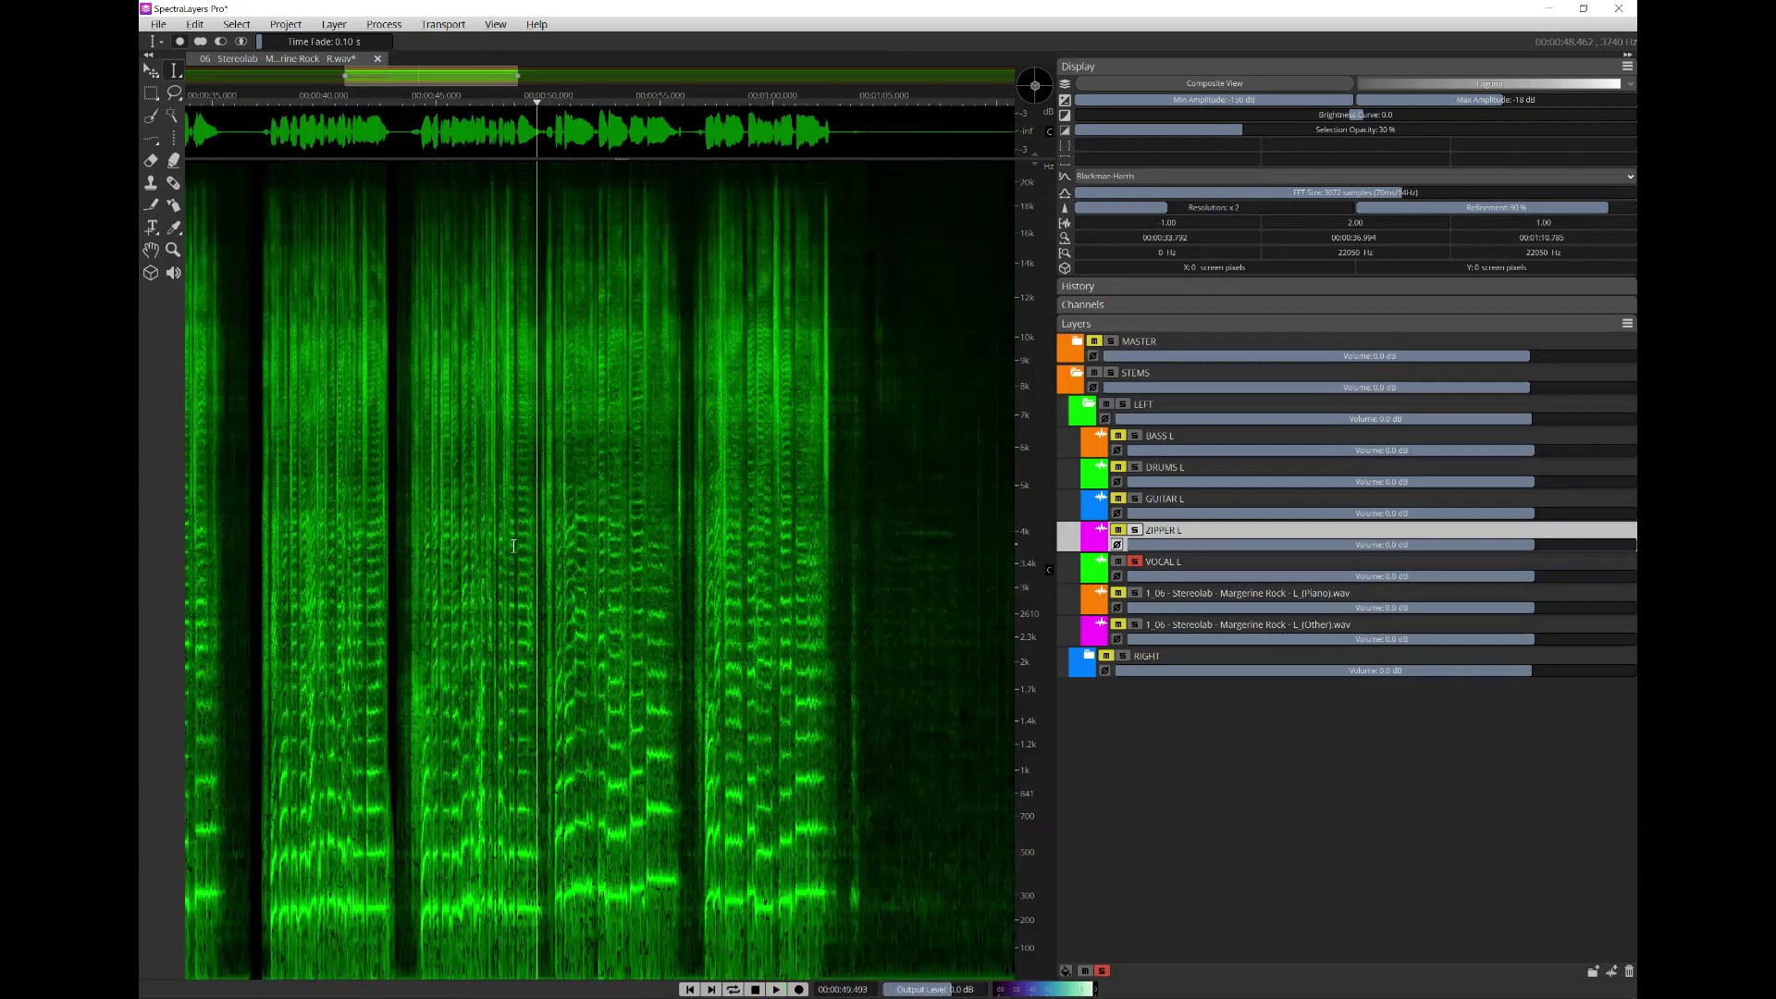
click(679, 488)
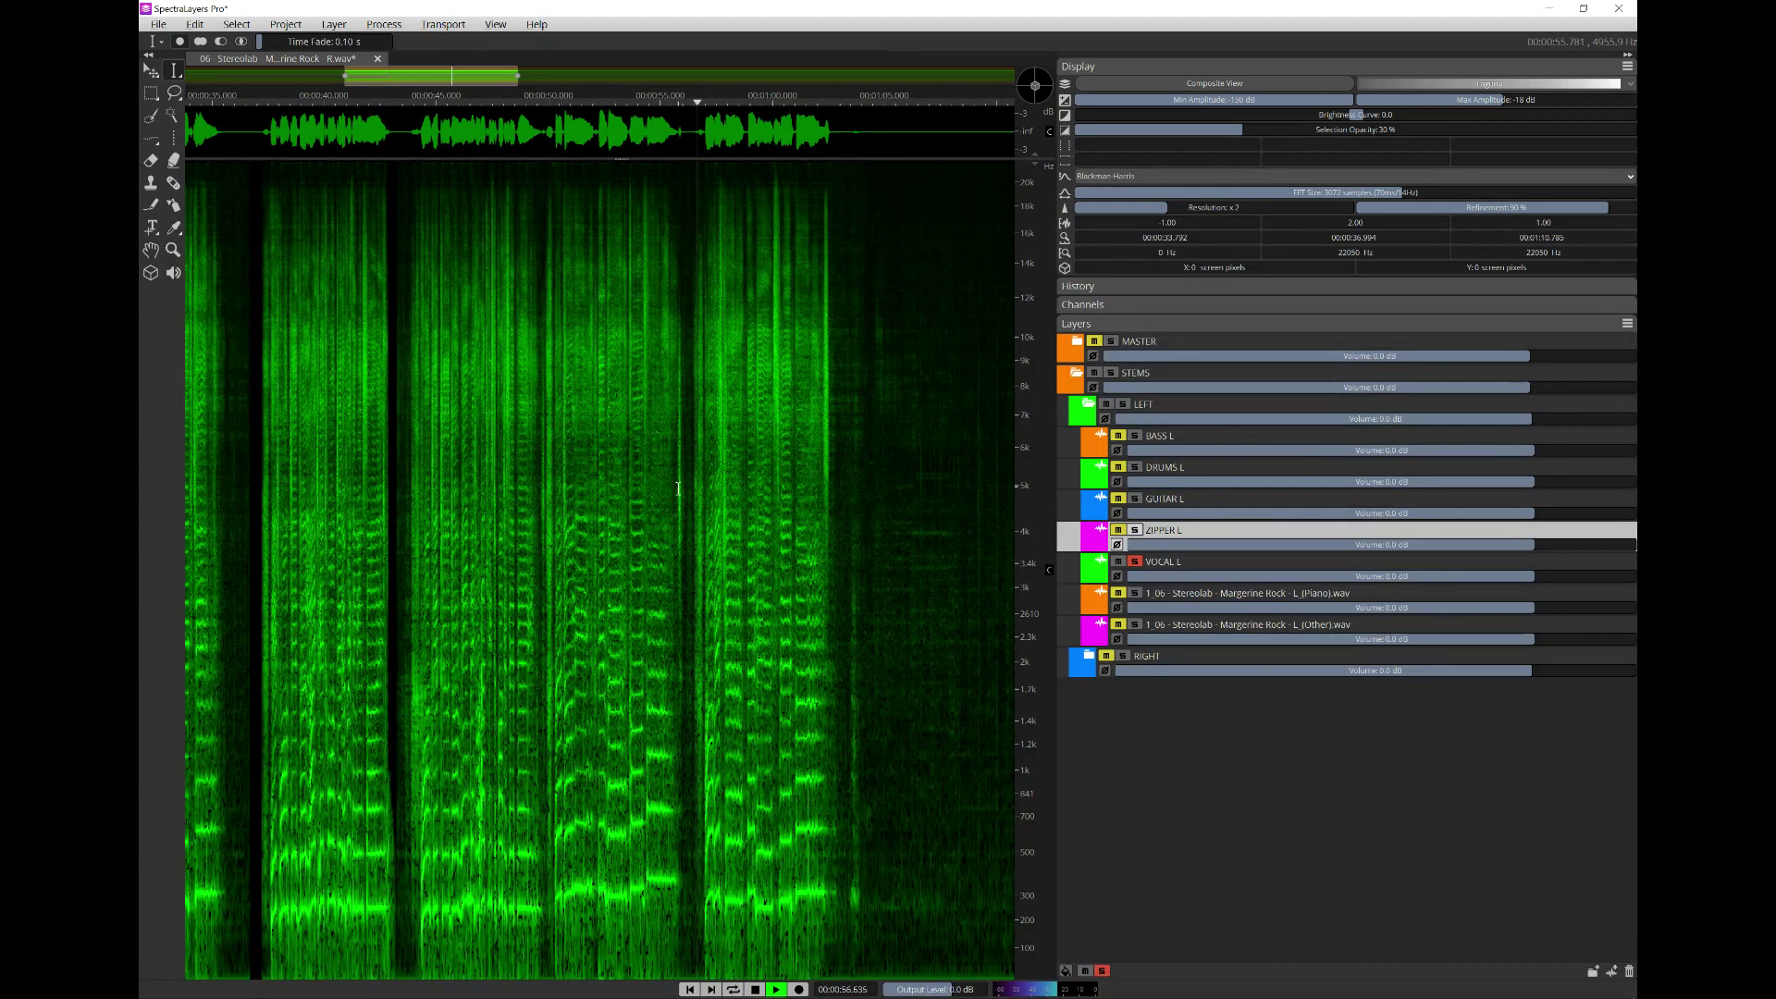
click(820, 468)
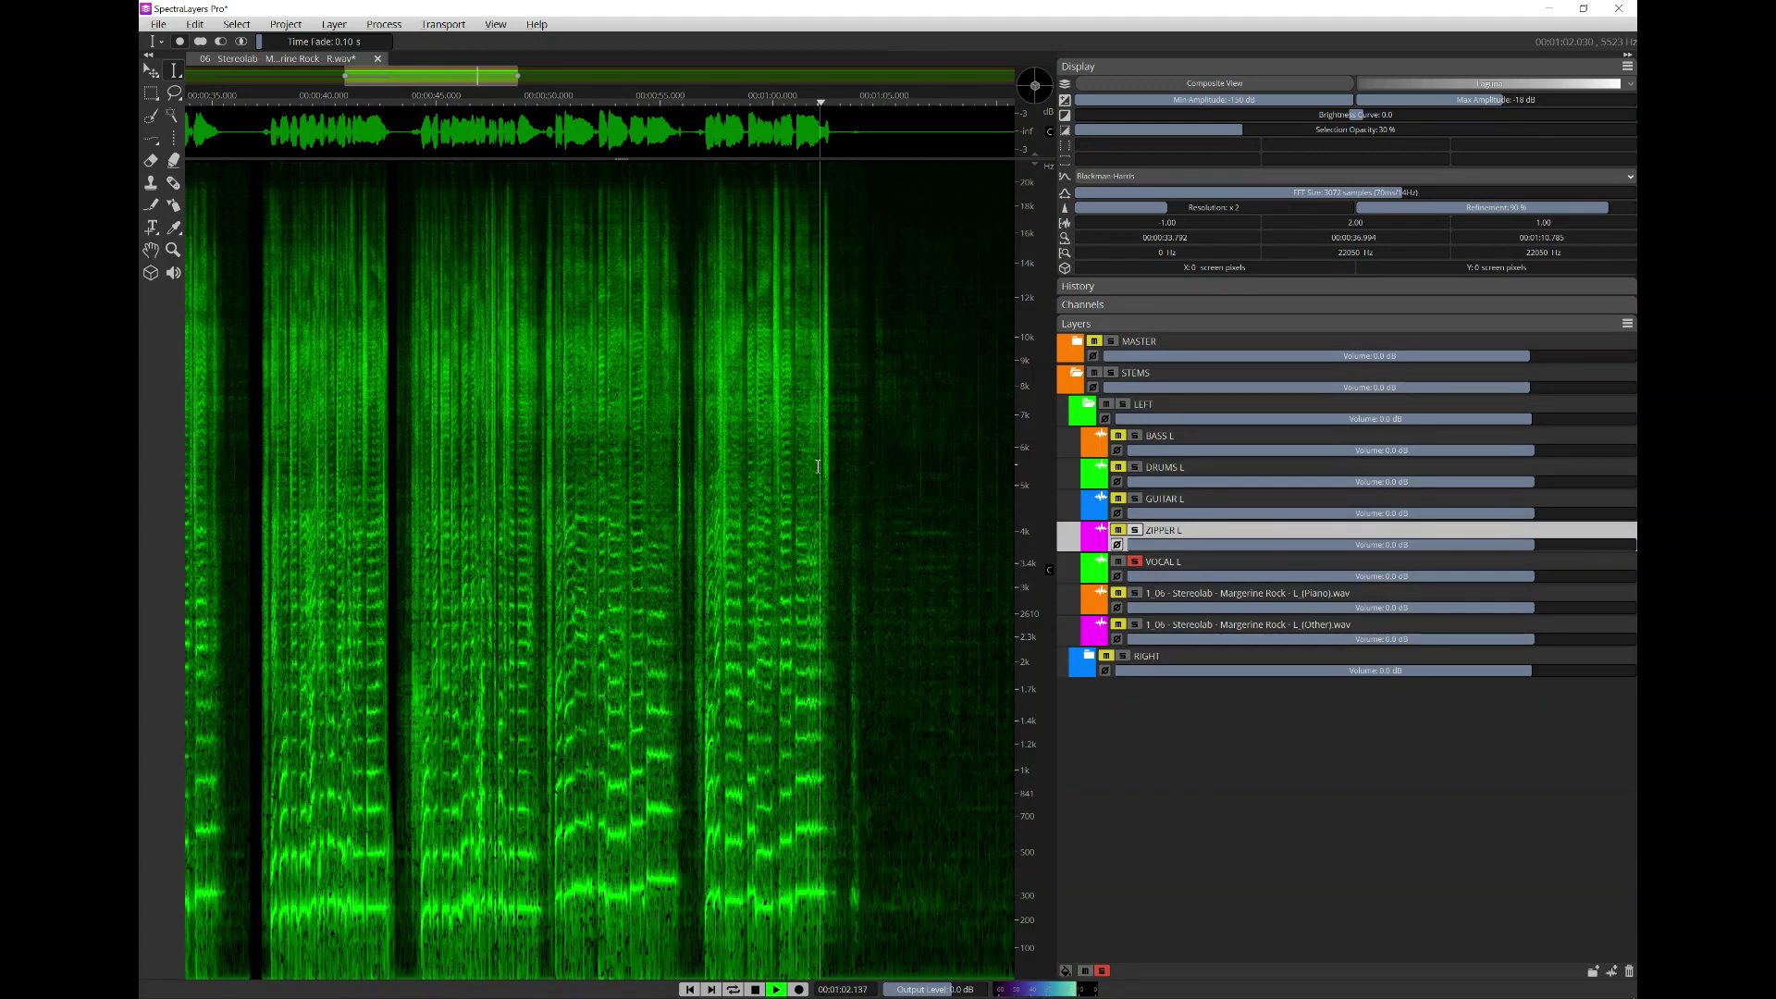
- Skip the instrumental gap and audition VOCAL L at the next vocal section, around 1:30 to 1:35
scroll(807, 475, down, 4)
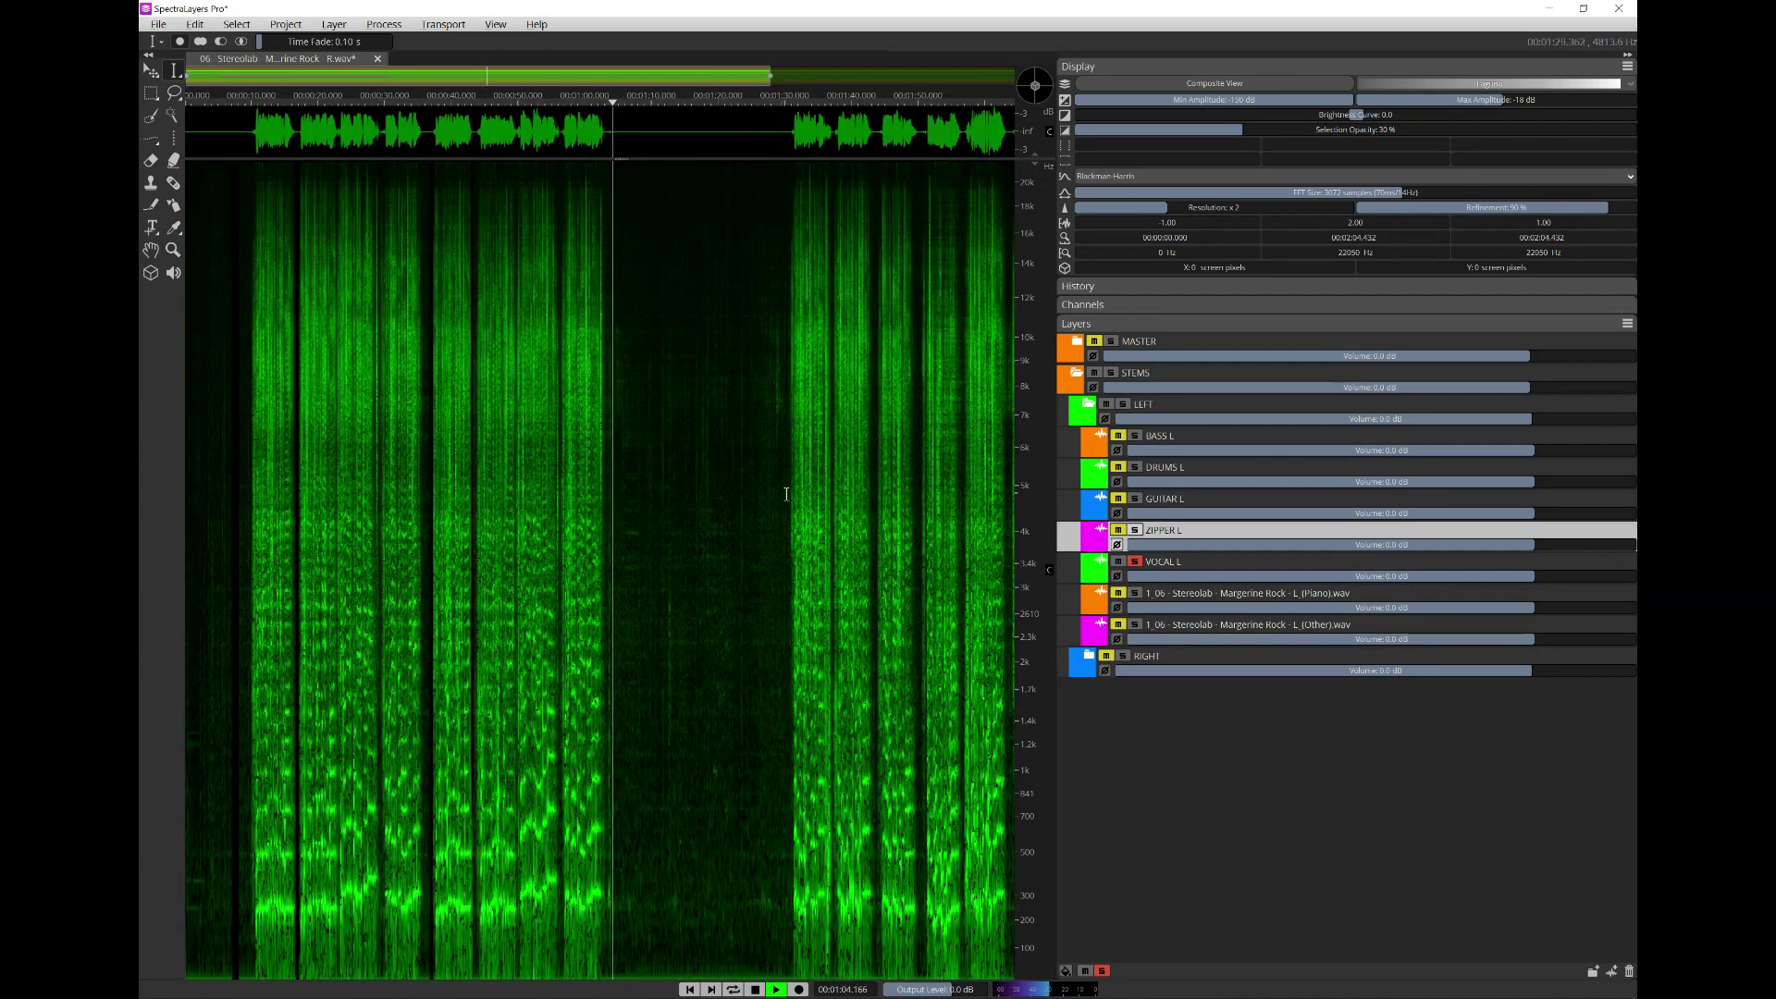
click(787, 493)
click(819, 486)
key(space)
scroll(827, 481, up, 5)
key(space)
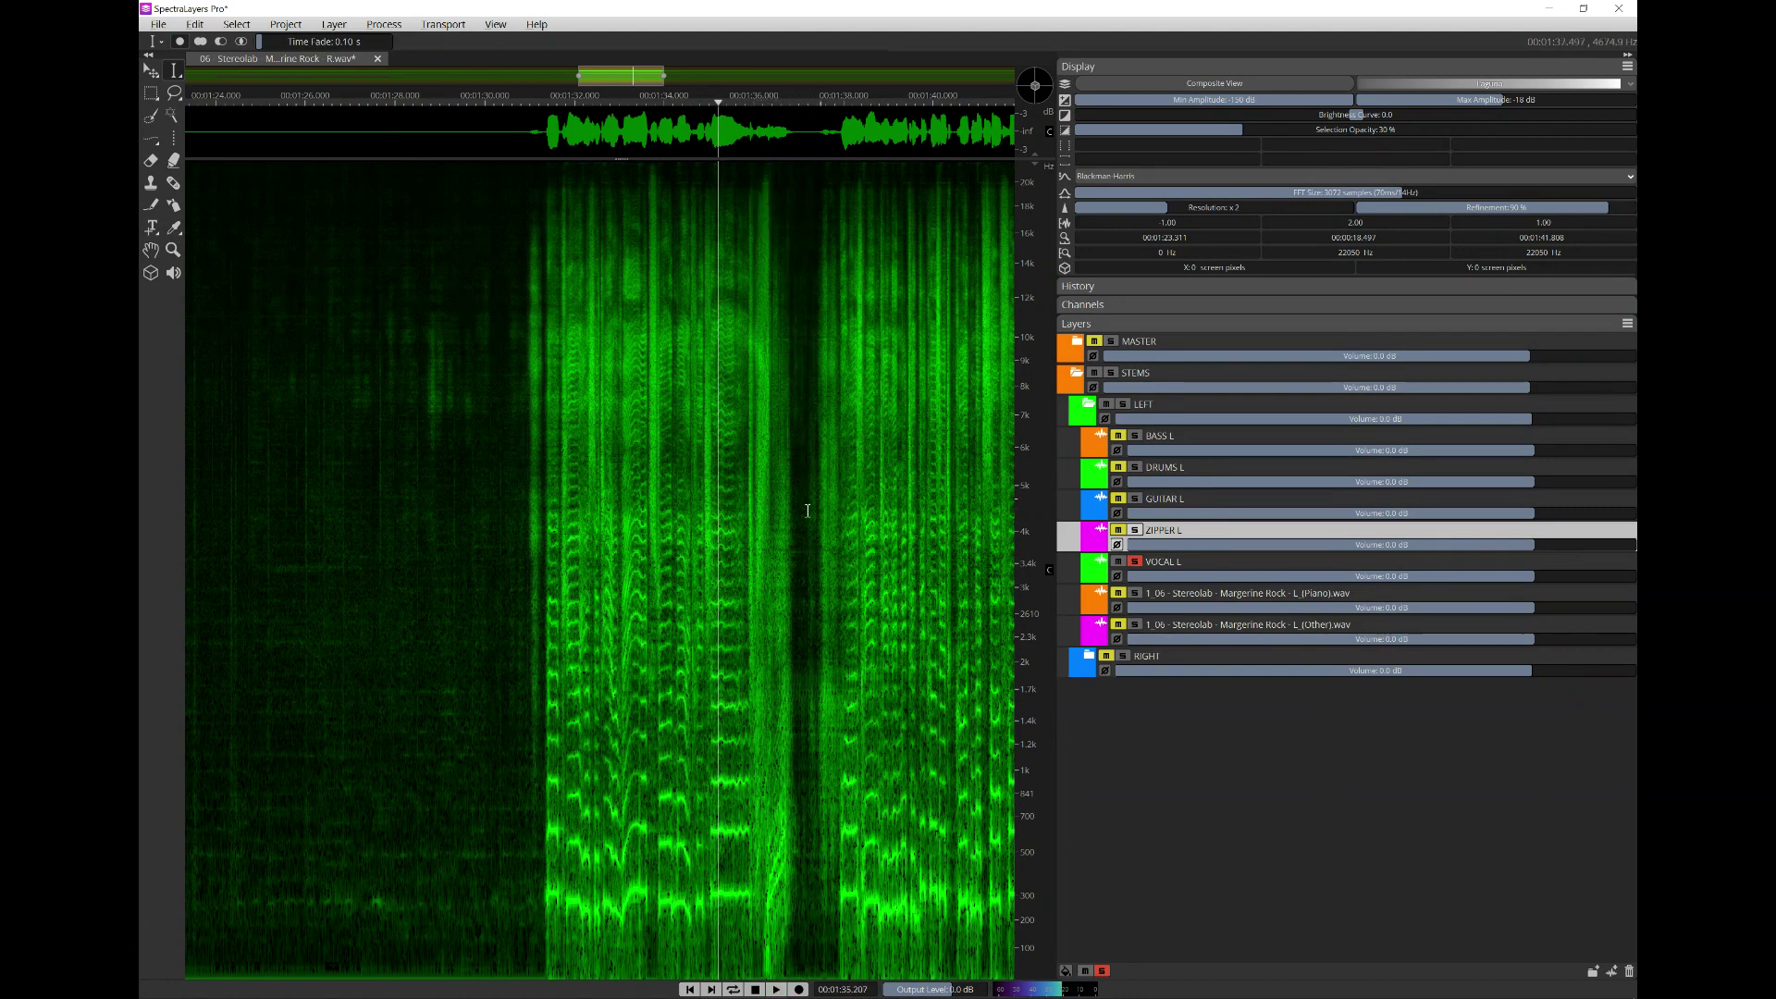
- Mark the noise after the vocal phrase from about 1:35.75 to 1:37.17 and play it
key(space)
scroll(808, 508, up, 3)
scroll(807, 508, up, 2)
drag(497, 526, 801, 582)
key(space)
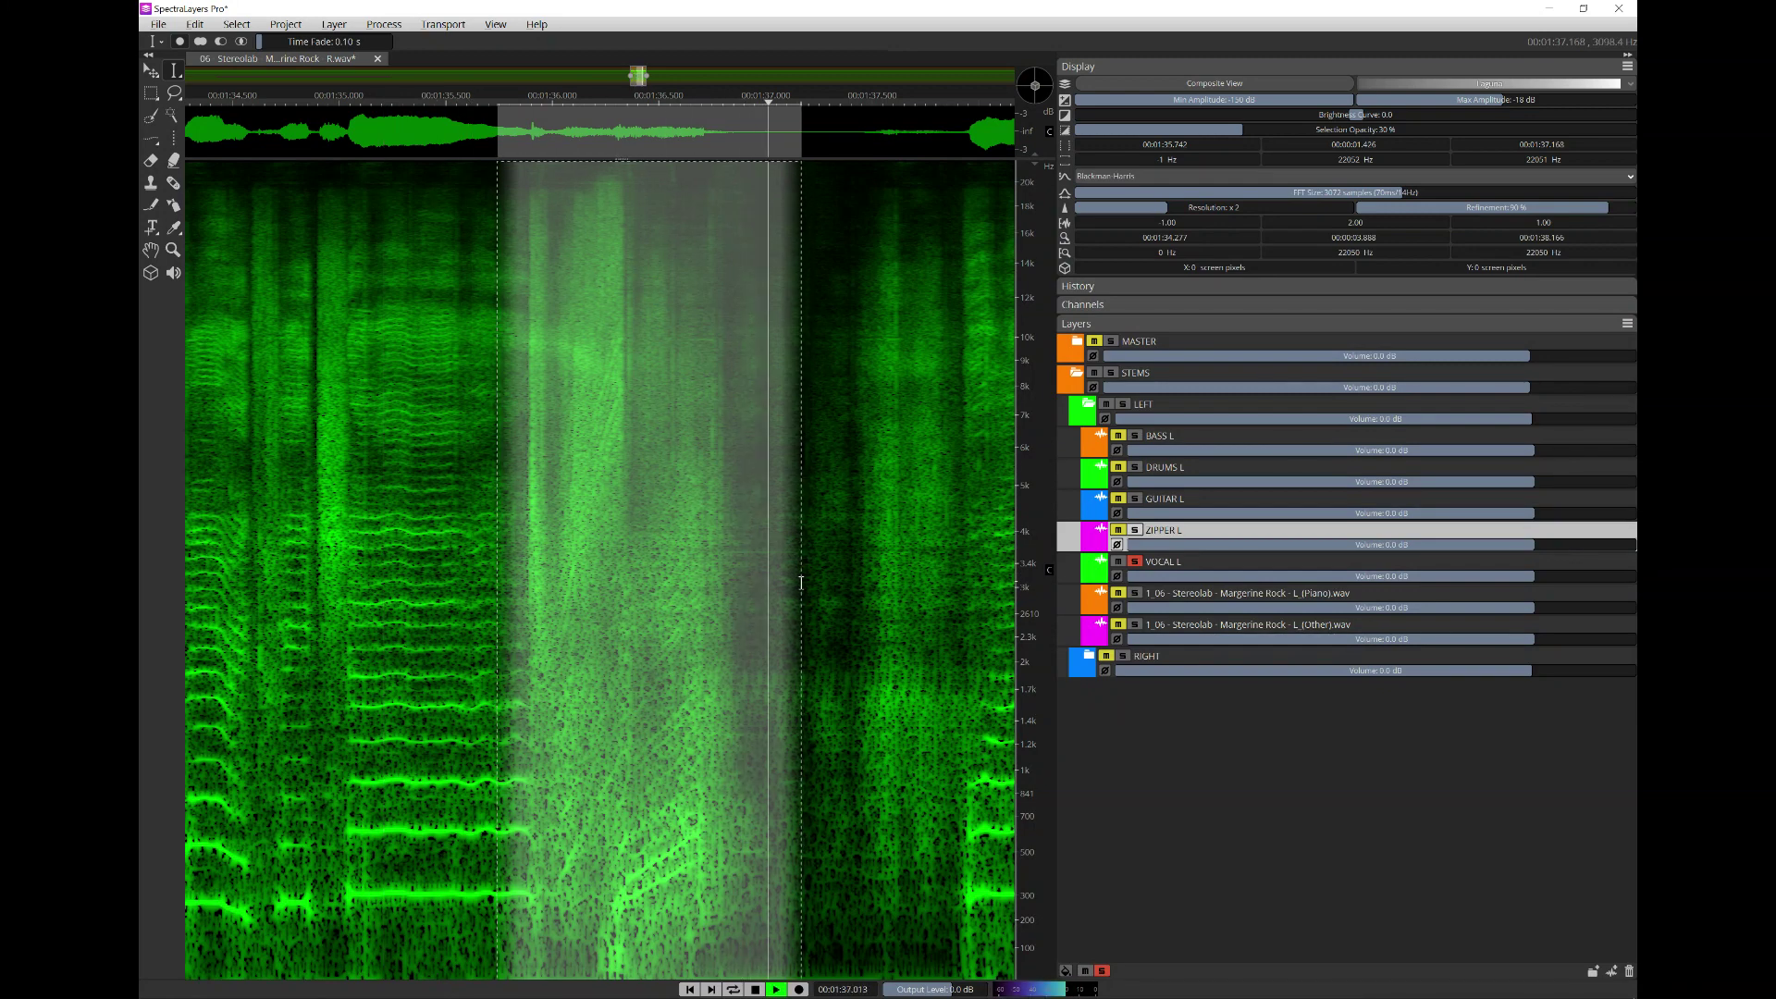
- Lower the selection's time fade to 0.05 s, re-mark the noise from about 1:35.80 to 1:37.12 and play it
drag(685, 595, 694, 600)
scroll(305, 40, down, 1)
click(395, 431)
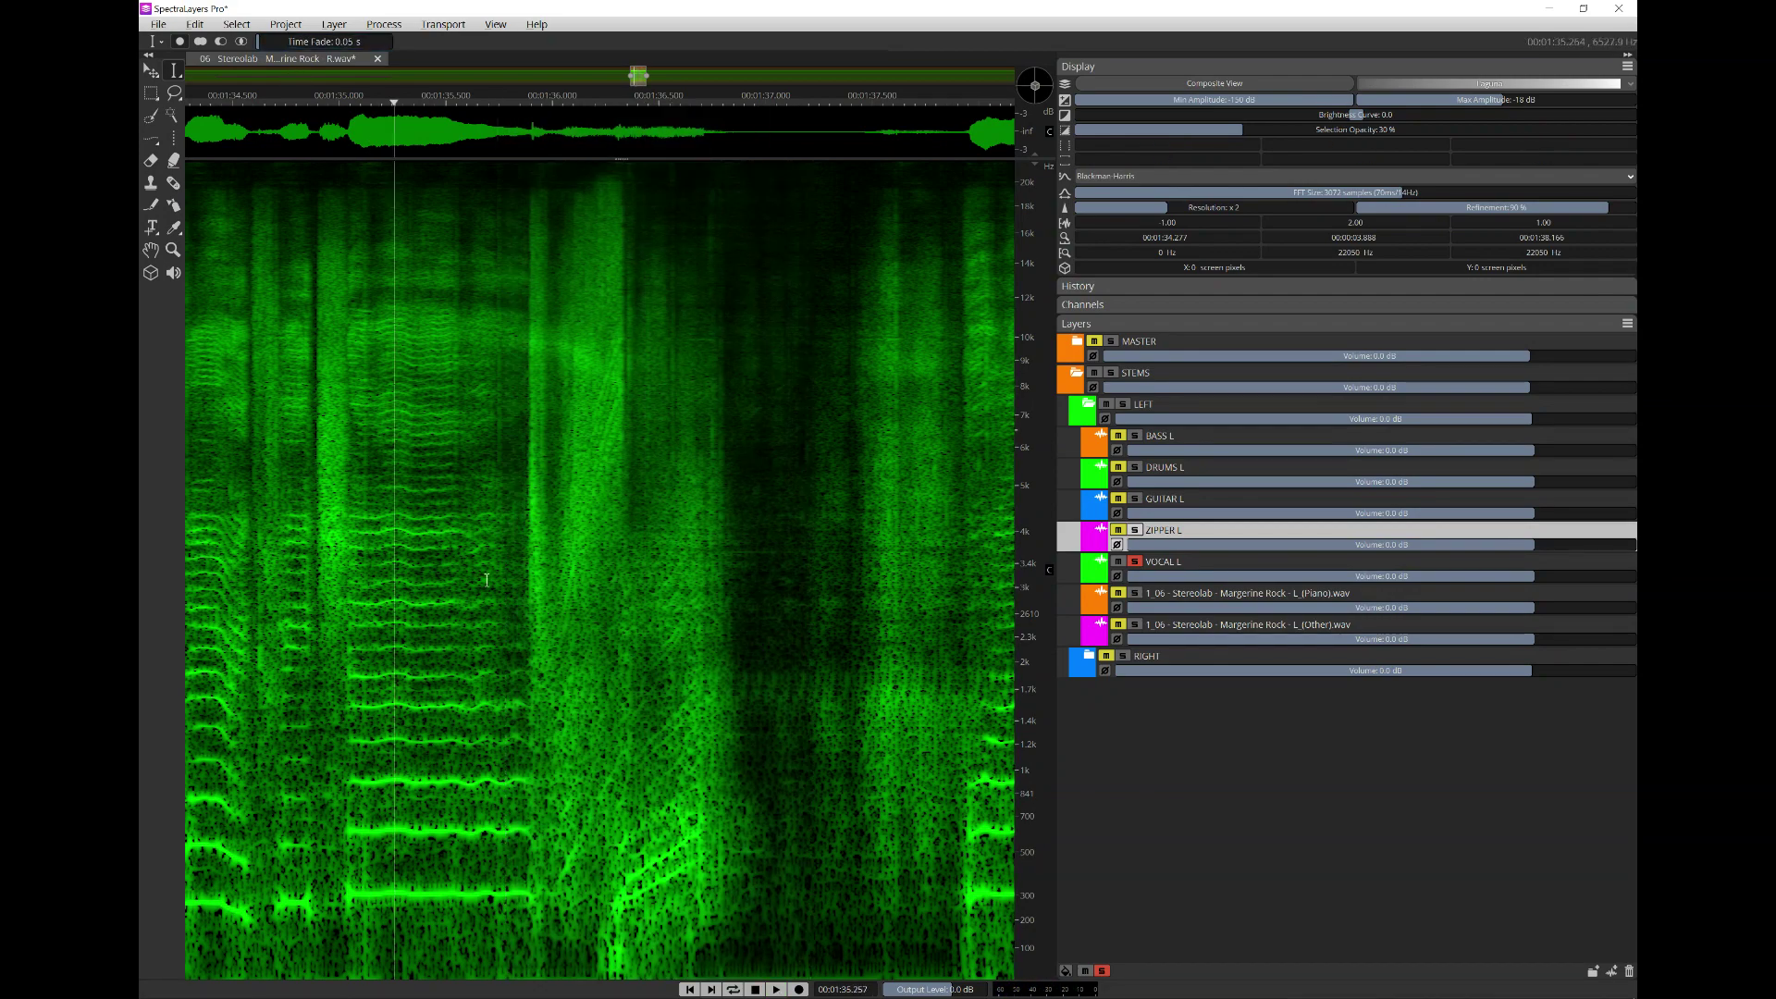
drag(512, 629, 789, 638)
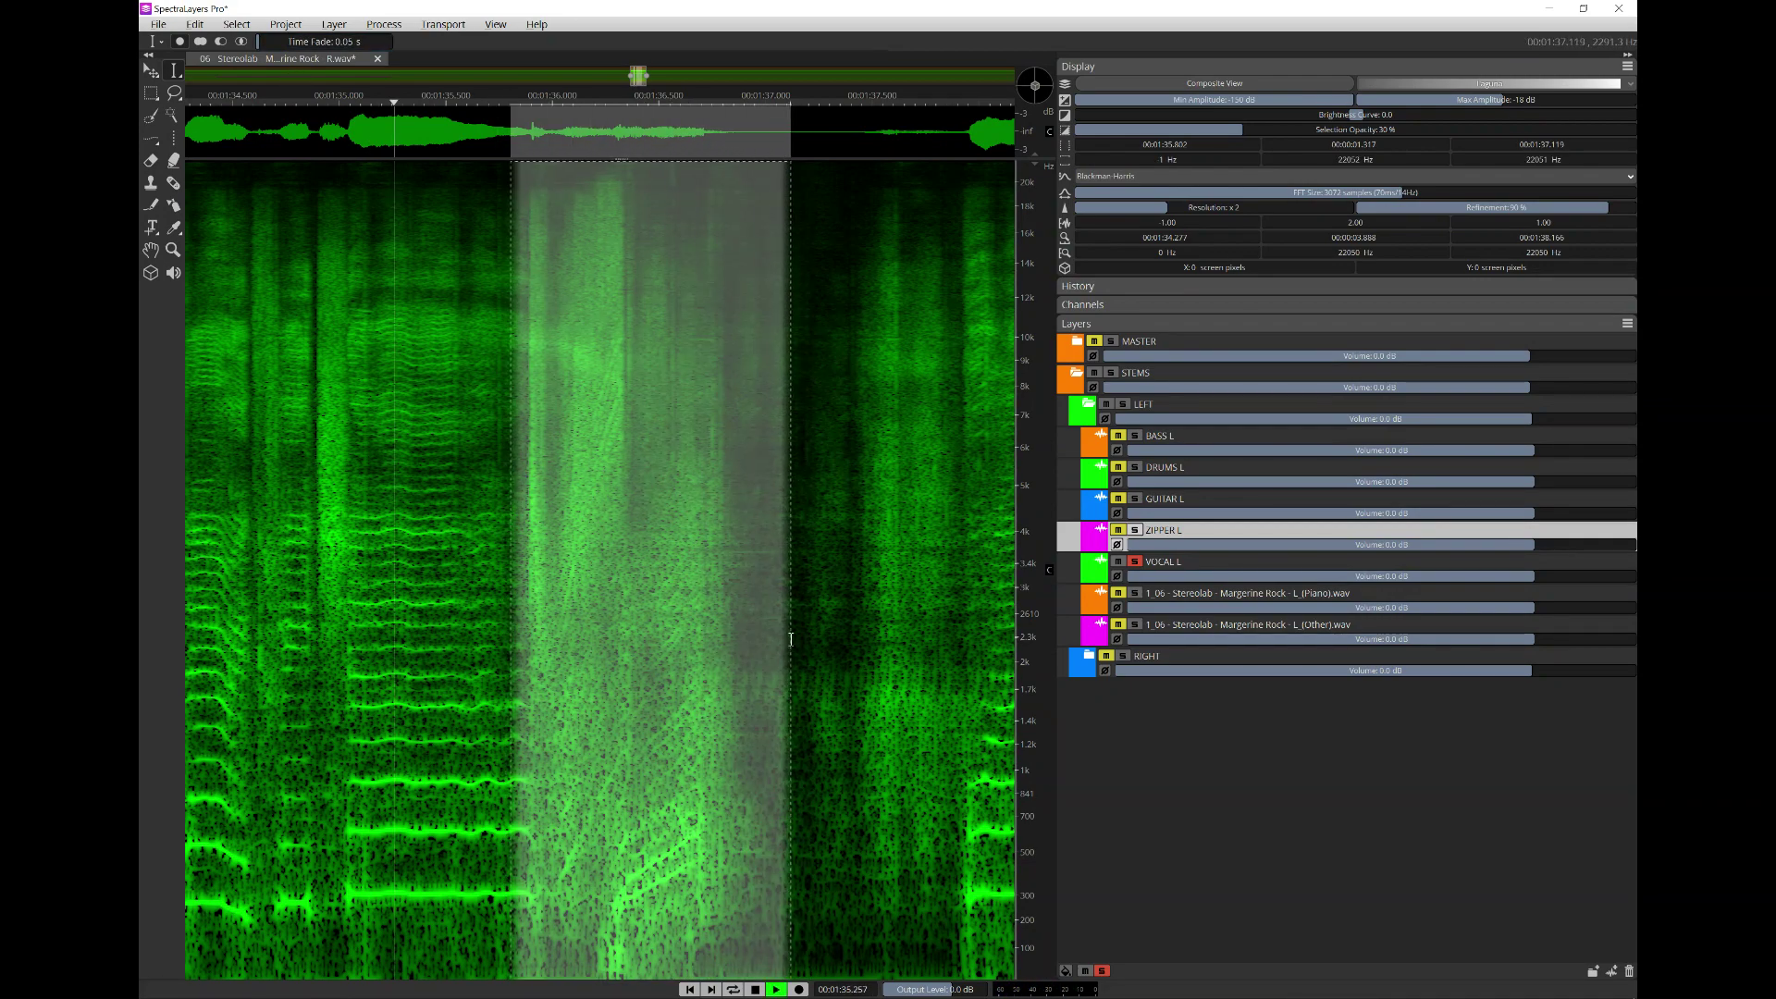
key(space)
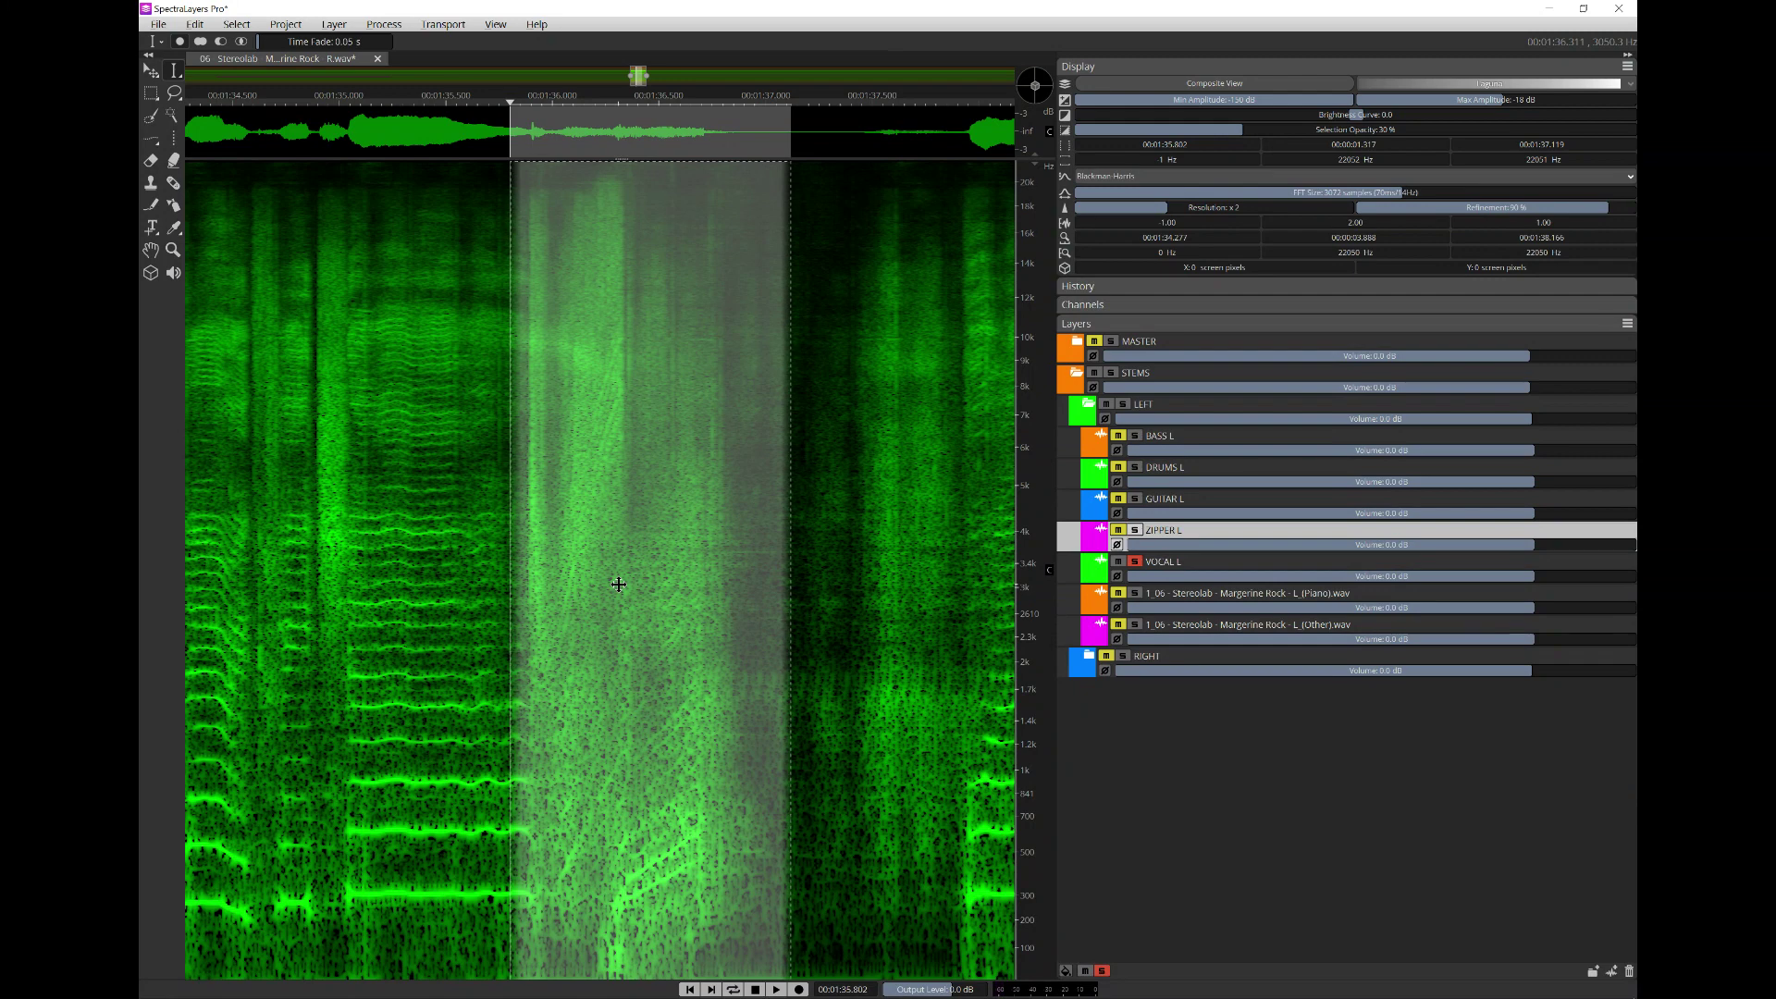
- Place VOCAL L directly above ZIPPER L and cut the marked noise from VOCAL L to the layer below
mouse_move(1175, 562)
mouse_down()
mouse_move(1183, 502)
mouse_move(1184, 540)
mouse_up()
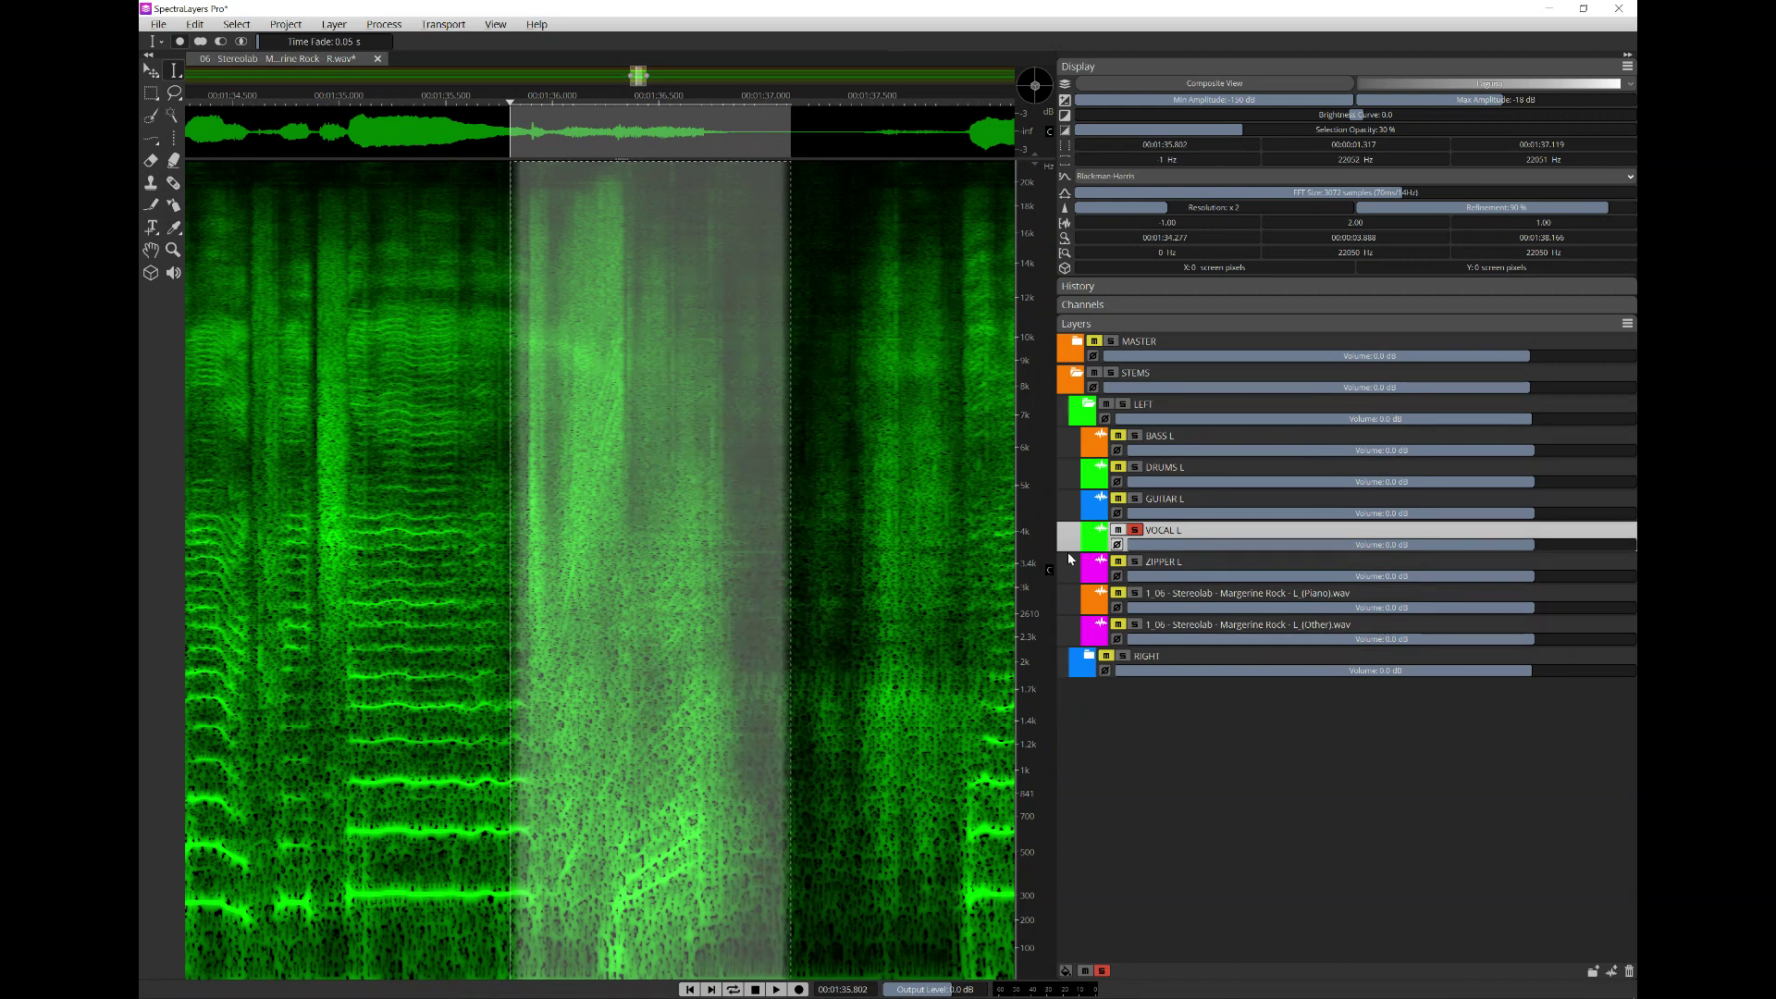
key(space)
key(space)
key(Delete)
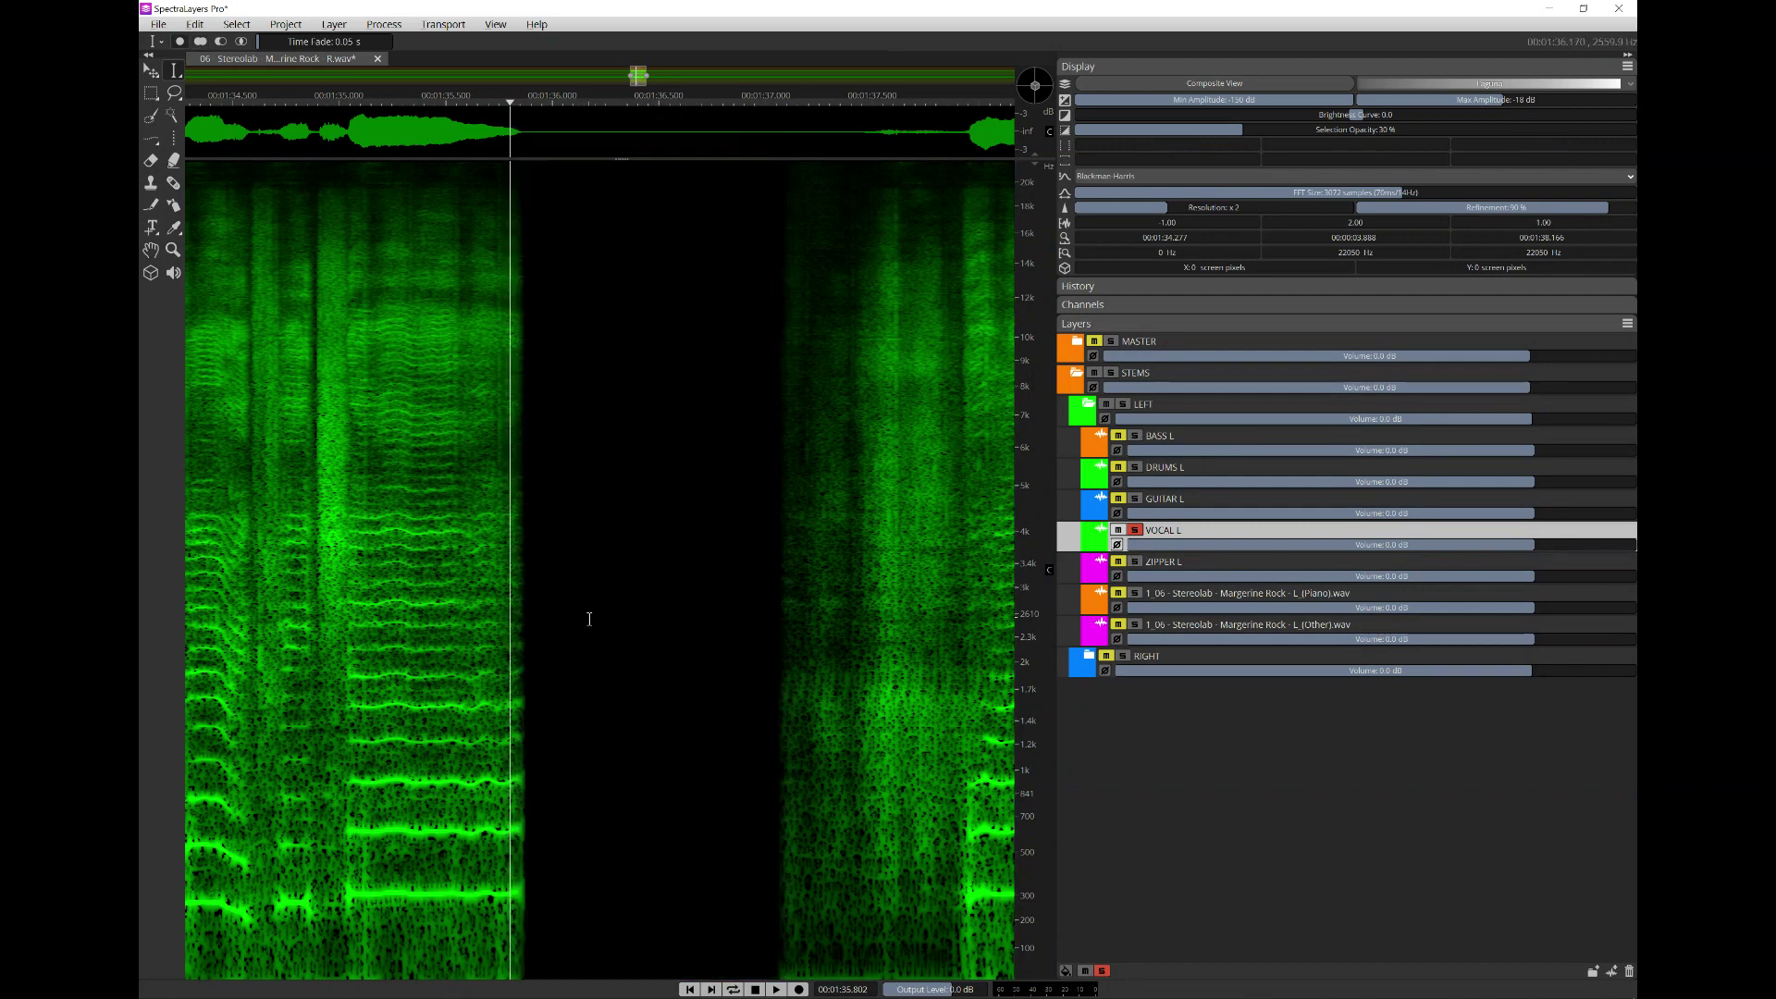
- Solo ZIPPER L in place of VOCAL L, then play and closely examine the moved sound from about 1:35.80
click(1134, 561)
click(1135, 530)
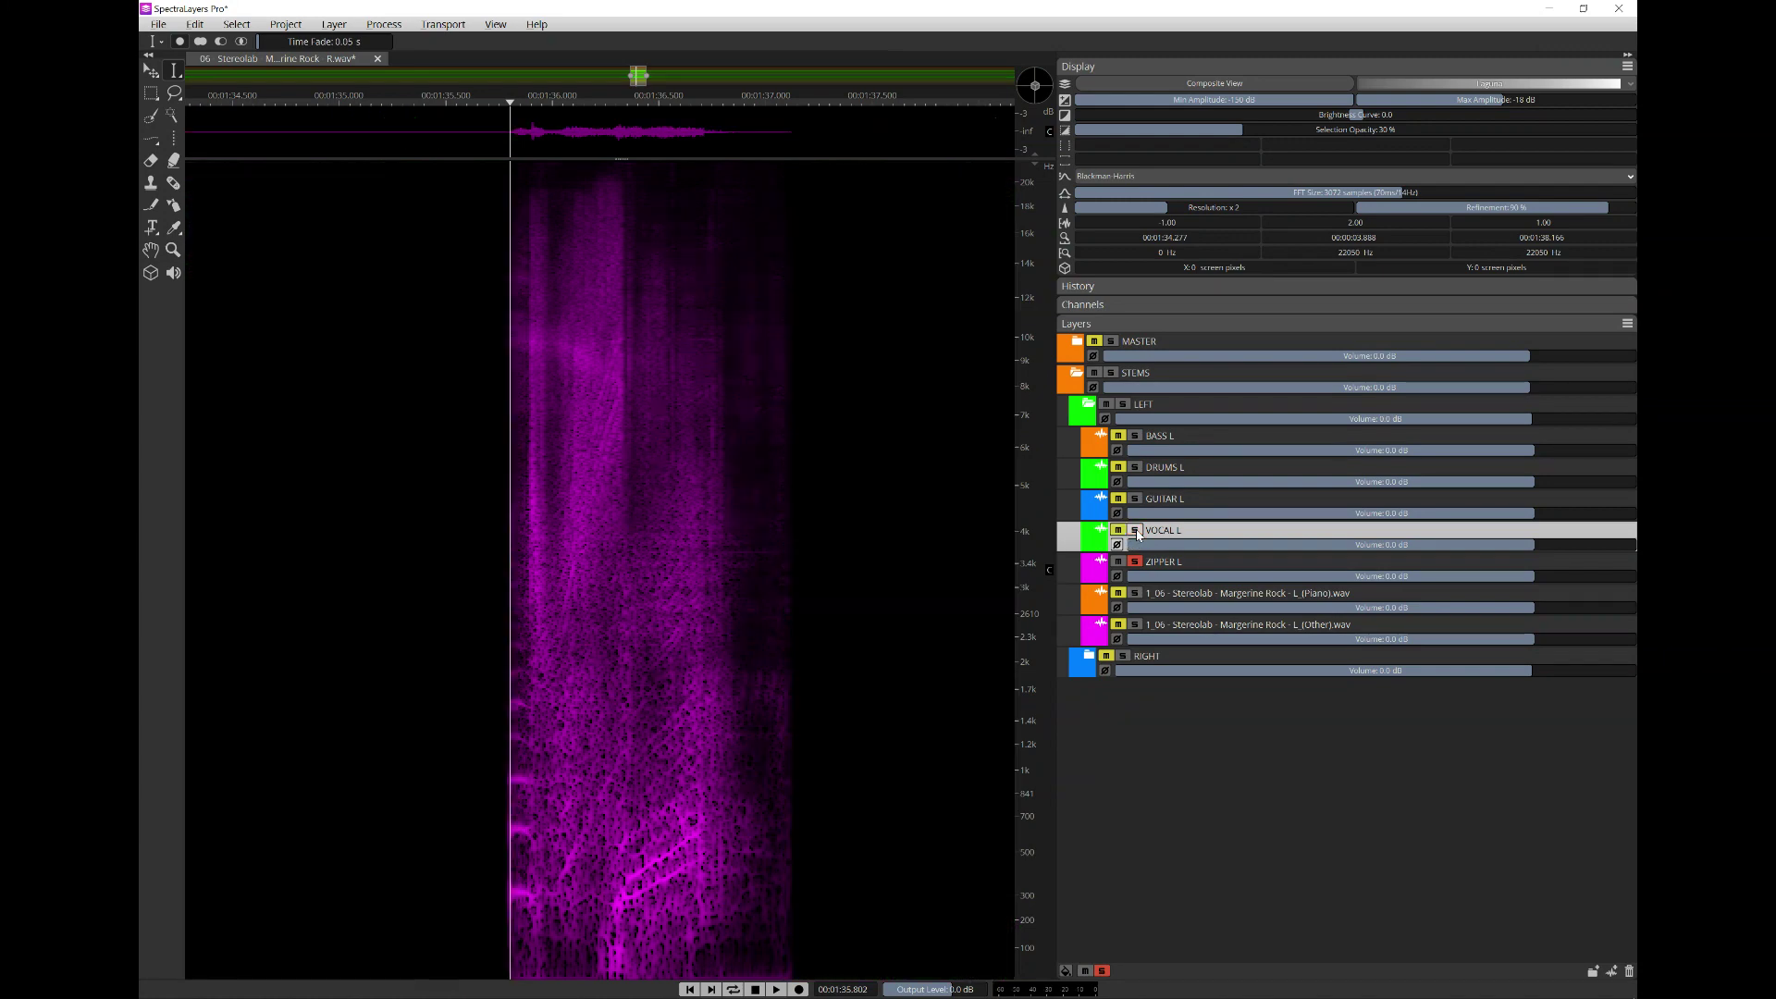
key(space)
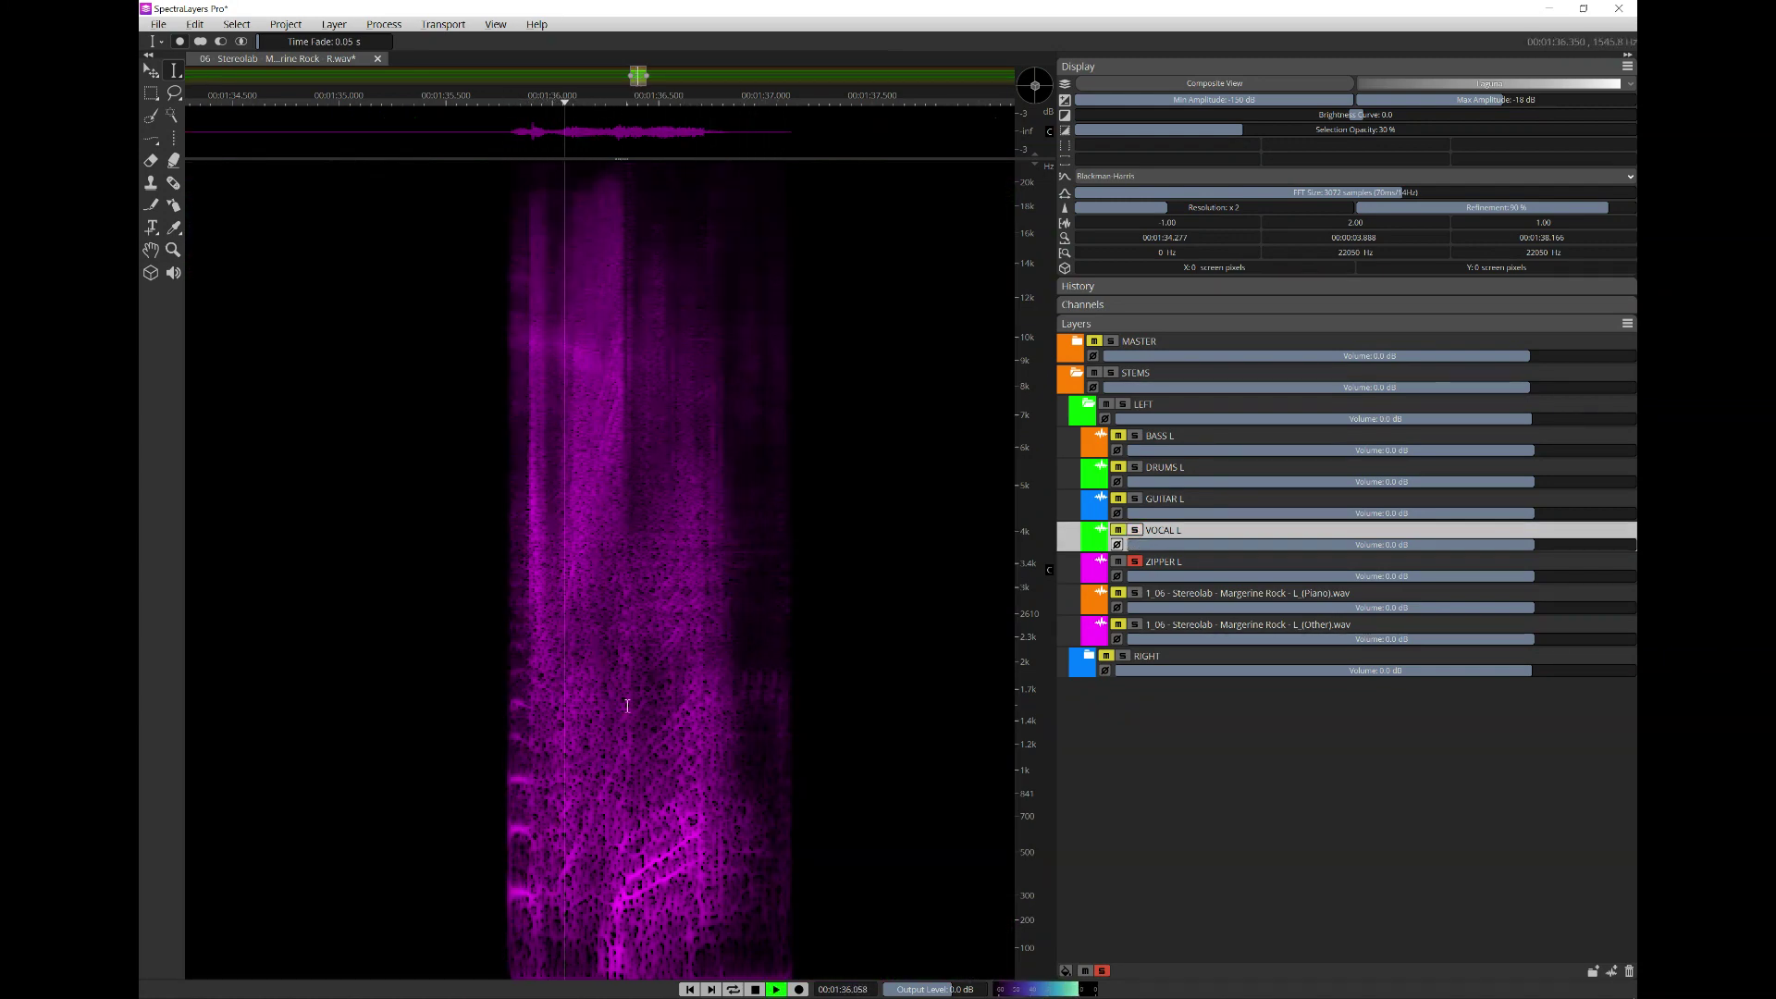
scroll(518, 787, up, 3)
key(space)
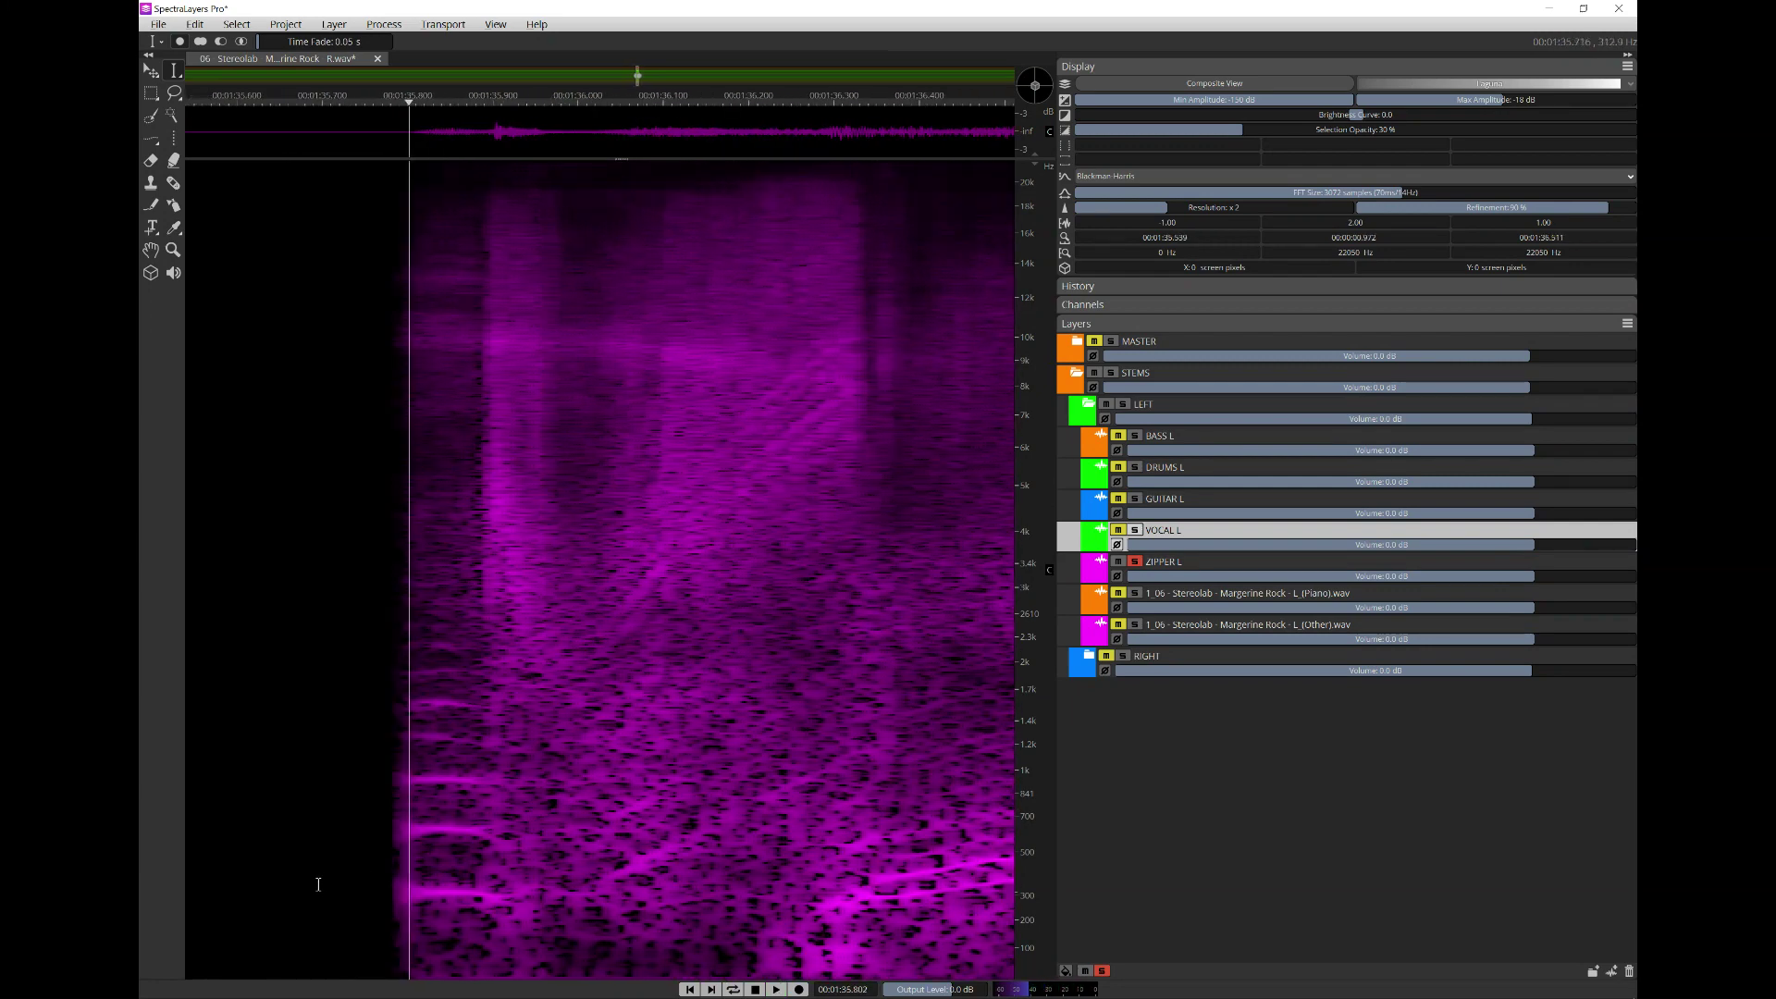
- Activate ZIPPER L and try the Harmonics Selection on the vocal remnant from about 1:35.79 to 1:35.92, with a count of 5
click(158, 141)
click(185, 181)
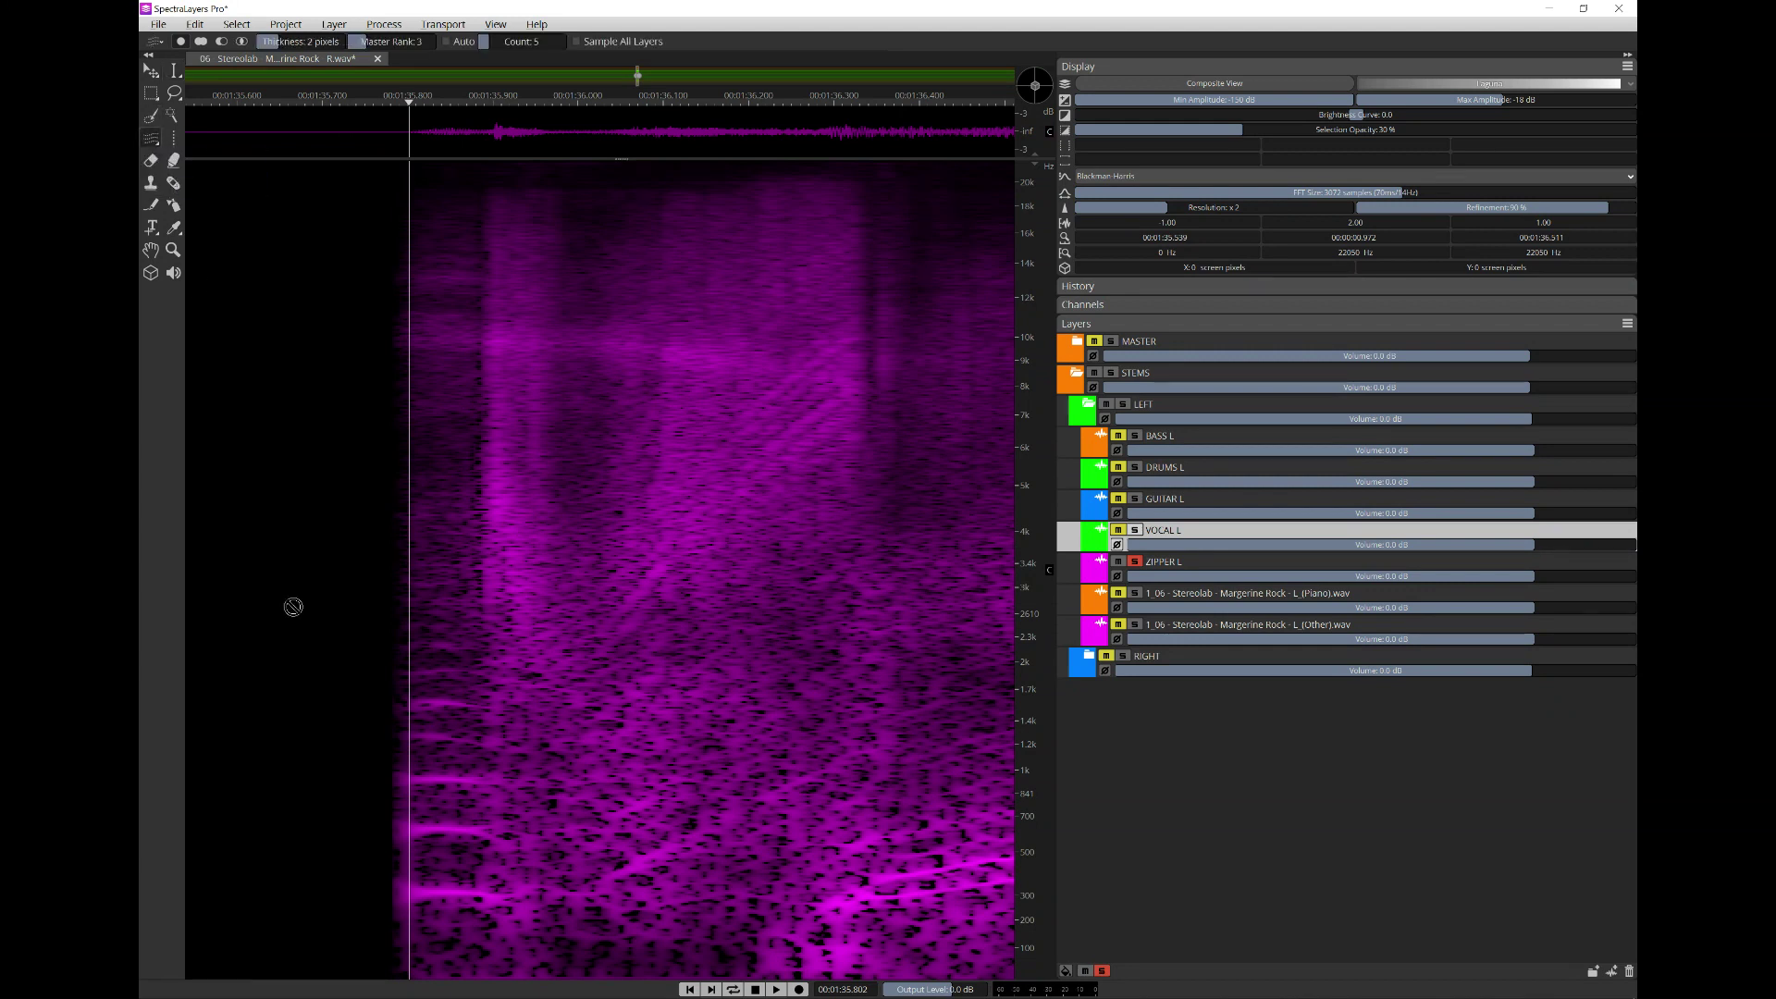
click(1235, 569)
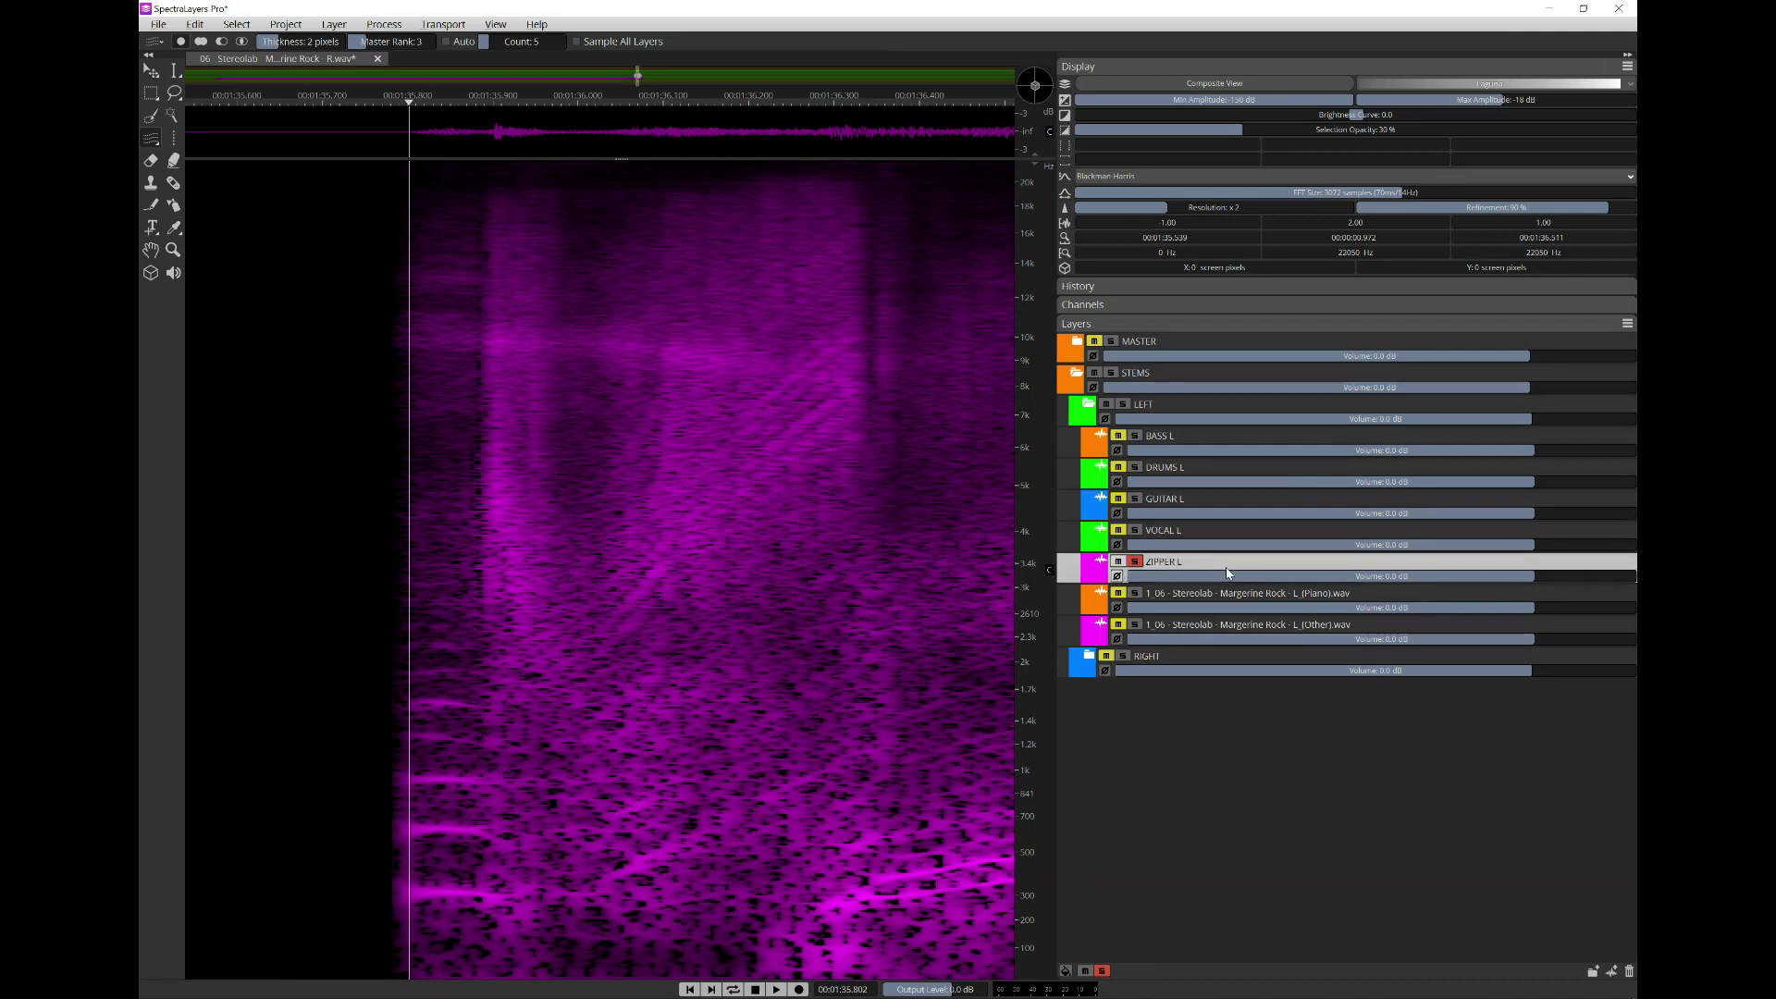
drag(388, 891, 497, 892)
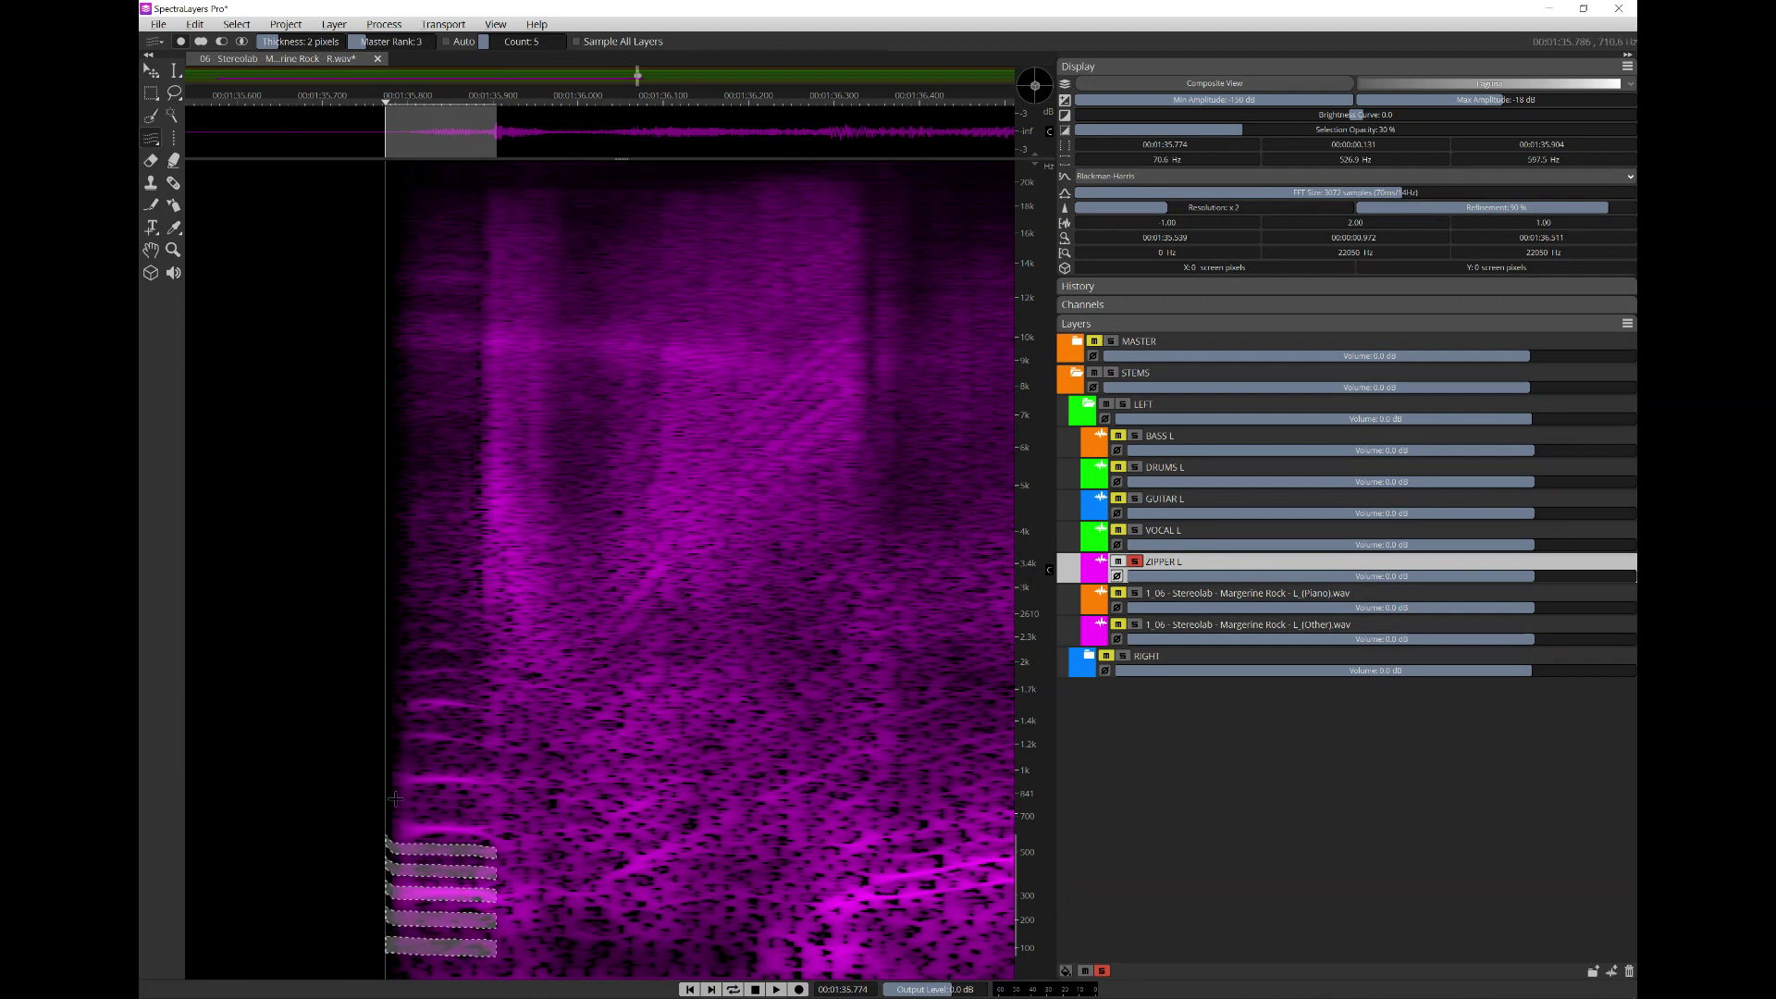
drag(400, 777, 511, 780)
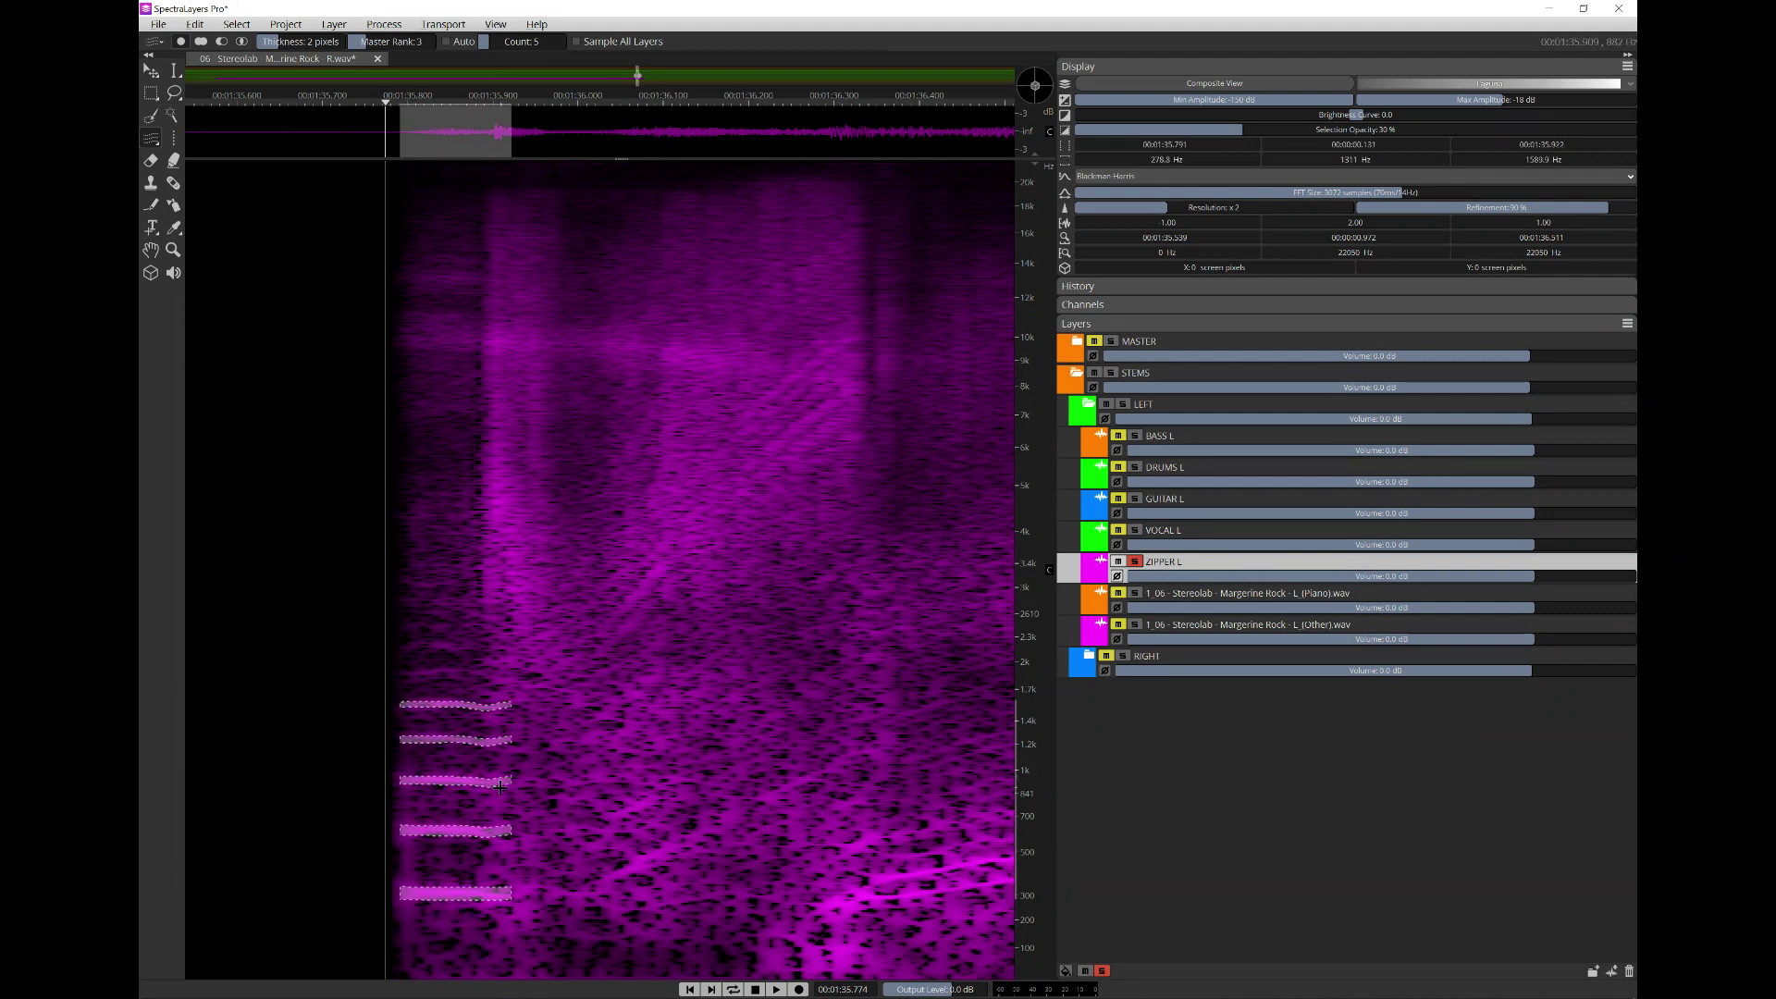
click(357, 835)
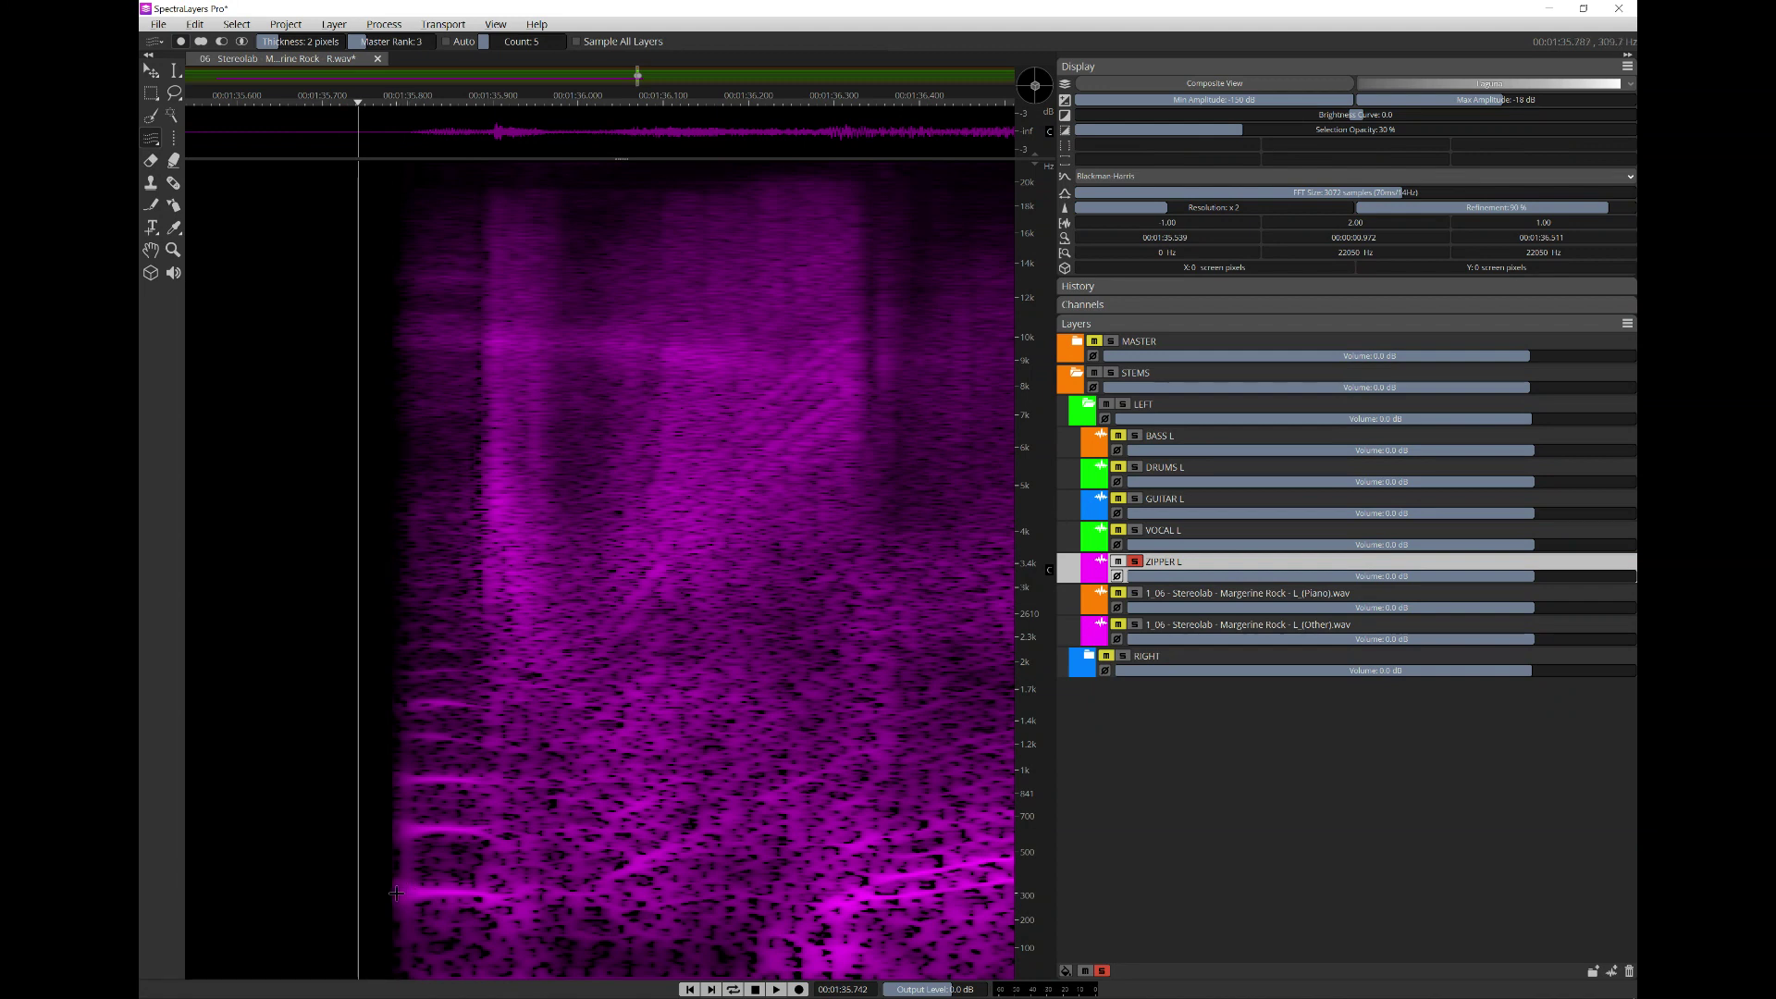
- Try re-marking the vocal remnant's harmonics from different guide harmonics, the last from about 1:35.78 to 1:35.91, and clear the selection
drag(395, 892, 481, 895)
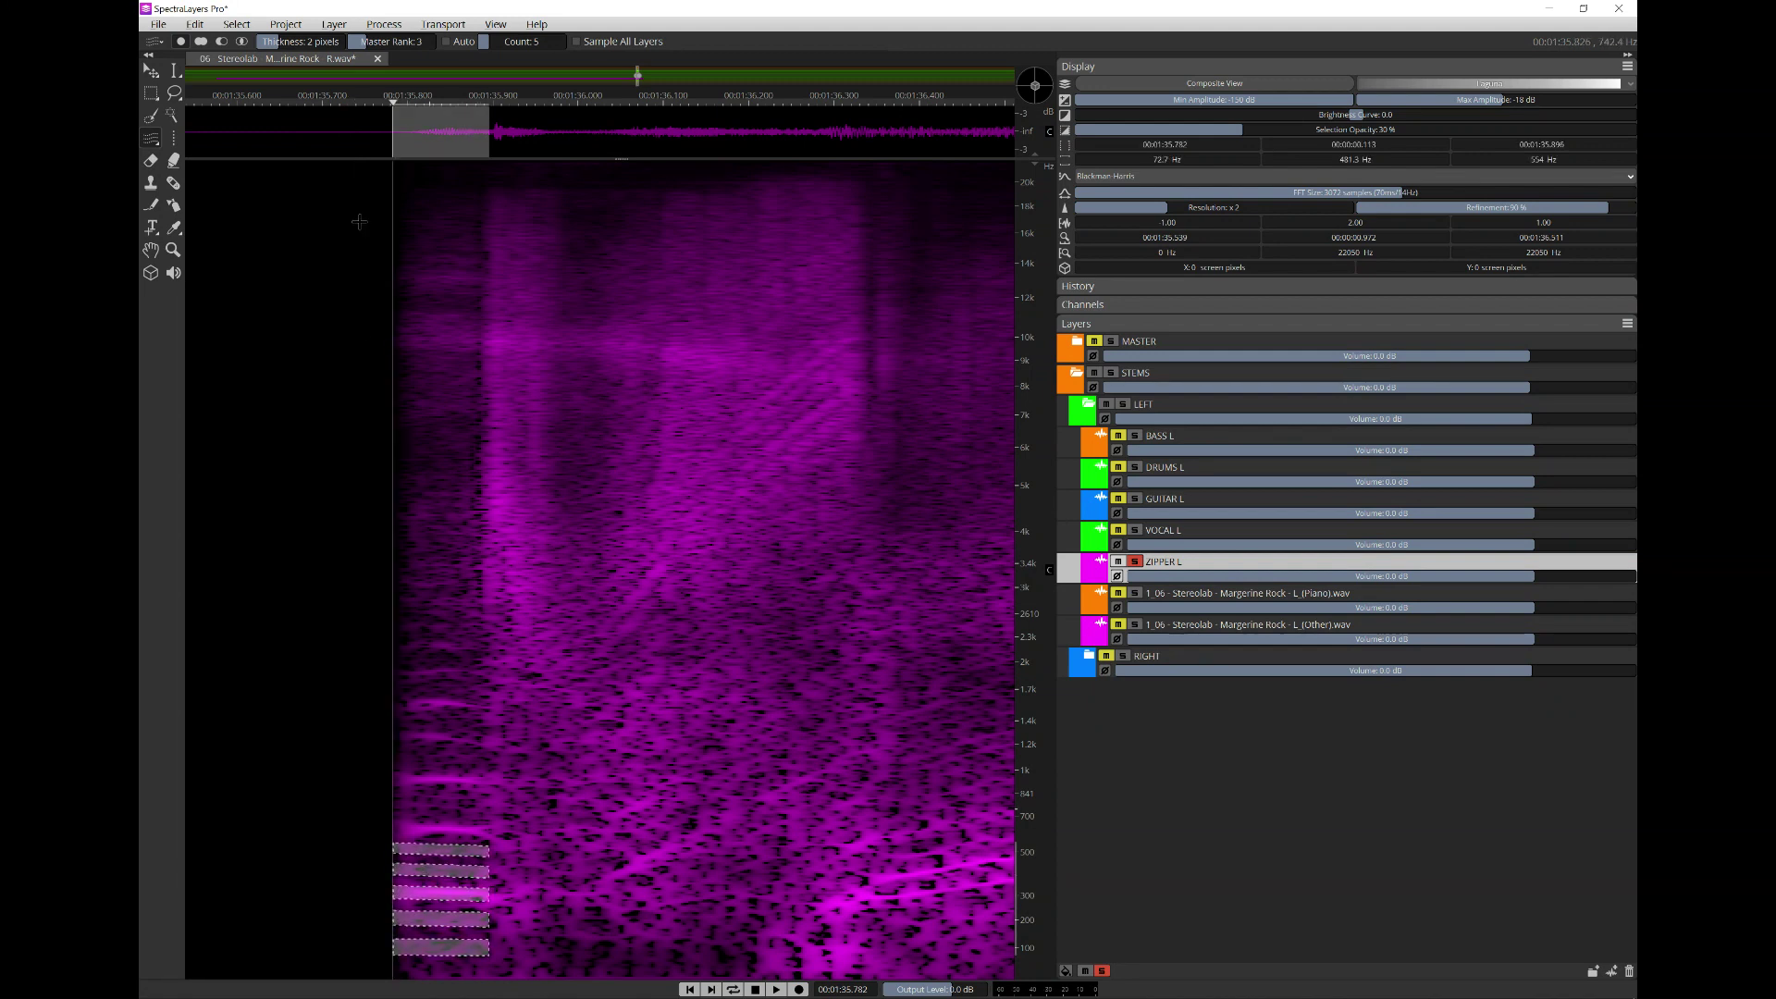
click(352, 775)
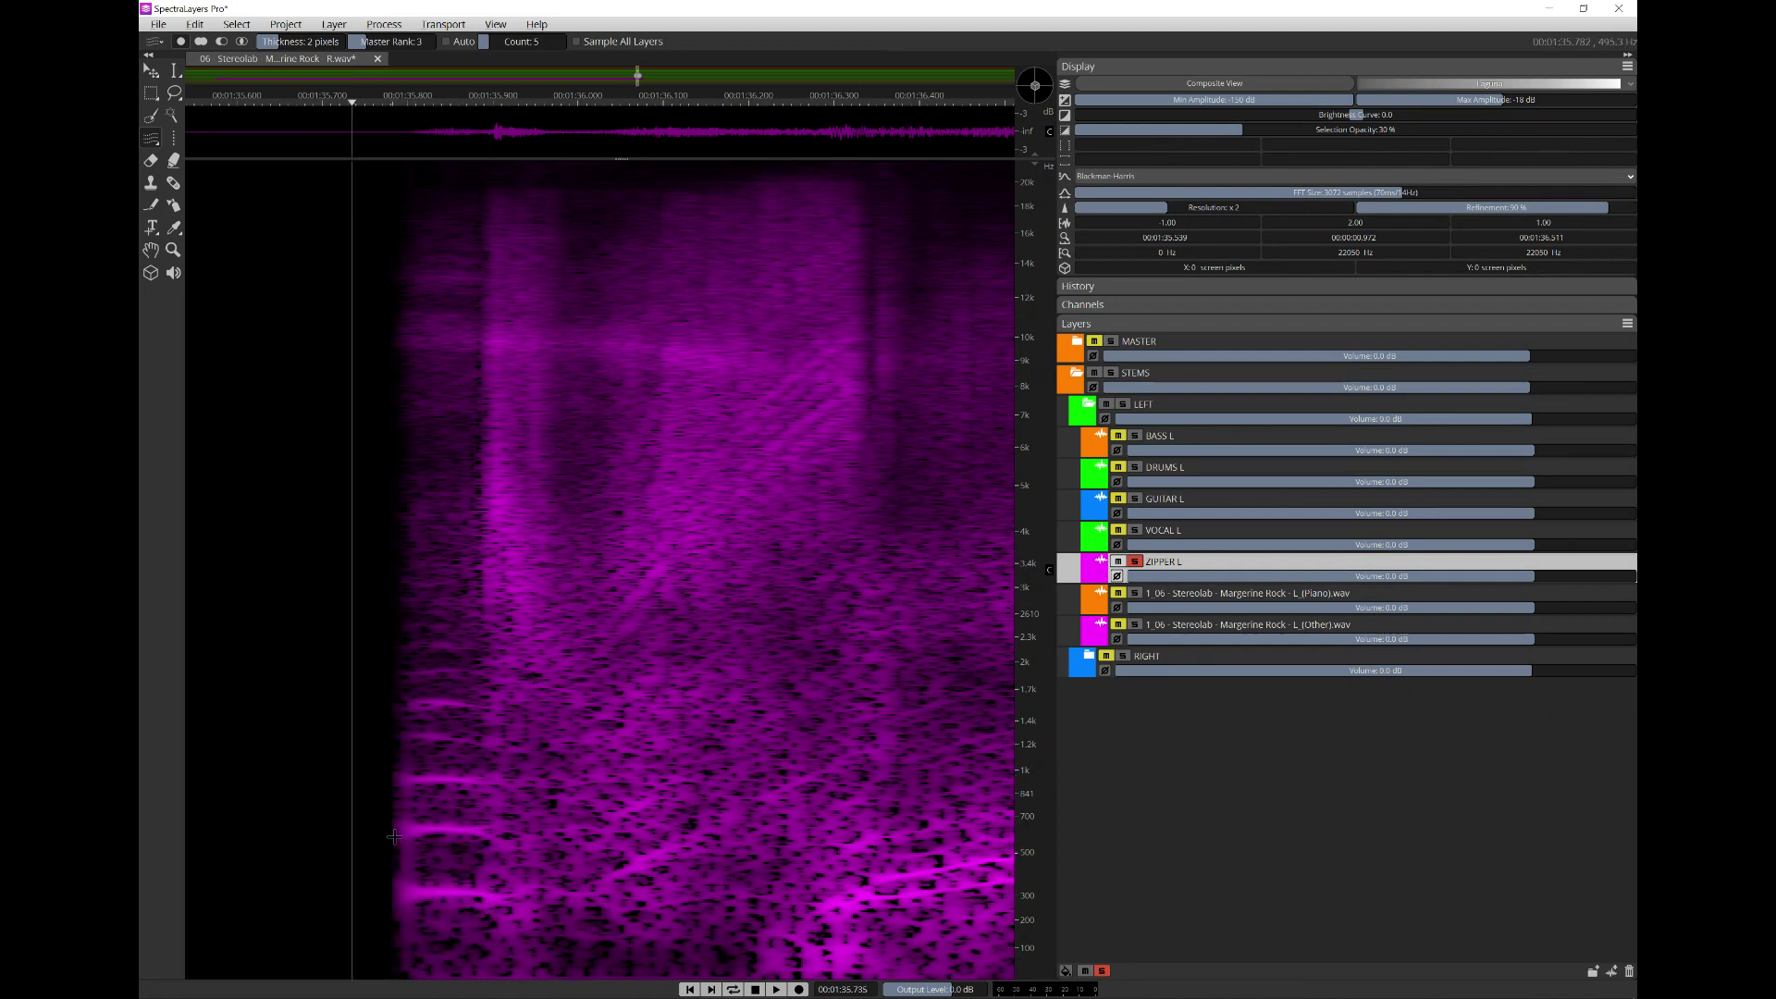
drag(403, 831, 513, 838)
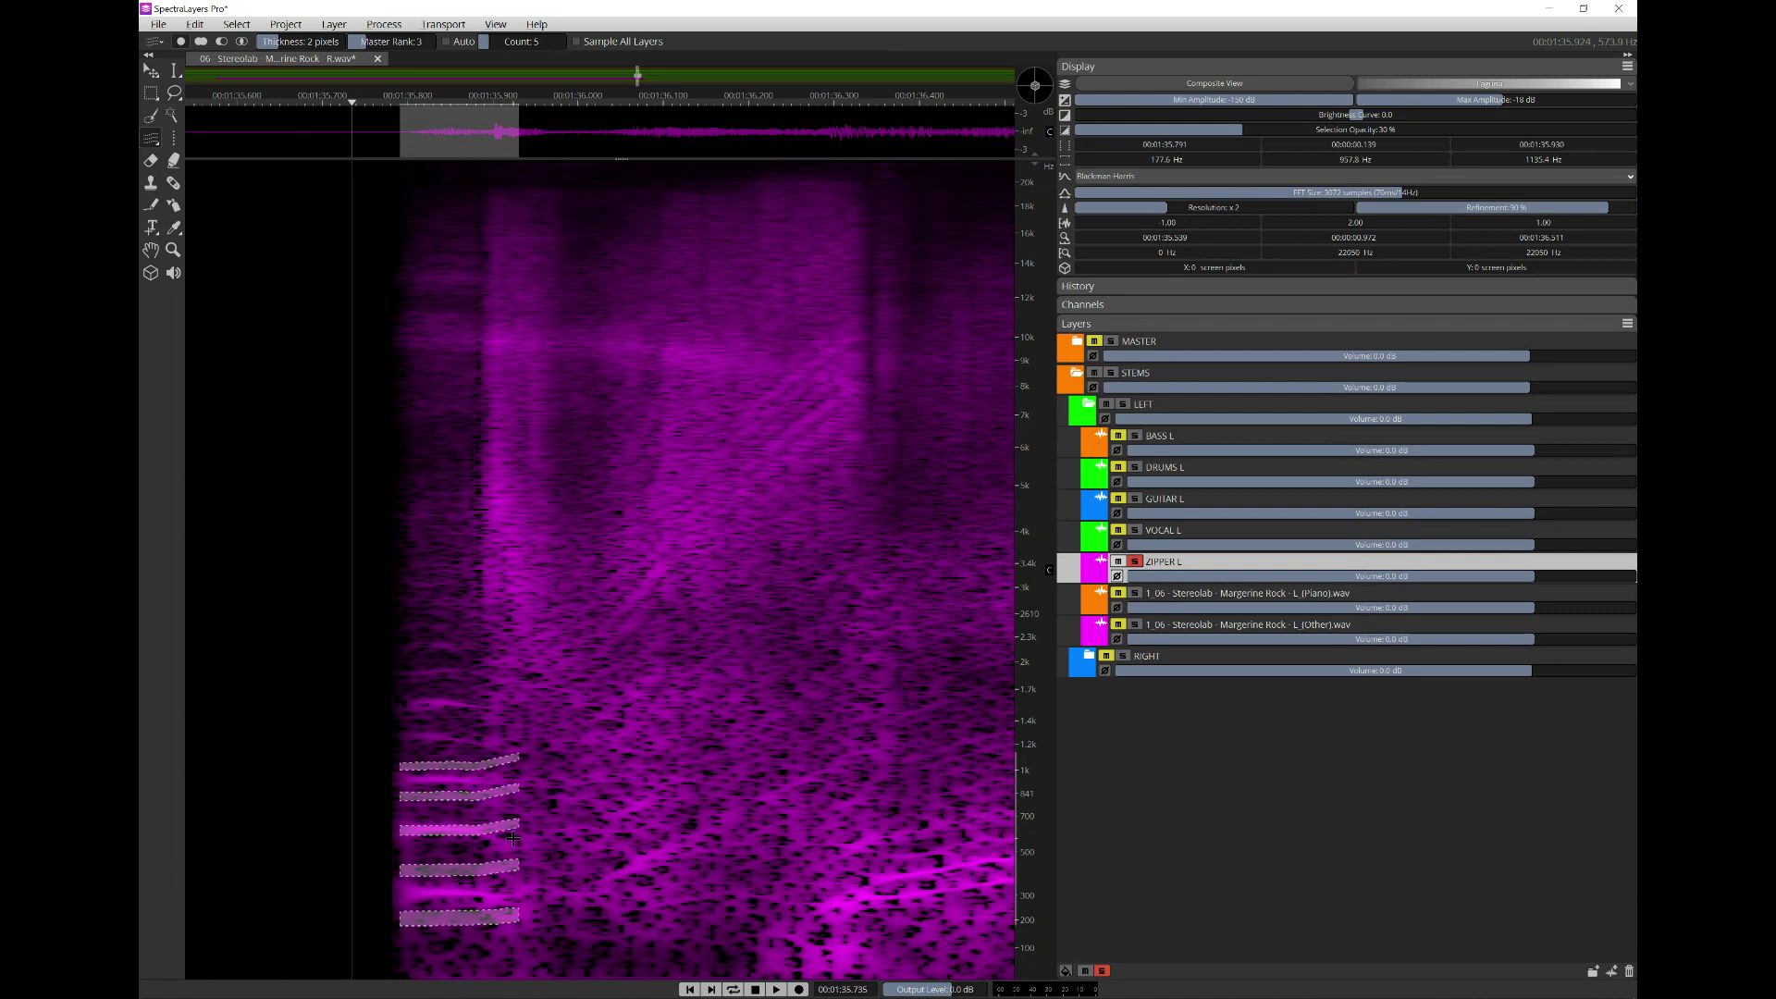
click(347, 799)
drag(391, 783, 496, 791)
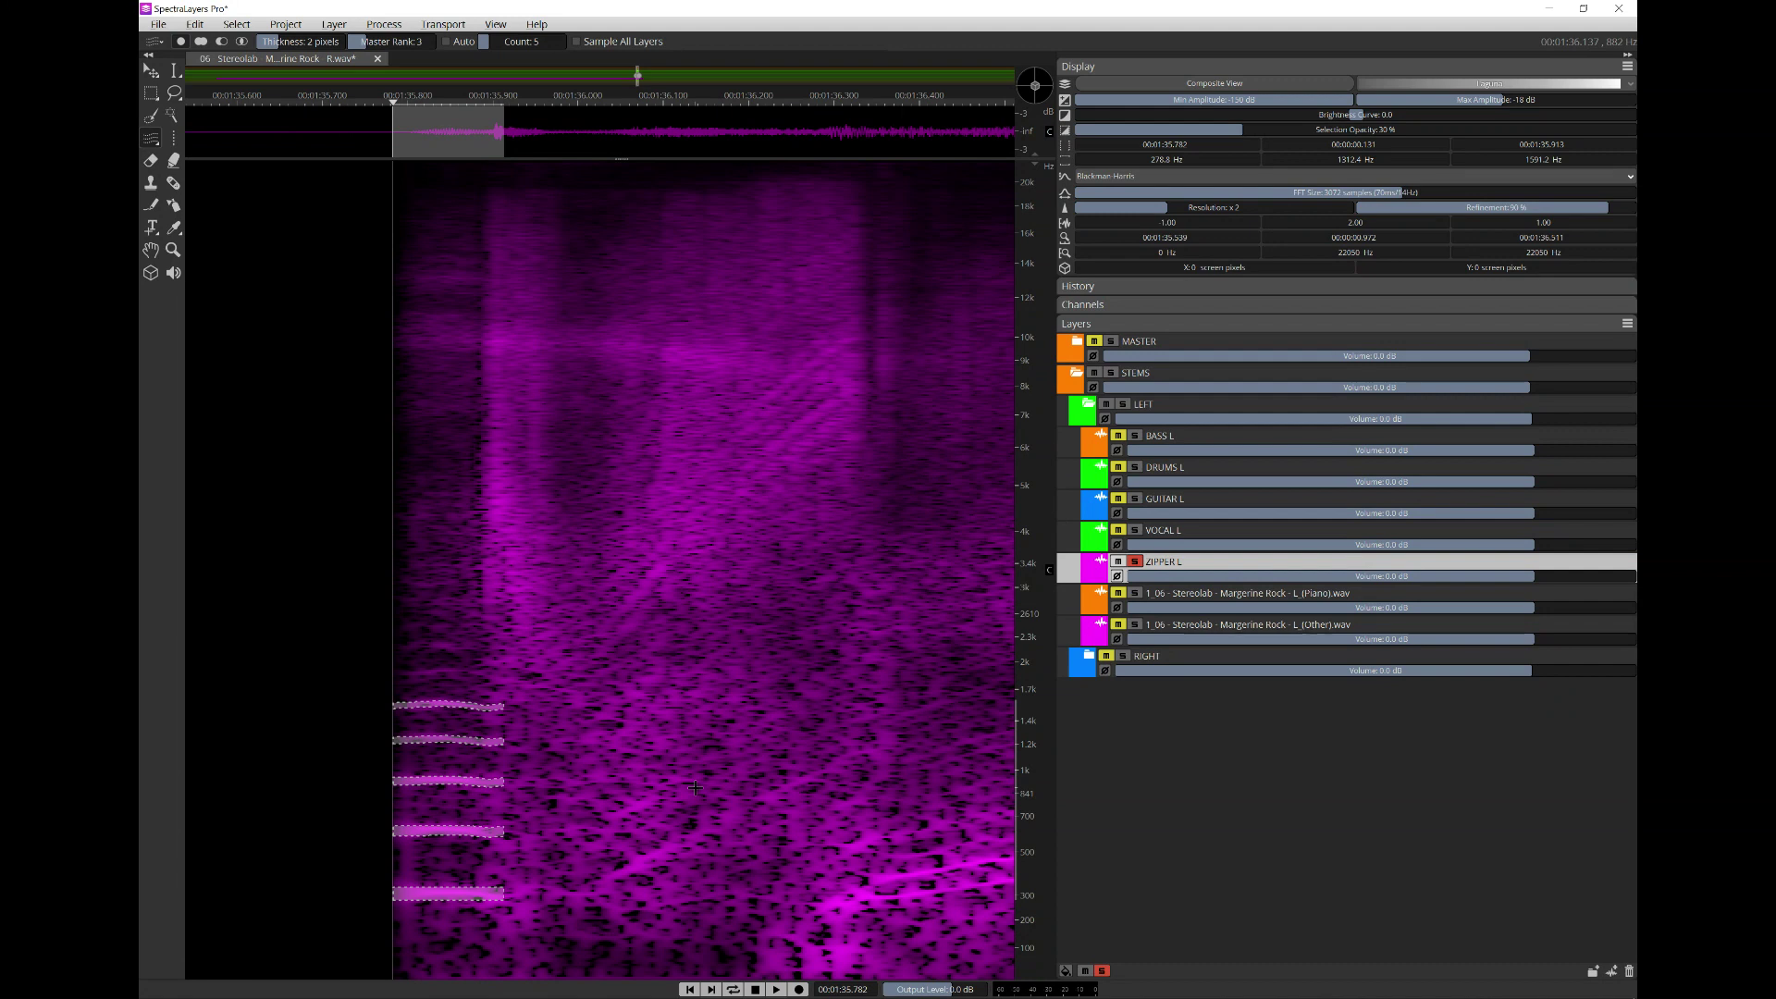
click(370, 790)
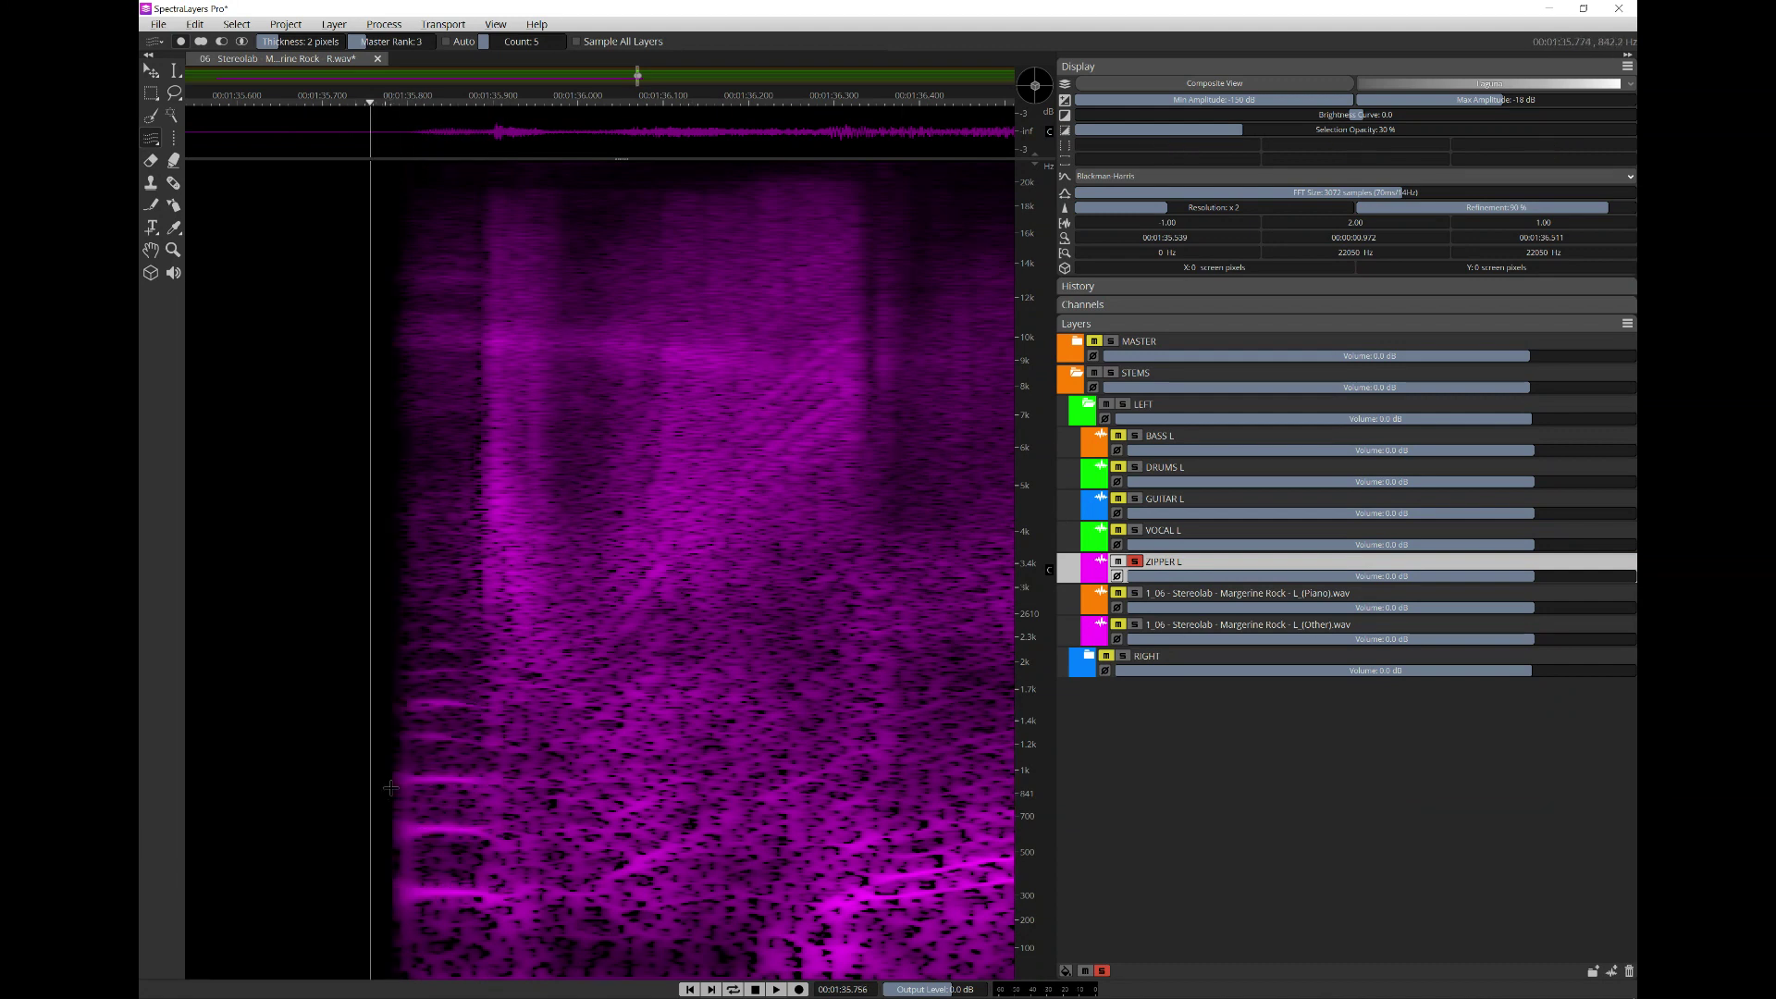
- Mark and play five harmonics from about 1:35.79 to 1:36.01, and try a shorter marking ending near 1:35.90
drag(396, 780, 586, 772)
key(space)
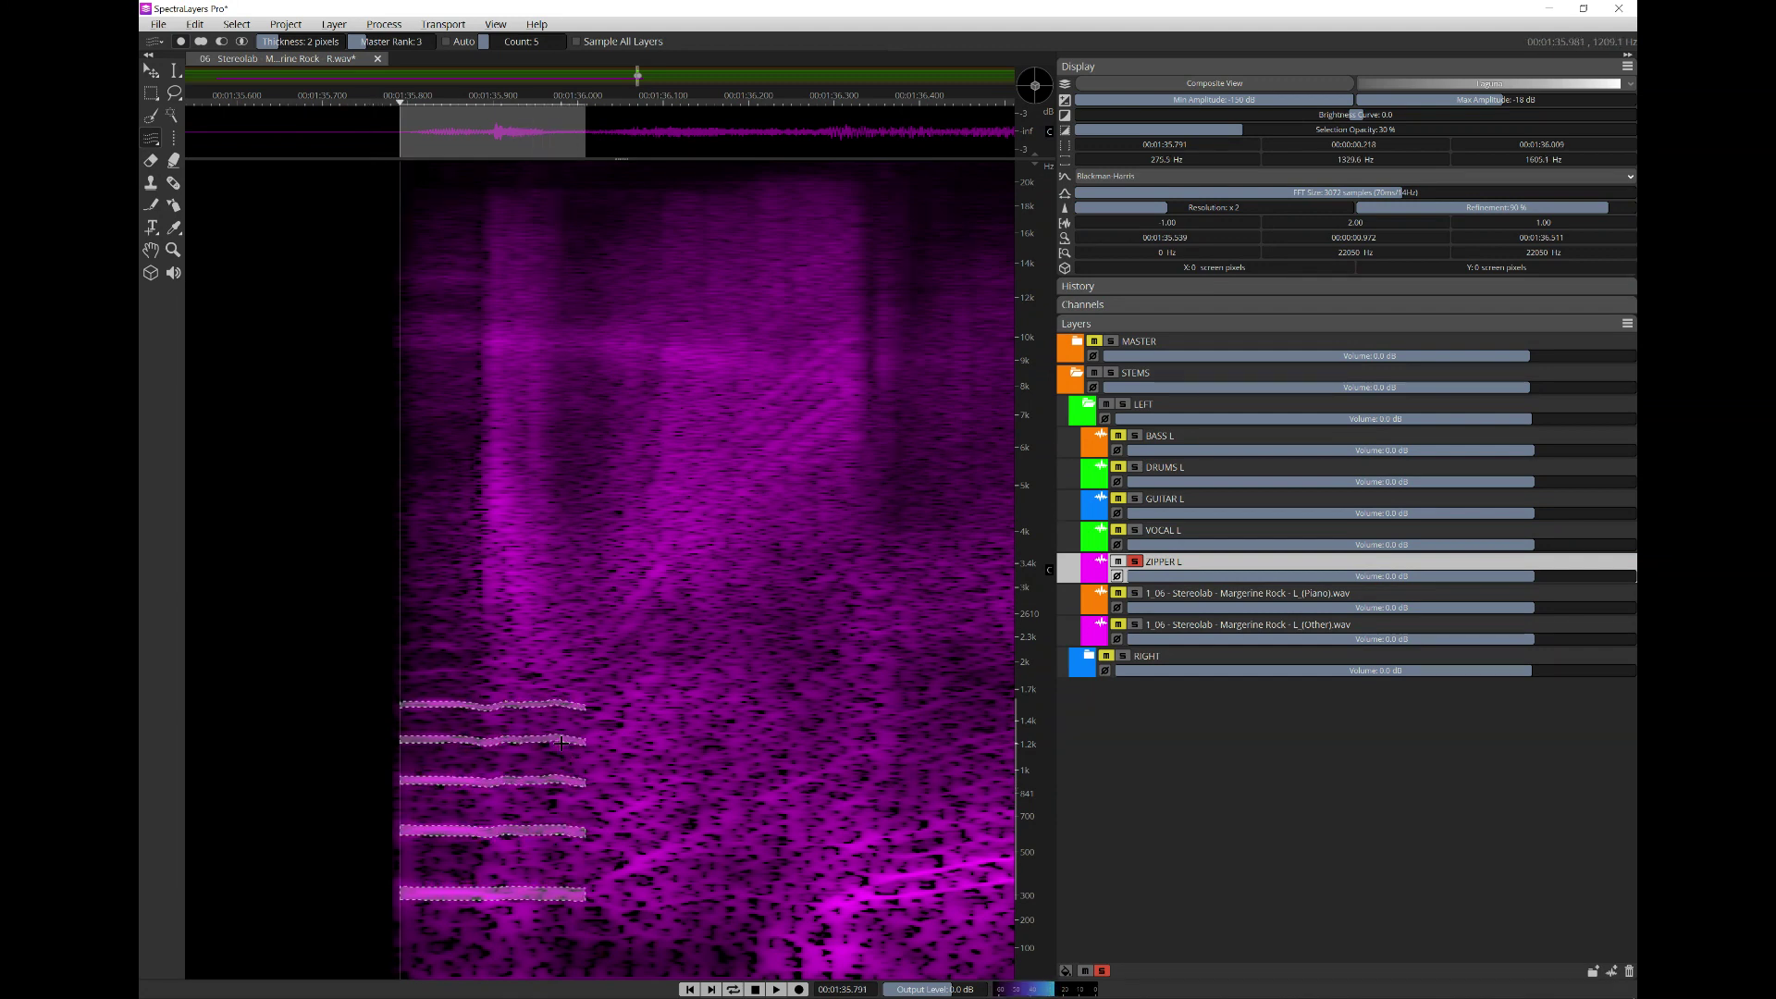
click(354, 747)
drag(401, 784, 489, 783)
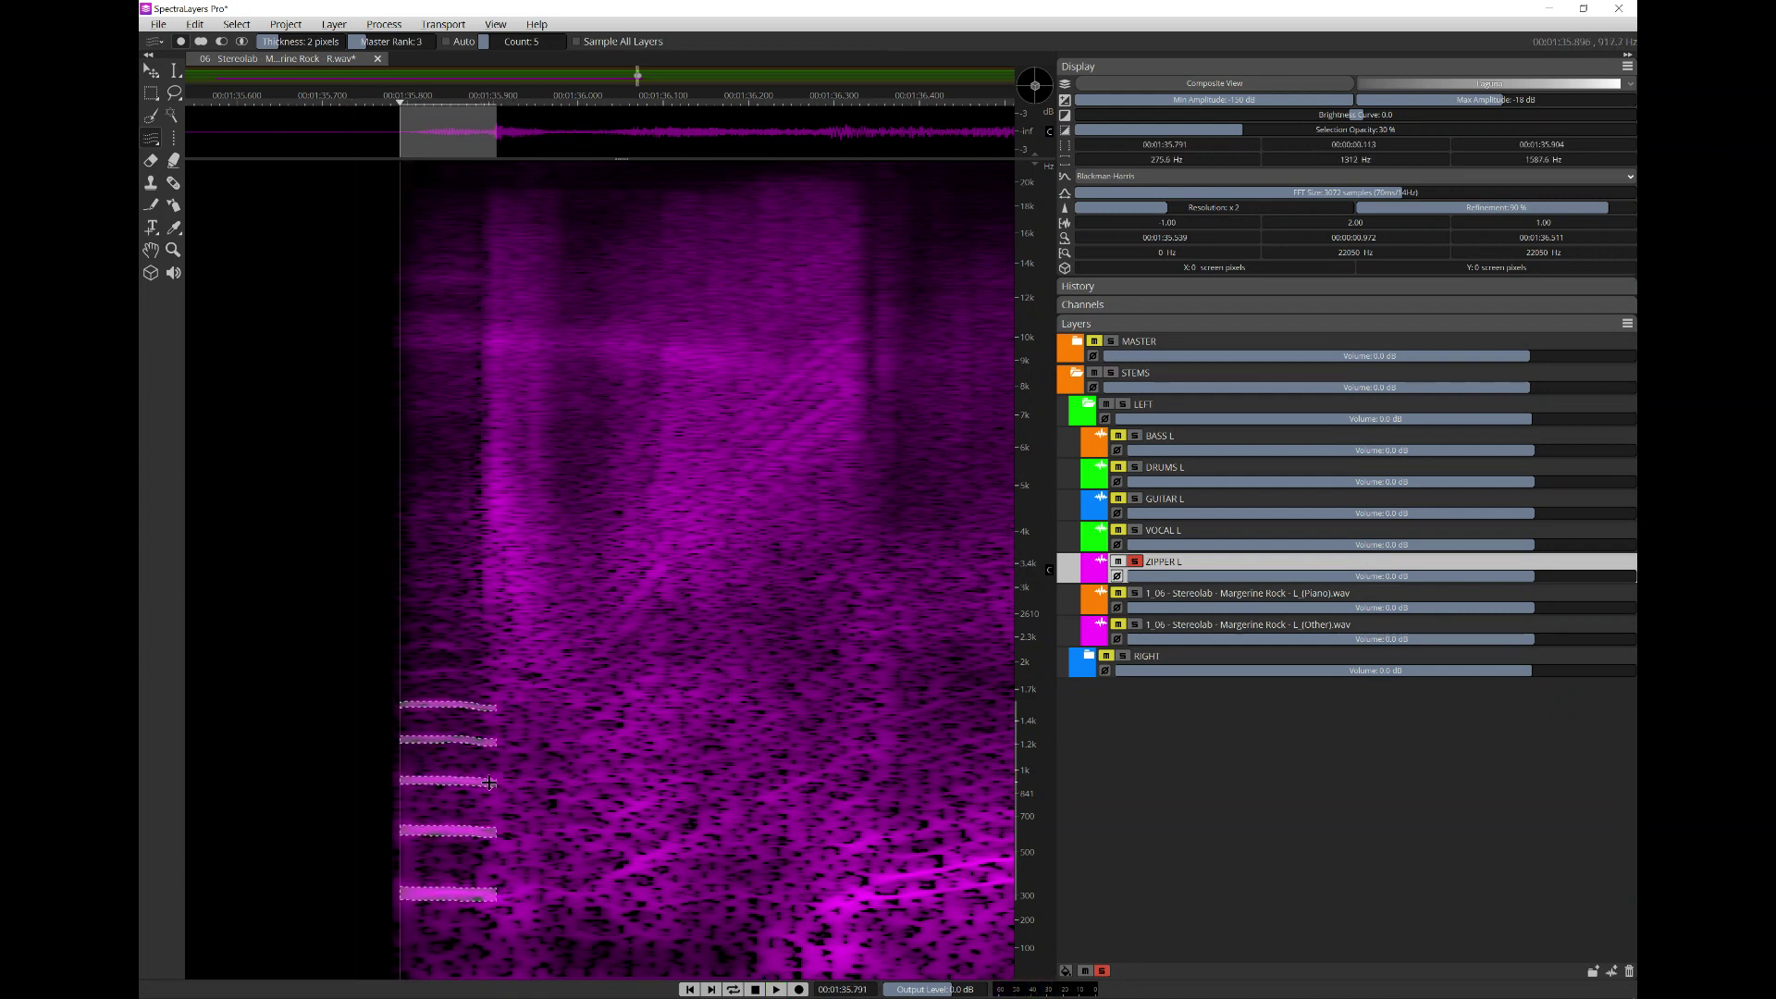
click(377, 782)
key(space)
key(space)
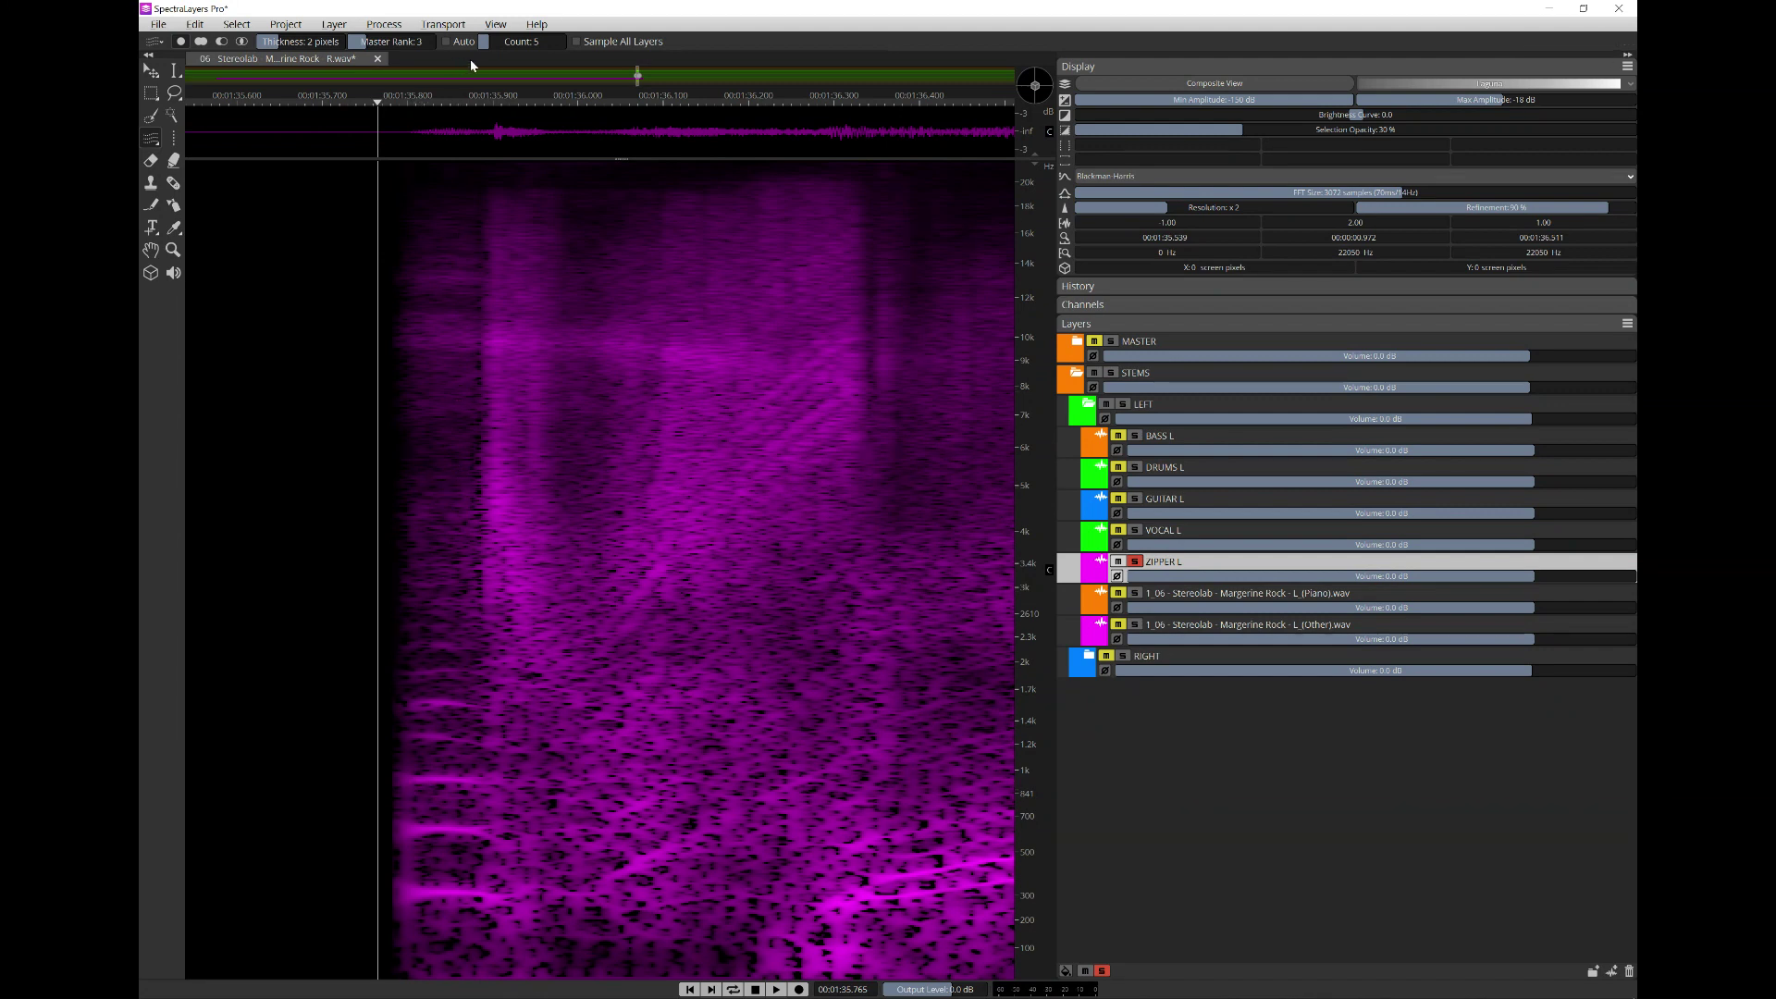
- Raise the harmonic count to 8 and re-mark the vocal remnant from about 1:35.77 to 1:35.90
drag(383, 777, 489, 782)
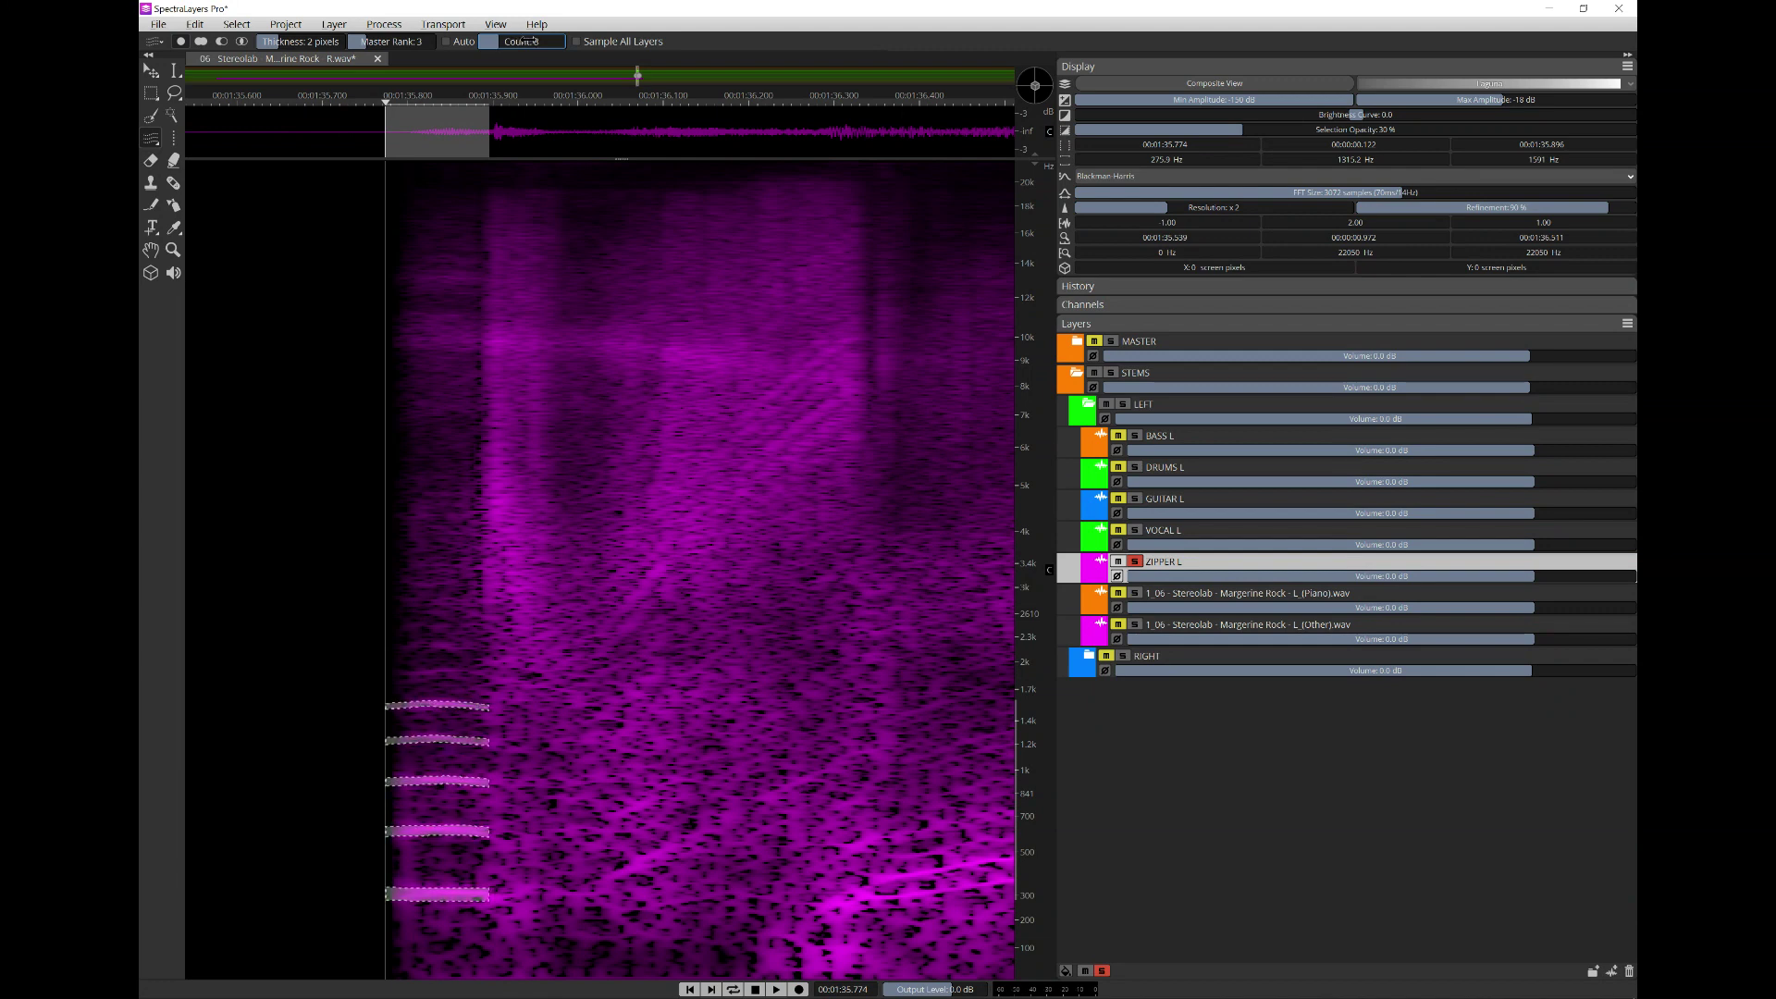
click(303, 411)
drag(387, 781, 486, 784)
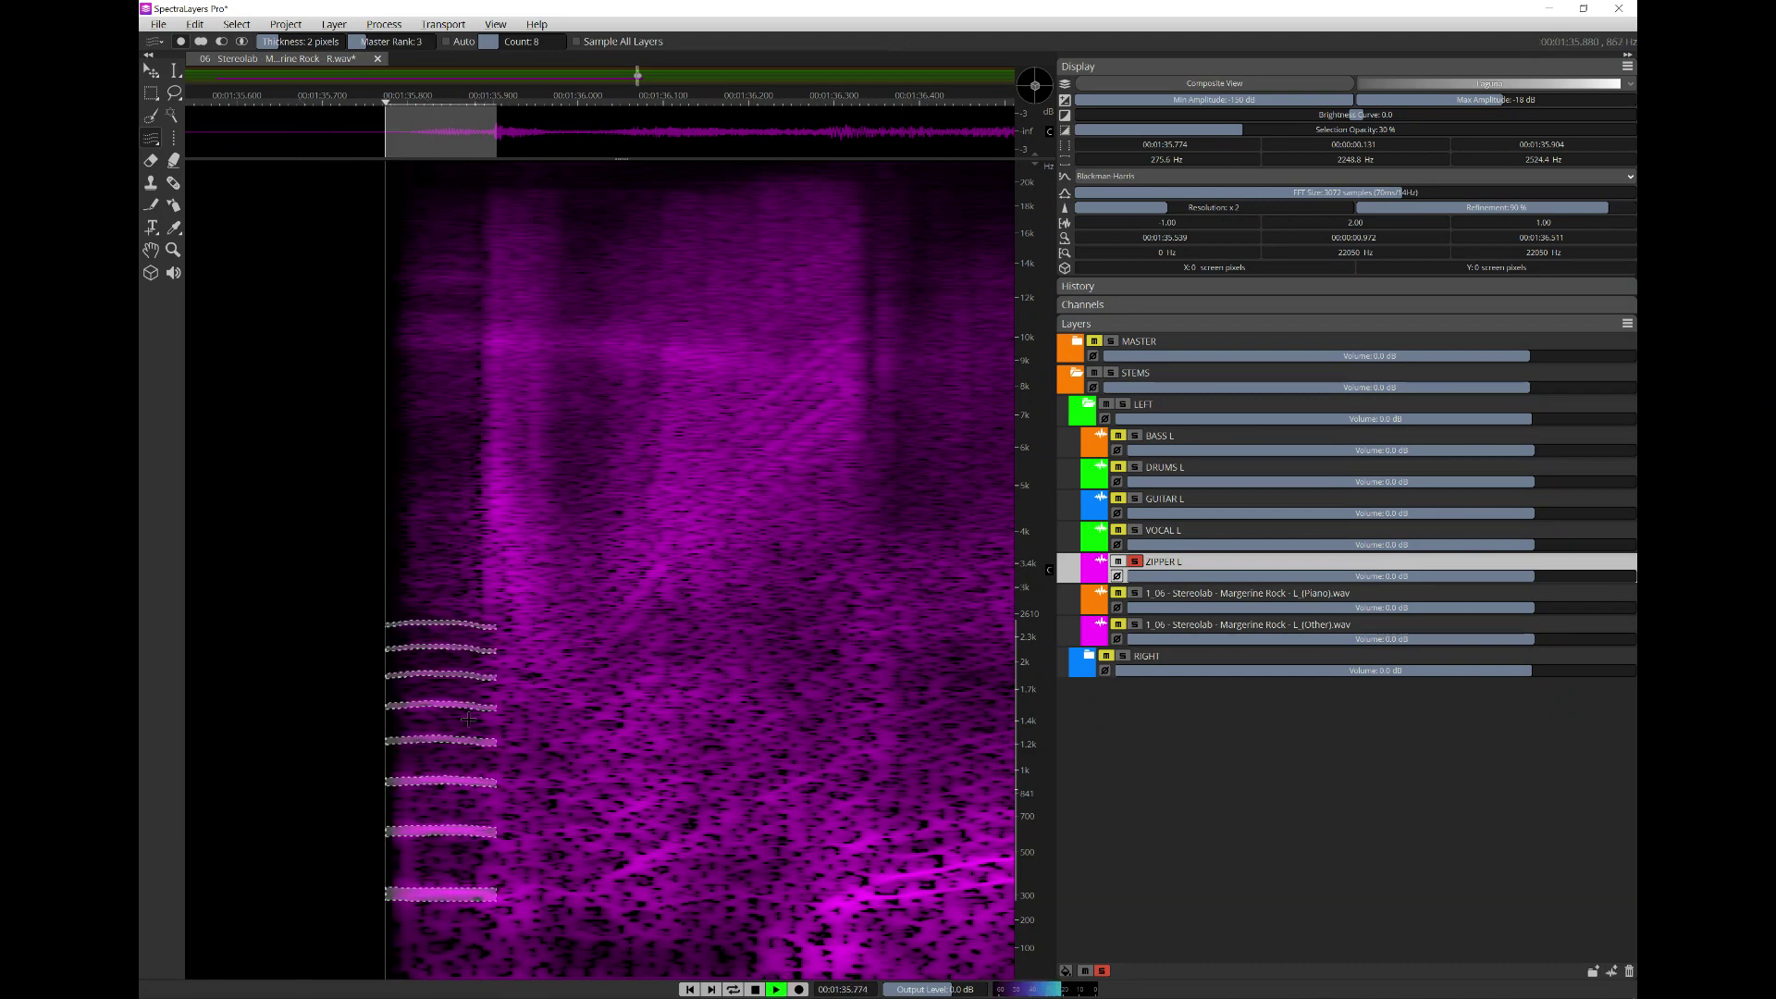
scroll(482, 593, down, 1)
scroll(455, 874, up, 1)
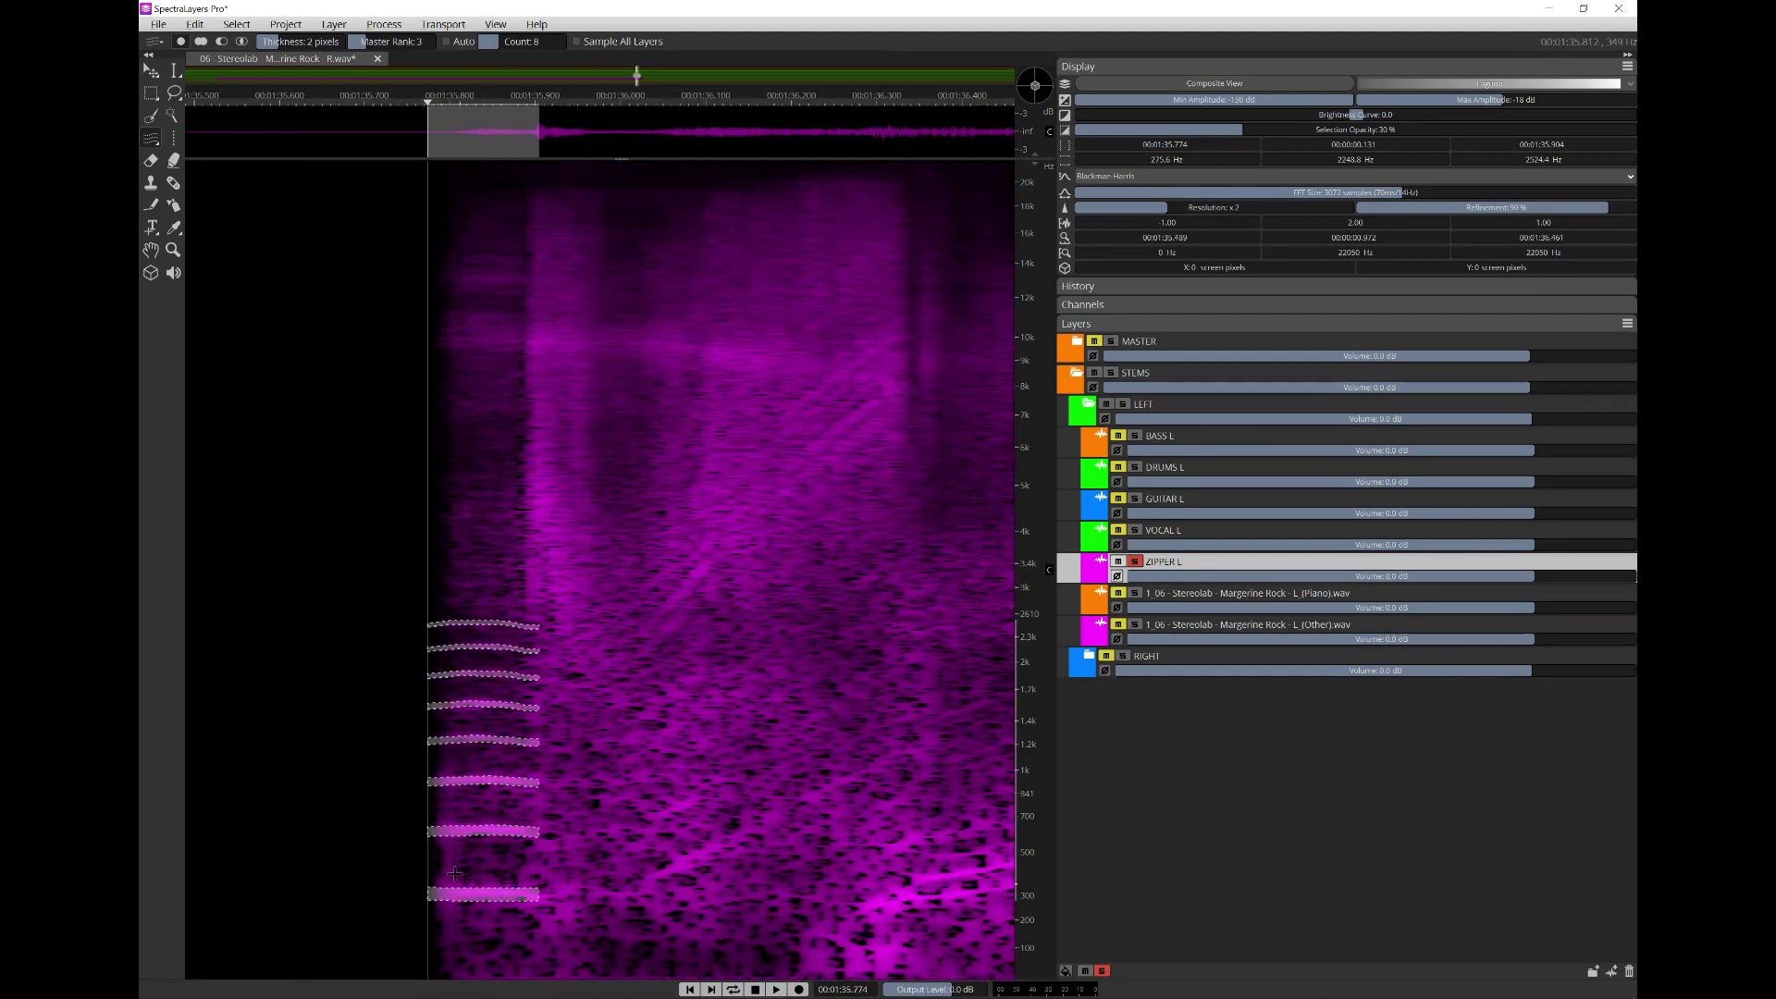
scroll(387, 639, down, 1)
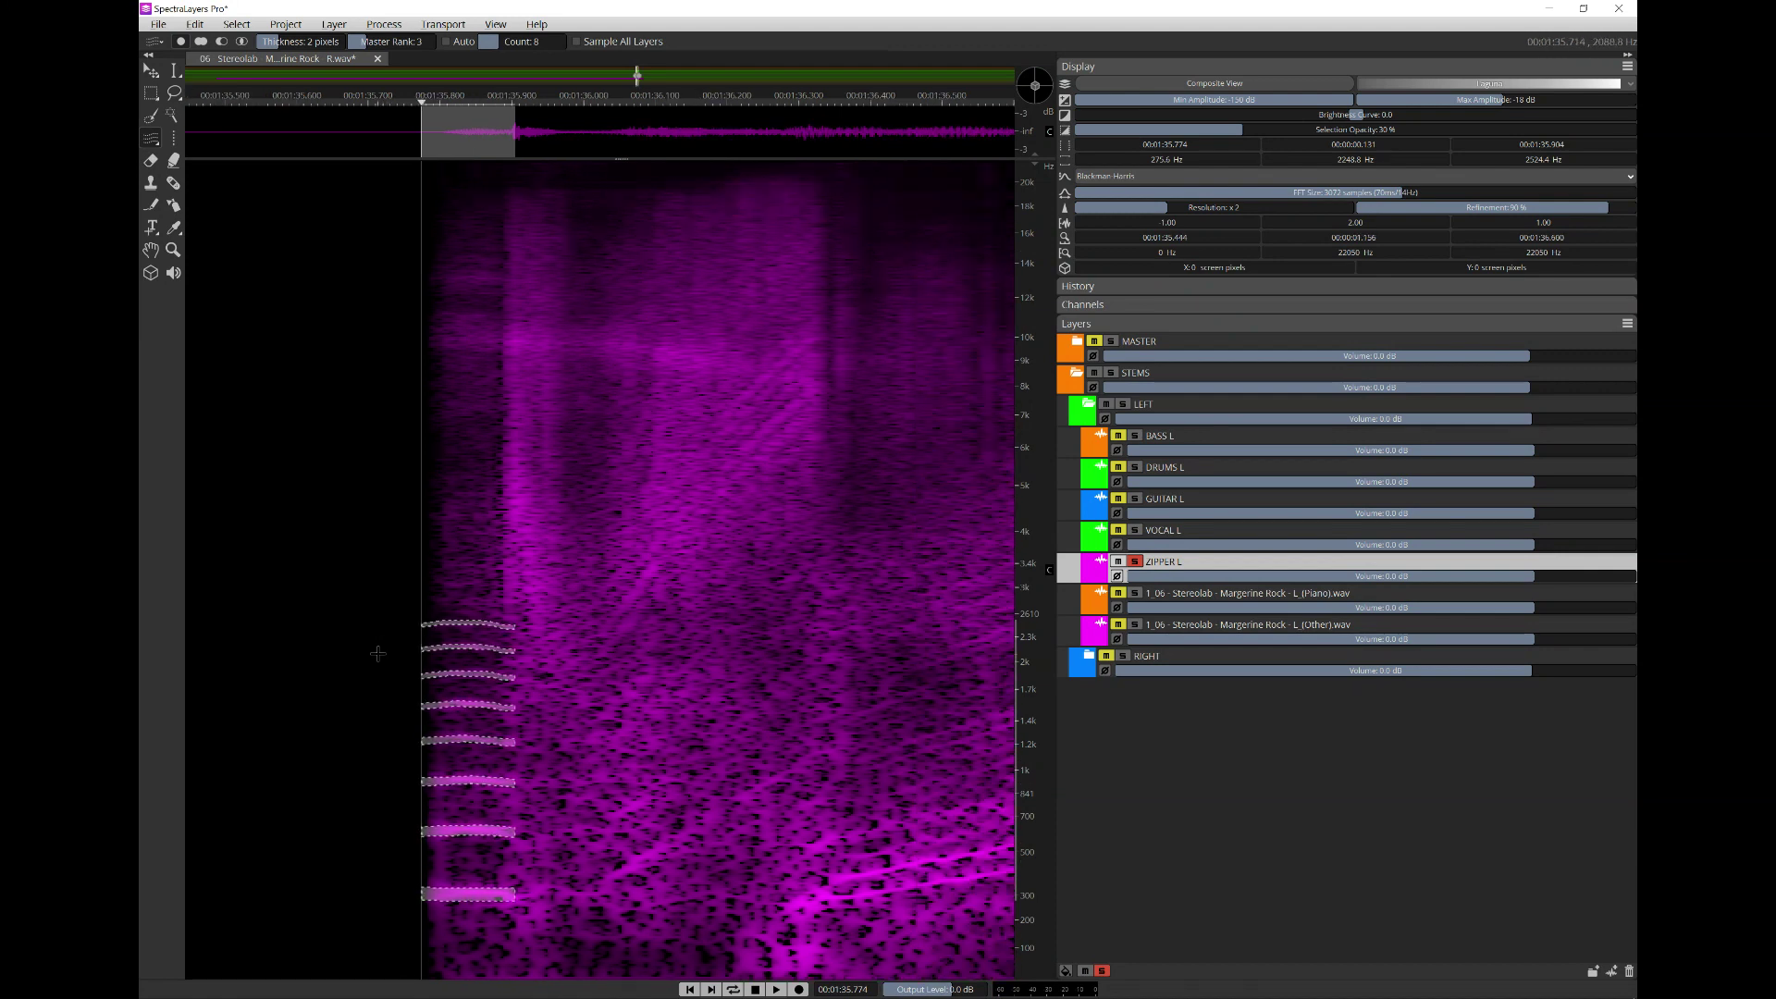
- Increase the harmonic selection thickness to 4 pixels, then mark and play the harmonics from about 1:35.76 to 1:36.11
click(378, 654)
drag(274, 41, 323, 41)
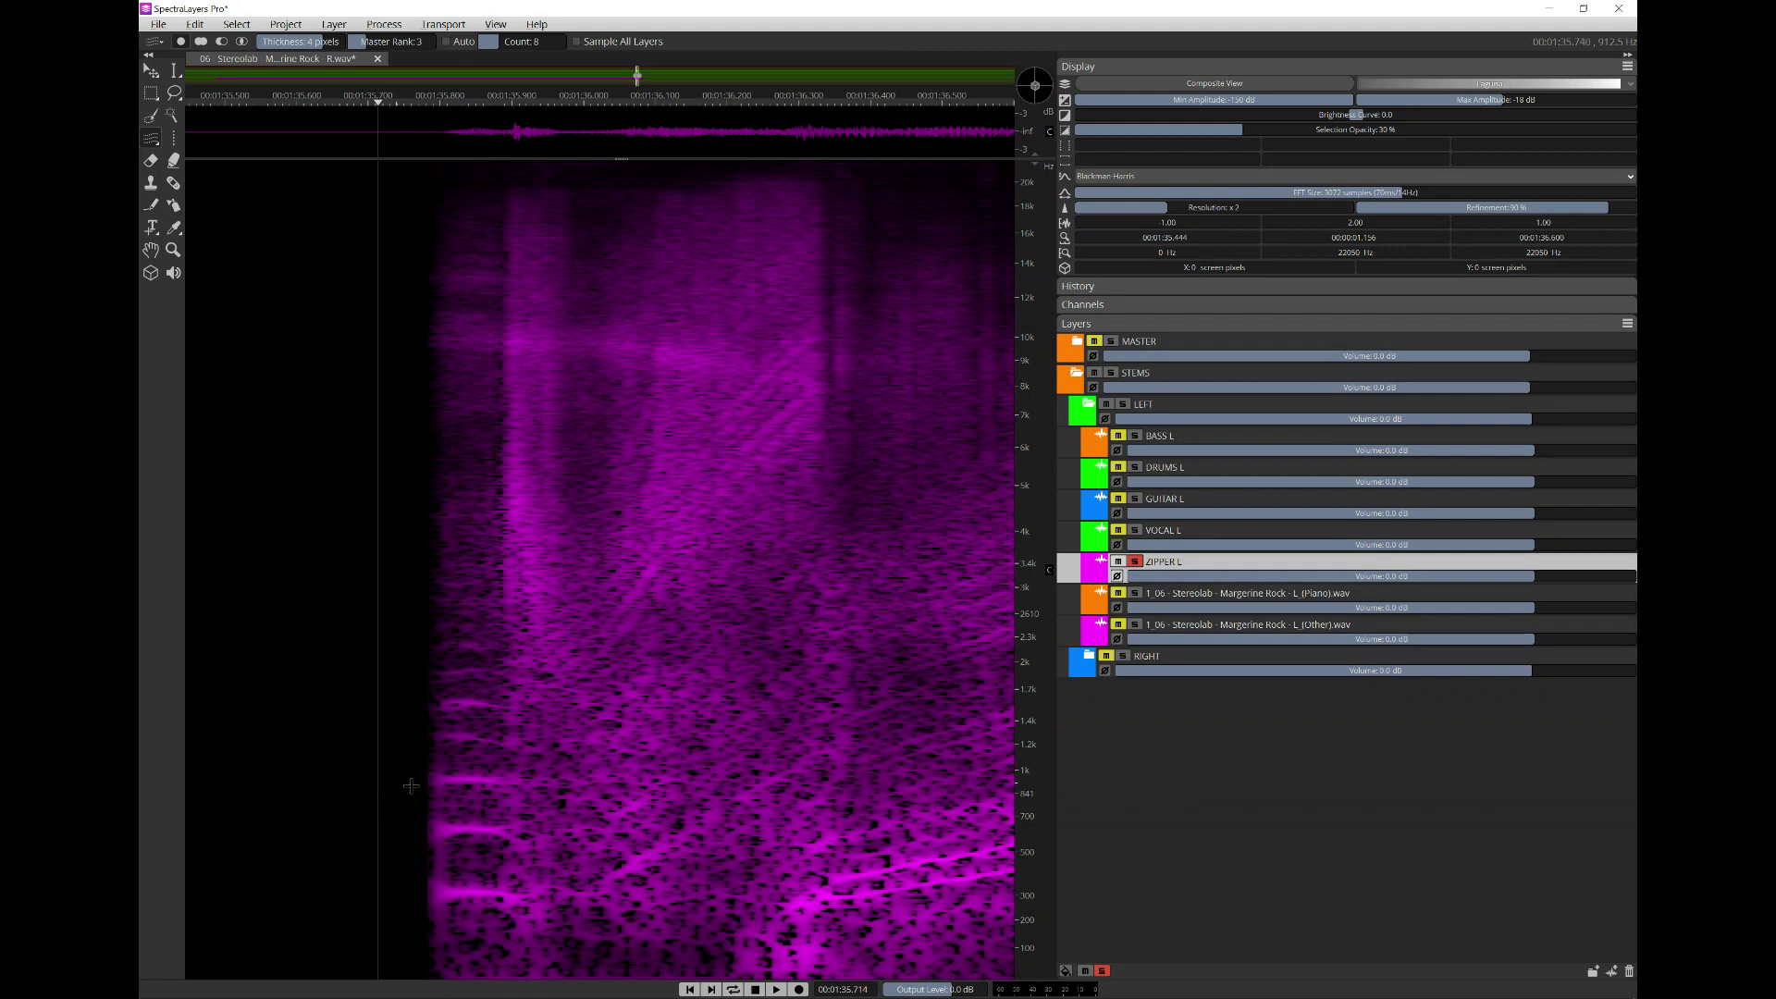
drag(414, 777, 661, 787)
key(space)
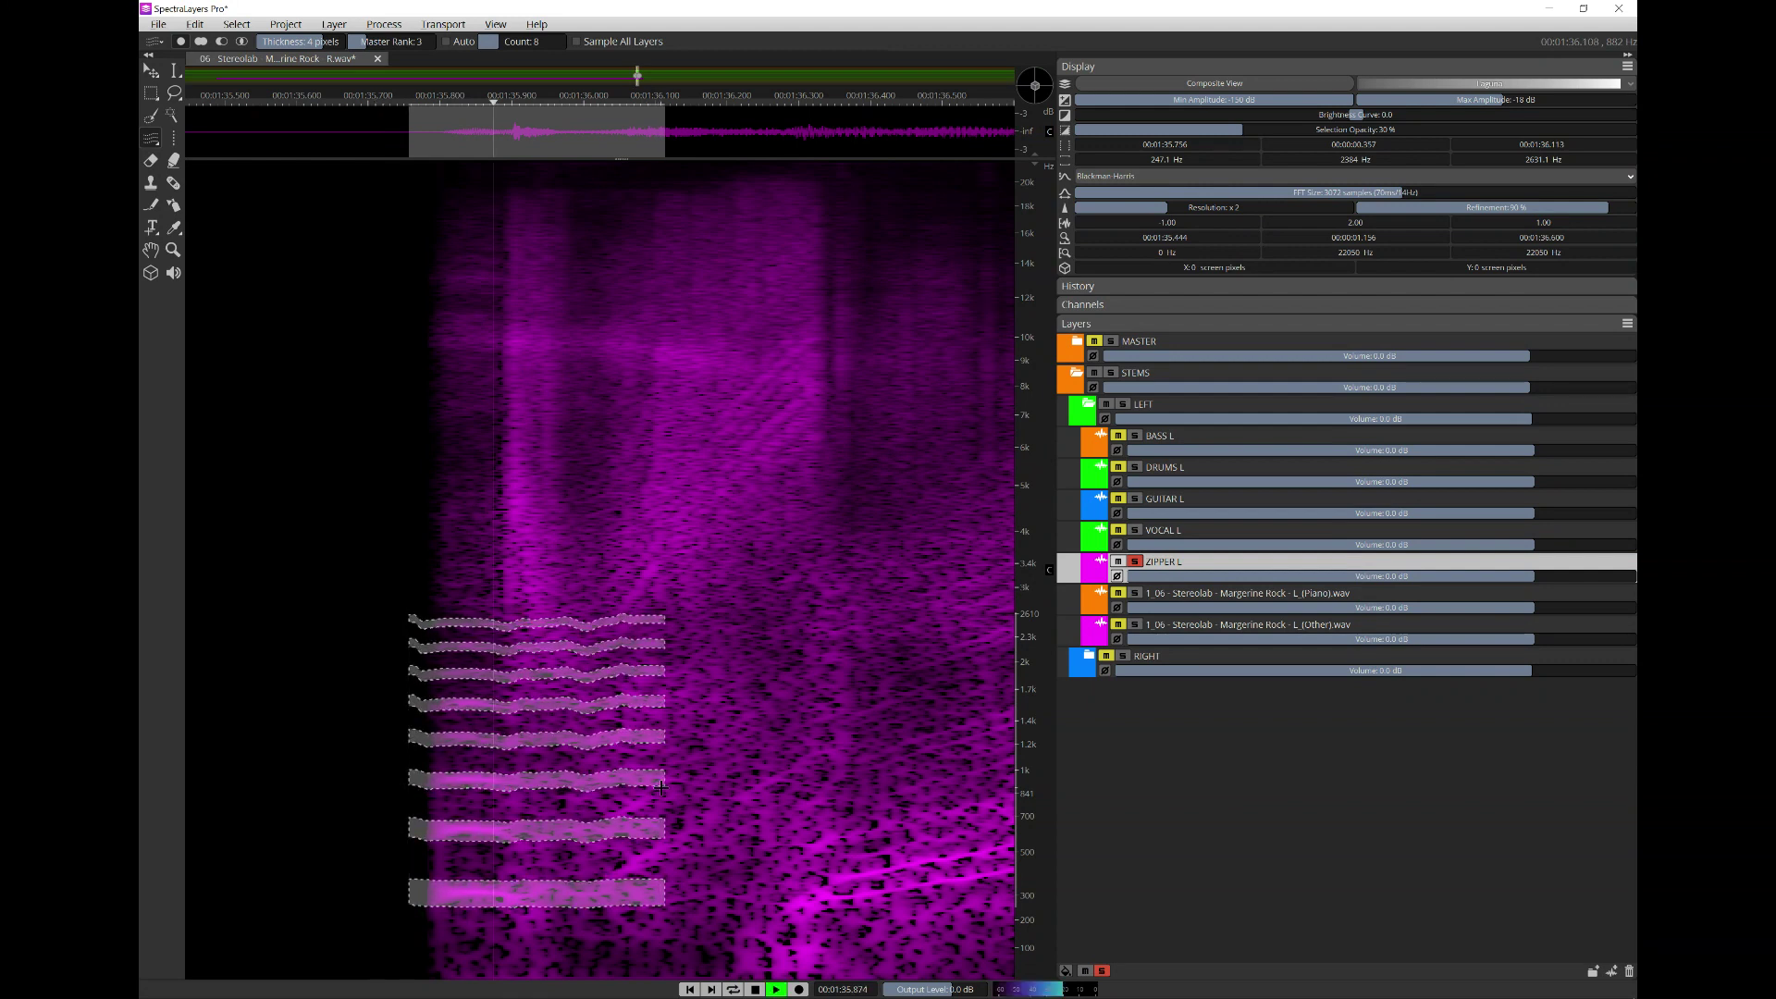
click(383, 801)
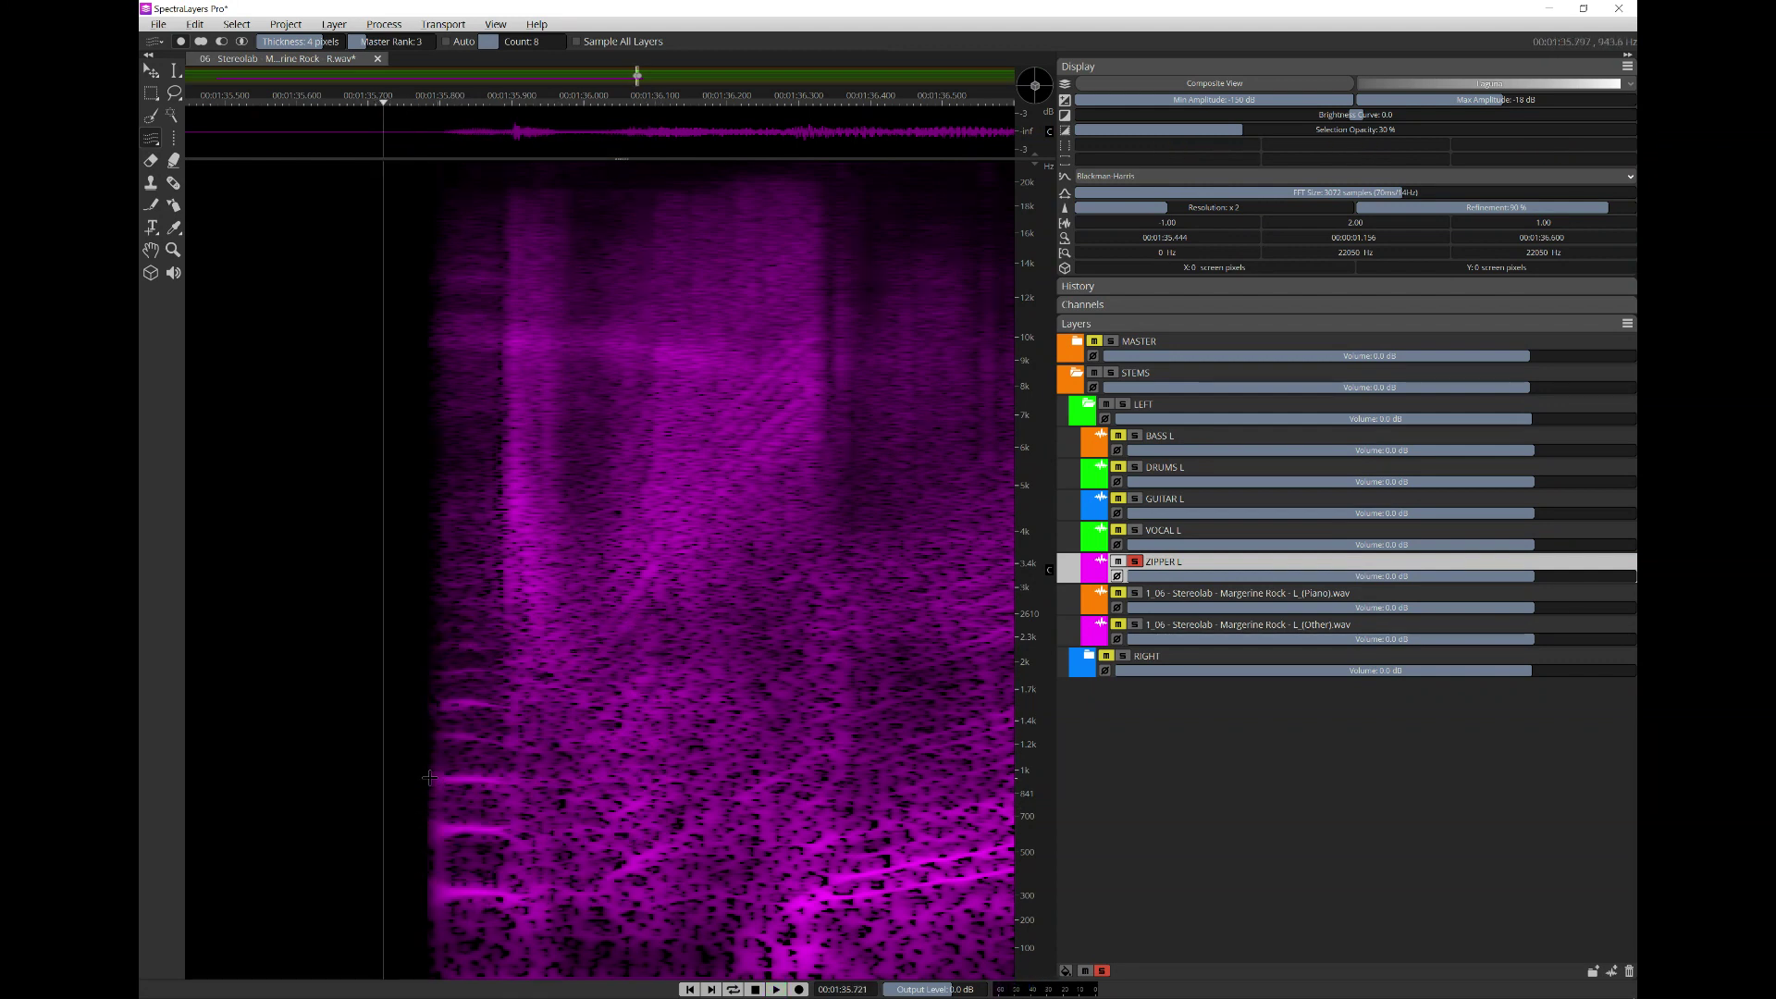
- Re-mark the eight vocal harmonics on ZIPPER L from about 1:35.76 to 1:36.02 and play them
drag(538, 787, 527, 787)
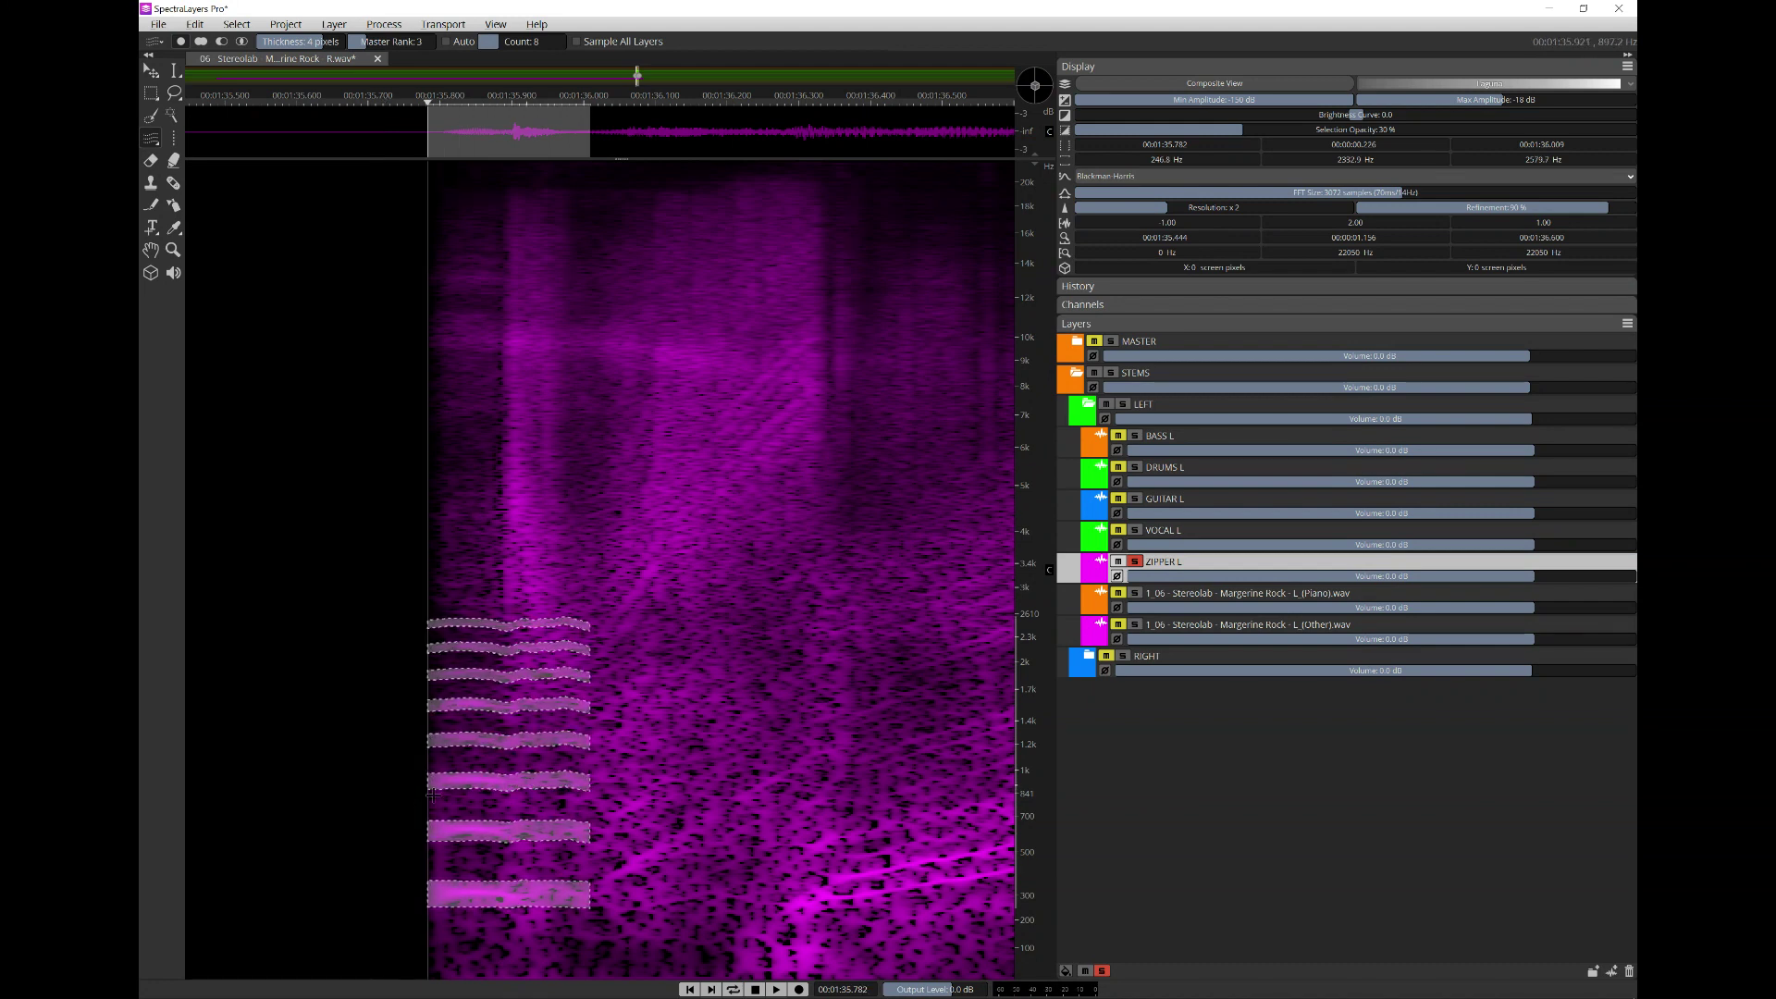
click(397, 801)
drag(407, 786, 541, 791)
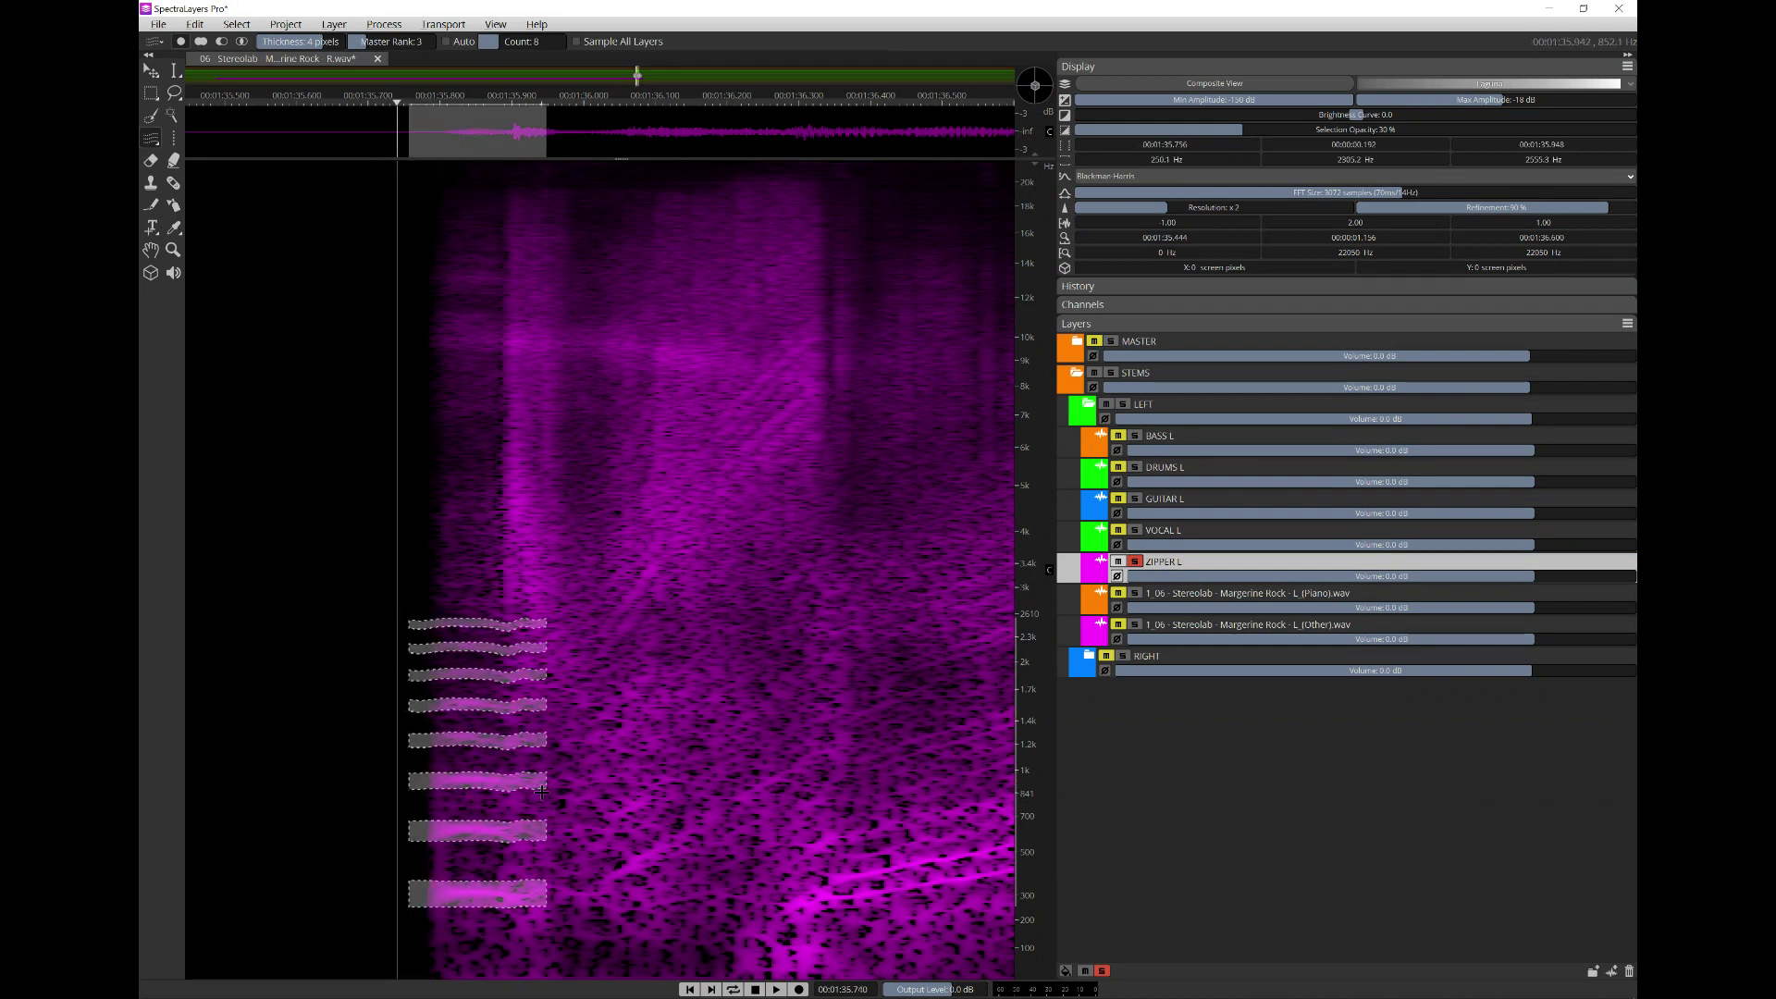
click(380, 788)
drag(408, 787, 591, 789)
key(space)
key(space)
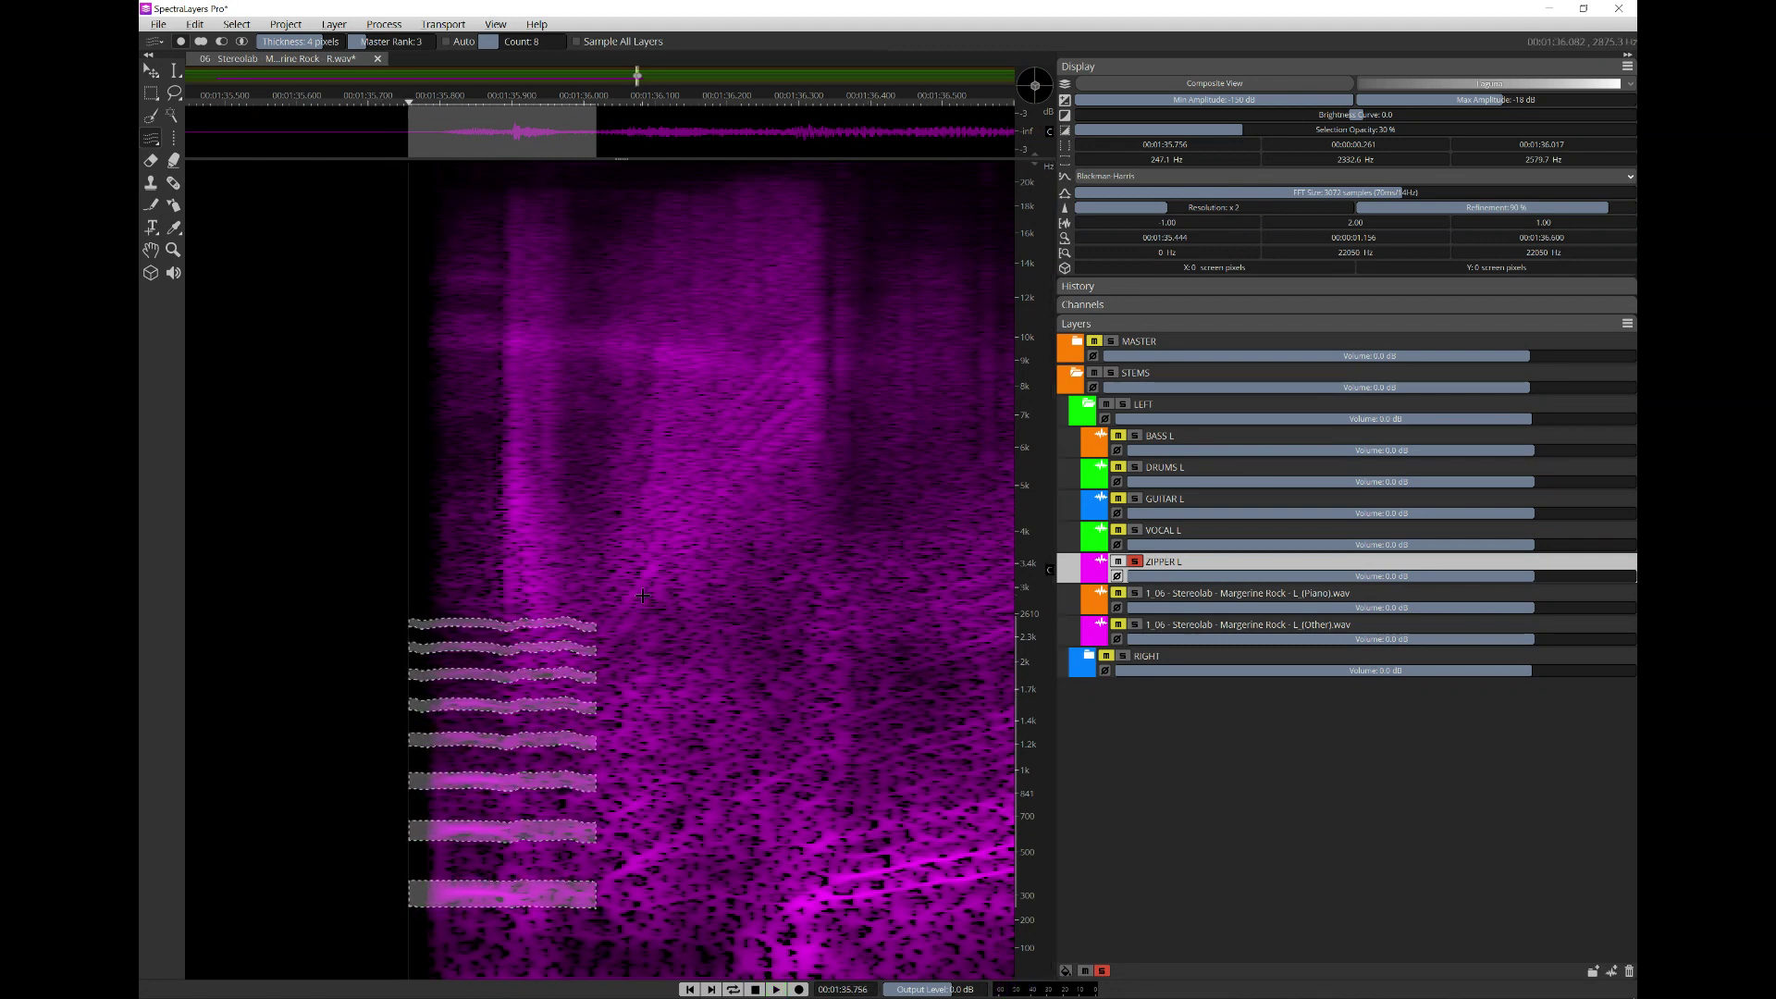
- Place ZIPPER L directly above VOCAL L and cut the marked harmonics from ZIPPER L to the layer below
drag(1164, 564, 1159, 539)
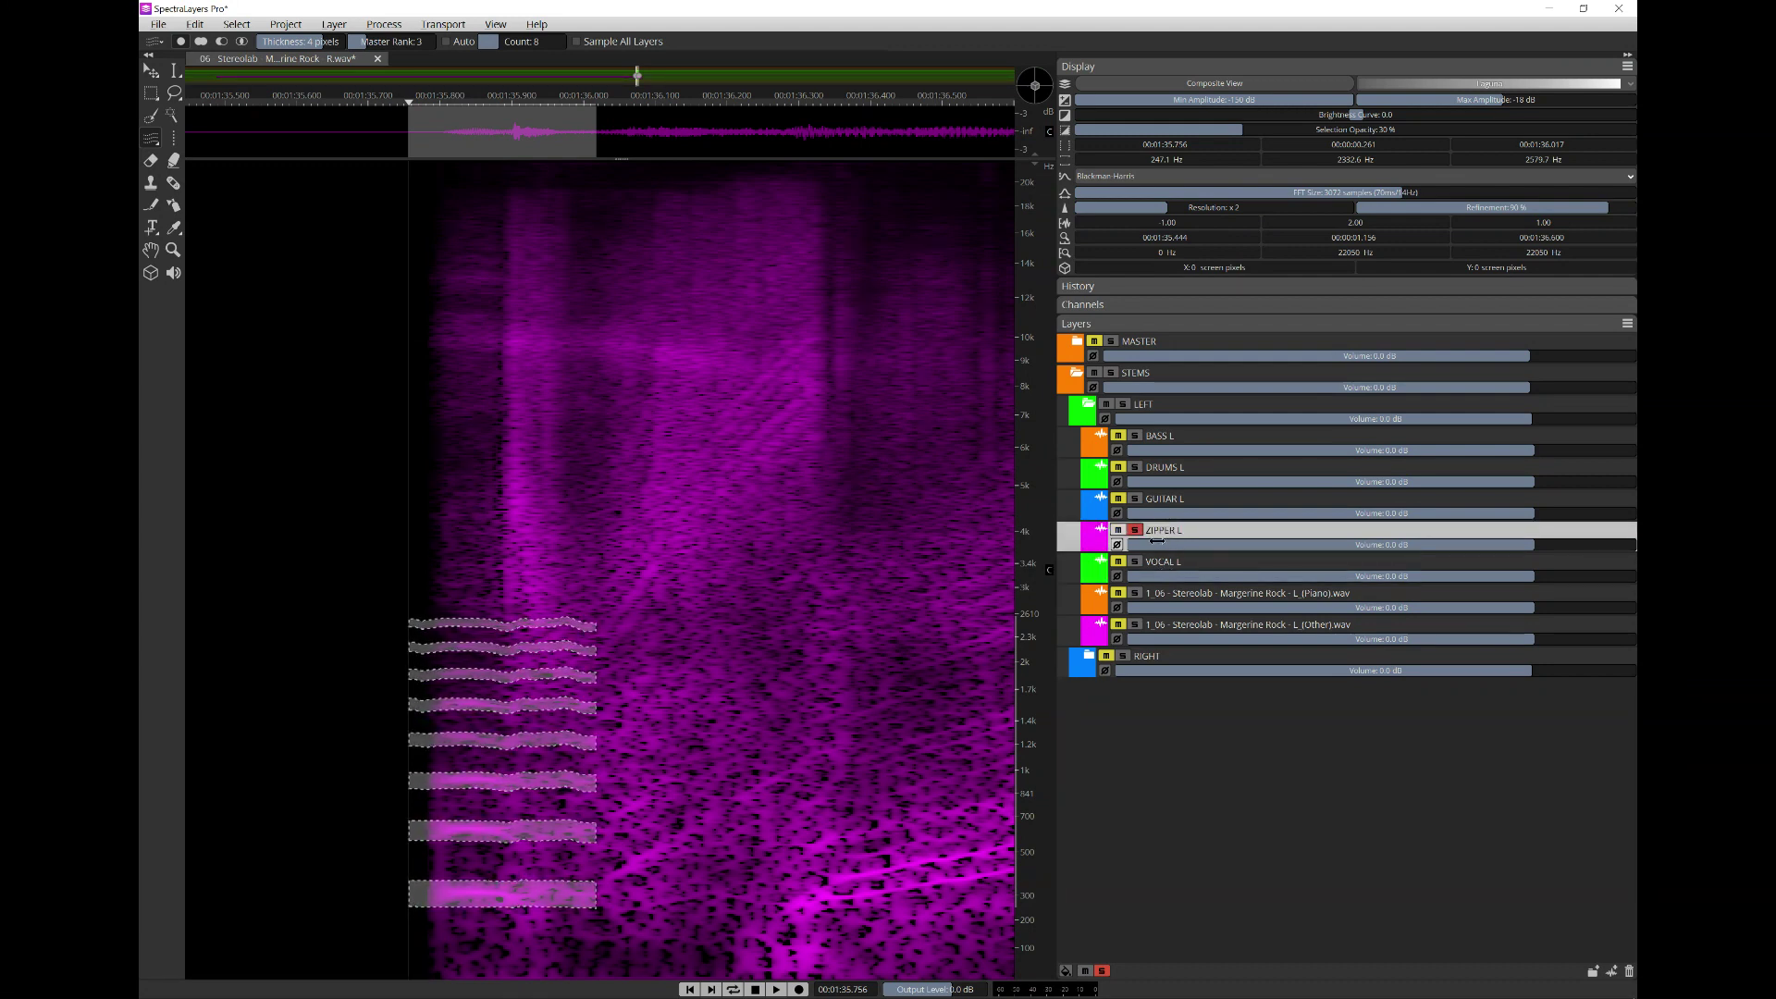
key(ctrl+d)
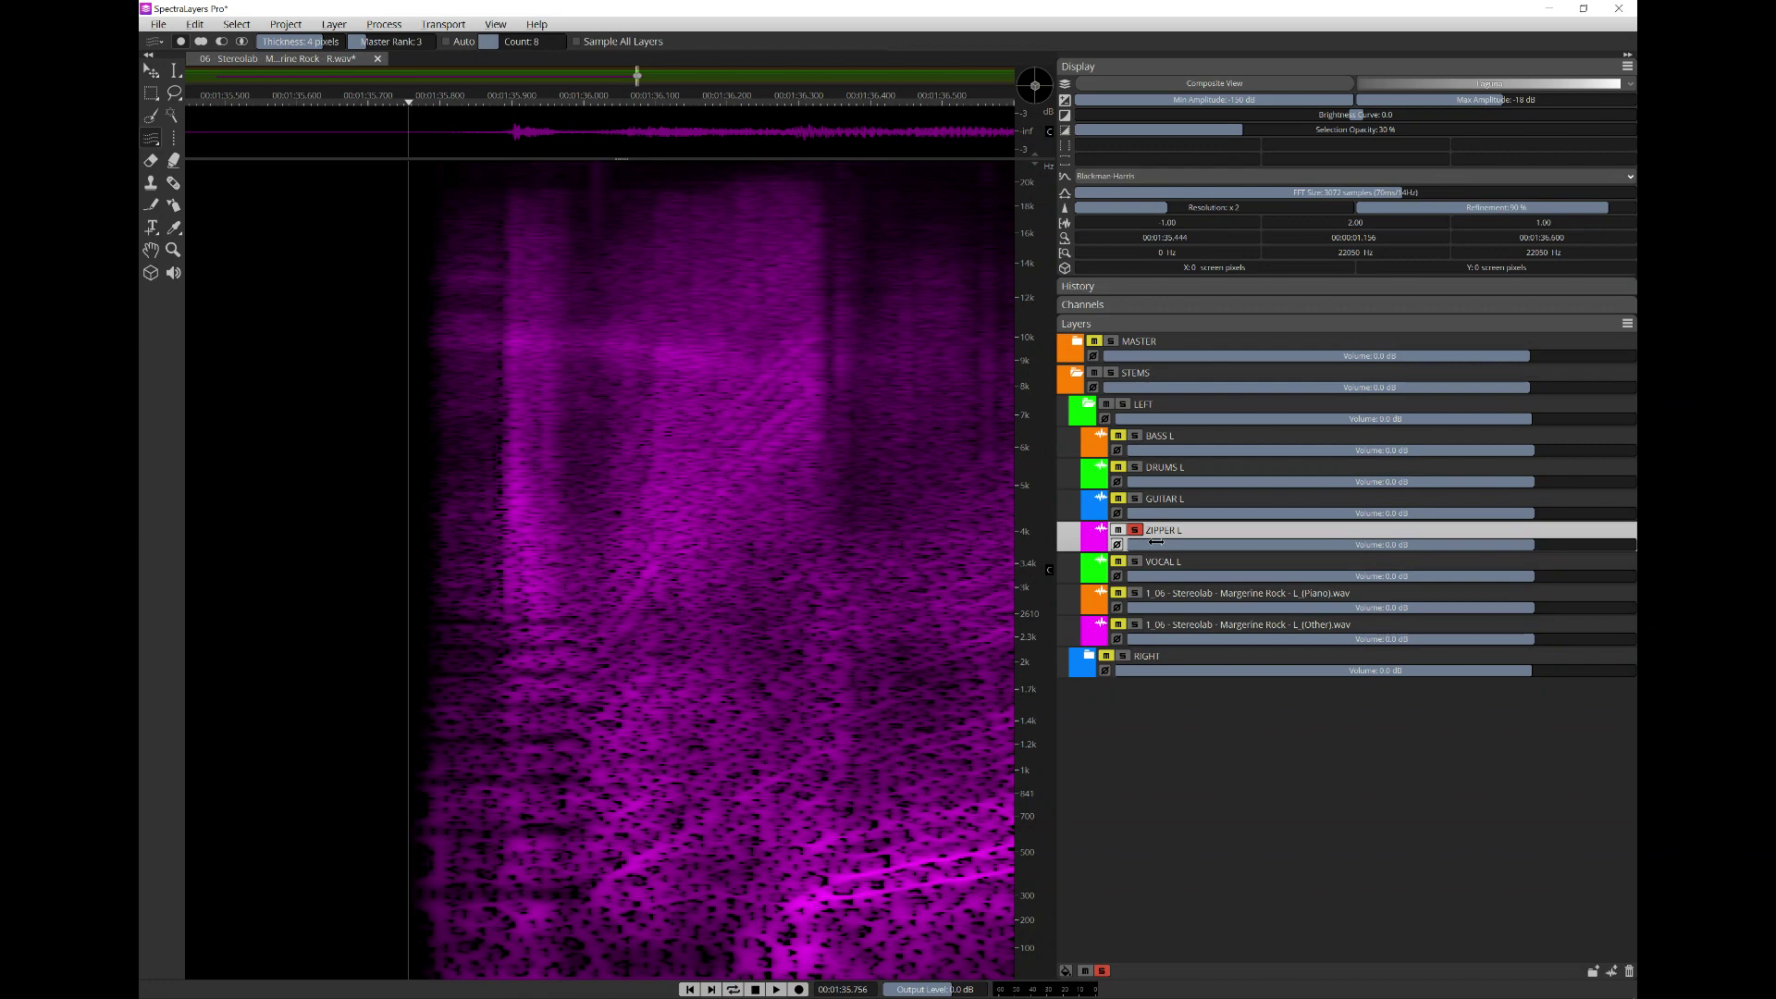
- Solo and activate VOCAL L in place of ZIPPER L, then play the end of the vocal phrase from about 1:35.14
click(1136, 565)
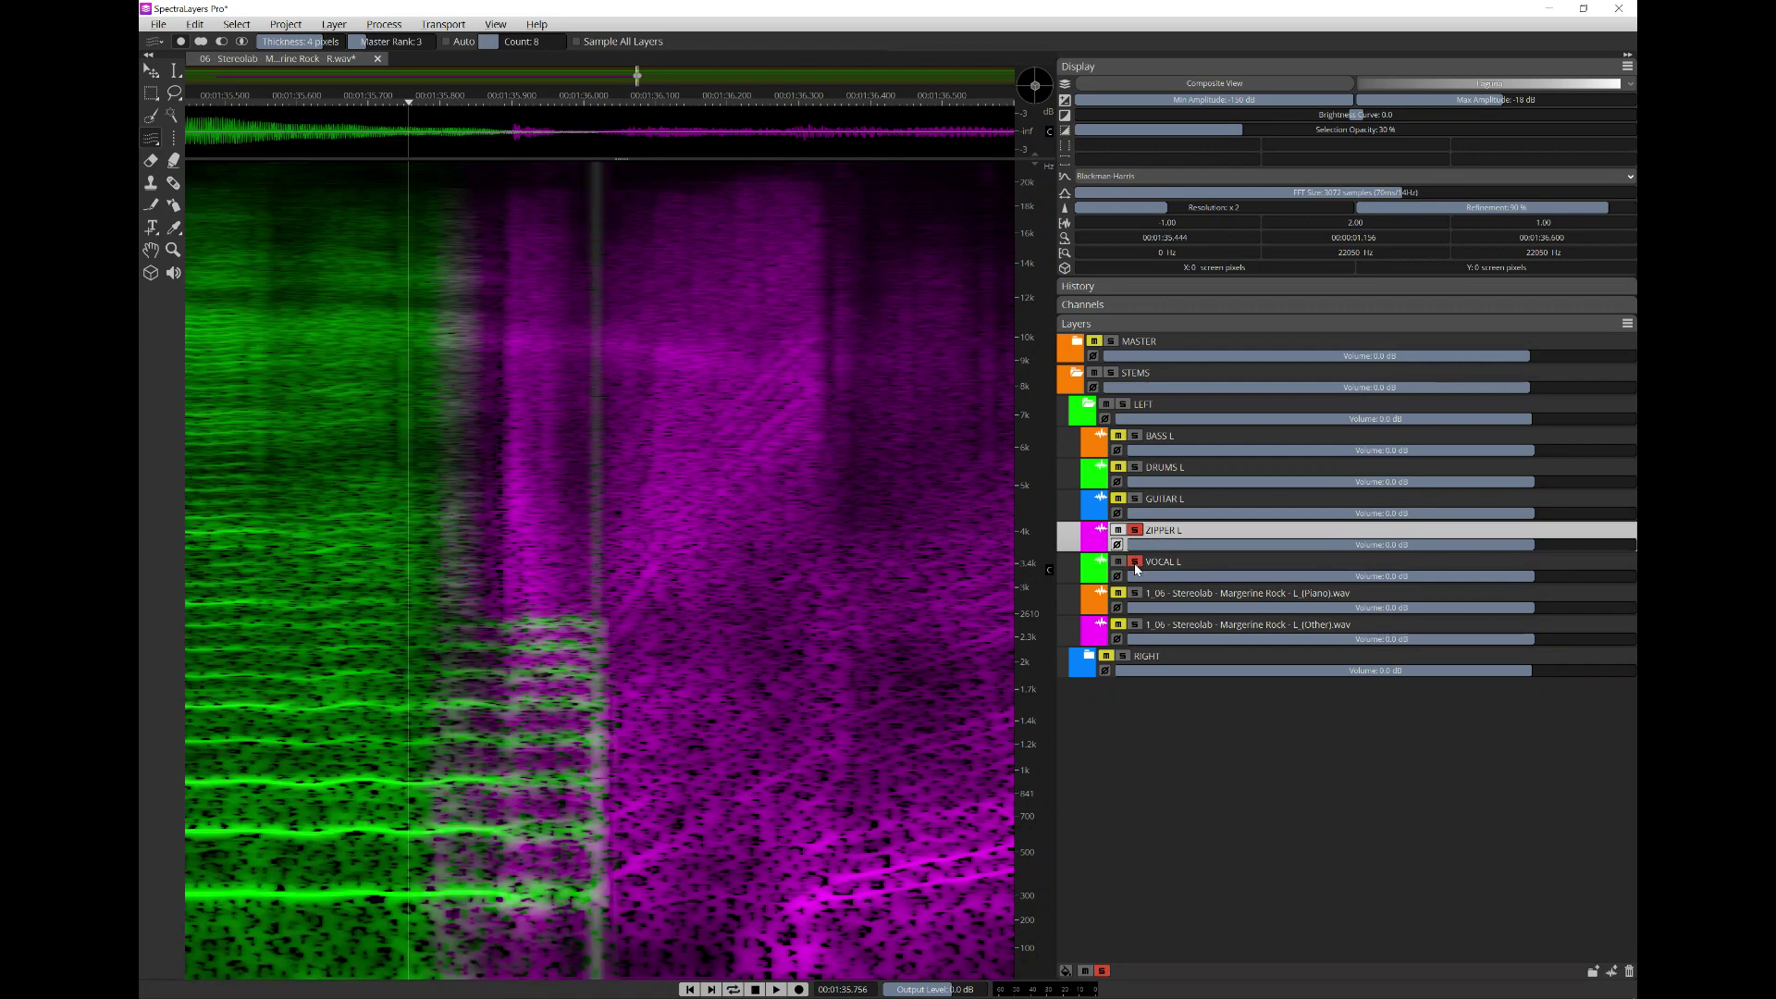
click(1136, 530)
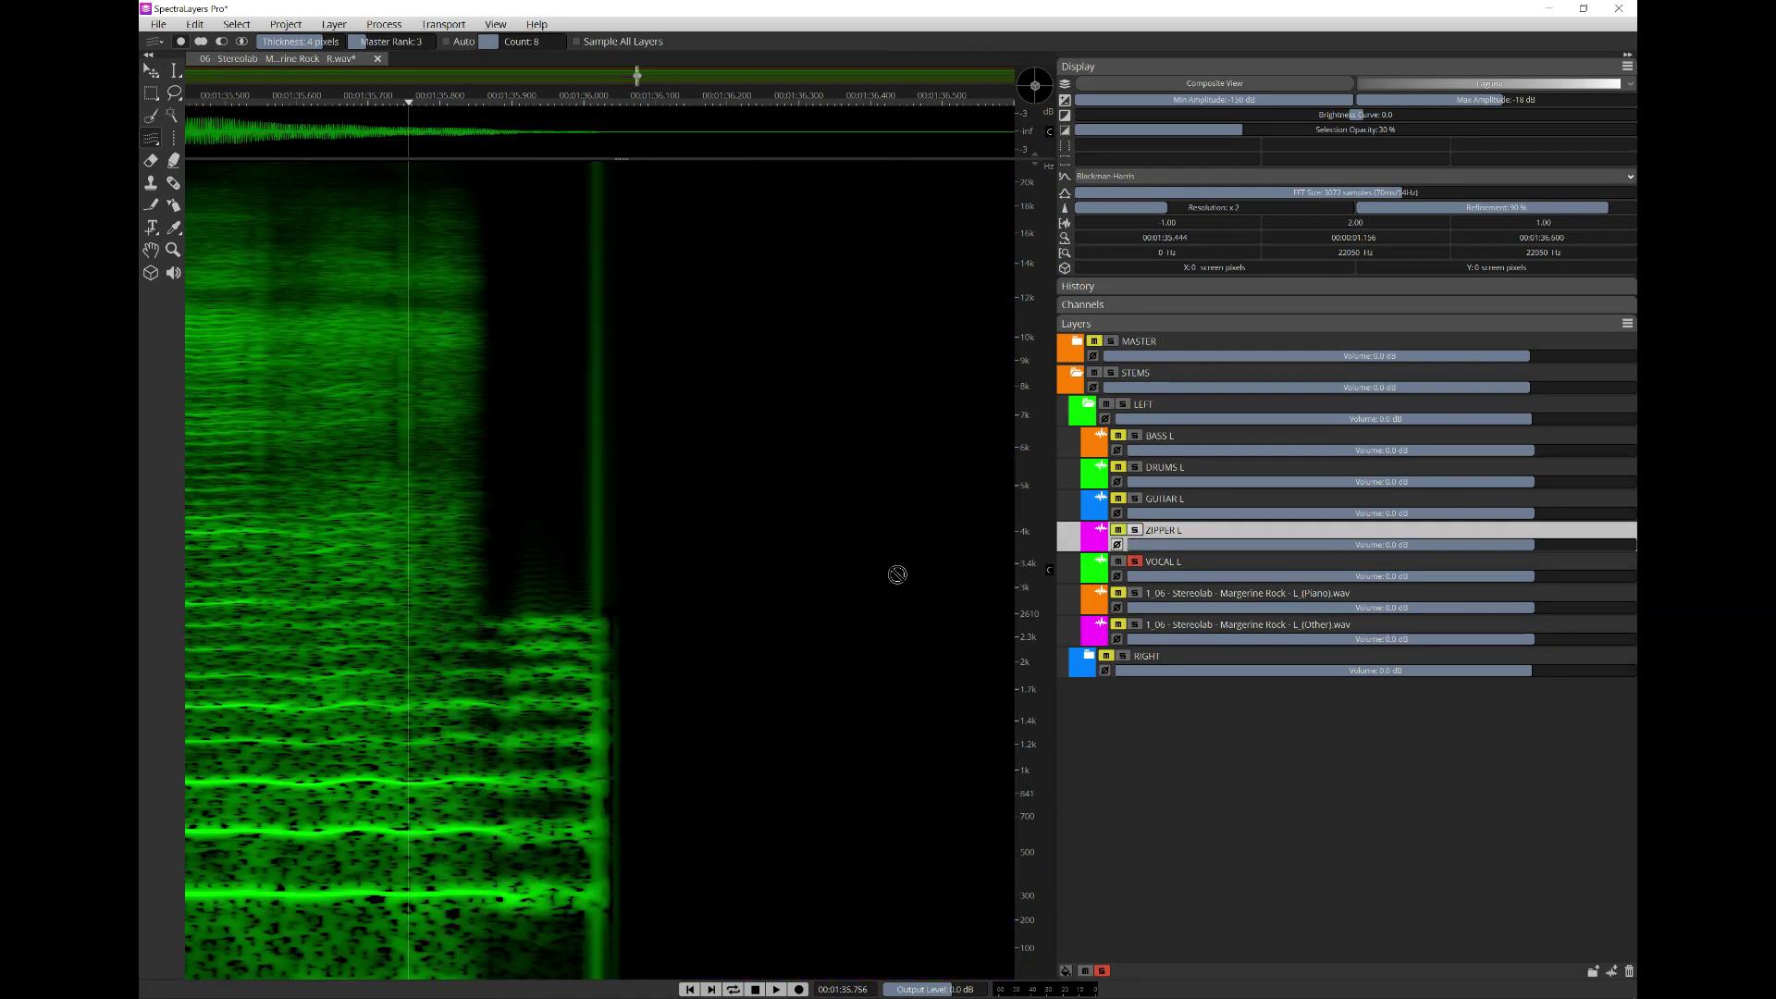
scroll(807, 621, down, 3)
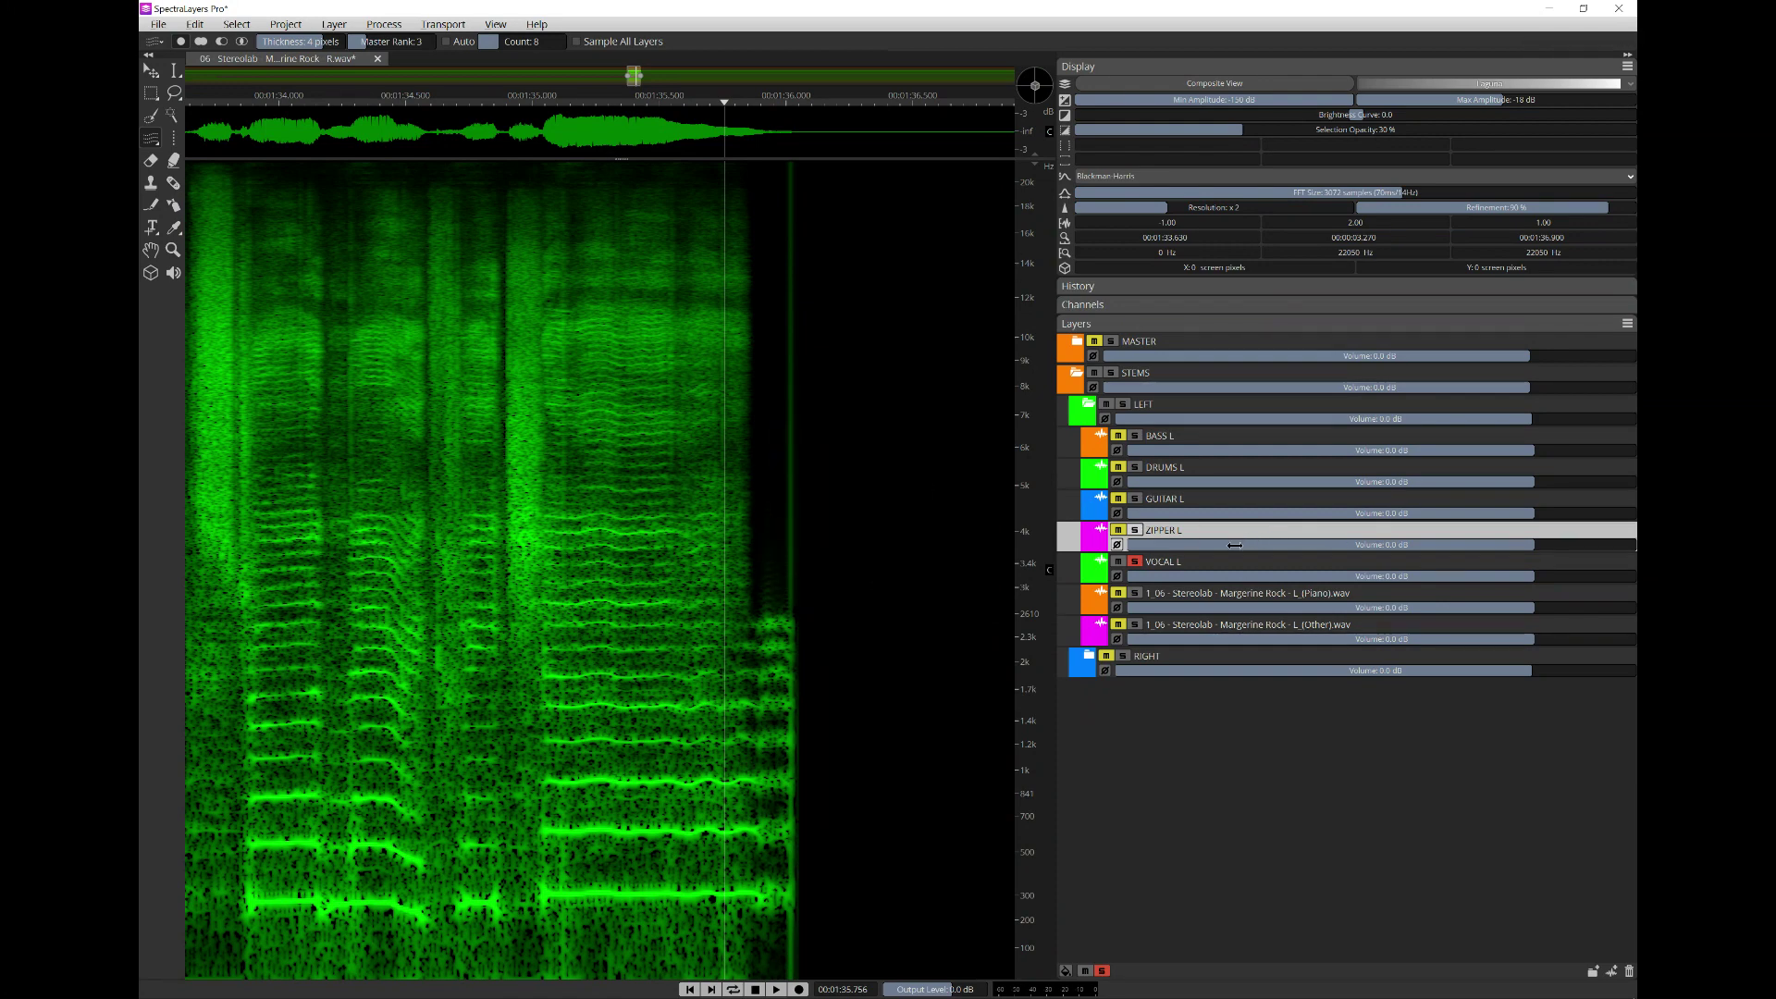
click(1181, 562)
click(175, 70)
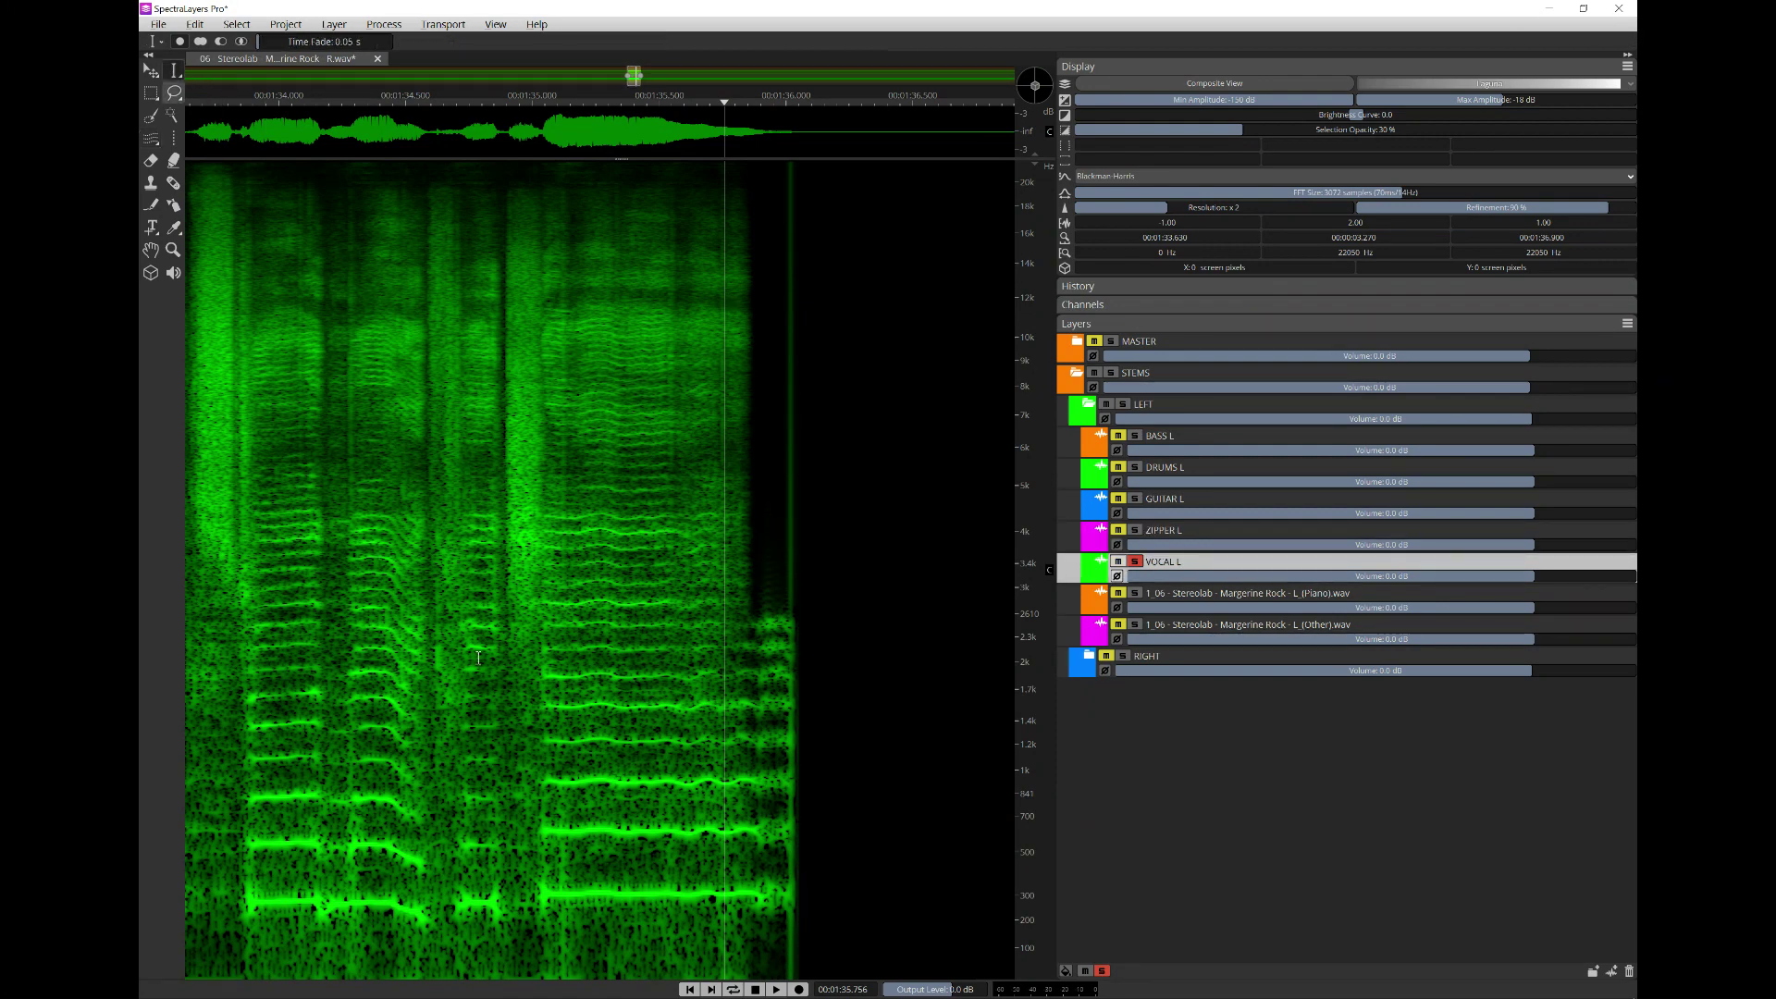
click(568, 715)
key(space)
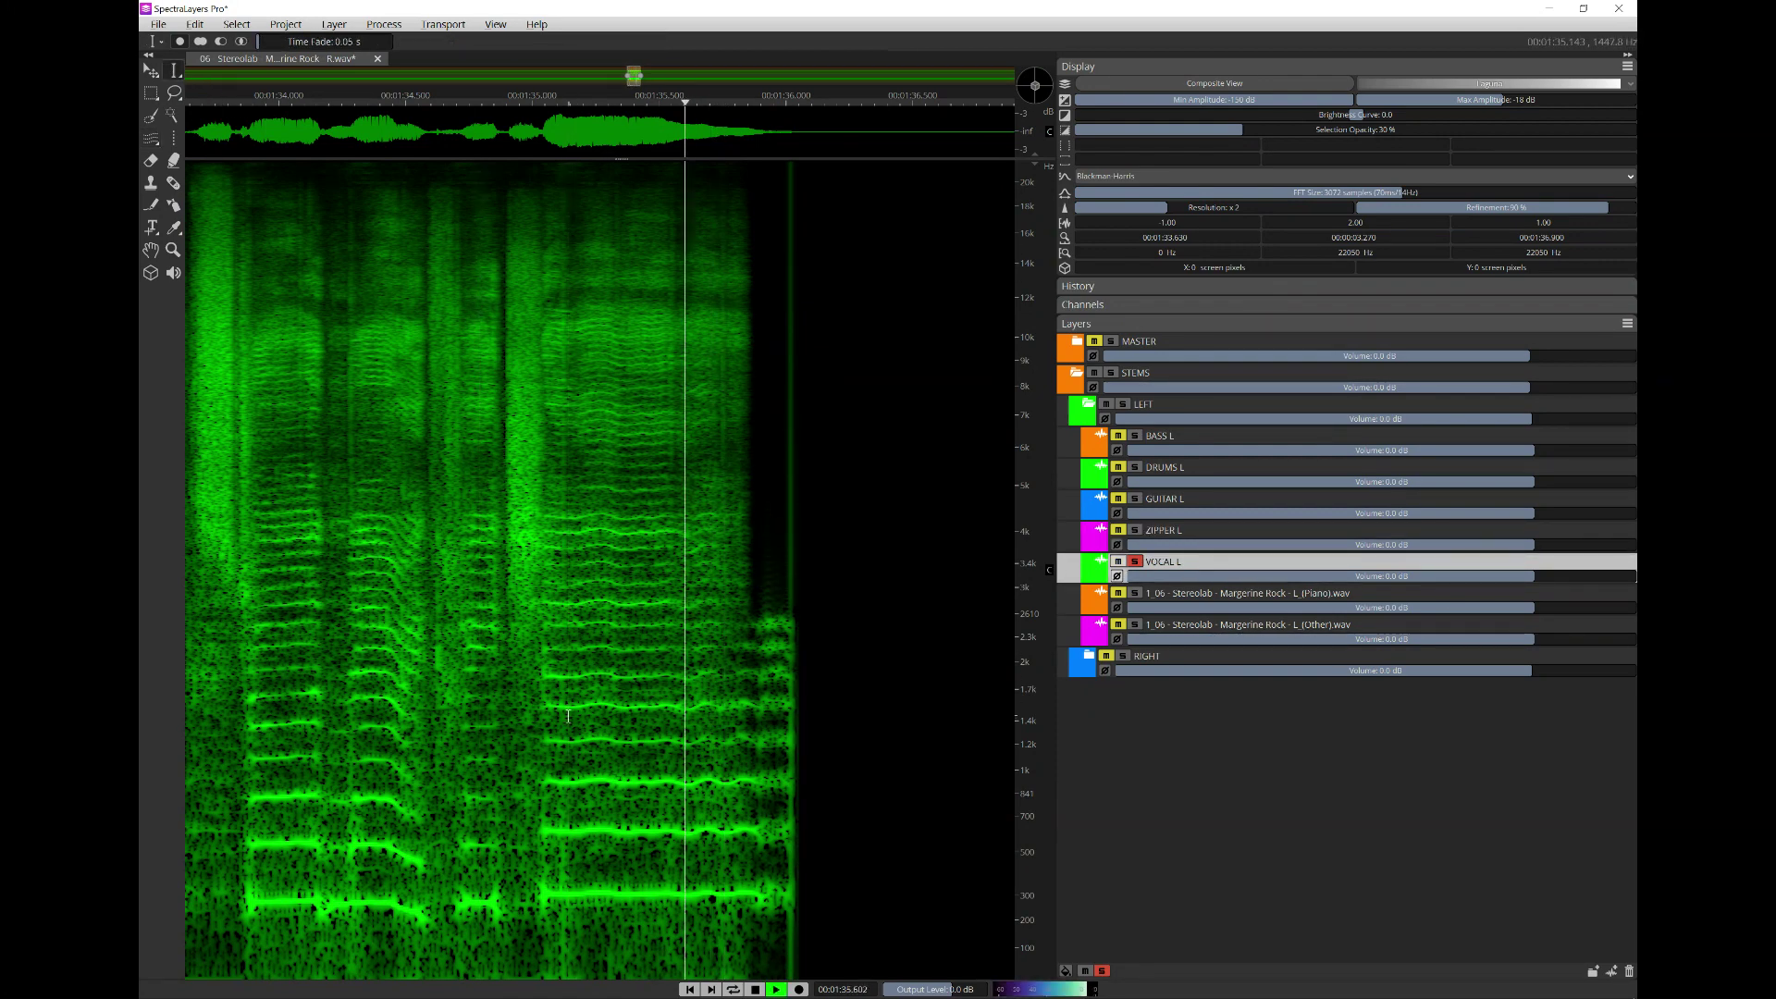
key(space)
key(space)
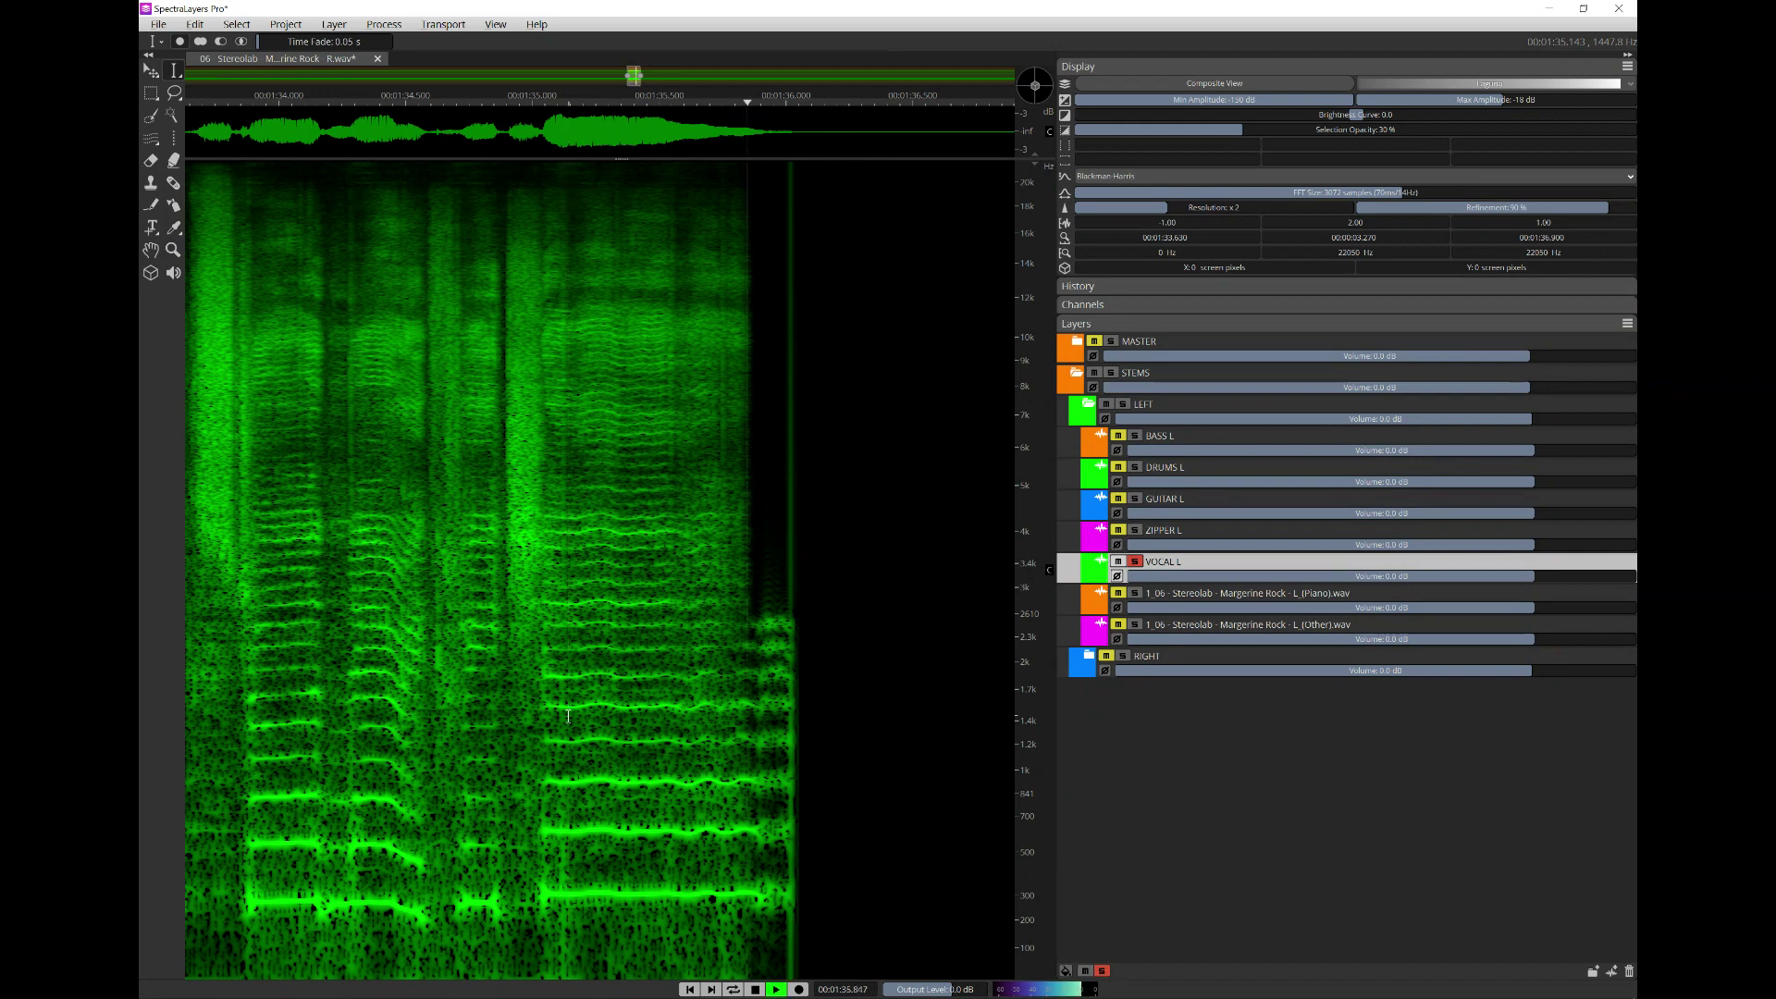
key(space)
key(space)
key(space)
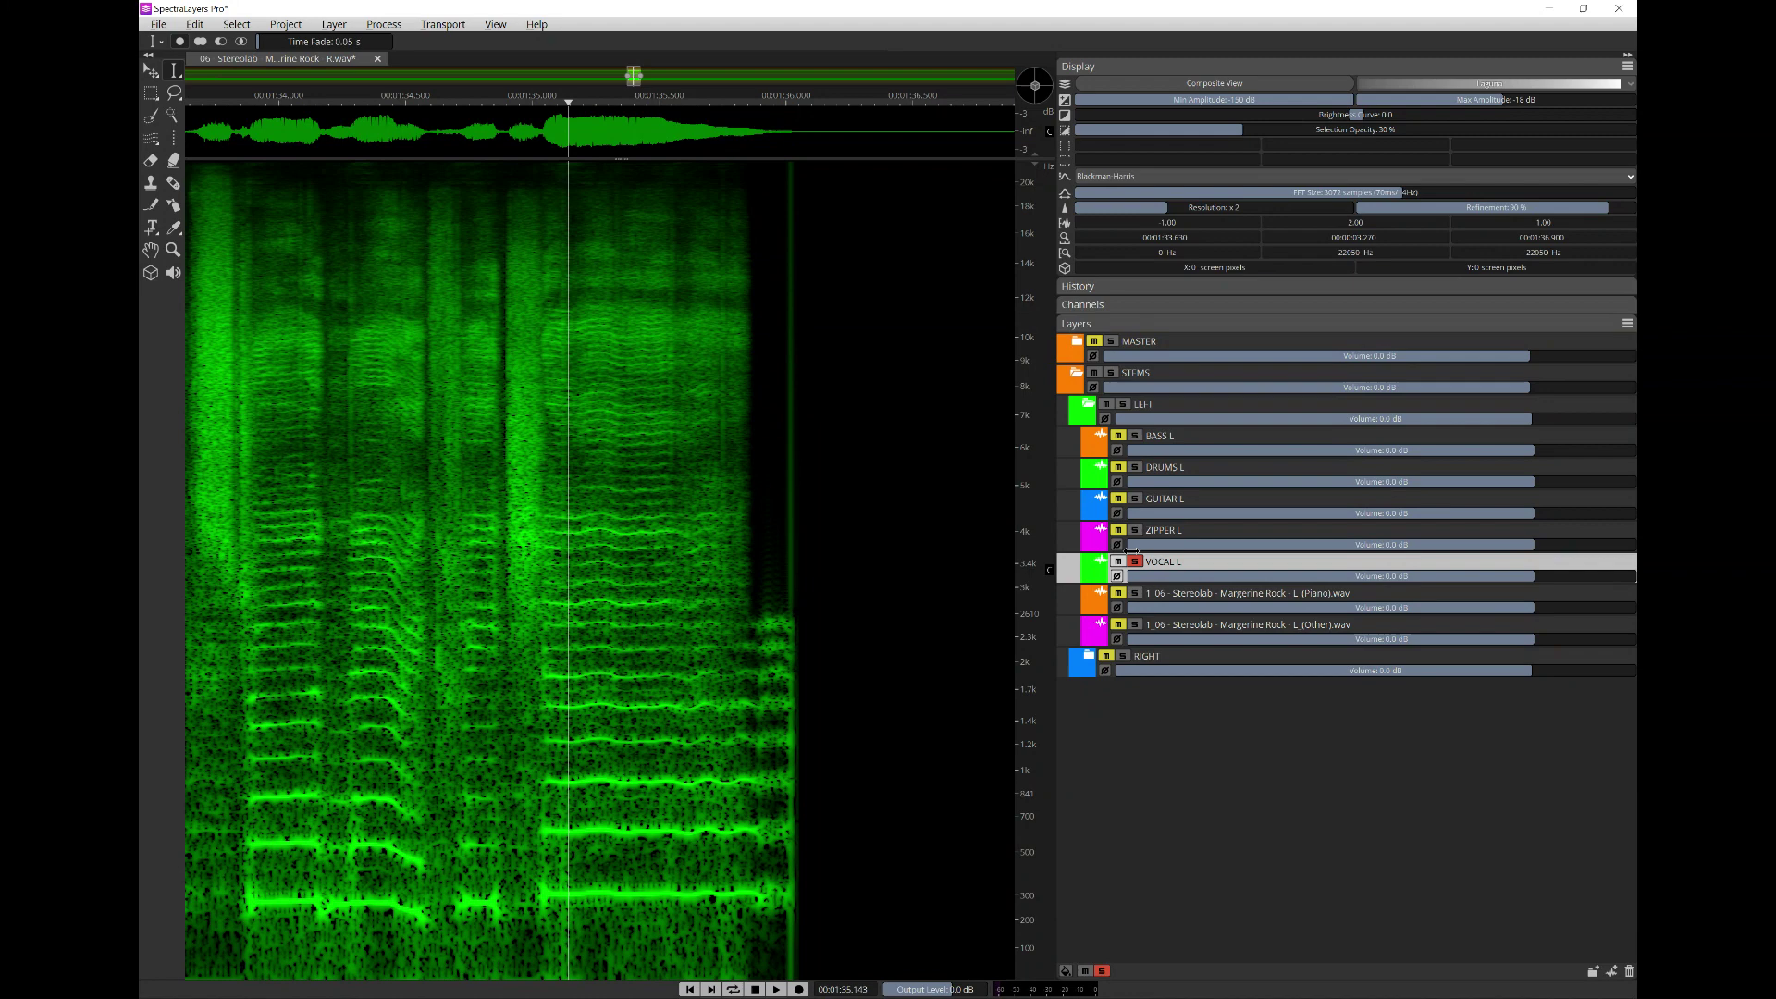
- Undo the transfer of the harmonics to VOCAL L, then activate and solo ZIPPER L in place of VOCAL L
key(ctrl+z)
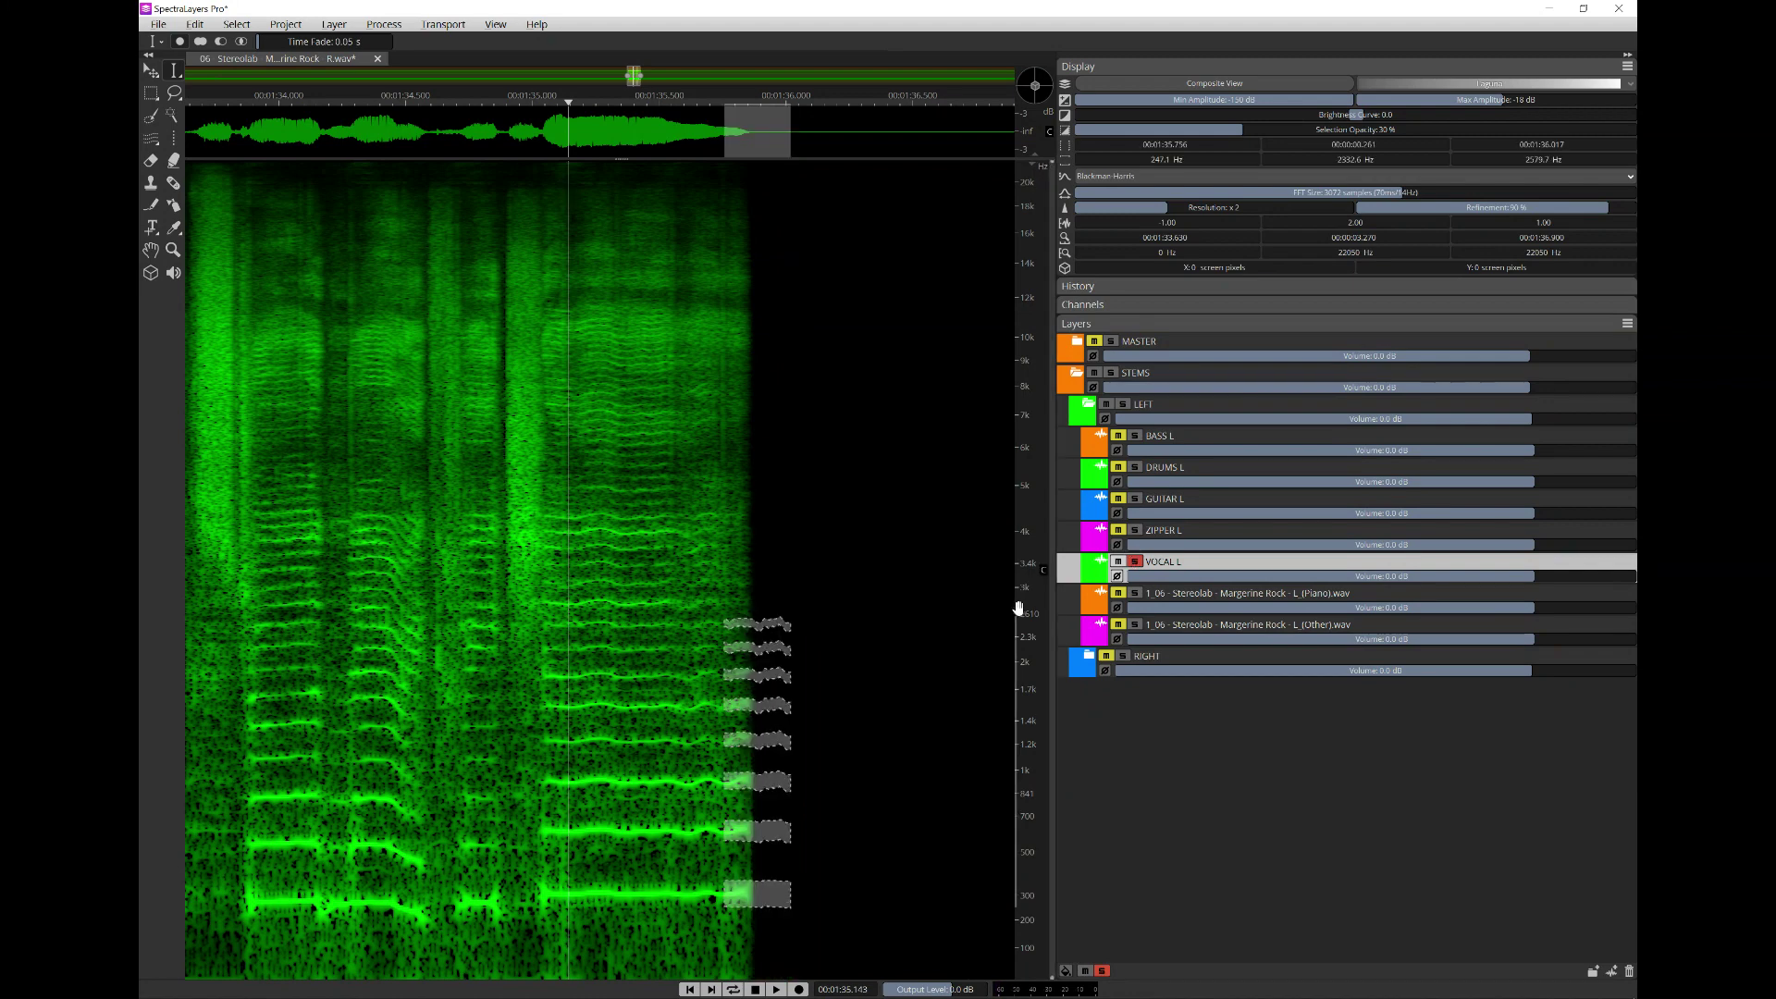
click(1137, 533)
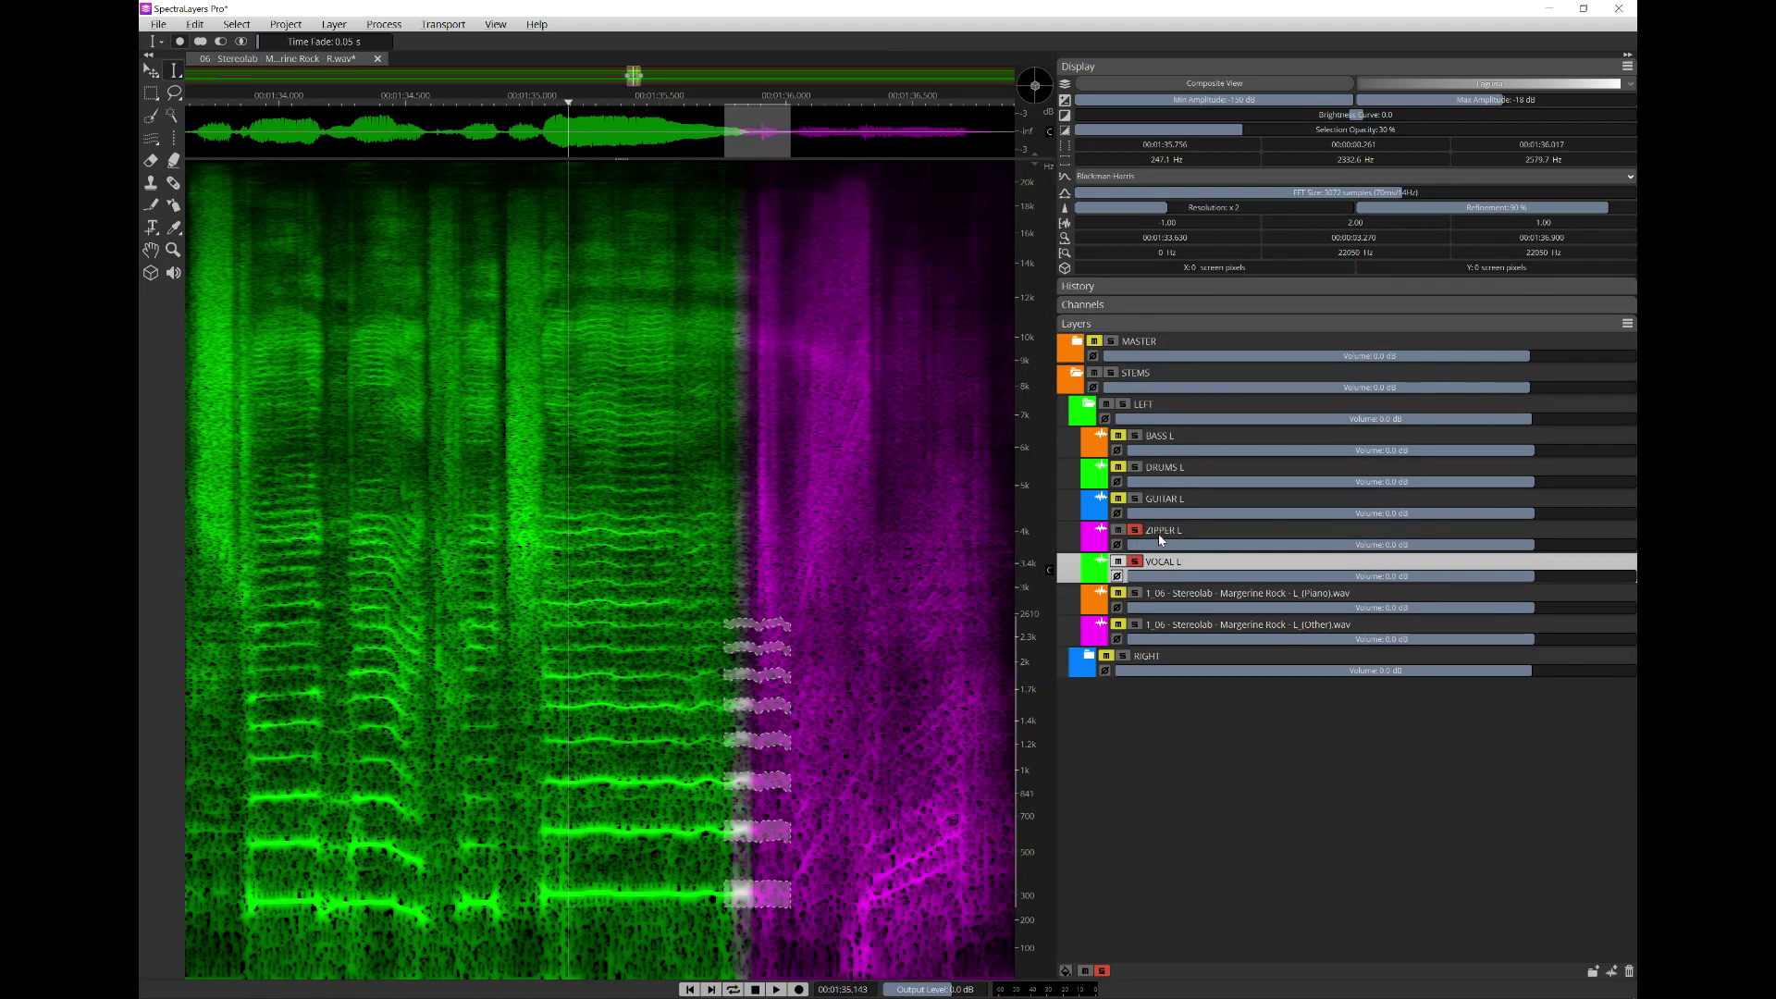
click(1158, 535)
click(1135, 561)
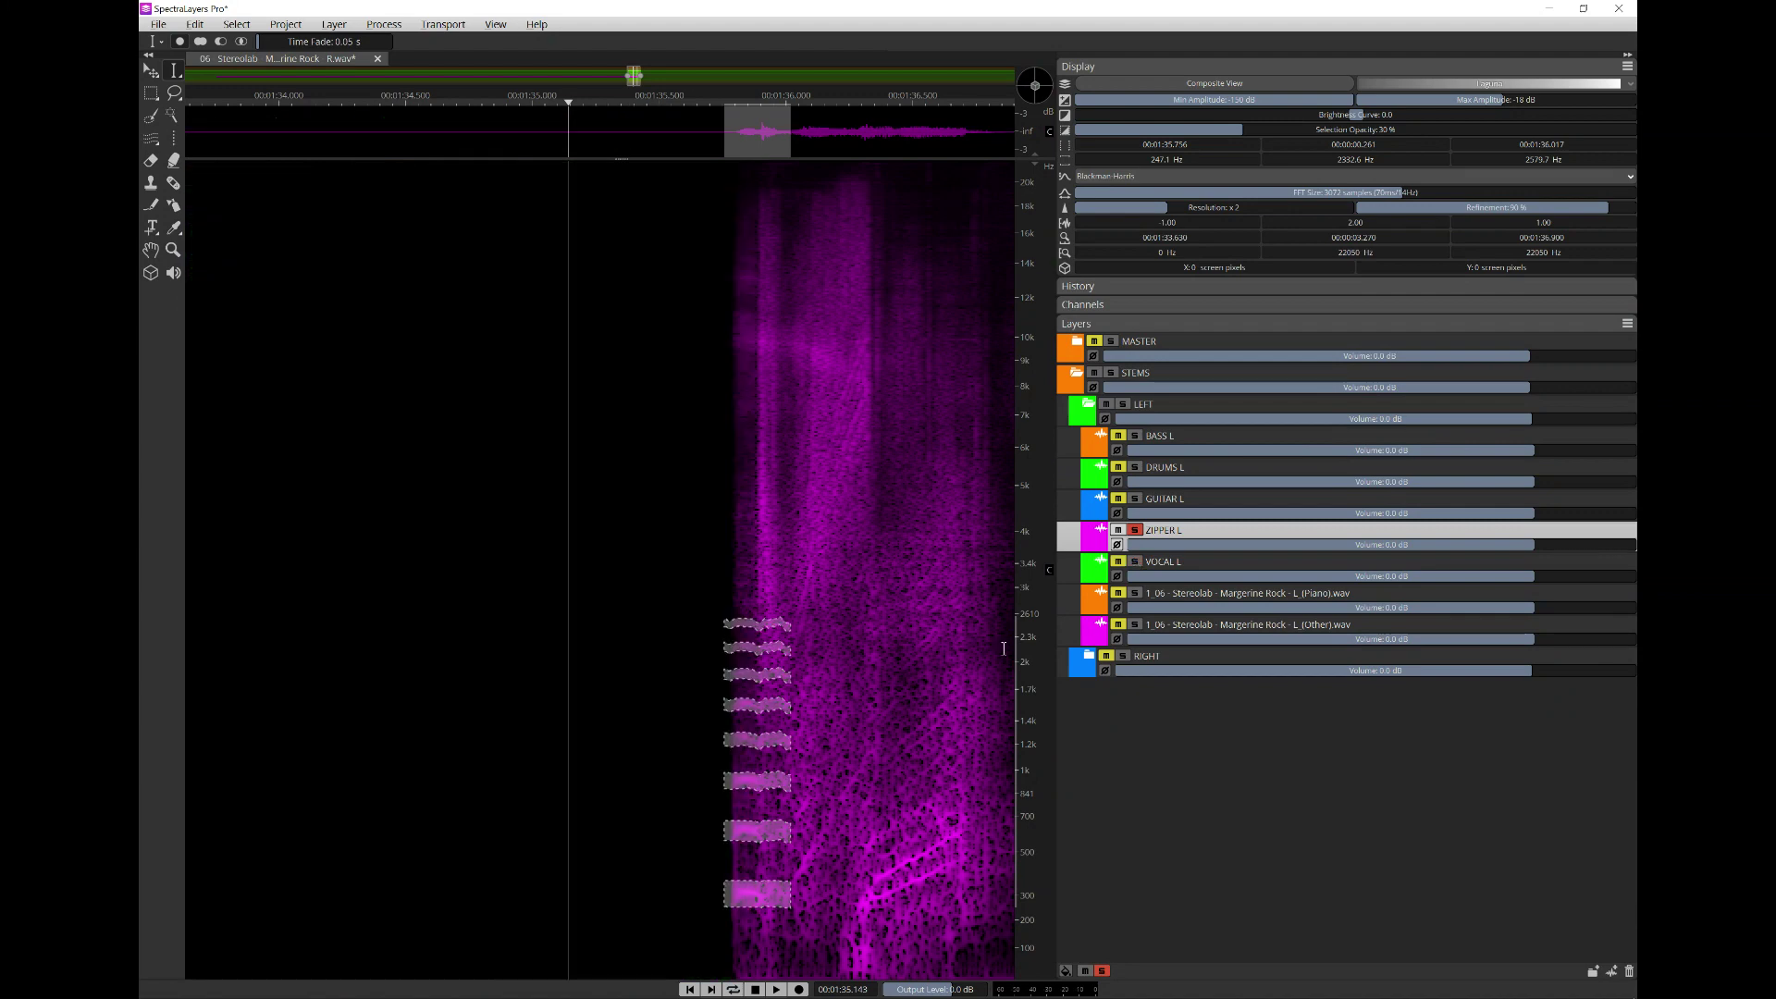
- Re-mark the eight vocal harmonics on ZIPPER L over a shorter span, from about 1:35.77 to 1:35.92, and play them
scroll(1008, 648, up, 3)
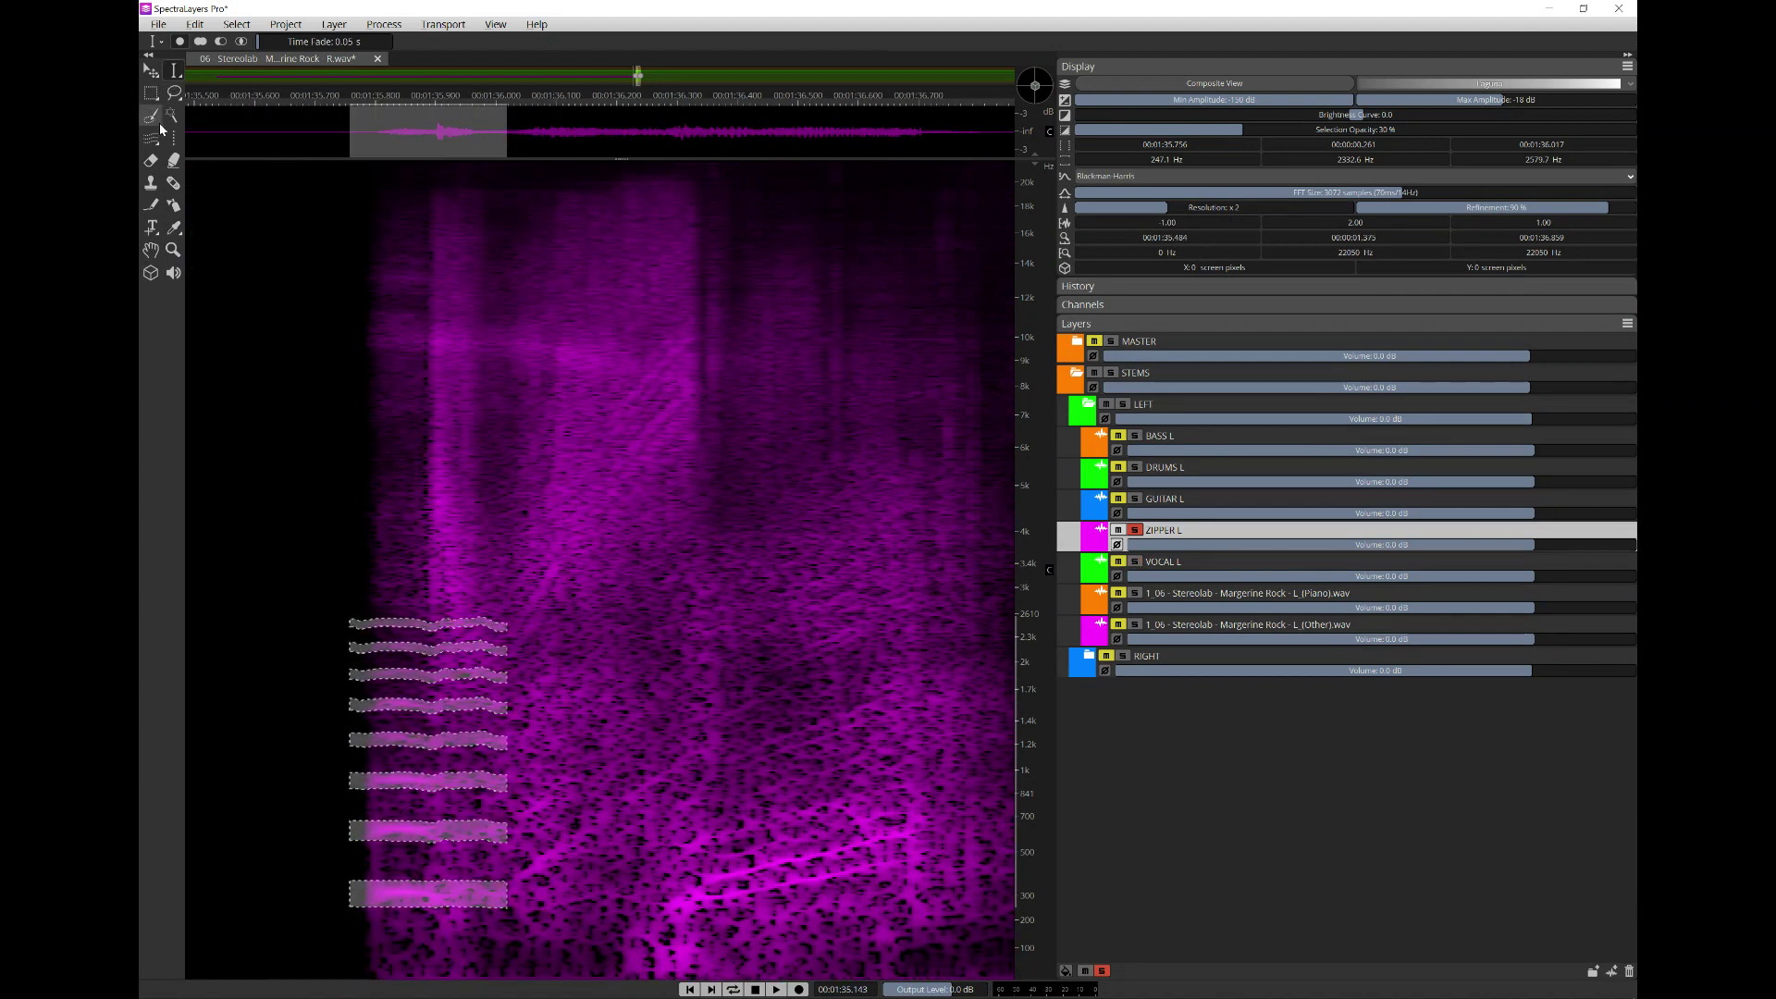
click(173, 183)
click(230, 408)
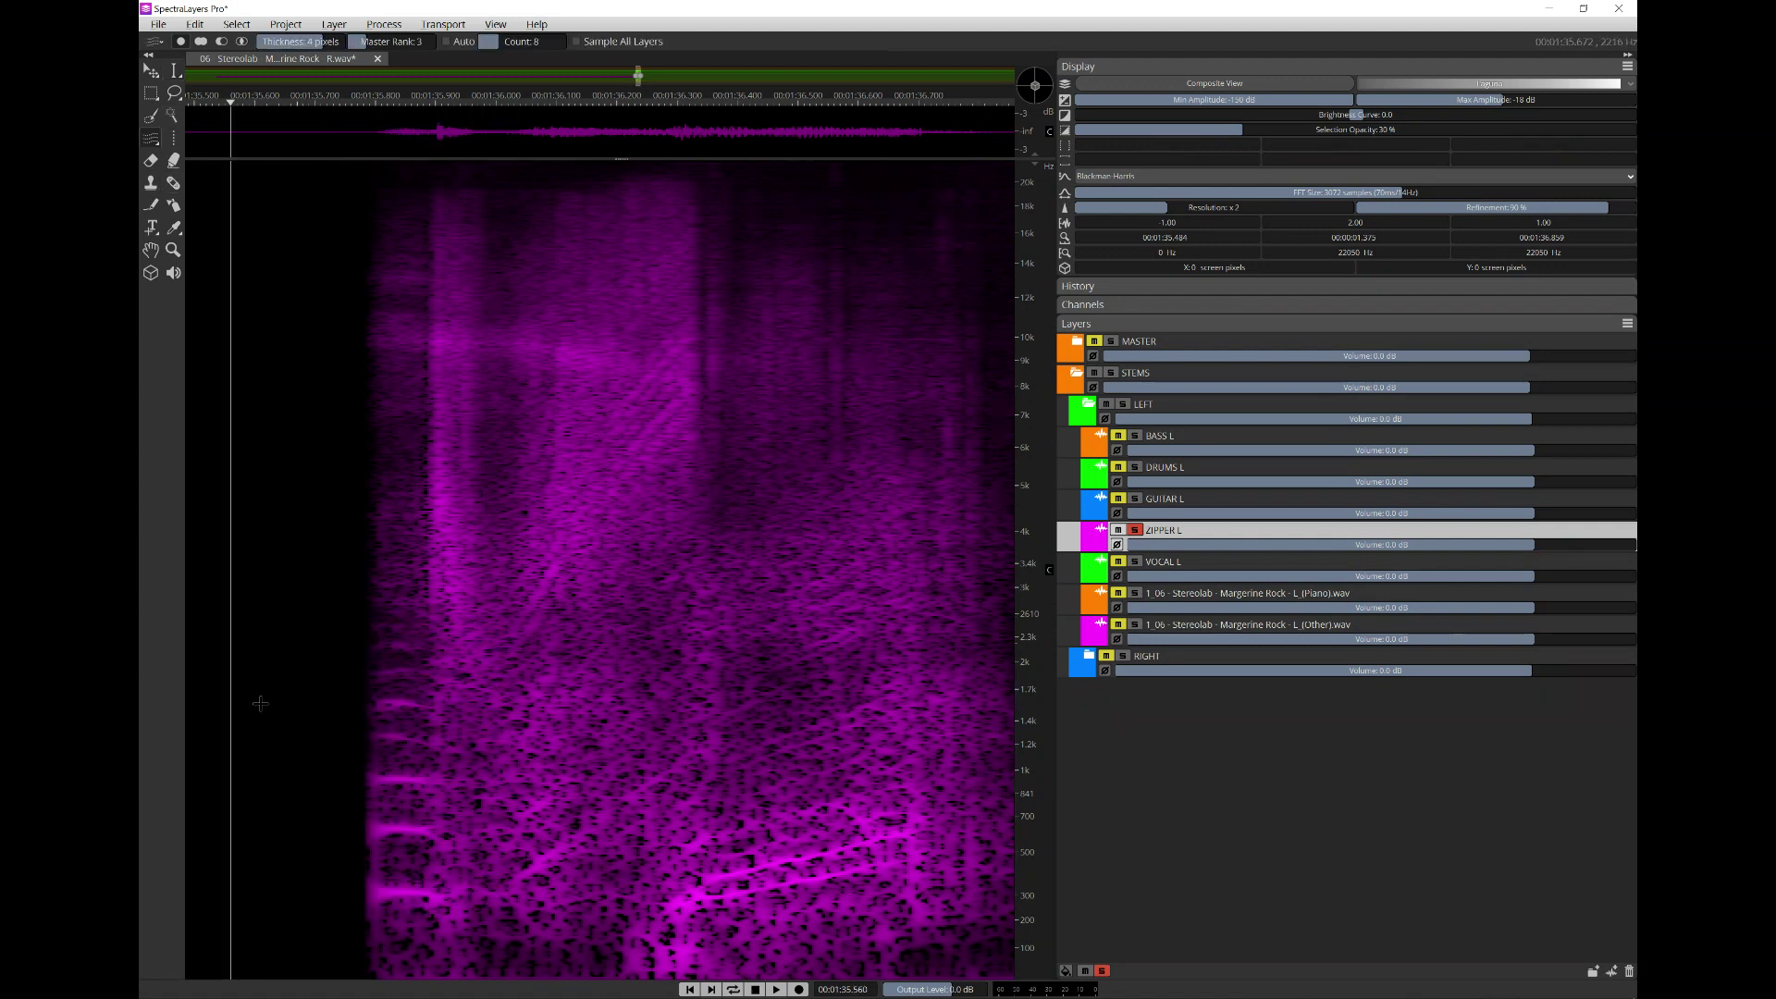
drag(356, 780, 450, 763)
key(space)
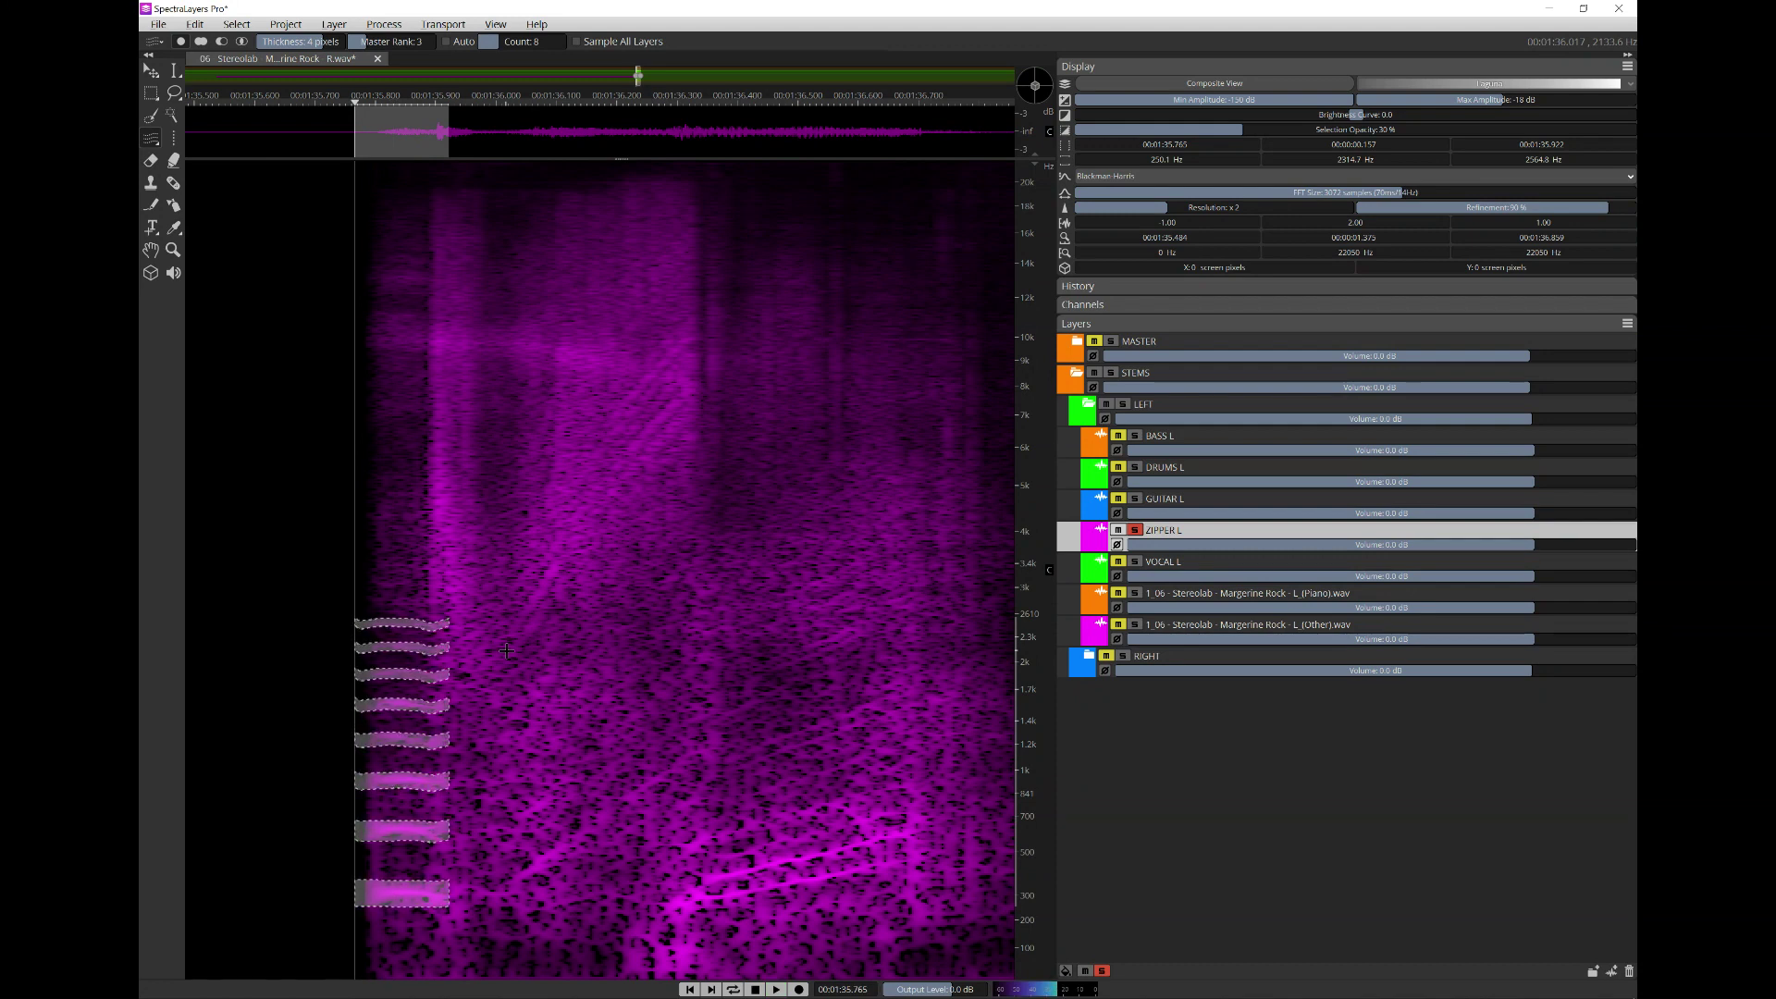
- Cut the marked harmonics from ZIPPER L to VOCAL L below it, and play the remaining zipper sound
key(Delete)
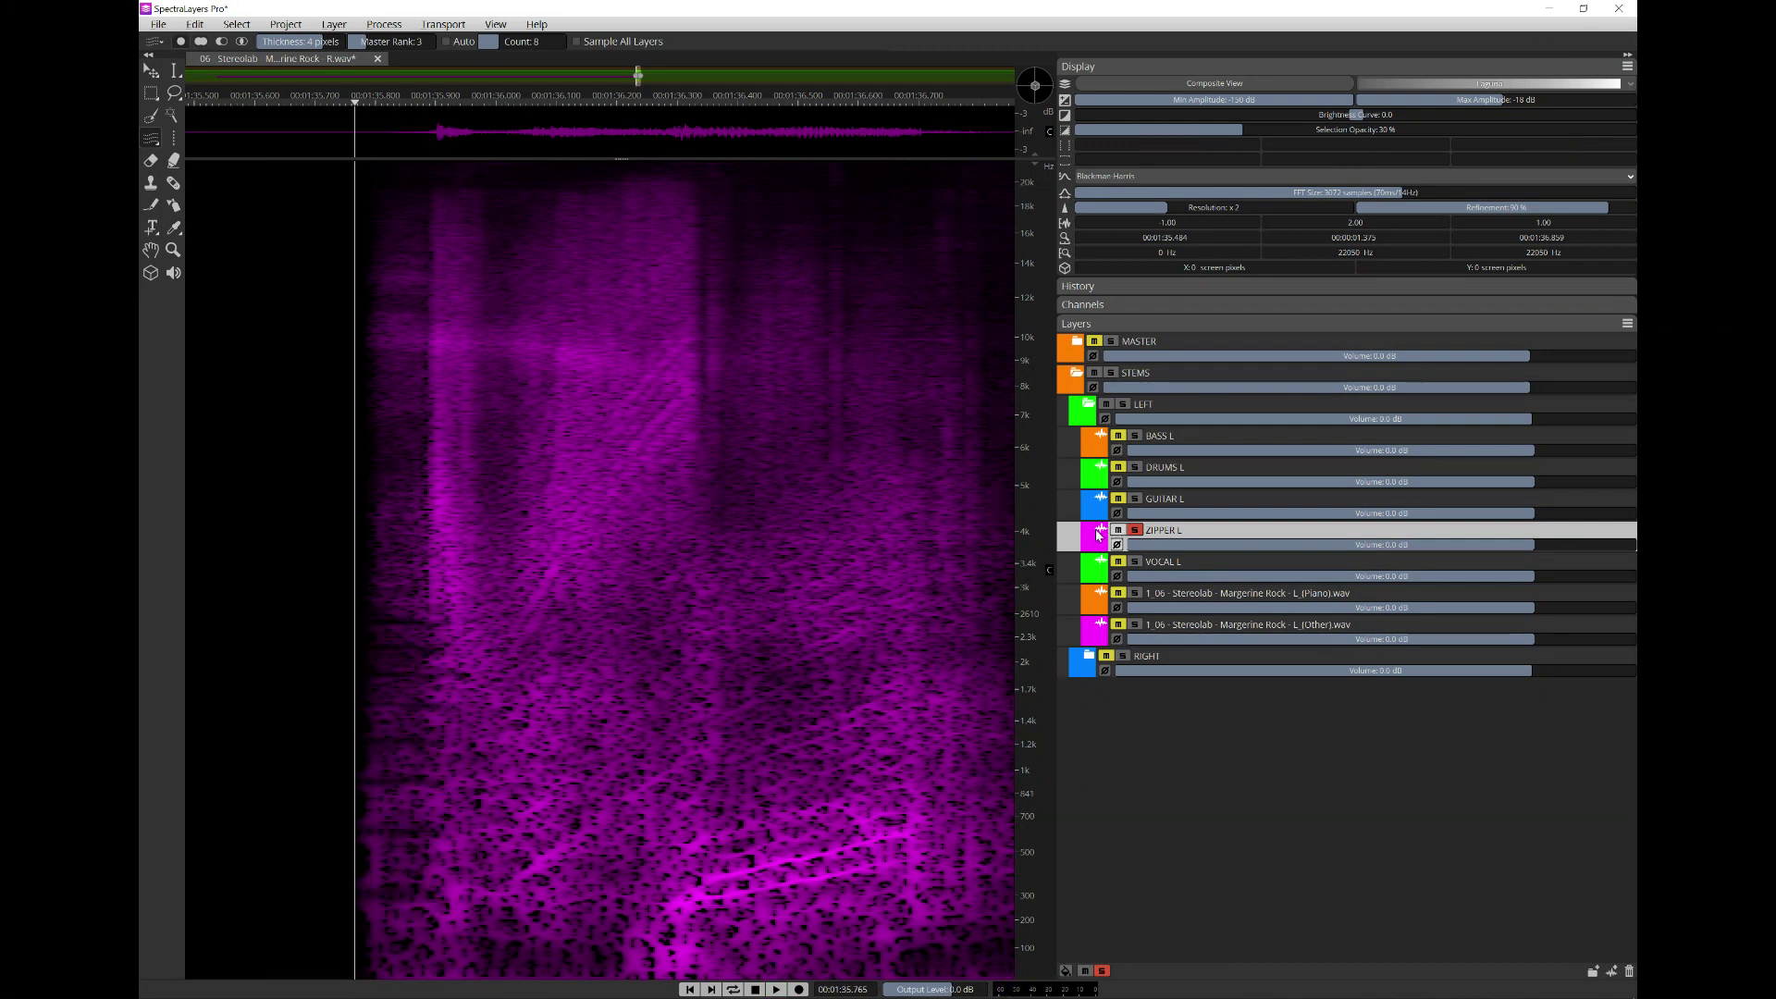
key(space)
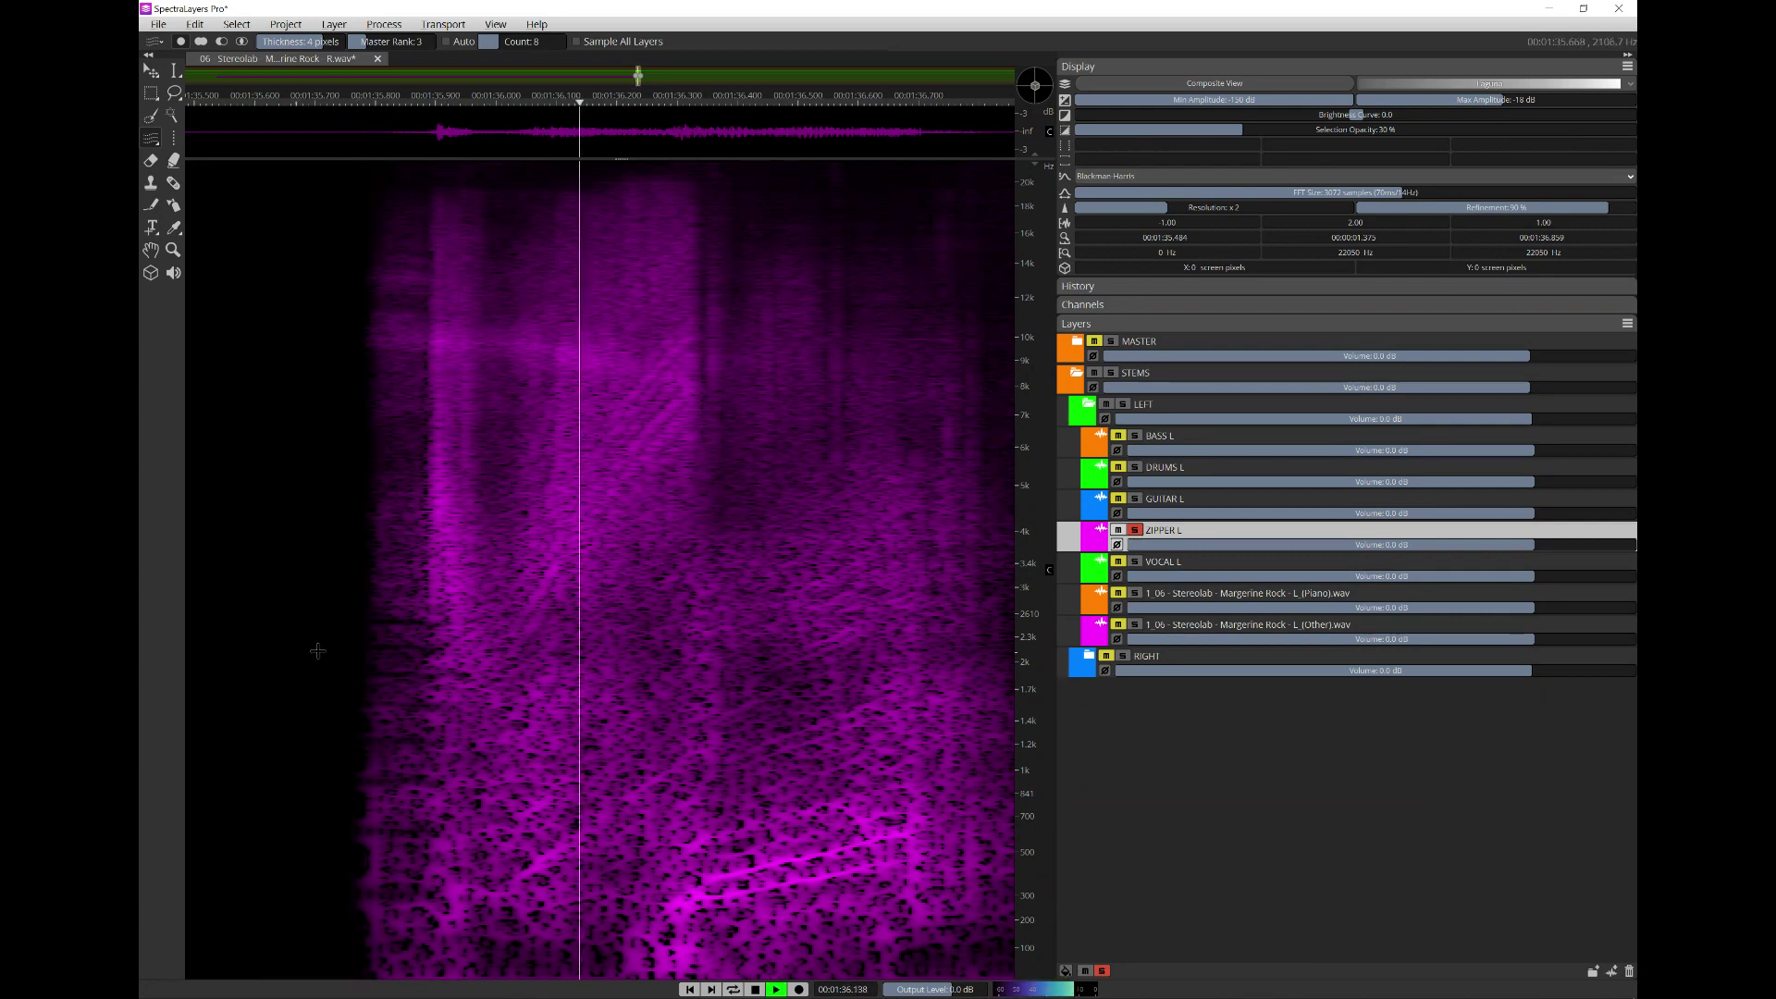
key(space)
- Solo VOCAL L in place of ZIPPER L and play the end of the vocal phrase from about 1:35.67
click(1136, 530)
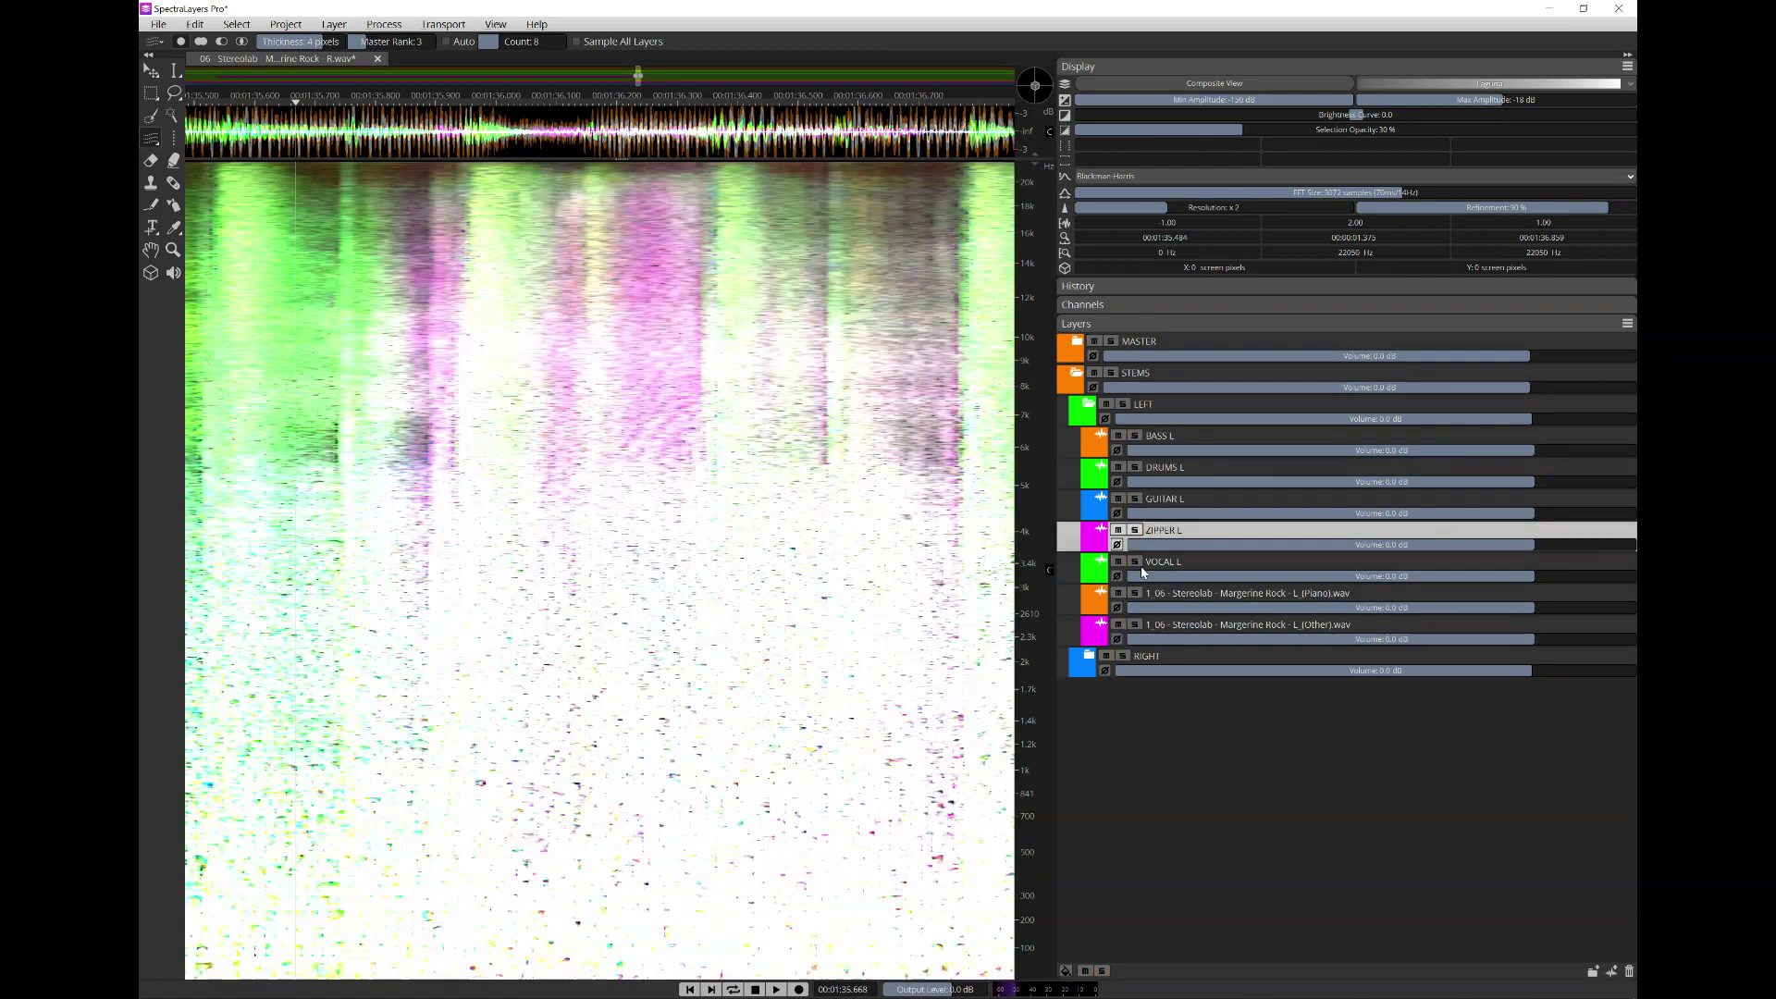
click(1135, 561)
scroll(867, 622, down, 3)
key(space)
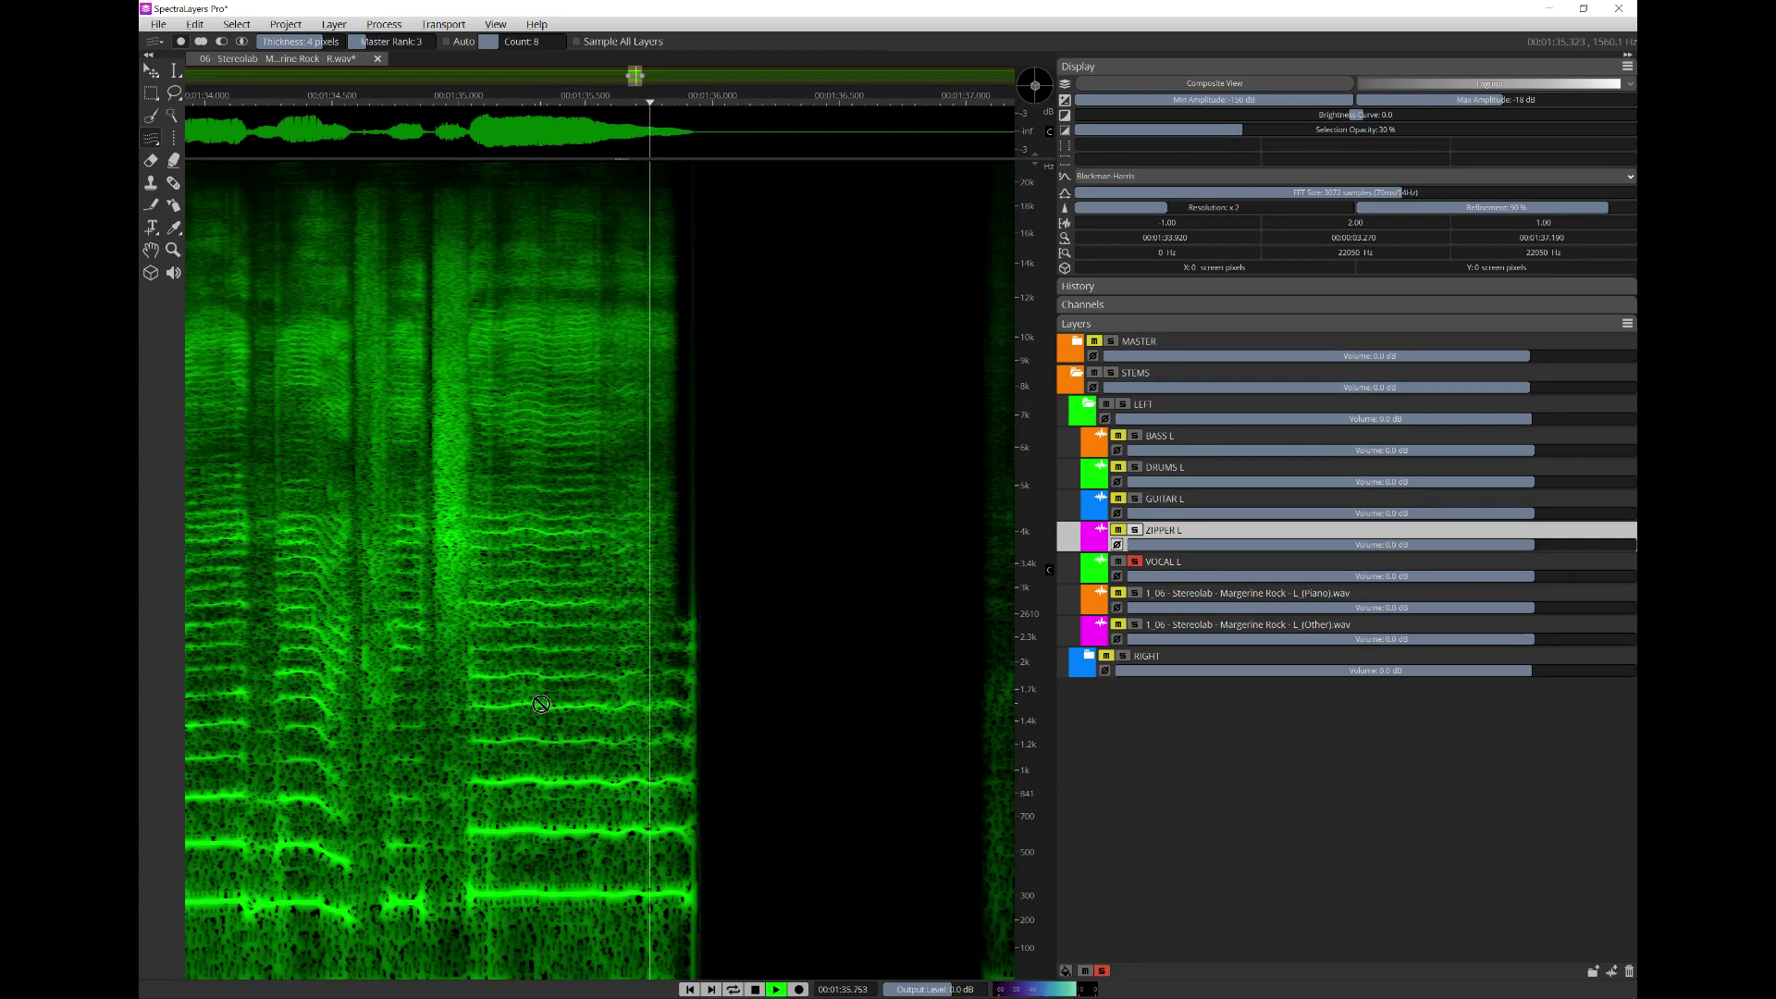
key(space)
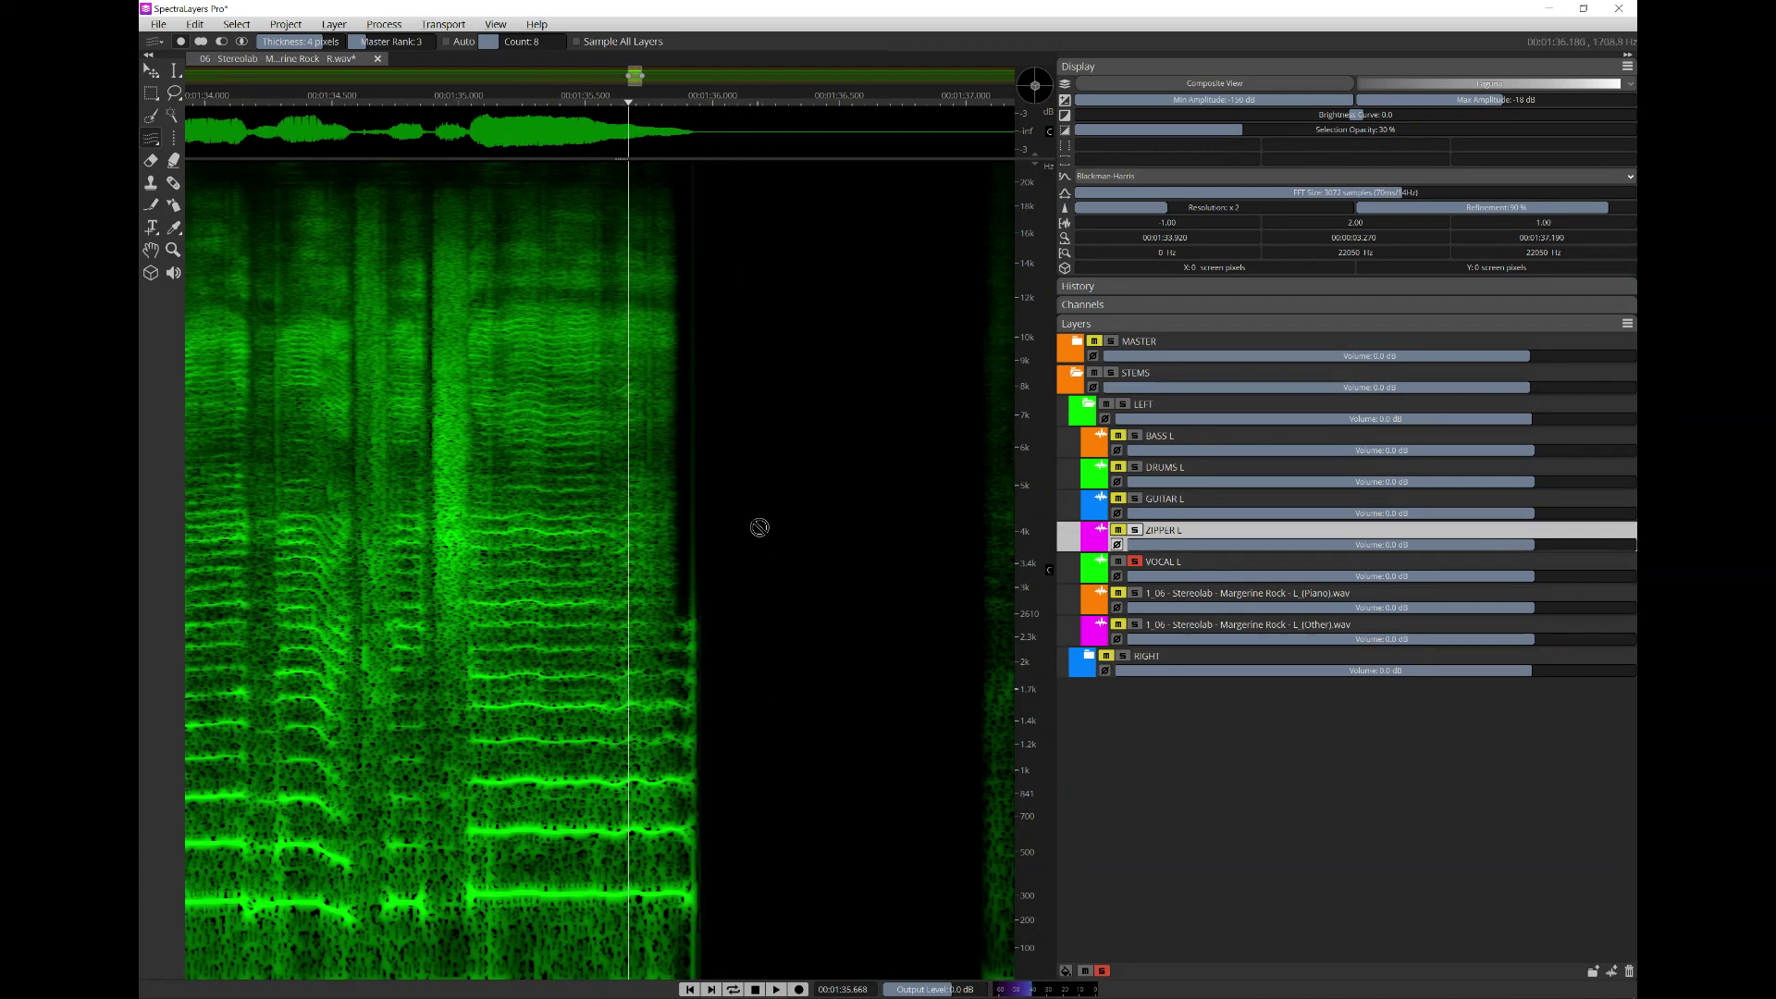
- Play the lead-in of the next VOCAL L phrase from about 1:37.3 with the time selection tool active
scroll(464, 577, down, 3)
scroll(468, 575, down, 2)
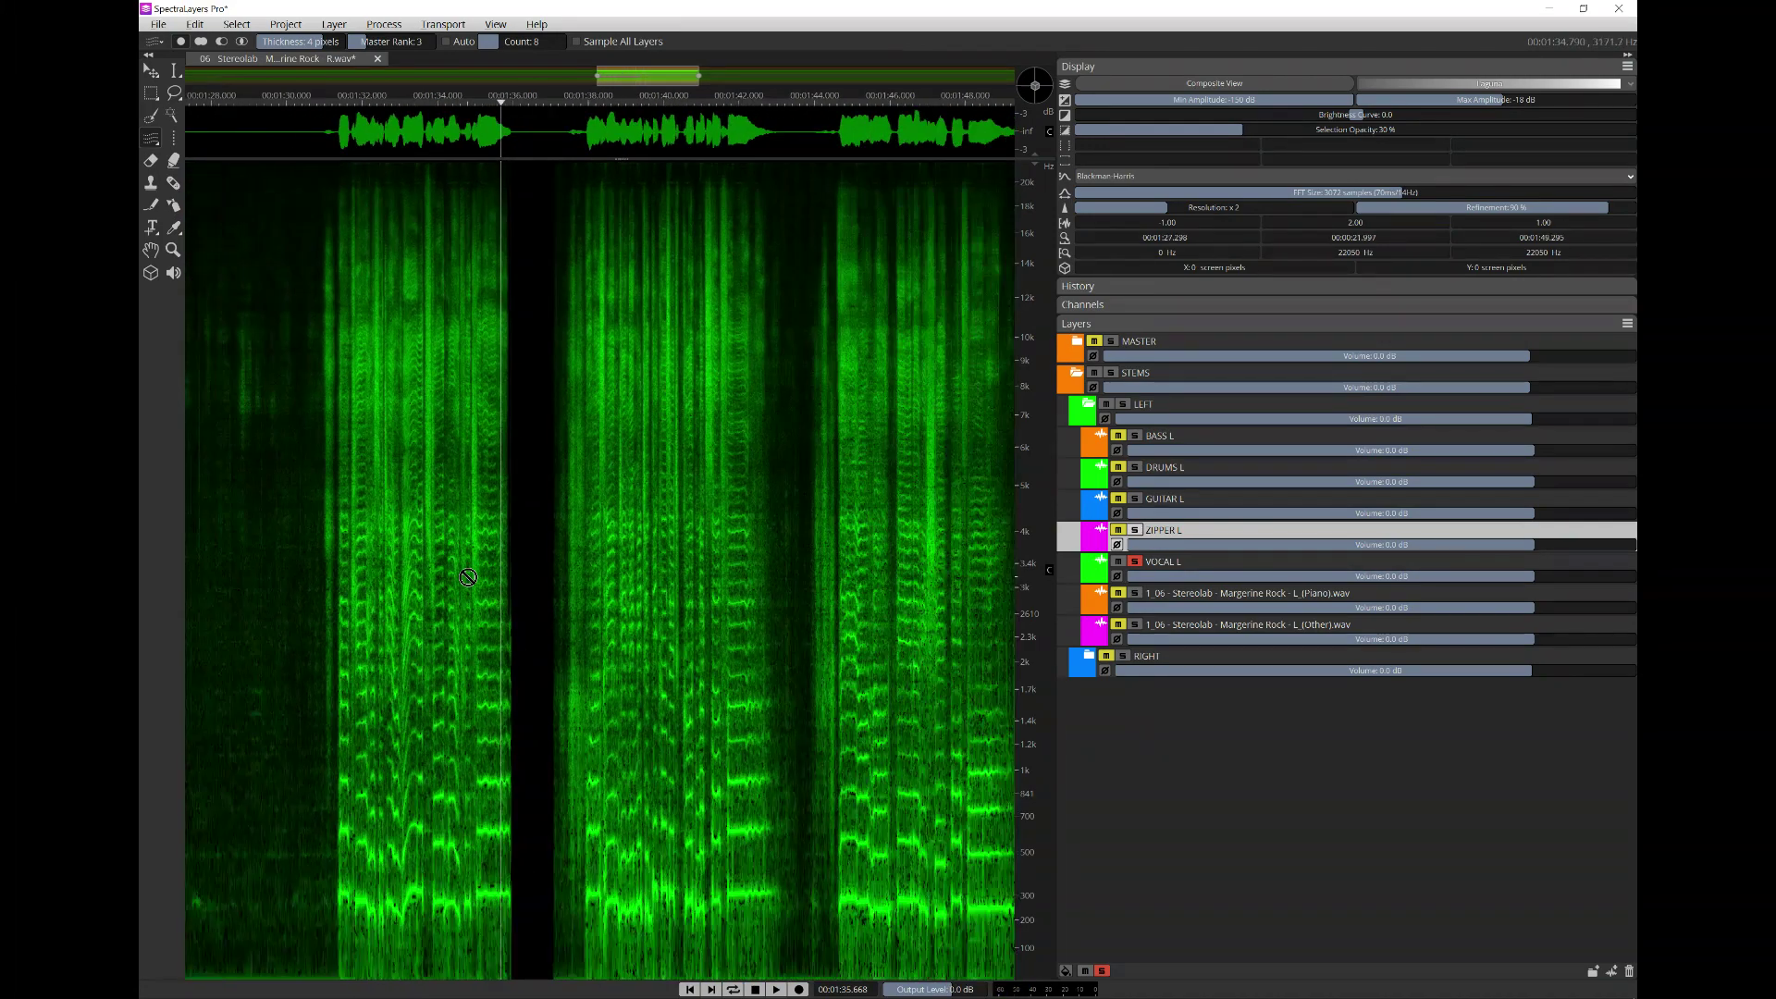
scroll(749, 616, up, 2)
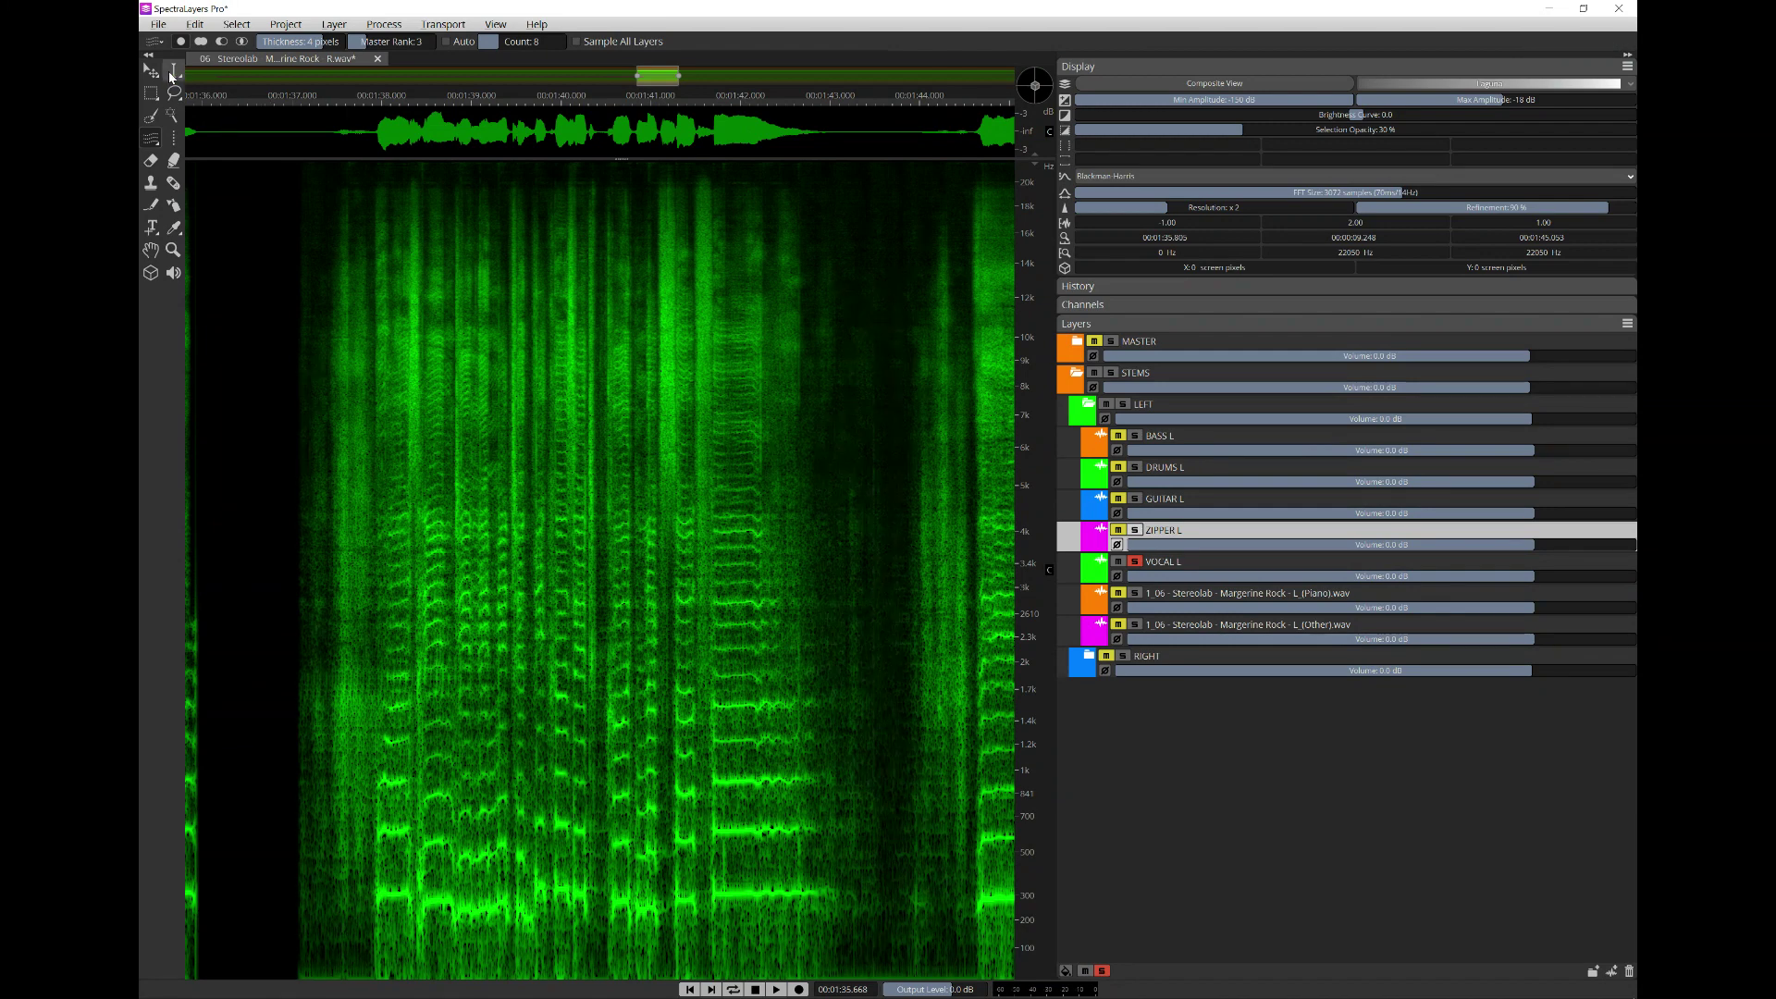
click(170, 71)
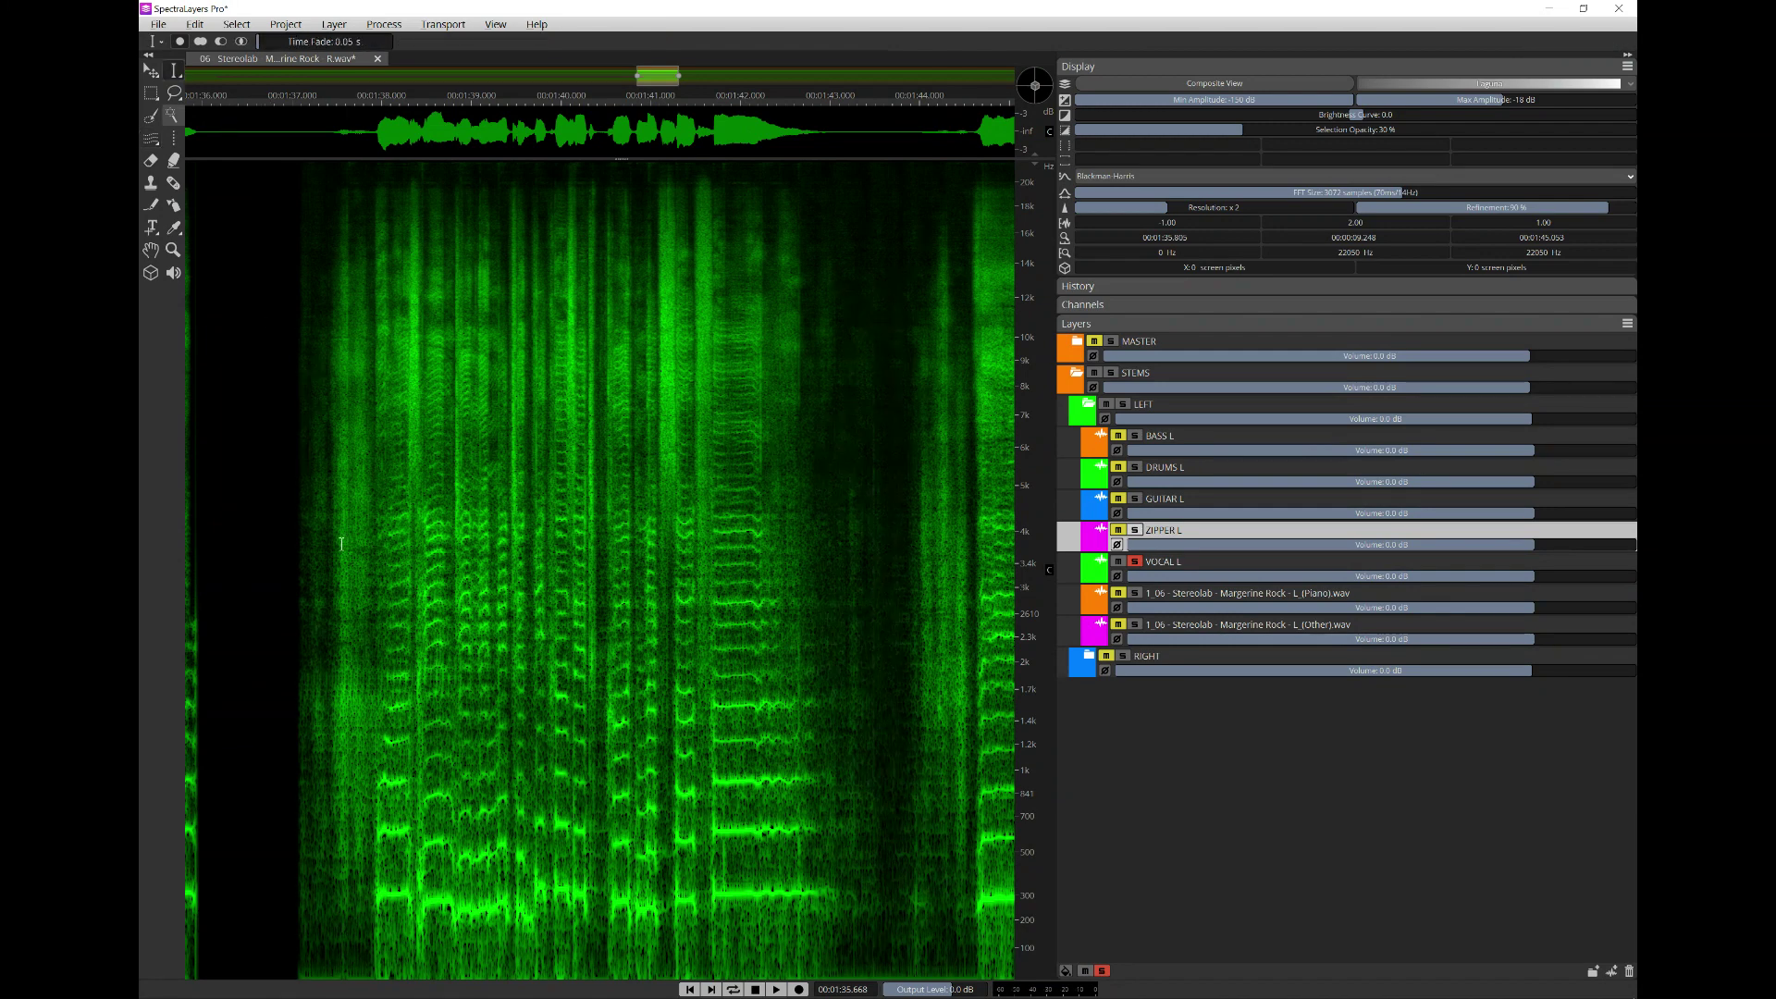
click(329, 590)
key(space)
key(space)
key(space)
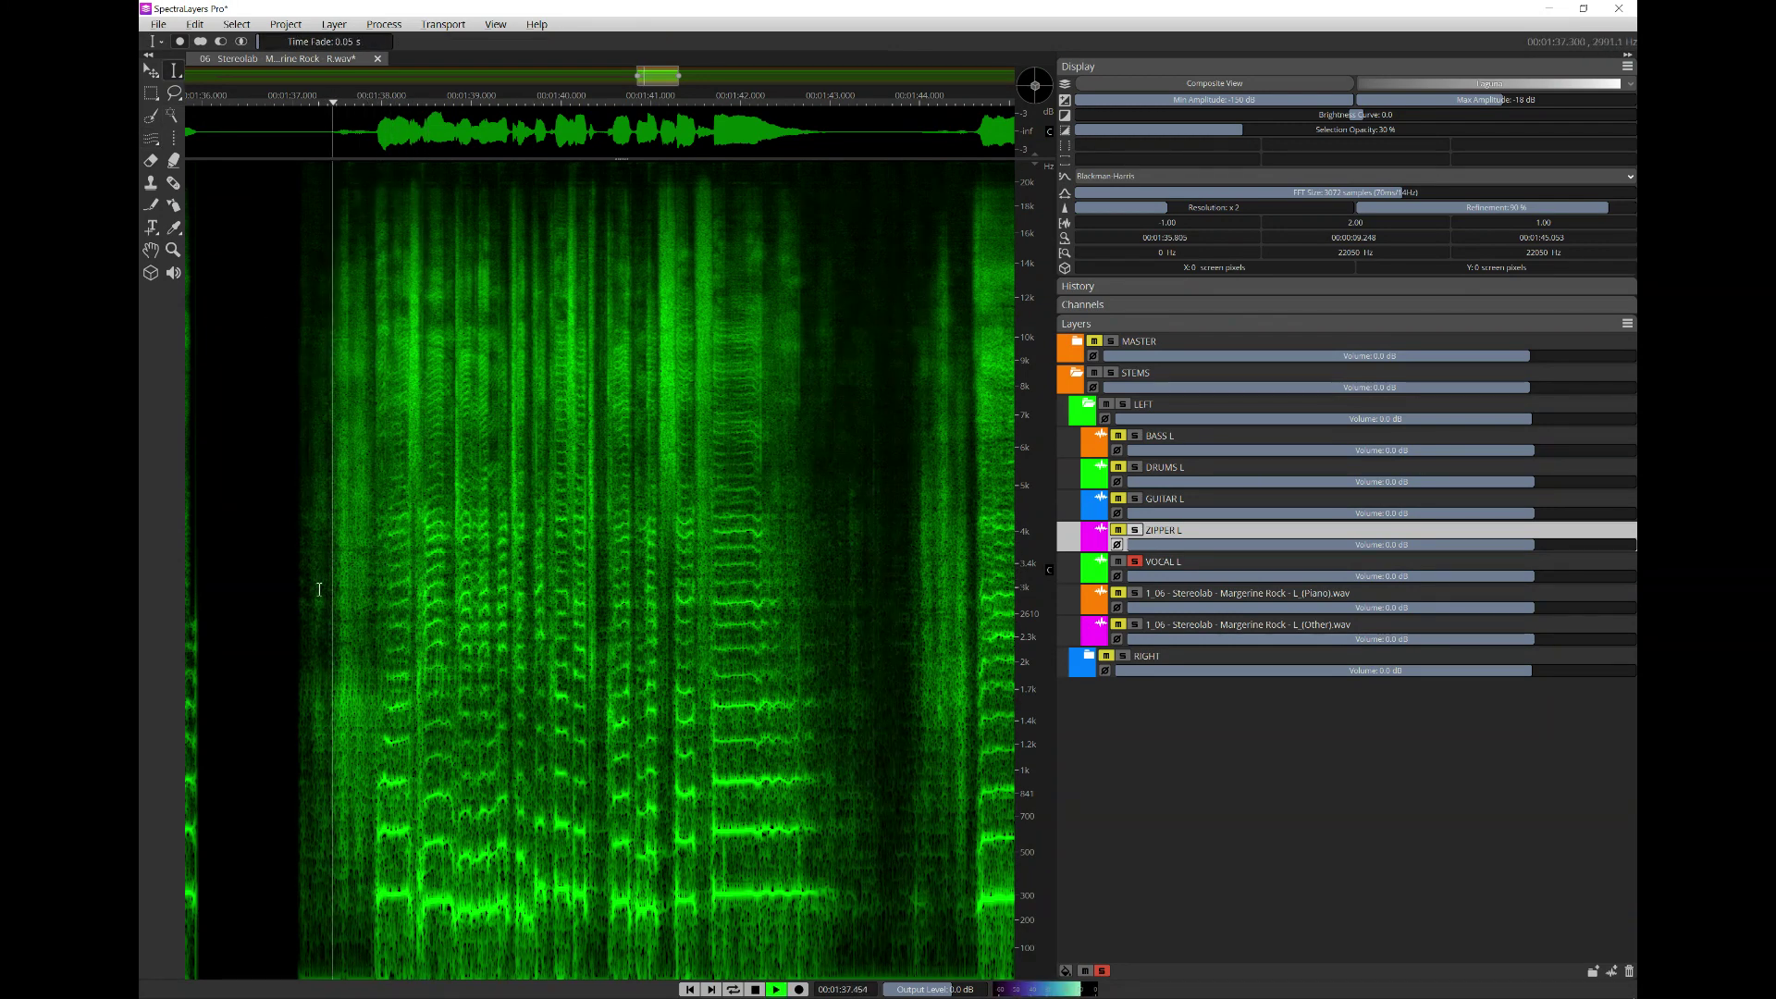
scroll(319, 592, up, 3)
key(space)
scroll(457, 623, down, 3)
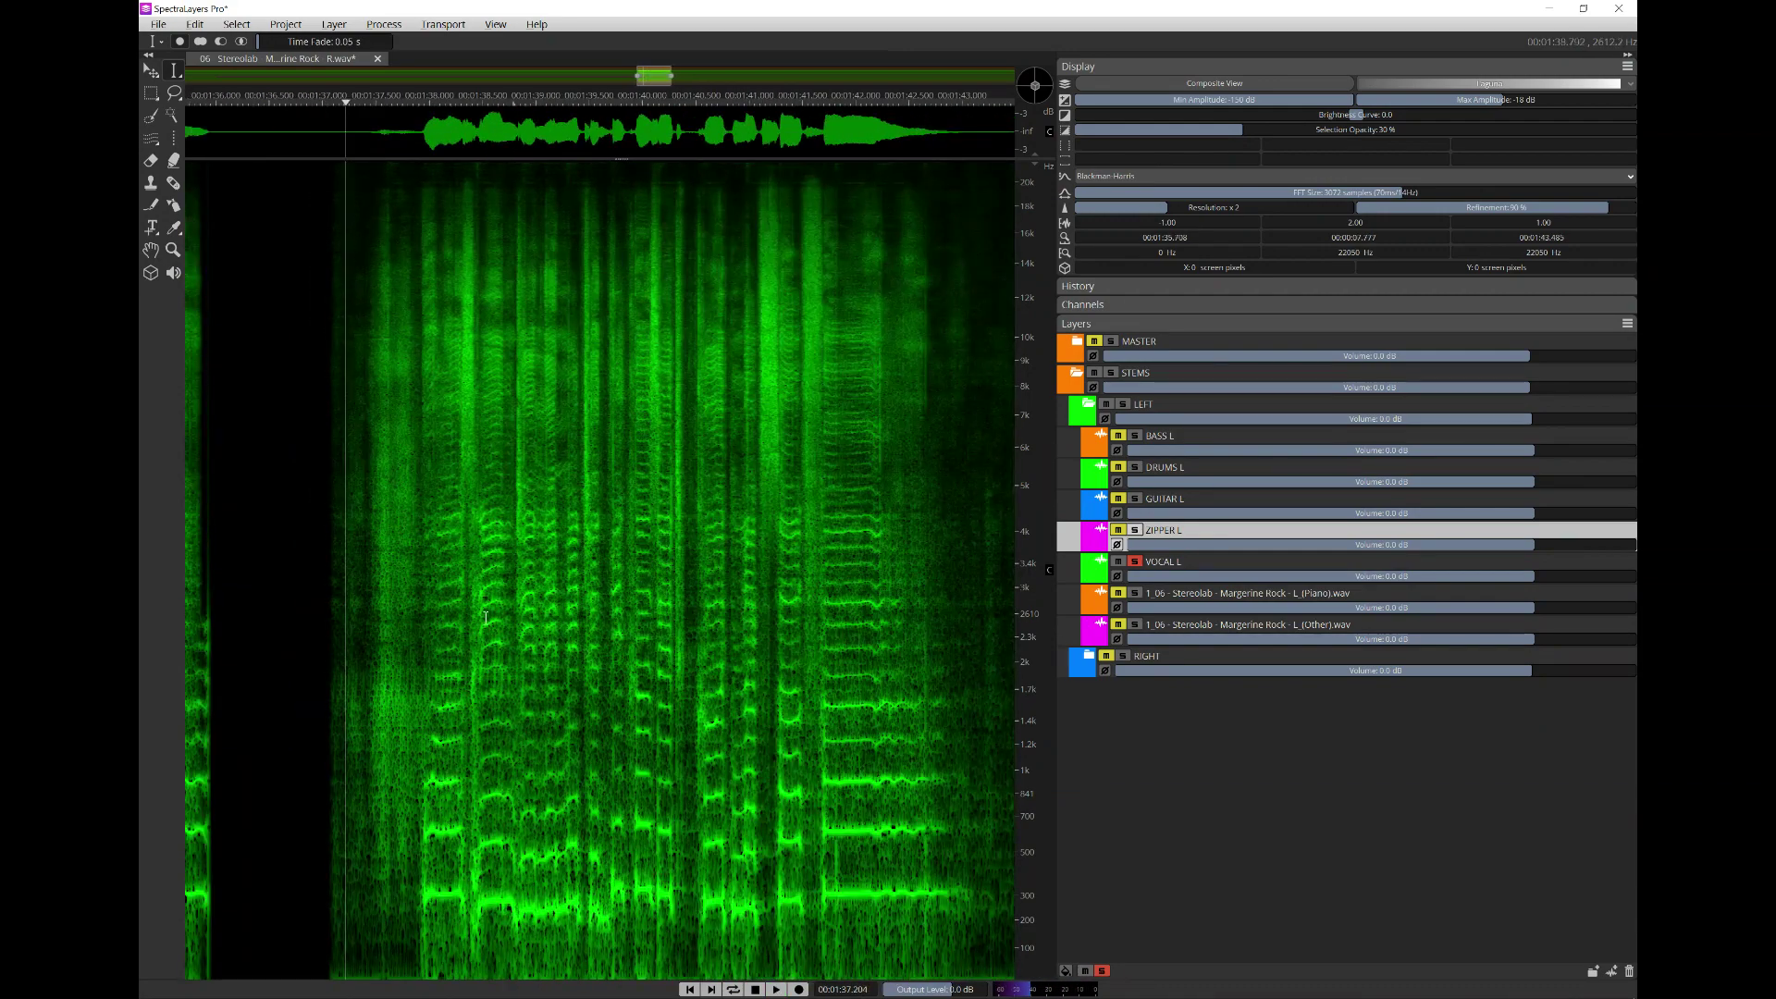
- Audition the following VOCAL L phrases at several points between about 1:37.6 and 1:57 for stray zipper sounds
click(508, 556)
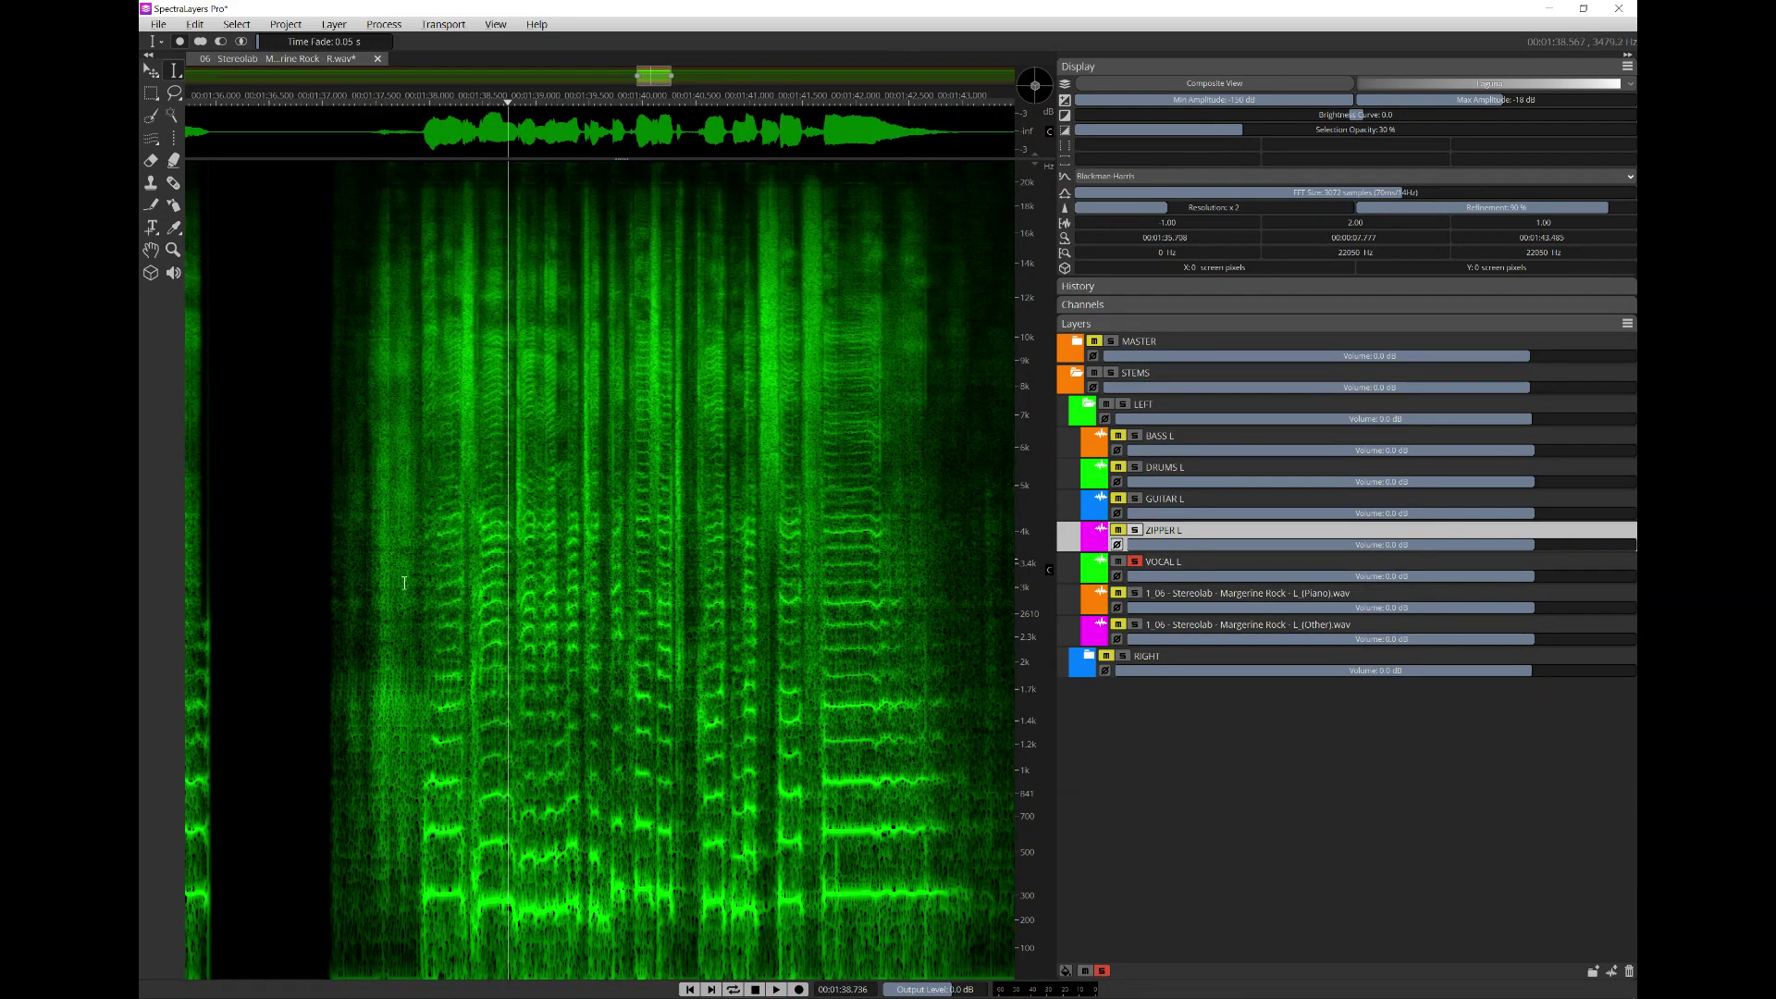
key(space)
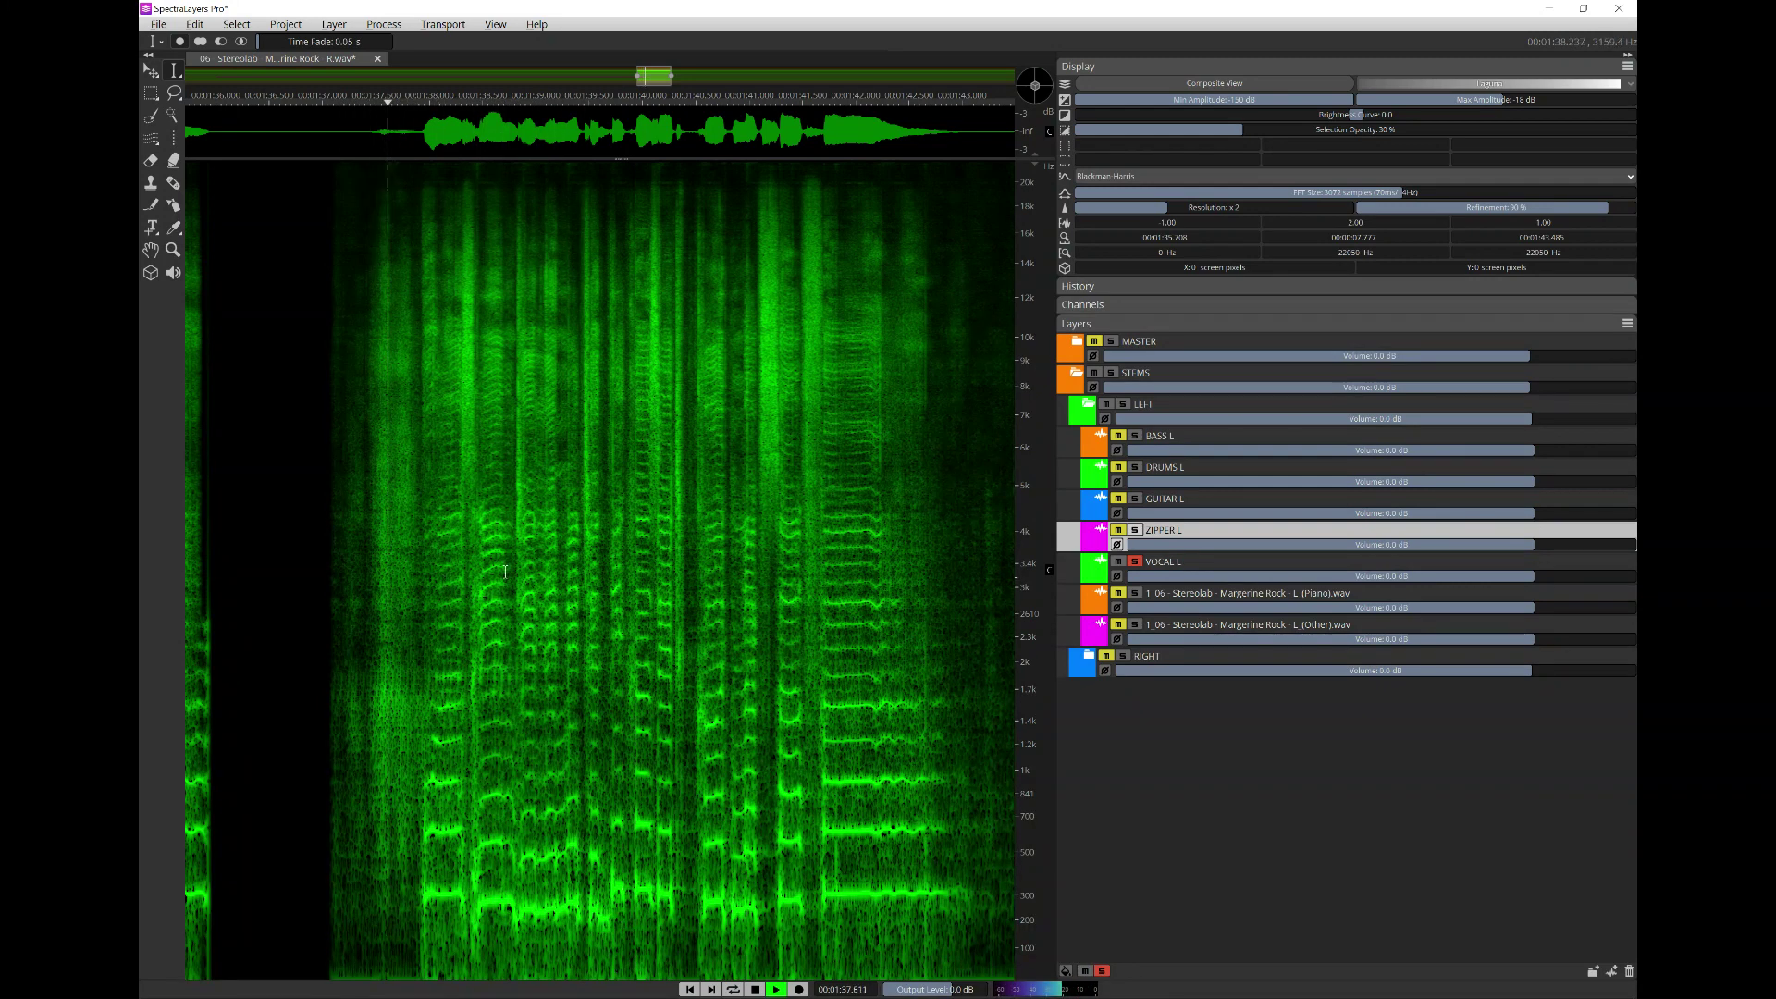
click(659, 550)
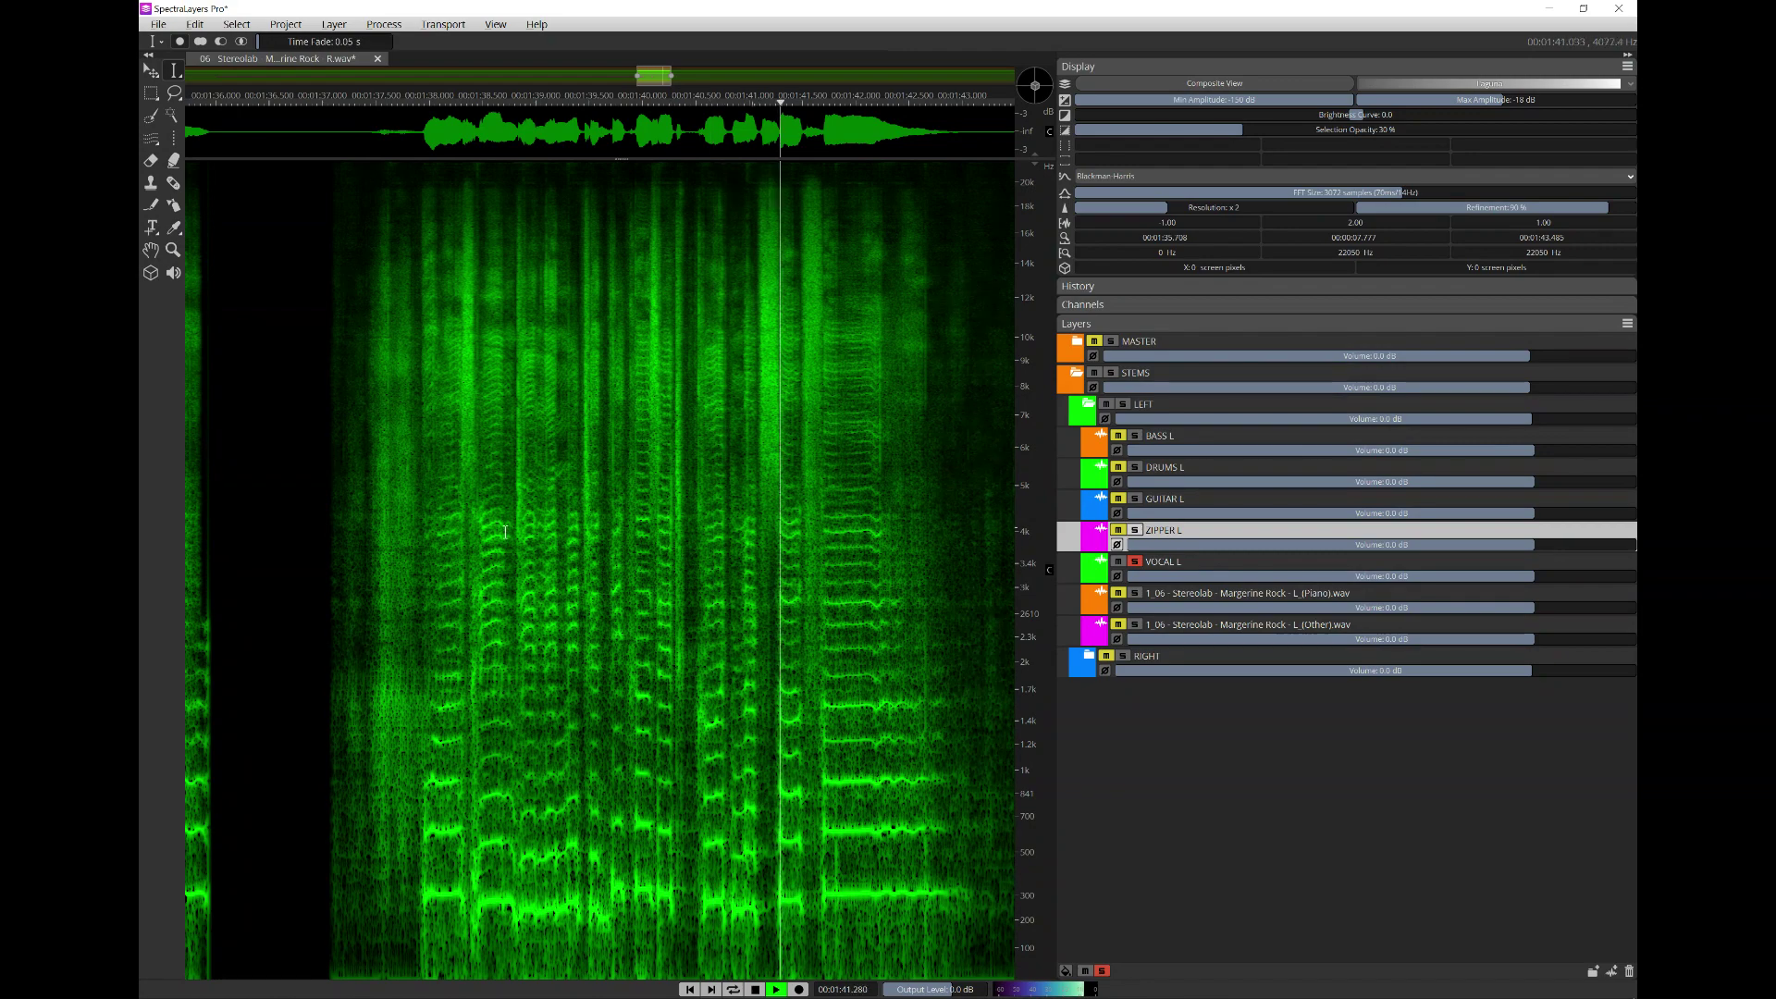
scroll(675, 536, down, 3)
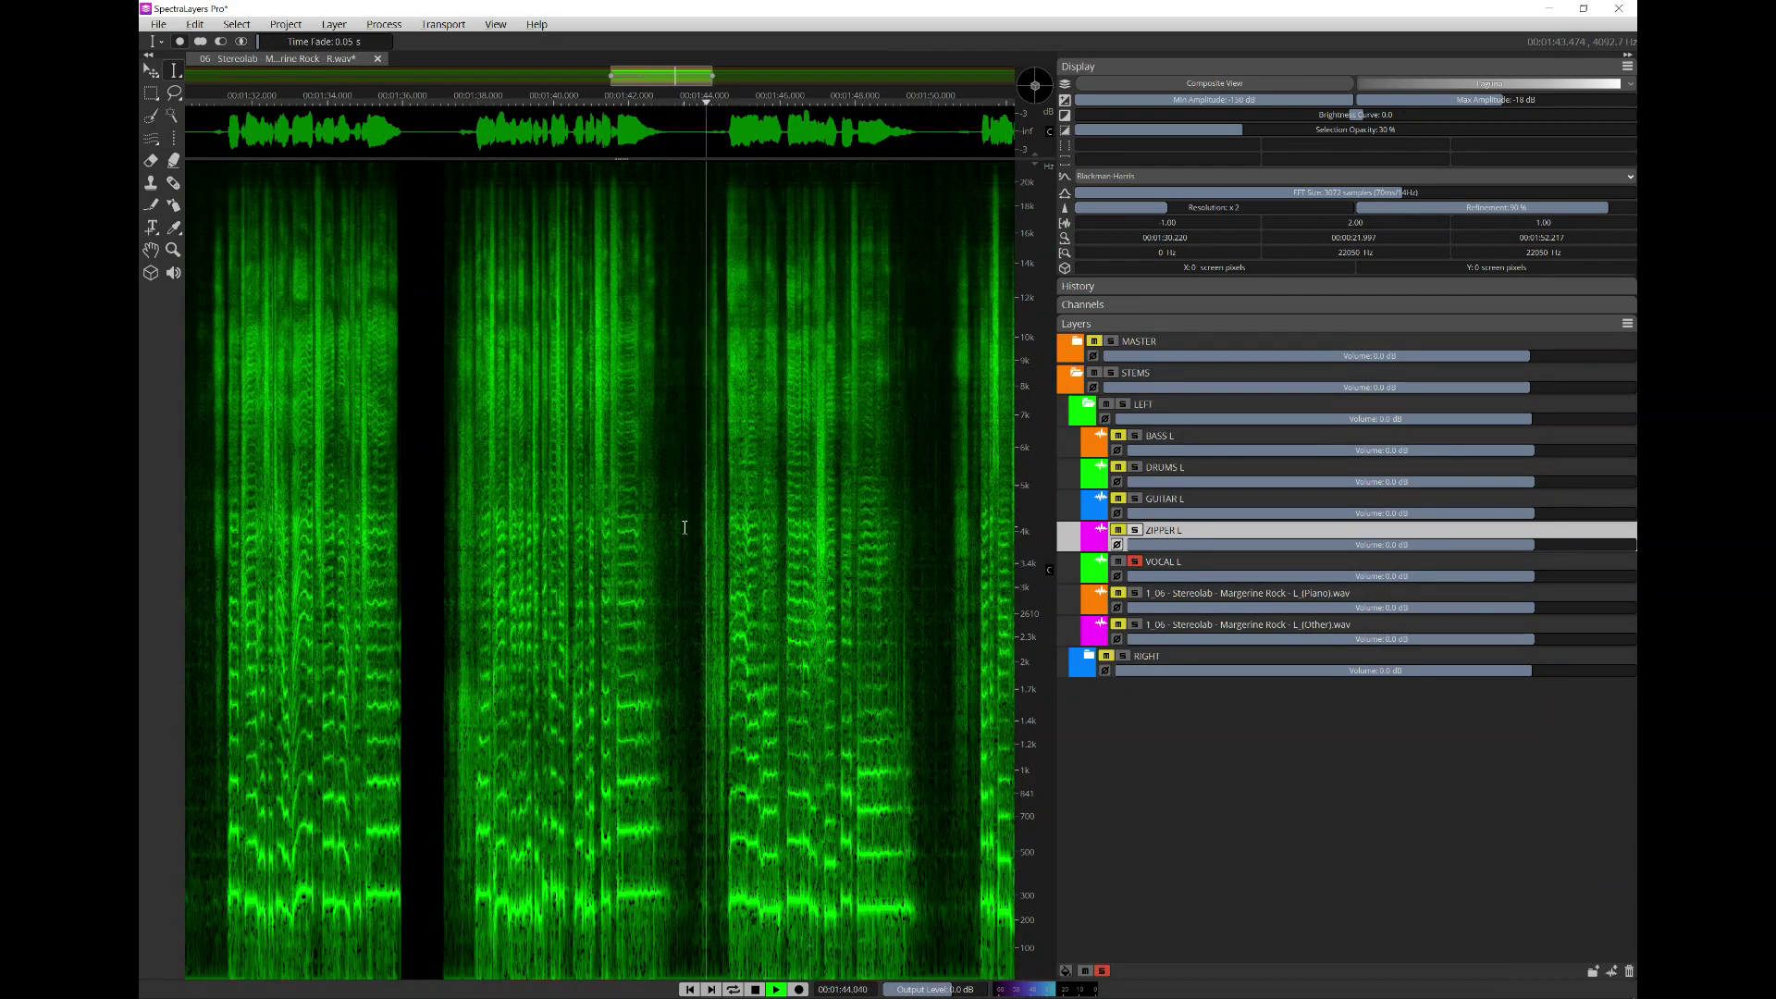
scroll(679, 535, down, 2)
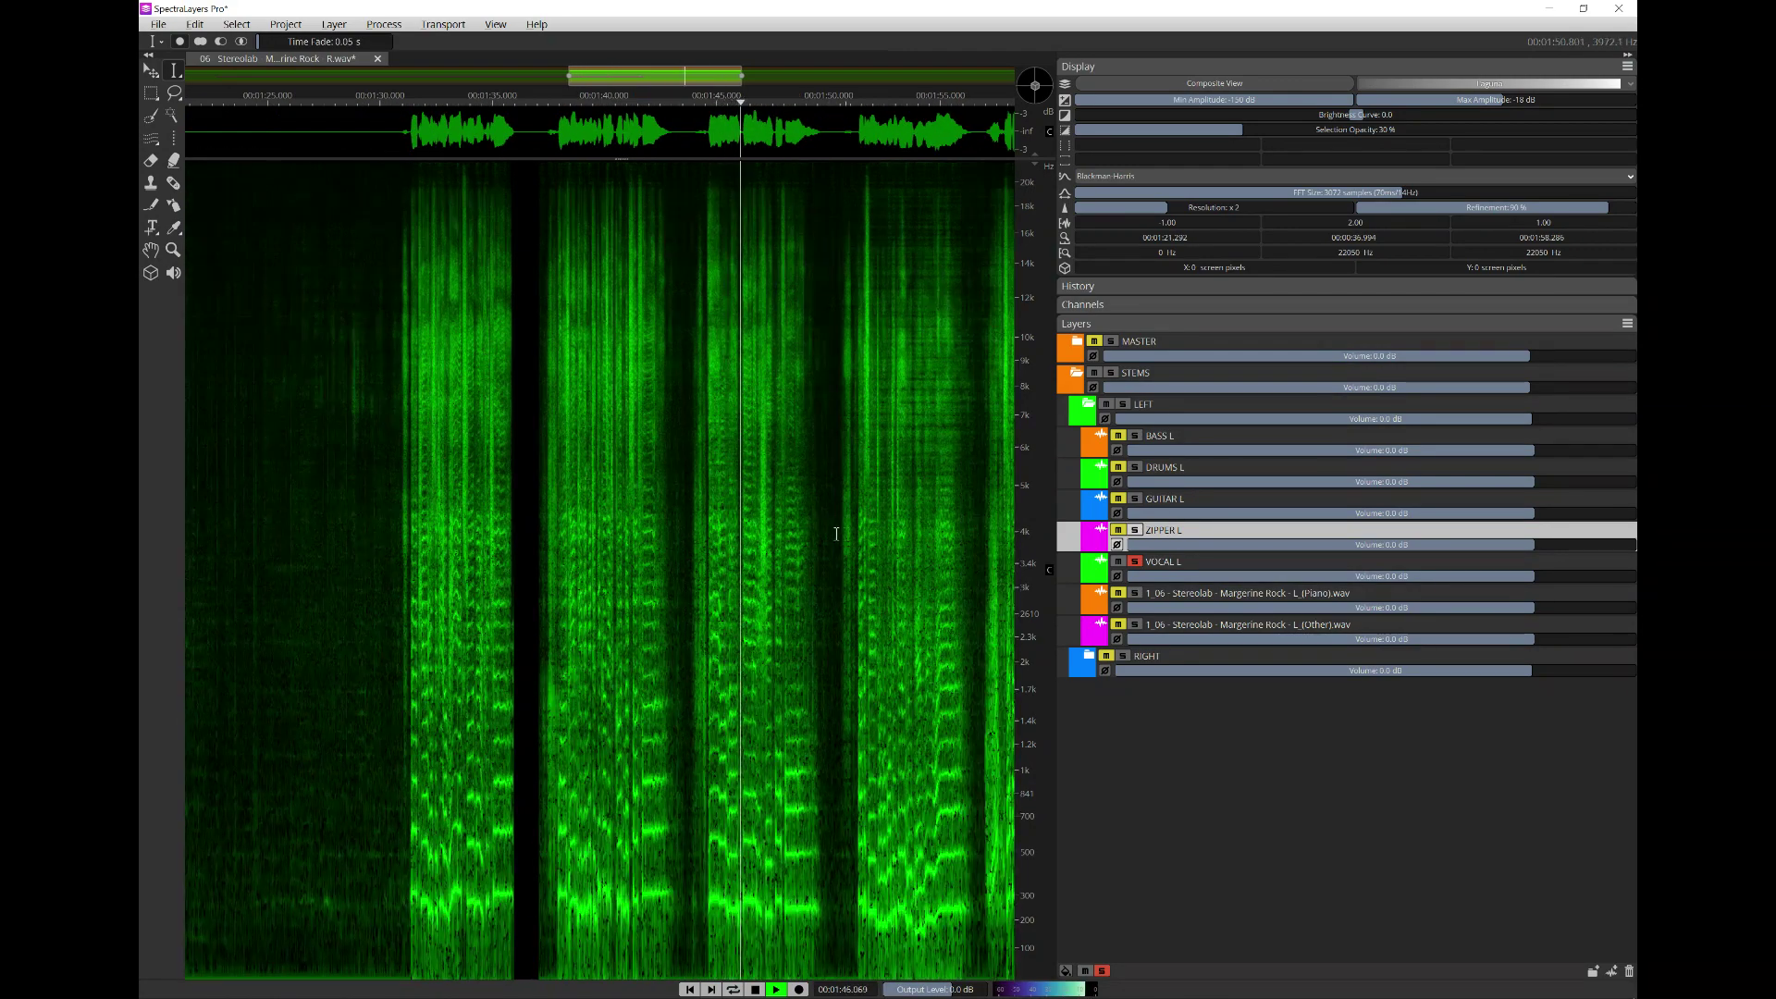
scroll(835, 536, down, 2)
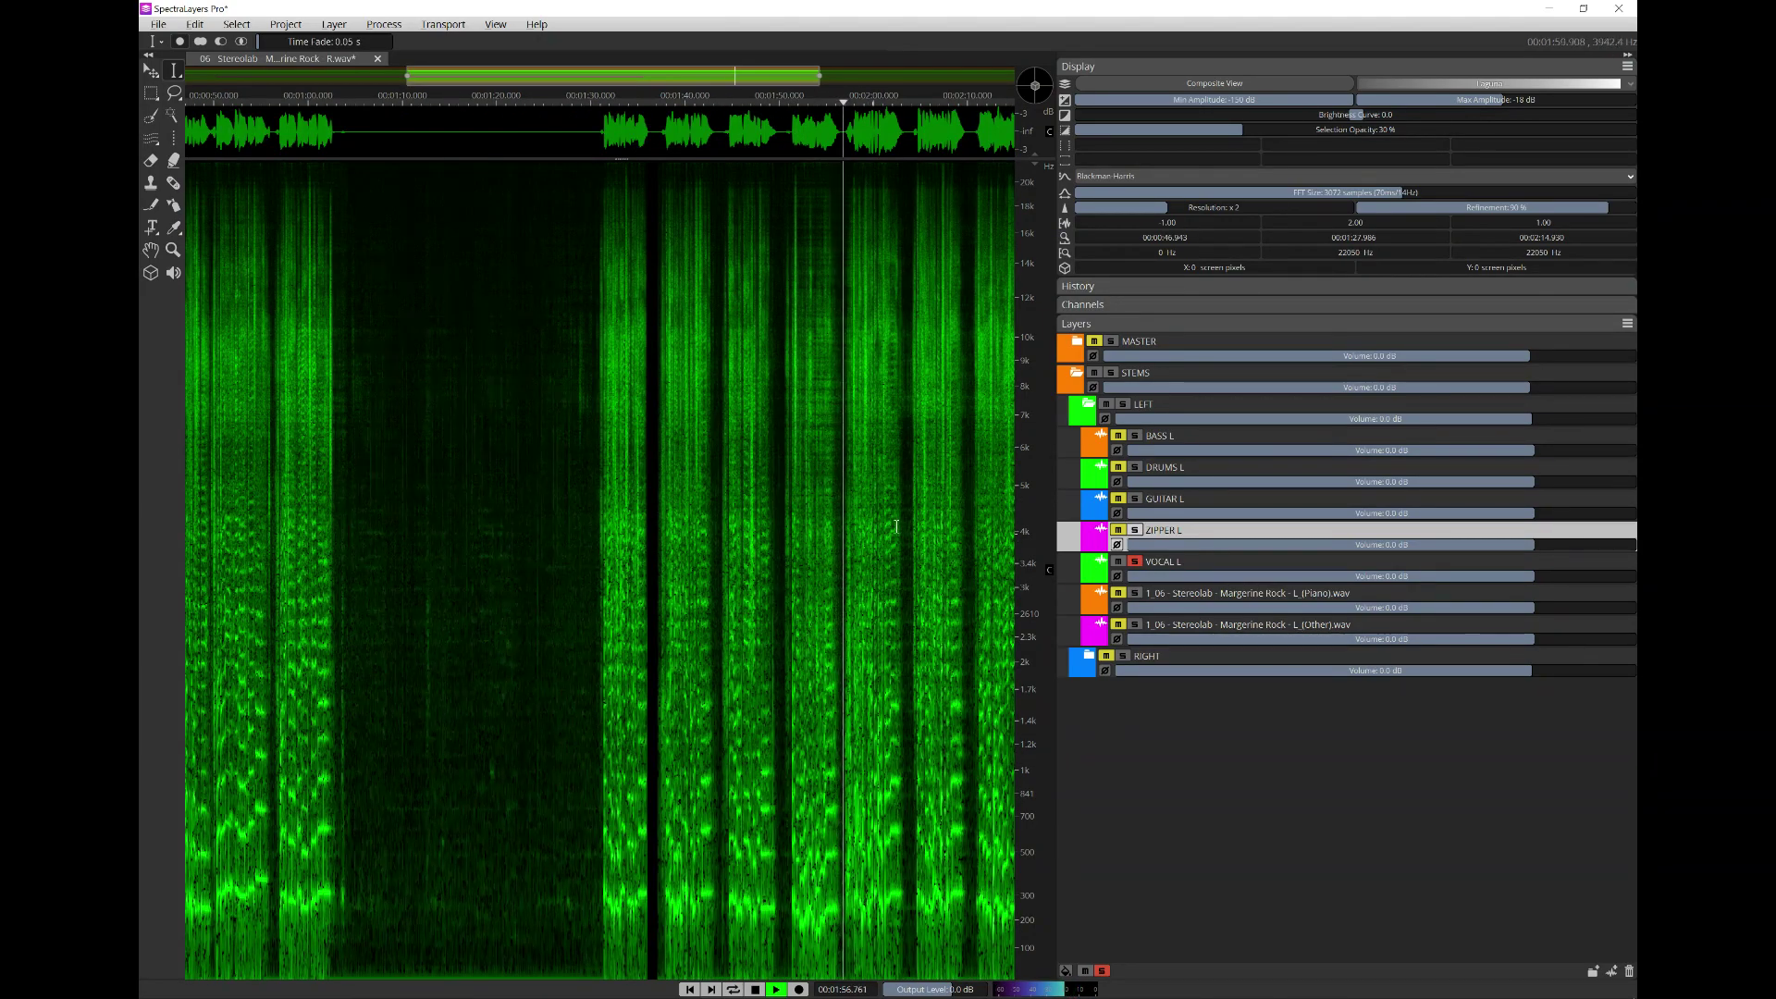
scroll(726, 551, down, 2)
scroll(717, 555, up, 5)
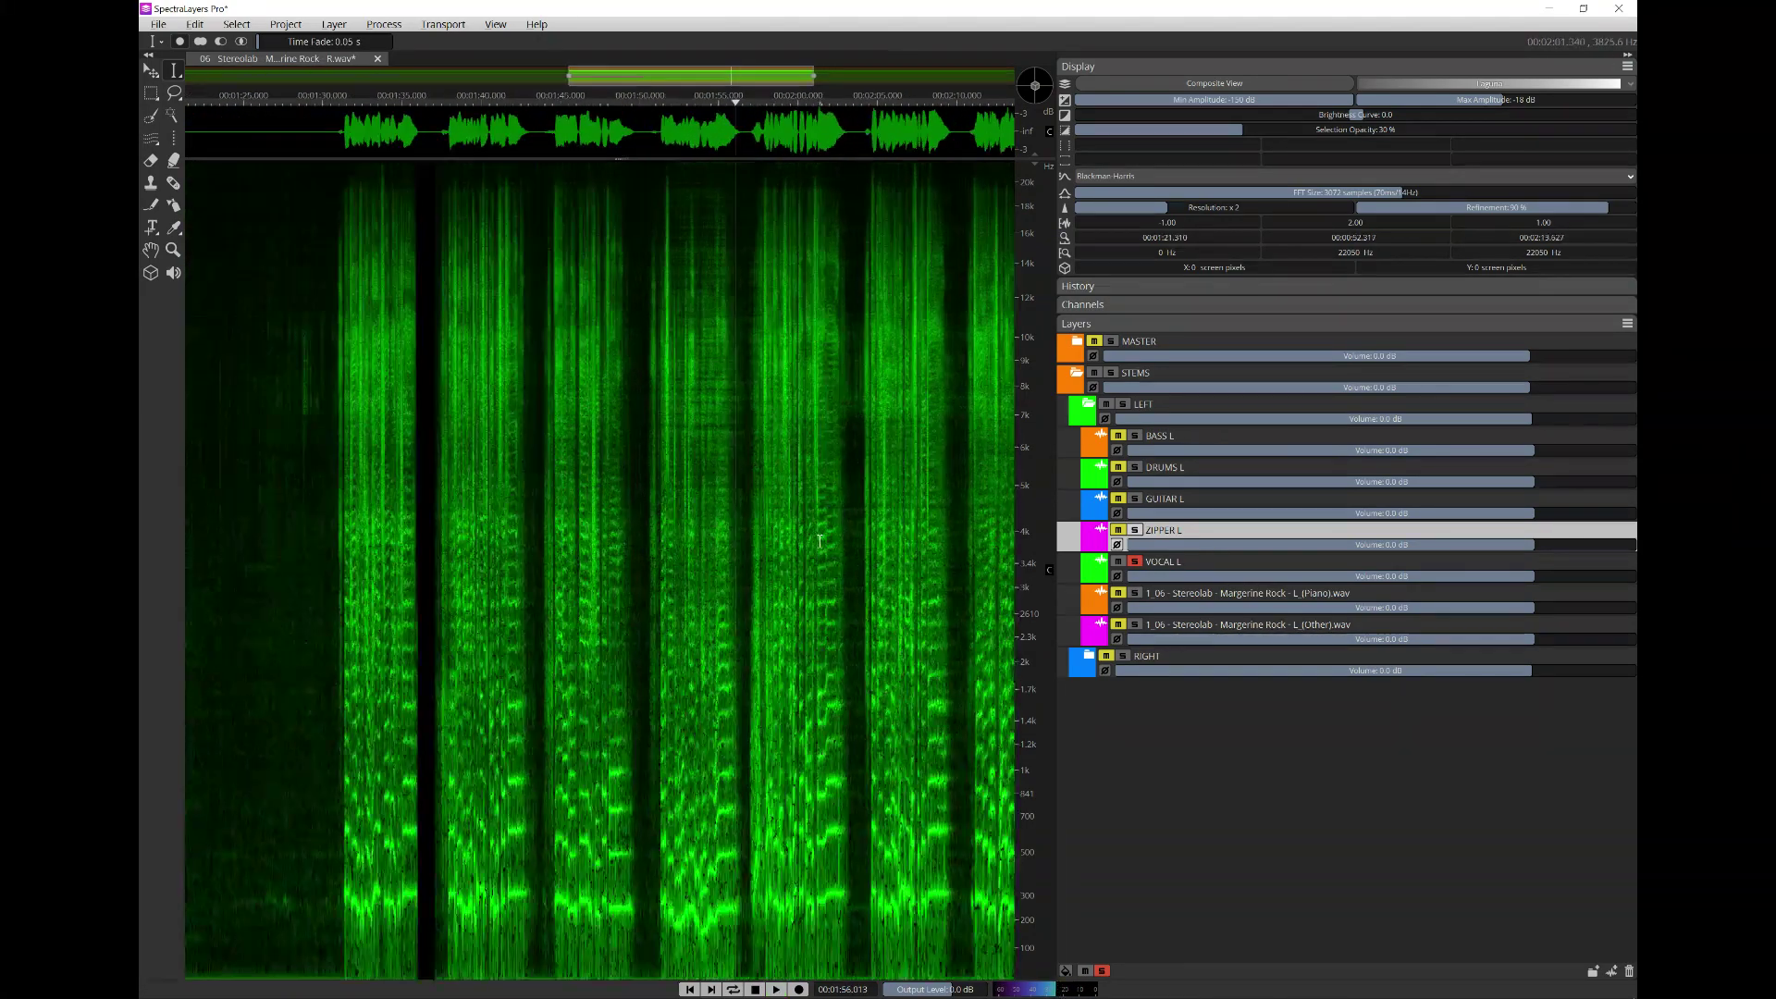
- Spot-check VOCAL L around the gap before the phrase that starts near 1:58
key(space)
click(413, 542)
key(space)
key(space)
click(913, 549)
key(space)
key(space)
click(654, 609)
key(space)
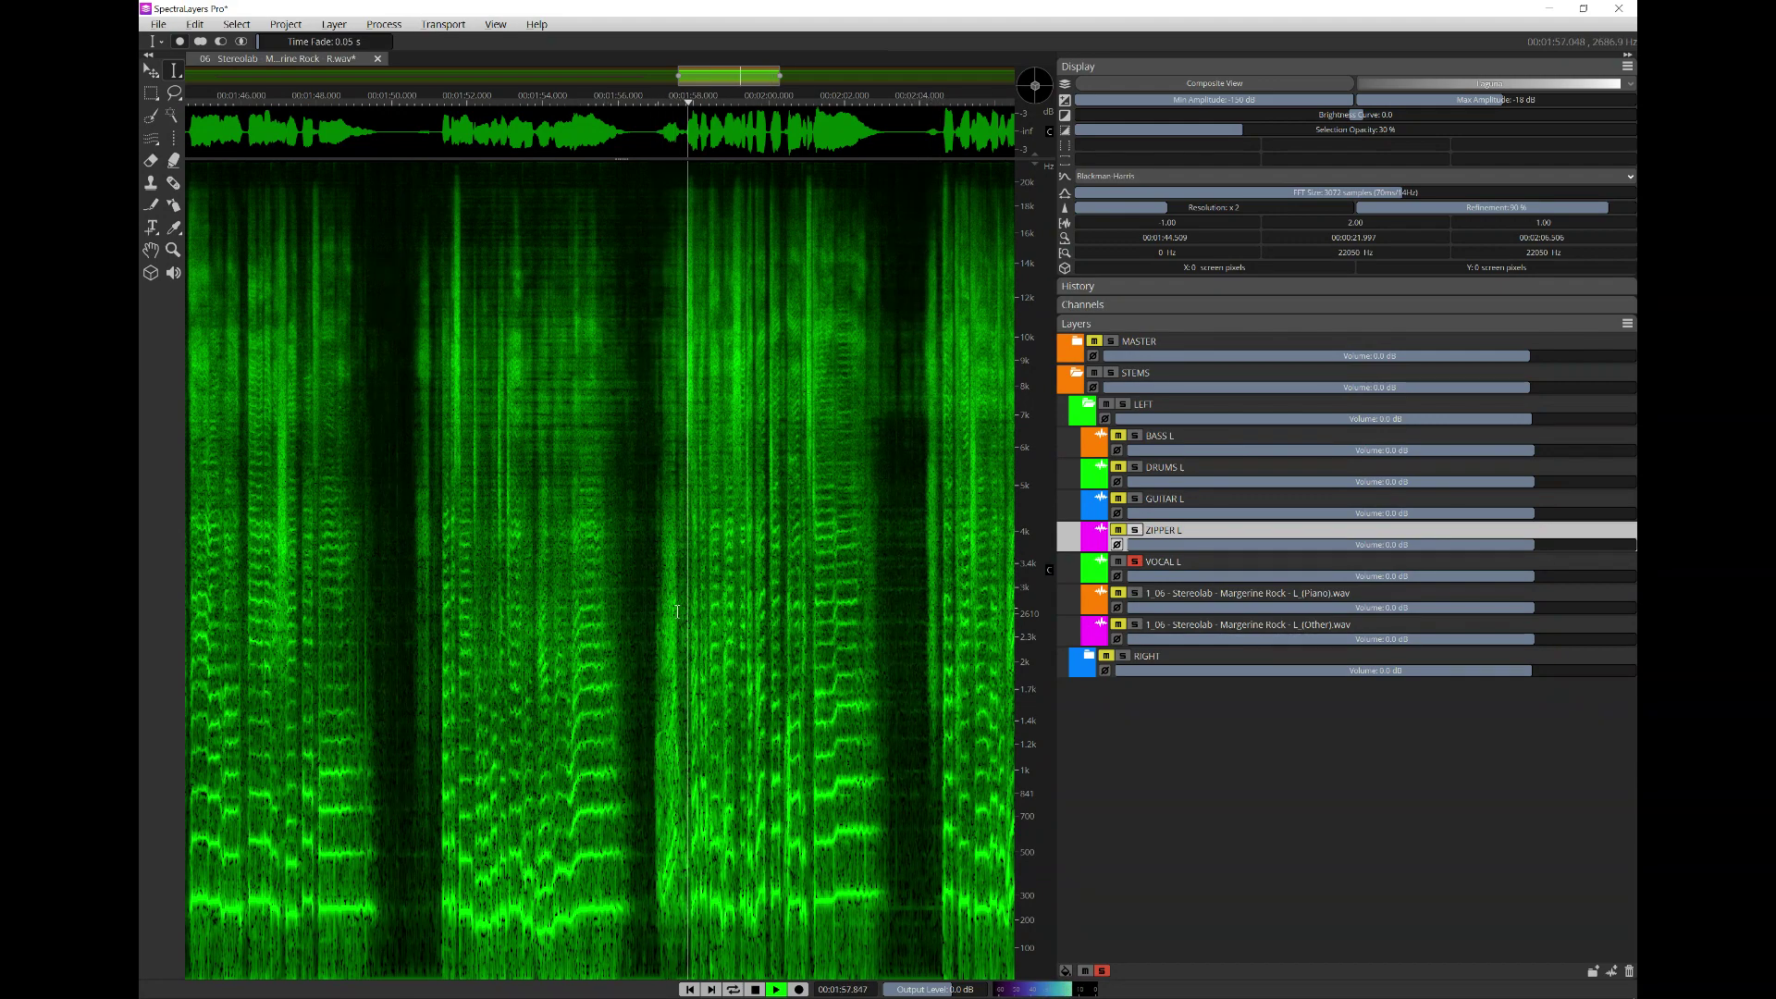
key(space)
- Select the zipper-like sound on VOCAL L across all frequencies from about 1:56.86 to 1:57.83 and play it
scroll(691, 629, up, 3)
scroll(691, 629, up, 1)
click(655, 338)
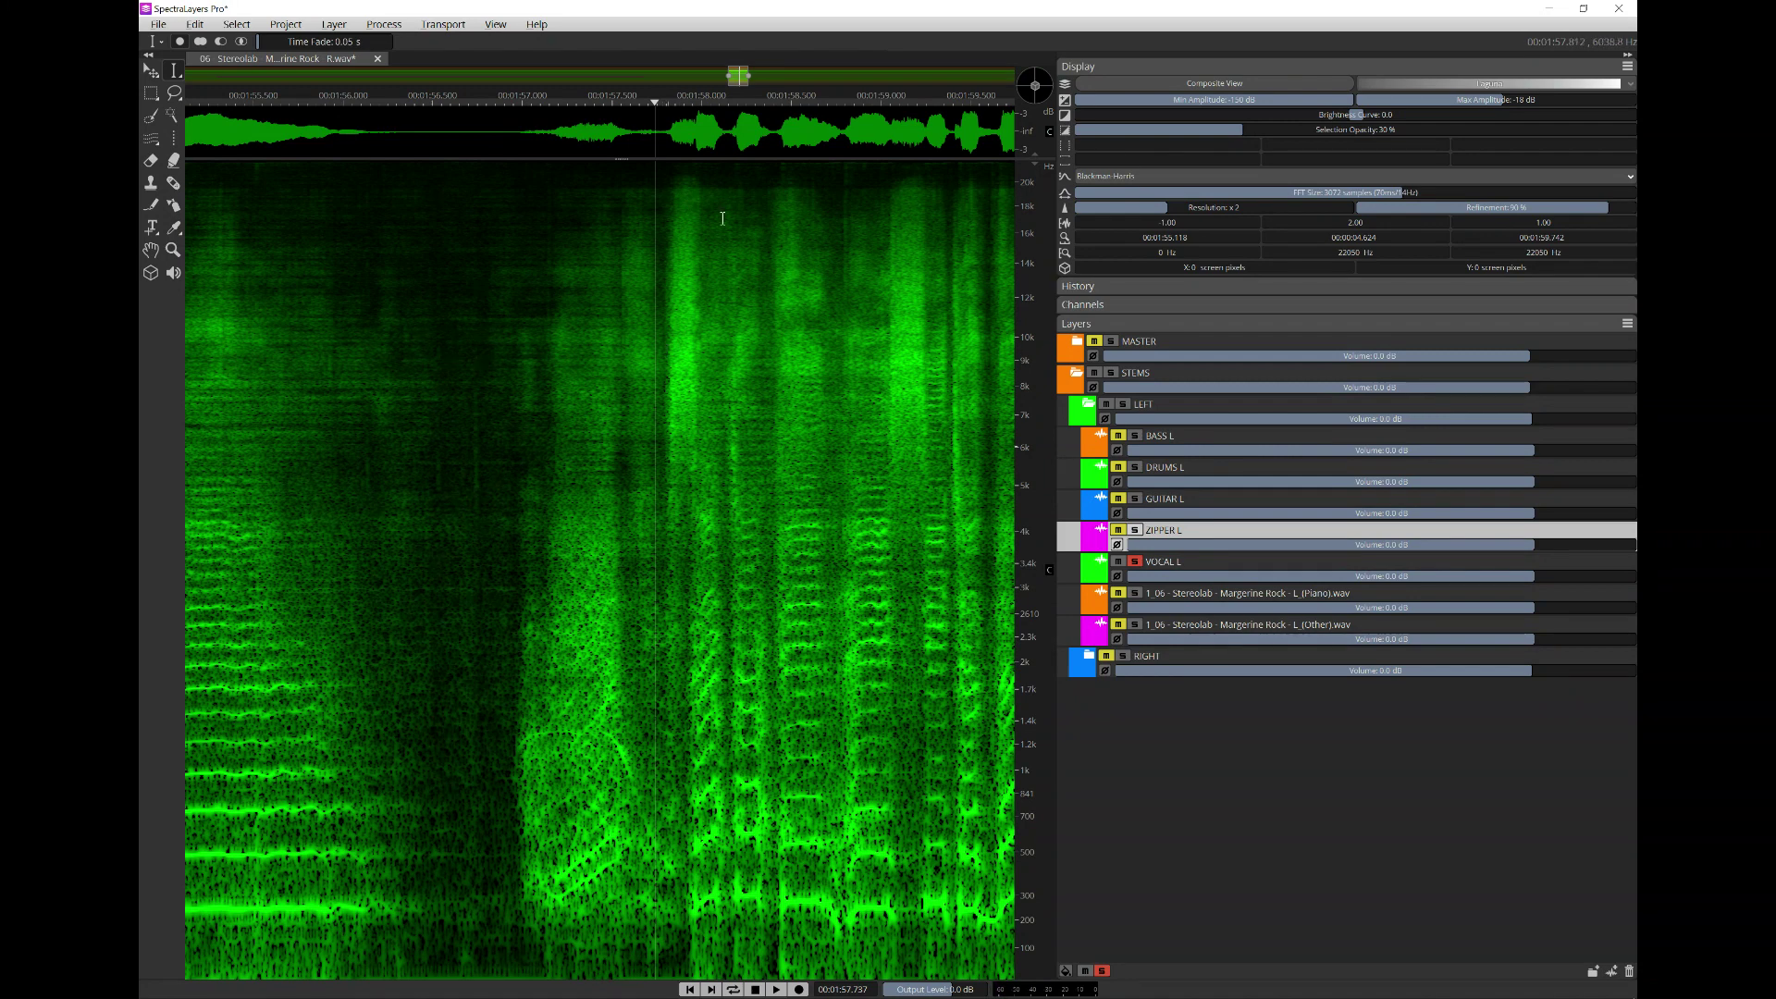
drag(509, 652, 652, 675)
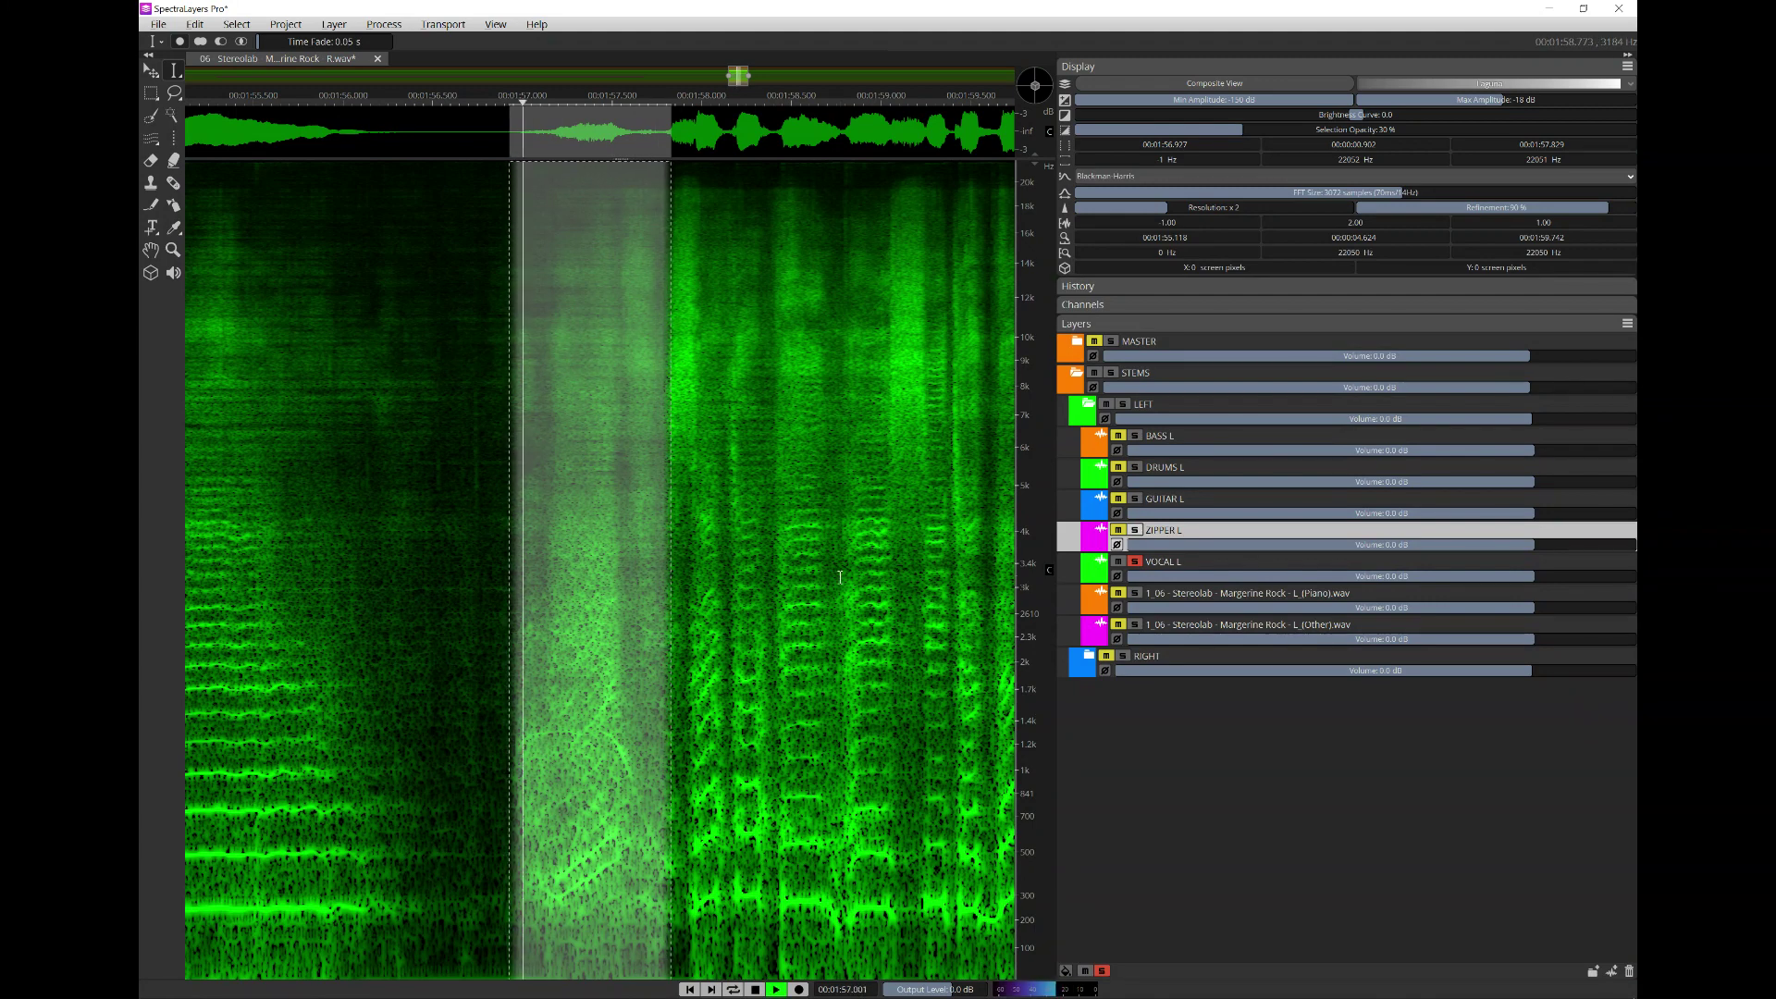
drag(498, 669, 697, 682)
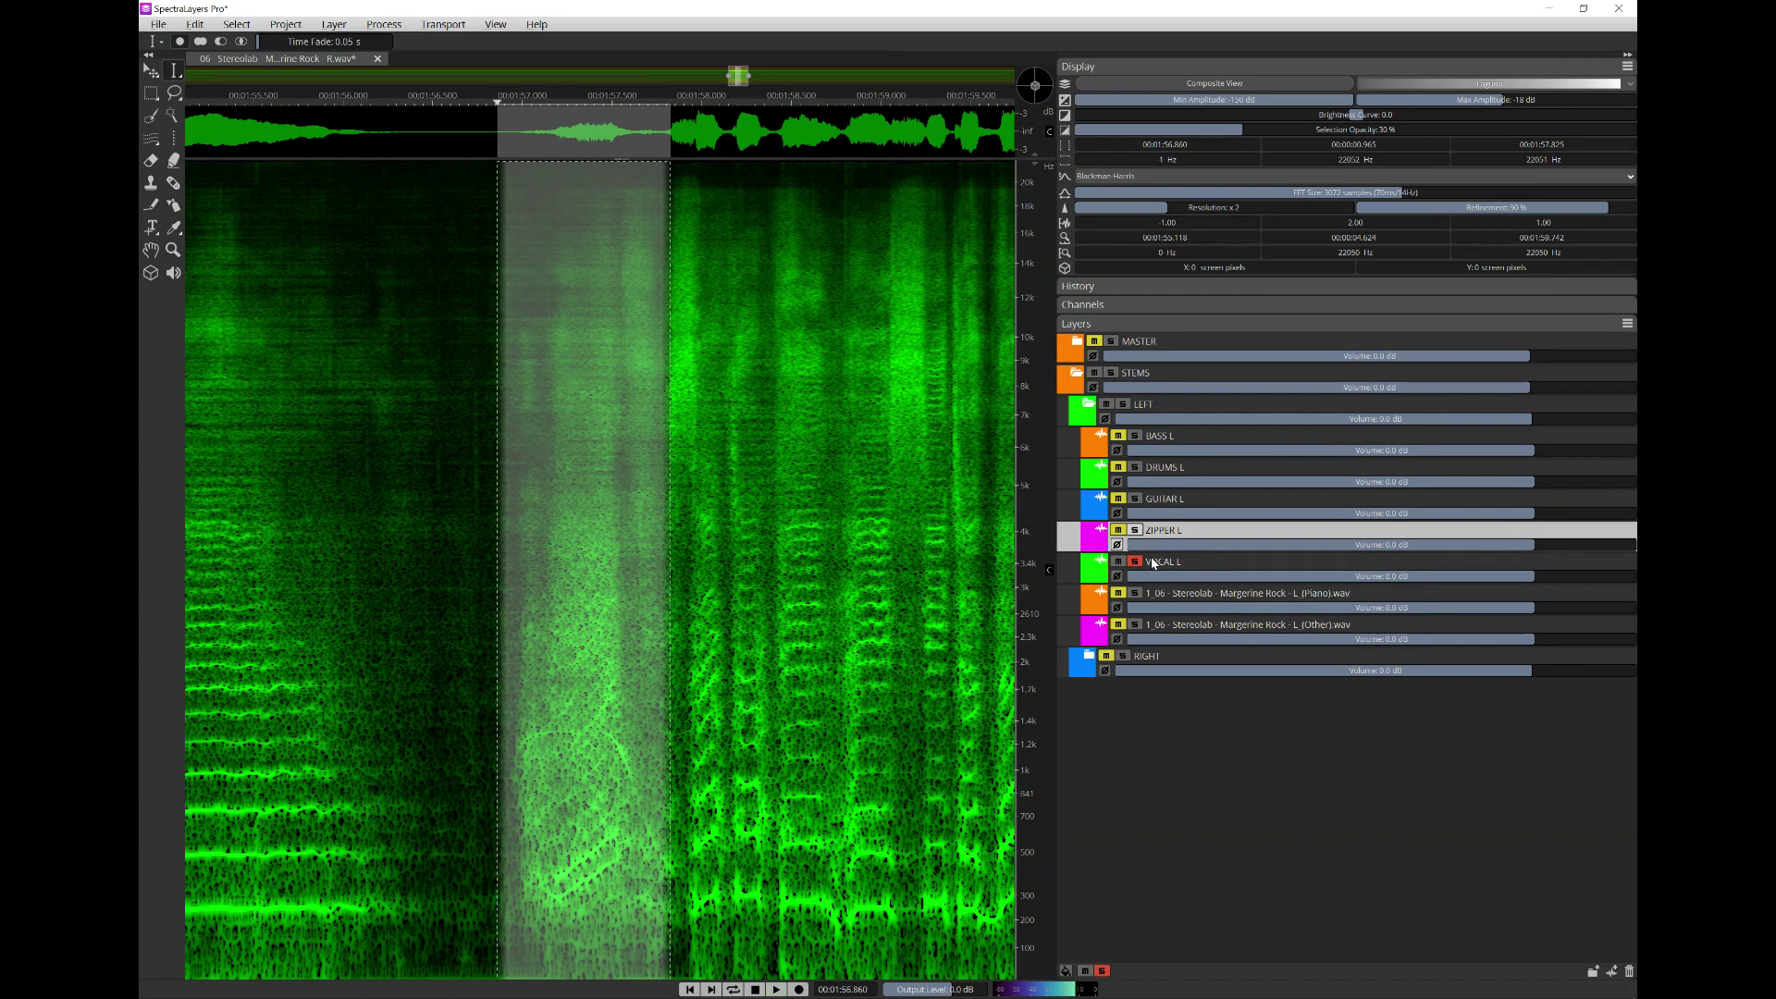
- Place VOCAL L directly above ZIPPER L and cut the selected sound from VOCAL L to the layer below
click(1159, 562)
drag(1162, 554, 1166, 543)
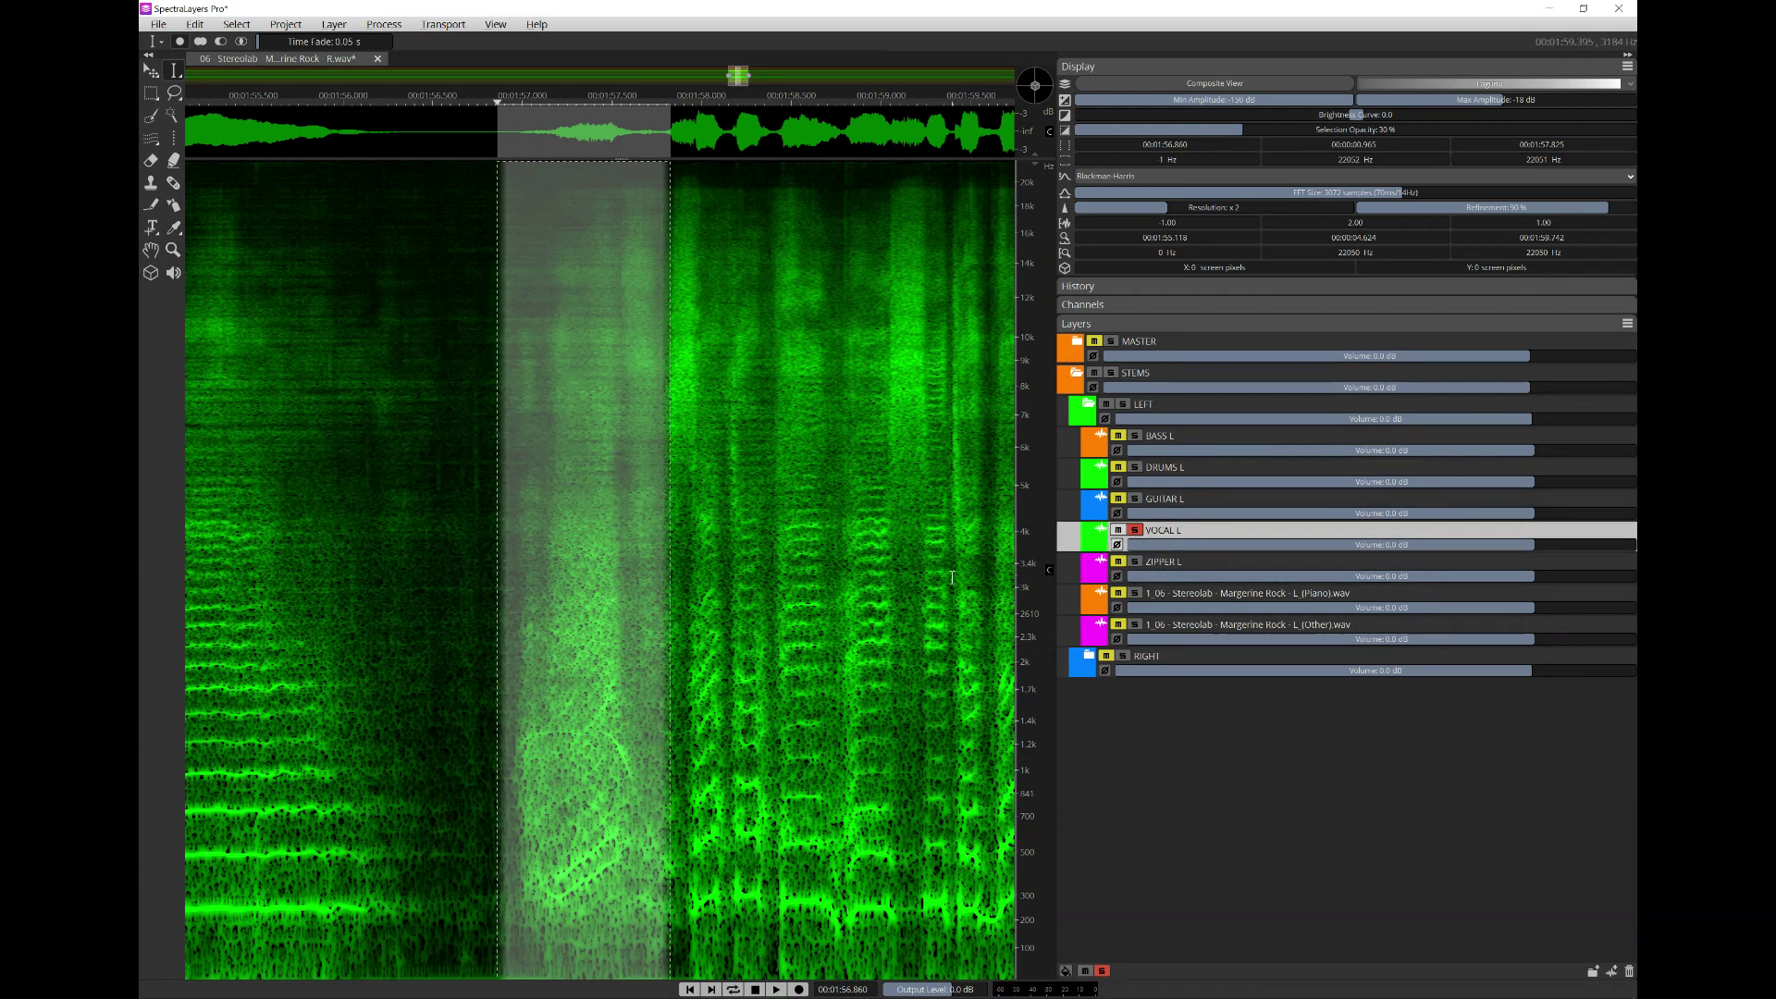
key(Delete)
- Play VOCAL L across the cleared gap from about 1:56.86 into the next phrase
click(1136, 562)
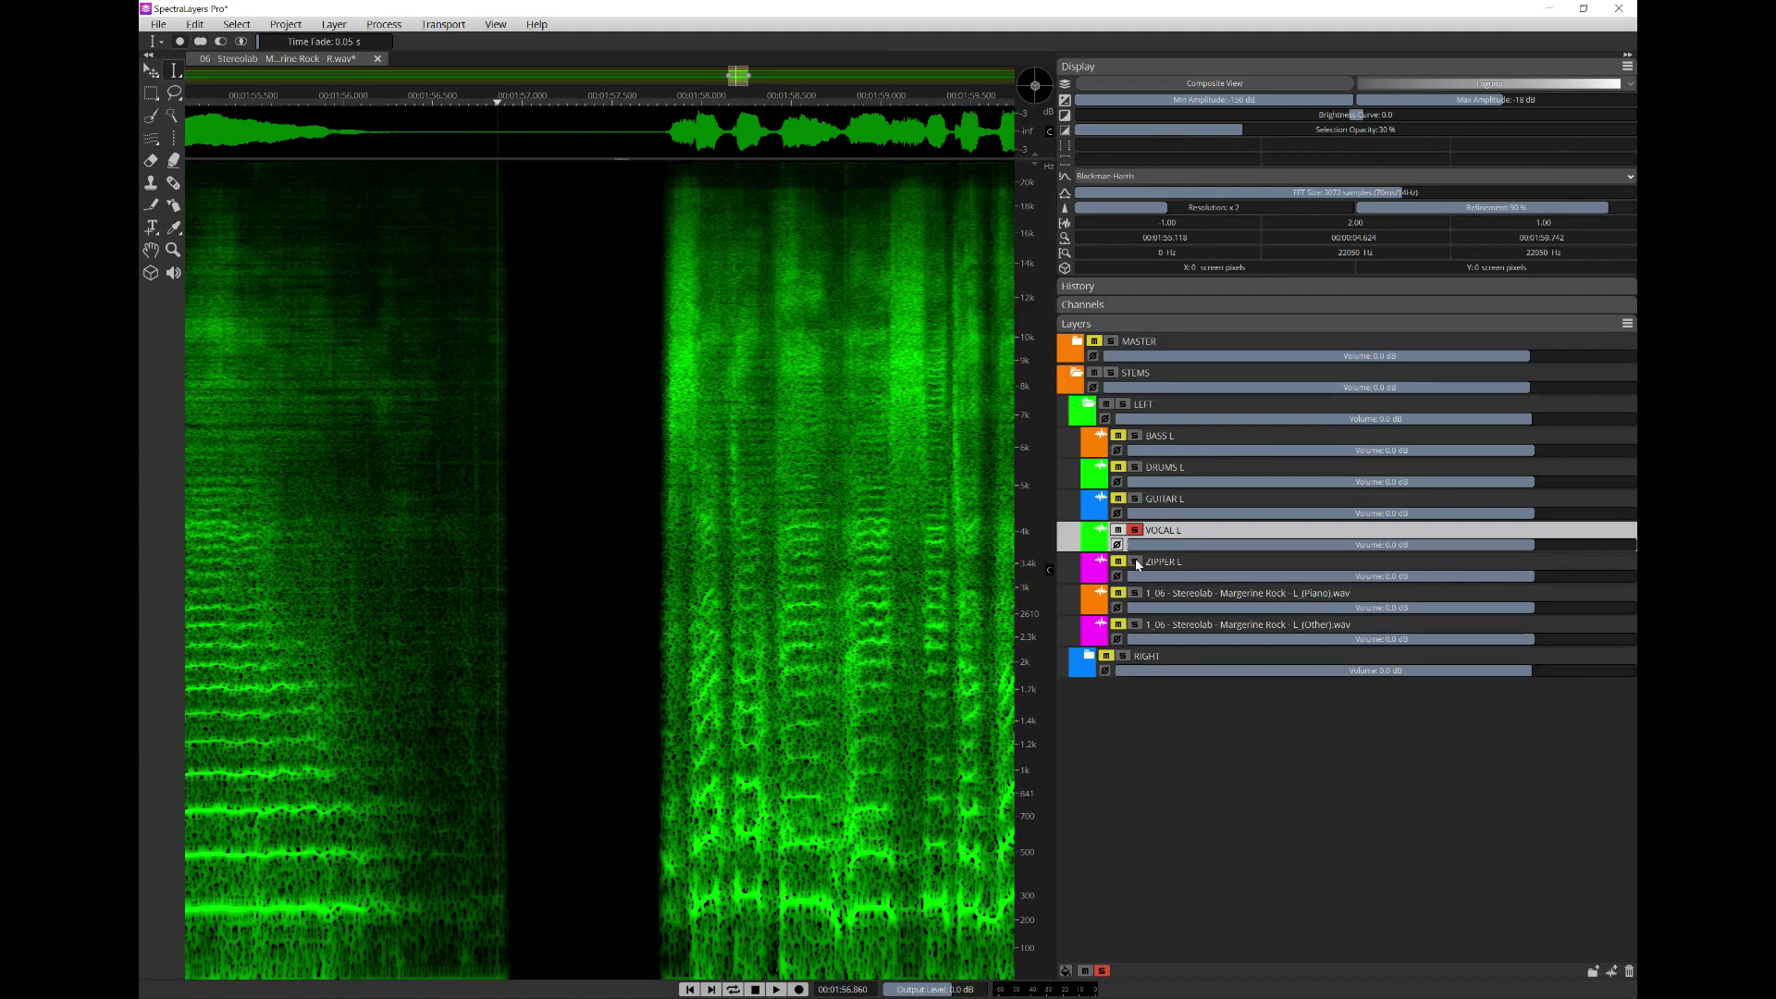
click(1121, 563)
key(space)
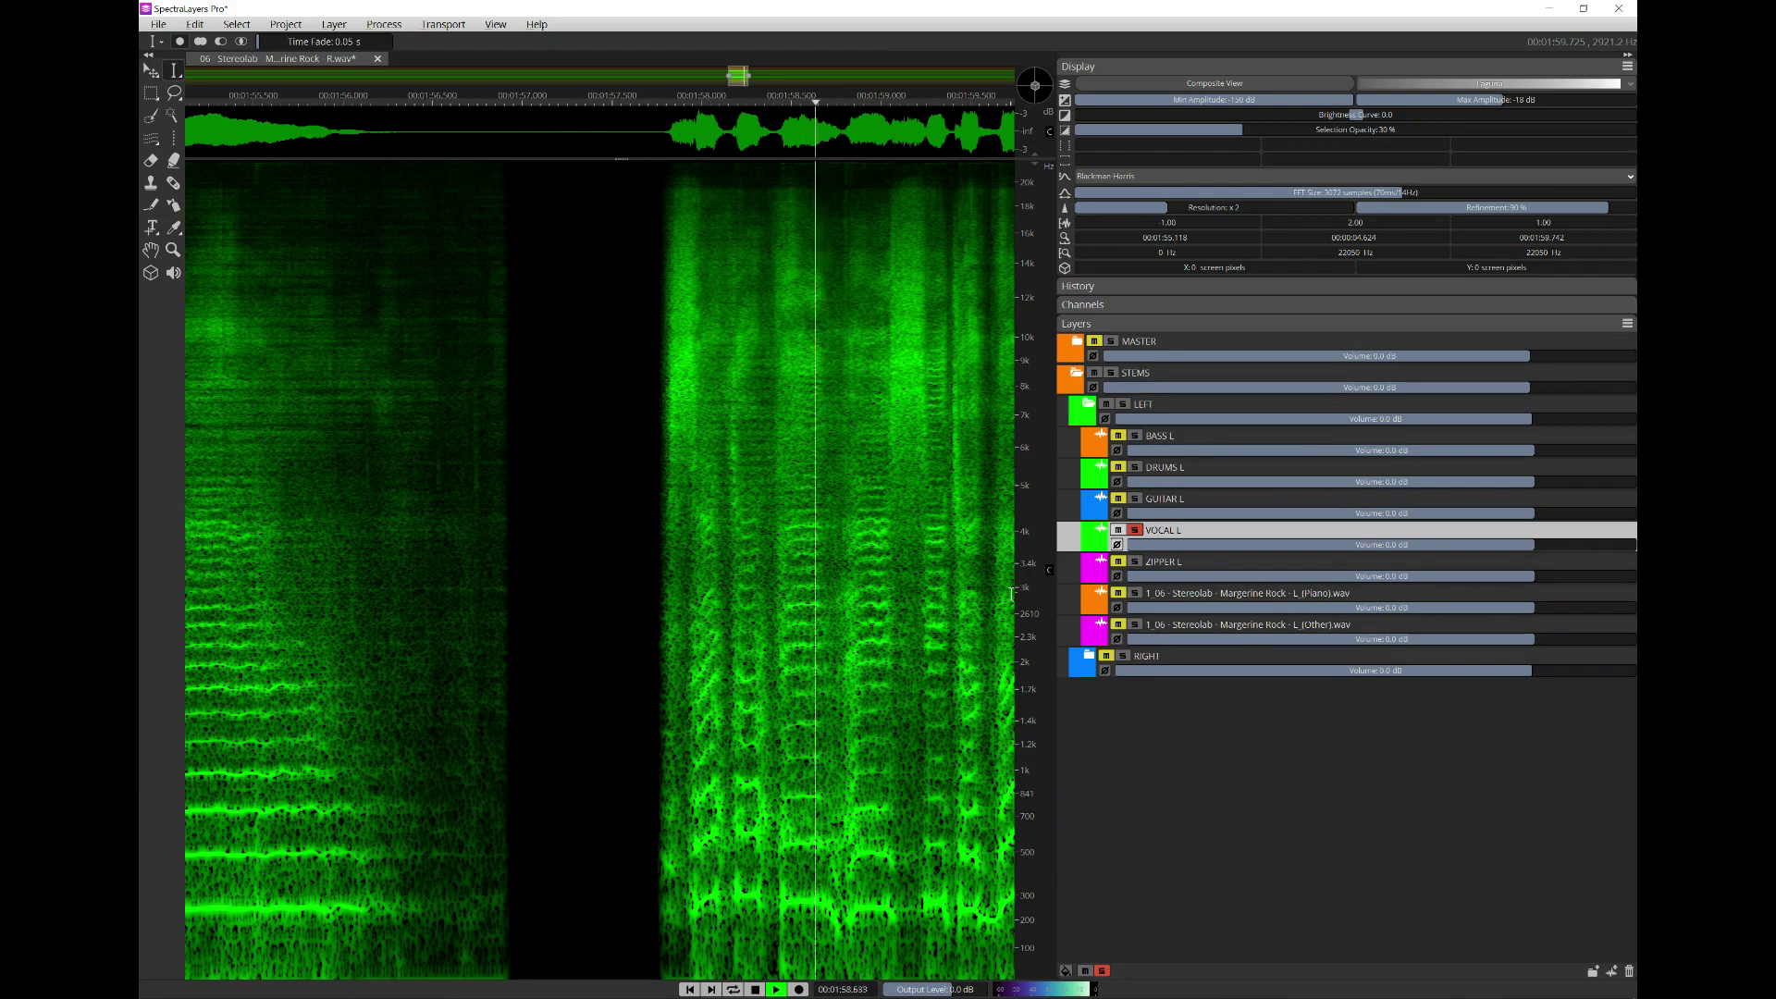
key(space)
- Solo ZIPPER L to play the transferred sound from about 1:56.86, and return the solo to VOCAL L
click(1135, 530)
click(1135, 561)
key(space)
key(space)
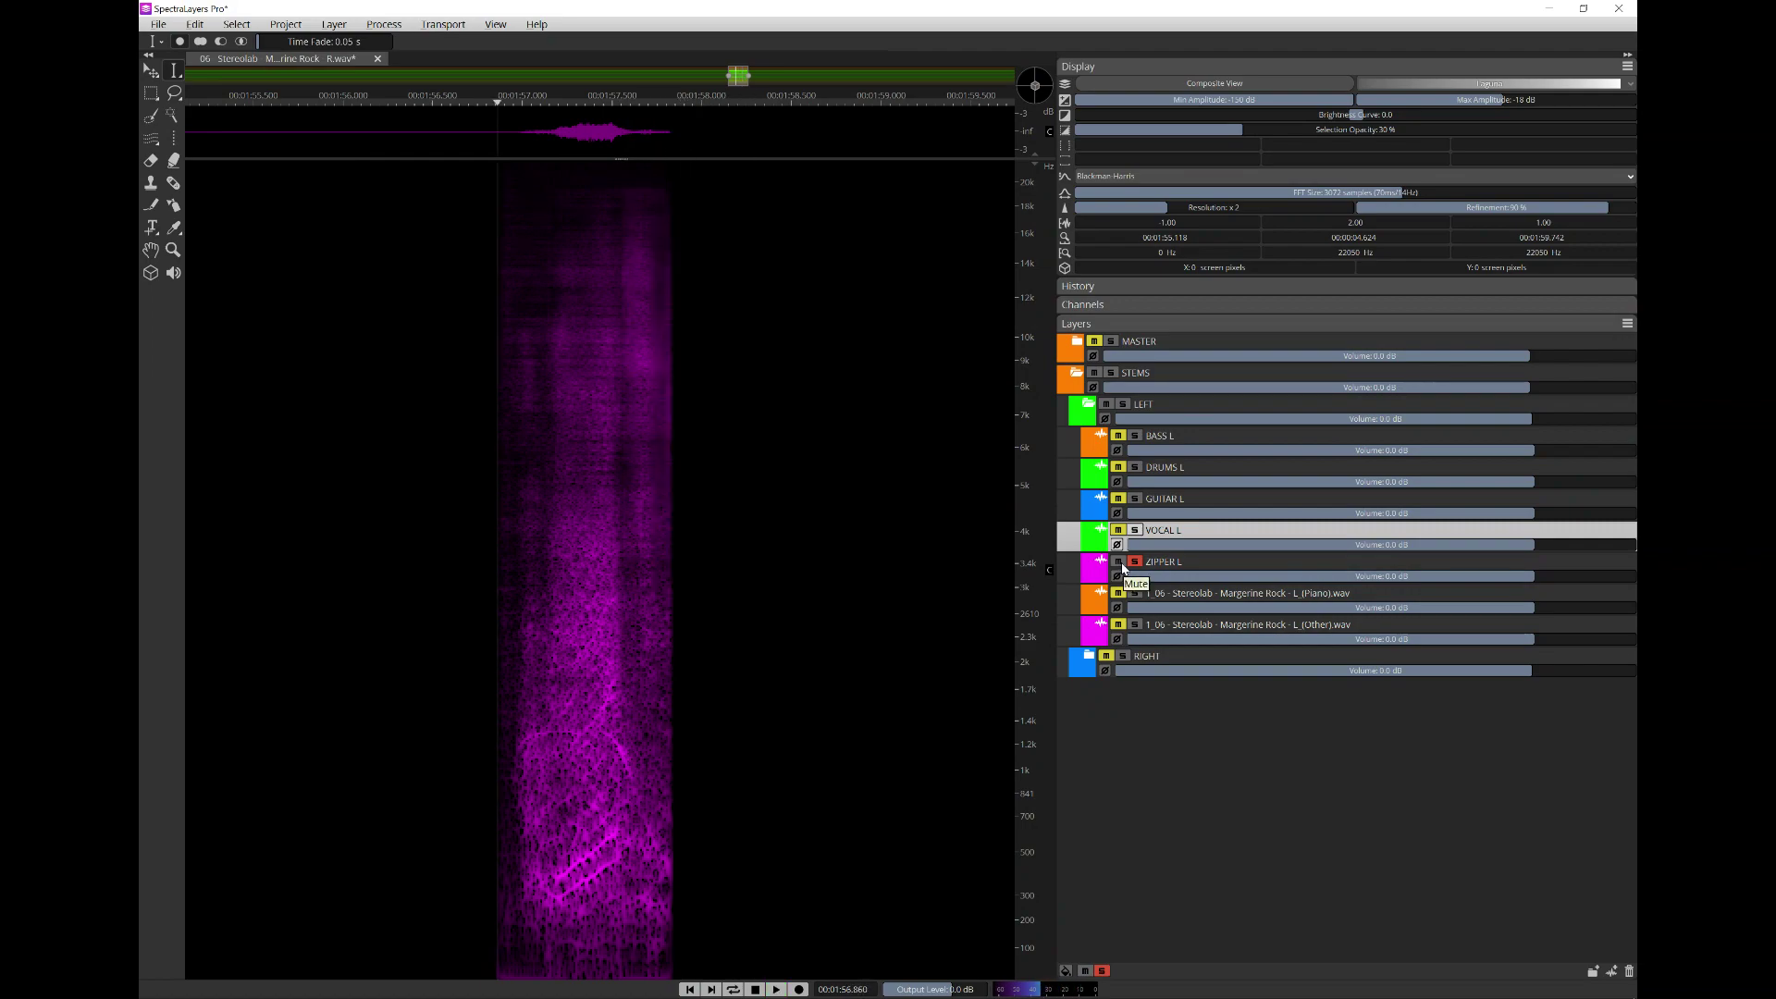
click(1136, 562)
click(1136, 530)
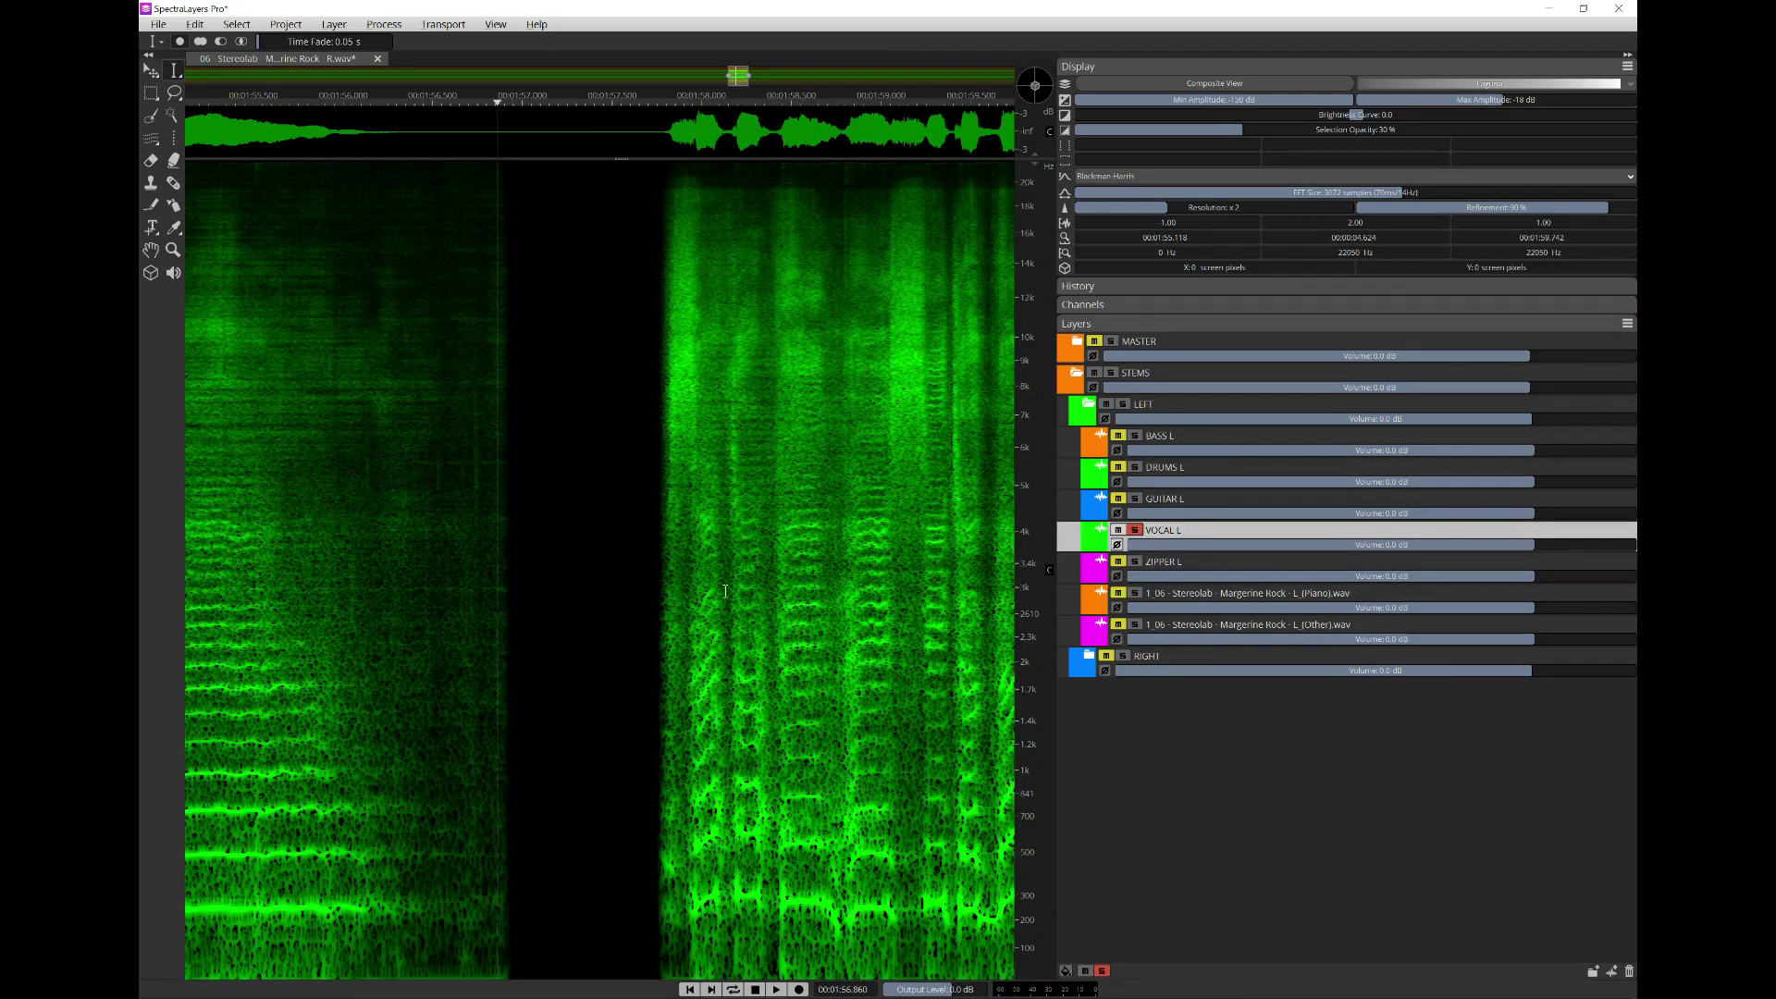
- Audition the later VOCAL L phrases and the quiet passage after them, from about 2:04 to 2:33
scroll(677, 666, down, 3)
scroll(677, 666, down, 3)
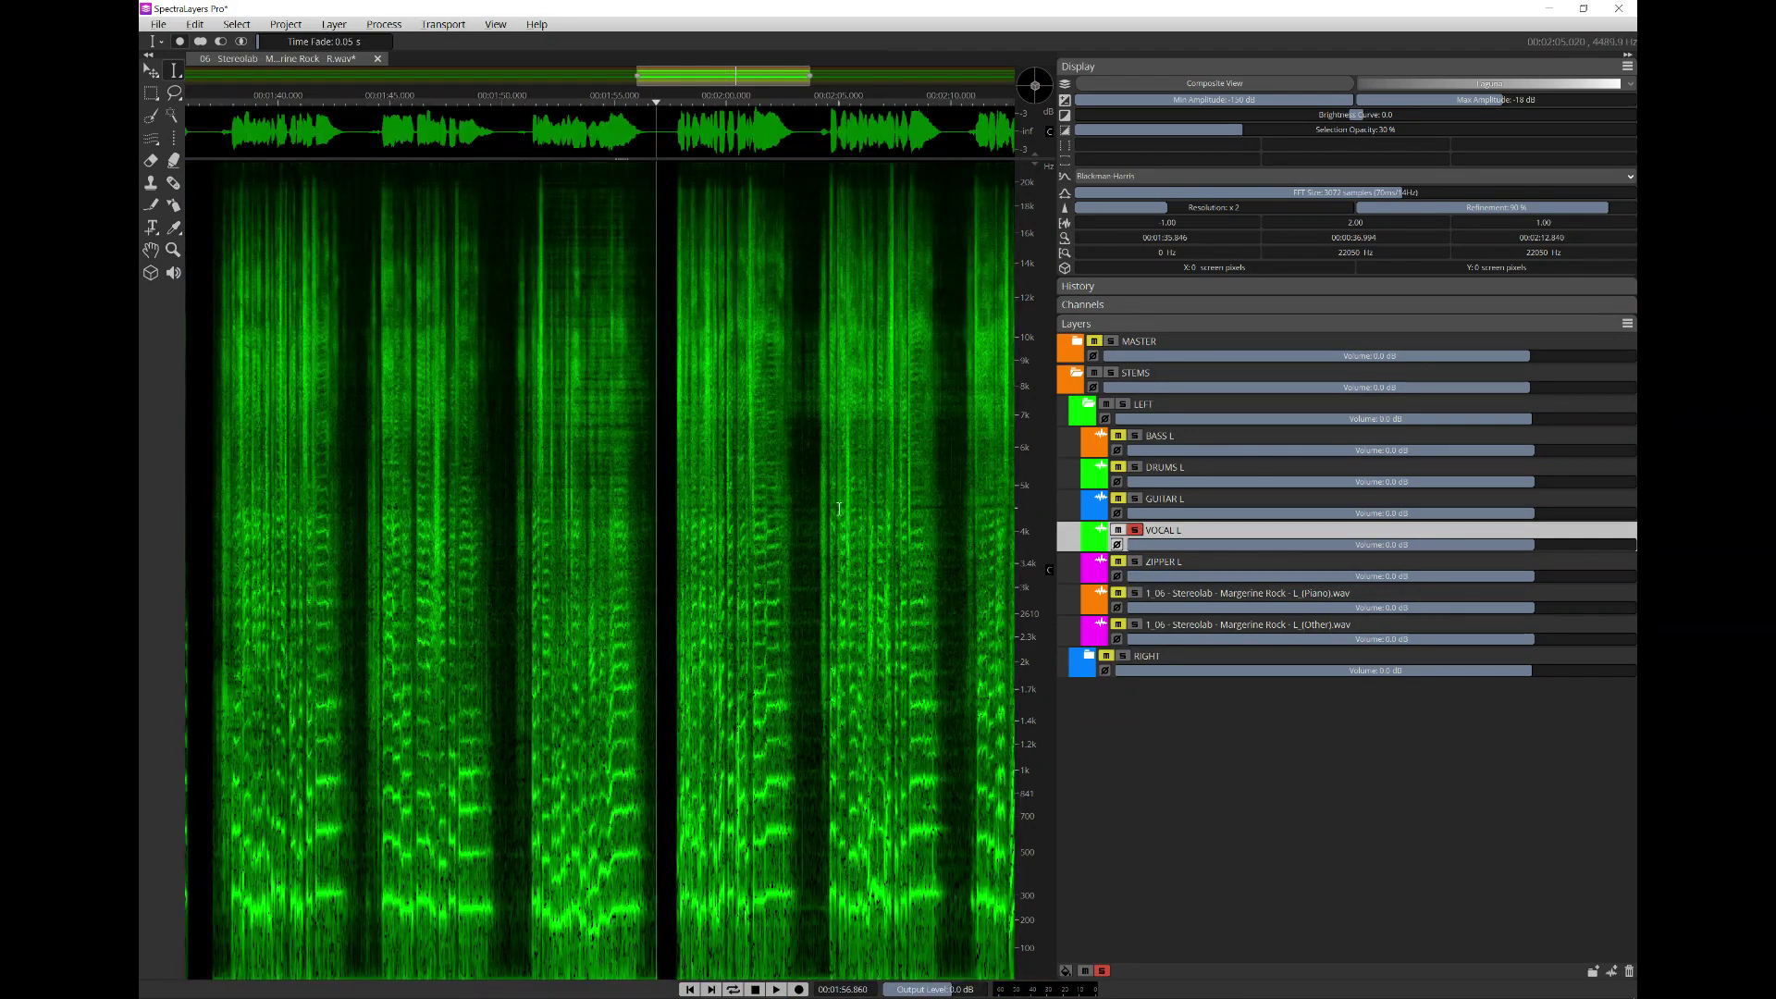
click(820, 513)
key(space)
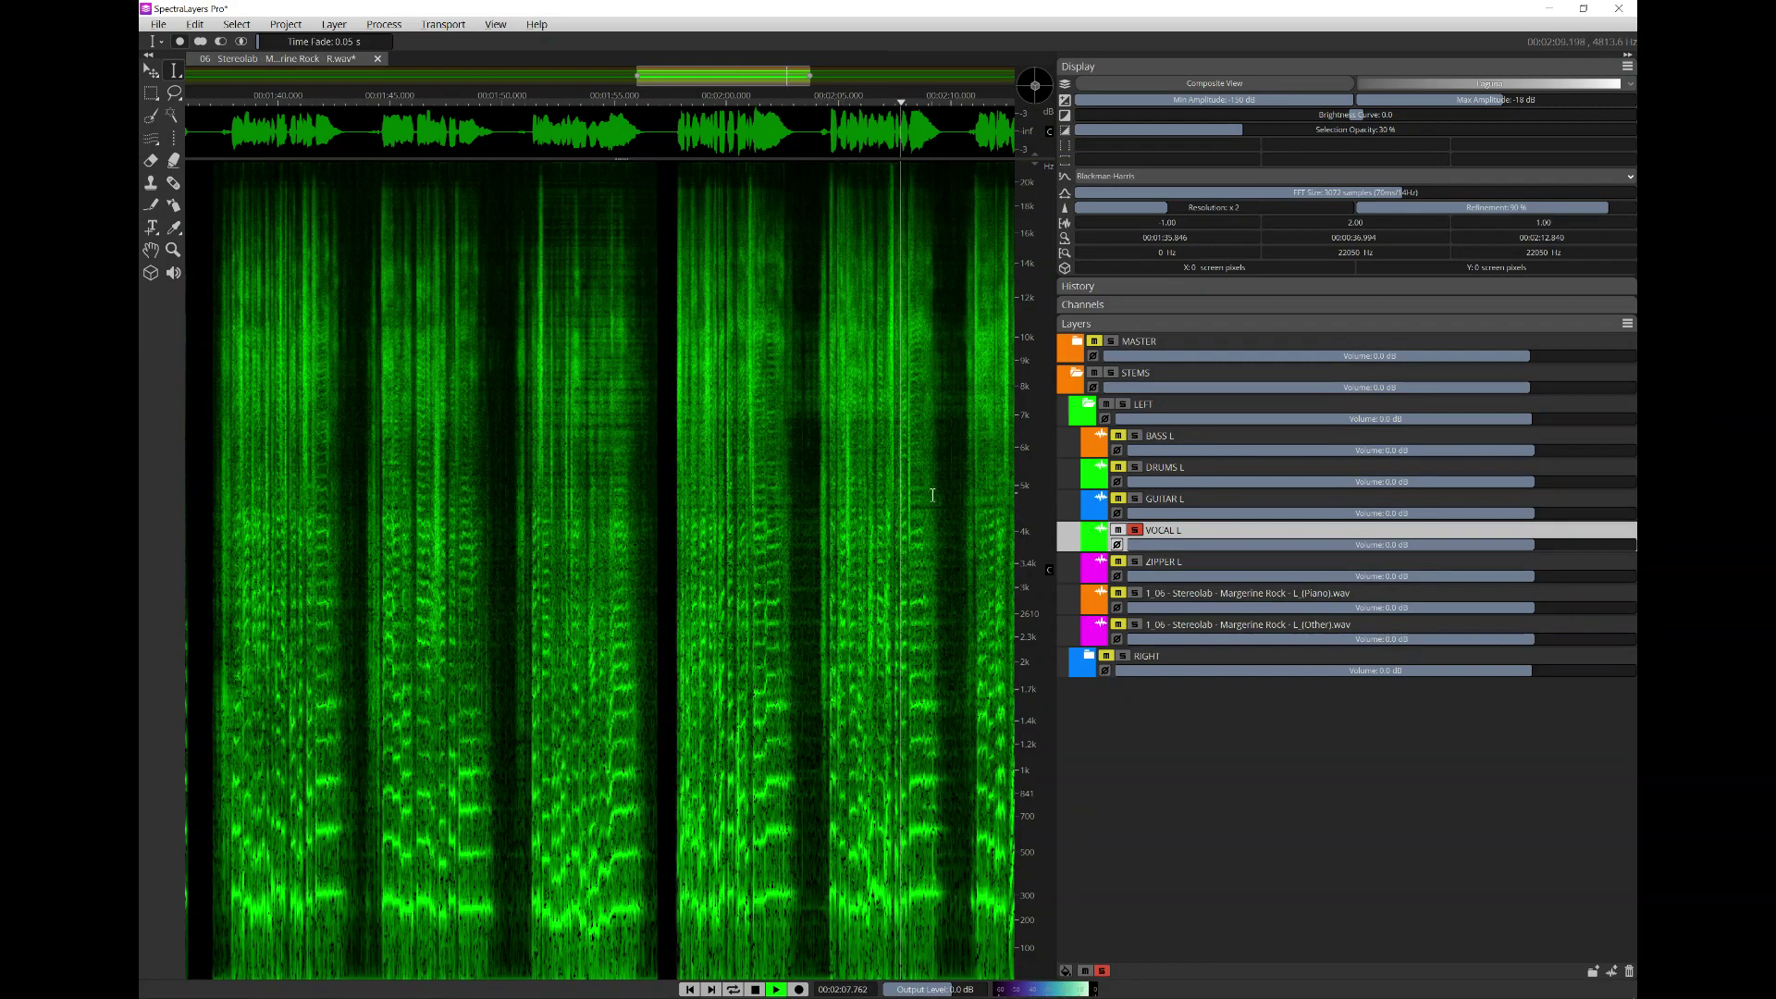
scroll(972, 492, down, 3)
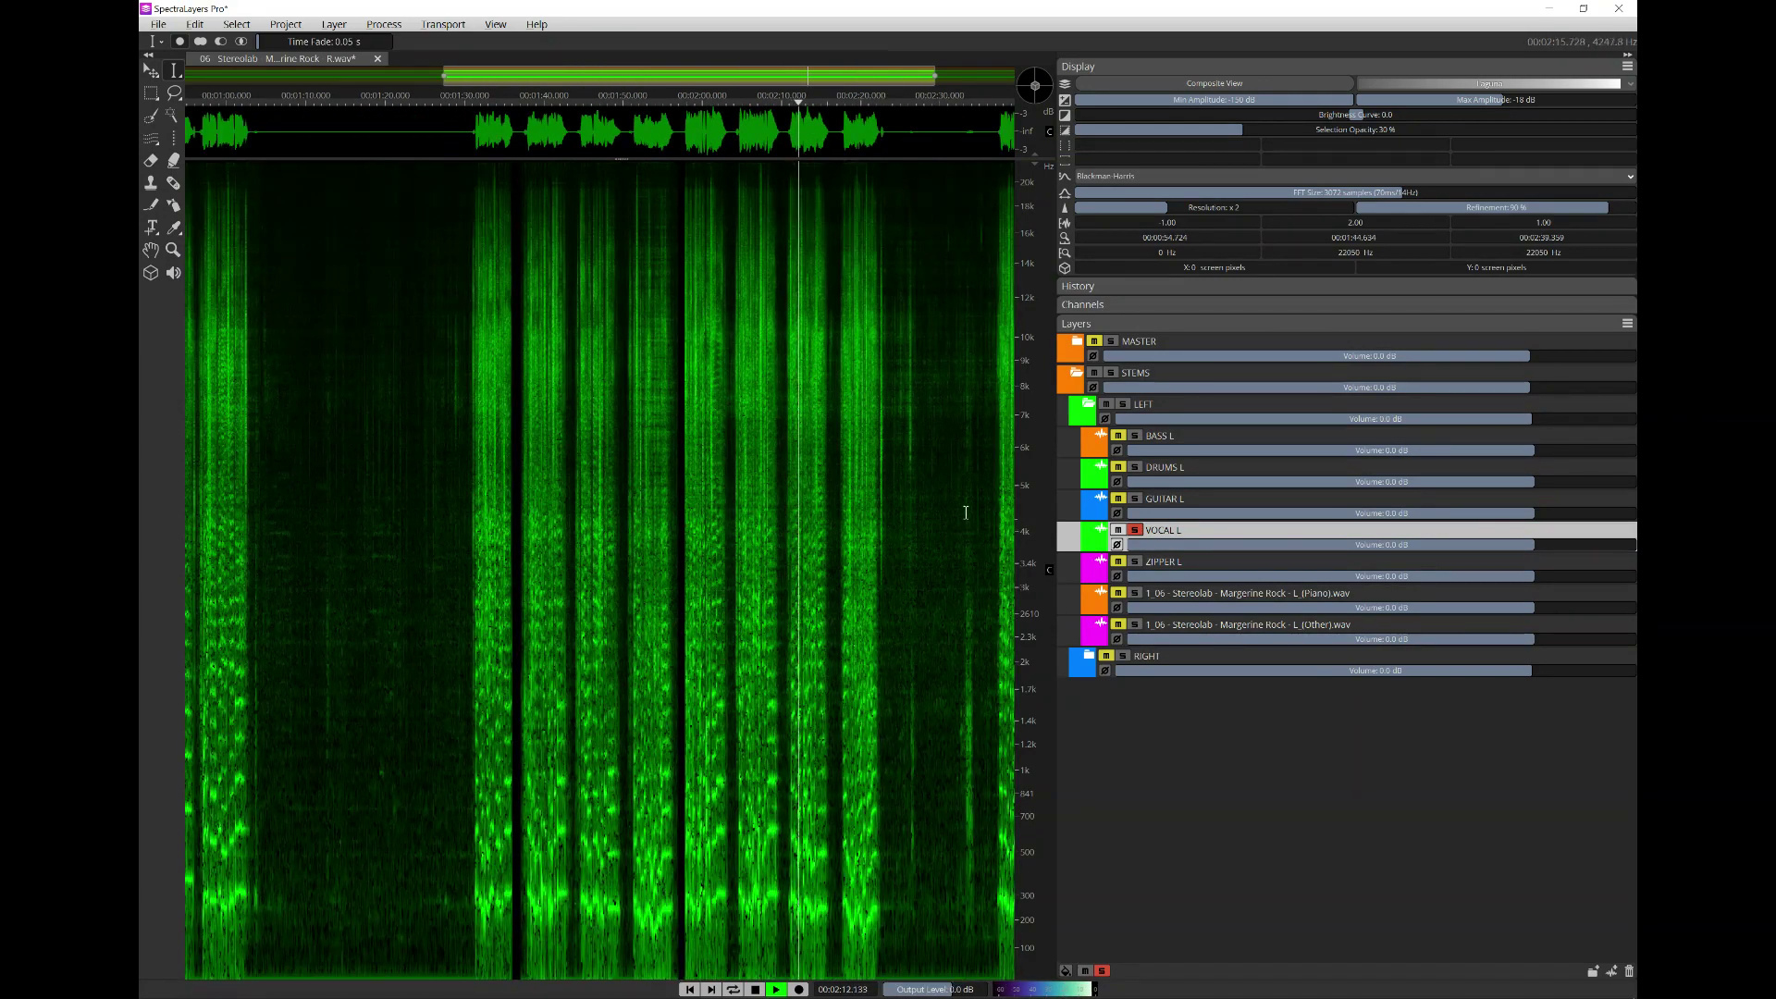
scroll(890, 489, up, 5)
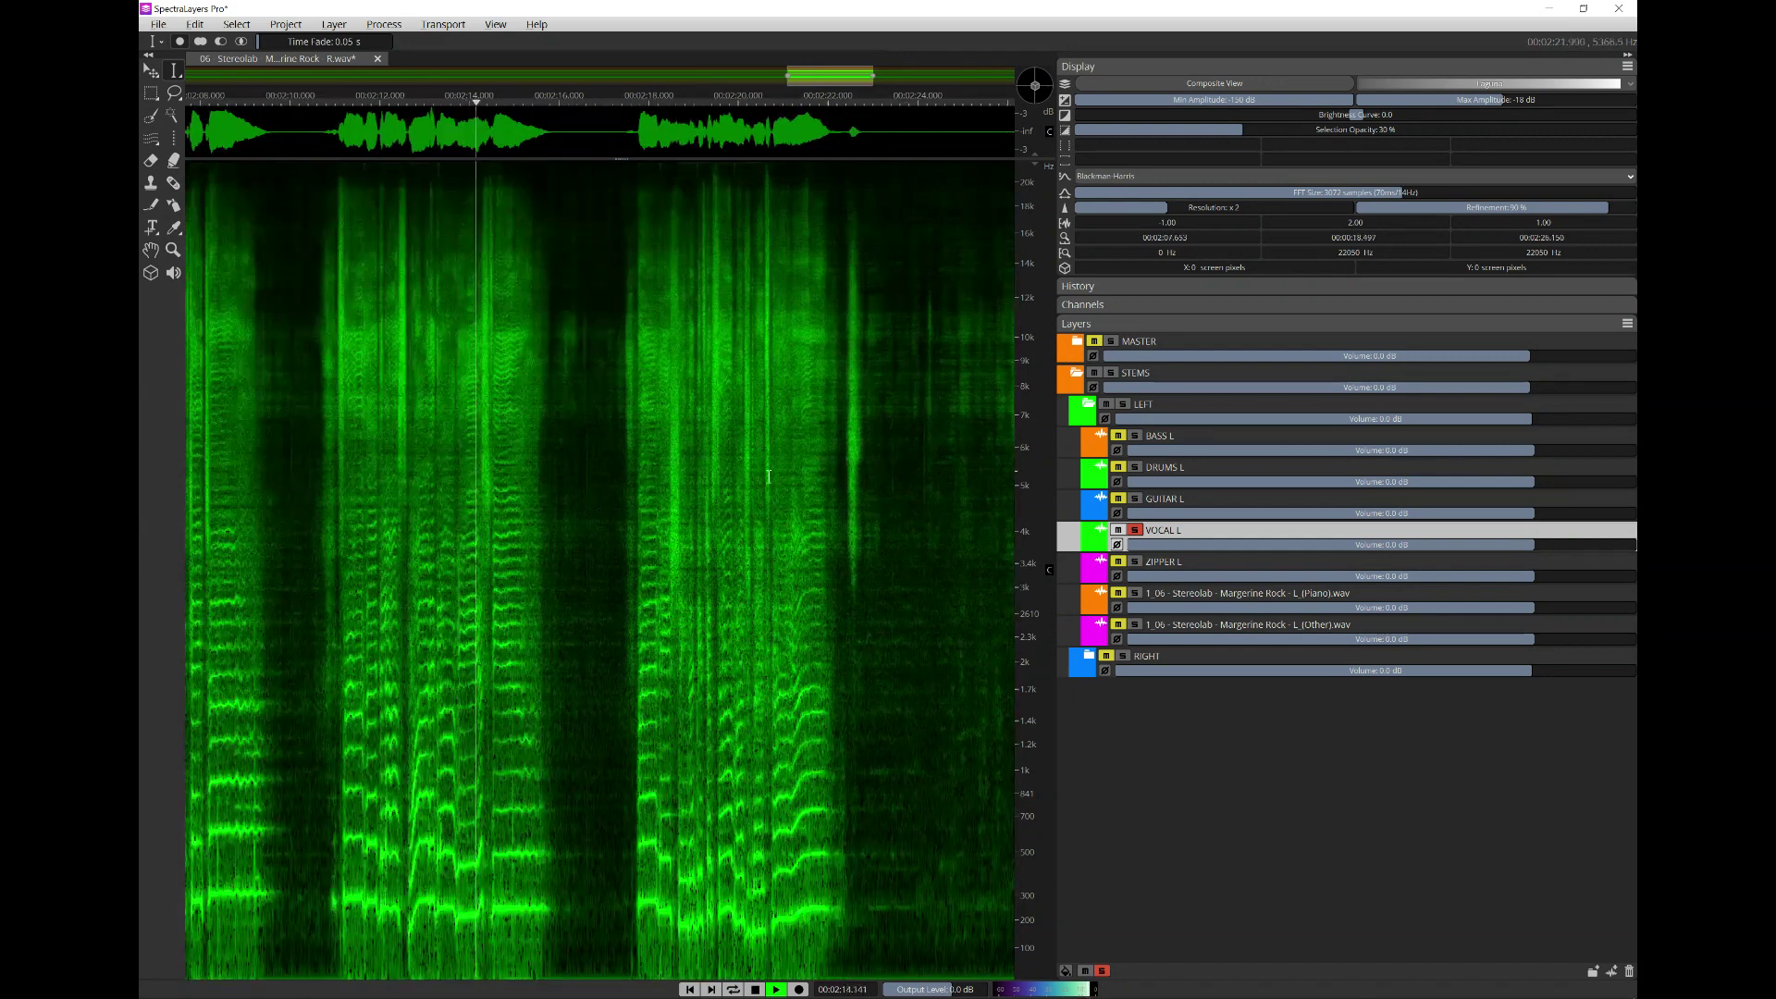
click(633, 462)
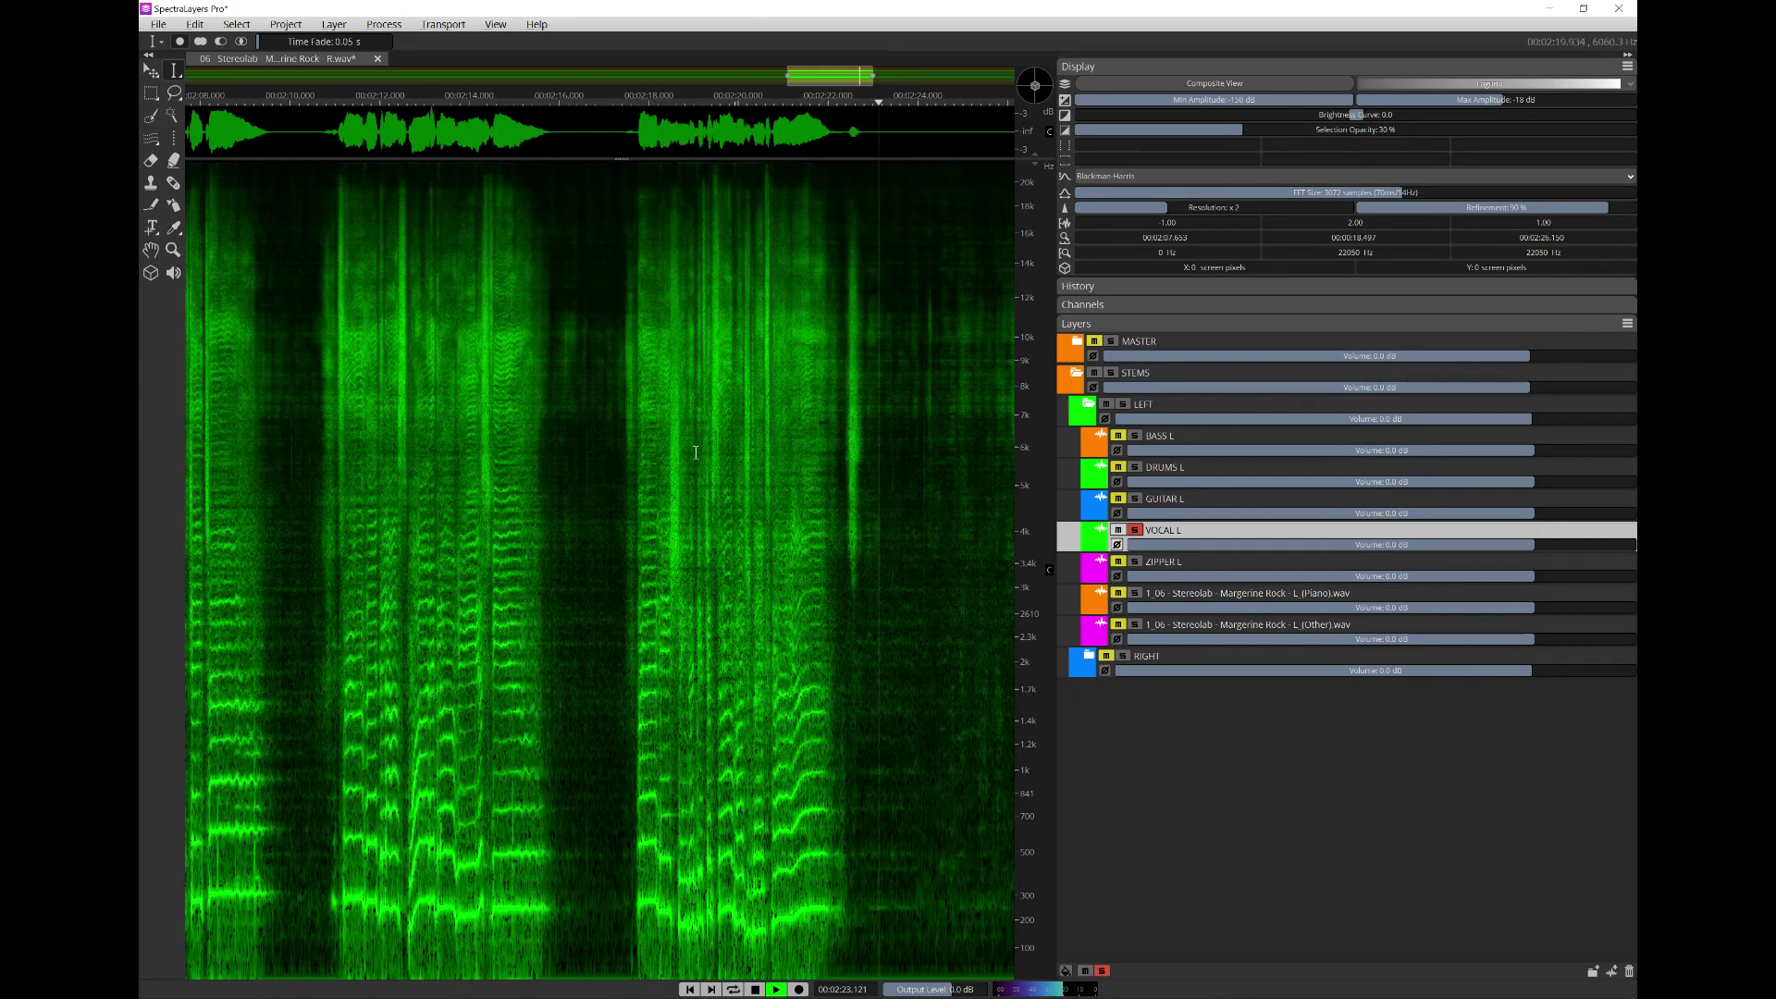
scroll(695, 452, down, 2)
scroll(823, 694, down, 1)
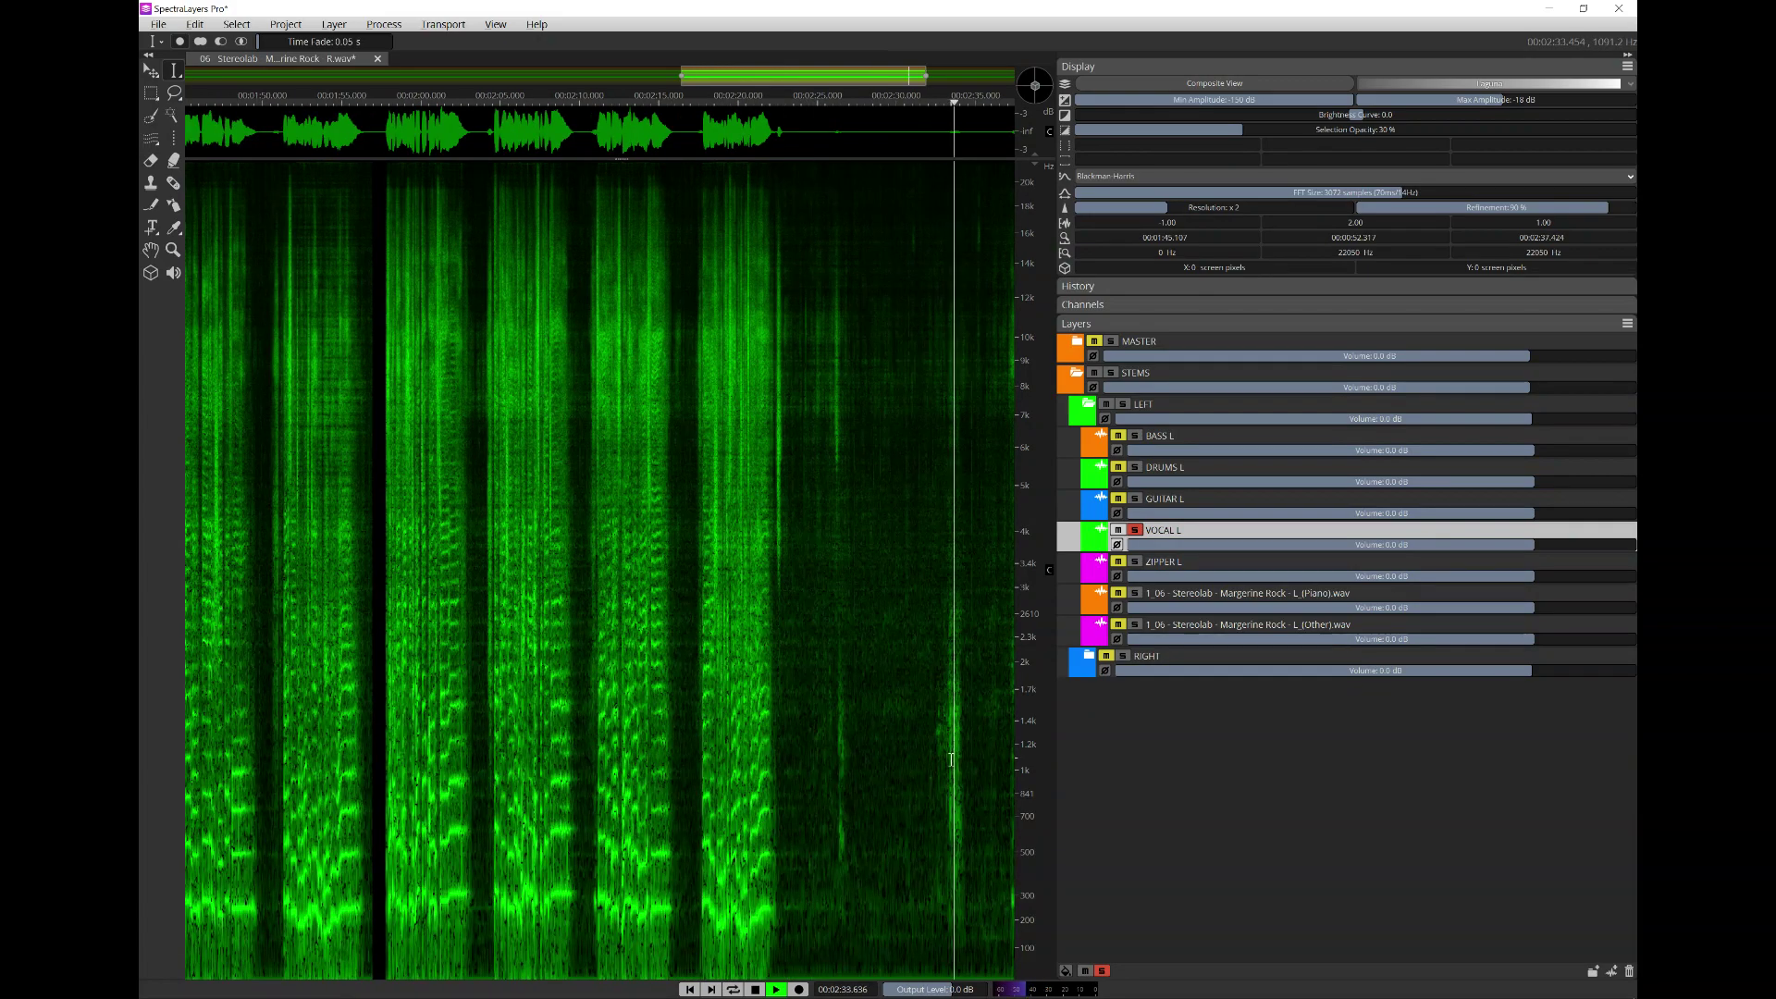
- Listen to the last vocal phrases on the VOCAL L layer up to about 2:48, and stop playback
scroll(802, 748, down, 4)
scroll(998, 443, up, 4)
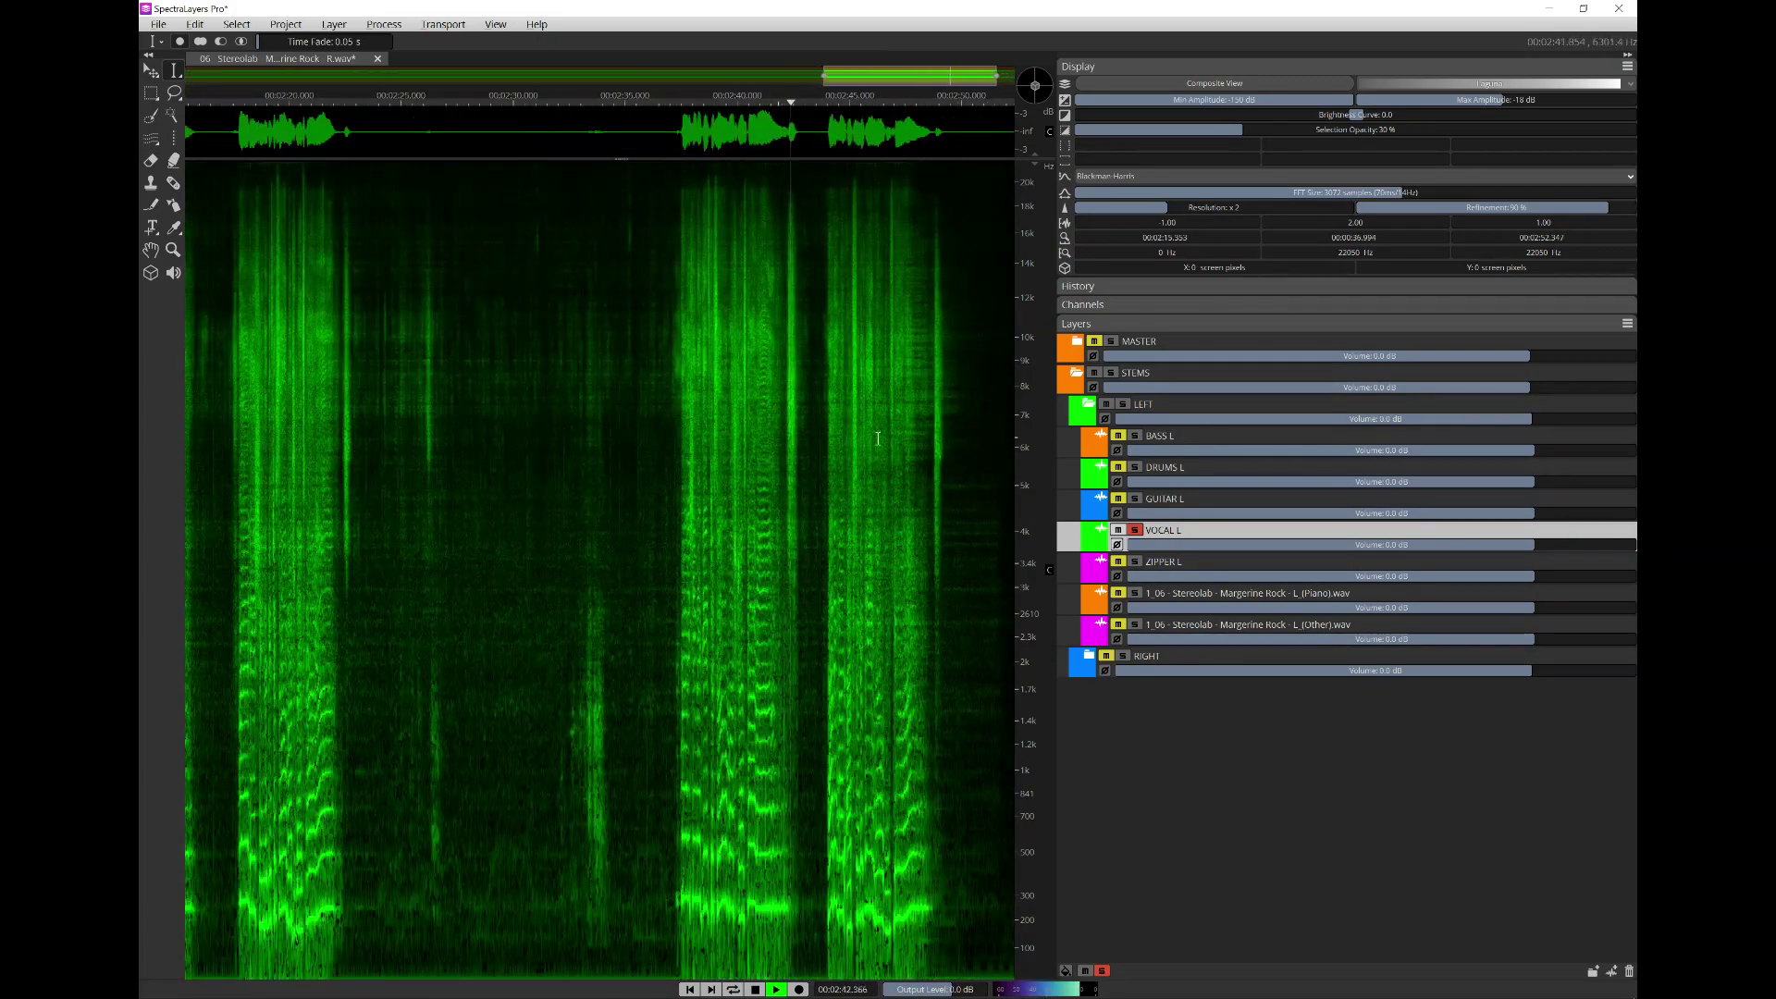
click(912, 407)
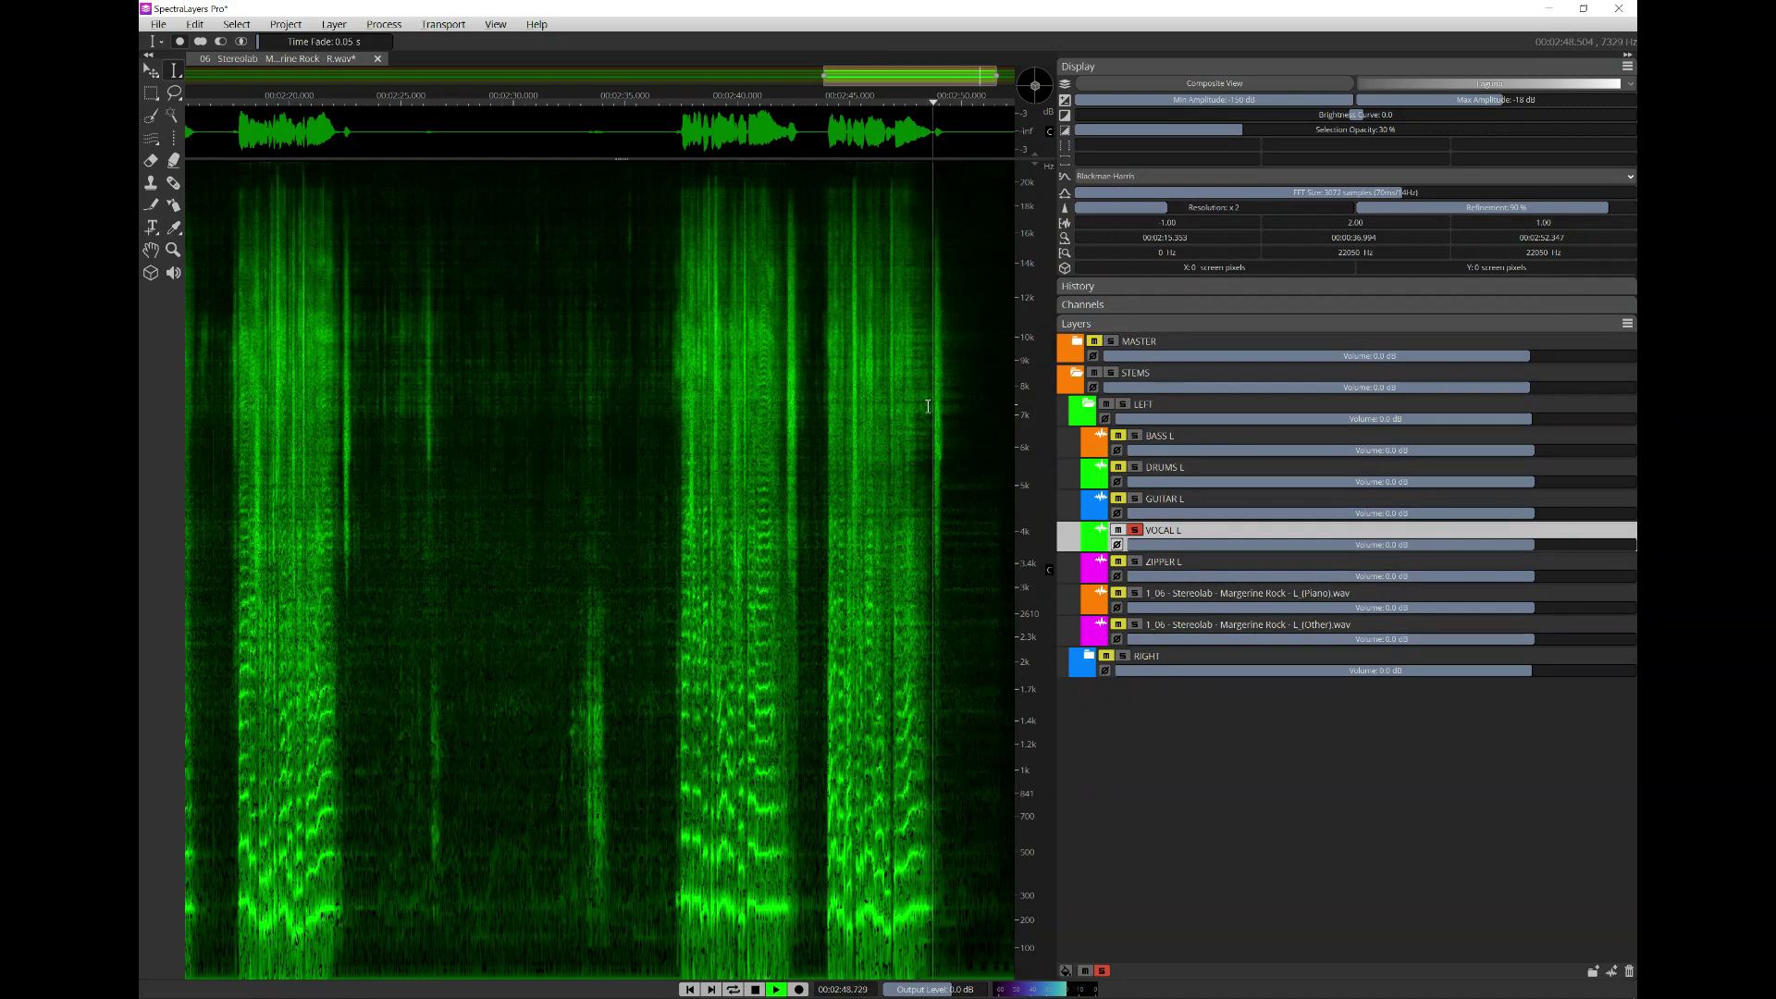
scroll(778, 463, down, 4)
key(space)
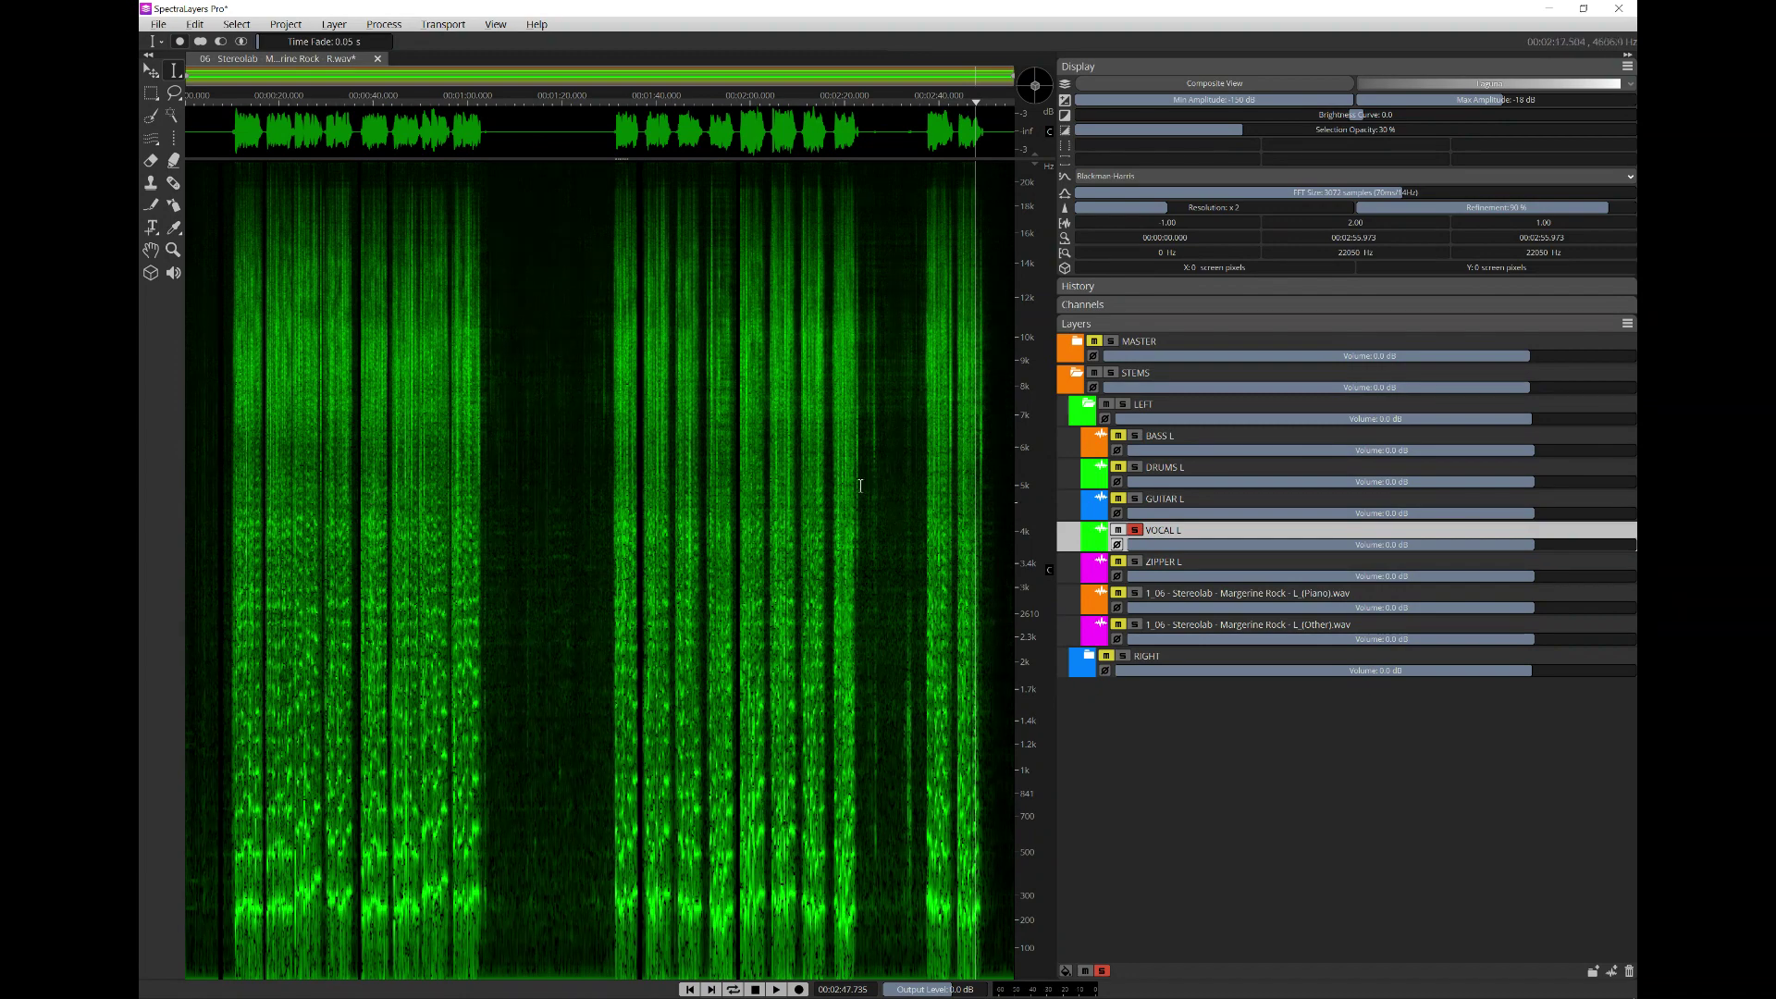
- Select and audition the faint bursts in the VOCAL L gap, at about 2:25–2:27 and about 2:32–2:36
scroll(942, 391, up, 5)
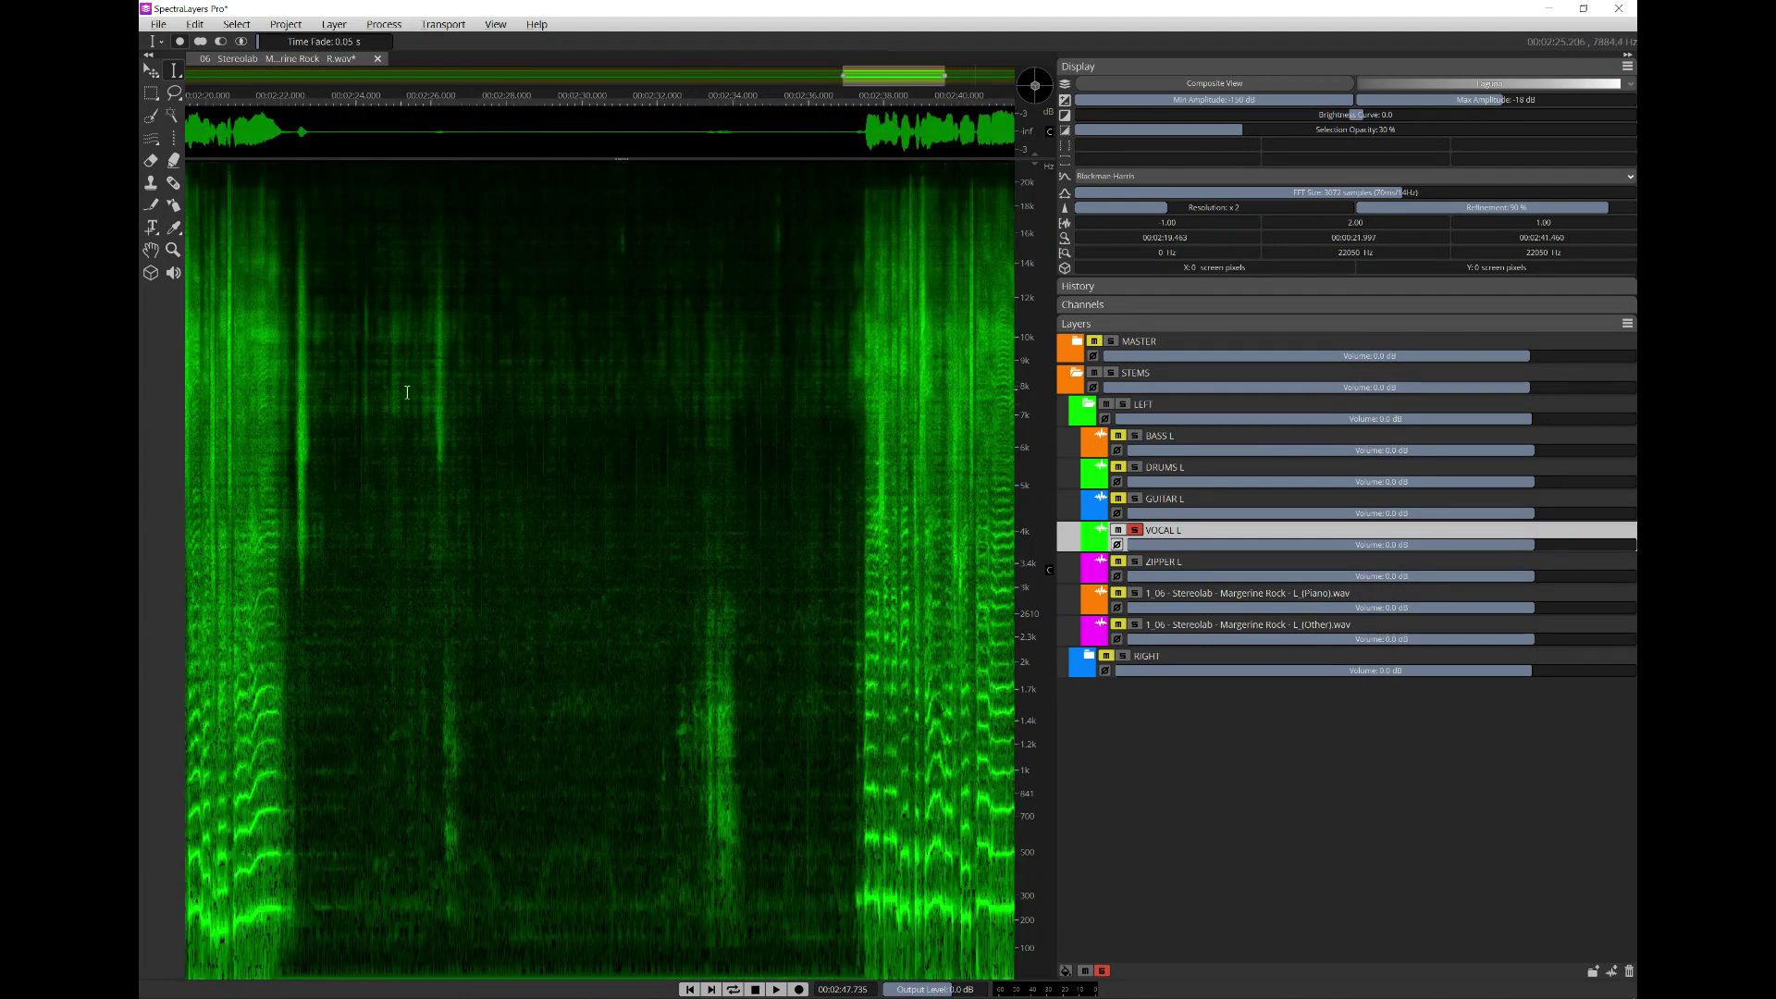
drag(399, 392, 481, 395)
key(space)
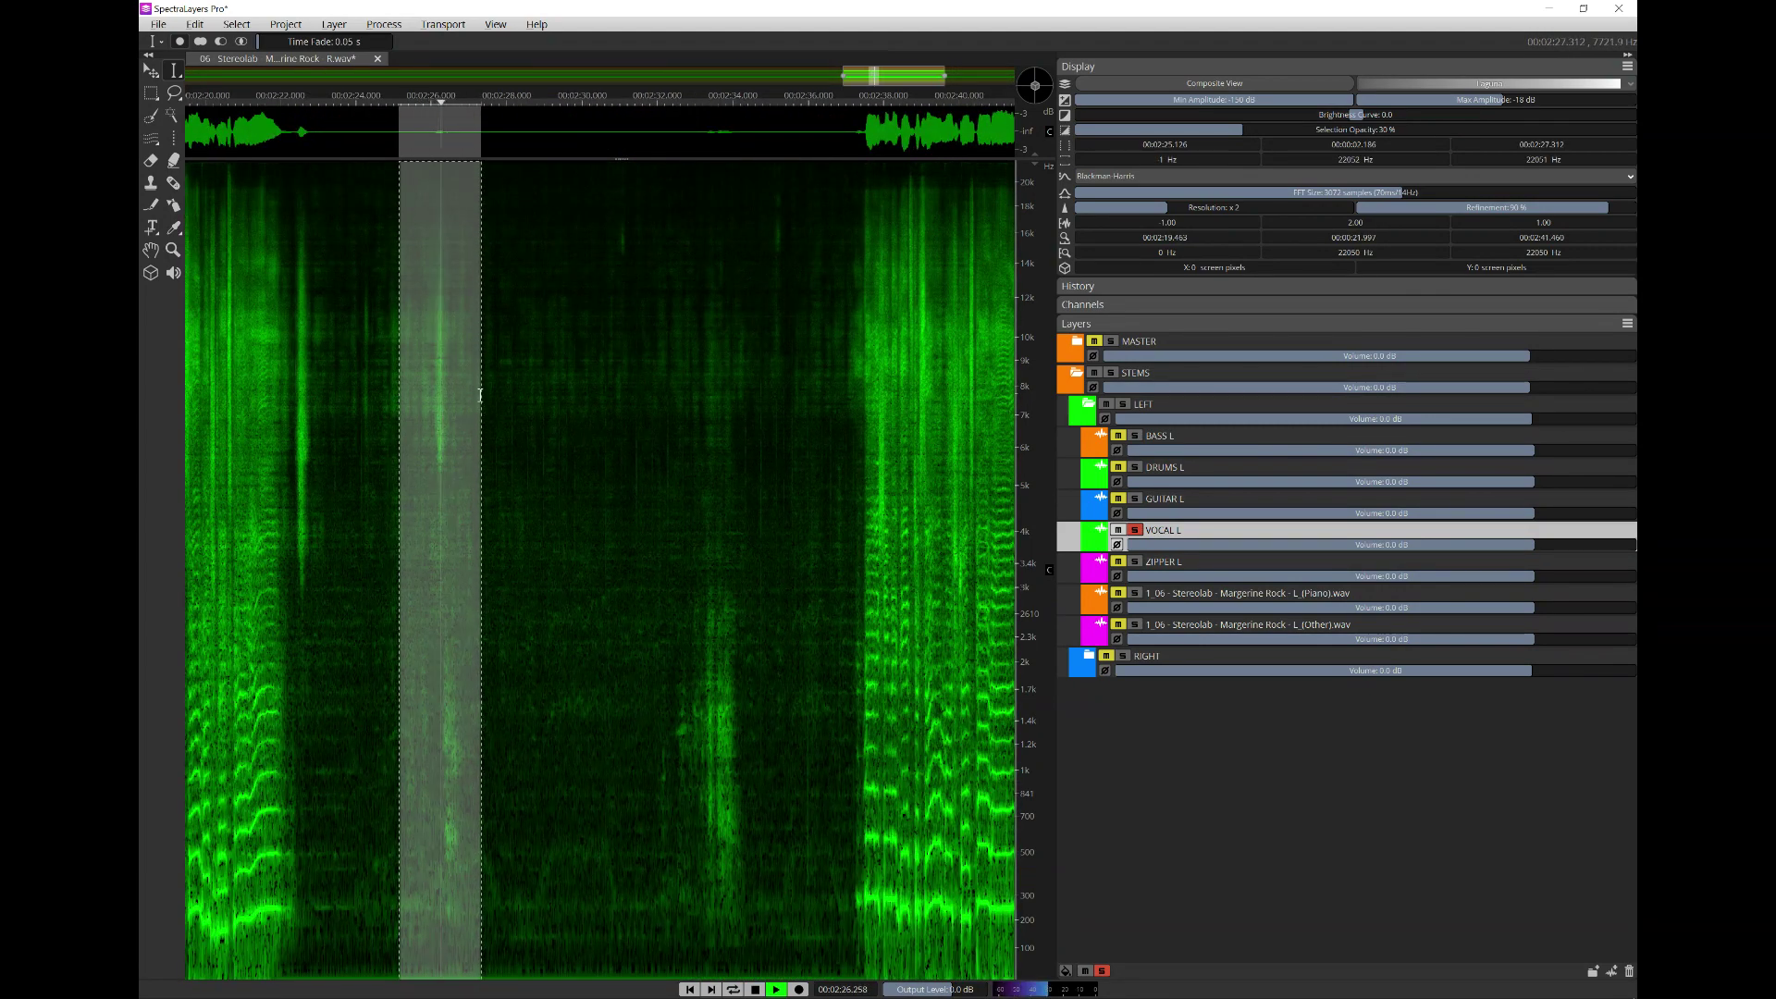
drag(685, 782, 779, 783)
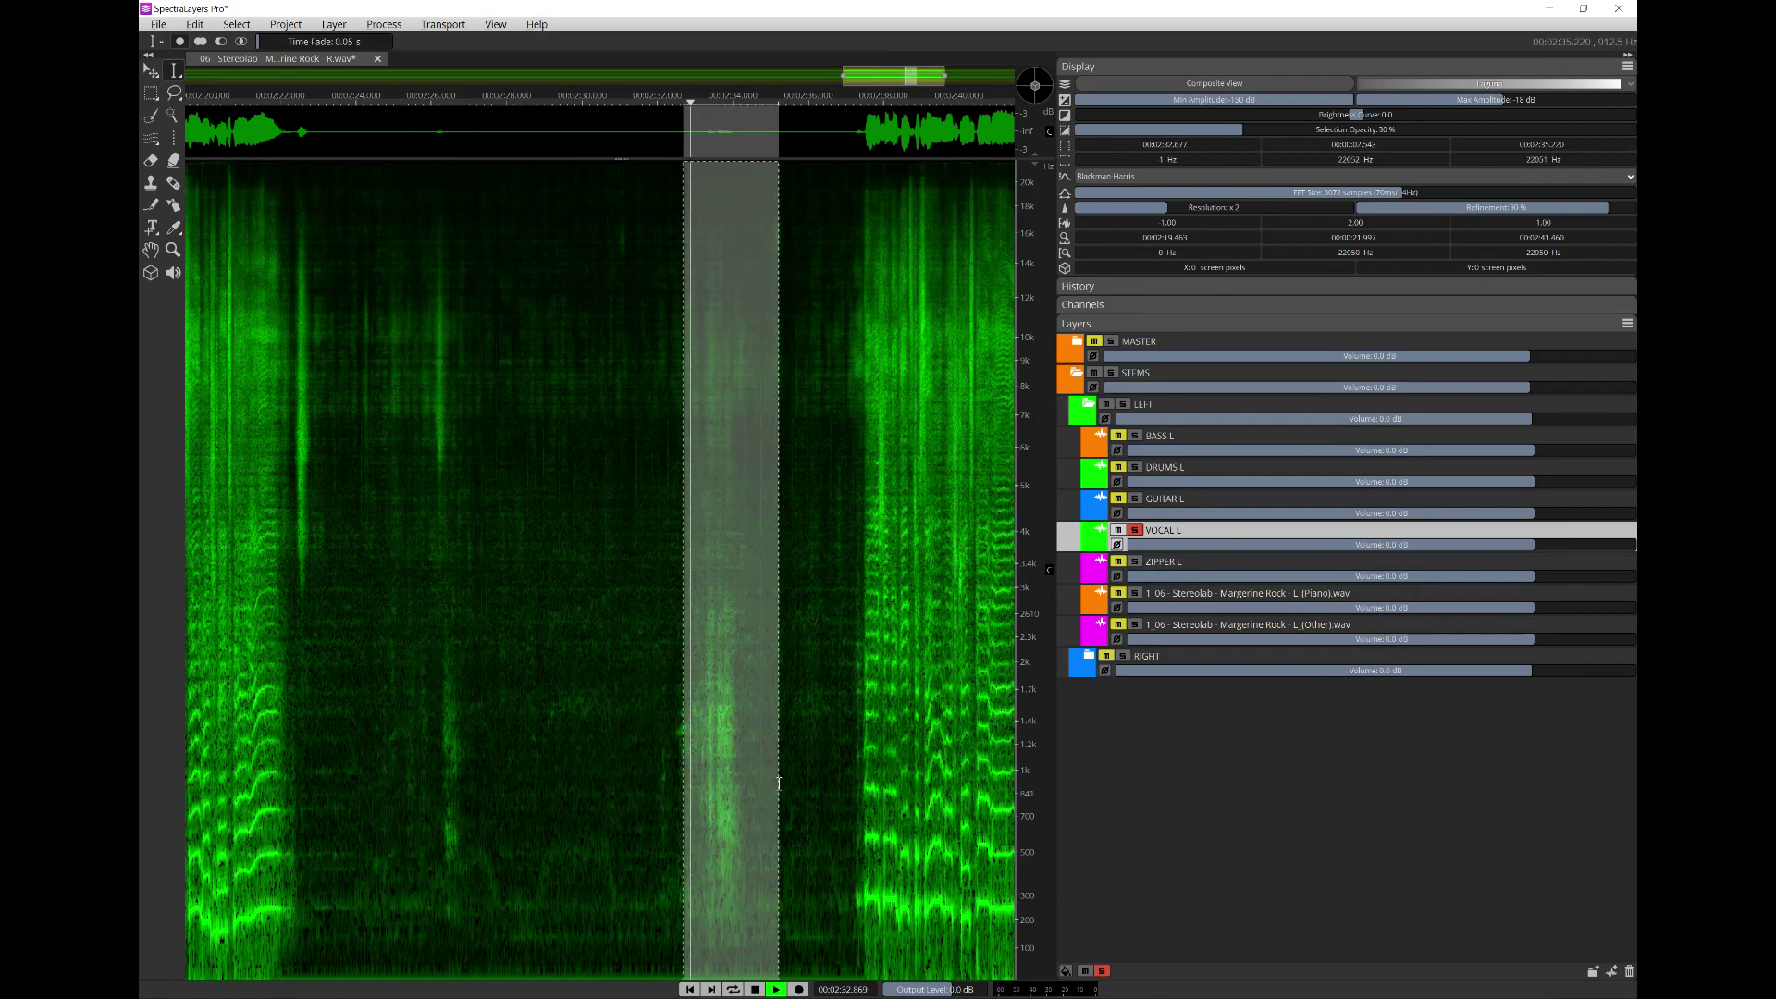
key(space)
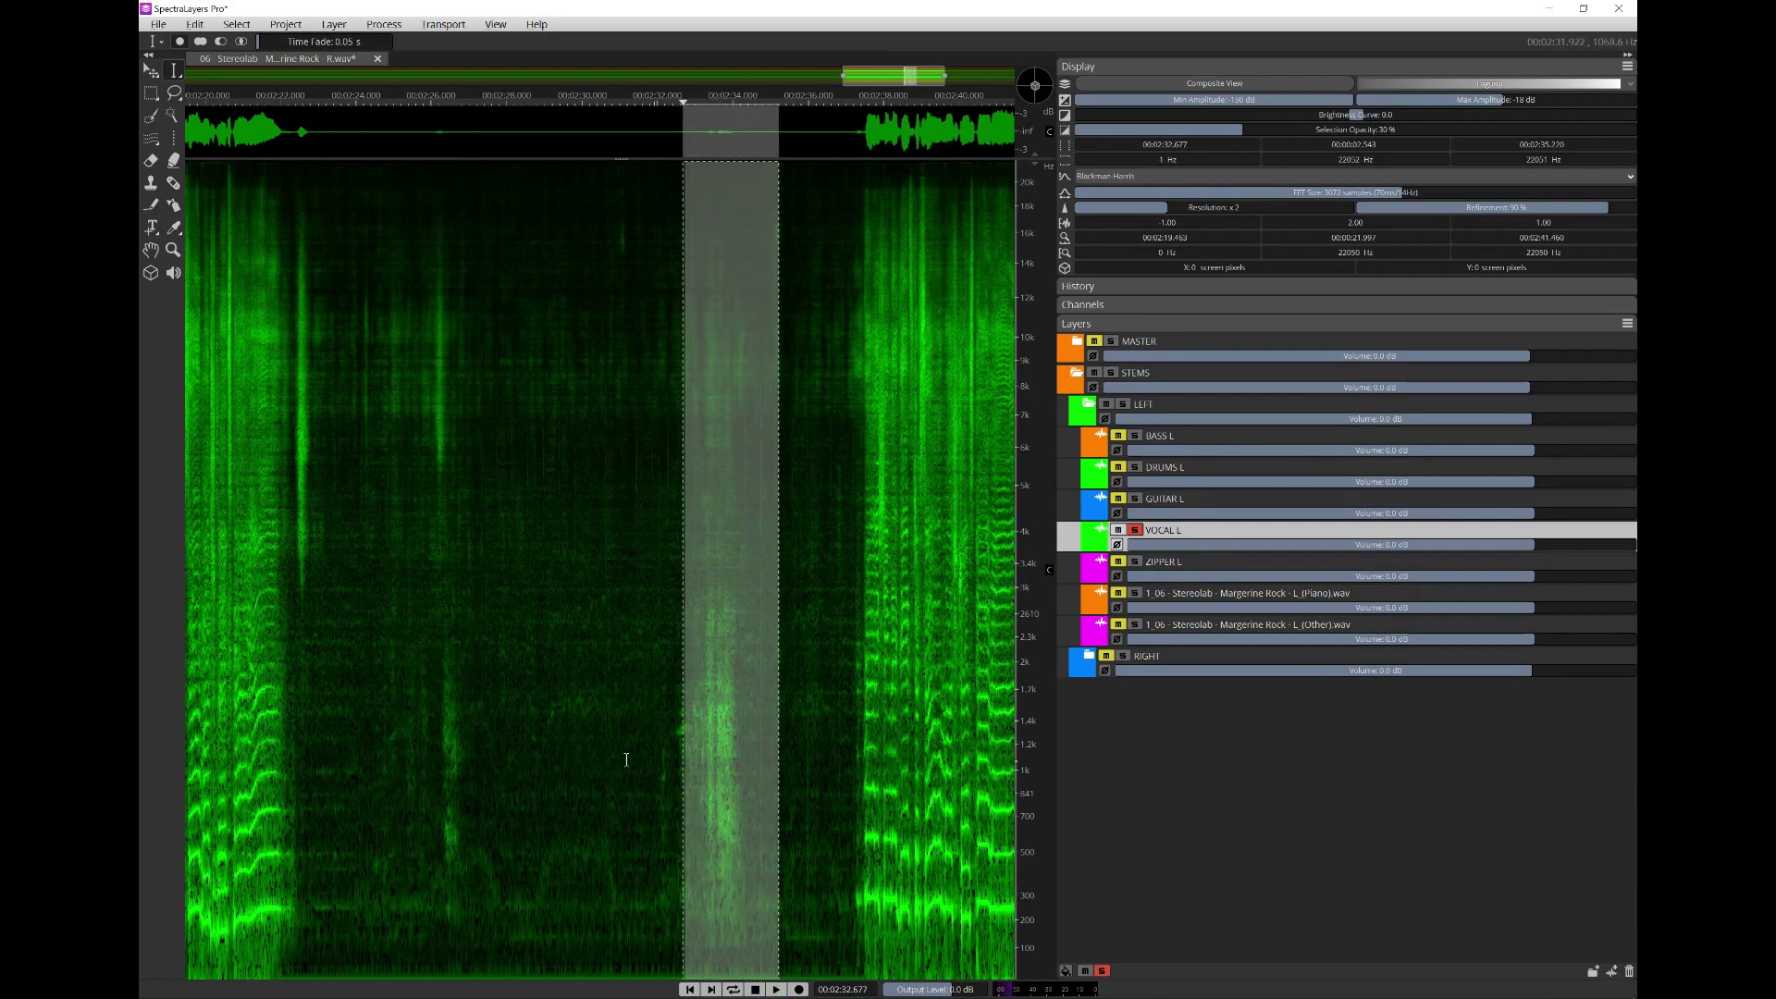
click(624, 758)
drag(654, 750, 820, 780)
key(space)
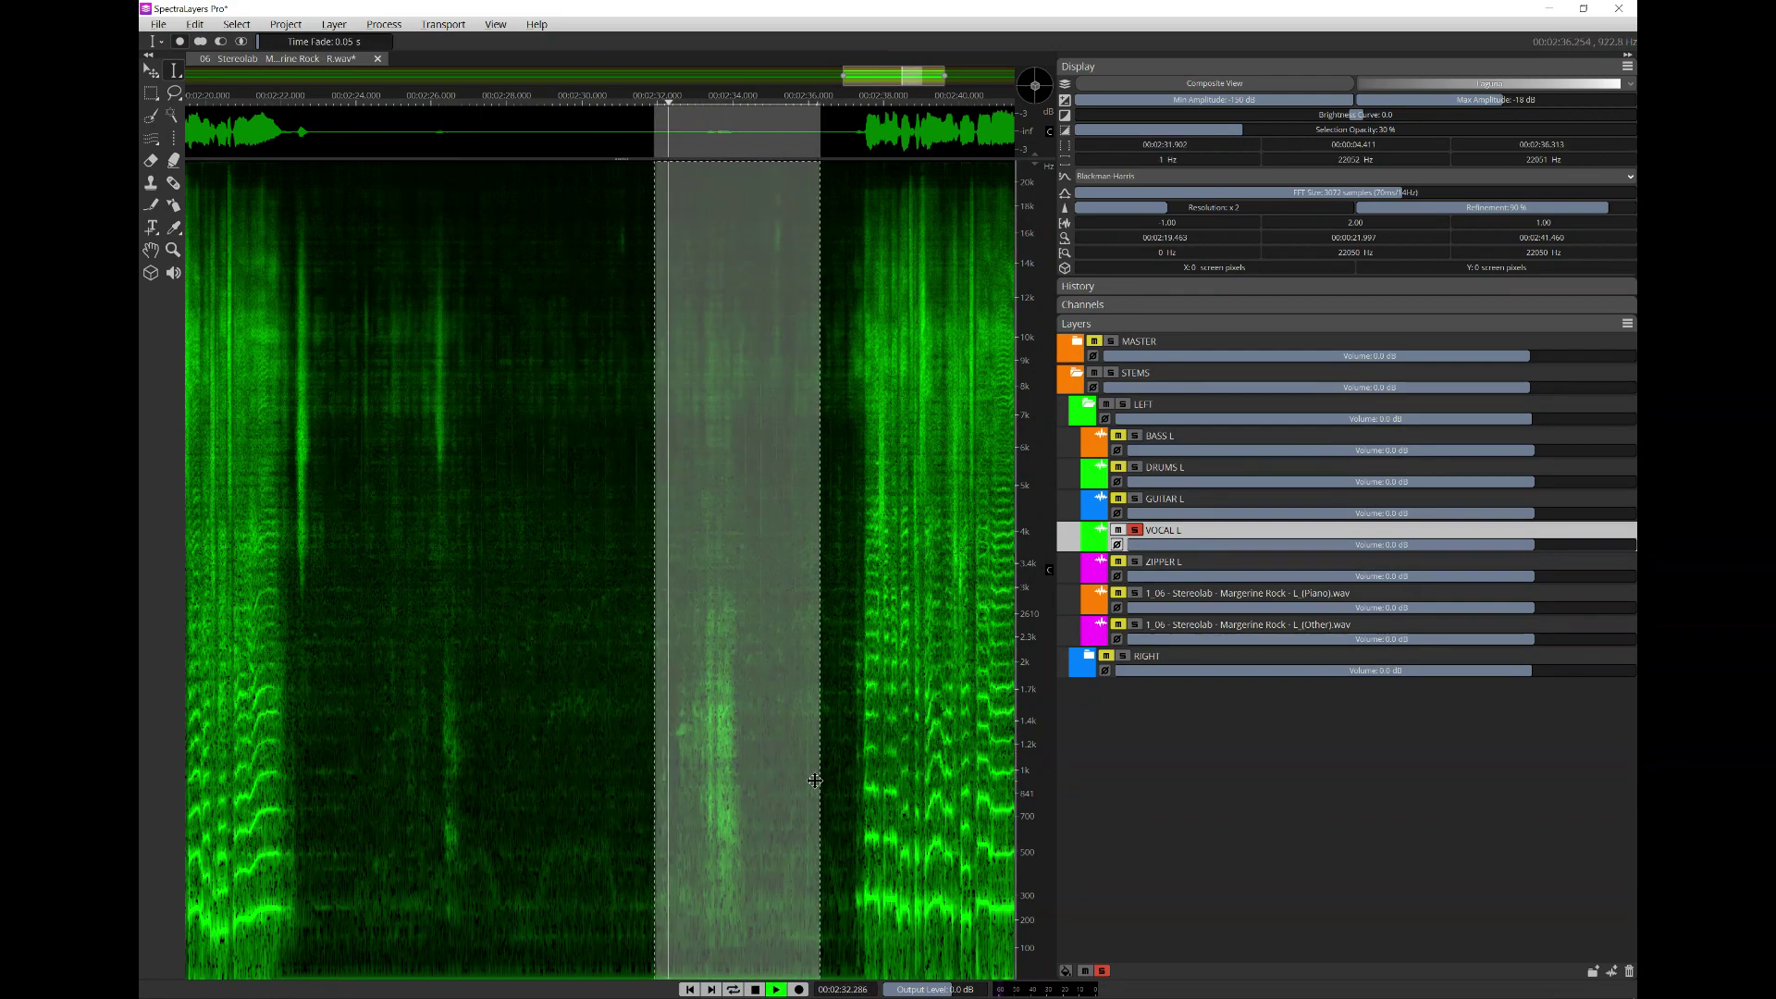
key(space)
- Reselect the faint burst at about 2:25–2:27 on VOCAL L, play it, and clear the selection
scroll(547, 504, down, 2)
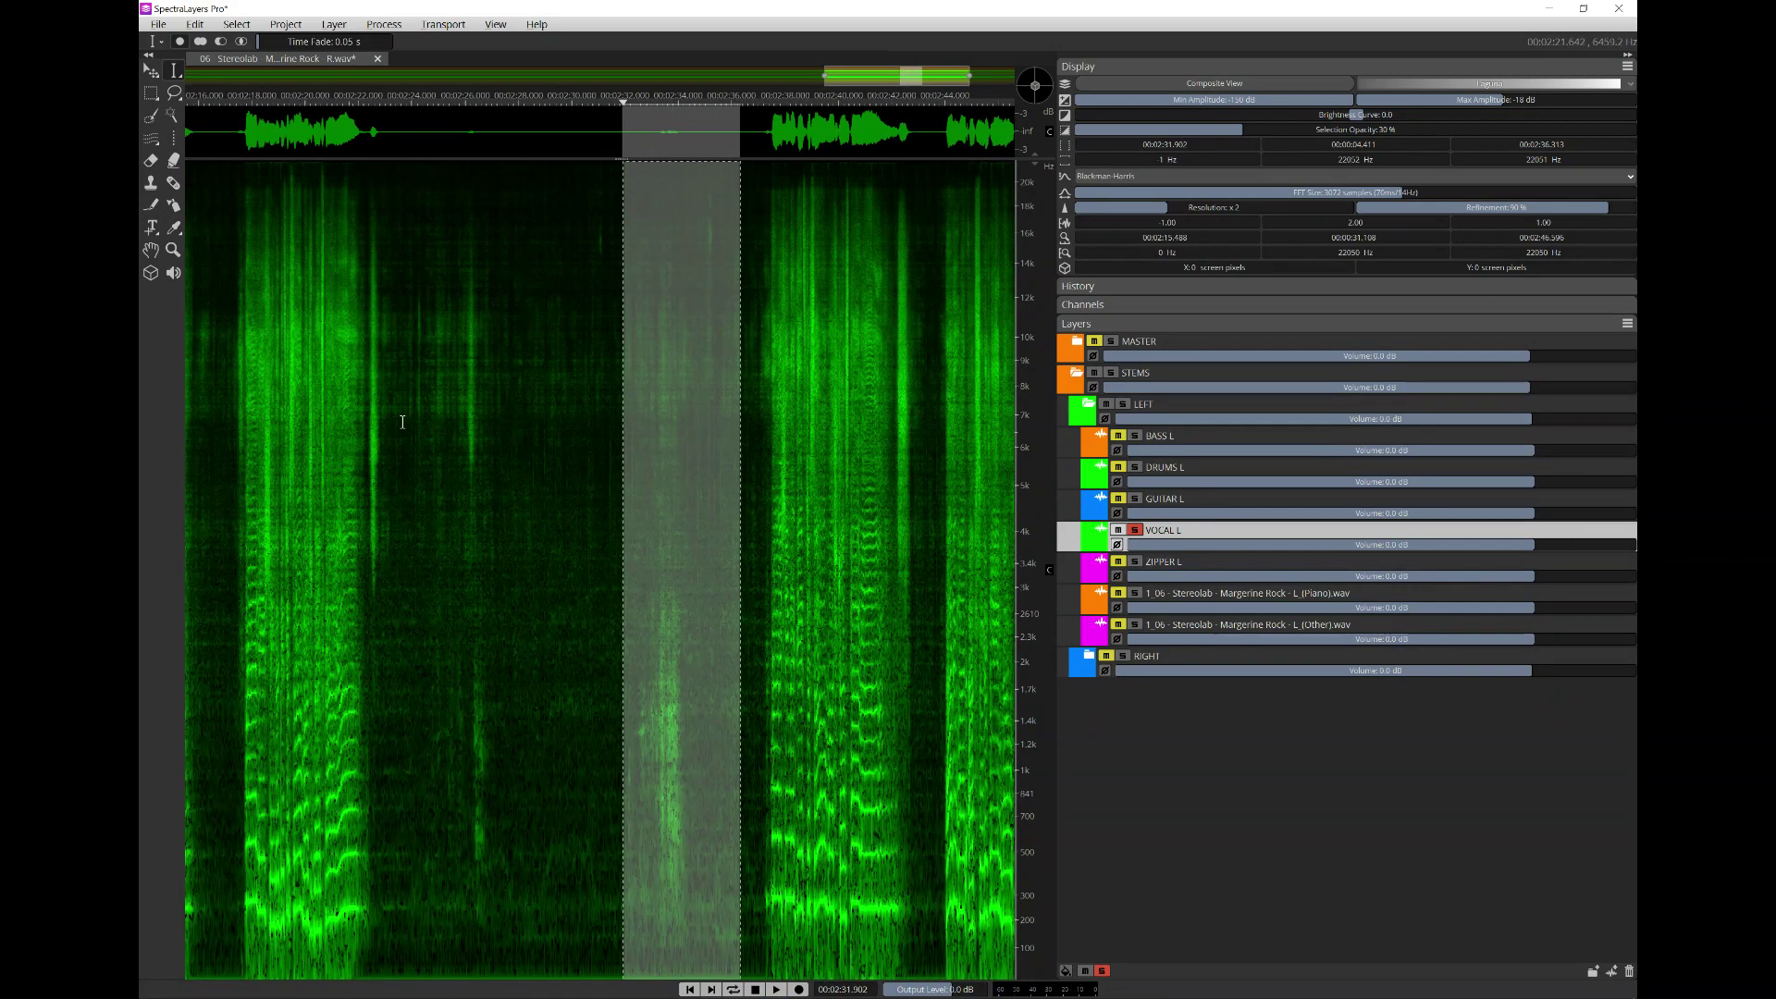
drag(440, 414, 496, 414)
key(space)
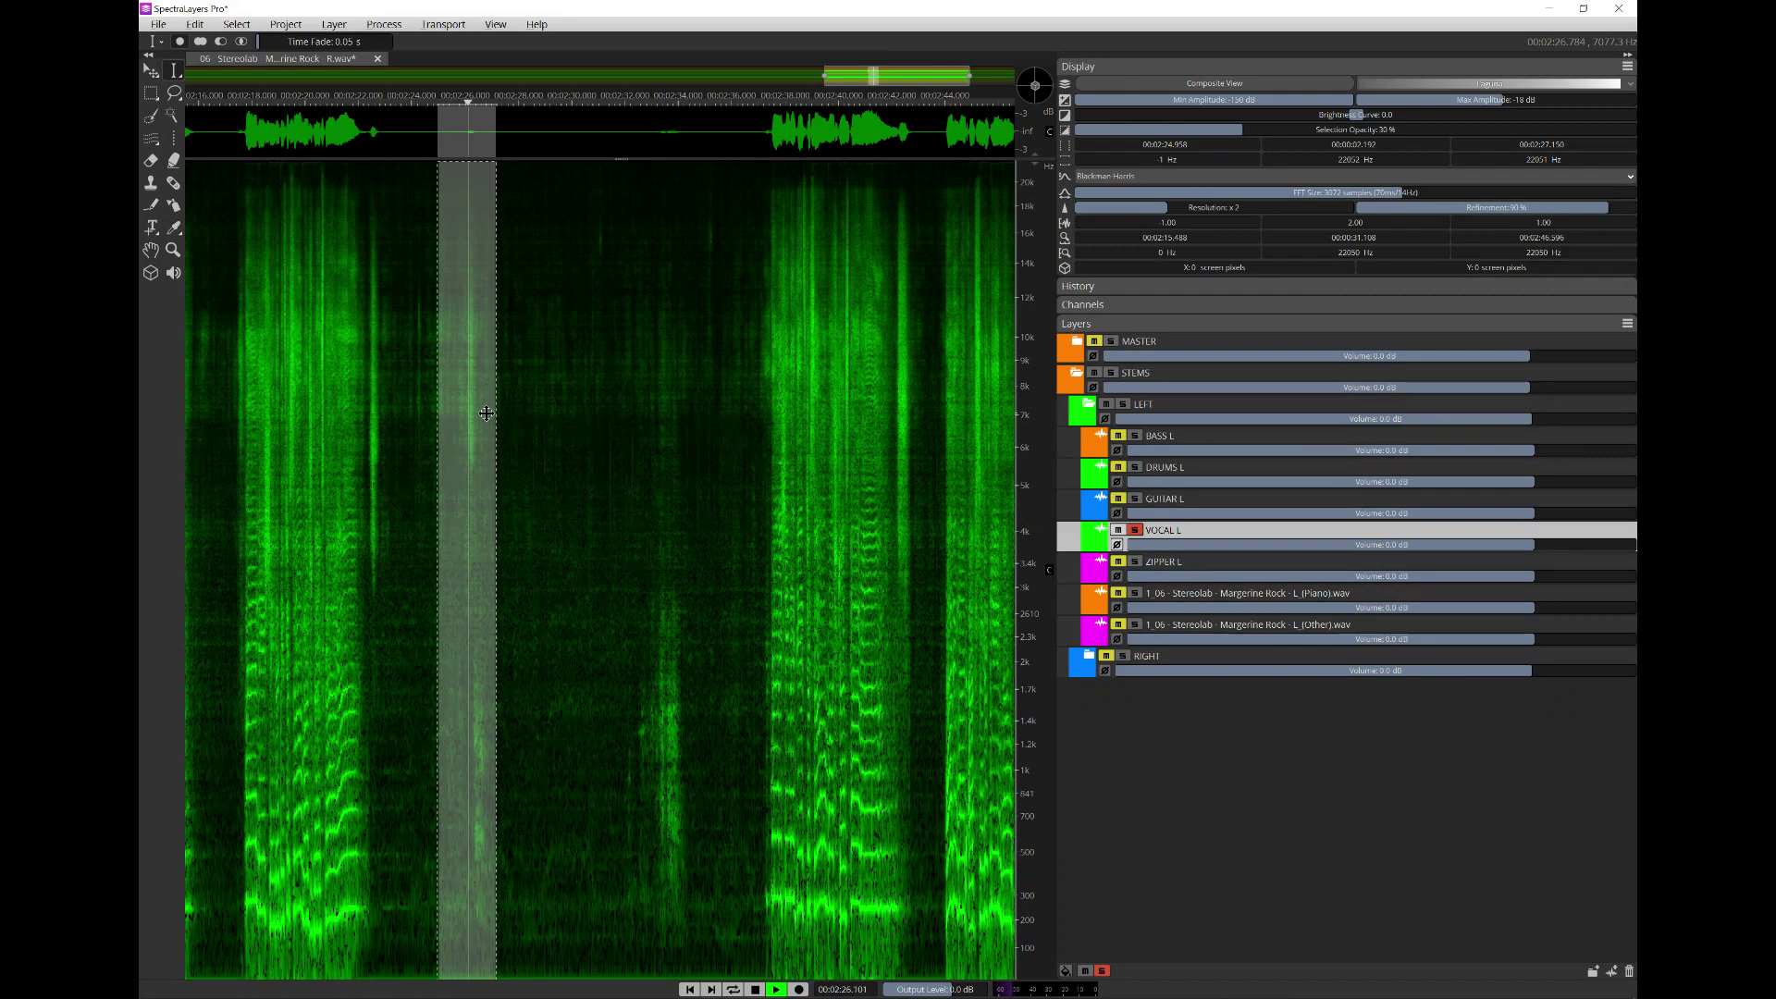
scroll(476, 615, down, 4)
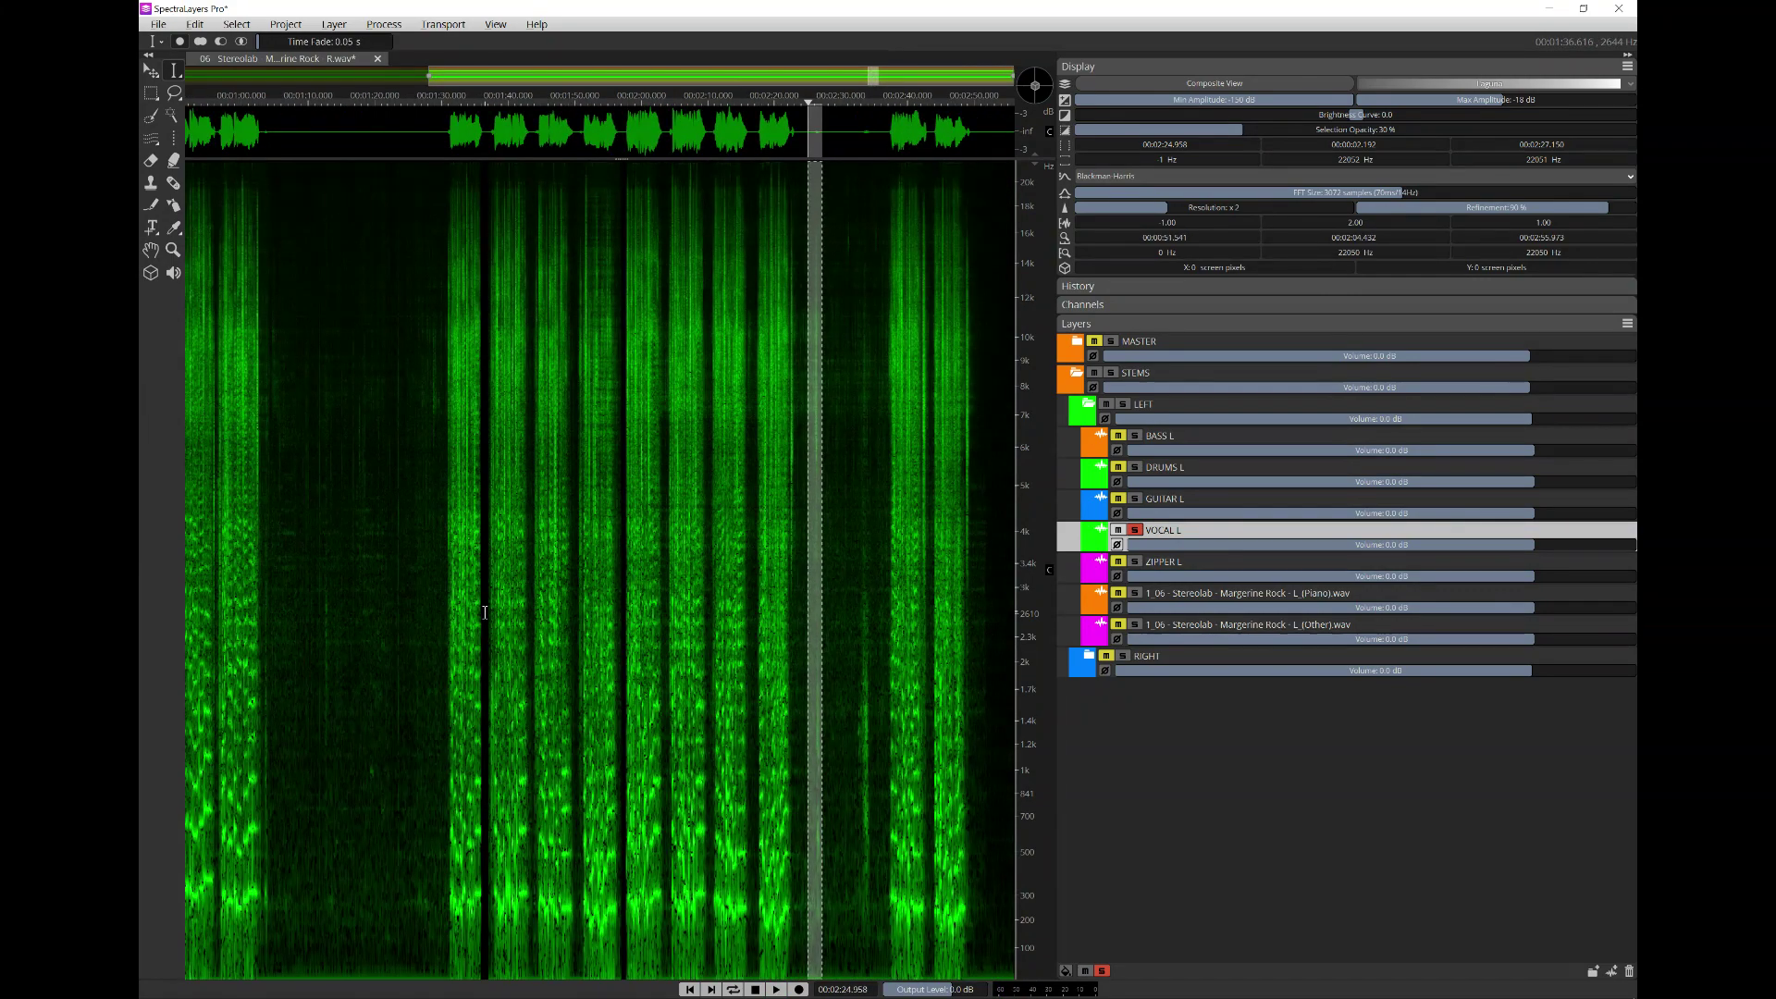
click(844, 586)
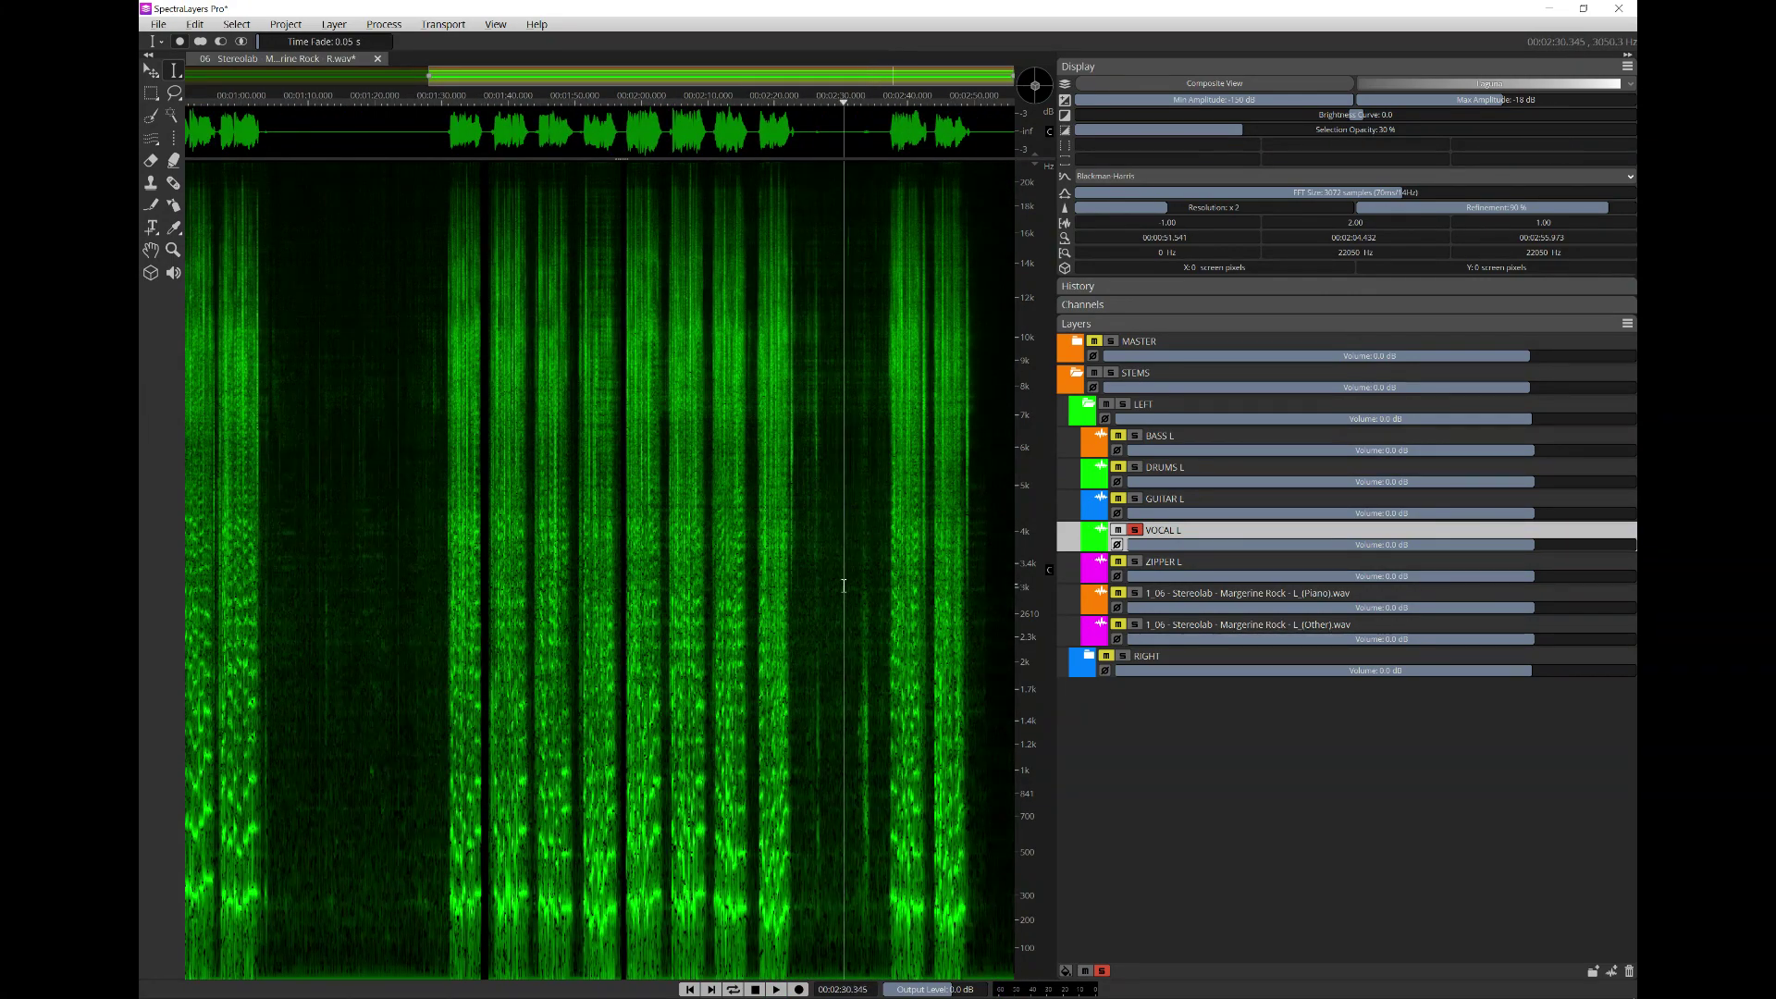
scroll(844, 586, down, 2)
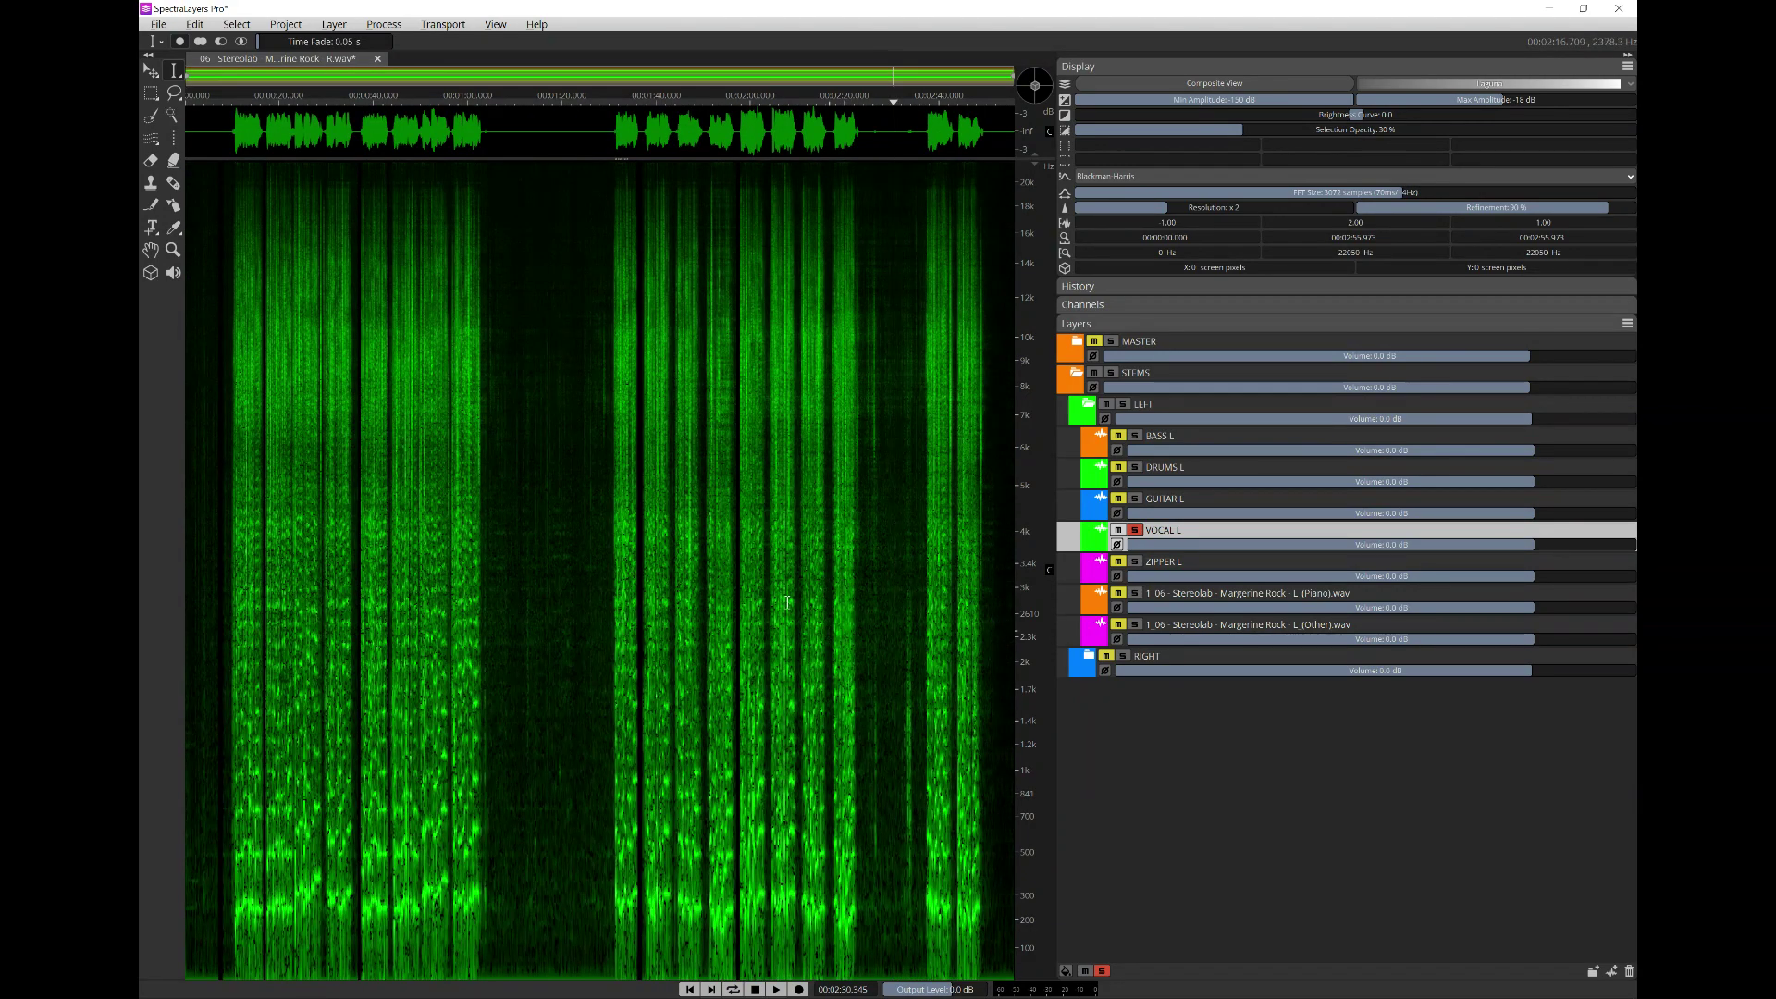
- Save the project as a SpectraLayers Pro project in the Stereolab - Margerine Rock folder, removing the R from the end of the file name
click(161, 30)
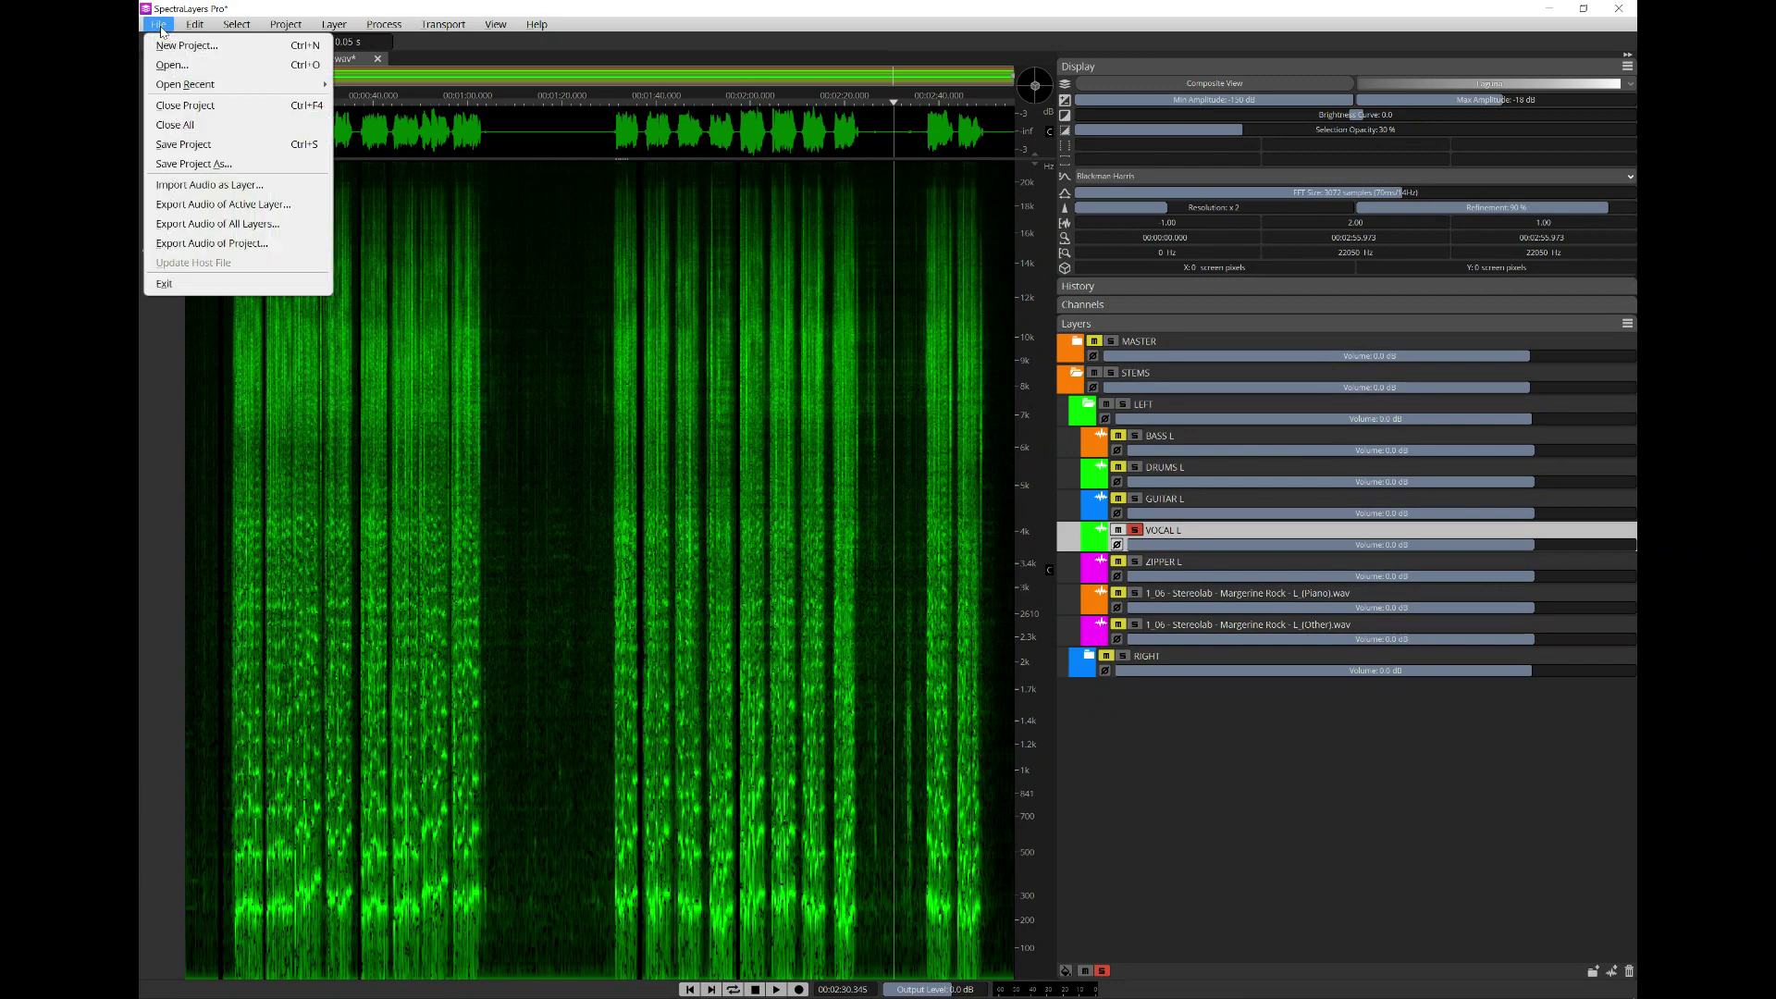
click(204, 165)
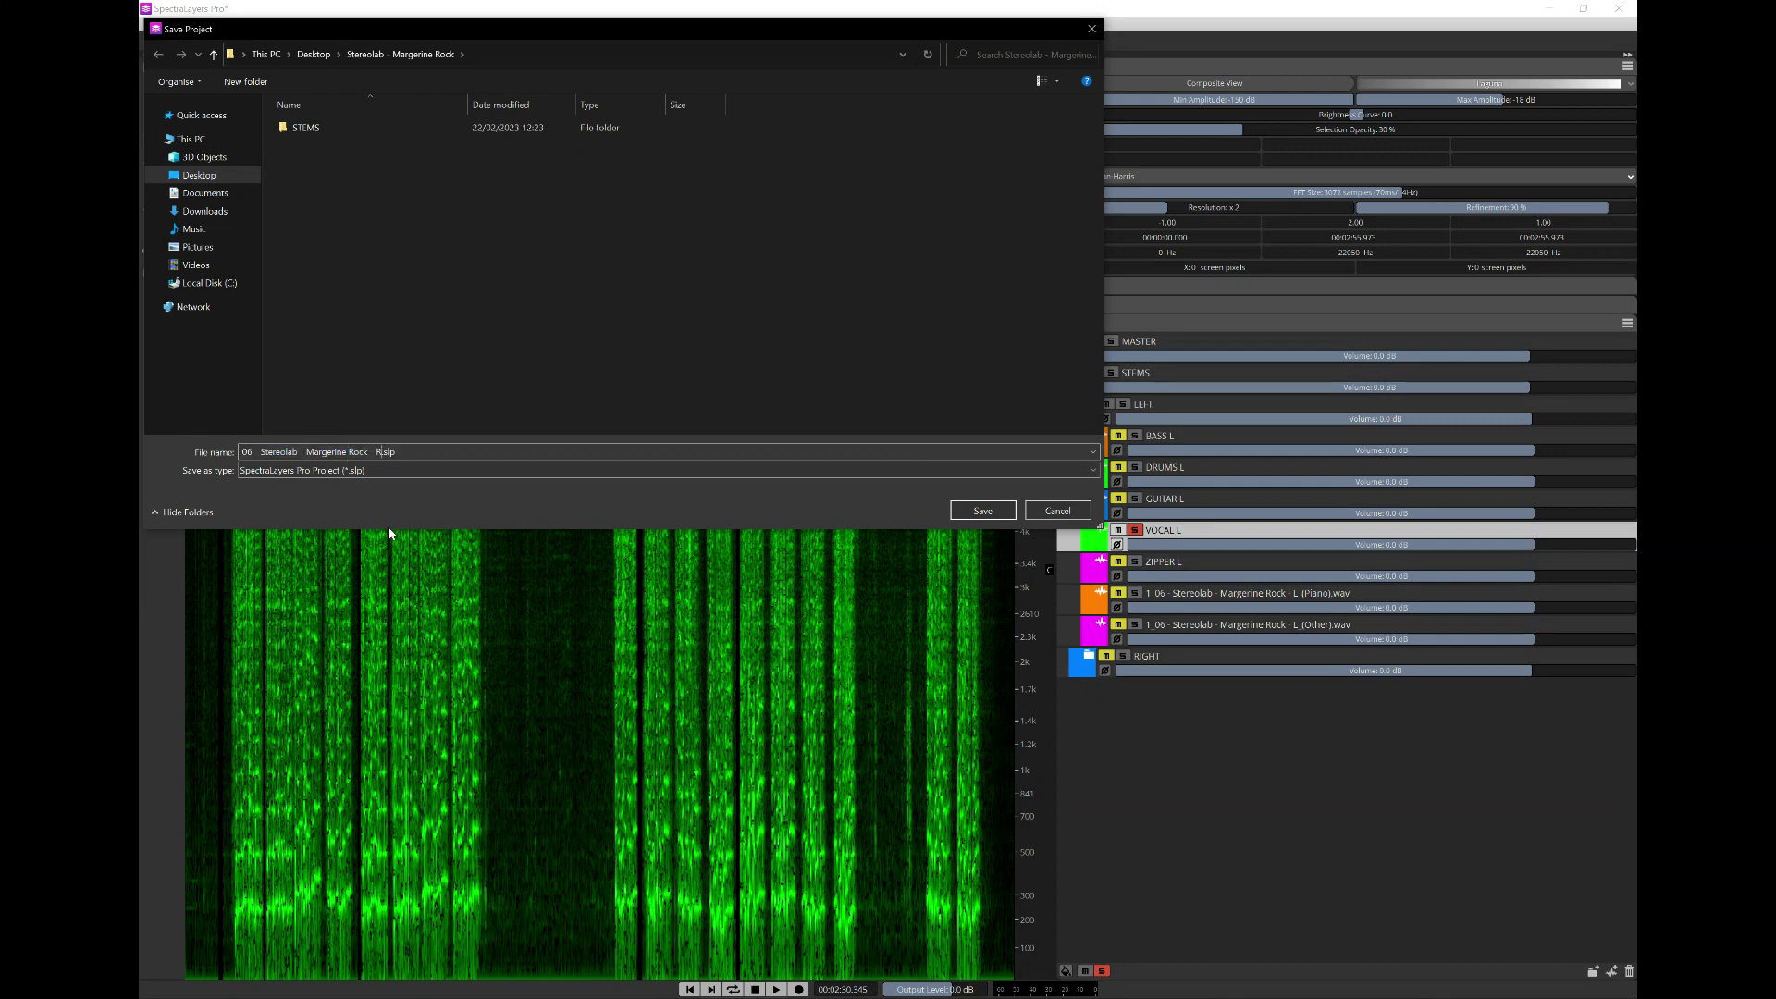
key(BackSpace)
key(BackSpace)
click(980, 512)
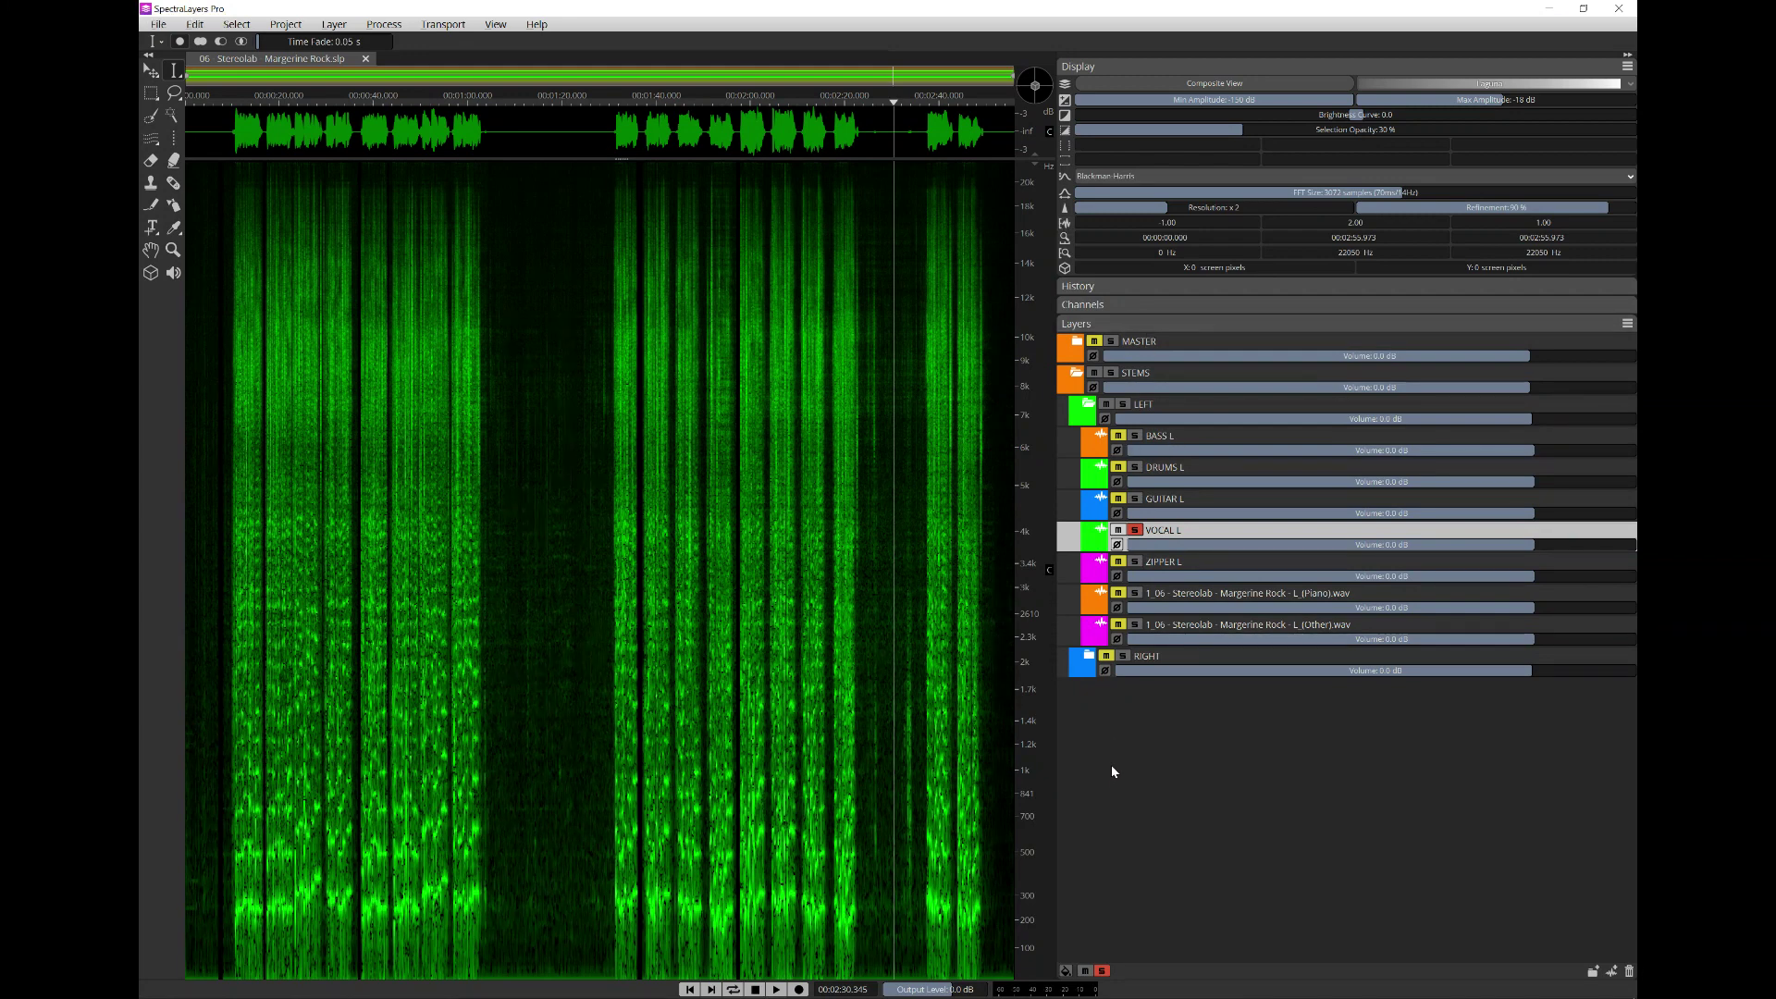
- Unsolo VOCAL L, briefly solo ZIPPER L, and leave only the left Piano and Other layers soloed
click(1136, 533)
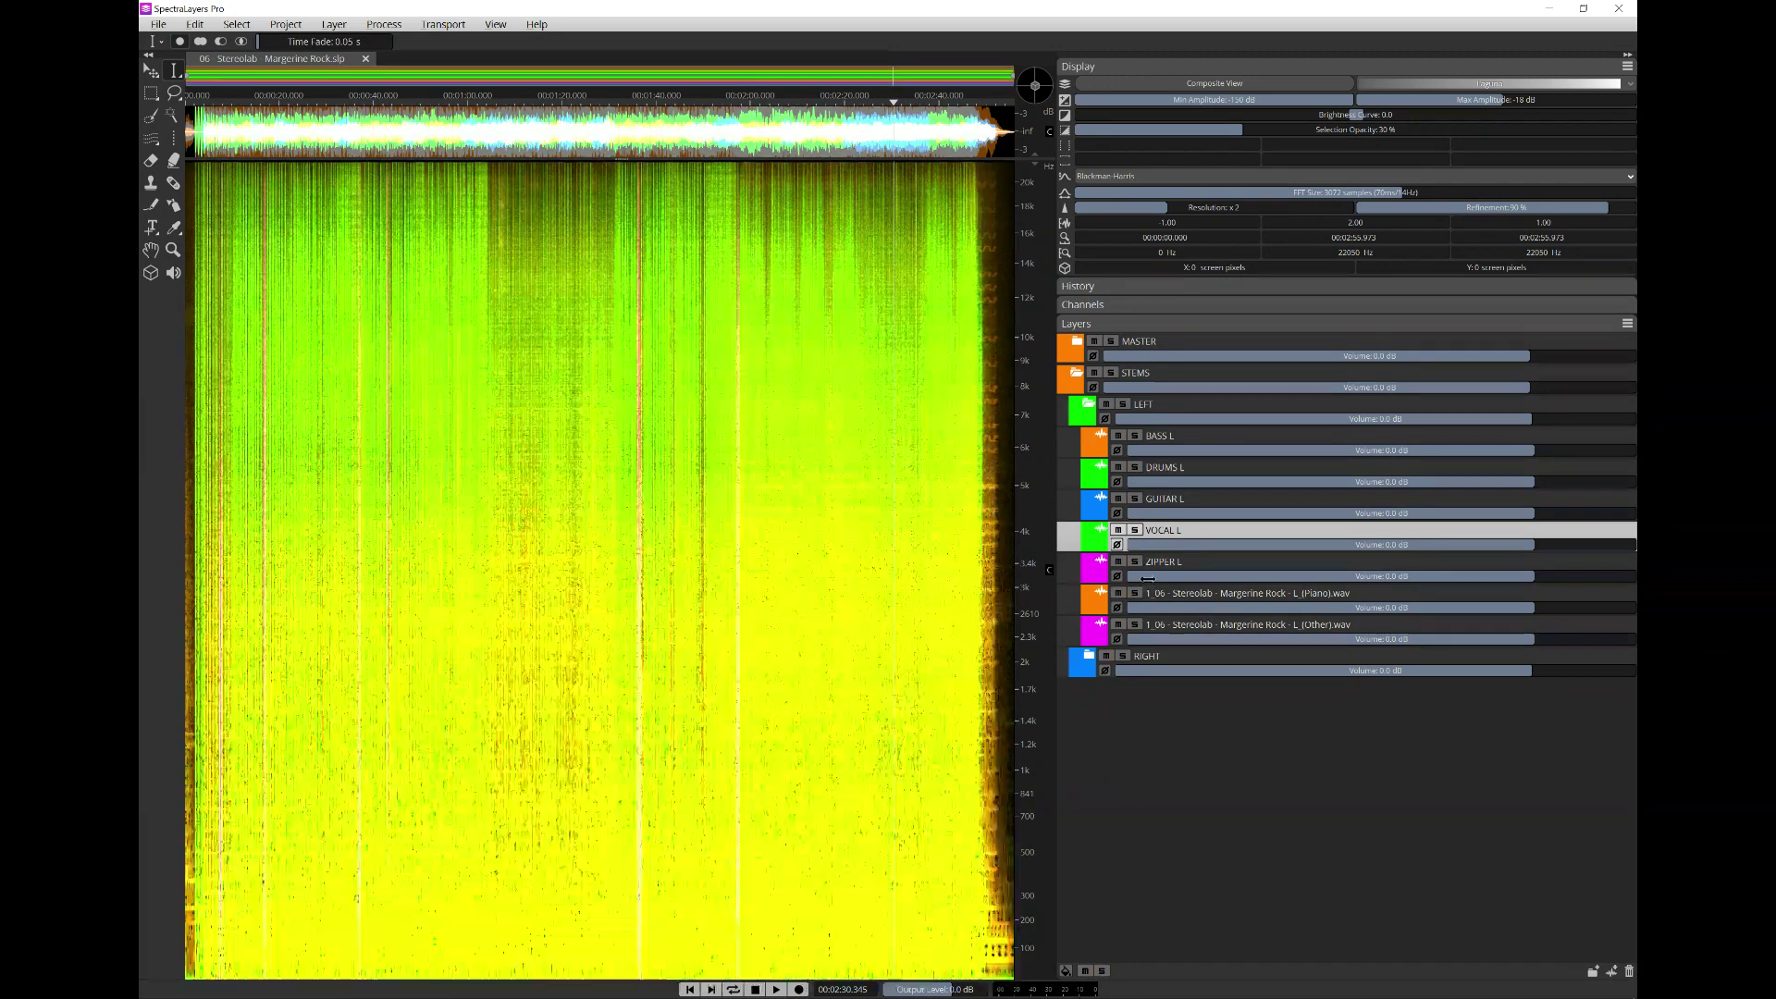
click(1141, 568)
click(1136, 563)
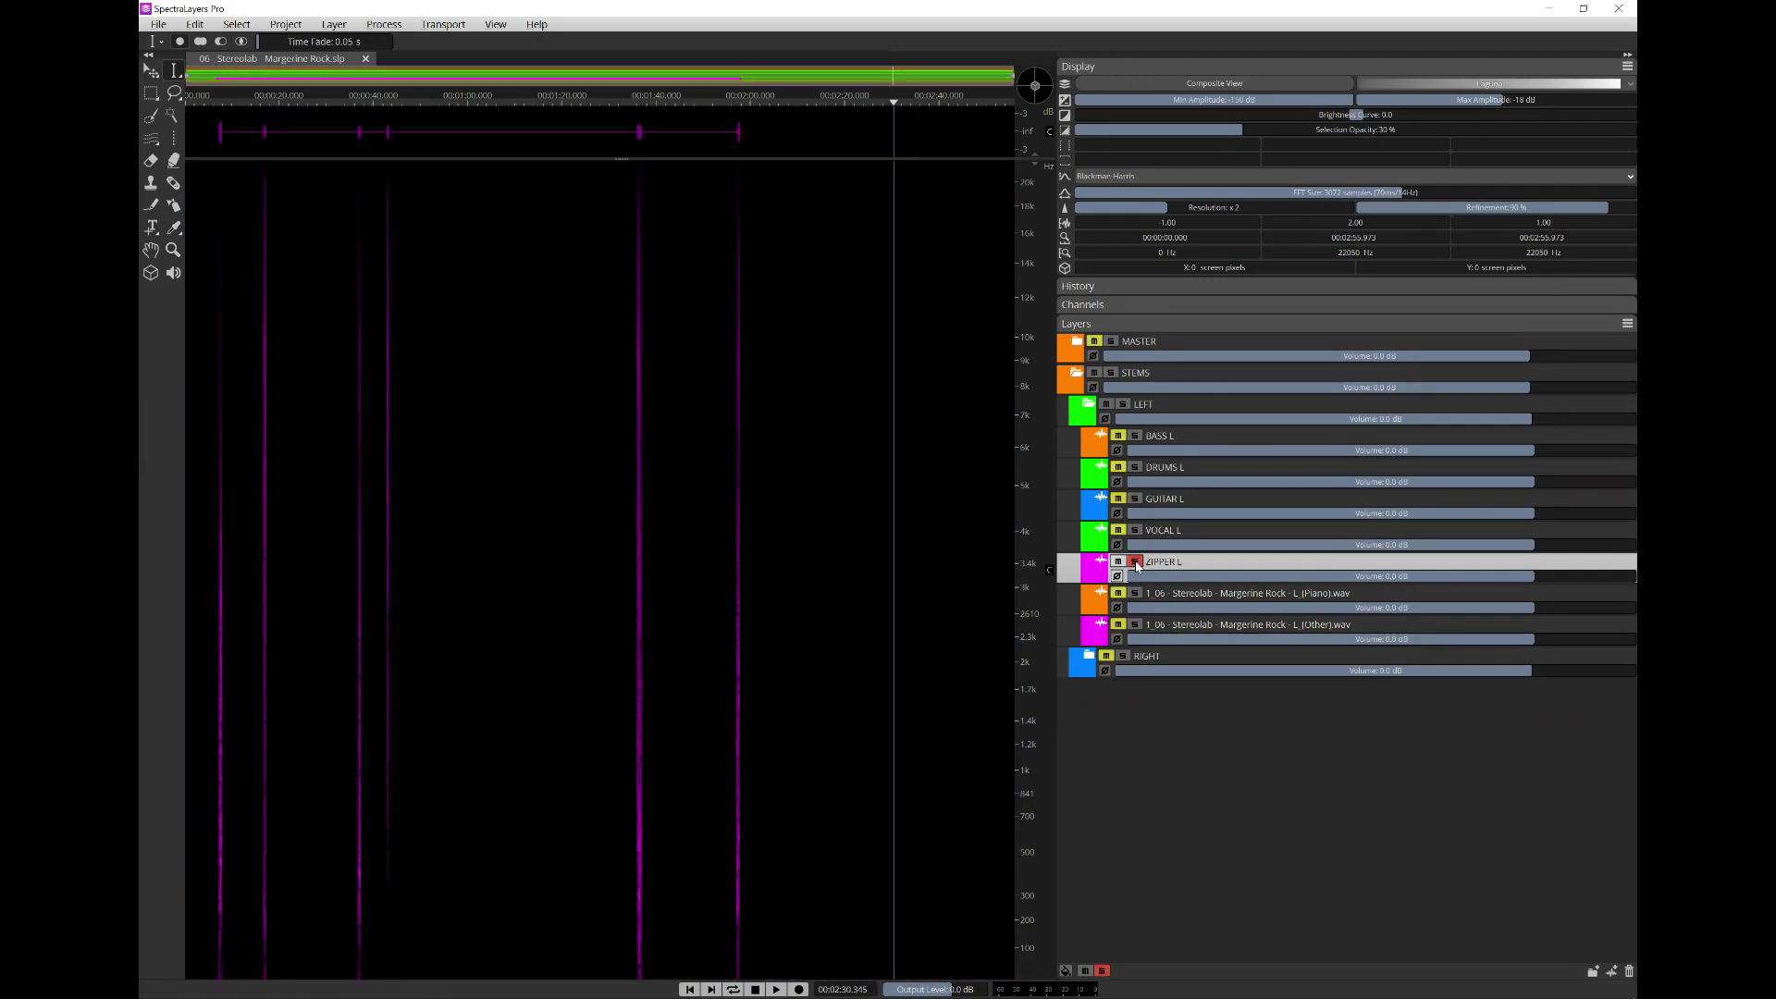
click(1135, 594)
click(1136, 564)
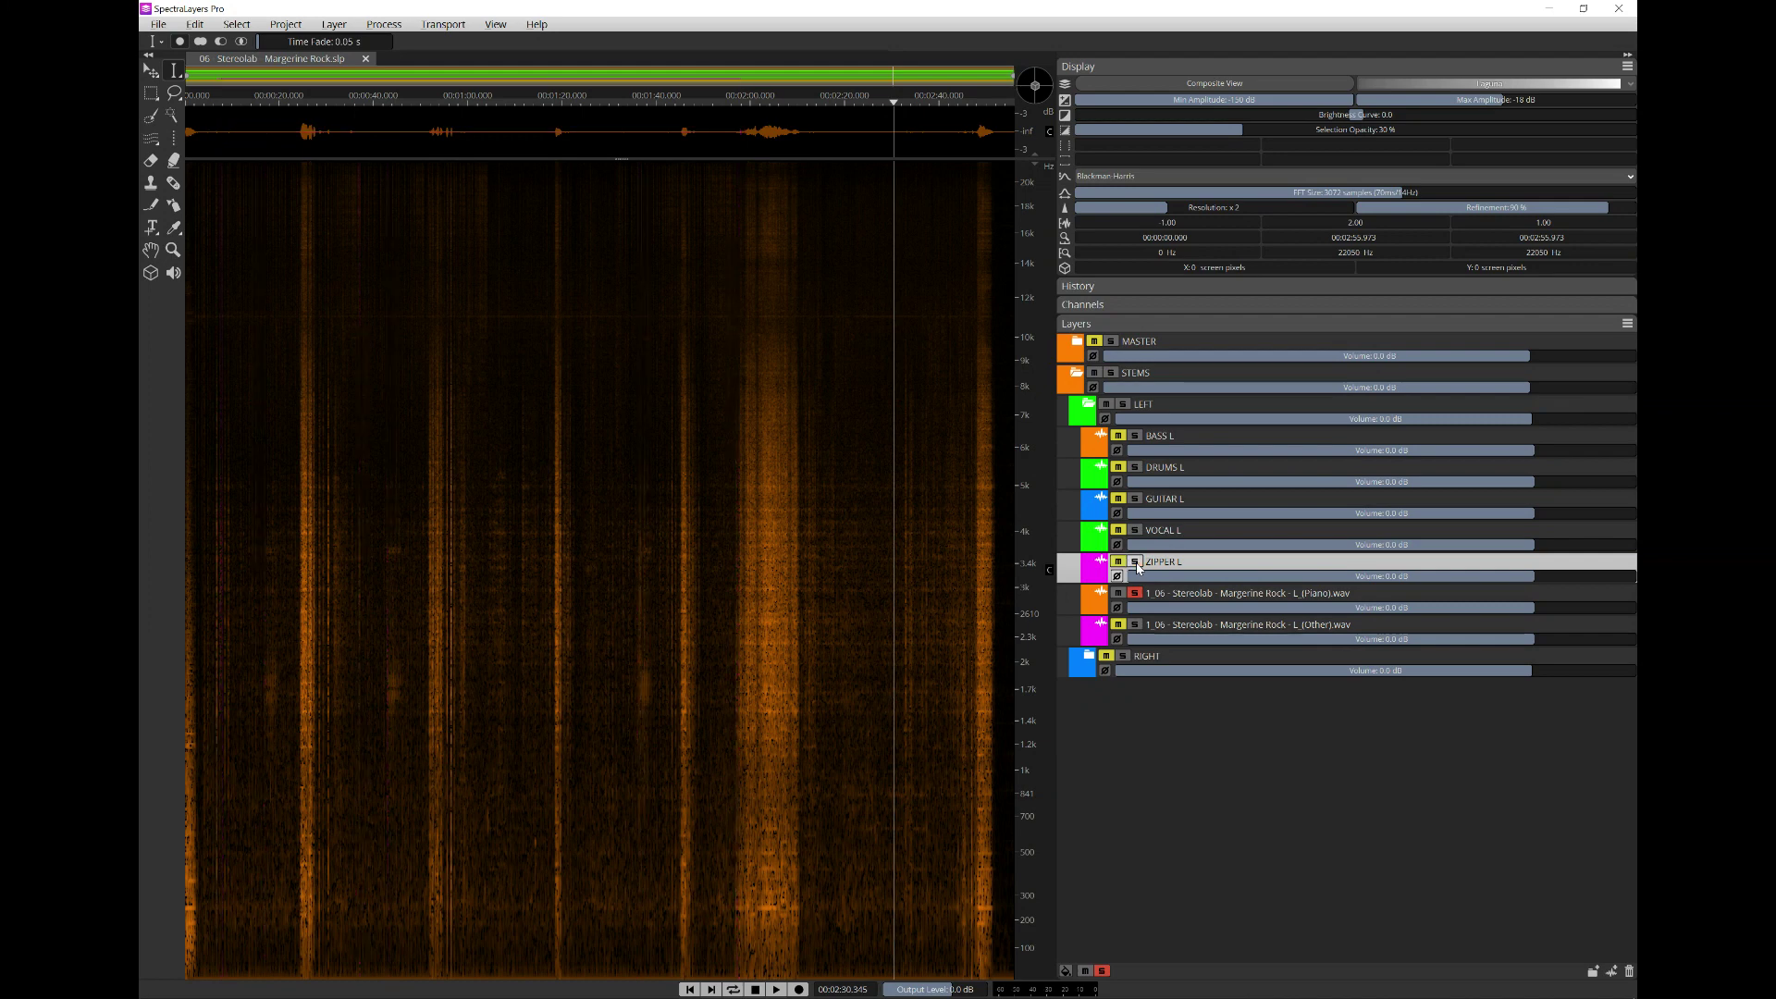
click(1136, 626)
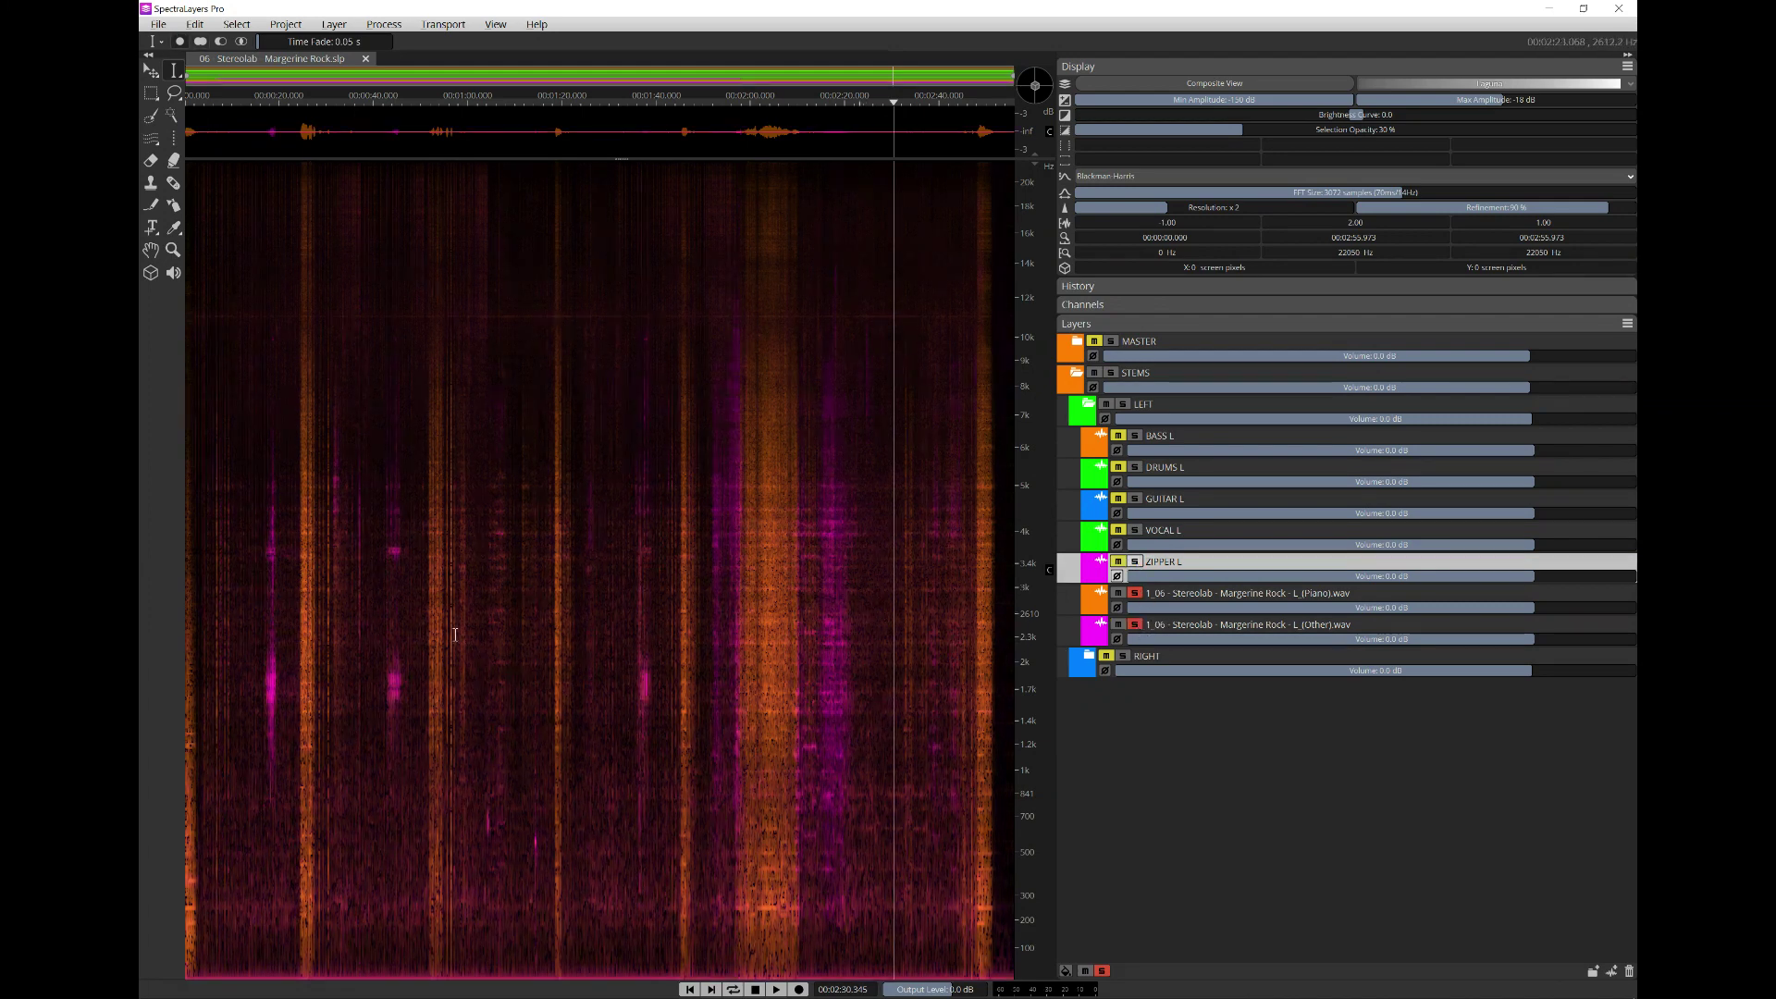
- Audition the soloed Piano and Other layers from about 0:08, around 0:44 and 1:36, and at about 2:12–2:18
click(226, 667)
key(space)
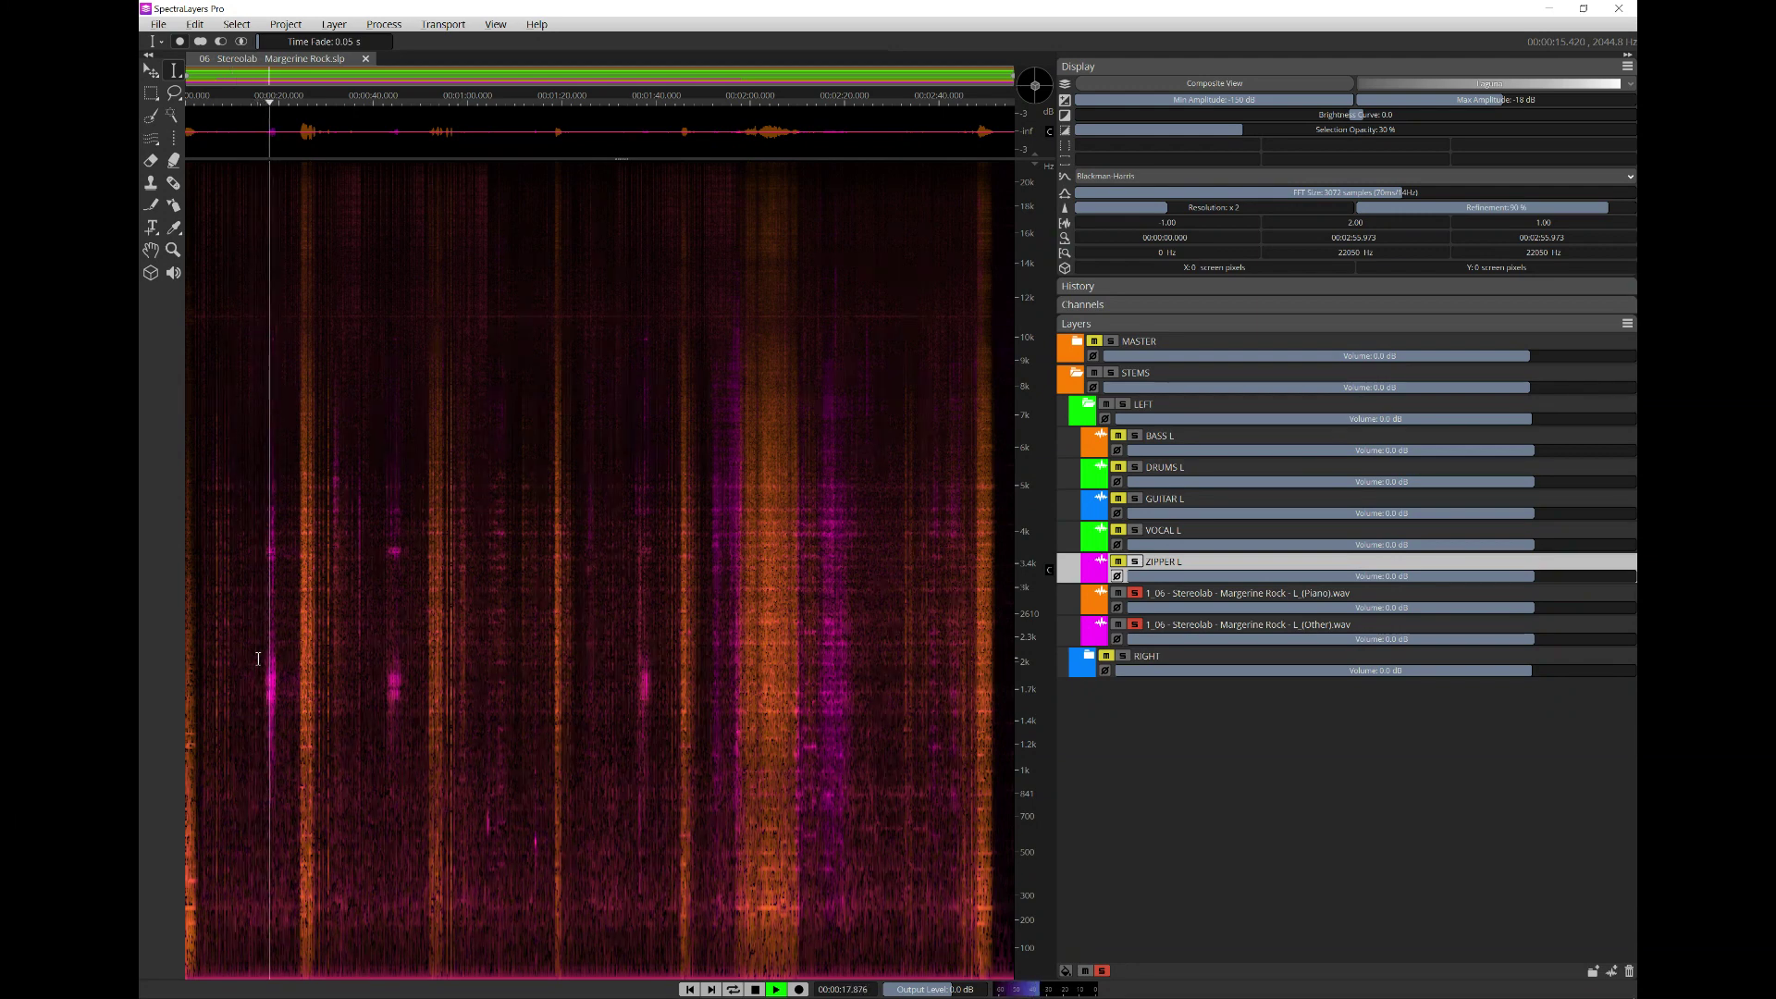
click(390, 687)
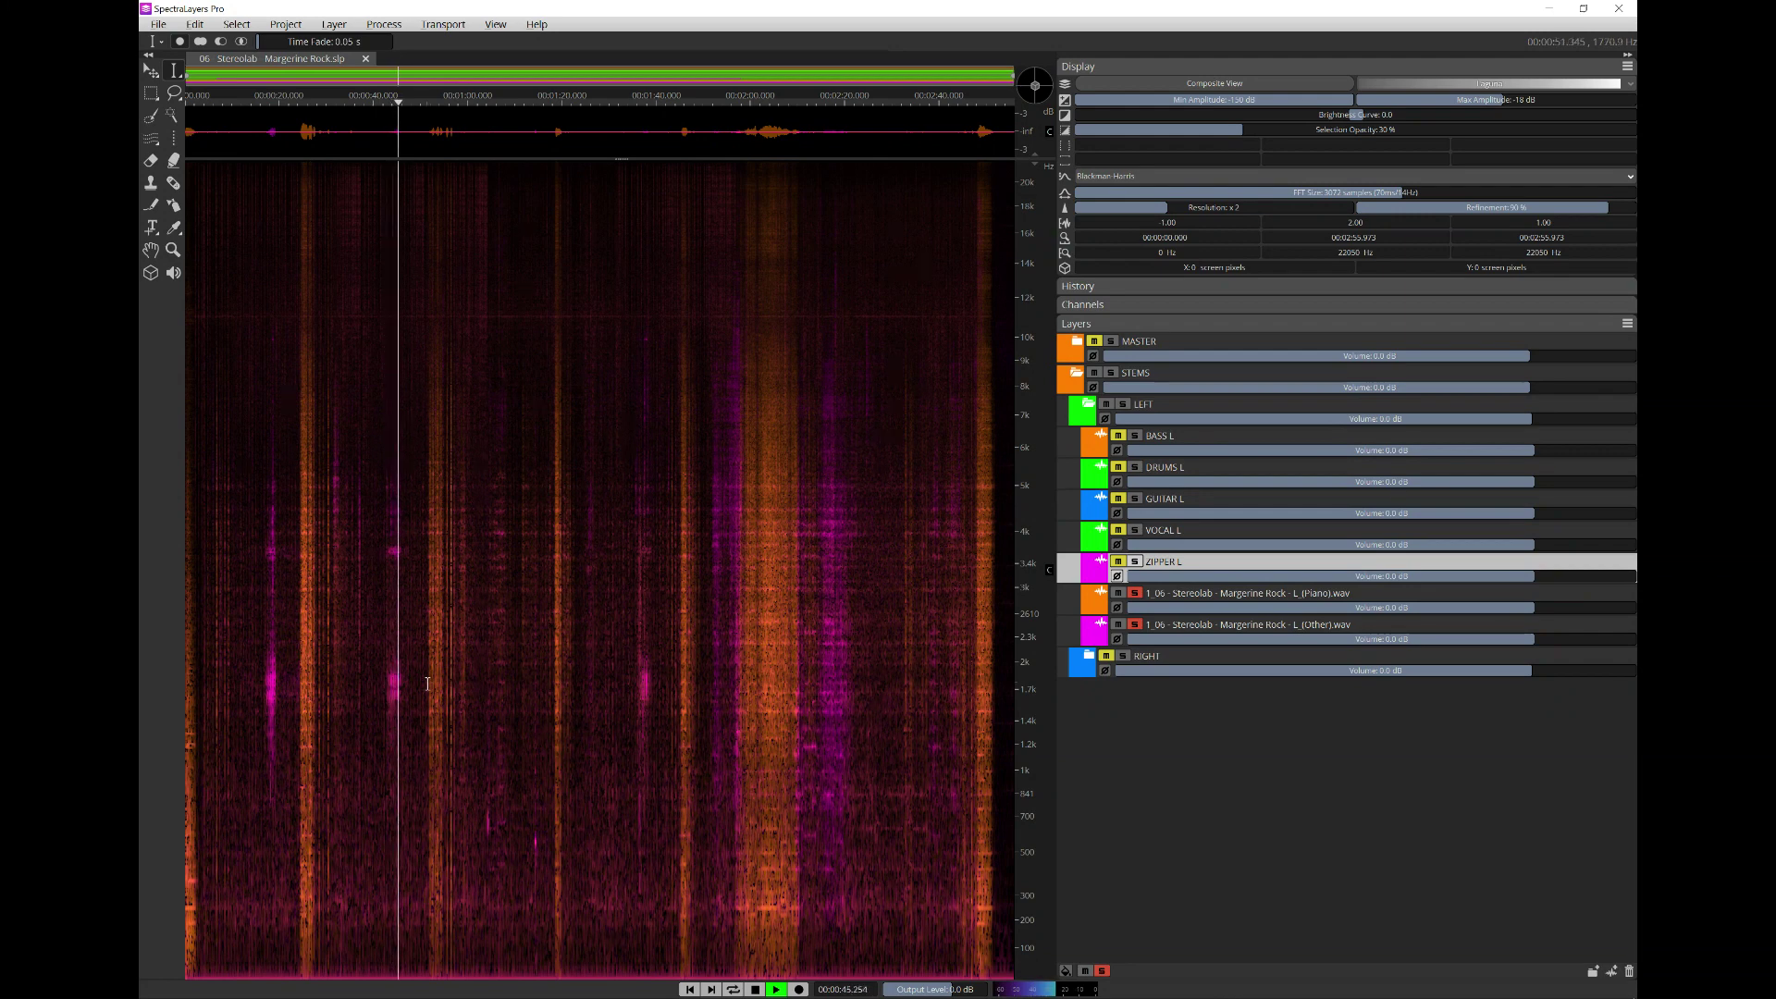
click(638, 689)
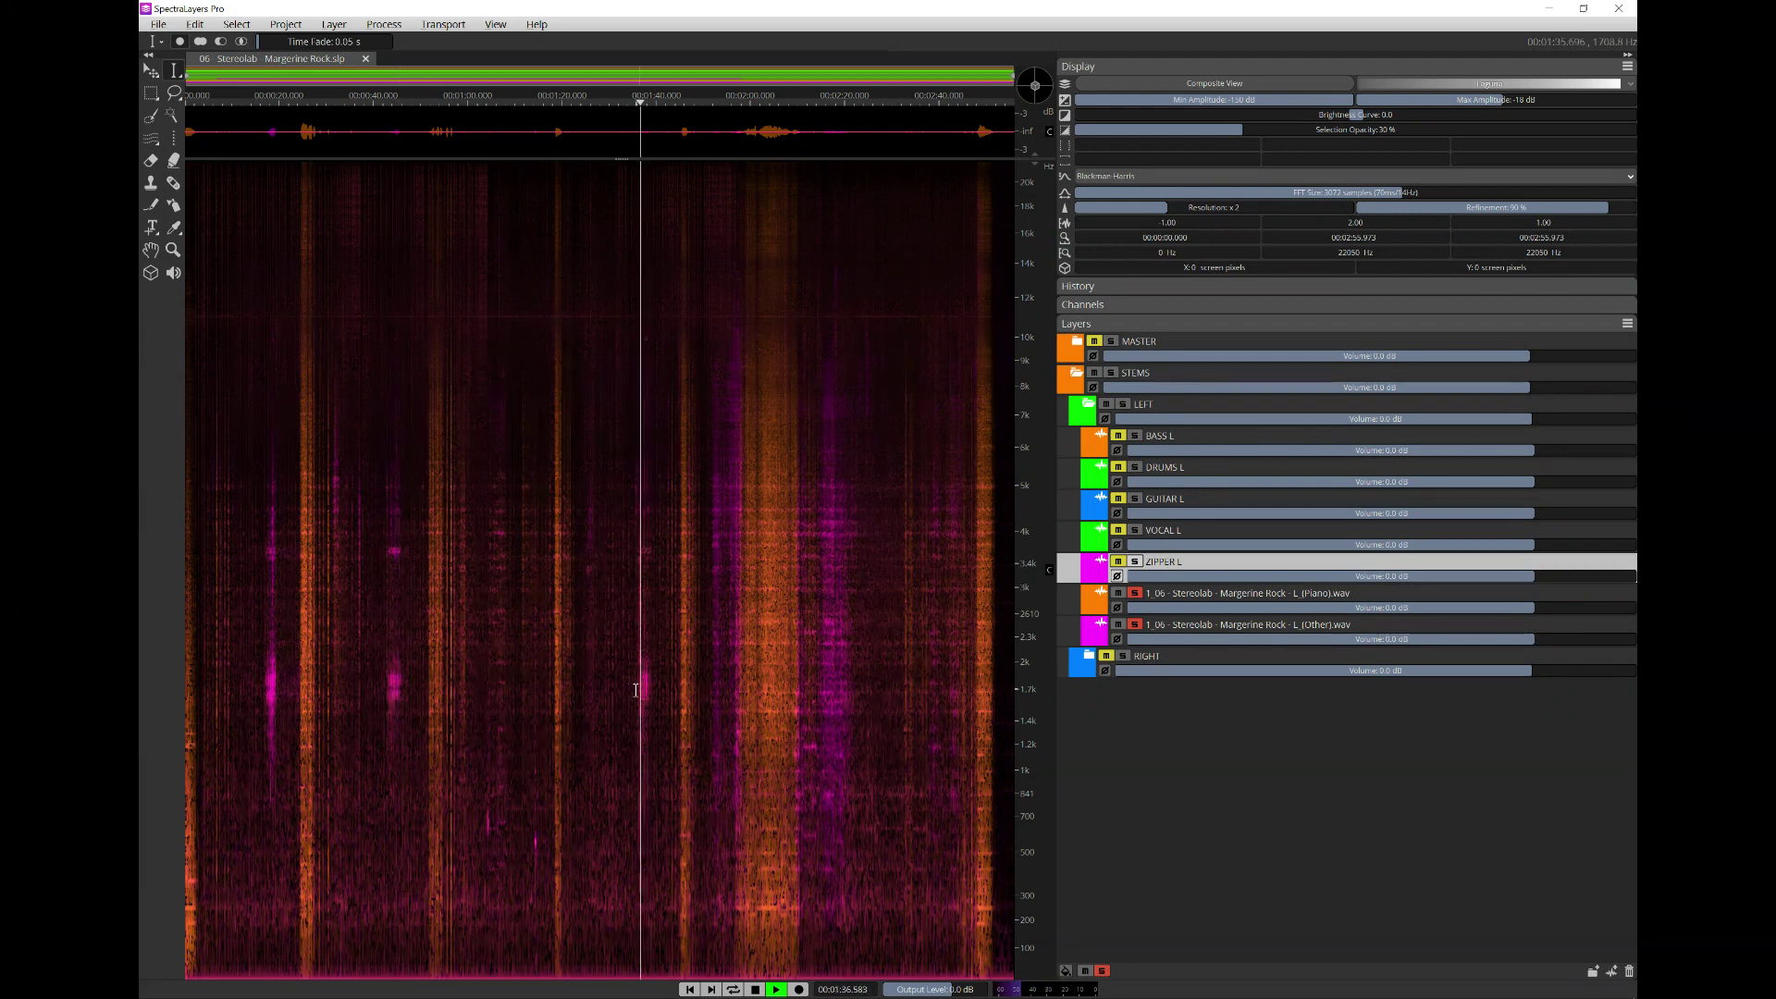
click(824, 649)
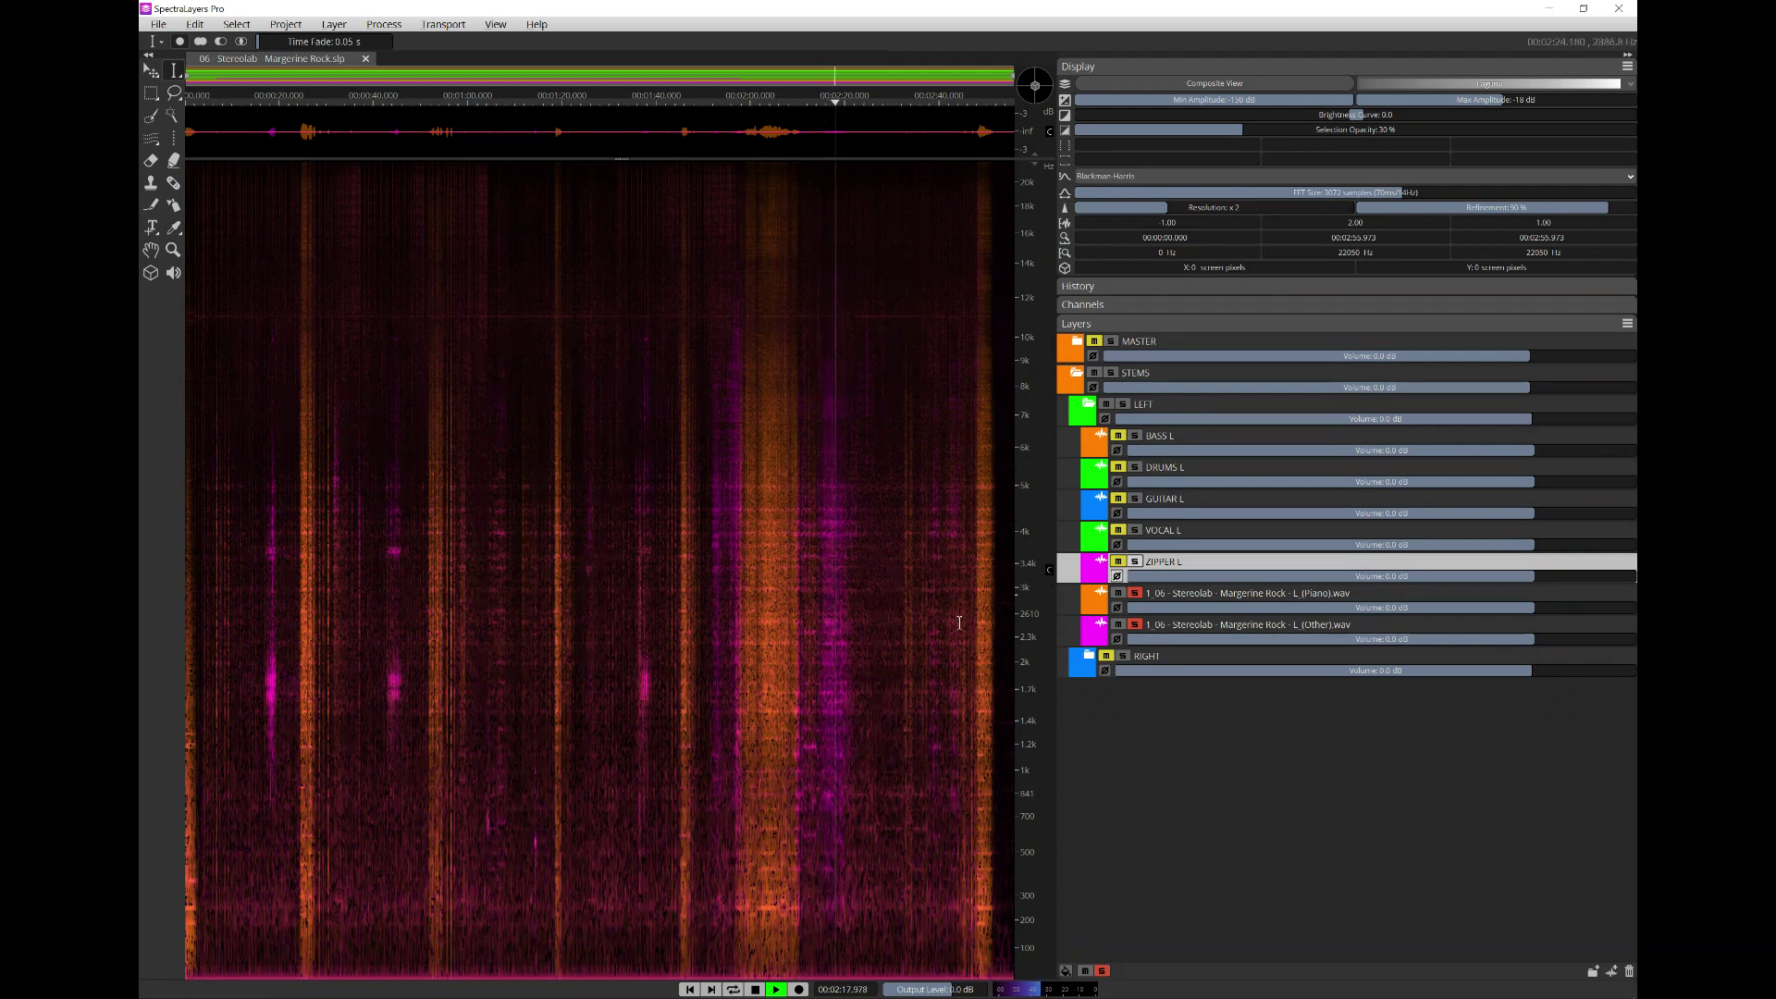
click(807, 609)
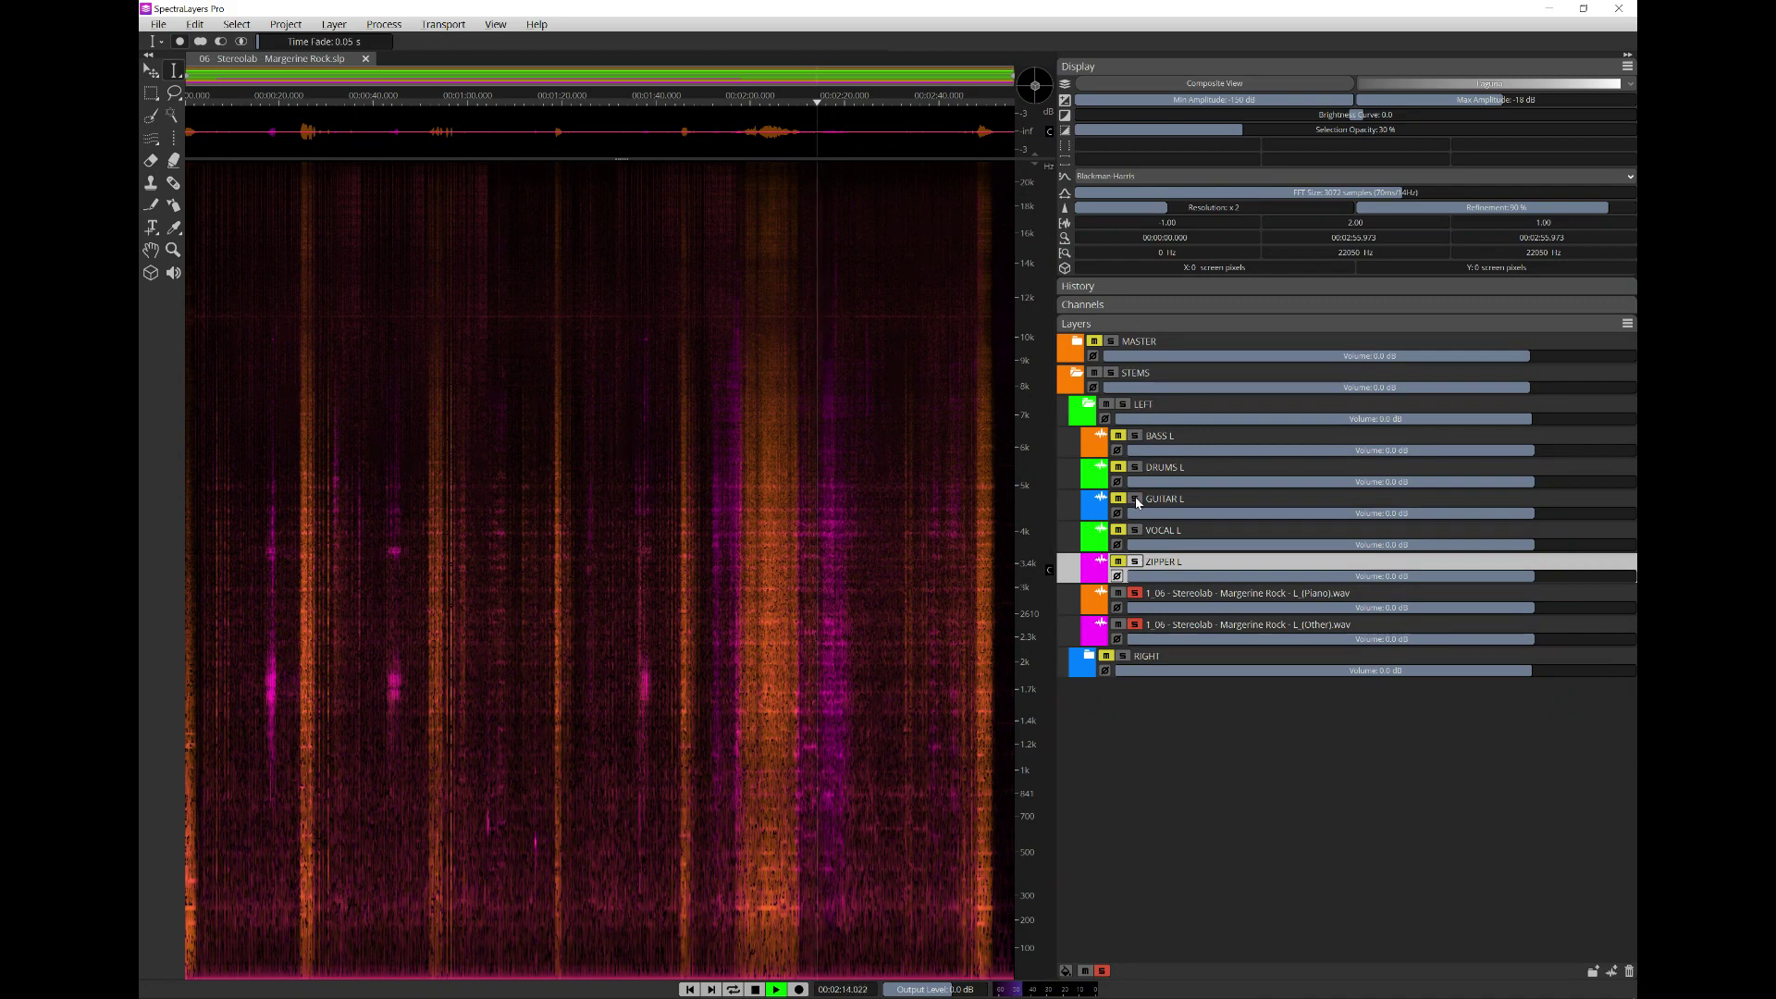
- Toggle the solo of GUITAR L on and off repeatedly to compare it with the Piano and Other layers
click(1136, 501)
click(1136, 500)
click(1136, 501)
click(1136, 501)
click(1137, 500)
click(1136, 501)
- Listen to the Piano and Other layers before and after the bright orange section, from about 1:51 and about 2:20
scroll(940, 530, up, 3)
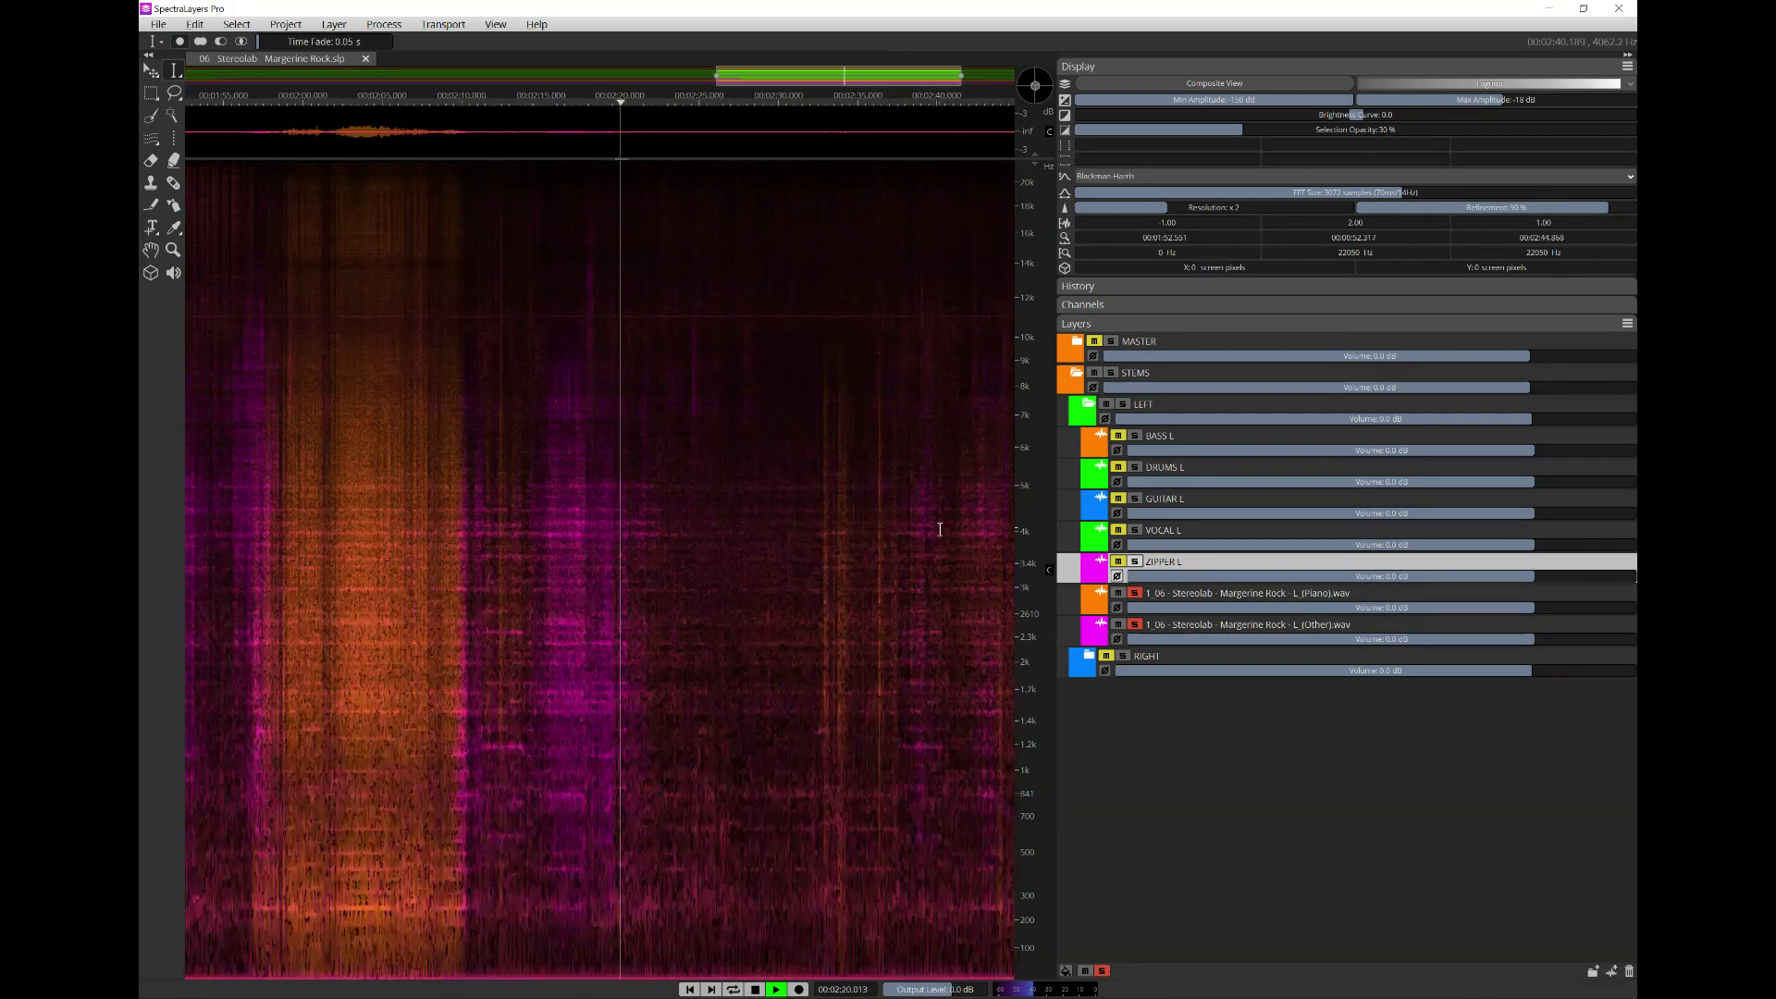
scroll(923, 529, down, 5)
click(699, 542)
click(650, 557)
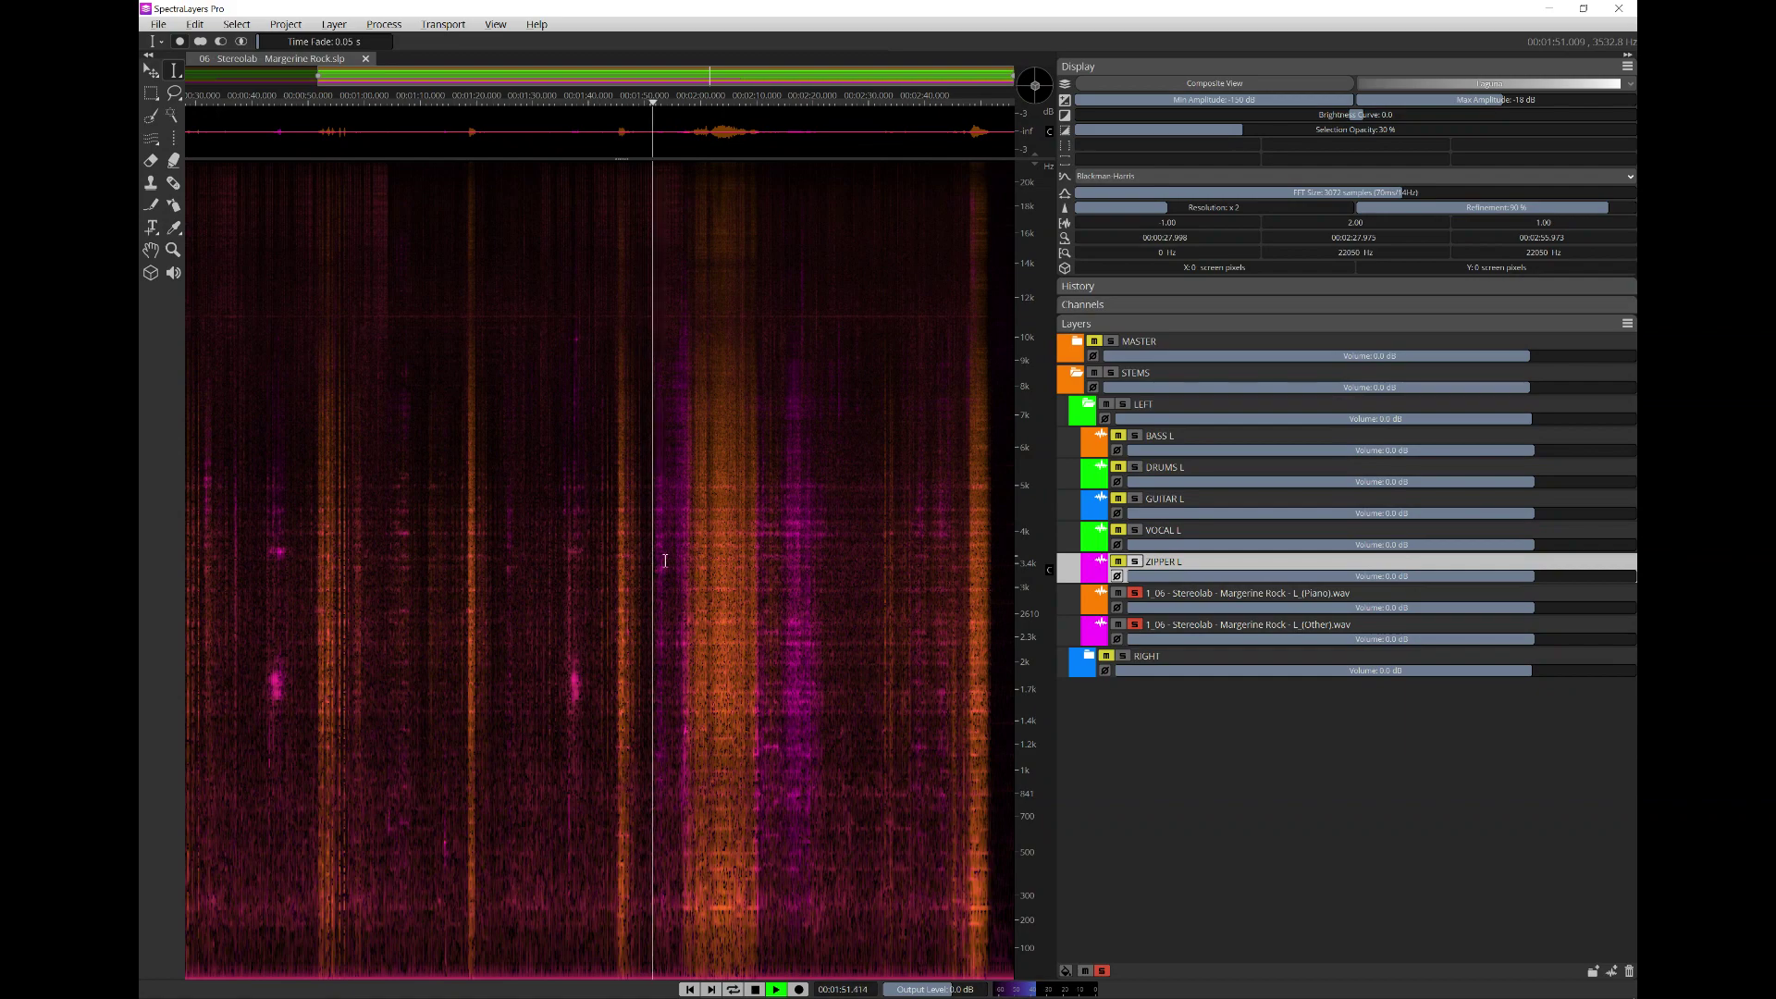
click(816, 568)
- Select the magenta burst from about 0:16 to 0:22, play it, and clear the selection
scroll(256, 673, up, 5)
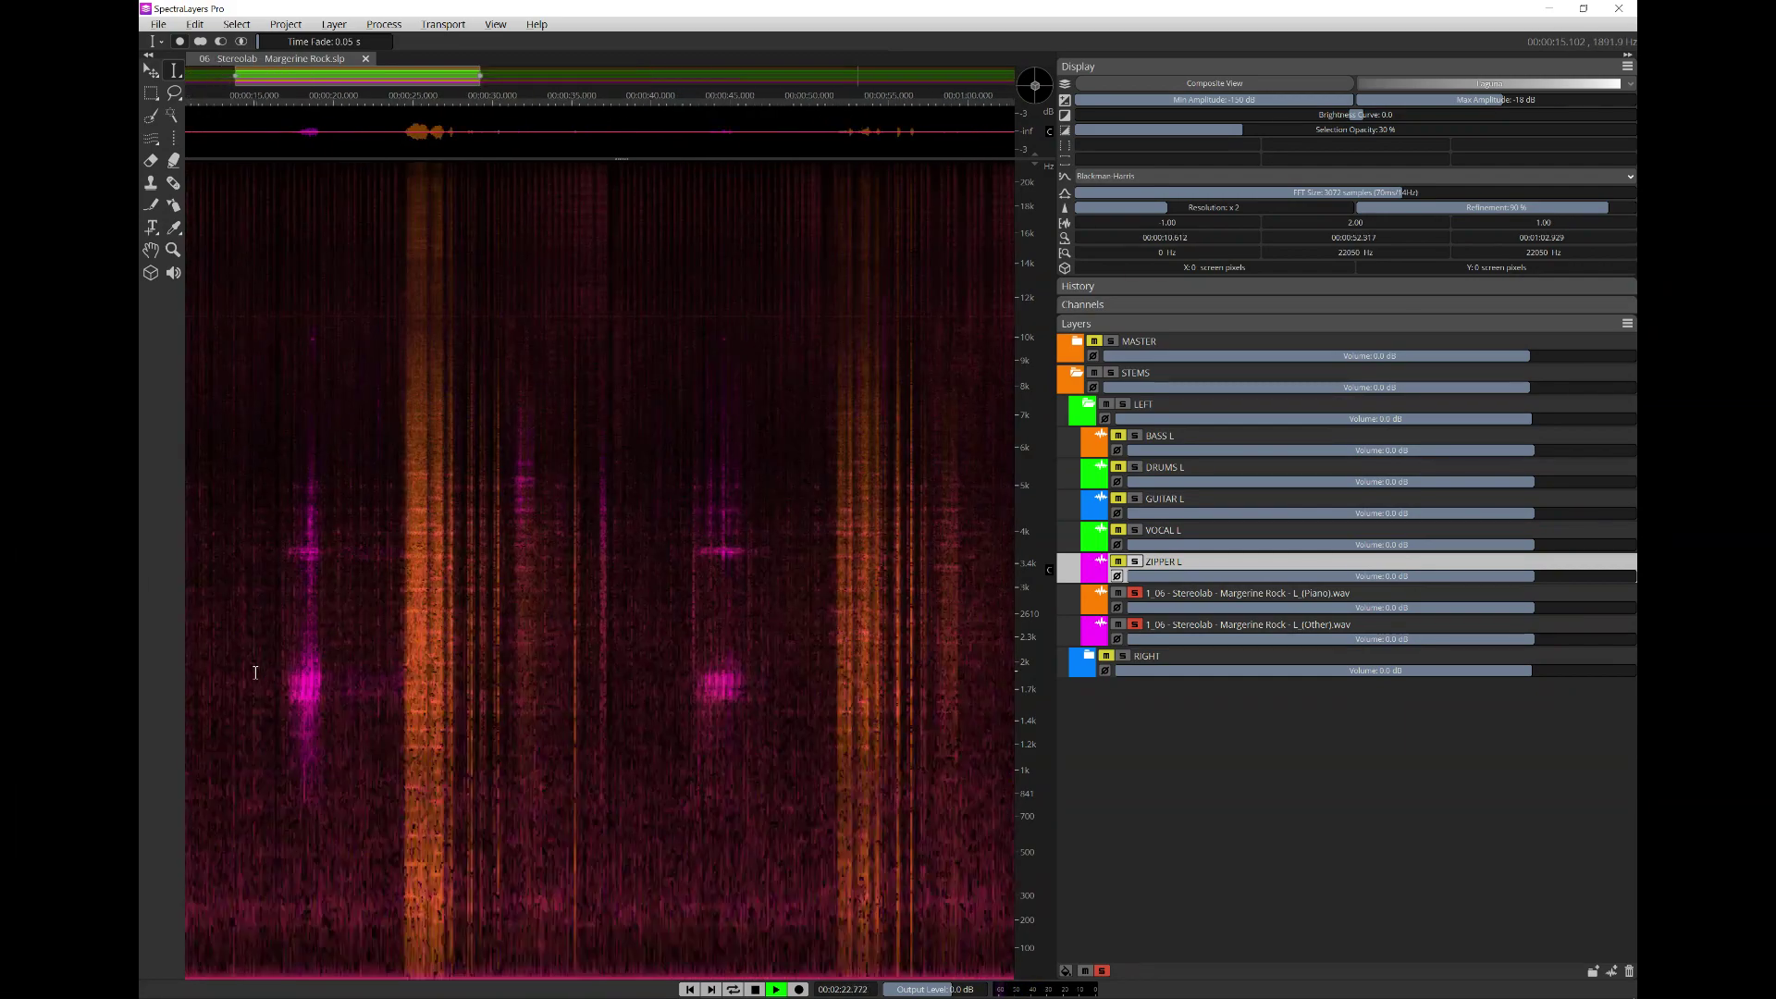
drag(269, 647, 361, 669)
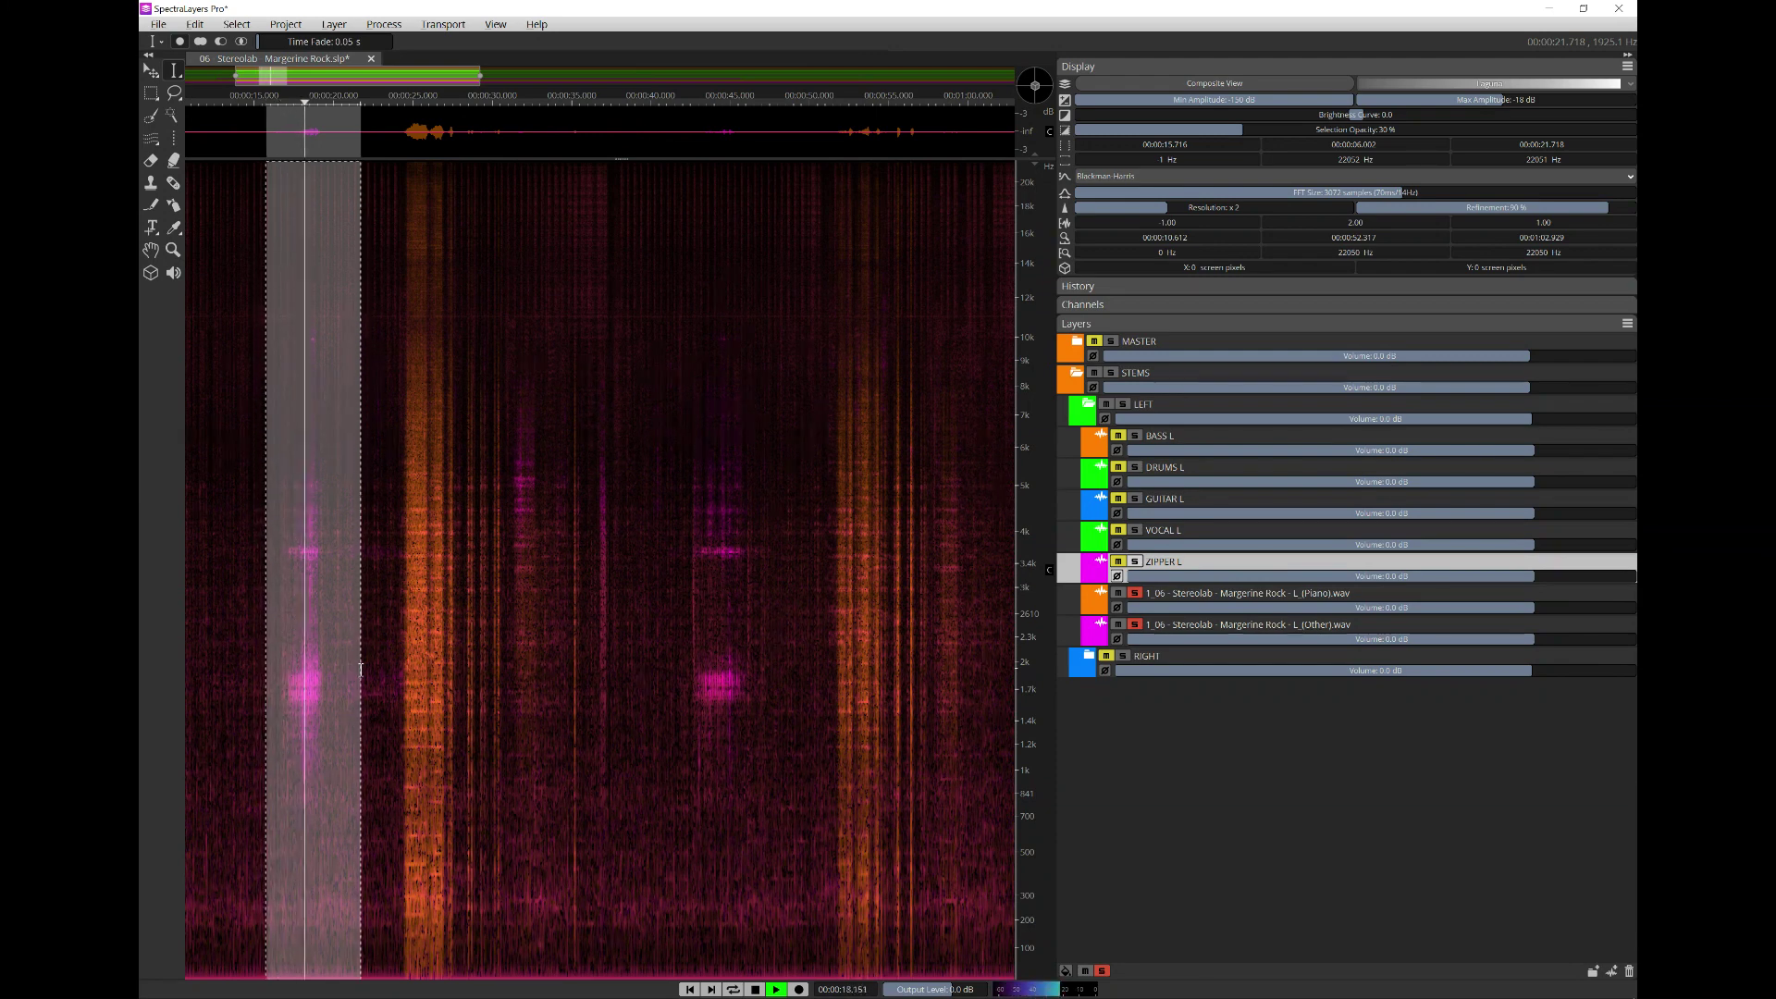
key(space)
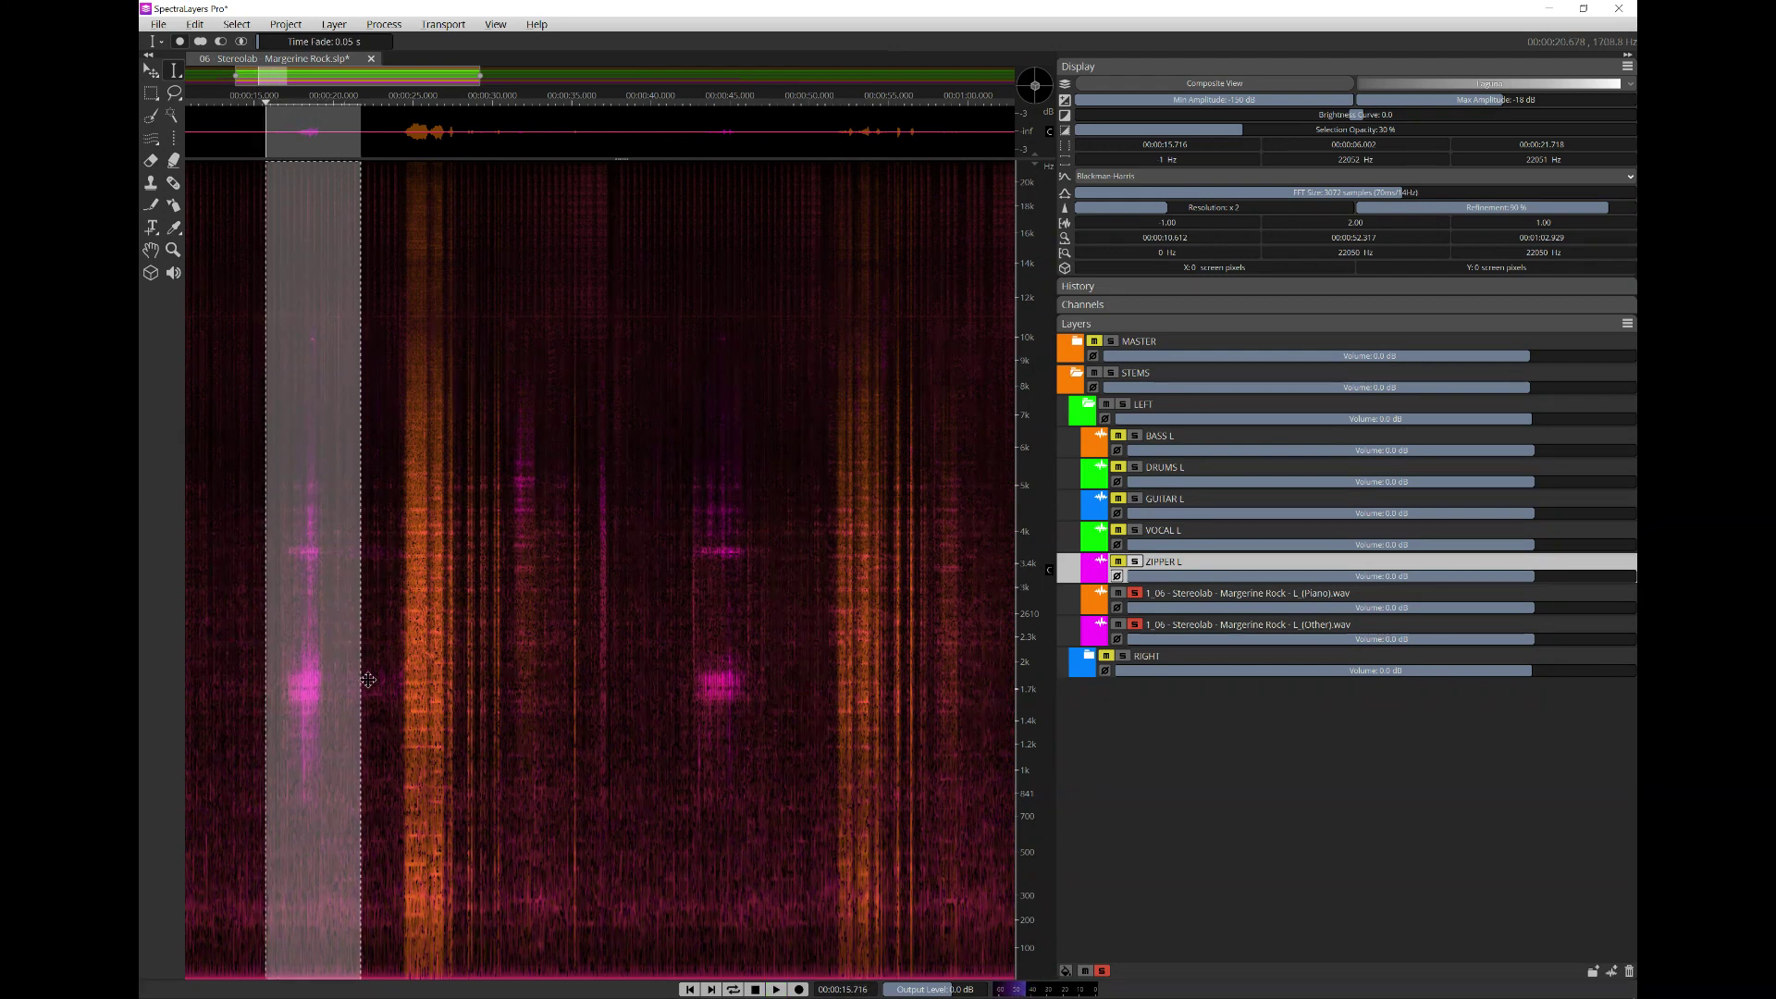
click(375, 680)
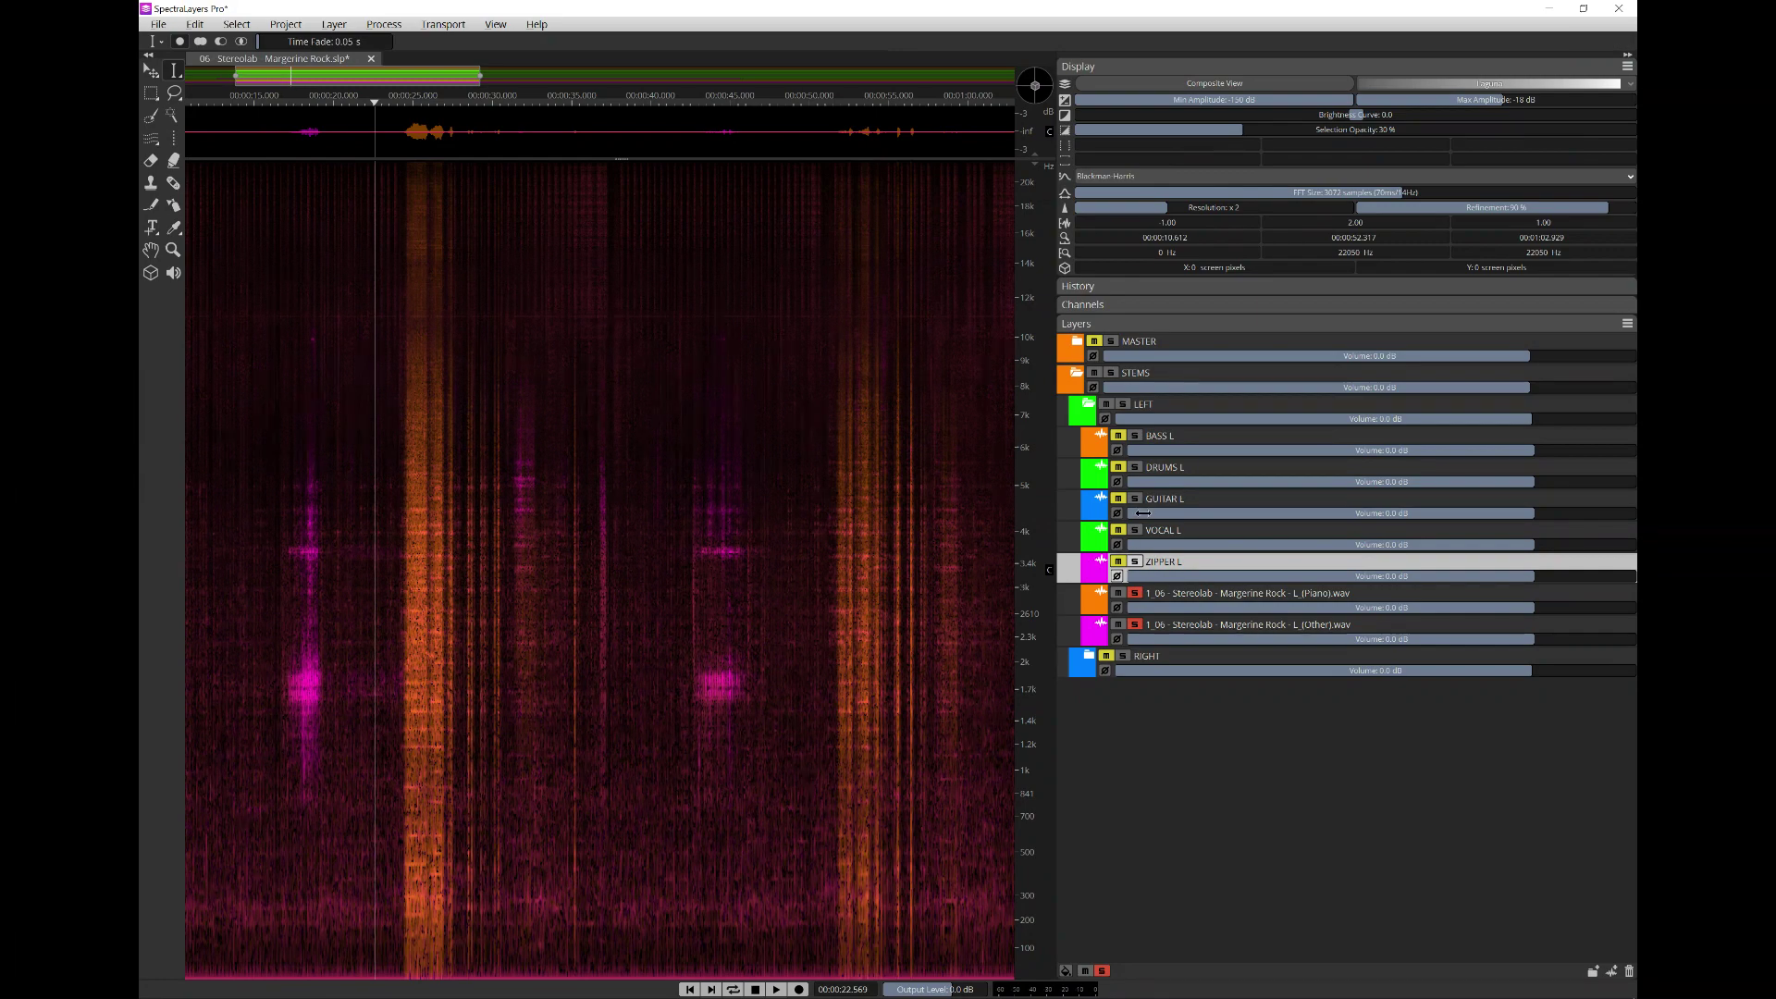
- Solo the VOCAL L layer and unsolo the left Piano and Other layers
click(1141, 542)
click(1135, 532)
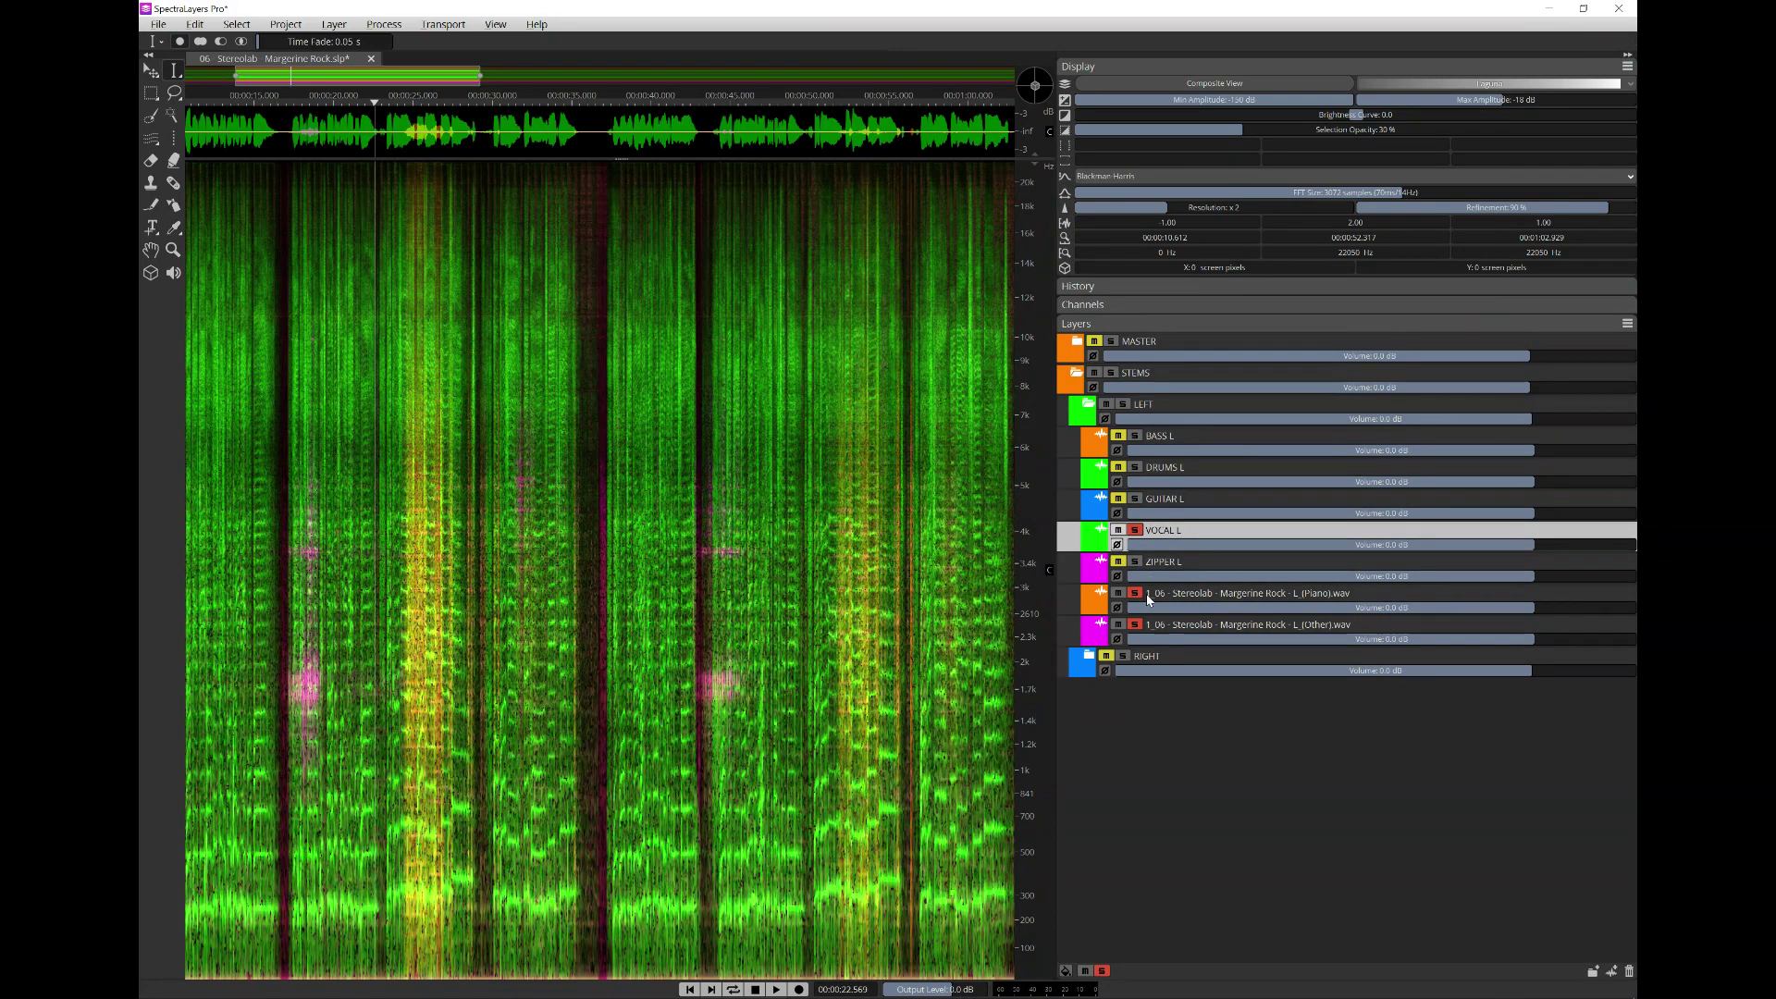
click(1136, 593)
click(1135, 624)
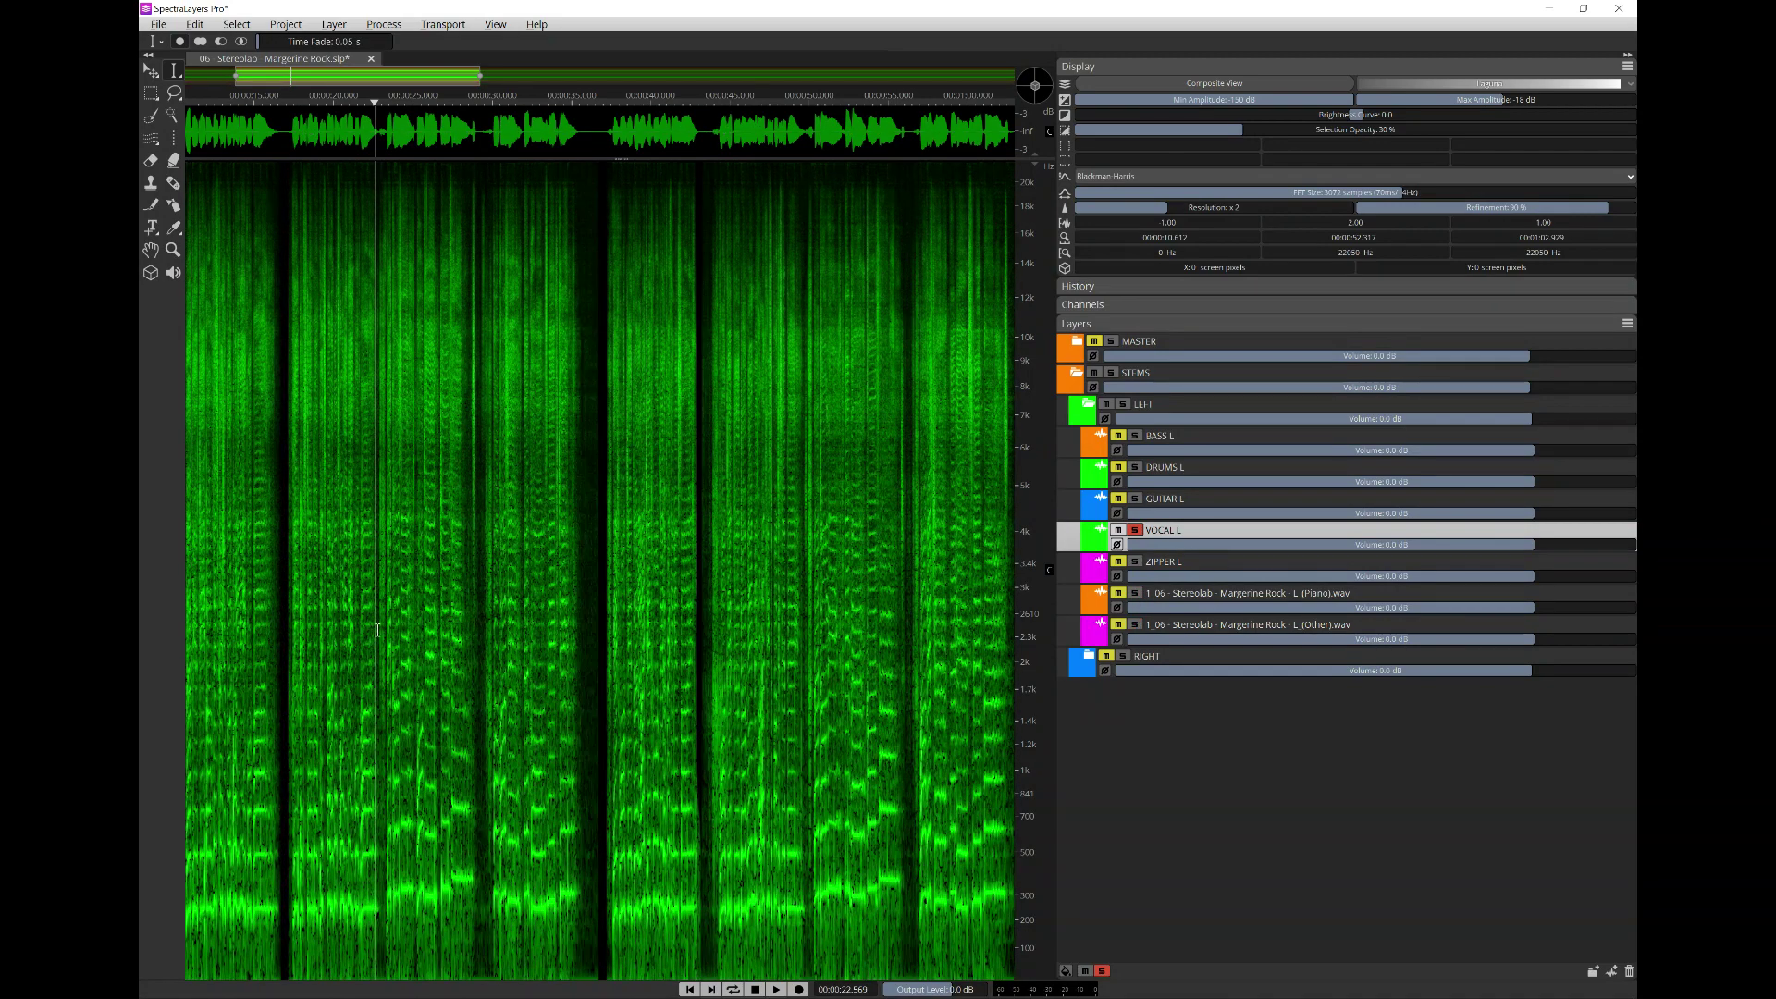
- Play VOCAL L alone from about 0:17, and stop playback
click(291, 637)
key(space)
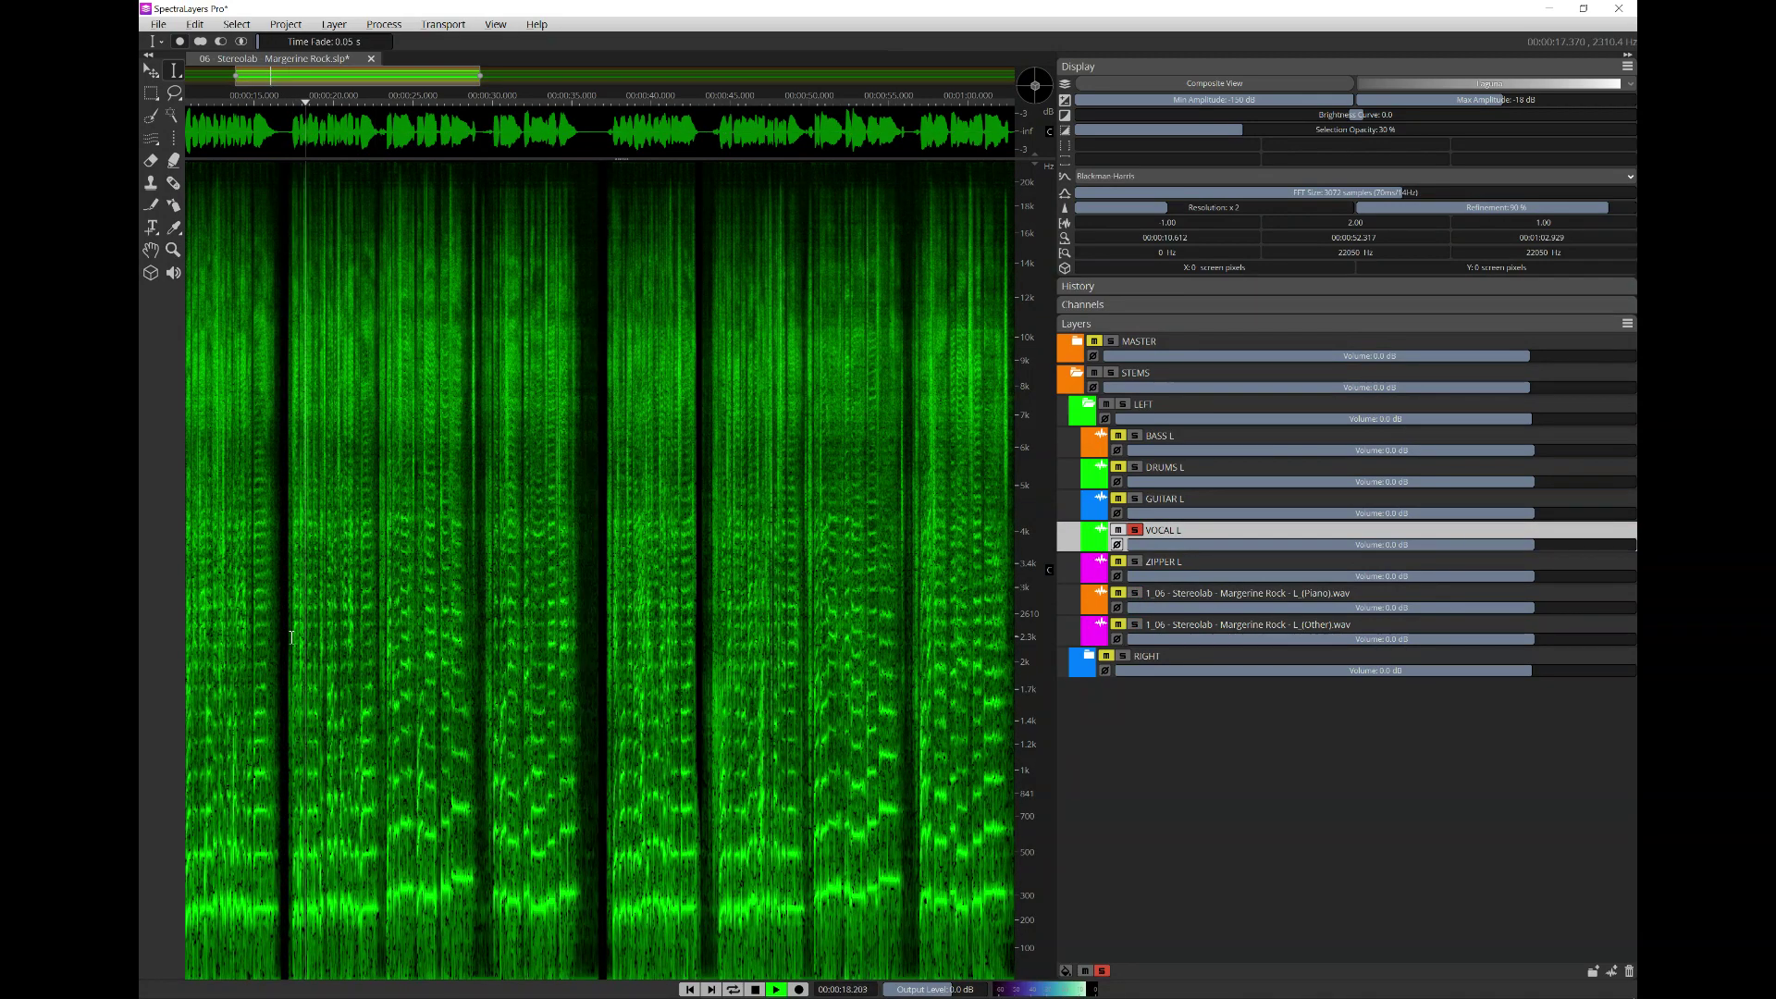
key(space)
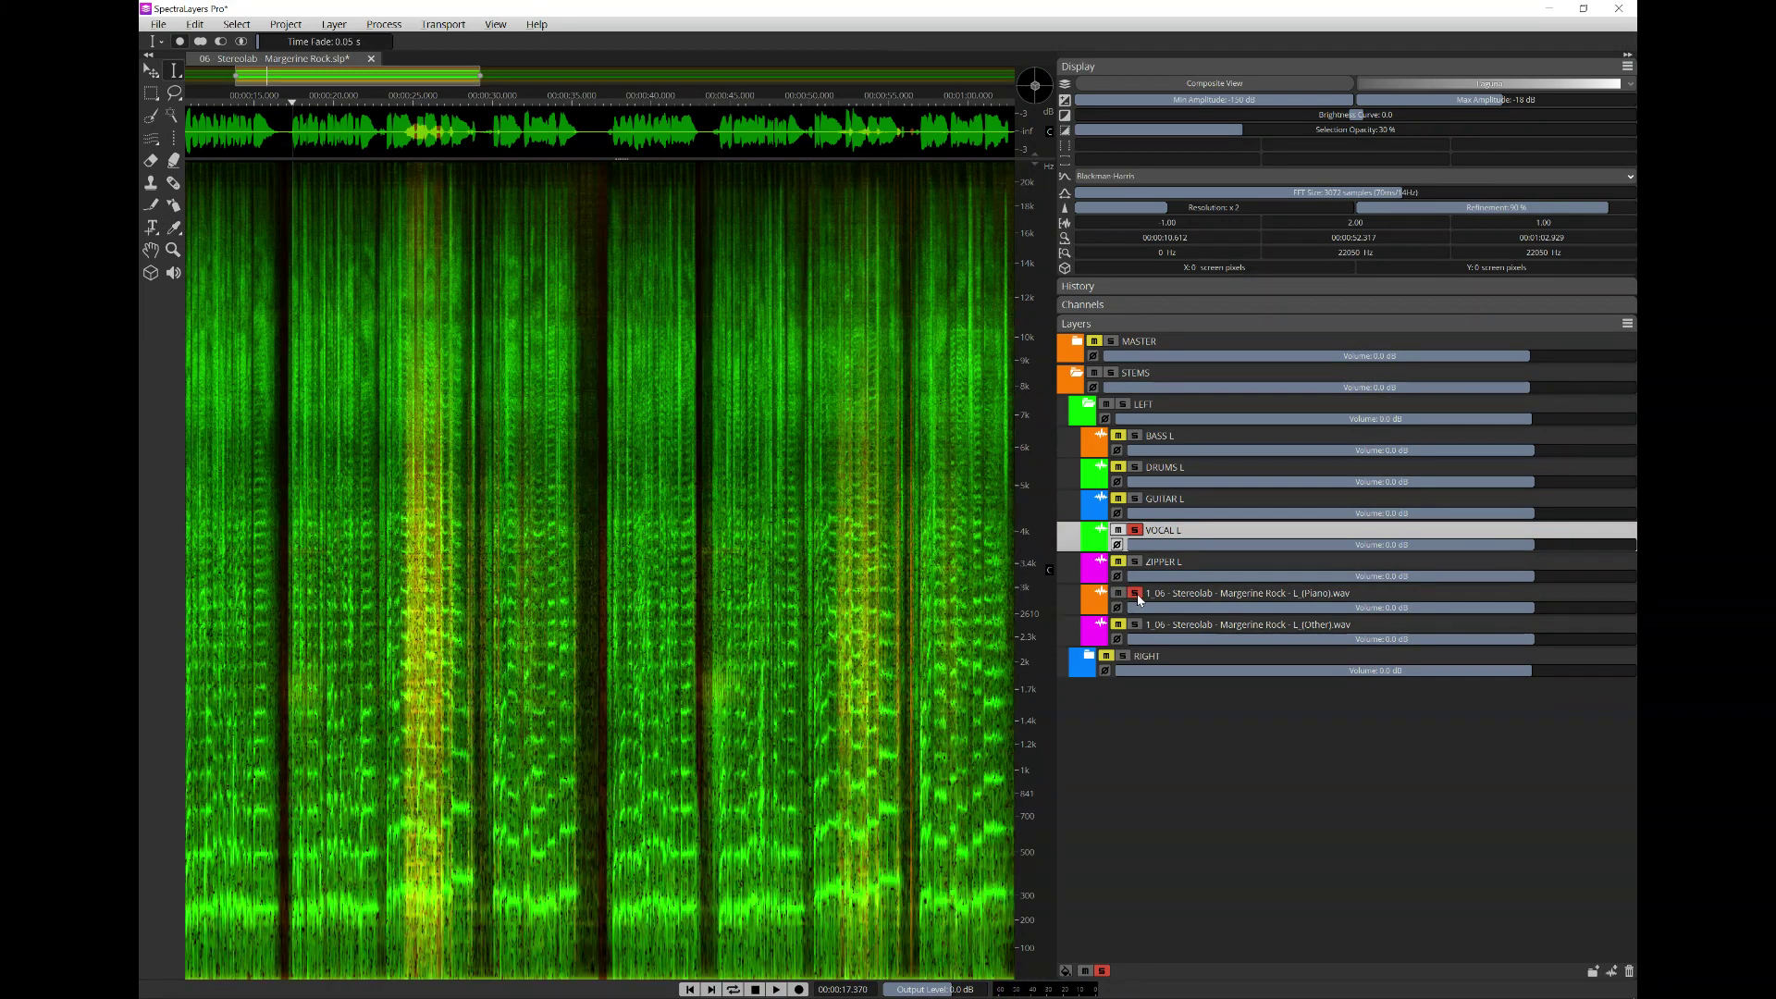
- Unsolo the left Piano layer, leaving VOCAL L soloed, and play it from about 0:43
click(1136, 625)
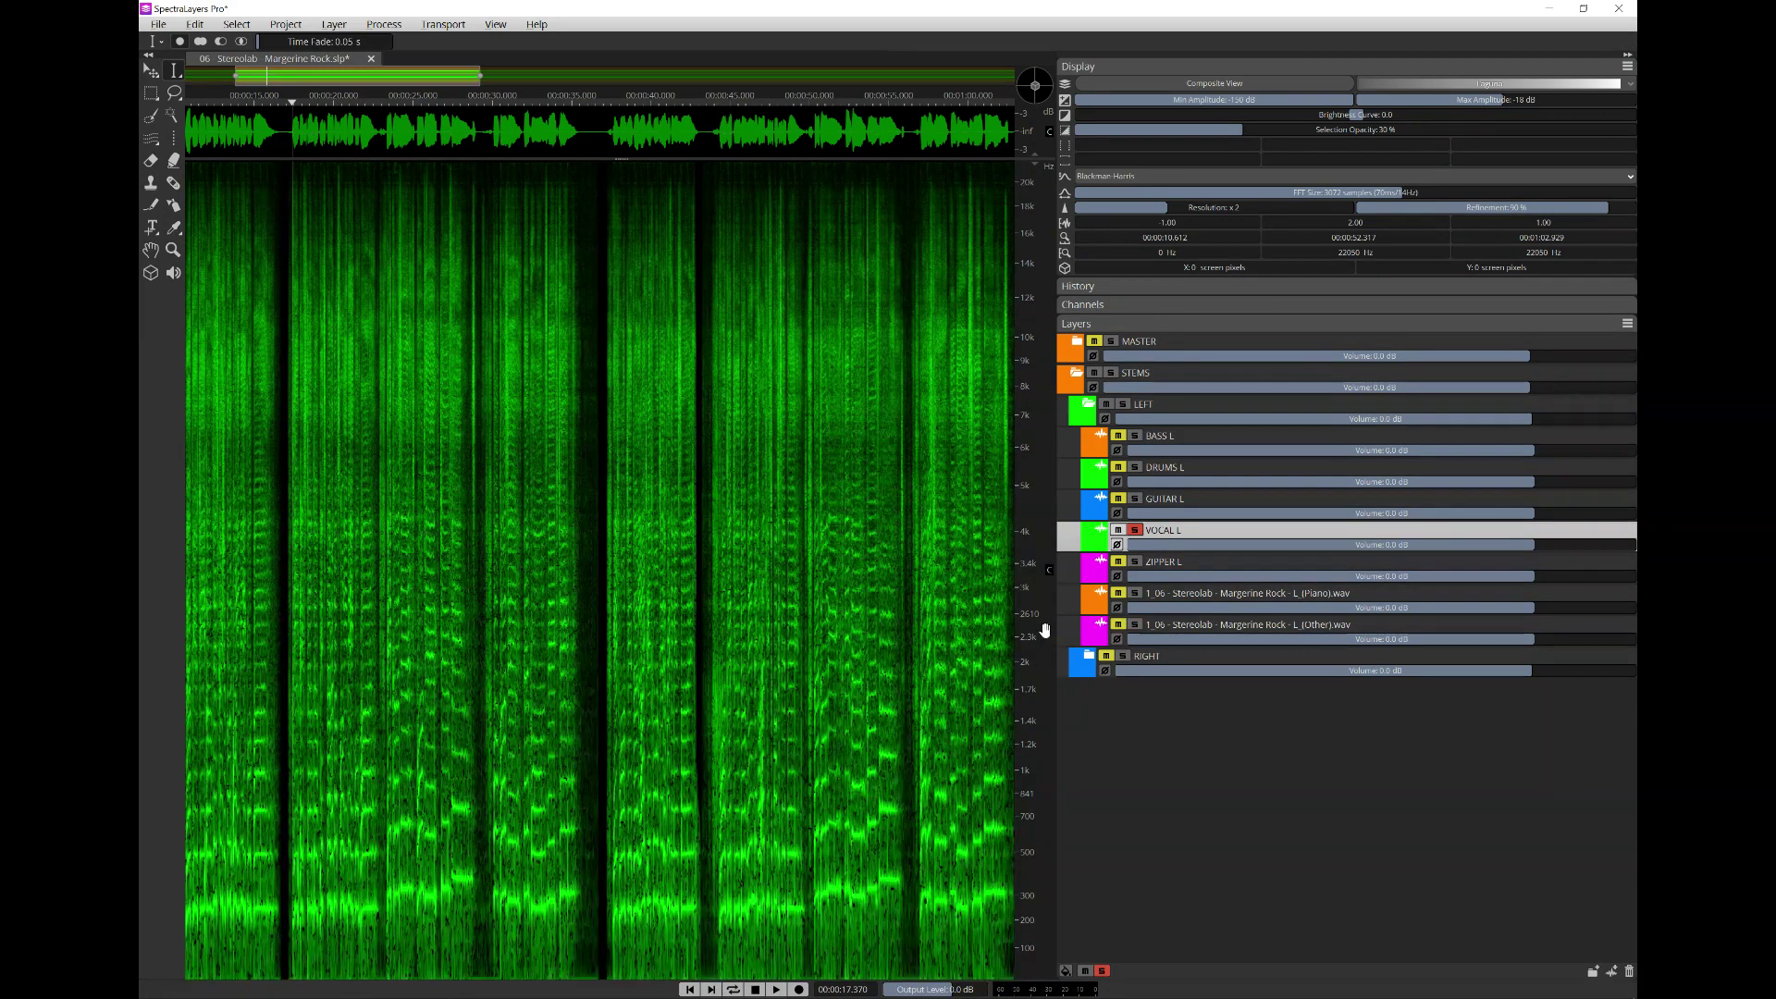
click(700, 688)
key(space)
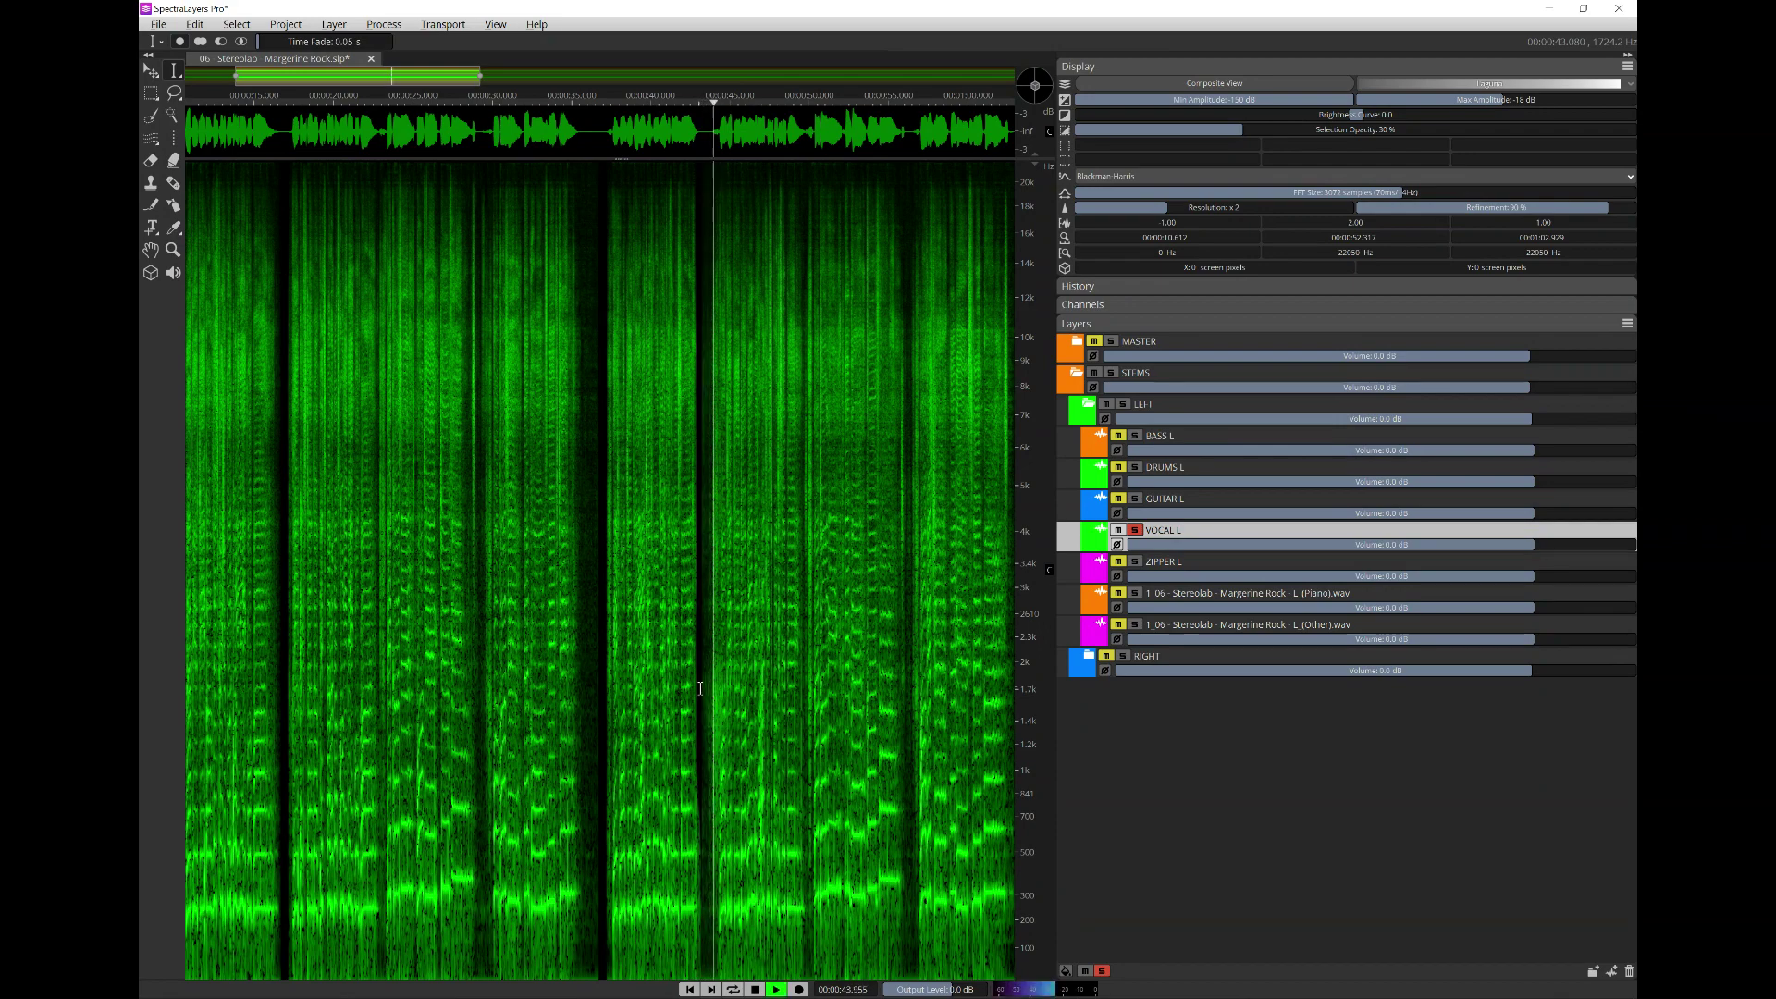
key(space)
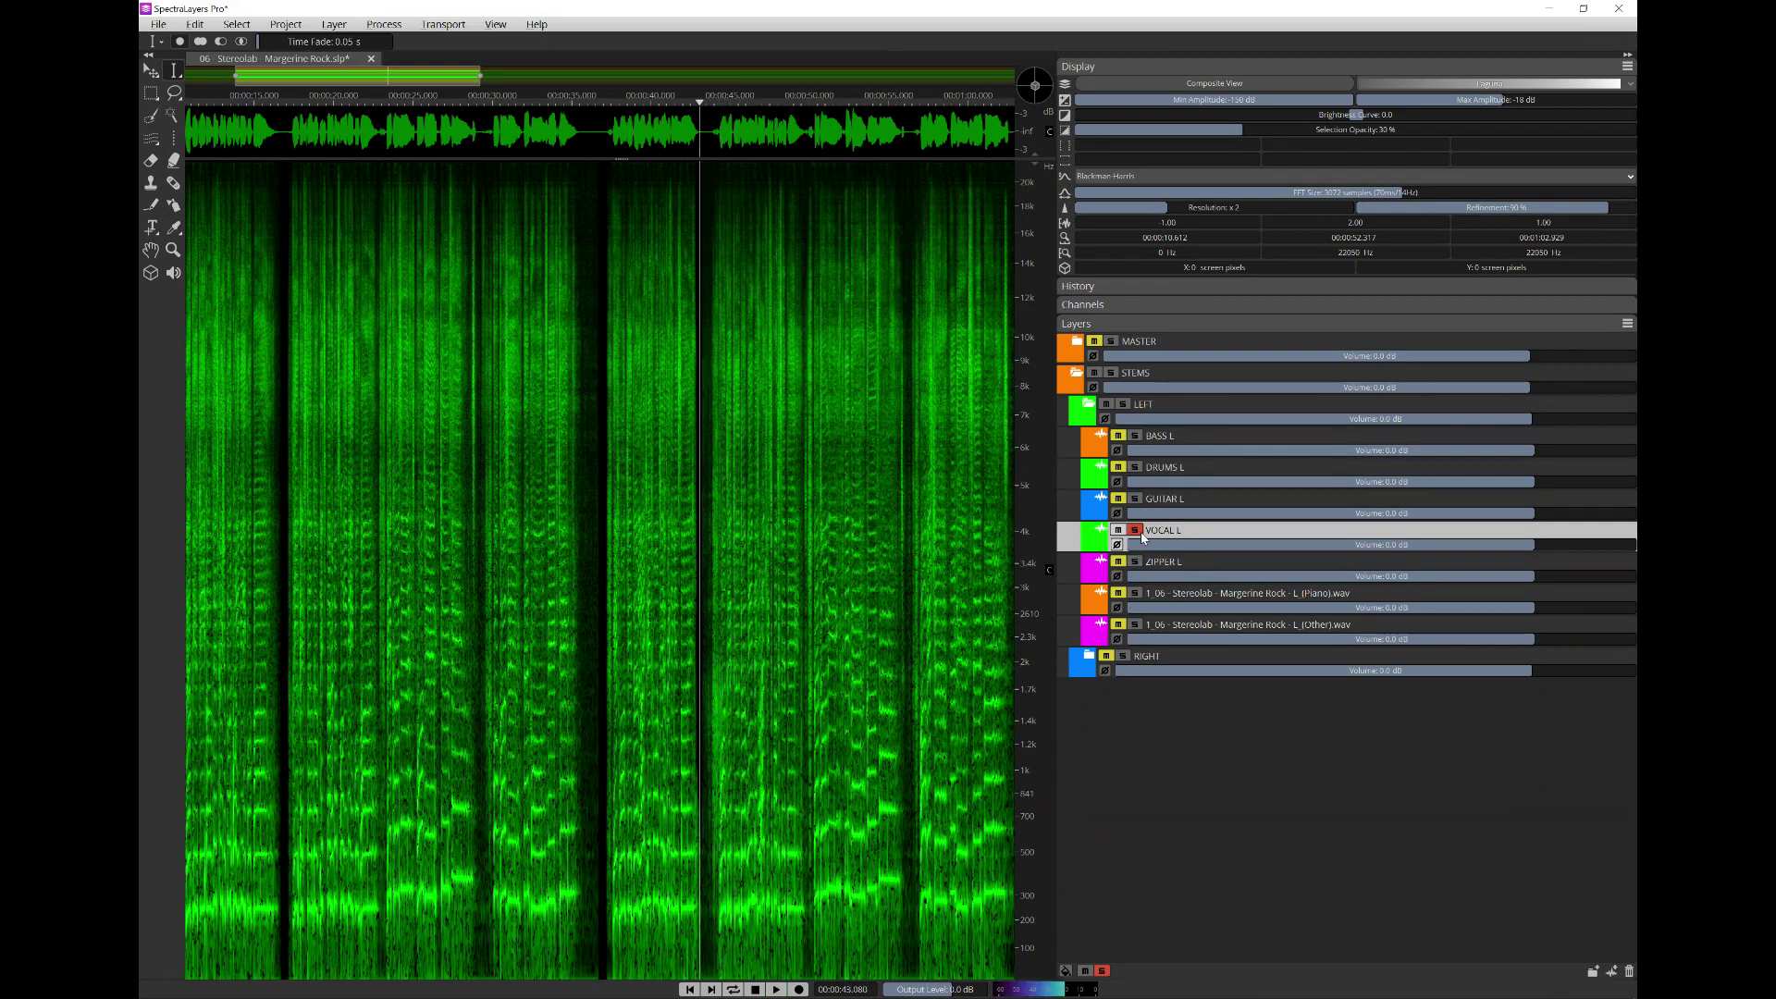
- Solo the left Other layer in place of VOCAL L and play its first magenta burst near 0:18
click(1137, 531)
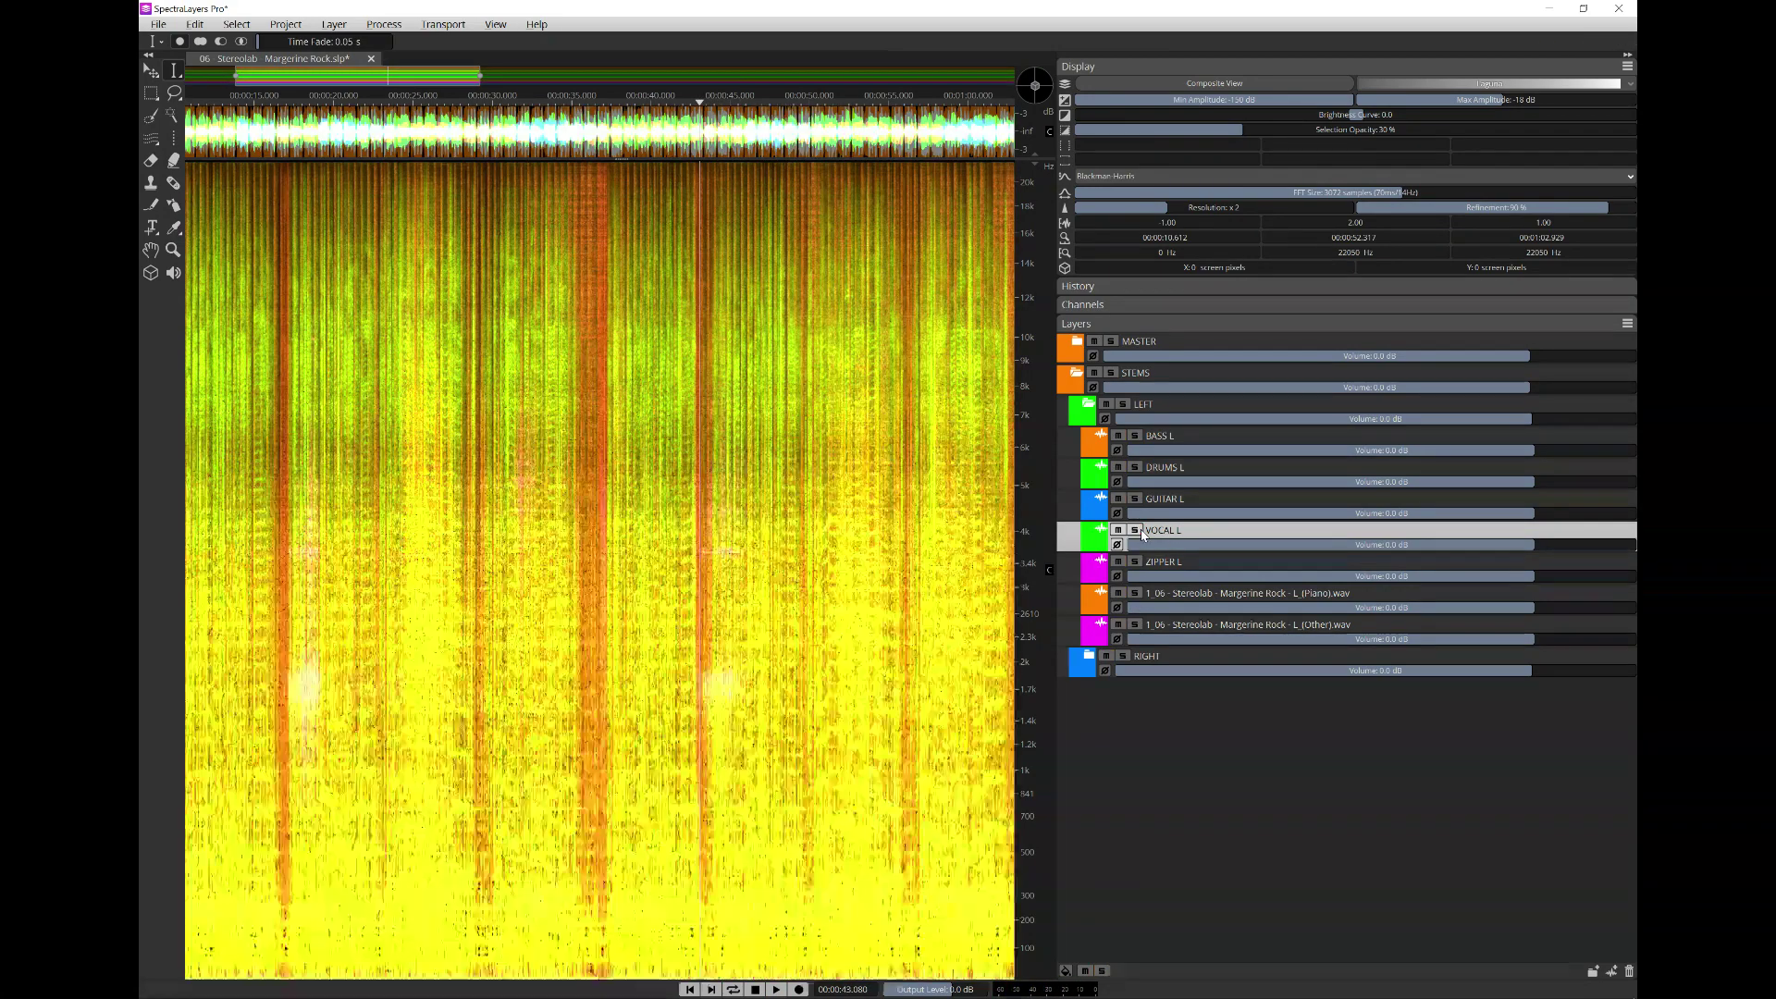
click(1136, 626)
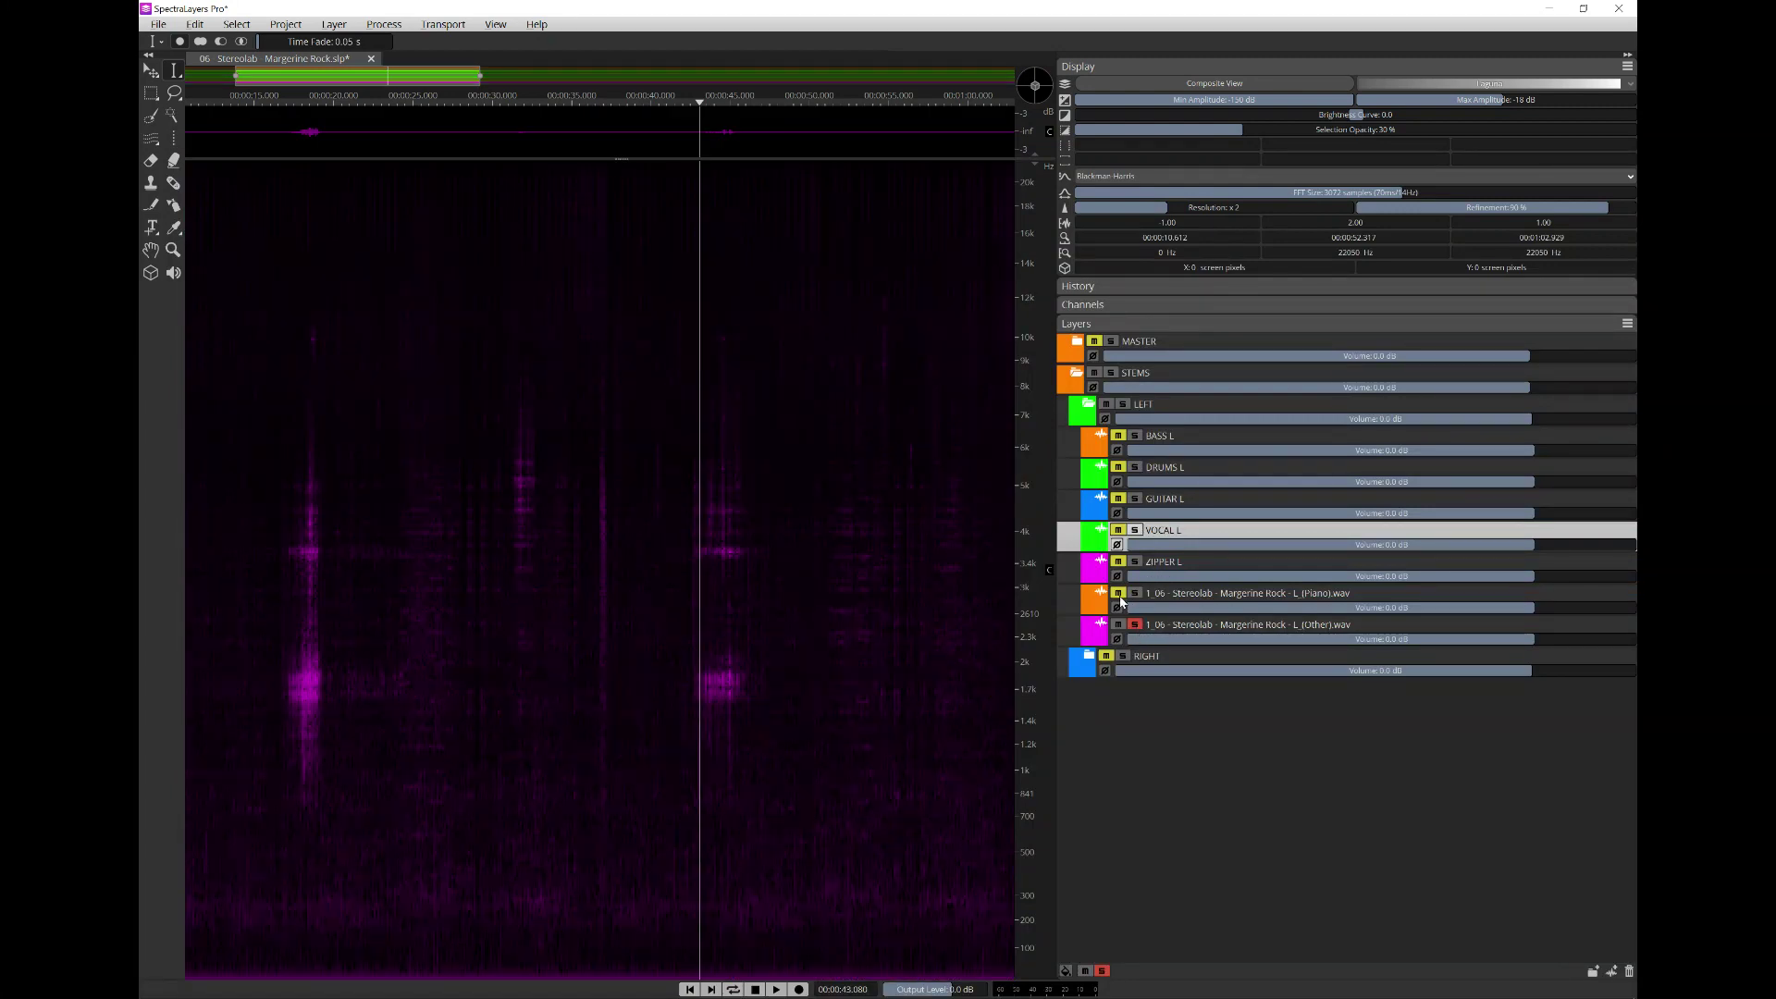
scroll(867, 675, down, 3)
scroll(703, 664, down, 2)
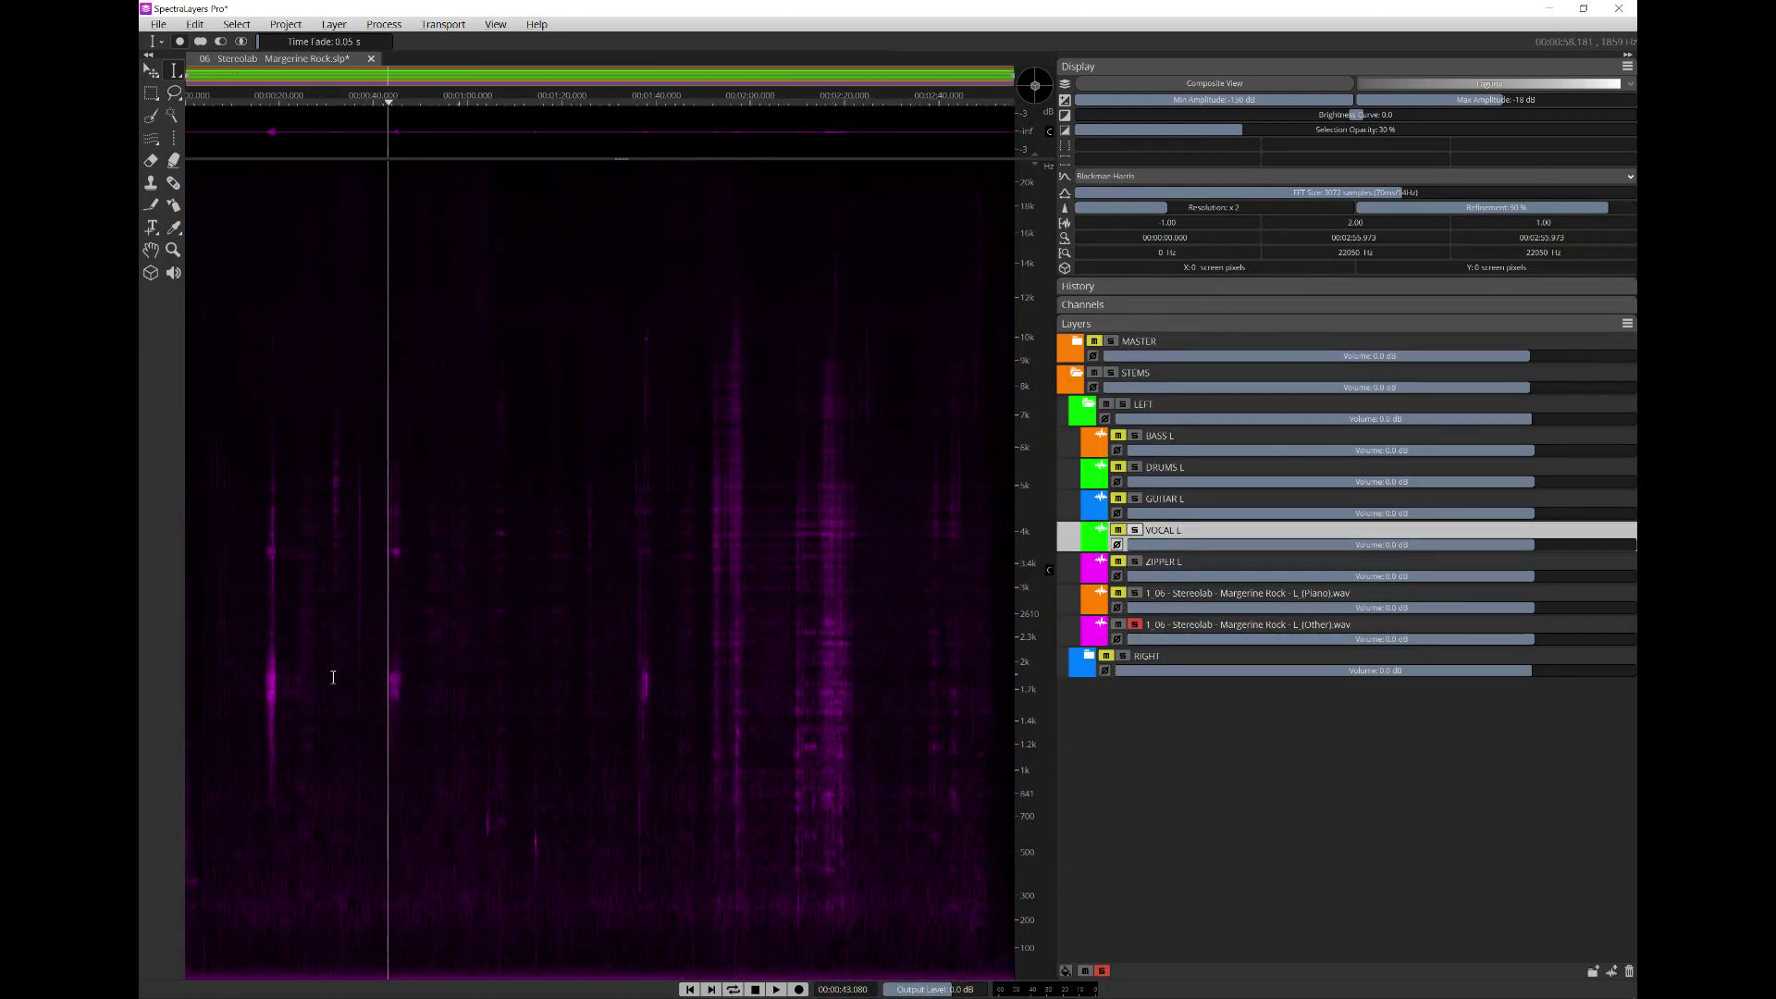
click(273, 686)
key(space)
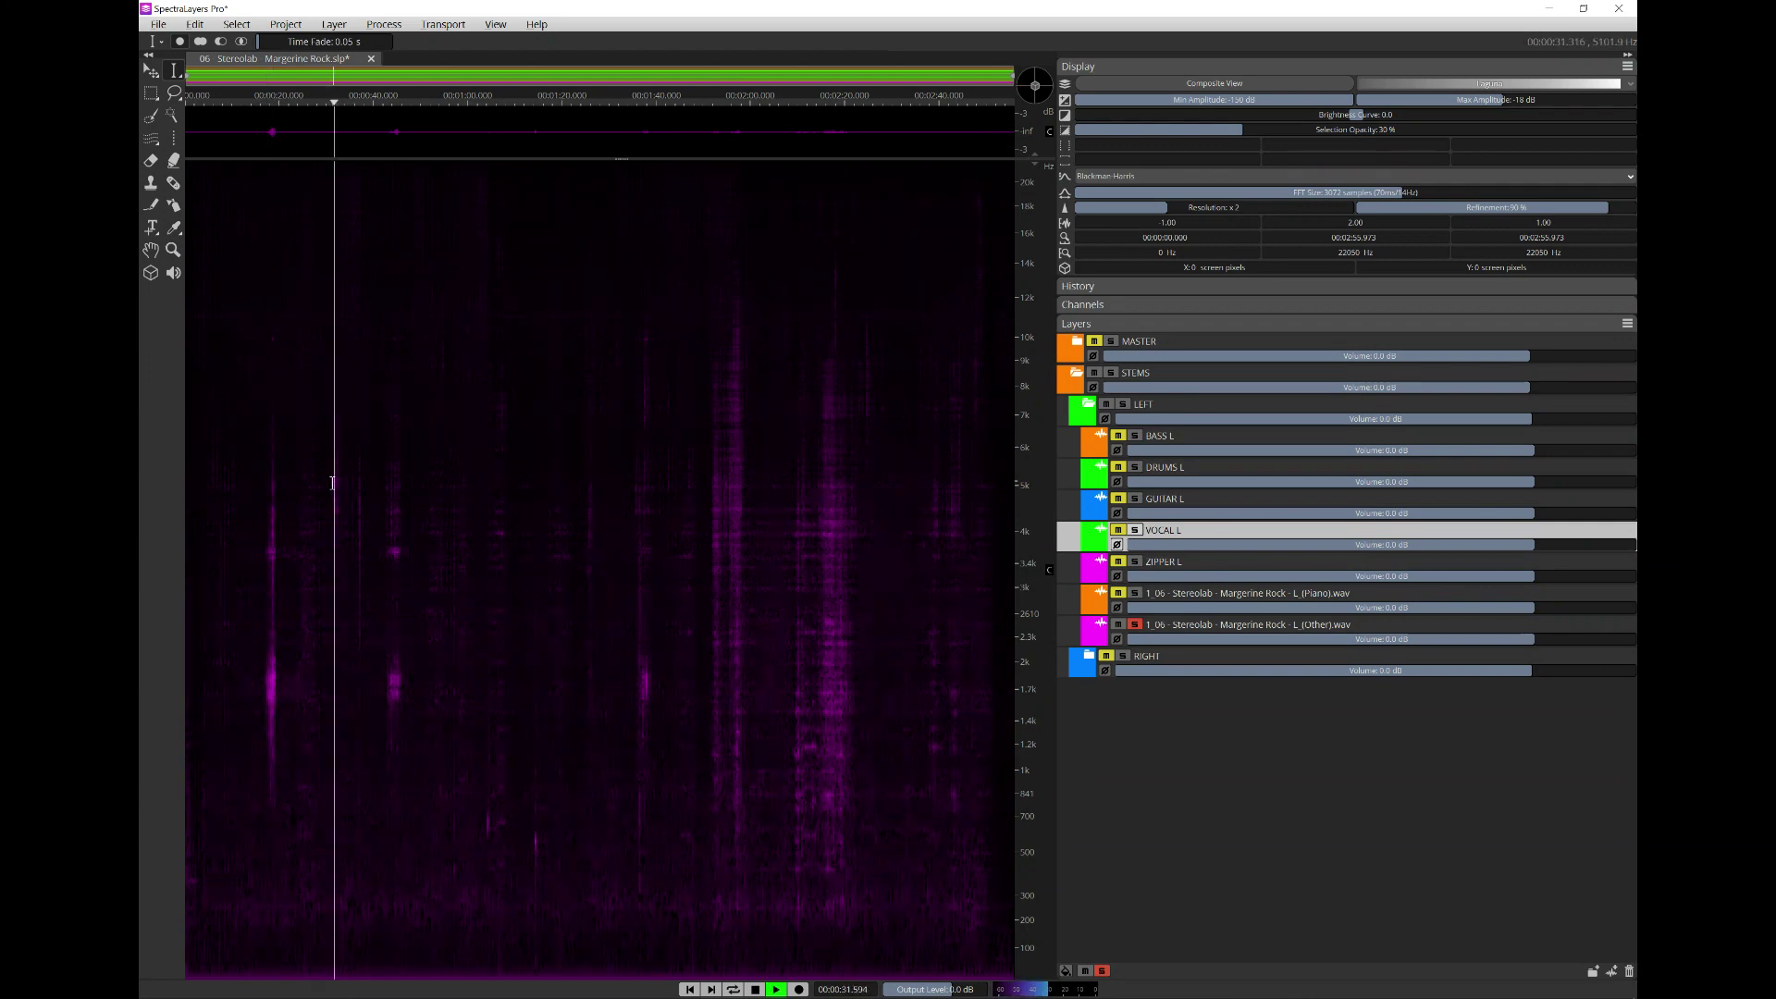
- Listen to the left Other layer from about 0:44, 1:36, 1:56 and 2:14, and stop playback
click(395, 551)
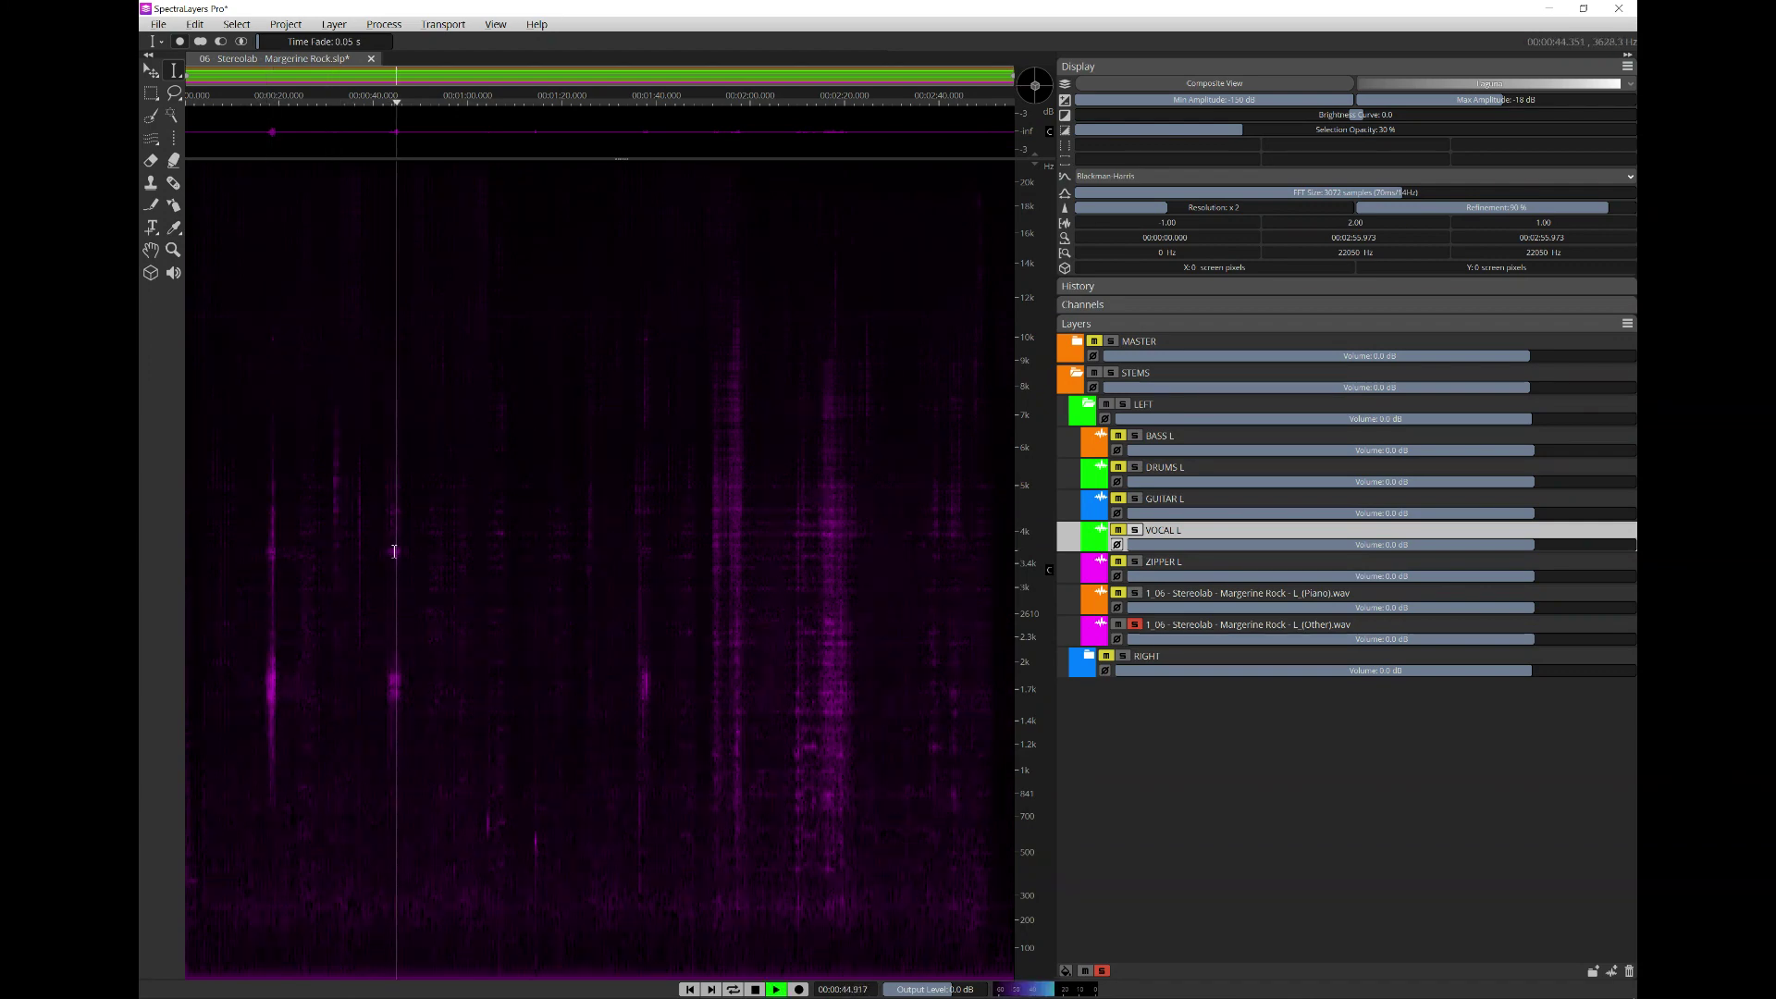
click(639, 677)
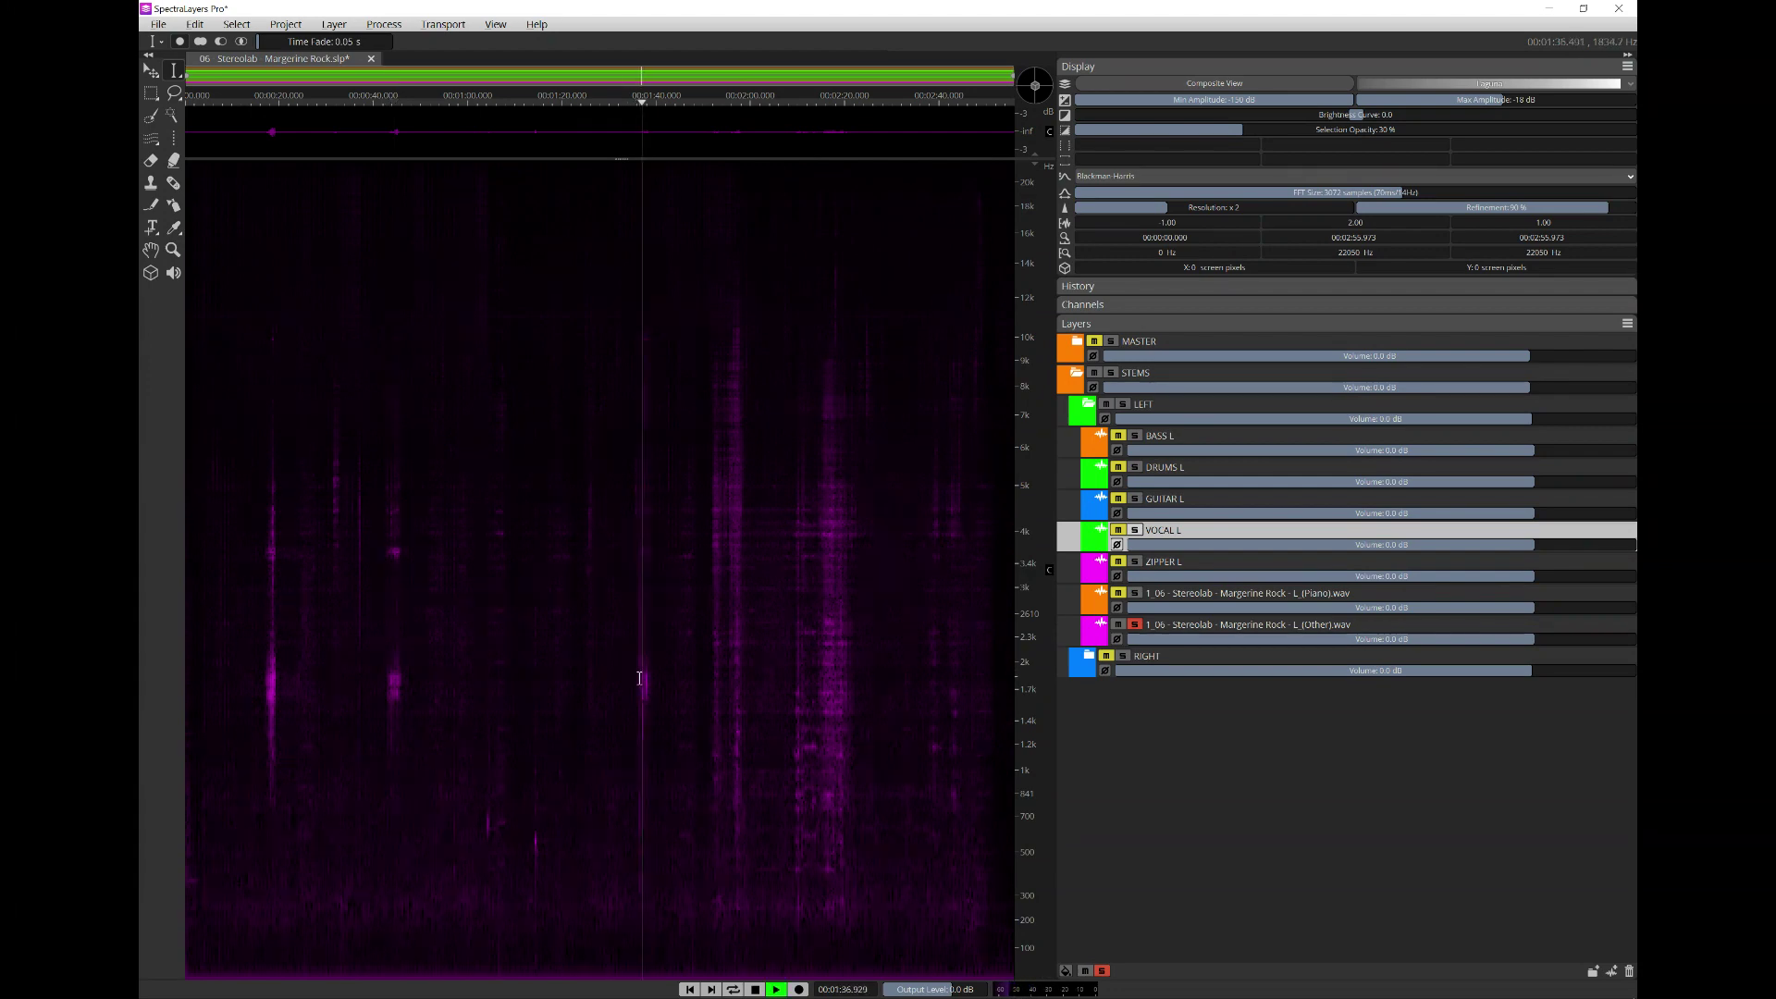
click(730, 602)
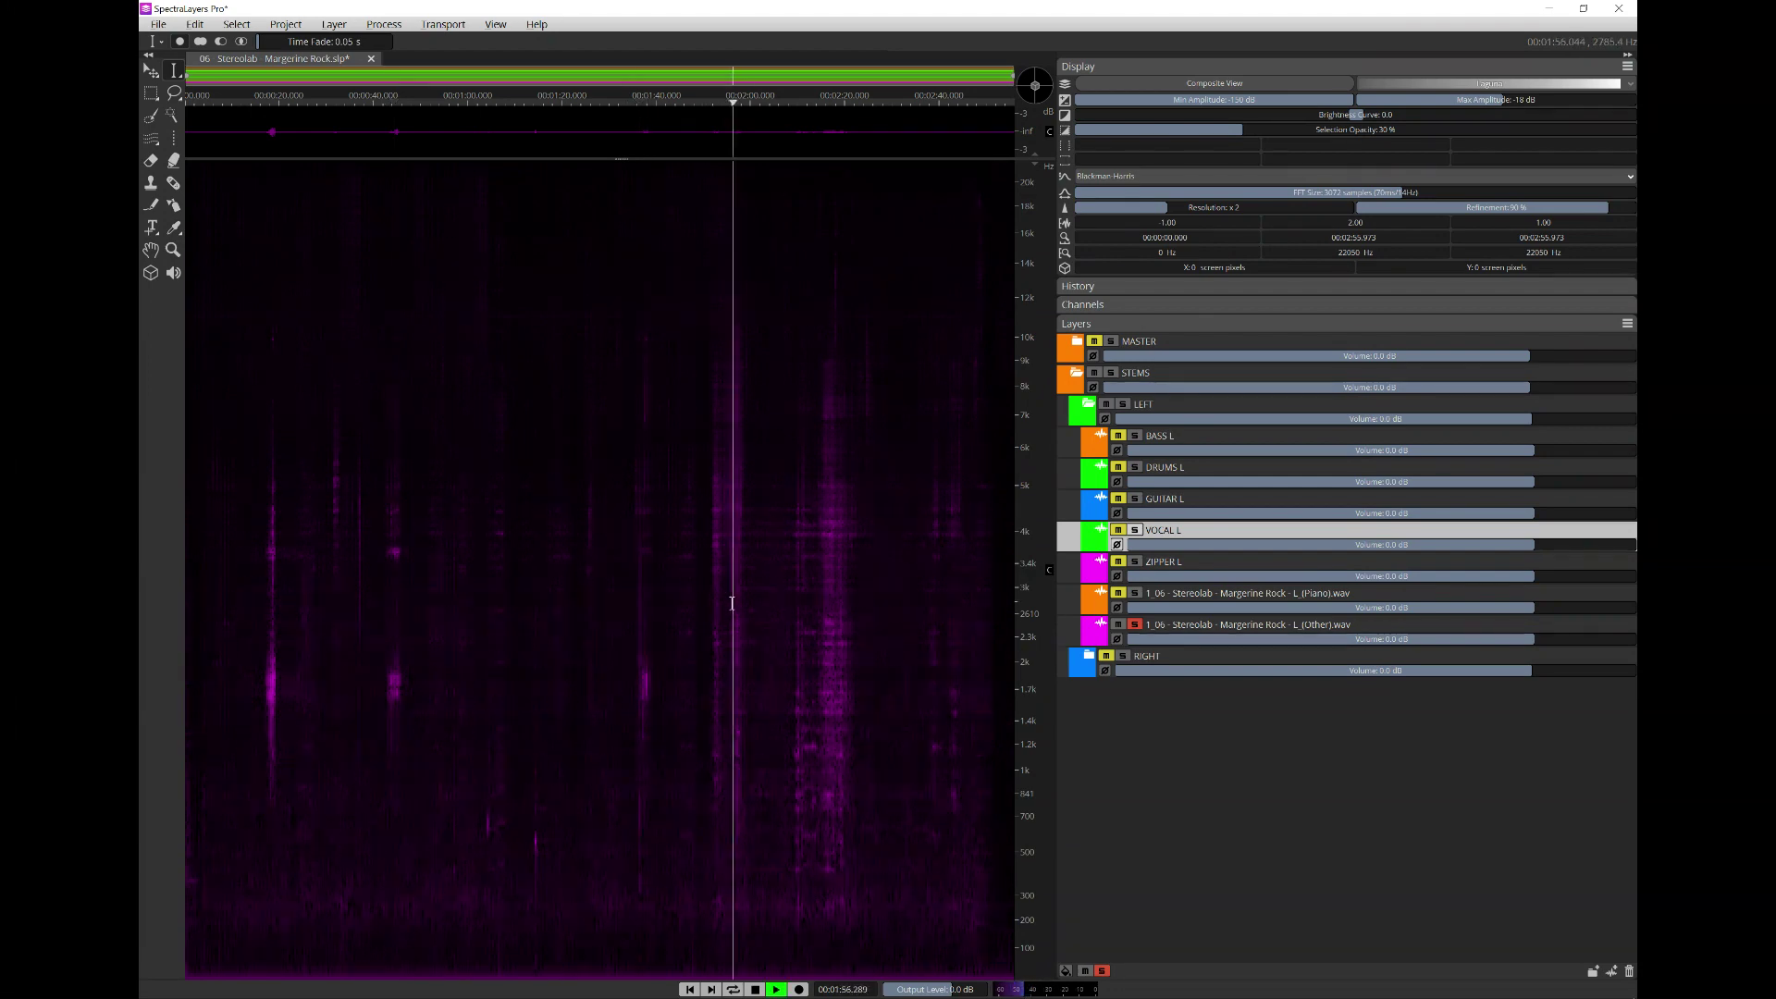
click(818, 615)
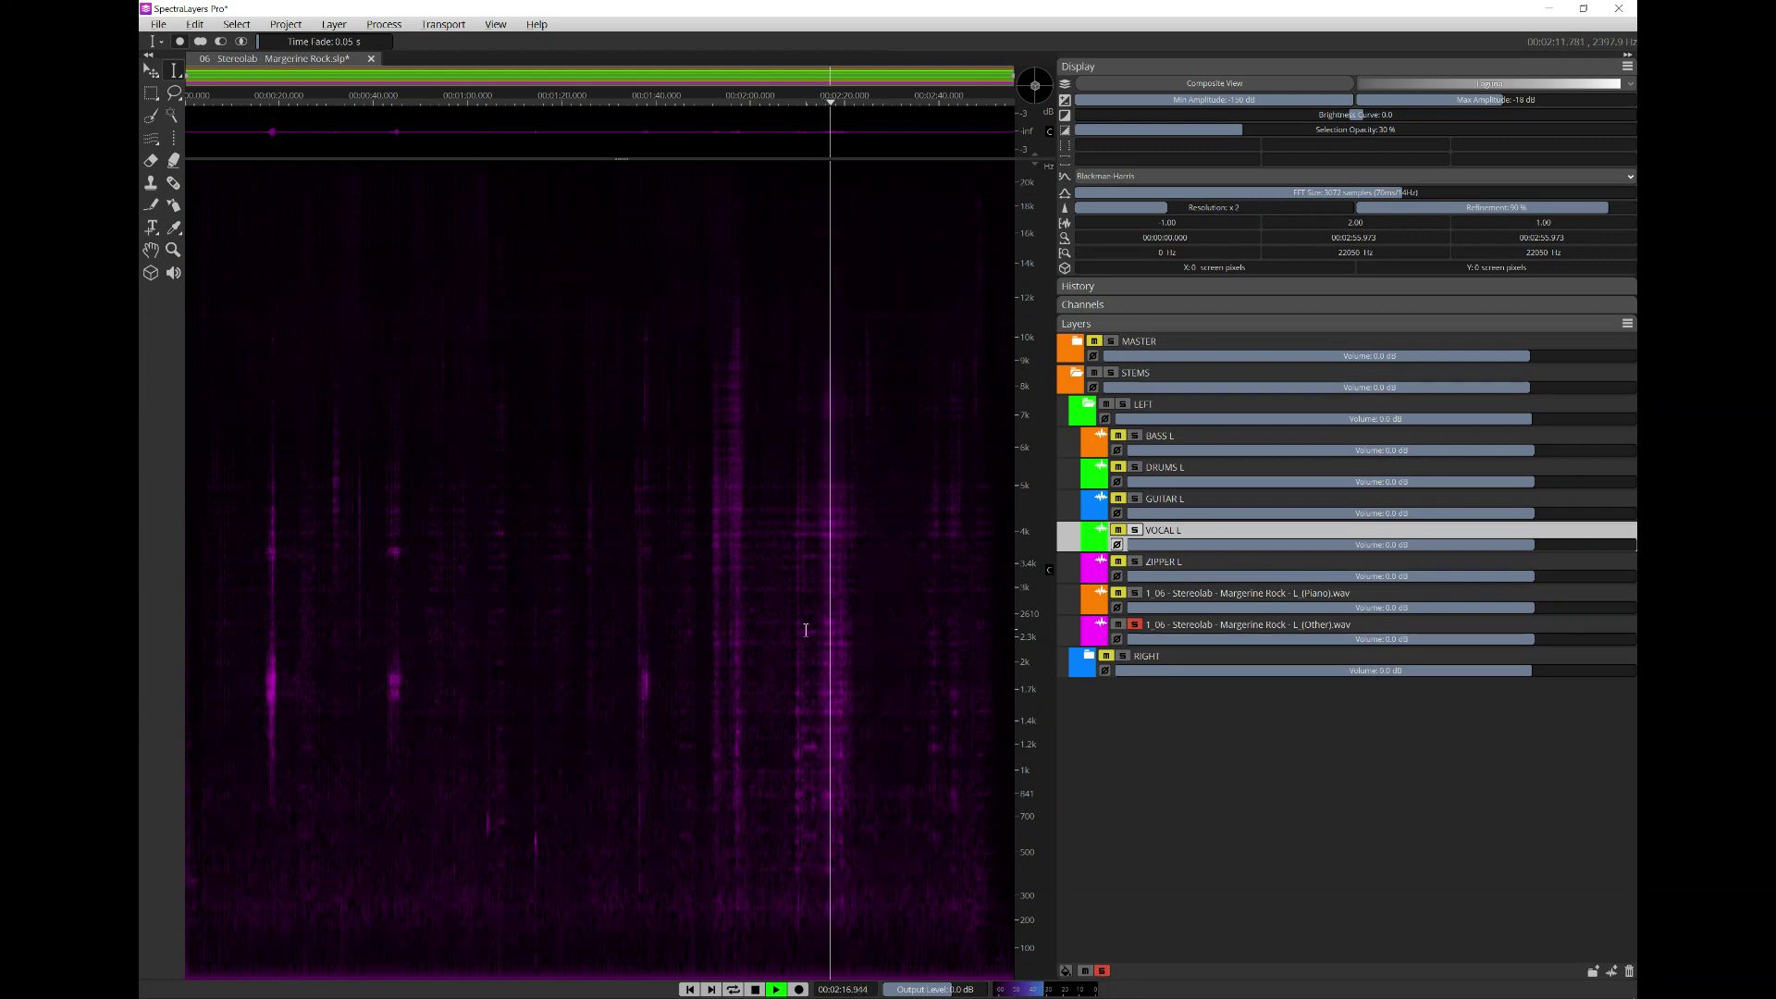
scroll(229, 673, up, 3)
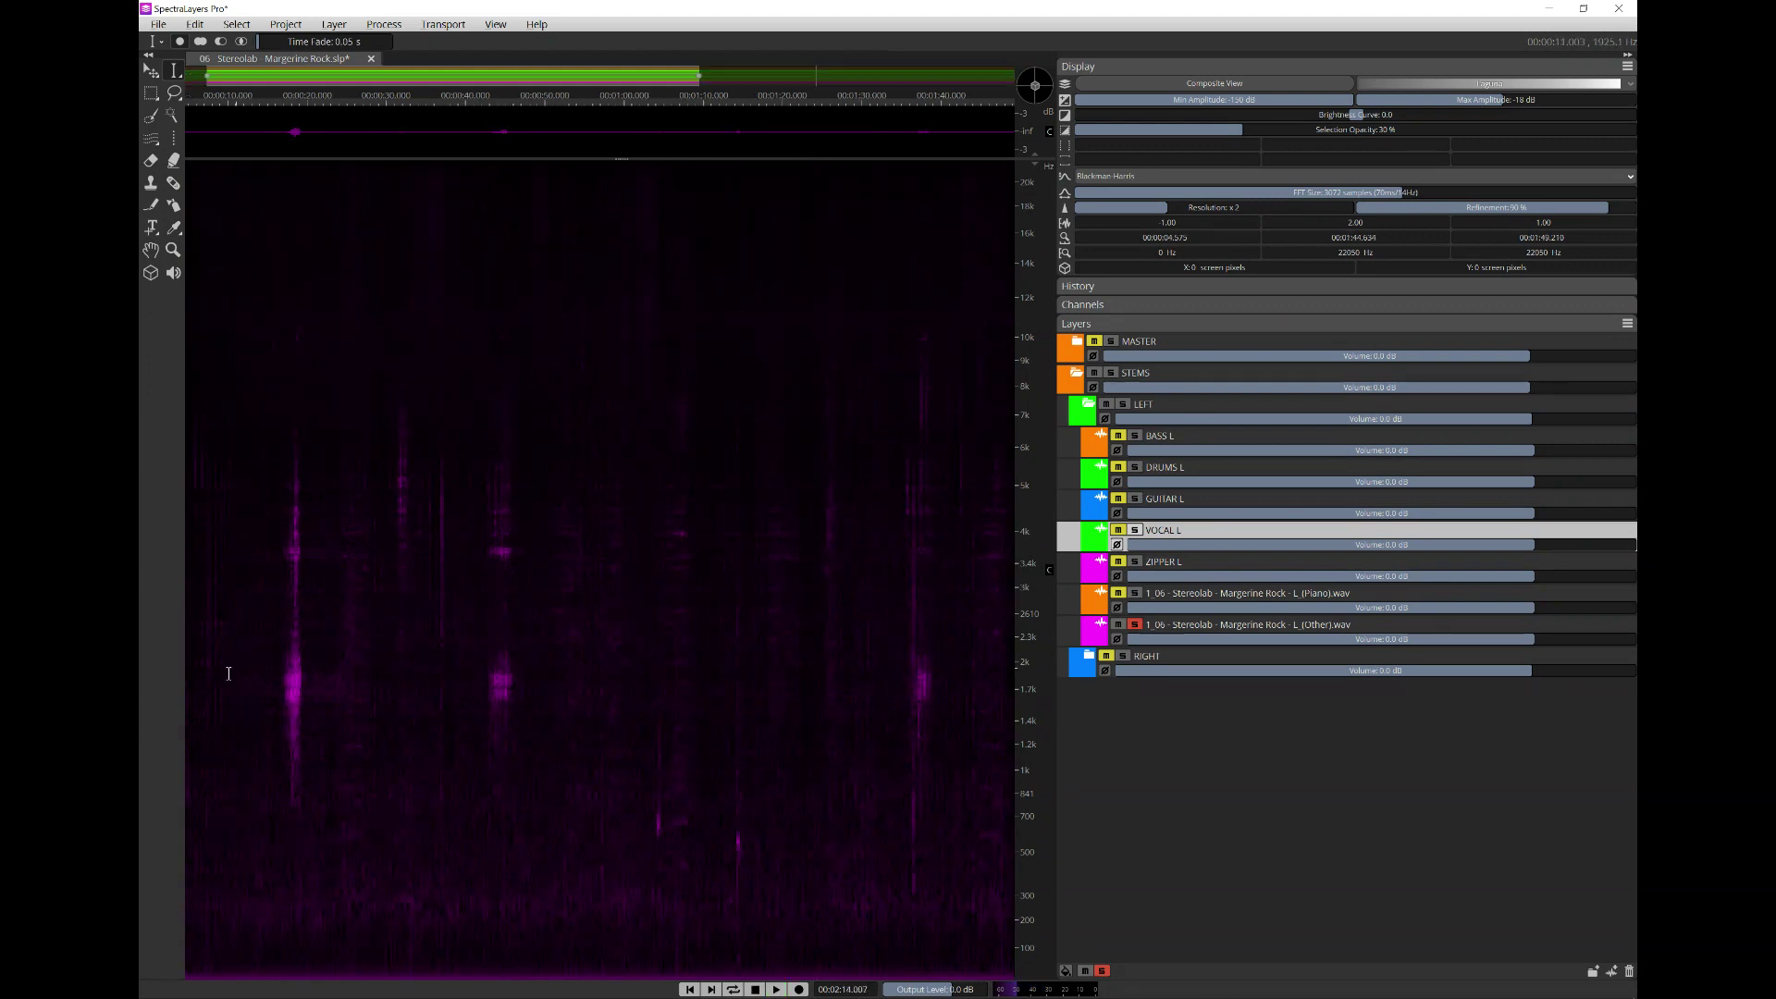
key(space)
- Select the first magenta burst in the Other layer, play it, and reselect it from about 0:16.5 to 0:20
scroll(228, 674, up, 2)
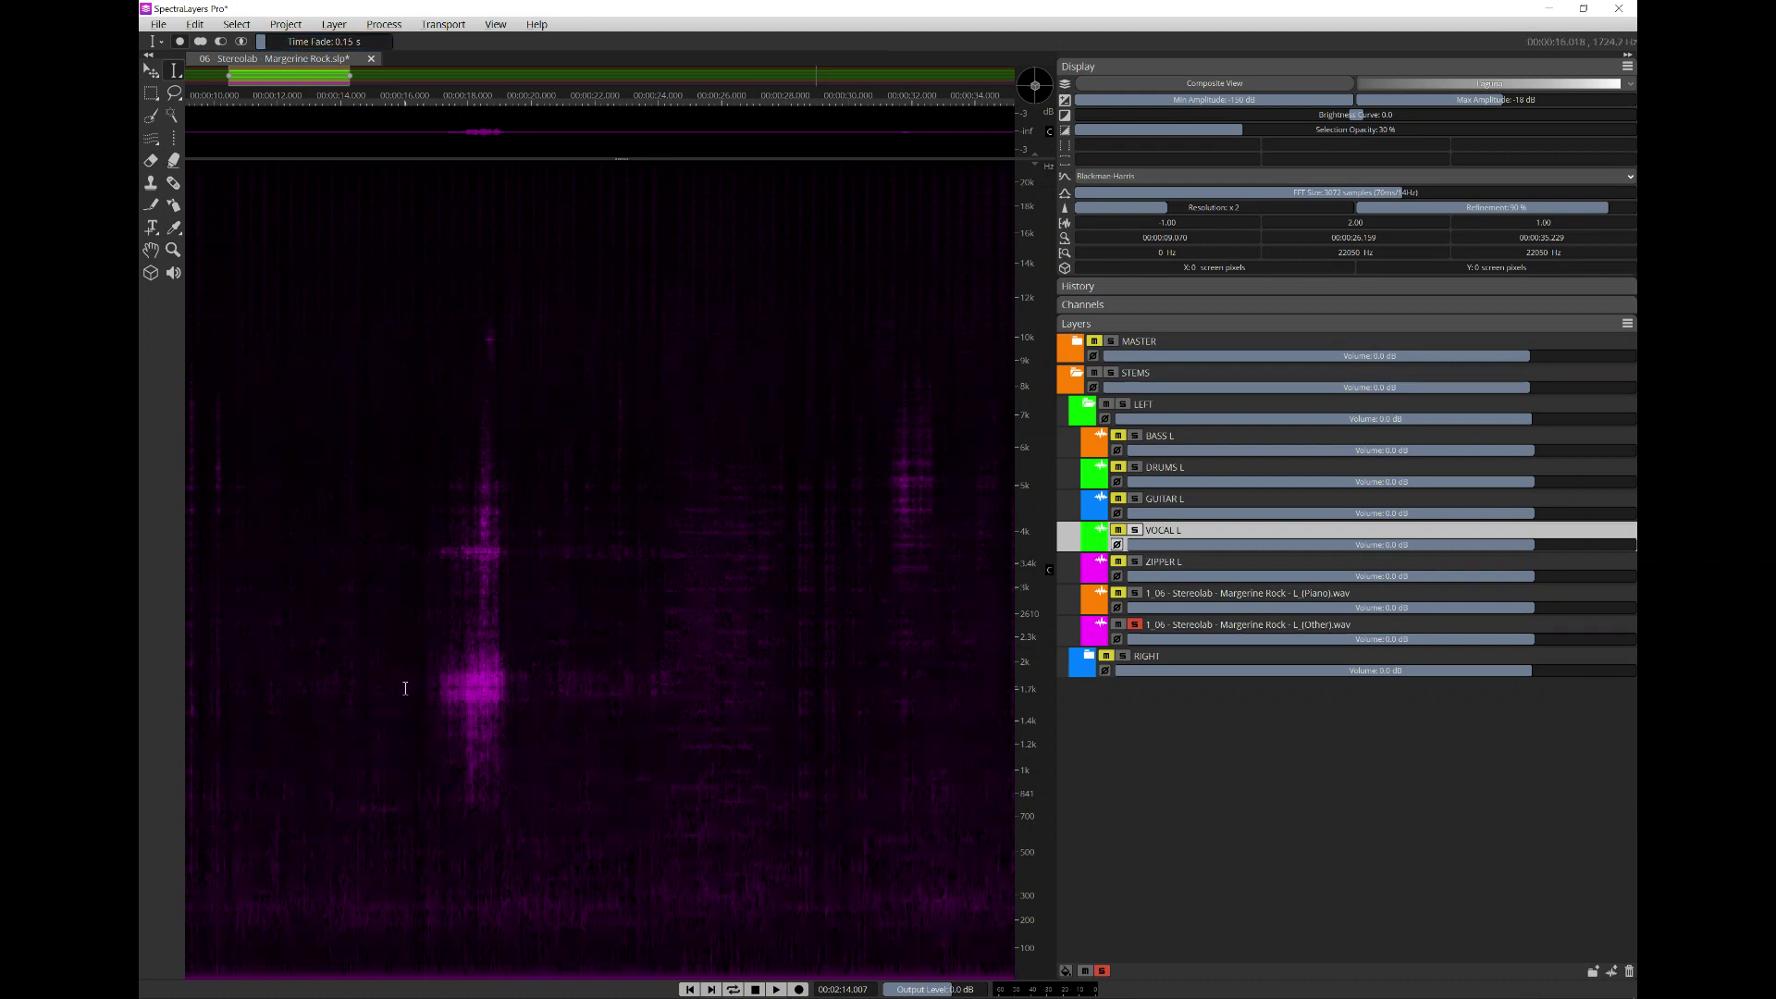
drag(405, 688, 536, 703)
key(space)
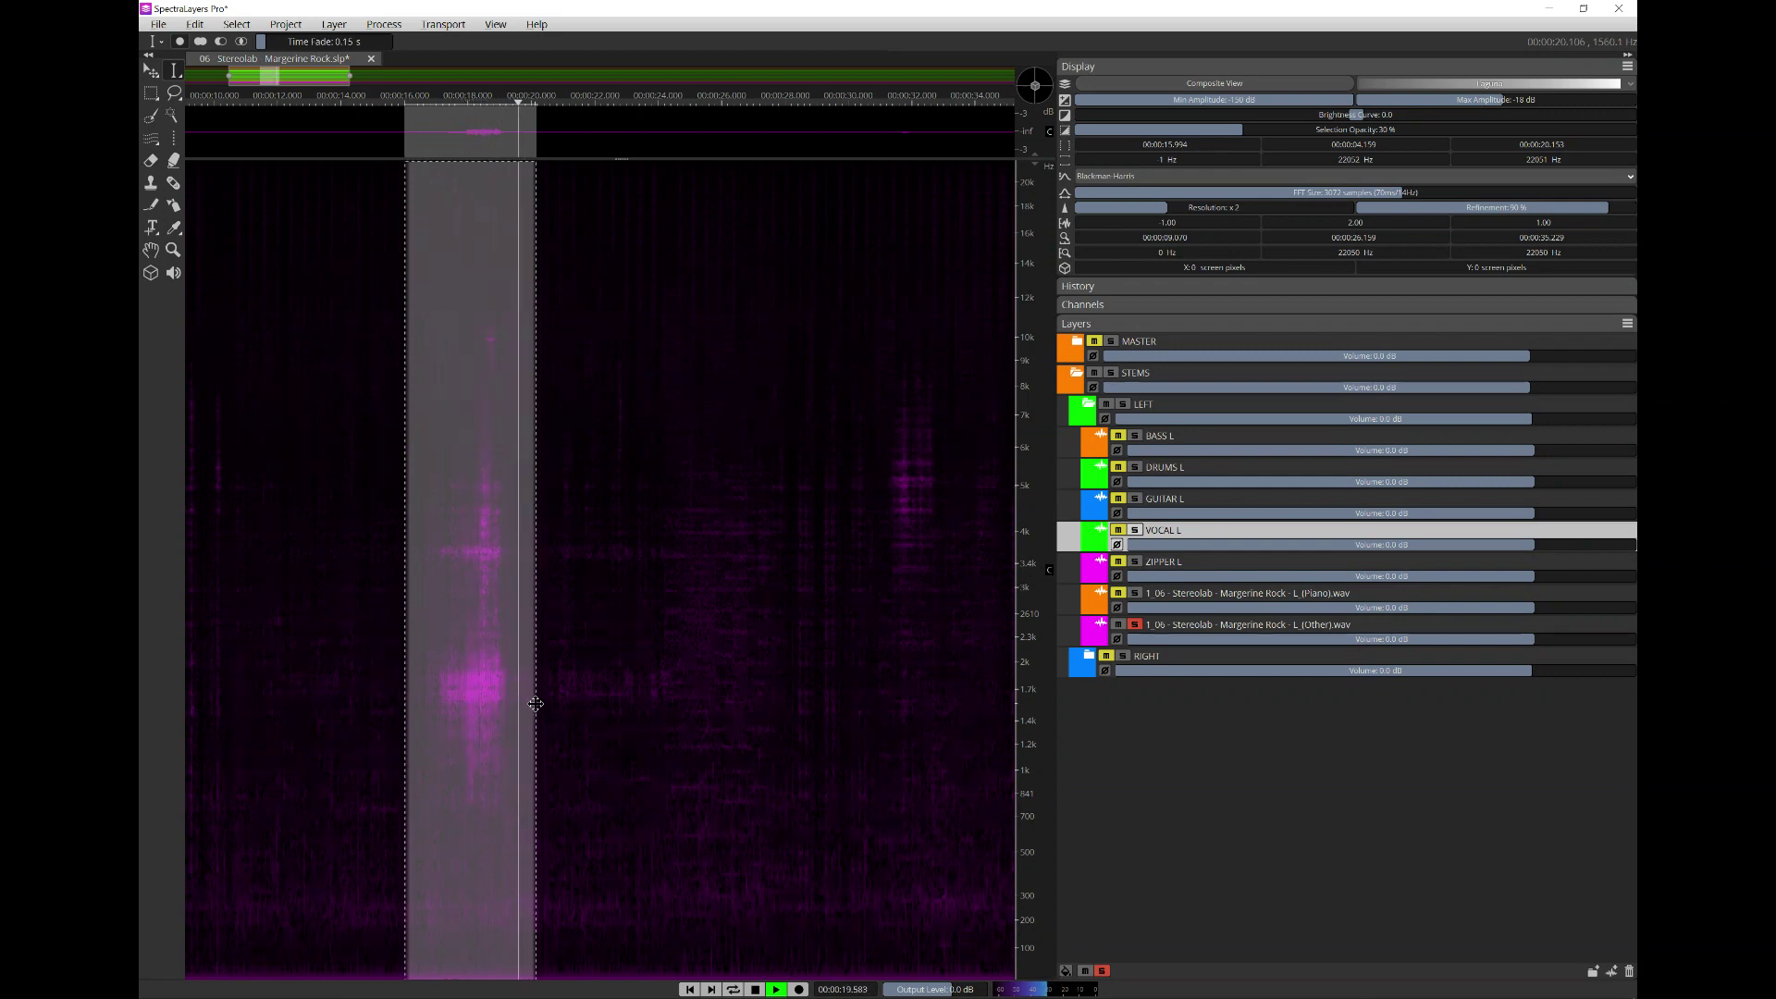
click(518, 719)
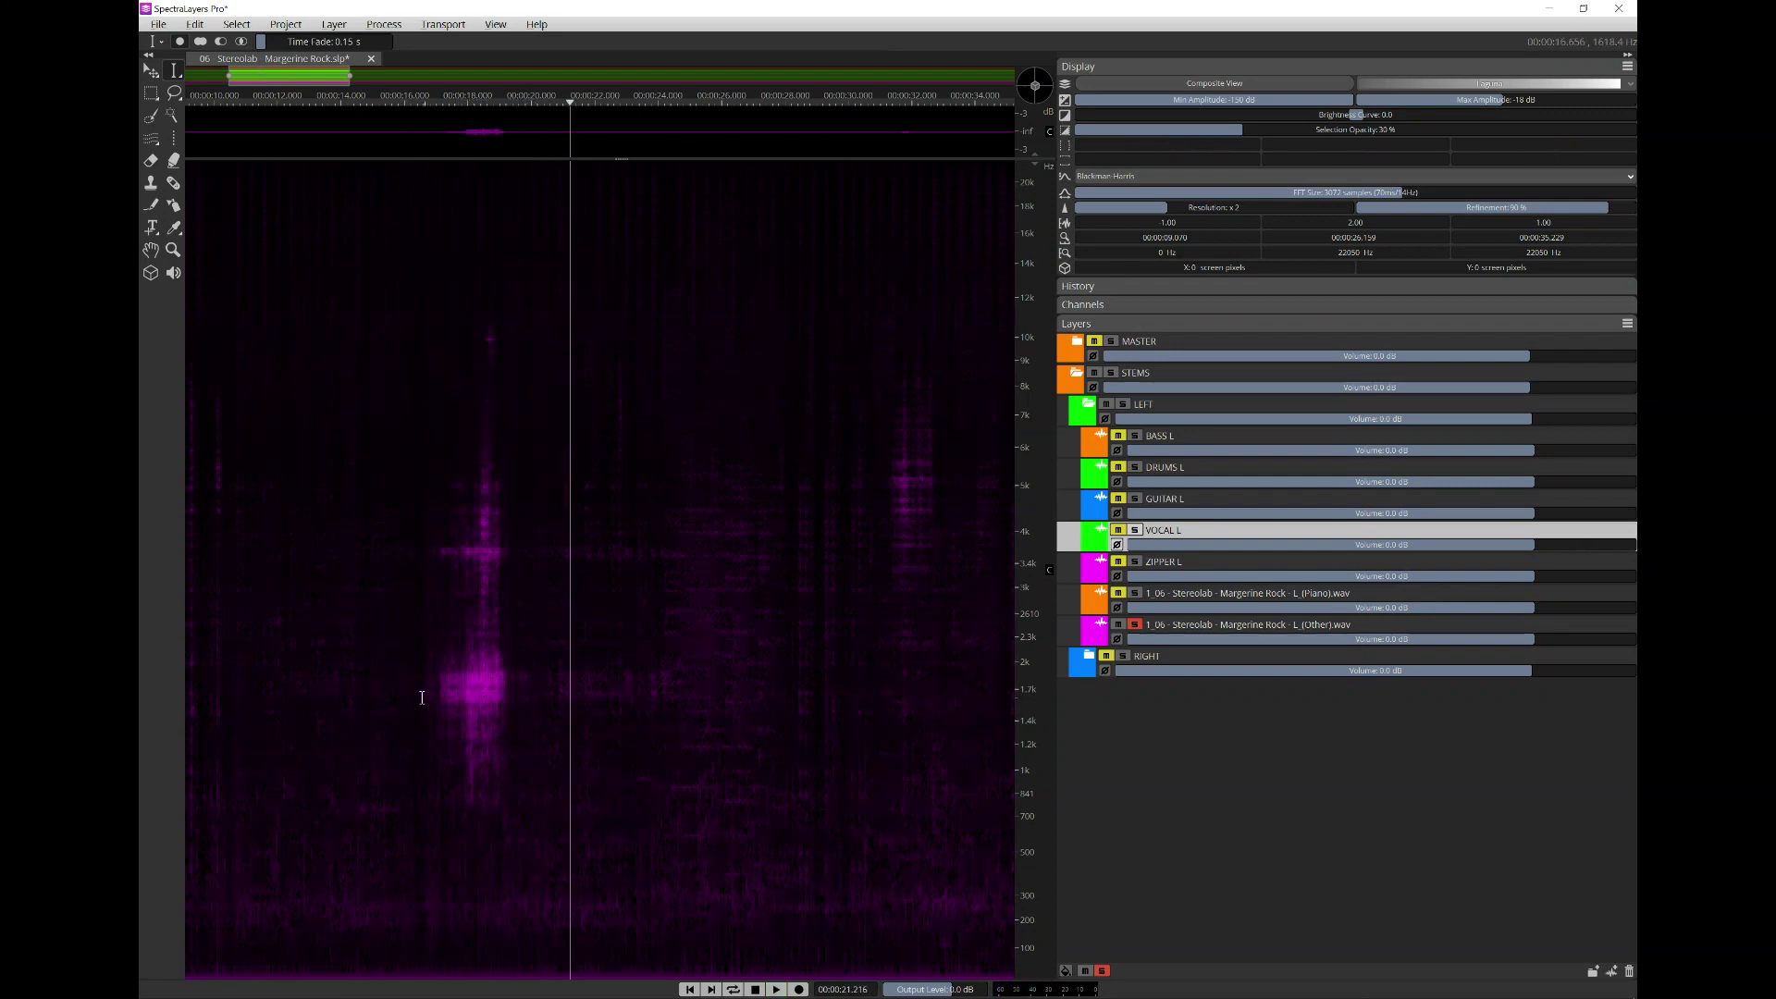
drag(422, 700, 518, 701)
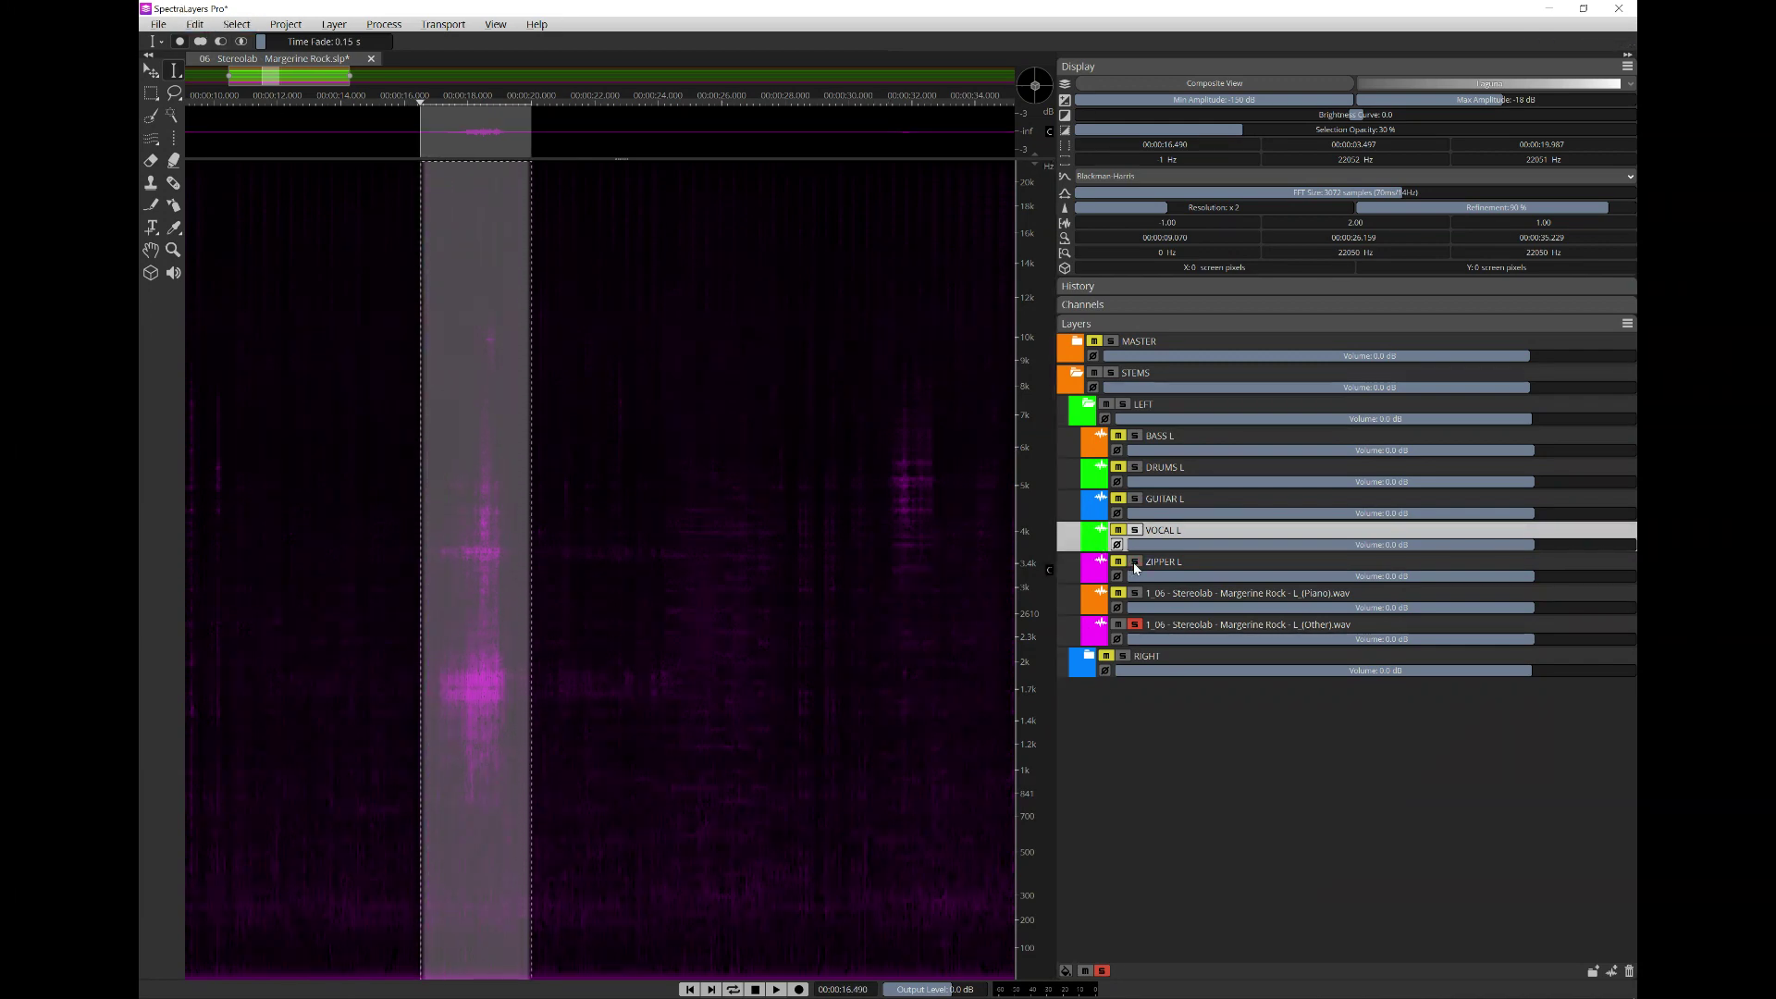
- Solo the ZIPPER L layer as well and rename it FX L
click(1136, 564)
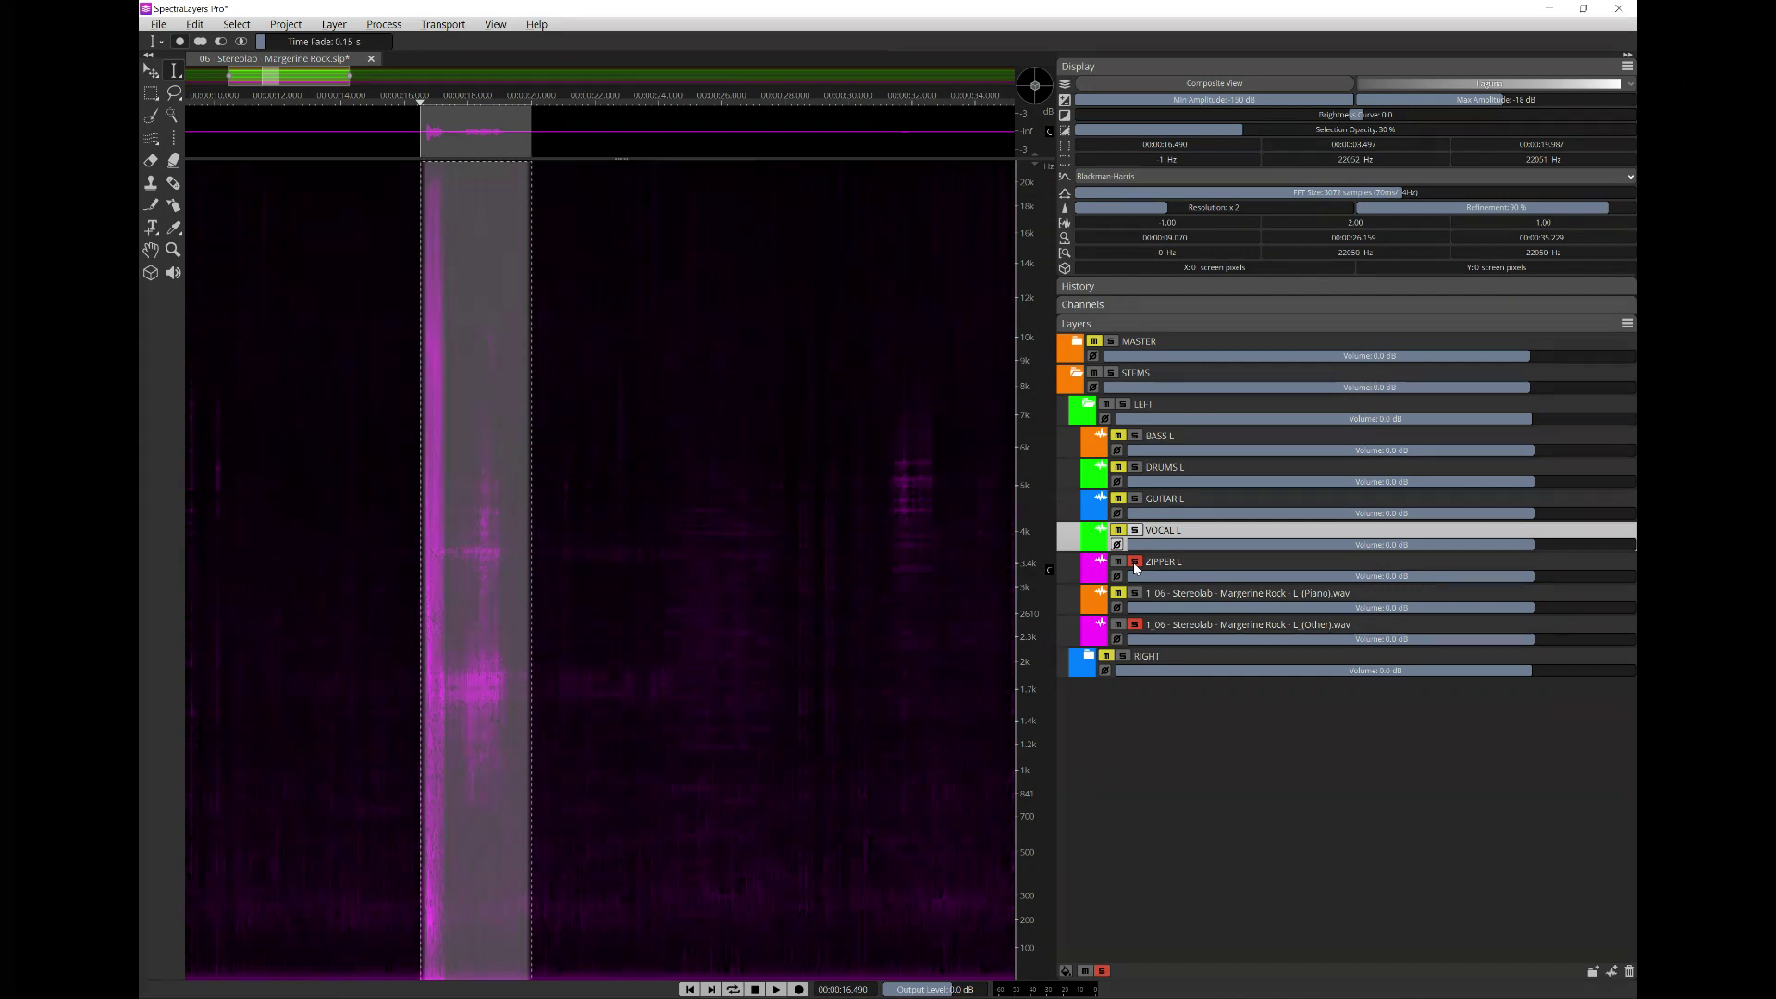
click(1149, 565)
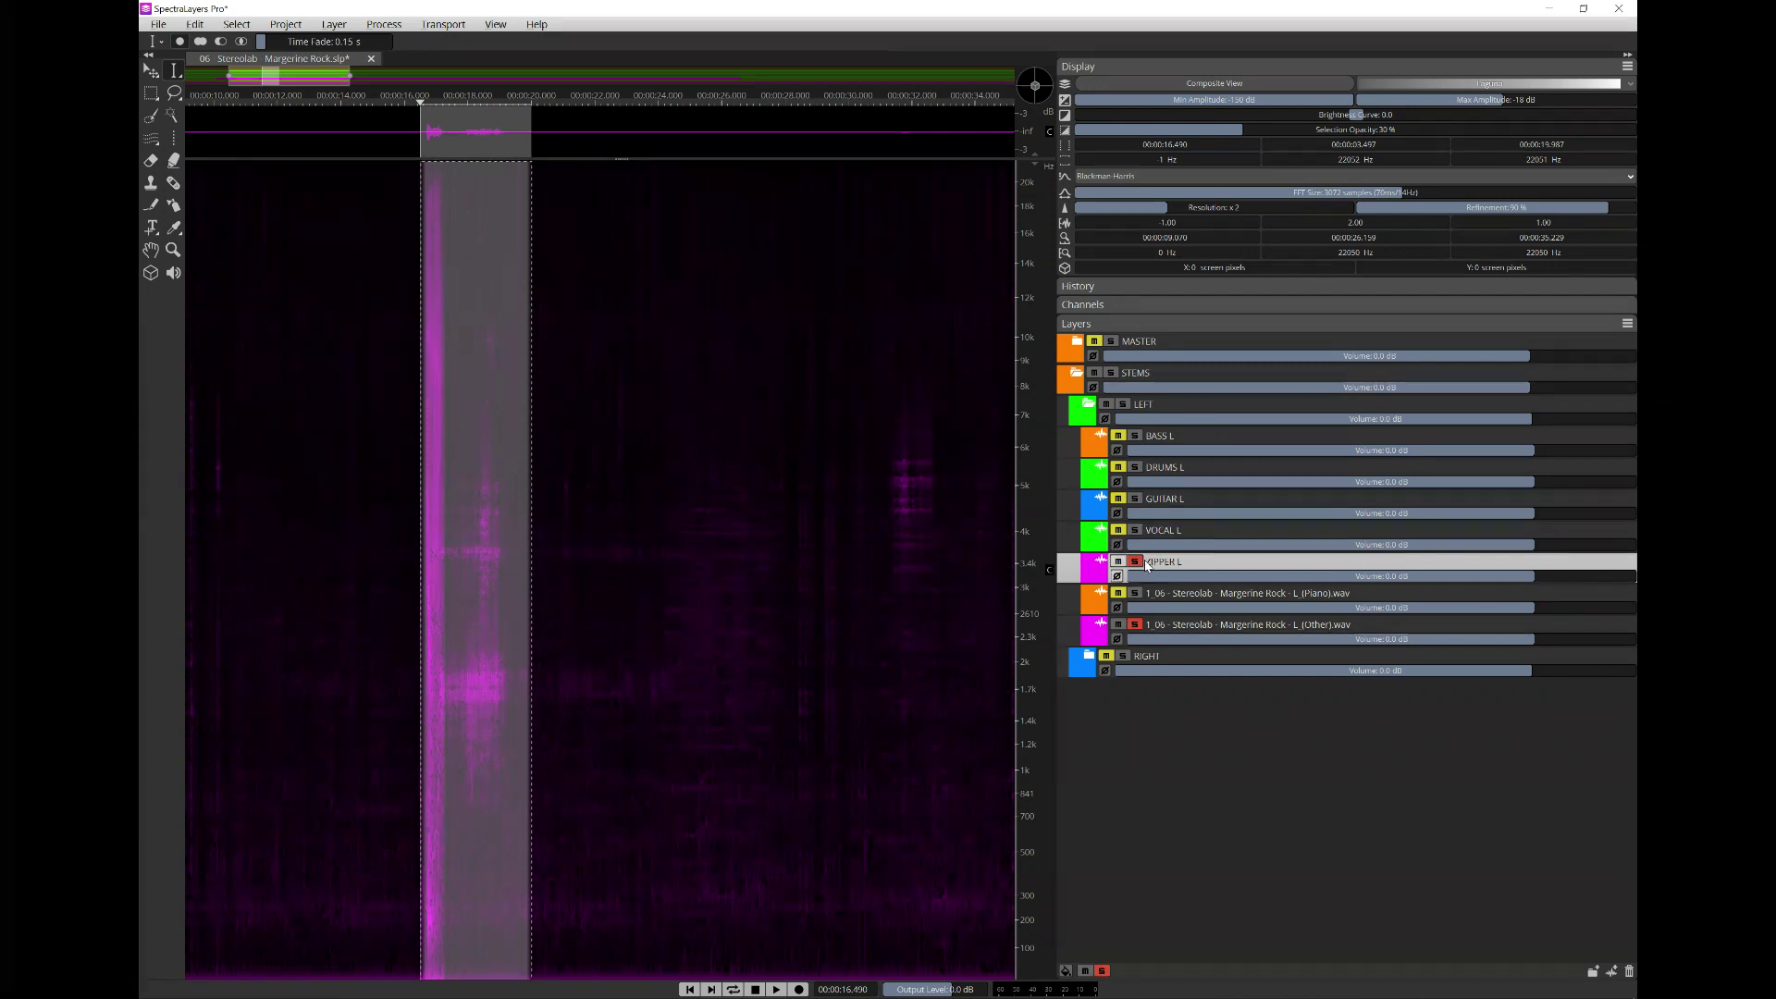
double_click(1147, 565)
key(Return)
click(1166, 531)
click(1133, 531)
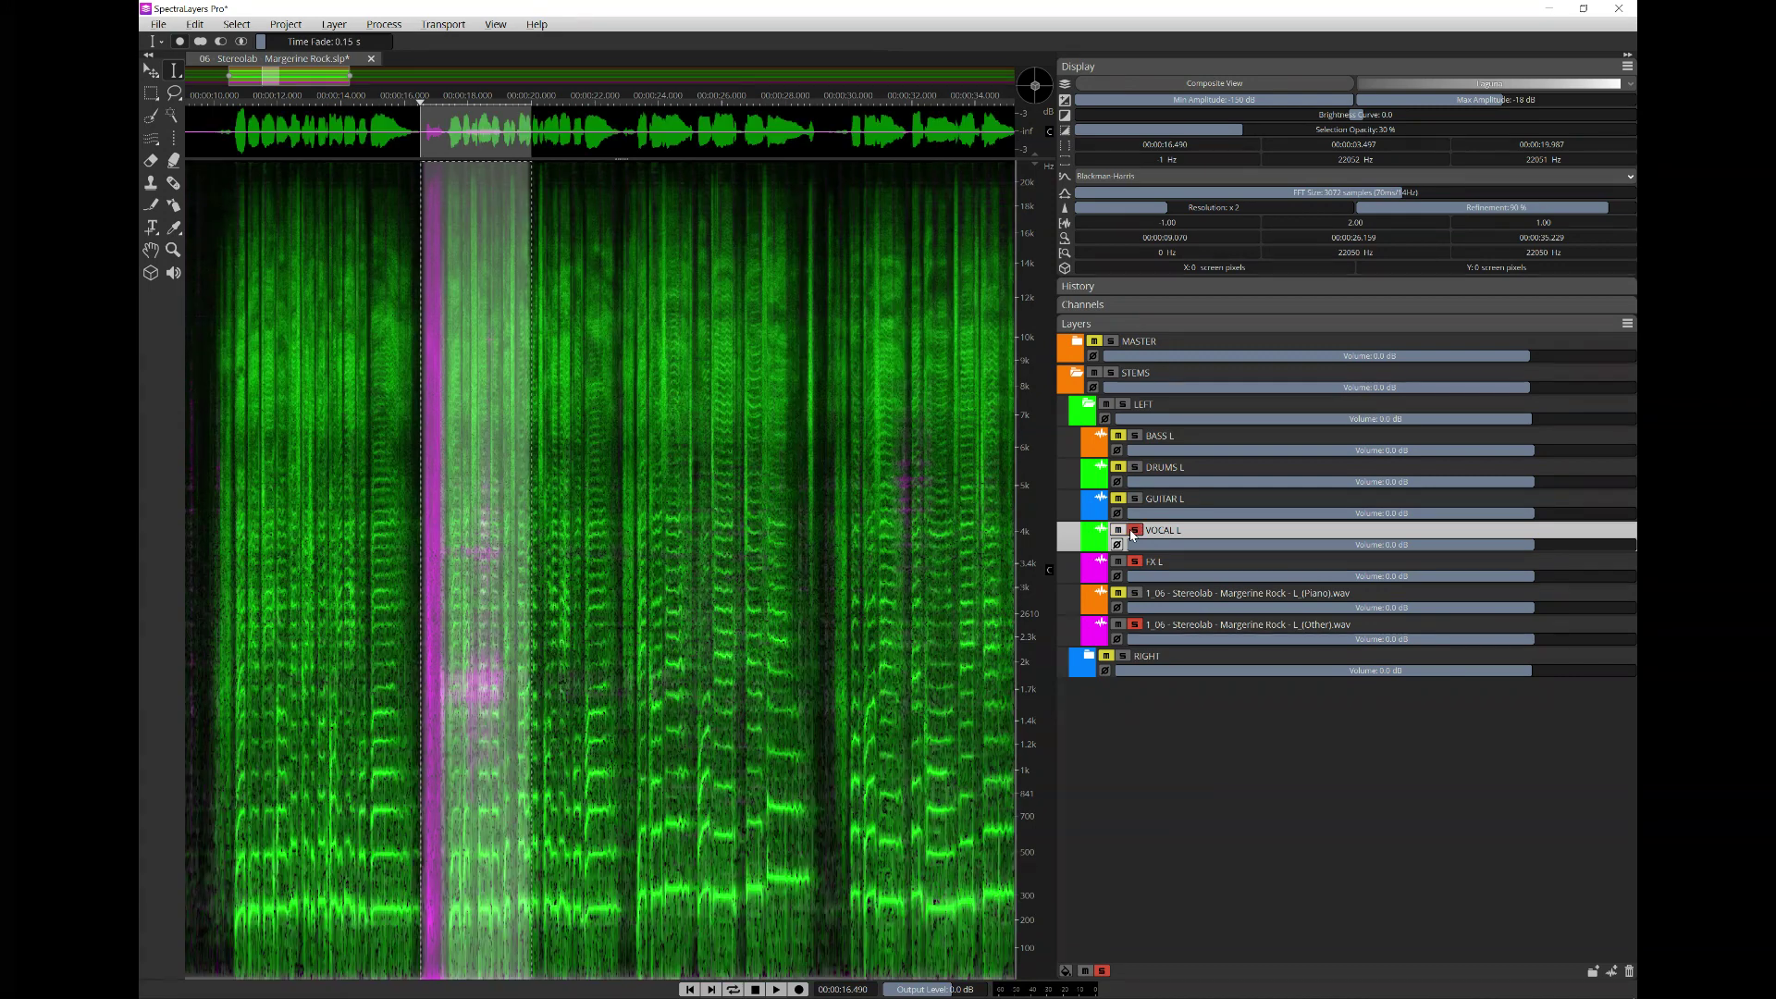
click(1134, 531)
- Move the left Other layer directly above FX L in the layer stack
click(1159, 563)
drag(1187, 628, 1199, 576)
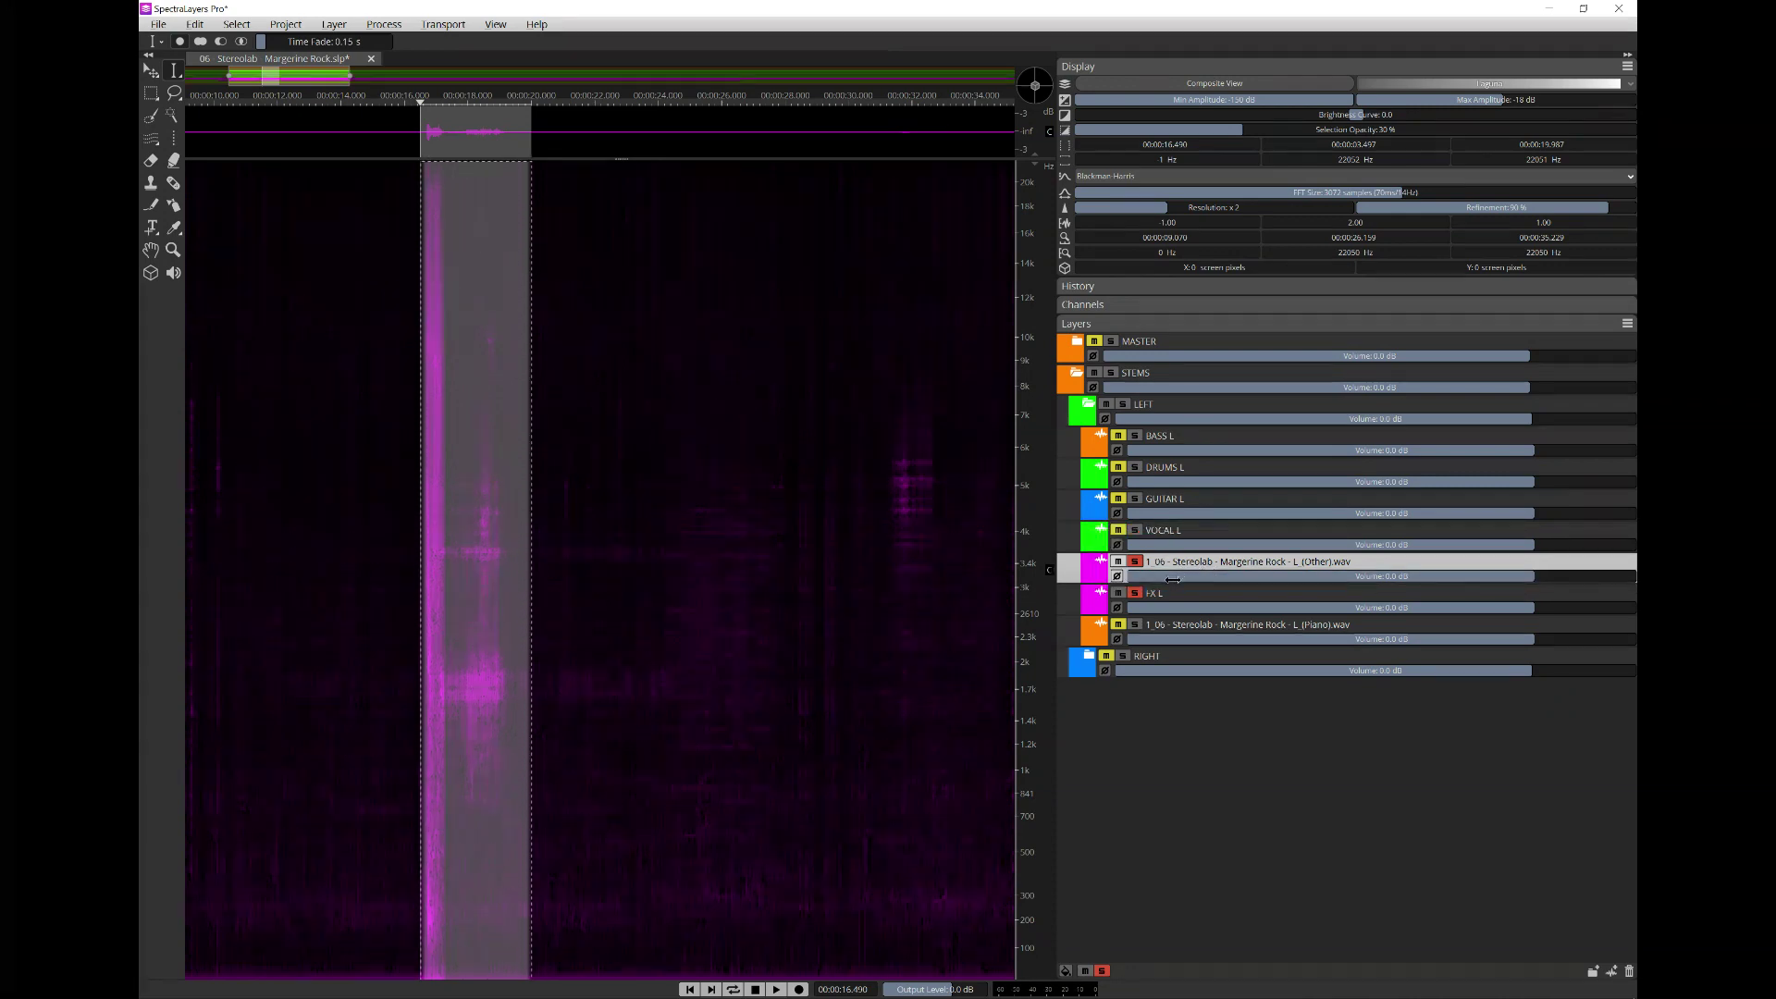
- Color the FX L layer yellow and move the selected burst from the Other layer into it
click(1102, 603)
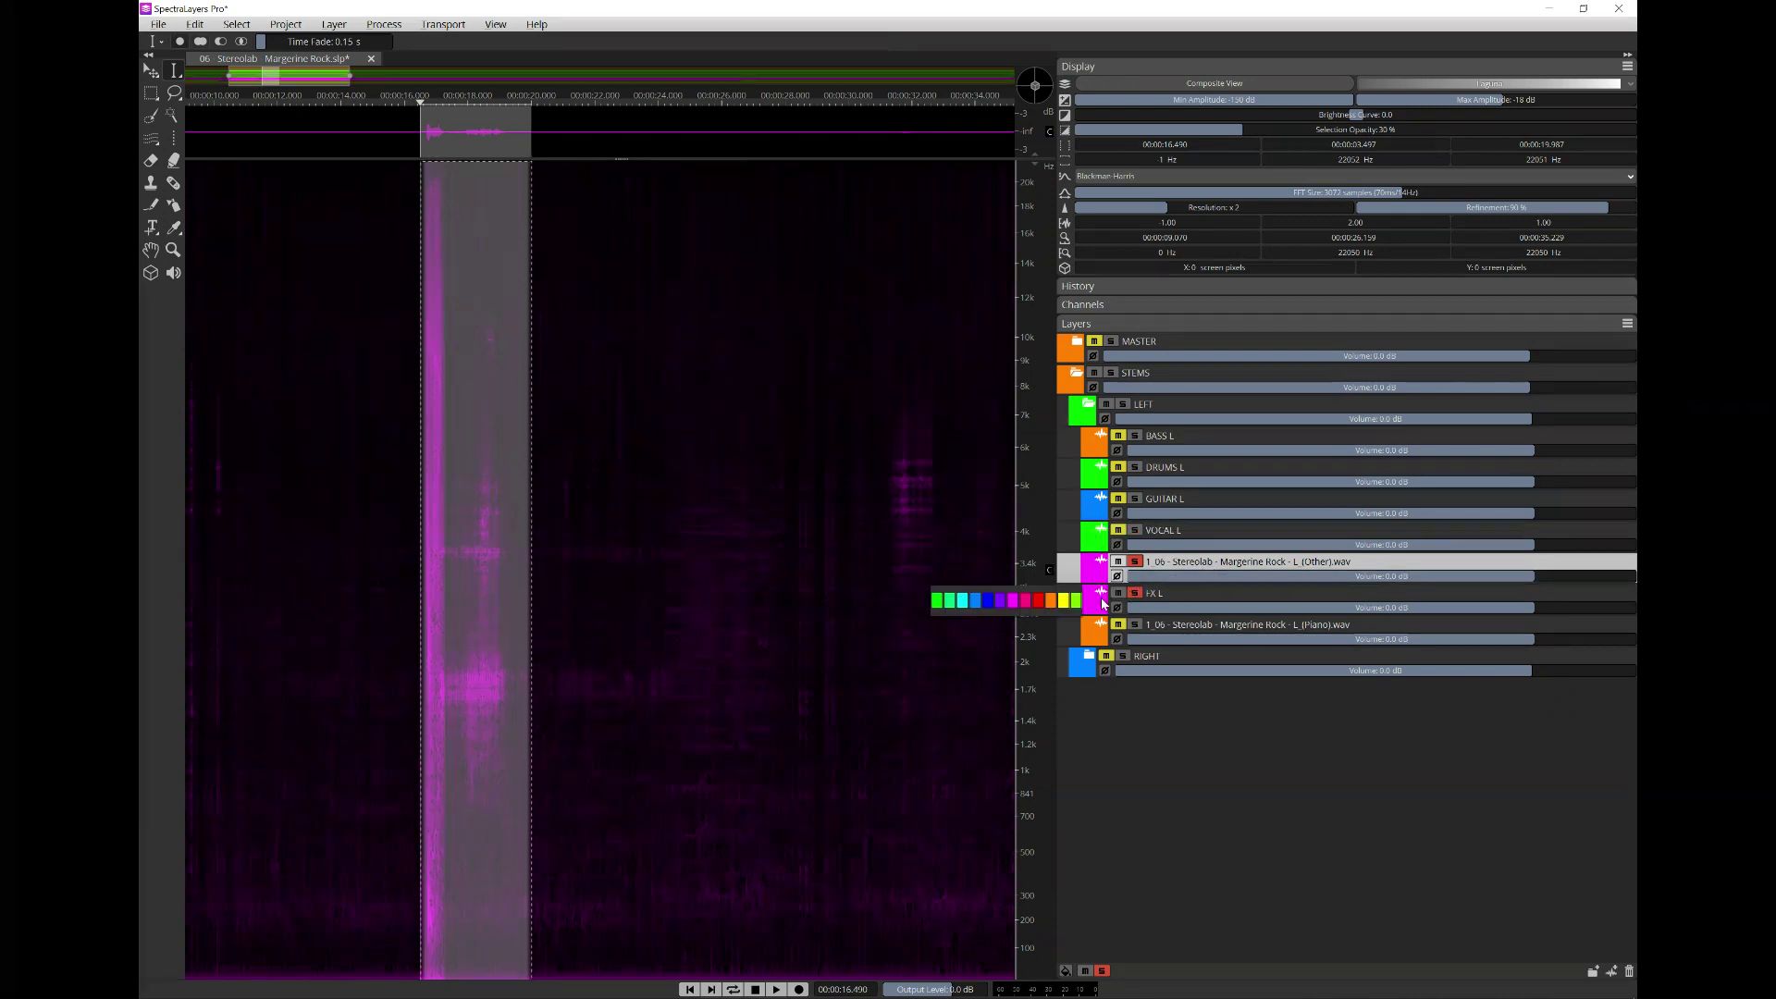
click(1062, 603)
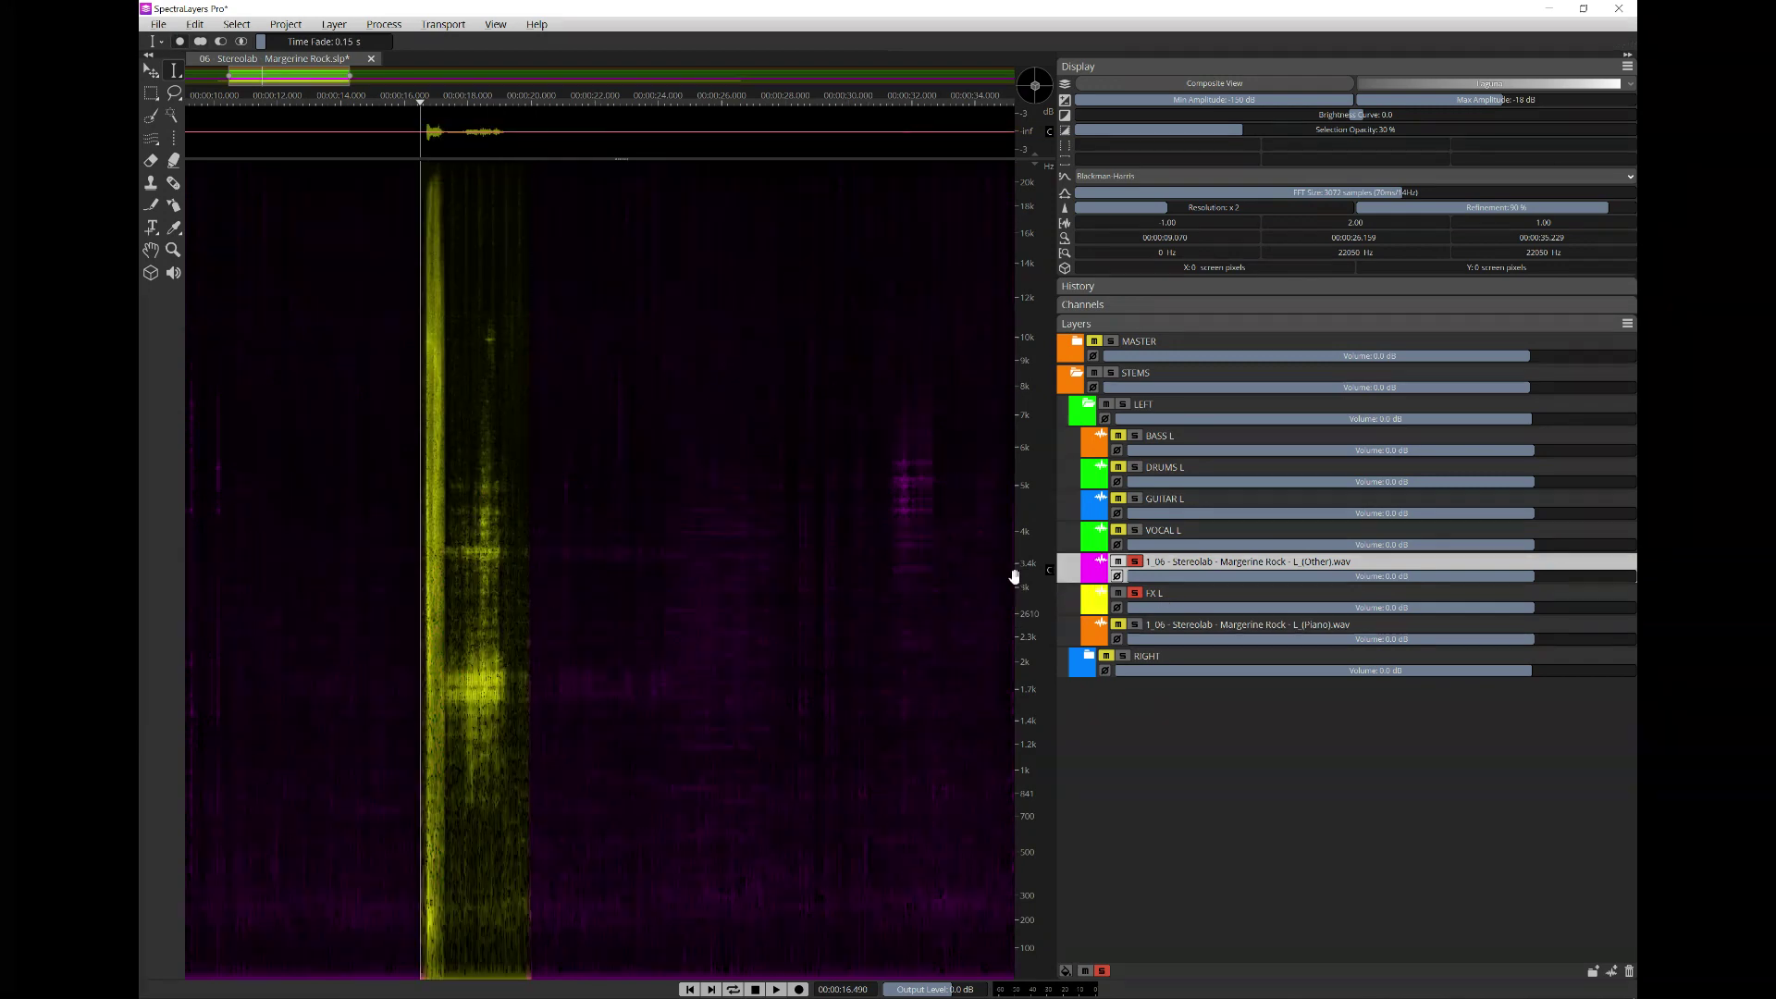
- Play the burst in FX L alone from about 0:16.5, and solo the Other layer alongside it again
click(1135, 562)
key(space)
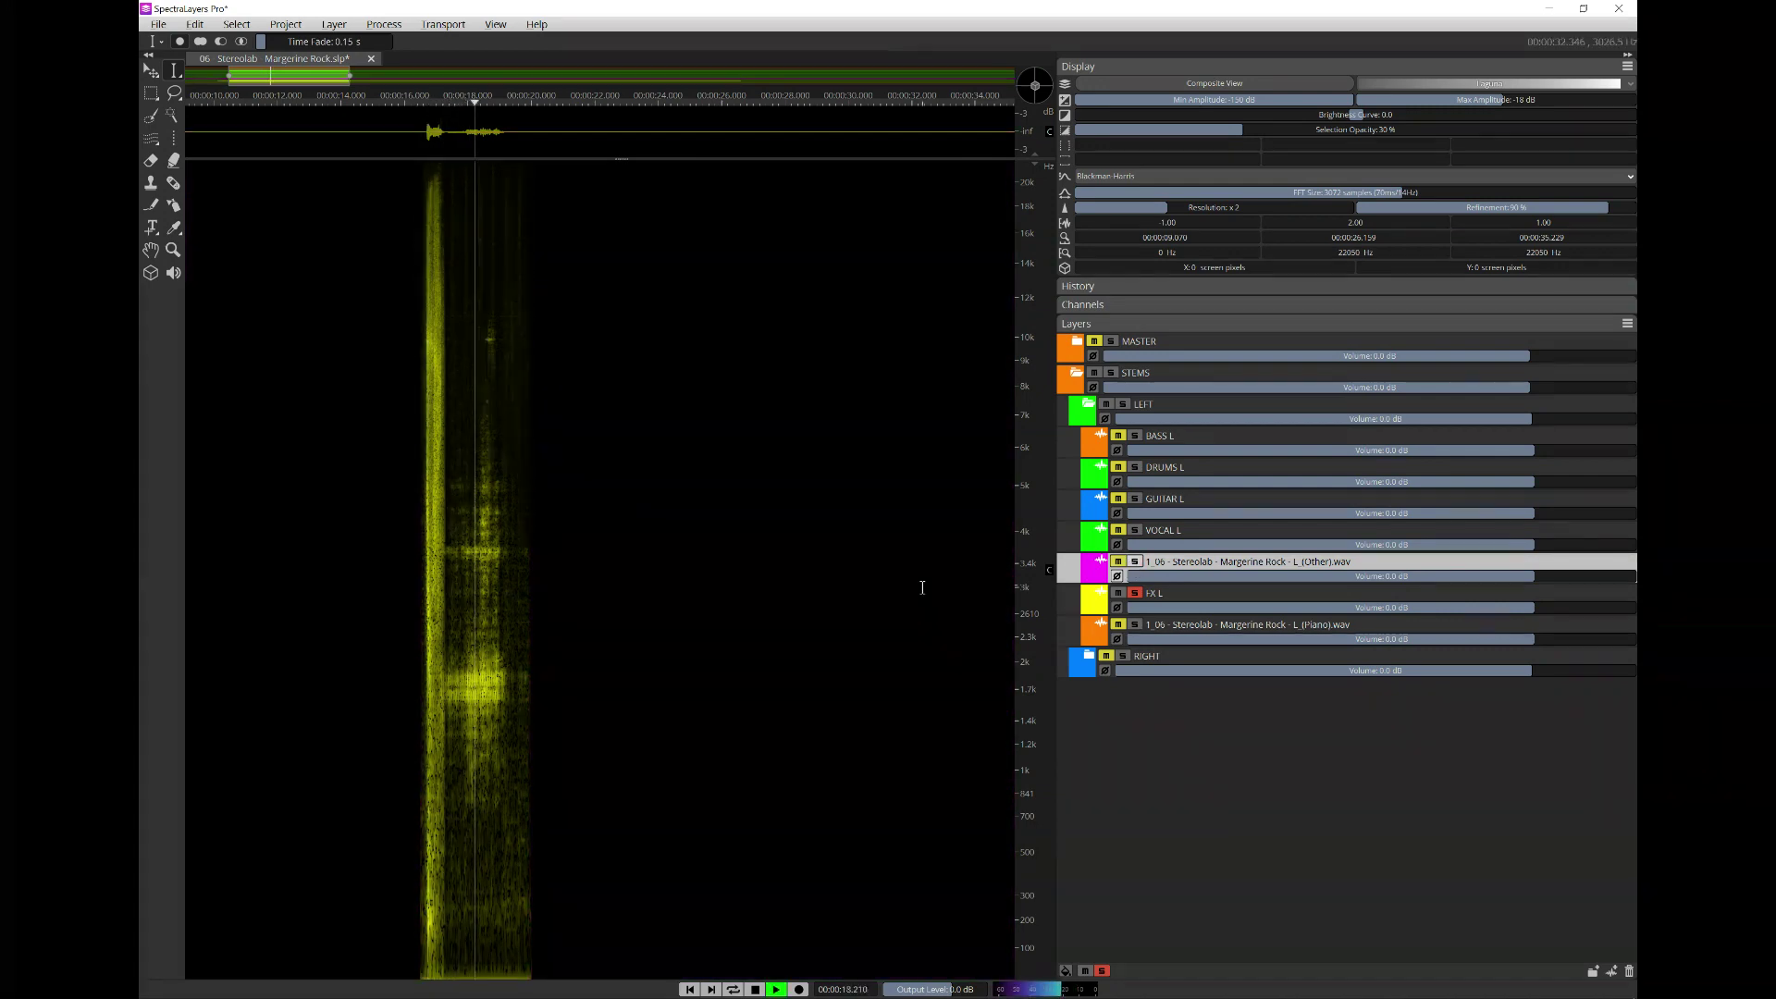
key(space)
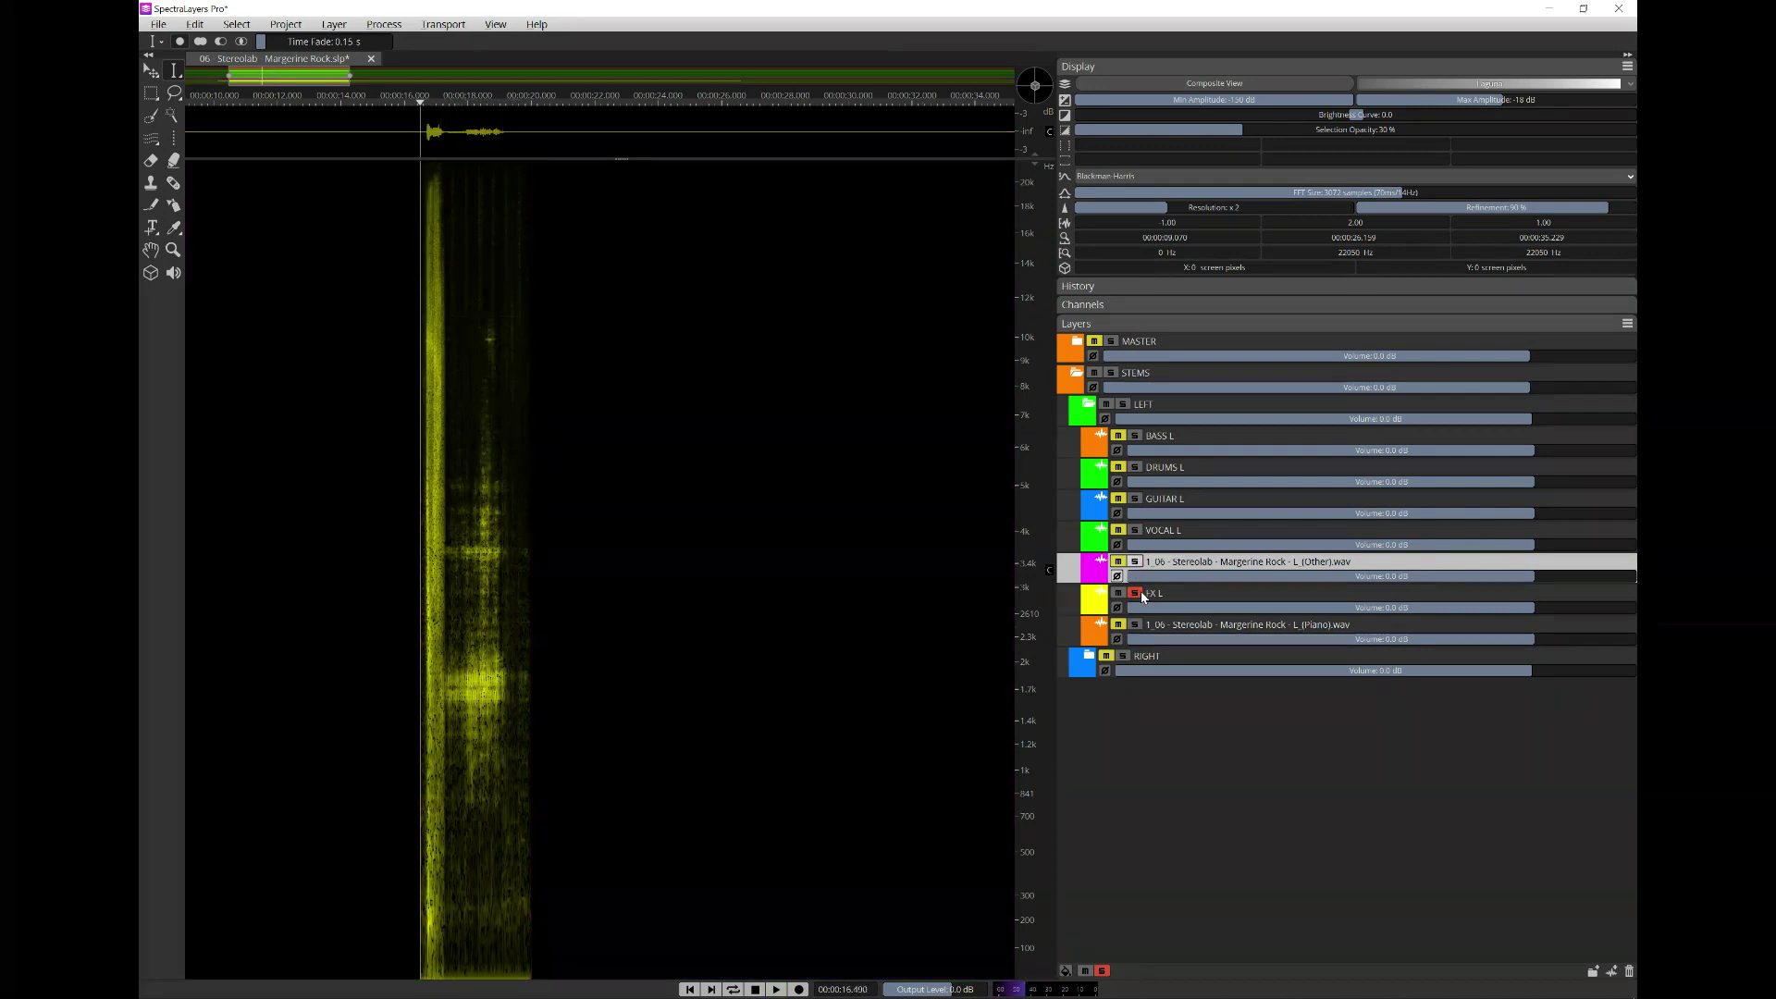
click(1136, 561)
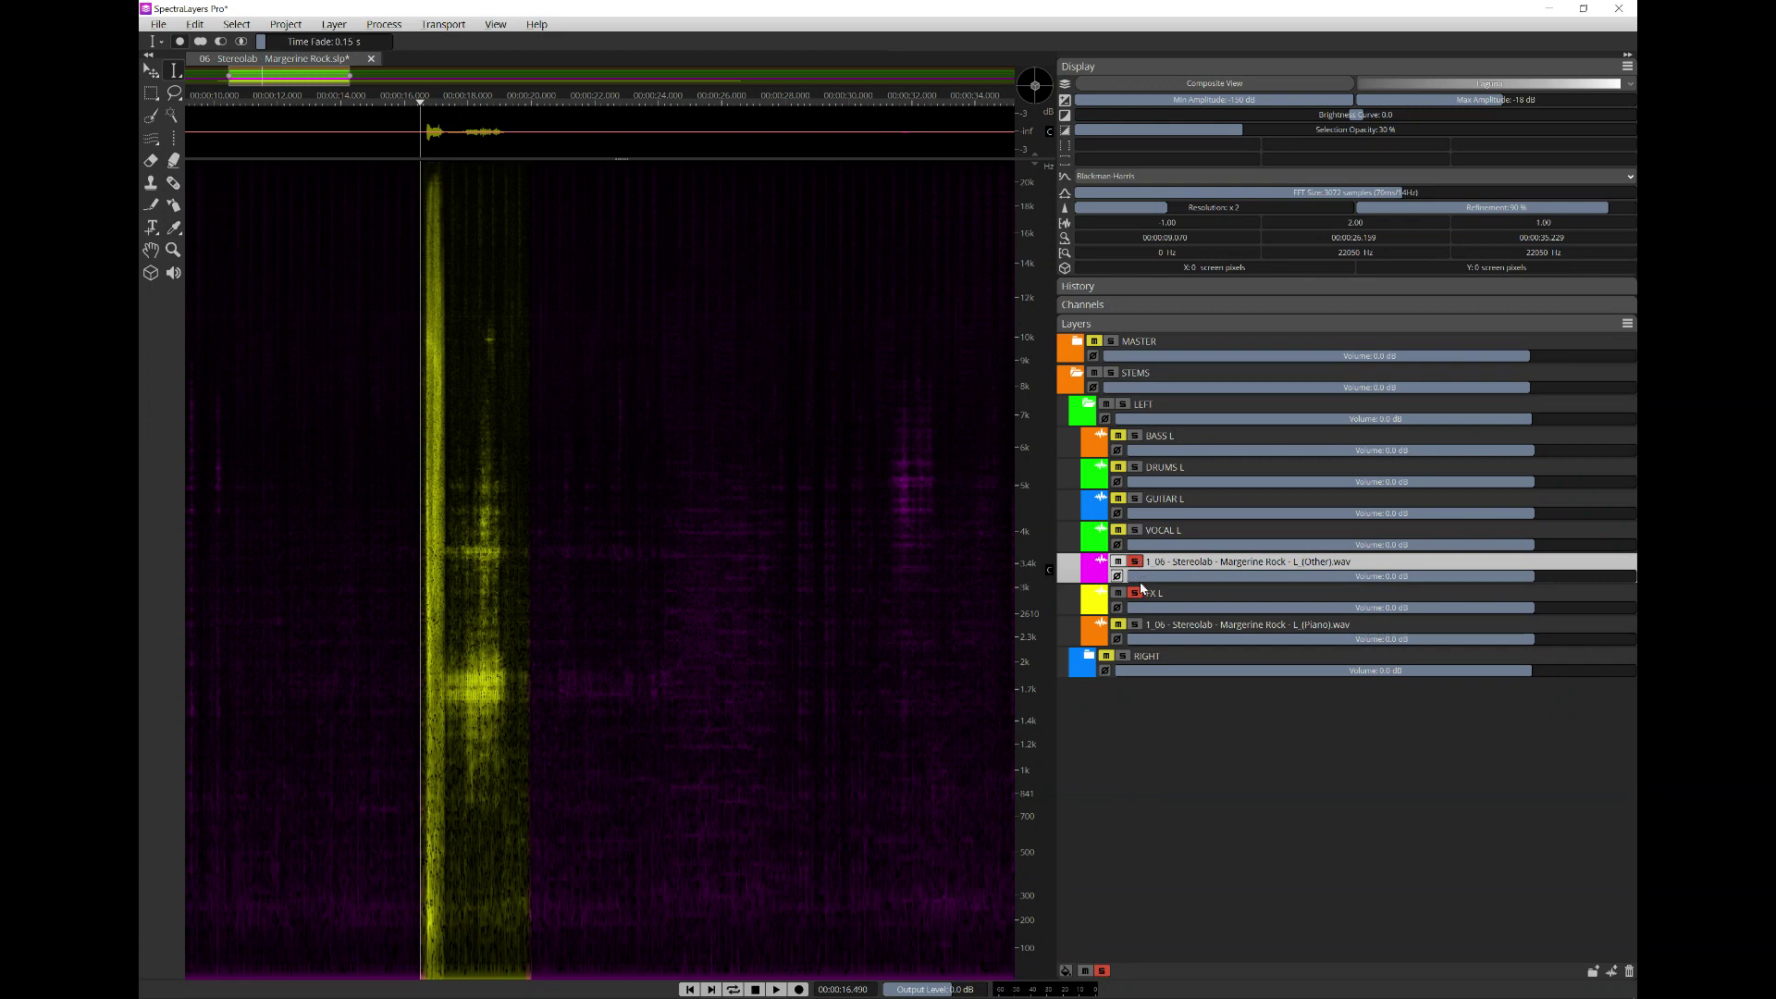
click(1136, 594)
click(1136, 594)
- Unsolo FX L and compare the left Piano layer alone and together with the Other layer
scroll(590, 562, down, 3)
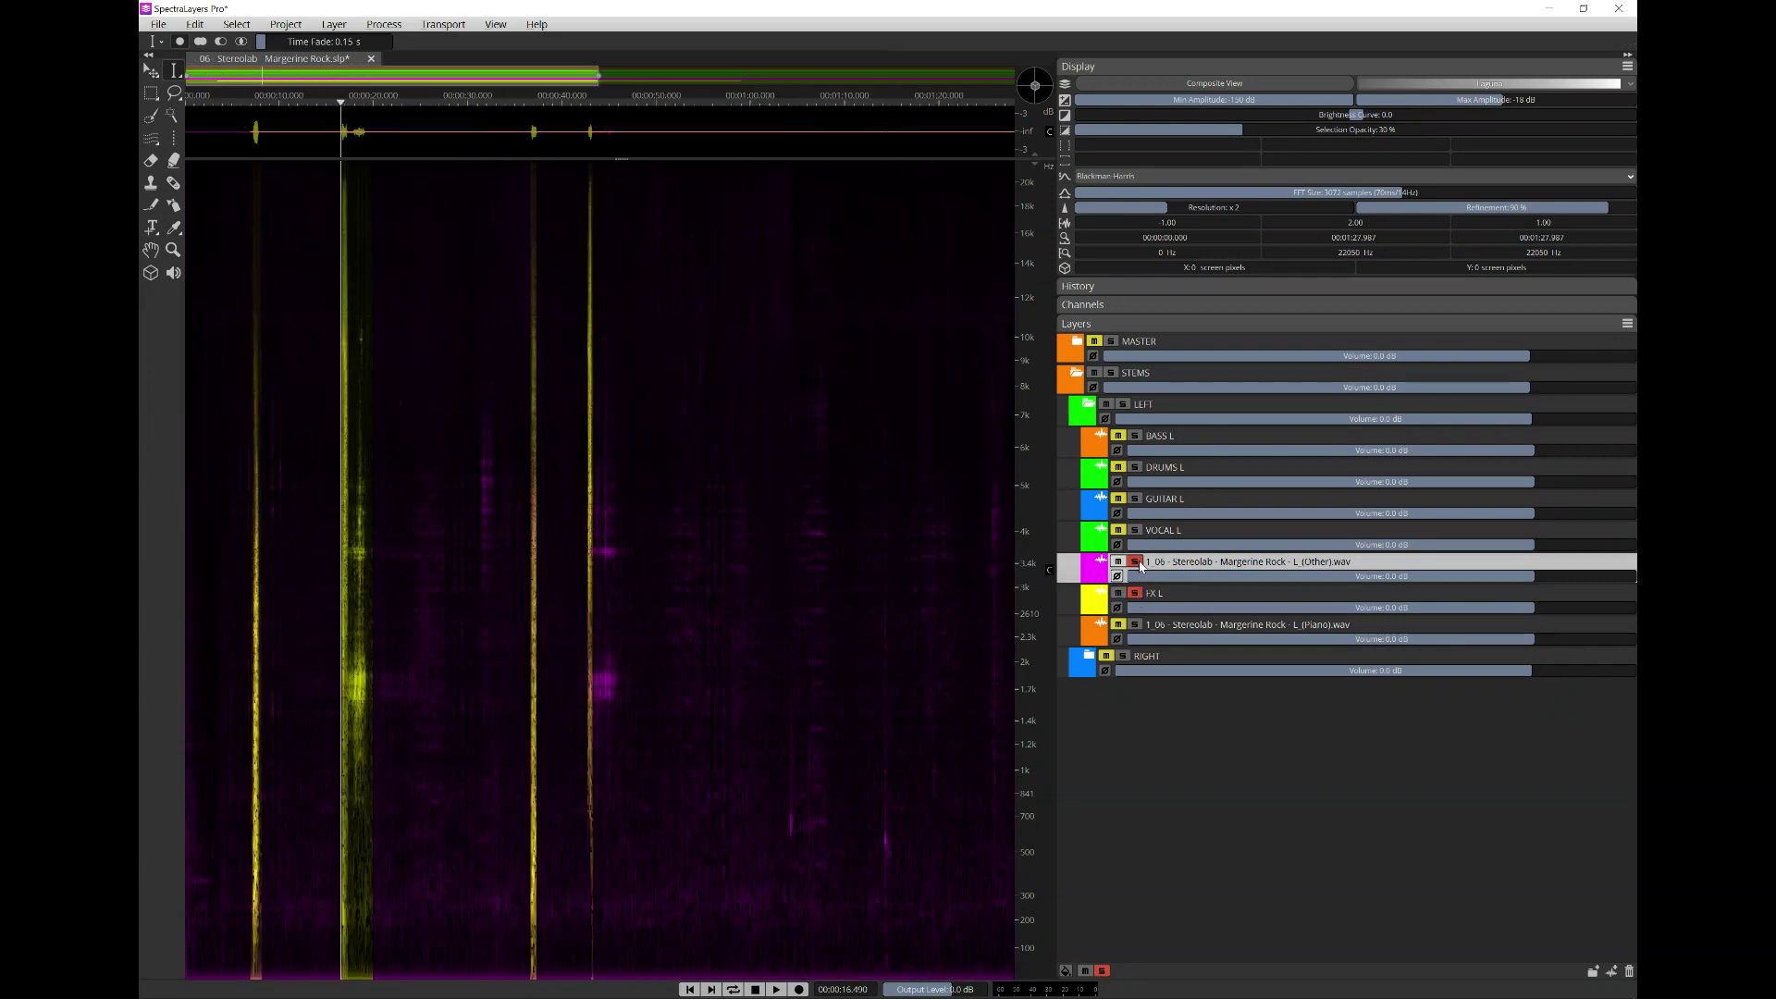
click(1136, 625)
click(1136, 594)
click(1136, 562)
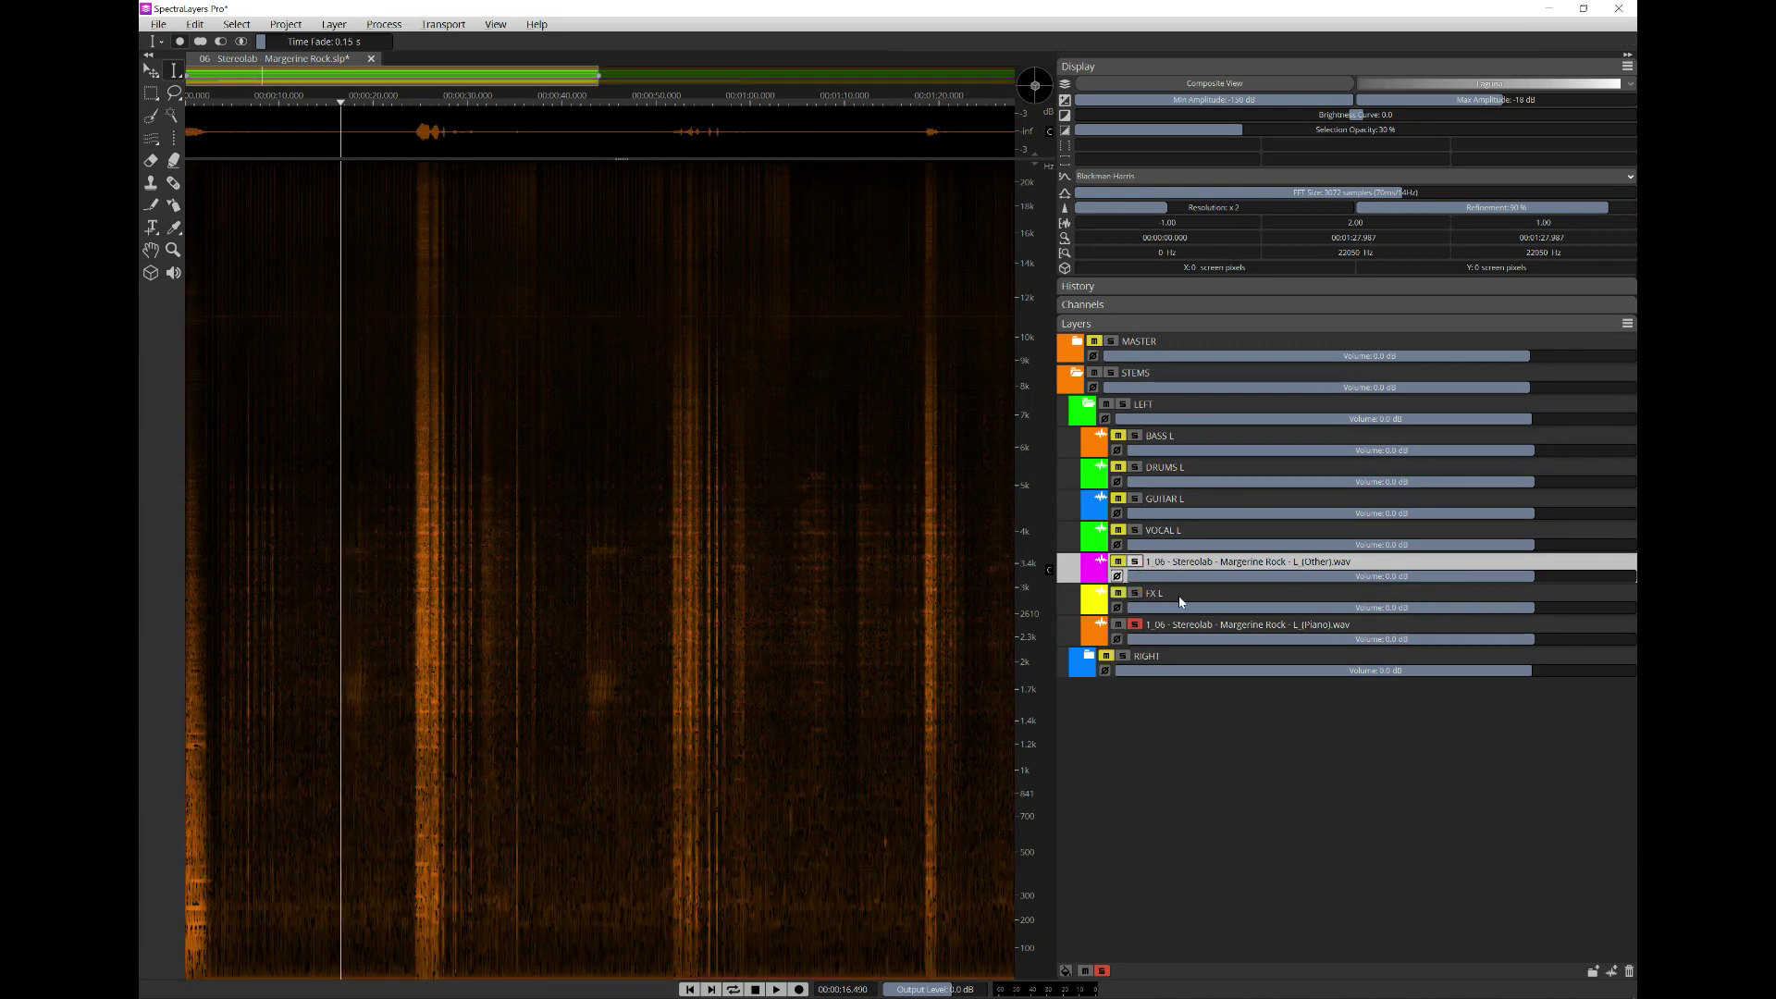
click(1136, 563)
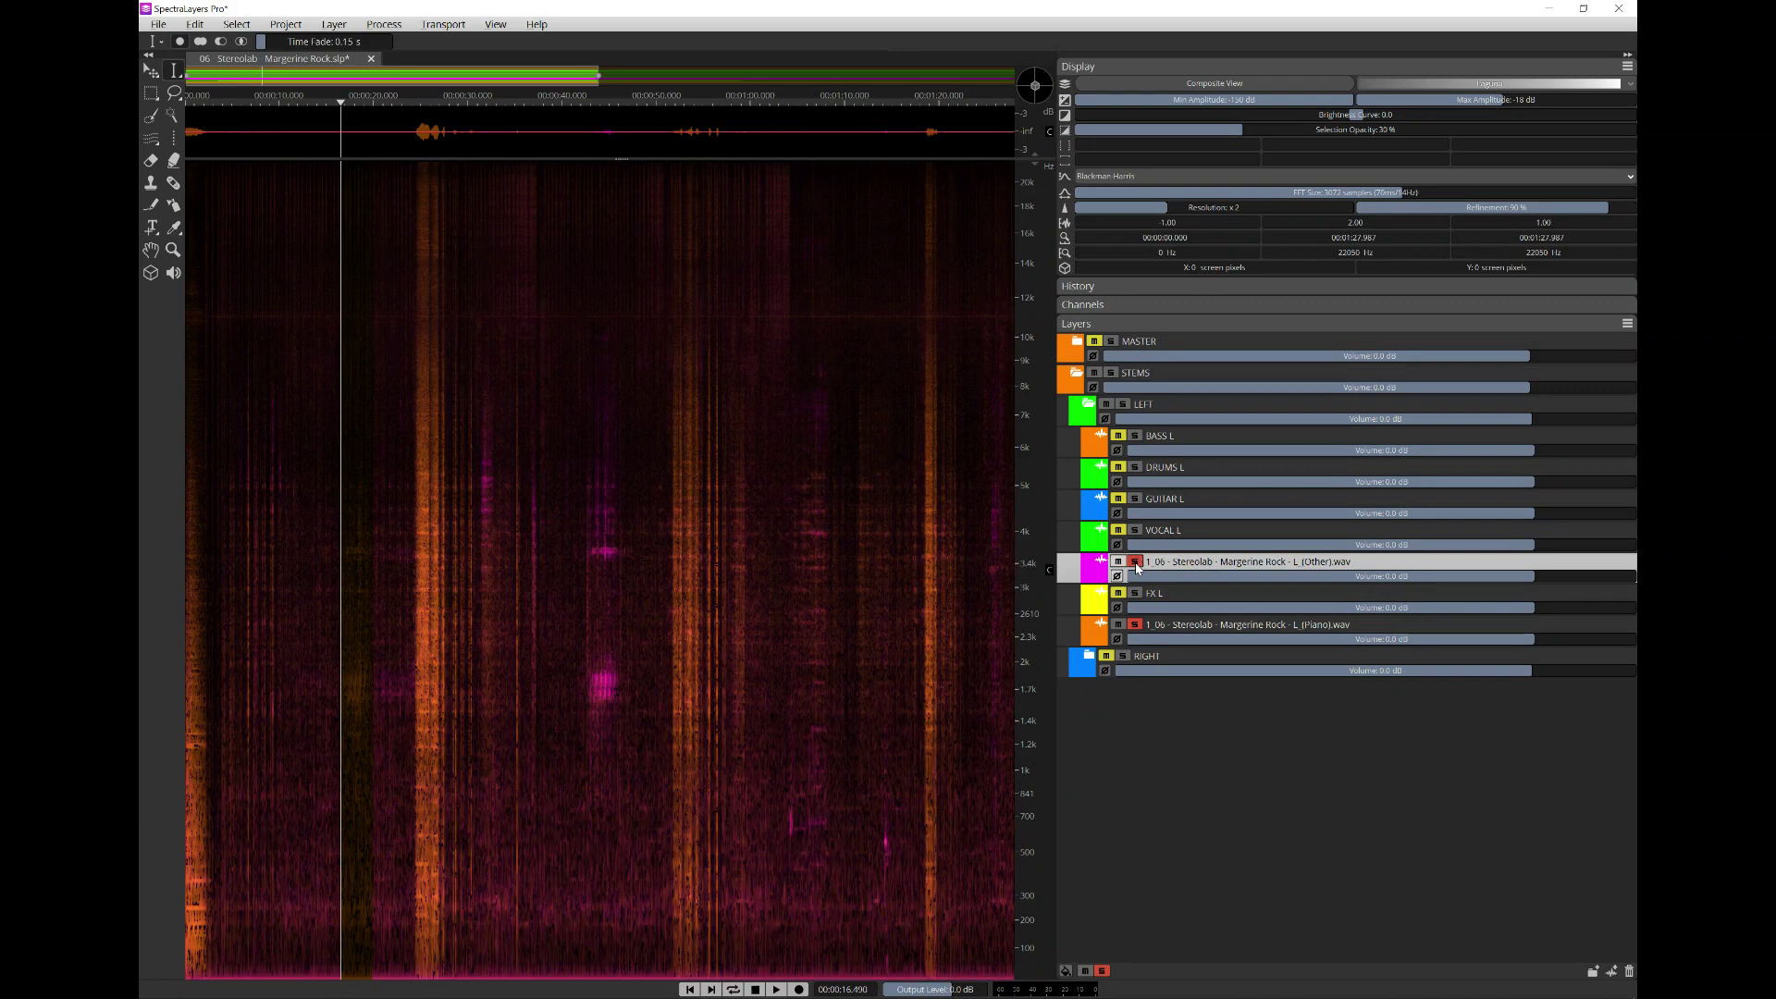
- Unsolo the Piano layer, play the left Other layer alone from about 0:43, and stop playback
scroll(575, 692, up, 3)
click(377, 526)
click(1135, 625)
key(space)
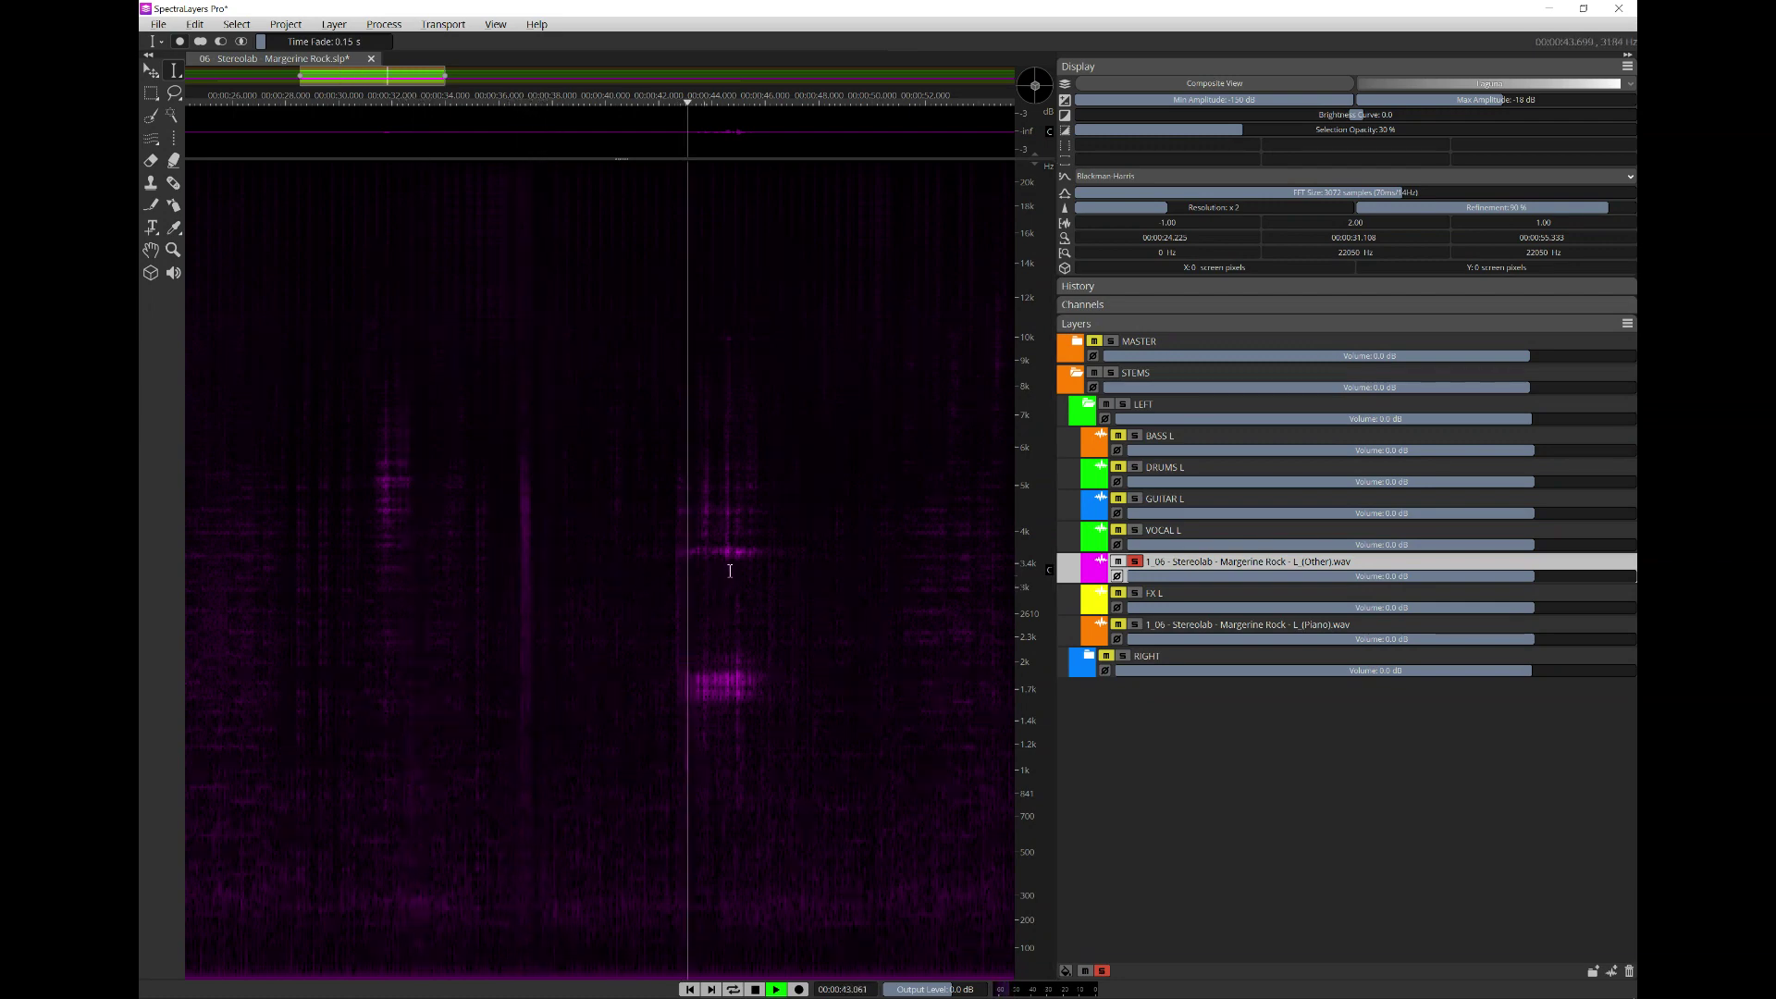
scroll(726, 564, down, 5)
scroll(404, 607, up, 5)
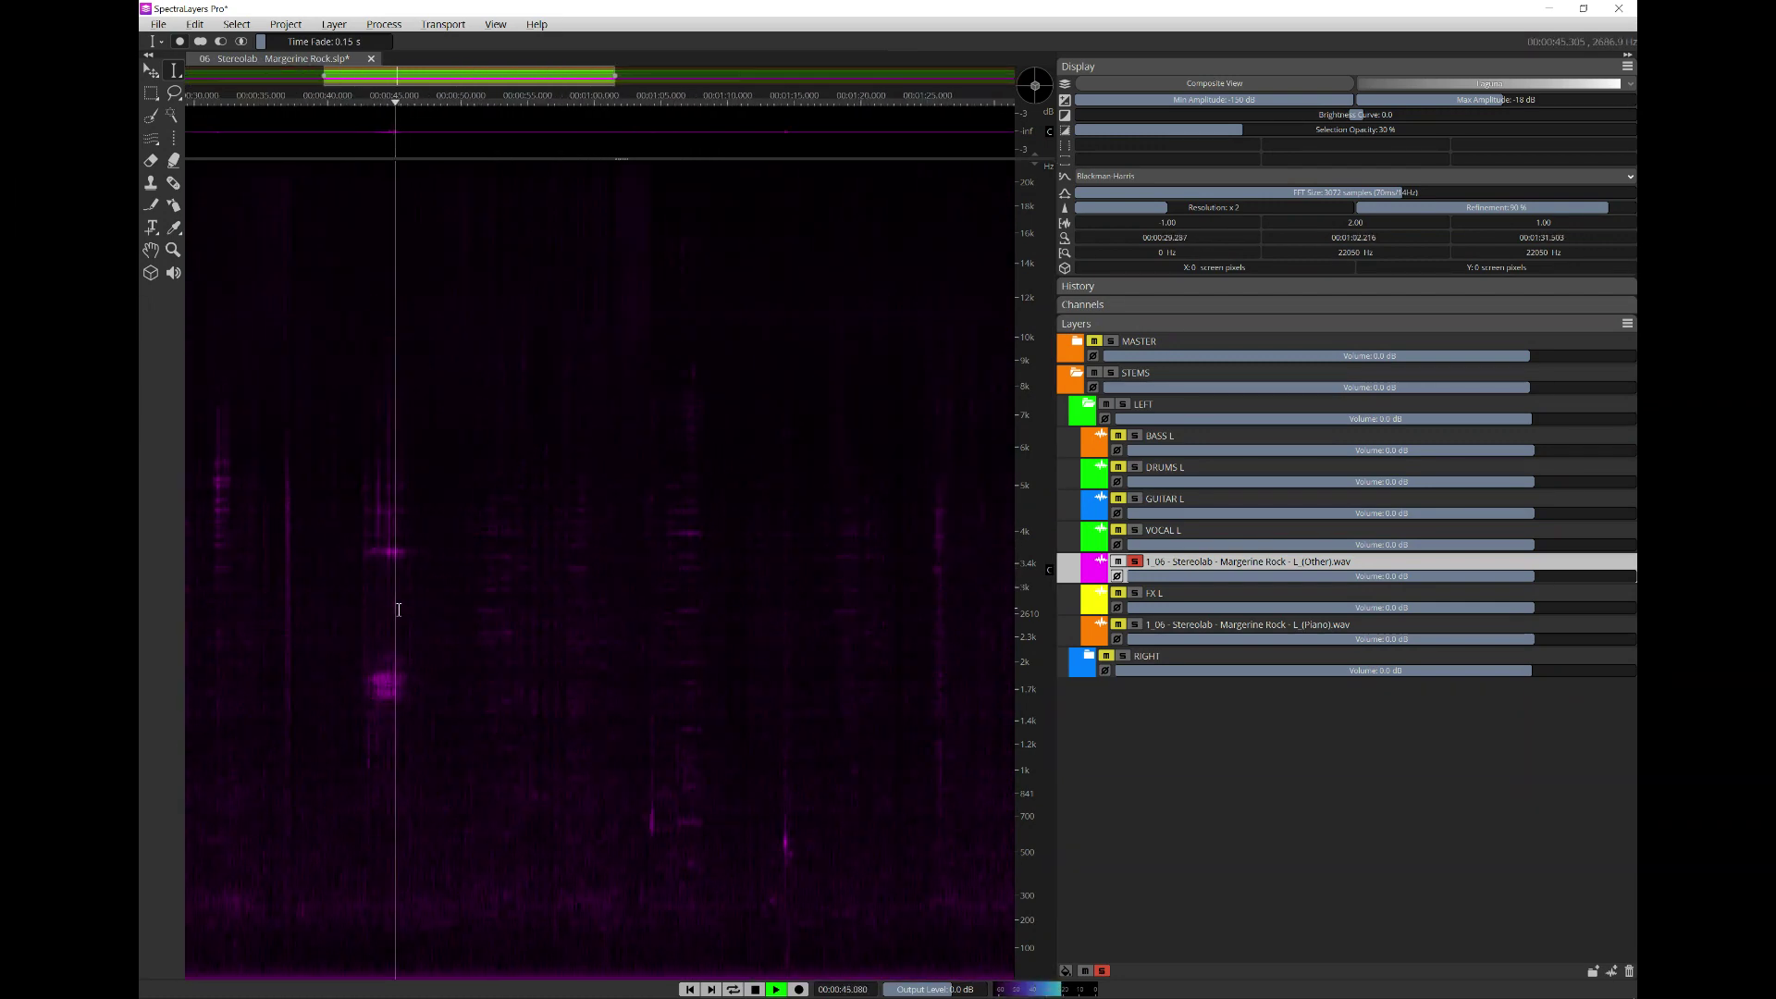
key(space)
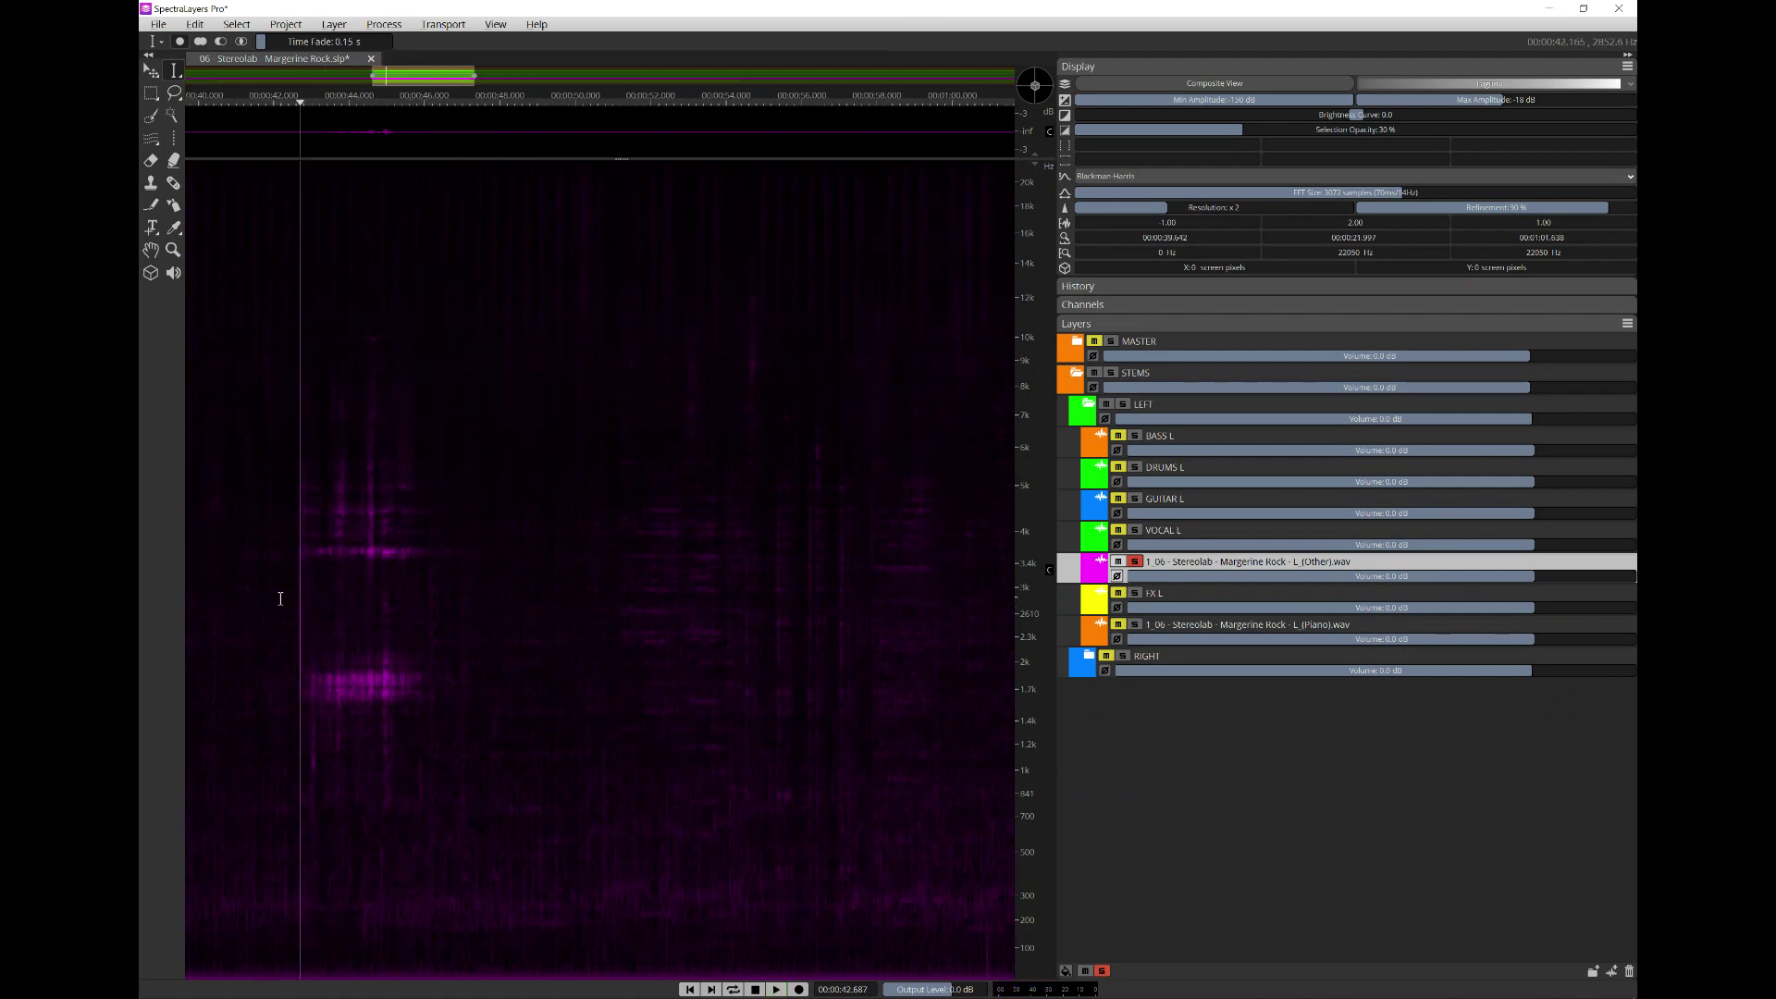
- Select the second magenta burst in the Other layer from about 0:42.5 to 0:46.4 and play it
scroll(280, 598, up, 3)
click(435, 606)
mouse_move(316, 598)
mouse_down()
mouse_move(713, 625)
mouse_move(734, 641)
mouse_up()
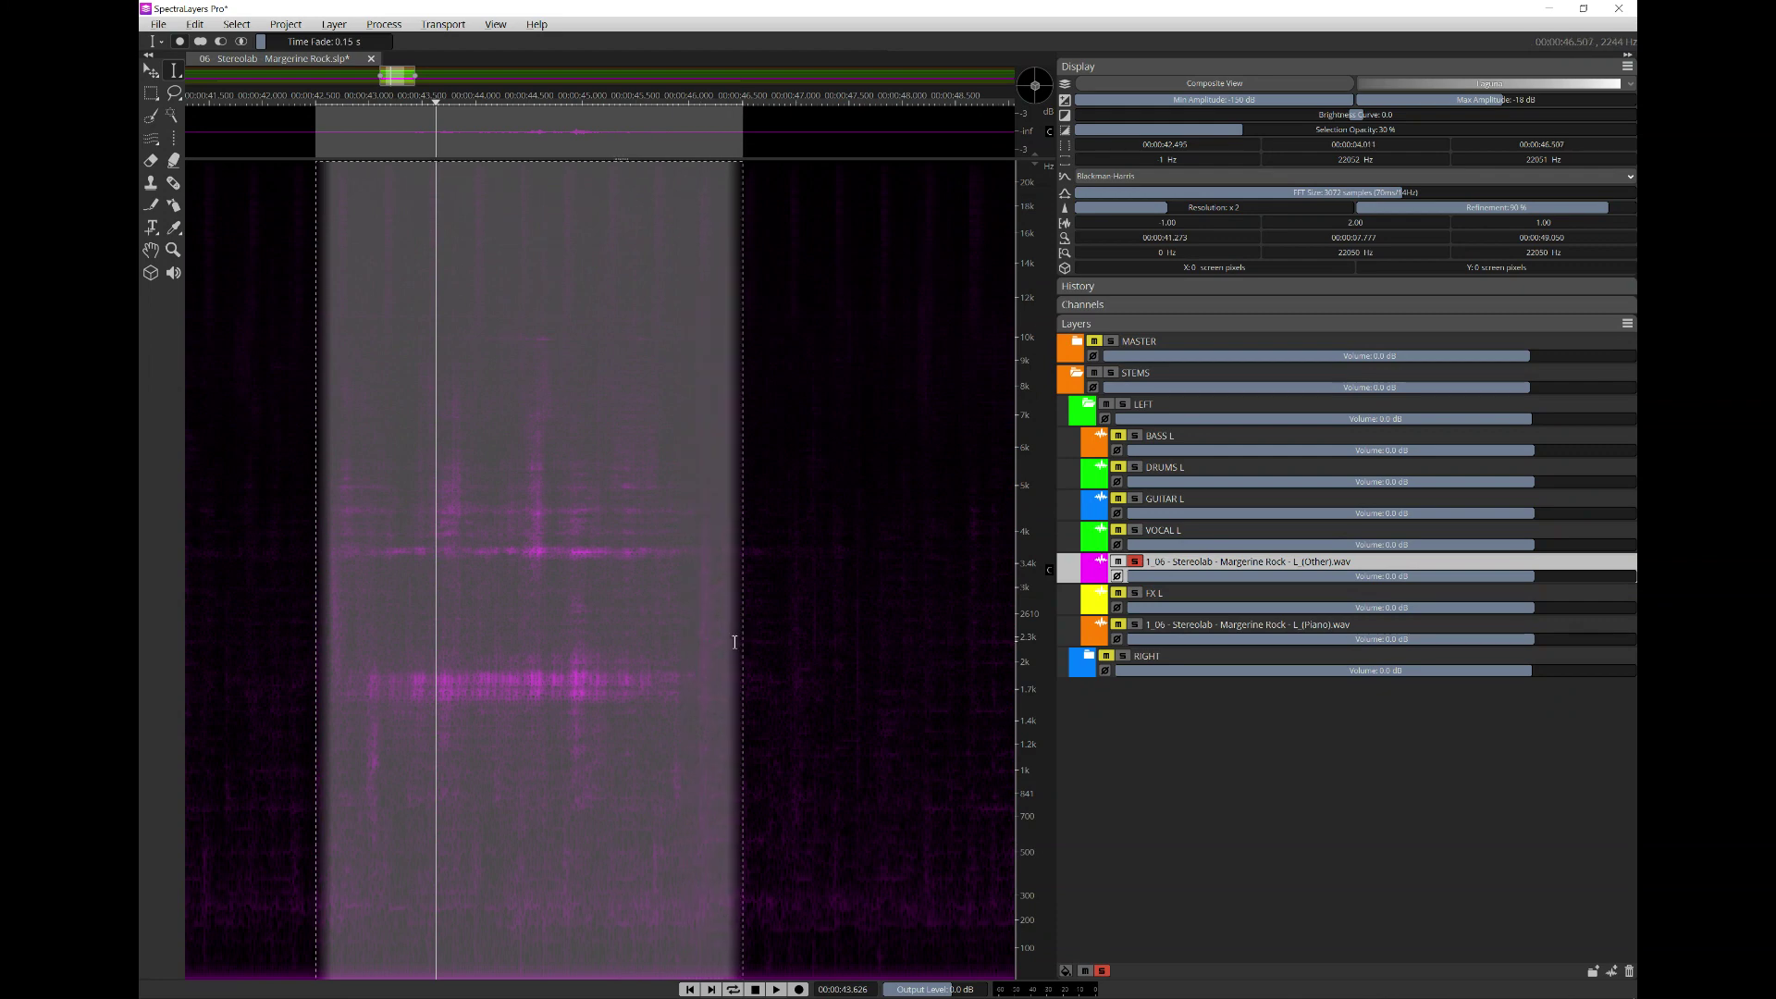
key(space)
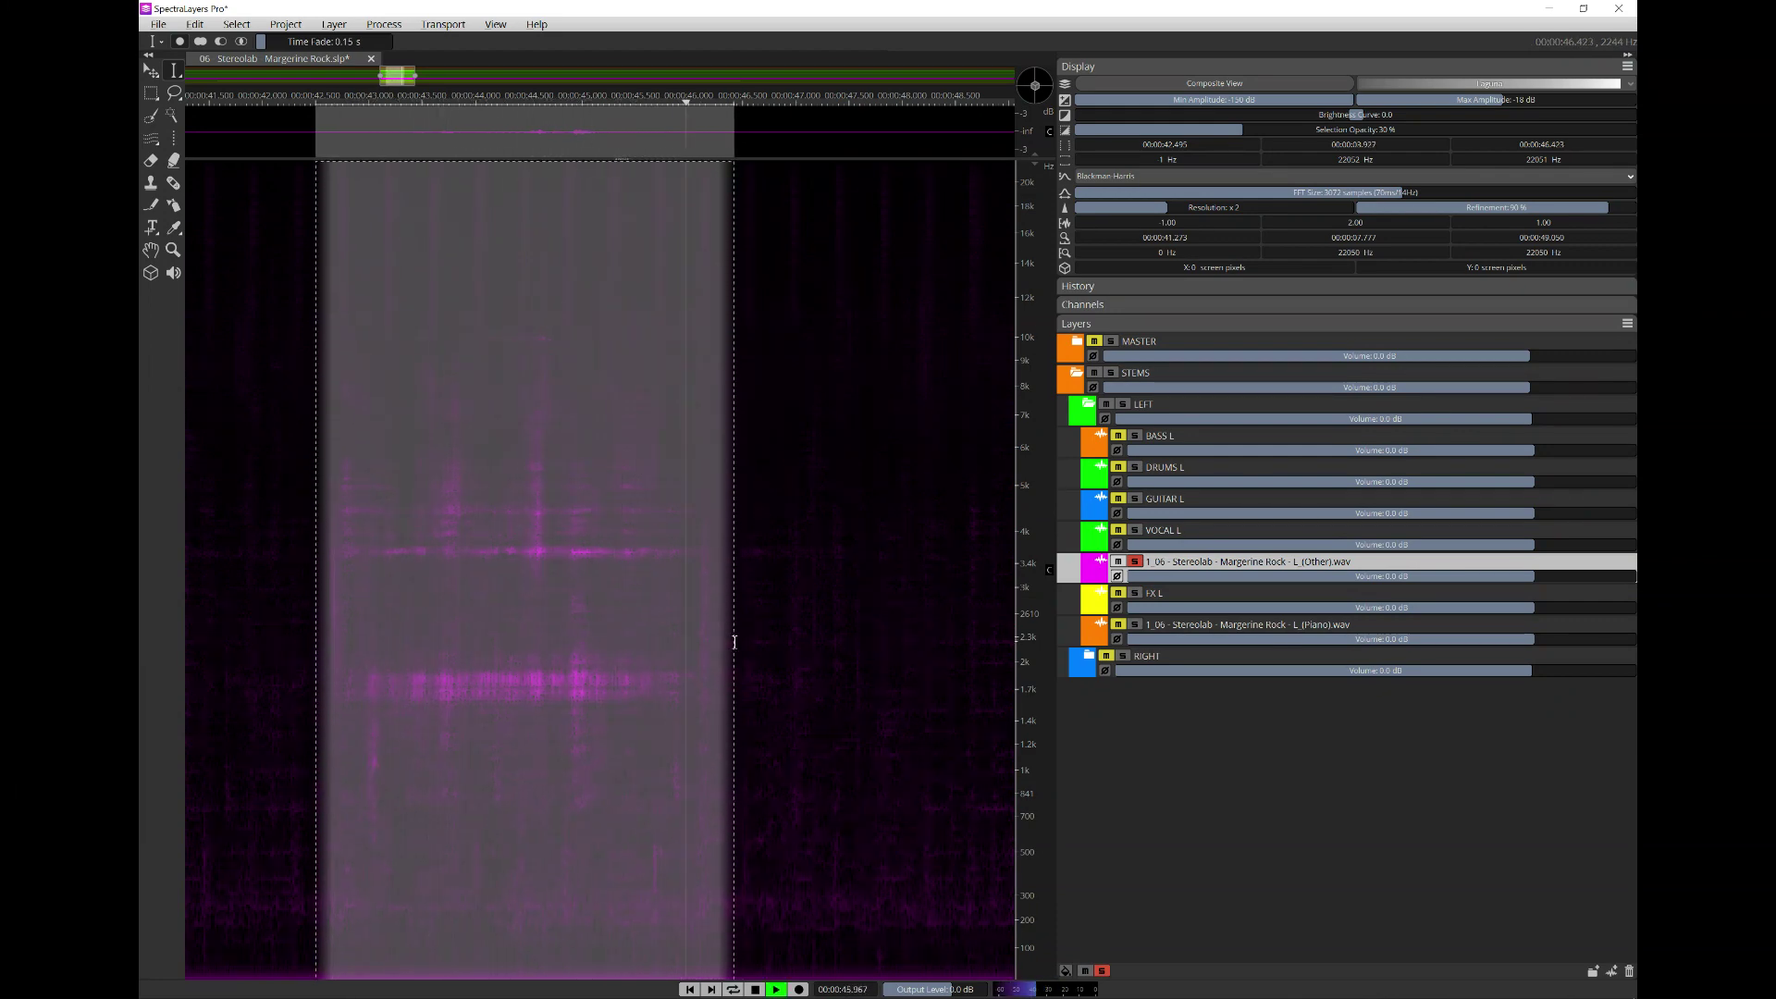
- Move the selected burst from the Other layer into FX L, and play both layers soloed with the selection cleared
click(1138, 594)
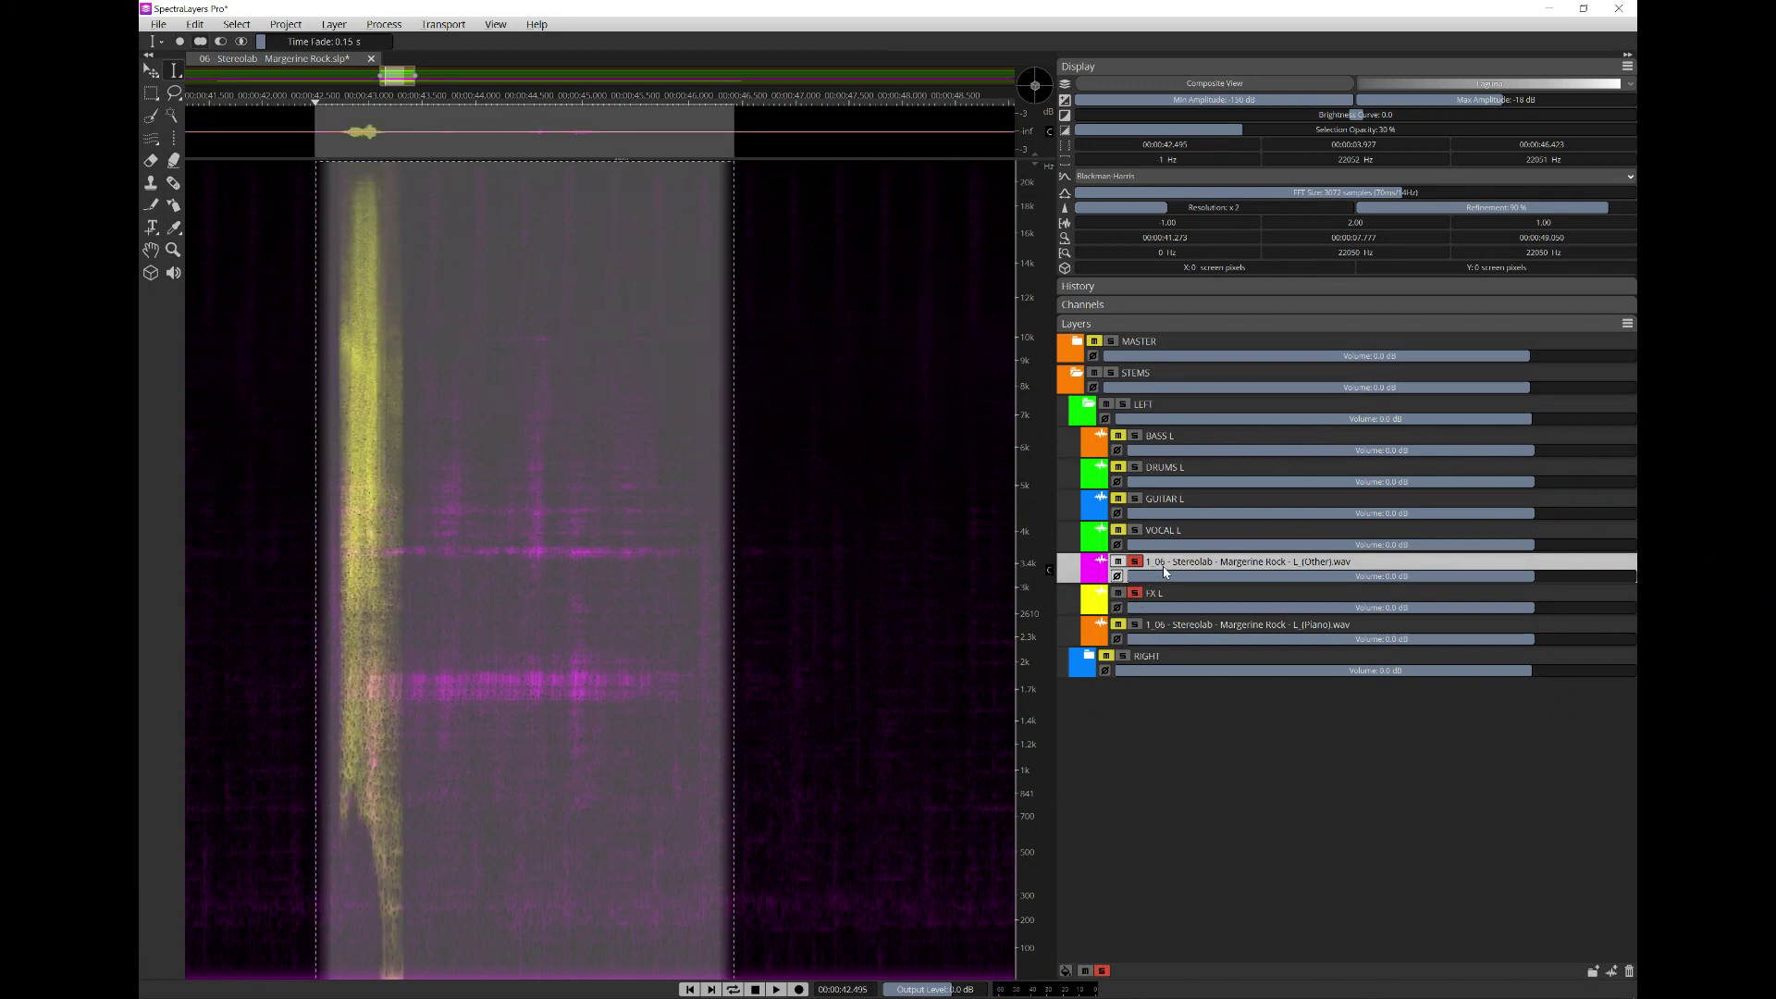
key(Escape)
key(space)
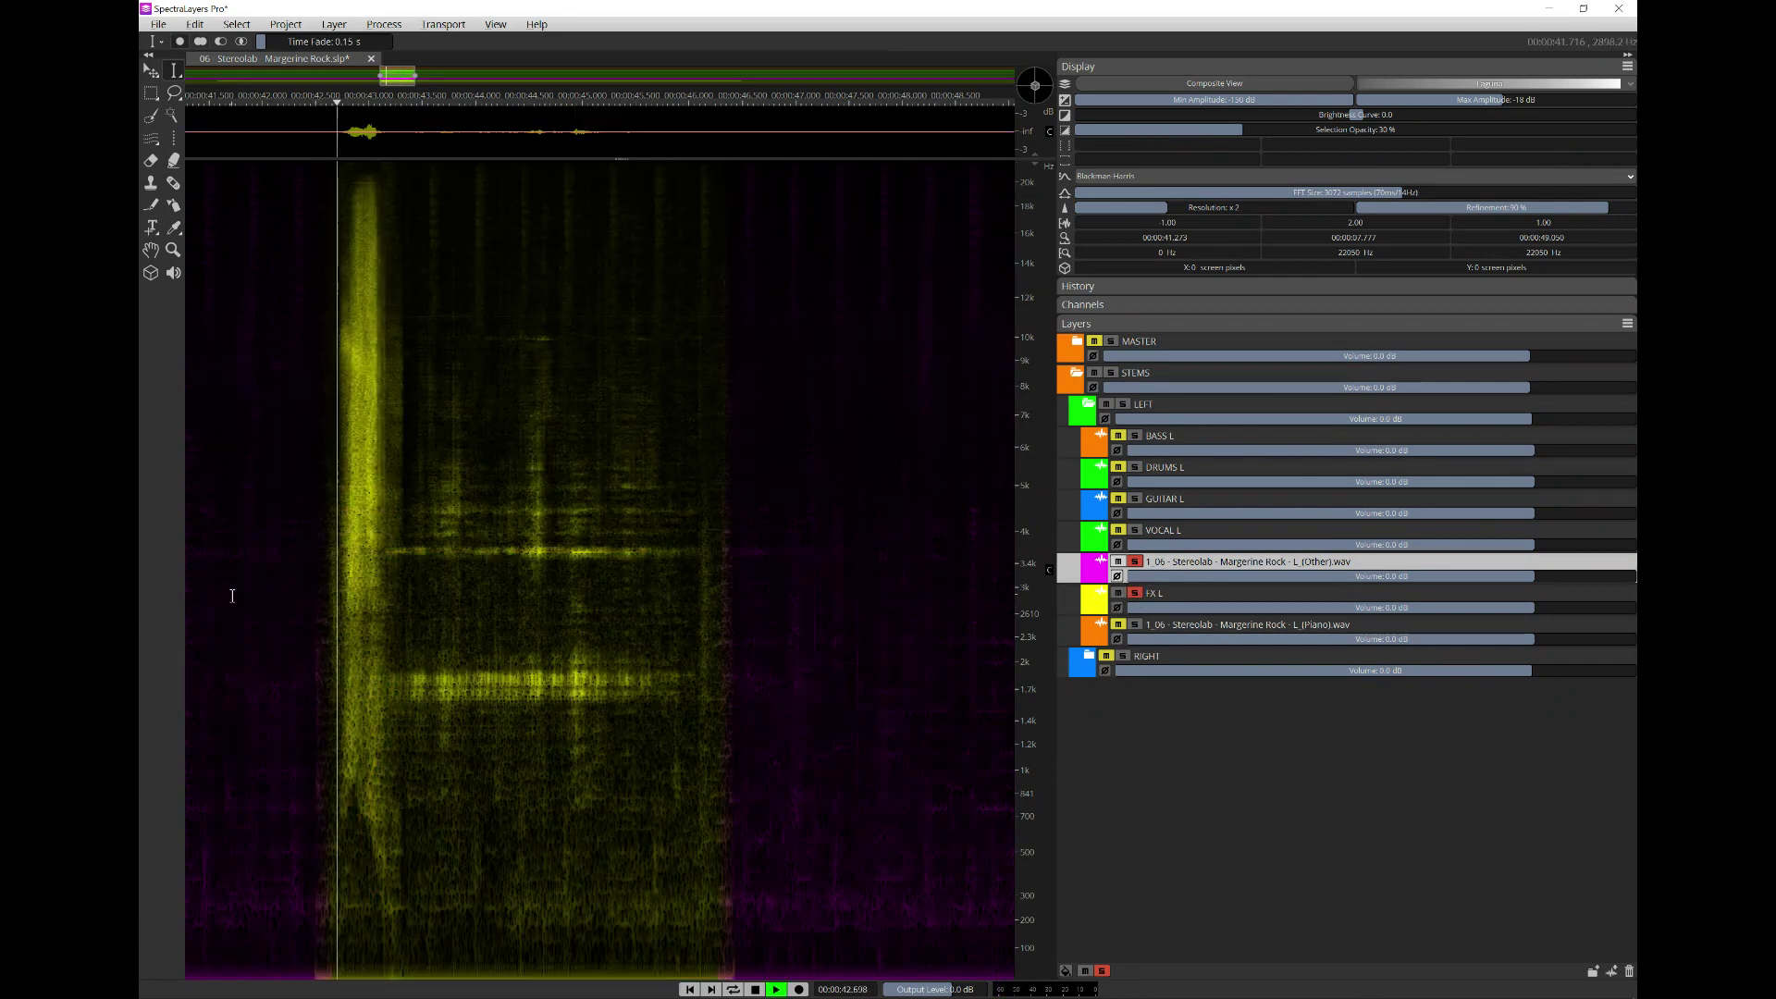
- Stop playback, unsolo FX L, and play the left Other layer alone from about 1:36
scroll(380, 509, down, 6)
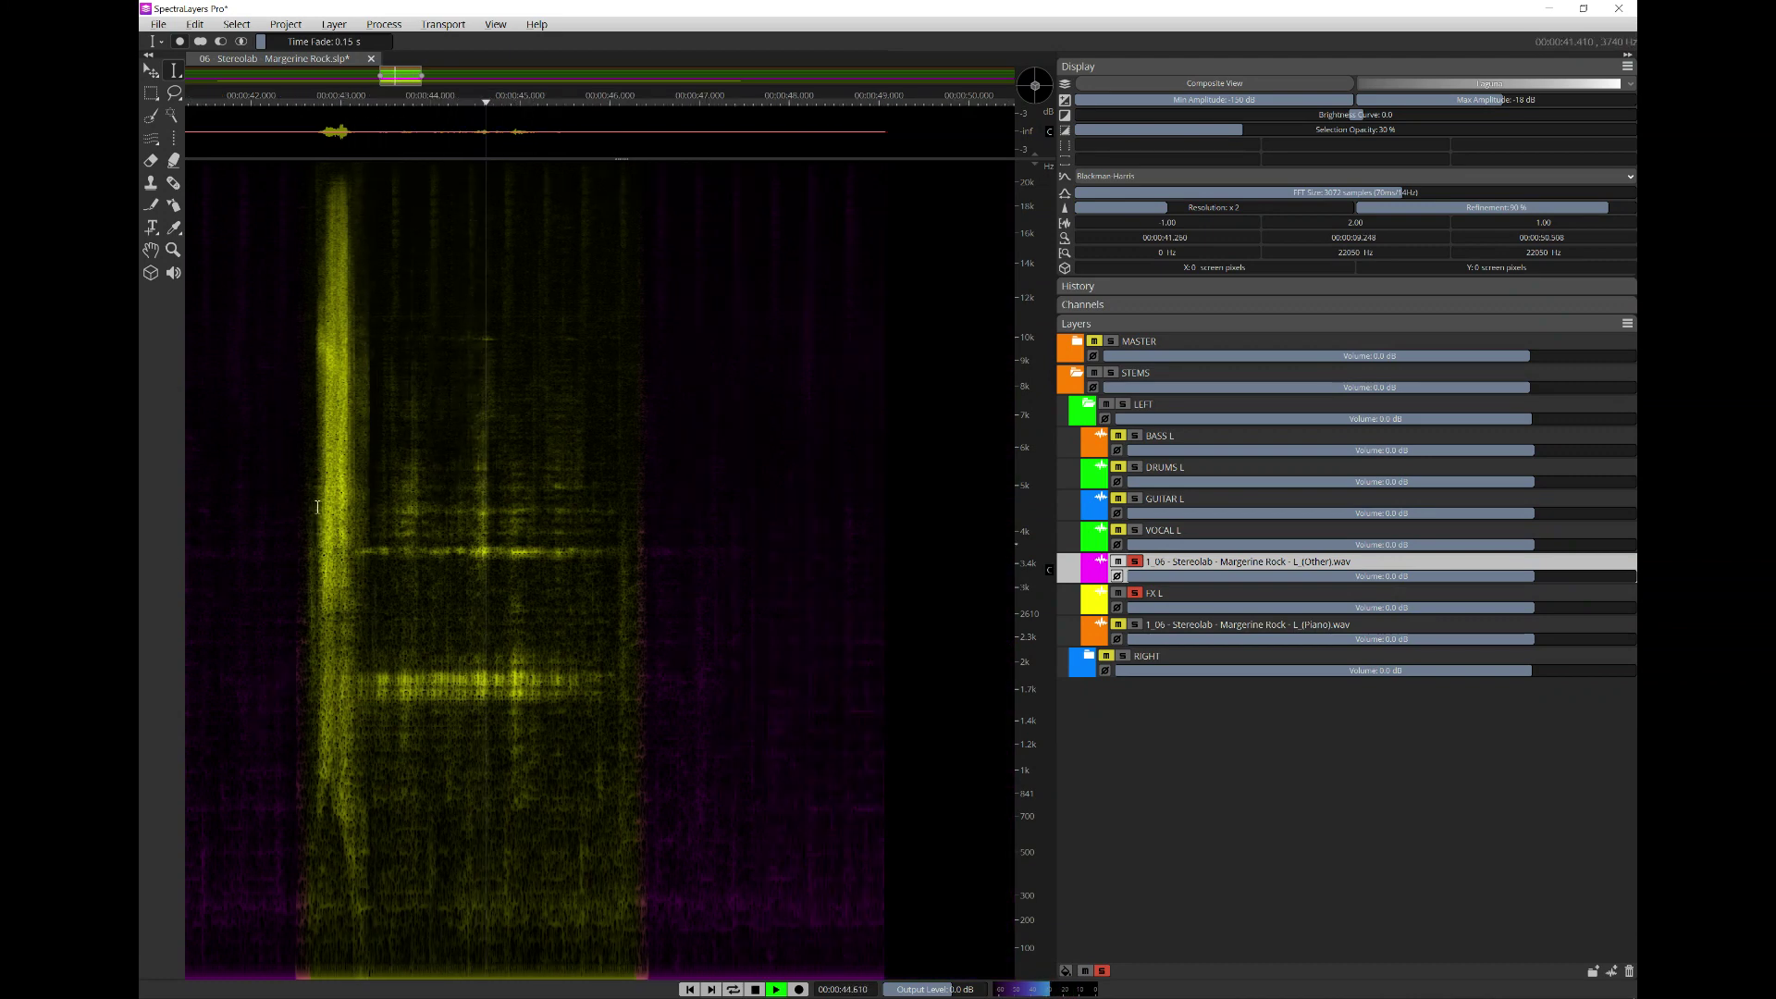
scroll(380, 509, down, 2)
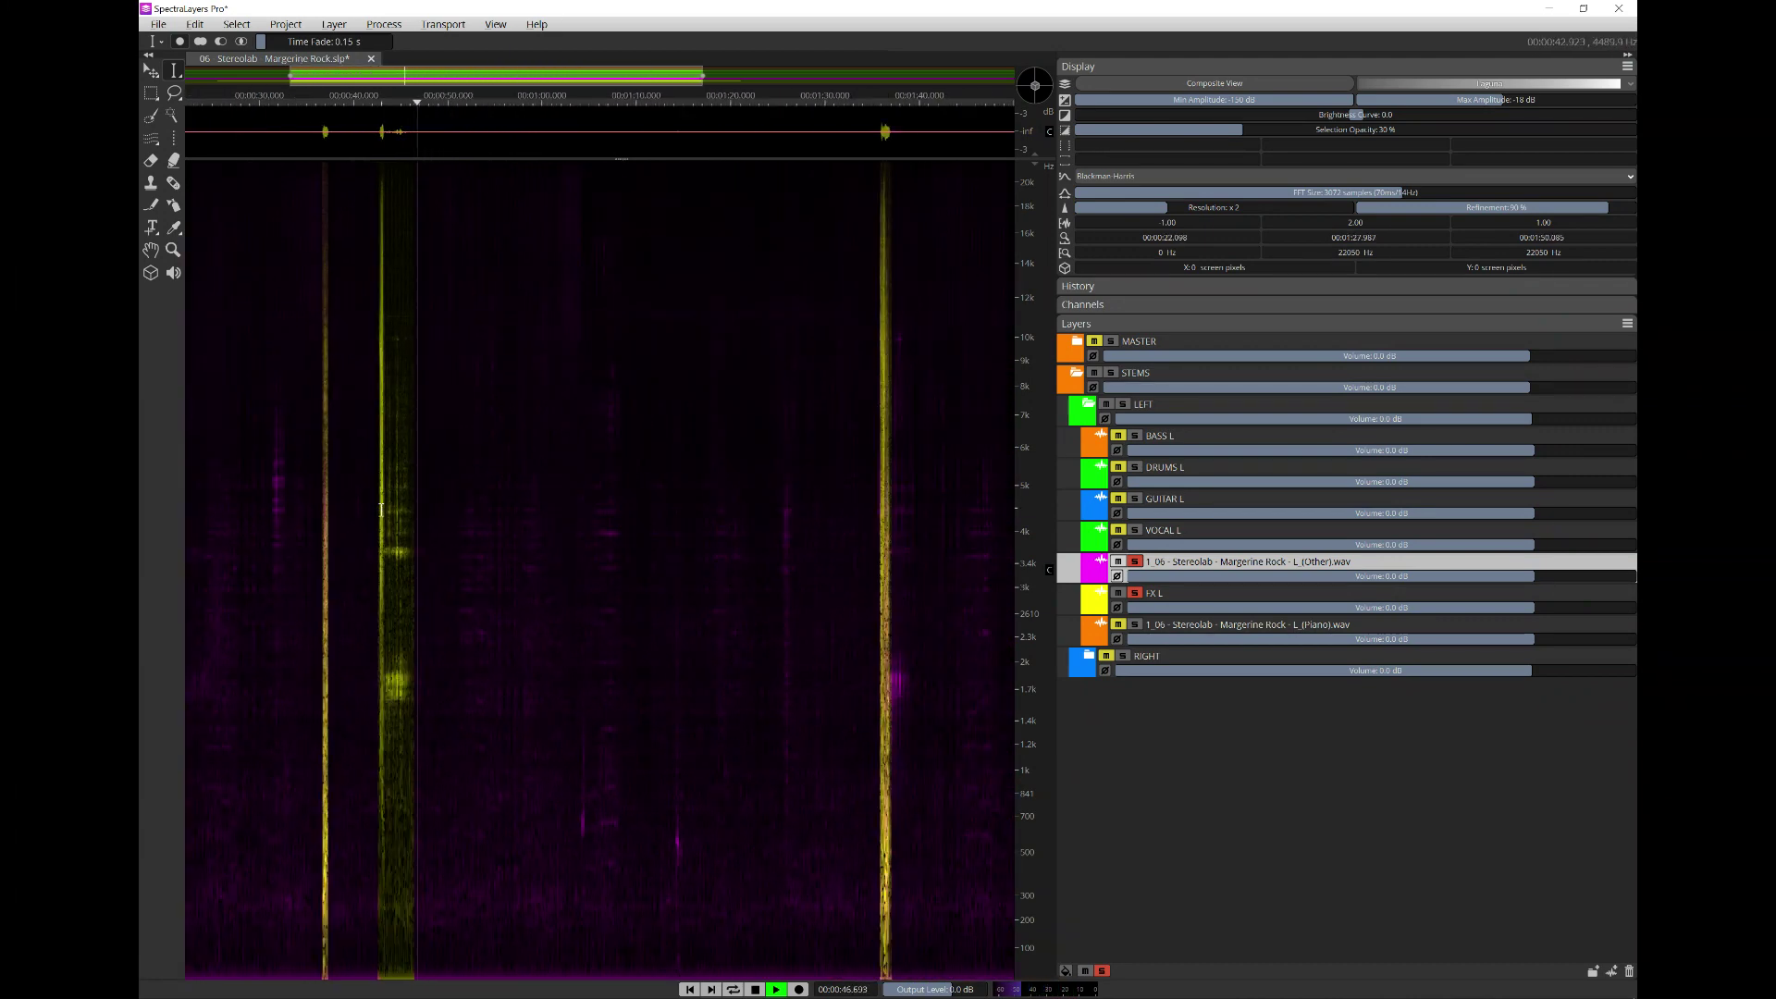
scroll(963, 630, up, 1)
key(space)
scroll(963, 629, up, 5)
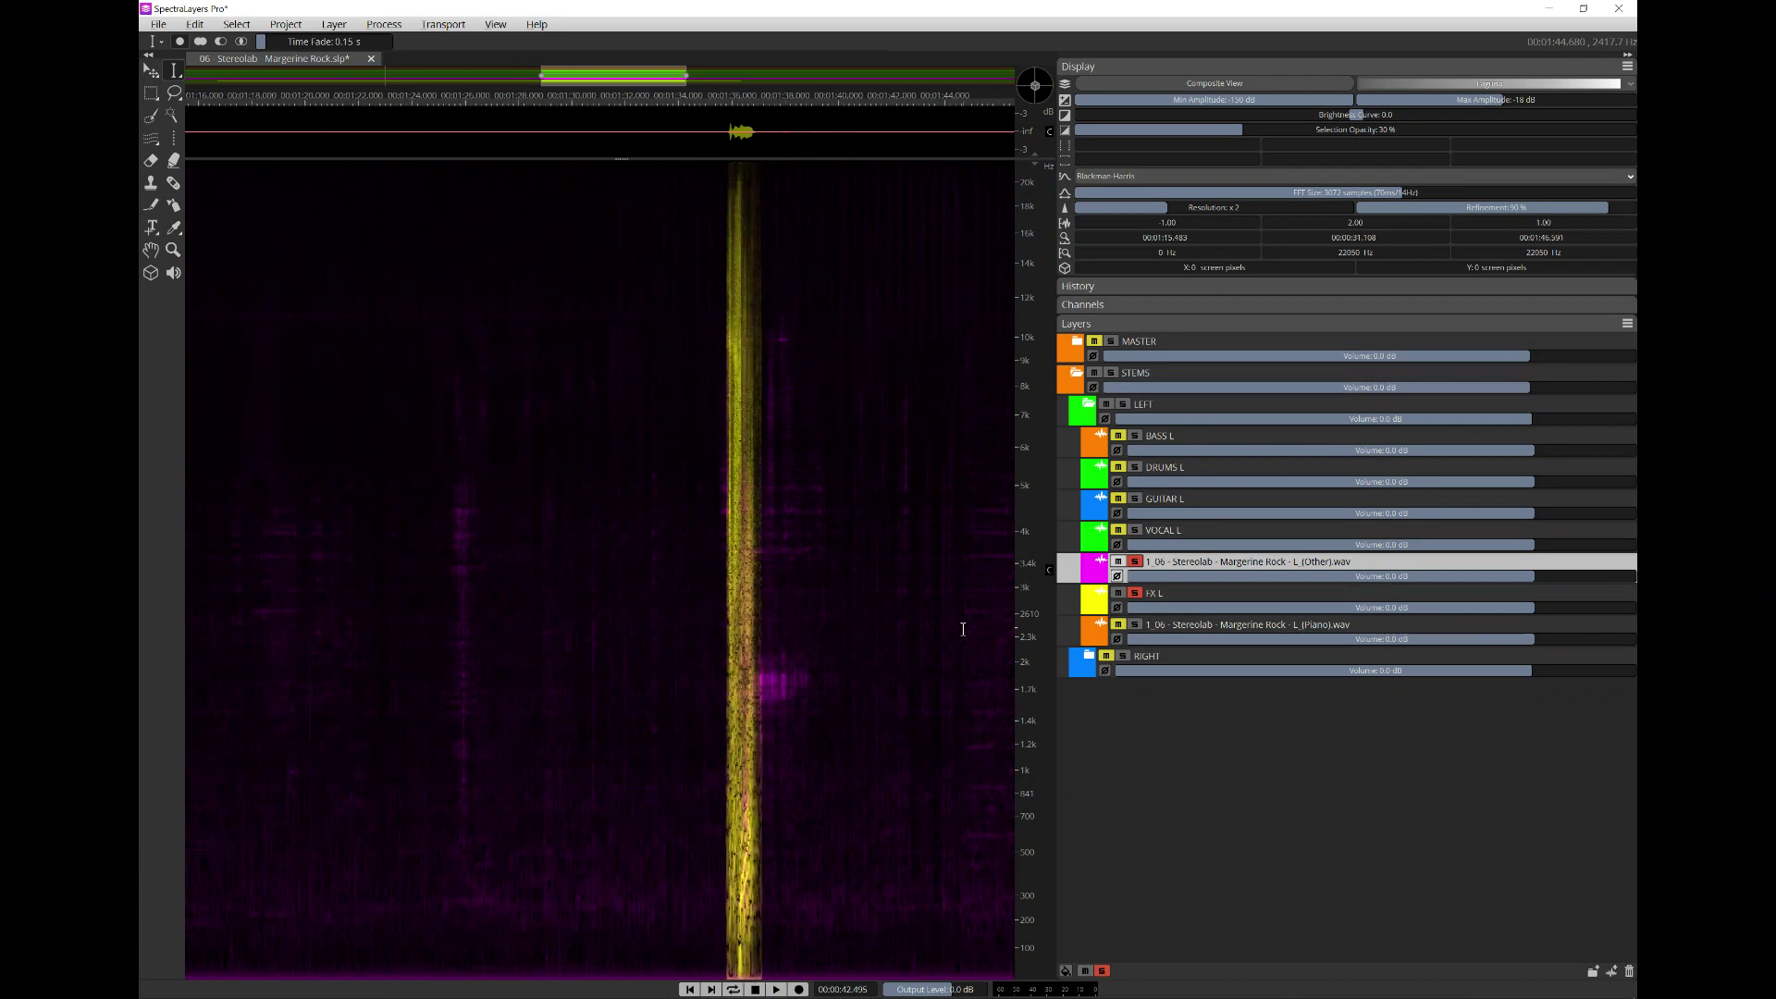
click(1135, 593)
scroll(551, 684, up, 3)
click(456, 726)
key(space)
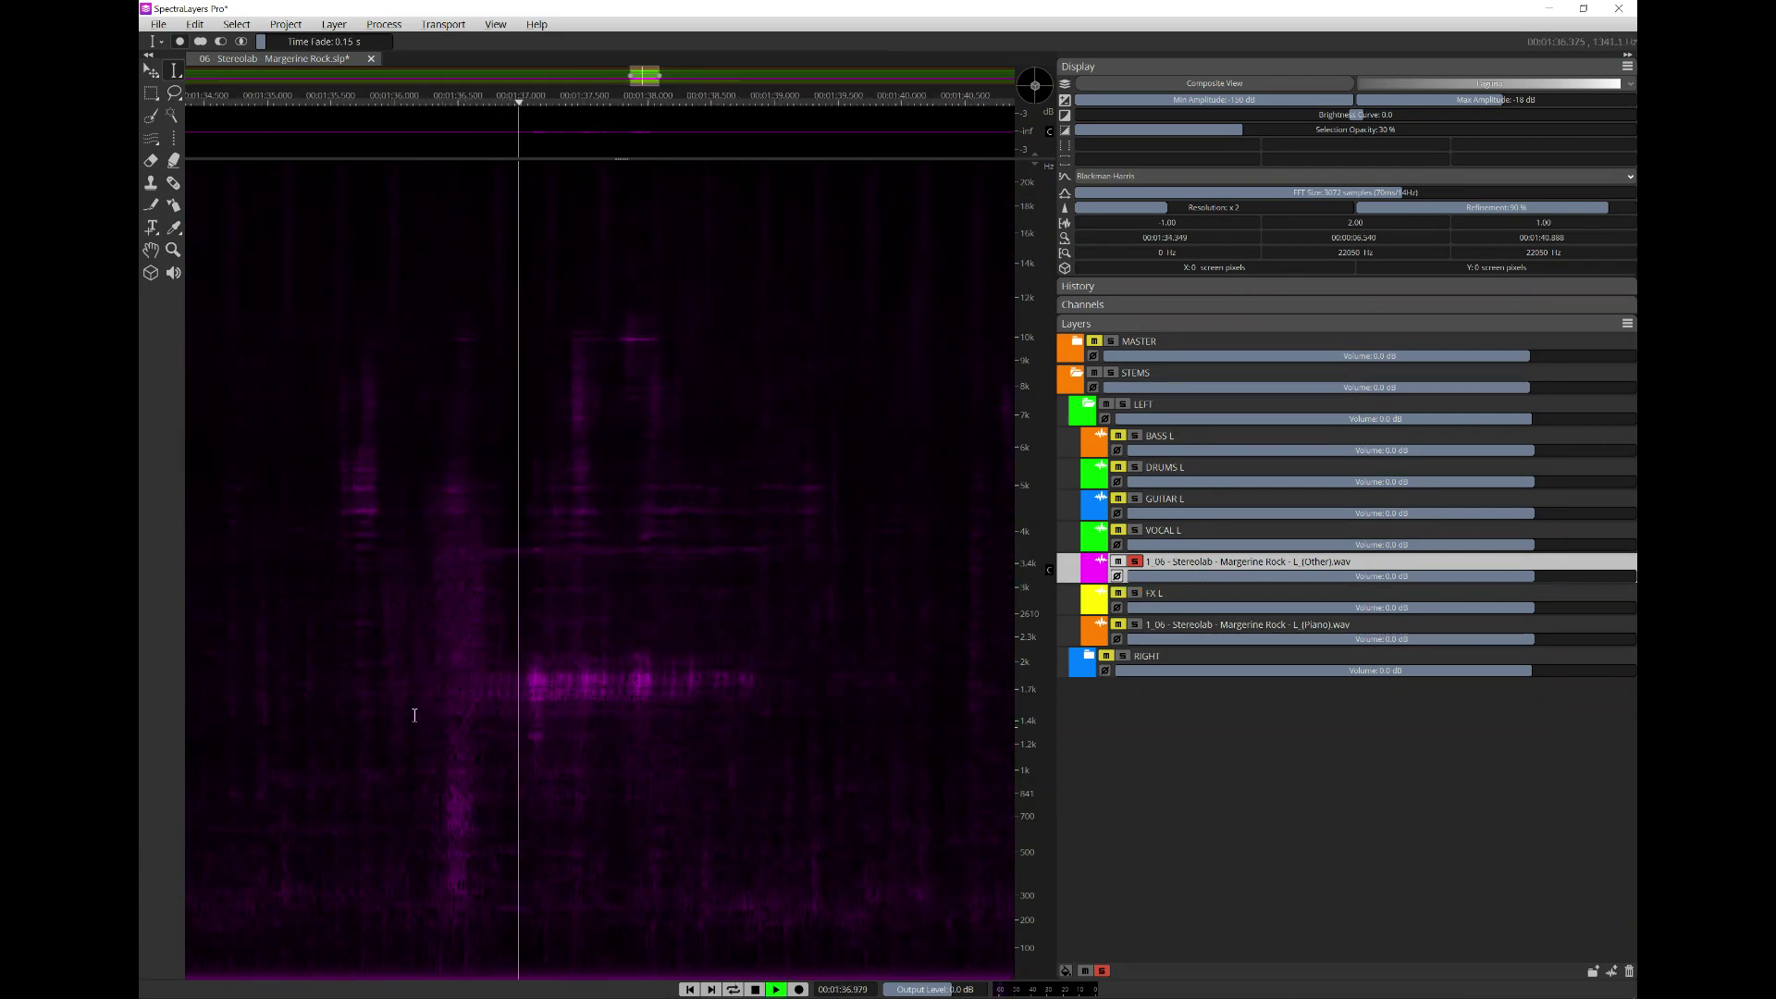
- Move the Other layer's burst from about 1:36.2 to 1:39.5 into FX L, solo FX L too, and clear the selection
drag(418, 707, 837, 739)
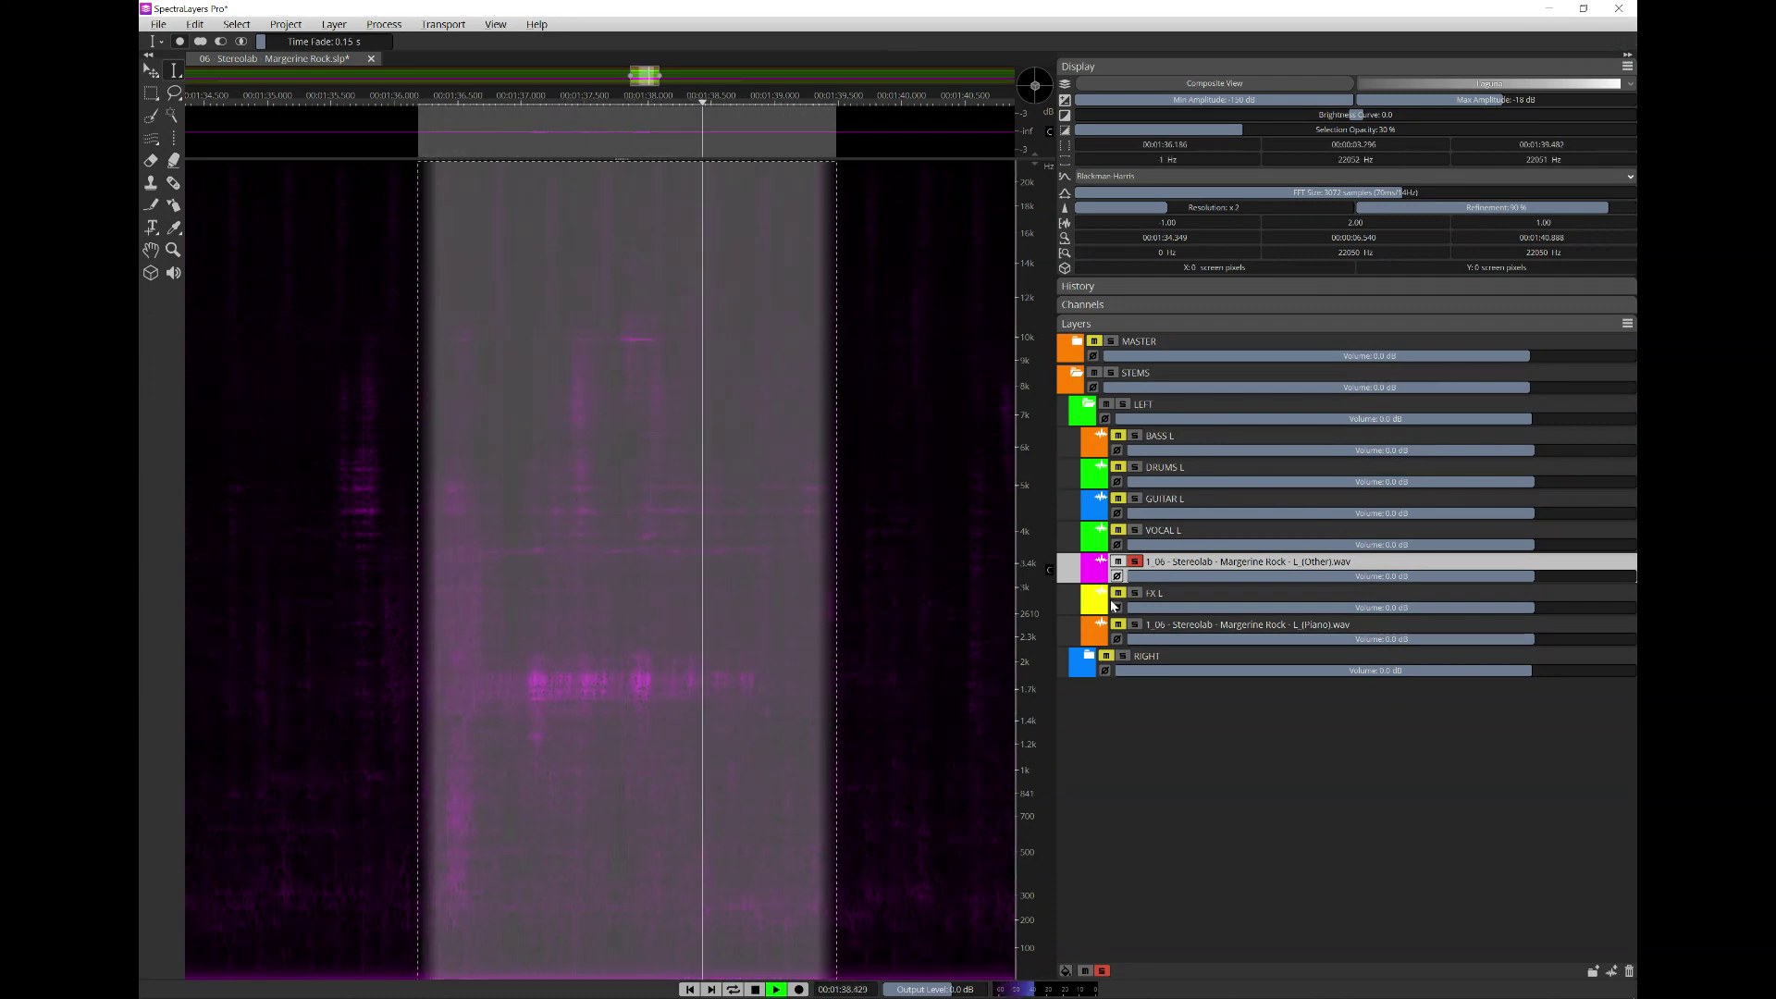
click(1135, 593)
key(Escape)
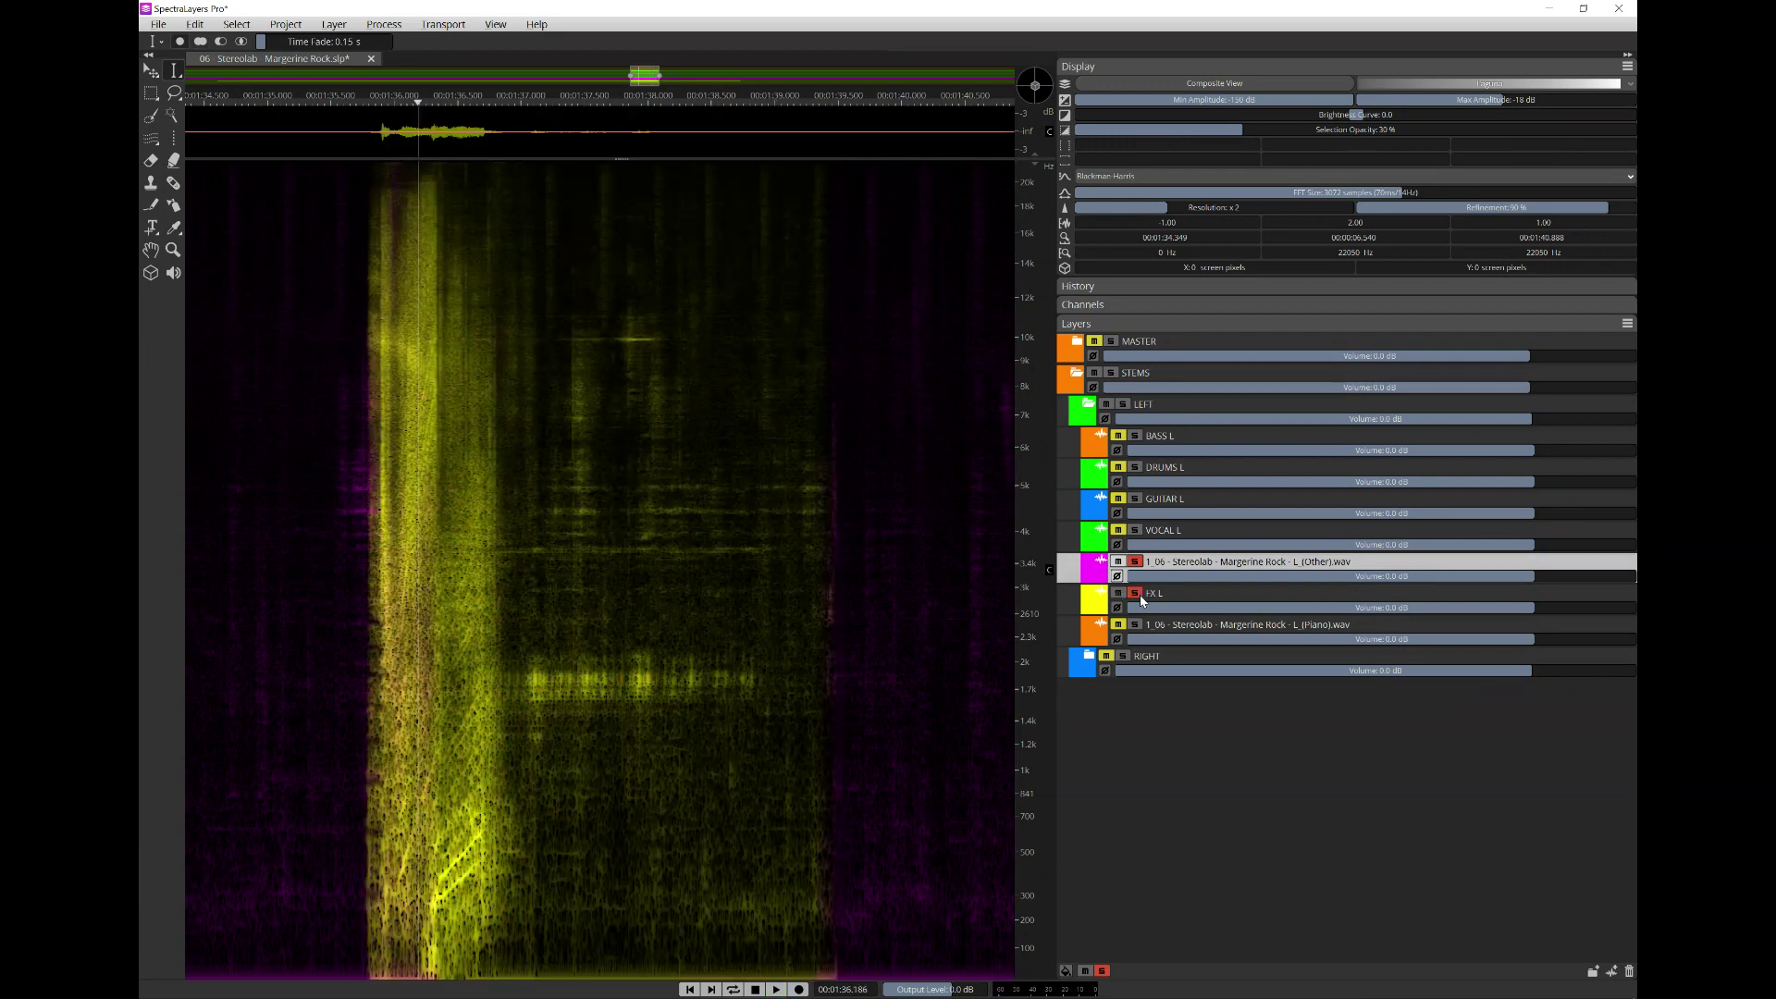
- Play Other and FX L together around the effect near 1:36, restarting just before its onset
scroll(647, 537, up, 3)
click(575, 490)
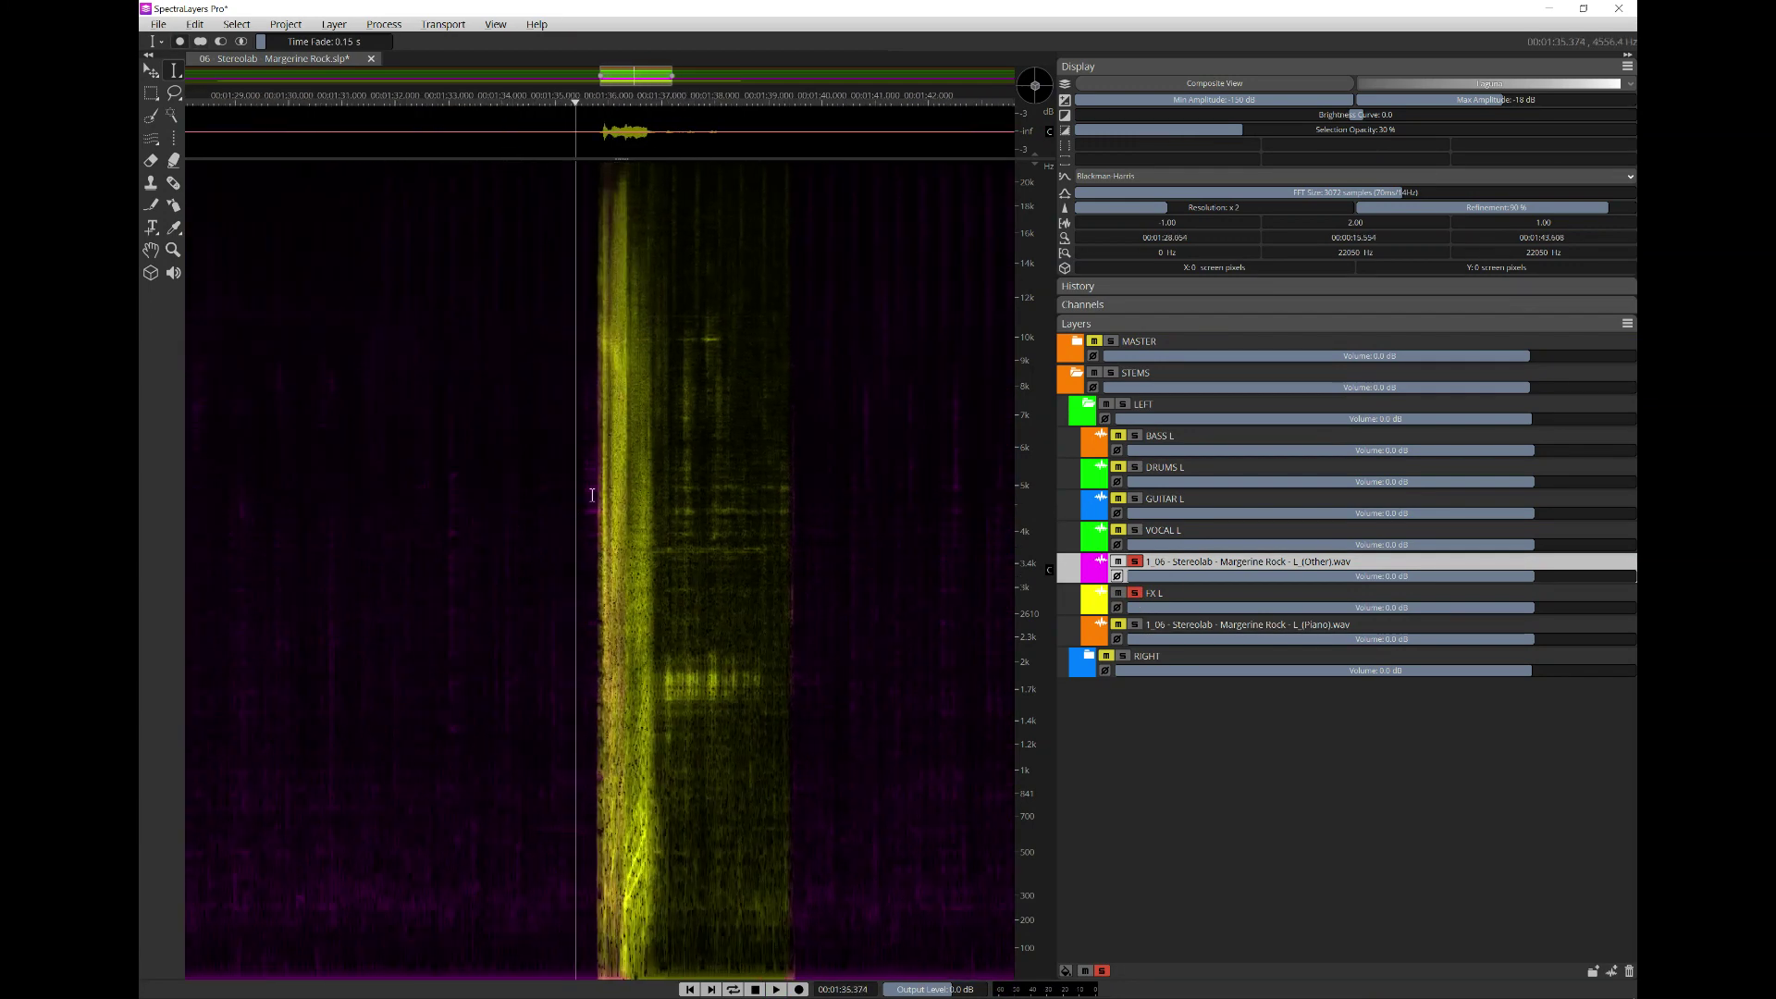
scroll(623, 486, up, 2)
click(623, 486)
key(space)
click(600, 483)
key(space)
key(space)
key(space)
key(space)
click(548, 484)
- Play the burst near 1:57 and compare the Other layer with and without FX L soloed
scroll(546, 518, down, 6)
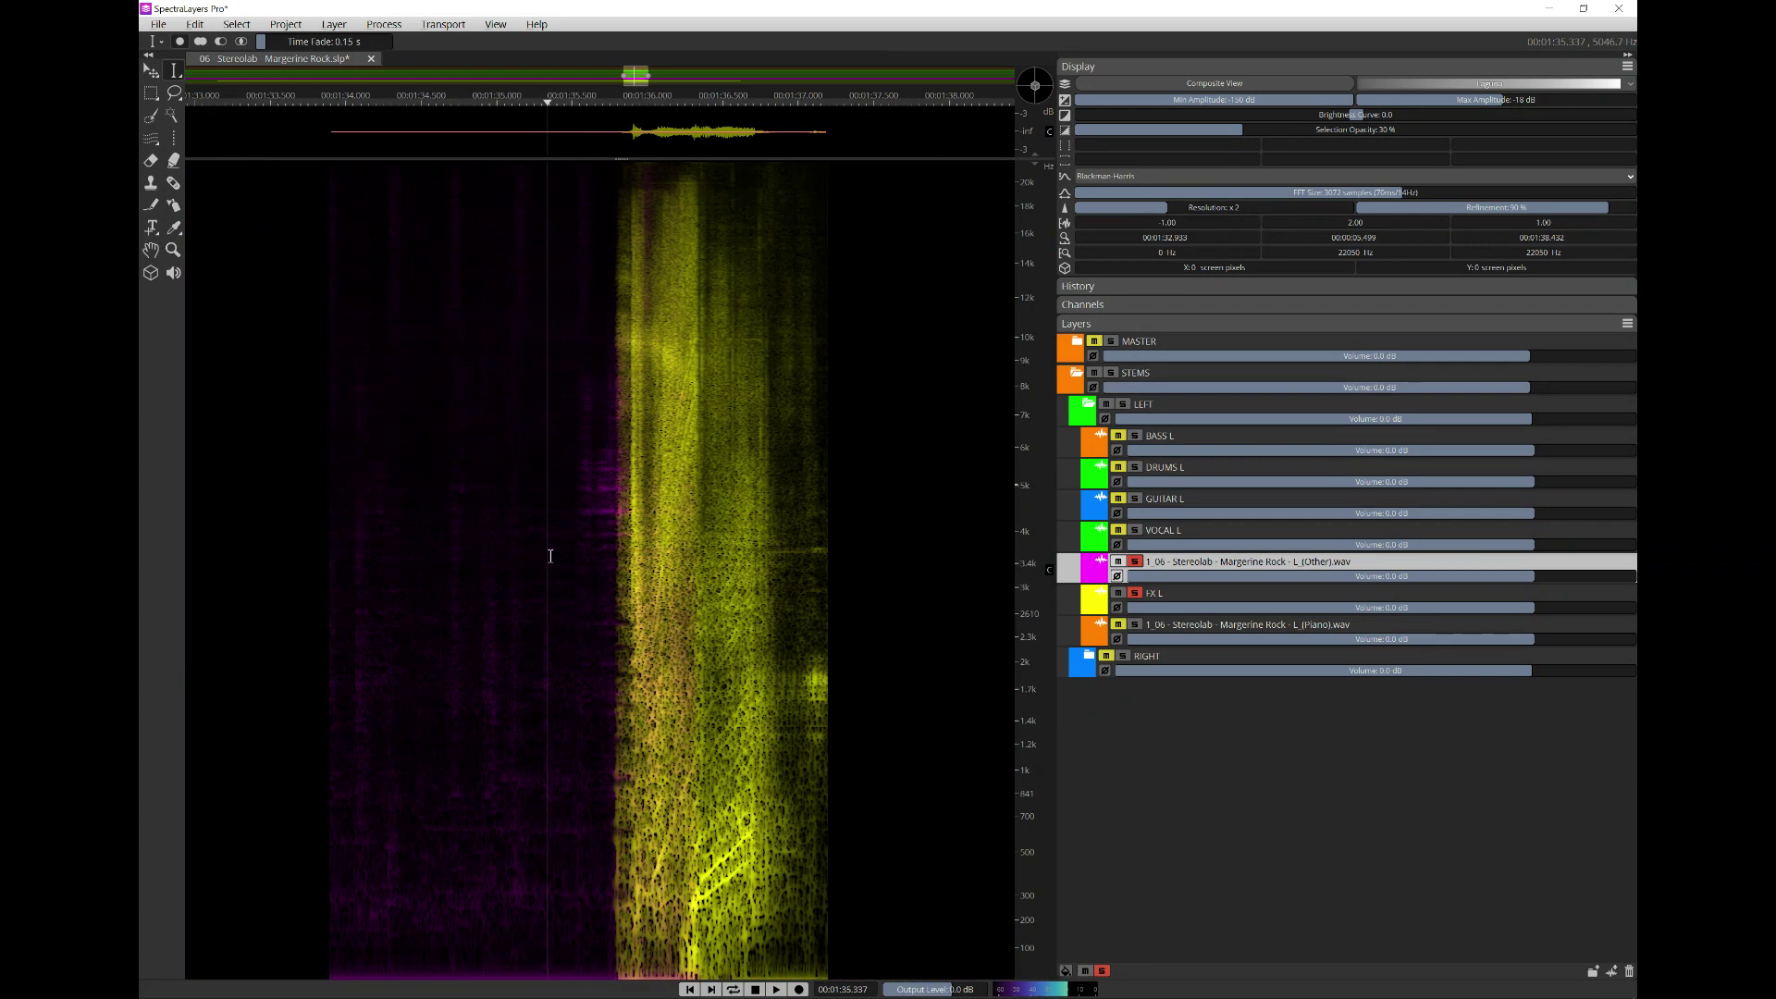
scroll(541, 601, down, 5)
click(684, 547)
key(space)
scroll(745, 549, up, 5)
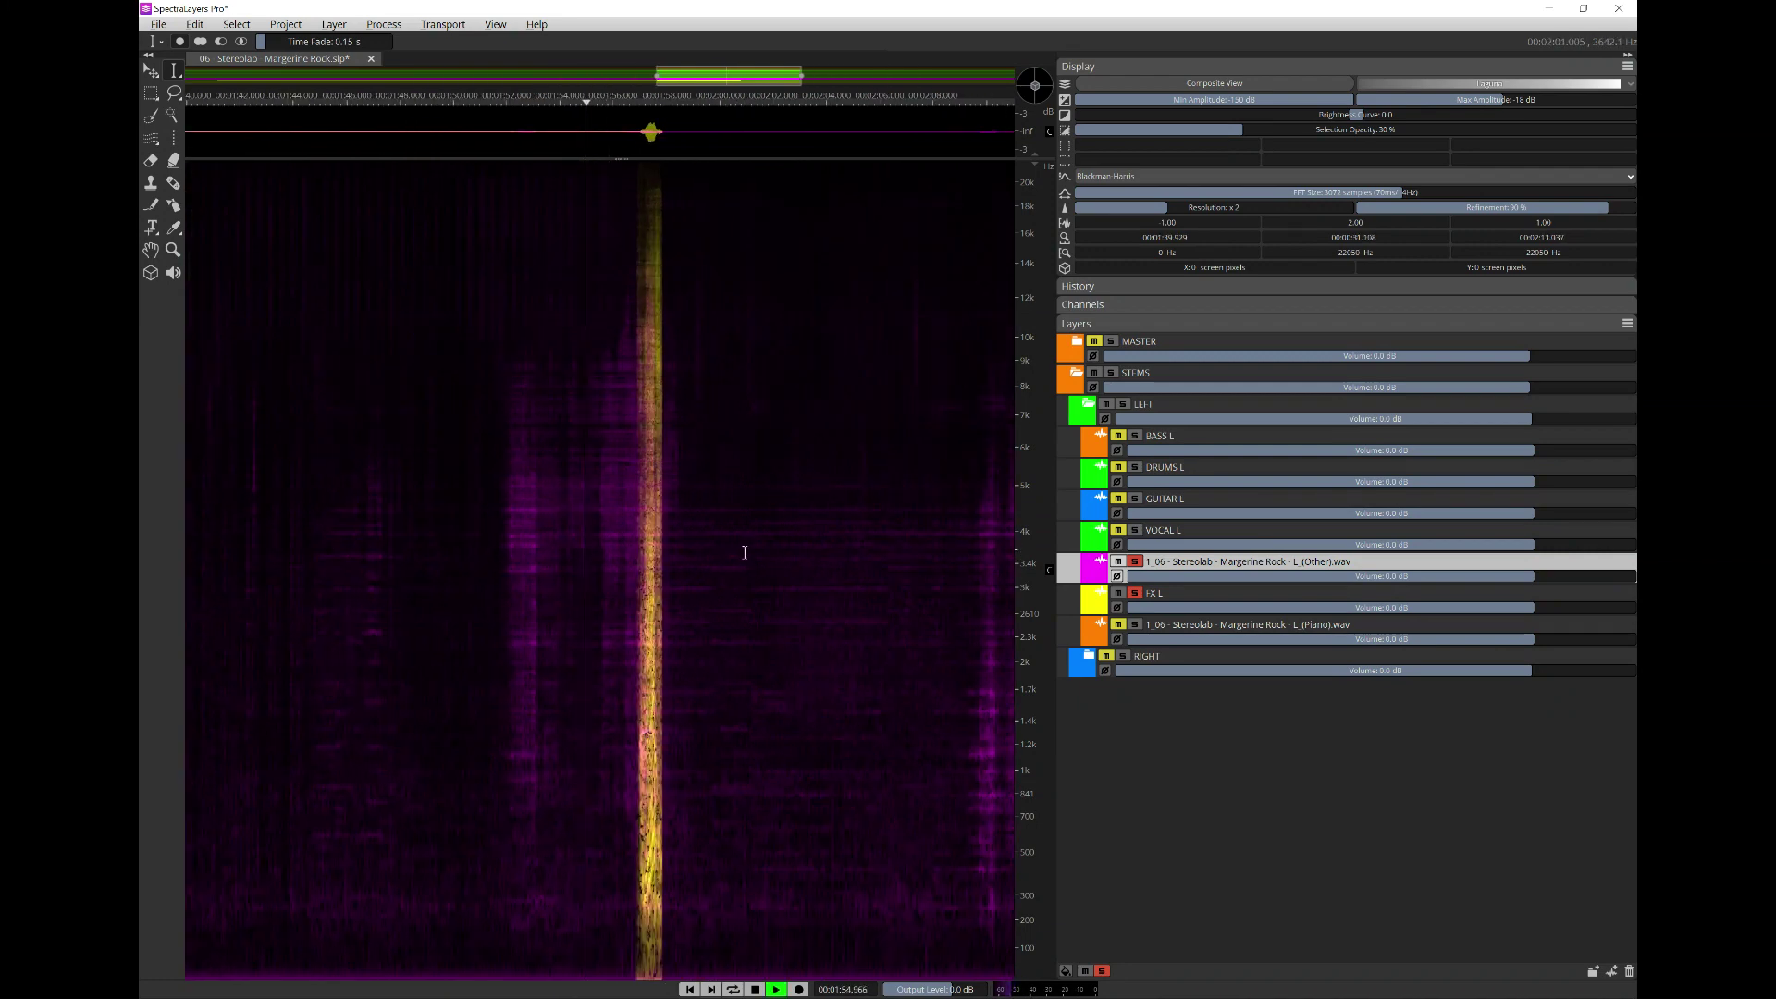
click(1136, 594)
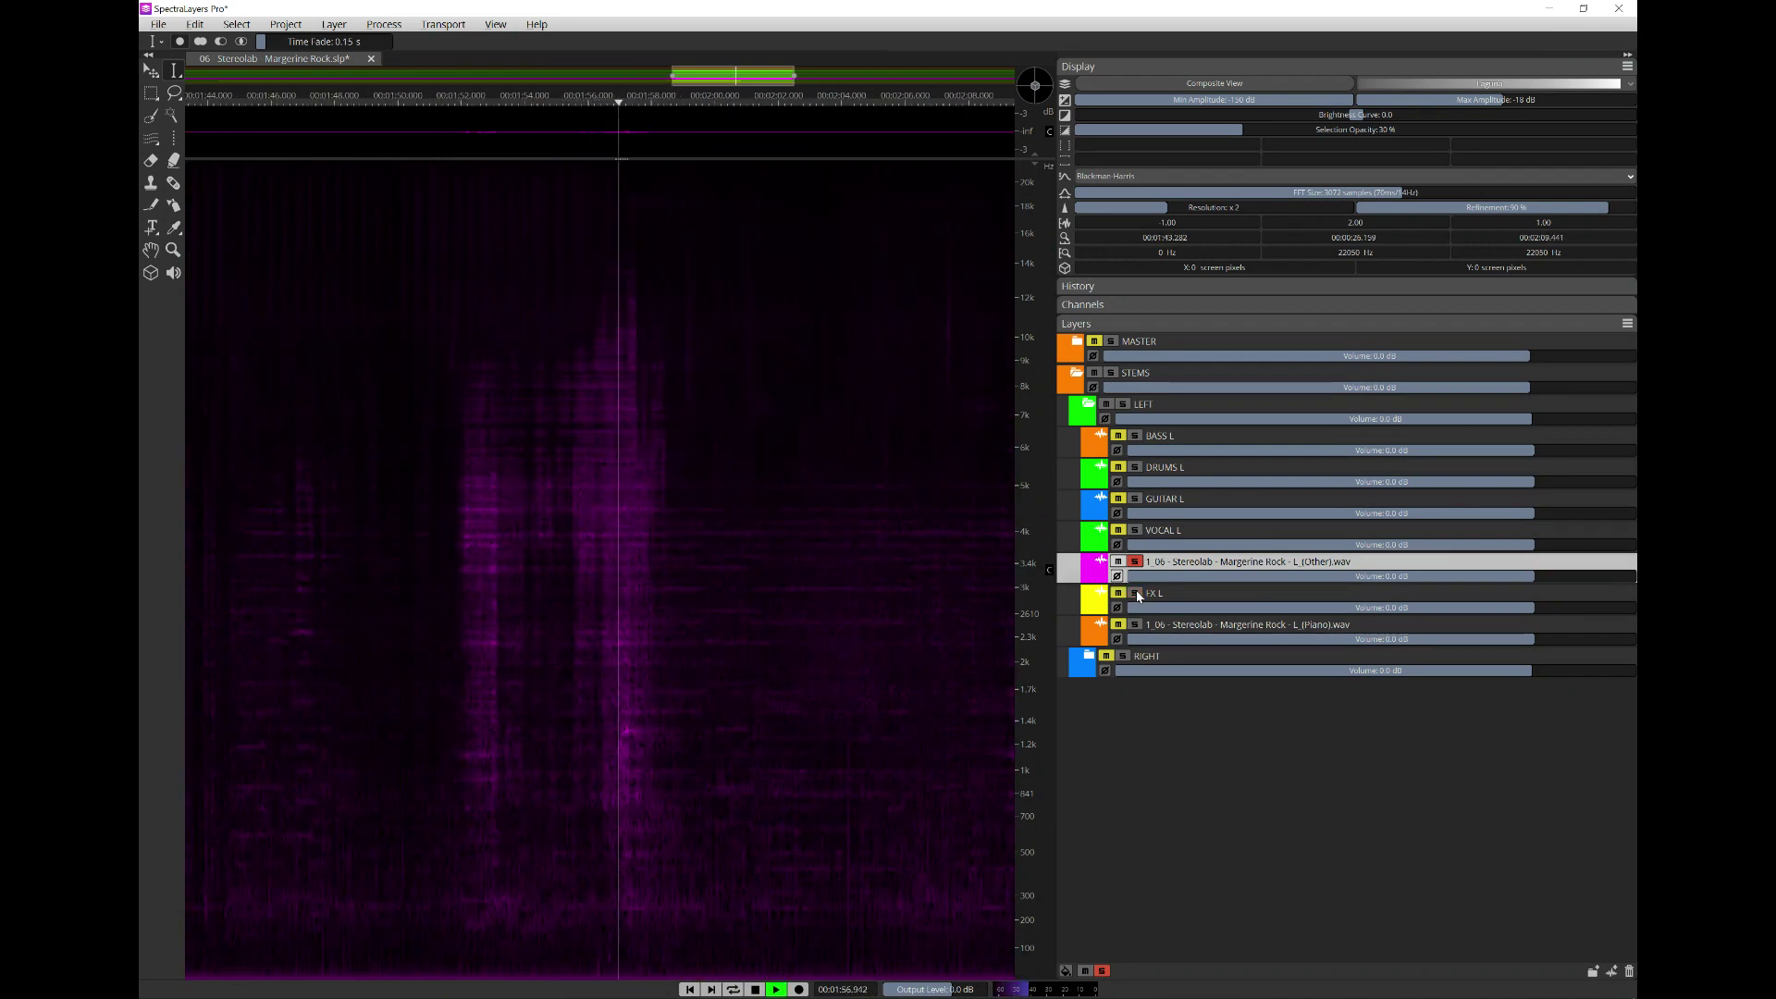
click(1136, 594)
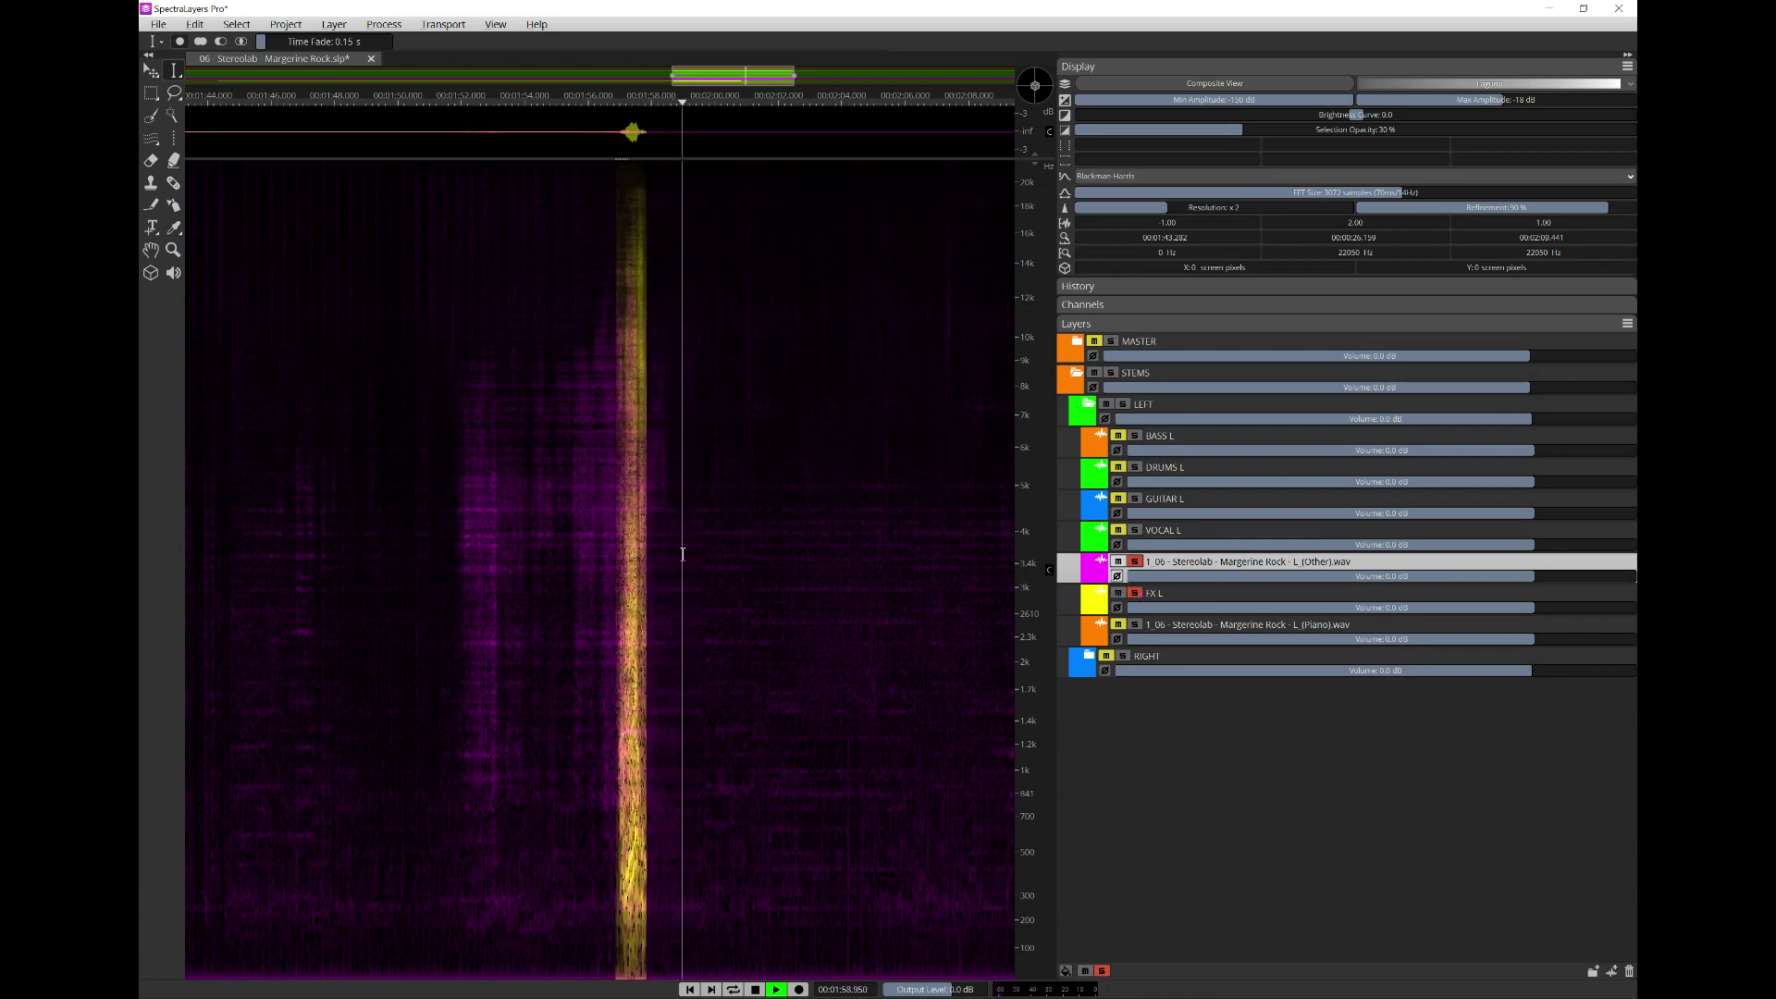
- Play Other and FX L together from about 2:18, then stop and view the whole song
scroll(683, 553, down, 4)
click(782, 546)
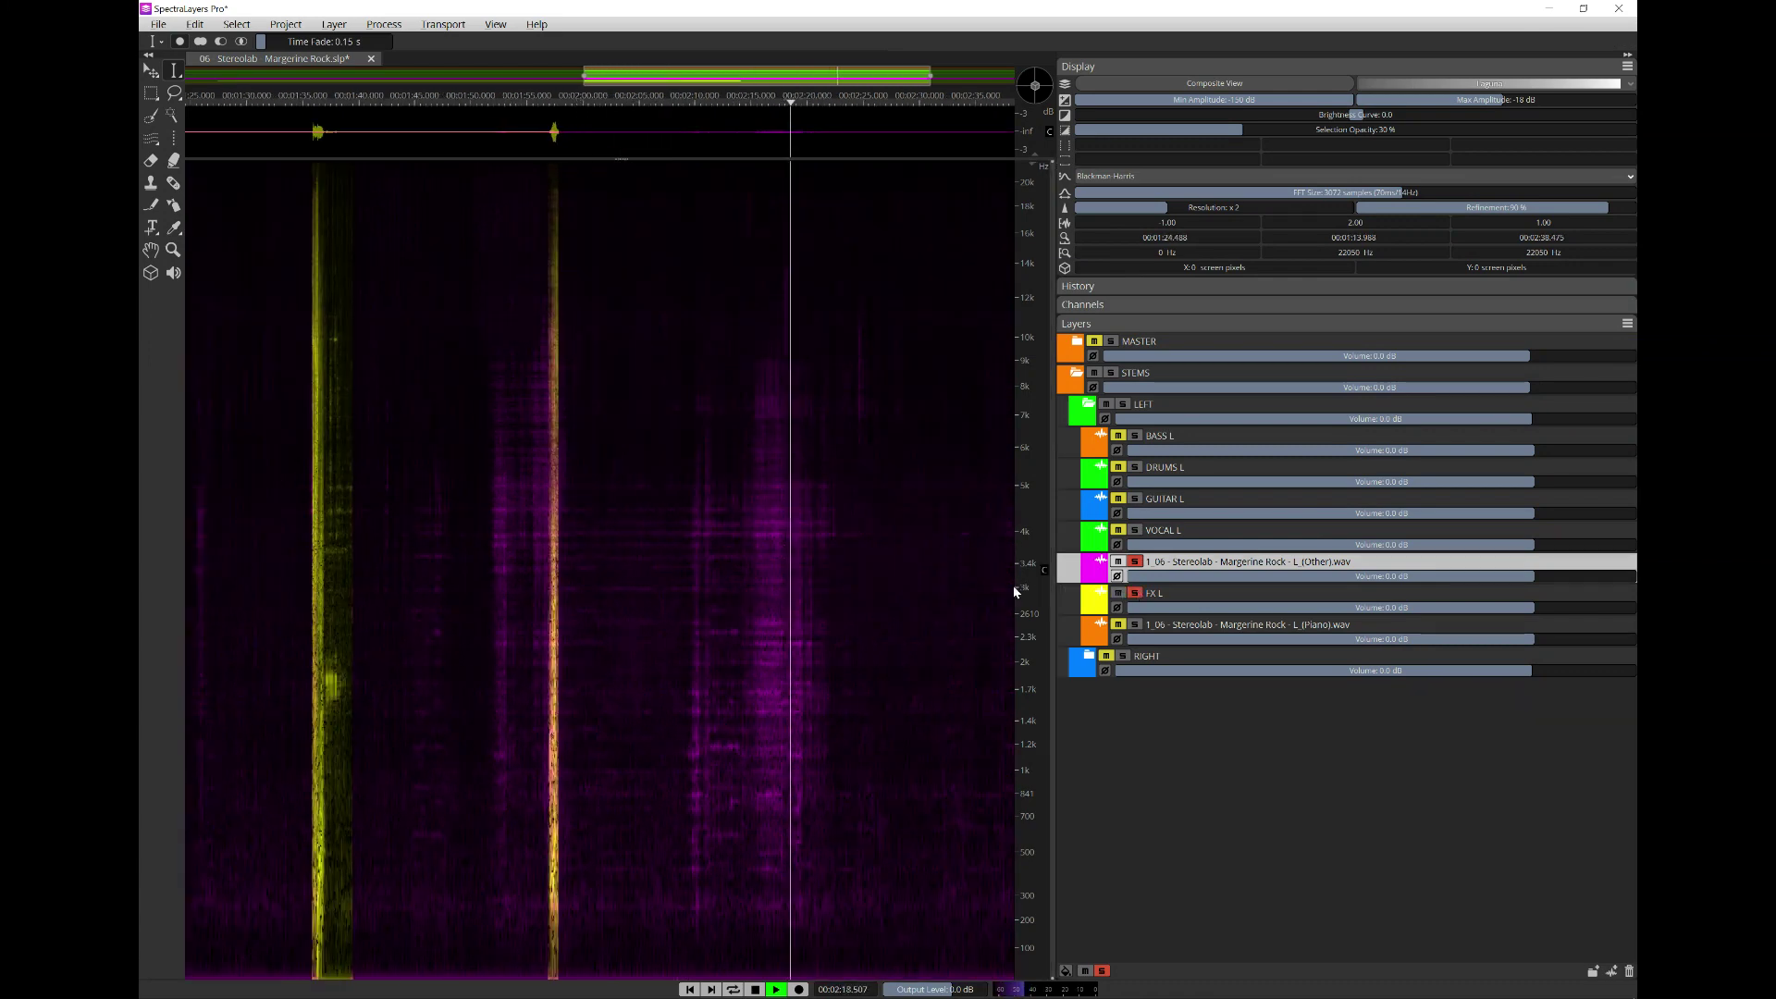
scroll(574, 578, down, 5)
key(space)
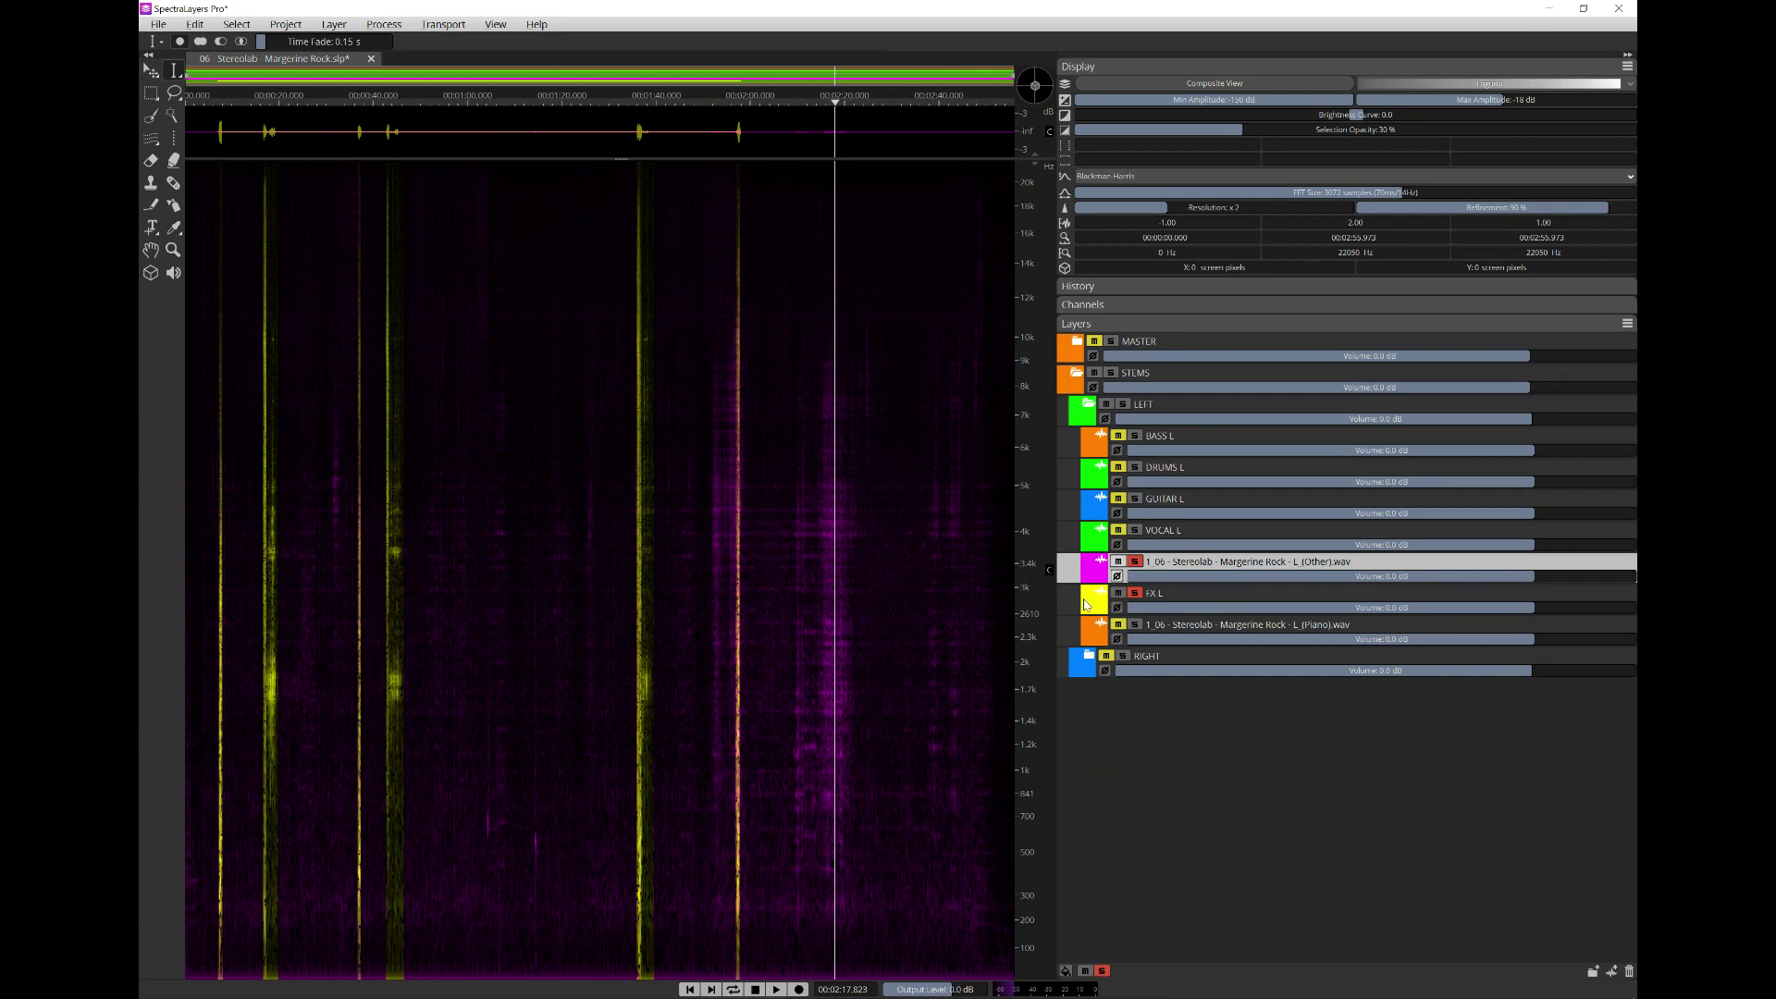
- Unsolo FX L and rename the left Other layer BACKGROUND L
click(1137, 594)
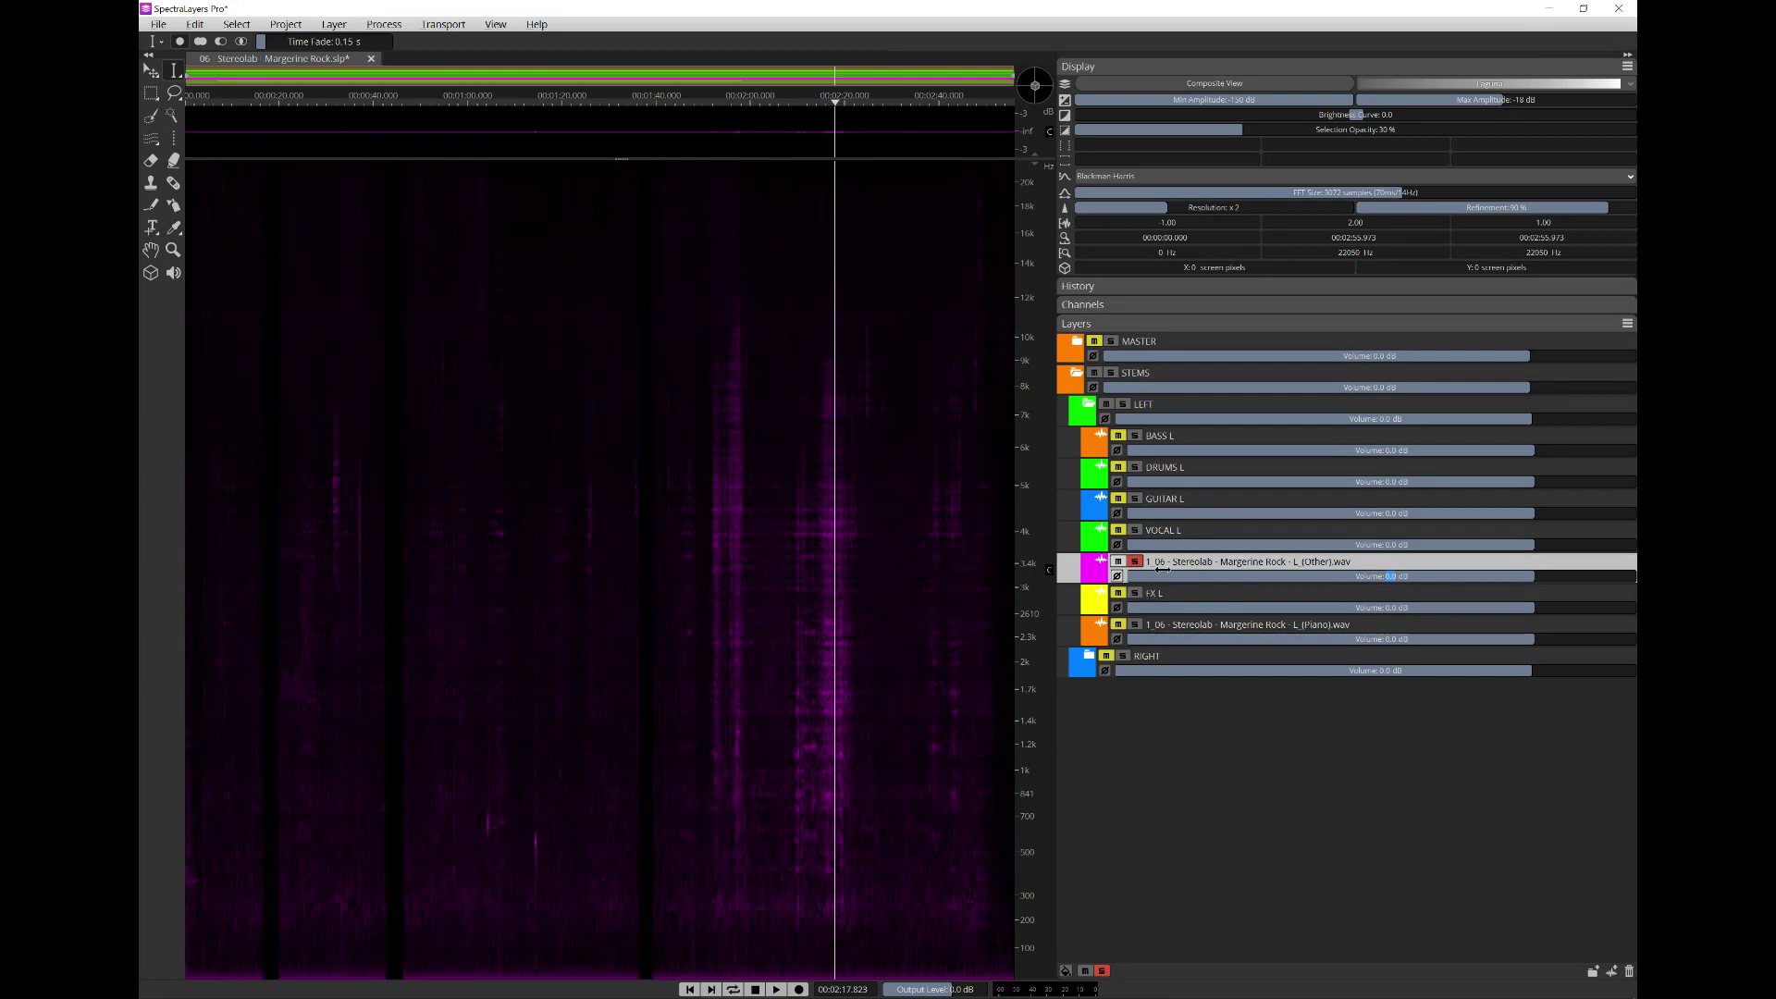
double_click(1177, 567)
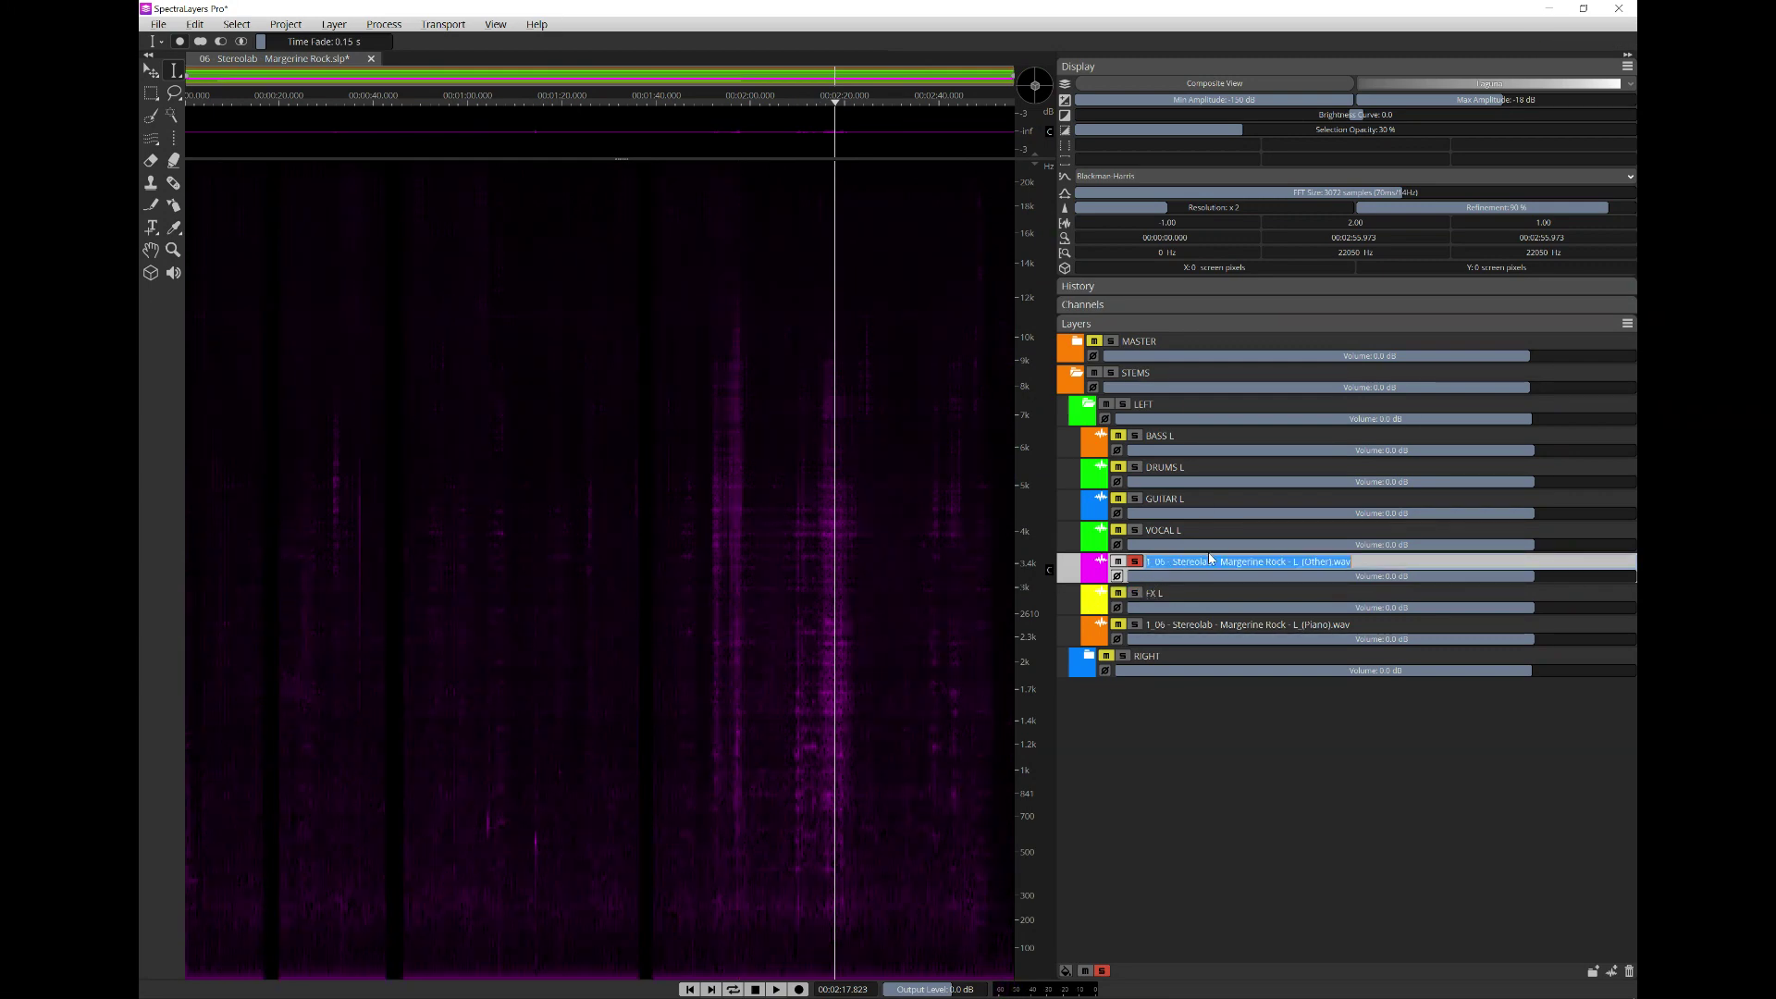
text(BACKGROUND)
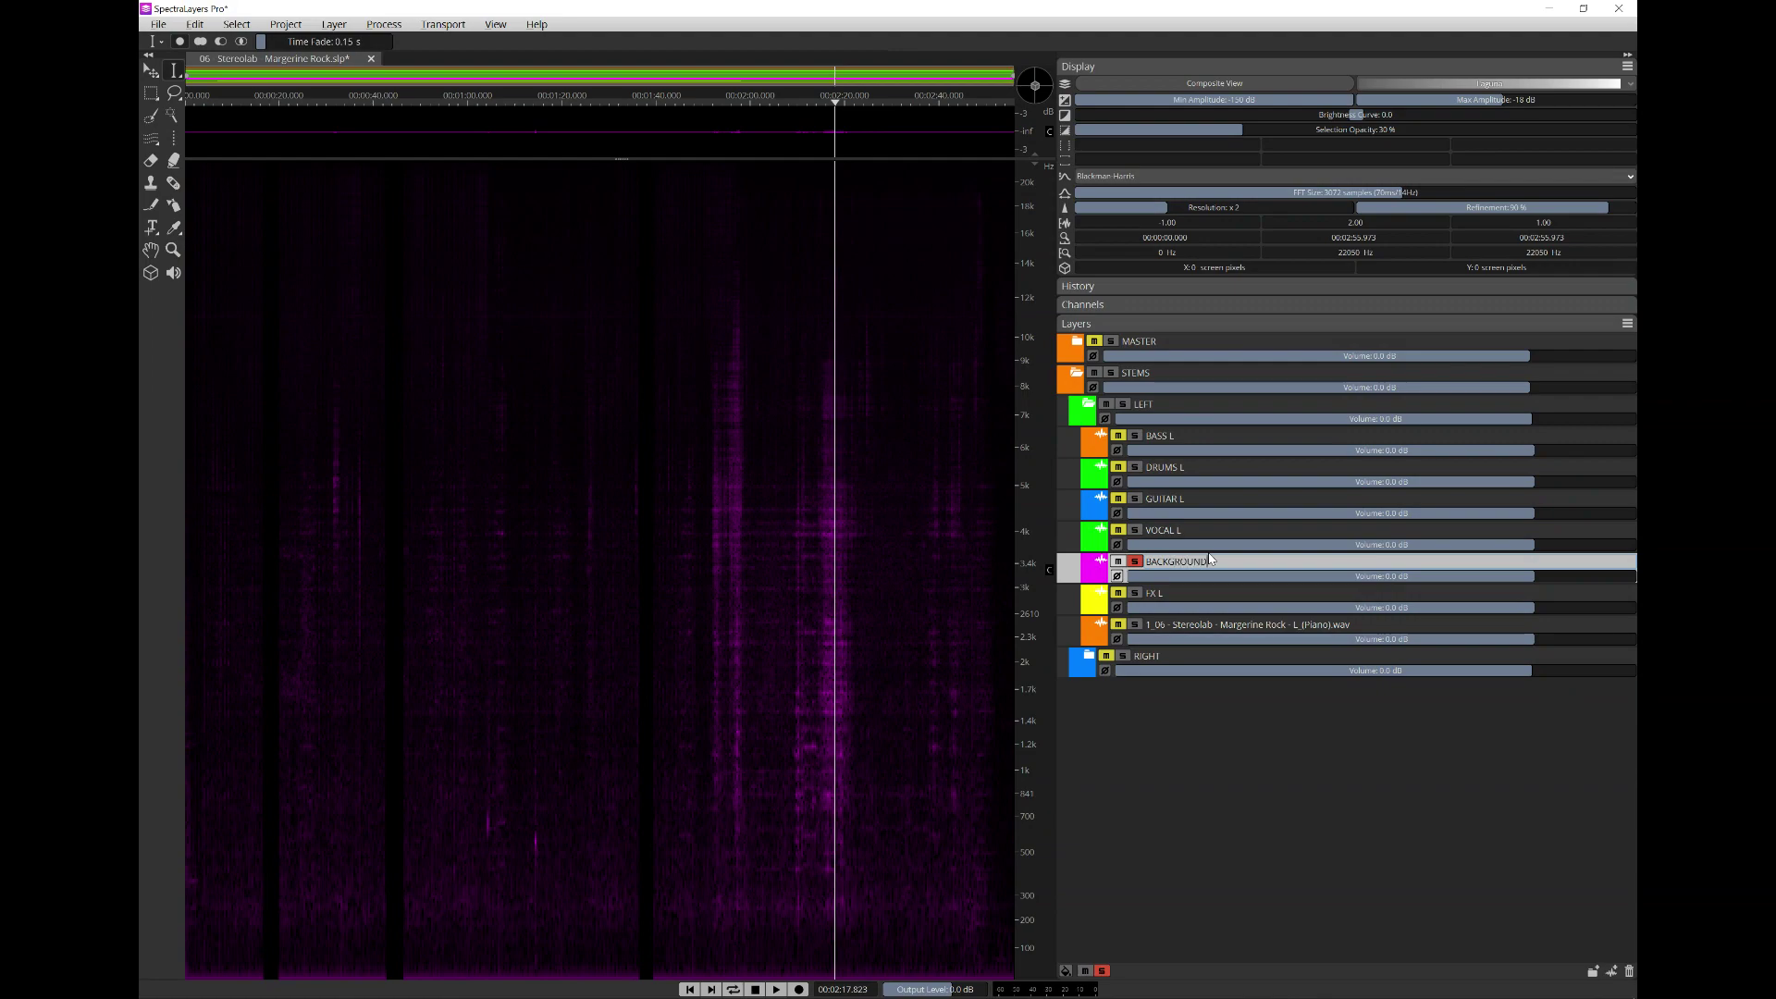
- Unsolo BACKGROUND L, solo and select the left Piano layer, and play its beginning
click(1137, 562)
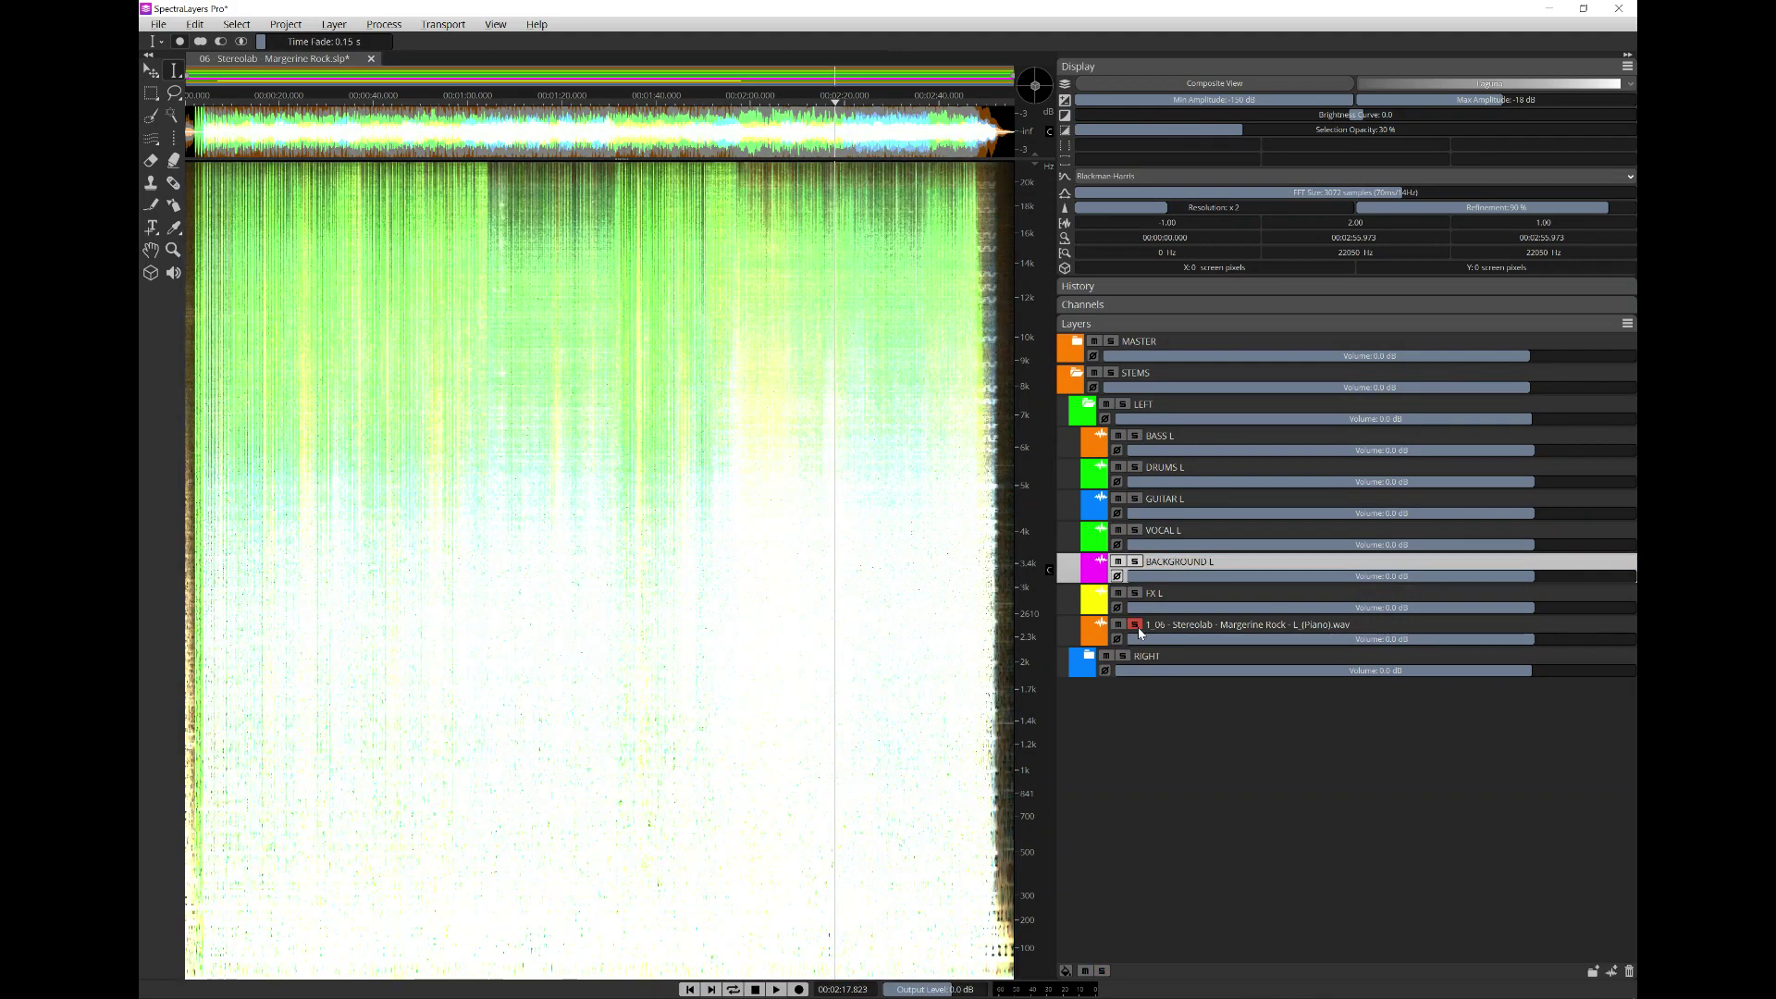
click(1137, 625)
click(1177, 629)
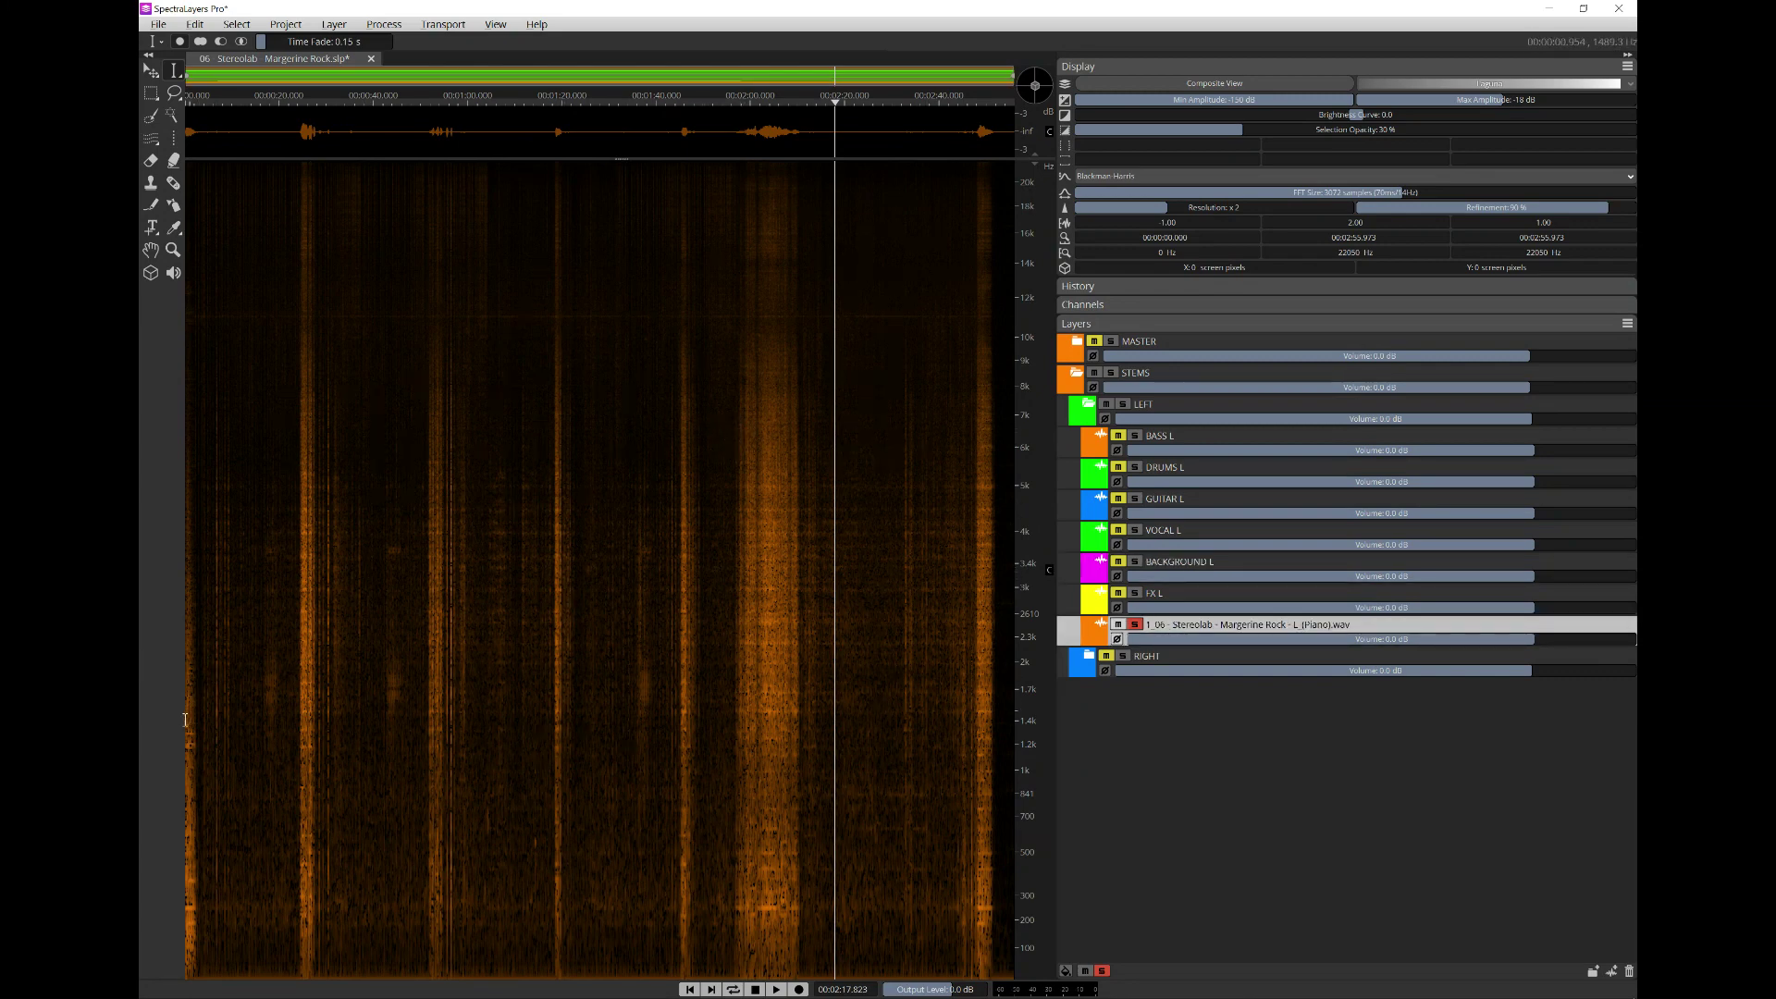
key(space)
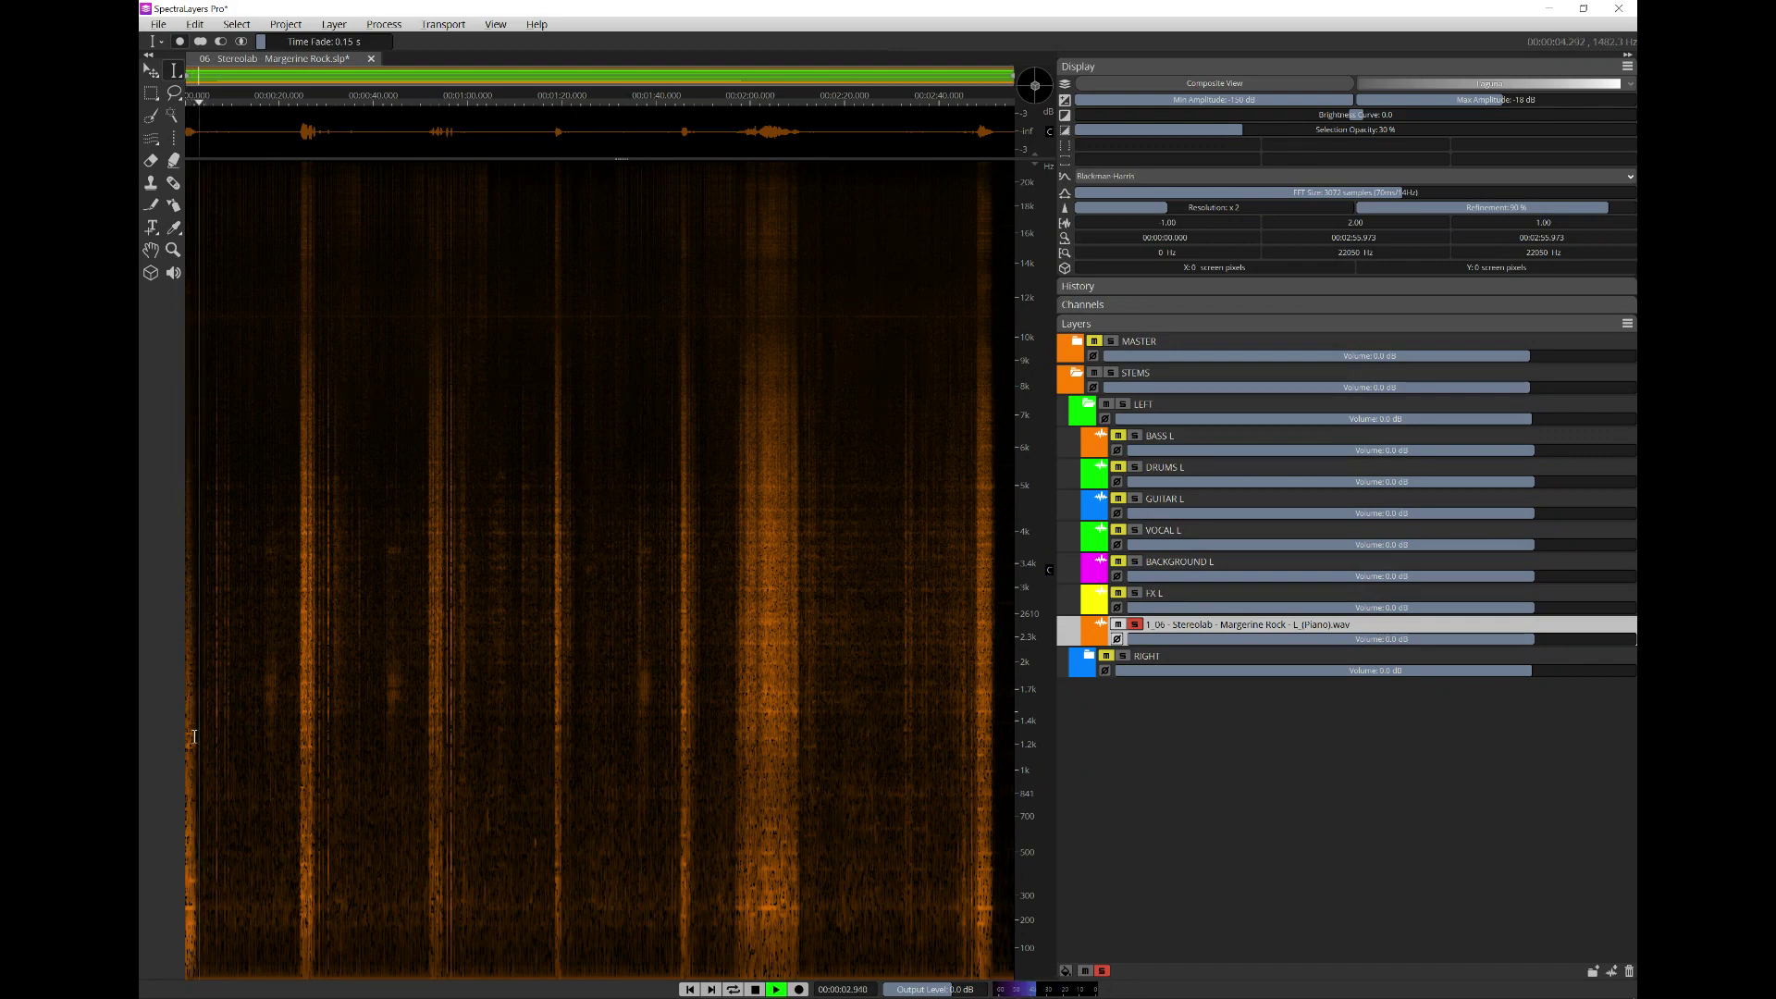
key(space)
- Play the Piano layer around the burst near 0:25, briefly soloing FX L for comparison
scroll(685, 699, up, 3)
scroll(518, 687, down, 3)
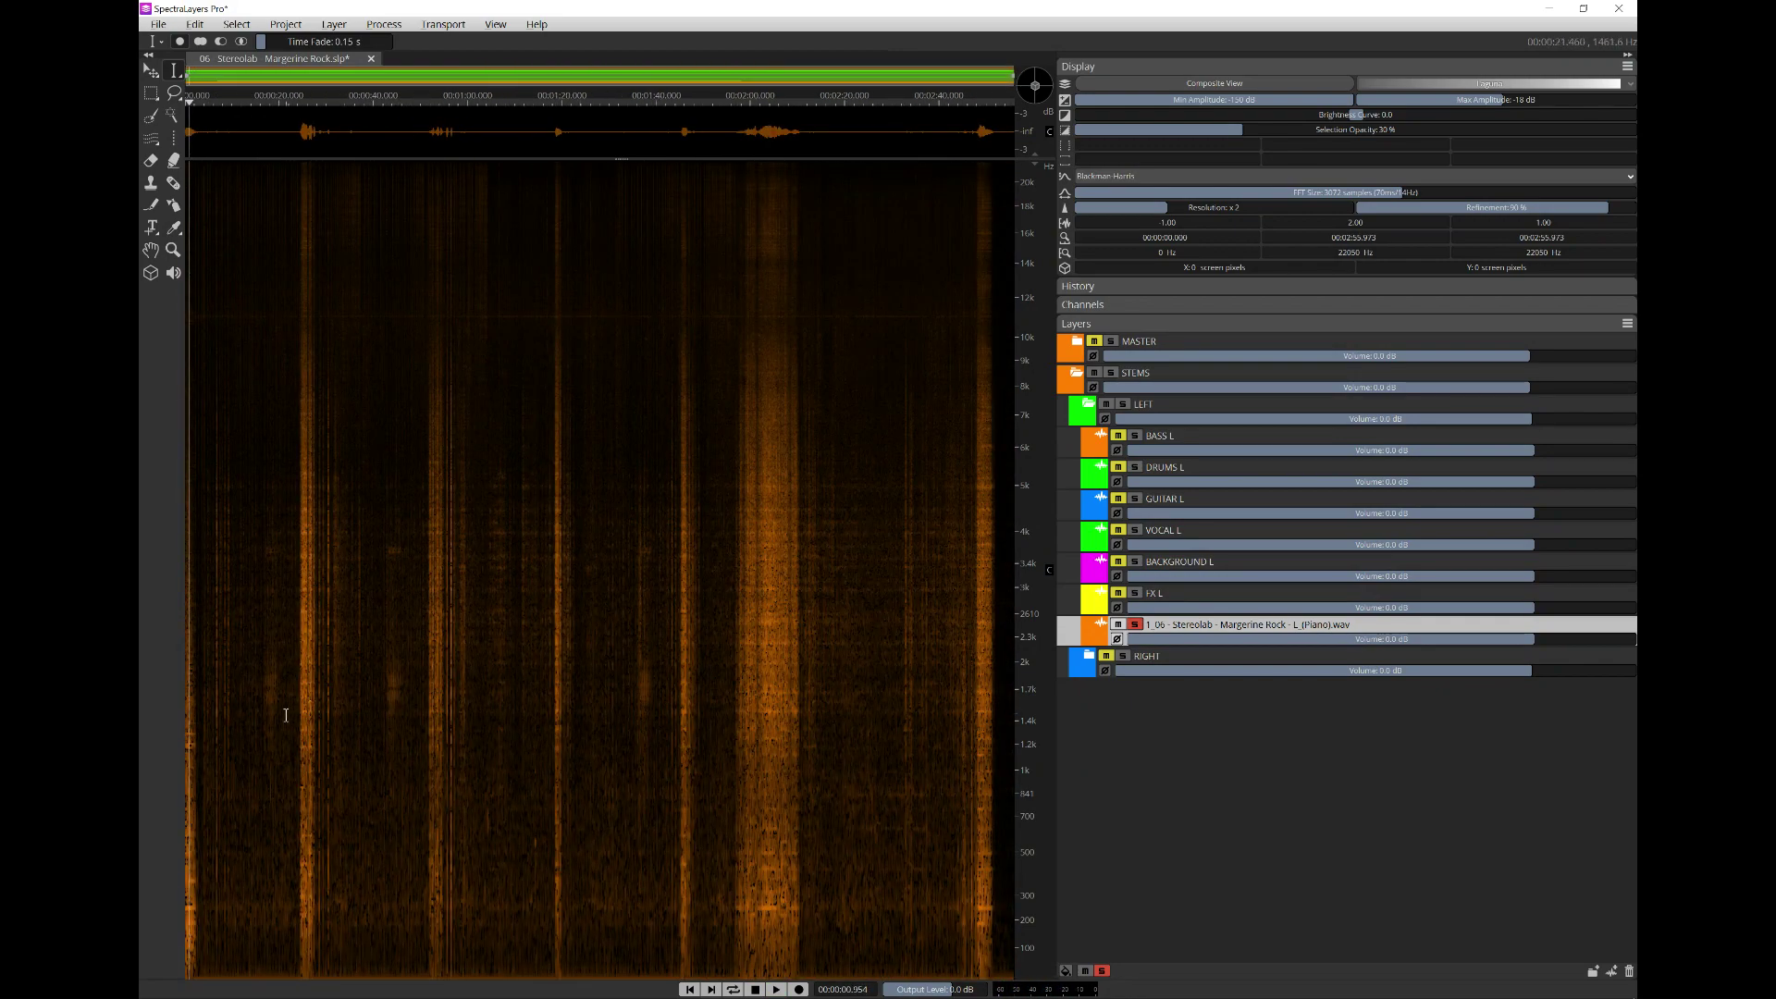
scroll(304, 705, up, 3)
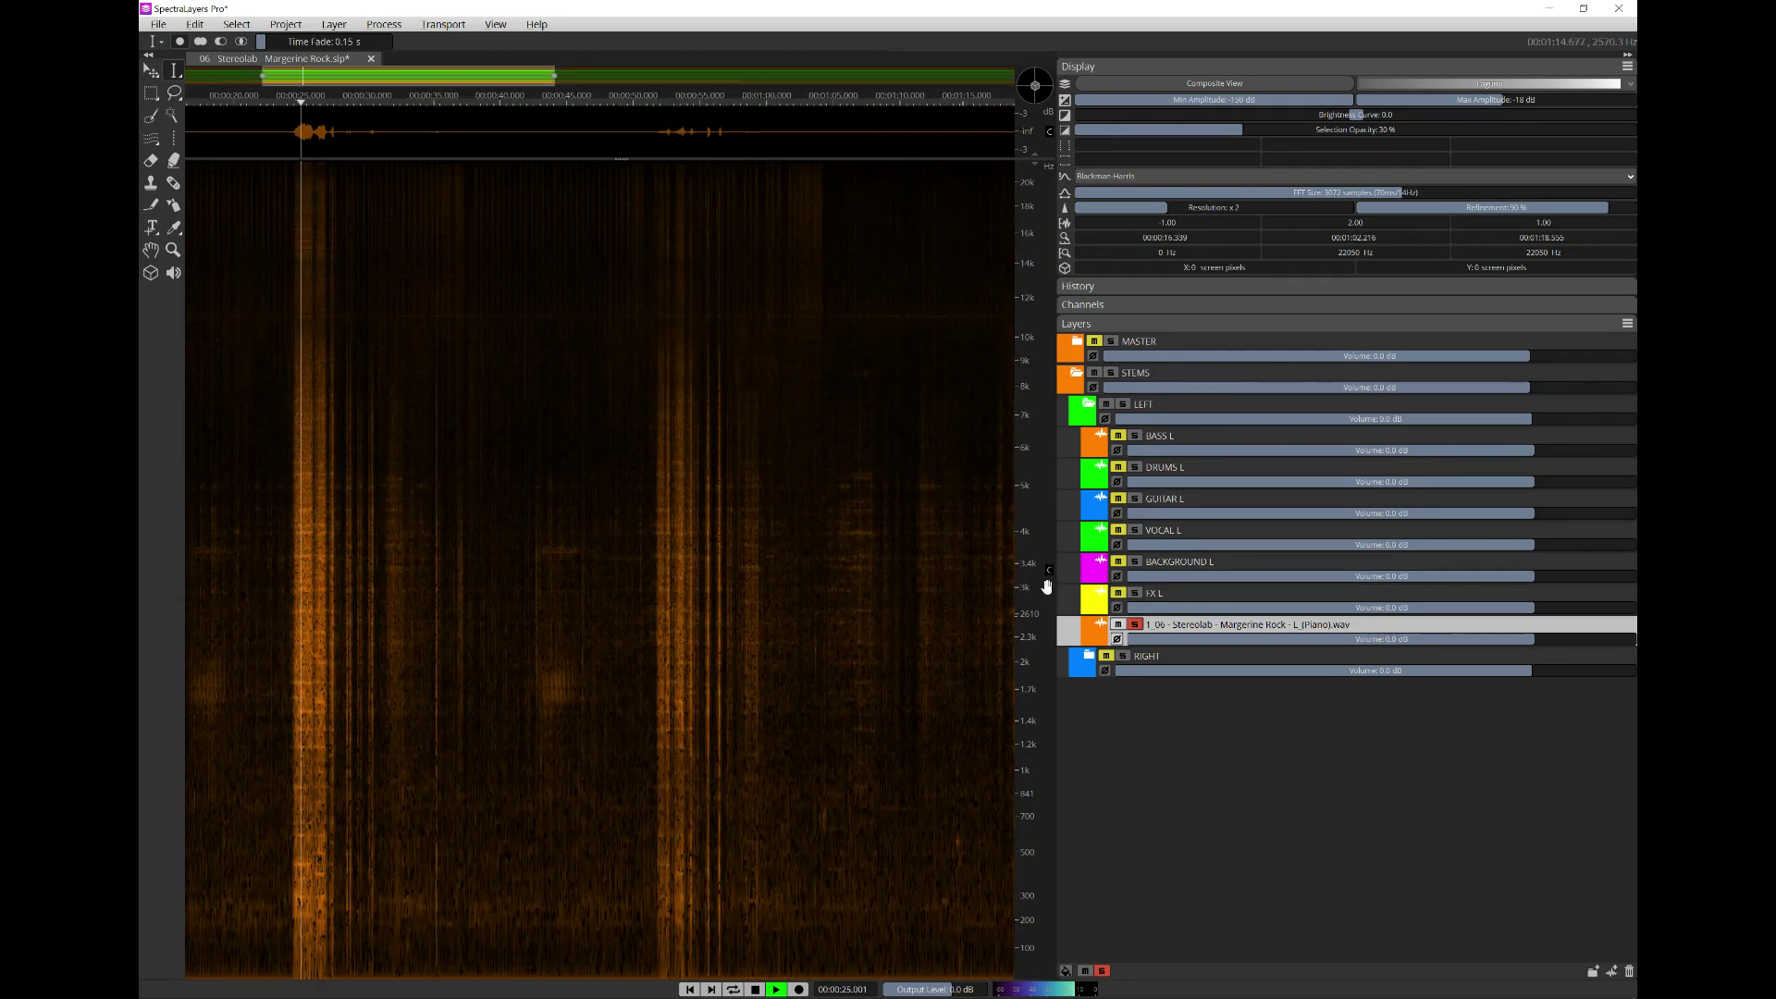
click(1135, 593)
click(1135, 593)
key(space)
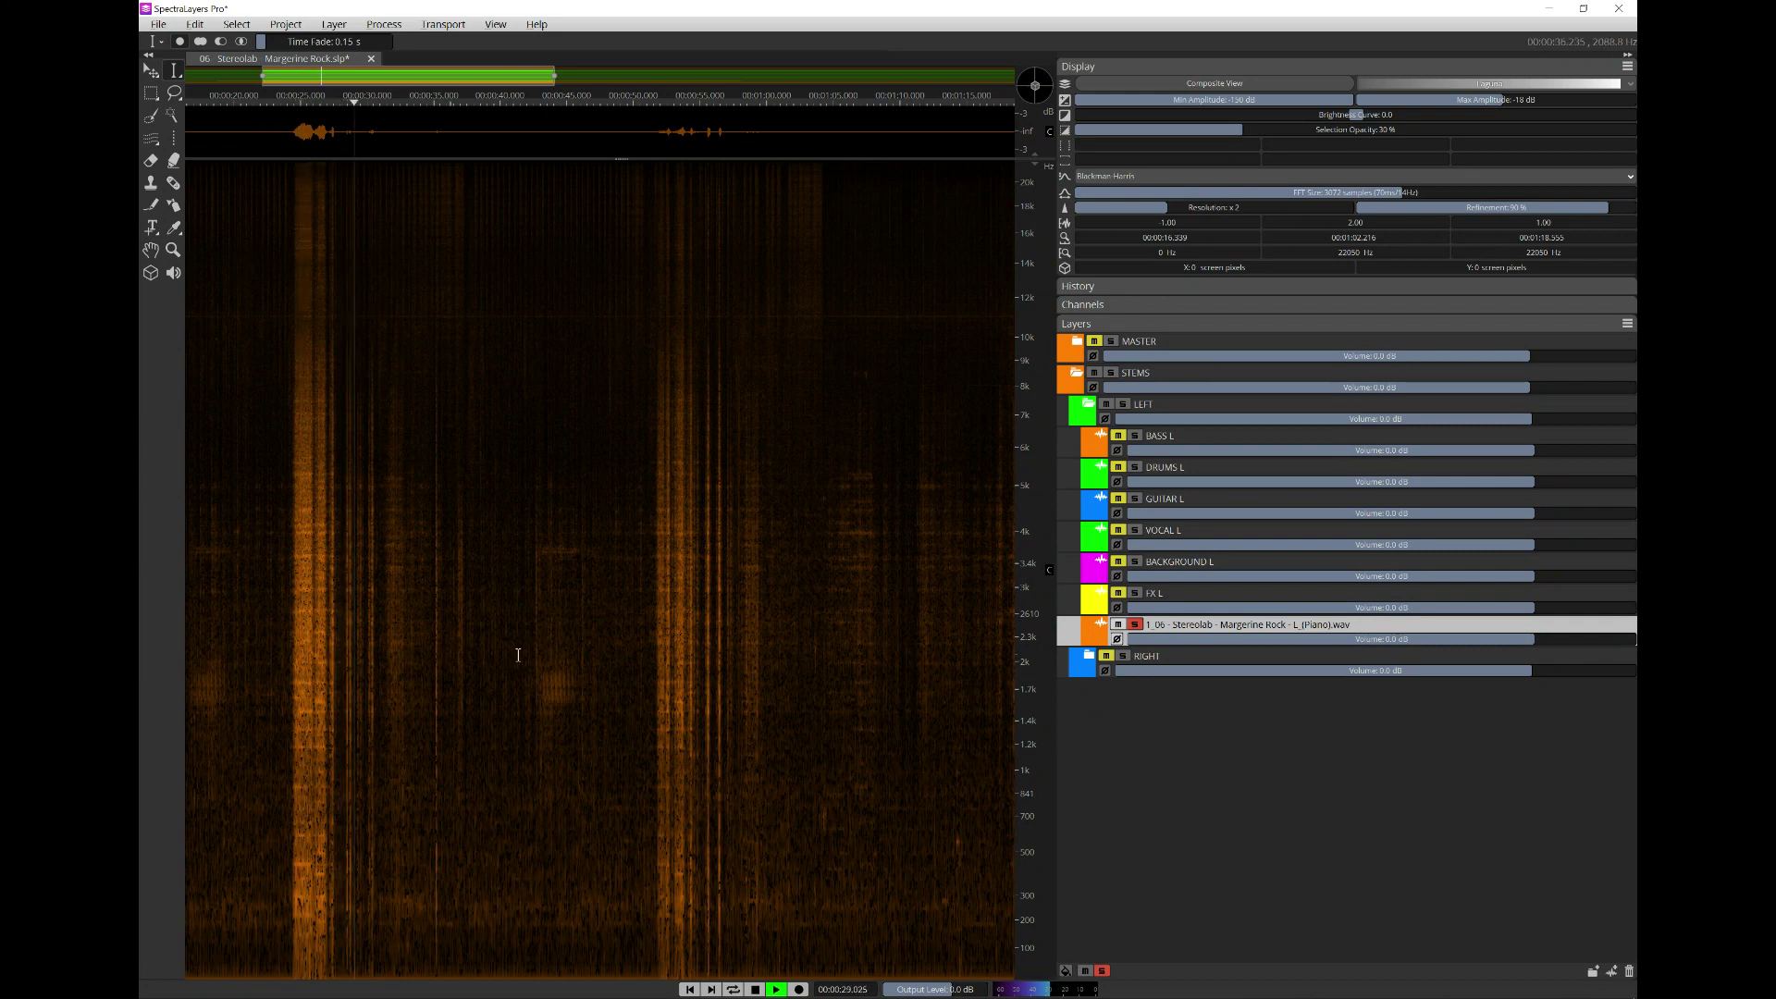
- Play the Piano layer alone around the faint effect remnant near 0:42
click(546, 683)
click(544, 682)
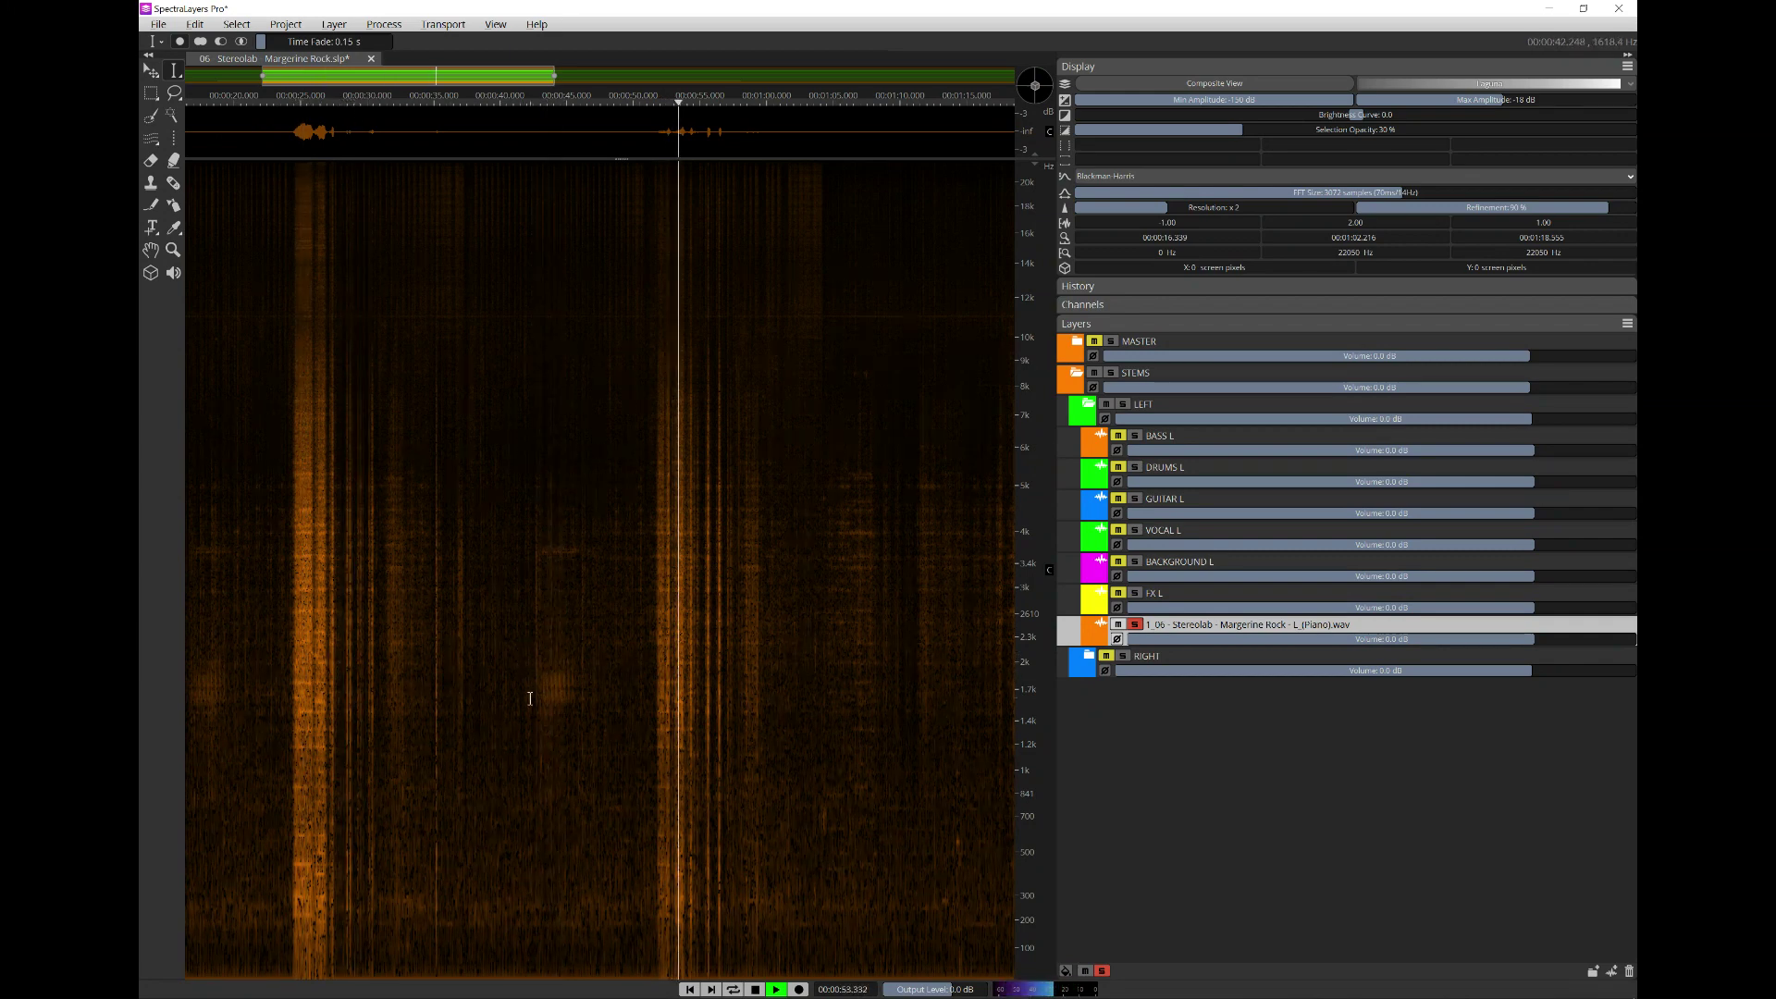
click(531, 698)
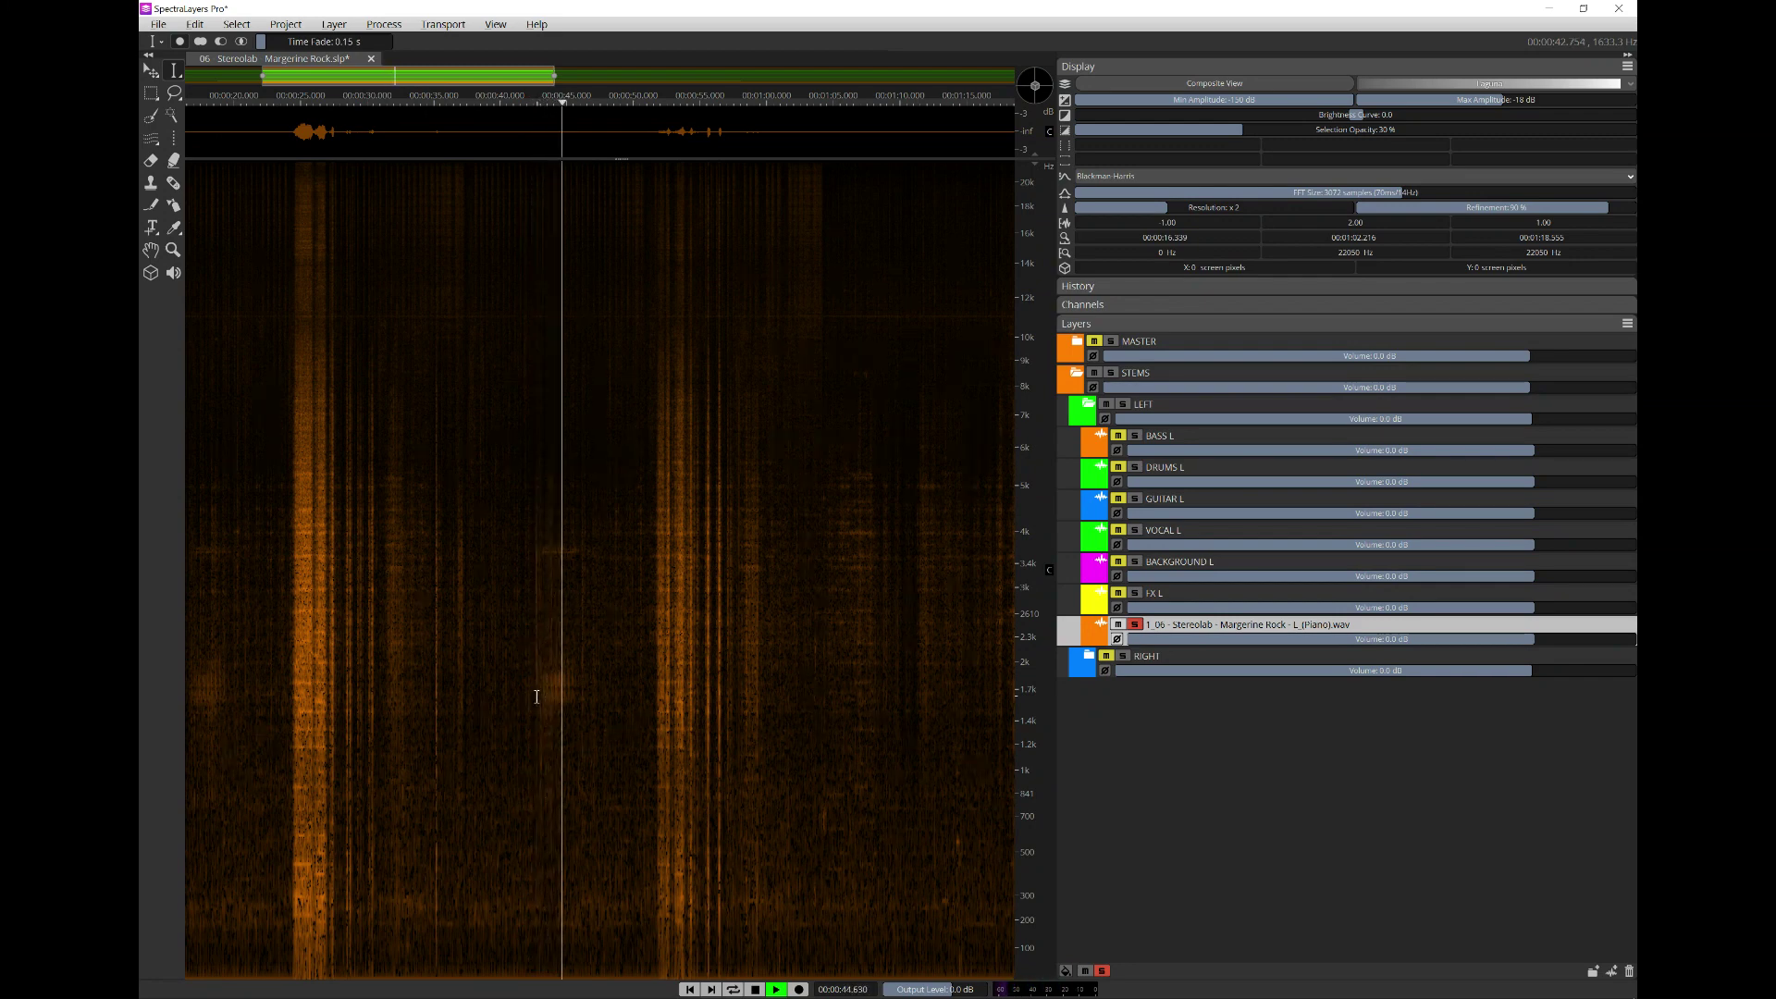
- Stop playback and move the left Piano layer directly above FX L in the layer order
key(space)
drag(1168, 626, 1211, 603)
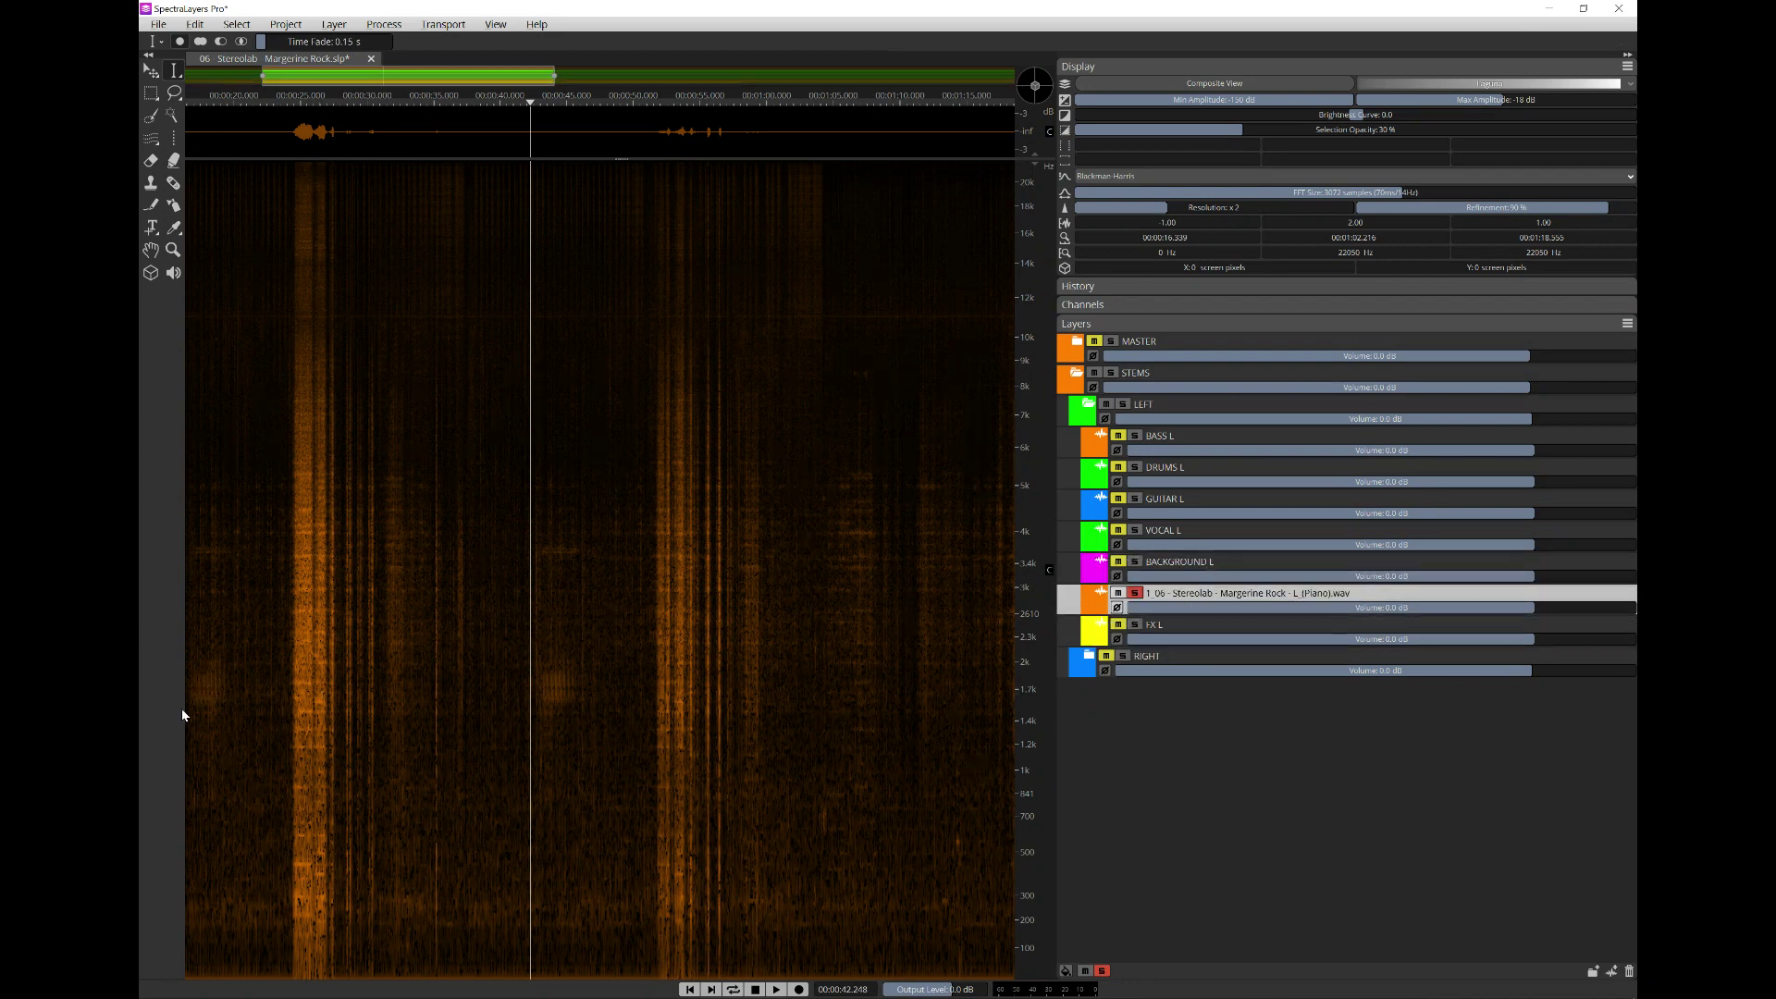
- Play the faint effect remnant in the Piano layer from about 0:16.5 and stop playback
scroll(243, 709, up, 5)
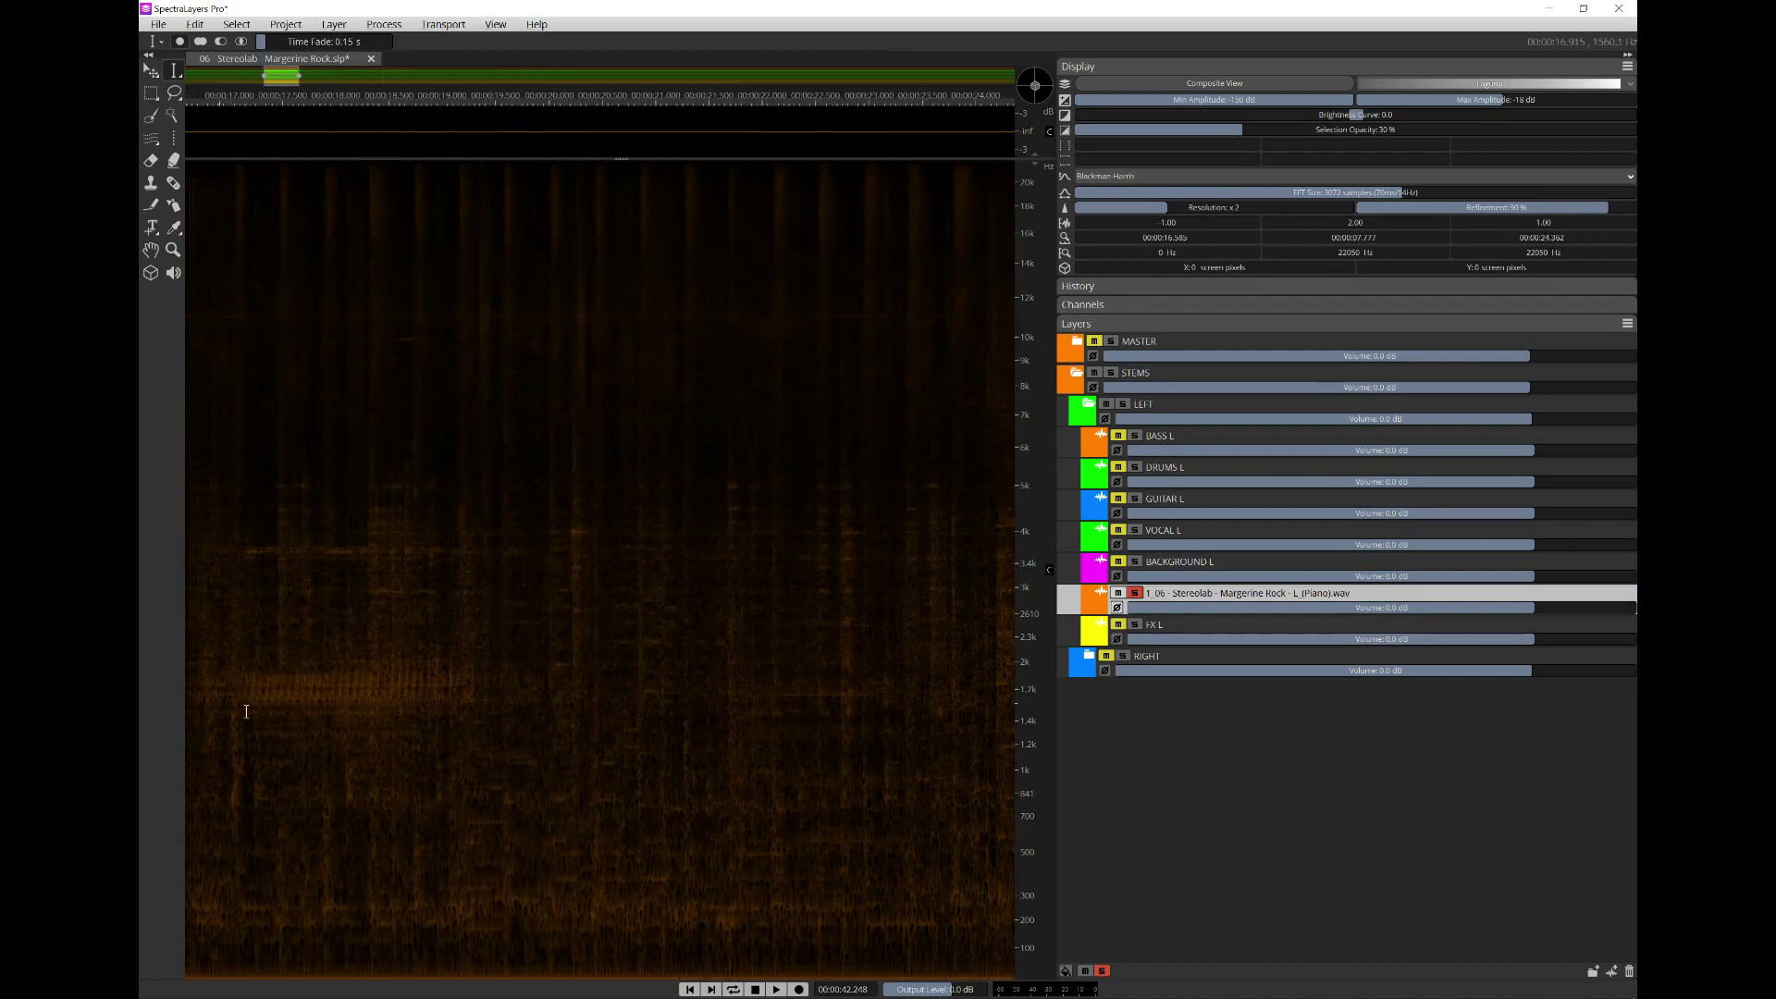
scroll(941, 552, down, 2)
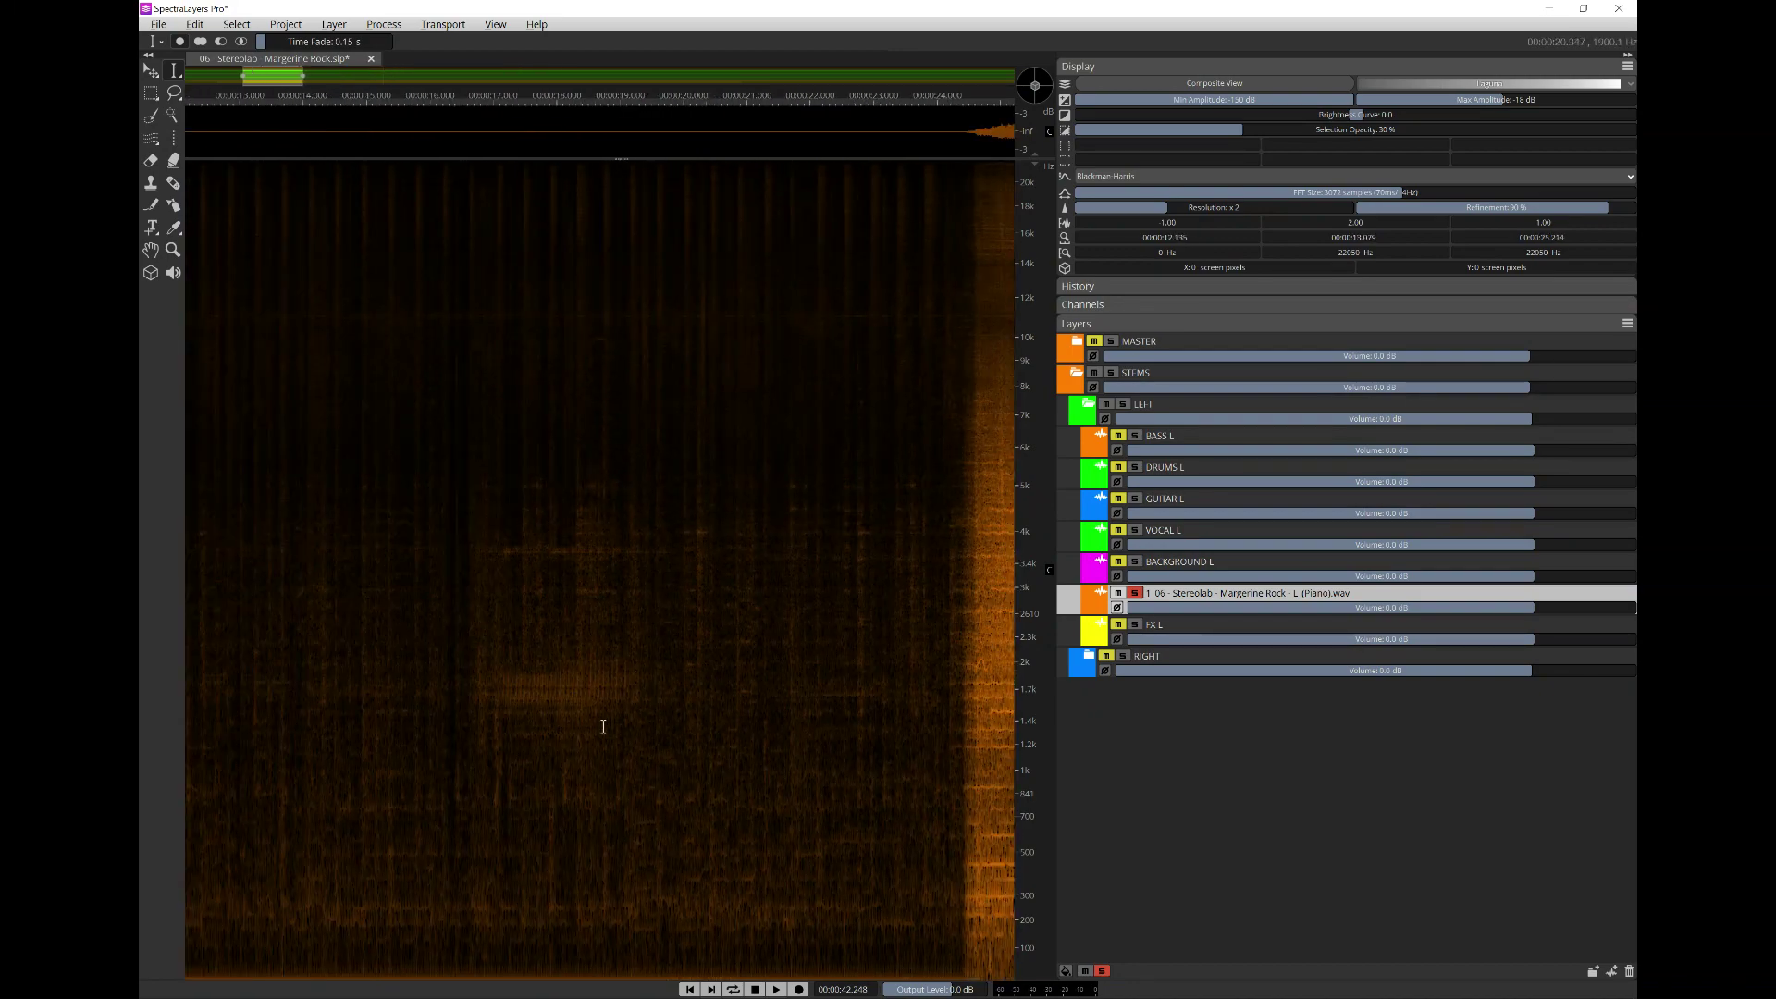
click(471, 700)
key(space)
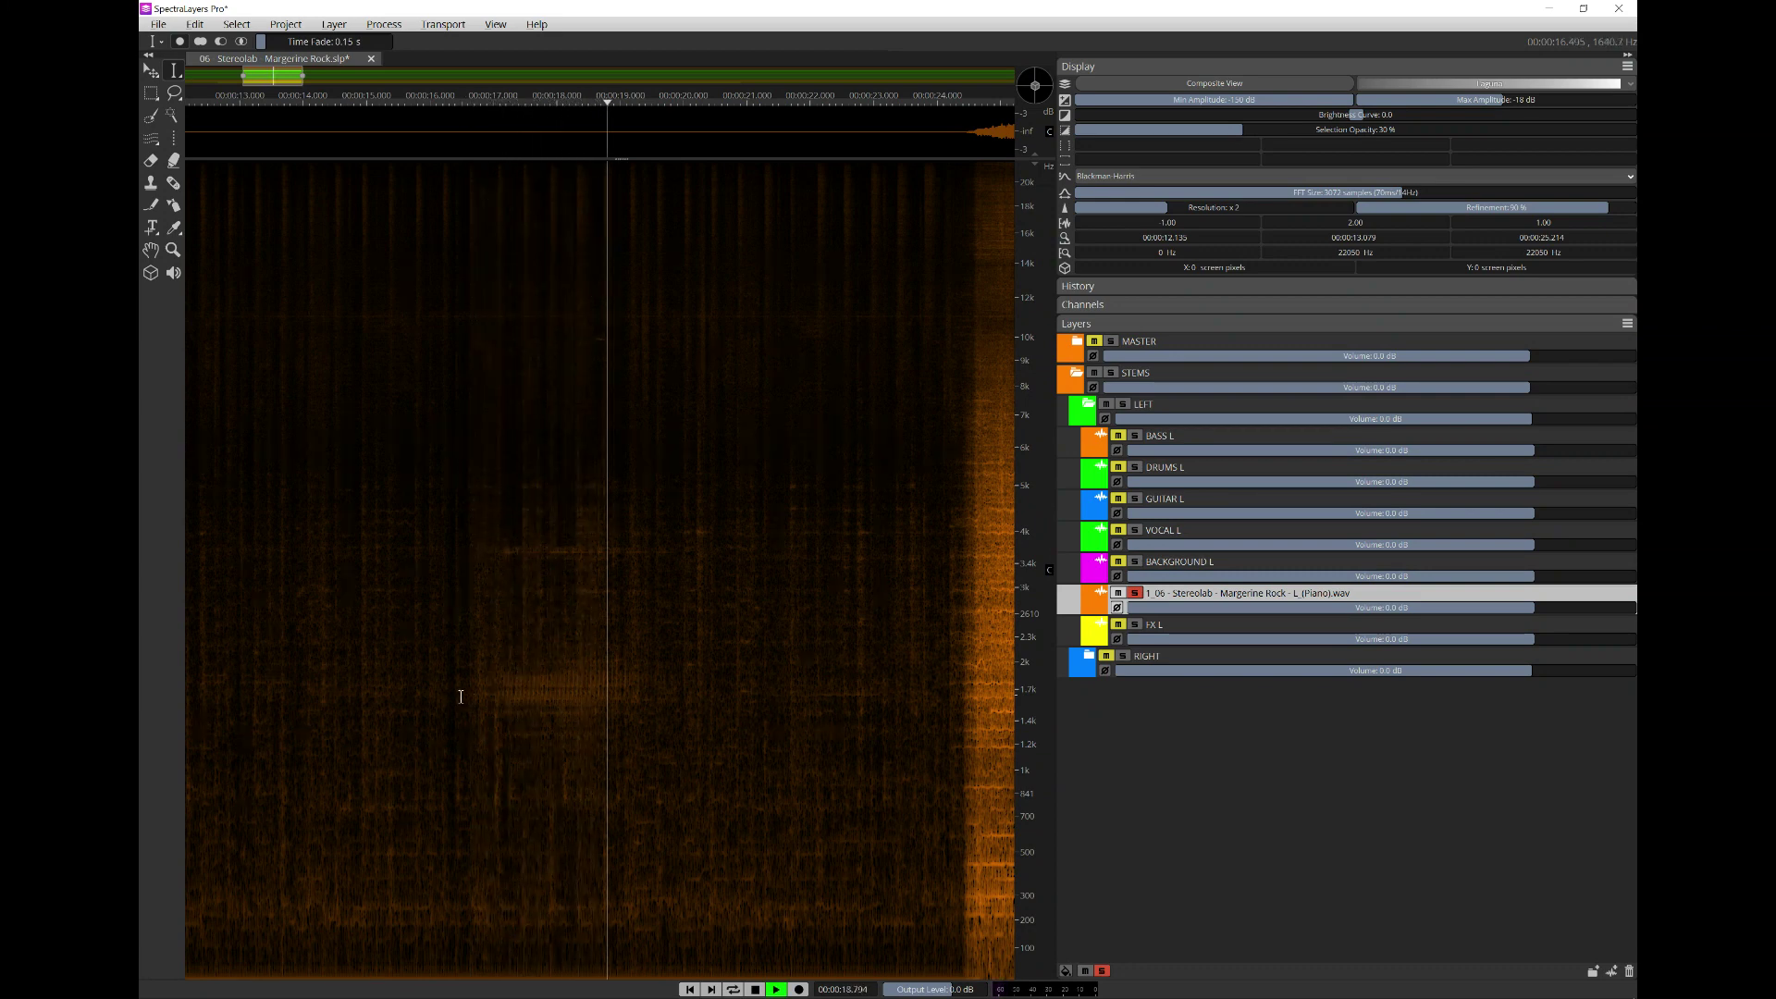
key(space)
- Move the Piano layer's remnant from about 0:16.5 to 0:19.6 into FX L, leaving both layers soloed and nothing selected
drag(461, 703, 657, 703)
click(1136, 625)
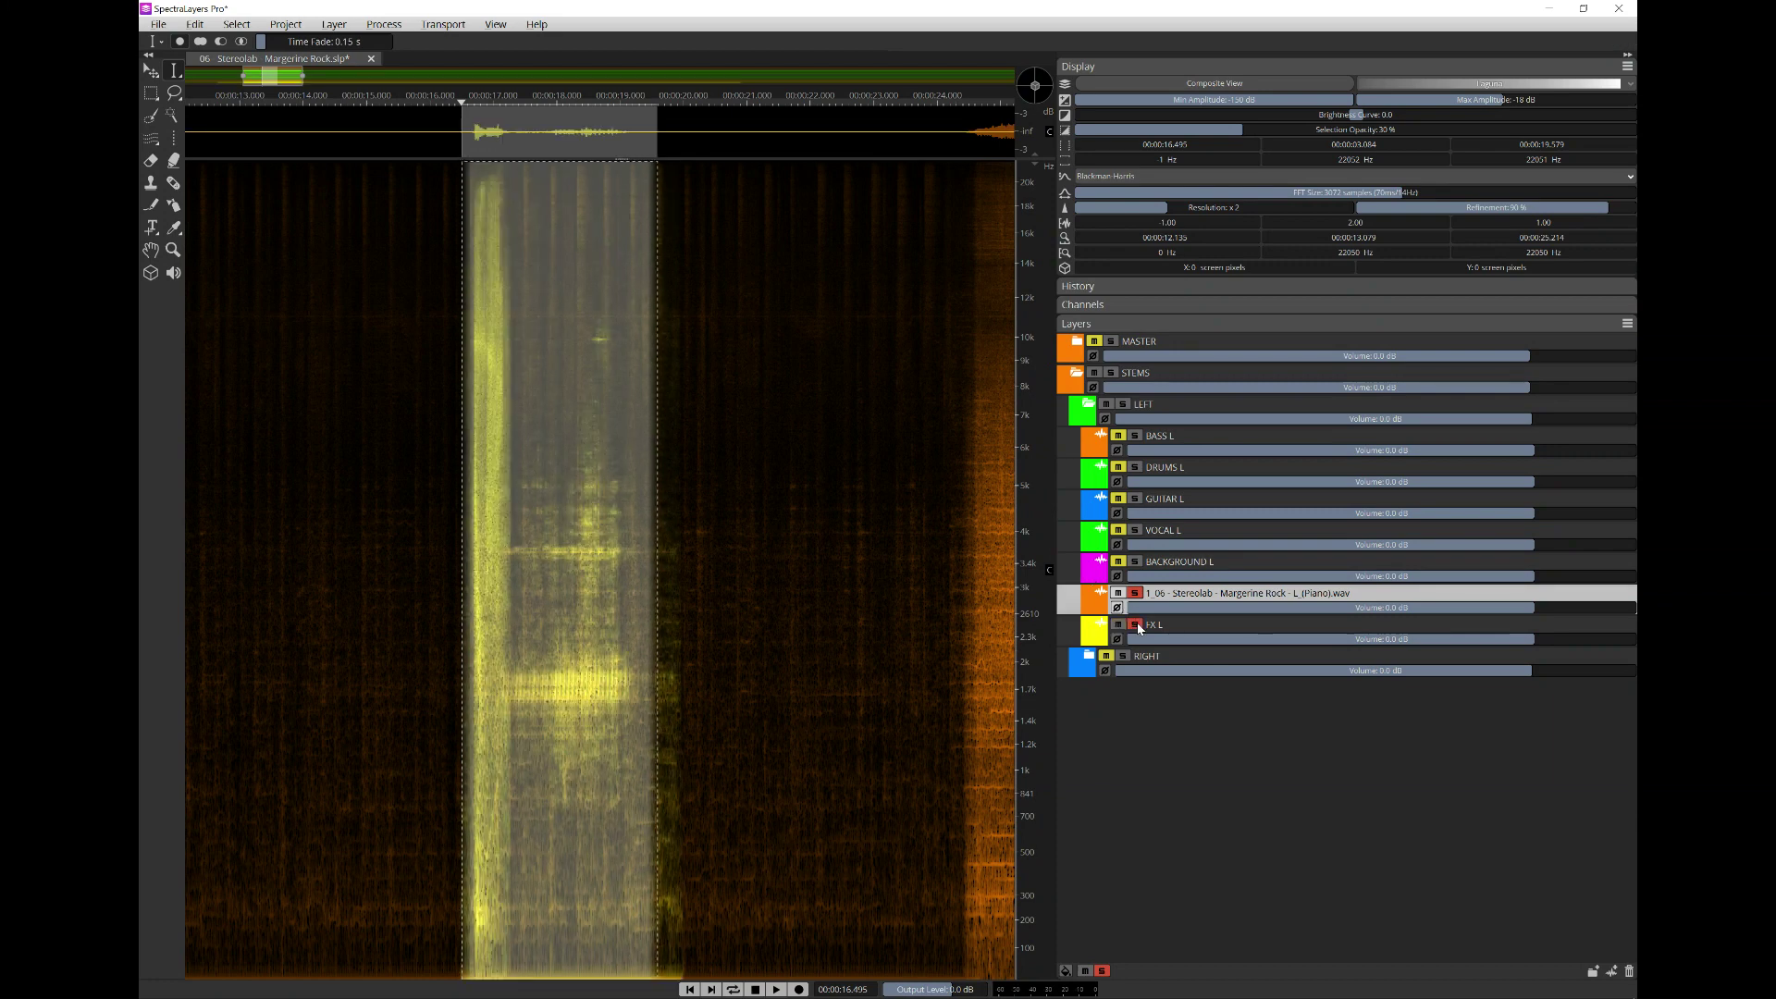
click(1138, 626)
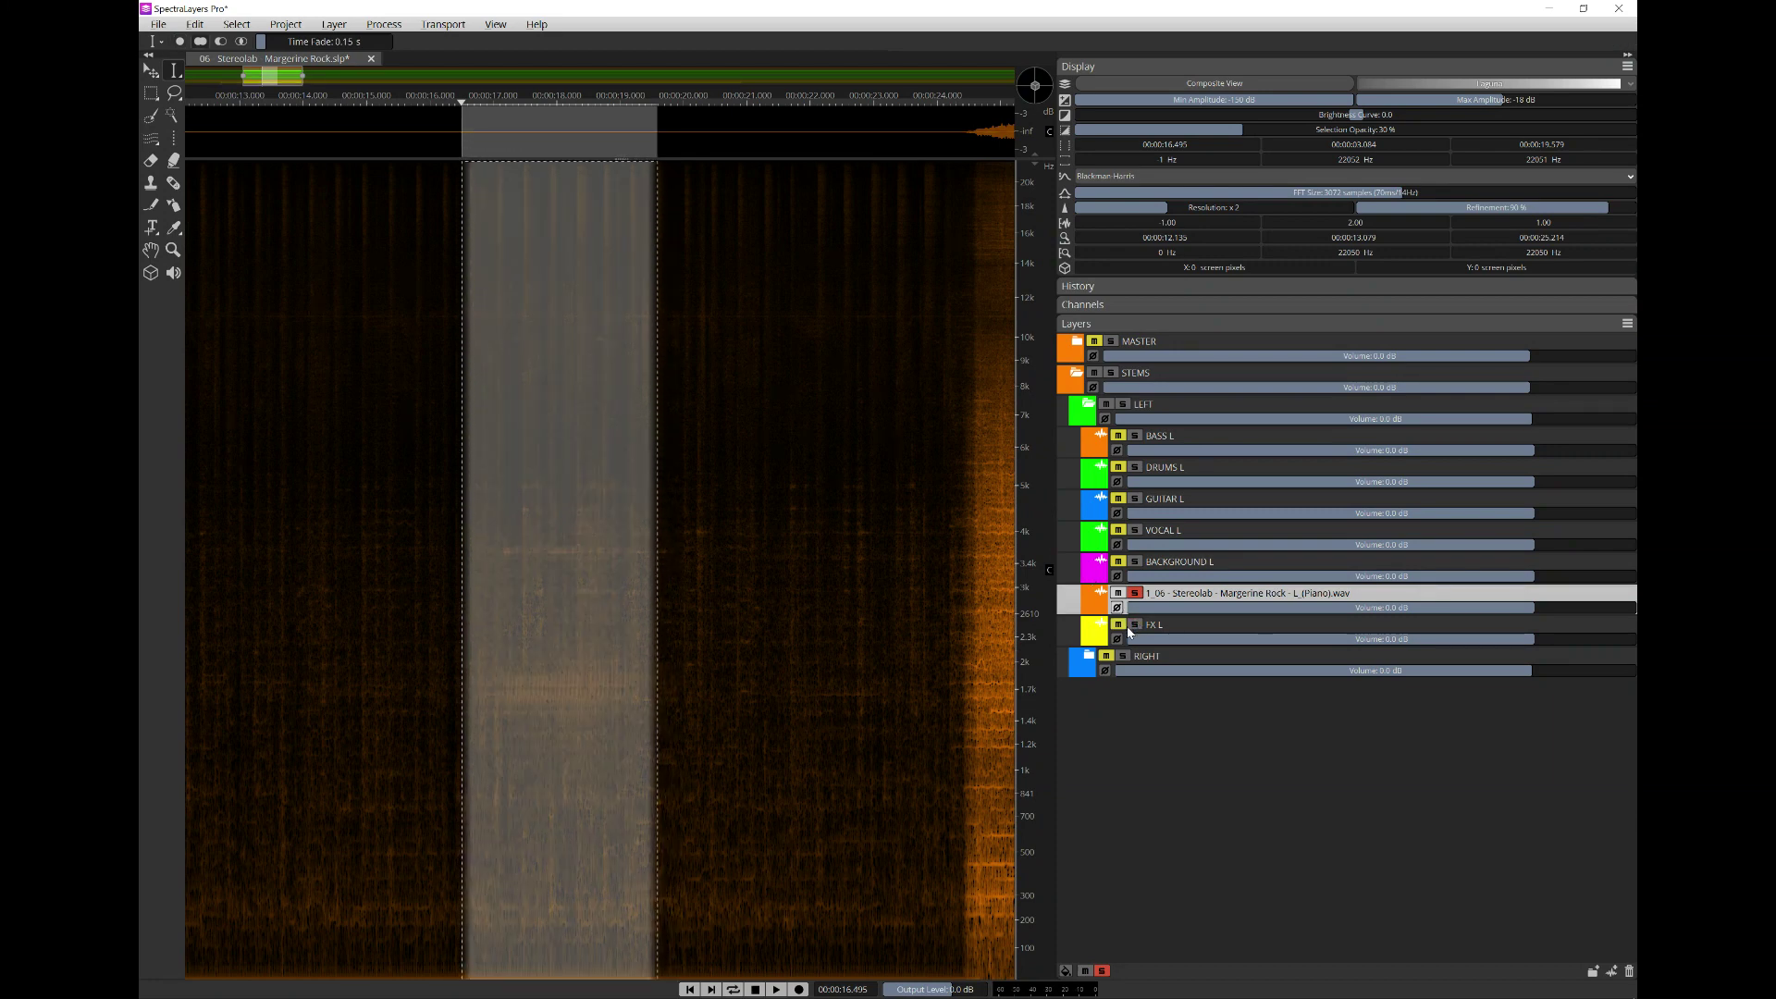
key(Delete)
key(ctrl+z)
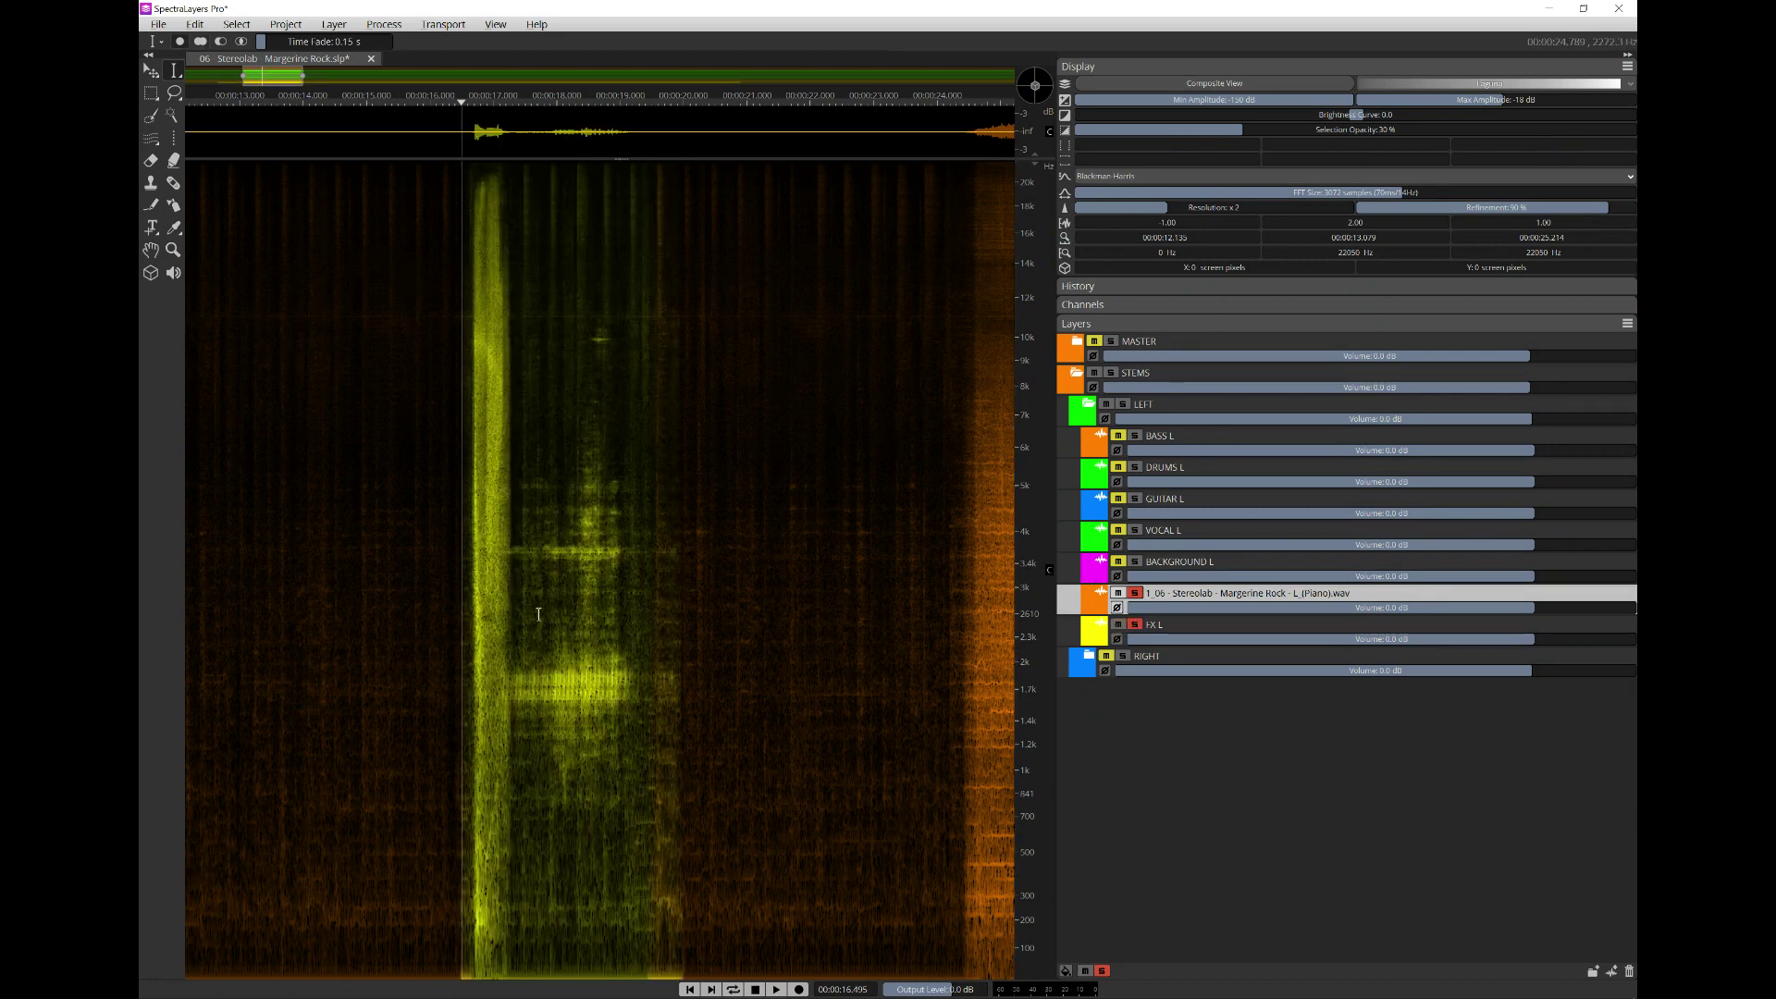
- Adjust the spectrogram display with an FFT size near its maximum, 80 % refinement and a higher minimum amplitude
scroll(582, 615, down, 3)
scroll(574, 547, up, 5)
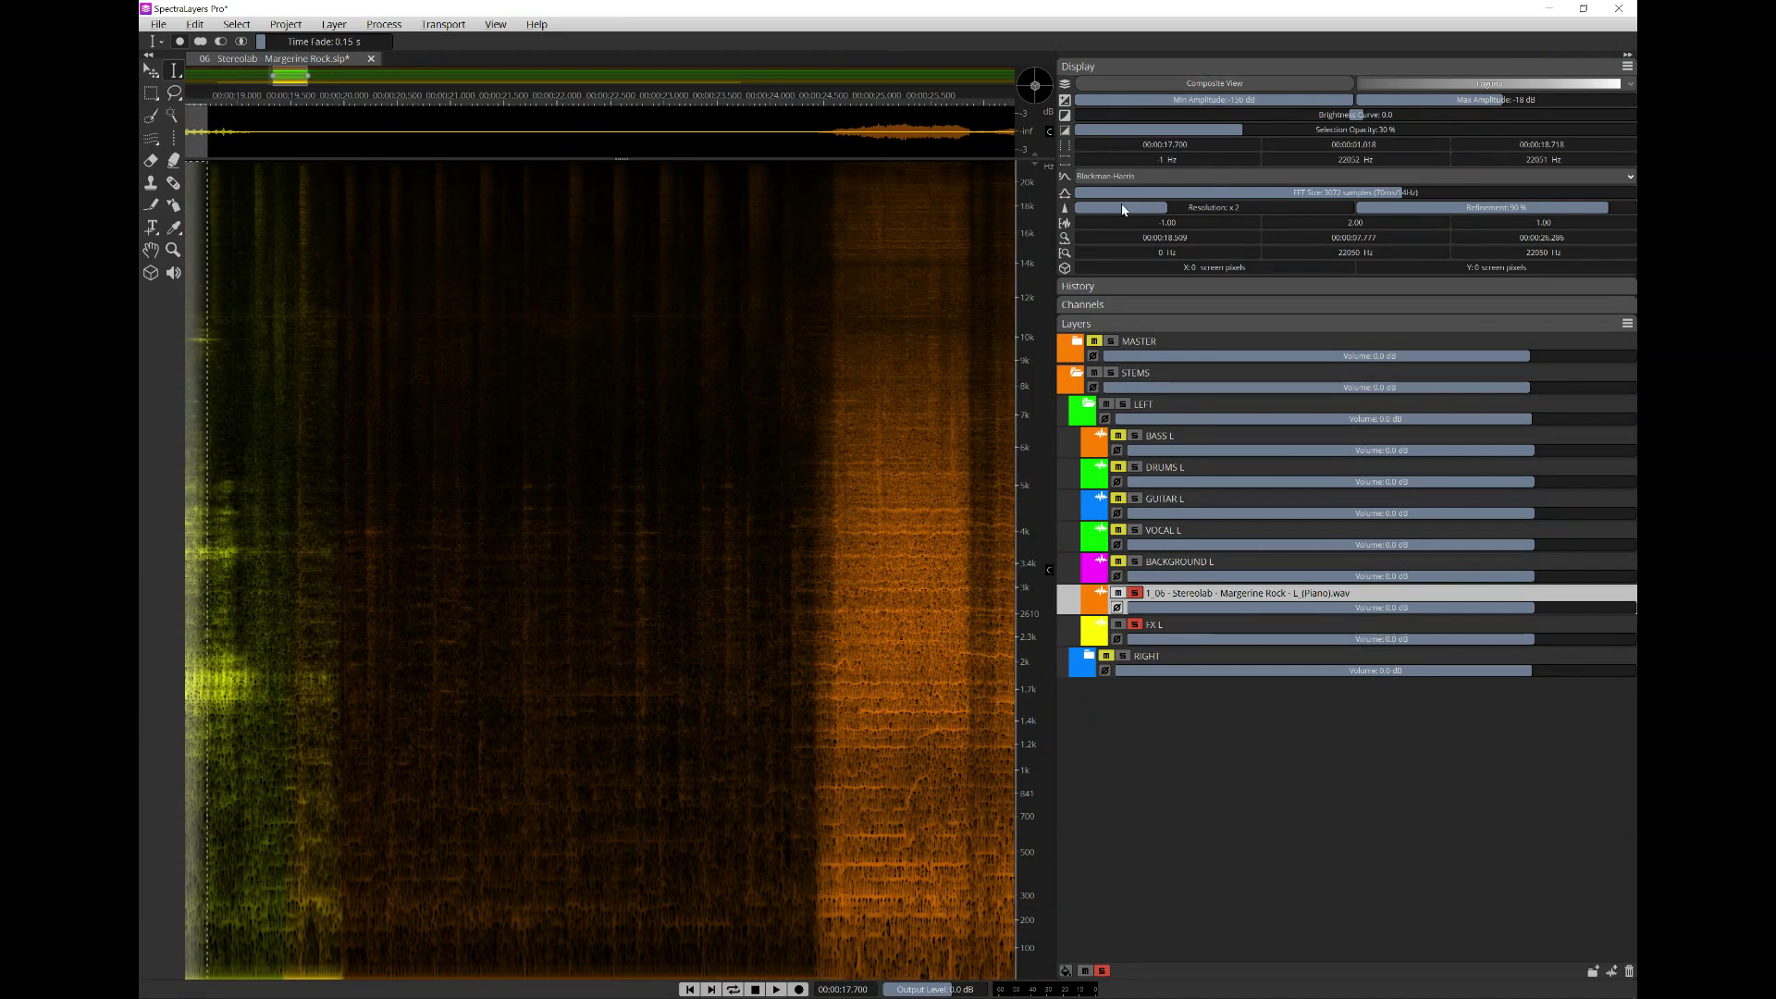
drag(1206, 192, 1613, 192)
scroll(786, 465, down, 1)
scroll(787, 465, down, 1)
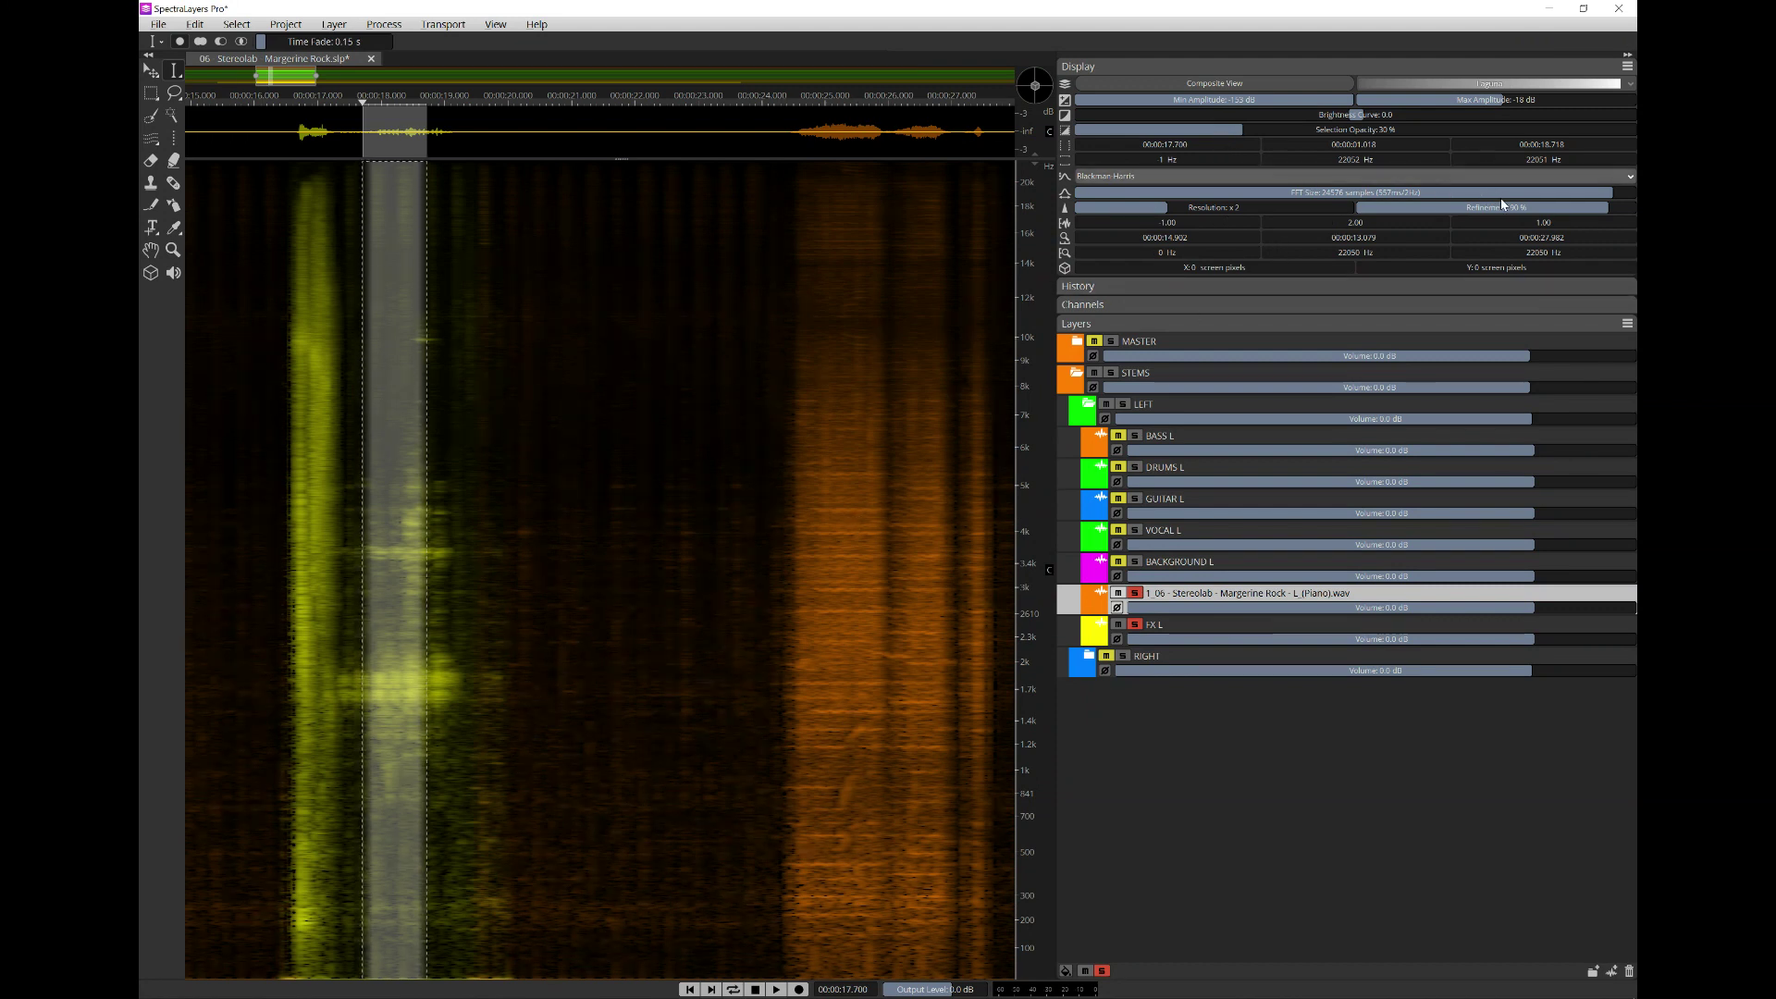
mouse_move(1454, 207)
mouse_down()
mouse_move(1425, 207)
mouse_move(1459, 207)
mouse_up()
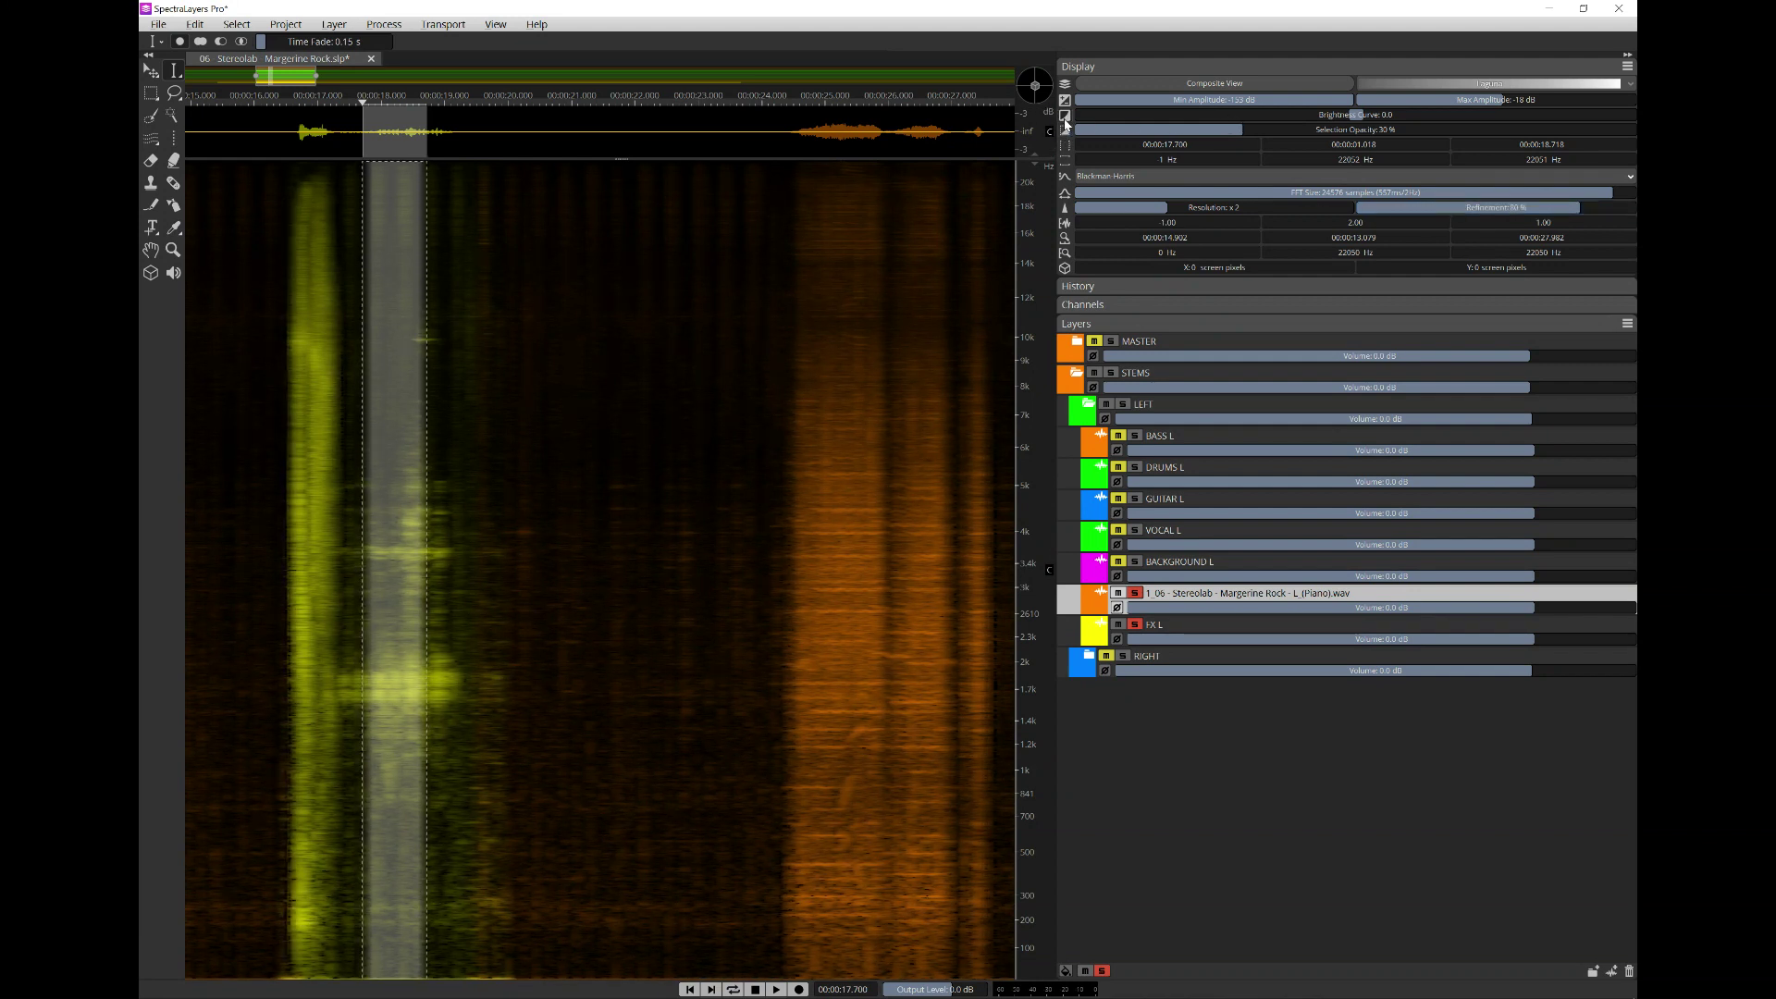
click(1068, 105)
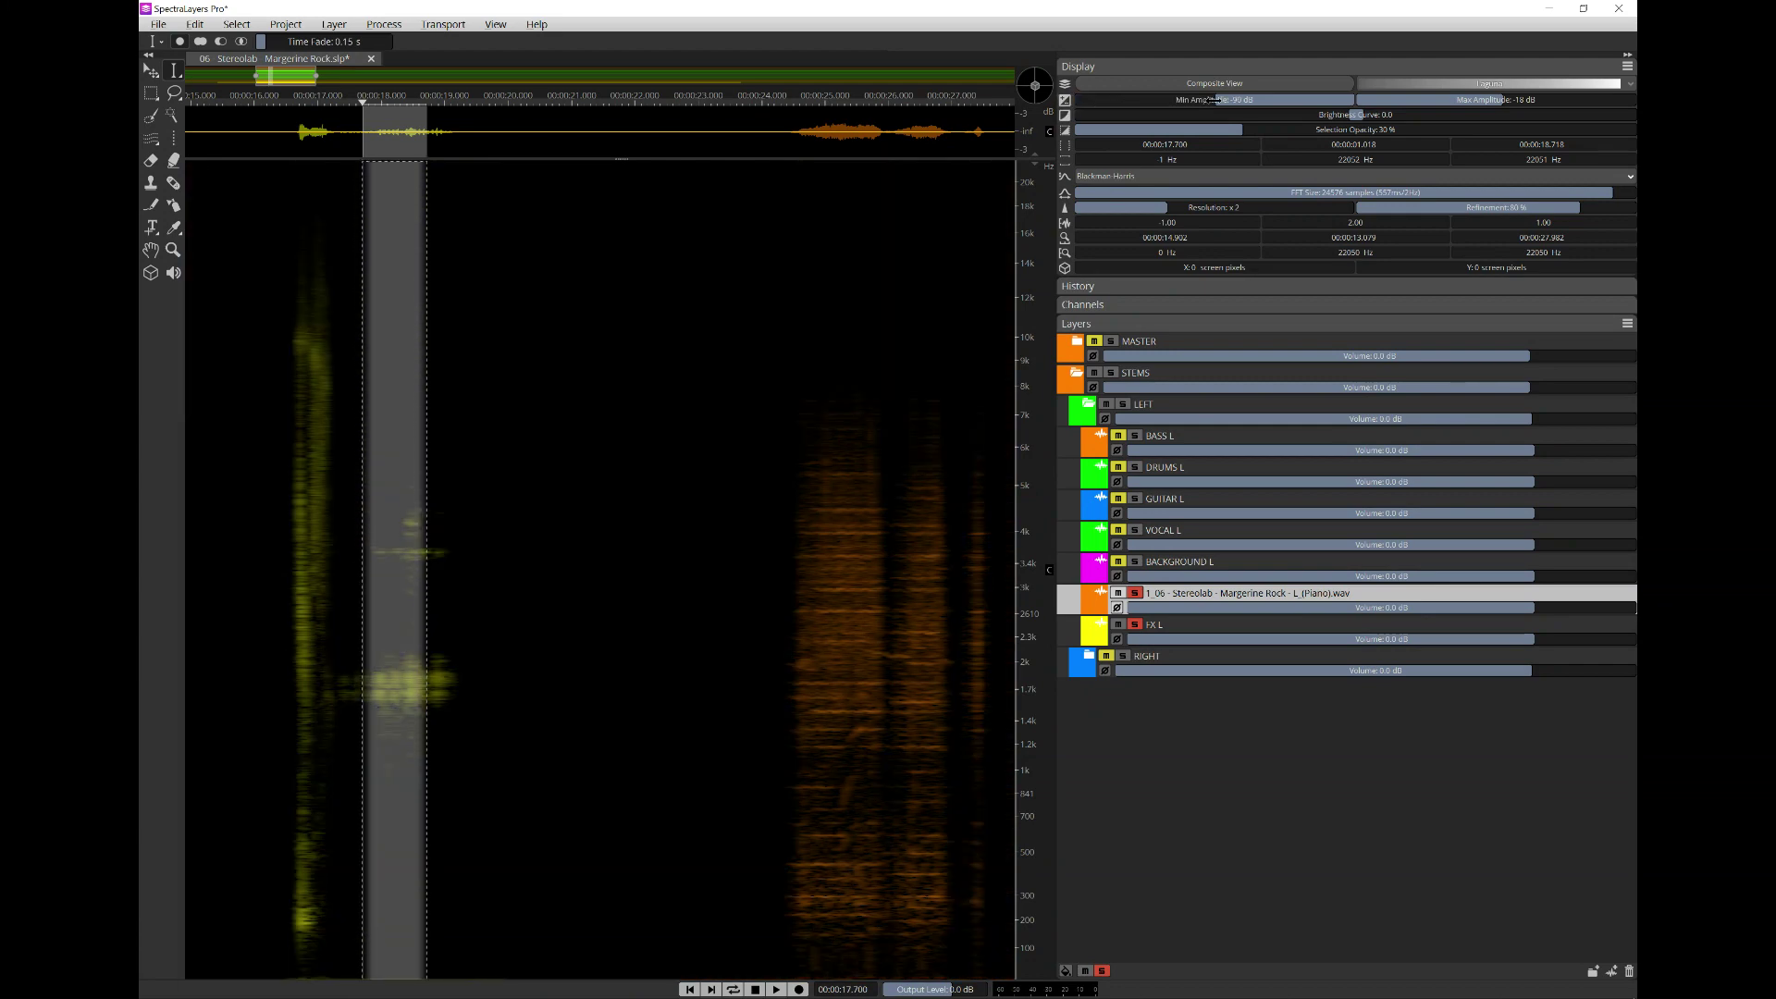
- Lower the spectrogram's minimum amplitude to its limit, reduce the FFT size to 3072 samples and clear the time selection
drag(1127, 100, 1077, 100)
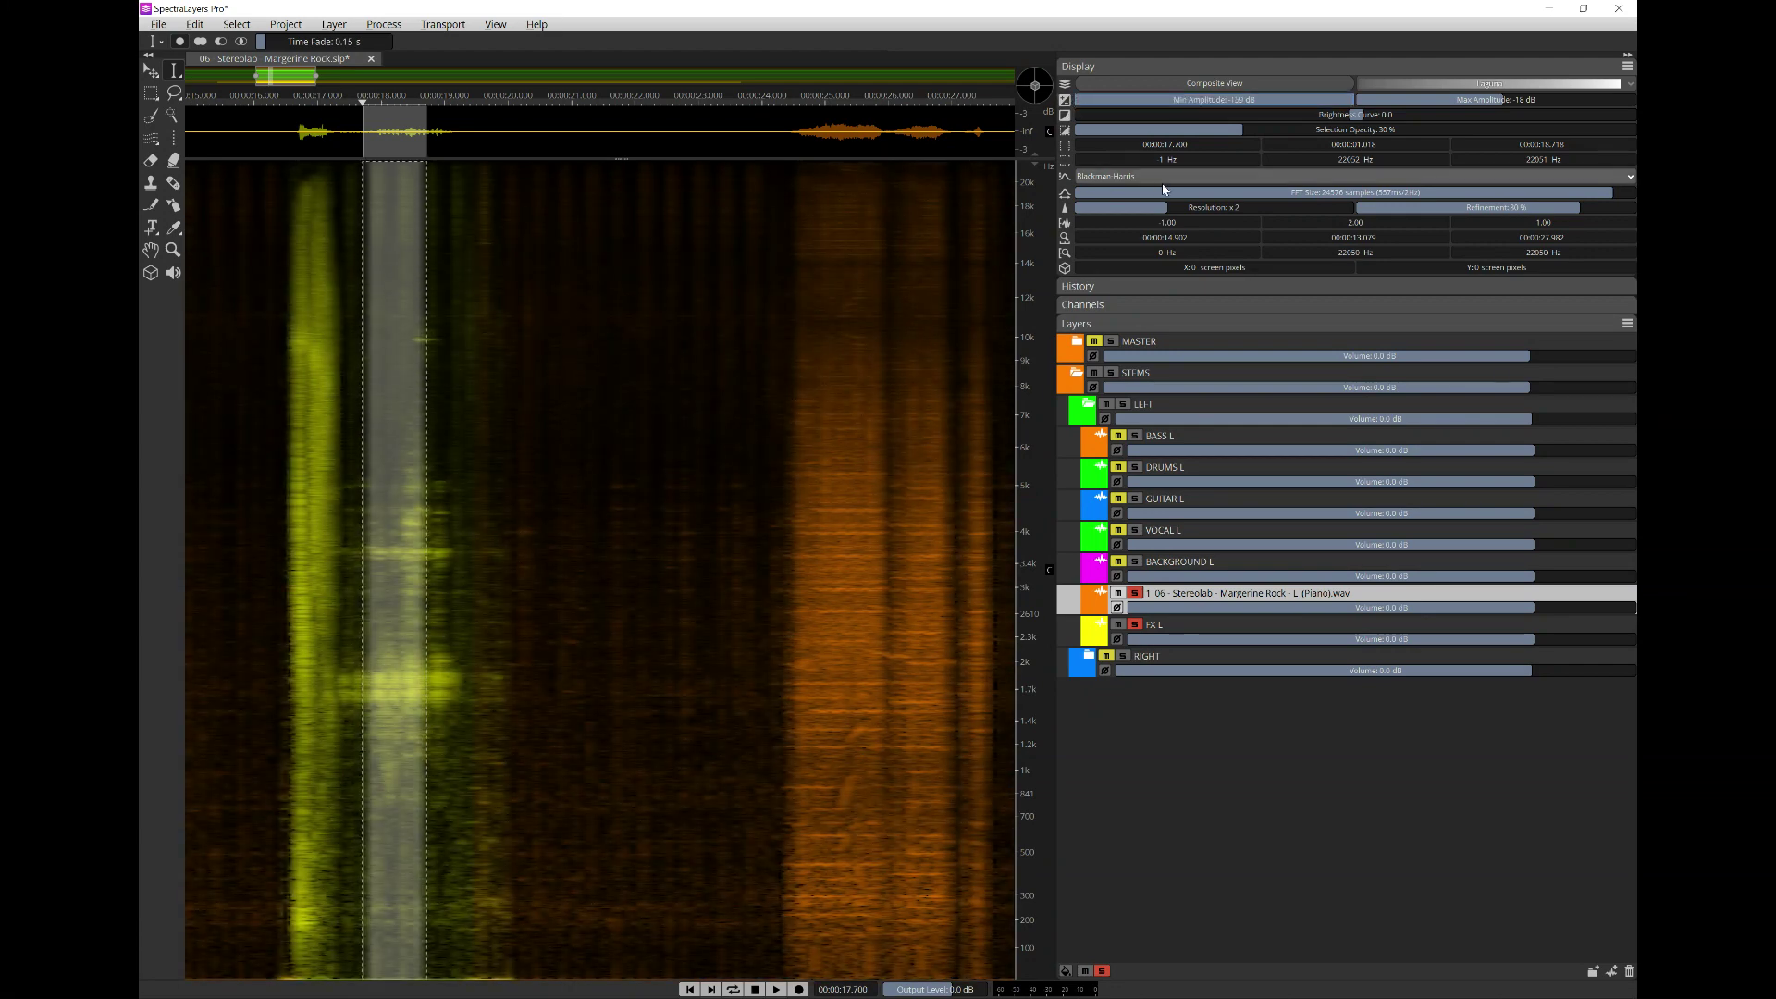
drag(1228, 193, 1193, 194)
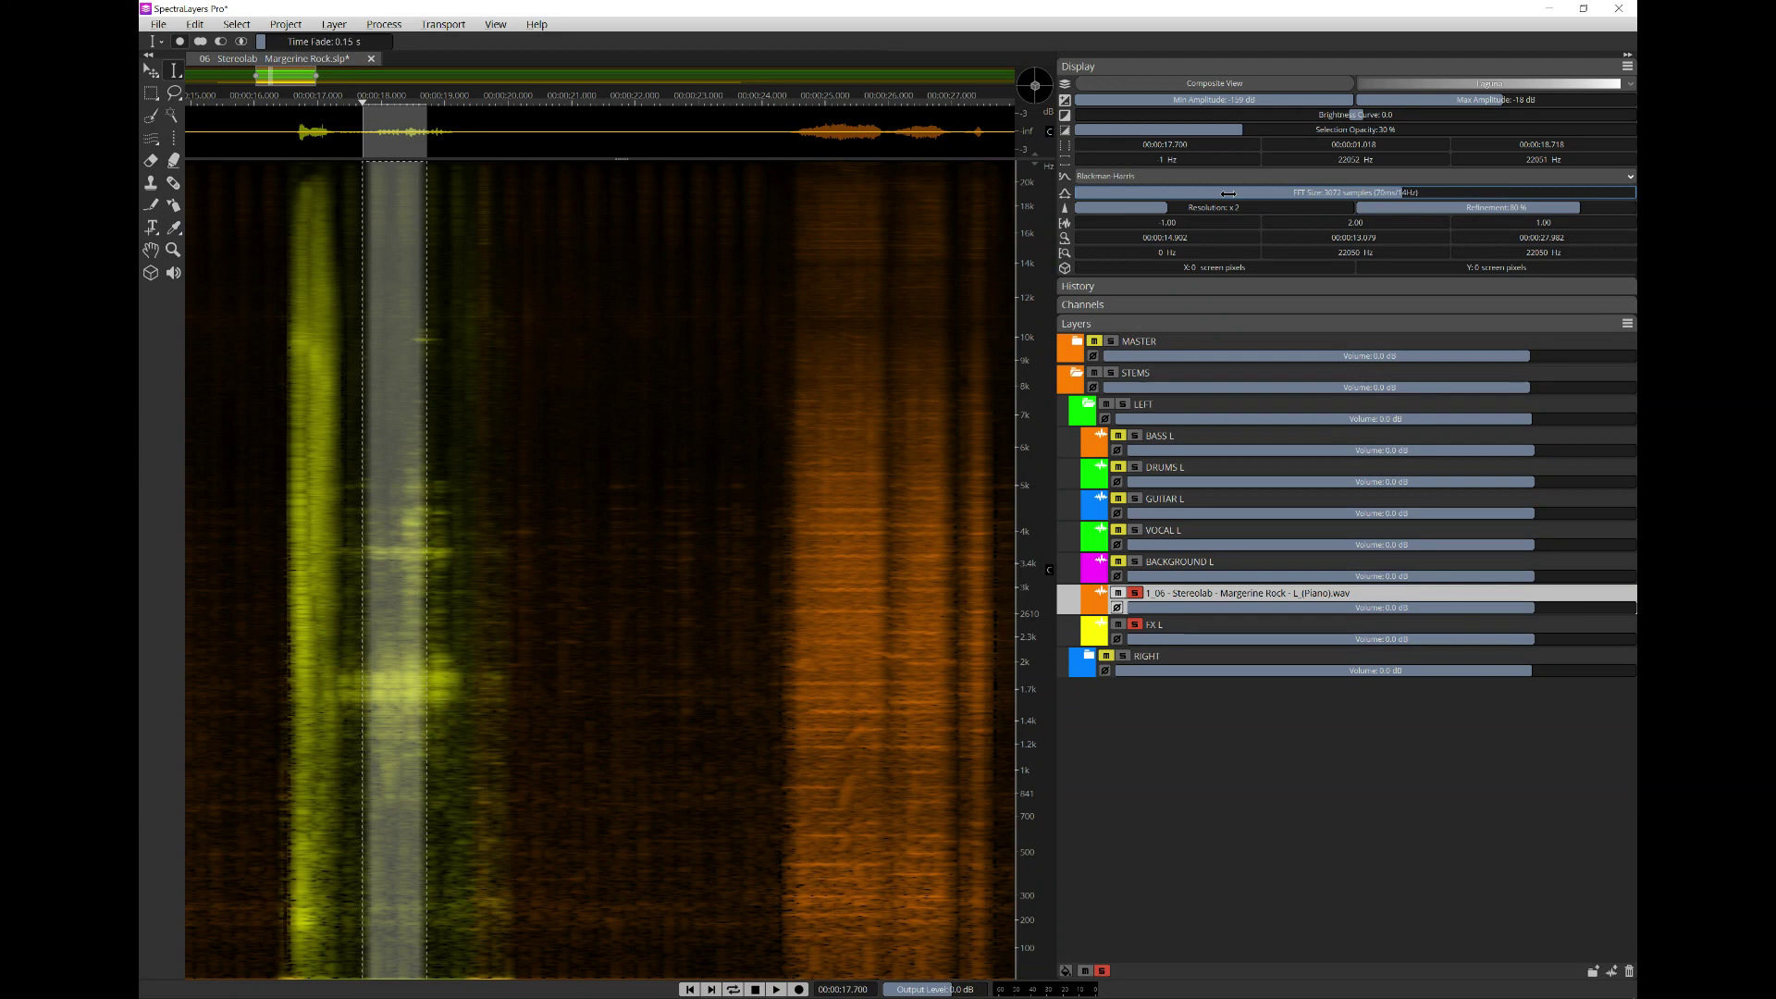
click(507, 545)
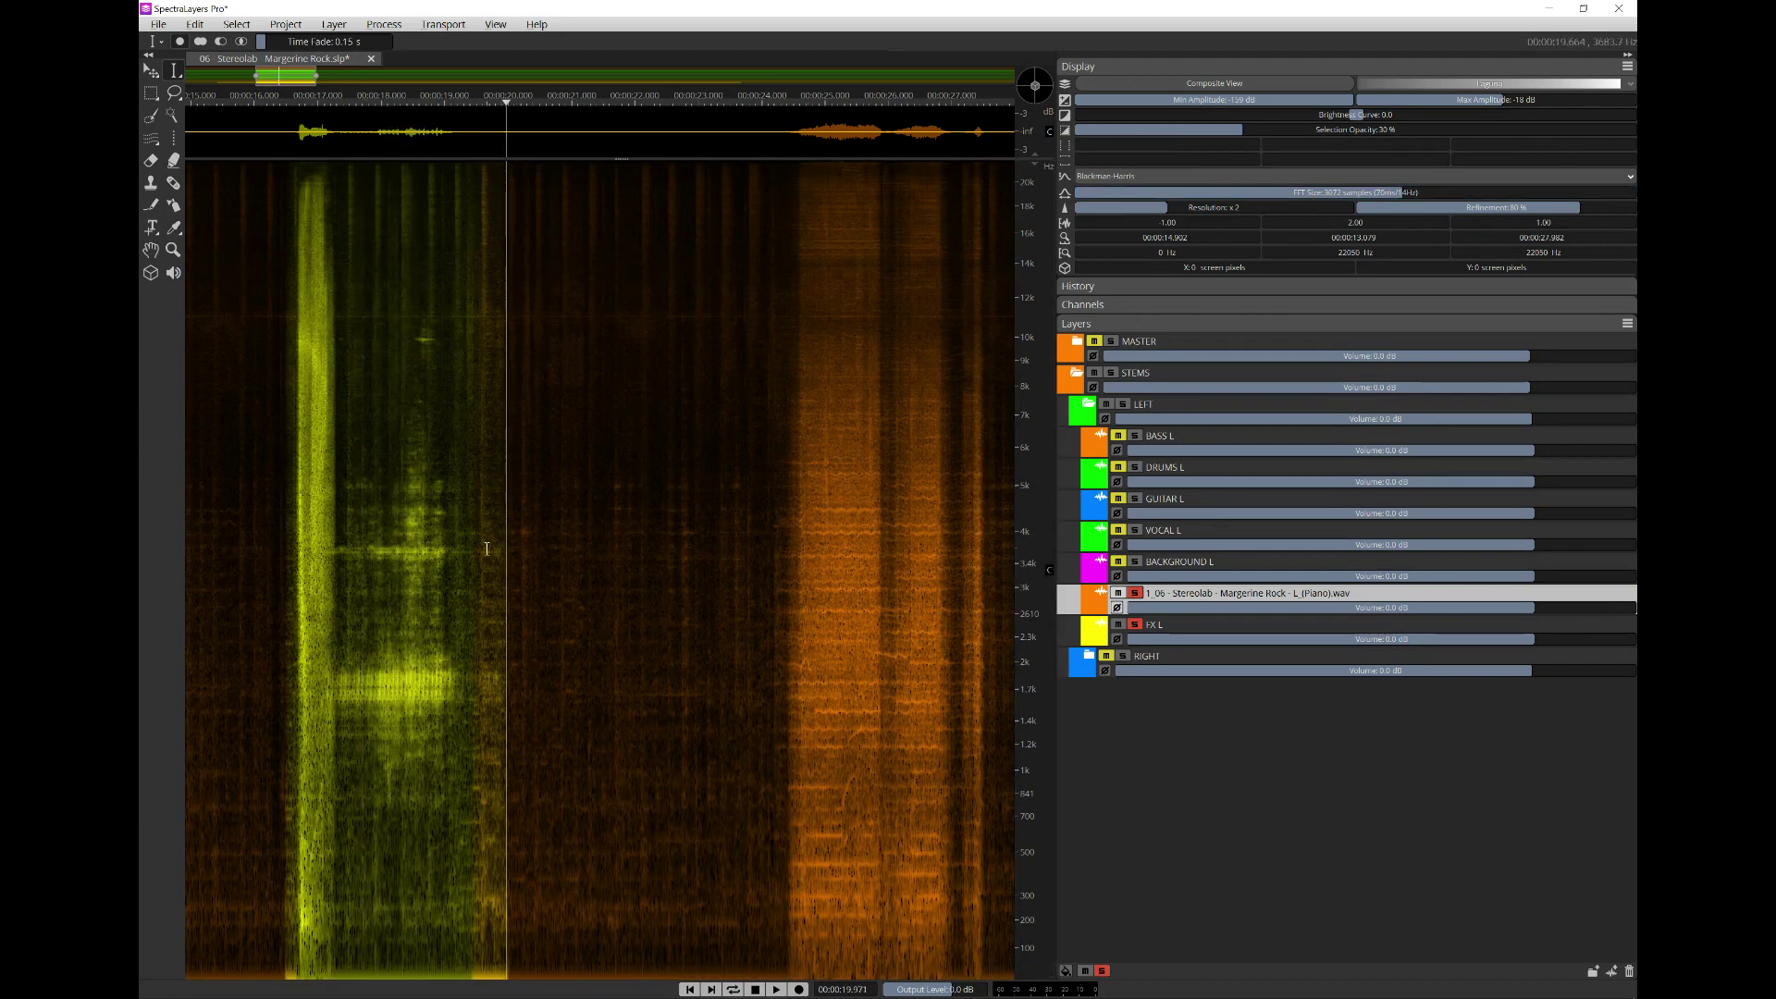
scroll(592, 565, down, 5)
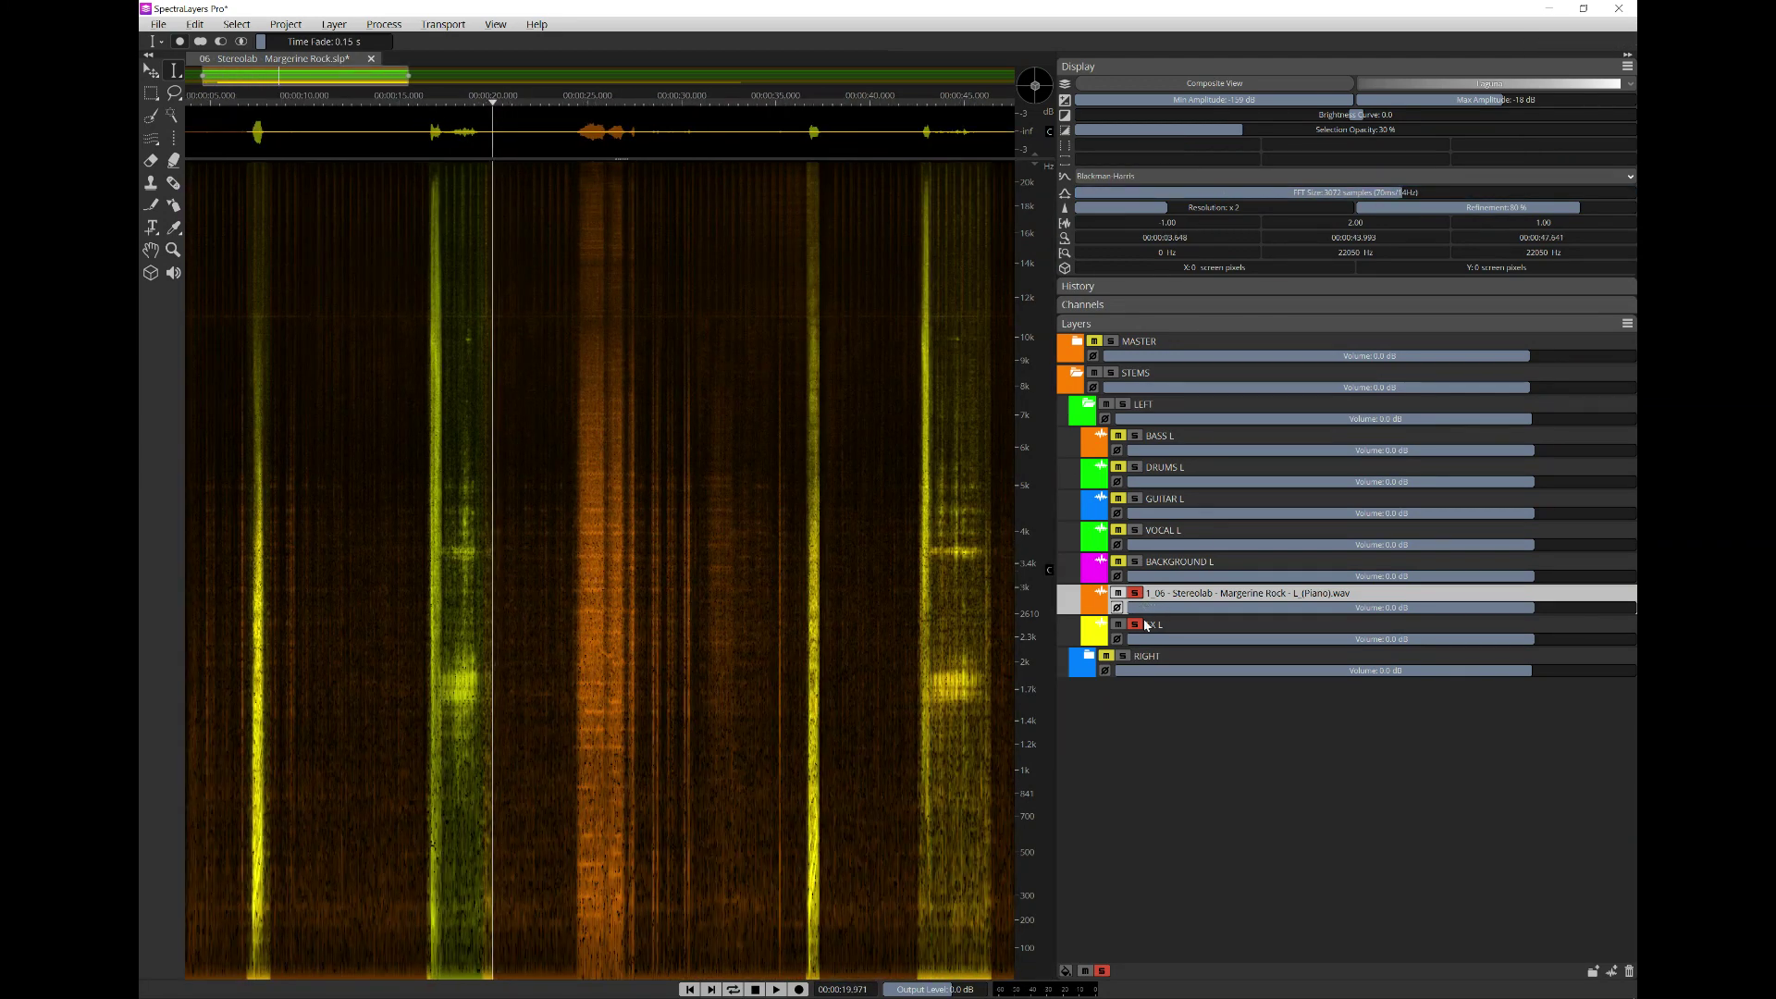
- Unsolo FX L, play the left Piano layer by itself around 0:42 and stop playback
click(1147, 629)
click(1132, 628)
key(space)
click(583, 629)
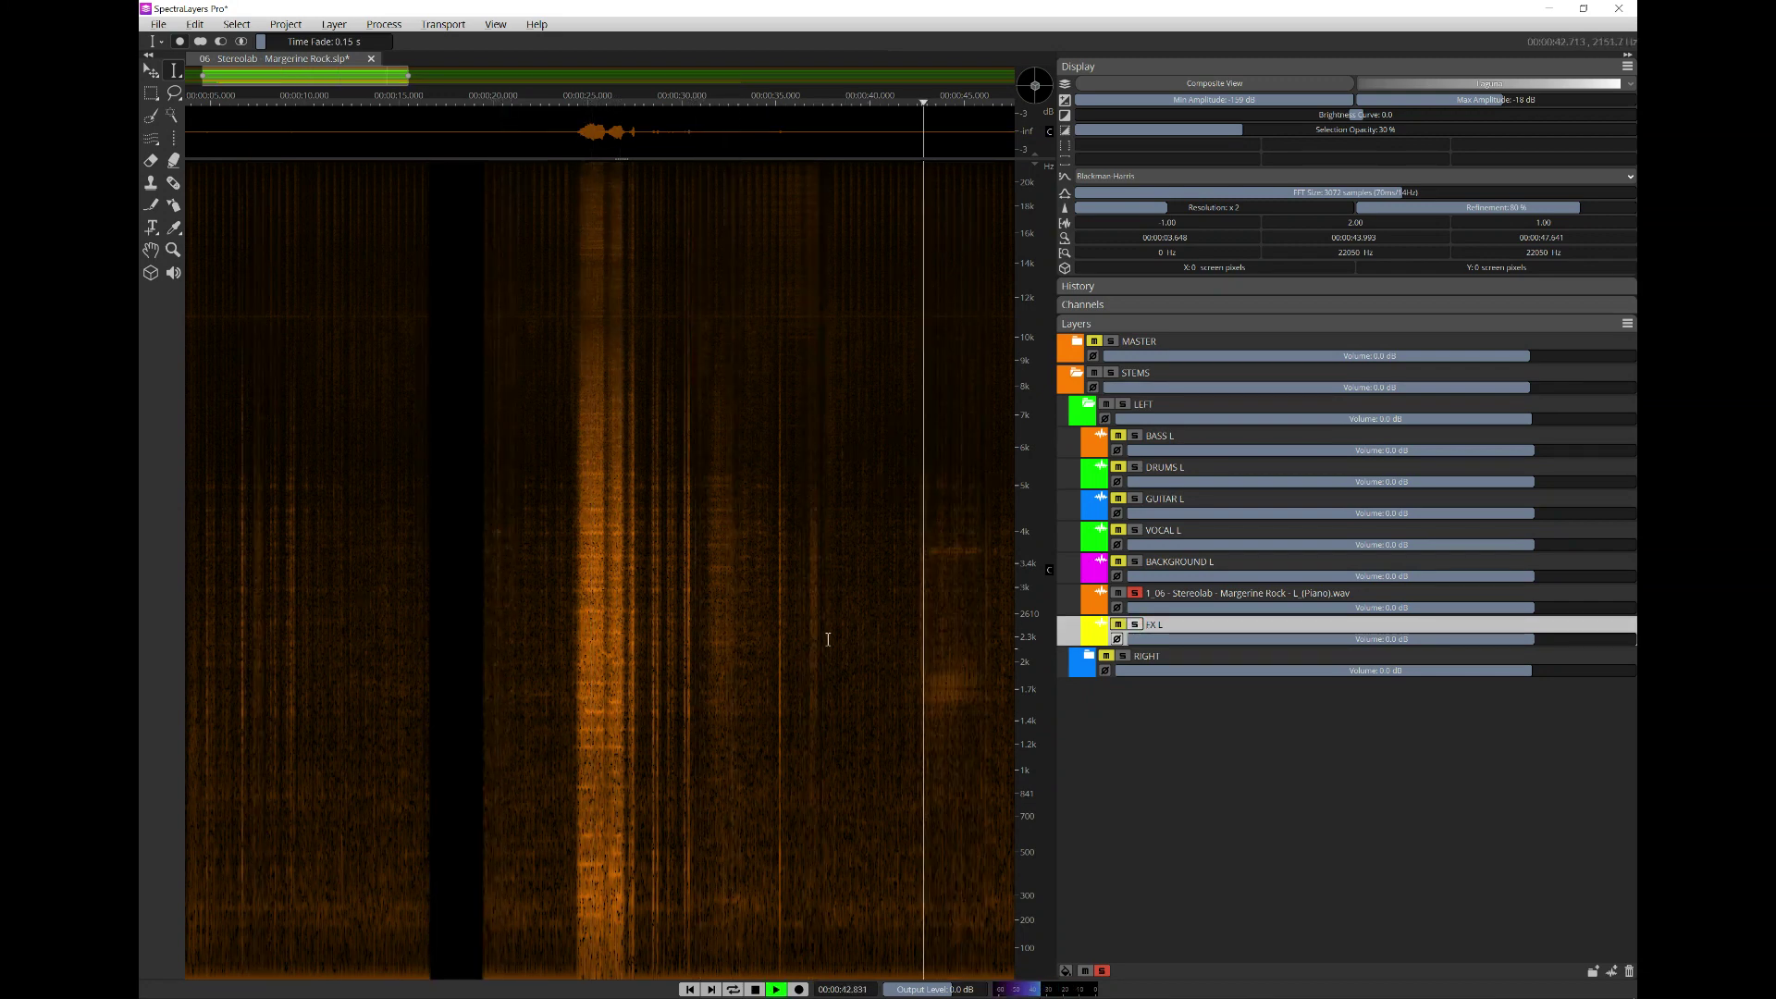
scroll(909, 648, down, 5)
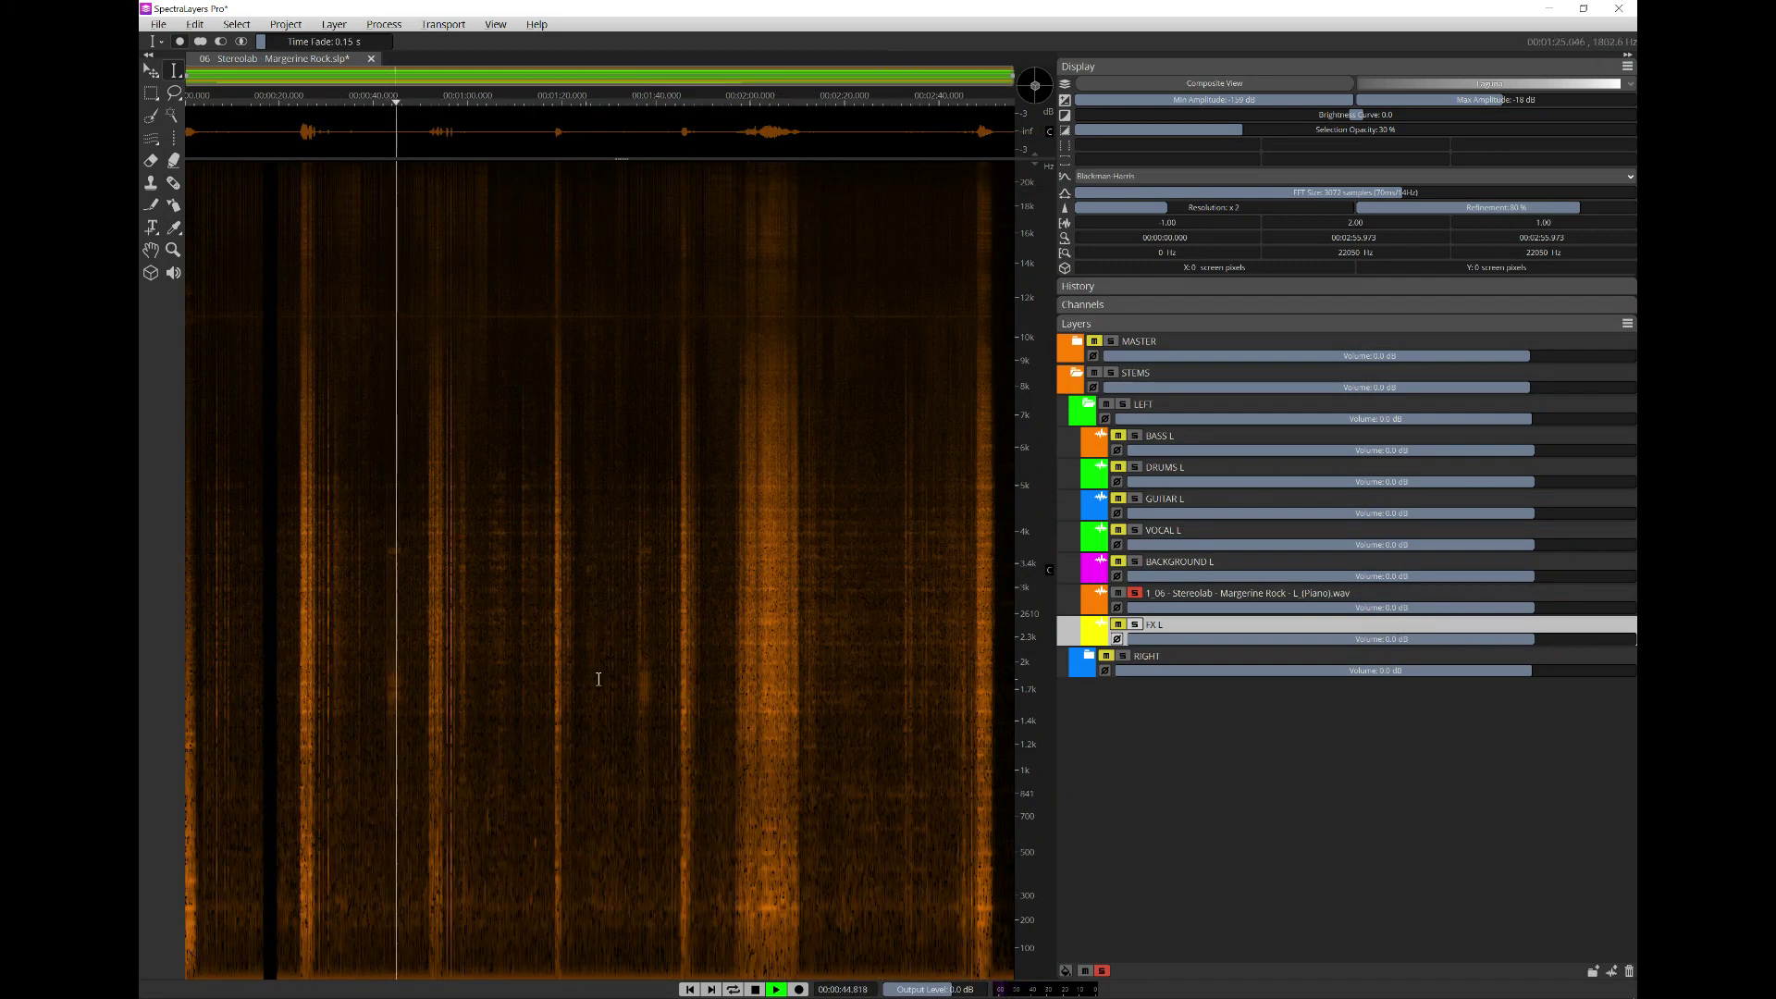
scroll(397, 698, up, 6)
scroll(351, 717, up, 4)
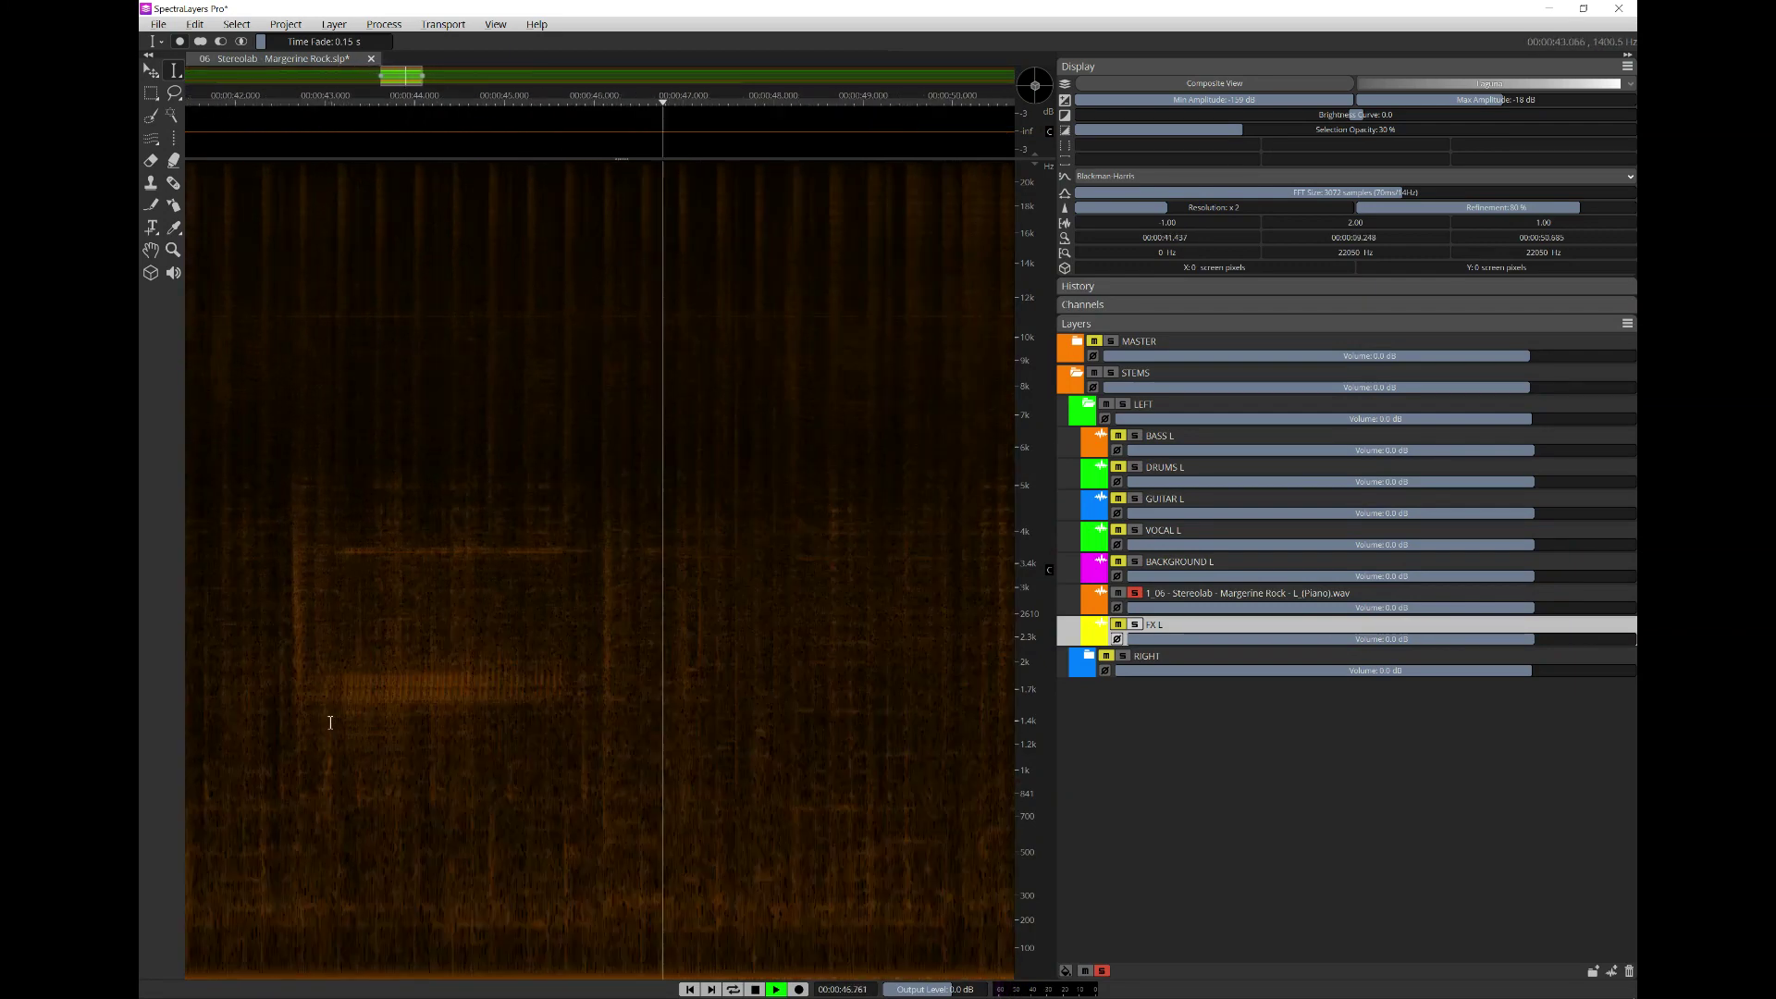
key(space)
- Move the Piano layer's remnant from about 0:42.4 to 0:46.1 into FX L, with both layers soloed
drag(250, 670, 711, 701)
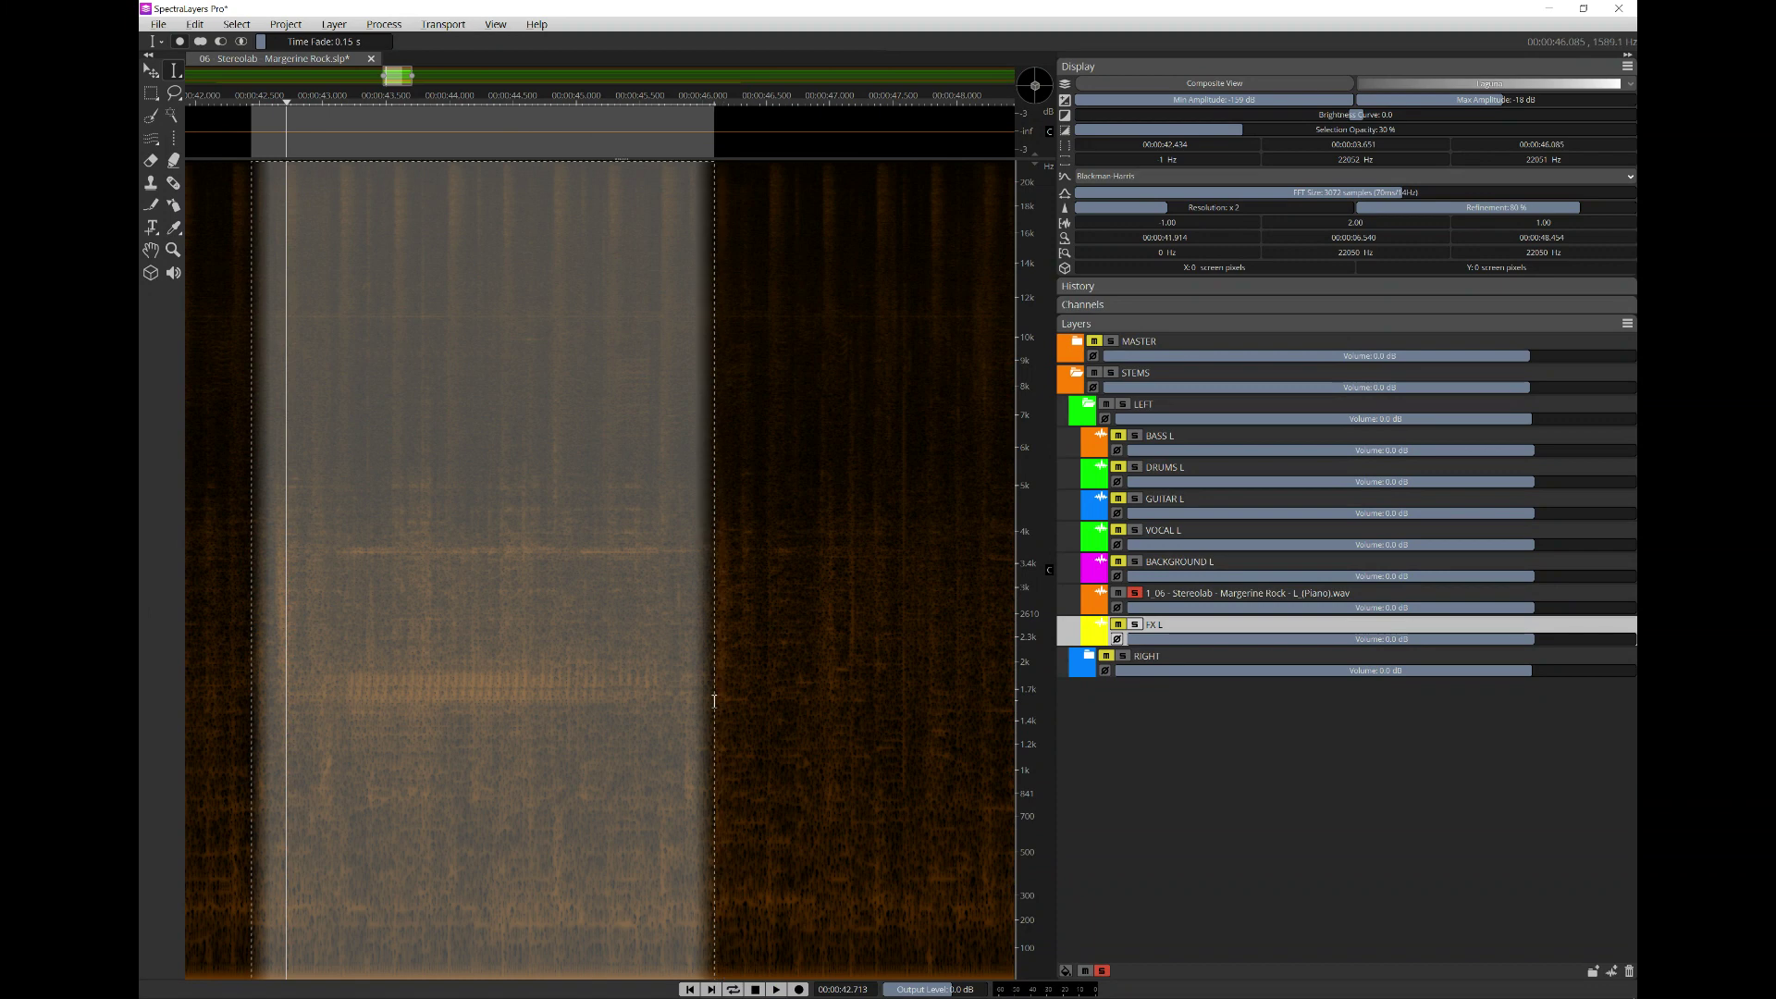
key(space)
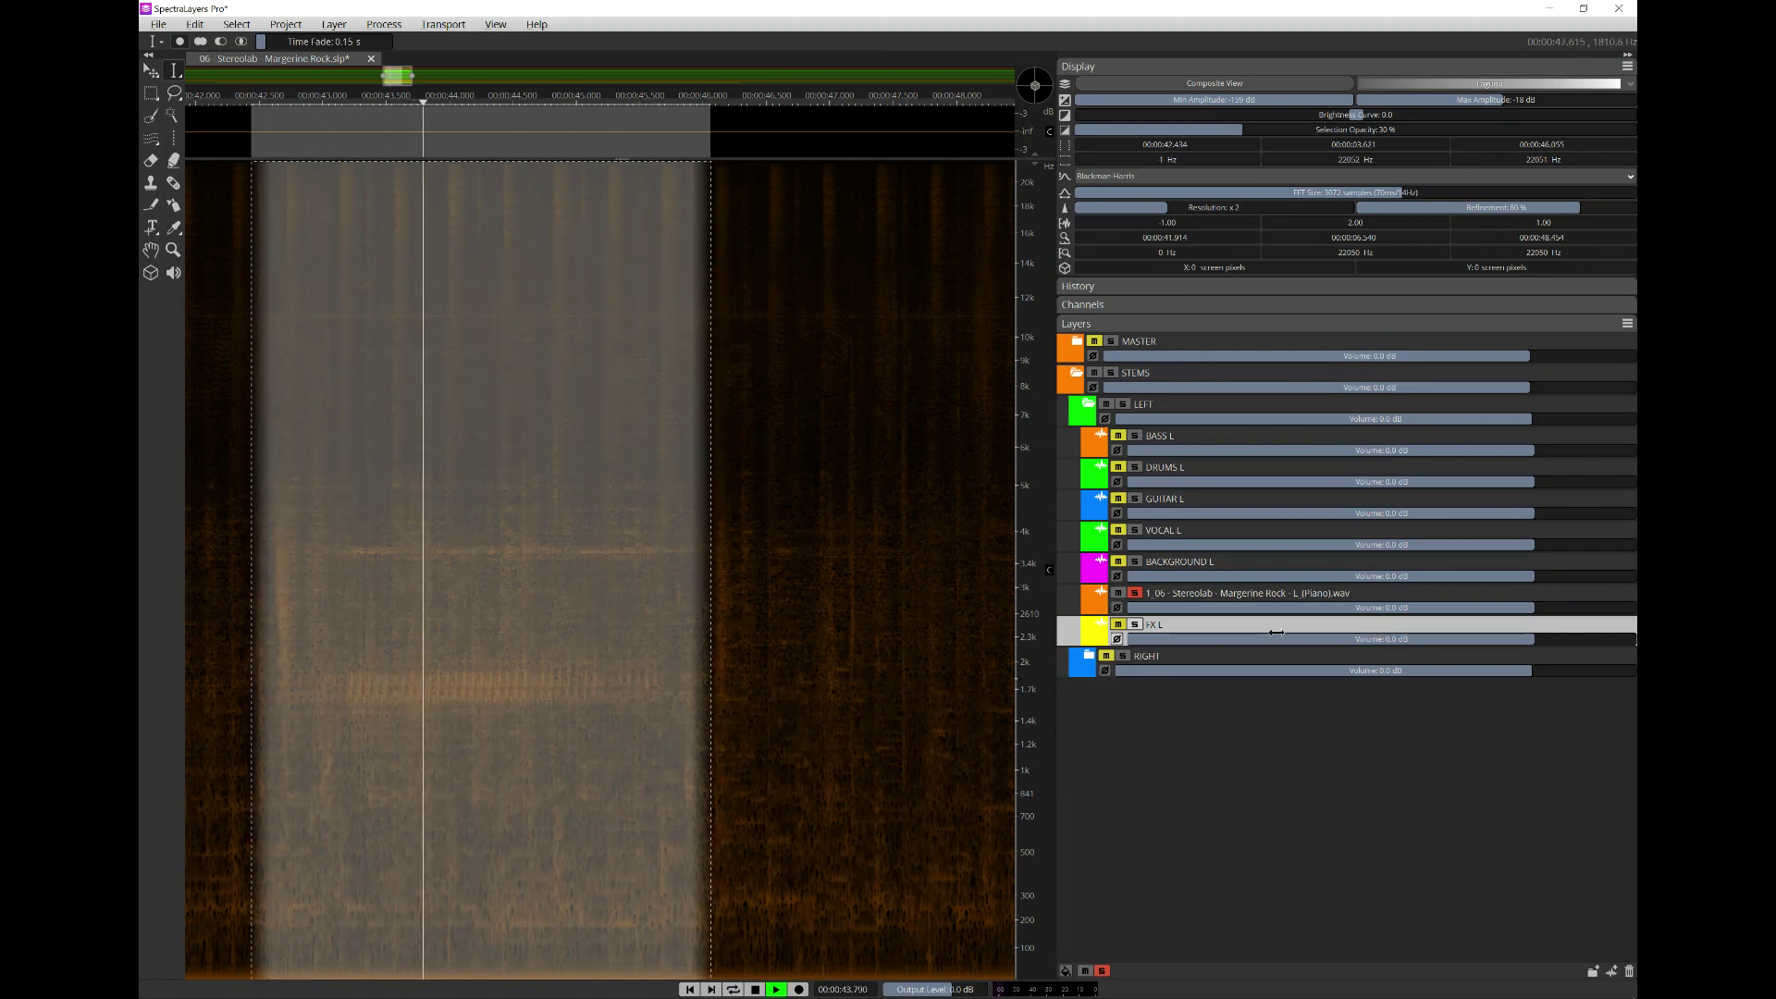
click(1223, 593)
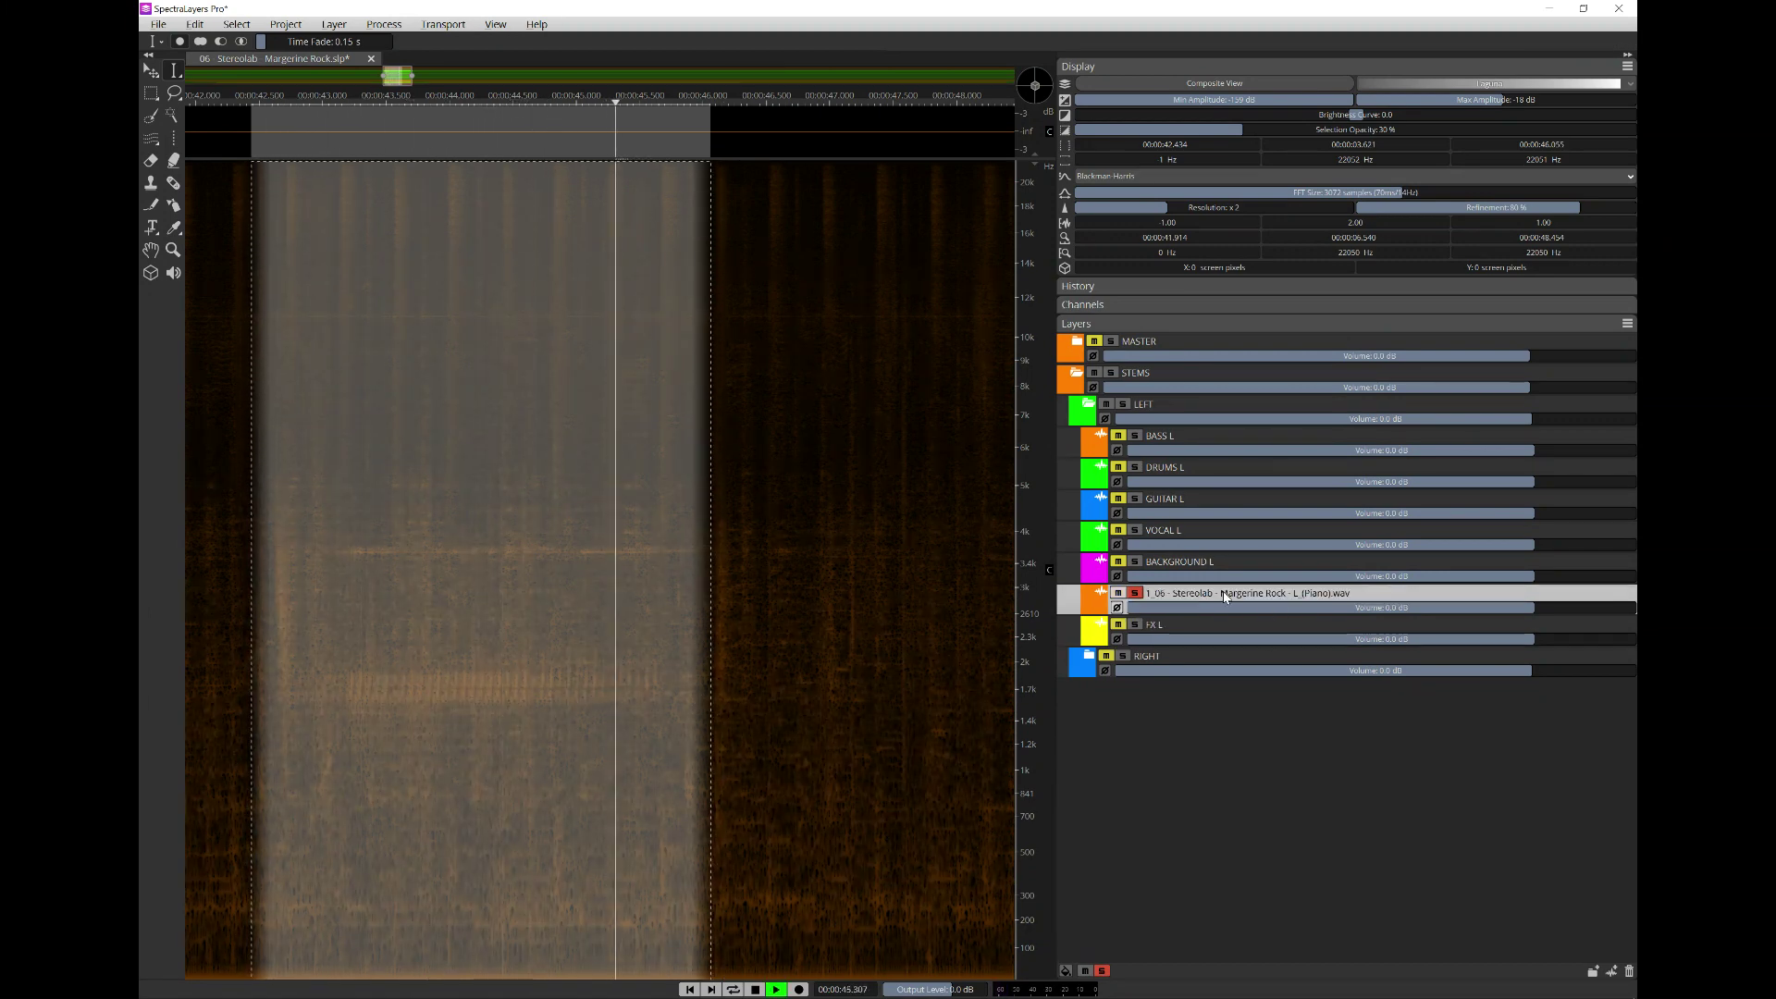
click(1136, 626)
key(space)
key(ctrl+d)
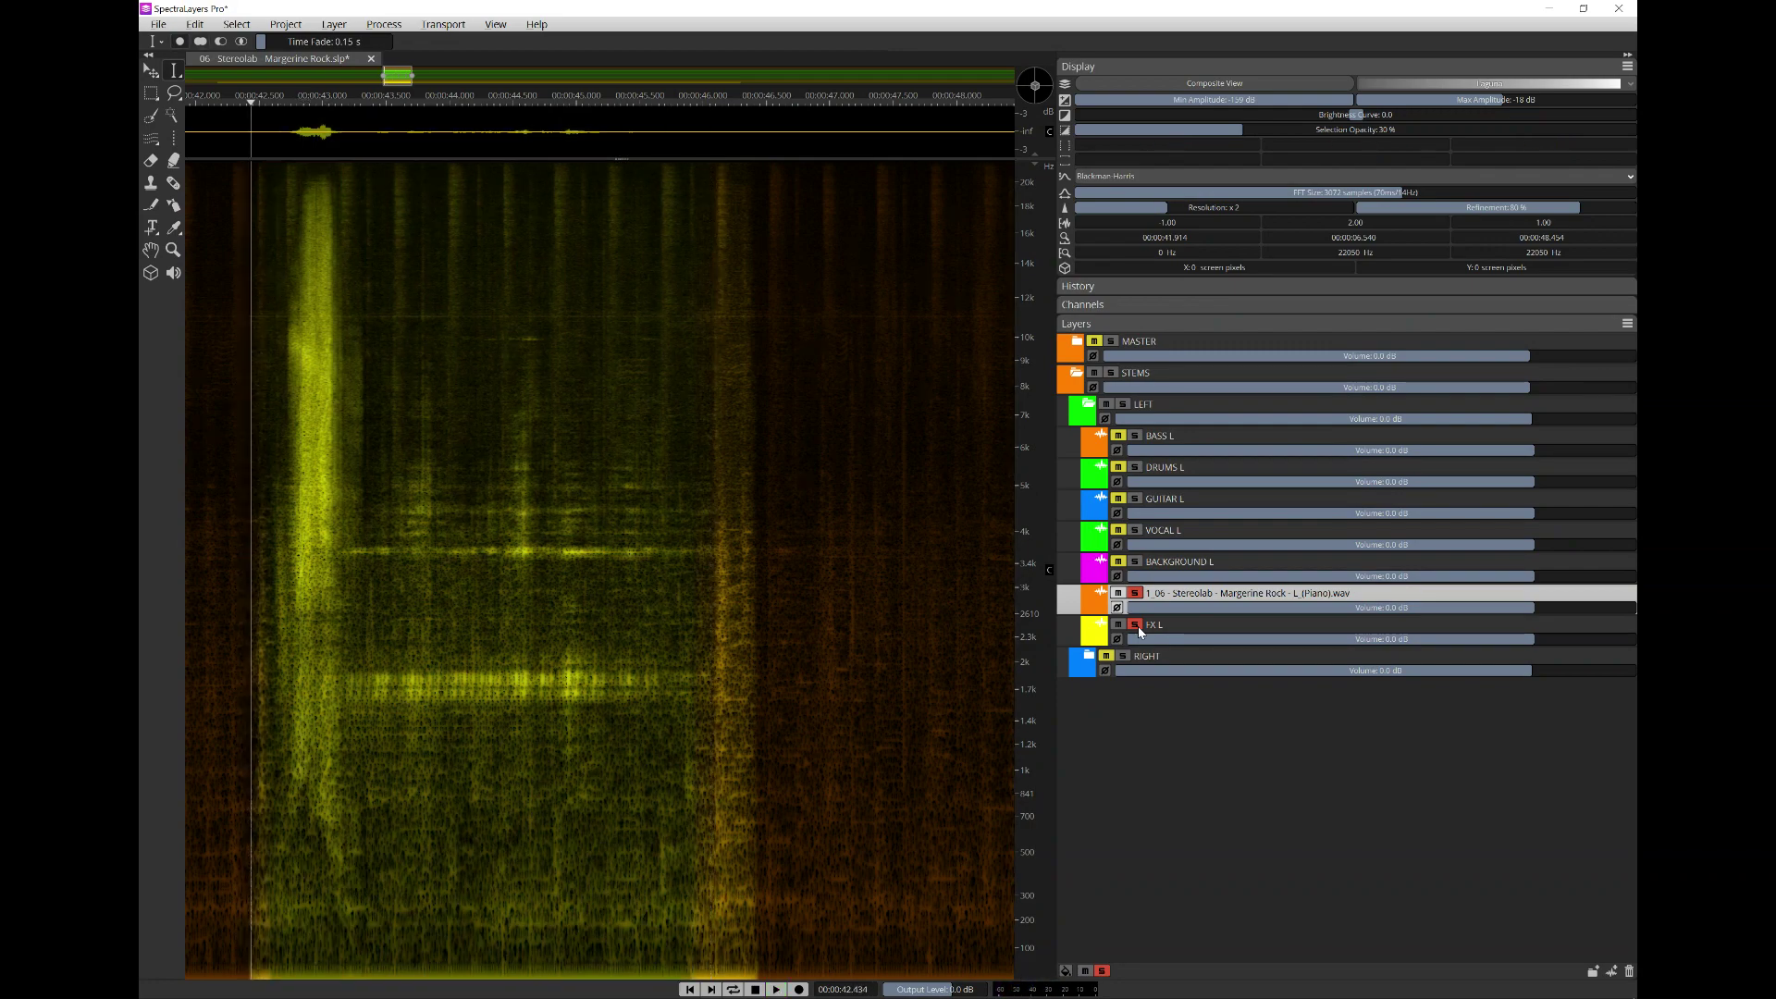
- Unsolo FX L, play the Piano layer's faint effect remnant from about 1:35 and stop playback
click(1136, 626)
scroll(610, 620, down, 10)
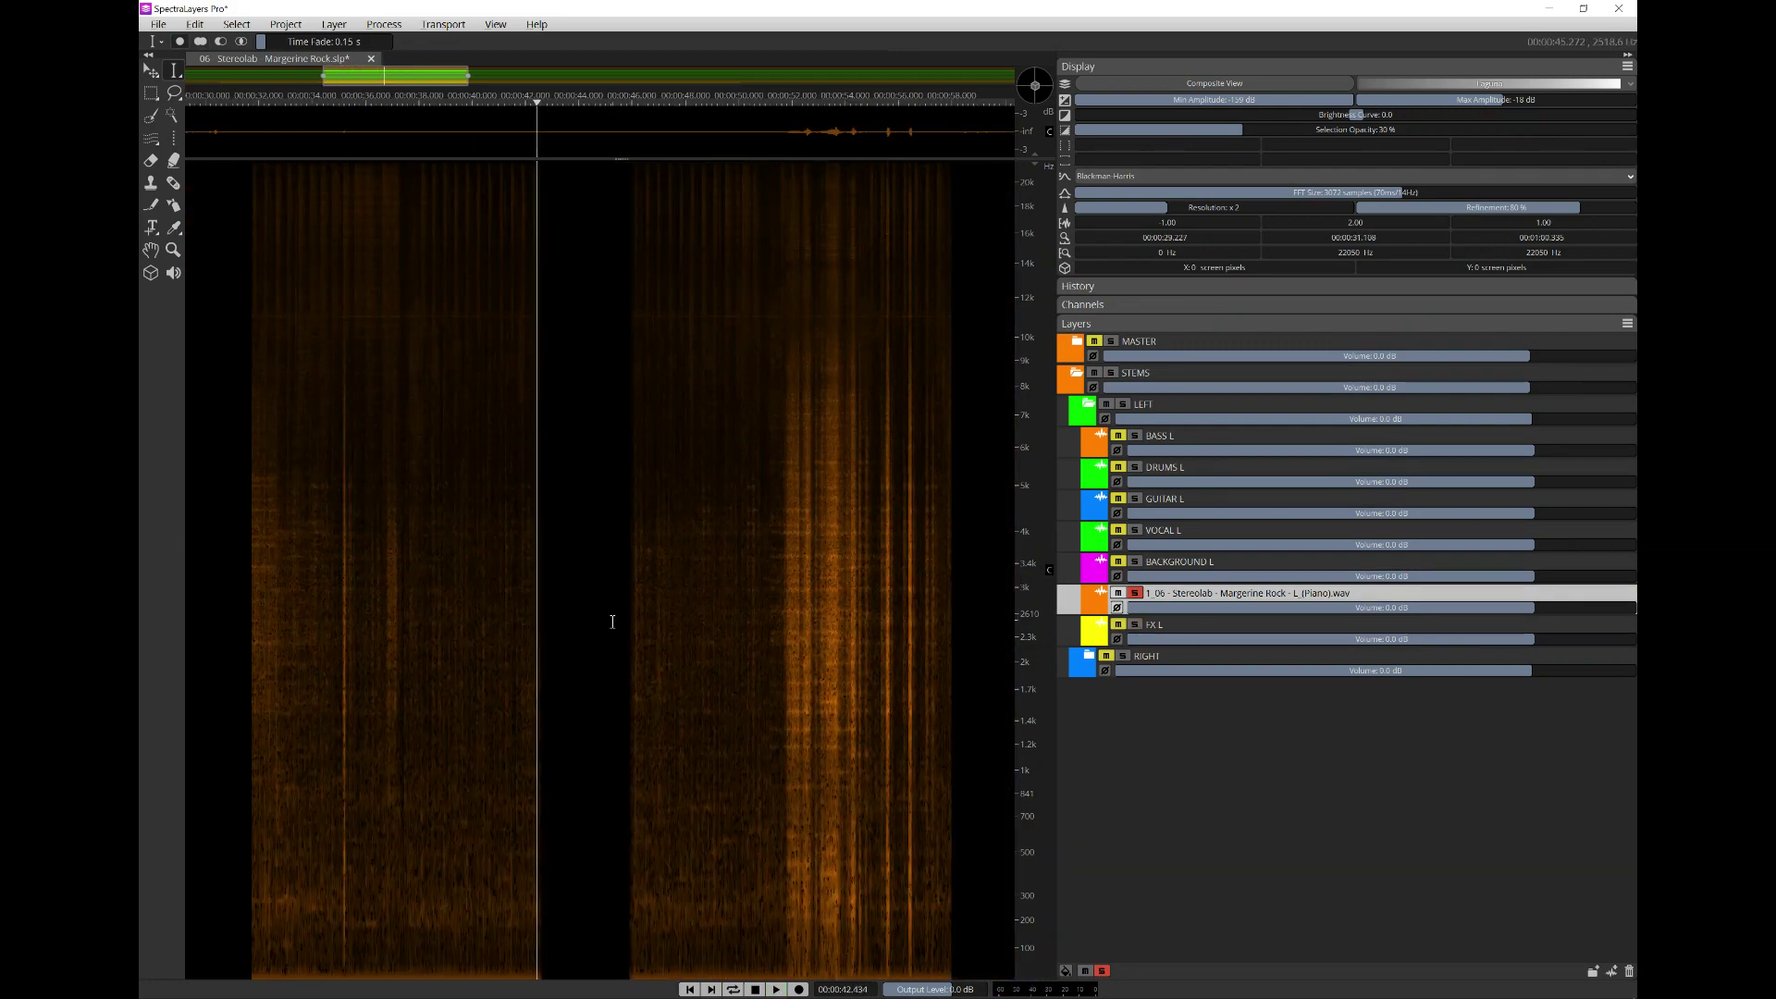
scroll(613, 622, down, 5)
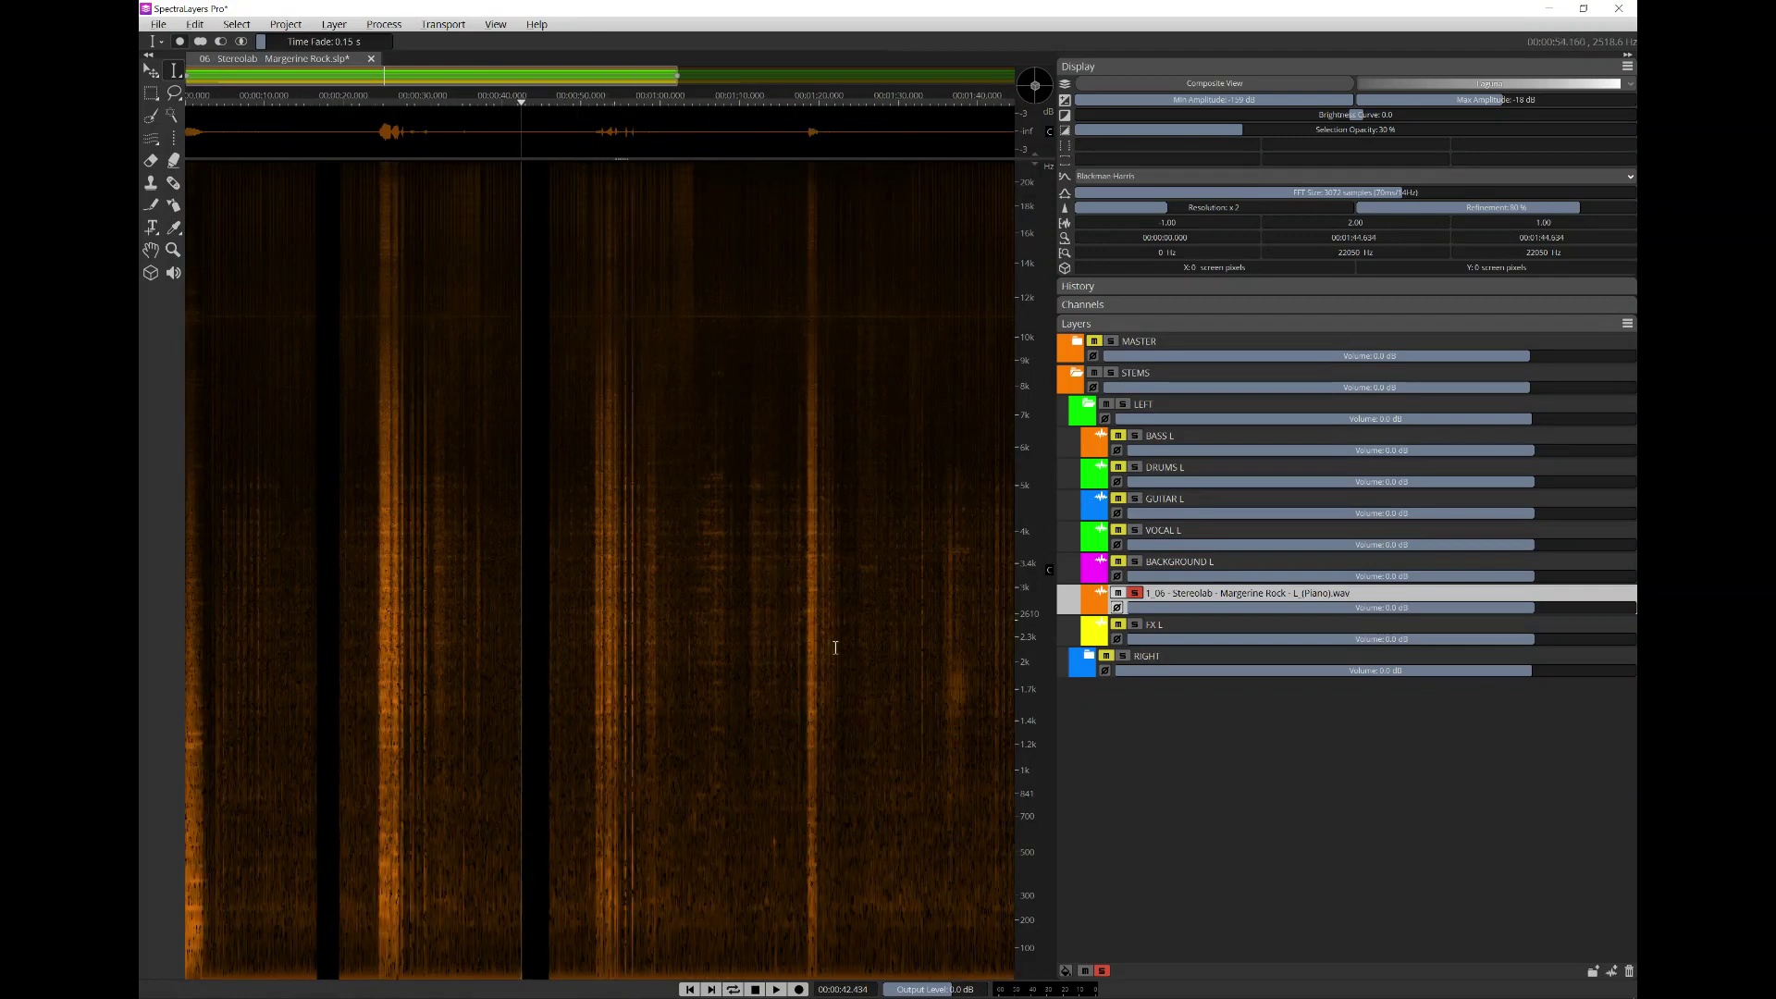
click(941, 666)
key(space)
scroll(944, 662, up, 10)
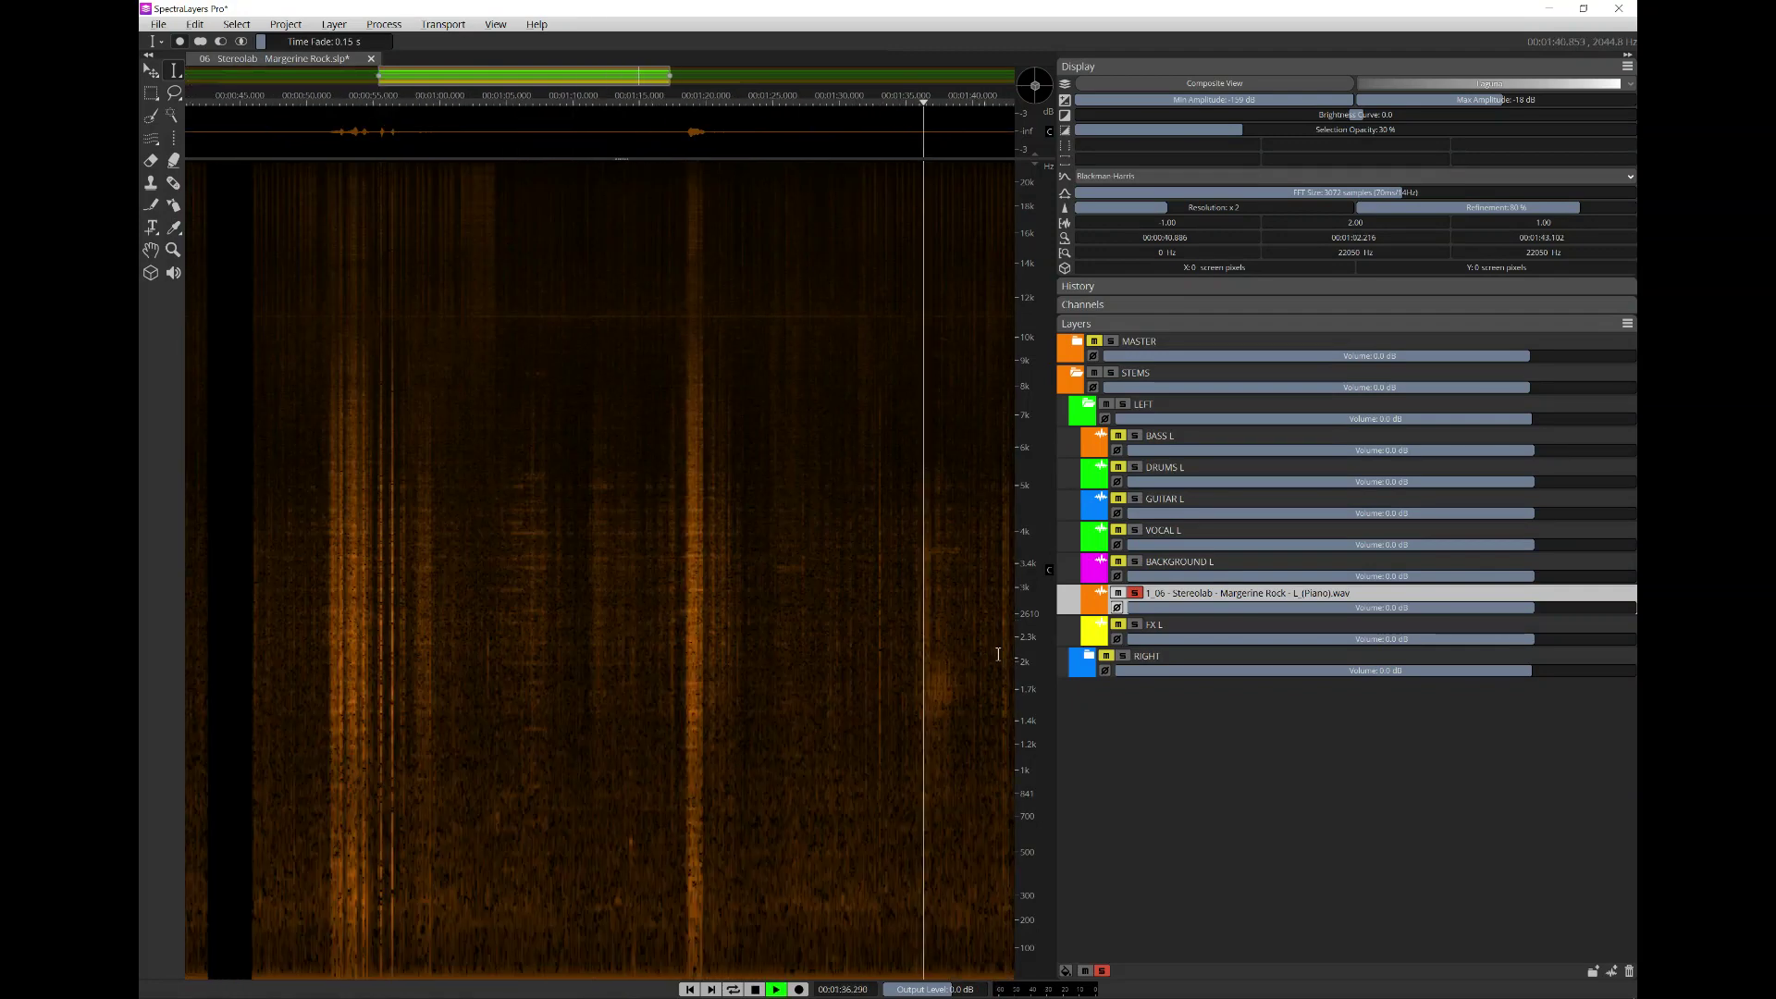
scroll(994, 654, up, 3)
key(space)
drag(343, 665, 687, 695)
key(space)
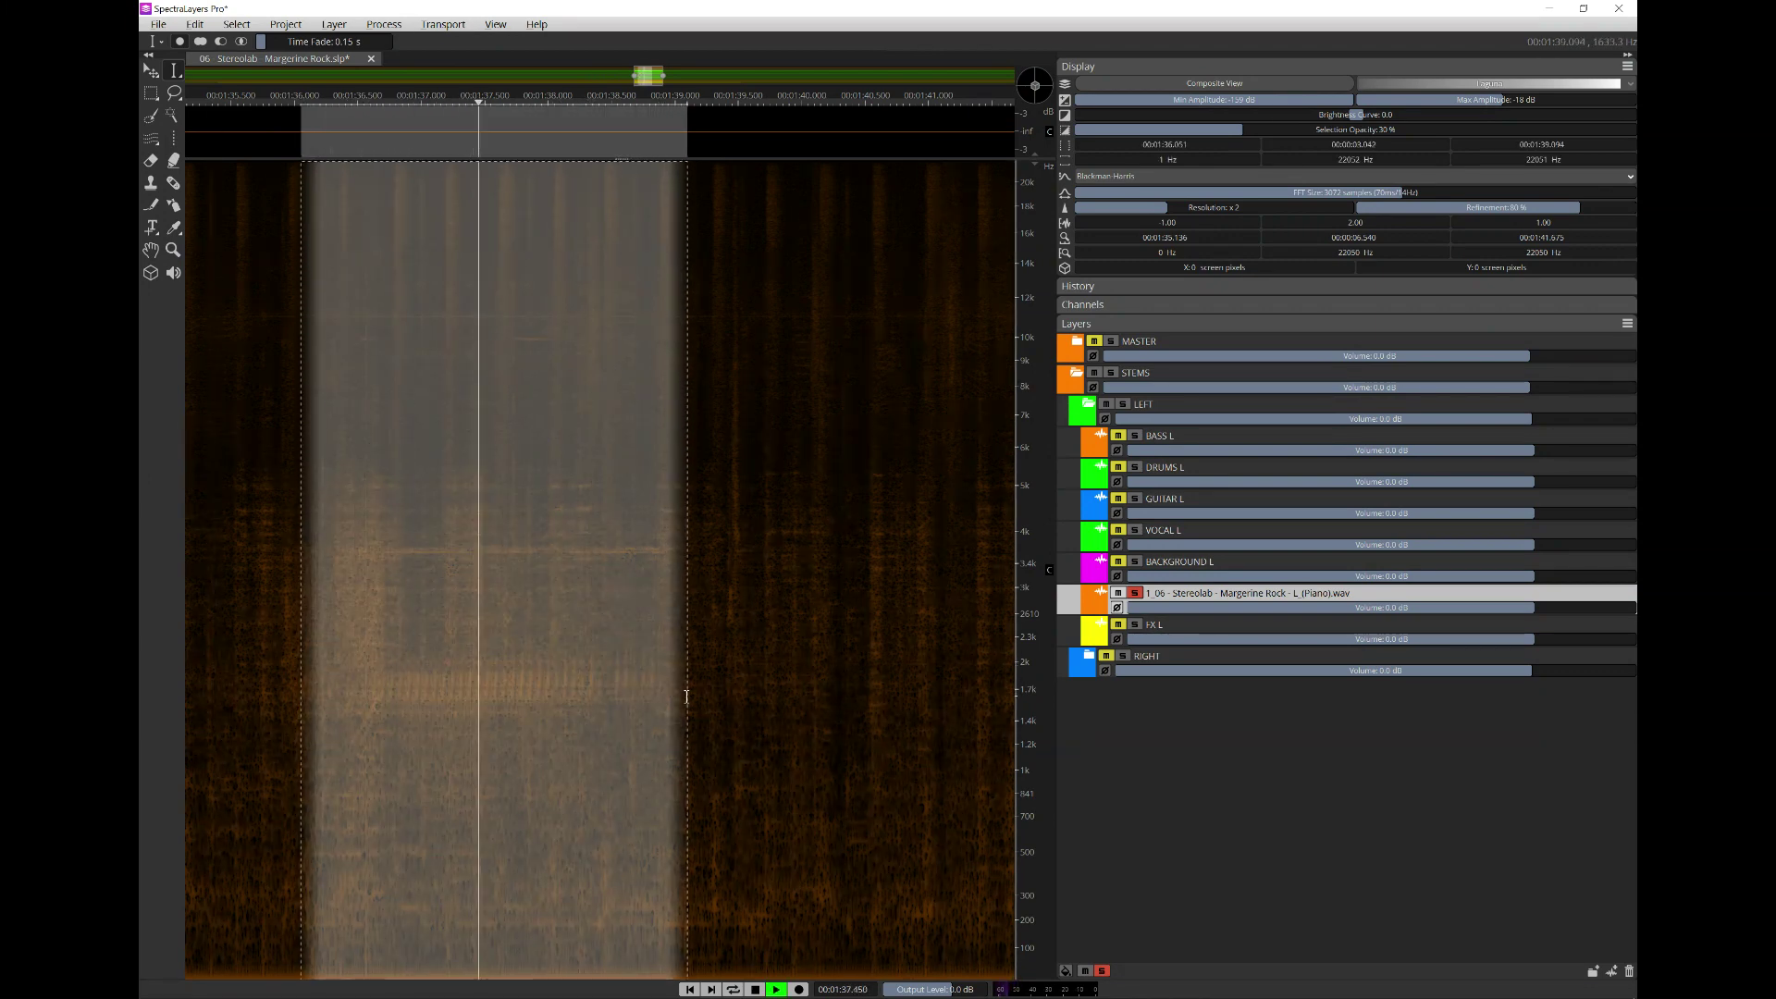
key(Escape)
key(space)
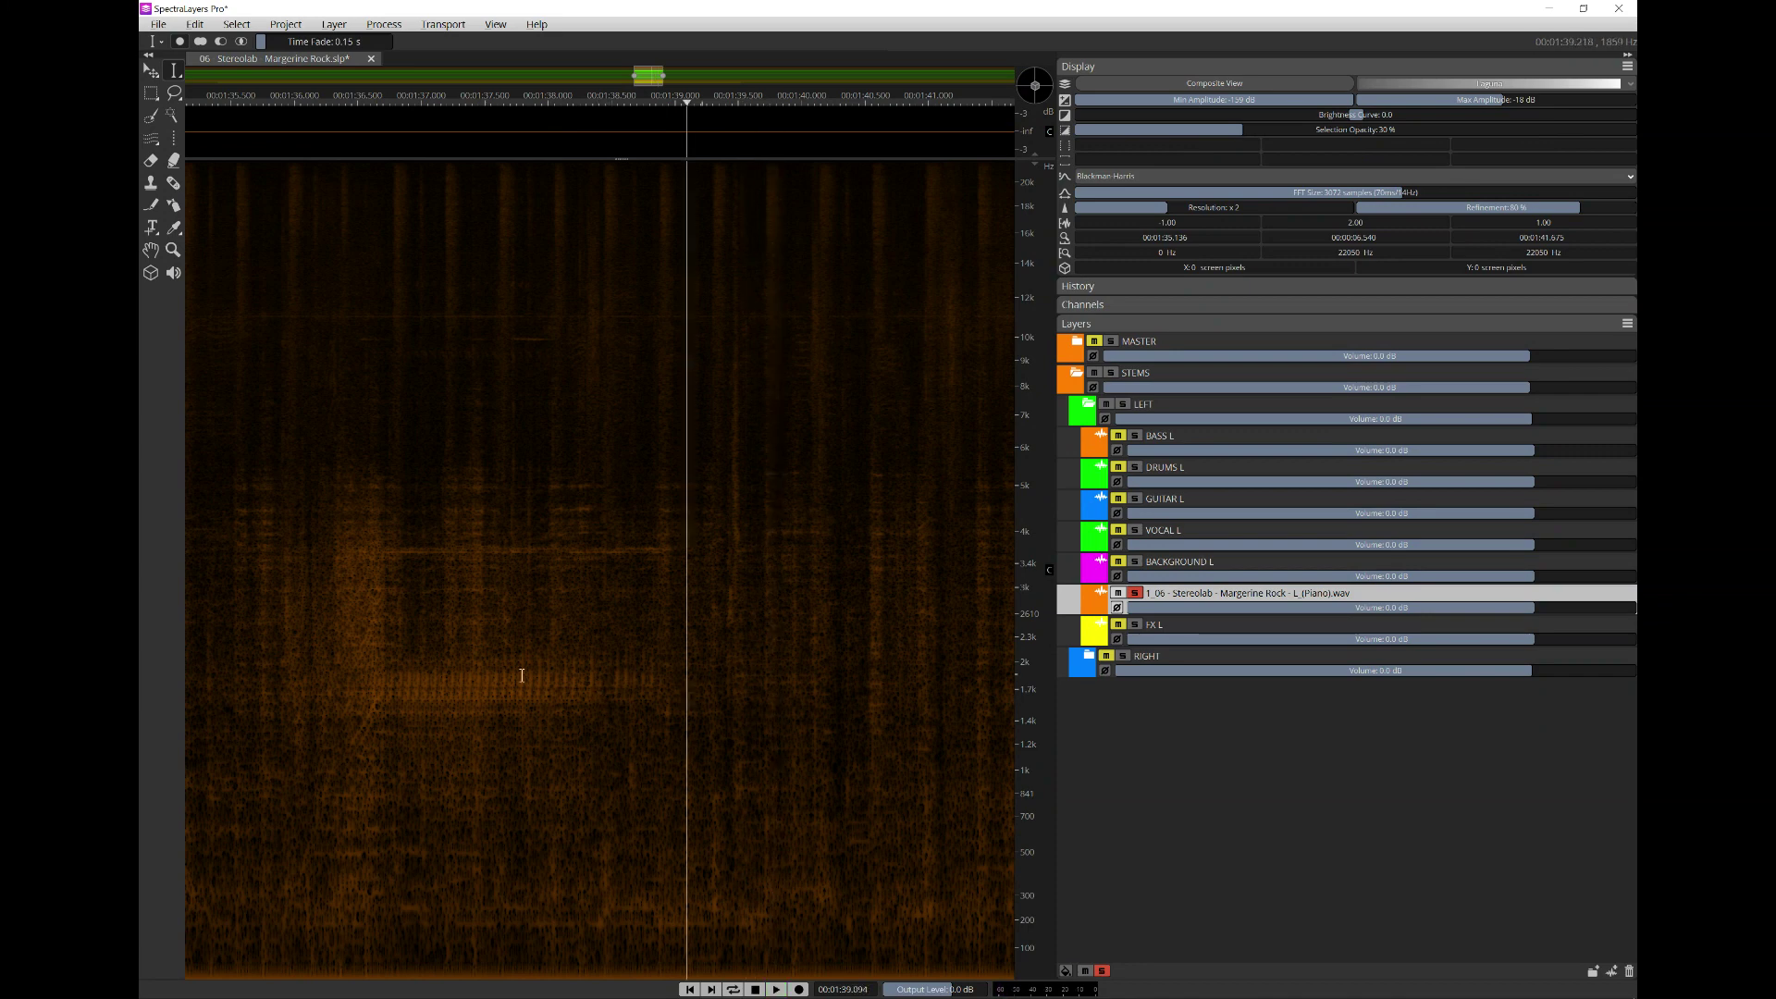
- Move the Piano layer's remnant from about 1:36.1 to 1:39.2 into FX L and solo FX L alongside it
drag(313, 705, 705, 710)
key(space)
key(space)
key(Delete)
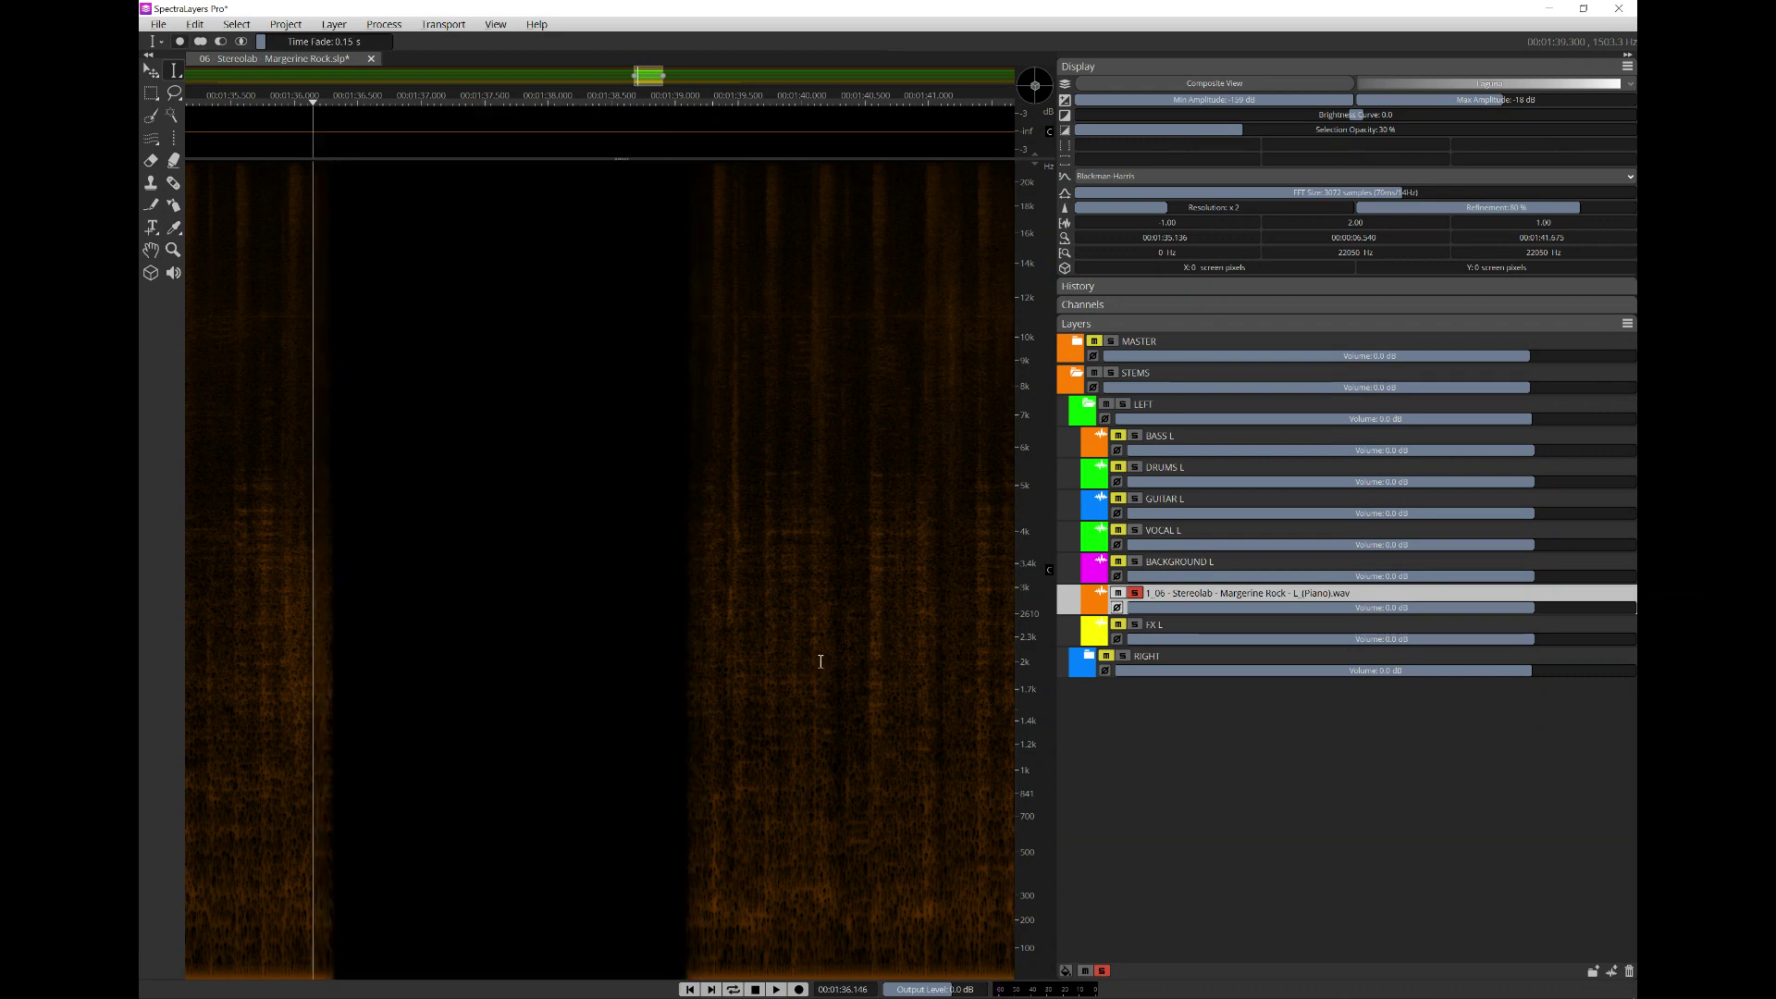
click(1136, 625)
scroll(734, 417, down, 10)
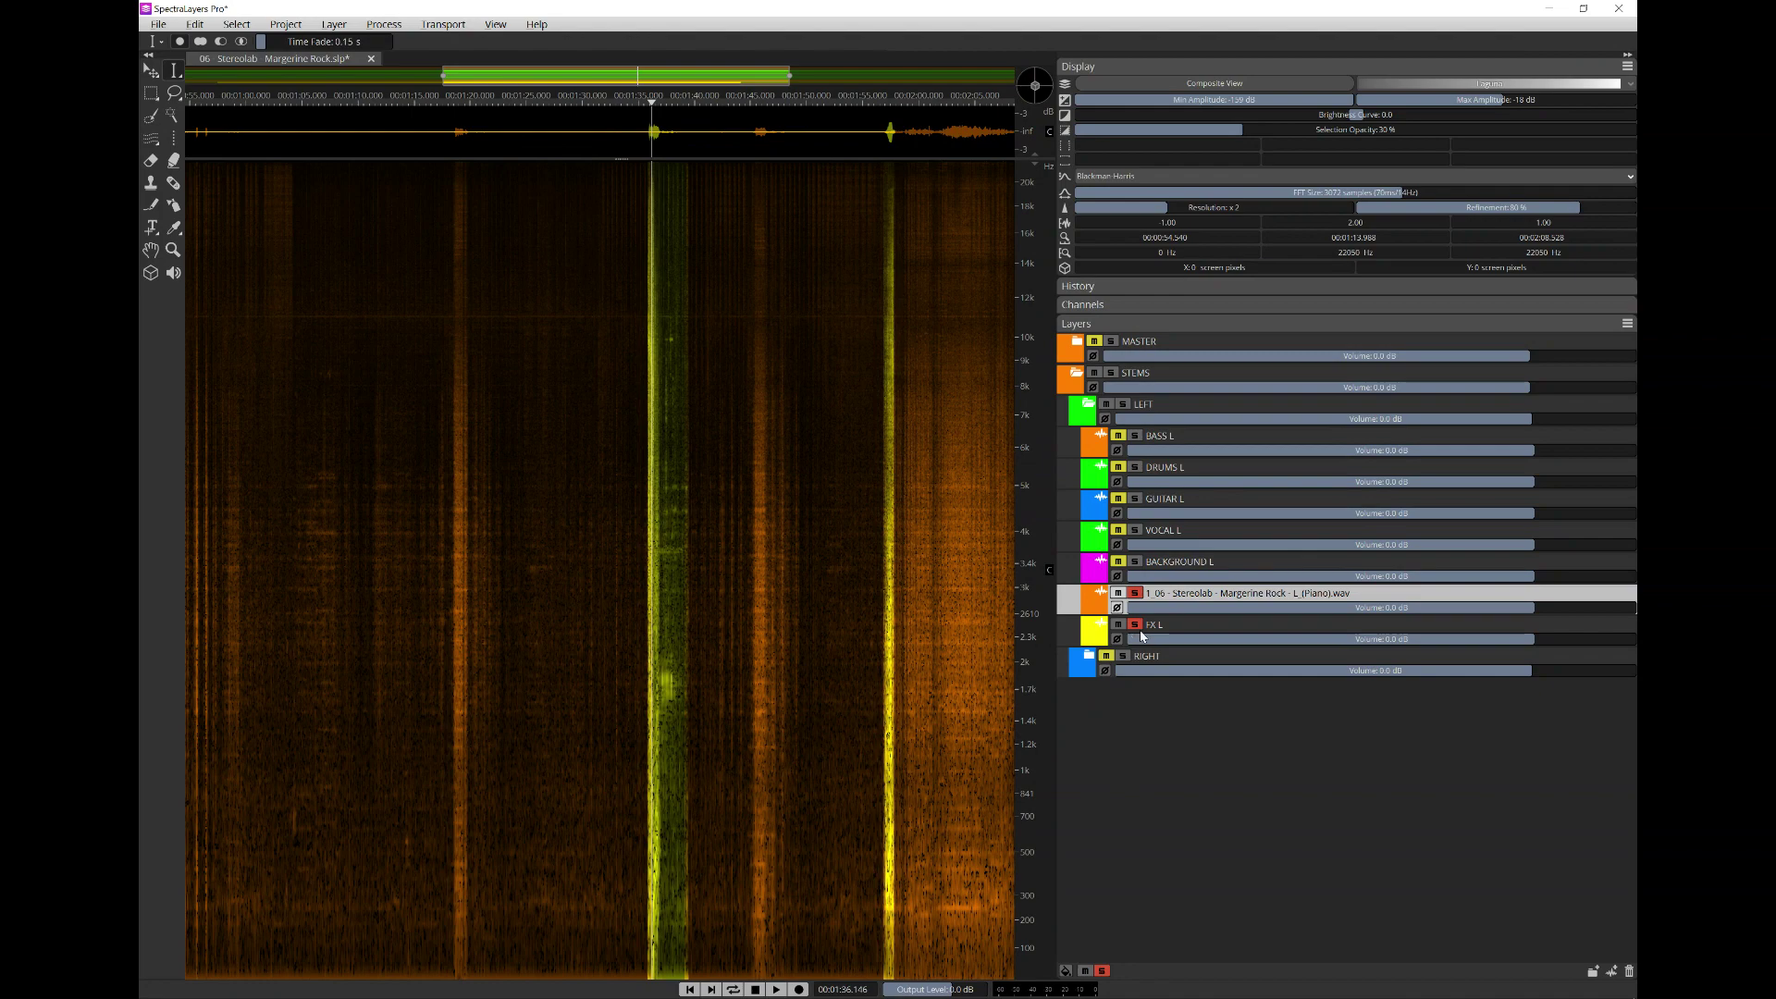
- Replace the FX L solo with BACKGROUND L and play it together with the Piano layer from about 0:24
click(1136, 625)
click(1136, 564)
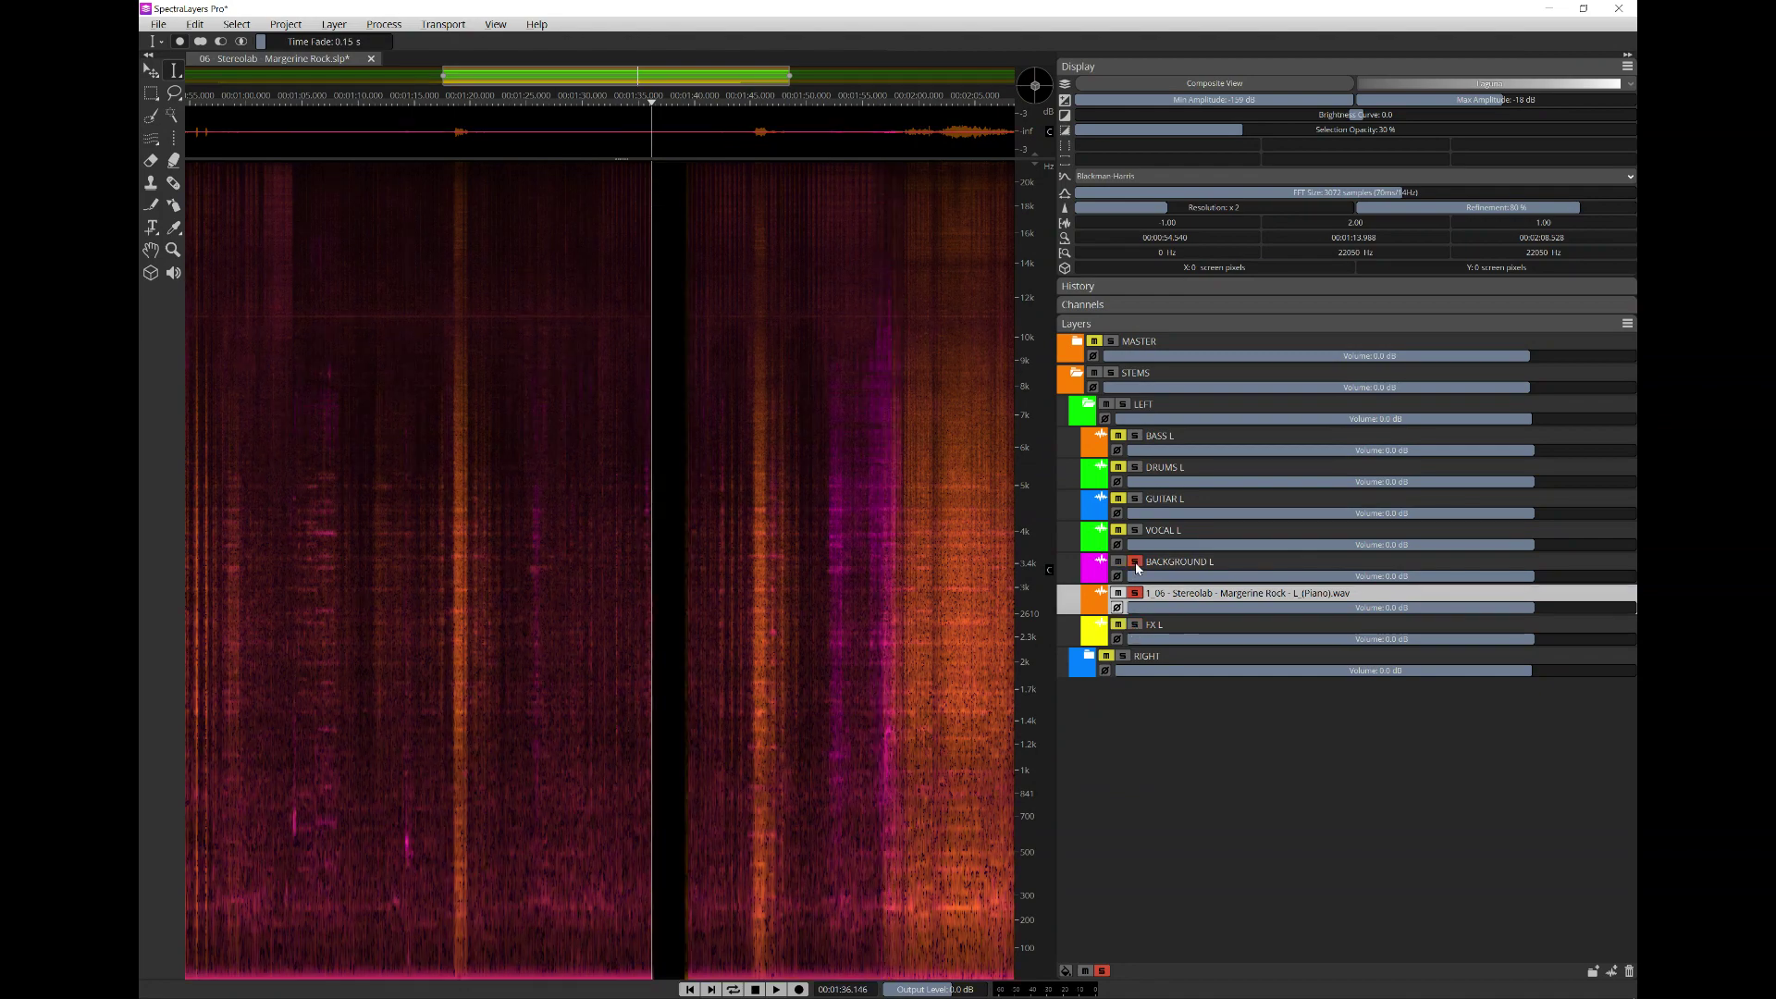
scroll(838, 546, down, 4)
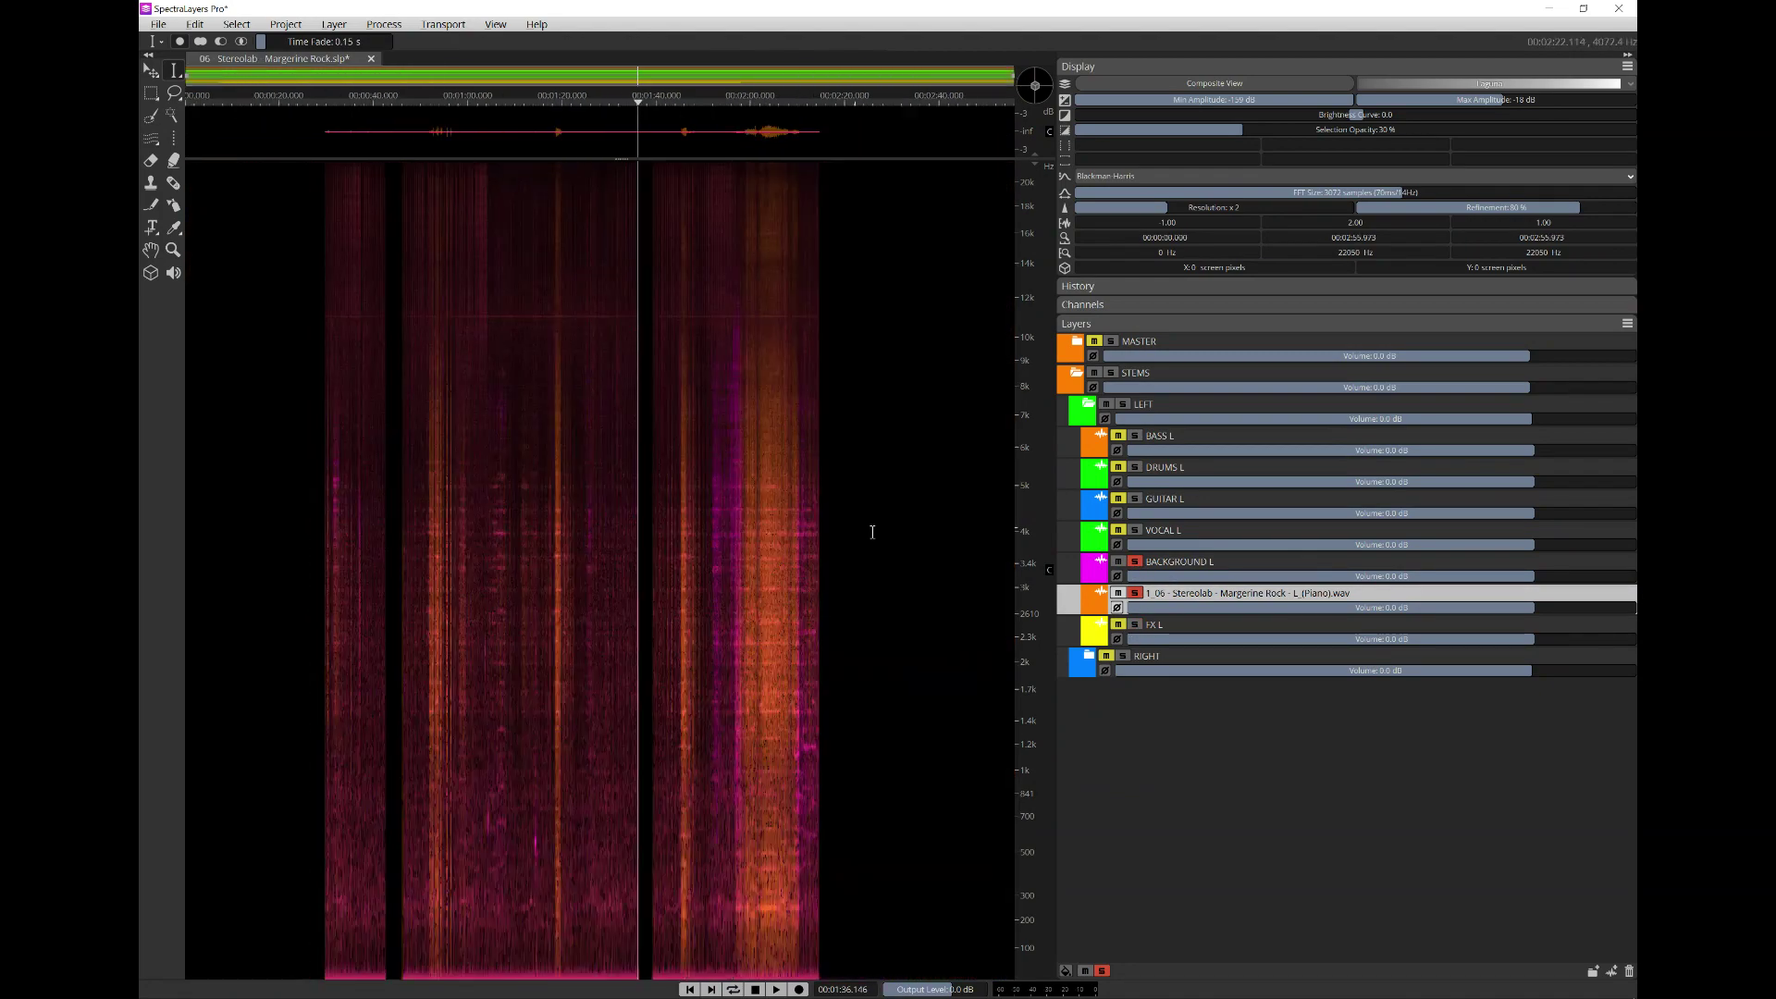
click(299, 566)
key(space)
key(space)
- Audition the soloed BACKGROUND L and Piano layers at several points between about 1:00 and 2:16
click(466, 593)
key(space)
click(500, 595)
click(530, 595)
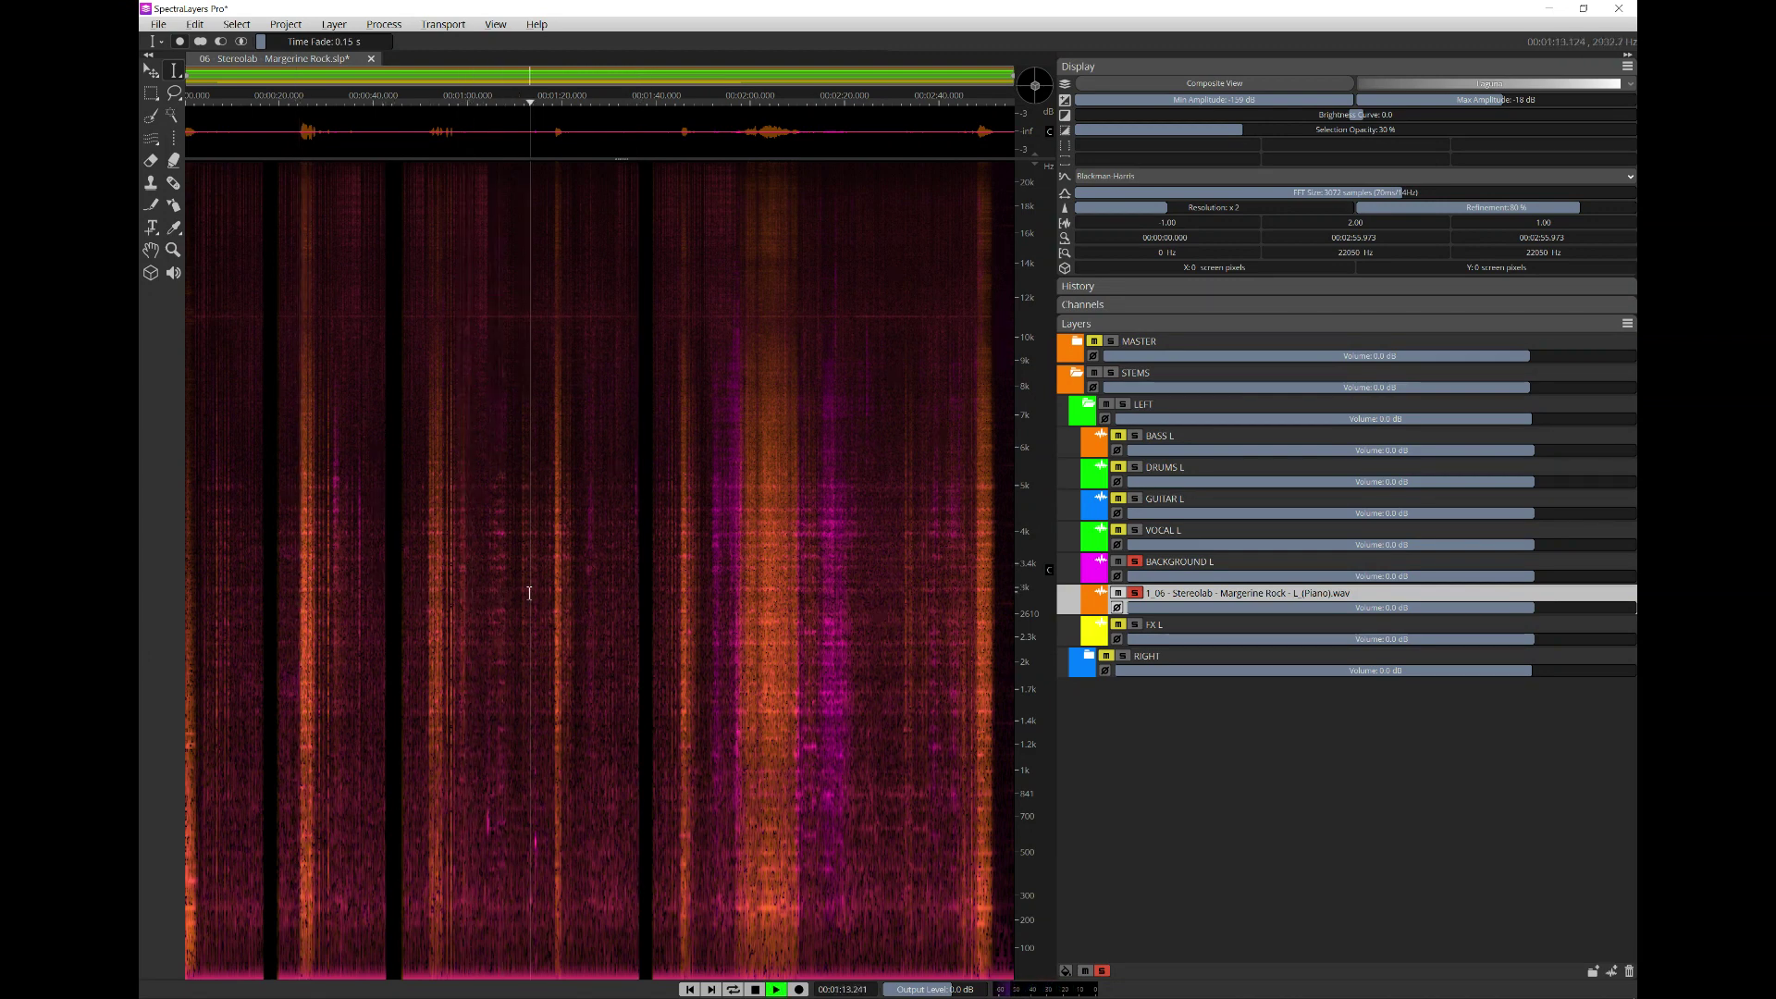
click(548, 594)
click(603, 593)
click(730, 593)
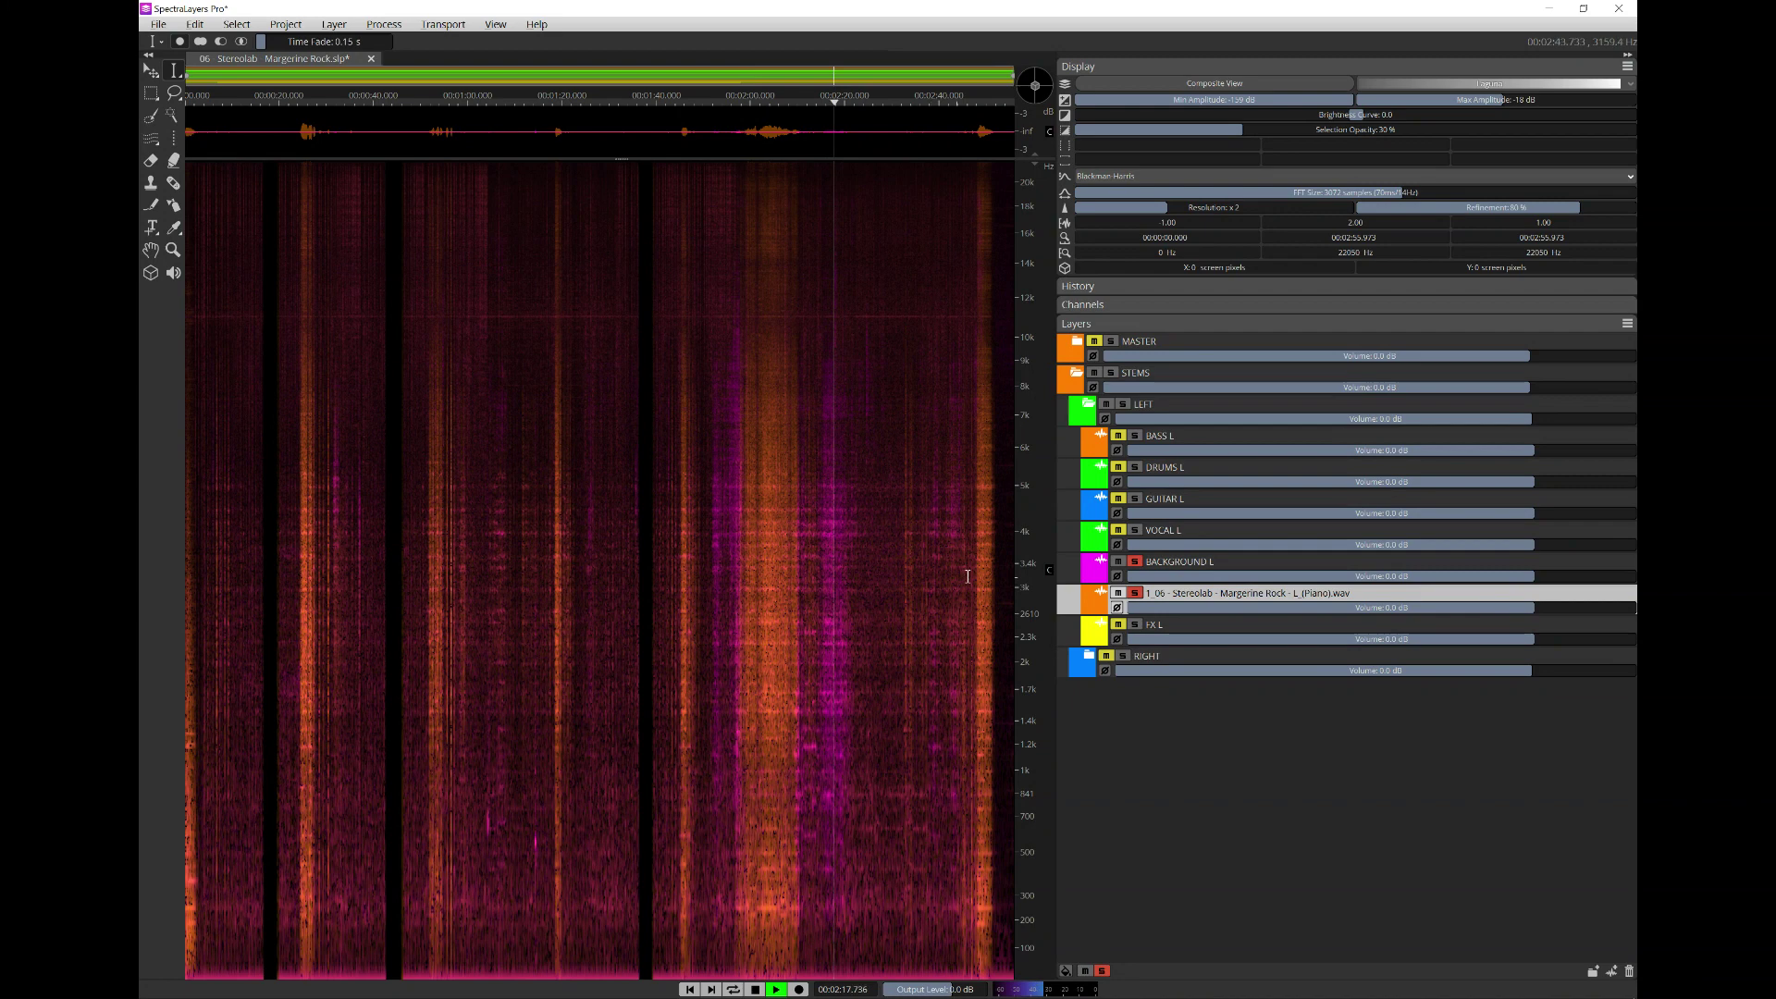
key(space)
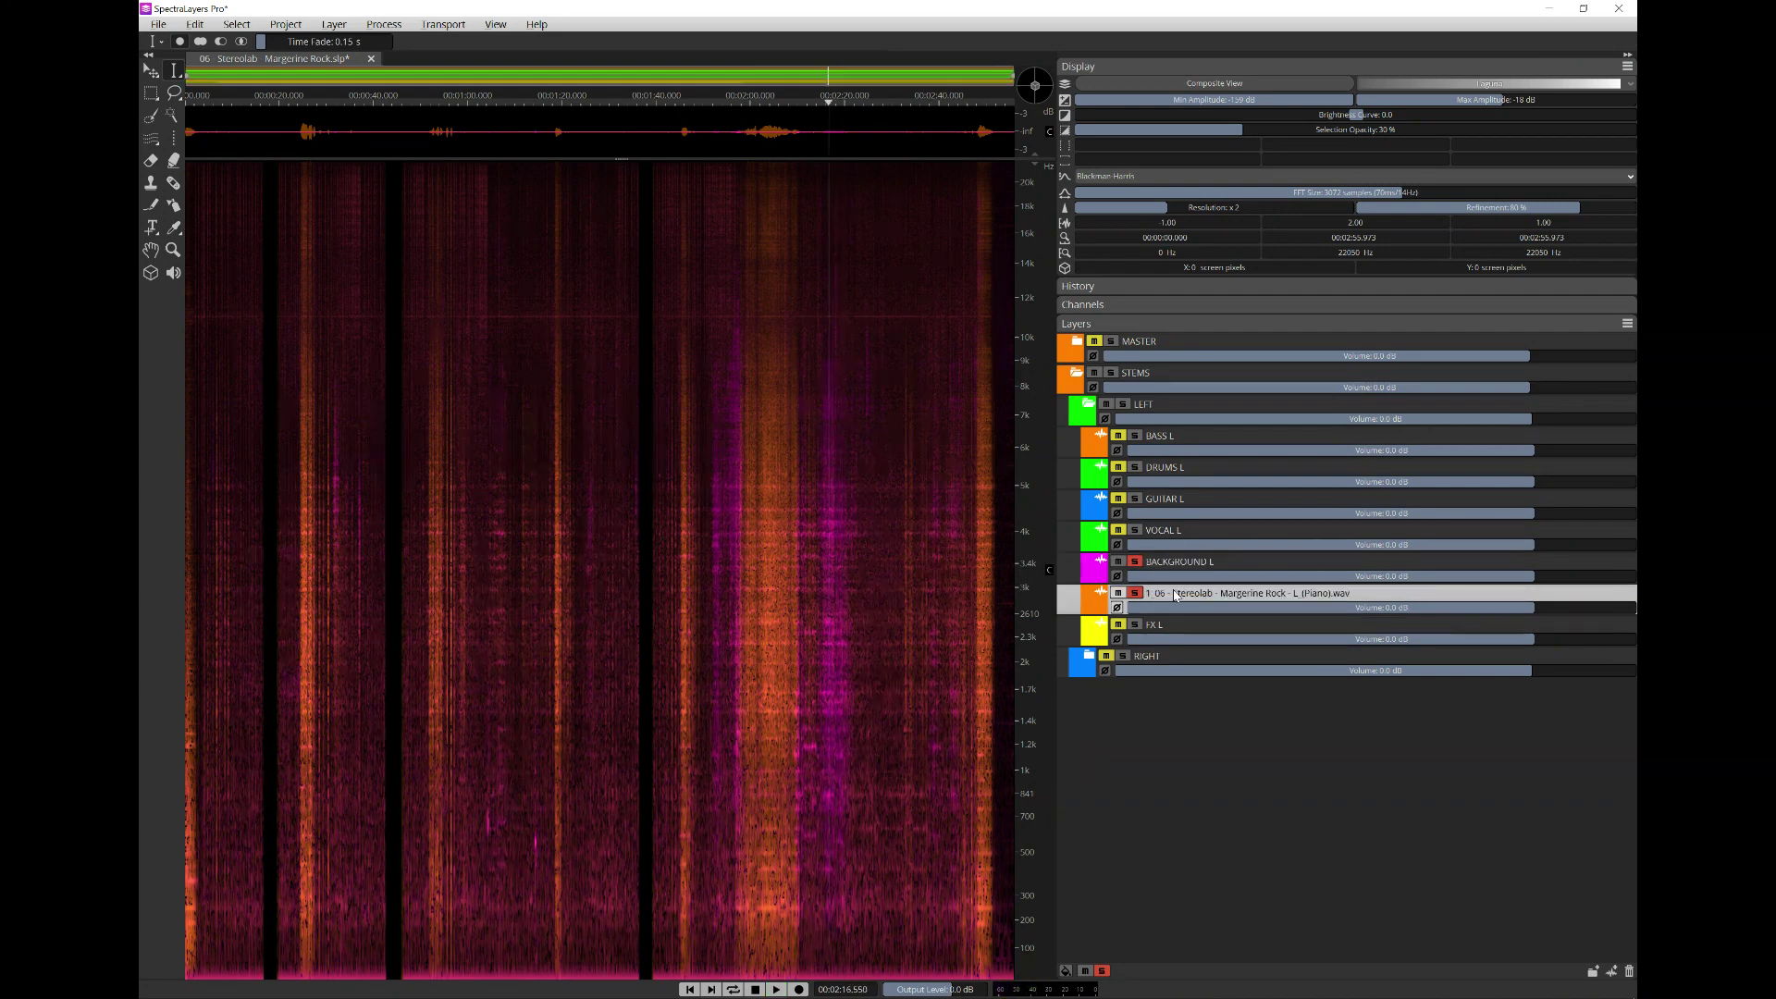
- Merge the left Piano layer into BACKGROUND L and move BACKGROUND L directly below GUITAR L
right_click(1175, 596)
click(1206, 685)
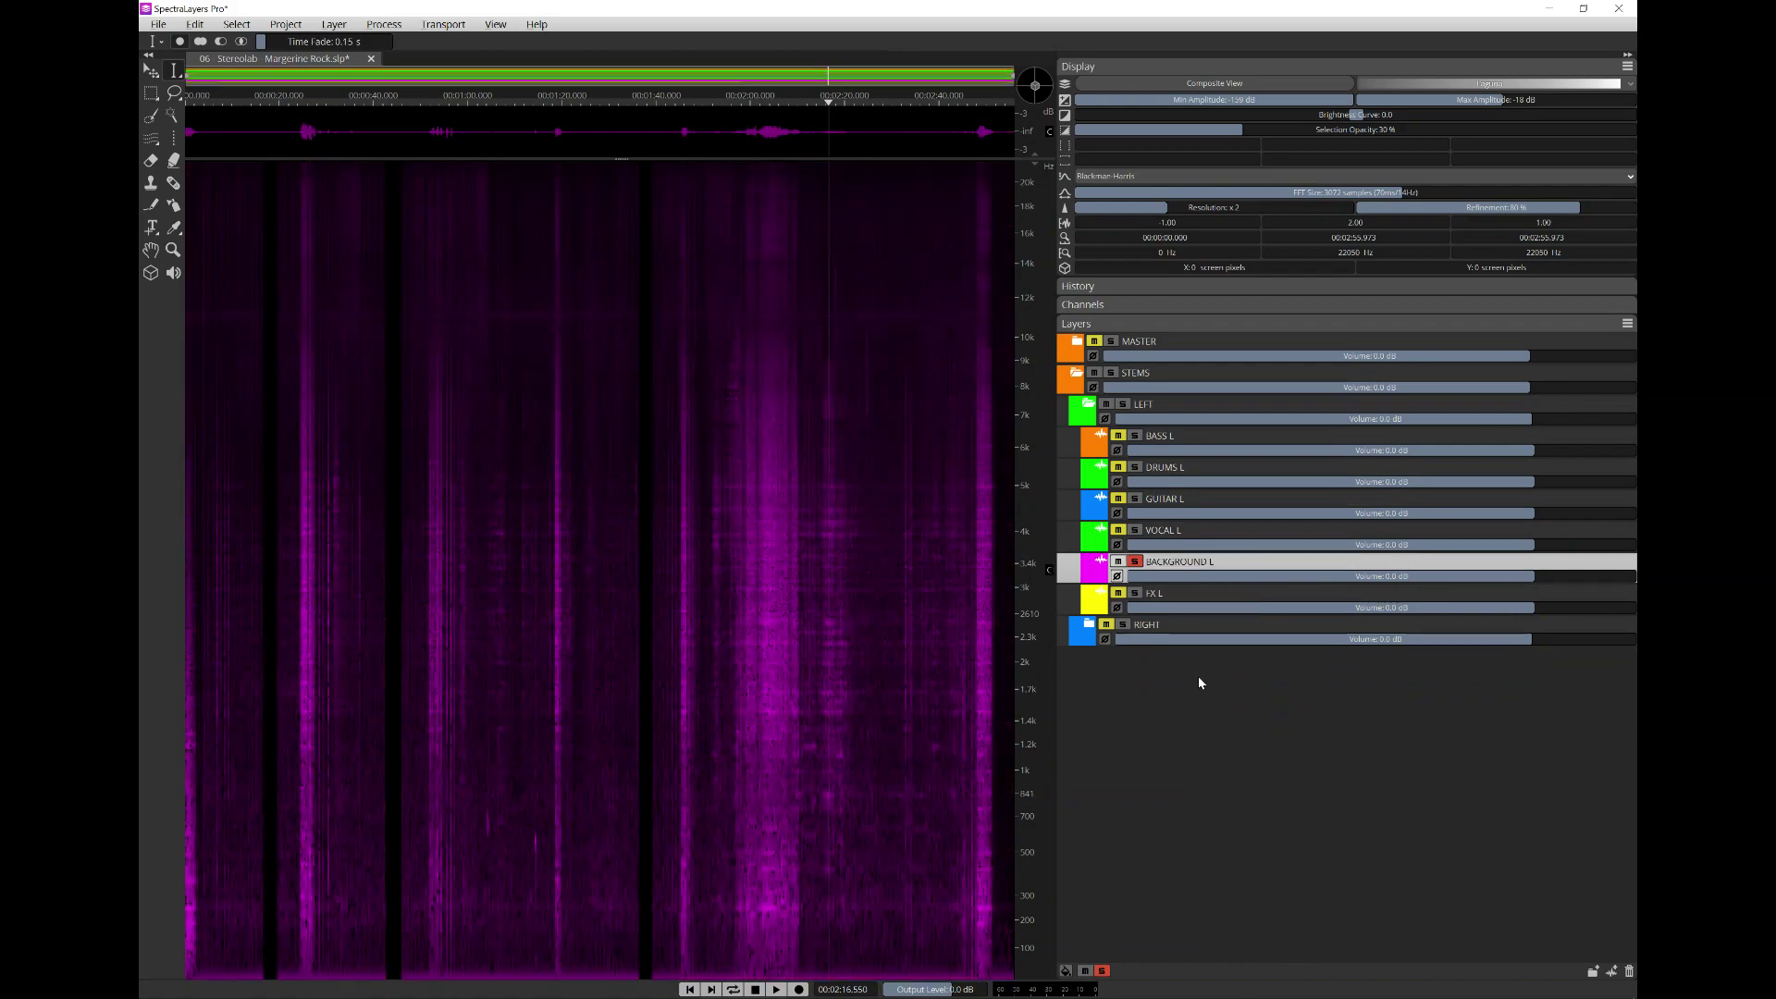
mouse_move(1179, 562)
mouse_down()
mouse_move(1172, 514)
mouse_move(1190, 551)
mouse_up()
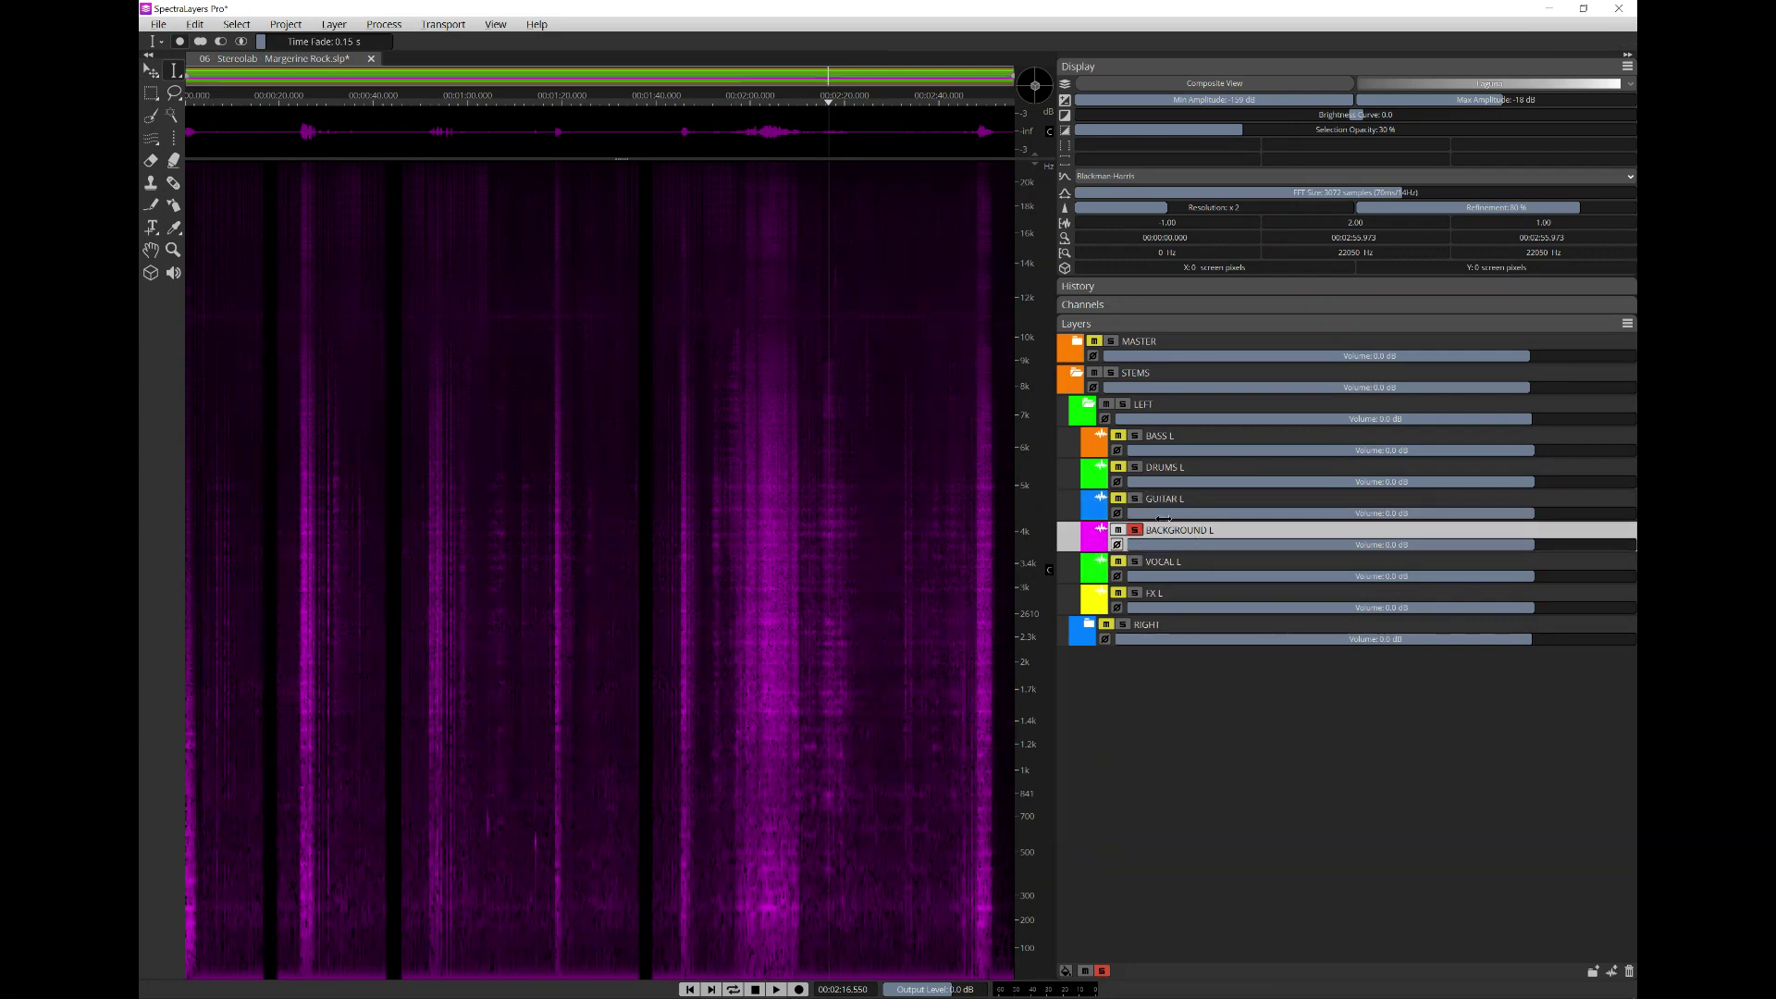
- Solo GUITAR L with BACKGROUND L and compare playback from about 1:41 and 2:02 with and without BACKGROUND L
click(1137, 502)
key(space)
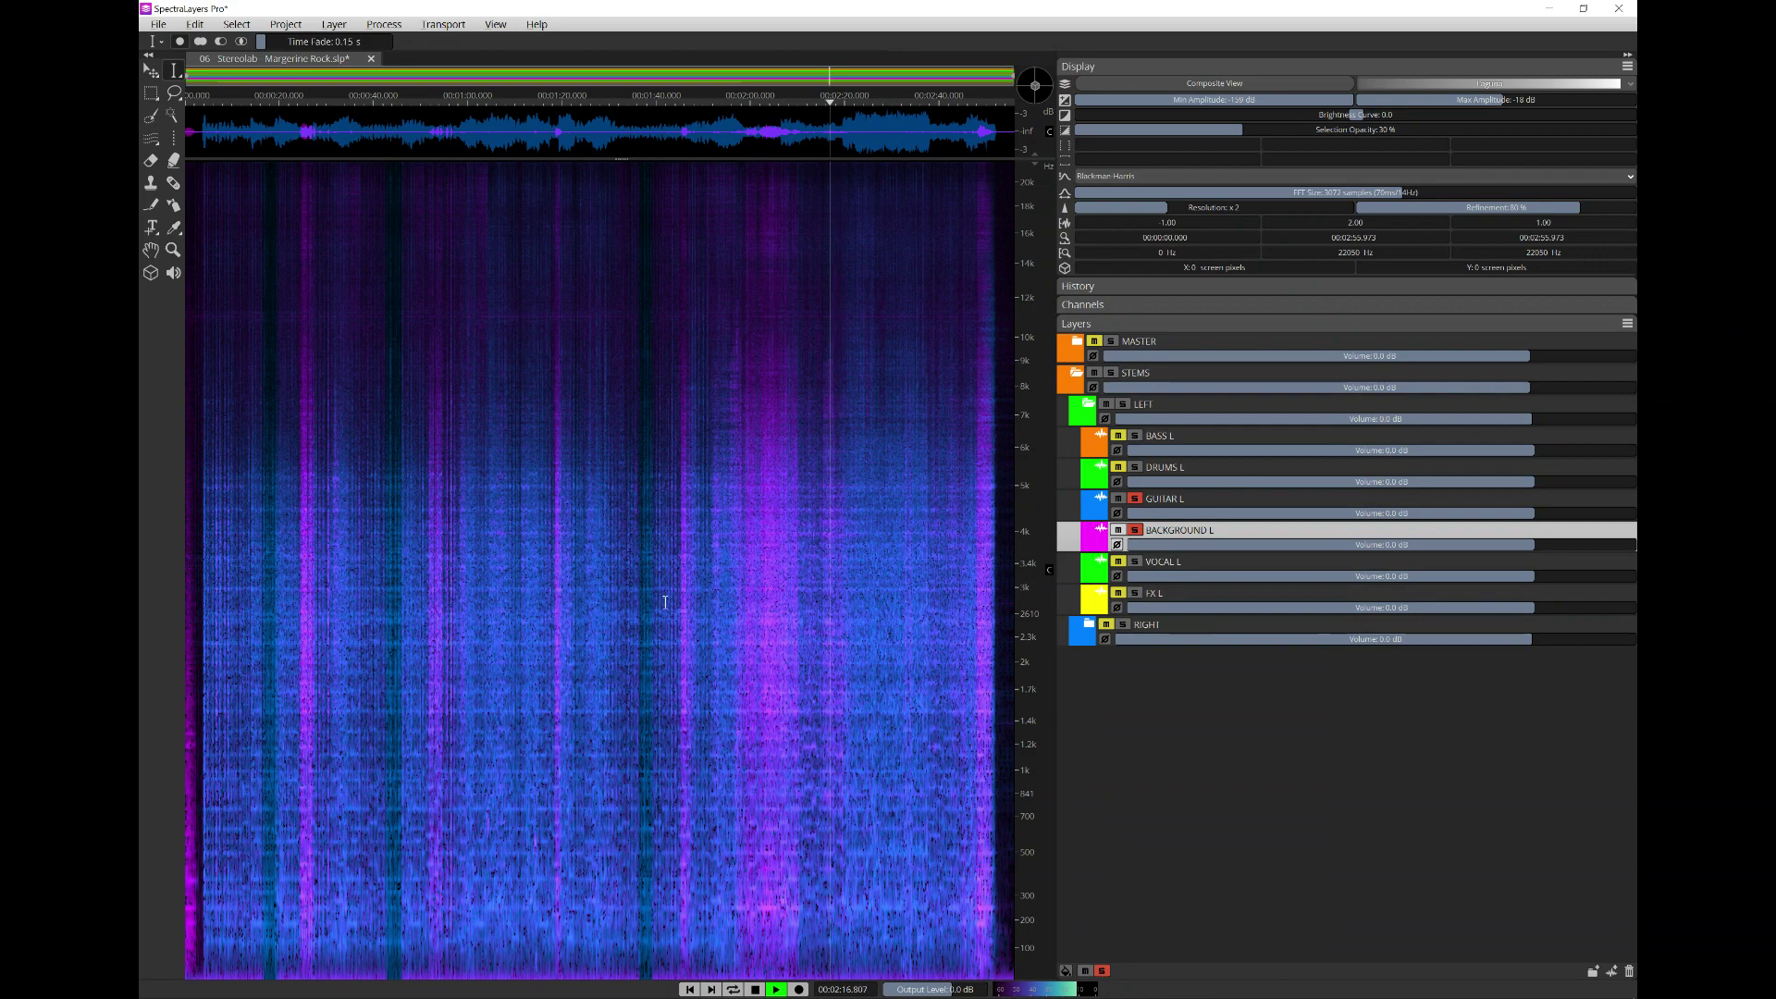
click(663, 592)
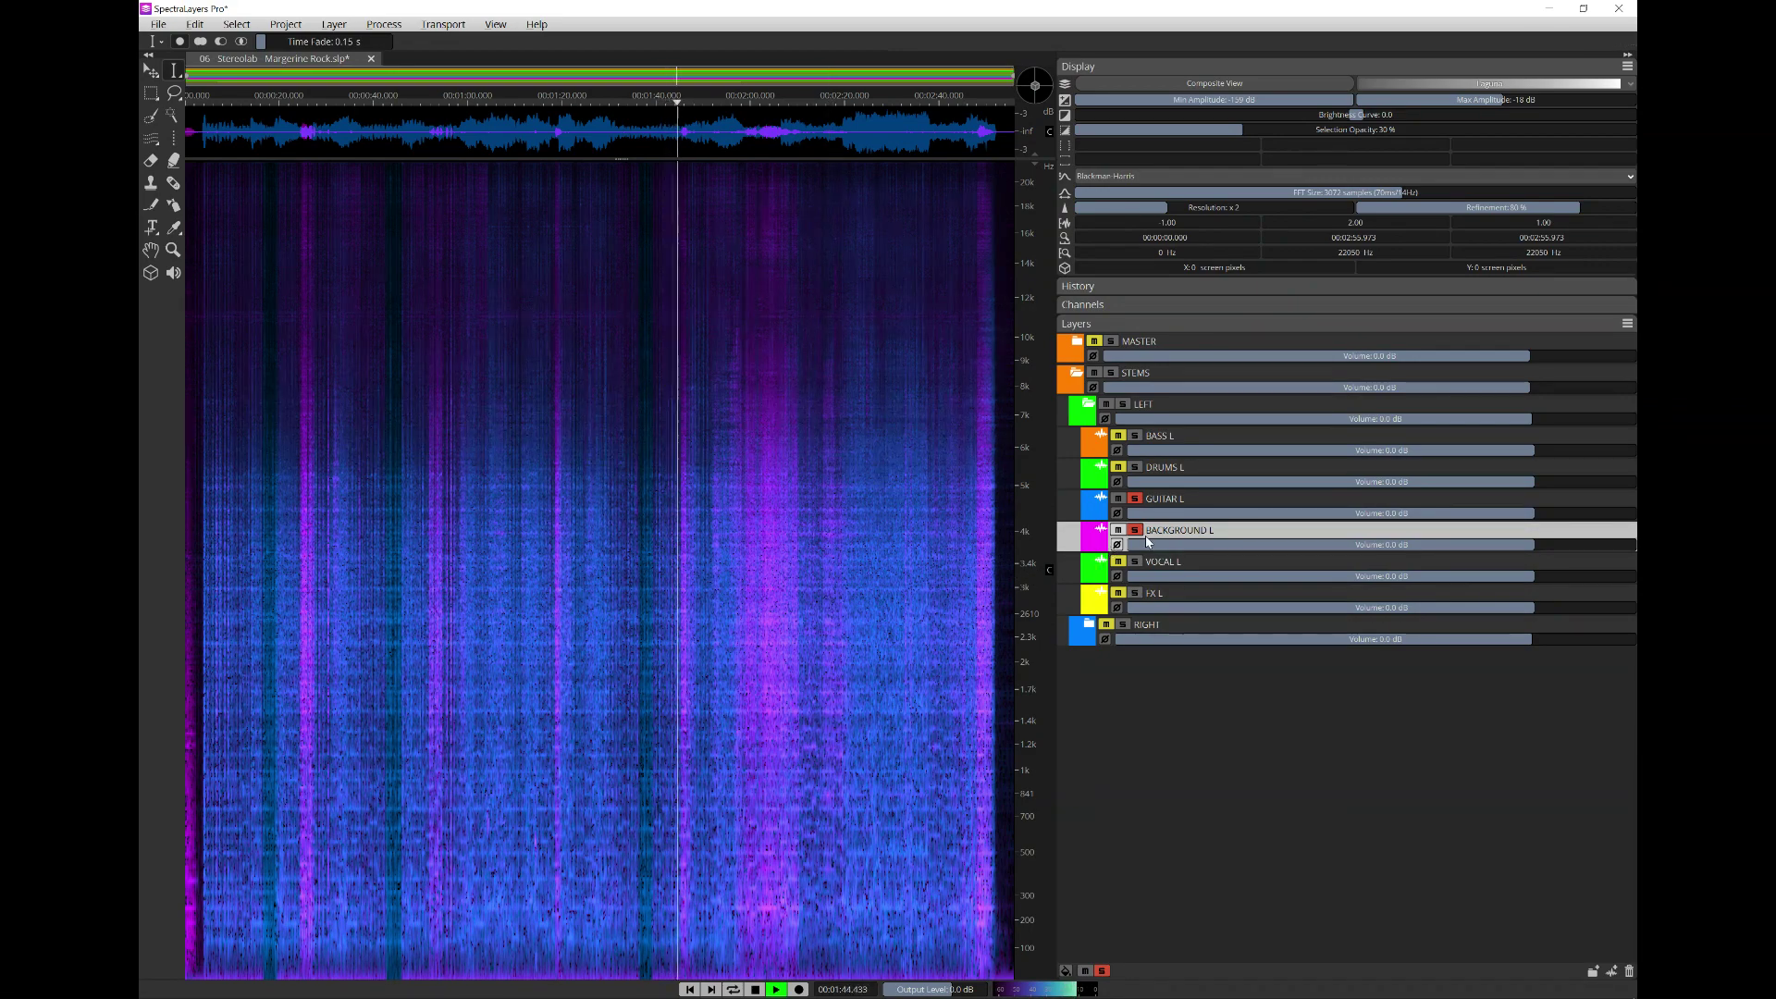
click(761, 561)
click(1136, 532)
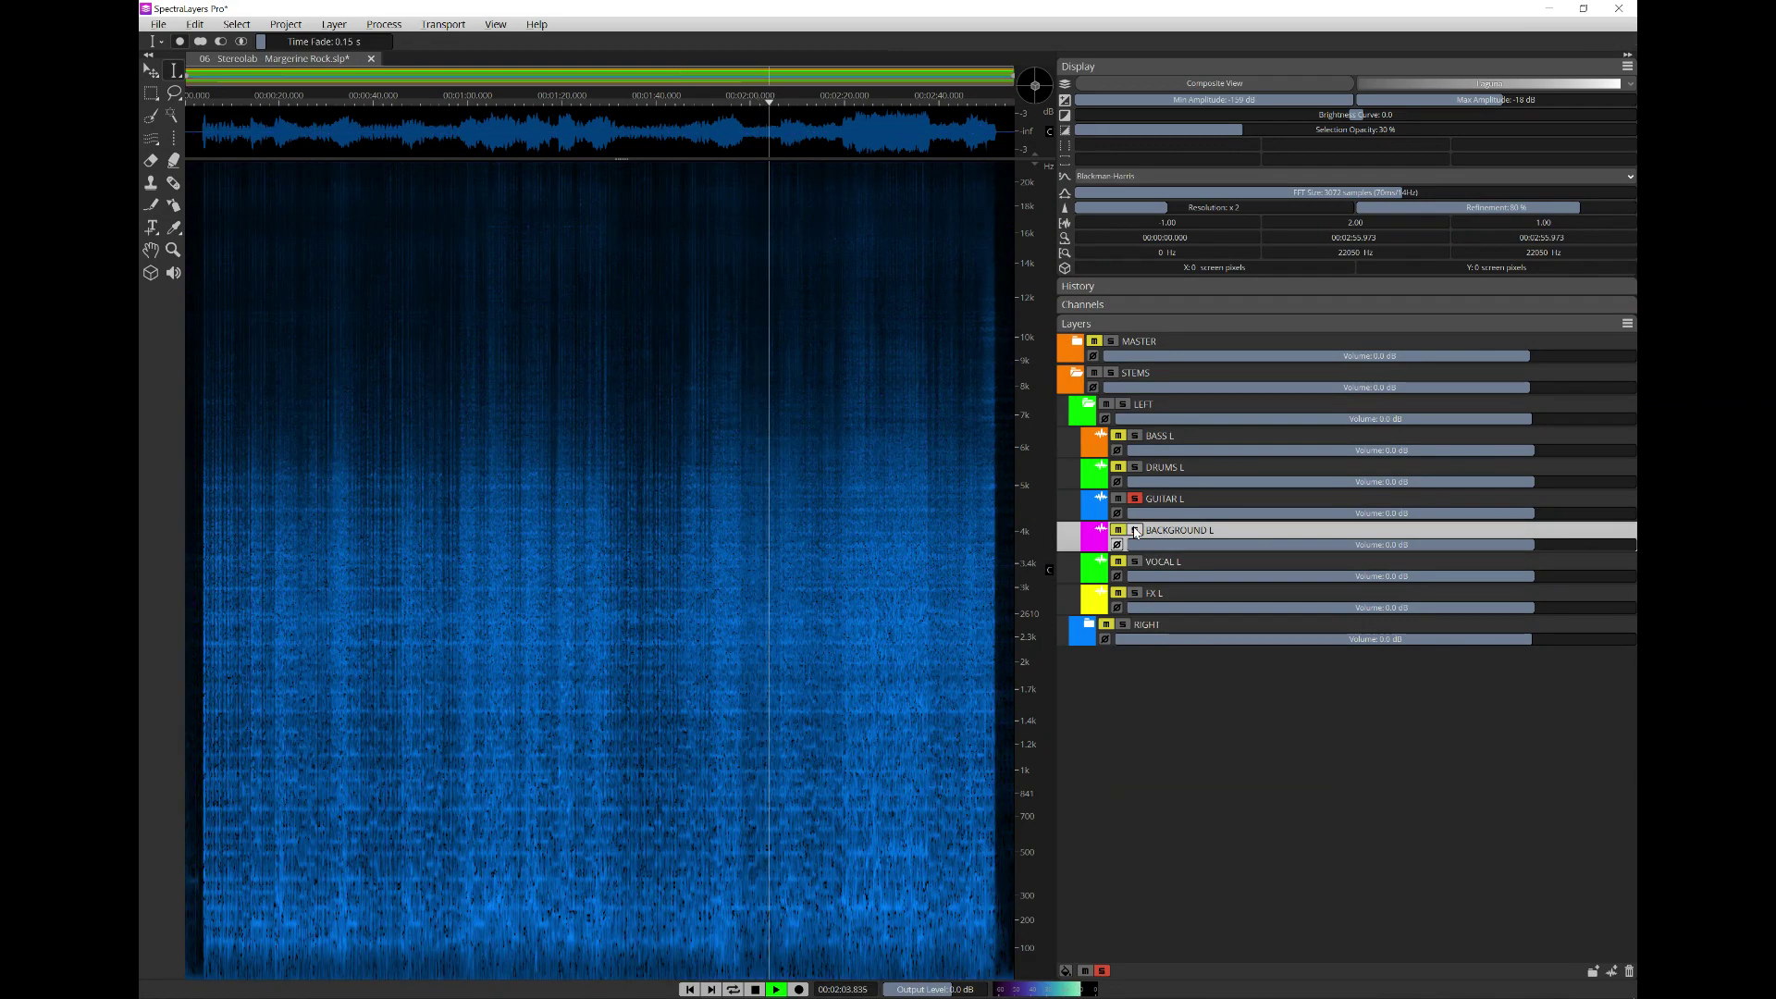
click(1136, 531)
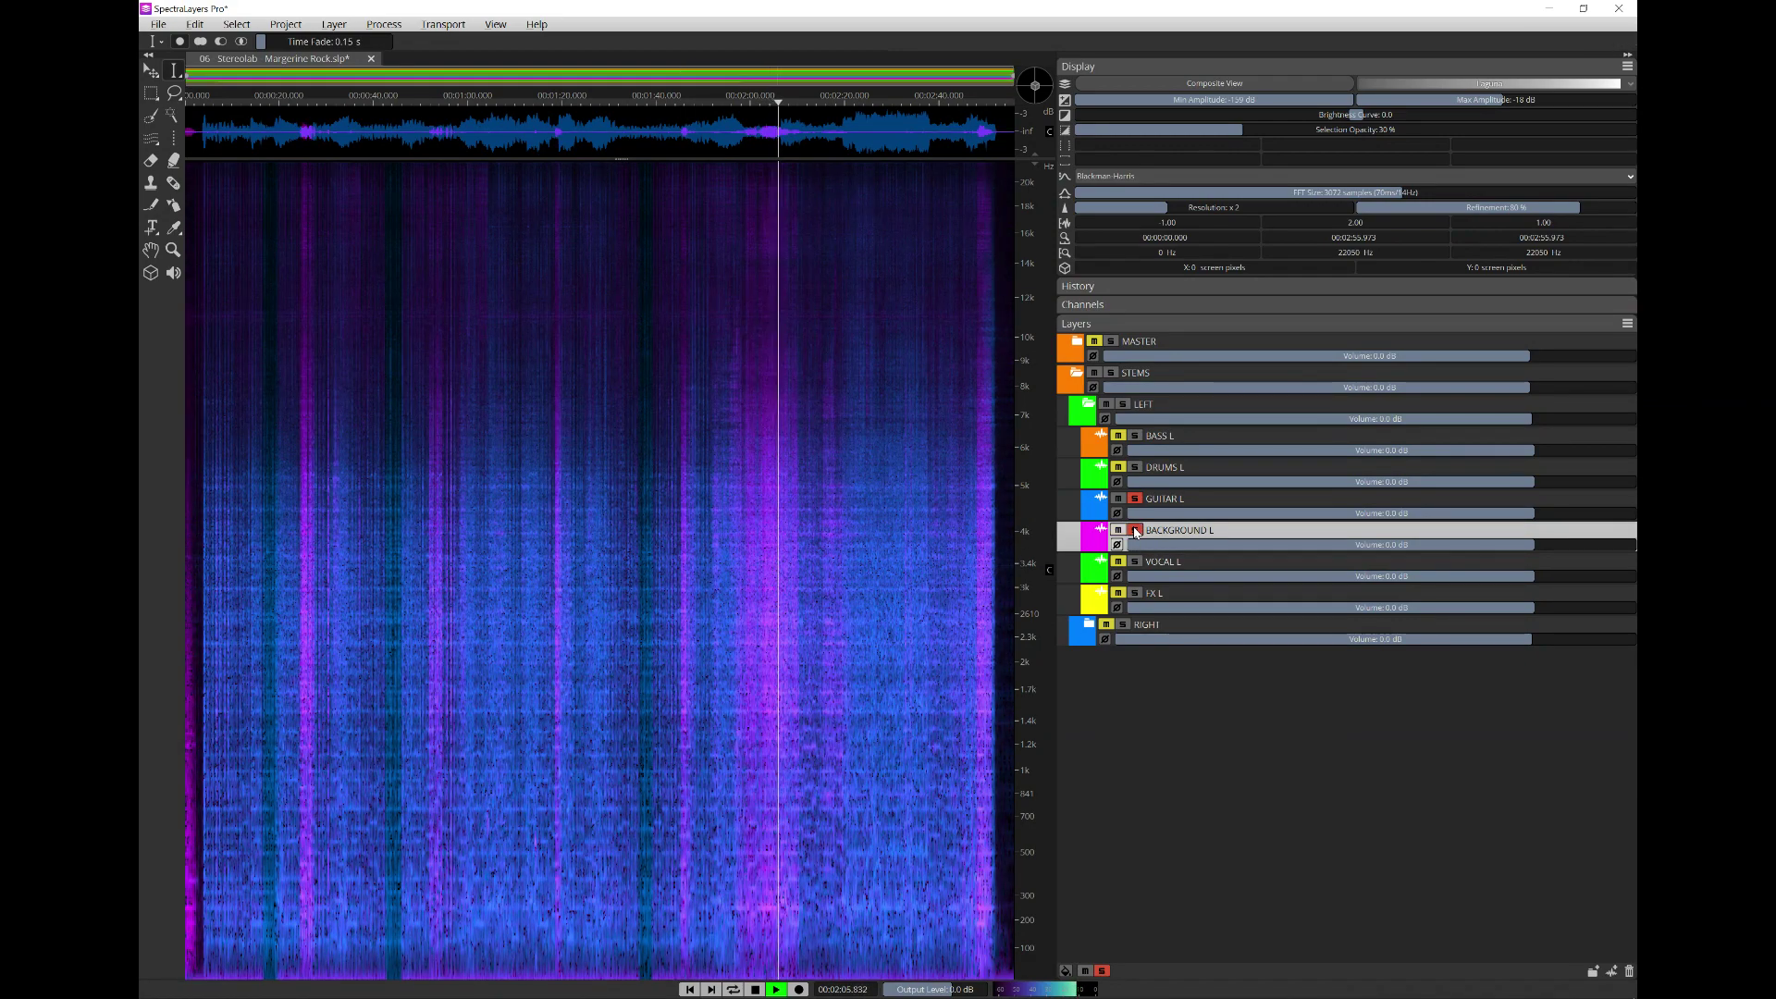
key(space)
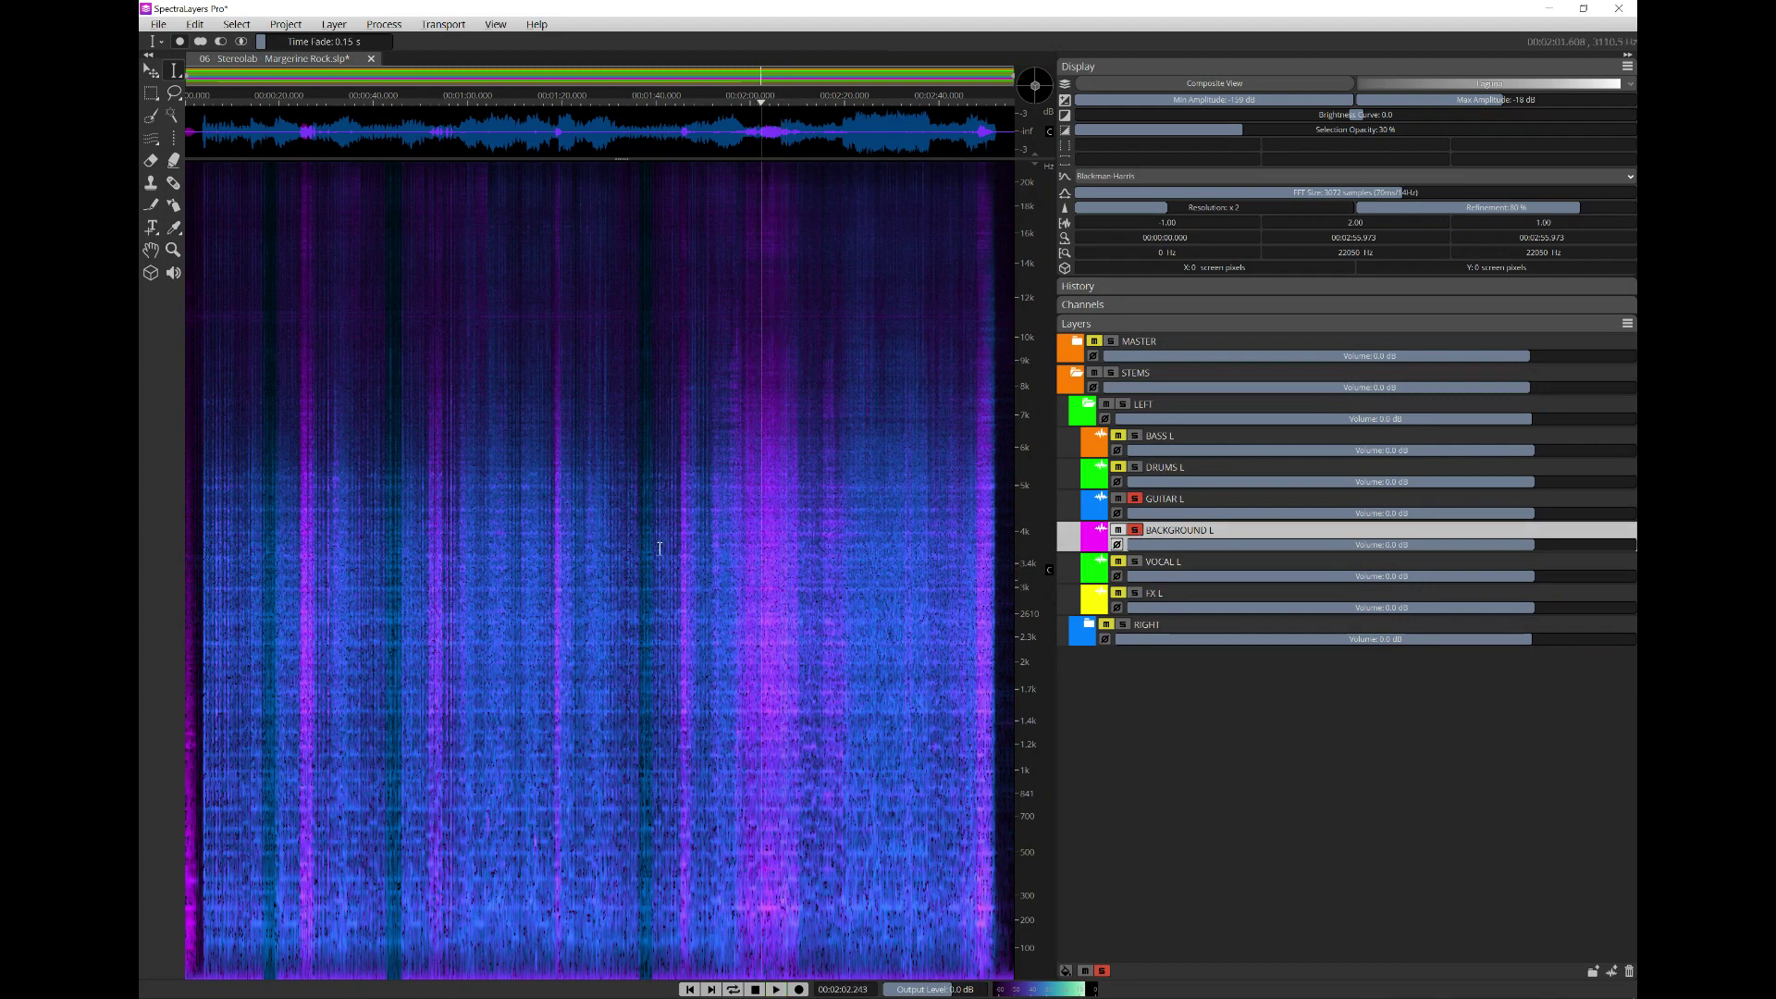
- Unsolo GUITAR L and play BACKGROUND L alone from about 0:24, 0:54, 1:18 and 2:02
click(1136, 501)
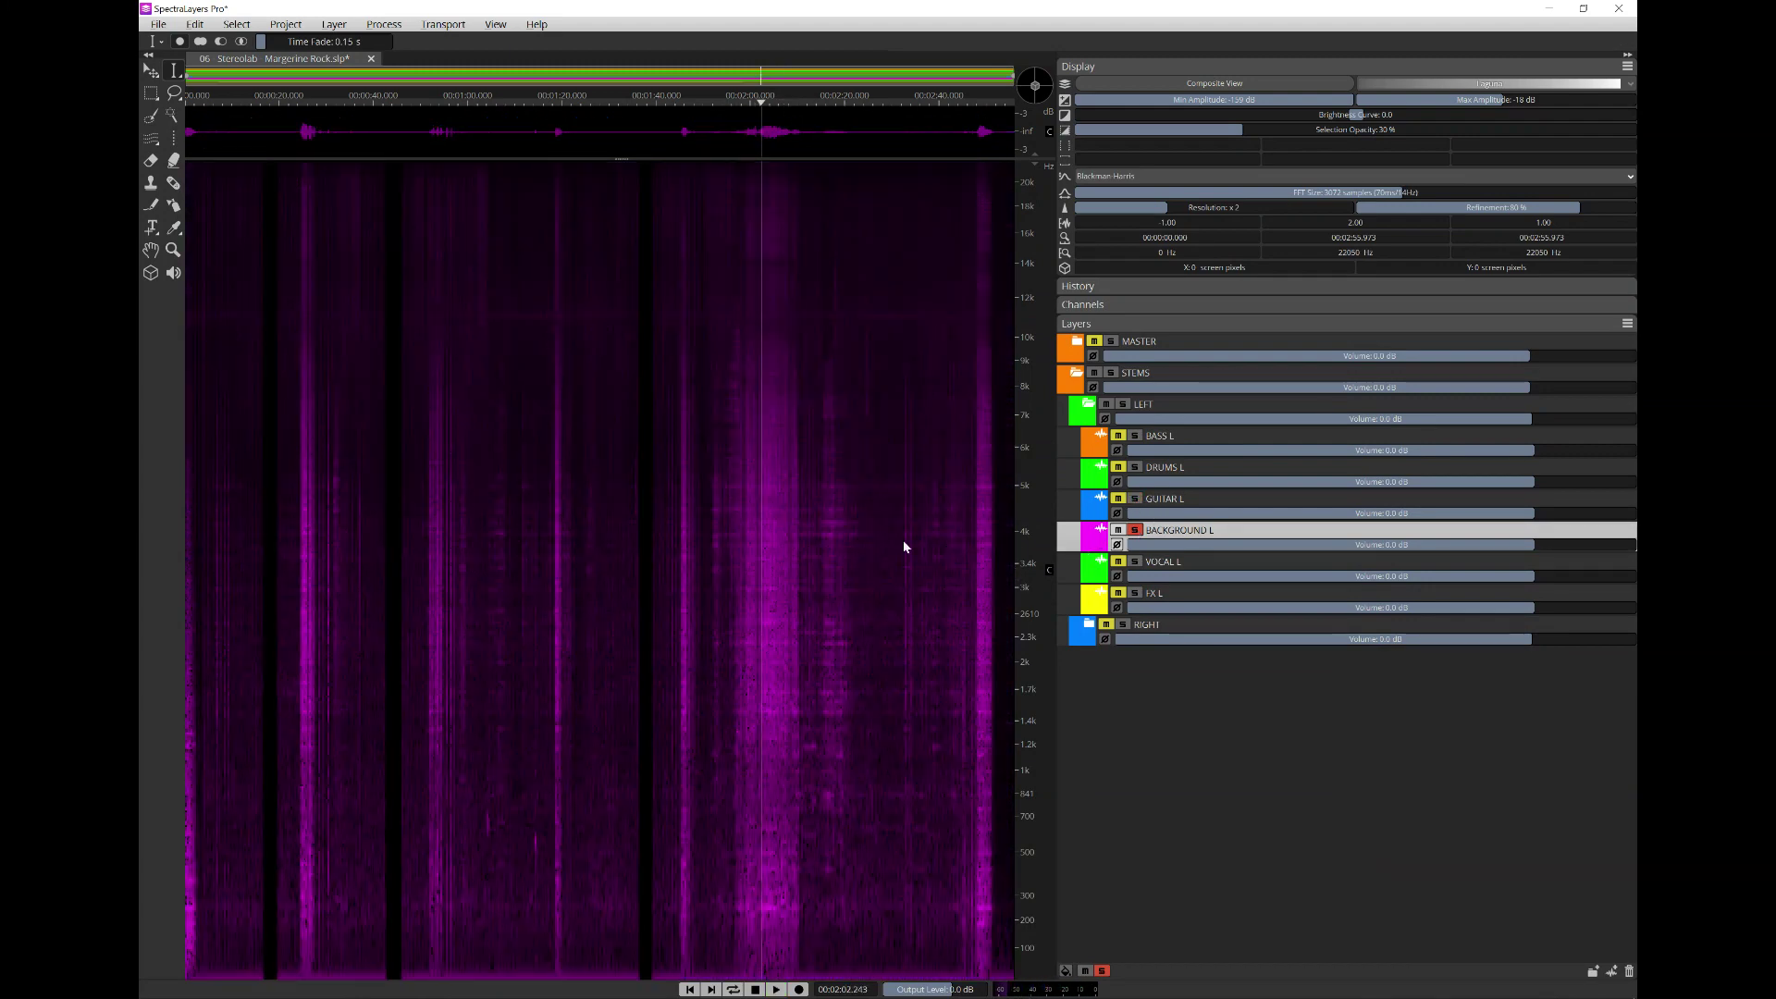
click(297, 560)
key(space)
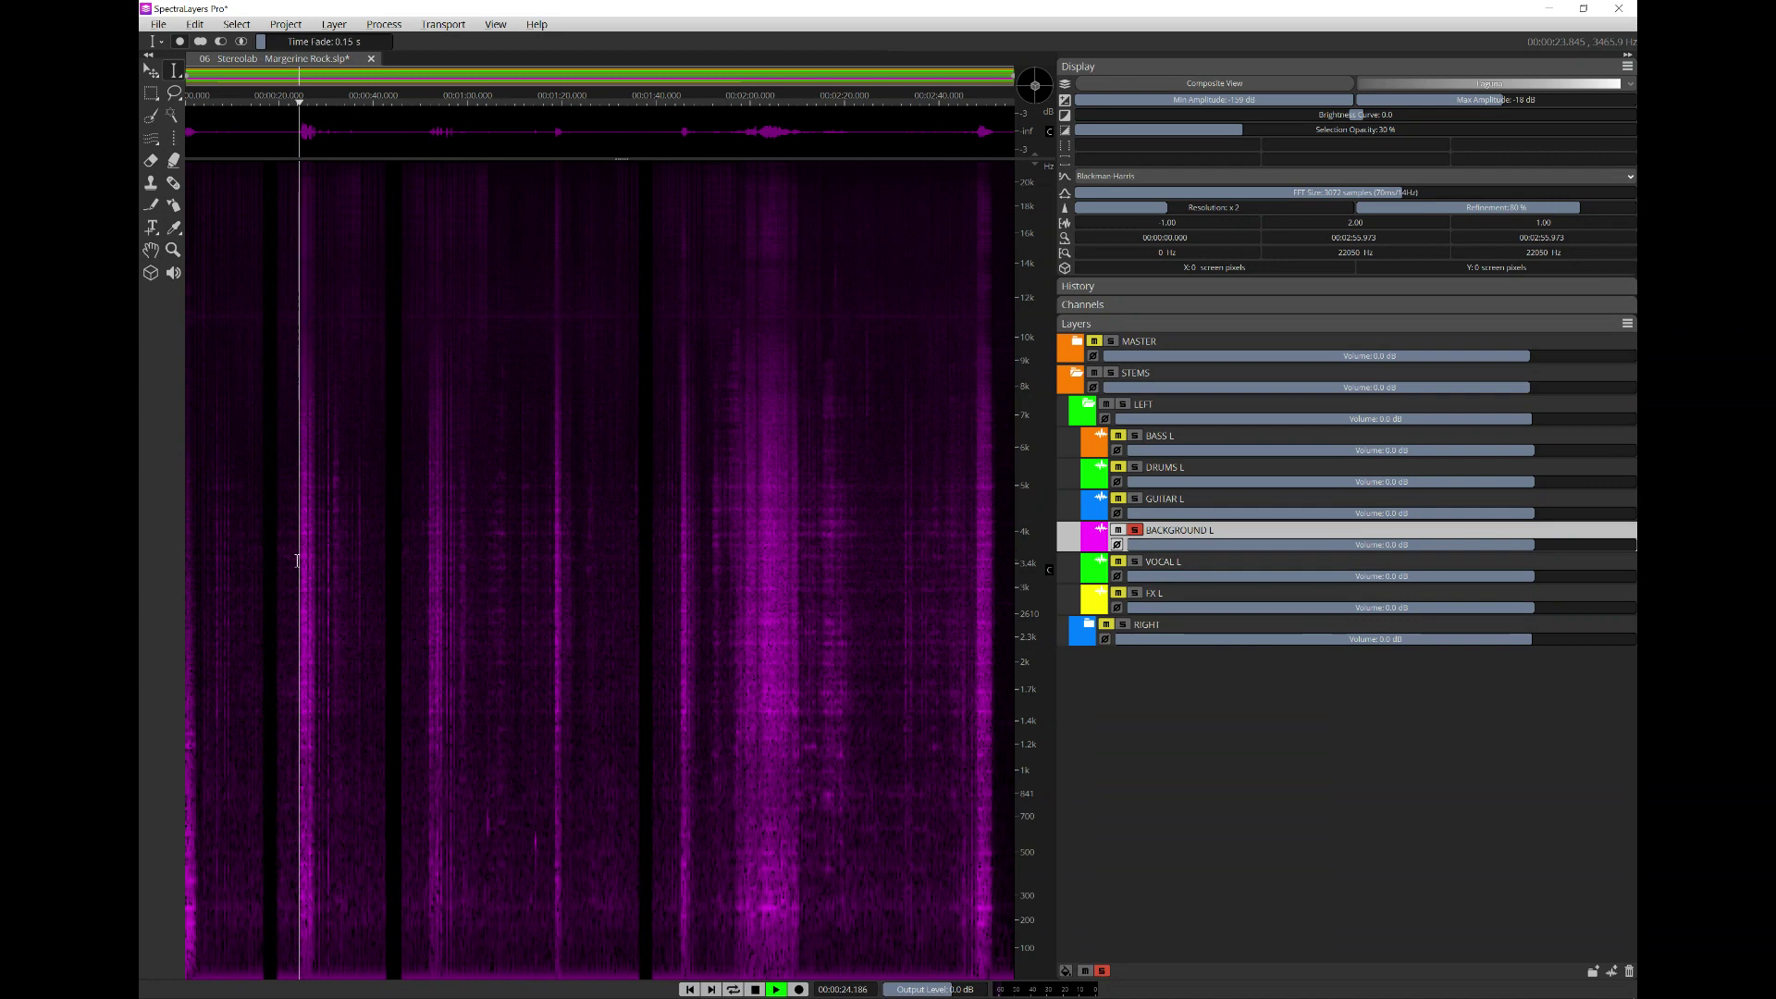
click(438, 566)
click(555, 565)
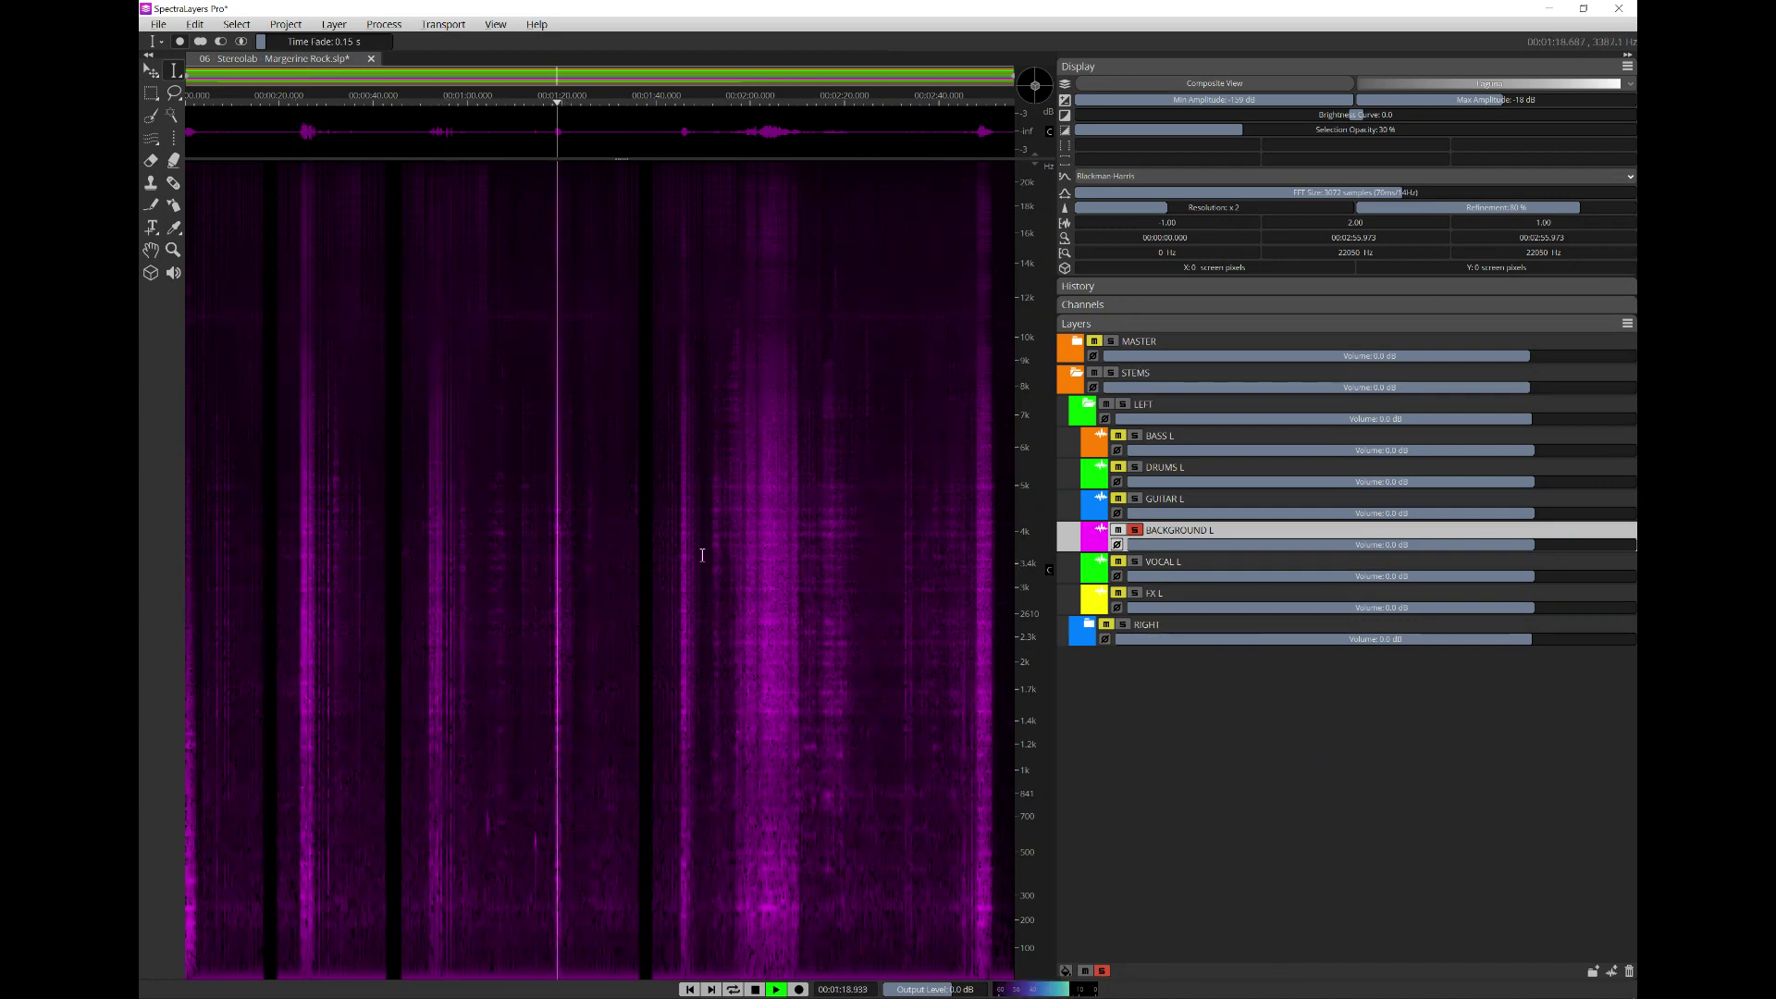
click(763, 548)
key(space)
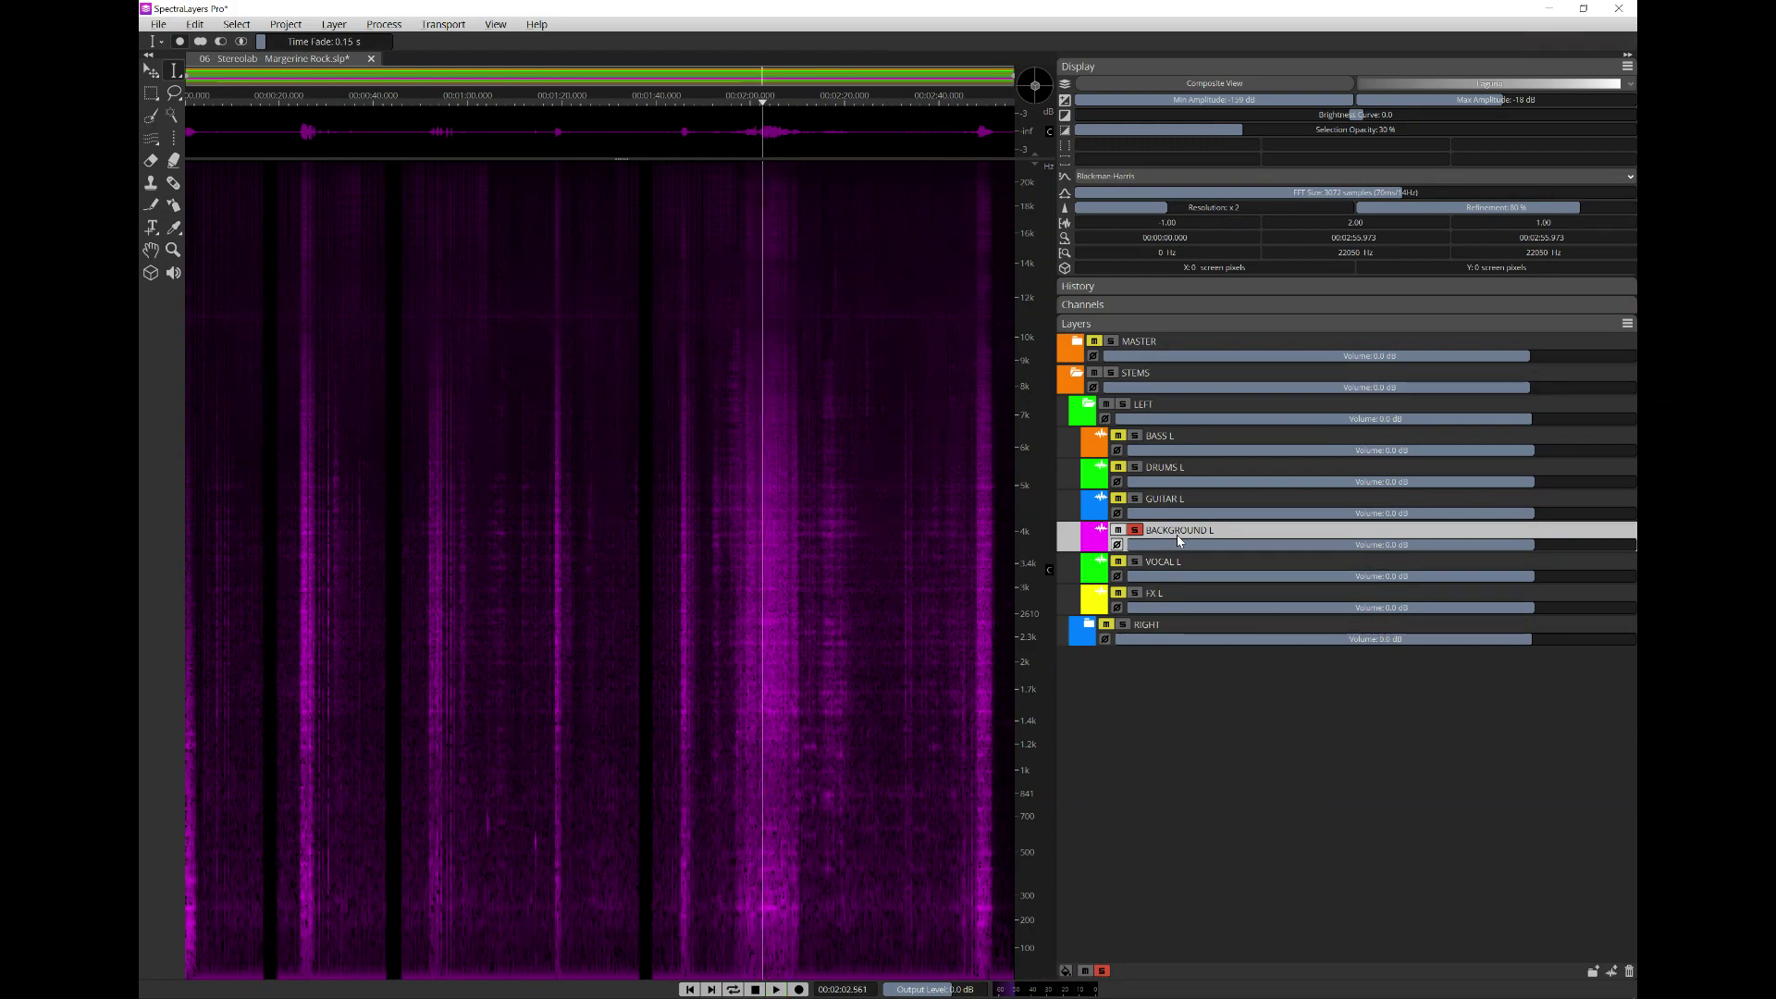
- Merge BACKGROUND L into GUITAR L and solo GUITAR L
right_click(1178, 536)
click(1215, 627)
click(1136, 498)
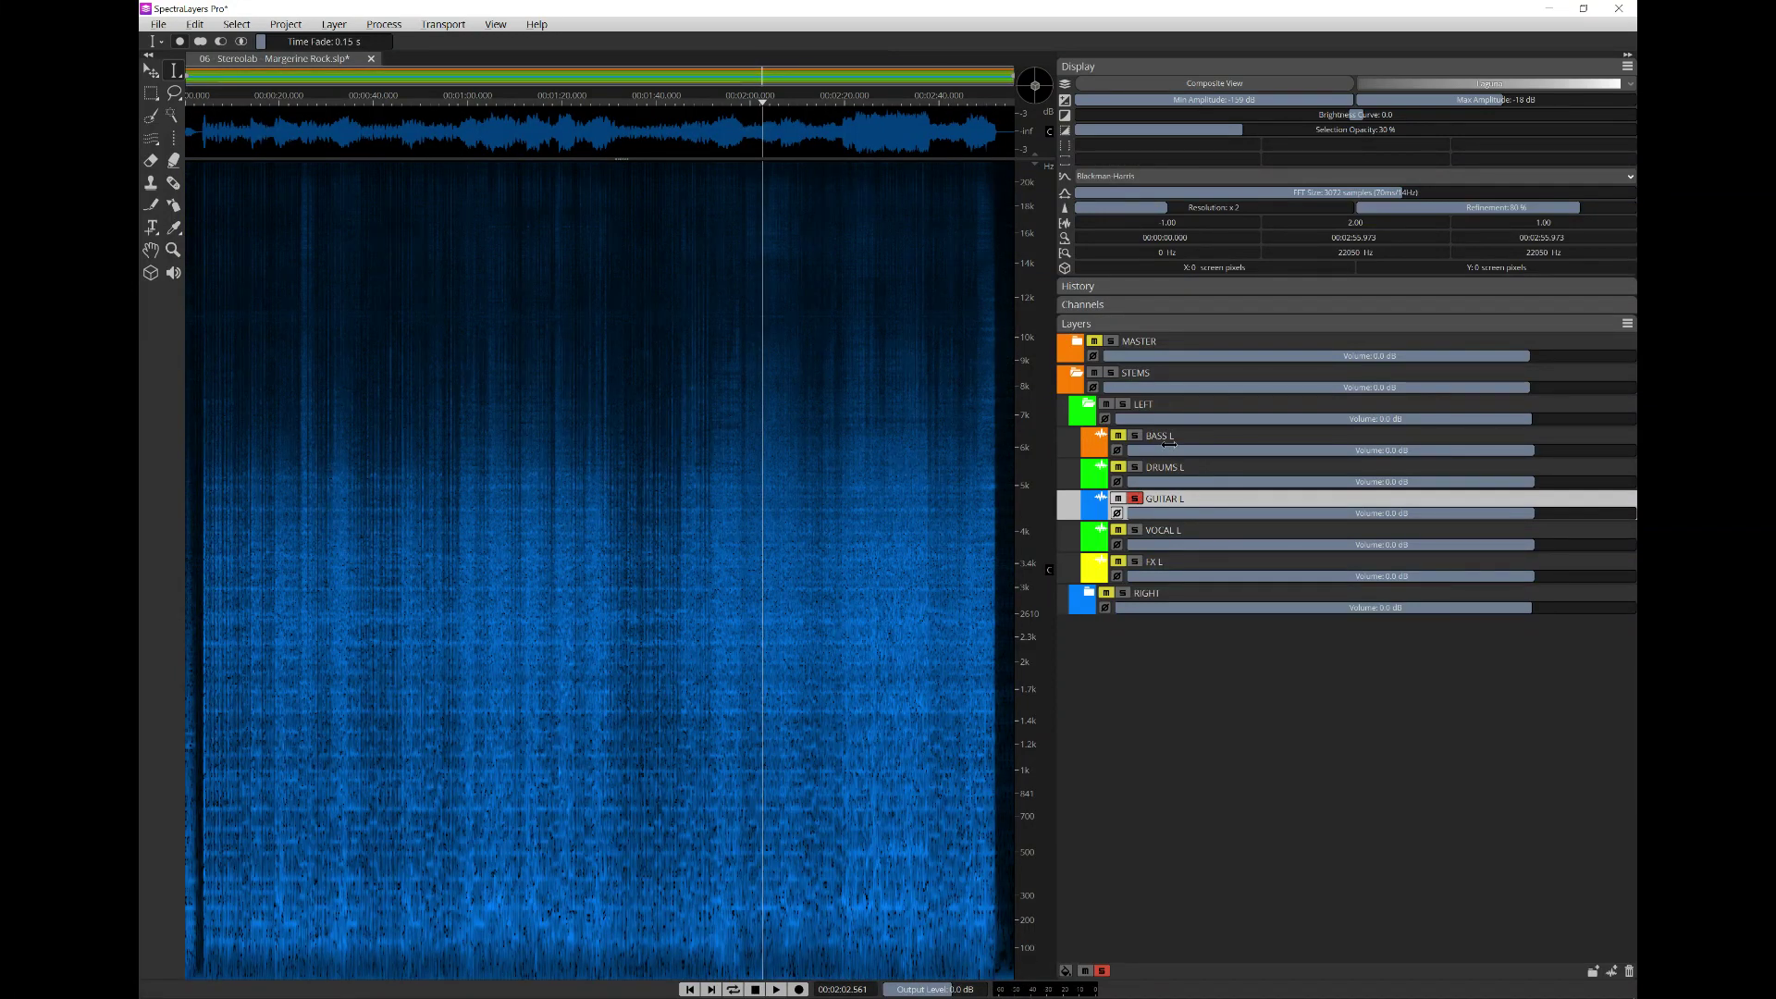
- Solo FX L alongside GUITAR L, play both from about 0:16, and unsolo both layers
click(1170, 533)
click(1158, 566)
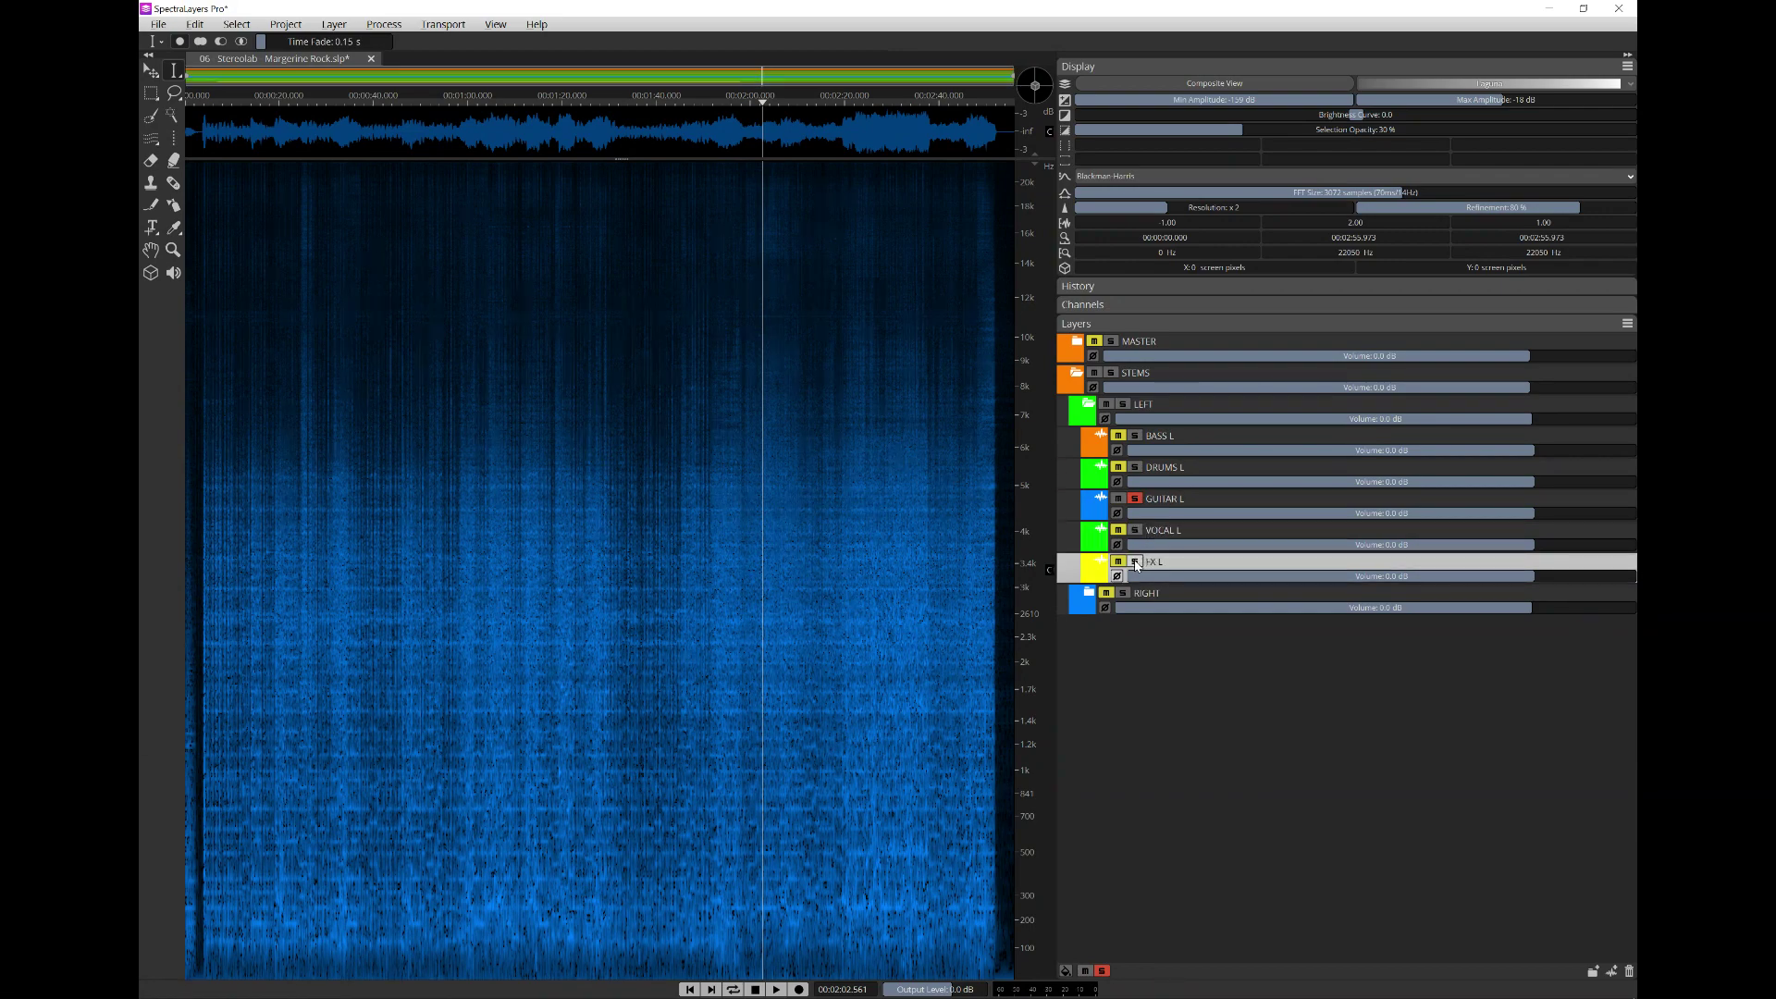
click(1136, 563)
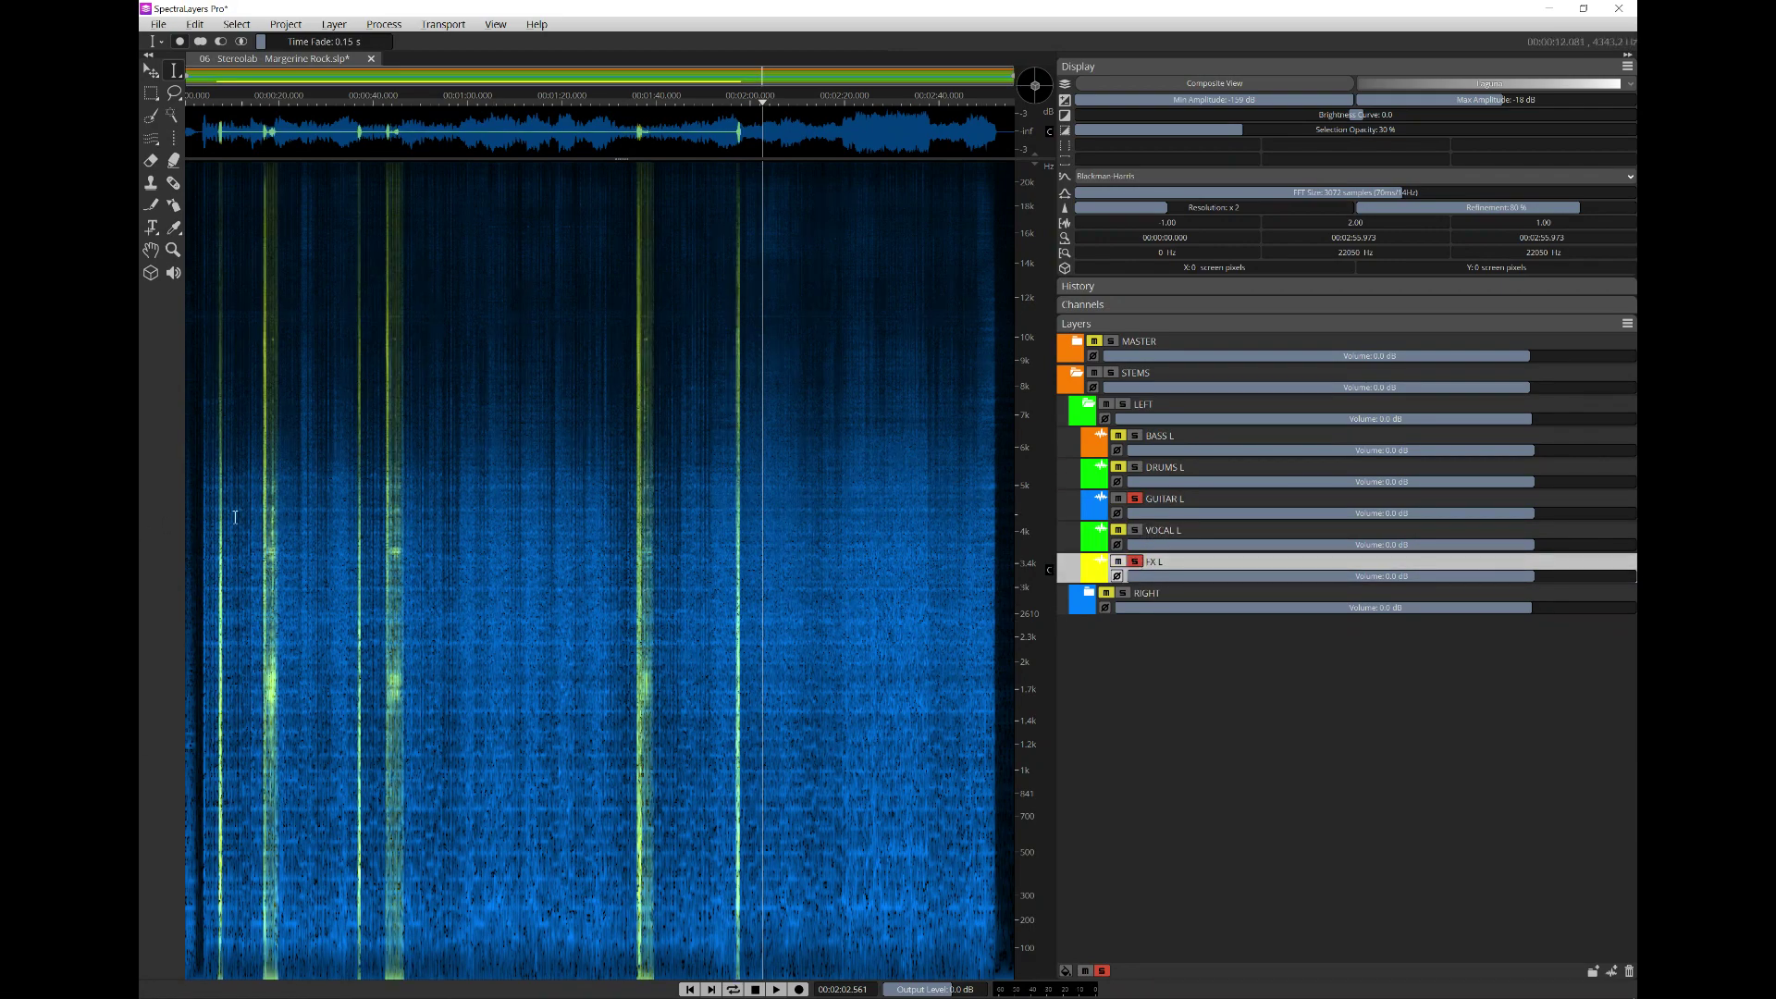
scroll(200, 529, up, 2)
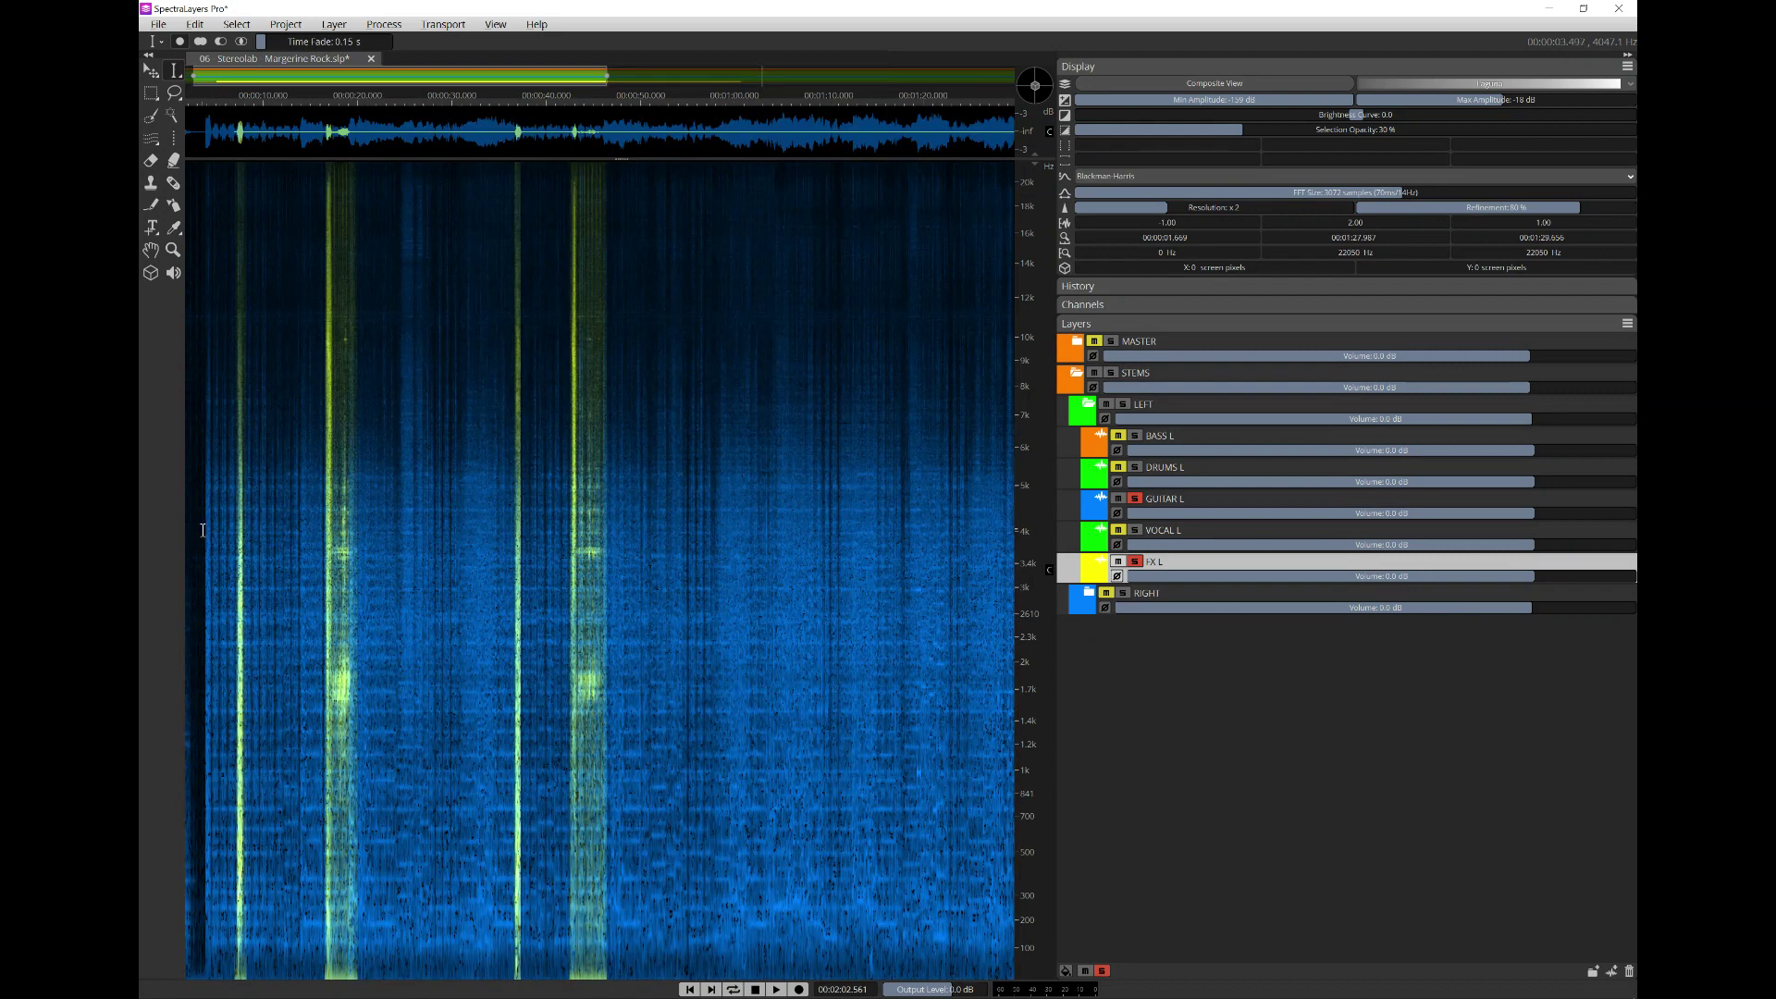
click(326, 522)
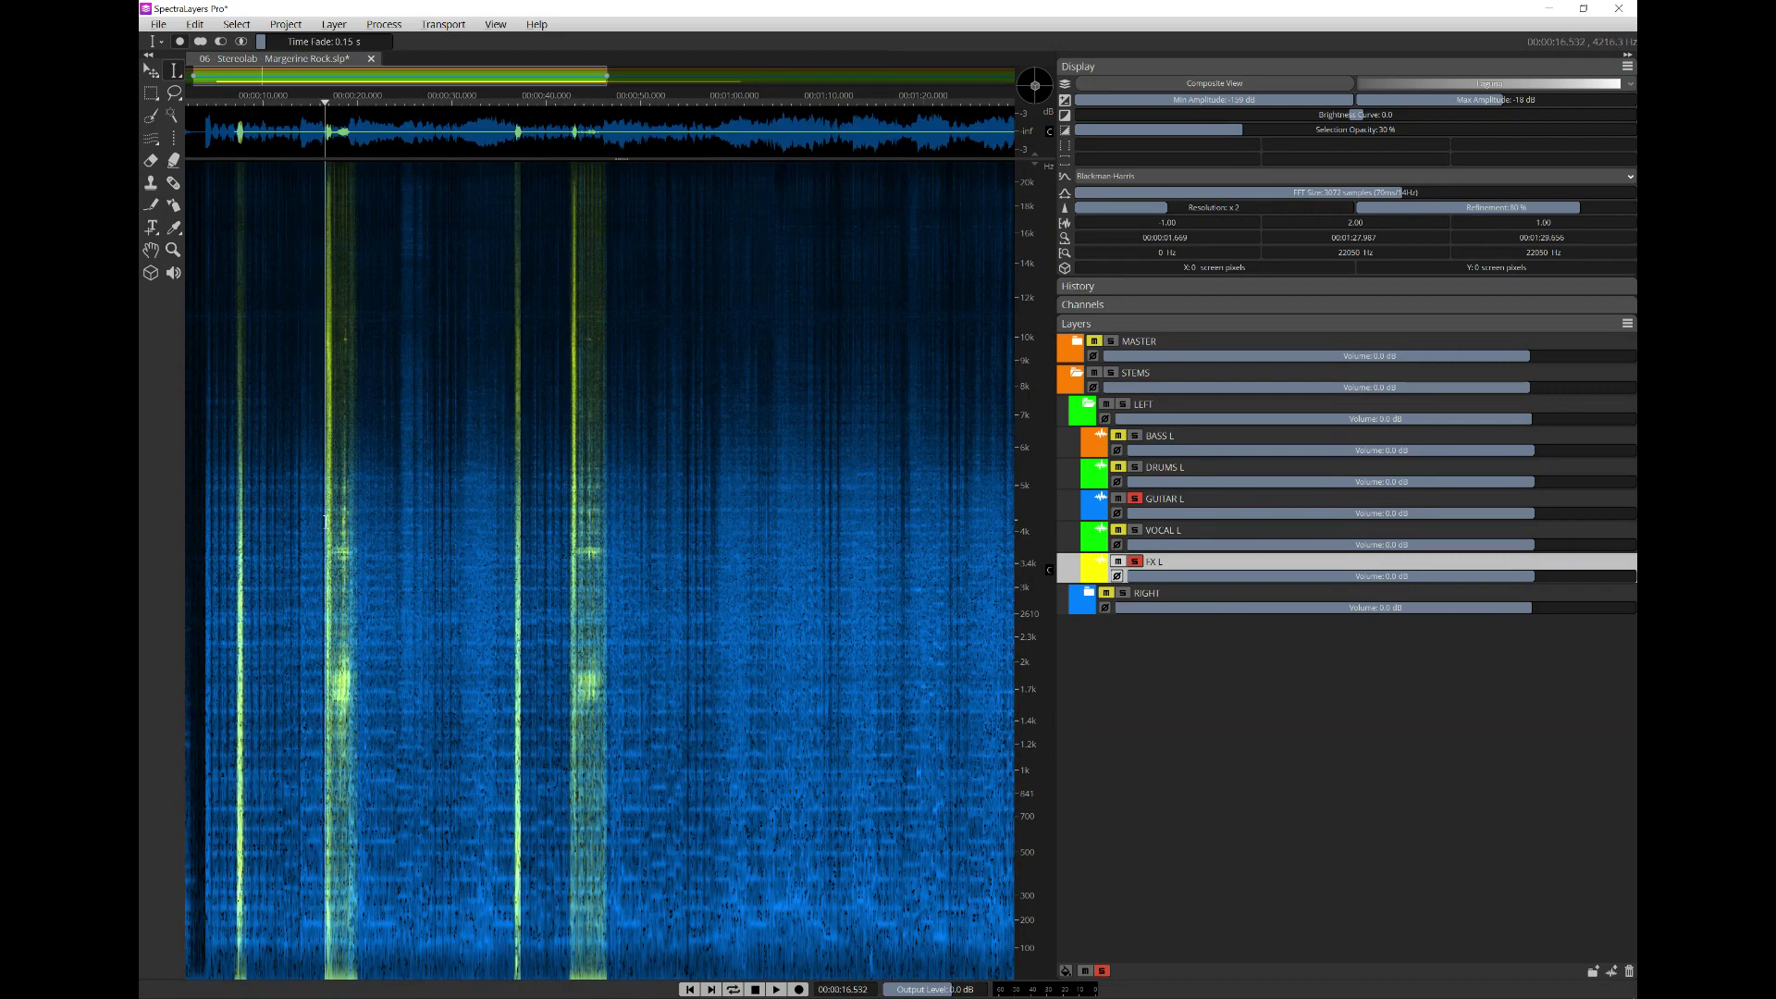
key(space)
click(1135, 562)
click(1135, 499)
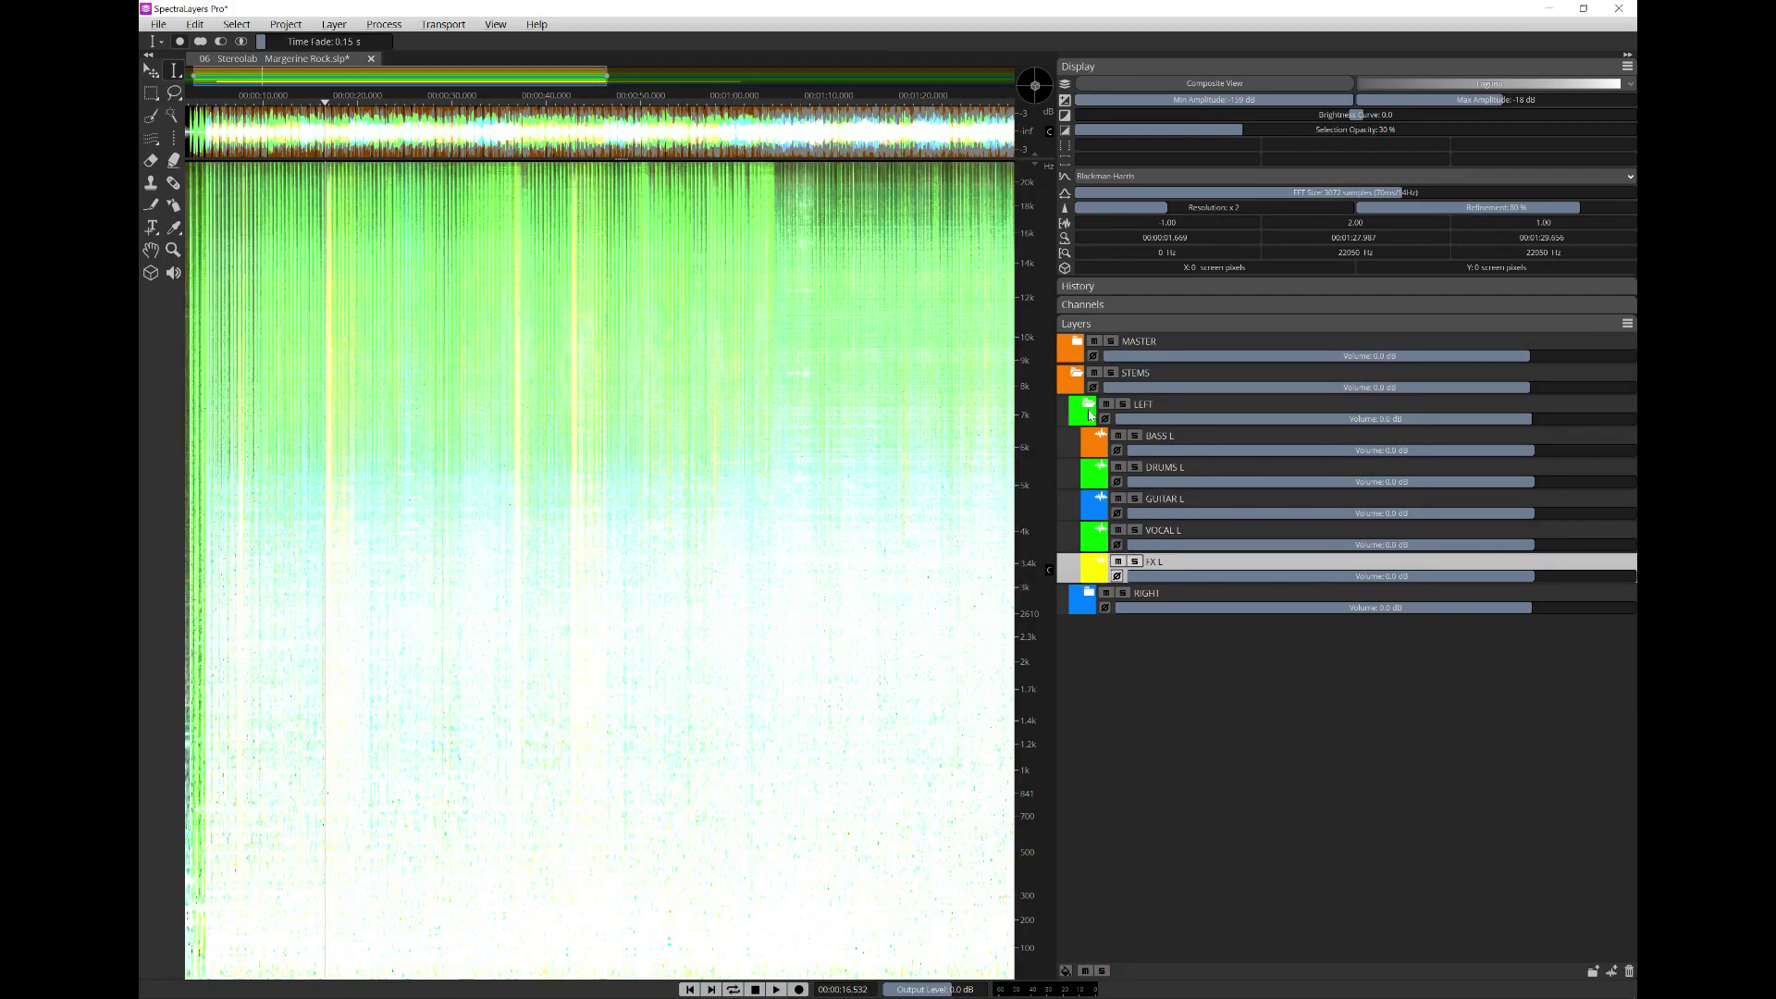
- Collapse the LEFT group, expand the RIGHT group, and solo its Drums layer, renaming it DRUMS L
click(1090, 407)
click(1090, 441)
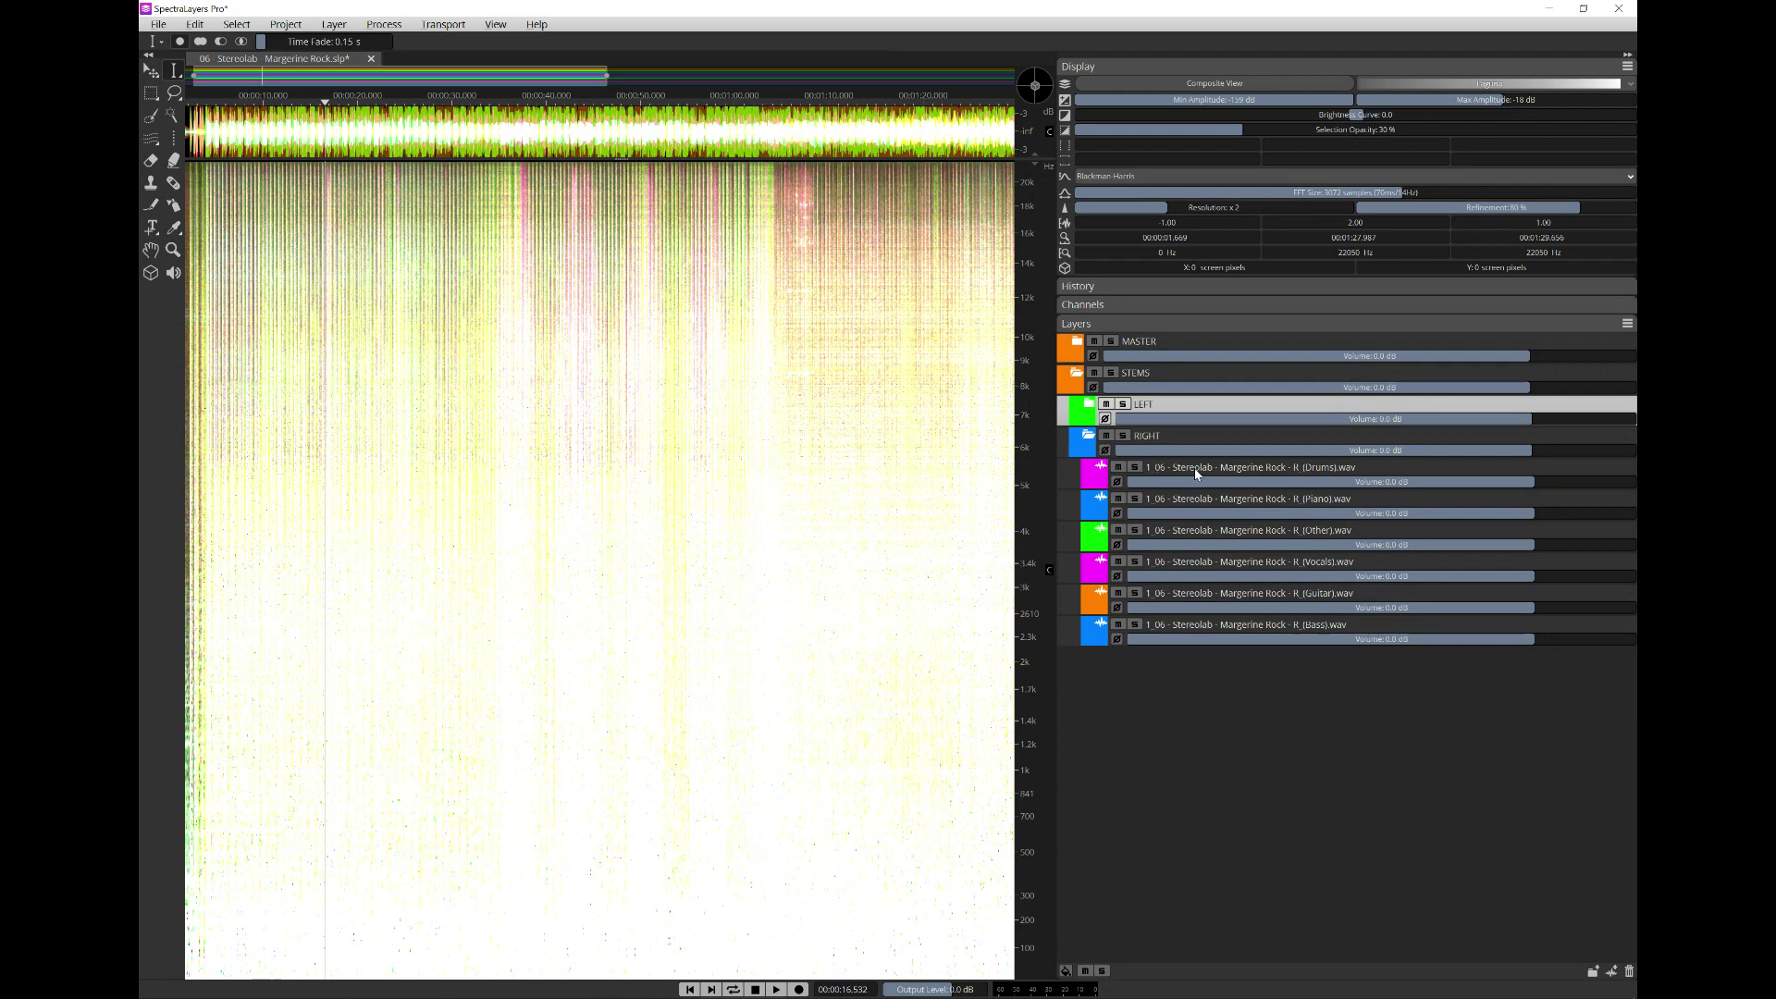
click(1196, 468)
click(1137, 468)
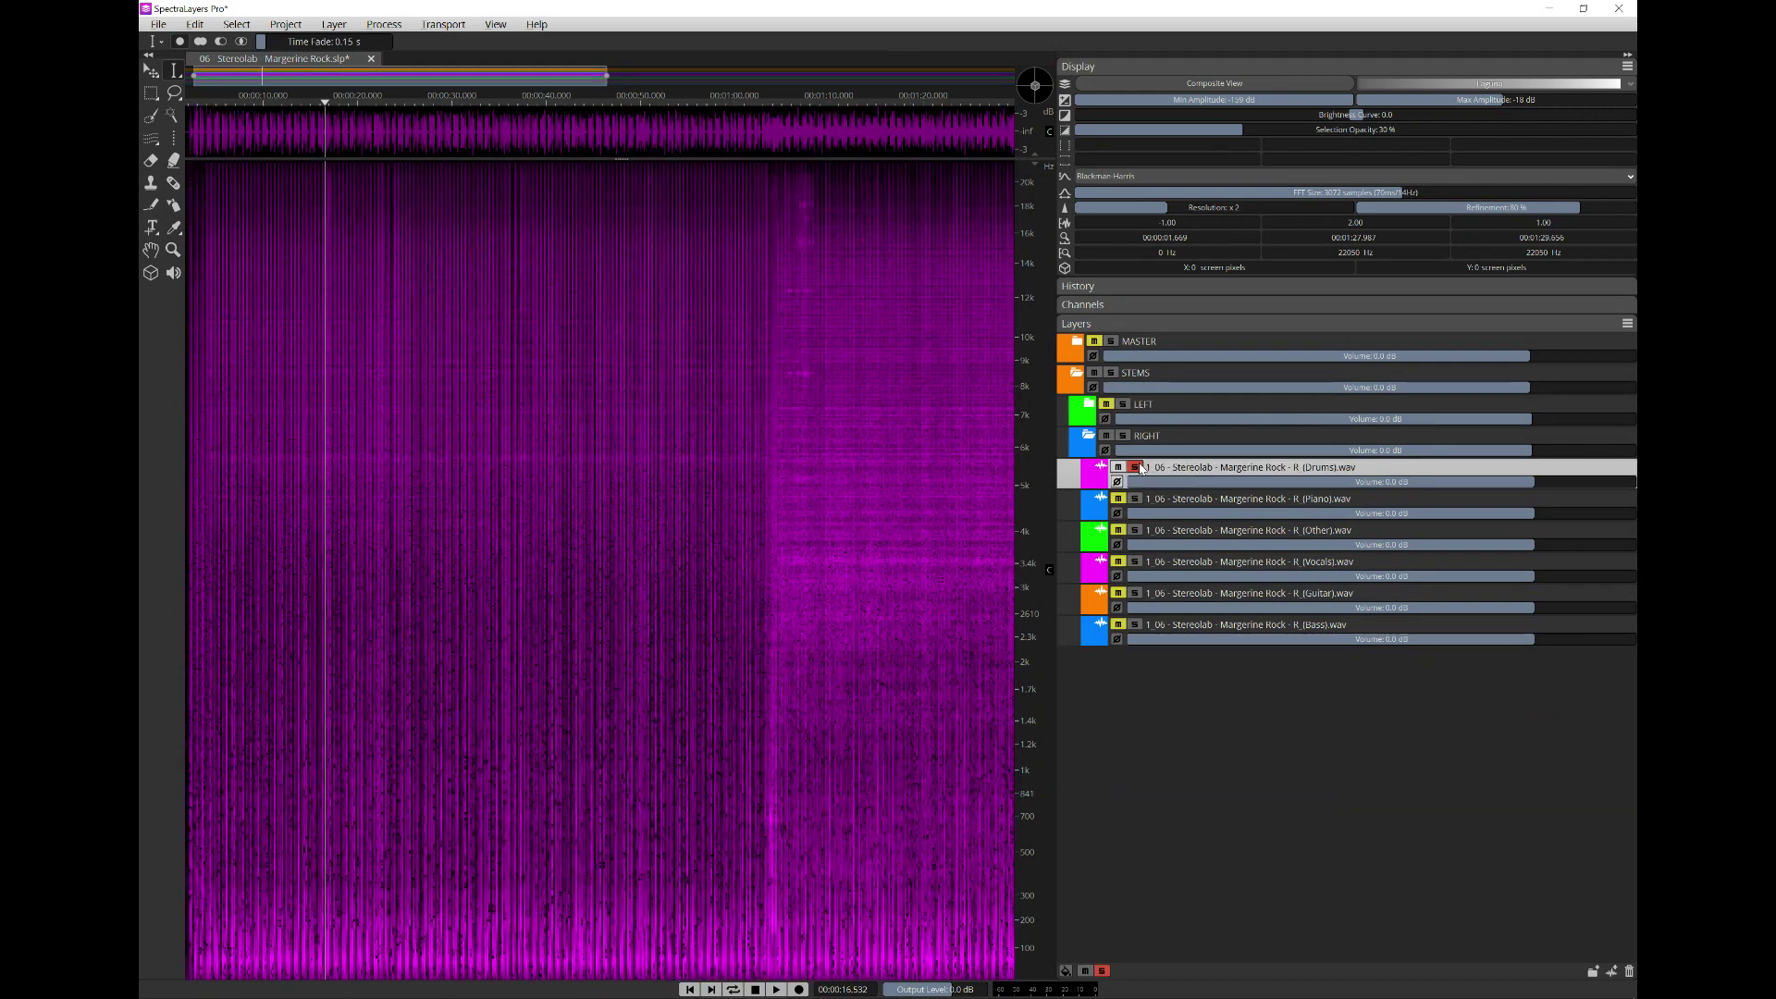
double_click(1208, 468)
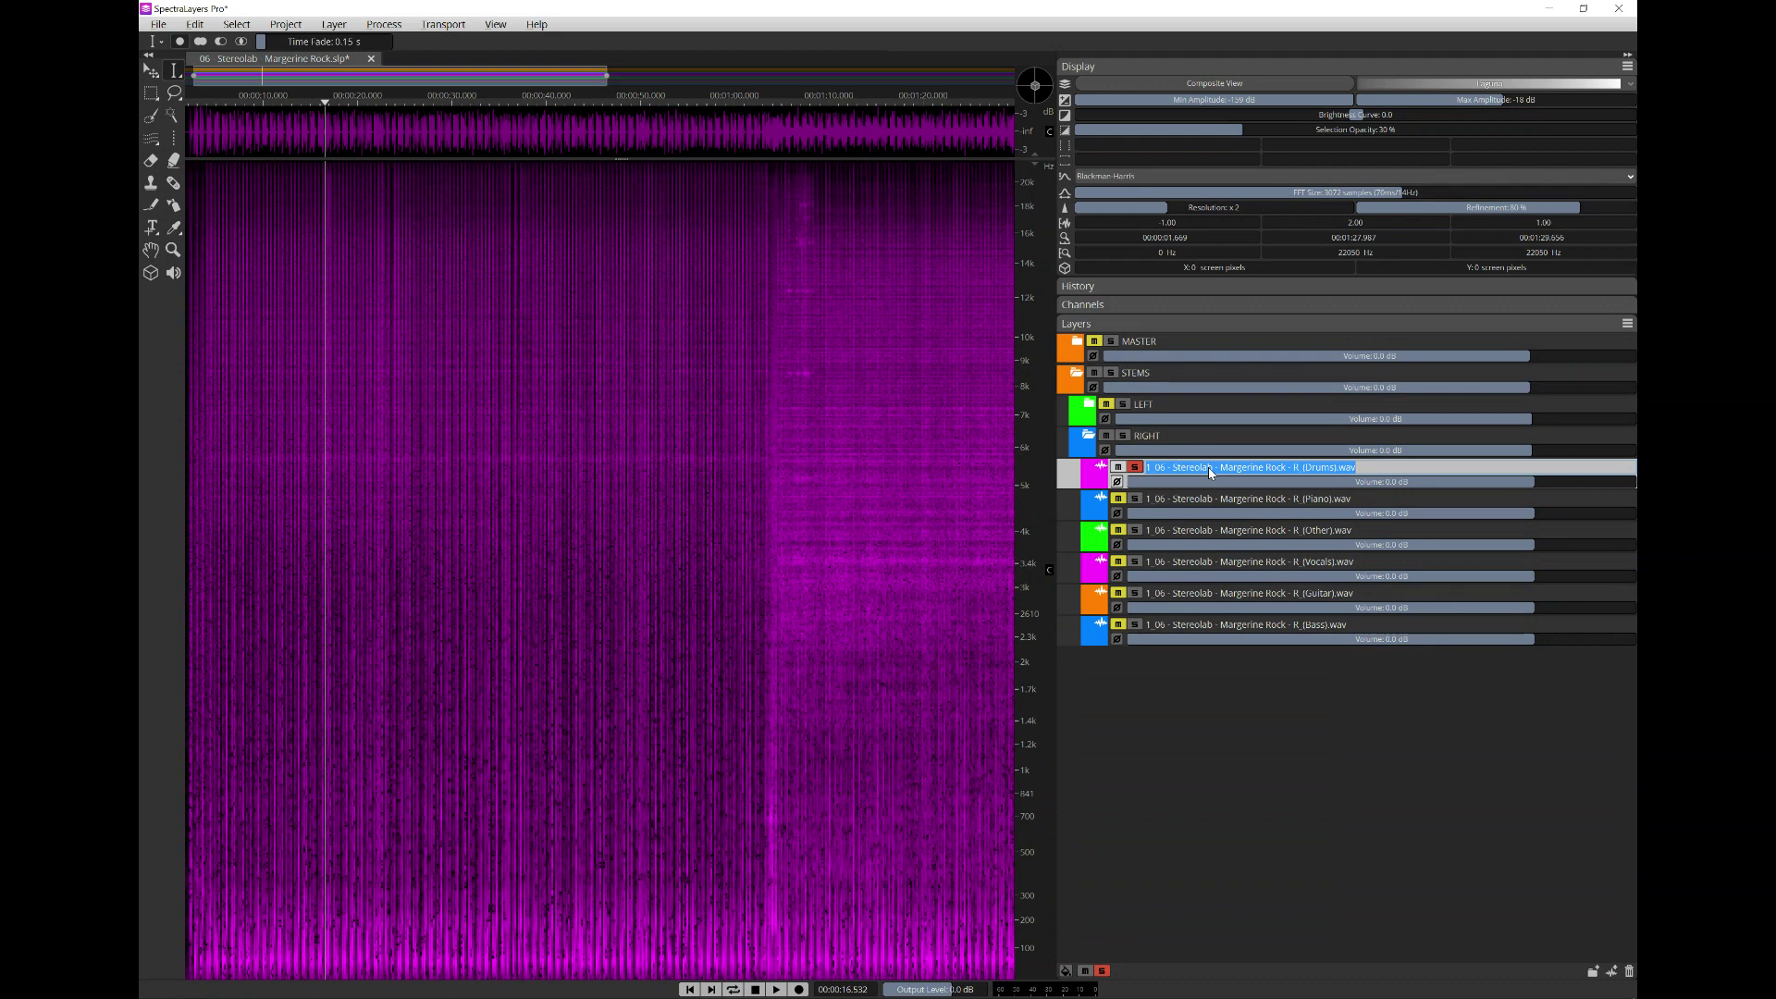
text(DRUMS L)
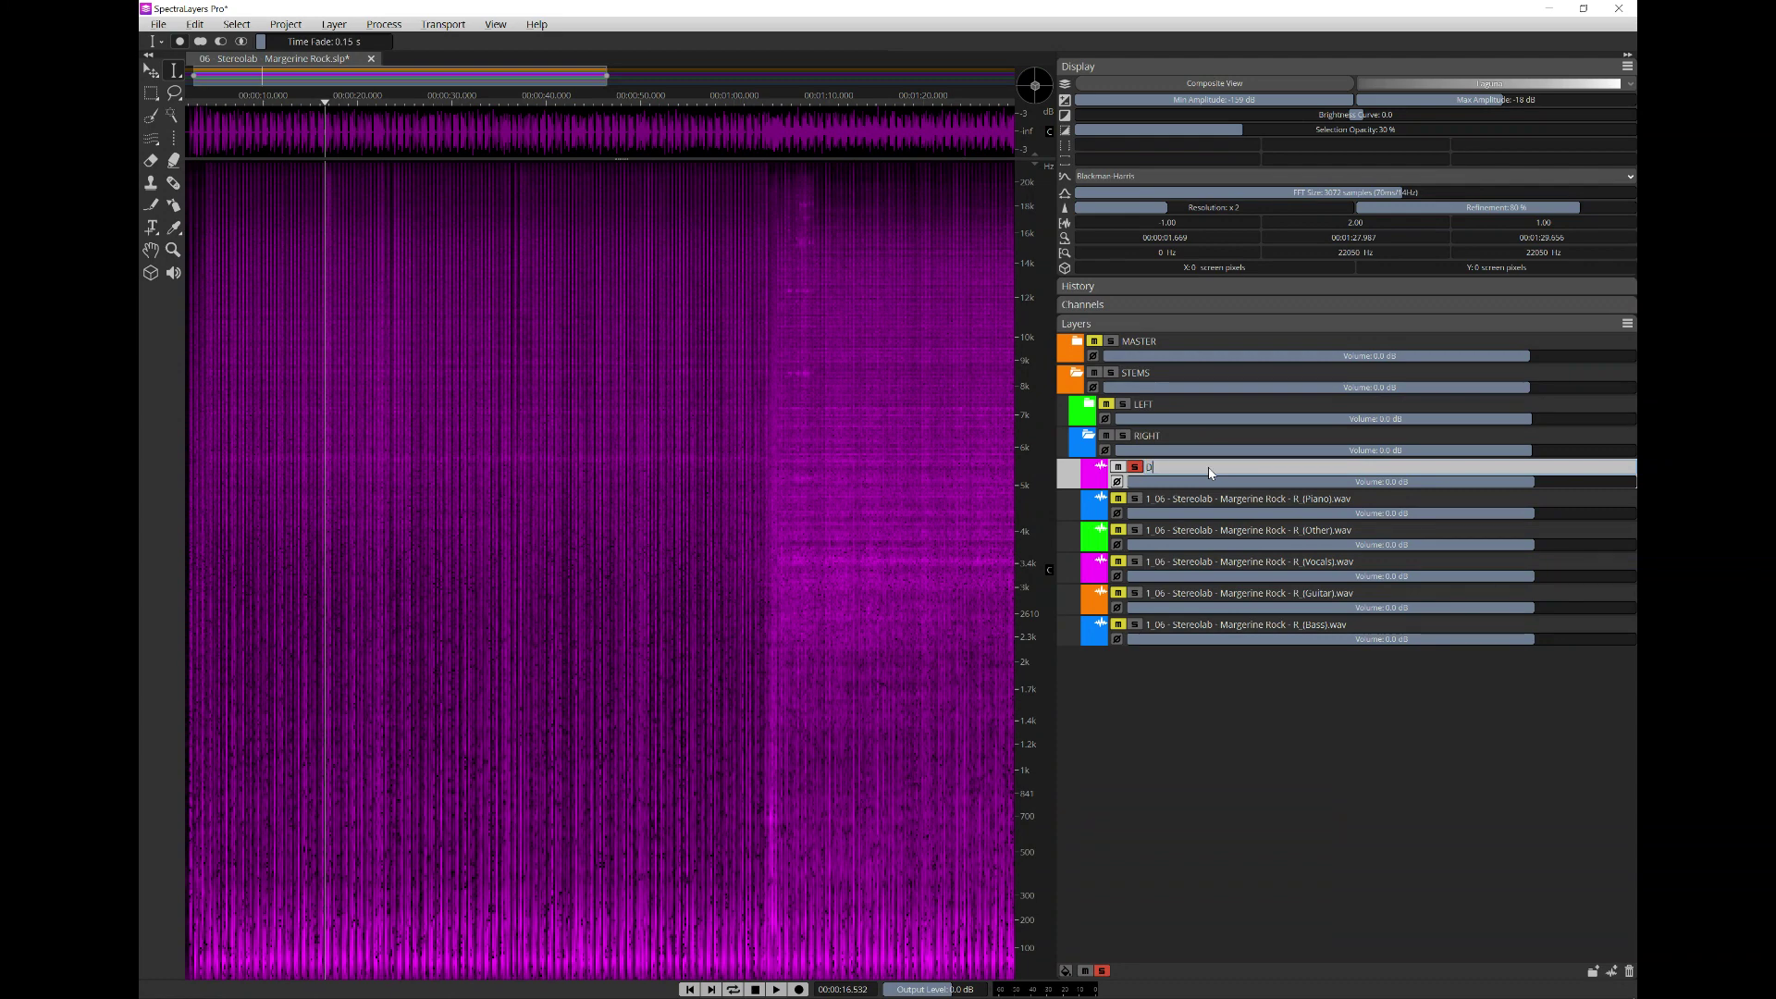
- Move the right Bass layer to the start of the RIGHT group and rename it BASS L
drag(1231, 629, 1227, 484)
double_click(1256, 469)
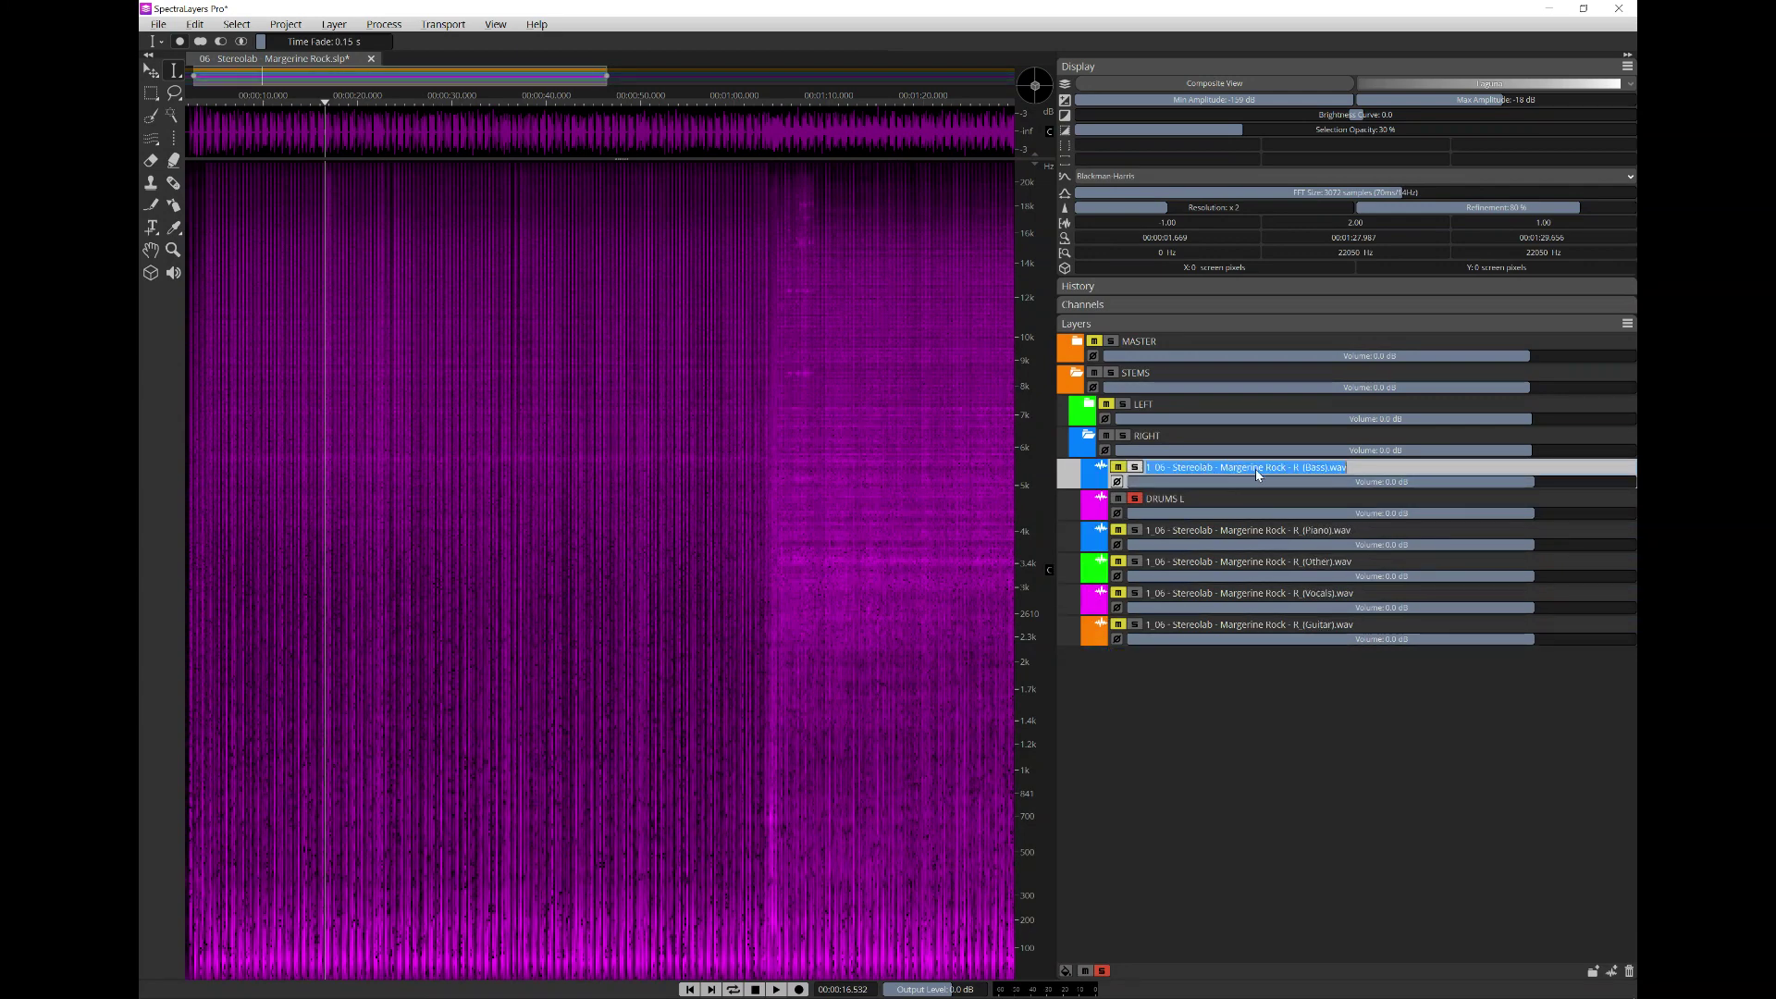
text(BASS L)
key(Return)
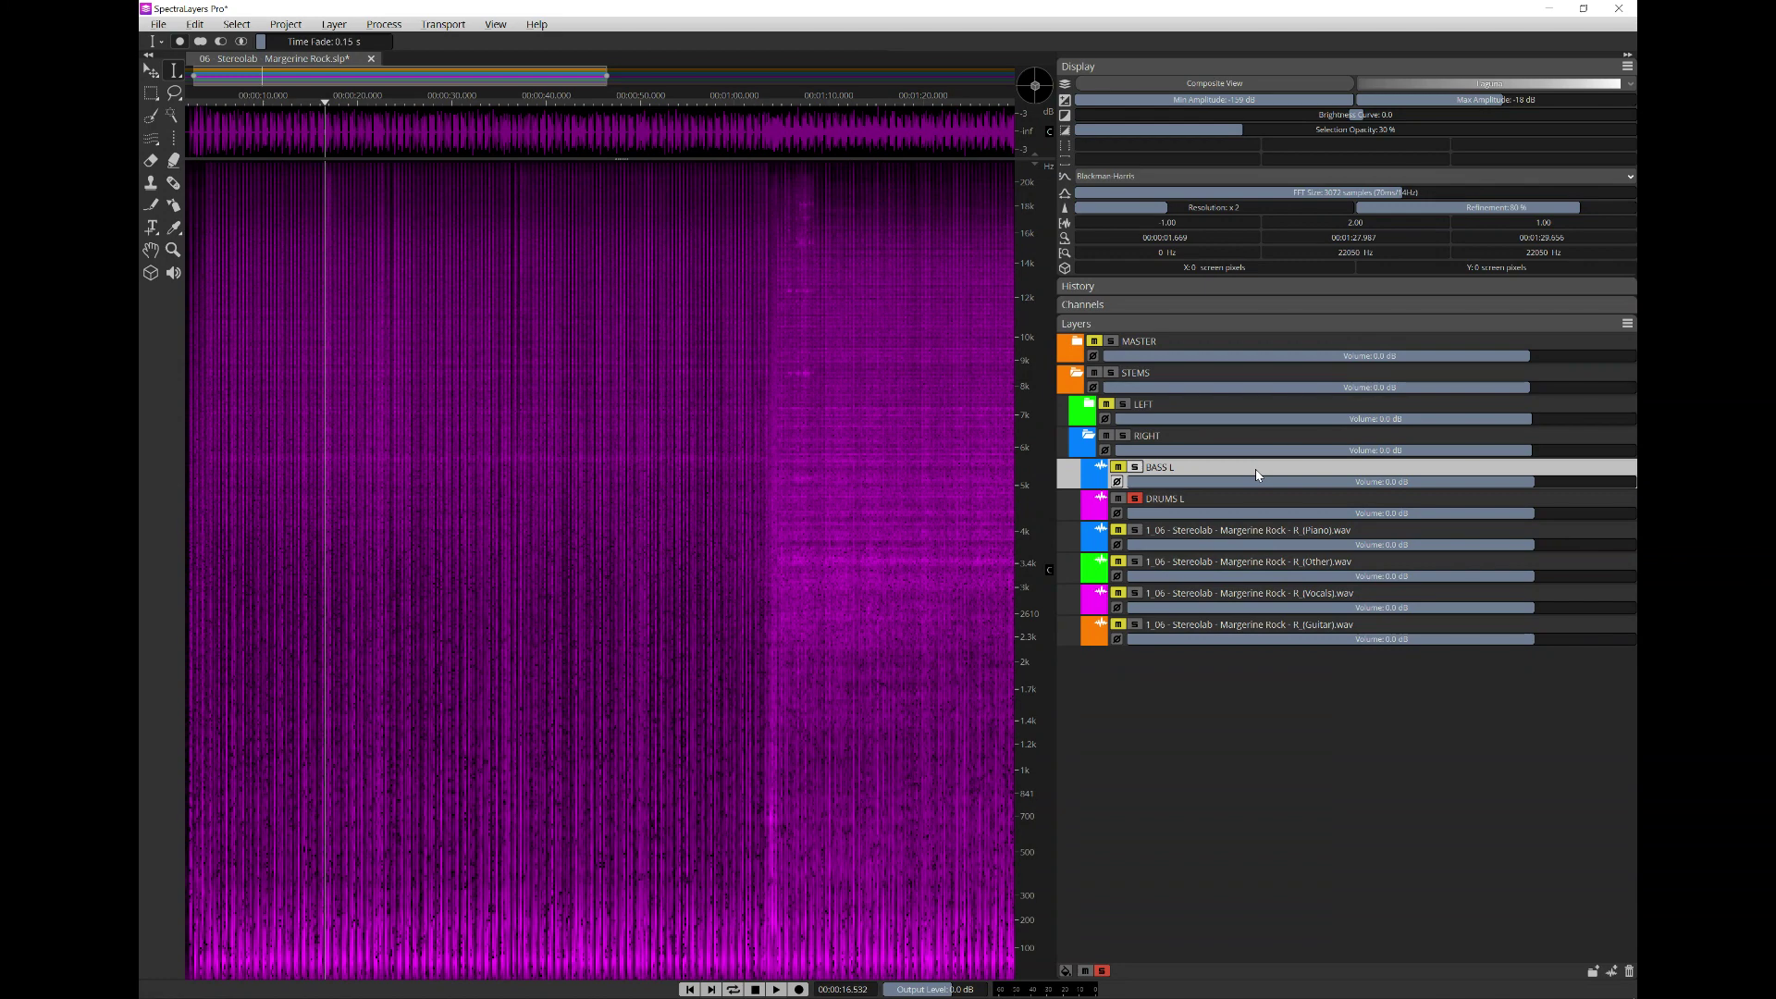
- Move the right Guitar layer directly below the bass layer in the RIGHT group and rename it GUITAR L
click(1199, 623)
drag(1199, 625, 1193, 500)
key(ctrl+a)
text(GUITAR L)
key(Return)
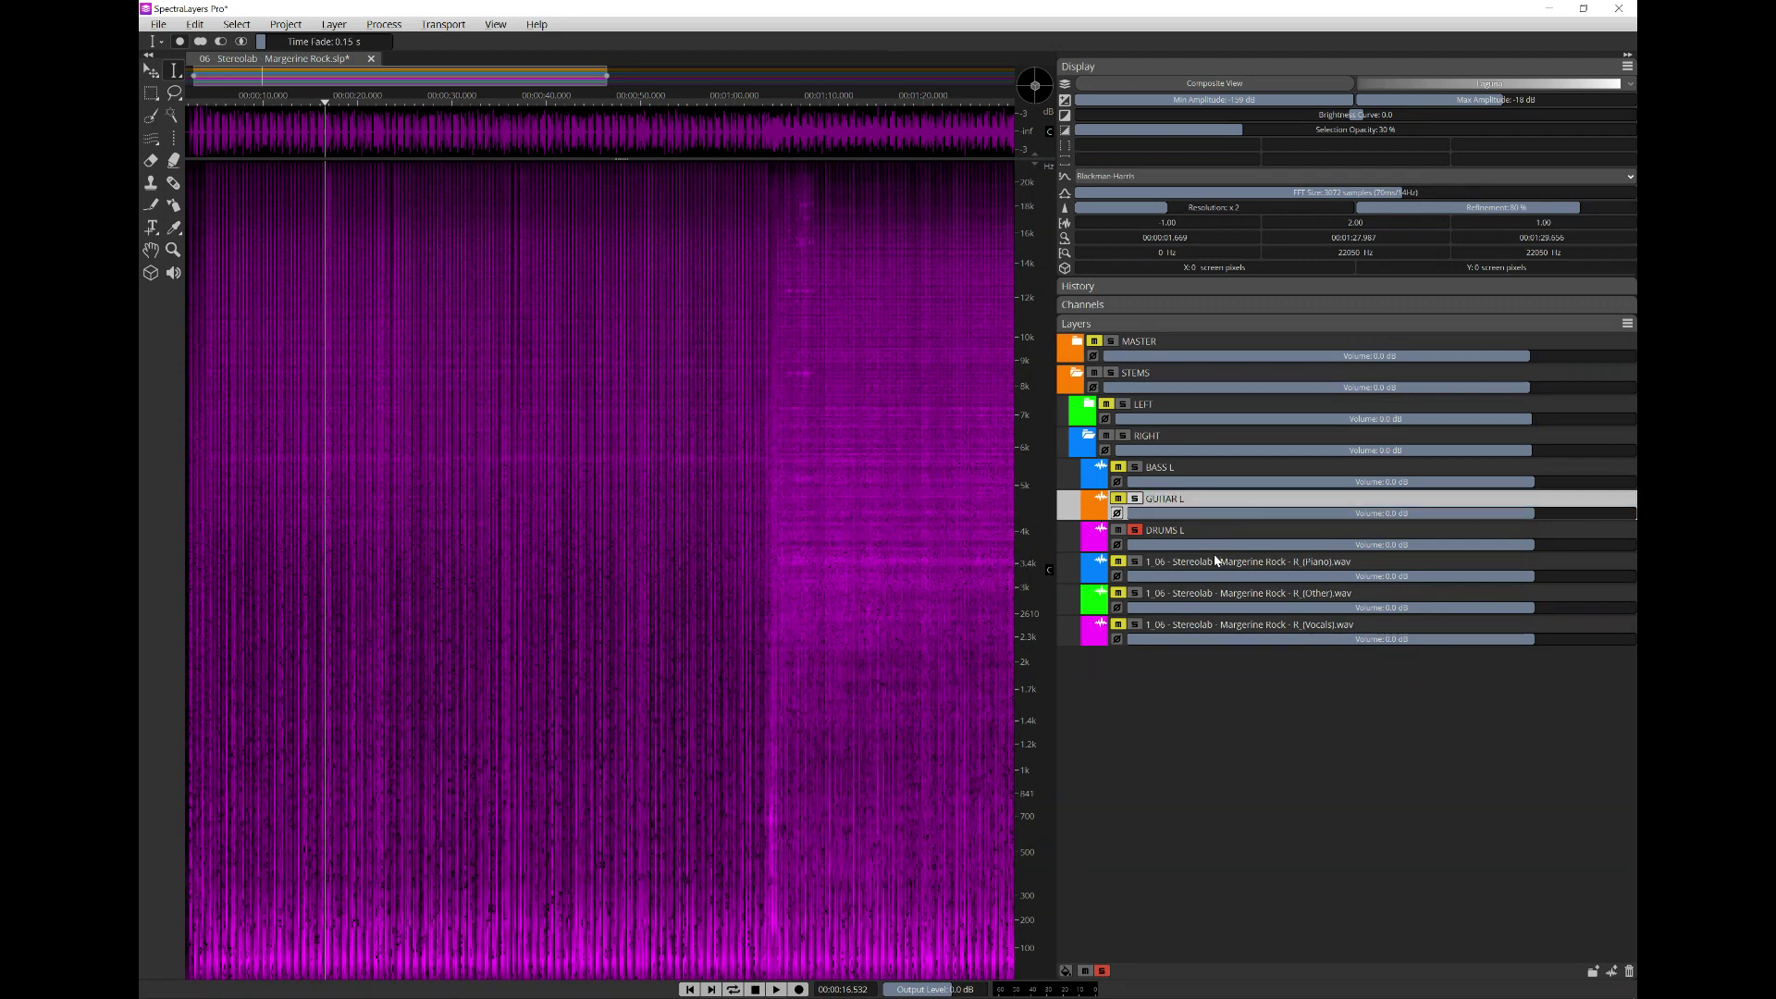
- Move the right Vocals layer directly below the guitar layer in the RIGHT group and rename it VOCAL L
drag(1215, 627, 1220, 542)
double_click(1227, 532)
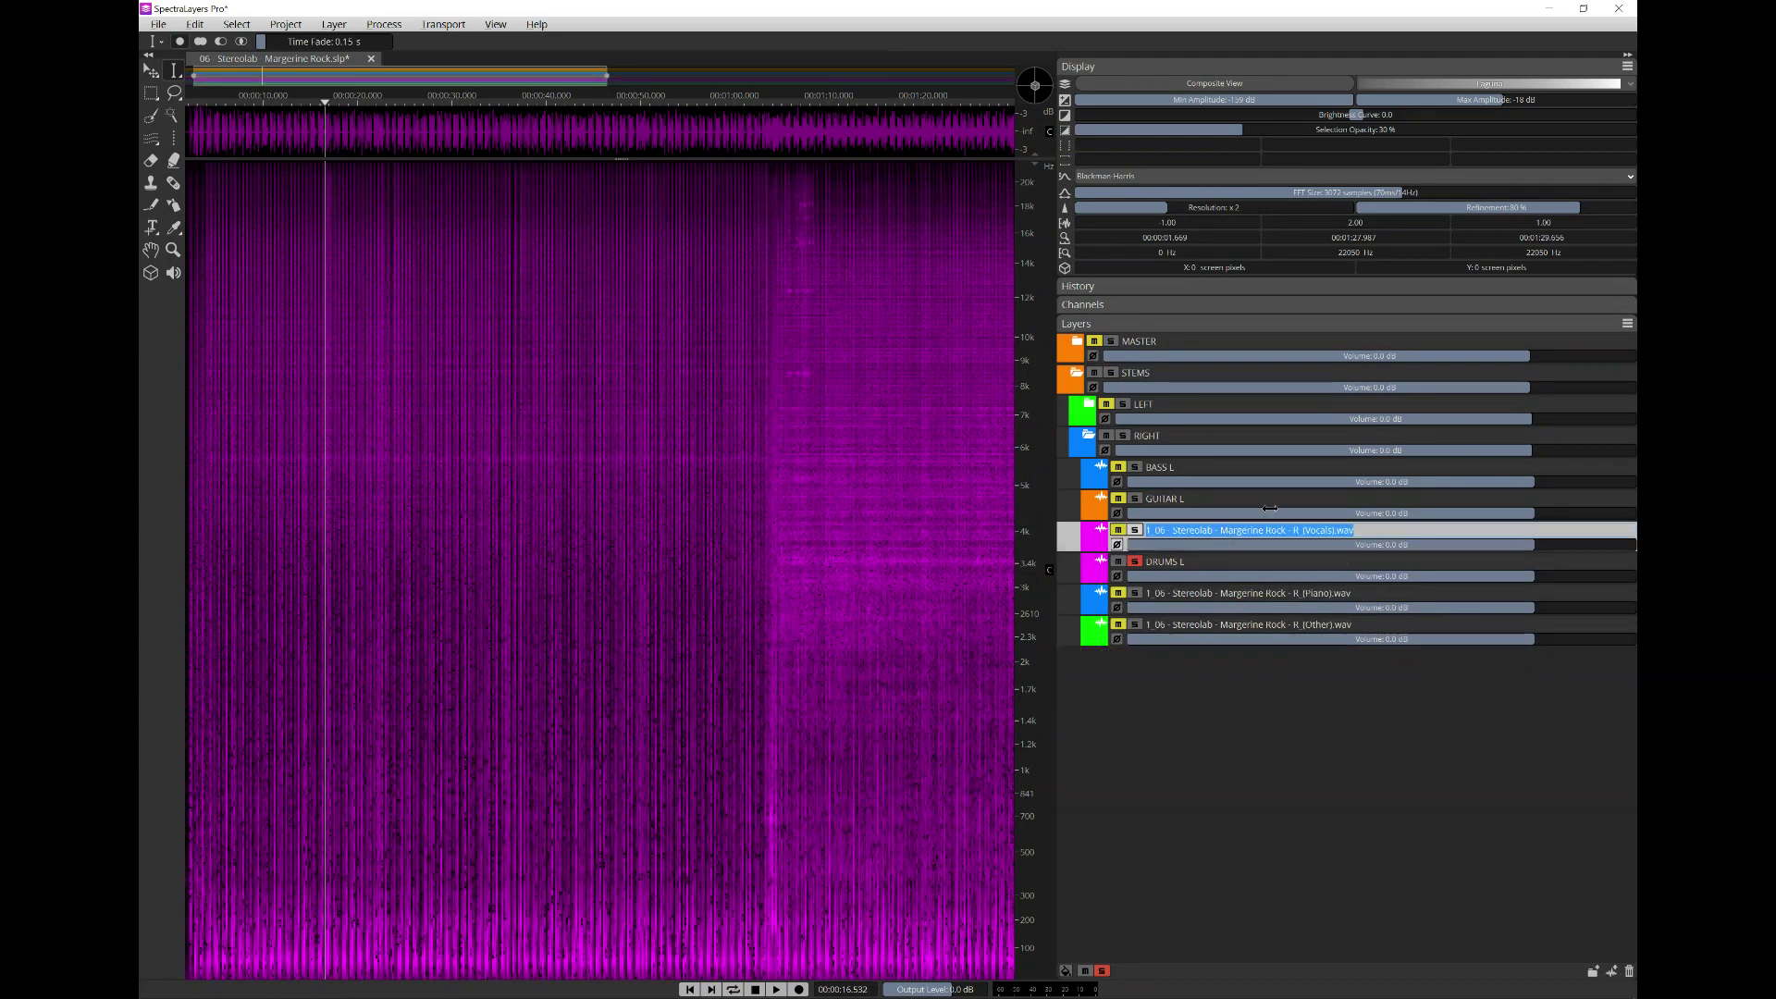
text(VOCAL L)
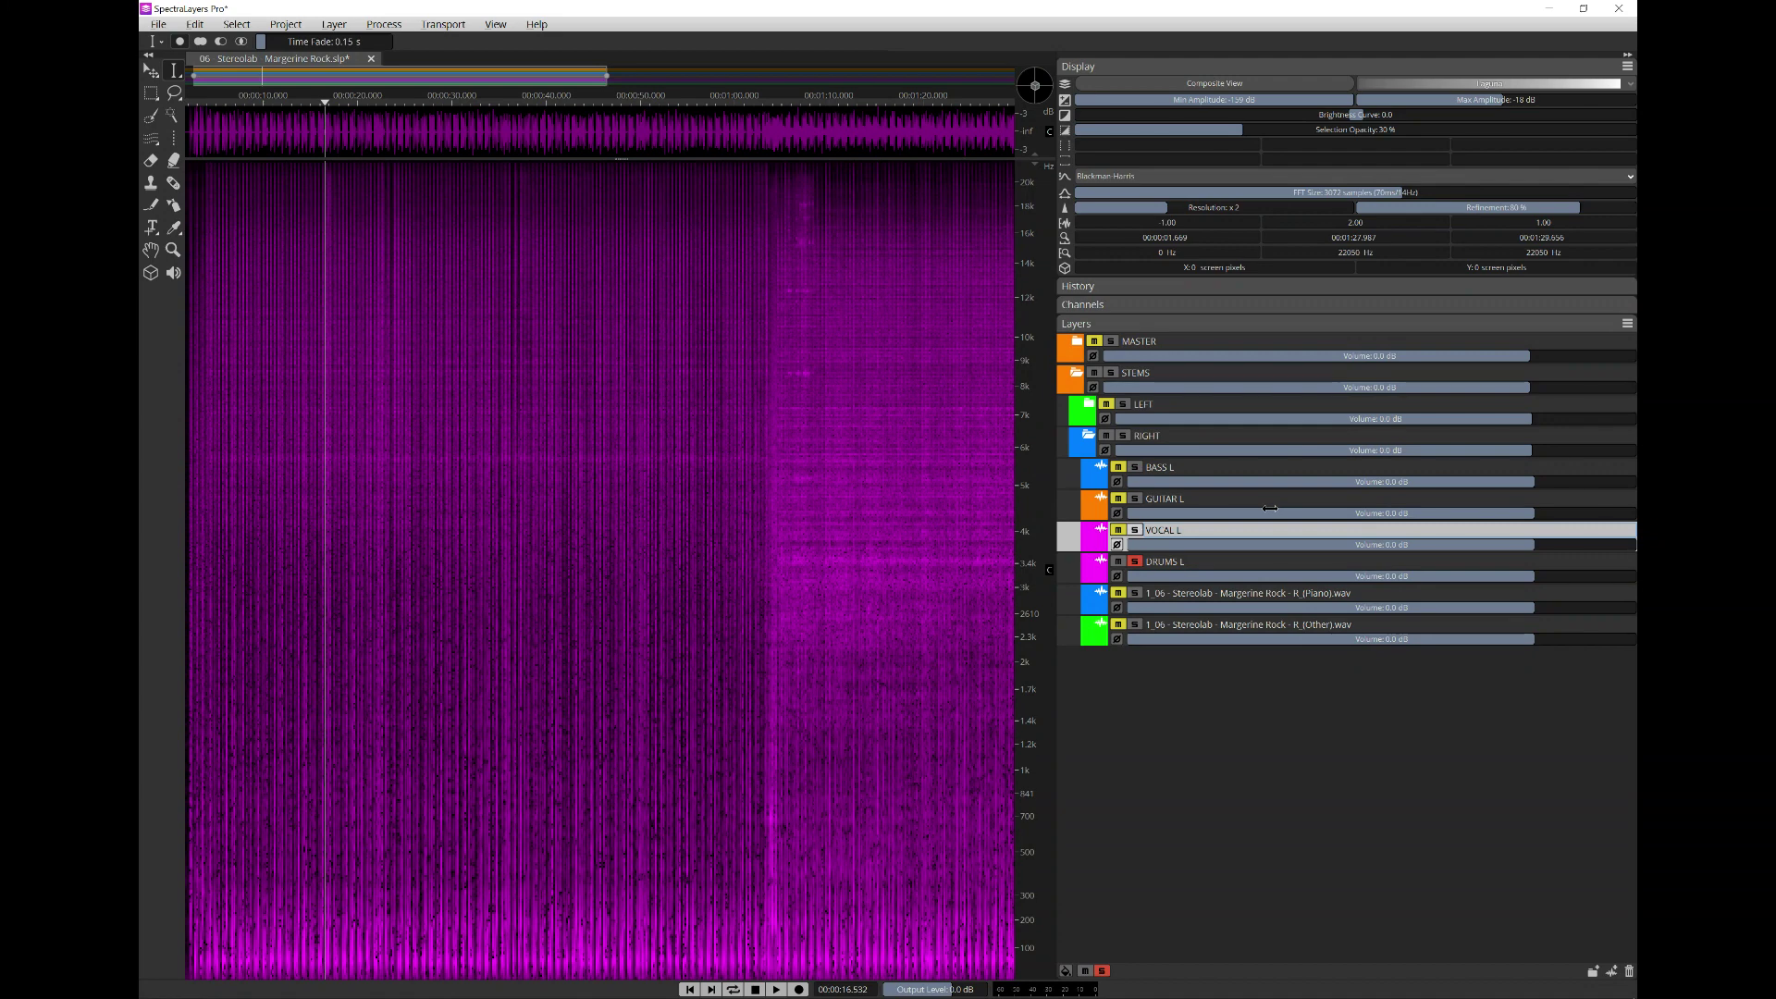
- Correct the RIGHT group's bass, guitar, vocal and drum layer names to BASS R, GUITAR R, VOCAL R and DRUMS R
click(1177, 470)
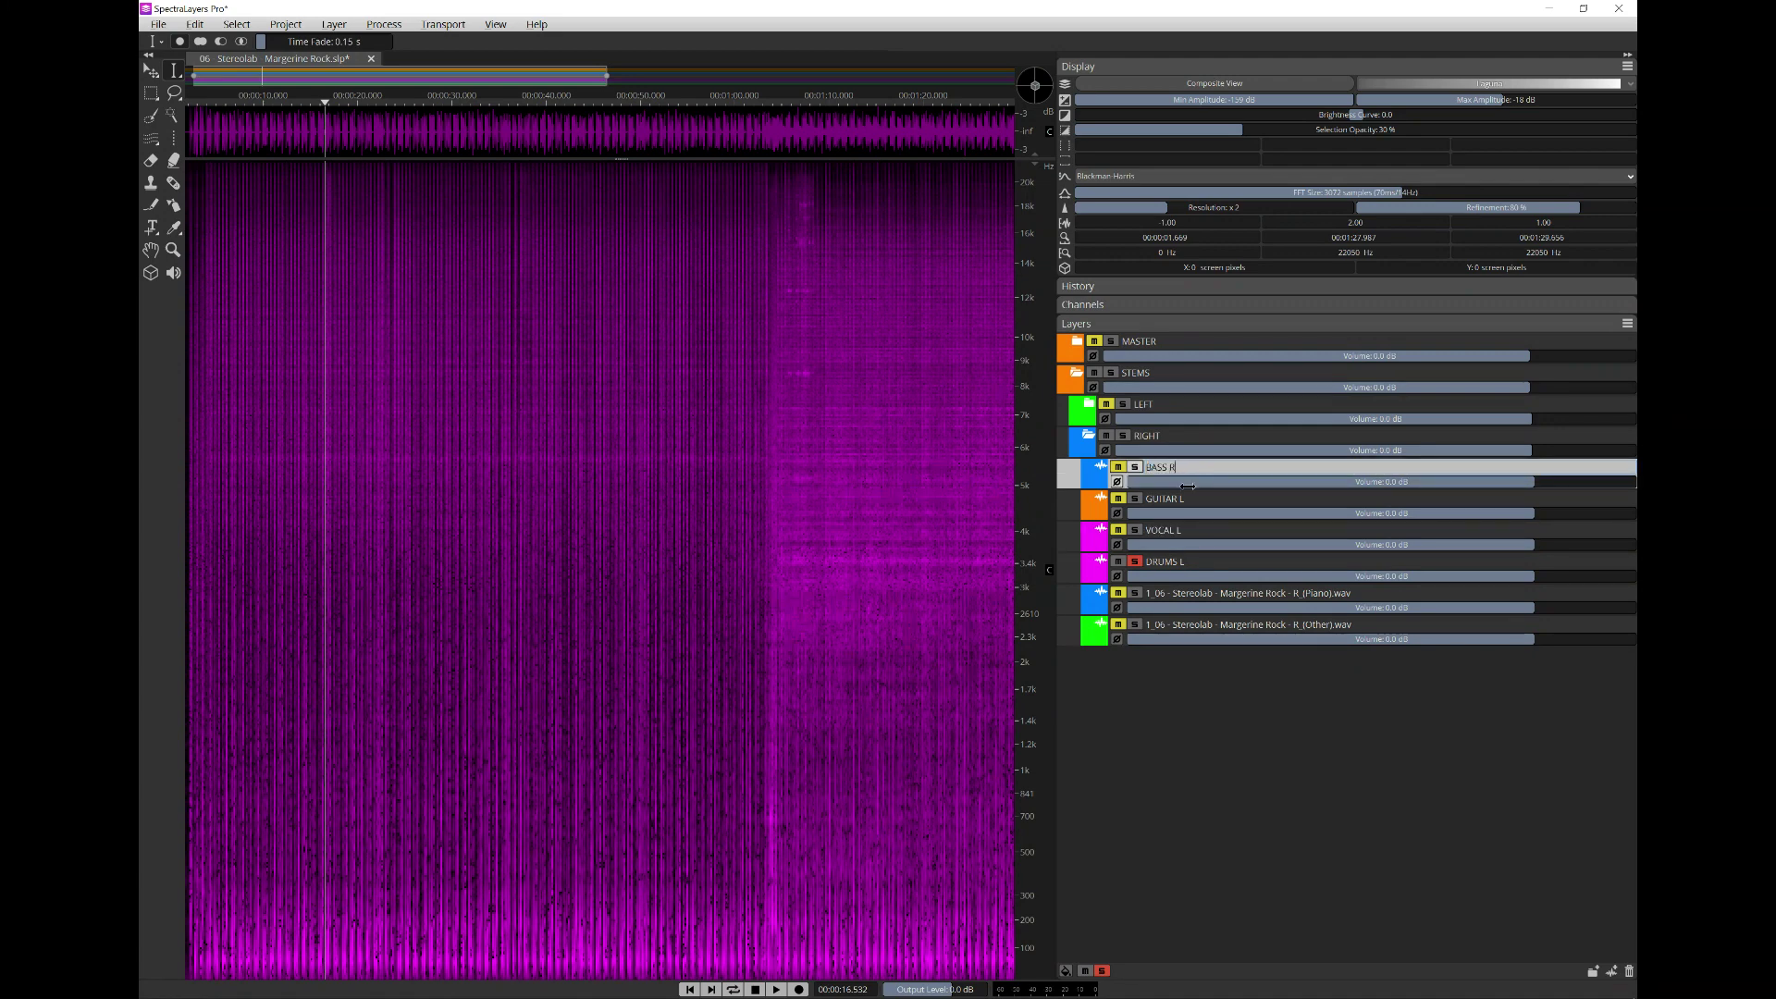
double_click(1186, 502)
text(GUITAR R)
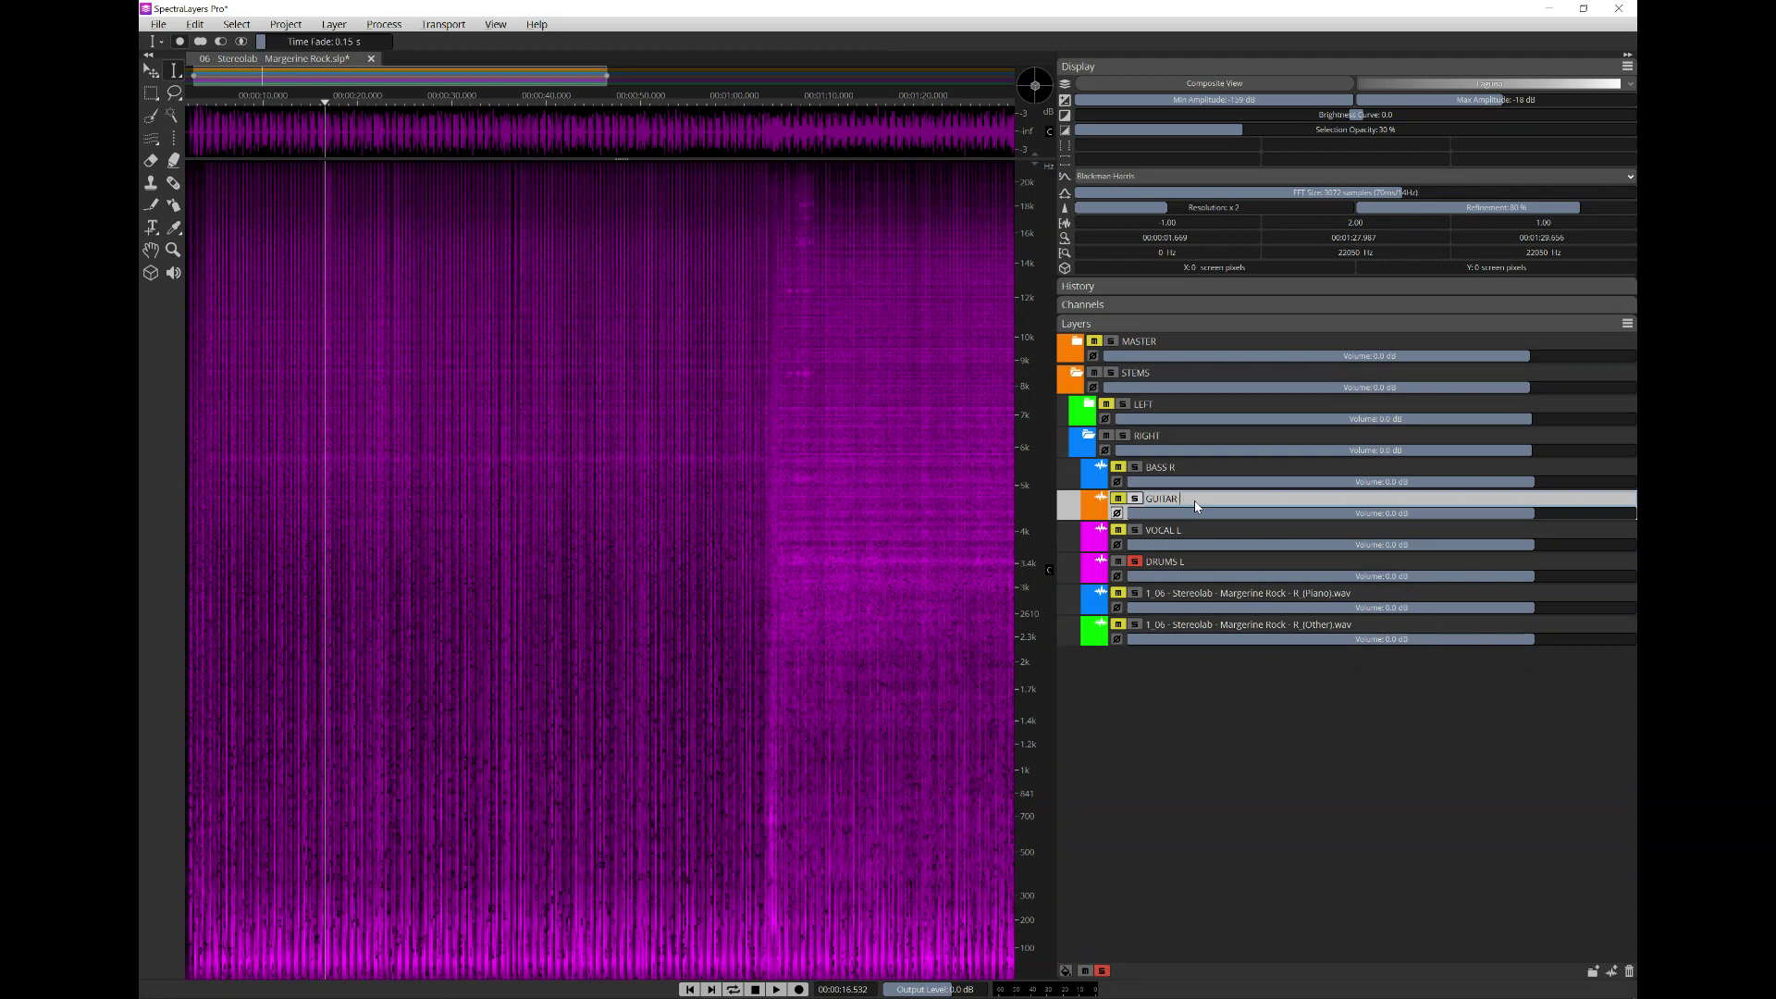
double_click(1197, 533)
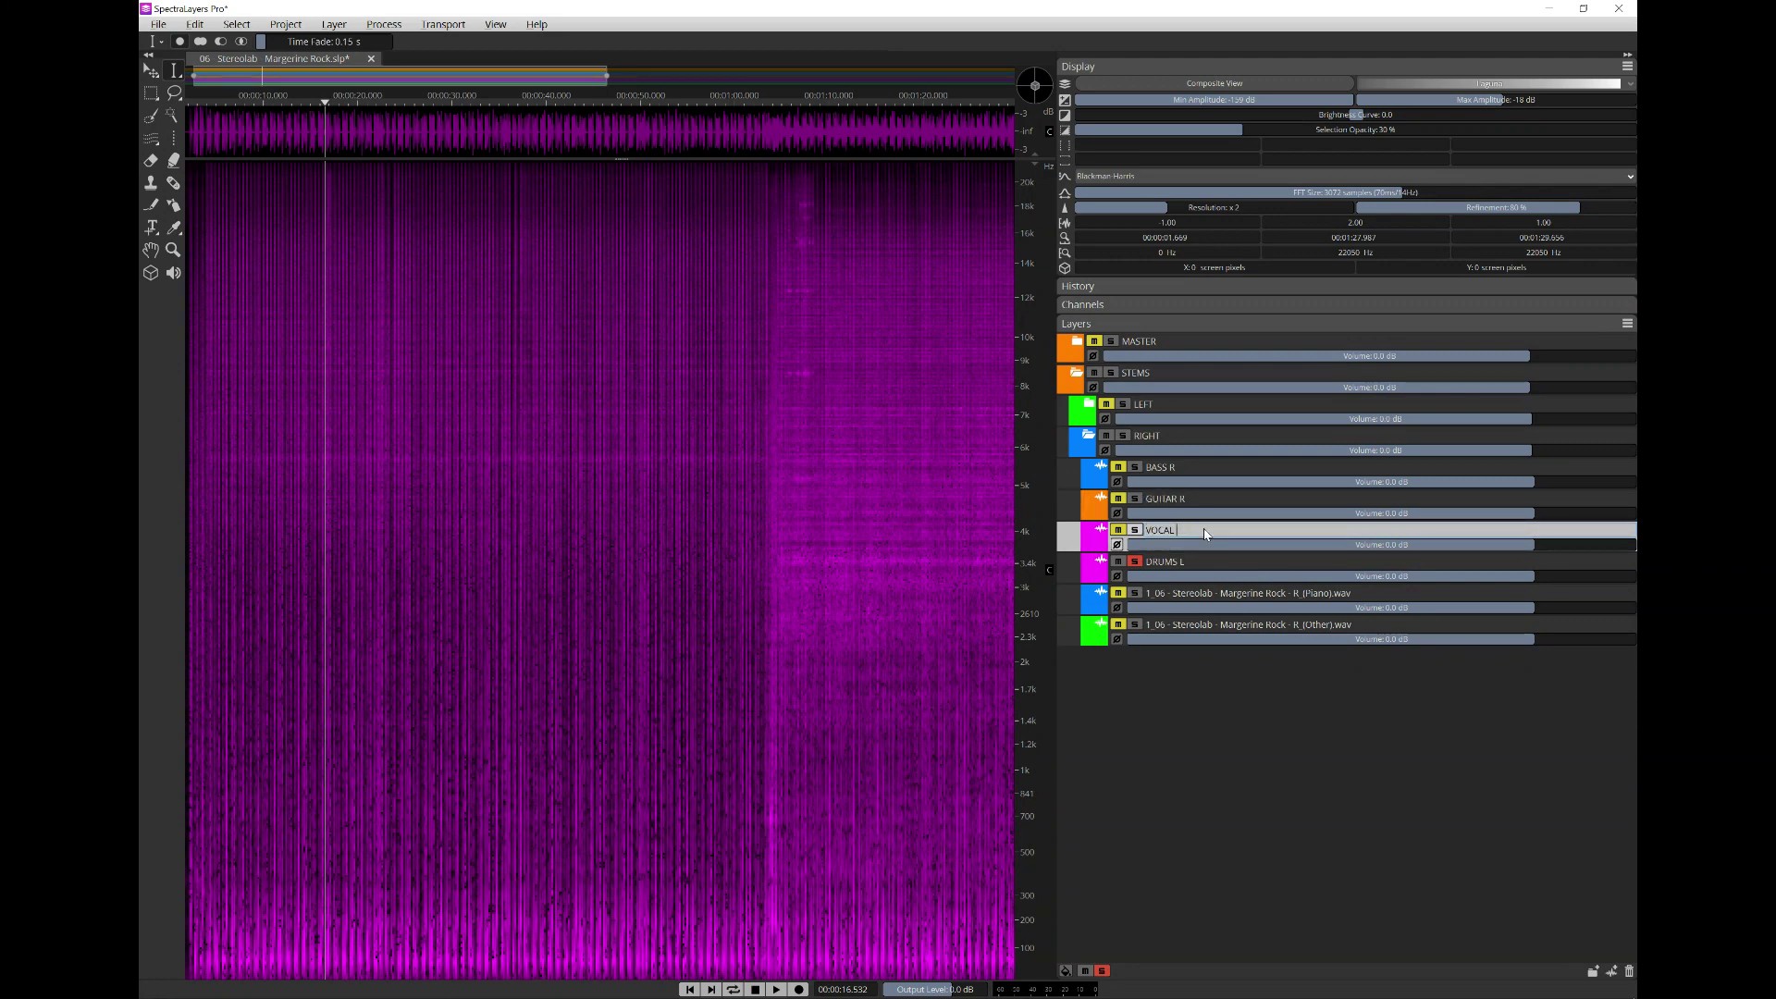
text(VOCAL R)
double_click(1198, 563)
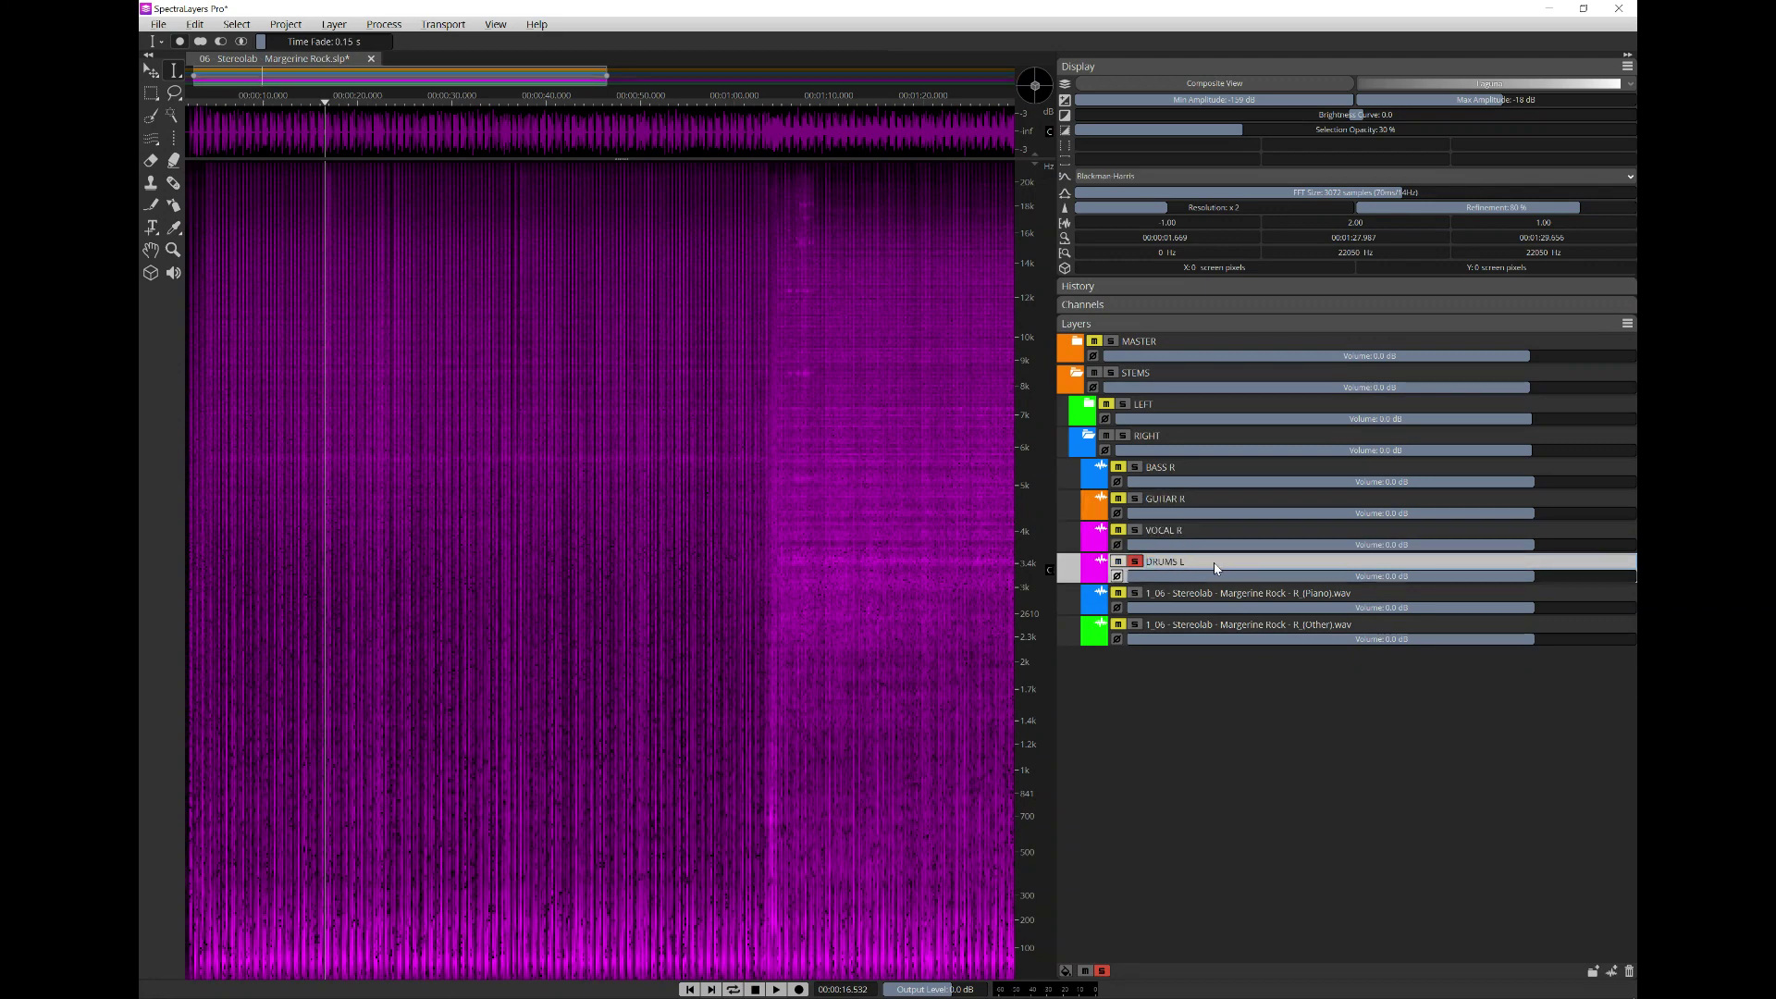
text(R)
click(1196, 593)
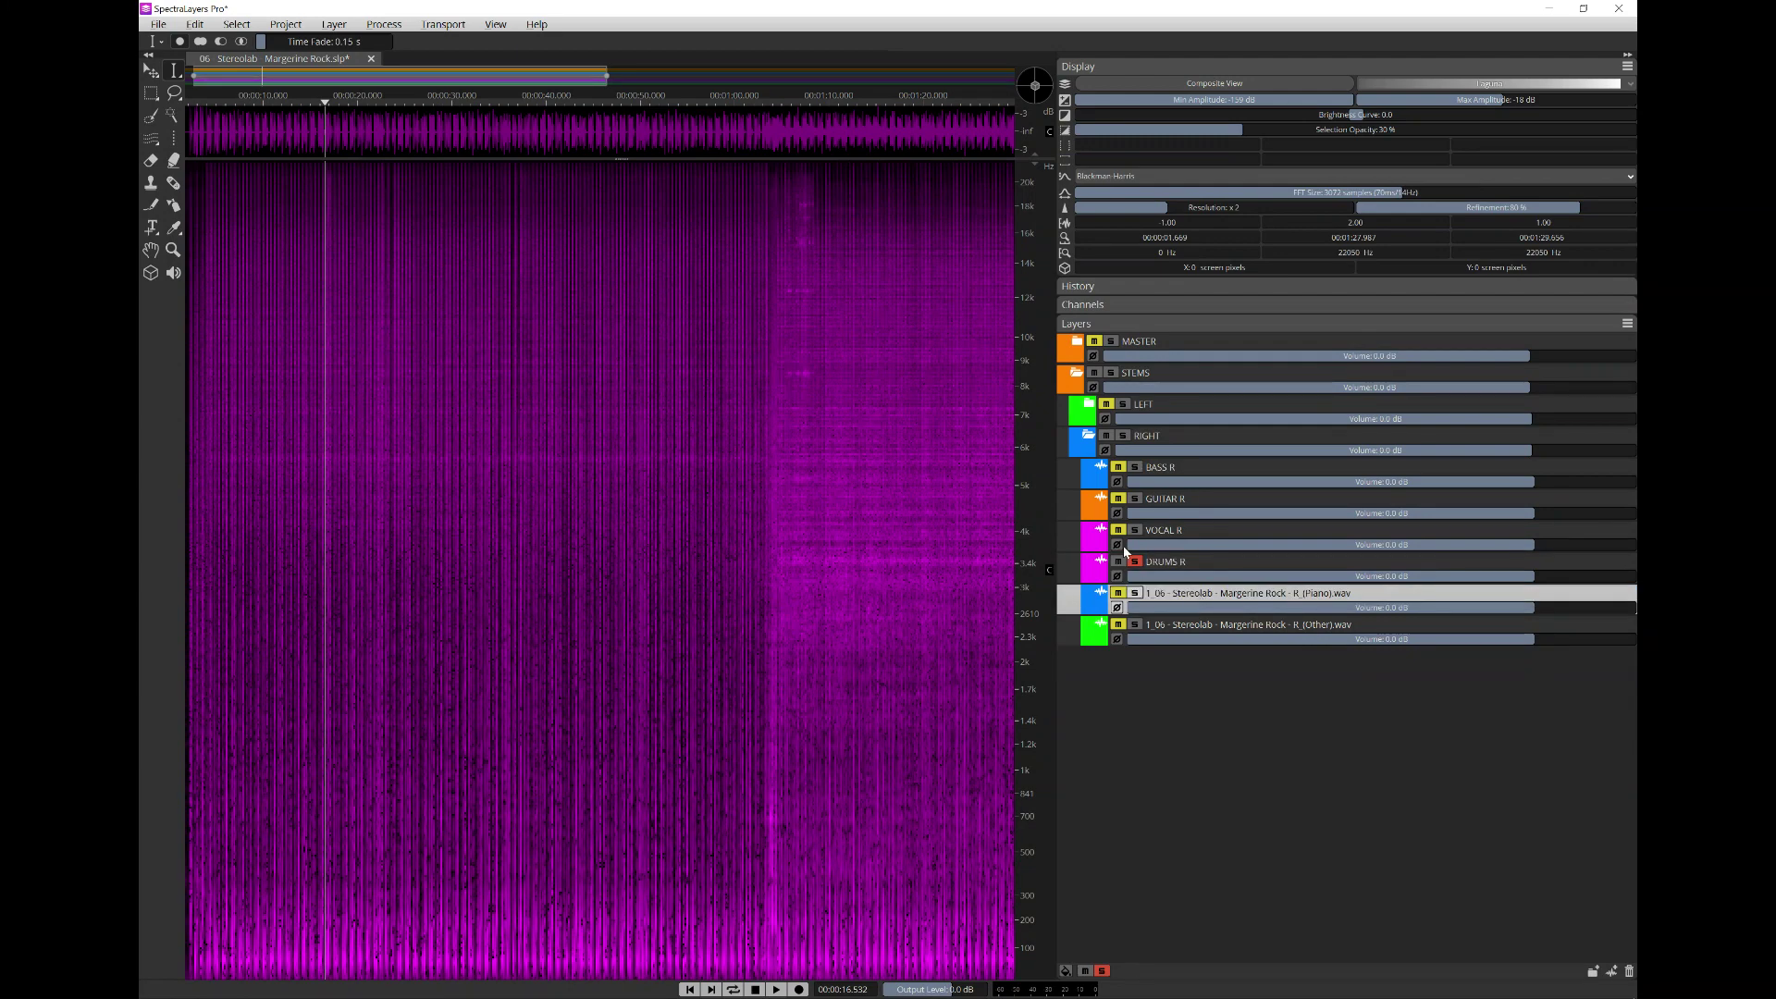
- Move DRUMS R directly below BASS R and select the right Piano layer
click(1169, 566)
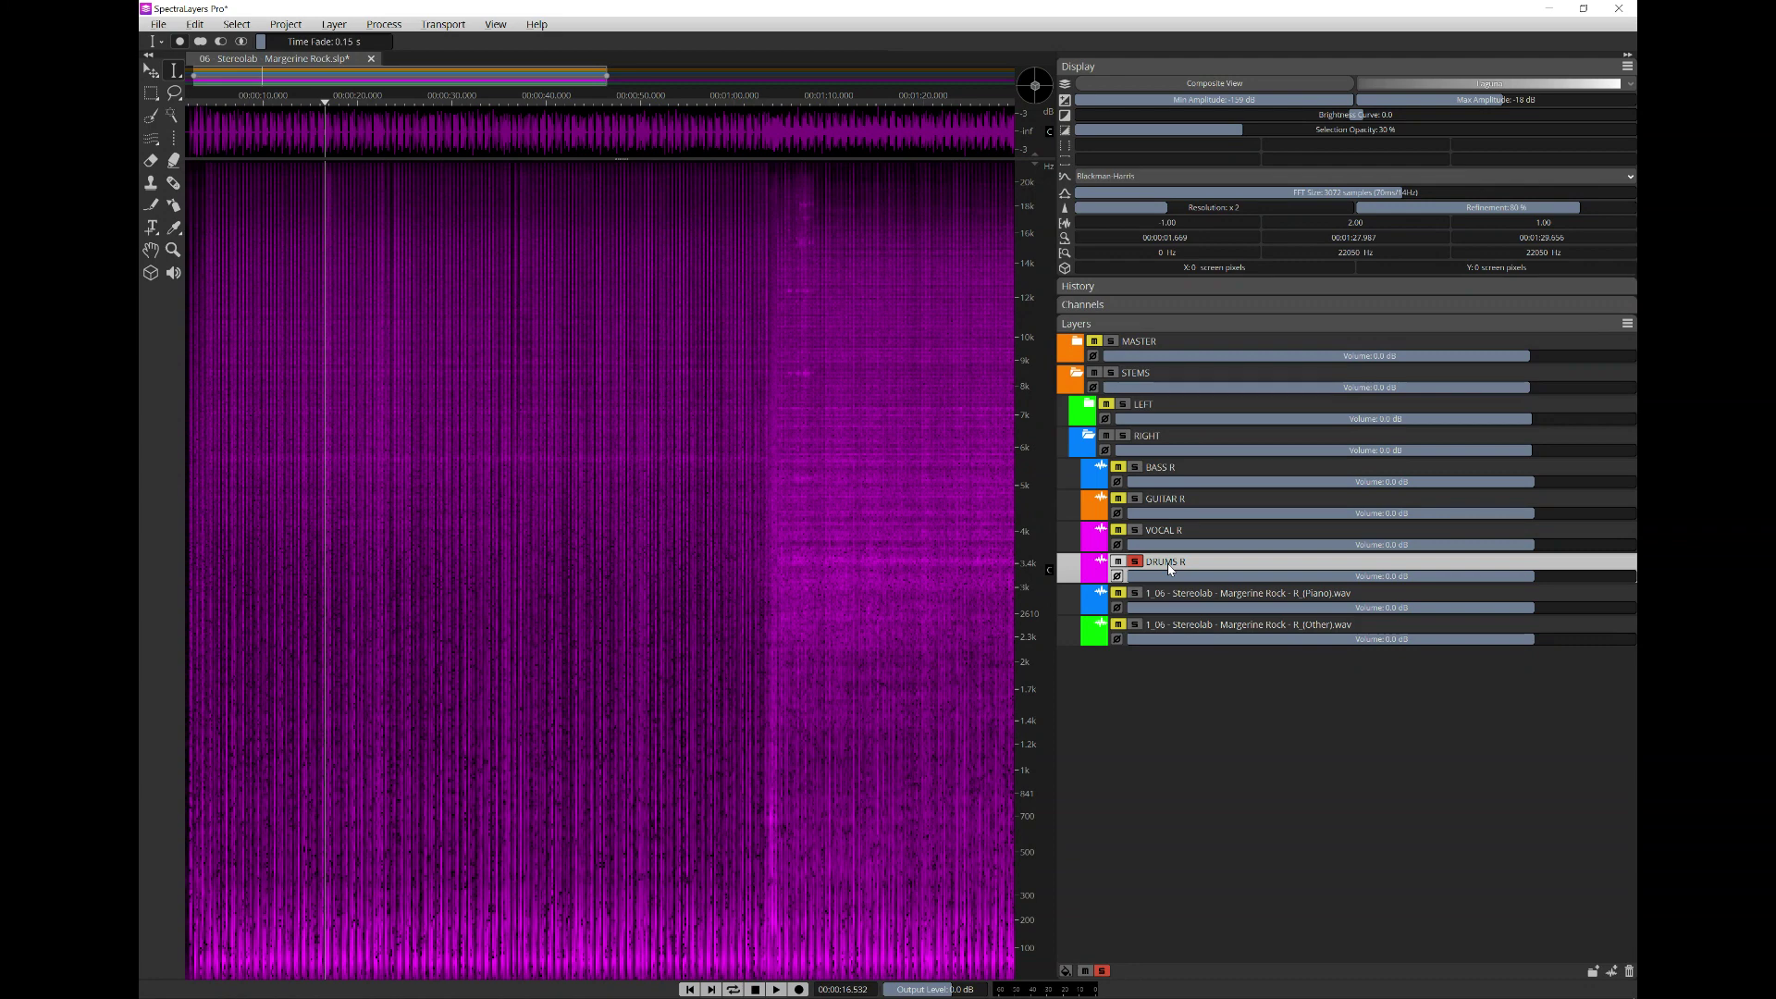
drag(1171, 568, 1200, 507)
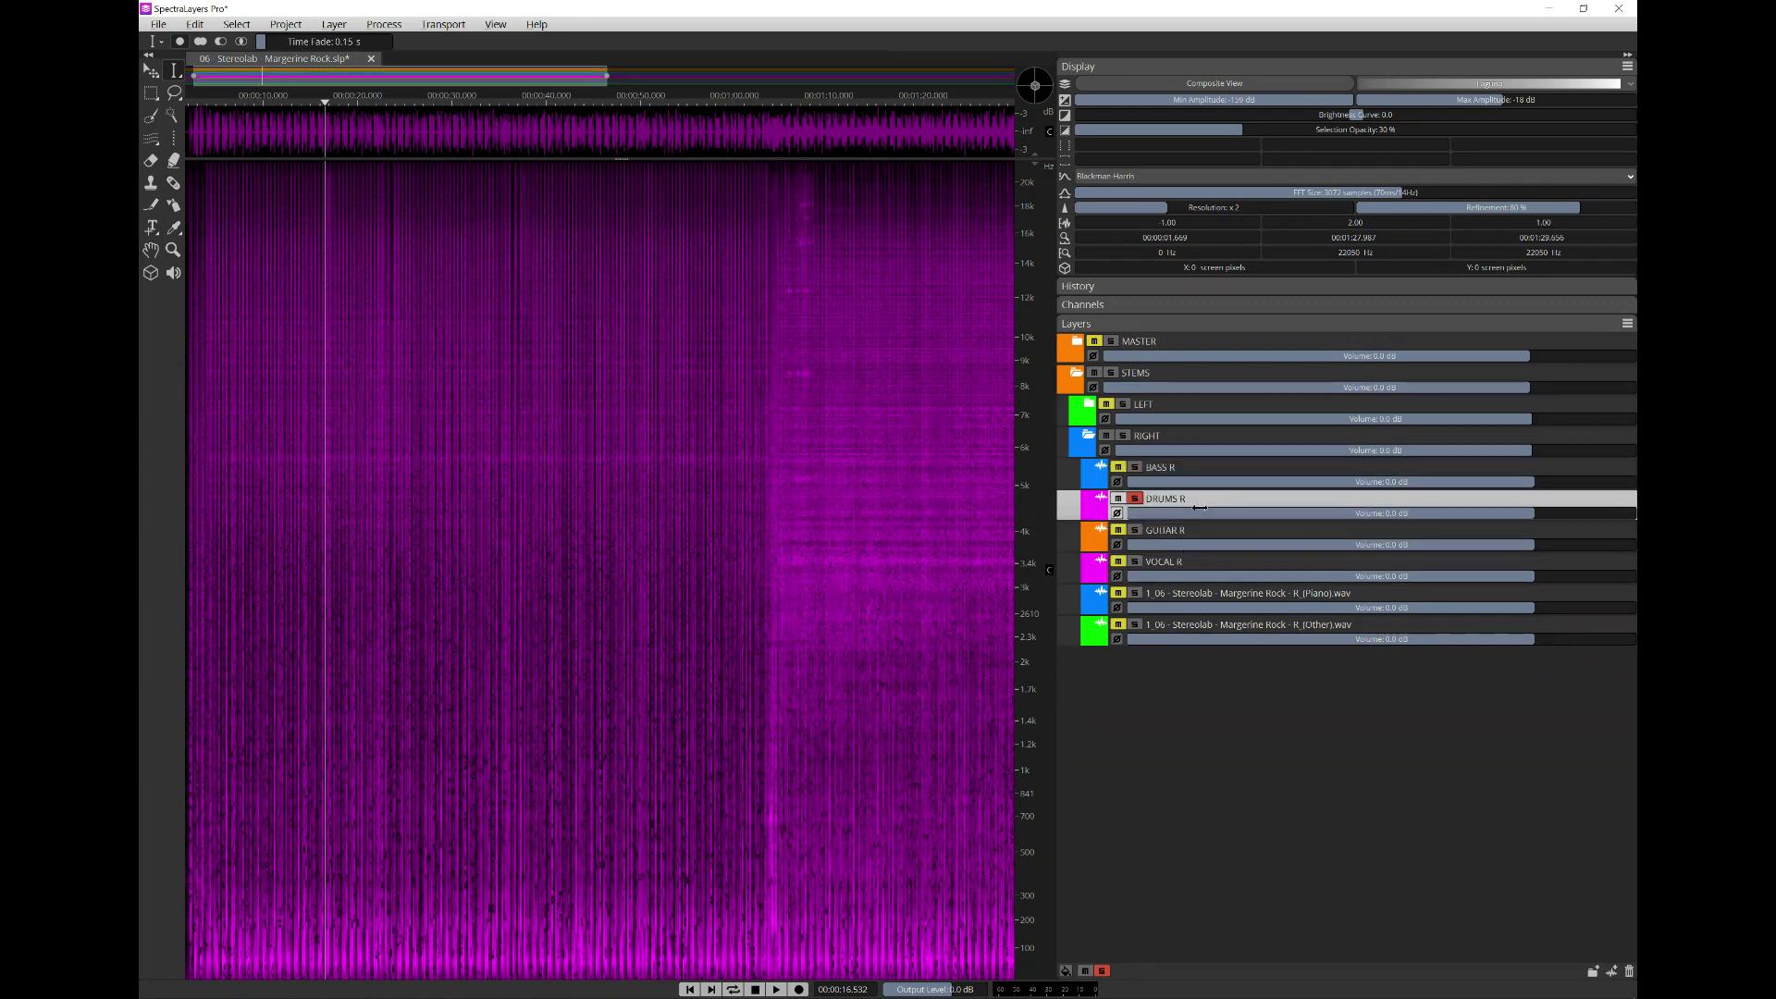
key(Down)
key(Down)
key(Down)
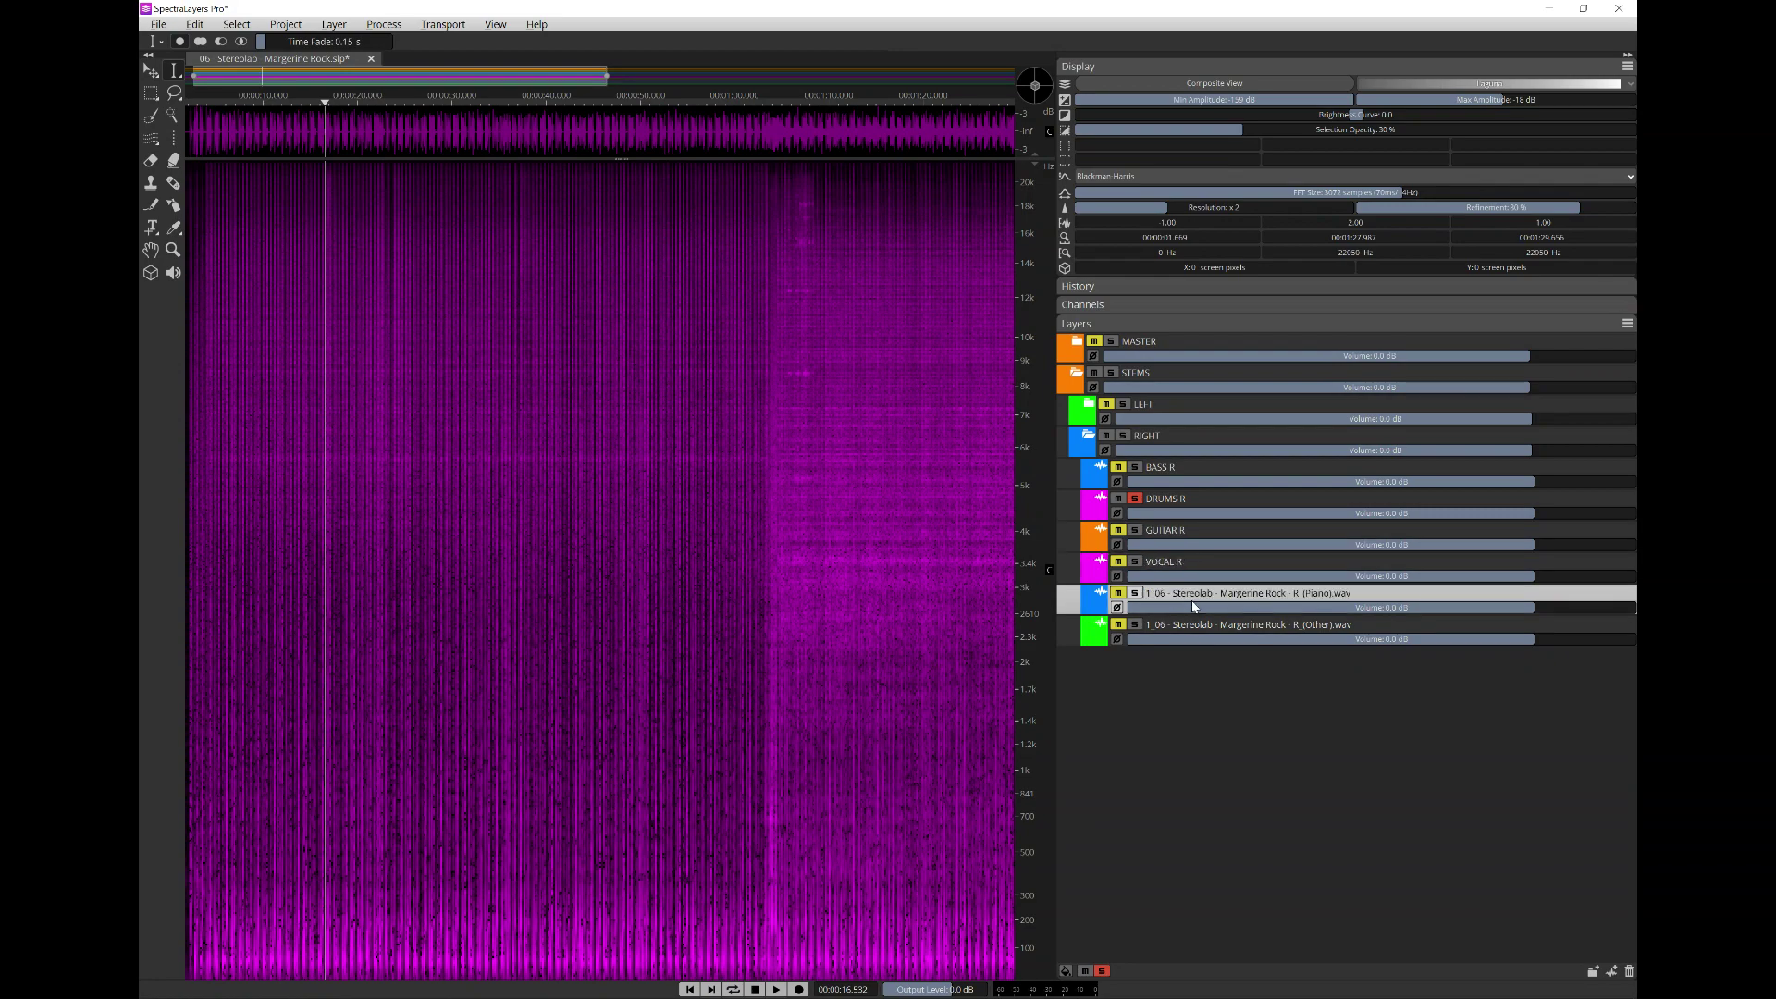
- Solo BASS R in place of DRUMS R and play it from about 0:16, comparing with and without BASS L soloed
click(1148, 500)
click(1137, 468)
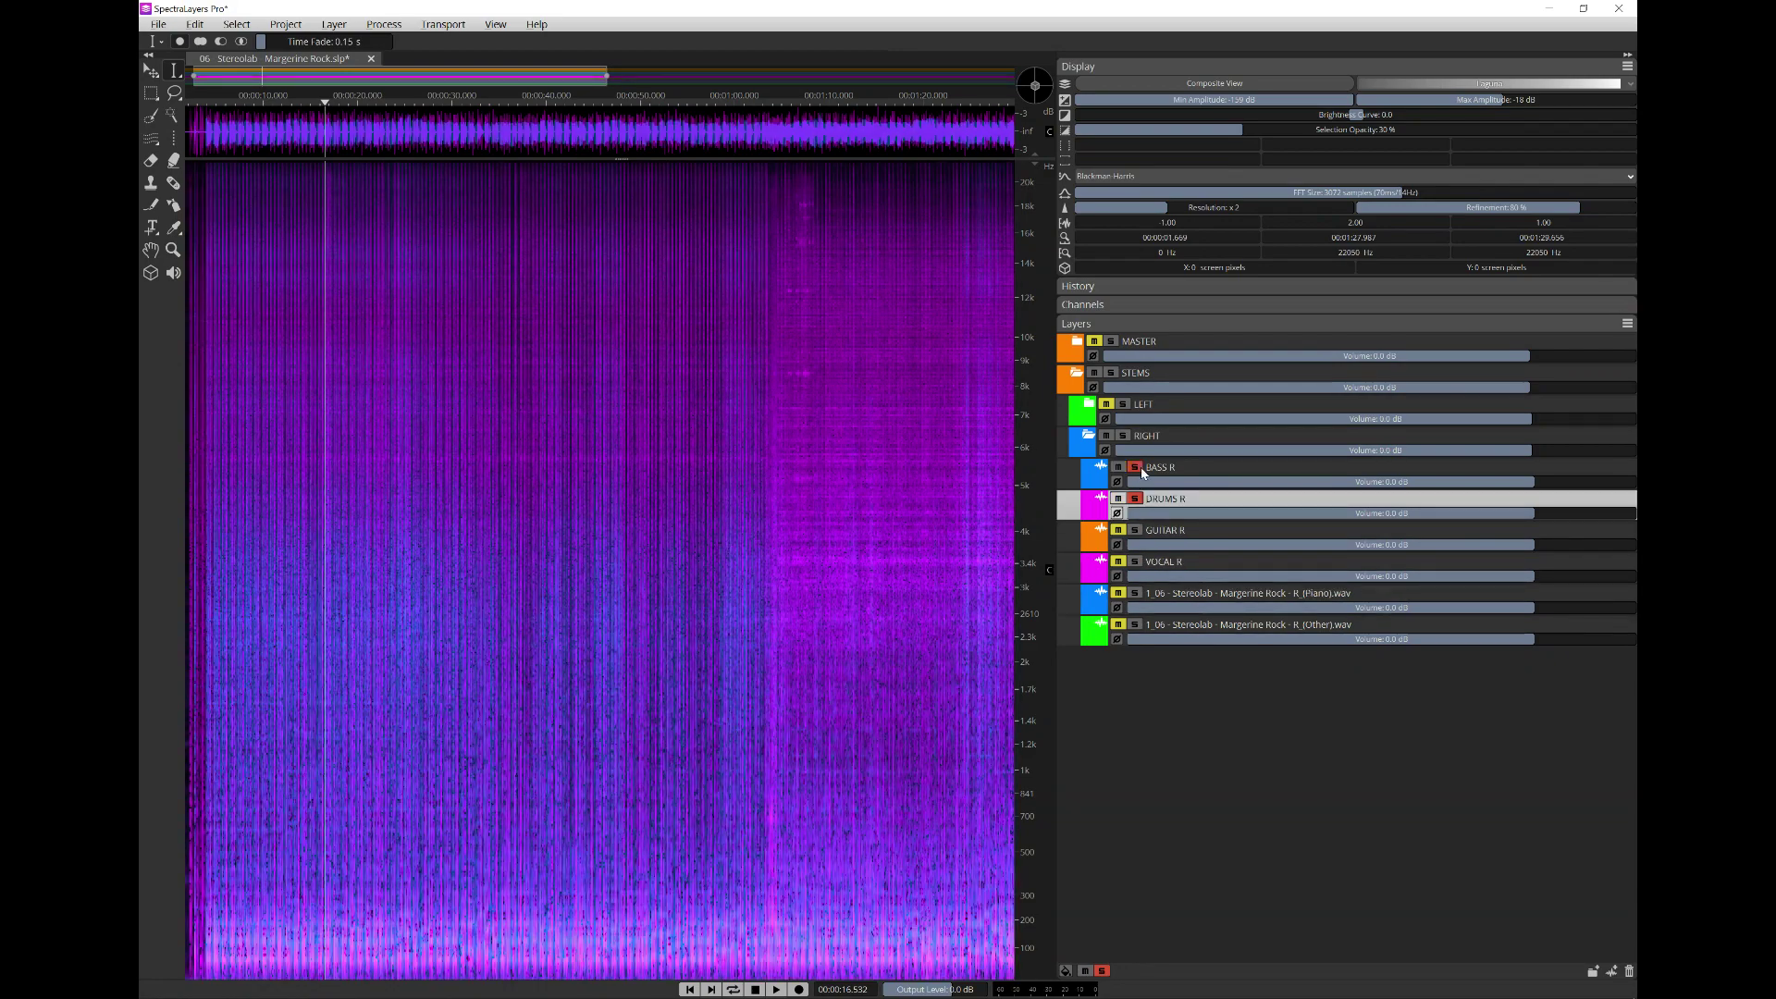
click(1136, 499)
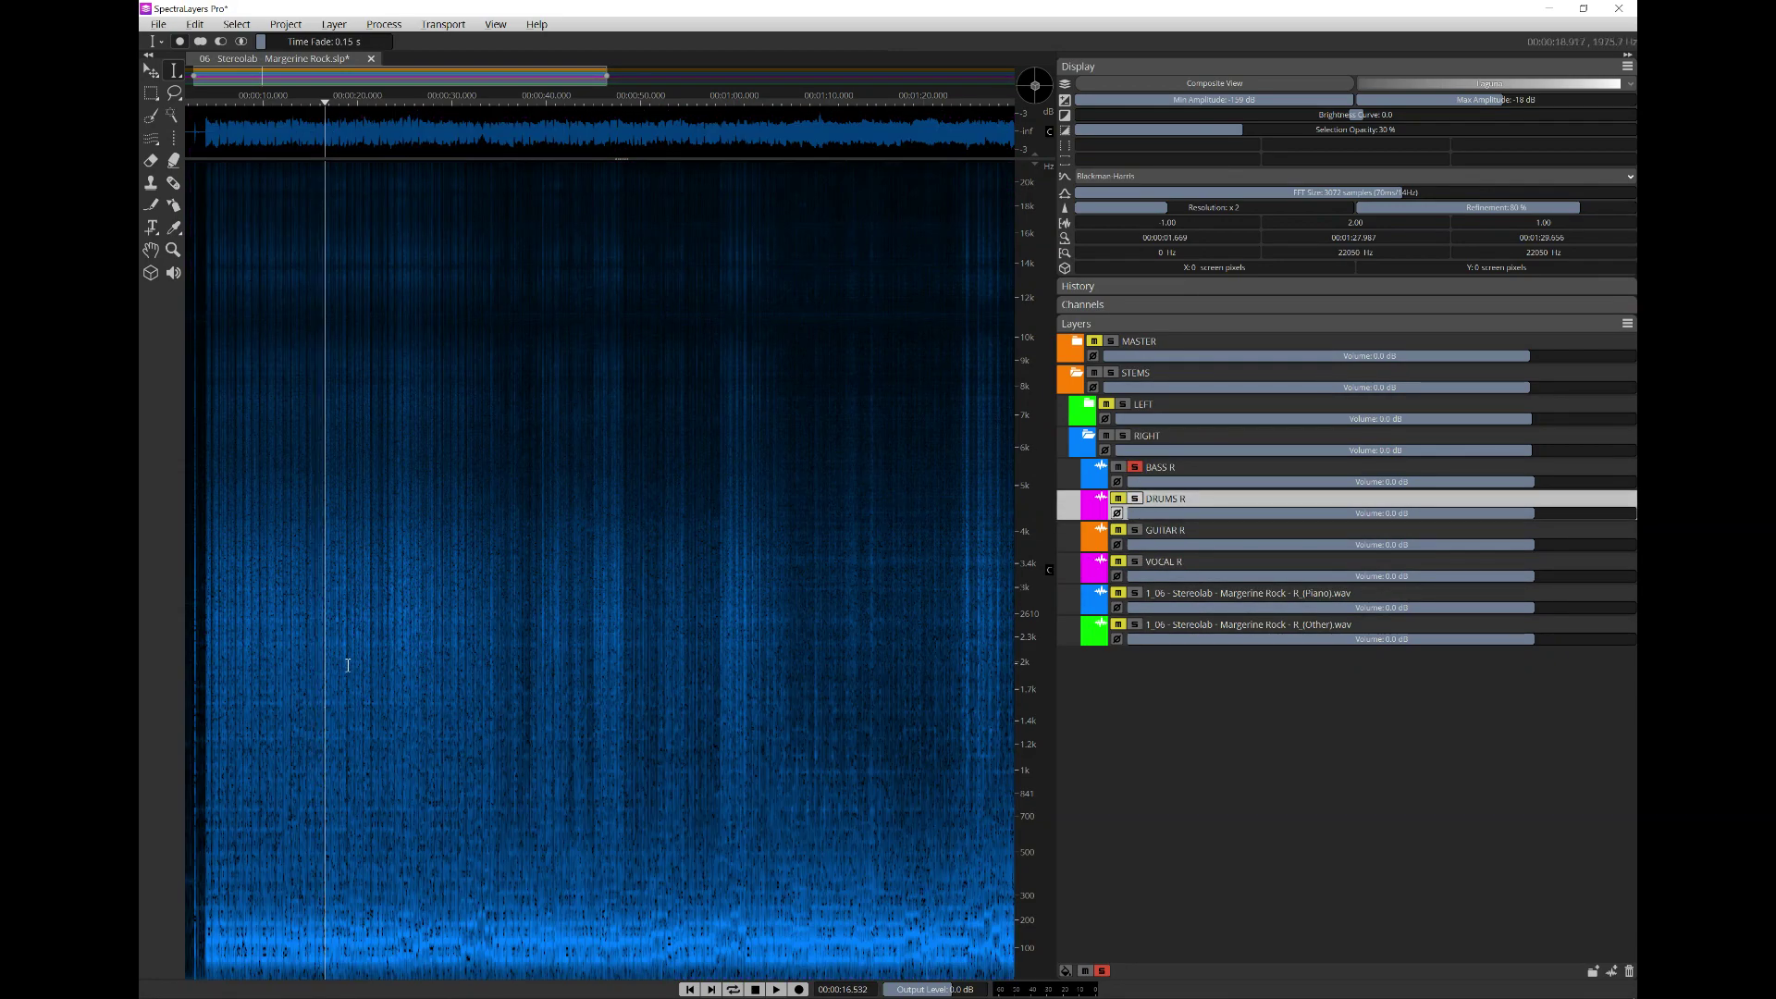
key(space)
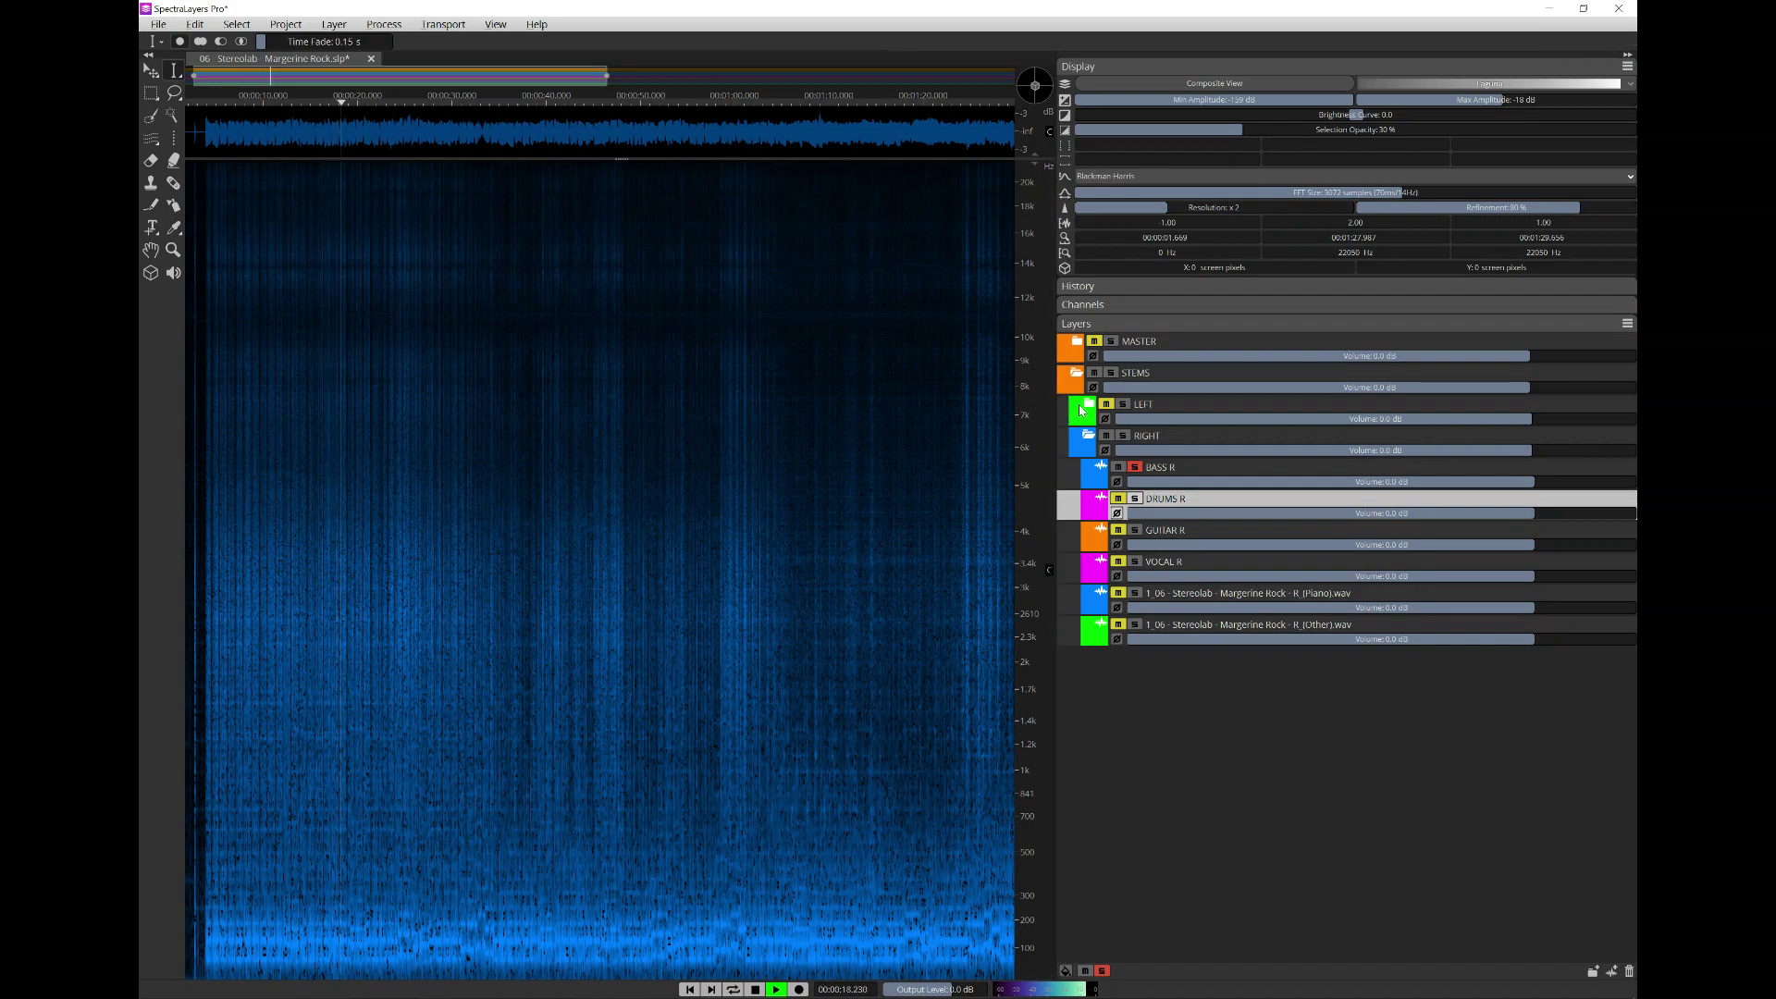
click(1089, 405)
click(1135, 435)
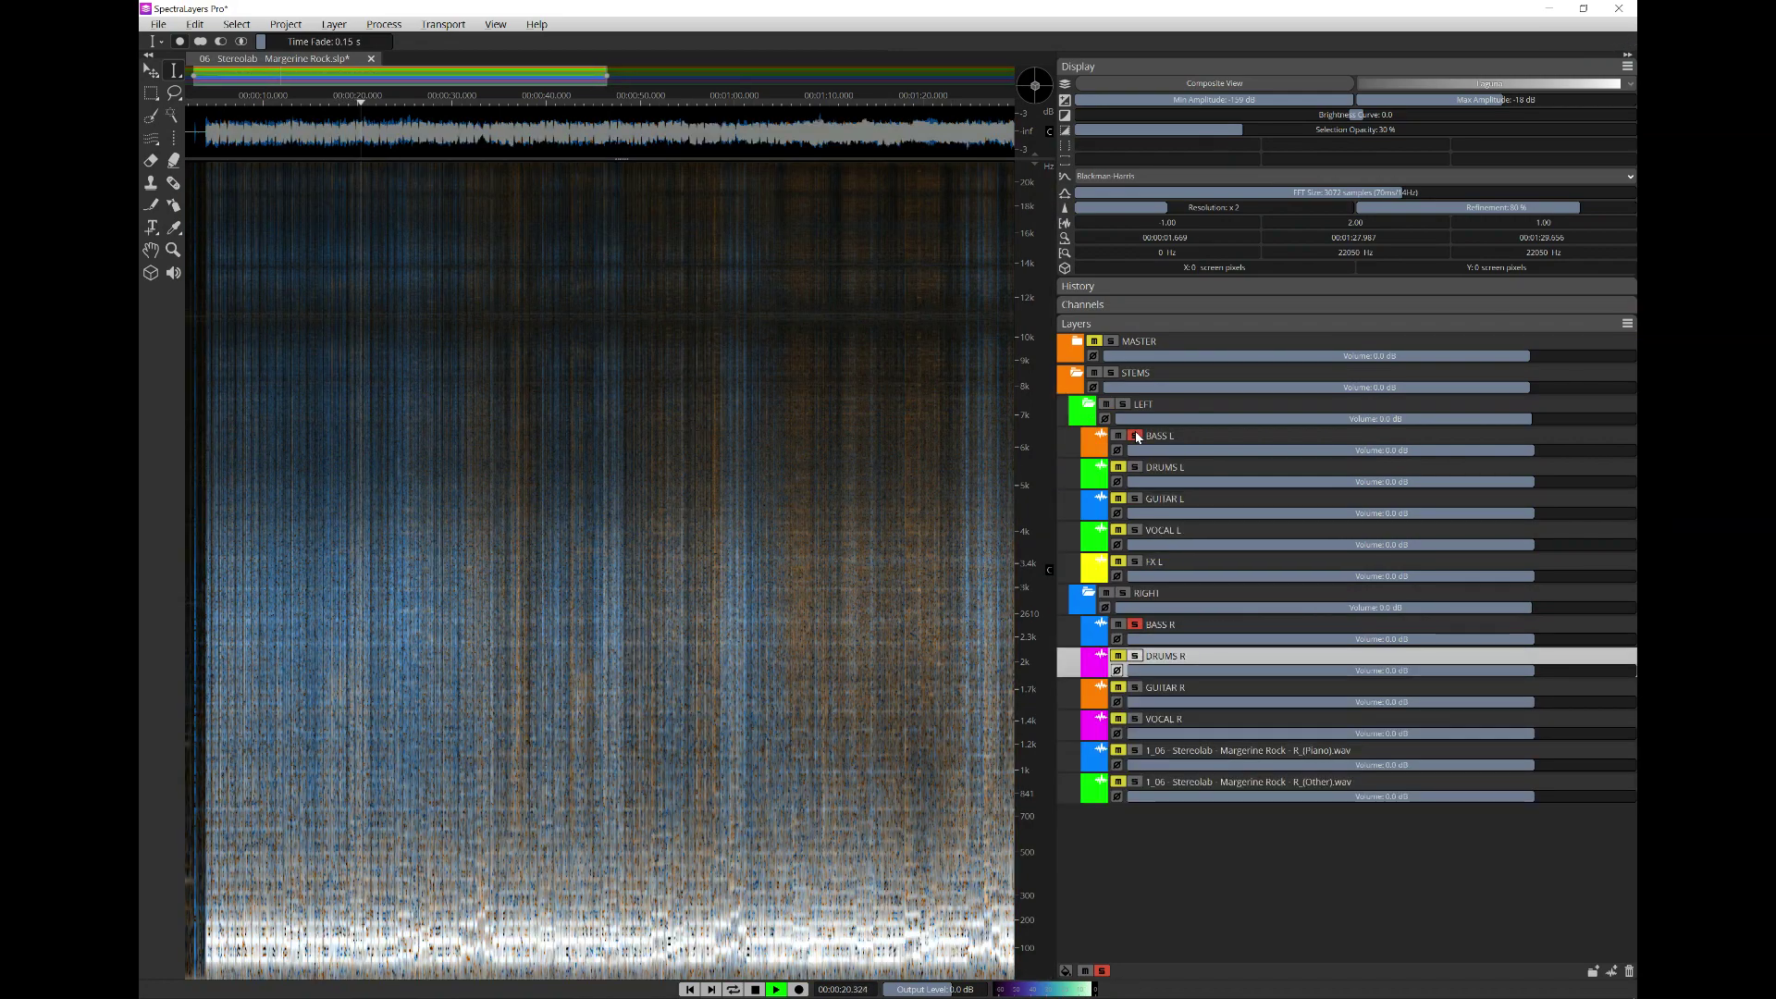
click(1136, 436)
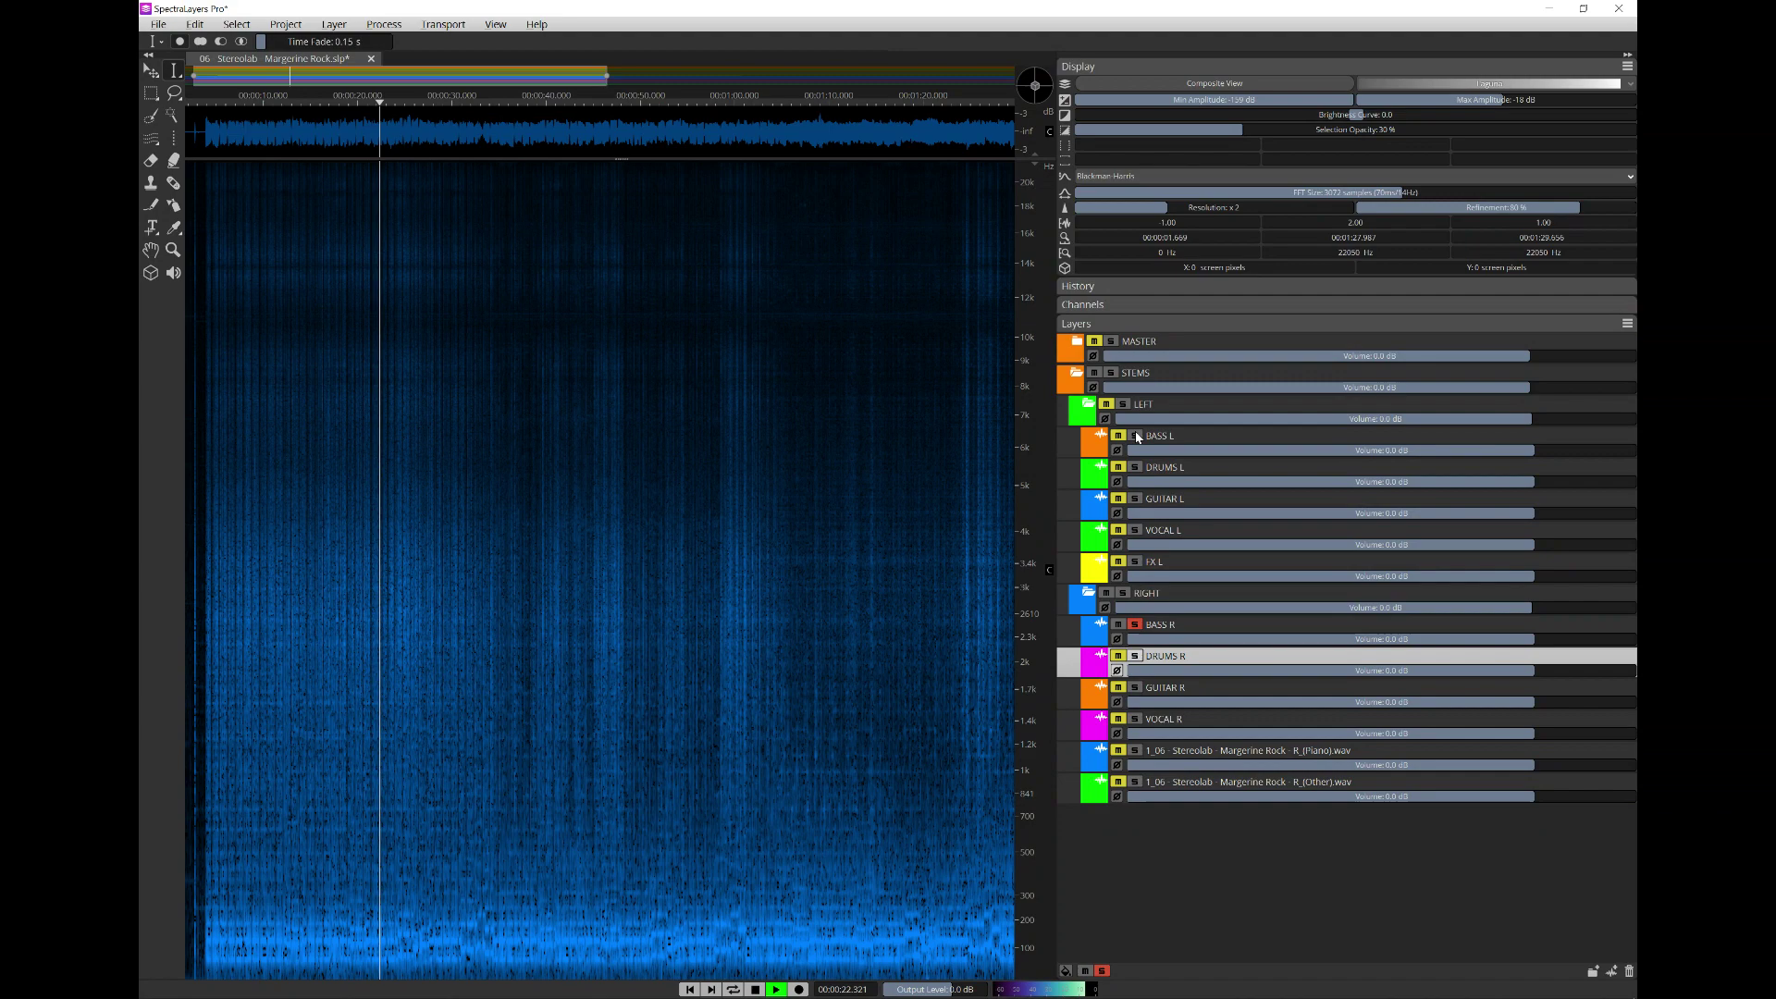
key(space)
- Solo DRUMS R instead of BASS R, compare it with and without DRUMS L from about 0:16, and play it from about 1:06
click(1135, 626)
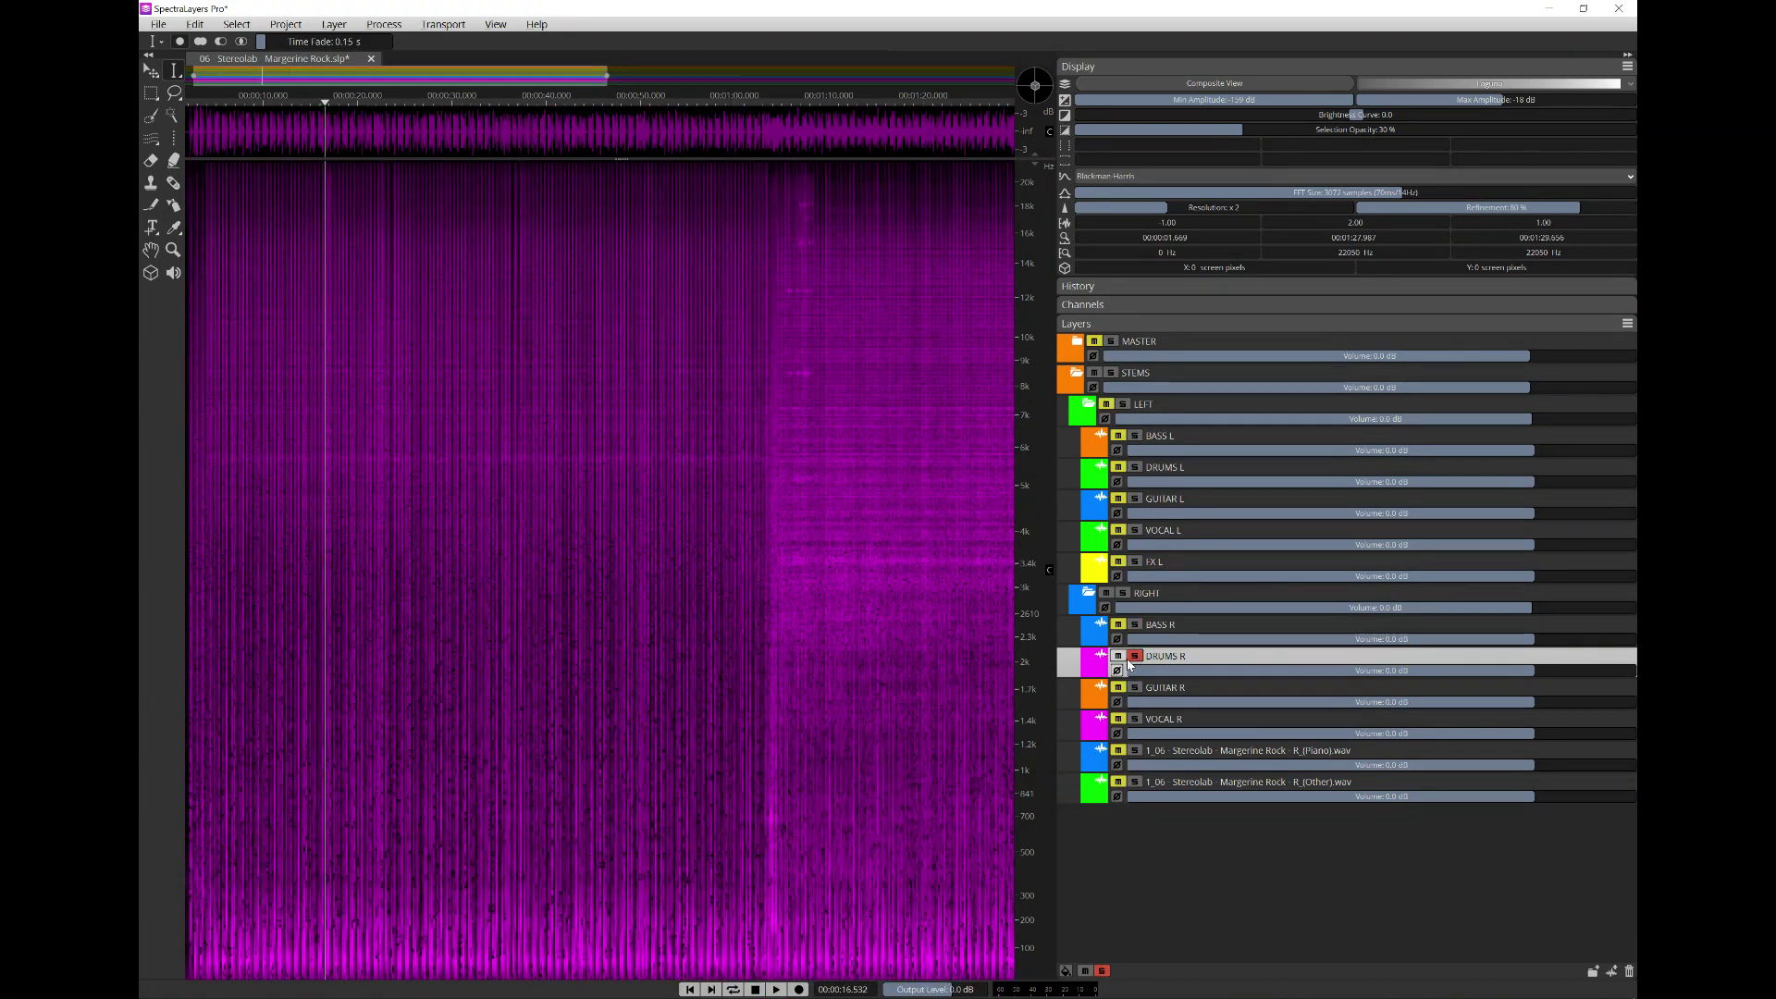
key(space)
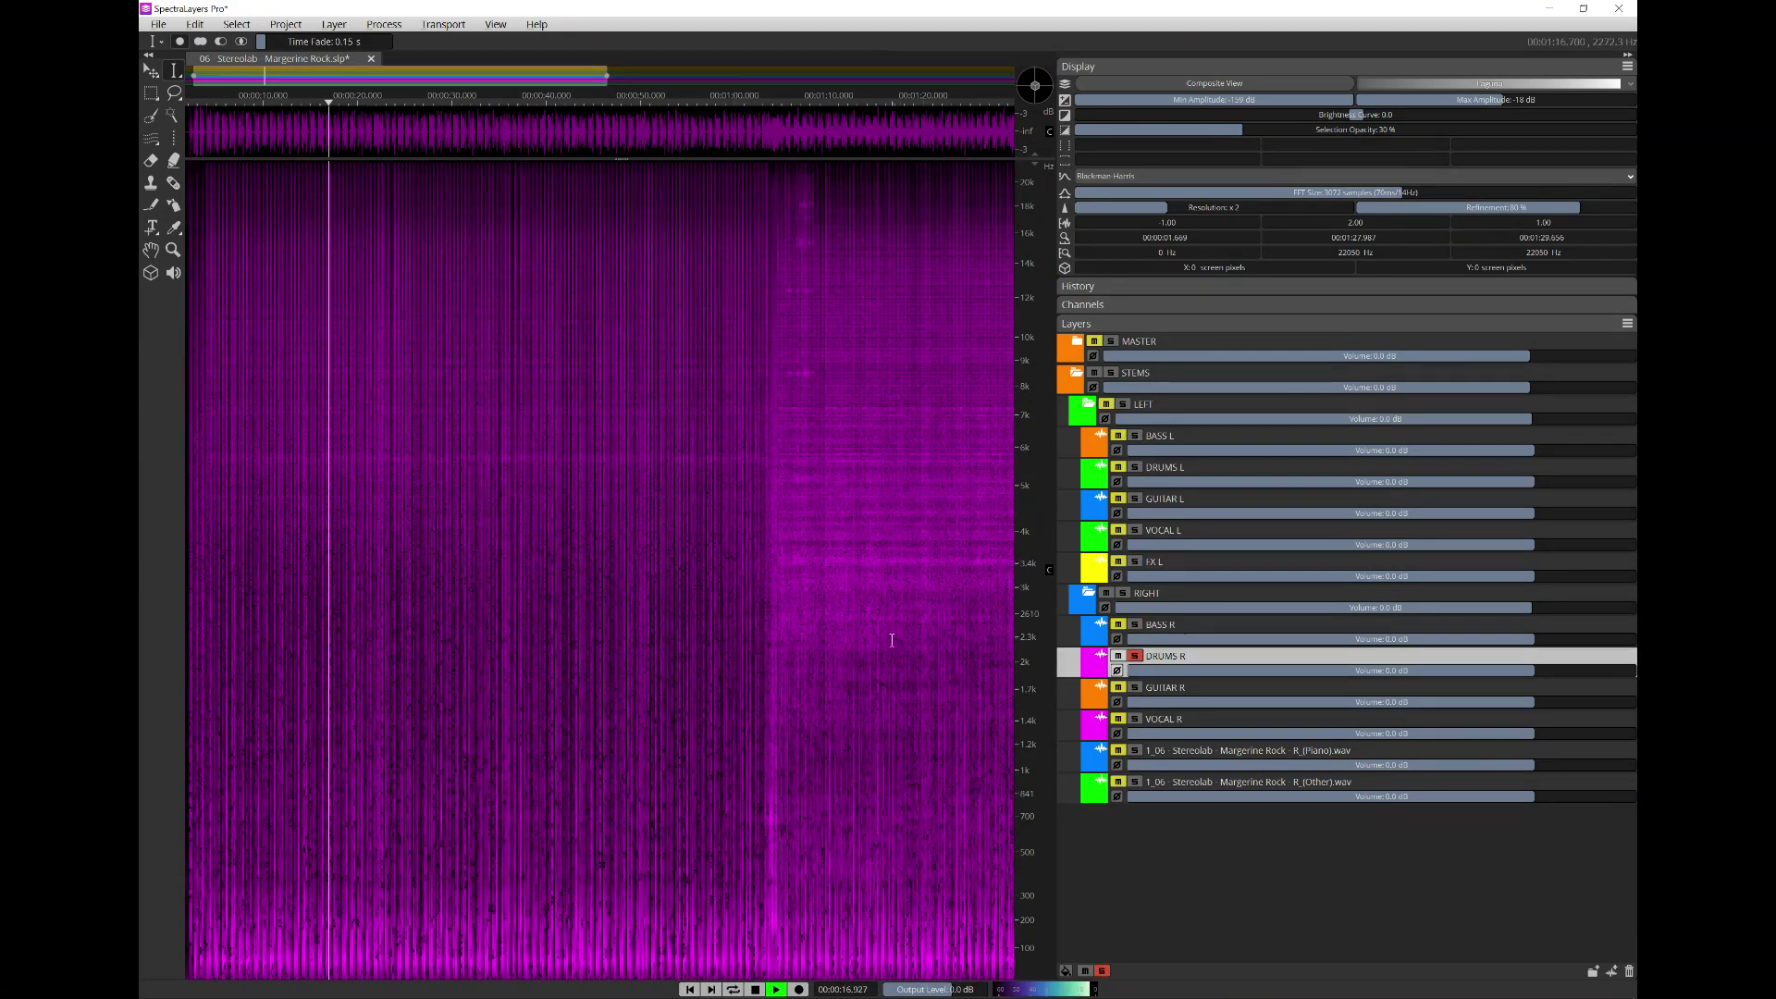
click(1135, 468)
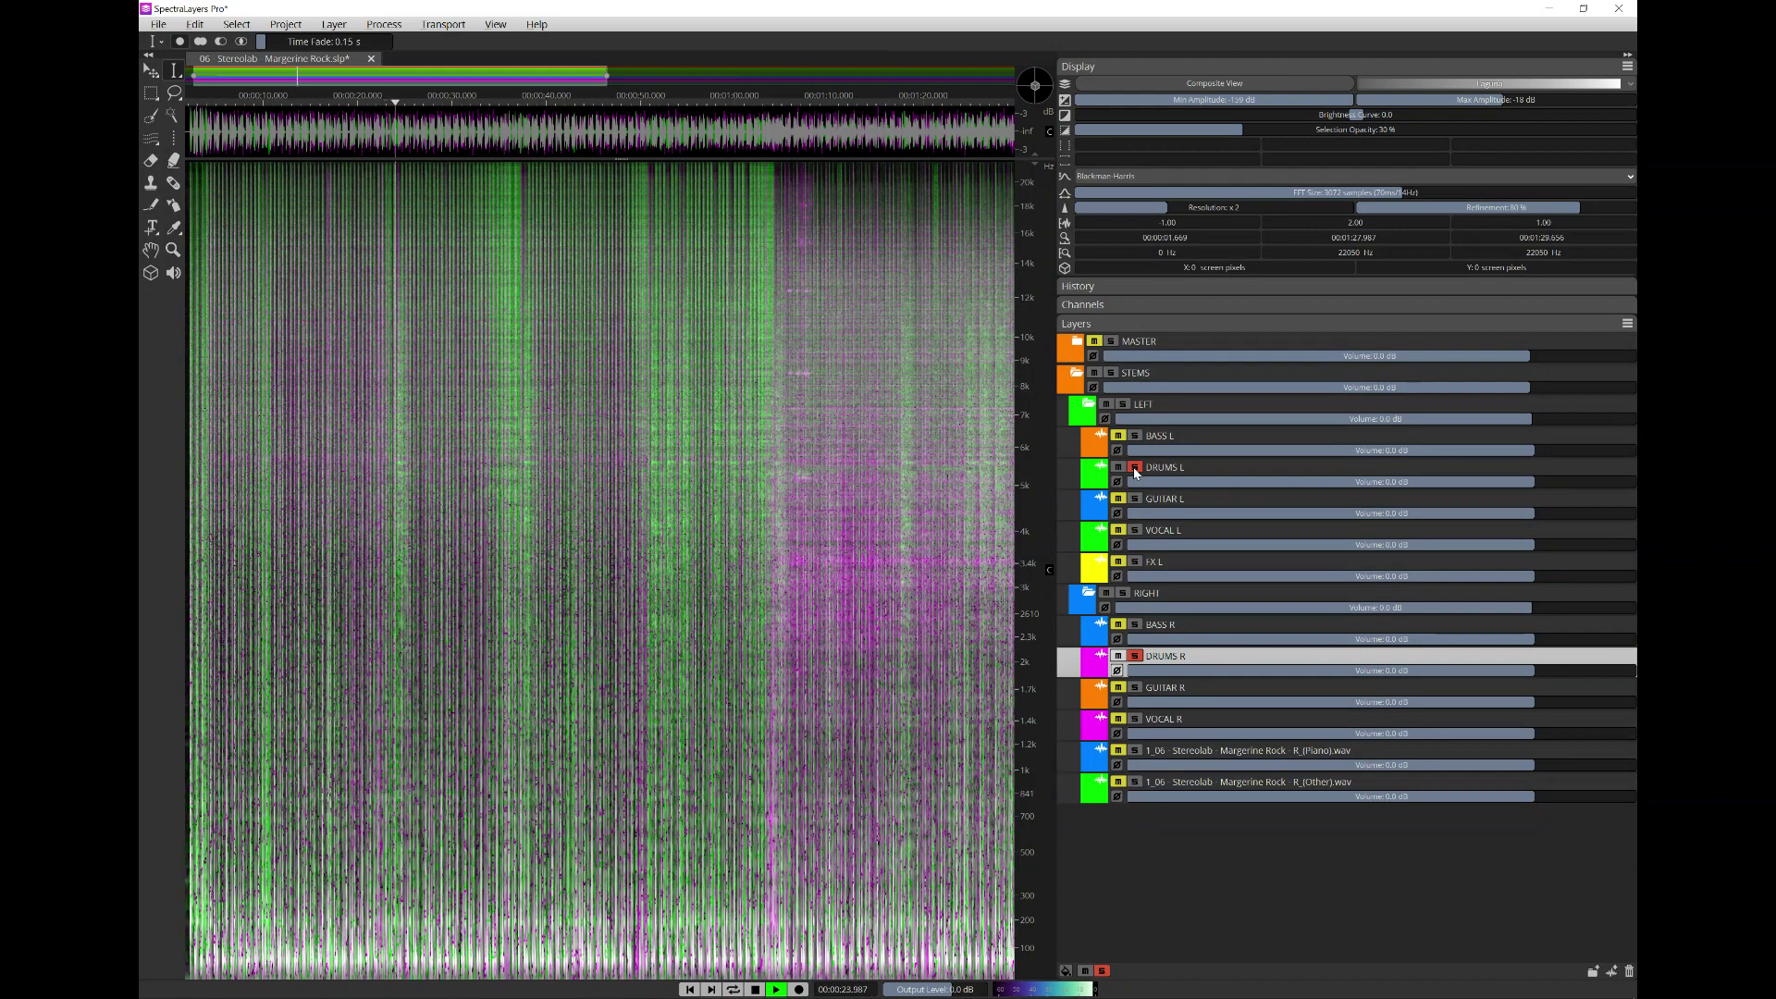
click(1135, 468)
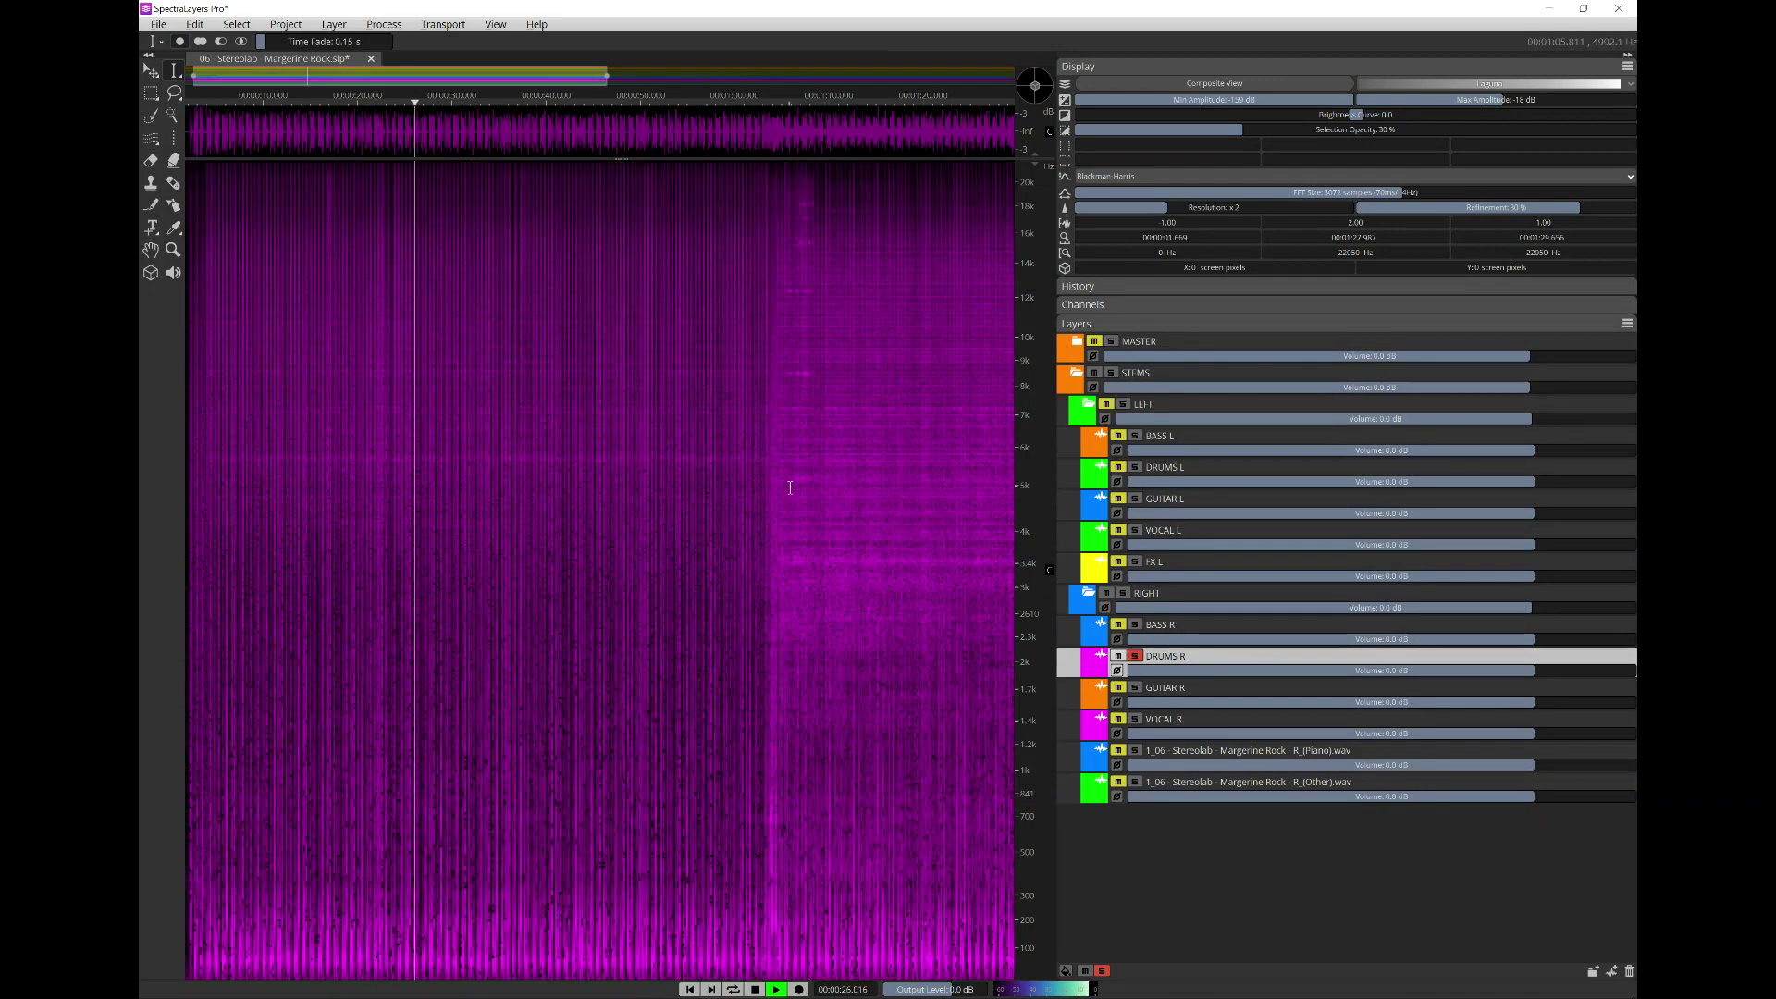
click(791, 426)
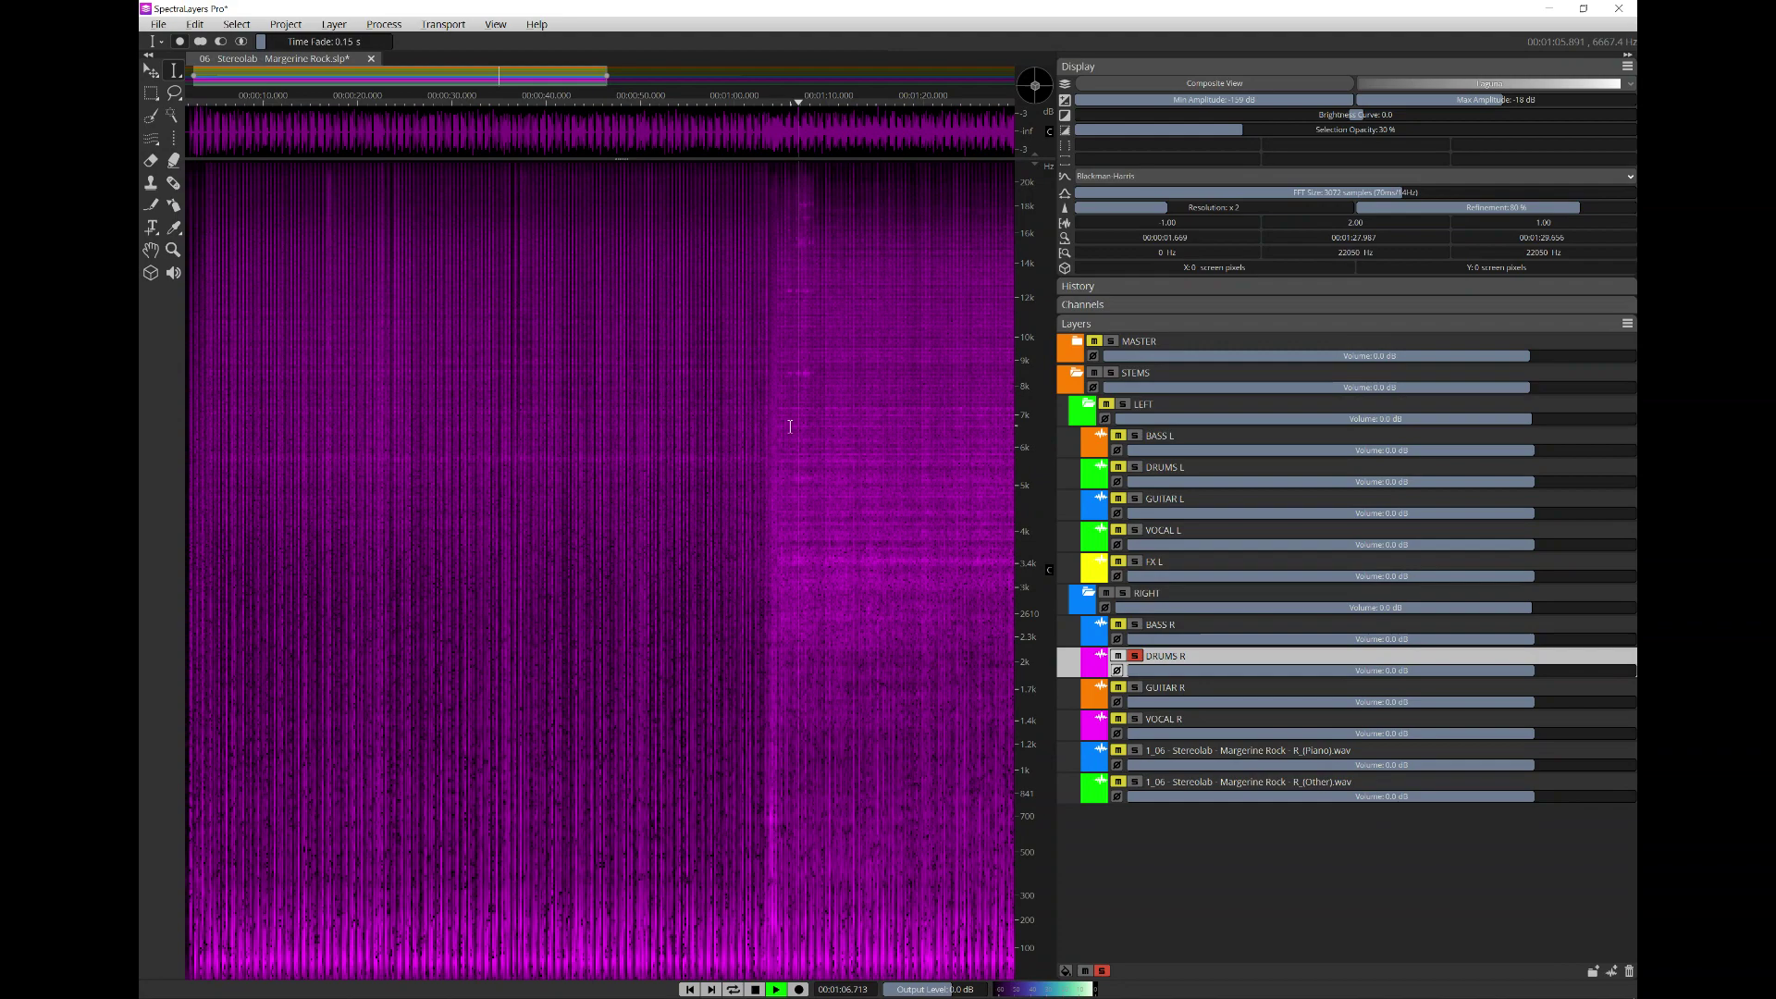
key(space)
scroll(696, 442, down, 3)
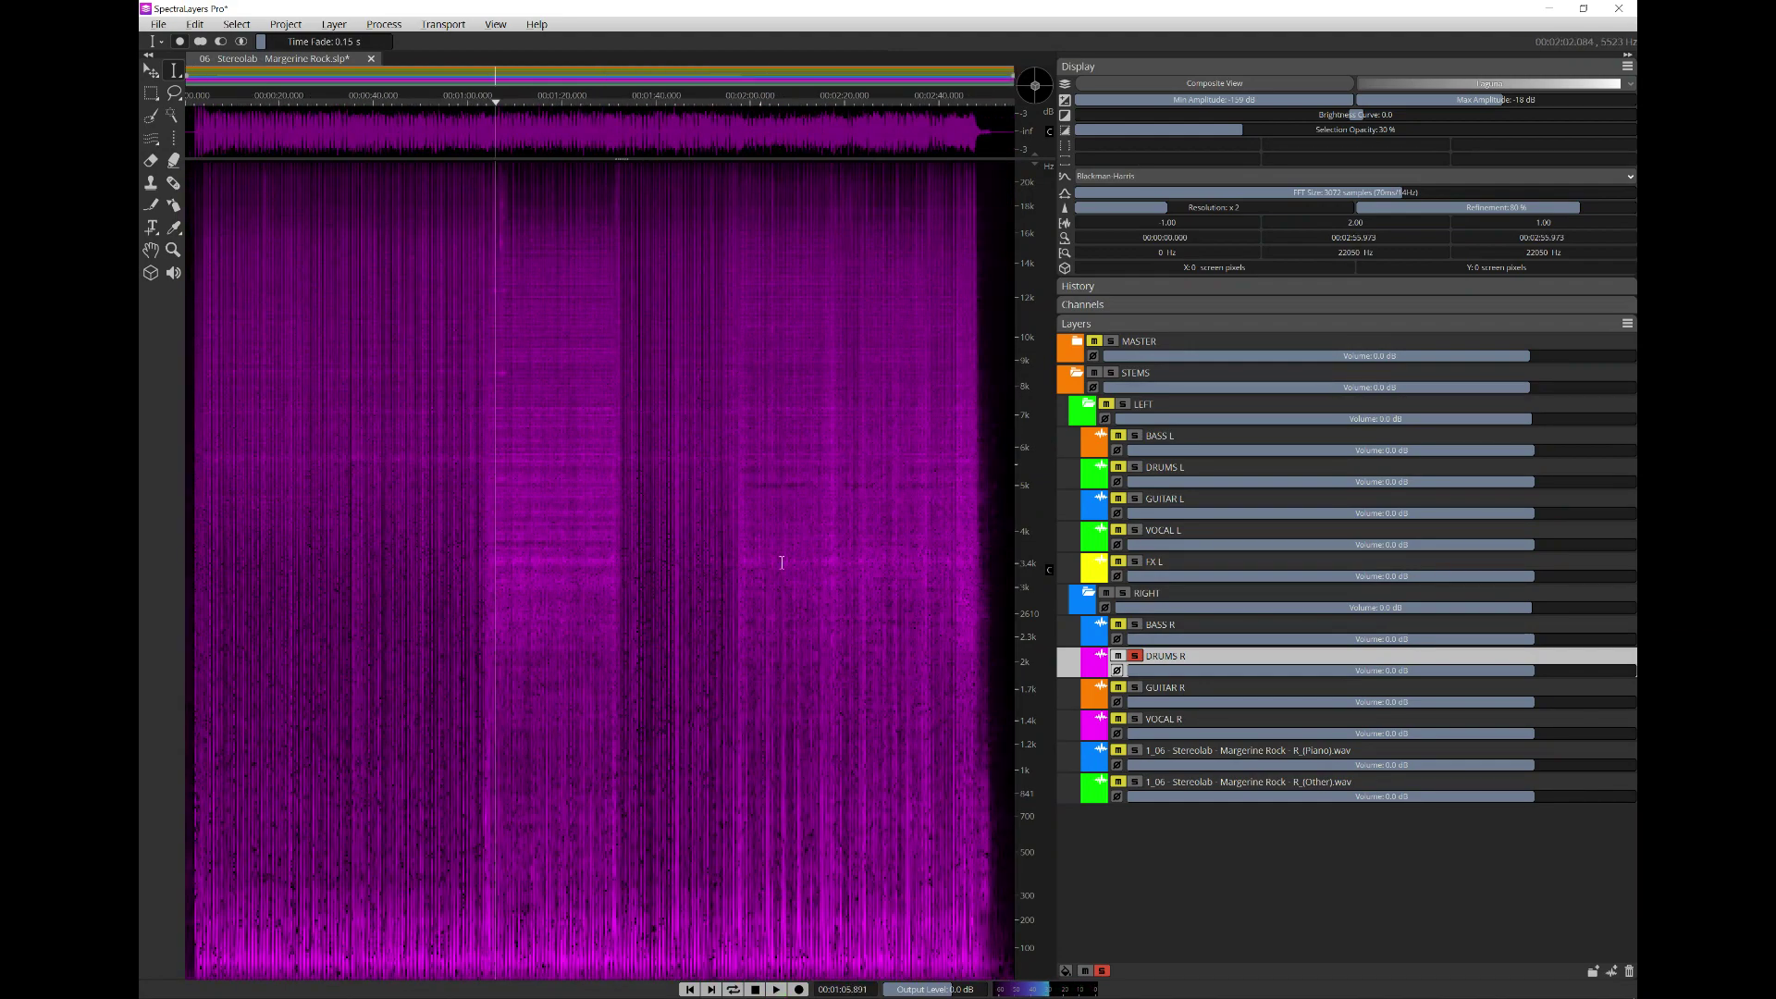
- Solo GUITAR R instead of DRUMS R and play it from about 2:04, 2:27, 1:01 and 0:34
click(1134, 656)
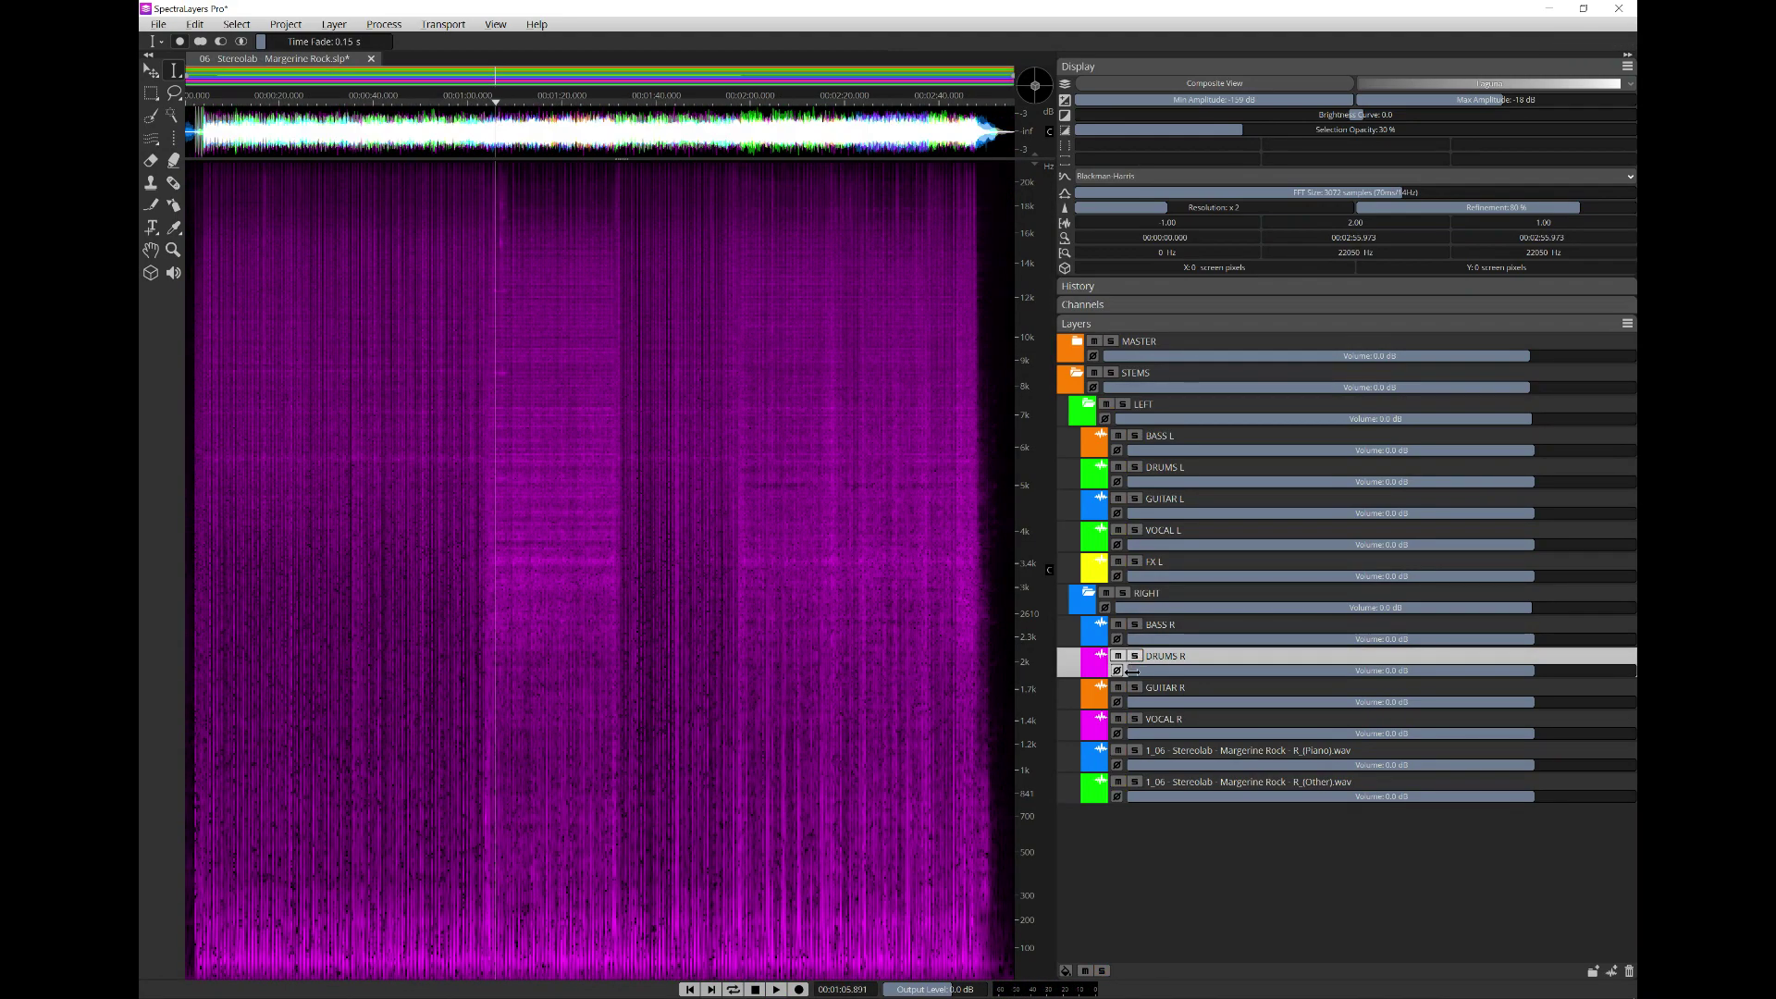
click(1135, 687)
key(space)
click(769, 532)
click(875, 550)
click(476, 559)
click(347, 564)
key(space)
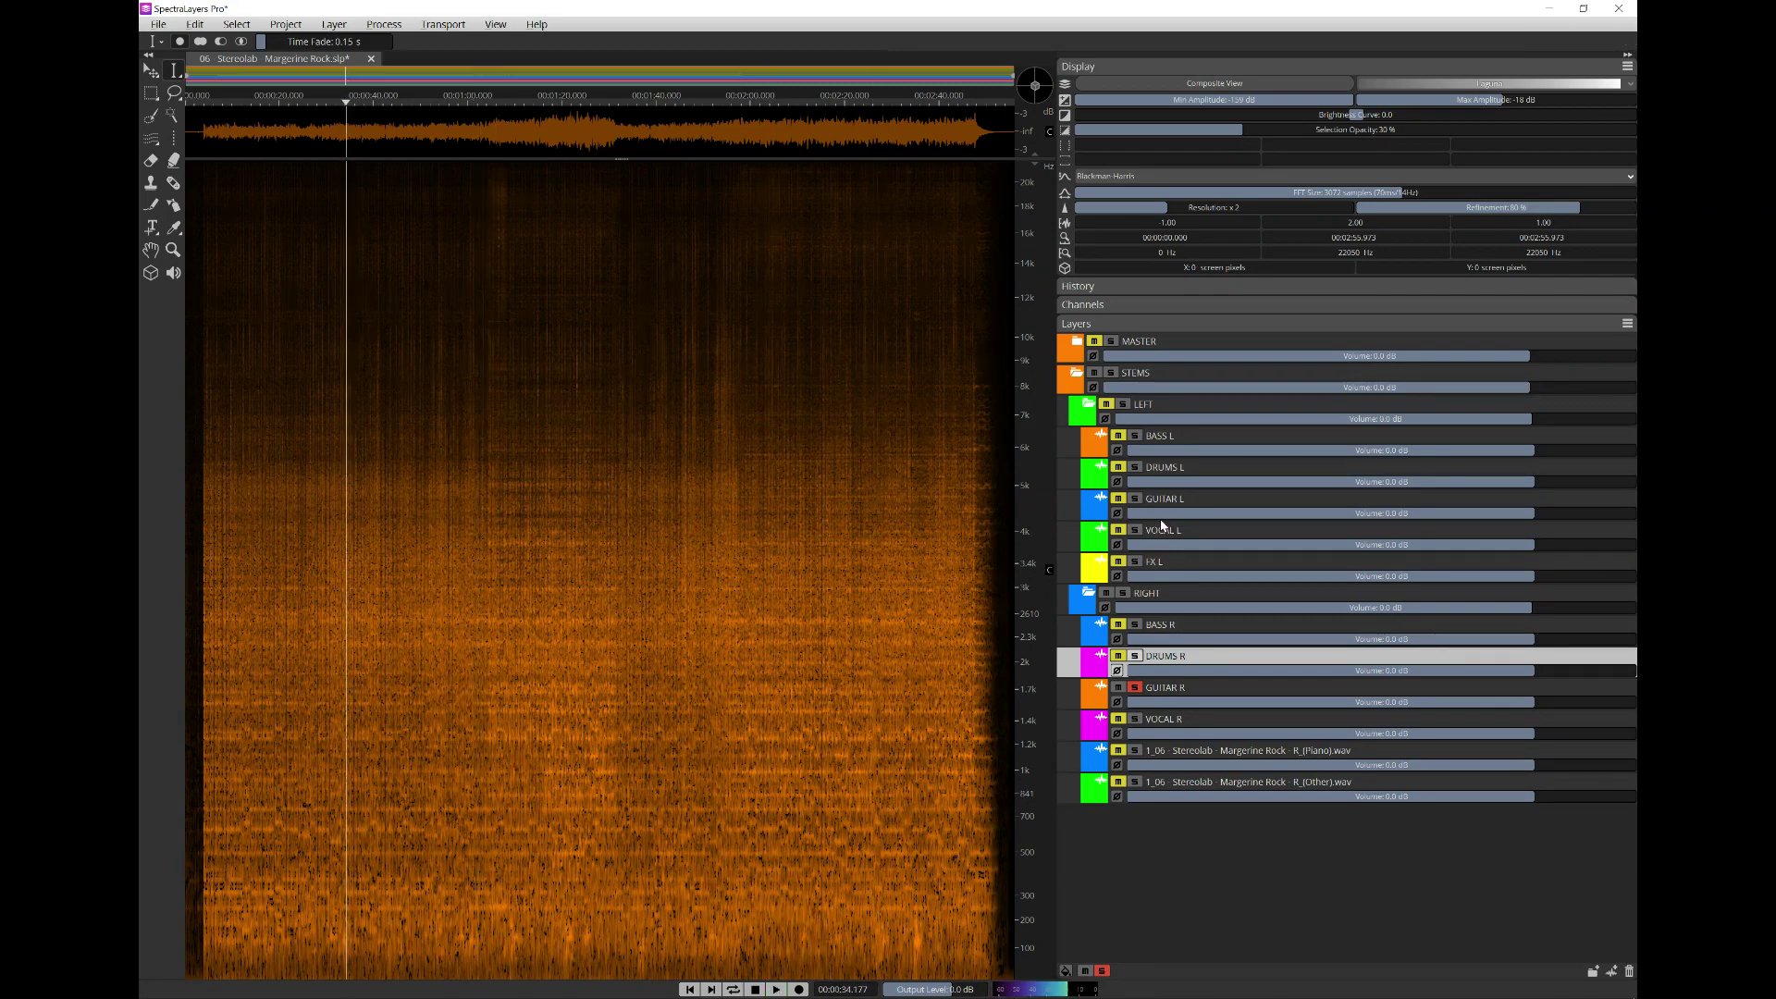
- Solo VOCAL R instead of GUITAR R and play it from about 0:15
click(1161, 514)
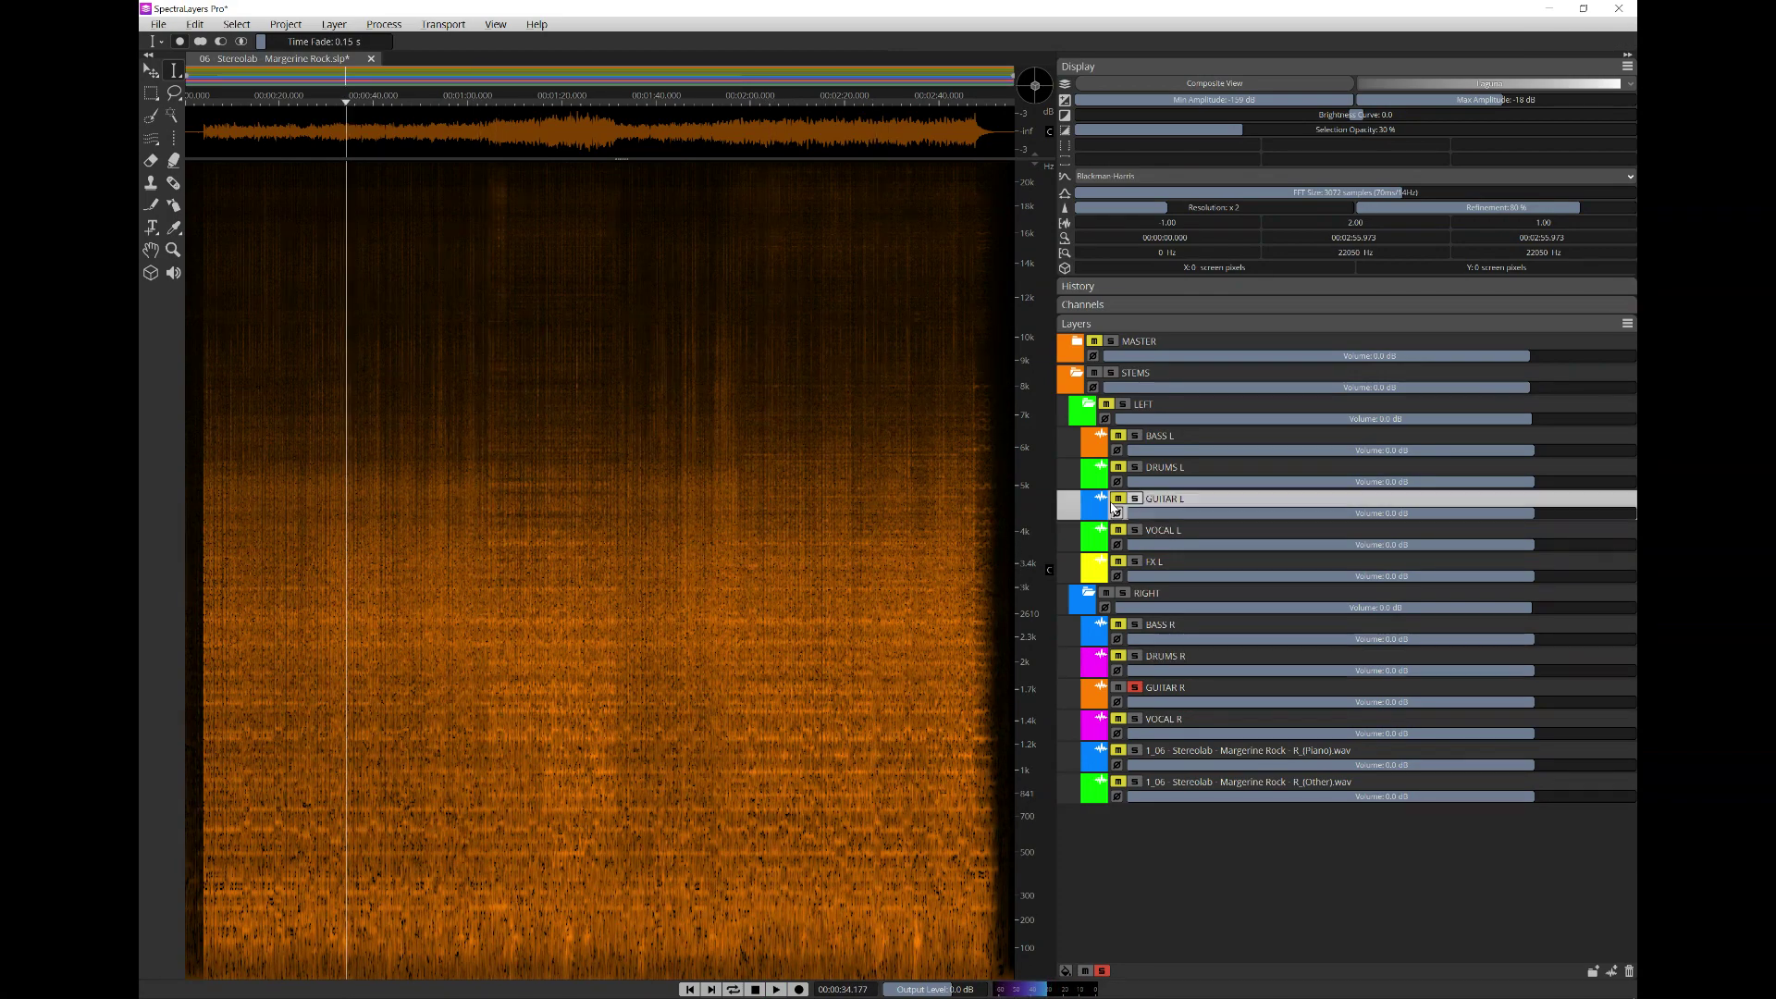
click(1159, 701)
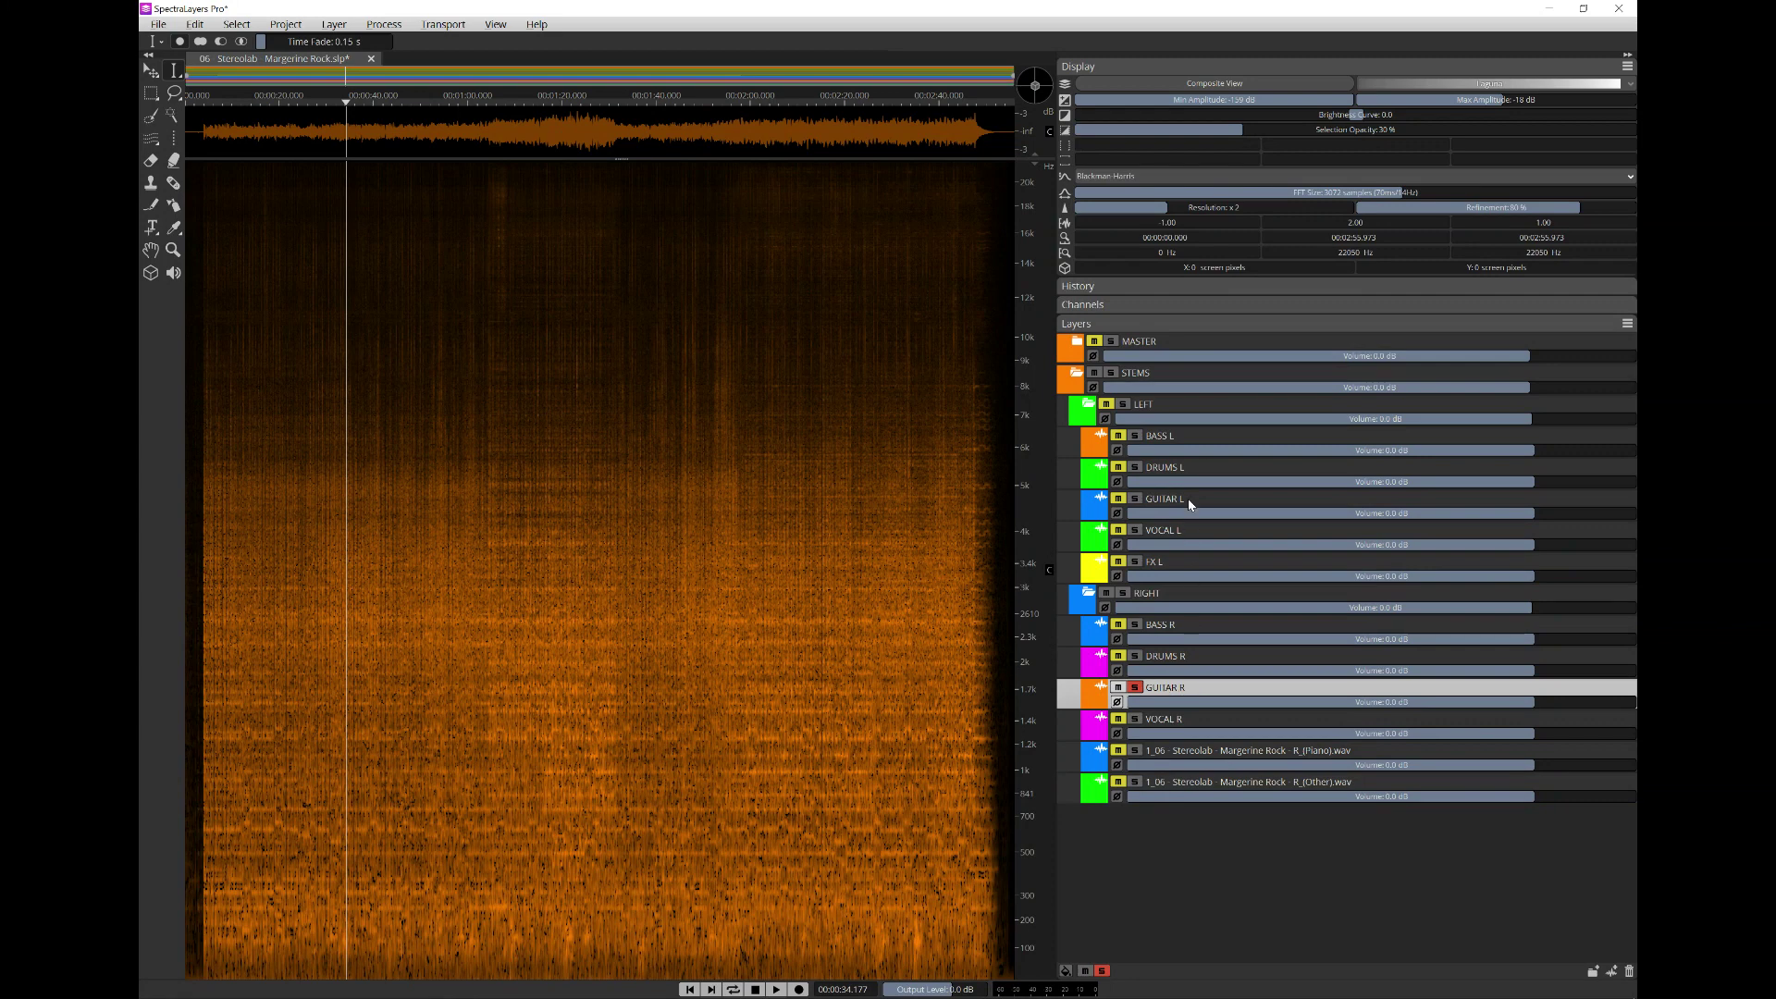
click(1134, 719)
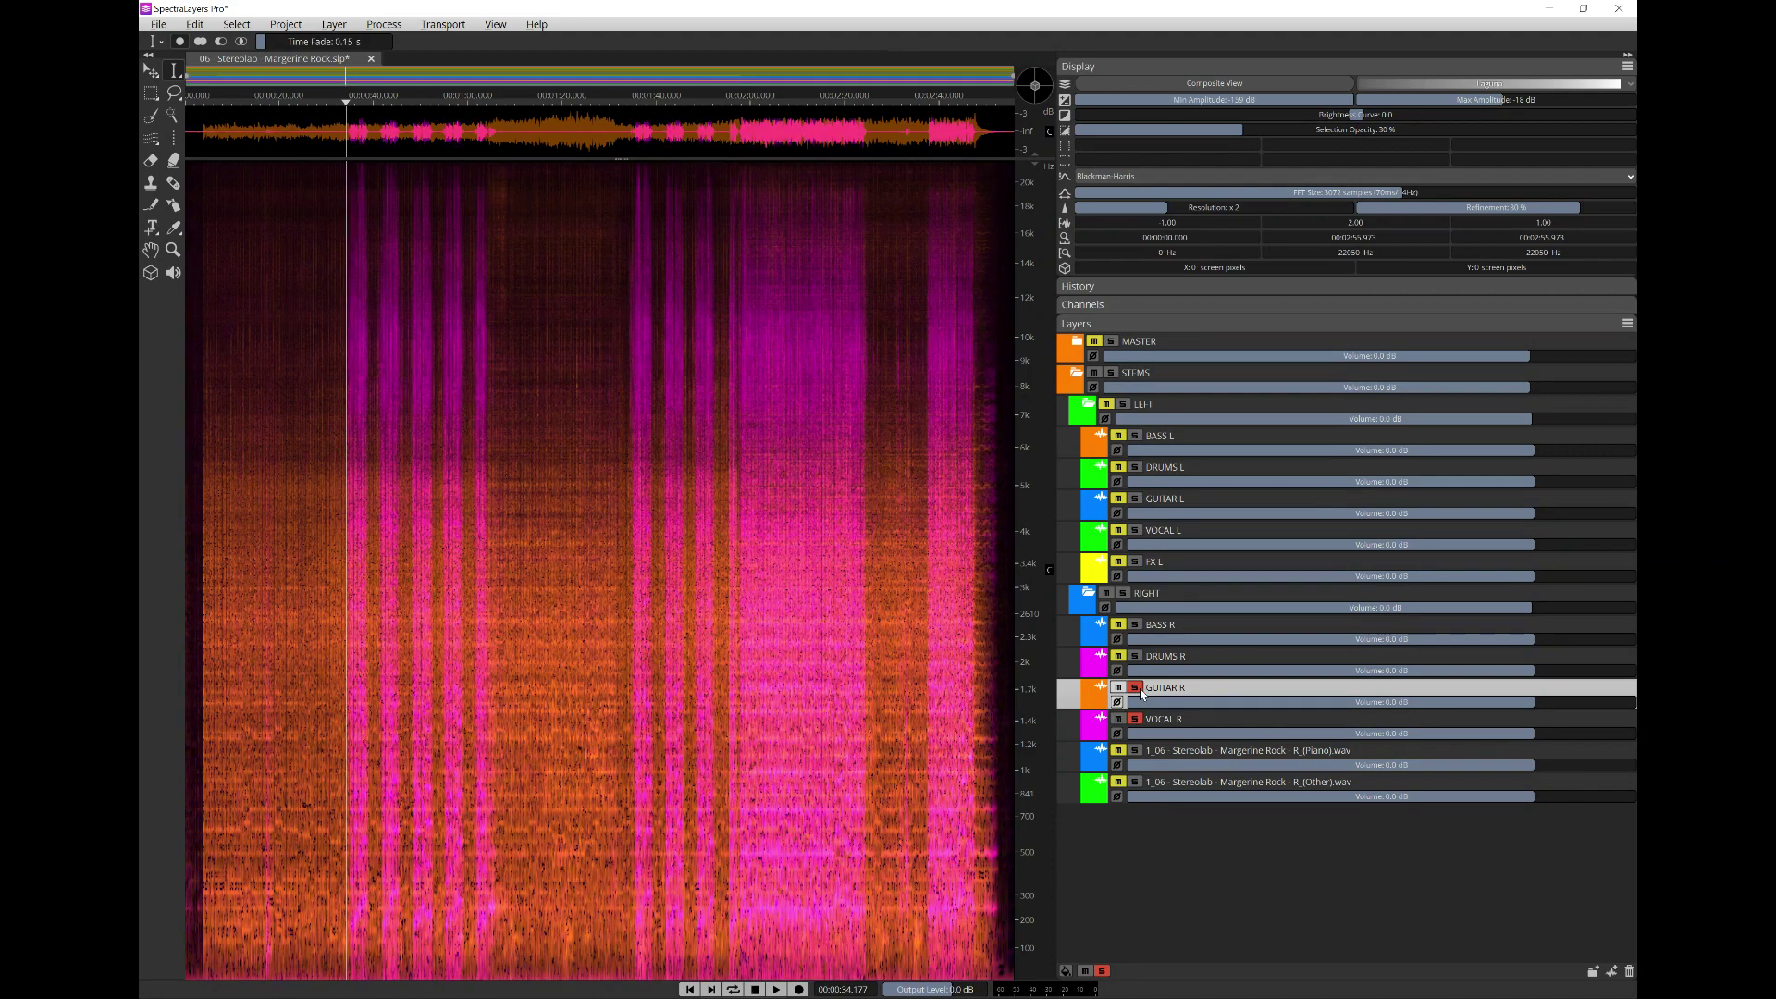
click(1136, 690)
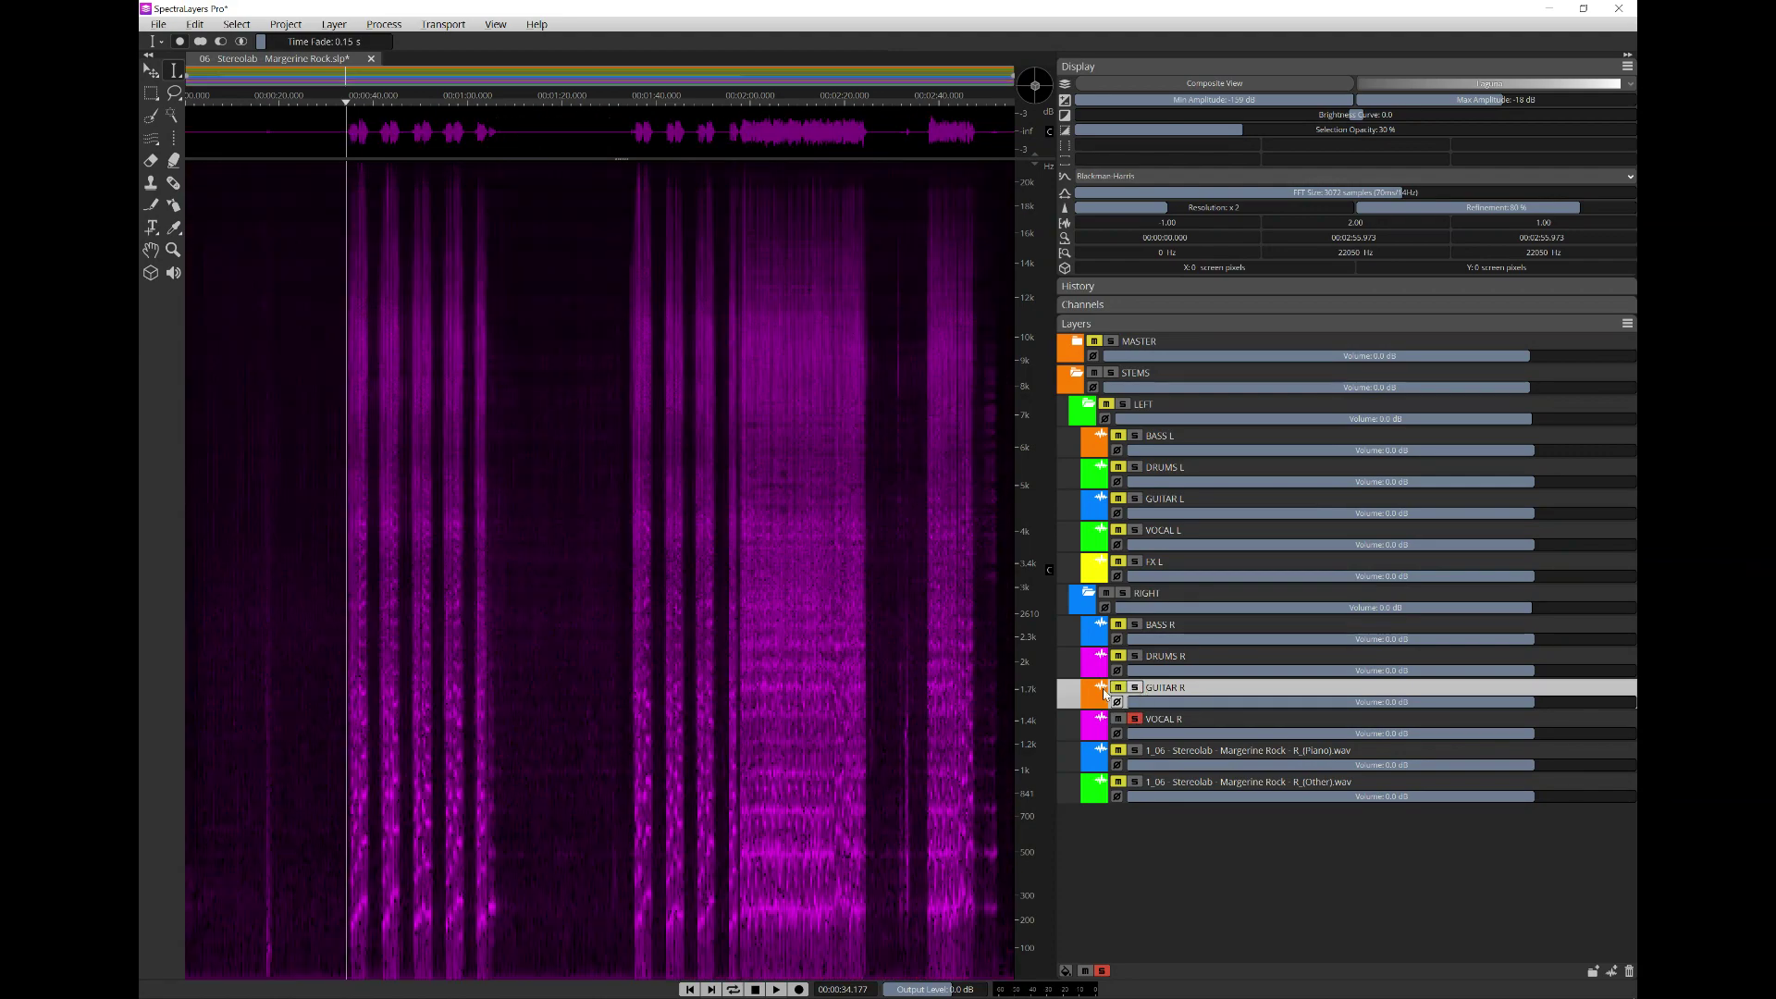
click(258, 750)
key(space)
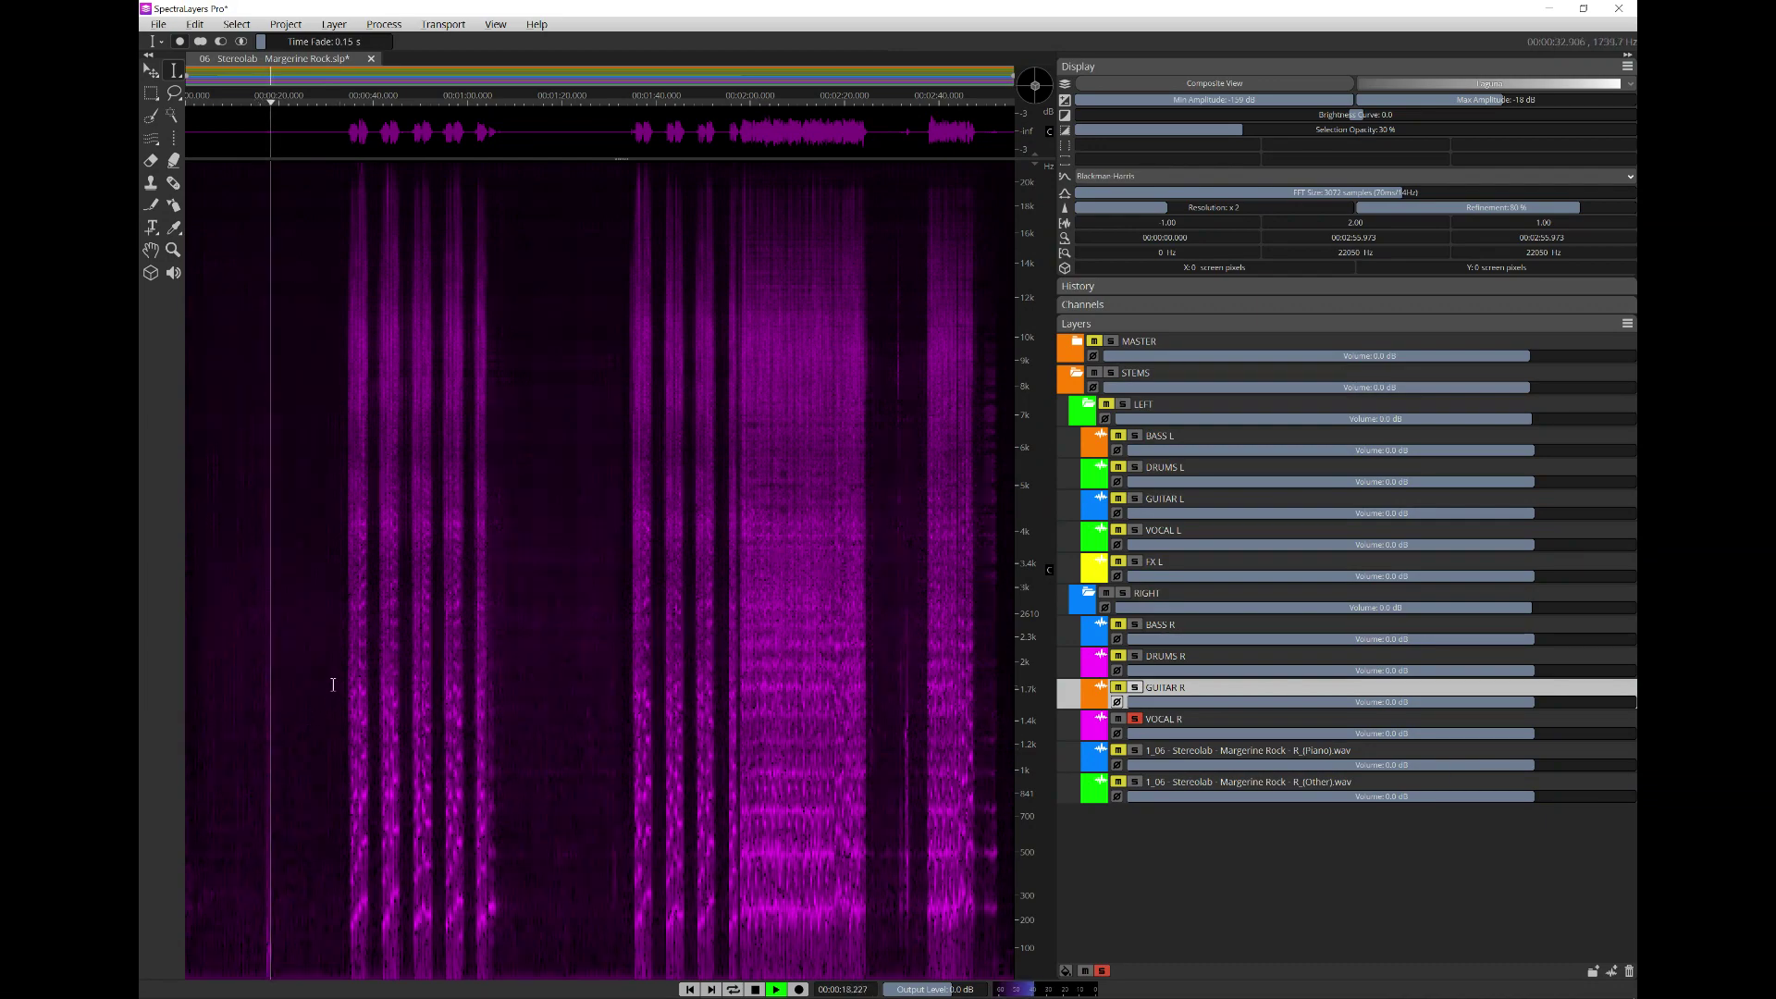
key(space)
- Inspect the stray low-frequency burst in VOCAL R and play it from about 0:17
scroll(333, 684, up, 3)
scroll(255, 773, down, 2)
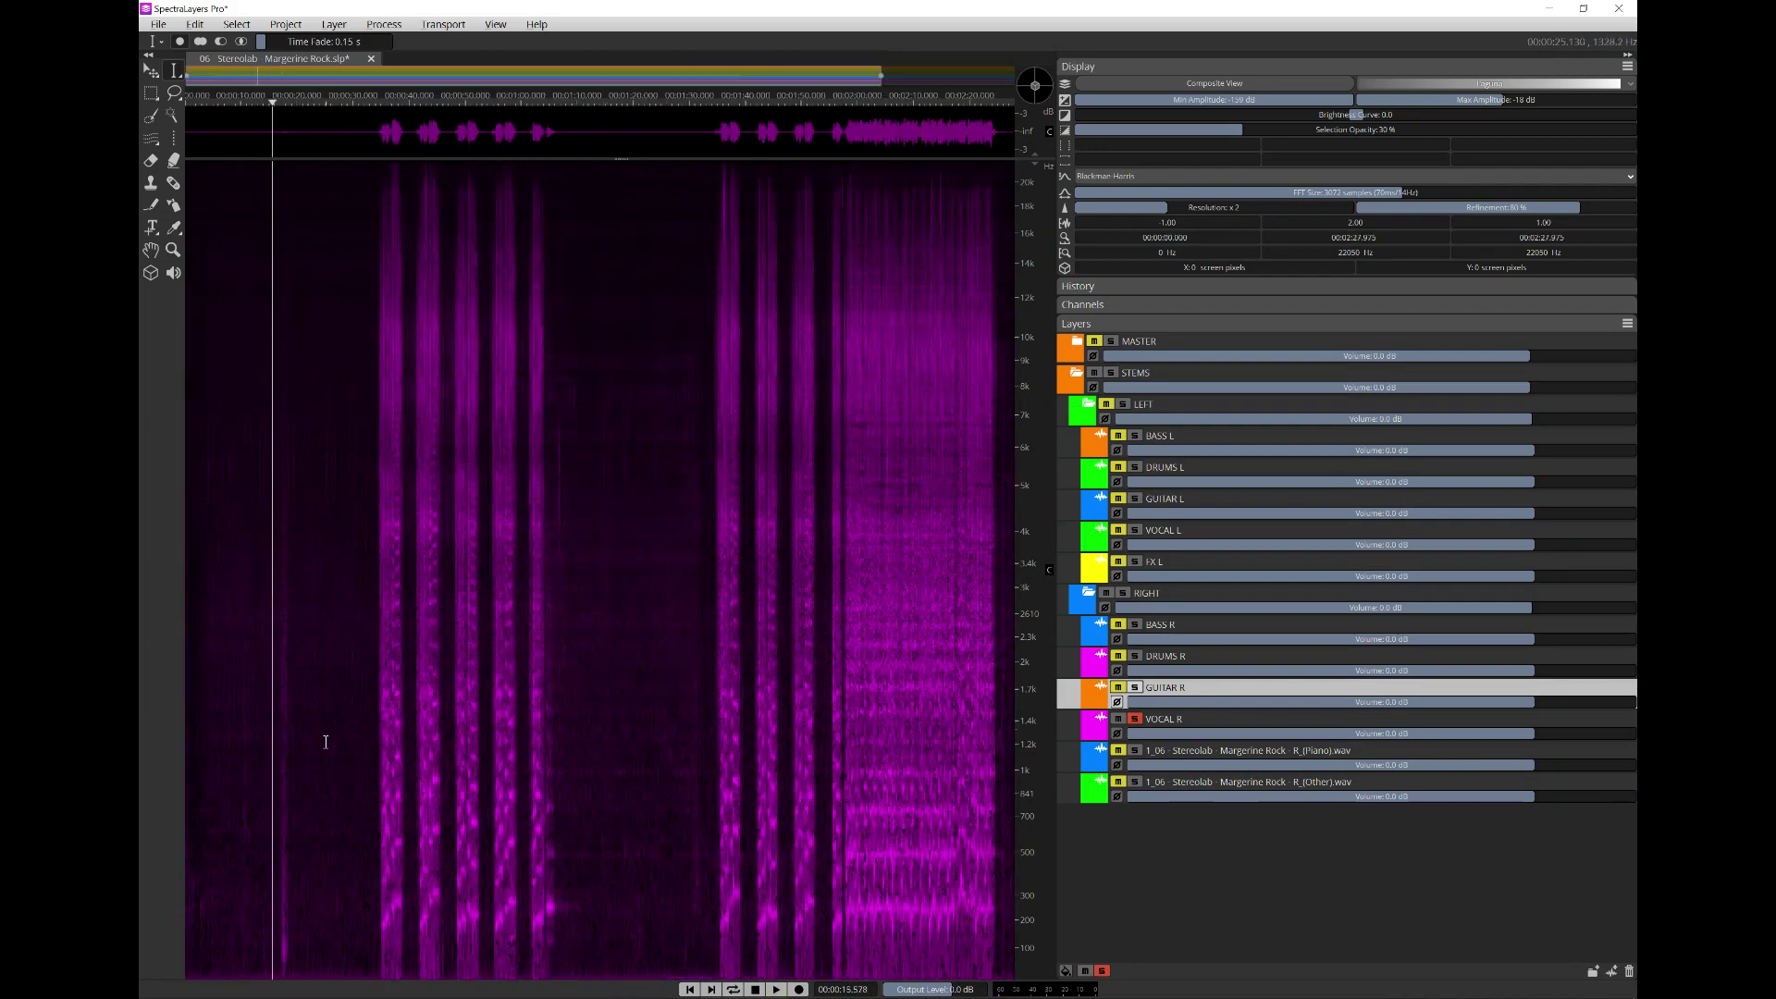
scroll(255, 774, up, 5)
click(428, 795)
key(space)
key(space)
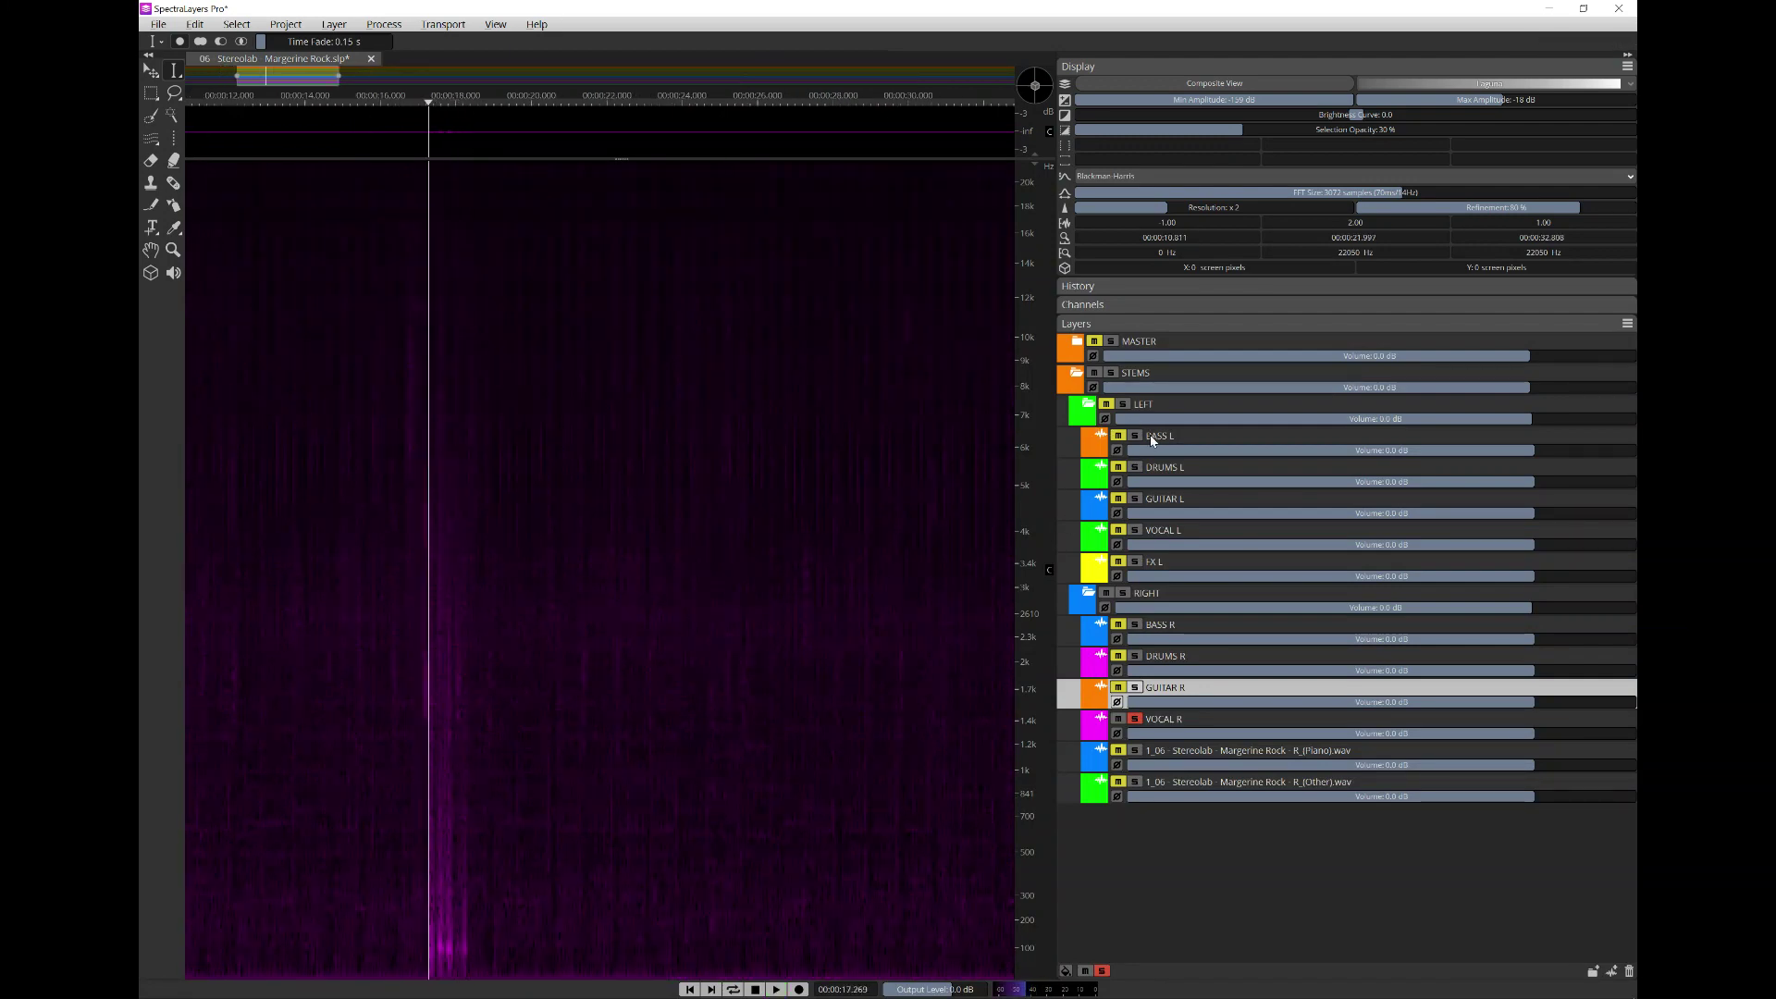
- Solo BASS R together with VOCAL R, play the burst around 0:17, and unsolo BASS R
click(1136, 626)
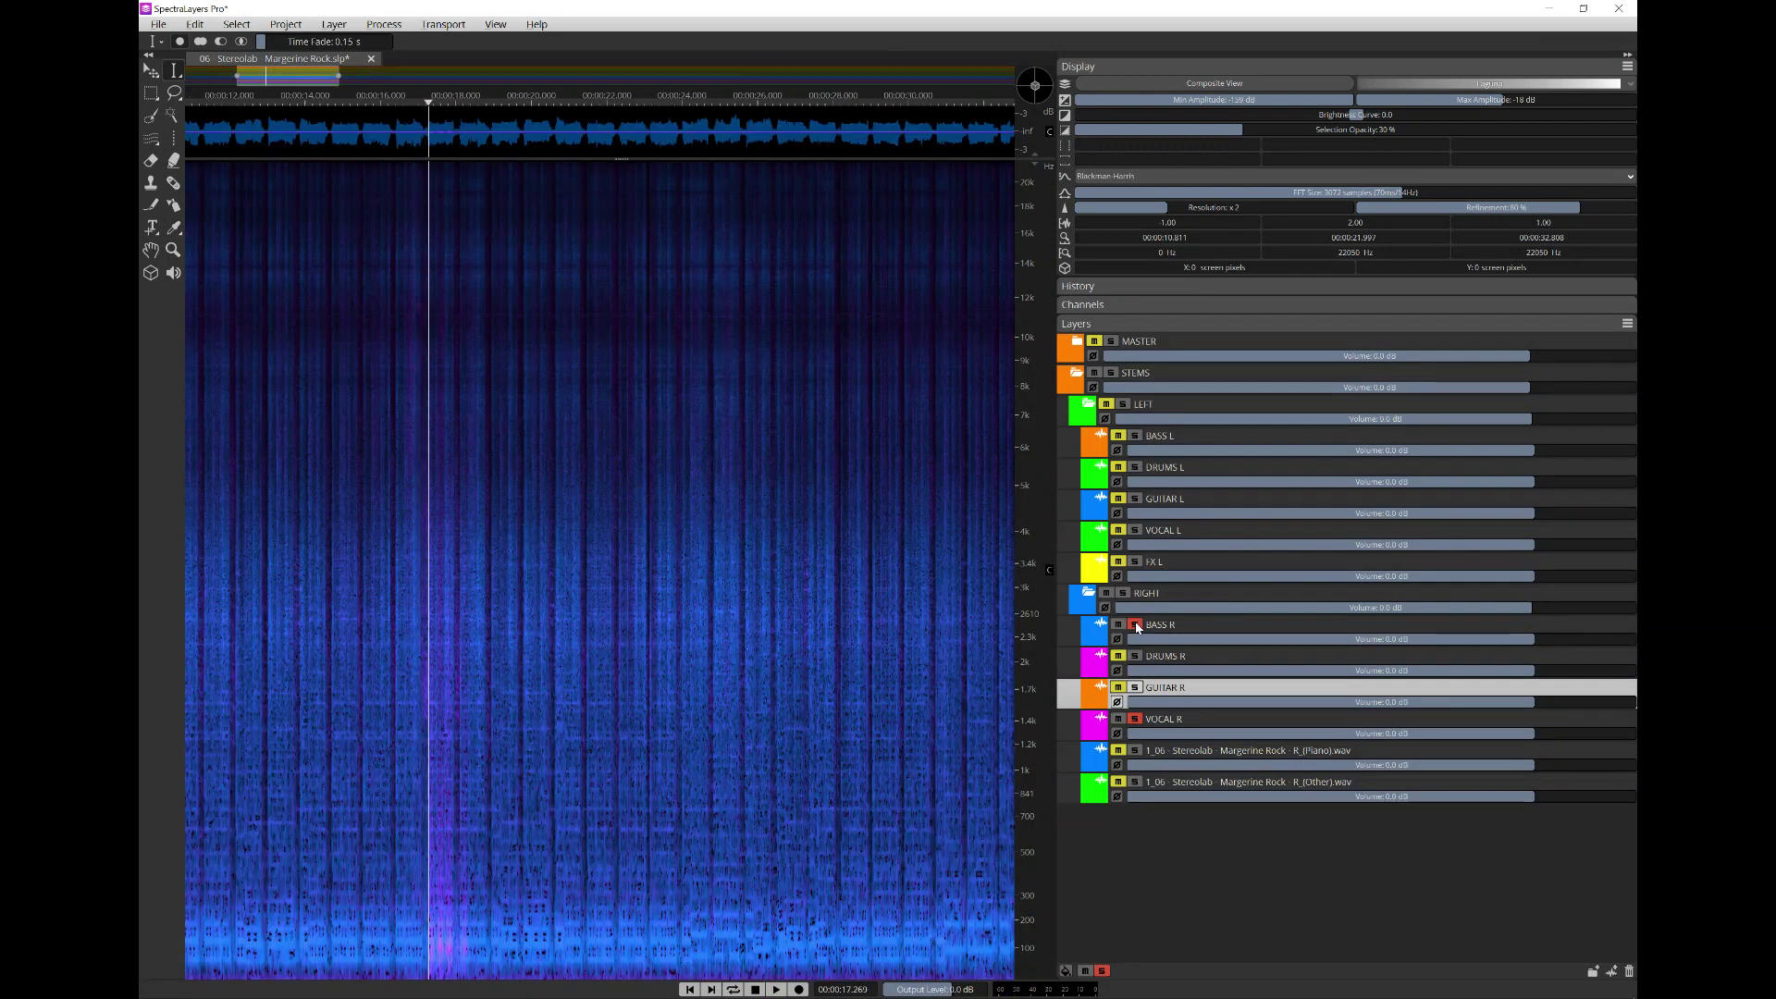
key(space)
key(space)
key(space)
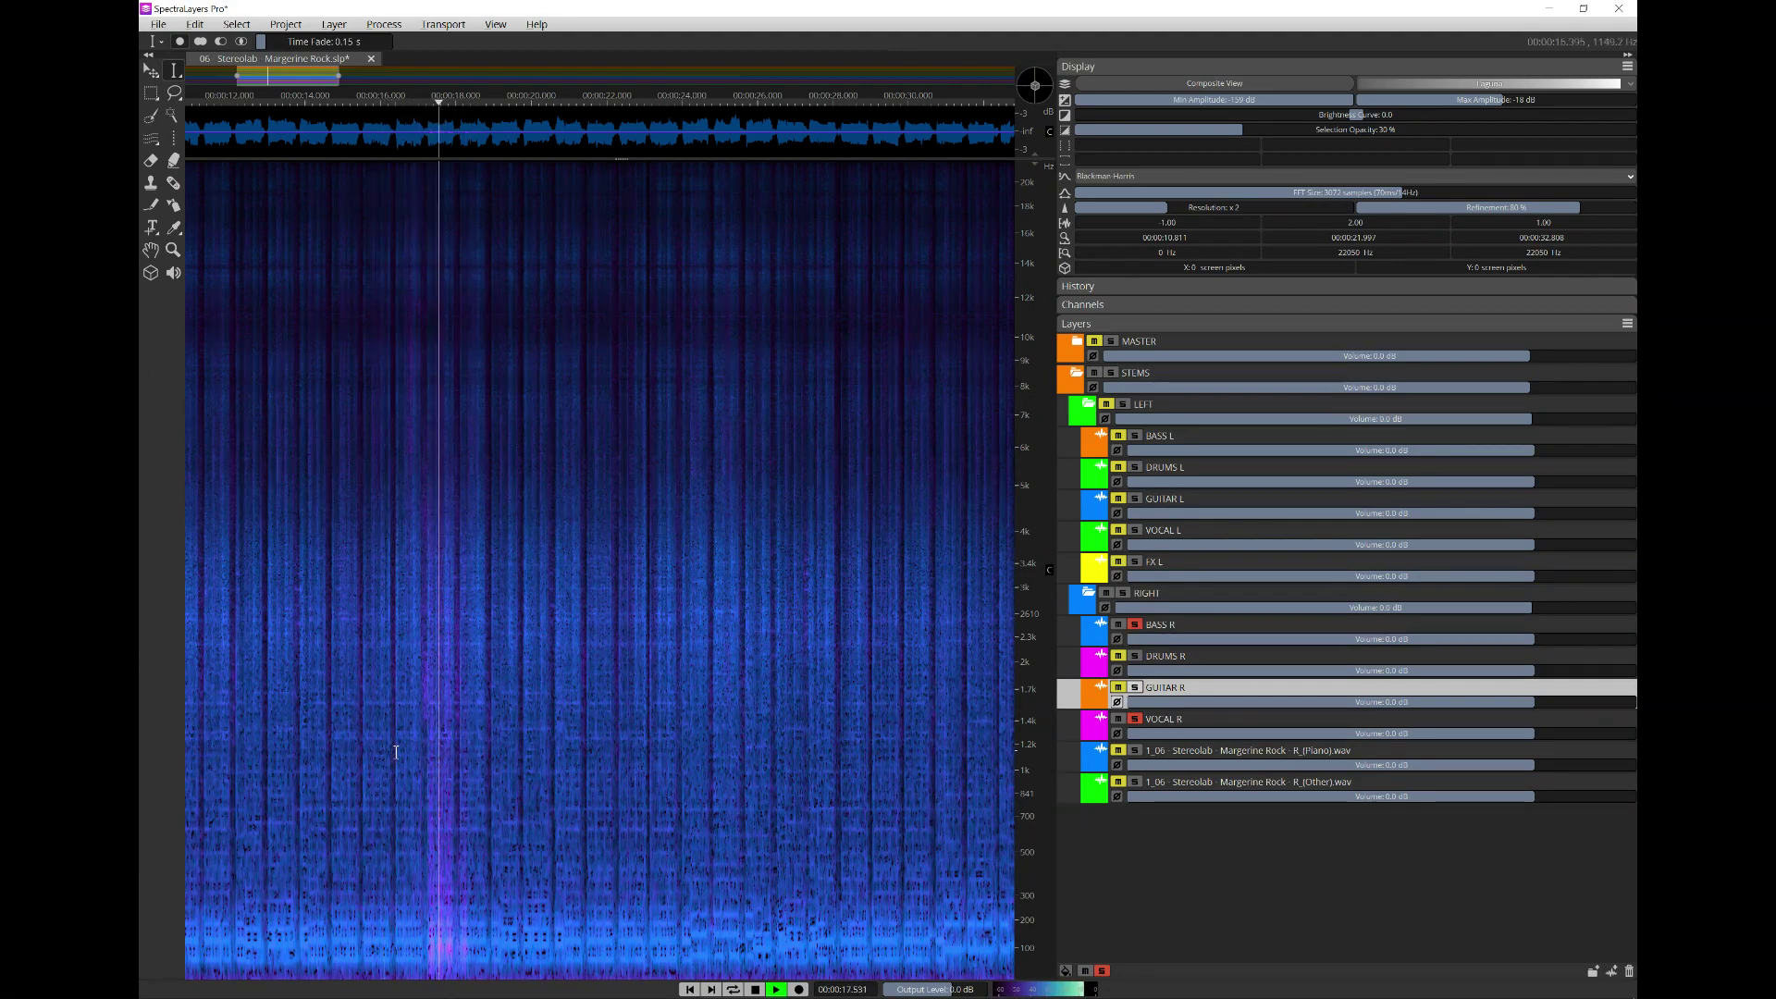
click(377, 750)
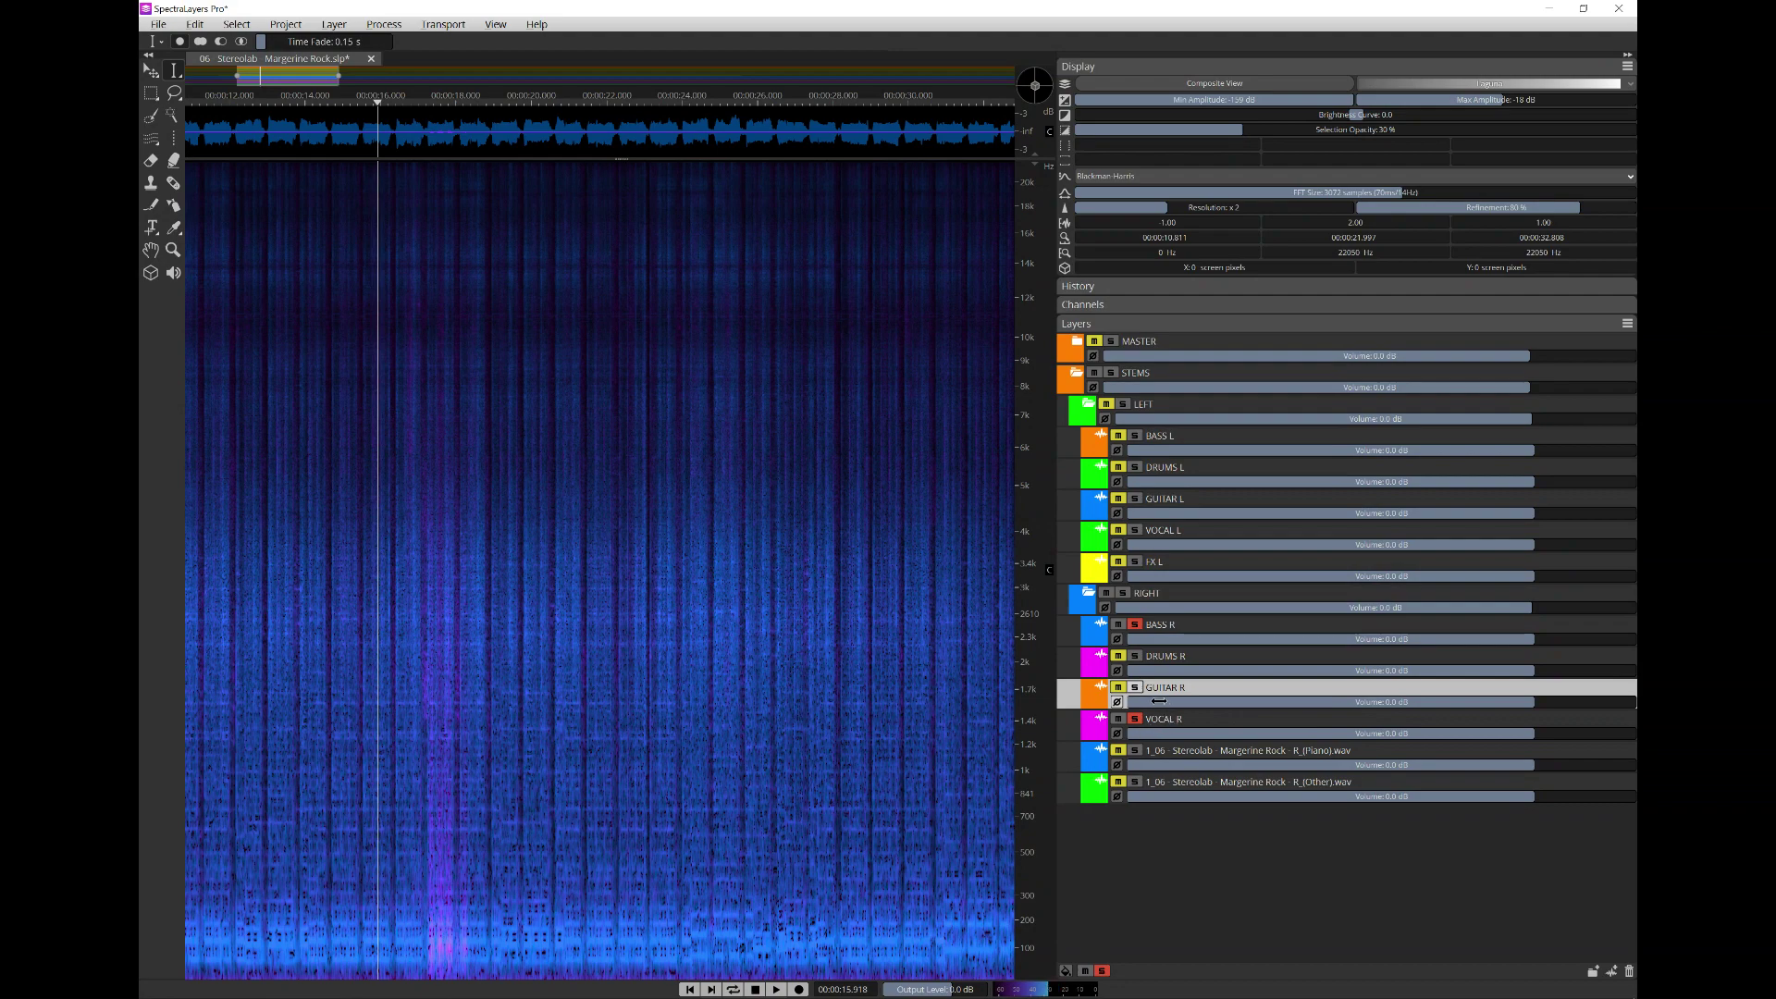
click(1135, 625)
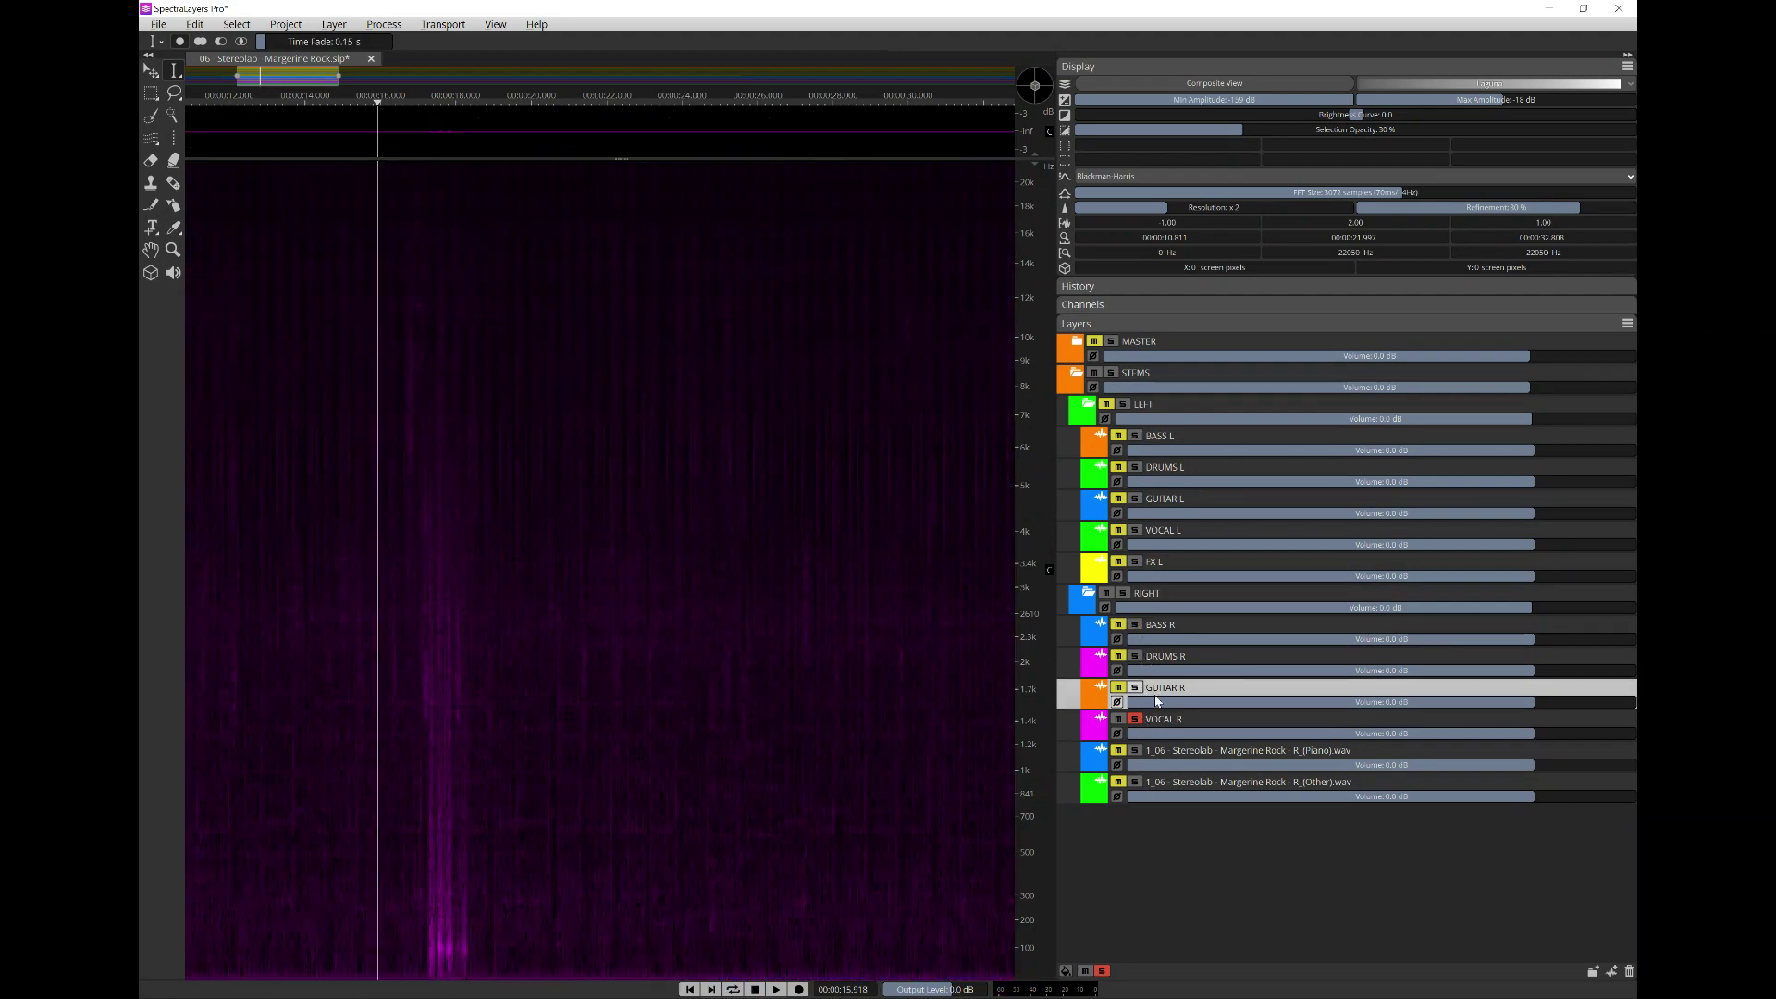
- Move VOCAL R directly above BASS R and delete its stray sound from about 0:16.9 to 0:18.5
drag(1156, 721, 1184, 629)
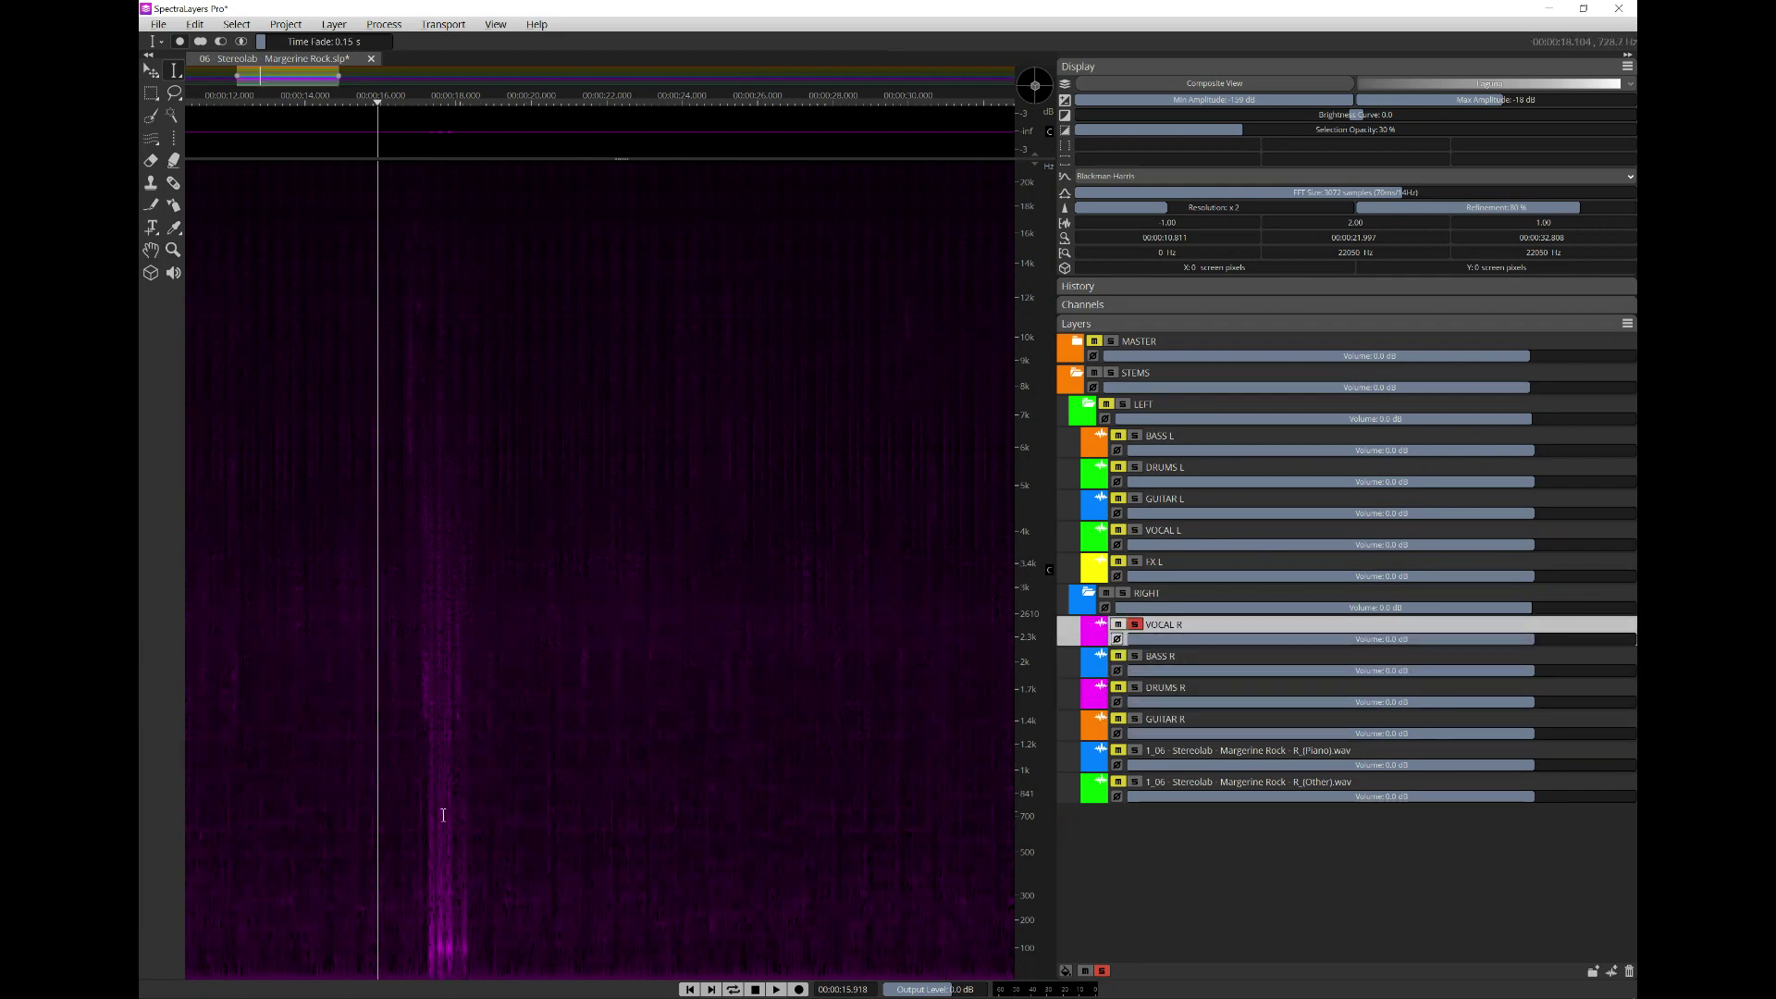
scroll(421, 817, up, 3)
drag(410, 825, 609, 868)
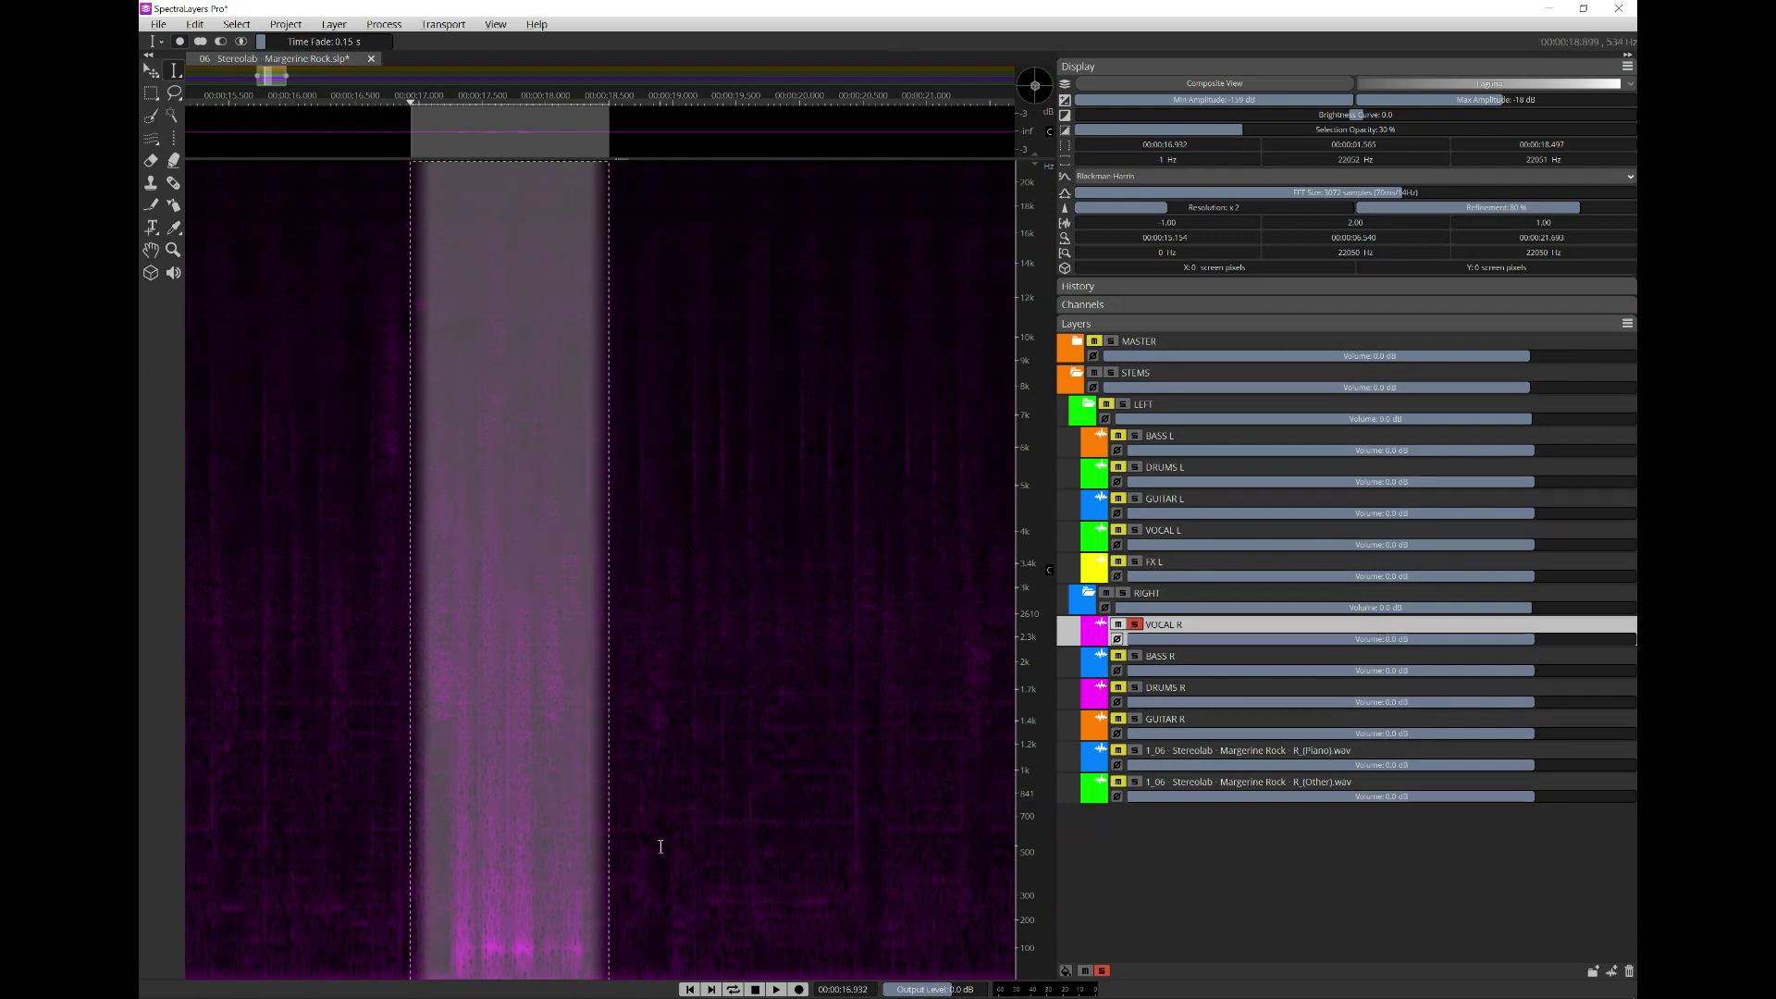
key(Delete)
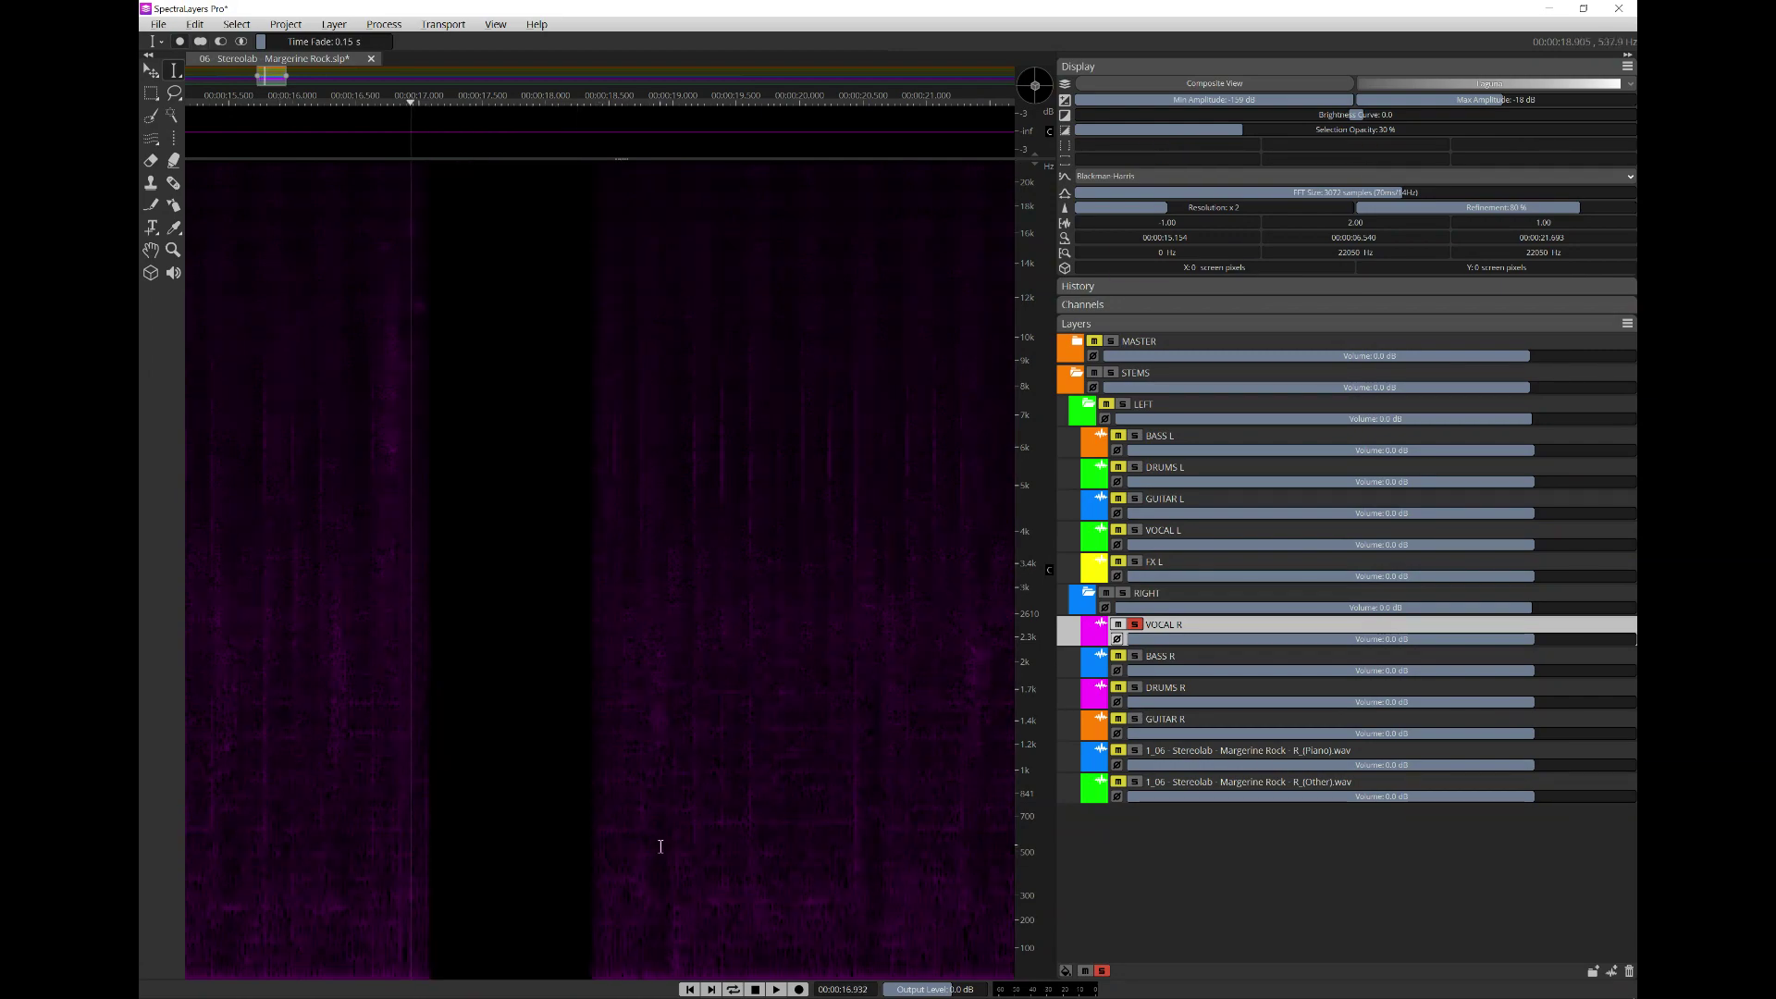
- Solo BASS R instead of VOCAL R, play it from about 0:17, and solo only VOCAL R again
click(1136, 625)
click(1136, 656)
key(space)
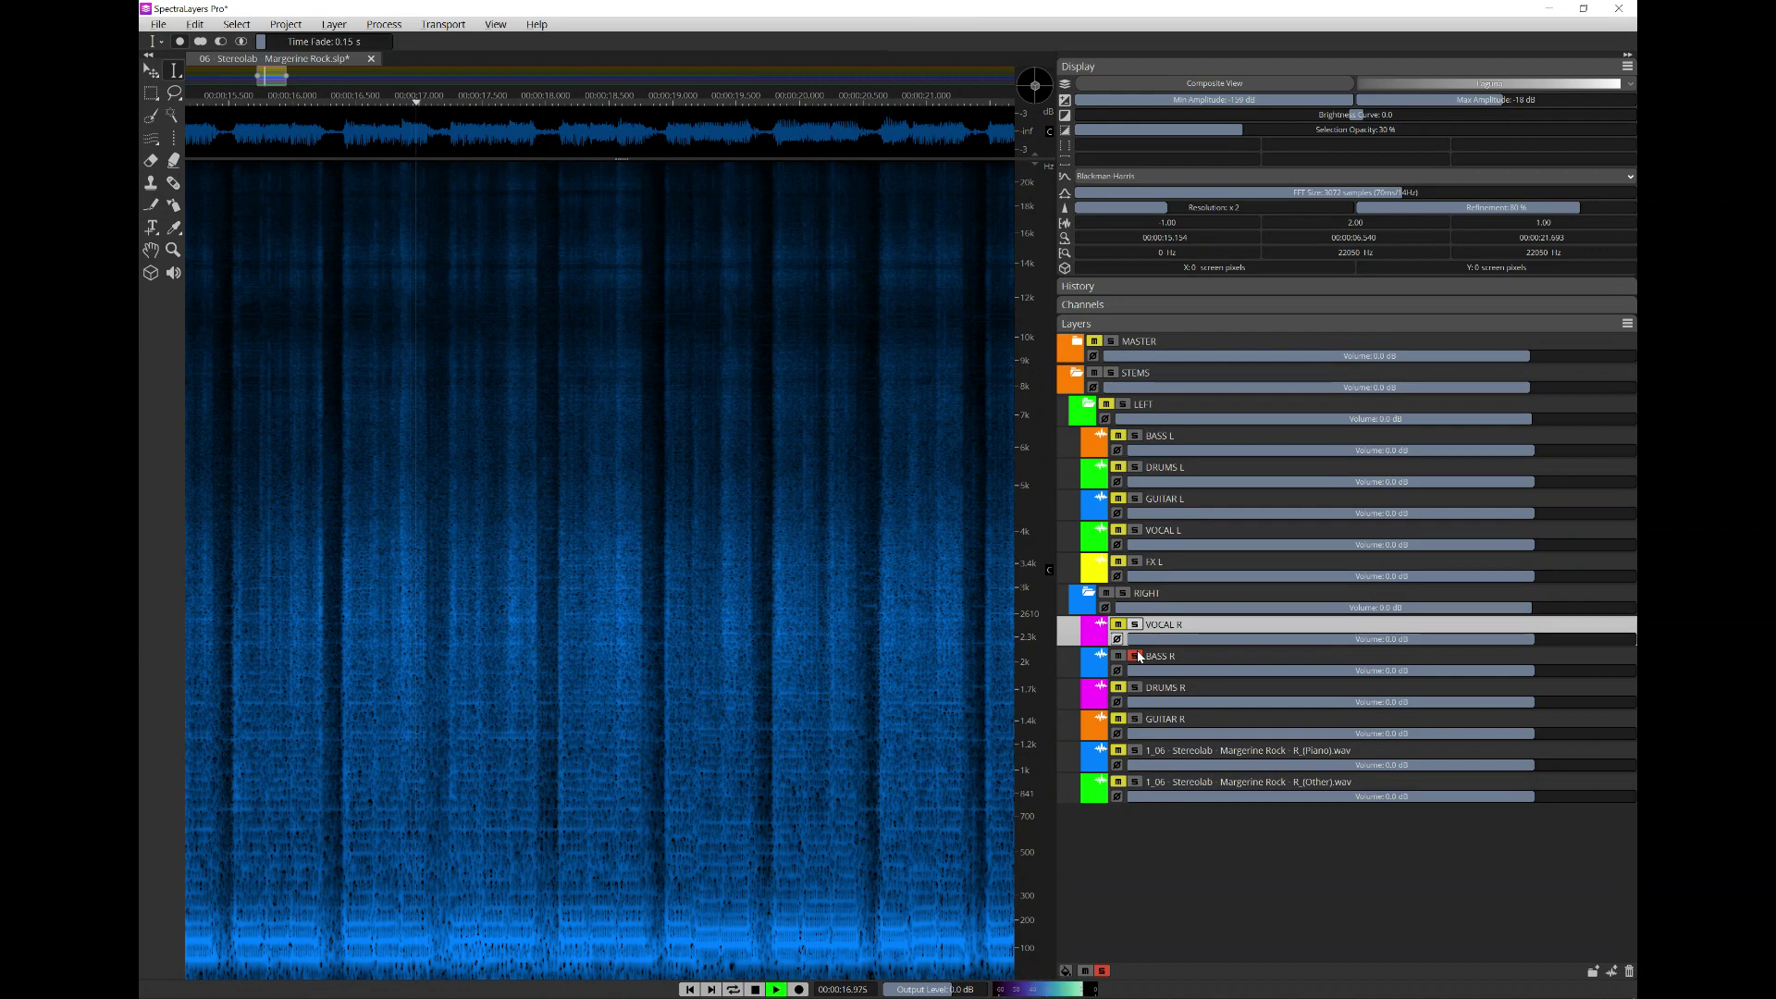
key(space)
click(1137, 656)
click(1136, 625)
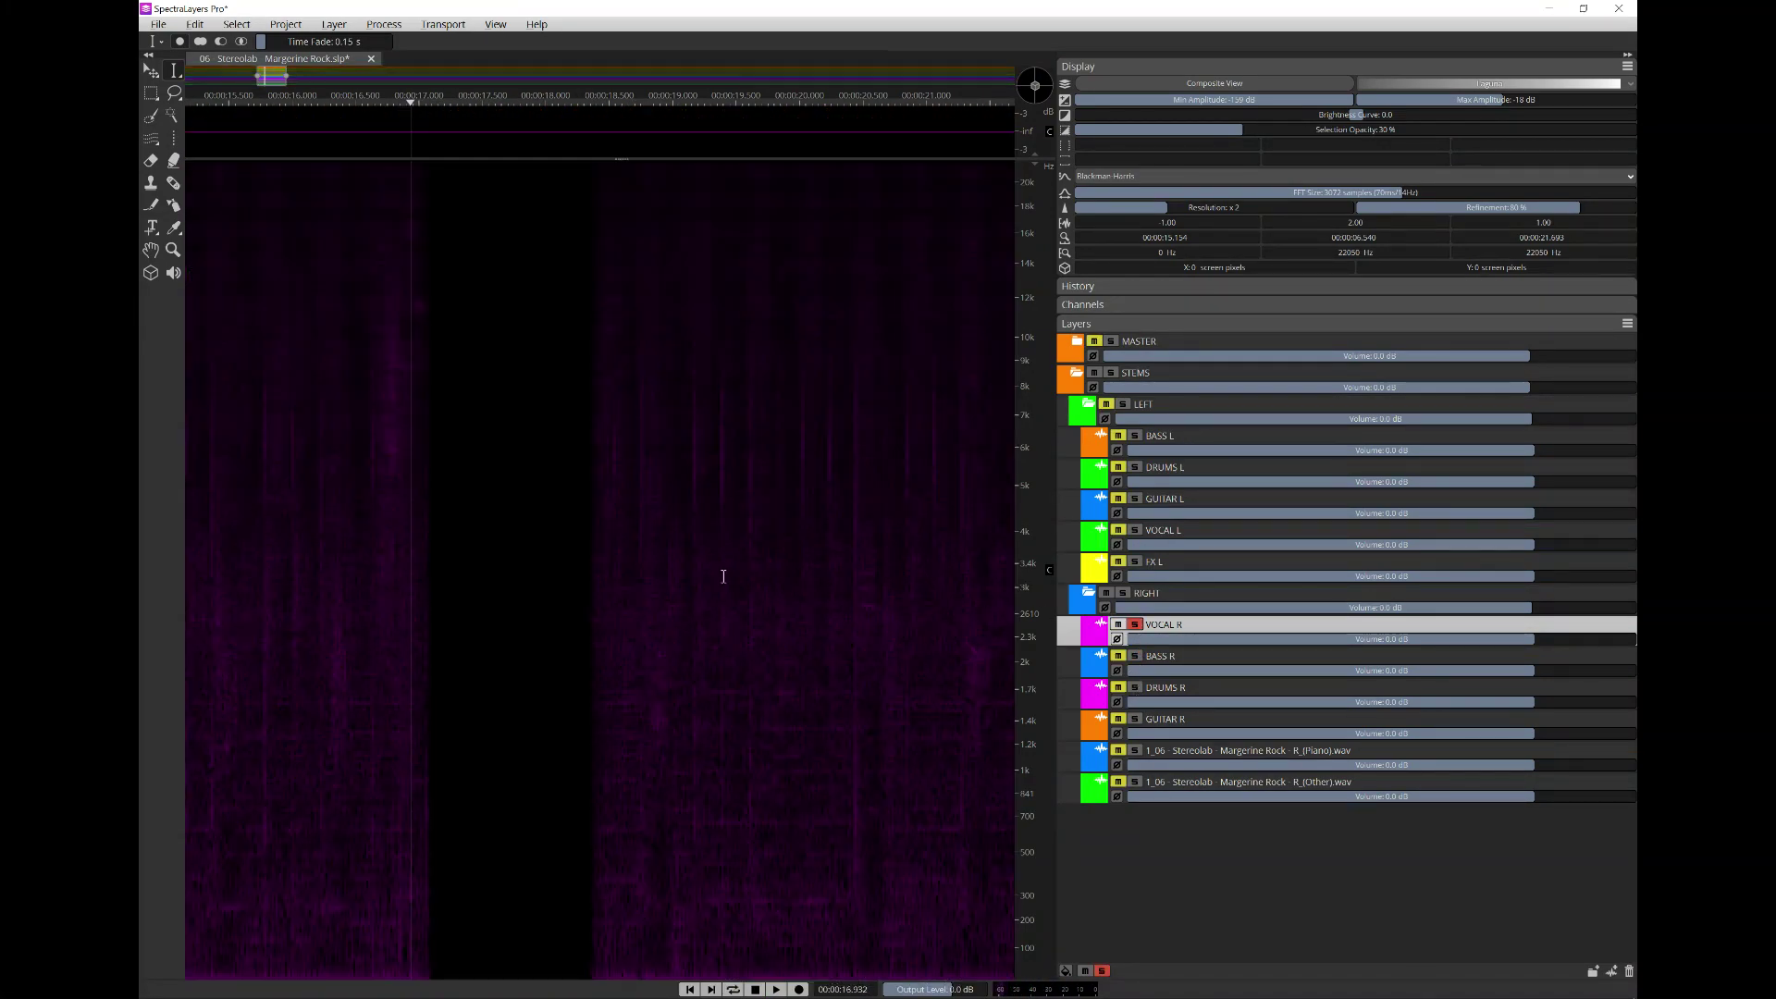
- Play VOCAL R at several points between about 0:37 and 0:57 and inspect the faint burst near 1:07
scroll(574, 574, down, 6)
click(434, 613)
key(space)
click(478, 618)
click(512, 624)
click(561, 618)
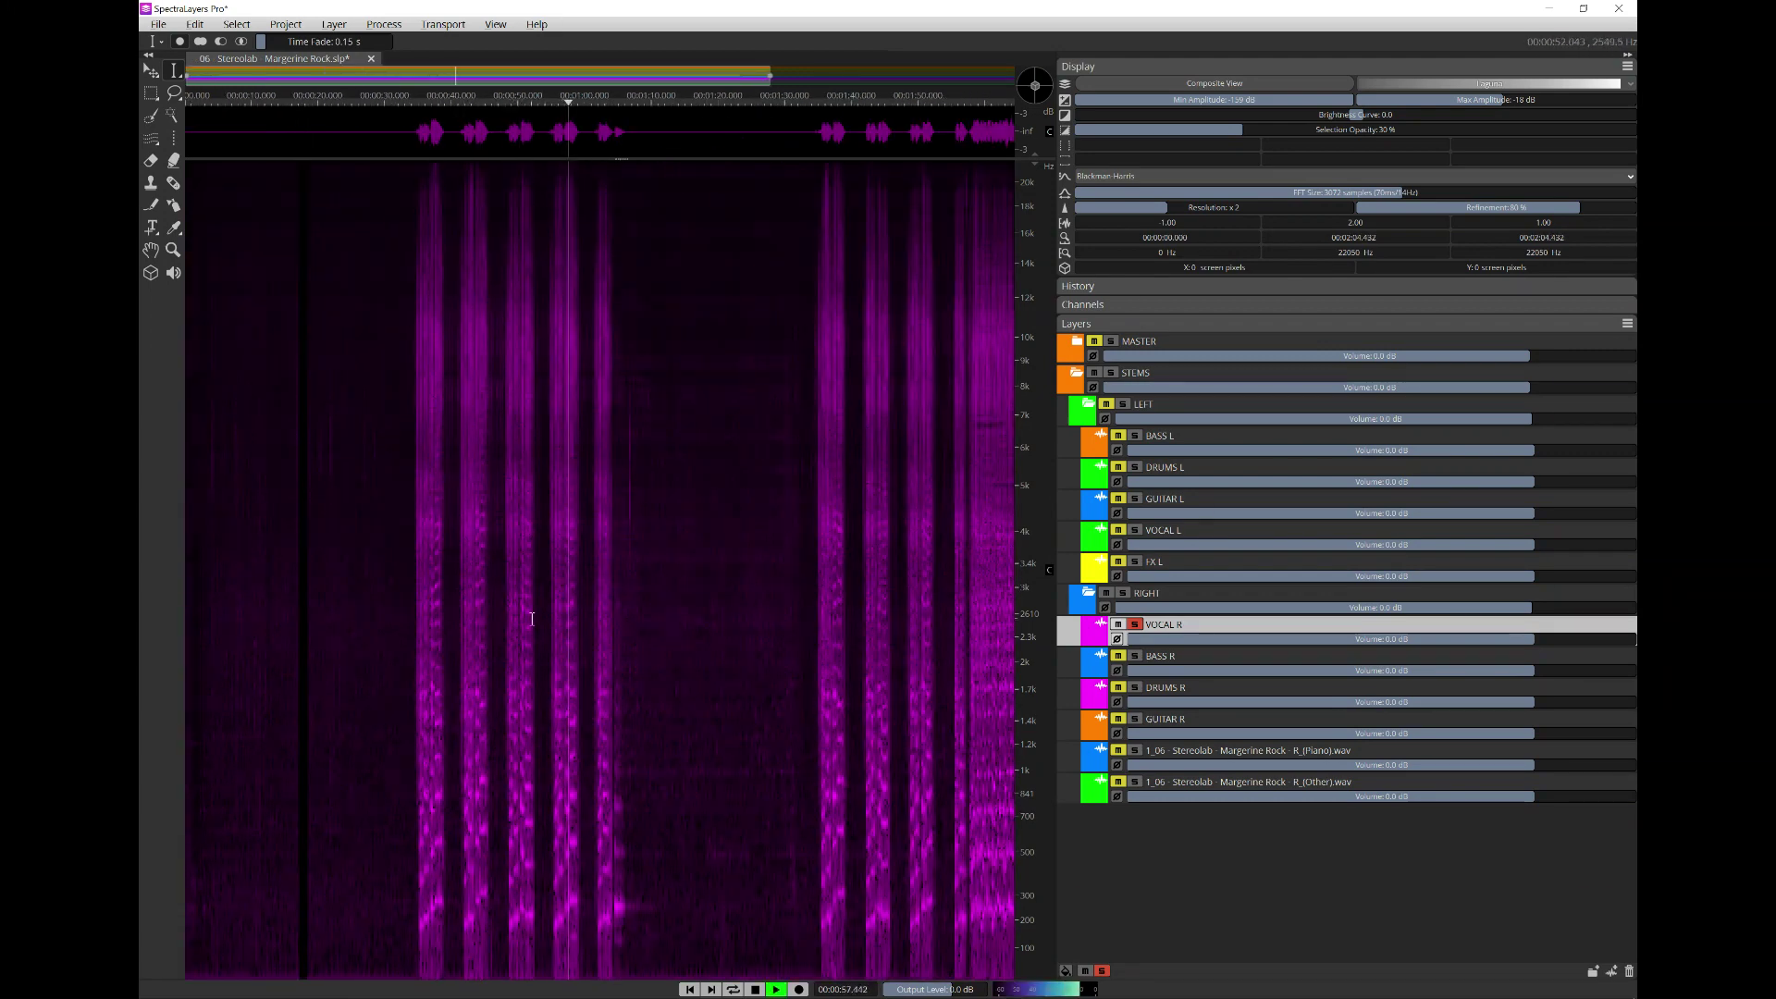
scroll(532, 619, up, 6)
click(585, 585)
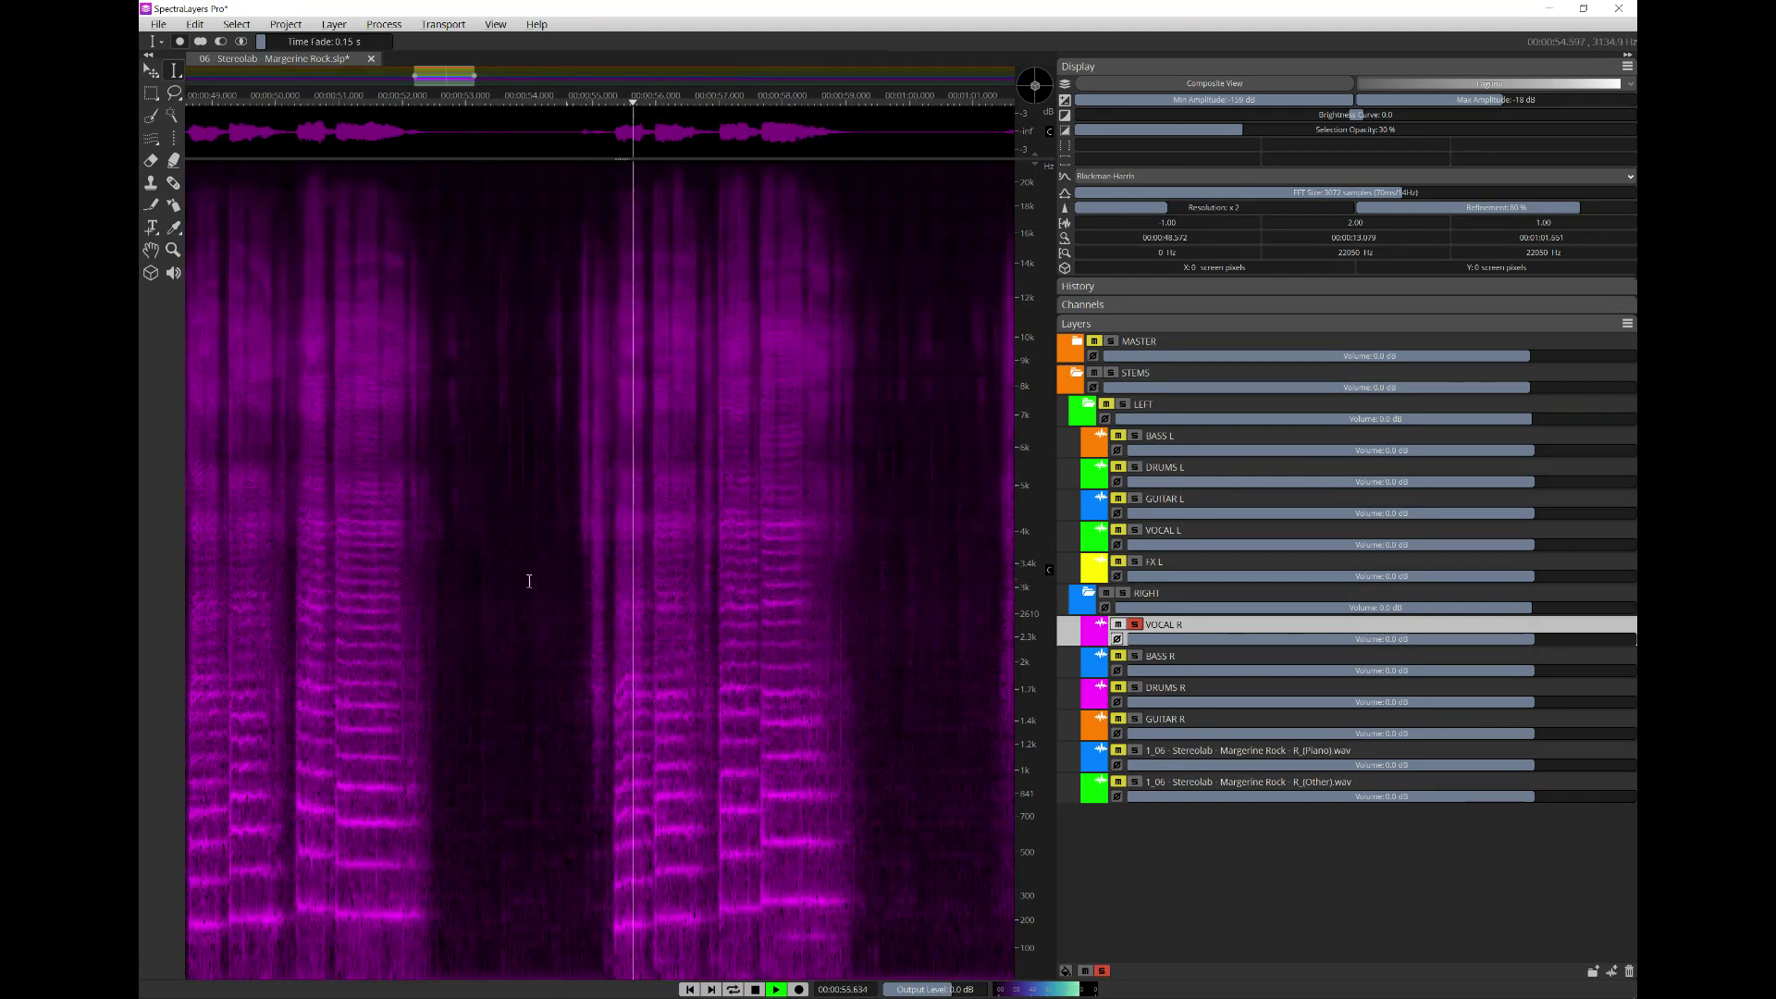
scroll(529, 581, down, 3)
scroll(696, 551, down, 1)
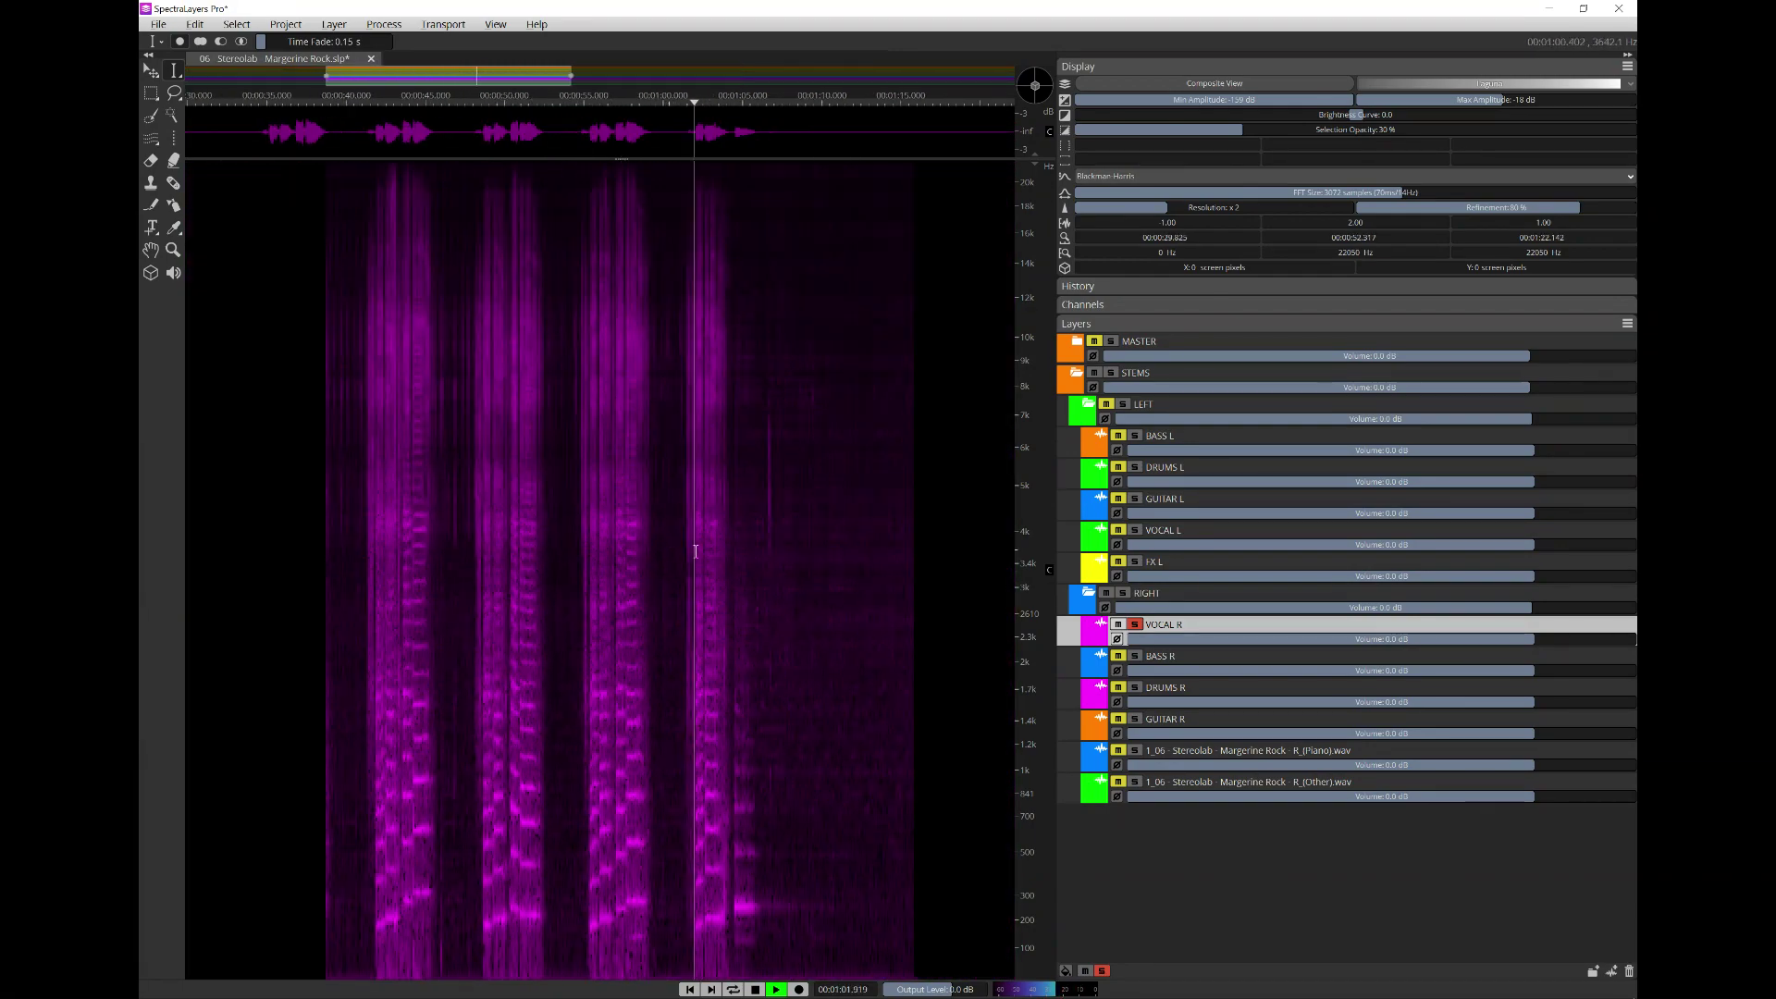
scroll(611, 480, up, 2)
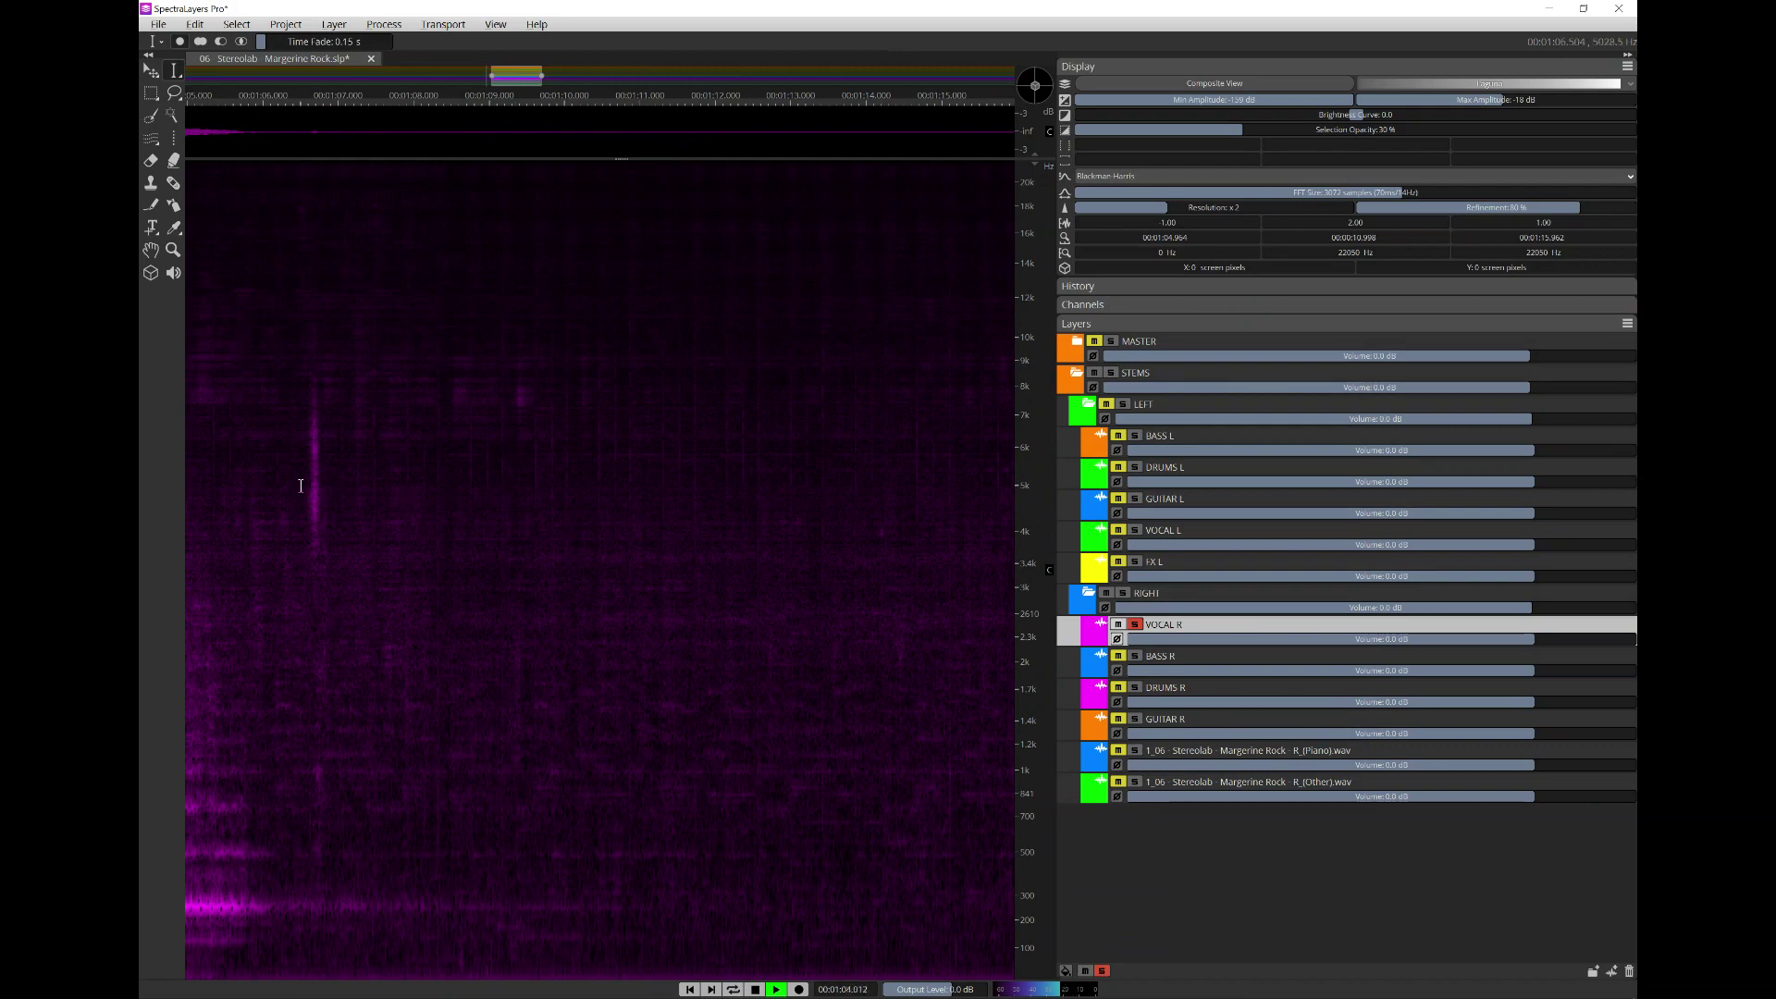
scroll(300, 485, down, 5)
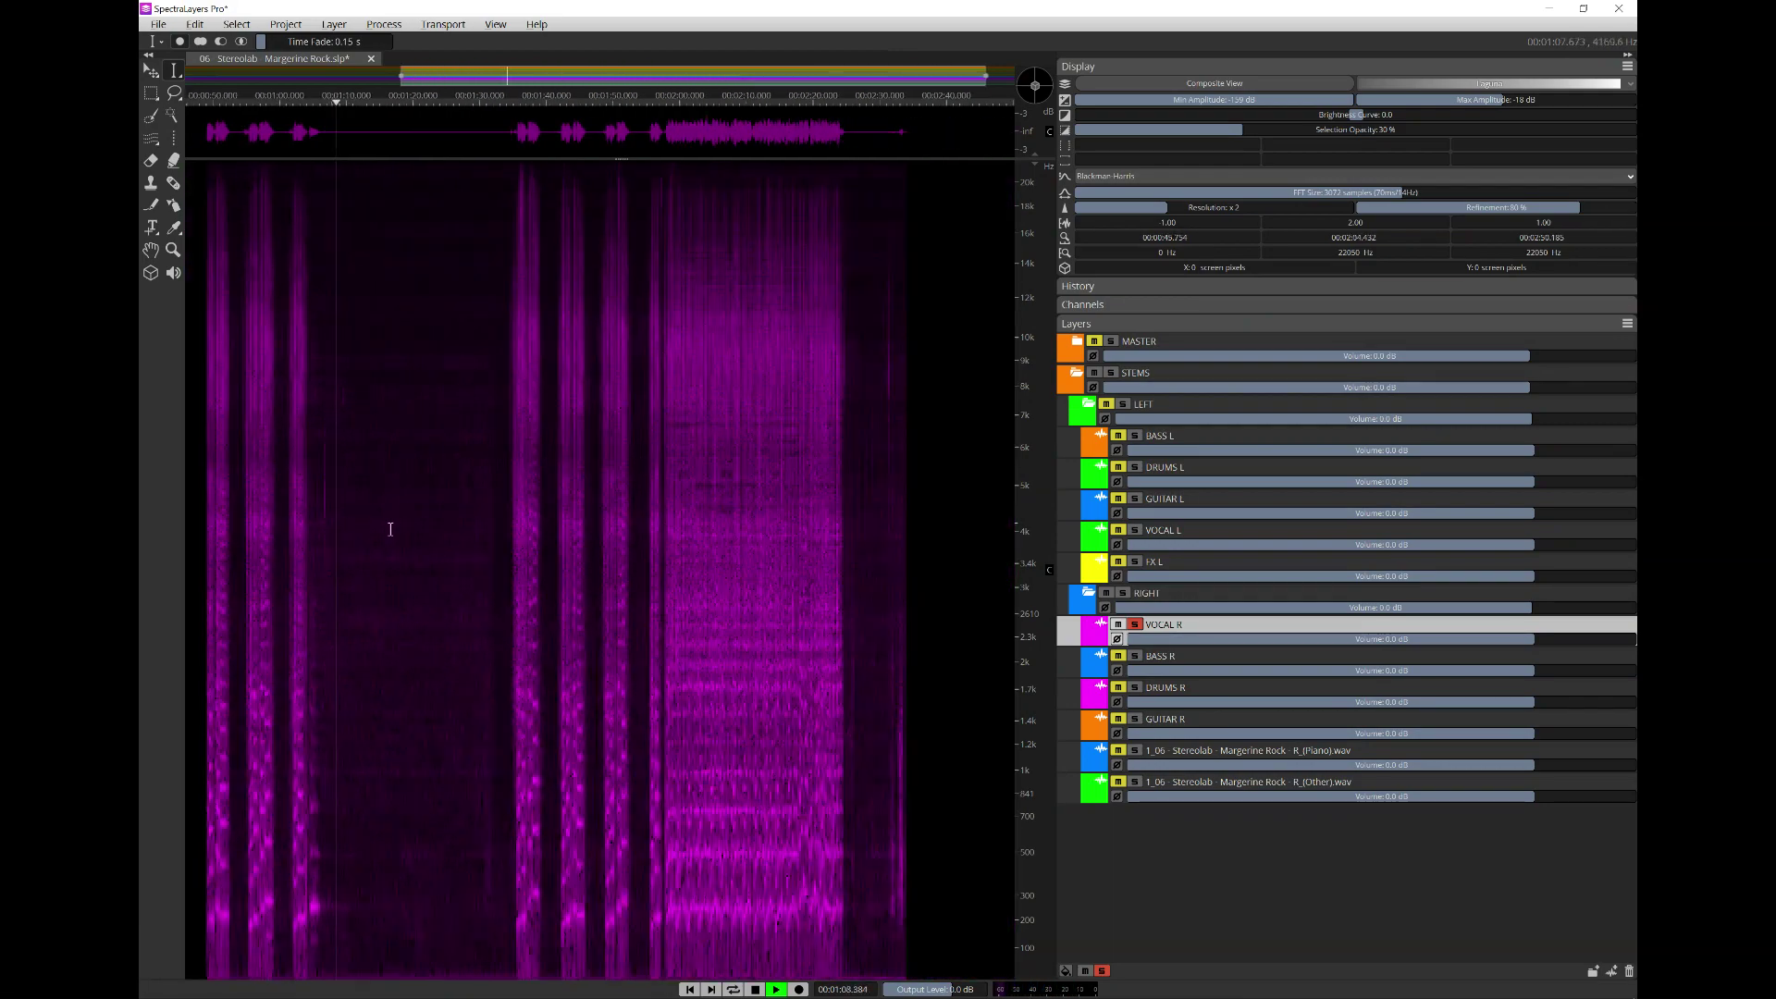
- Play the VOCAL R gap between the late vocal sections from about 2:31 and again from about 2:29
scroll(390, 529, down, 3)
click(897, 587)
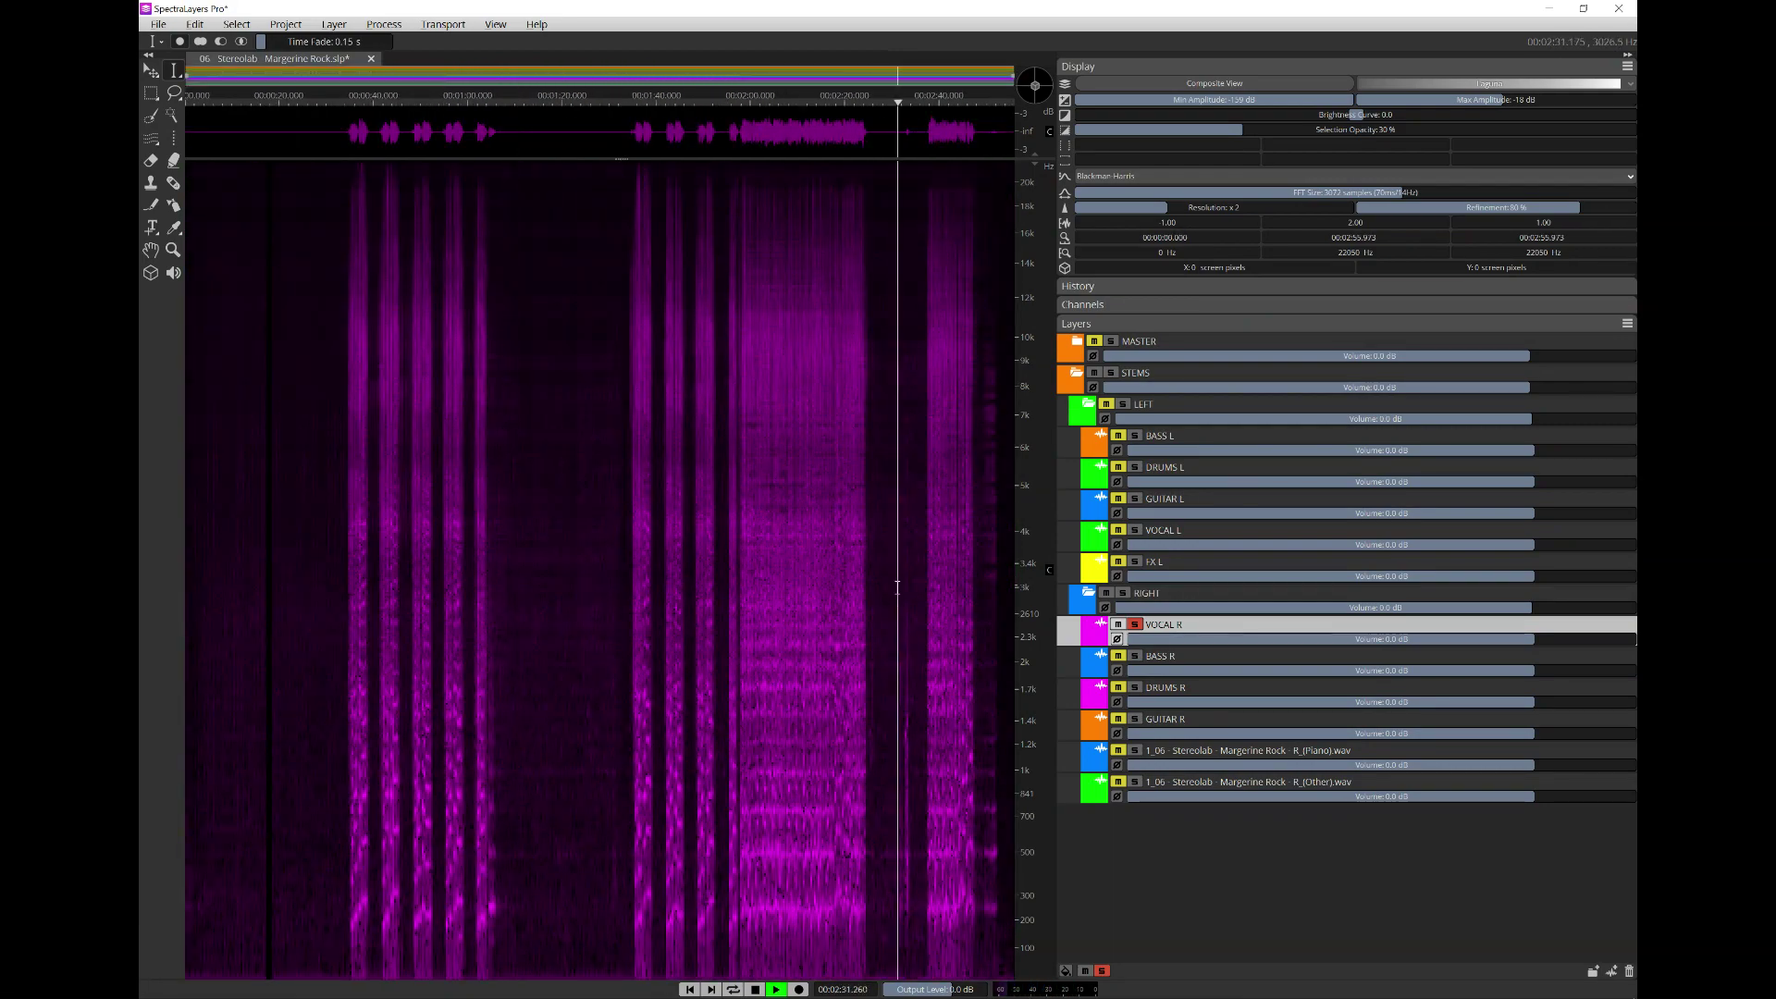
scroll(898, 587, up, 6)
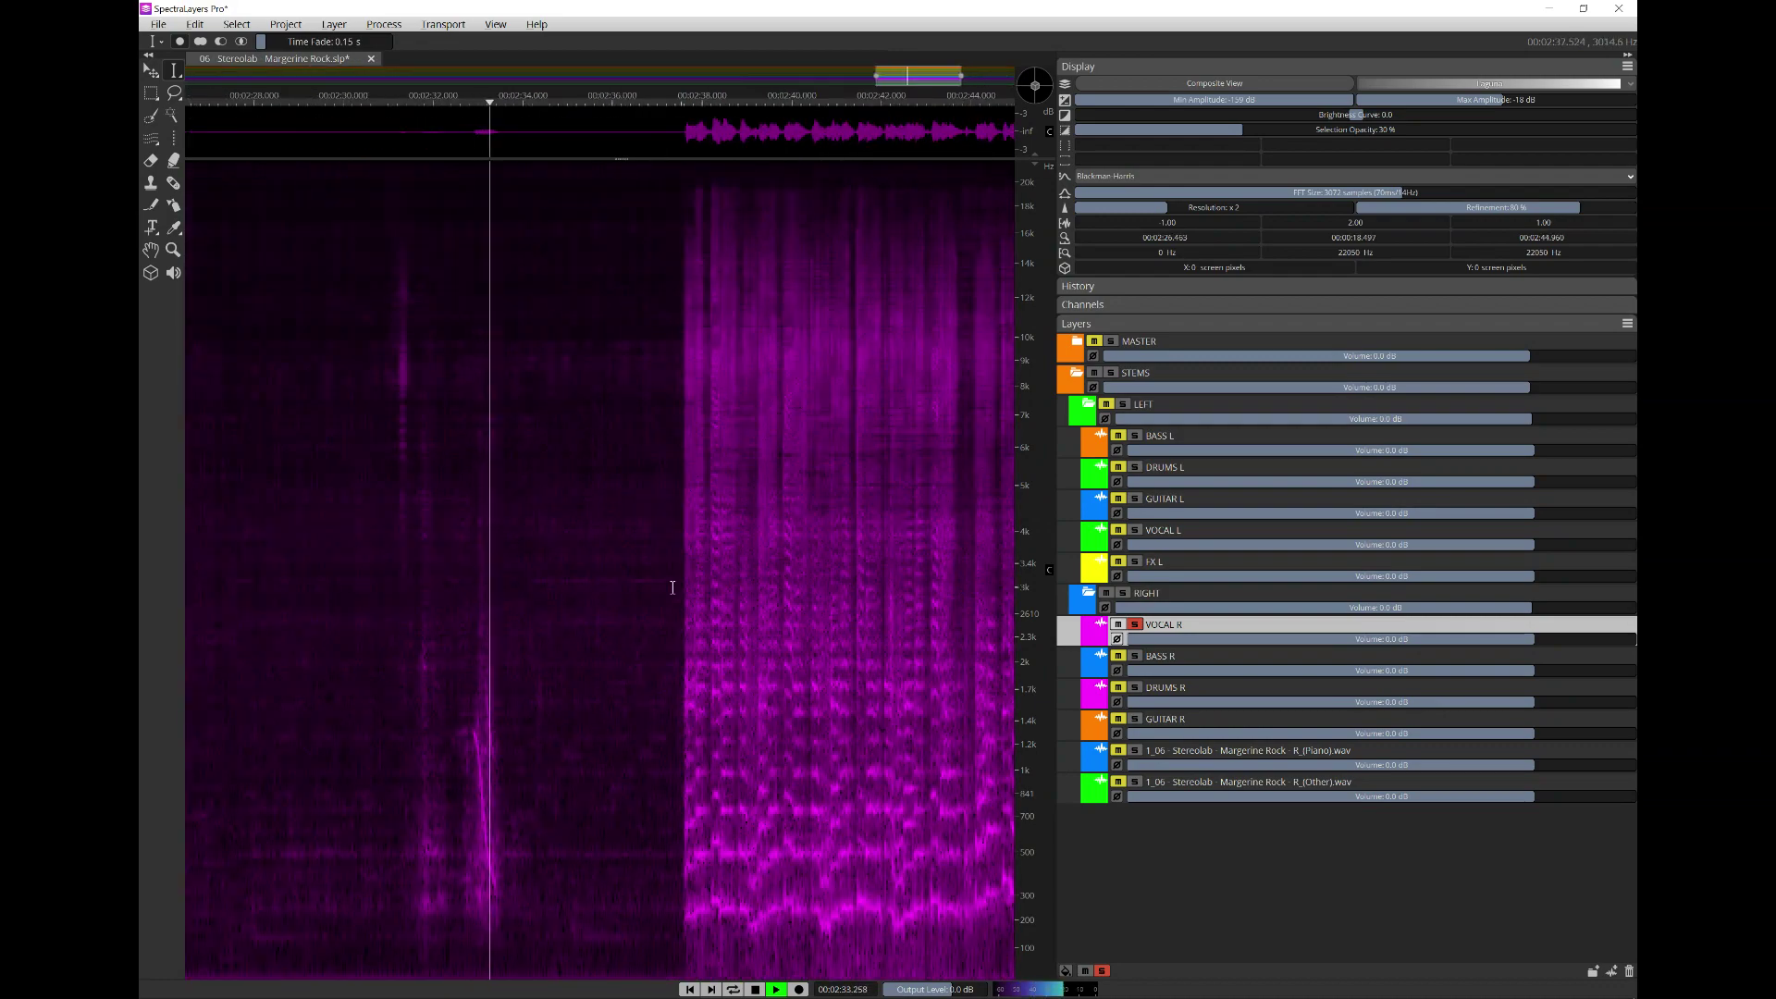
scroll(638, 648, down, 3)
key(space)
click(664, 740)
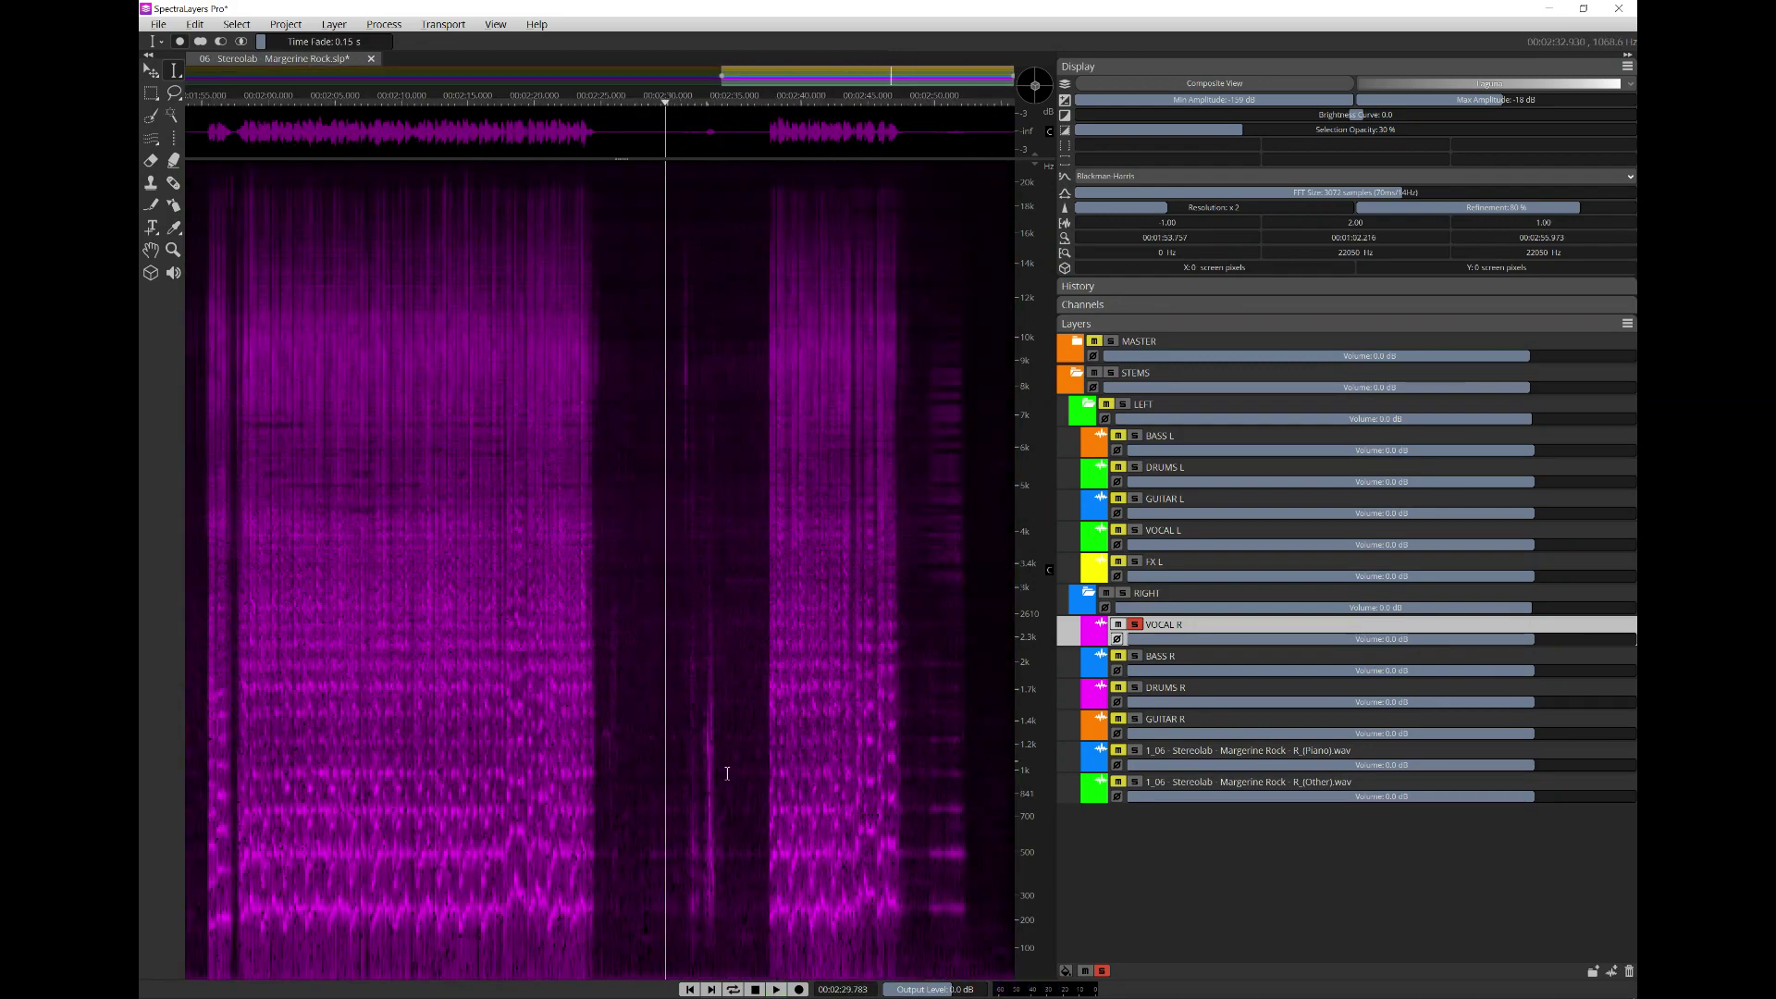
key(space)
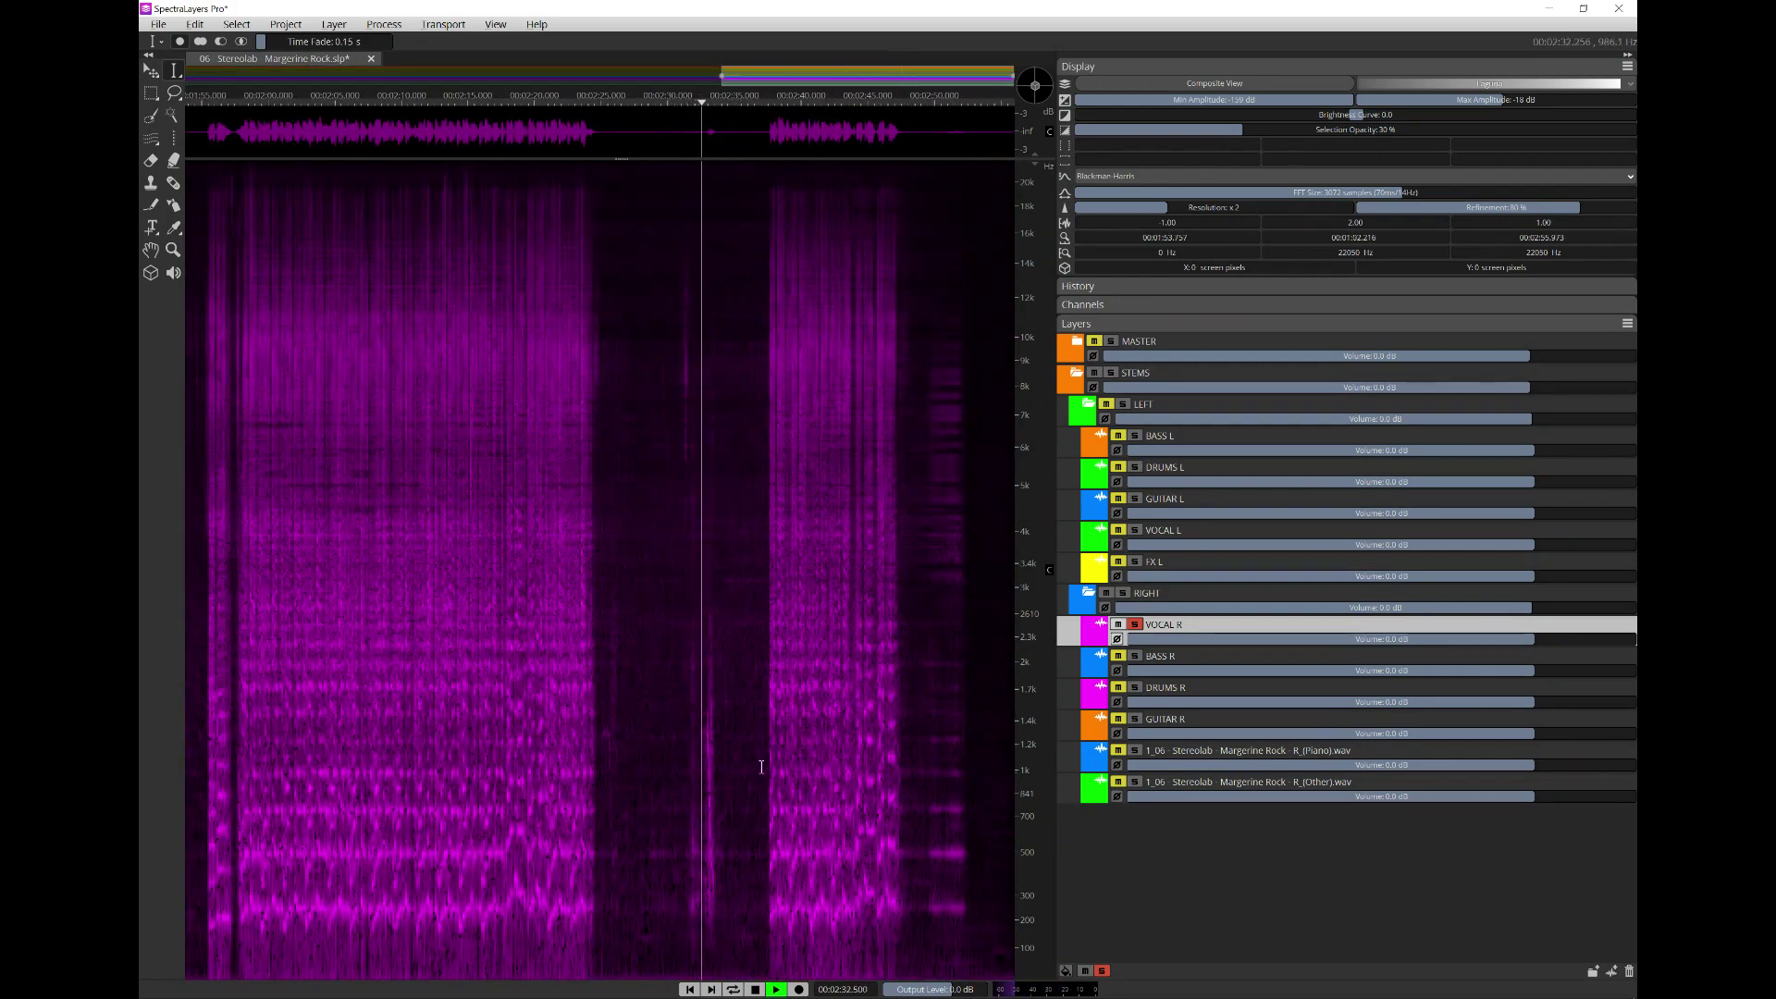
key(space)
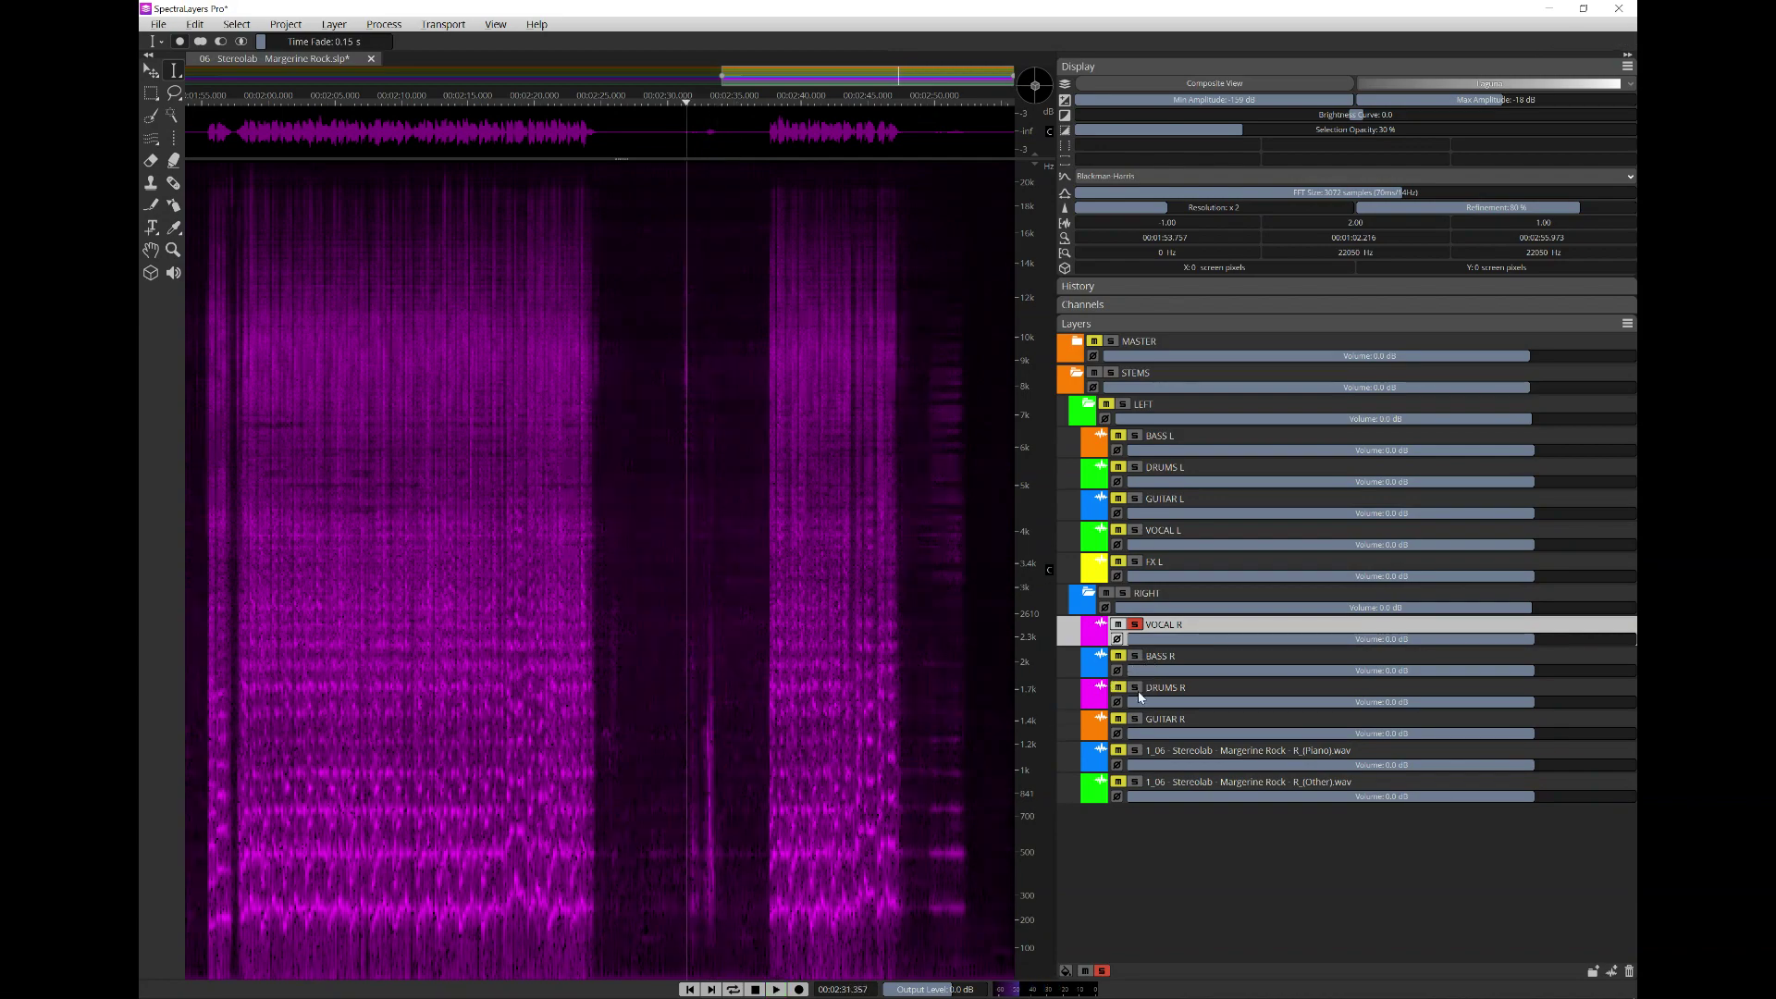
- Solo GUITAR R together with VOCAL R, play them from about 2:31, and unsolo GUITAR R
click(1136, 720)
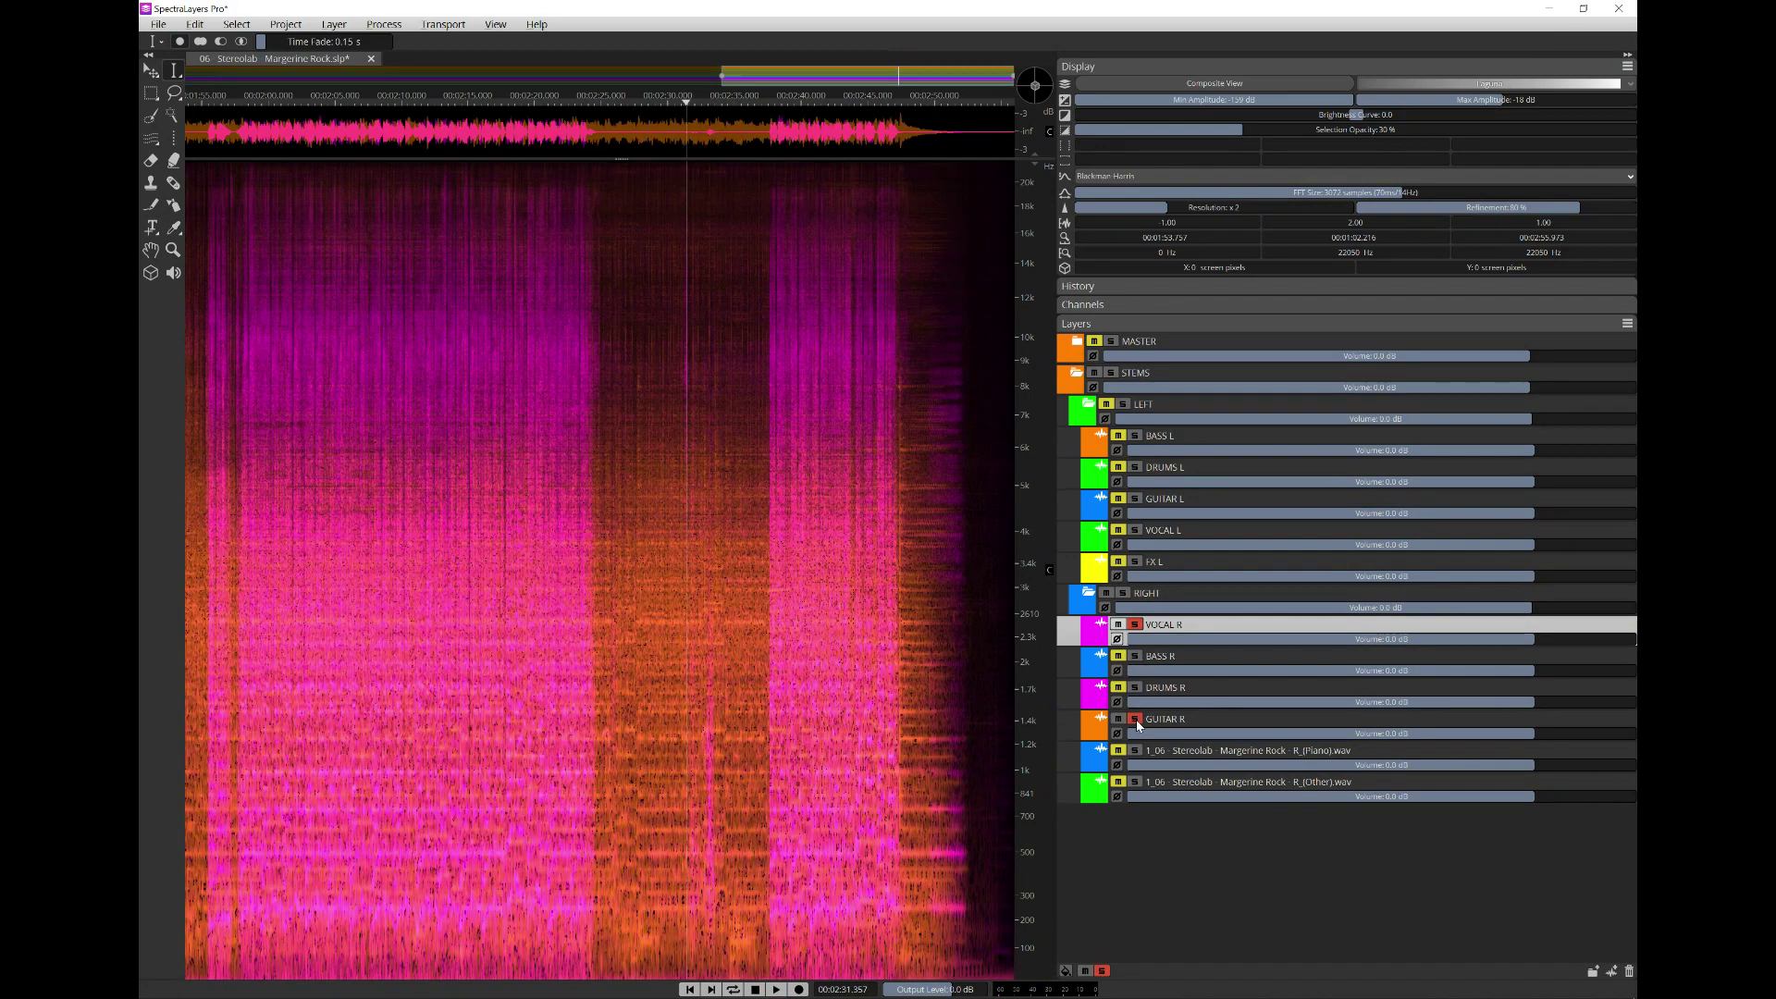
key(space)
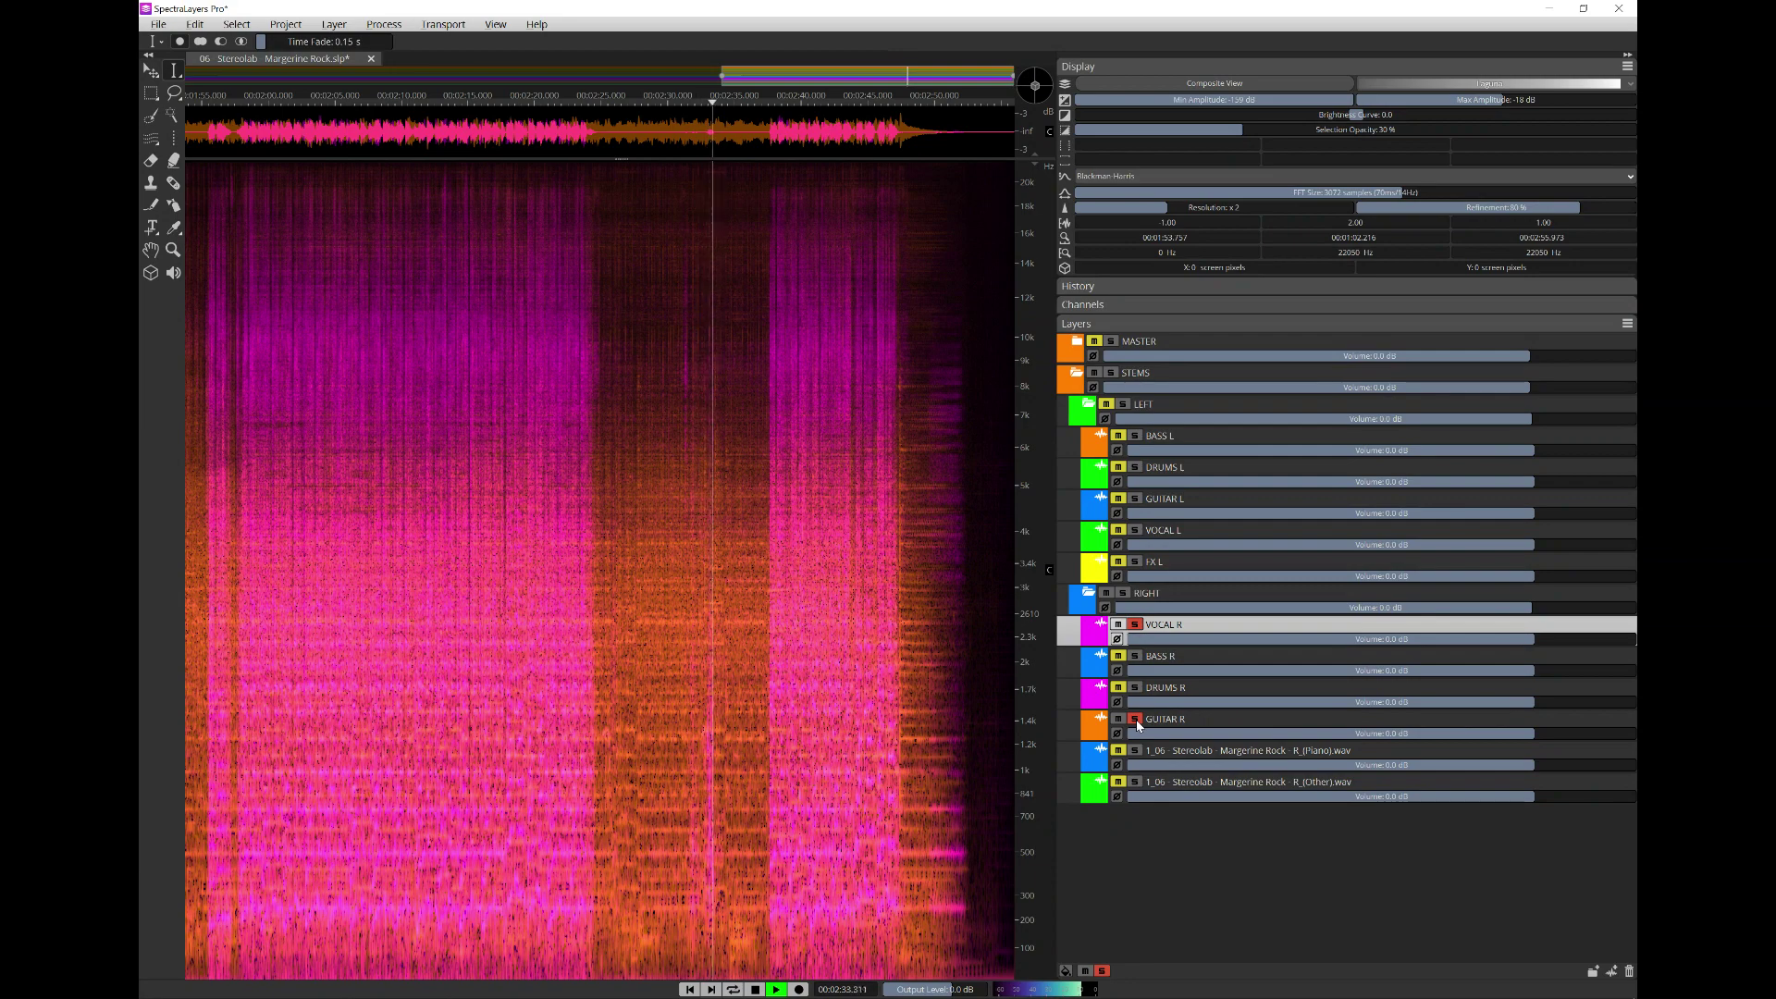
key(space)
click(1136, 720)
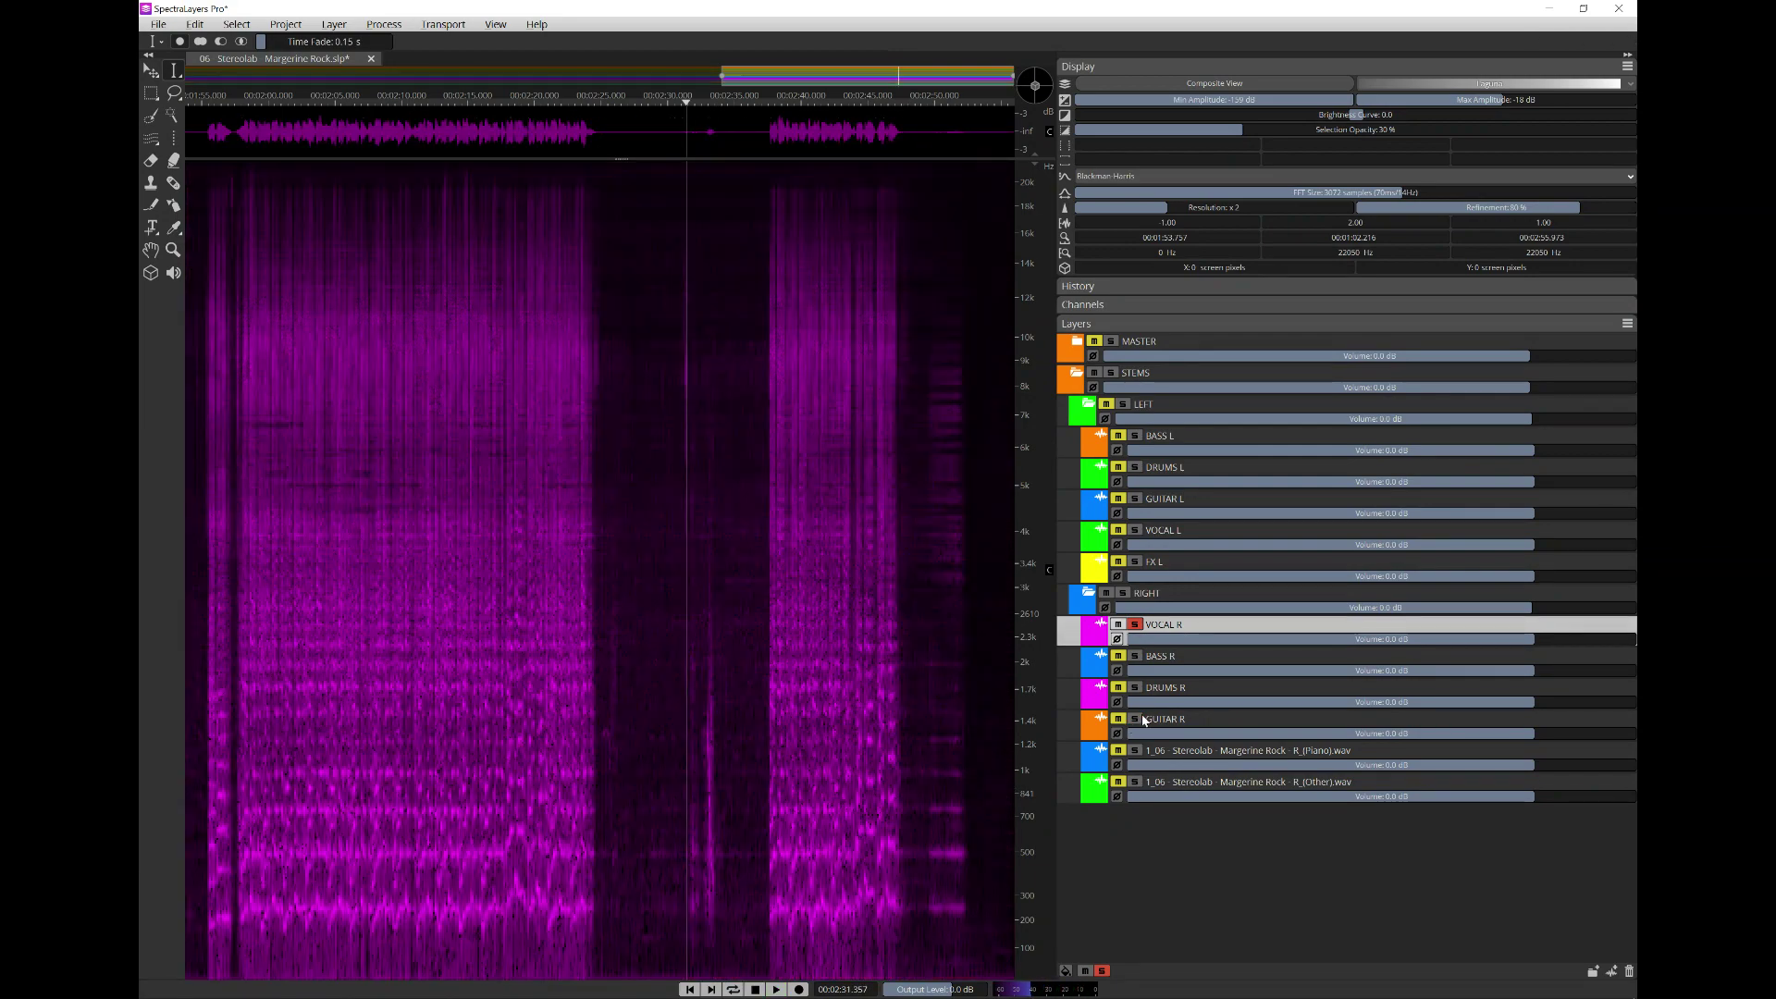
- Compare GUITAR R alone with VOCAL R alone, playing each from about 2:31, and leave VOCAL R soloed
click(1136, 625)
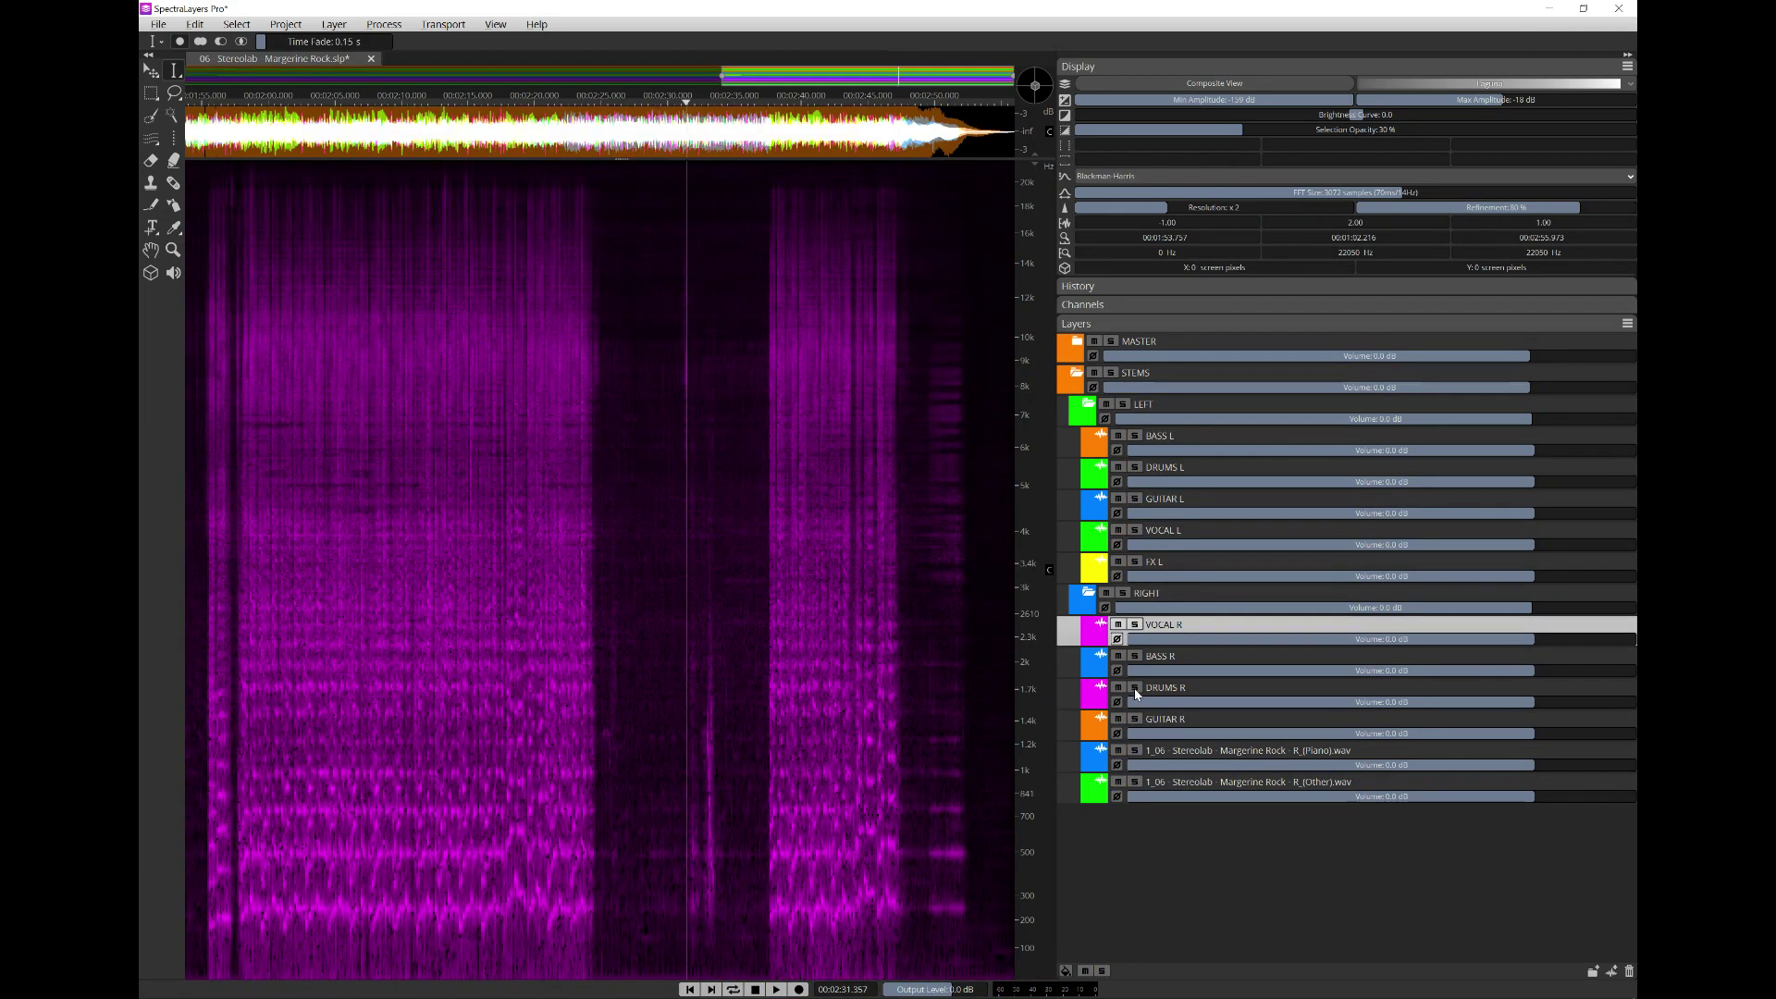
click(1136, 720)
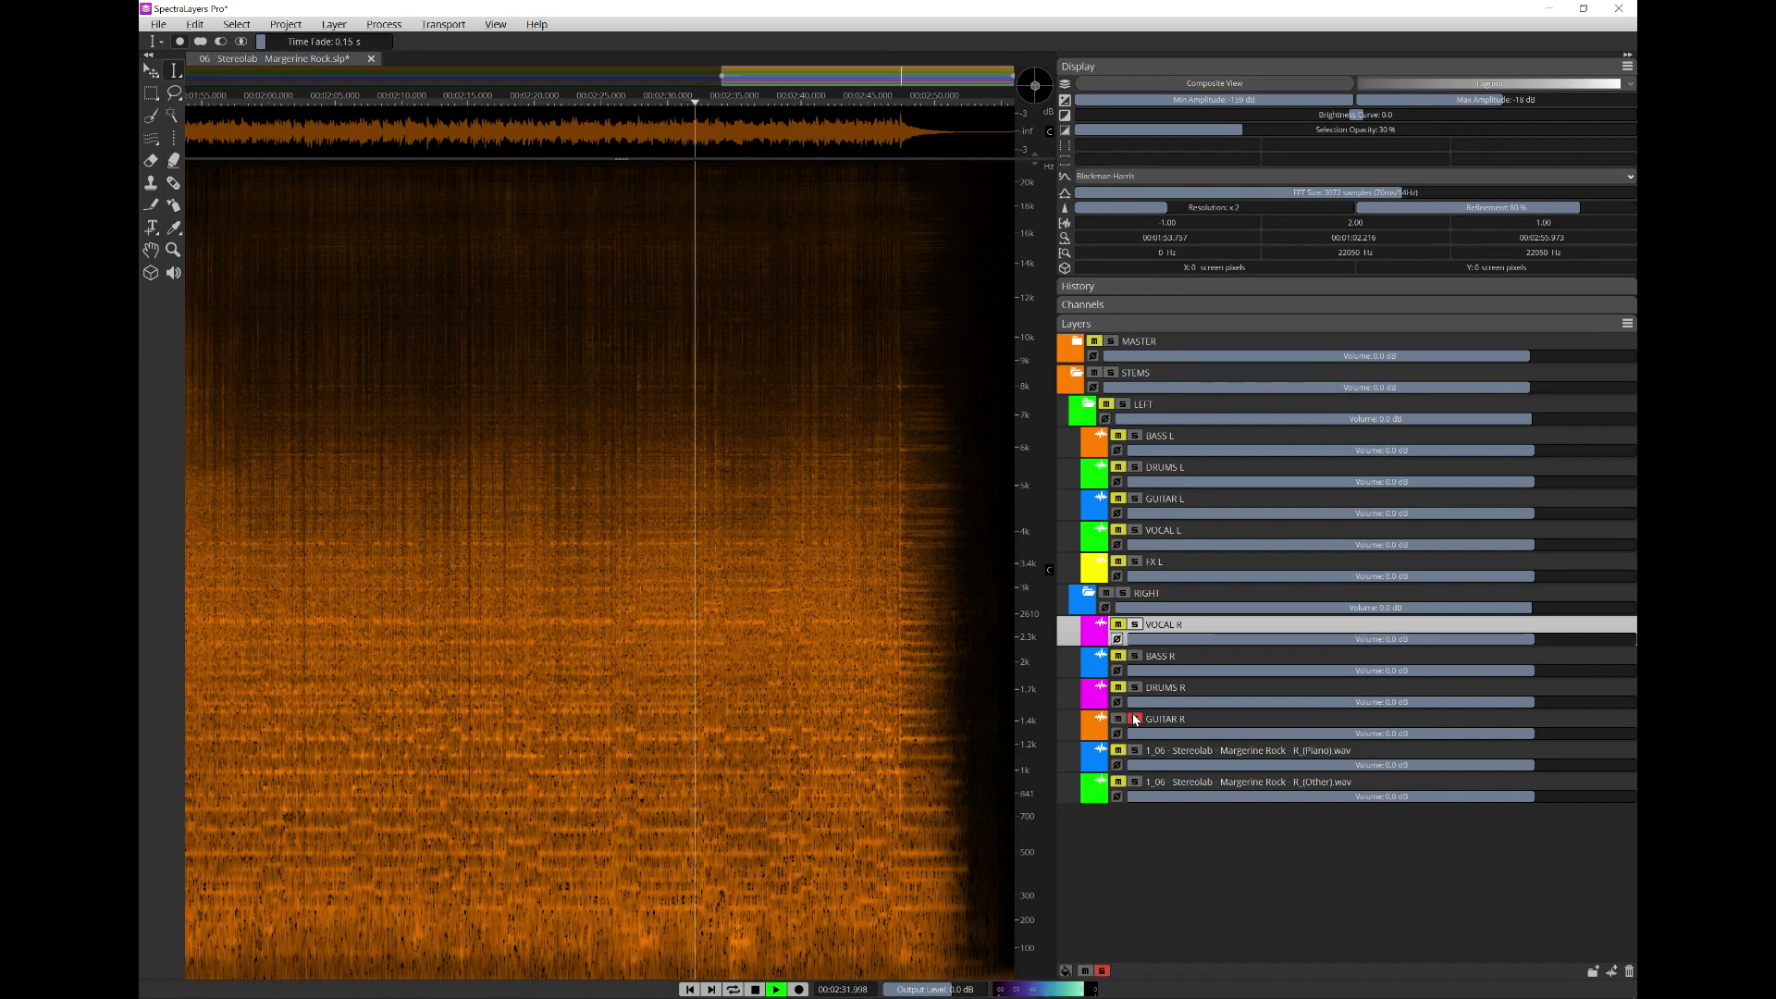
key(space)
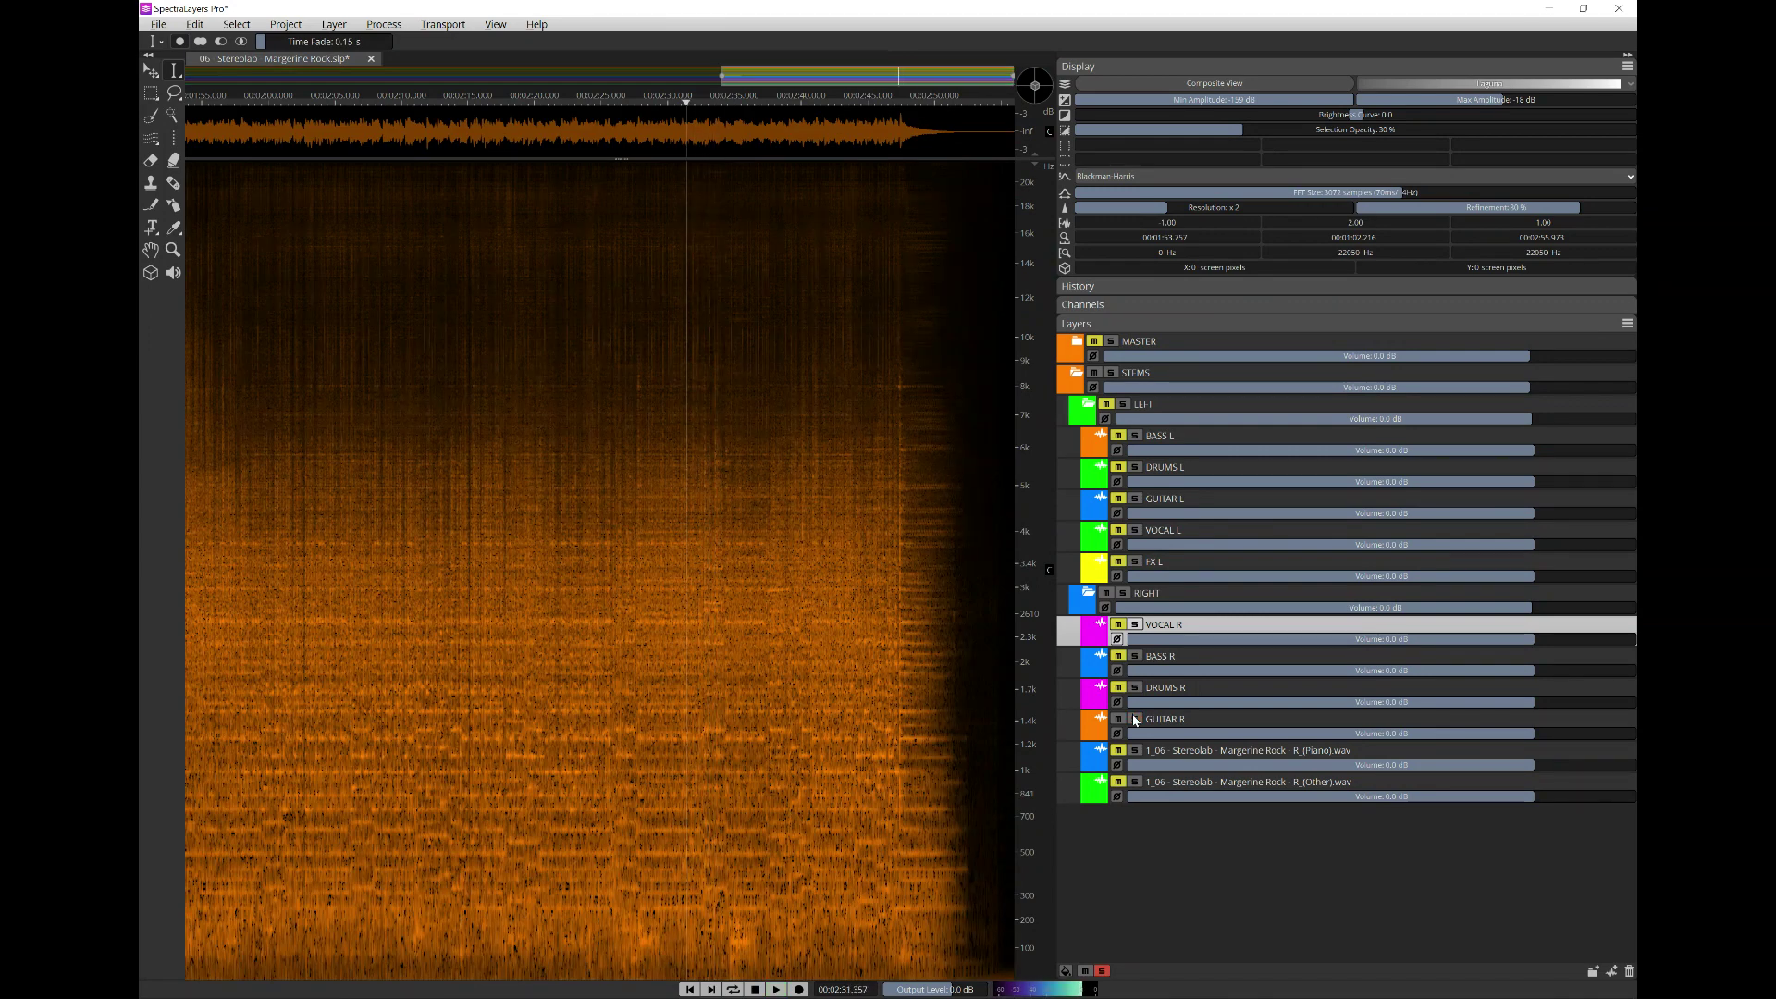
click(1136, 719)
click(1136, 626)
key(space)
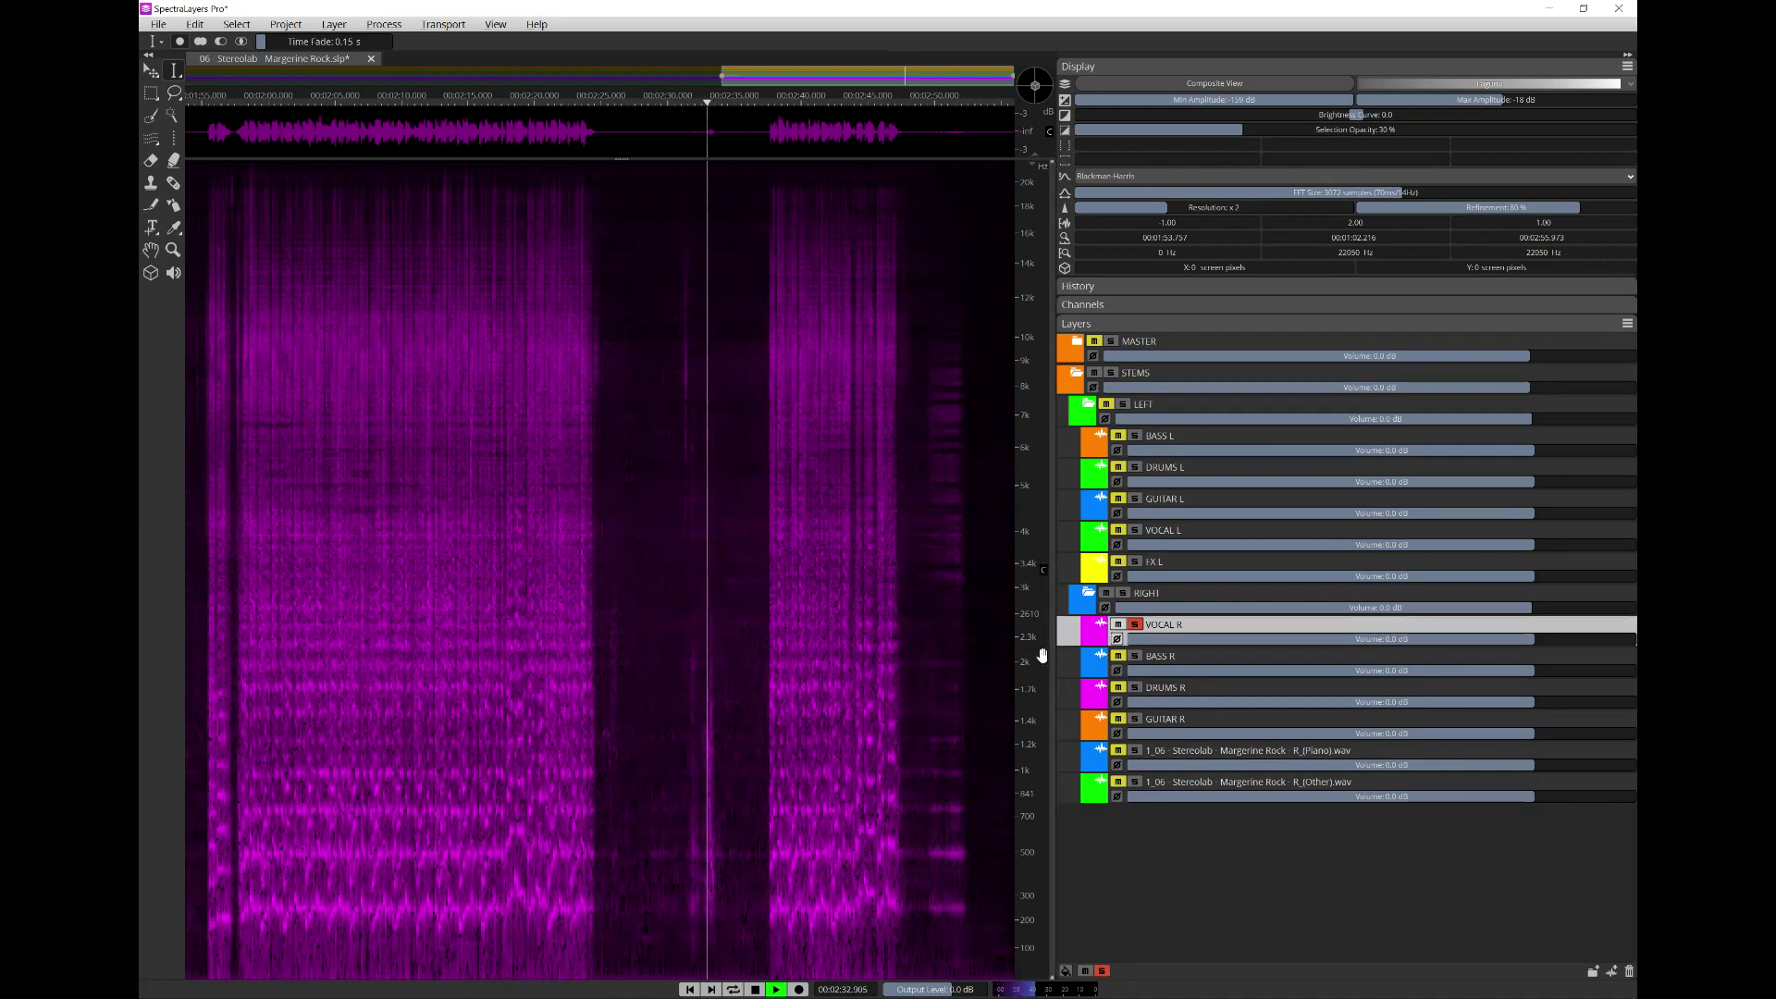
key(space)
- Move the VOCAL R layer down in the RIGHT folder, placing it between DRUMS R and GUITAR R
scroll(783, 815, up, 1)
scroll(782, 814, up, 1)
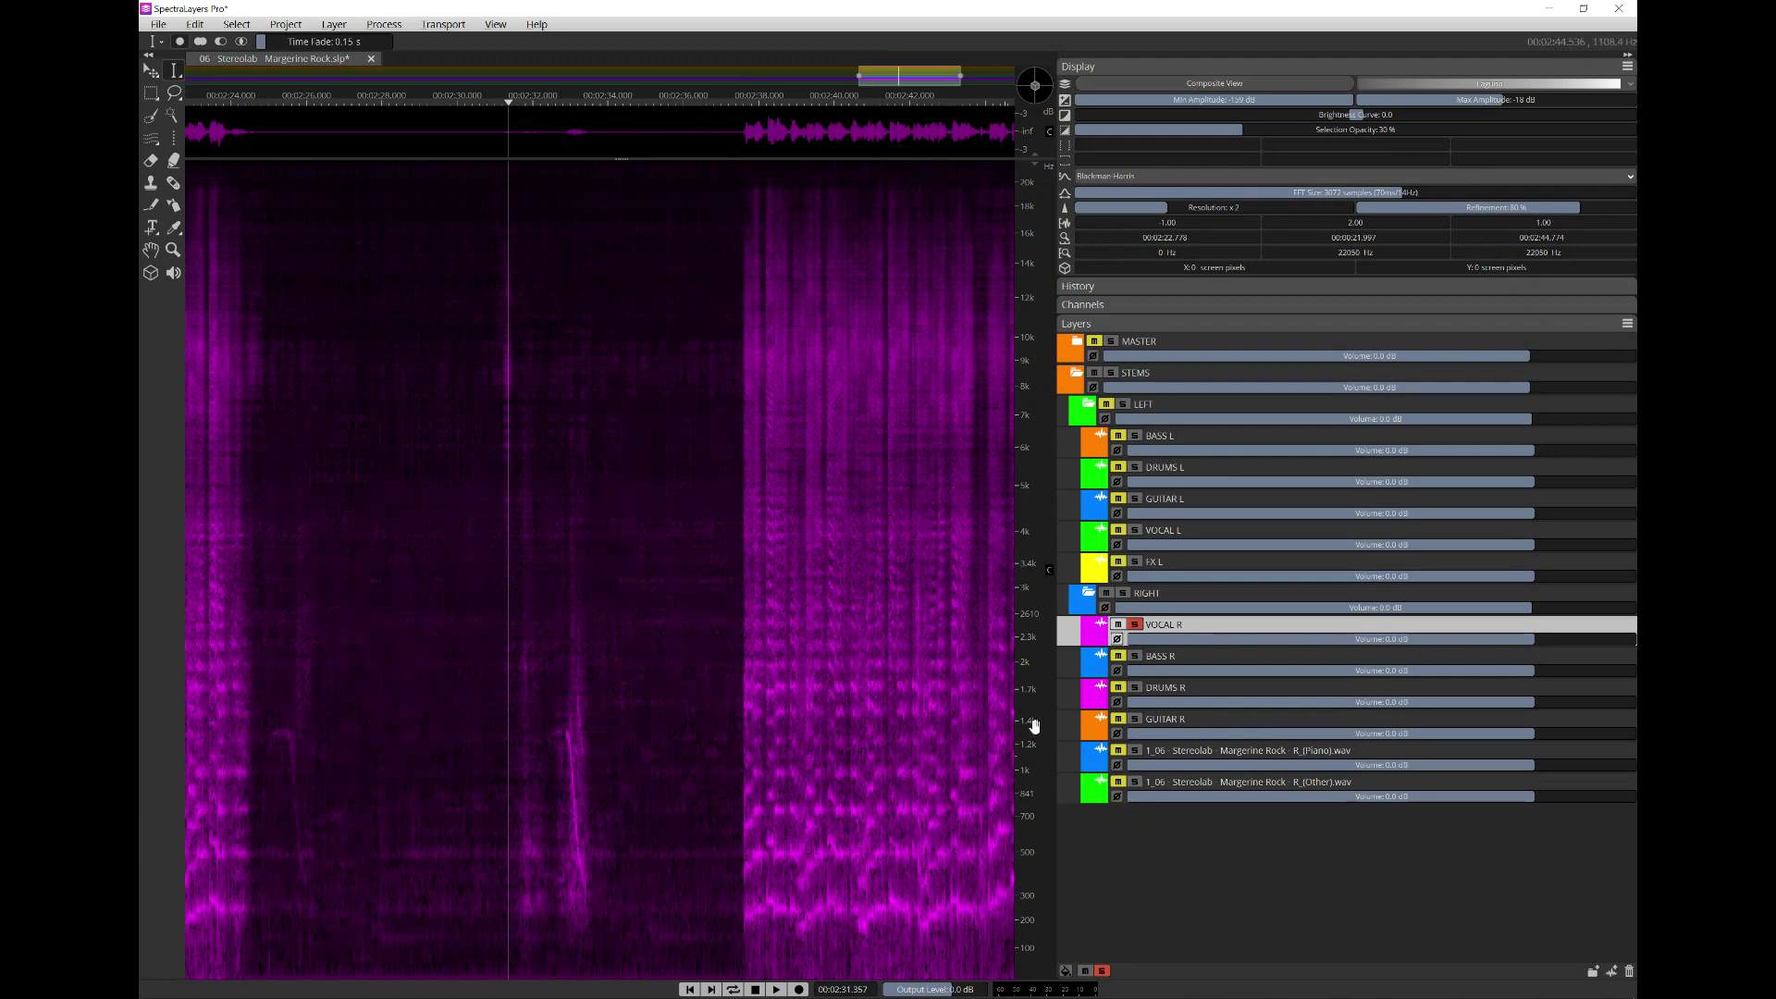
drag(1180, 632, 1218, 696)
- Select VOCAL R from about 2:31.3 to 2:33.9 and play it, and clear the selection and replay the gap from its start
drag(507, 835, 604, 849)
key(space)
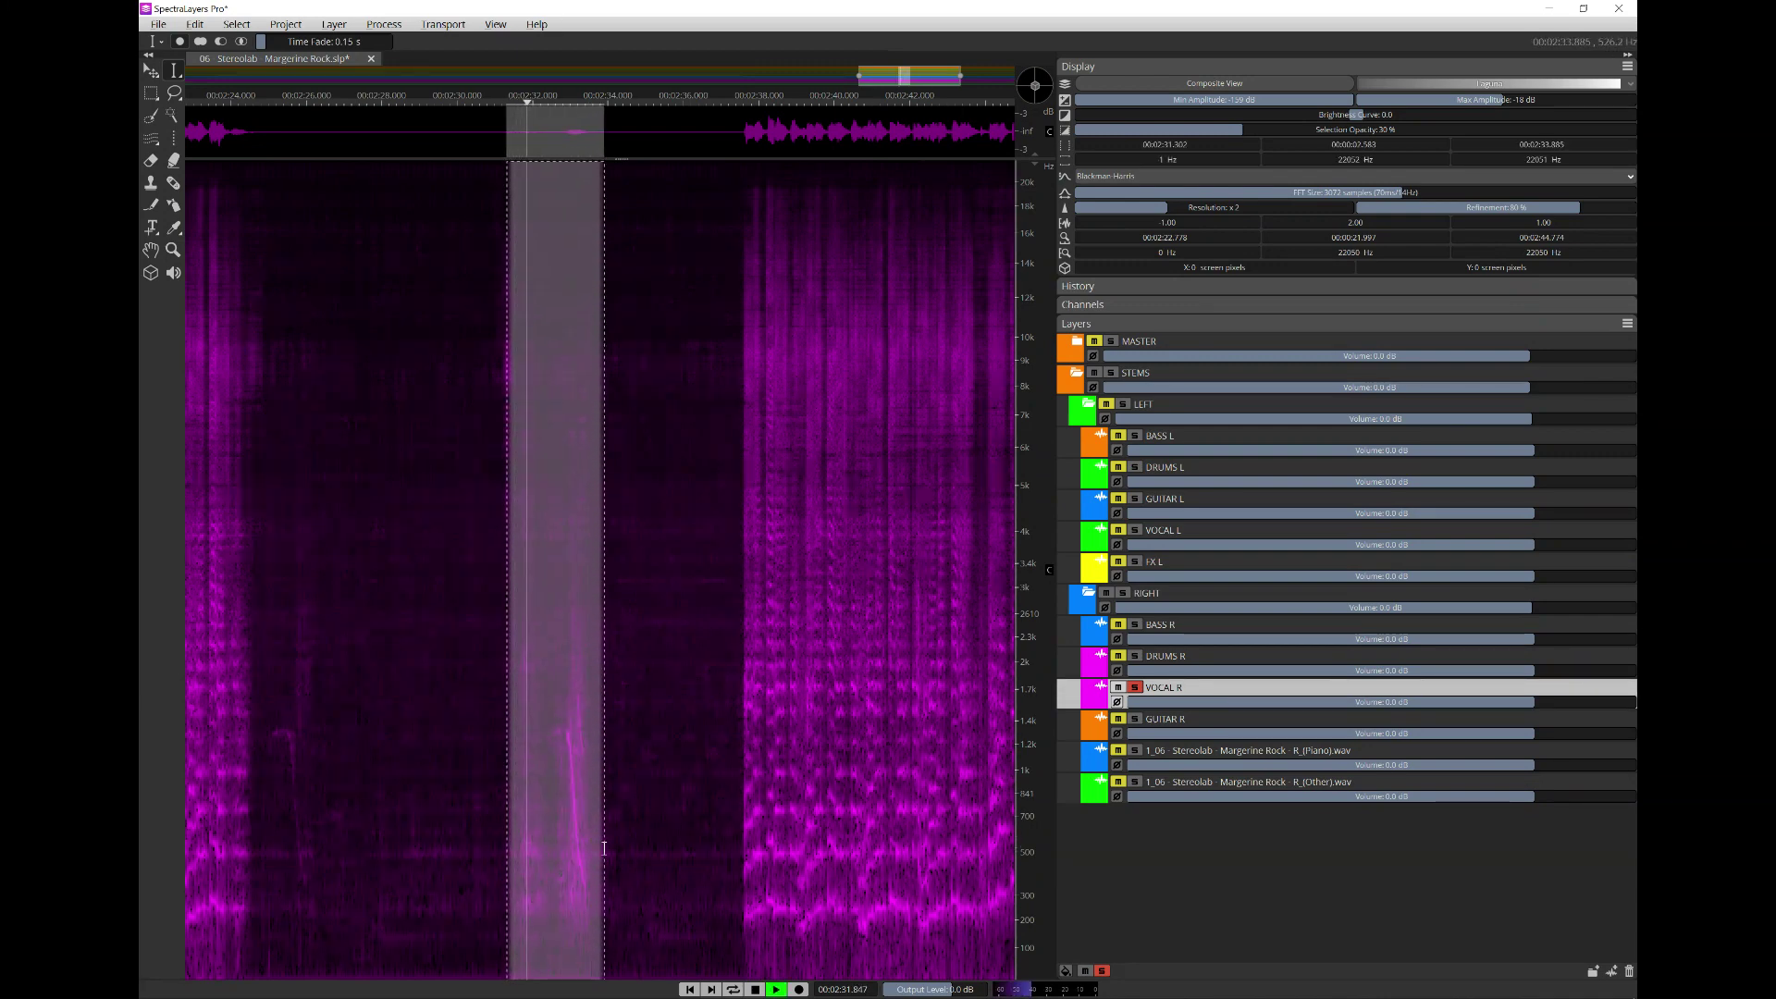
click(653, 838)
click(514, 849)
click(500, 838)
key(space)
key(space)
- Select the stray burst in VOCAL R from about 2:32.4 to 2:34.4, play it, and remove it from the layer
mouse_move(546, 855)
mouse_down()
mouse_move(597, 862)
mouse_move(549, 865)
mouse_up()
key(space)
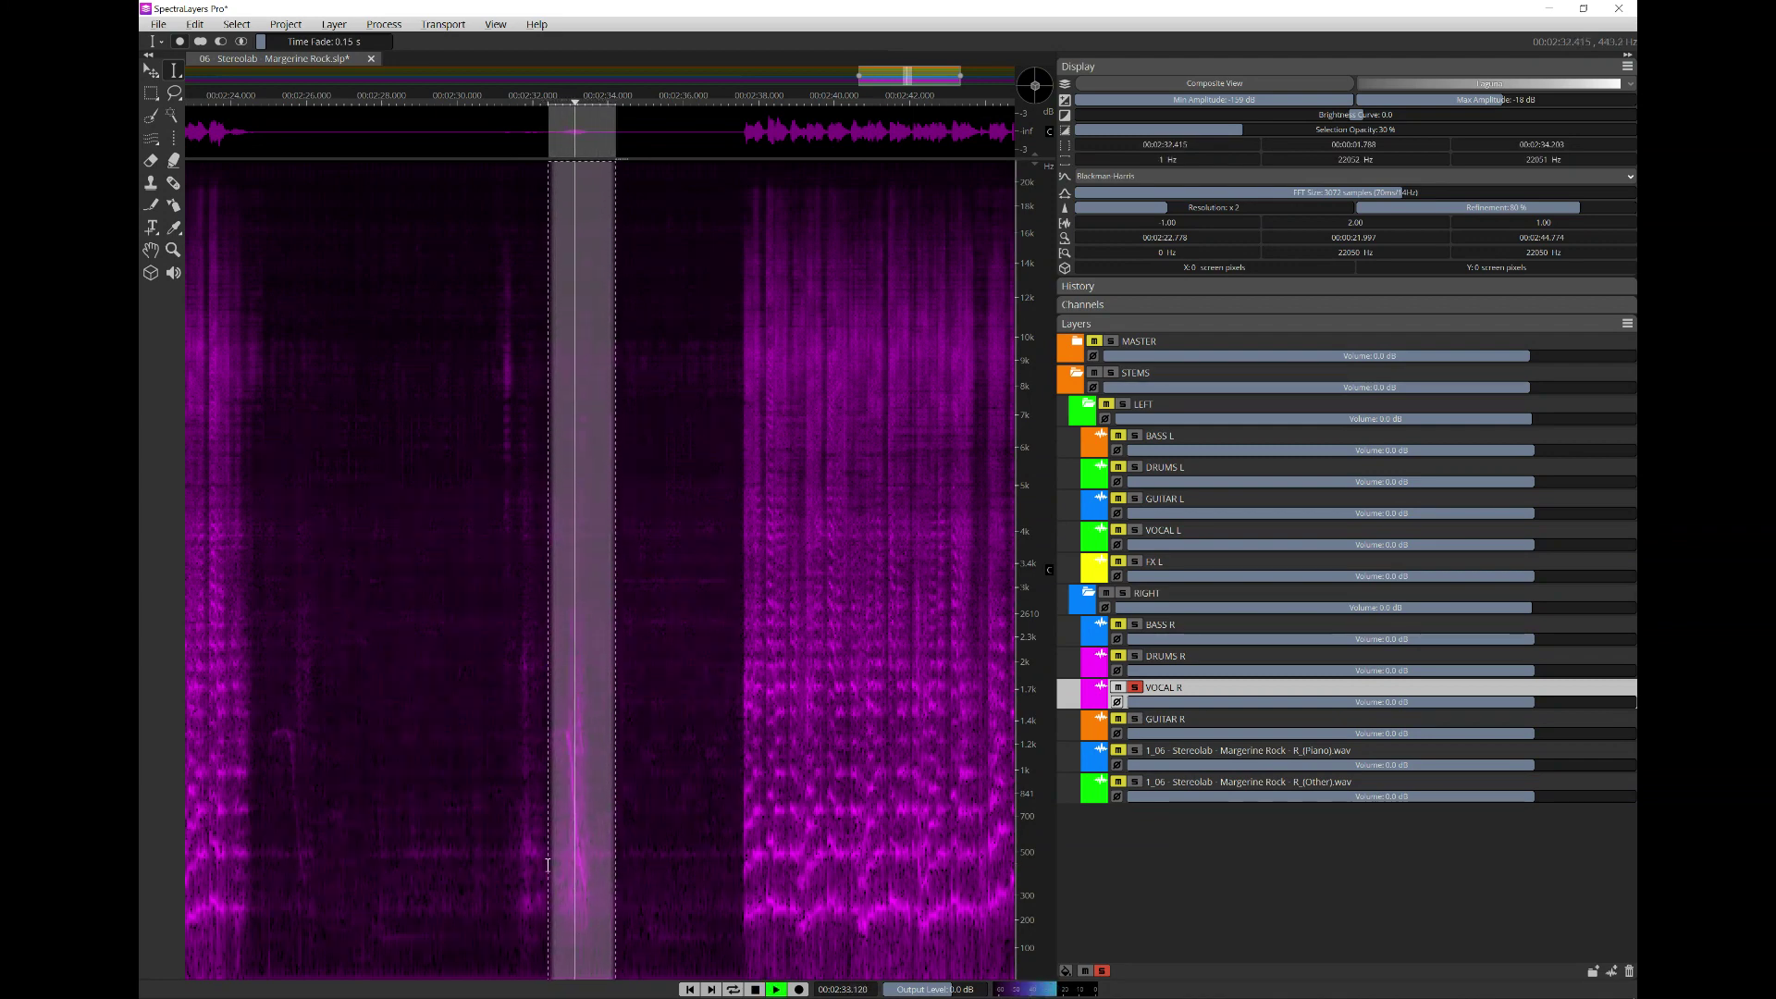
drag(616, 849, 549, 850)
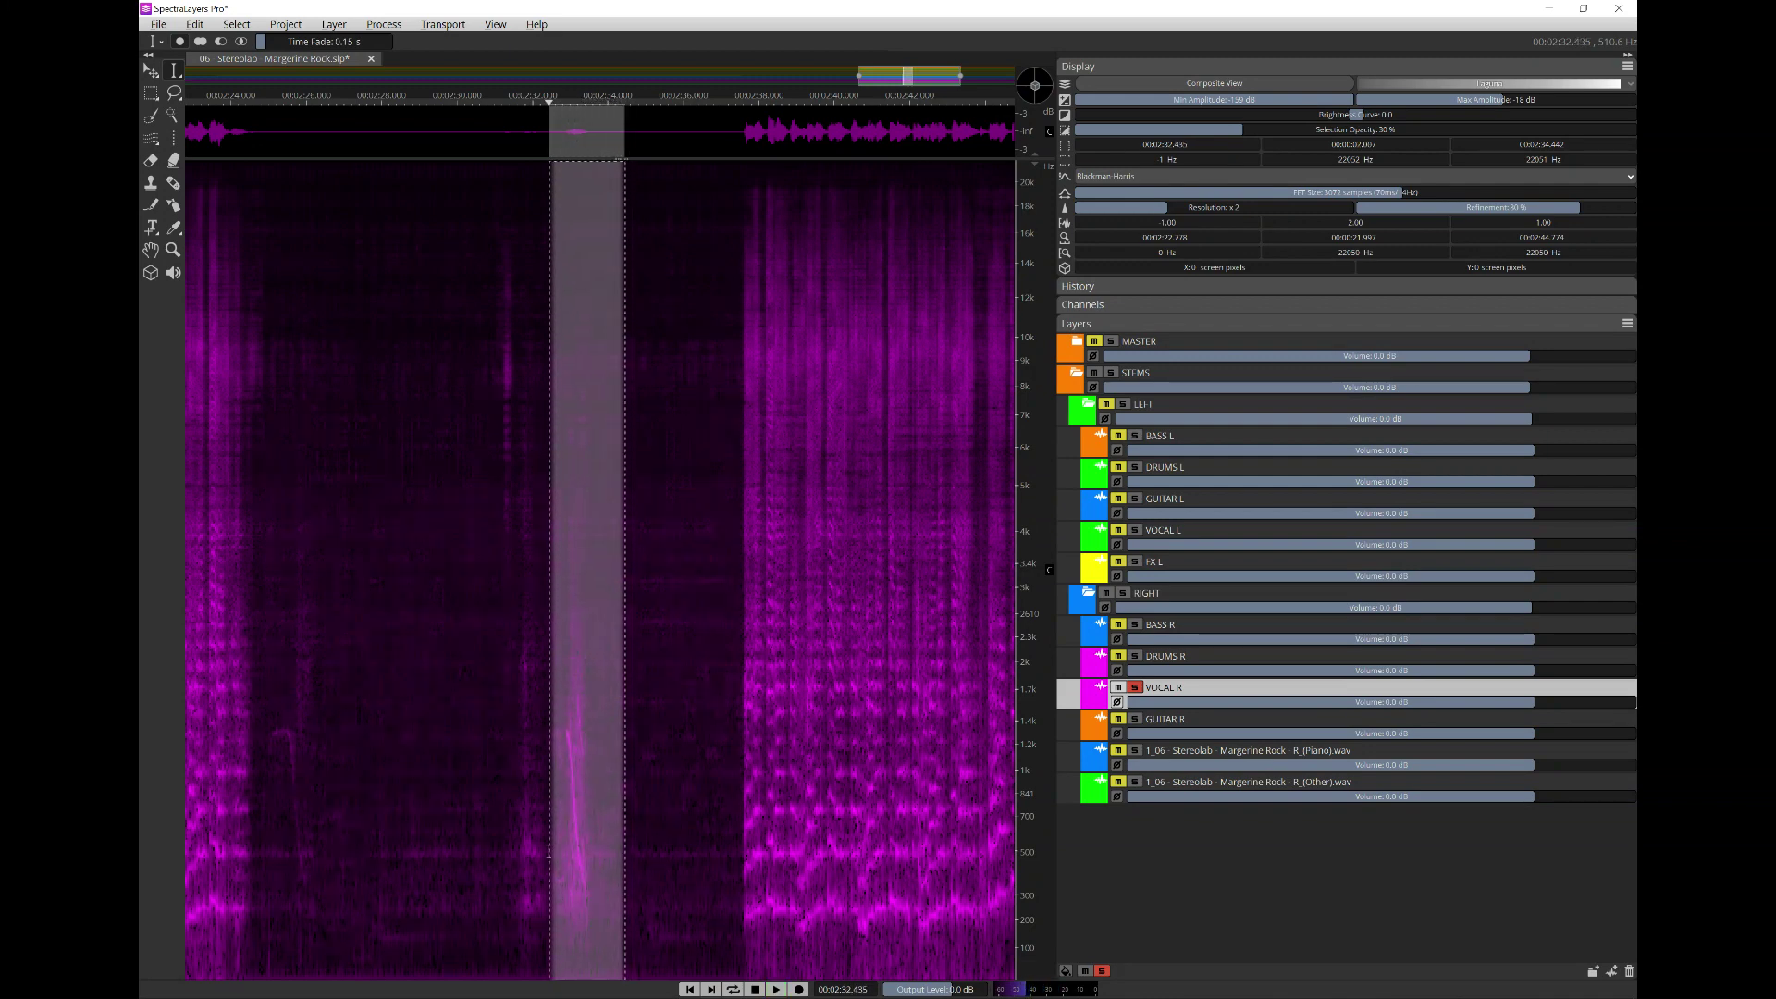
key(space)
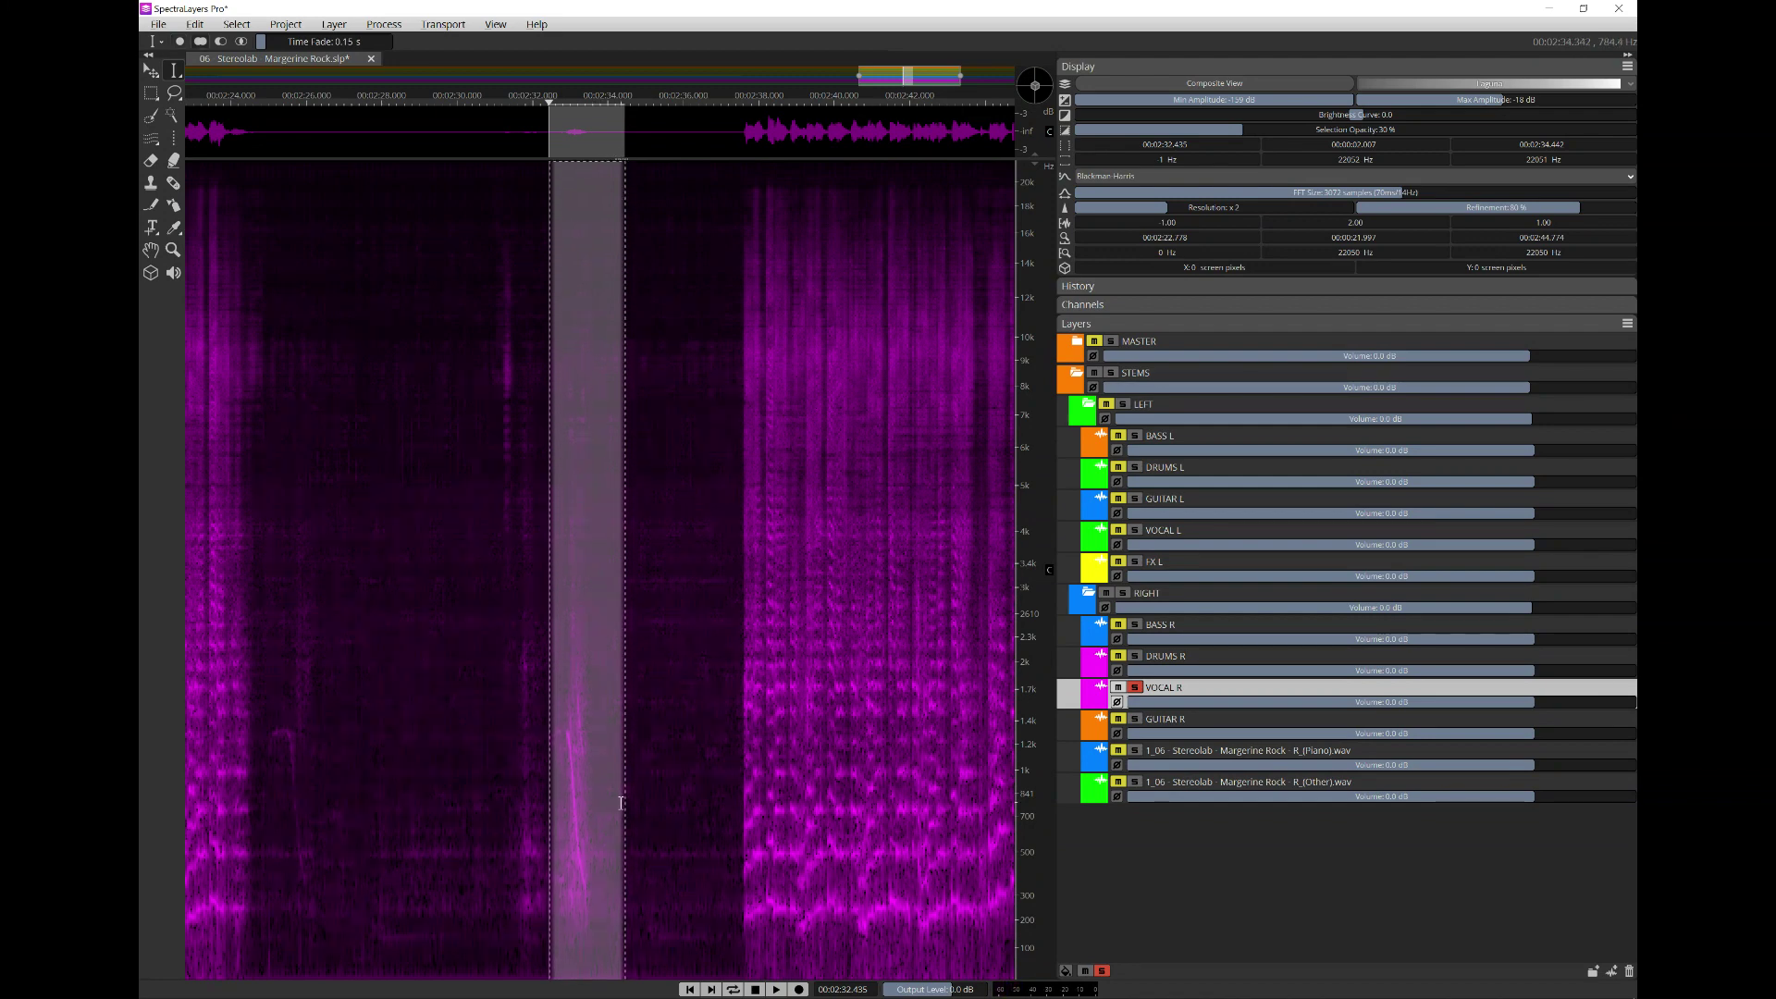
key(Delete)
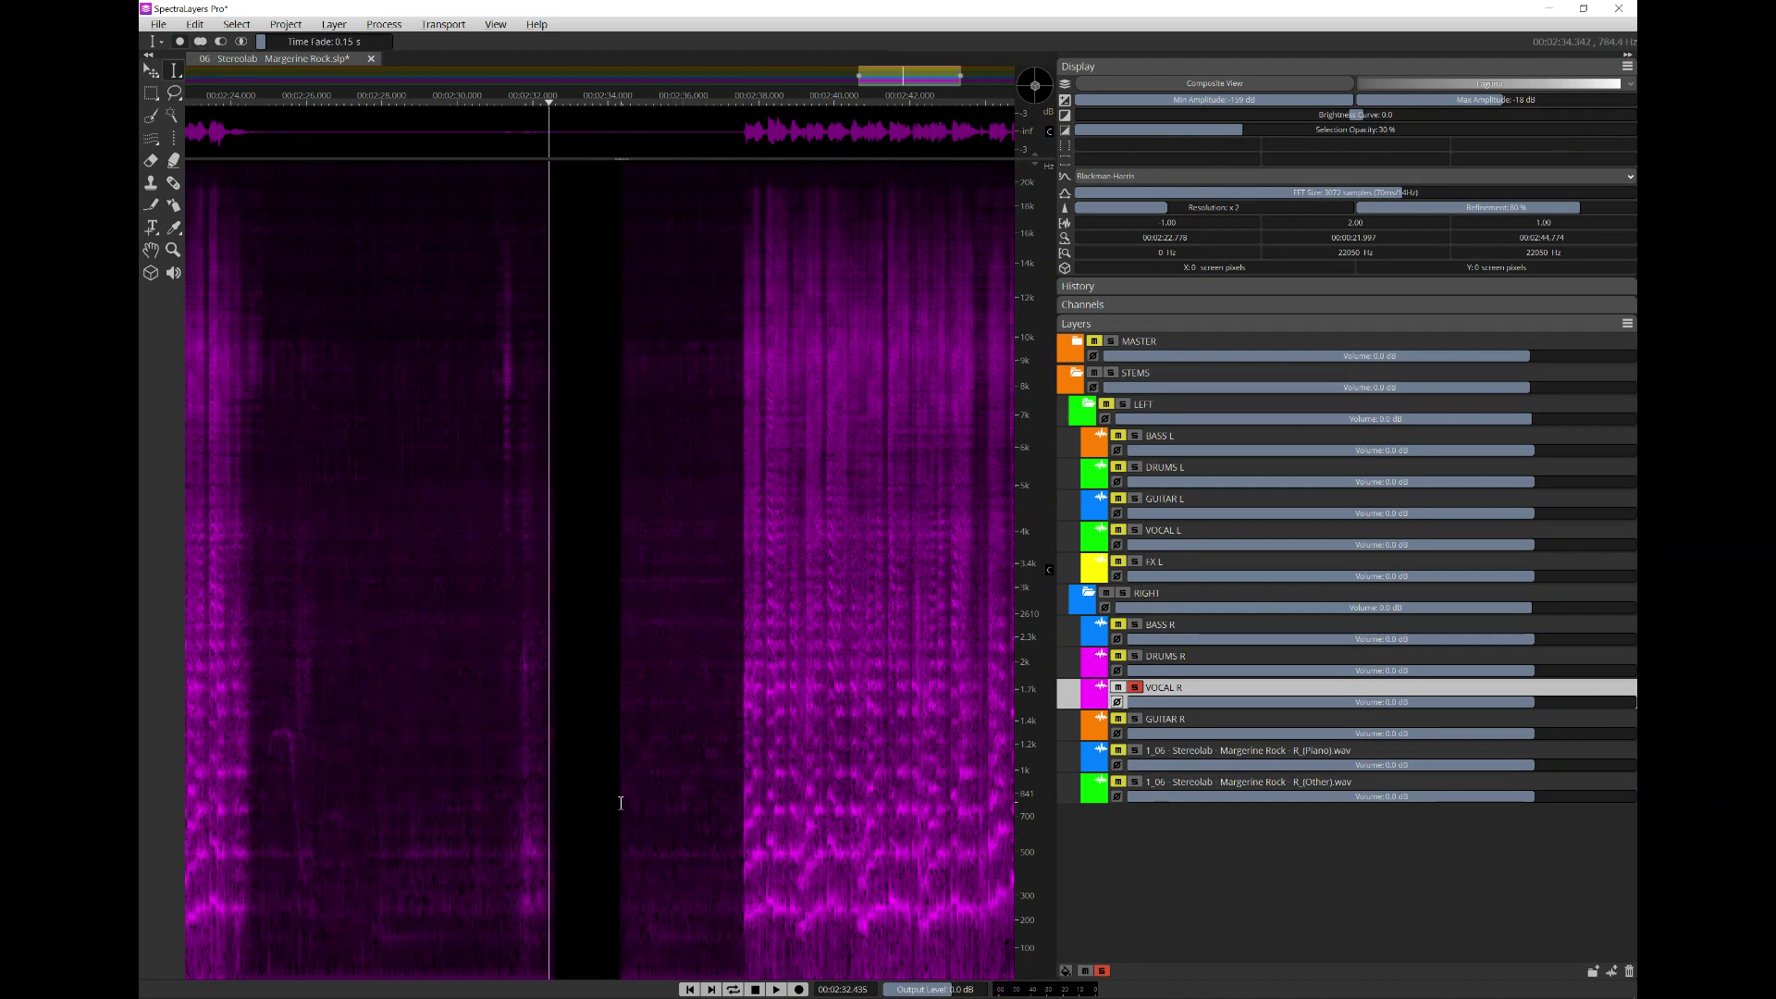
- Play GUITAR R alone from about 2:32, and return the solo to VOCAL R
click(1136, 721)
click(1136, 690)
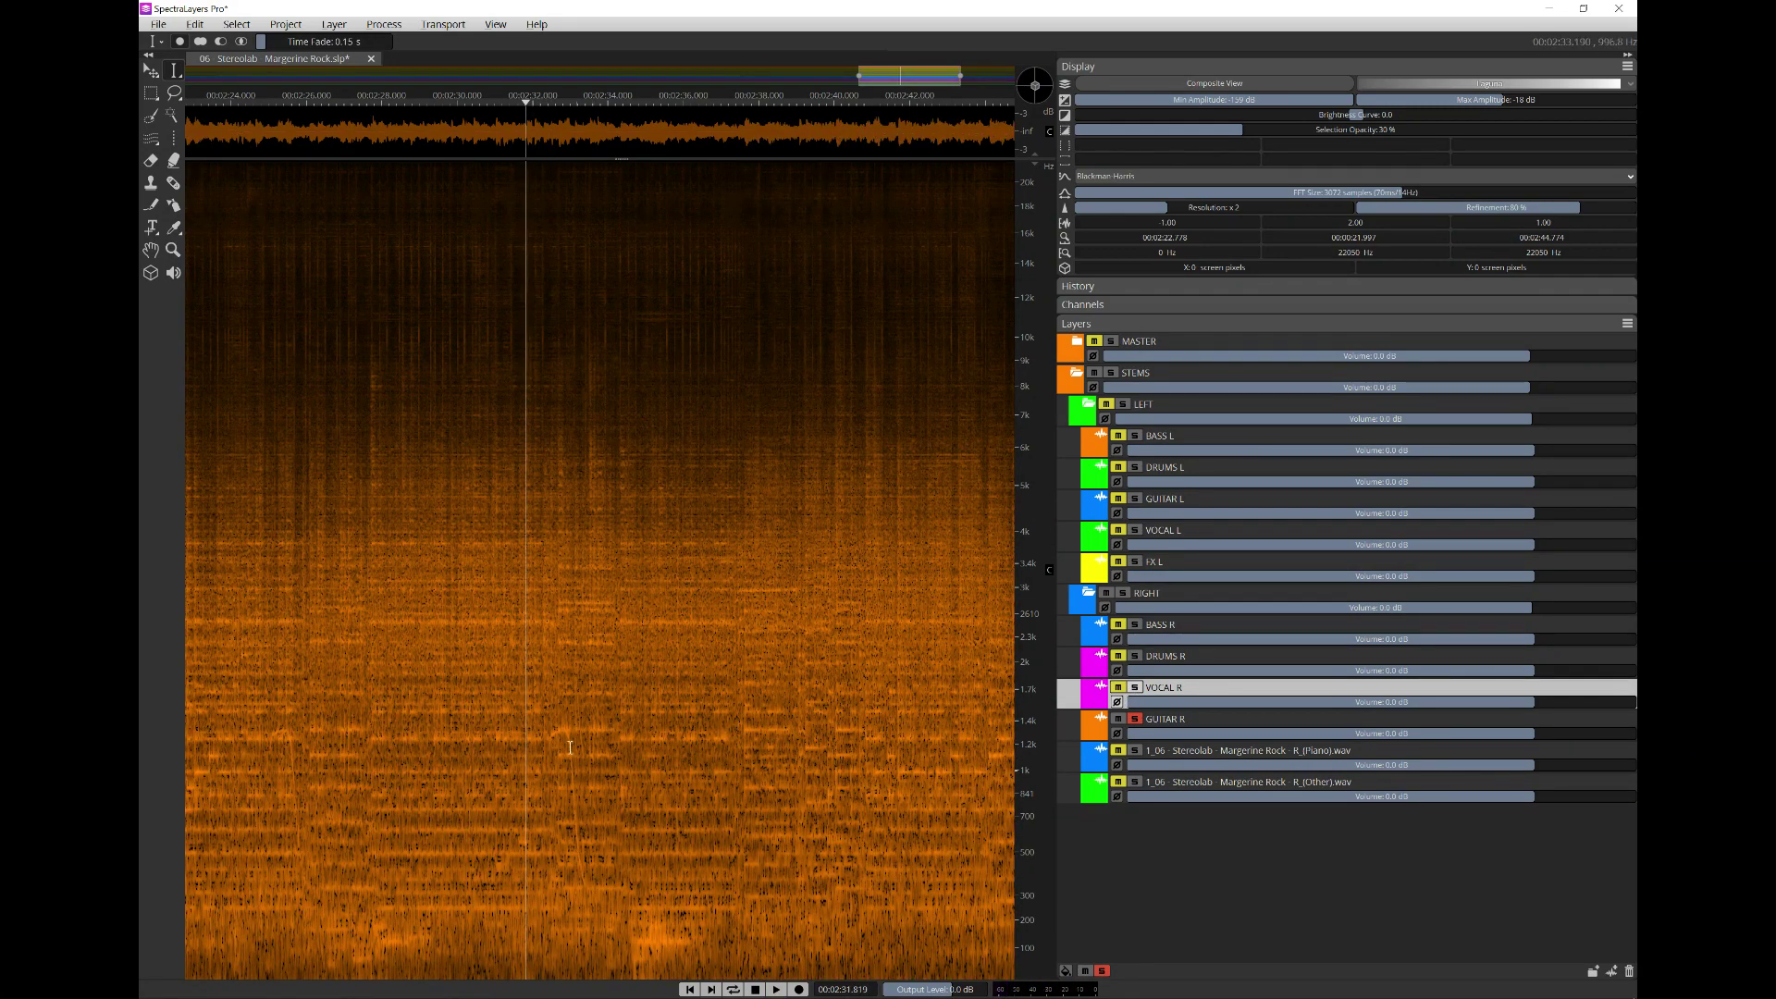
key(space)
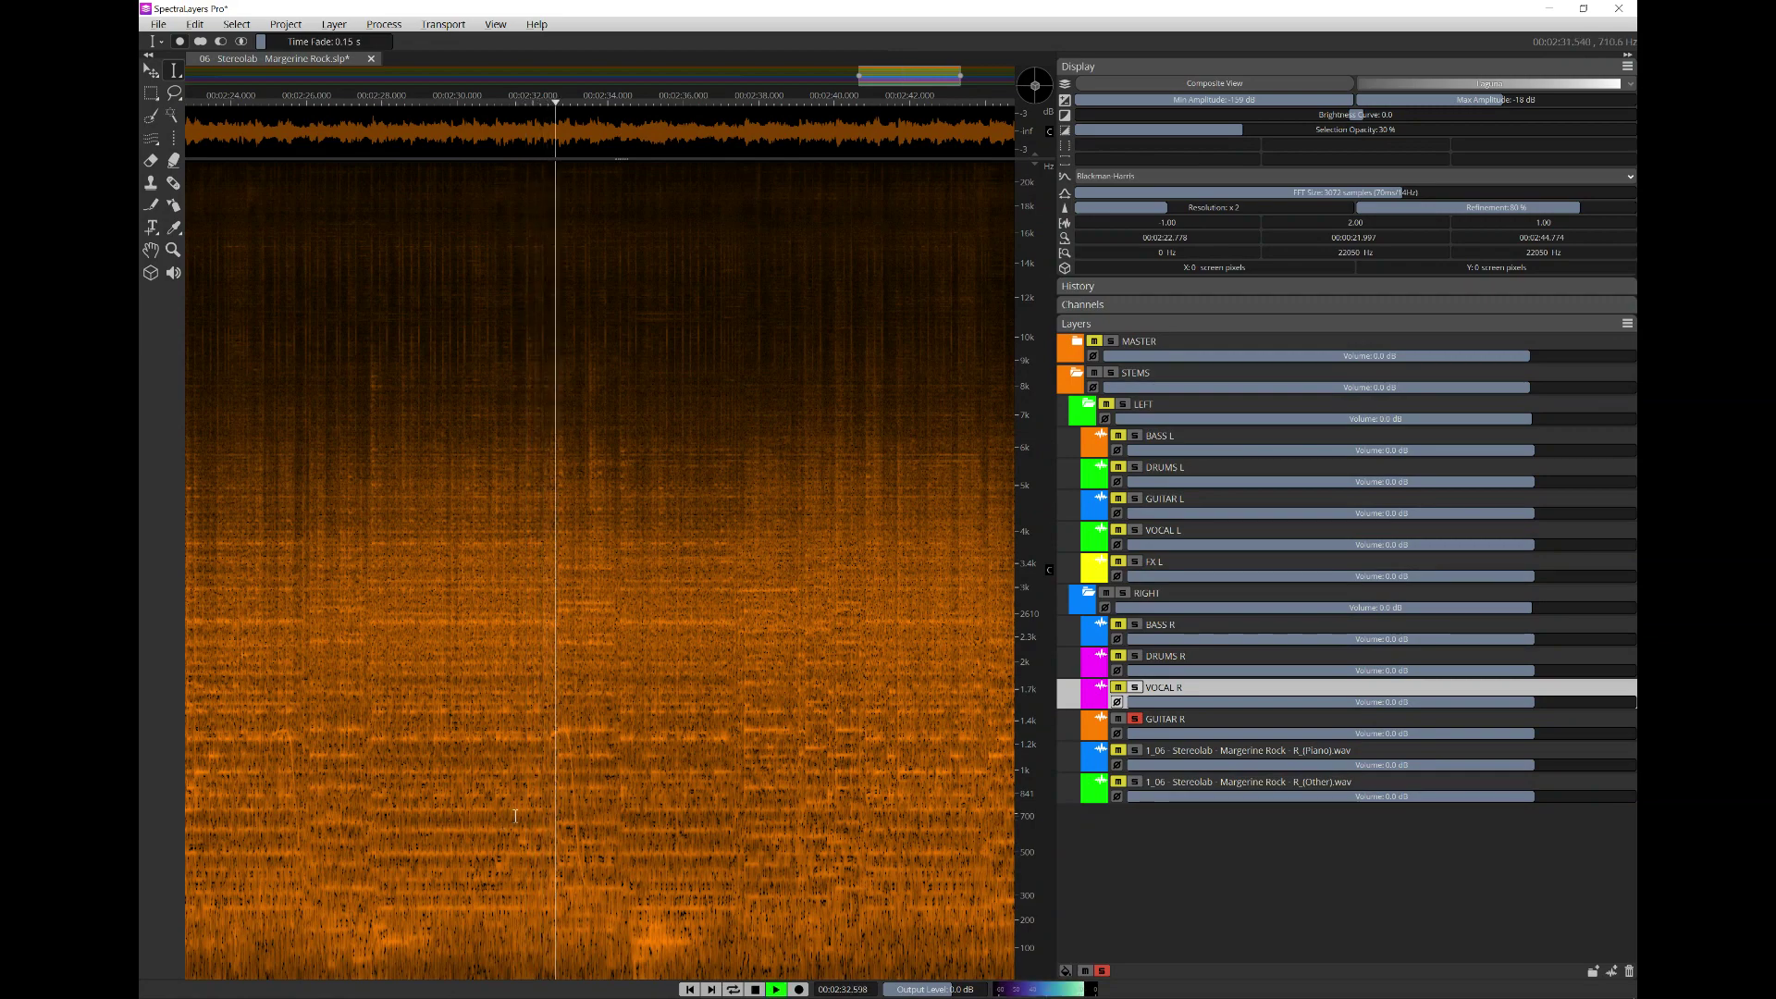
key(space)
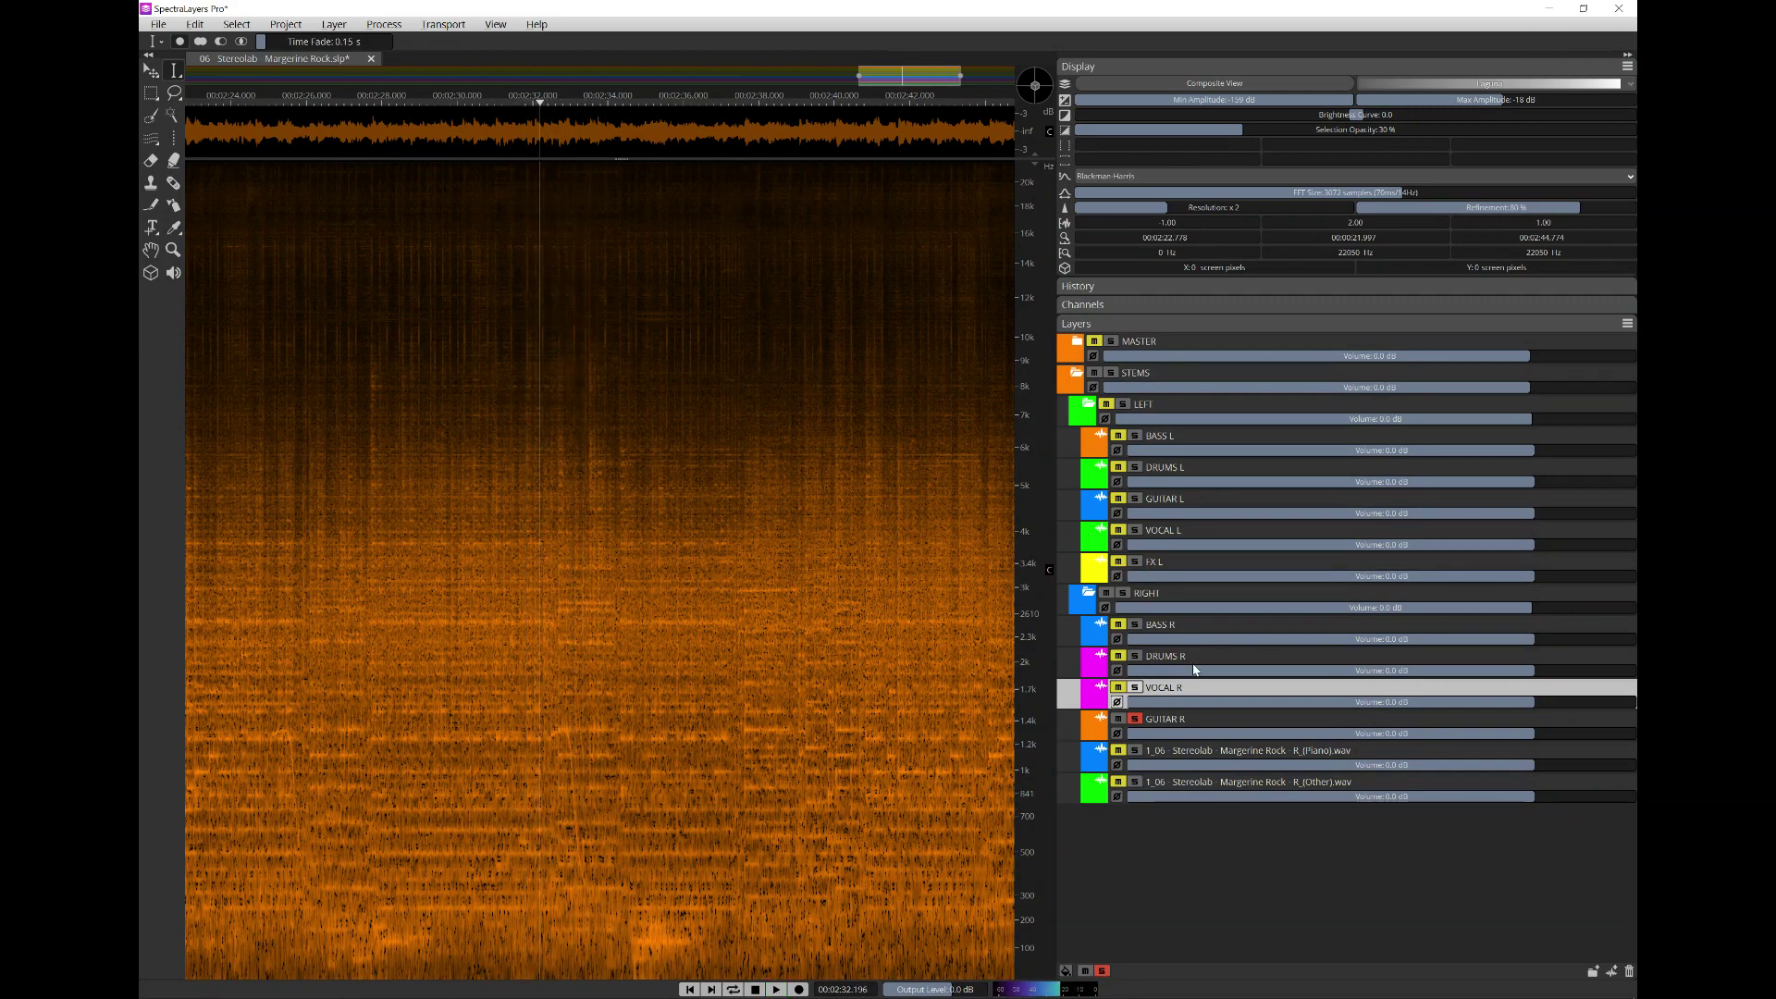
click(1135, 718)
click(1135, 688)
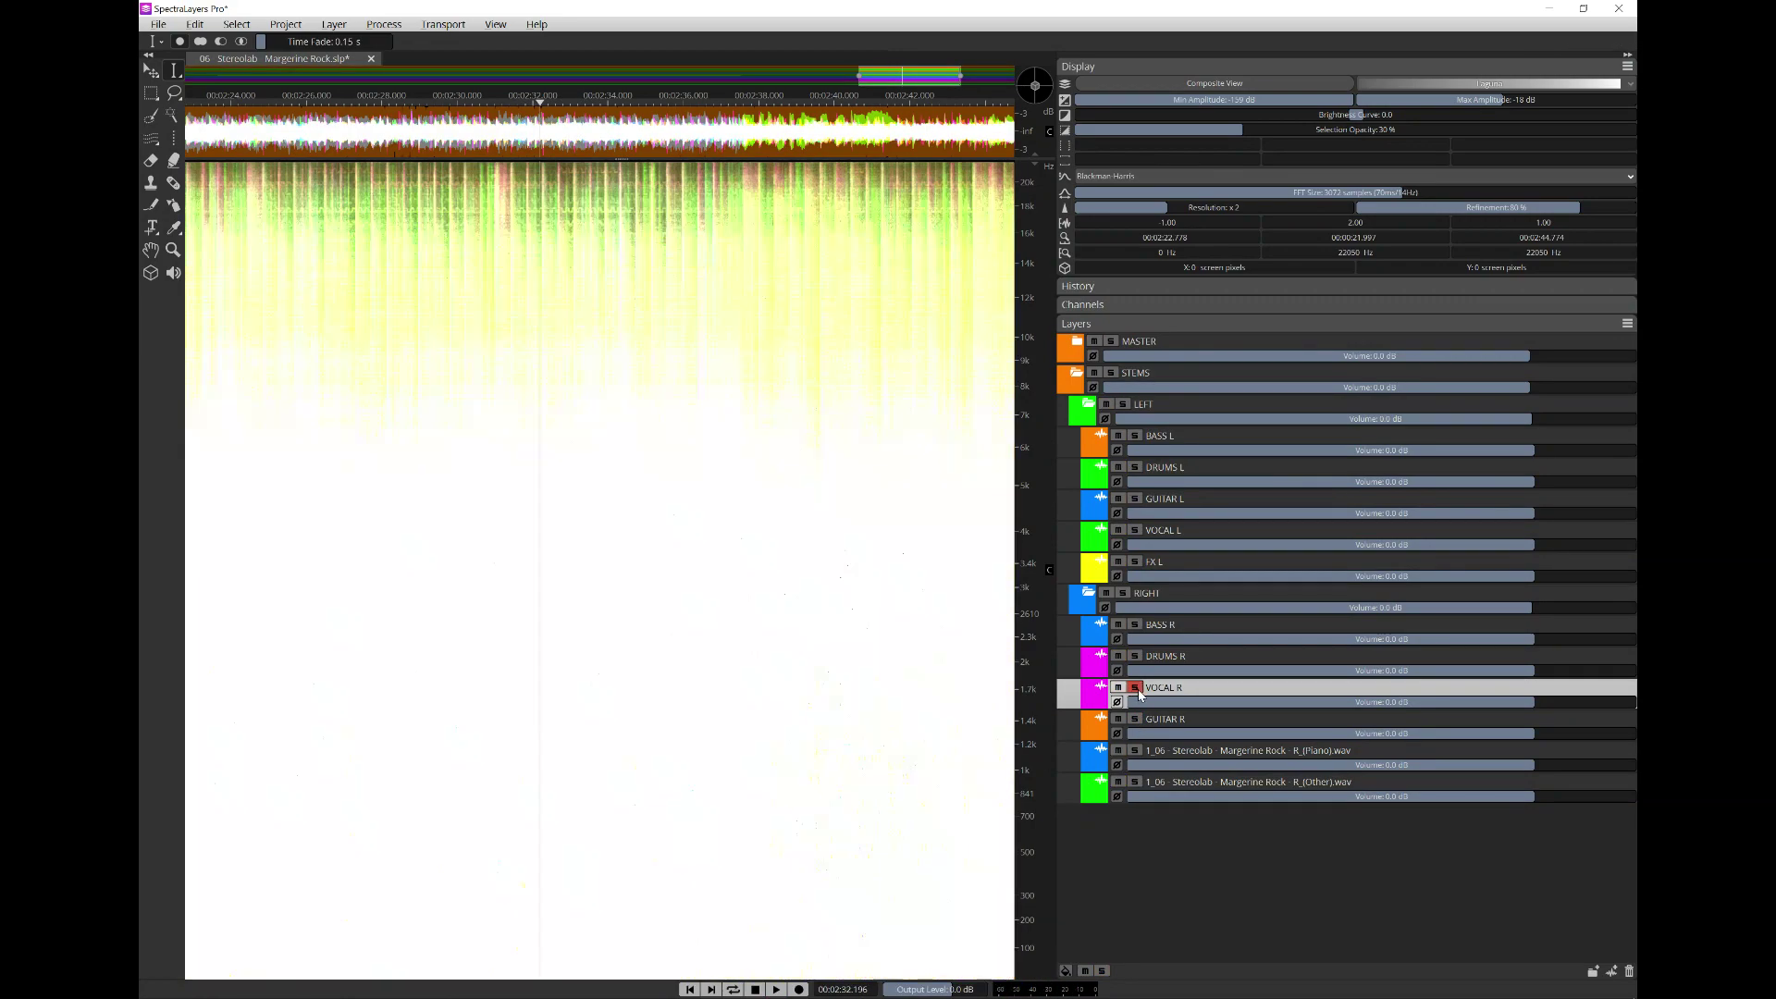
- Play the last vocal section of VOCAL R from about 2:45 and inspect the faint tail after it
scroll(696, 604, down, 3)
click(844, 577)
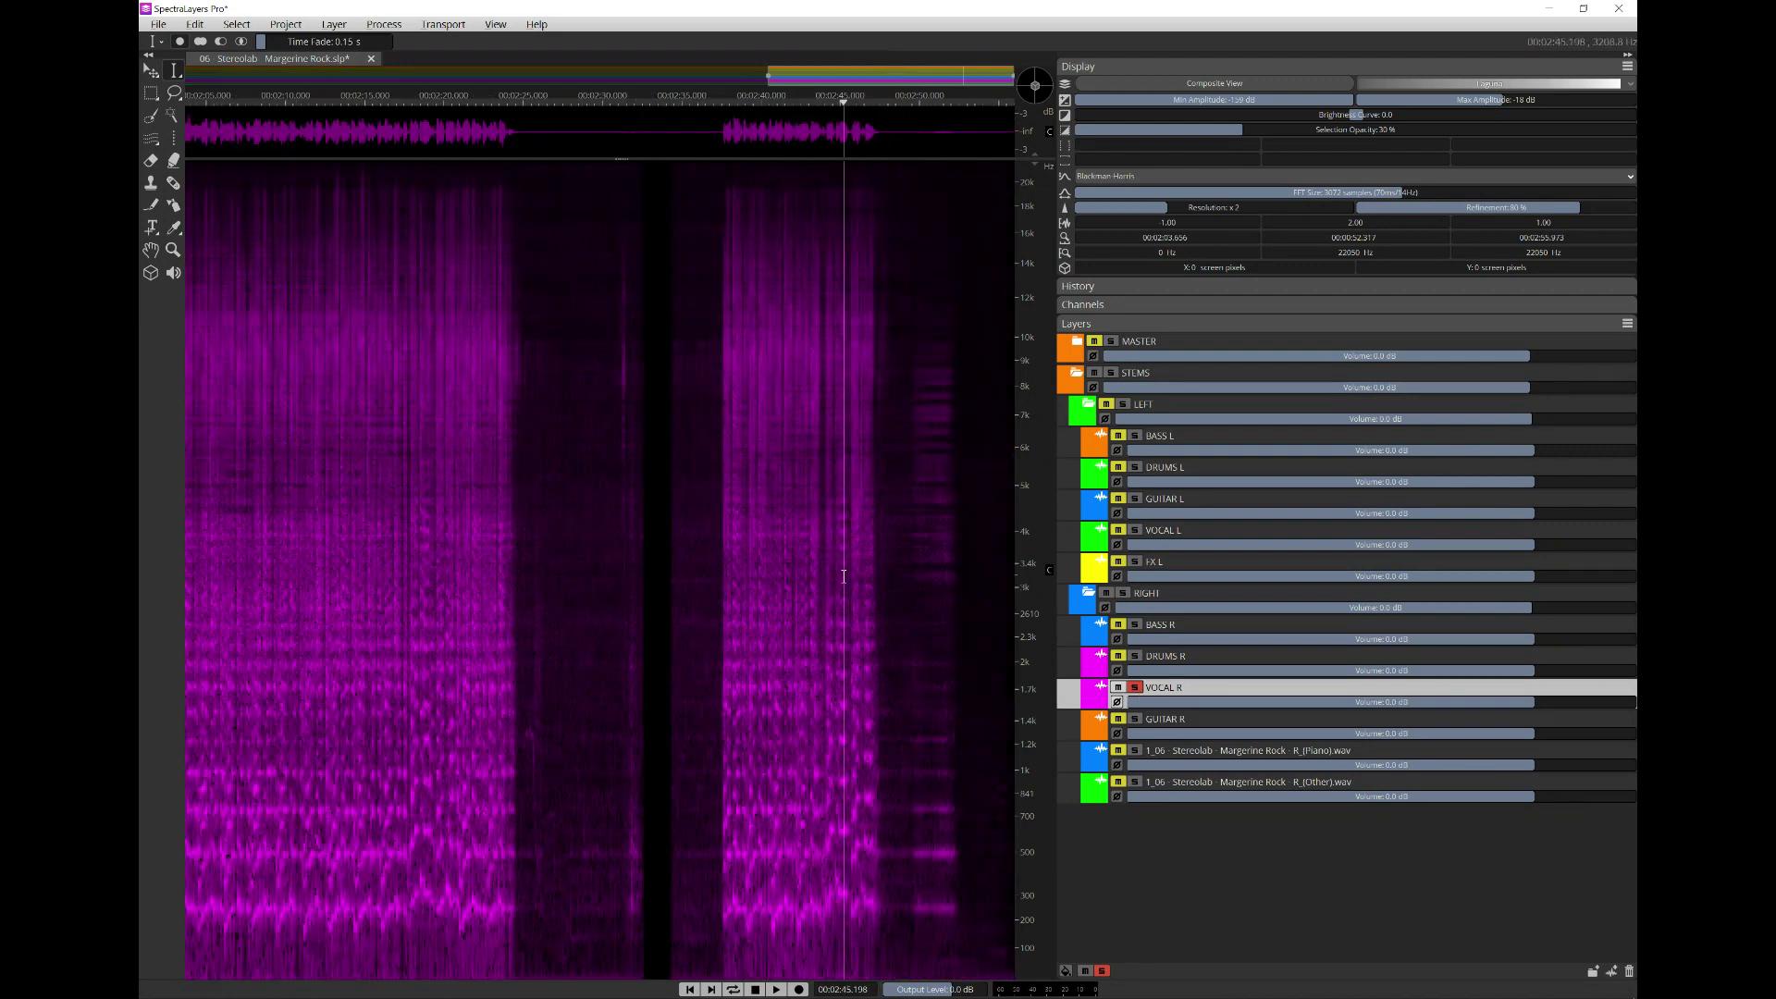
key(space)
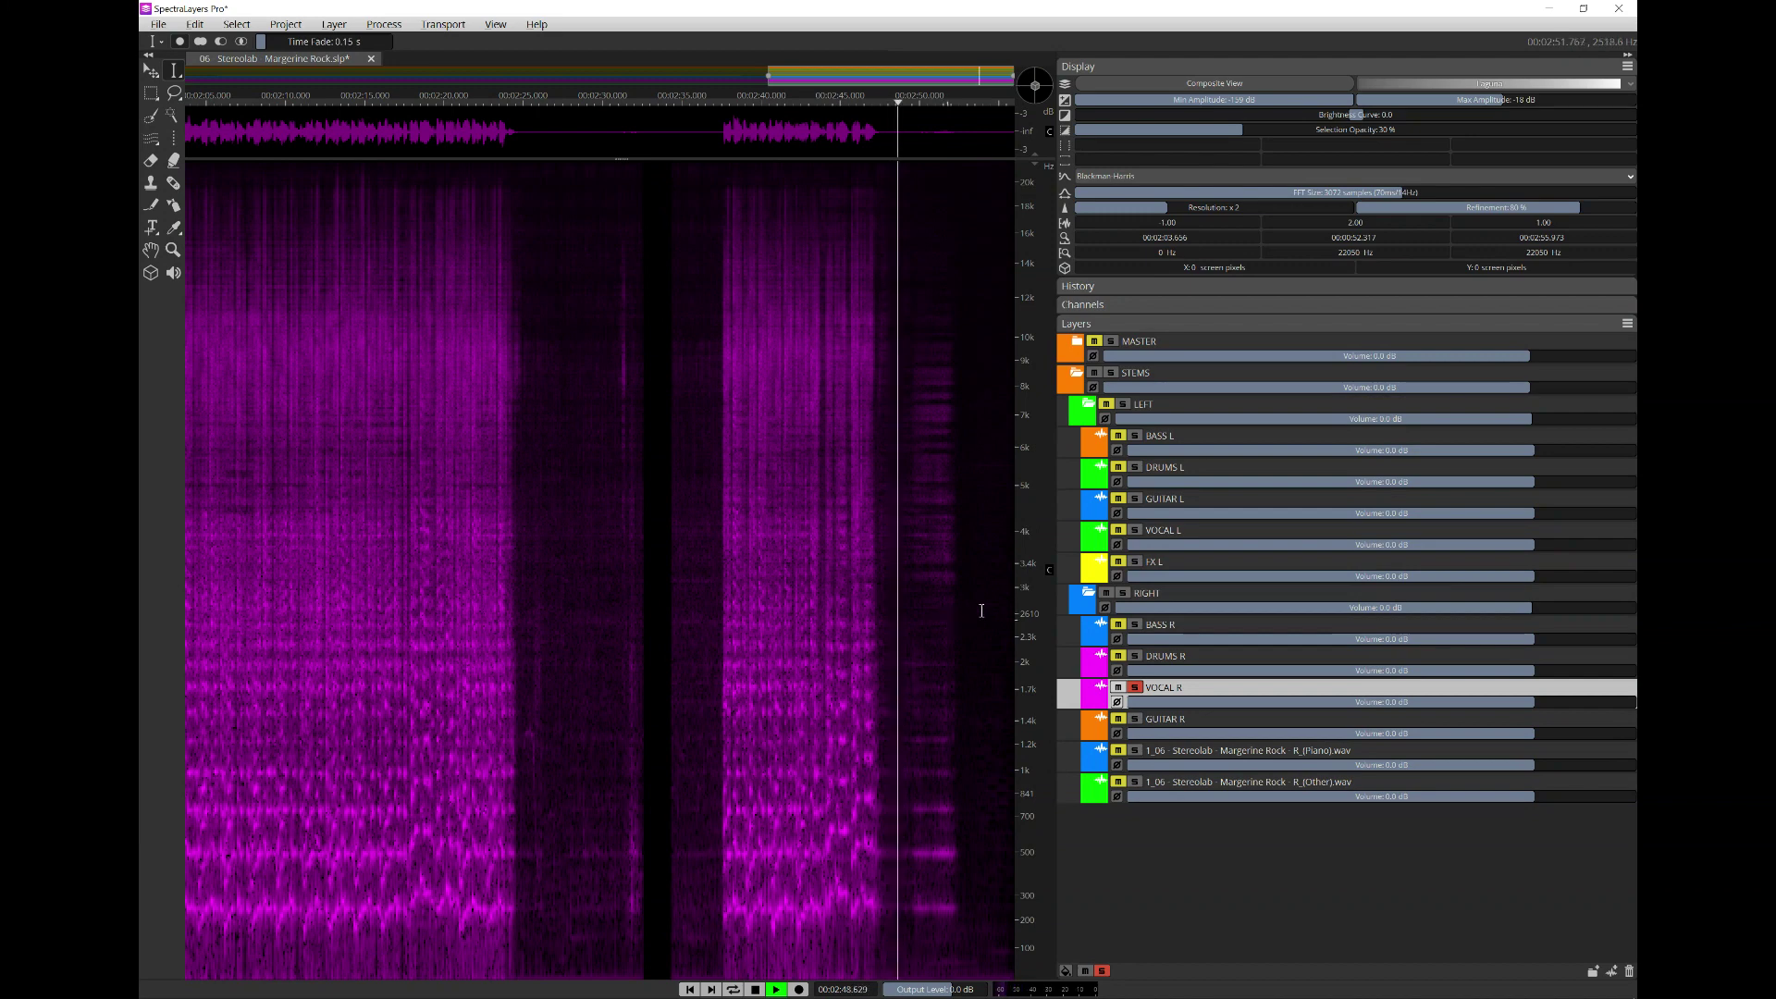
scroll(968, 611, up, 3)
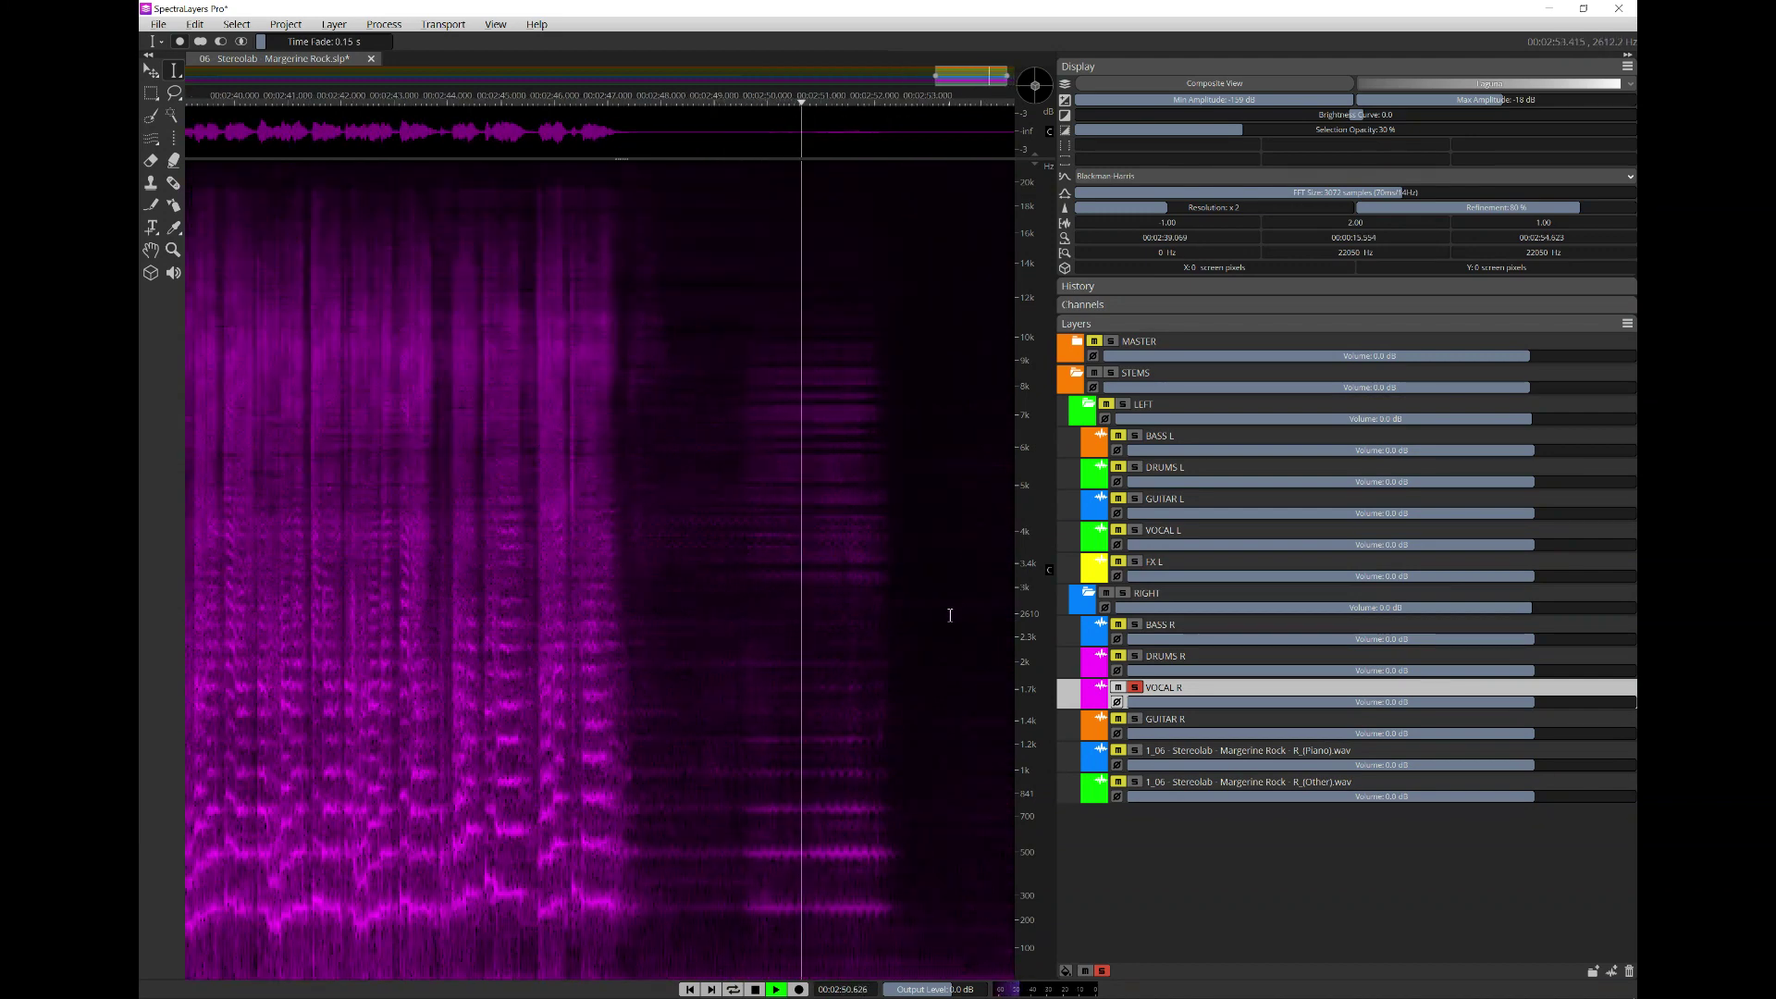
key(space)
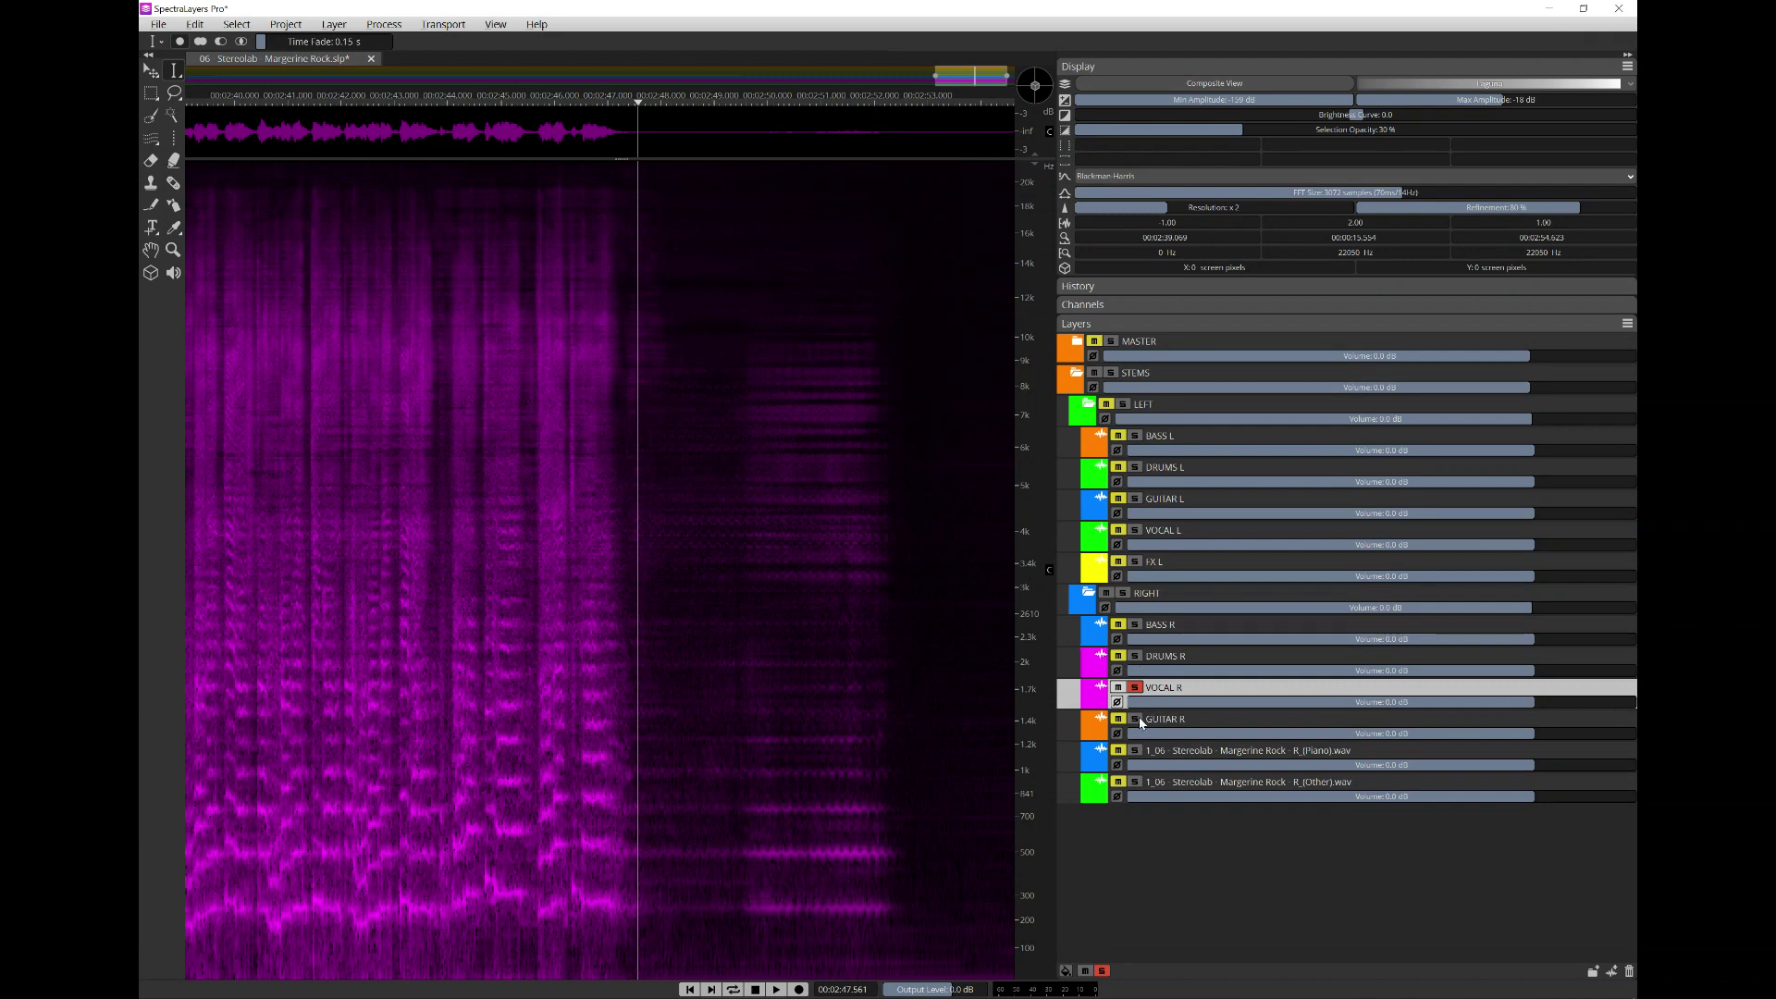
- Solo GUITAR R together with VOCAL R, play the ending from about 2:47.6, and unsolo GUITAR R
click(1136, 718)
key(space)
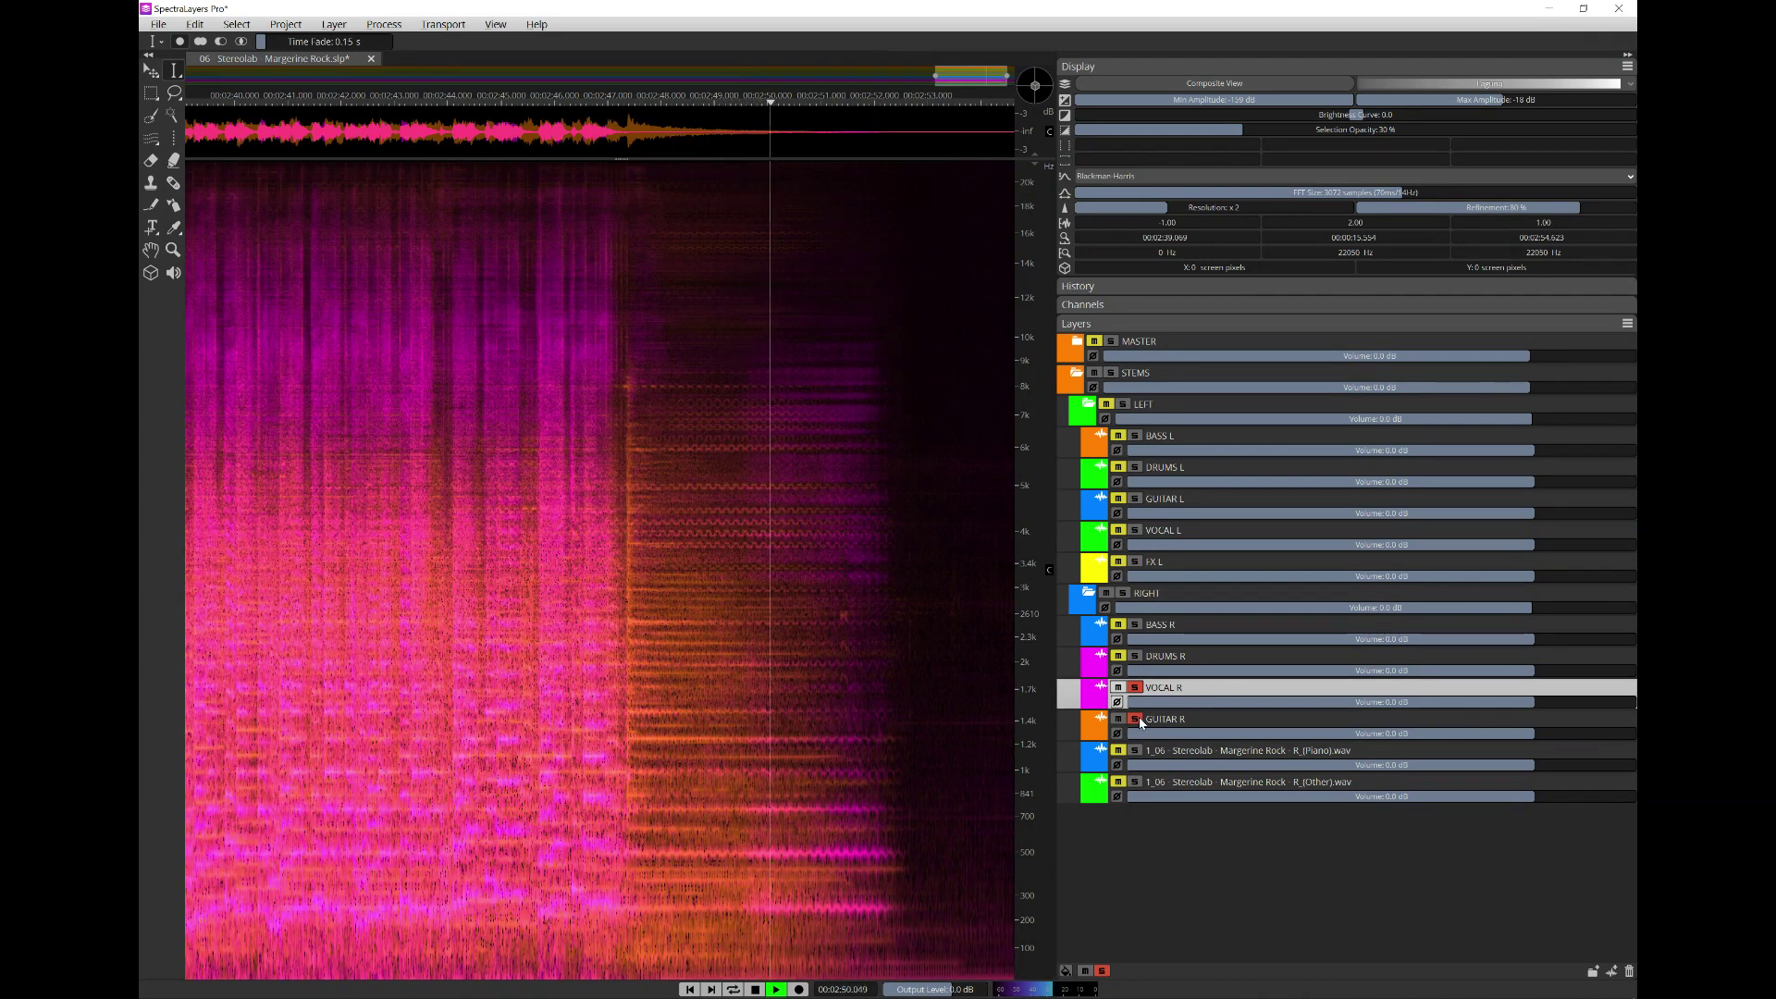
key(space)
click(1136, 719)
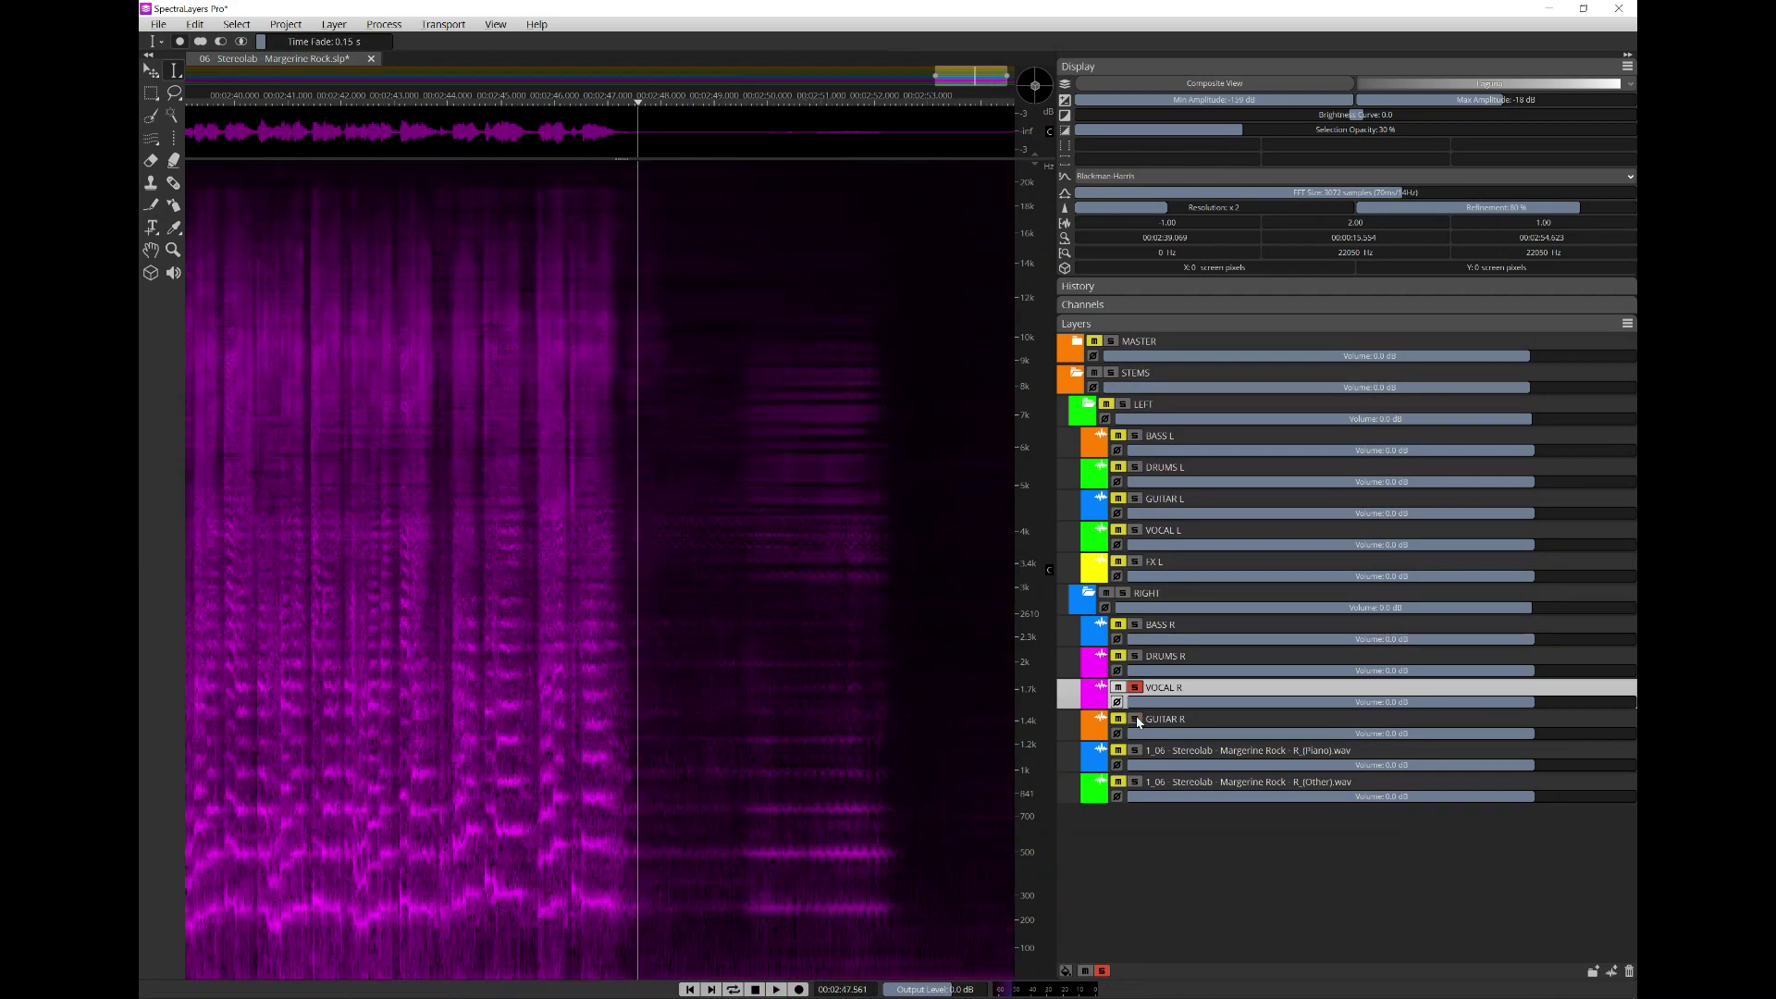
- Set the time fade to 0.25 s, play the end of the last vocal, and try selecting VOCAL R from about 2:47.1 to 2:50.1
scroll(652, 565, down, 2)
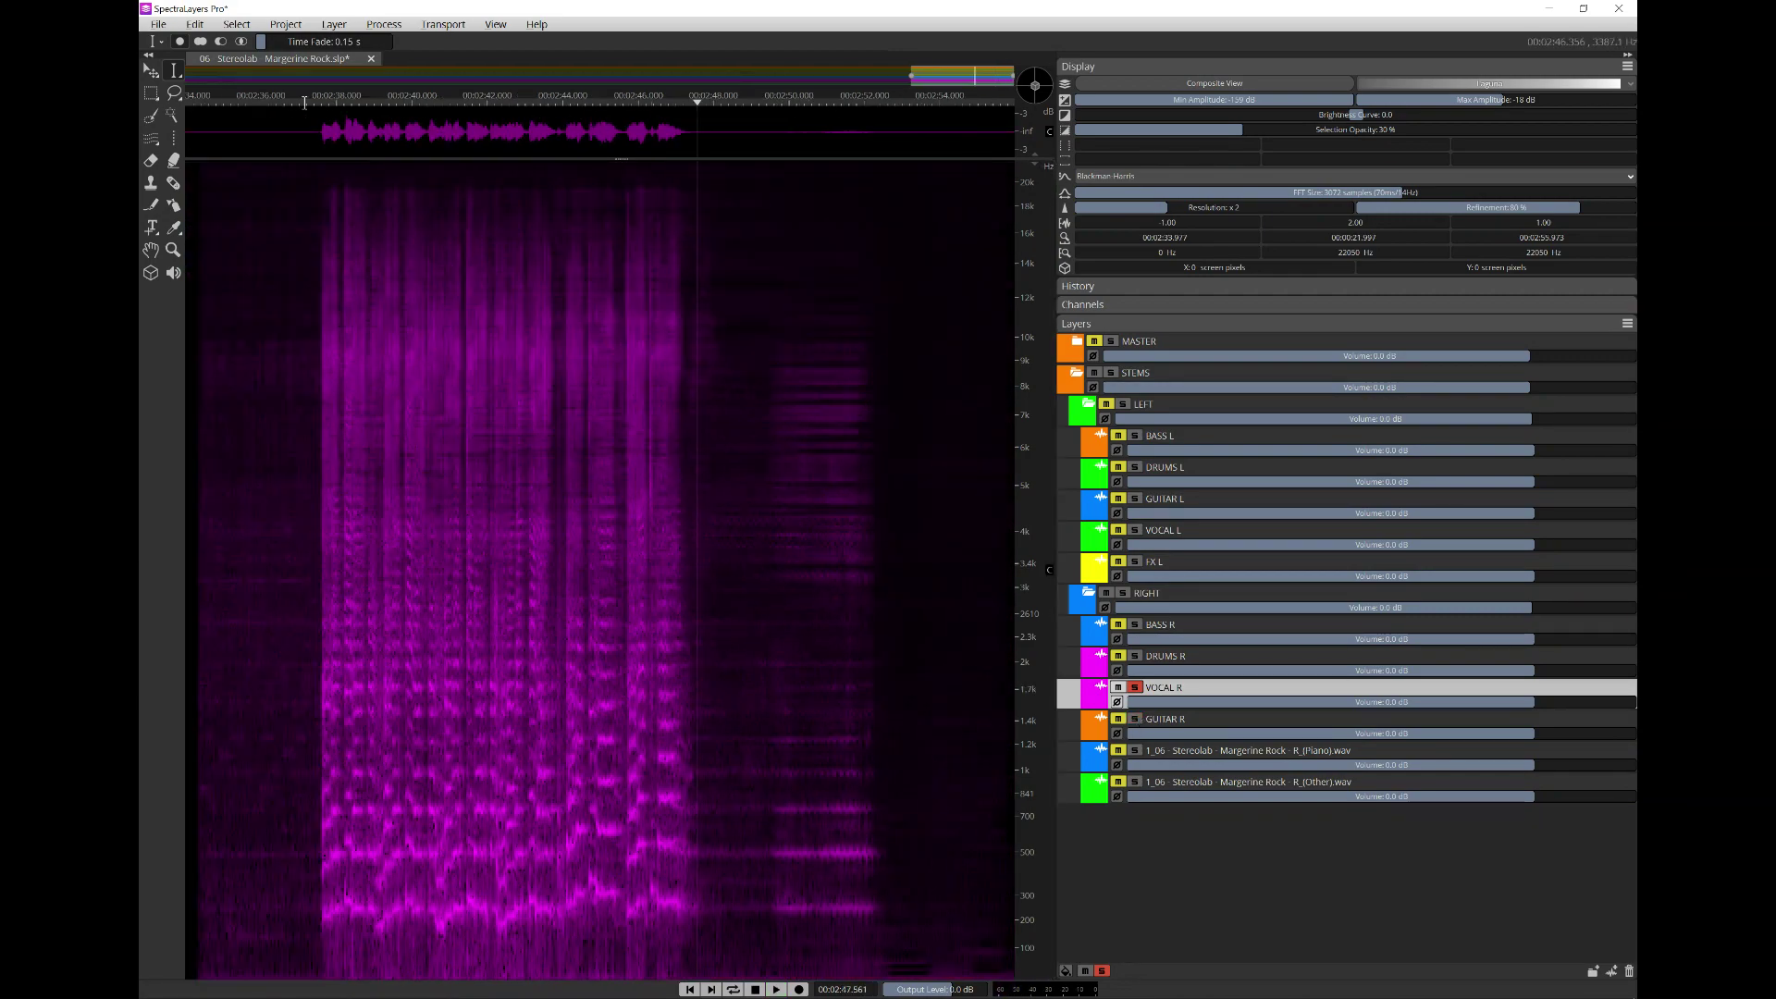
drag(298, 43, 314, 42)
key(space)
click(659, 743)
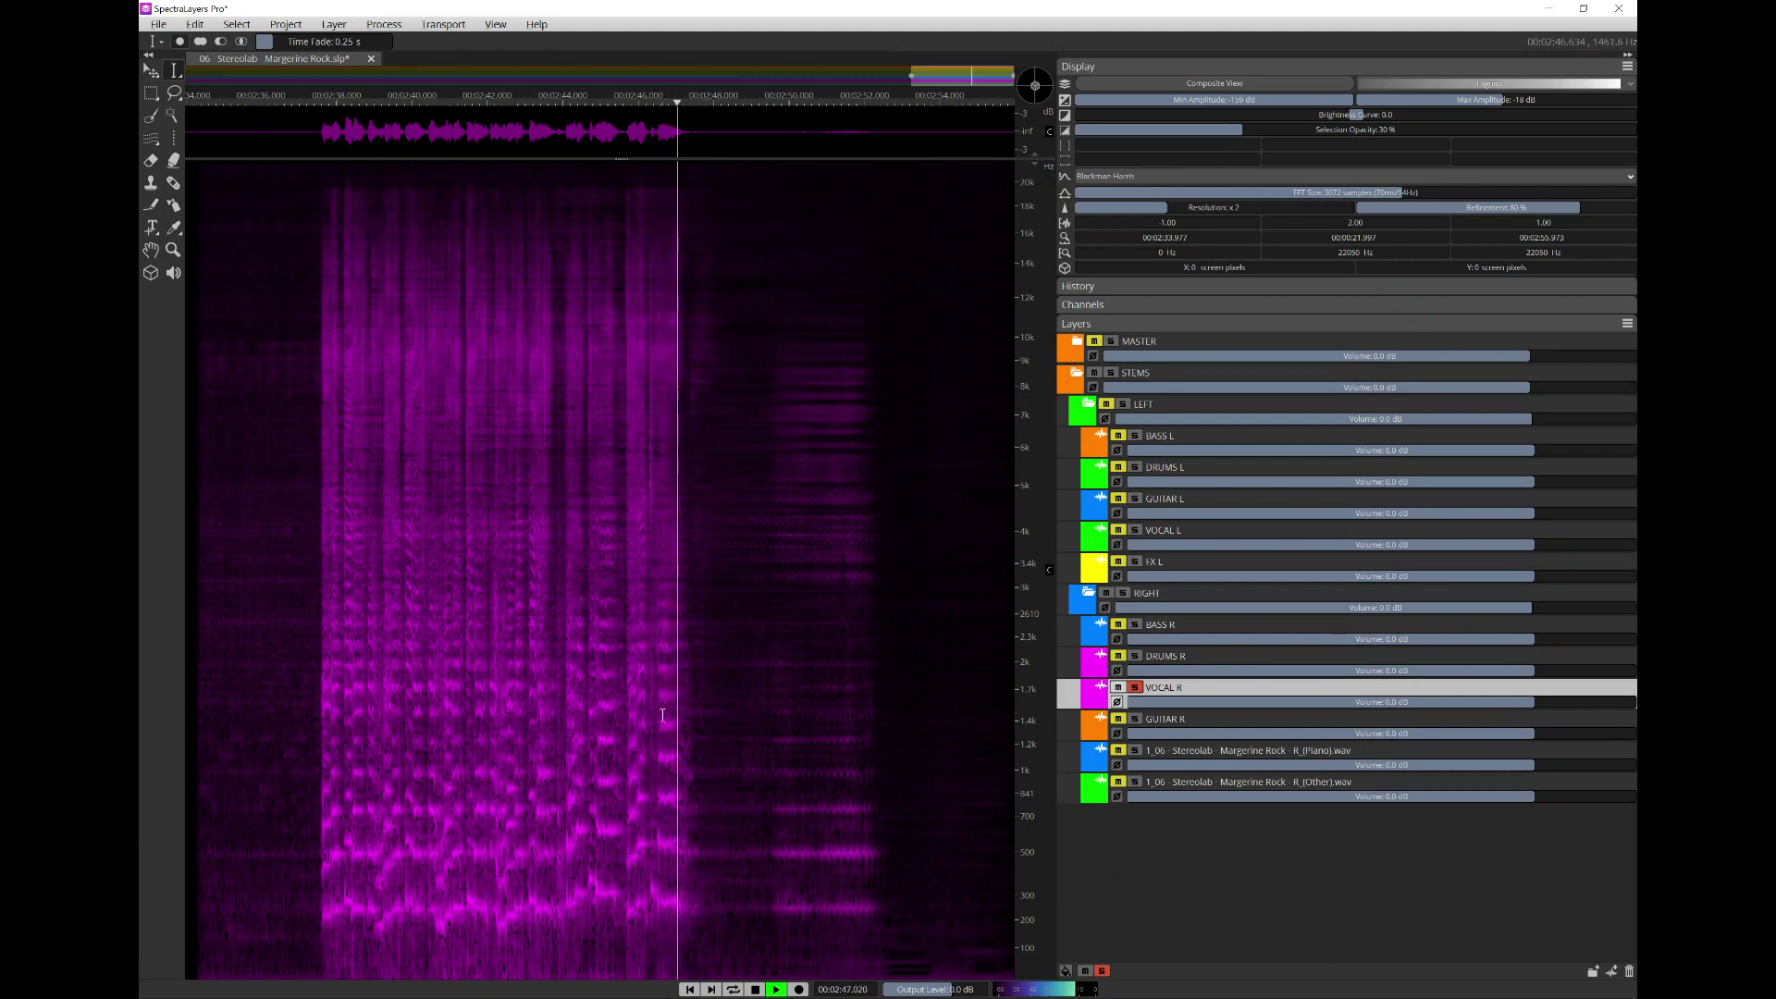
drag(672, 712, 793, 740)
click(832, 724)
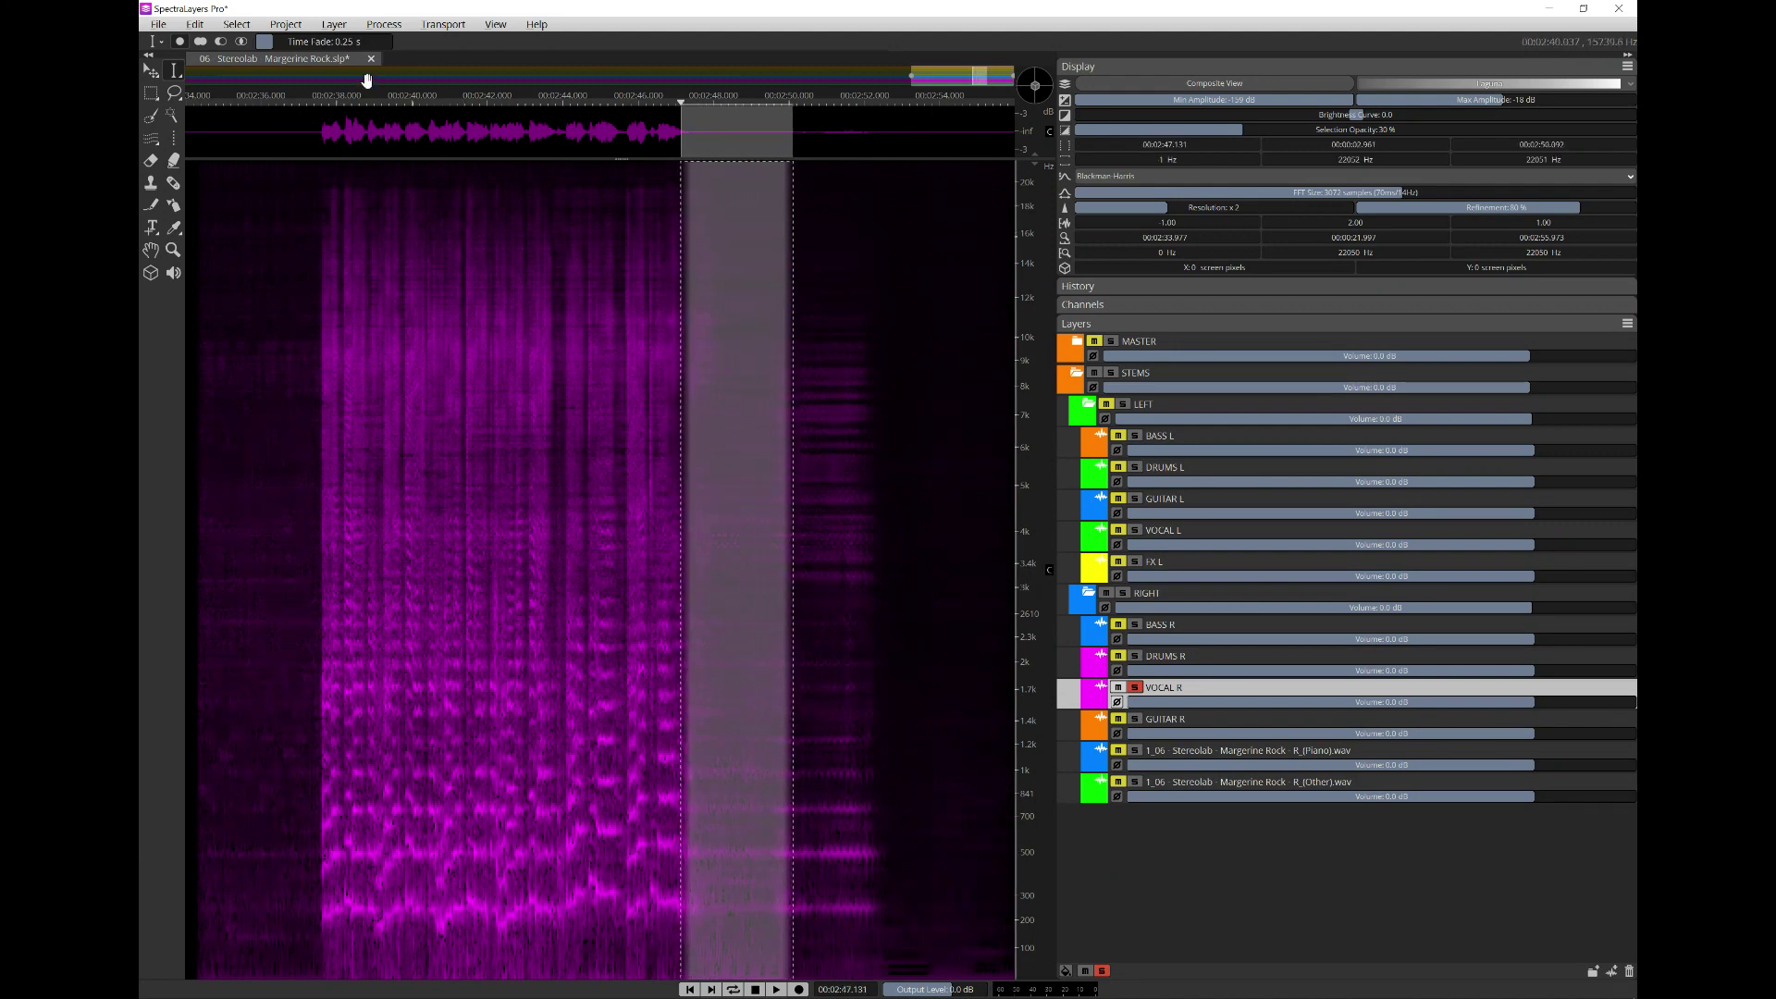
- Set the time fade to 0.35 s, select VOCAL R from about 2:47.35 to the end, play it, and move that part into GUITAR R
drag(298, 40, 305, 43)
click(537, 459)
drag(706, 769, 1286, 800)
key(space)
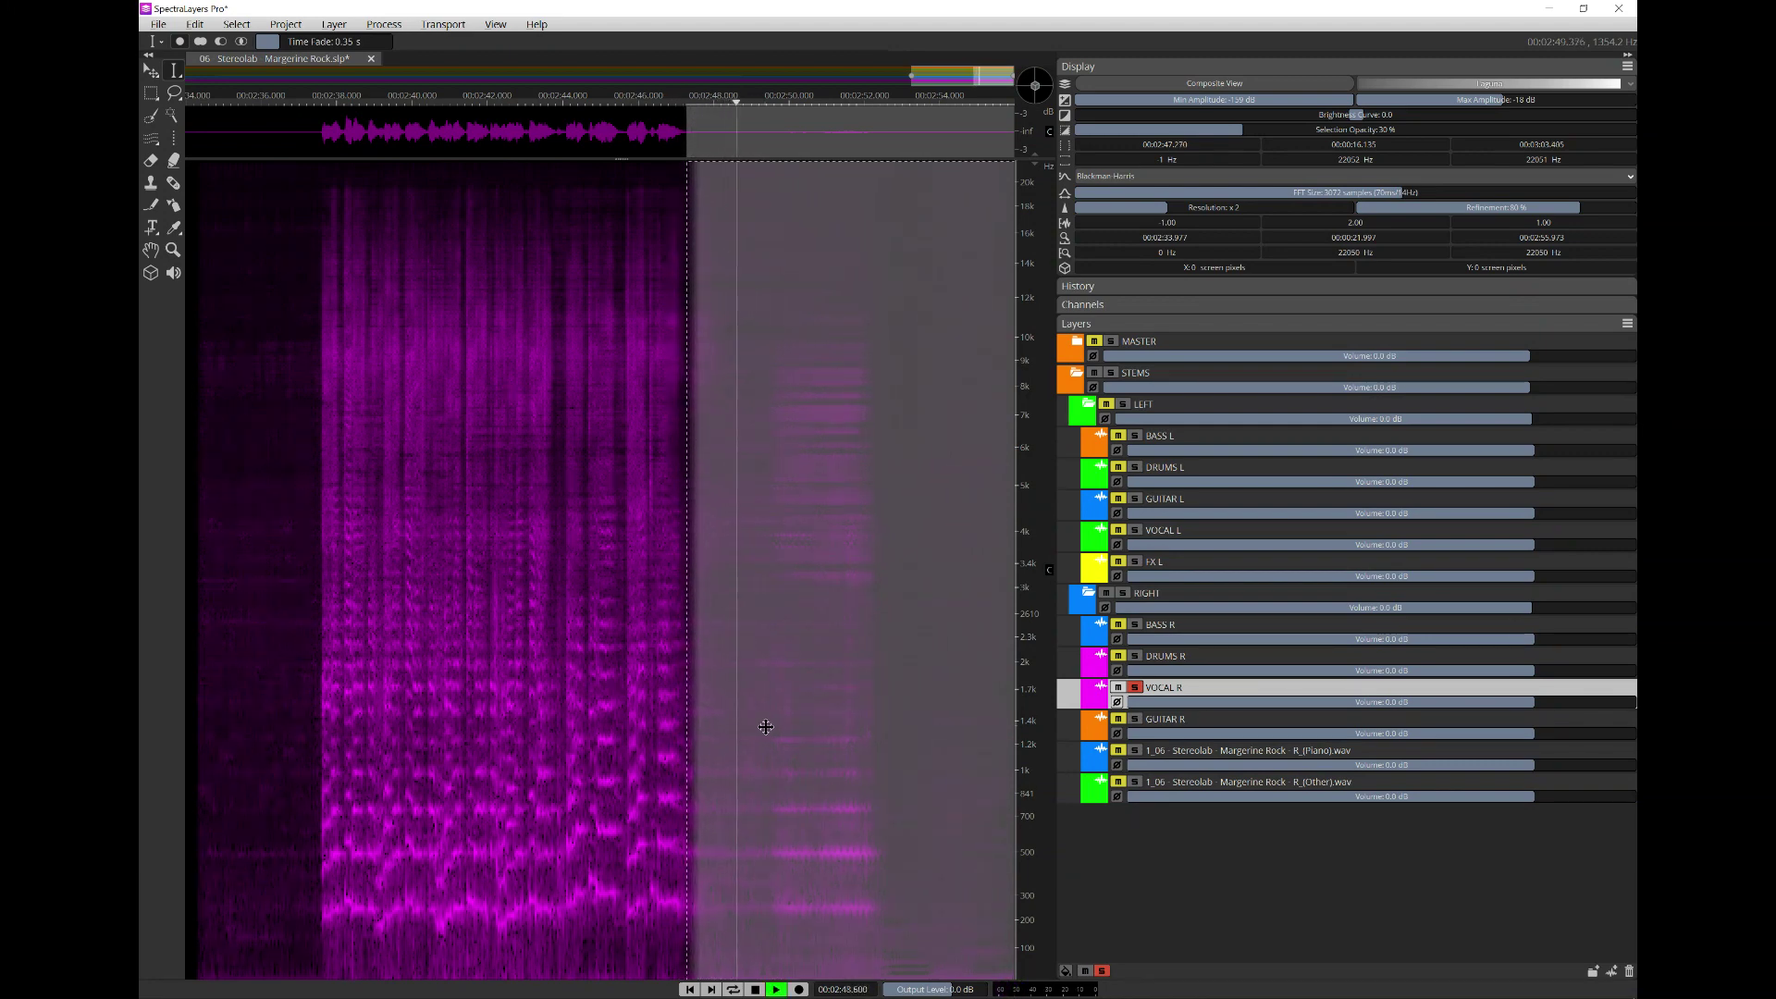
key(space)
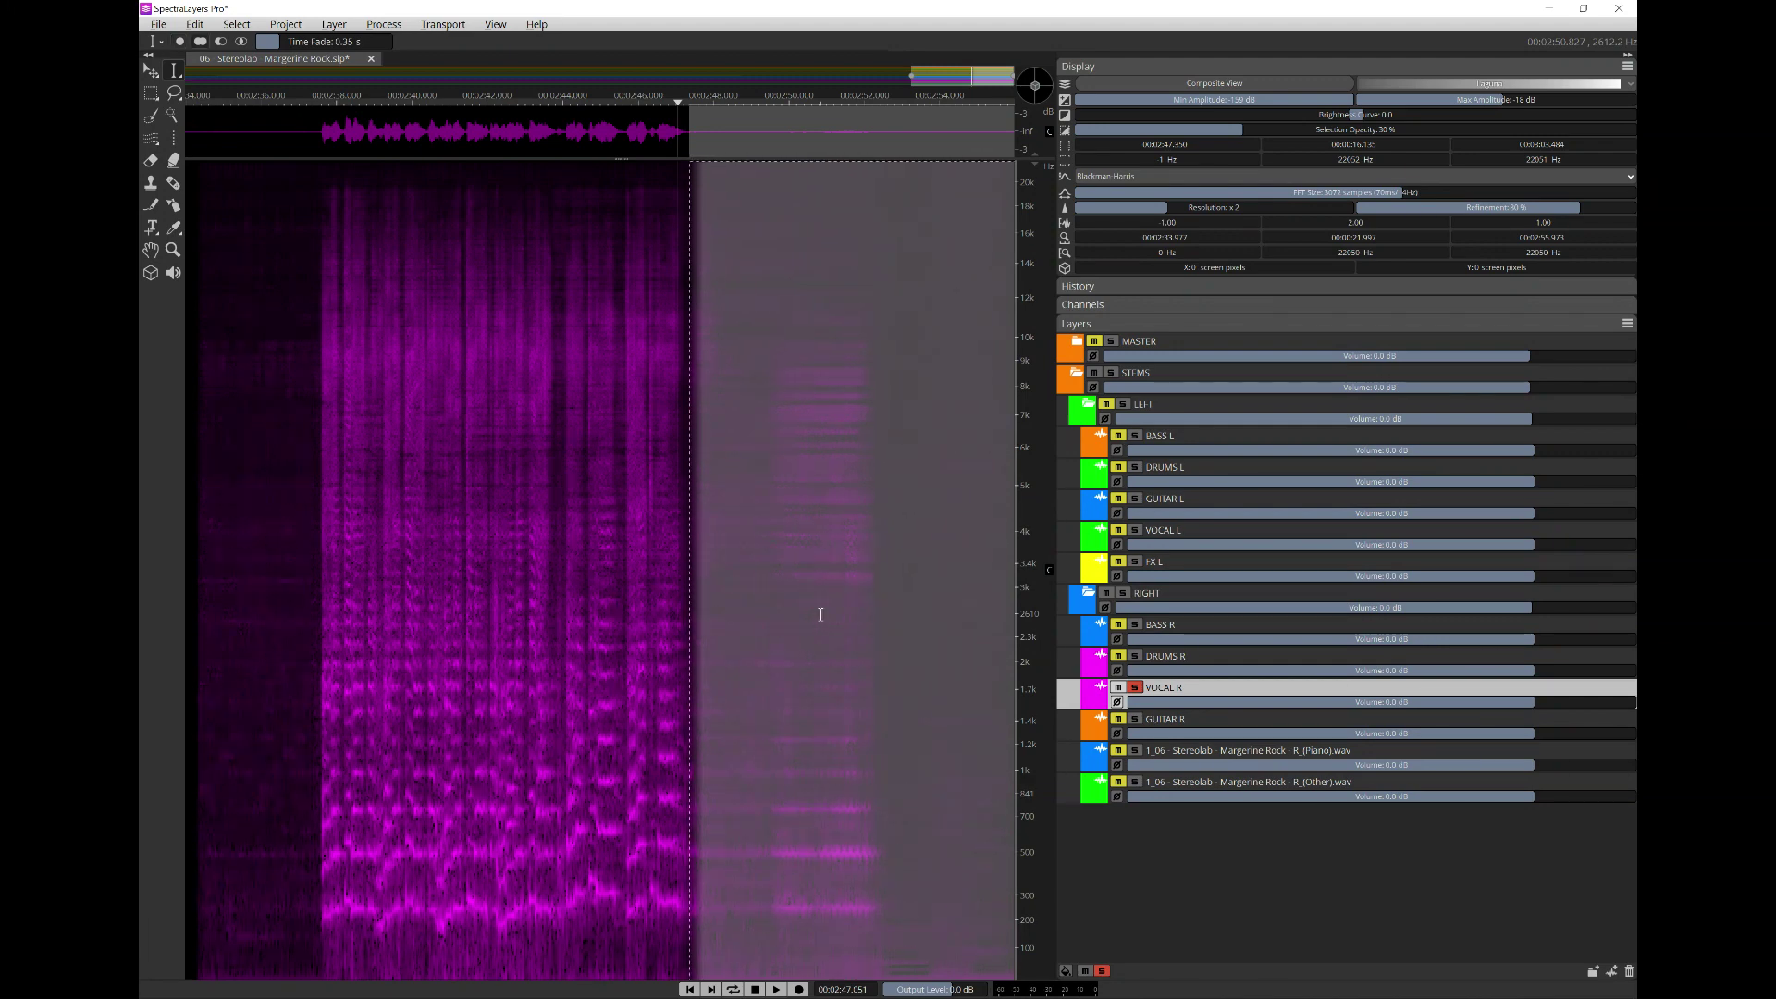
key(ctrl+d)
- Play GUITAR R alone through the ending from about 2:47.4, and solo VOCAL R with it to compare
click(1135, 719)
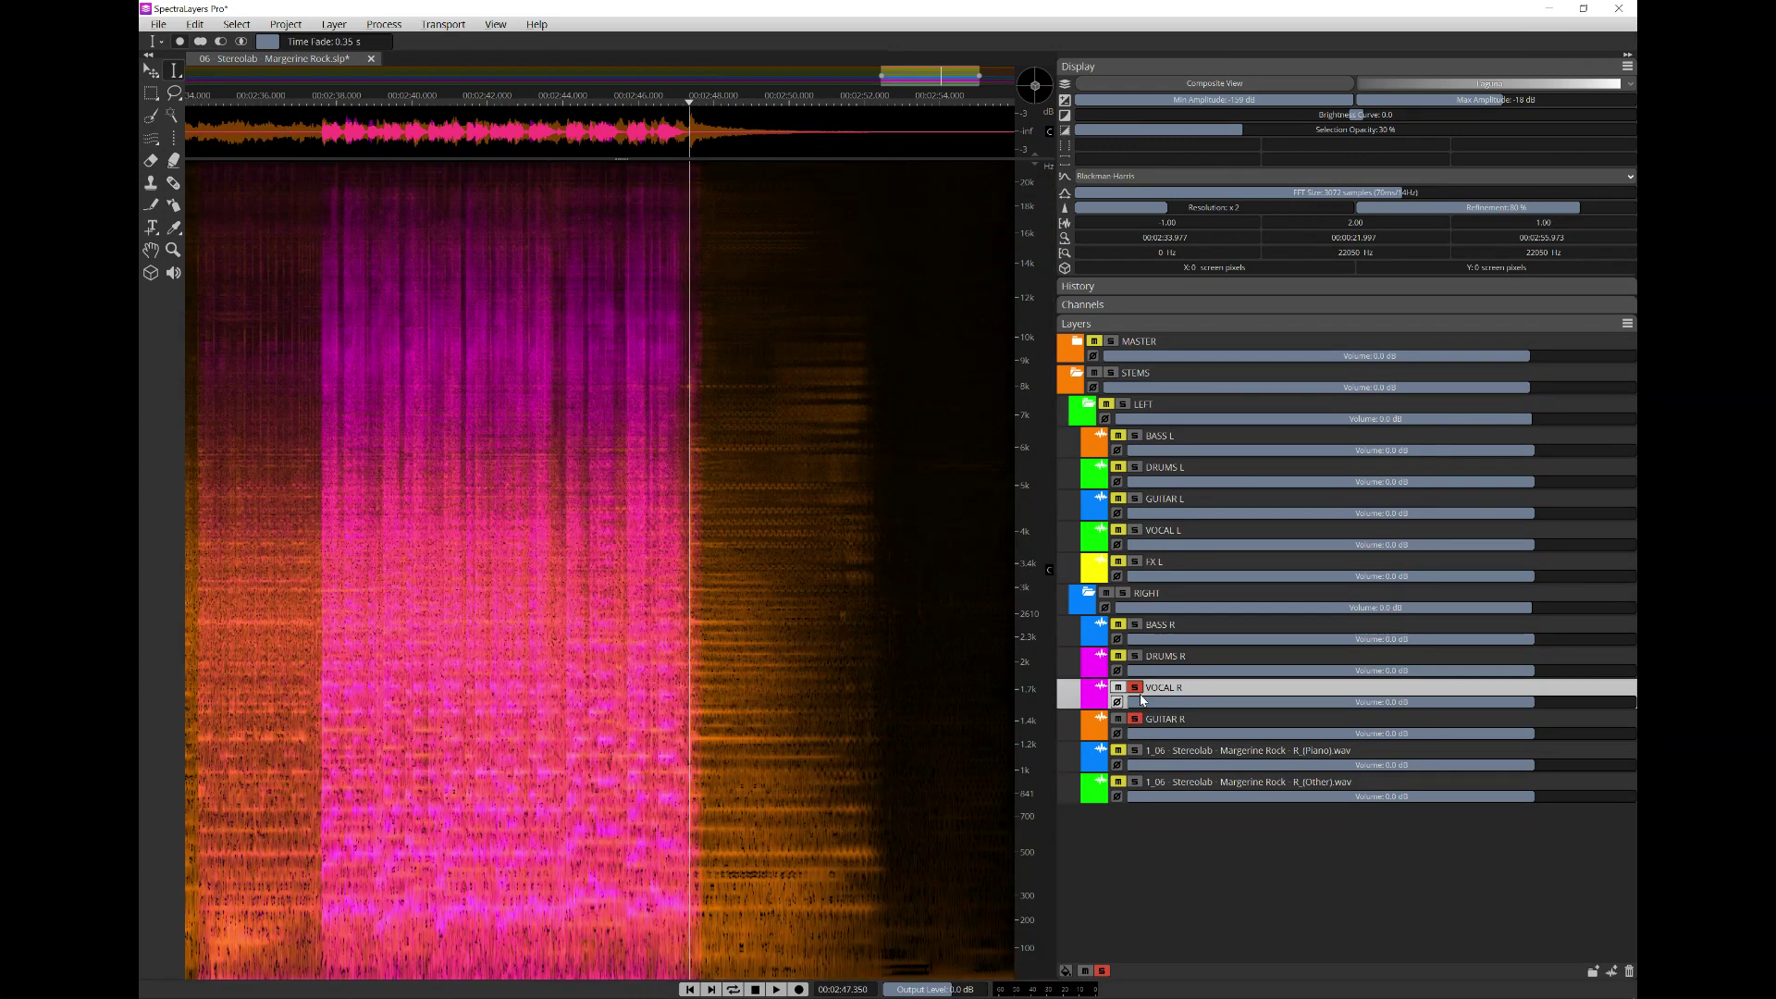
click(1136, 688)
key(space)
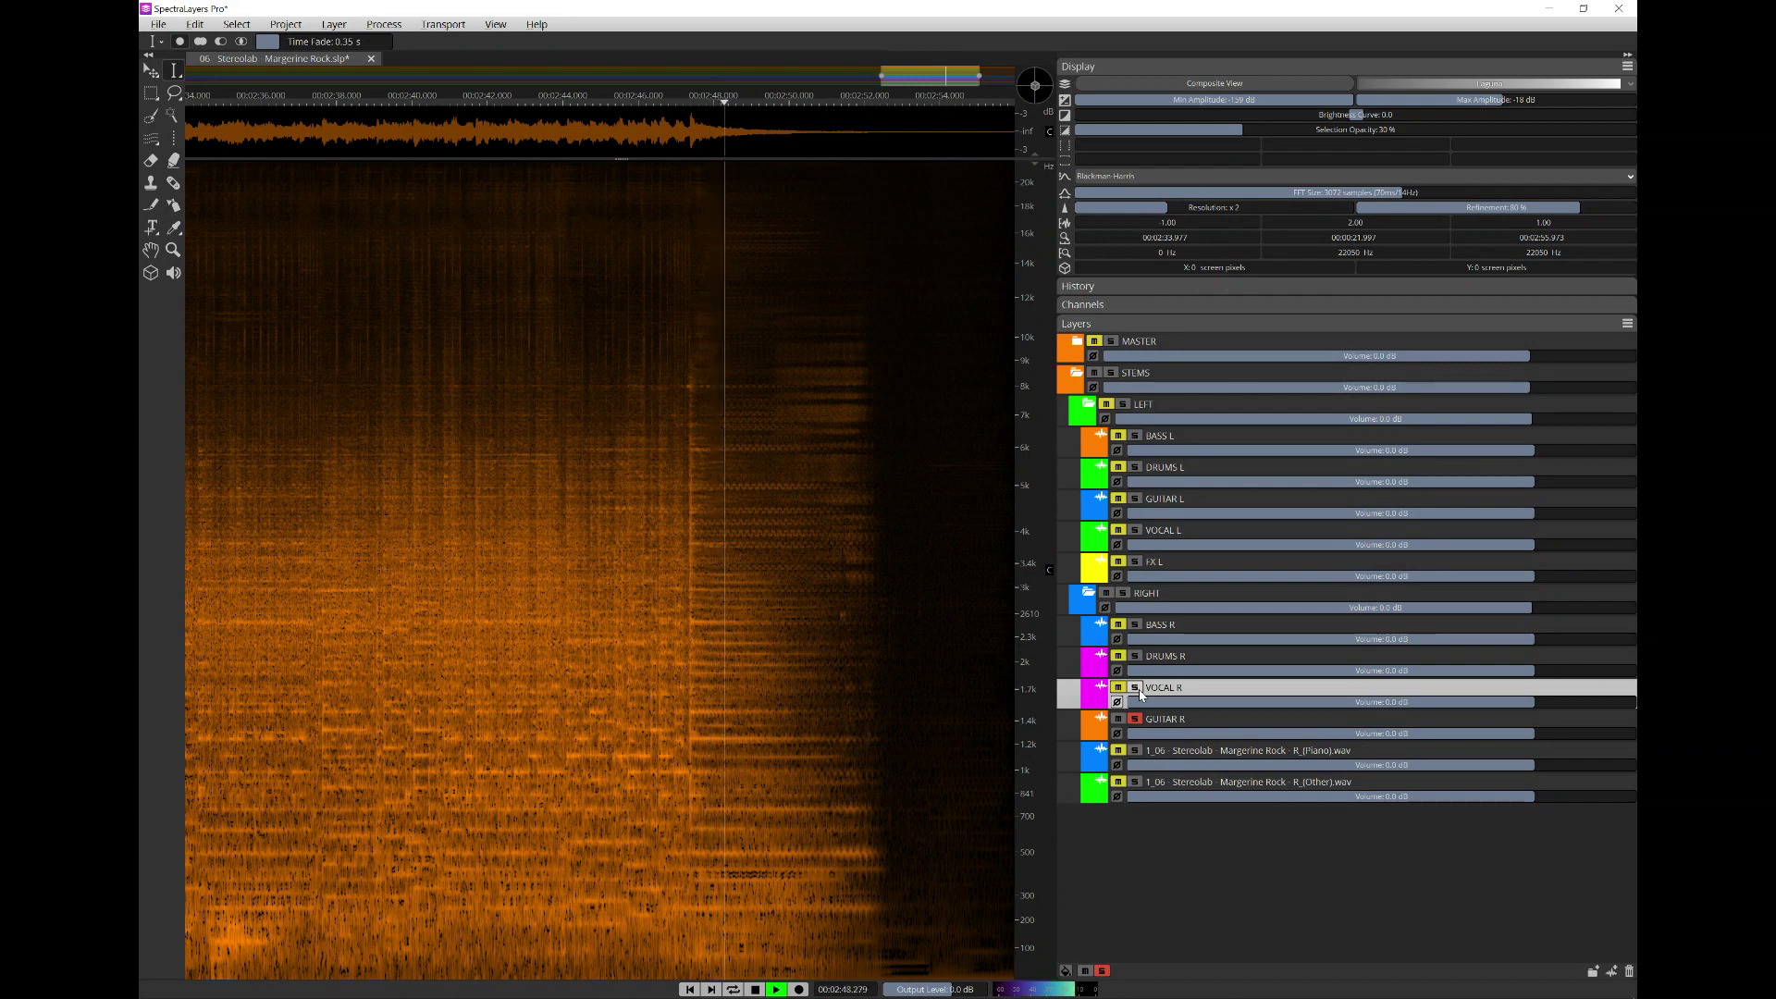
click(687, 689)
click(652, 691)
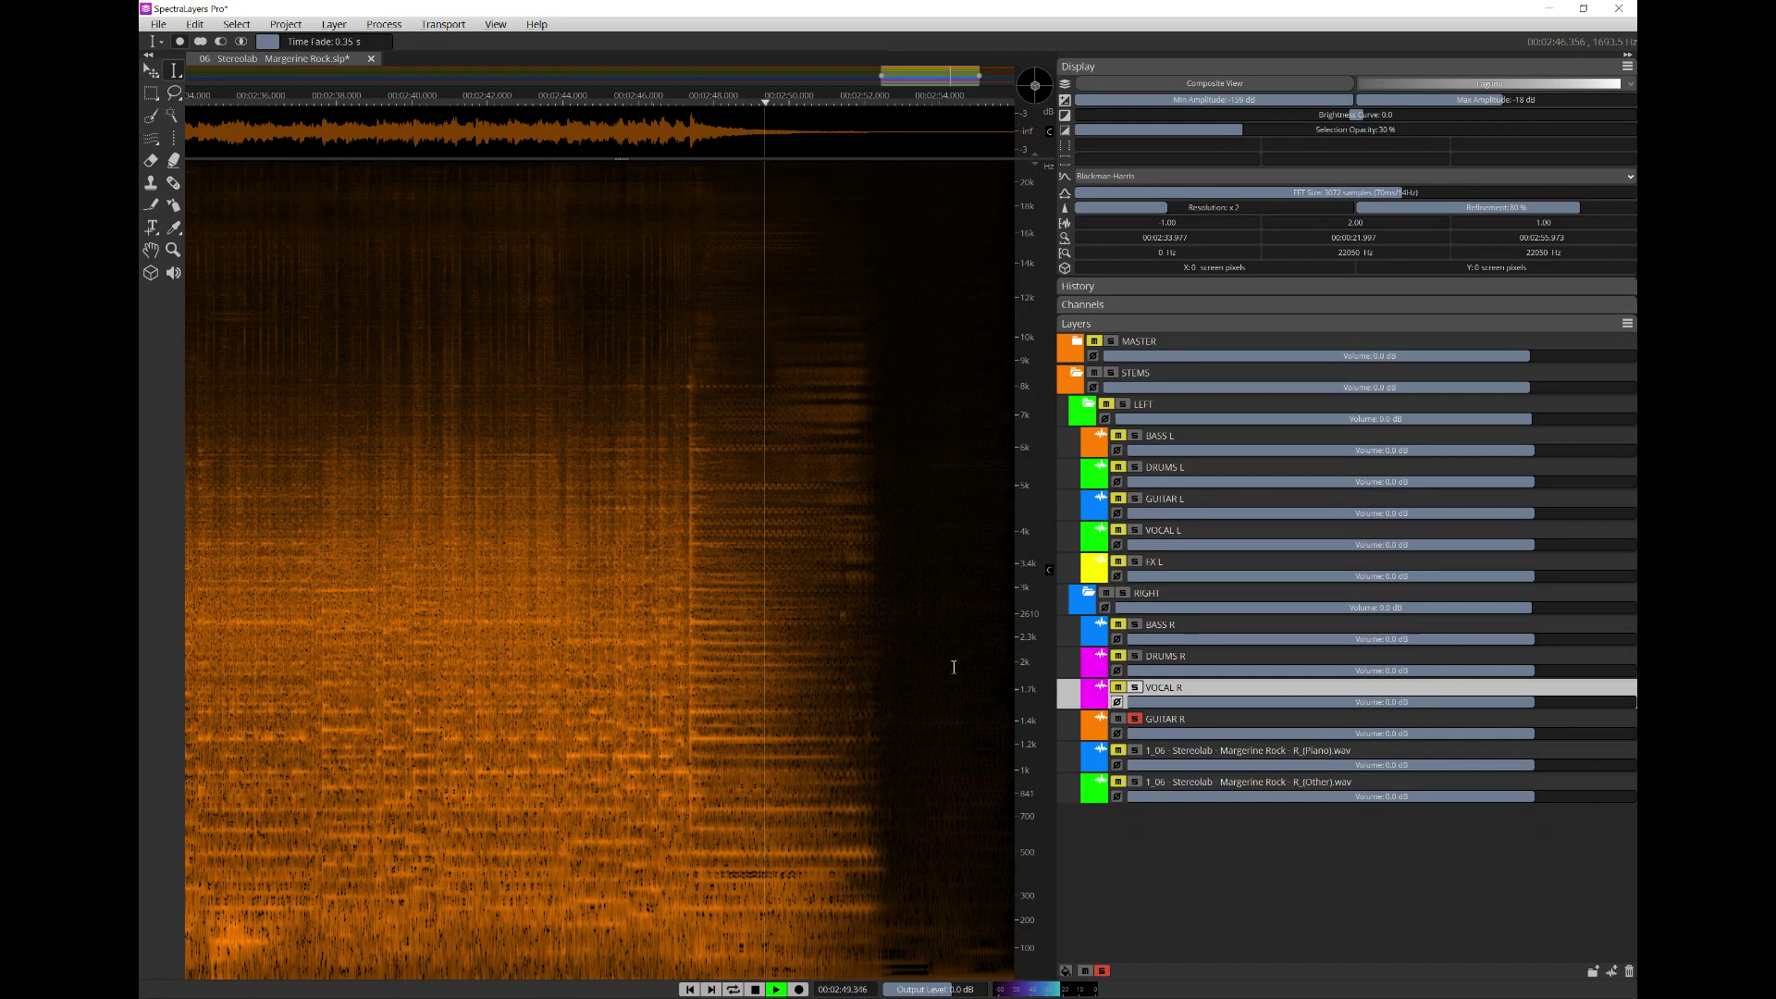
click(1135, 688)
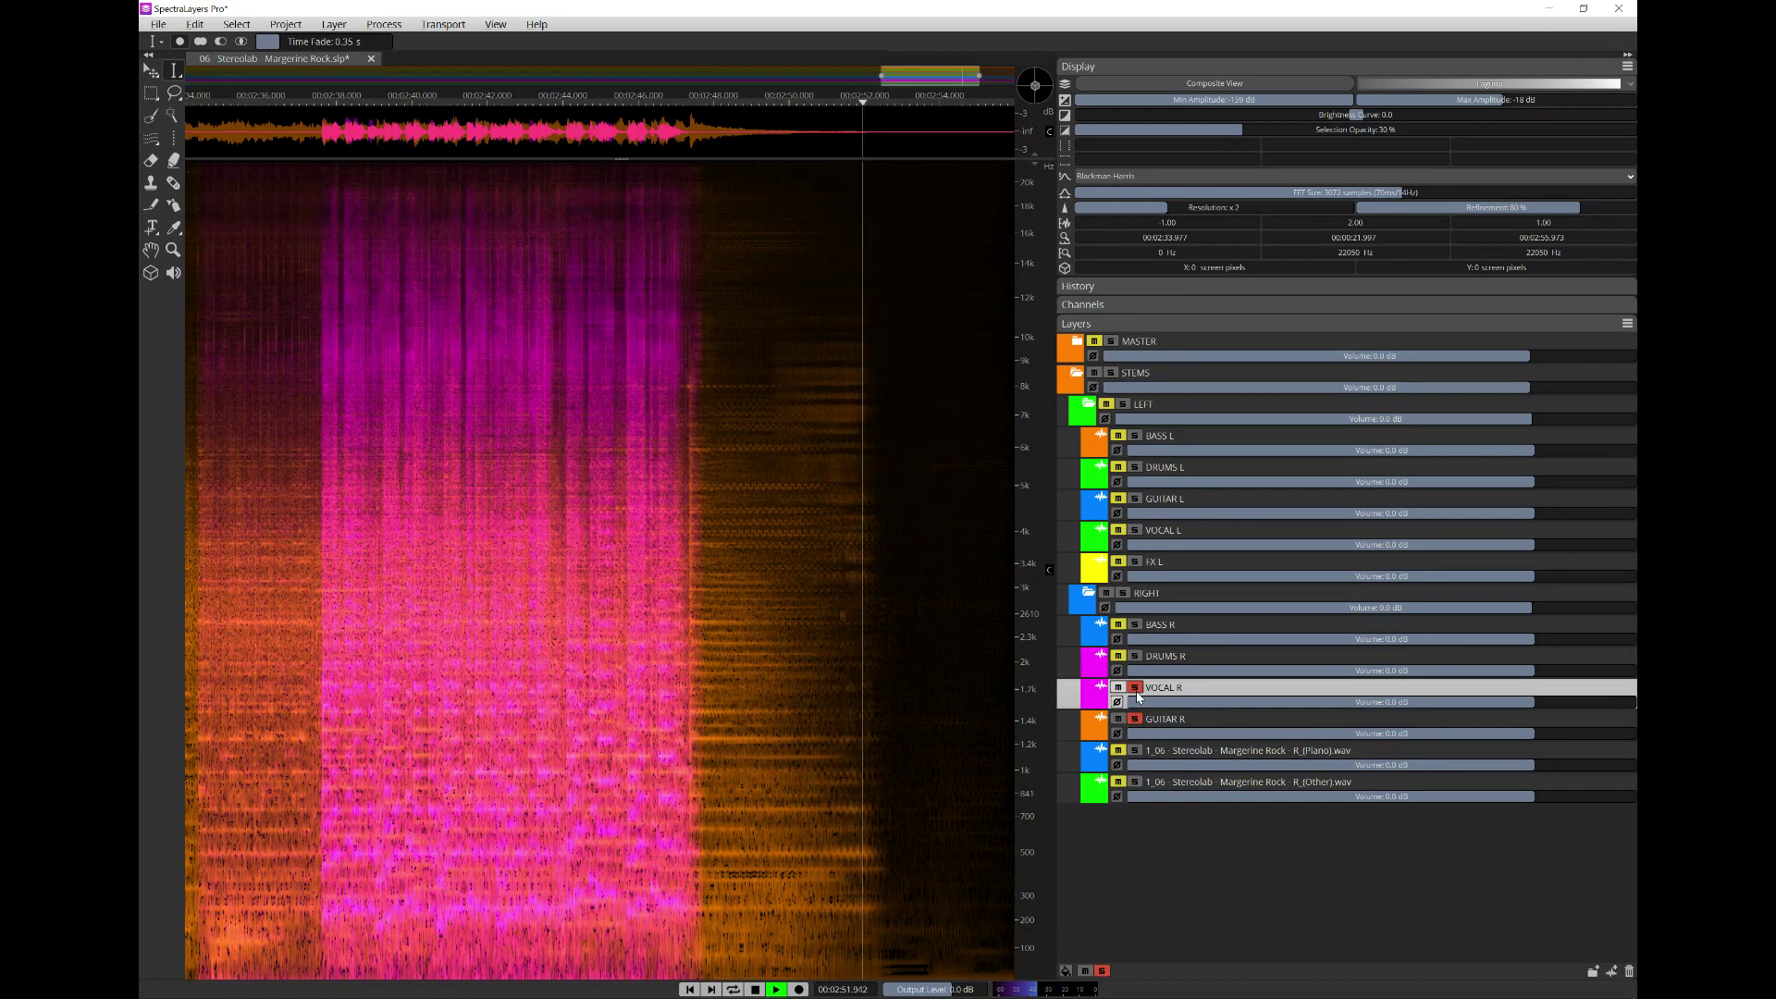
key(space)
- Unsolo VOCAL R and GUITAR R, solo and select the right-channel Piano layer, and play it from the beginning
scroll(812, 583, down, 3)
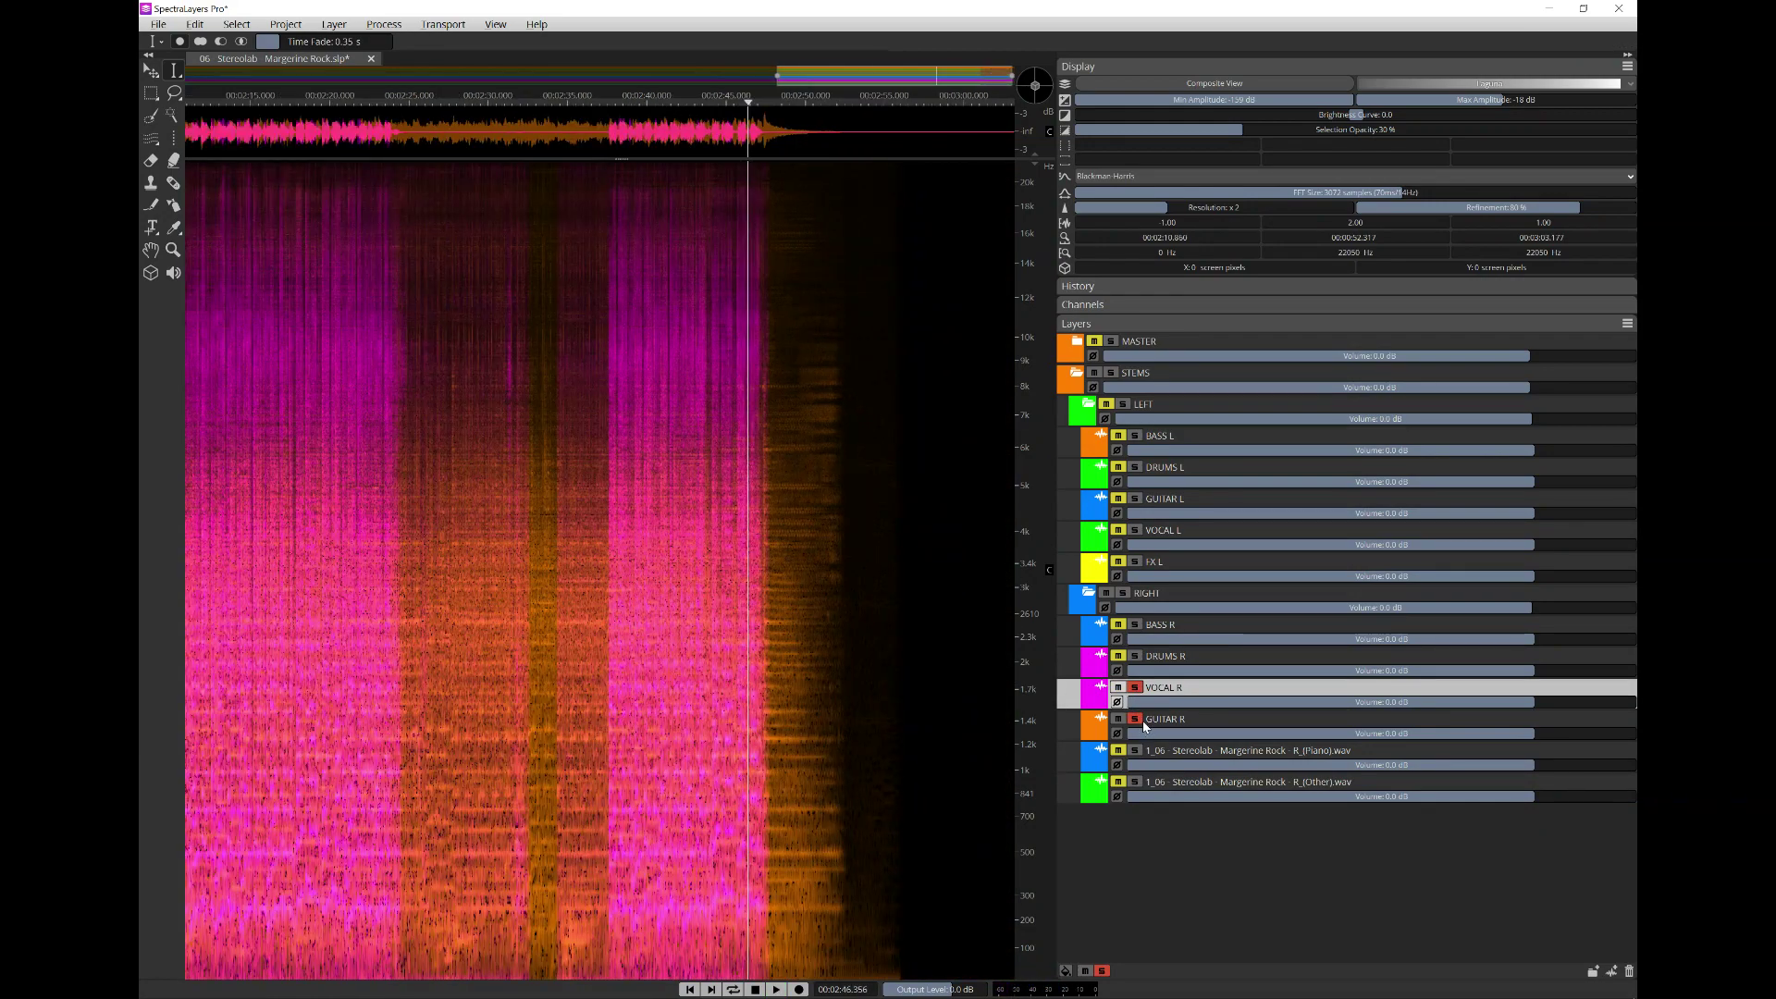
click(1135, 687)
click(1135, 719)
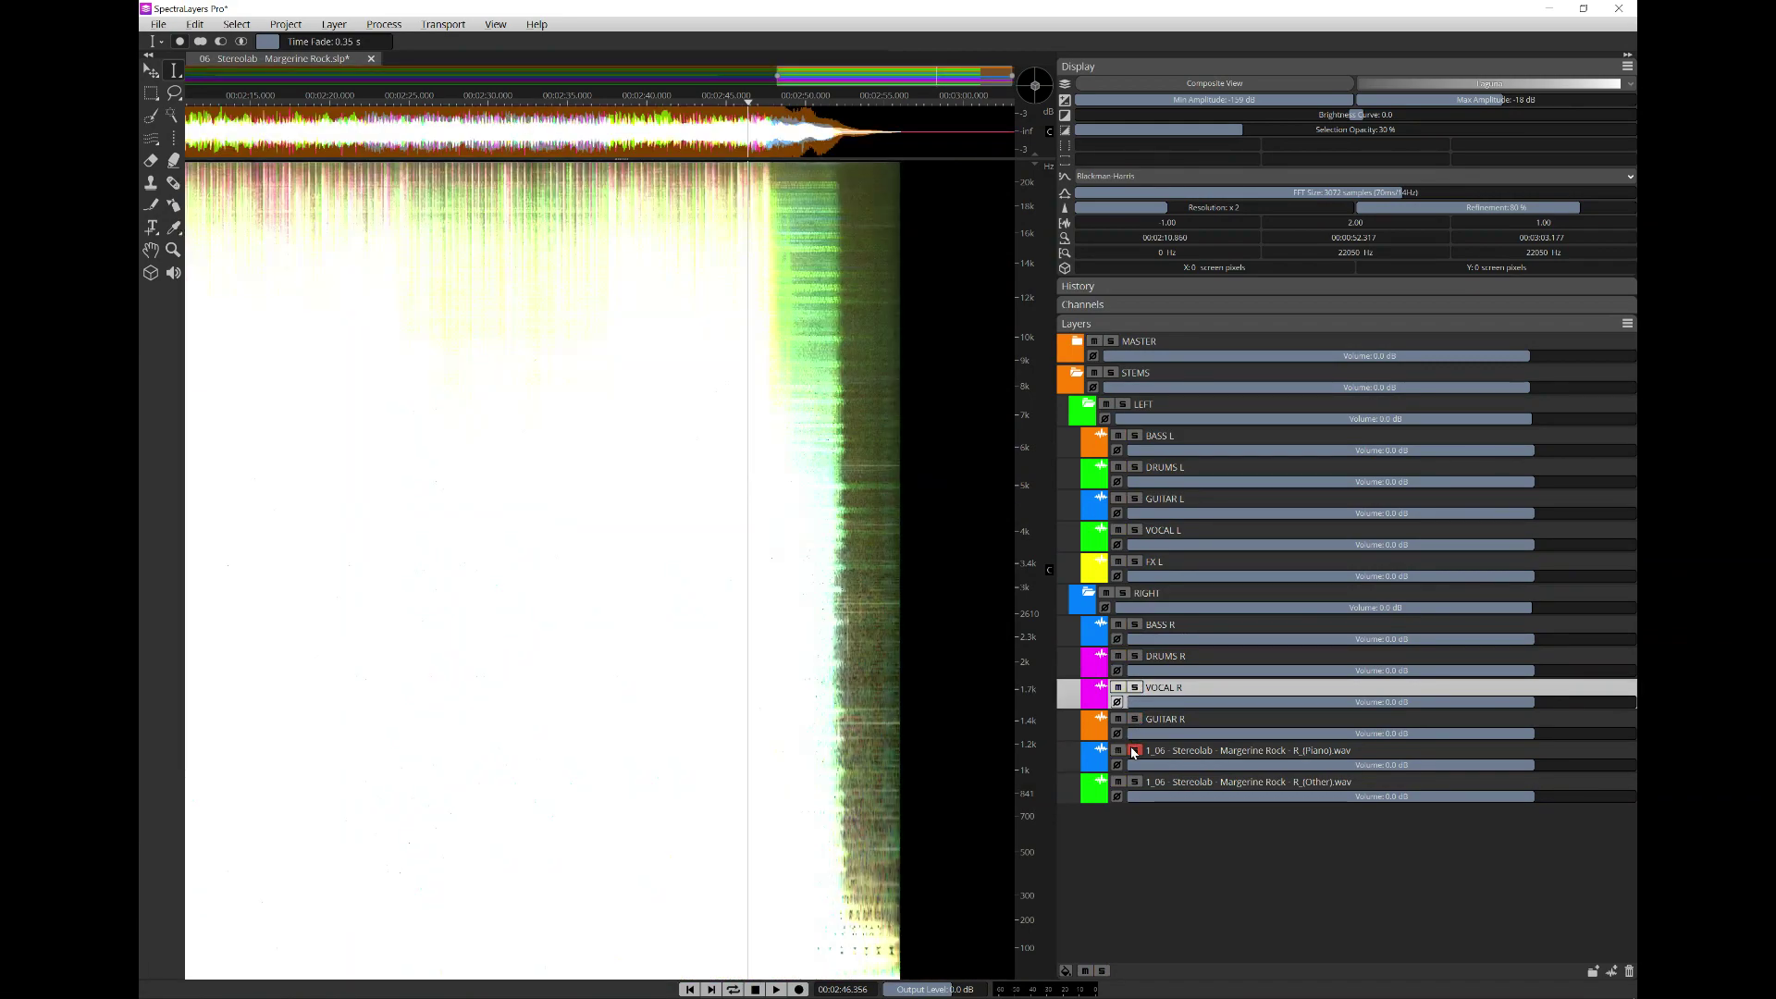
click(1135, 751)
scroll(972, 618, down, 3)
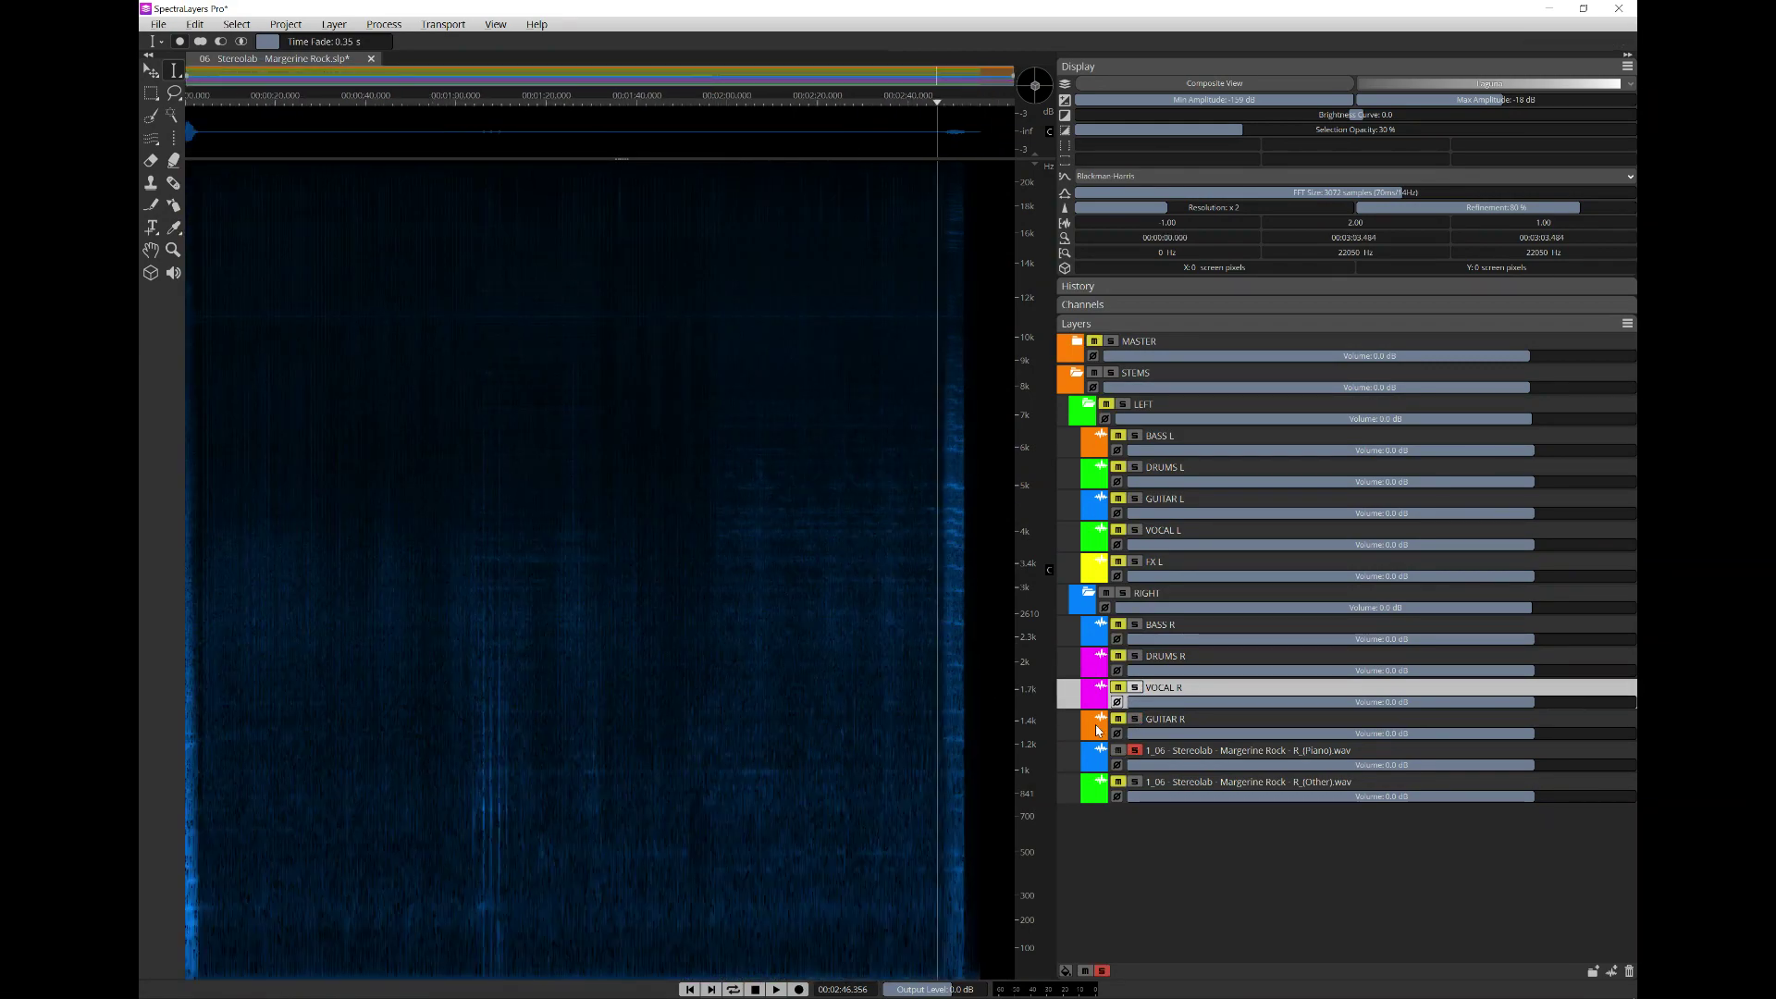
click(1181, 756)
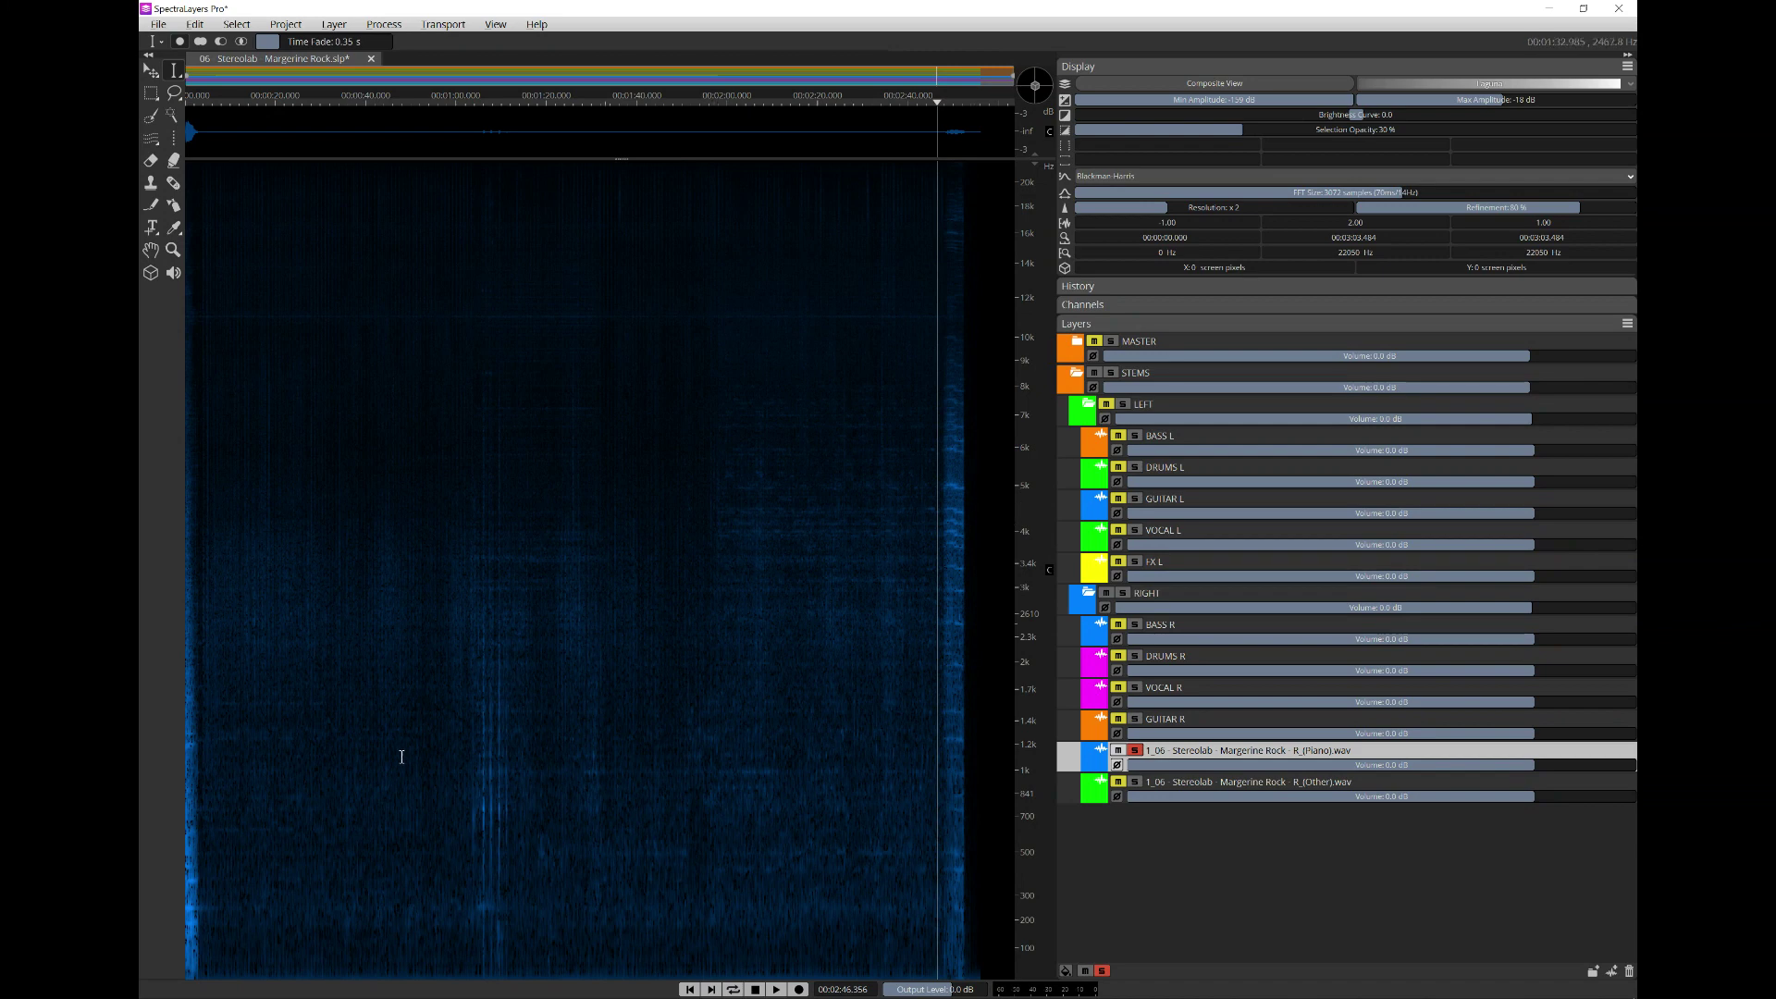
click(186, 877)
key(space)
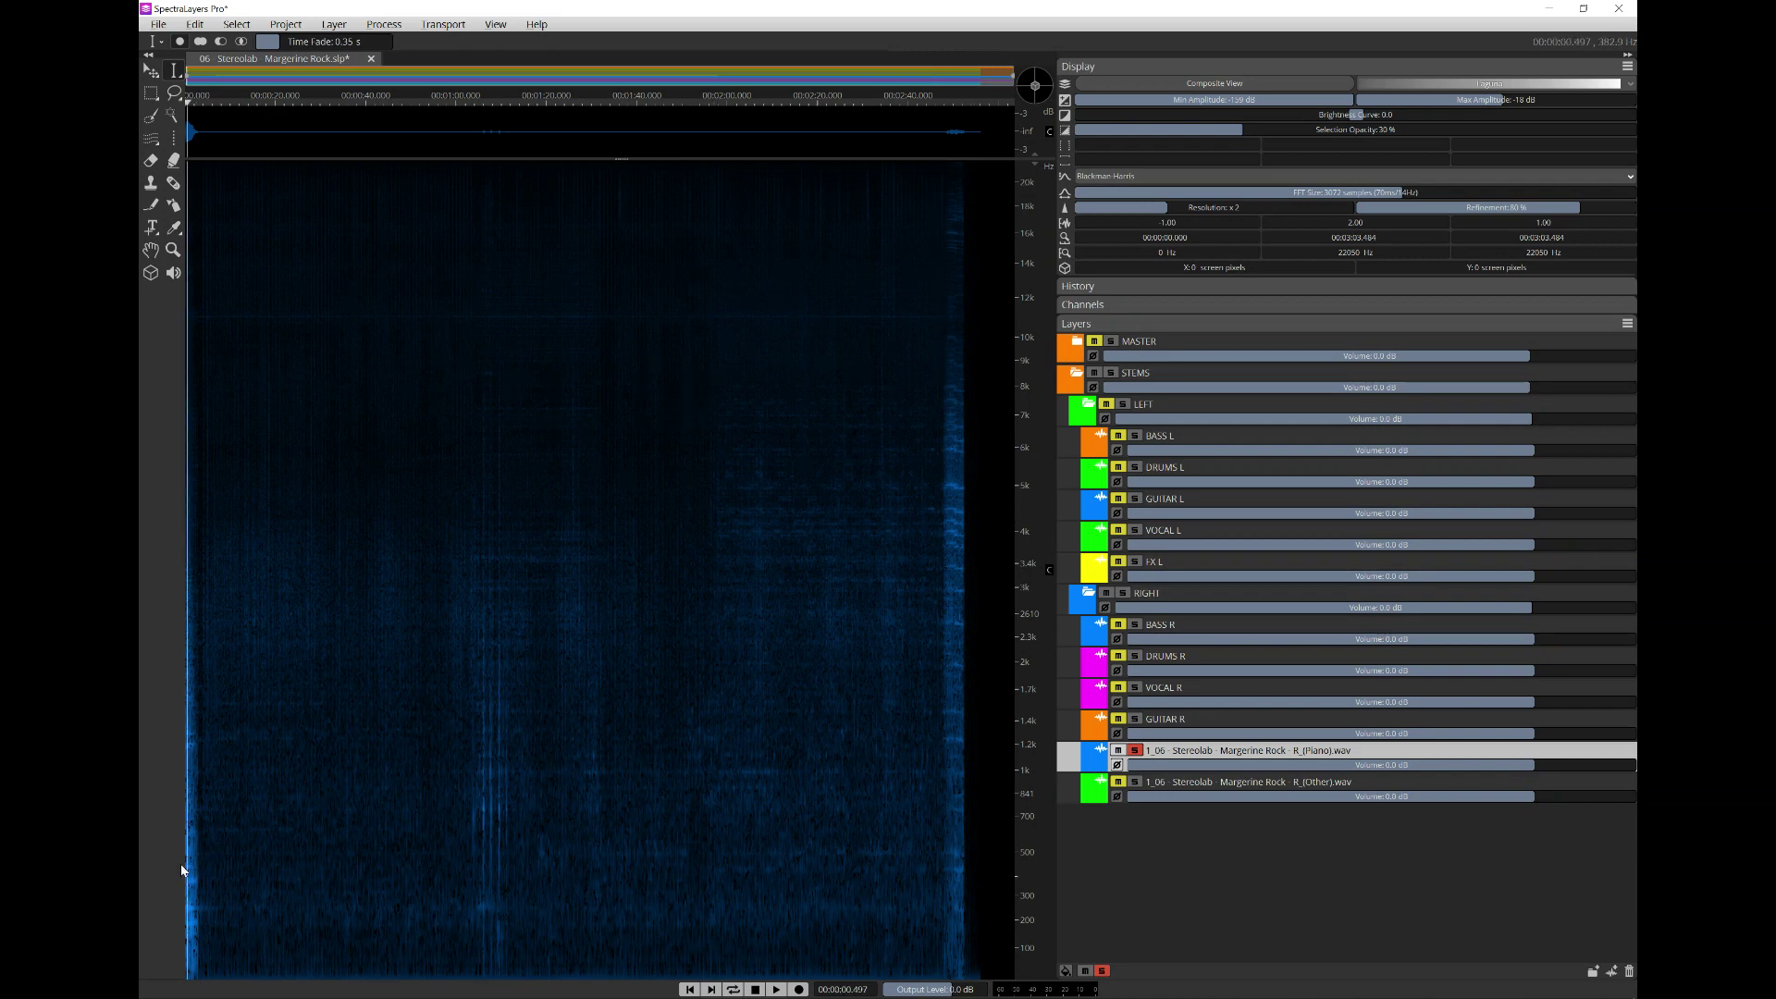
key(space)
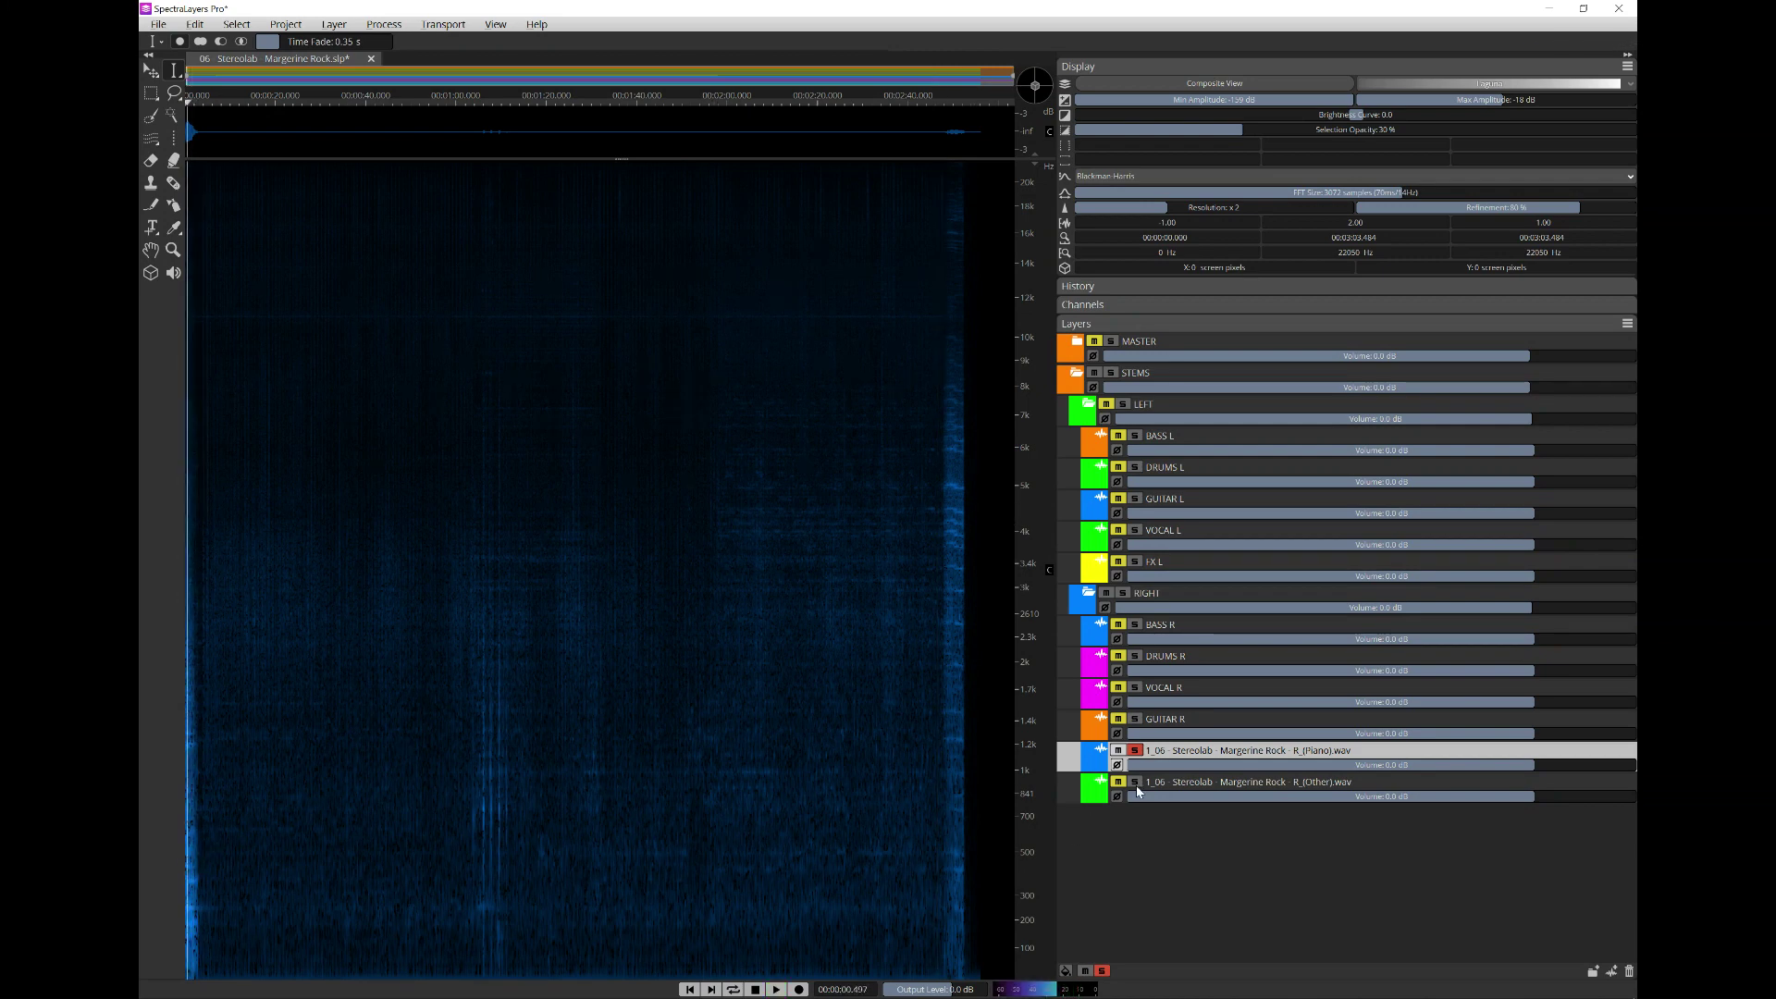
- Solo the right-channel Other layer alongside the Piano layer to compare their content, and unsolo Other
click(1136, 783)
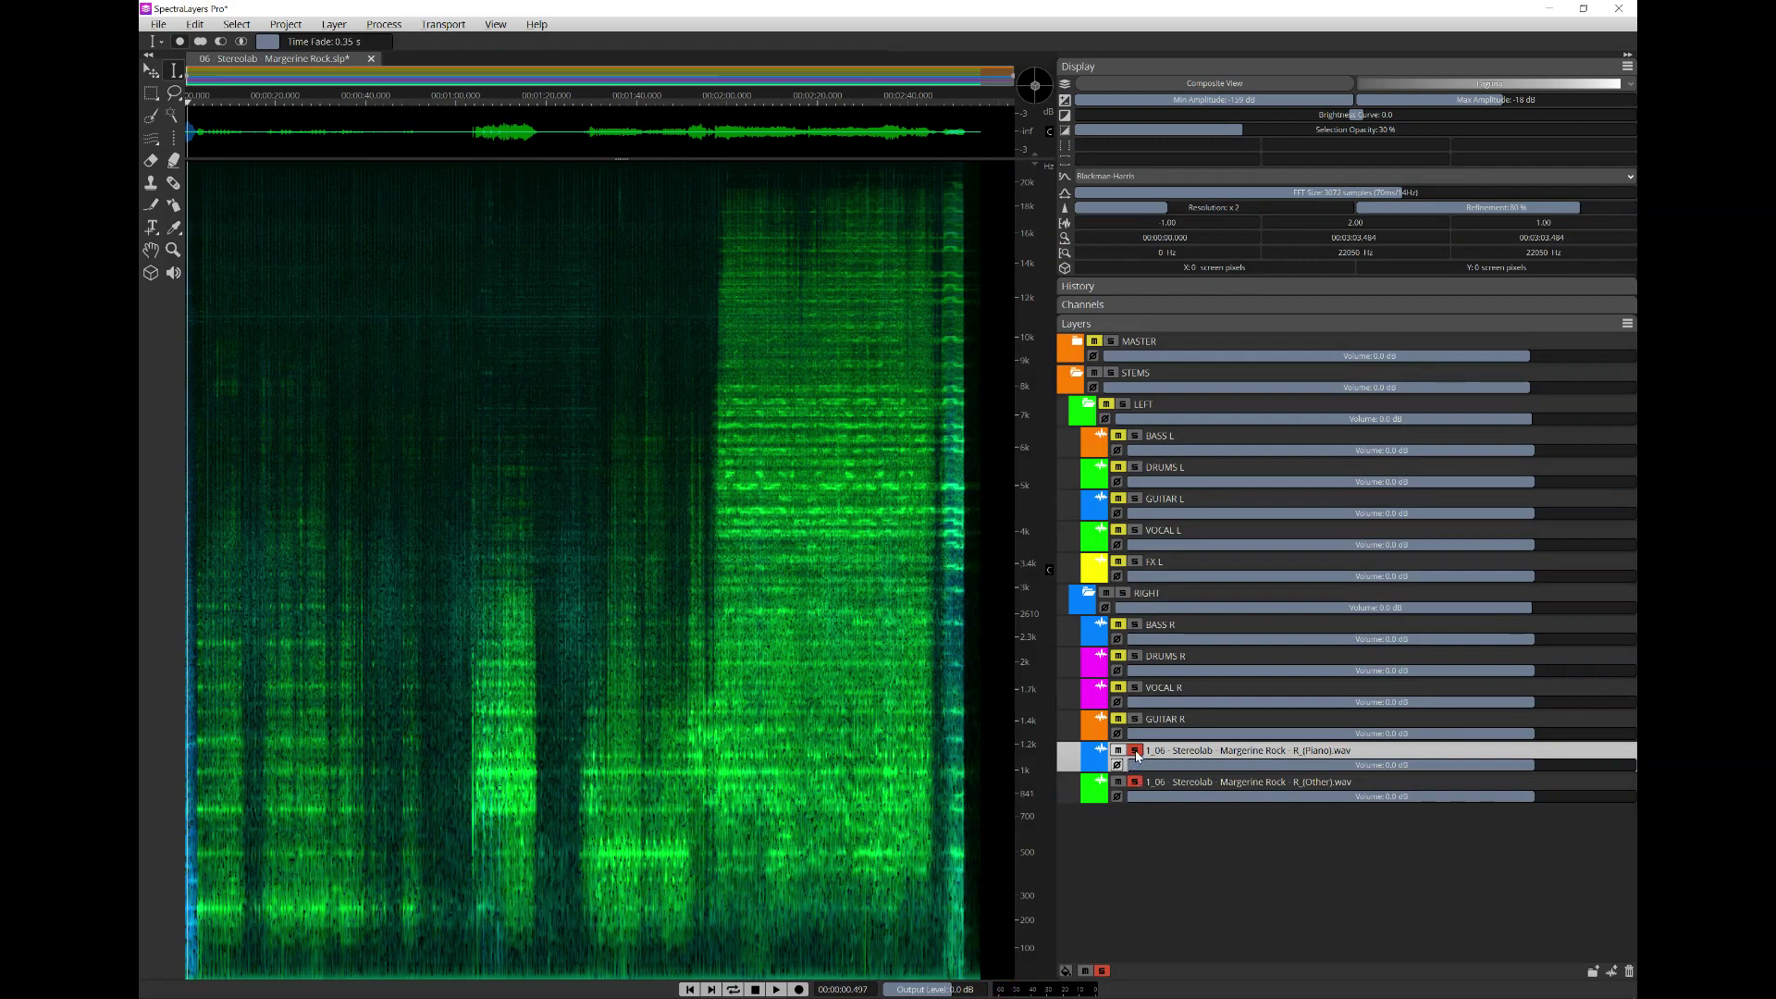
click(1136, 751)
click(1136, 783)
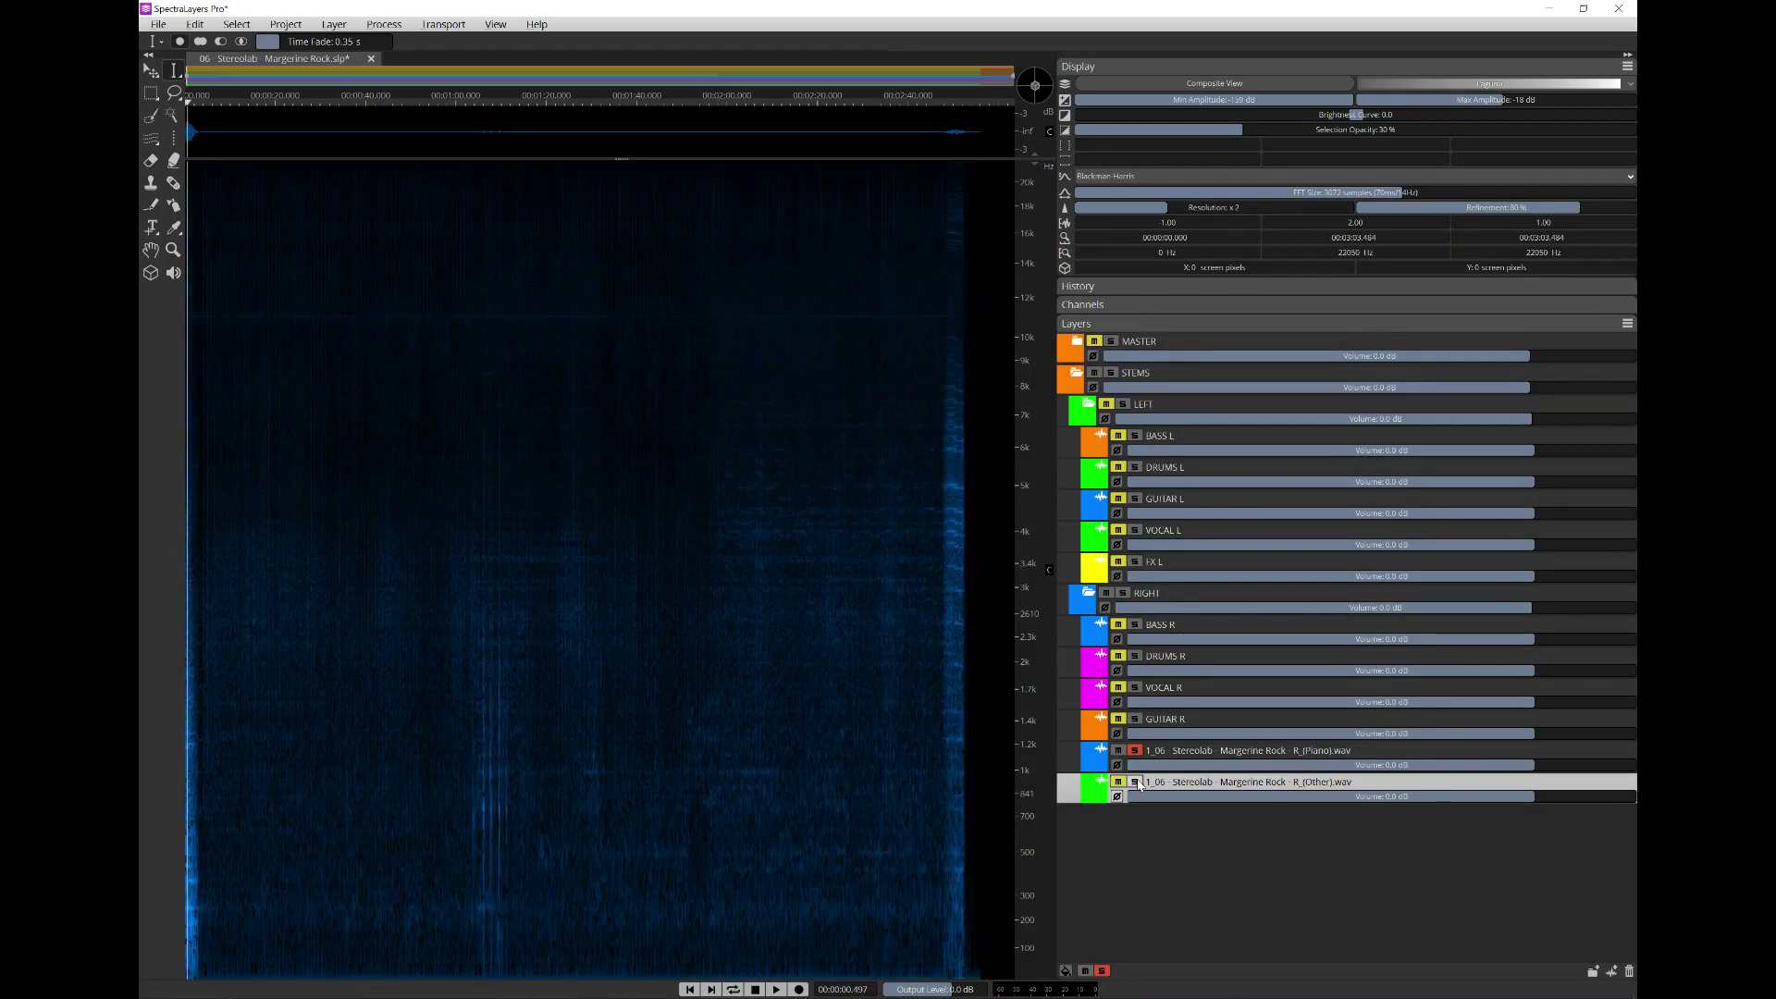
- Solo VOCAL R, DRUMS R and BASS R against the right-channel Piano layer, and play BASS R alone
click(1140, 691)
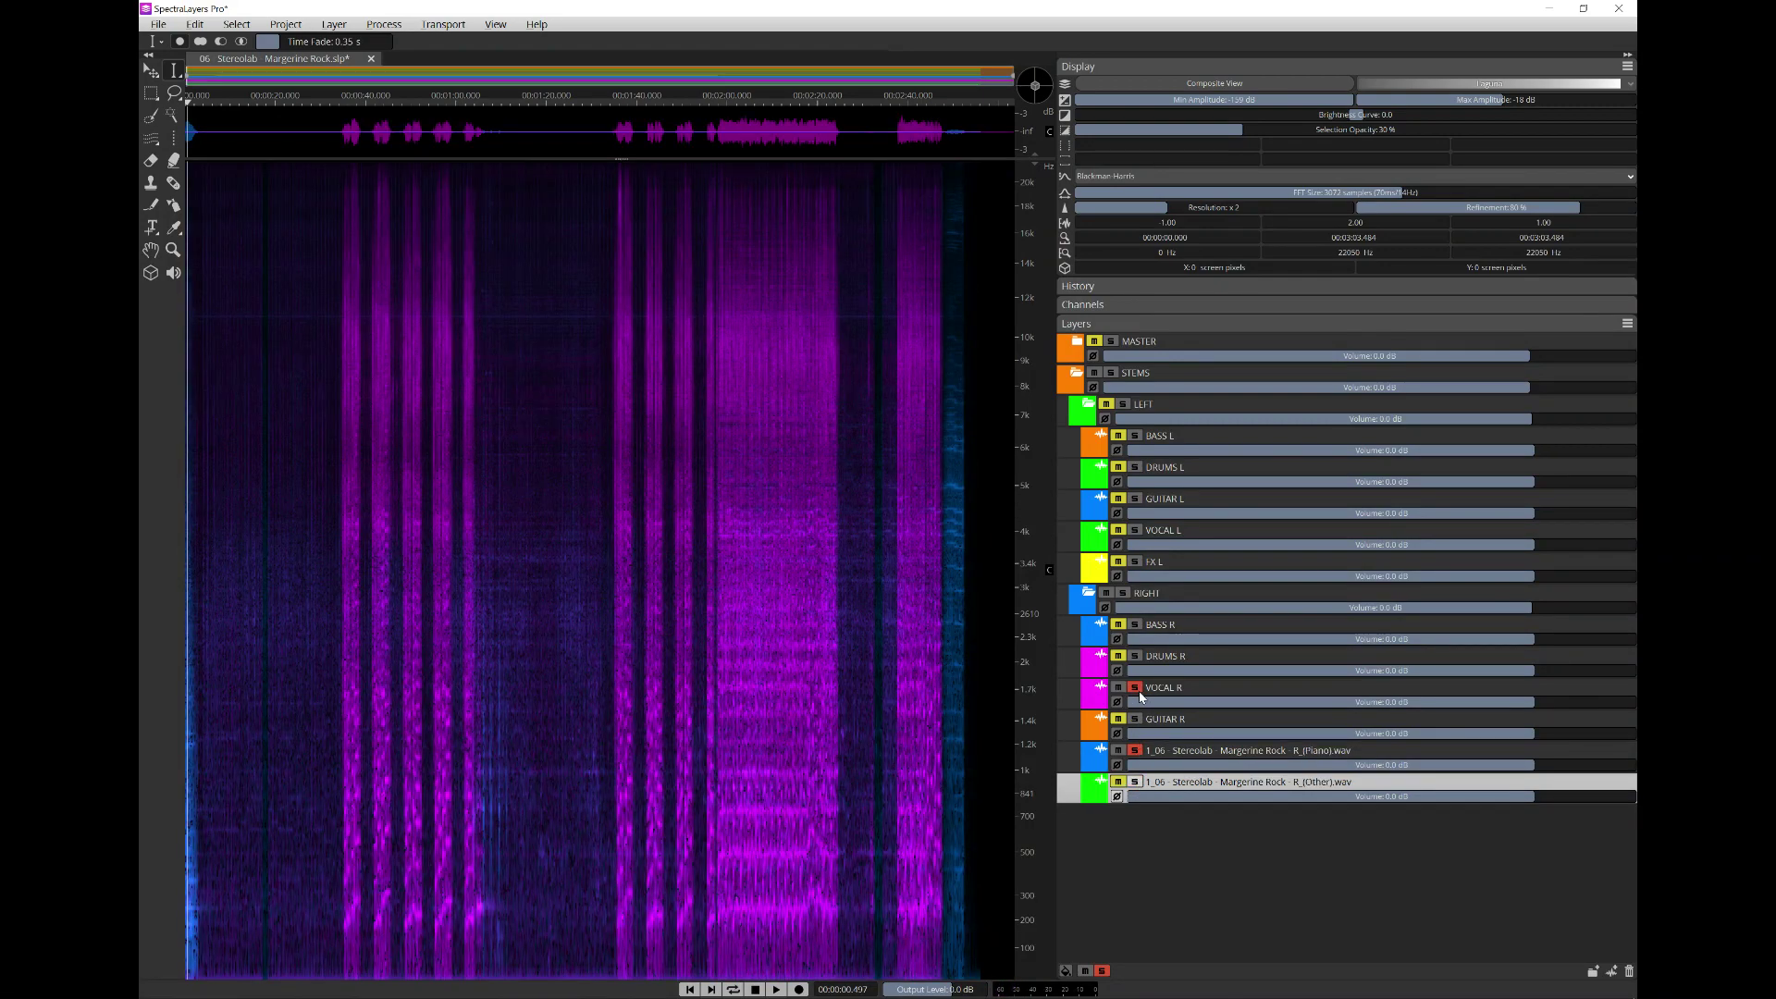
click(1138, 657)
click(1137, 656)
click(1135, 626)
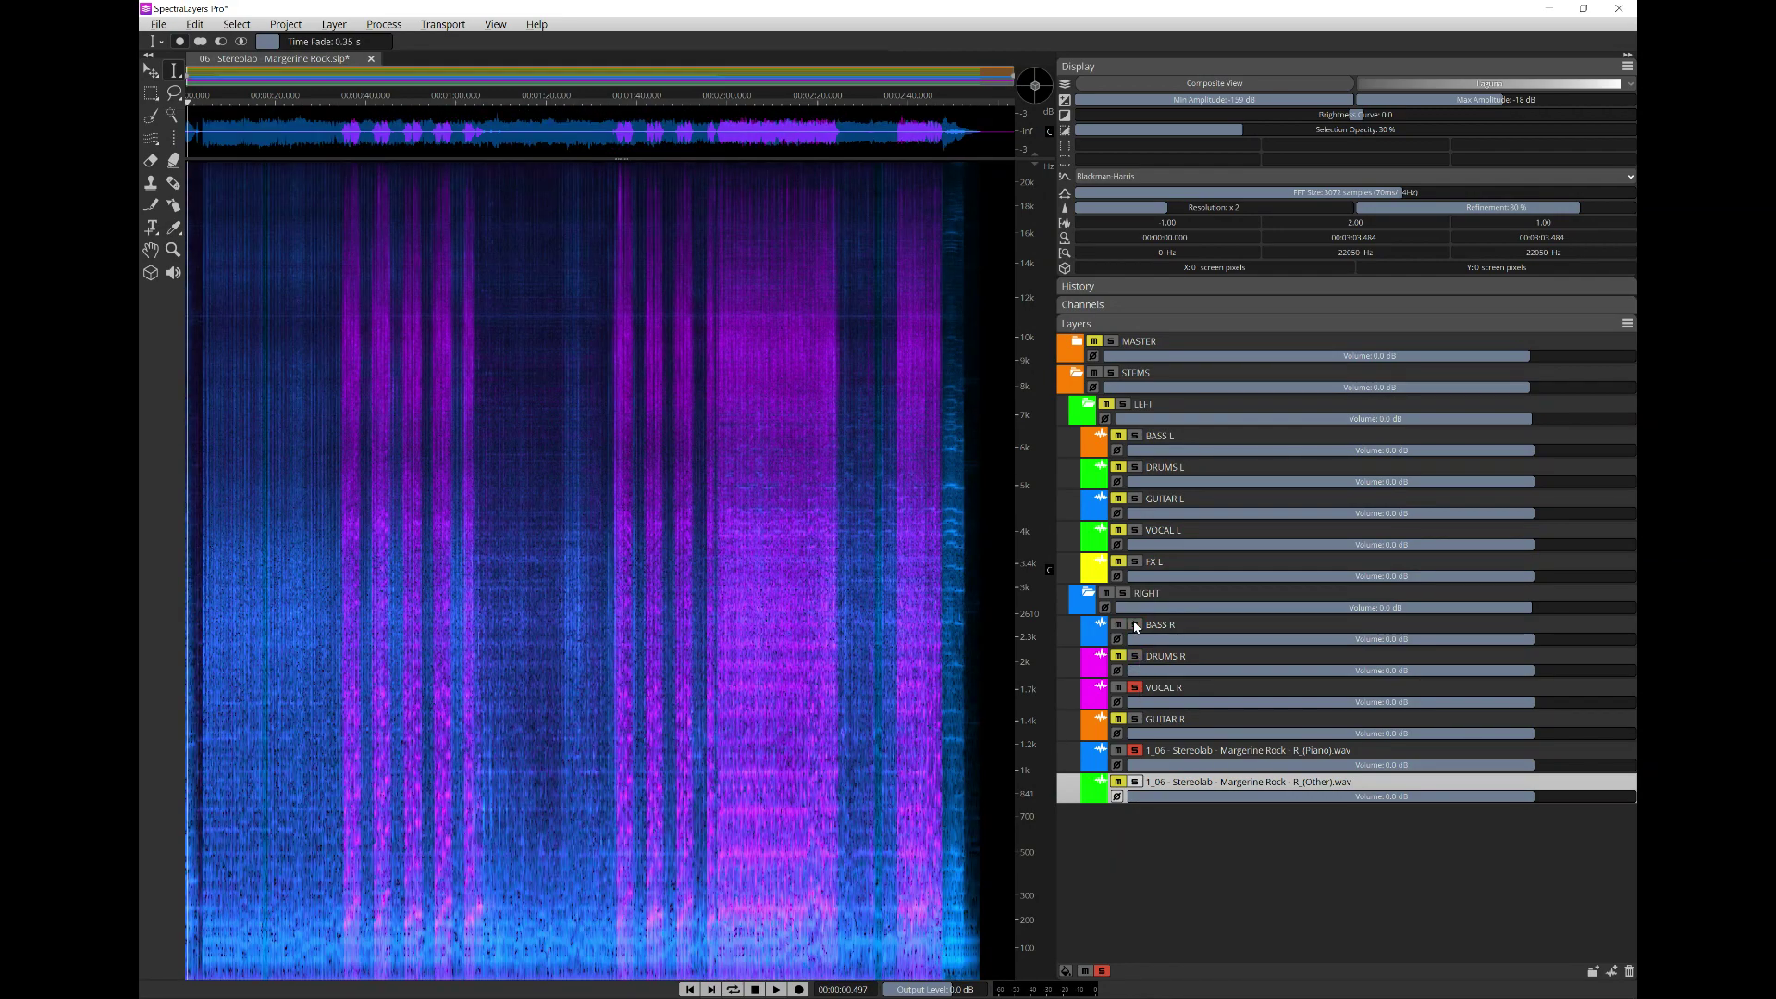
click(1135, 626)
click(1136, 688)
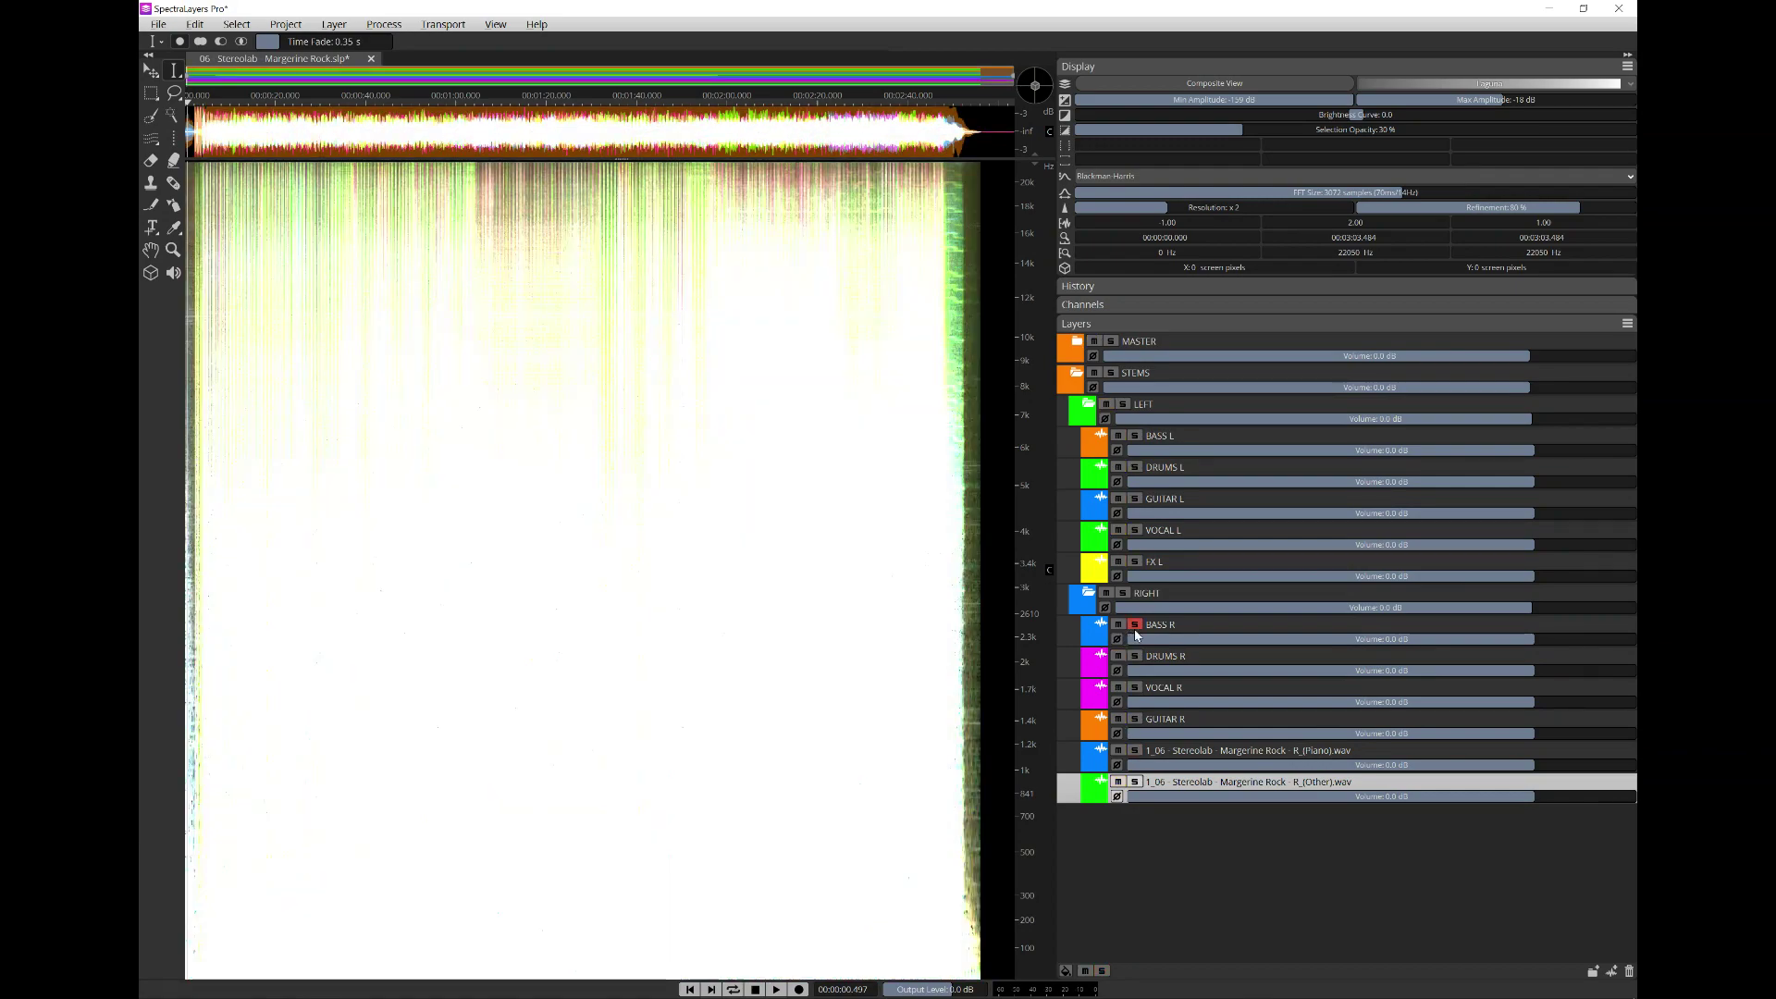
click(1135, 625)
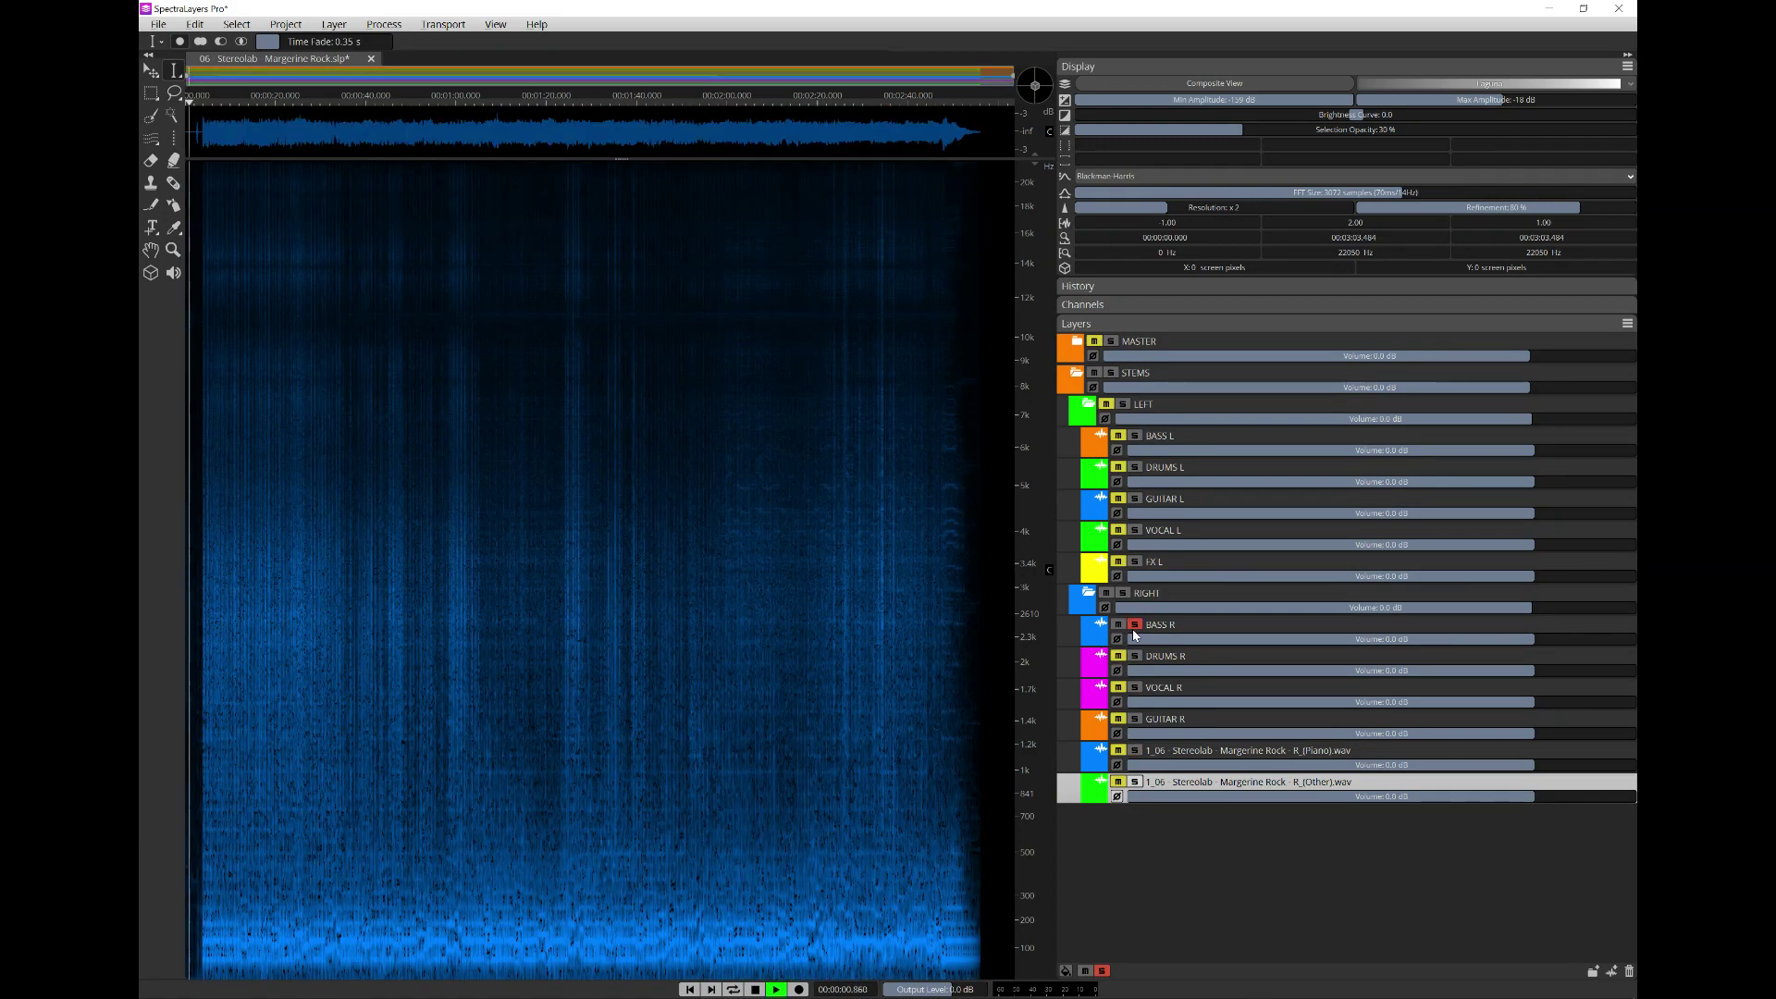
click(1135, 626)
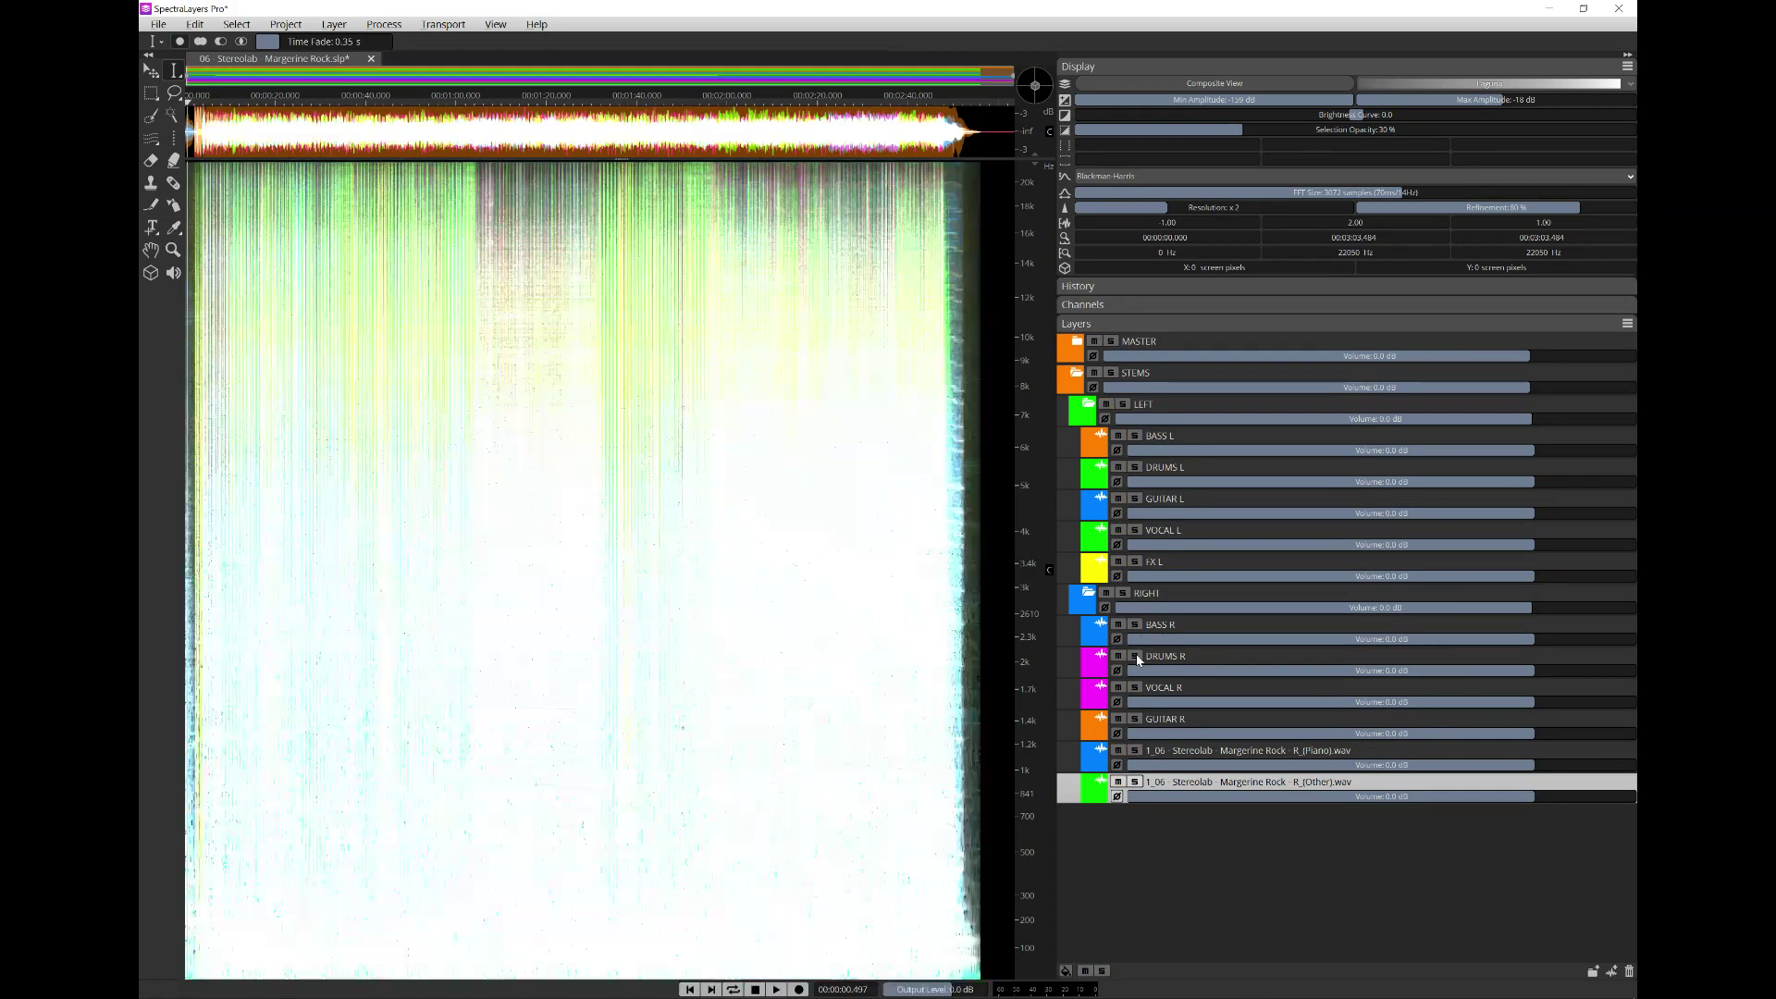
- Solo DRUMS R, VOCAL R and GUITAR R one at a time to compare their content at the song's start
click(1136, 656)
click(1136, 656)
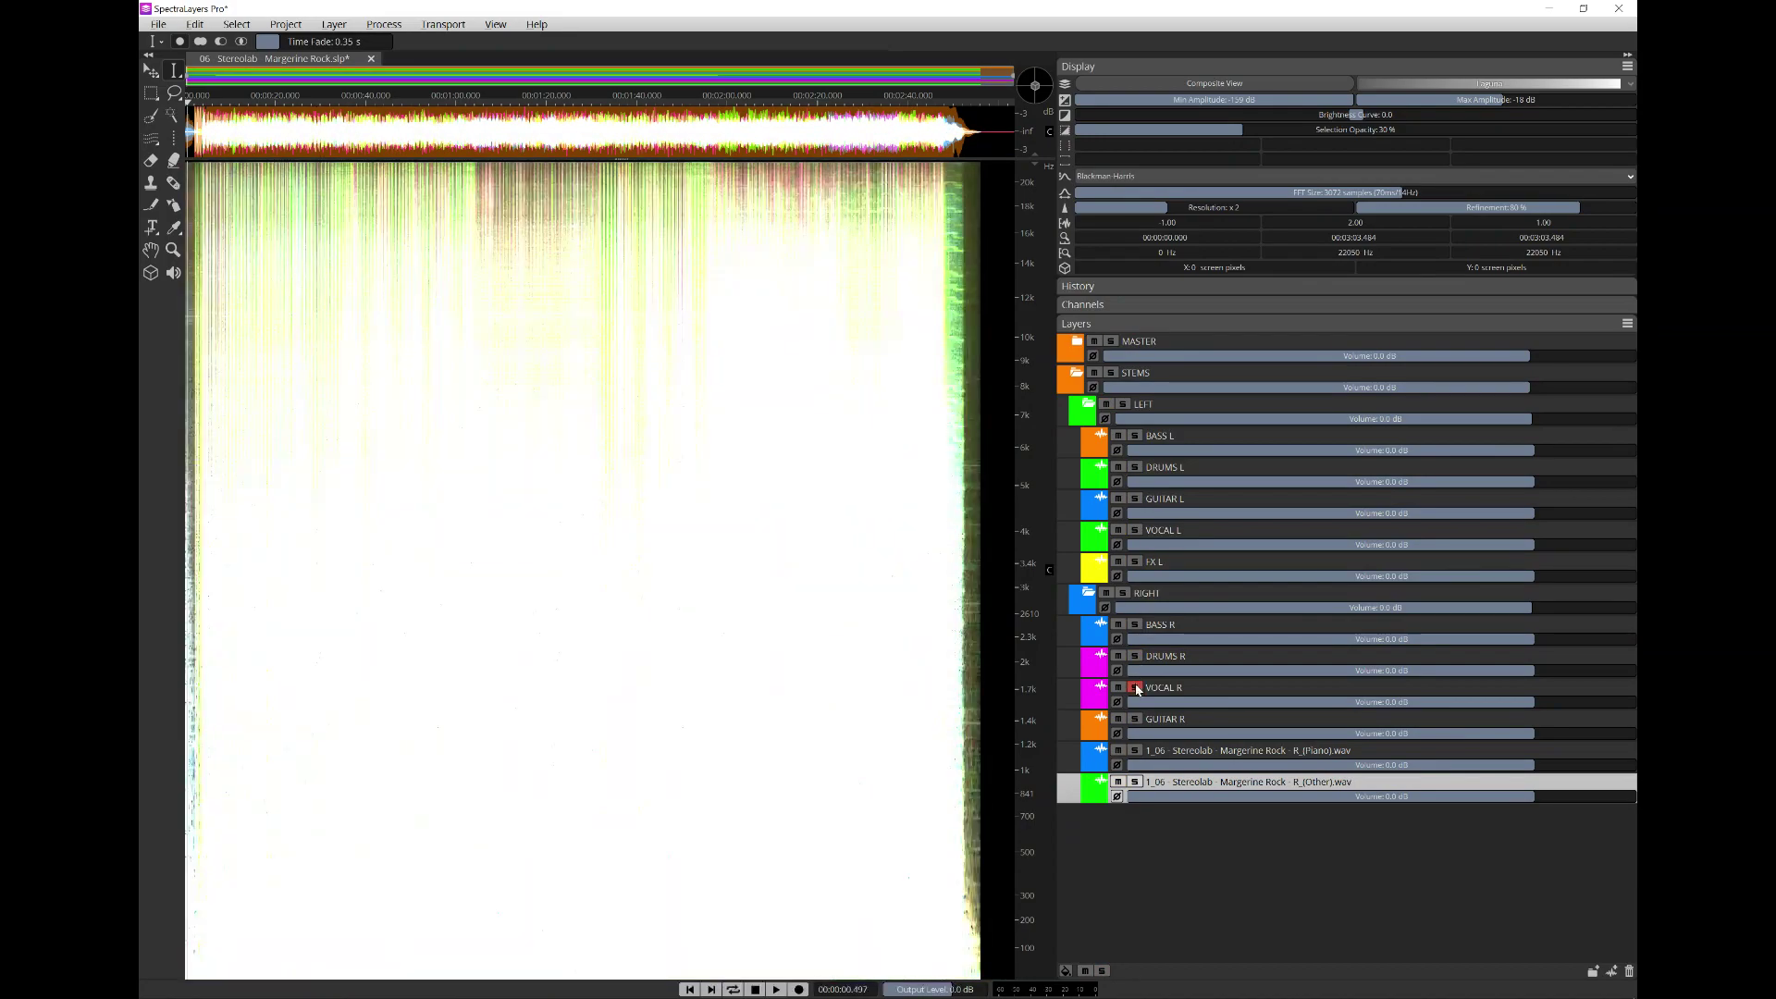
click(1136, 688)
click(1136, 689)
click(1136, 720)
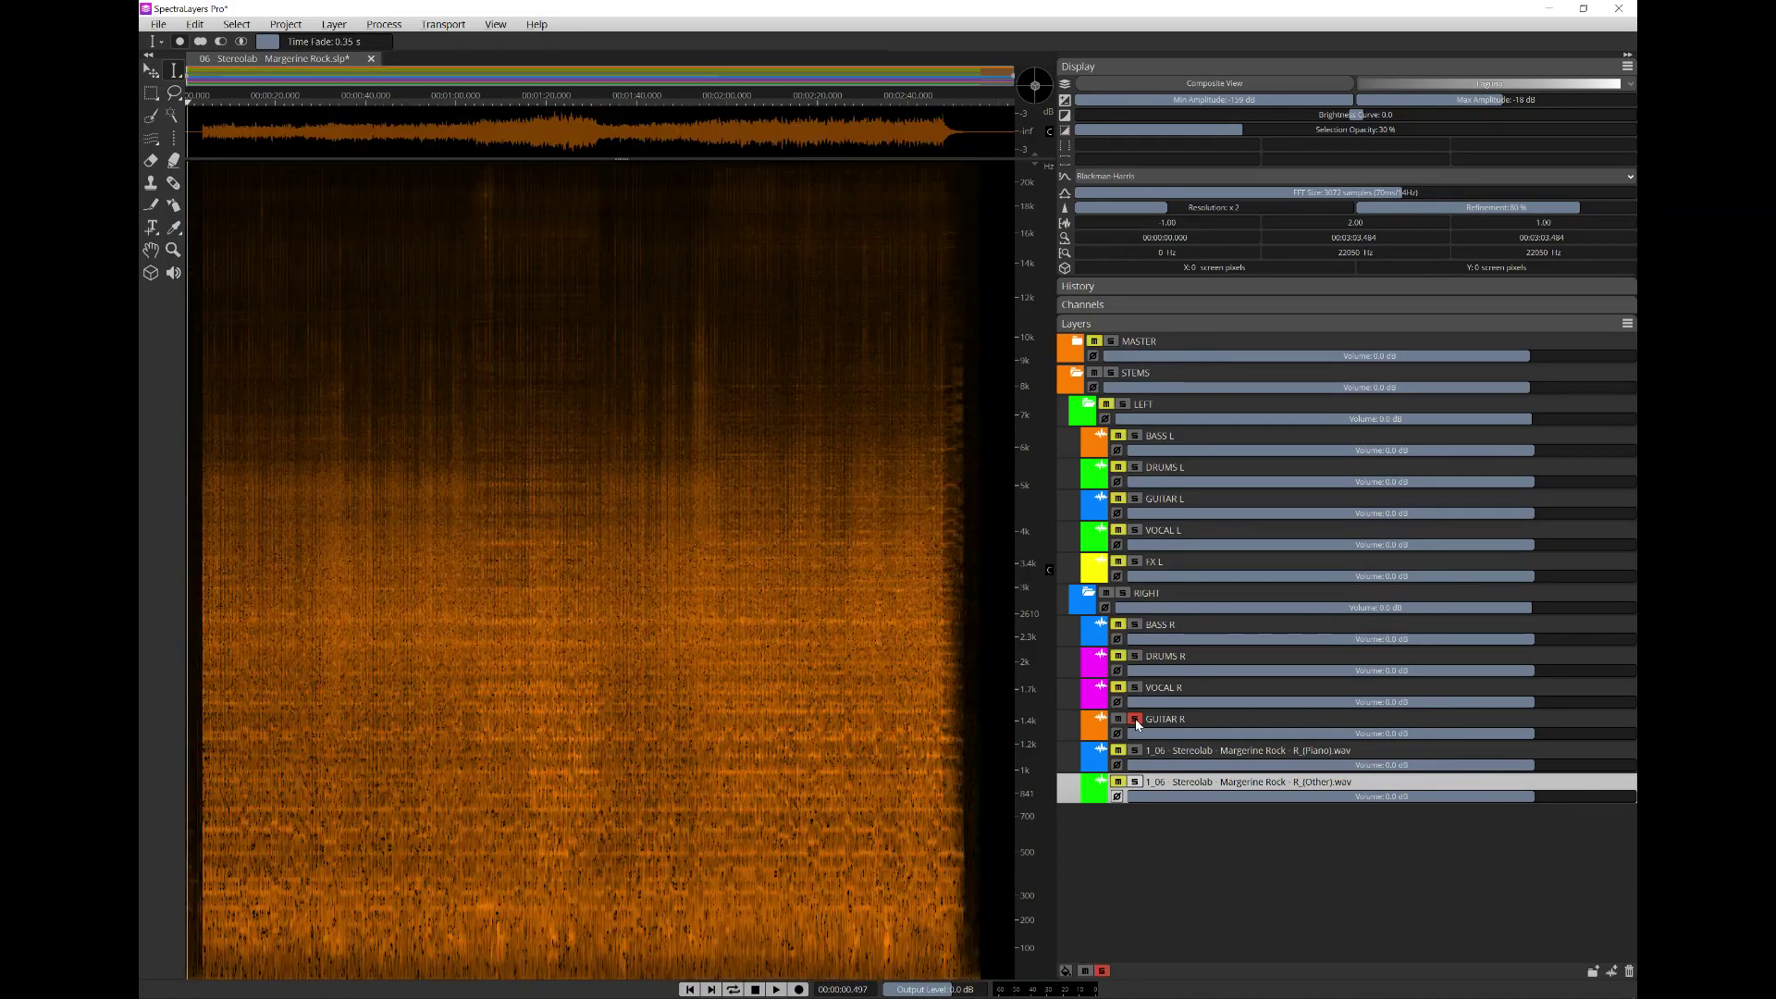
click(1136, 720)
- Play the right-channel Piano layer alone, and solo the right-channel Other layer to compare it
click(1136, 750)
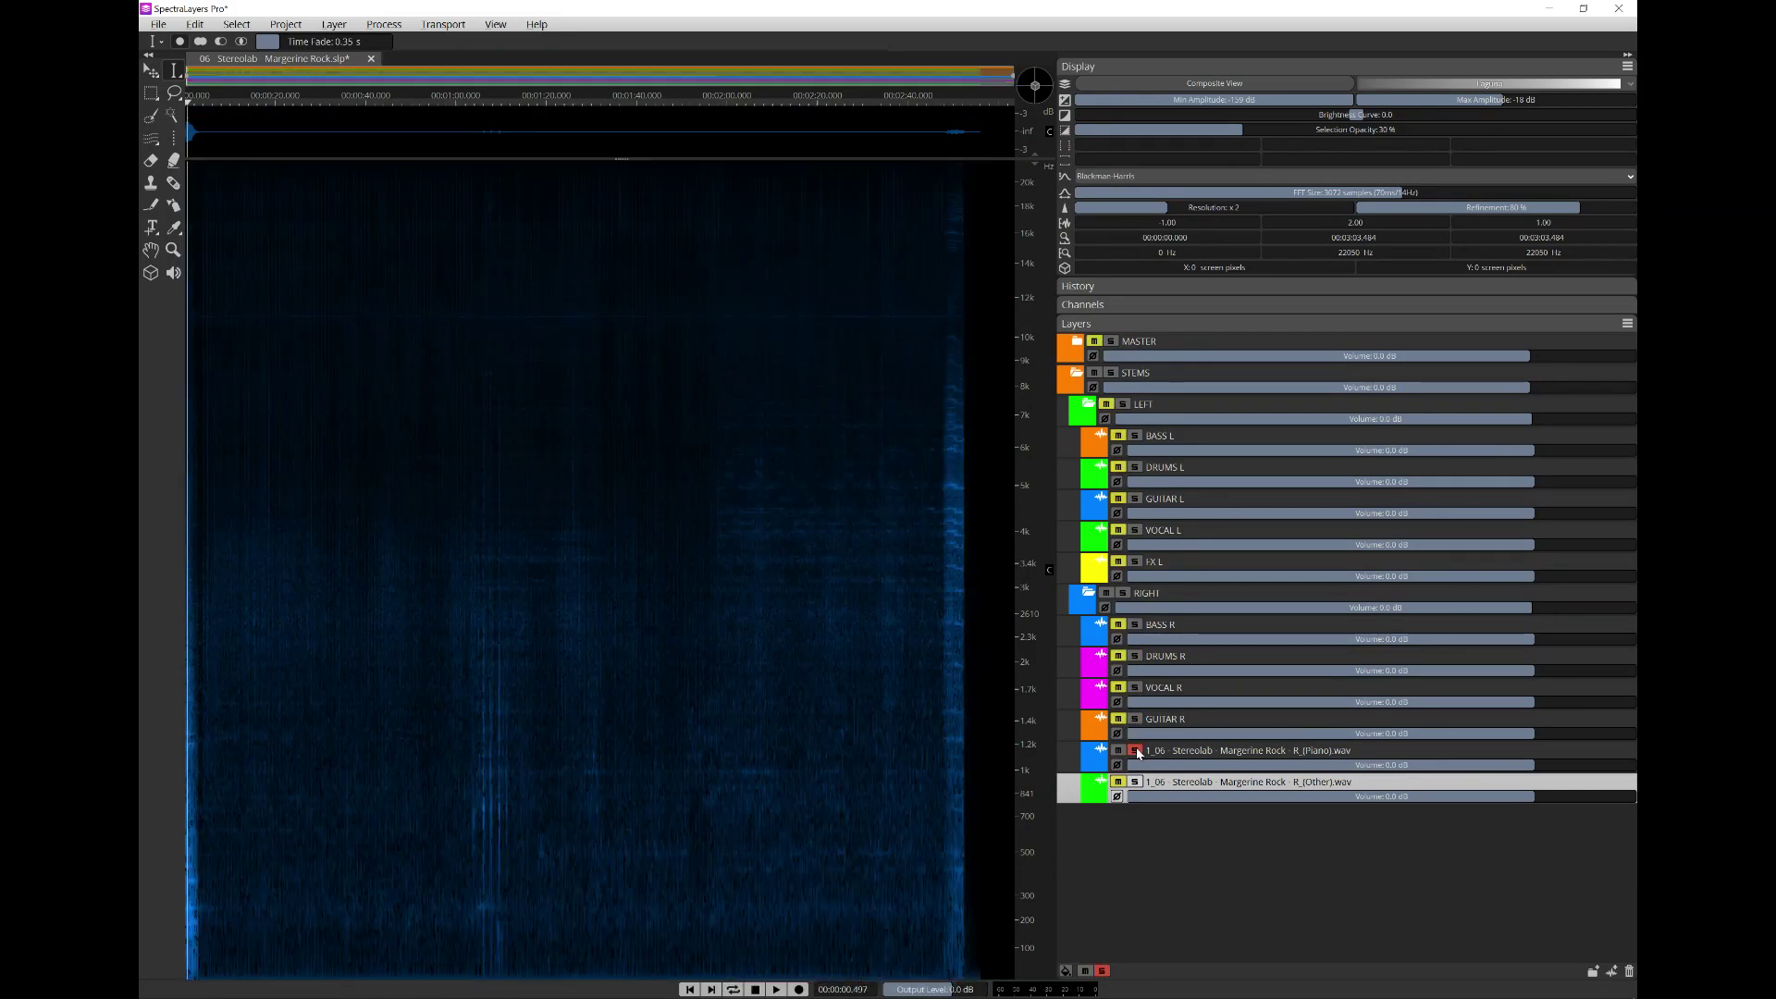
key(space)
click(1215, 761)
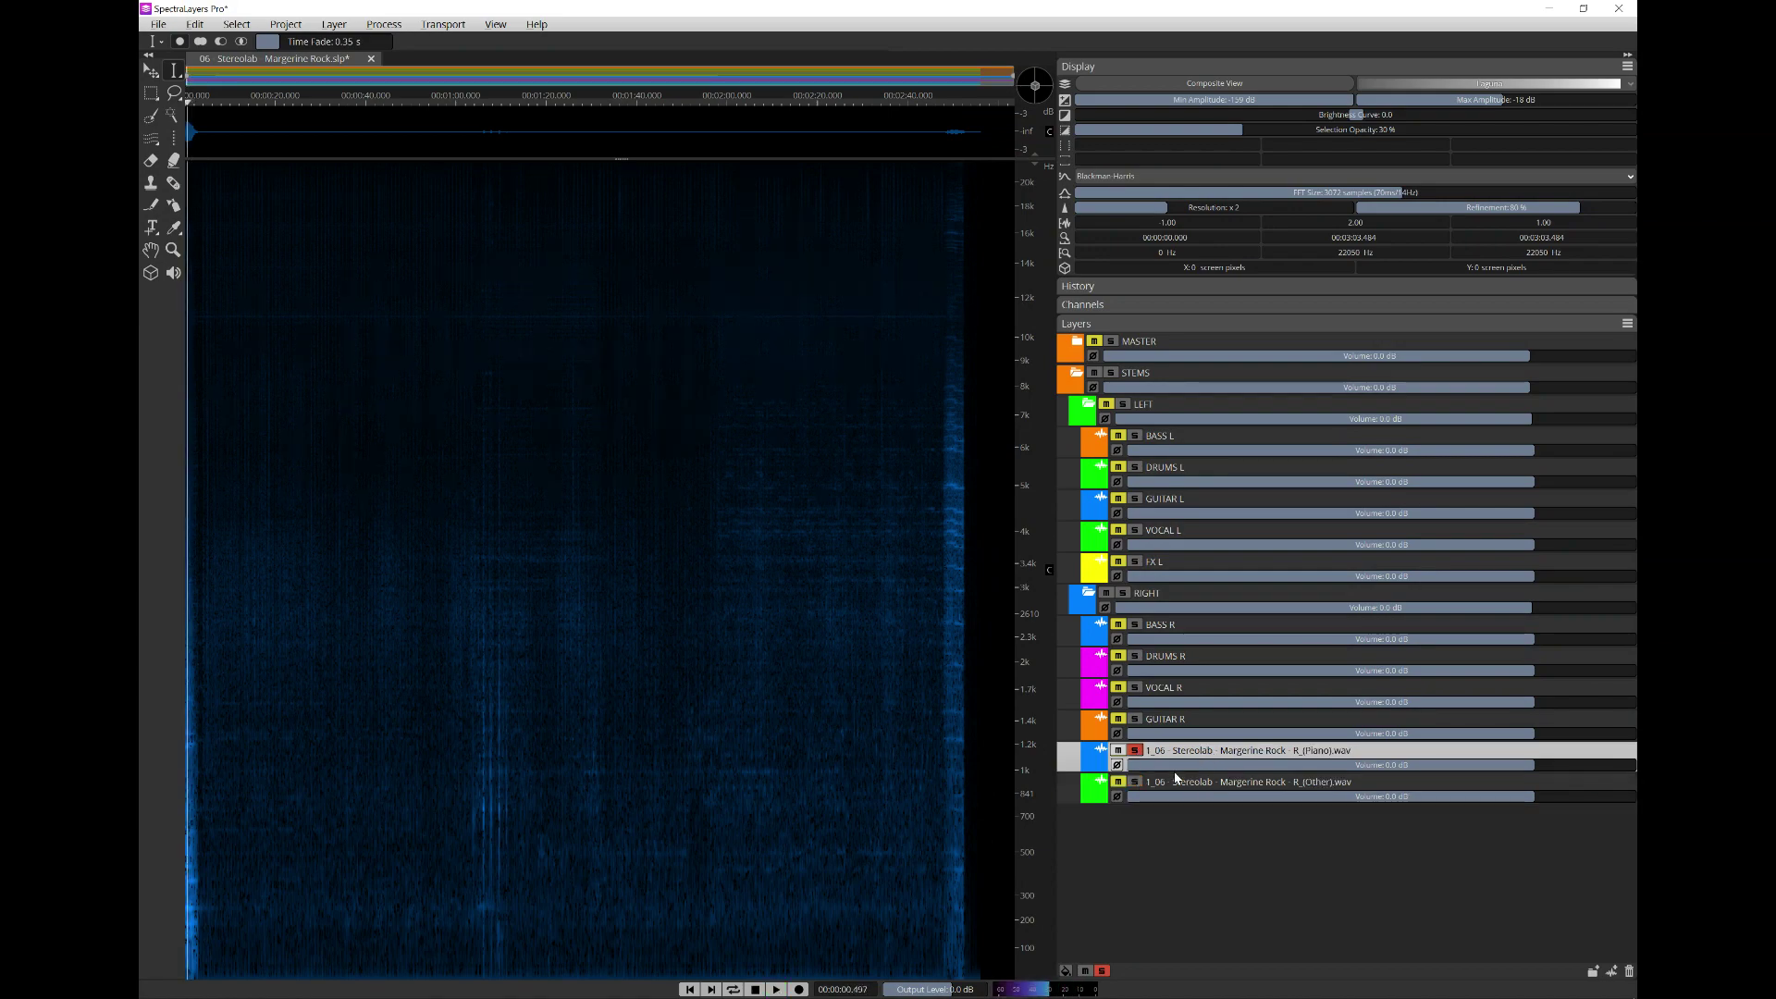
click(1136, 751)
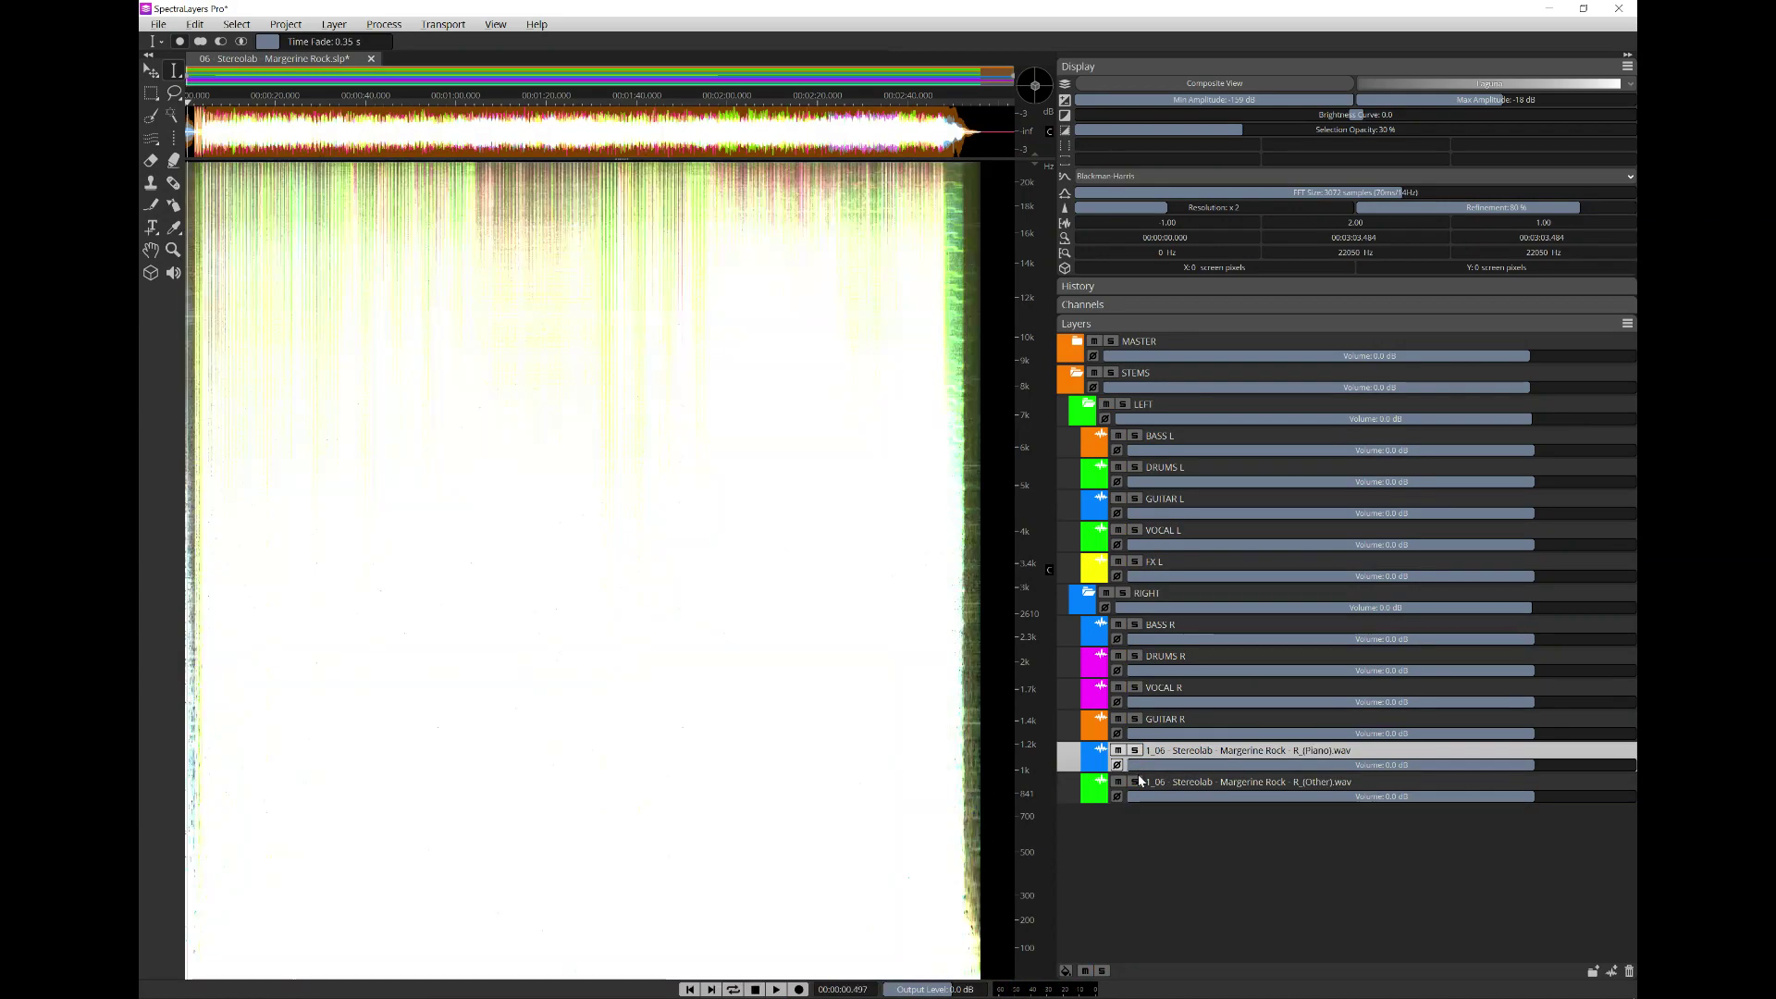
click(1140, 782)
click(1135, 782)
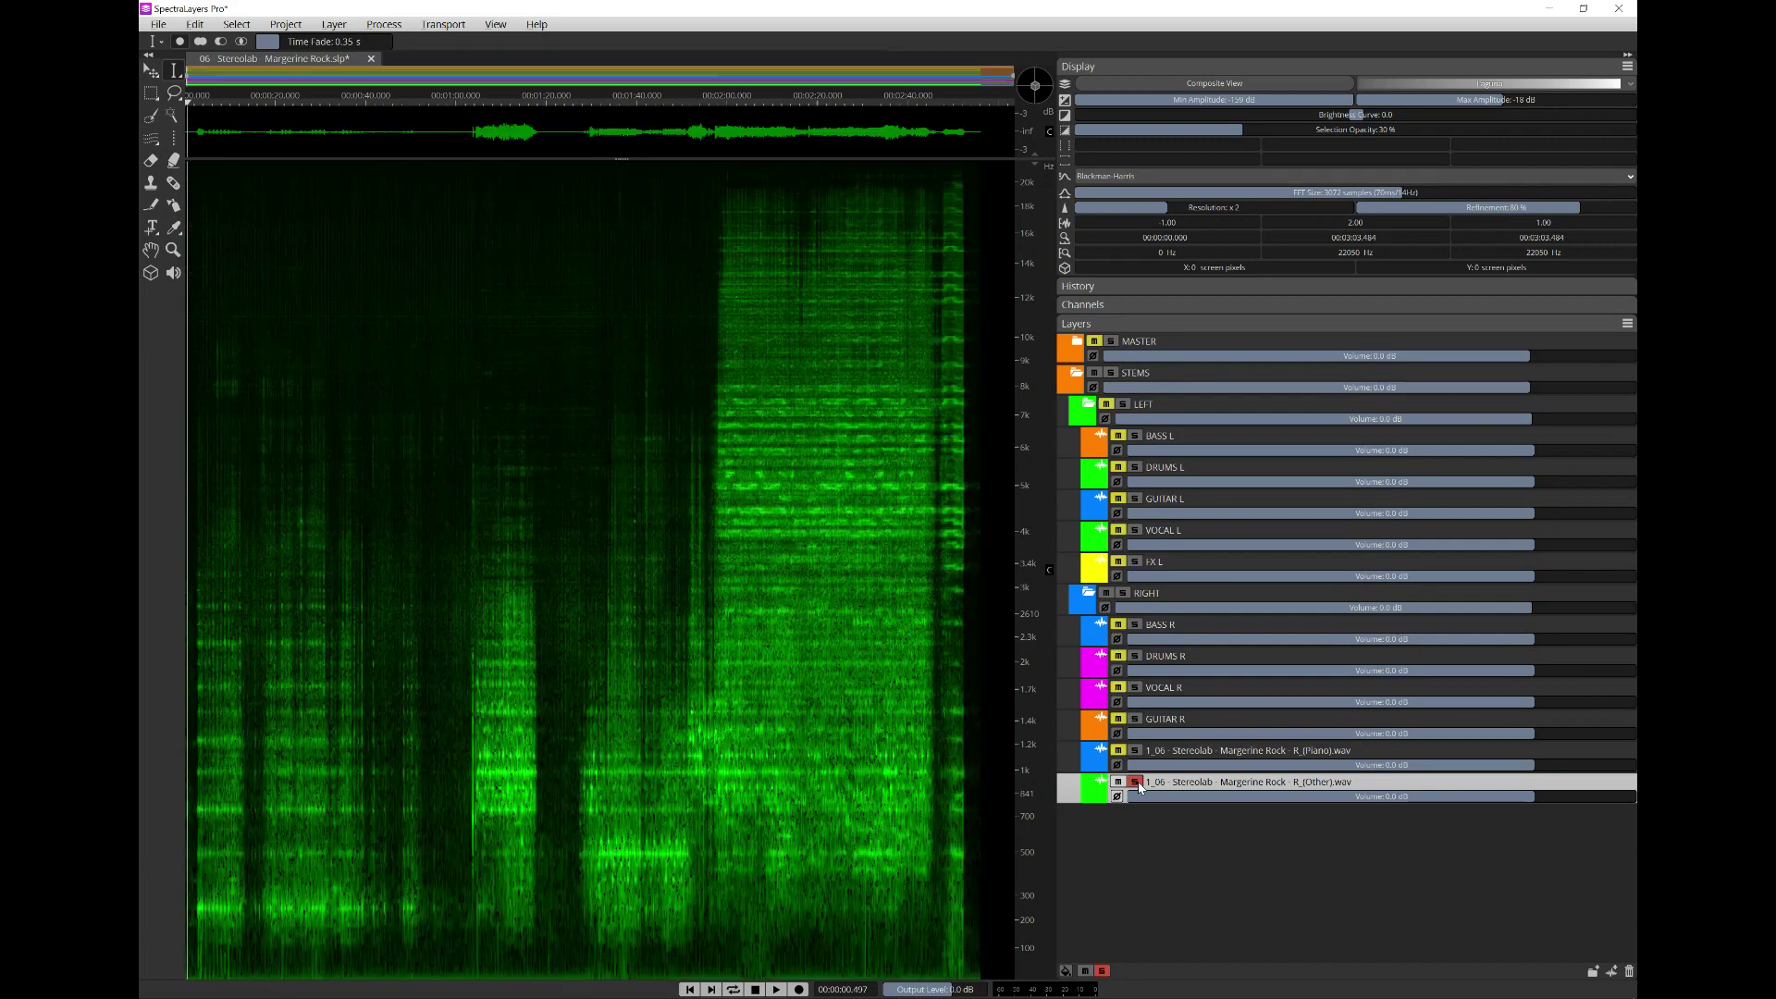
click(1135, 781)
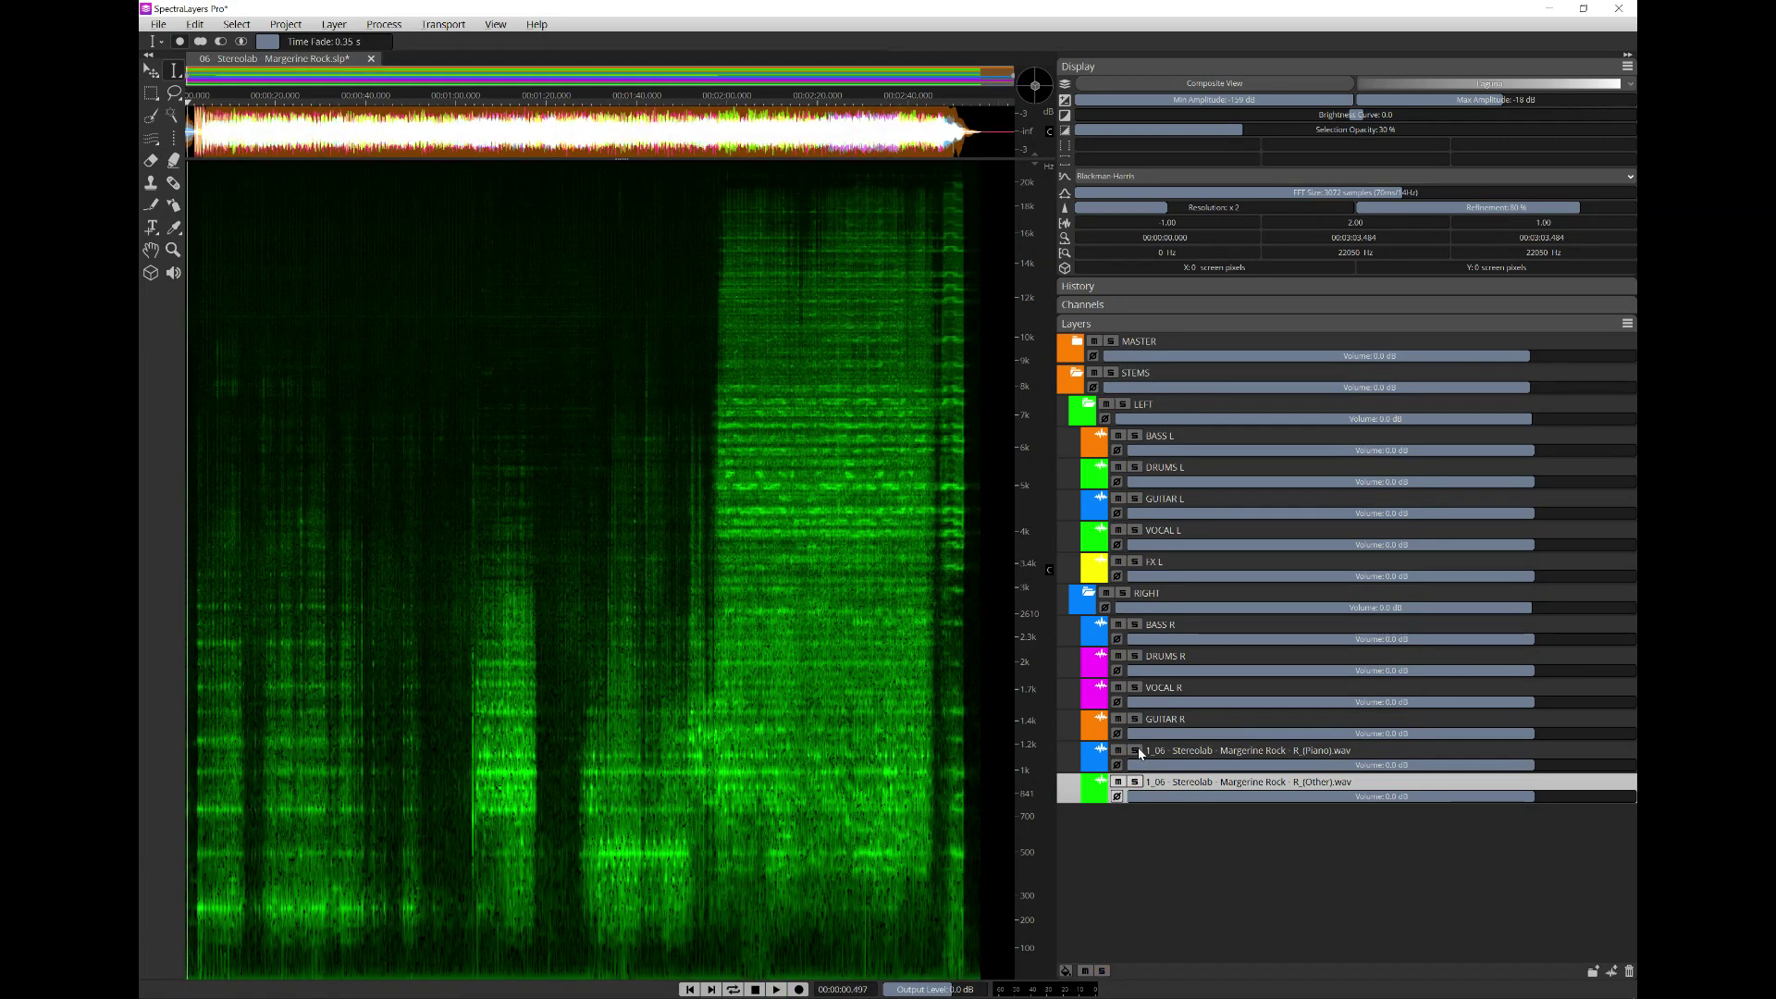
- Solo the right-channel Piano layer again and replay its opening from the beginning
click(1136, 750)
key(space)
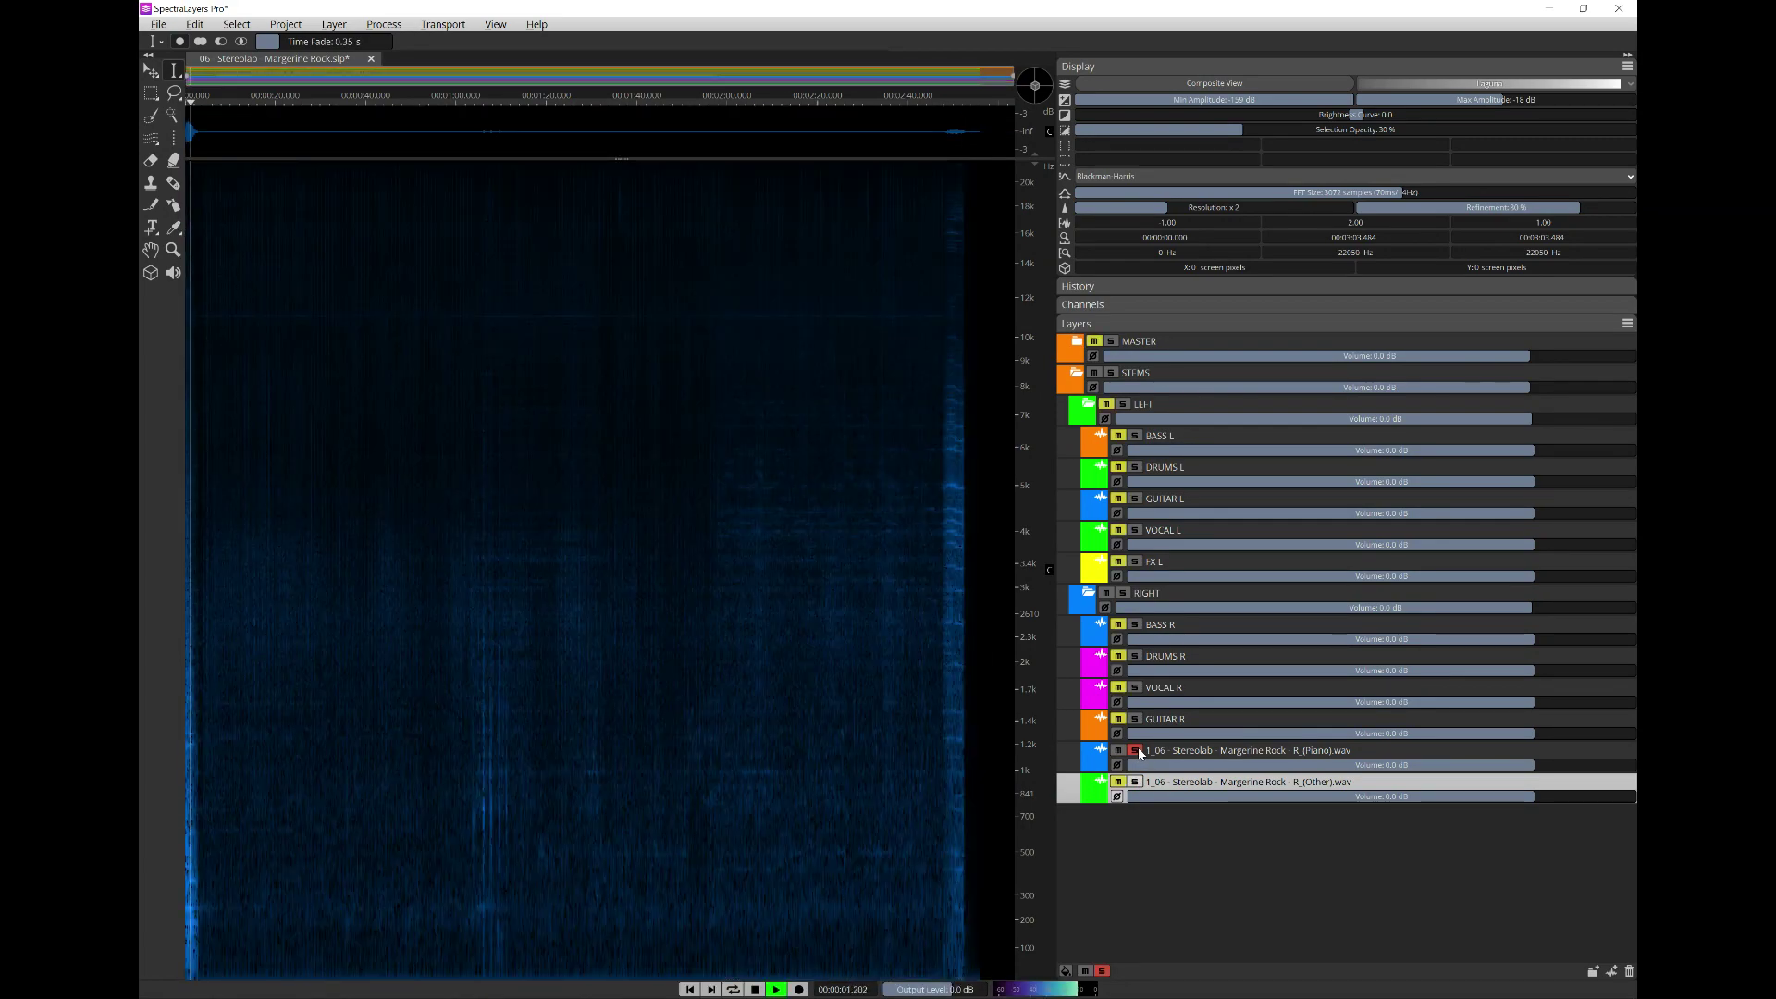
key(space)
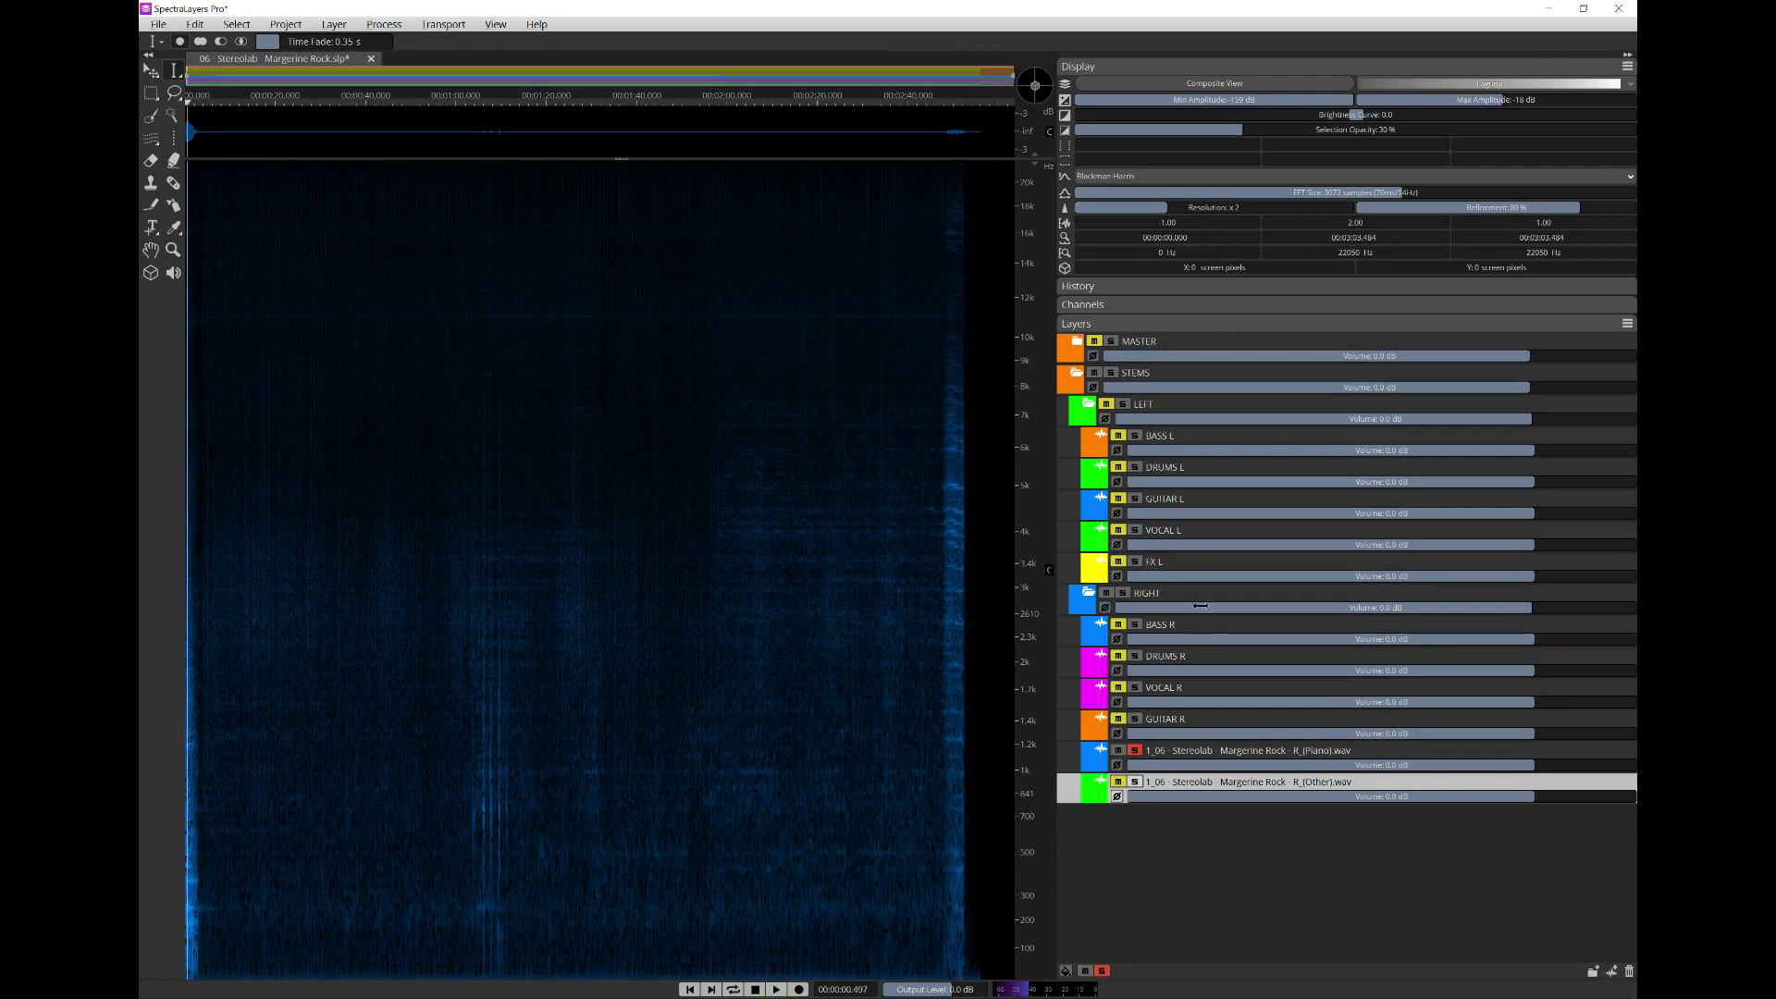
- Solo GUITAR L in place of the Piano layer and make it the active layer for examining its opening
click(1135, 501)
click(1136, 751)
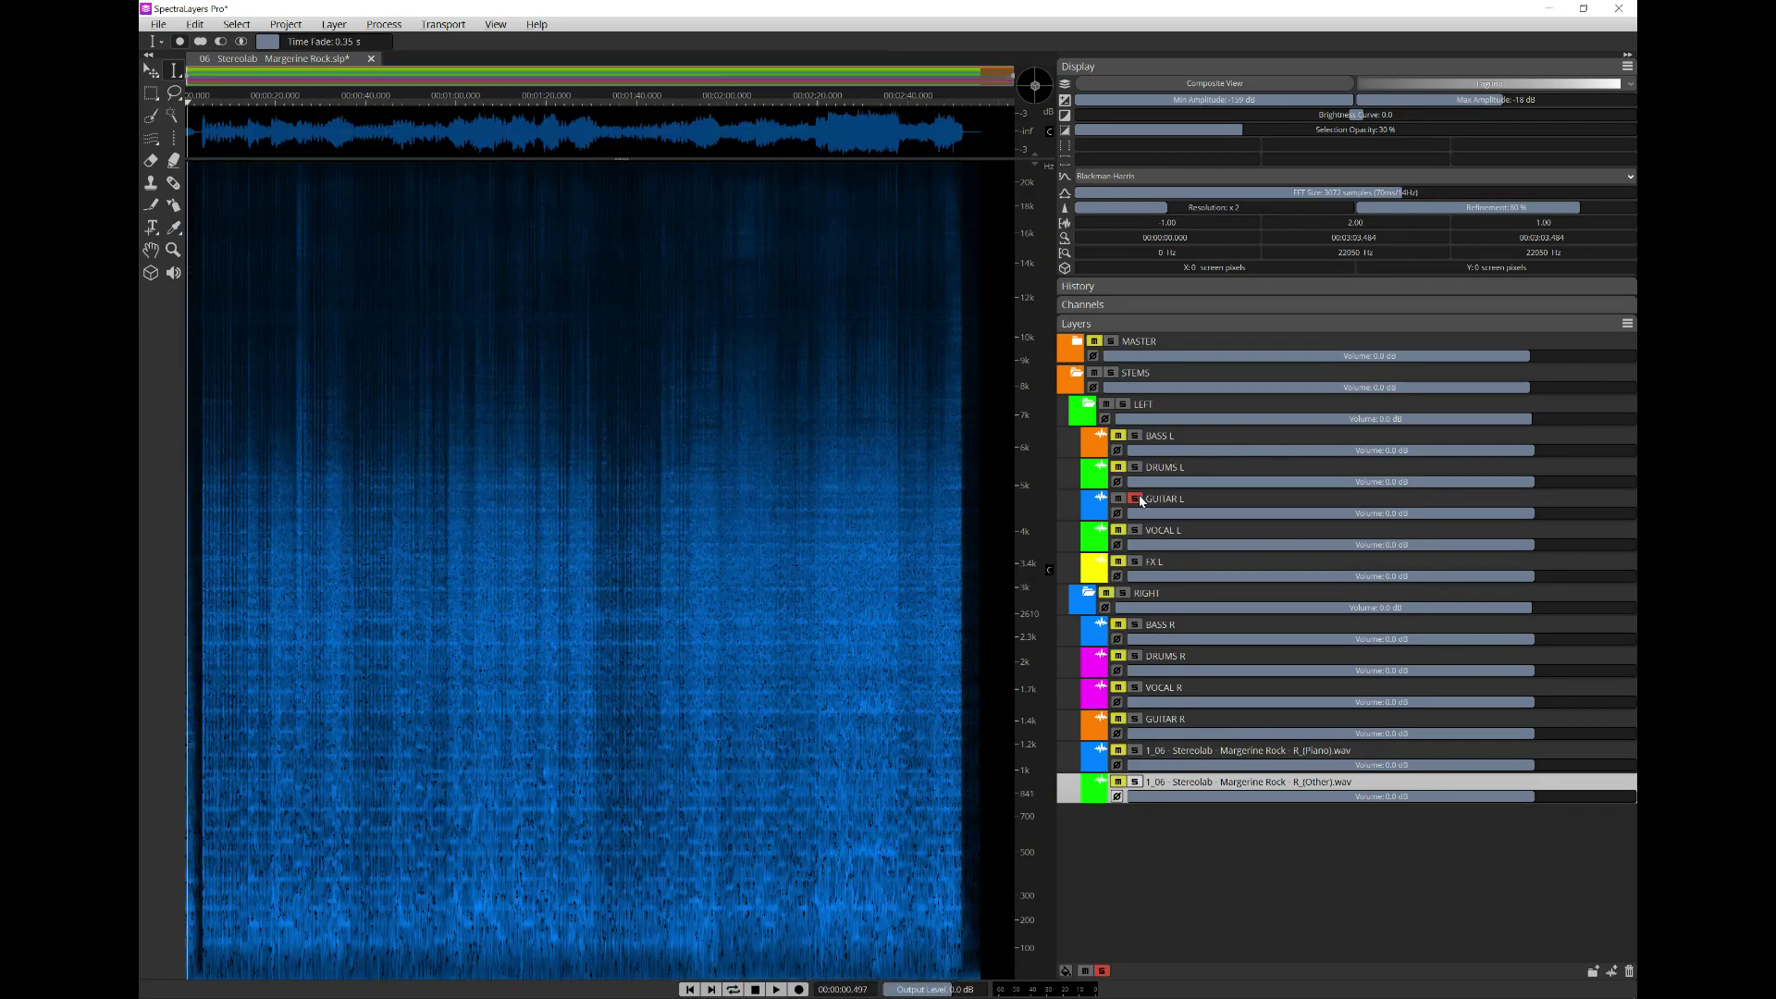
click(1169, 503)
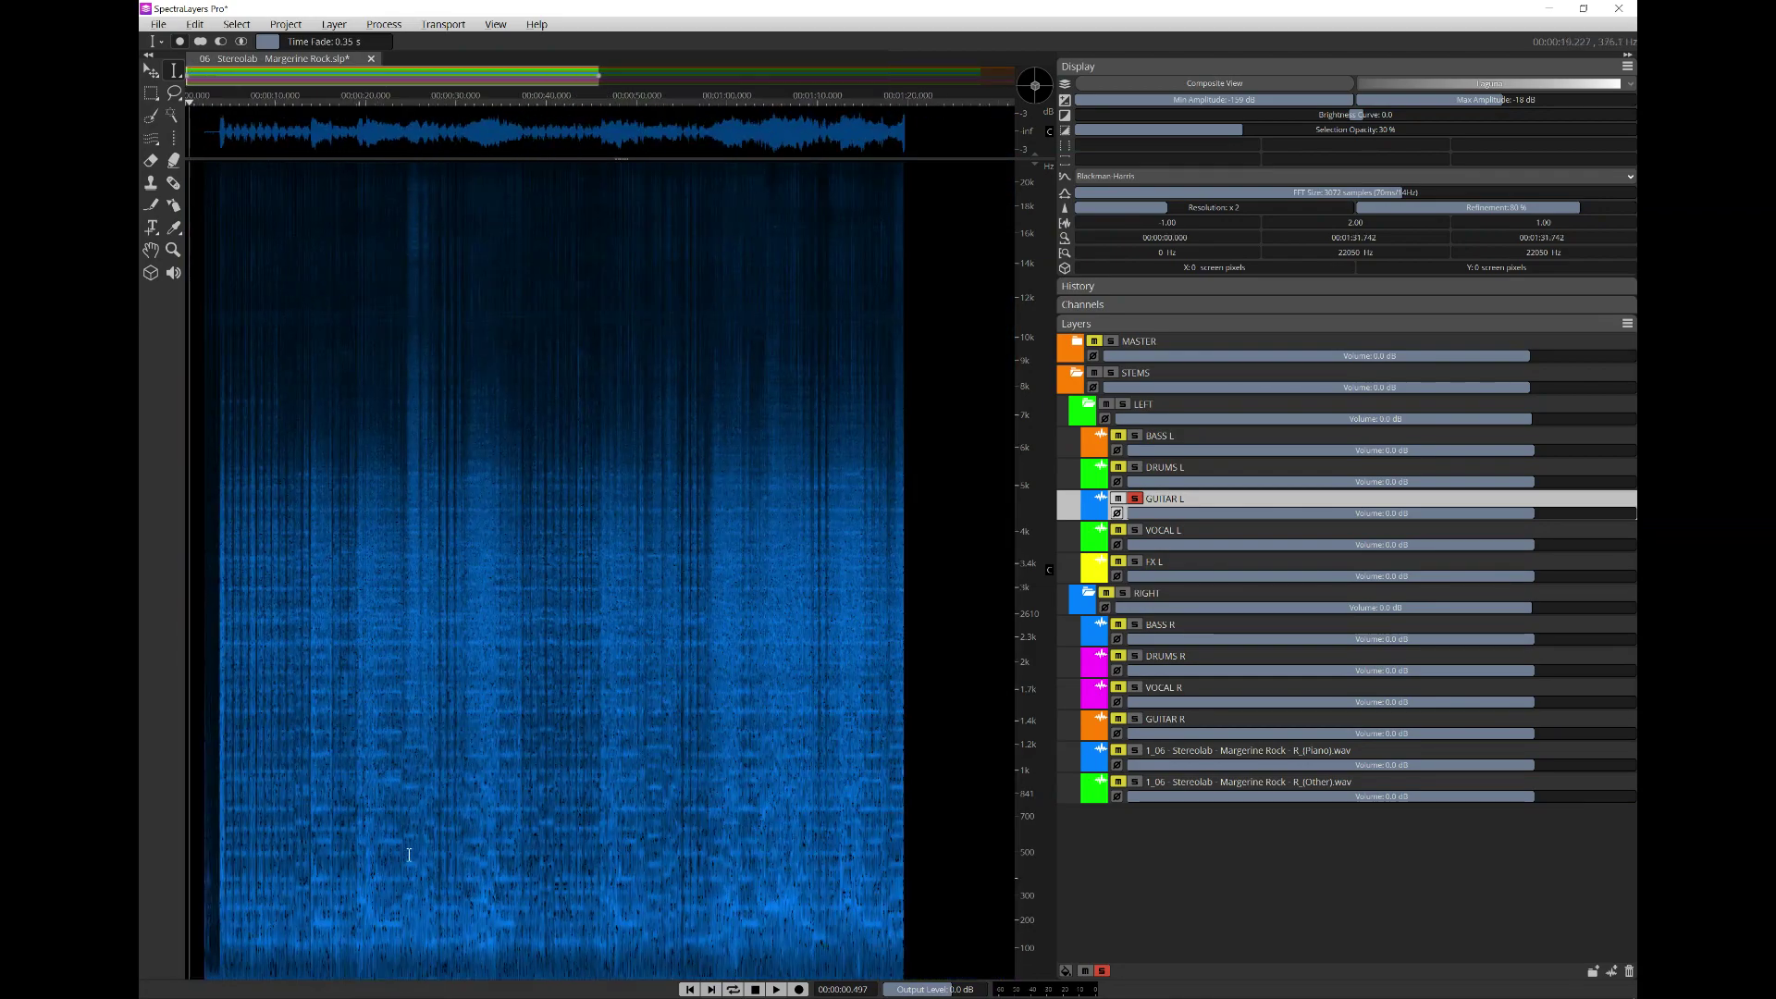
scroll(188, 894, up, 5)
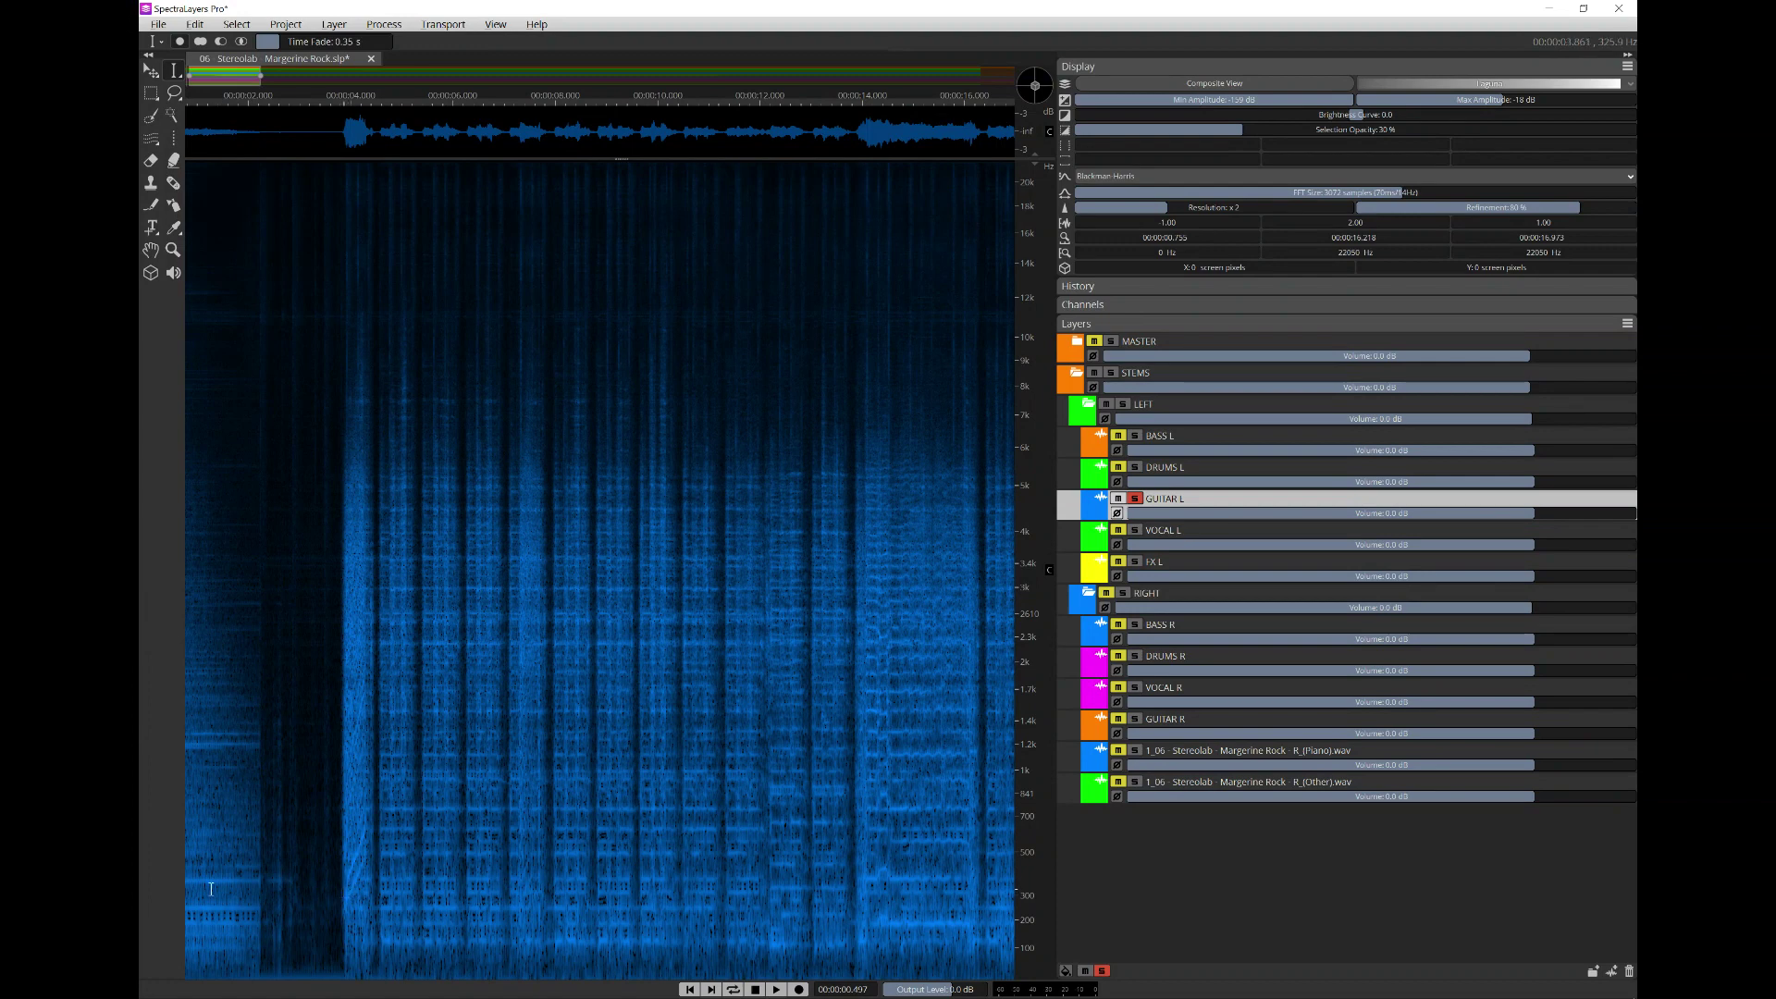
- Select and play GUITAR L's opening up to about 3.9 s, cut it to its own soloed layer, and name that layer GONG L
drag(345, 891, 139, 884)
key(space)
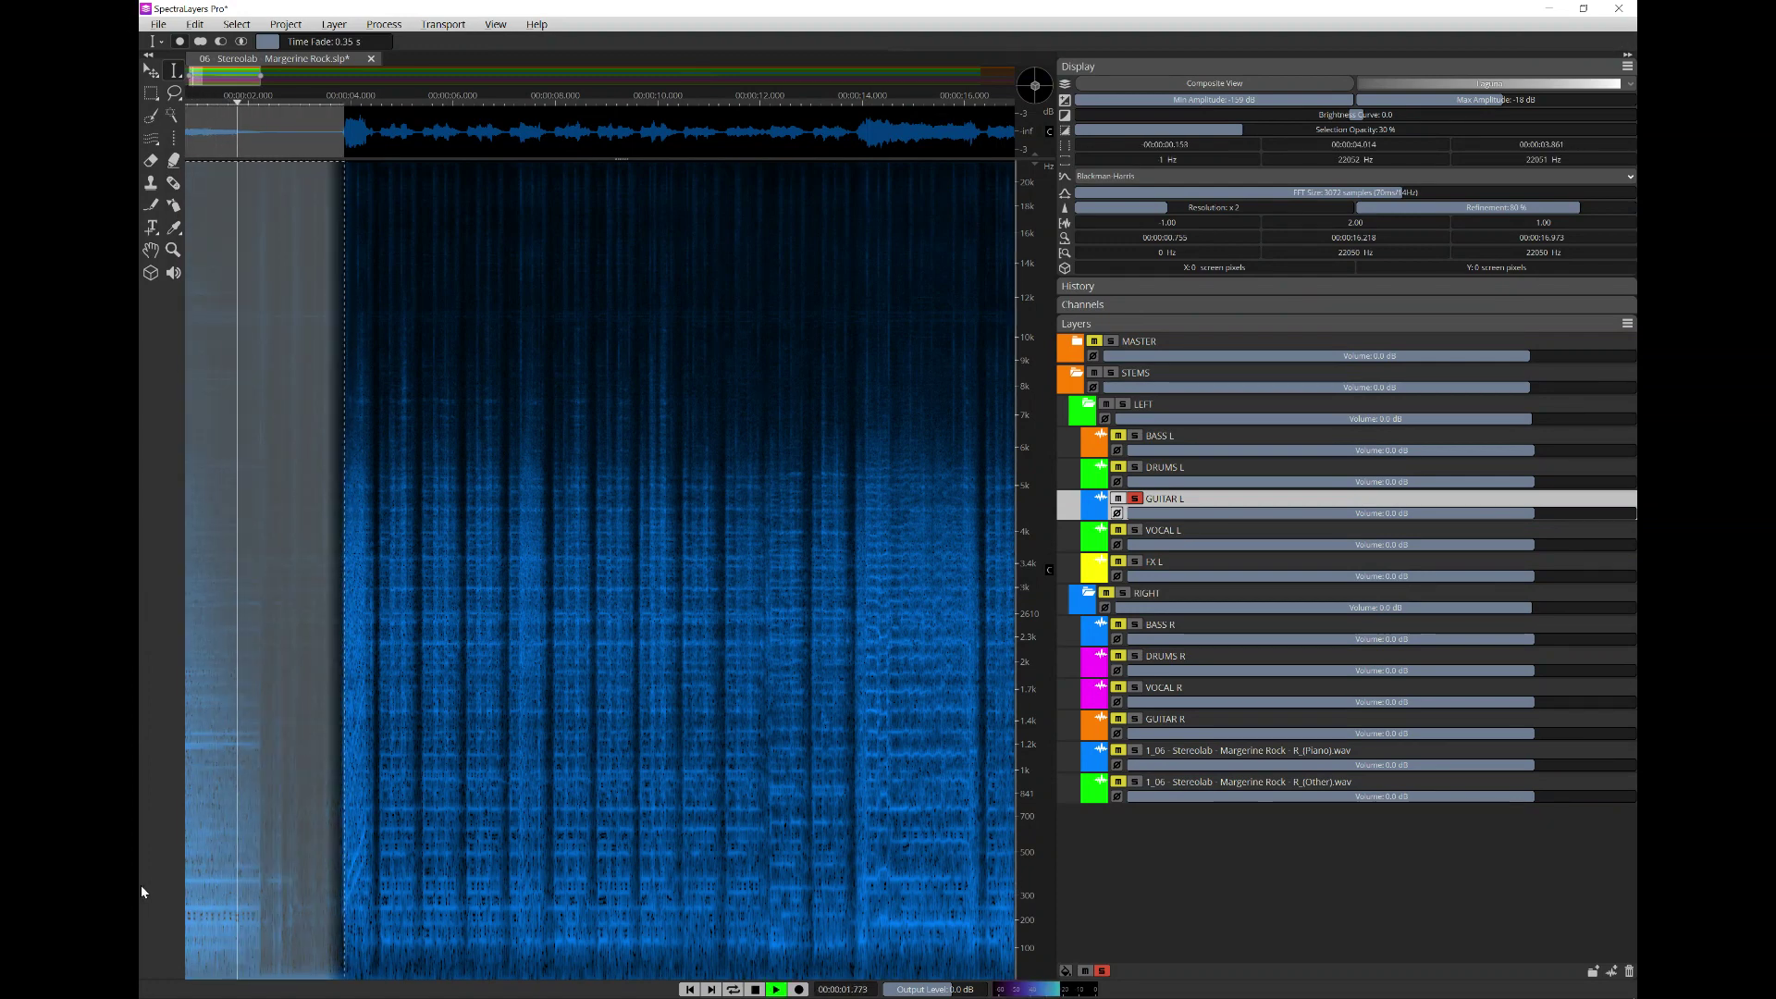
scroll(452, 757, down, 3)
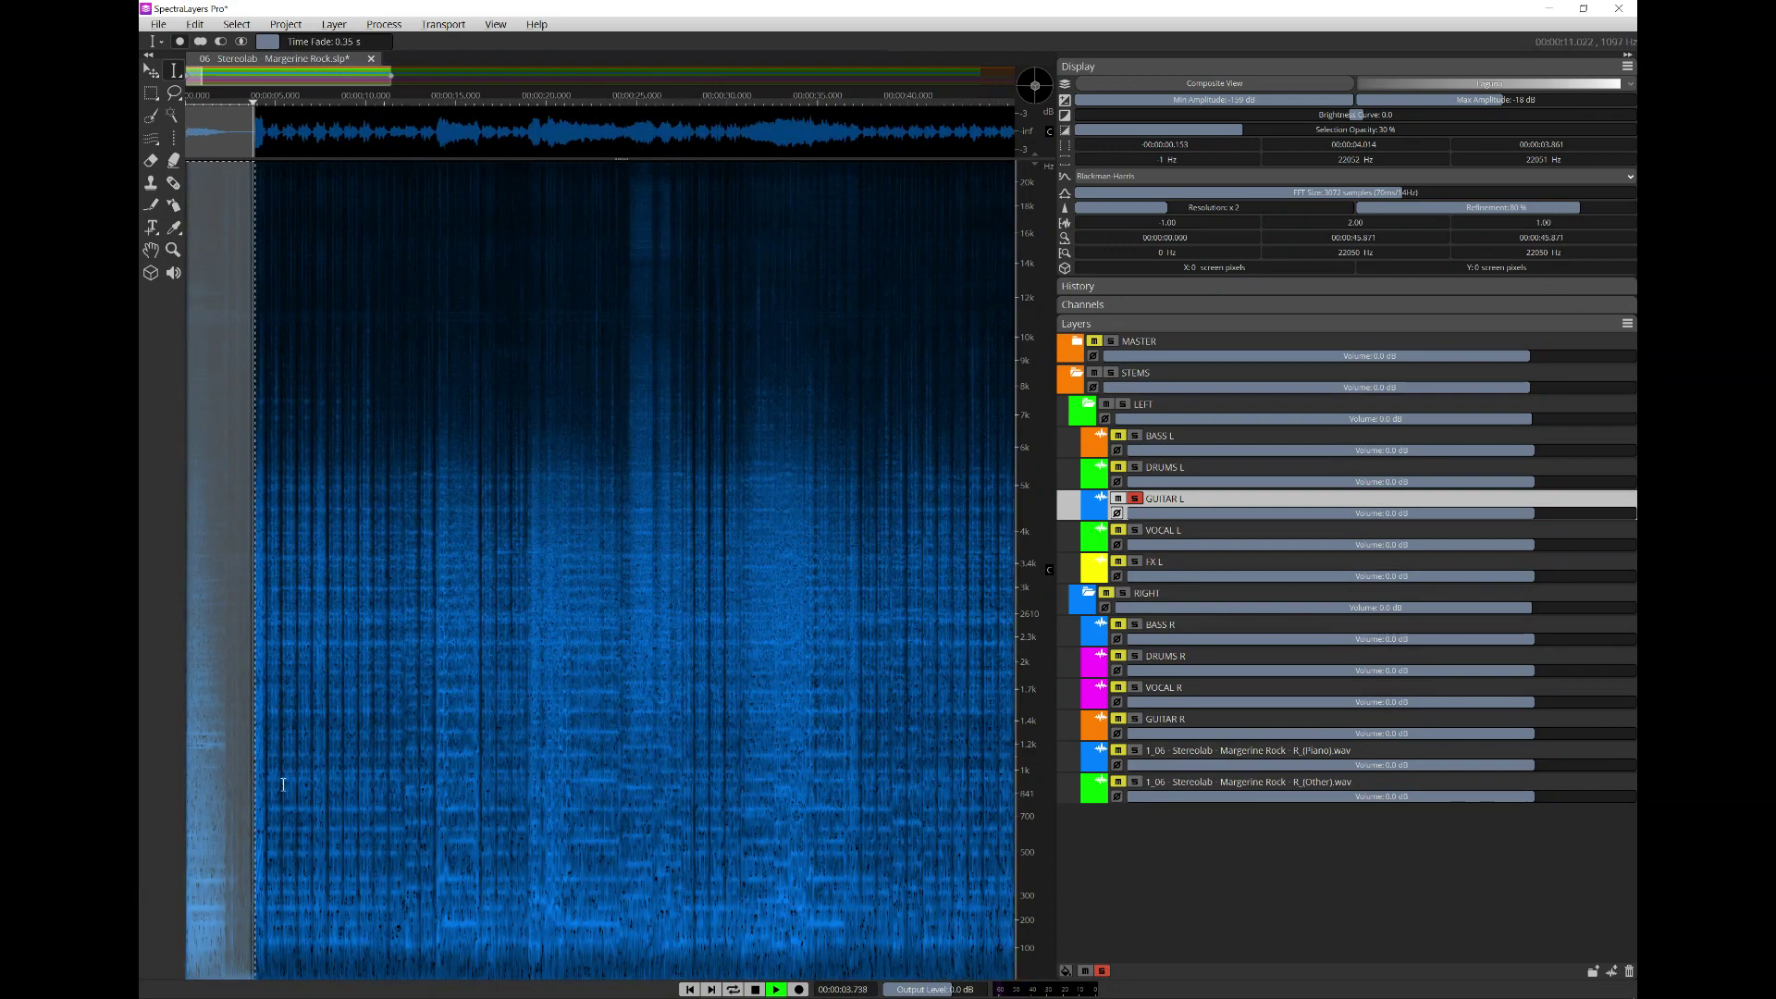
key(space)
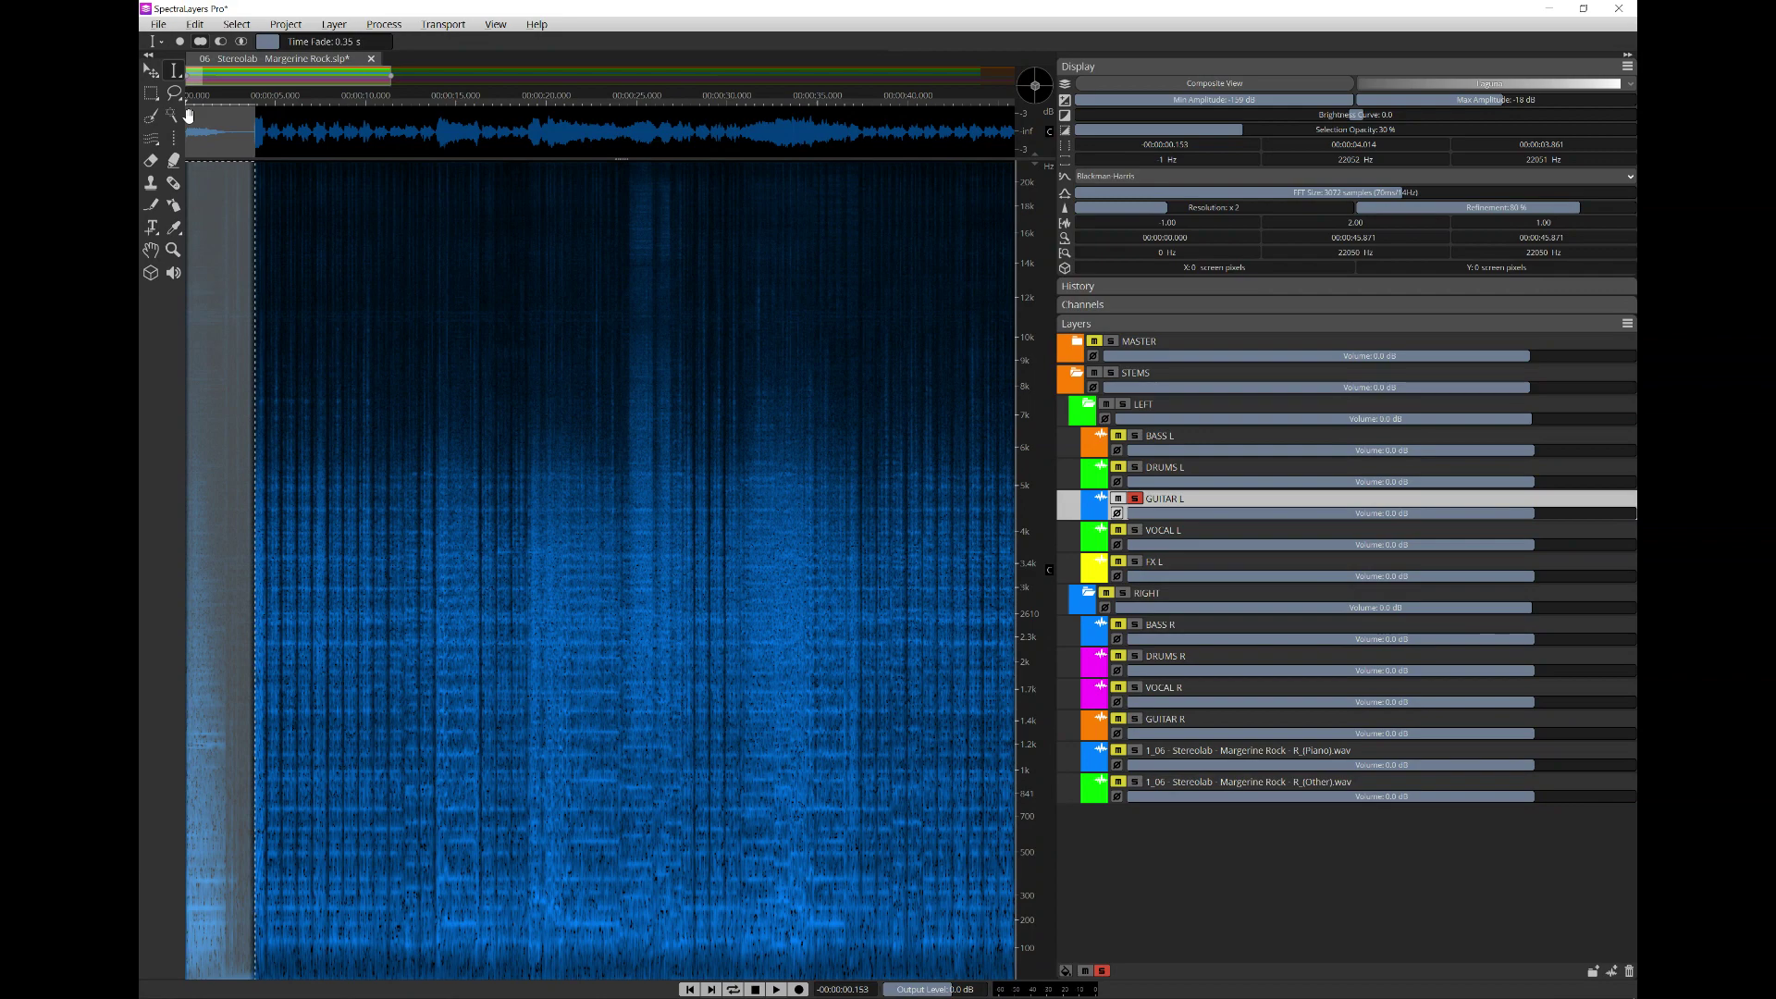
key(ctrl+x)
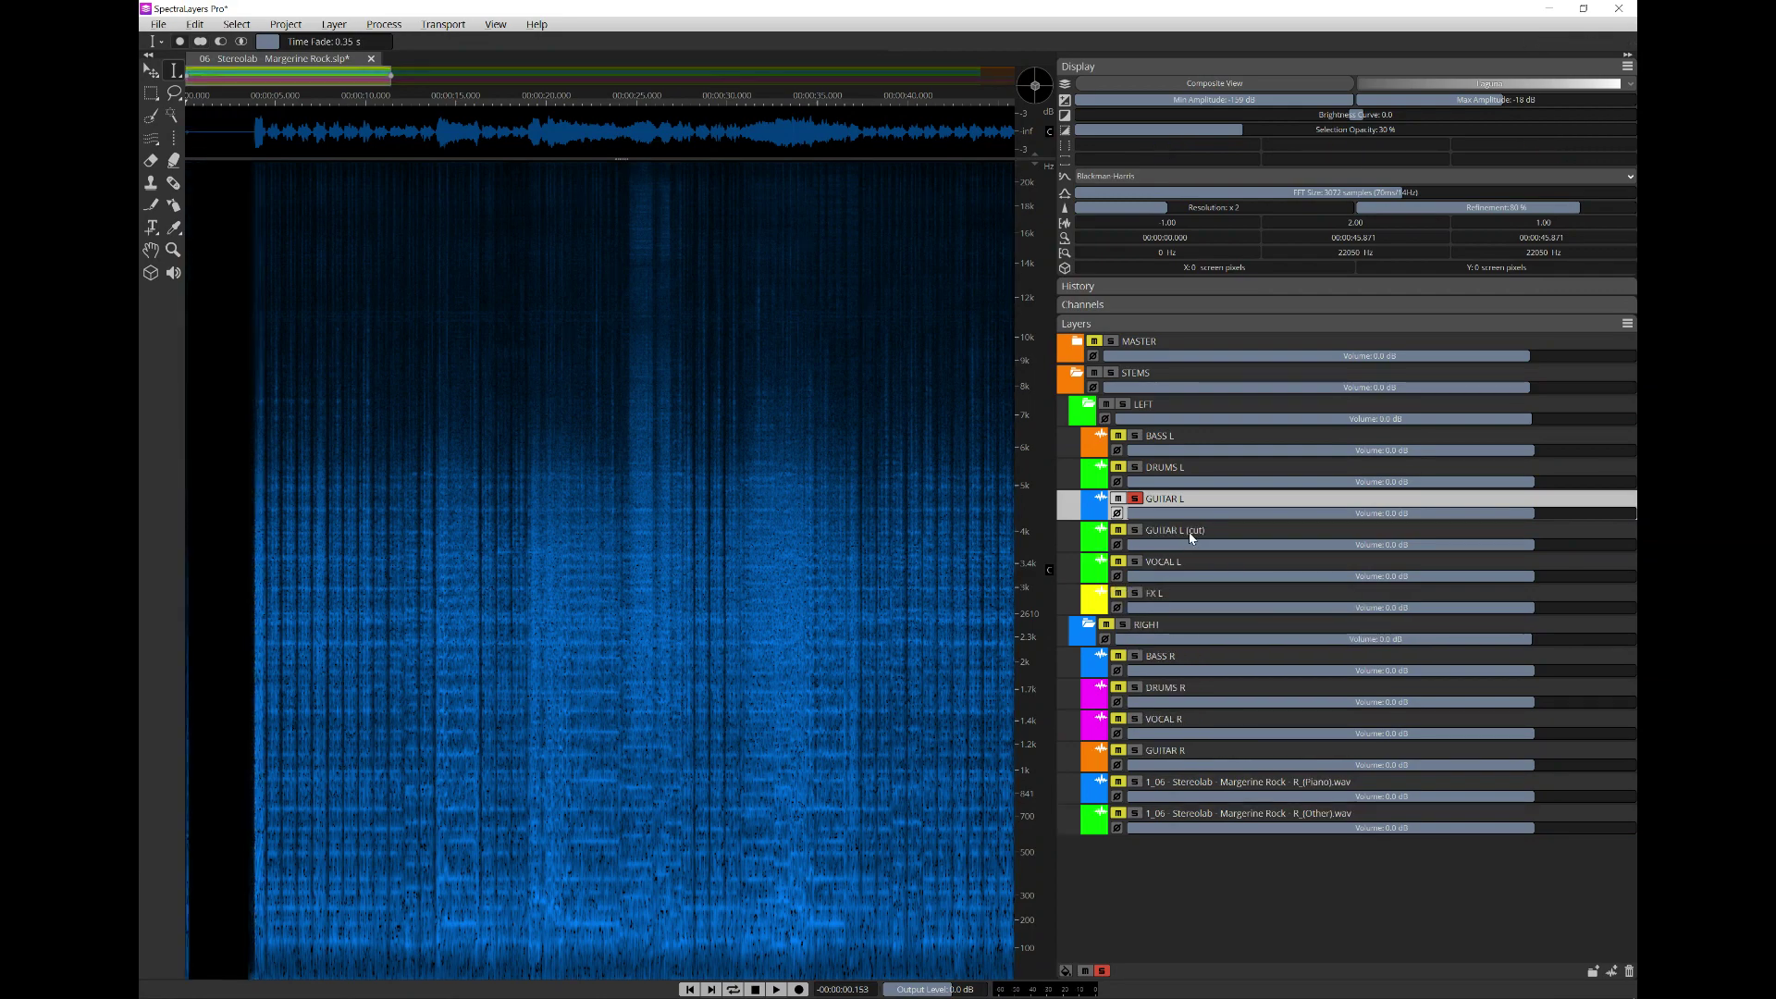
click(1139, 532)
click(1136, 531)
double_click(1178, 529)
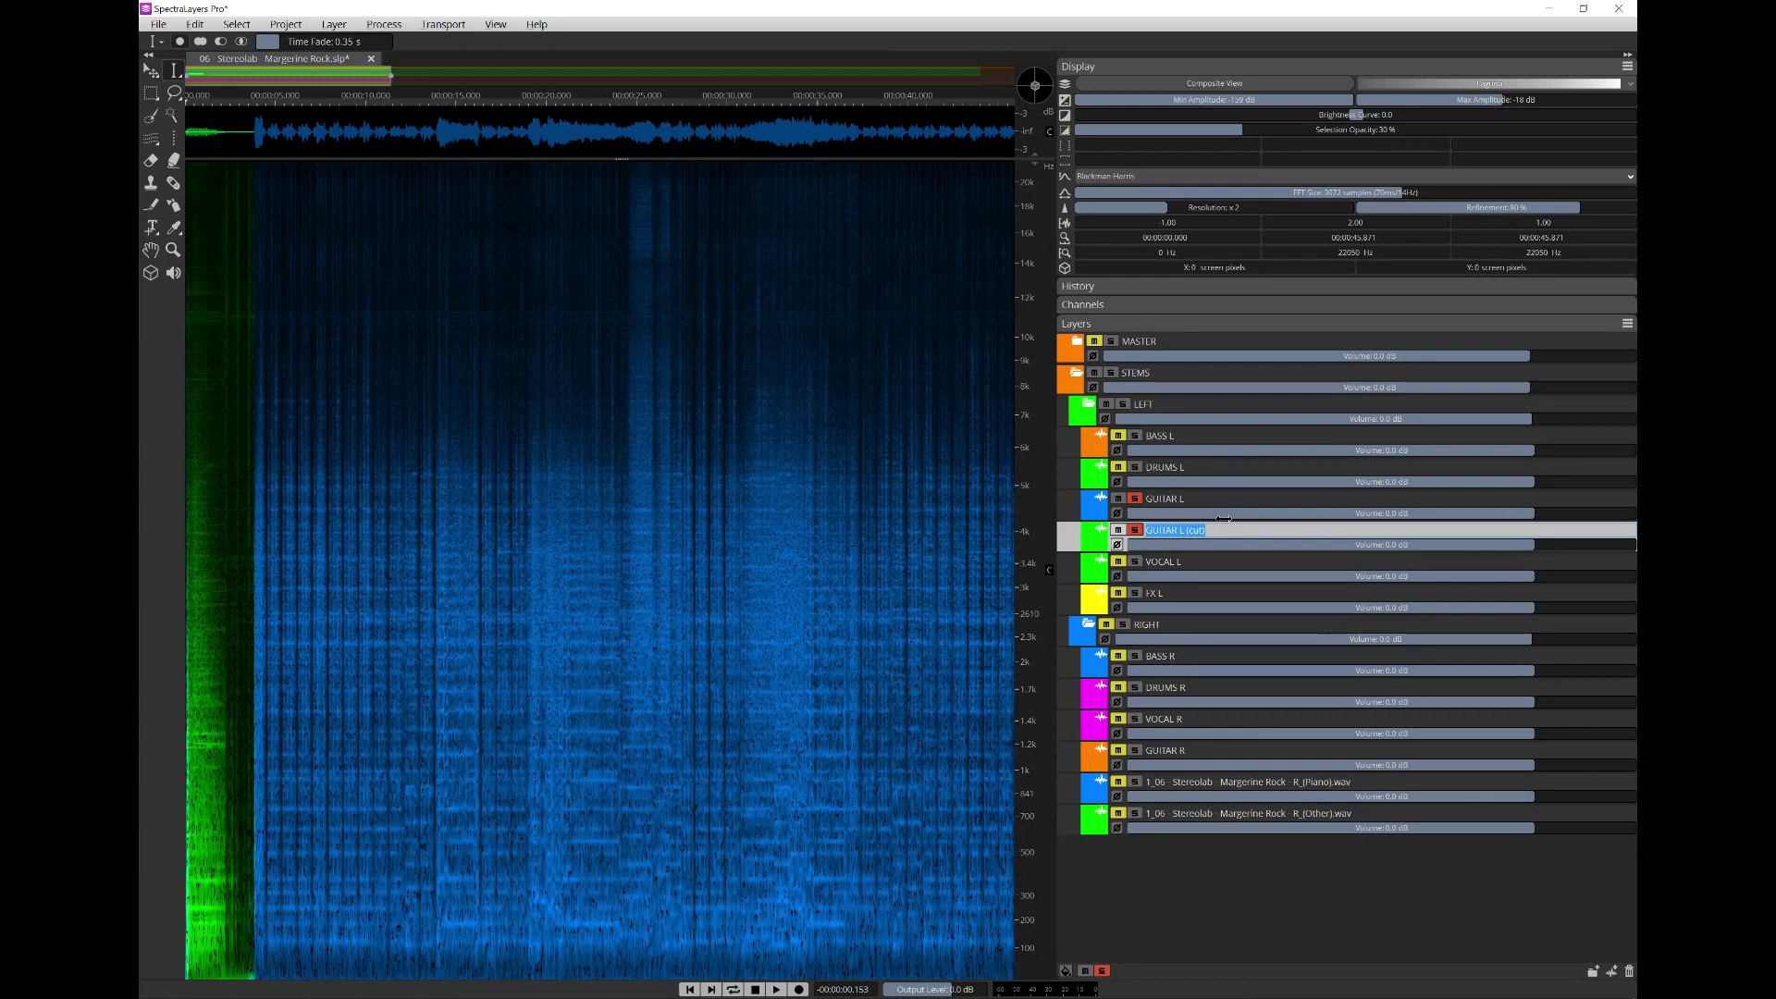
text(GONG L)
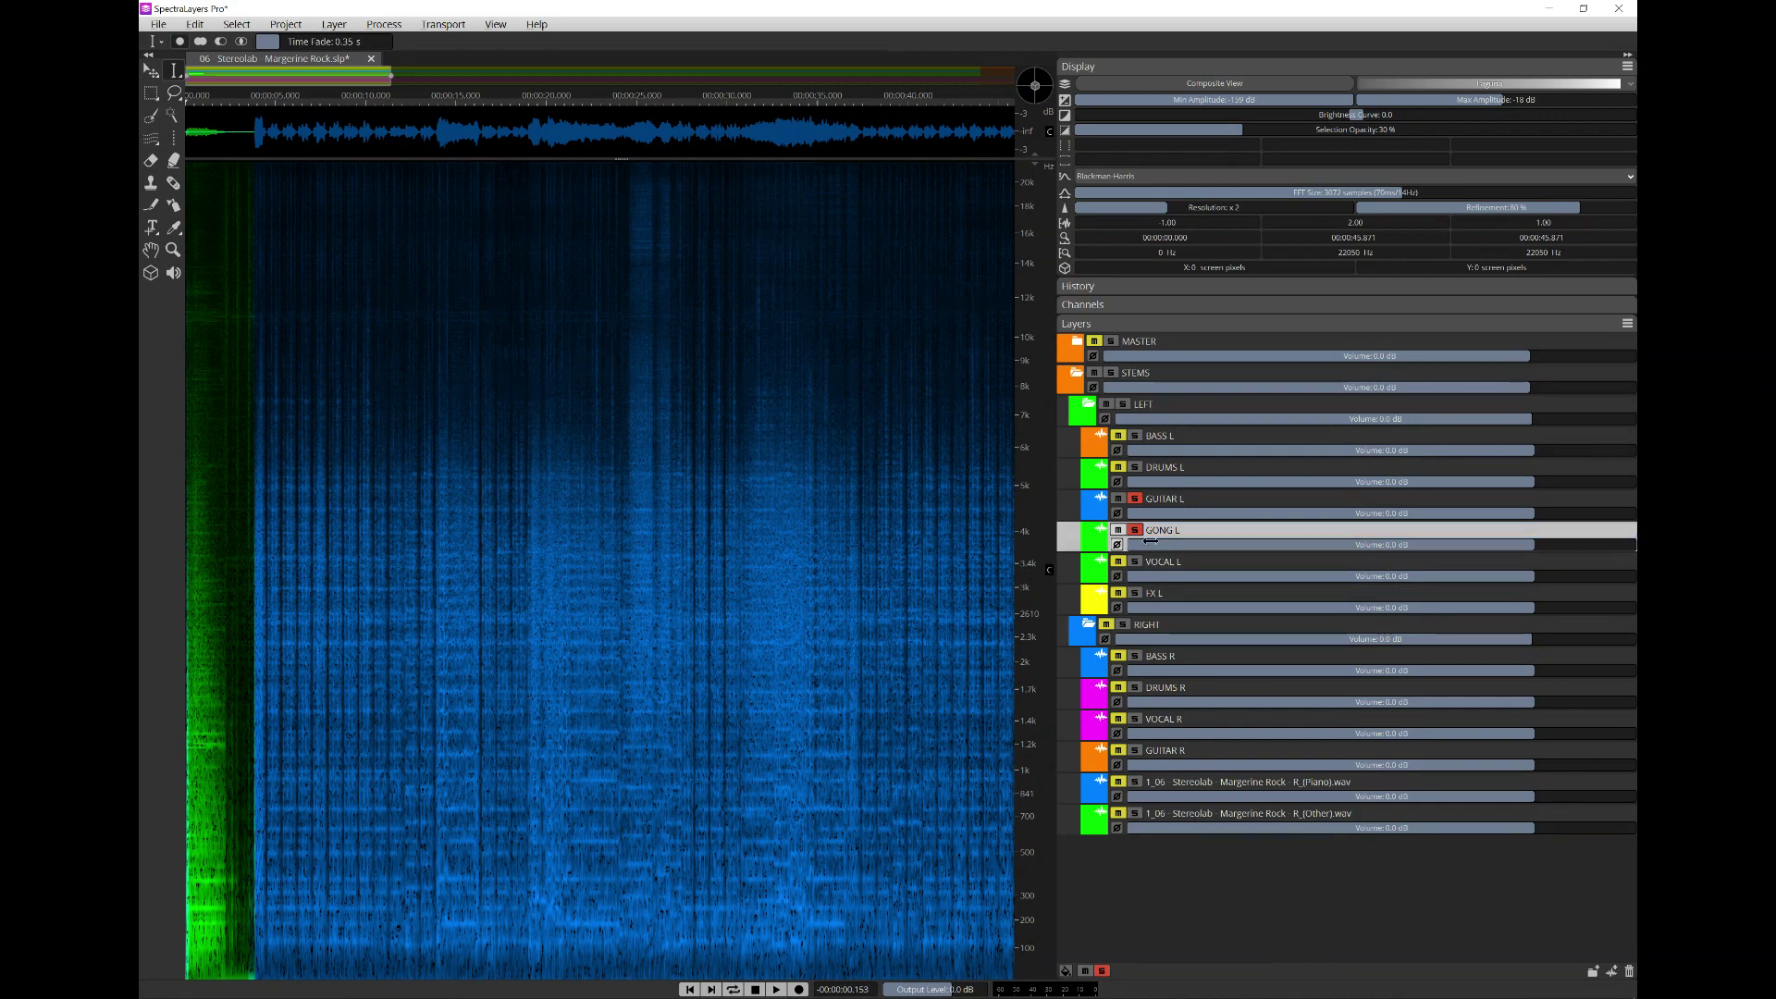
- Unsolo GUITAR L and GONG L, and play the opening of the right-channel Piano layer alone
click(1135, 499)
click(1135, 530)
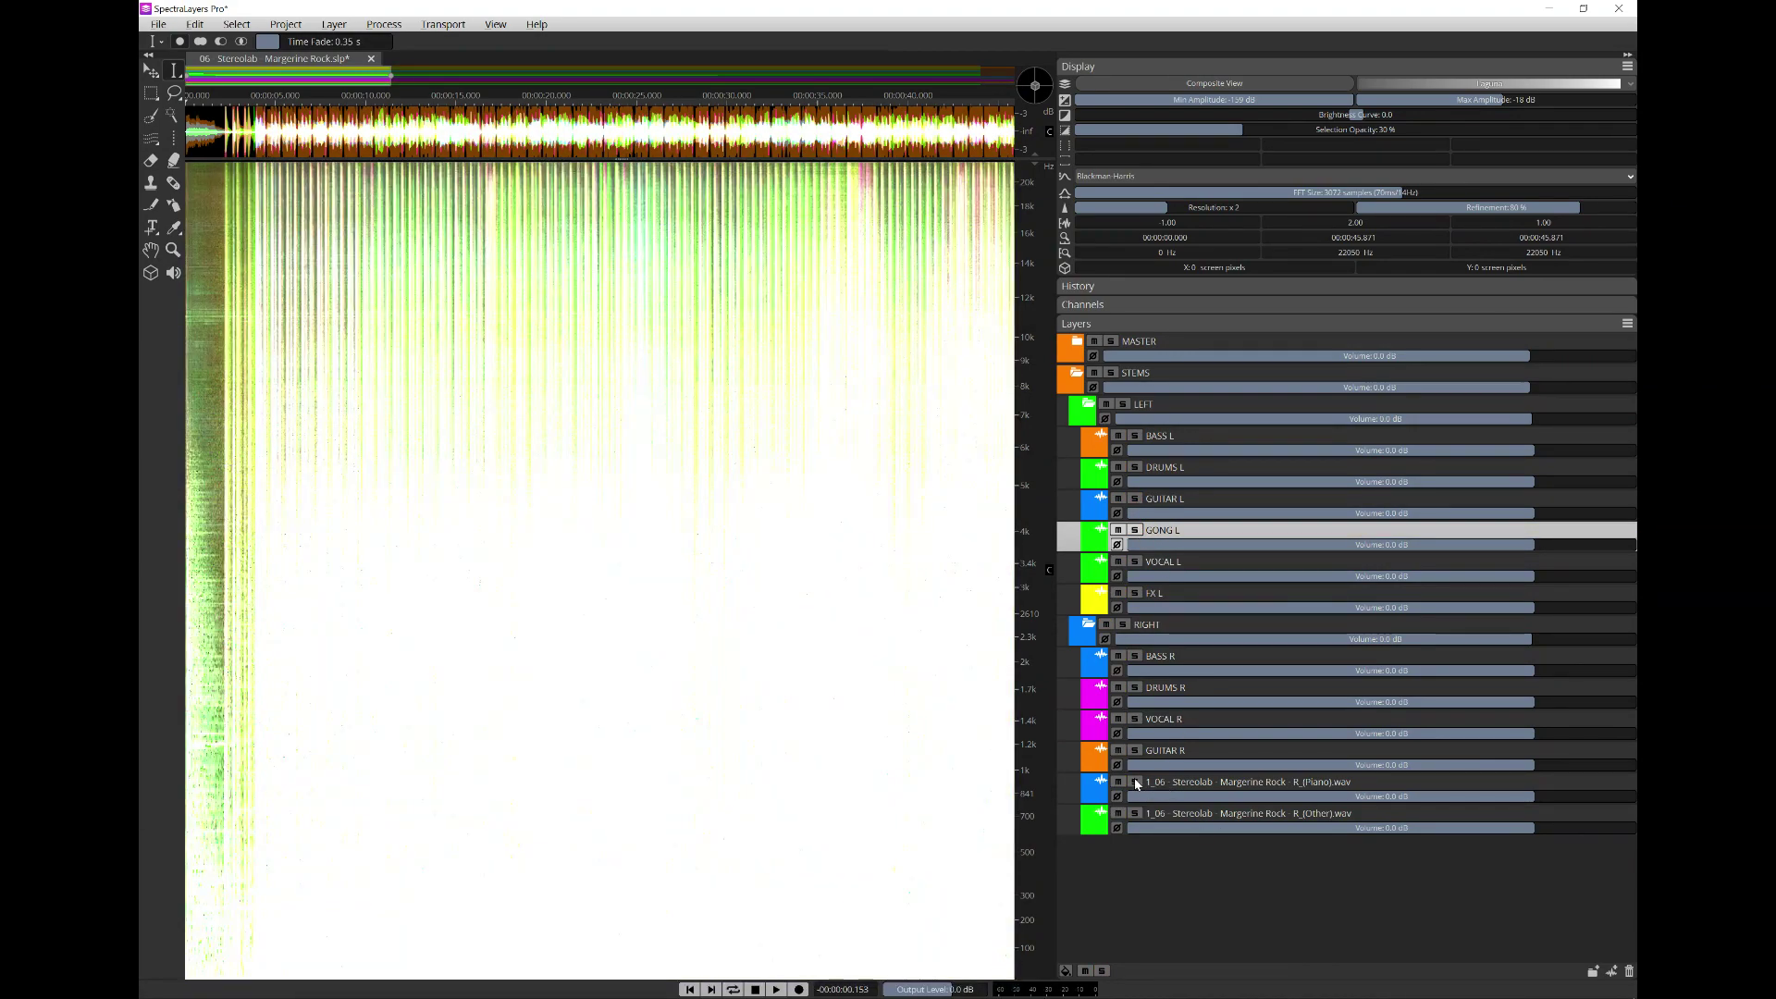
click(1135, 783)
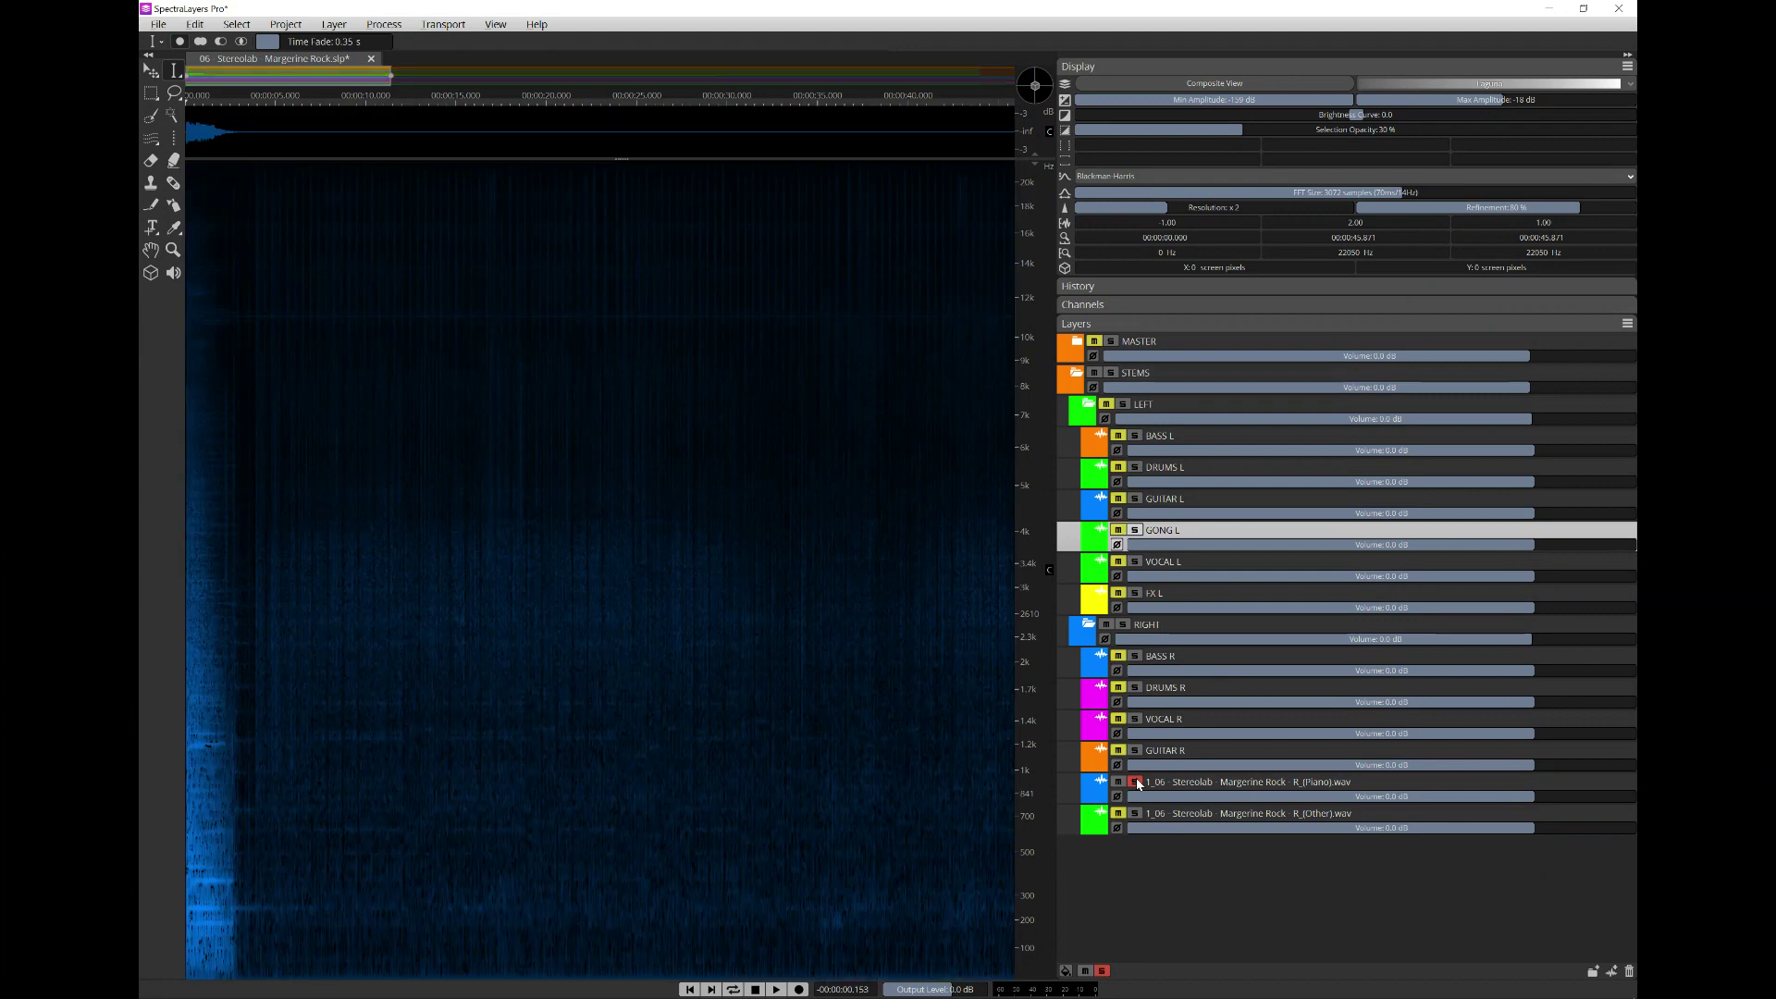
key(space)
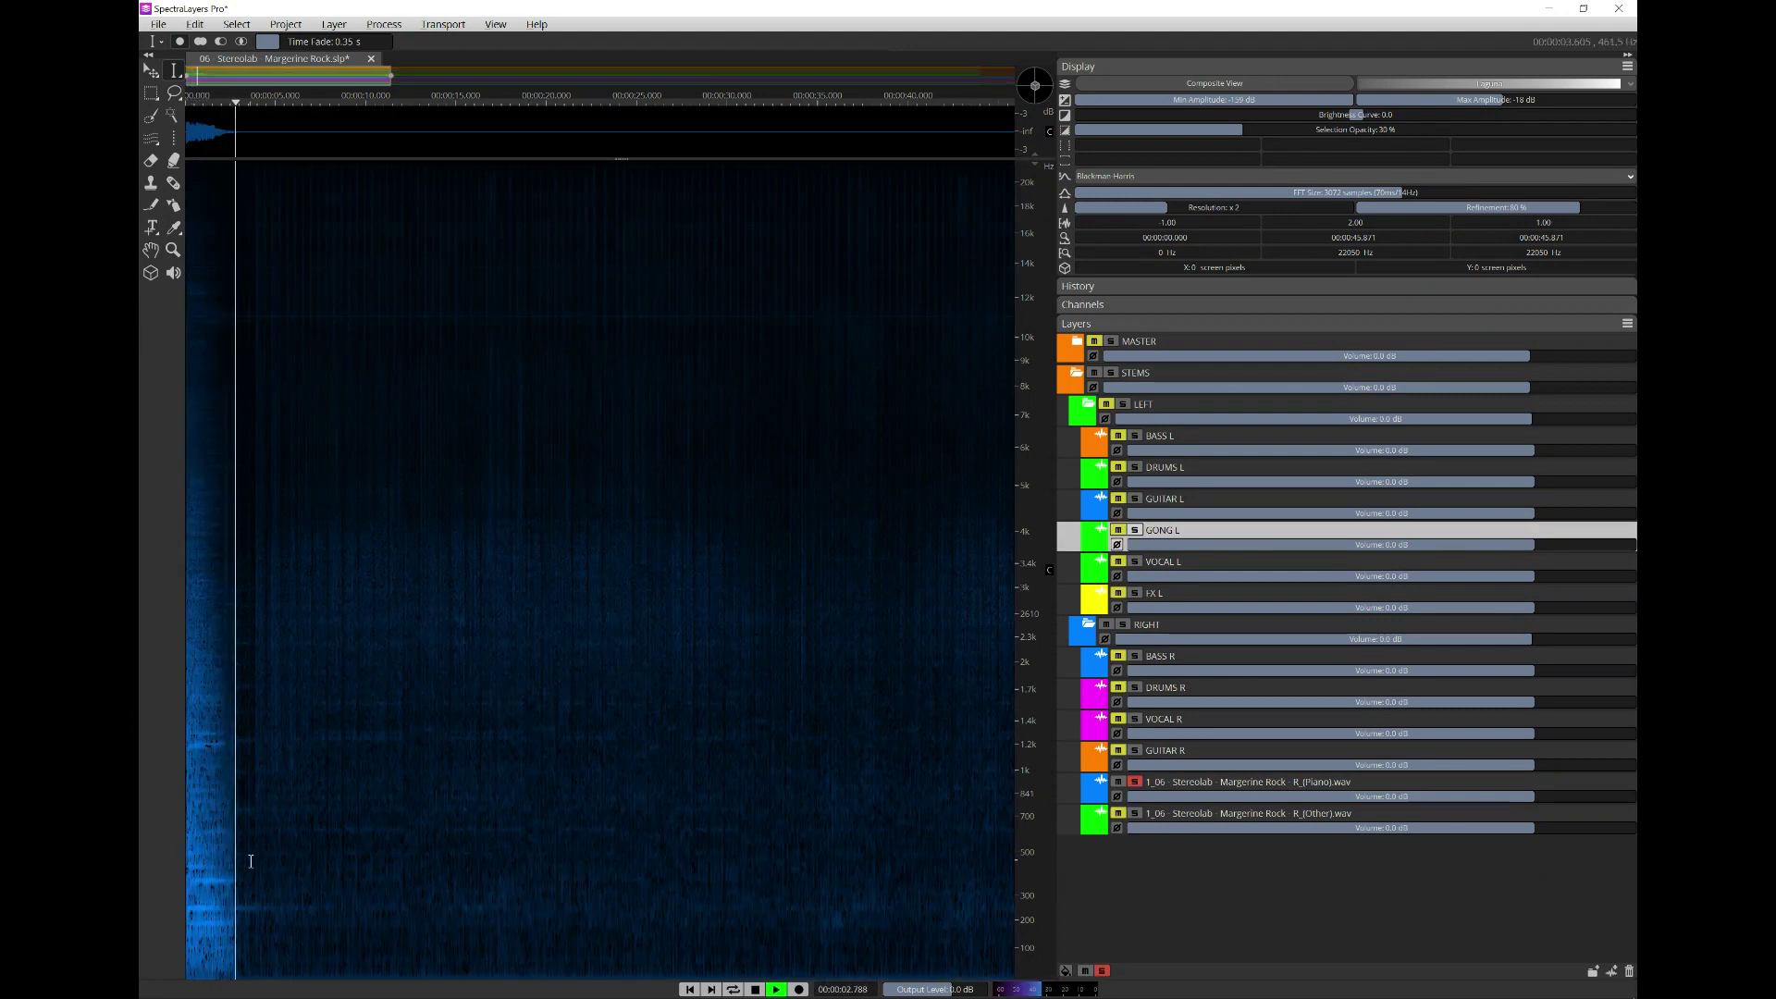
- Select the Piano layer's opening up to about 3.8 s, cut it to its own layer, and name that layer GONG R
drag(254, 862, 157, 864)
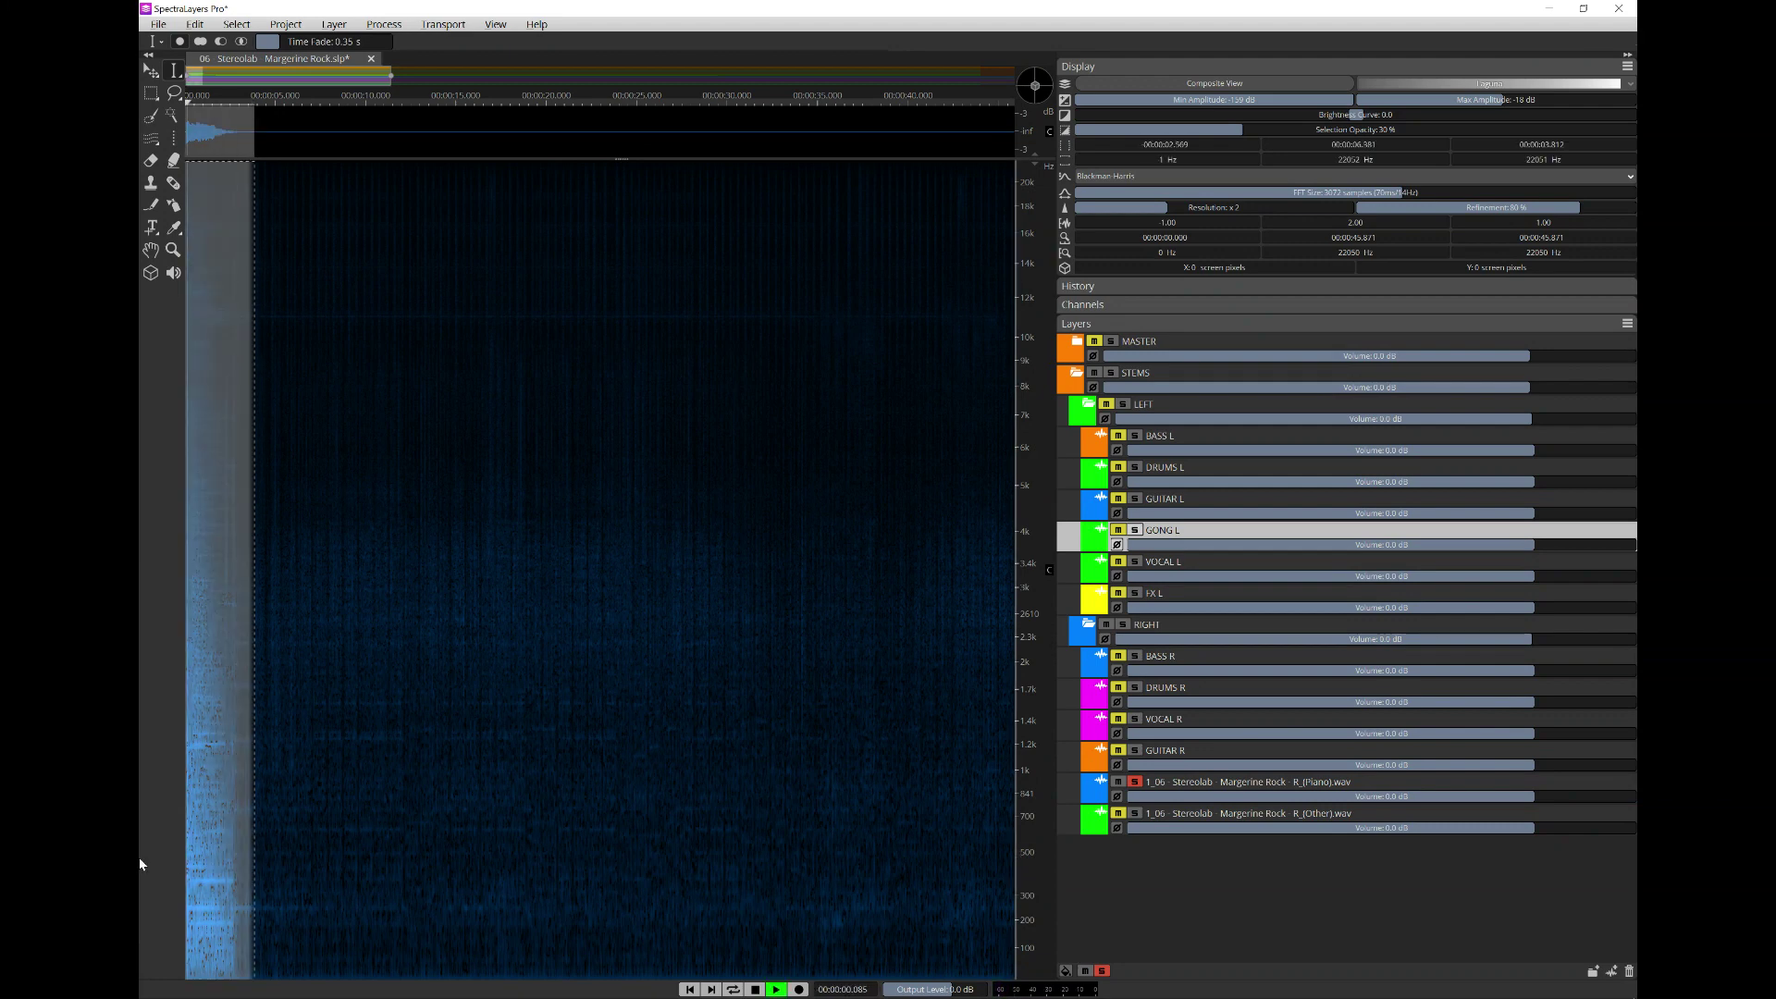
click(1163, 785)
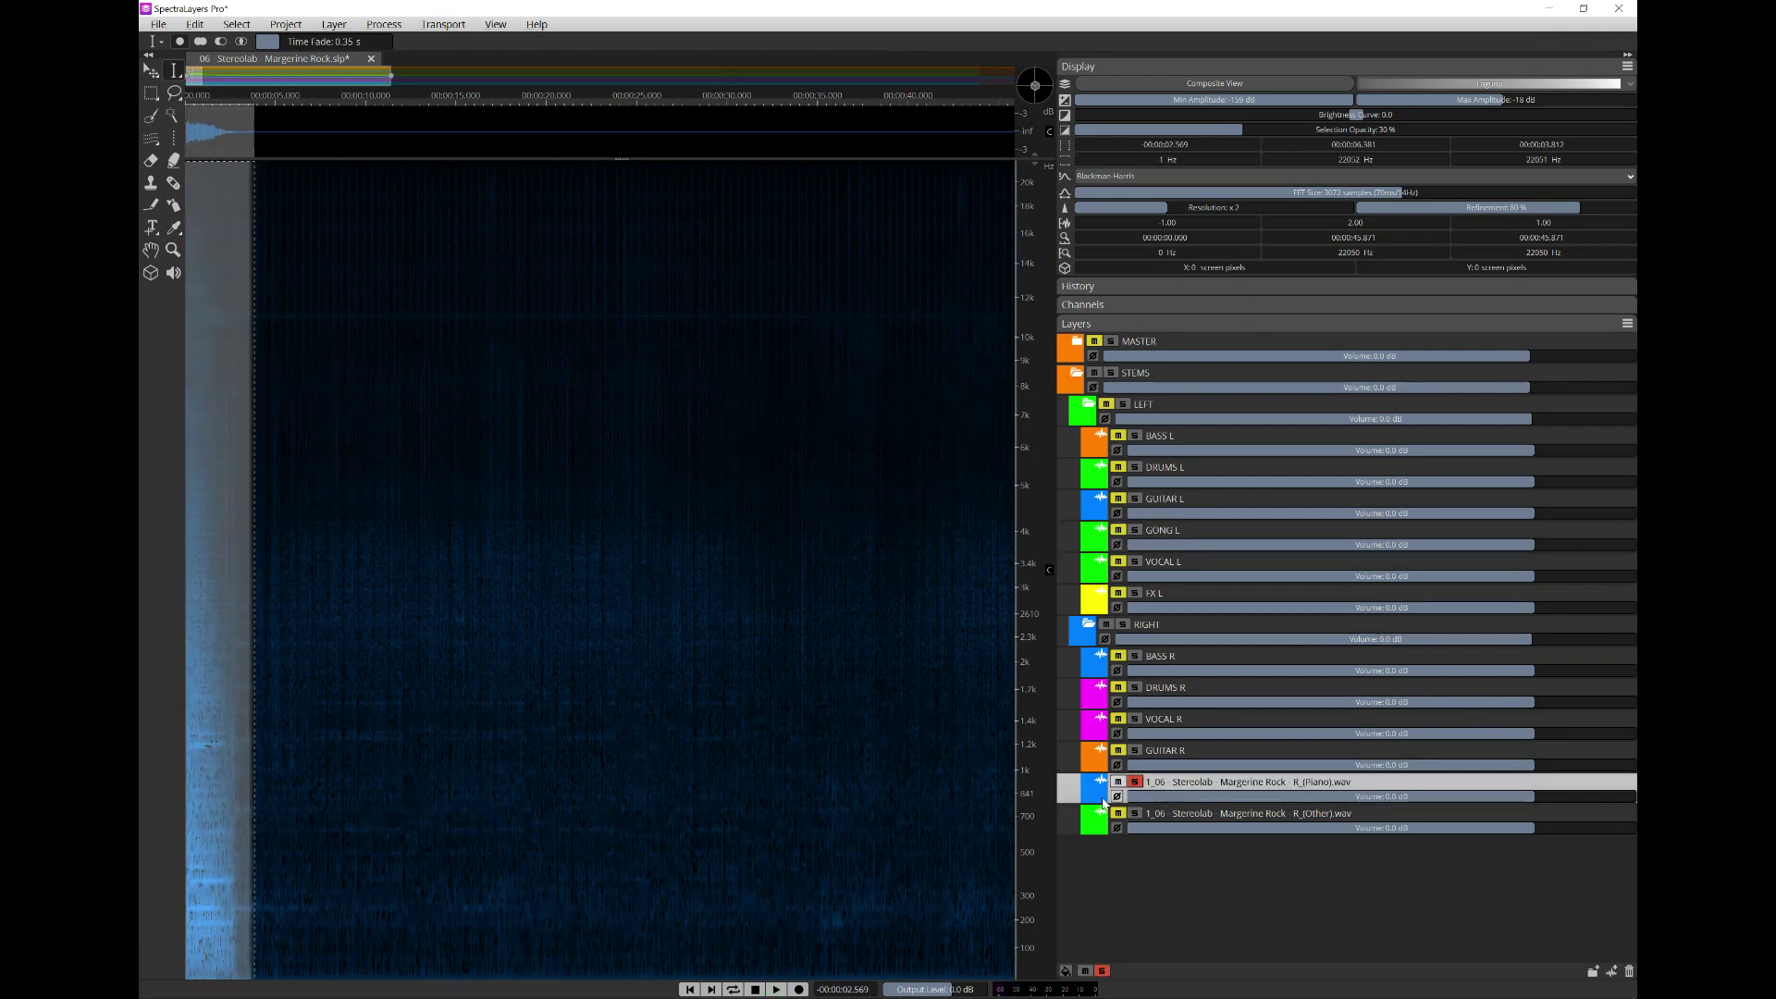
key(ctrl+x)
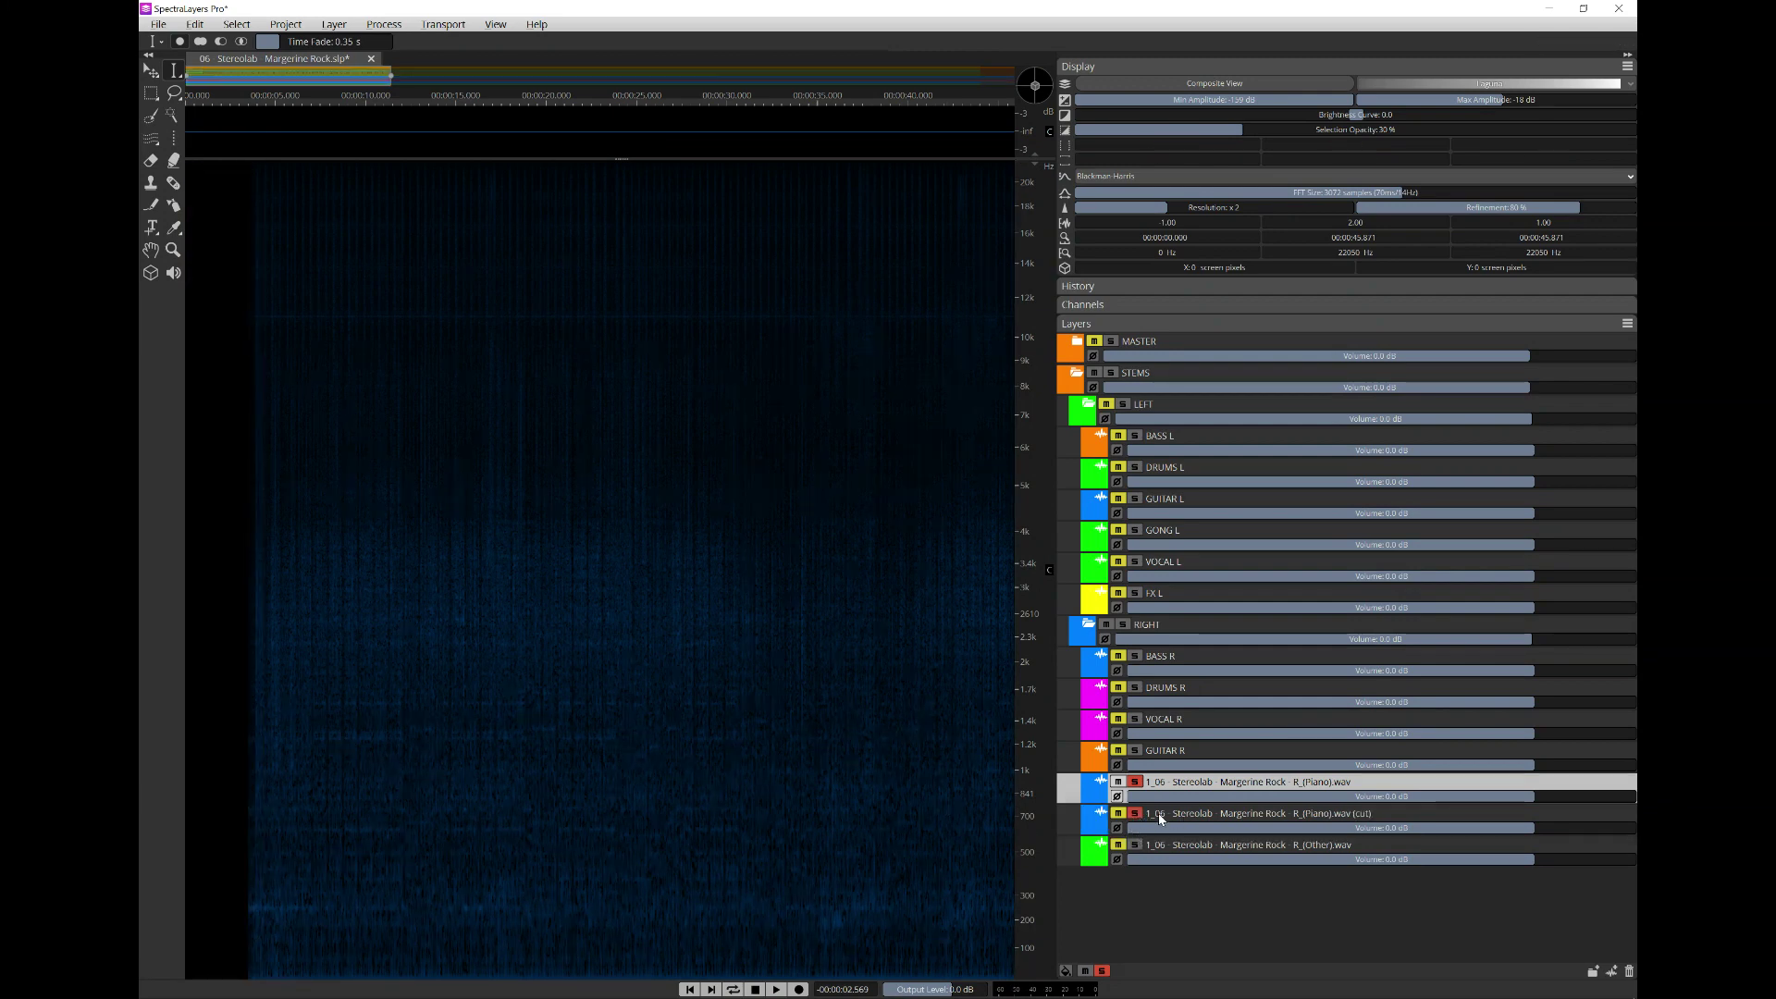
double_click(1202, 813)
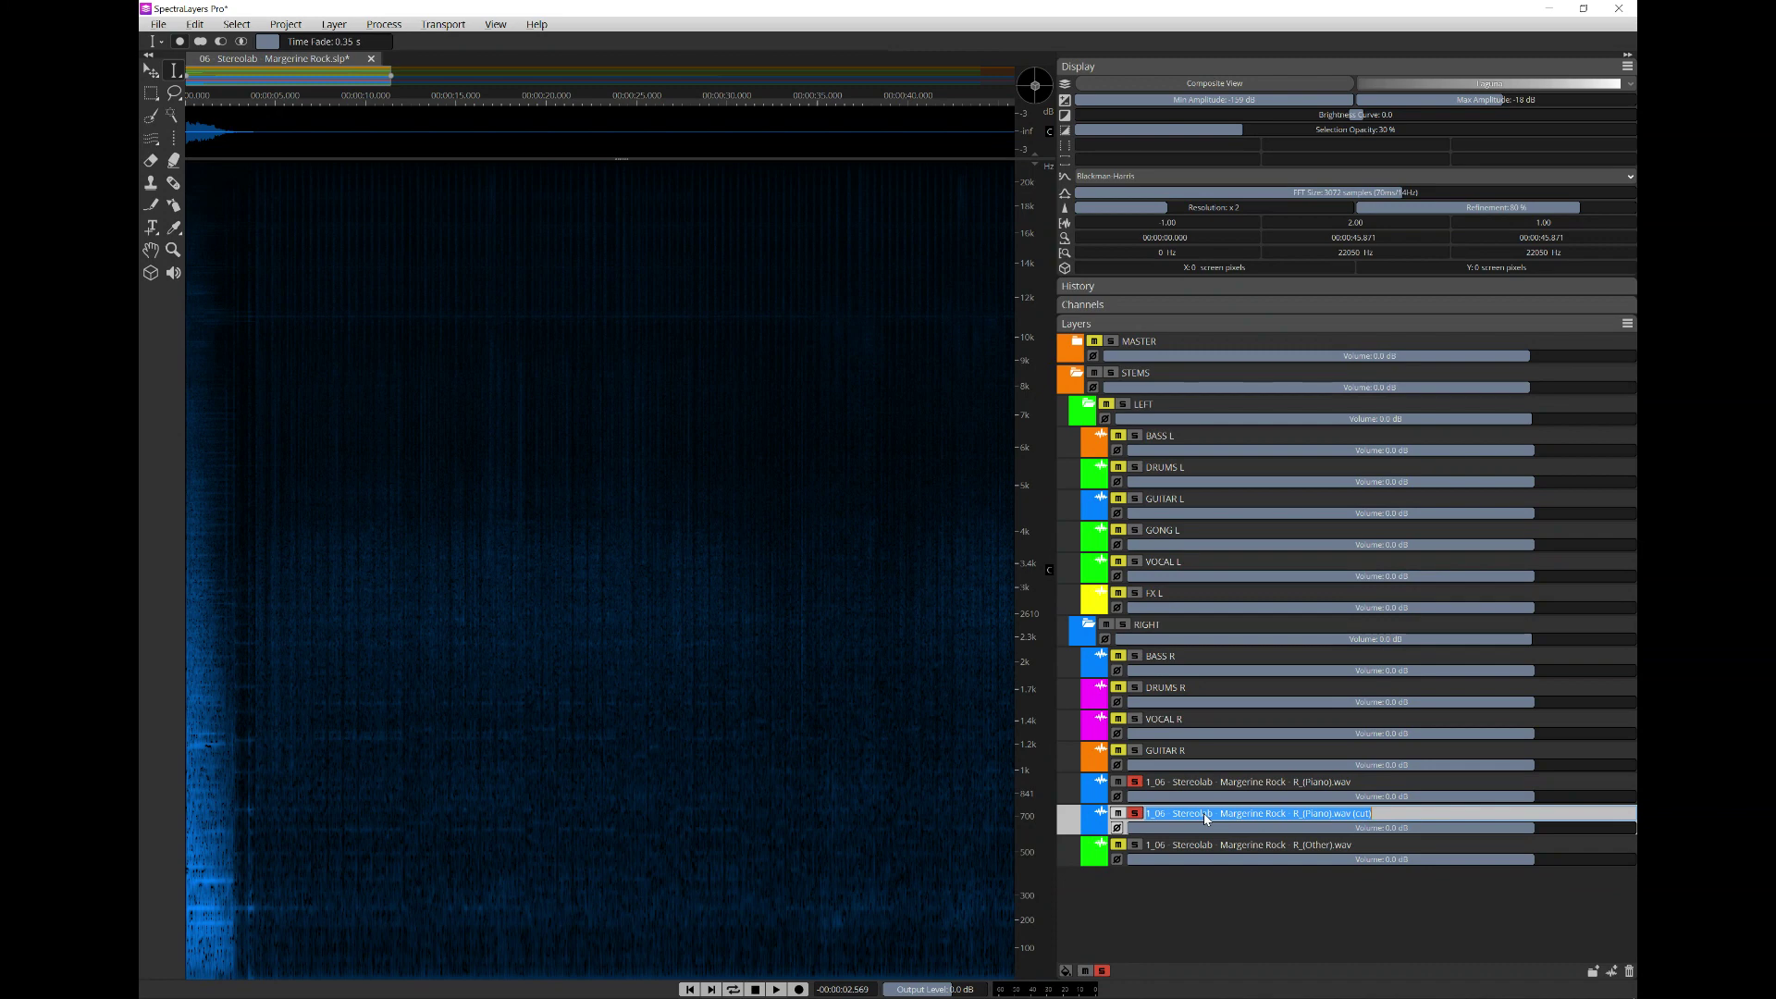
text(GONG R)
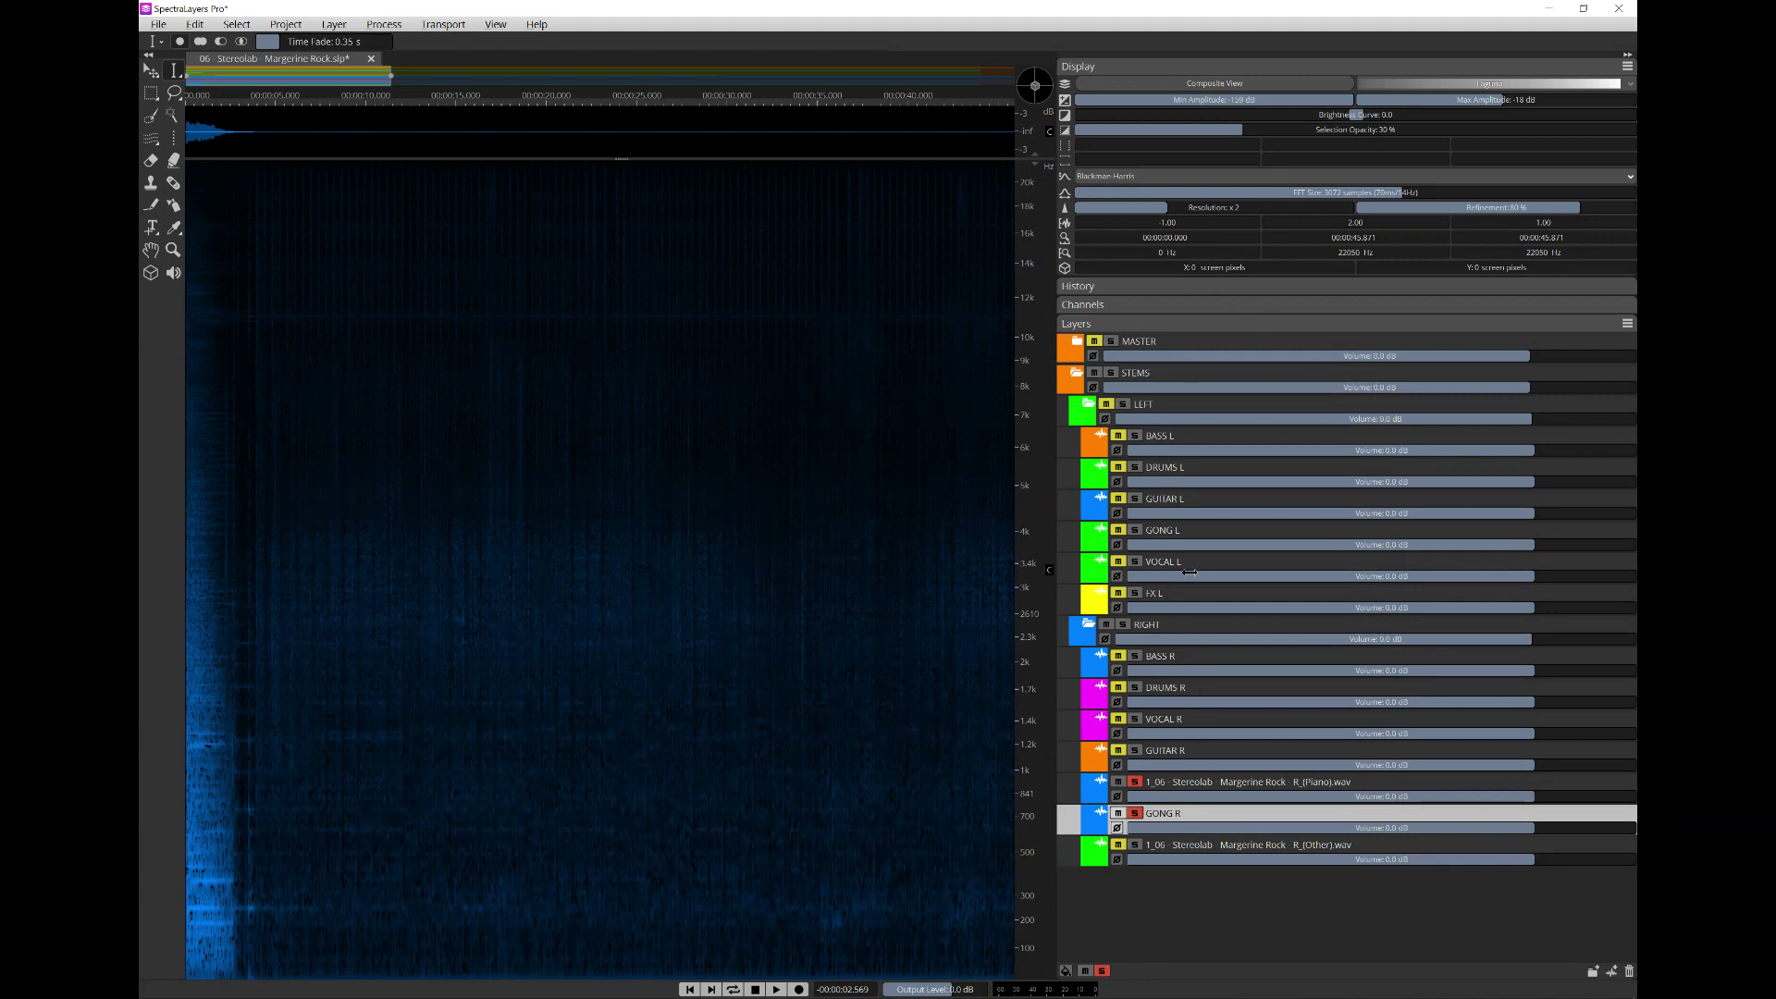
- Unsolo the Piano layer, compare GONG L and GONG R separately, and solo both together
click(1136, 783)
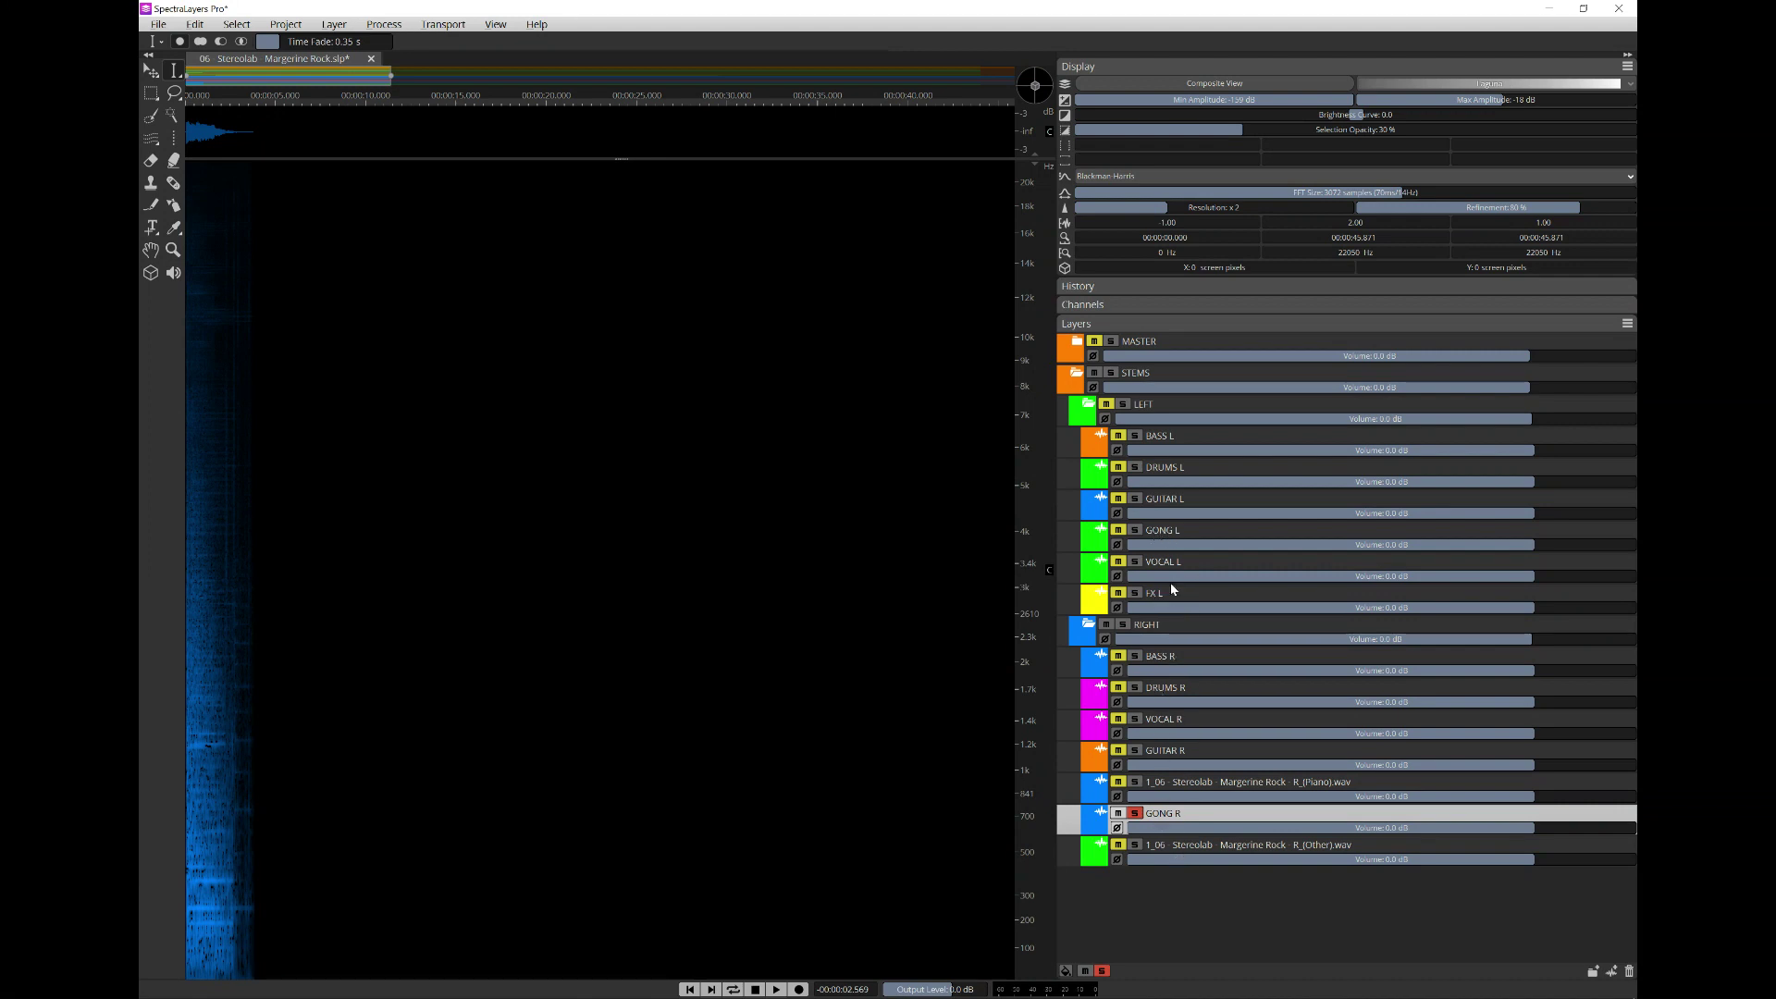
click(1137, 530)
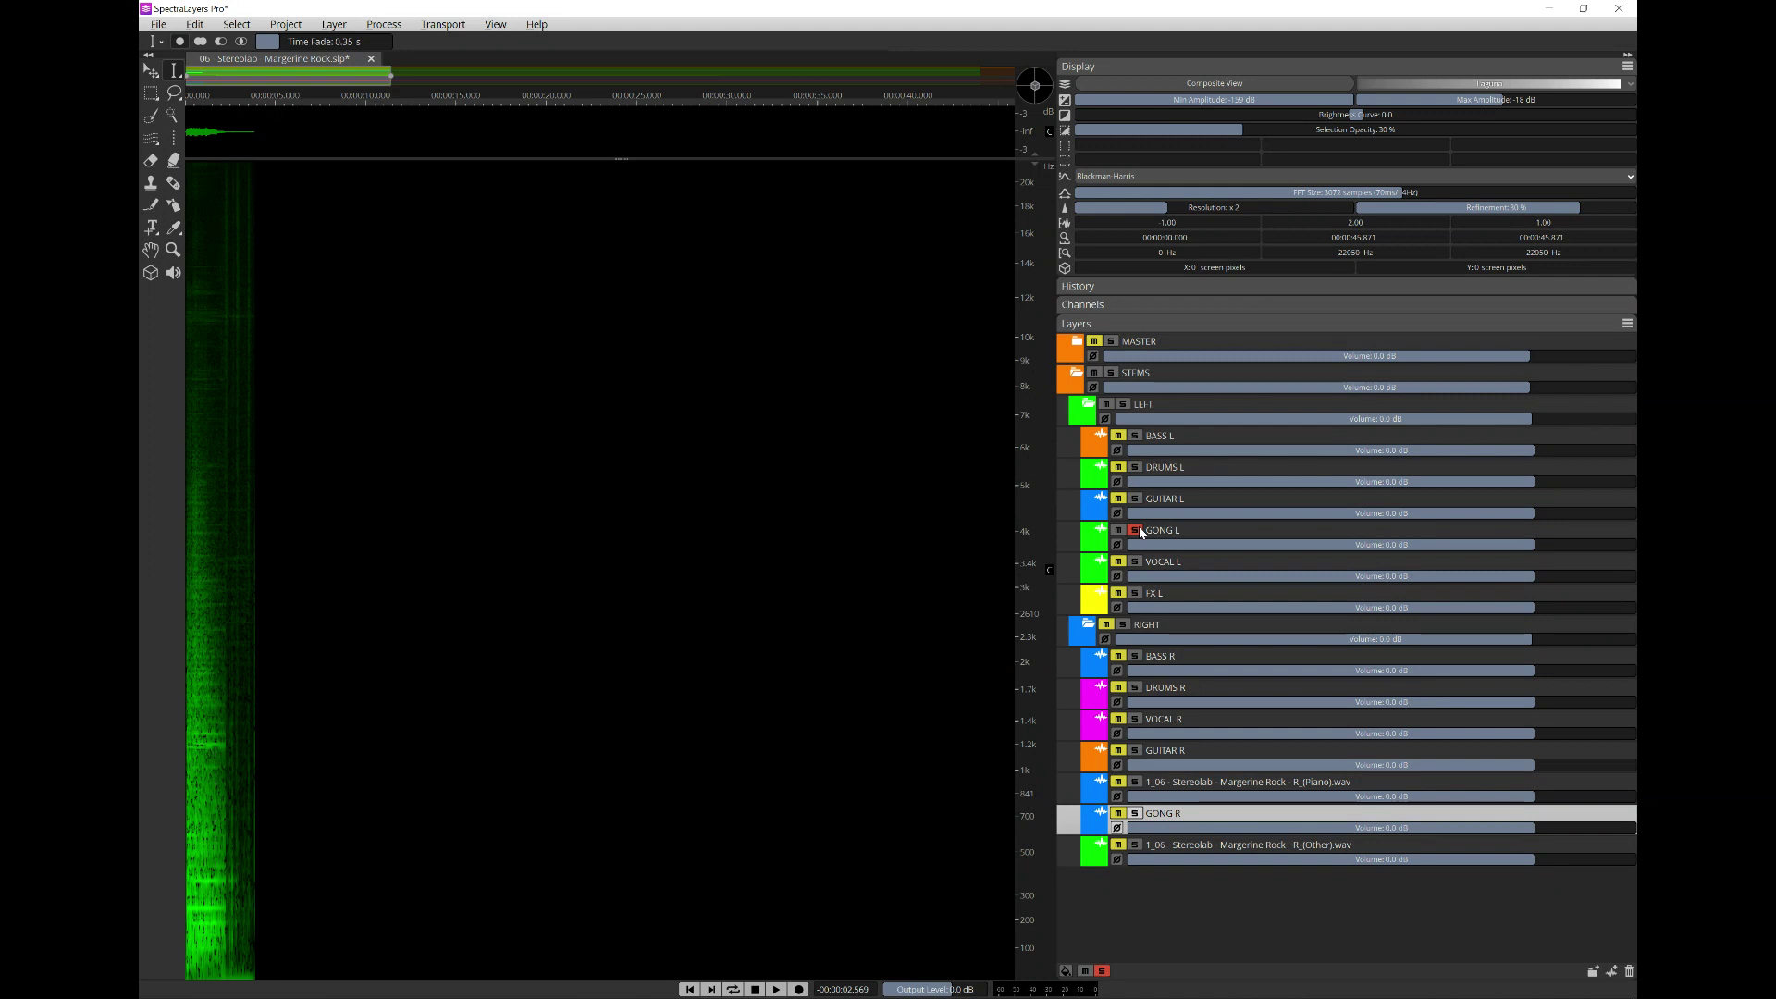
click(1135, 814)
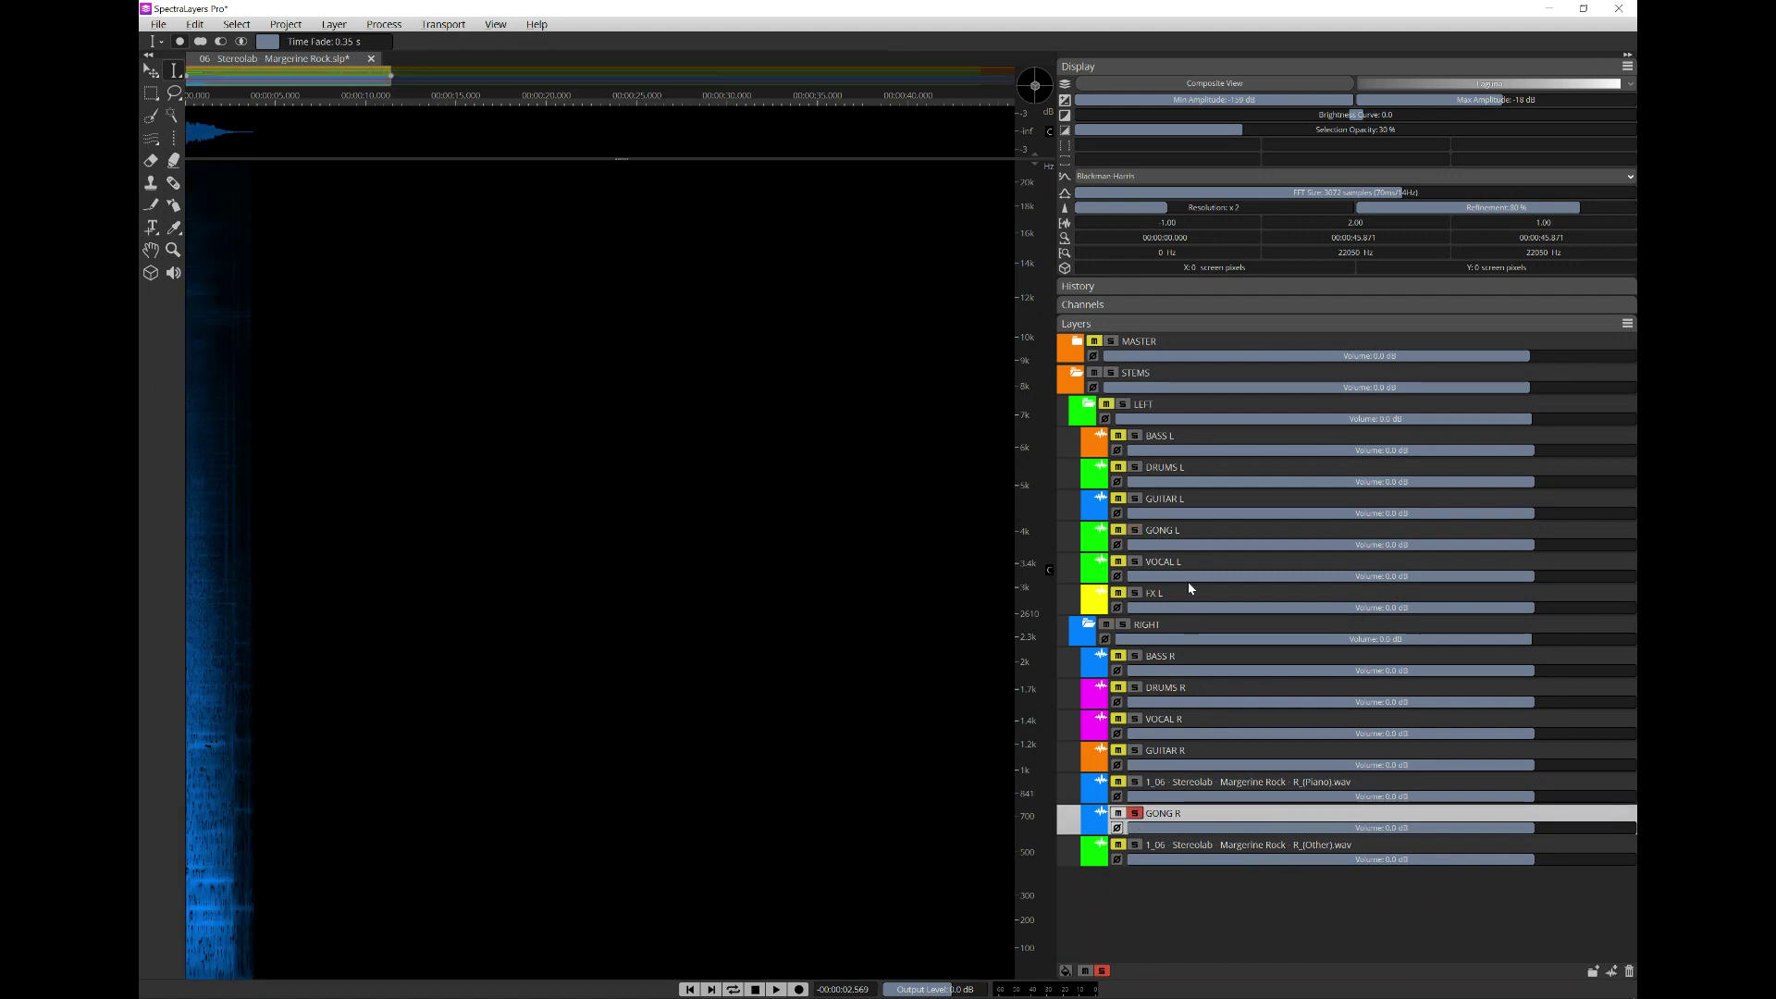
click(1135, 532)
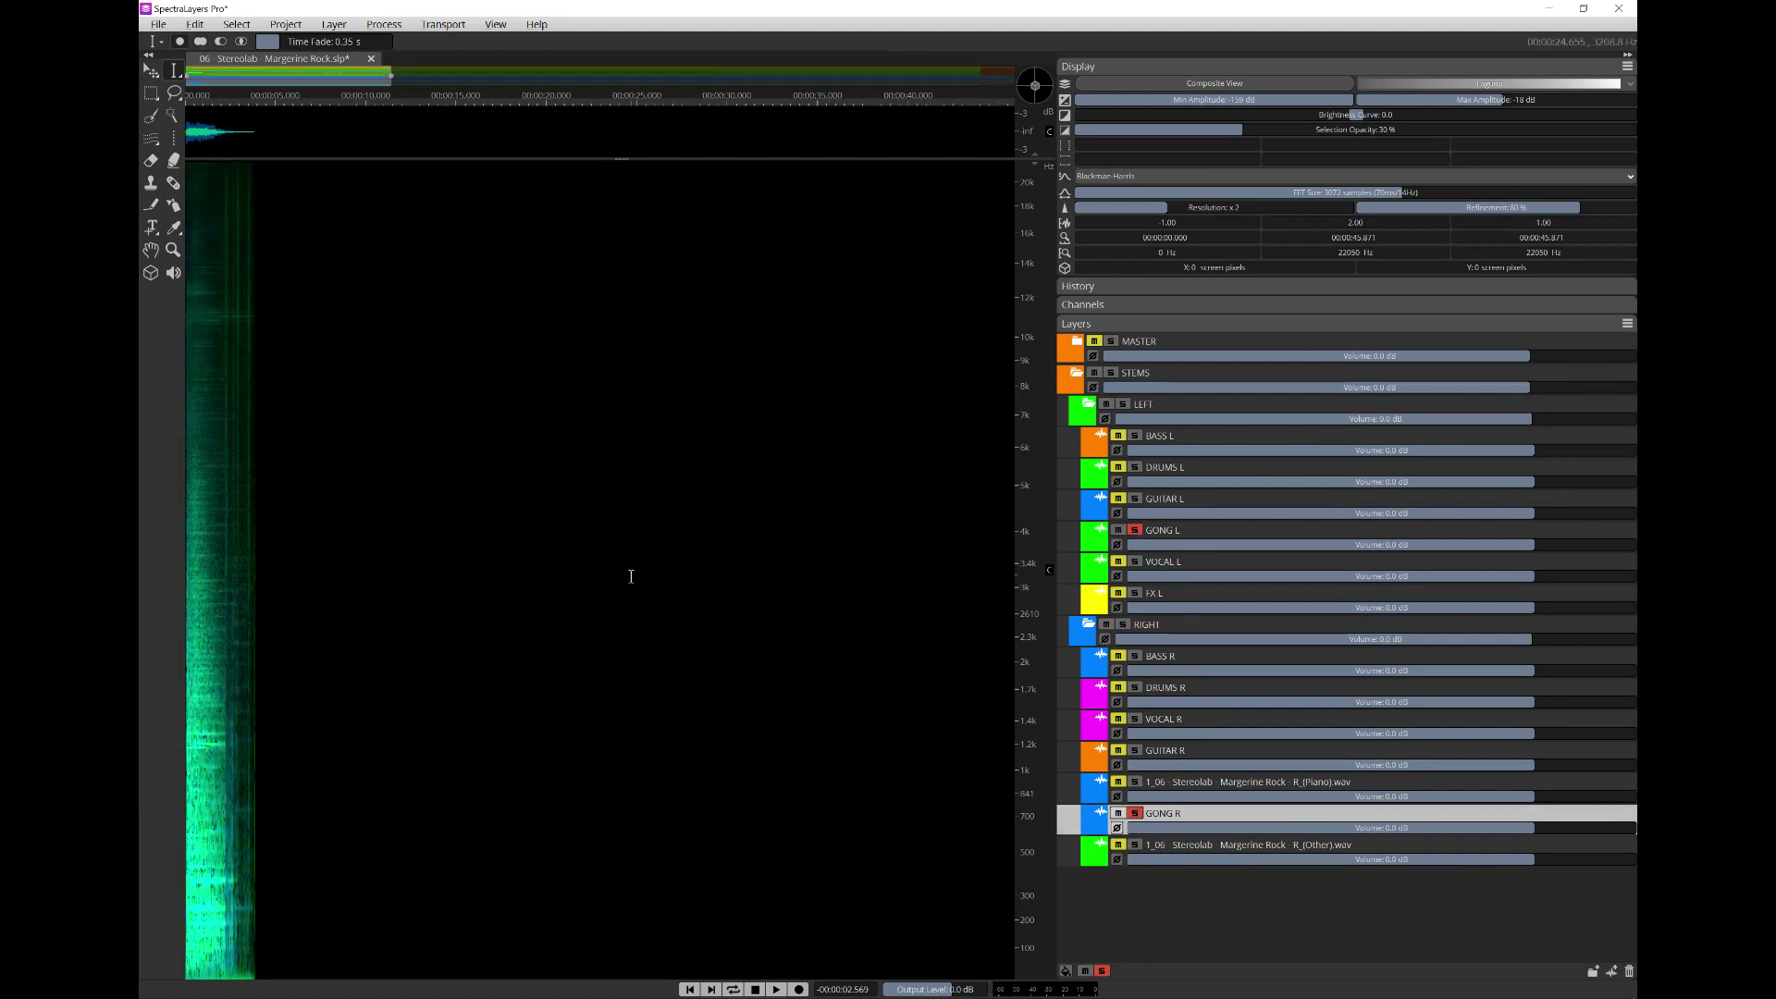
- Play the soloed GONG L and GONG R layers together, and unsolo both
key(space)
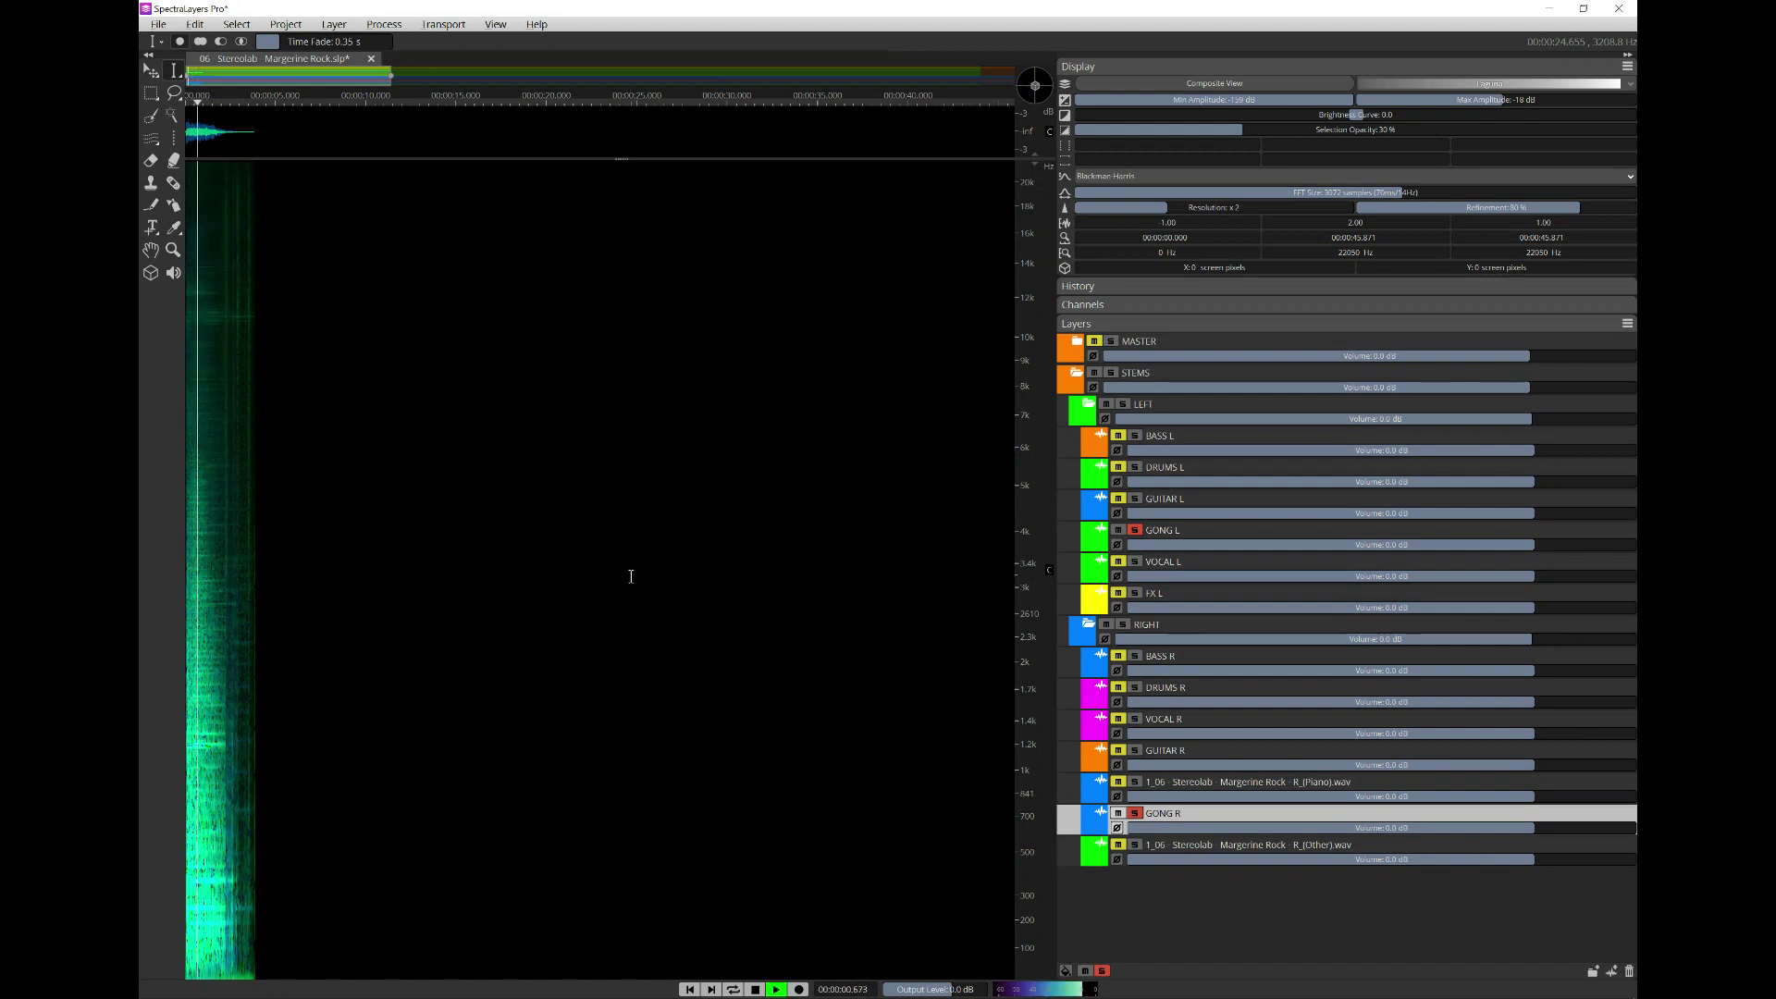
key(space)
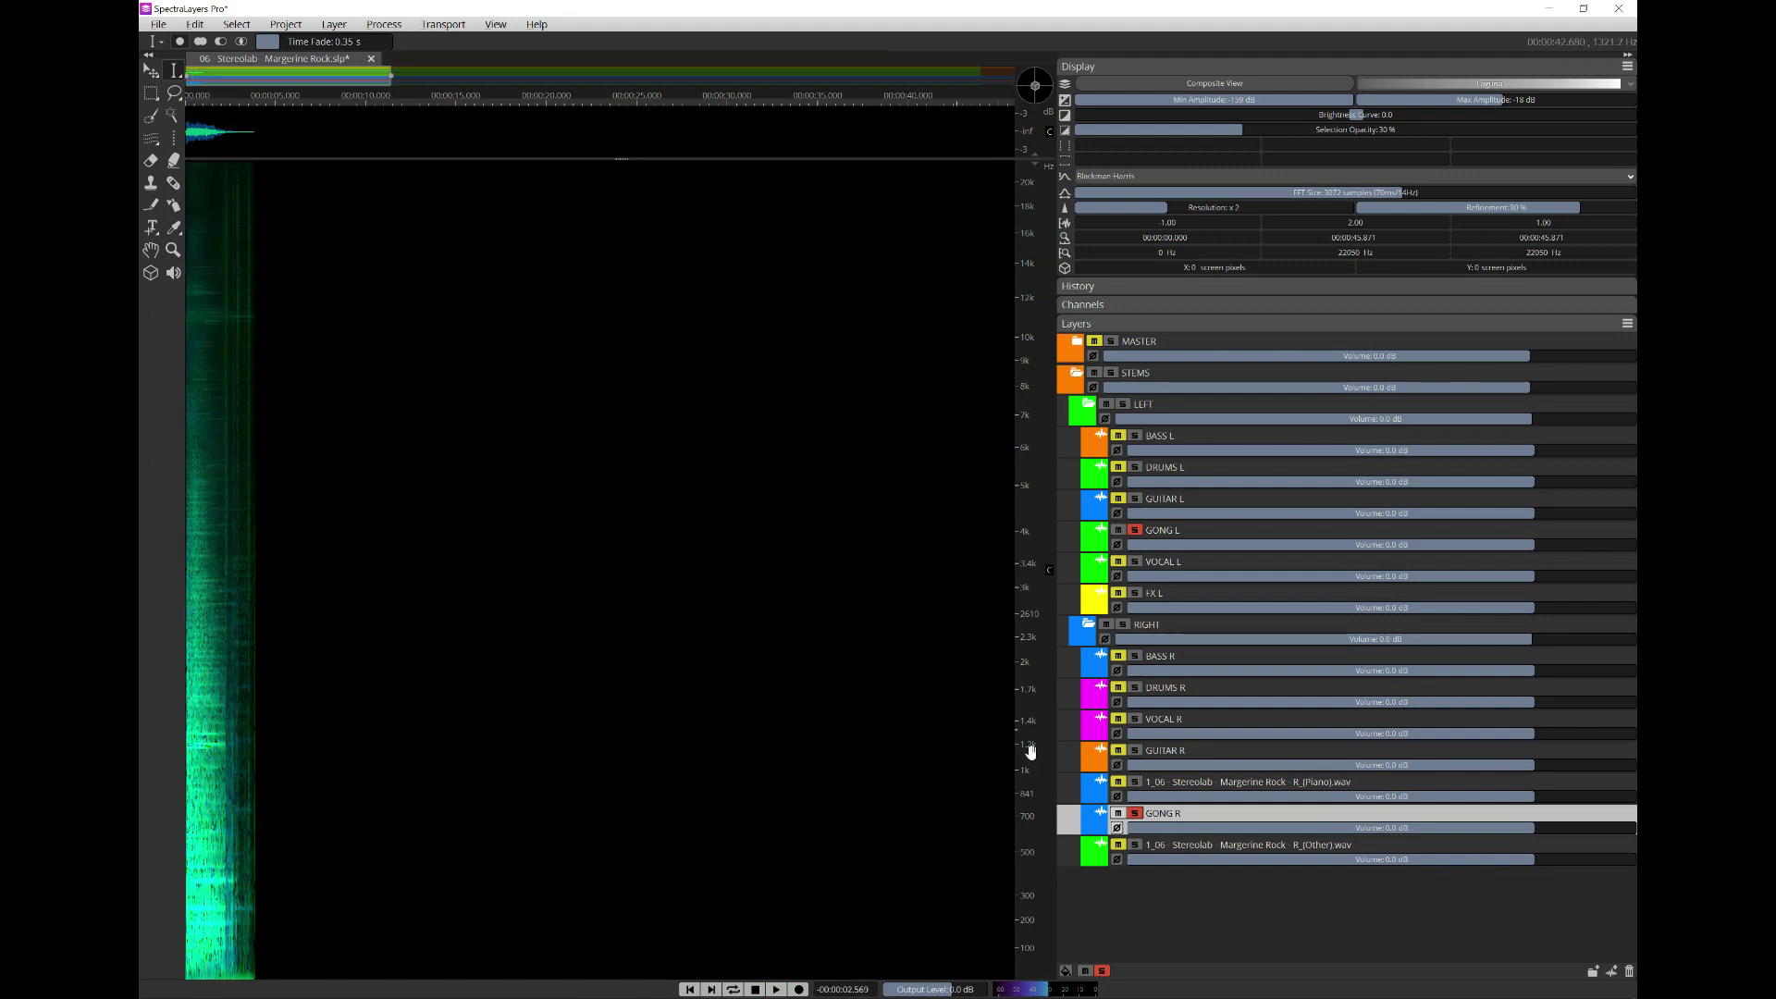
click(1135, 813)
click(1136, 530)
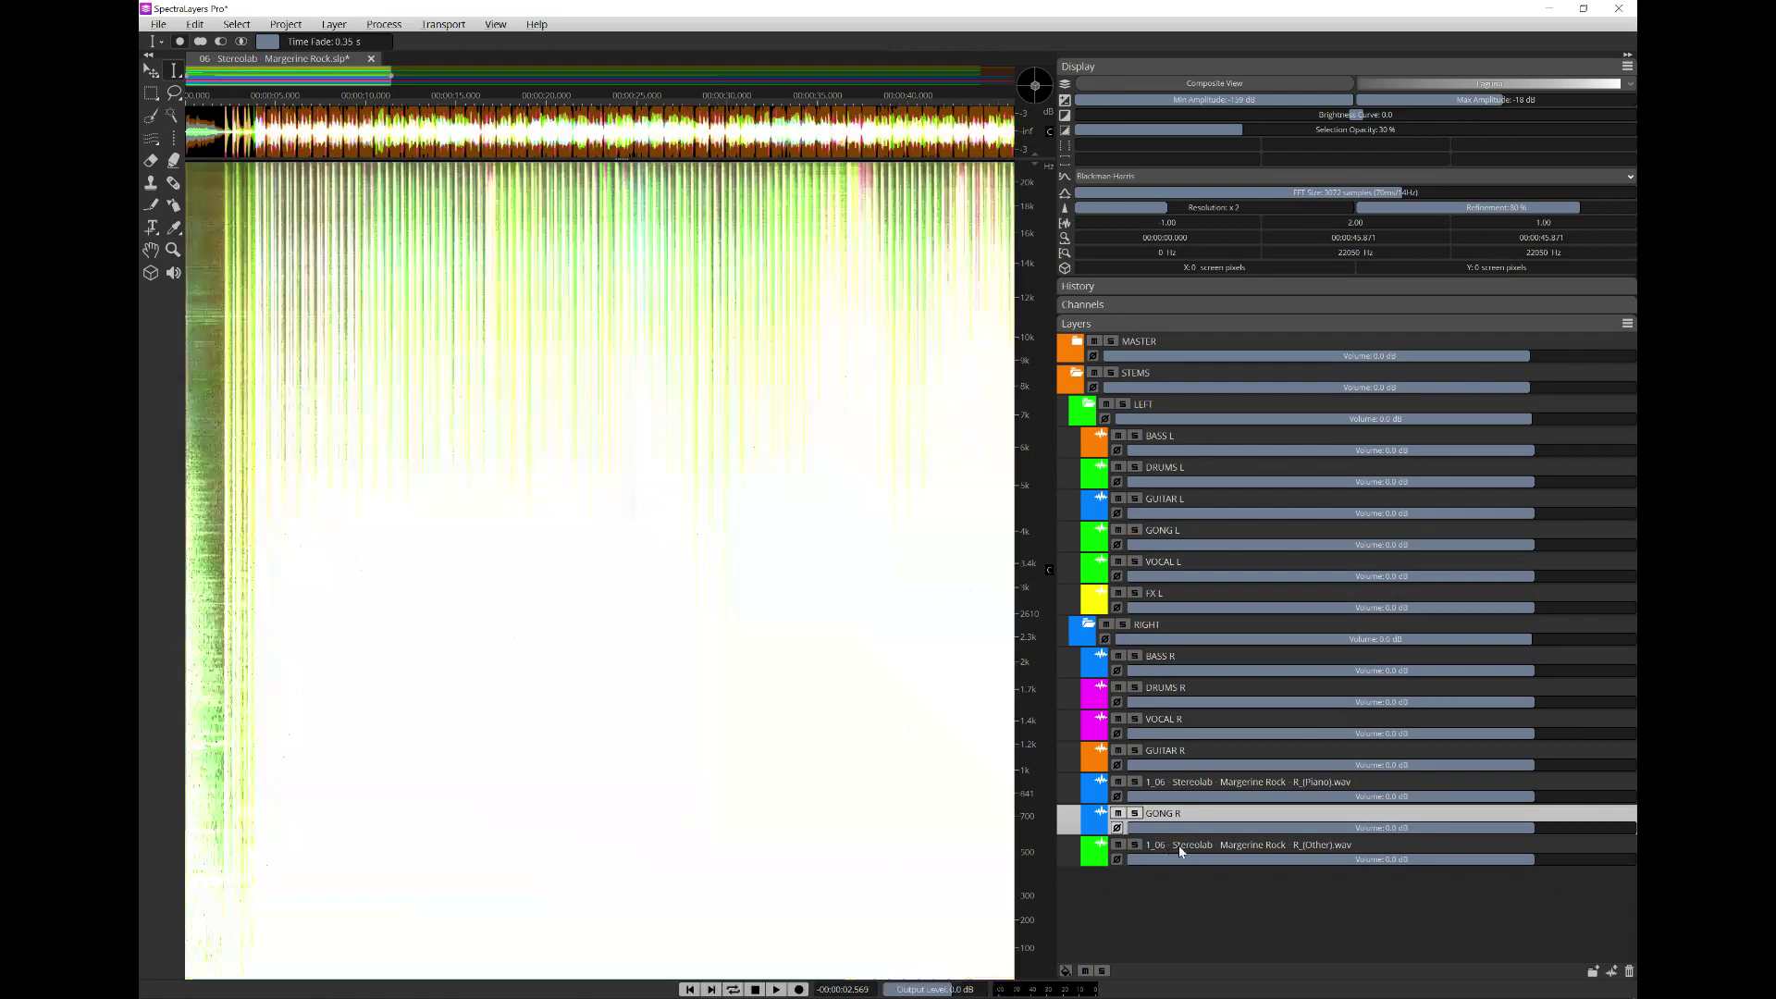
- Solo the right-channel Other layer and audition passages from its opening through the section around 1:10
click(1135, 845)
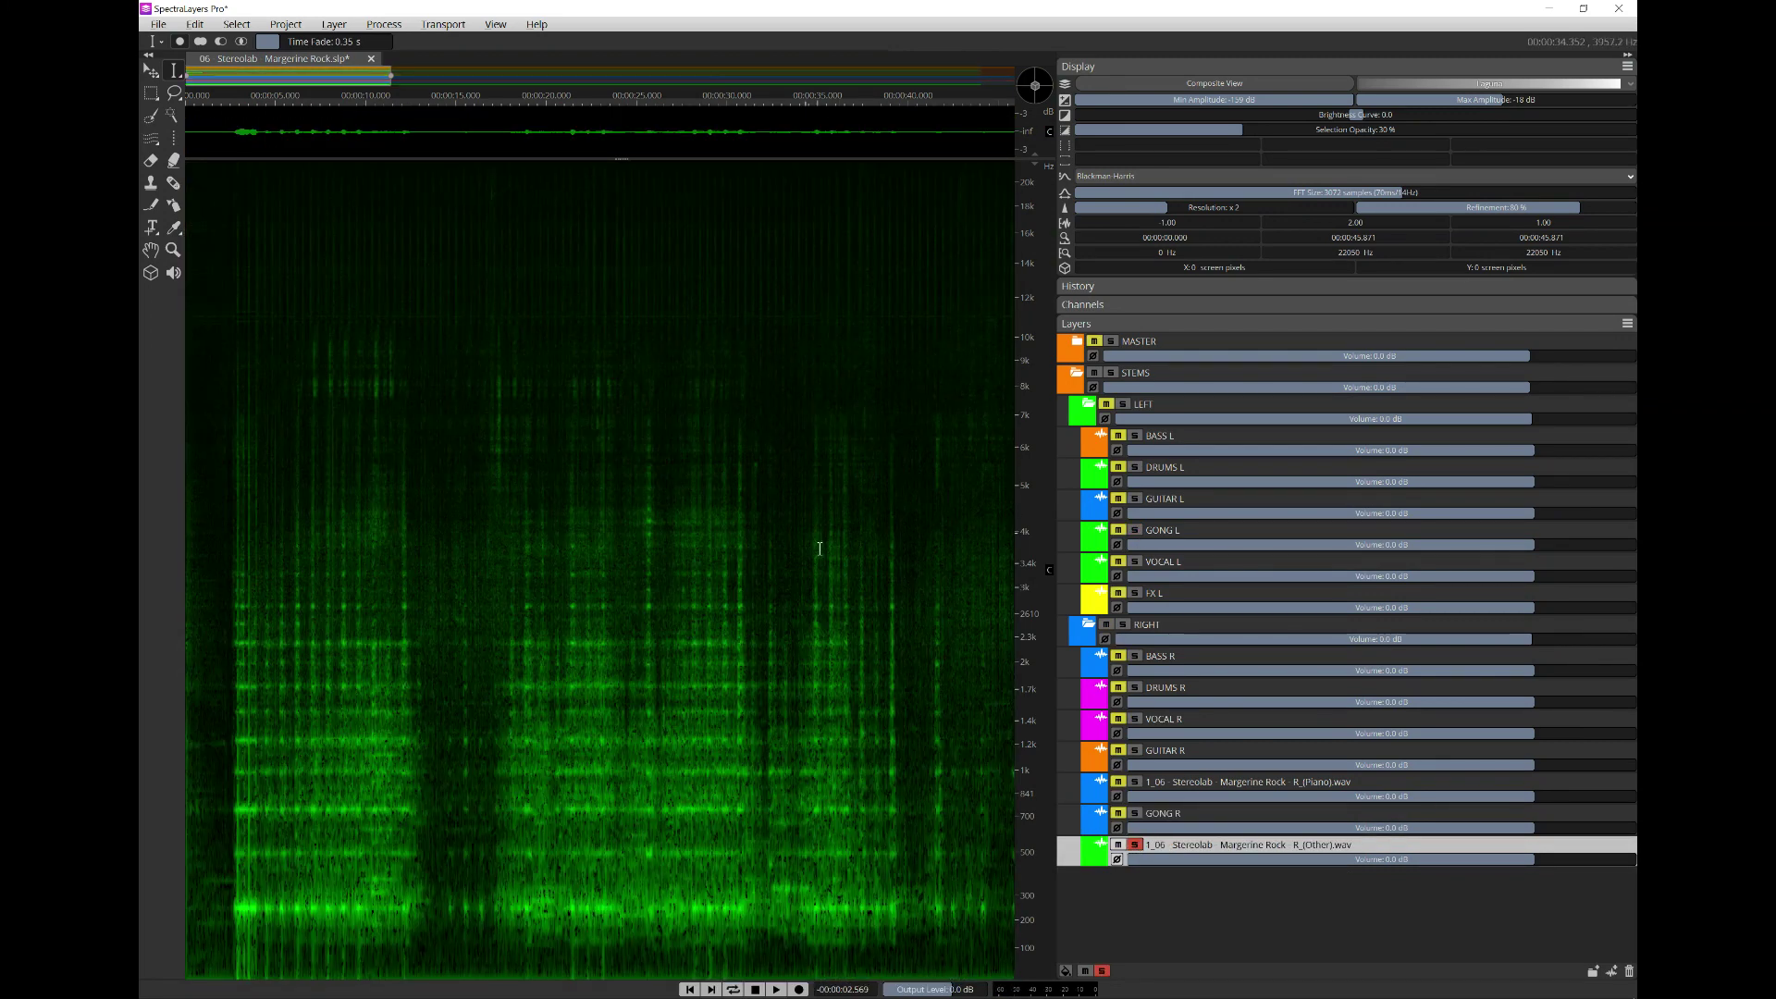
key(space)
scroll(674, 602, down, 3)
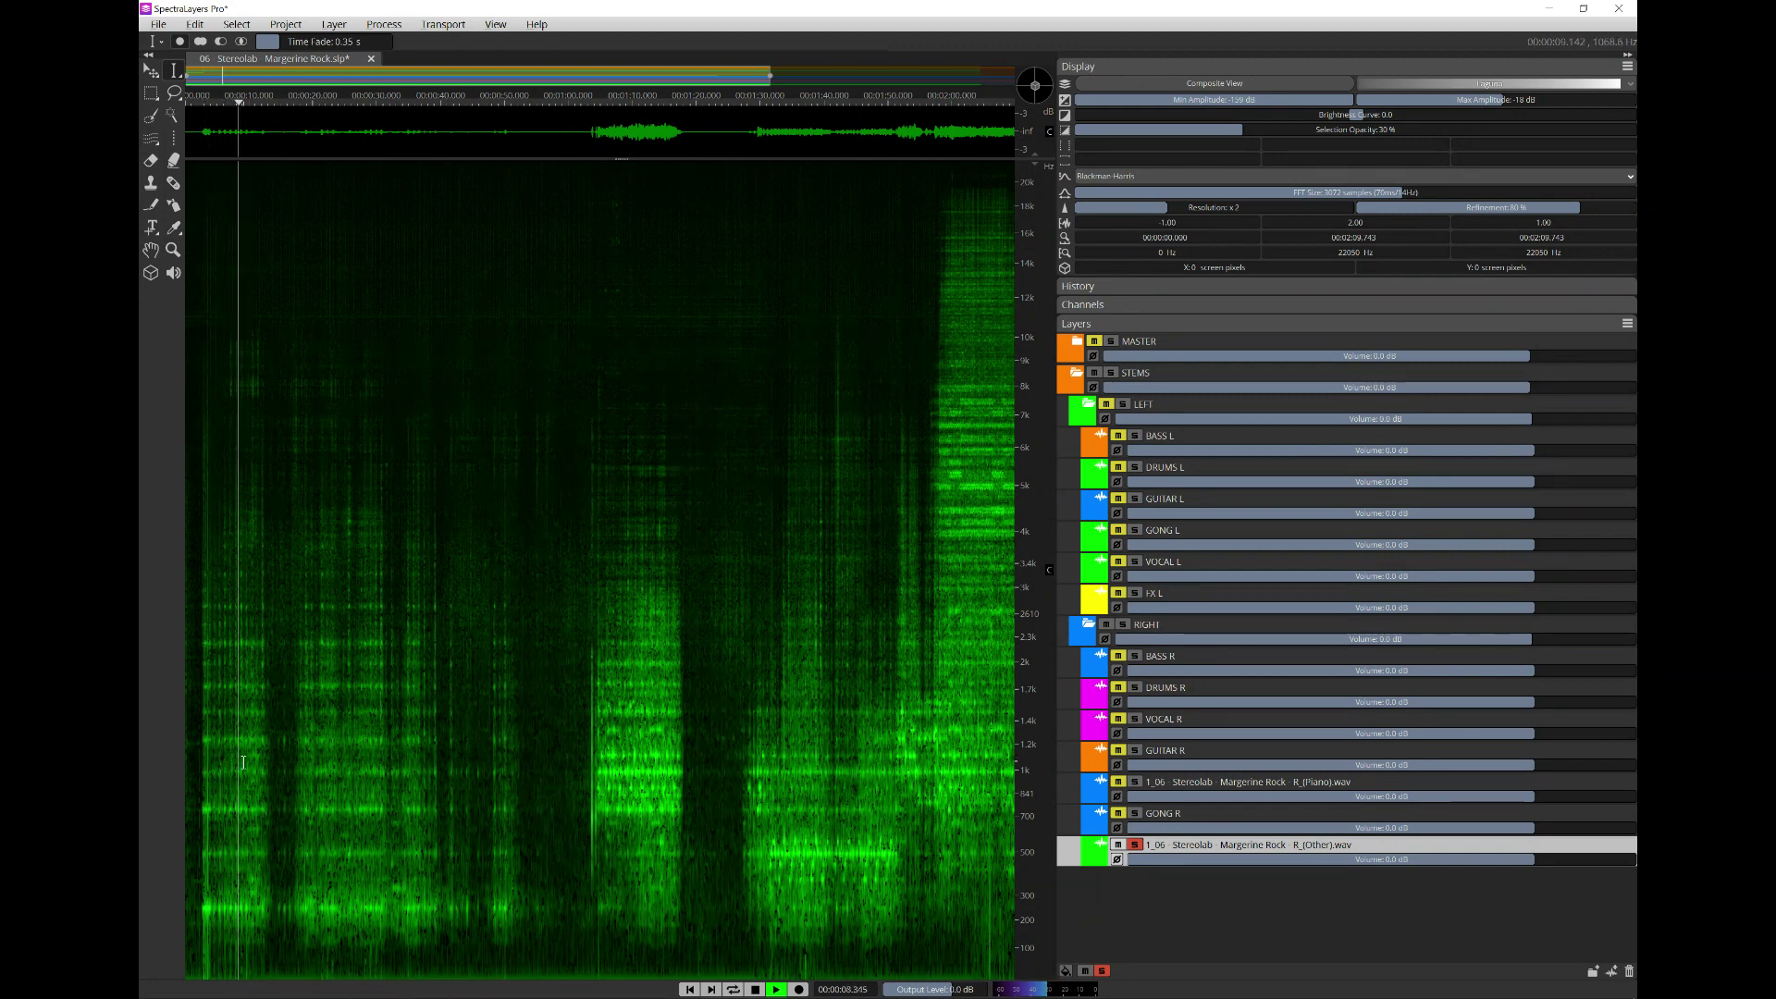
click(354, 766)
click(387, 769)
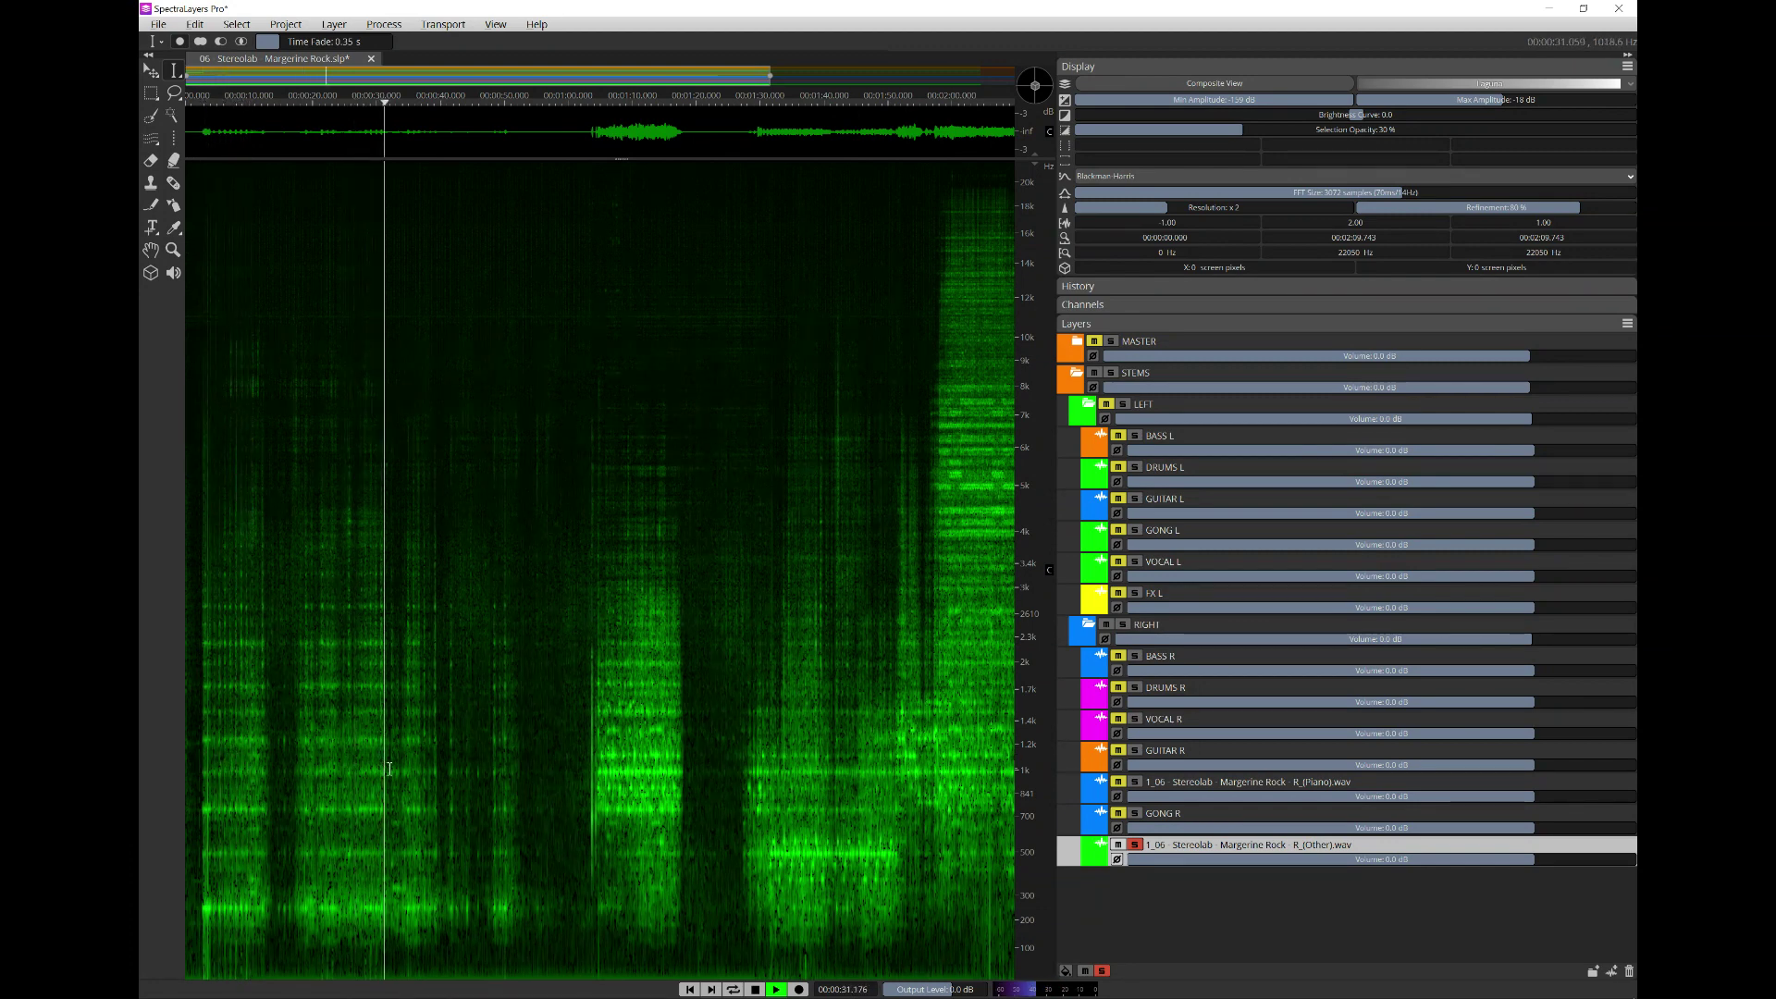
click(435, 764)
click(626, 753)
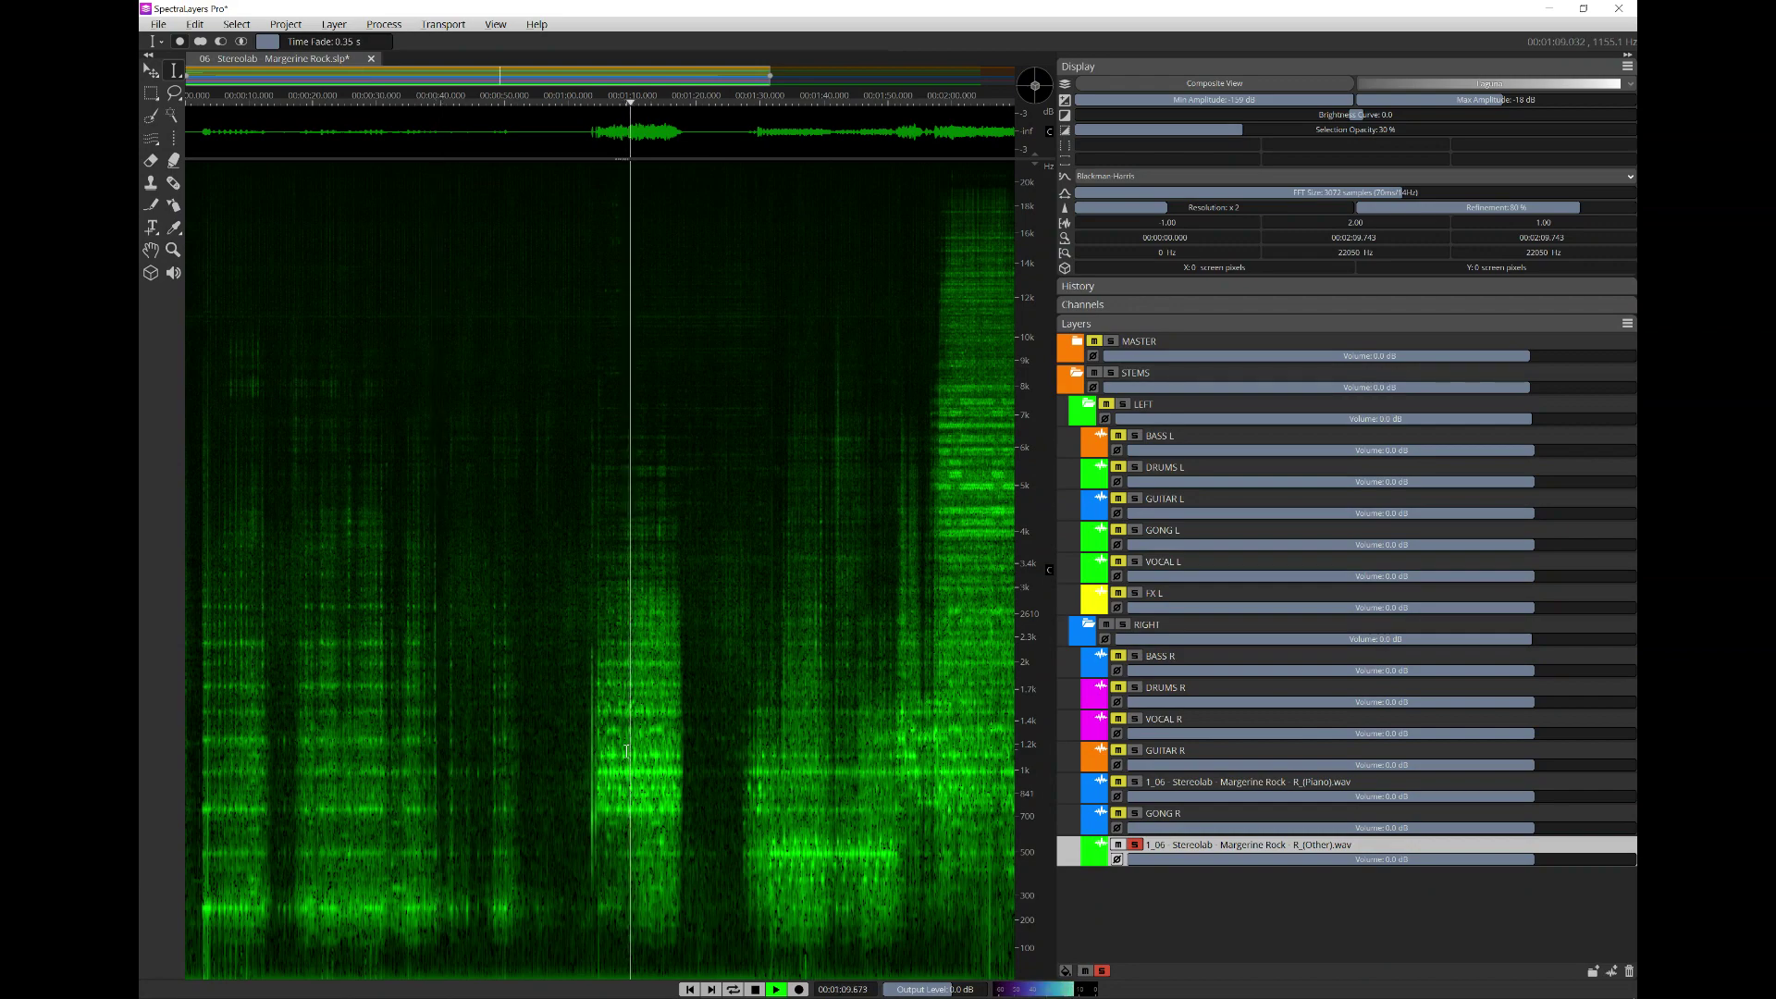
scroll(841, 749, up, 3)
click(441, 744)
click(370, 733)
click(329, 720)
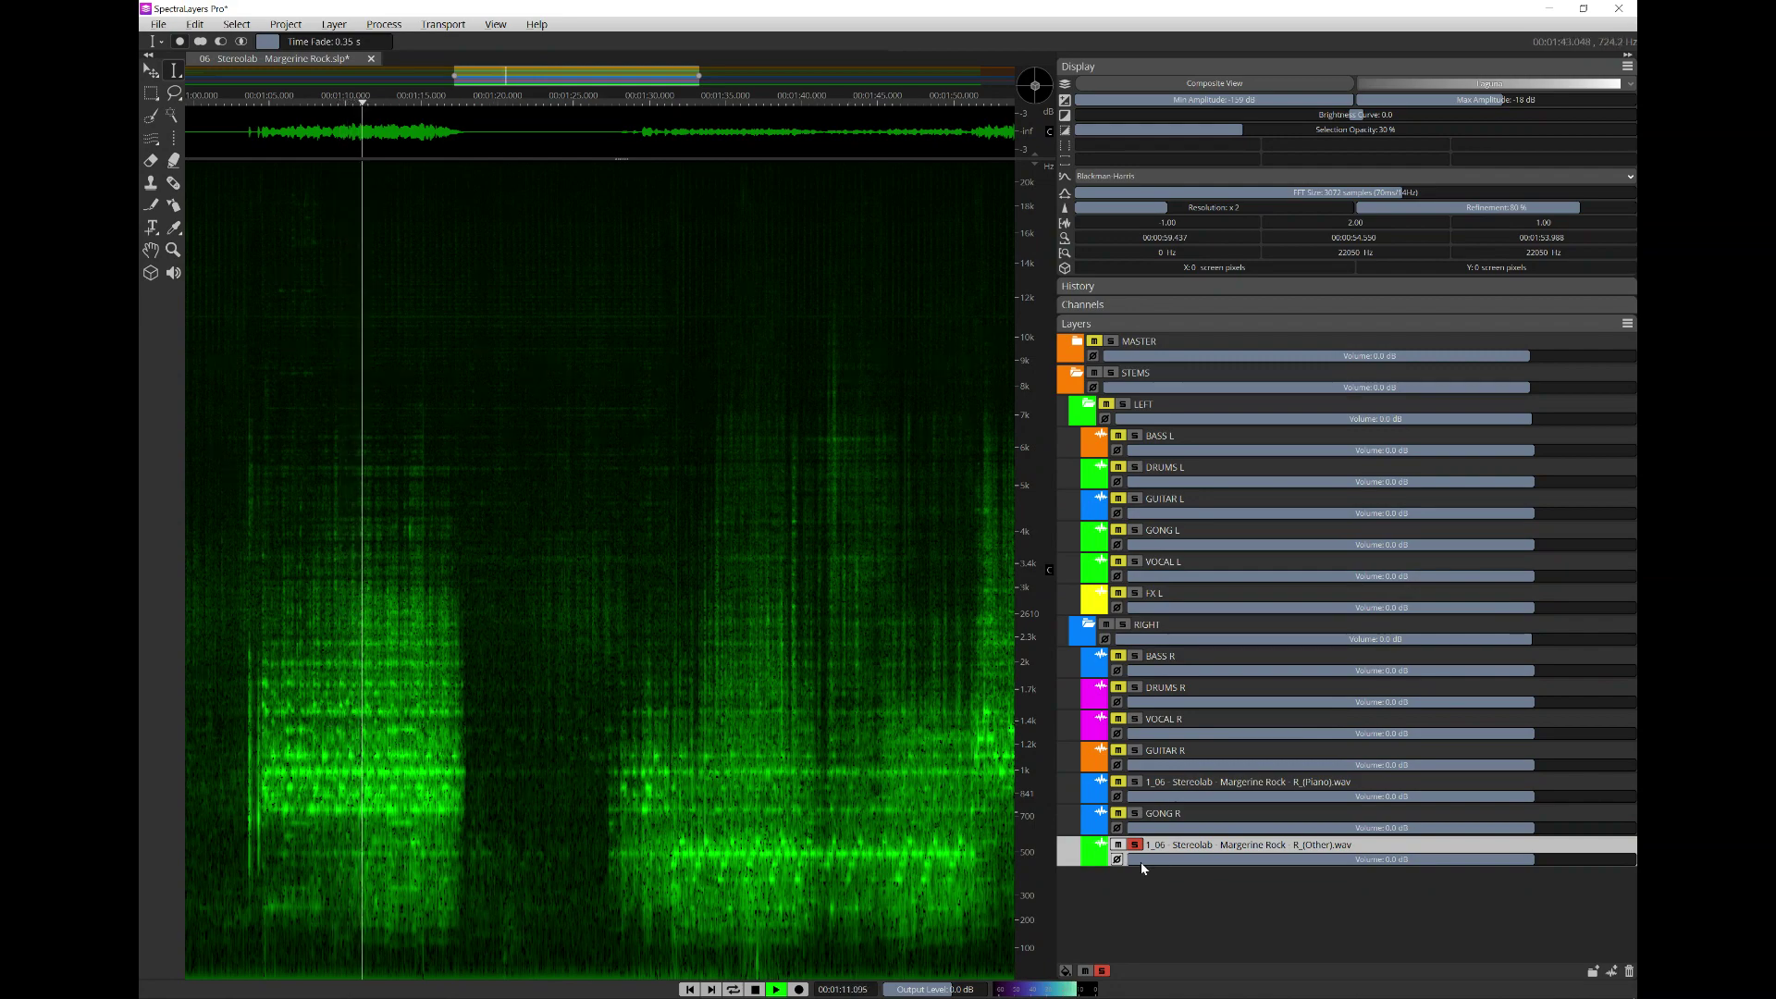
- Solo the right-channel Piano layer alongside Other to compare them briefly, and unsolo Piano
click(1139, 786)
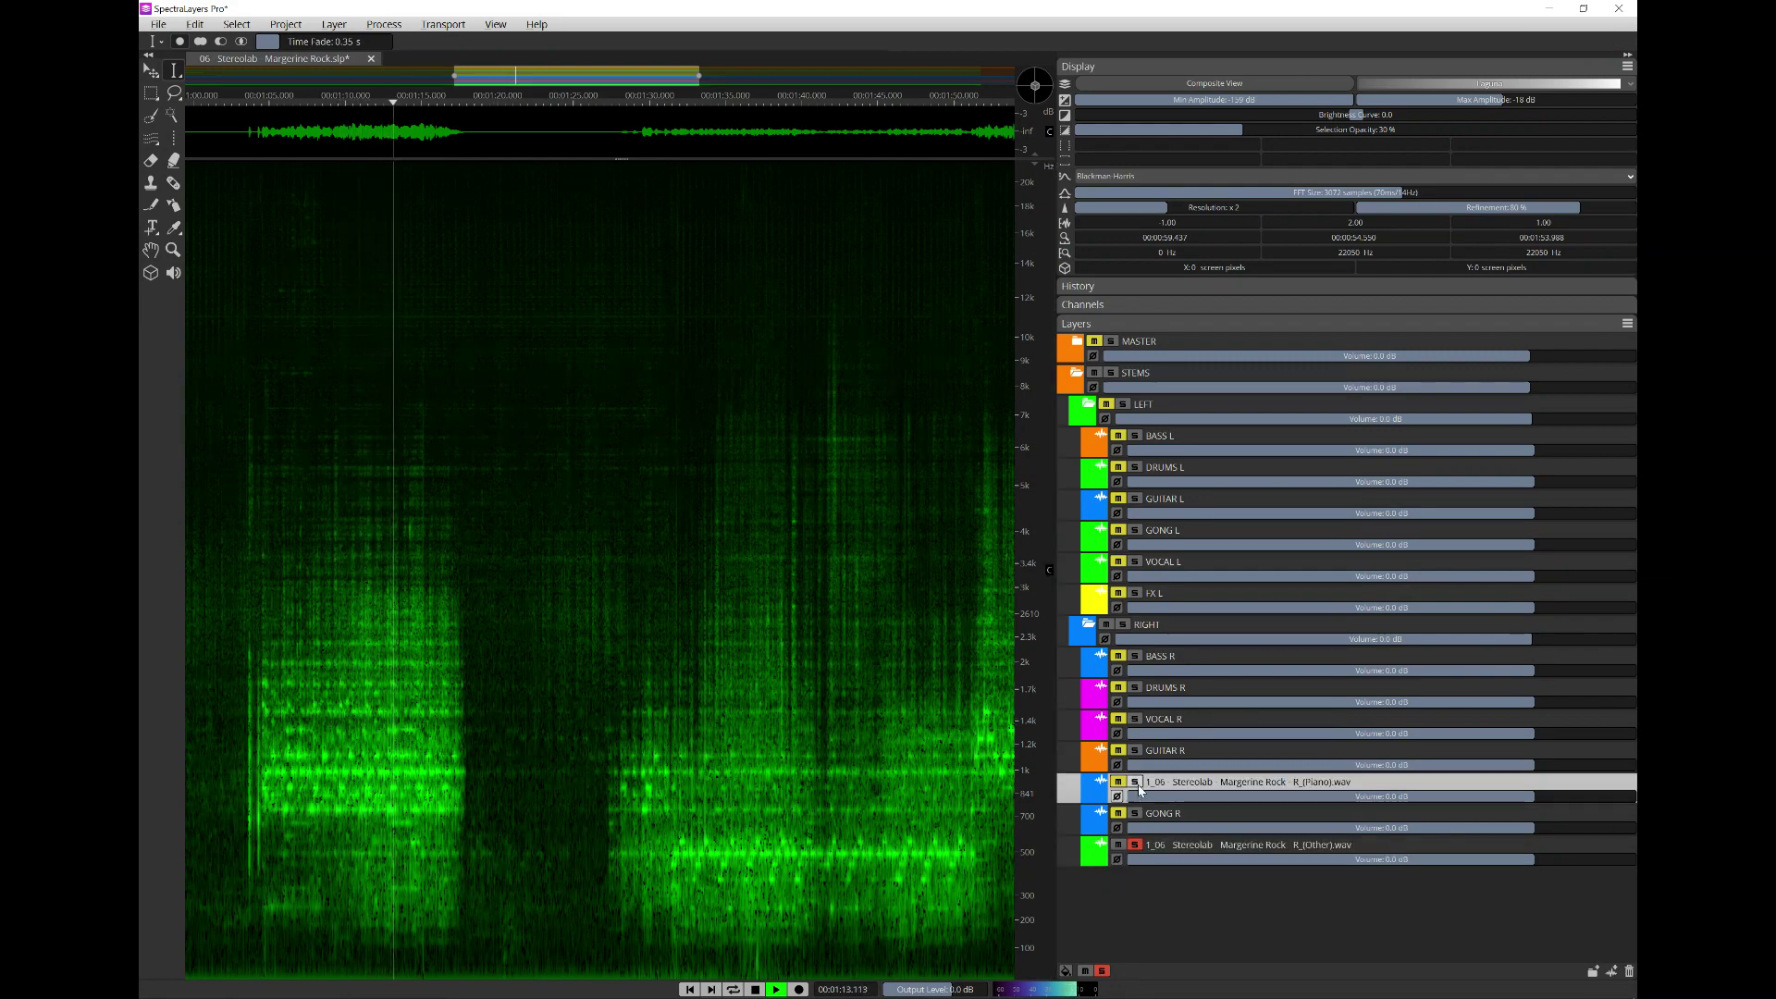
click(1136, 782)
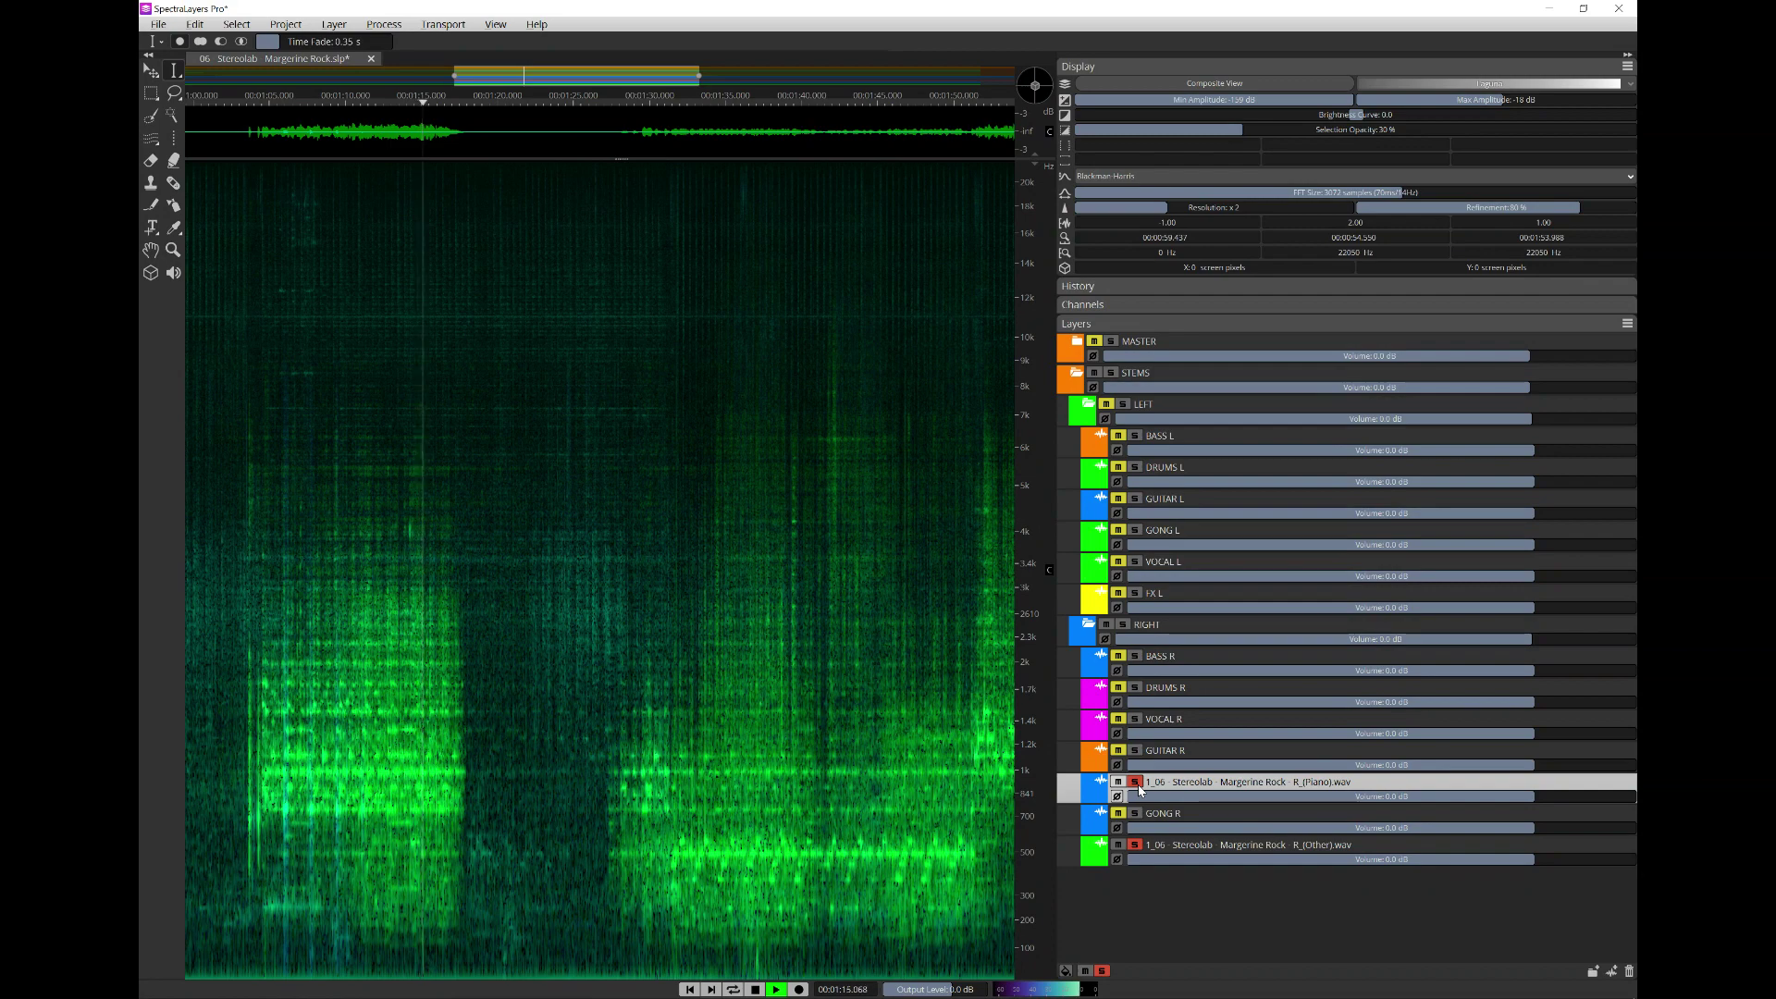
click(1136, 782)
- Audition the right-channel Other layer at several later passages, including around 2:30, 2:48 and 1:58
click(705, 648)
scroll(656, 680, down, 2)
click(657, 680)
click(686, 676)
click(832, 668)
scroll(851, 664, down, 1)
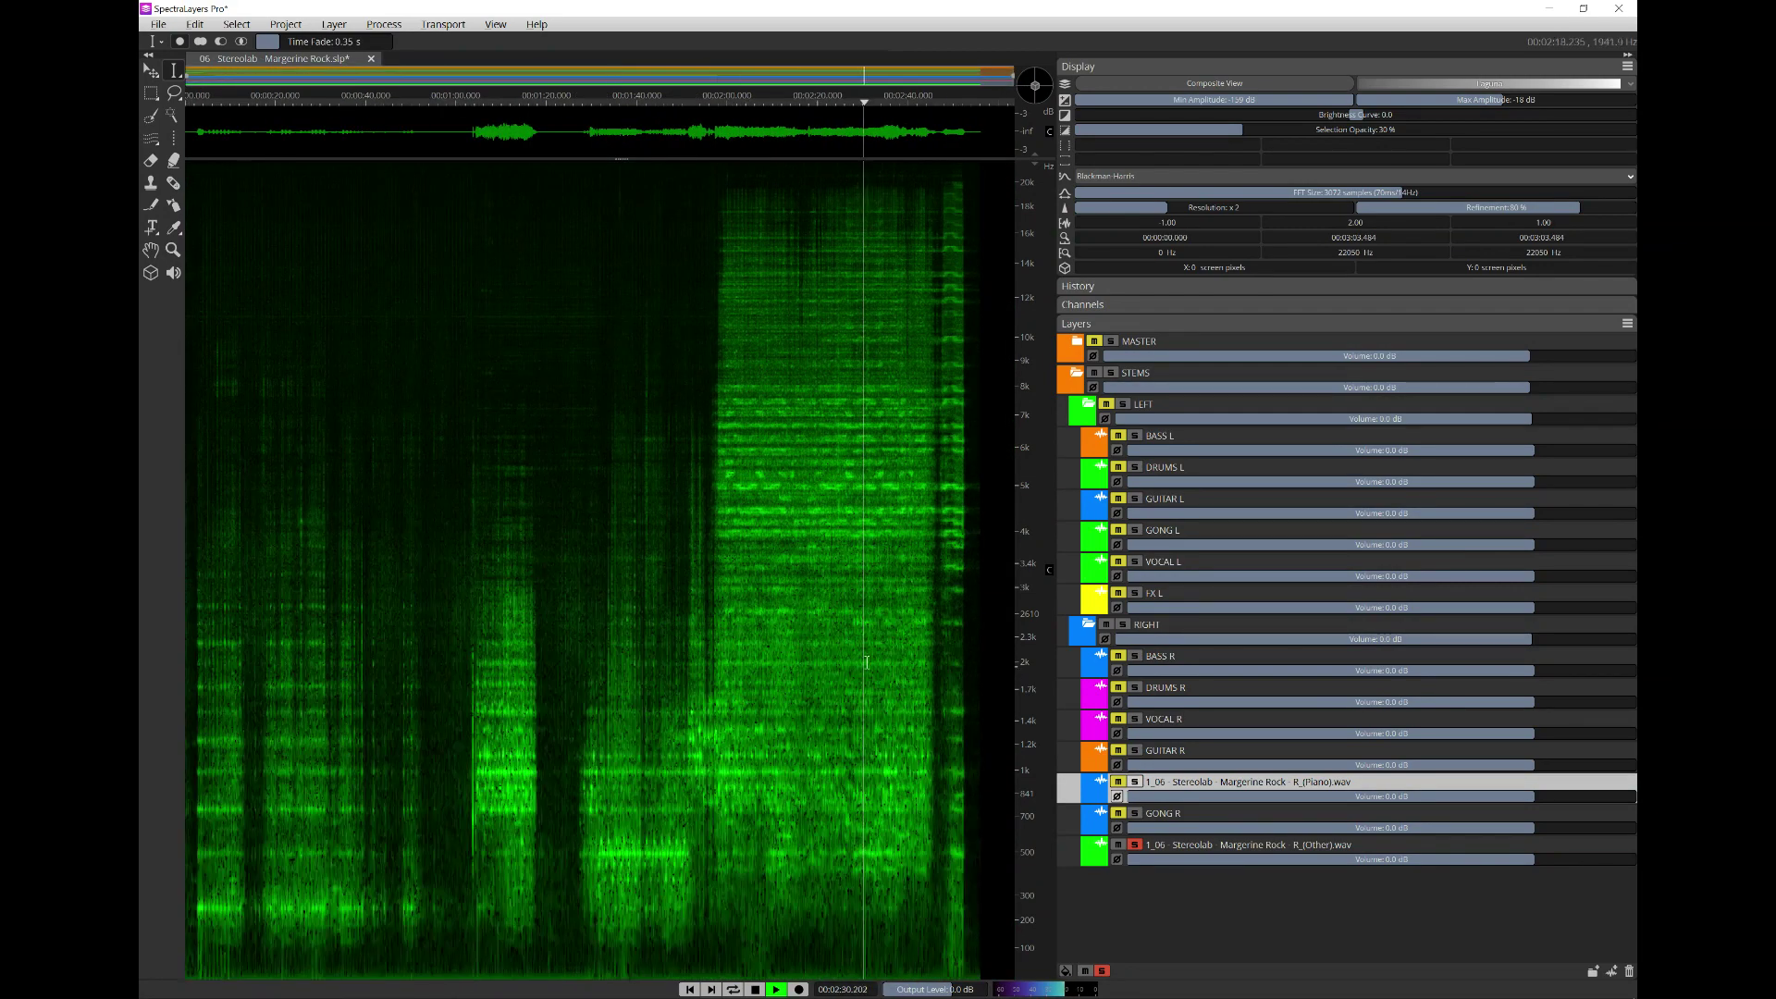
click(937, 648)
click(947, 638)
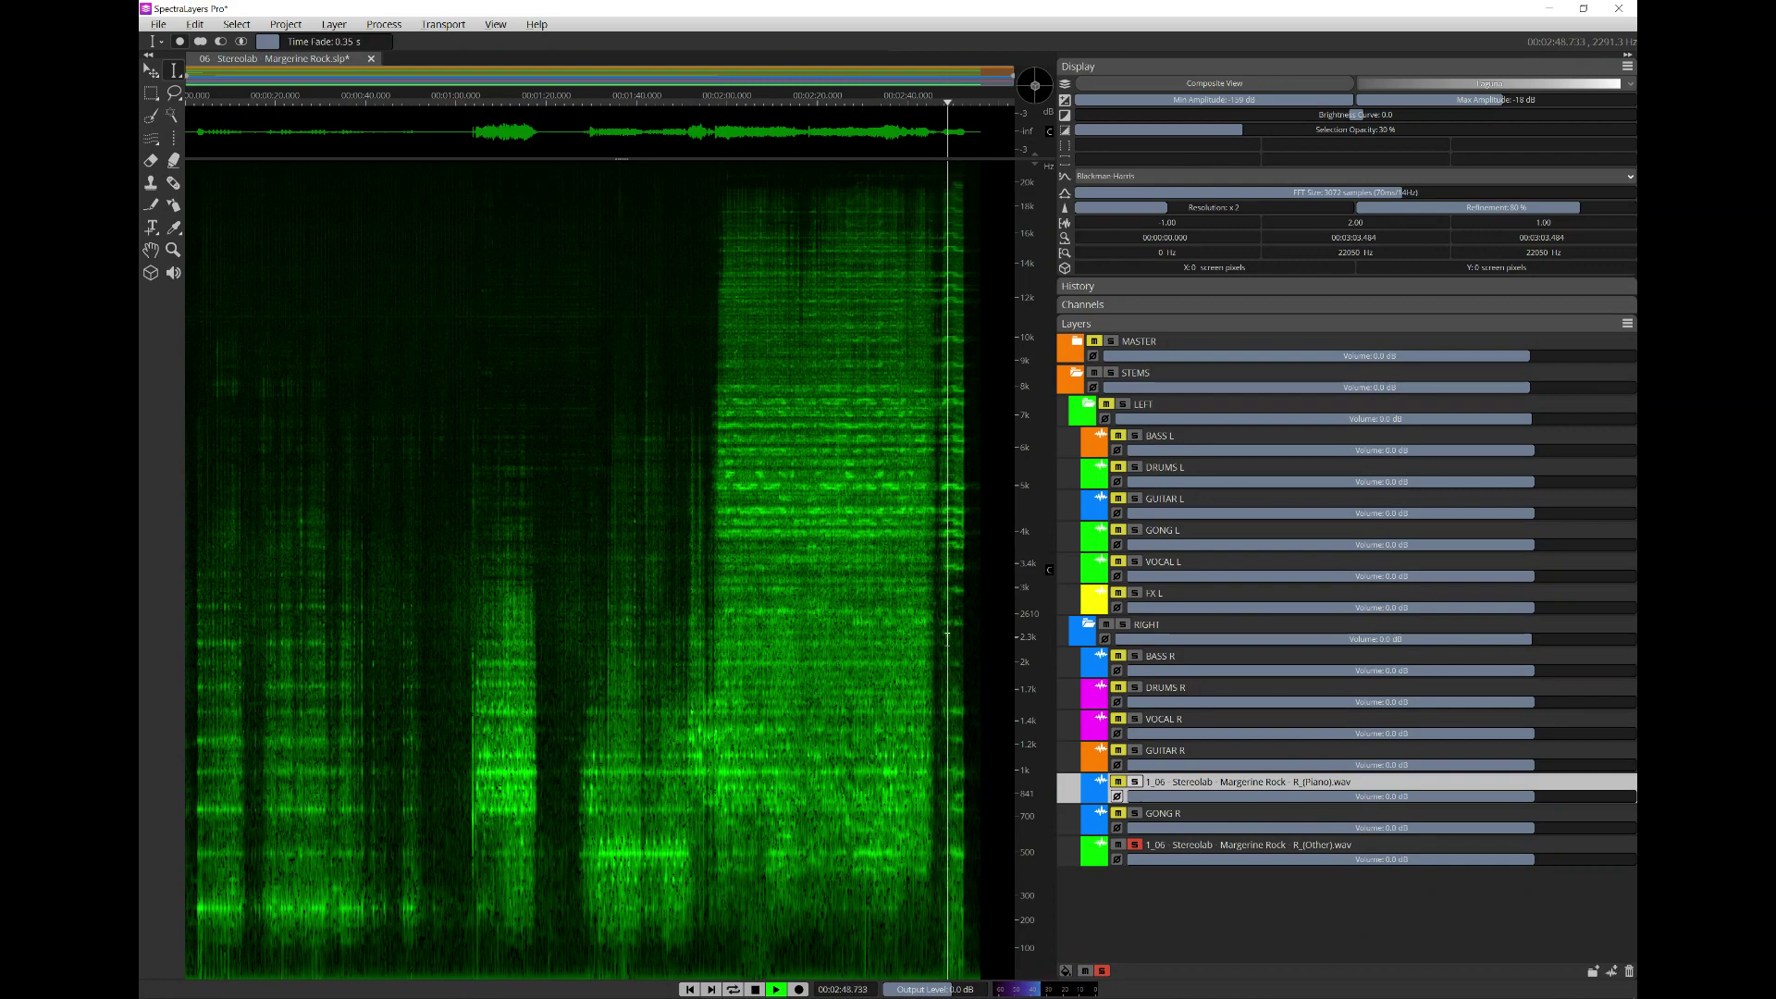
click(717, 651)
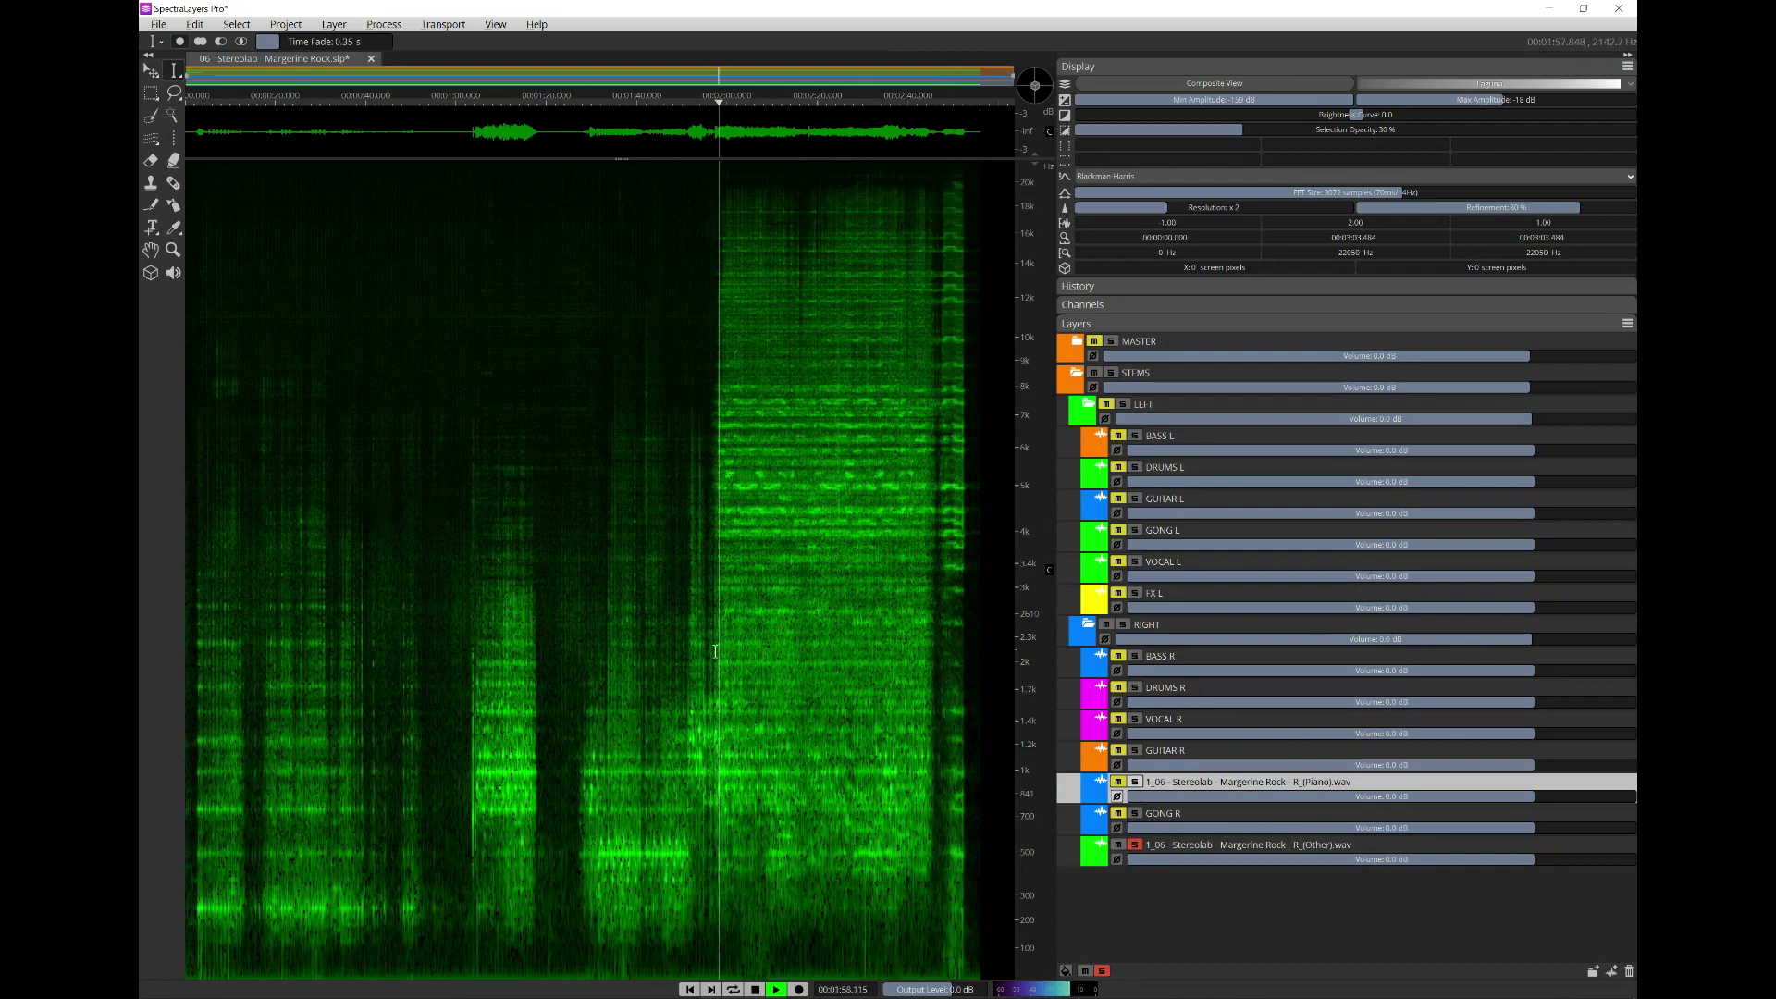
key(space)
- Examine the Other layer's ending and play it from about 2:46
scroll(916, 574, up, 3)
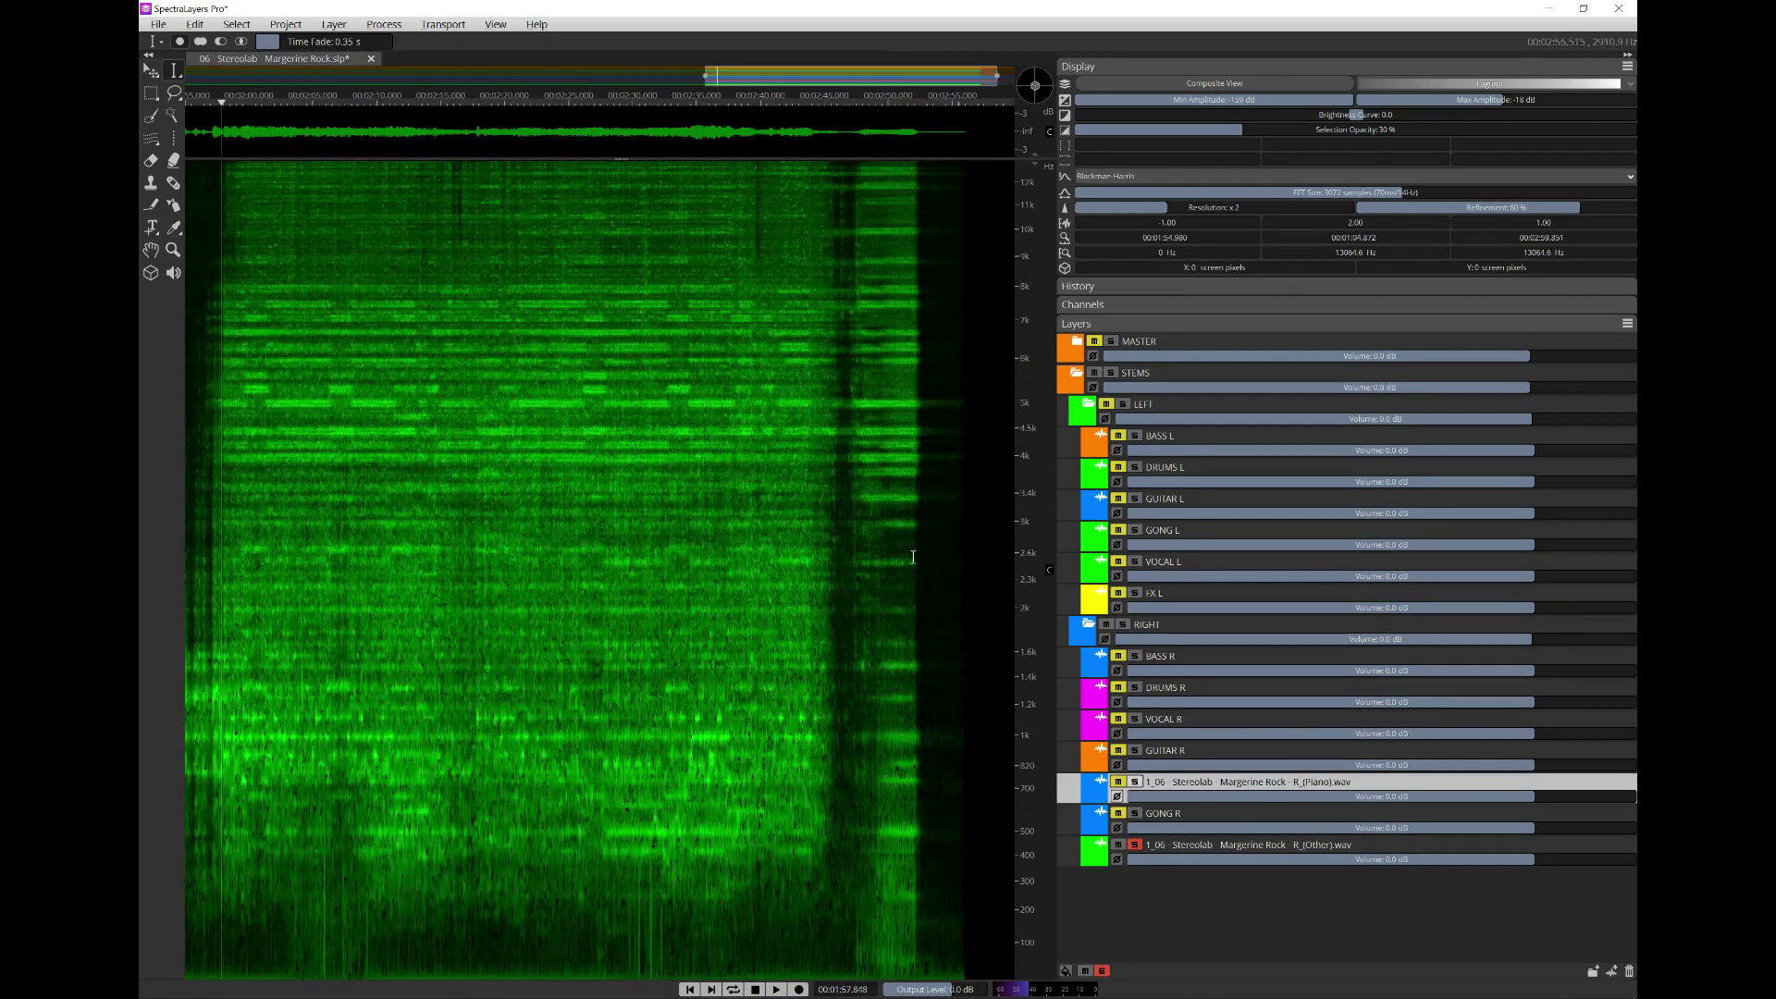
scroll(1022, 625, down, 3)
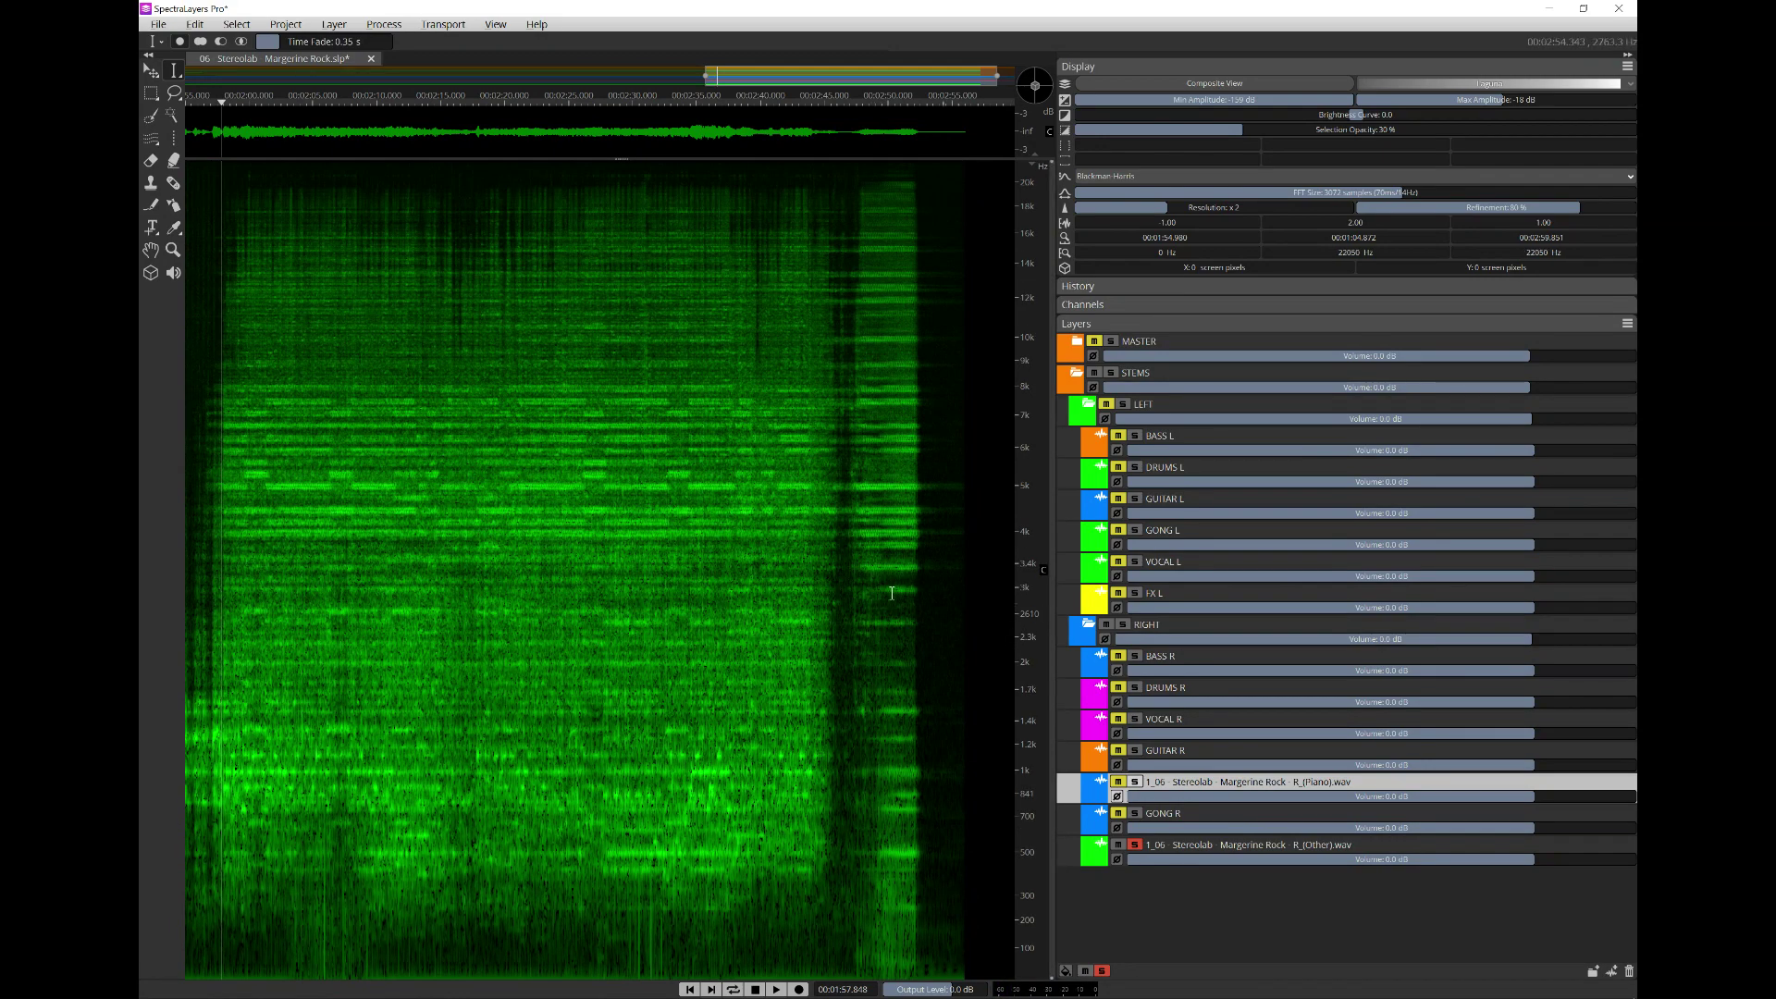
click(837, 588)
key(space)
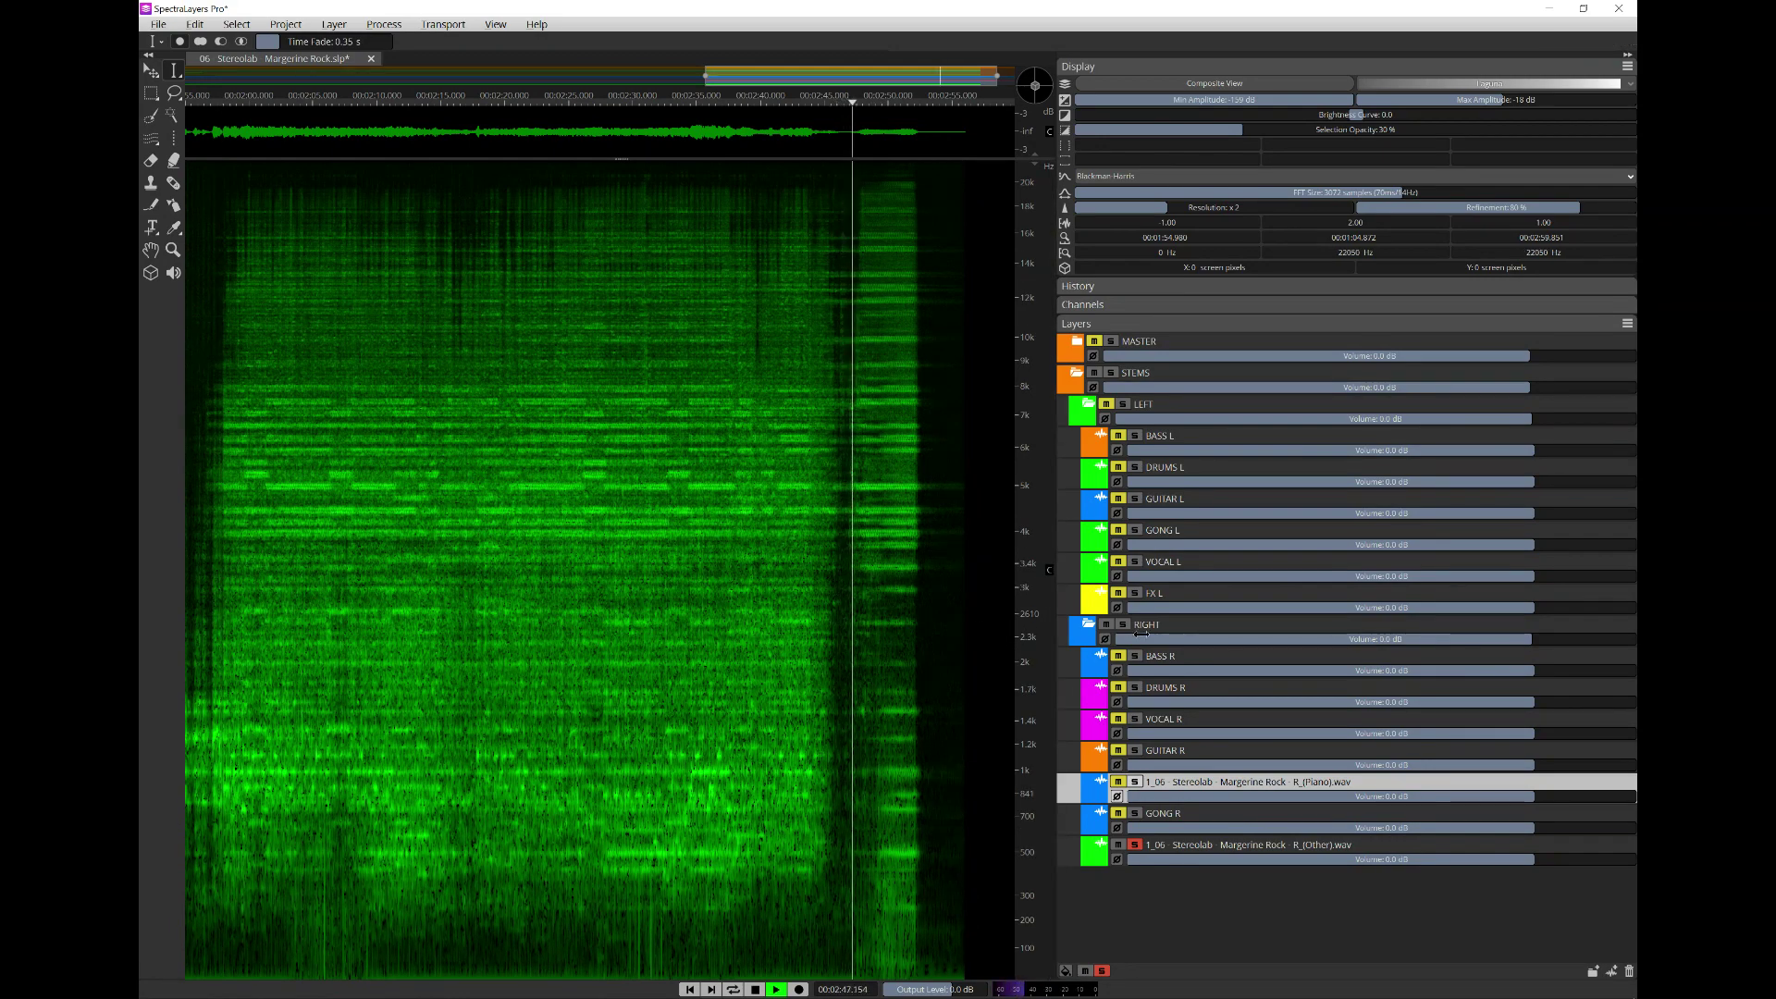
key(space)
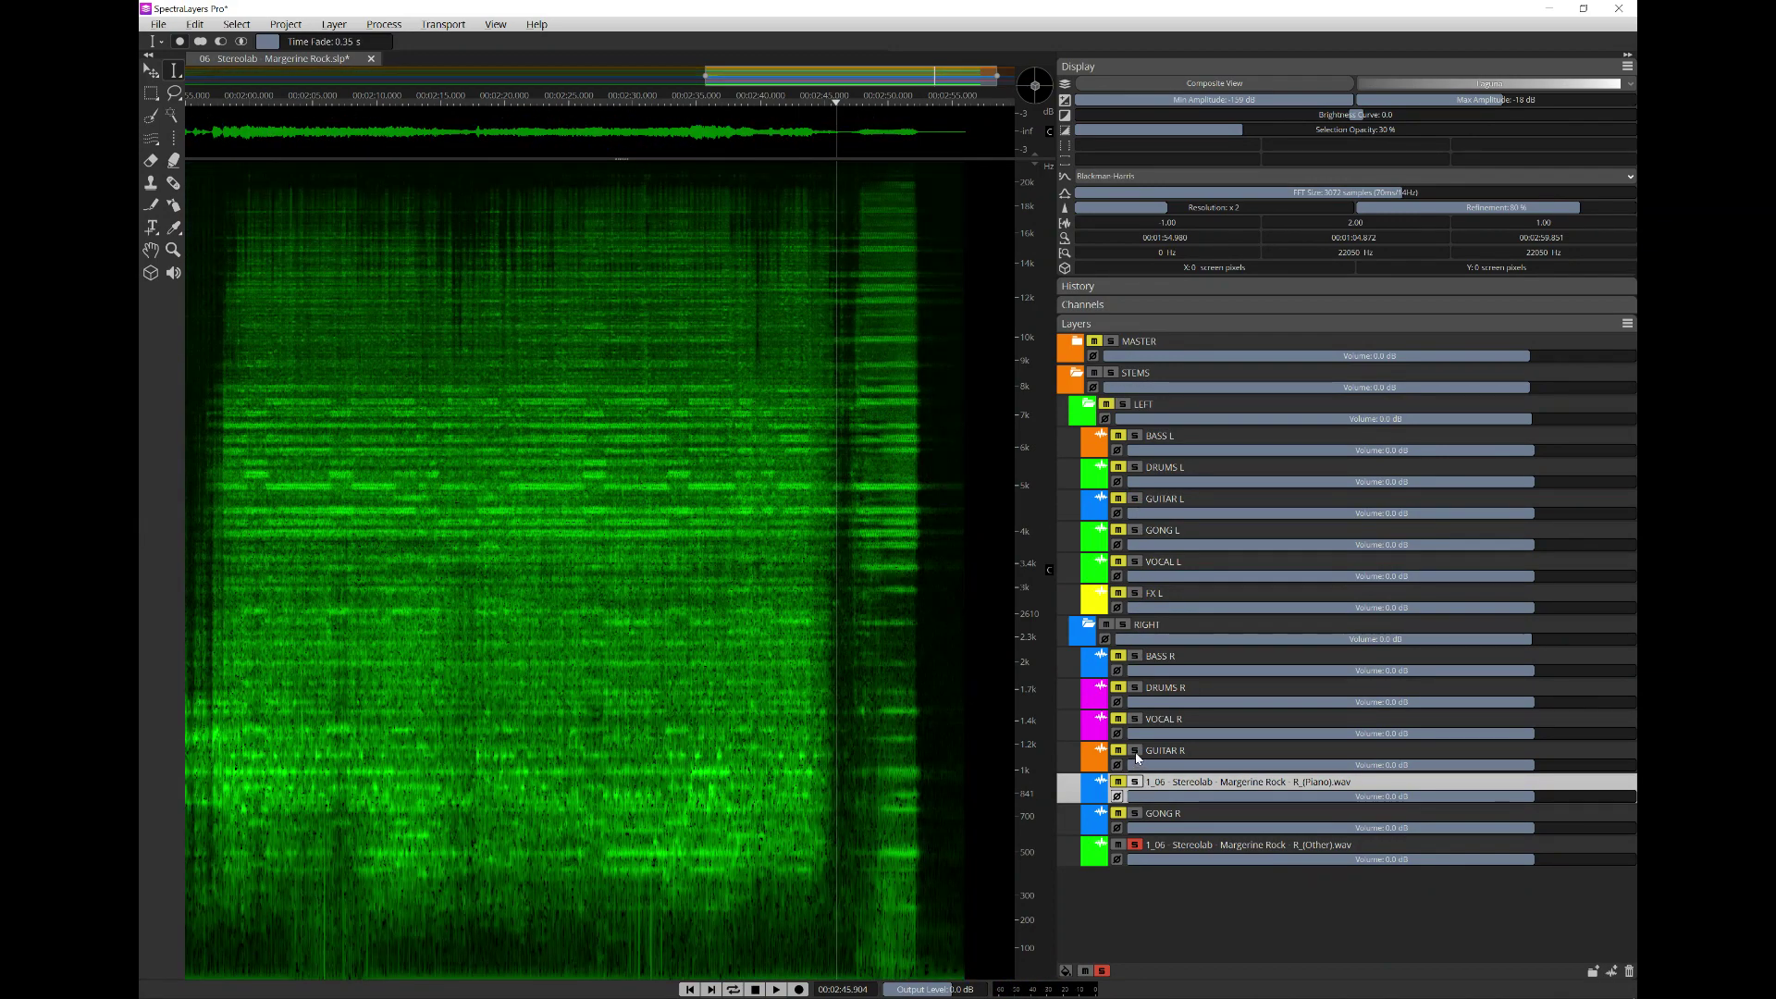
- Play the ending with GUITAR R soloed alongside Other, and unsolo GUITAR R
click(1135, 752)
key(space)
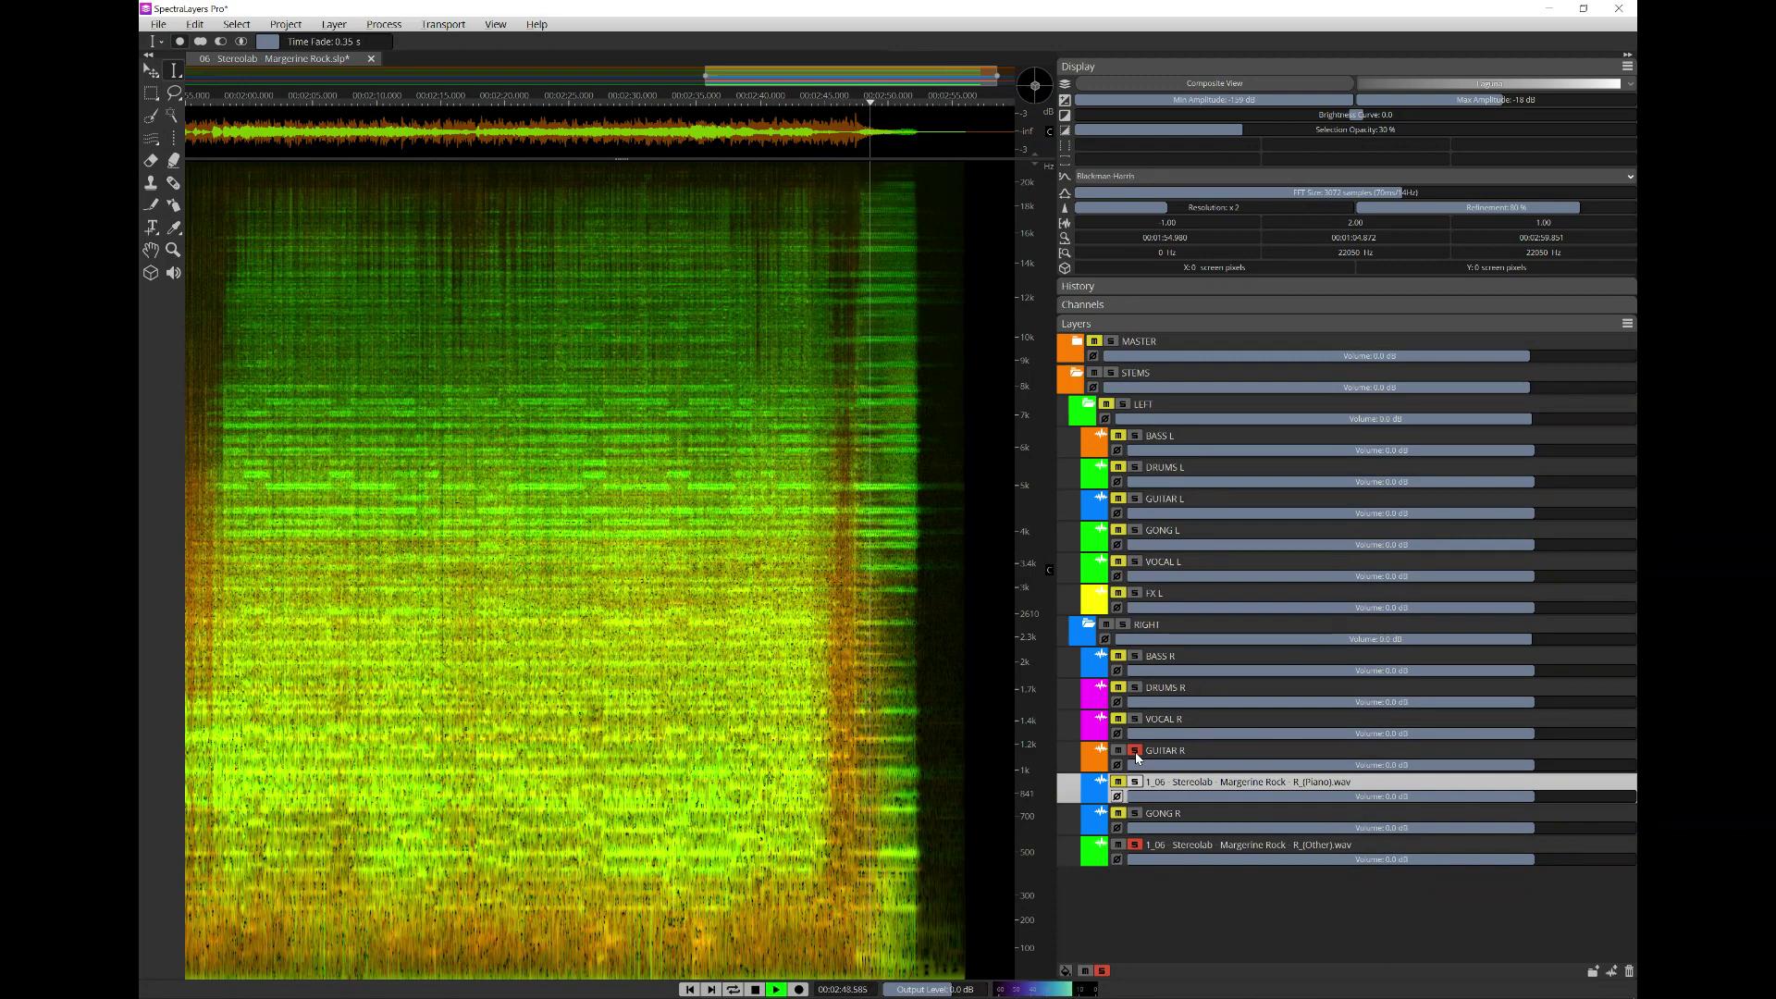
click(1135, 753)
key(space)
- Move the right-channel Other layer directly below GUITAR R, and view the two layers soloed together over the full song
drag(1151, 848, 1183, 792)
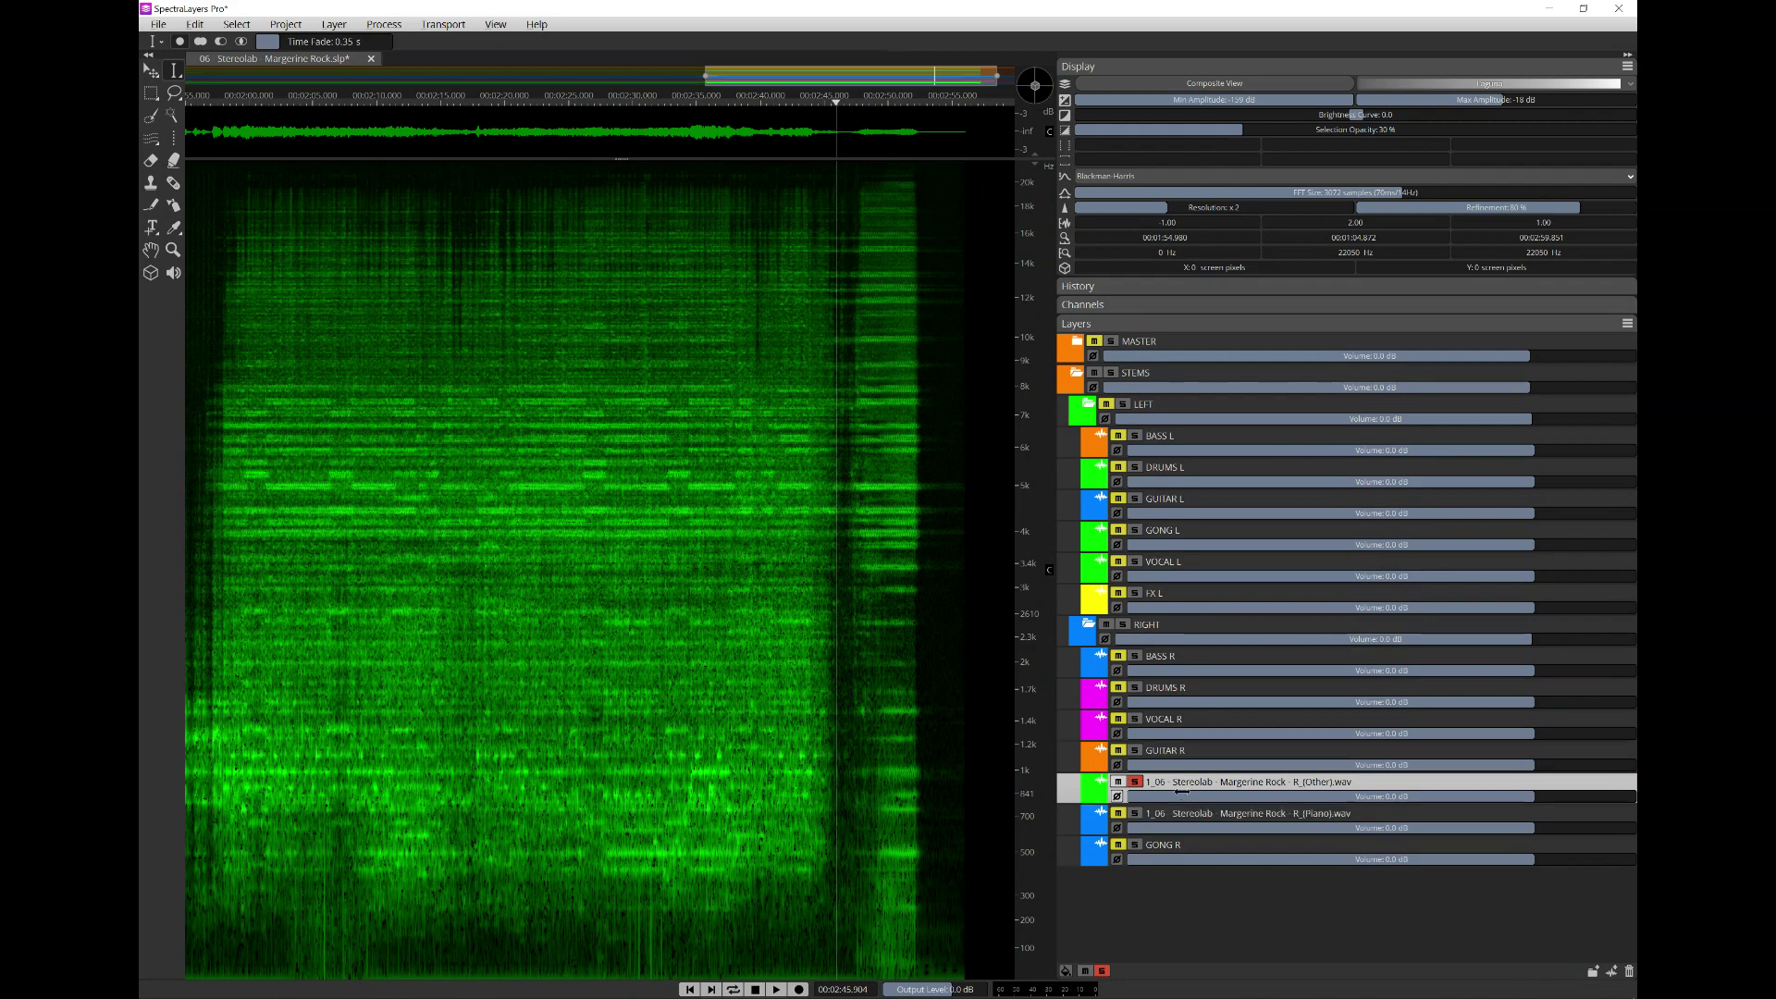
click(1136, 750)
scroll(925, 650, down, 5)
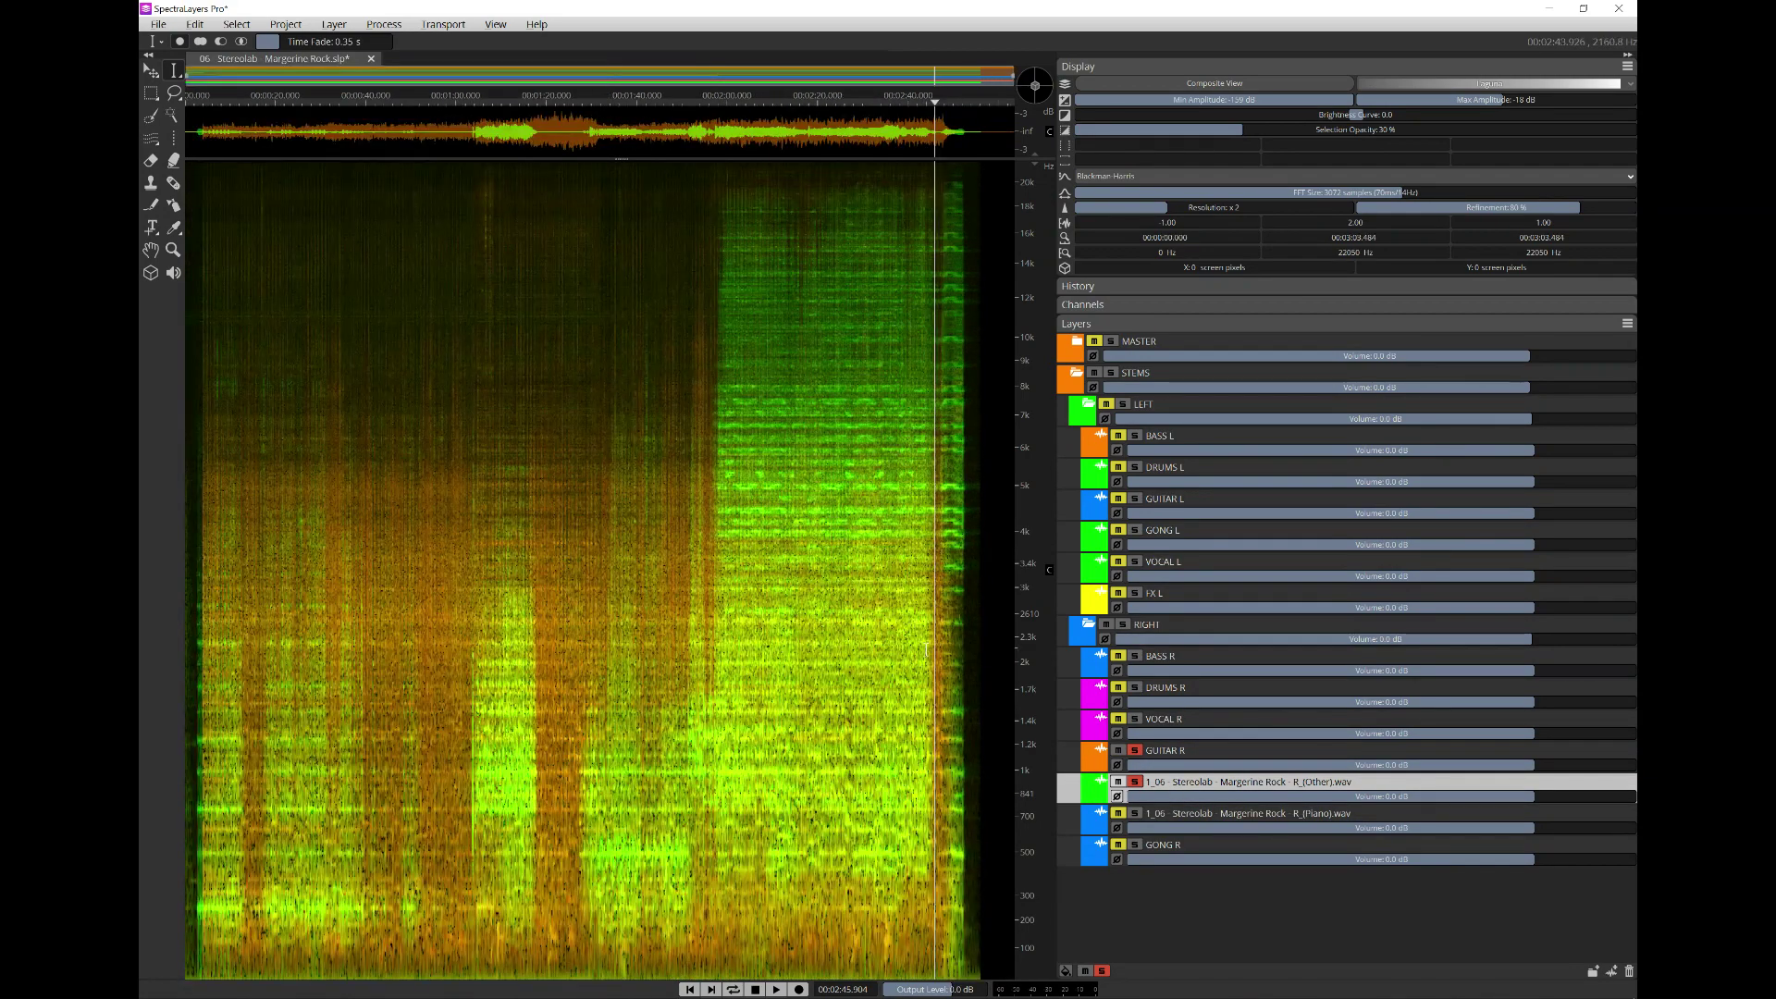
click(1135, 750)
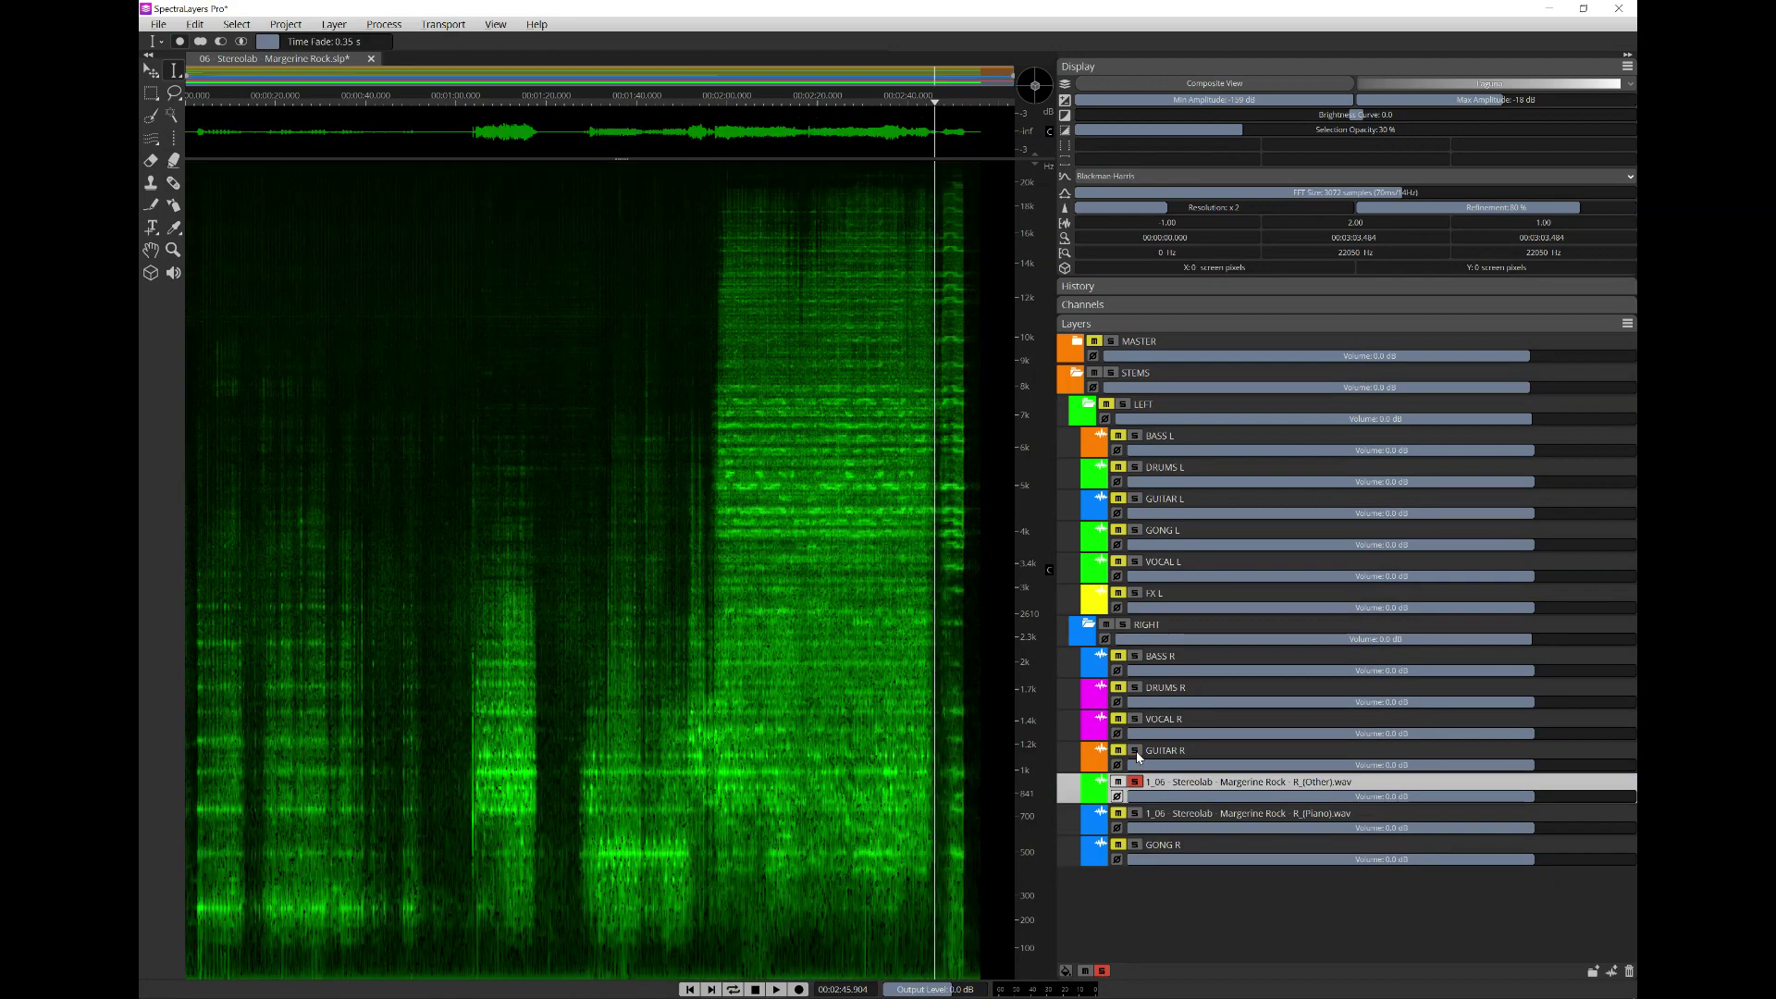
- Alternate the solo between GUITAR R and the right-channel Other layer to compare their full-length spectrograms
click(1135, 750)
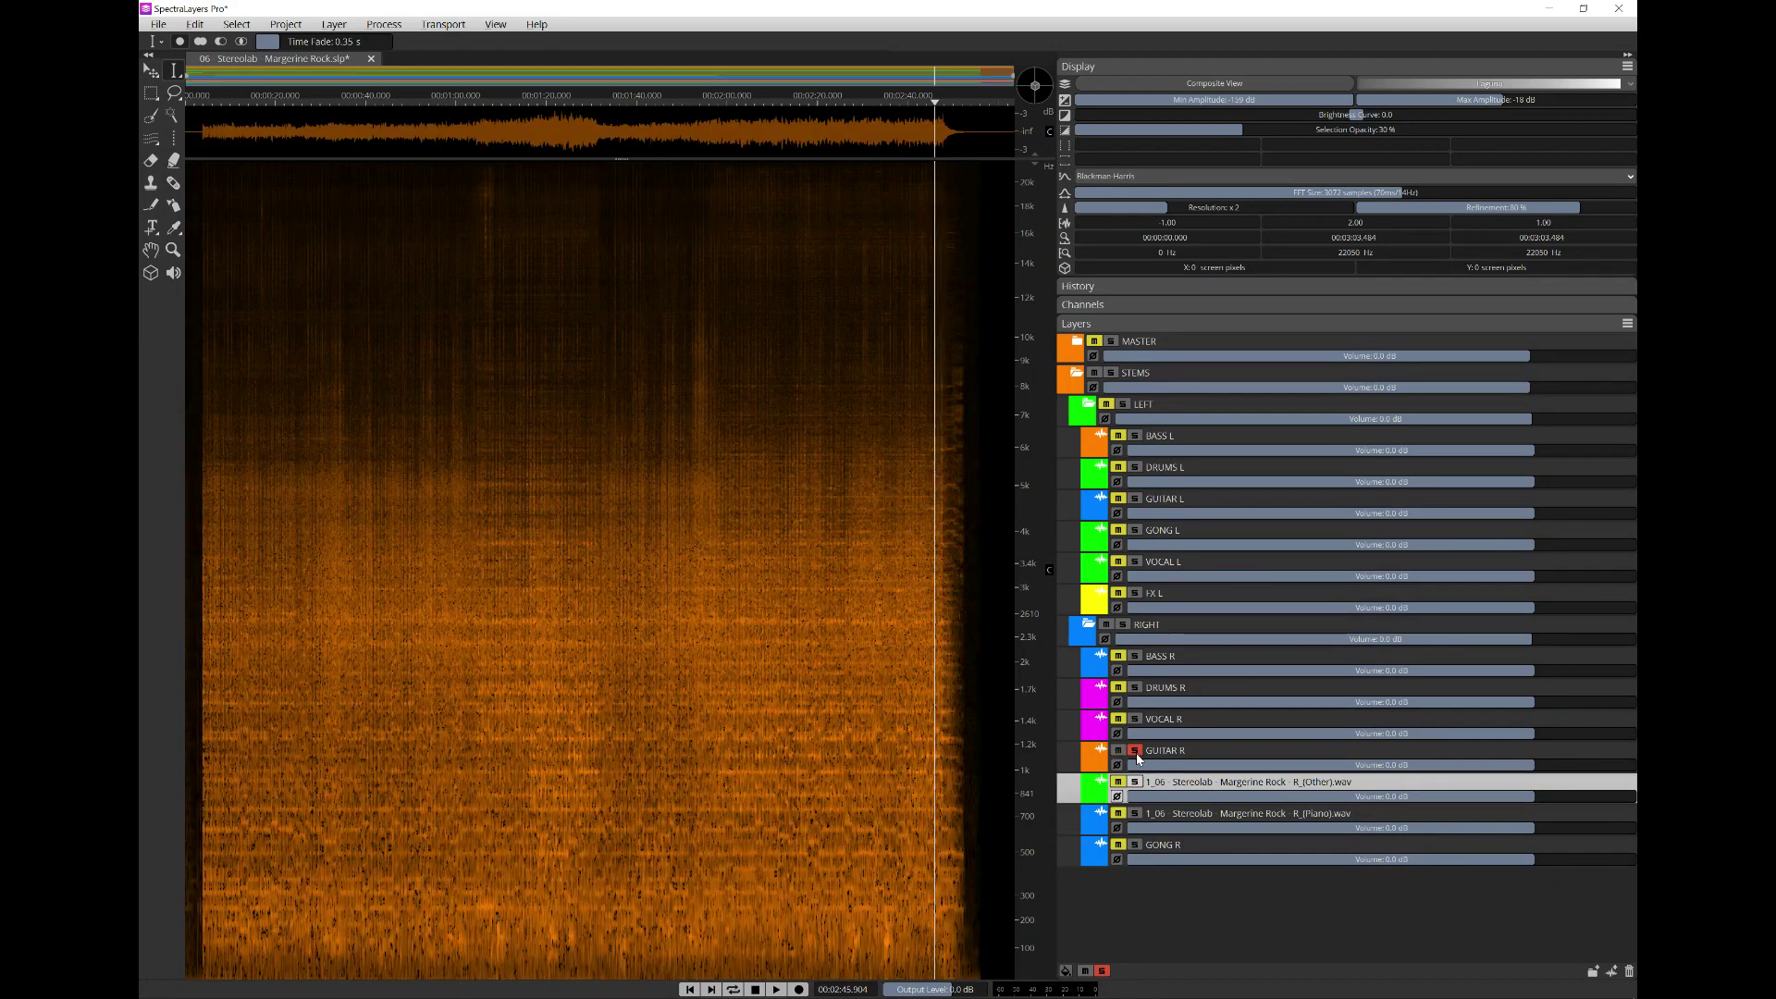
click(1135, 782)
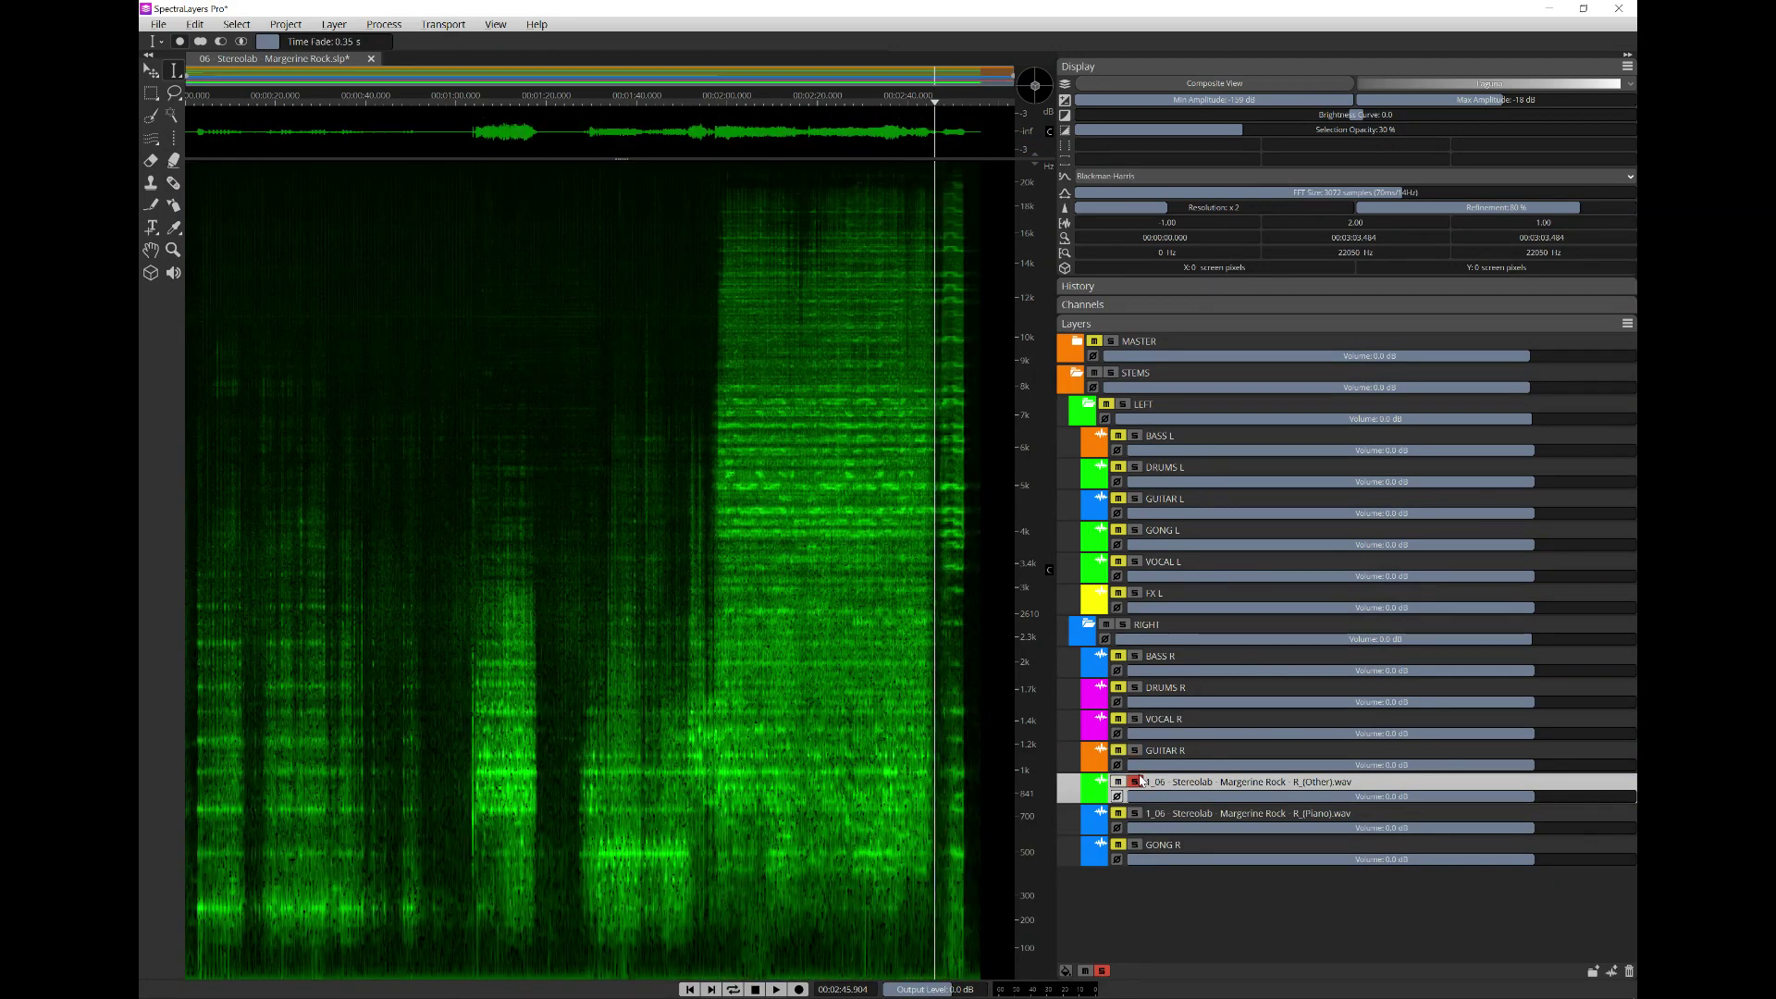
click(1137, 751)
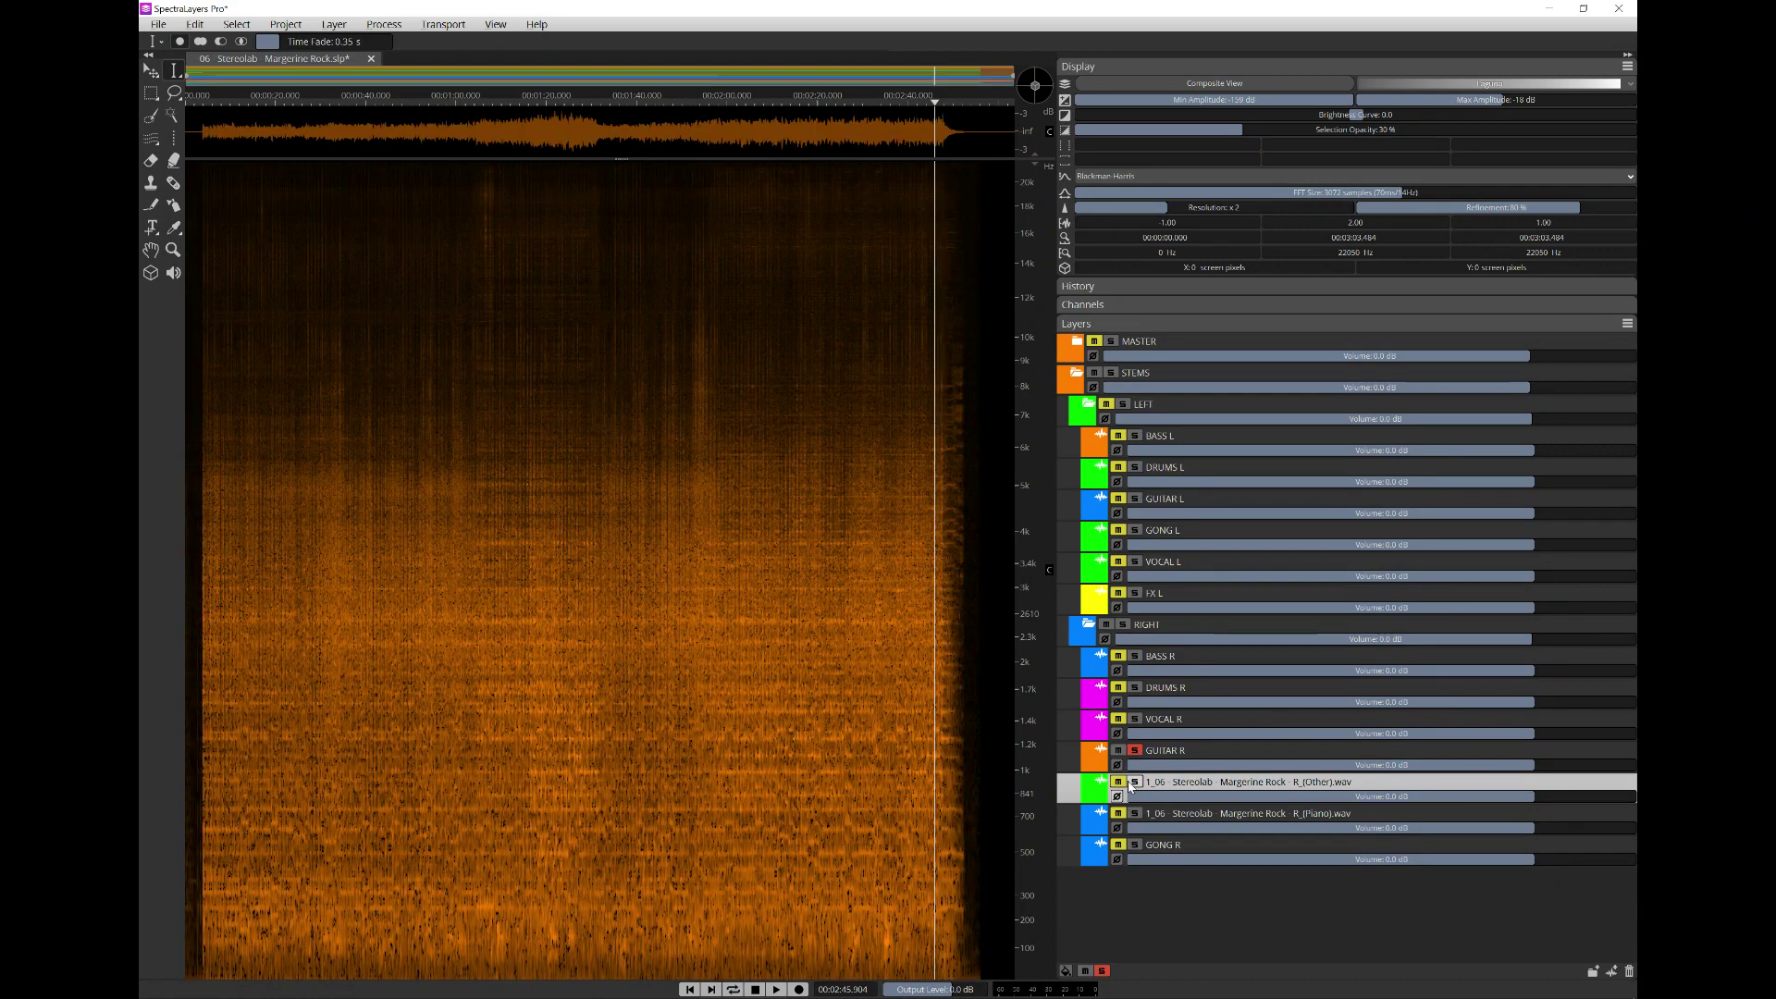
click(1134, 783)
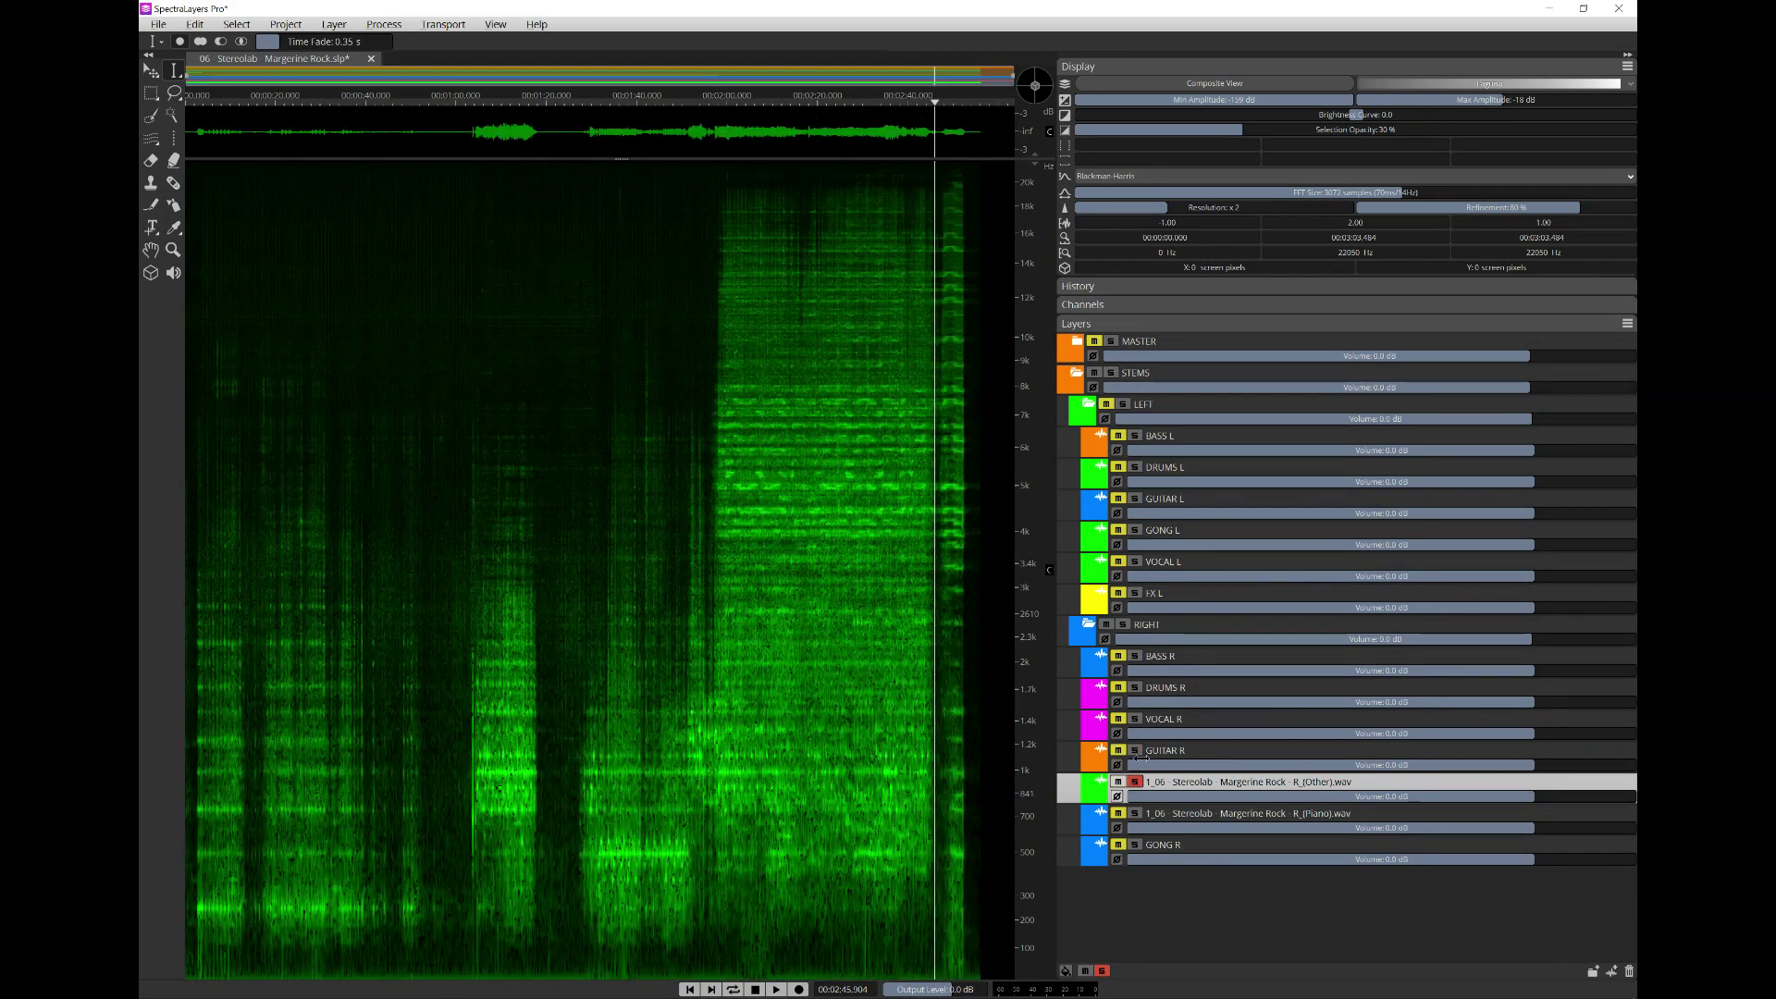
click(1135, 752)
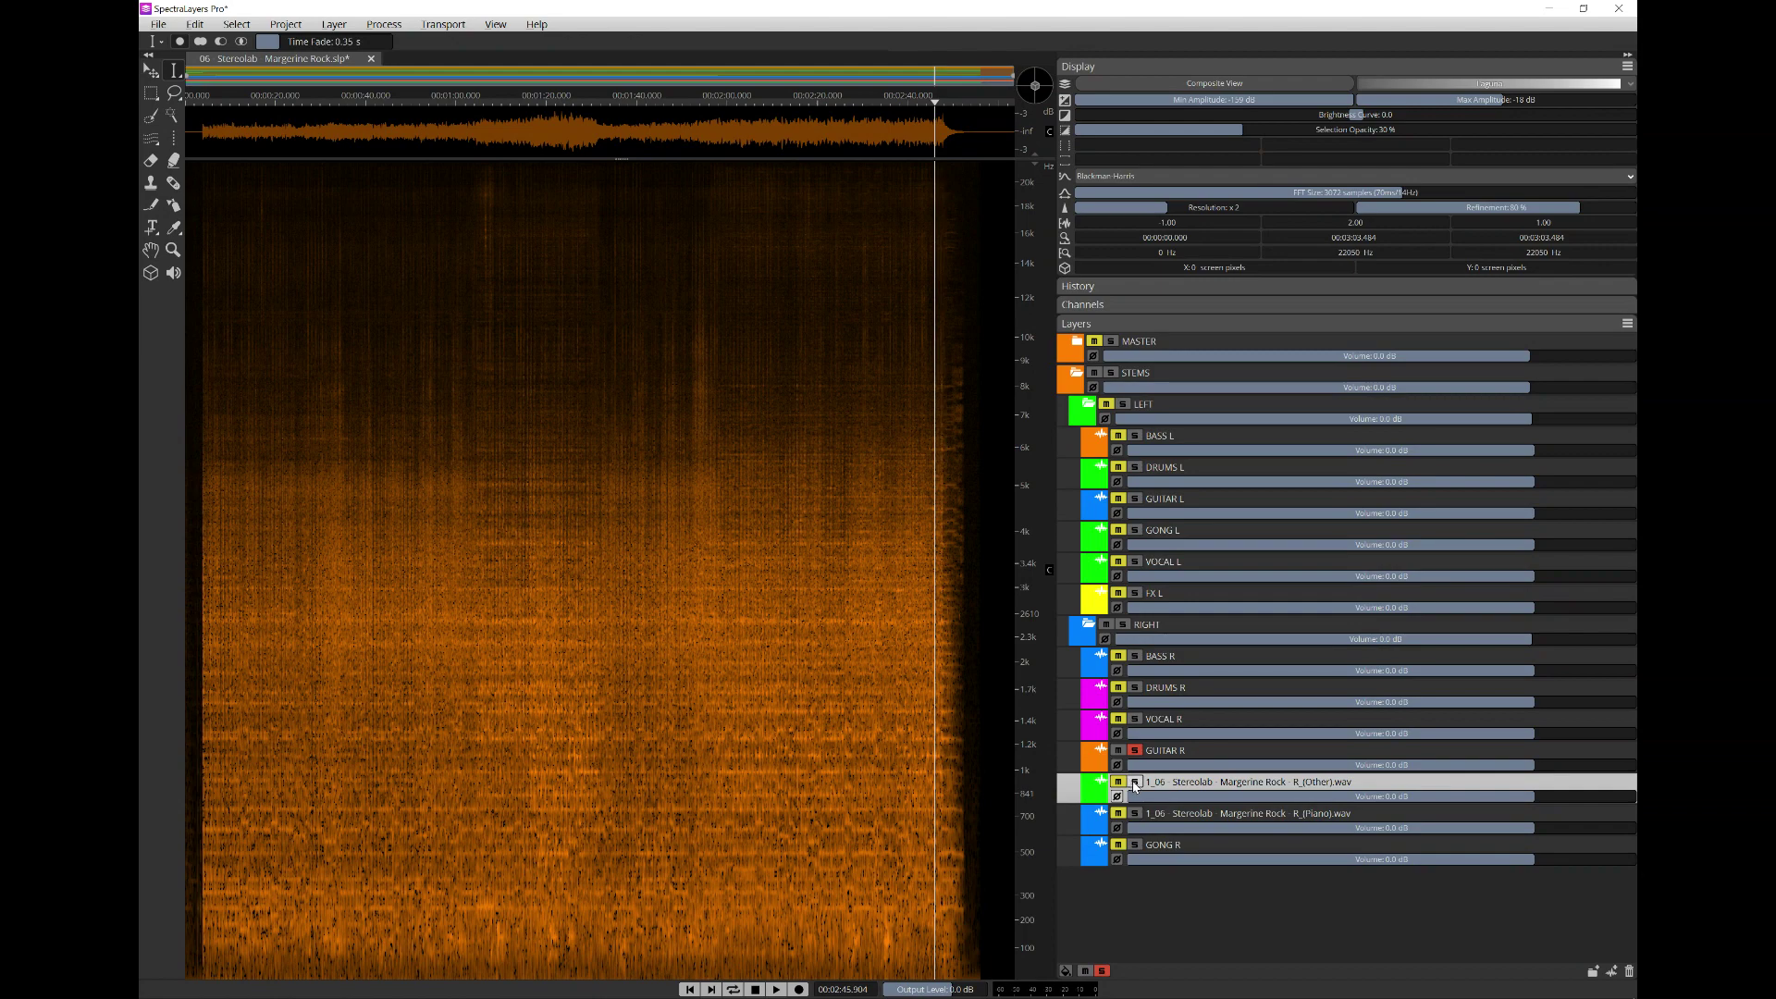
click(1135, 783)
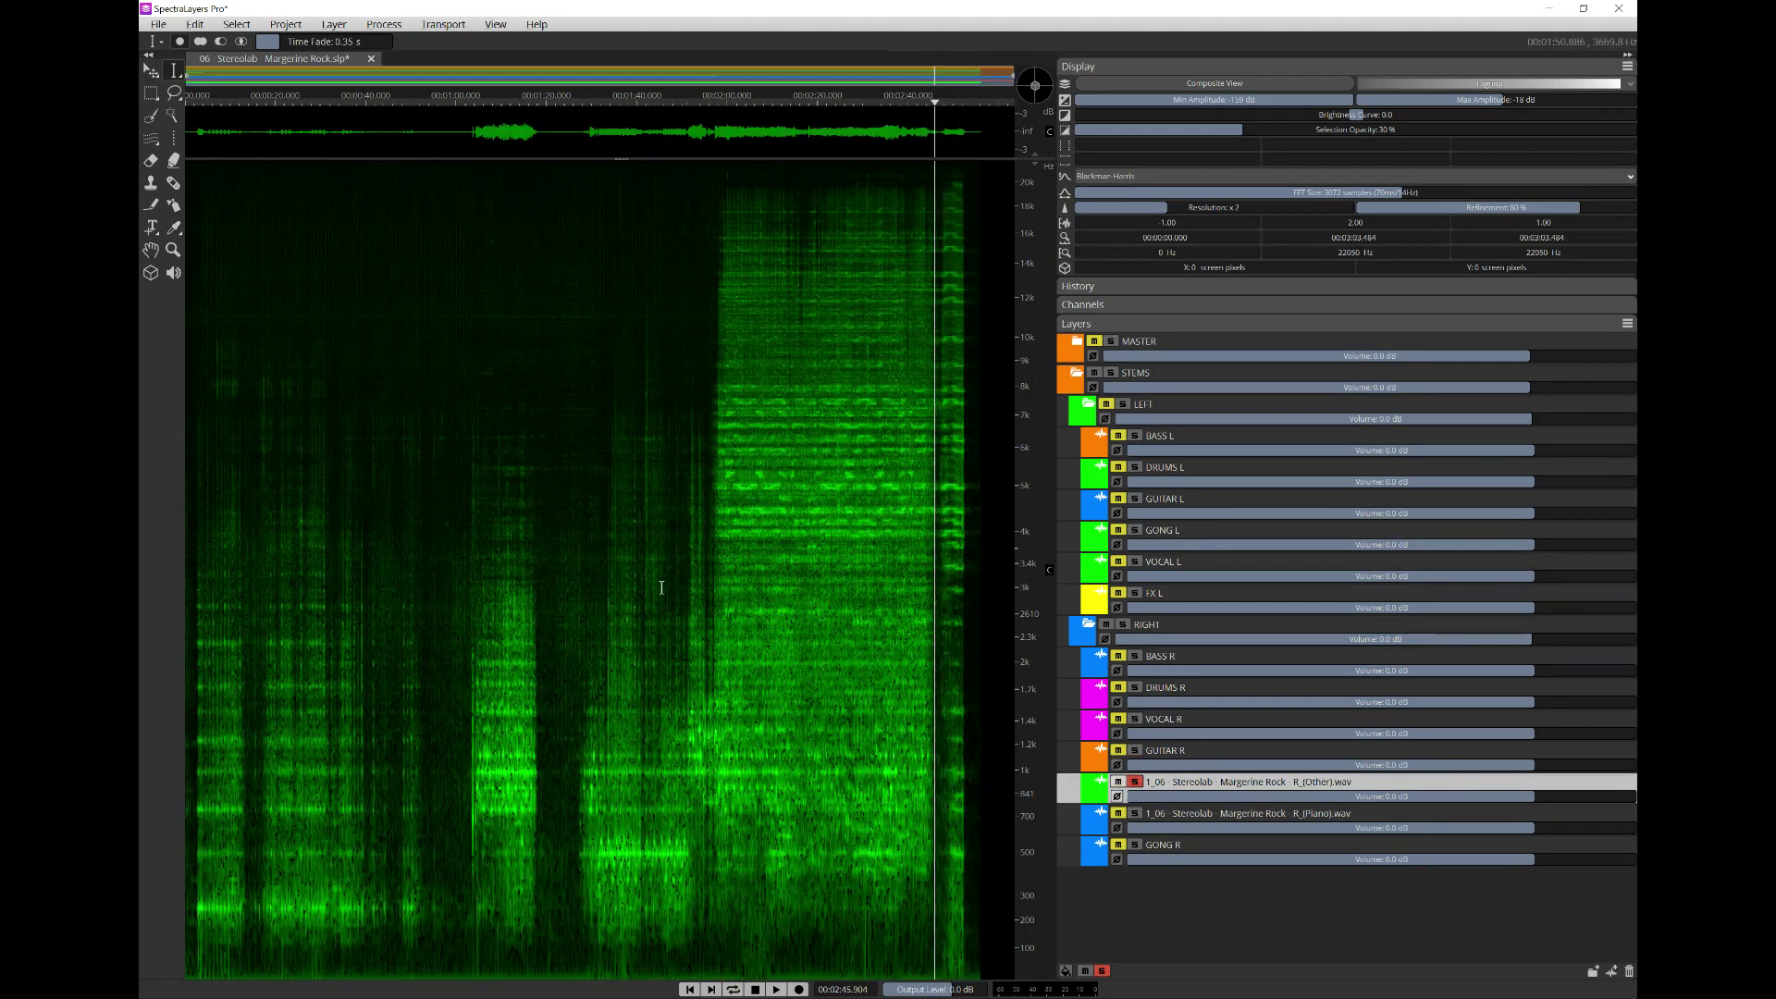
- Select about 1:51 to 1:54, compare GUITAR R and Other there, and play Other from the selection and from about 2:06
drag(687, 593, 702, 593)
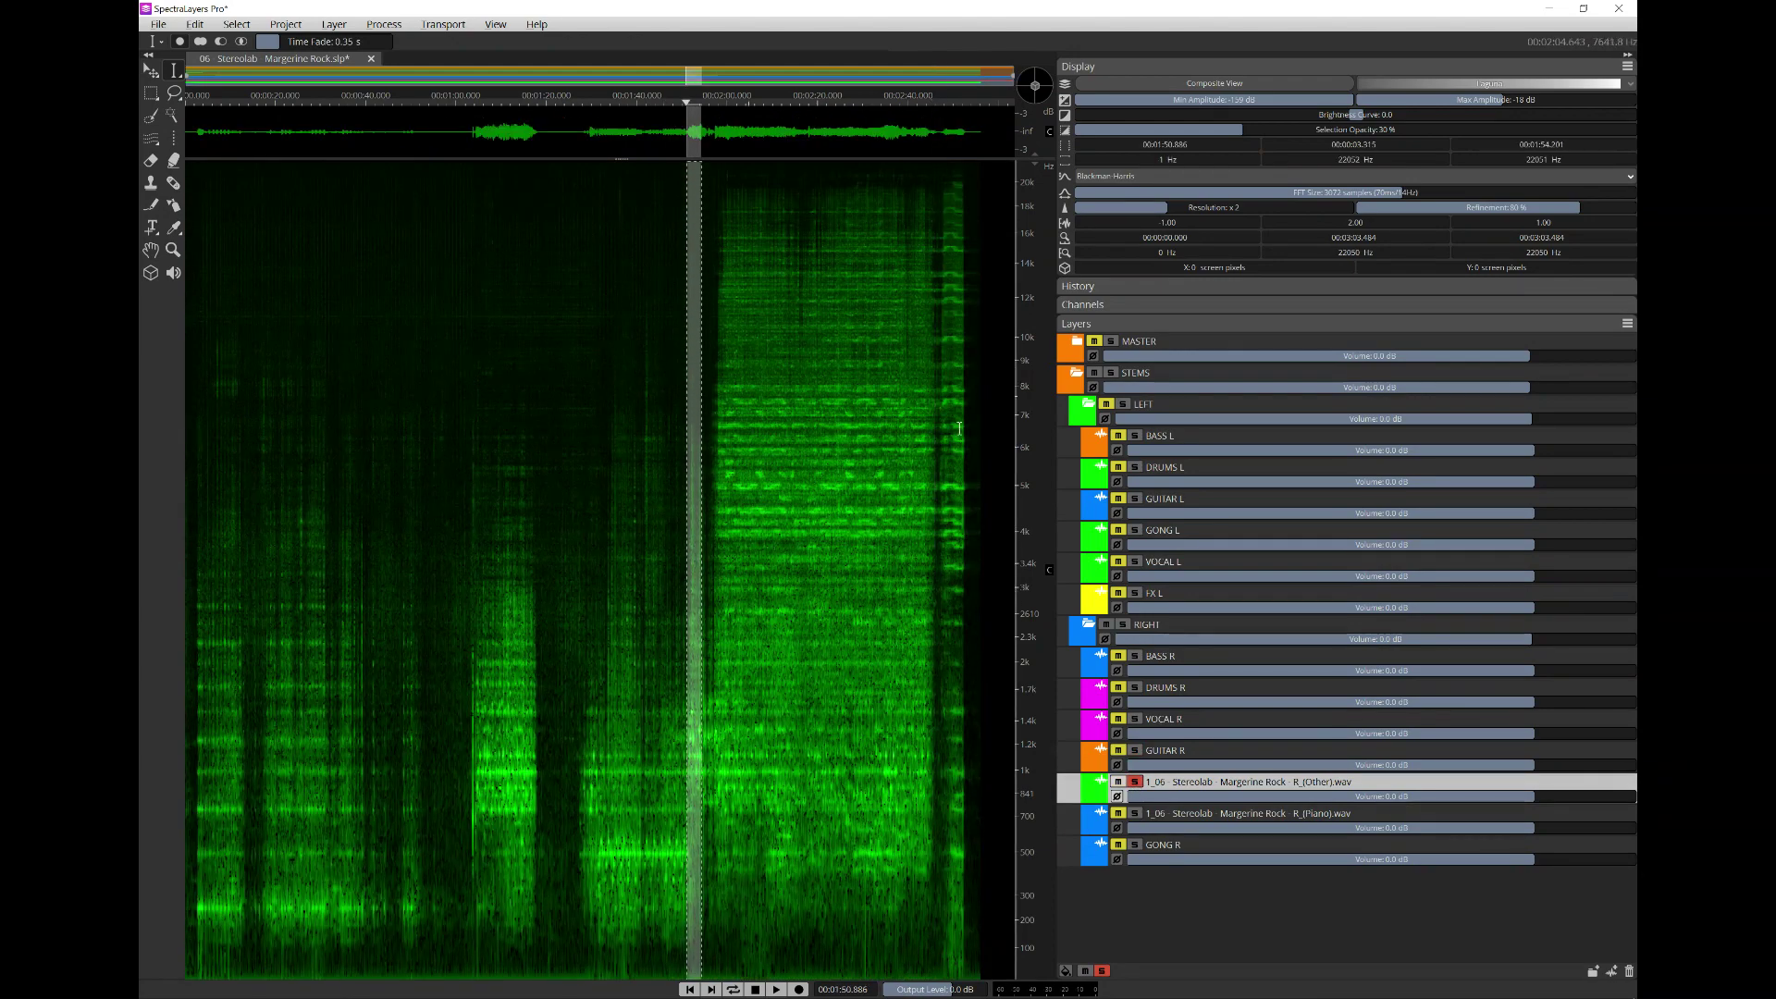
click(1134, 751)
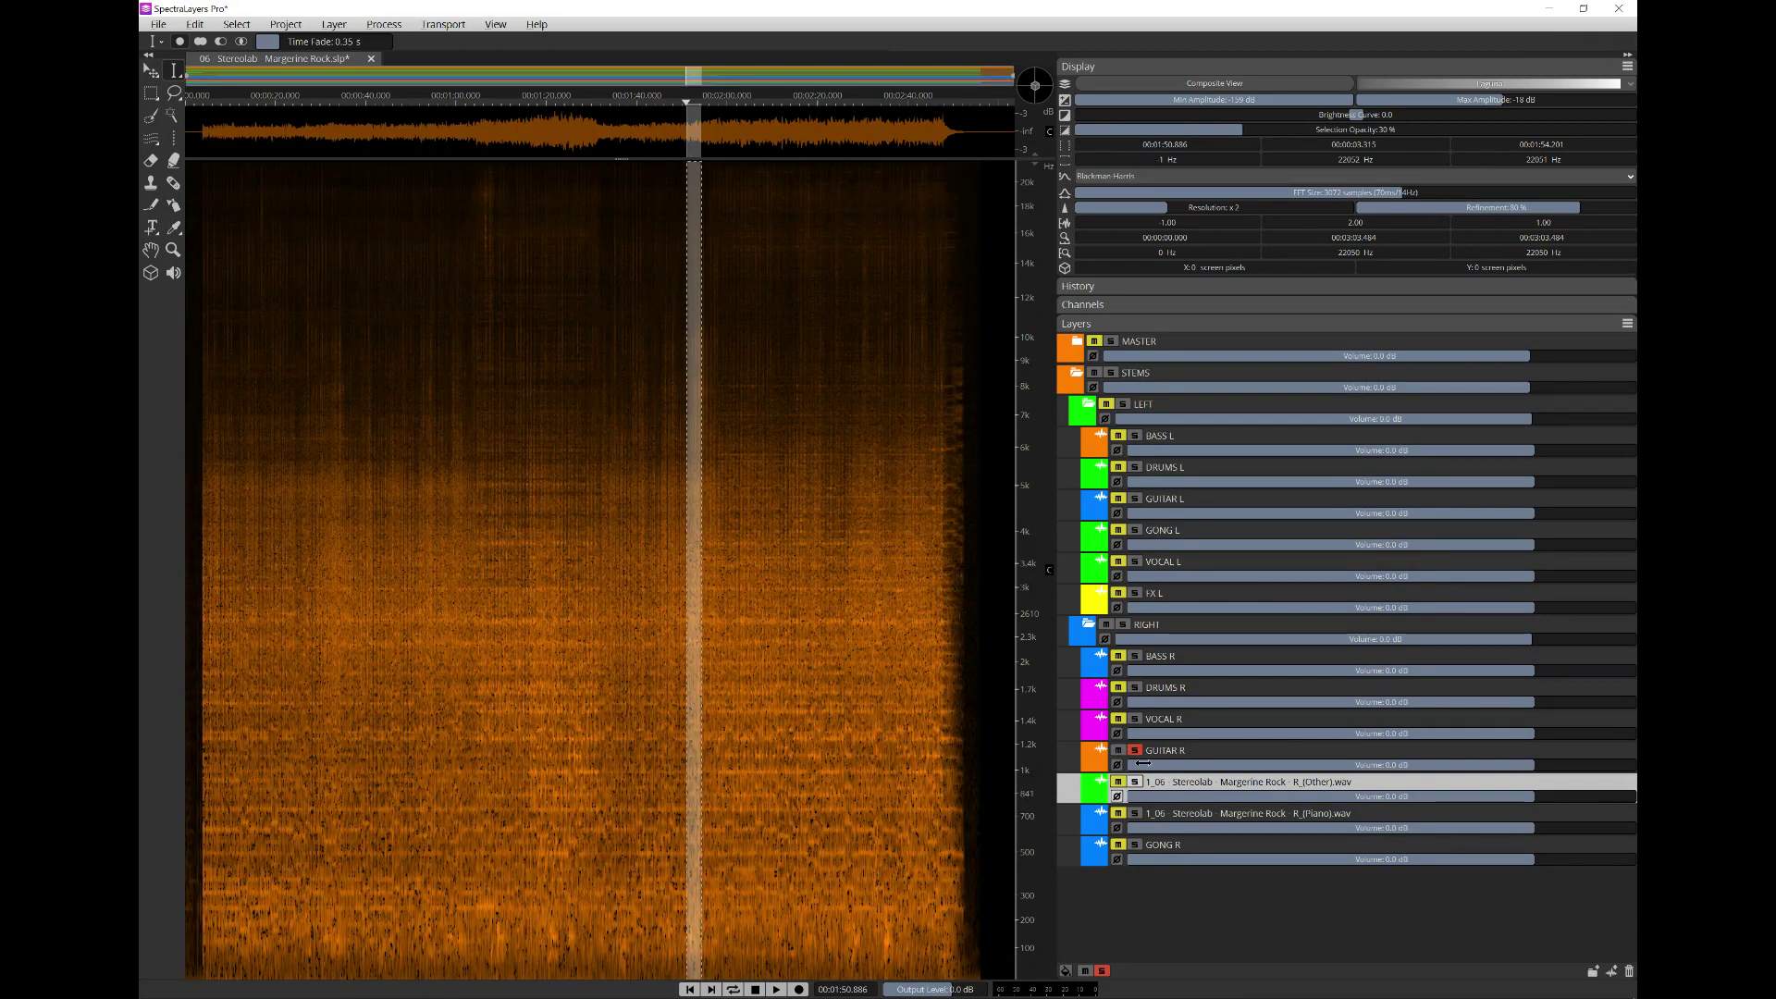
click(1135, 783)
key(space)
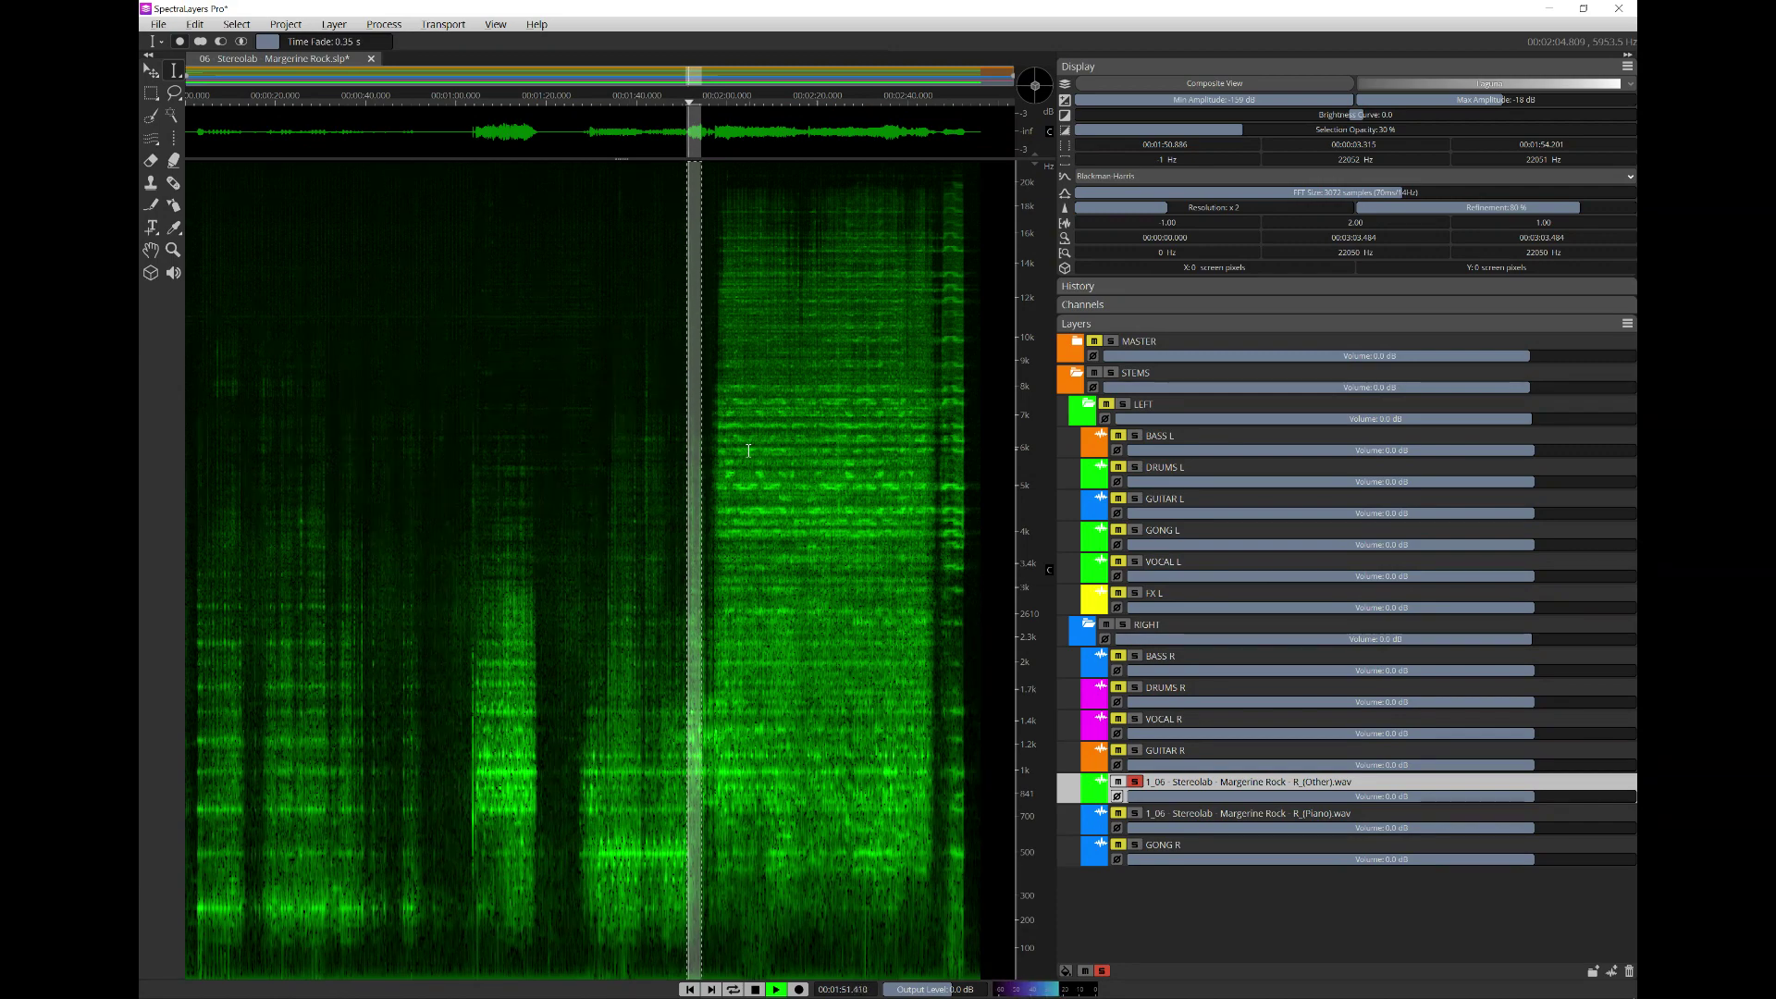
click(757, 551)
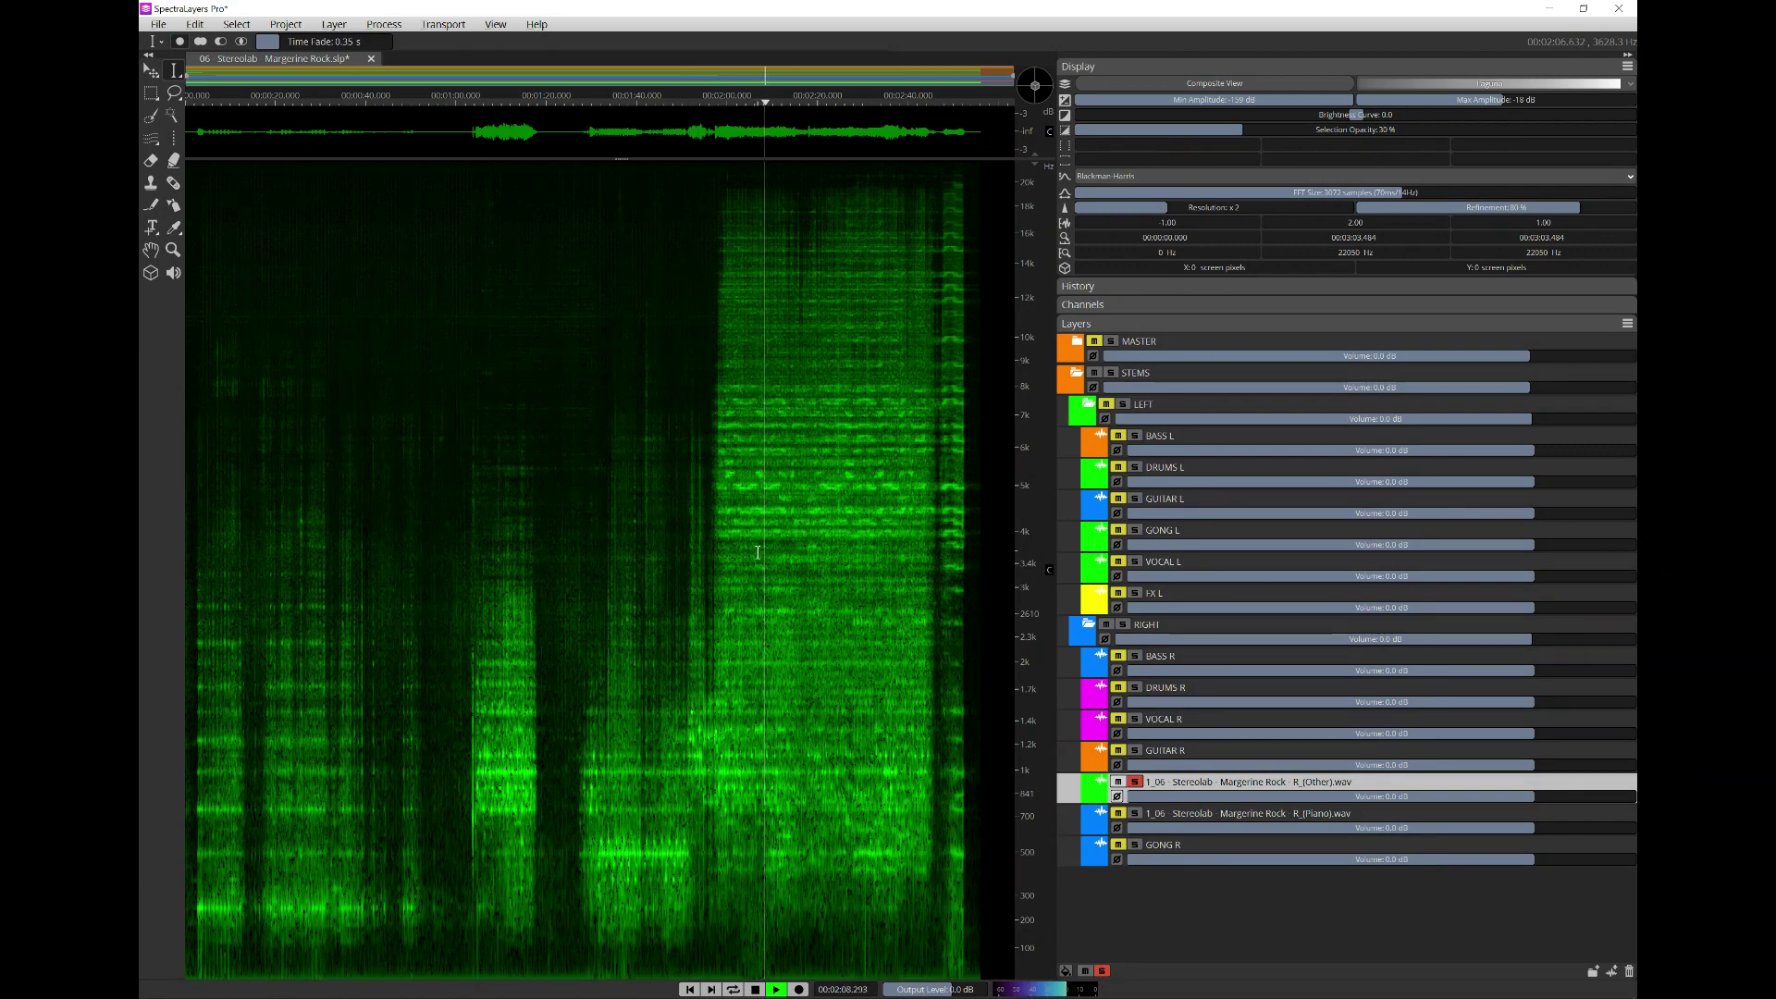
- Solo the right-channel Piano layer instead of Other and audition its ending and the passage around 1:05
click(1137, 815)
click(1136, 781)
click(930, 647)
click(959, 587)
click(481, 773)
scroll(482, 775, up, 2)
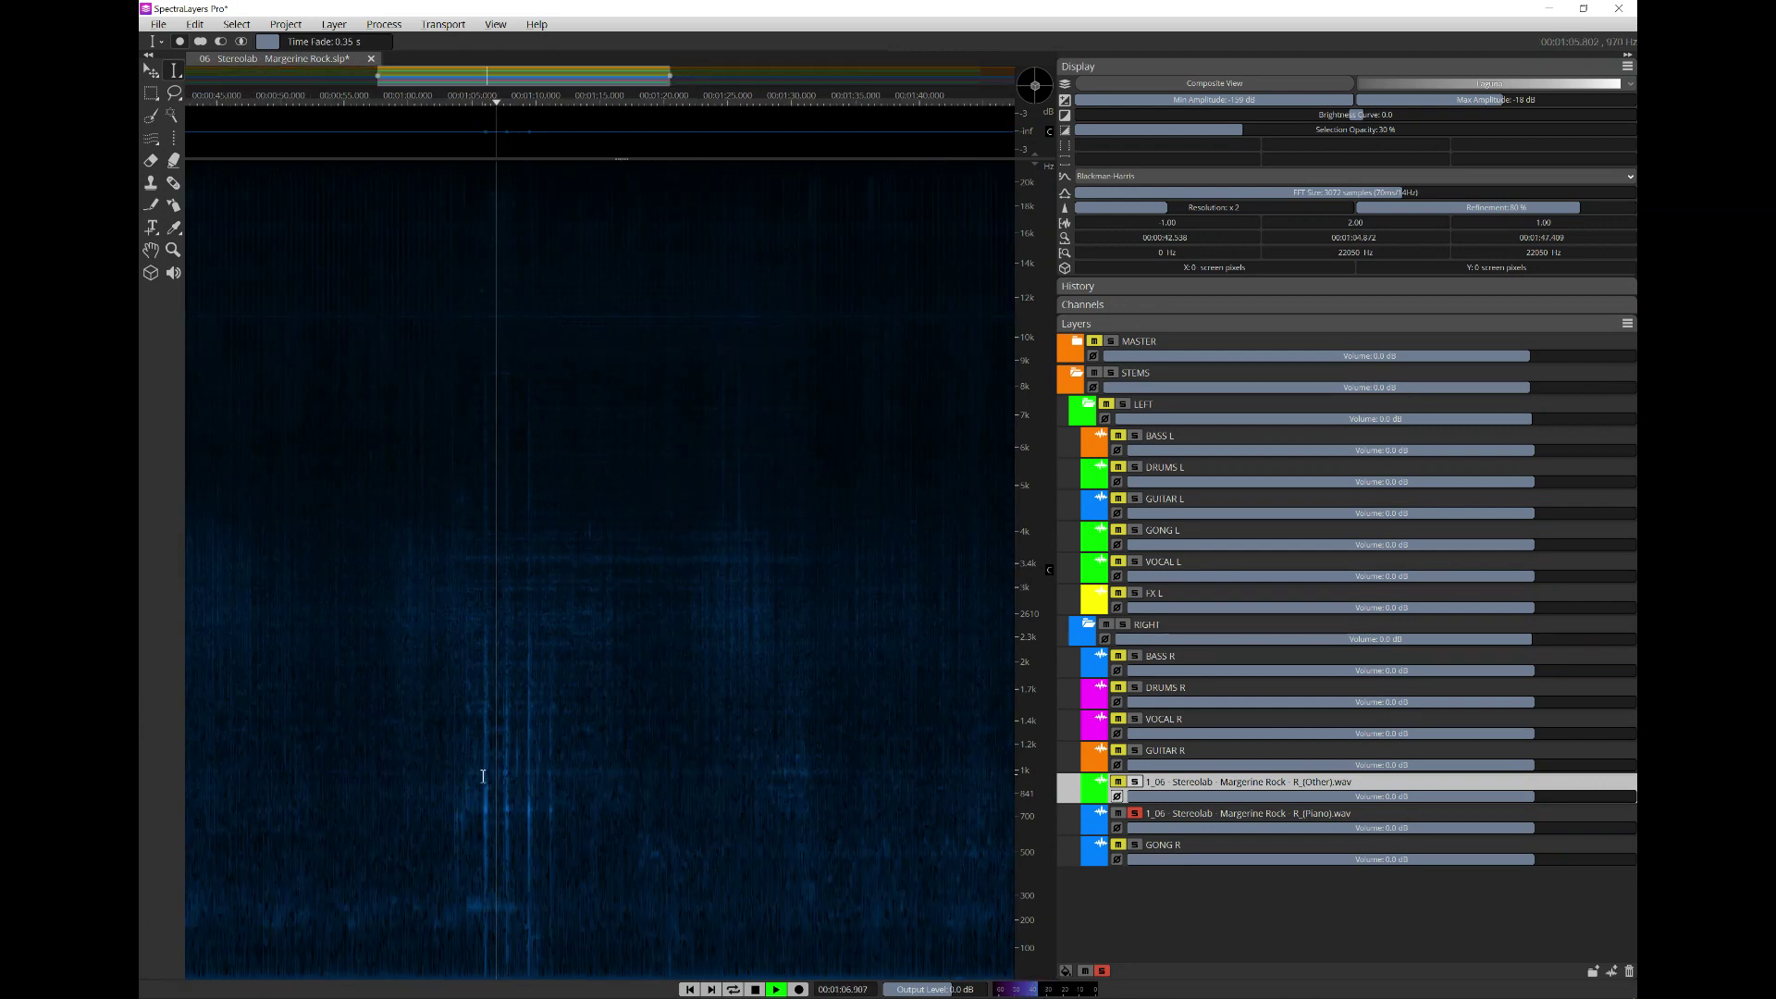
scroll(482, 775, down, 3)
key(space)
- Merge the right-channel Piano layer up into the Other layer, and solo the merged layer
right_click(1204, 815)
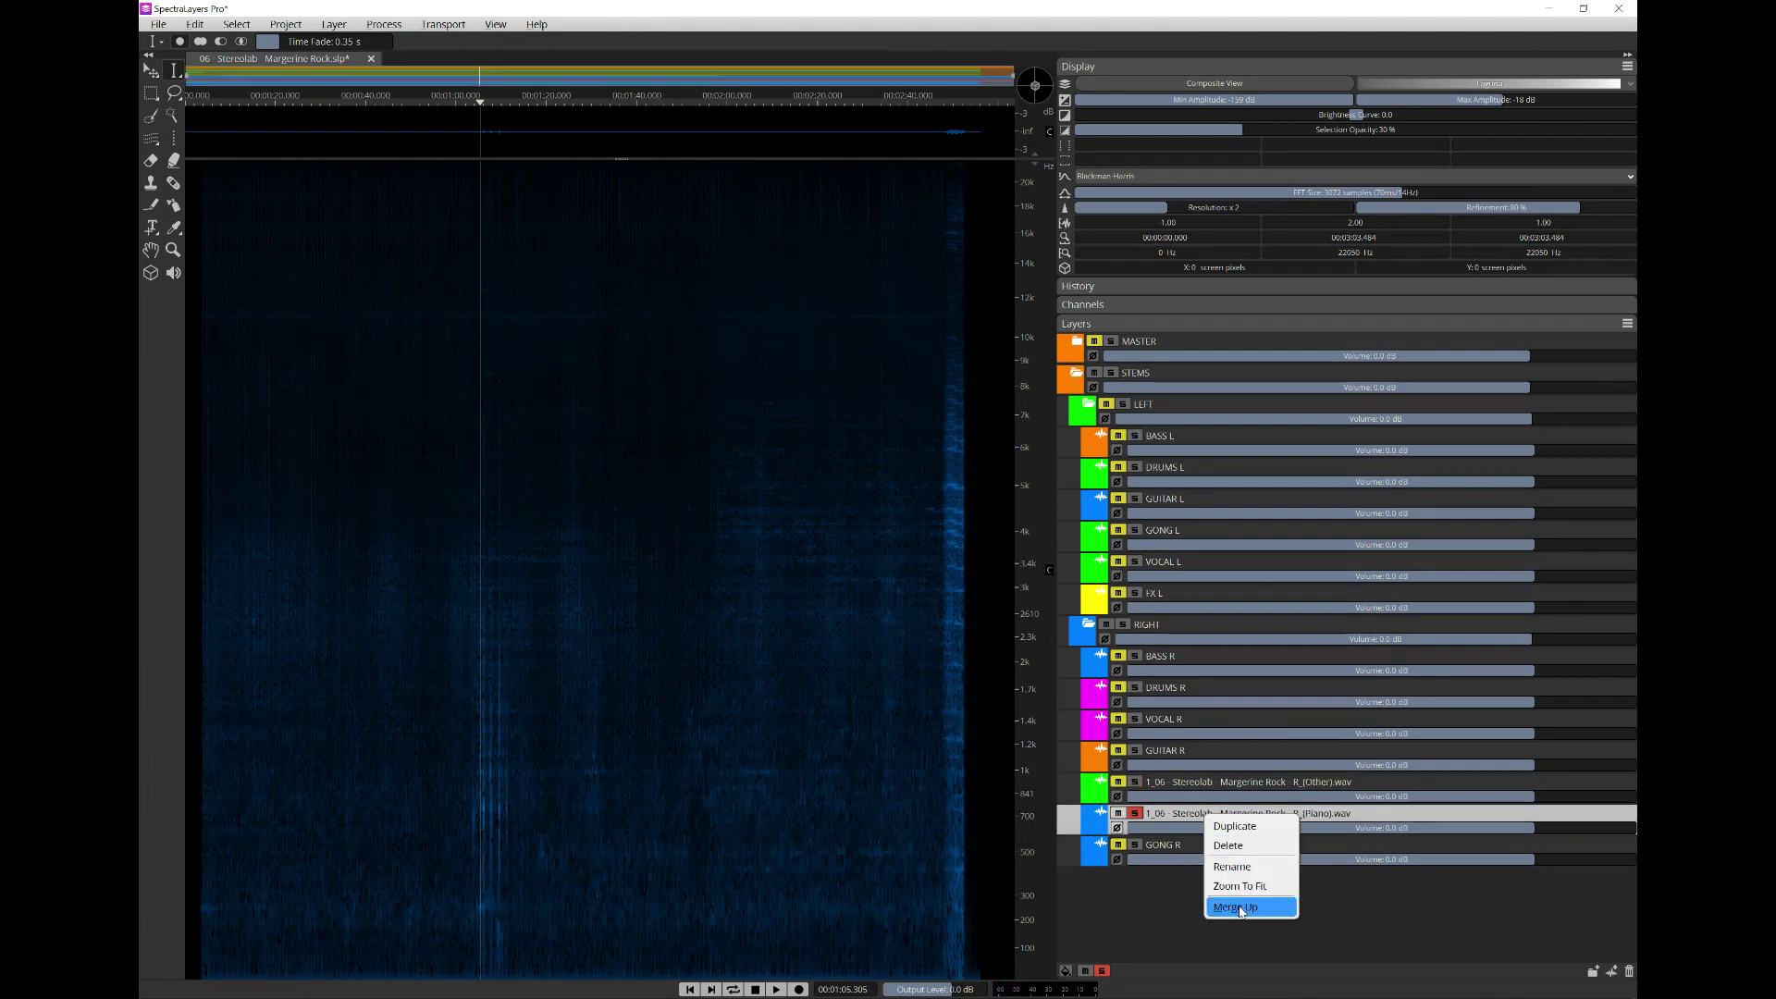
key(Delete)
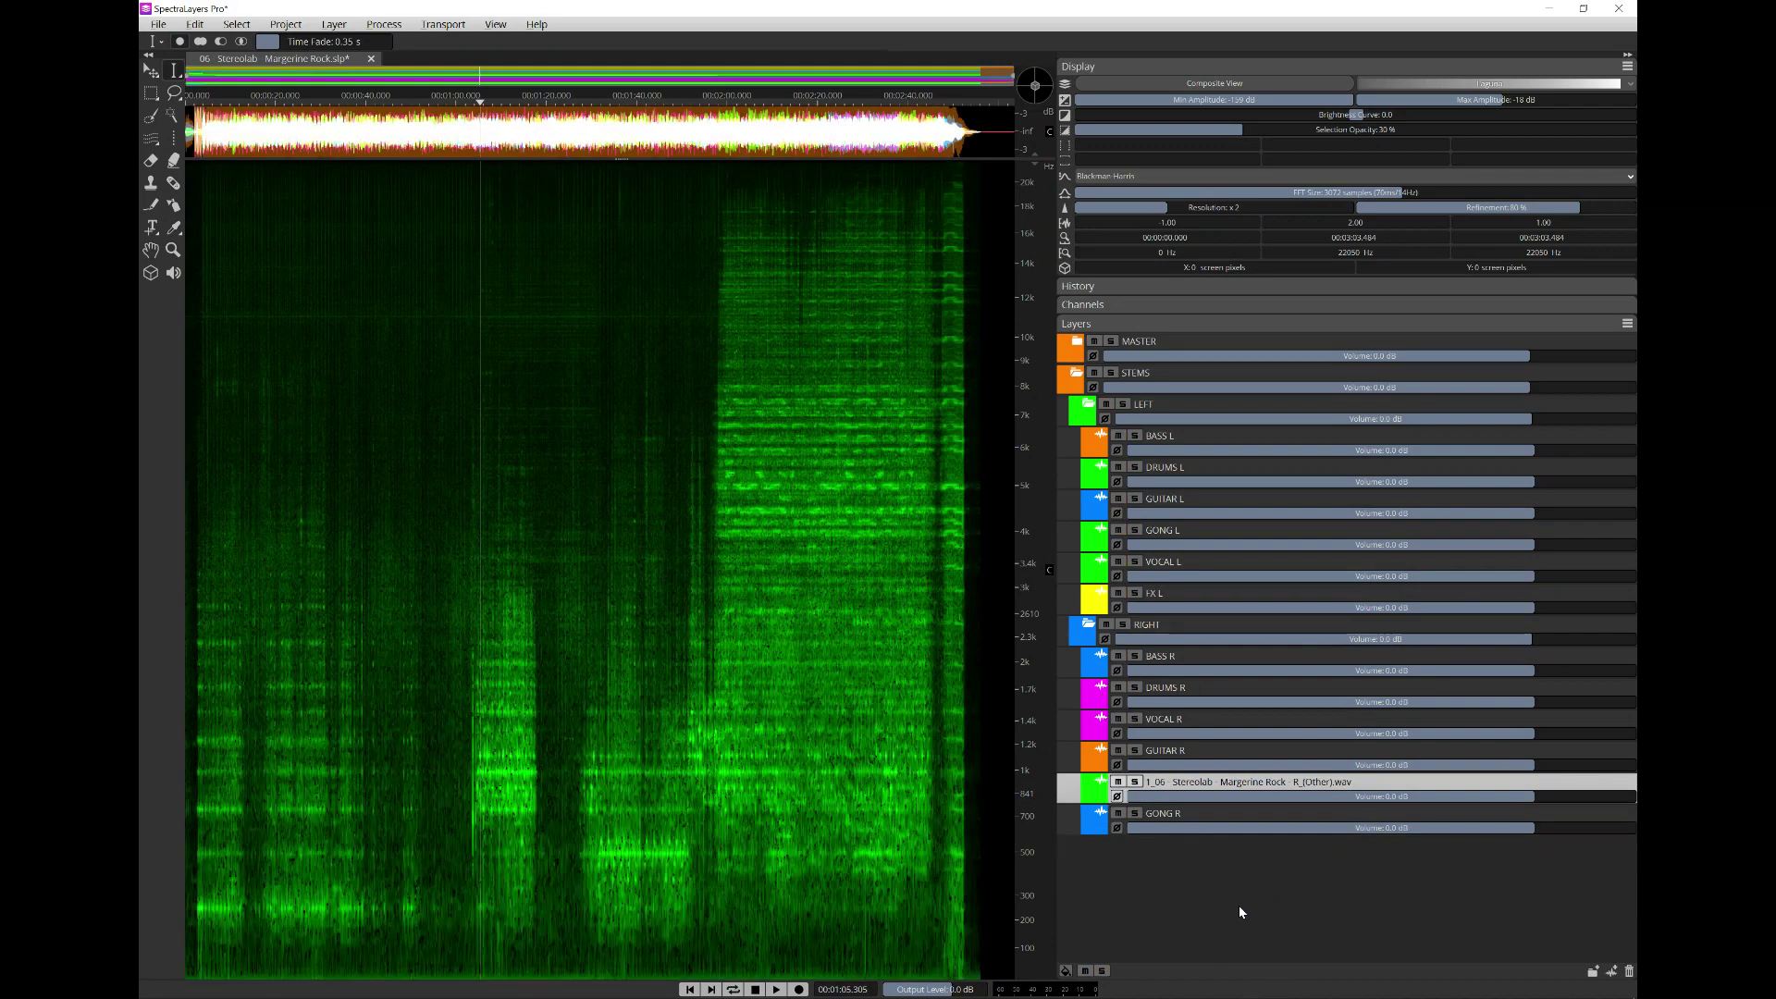
click(1136, 782)
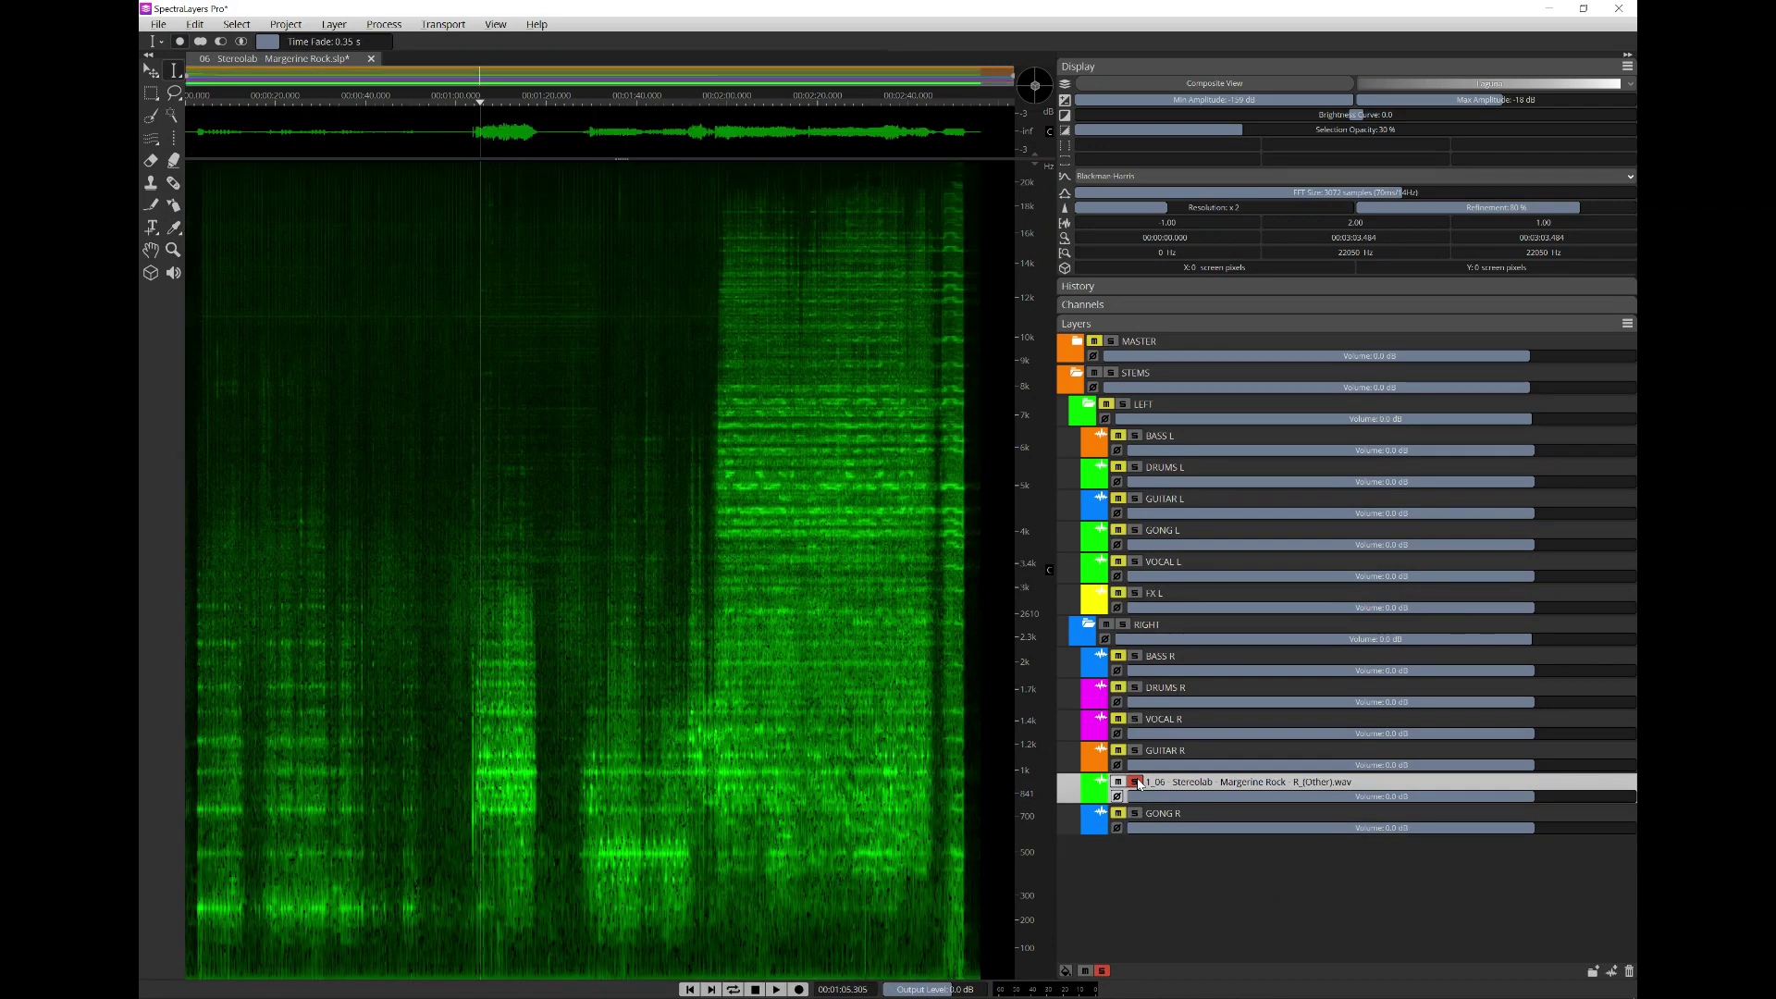
- Audition the merged right-channel Other layer from about 1:05, 2:19 and 0:49
key(space)
click(812, 590)
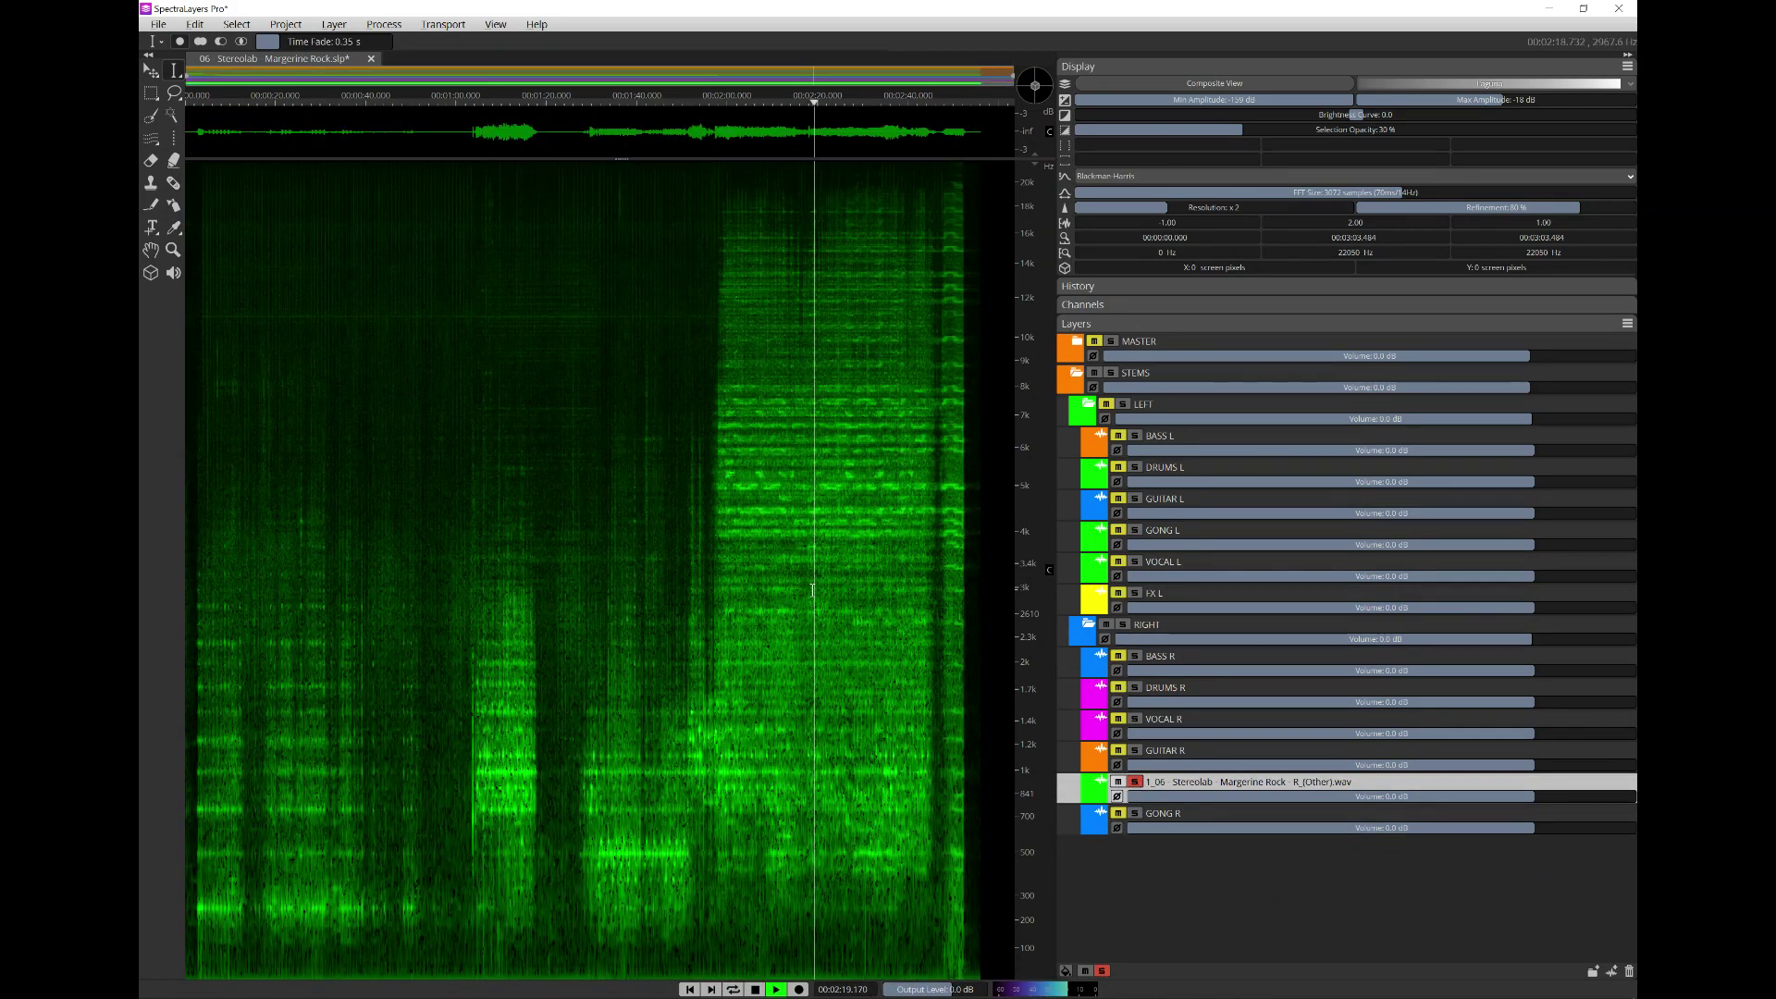
click(861, 584)
key(space)
click(408, 734)
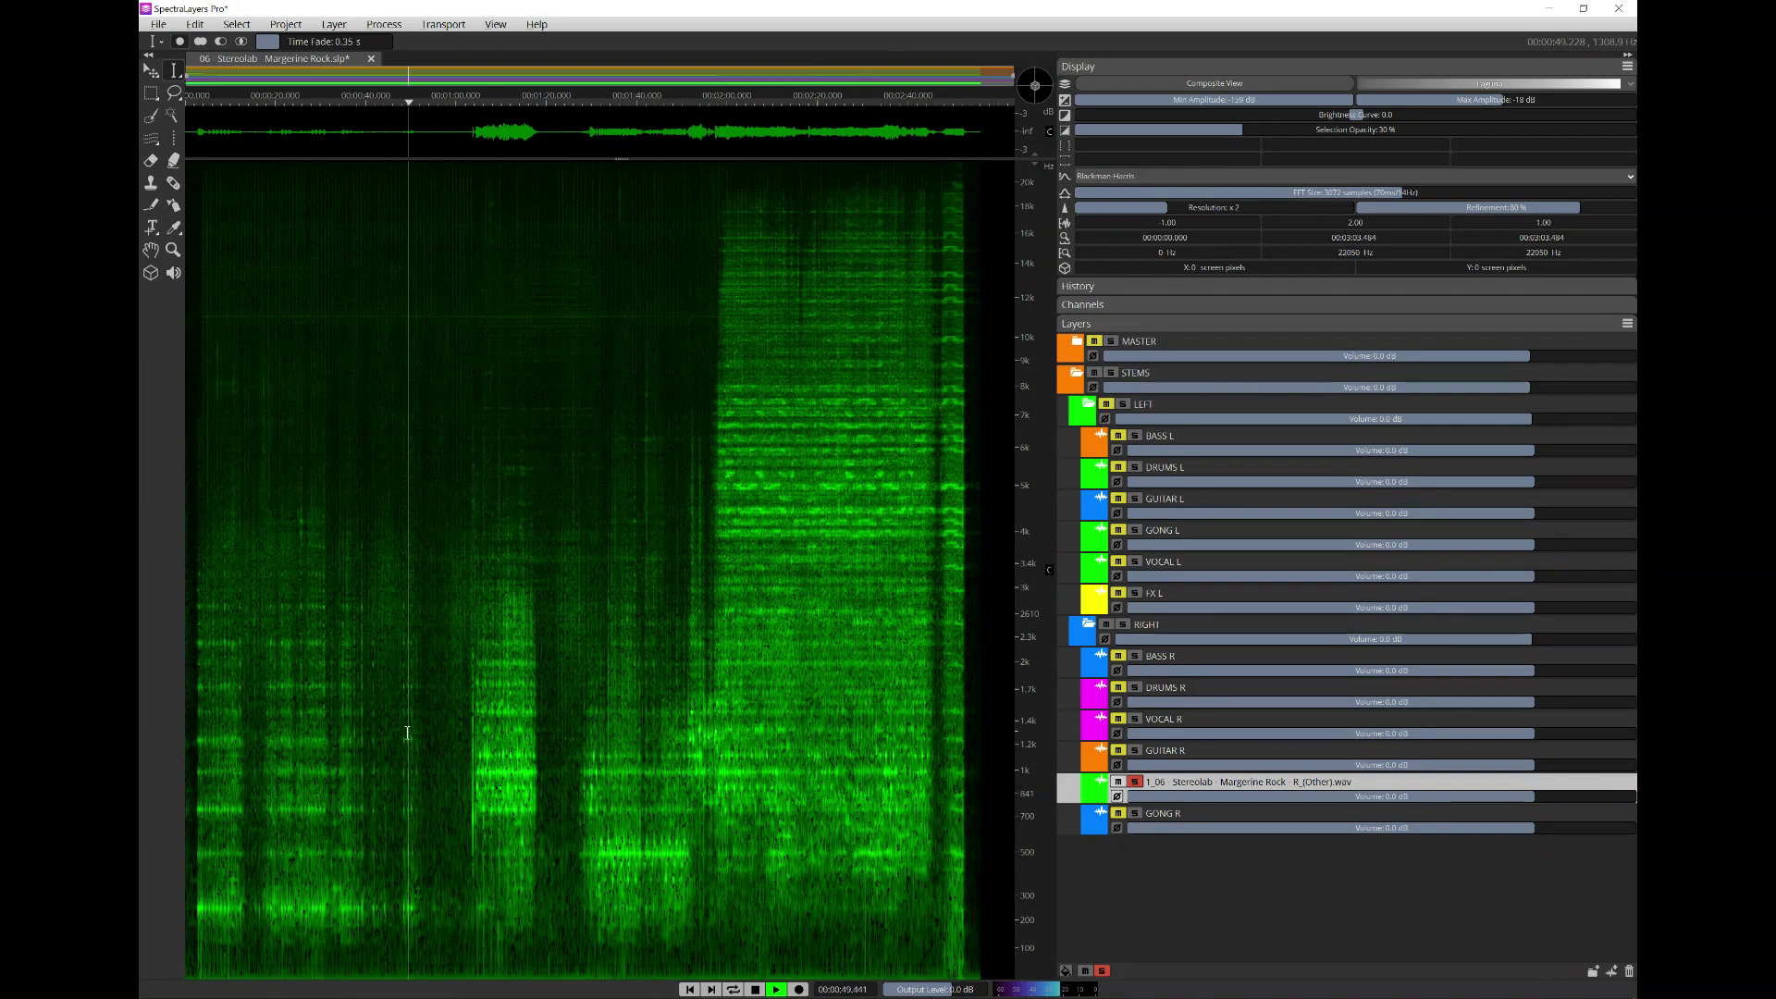
- Merge the right-channel Other layer up into GUITAR R, and solo GUITAR R
right_click(1159, 782)
click(1191, 869)
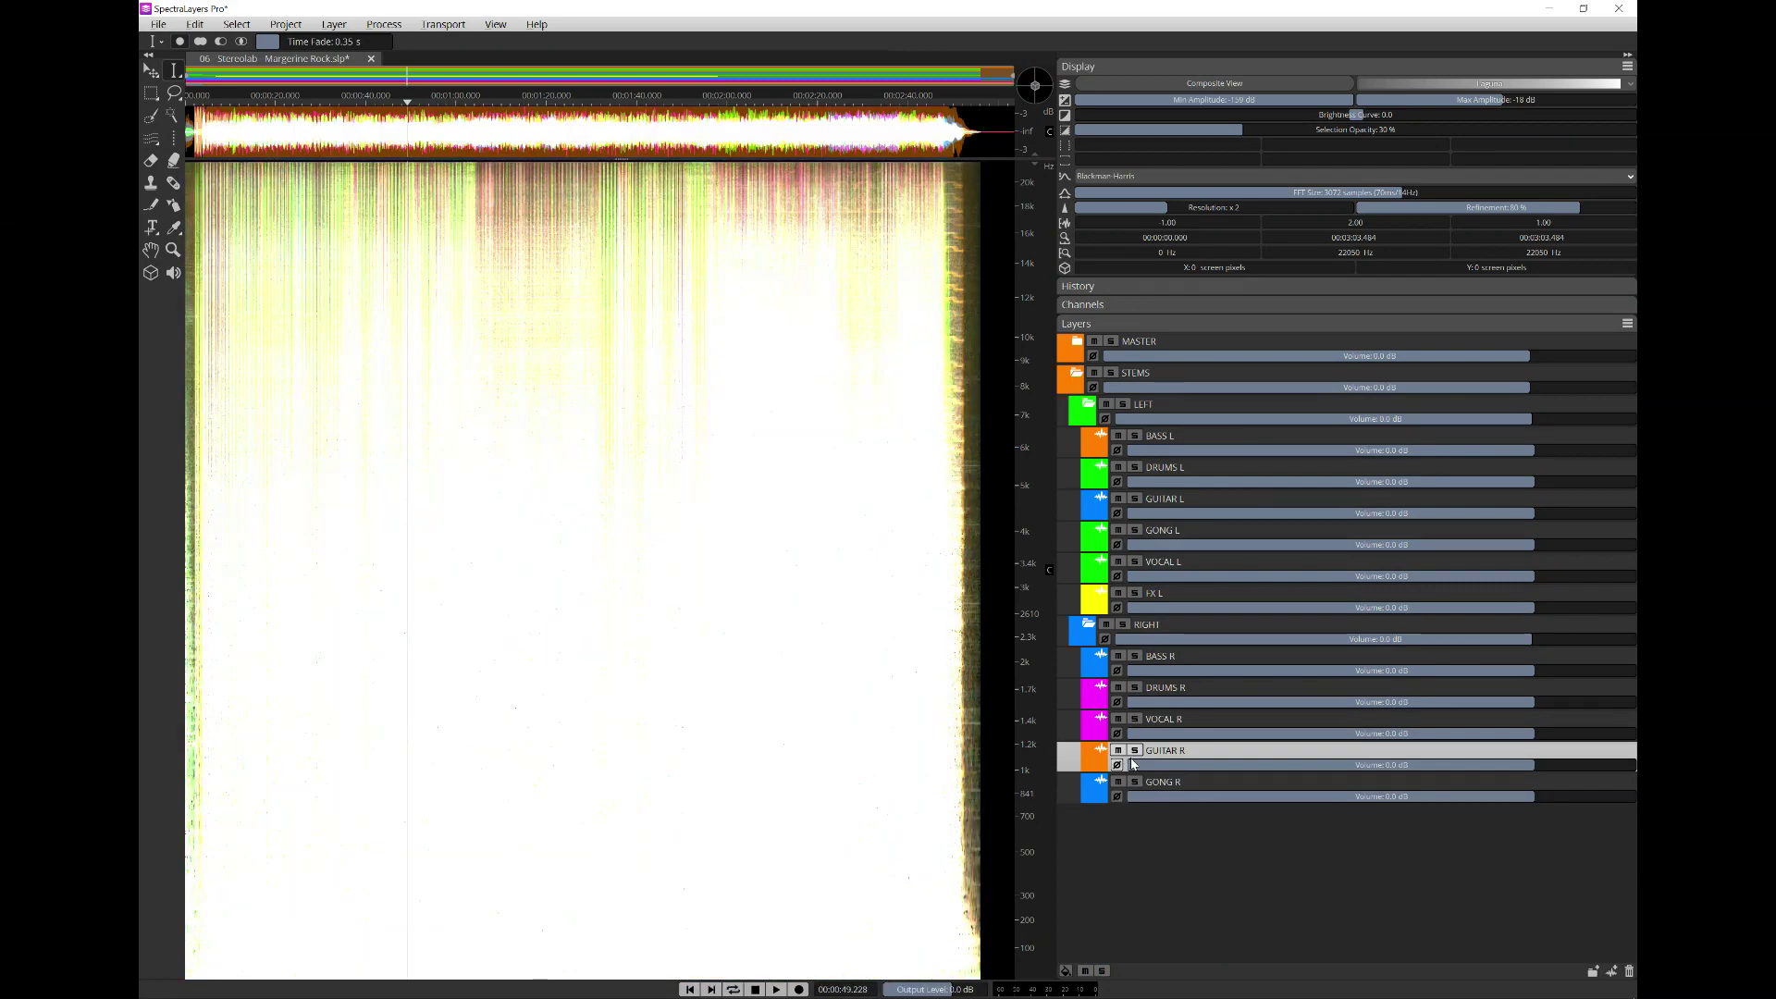
click(1134, 751)
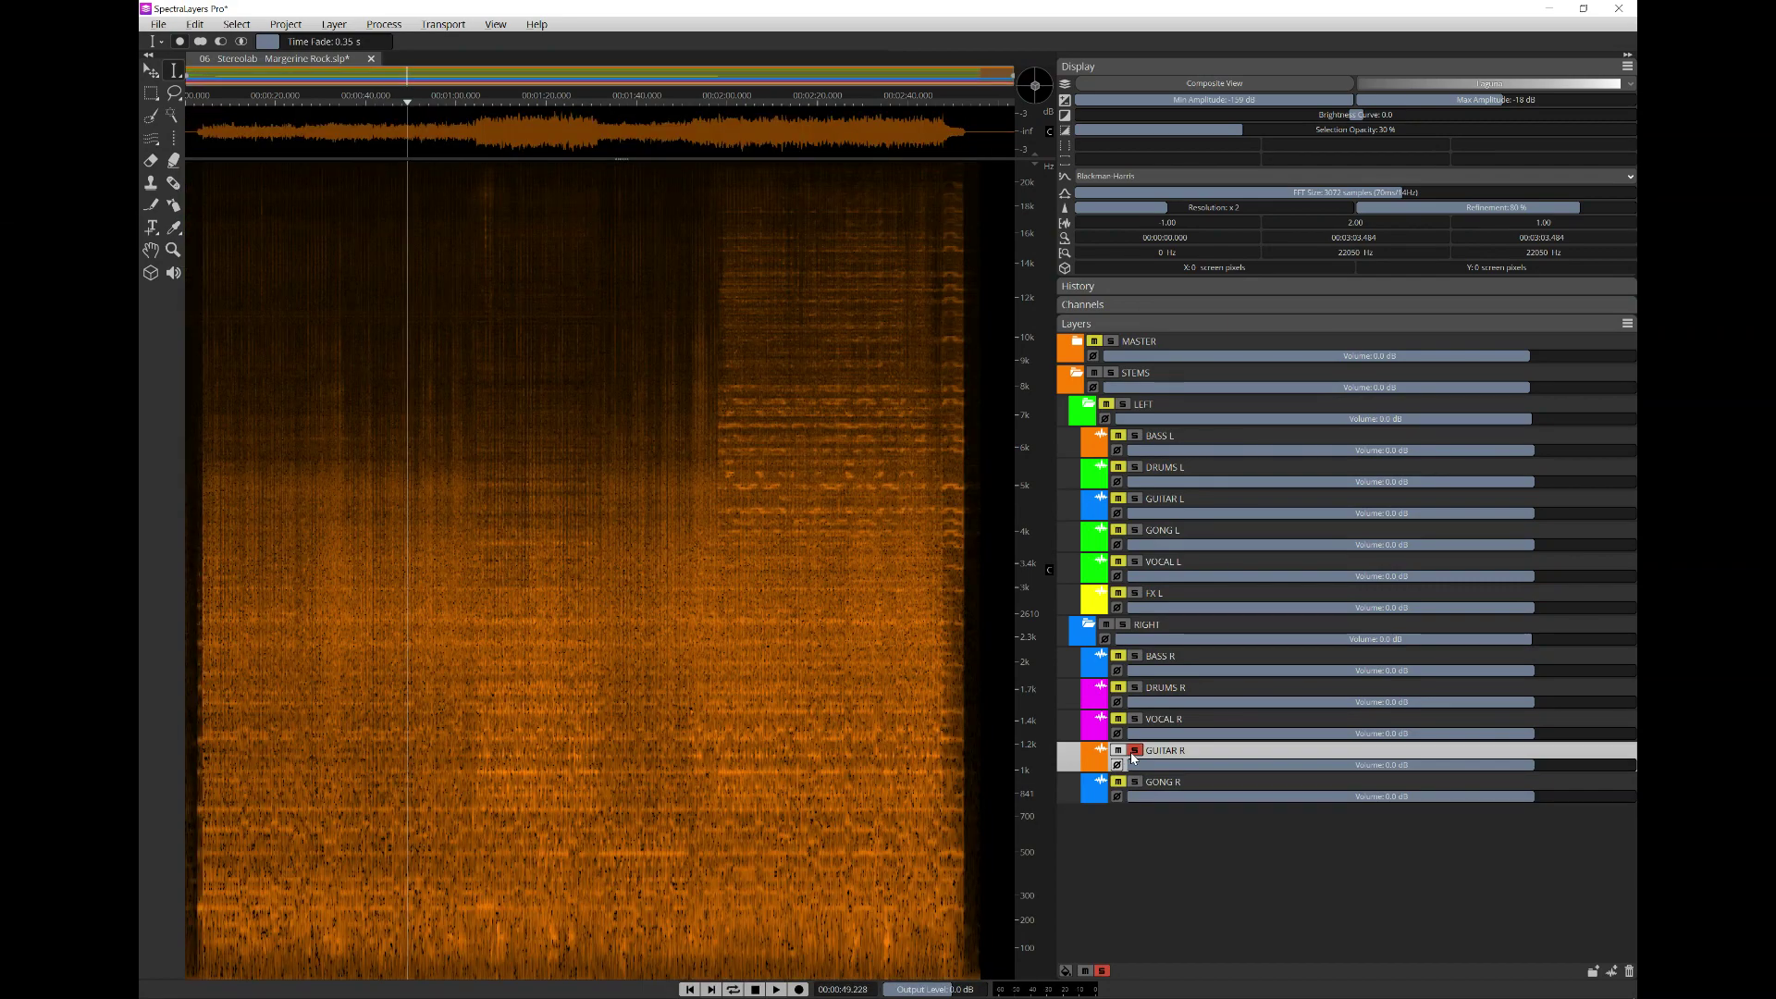
- Play the merged GUITAR R layer from about 0:49, 1:20 and 1:59
key(space)
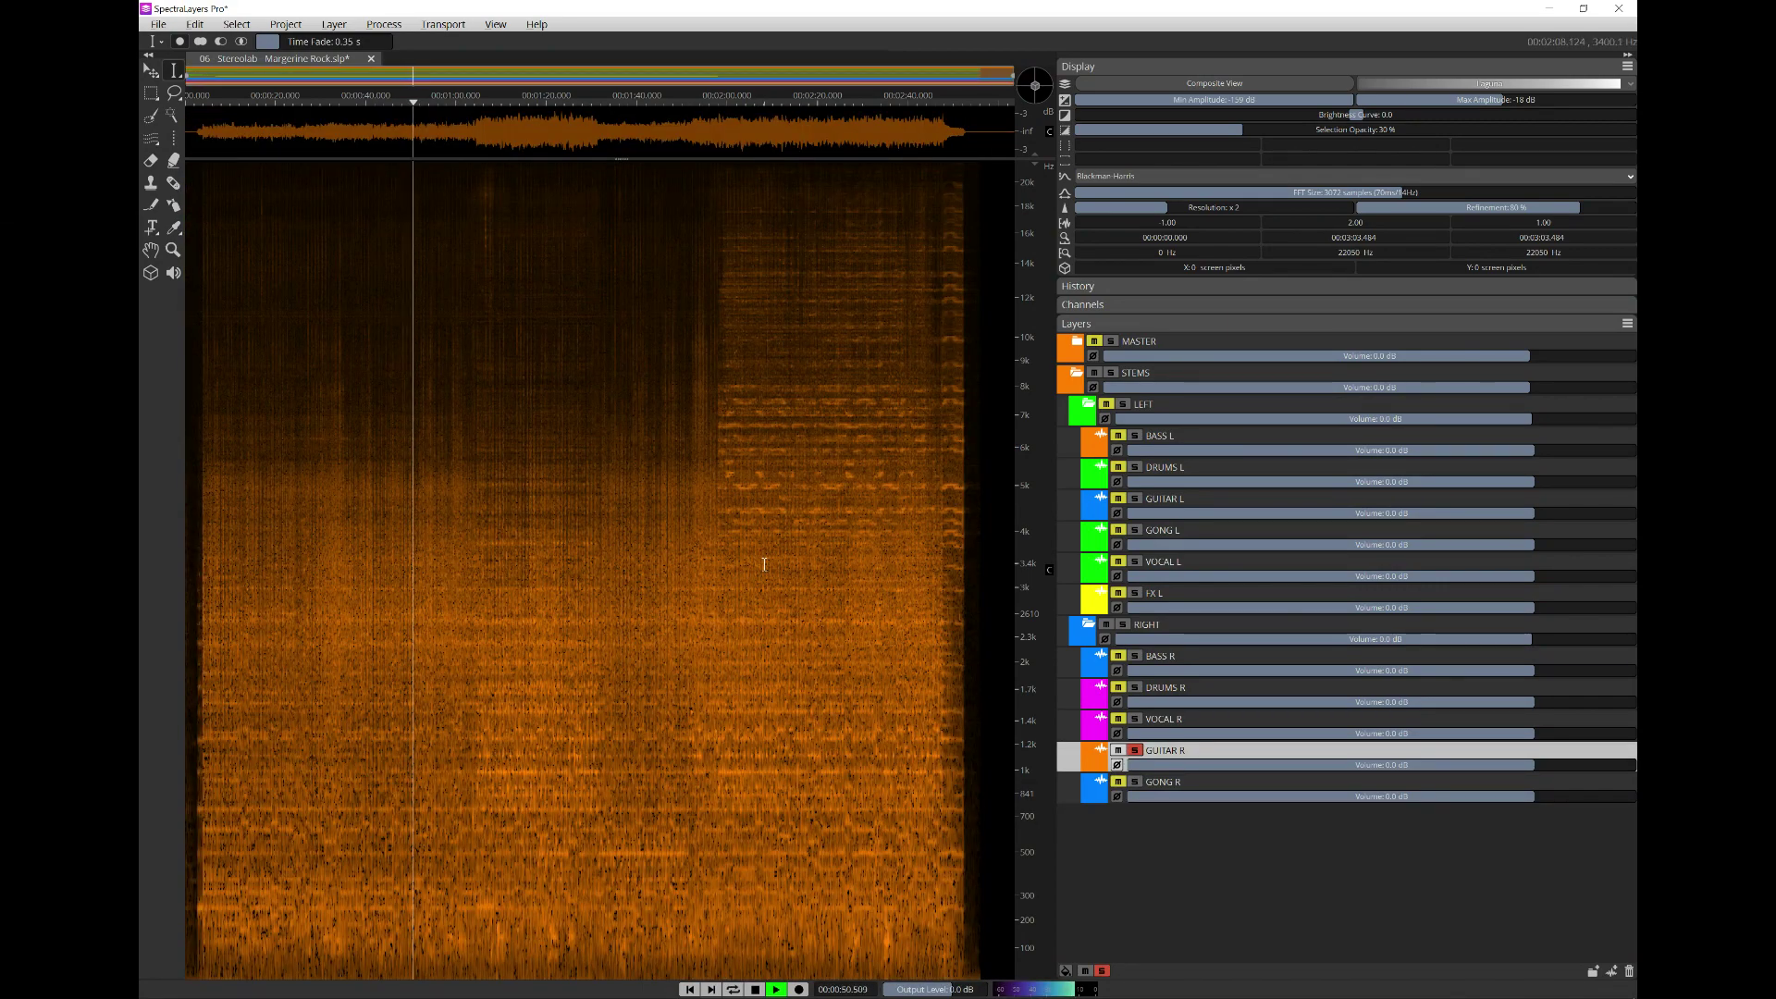
click(545, 579)
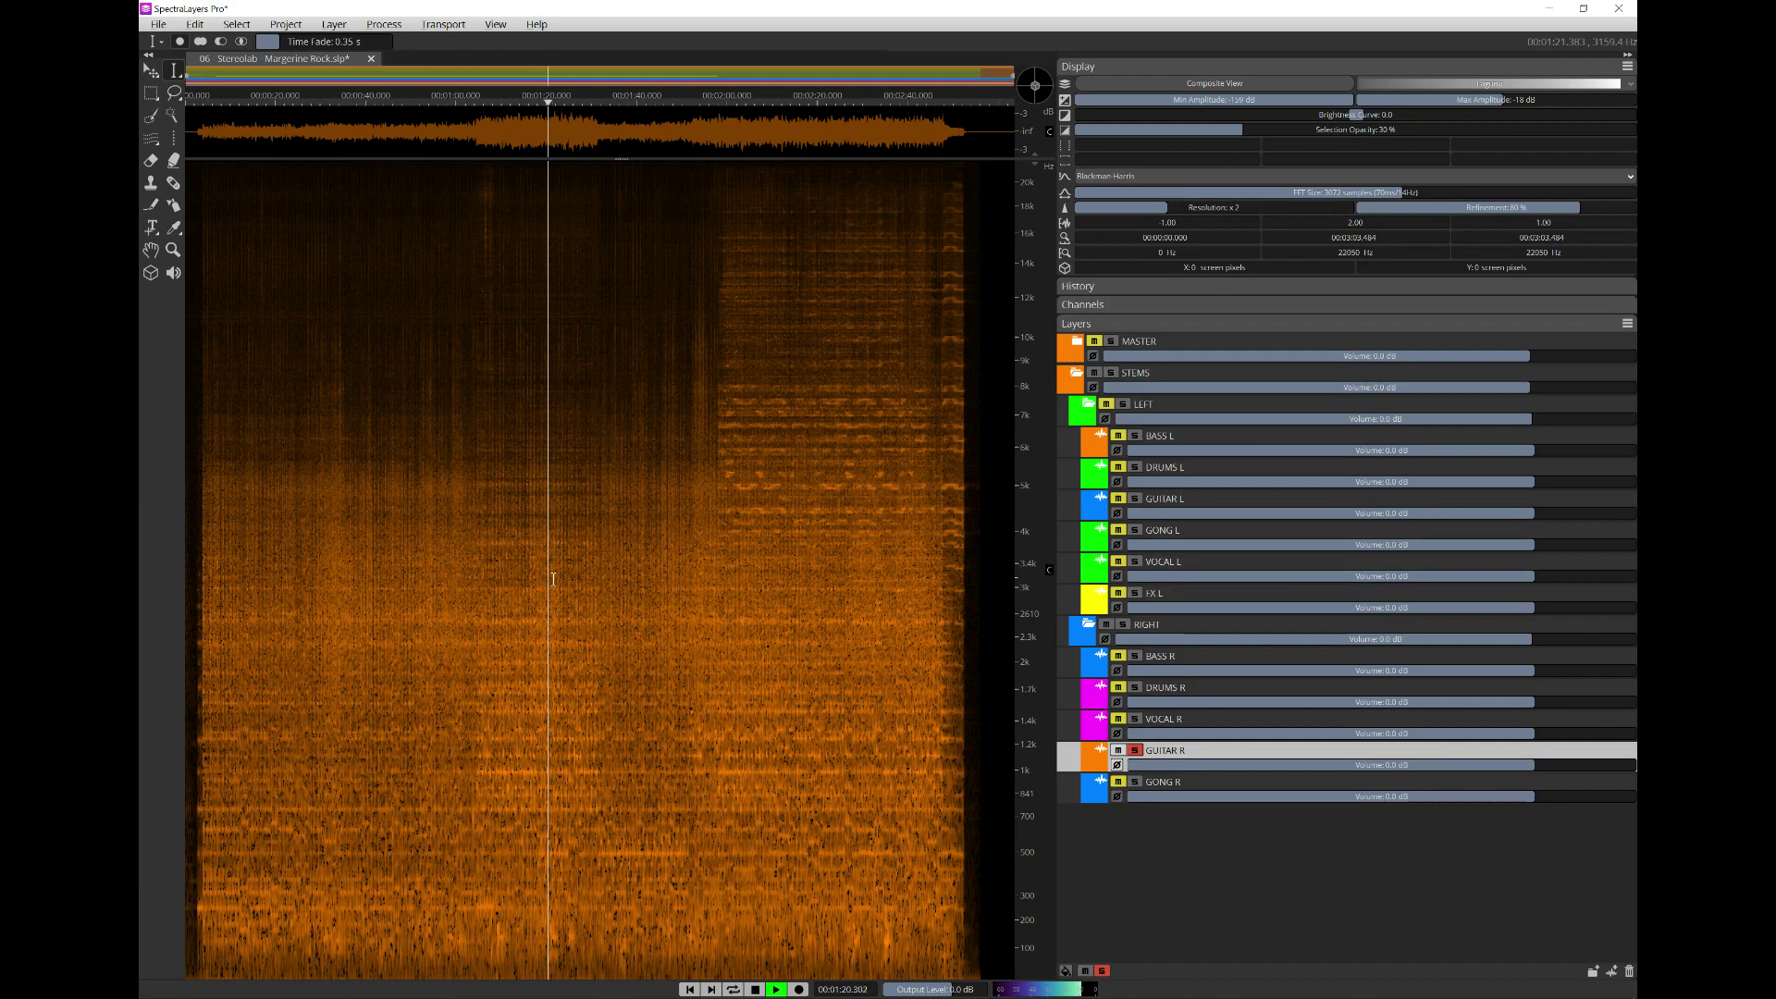
click(721, 572)
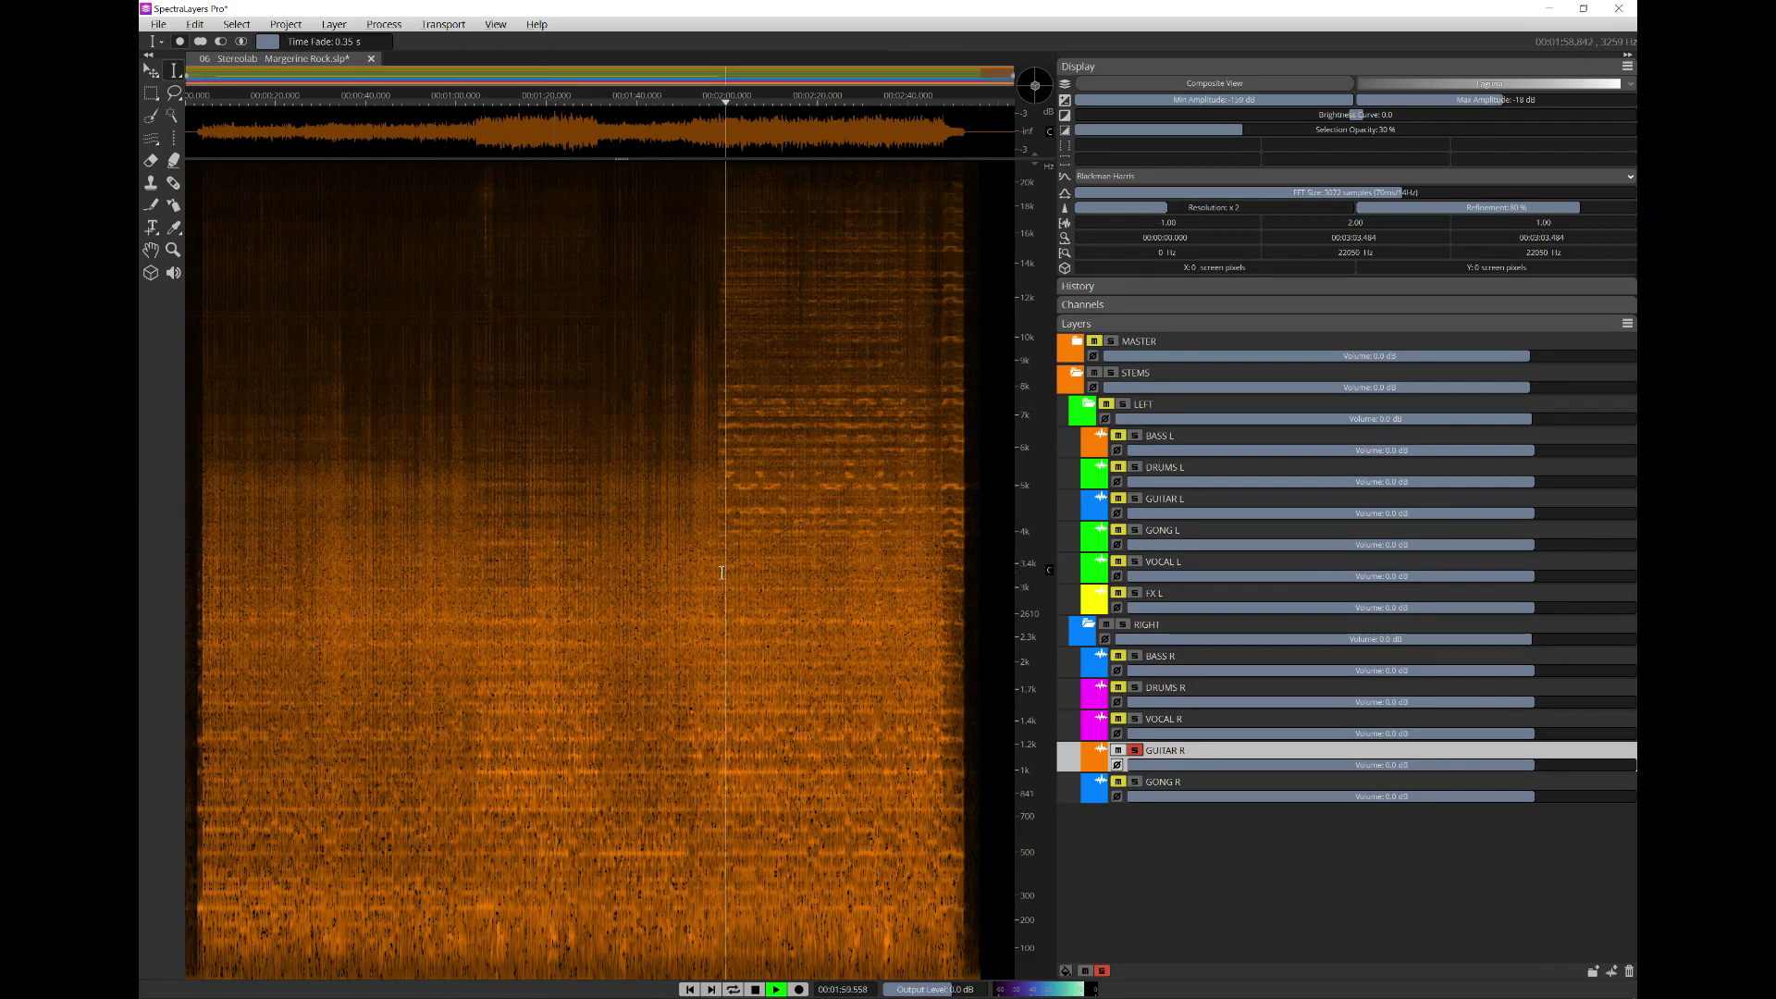
key(space)
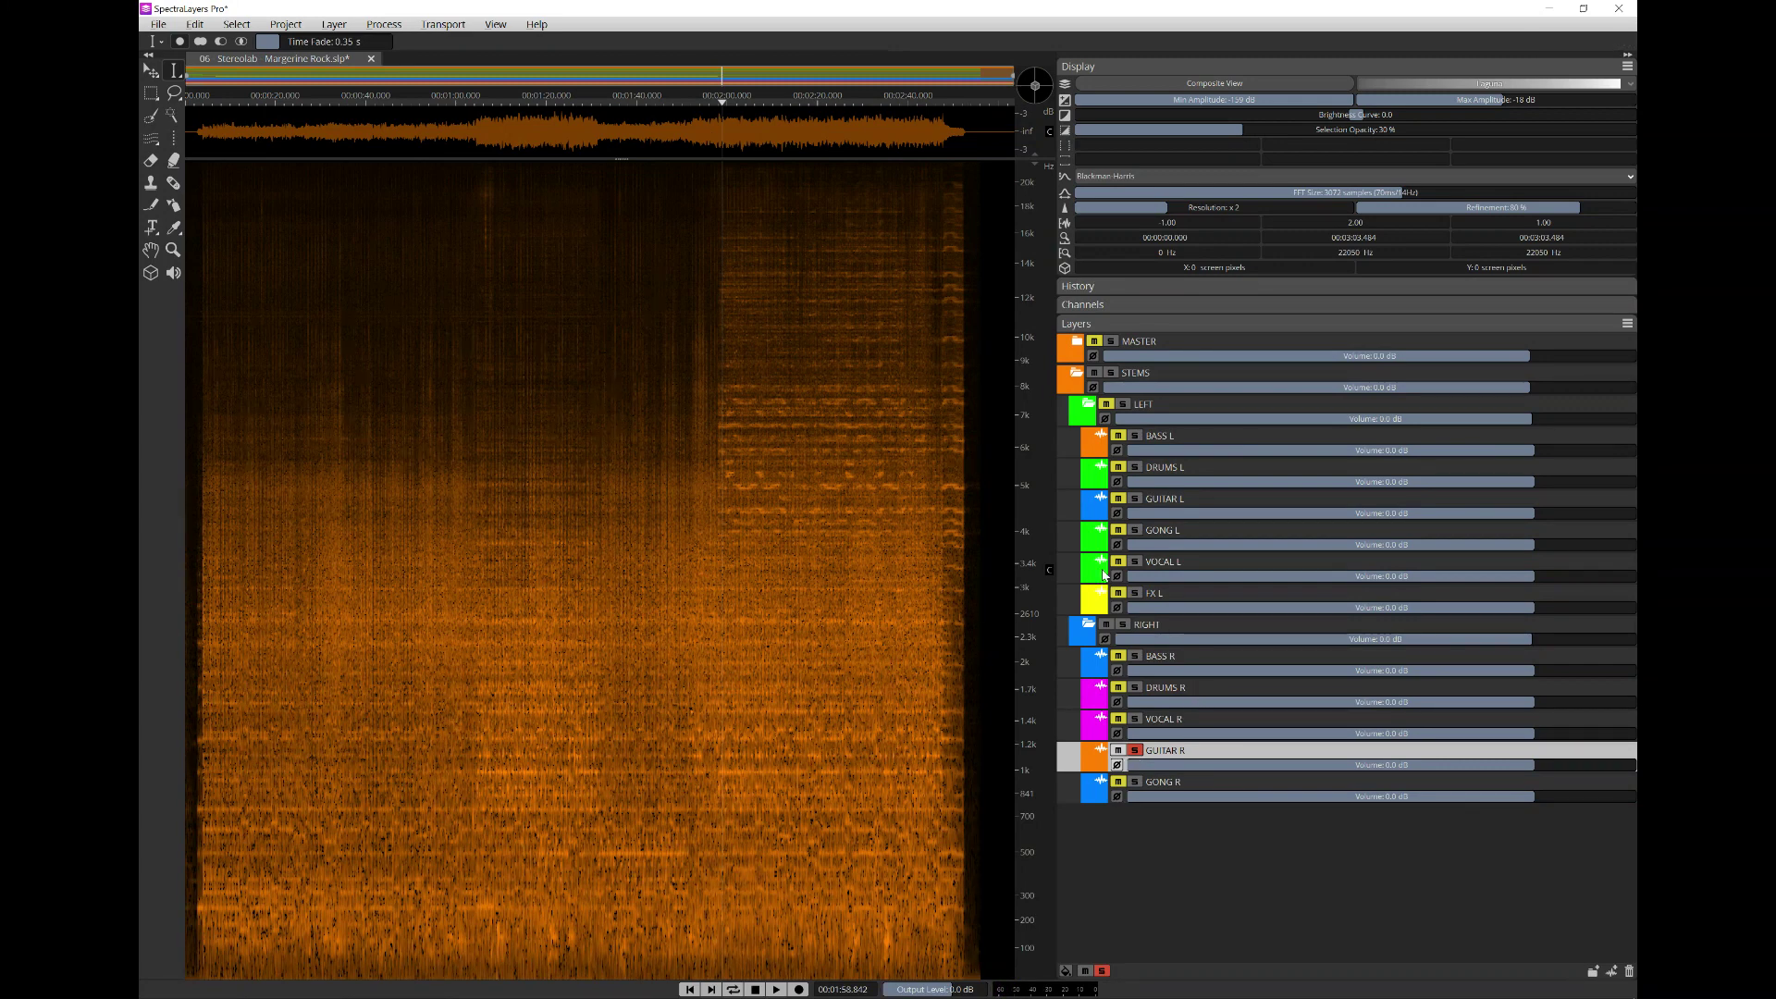
- Solo GUITAR L together with GUITAR R and audition both guitars from about 1:59 and several earlier points back to 0:34
click(1136, 500)
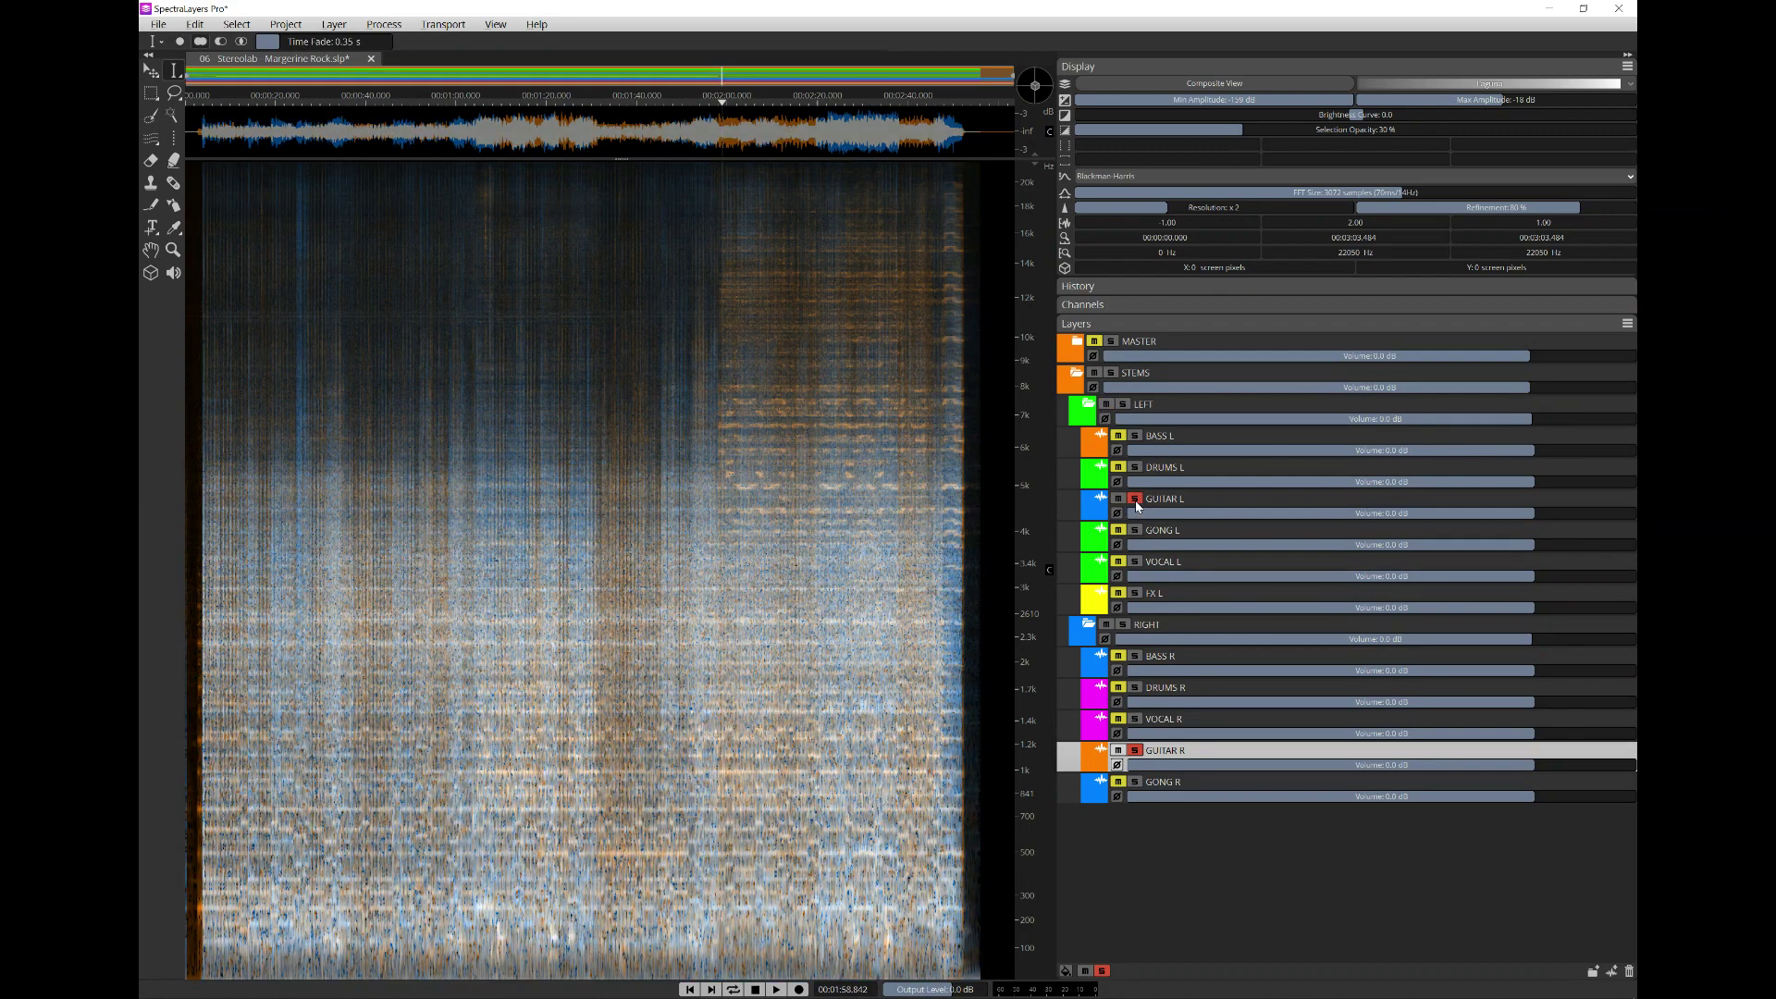
key(space)
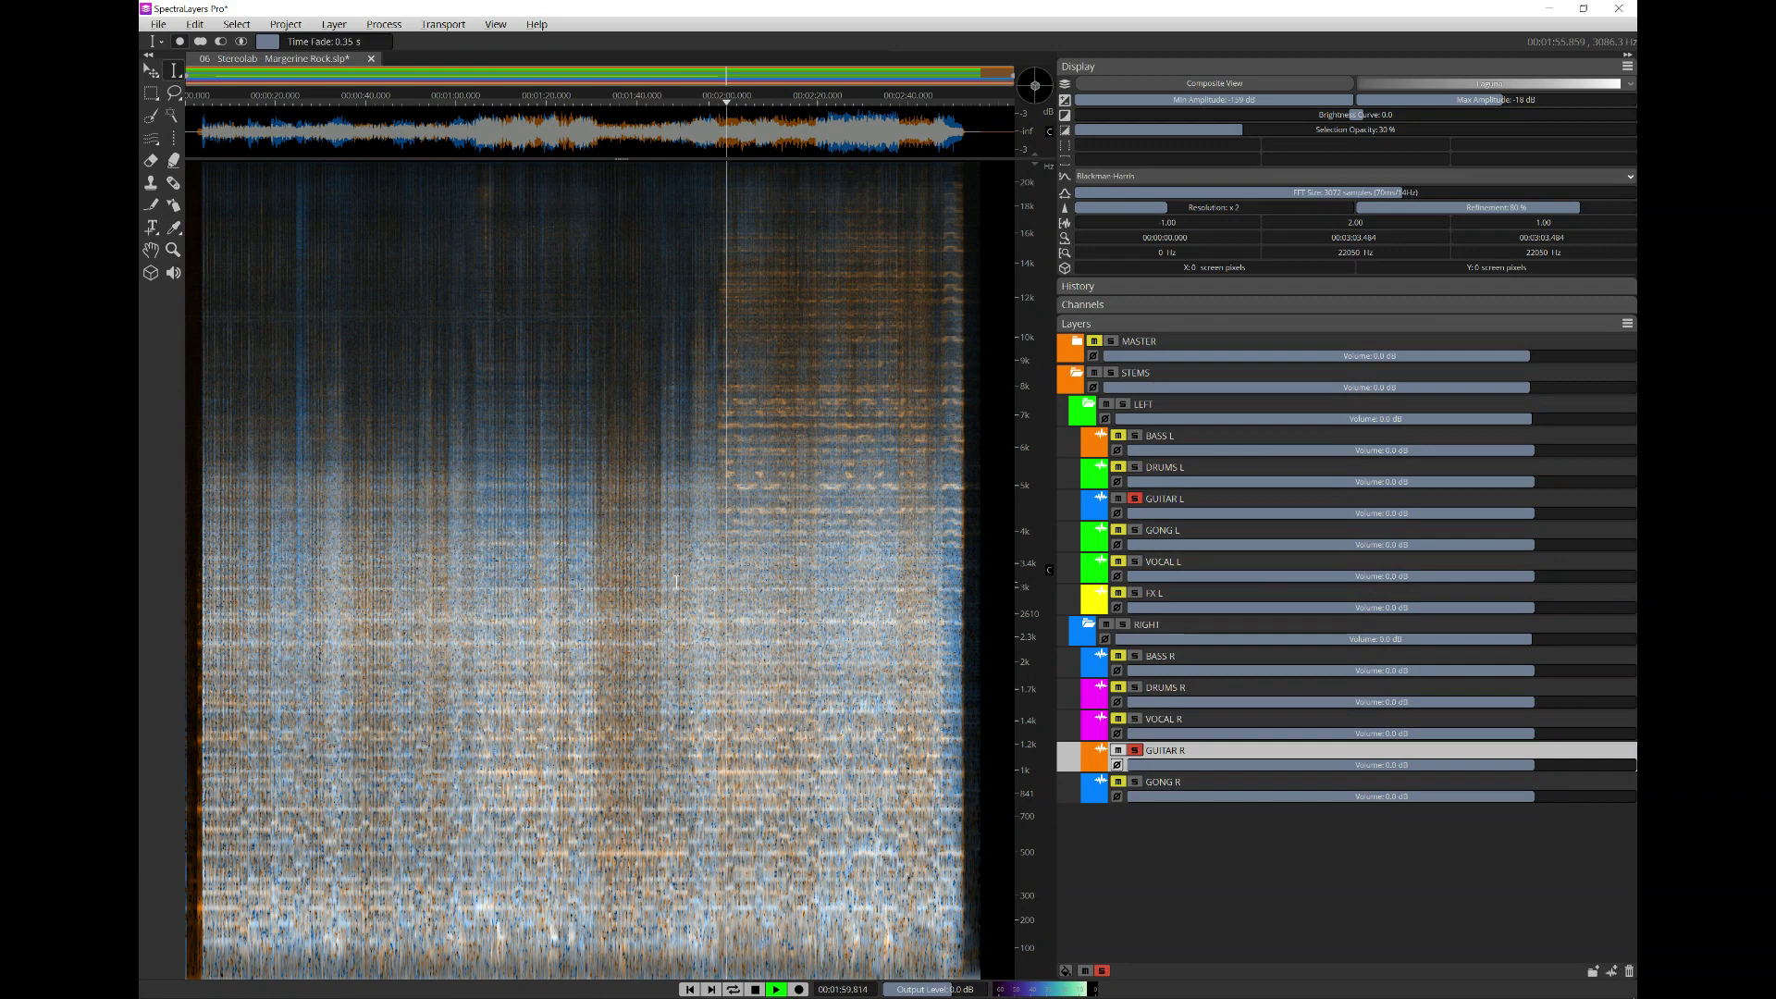
click(570, 578)
click(485, 575)
click(338, 583)
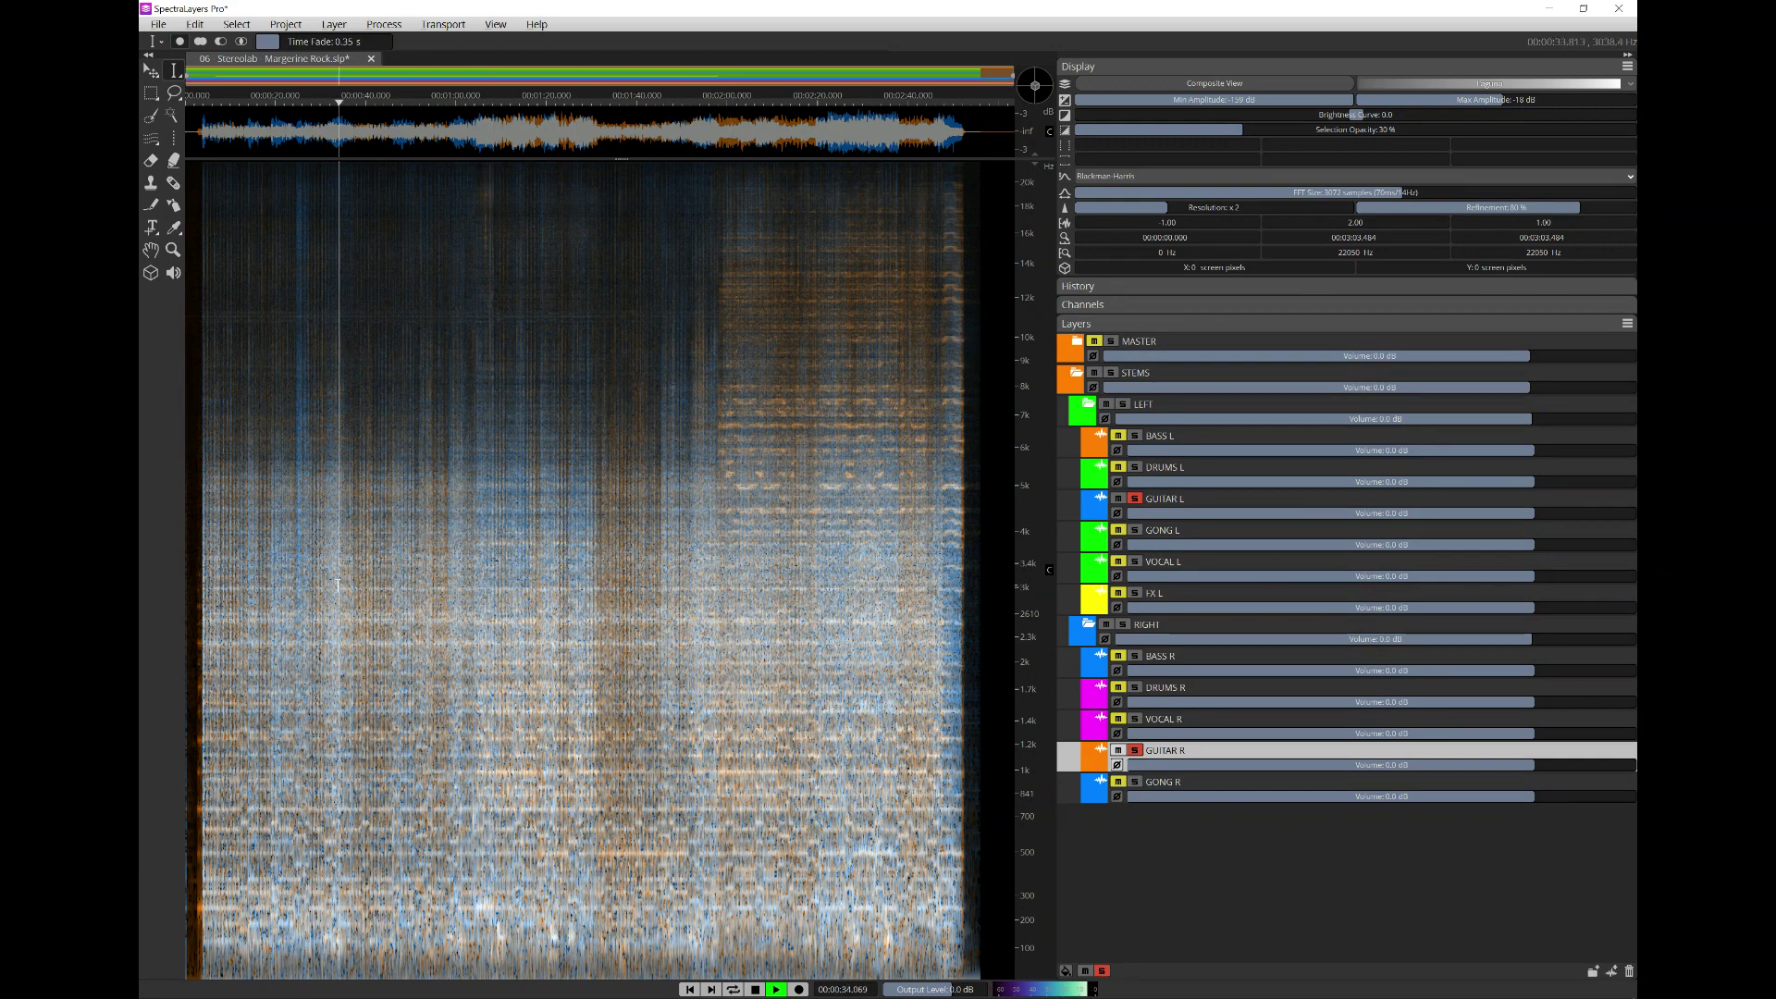
key(space)
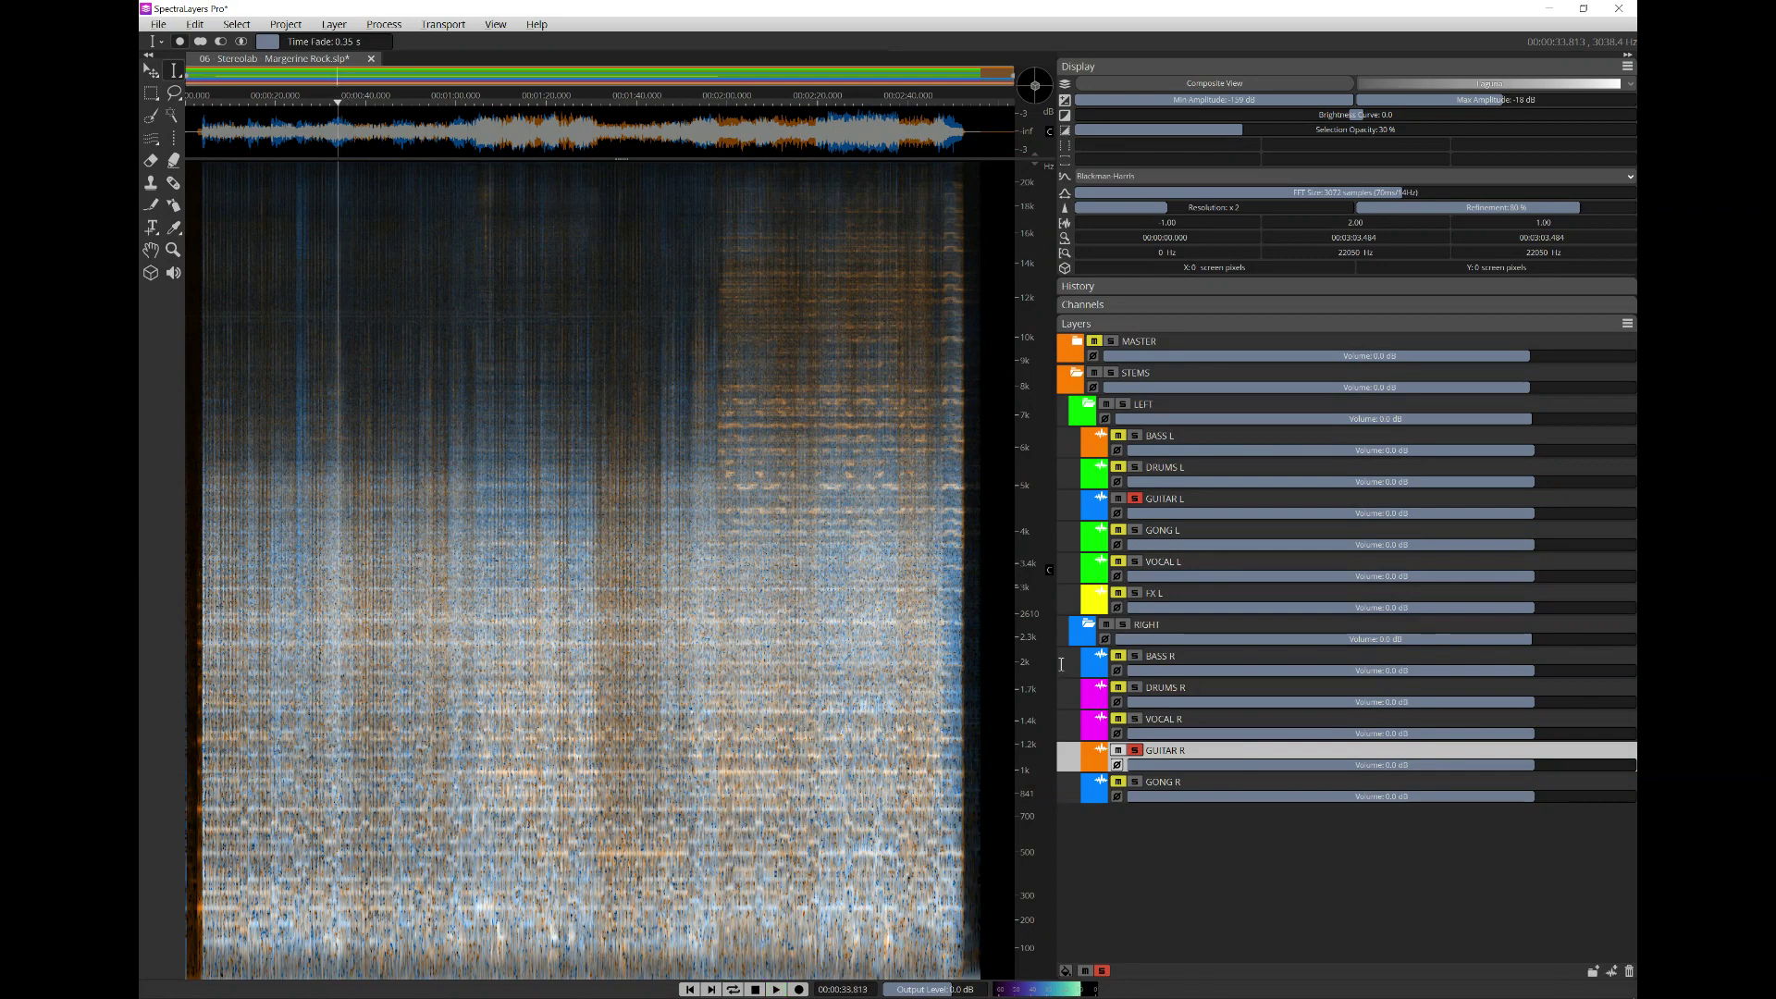
- Clear the solo on both guitar layers and collapse the RIGHT, LEFT and STEMS groups
click(1135, 750)
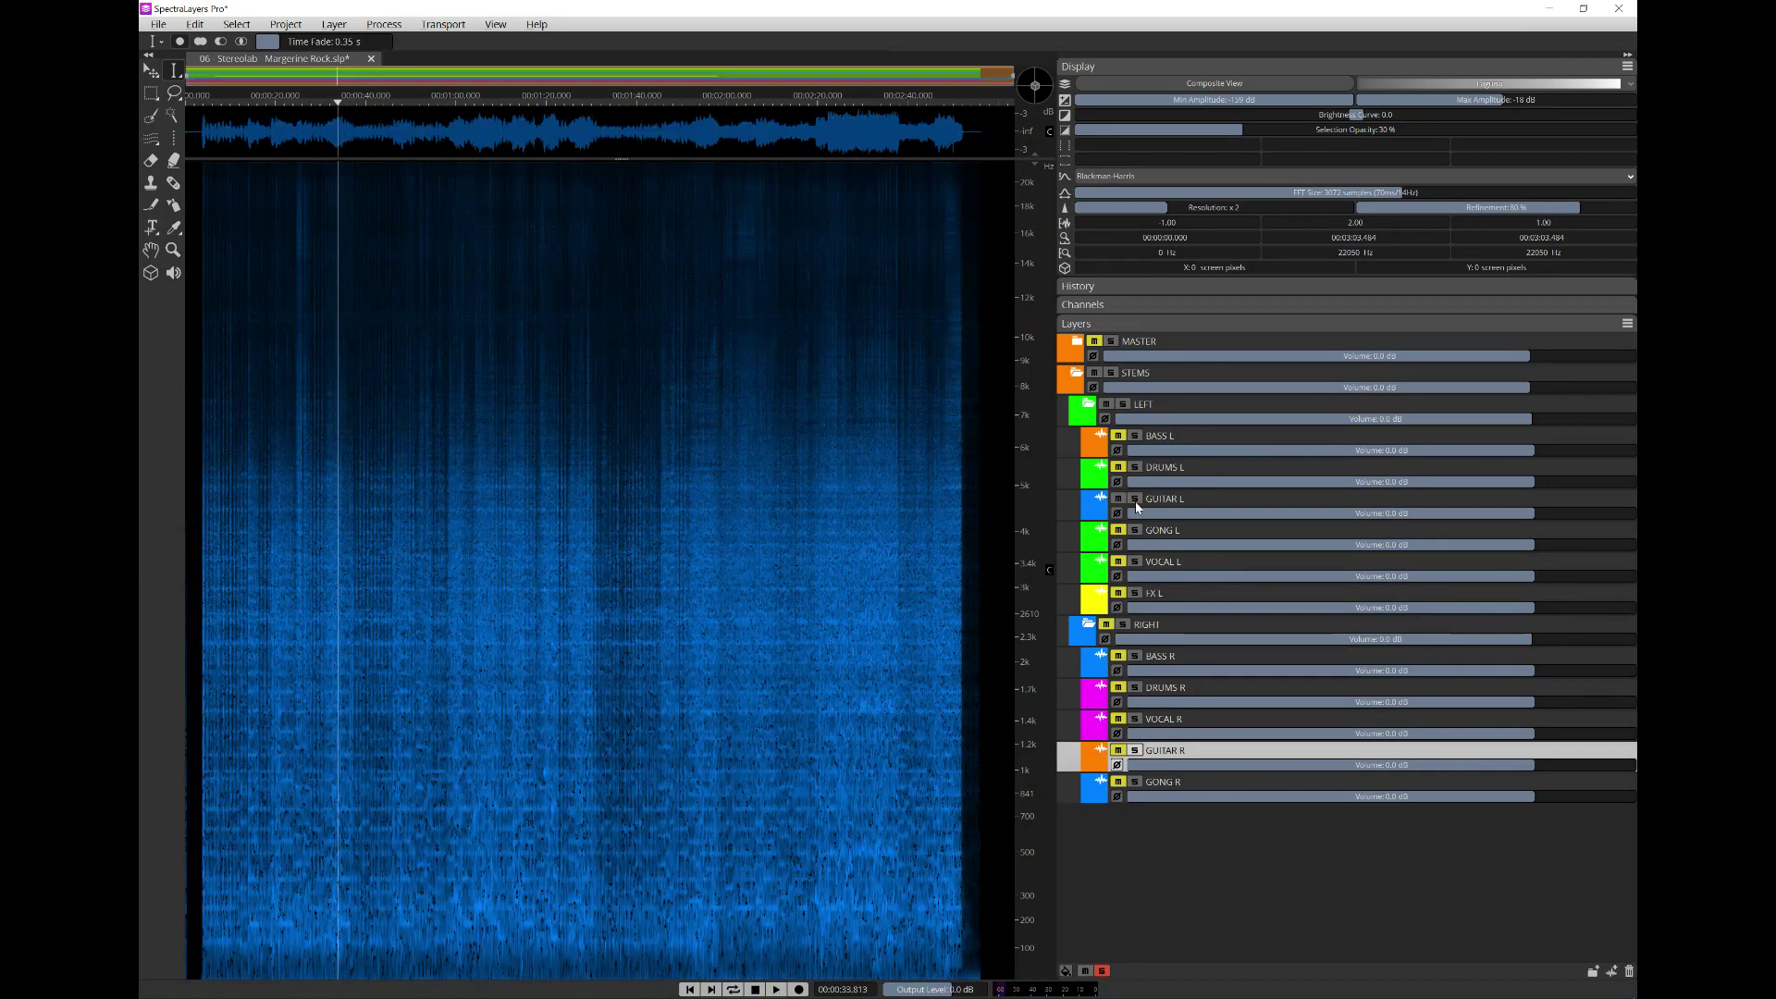
click(1135, 498)
click(1089, 624)
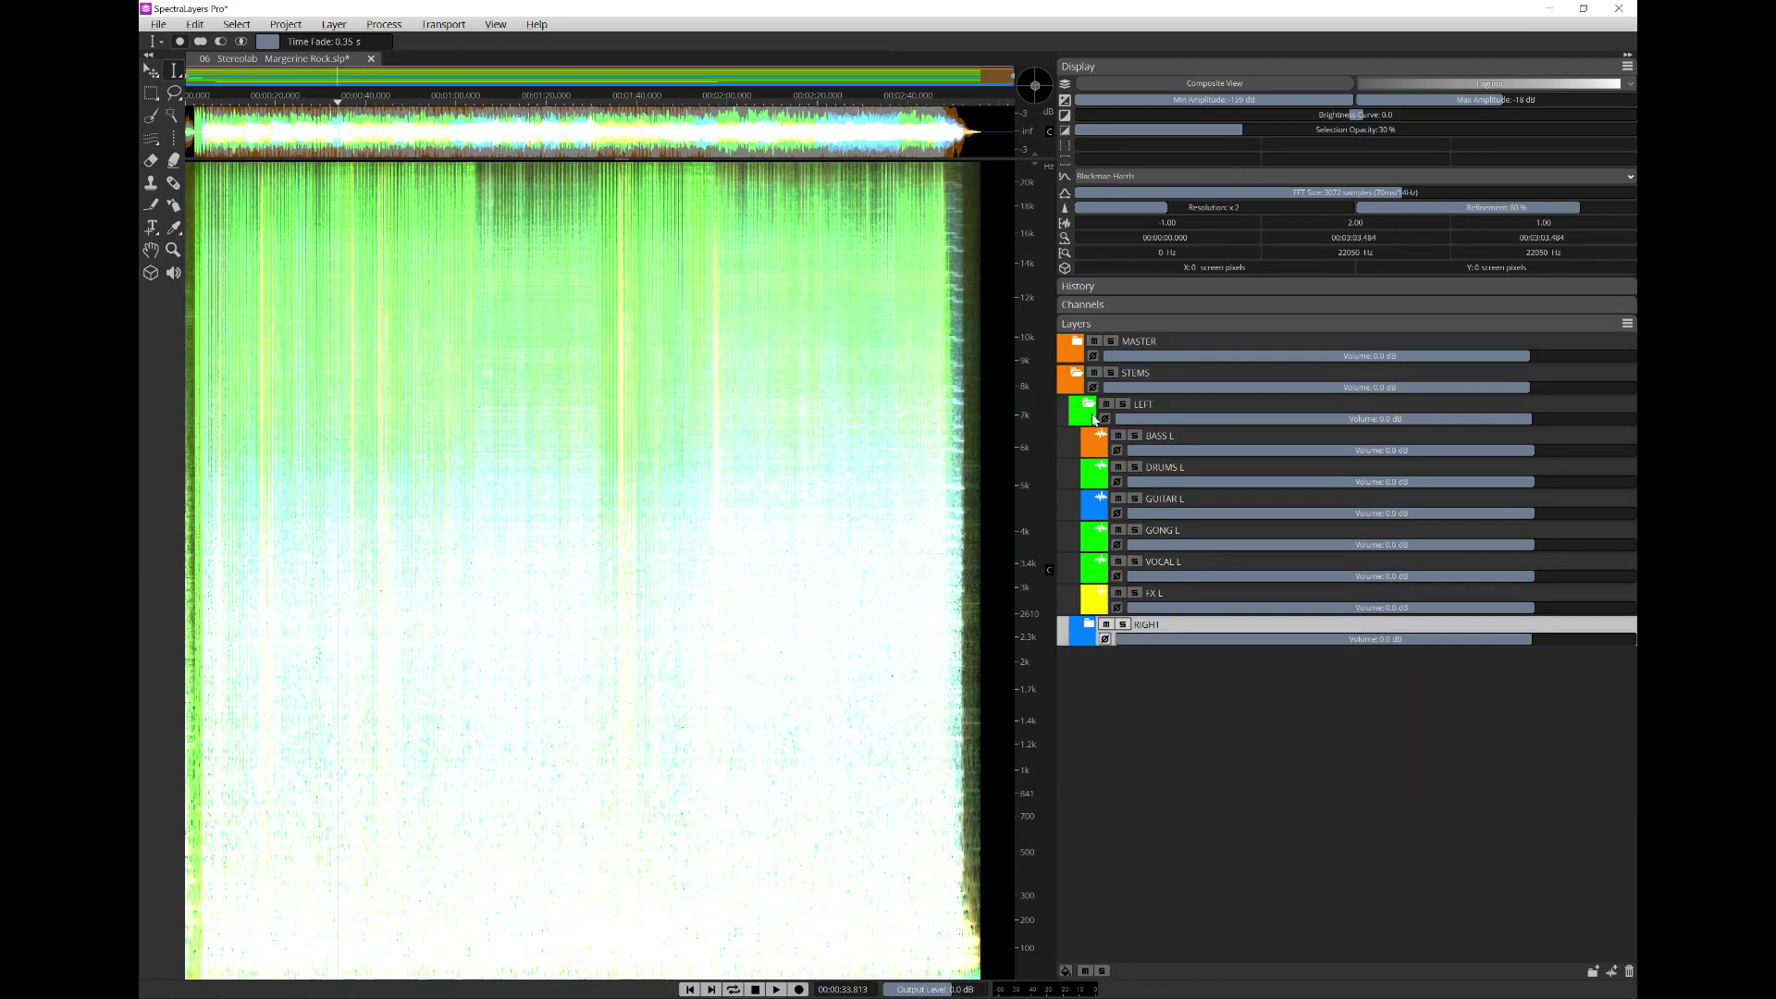
click(1089, 405)
click(1077, 373)
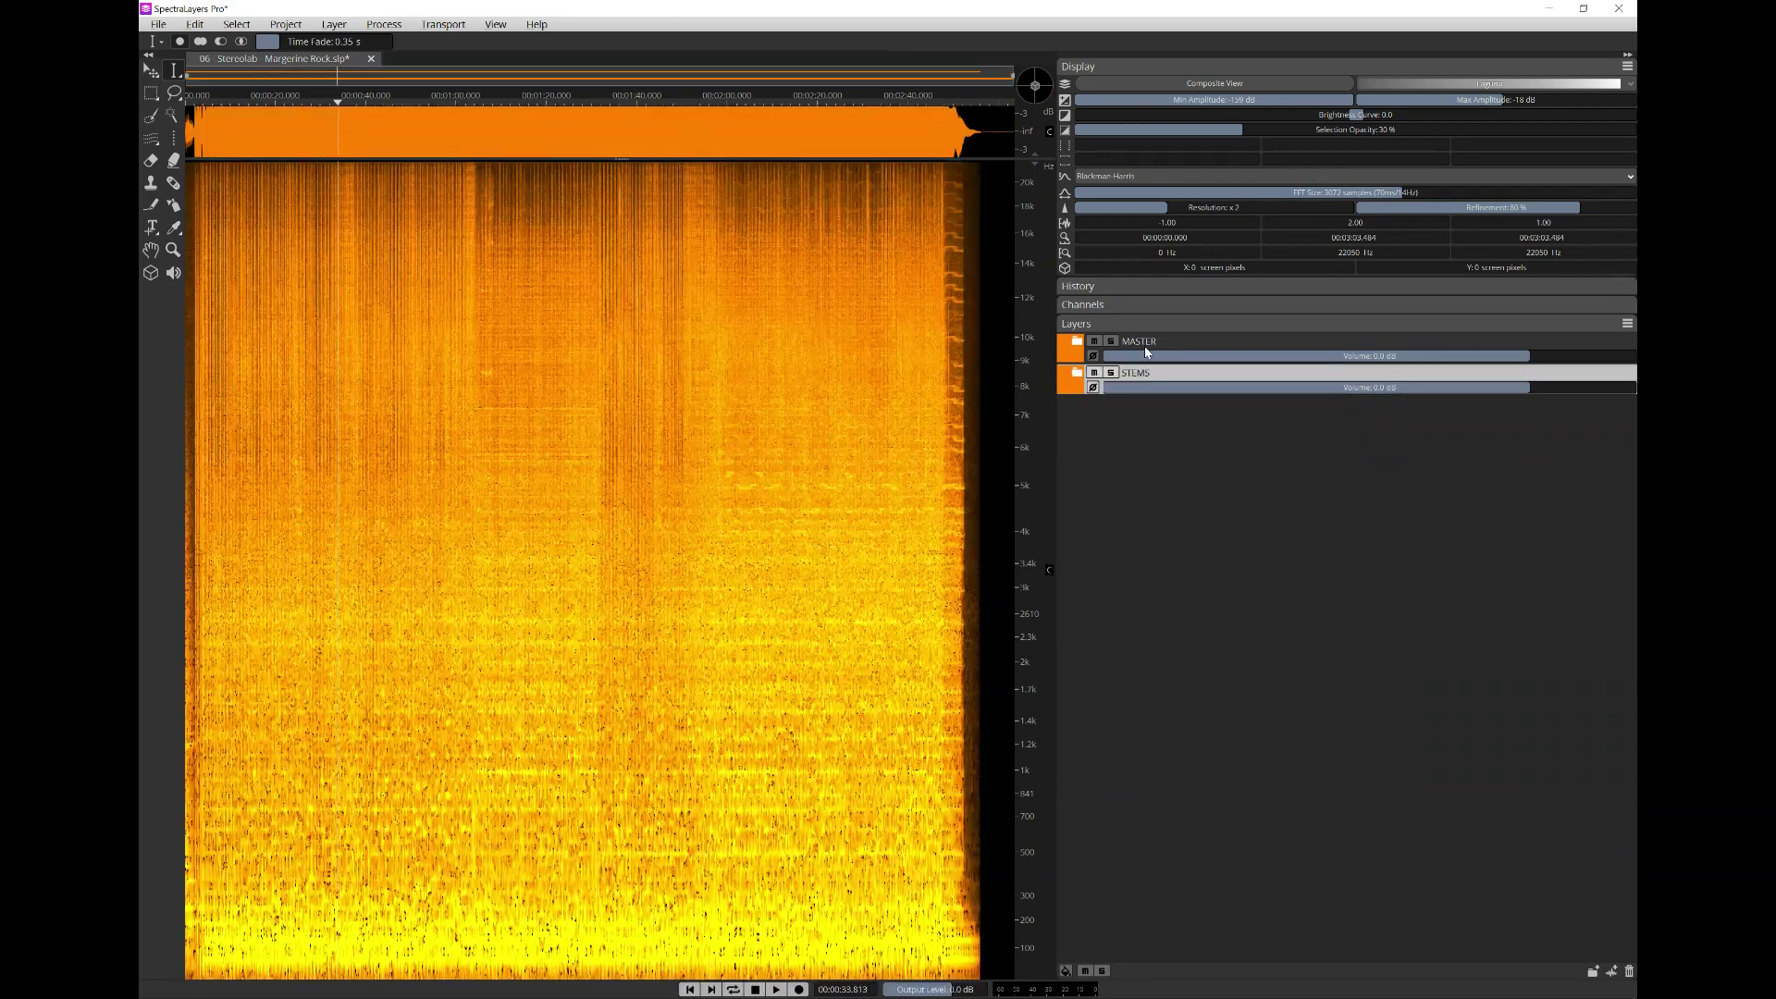
- Alternate the solo between the STEMS and MASTER groups to compare their spectrograms over the full song and around 0:47 to 0:54
click(1111, 372)
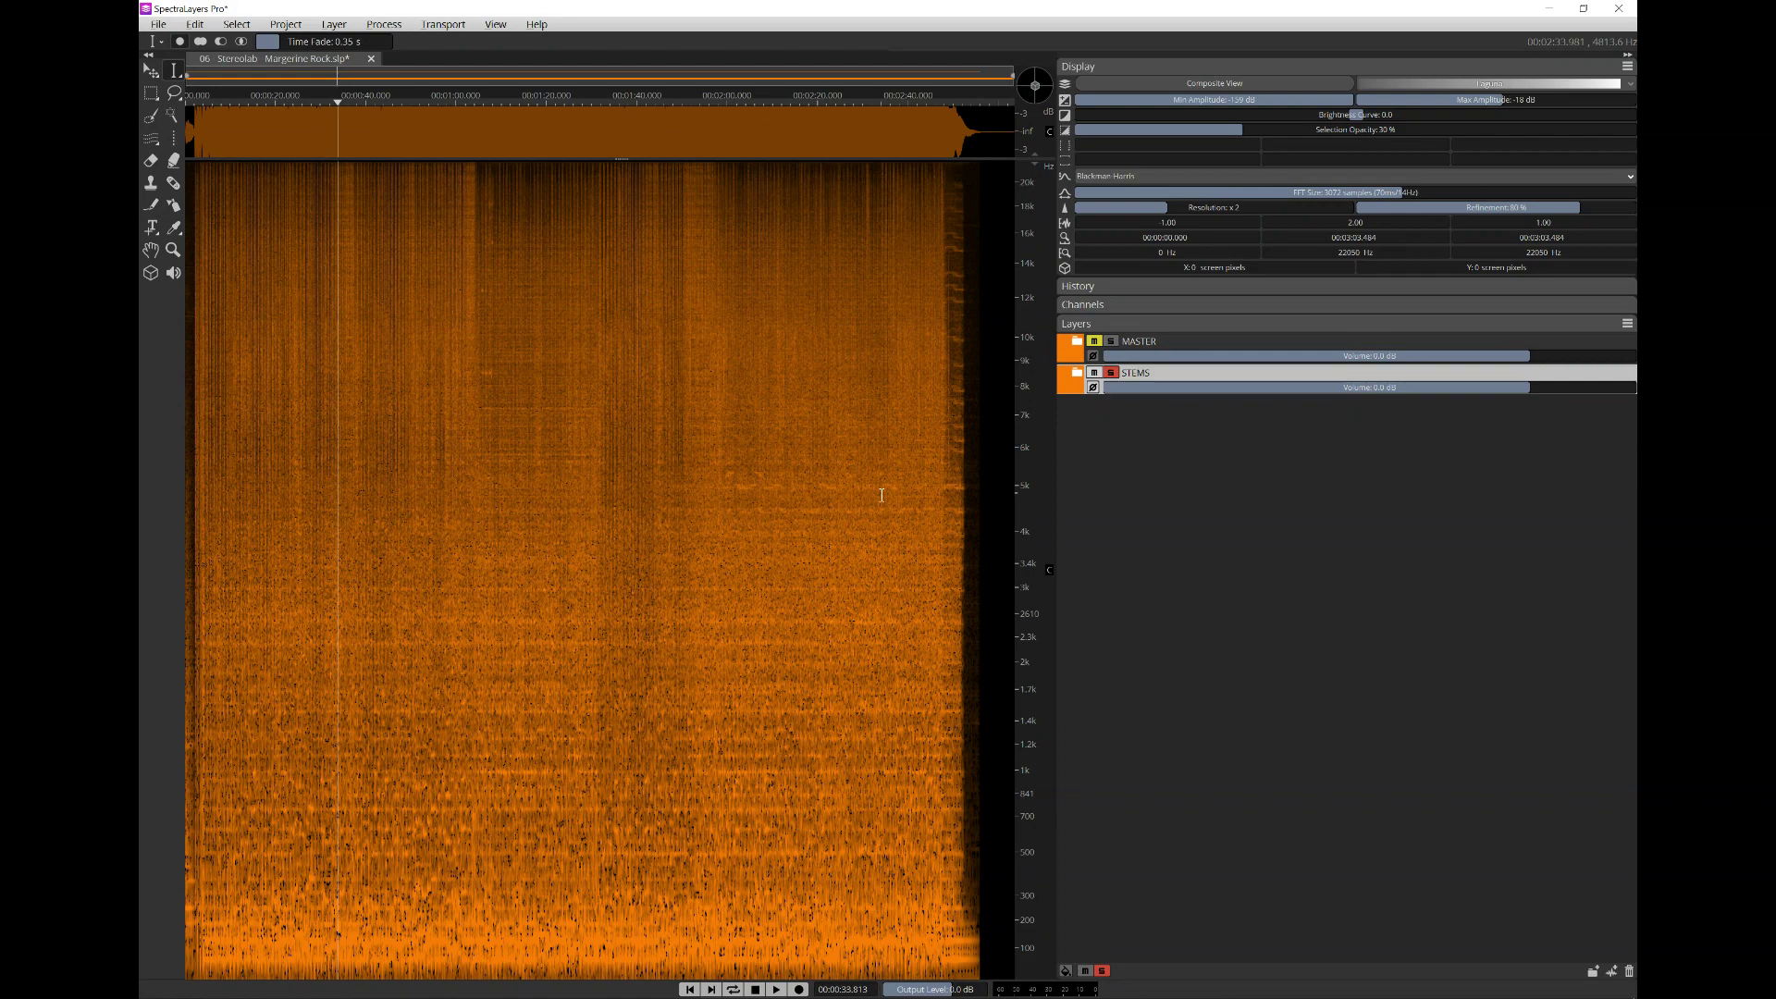
click(1111, 341)
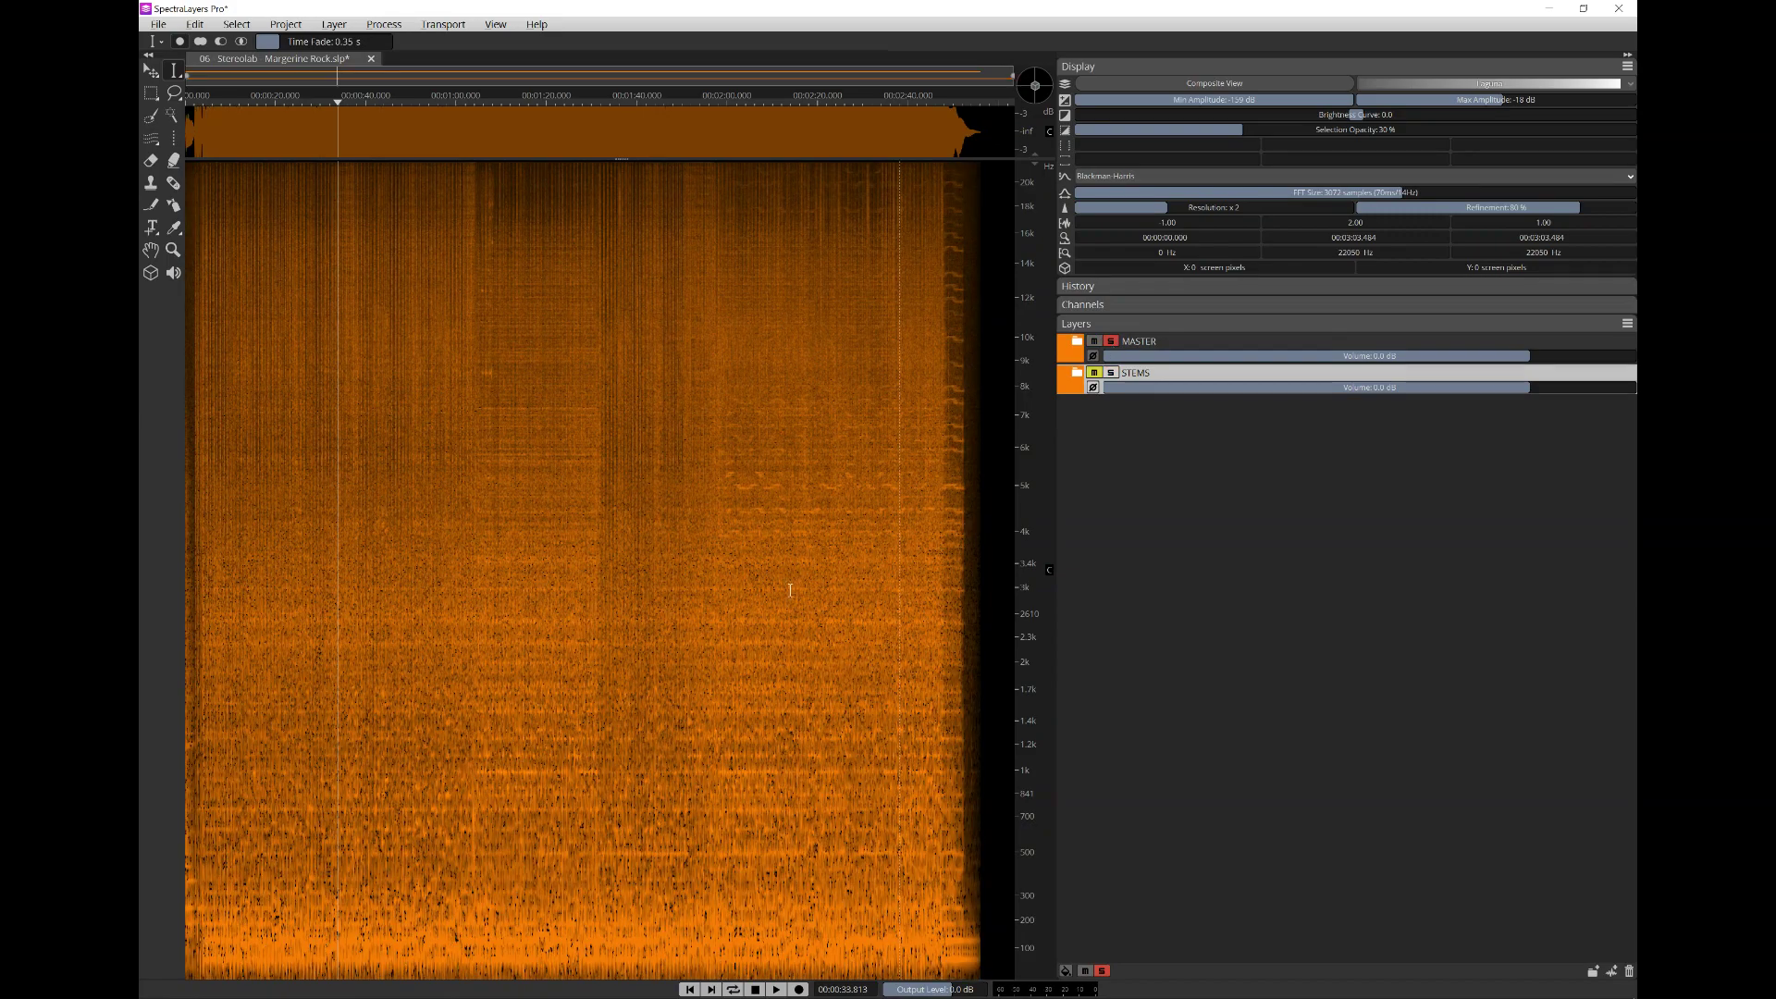
scroll(790, 589, up, 10)
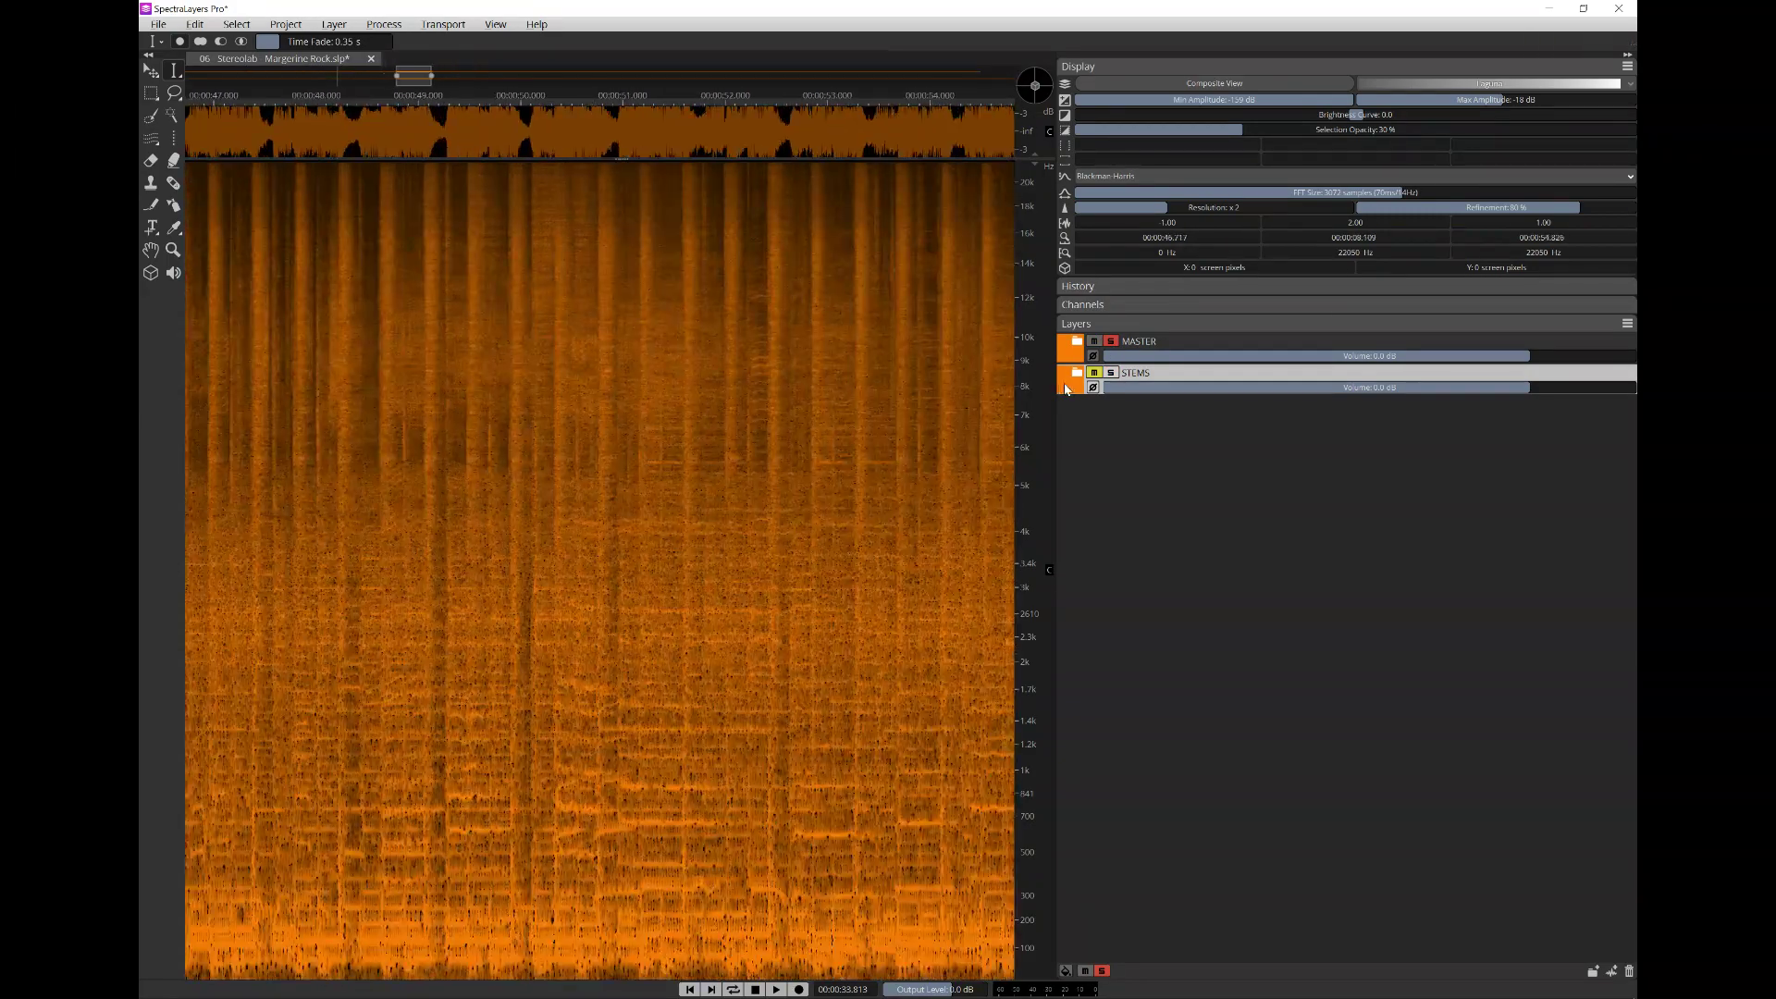
click(1114, 354)
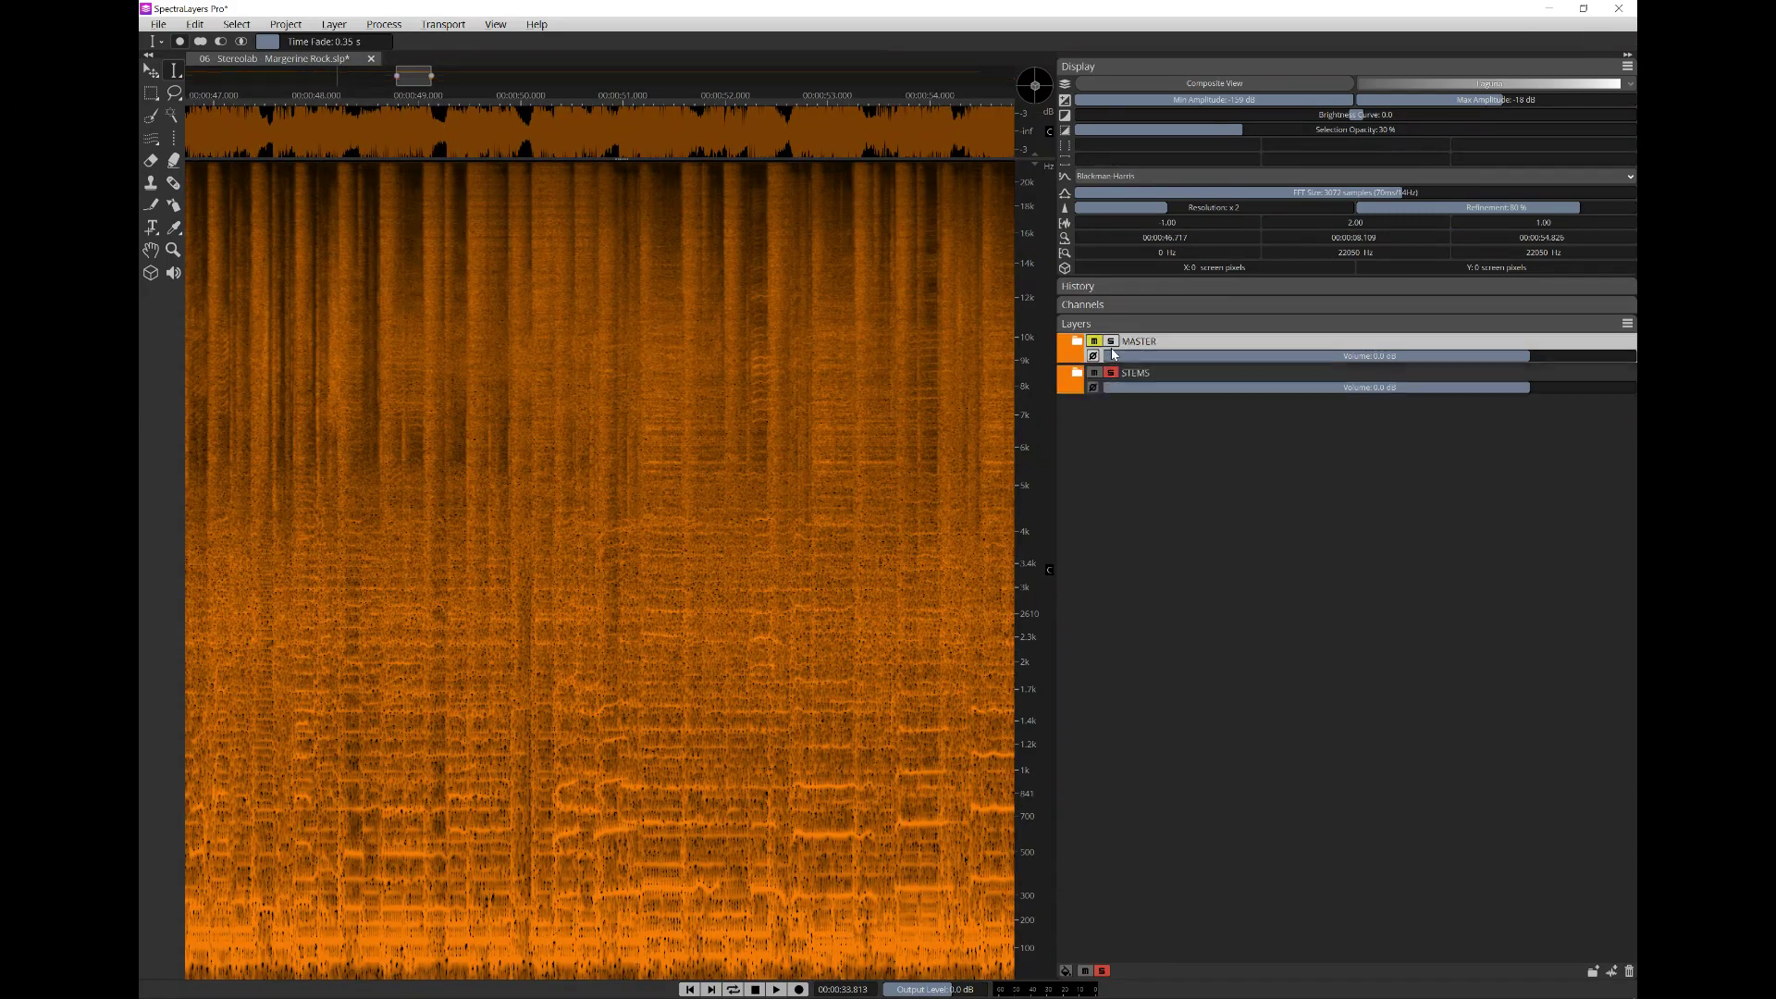
click(1111, 341)
click(1111, 373)
- Play the song from about 0:59 while switching the solo between MASTER and STEMS to compare their sound
scroll(627, 545, down, 5)
click(500, 545)
key(space)
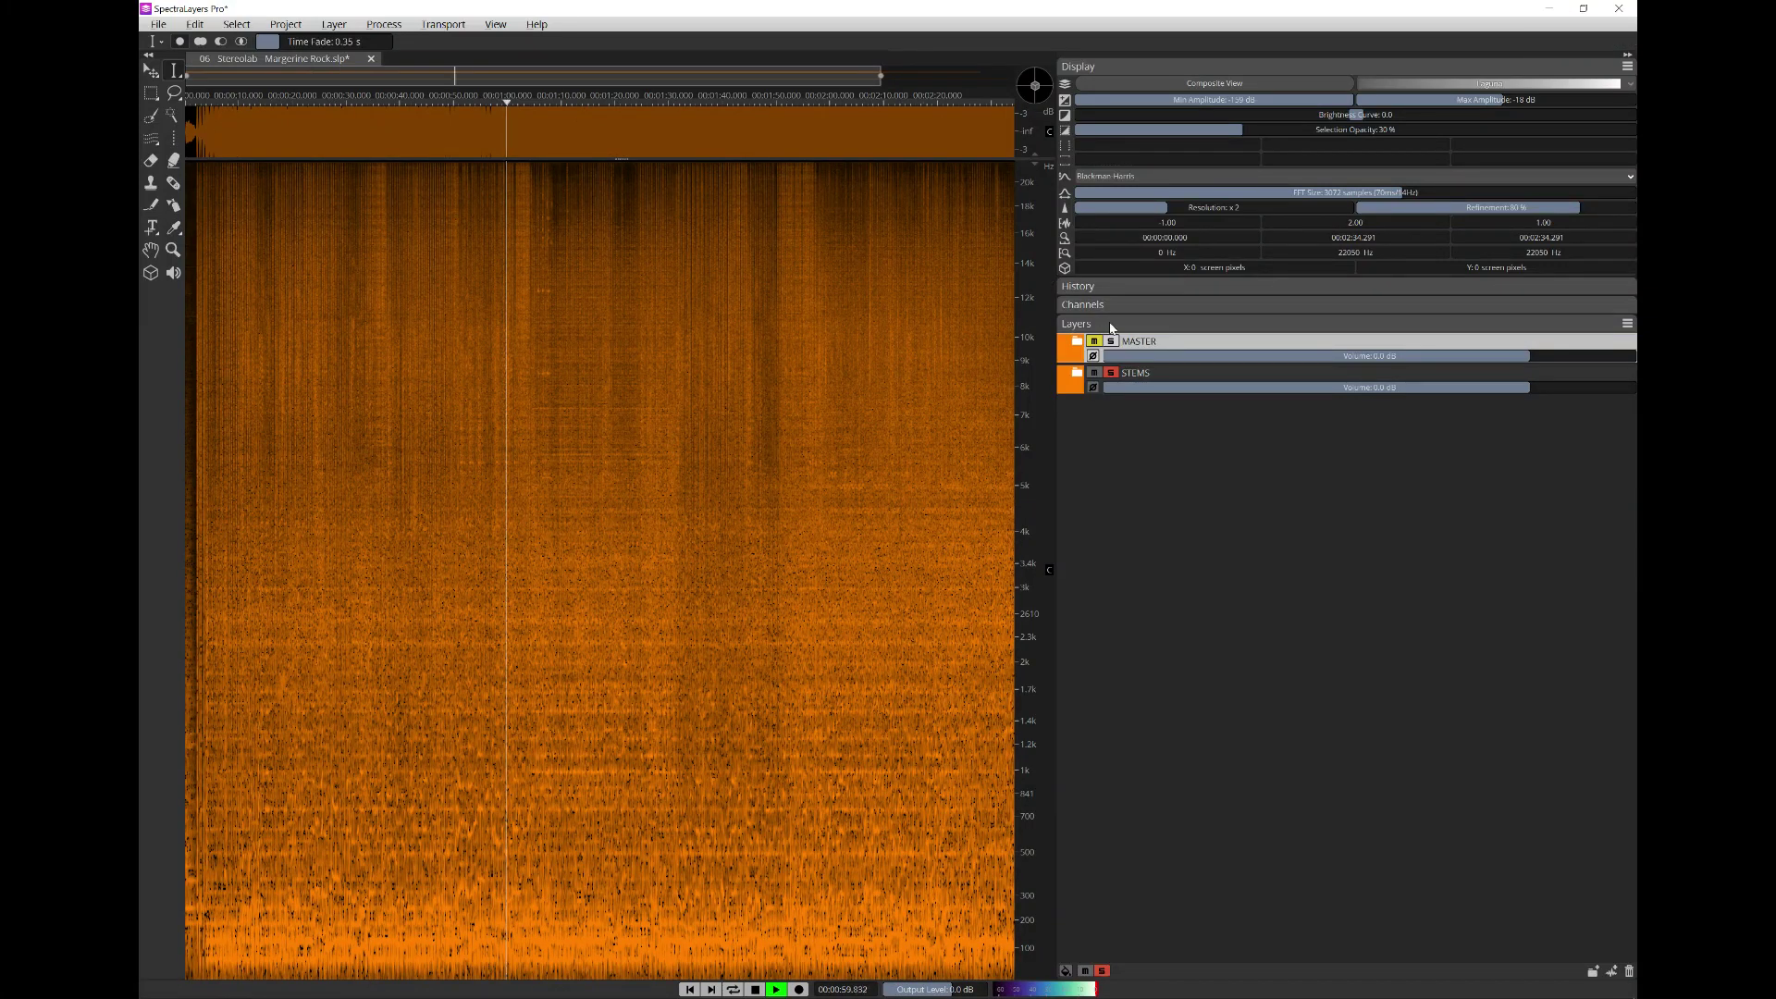
click(1112, 341)
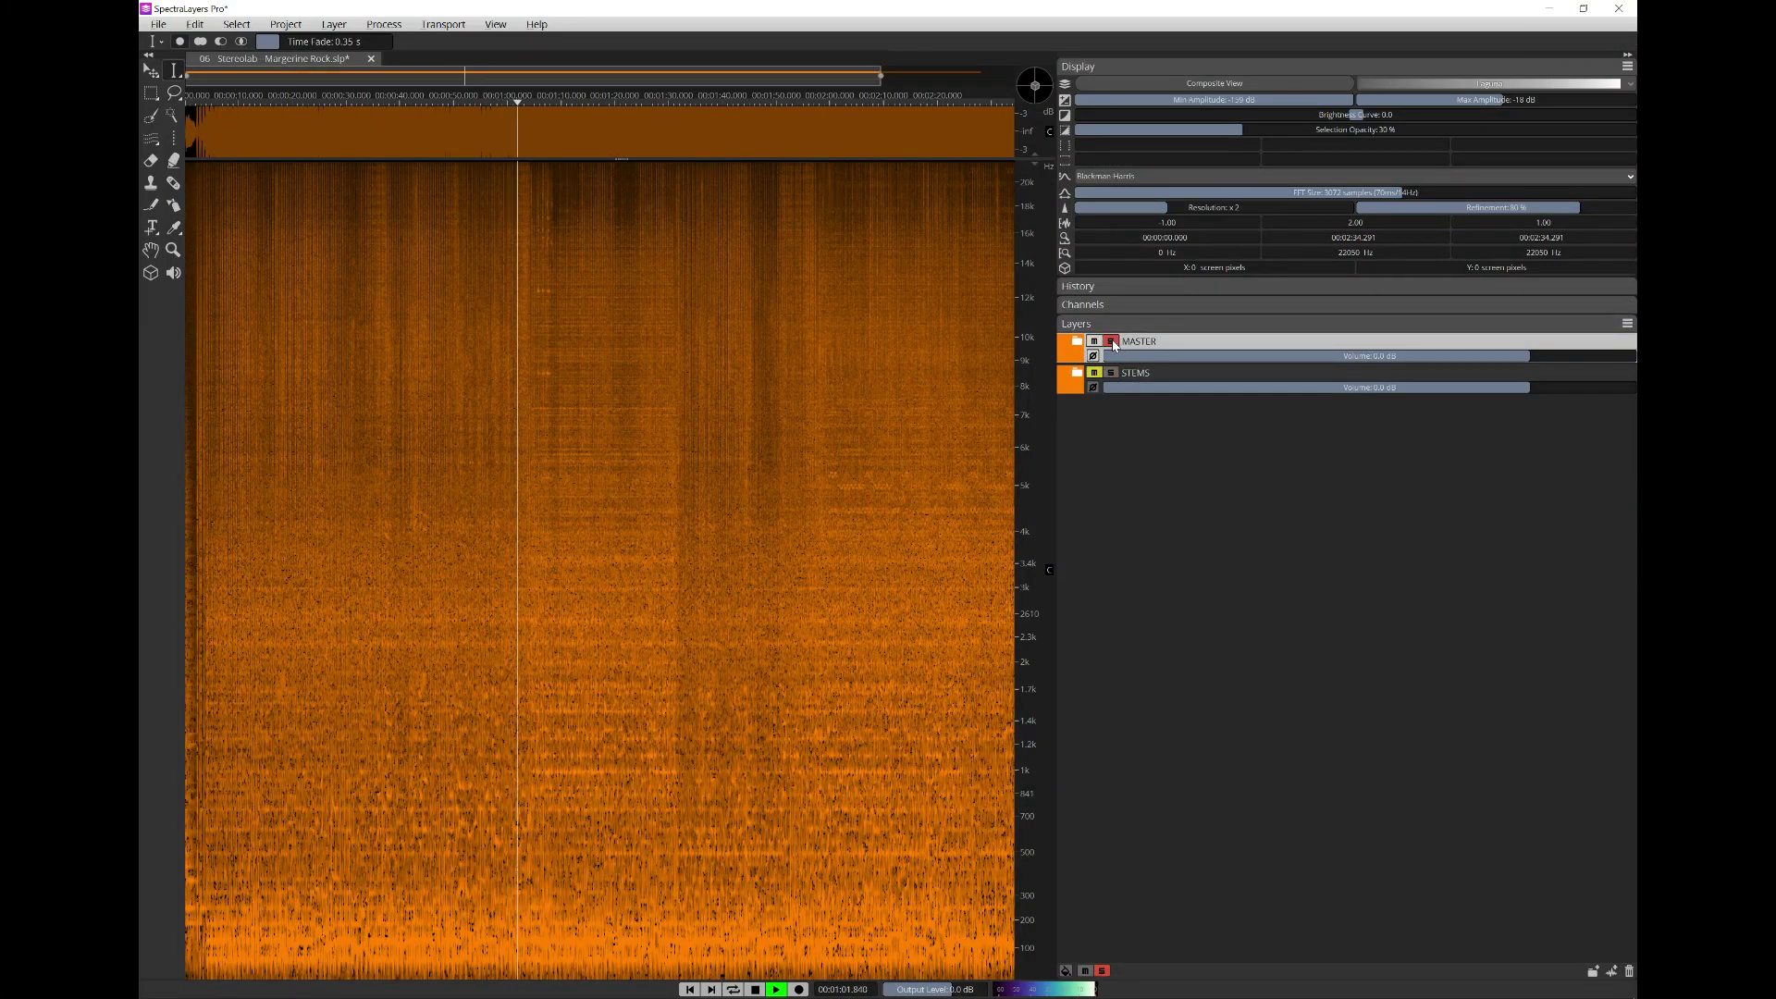
click(1112, 374)
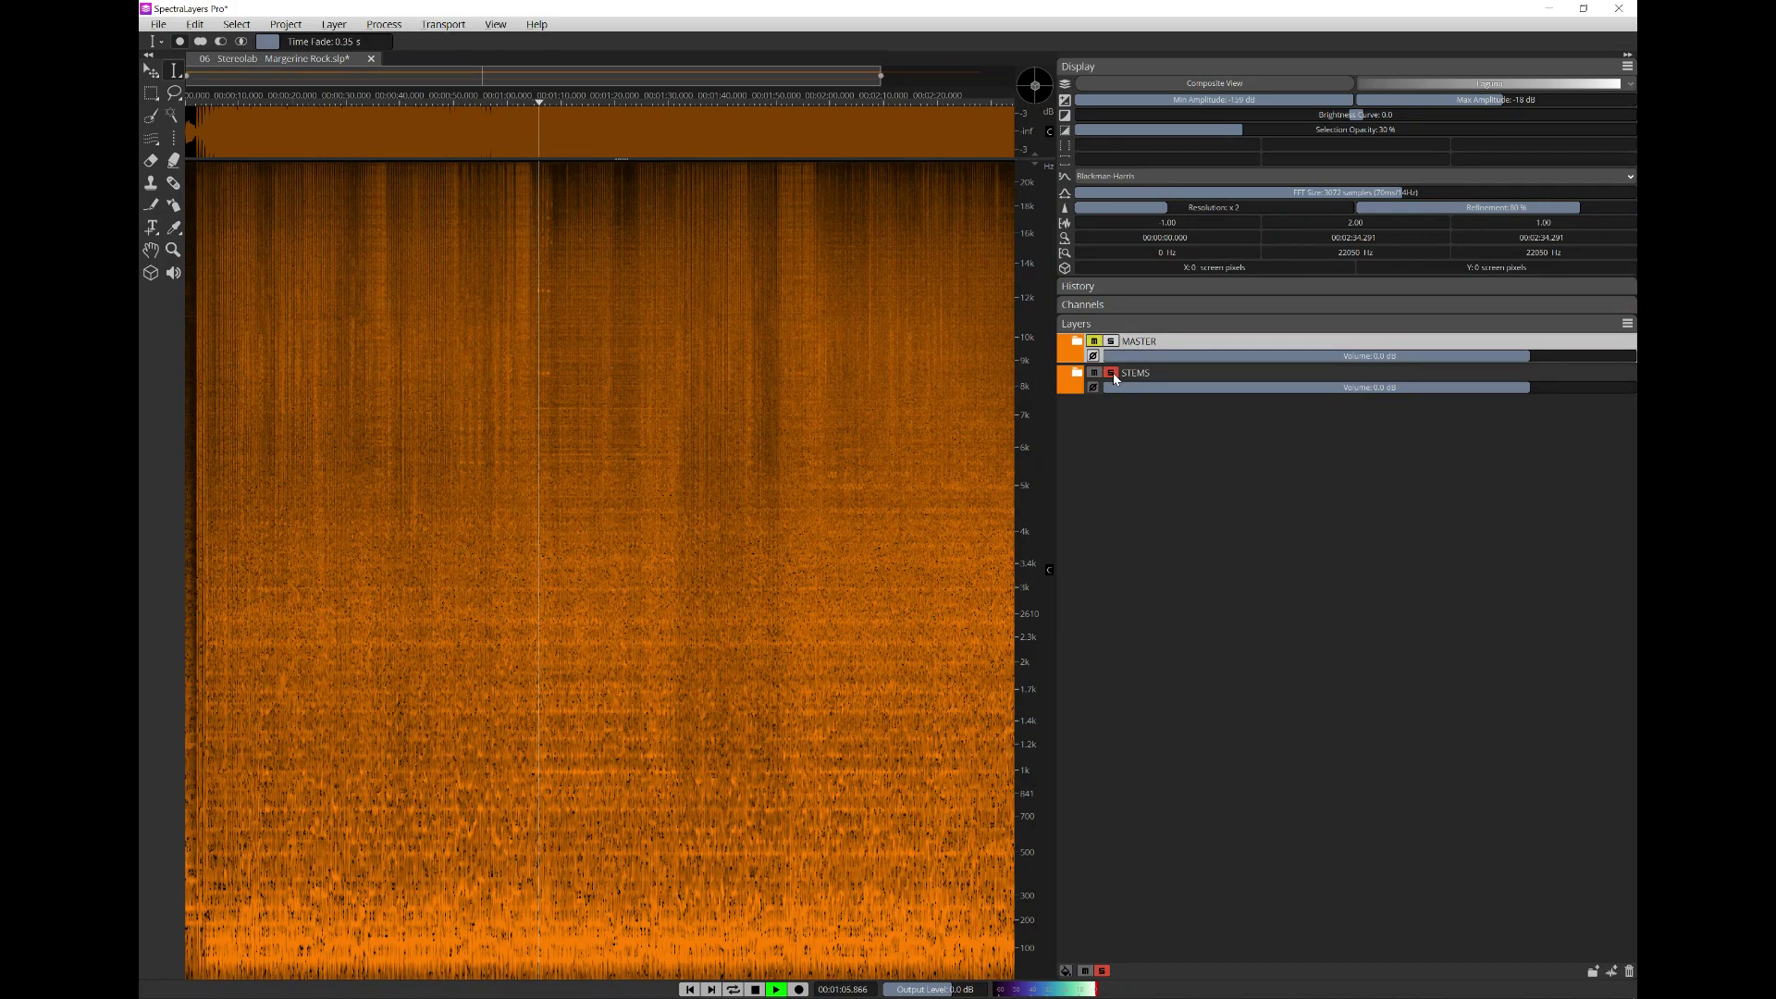
click(1113, 342)
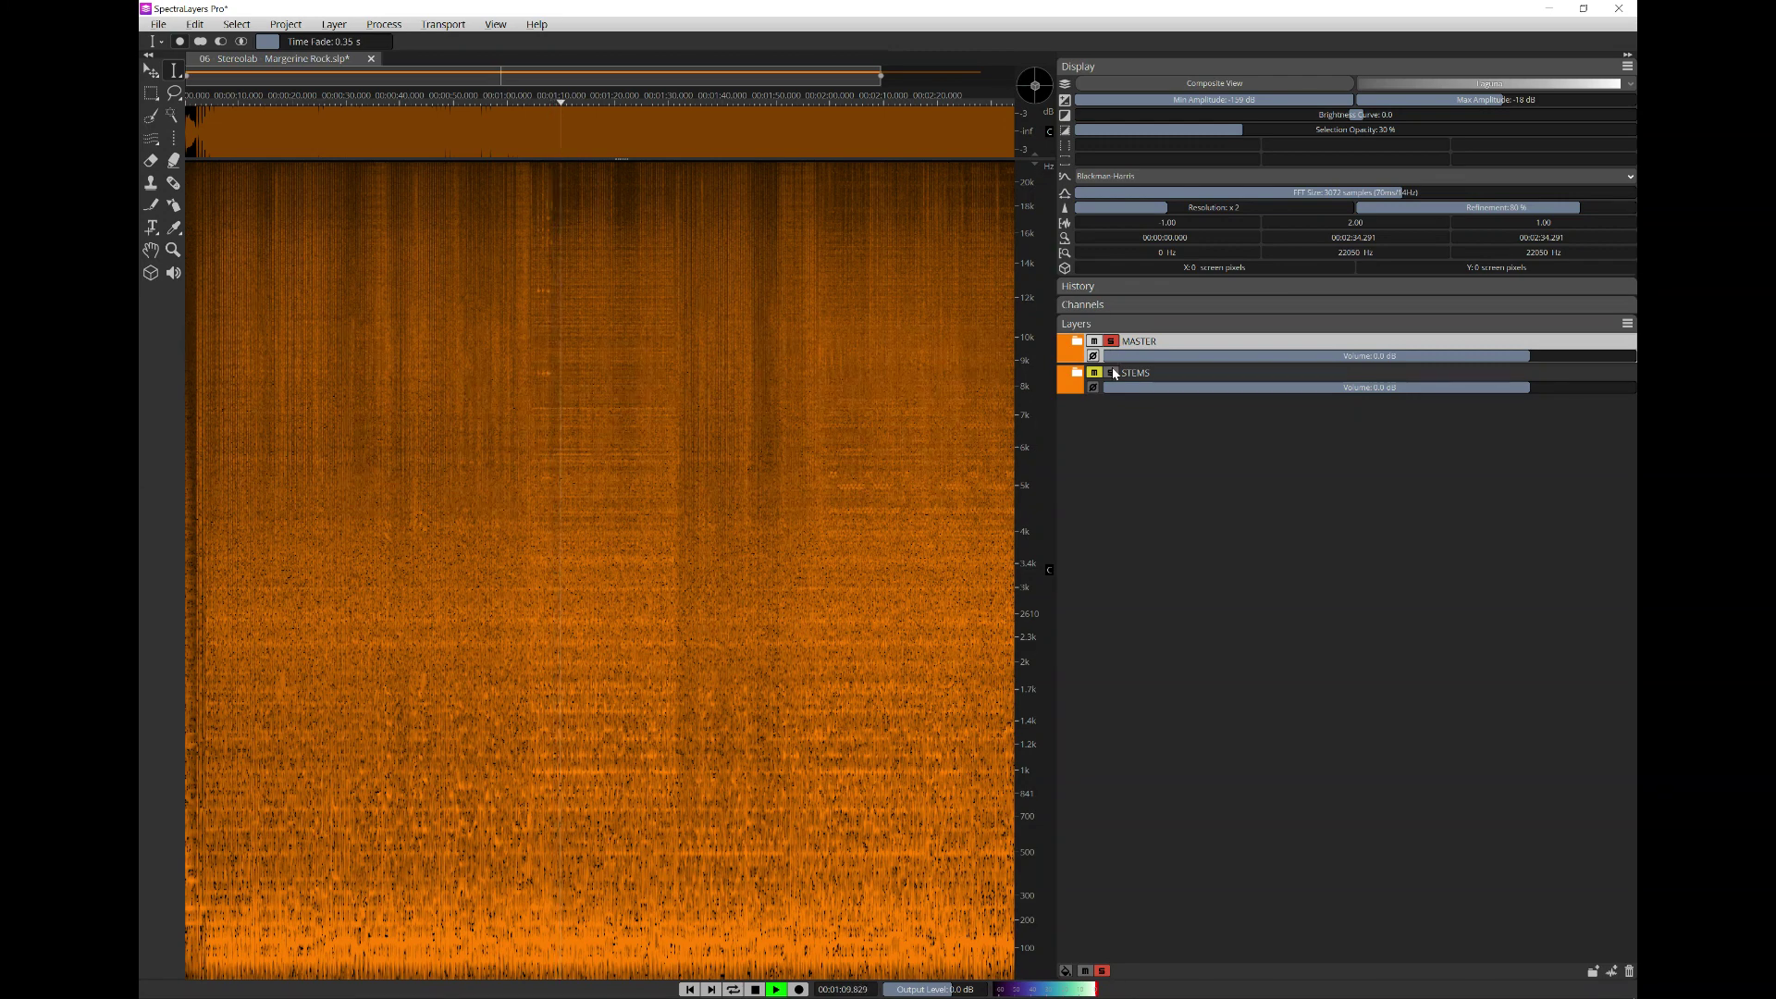
click(1113, 373)
key(space)
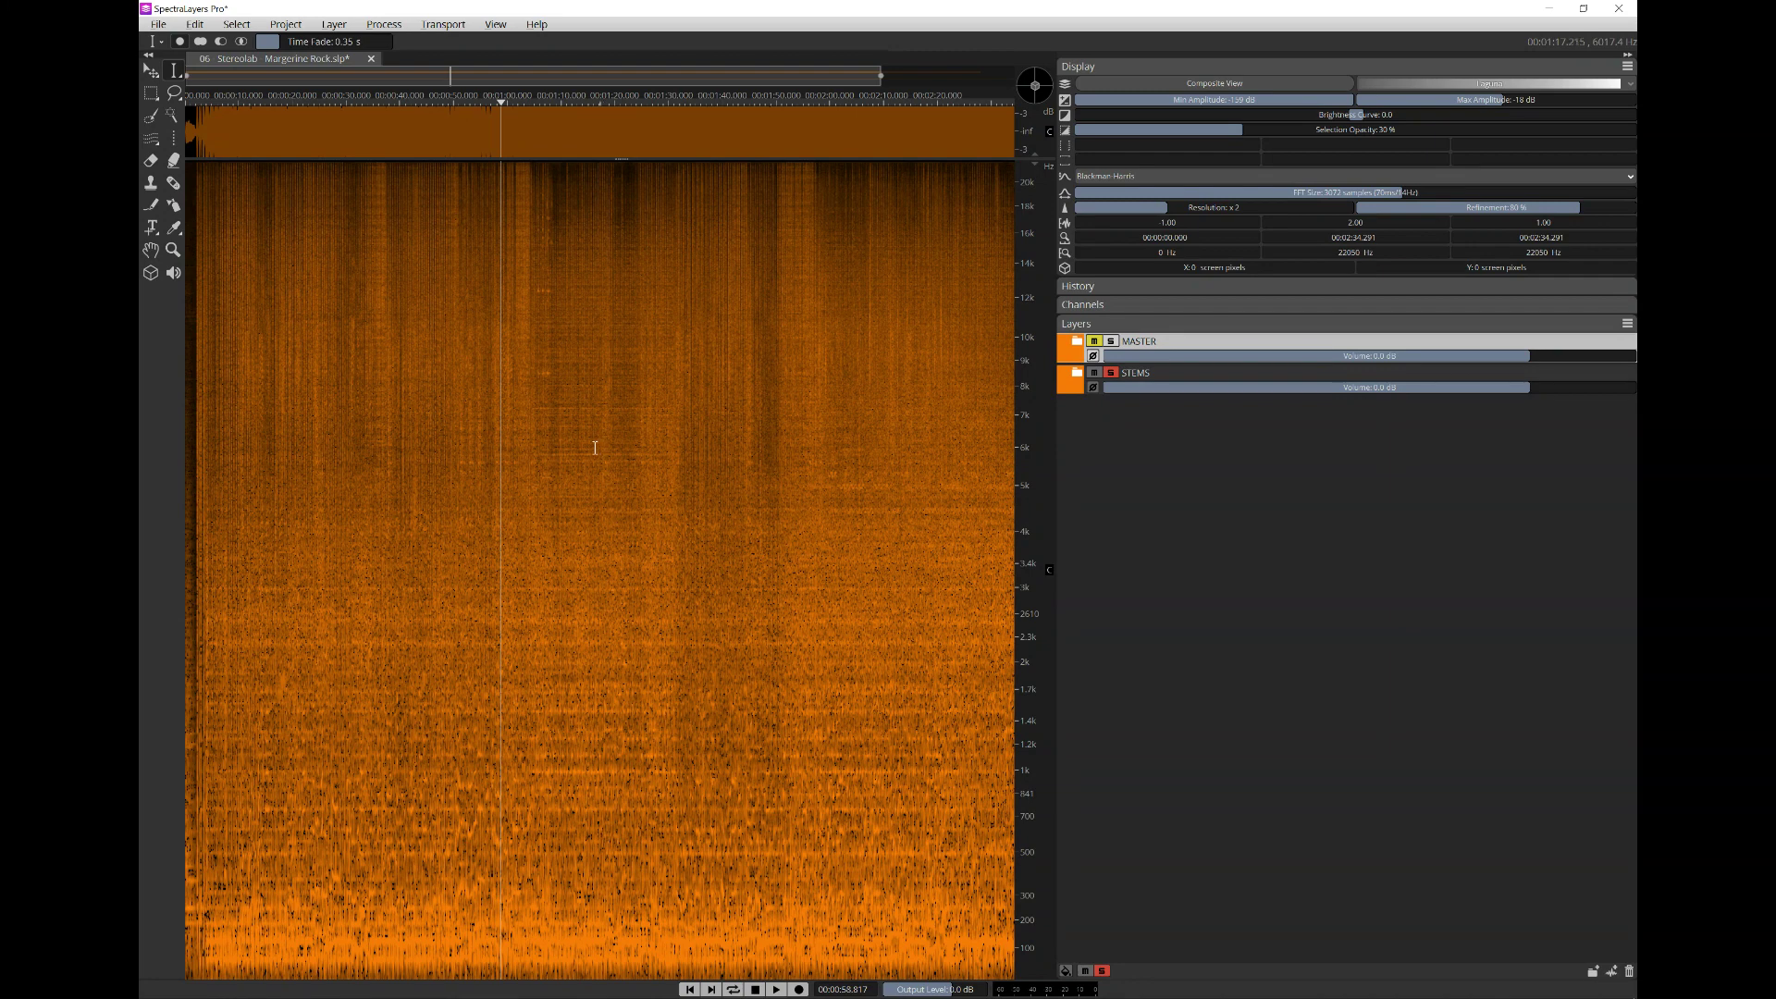
- Save the Margerine Rock project and close SpectraLayers
click(158, 24)
mouse_move(195, 92)
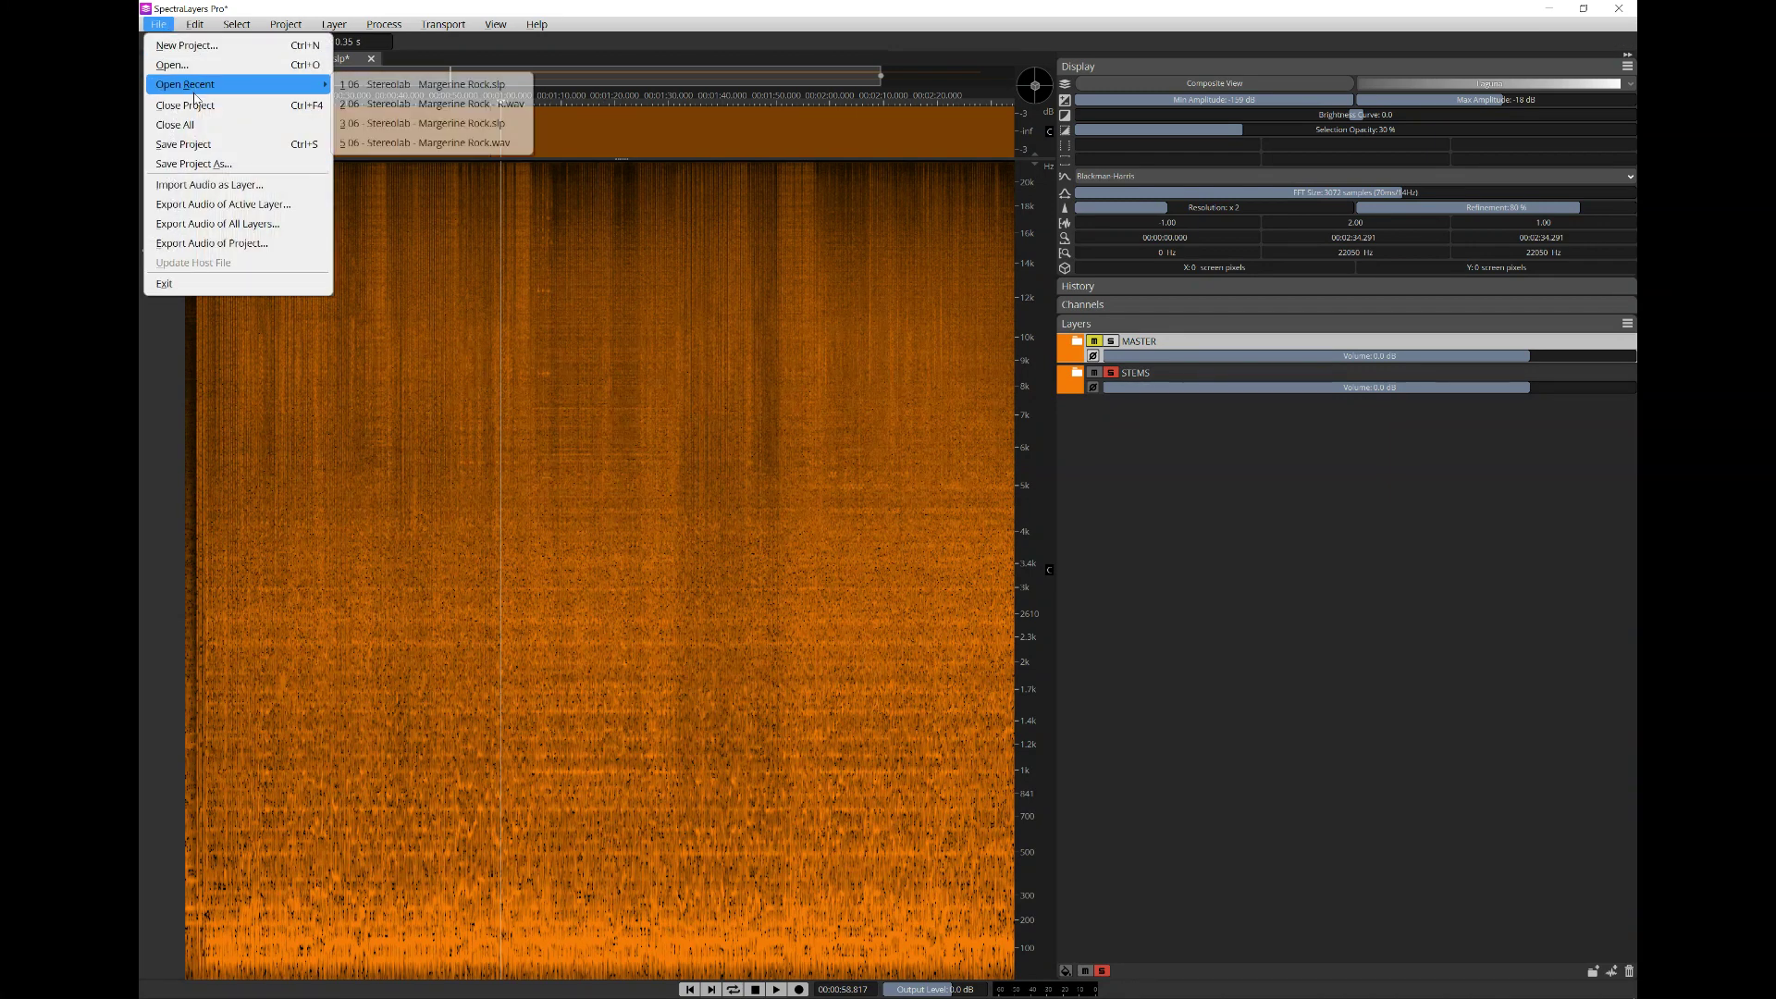
click(199, 145)
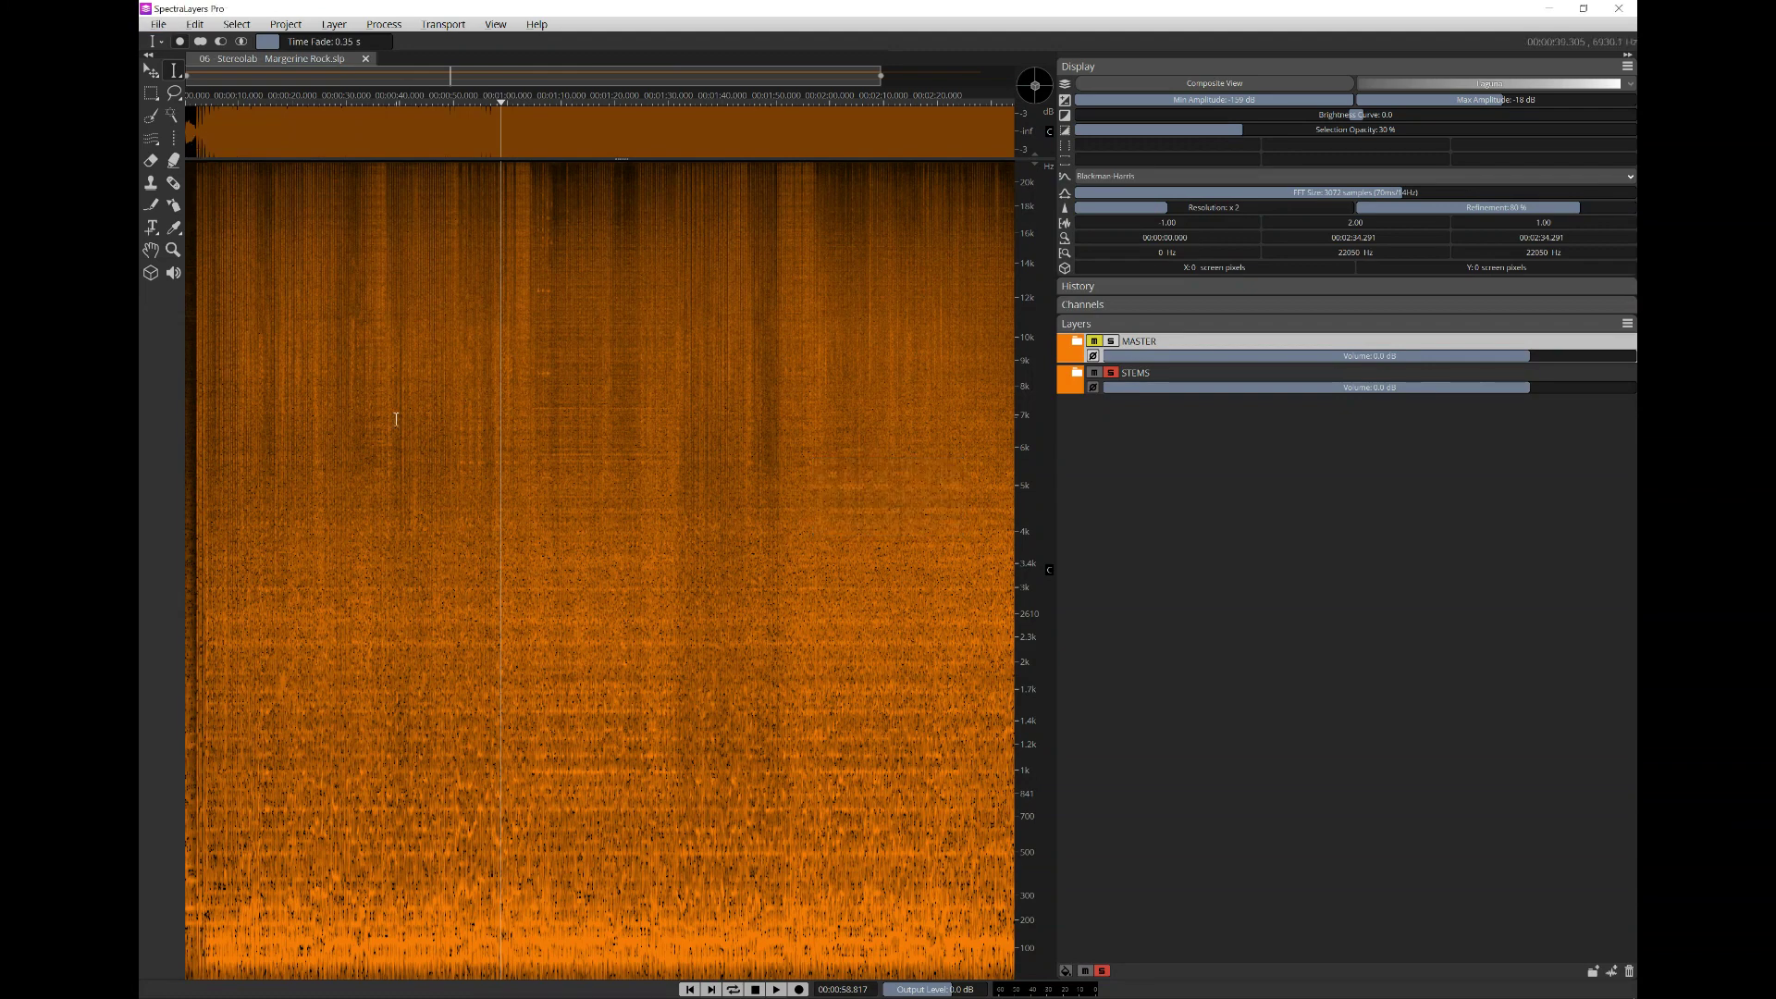
click(1625, 11)
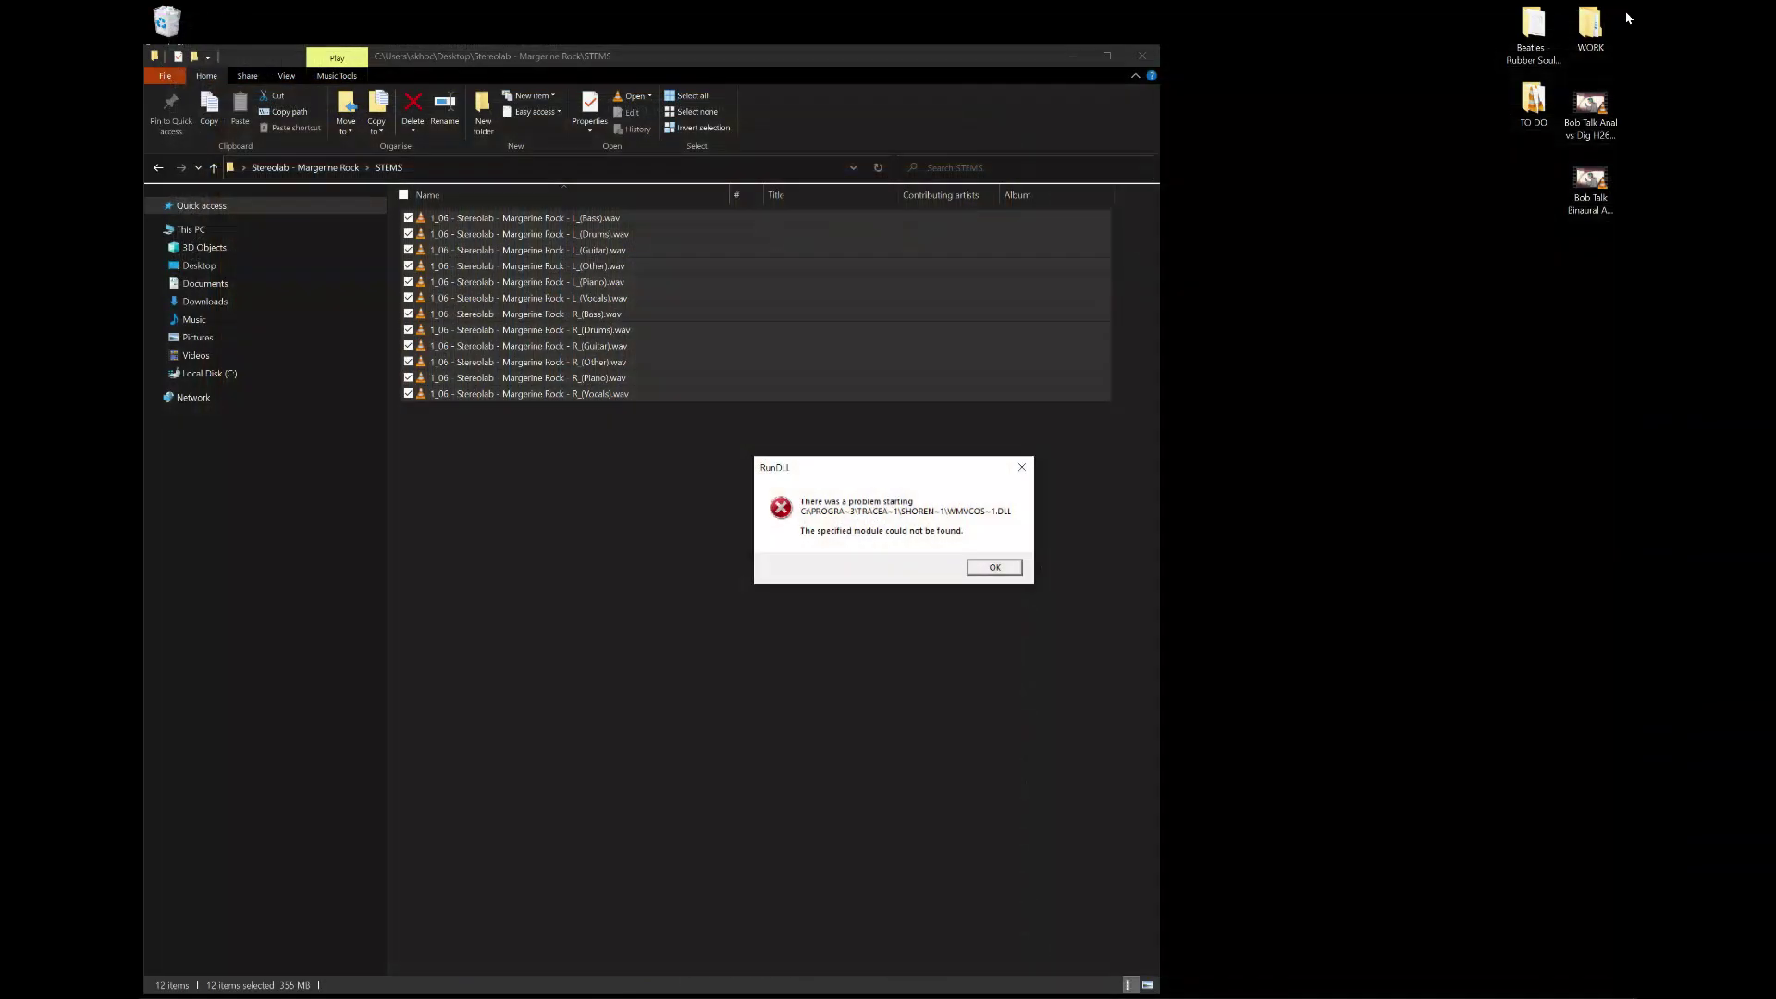
- Dismiss the RunDLL error, deselect the stem files and go up to the Stereolab - Margerine Rock folder
click(1023, 474)
click(709, 515)
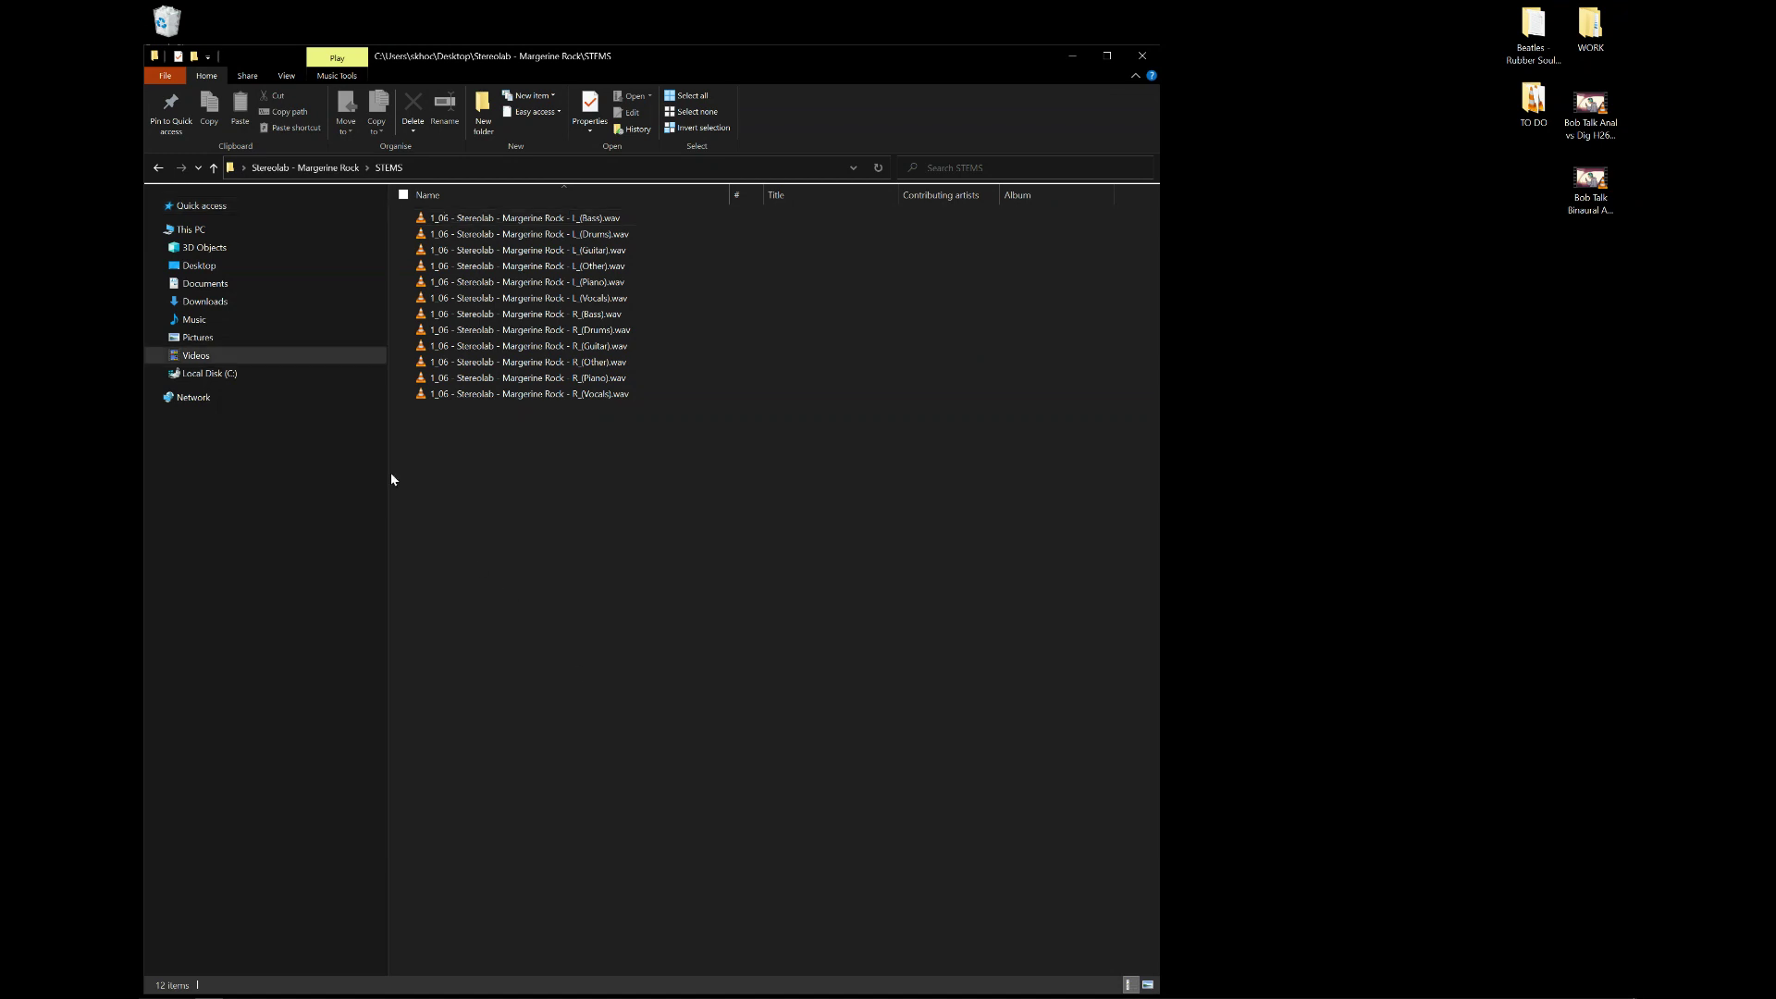
click(212, 167)
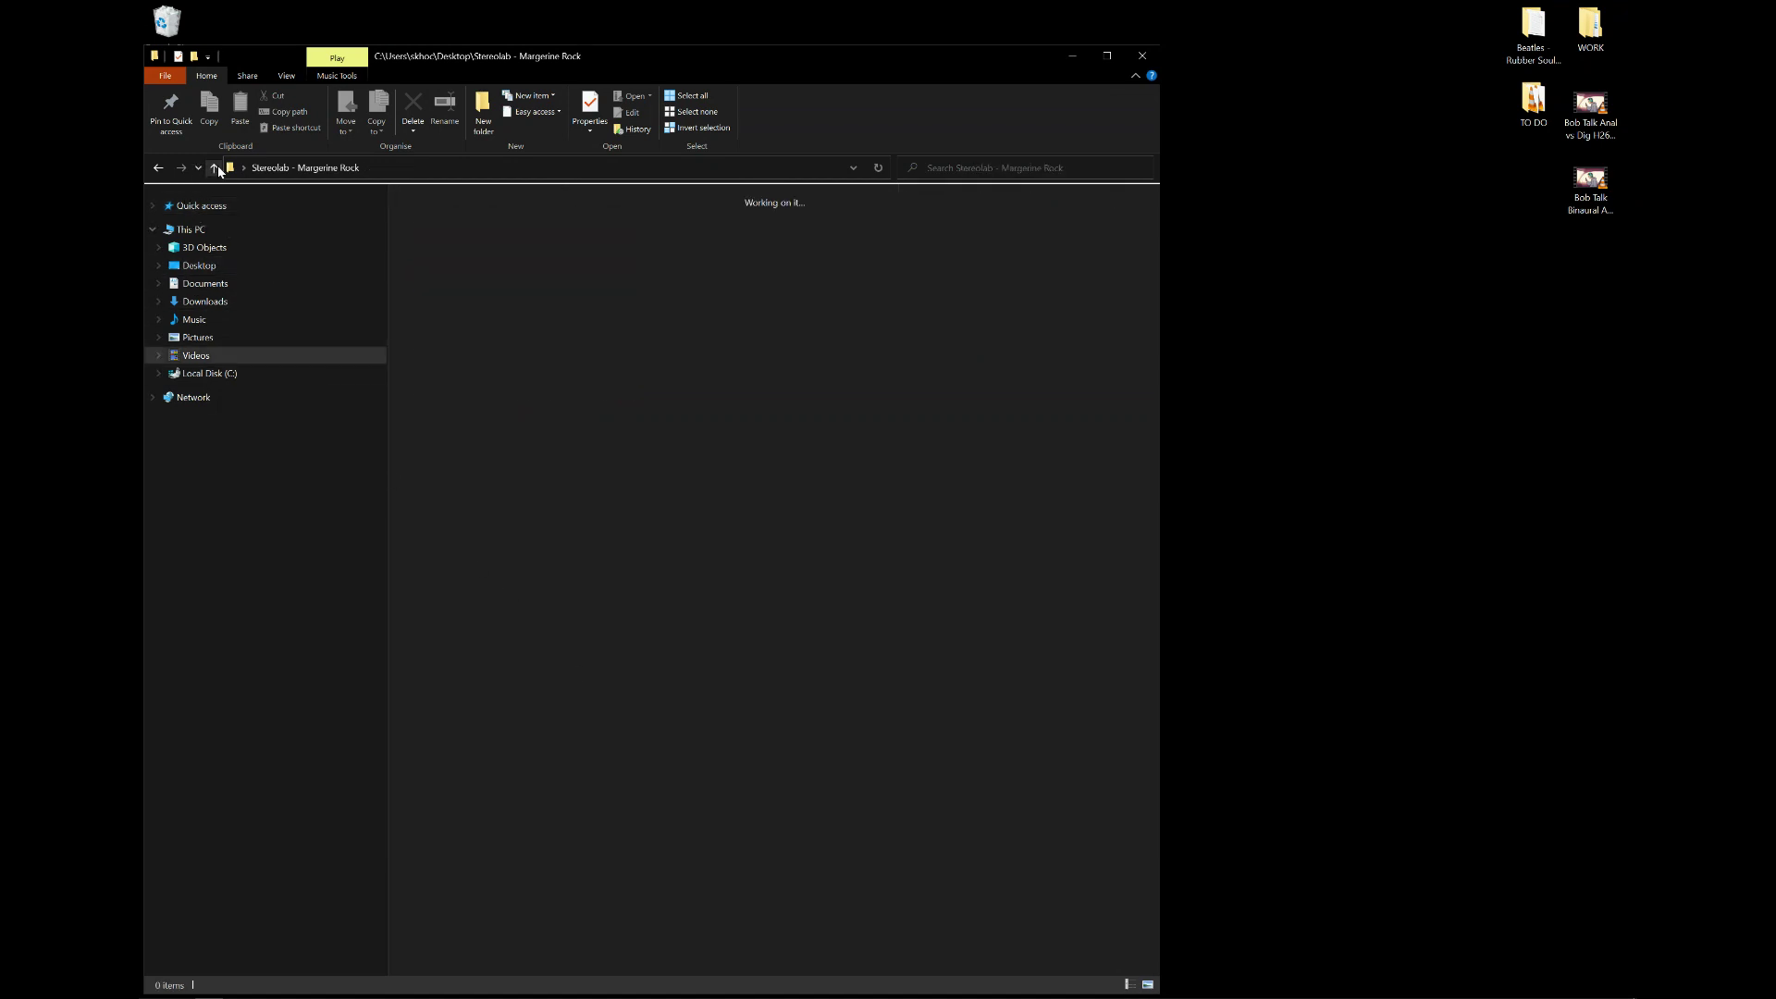
- Launch DaVinci Resolve from the song folder and create a new untitled project
click(849, 654)
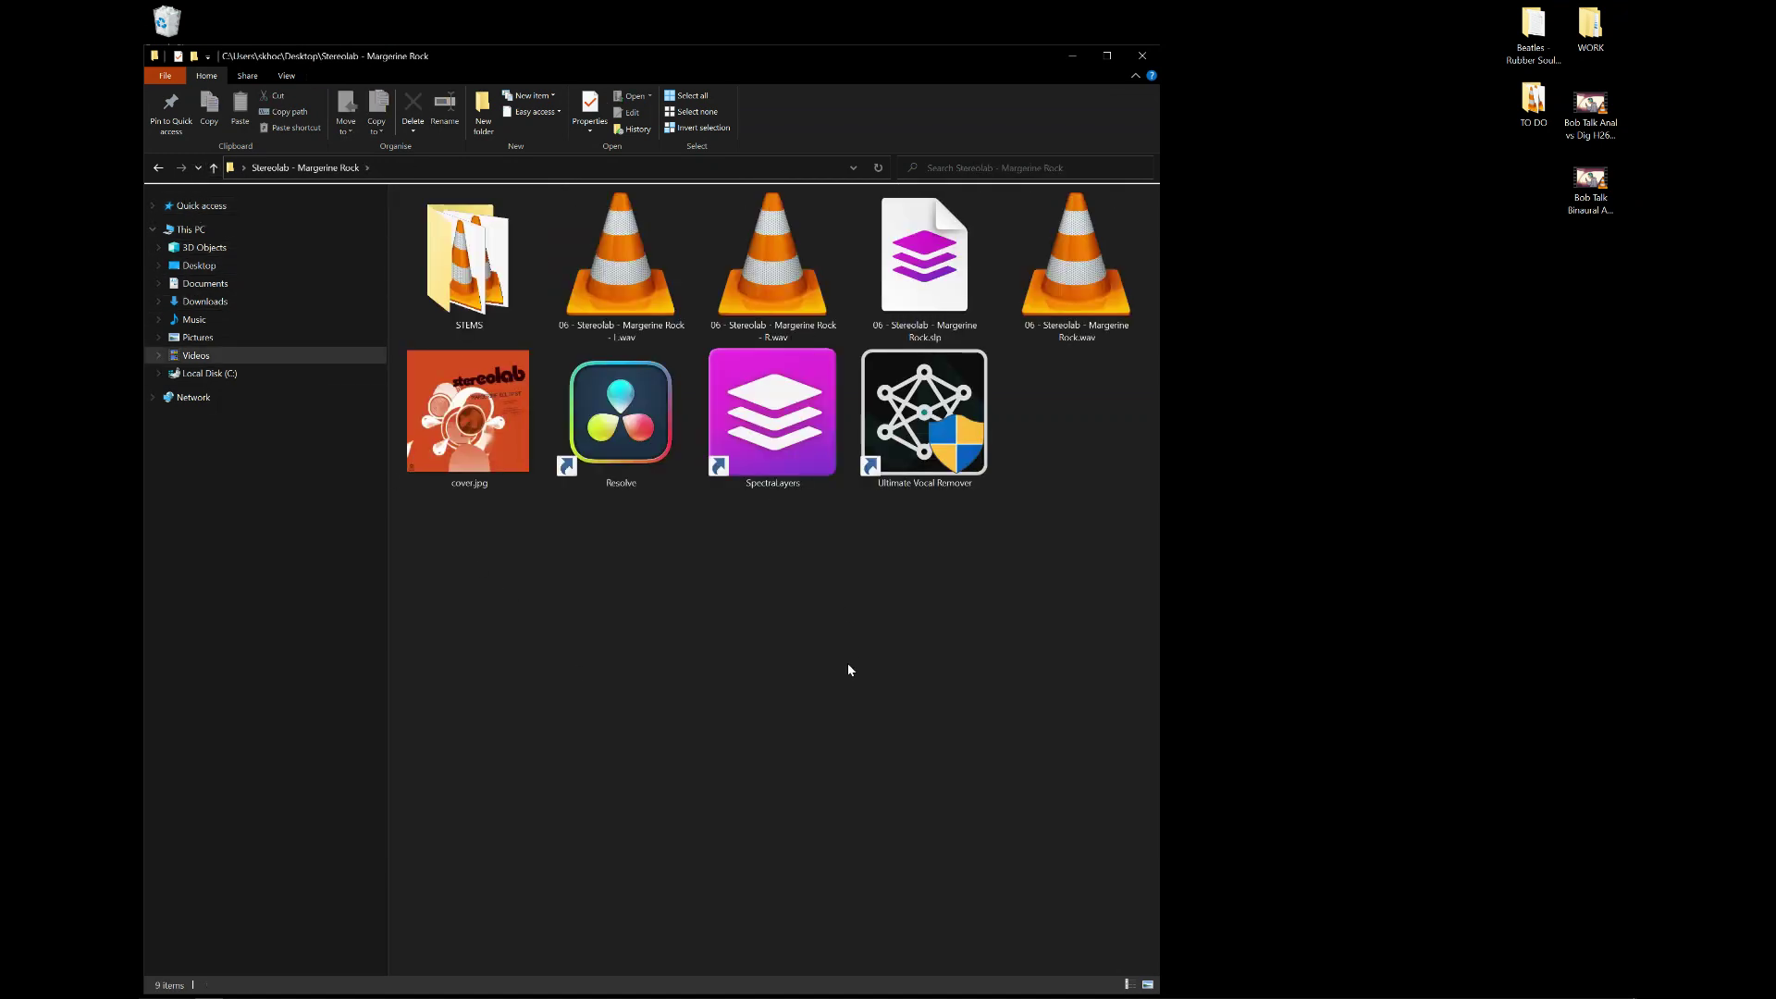
click(638, 411)
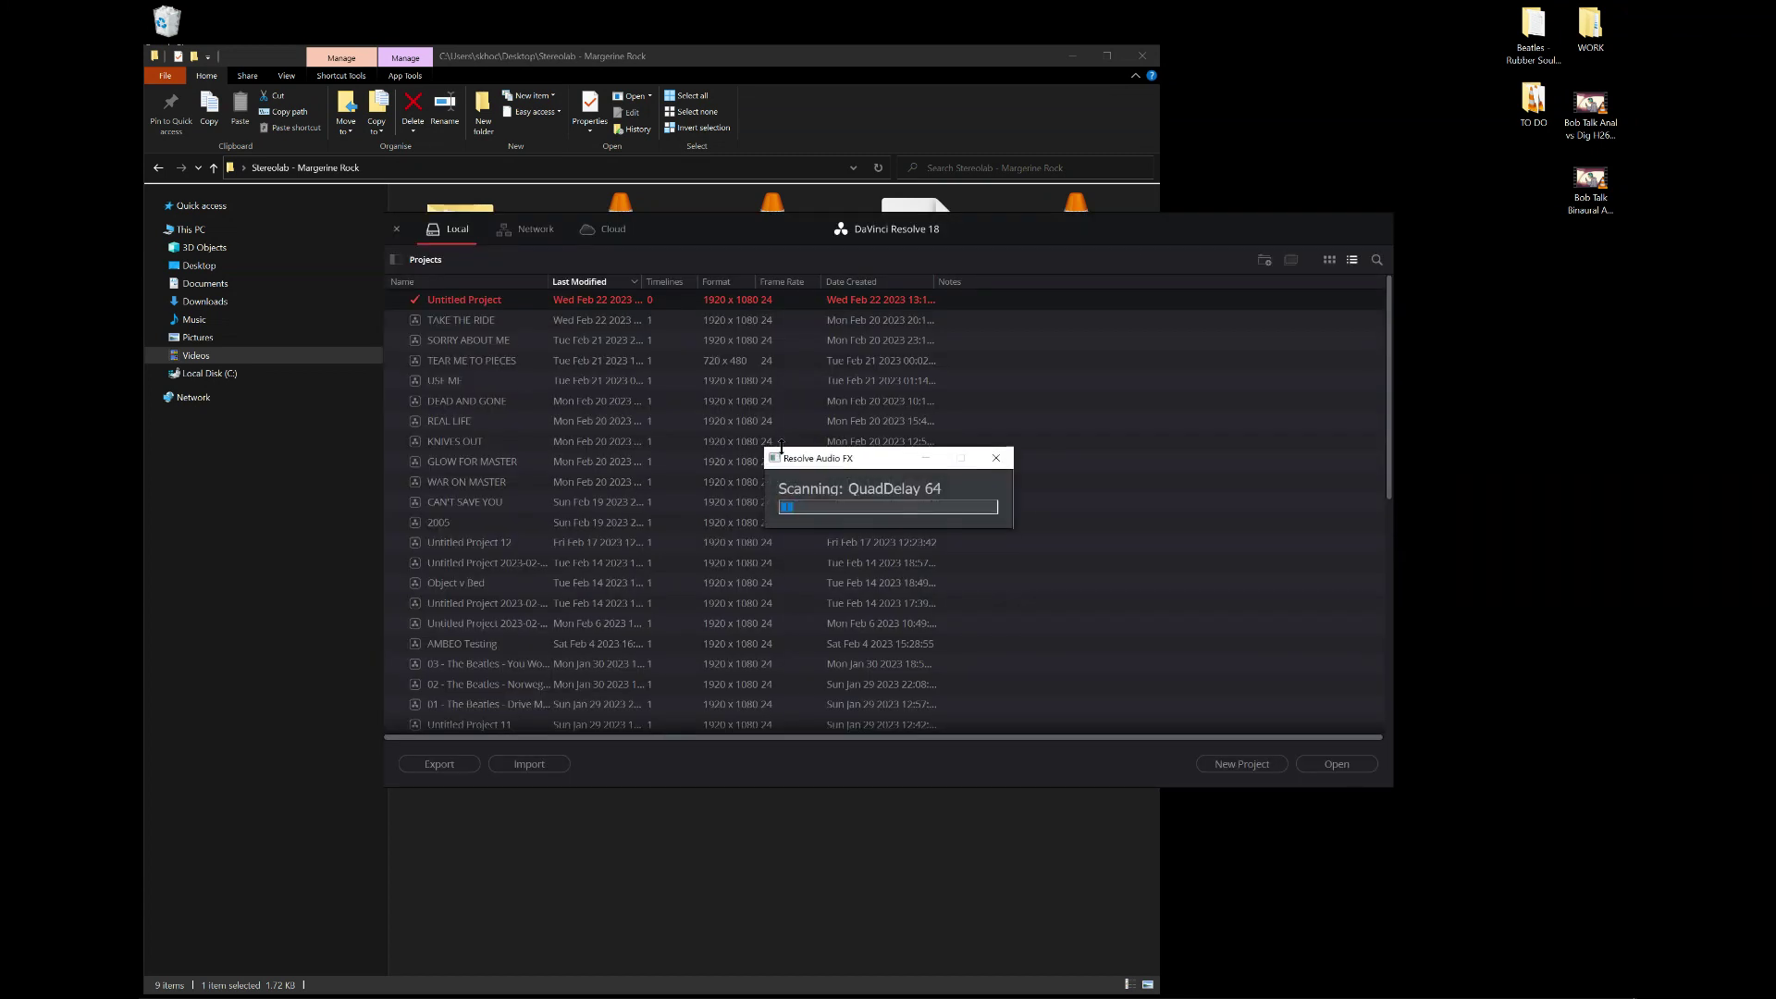
click(1282, 764)
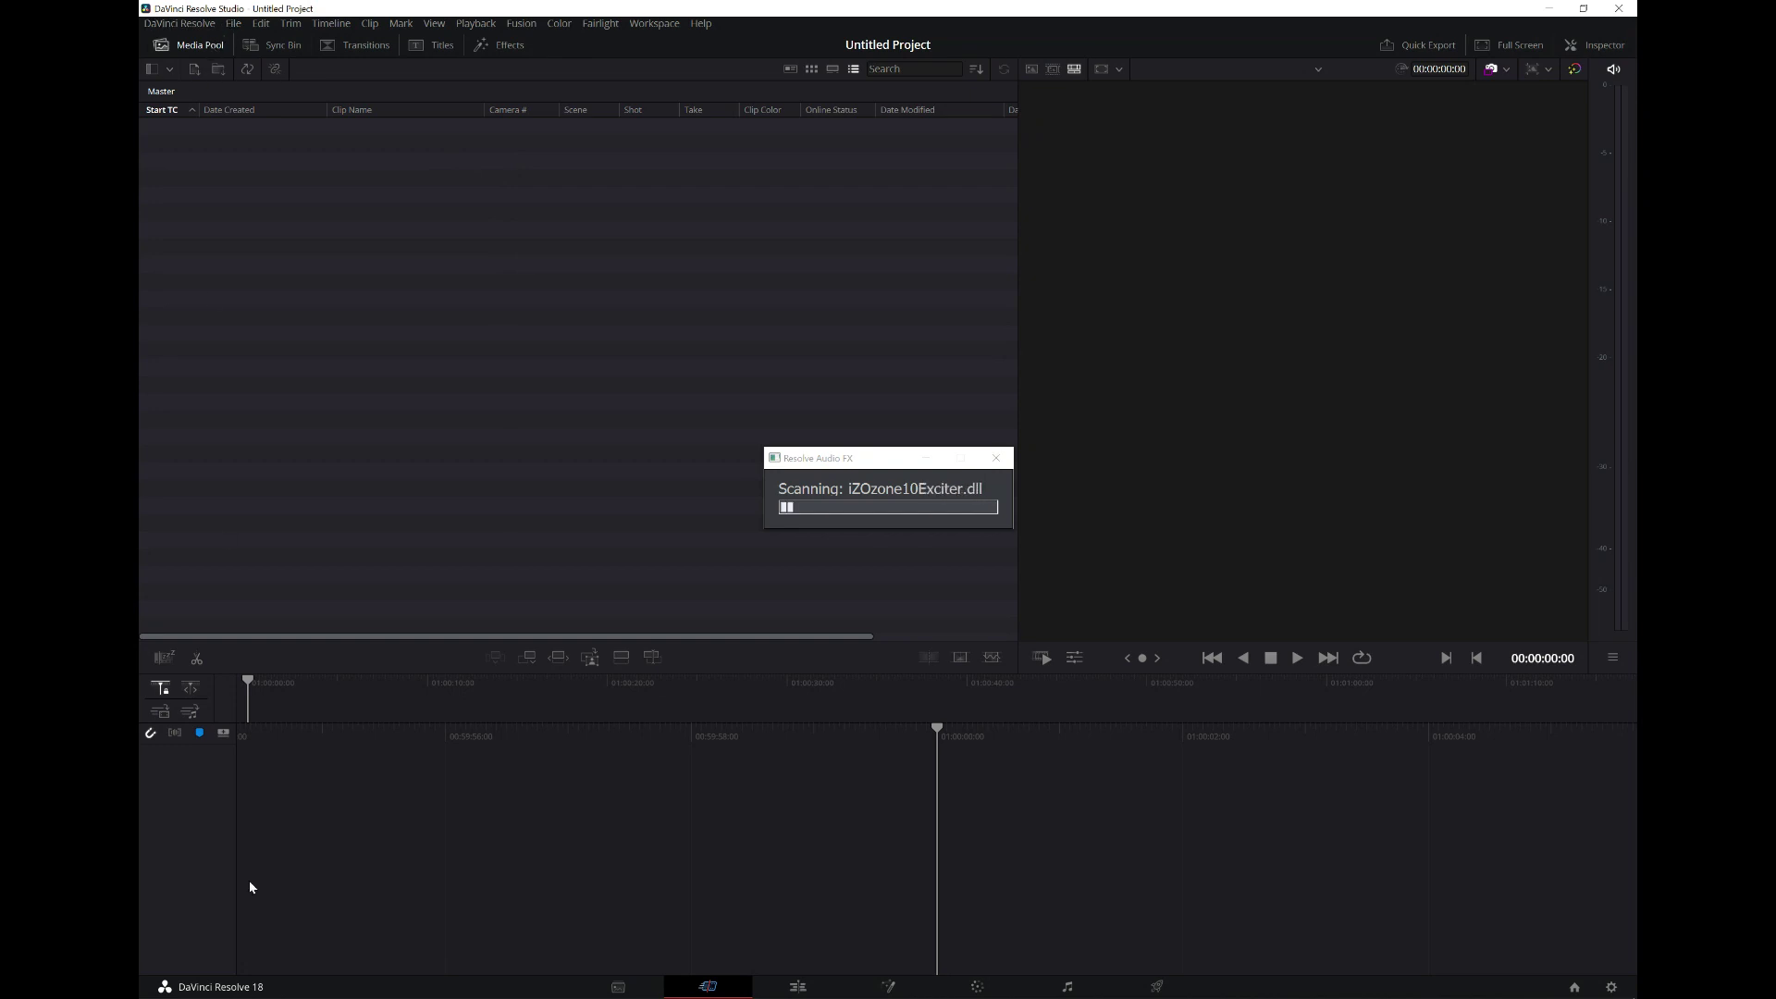
- Import all the WAV files from the STEMS subfolder of Stereolab - Margerine Rock into the media pool
click(209, 988)
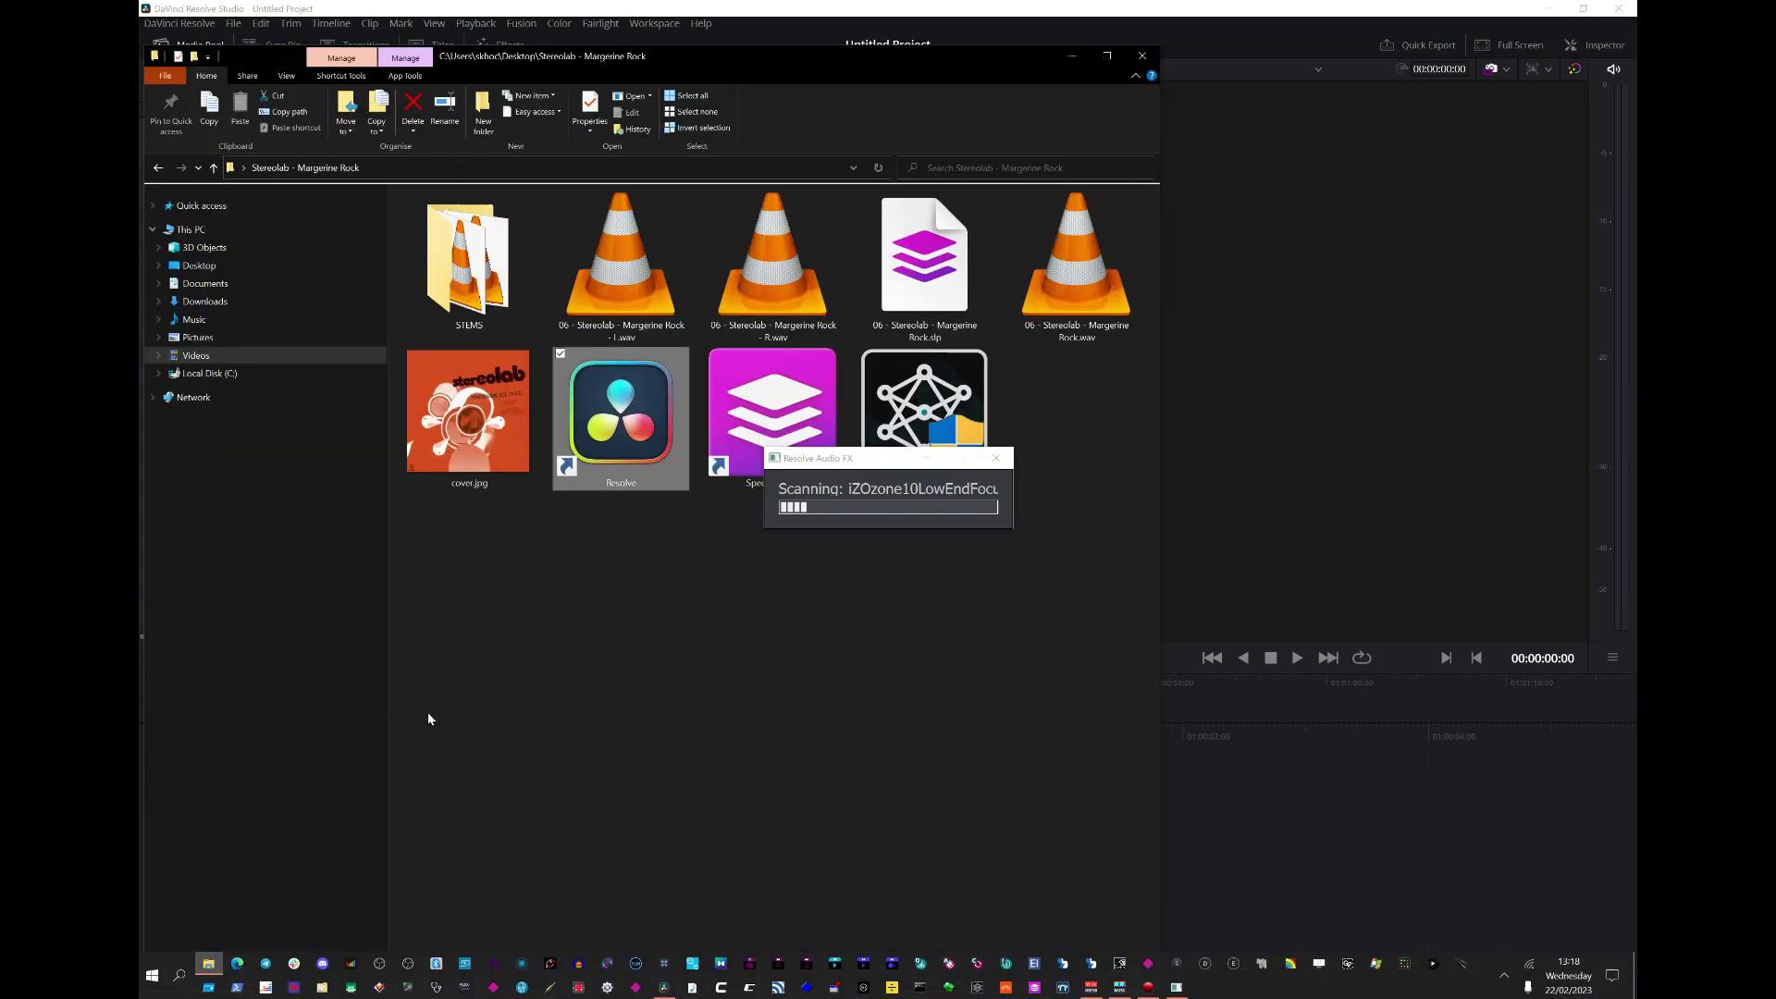
double_click(456, 299)
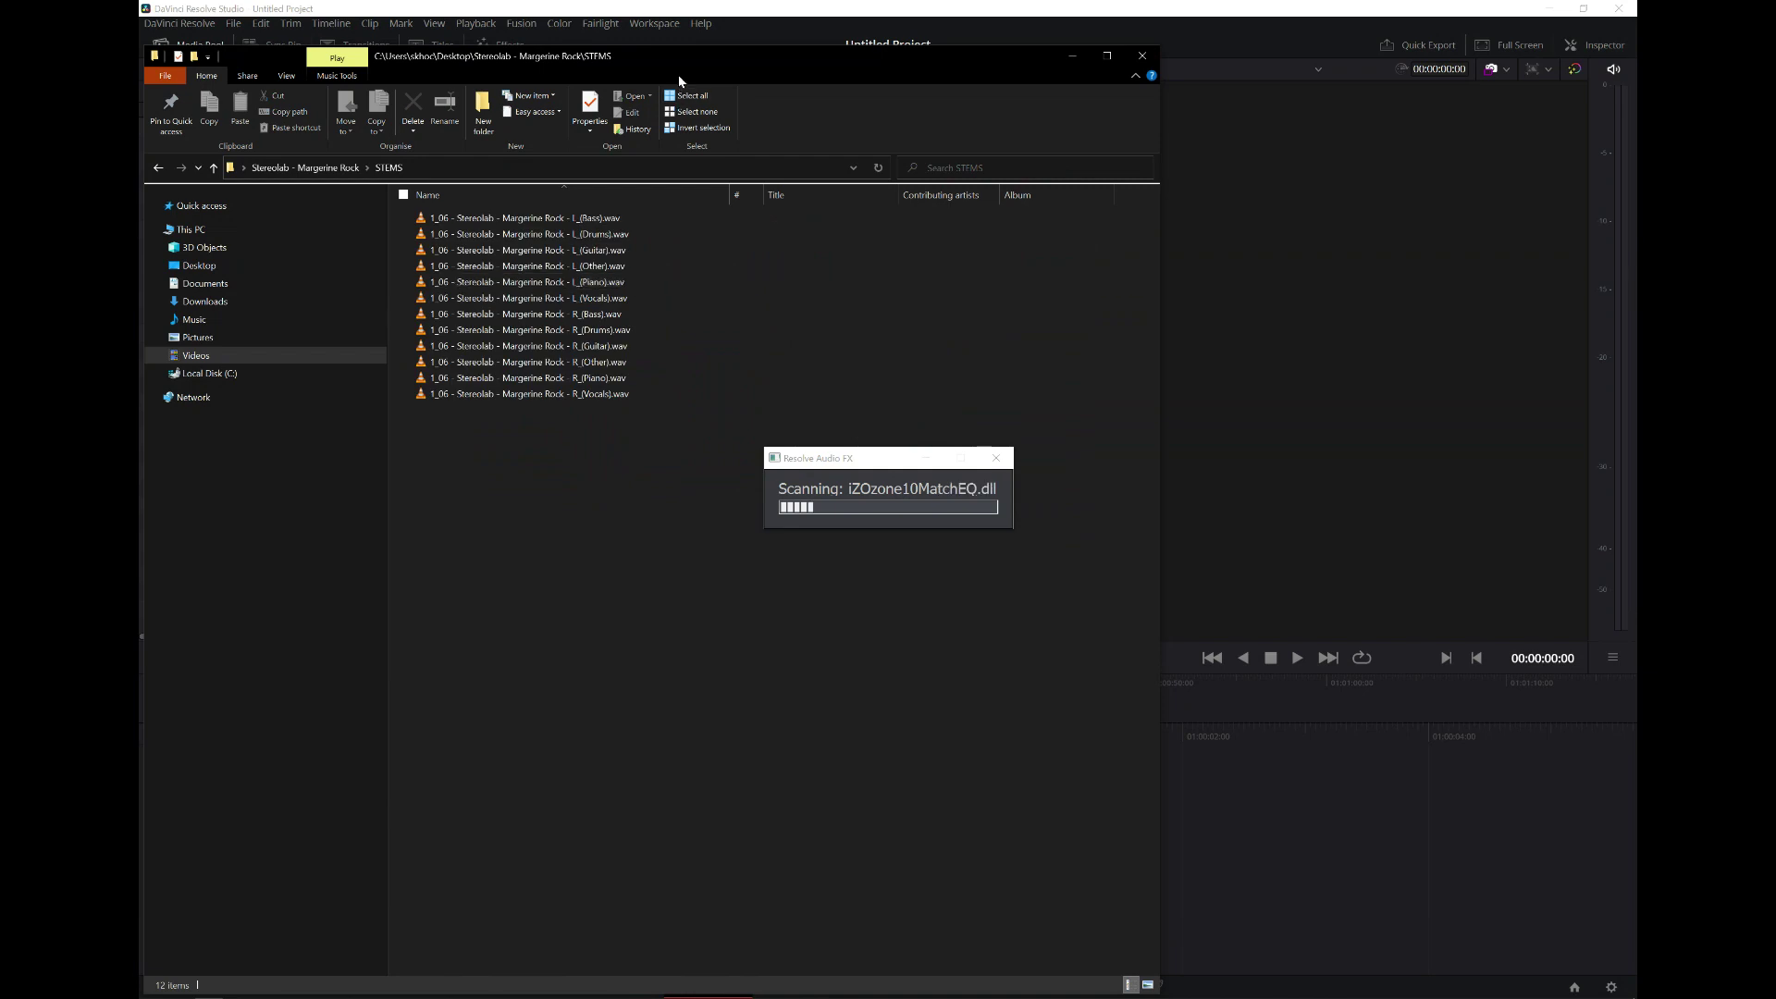
drag(679, 70, 1069, 259)
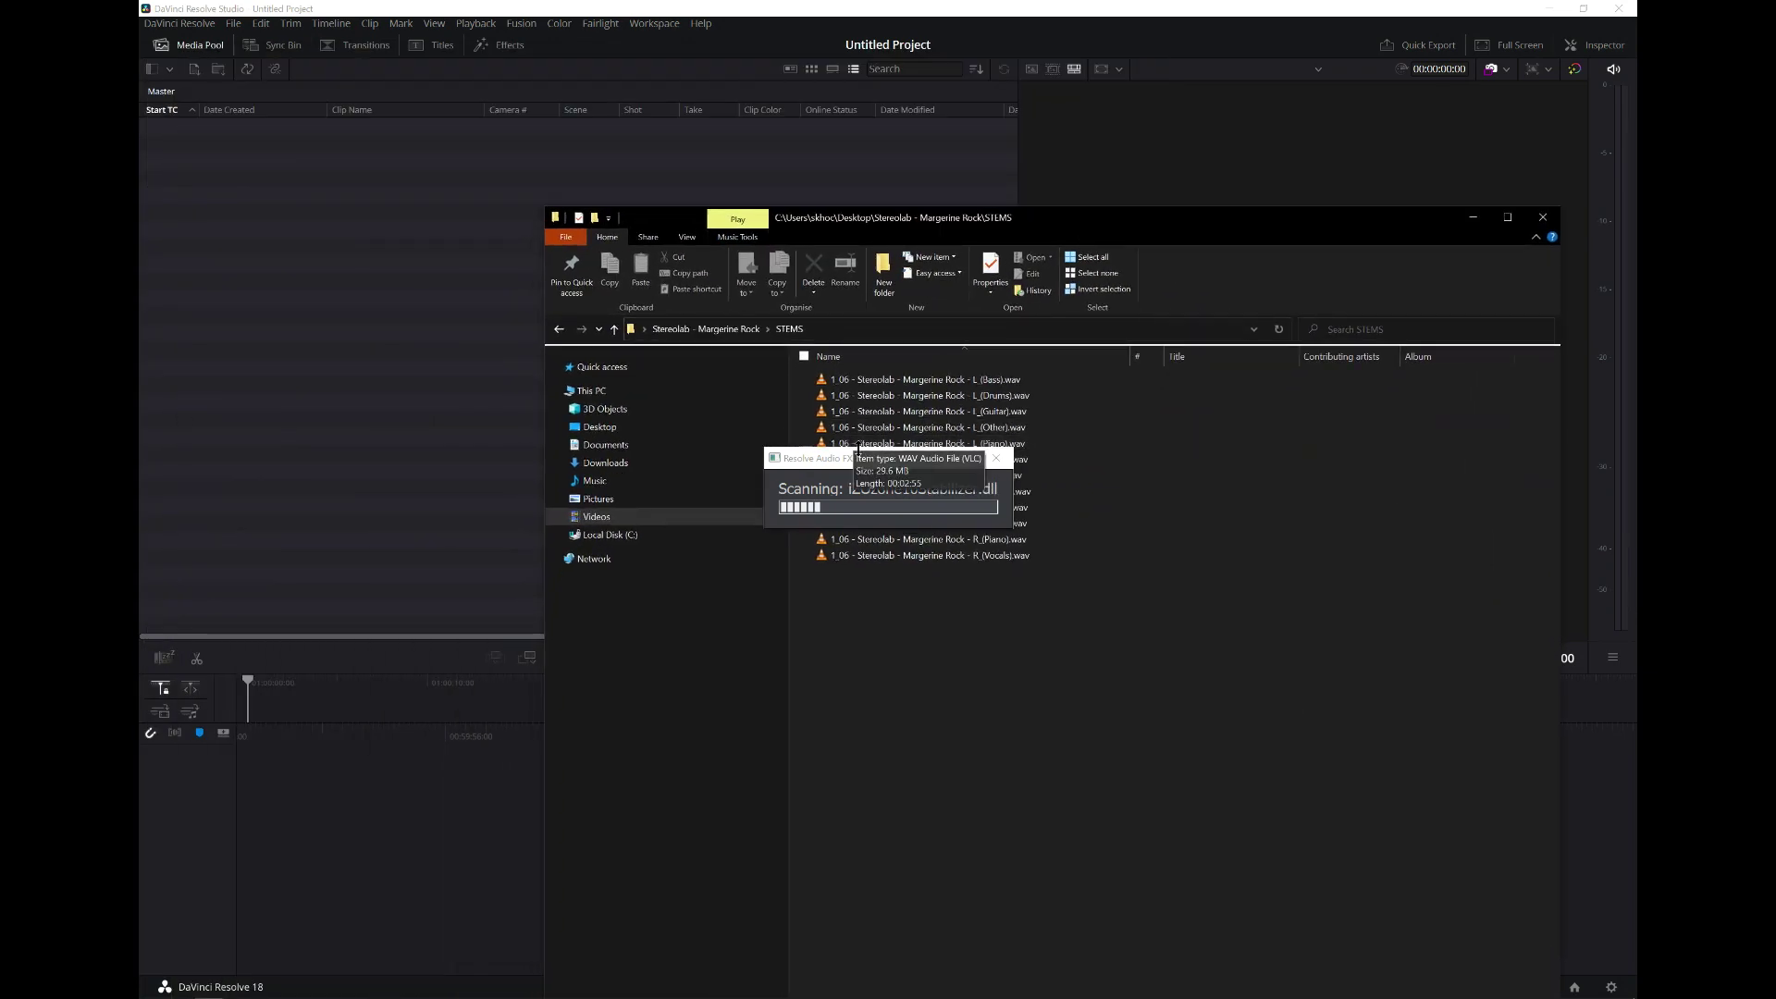
drag(843, 597, 976, 389)
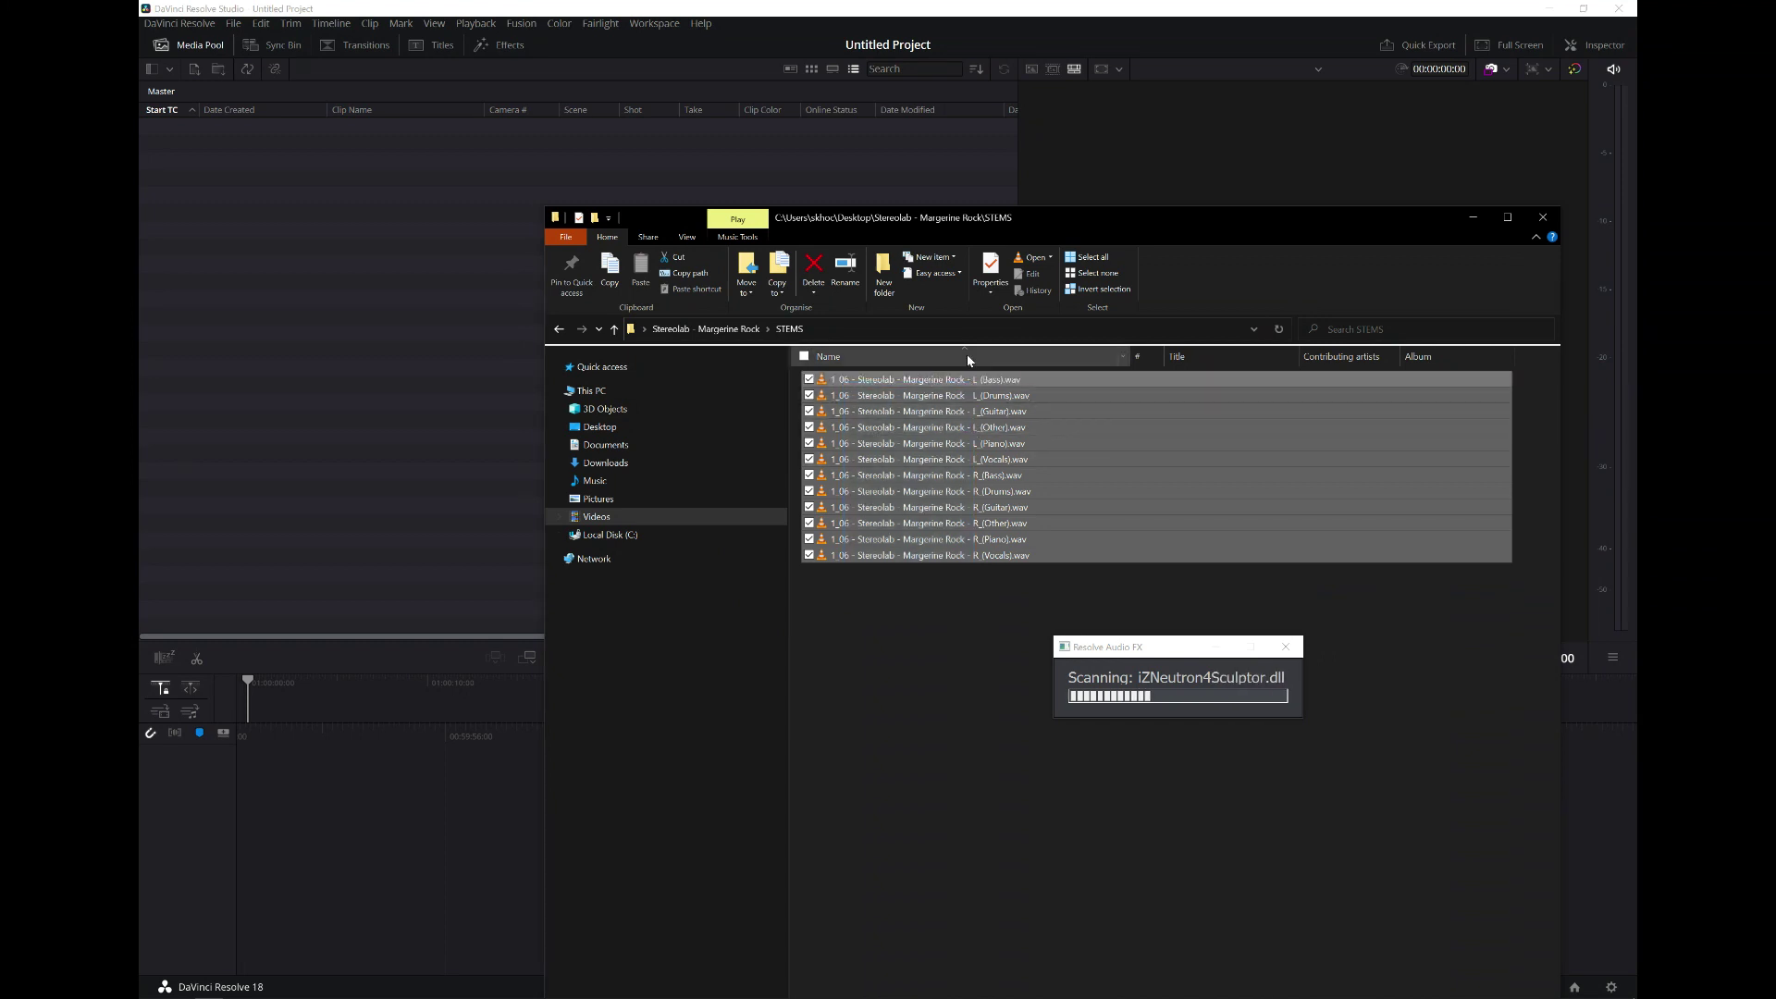
drag(190, 303, 286, 365)
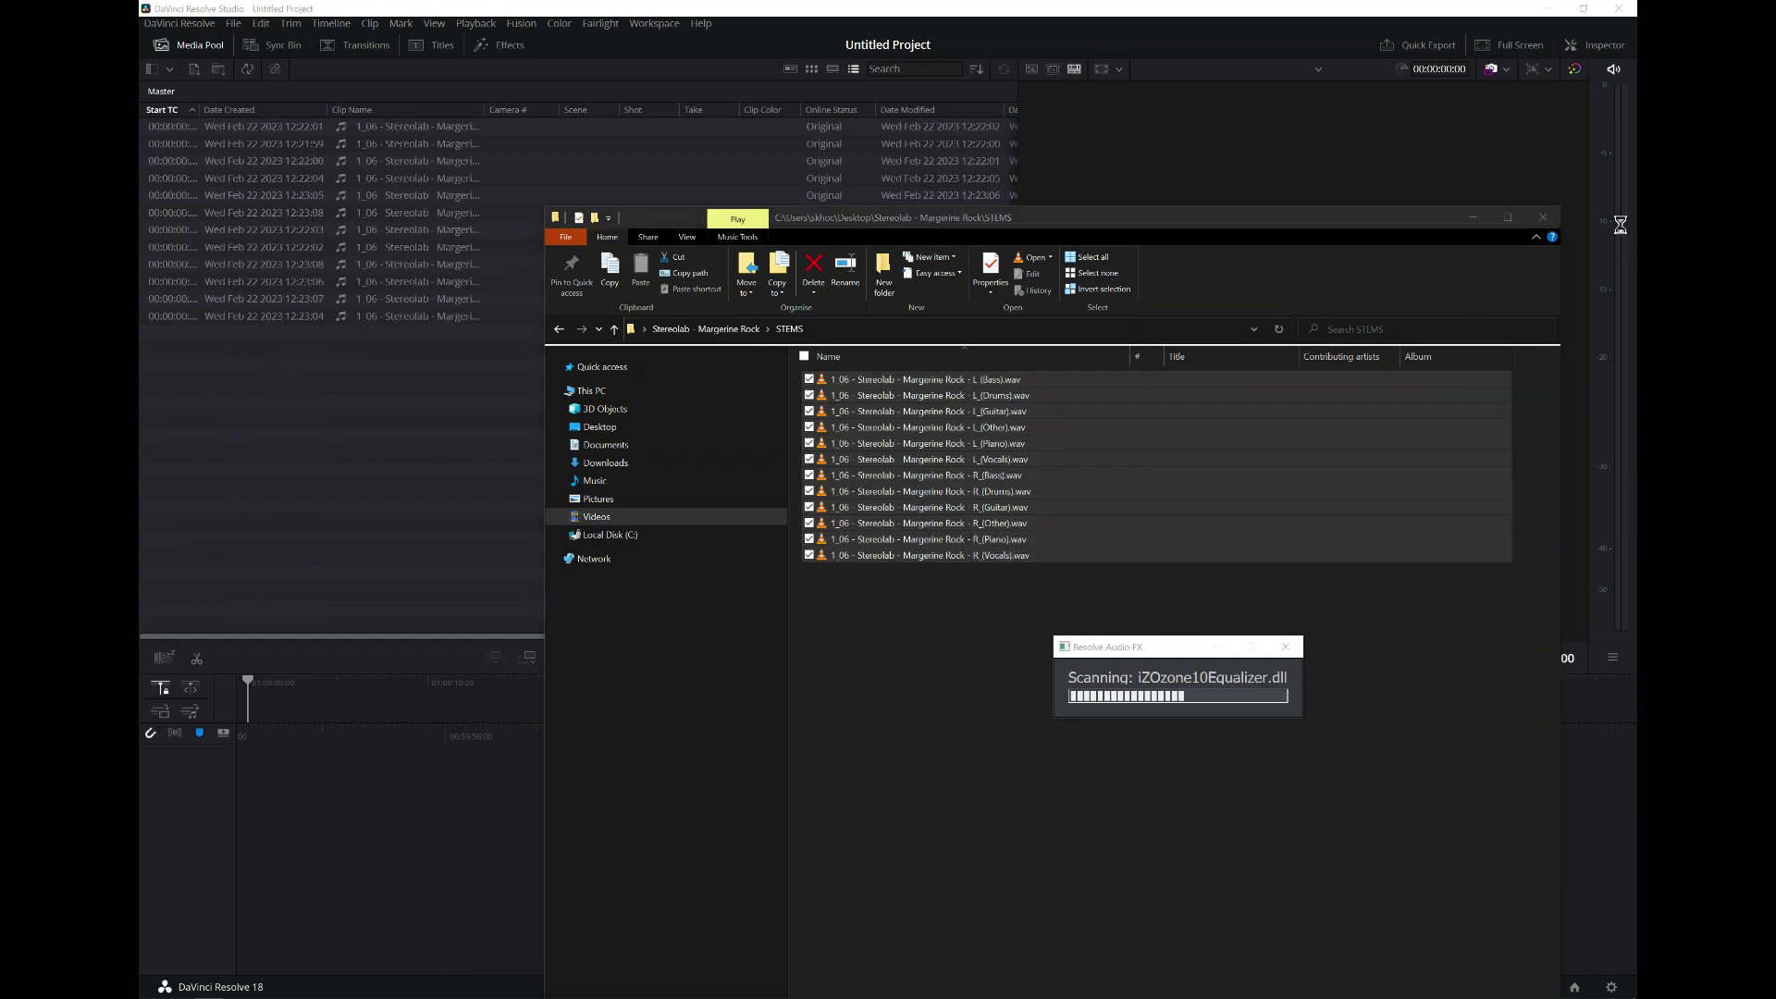
click(1475, 217)
click(705, 304)
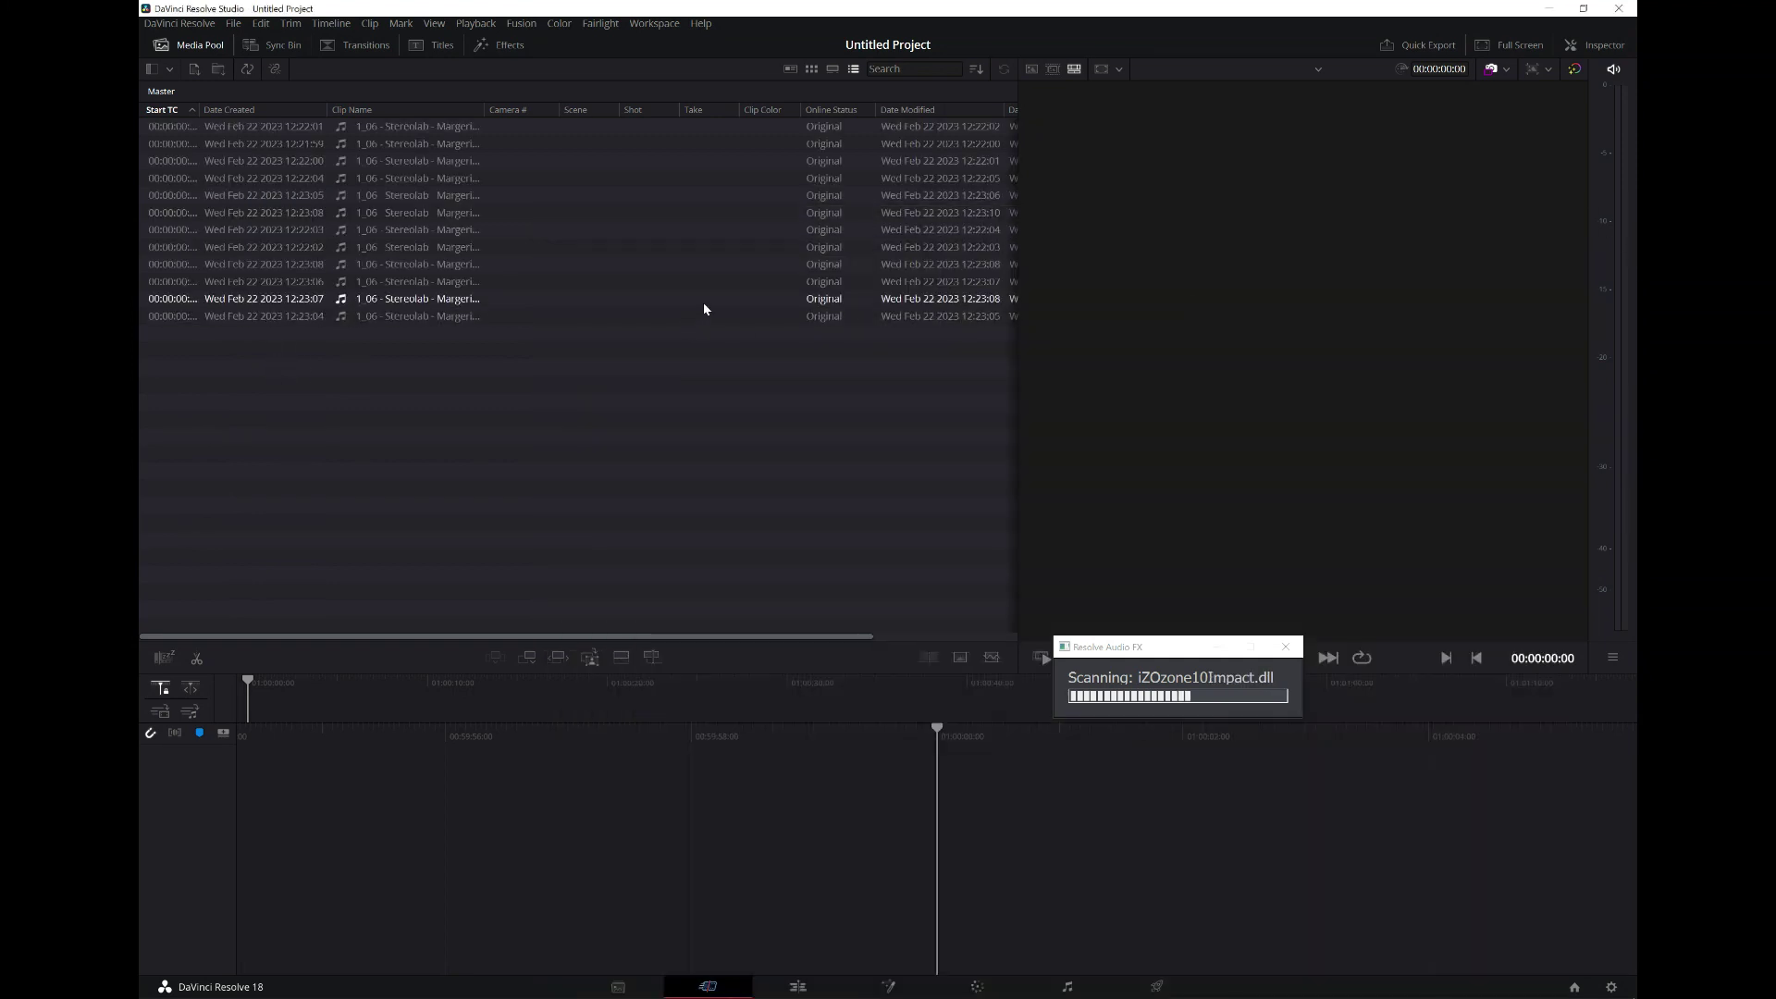
- Check the audio channel format in the clip attributes of the first imported stem
click(276, 132)
right_click(292, 134)
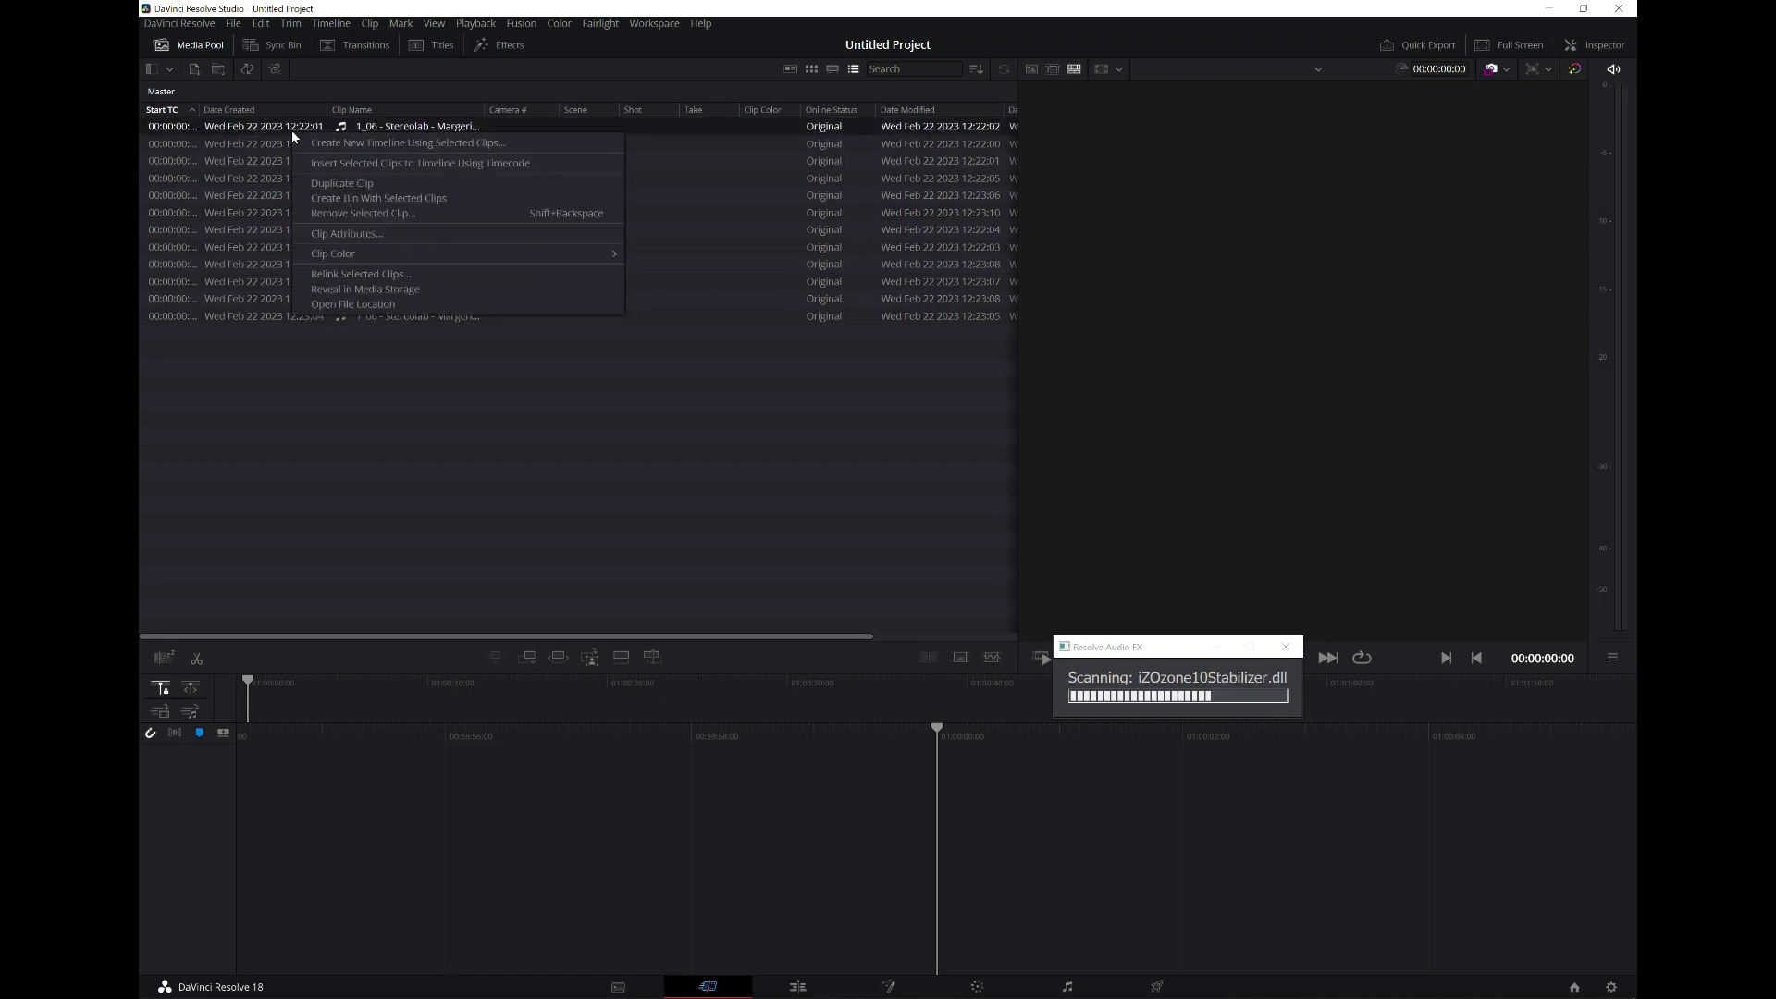
click(318, 234)
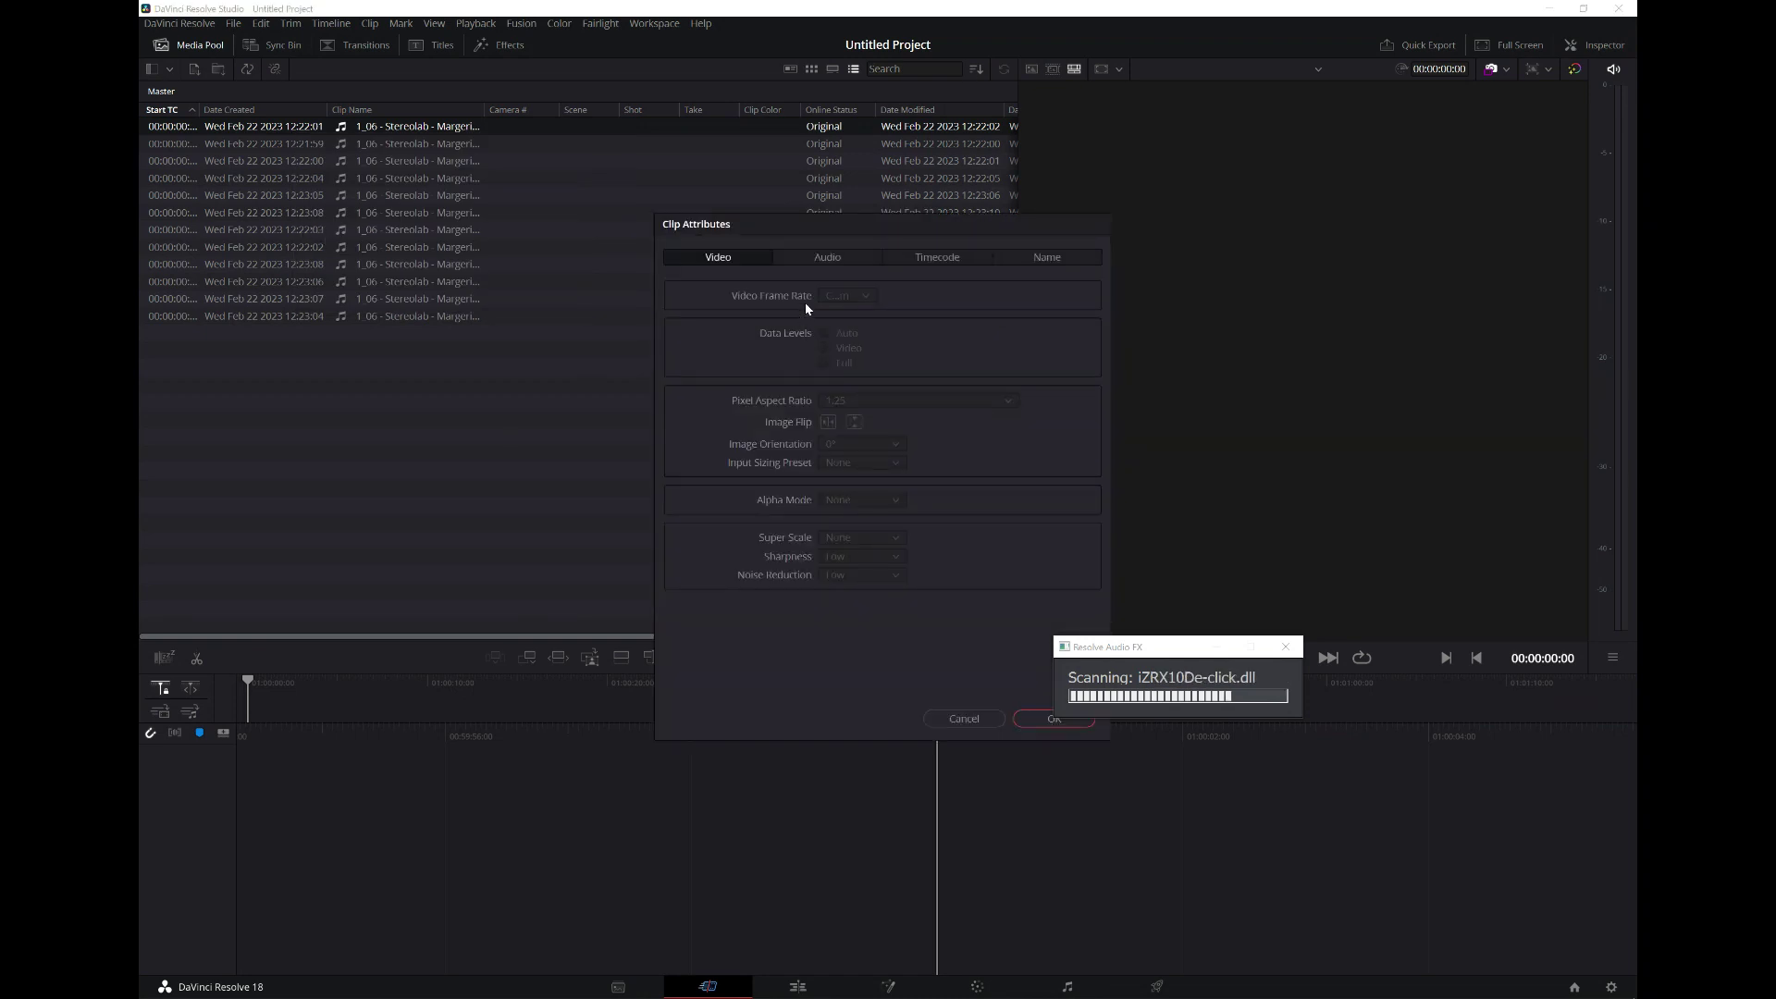
click(824, 261)
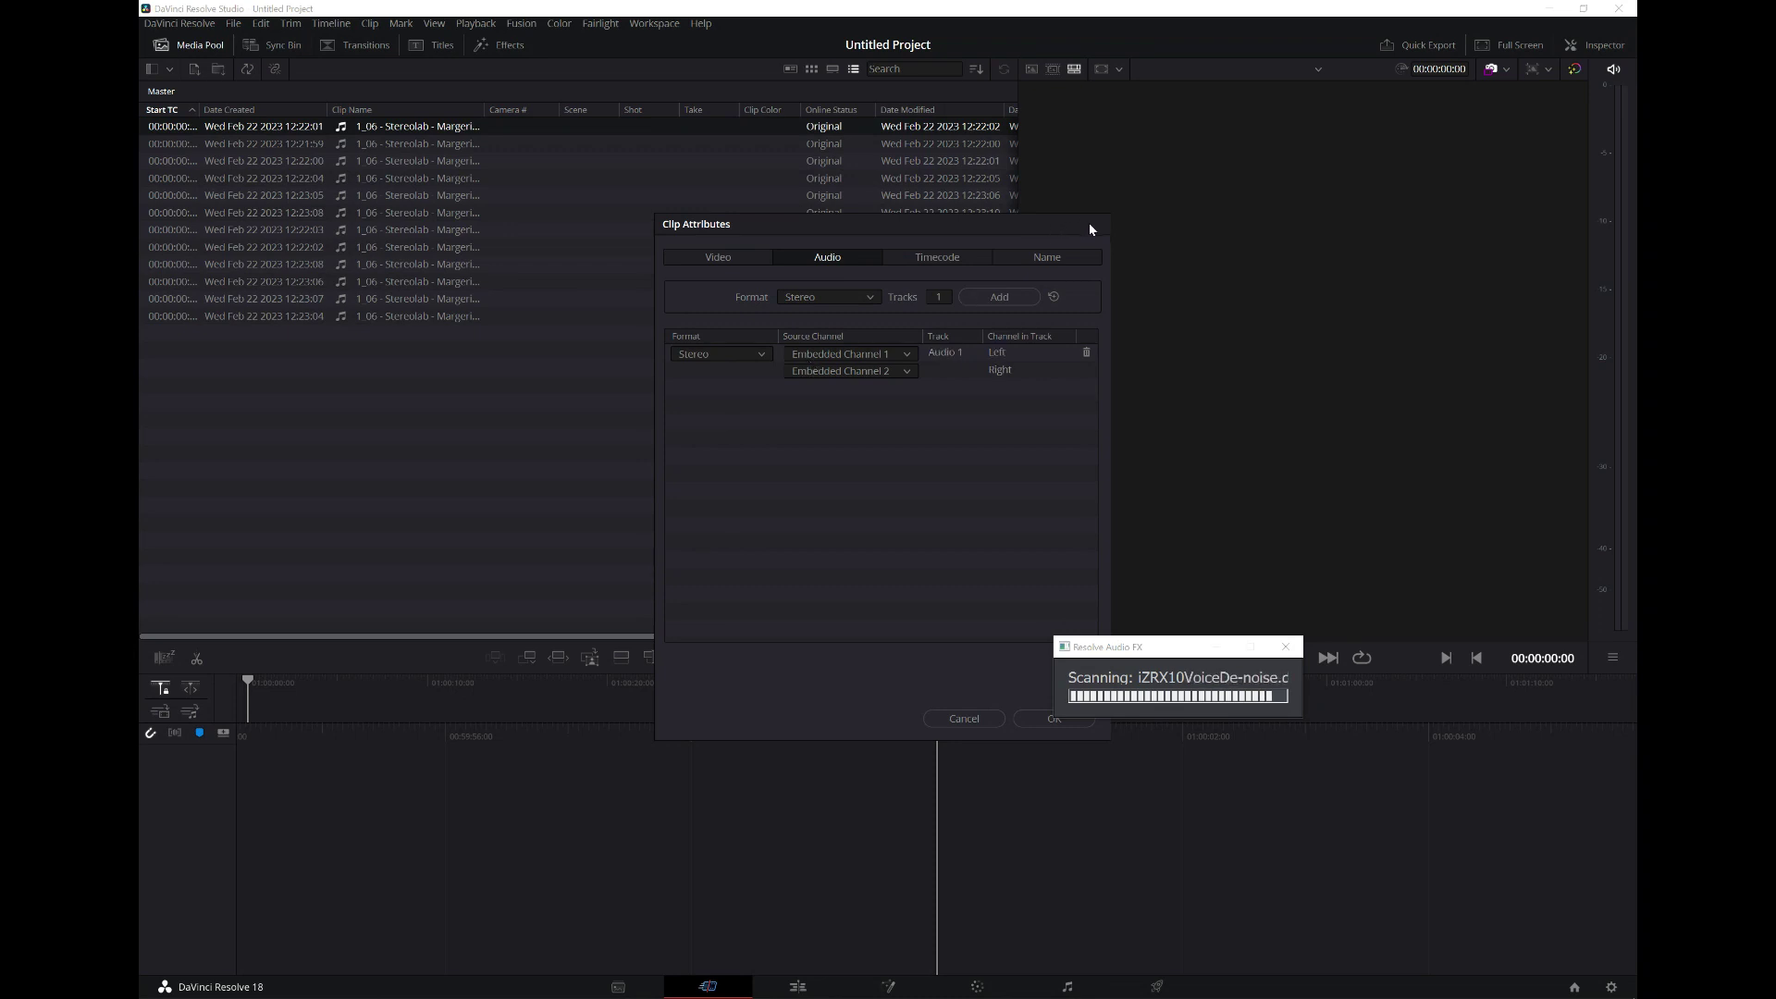
click(1054, 719)
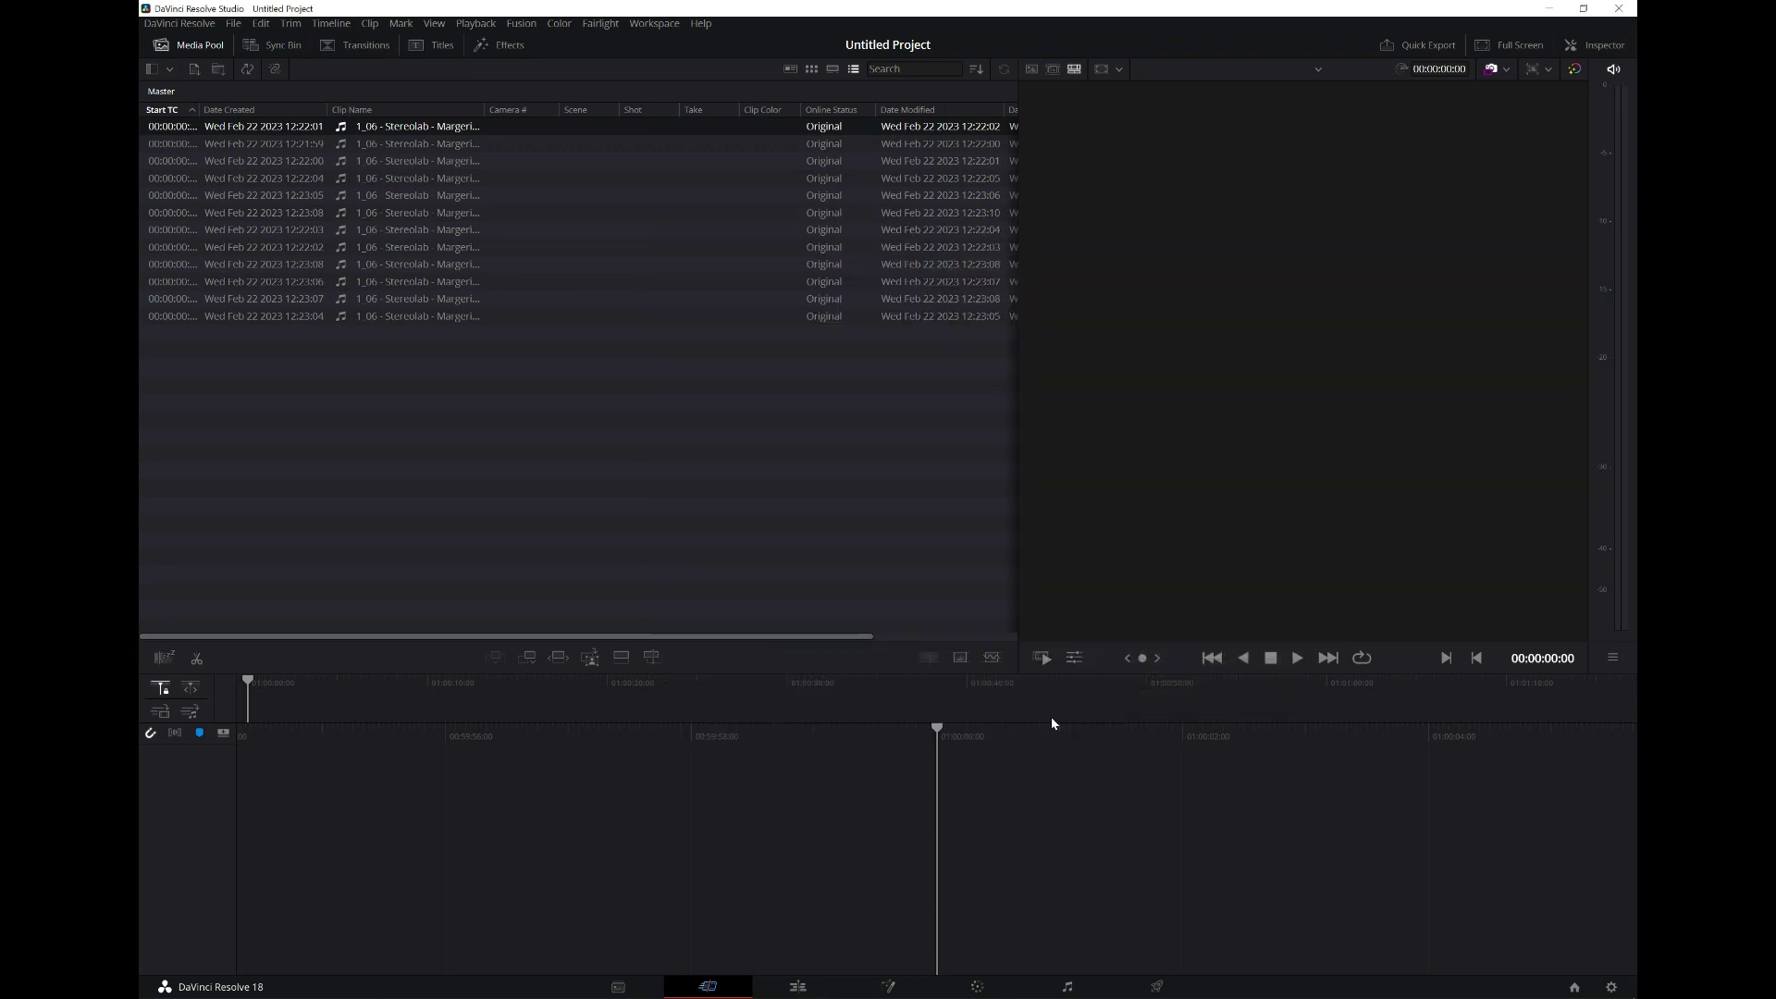
- Remove all the imported stem clips from the media pool
drag(297, 392, 410, 132)
key(Delete)
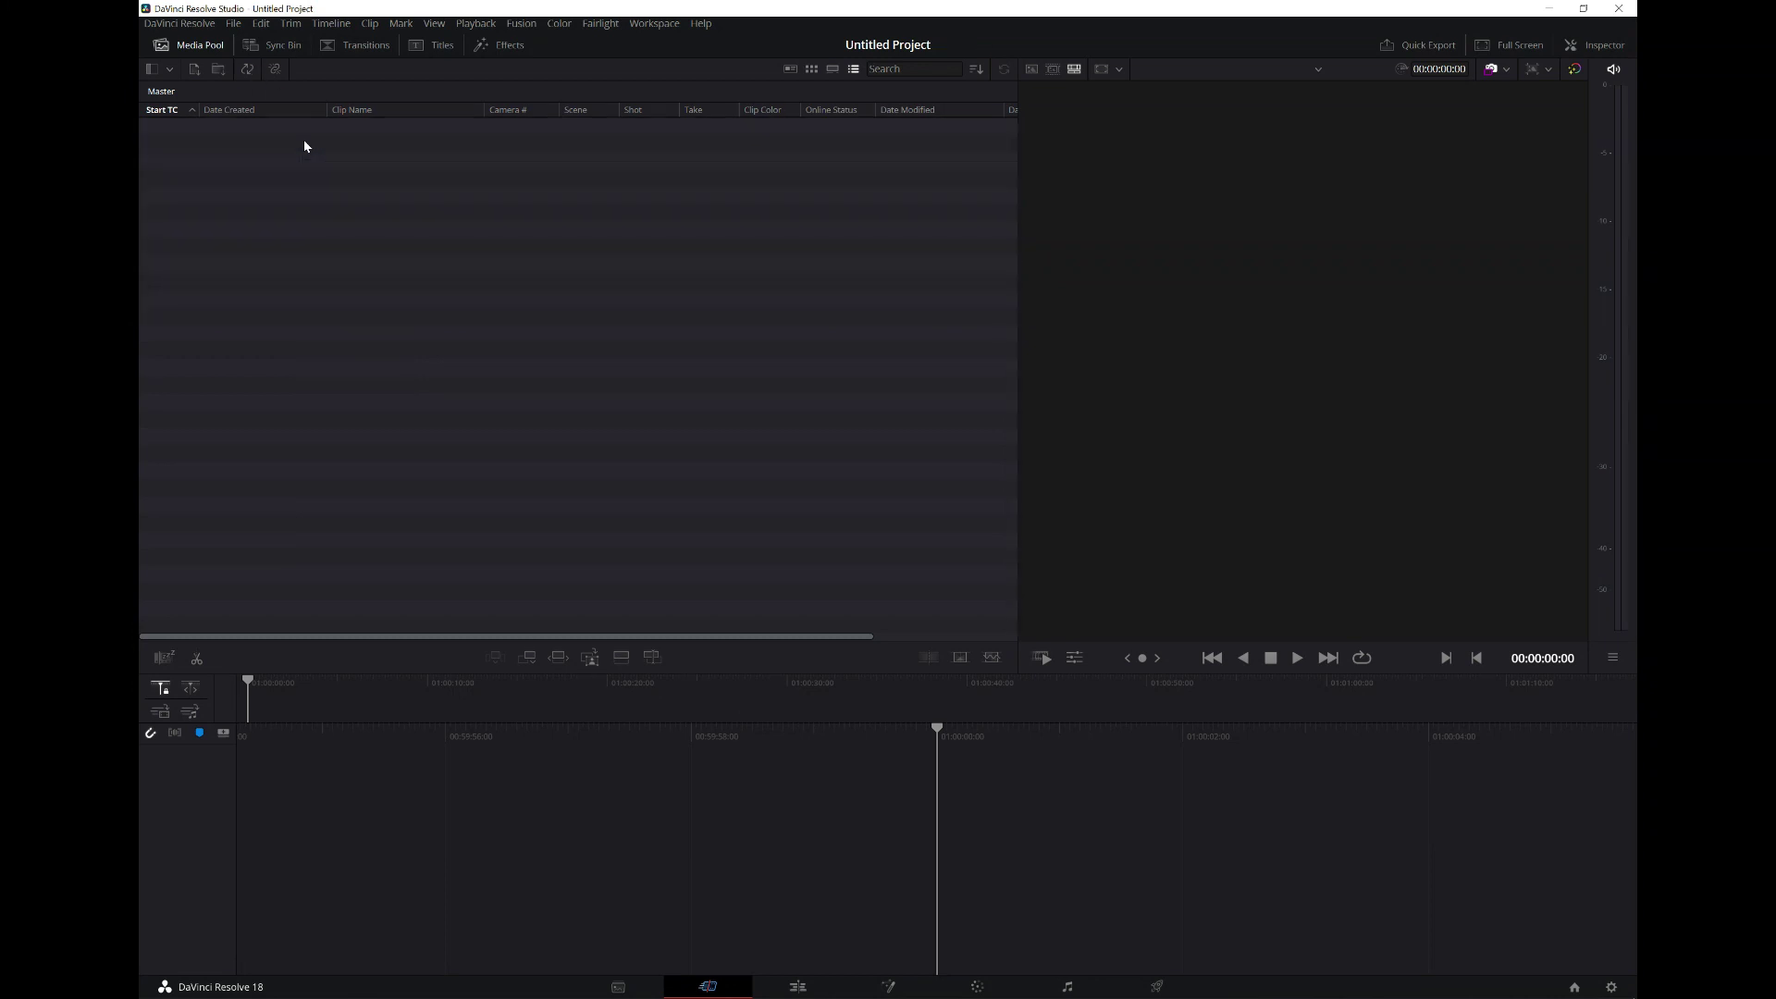
- Launch SpectraLayers Pro 9 and recover the old session backup
mouse_move(907, 986)
click(1034, 987)
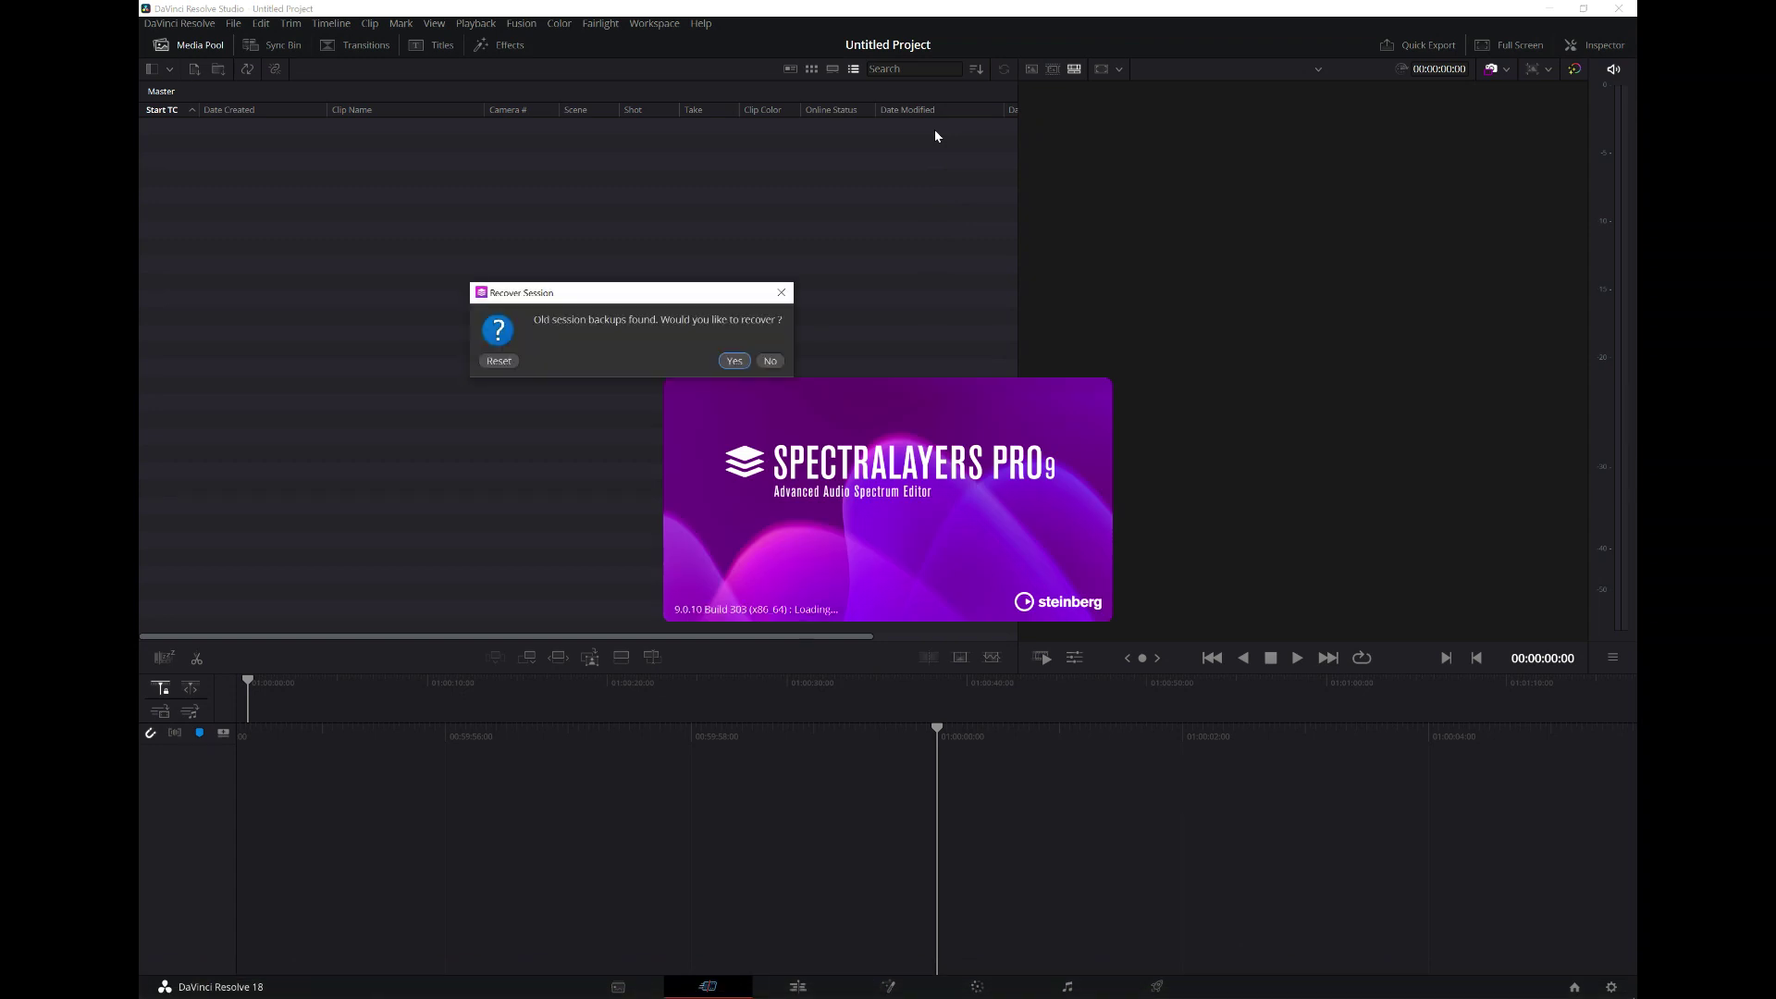
click(734, 361)
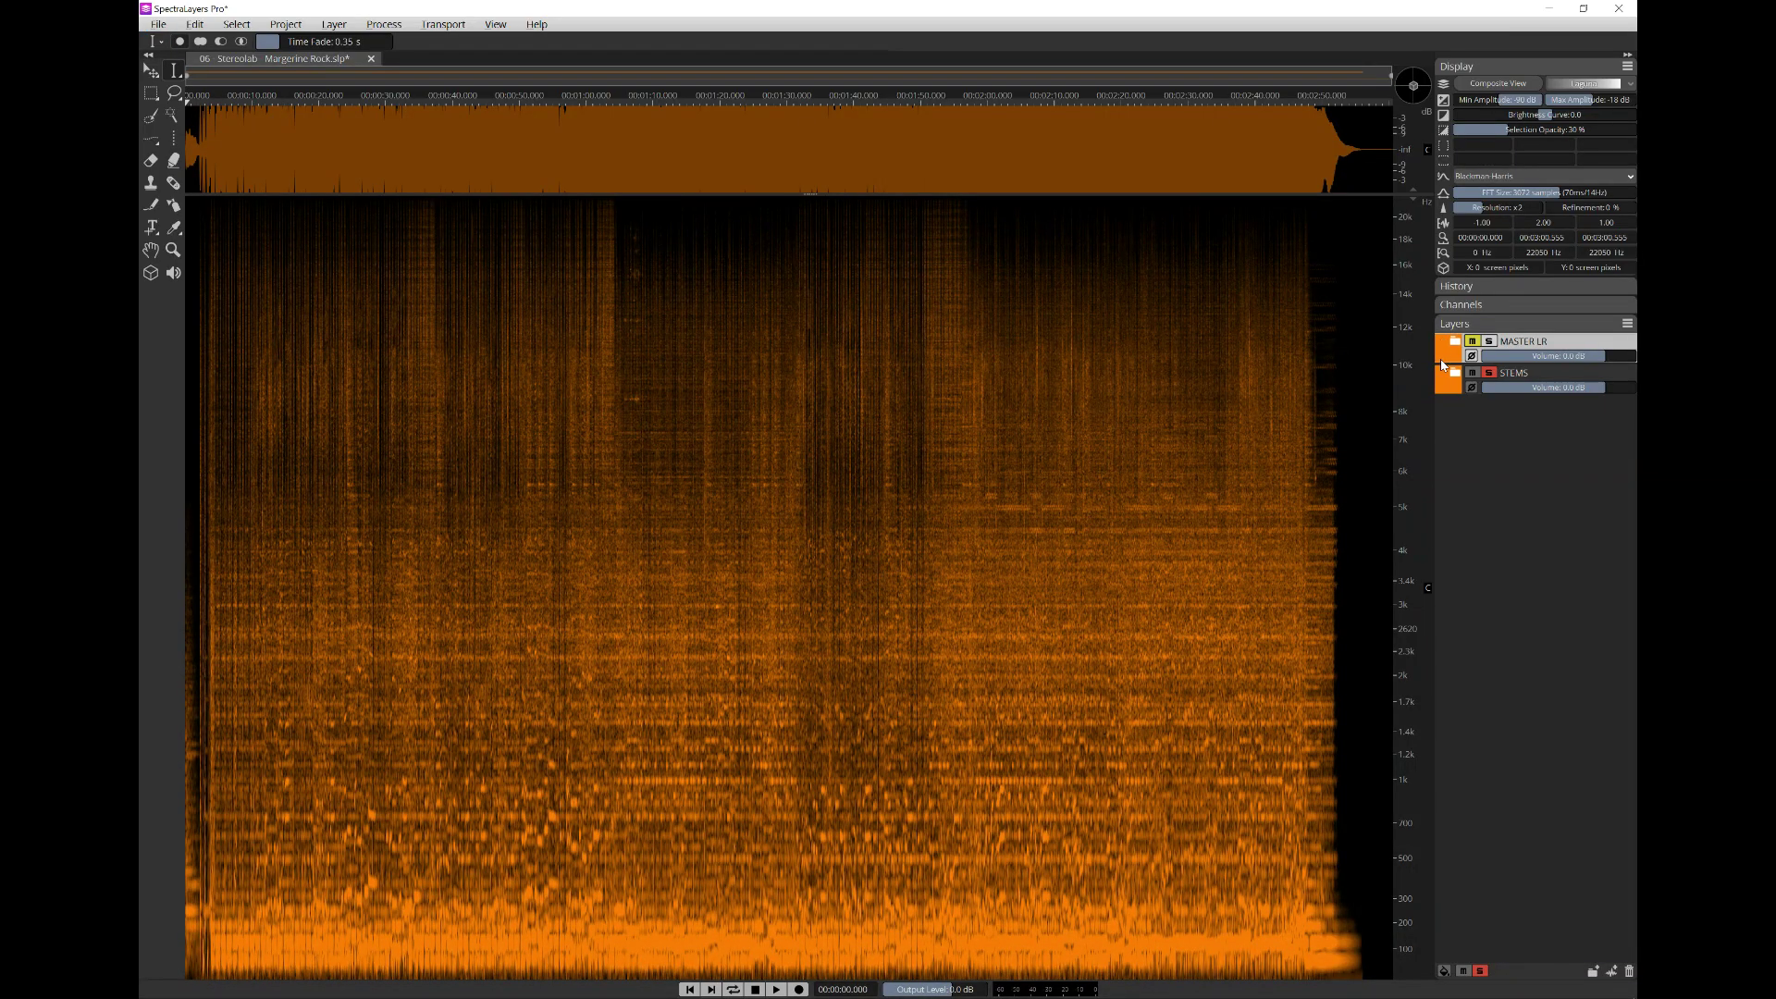
- Expand the STEMS layer group with its LEFT and RIGHT subgroups, and make STEMS the active layer
click(1458, 383)
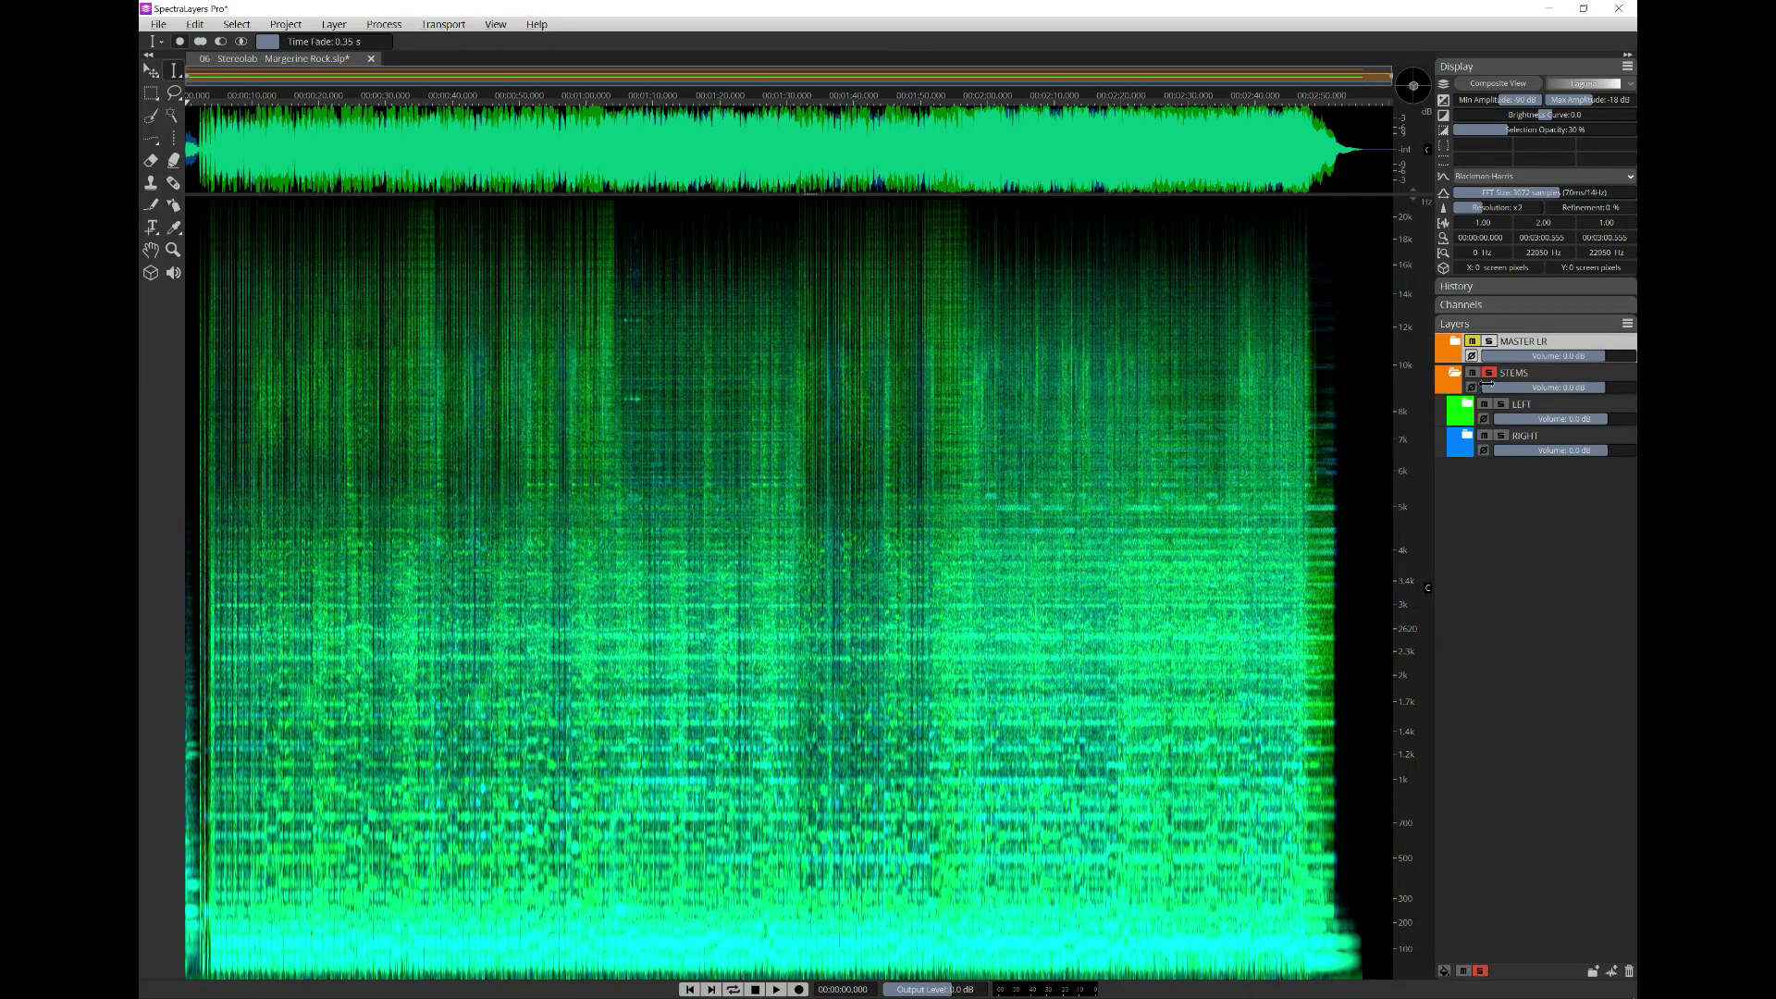
click(1471, 407)
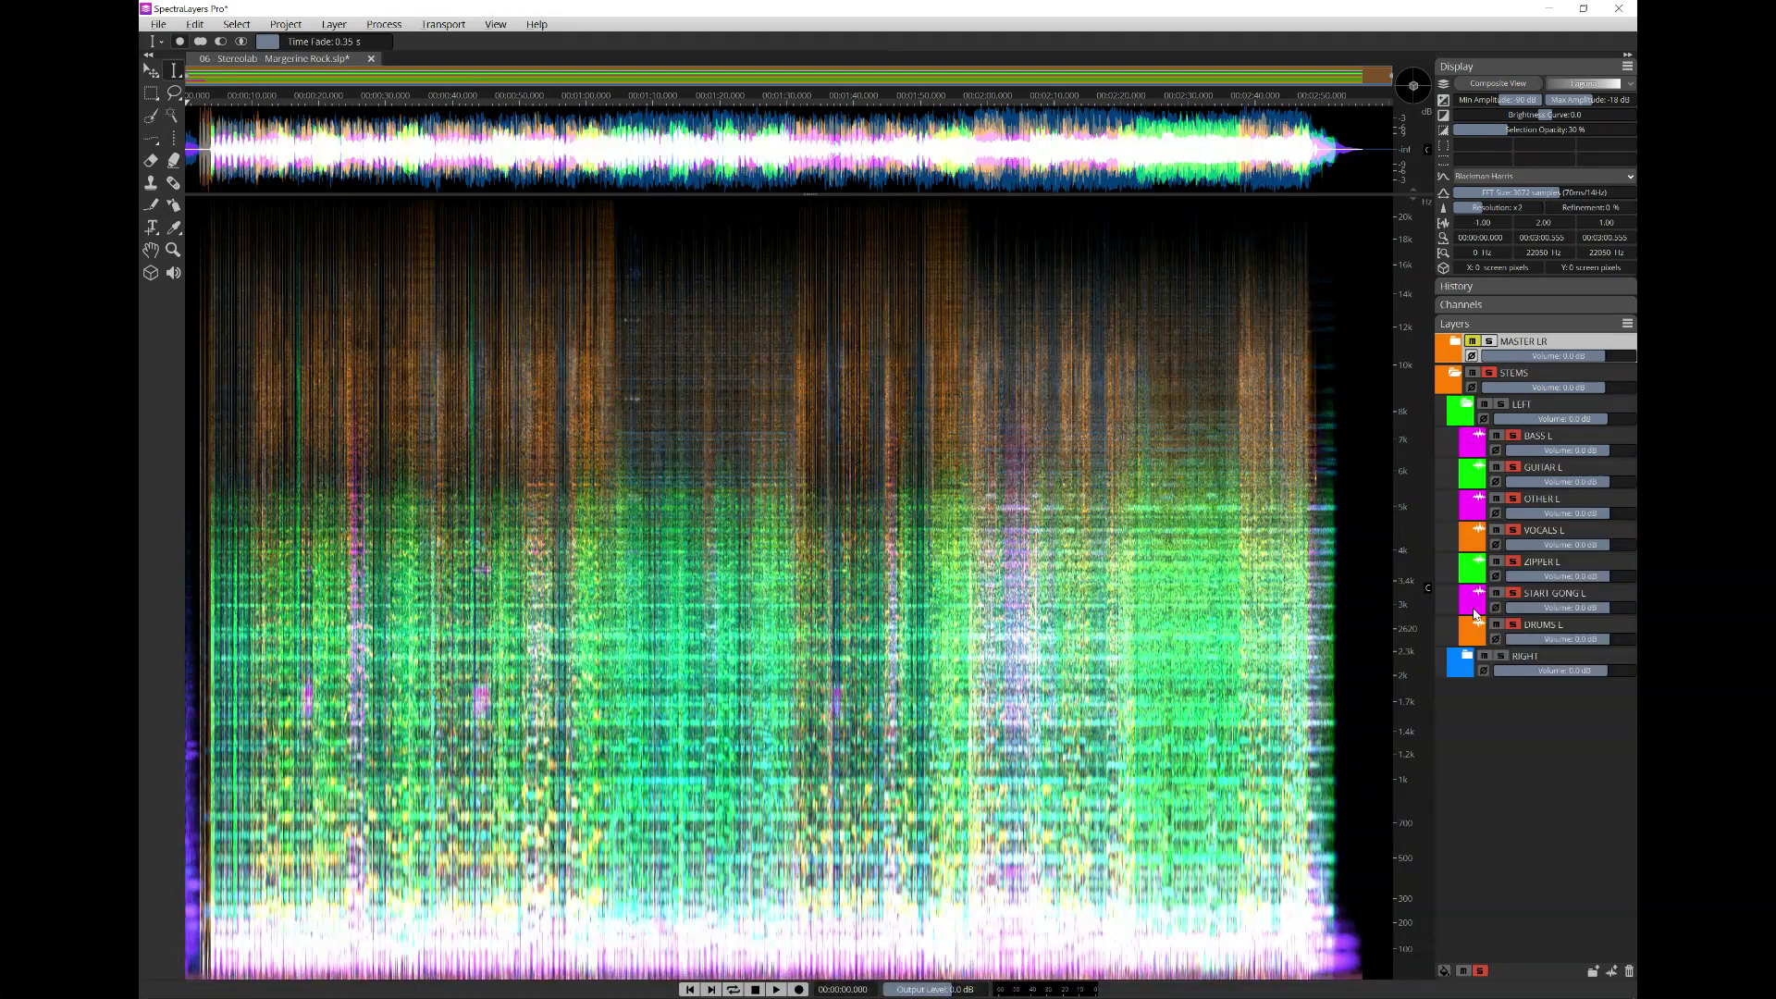
click(1471, 658)
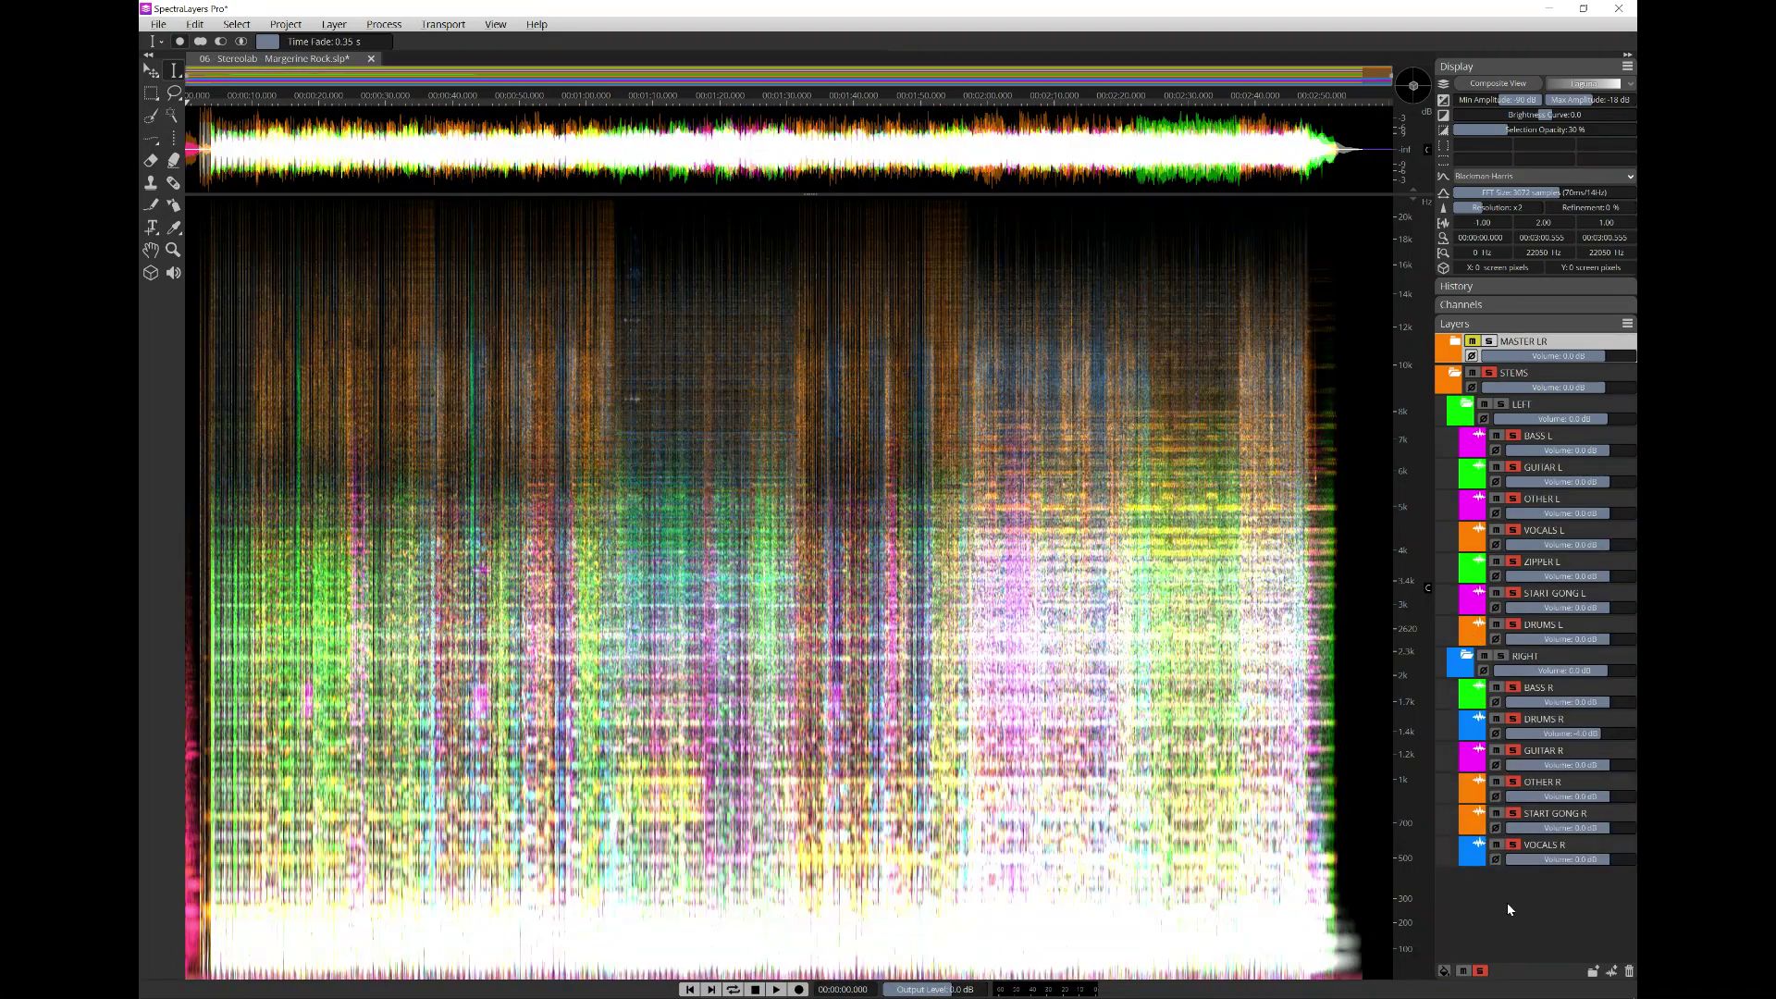
click(1533, 405)
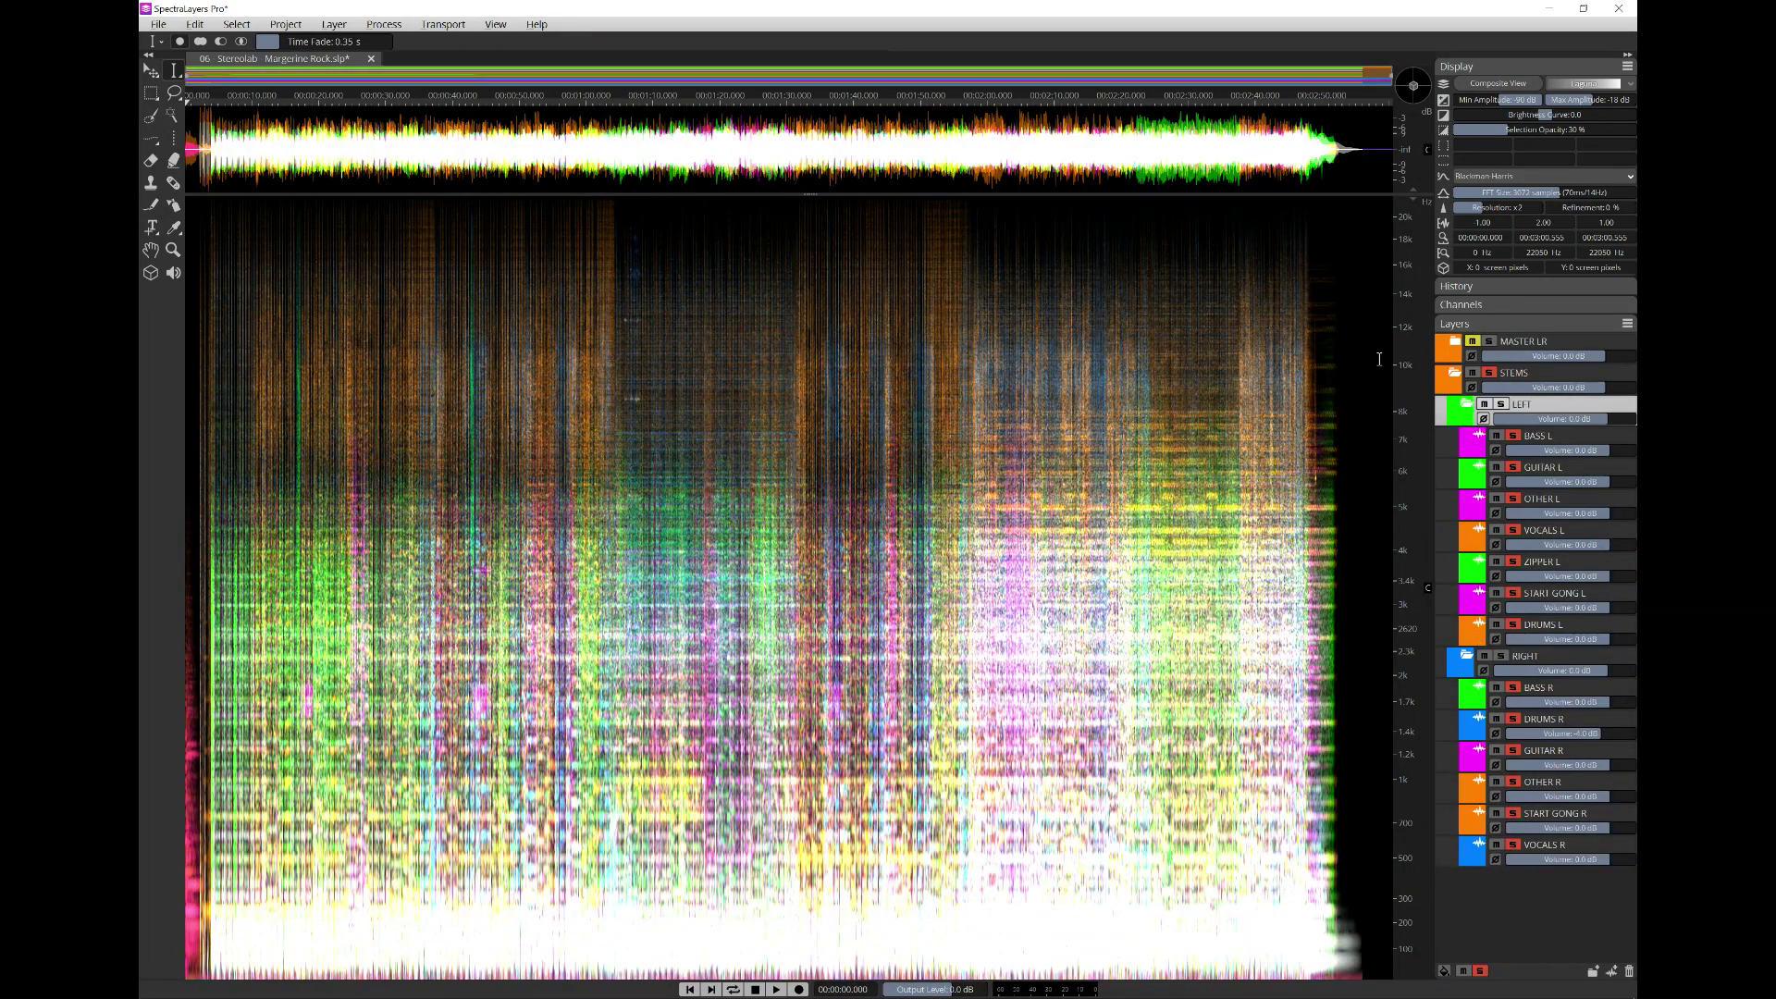
click(1463, 370)
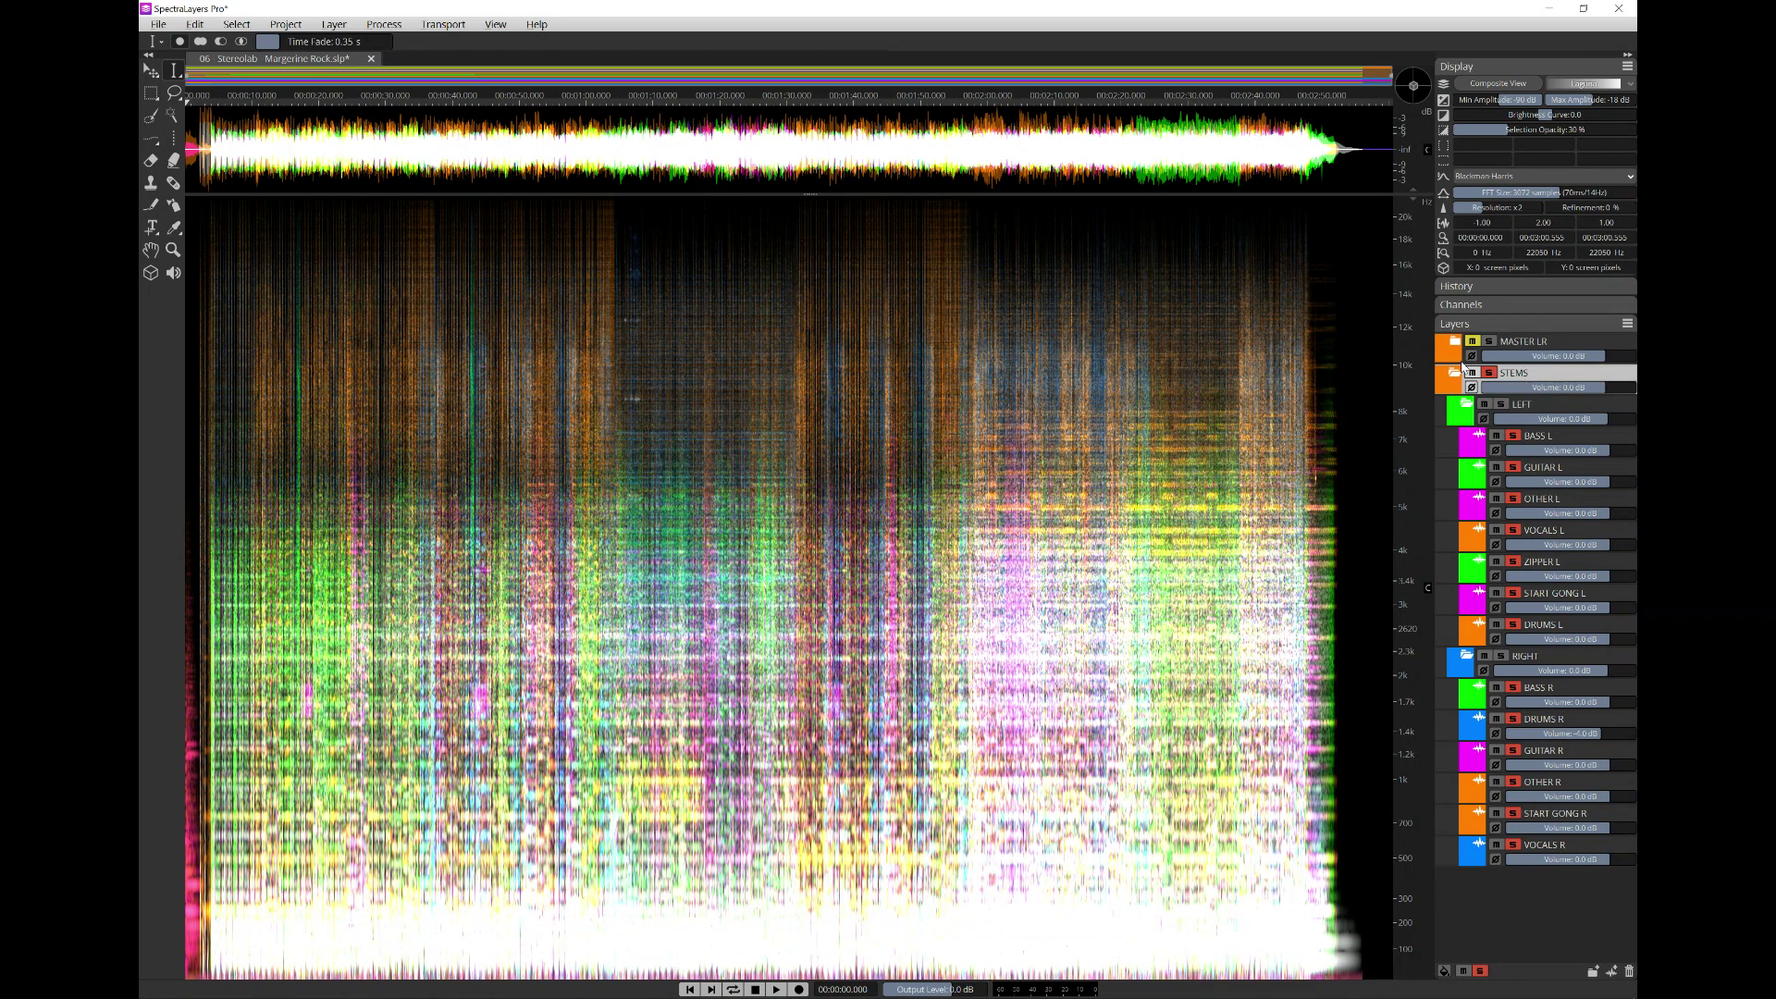
- Start an audio export of the active STEMS layer and create a folder named CLEANED STEMS for it
click(158, 24)
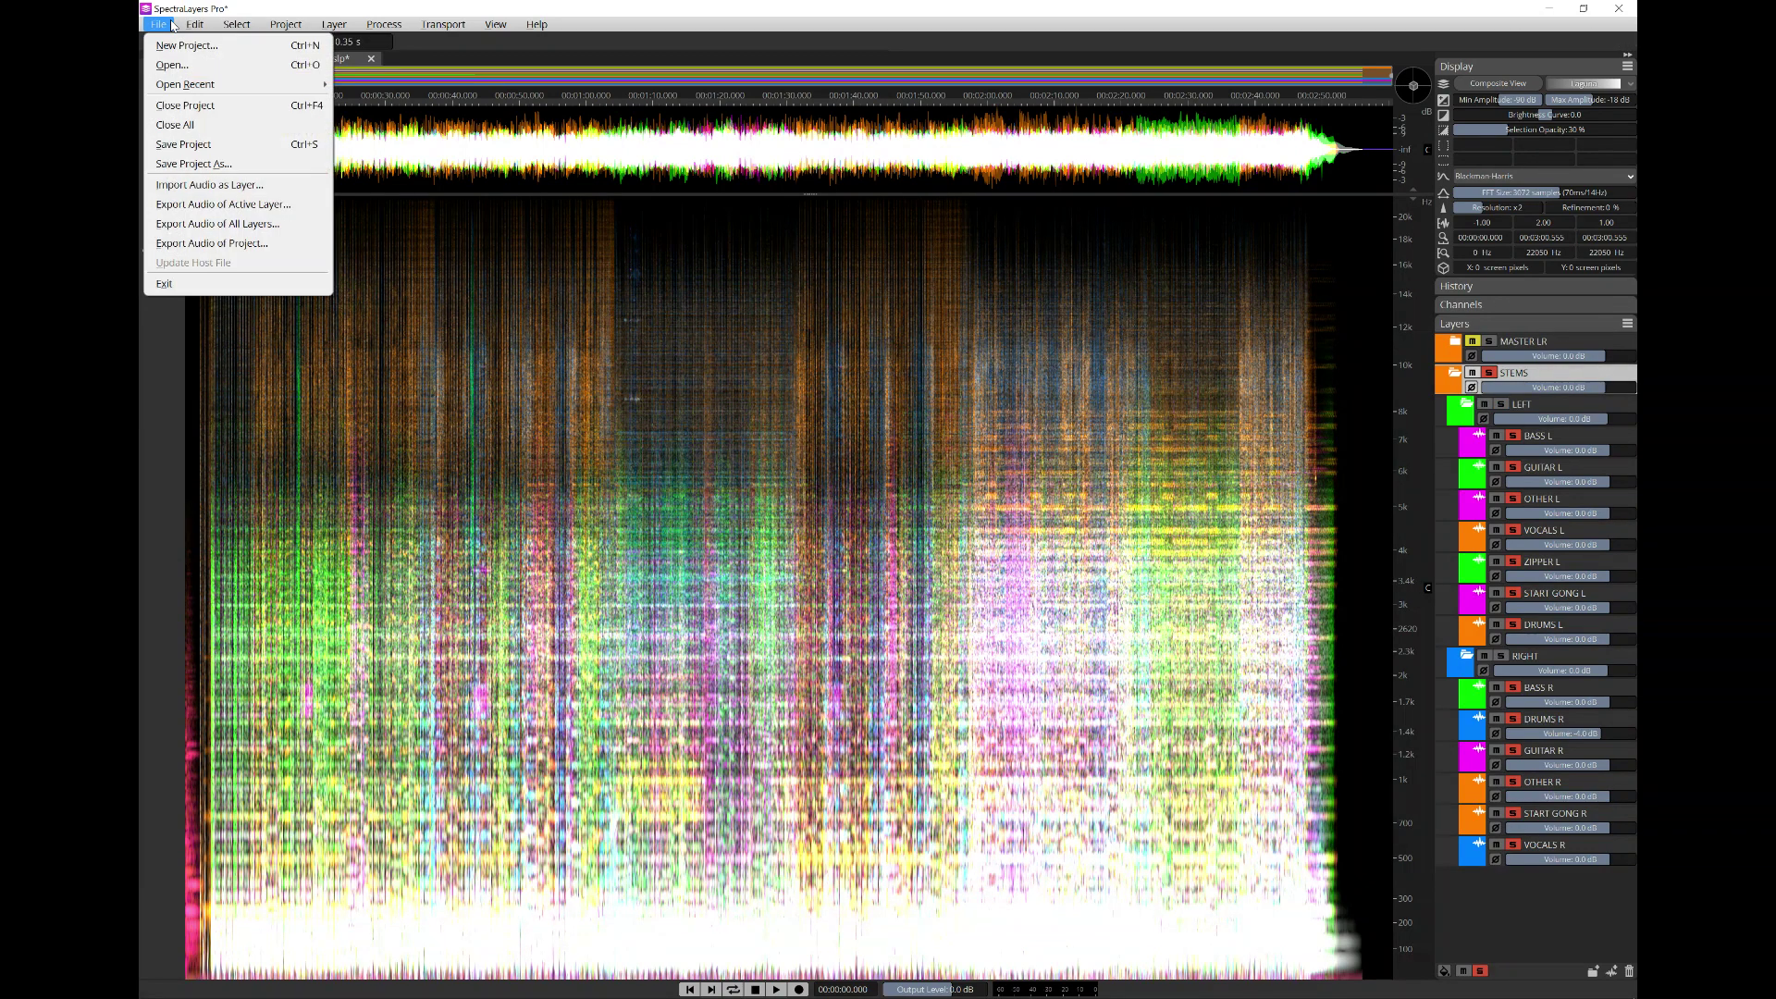
click(207, 205)
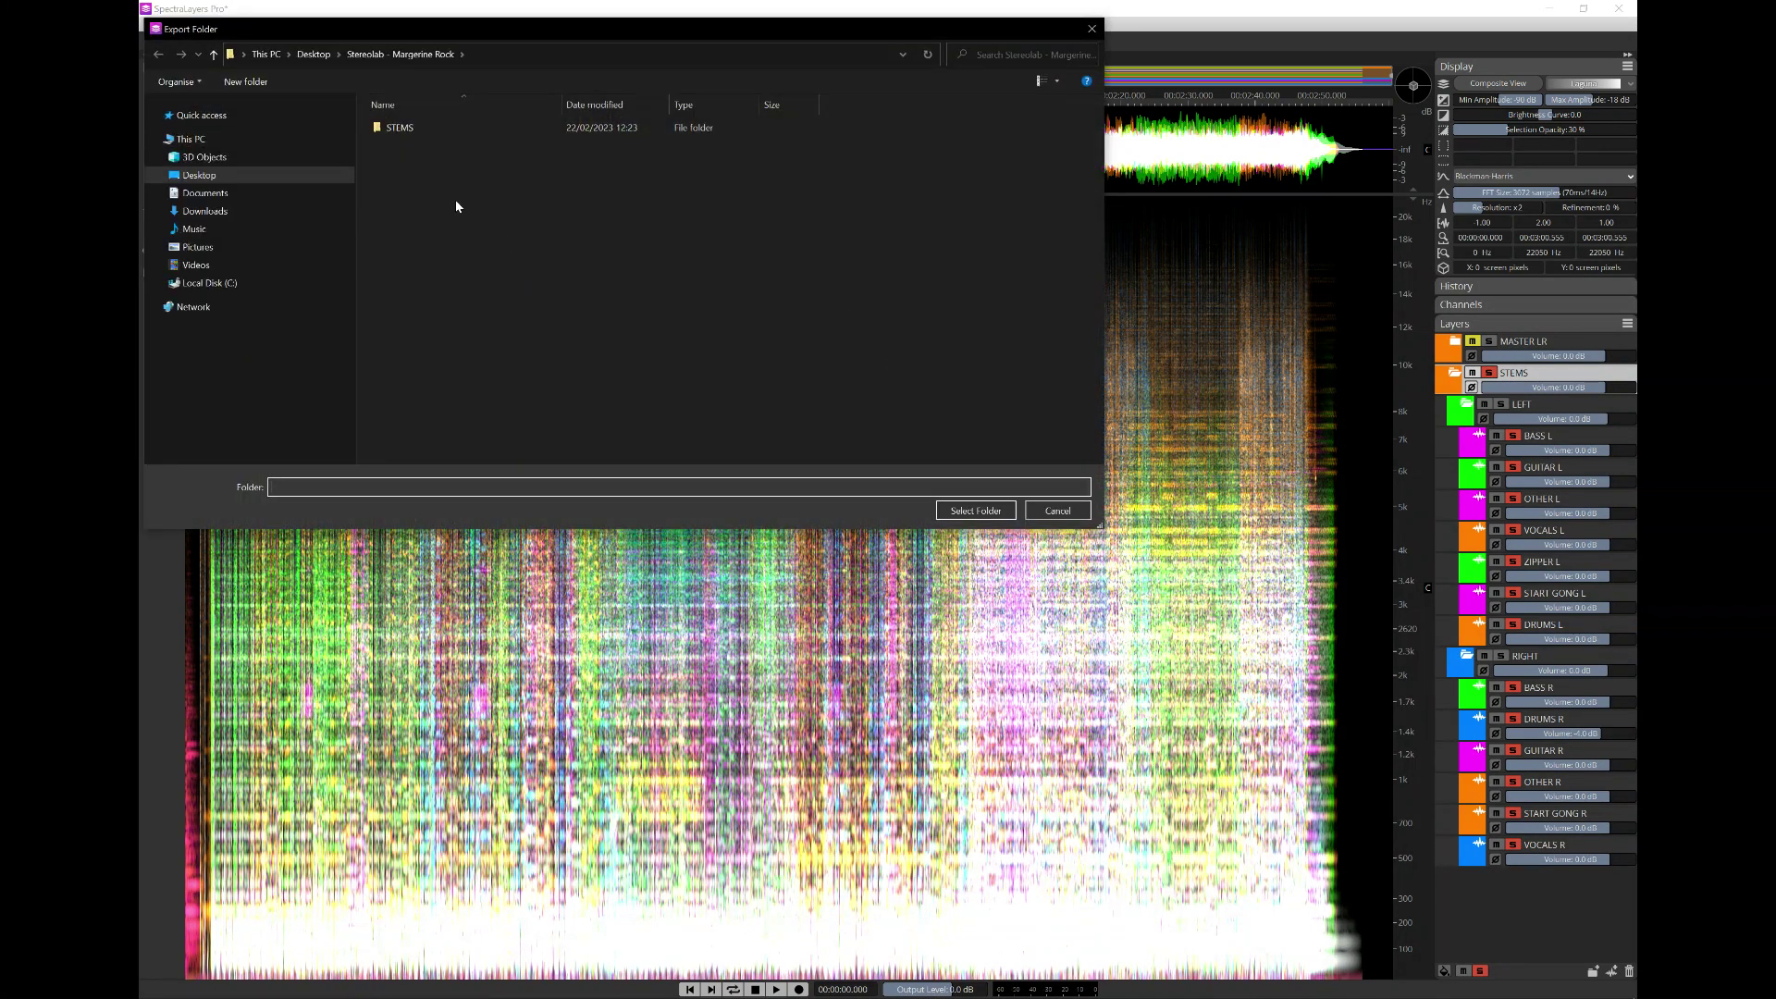
right_click(456, 202)
mouse_move(509, 355)
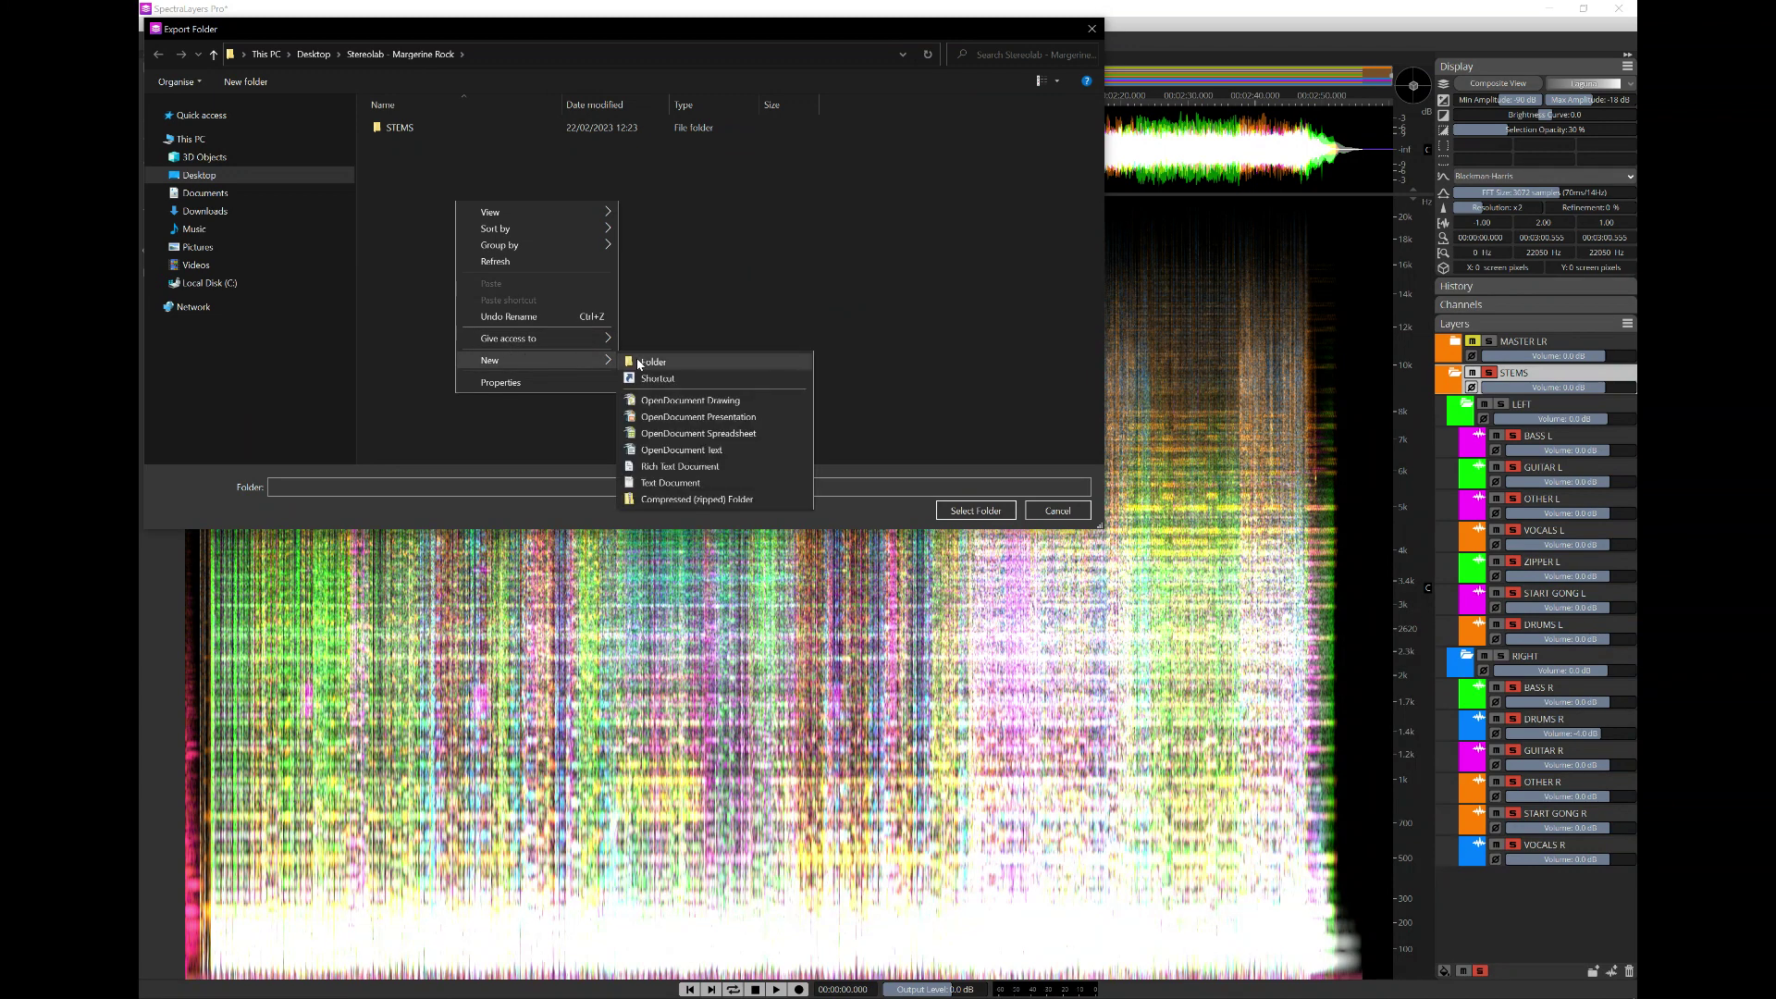
click(639, 363)
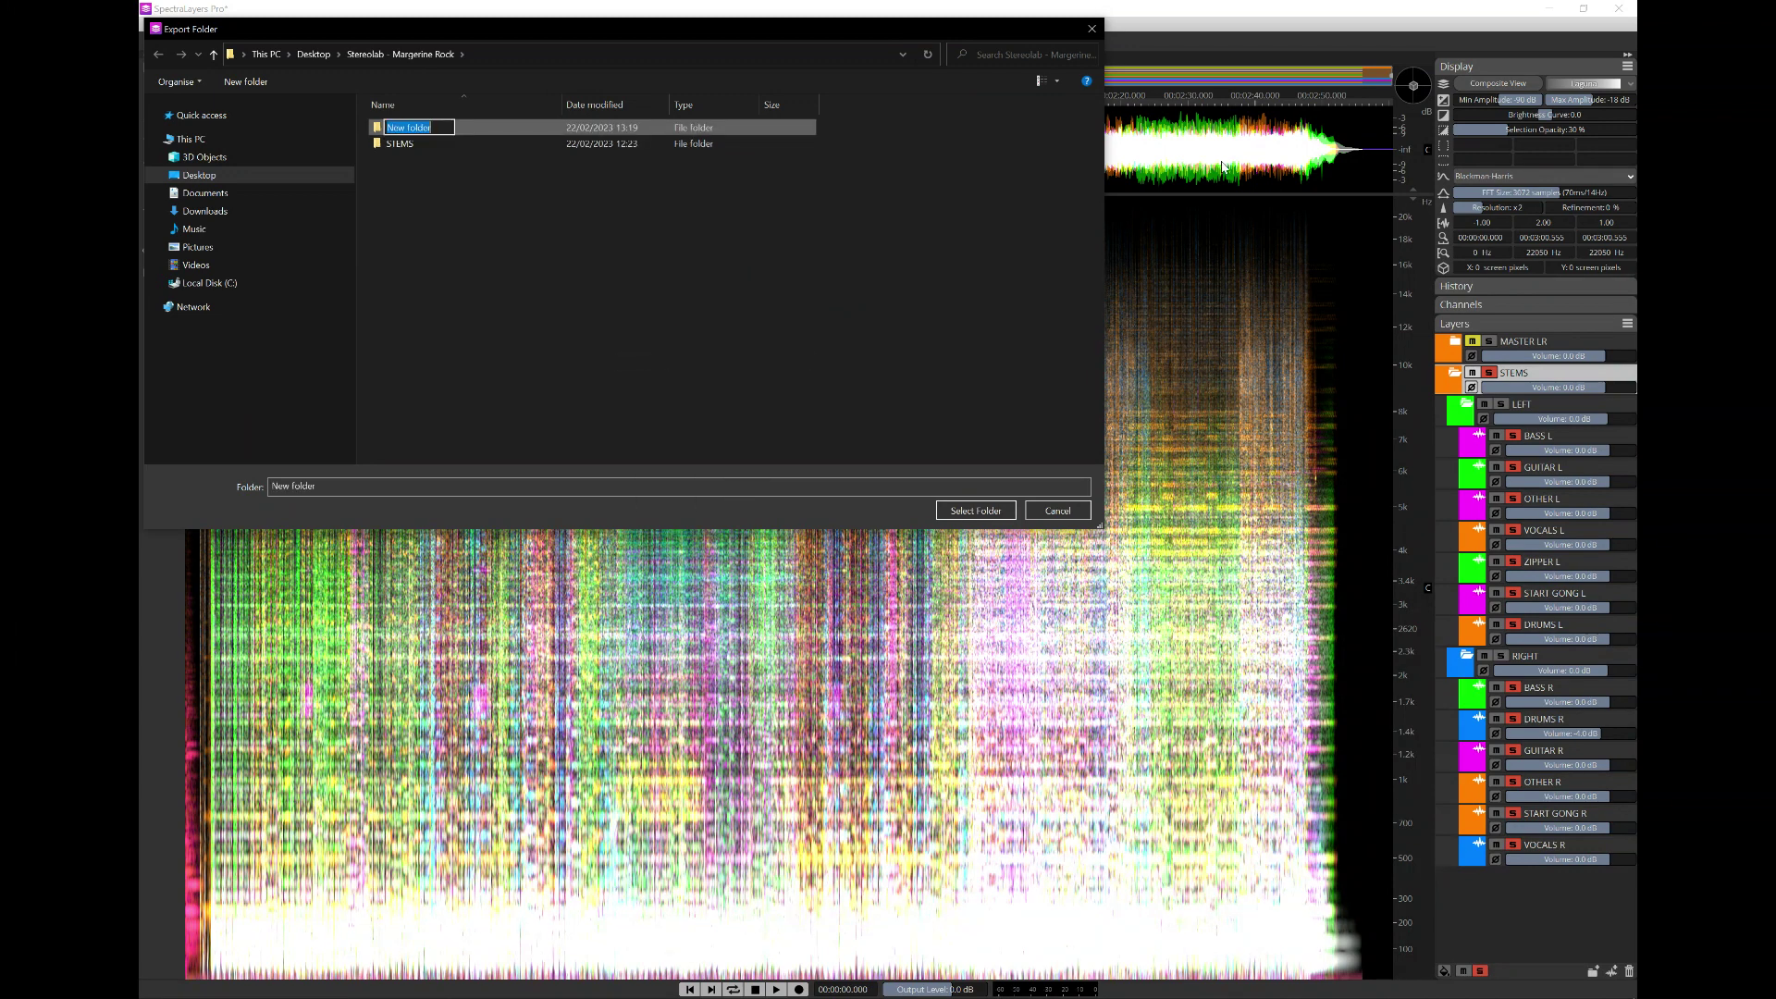
text(DEMI)
key(BackSpace)
key(BackSpace)
key(BackSpace)
text(CLEANED STE)
text(MDS)
key(BackSpace)
key(Return)
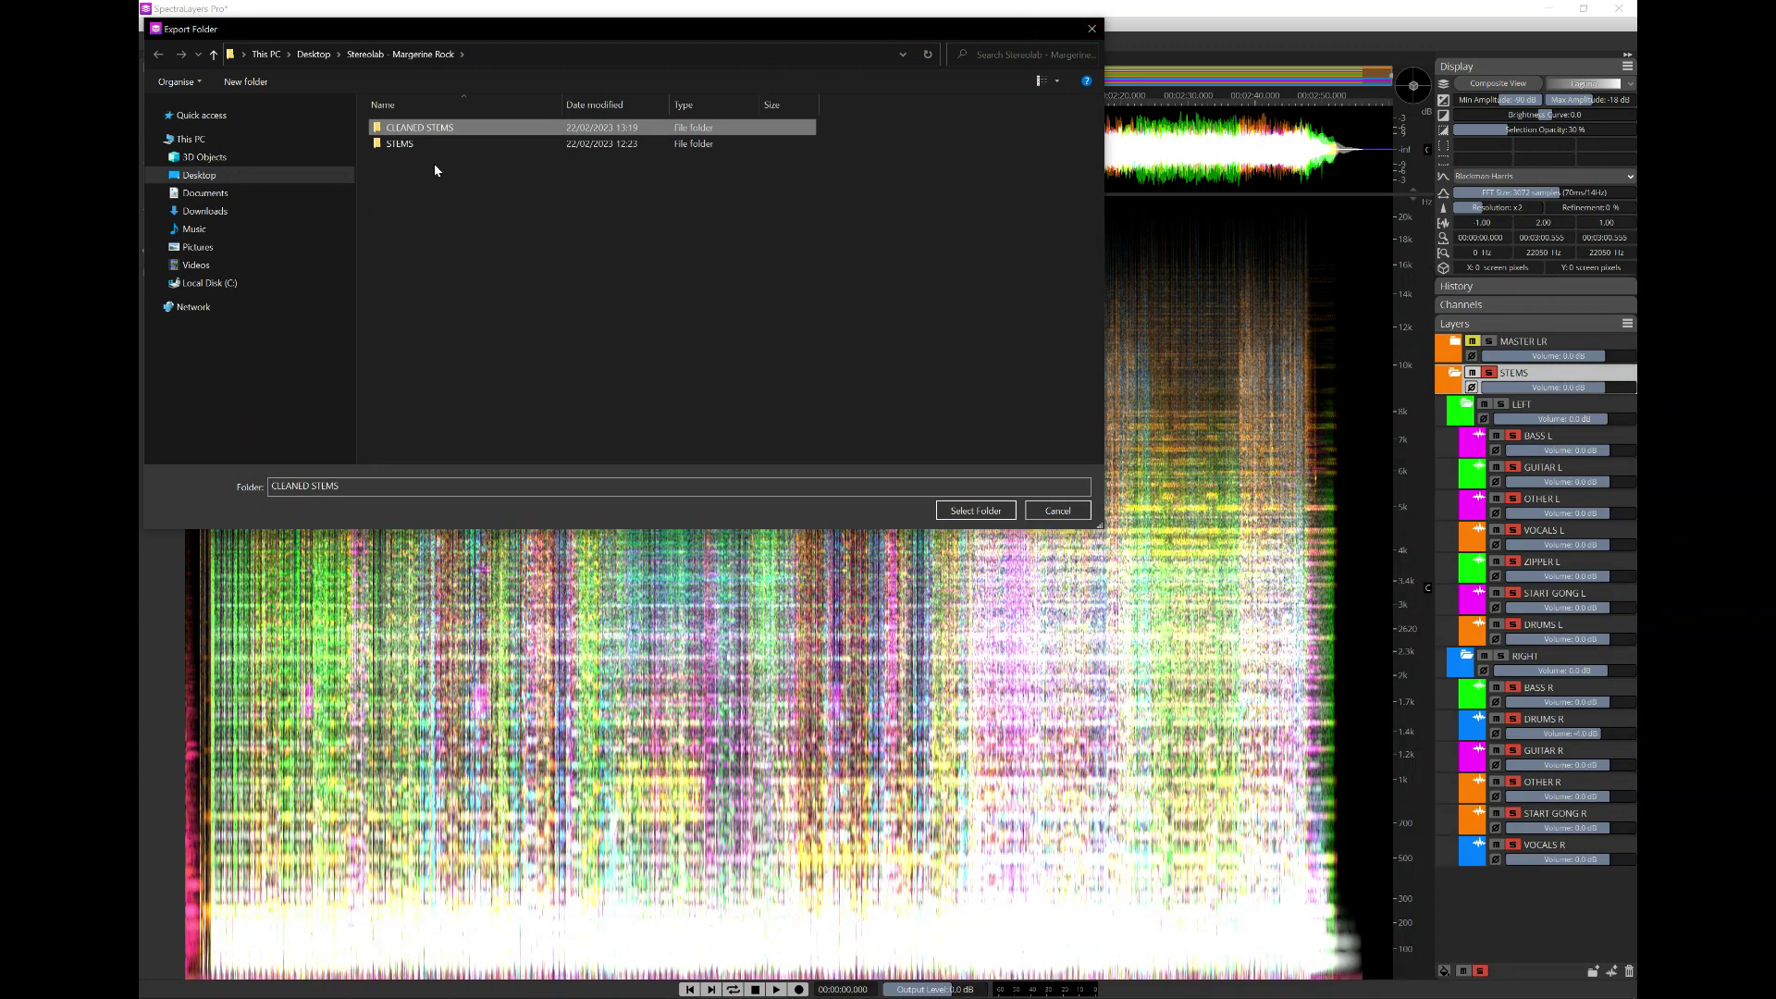
- Export the stems into the CLEANED STEMS folder in 24bit Int format and close SpectraLayers without saving the project
double_click(430, 130)
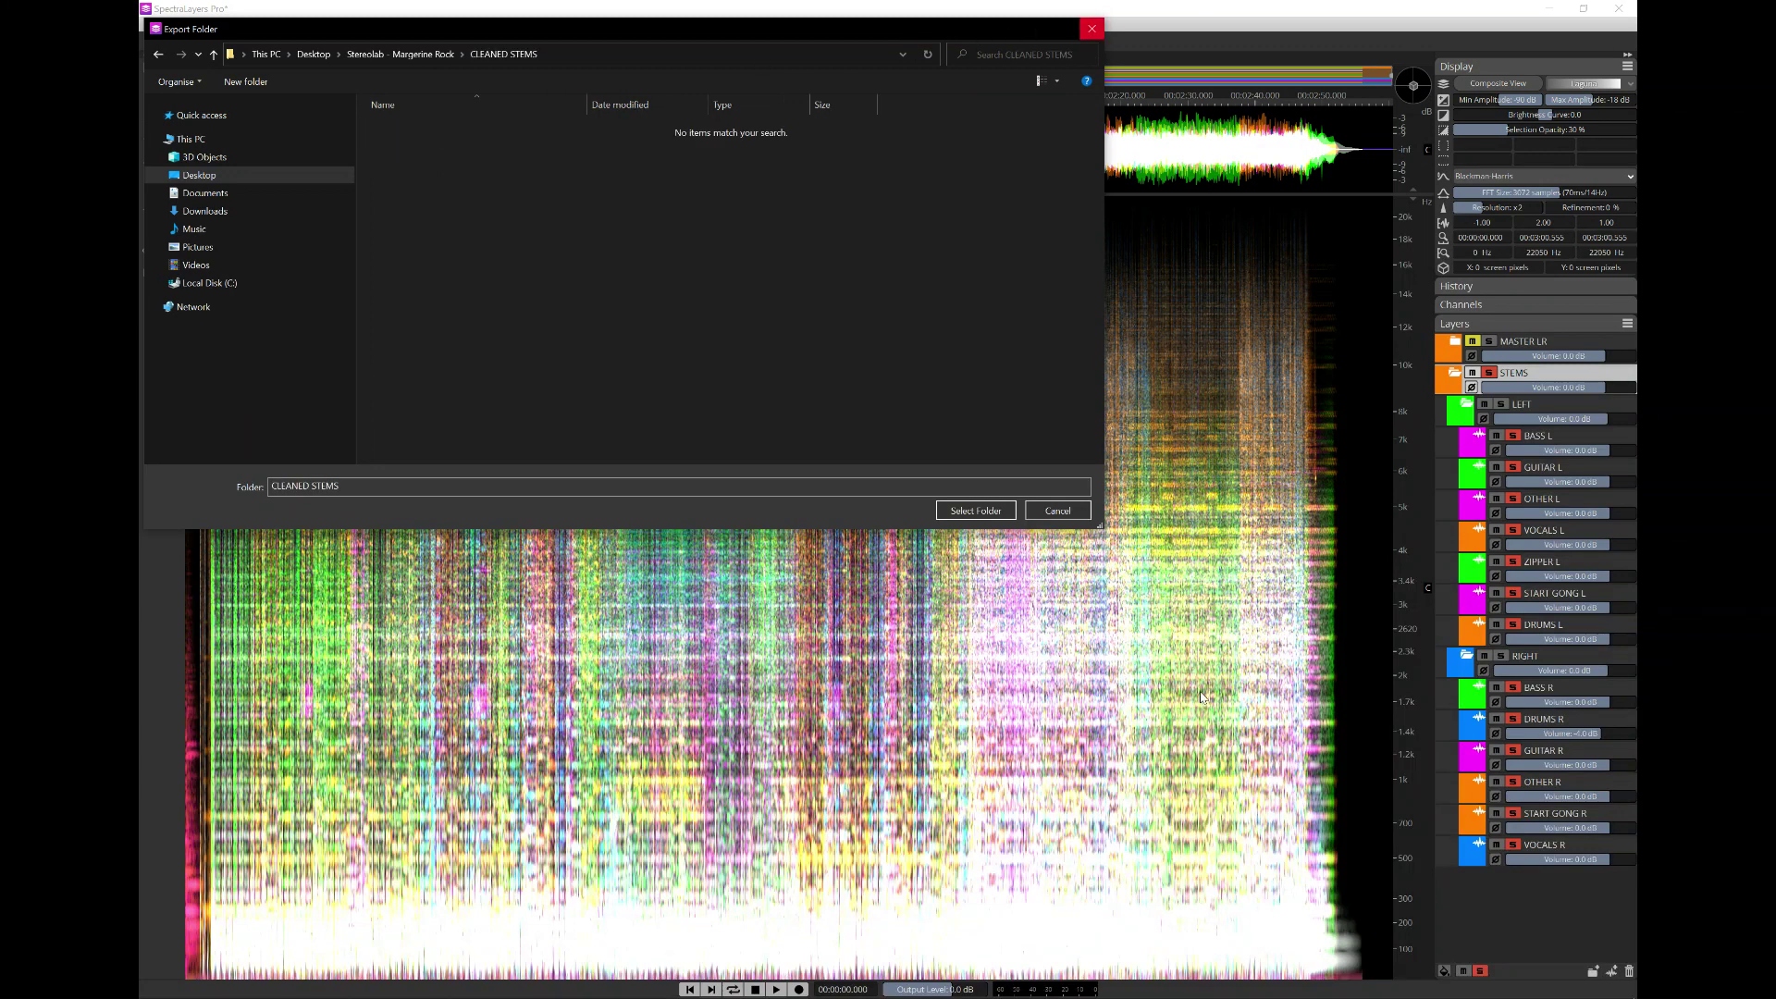
click(975, 511)
click(940, 509)
click(899, 540)
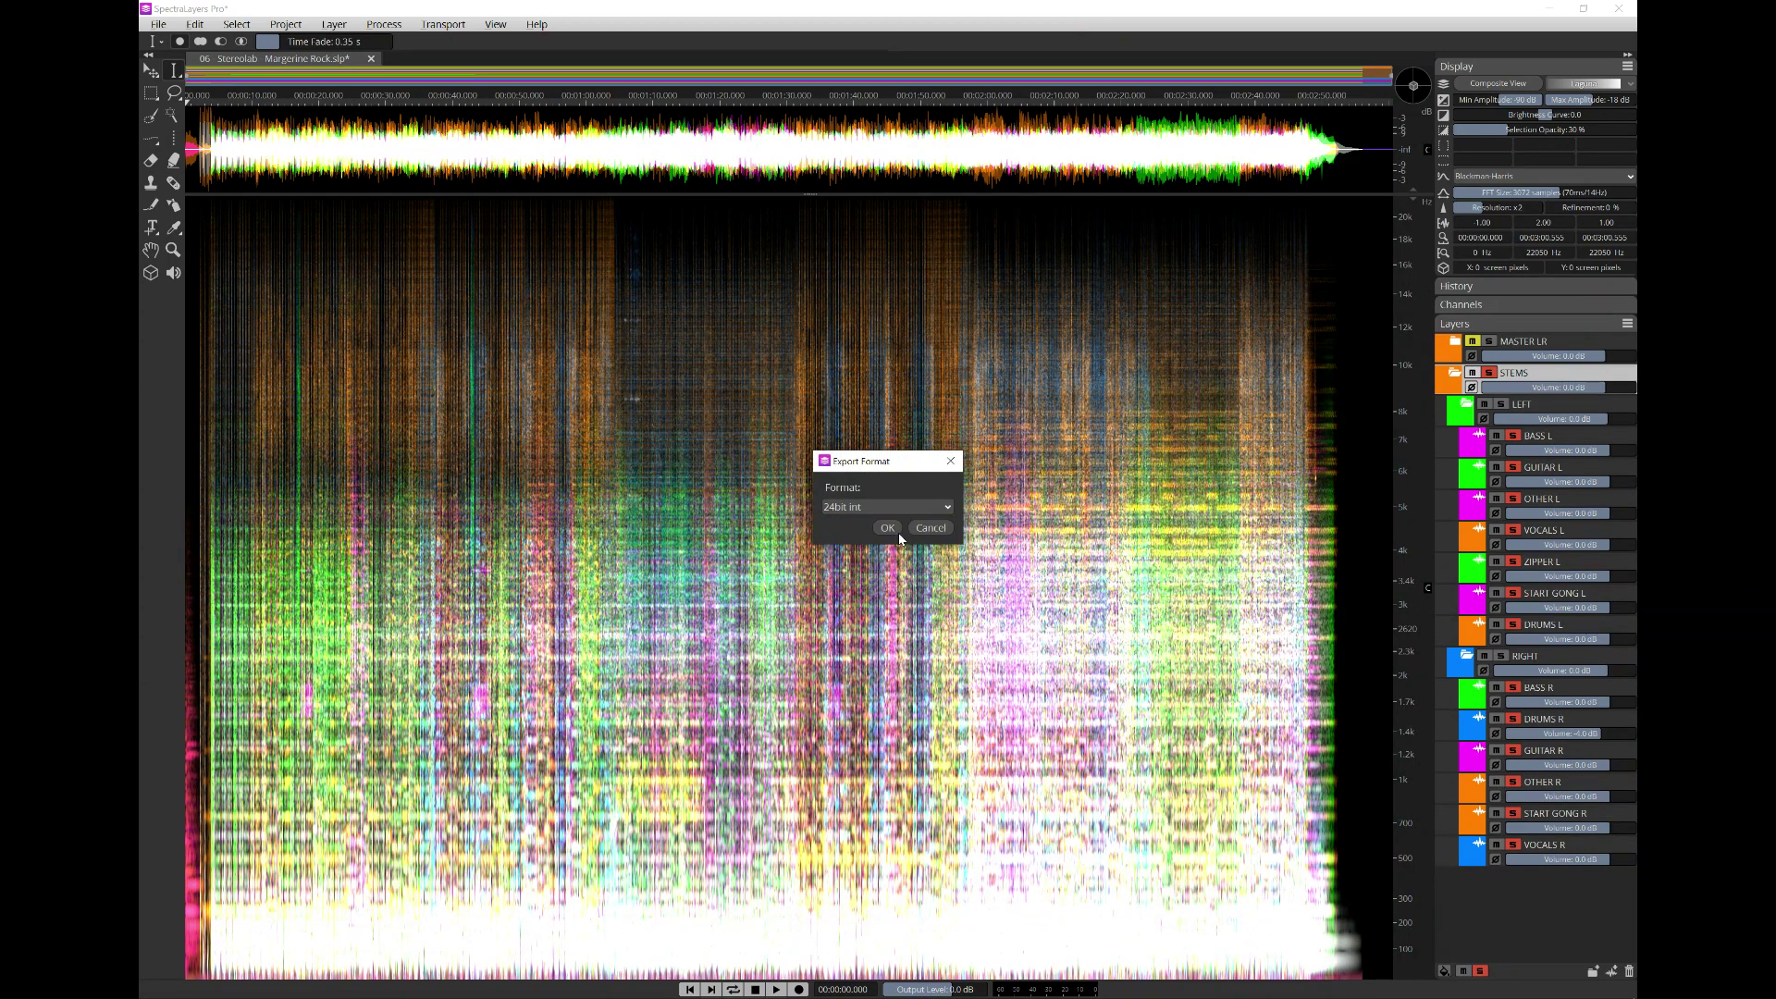
click(898, 529)
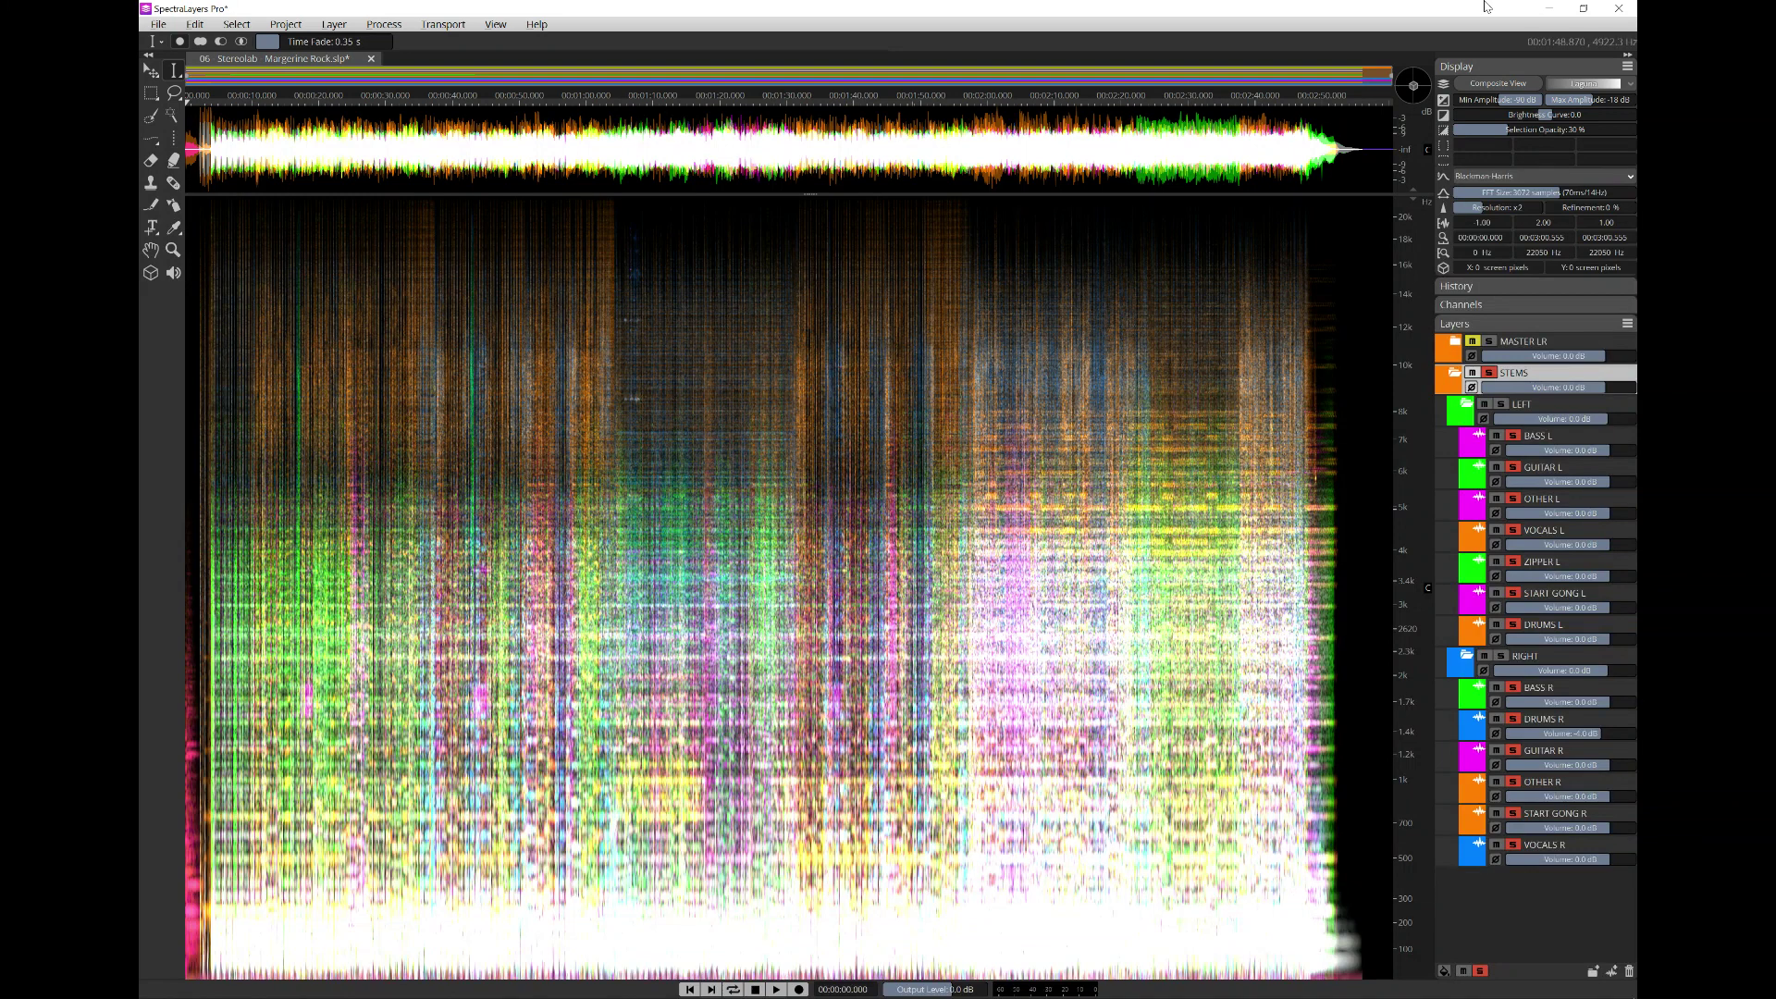
click(1619, 8)
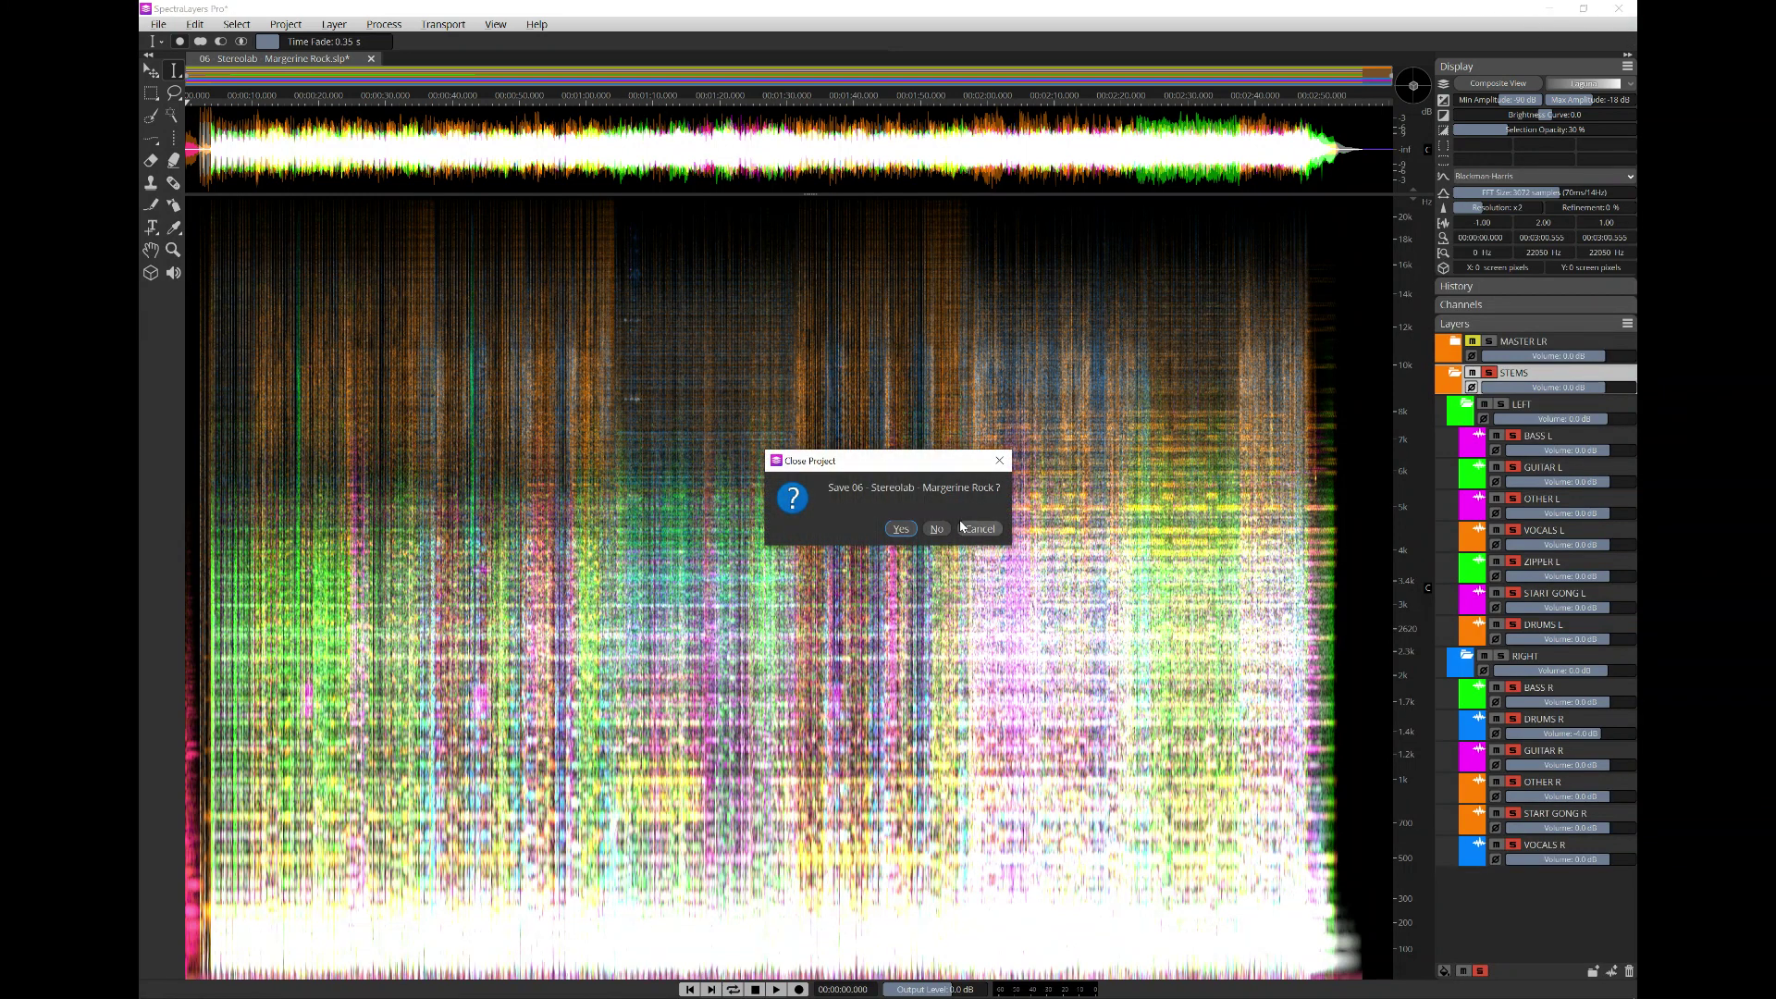
click(936, 529)
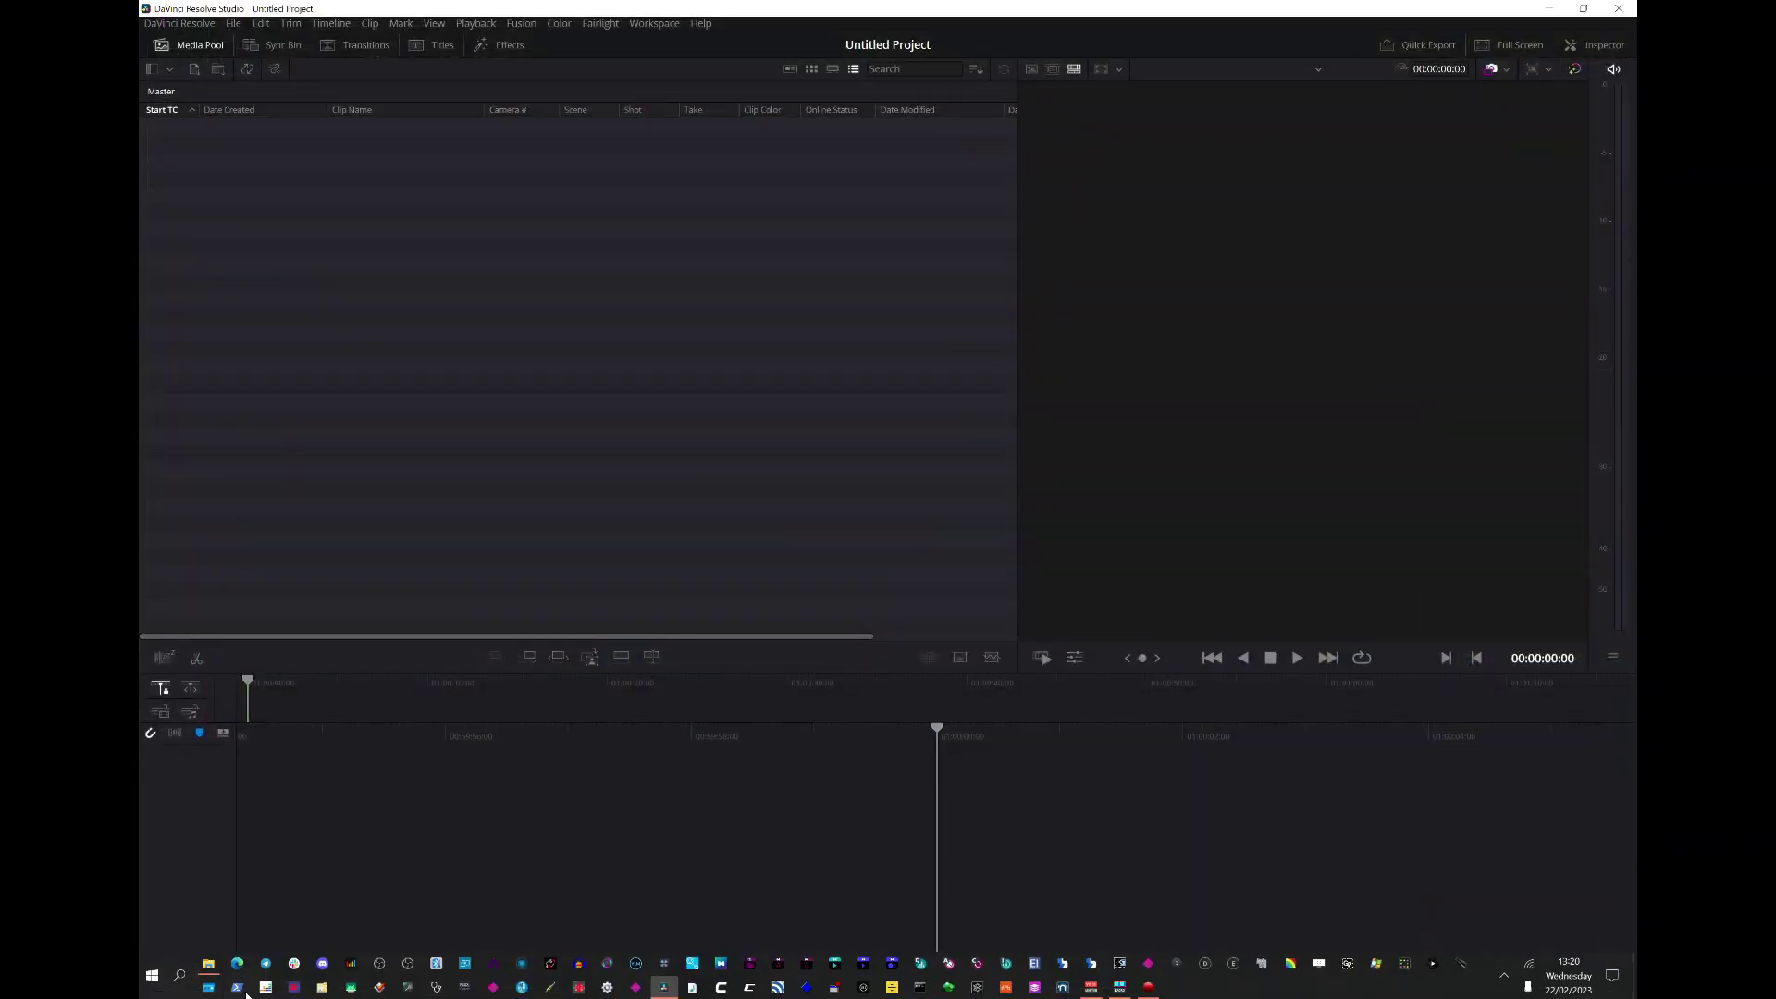
- Import all the WAV files from the CLEANED STEMS folder into DaVinci Resolve's media pool
click(208, 963)
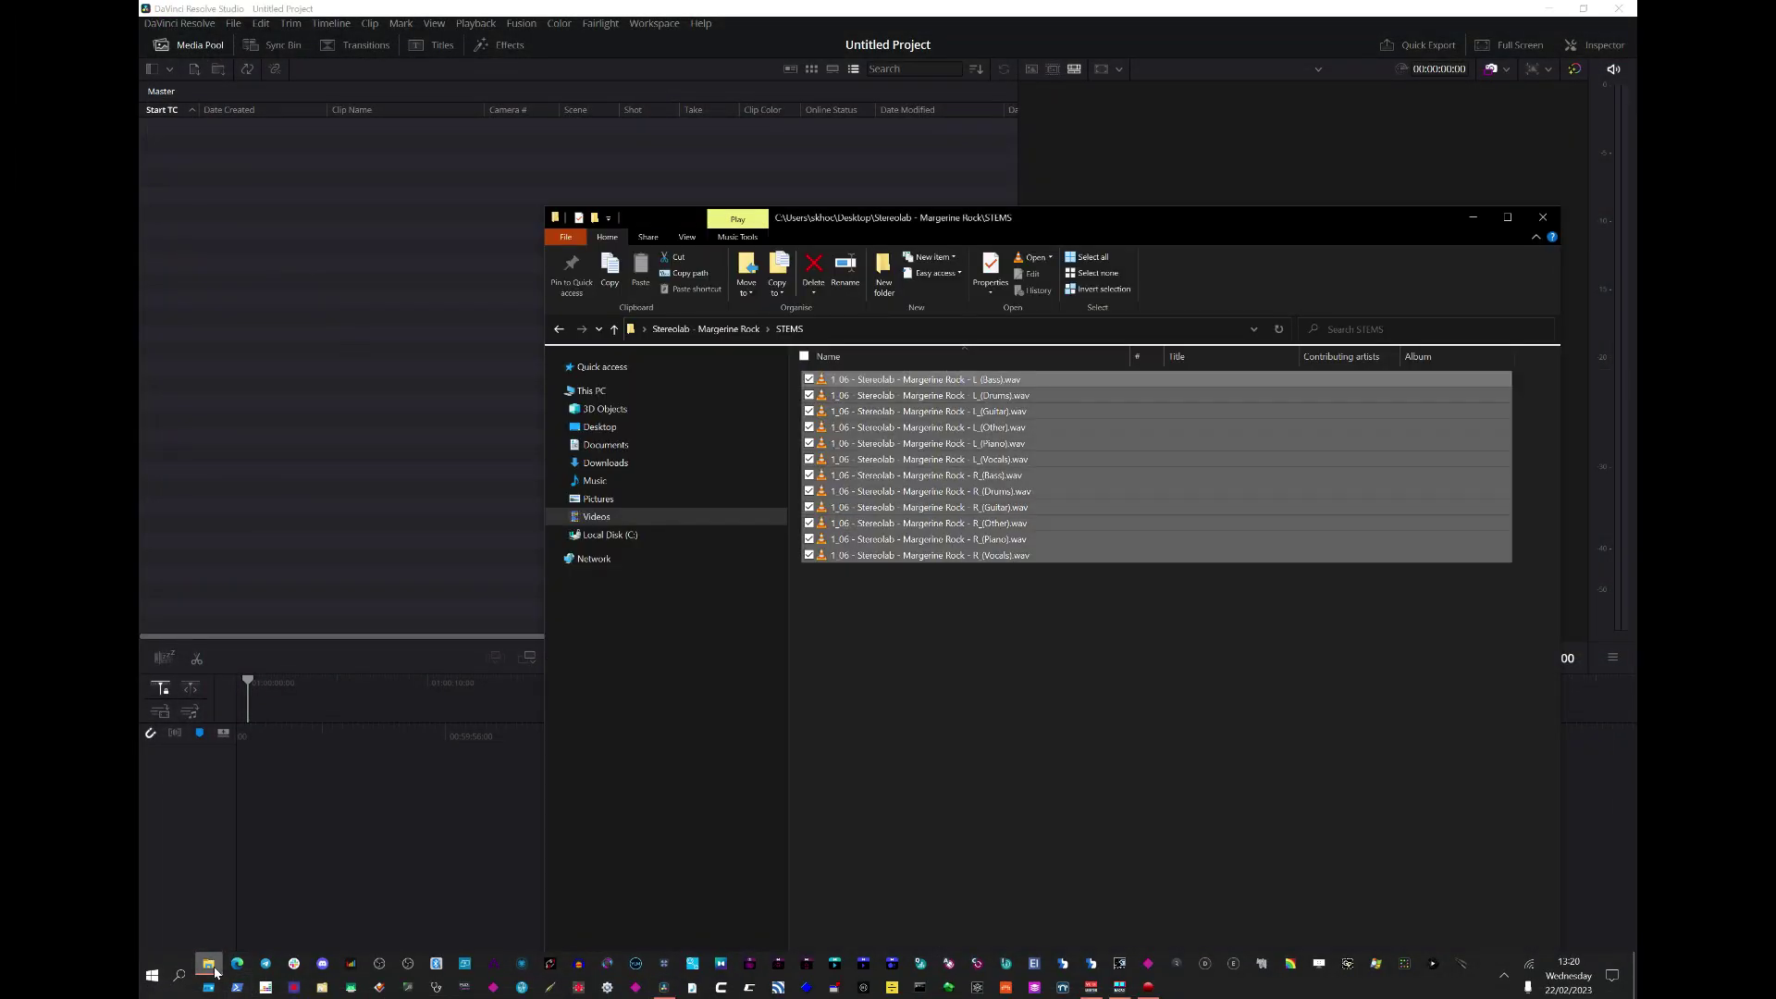
click(717, 331)
click(865, 448)
double_click(865, 449)
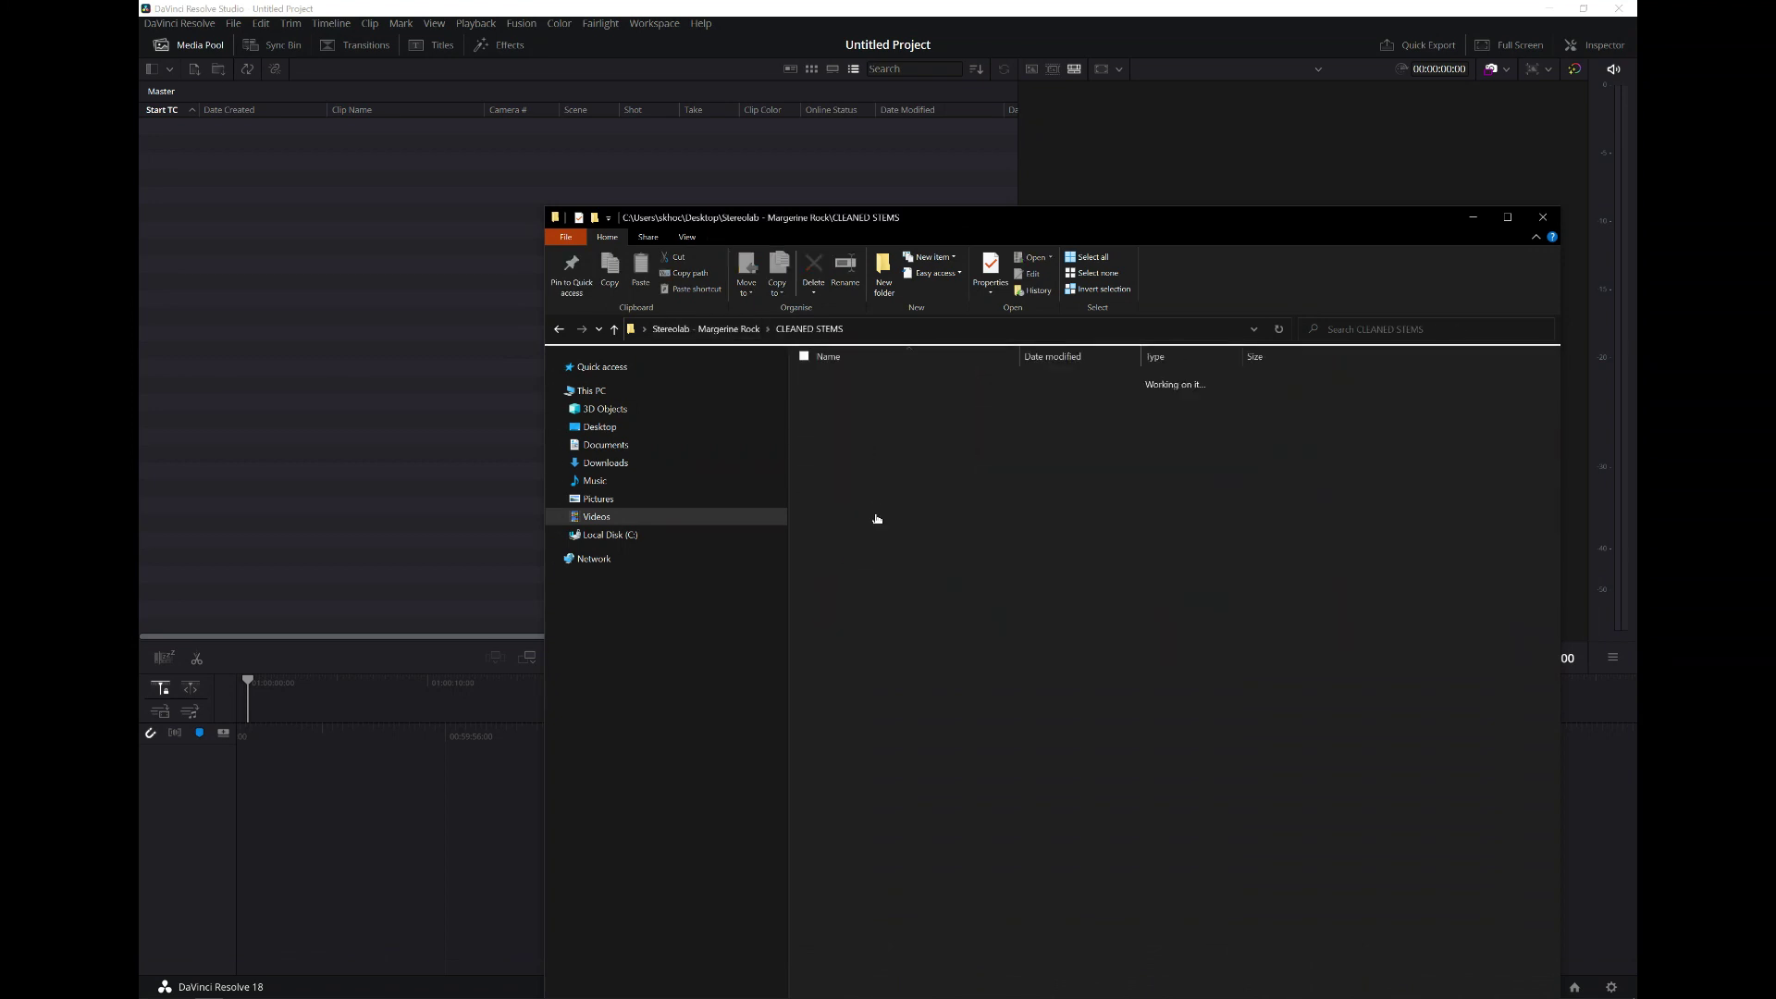
drag(856, 623, 301, 293)
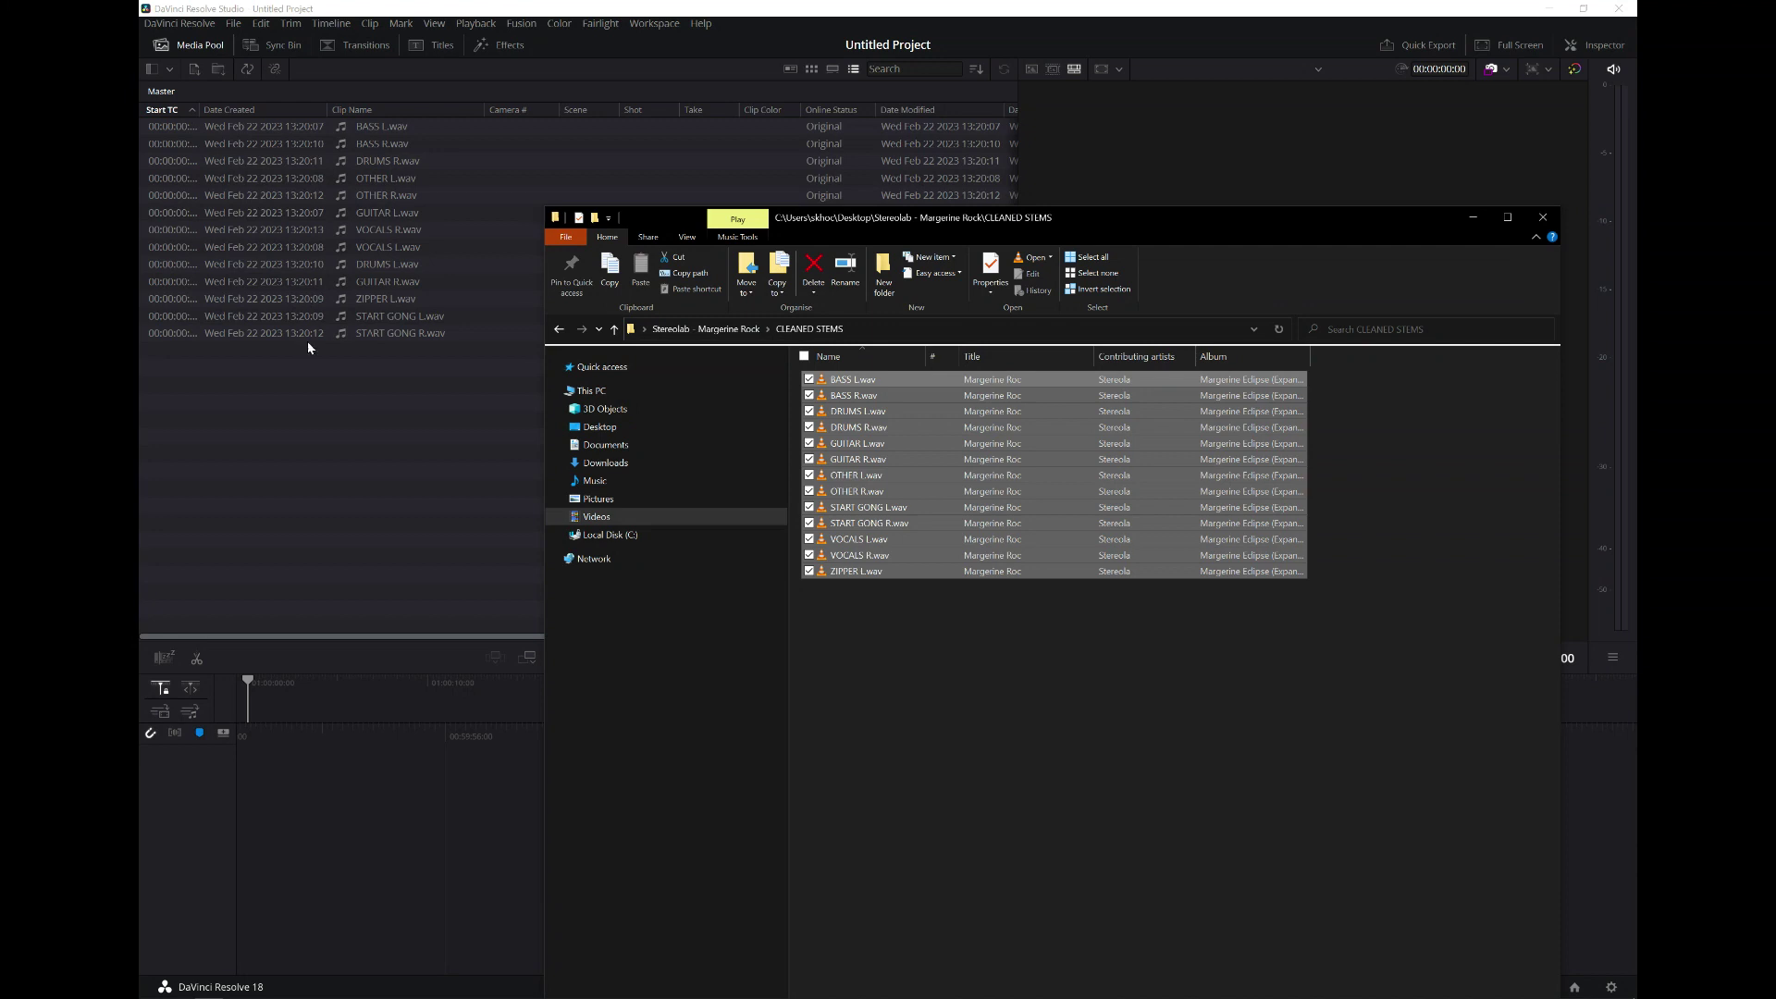
click(311, 433)
- Check the audio channel format in the clip attributes of BASS L.wav
right_click(370, 134)
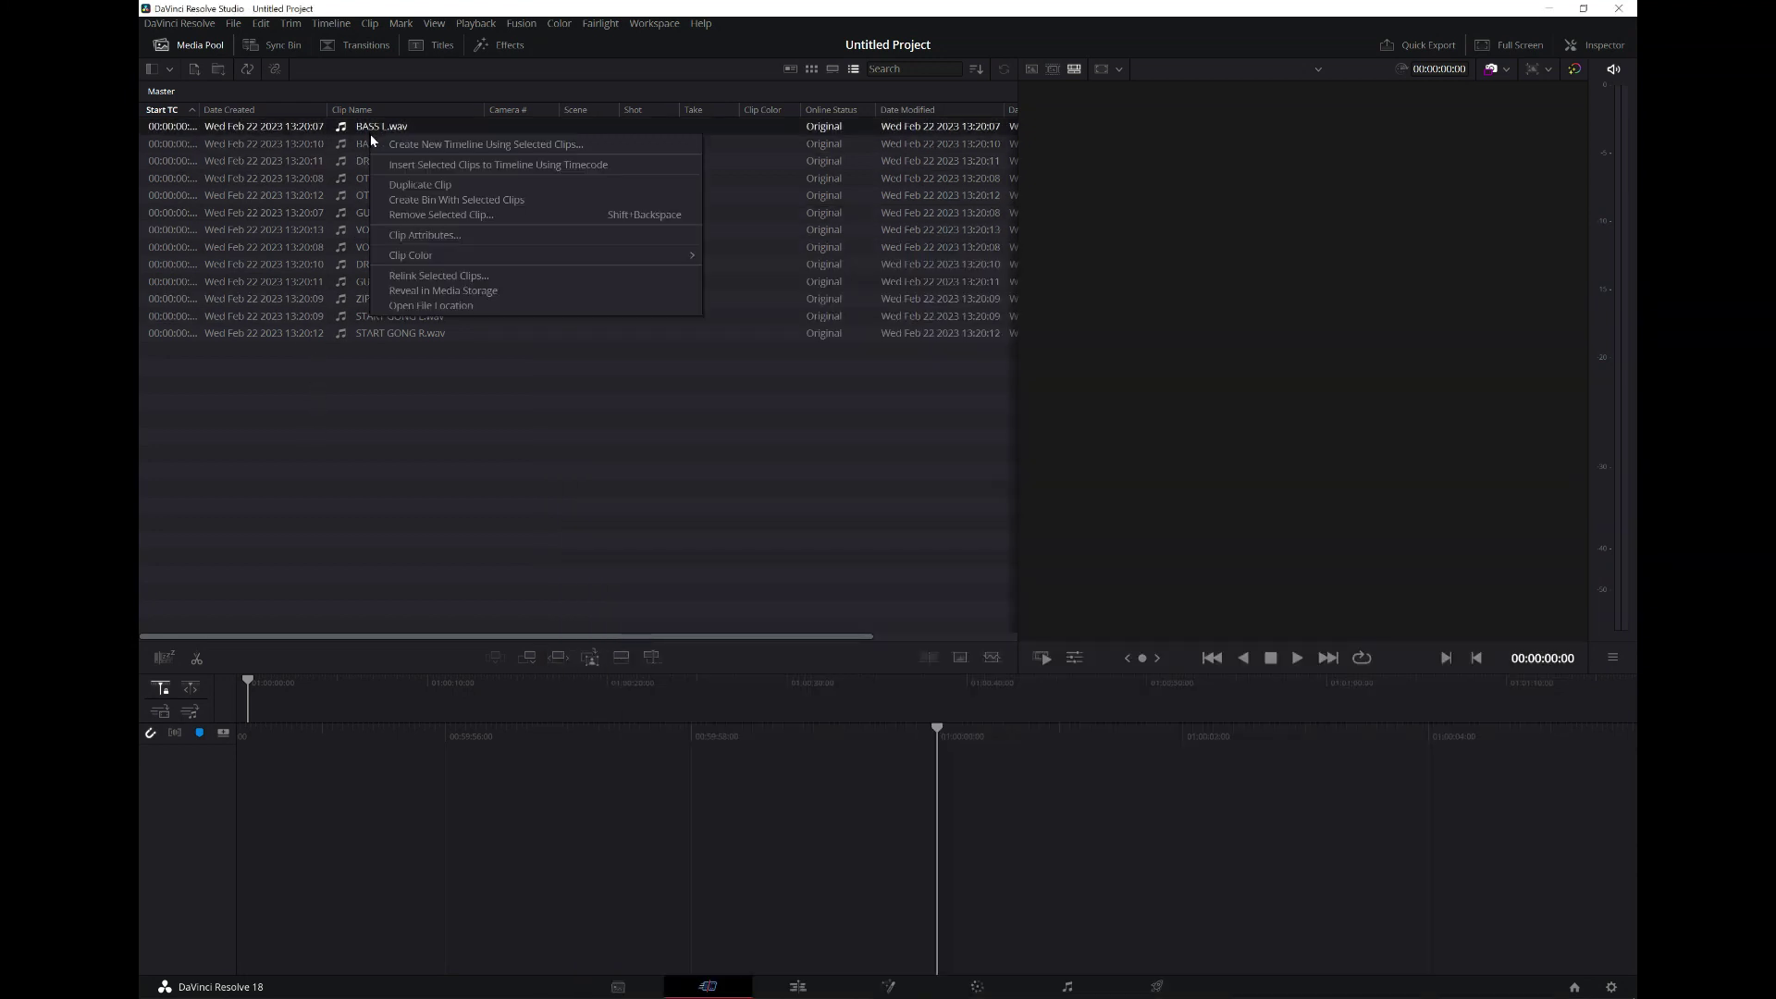
click(428, 235)
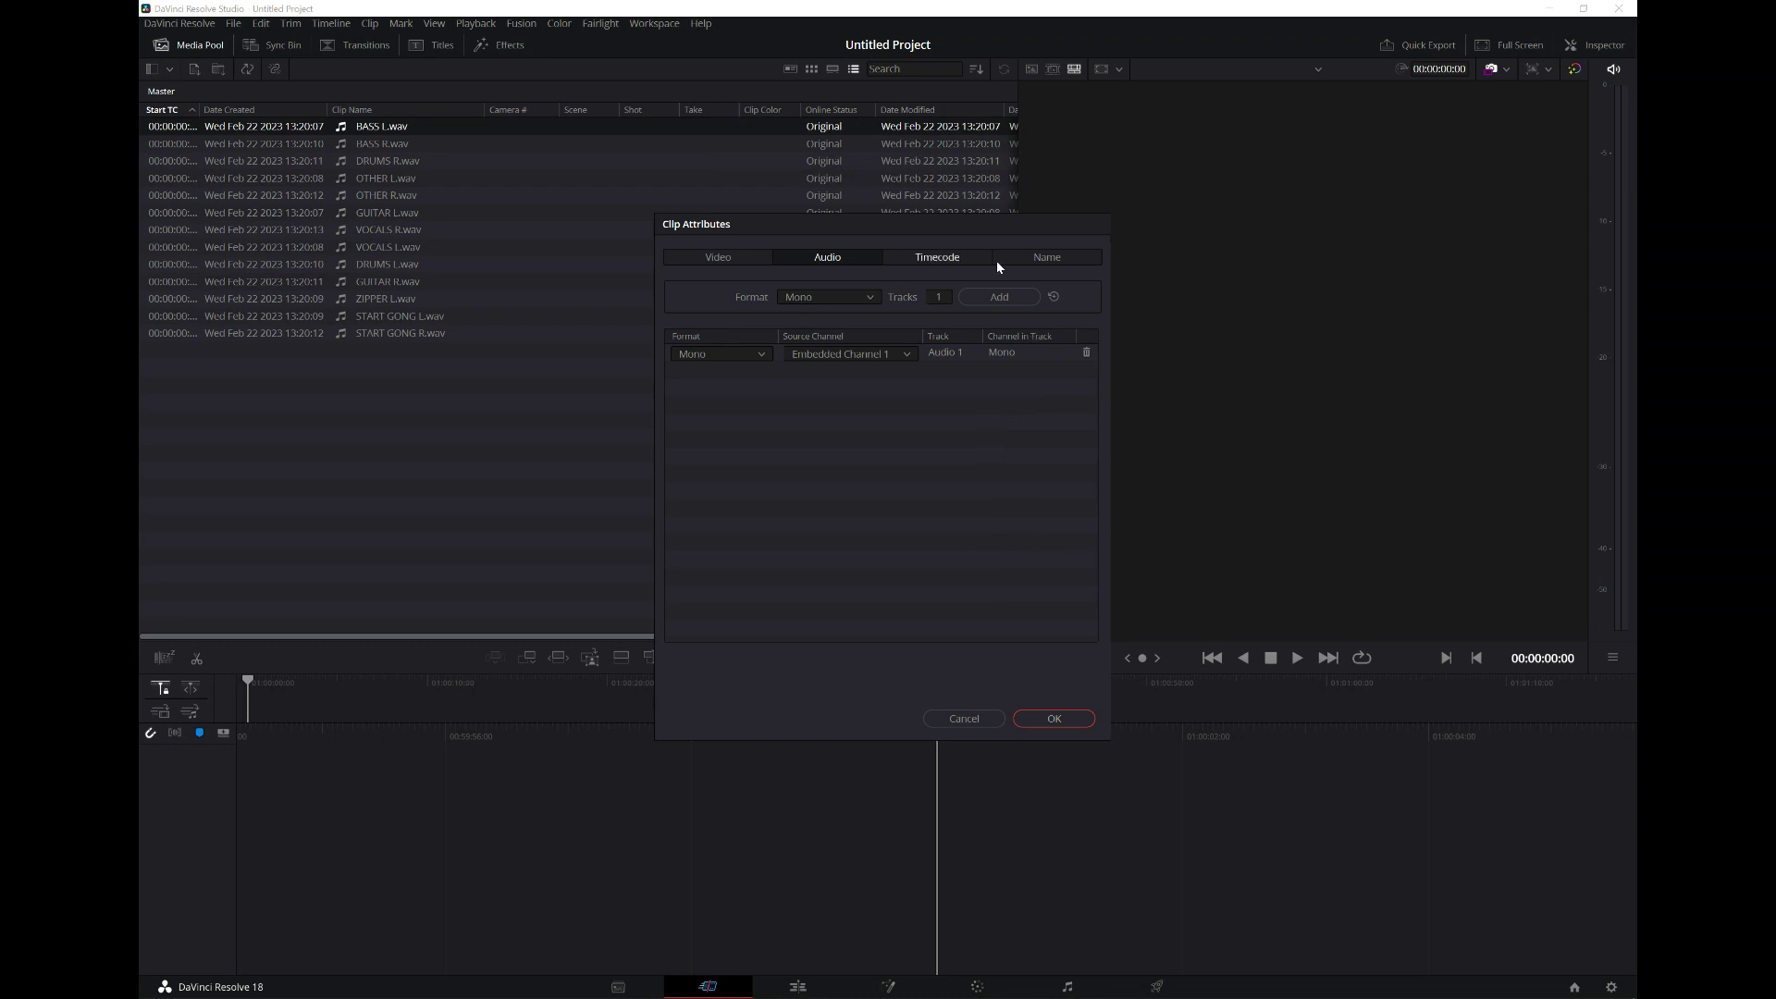
click(986, 722)
- Create an empty timeline named Timeline 1 using the project settings and open it on the Fairlight page
ctrl+click(379, 184)
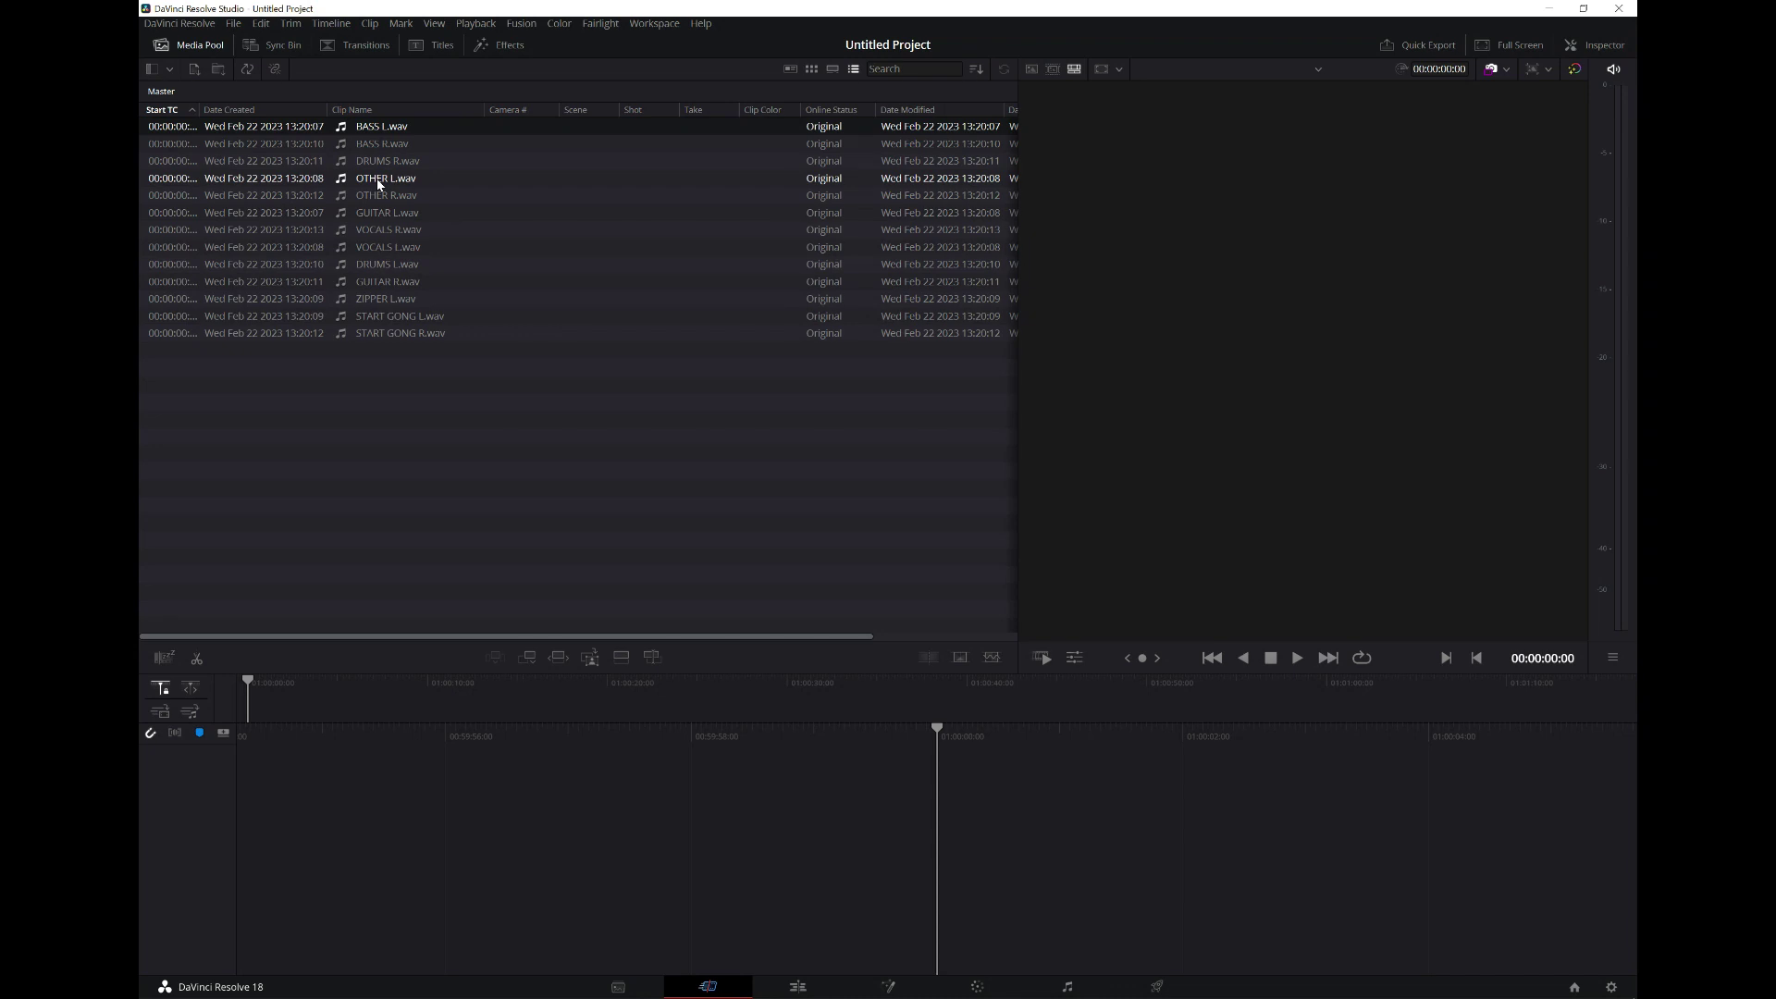
right_click(425, 422)
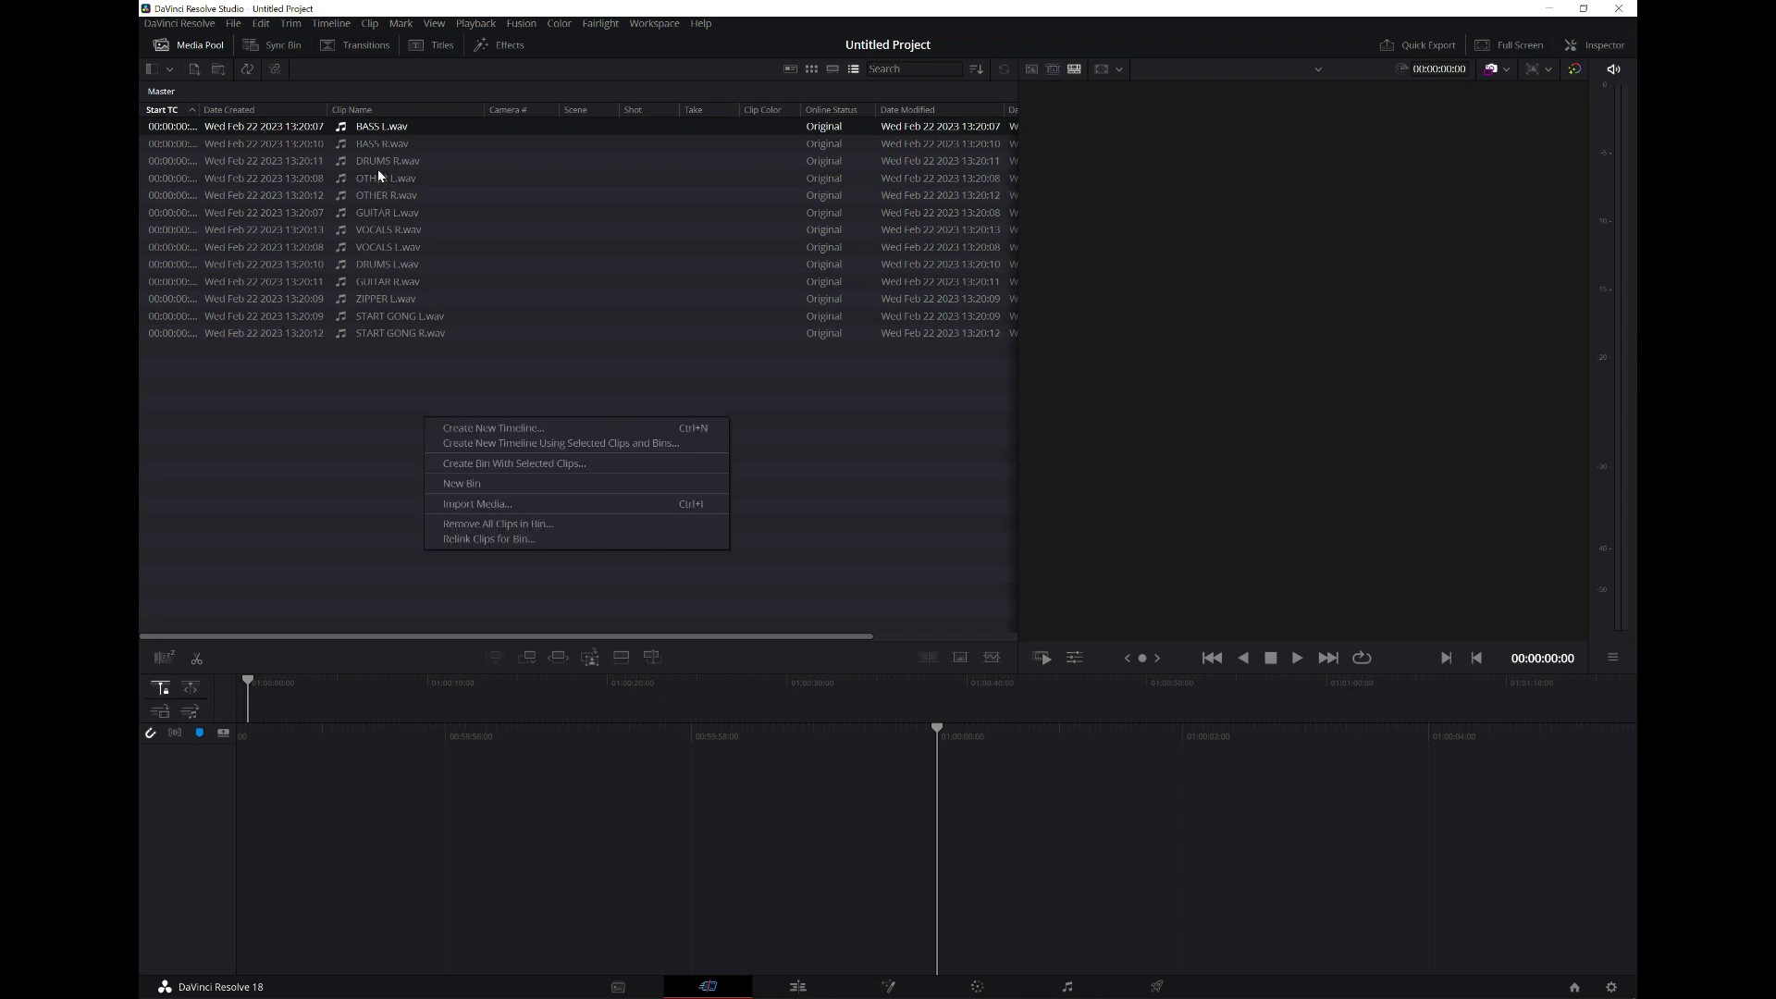
click(538, 427)
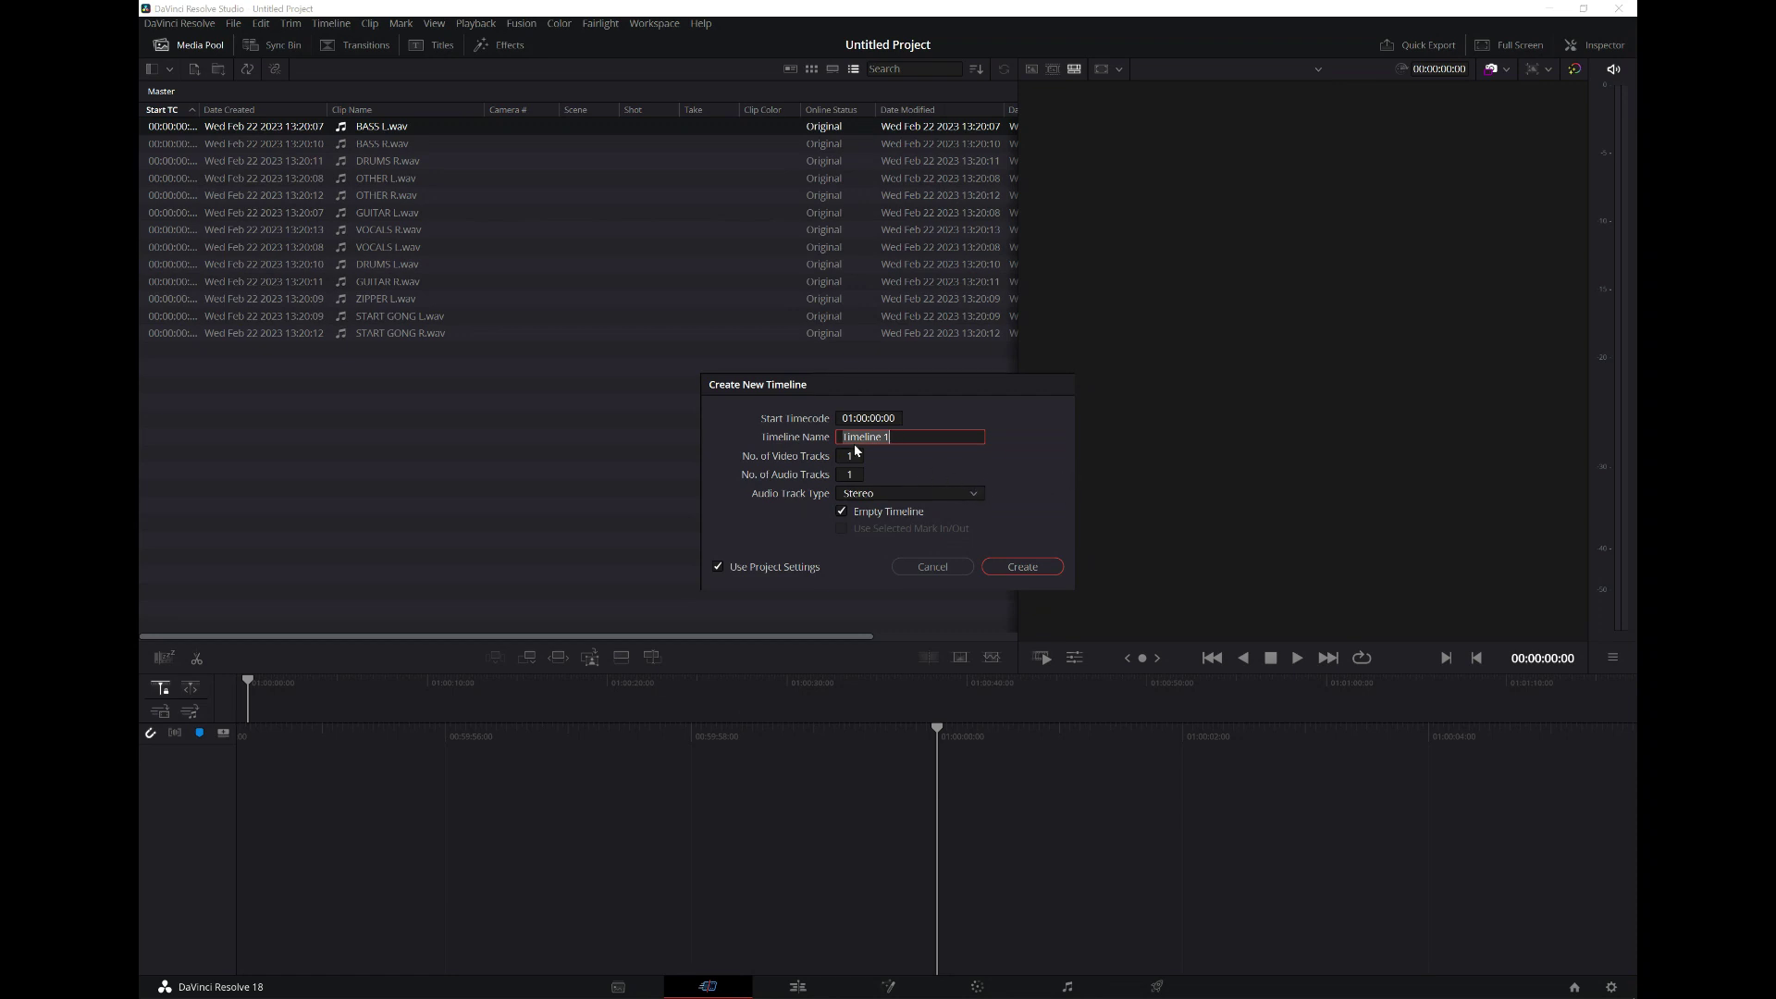
click(1034, 570)
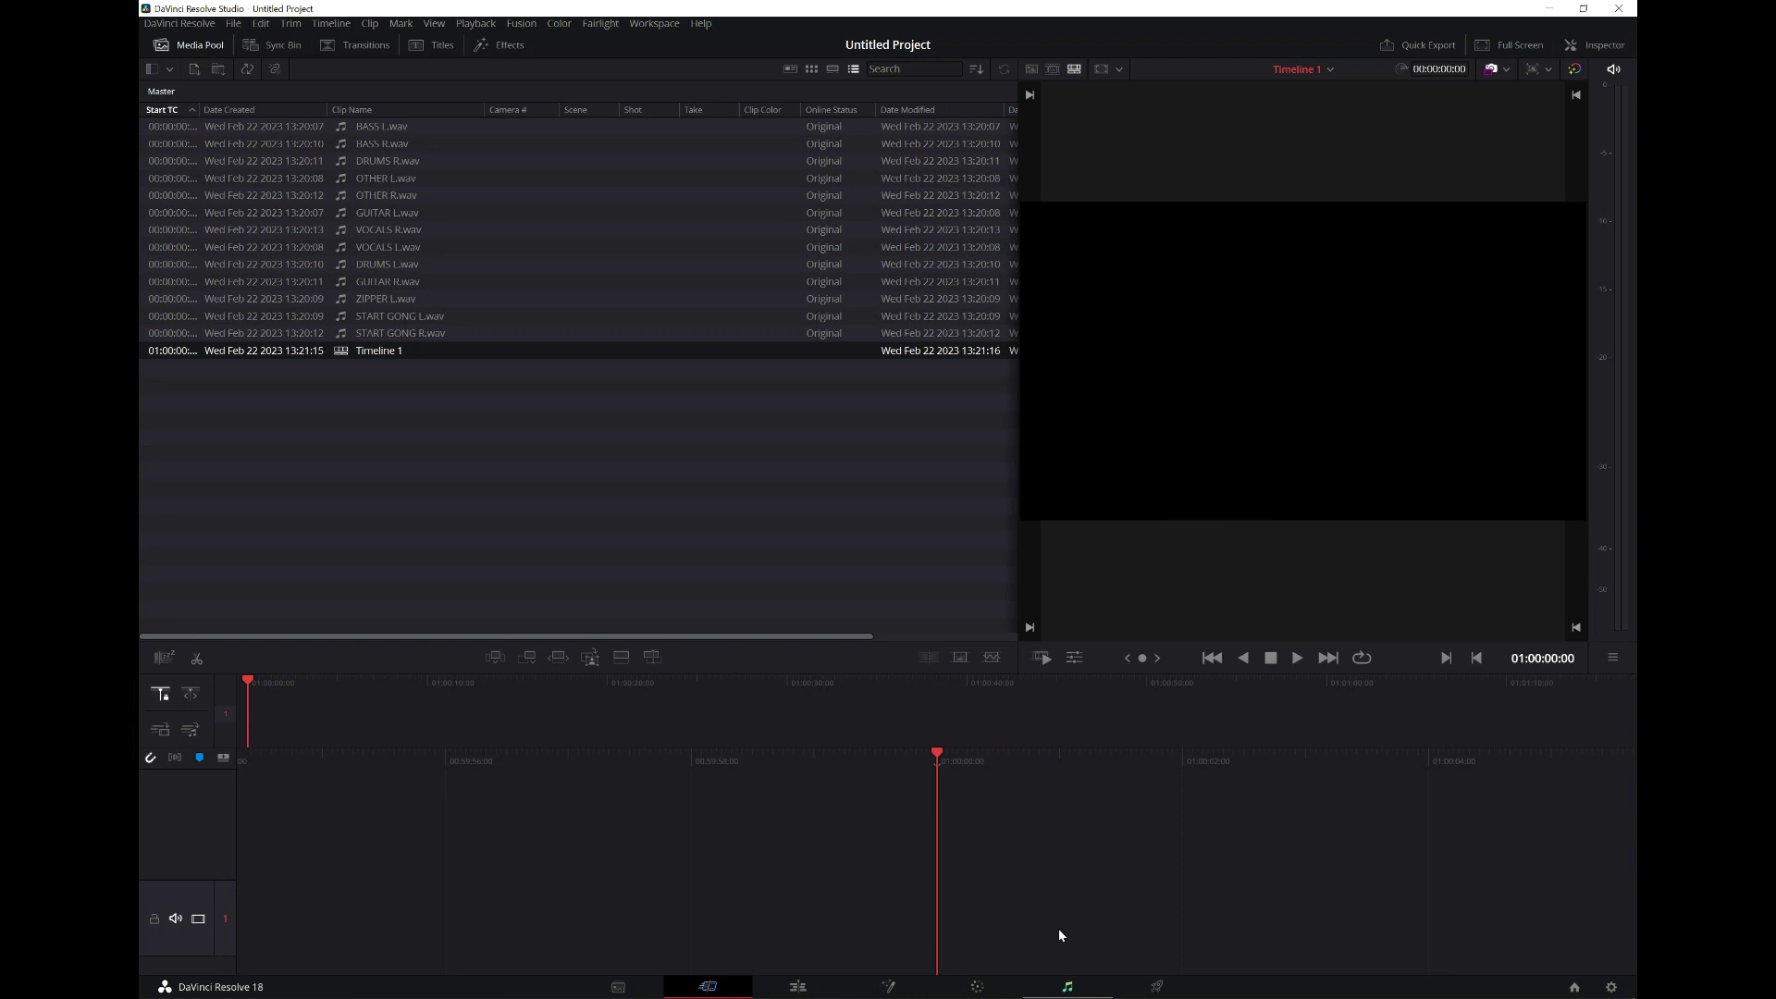
key(shift+7)
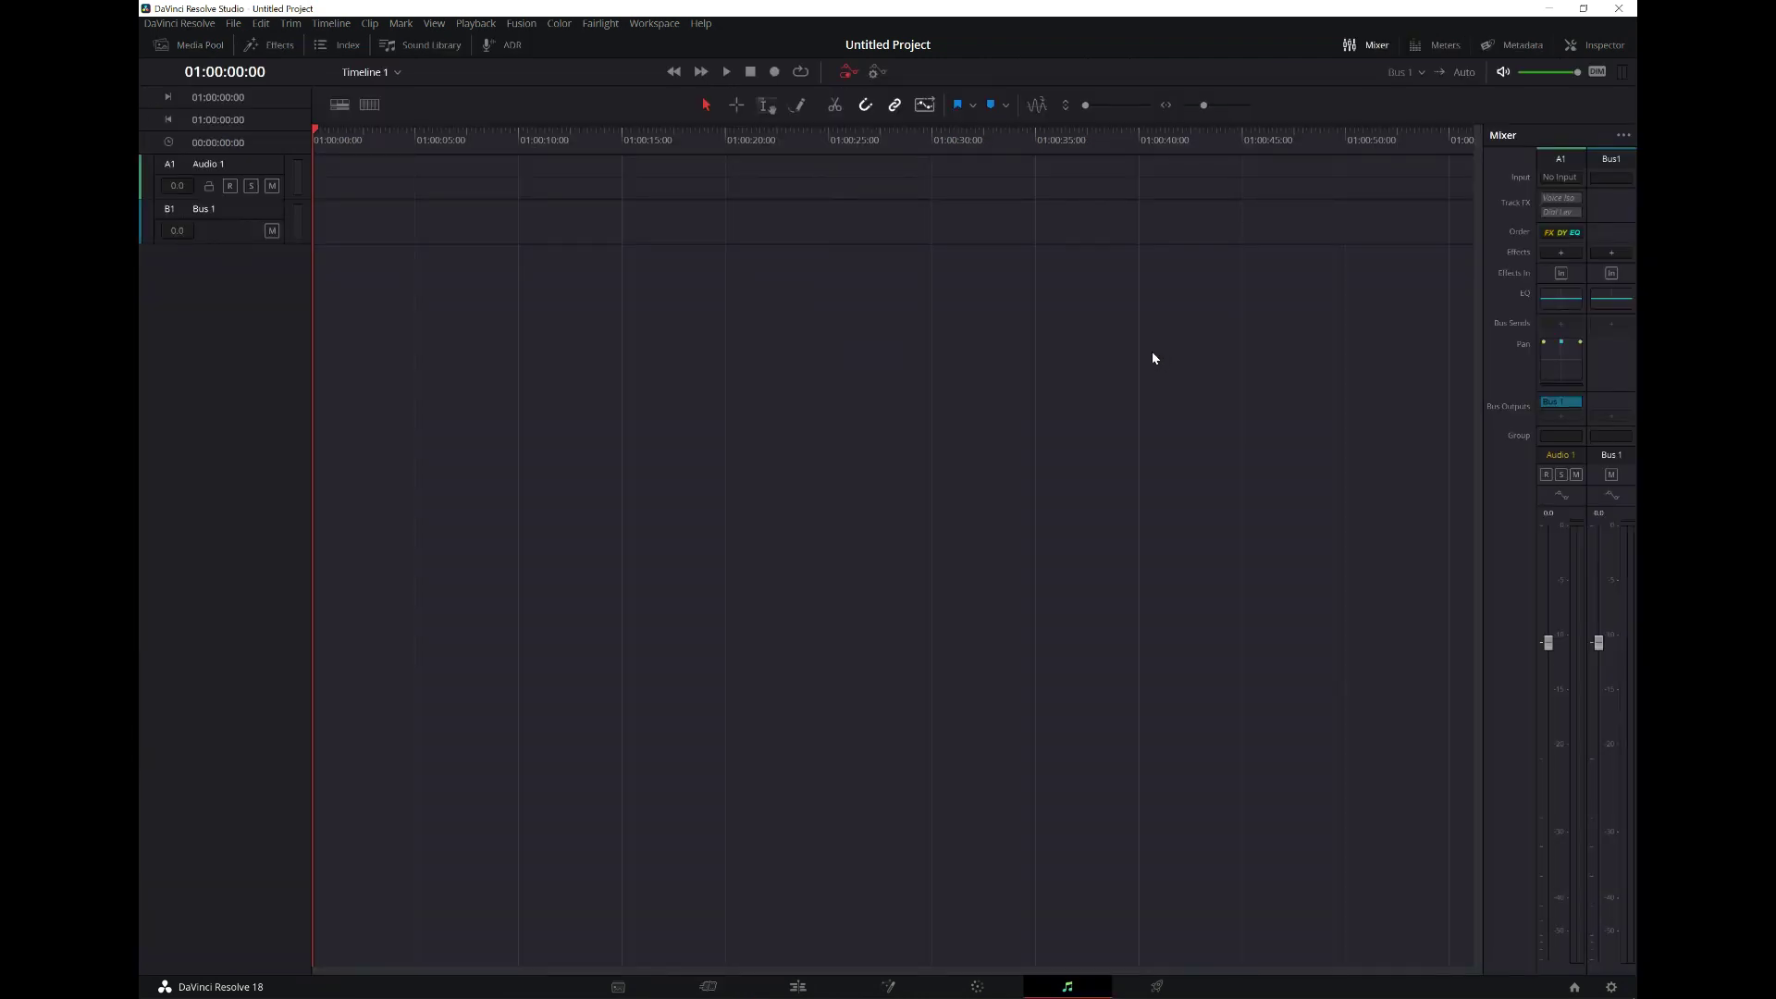
- Review the Video and Audio I/O section of the system preferences and close the preferences without saving
click(179, 23)
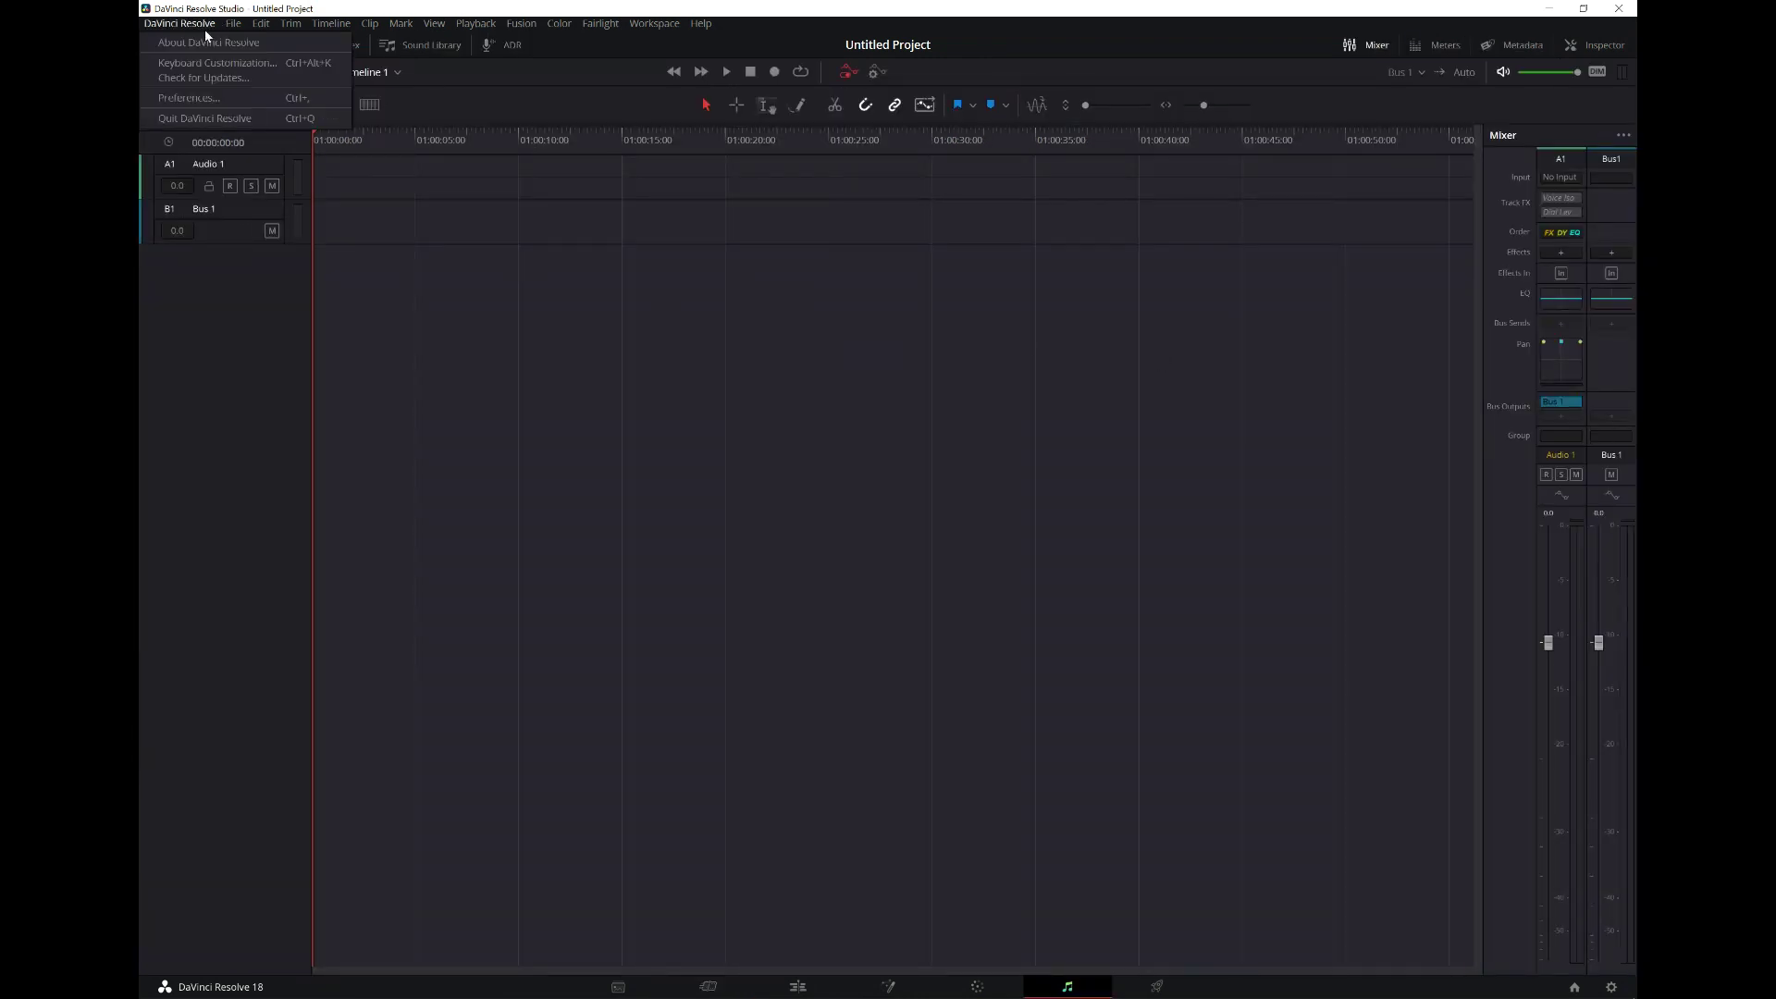
click(182, 98)
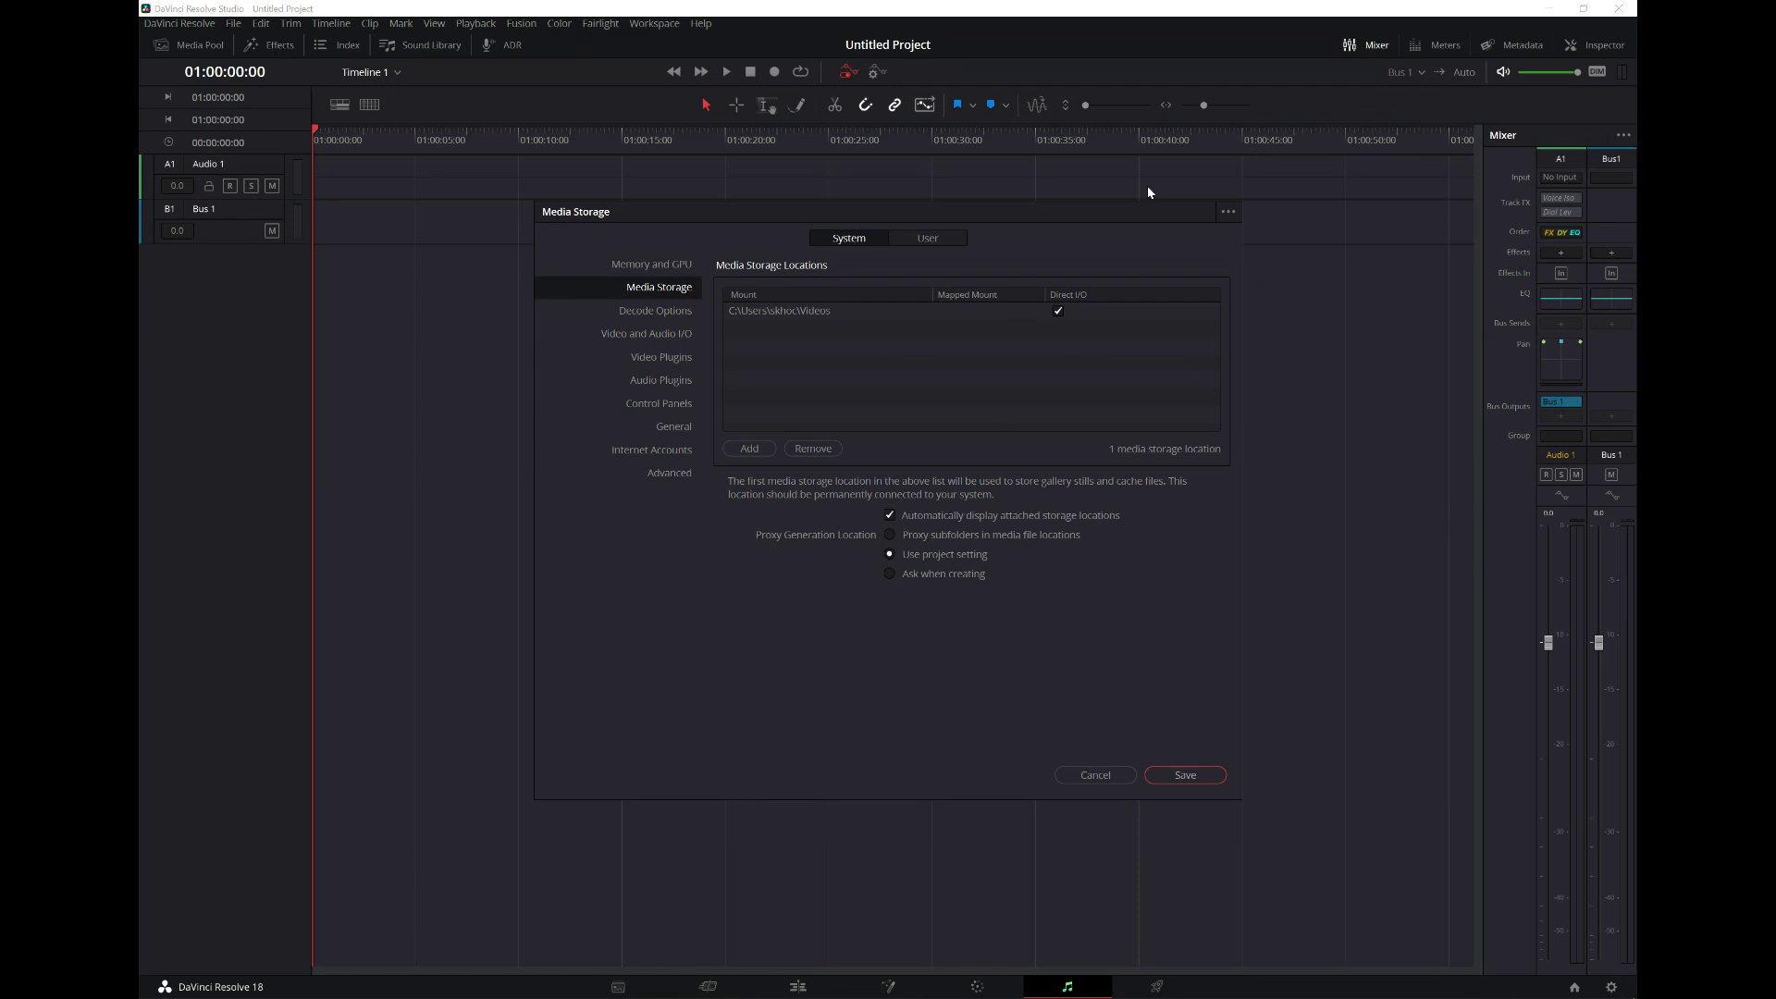
drag(1068, 215, 1119, 216)
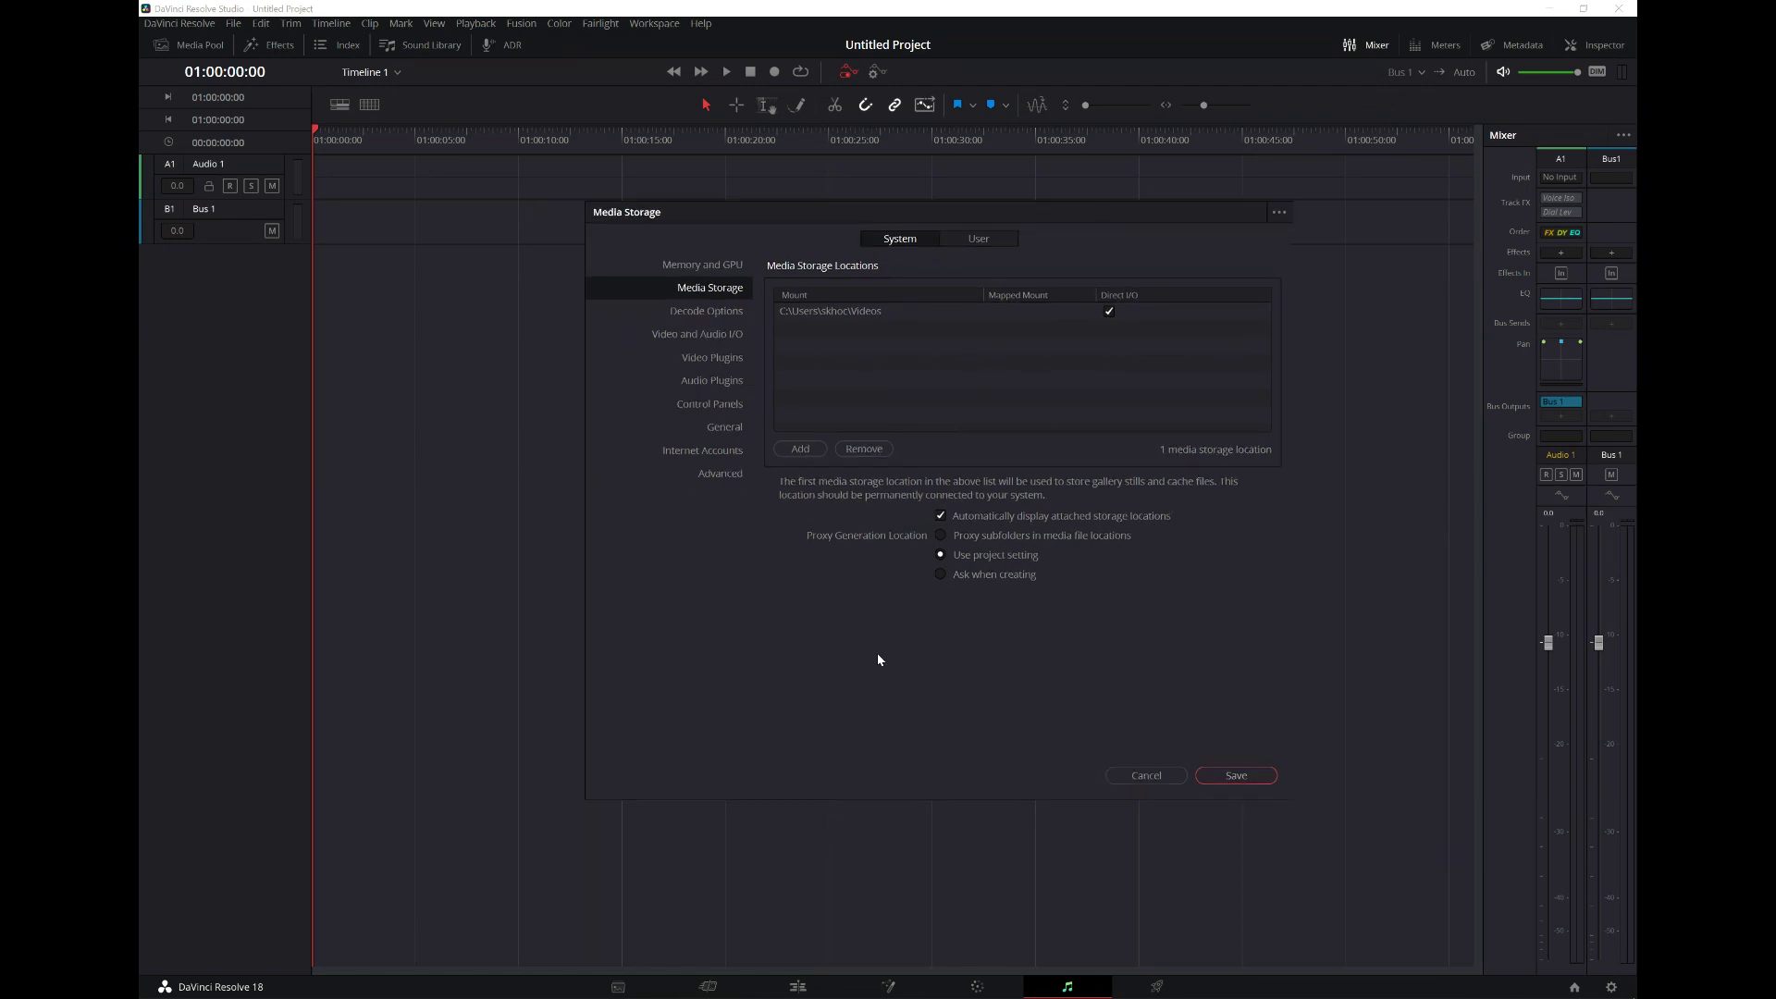
click(705, 337)
scroll(1082, 613, down, 2)
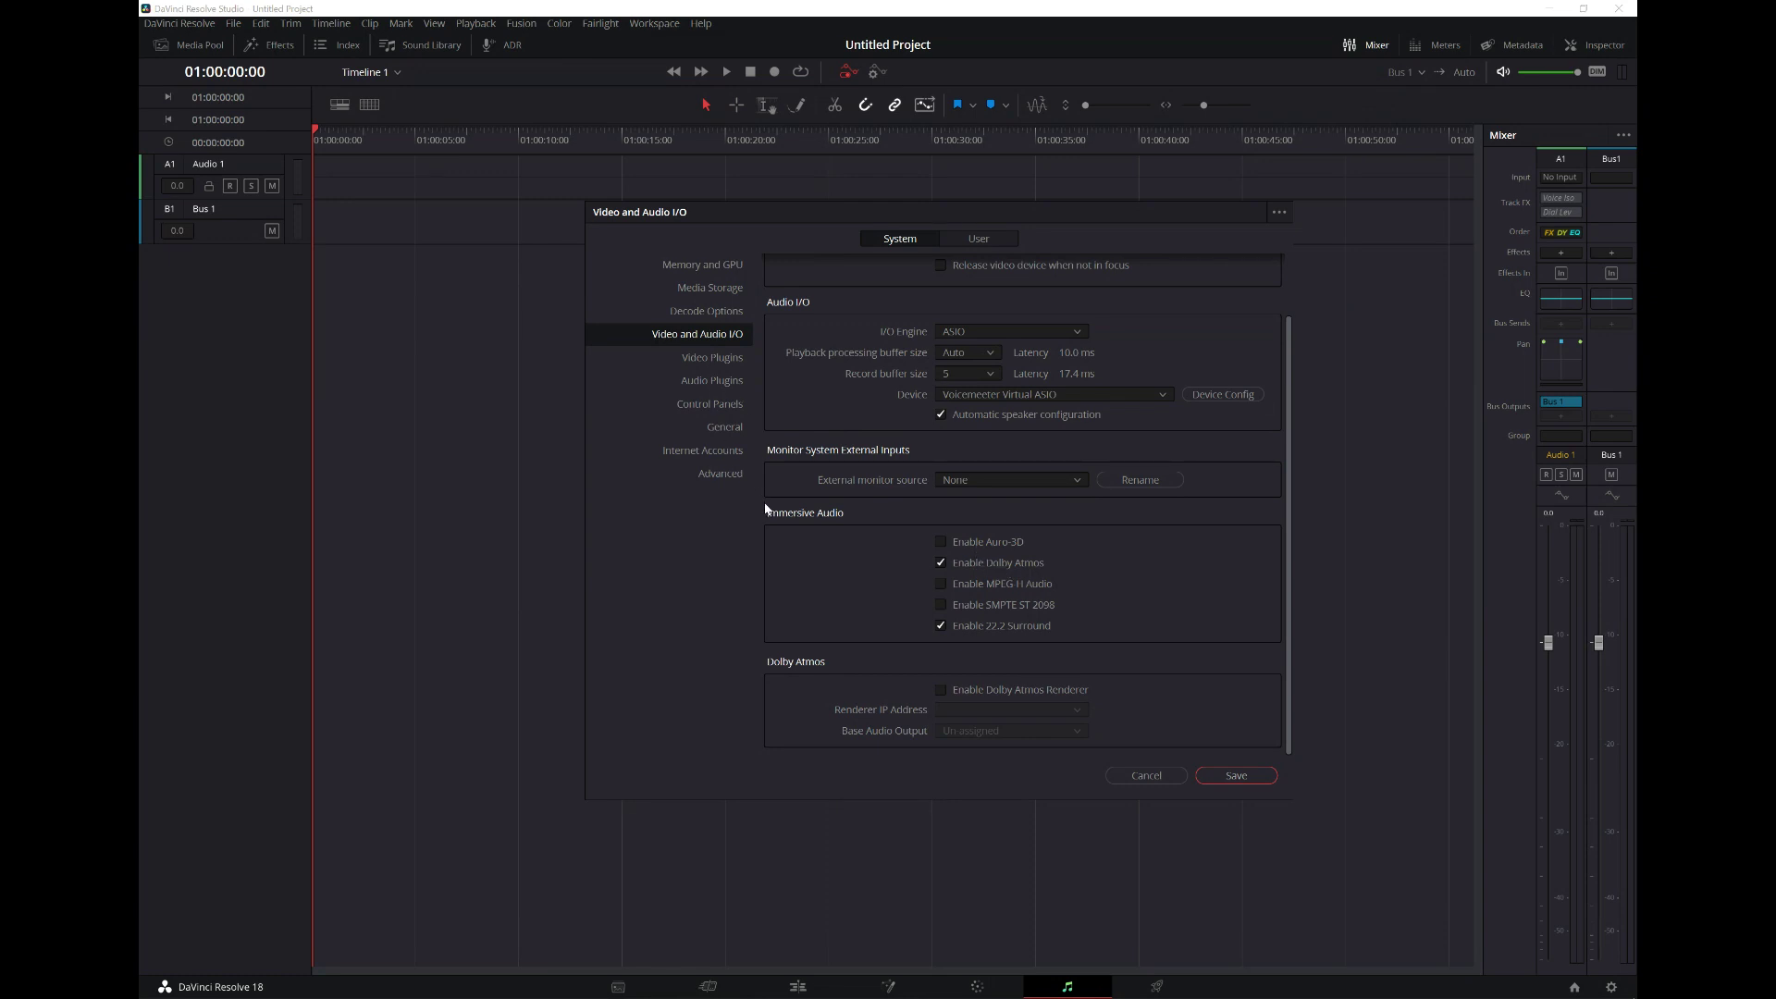
click(1147, 773)
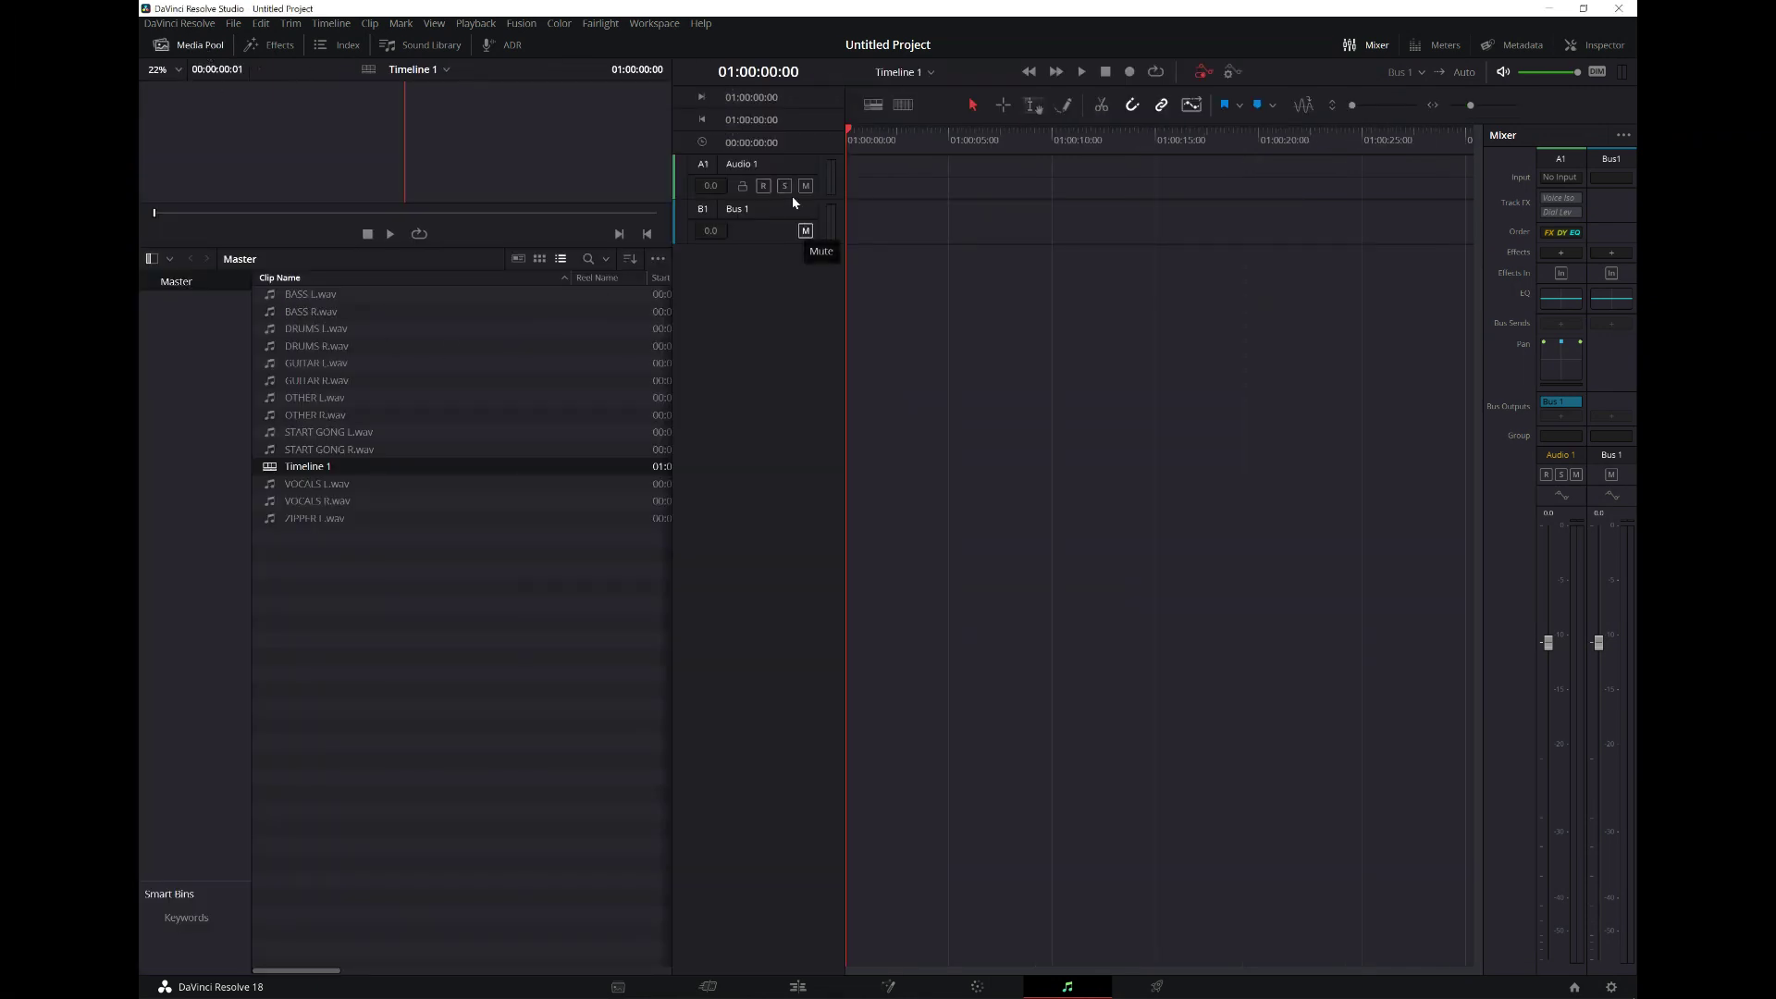
- Rename the first audio track to BASS and place BASS L.wav at its start
click(773, 169)
double_click(774, 166)
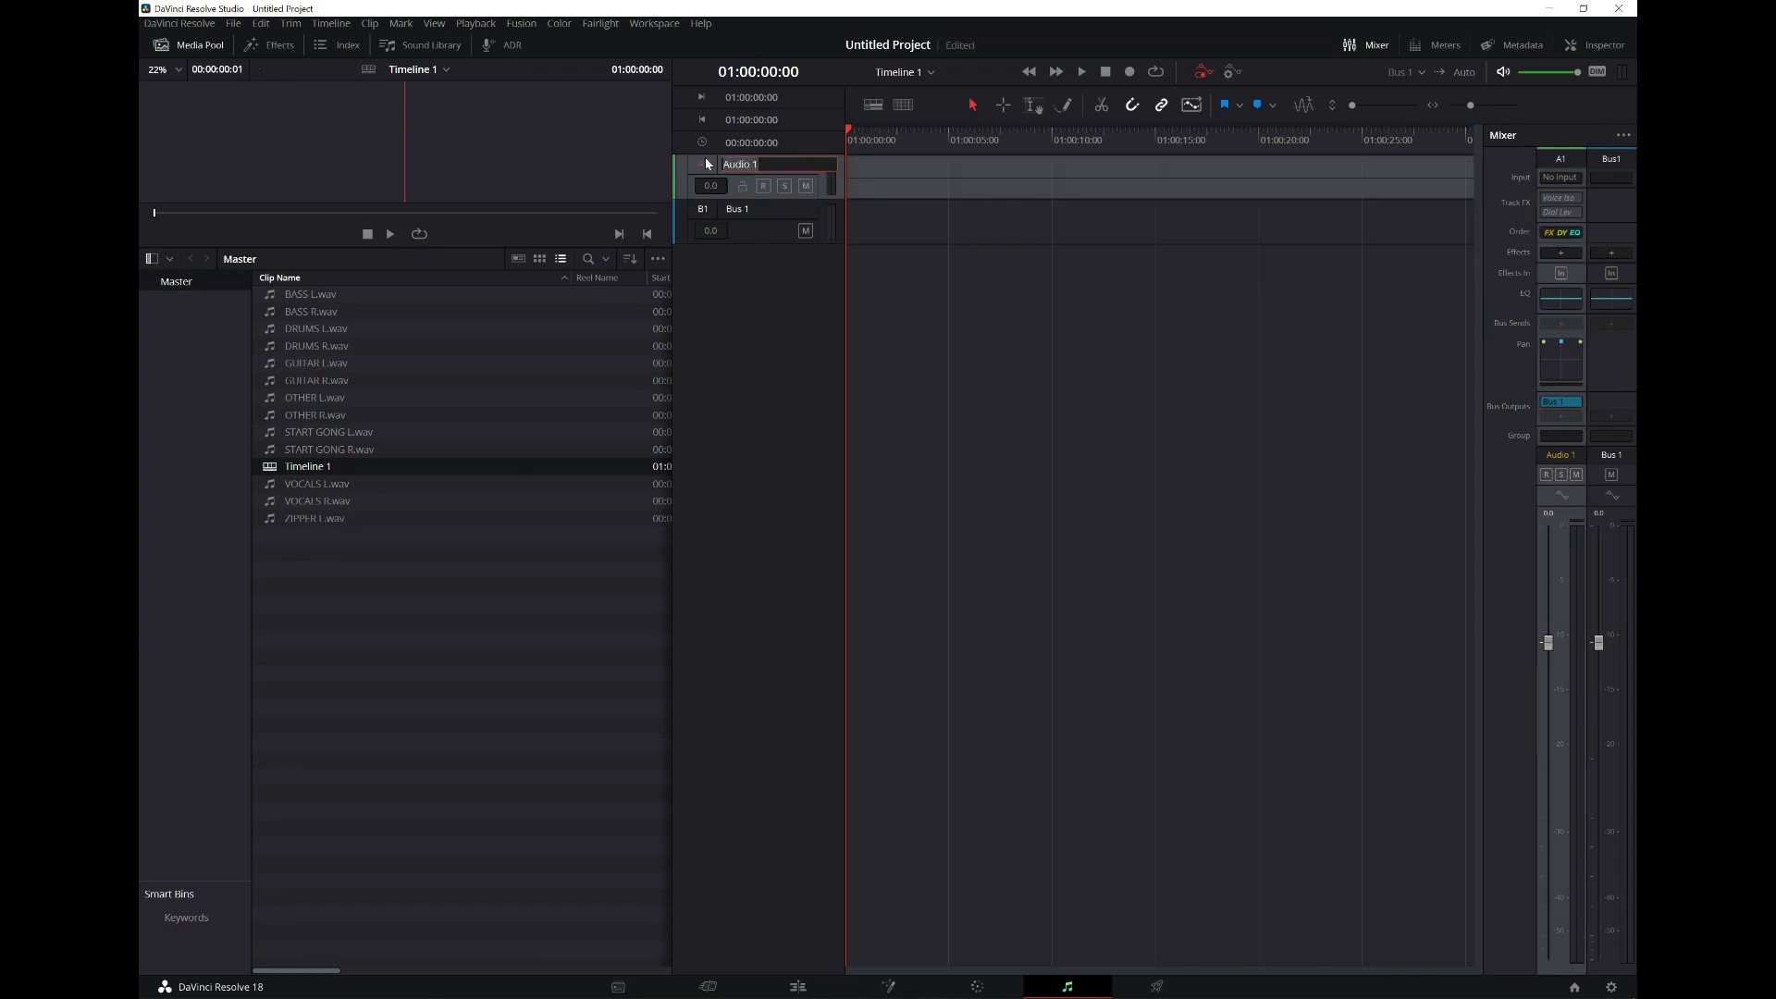
key(Return)
drag(324, 294, 857, 171)
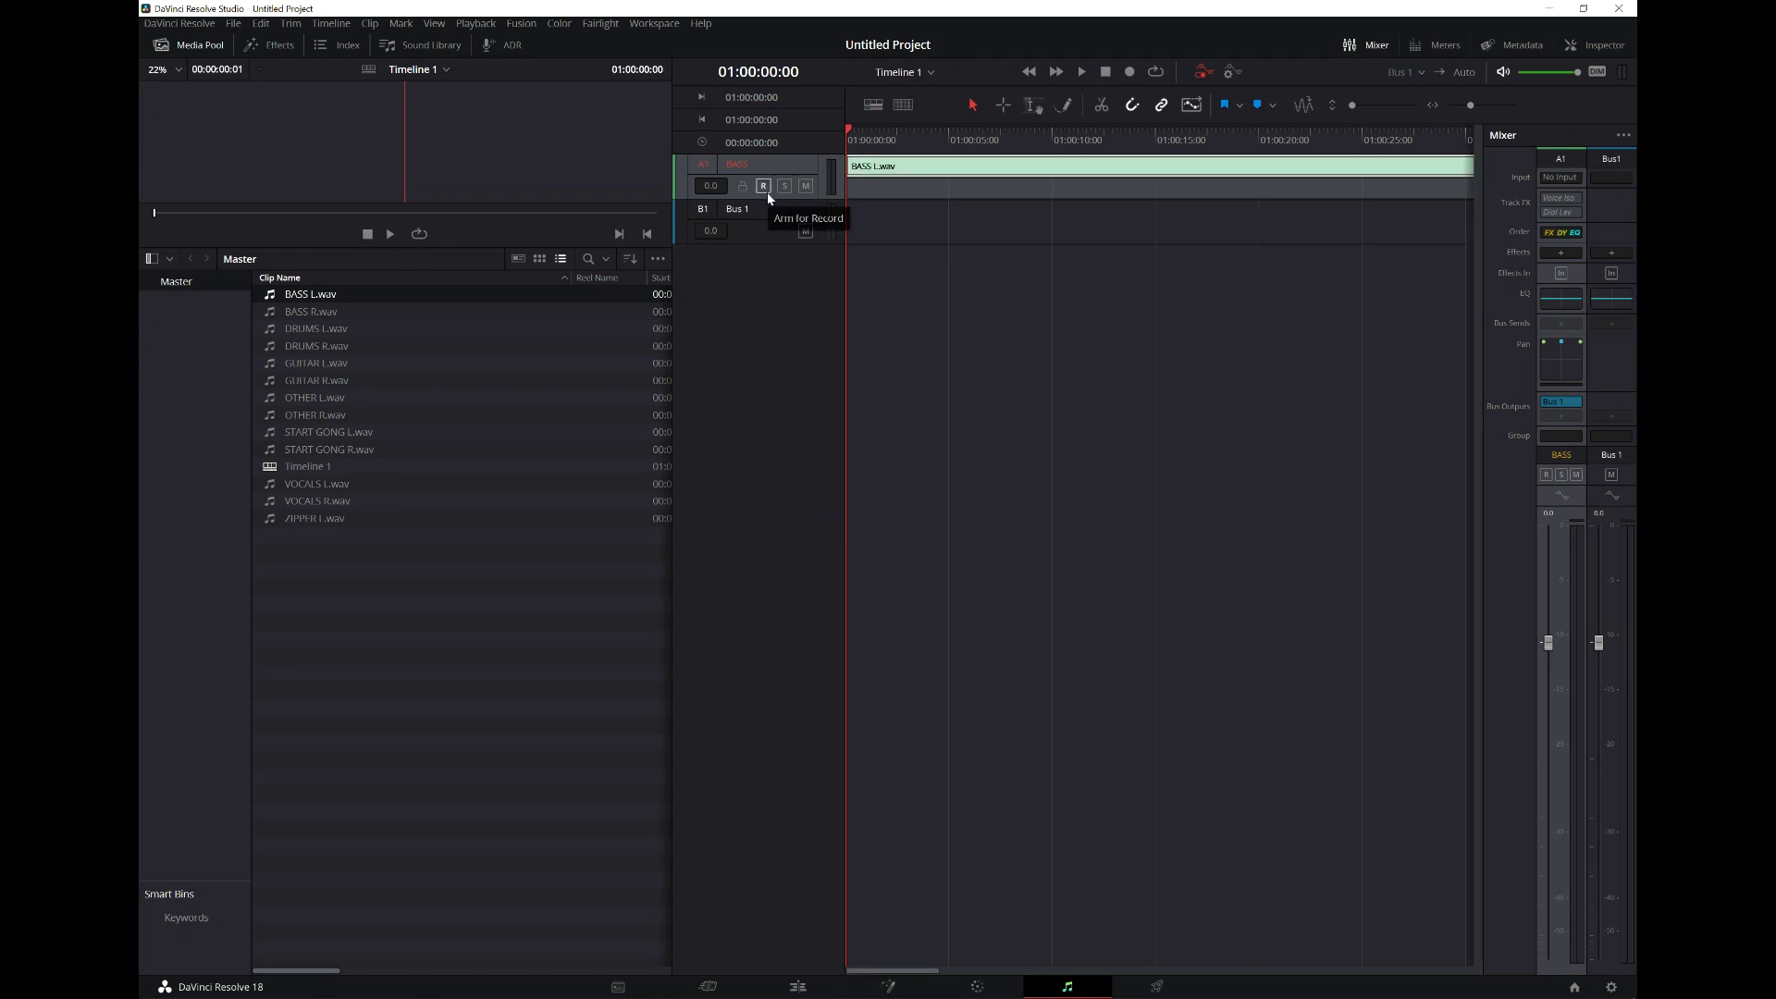
- Convert the BASS track to a linked group and place BASS R.wav at the start of its second track, adjusting the track heights
drag(767, 197, 758, 372)
drag(326, 316, 416, 630)
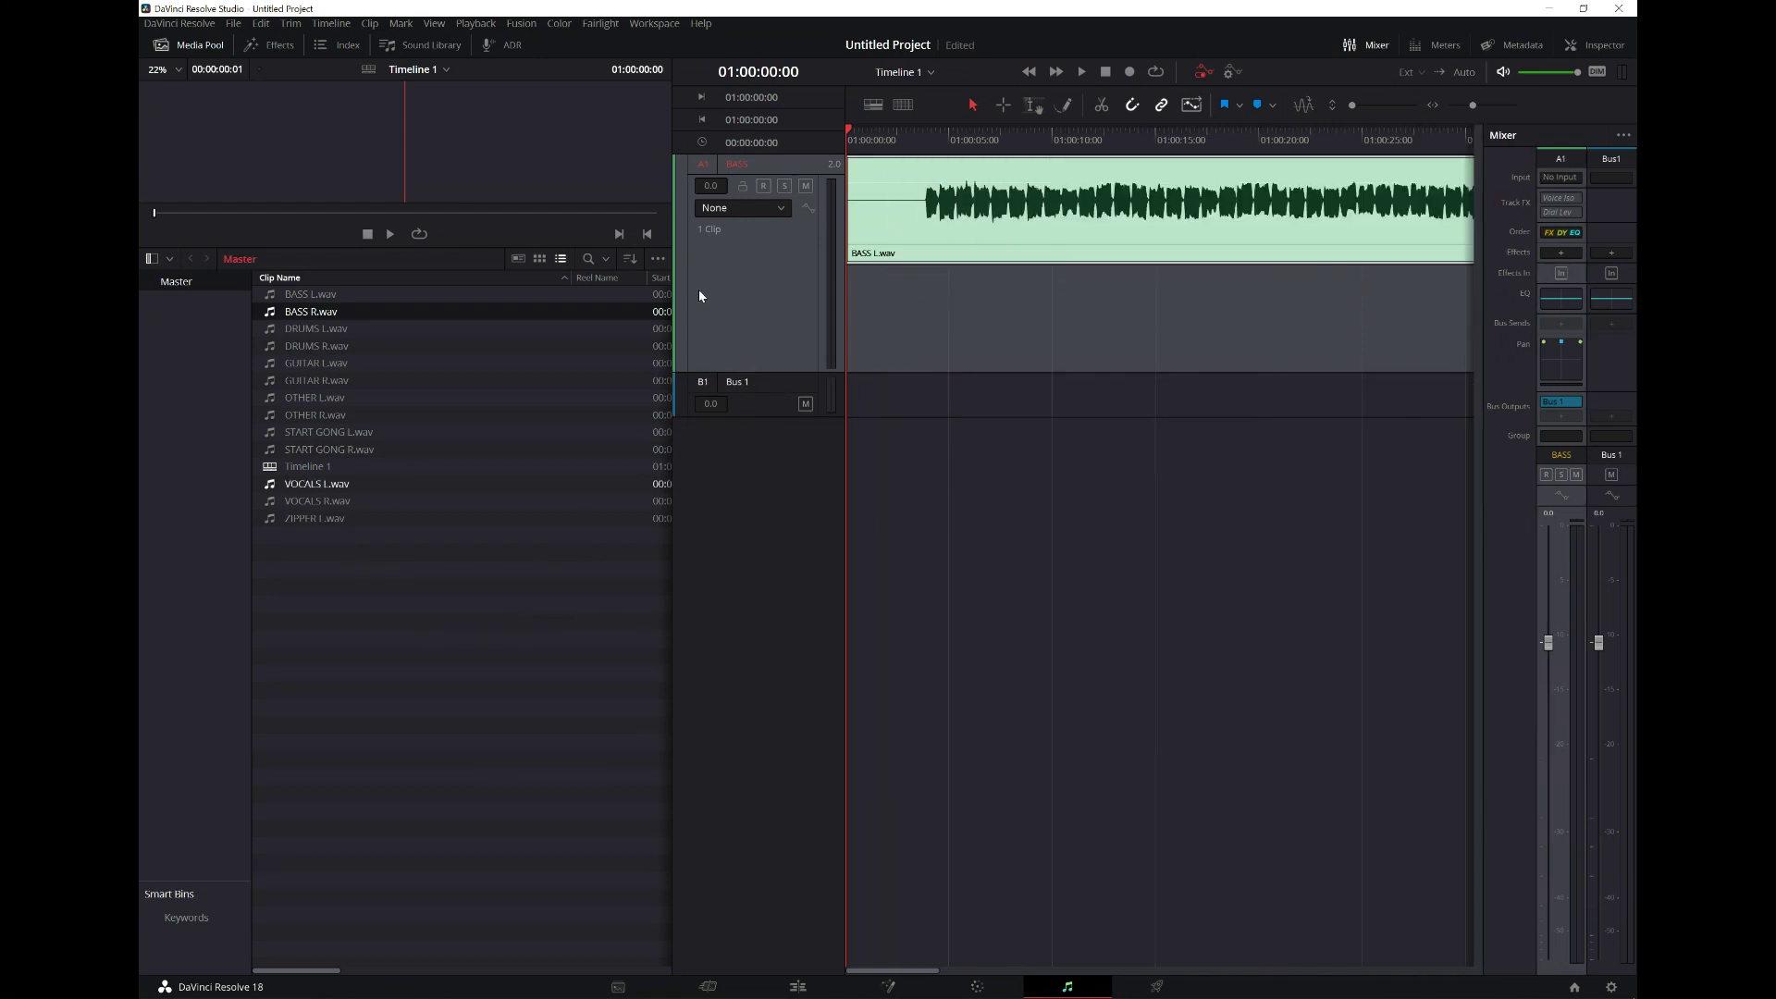
right_click(741, 267)
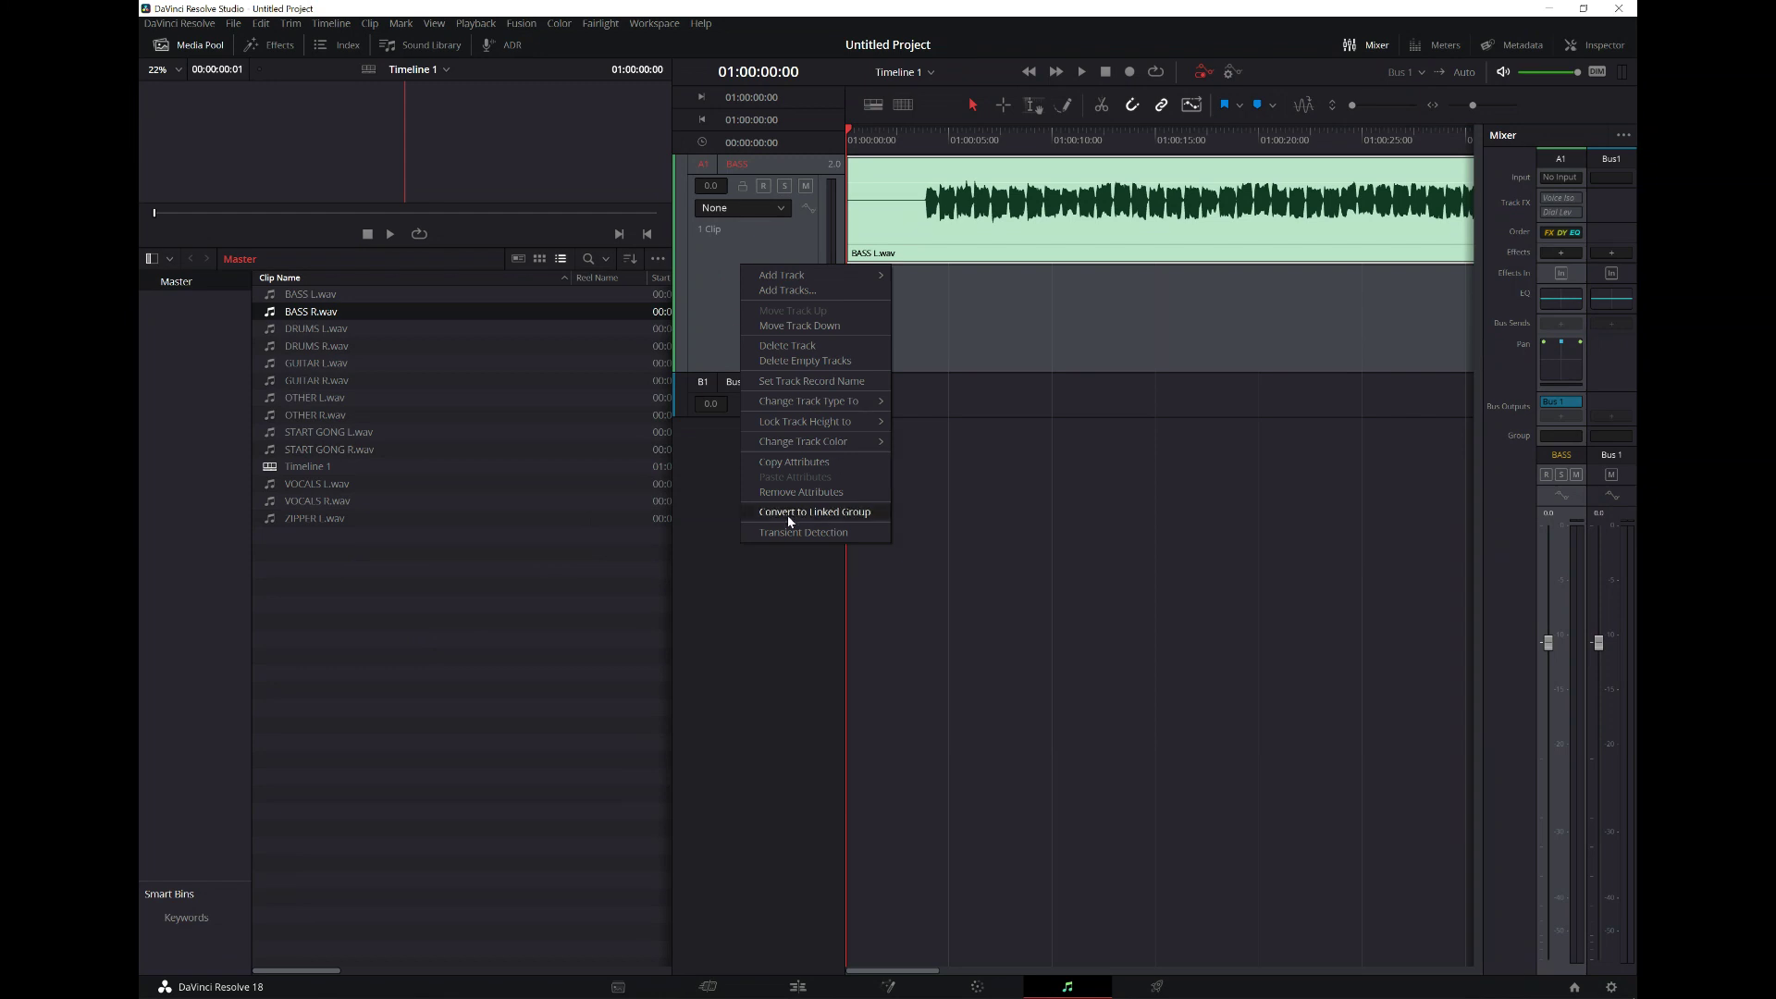
right_click(714, 263)
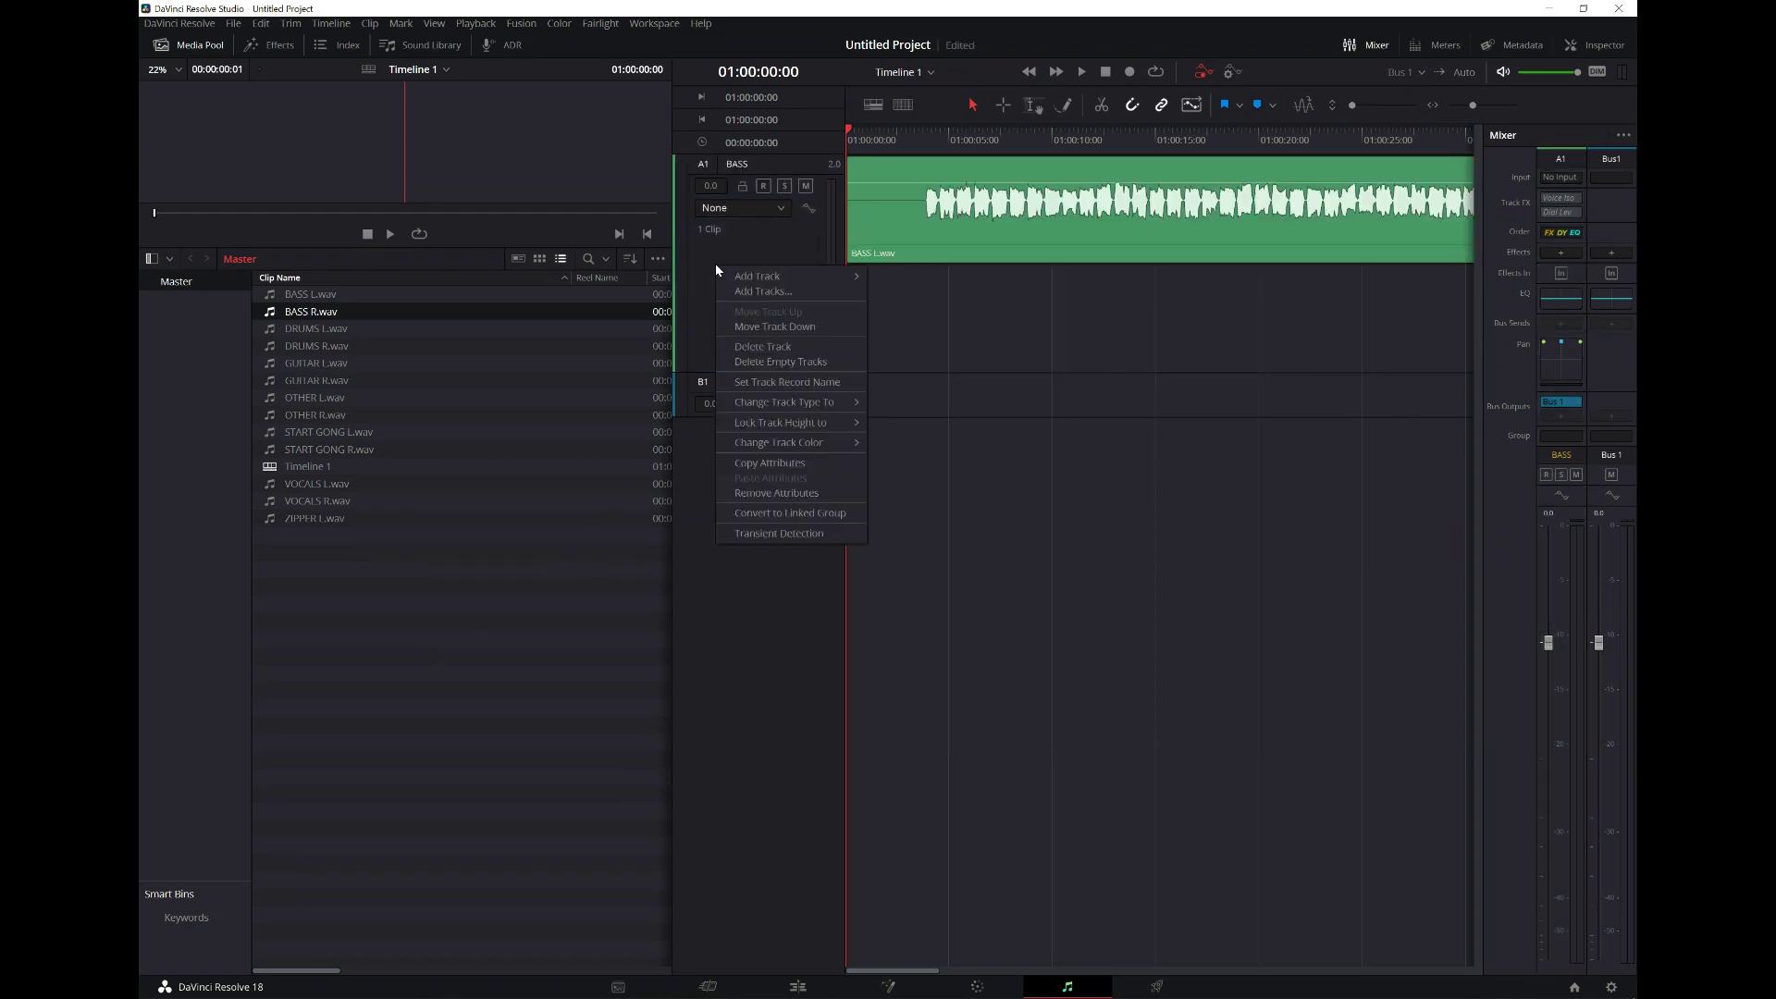
click(777, 509)
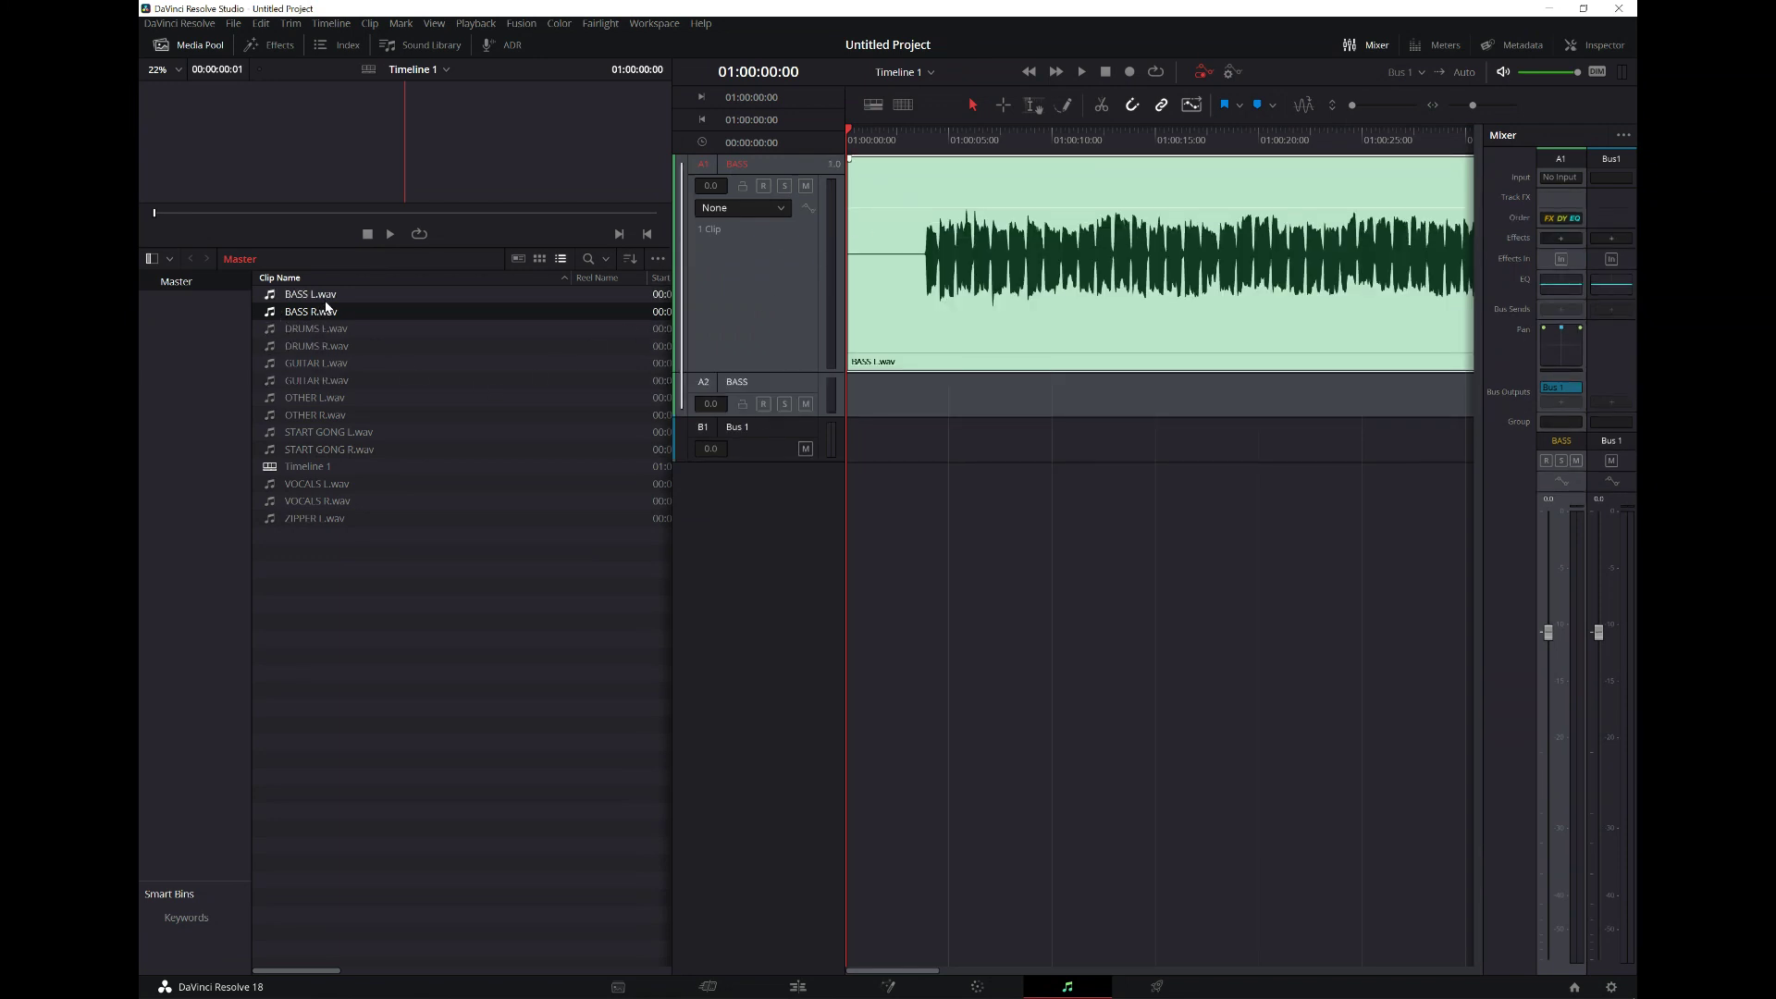
drag(321, 316, 852, 396)
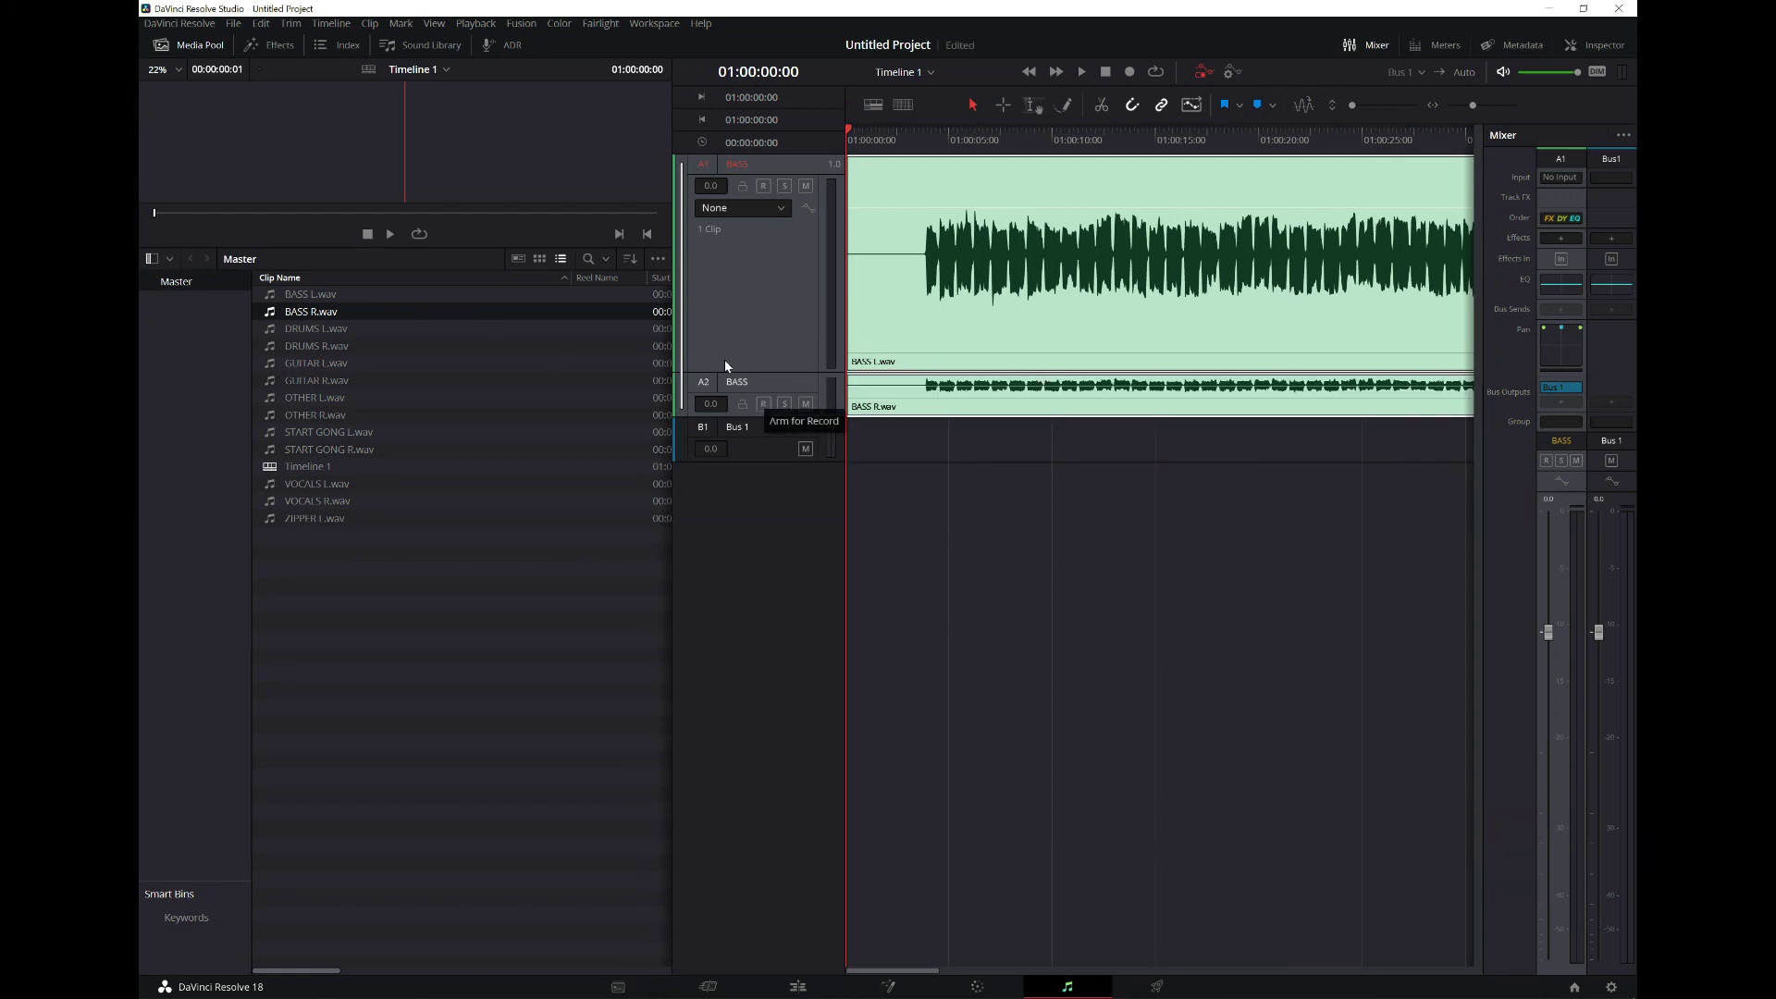
drag(748, 373, 754, 317)
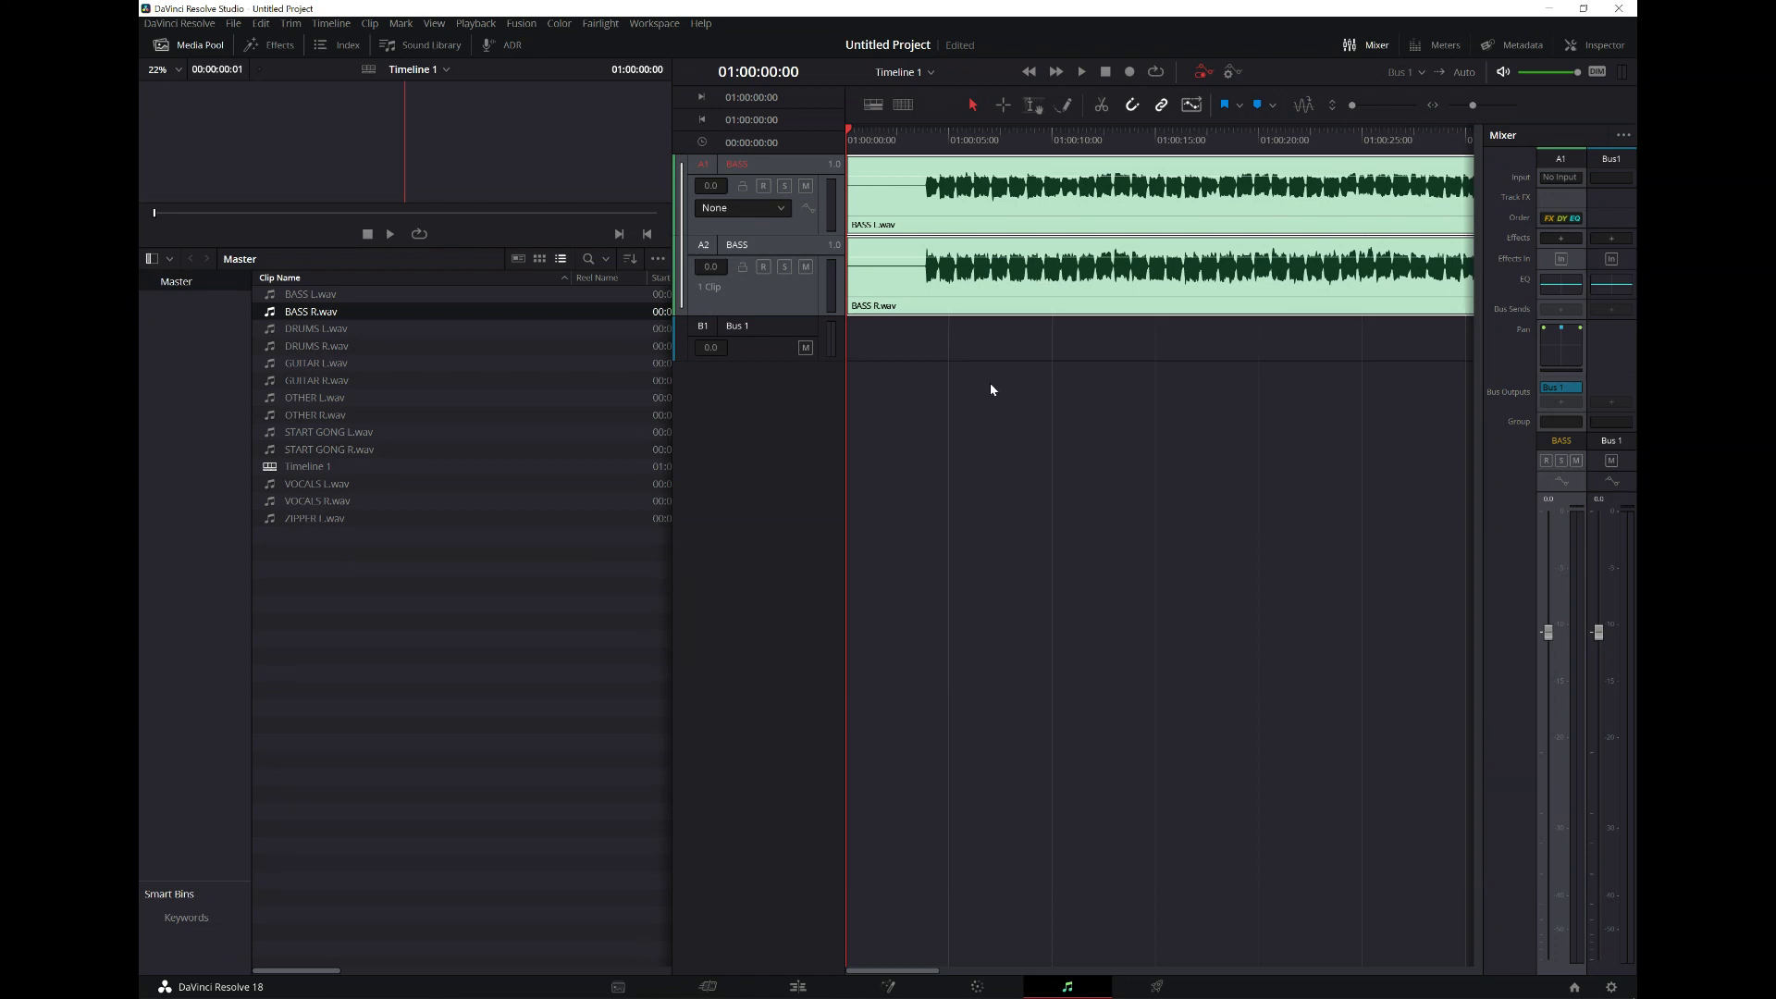
- Play back the linked bass tracks from the start and return the playhead to 01:00:00:00
key(space)
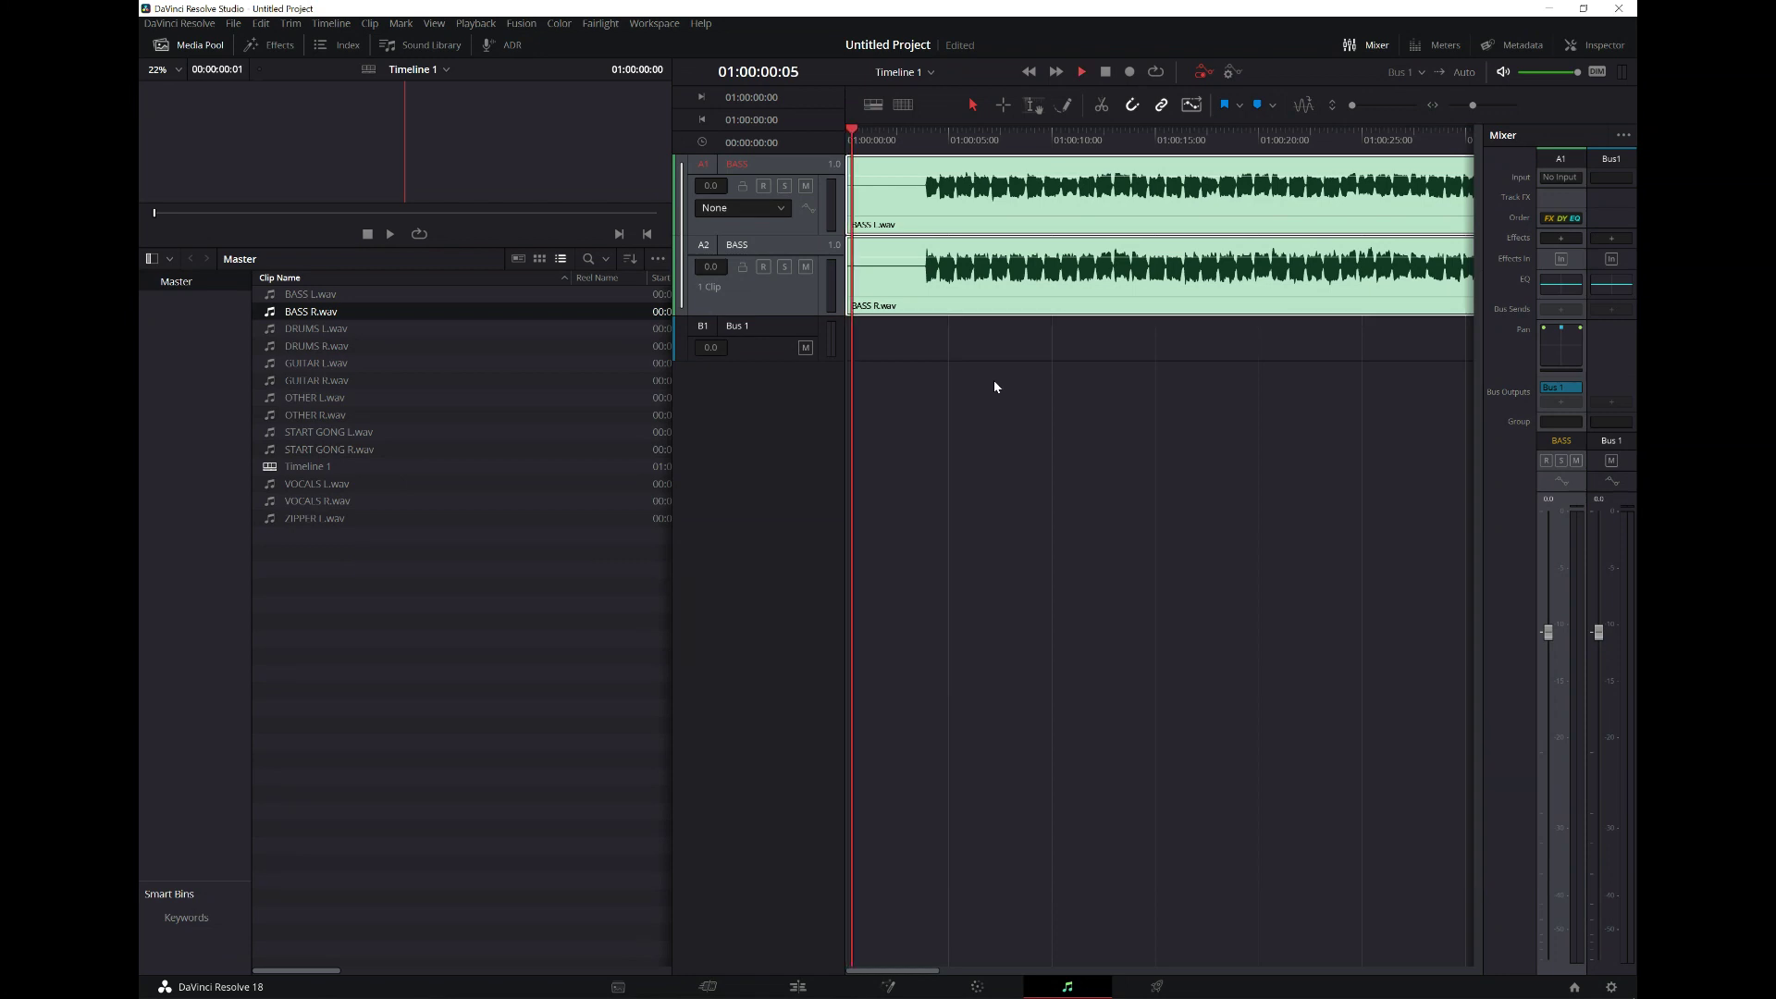
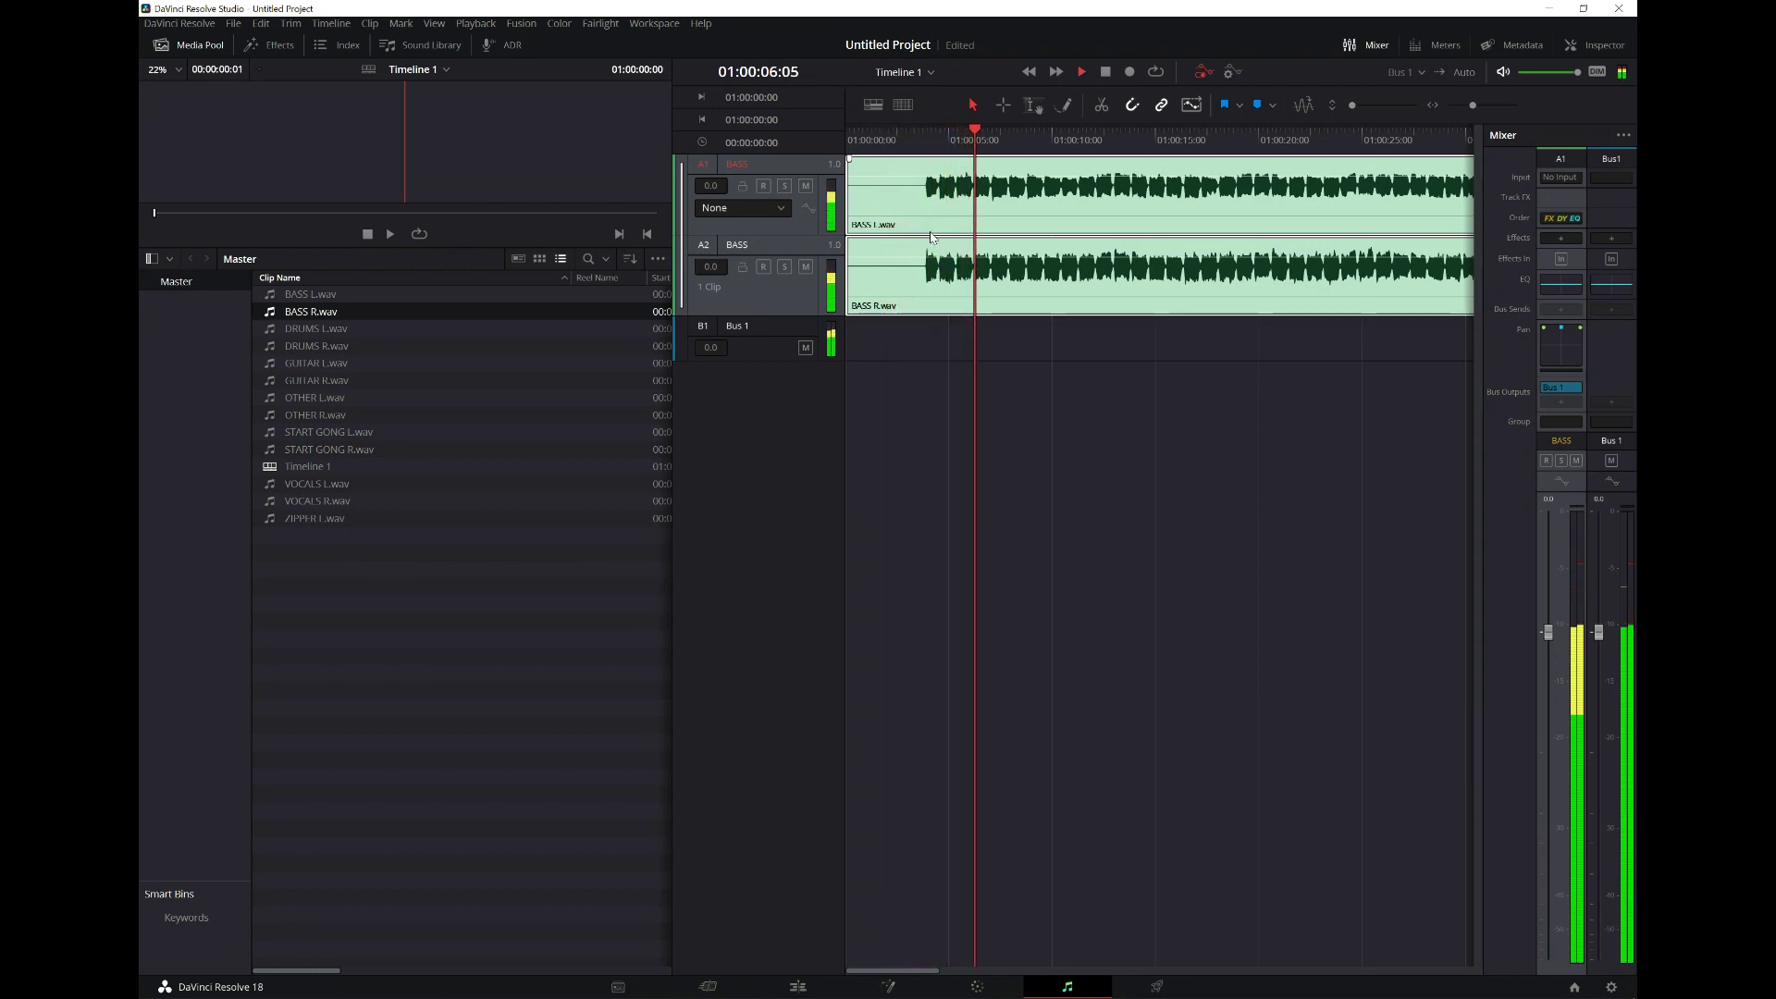
key(space)
drag(989, 131, 848, 143)
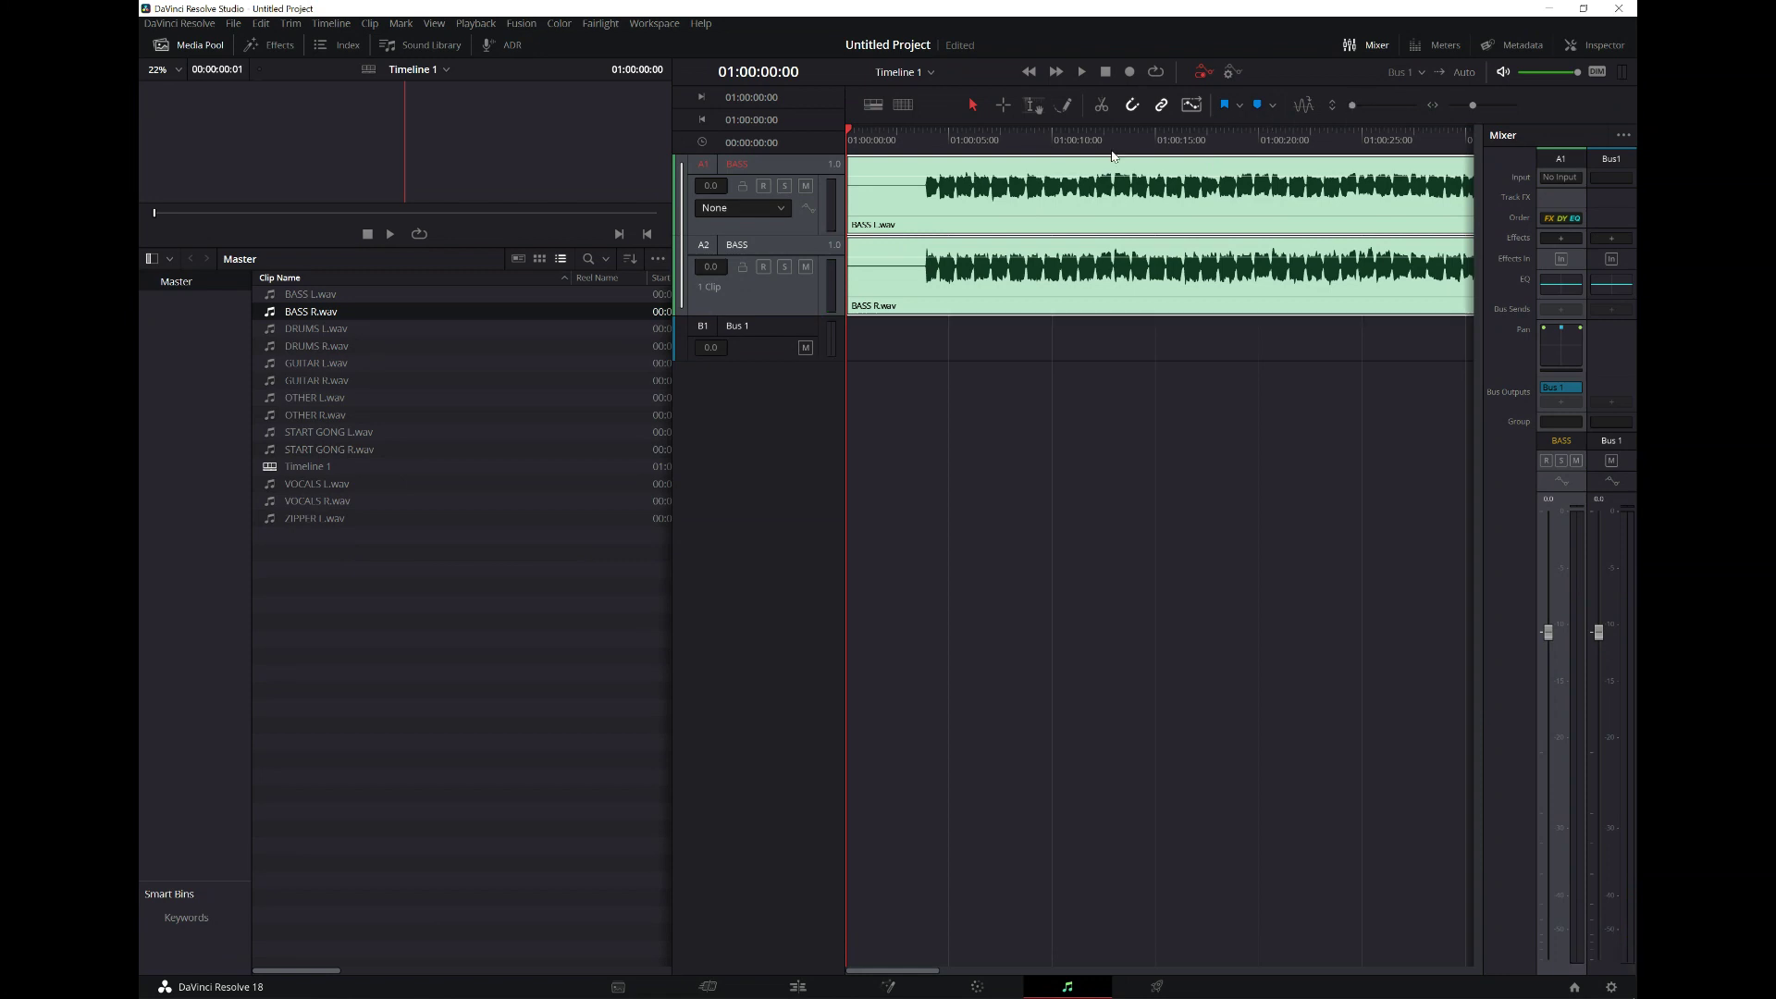
- Place DRUMS L.wav at the timeline start on a new track below the bass group and name the track DRUMS L
click(311, 333)
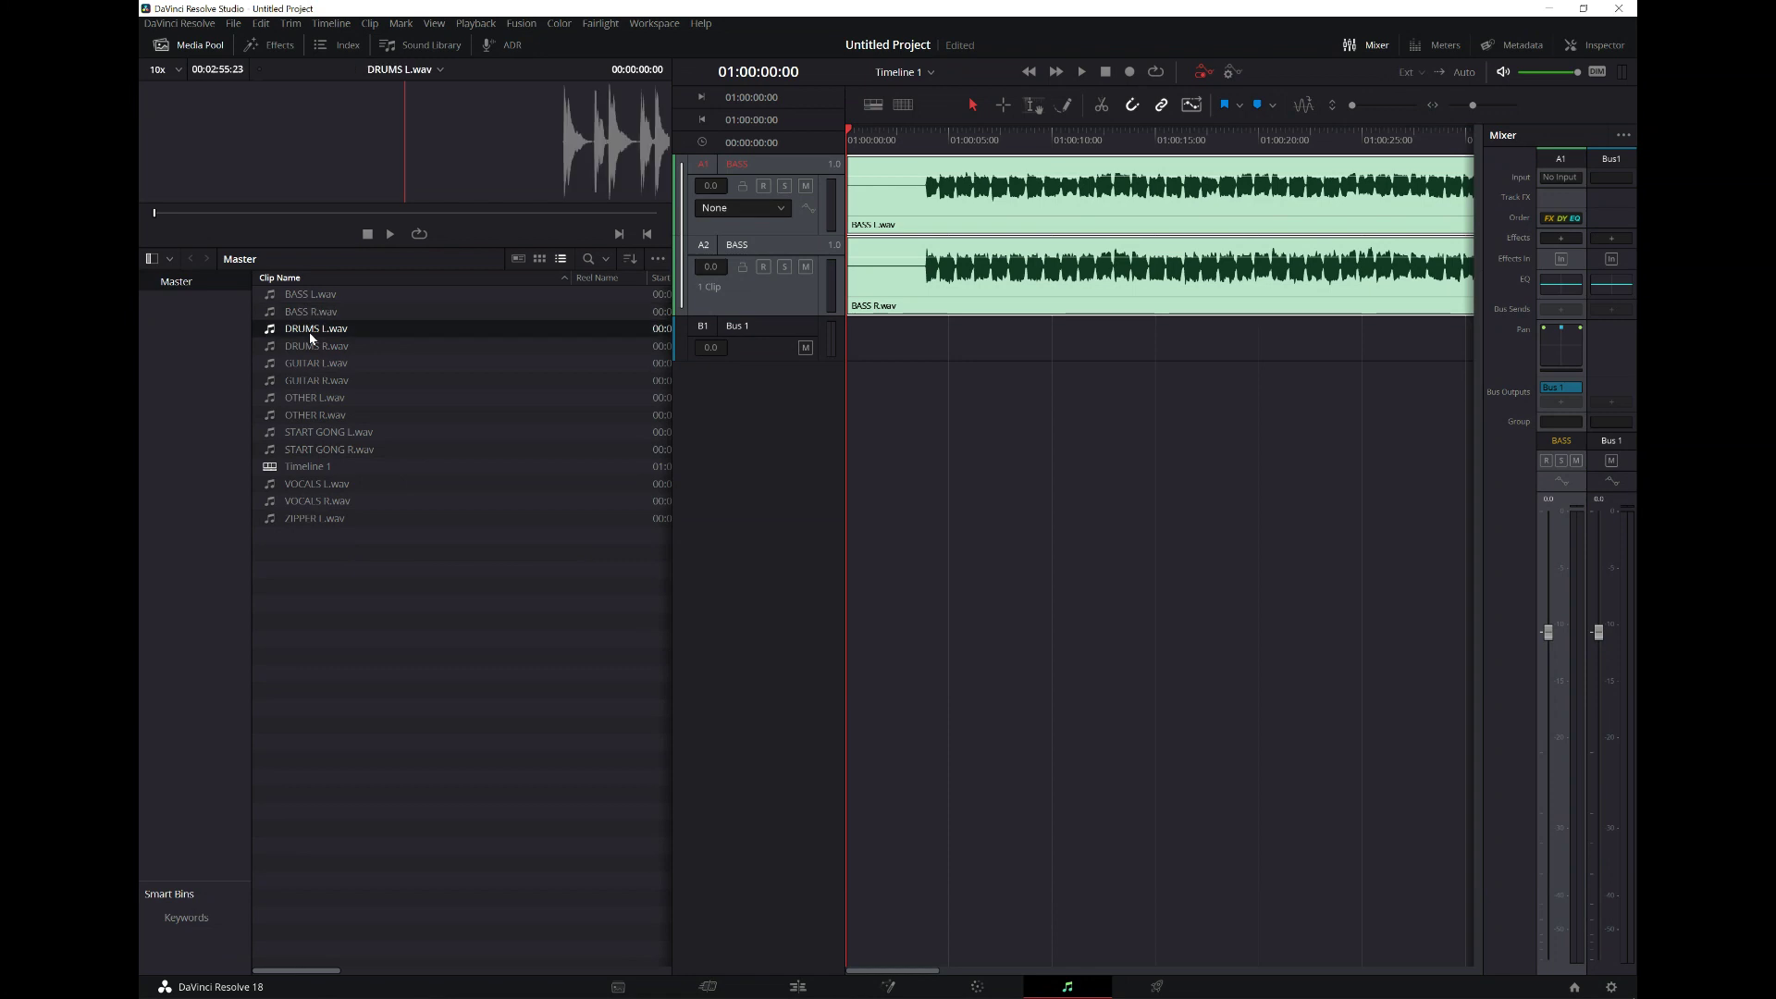
click(308, 349)
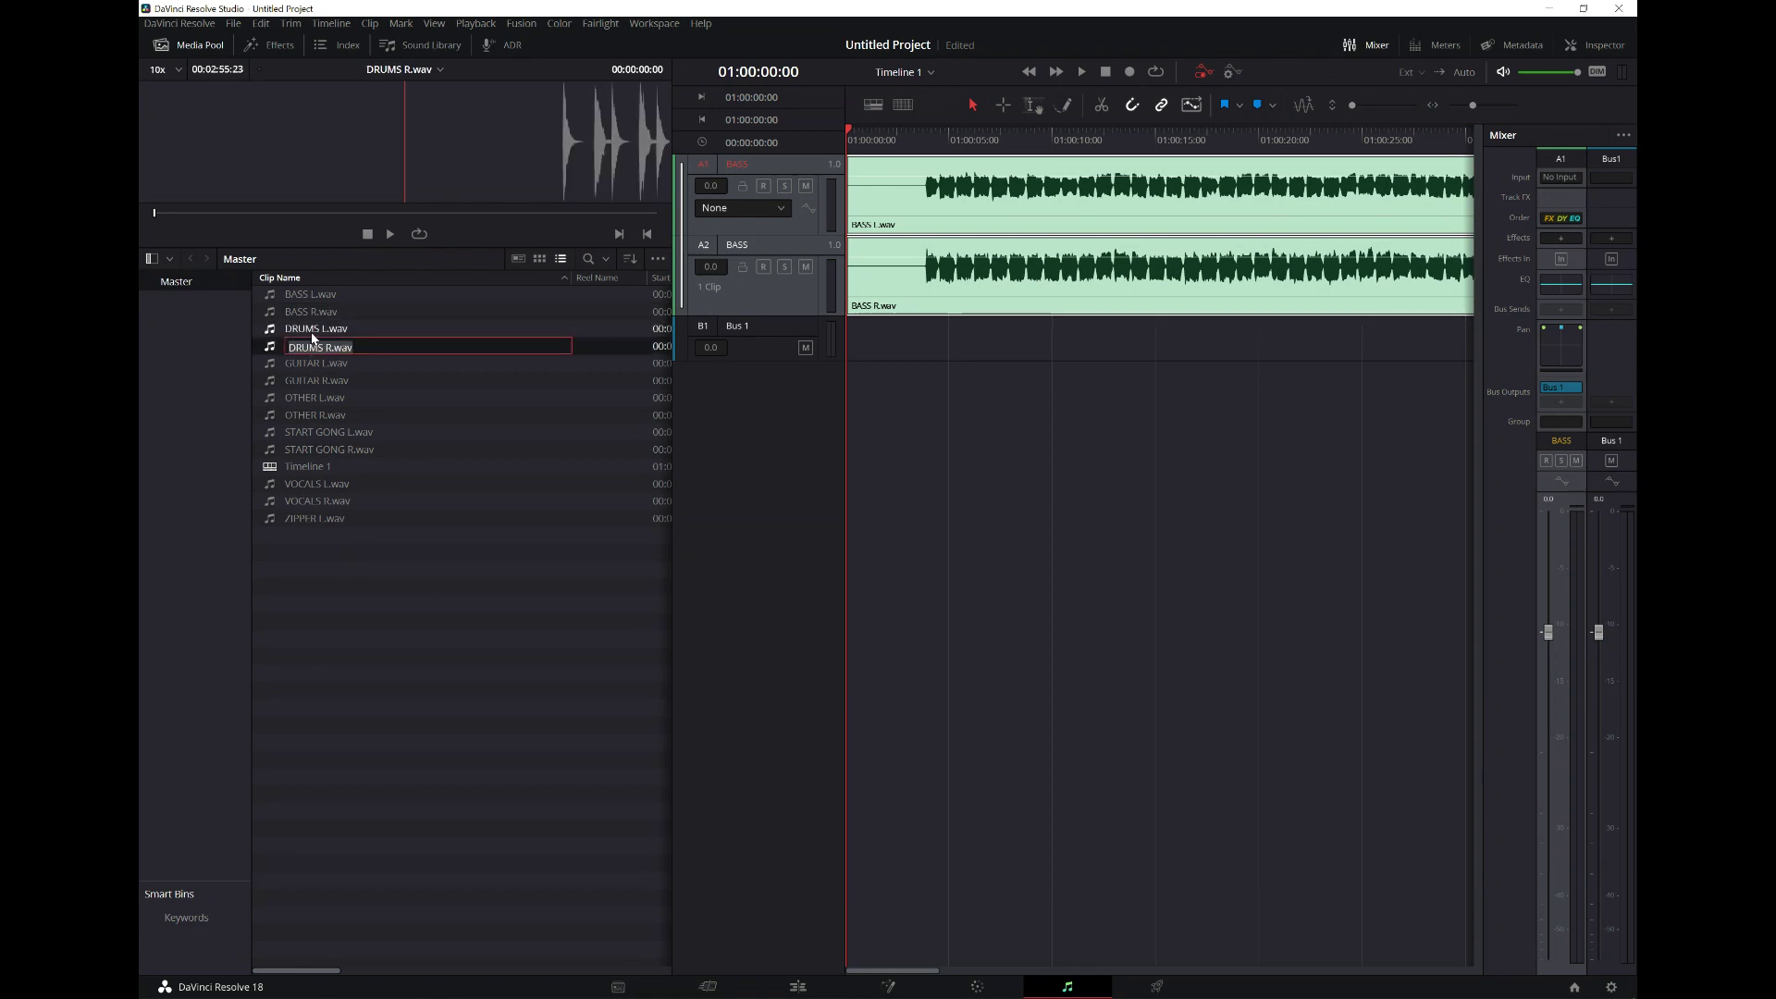
click(311, 331)
drag(311, 334, 852, 369)
double_click(748, 328)
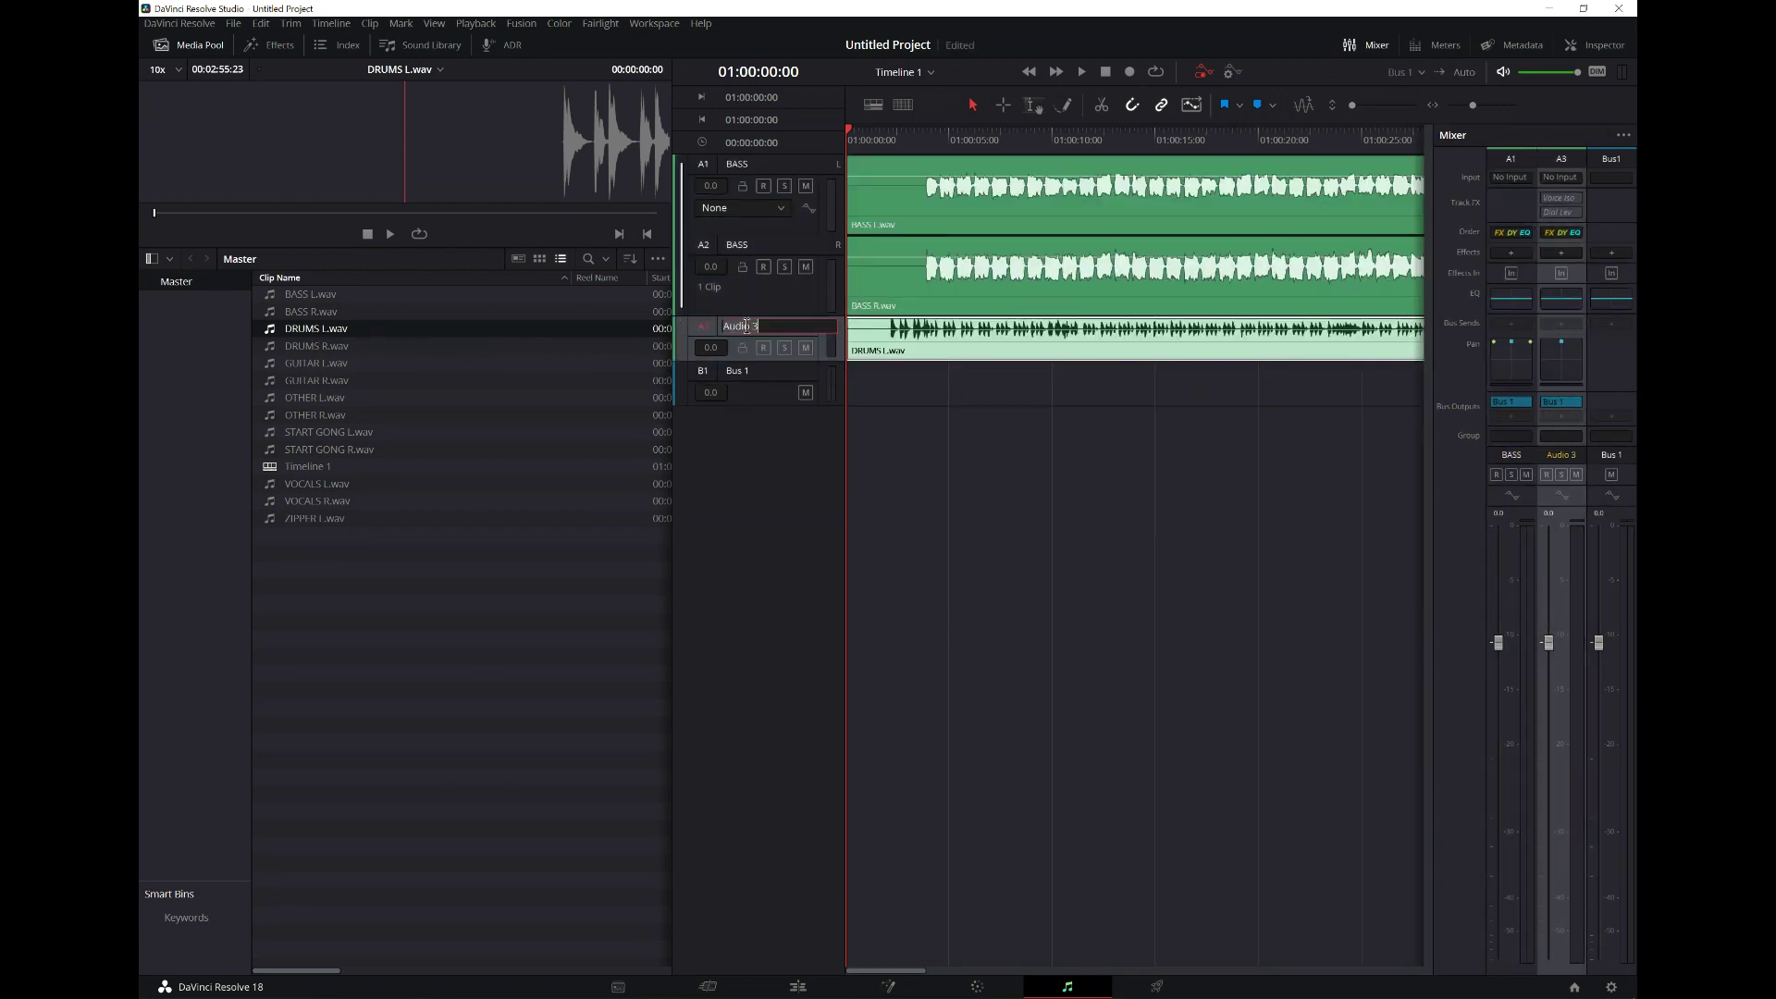
text(DRUMS L)
key(Return)
- Place DRUMS R.wav at the timeline start on a new track below DRUMS L and name the track DRUMS R
drag(320, 351, 856, 379)
double_click(768, 371)
text(DRUMS)
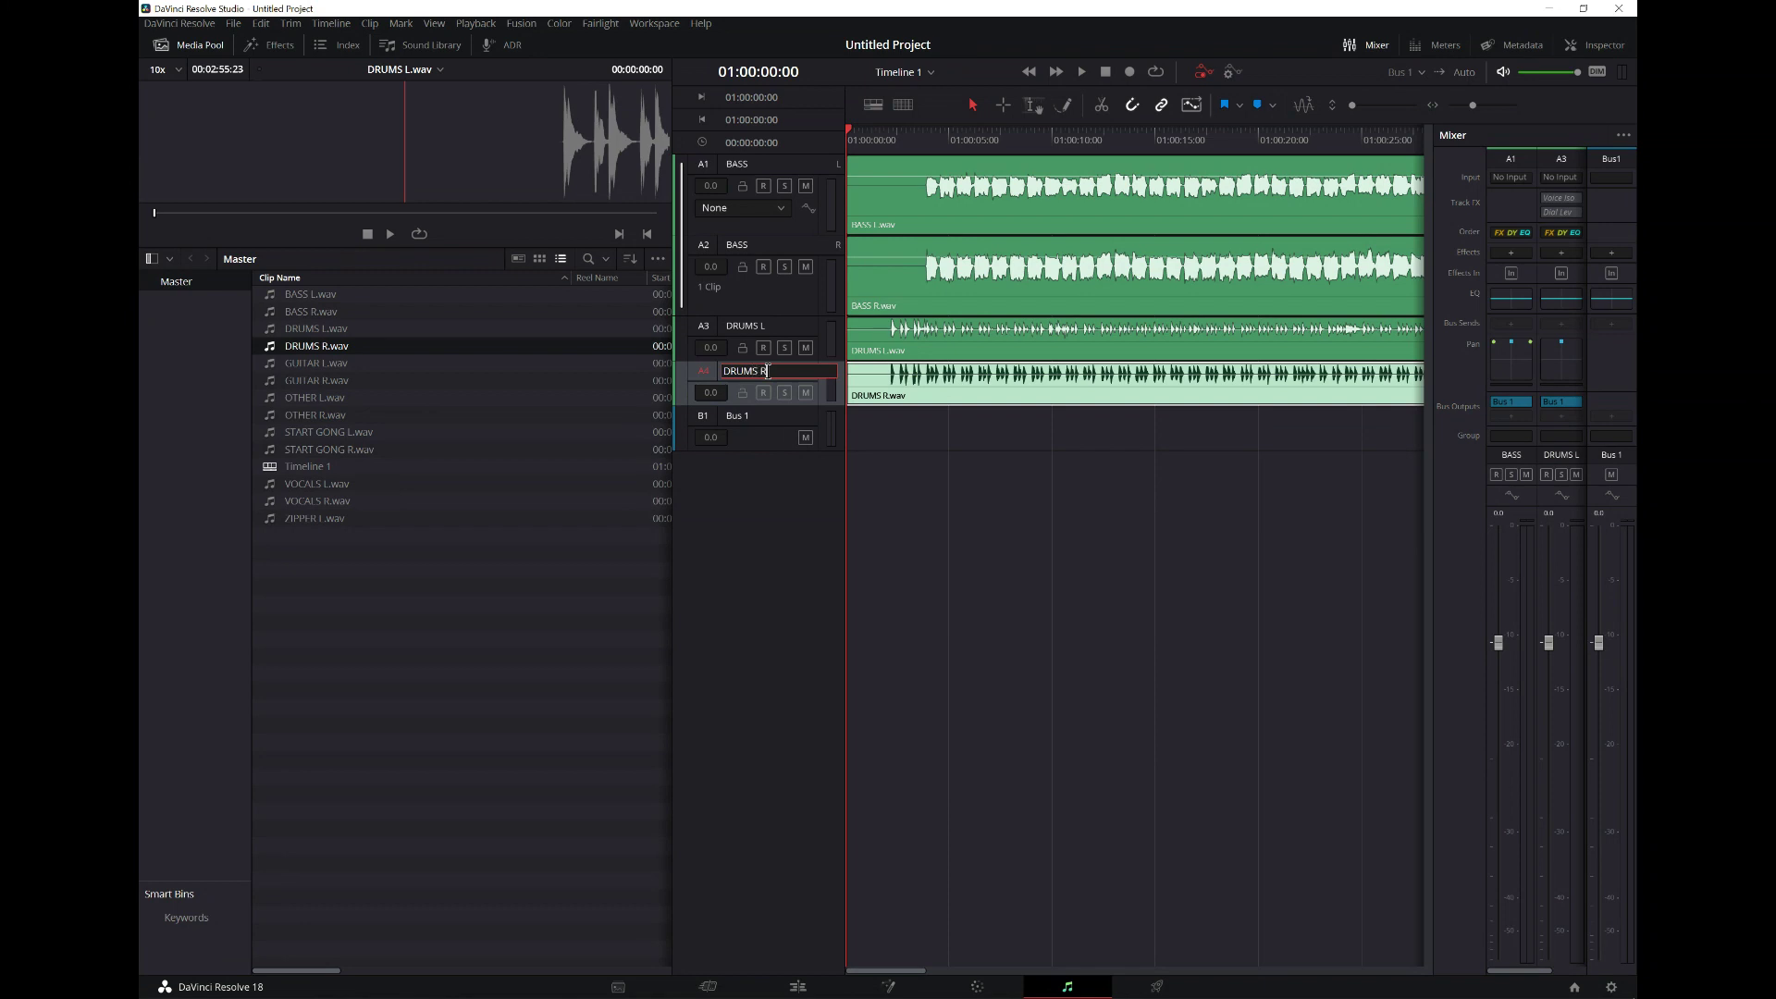
click(760, 471)
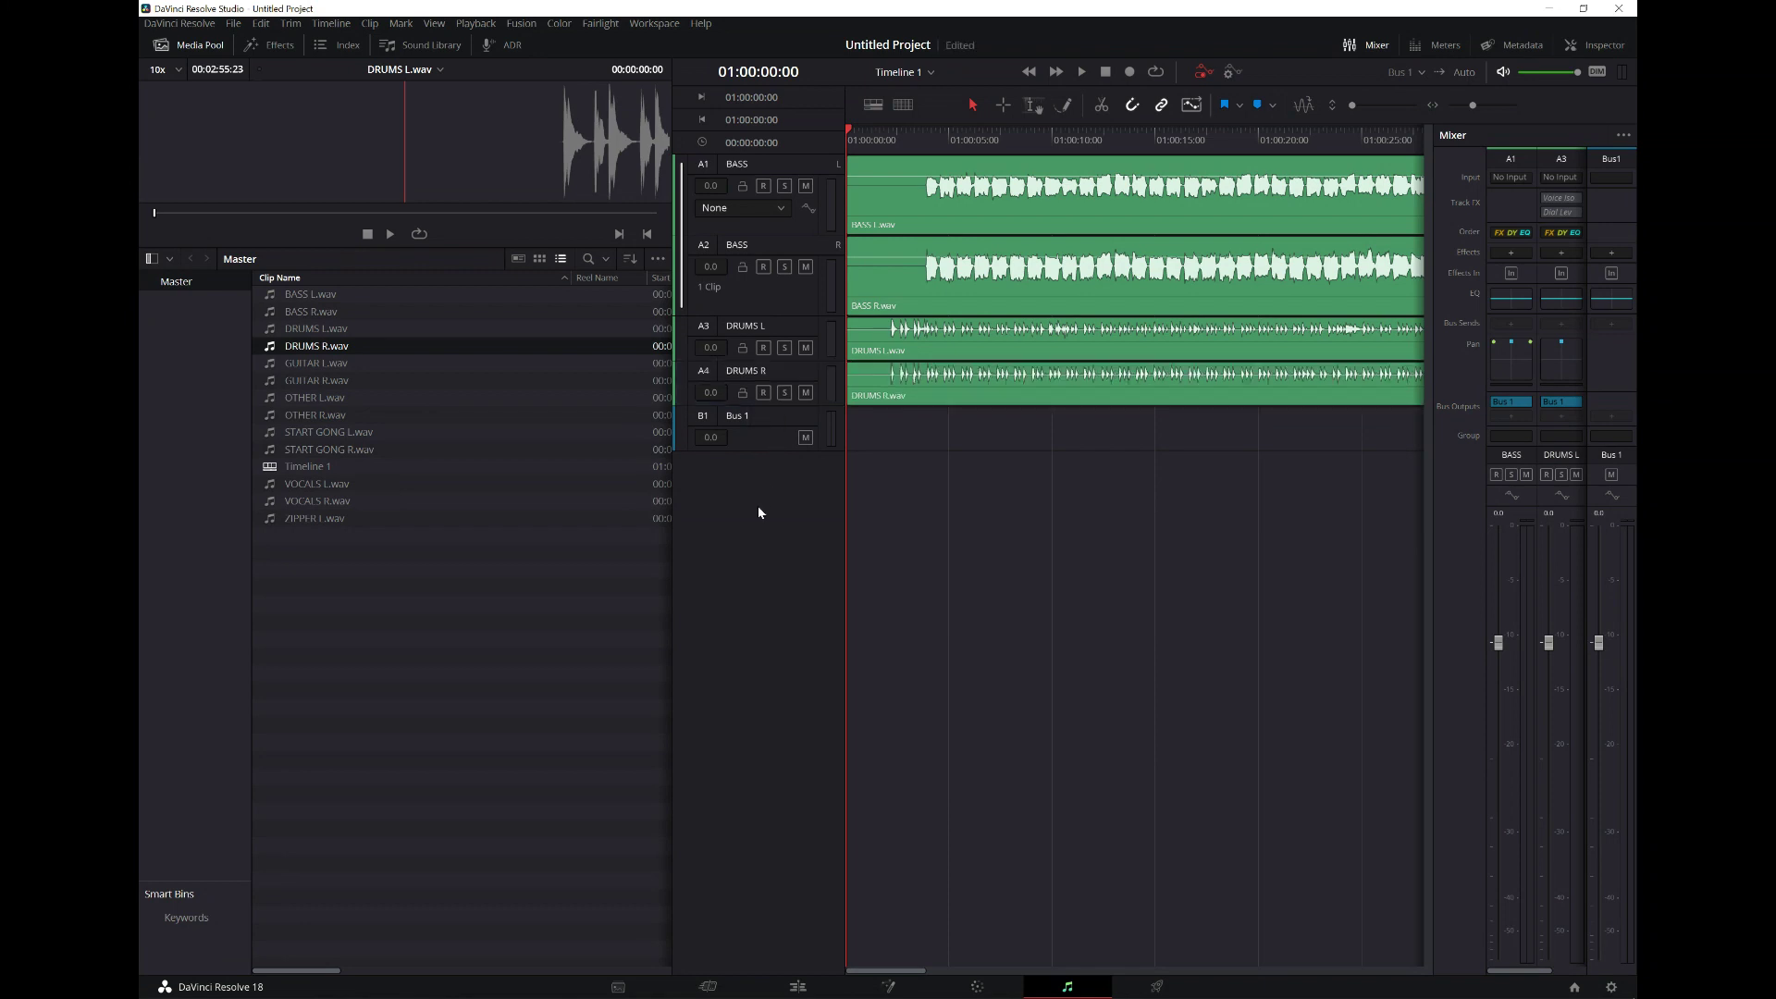
- Audition GUITAR L.wav in the clip preview from about 22 seconds in
click(335, 367)
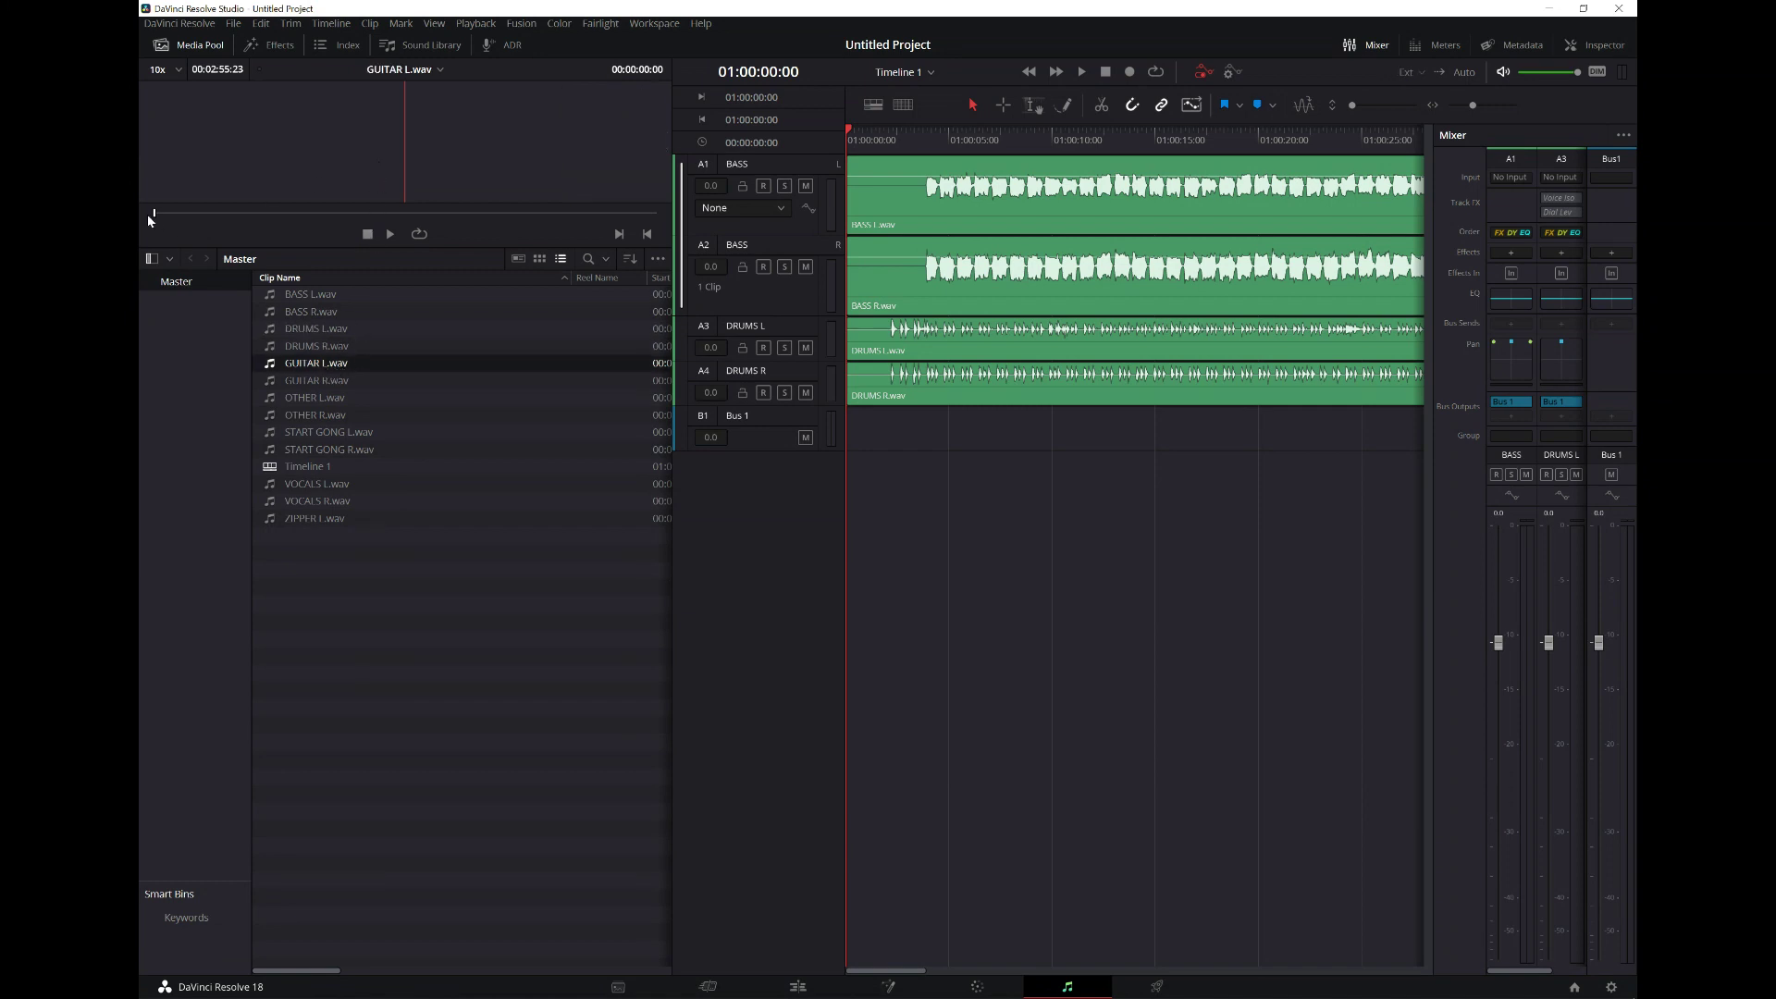
drag(155, 214, 220, 219)
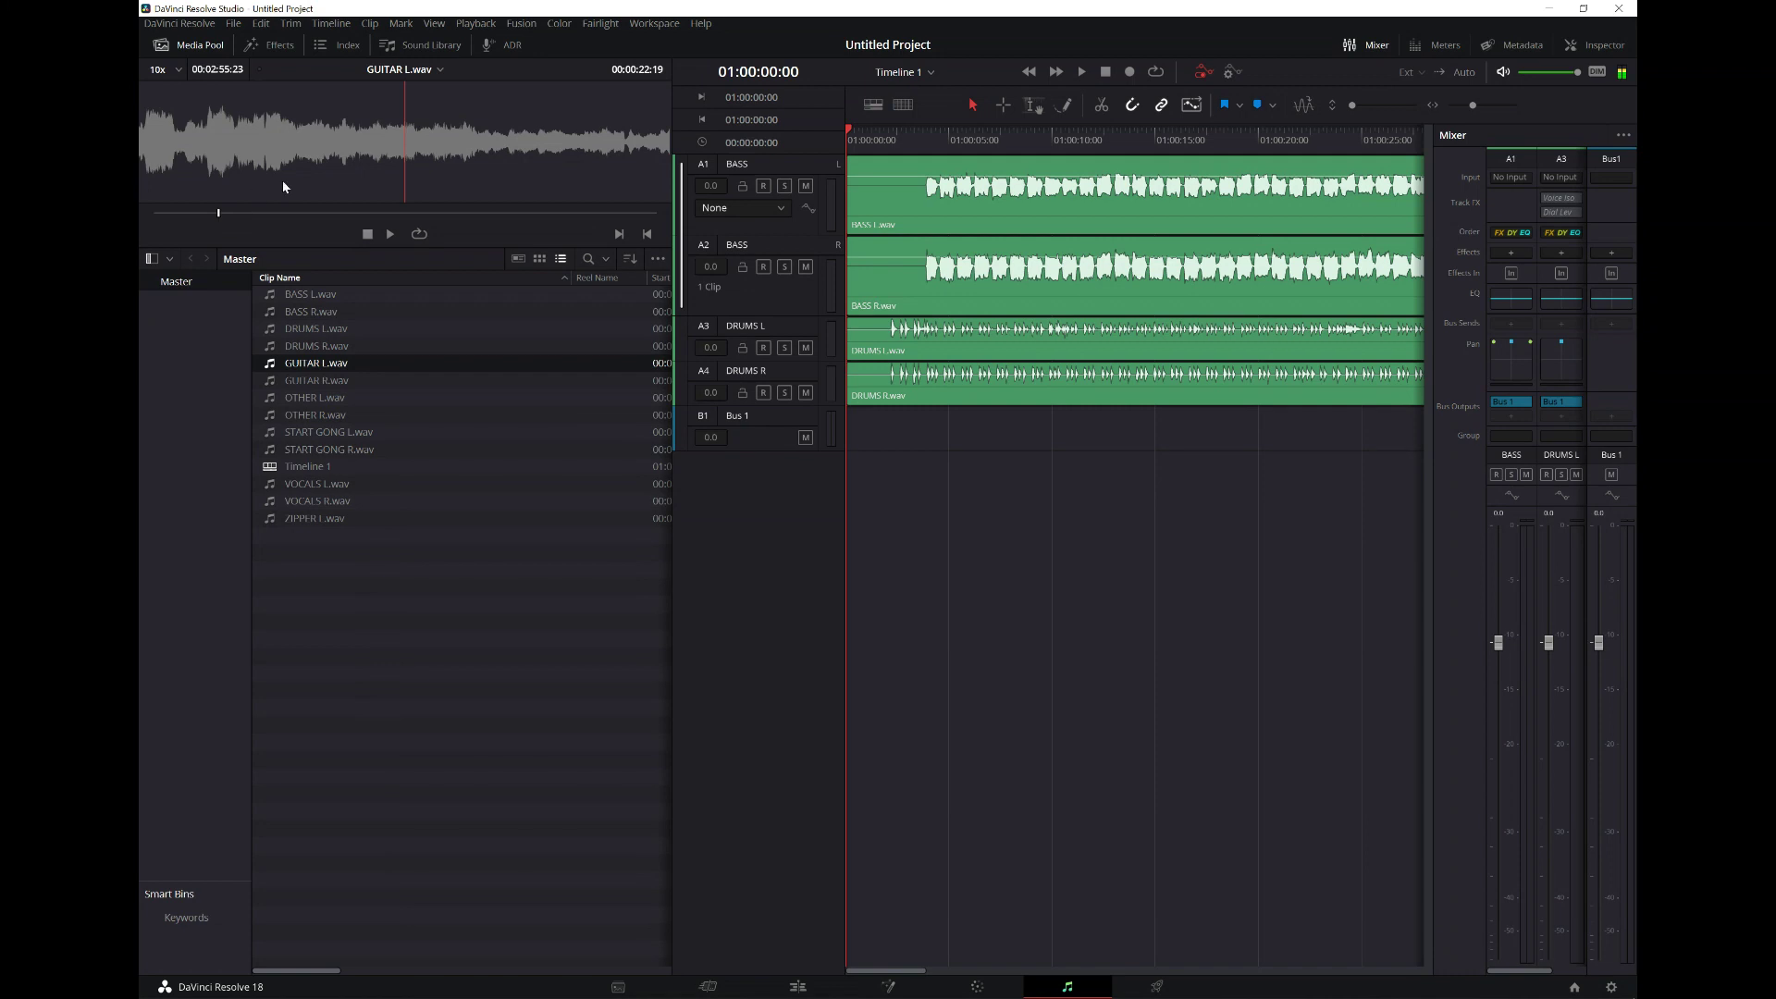
click(390, 235)
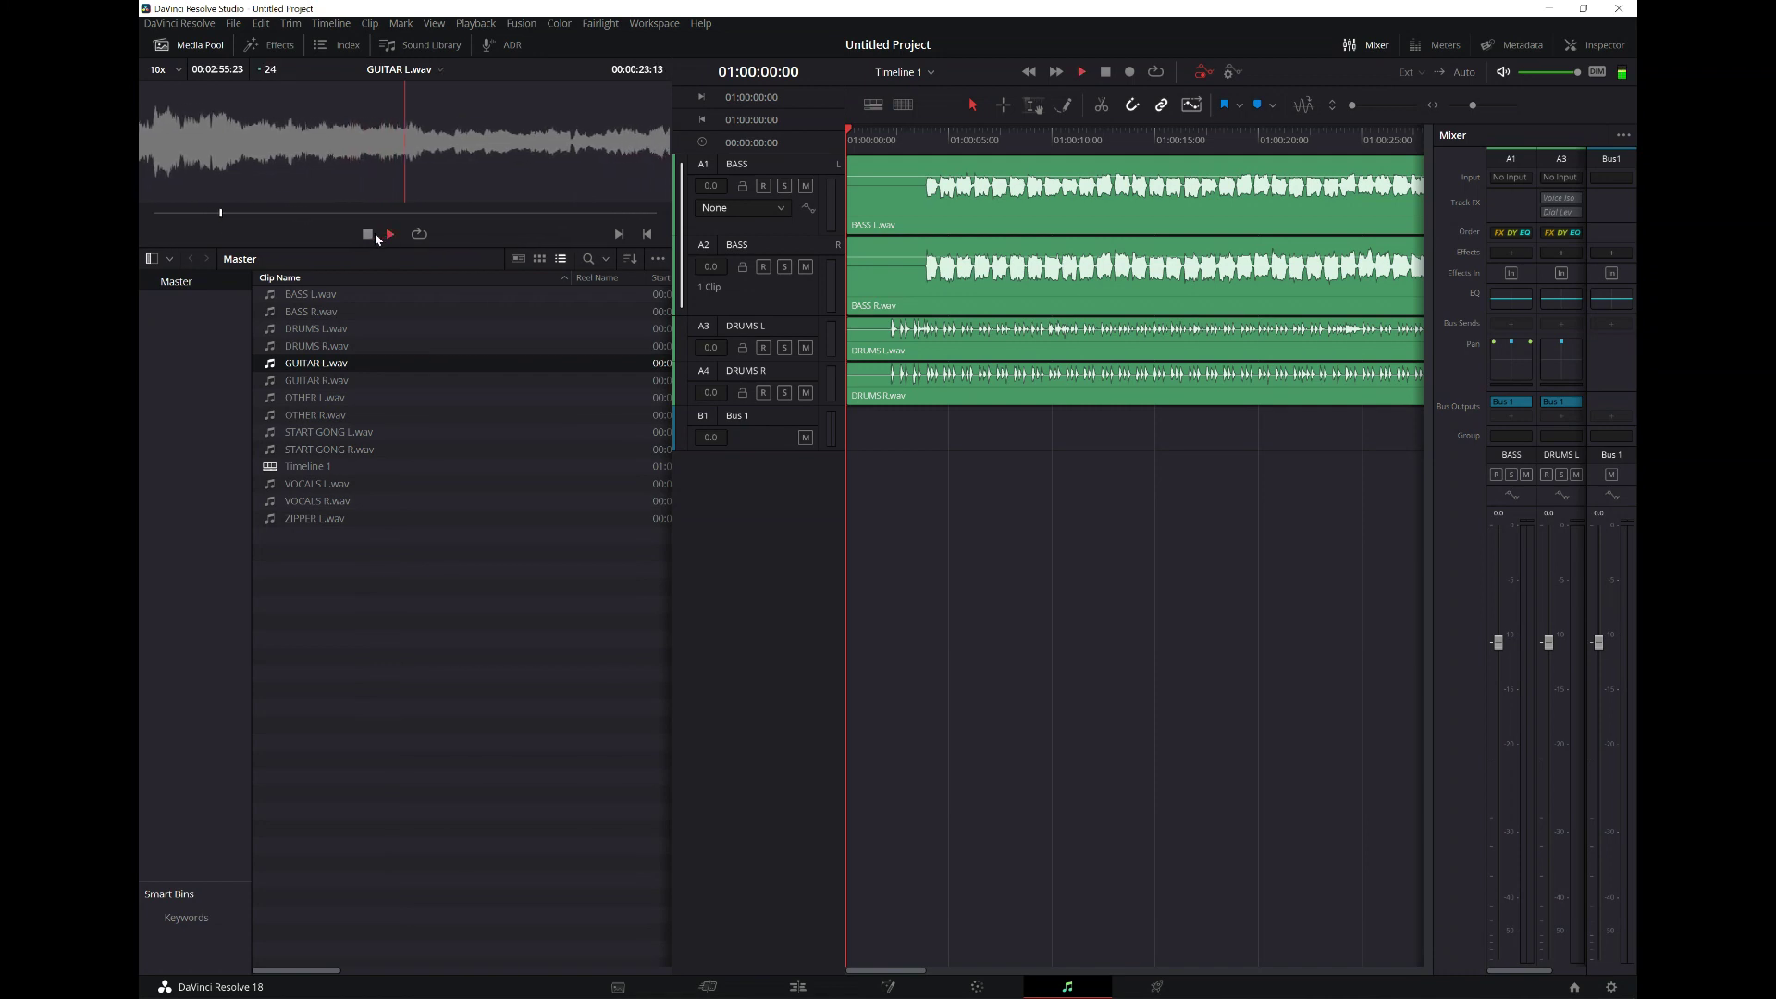
- Audition GUITAR R.wav at several points between about 1:19 and 2:12, and stop the preview playback
click(302, 384)
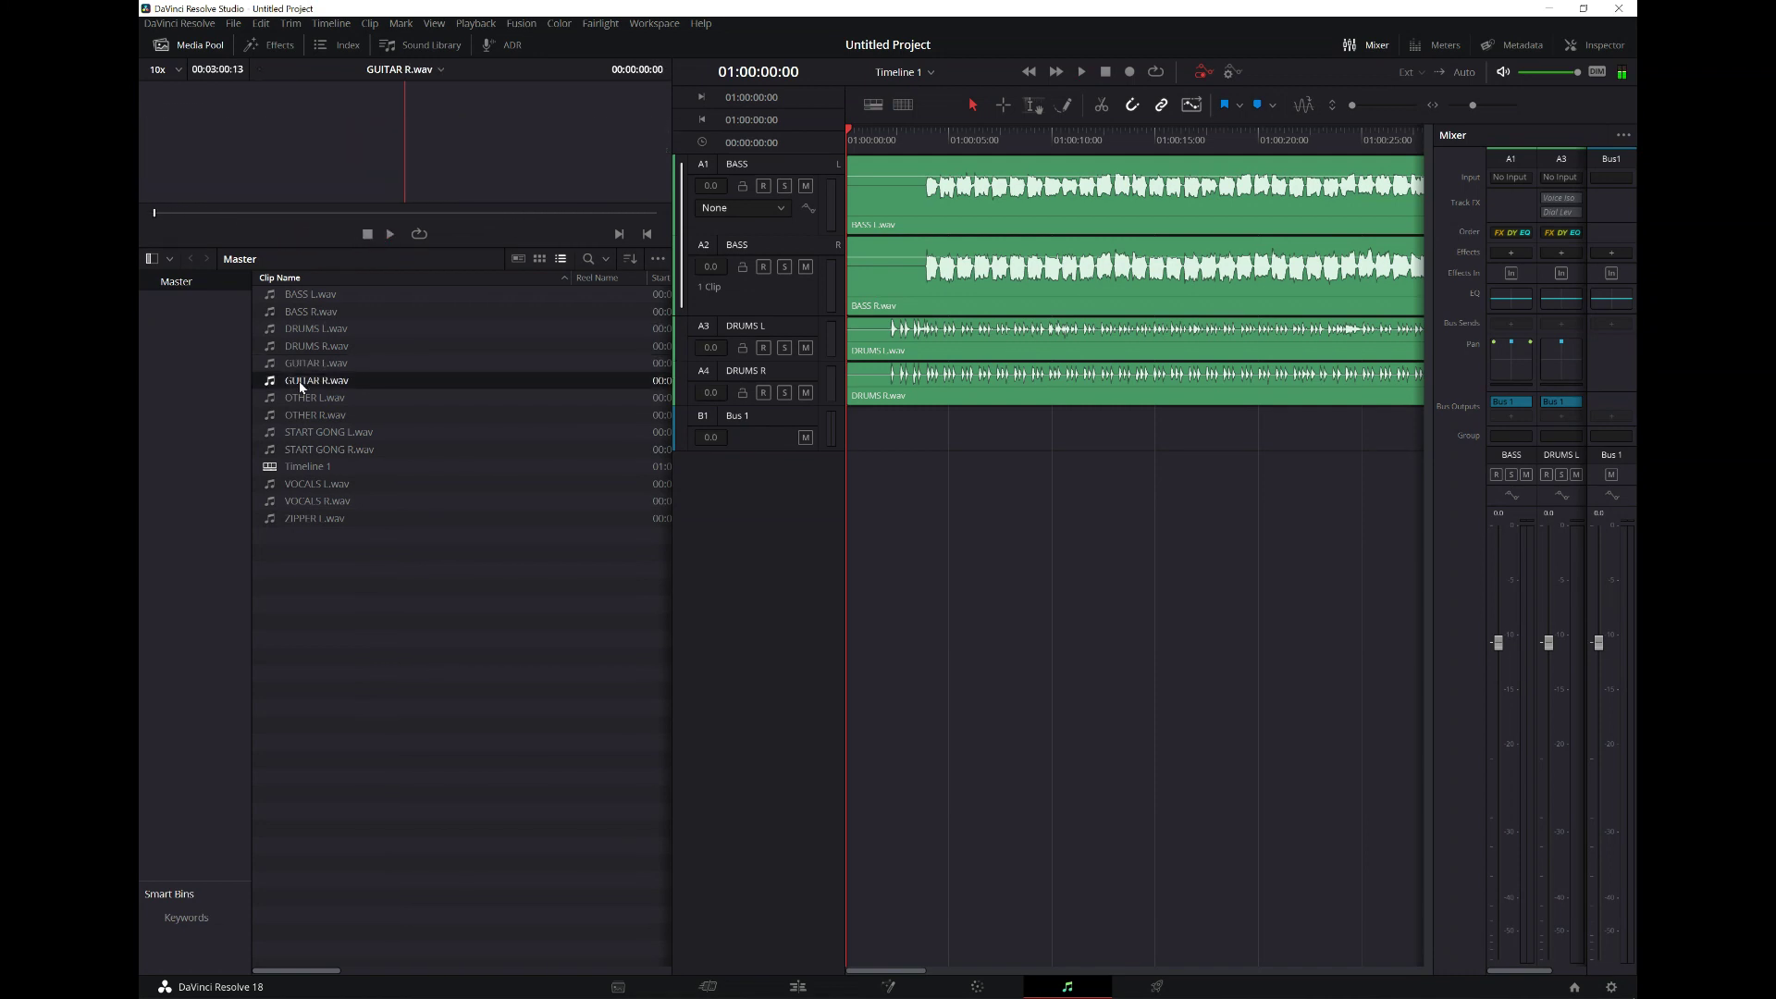
click(374, 212)
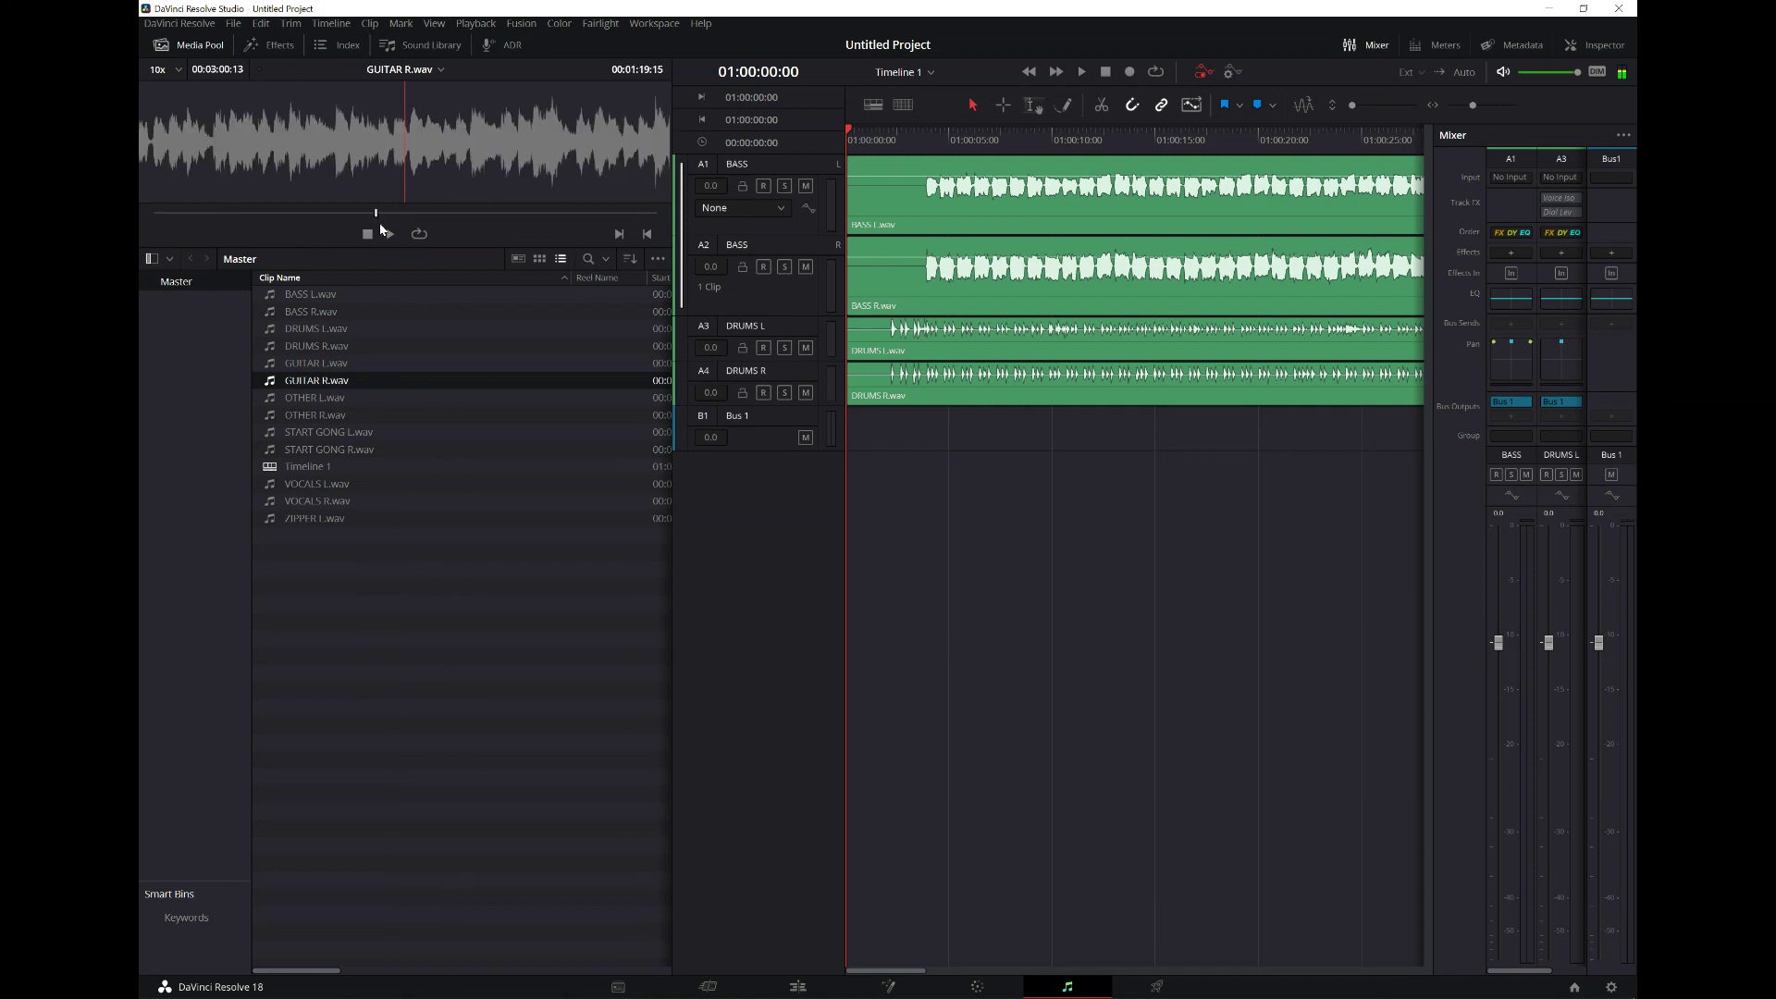
click(390, 235)
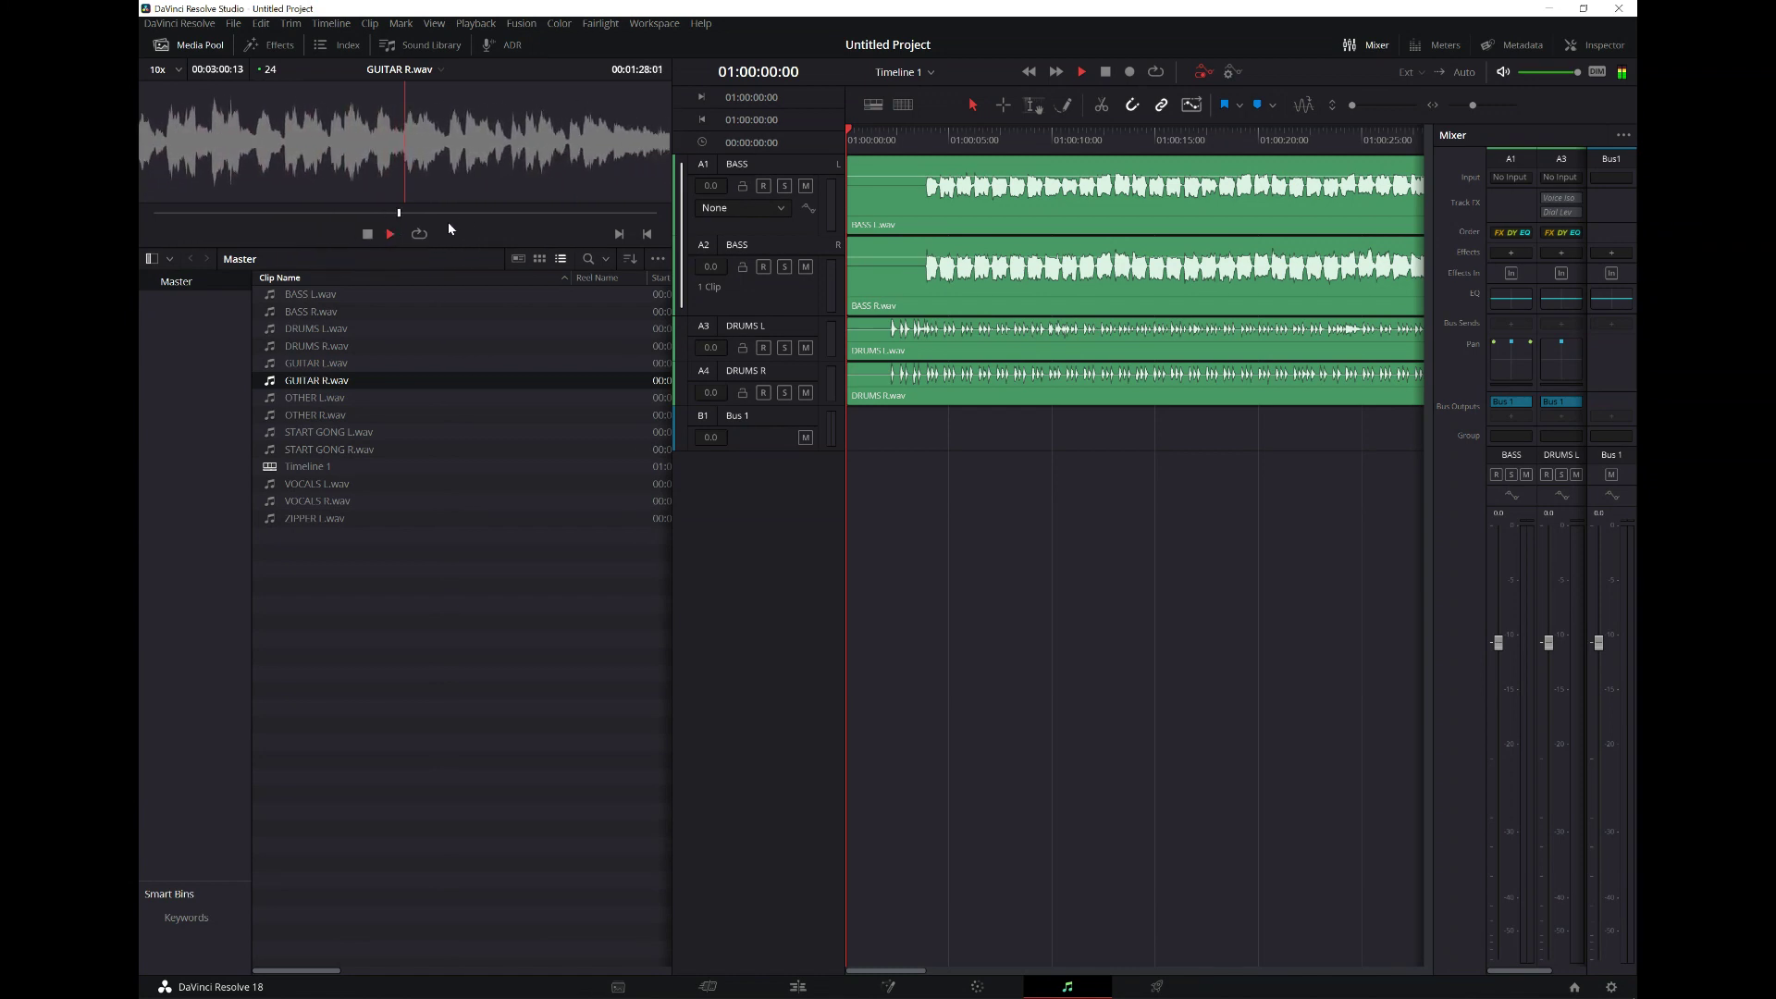
click(467, 212)
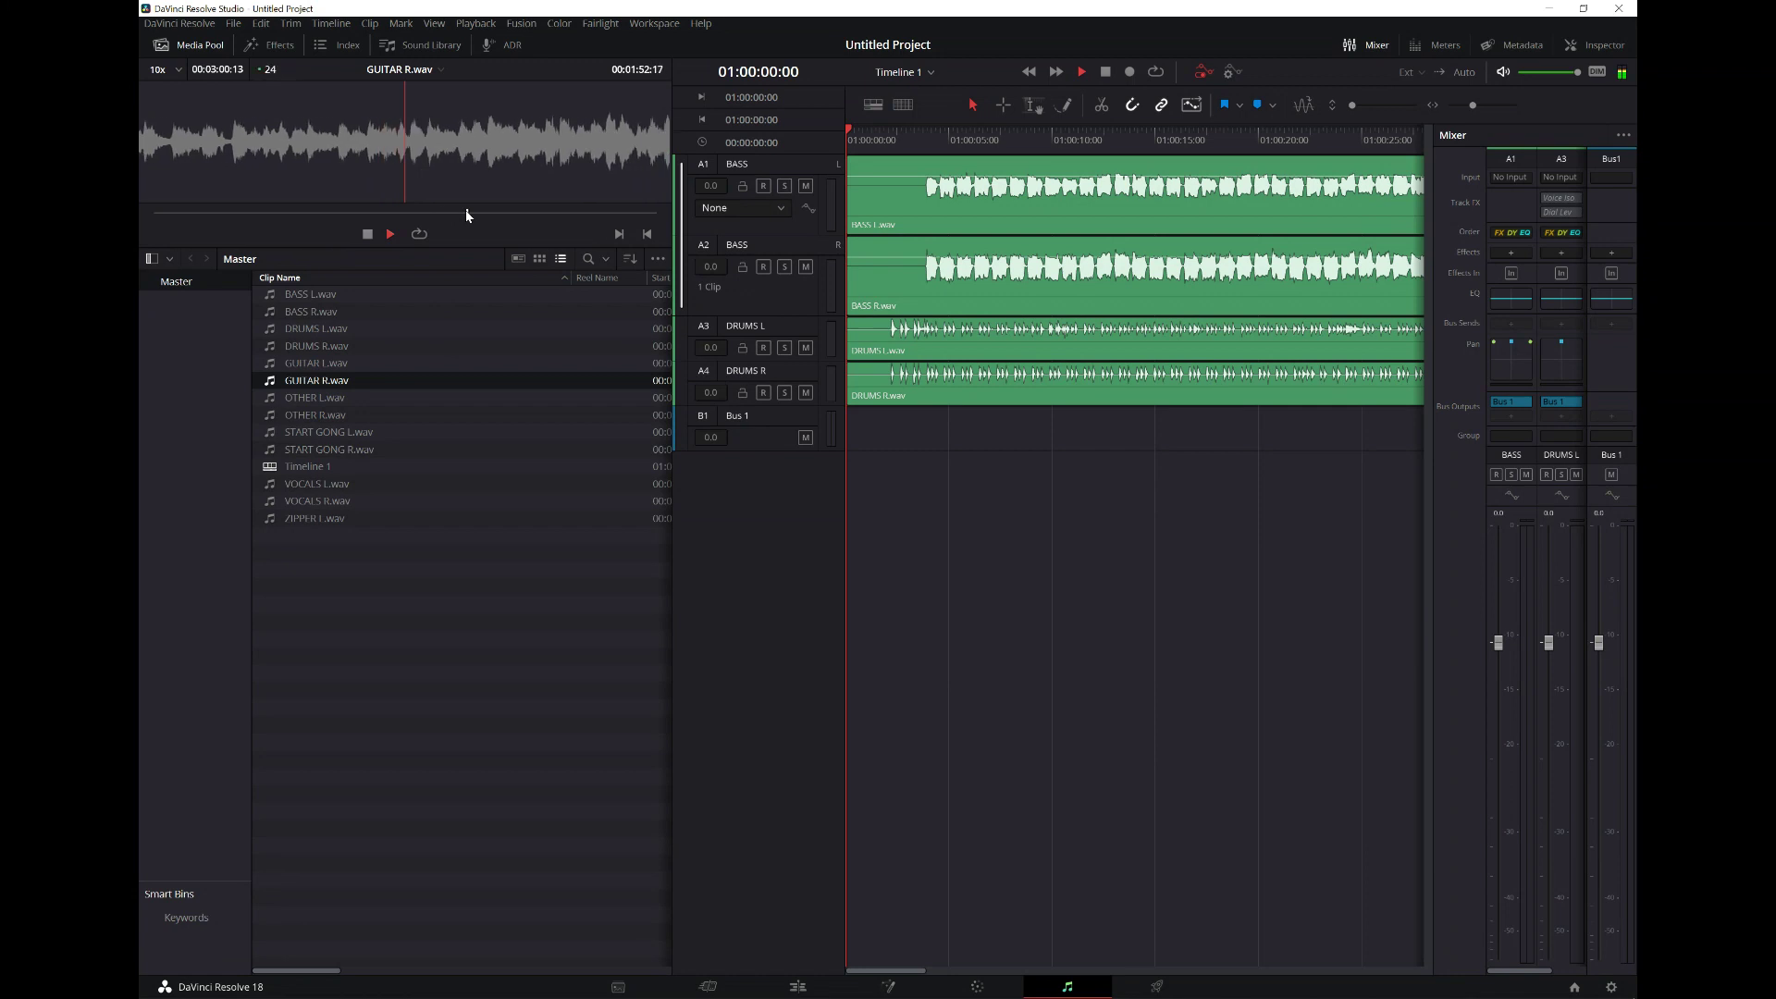
click(525, 213)
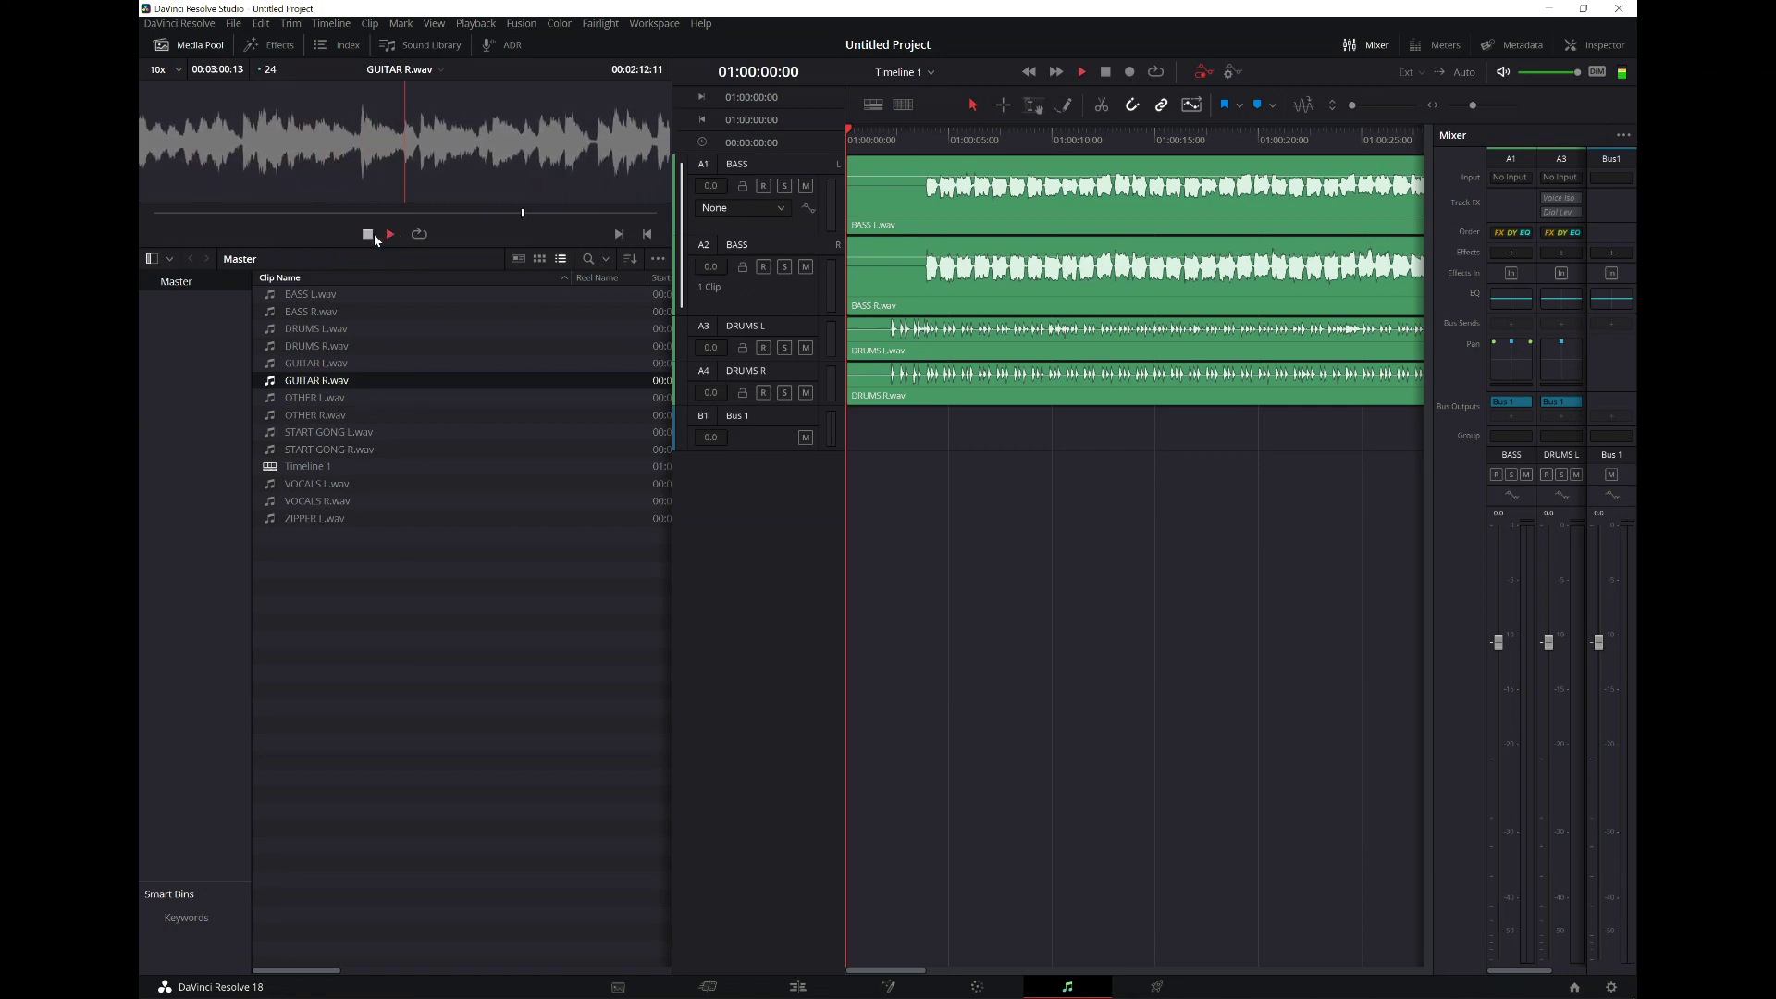
click(373, 235)
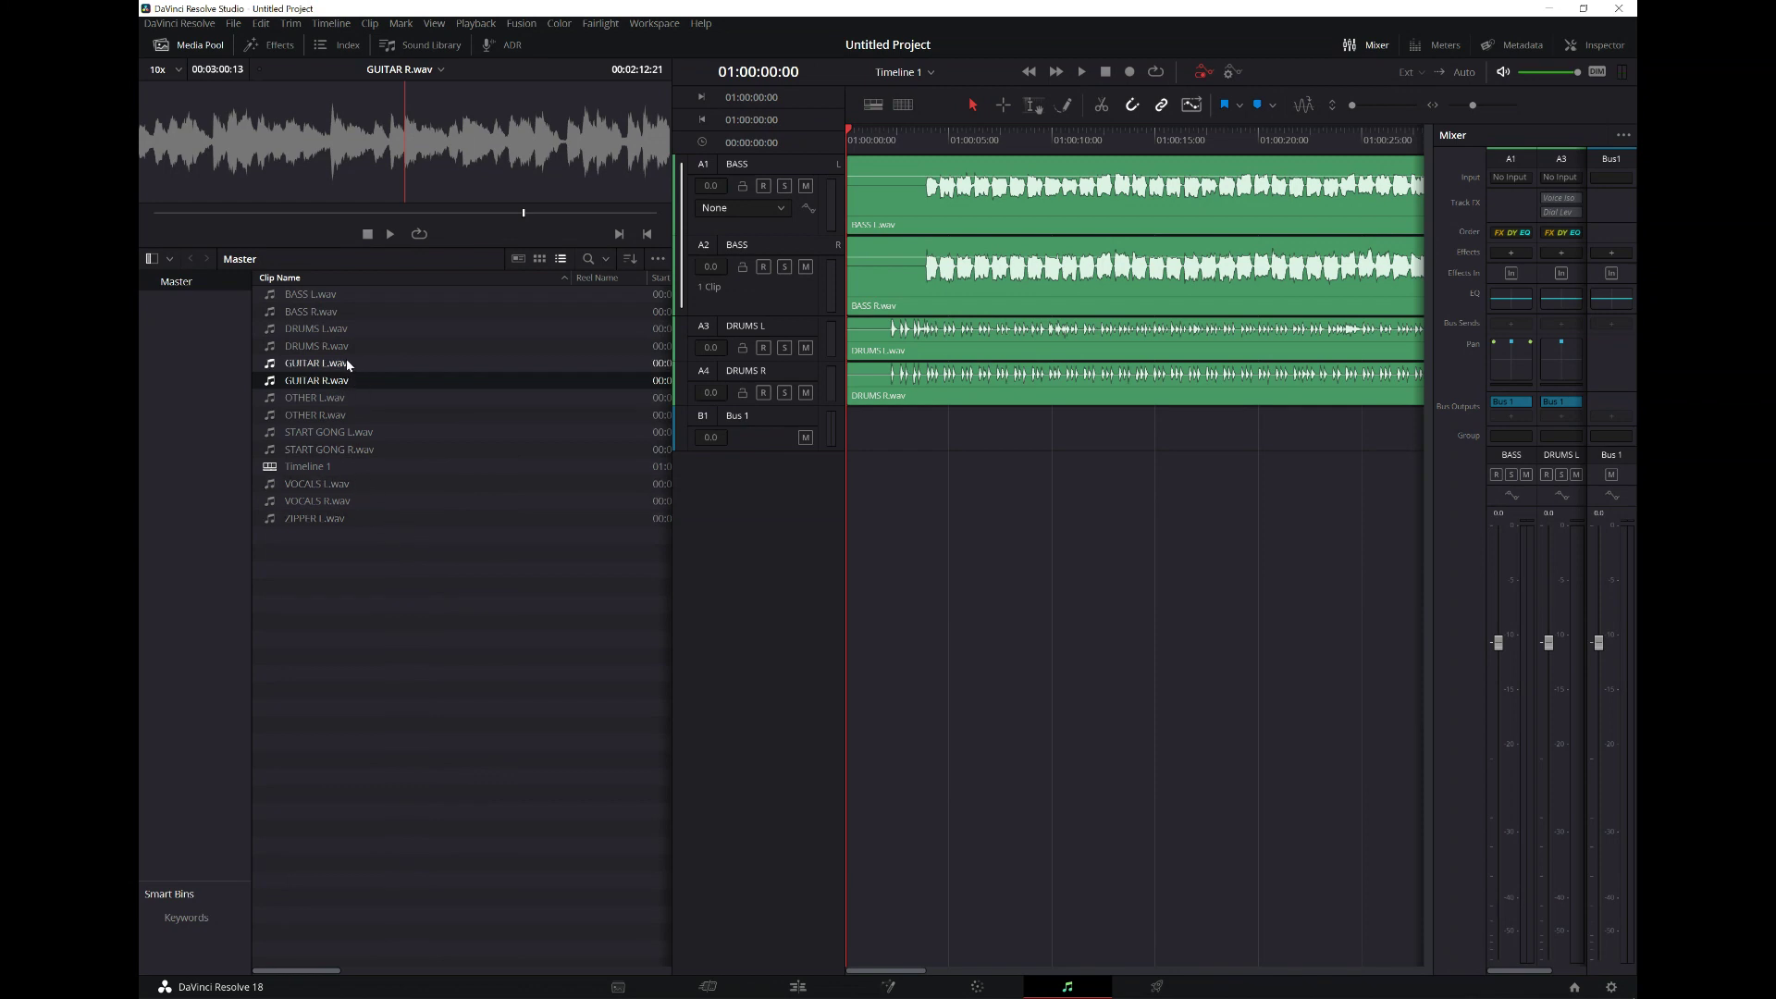
- Add a stereo track below DRUMS R and name it GUITAR
right_click(905, 471)
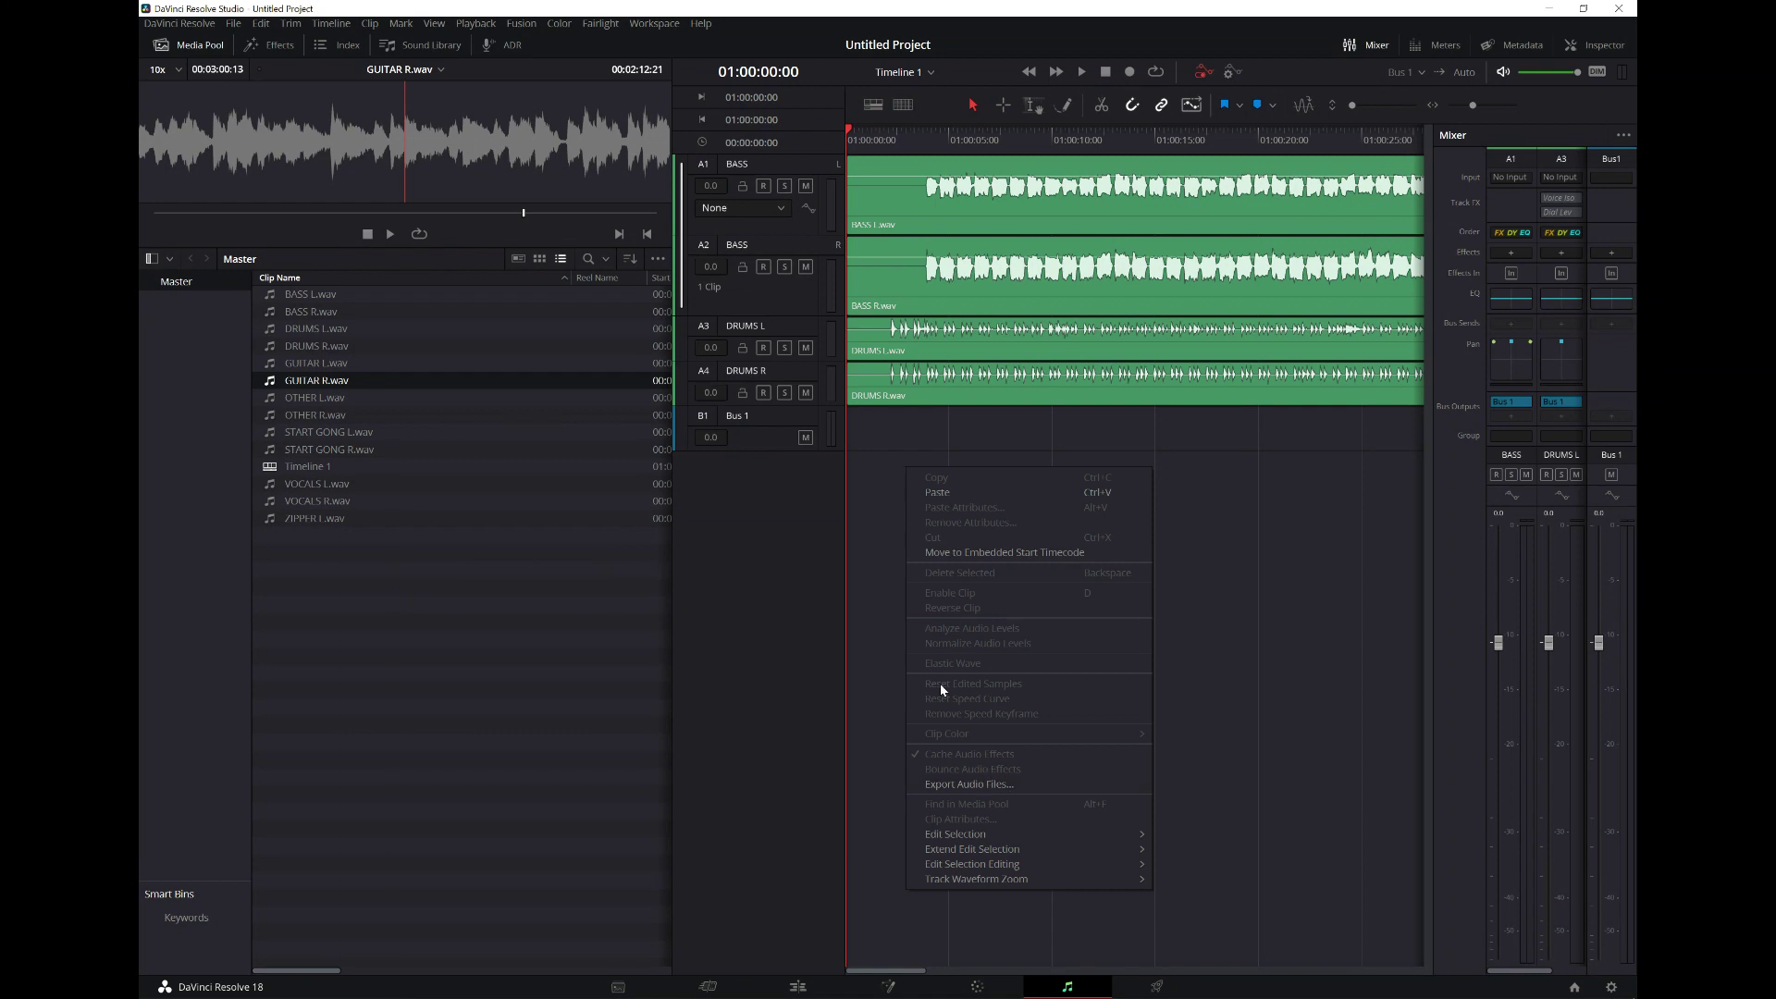
right_click(764, 486)
mouse_move(833, 498)
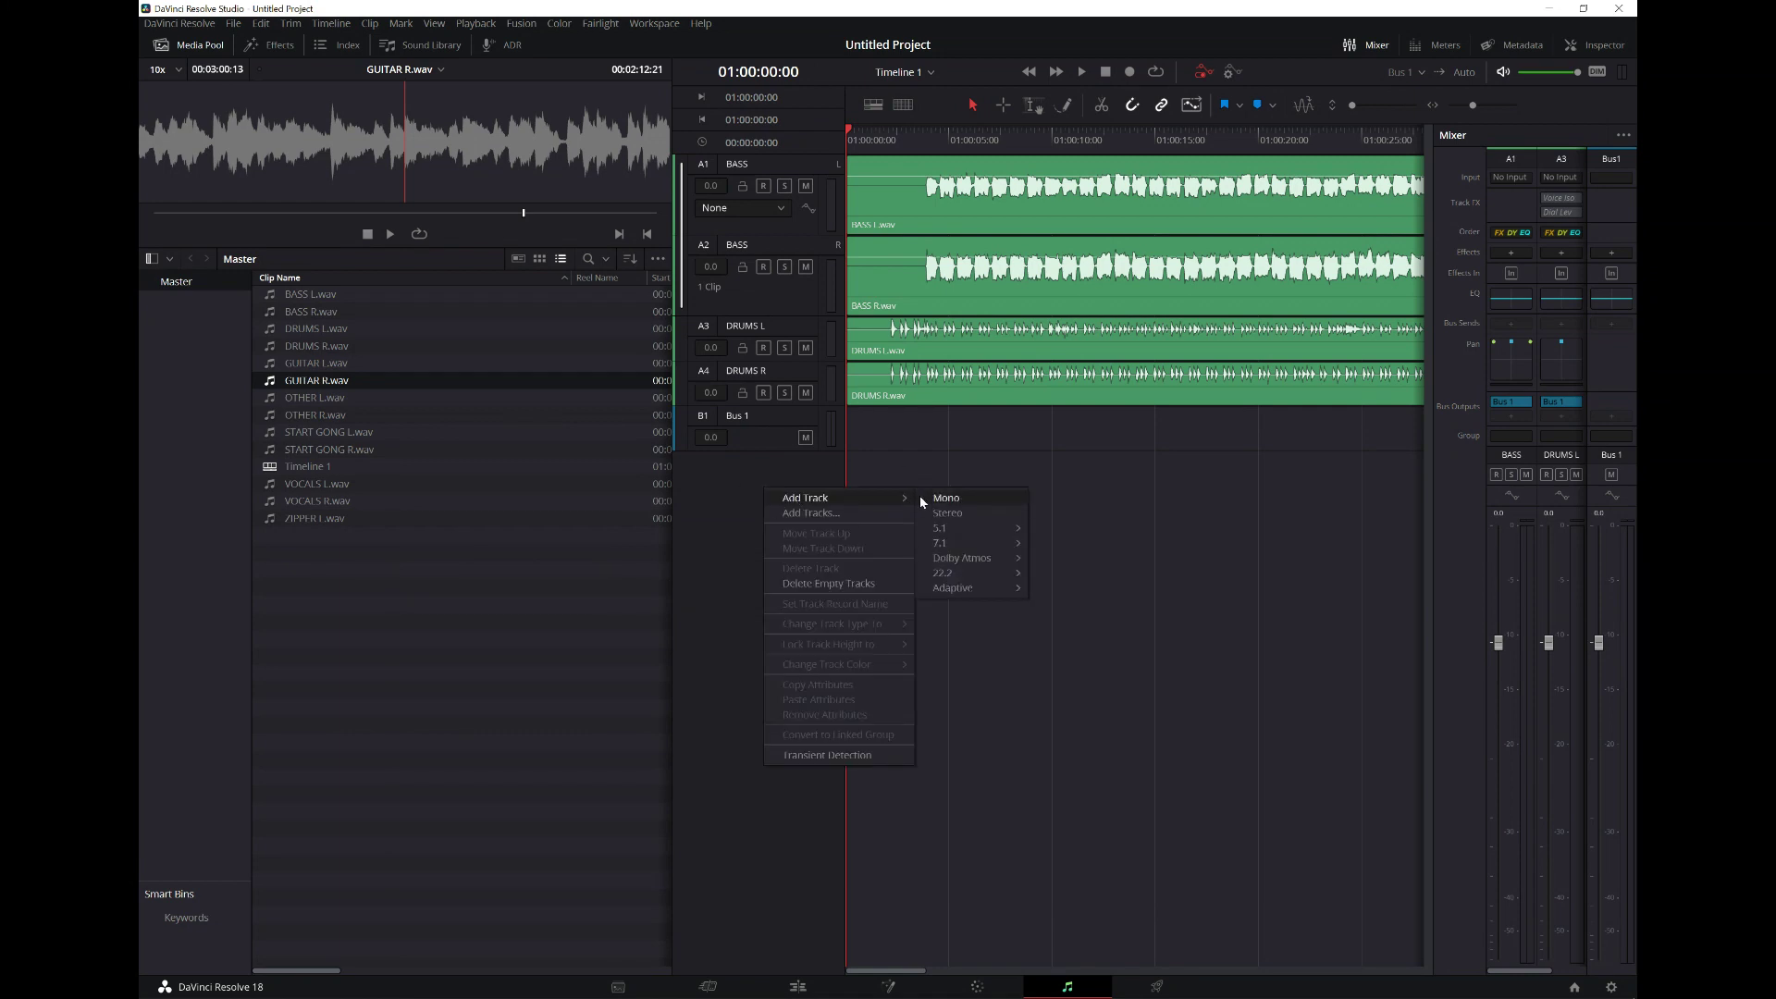
click(938, 513)
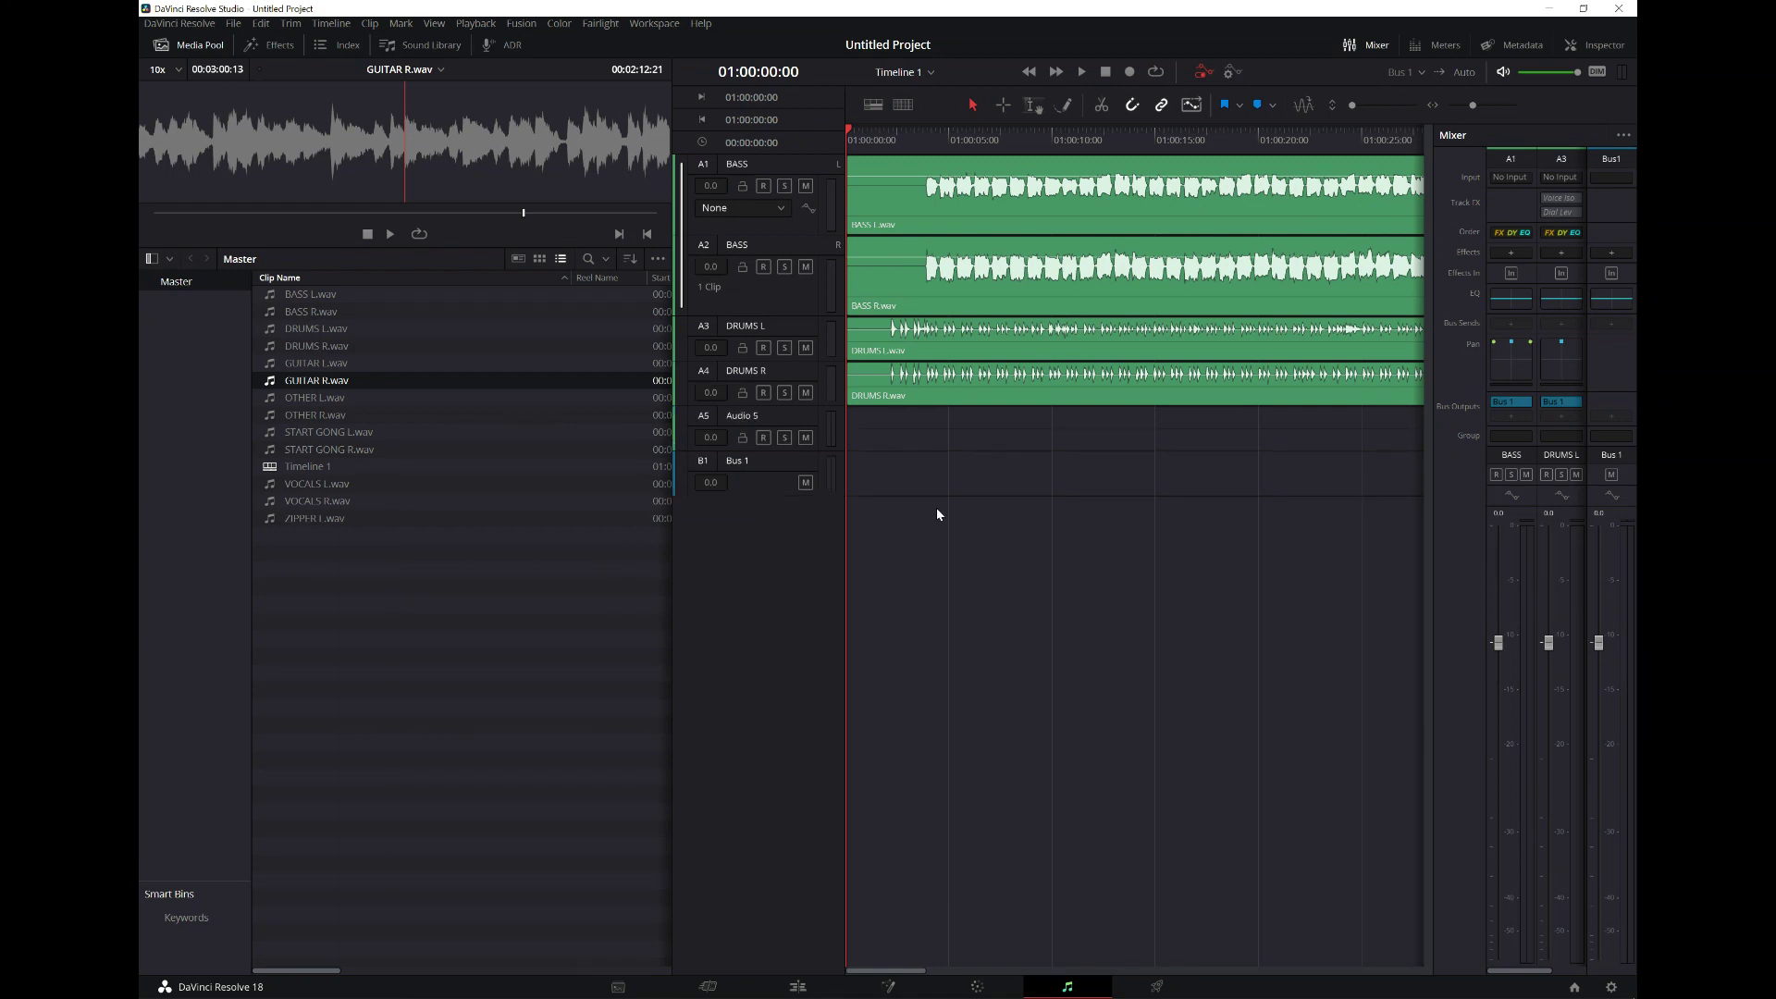
double_click(756, 416)
text(GUI)
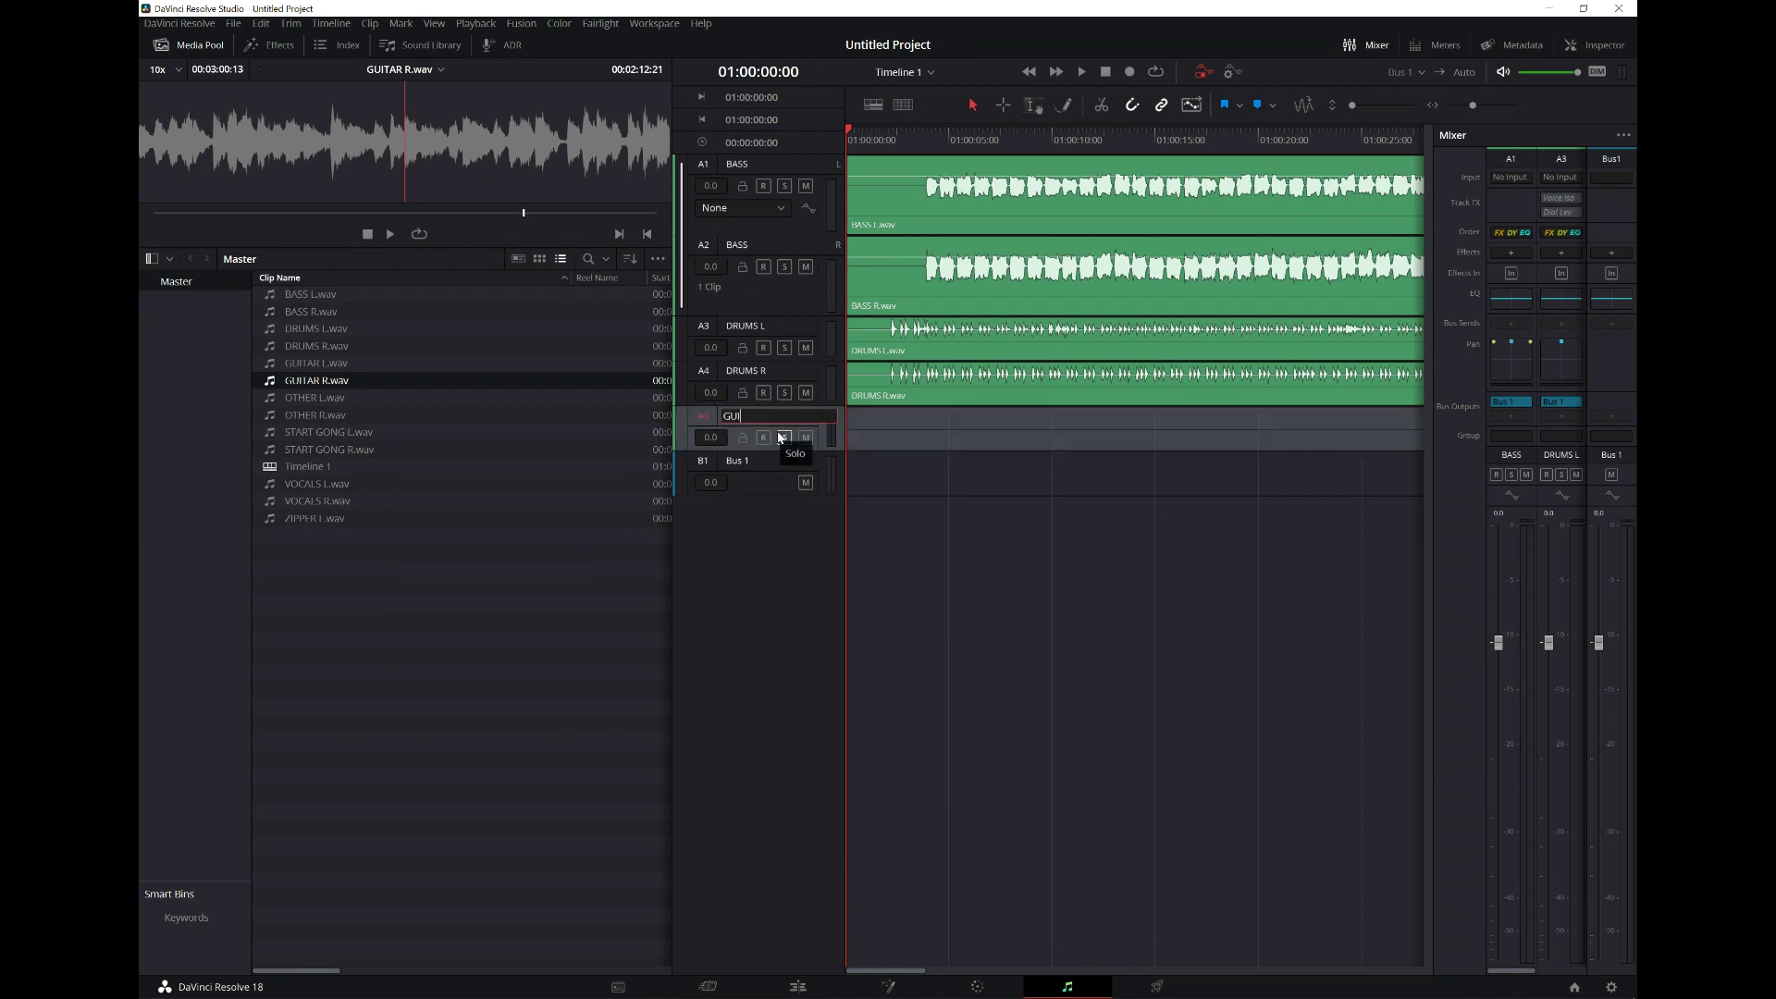
key(Return)
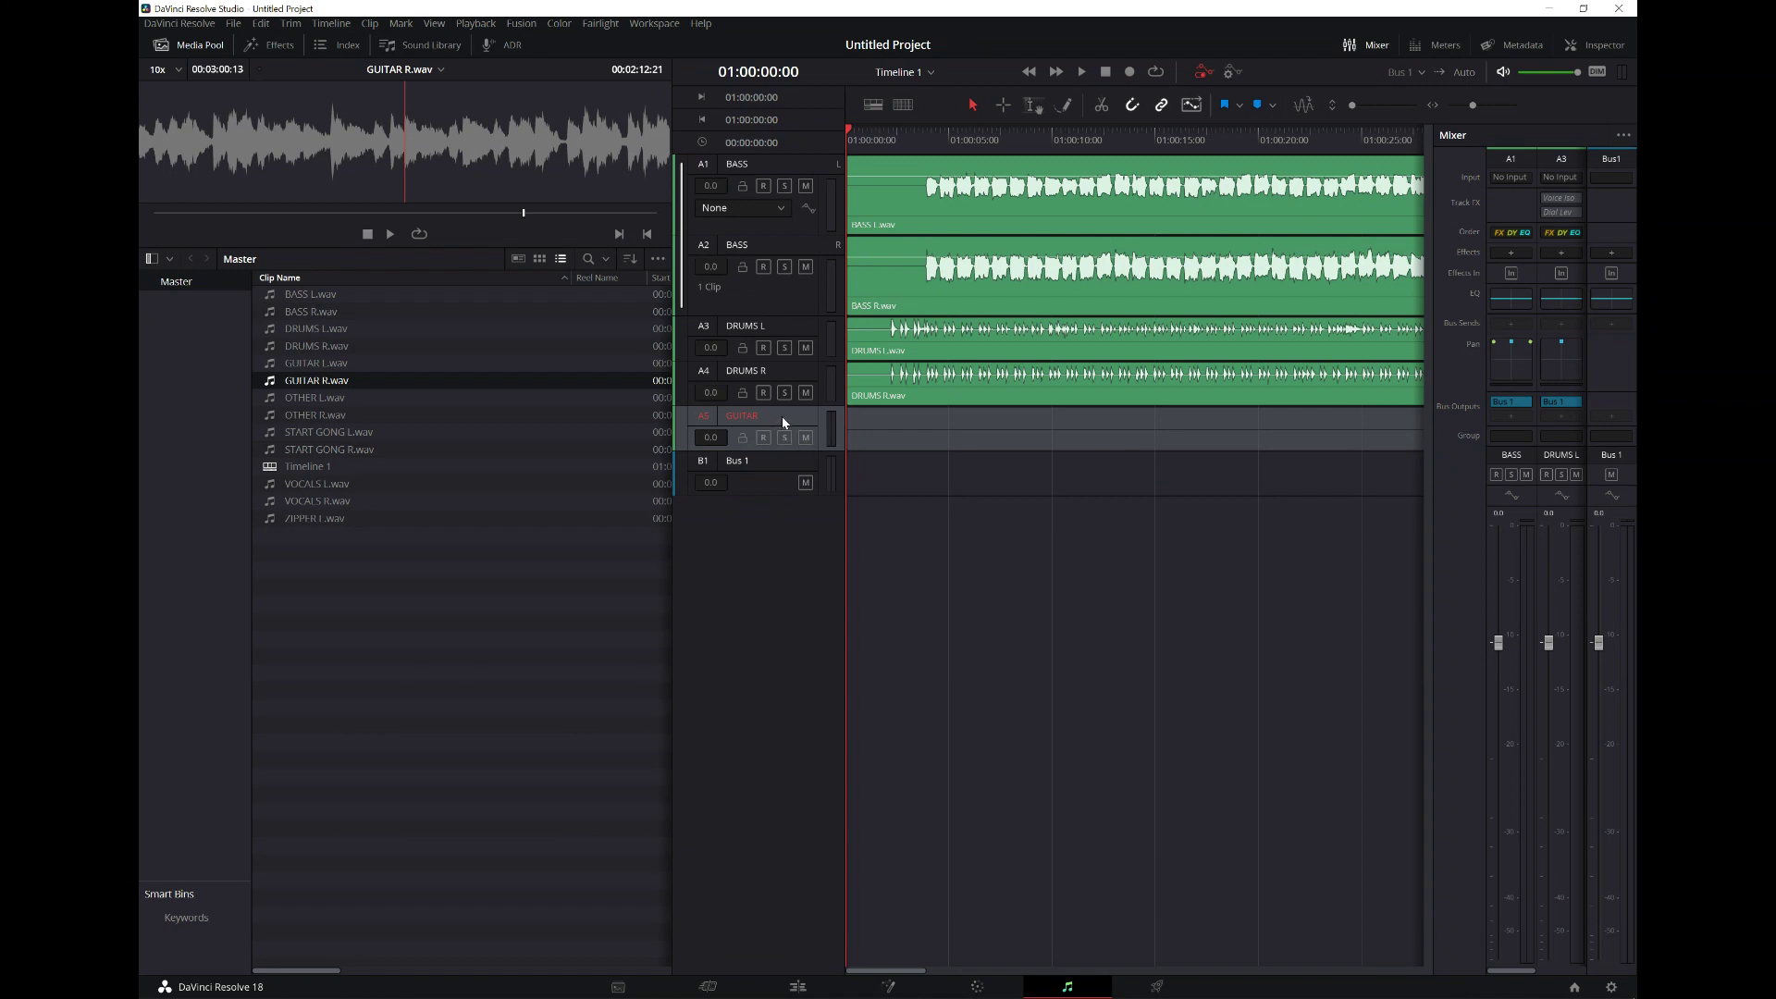
- Convert the GUITAR track to a linked group and place GUITAR L.wav and GUITAR R.wav on its tracks at the timeline start
right_click(781, 414)
click(838, 664)
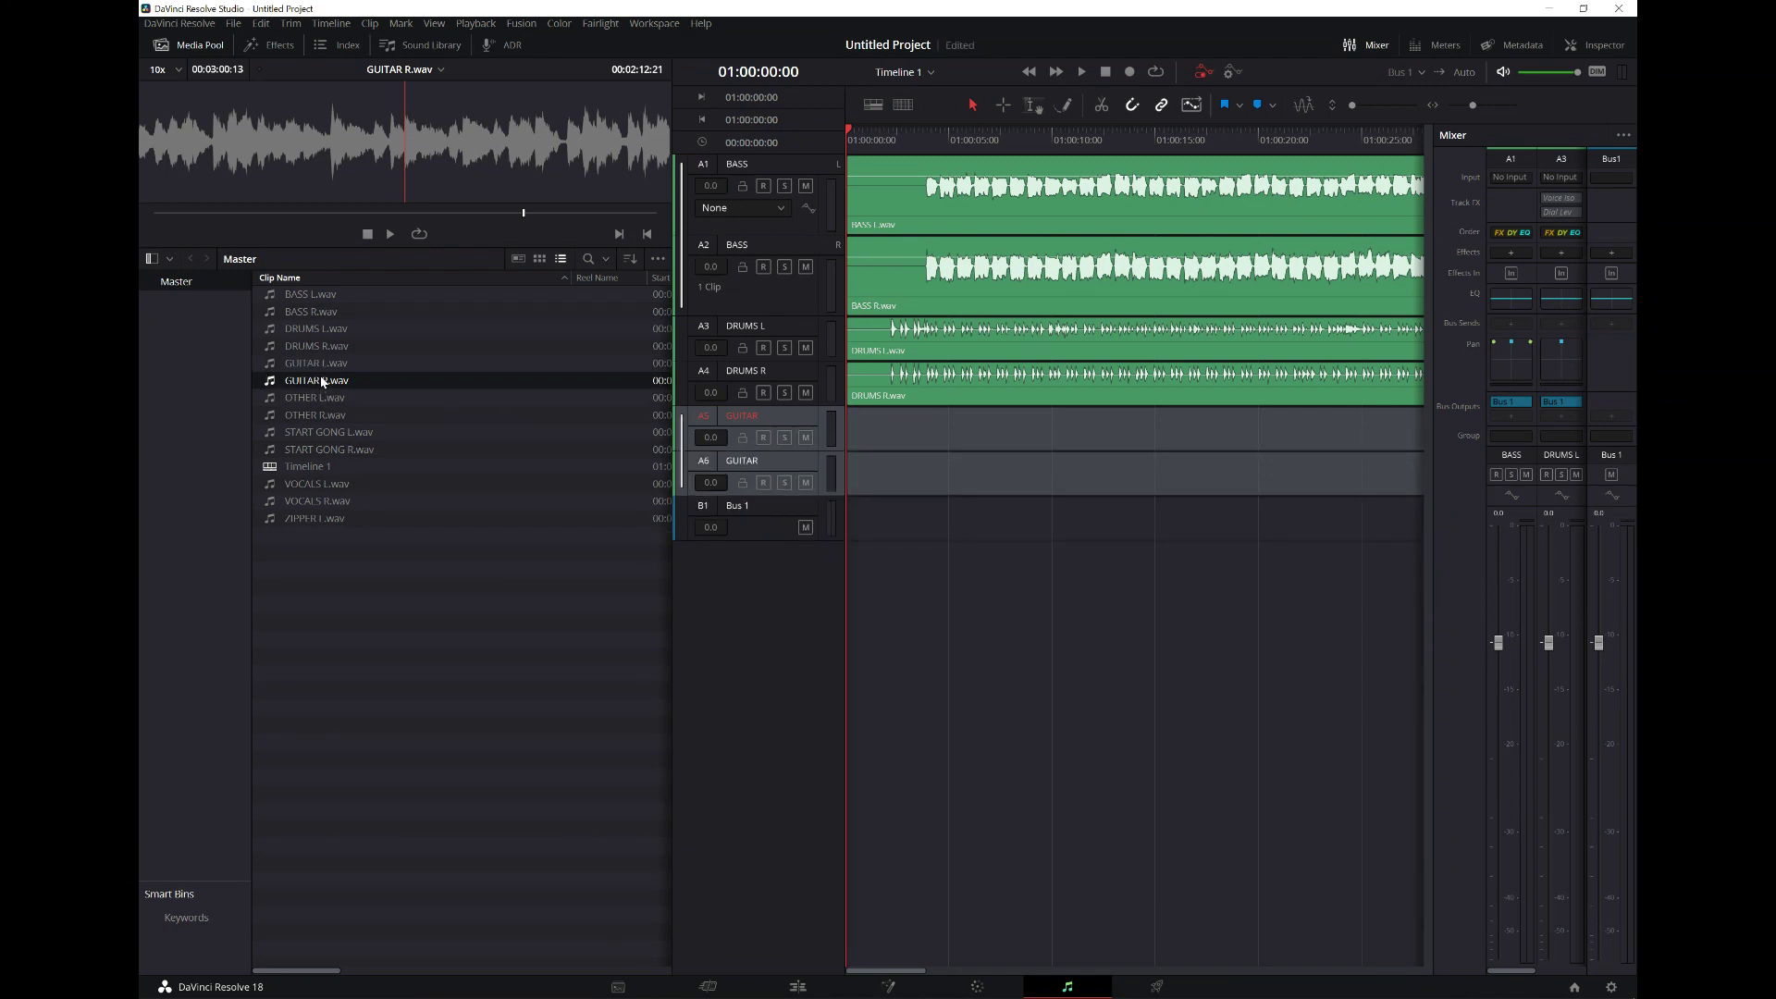
drag(322, 363, 841, 442)
drag(308, 383, 841, 509)
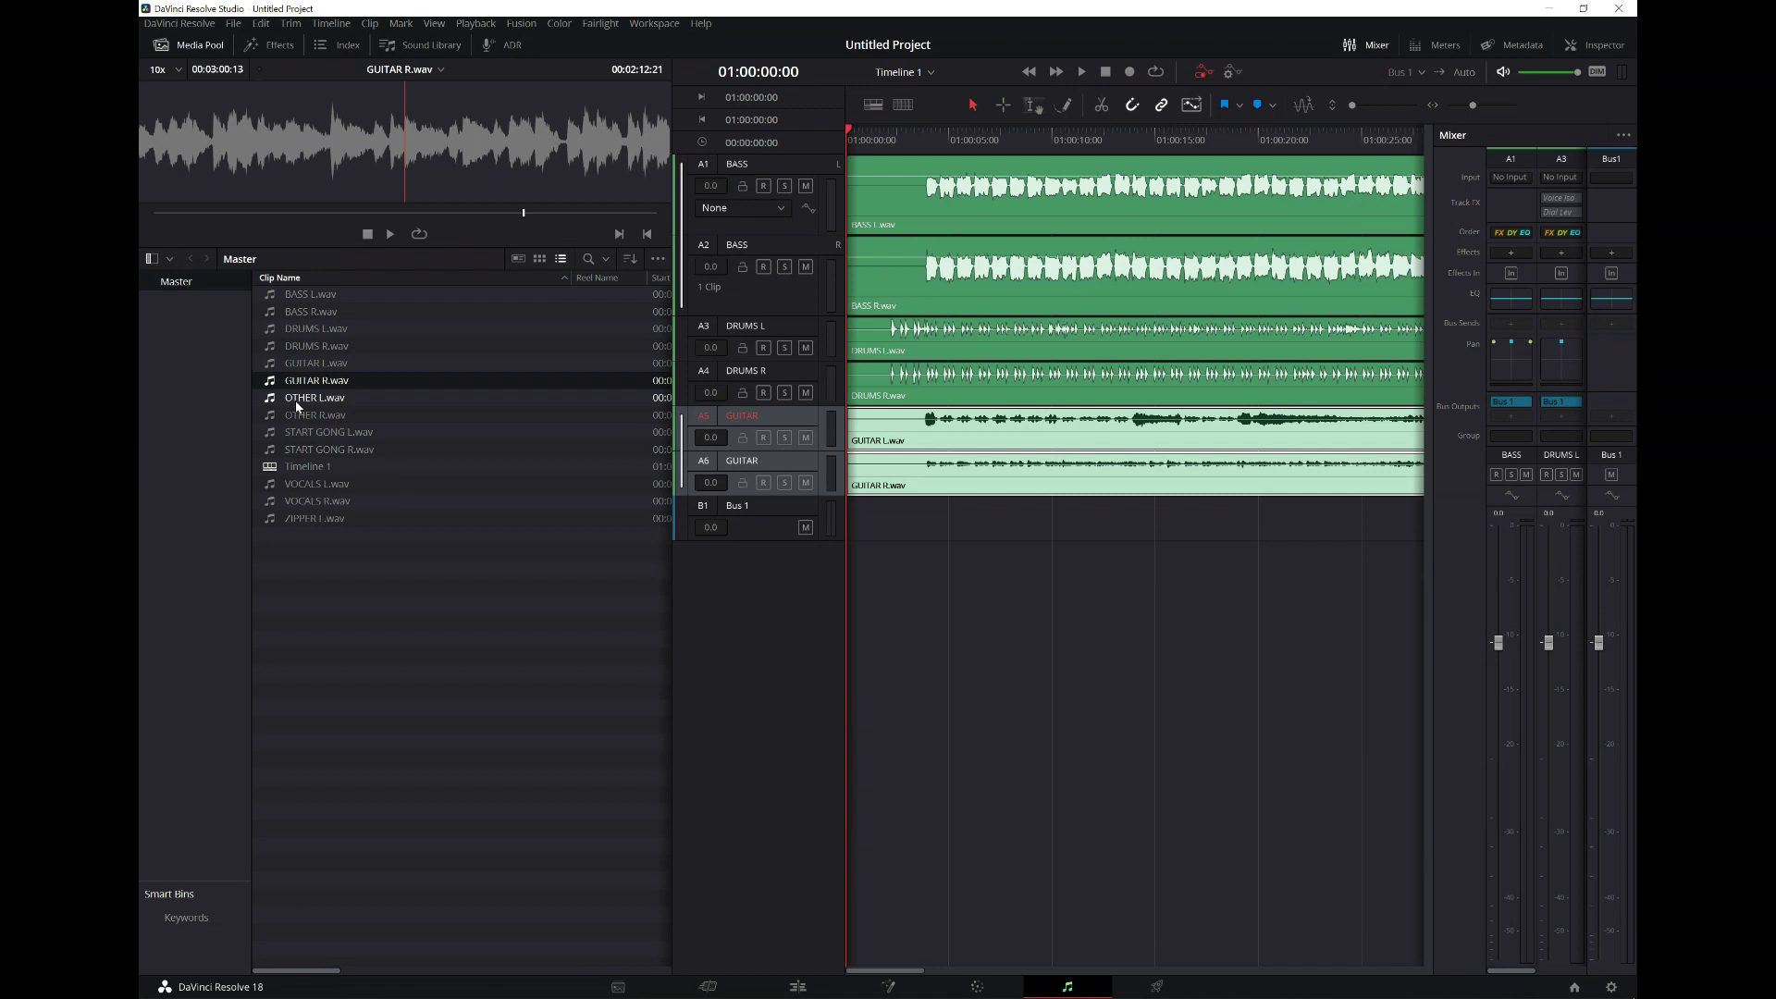
- Add a stereo track below the GUITAR group and name it OTHER
click(298, 401)
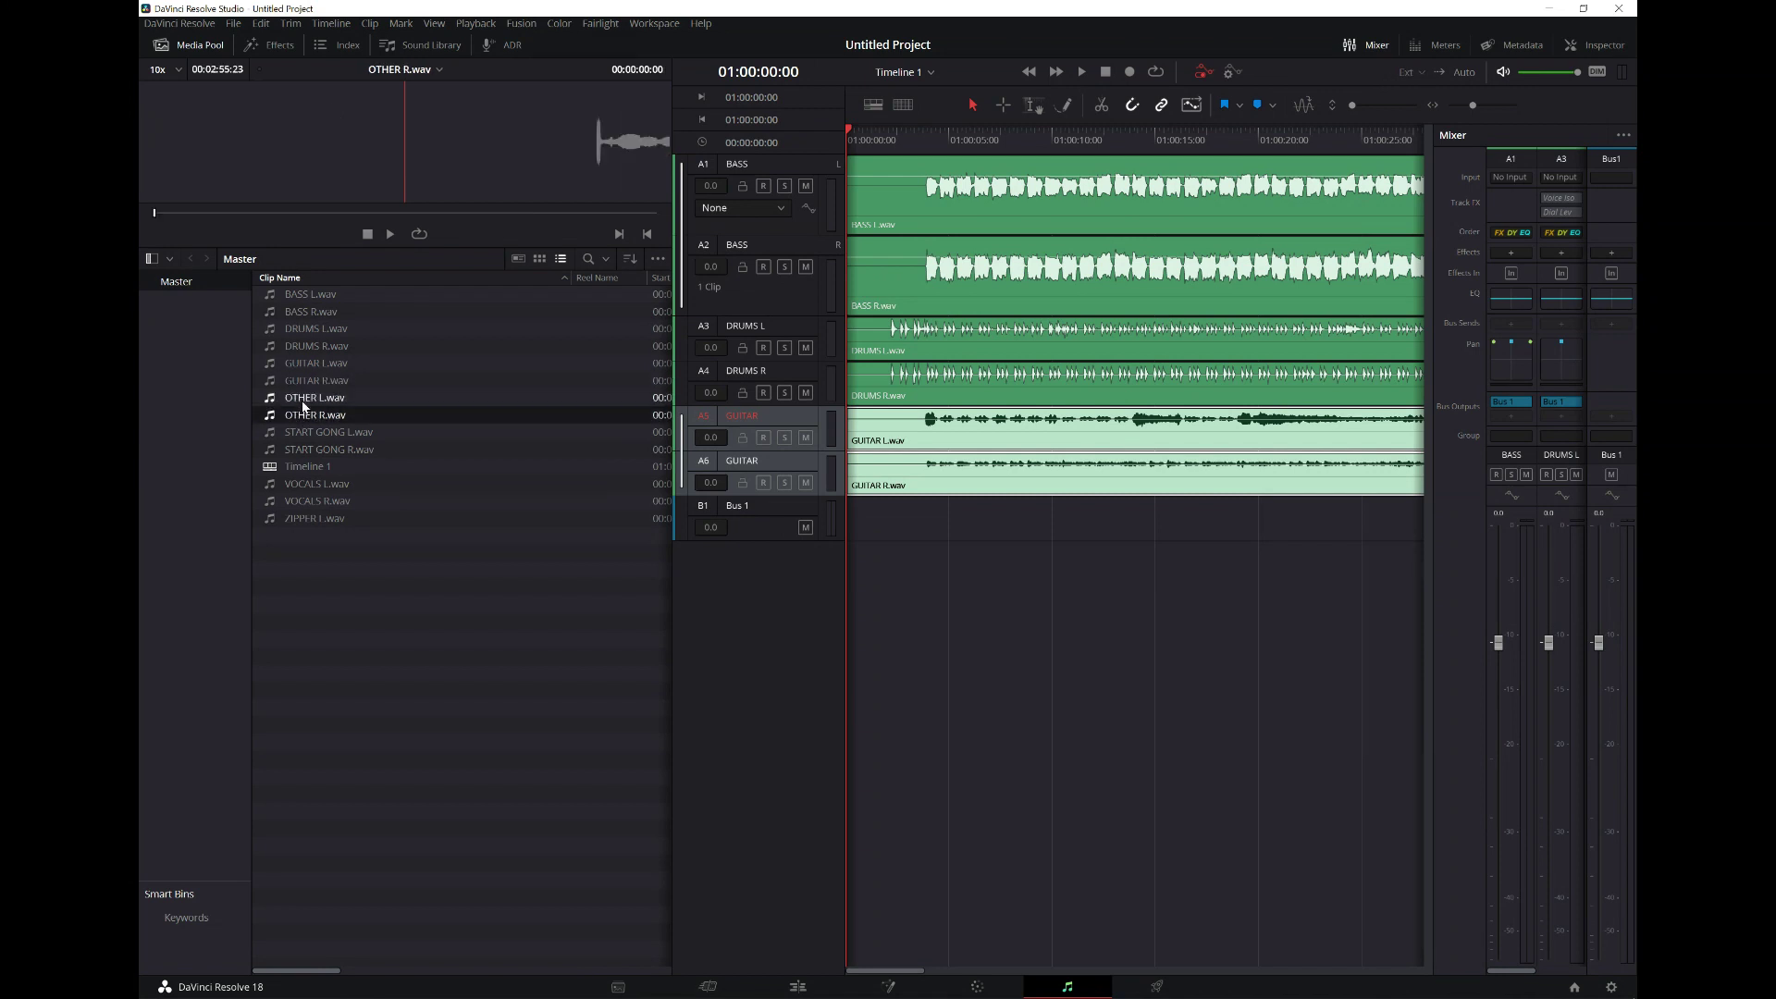
right_click(734, 597)
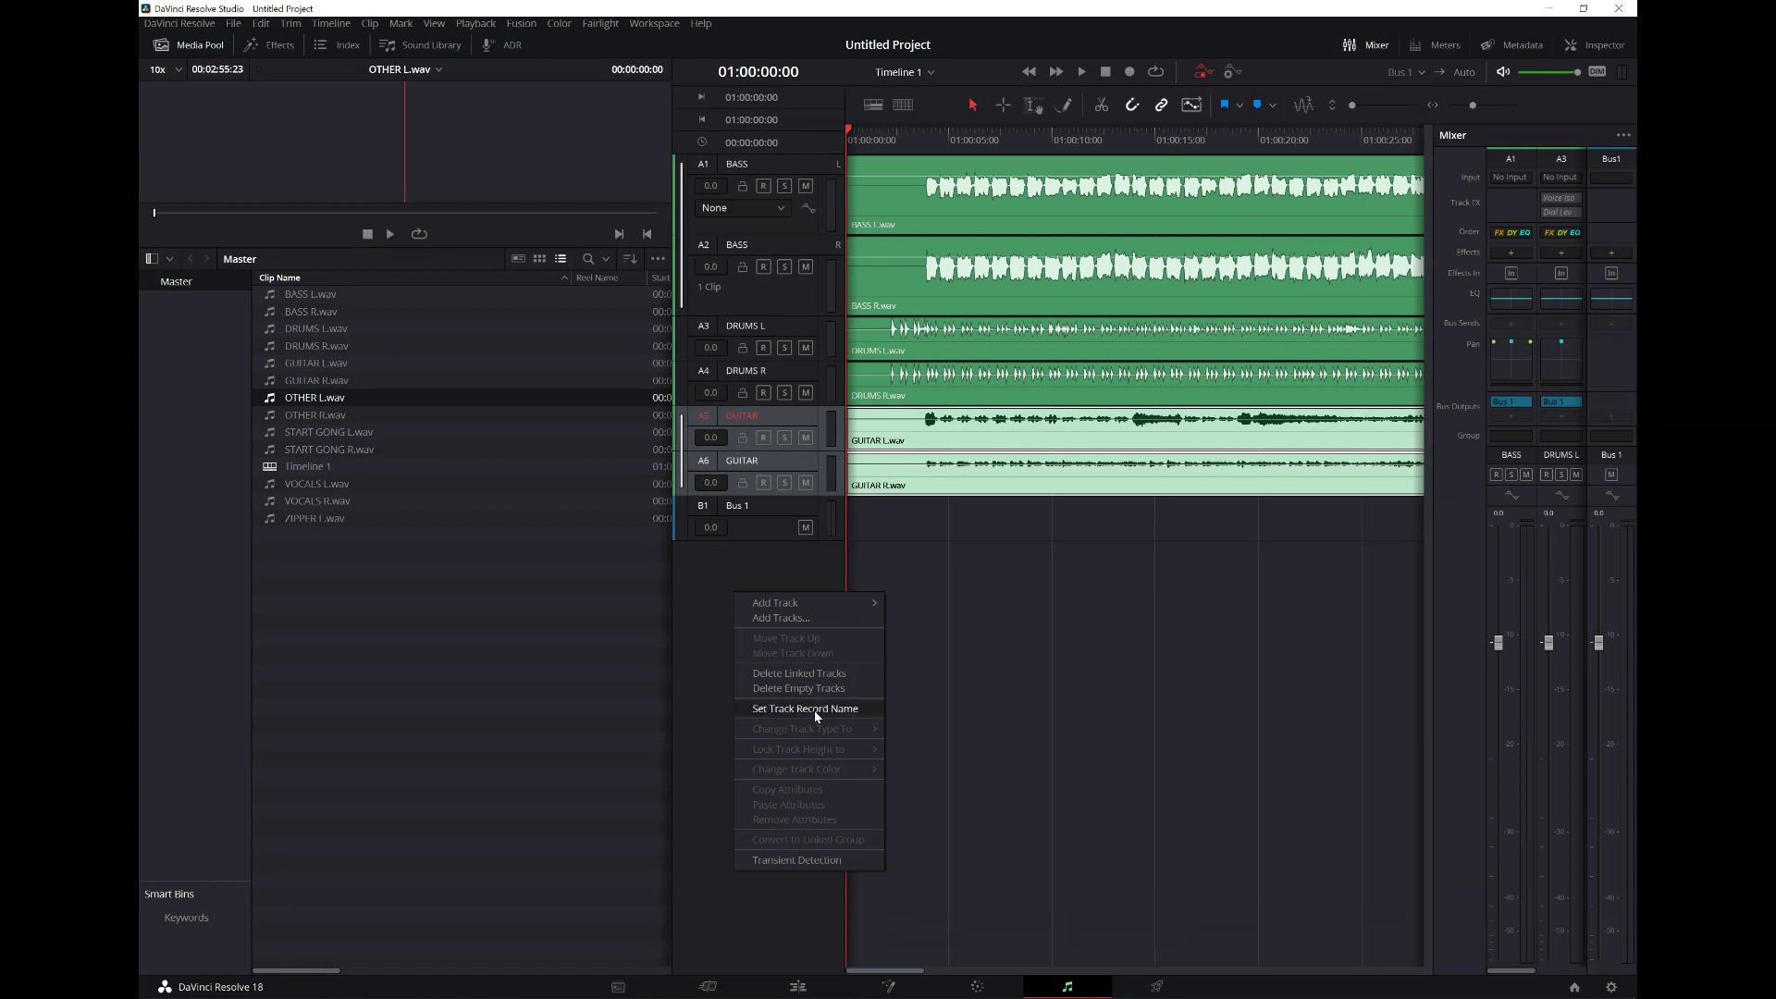
mouse_move(806, 602)
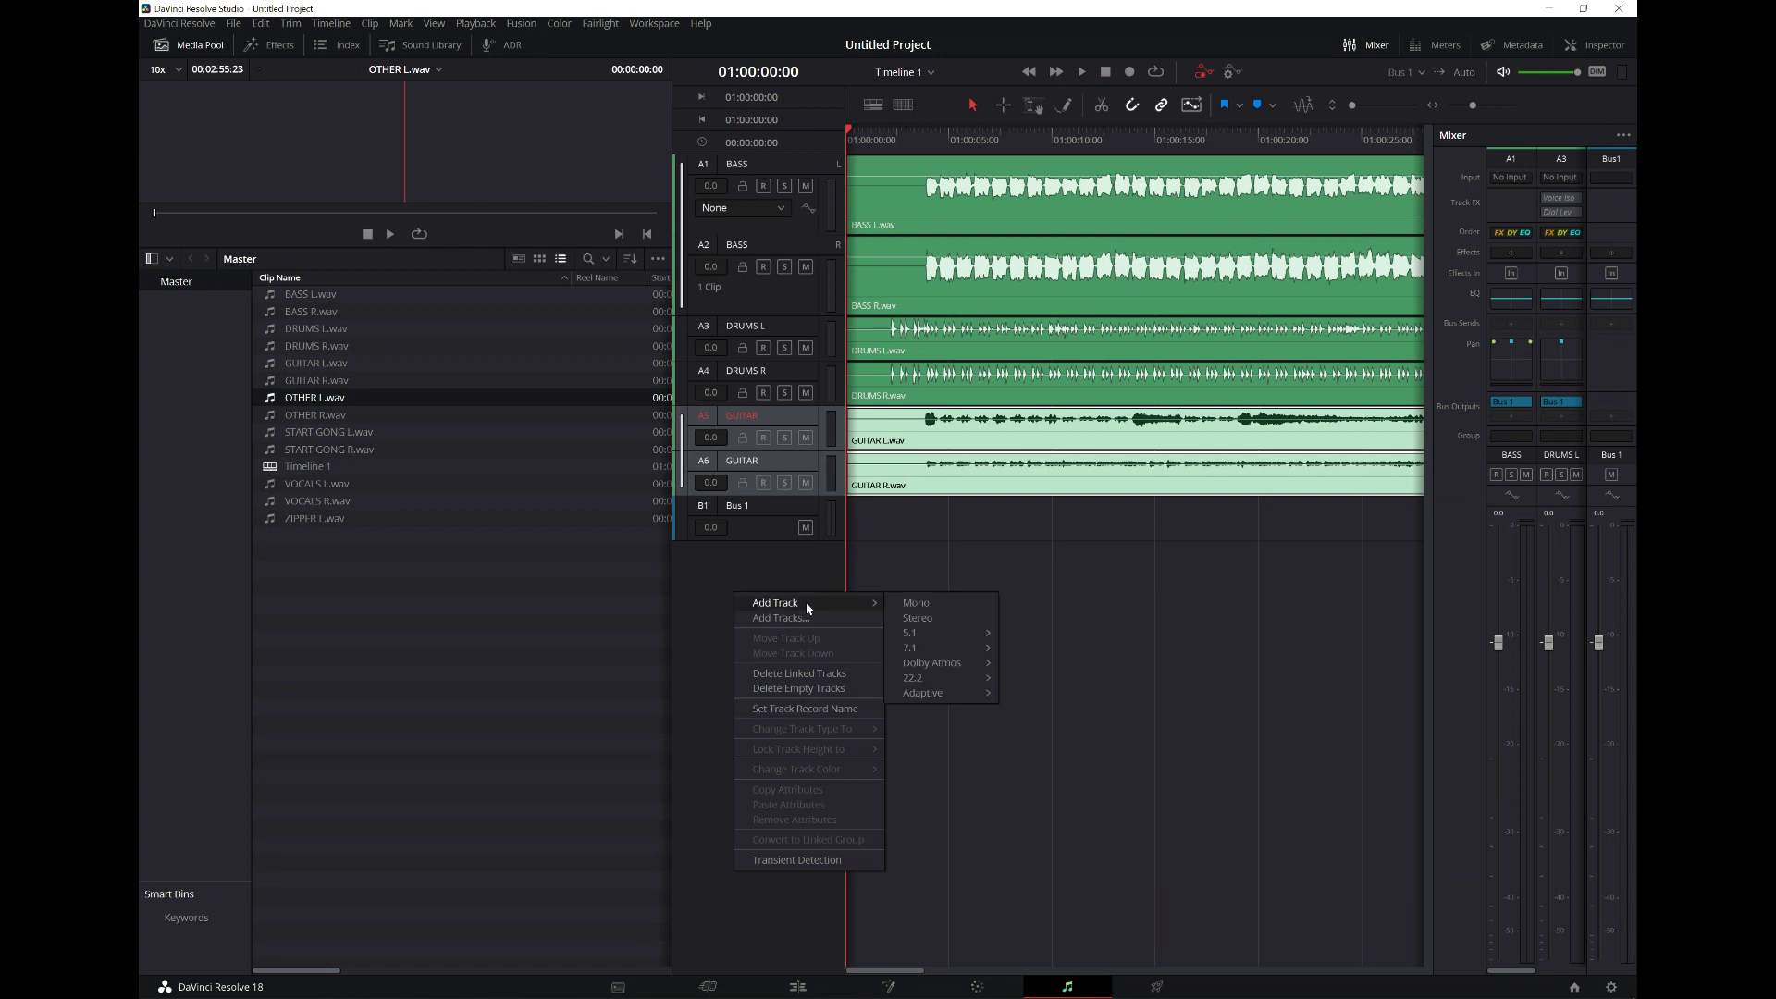
click(922, 620)
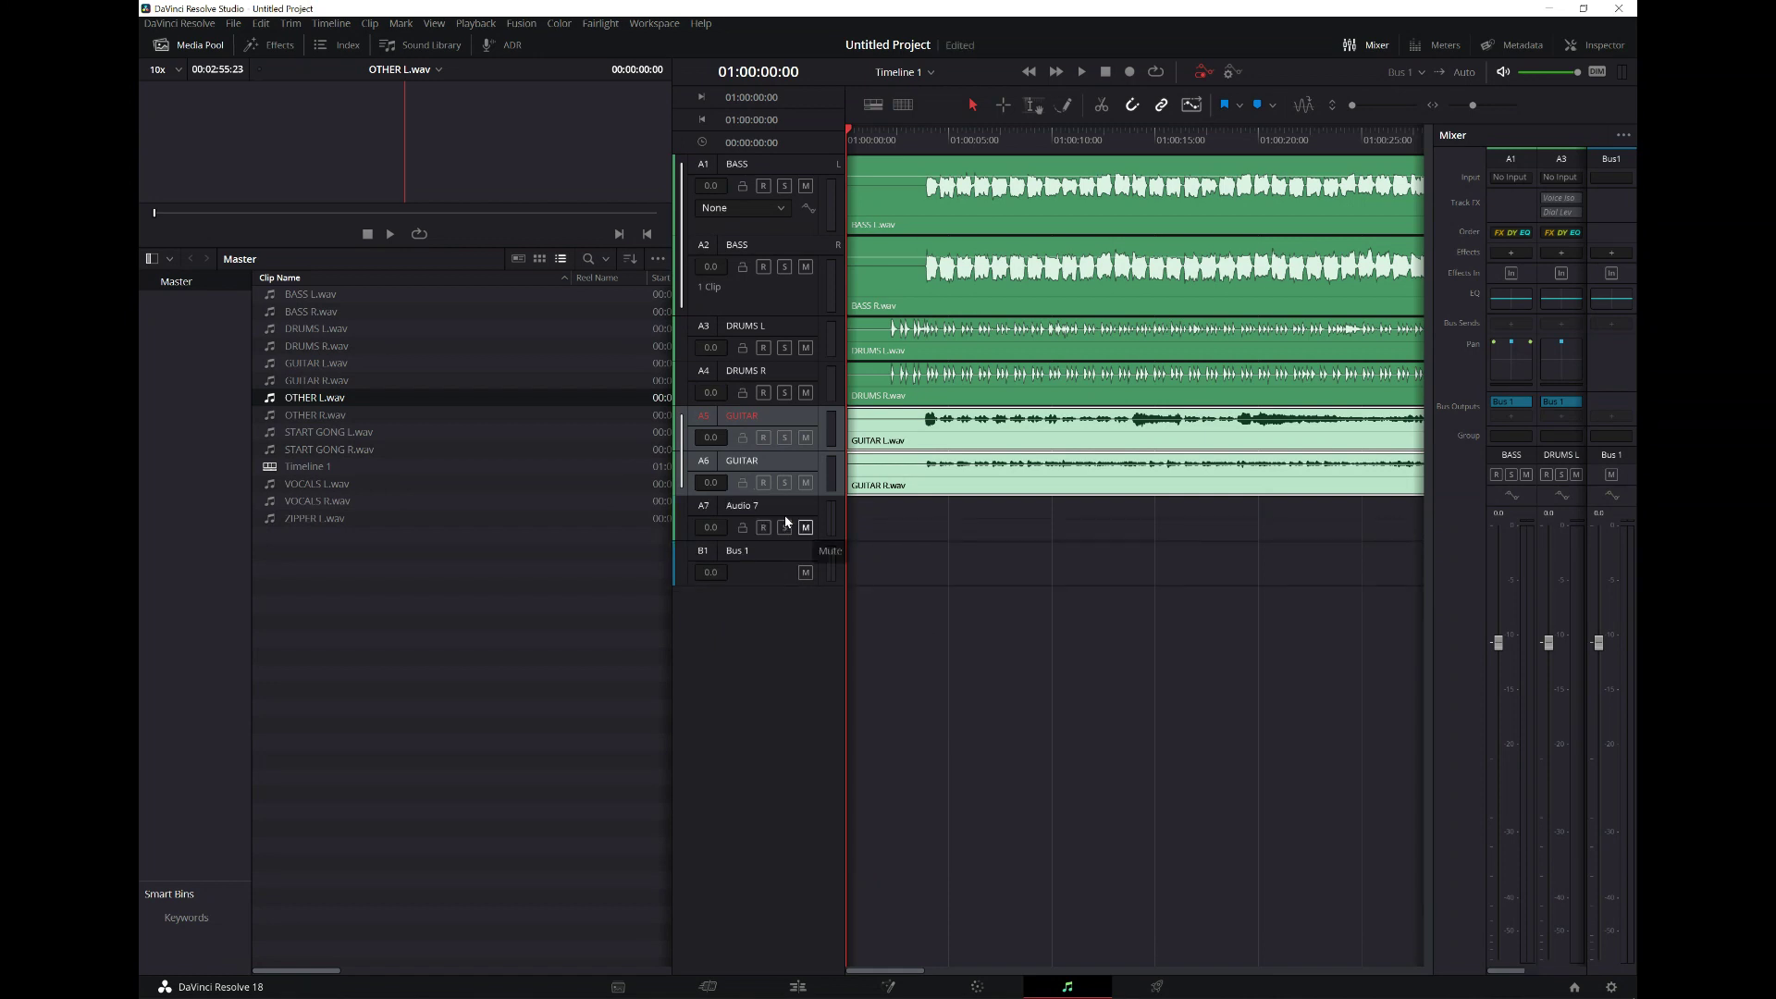
click(755, 521)
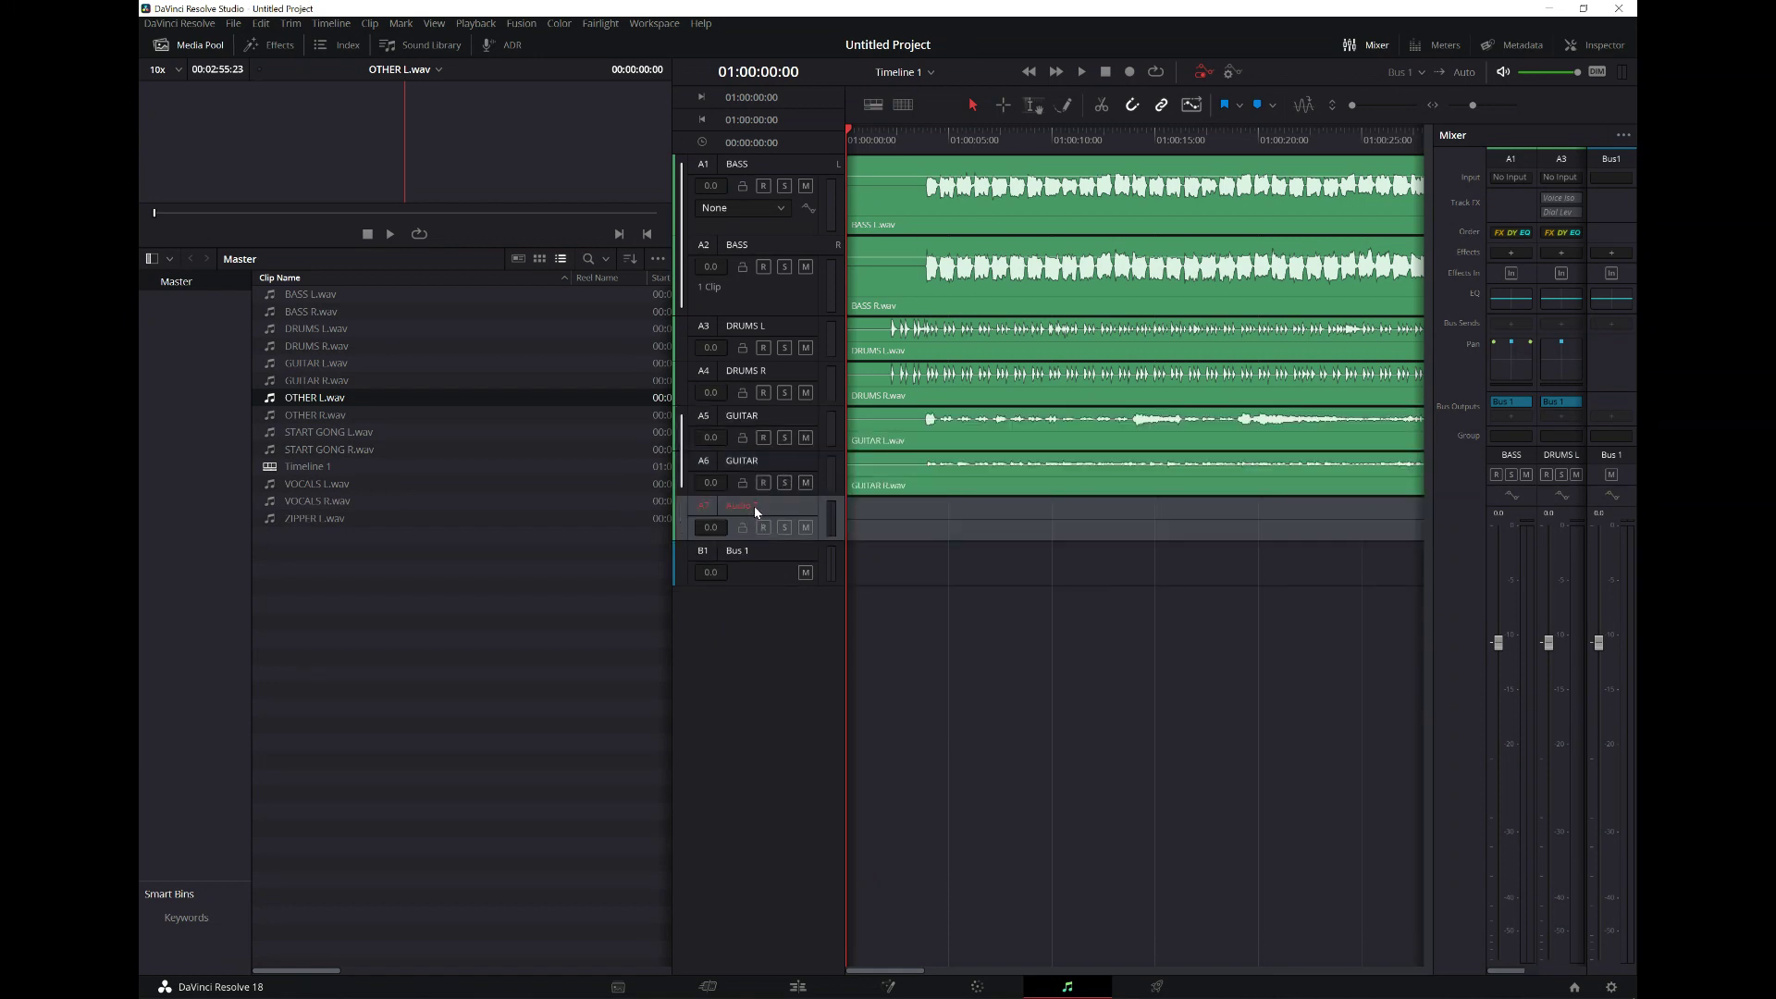
double_click(753, 507)
key(BackSpace)
key(BackSpace)
key(BackSpace)
key(BackSpace)
key(BackSpace)
text(OTHER)
key(Return)
- Convert the OTHER track to a linked group and place OTHER L.wav and OTHER R.wav on its tracks at the timeline start
right_click(787, 504)
click(801, 750)
drag(319, 403, 851, 525)
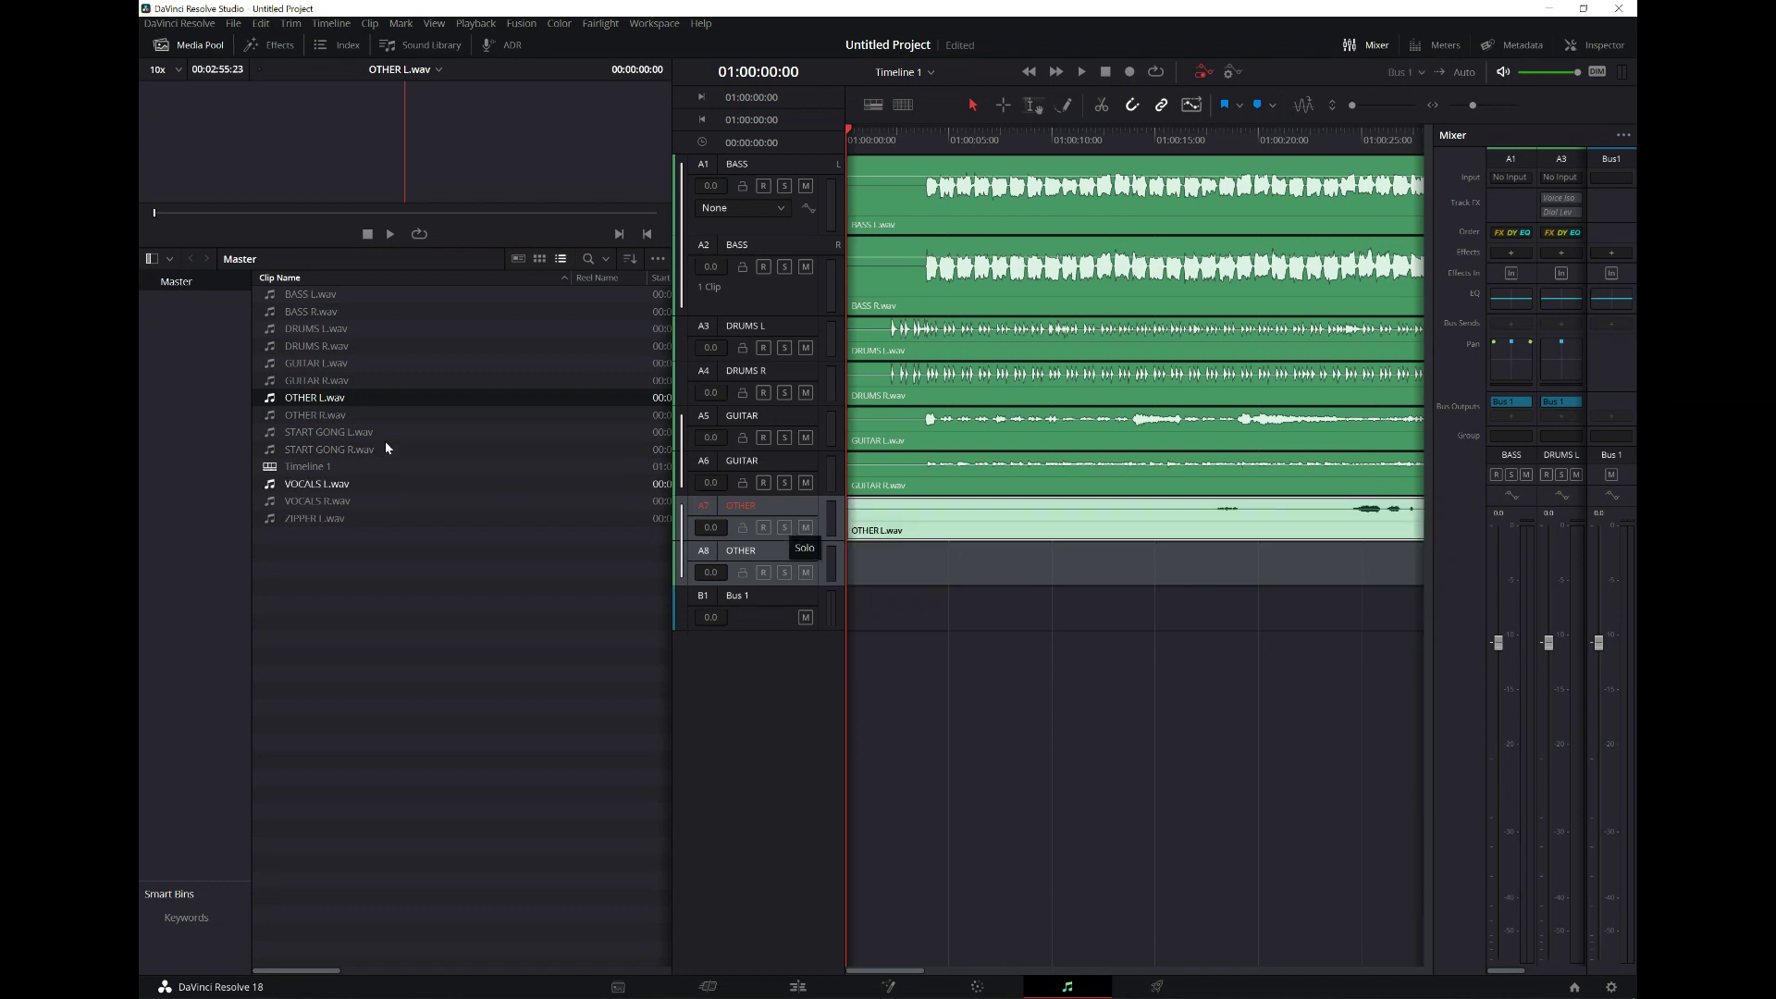
drag(342, 425, 857, 569)
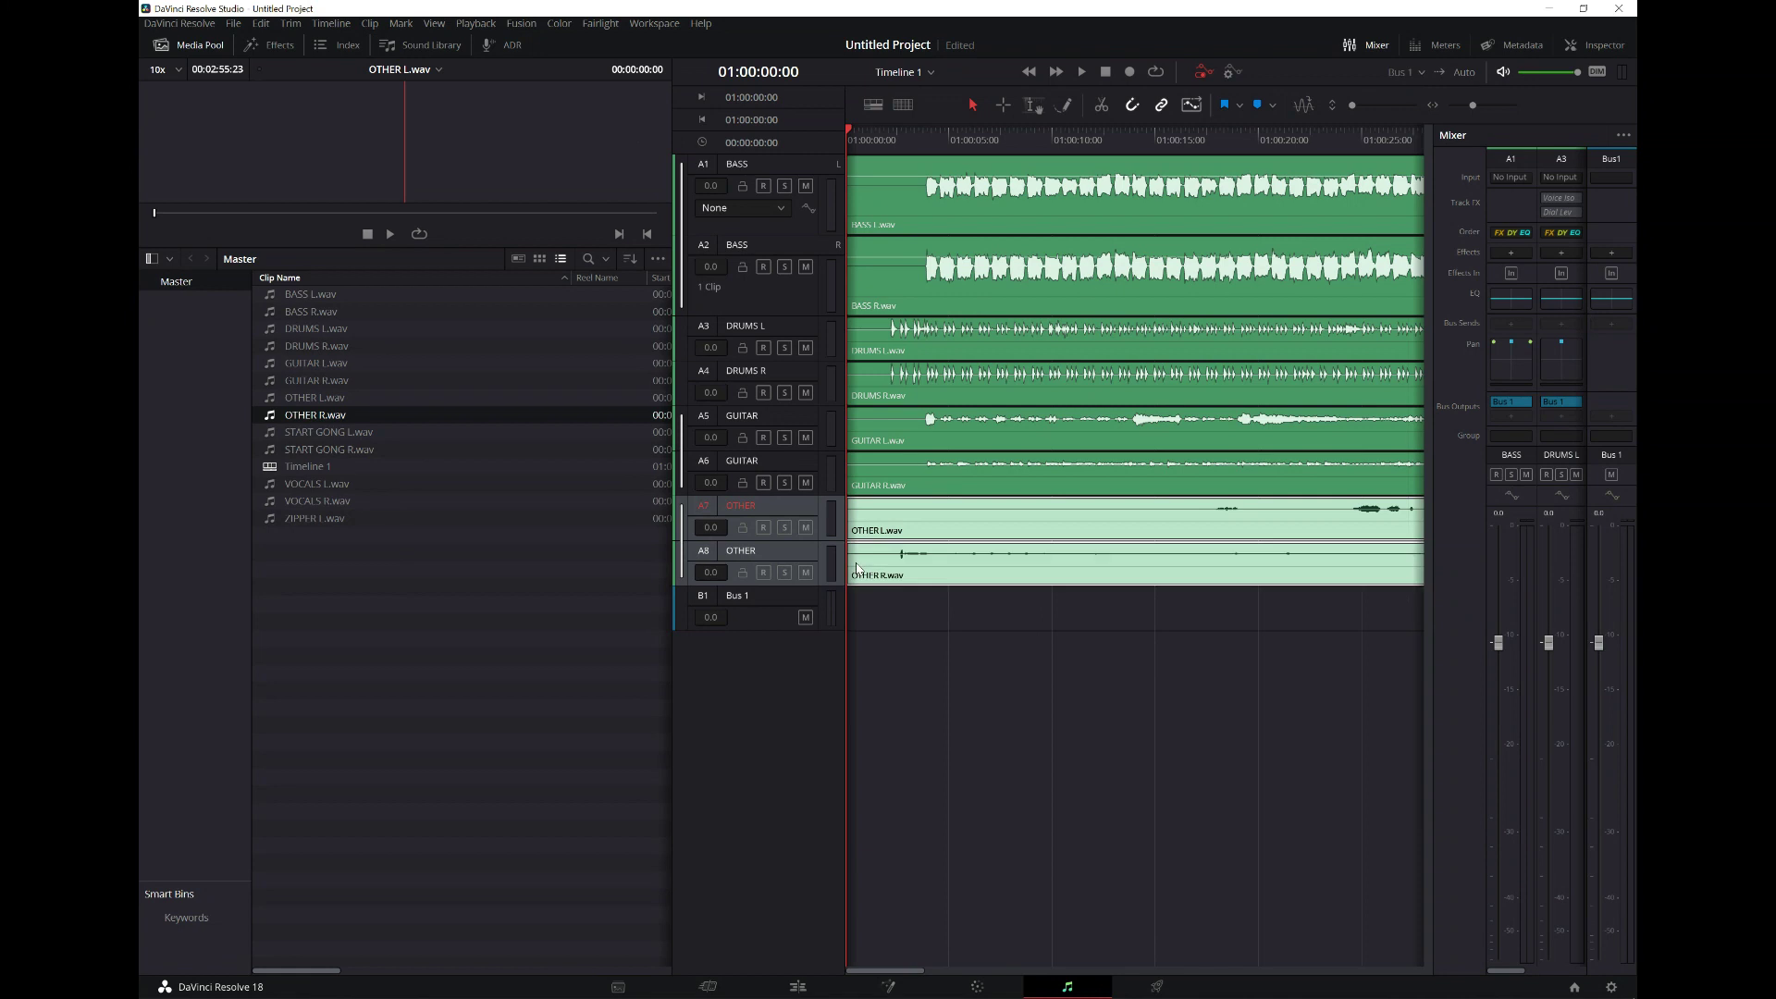
- Add a stereo track below the OTHER group and name it GONG
right_click(768, 674)
mouse_move(801, 689)
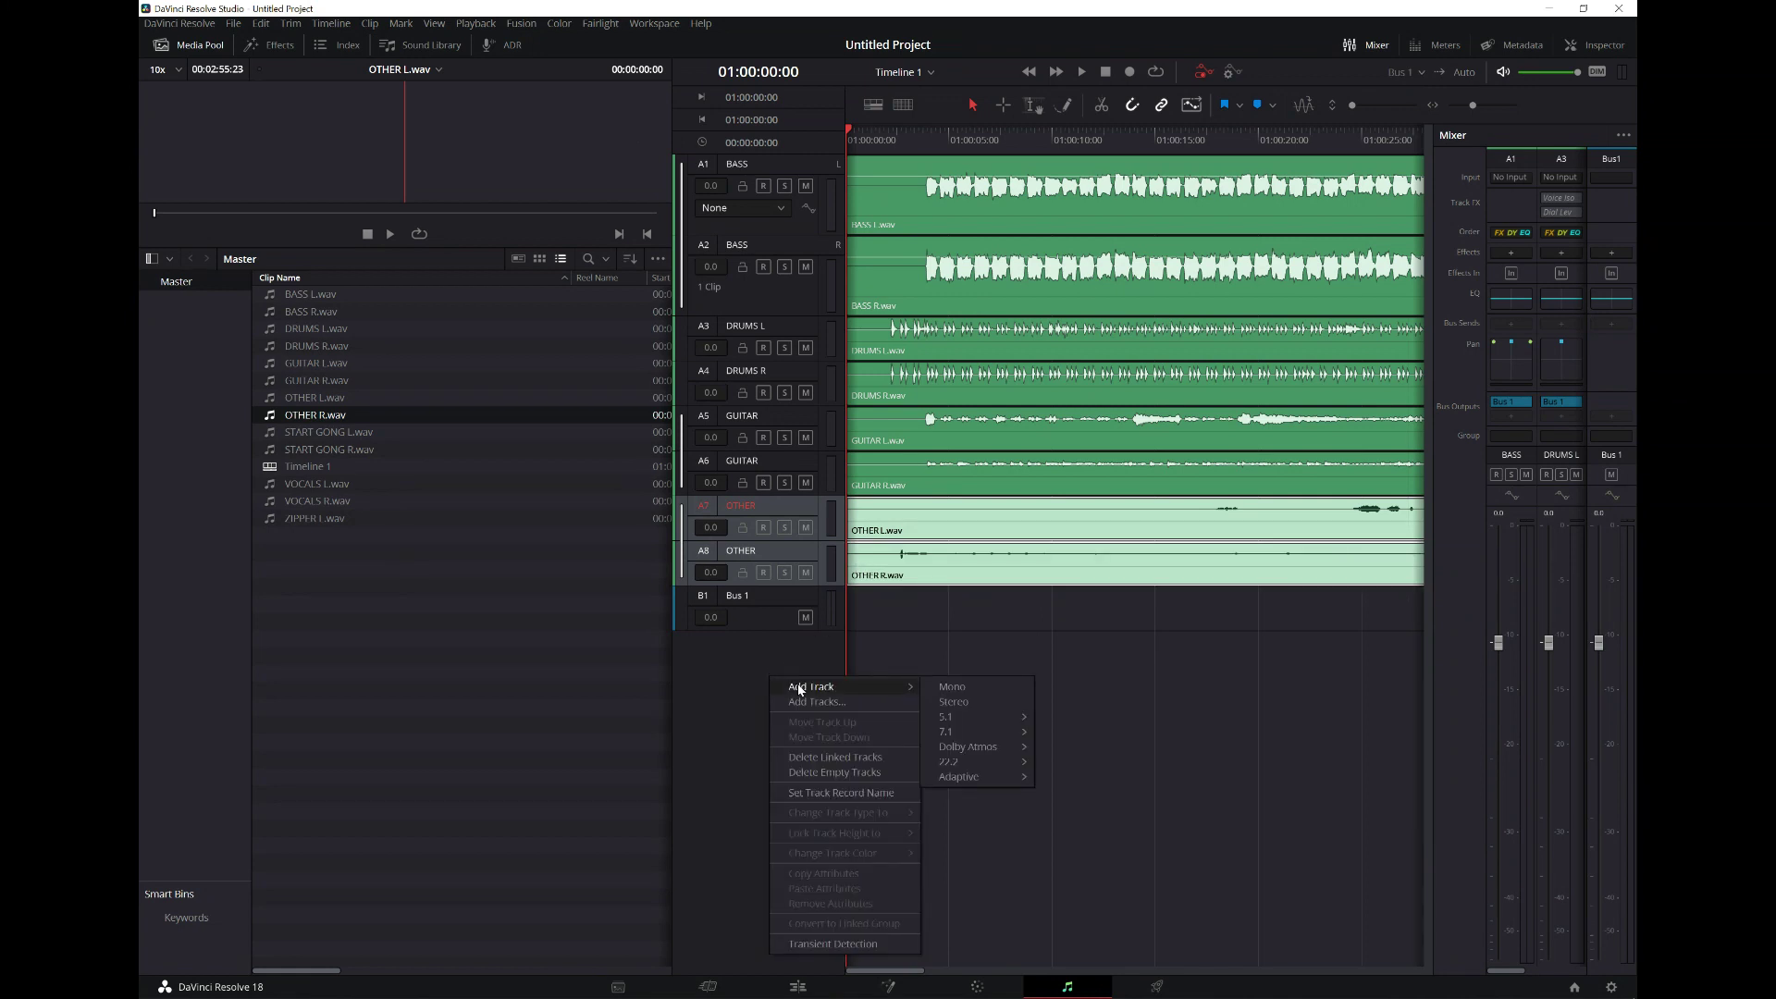
click(962, 702)
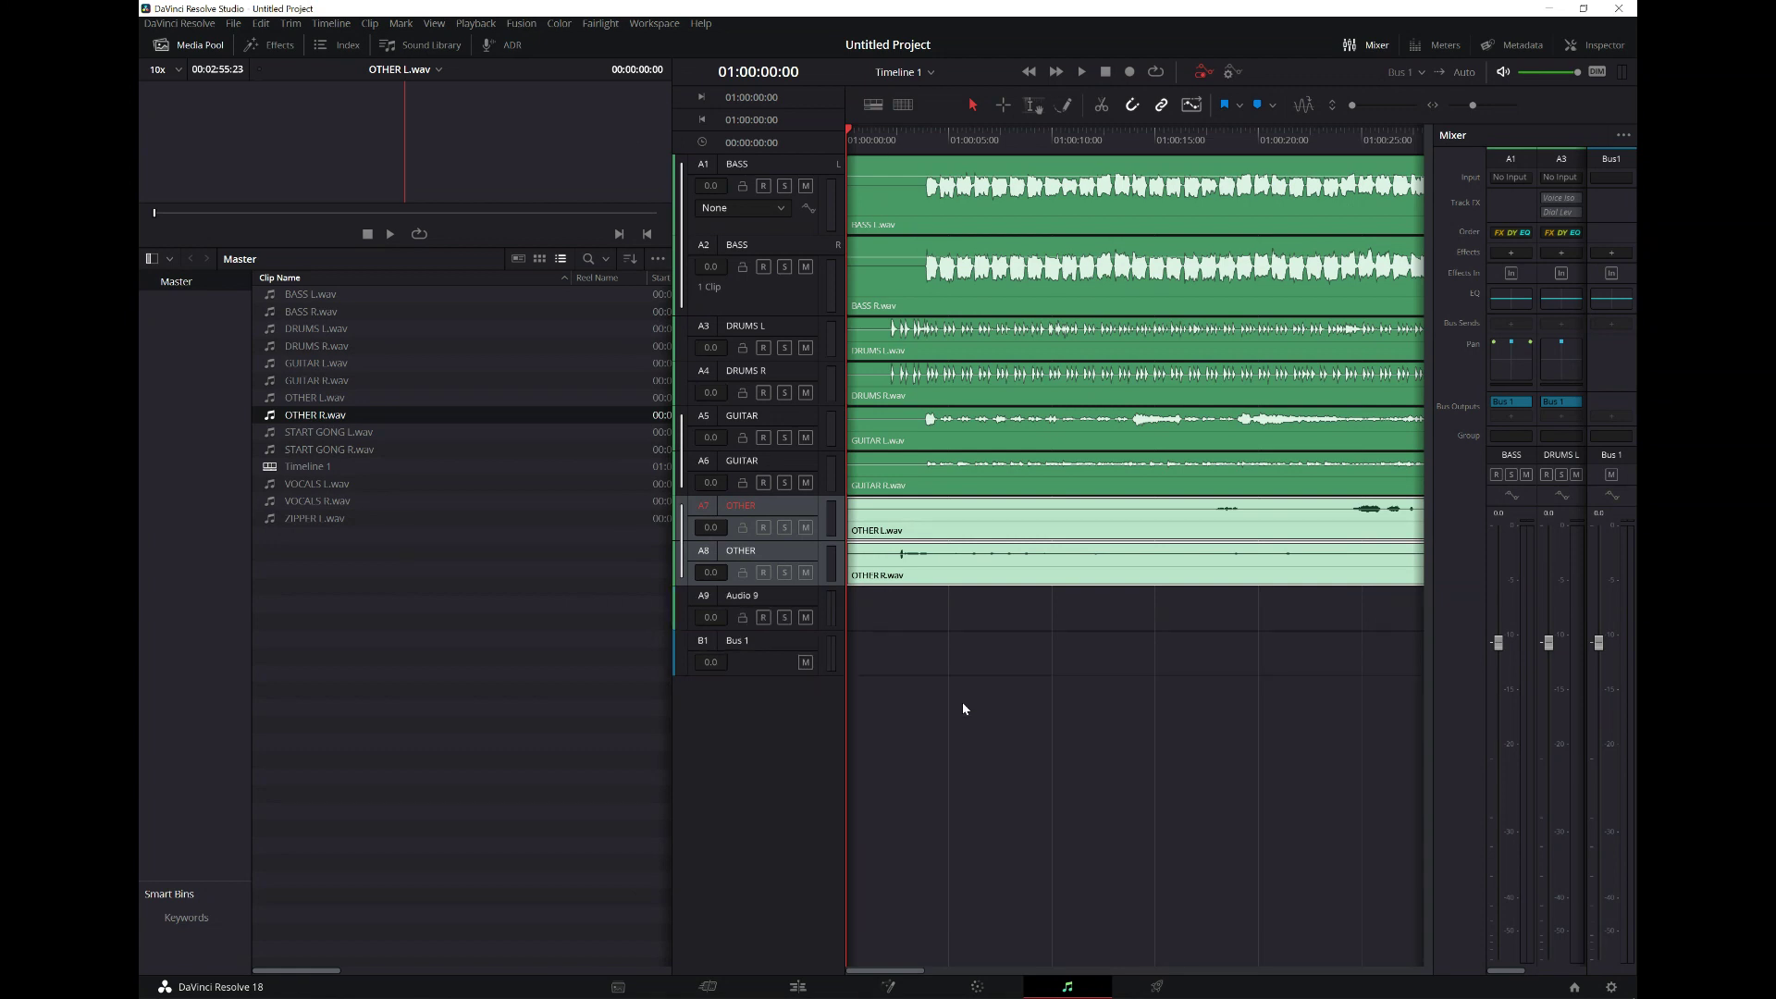
double_click(742, 598)
text(GONG)
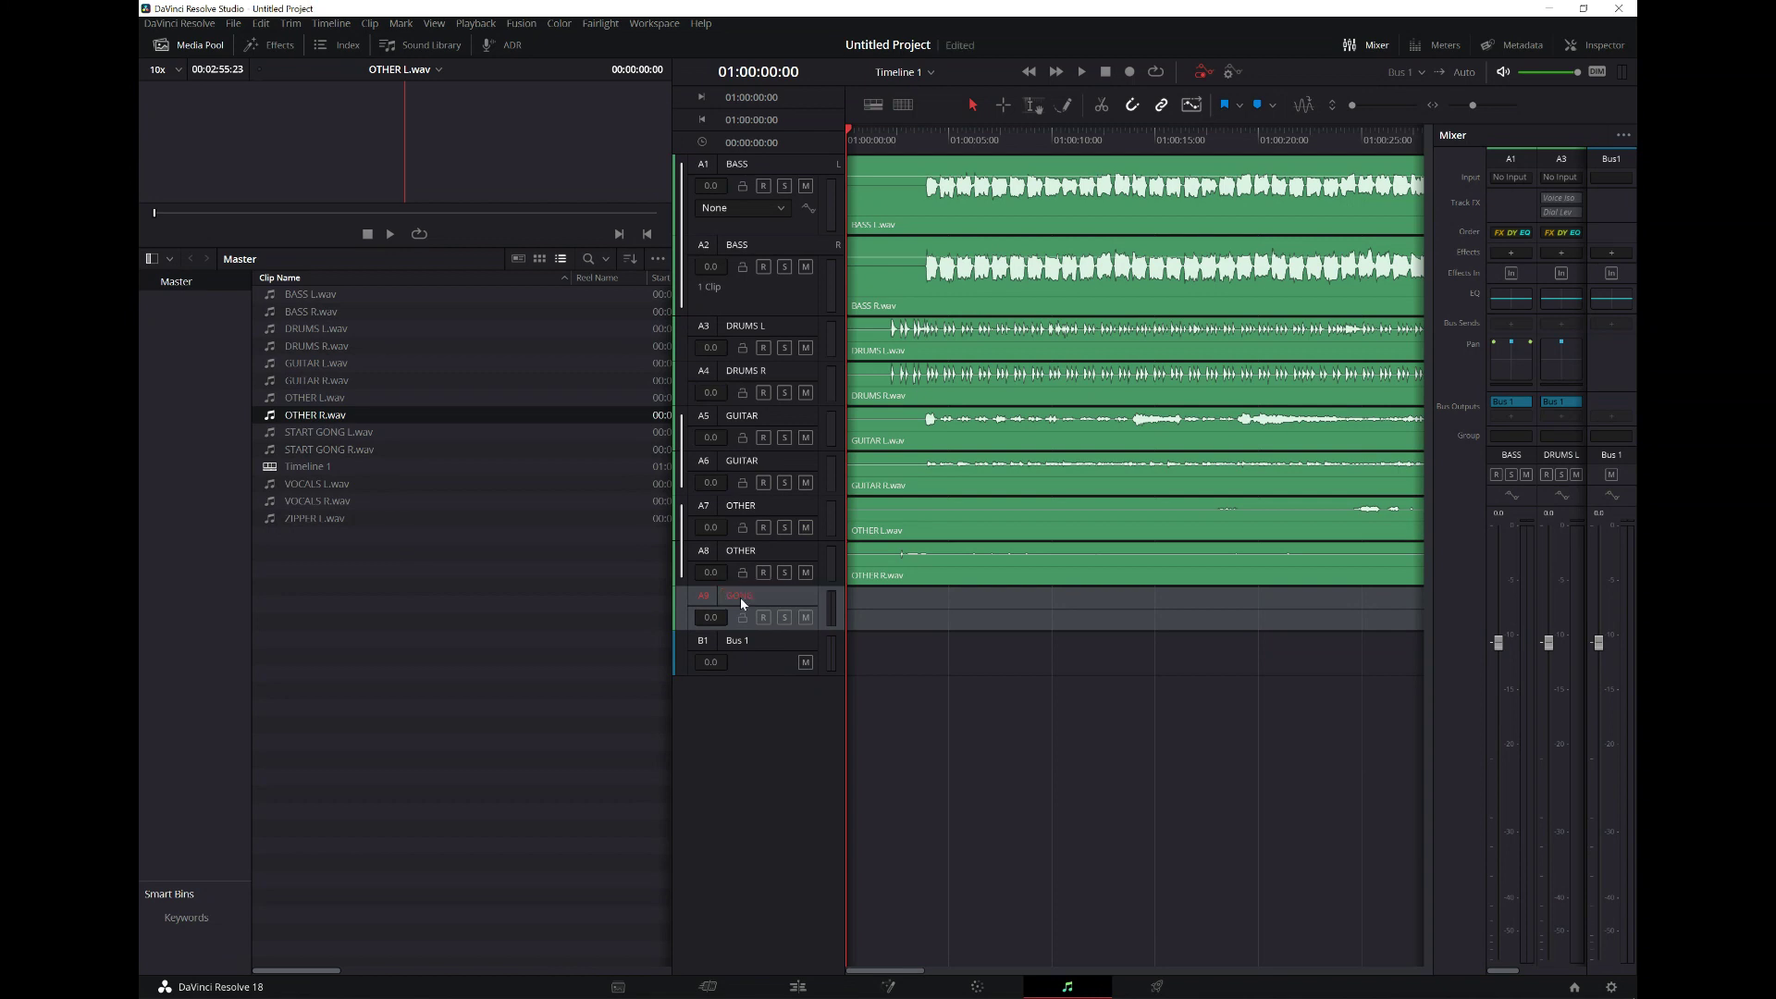
- Convert the GONG track to a linked group and place START GONG L.wav and START GONG R.wav on its tracks at the timeline start
right_click(742, 602)
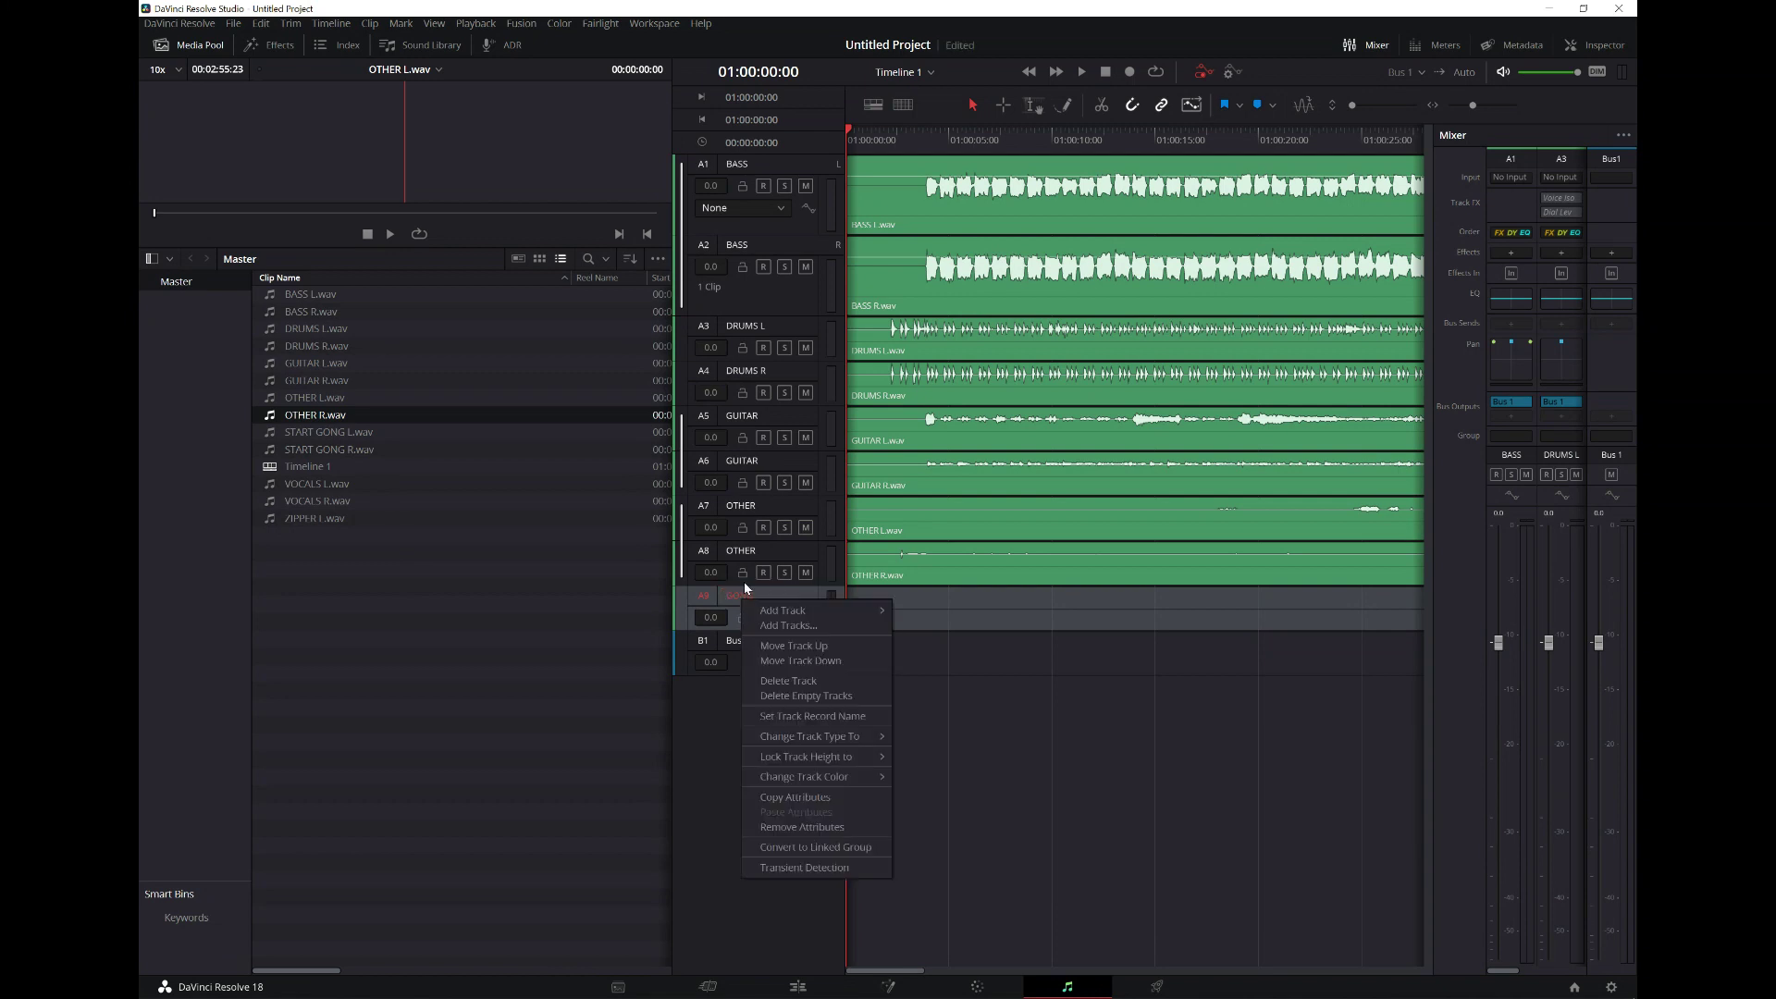
click(753, 851)
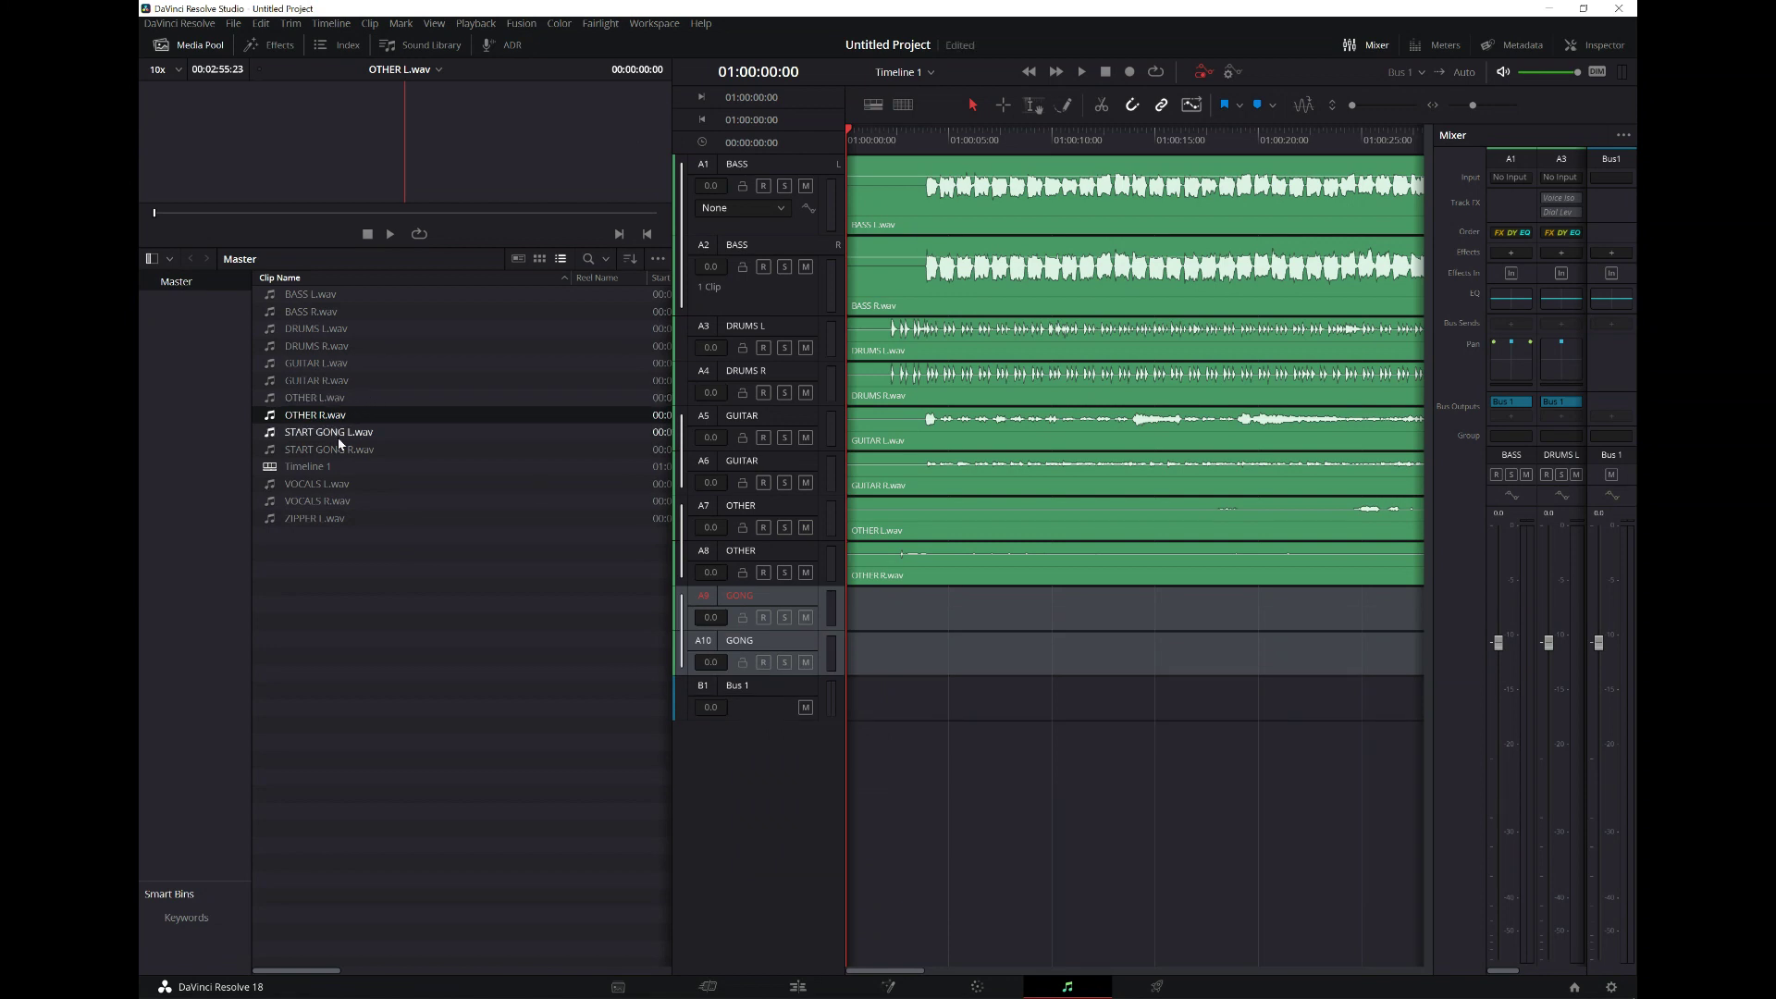
drag(314, 438, 855, 617)
drag(328, 450, 847, 657)
click(714, 780)
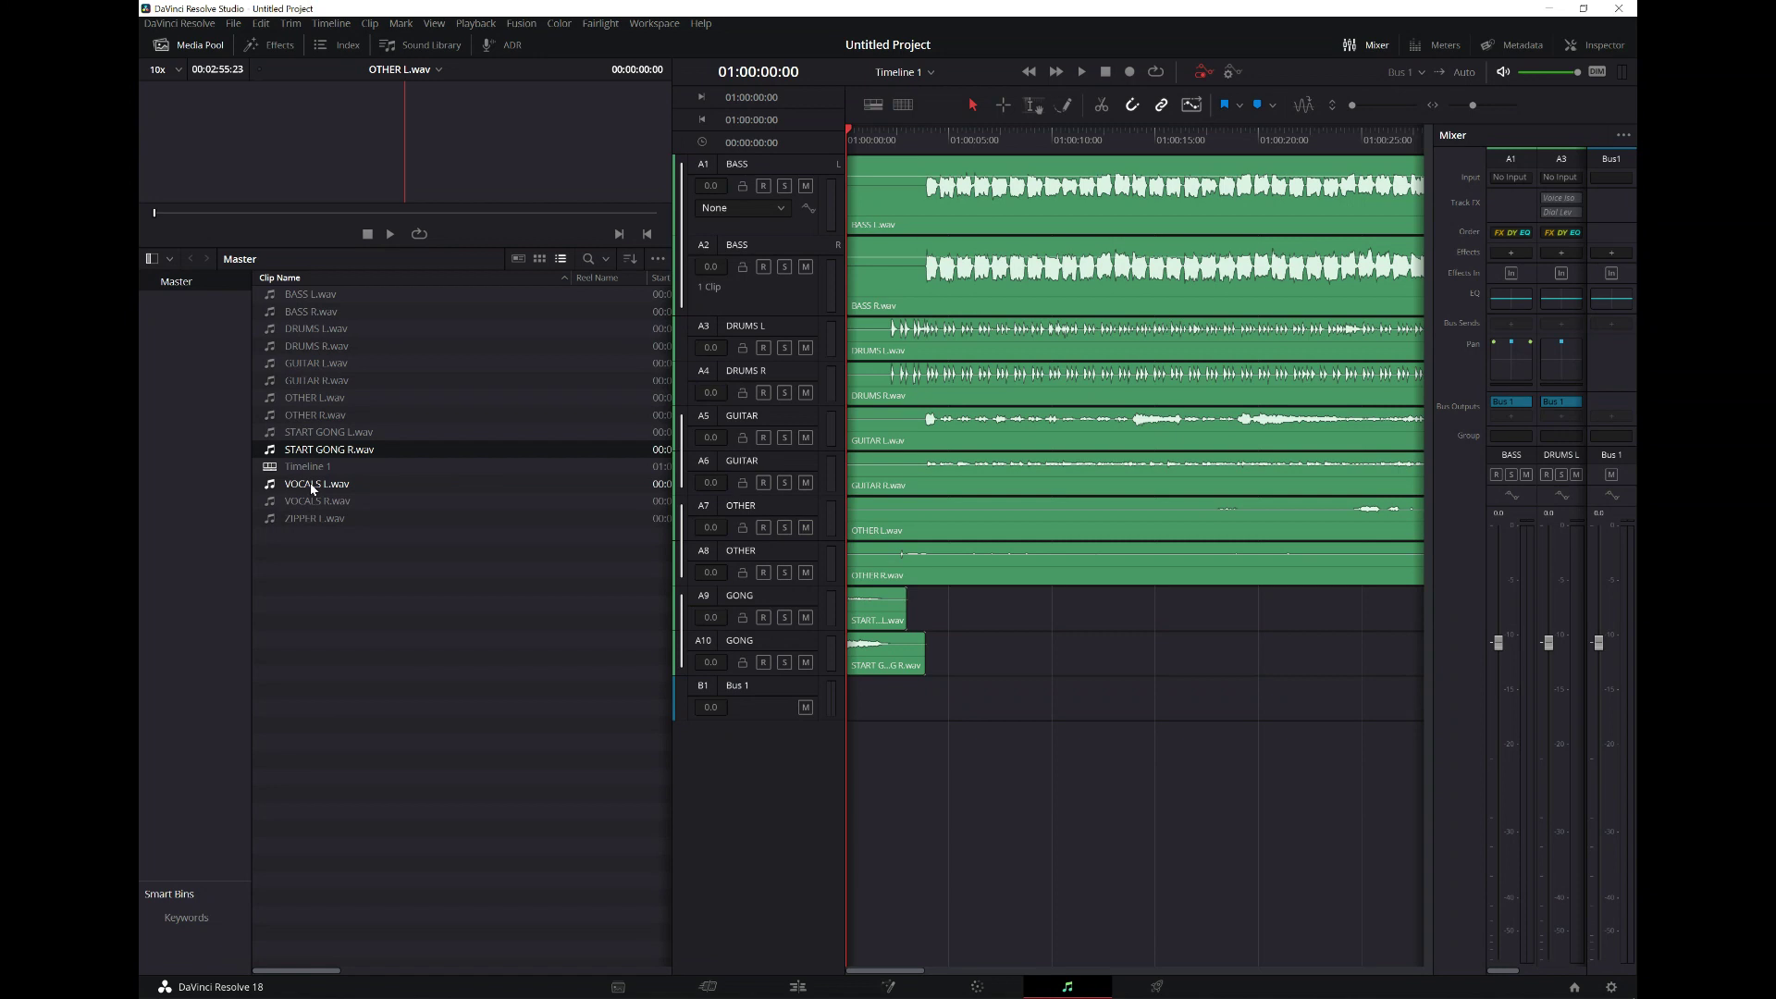
- Place VOCALS L.wav and VOCALS R.wav at the timeline start on new tracks named VOCAL L and VOCAL R, and save the project
drag(313, 488, 855, 721)
drag(337, 501, 852, 762)
double_click(752, 686)
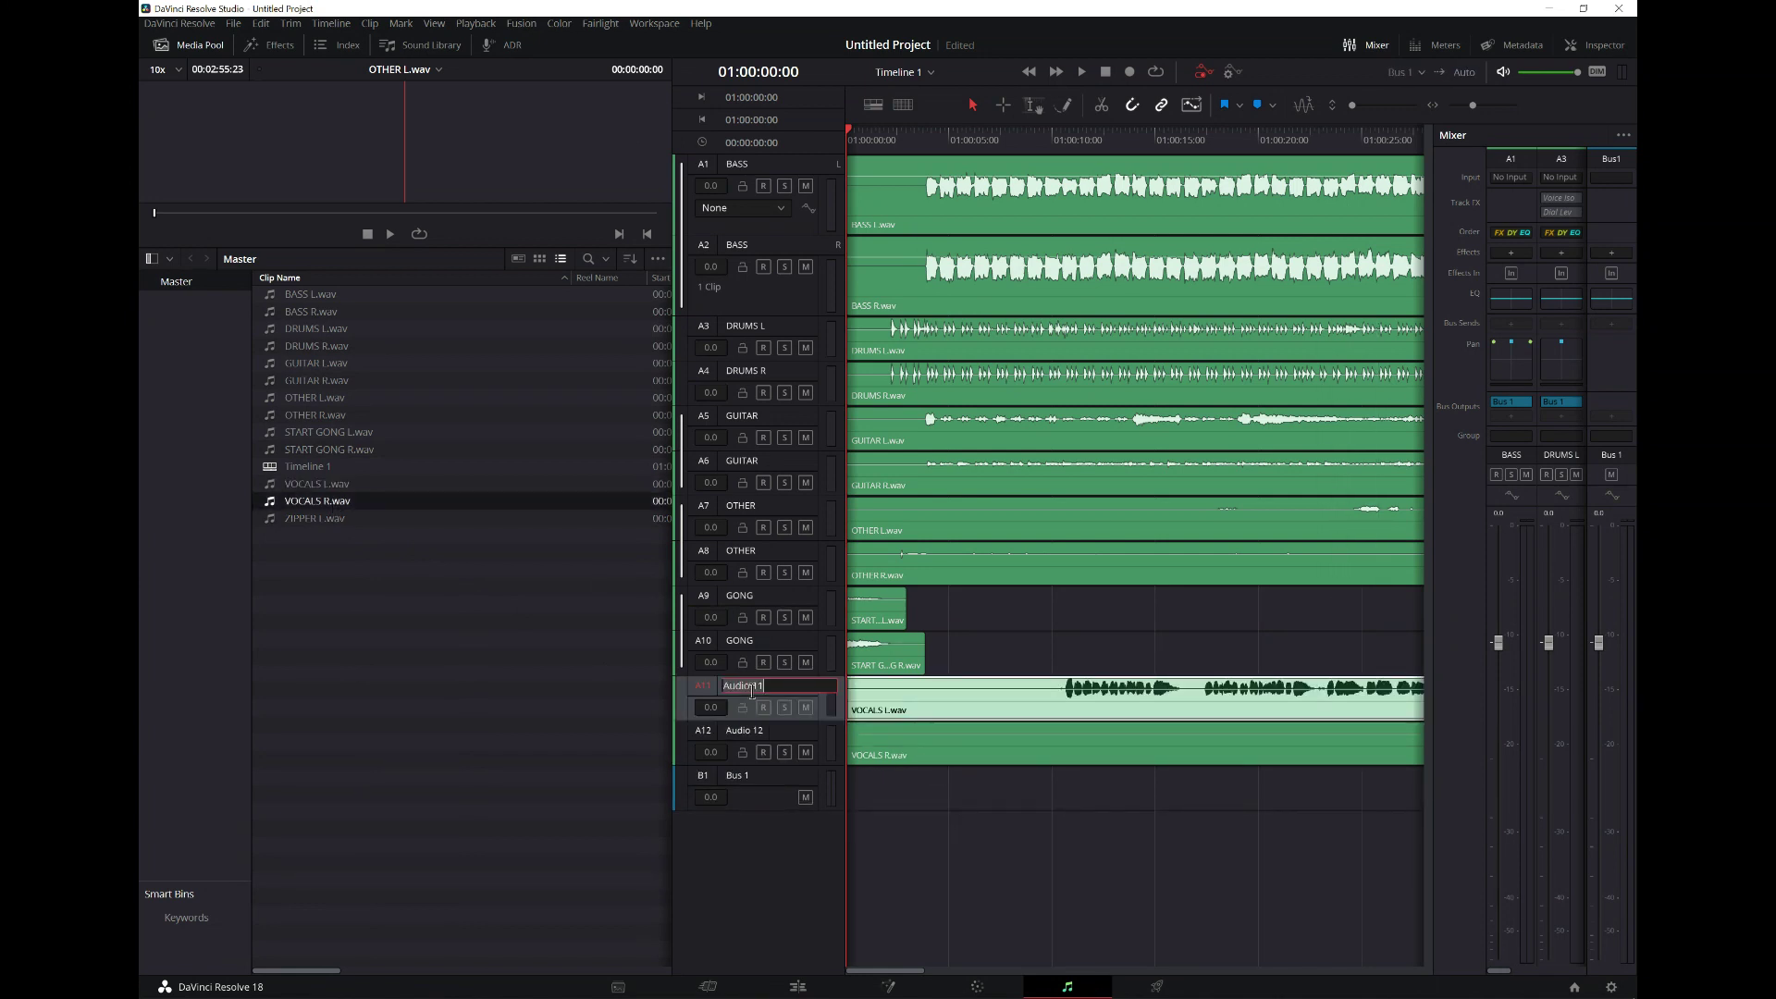
text(VOCAL L)
key(Return)
double_click(747, 732)
text(VOCAL R)
key(Return)
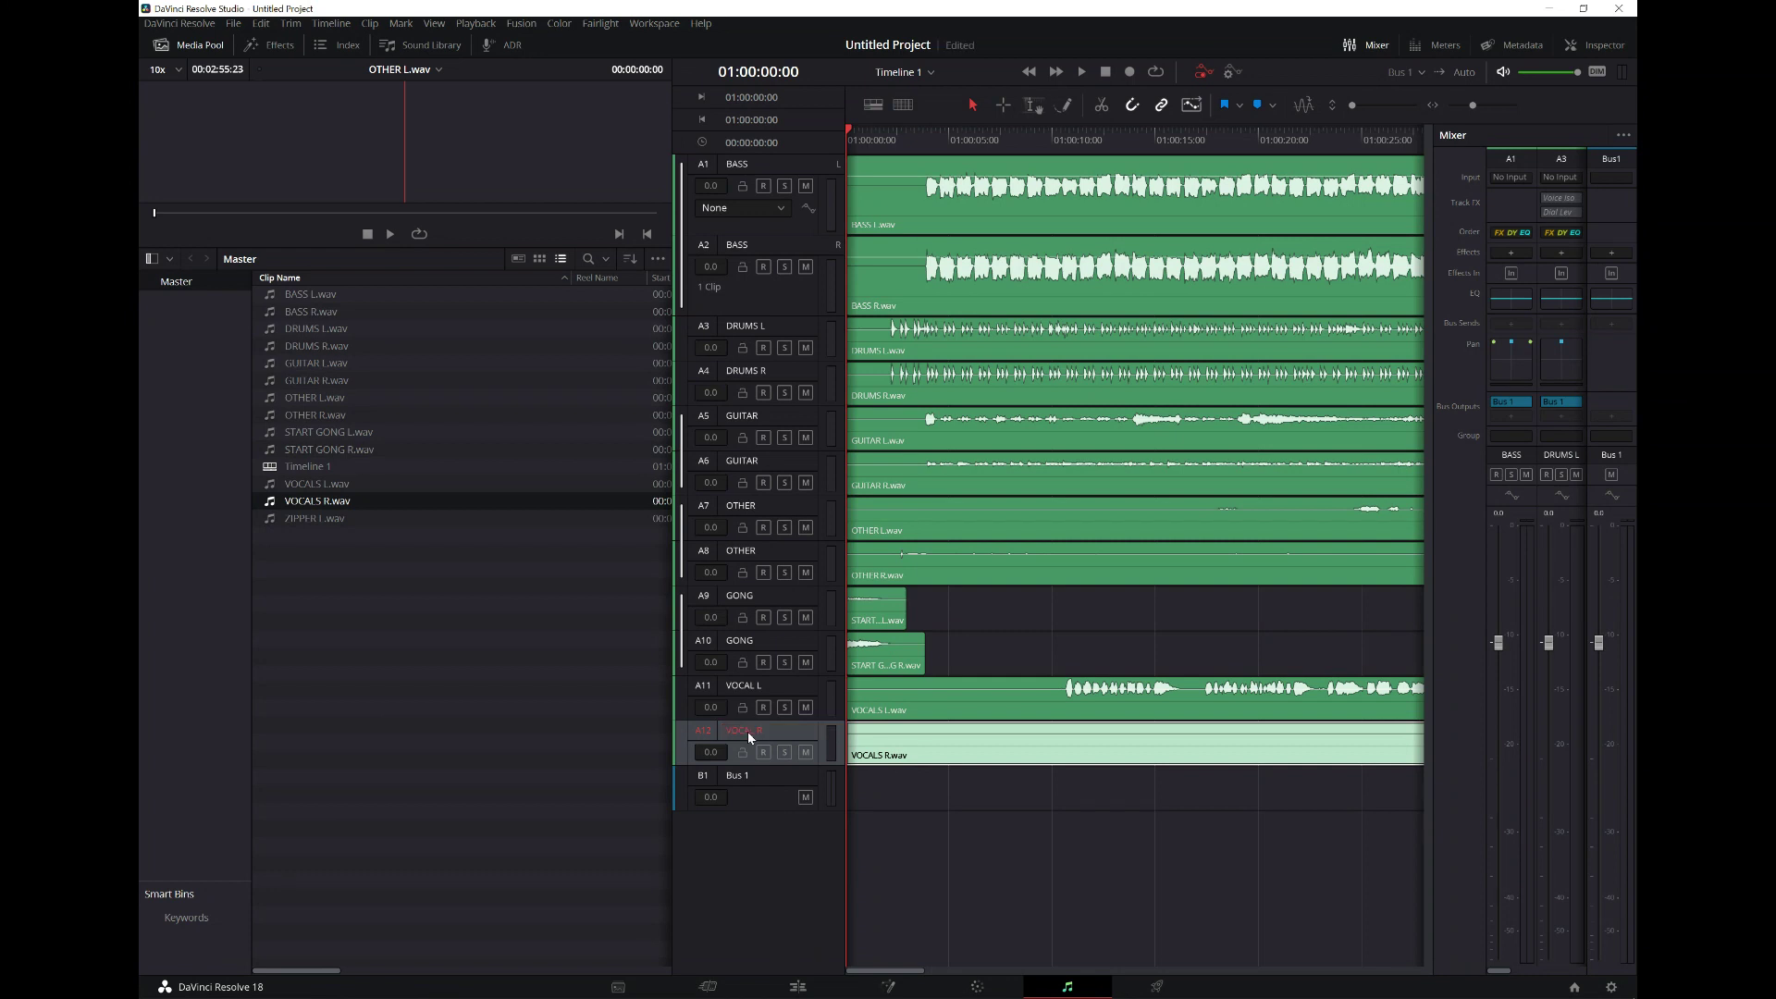
key(ctrl+s)
- Place ZIPPER L.wav at the timeline start on a new track named ZIPPER below VOCAL R, and save the project
click(324, 520)
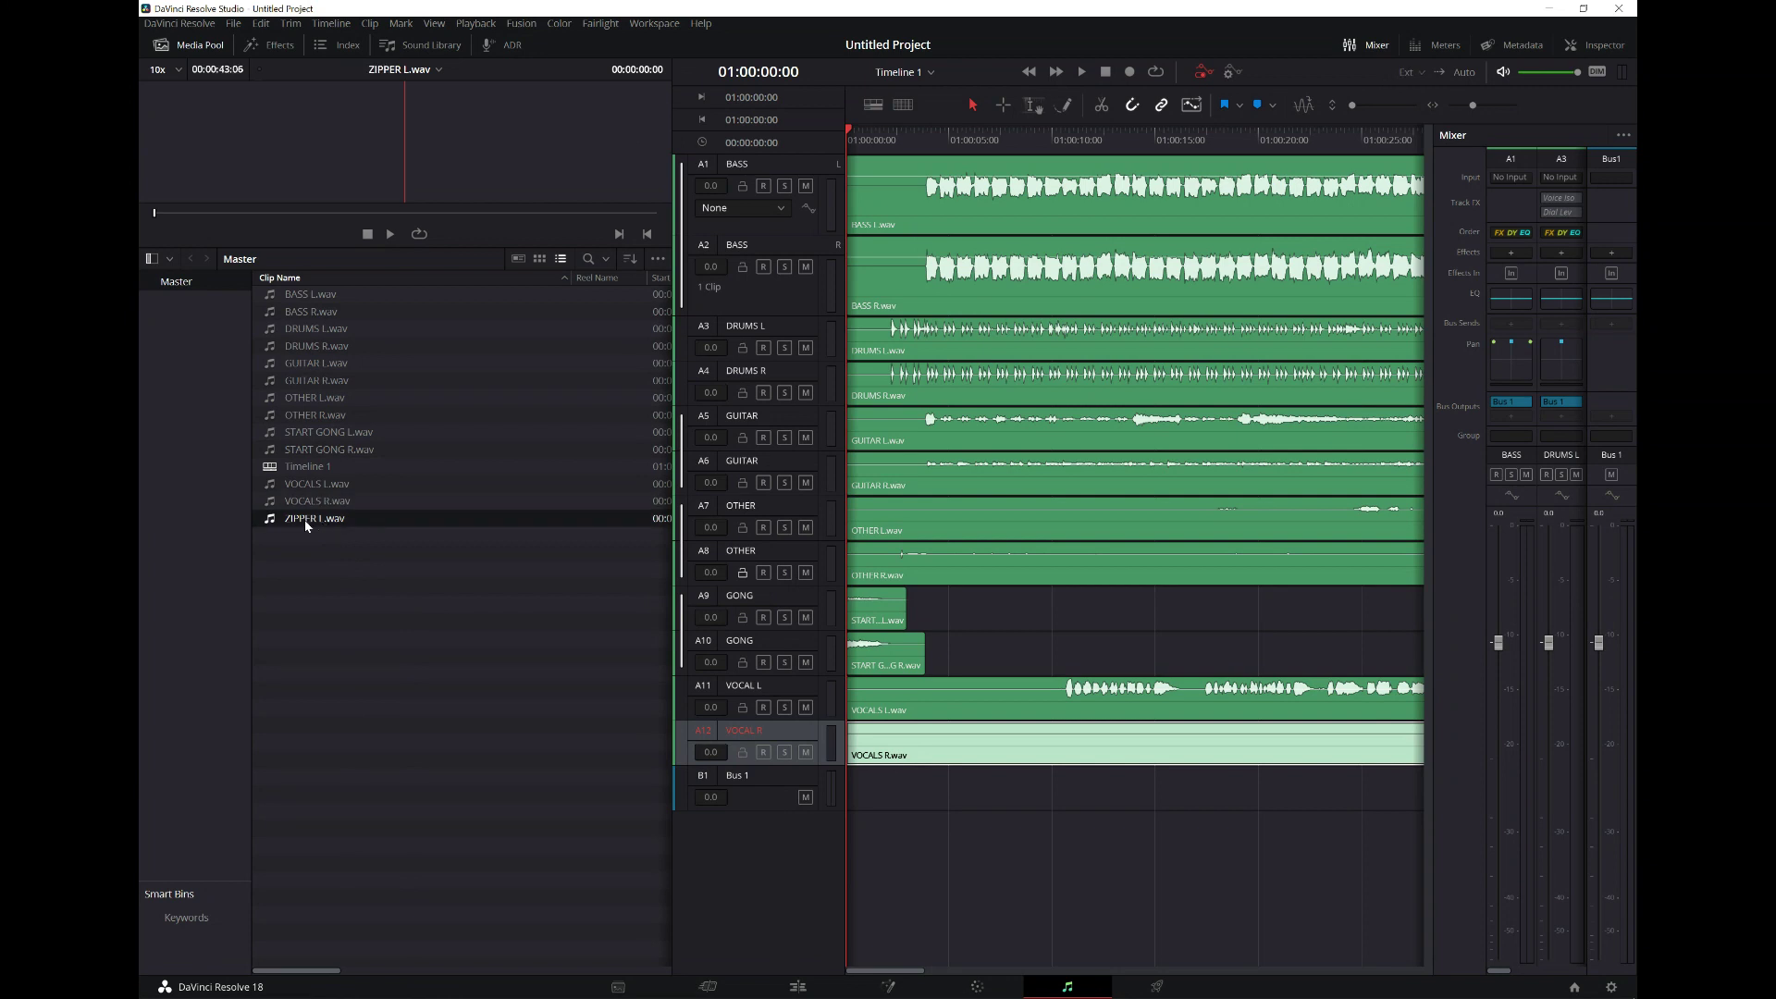
drag(304, 520, 855, 796)
double_click(727, 777)
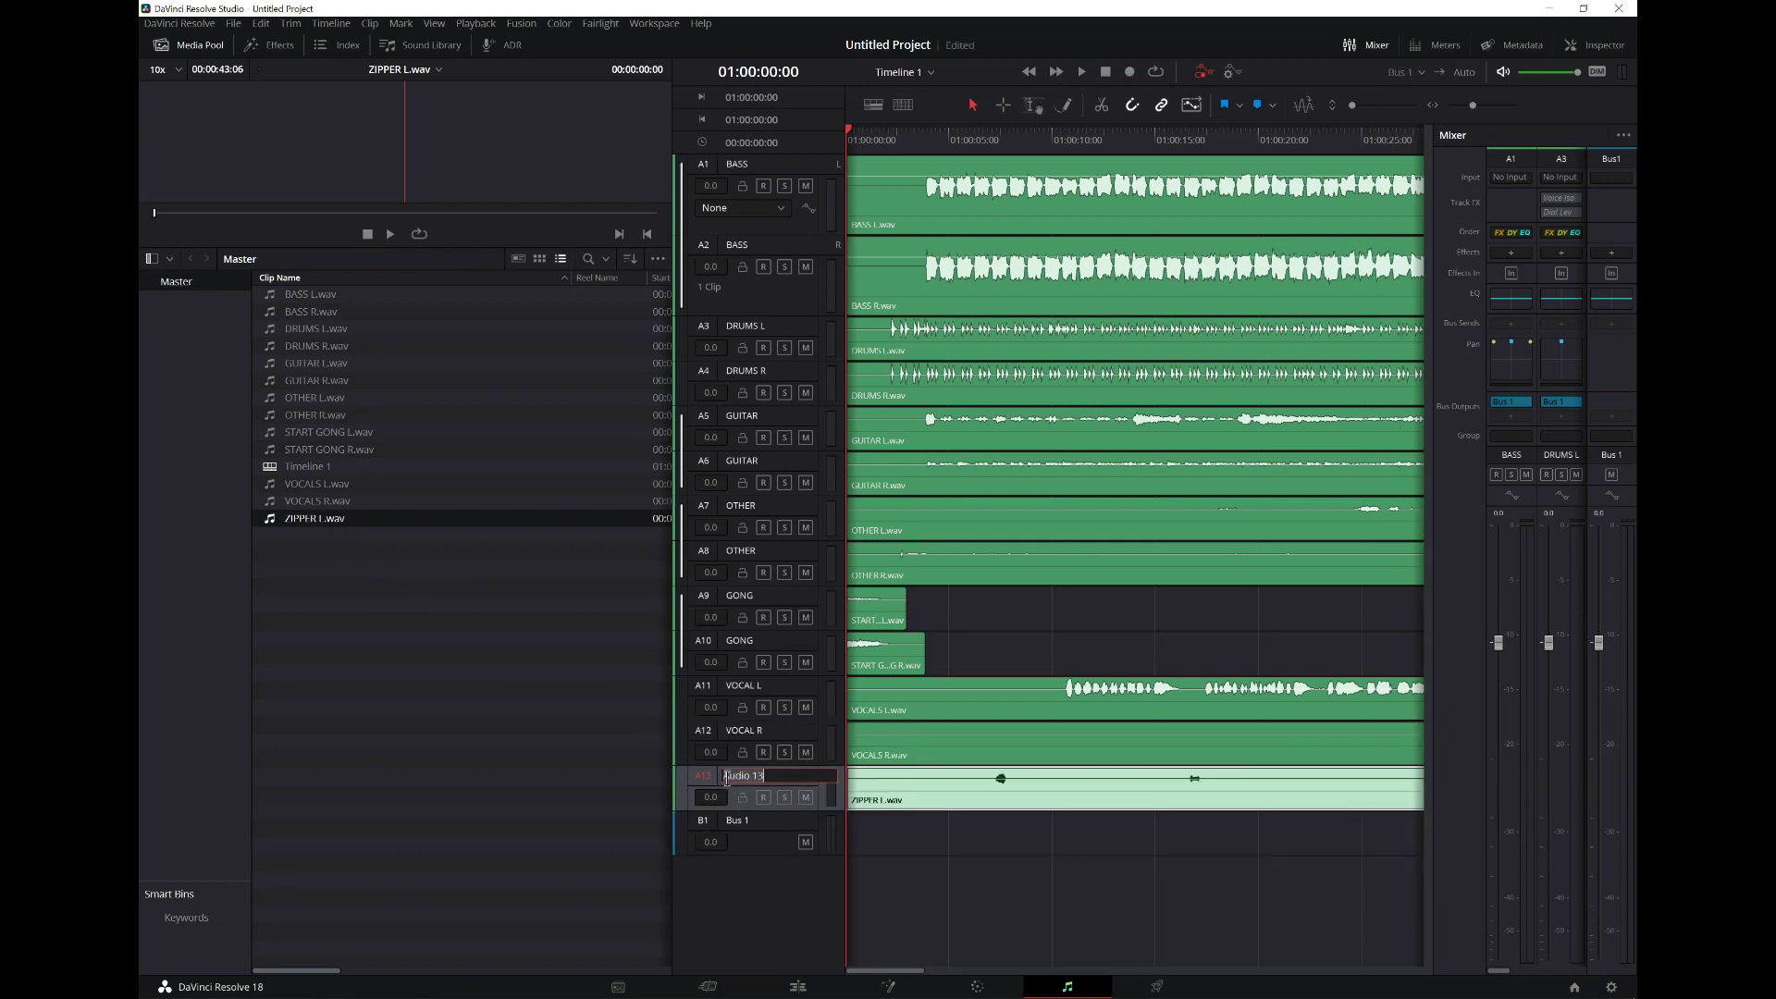
text(ZIPPER)
key(Return)
key(ctrl+s)
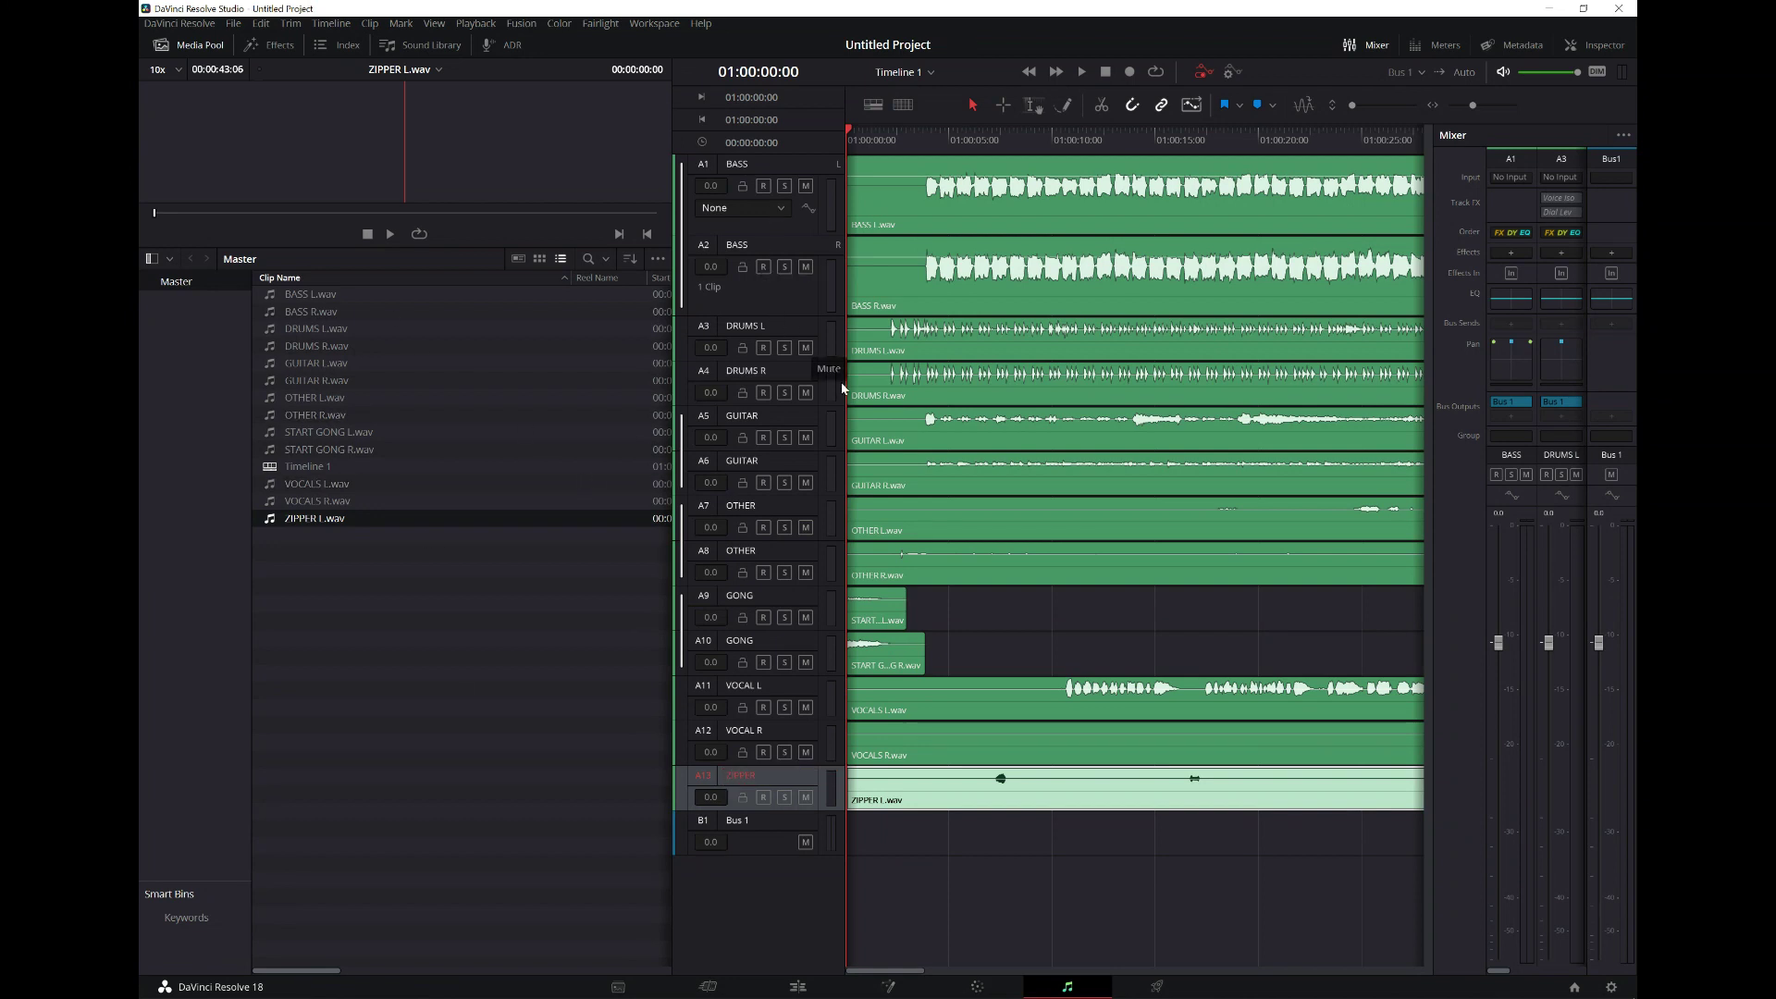
- Even out the track heights and hide the media pool to fit all stems at full length in the timeline view
drag(1353, 106, 1353, 102)
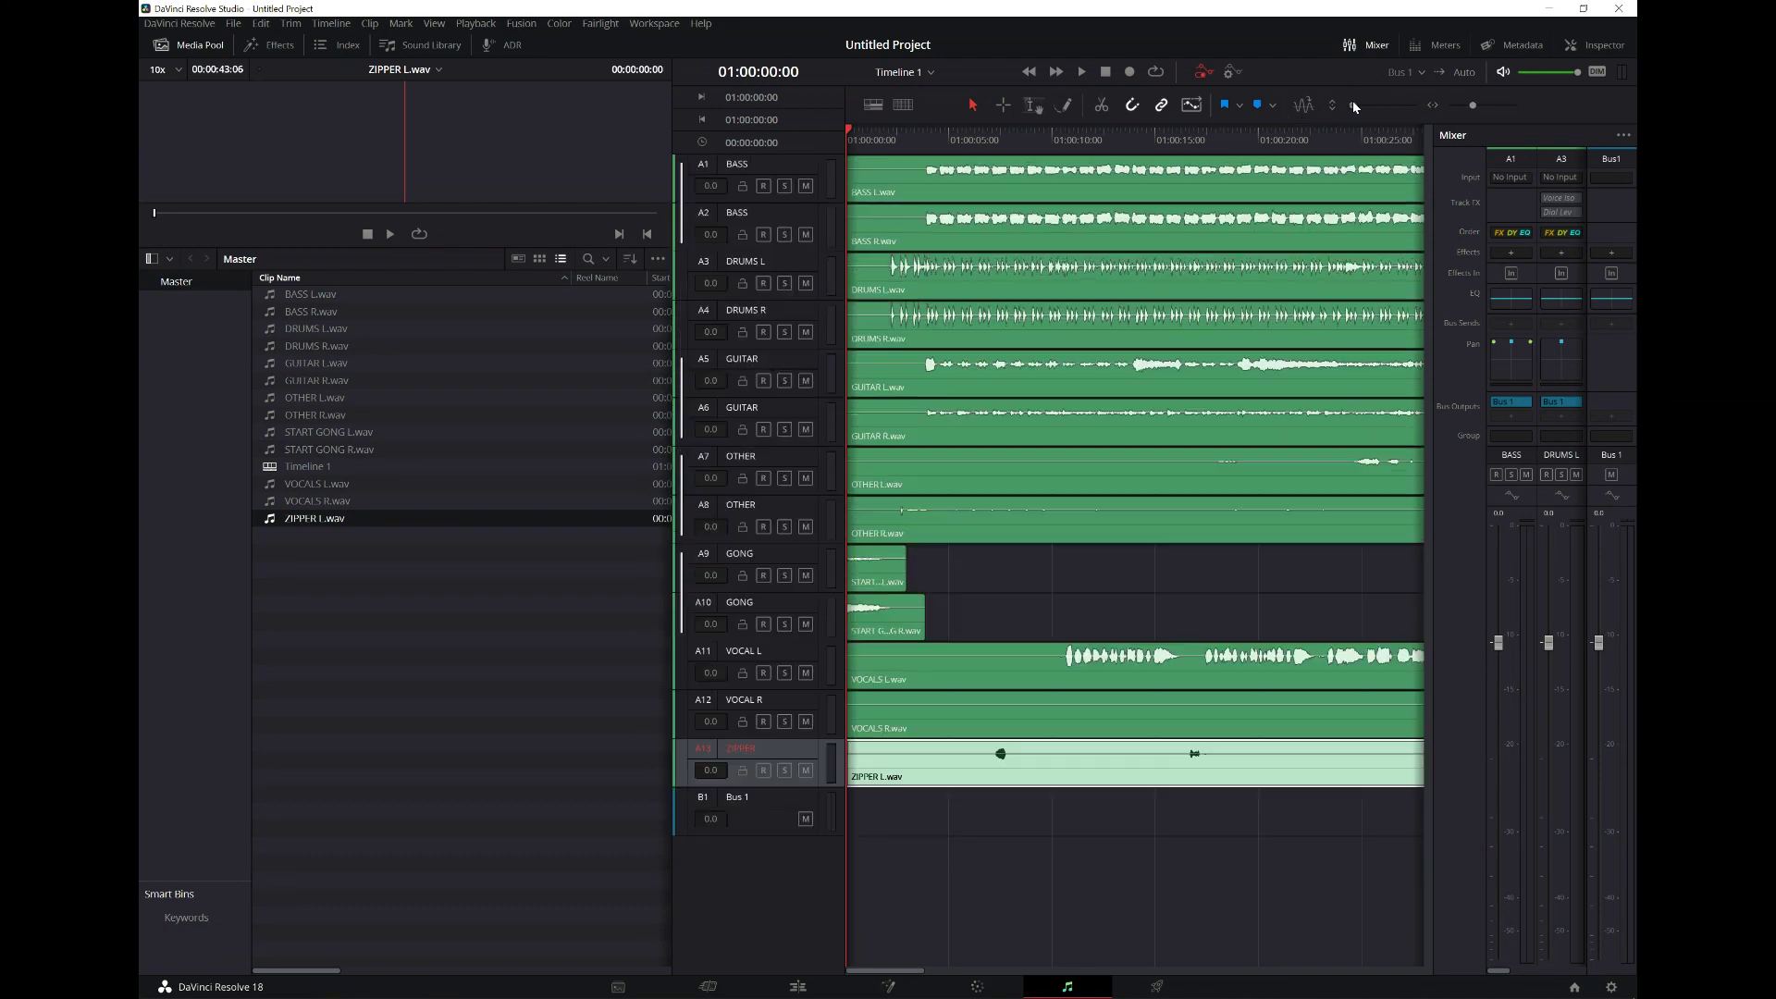
click(203, 51)
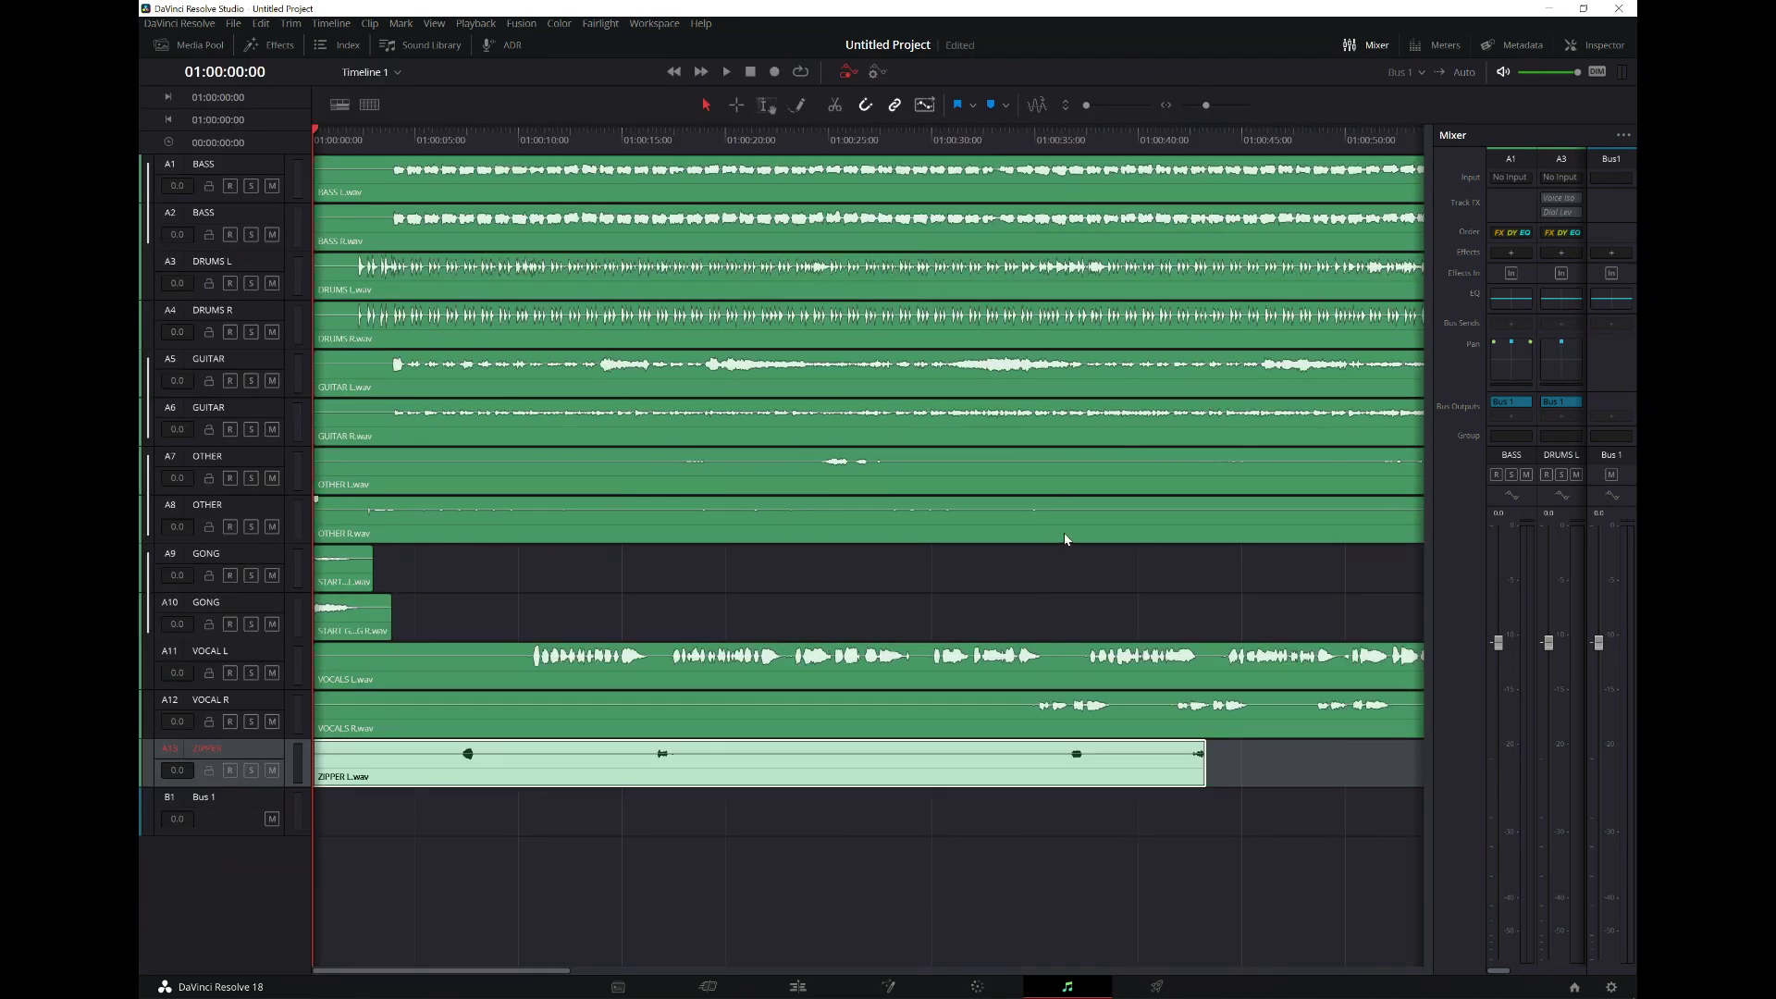
scroll(1108, 511, down, 5)
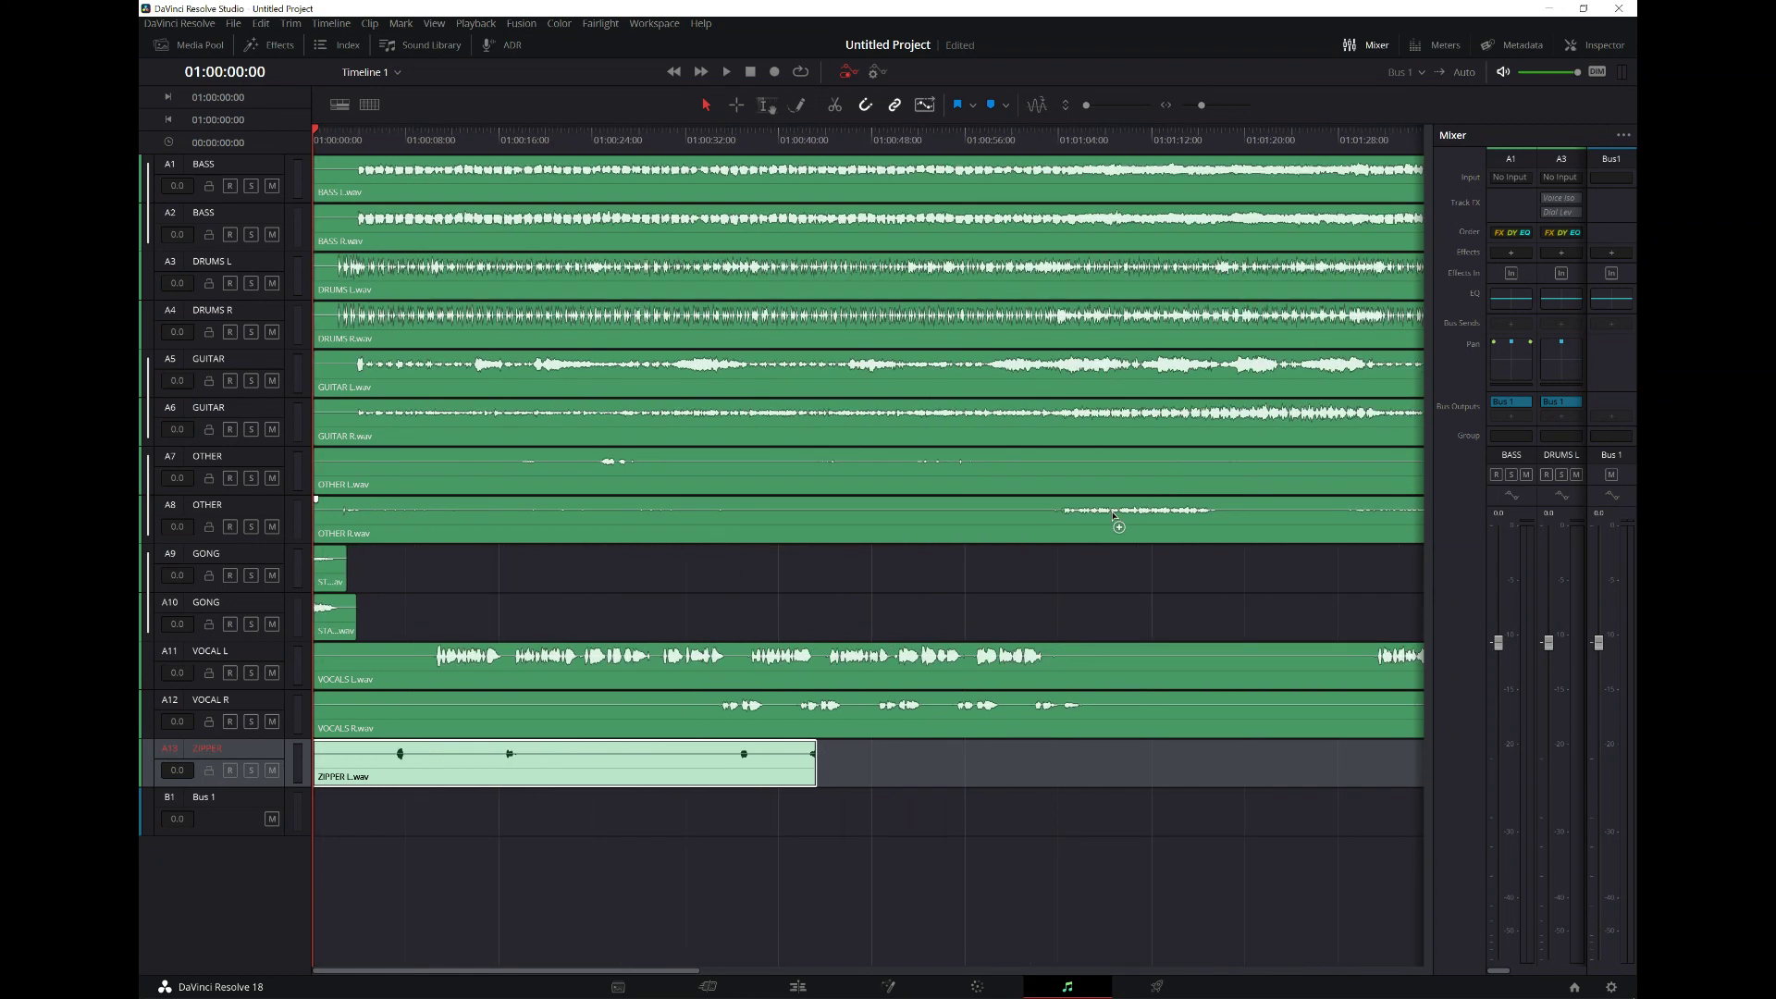
scroll(1115, 516, down, 3)
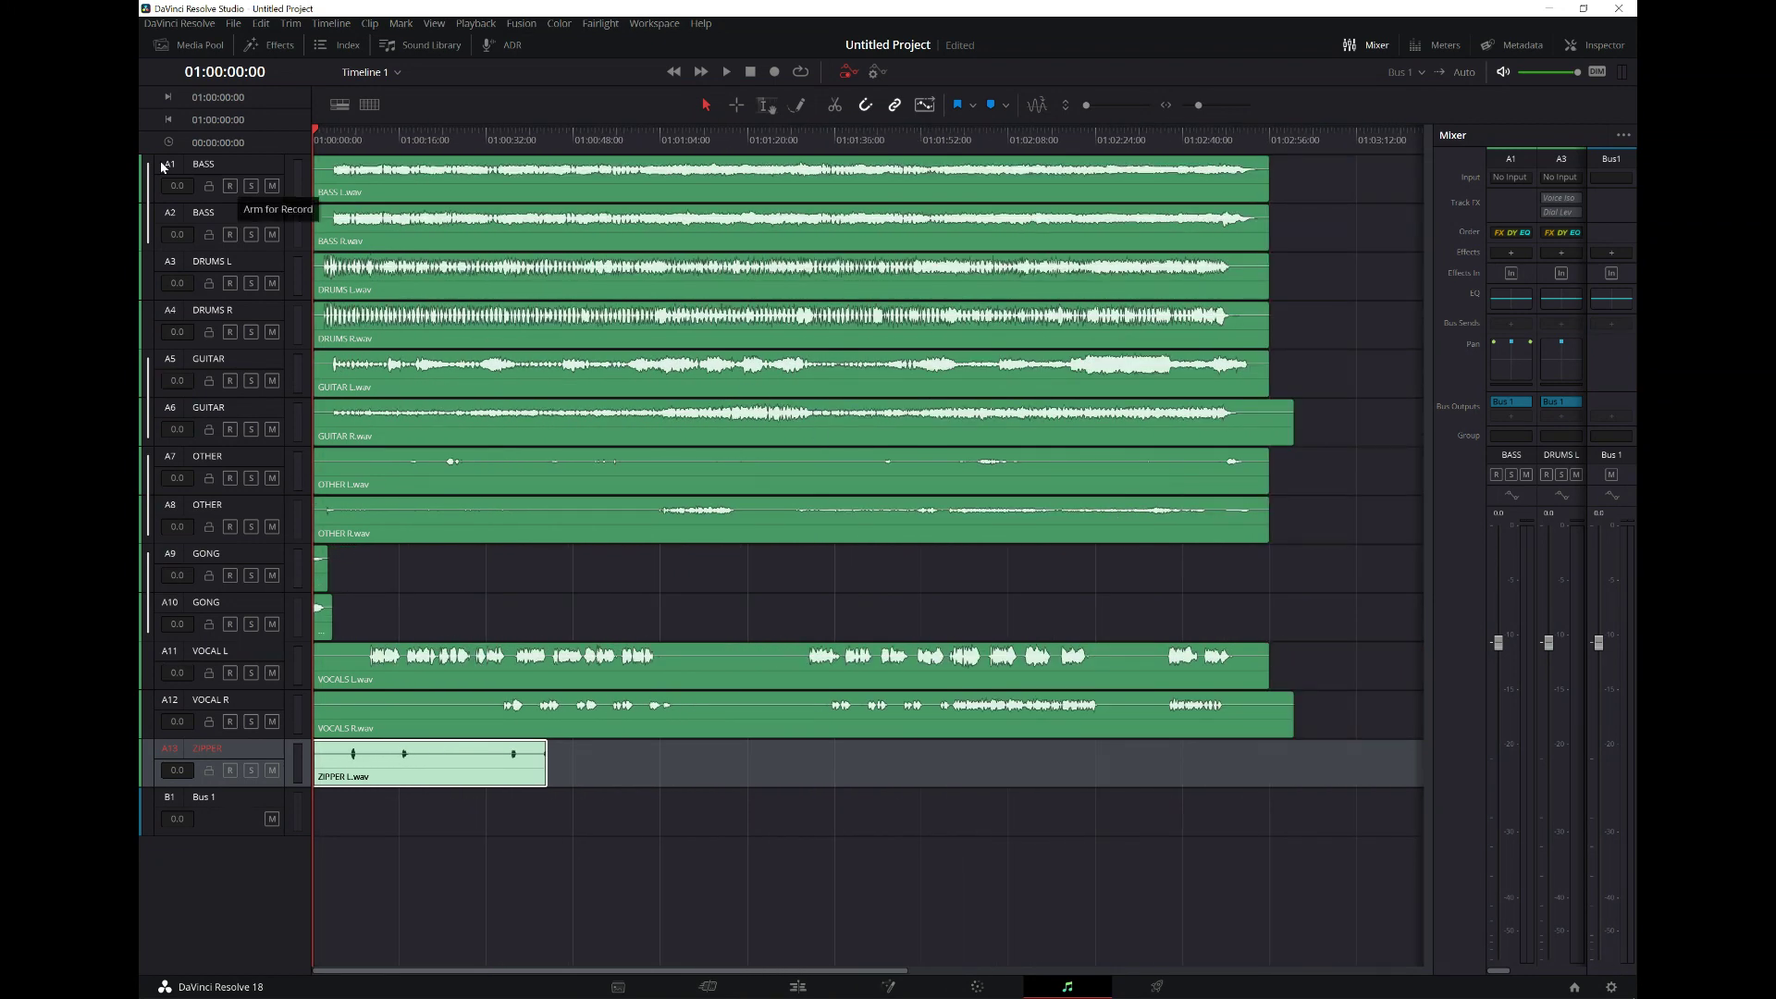
- Change the track colour of the linked BASS tracks to Brown
click(206, 167)
right_click(205, 166)
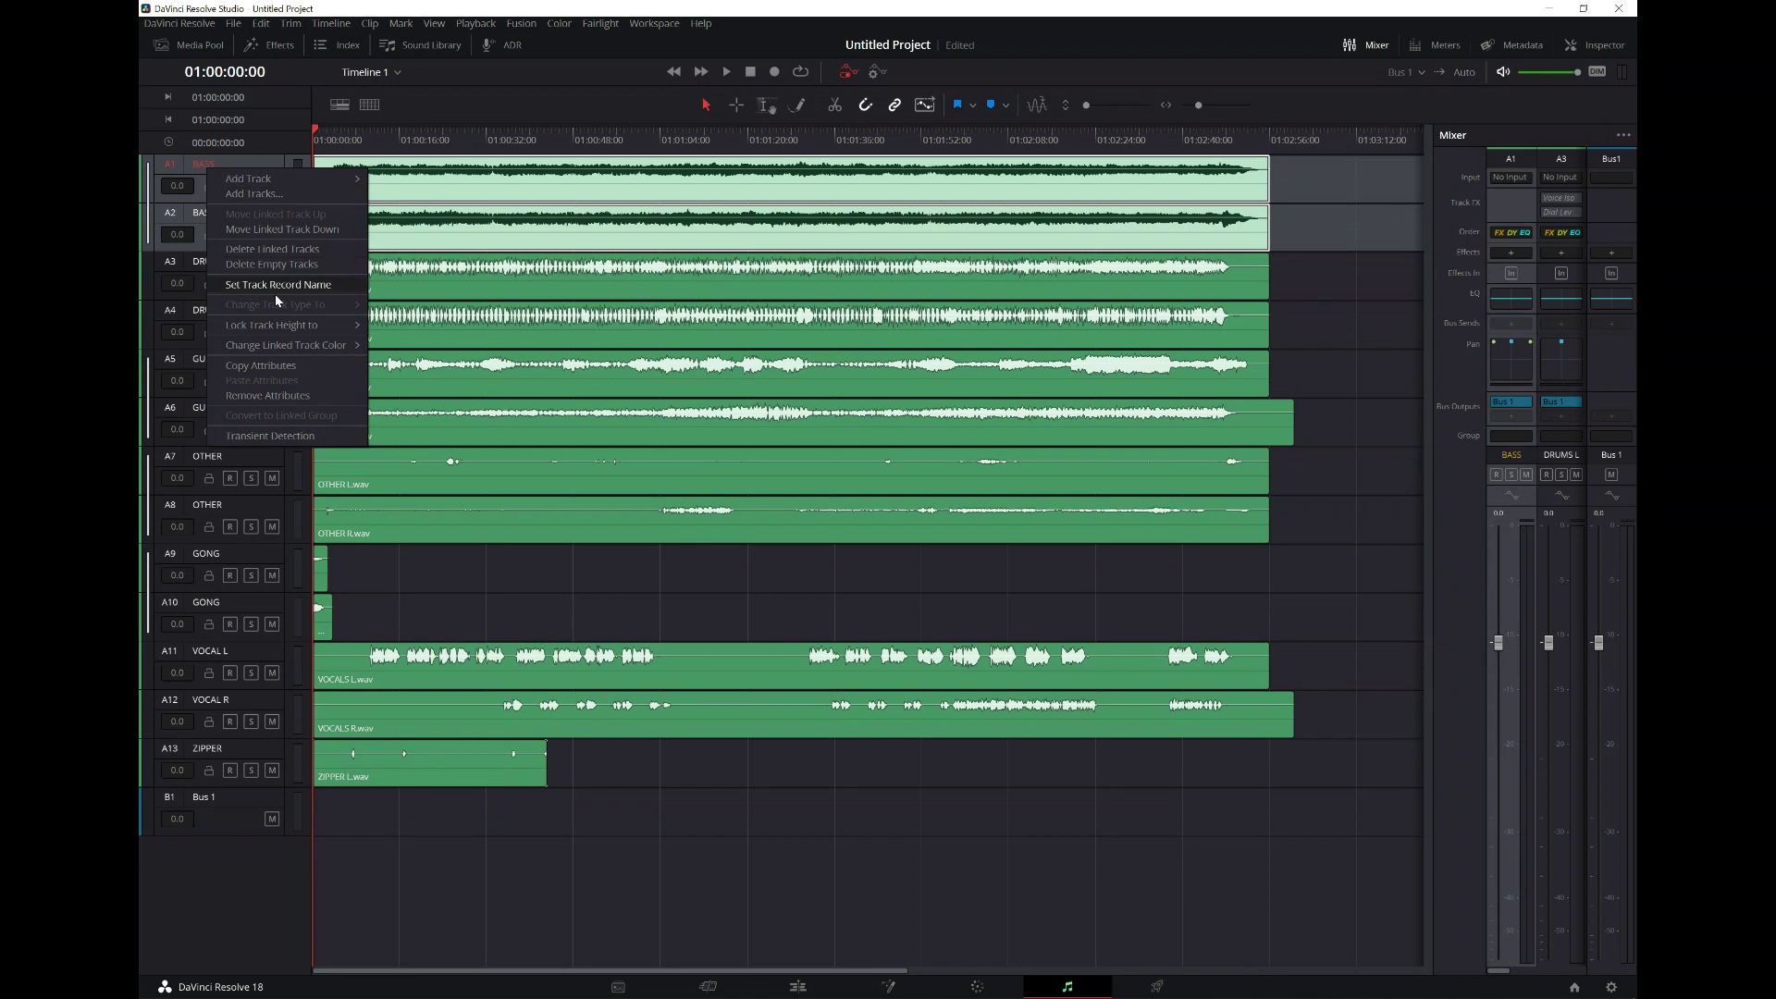
mouse_move(280, 347)
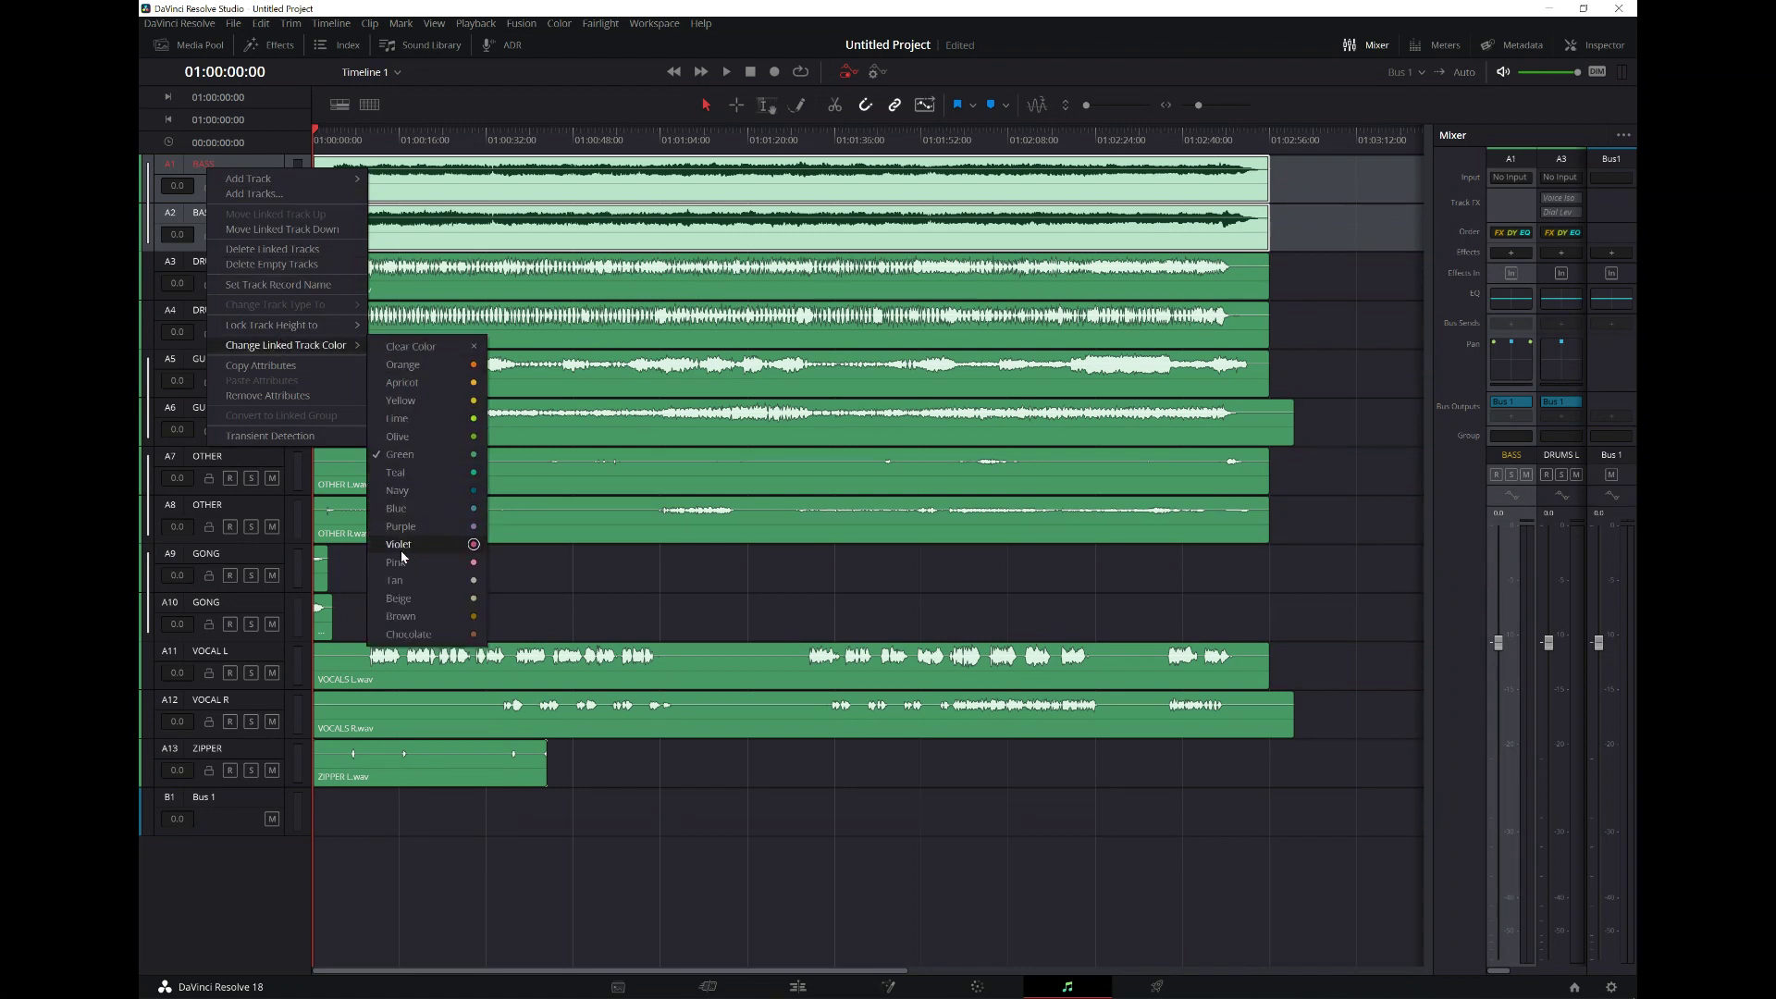
click(443, 617)
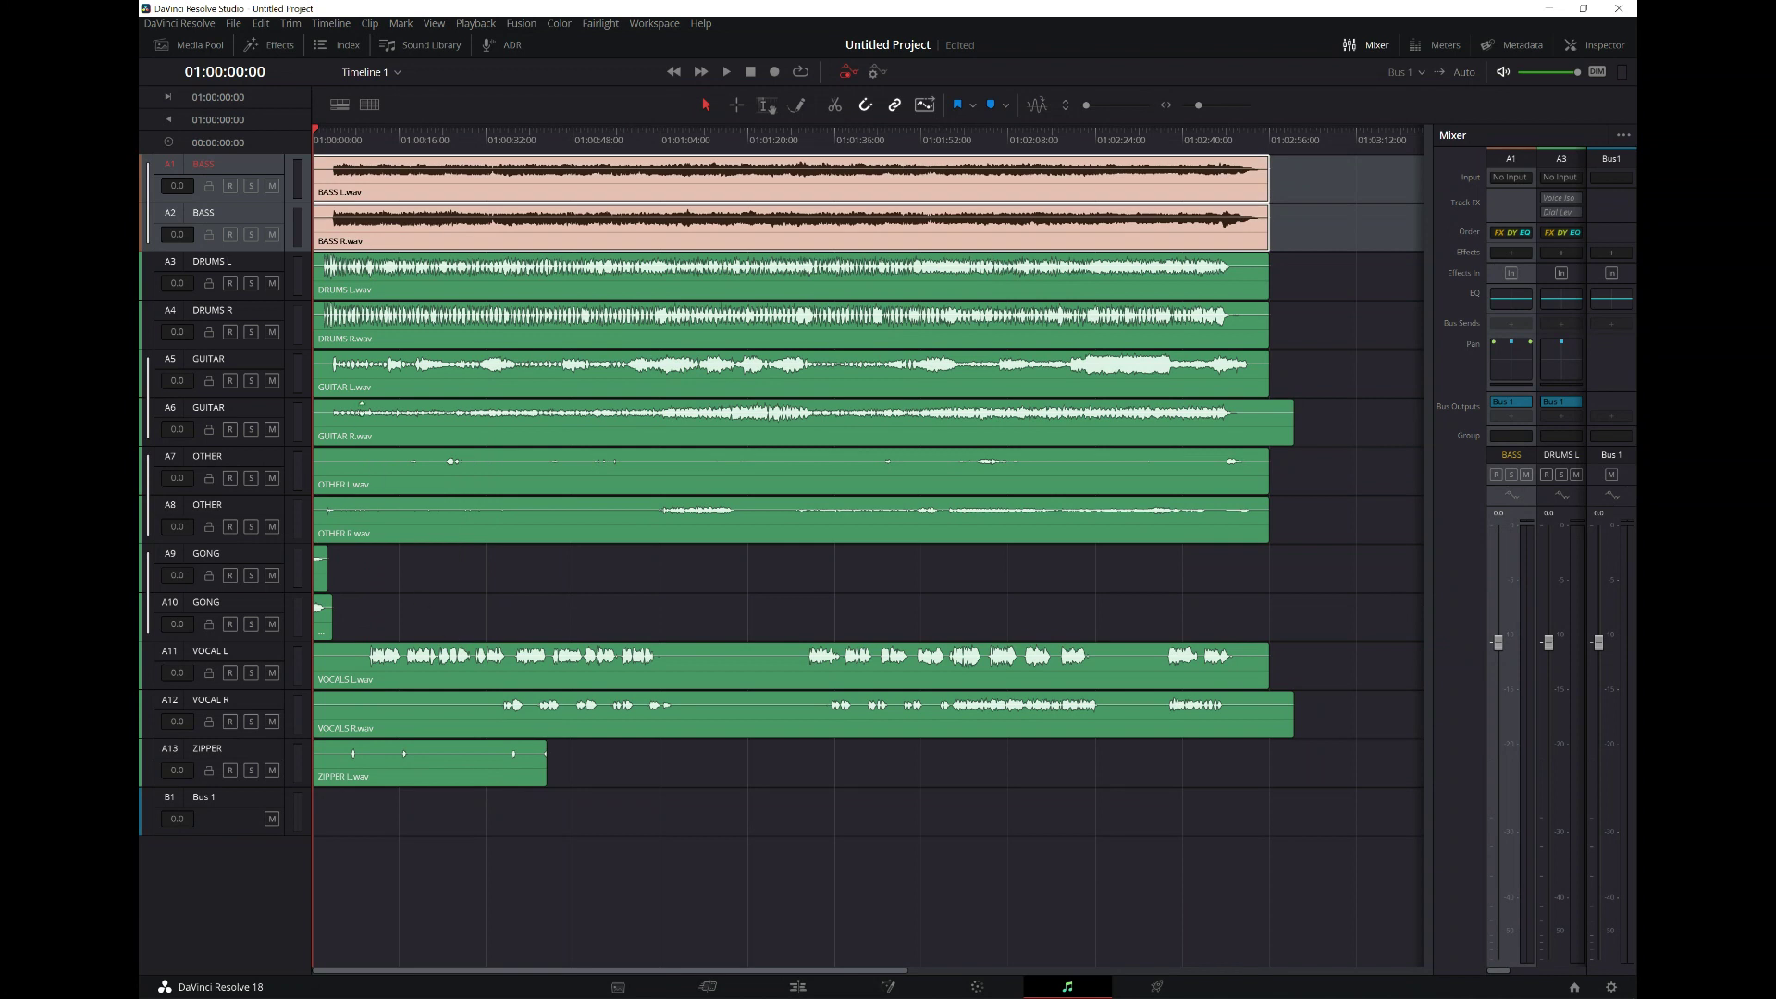
- Change the track colour of the DRUMS L and DRUMS R tracks to Beige
click(253, 270)
shift+click(257, 314)
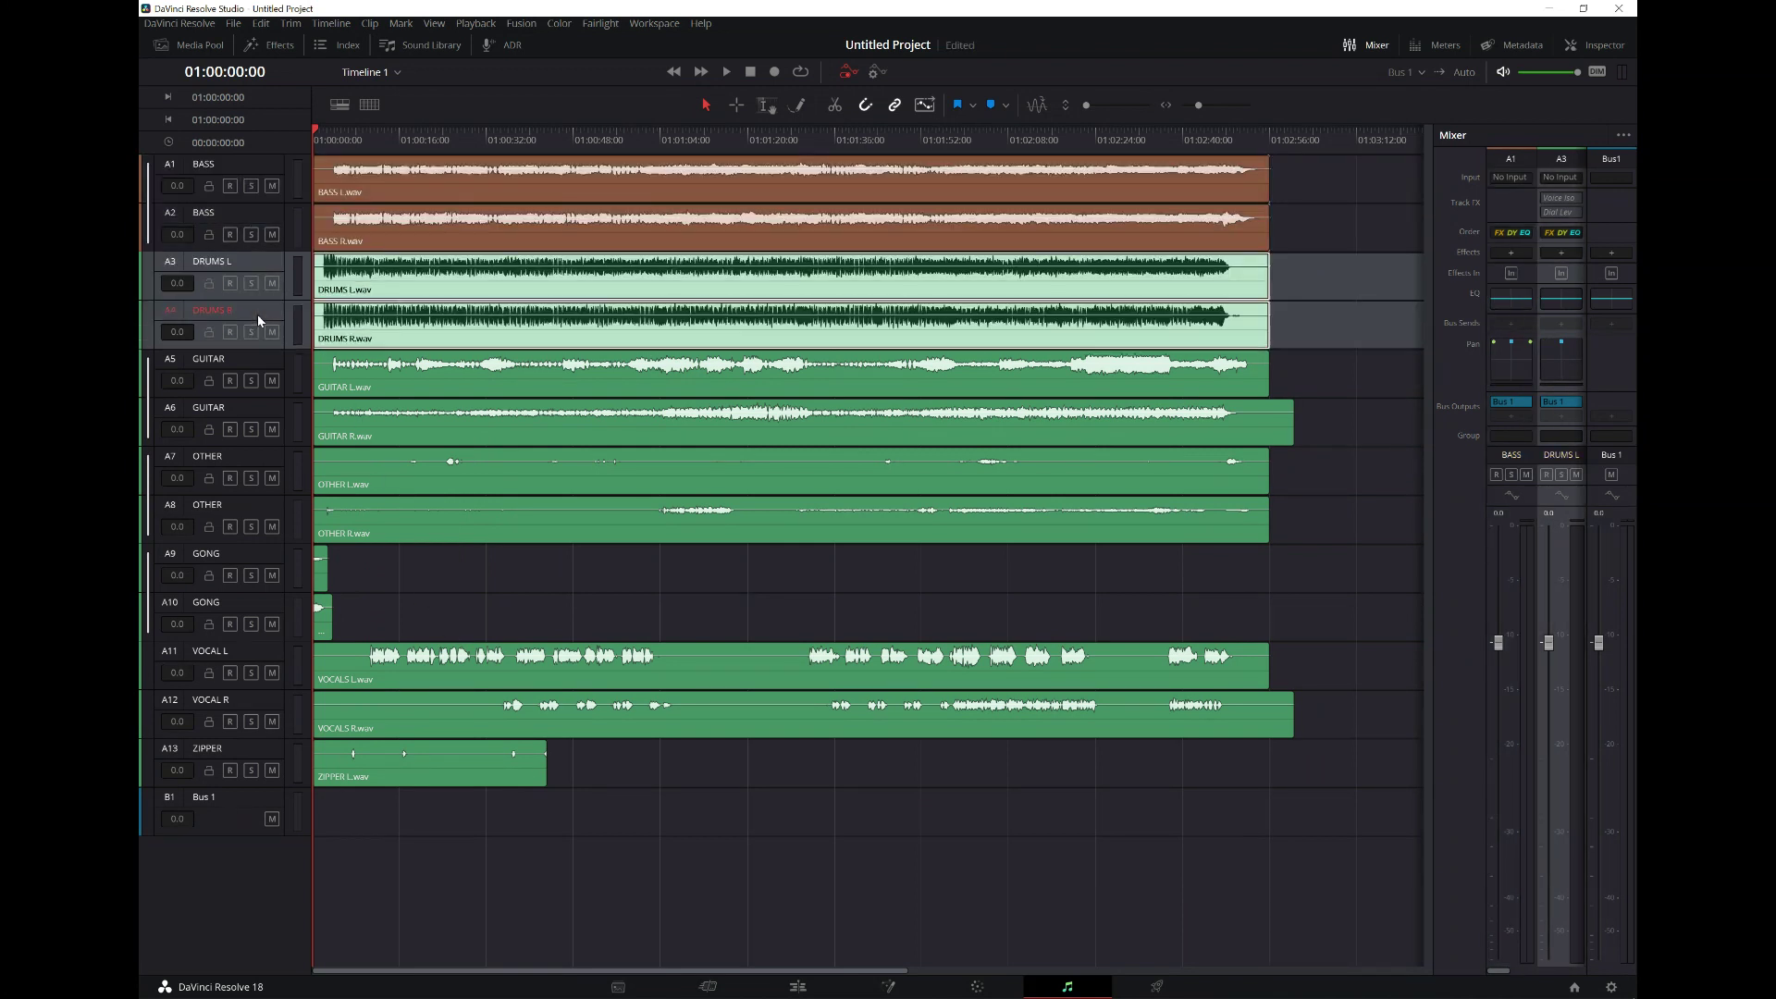
right_click(258, 314)
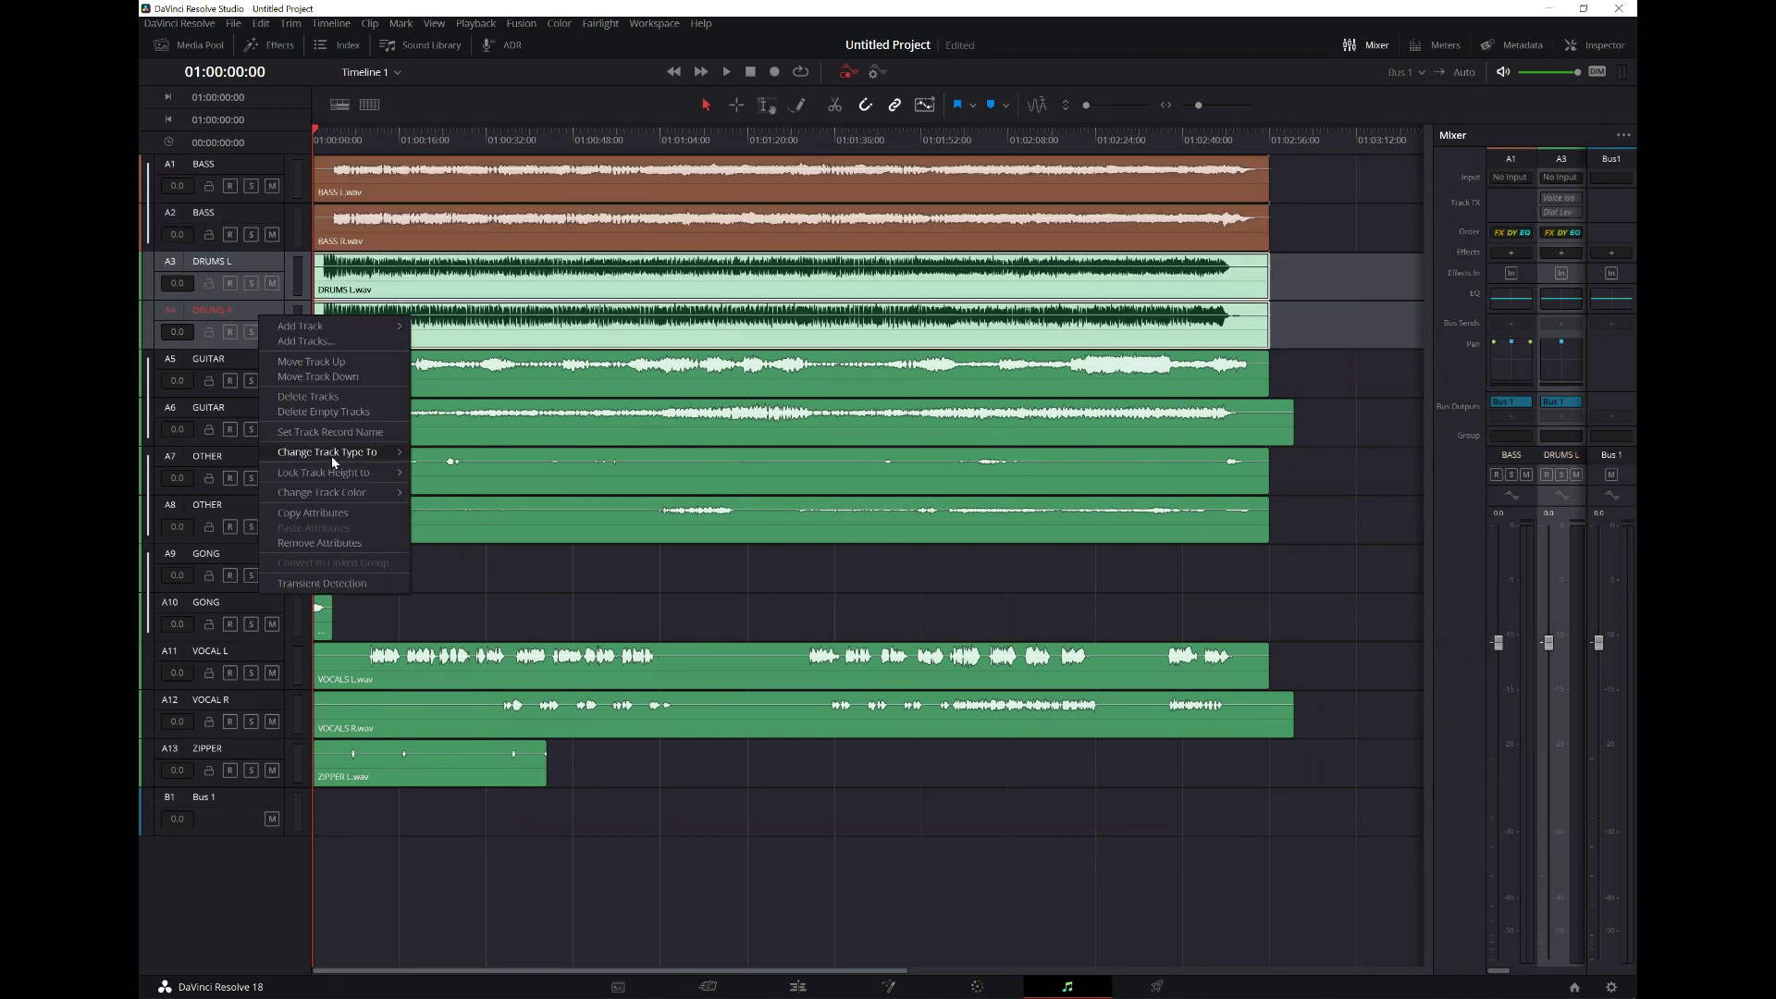
mouse_move(308, 499)
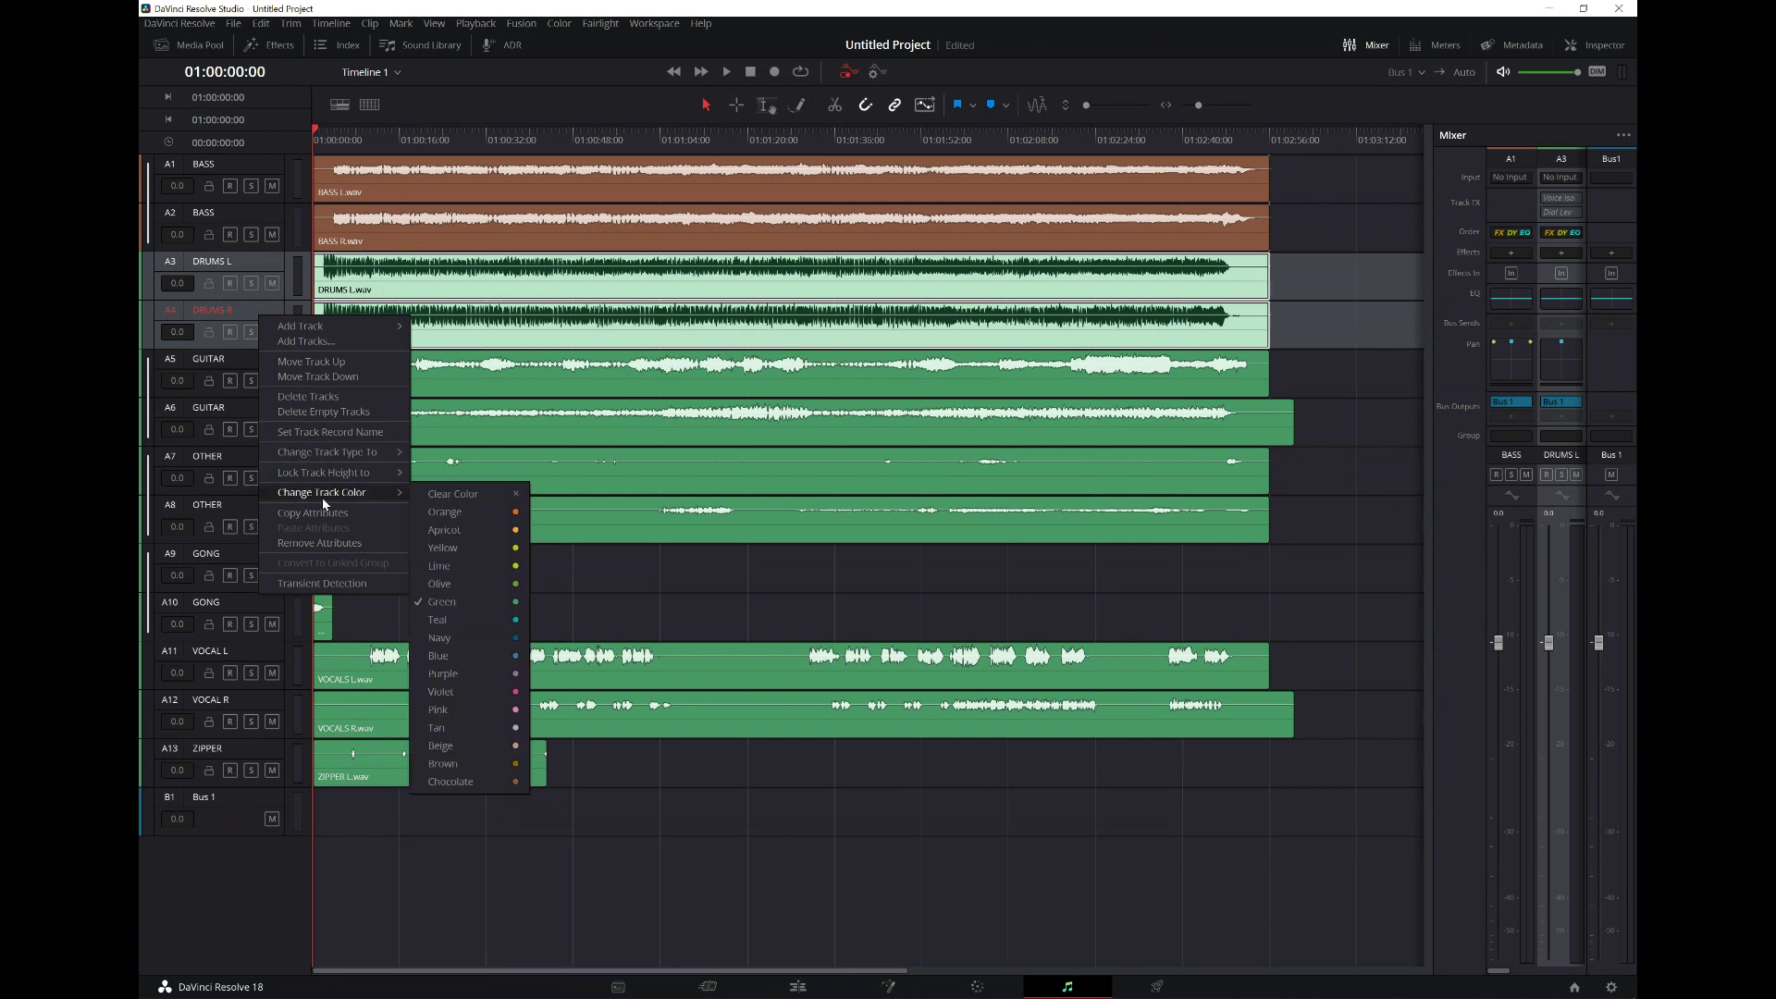
click(470, 742)
- Change the track colour of the linked GUITAR tracks to Purple
click(262, 363)
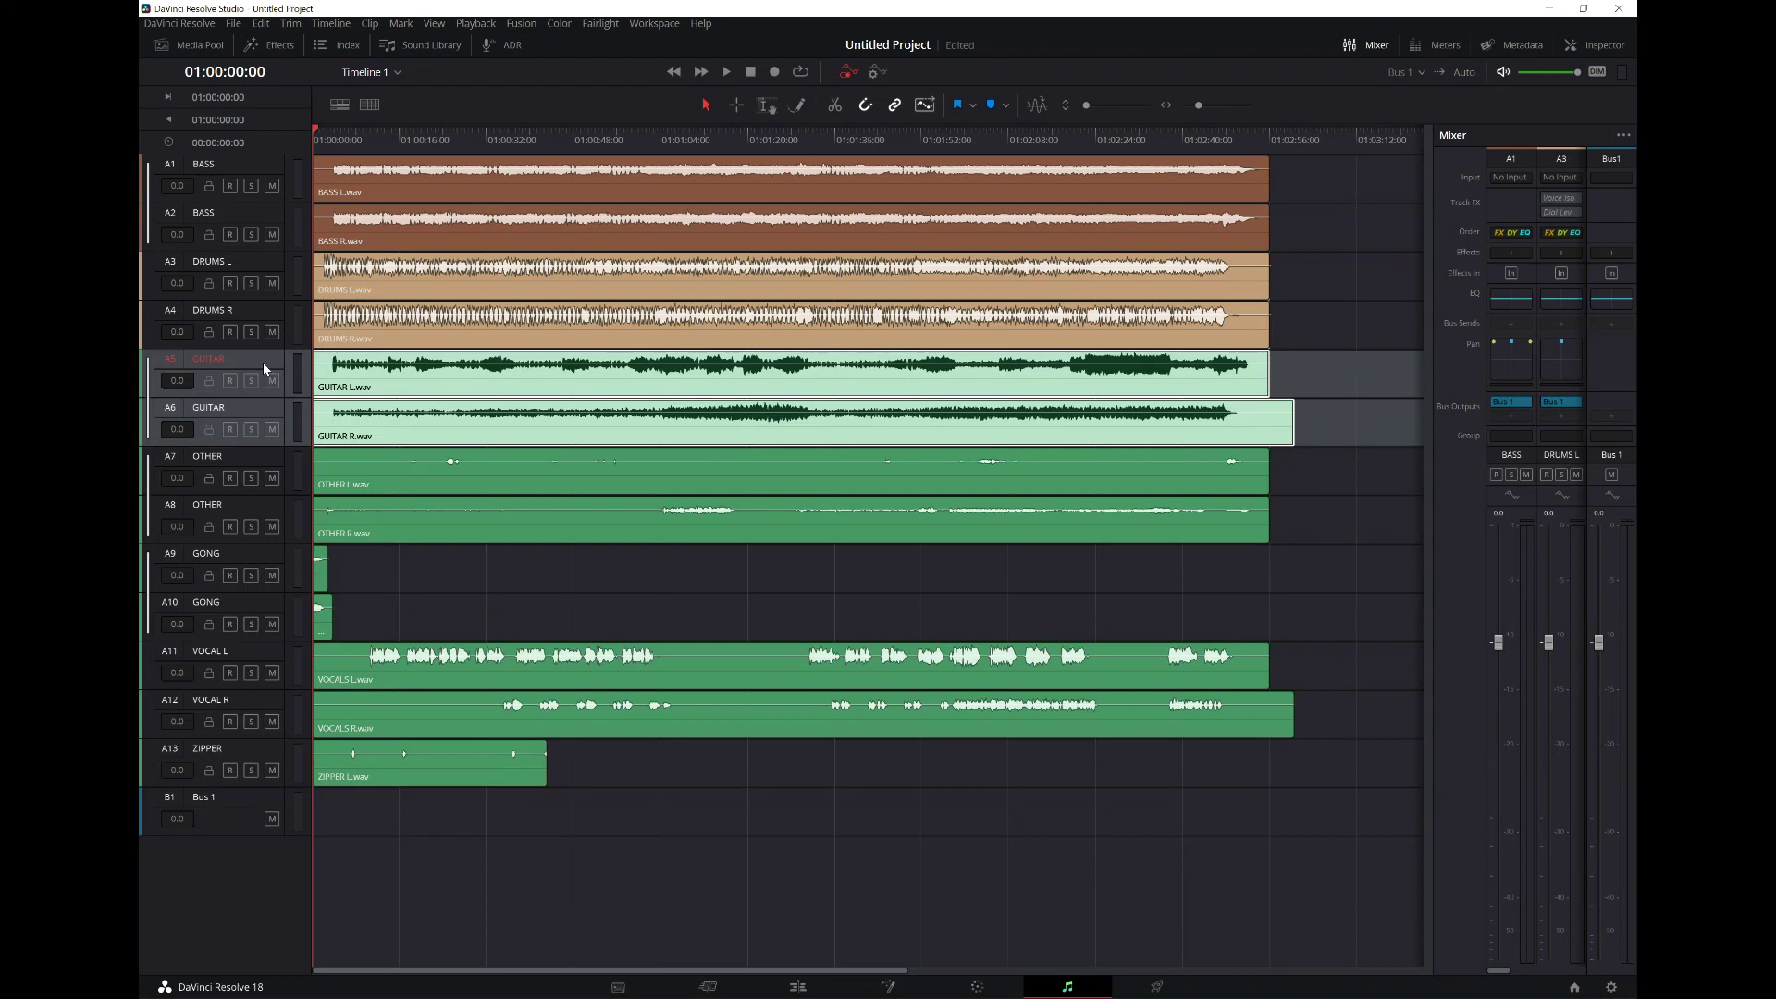
right_click(273, 415)
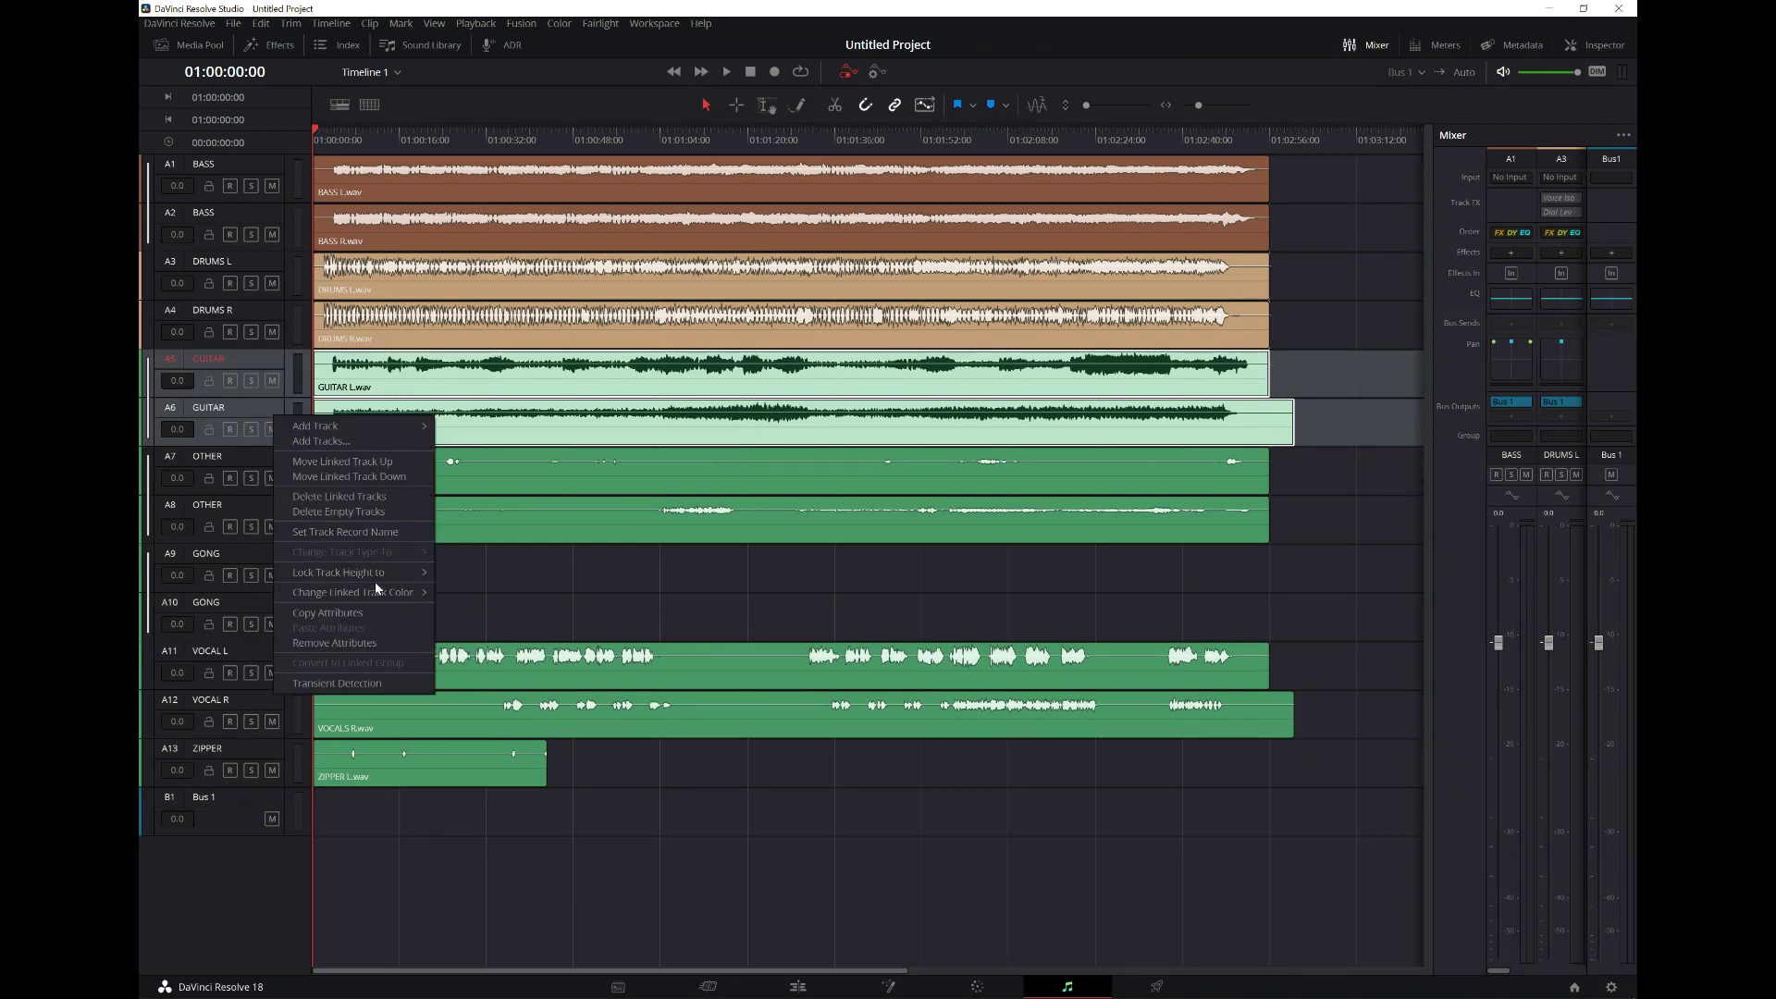
mouse_move(374, 595)
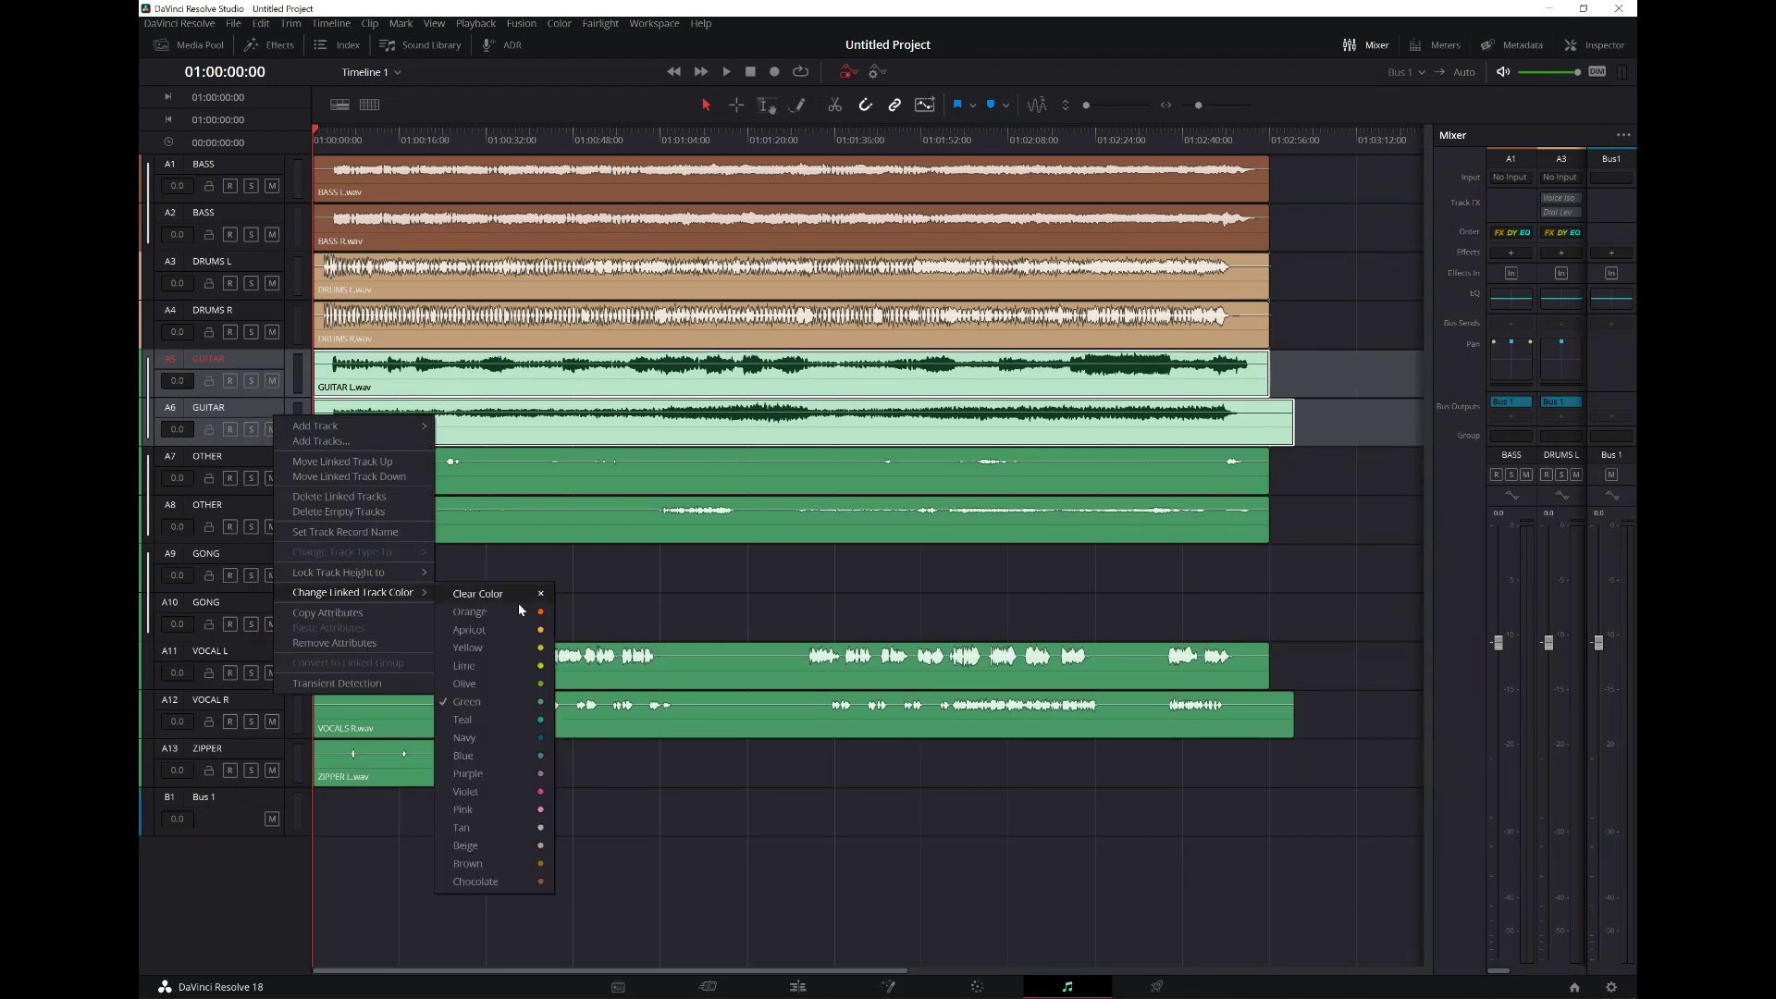
click(496, 772)
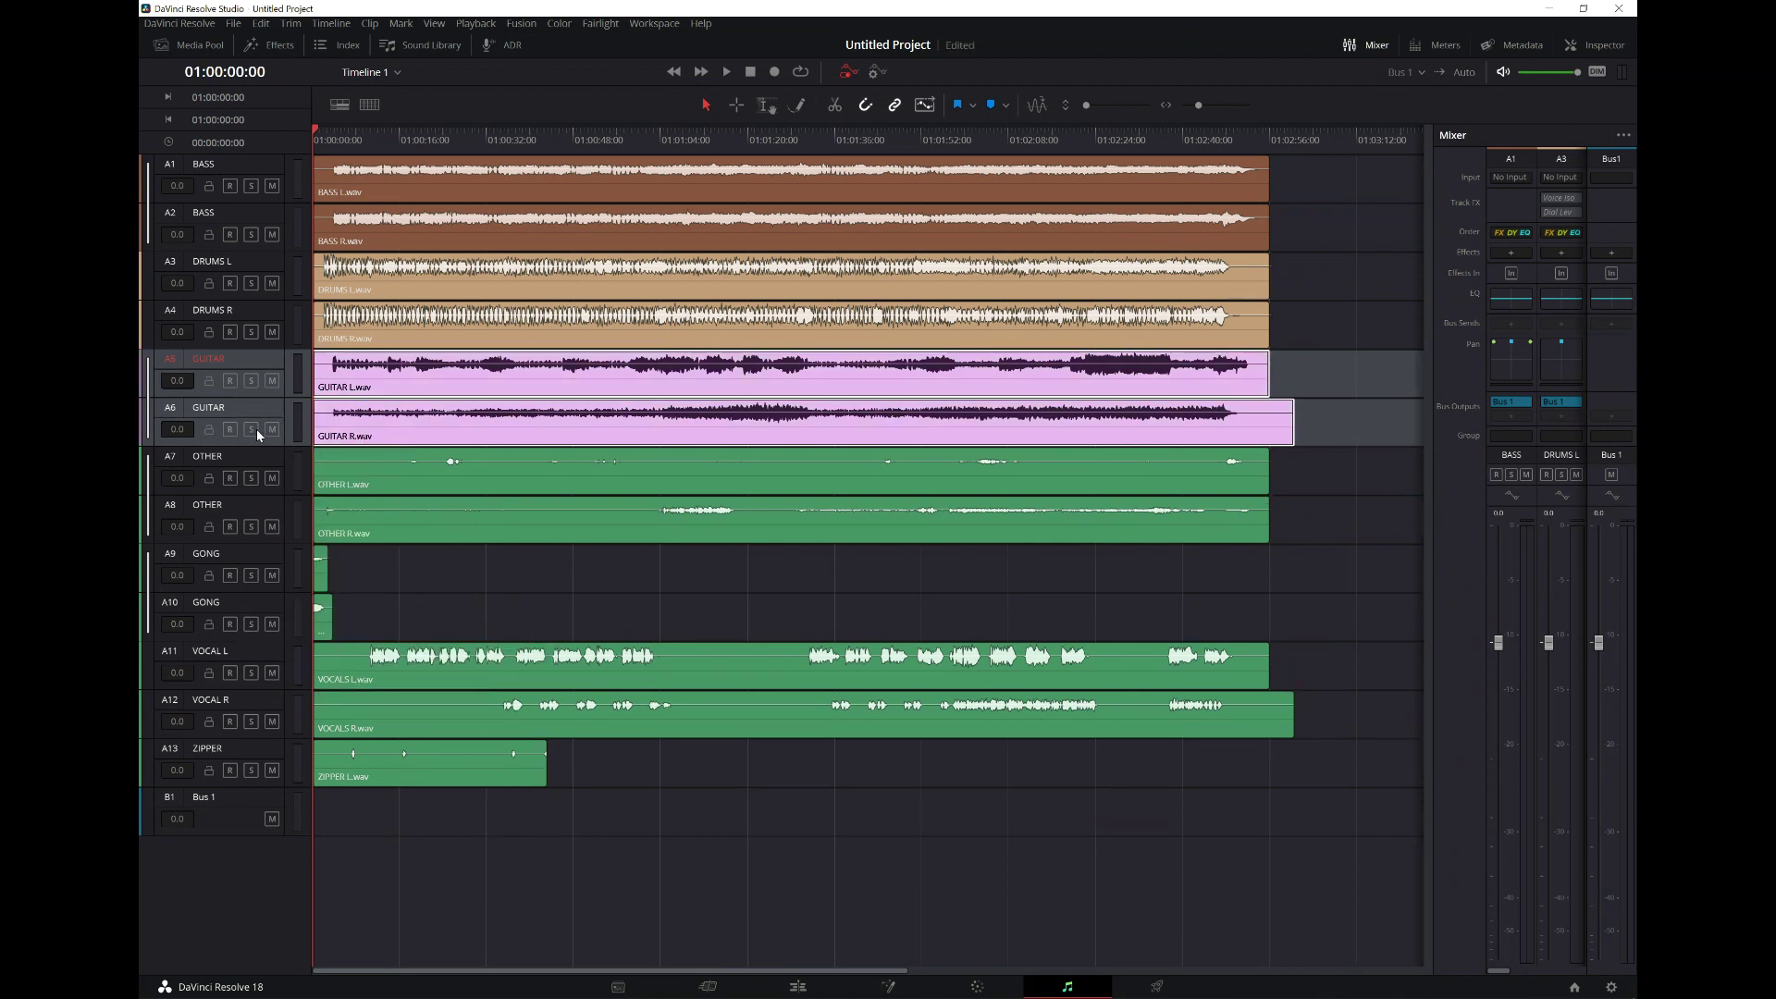
- Change the track colour of the linked OTHER tracks to Blue
click(246, 459)
right_click(246, 463)
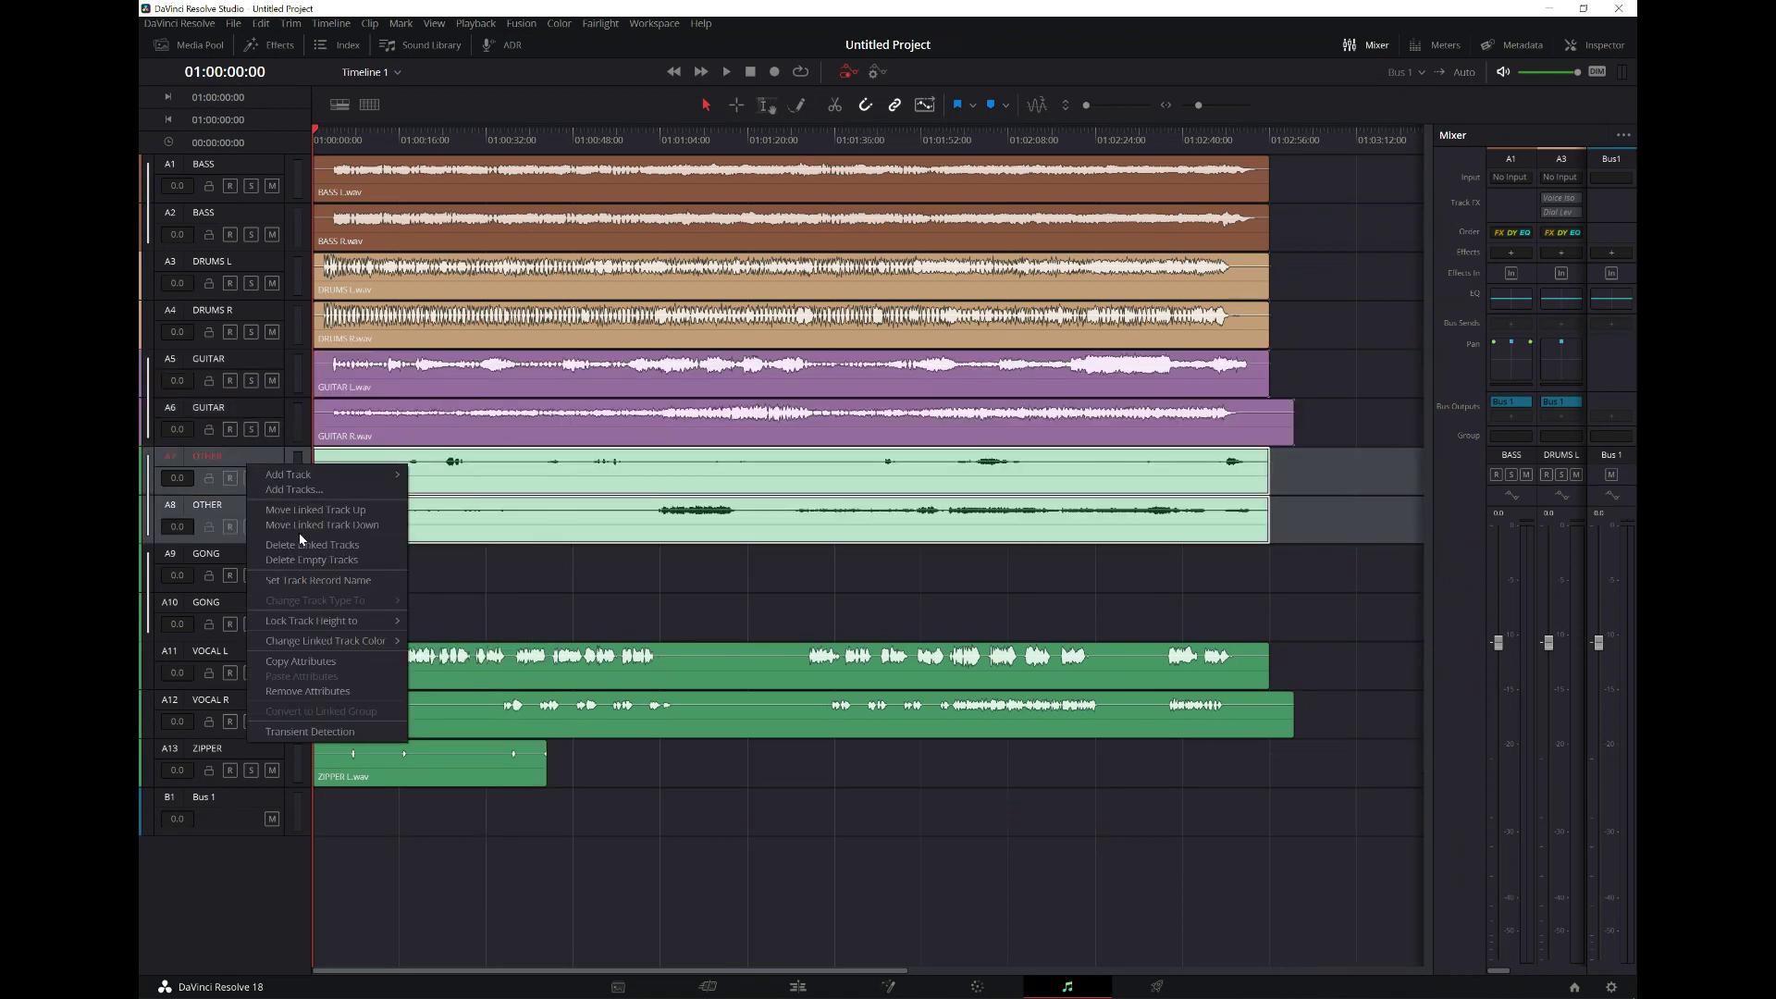
mouse_move(324, 640)
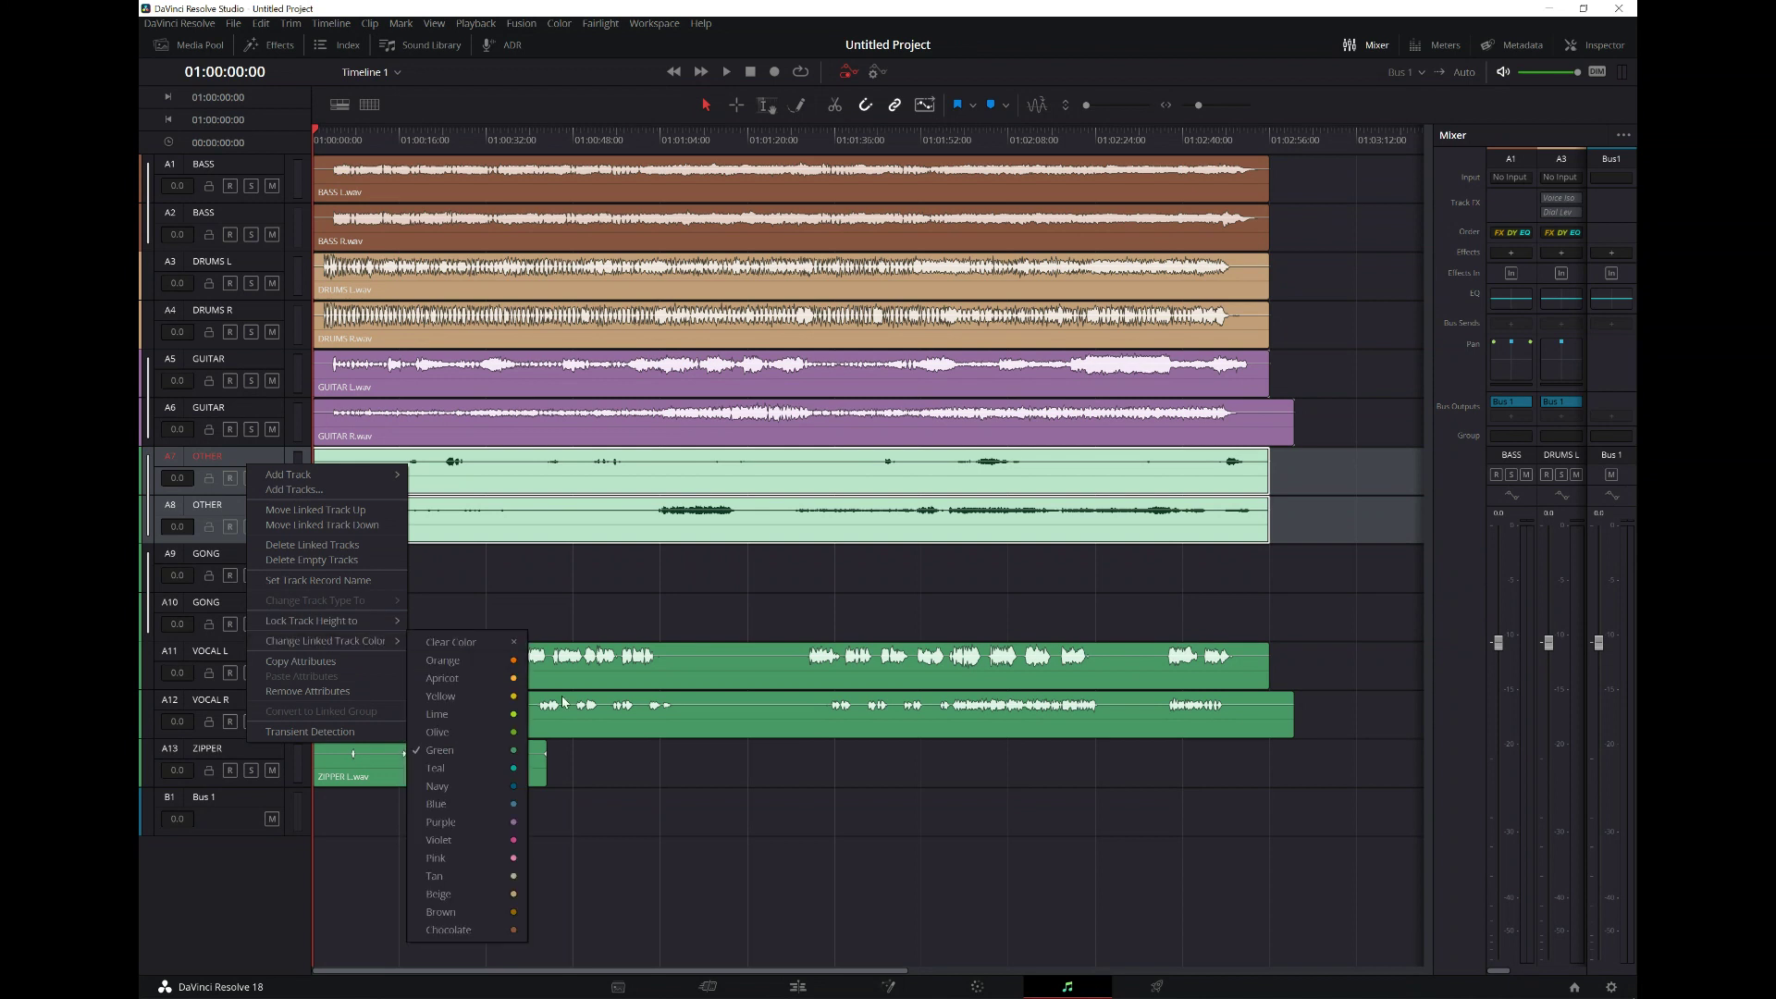
click(501, 788)
- Change the track colour of the linked GONG tracks to Lime
click(236, 555)
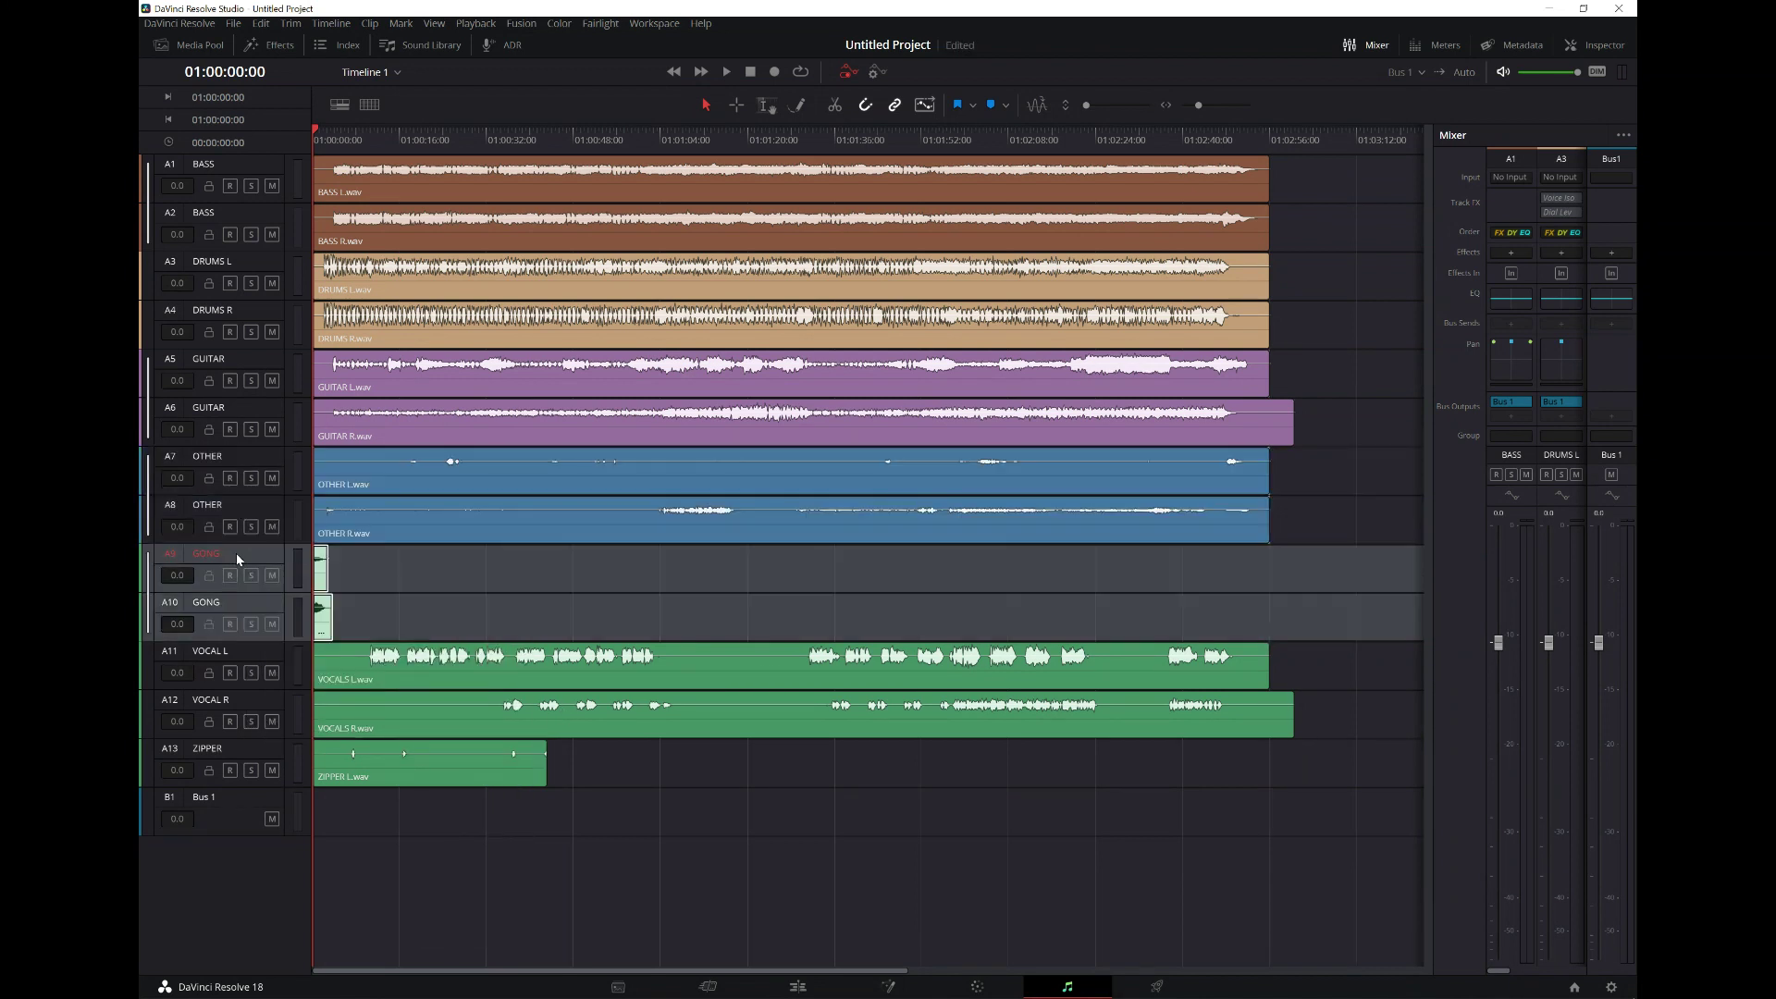
right_click(236, 554)
mouse_move(314, 732)
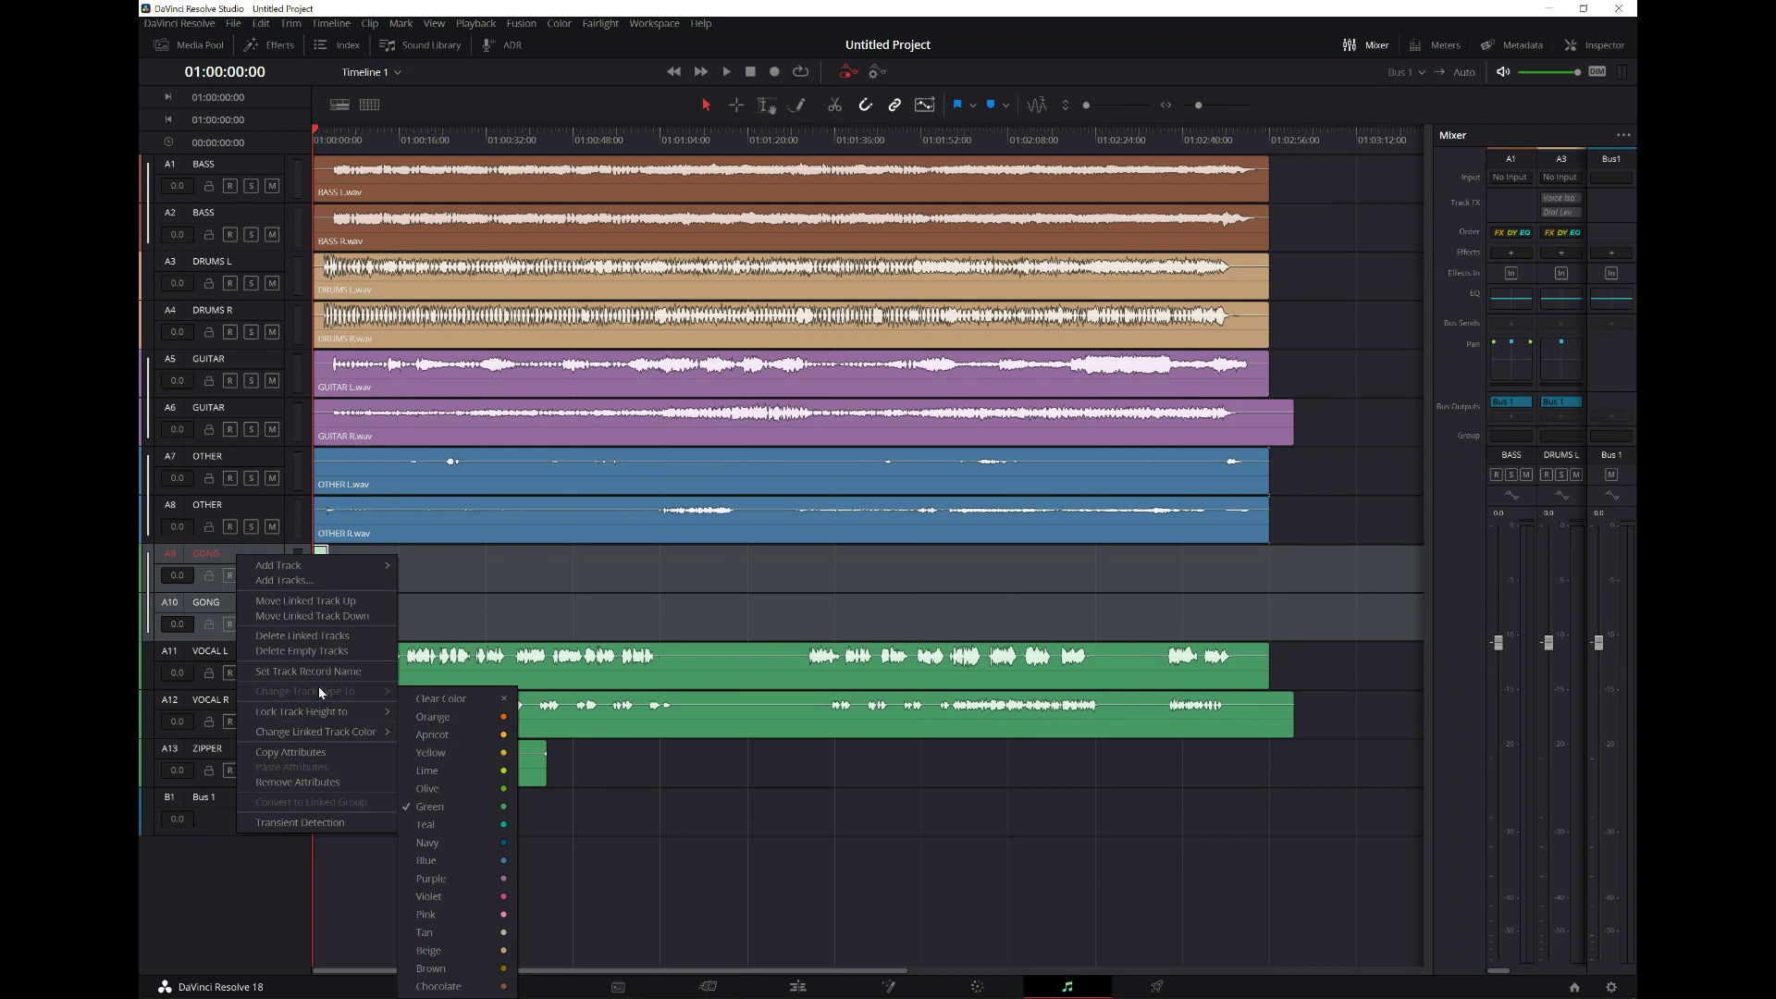
click(468, 771)
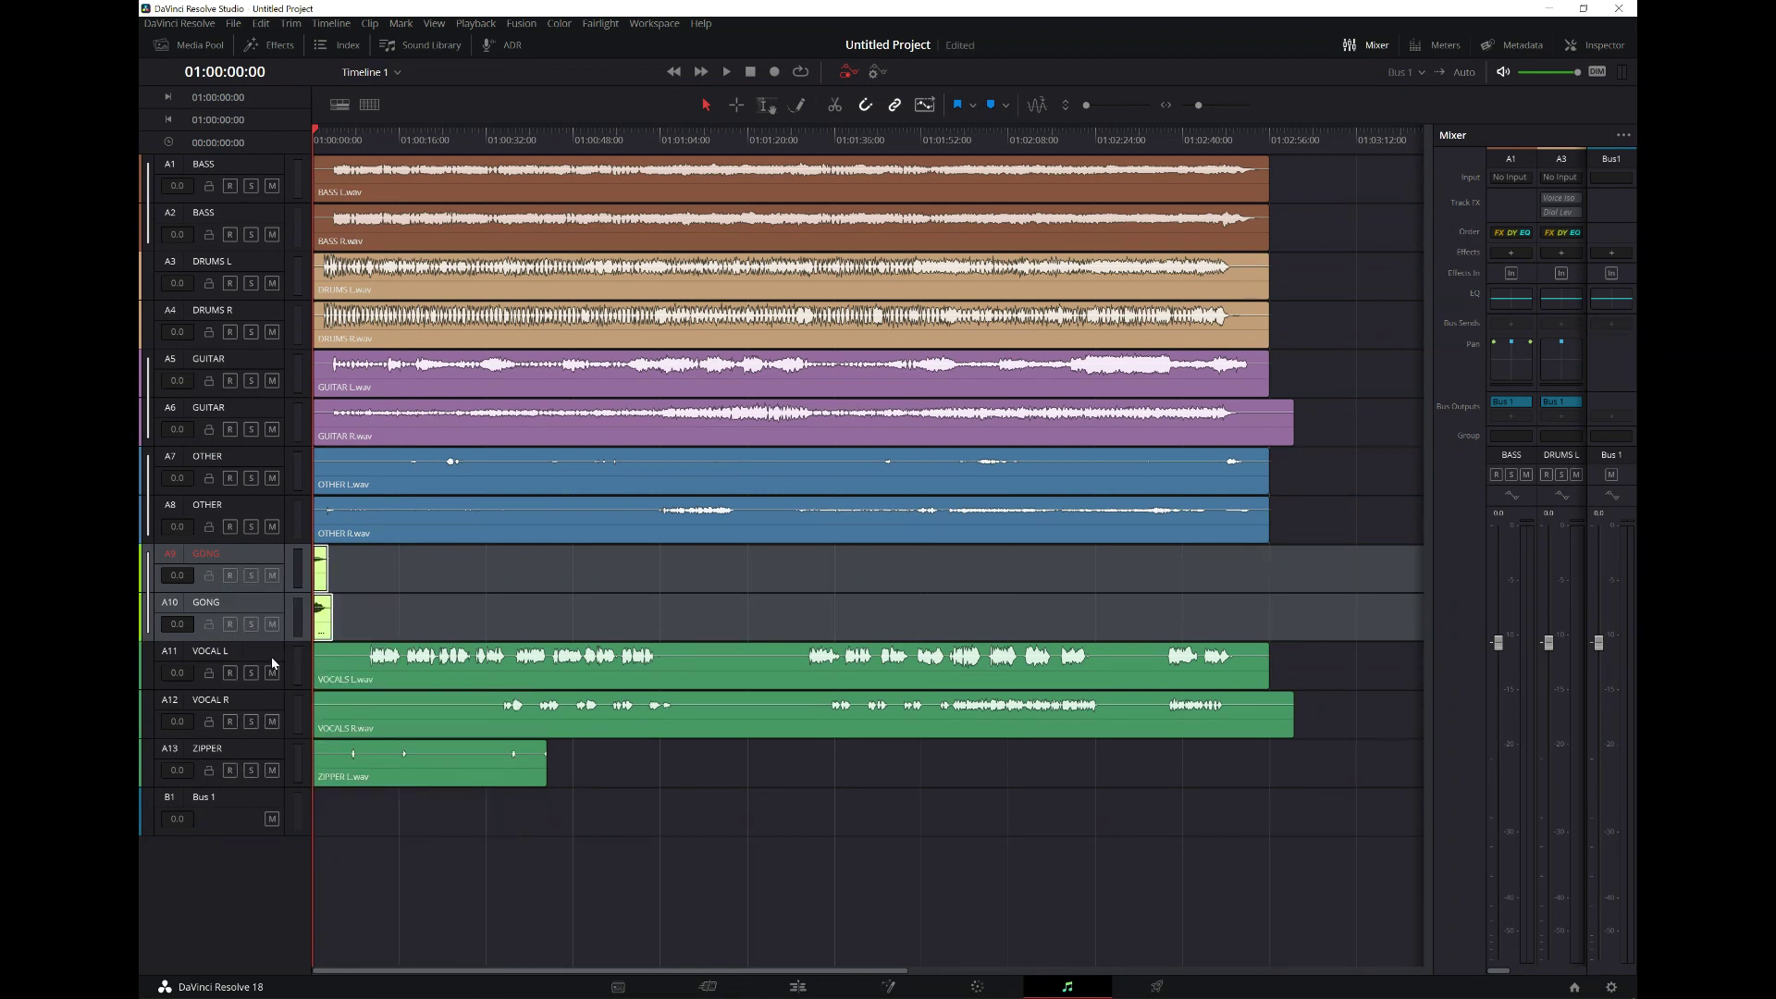
- Change the track colour of the VOCAL L and VOCAL R tracks to Olive and clear the selection
click(270, 658)
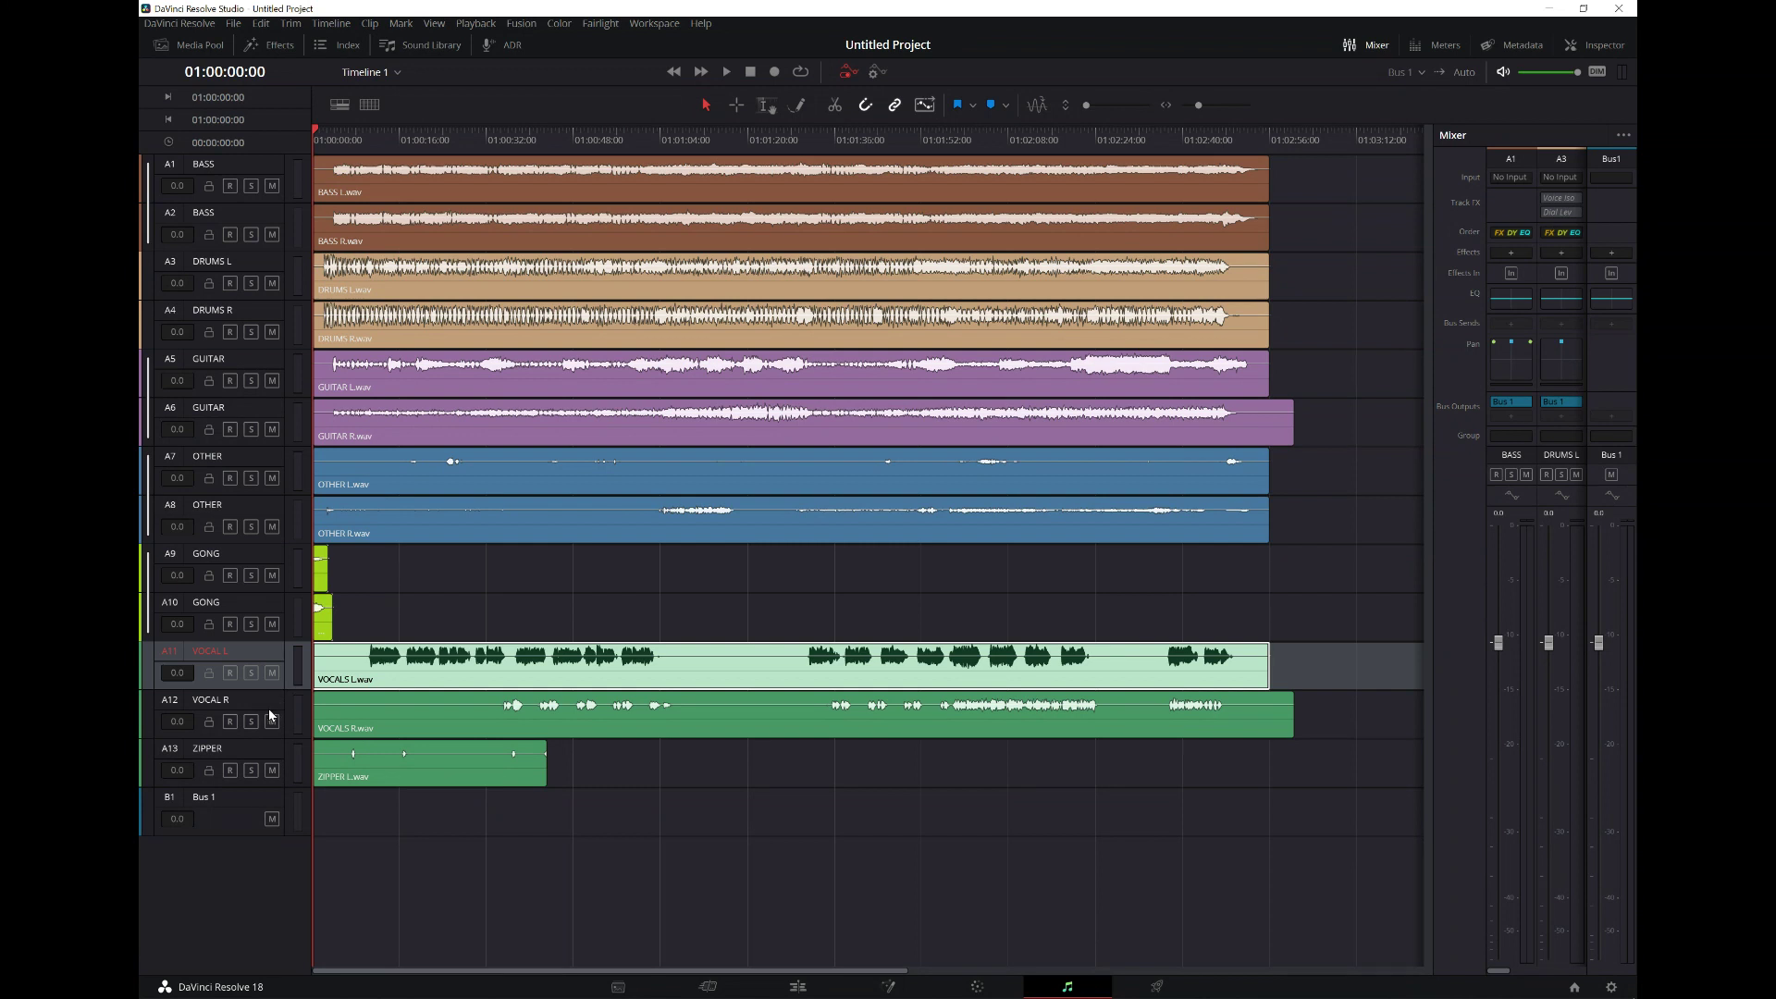
click(268, 709)
right_click(273, 701)
mouse_move(368, 881)
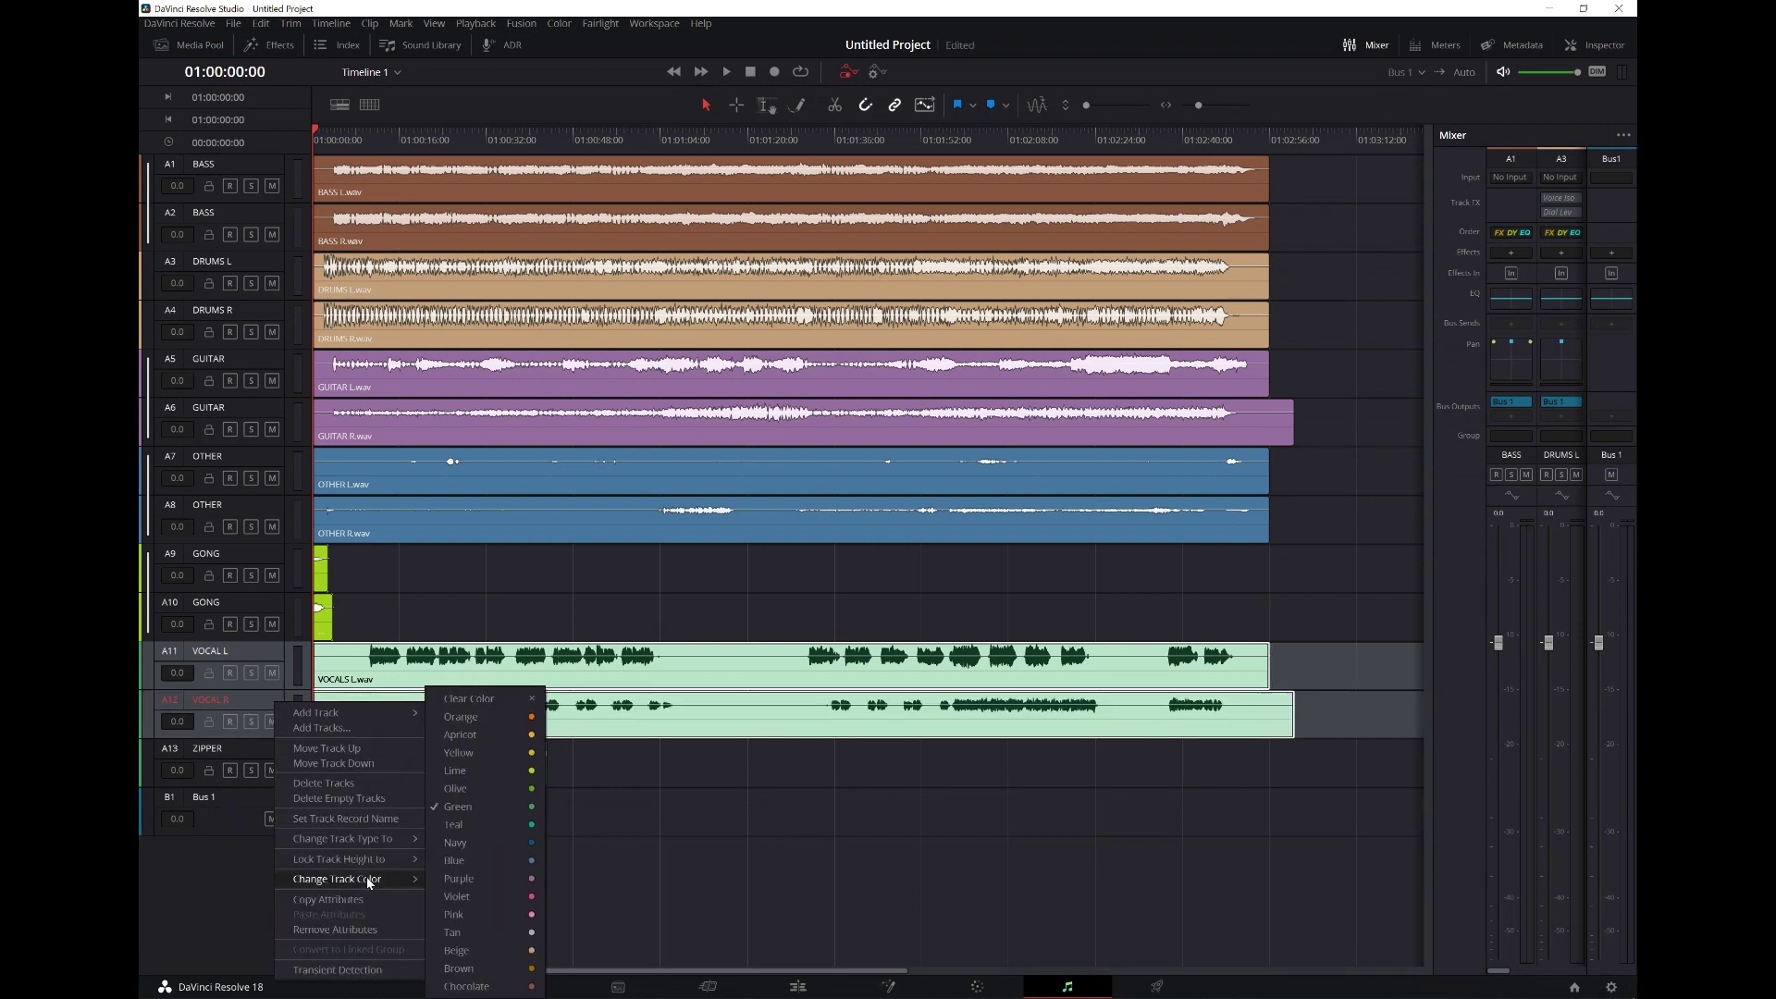
click(500, 787)
click(540, 820)
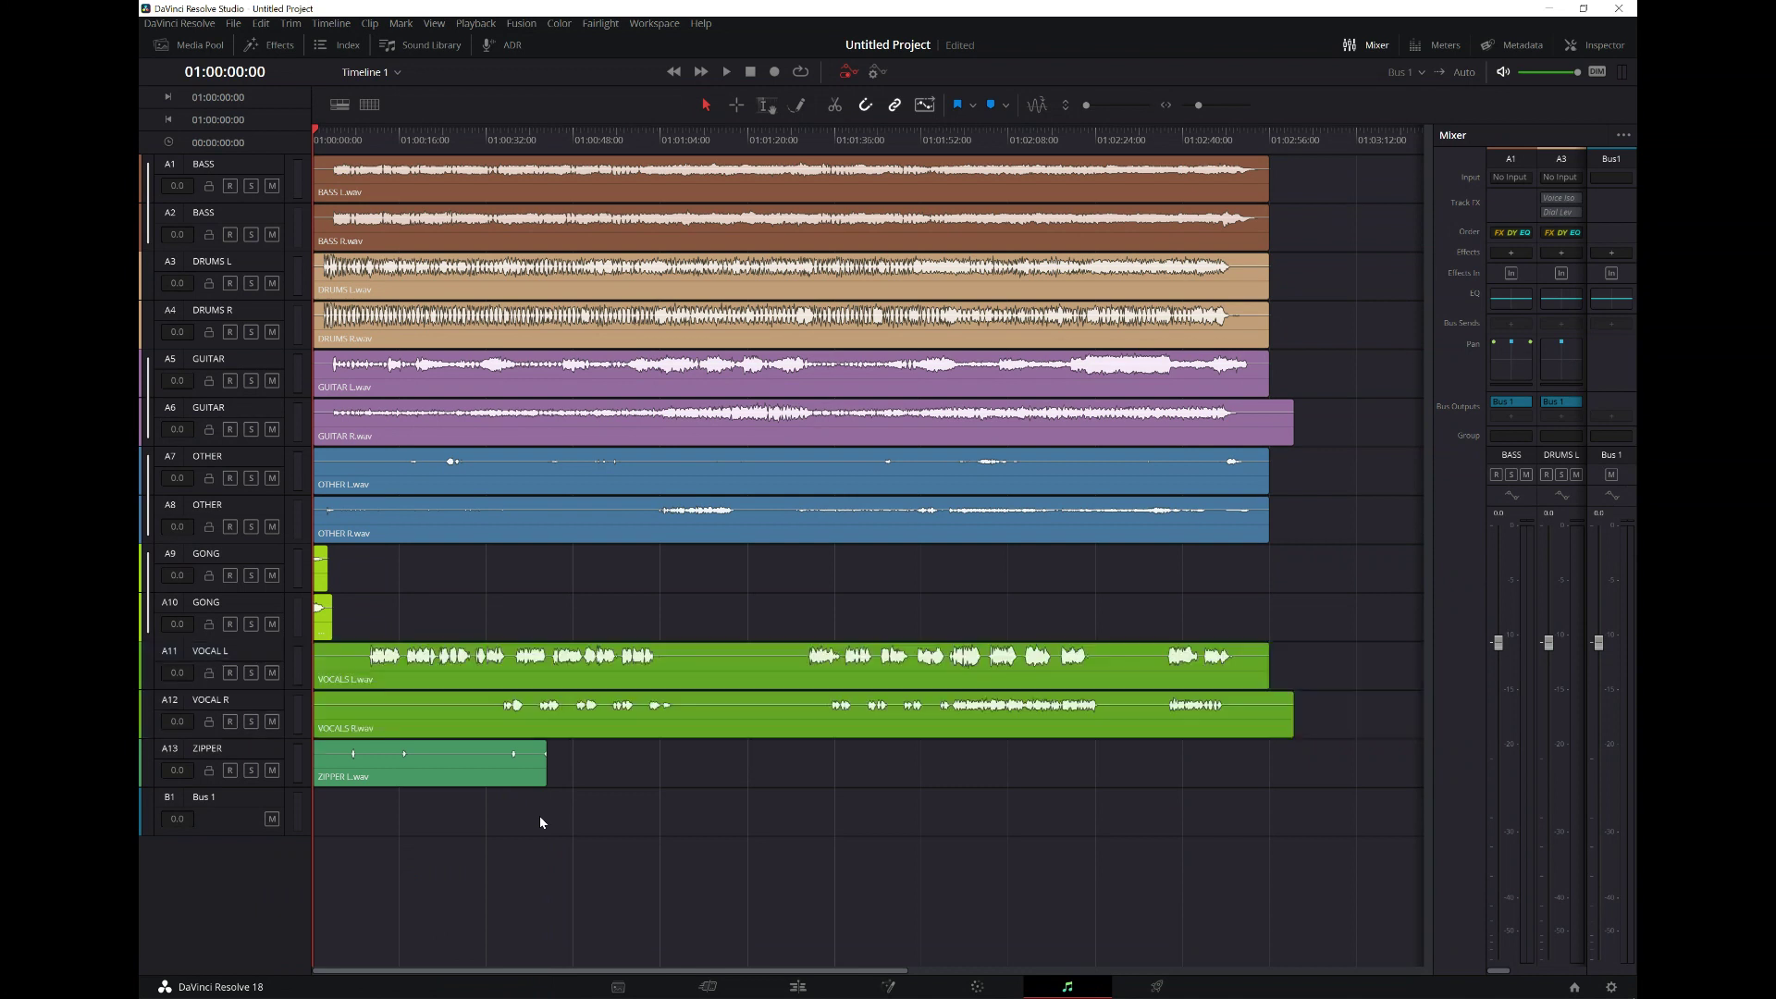
- Change the track colour of the ZIPPER track to Violet
click(224, 752)
right_click(225, 752)
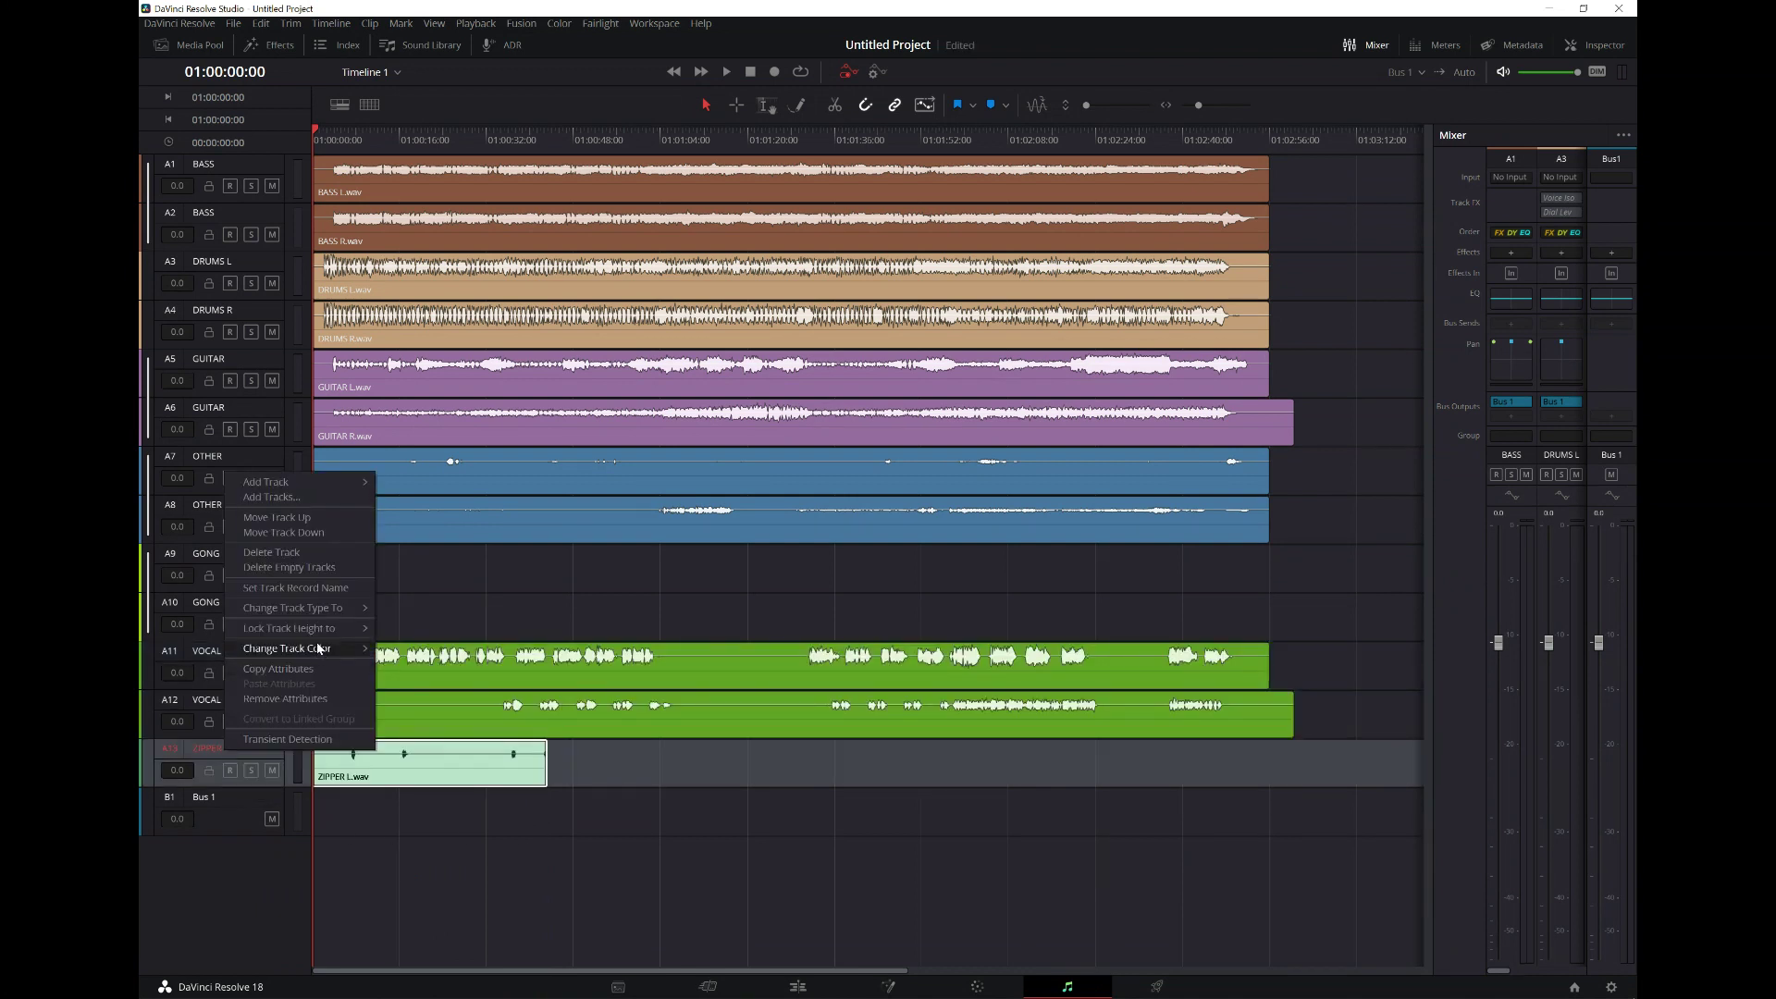
mouse_move(320, 648)
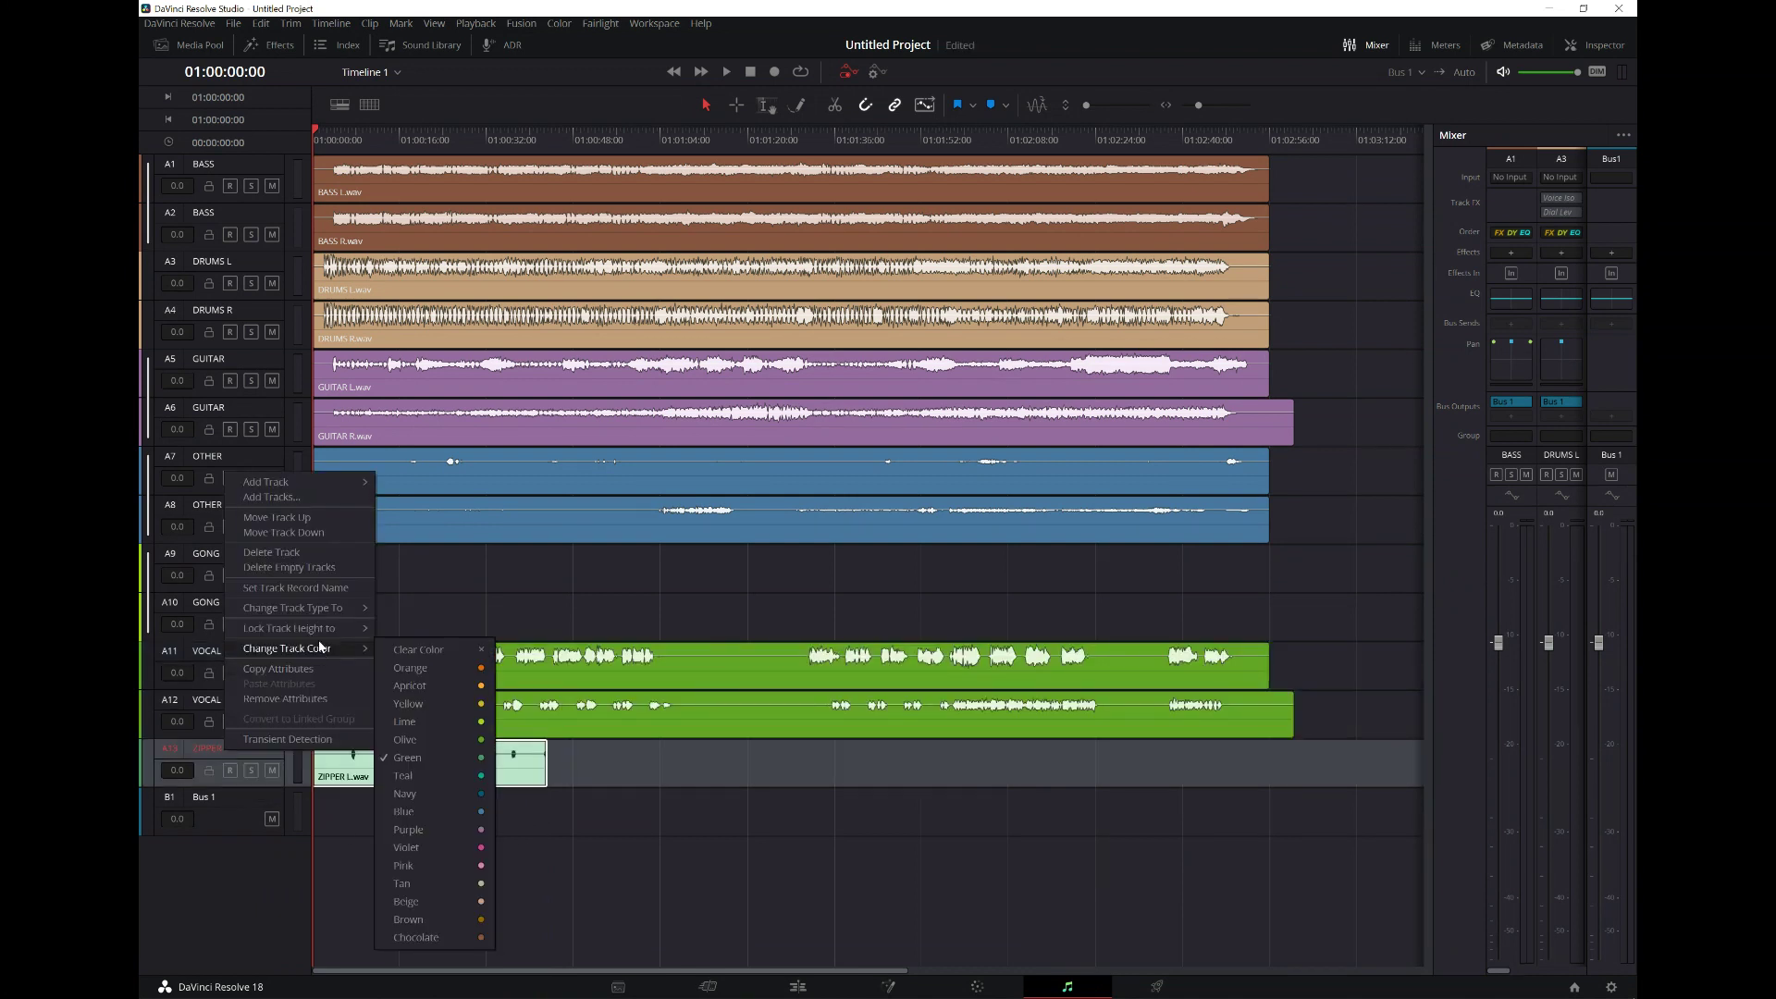
click(431, 840)
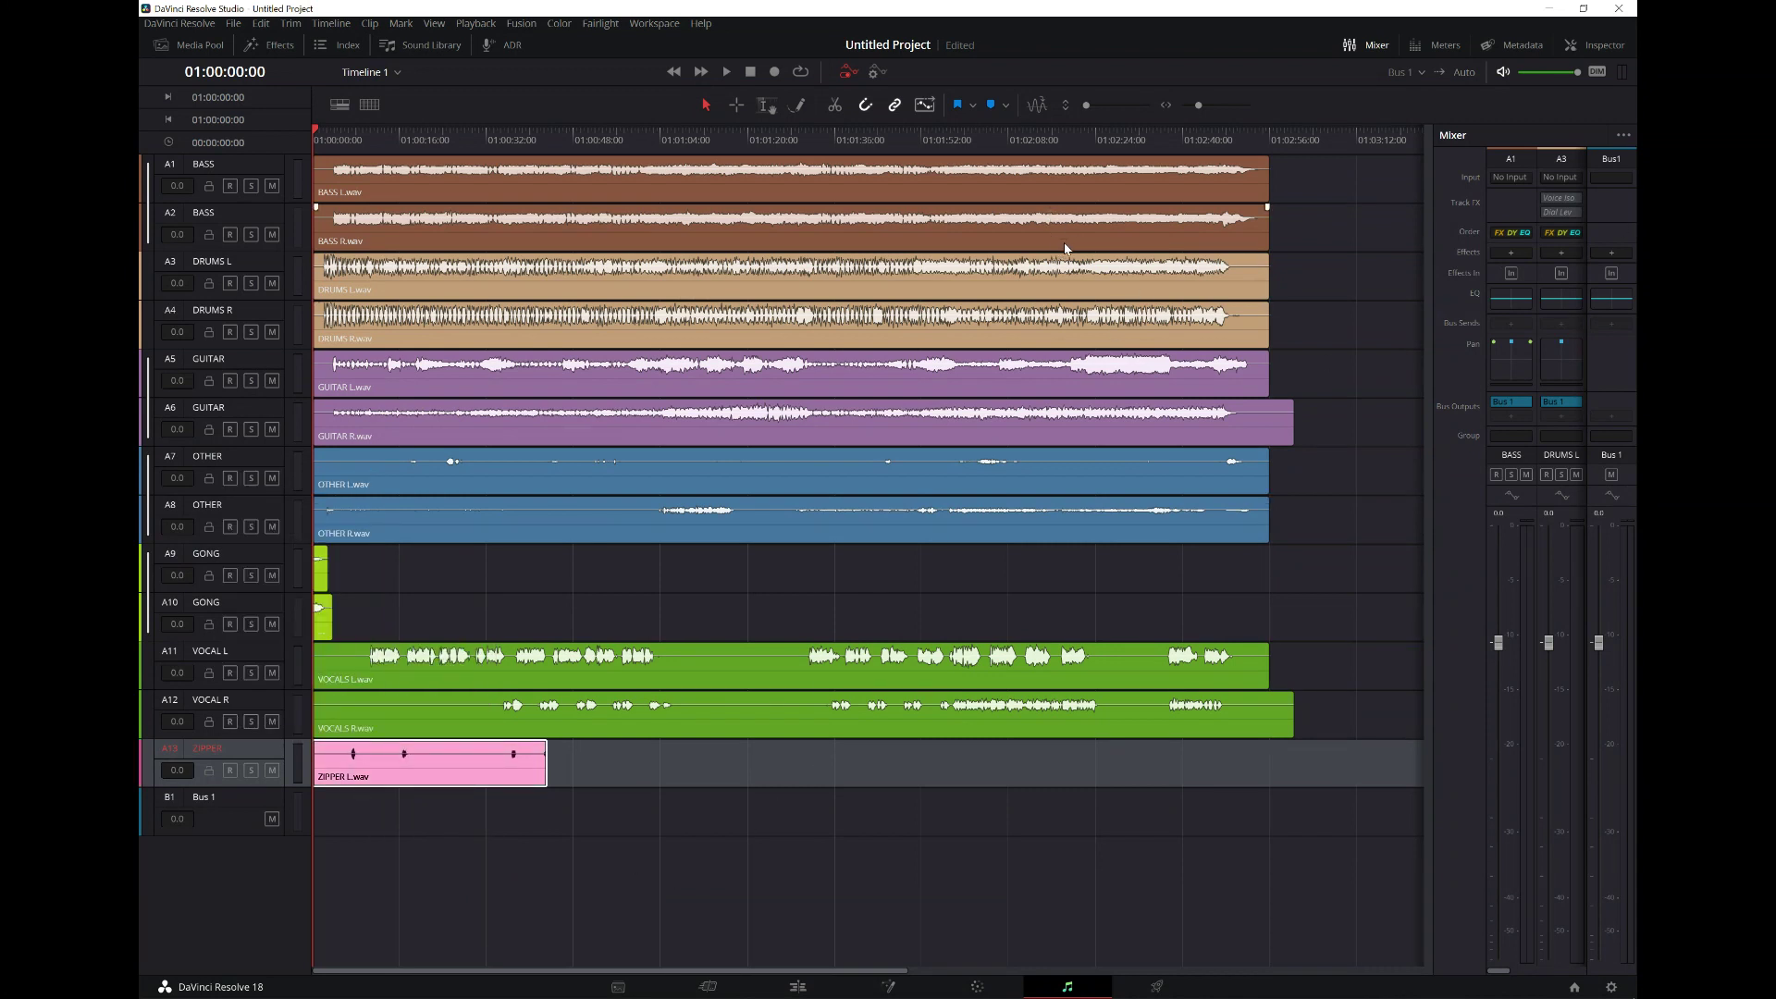
- Audition the mix through to its end while lowering the Bus 1 fader to -2.9 dB, and save the project
key(space)
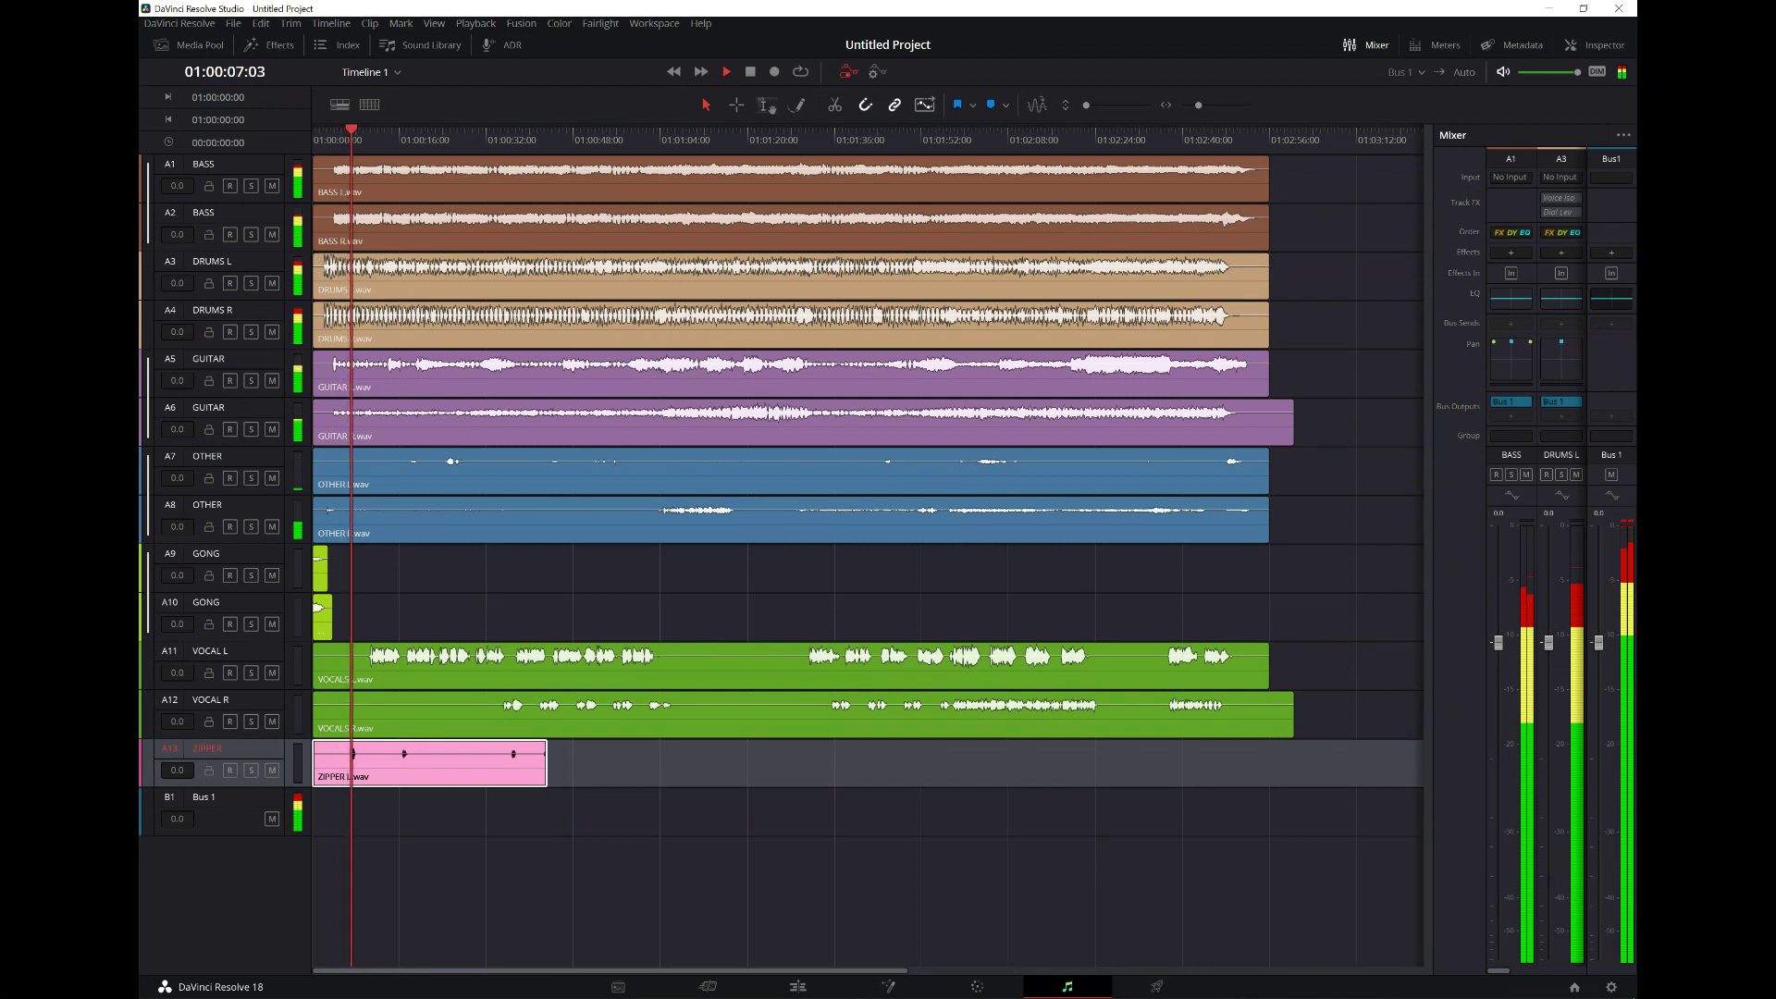
drag(1598, 642, 1598, 676)
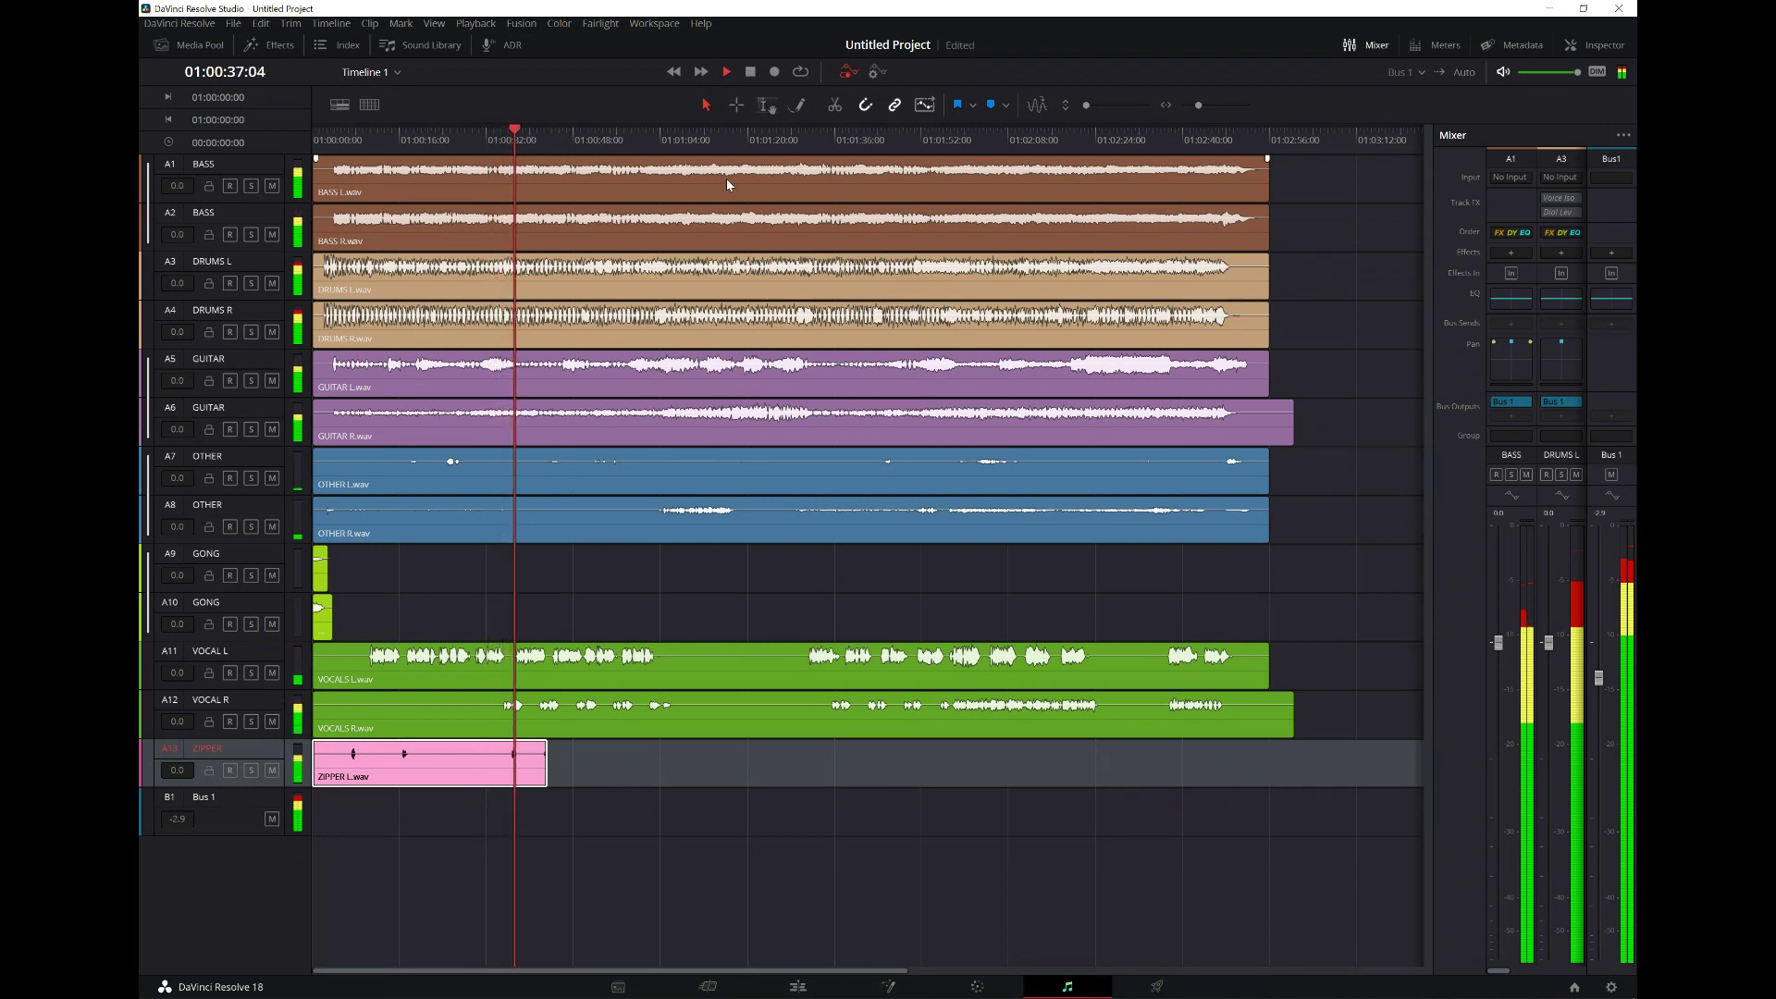
click(731, 143)
click(908, 139)
click(1101, 140)
key(space)
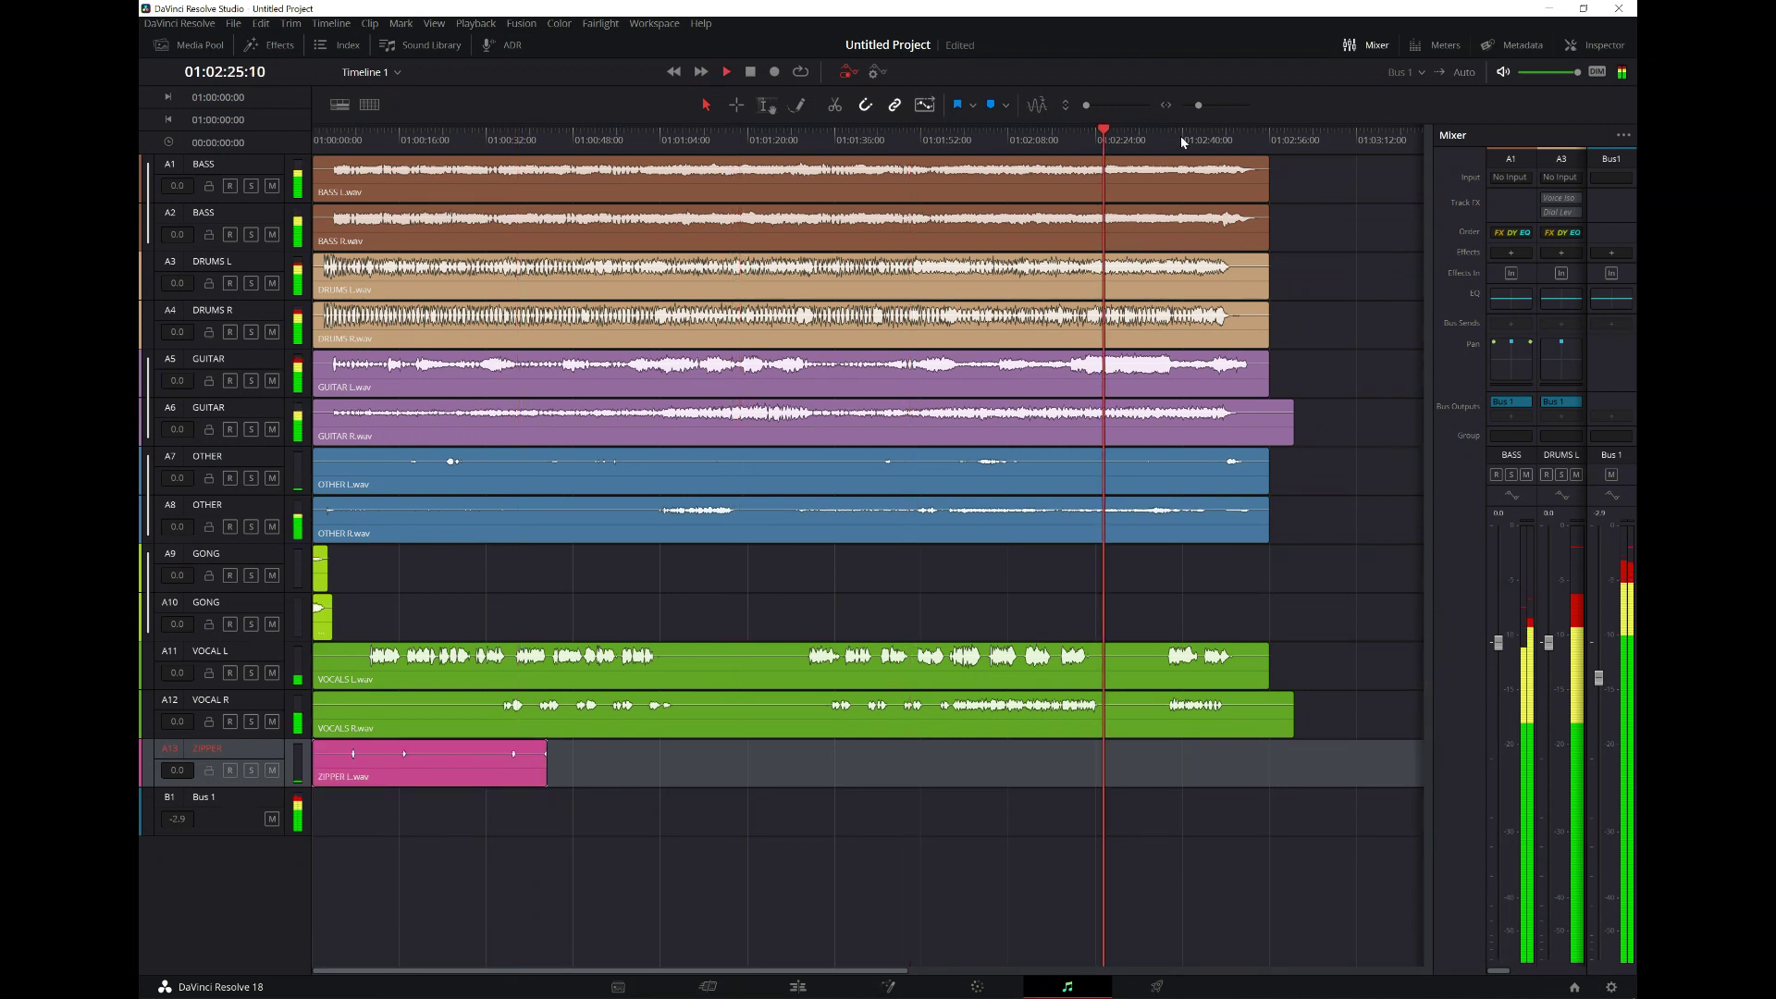
click(1191, 140)
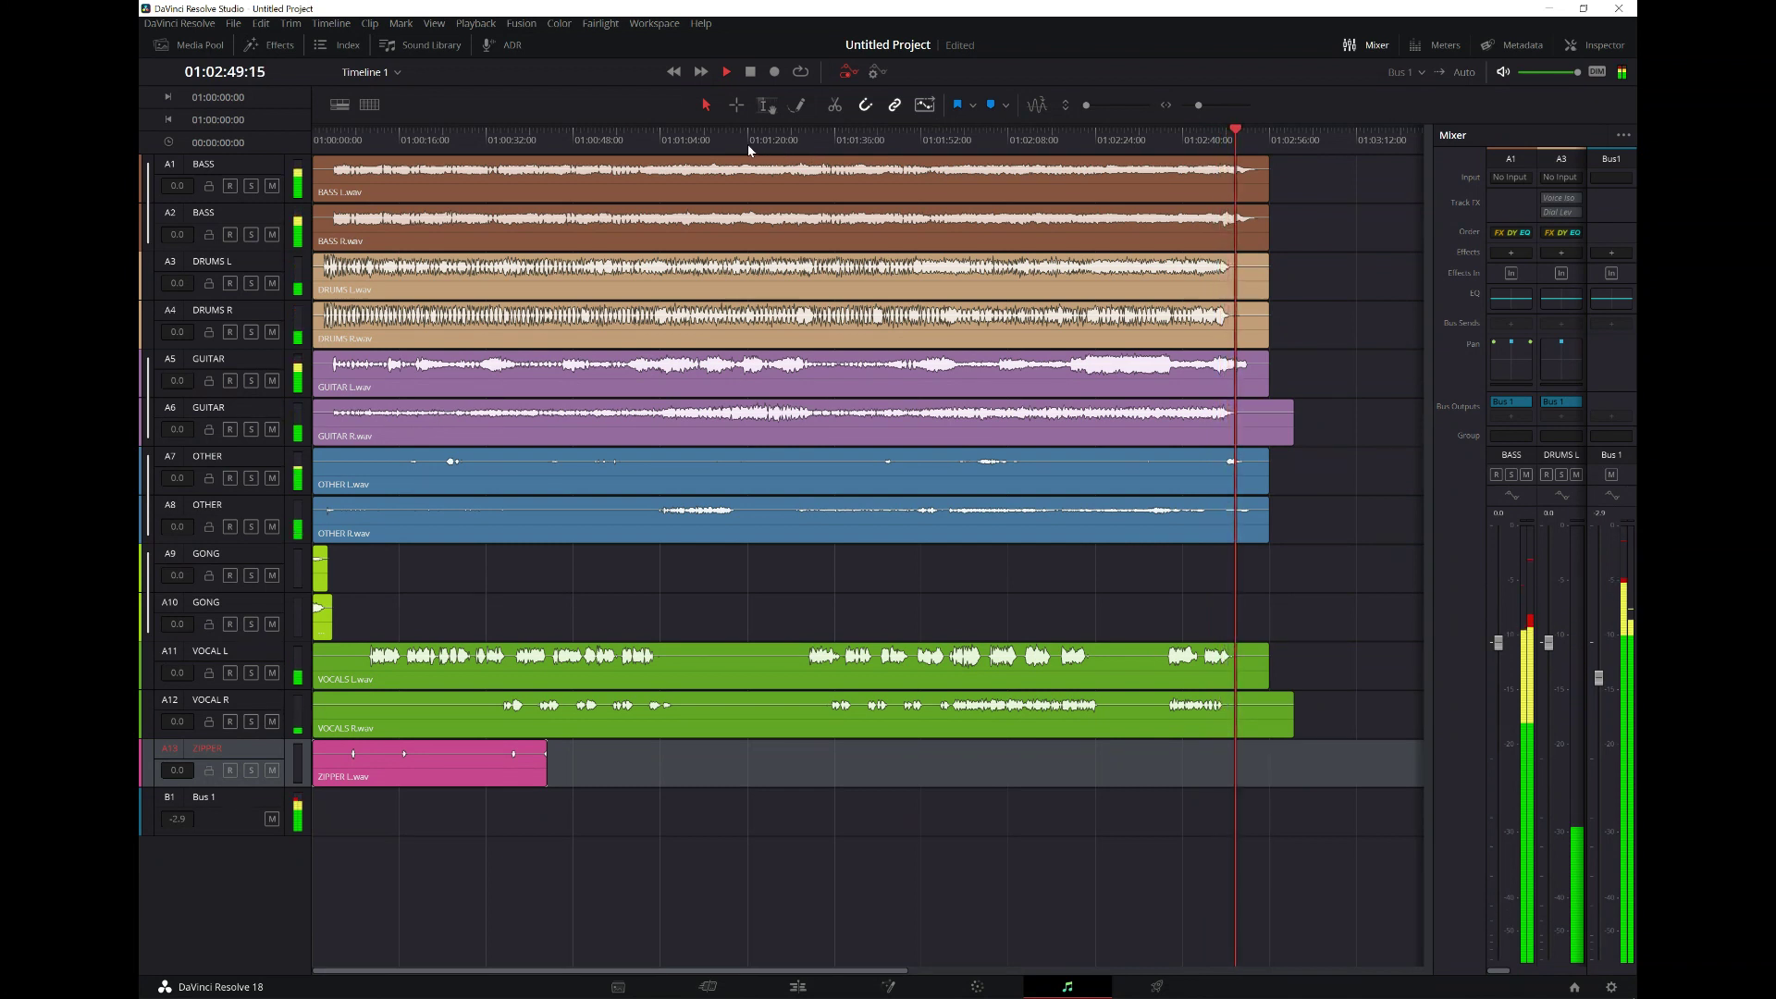
click(751, 72)
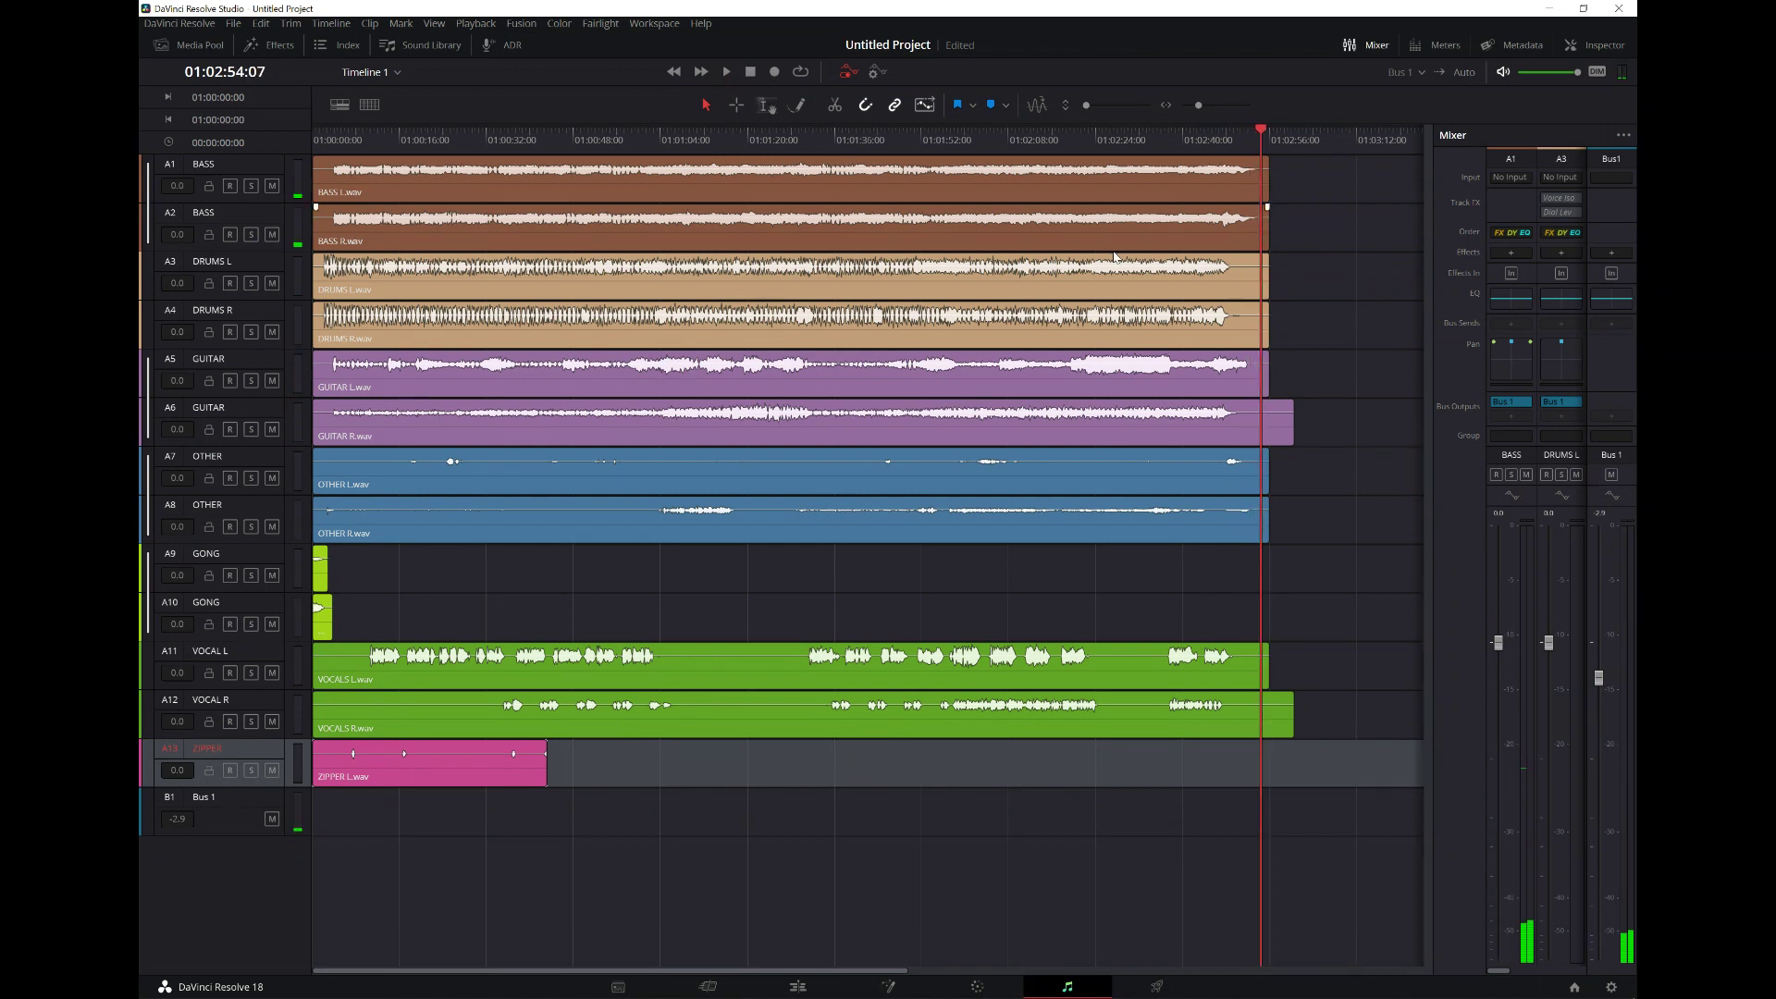
key(ctrl+s)
- Trim the ends of GUITAR R.wav and VOCALS R.wav to line up with the end of the other full-length stems
click(248, 357)
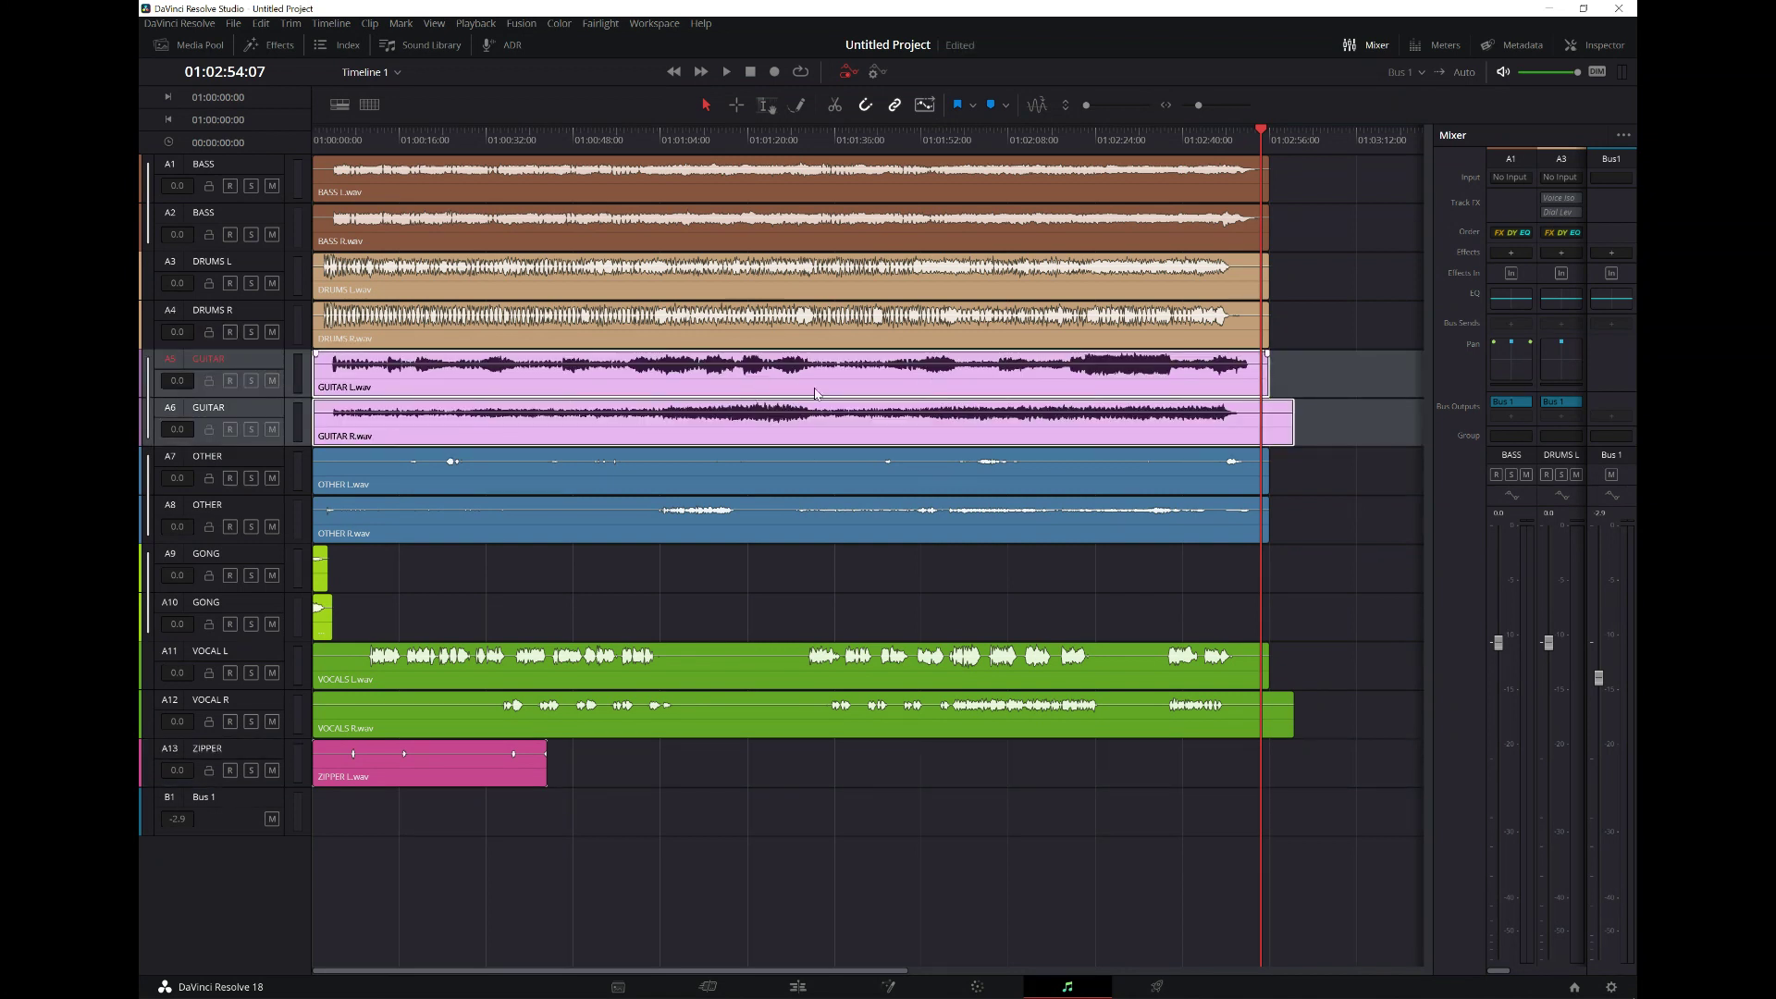
click(1299, 476)
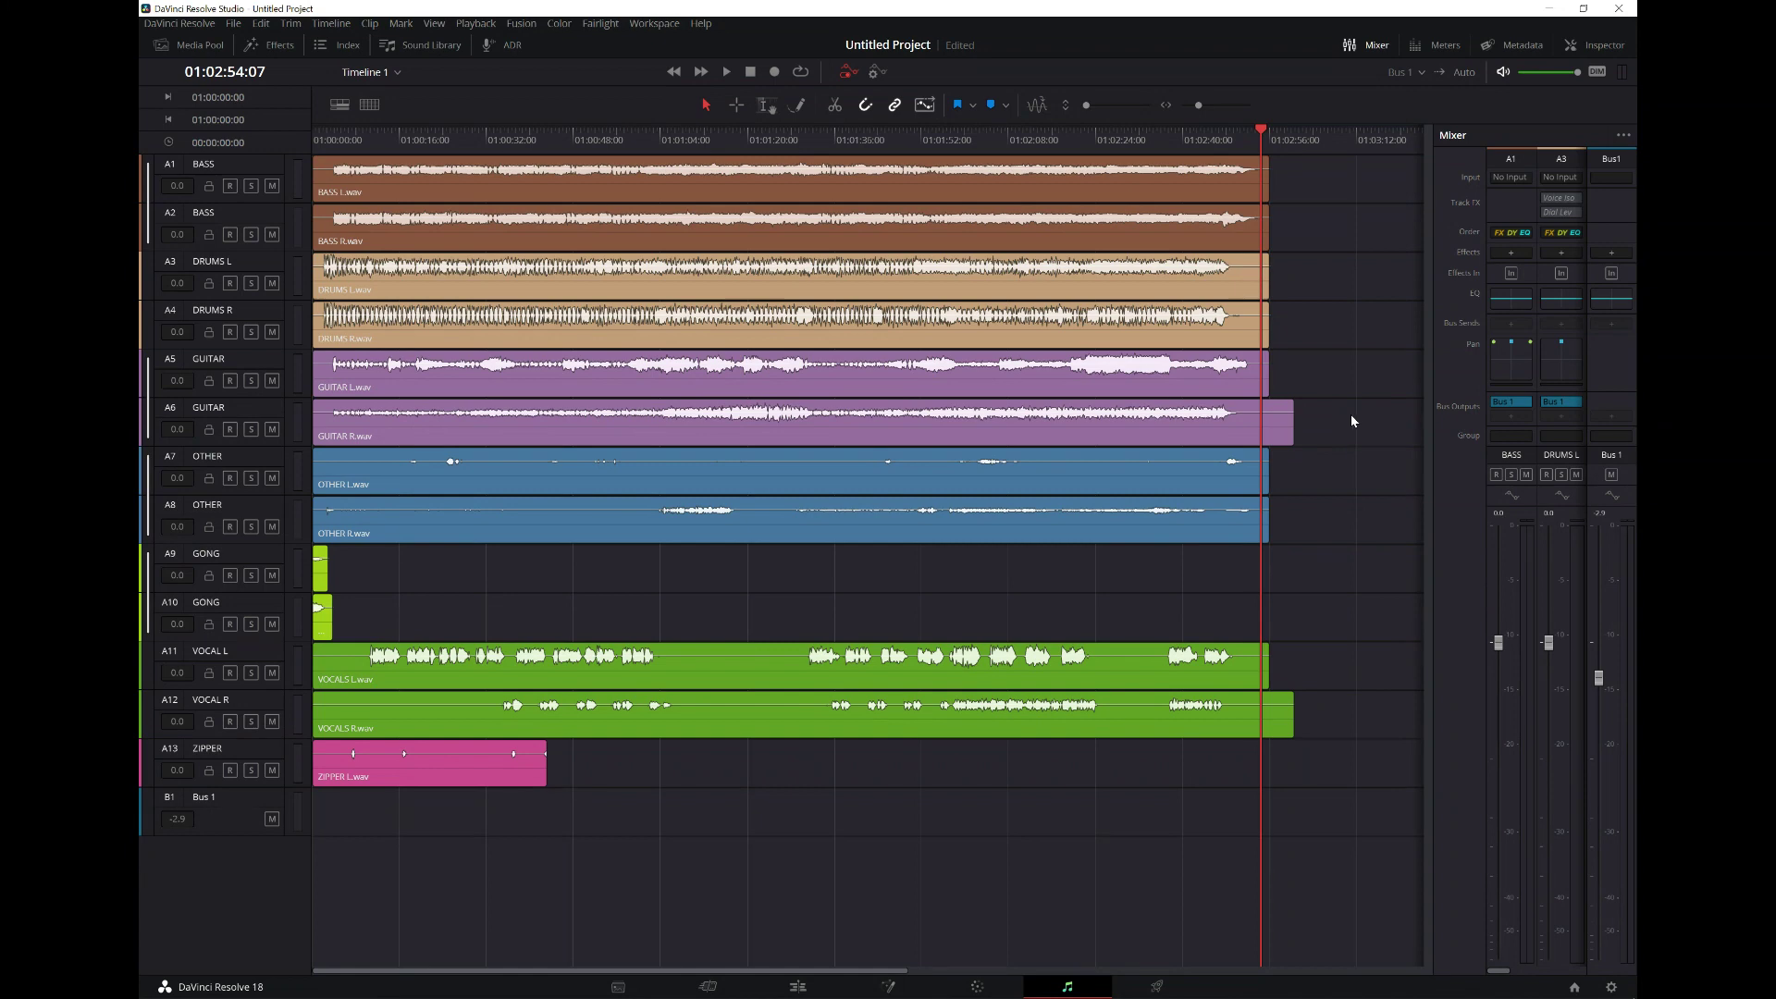
scroll(1351, 414, up, 1)
drag(912, 407, 880, 408)
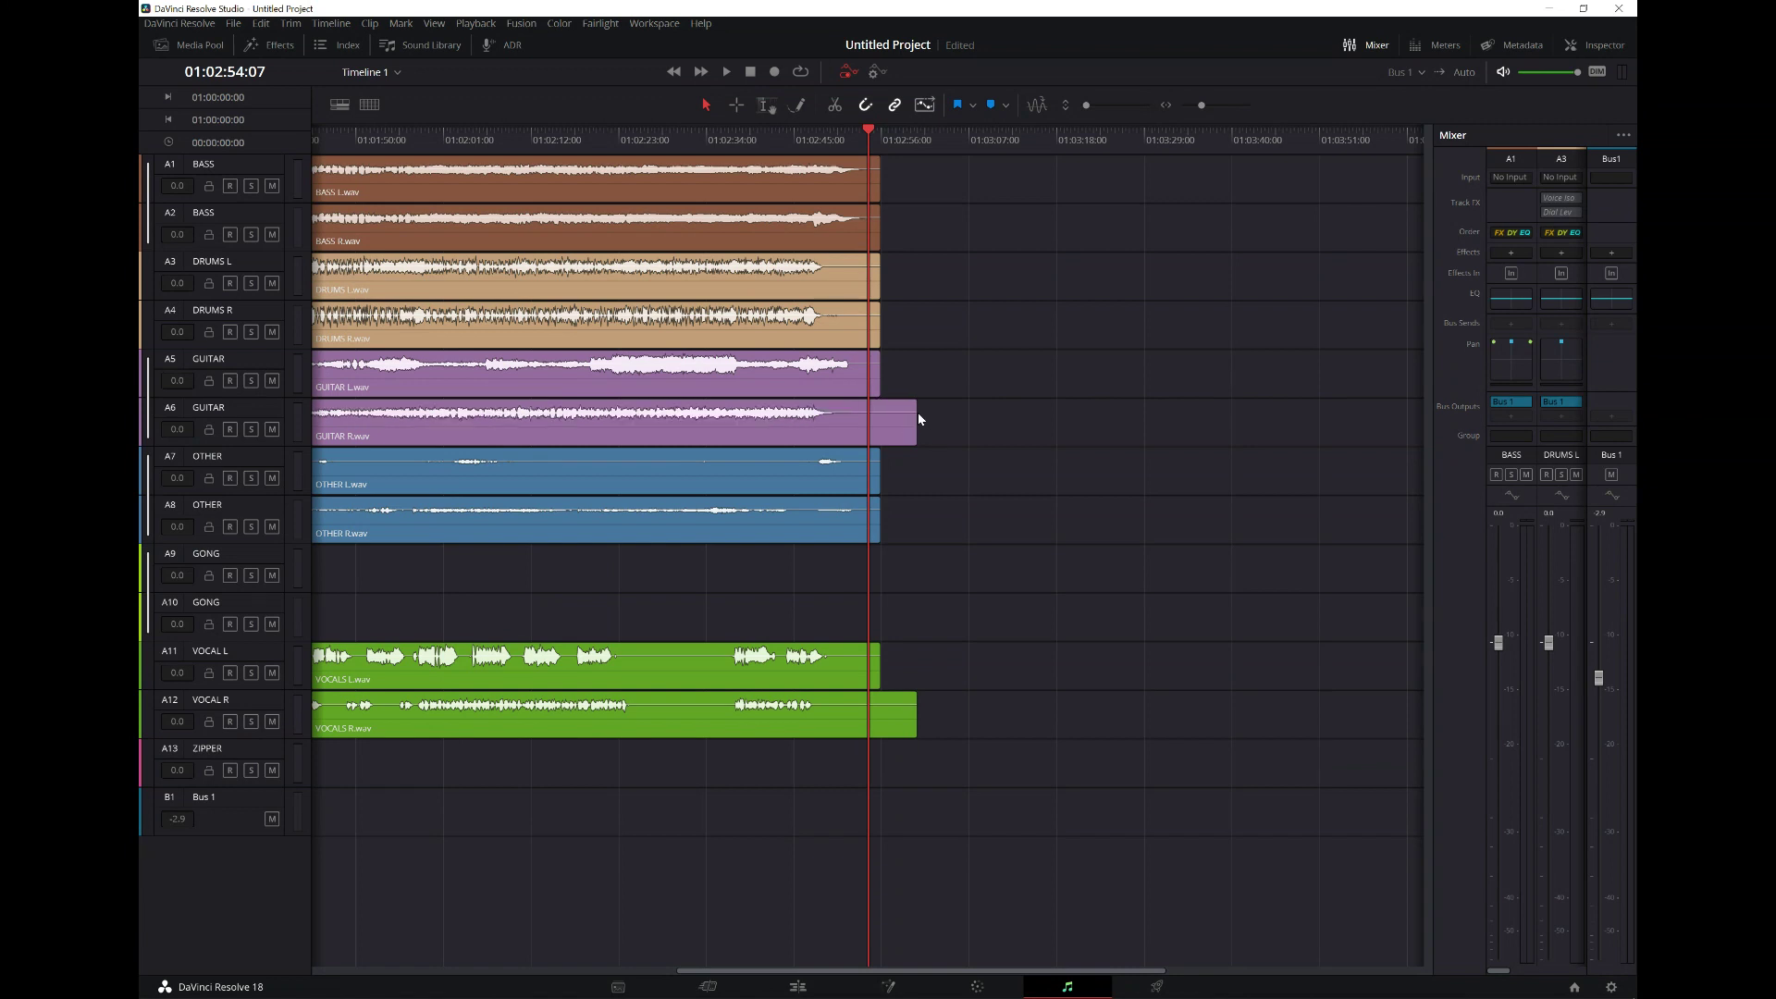
drag(916, 409, 881, 407)
drag(915, 707, 881, 707)
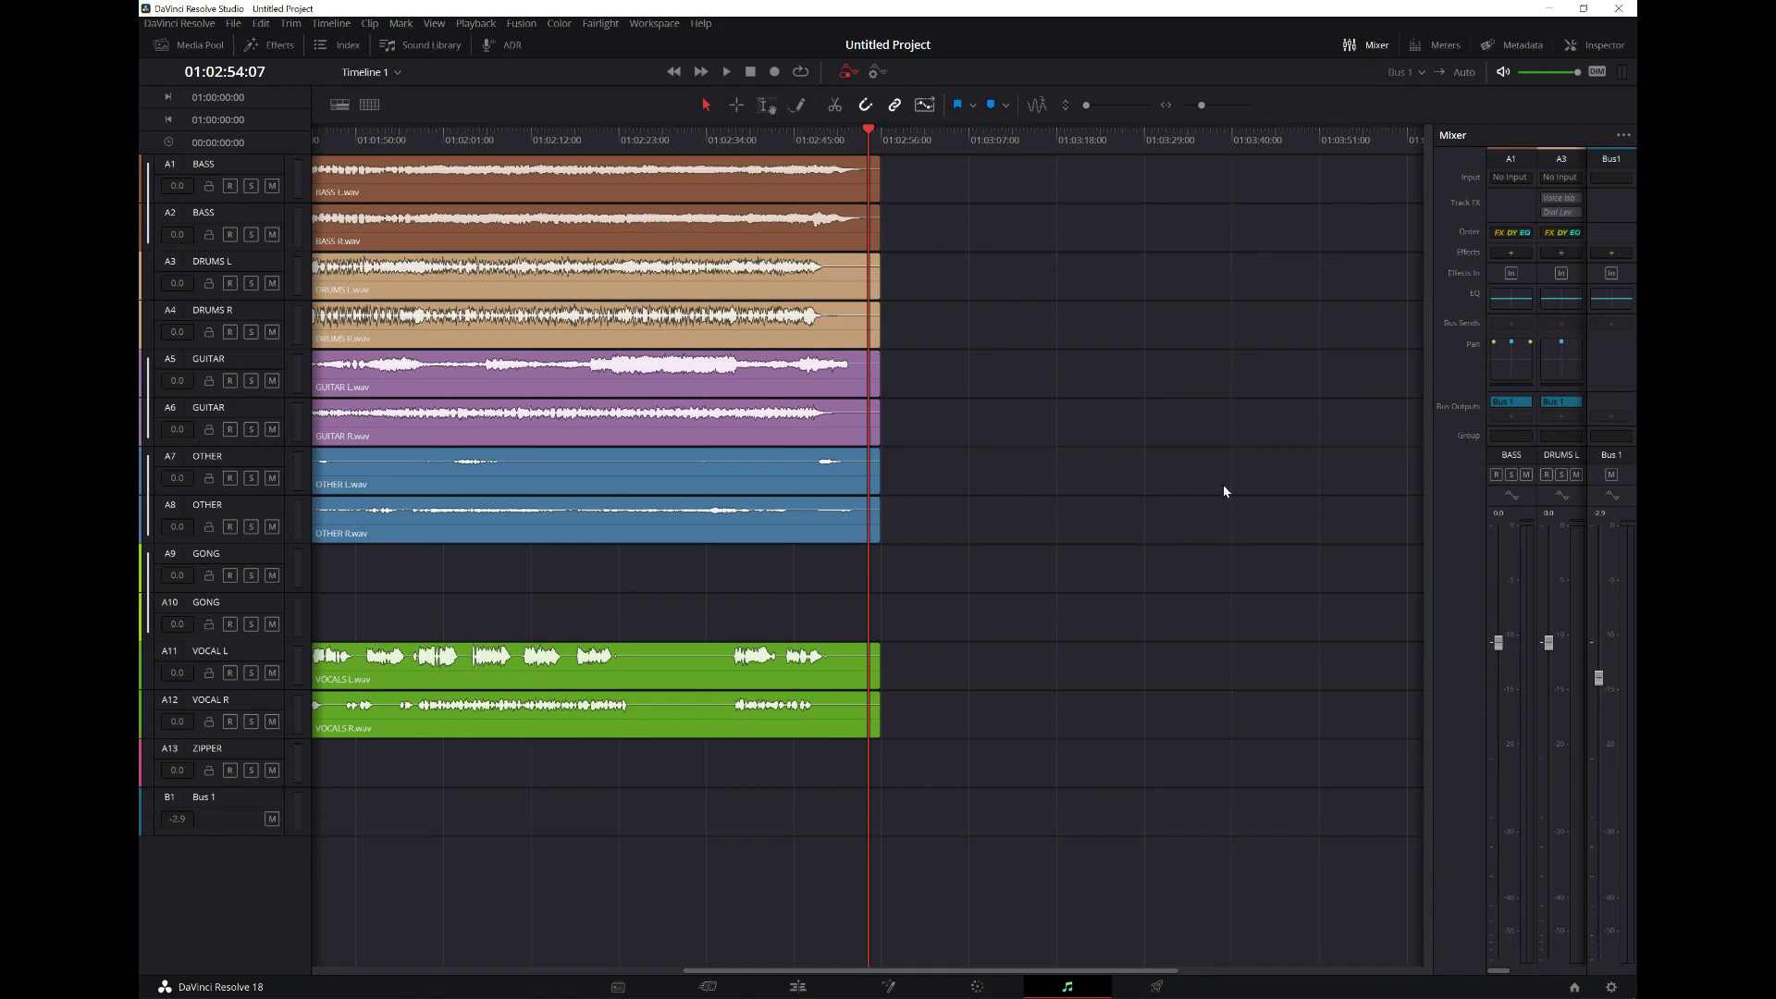
- Mark the whole song as the timeline range, ending at 01:02:55:23, and return the playhead to the start
scroll(1223, 490, down, 4)
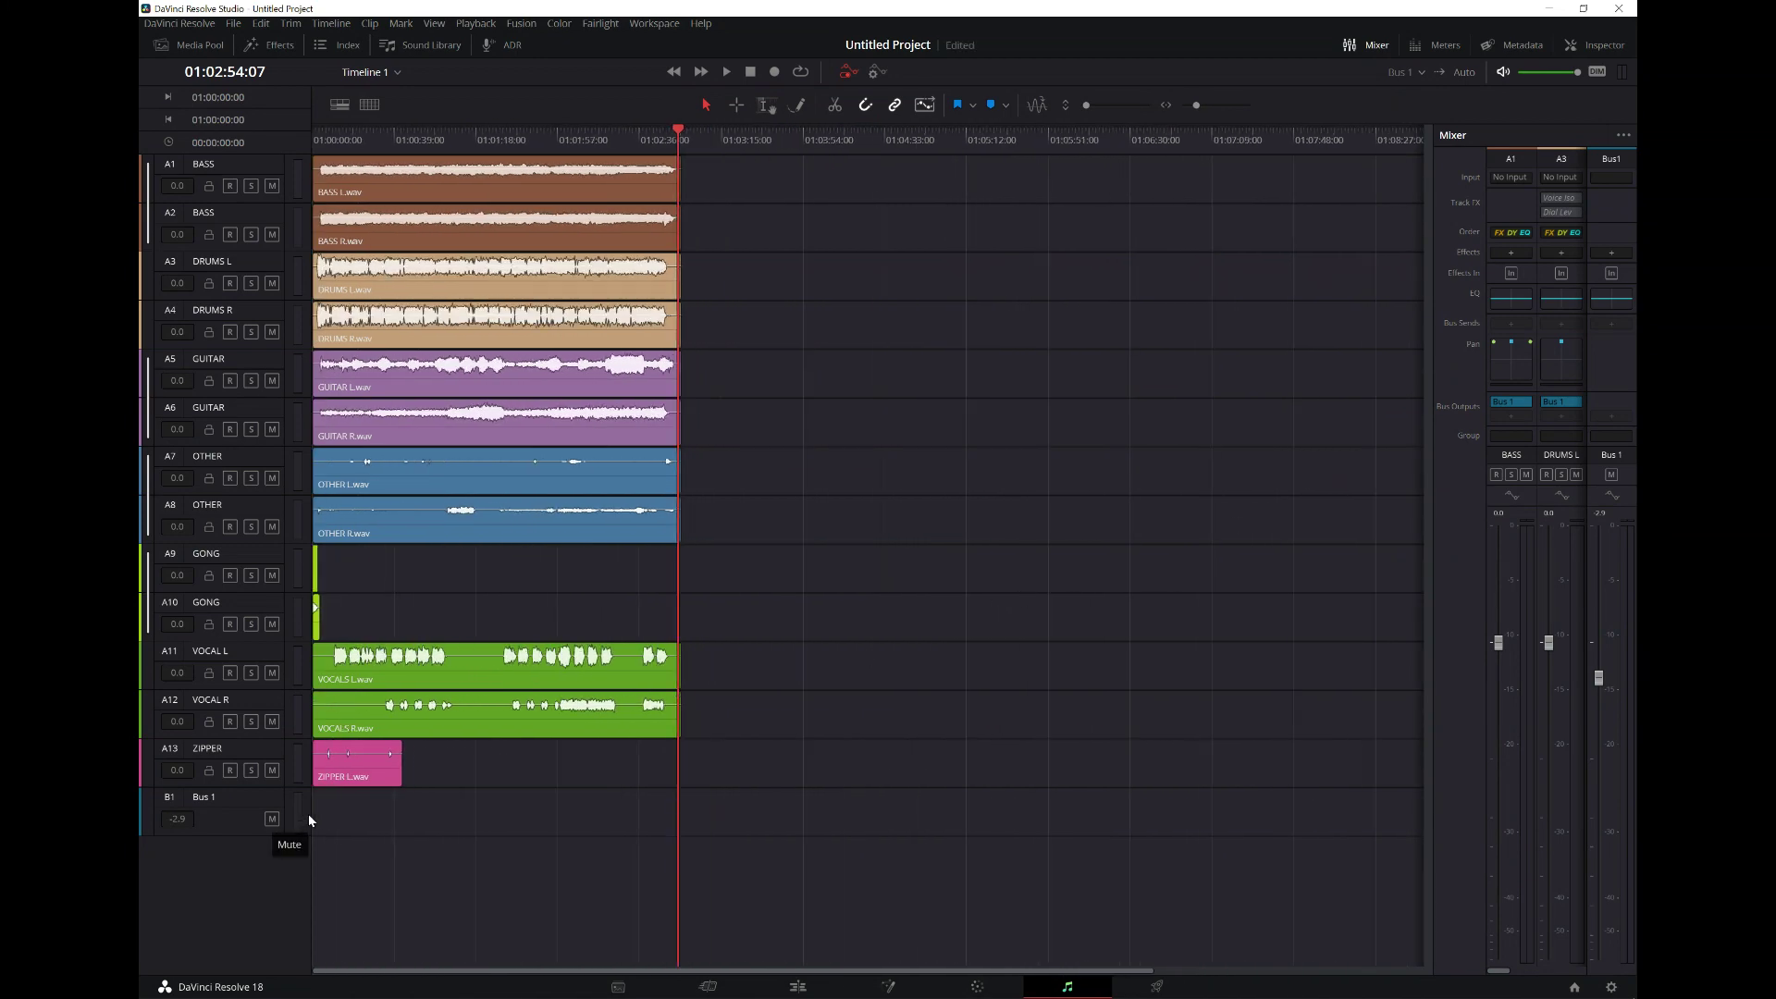
scroll(324, 818, up, 2)
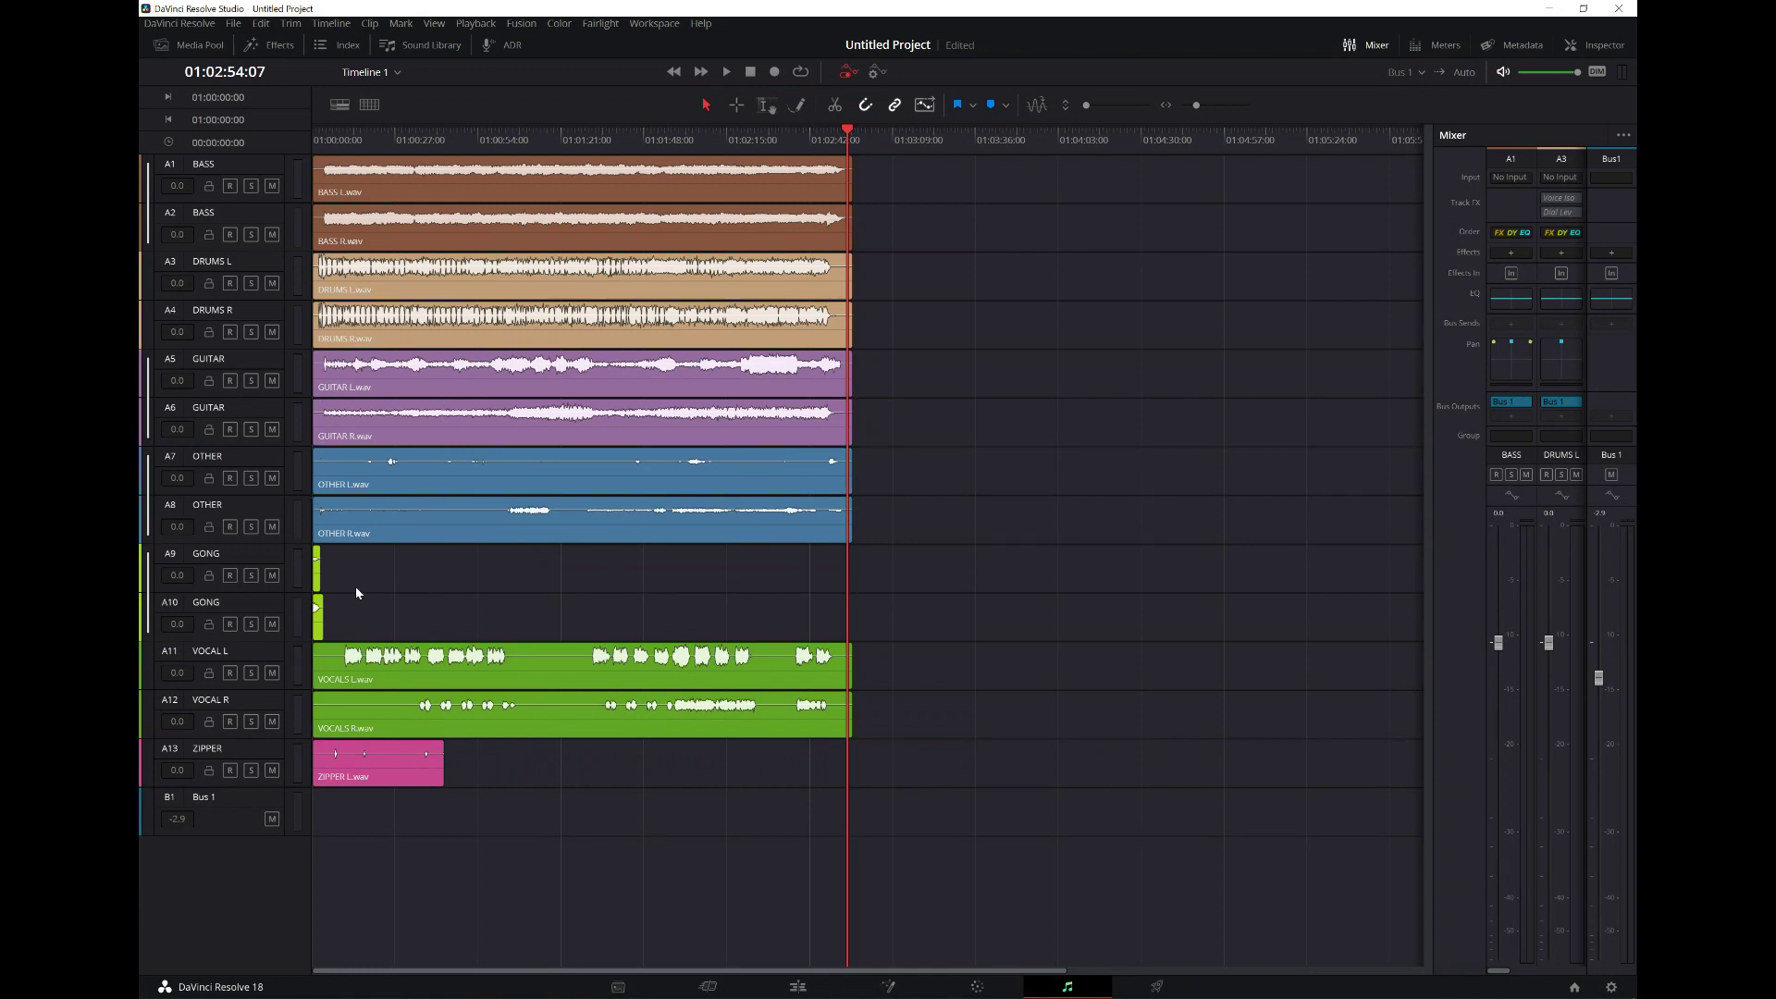
click(672, 72)
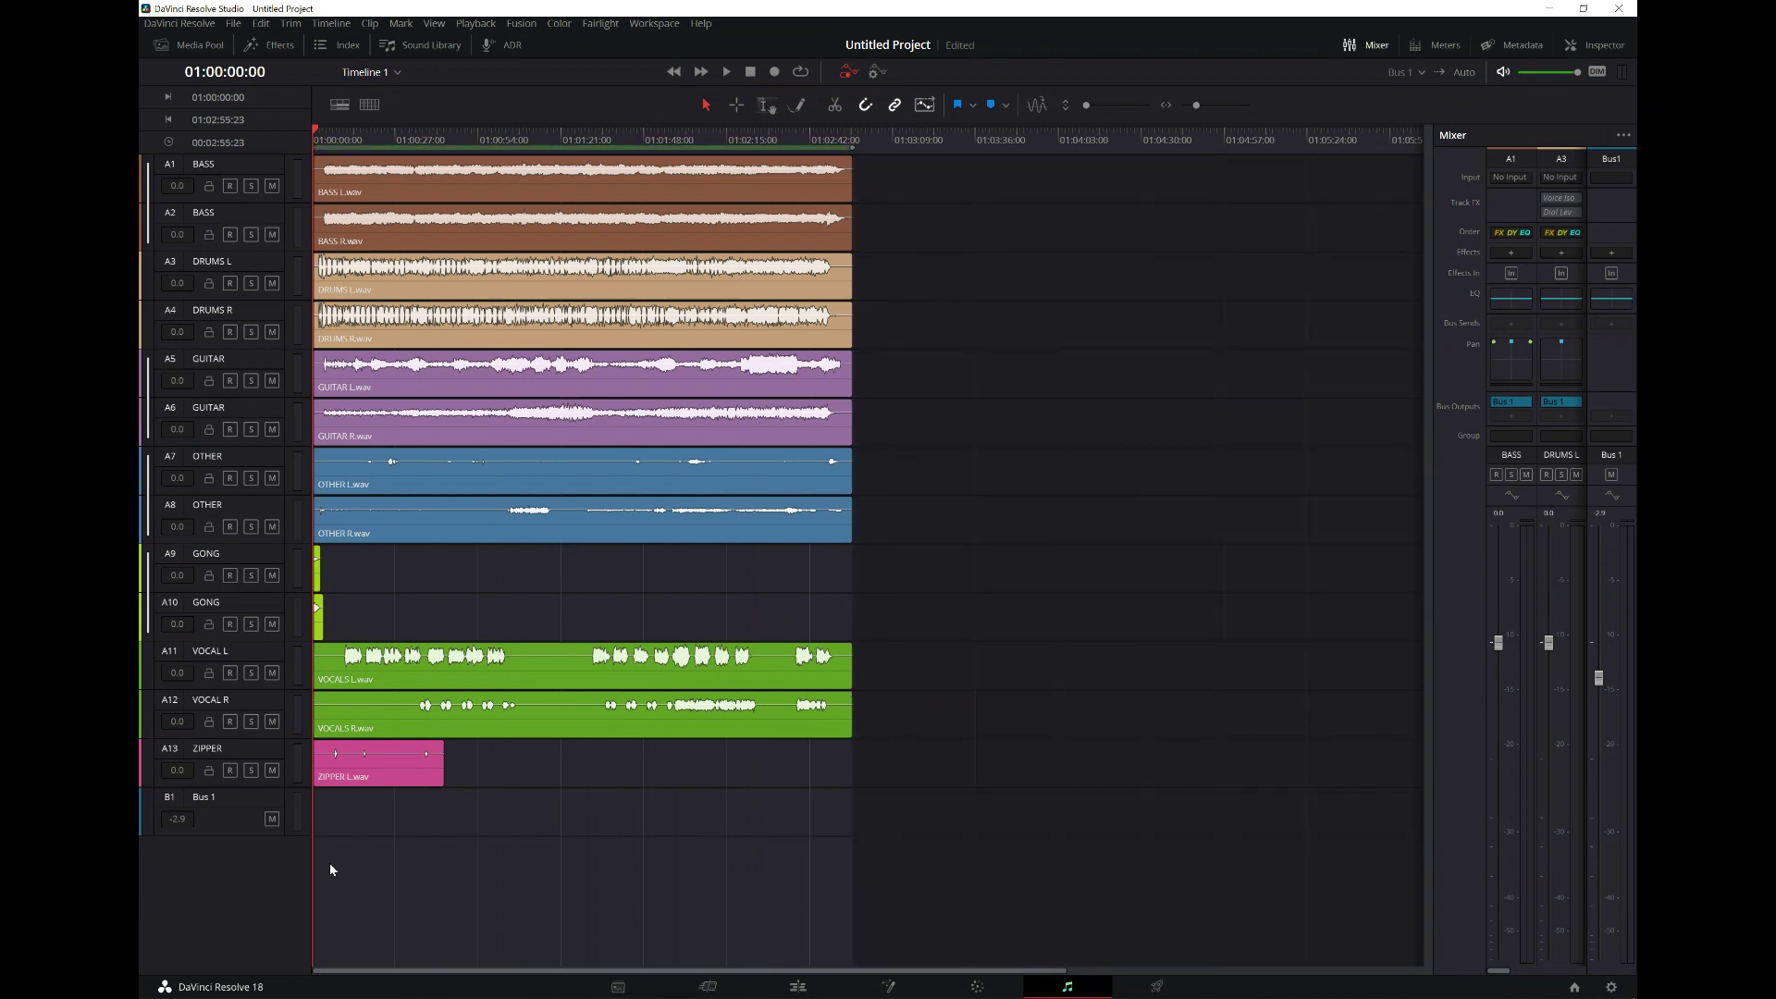
scroll(330, 869, up, 6)
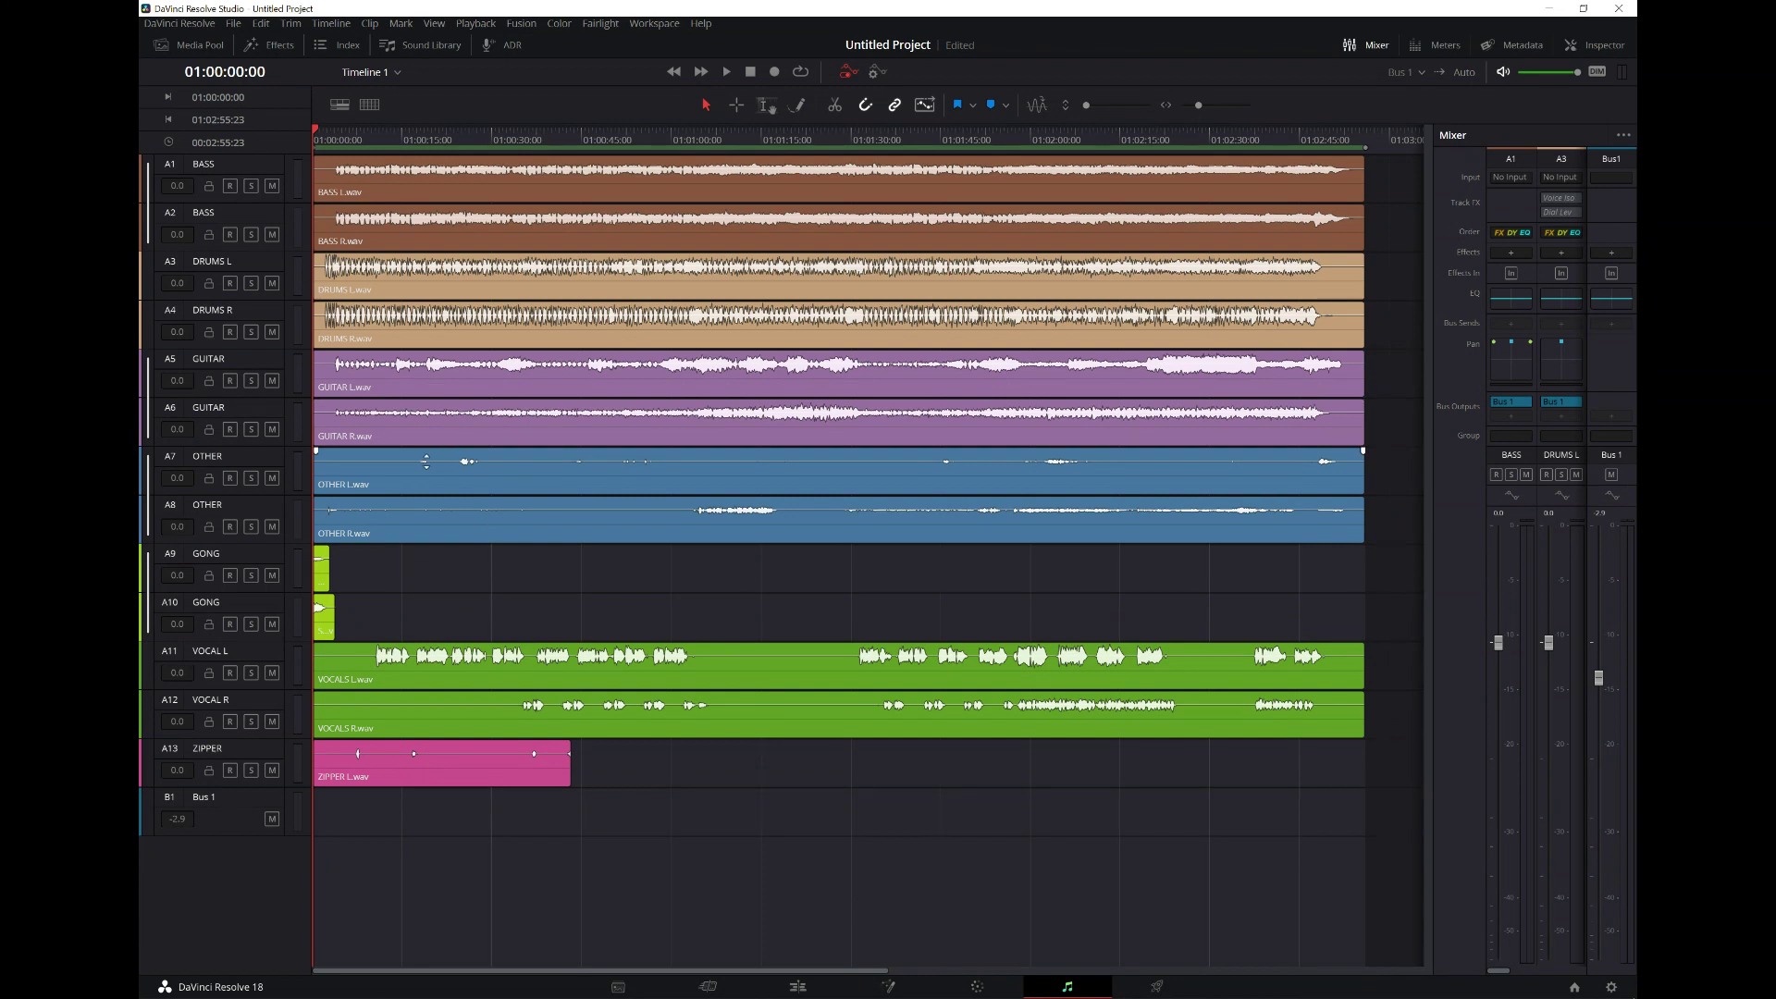
- Change the format of Bus 1 from stereo to Dolby Atmos Master
click(214, 168)
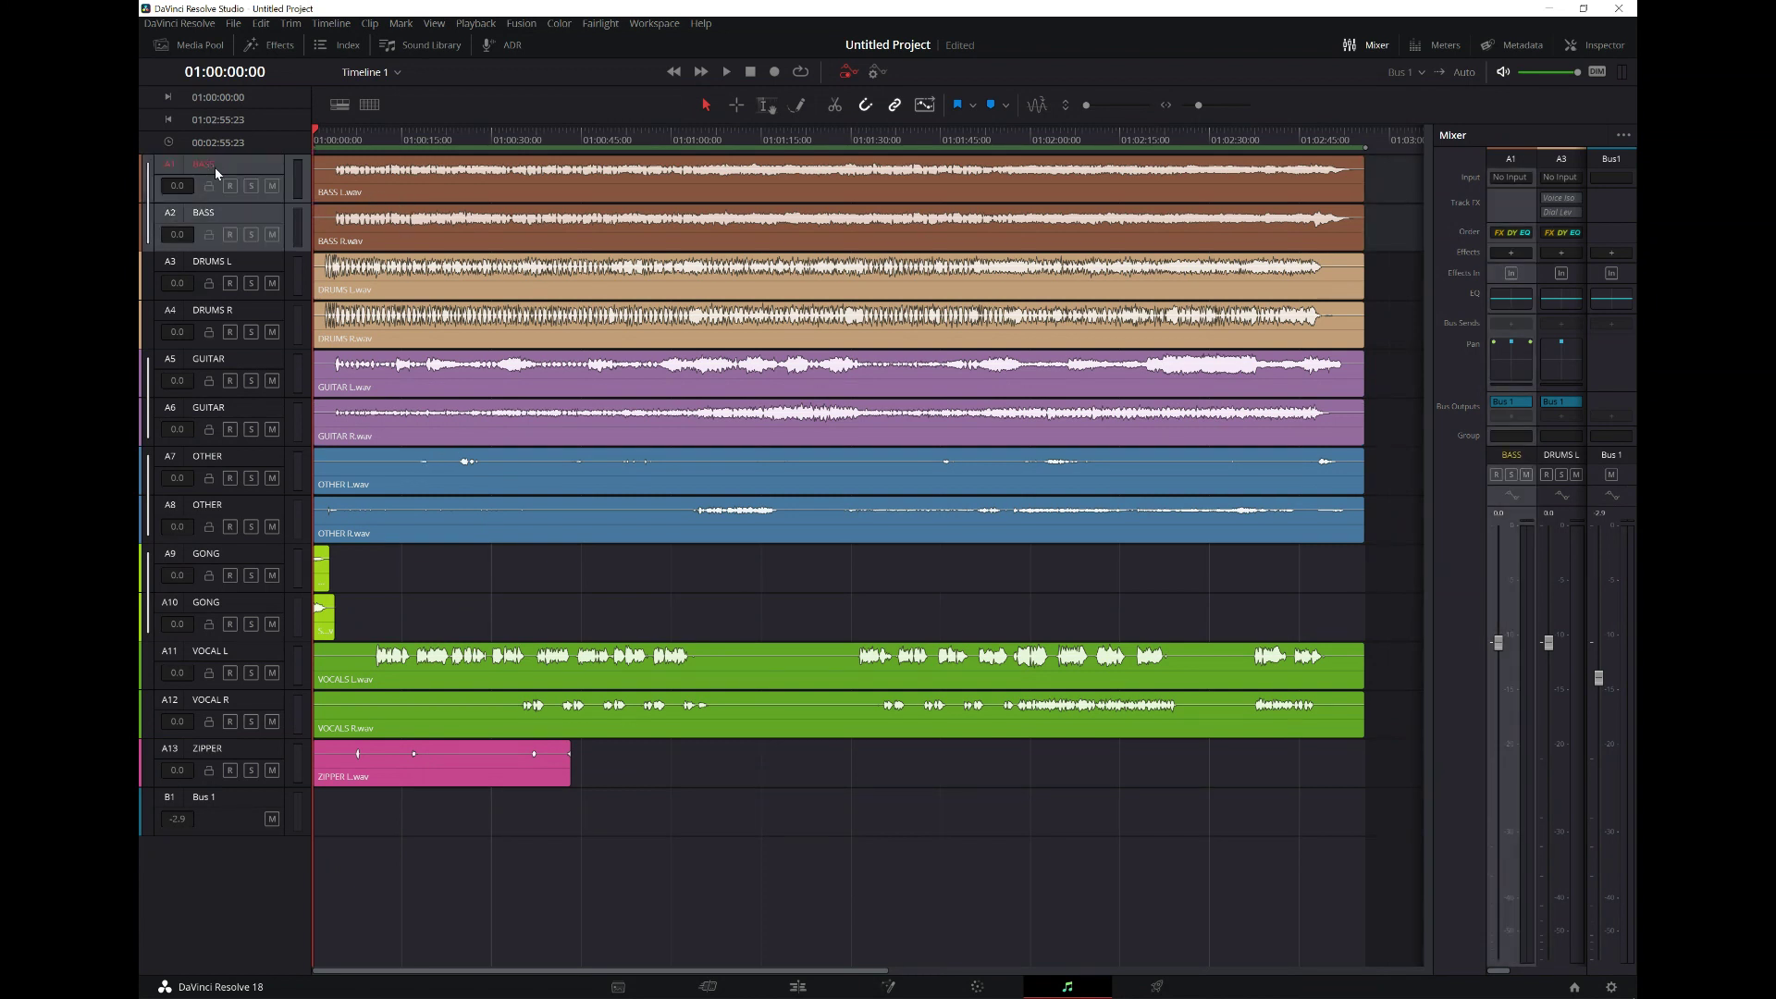
click(601, 24)
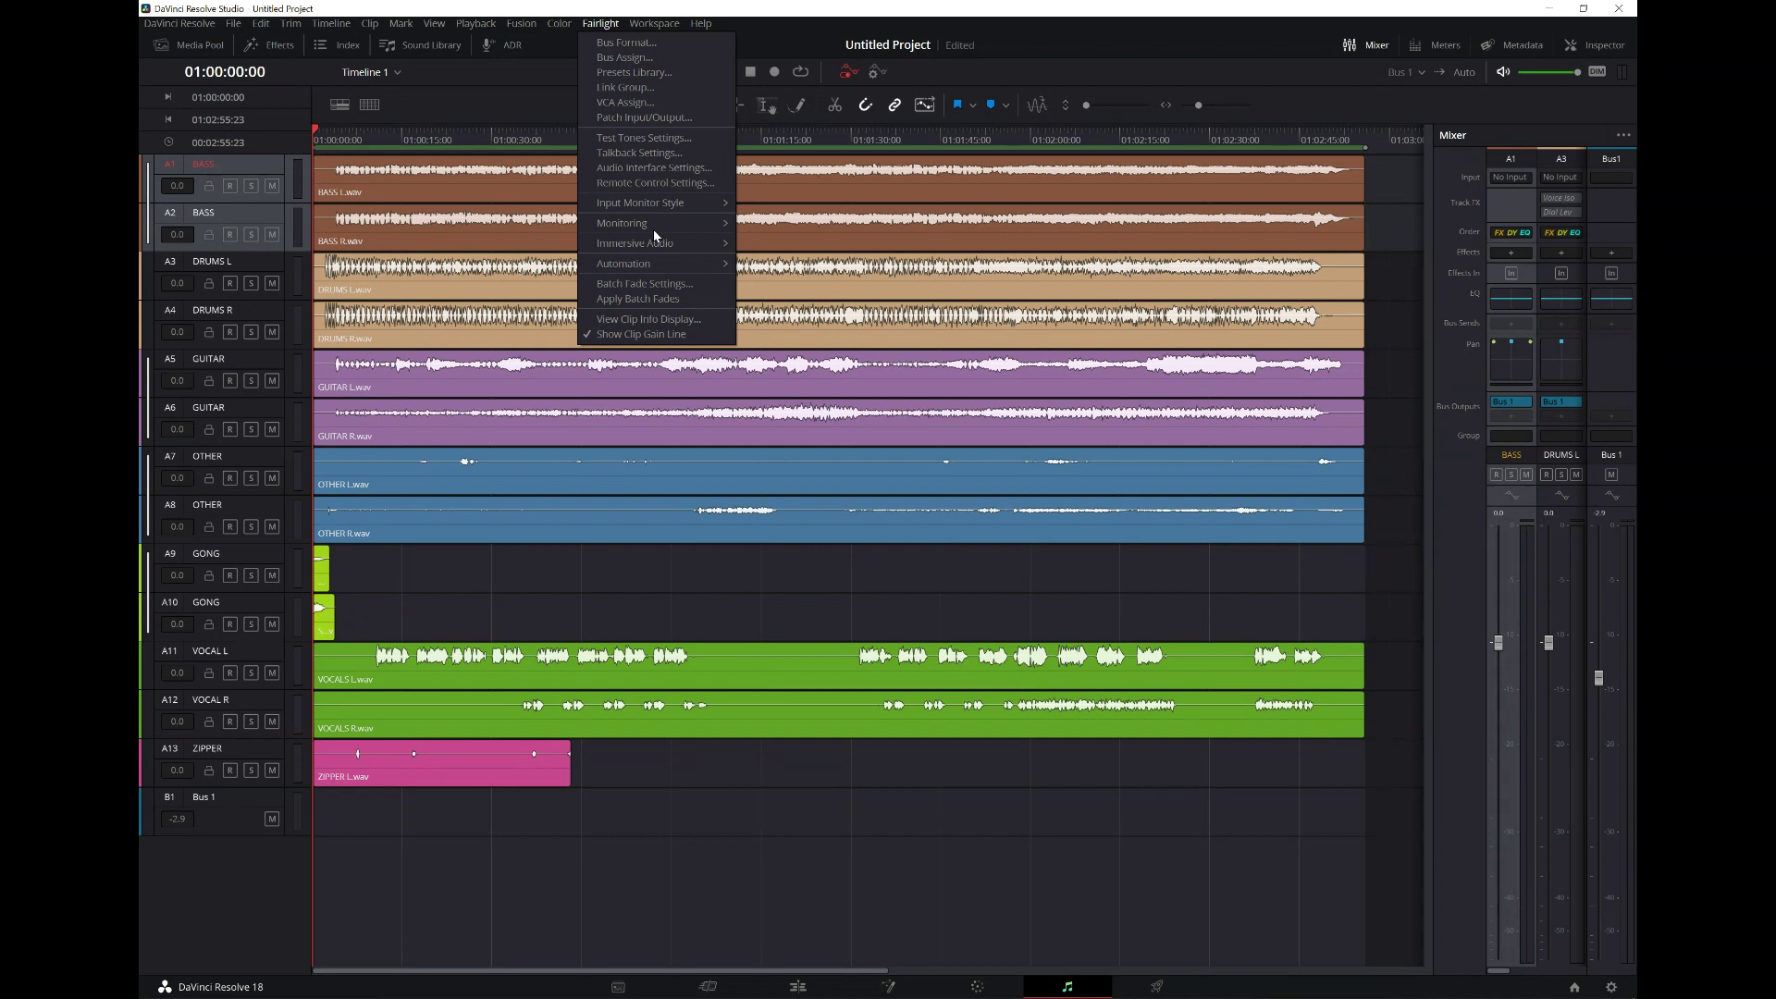
click(644, 42)
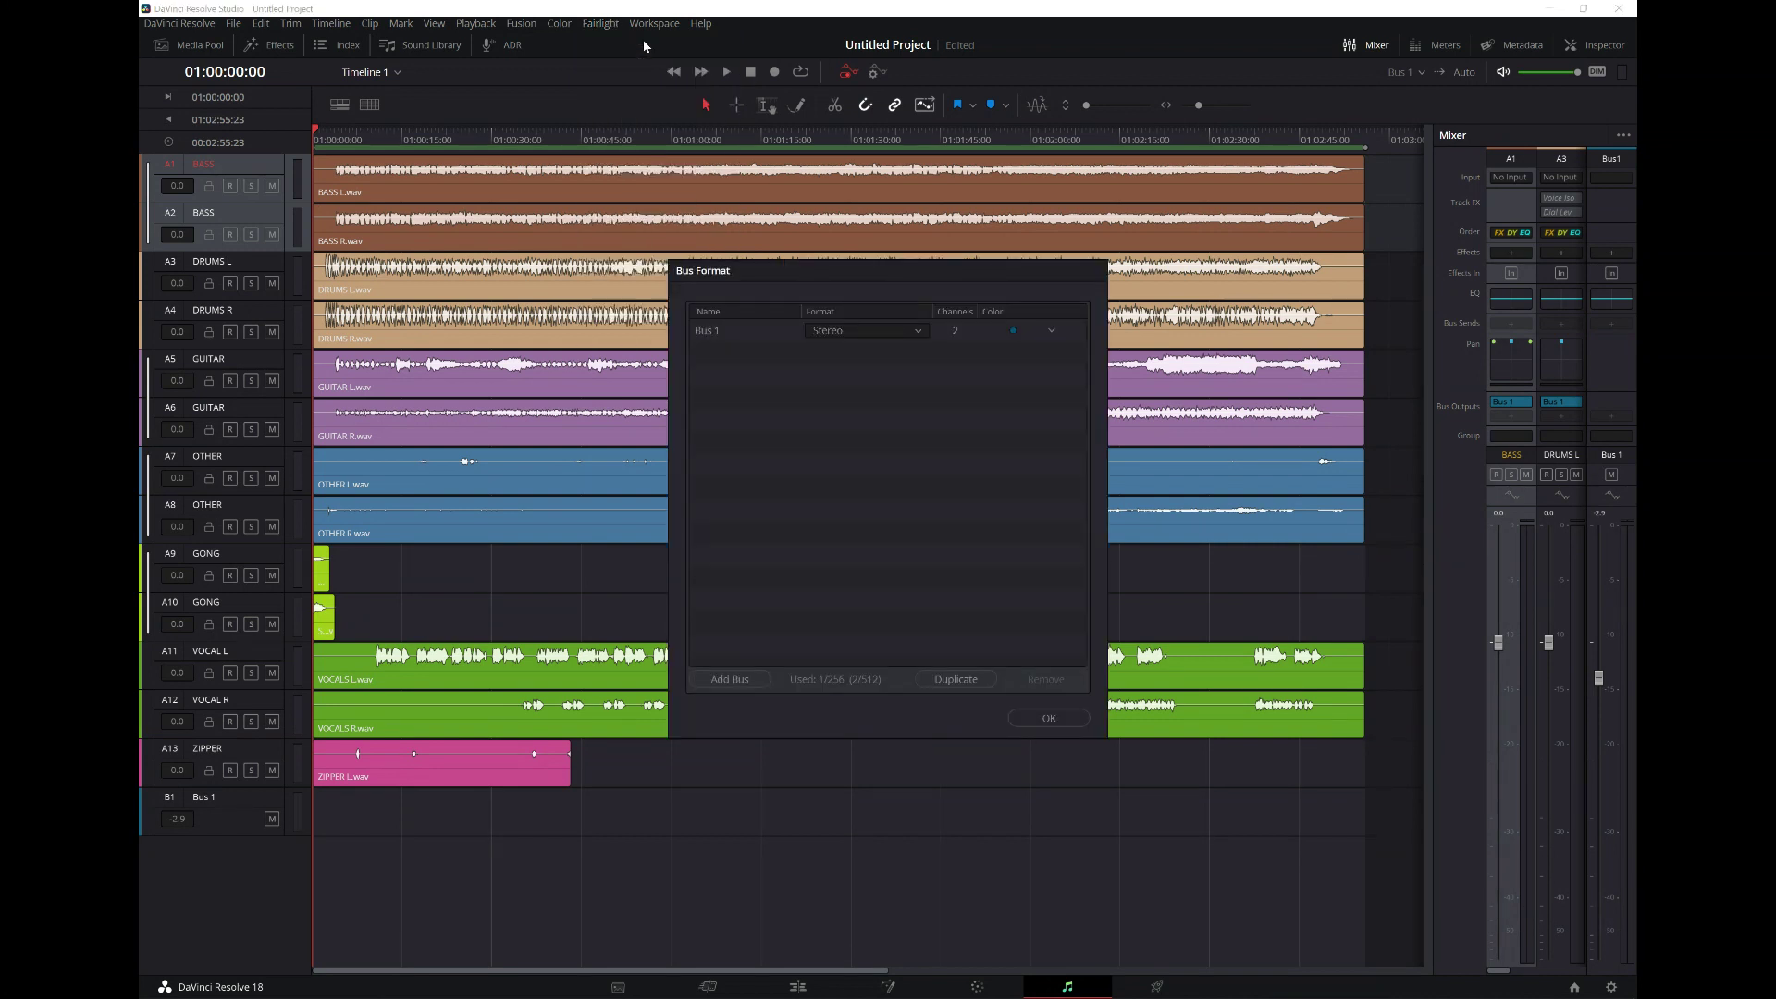
drag(865, 278, 976, 255)
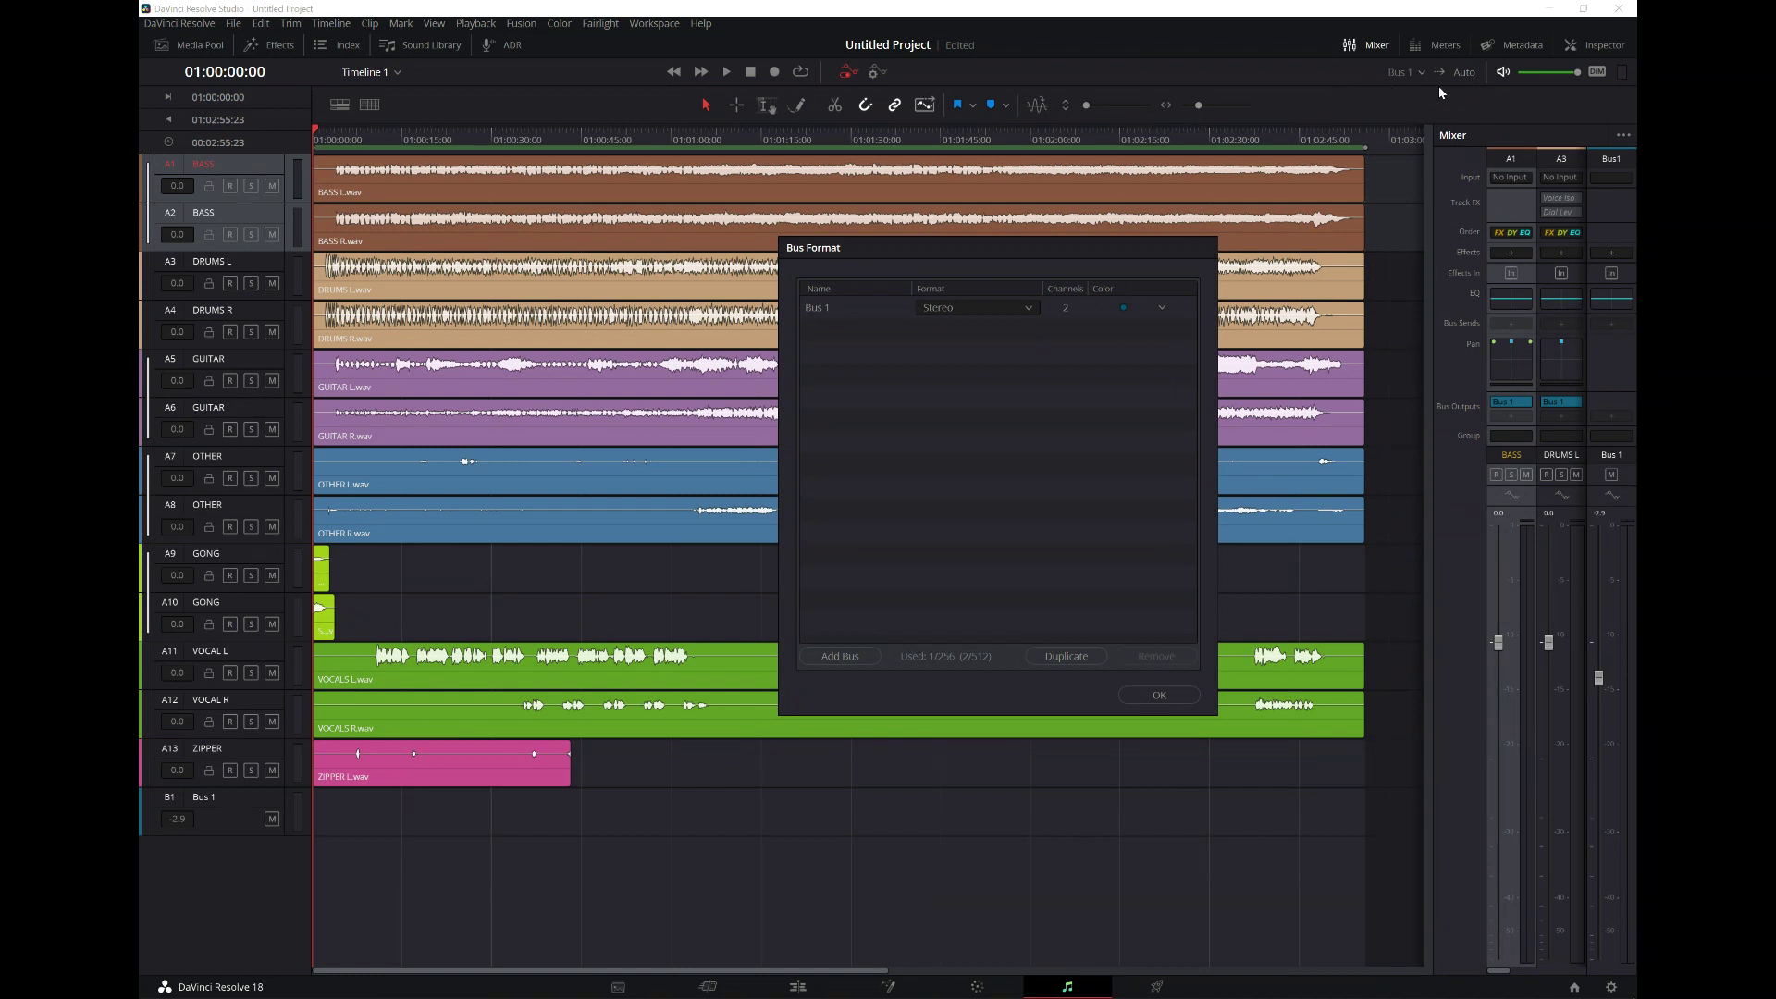
click(1018, 312)
scroll(990, 380, down, 5)
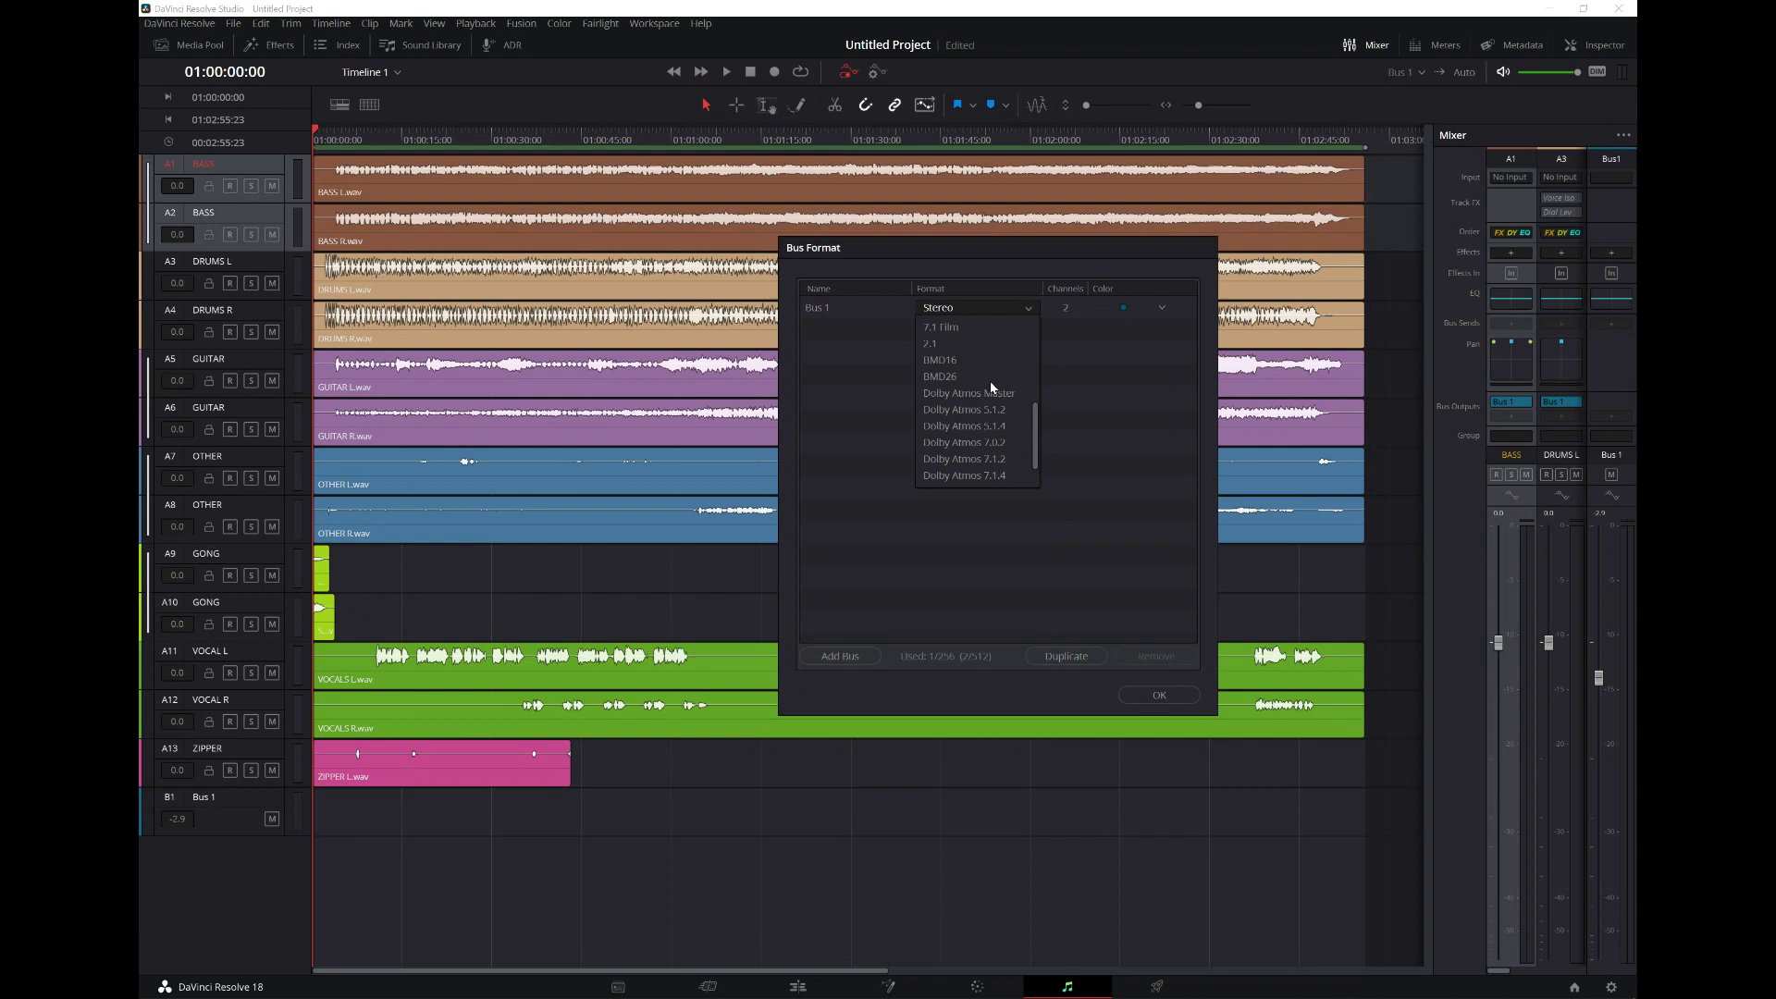
click(1008, 393)
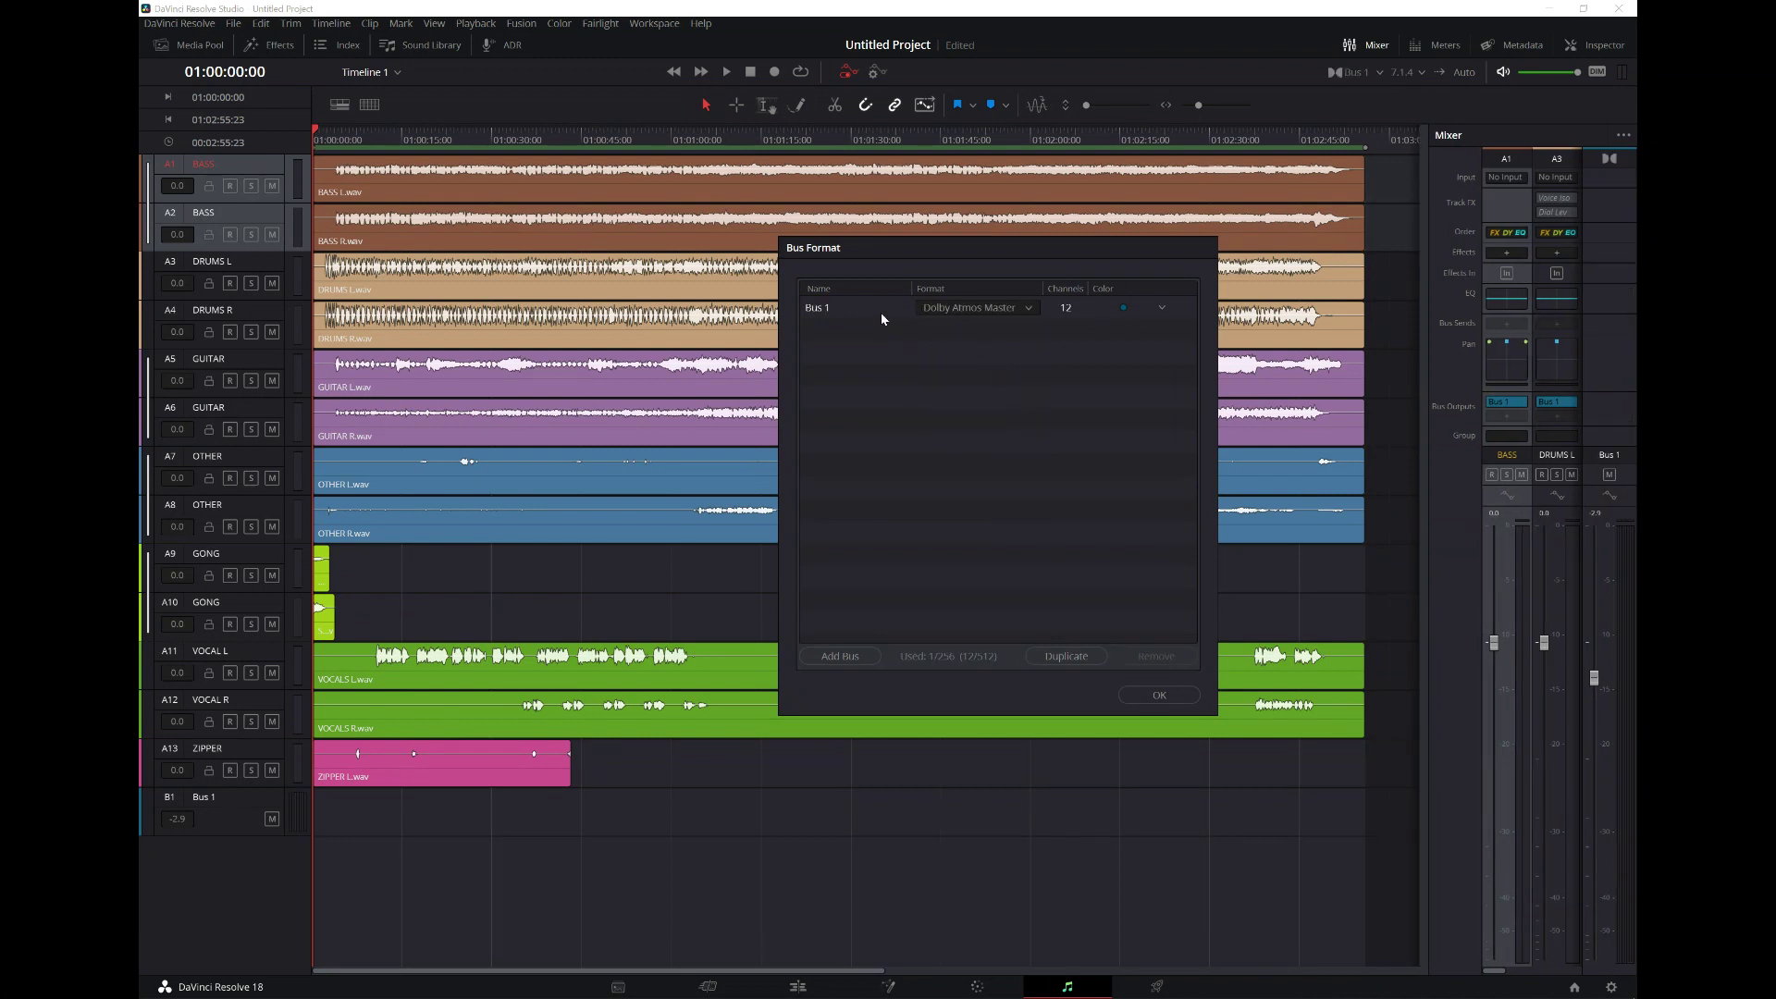
- Rename the Dolby Atmos Master bus as ATMOS and accept the bus format settings
double_click(852, 309)
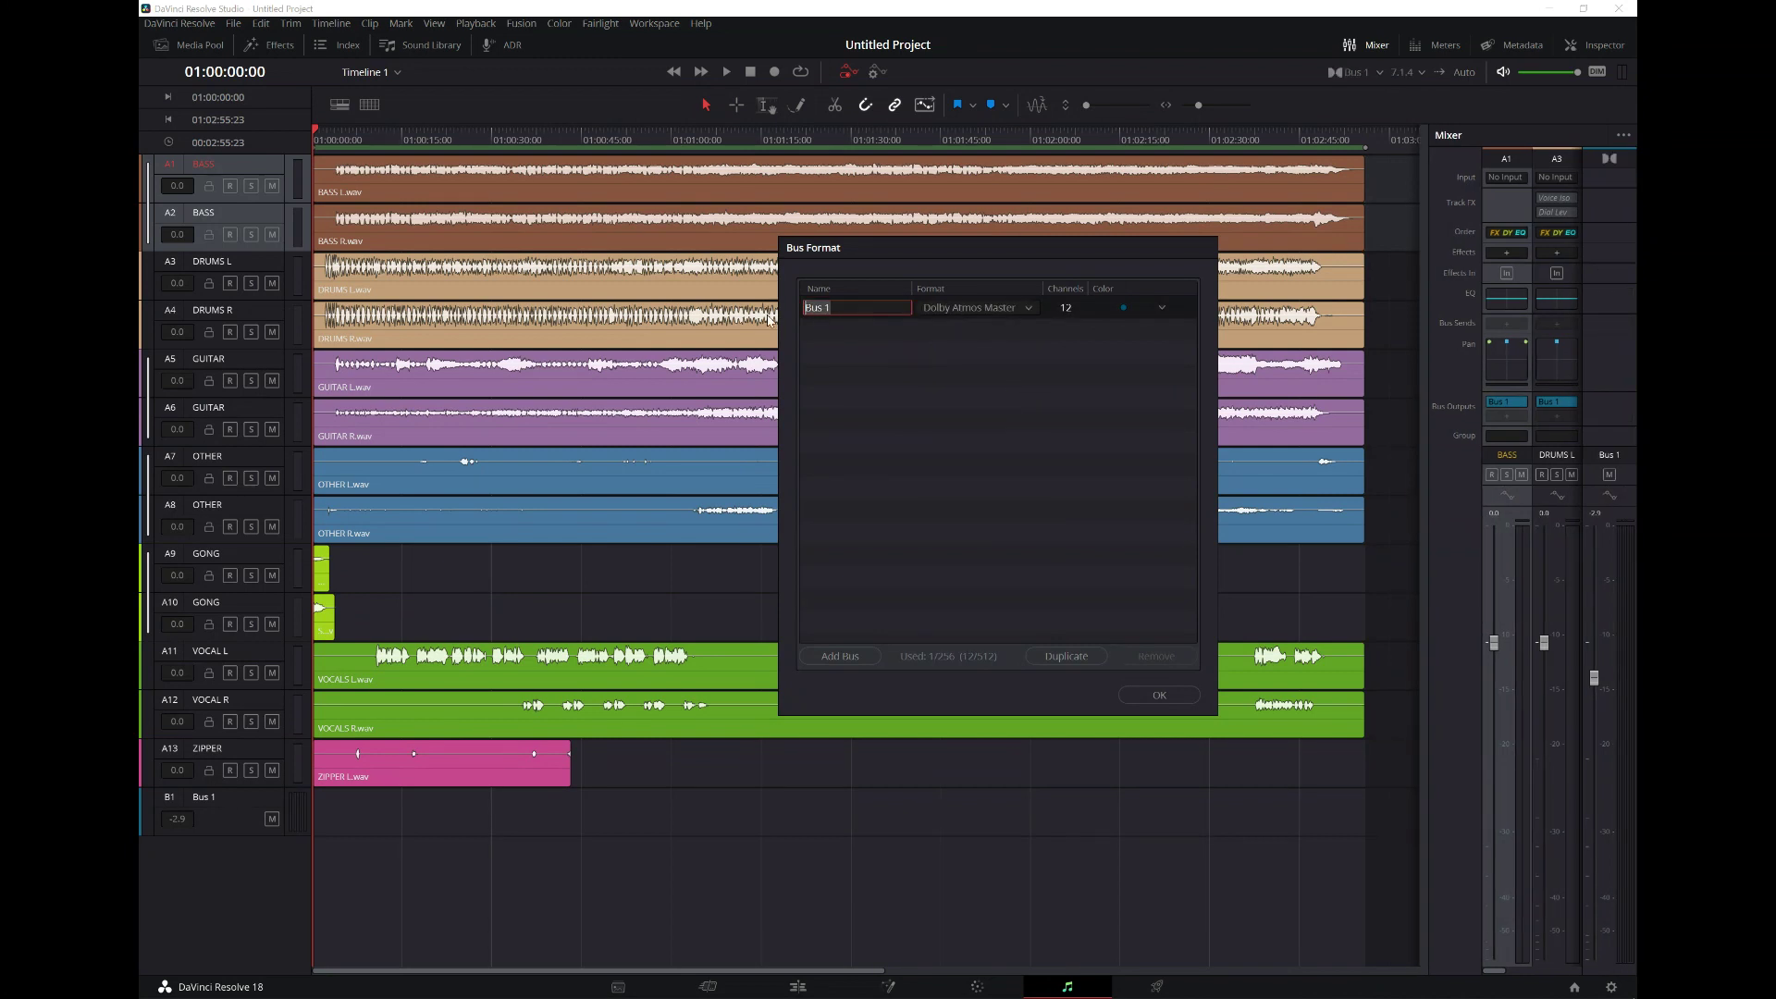
text(ATMOS)
key(Return)
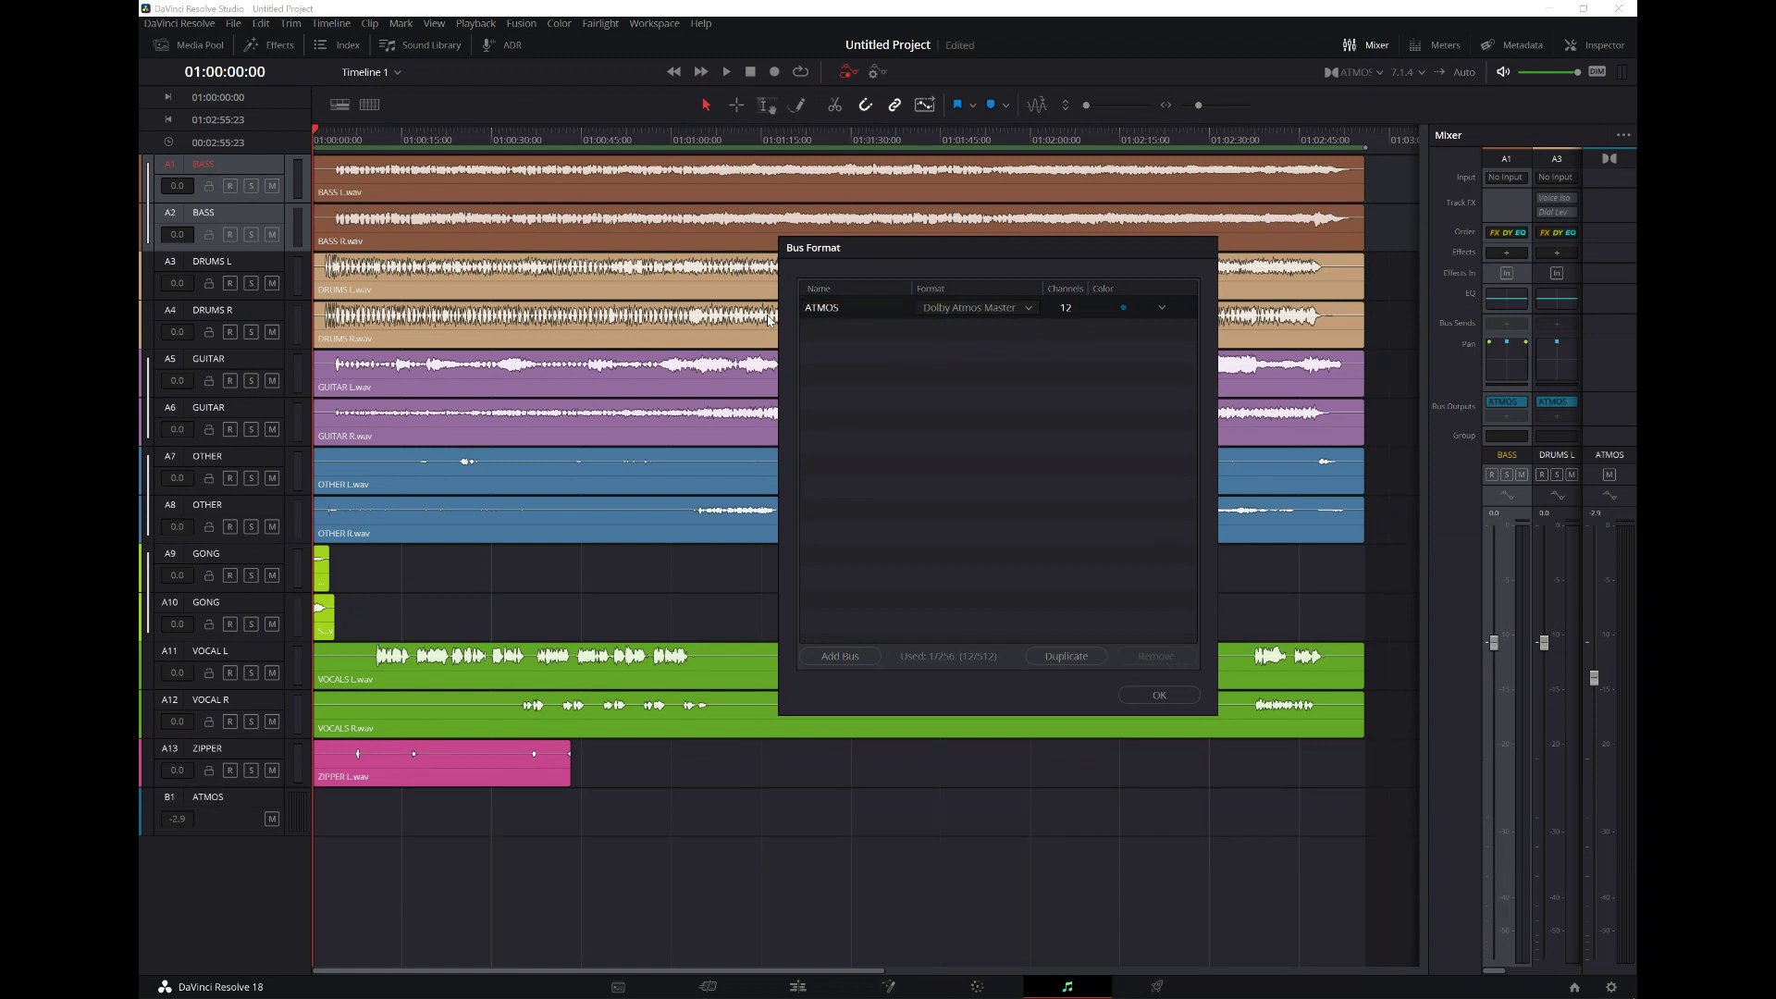
click(1137, 692)
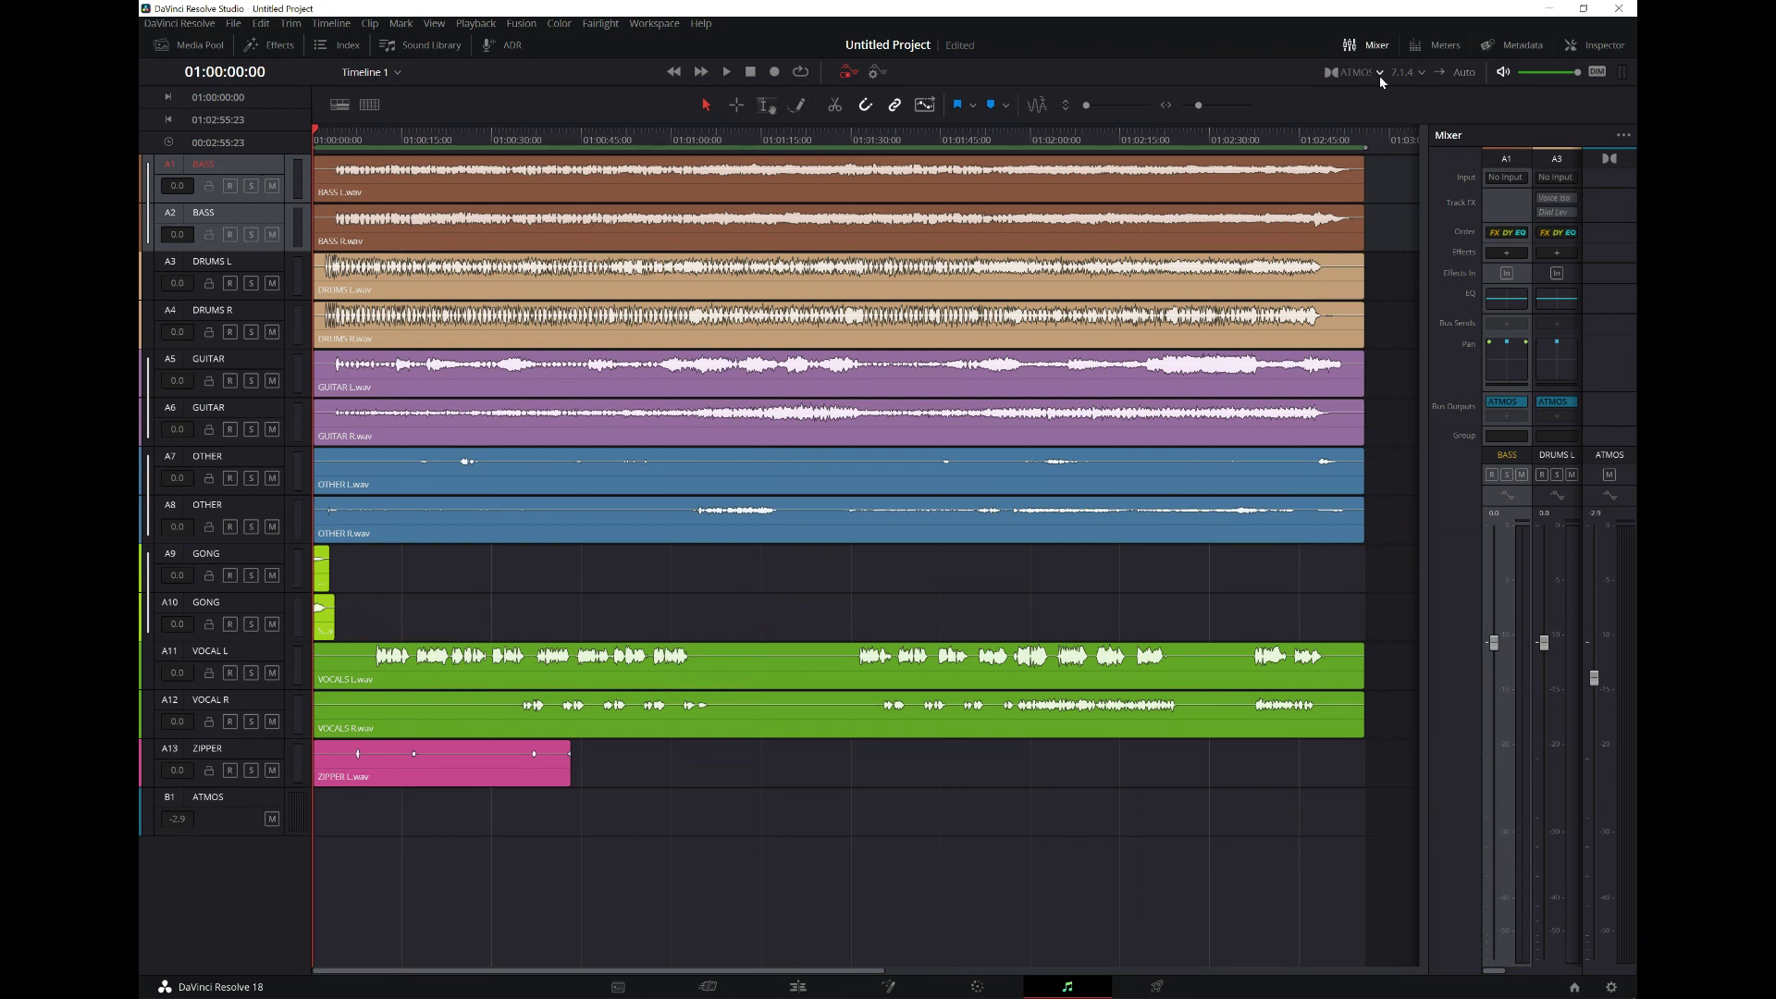
- Set the monitoring format of the ATMOS bus to Binaural and widen the mixer to show every track's channel strip
click(1421, 74)
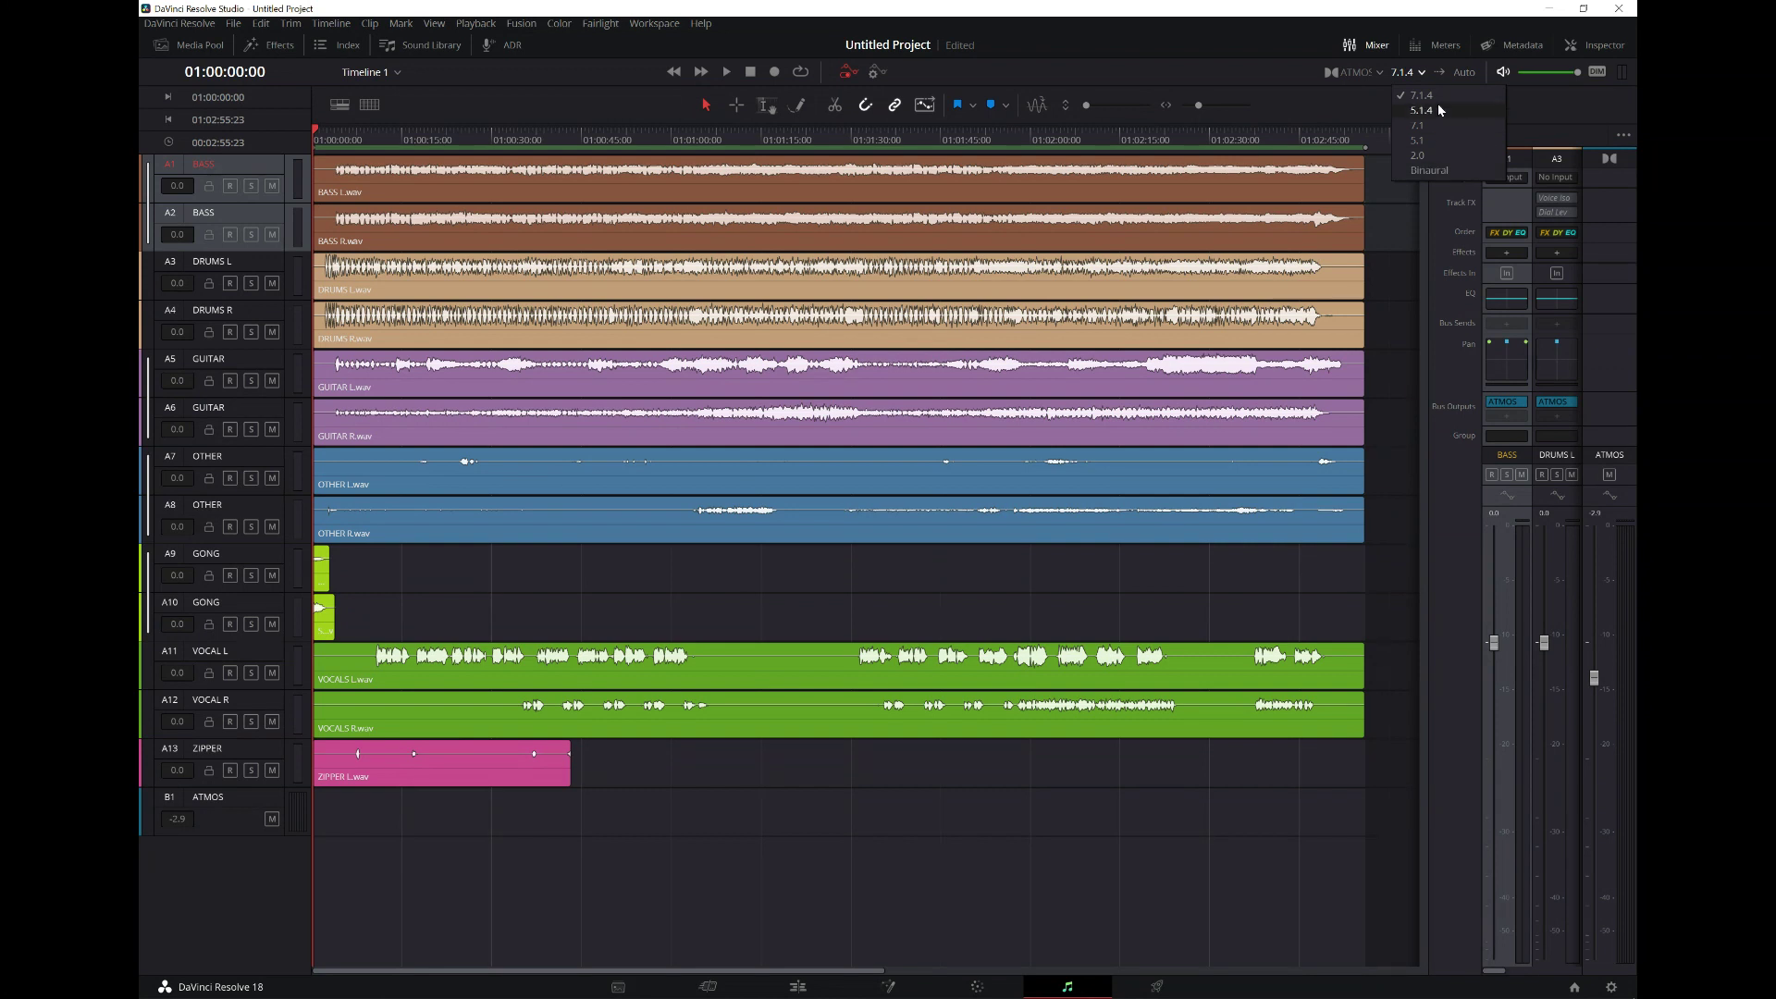
click(1411, 172)
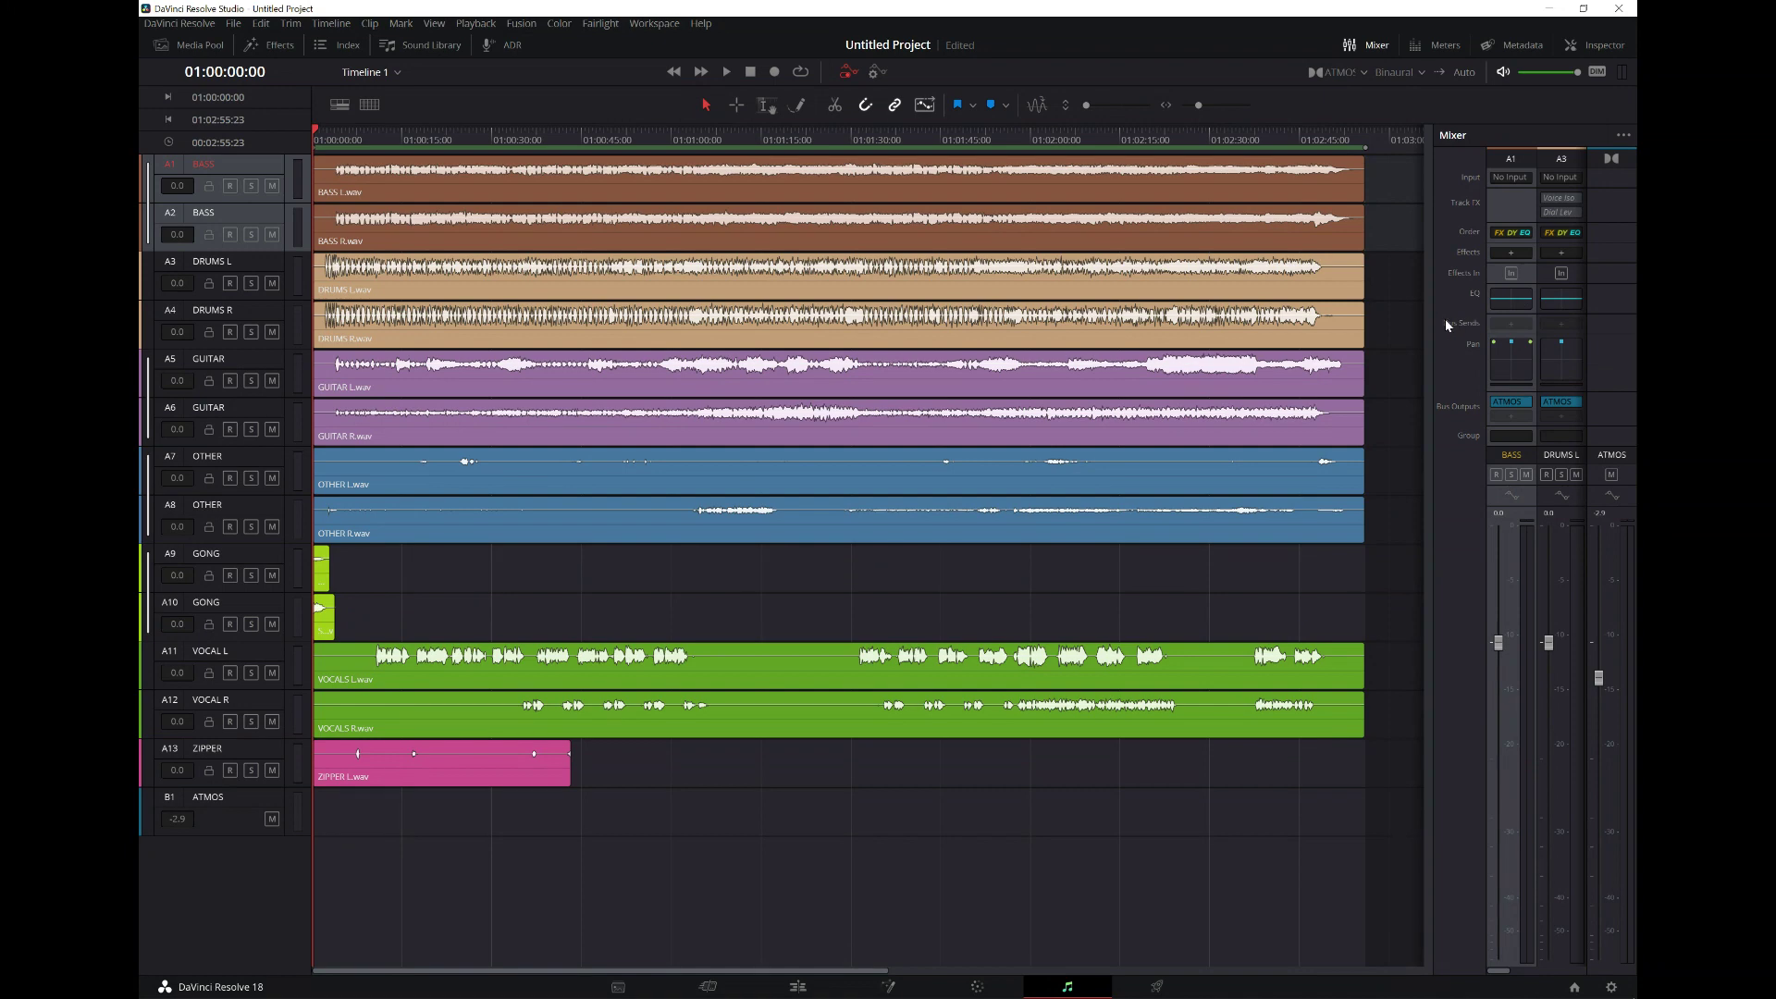
drag(1433, 315, 681, 306)
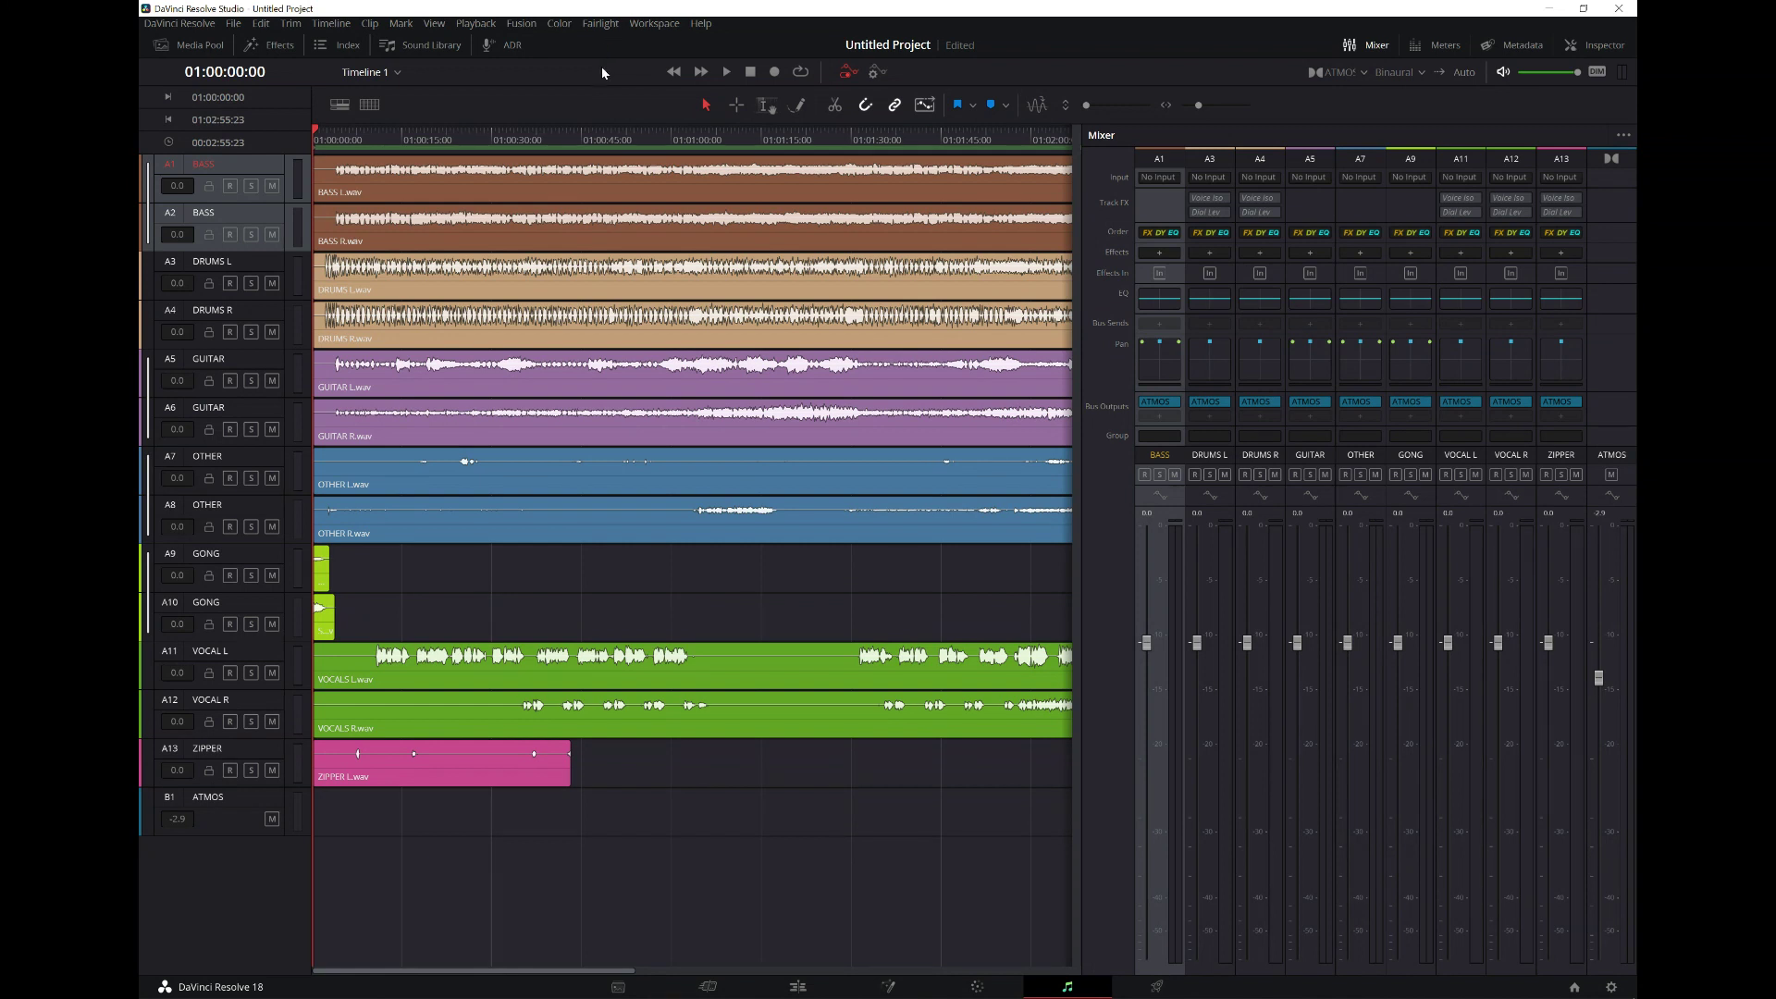
- Open the input/output patching with Track Direct as the source and Dolby Atmos Send as the destination
click(601, 23)
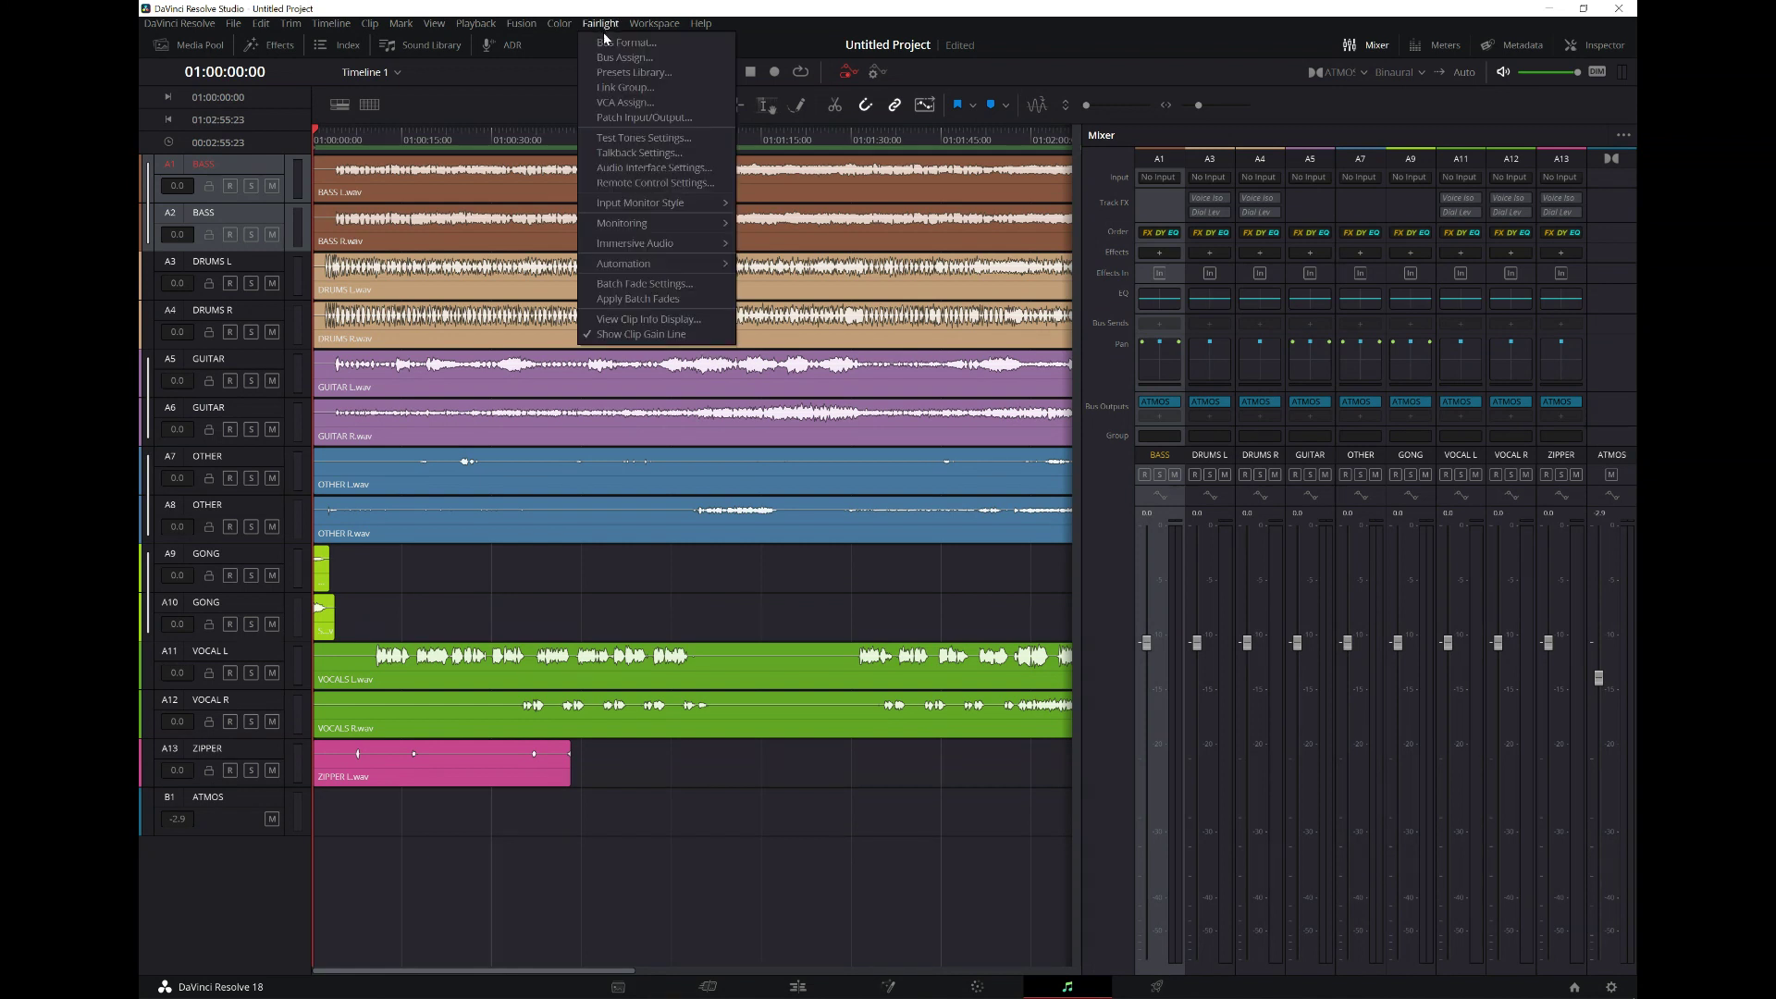
click(641, 117)
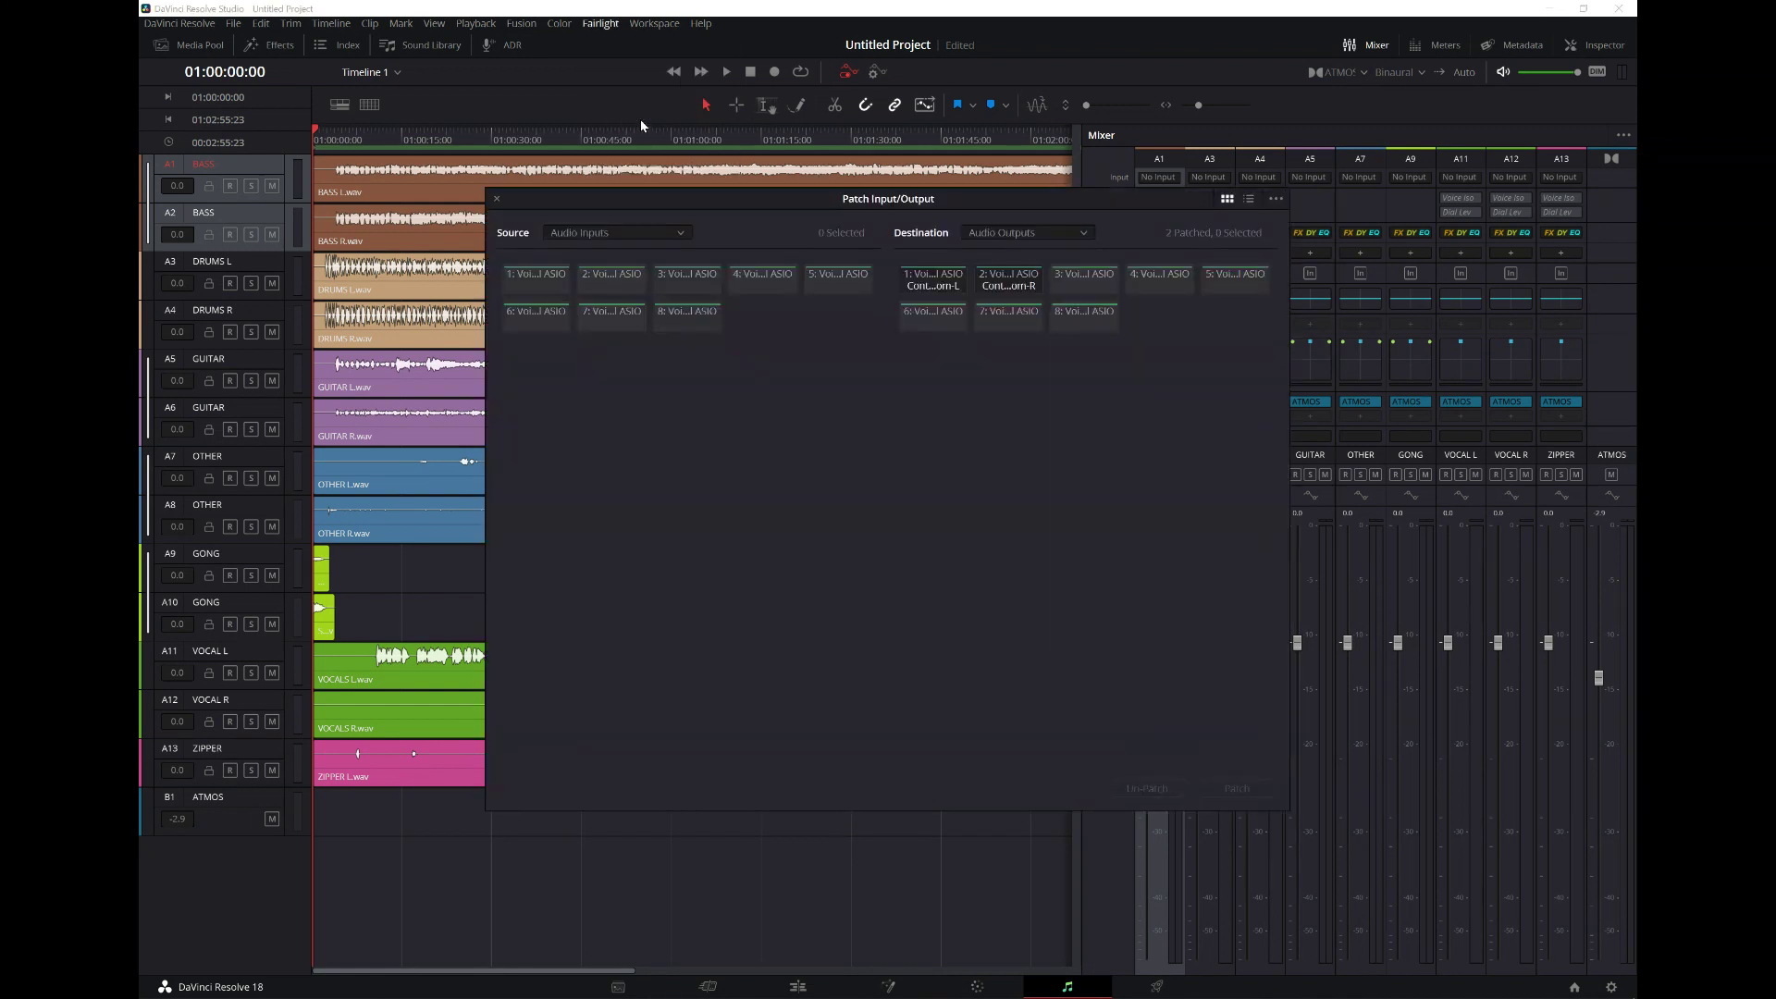
click(986, 234)
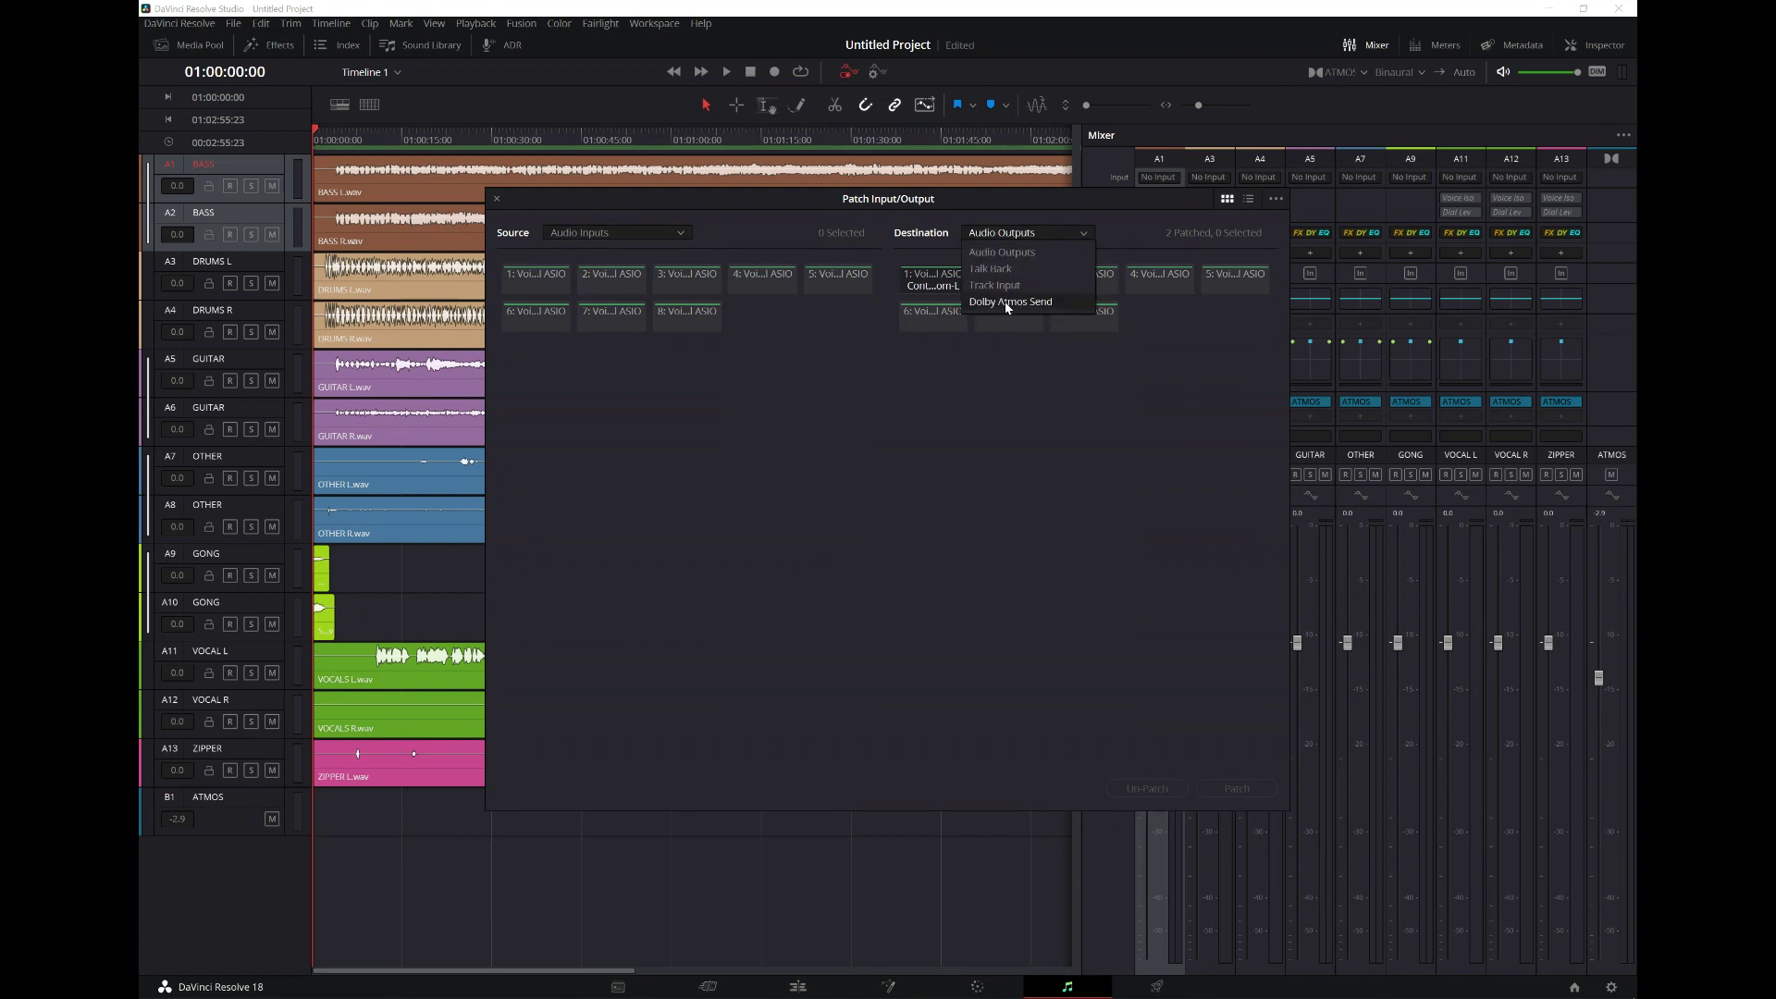
click(1004, 301)
click(664, 230)
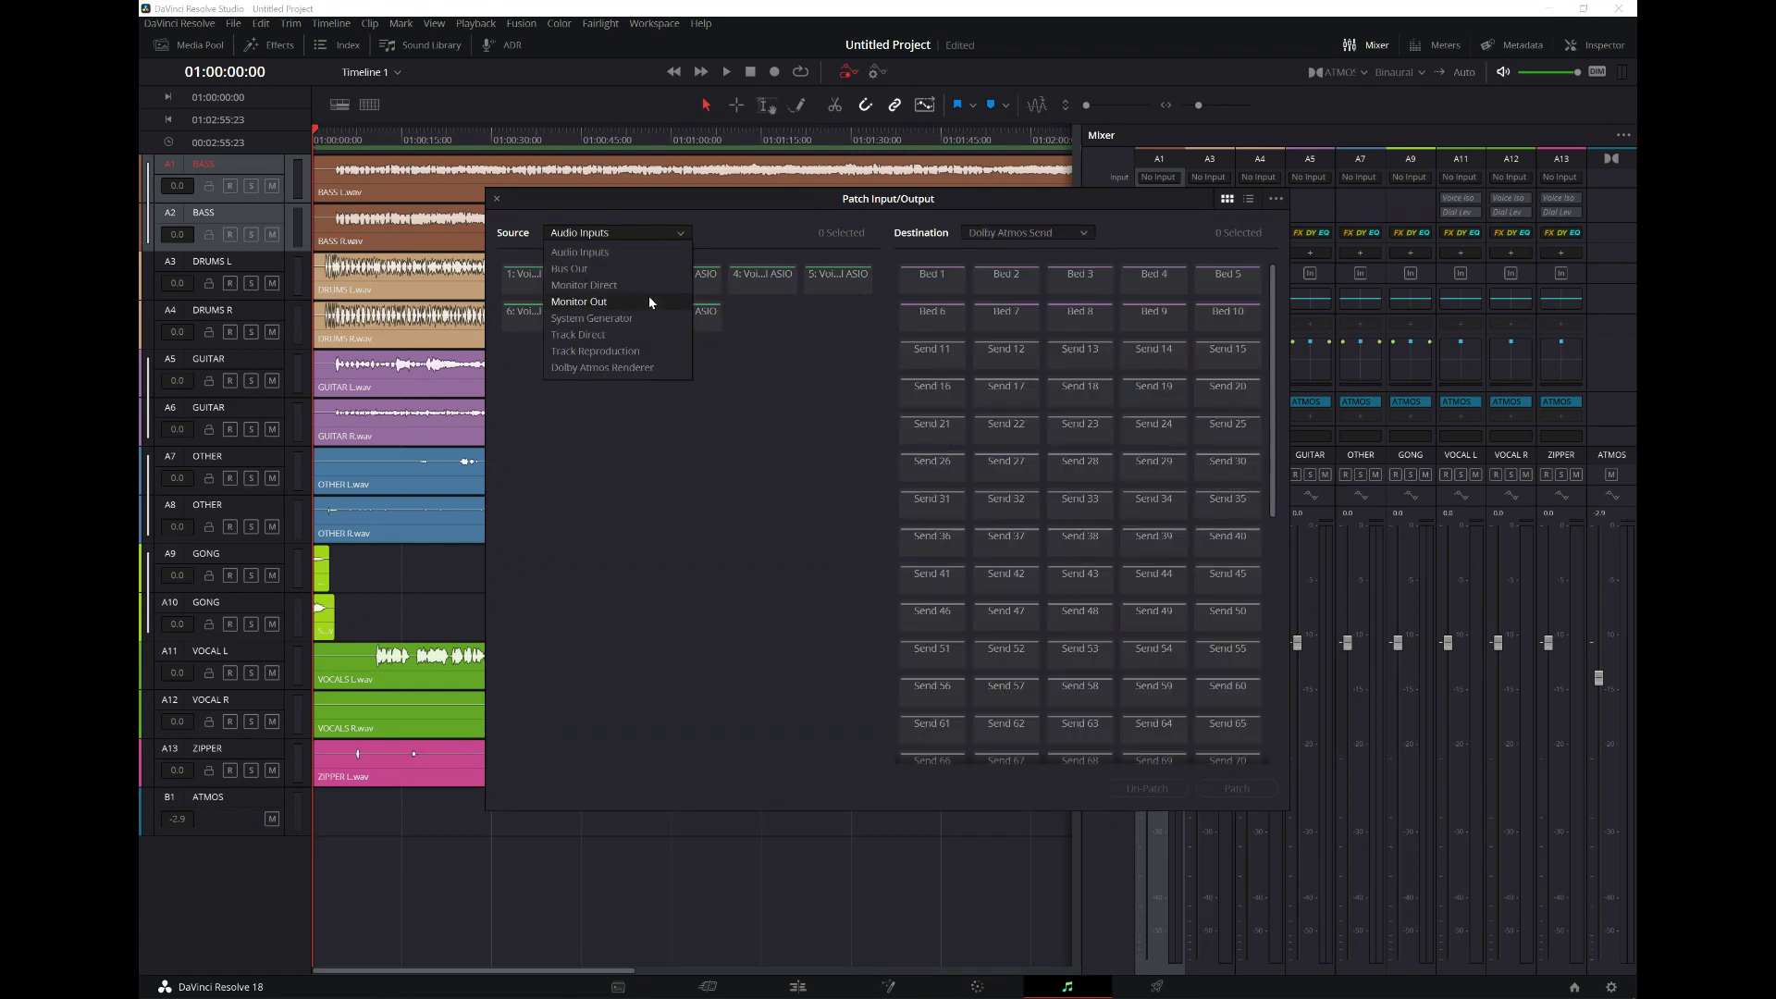
click(592, 335)
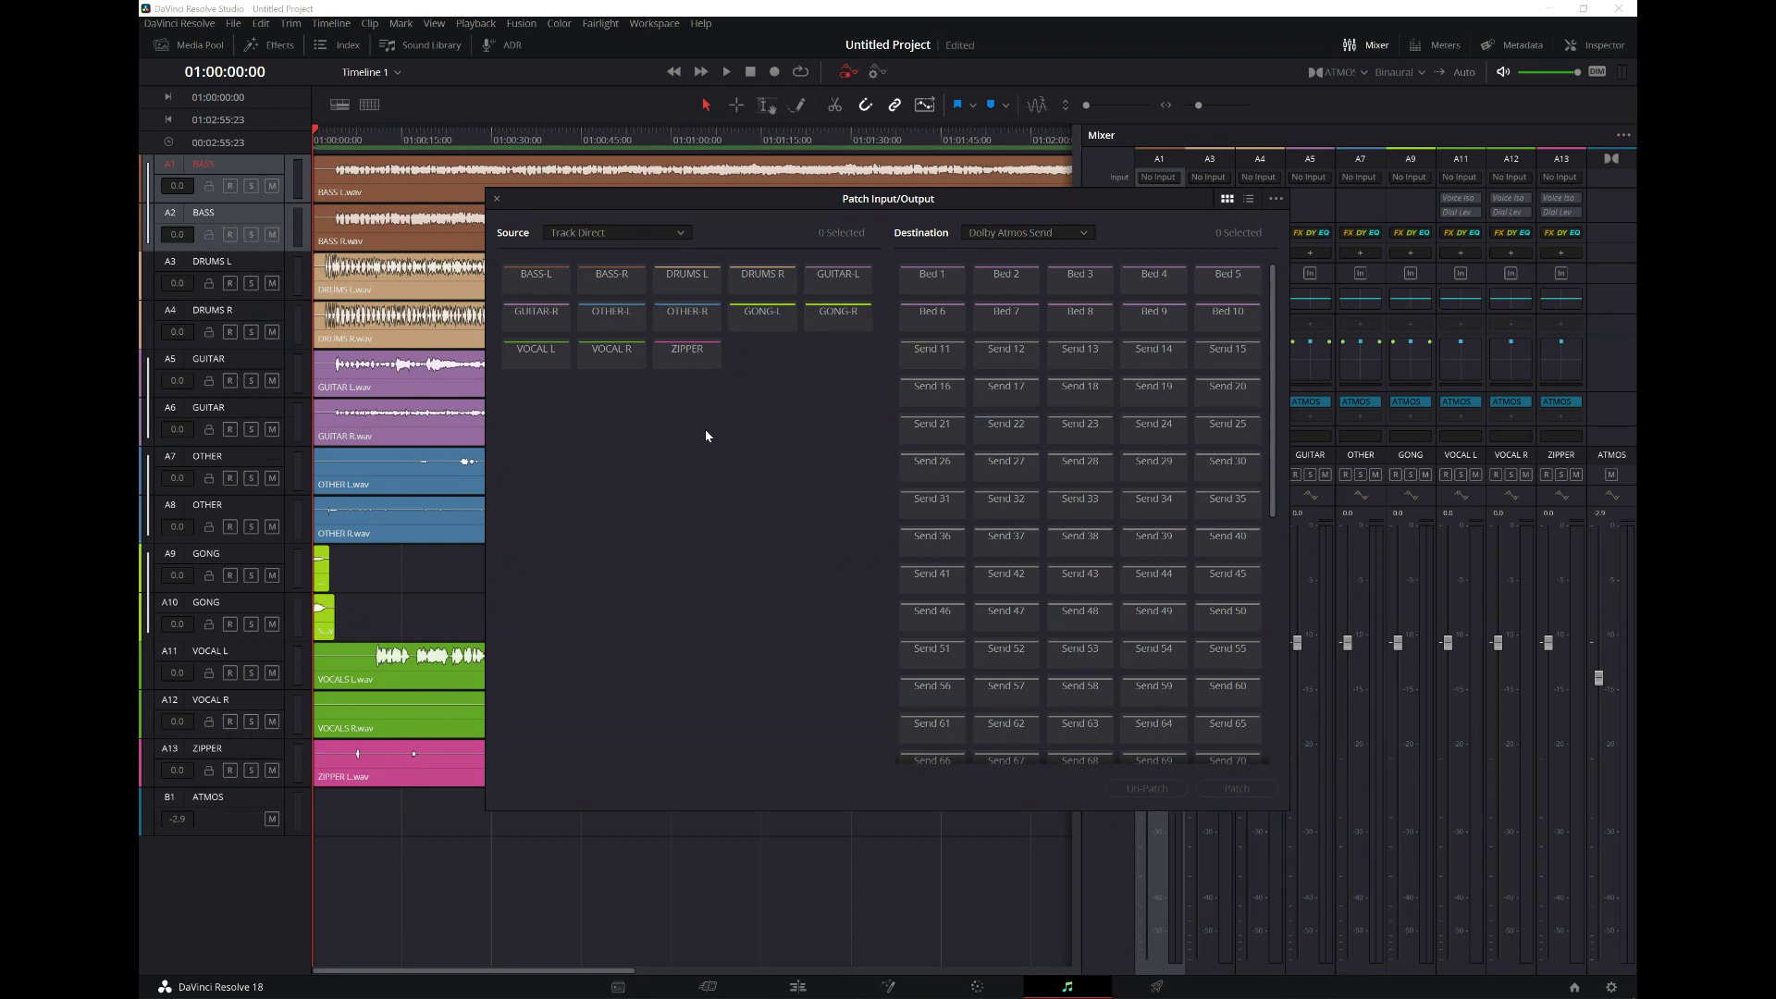
- Patch all track direct outputs, BASS-L through ZIPPER, to Dolby Atmos sends 11 to 23 and close the patching window
drag(540, 293, 851, 438)
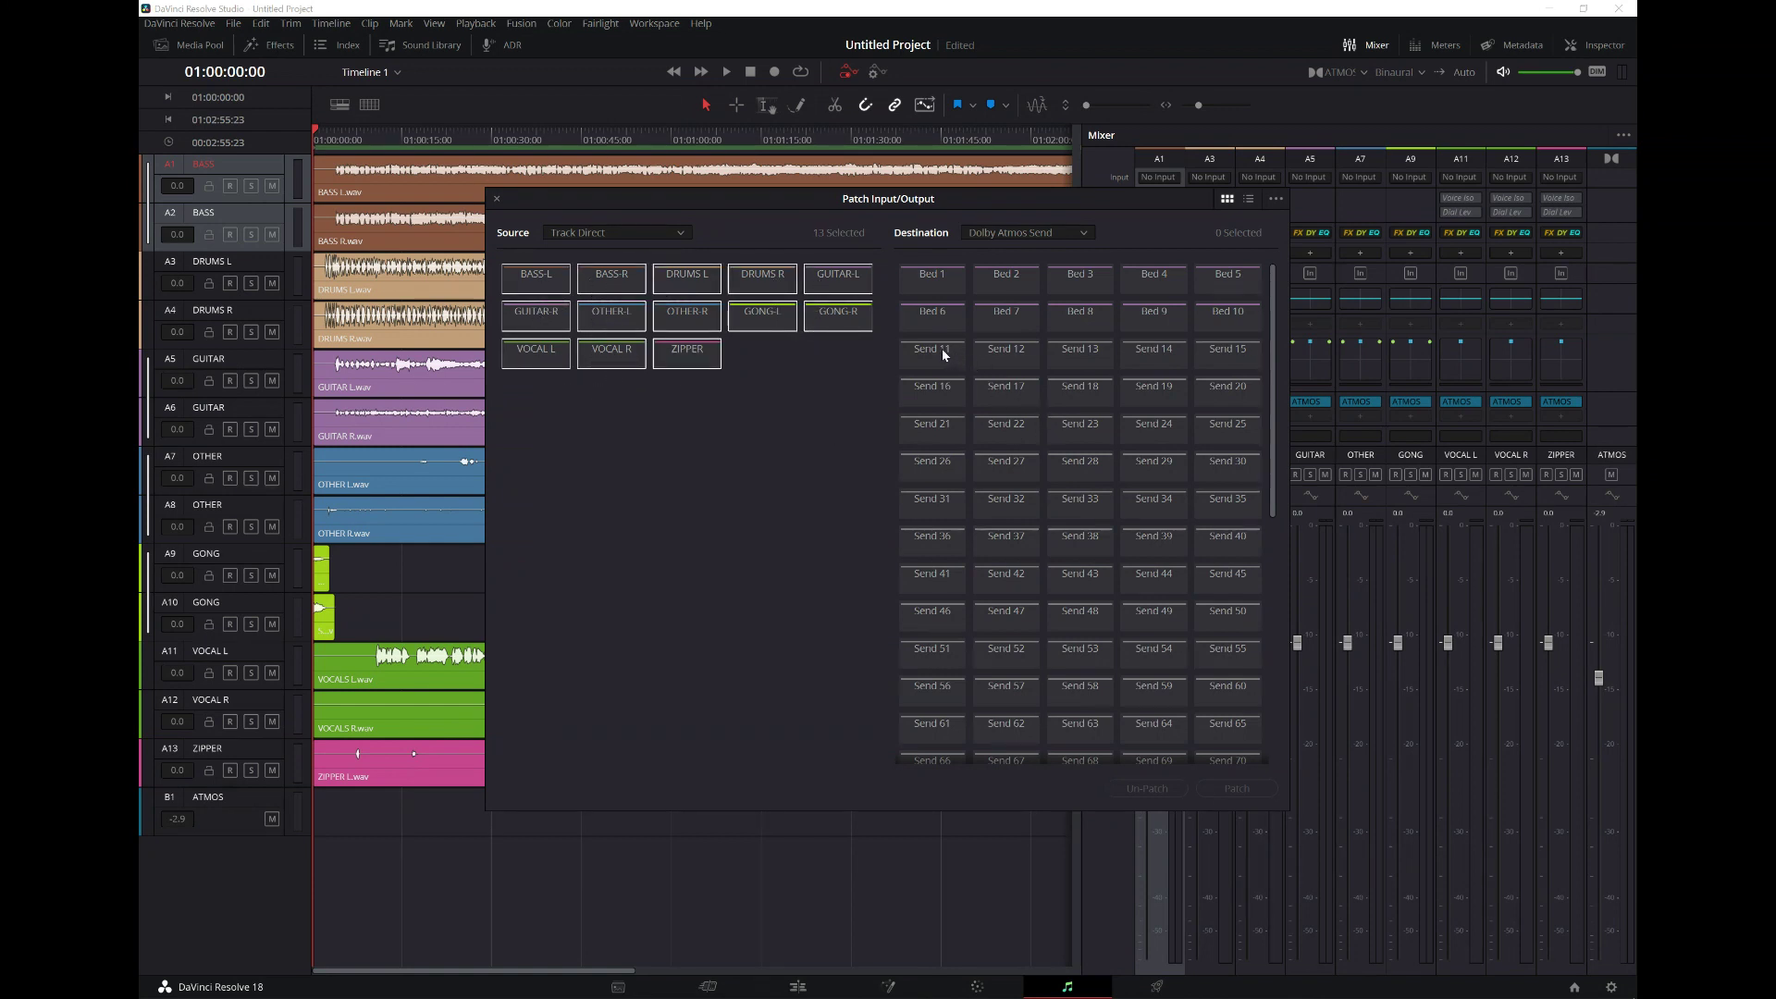
drag(942, 349, 1230, 397)
drag(941, 426, 1076, 446)
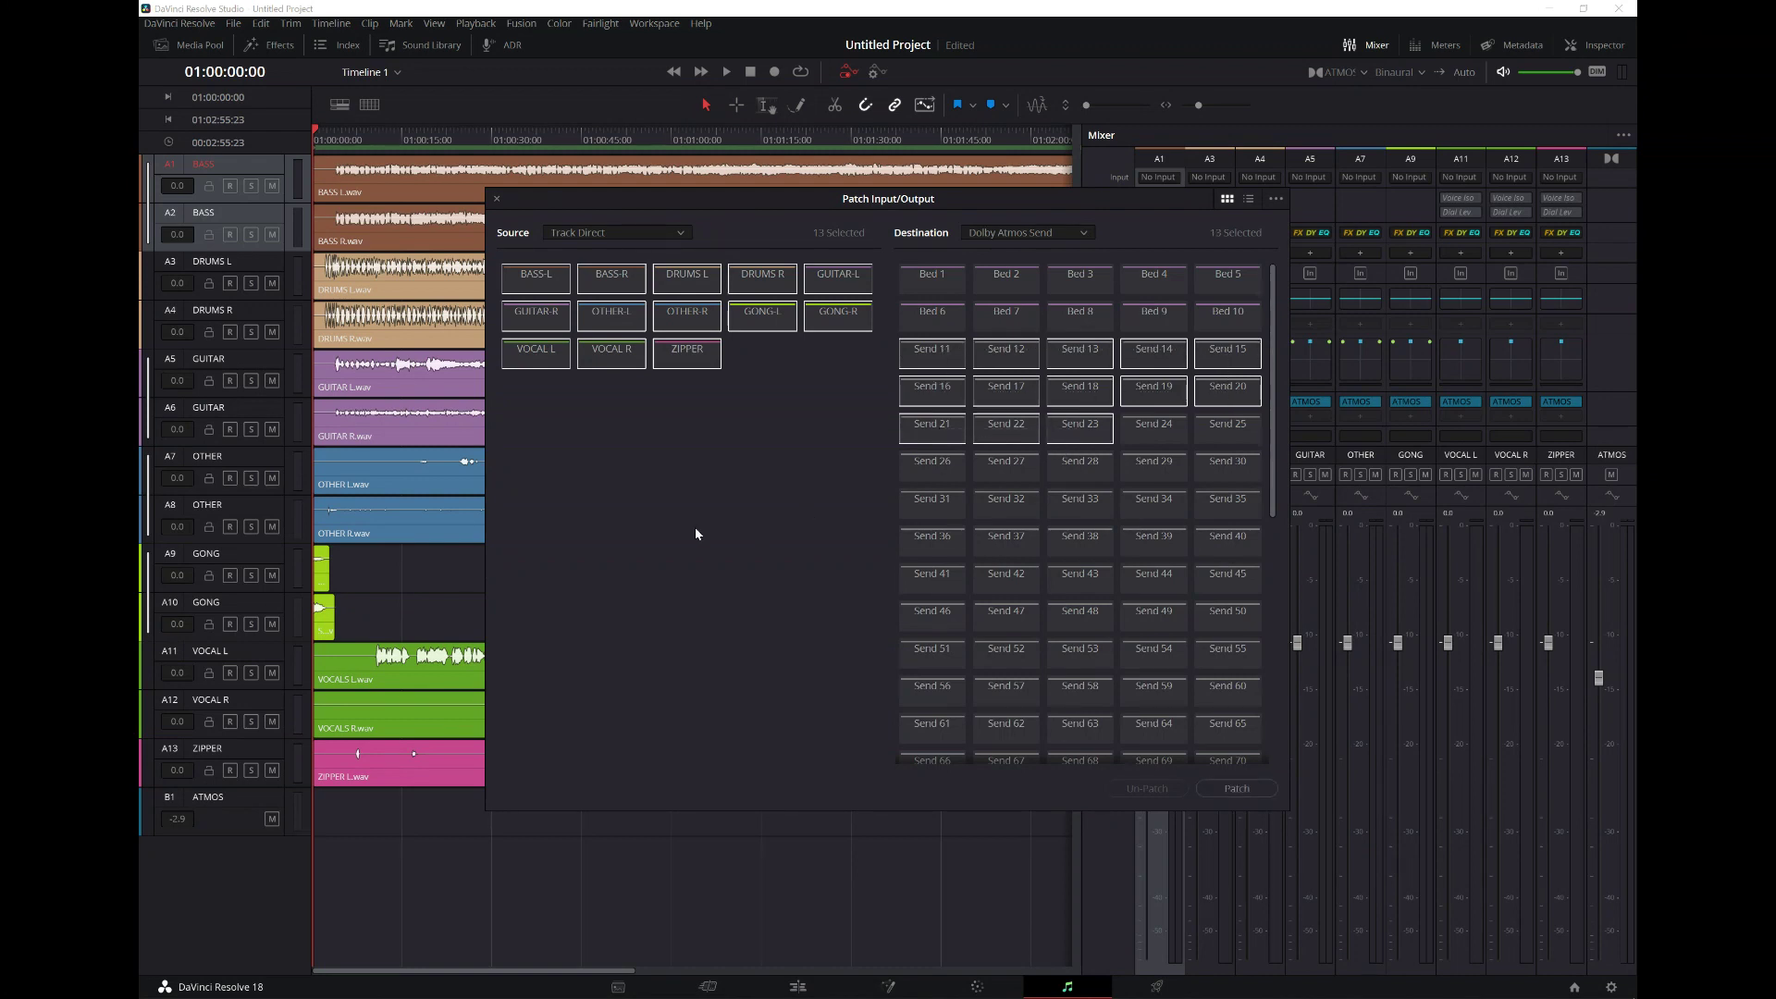
click(1238, 788)
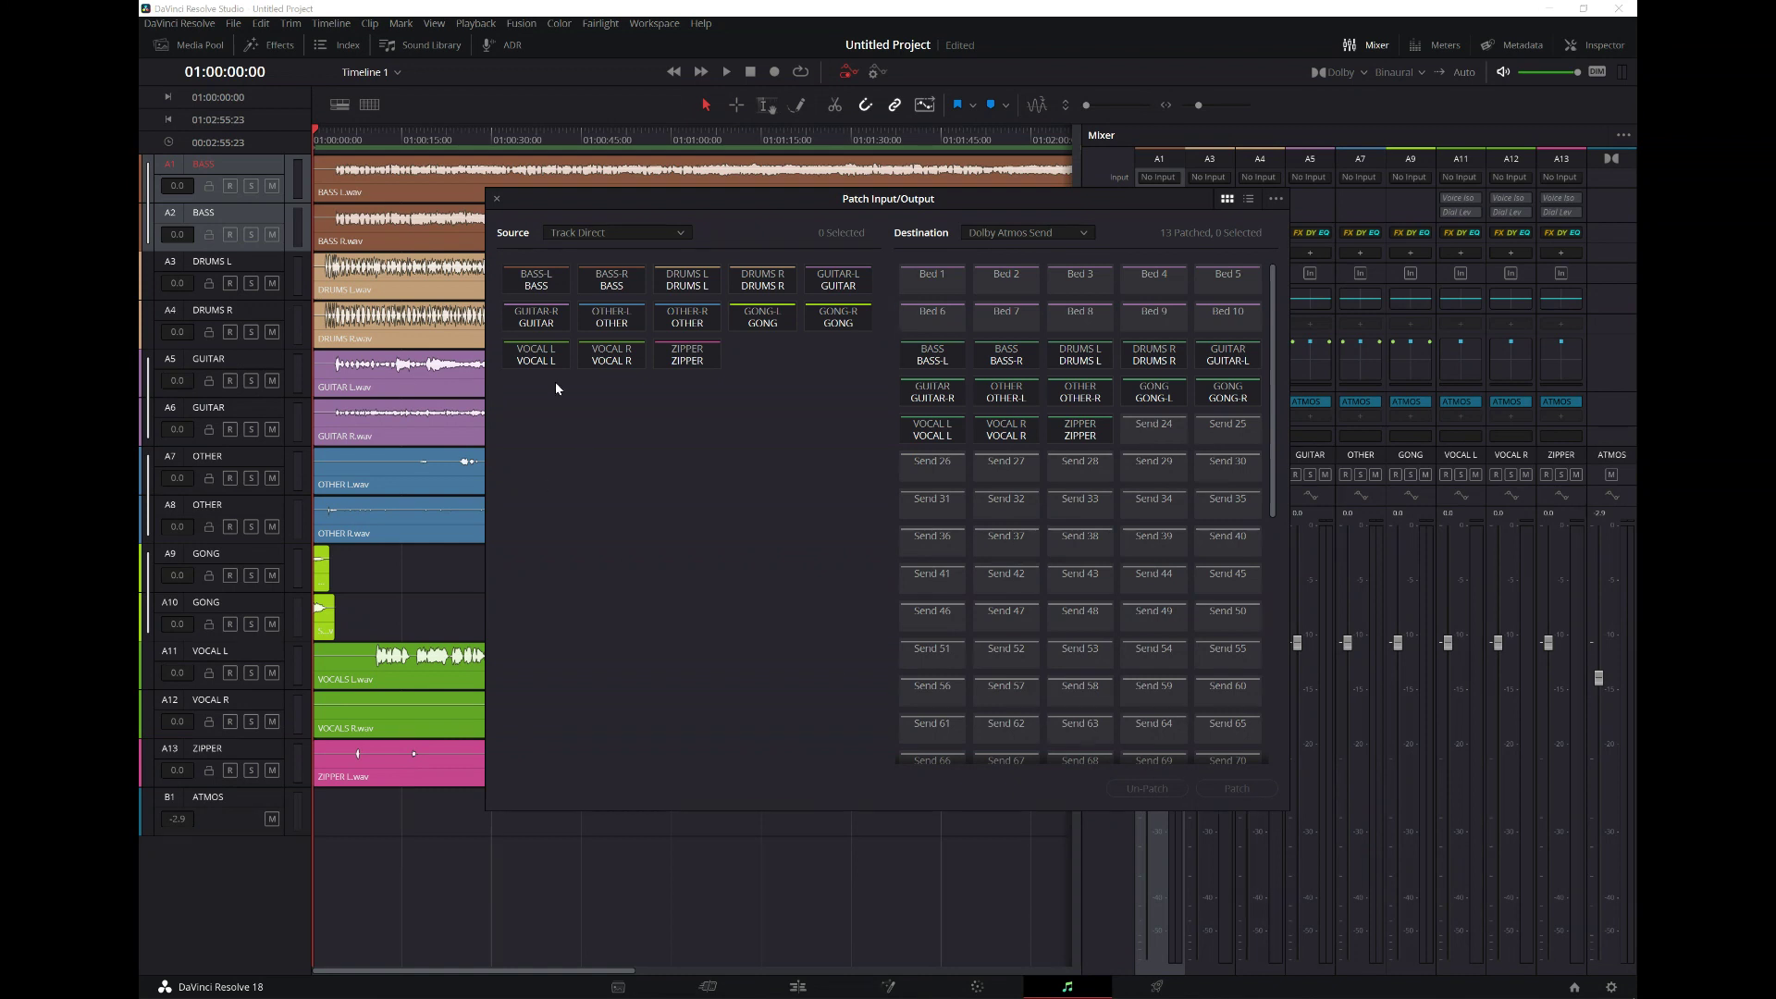
click(498, 199)
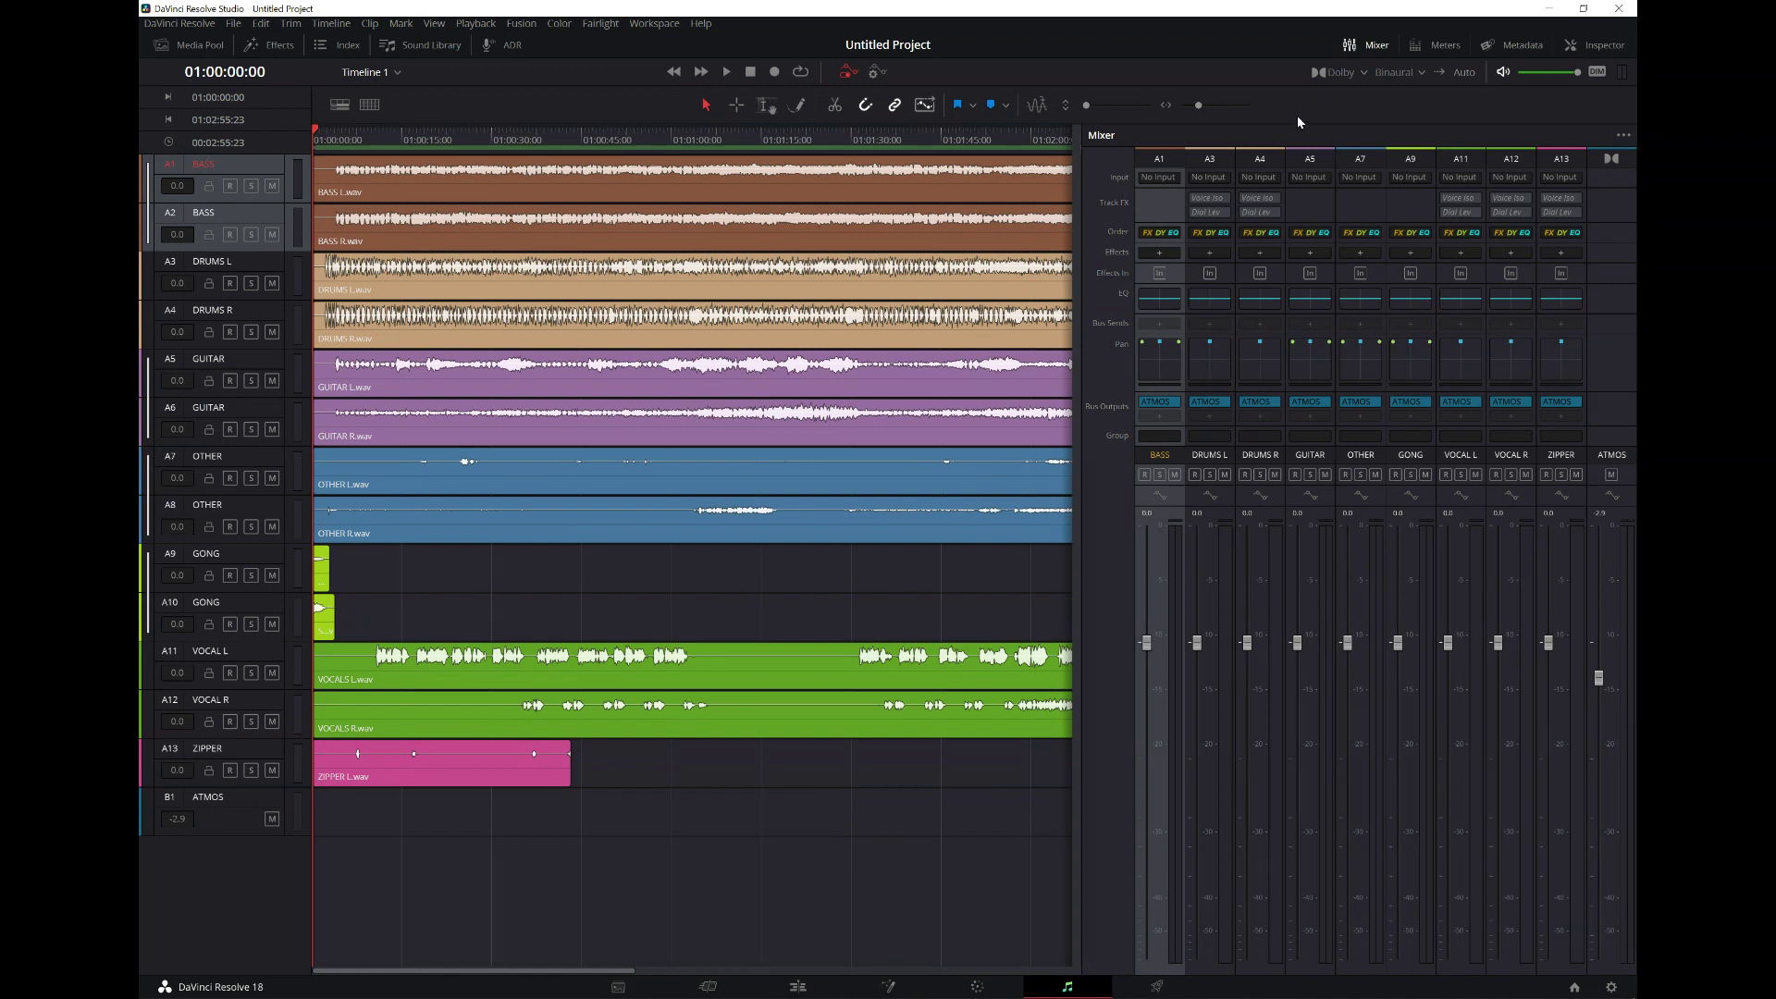
- Review the available monitoring formats, then open the track index and inspect the binaural settings of the BASS track
click(1411, 71)
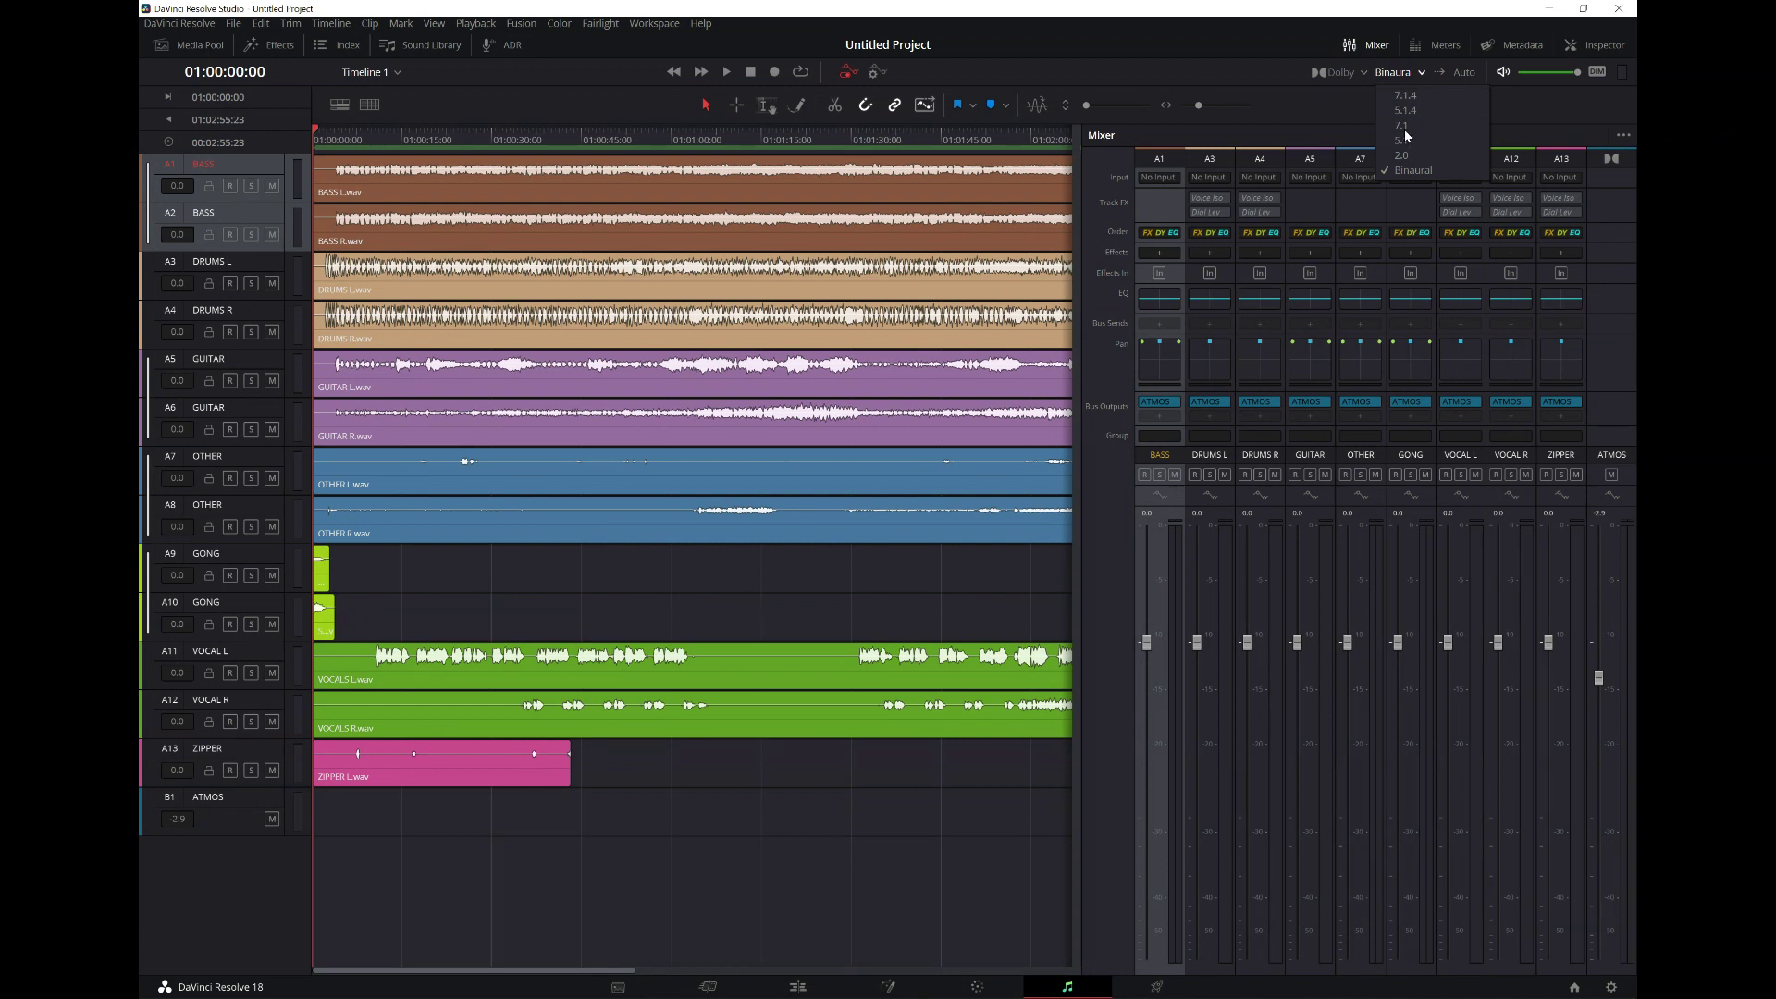
click(1258, 83)
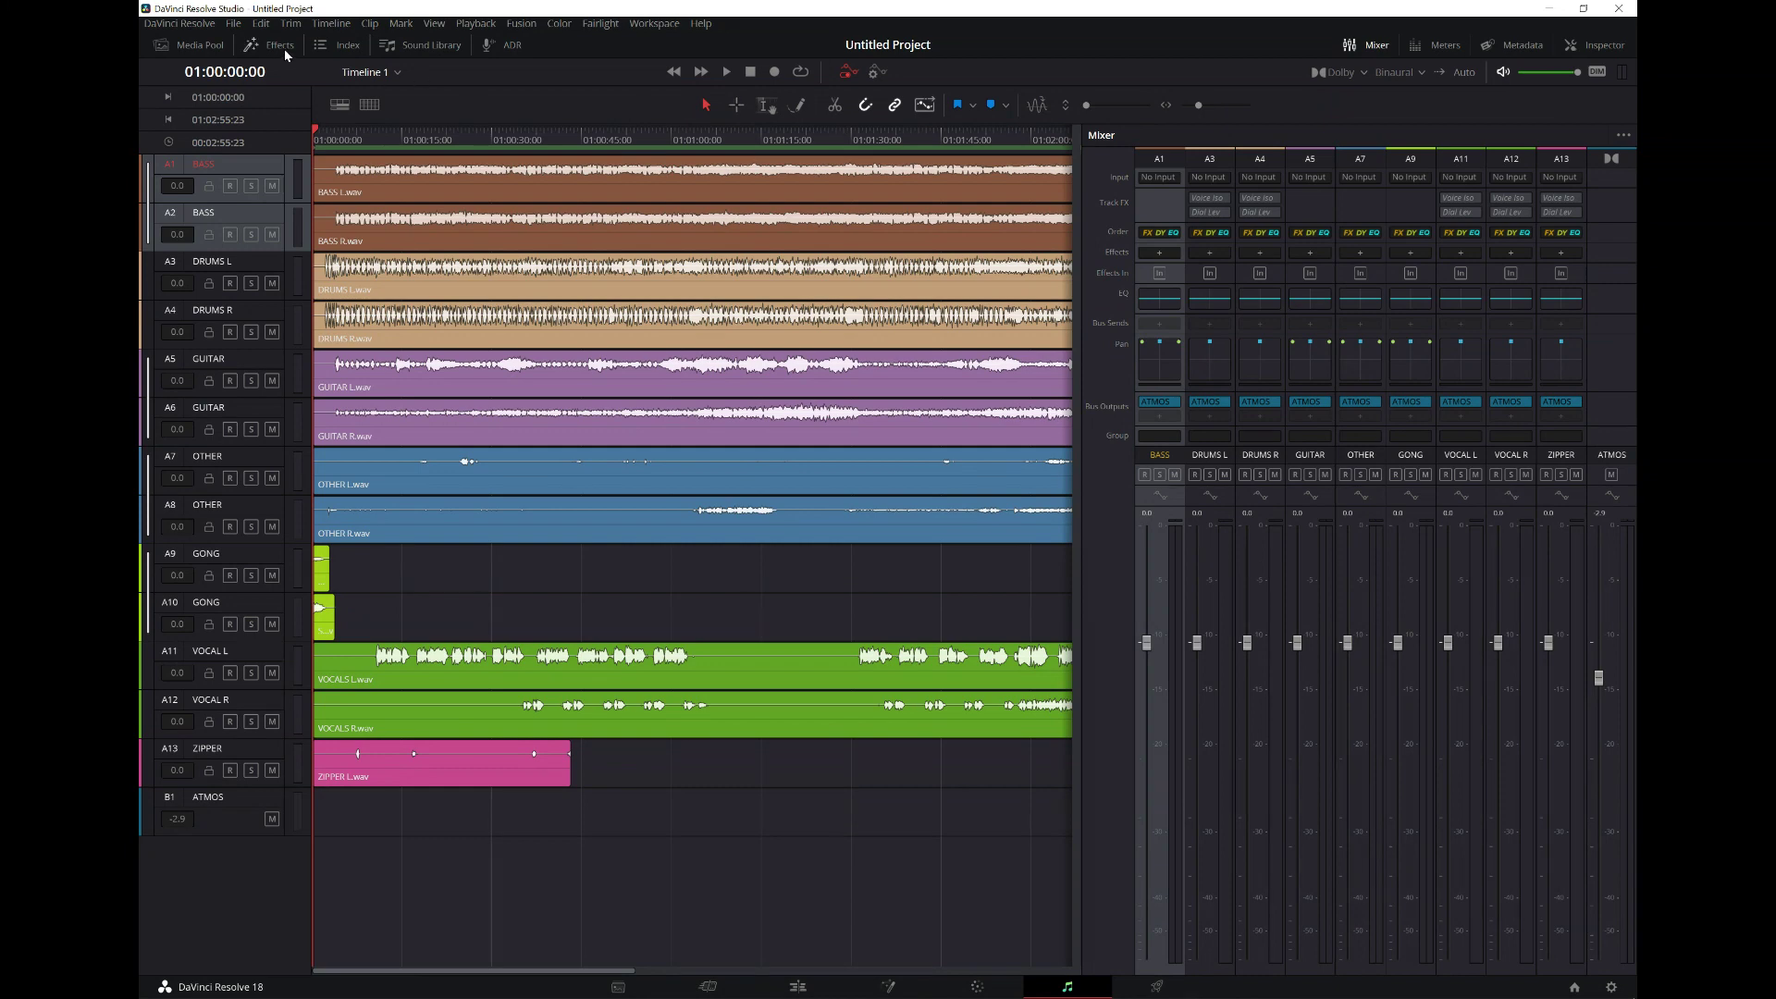
click(342, 48)
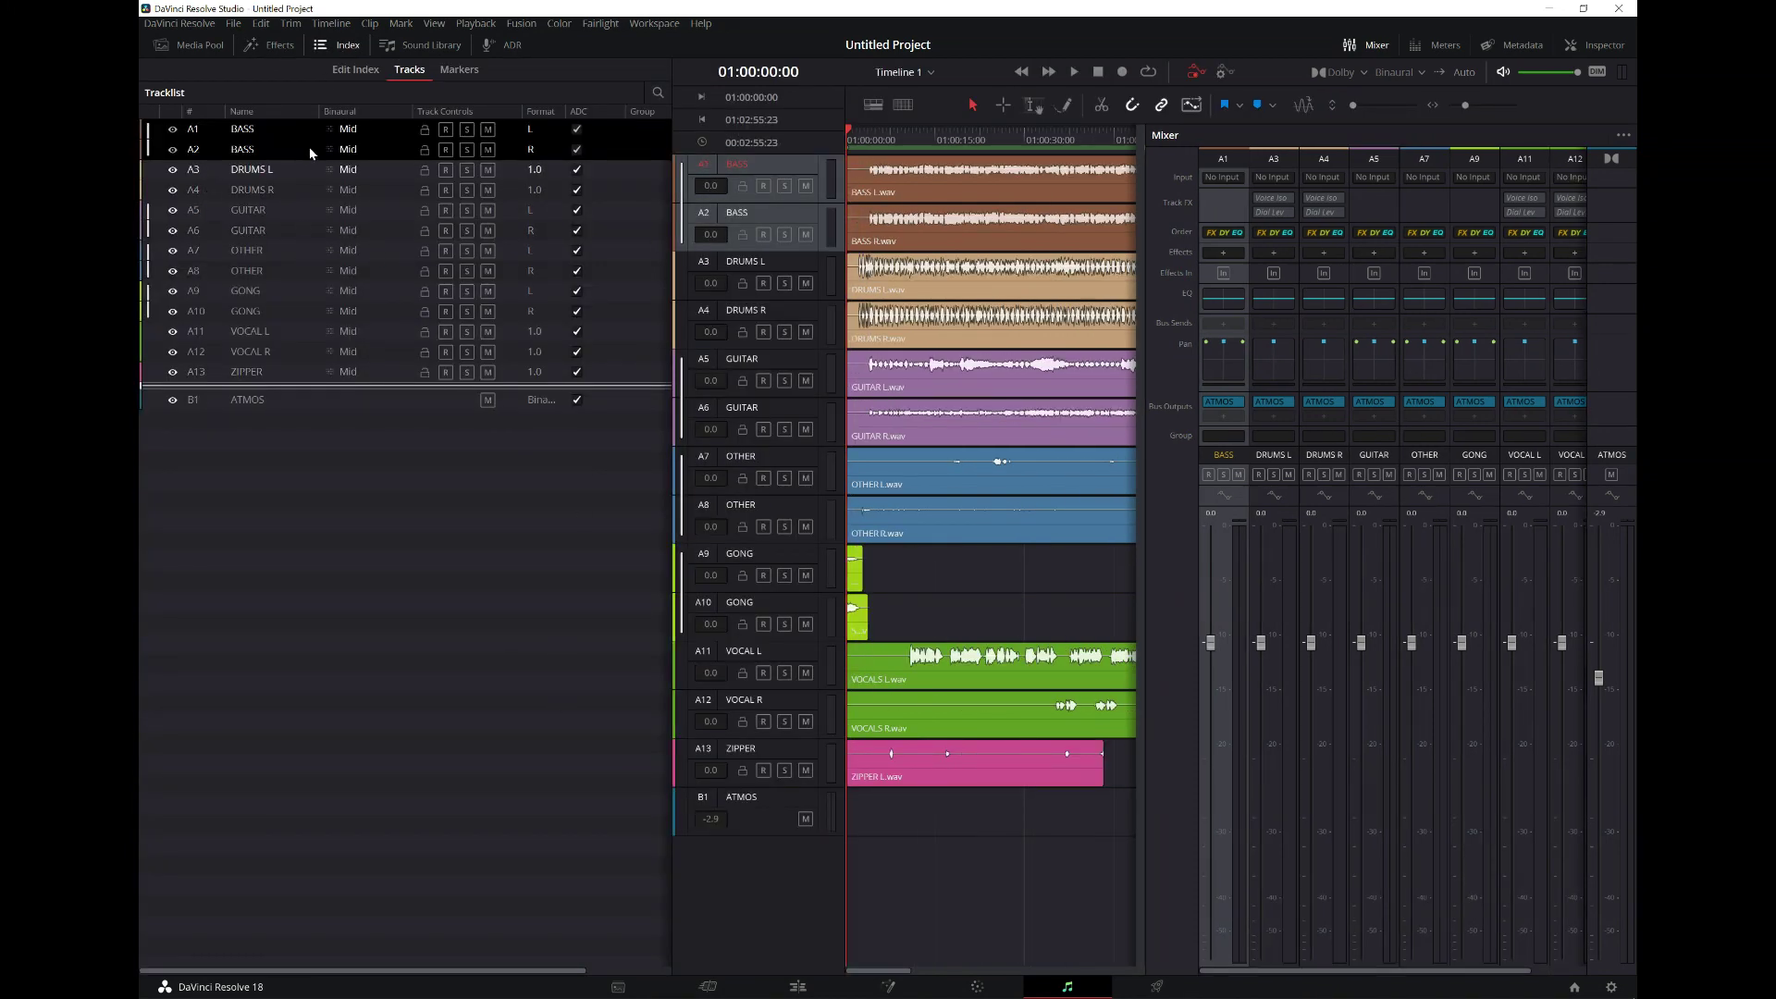
click(352, 129)
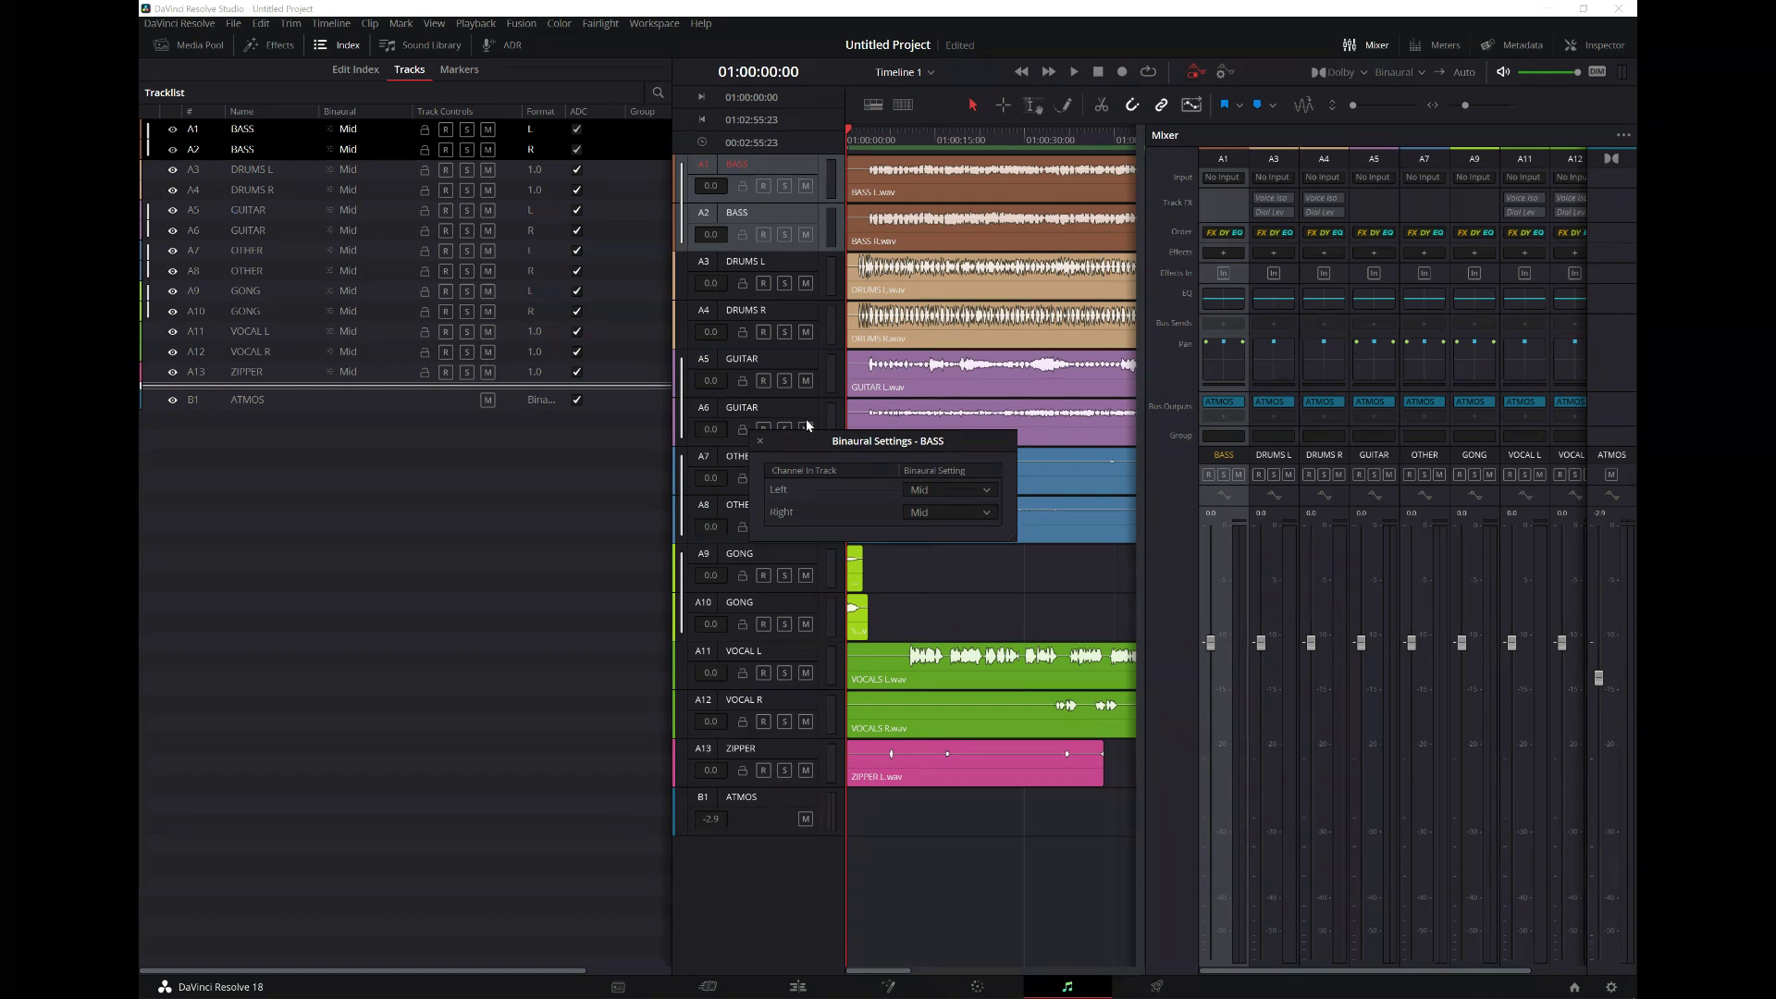
click(762, 441)
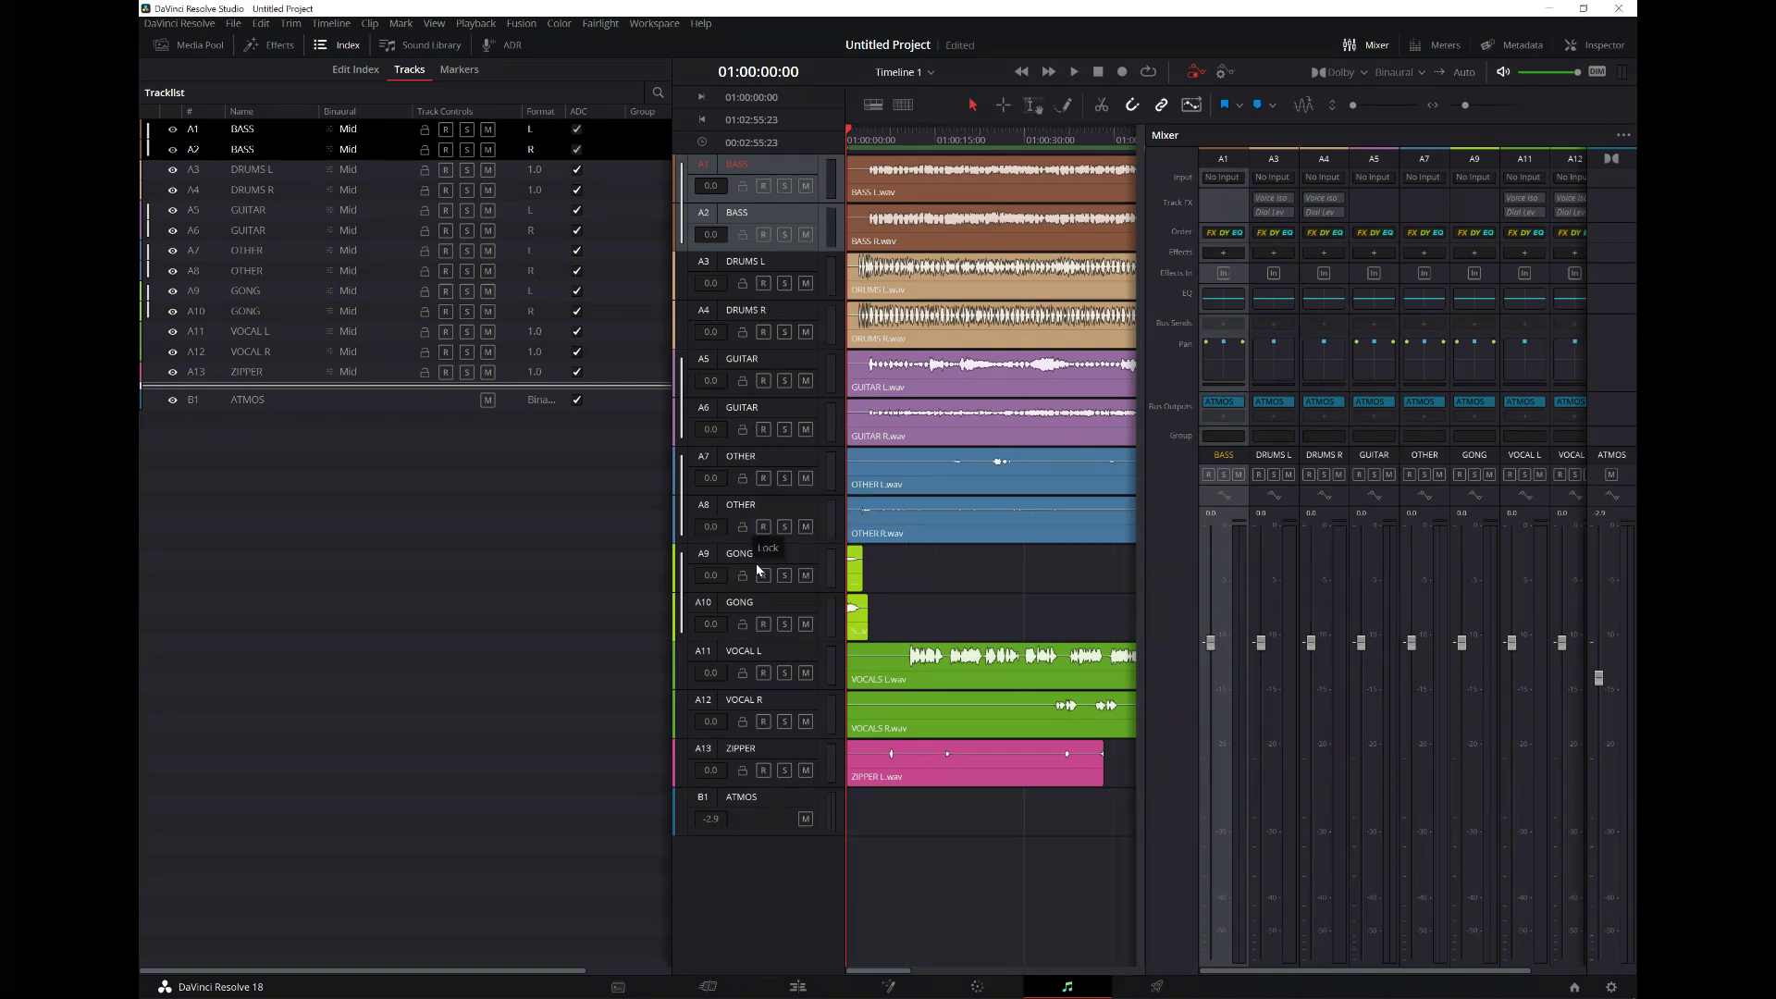
- Solo the VOCAL L track, place the playhead at 01:00:10:18 and set the track's binaural mode to Off
click(785, 673)
click(922, 134)
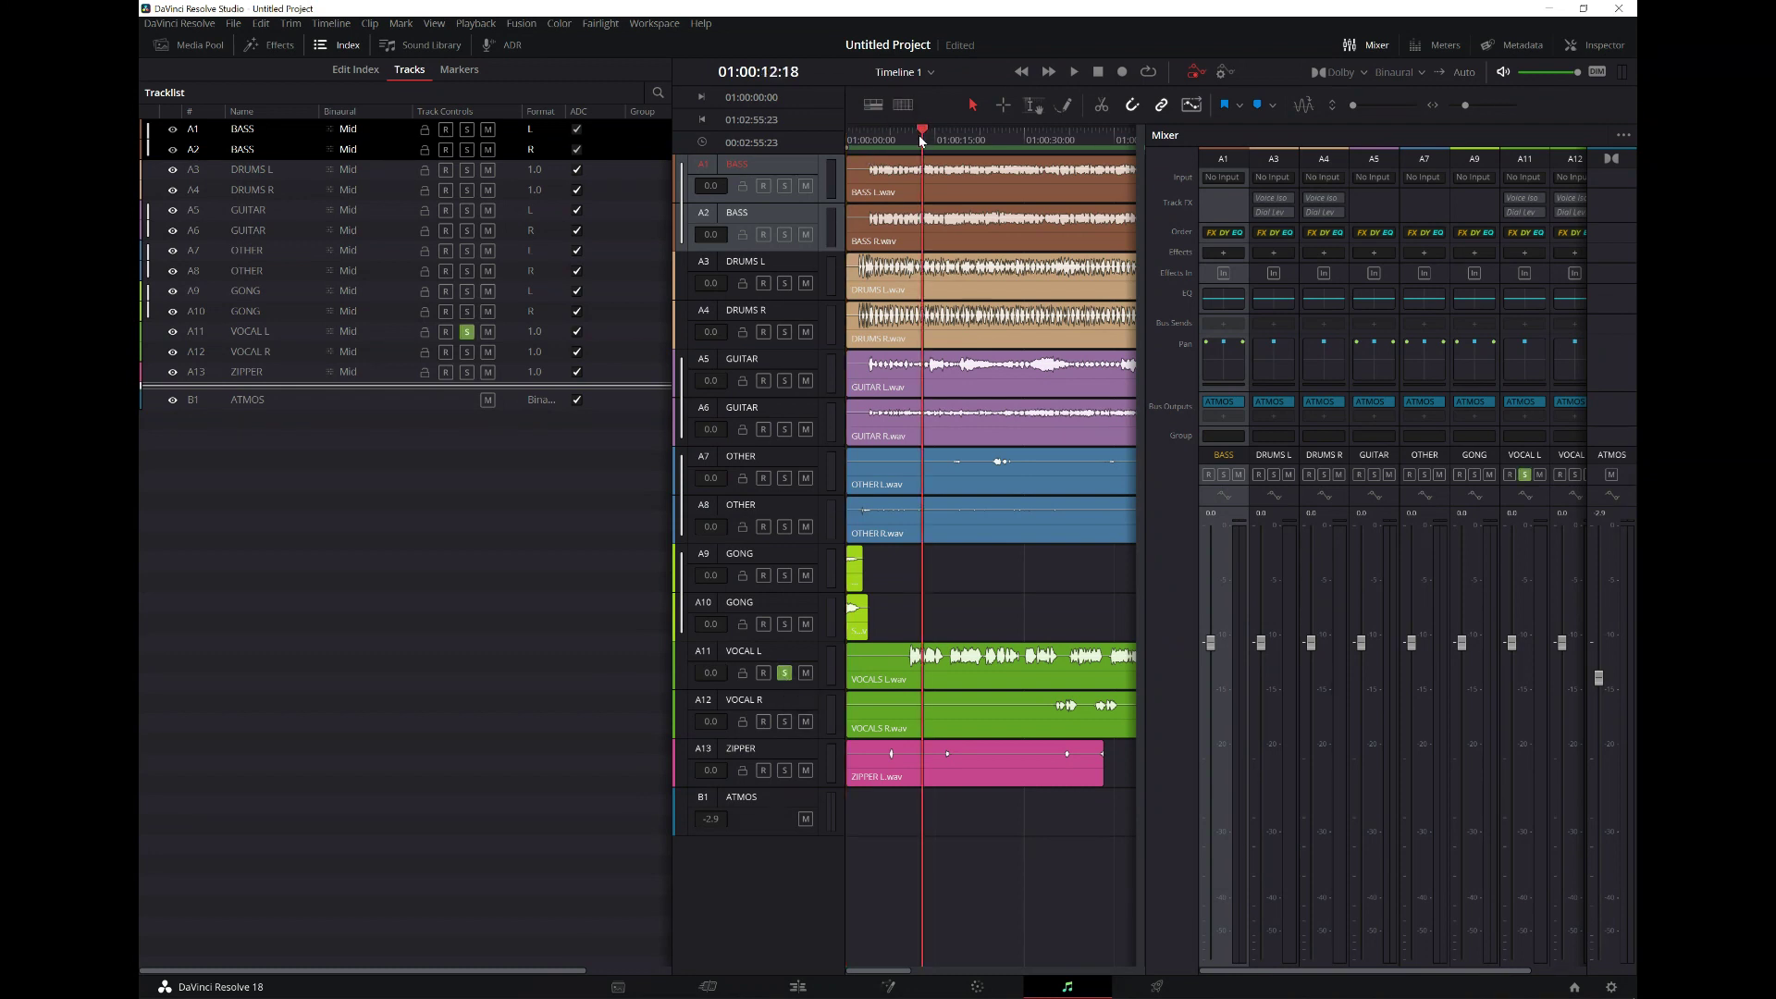
click(910, 135)
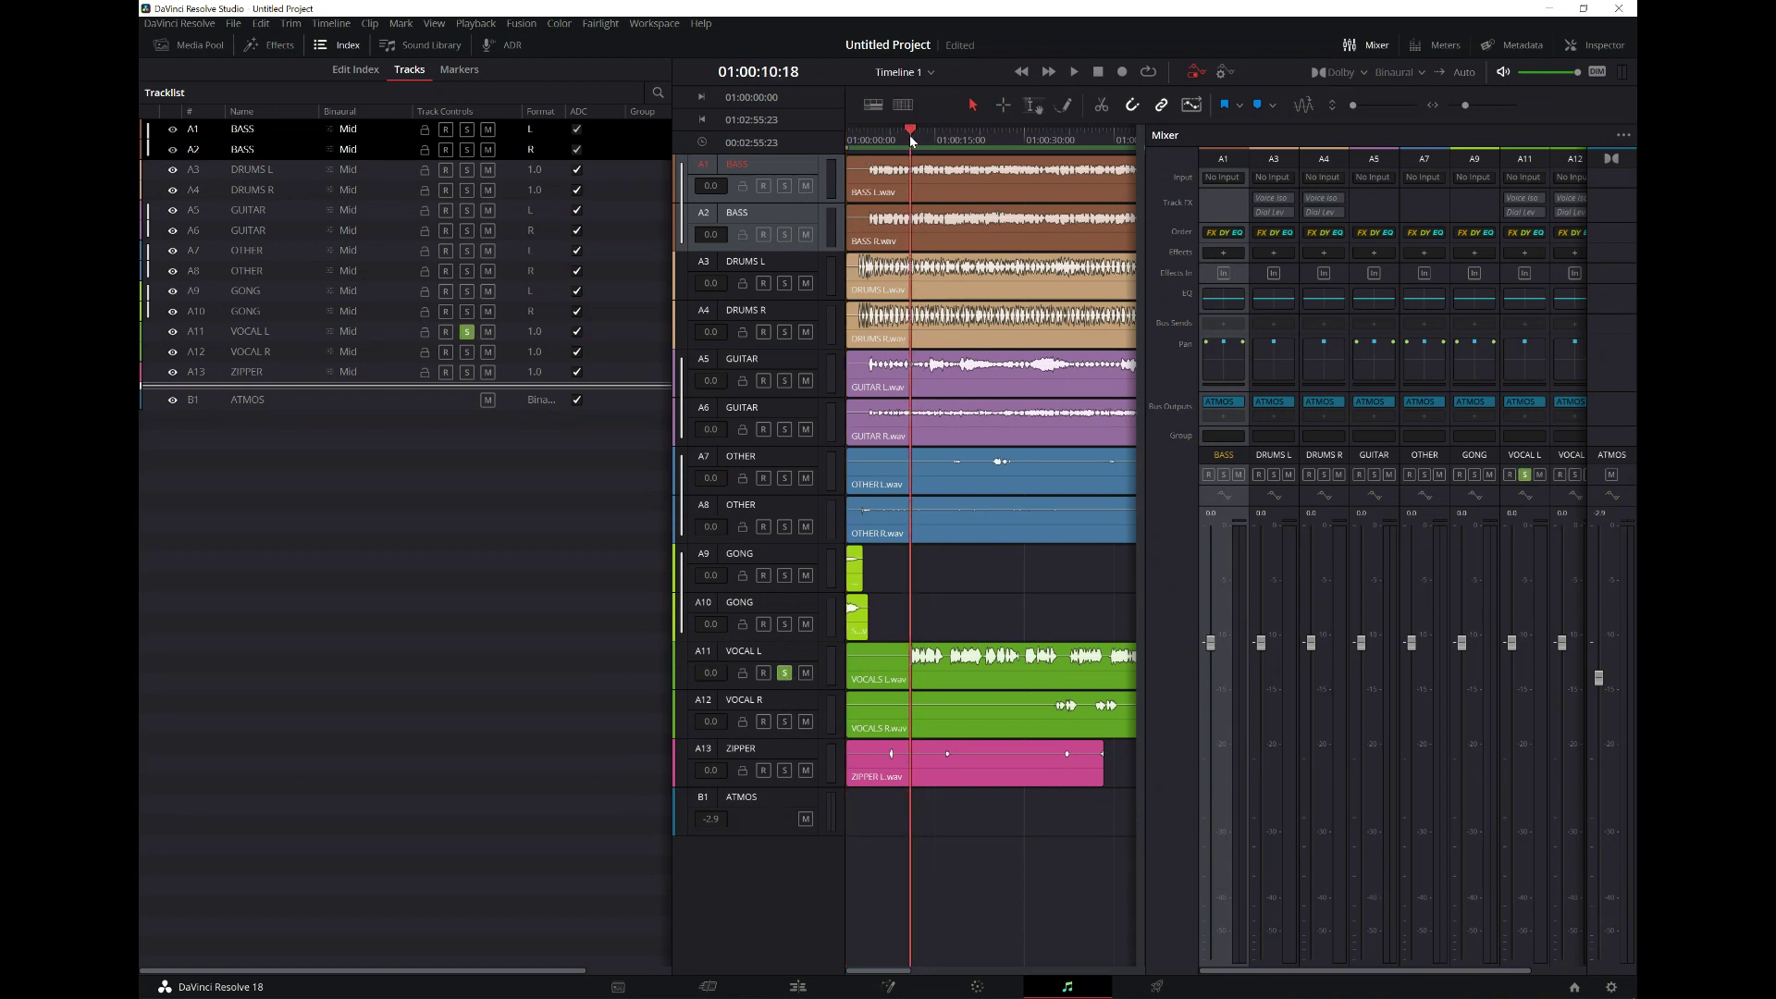
click(354, 332)
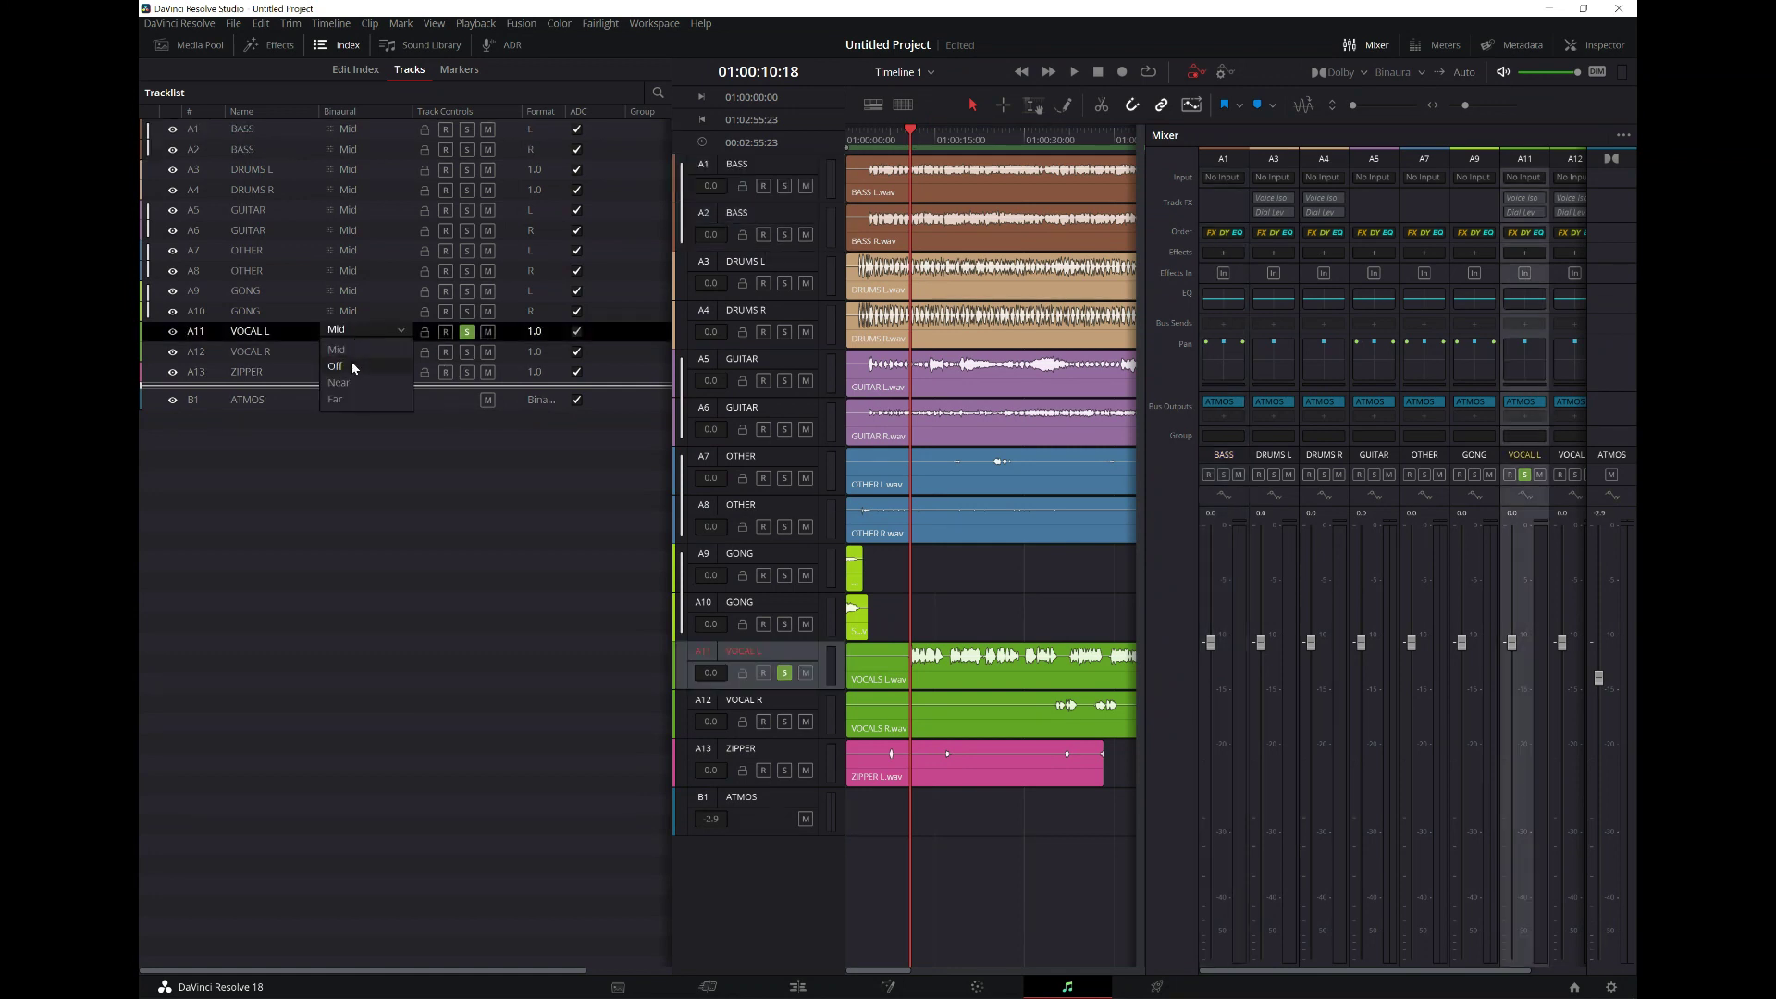
click(351, 367)
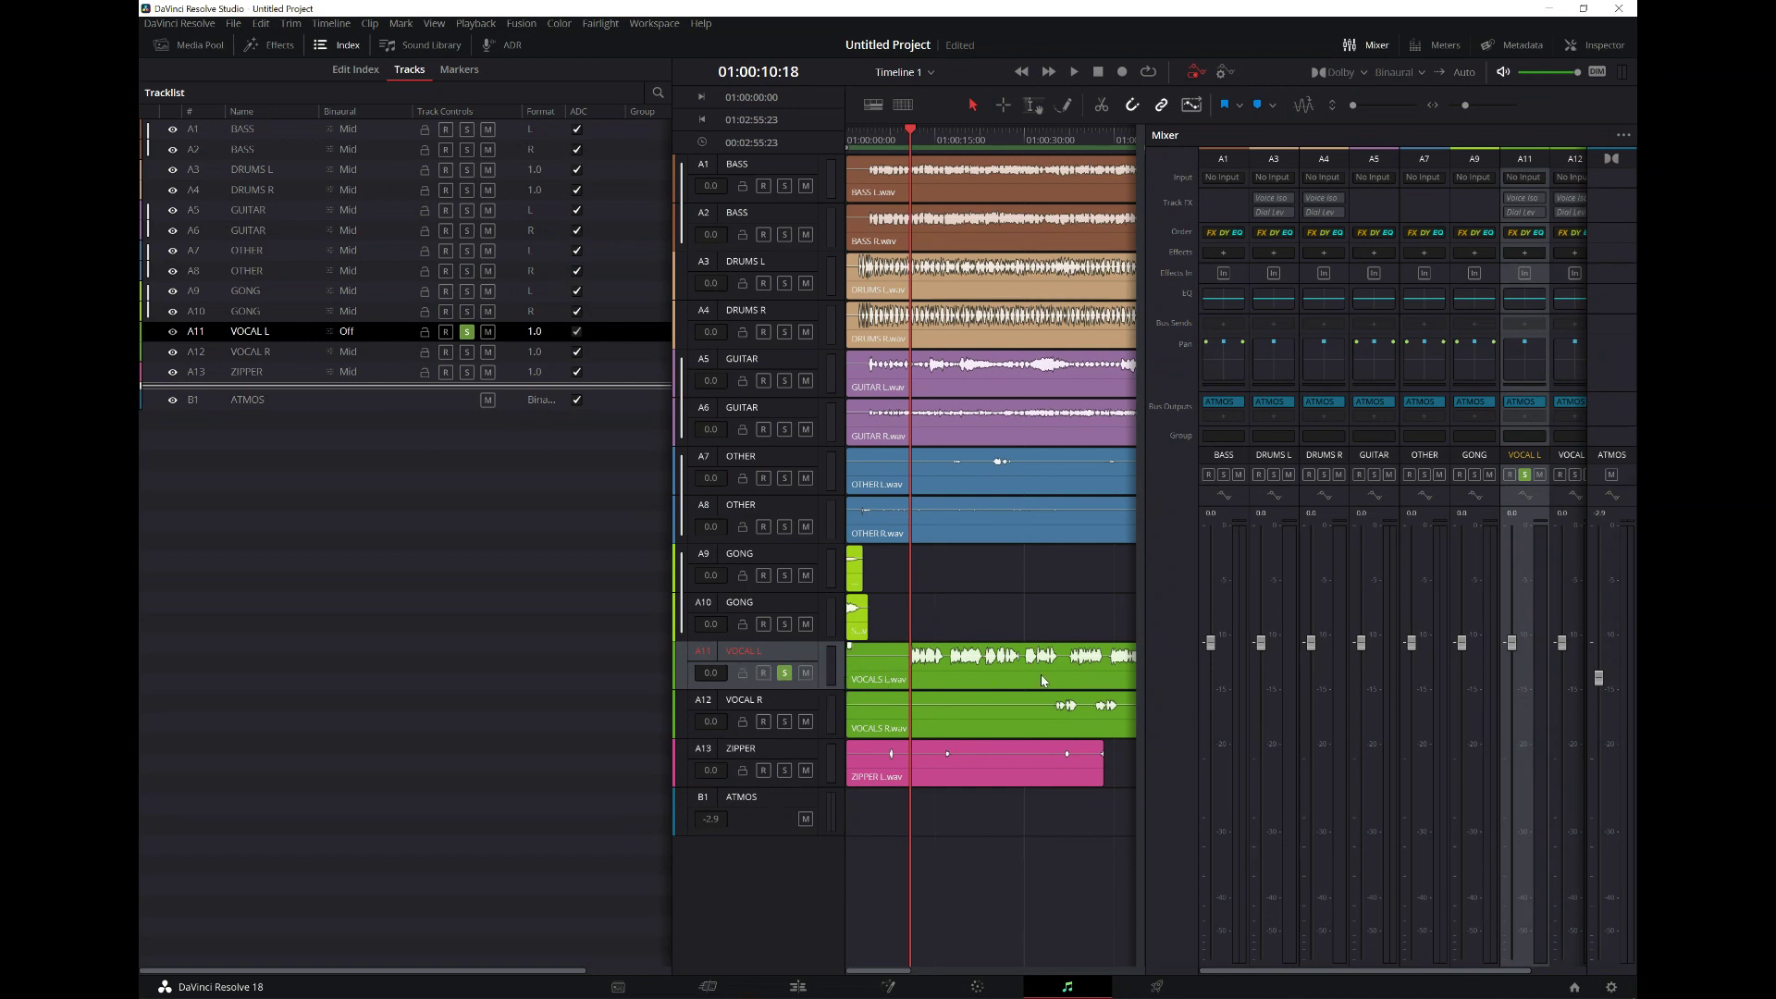
- Inspect the audio pan settings of the VOCAL L and OTHER tracks
double_click(1525, 359)
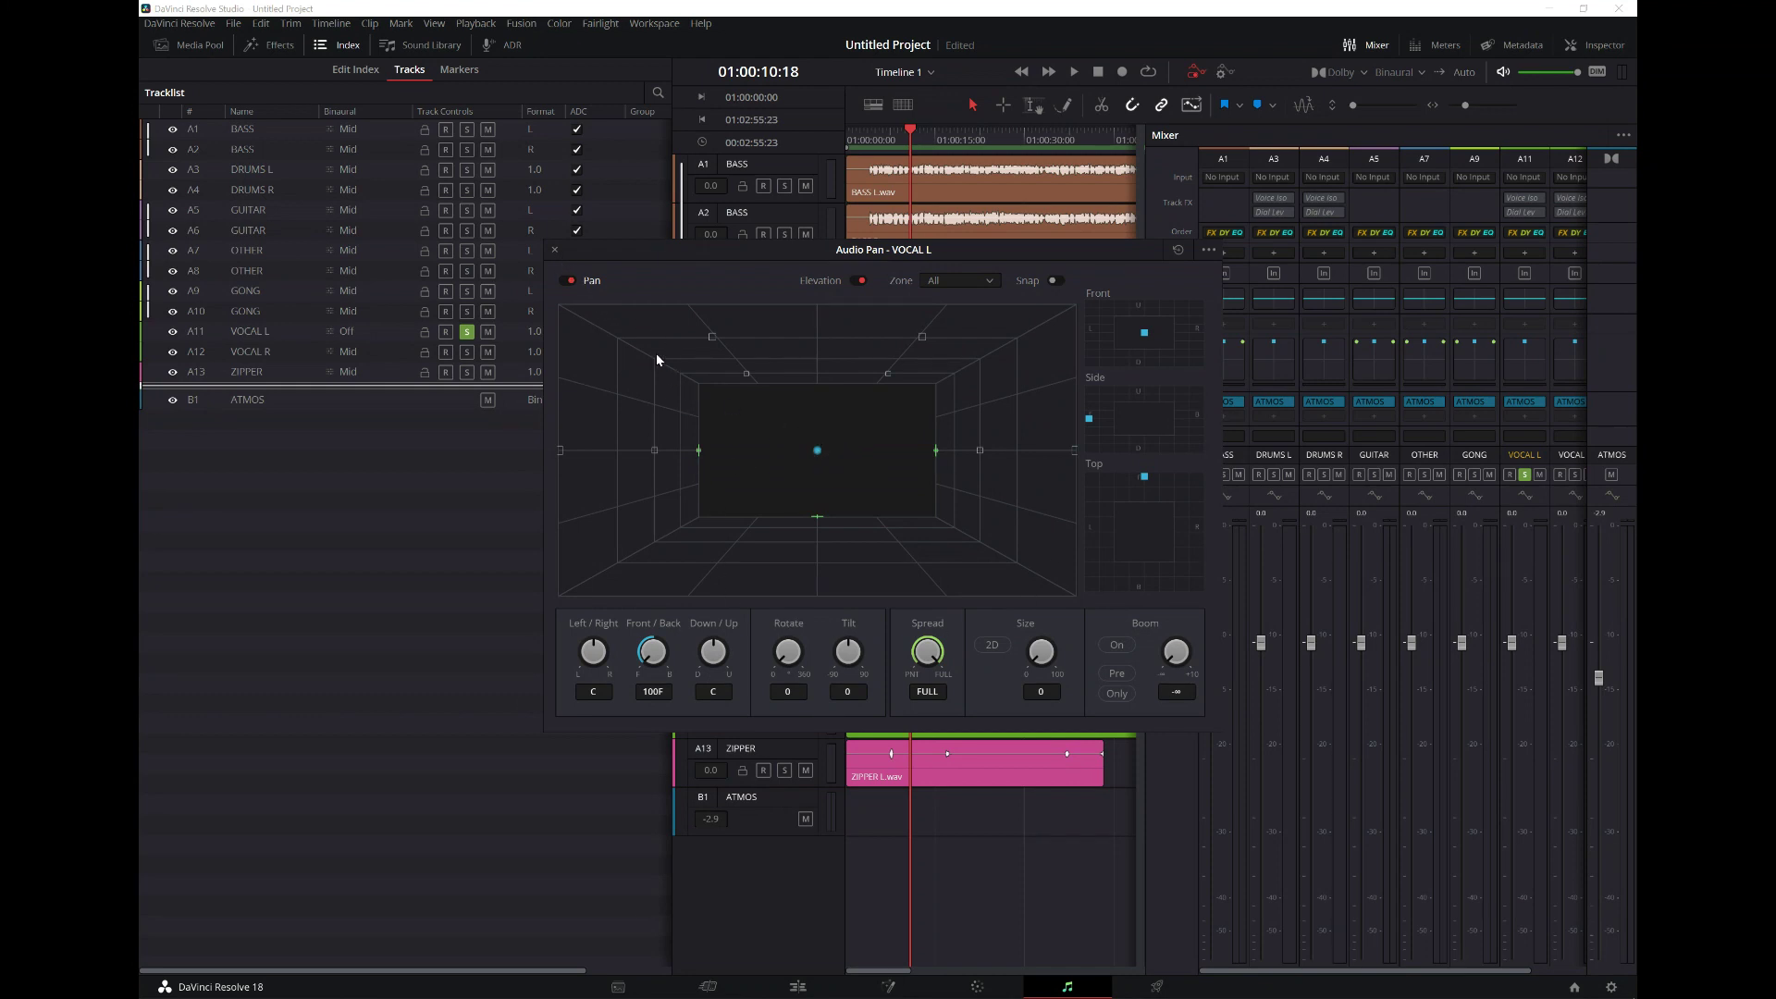
click(555, 249)
double_click(1424, 375)
click(555, 251)
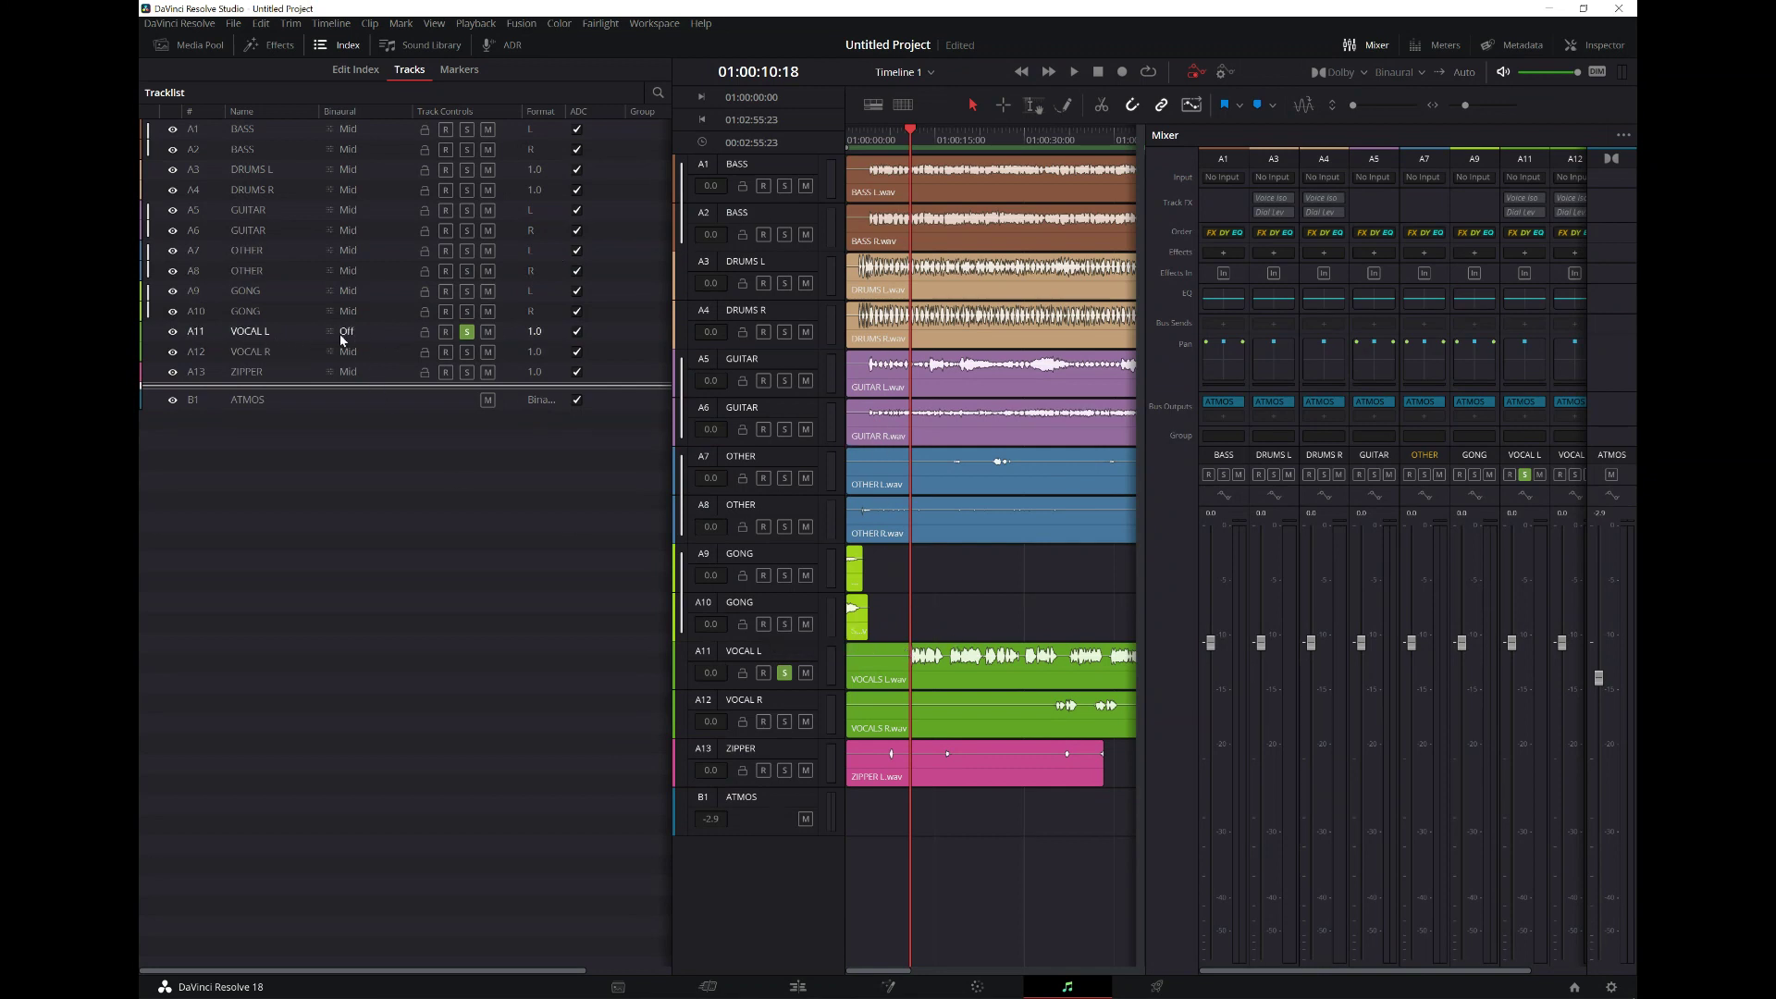
- Play the soloed VOCAL L track and switch its binaural mode to Near while listening
click(1075, 73)
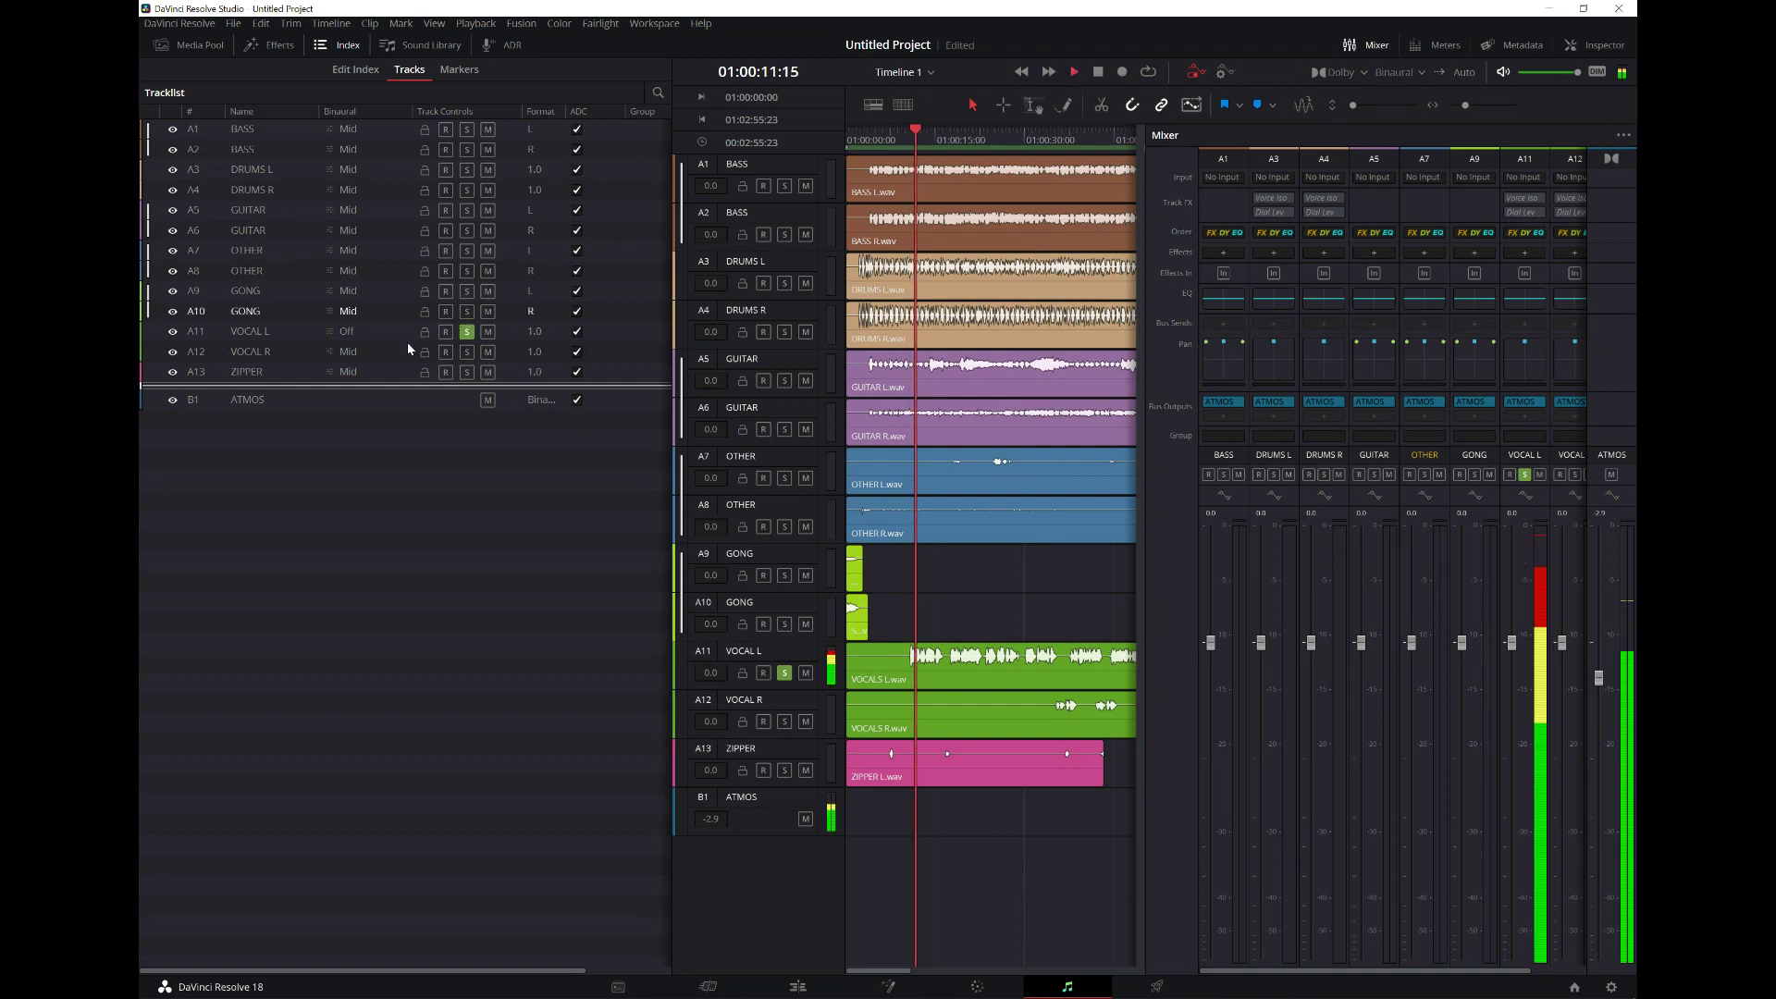
click(359, 331)
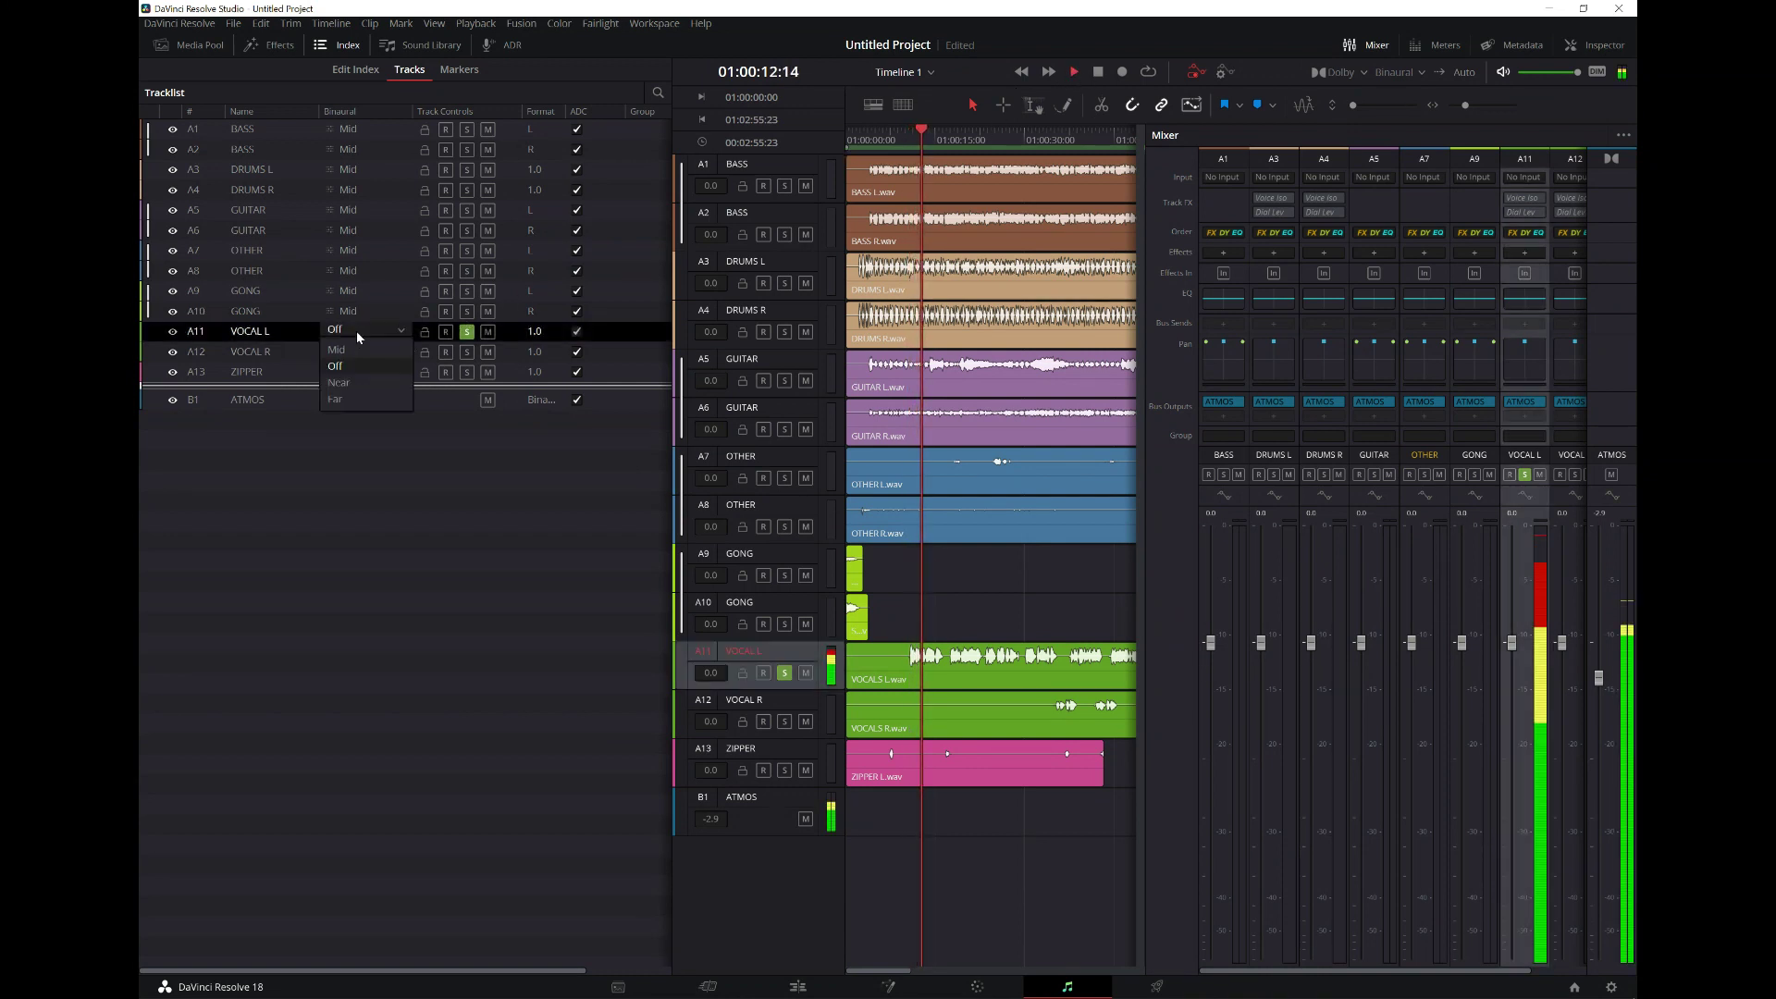
click(352, 382)
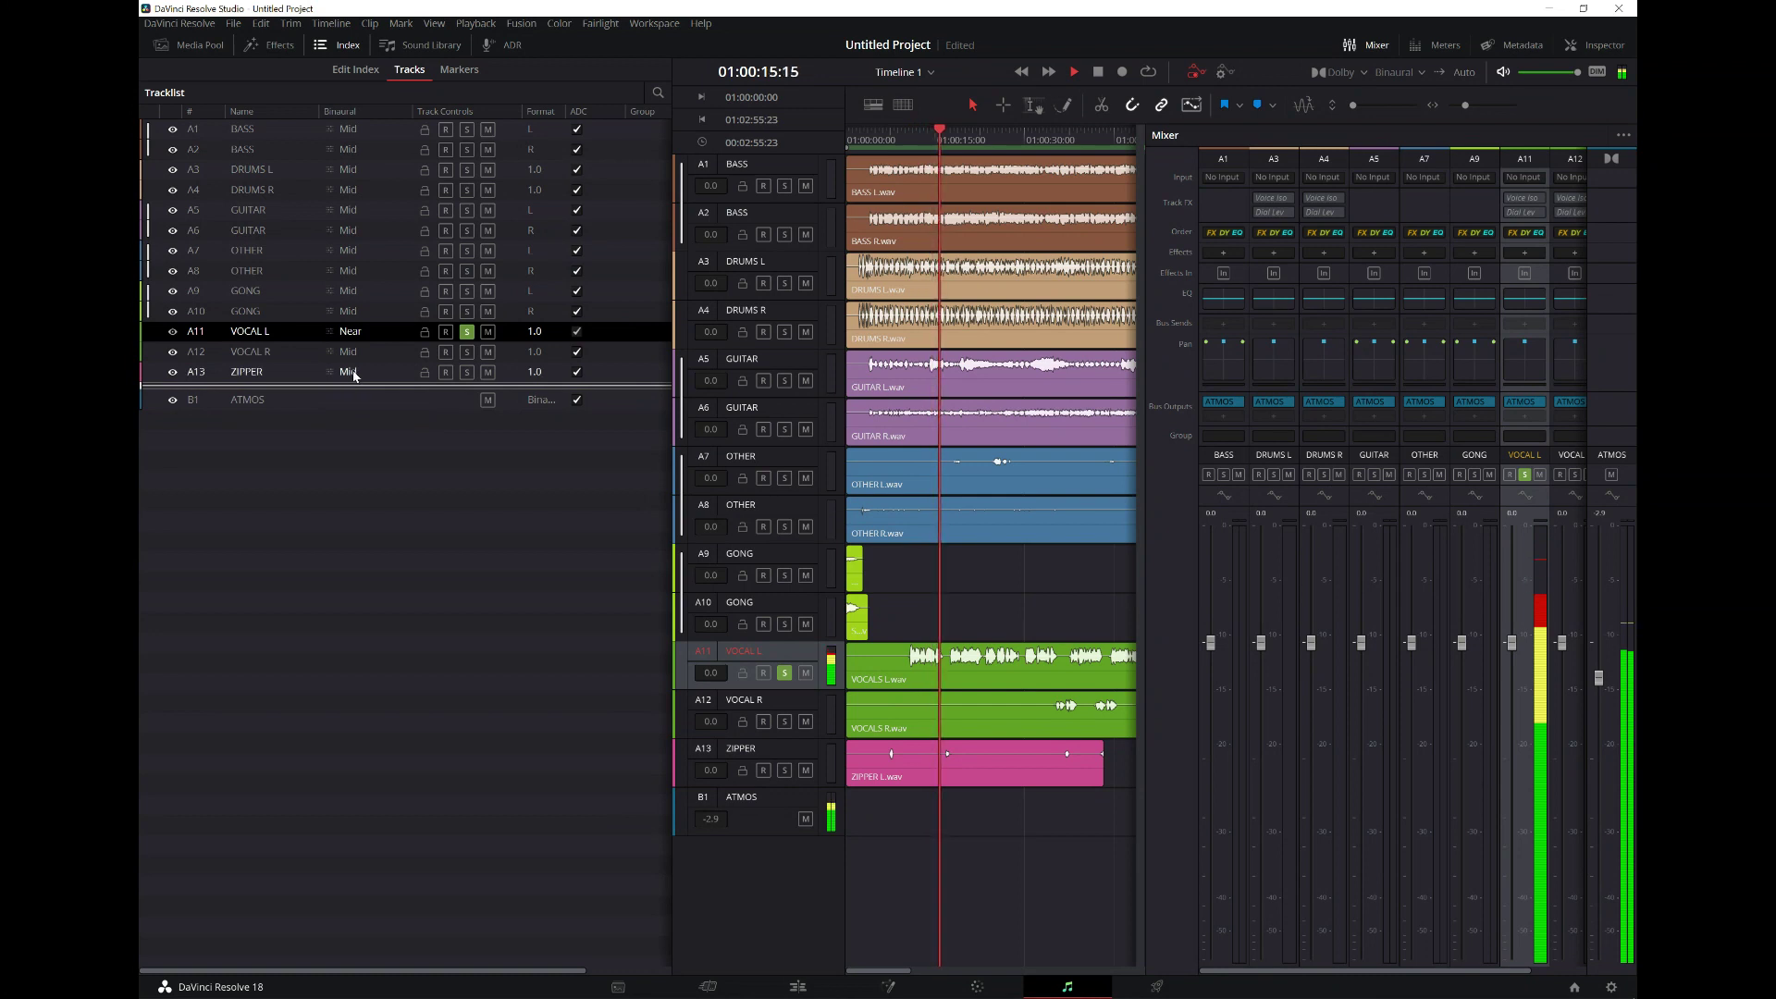
- Switch the soloed VOCAL L track's binaural mode to Mid and Far while listening to compare them
click(359, 331)
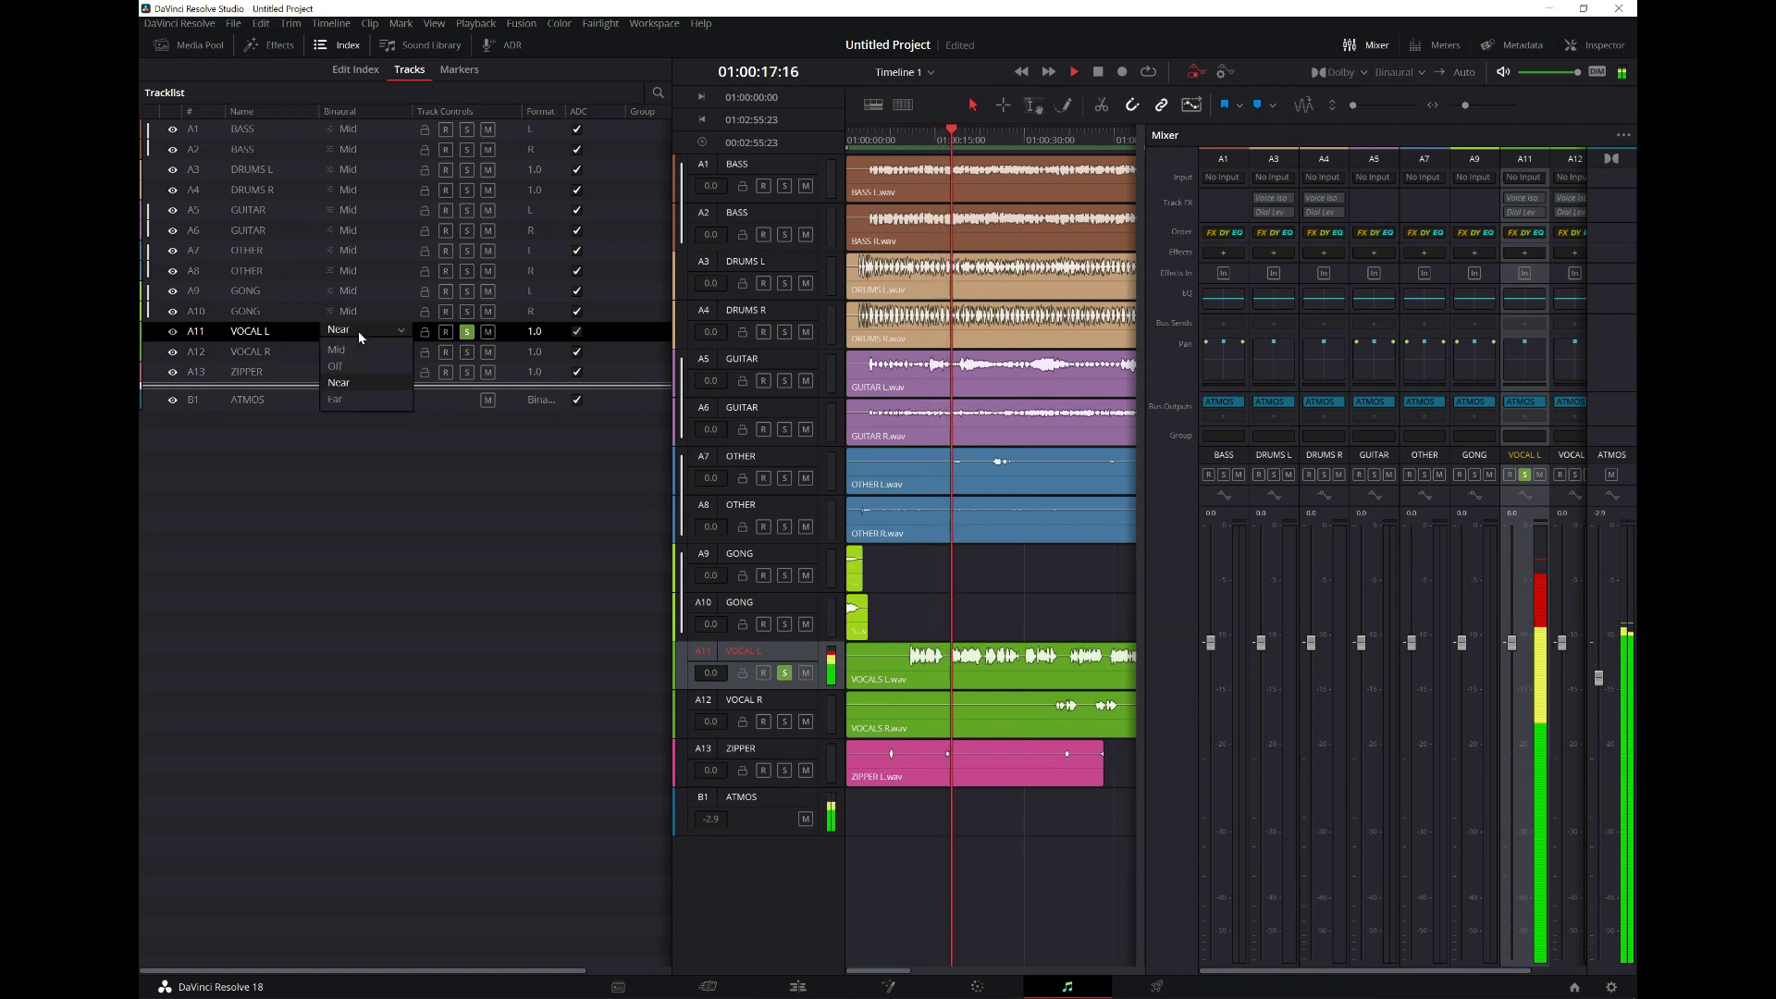
click(355, 352)
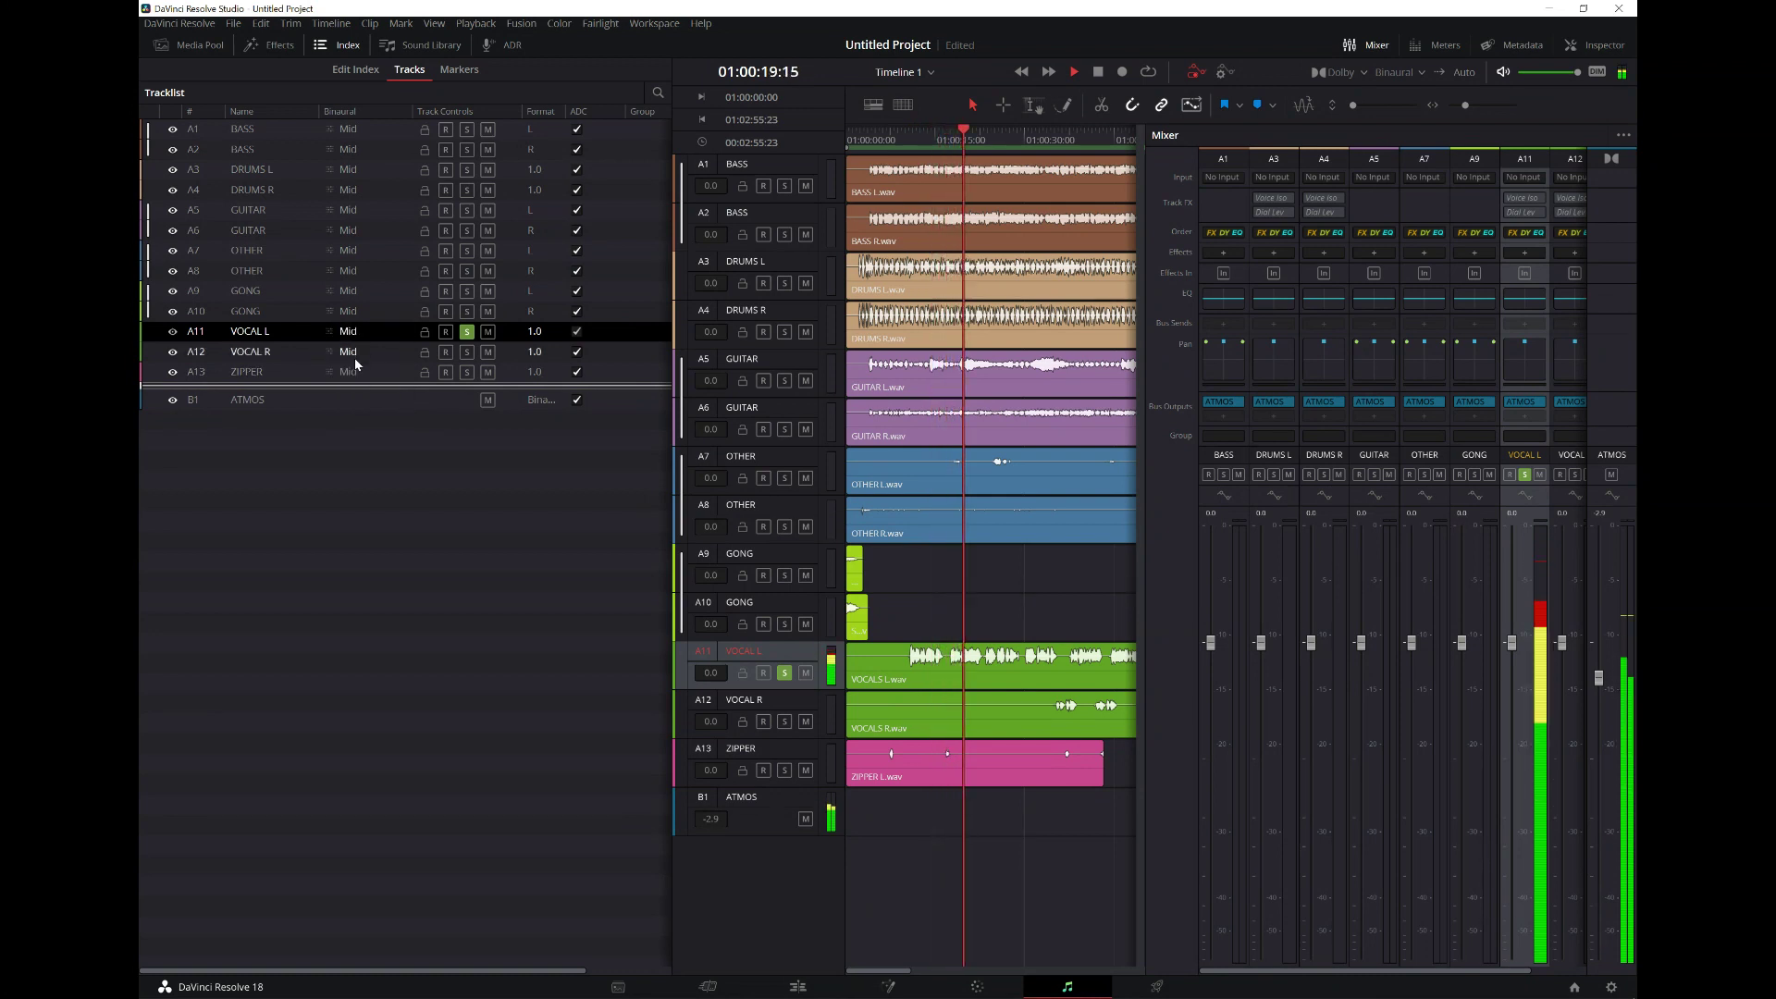
click(357, 333)
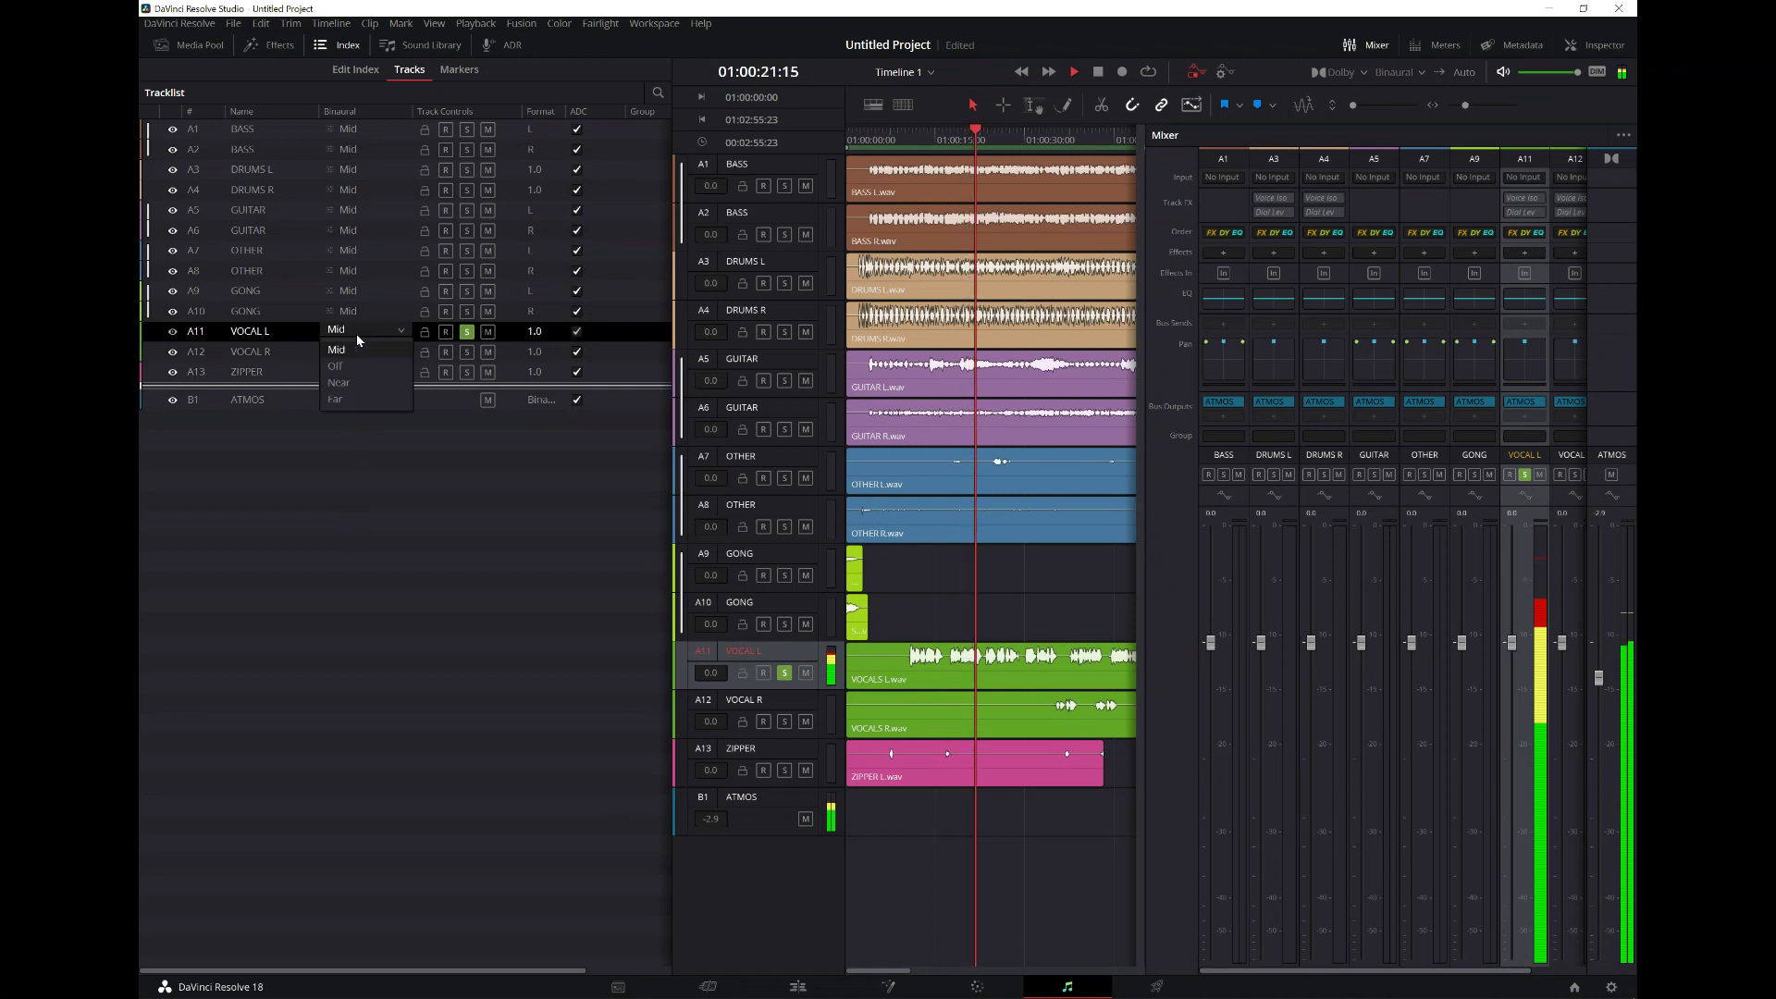
click(346, 401)
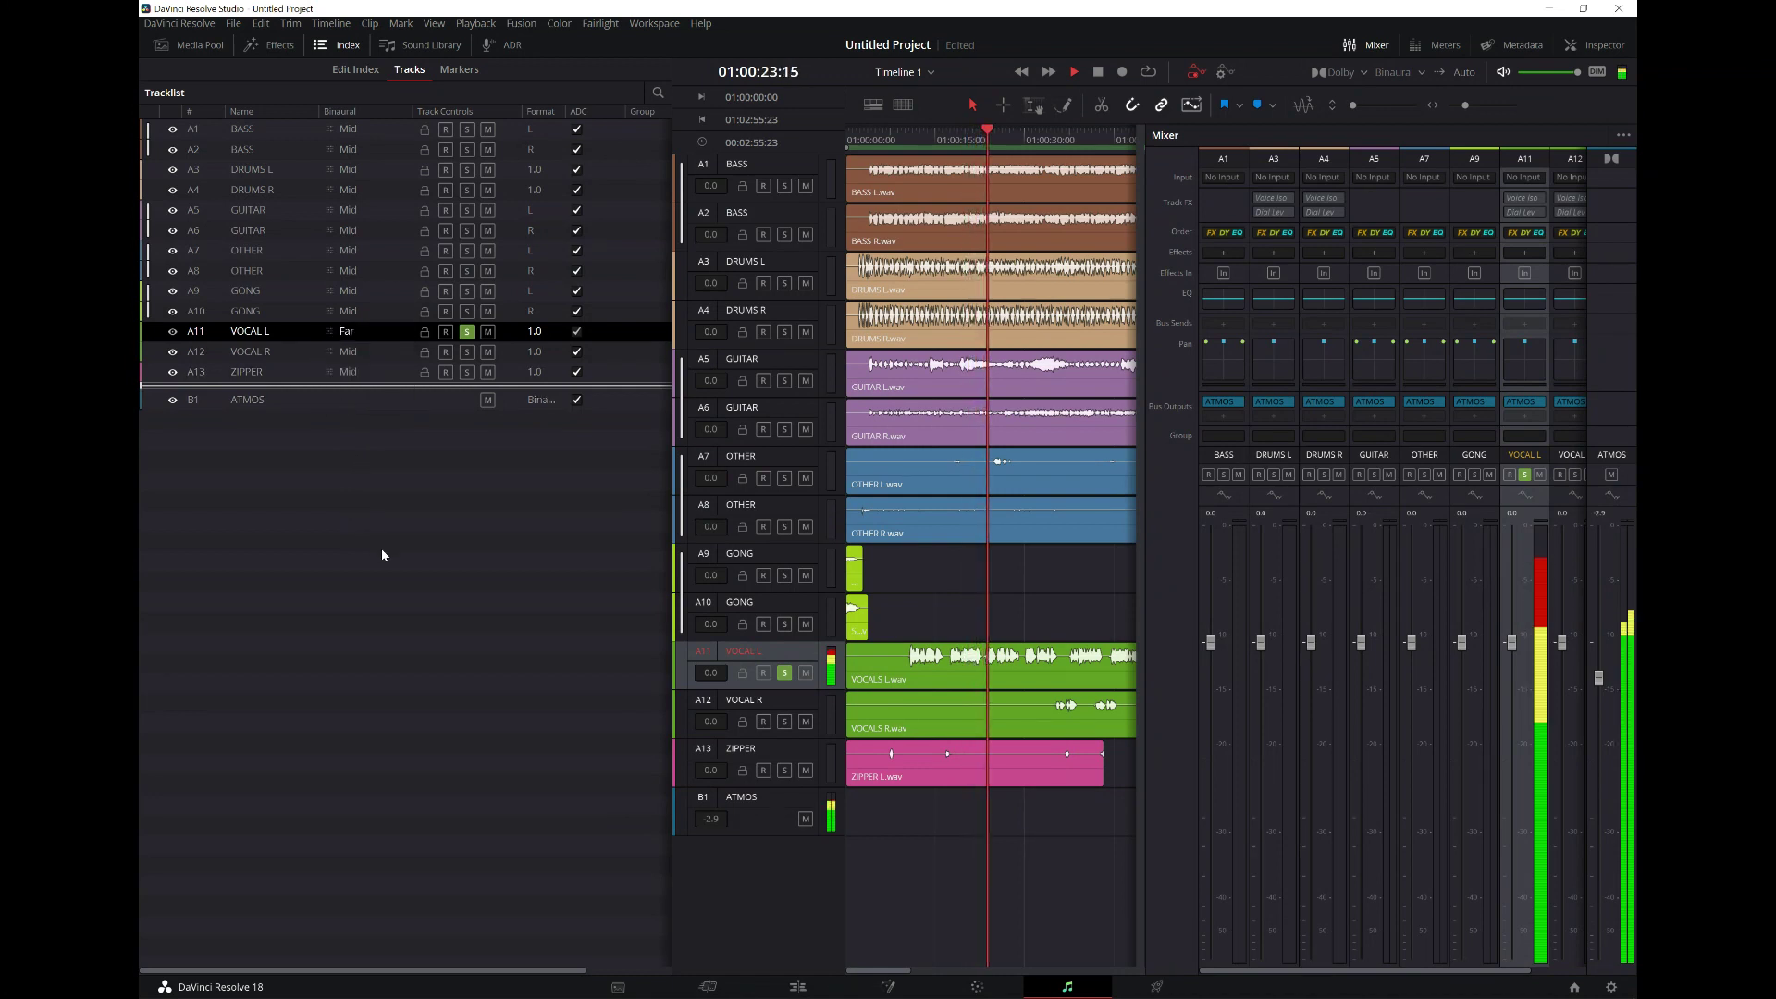
click(355, 331)
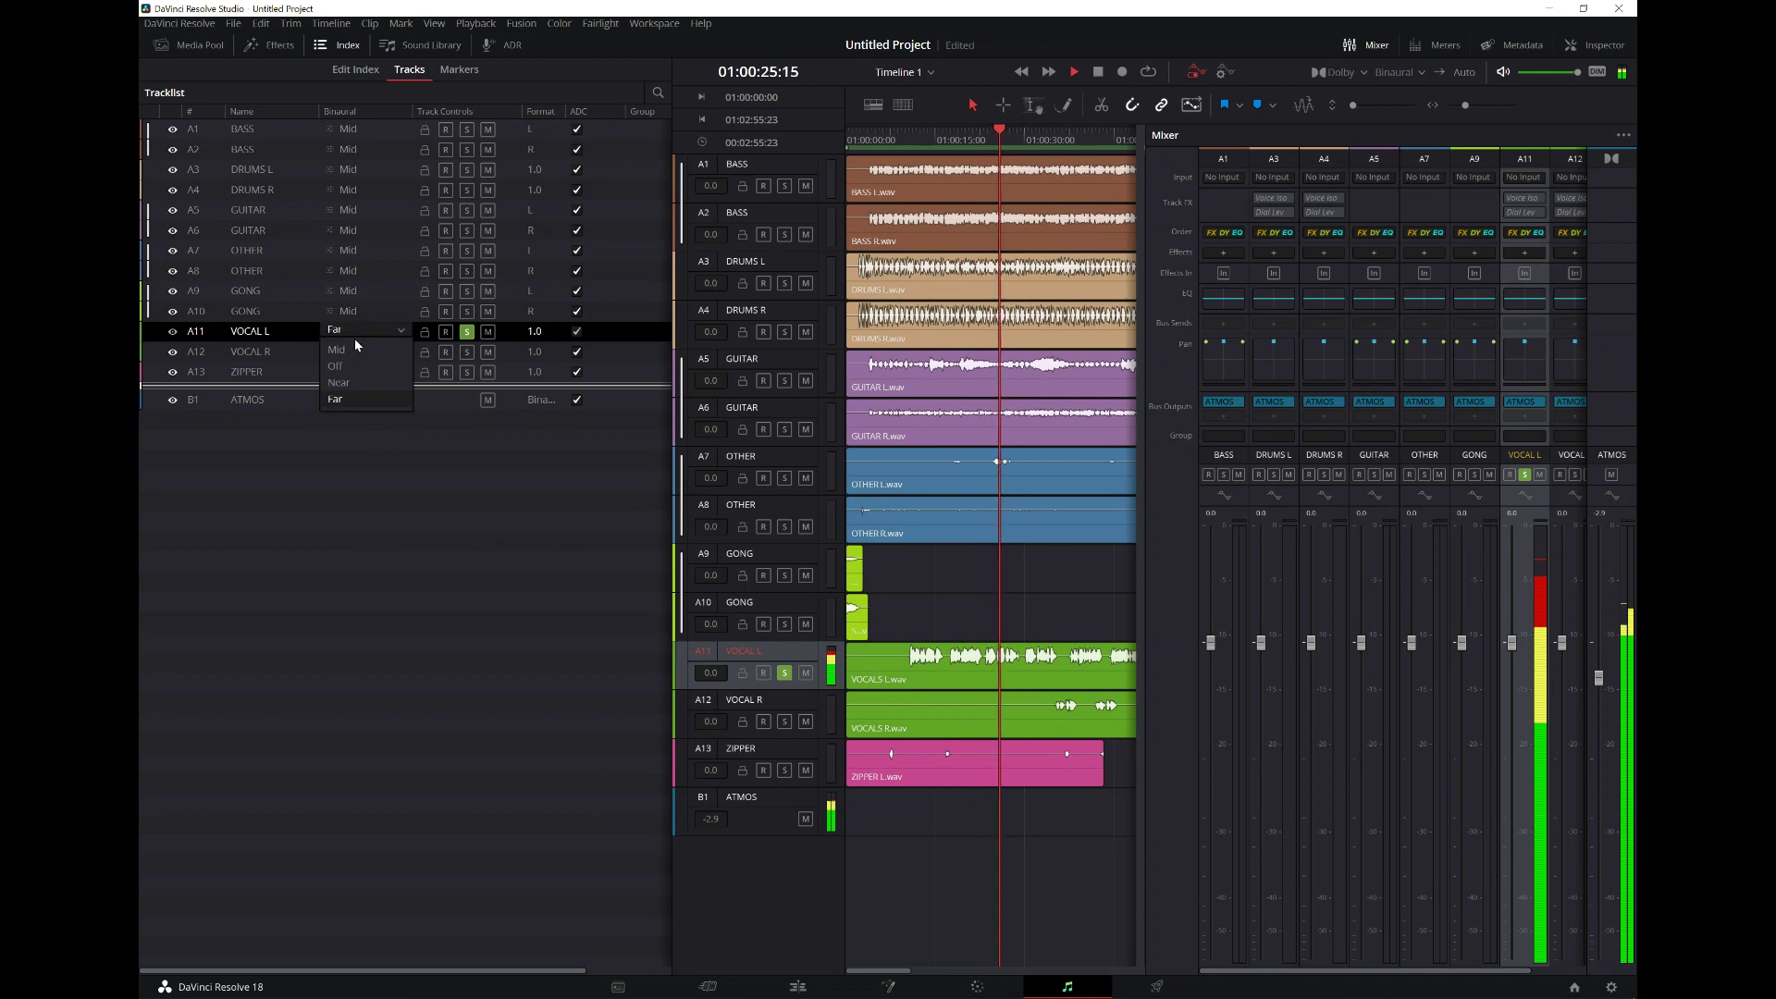
- Pan the VOCAL L track to 75R in its audio pan settings
double_click(1530, 361)
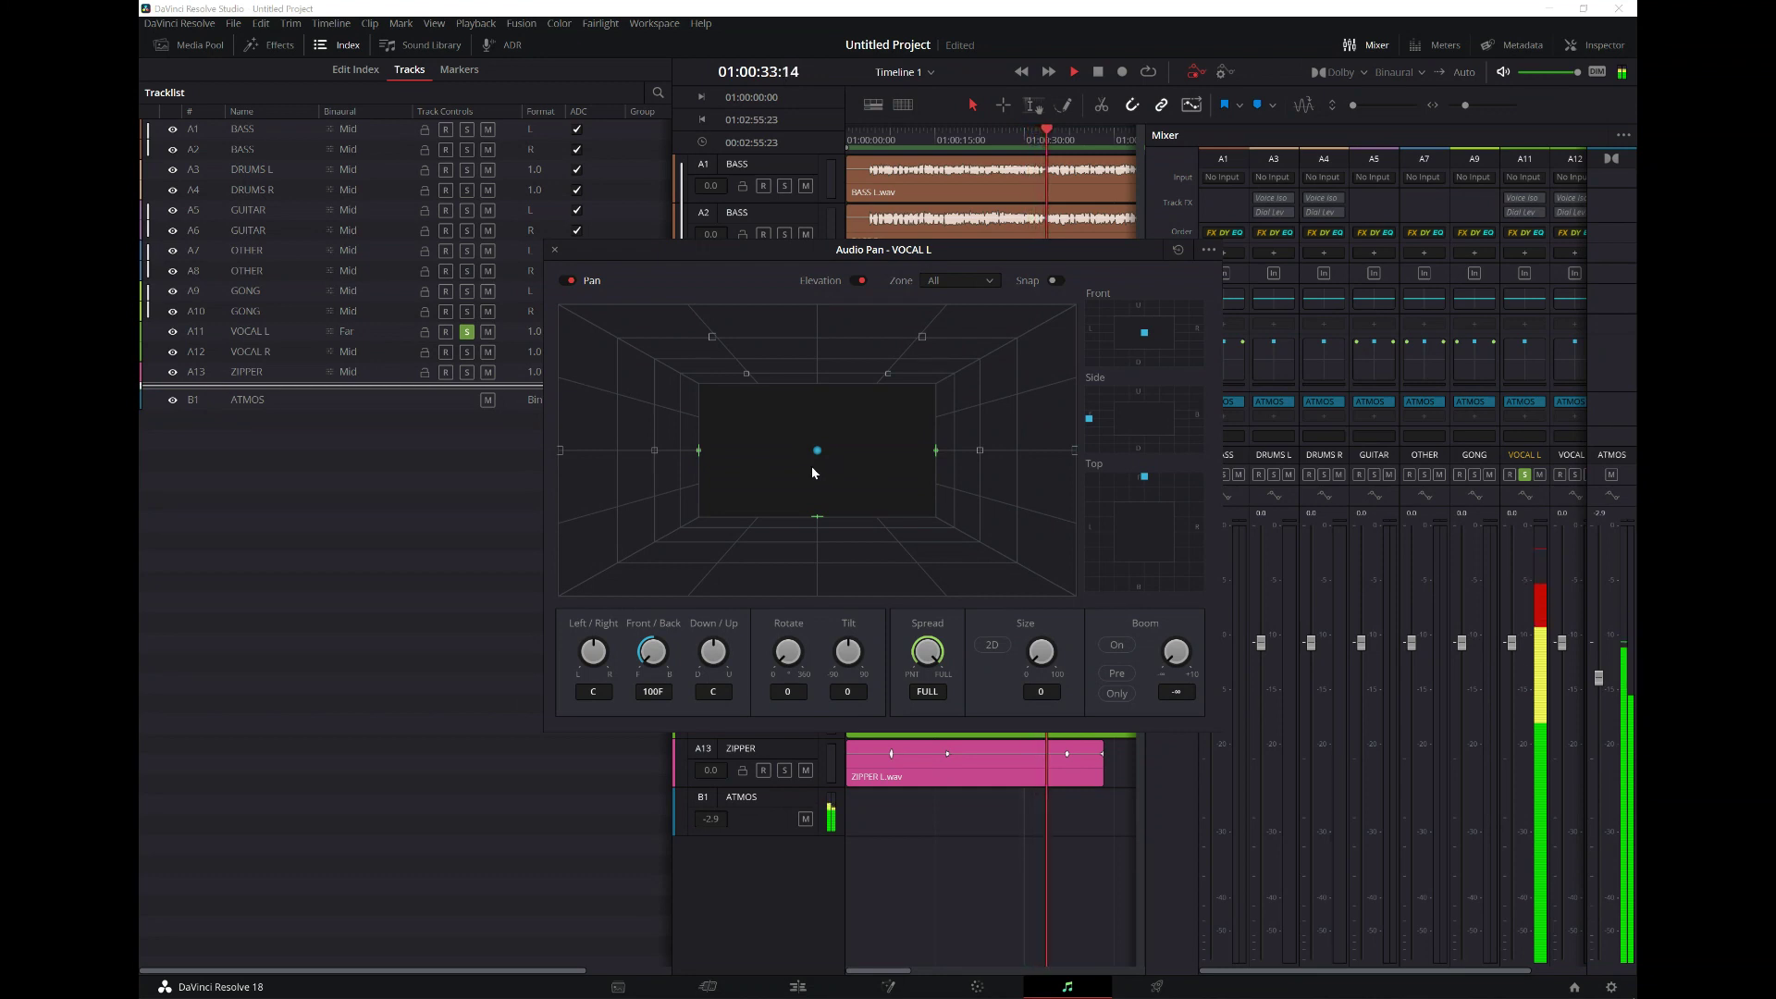
drag(817, 453, 908, 453)
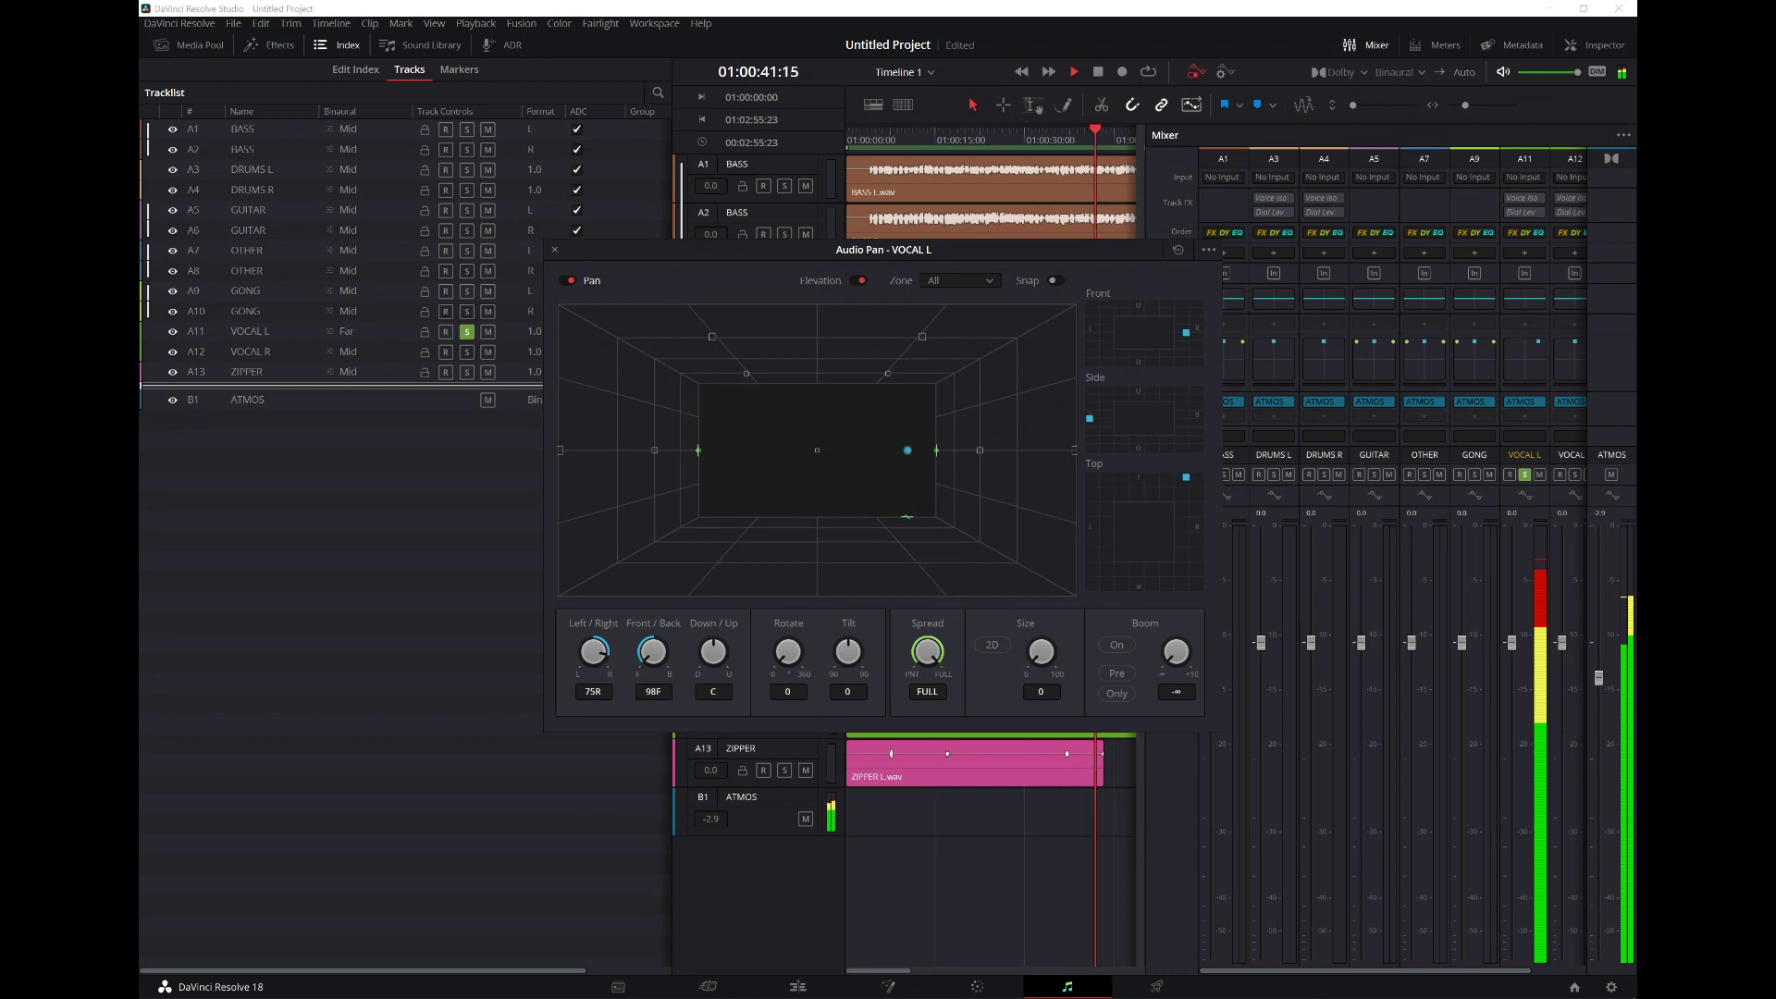
- Try rotating the VOCAL L pan to 297 and lowering it to 61D, reset both controls, and close the pan settings
drag(787, 651, 979, 231)
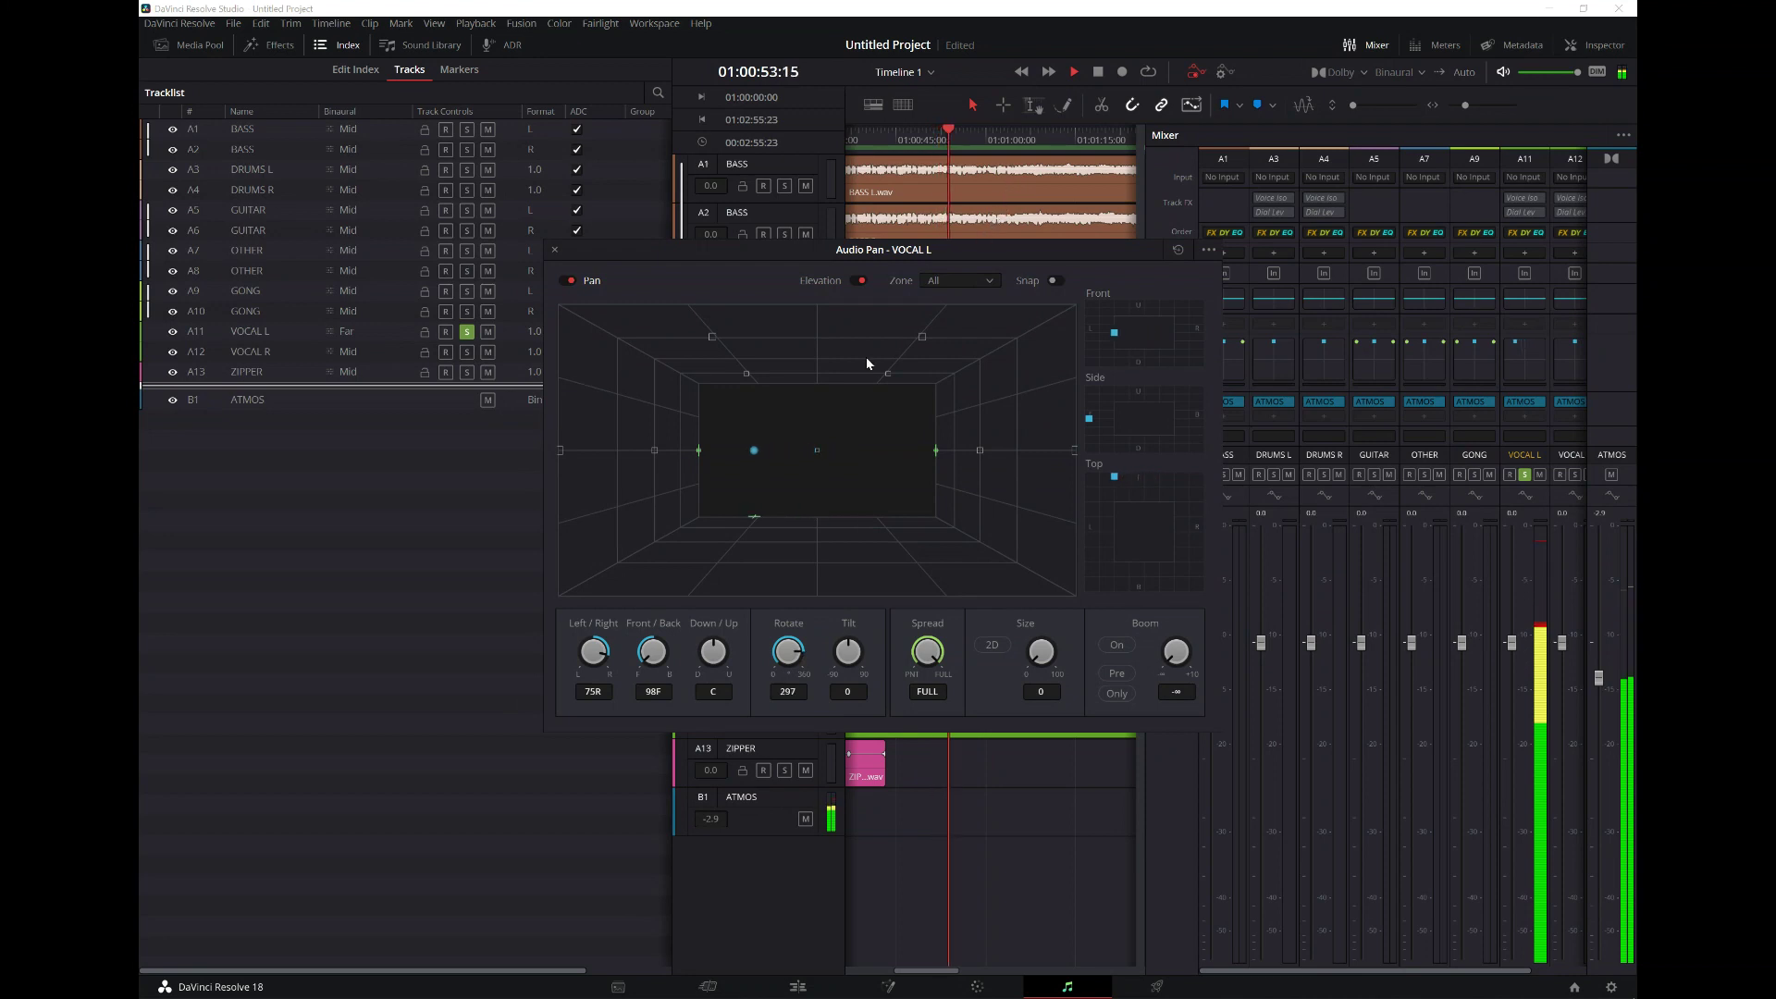
drag(720, 660, 666, 897)
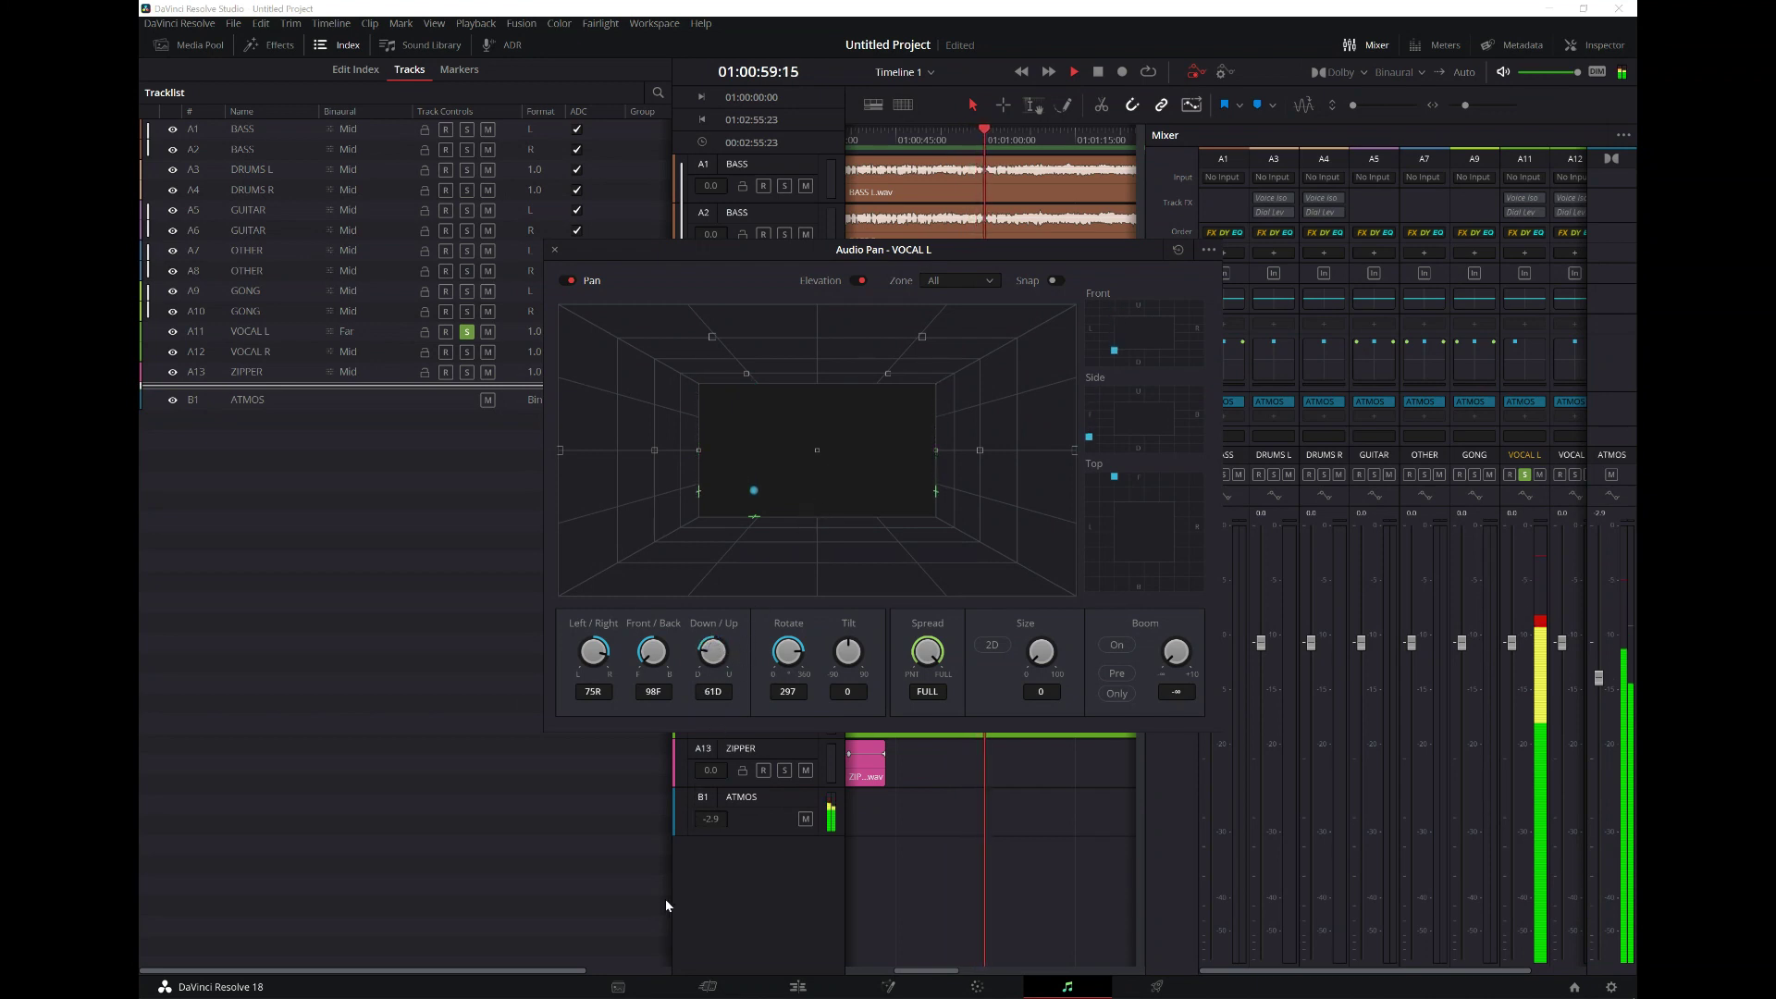
double_click(717, 653)
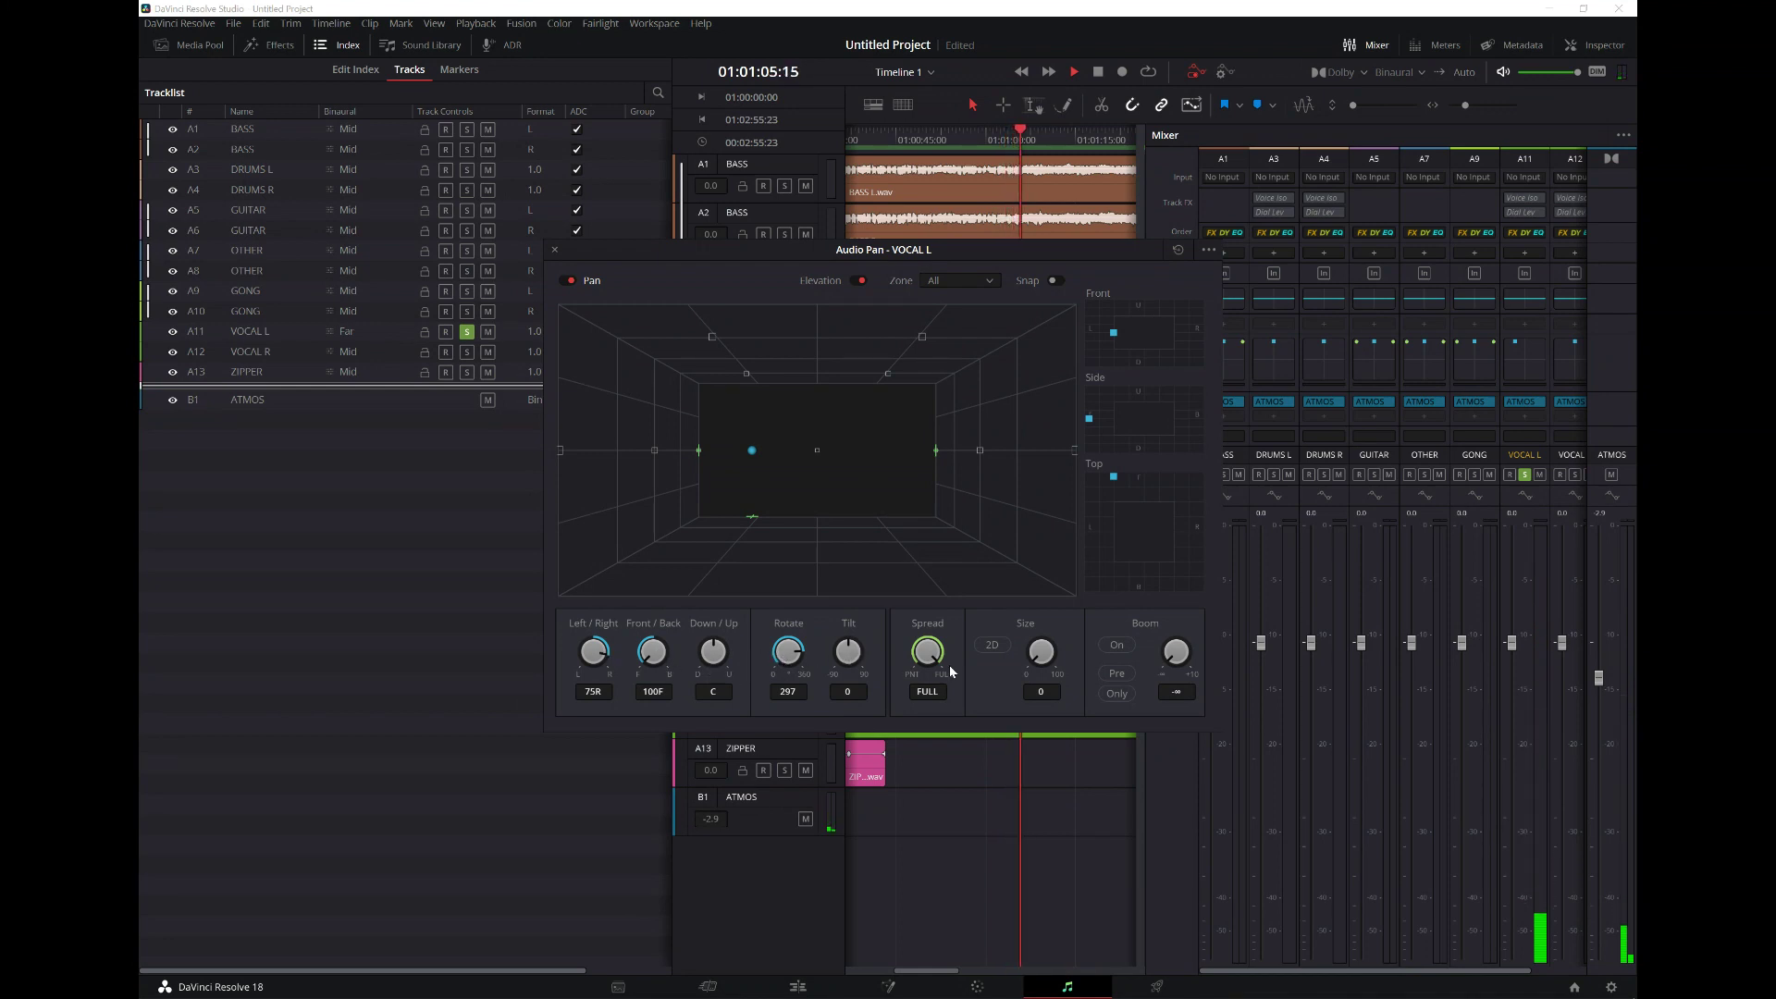
double_click(774, 666)
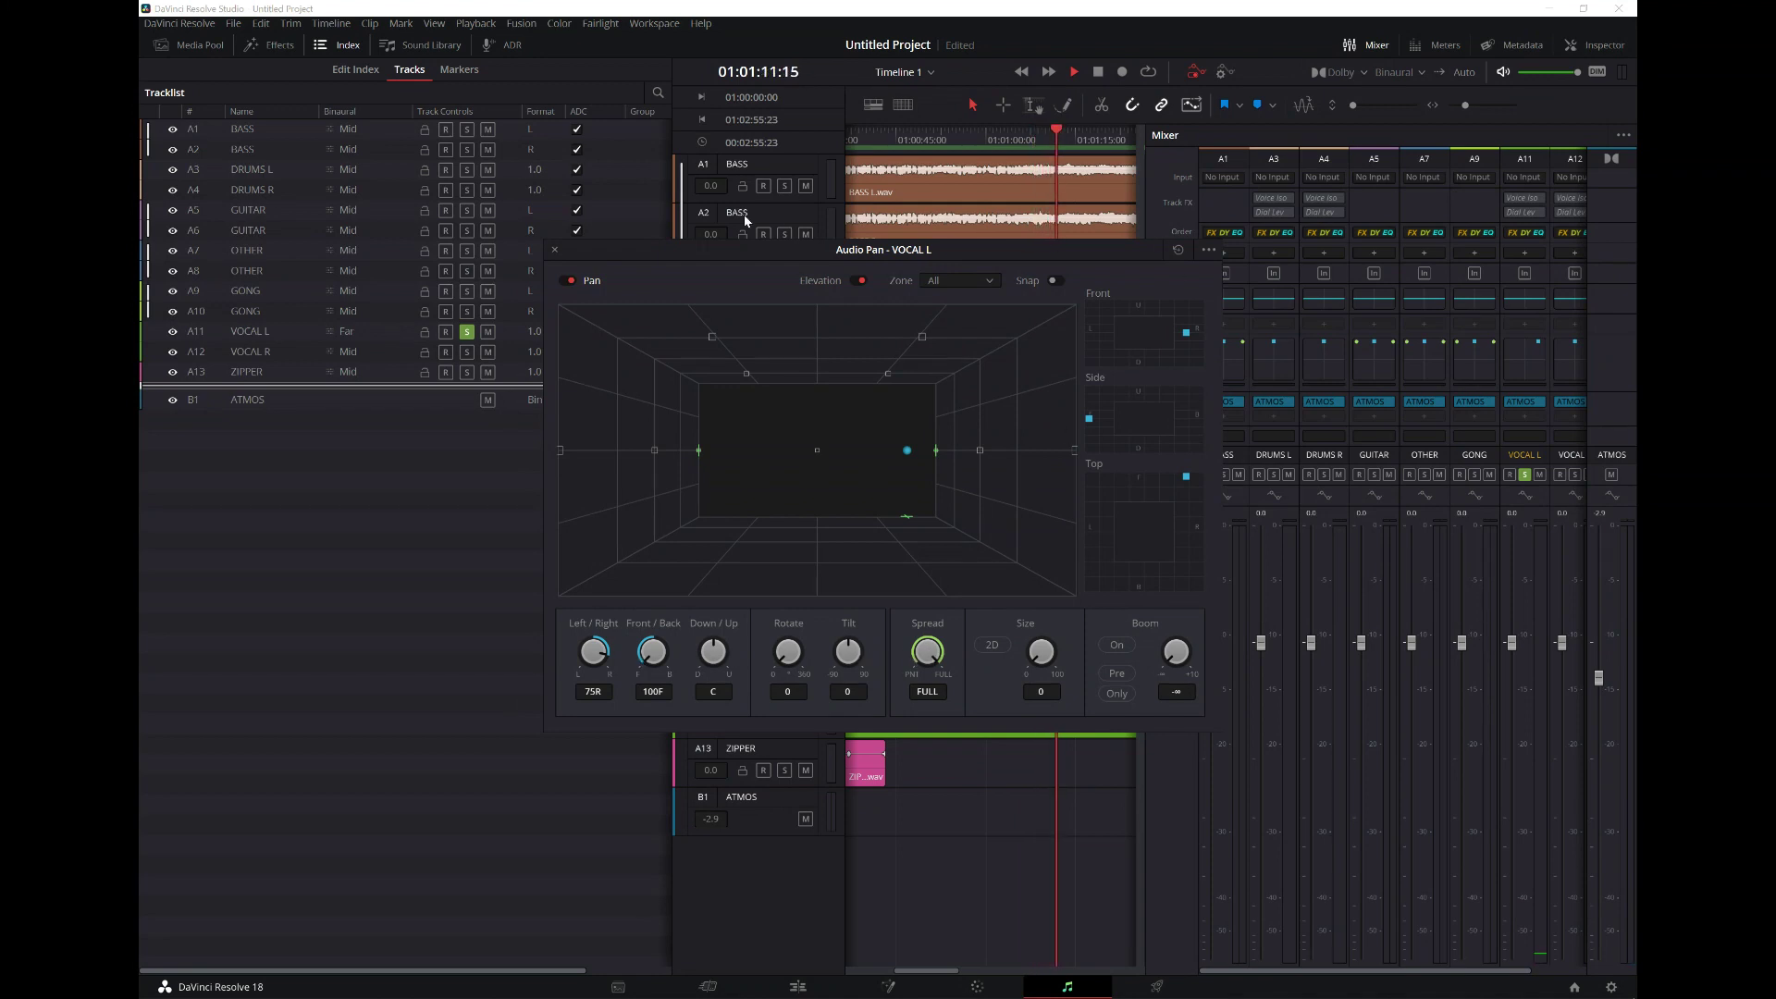
click(556, 251)
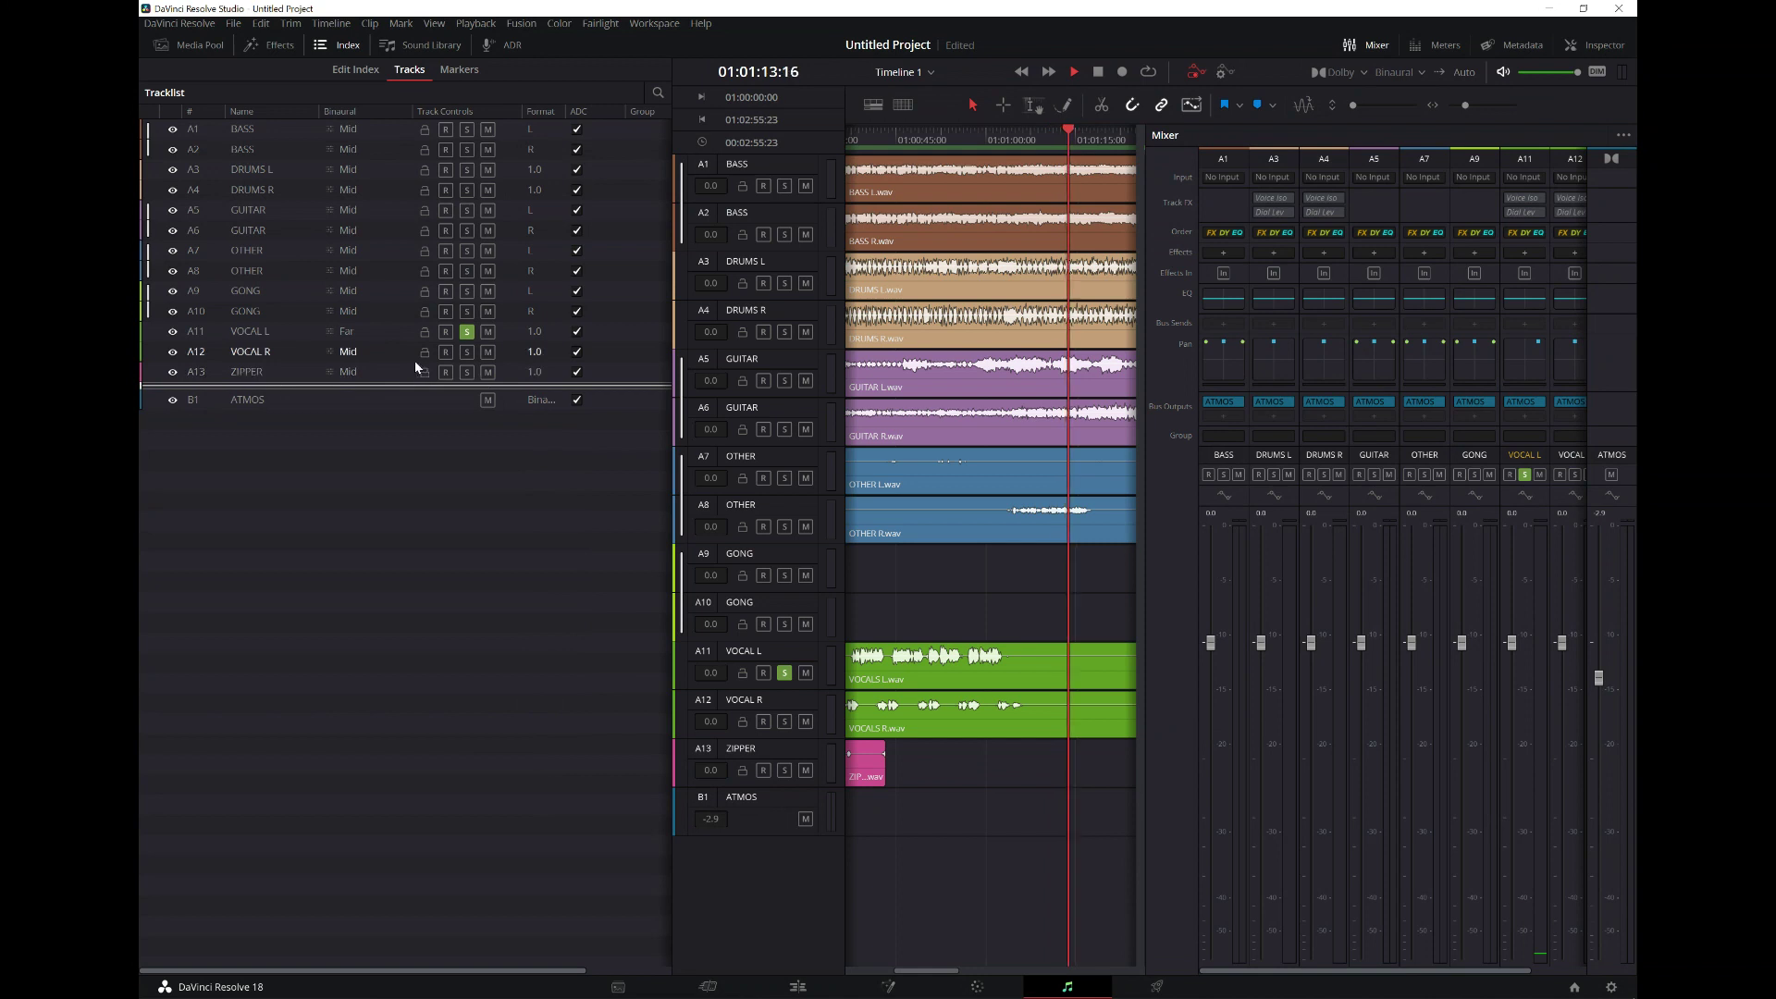
- Stop playback, unsolo the VOCAL L track and set its binaural mode back to Mid
key(space)
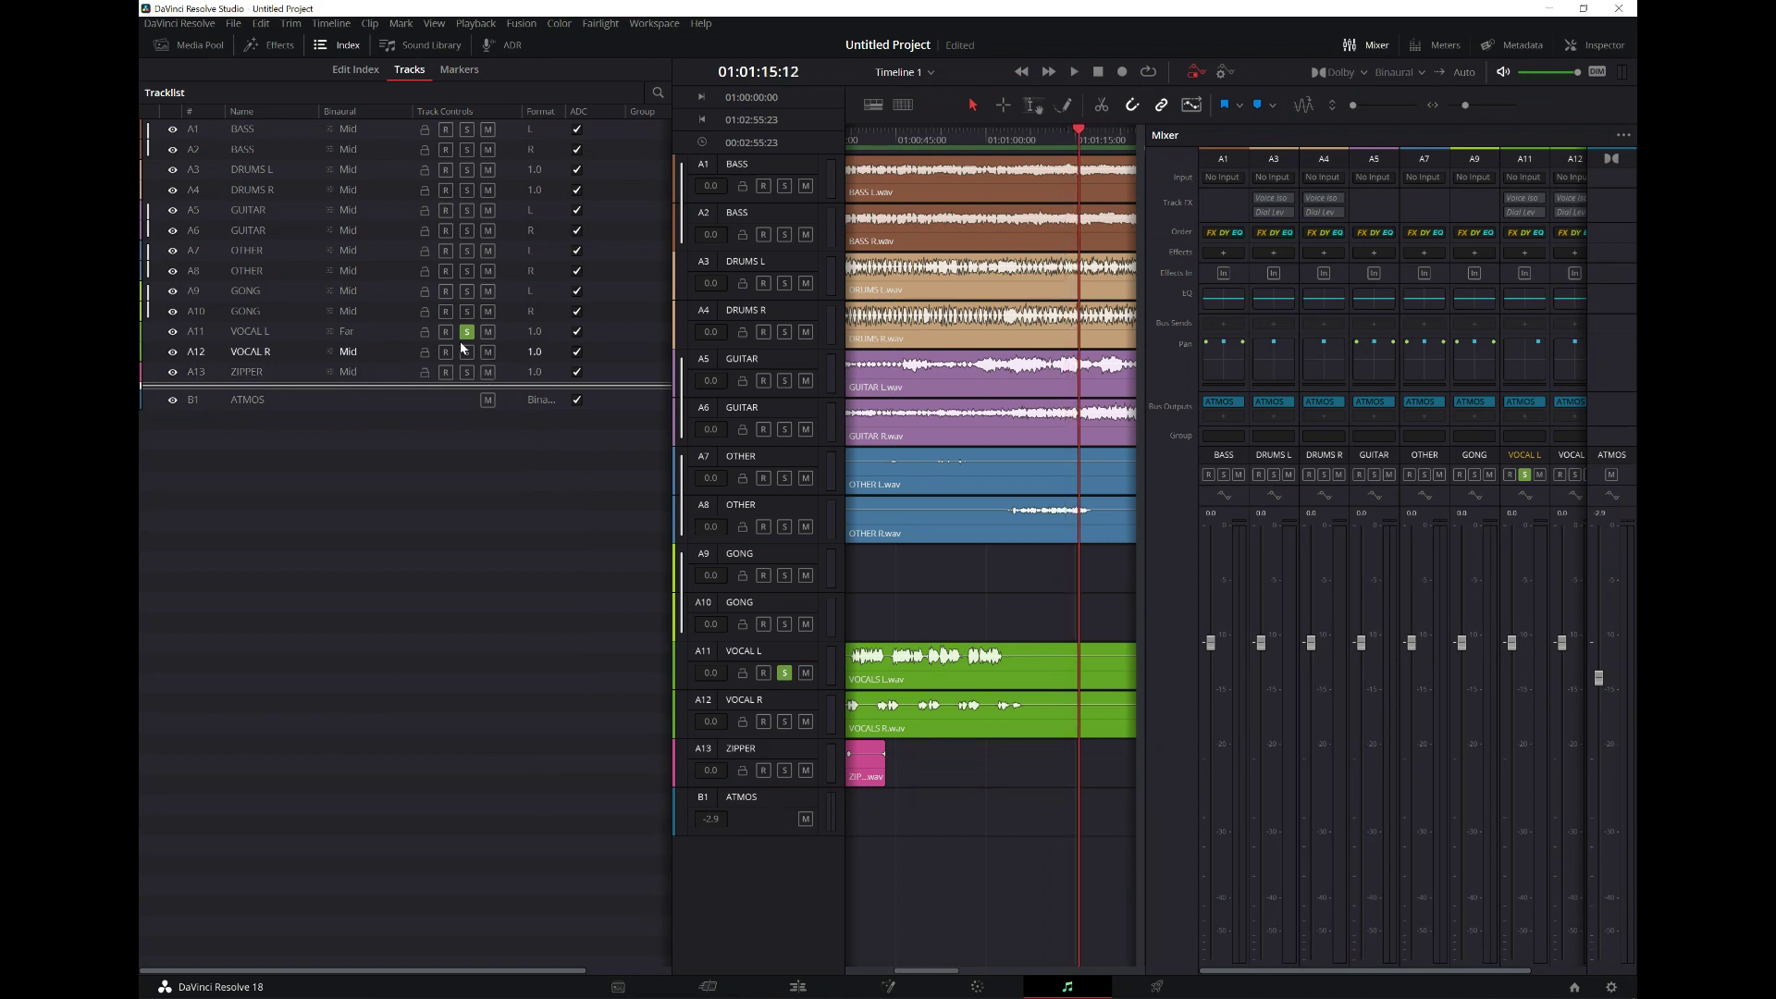
click(466, 331)
click(357, 333)
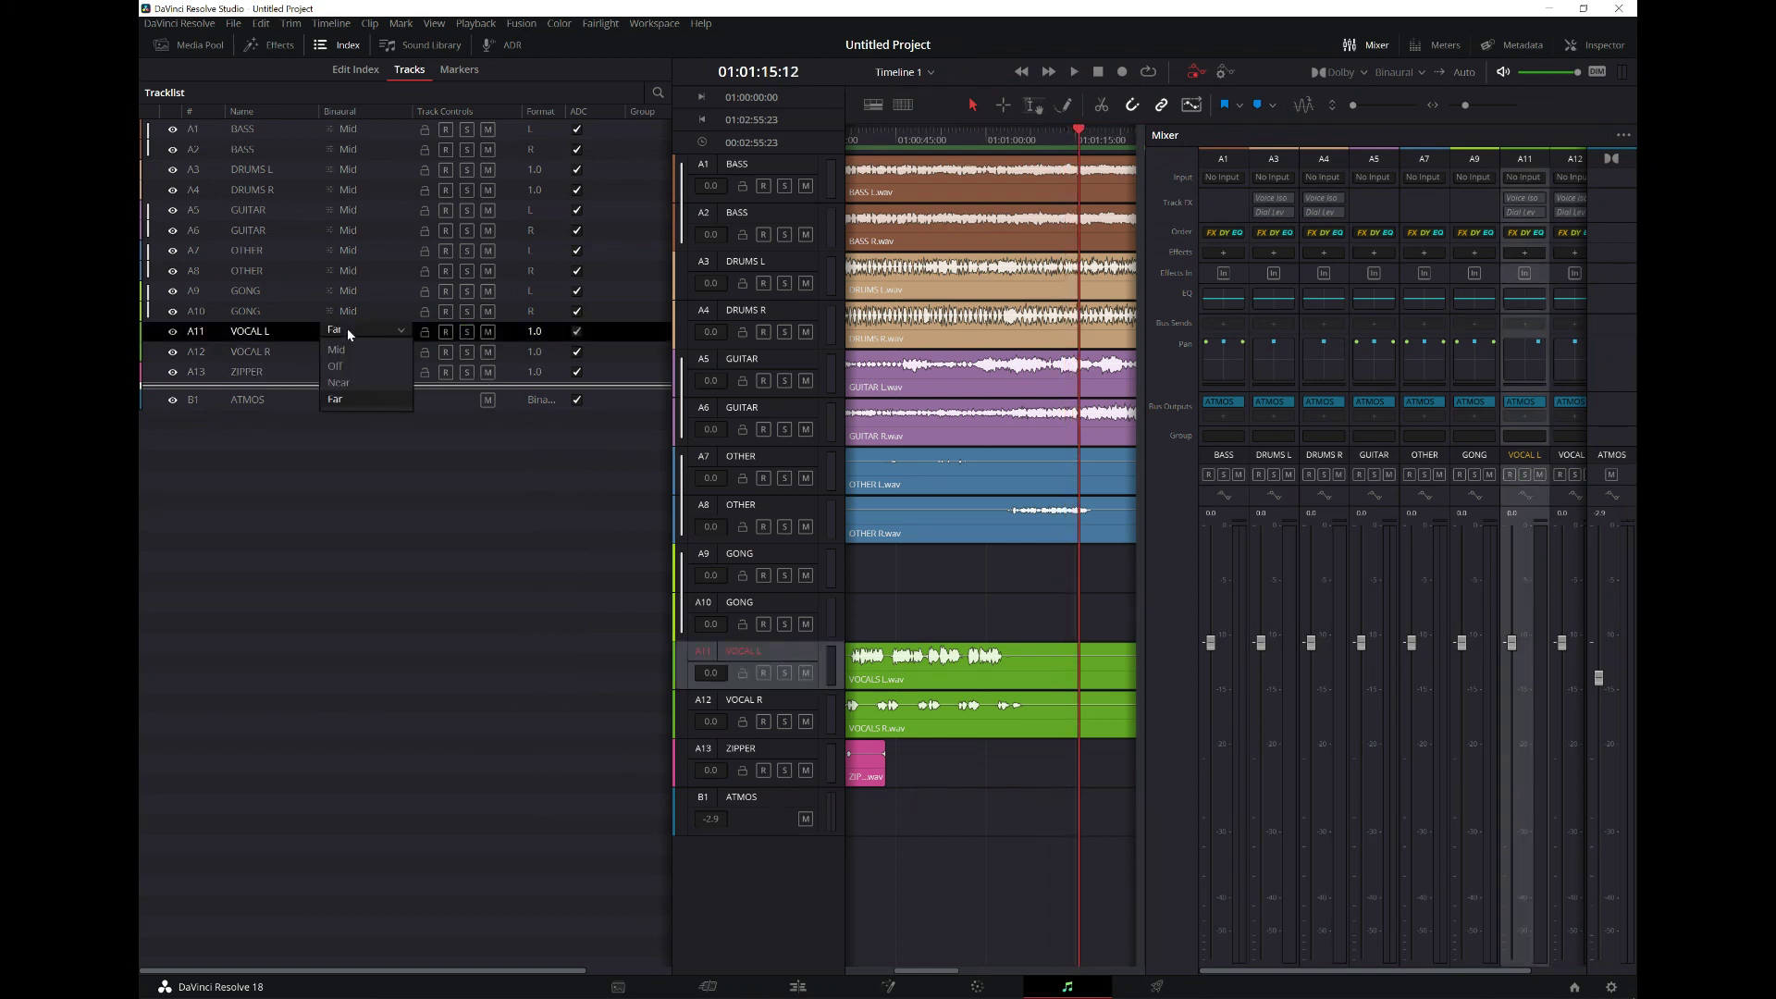
click(346, 351)
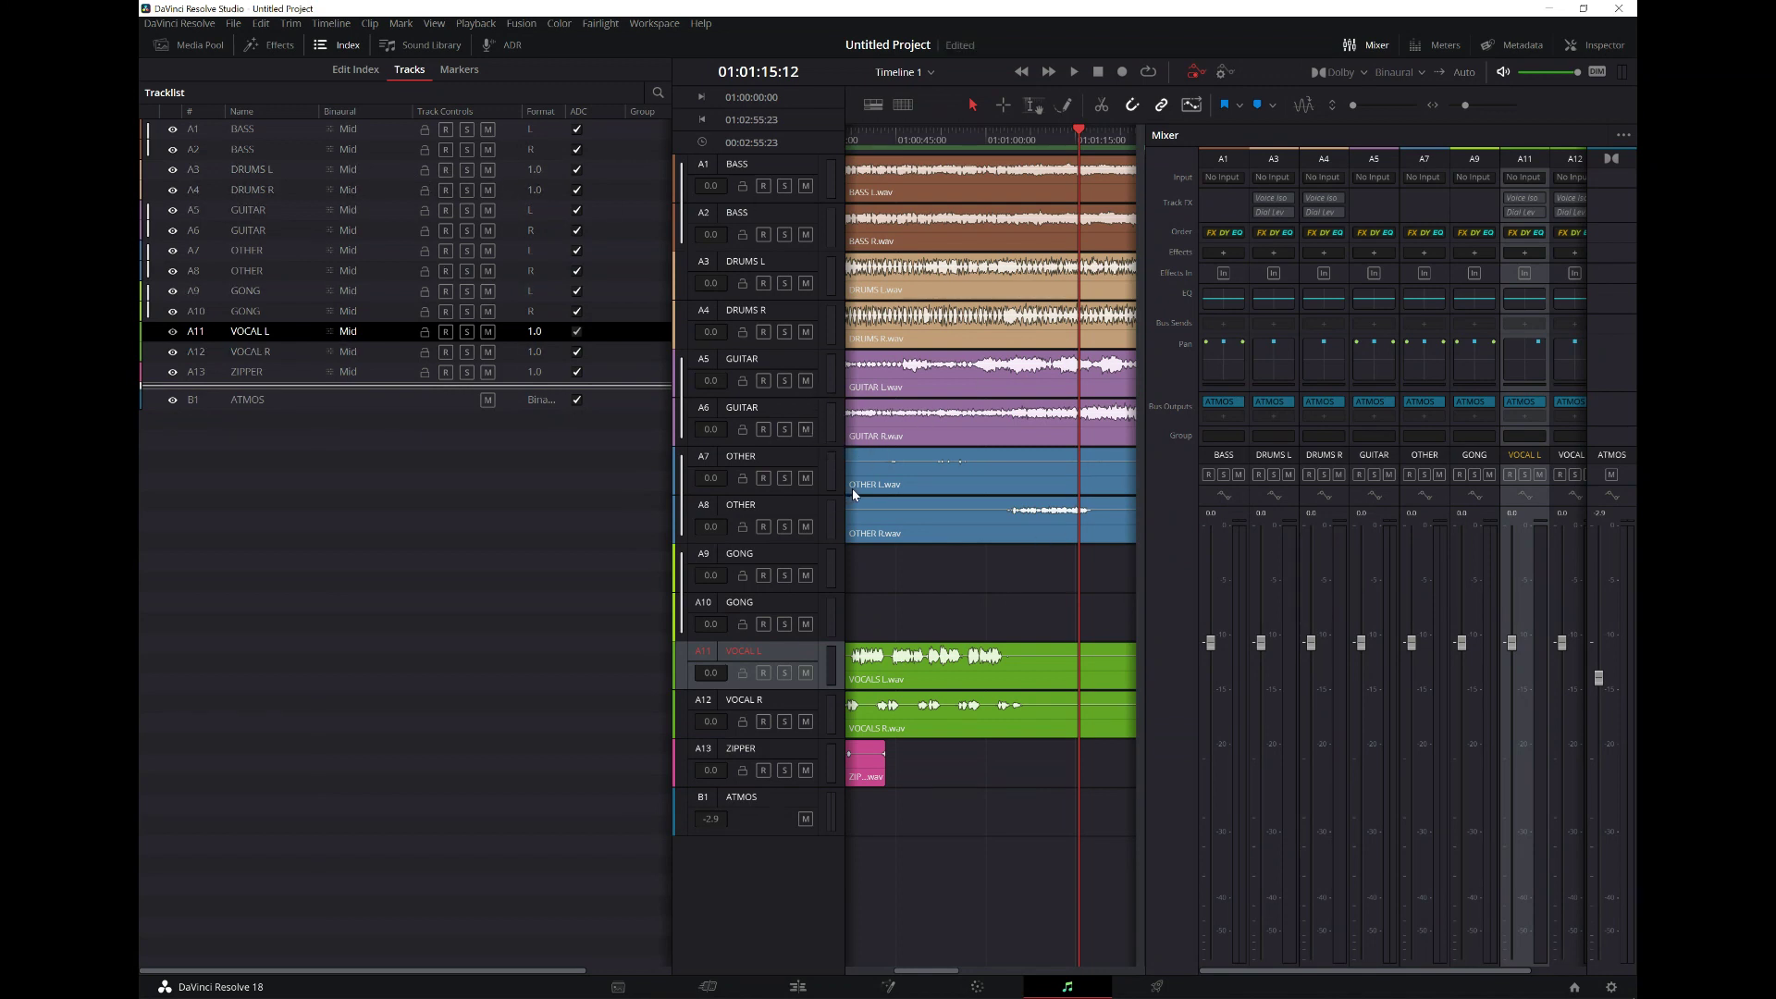
- Return the playhead to the start of the timeline and narrow the track index and mixer to widen the timeline view
drag(679, 527, 542, 525)
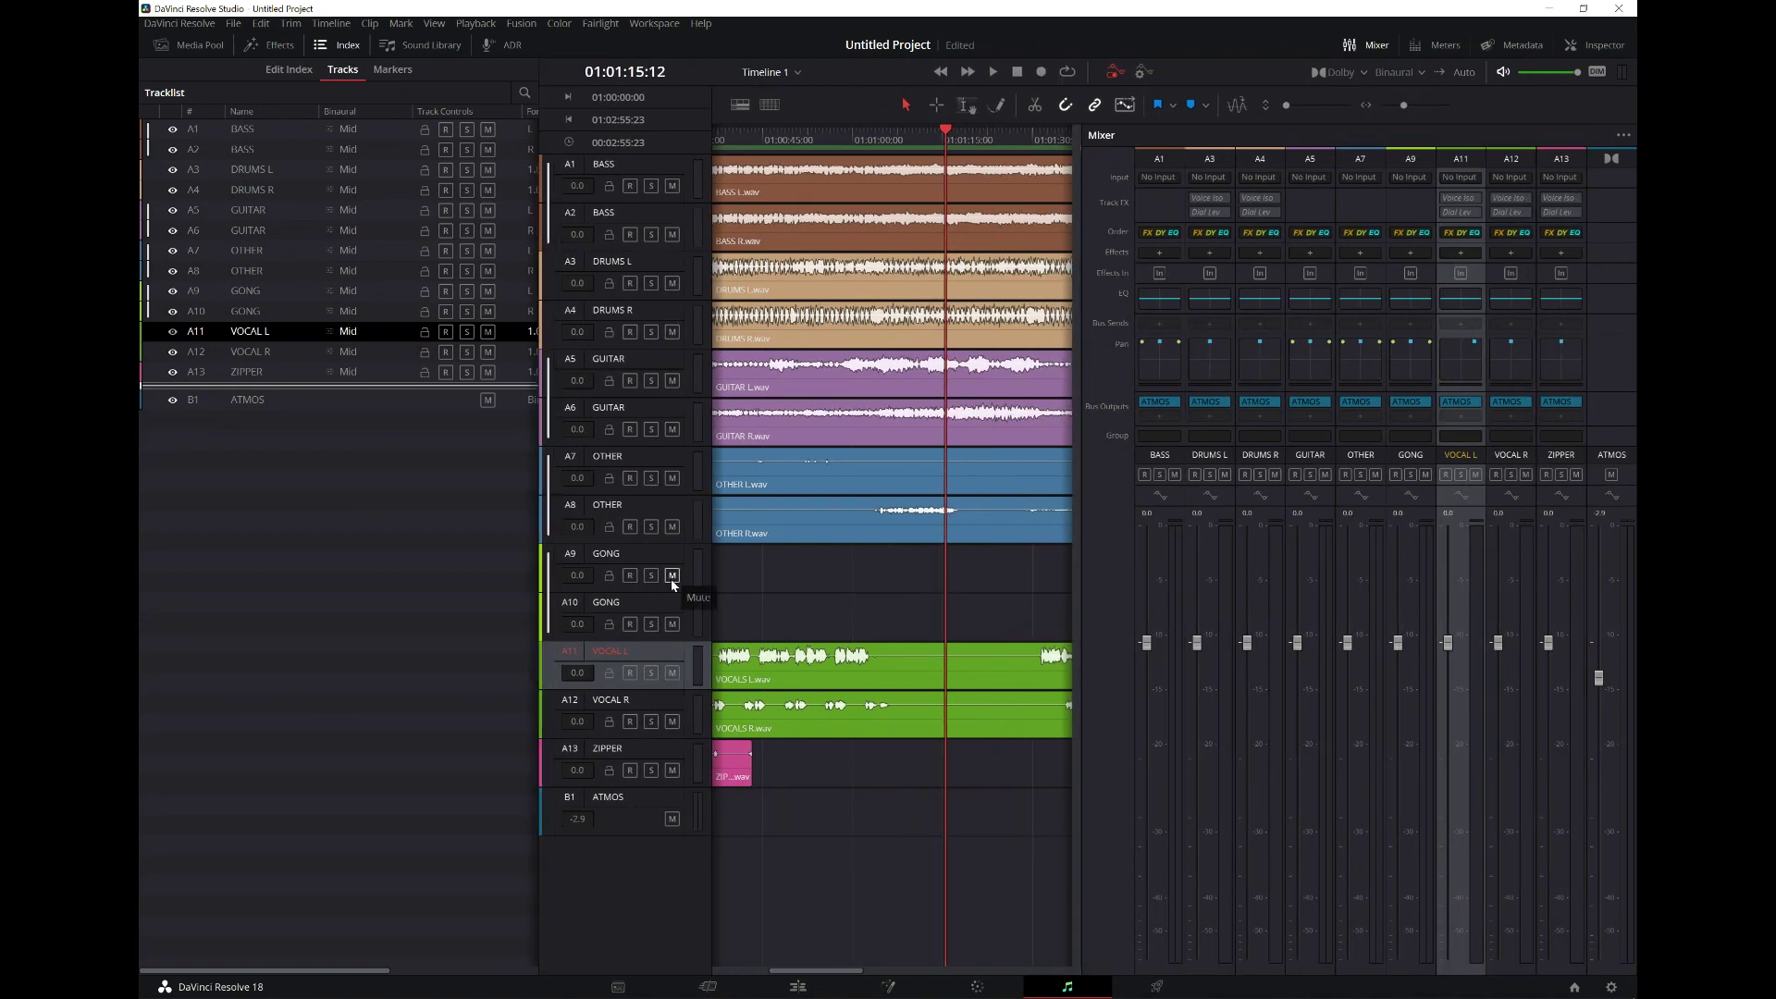
click(943, 72)
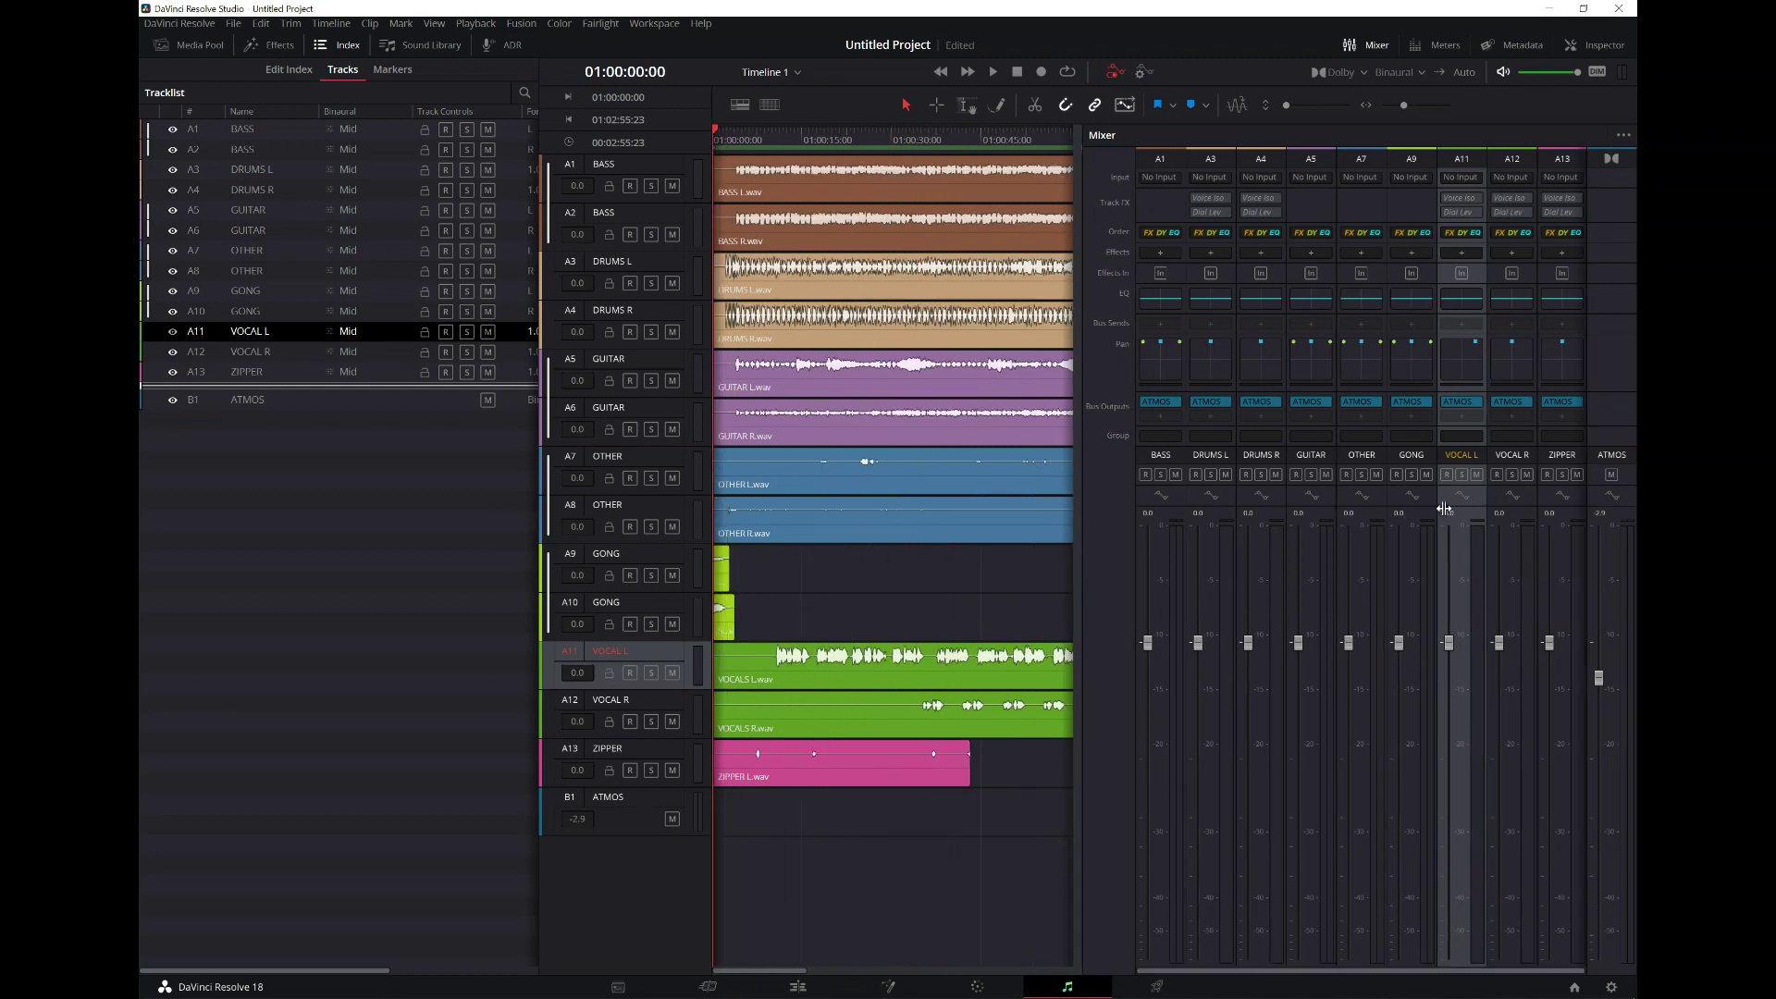
drag(1081, 501, 1429, 500)
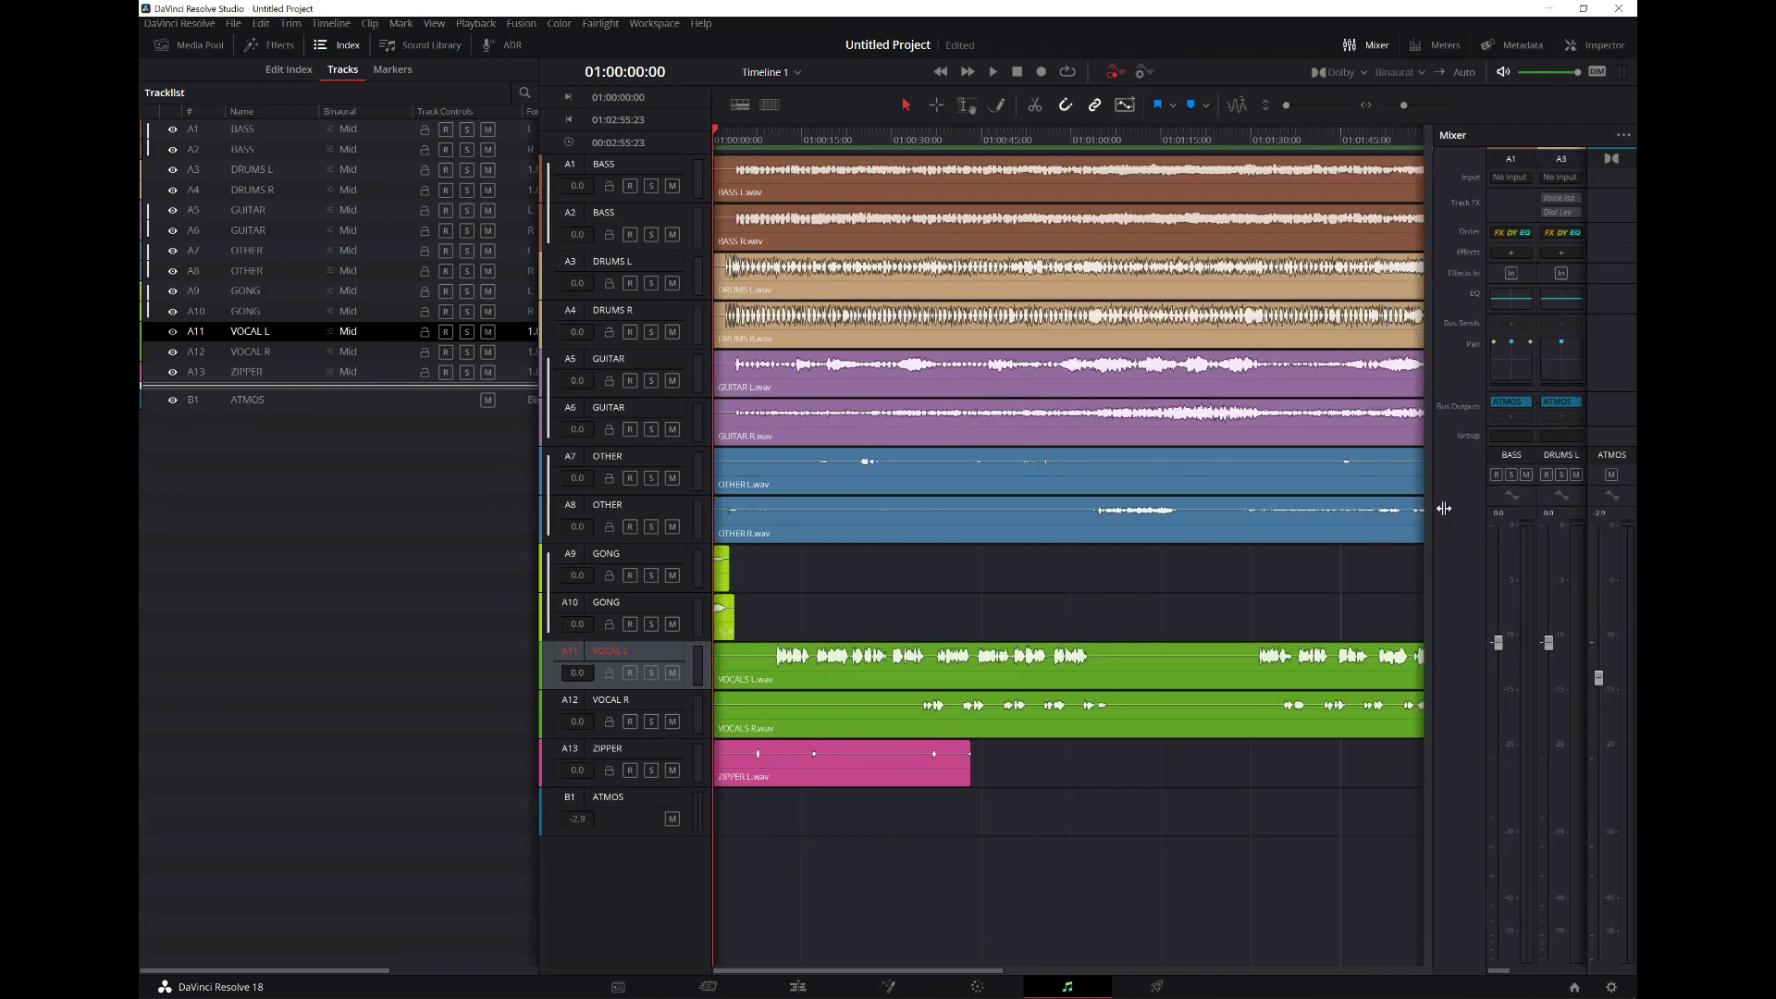
- Set the binaural mode of the BASS track's left and right channels to Off
click(631, 171)
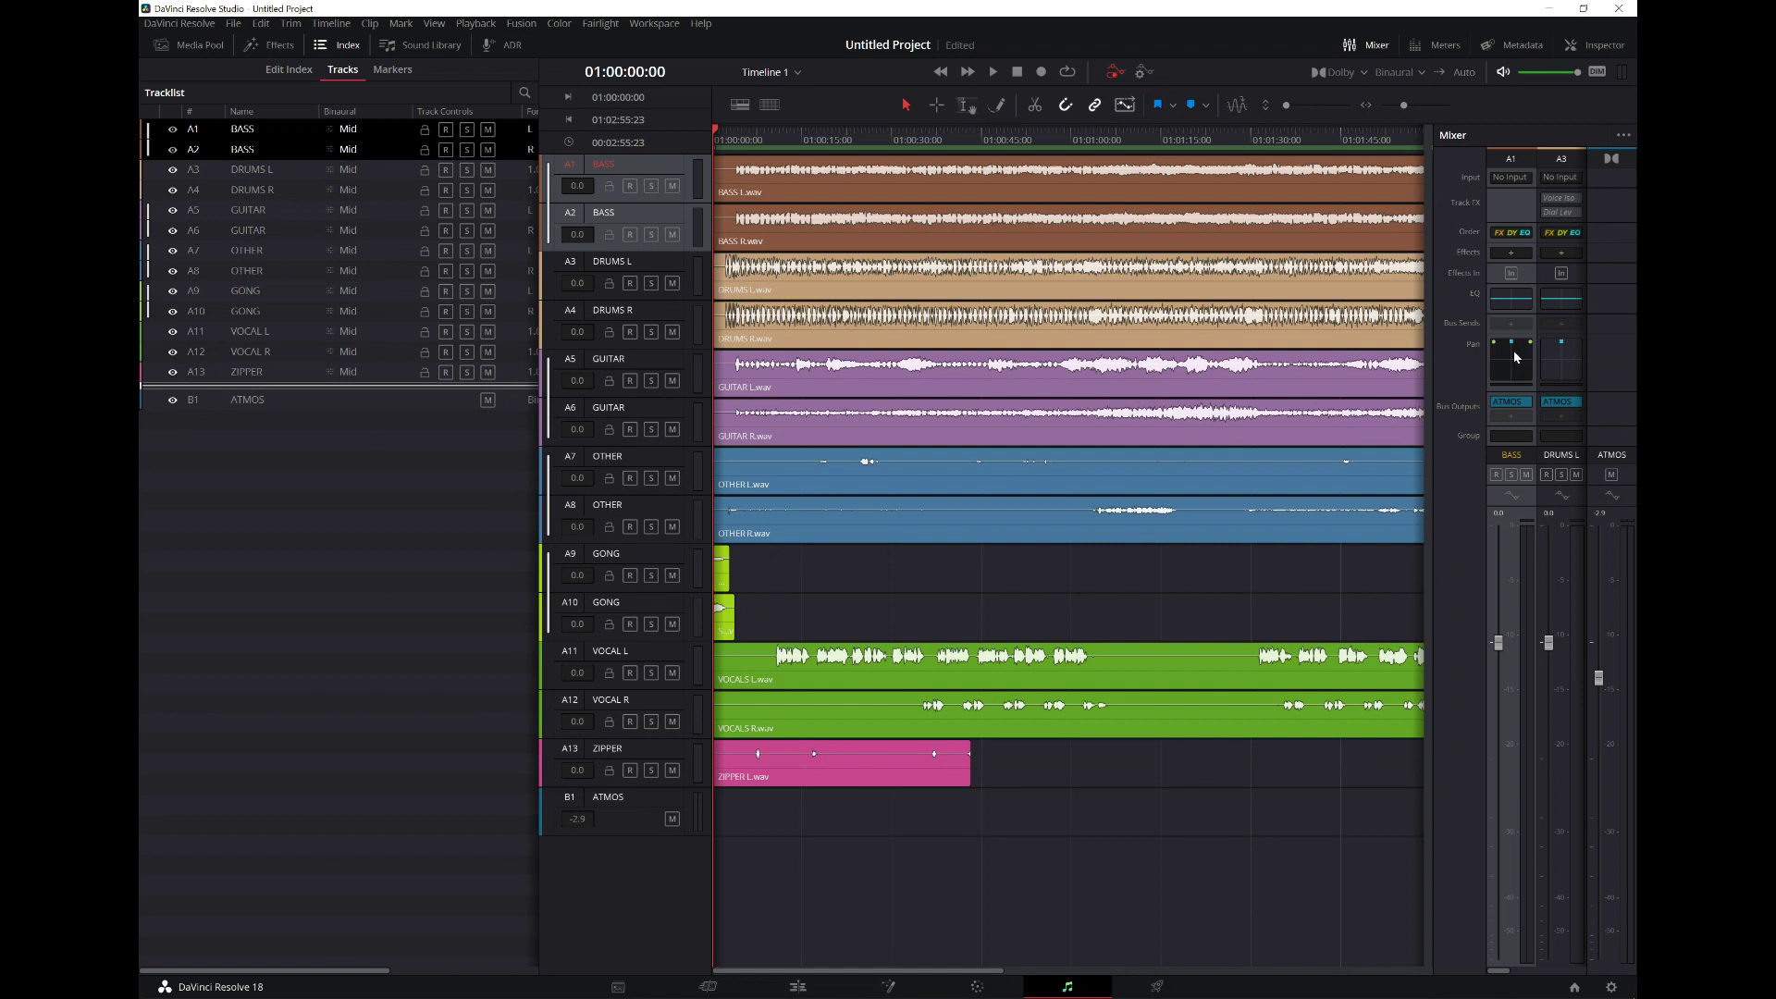
click(344, 146)
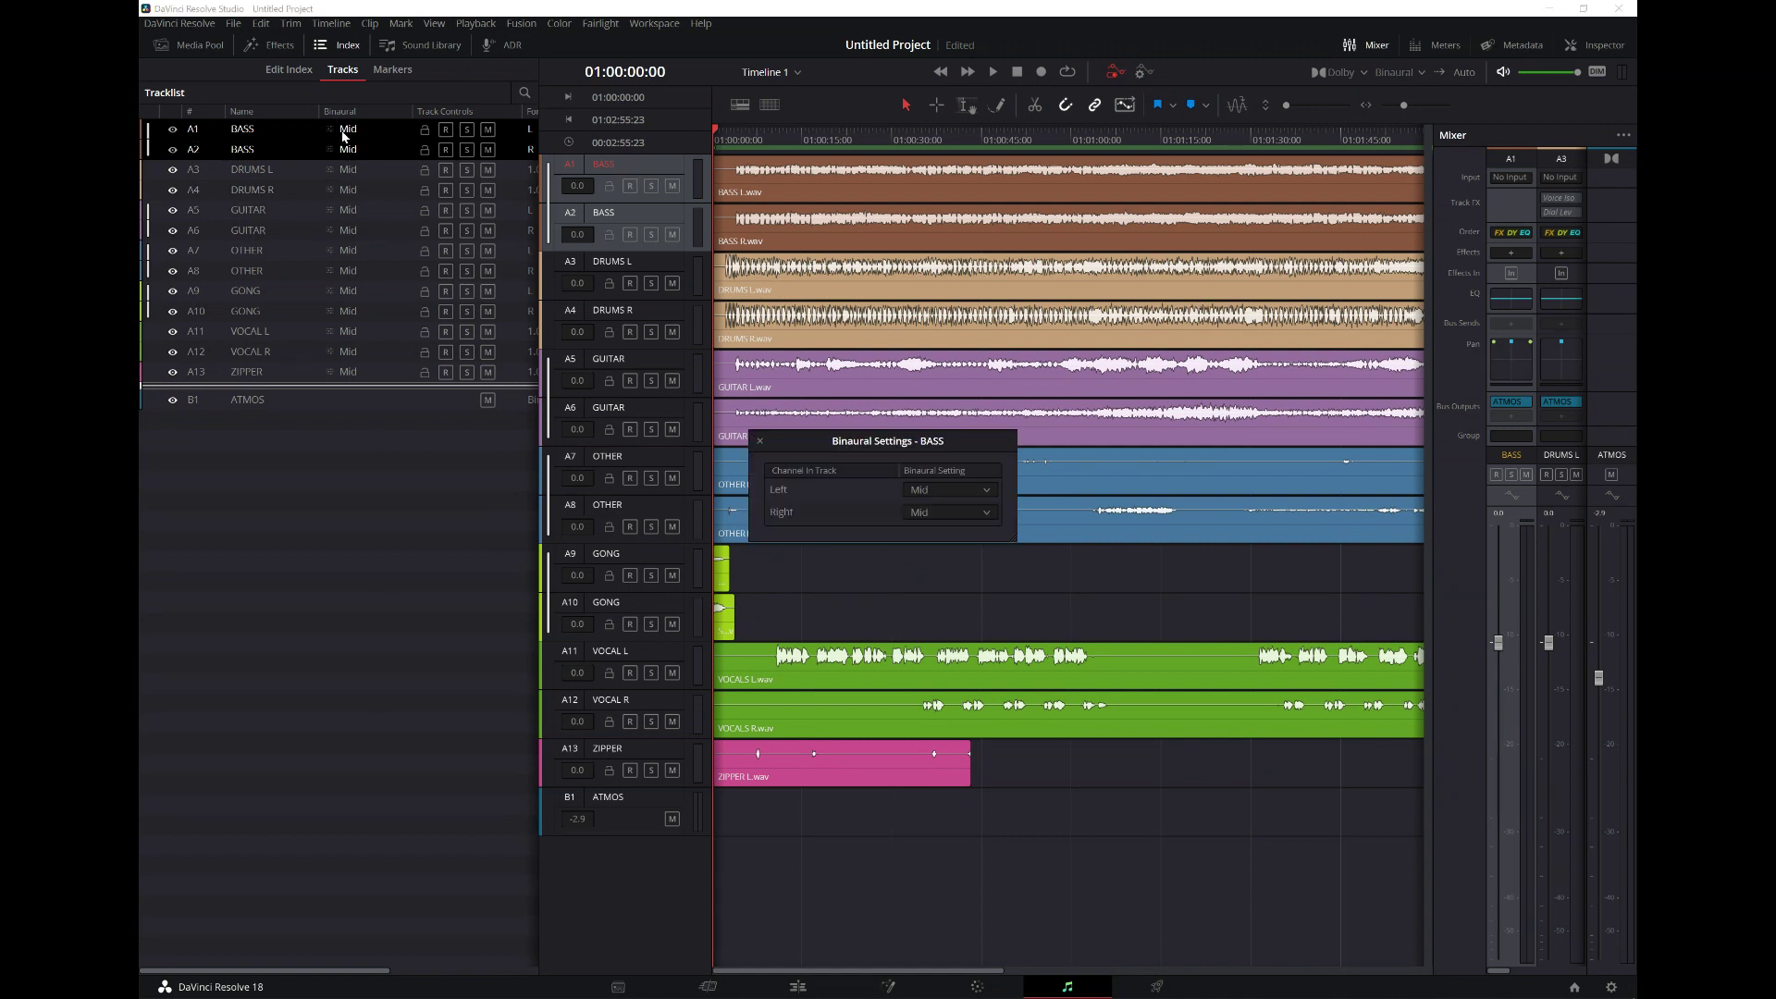
click(960, 490)
click(957, 507)
click(958, 507)
click(947, 531)
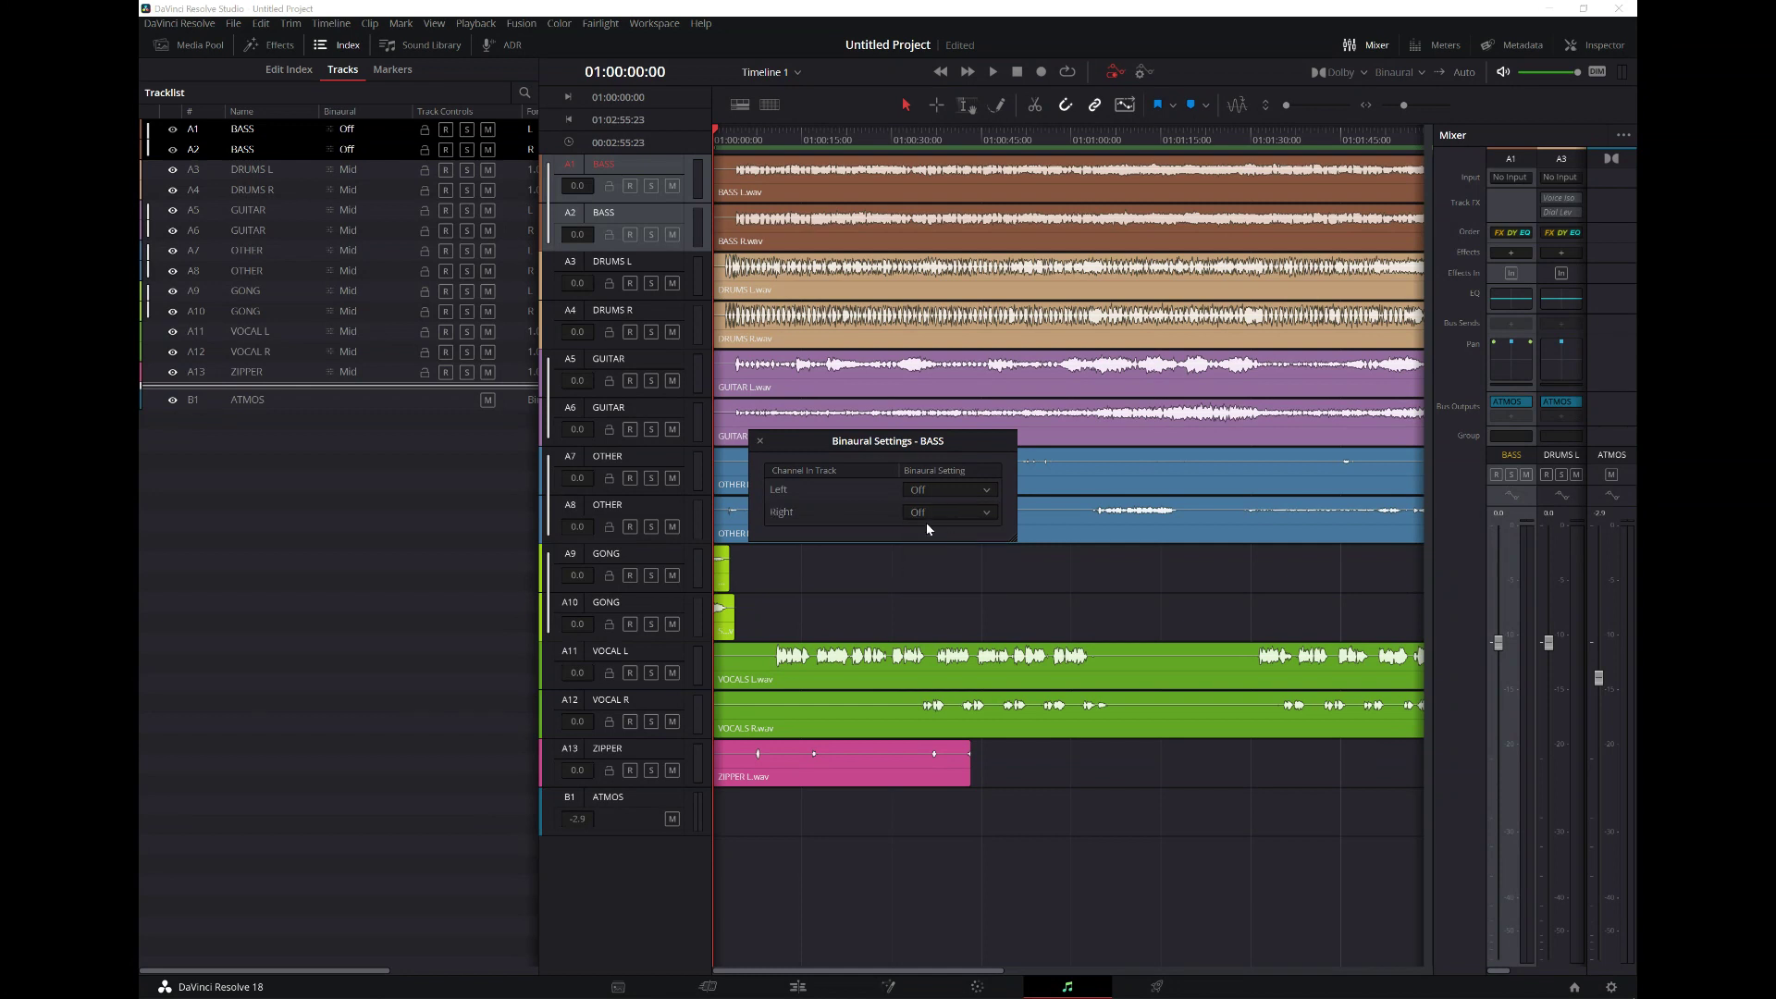
click(759, 441)
- Set the binaural mode of the DRUMS L and DRUMS R tracks to Off
click(360, 174)
click(360, 174)
click(357, 202)
click(359, 185)
click(374, 224)
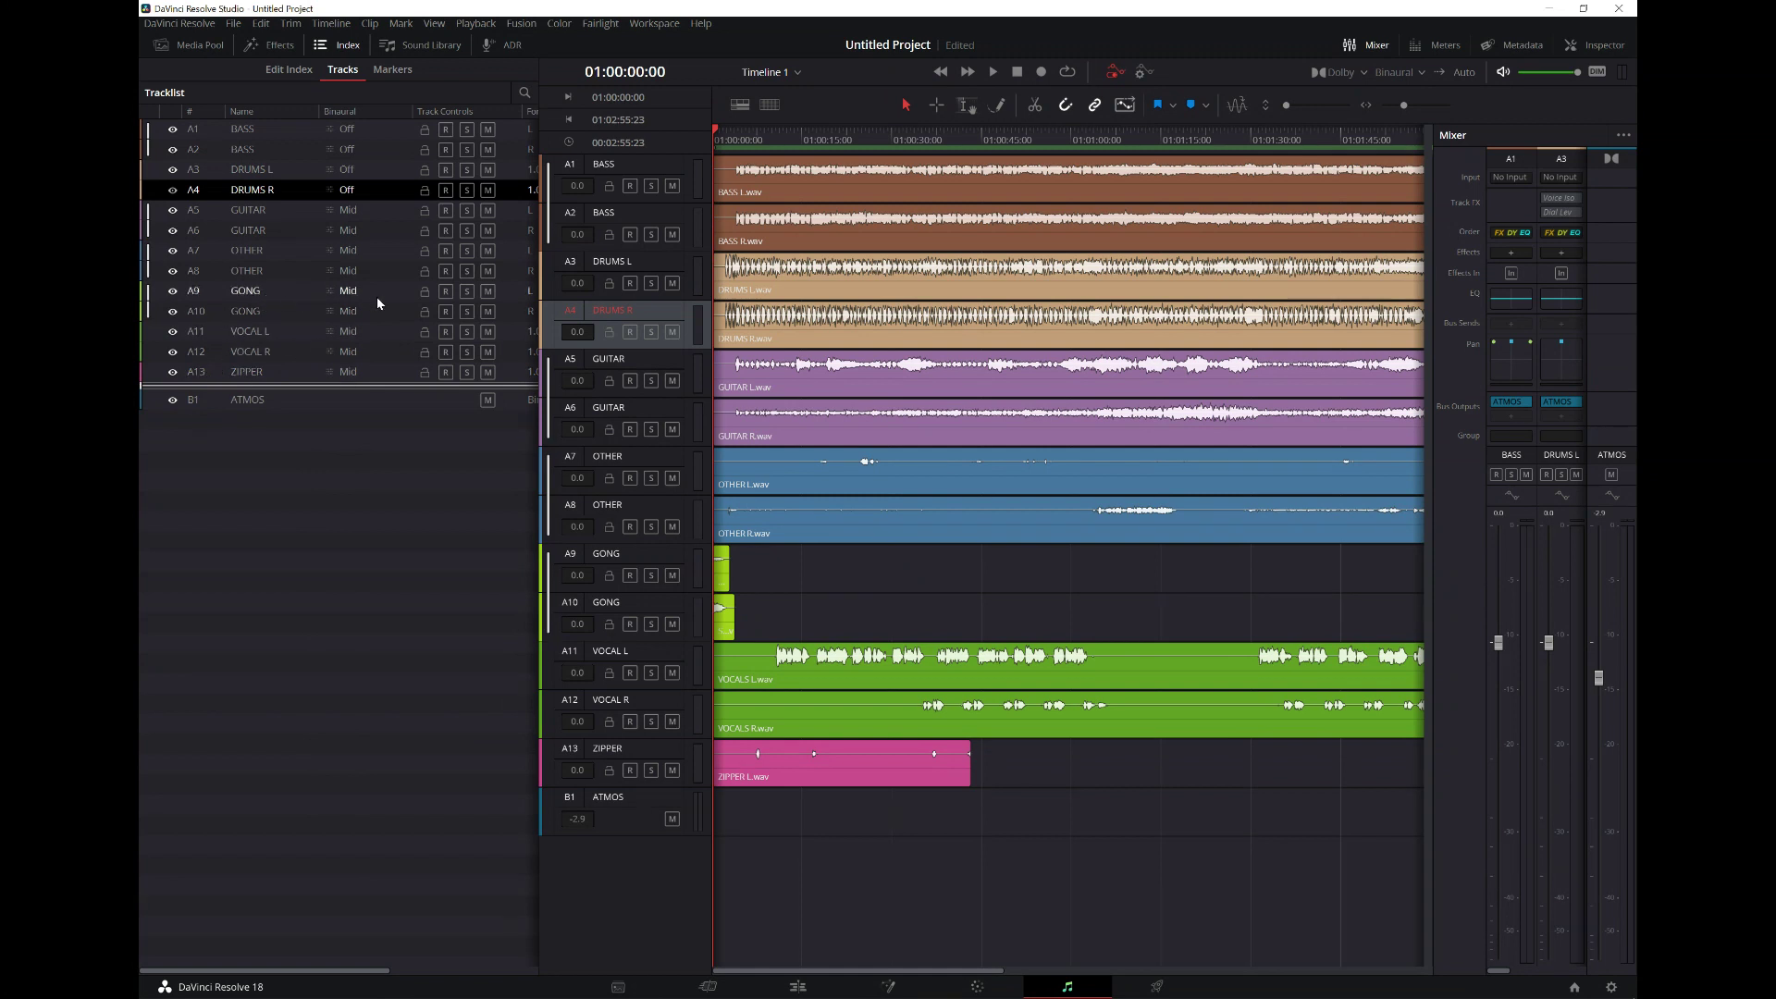
- Set the binaural mode of the GONG track's left and right channels to Far
click(344, 292)
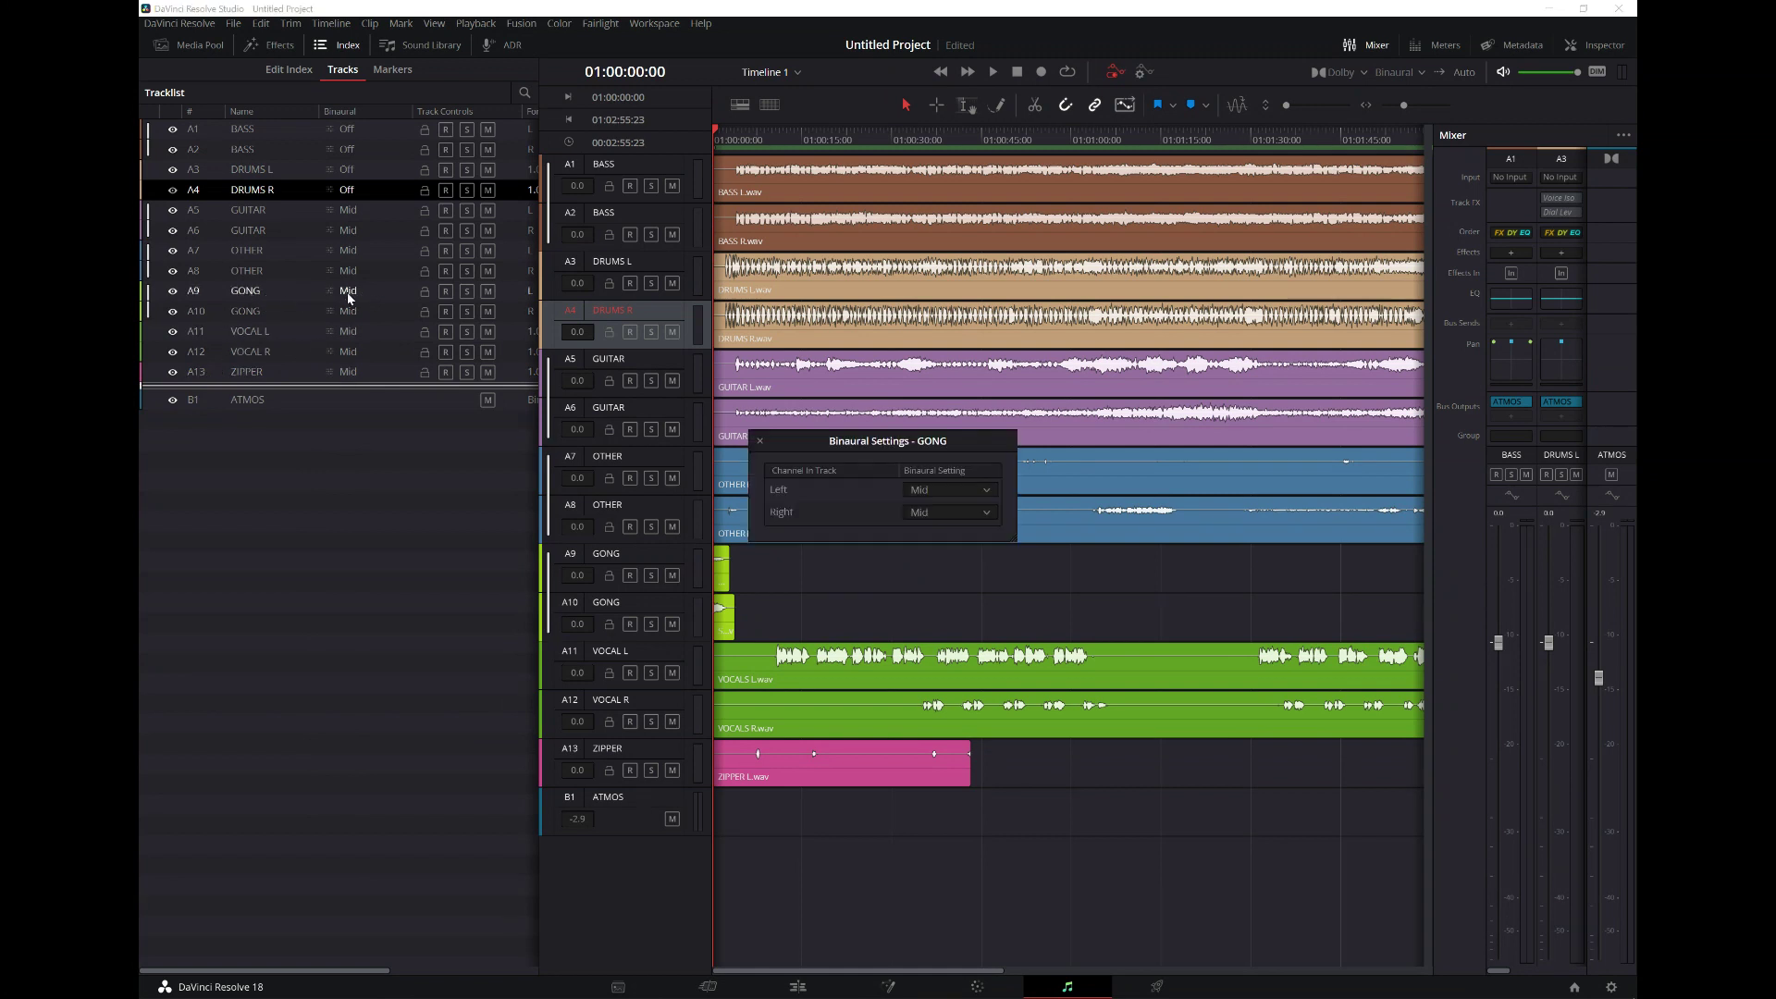
click(941, 486)
click(929, 543)
click(945, 514)
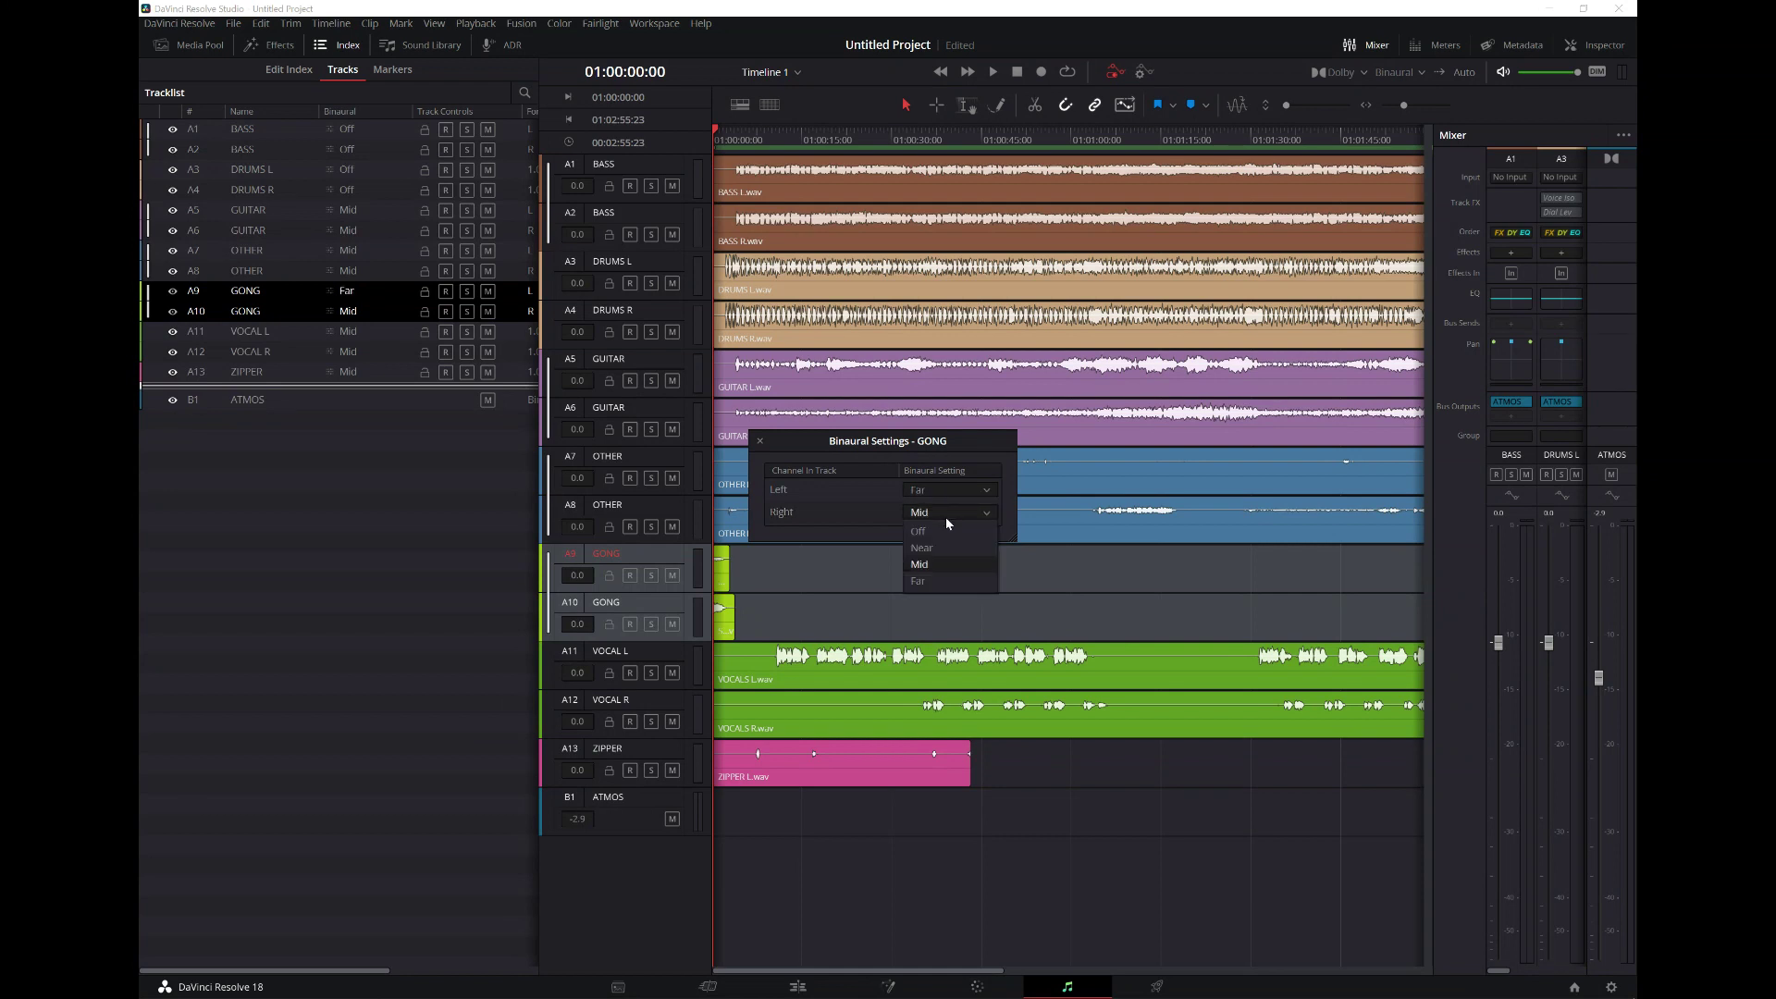
click(943, 581)
click(760, 441)
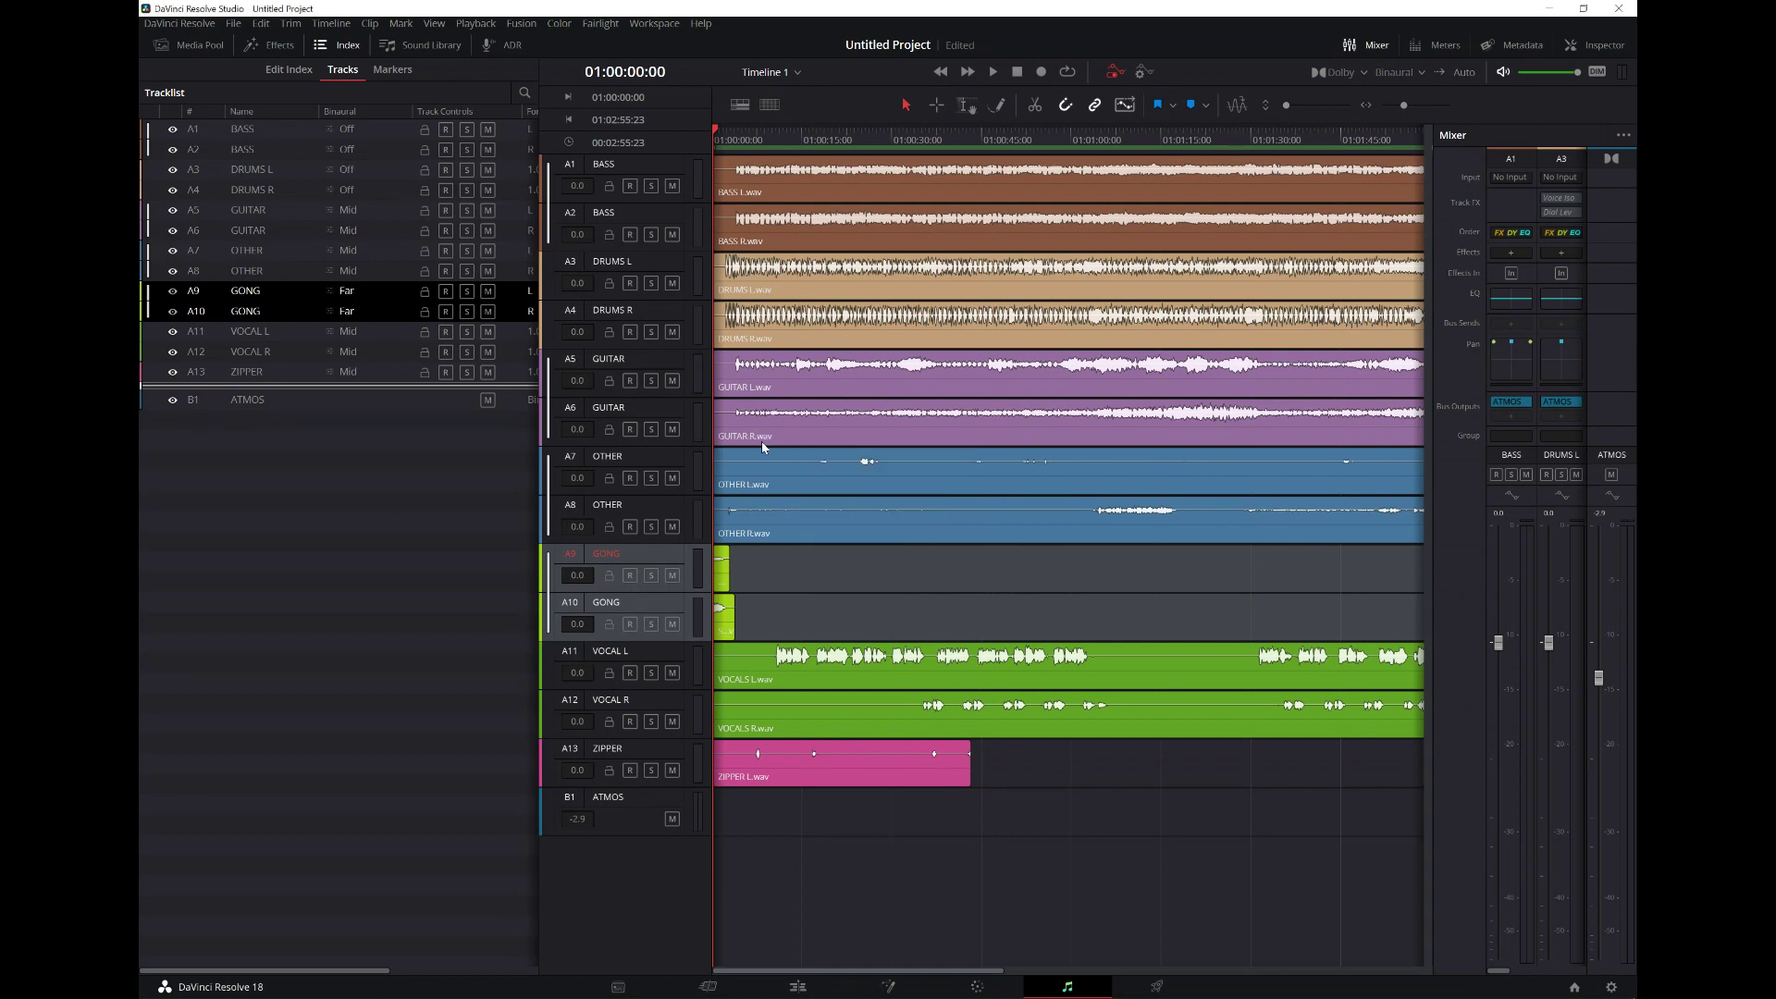
- Set the binaural mode of the VOCAL L and VOCAL R tracks to Near
click(354, 333)
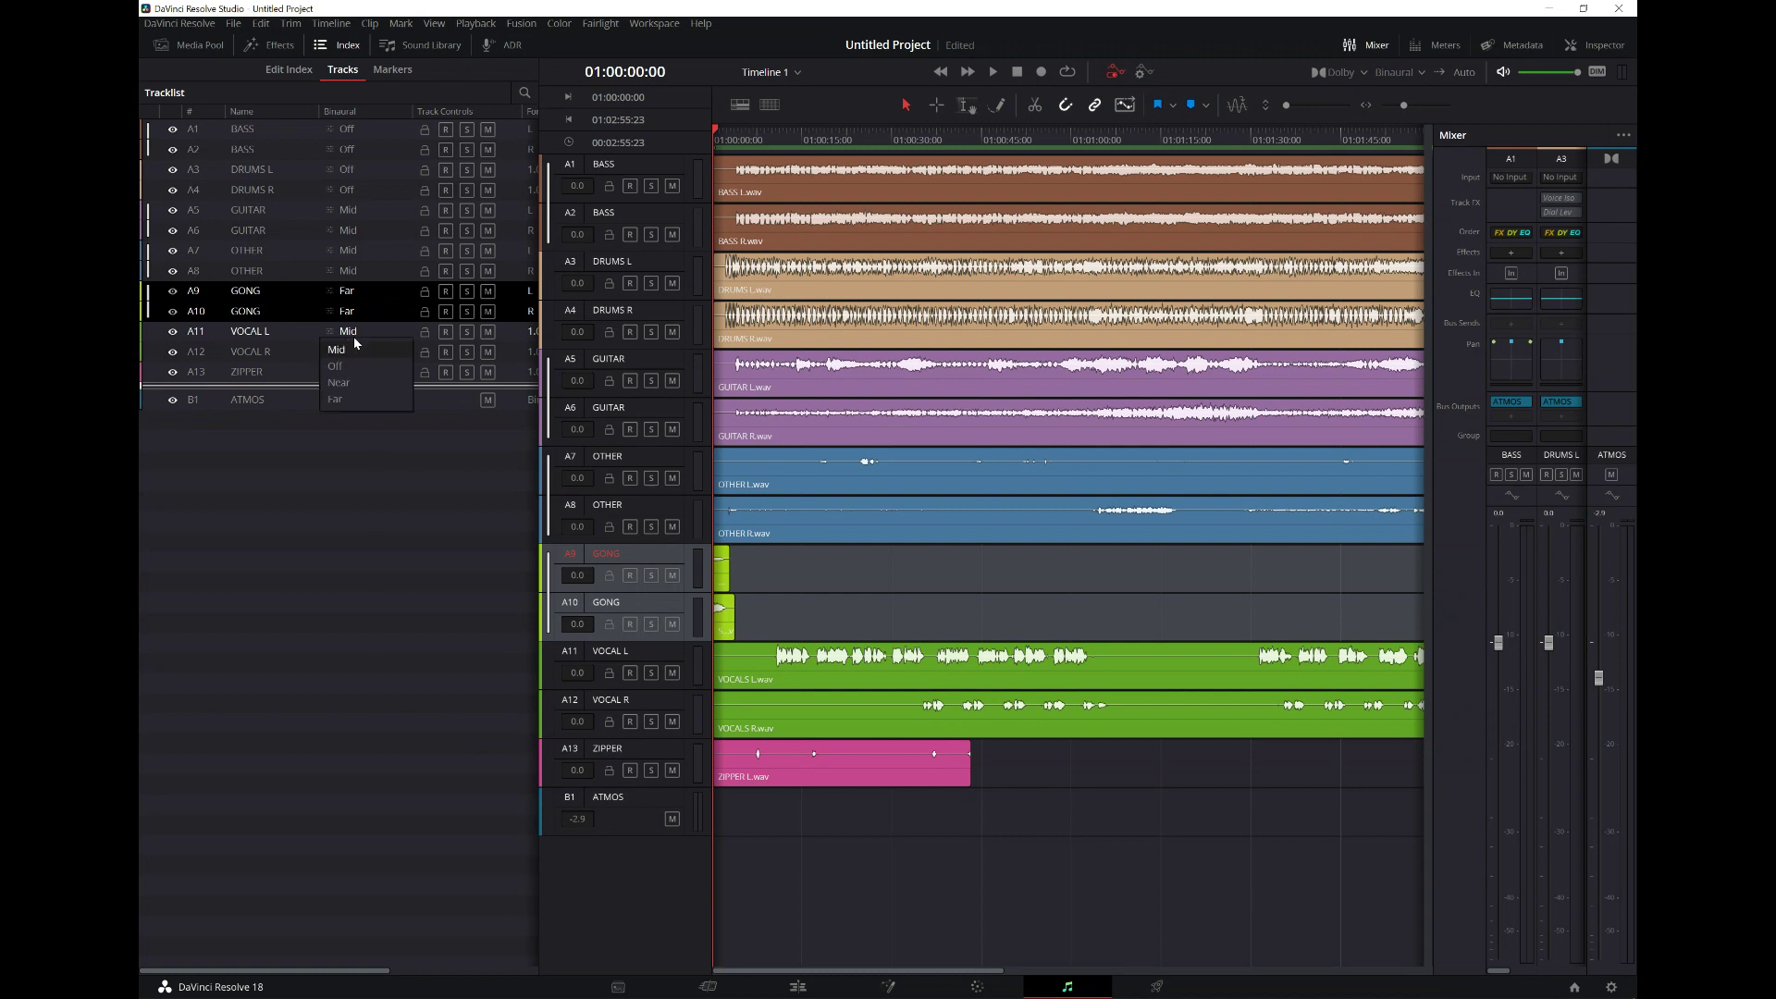
click(340, 382)
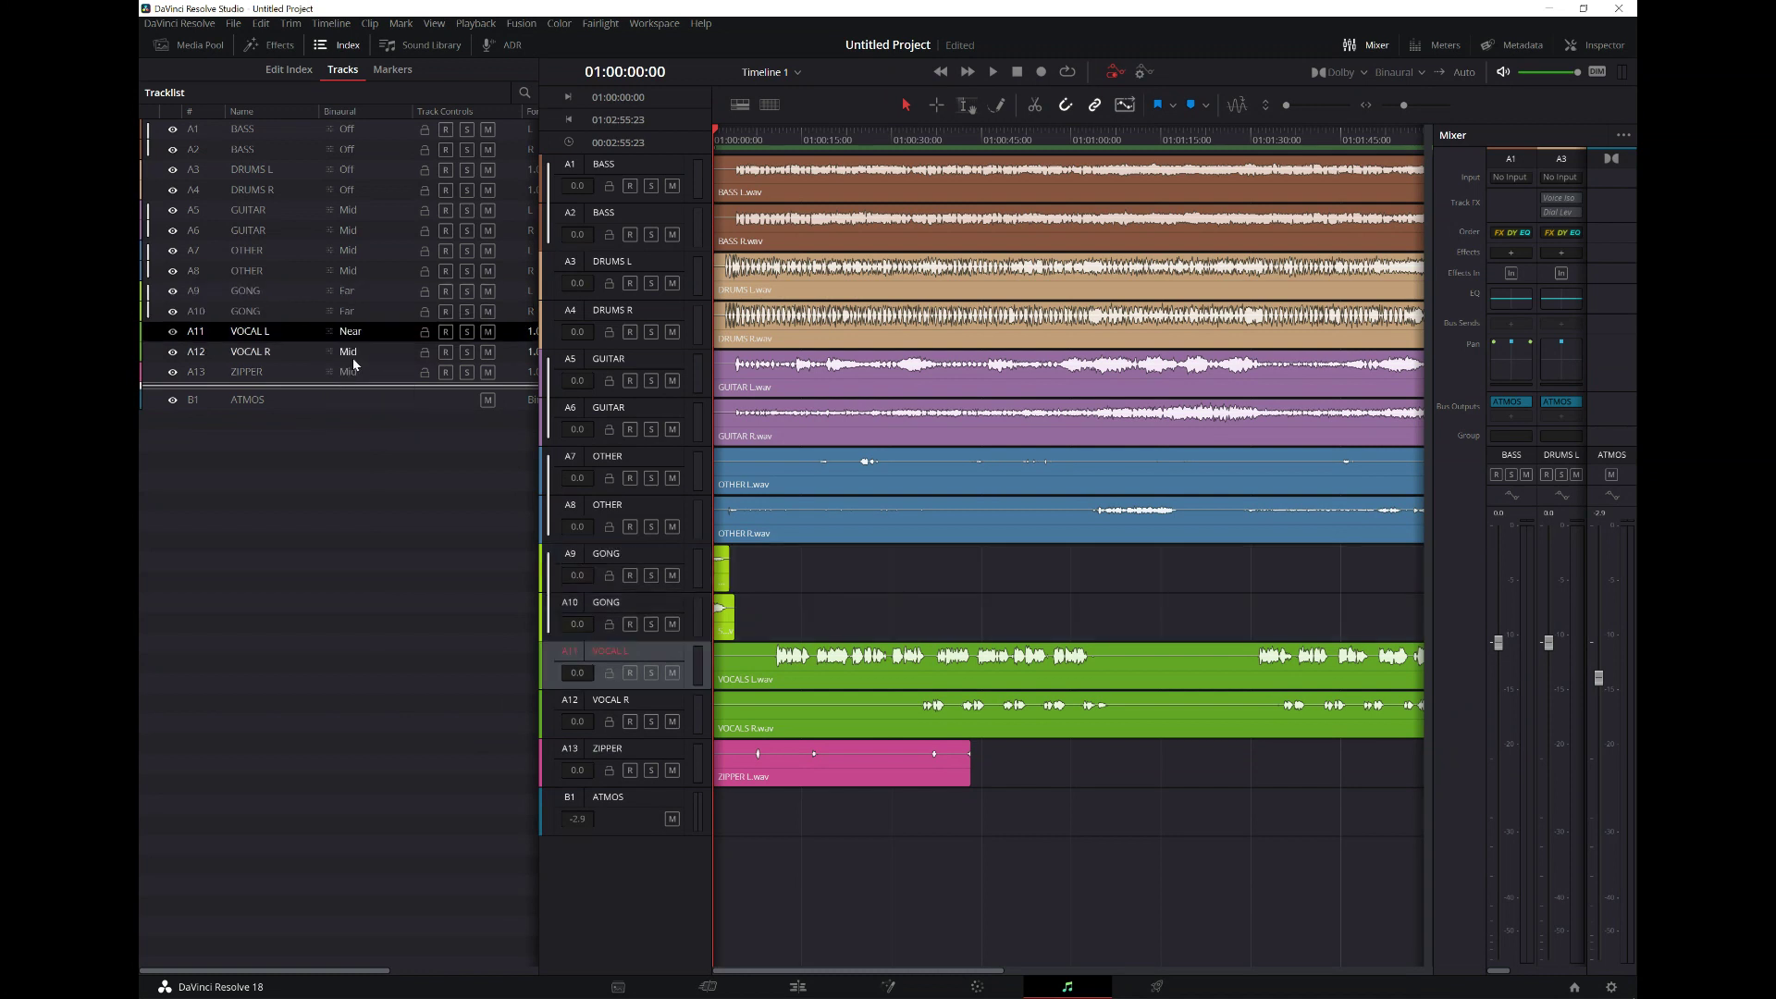
click(357, 352)
click(352, 404)
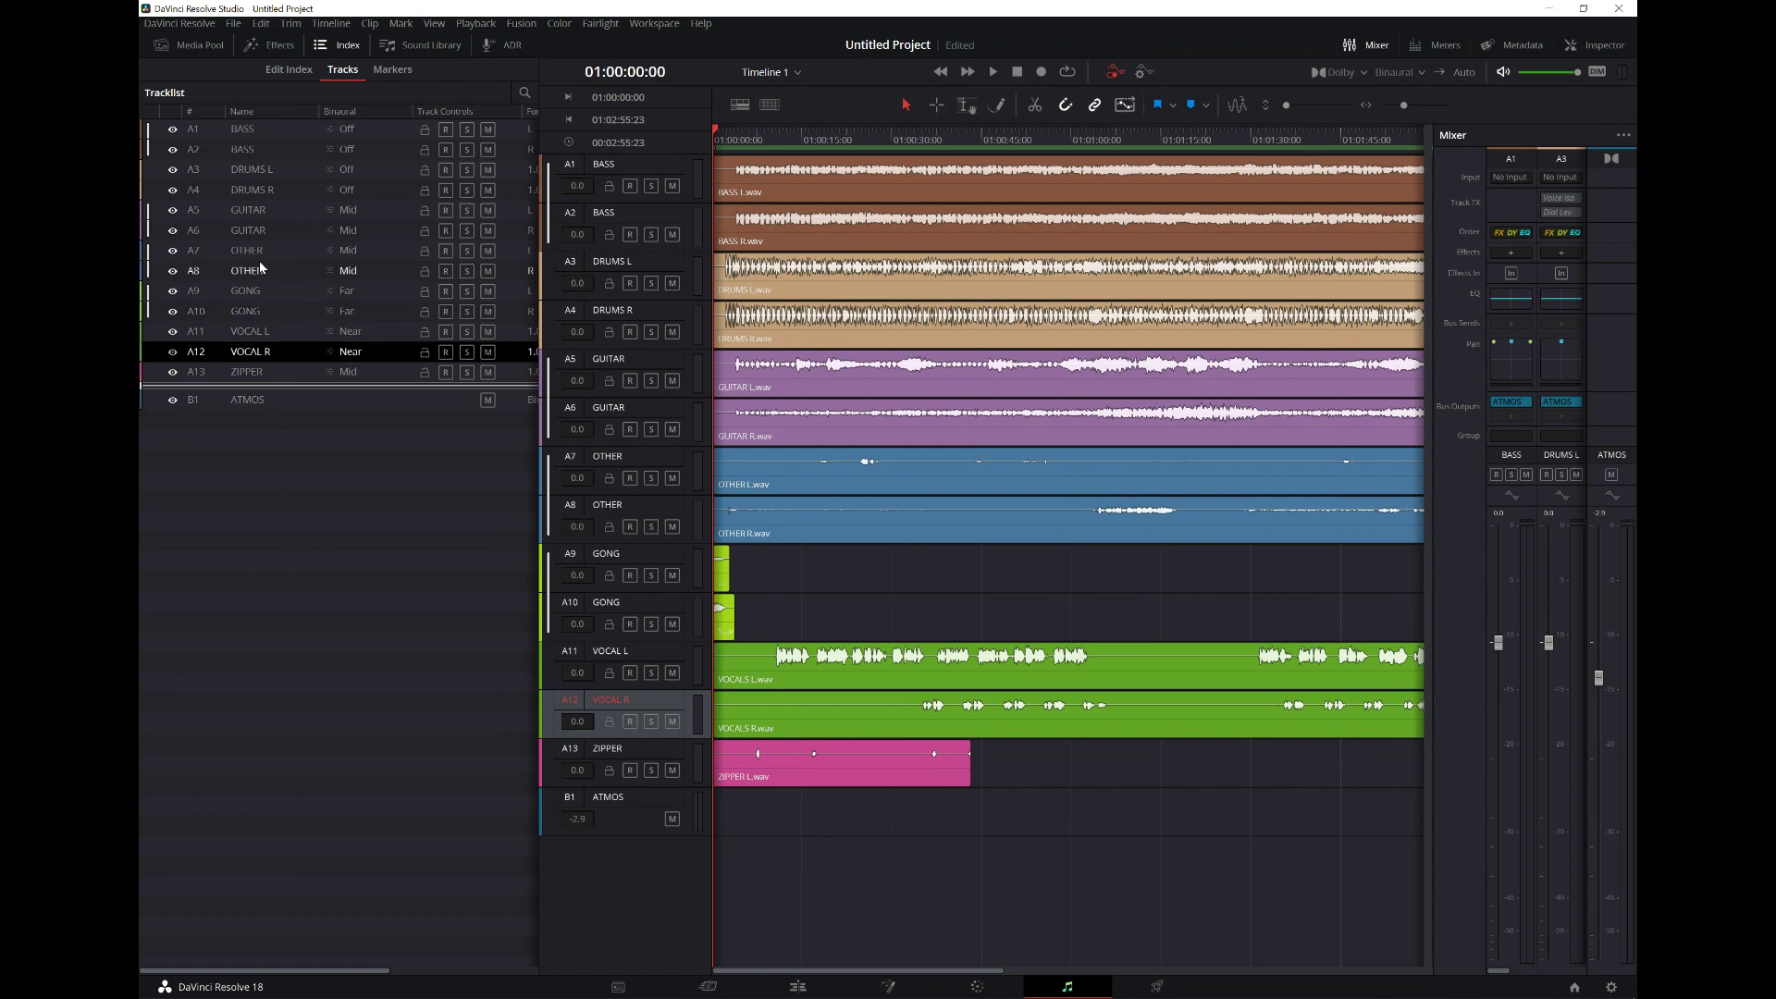
- Set the binaural mode of the OTHER track's left and right channels to Far
click(353, 257)
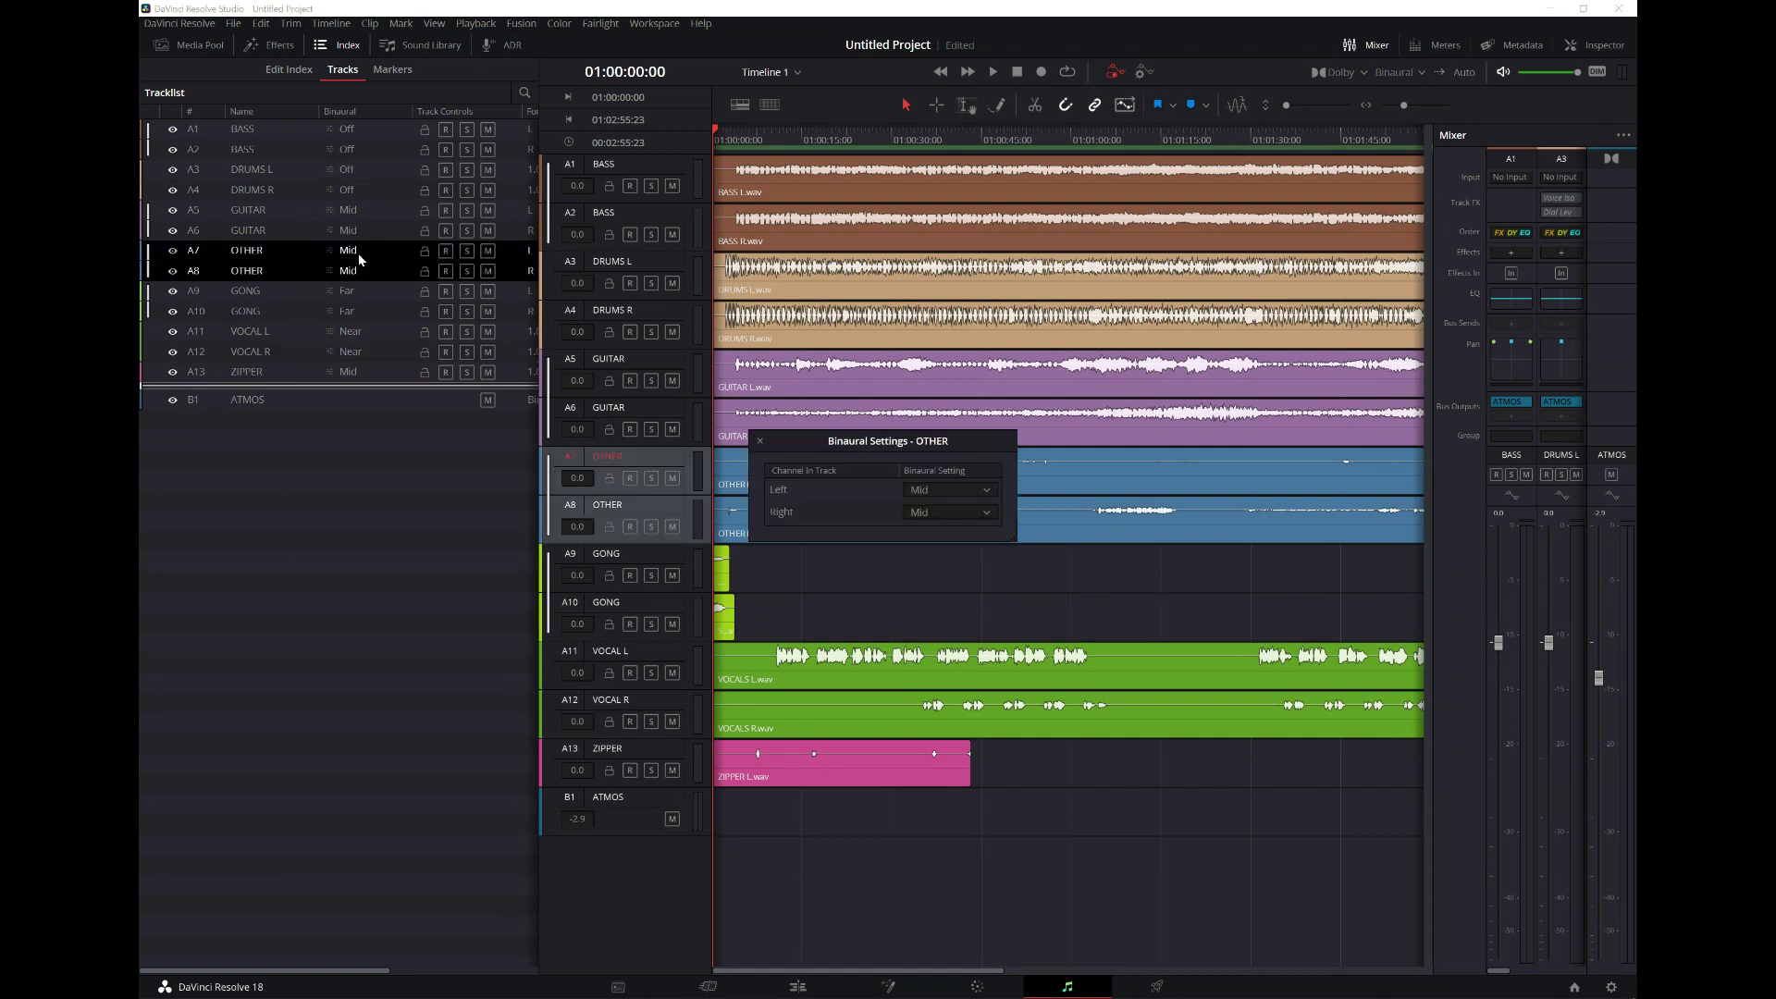
click(962, 489)
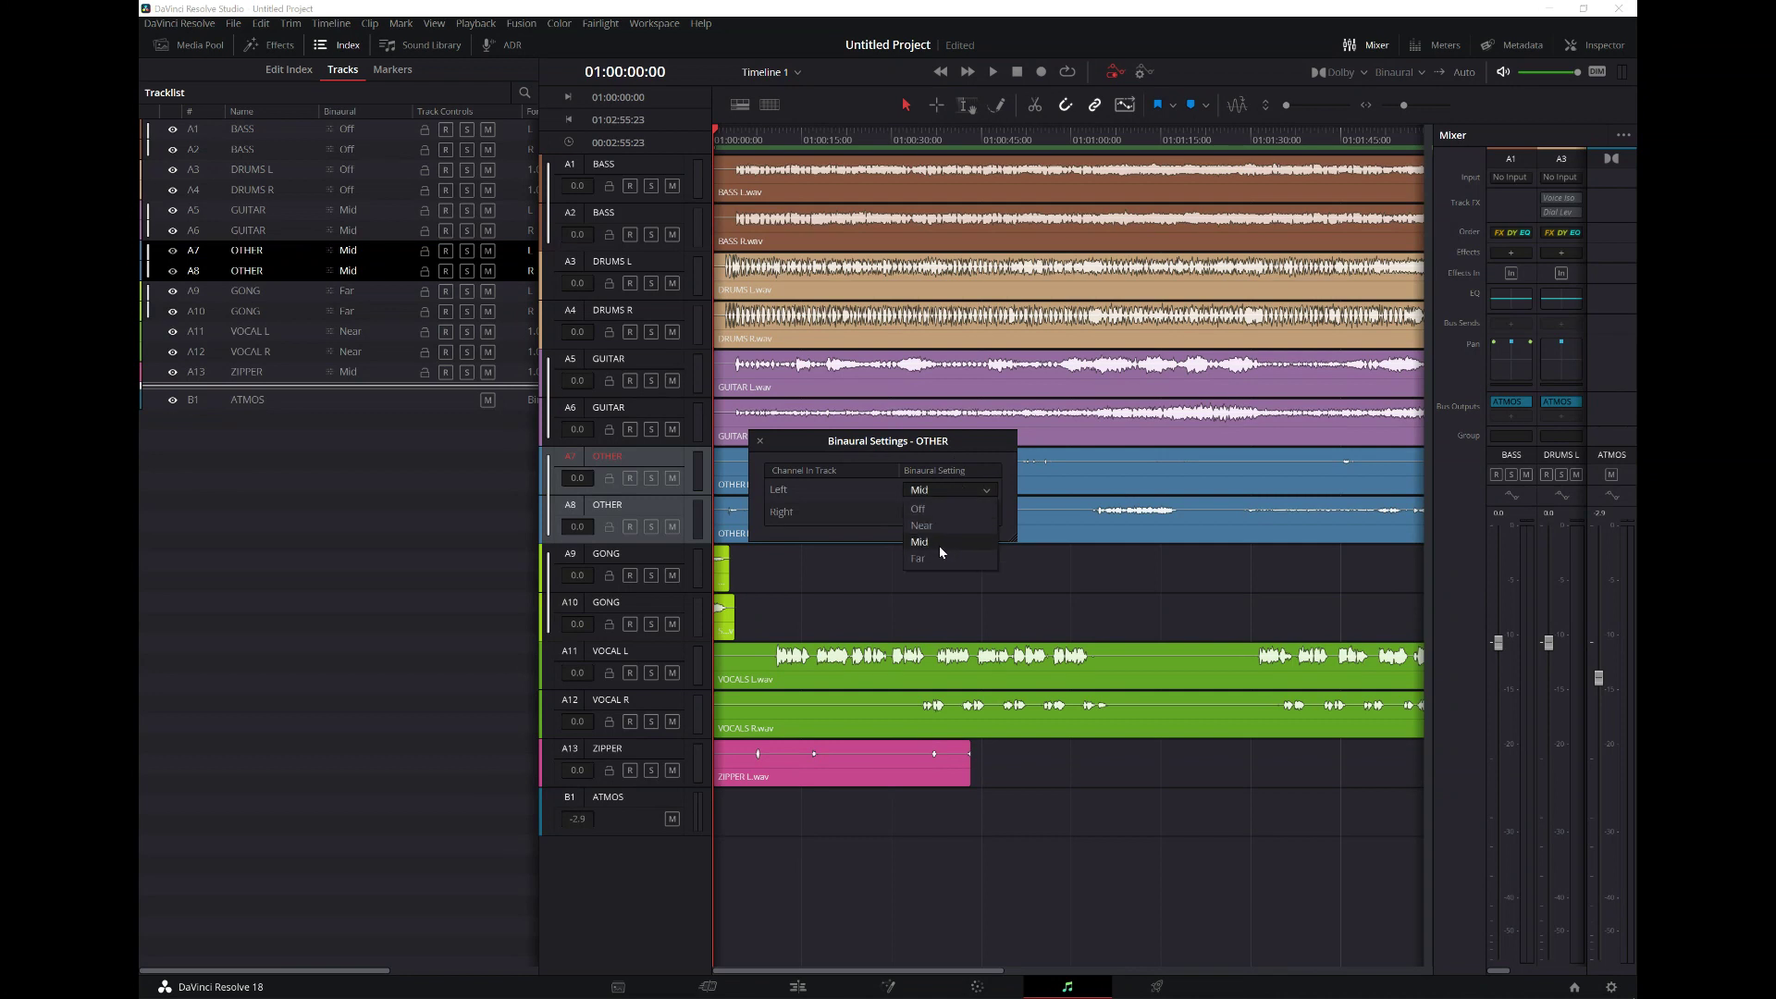
click(953, 512)
click(935, 579)
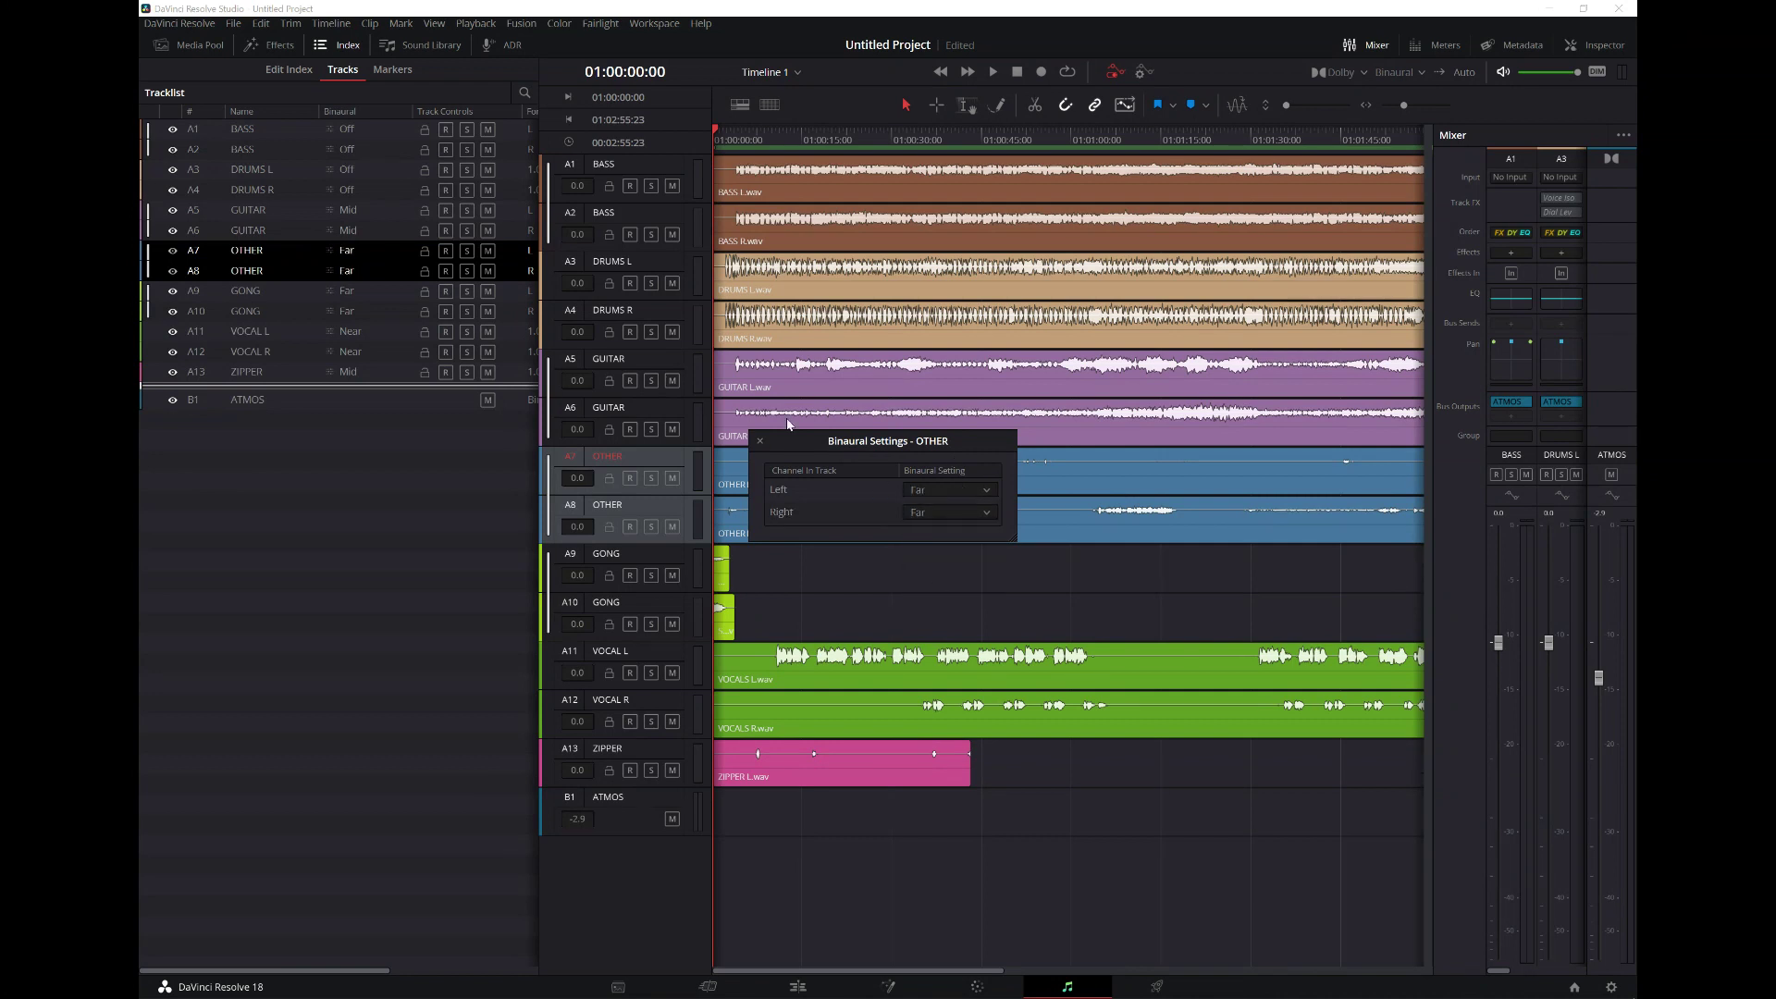
click(760, 442)
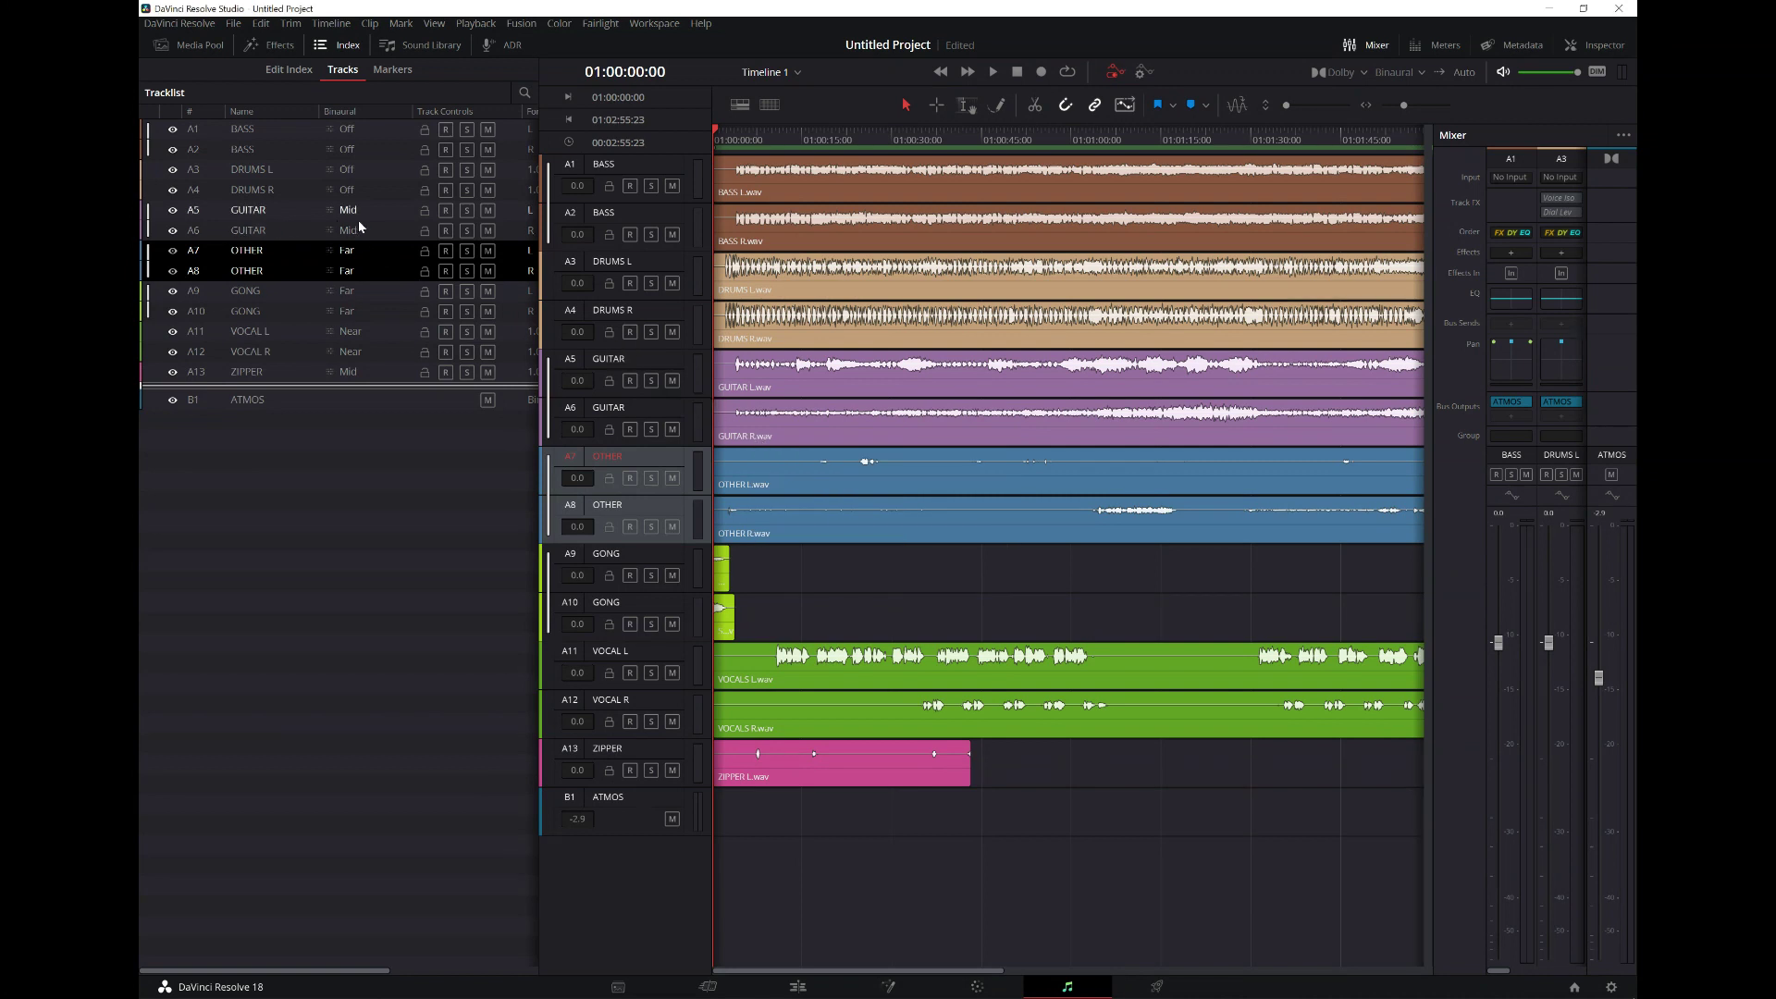
click(258, 216)
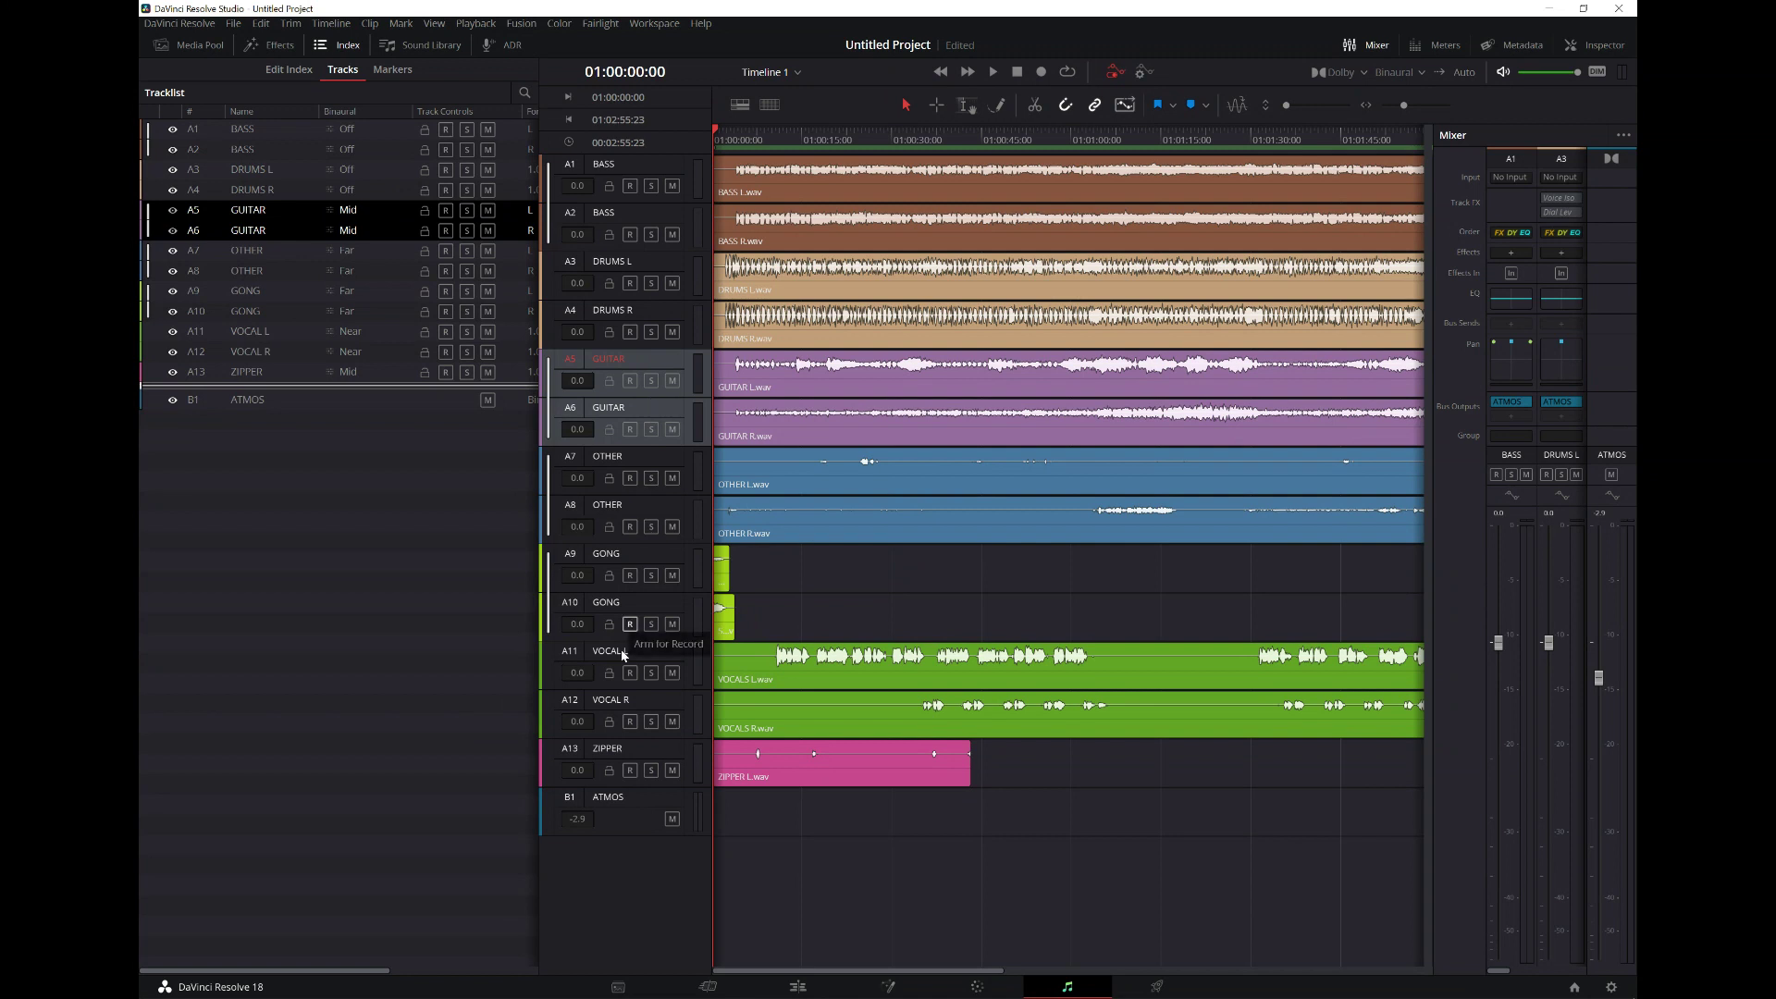
click(613, 557)
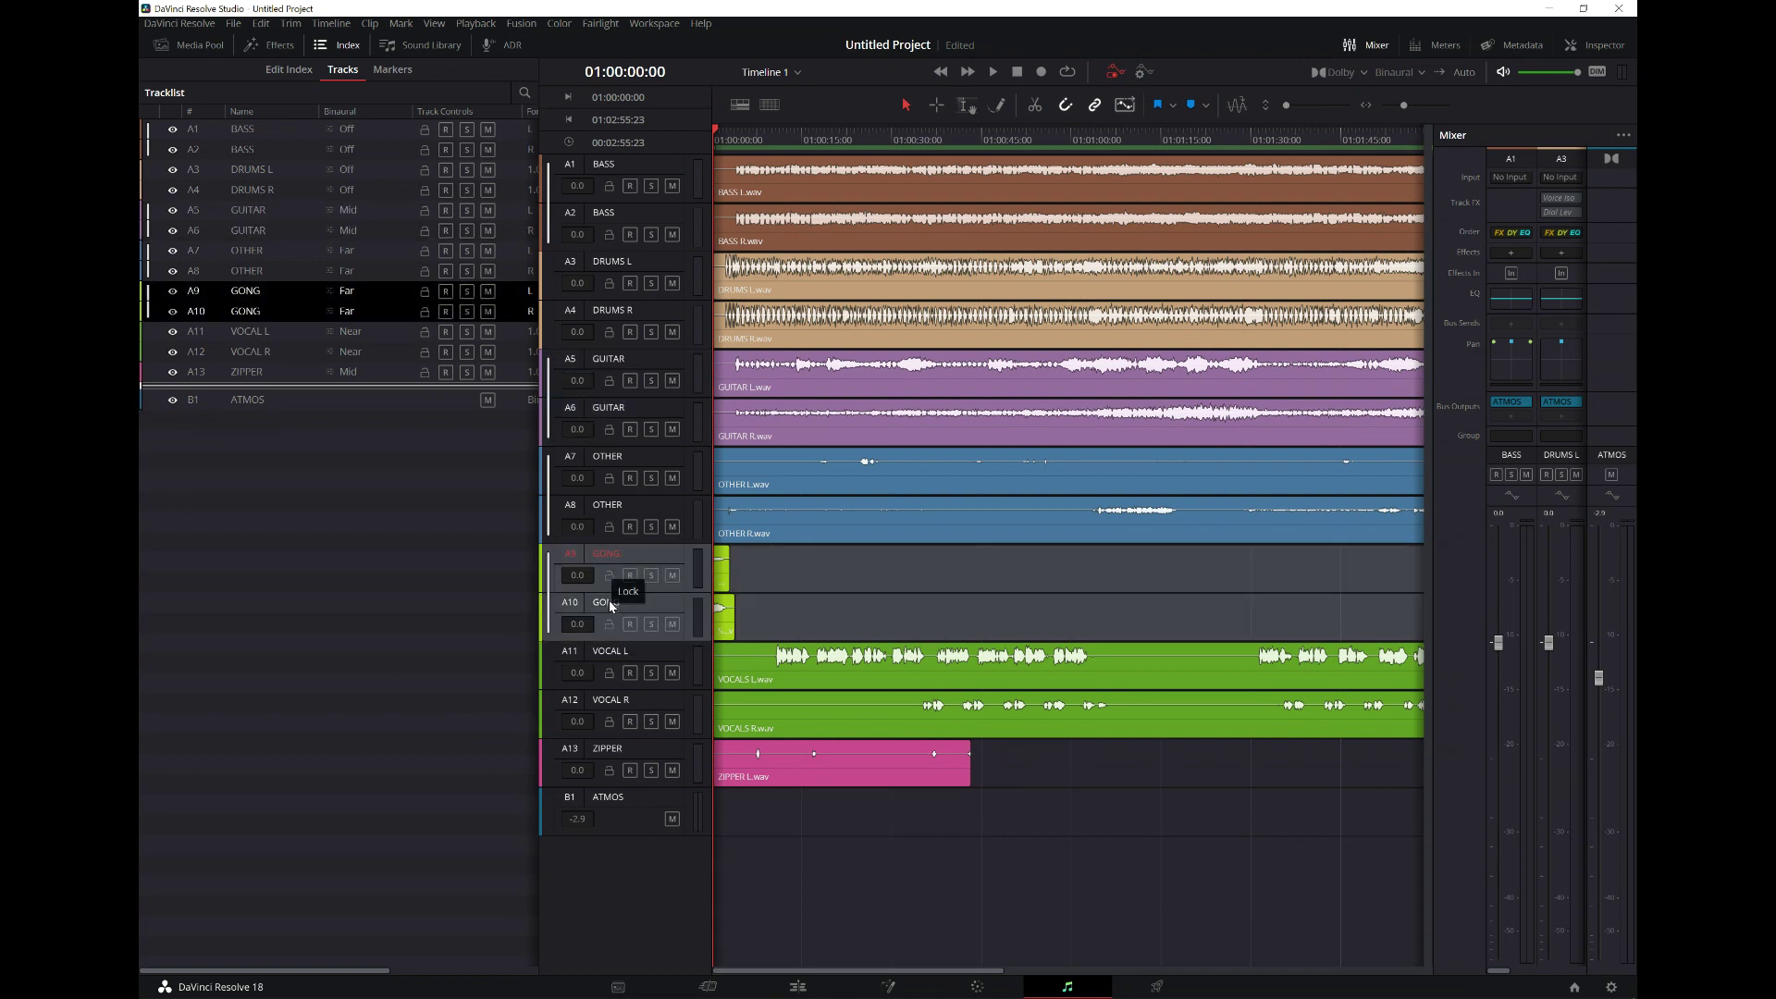
click(611, 263)
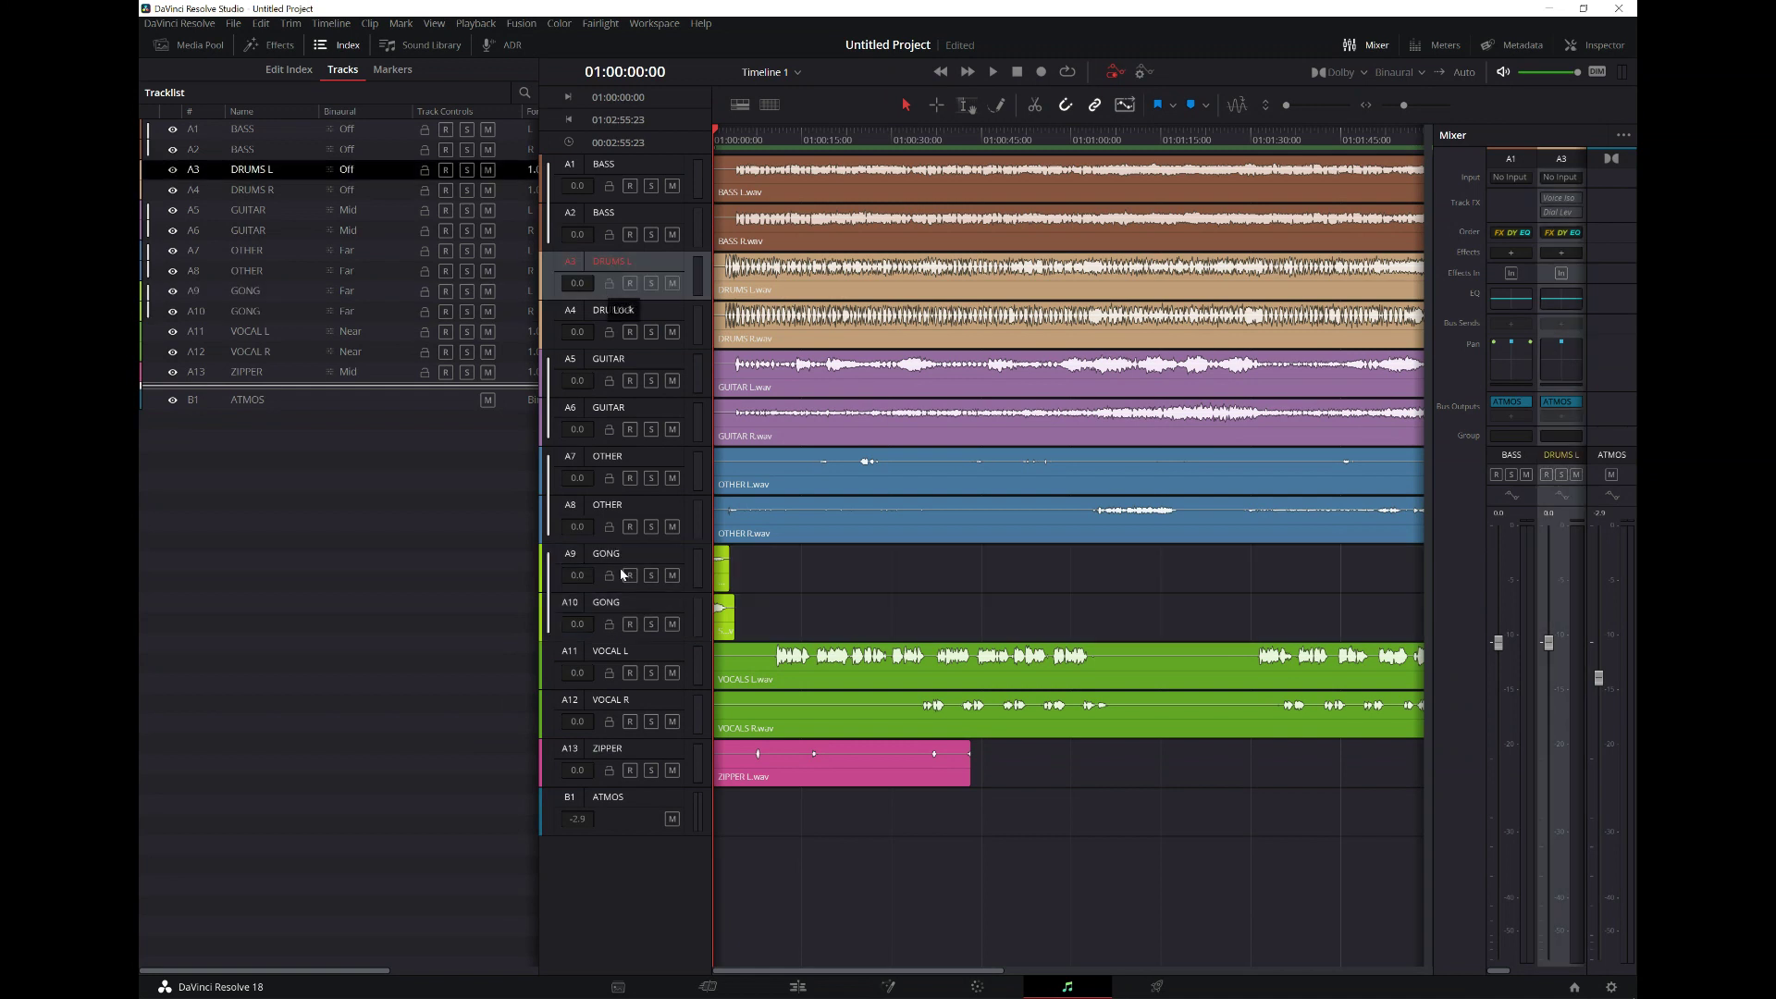
- Reset the VOCAL L track's left/right pan to centre
click(614, 649)
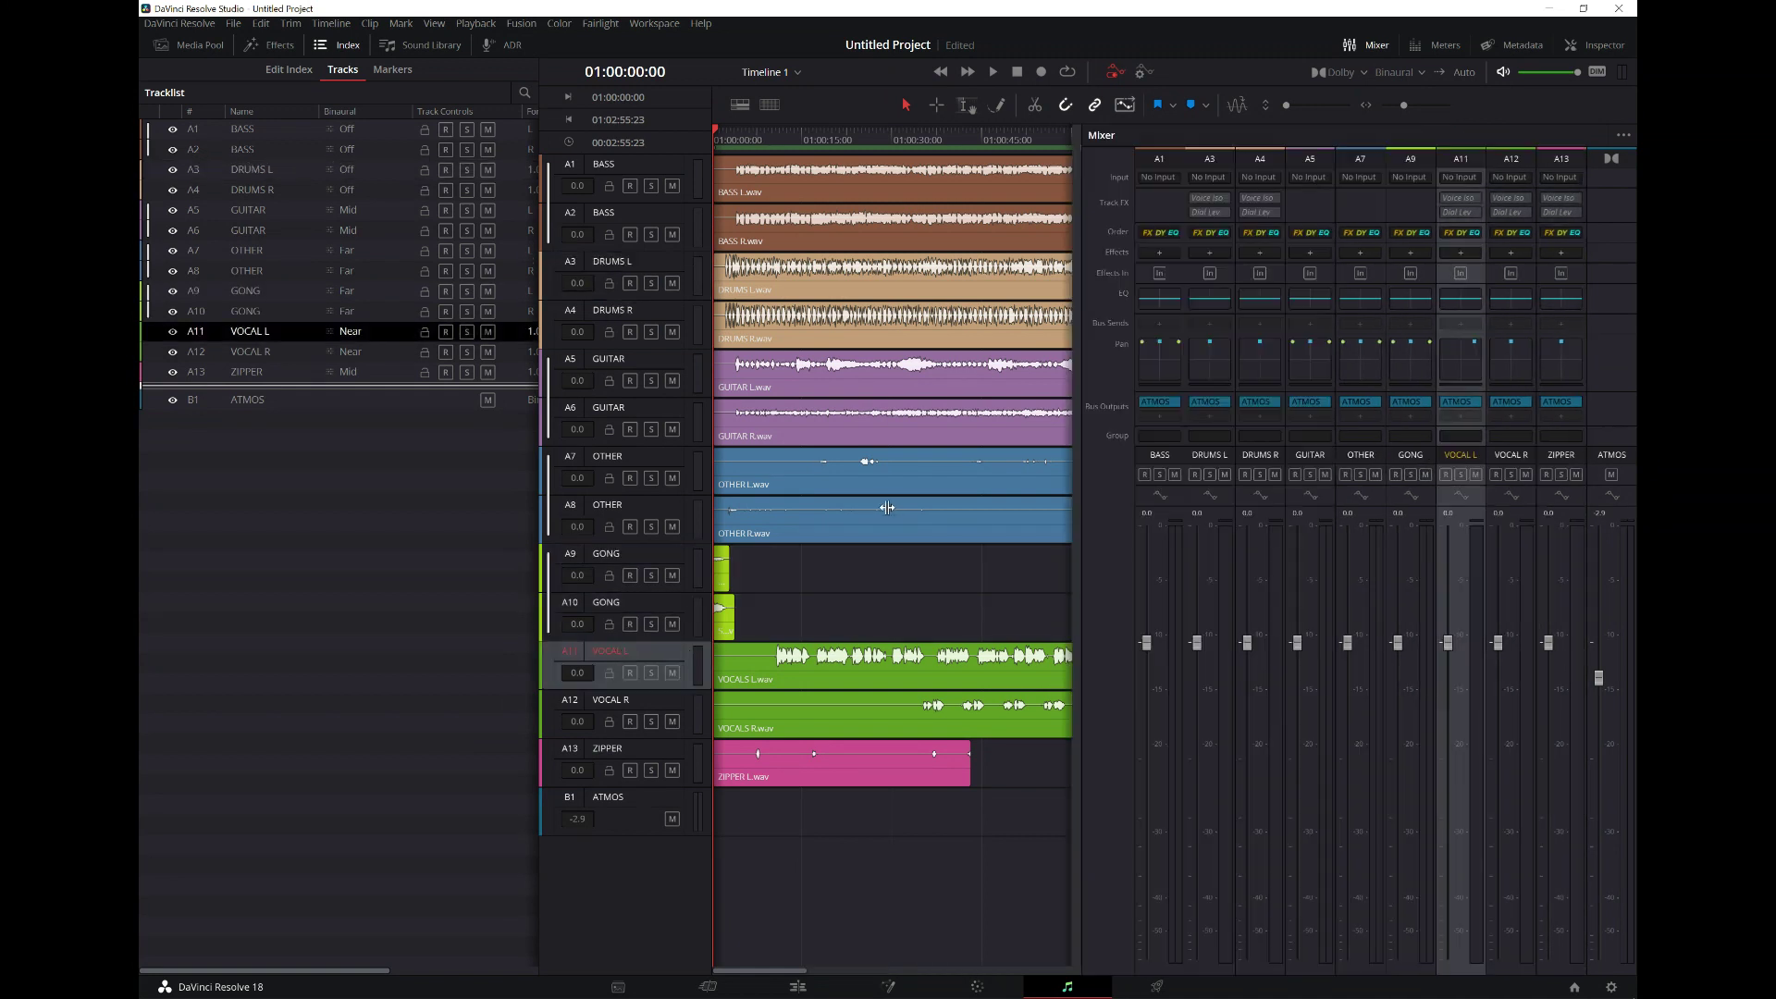
double_click(1469, 375)
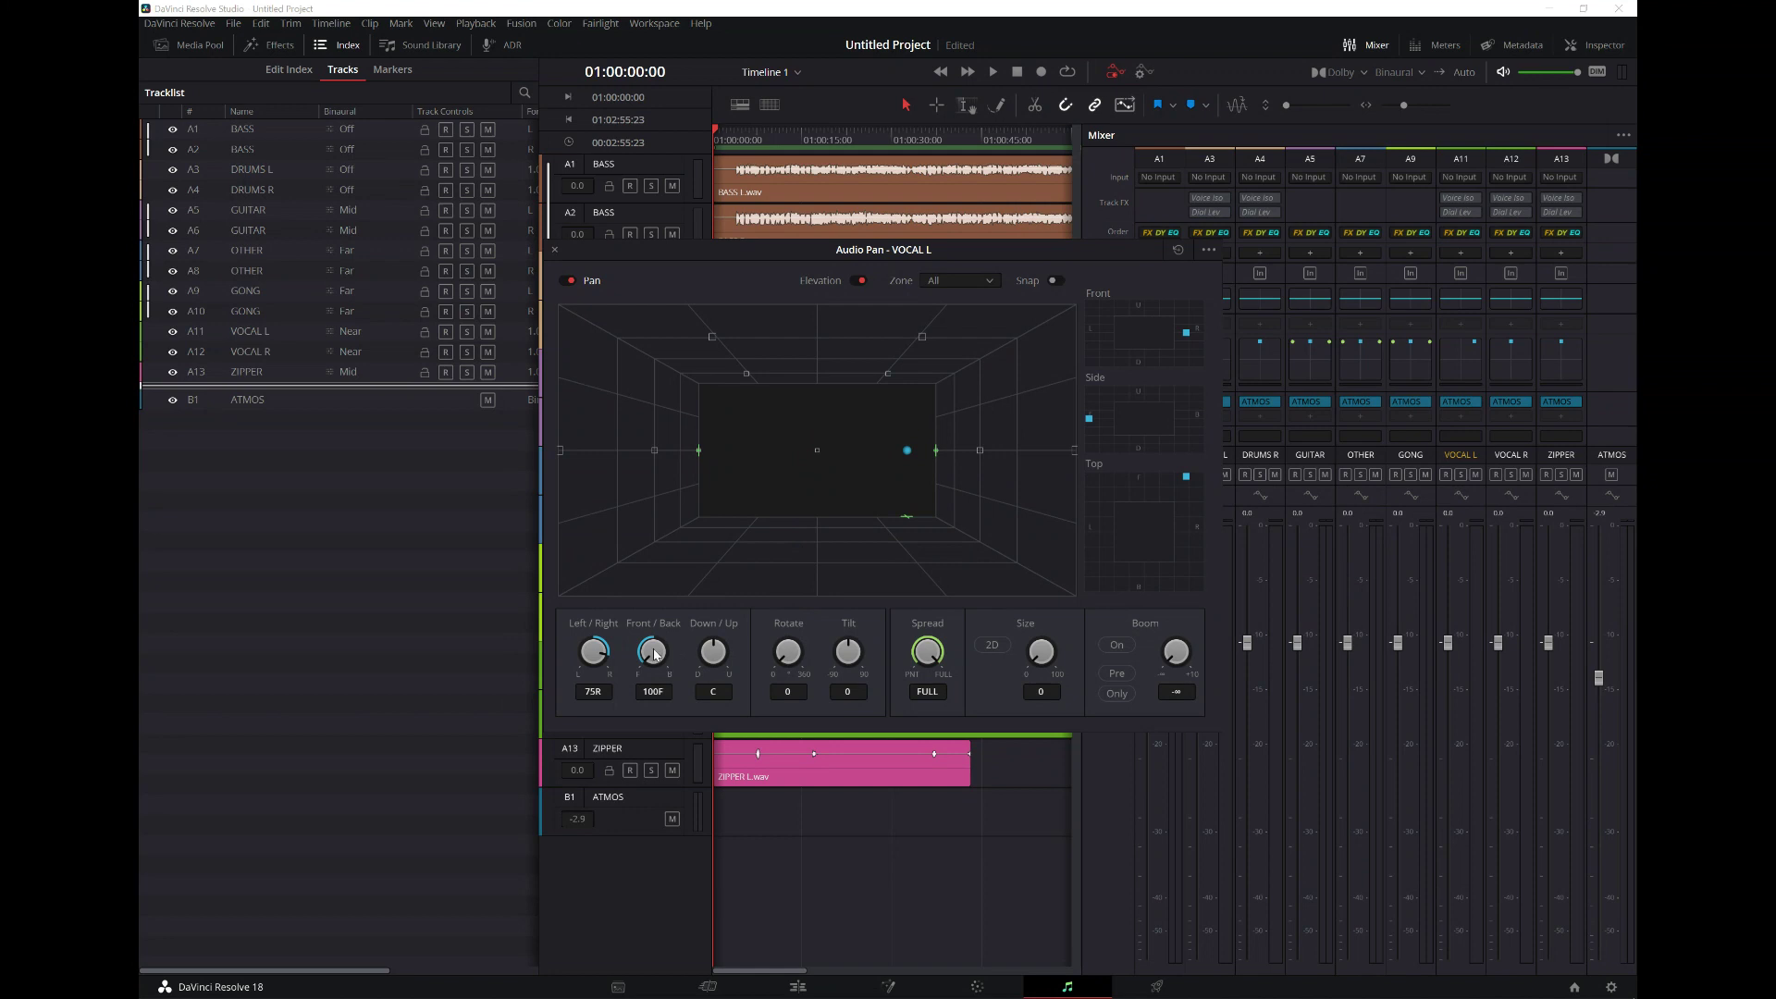
double_click(604, 655)
click(555, 251)
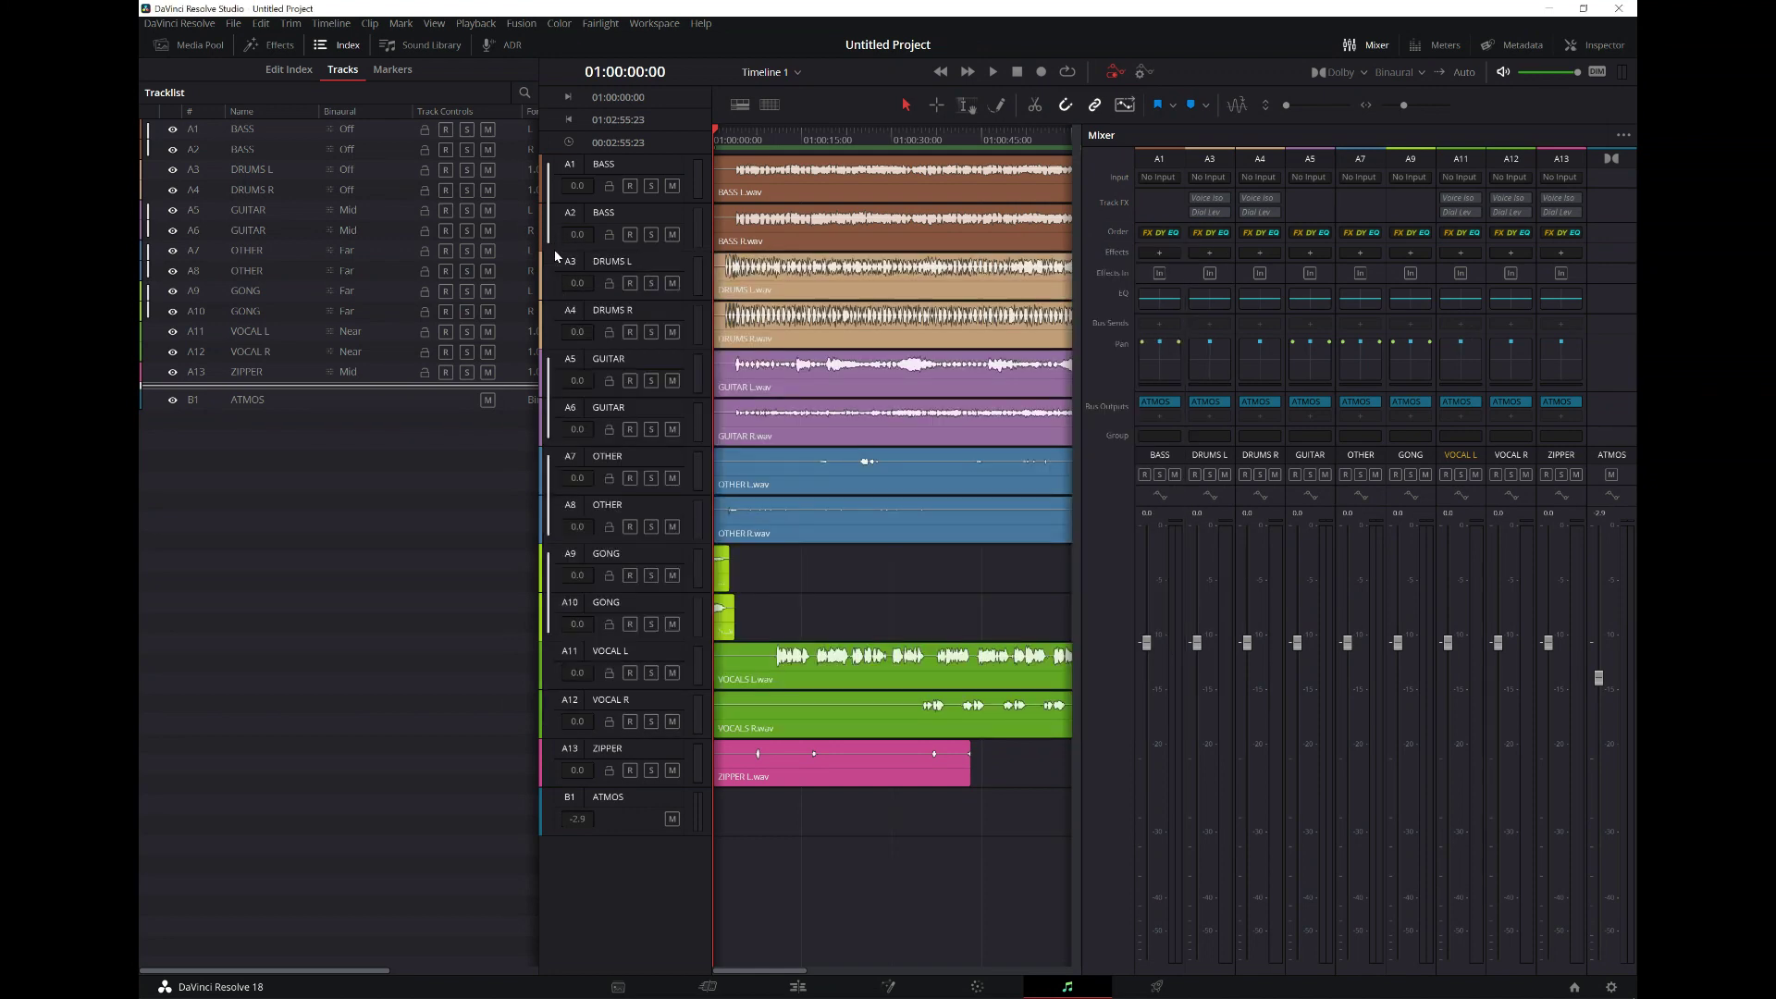
- Pan the VOCAL L track to 50L
click(618, 651)
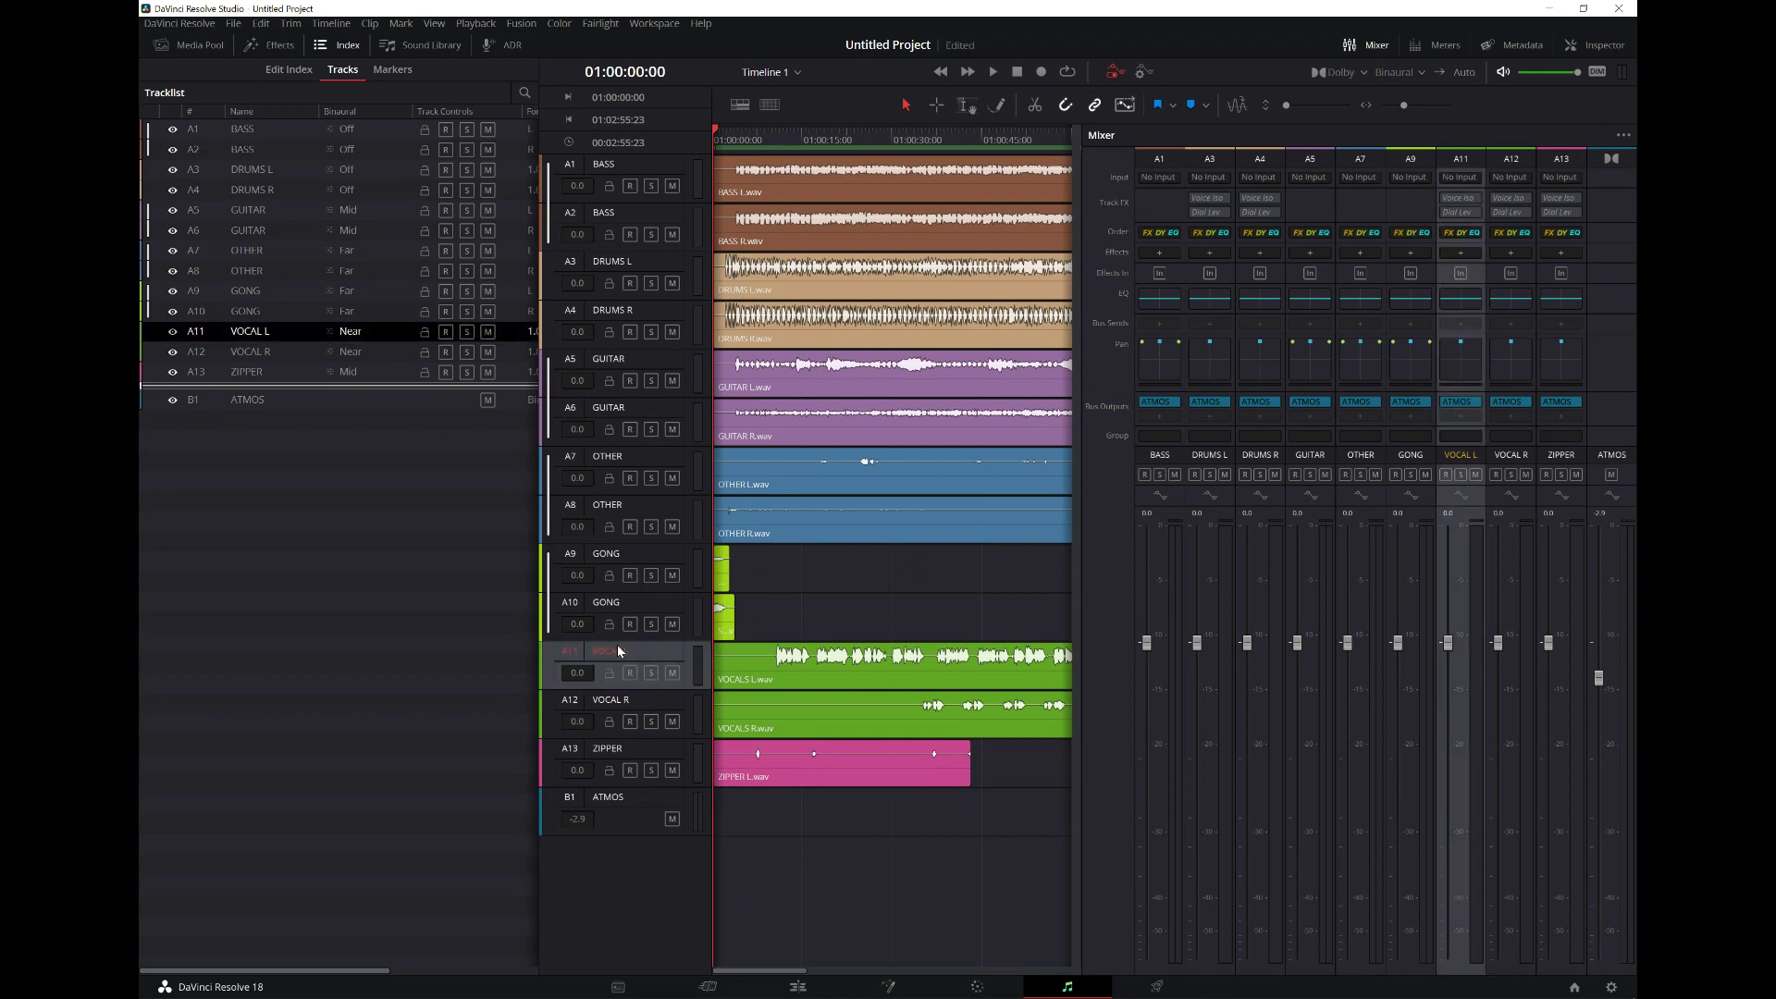
double_click(1468, 365)
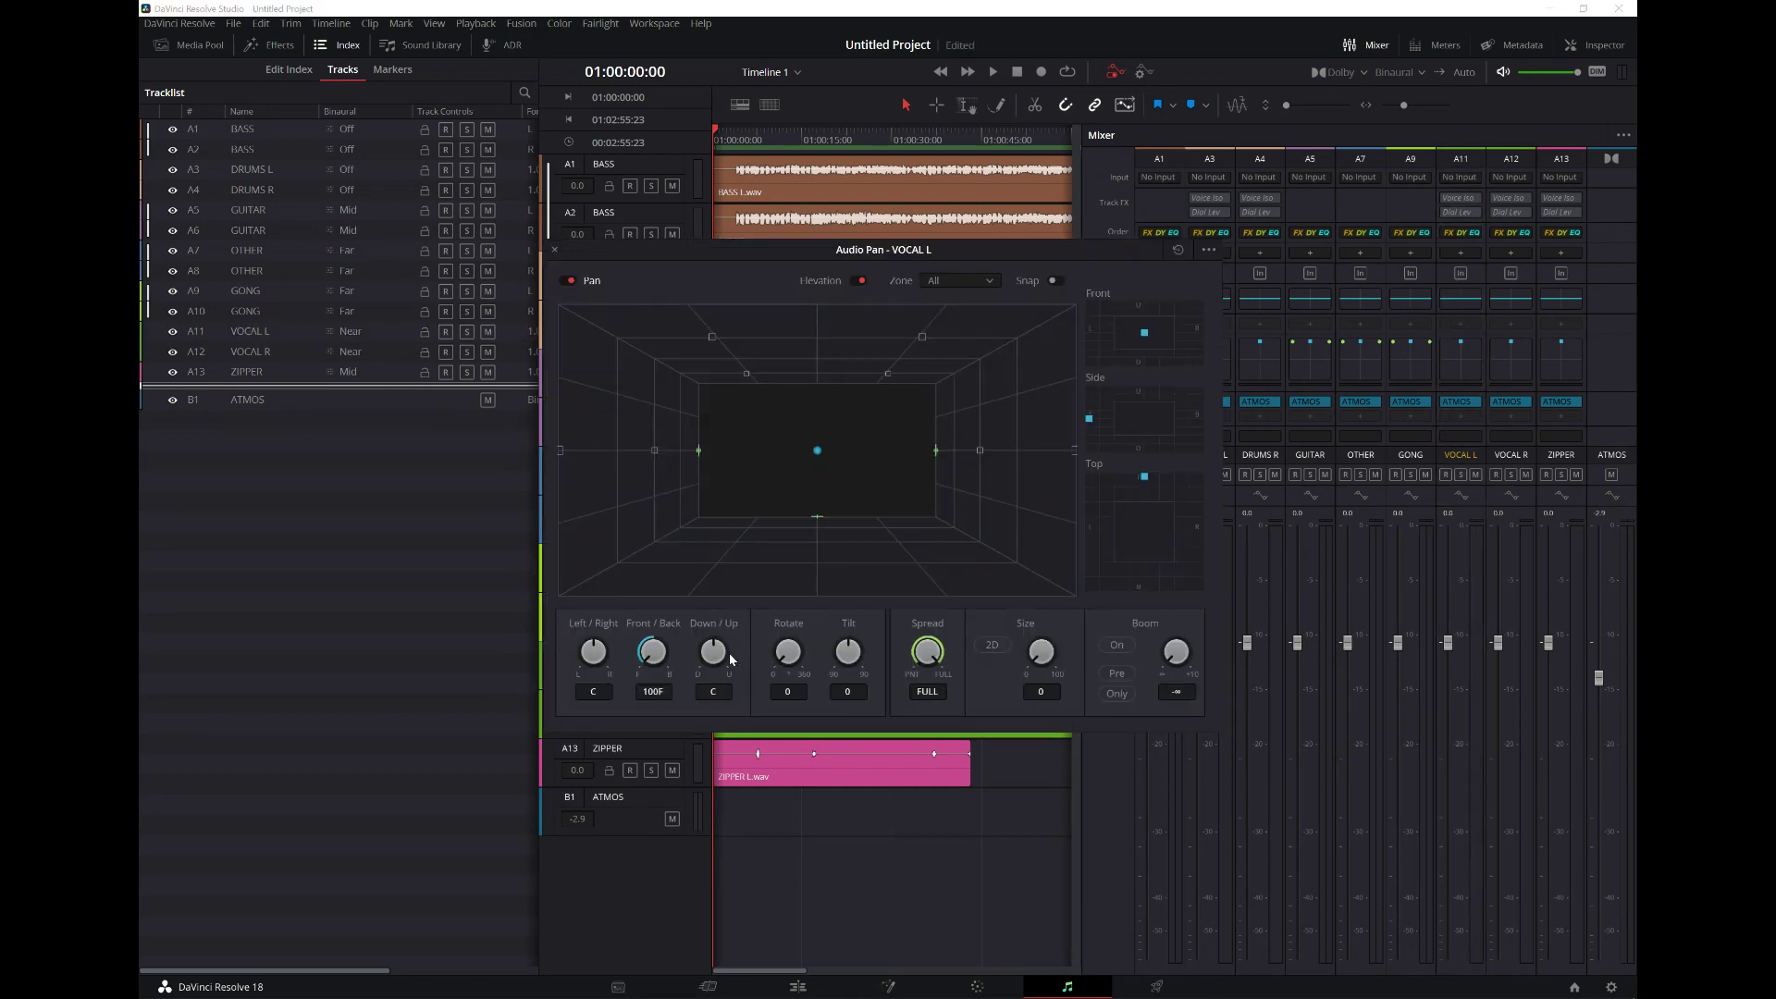
drag(590, 647, 534, 764)
click(554, 250)
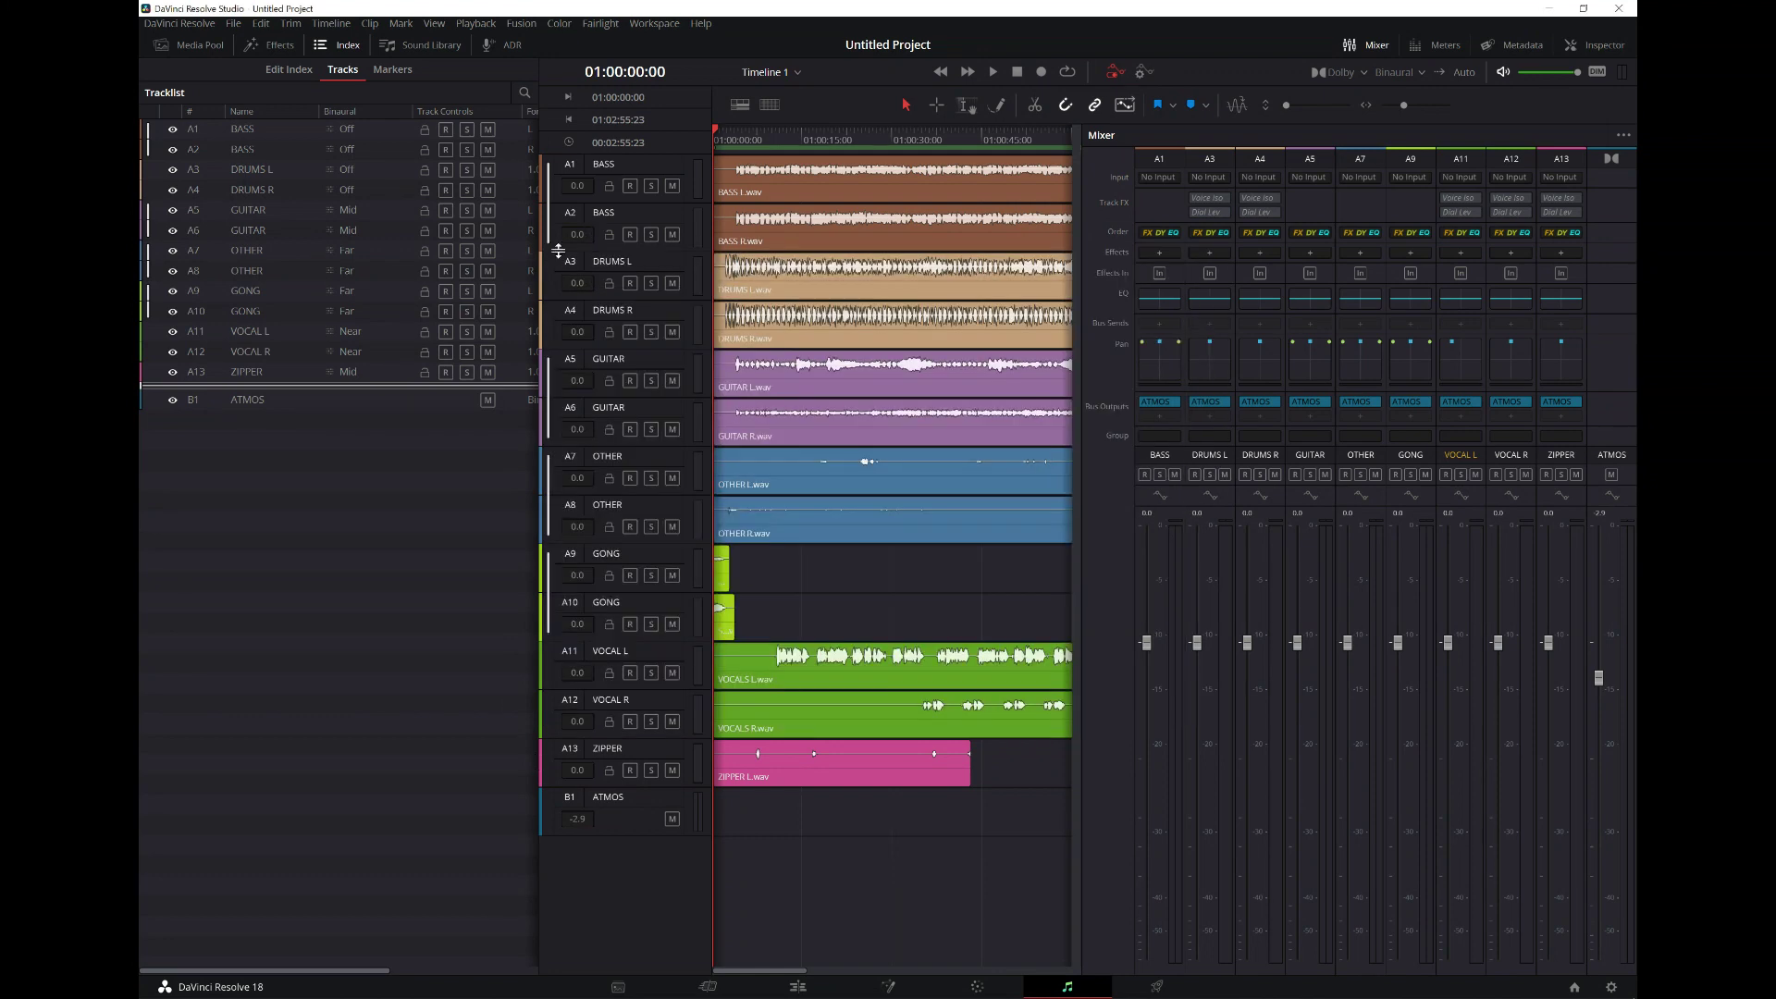
- Pan the VOCAL R track to 49R
click(624, 709)
double_click(1511, 361)
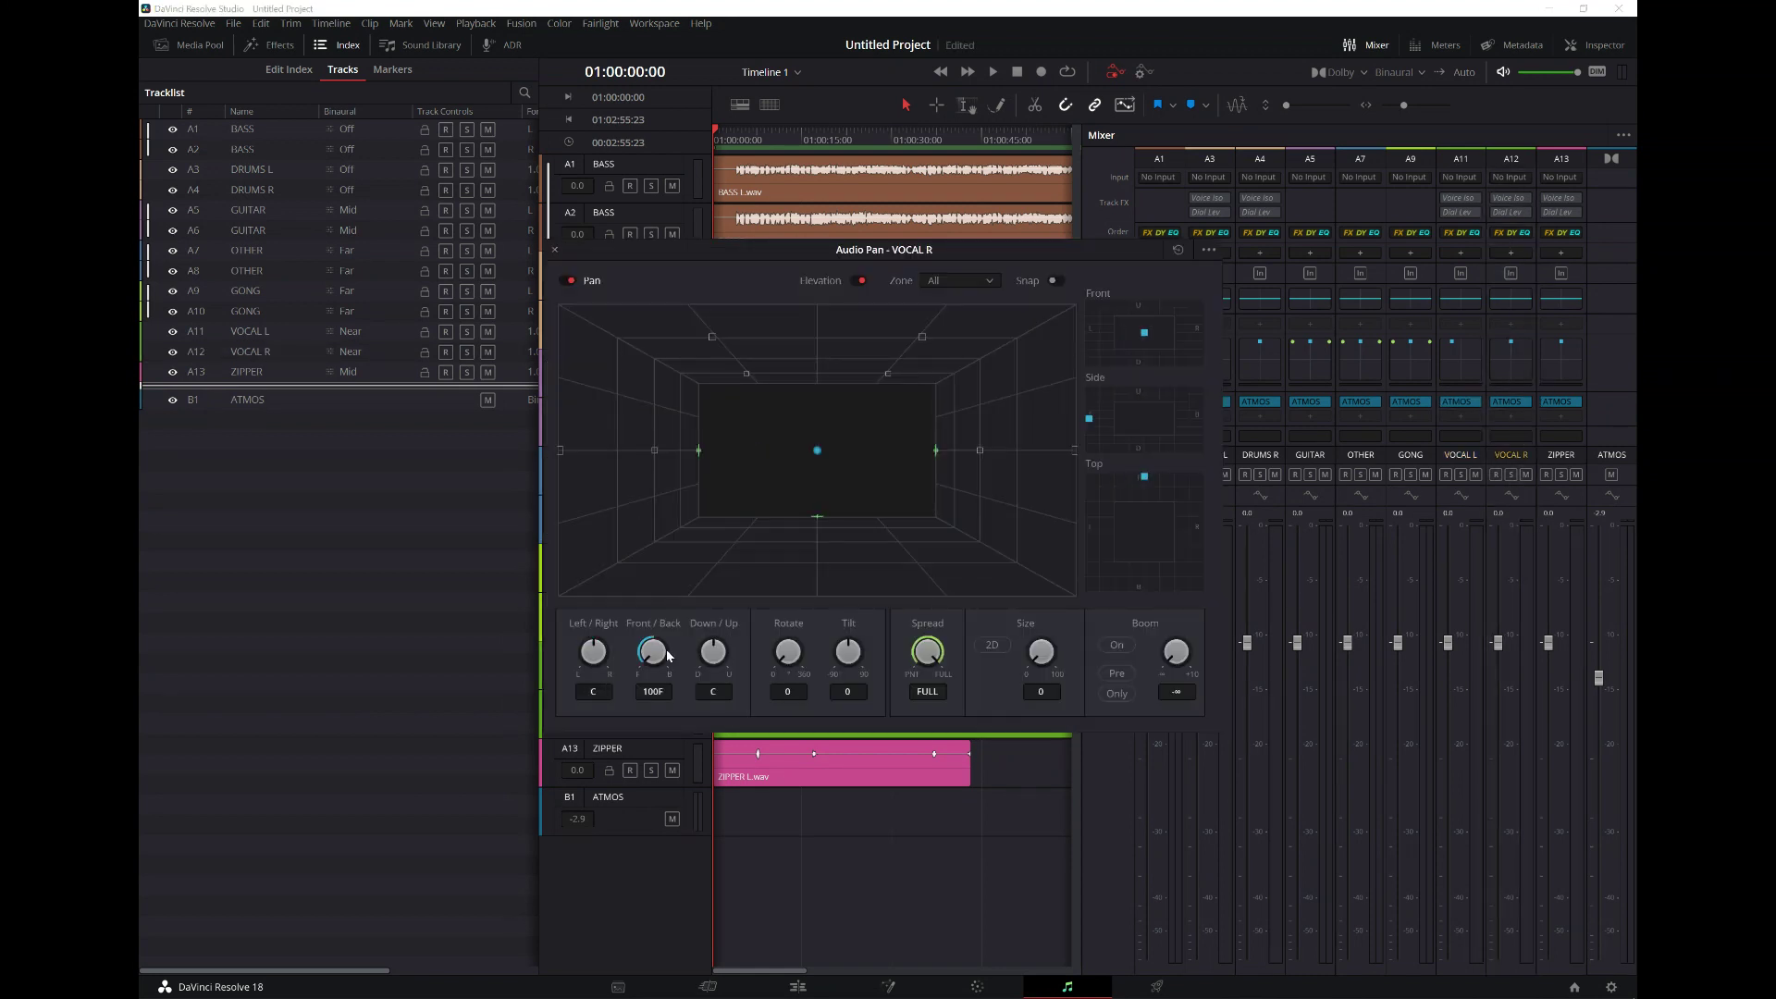
drag(598, 657, 648, 592)
click(554, 251)
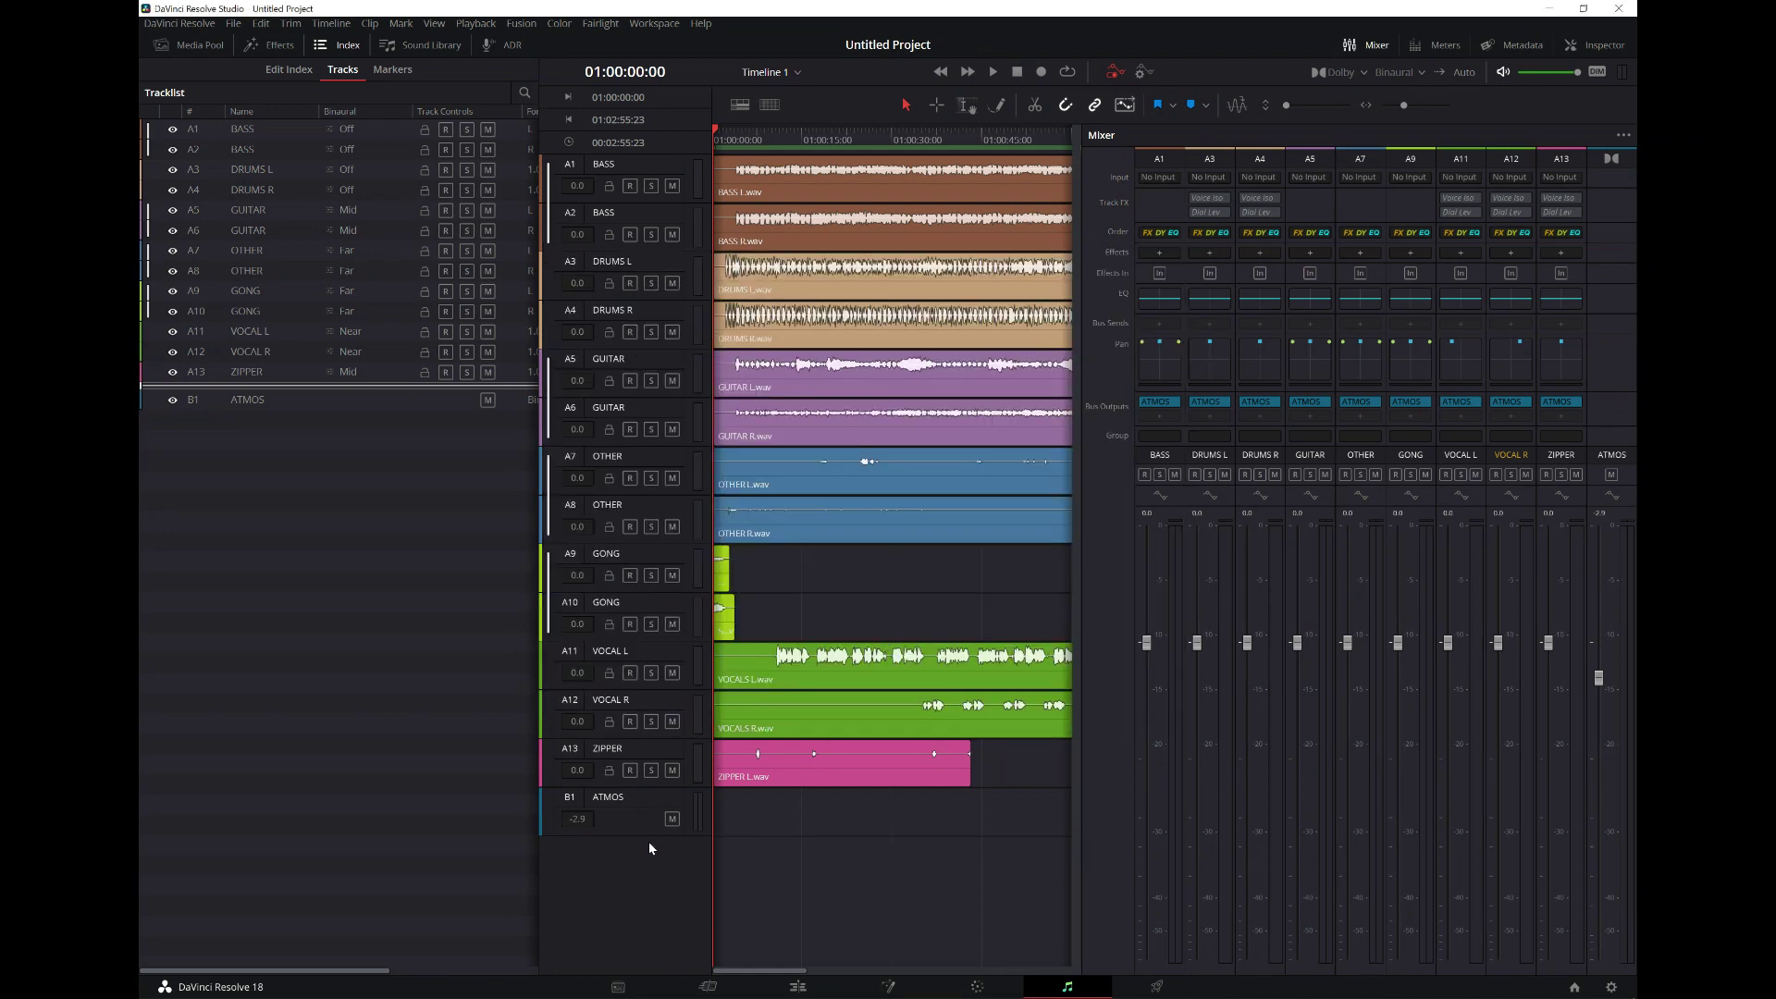
- Select the BASS track and hide the track index
click(642, 754)
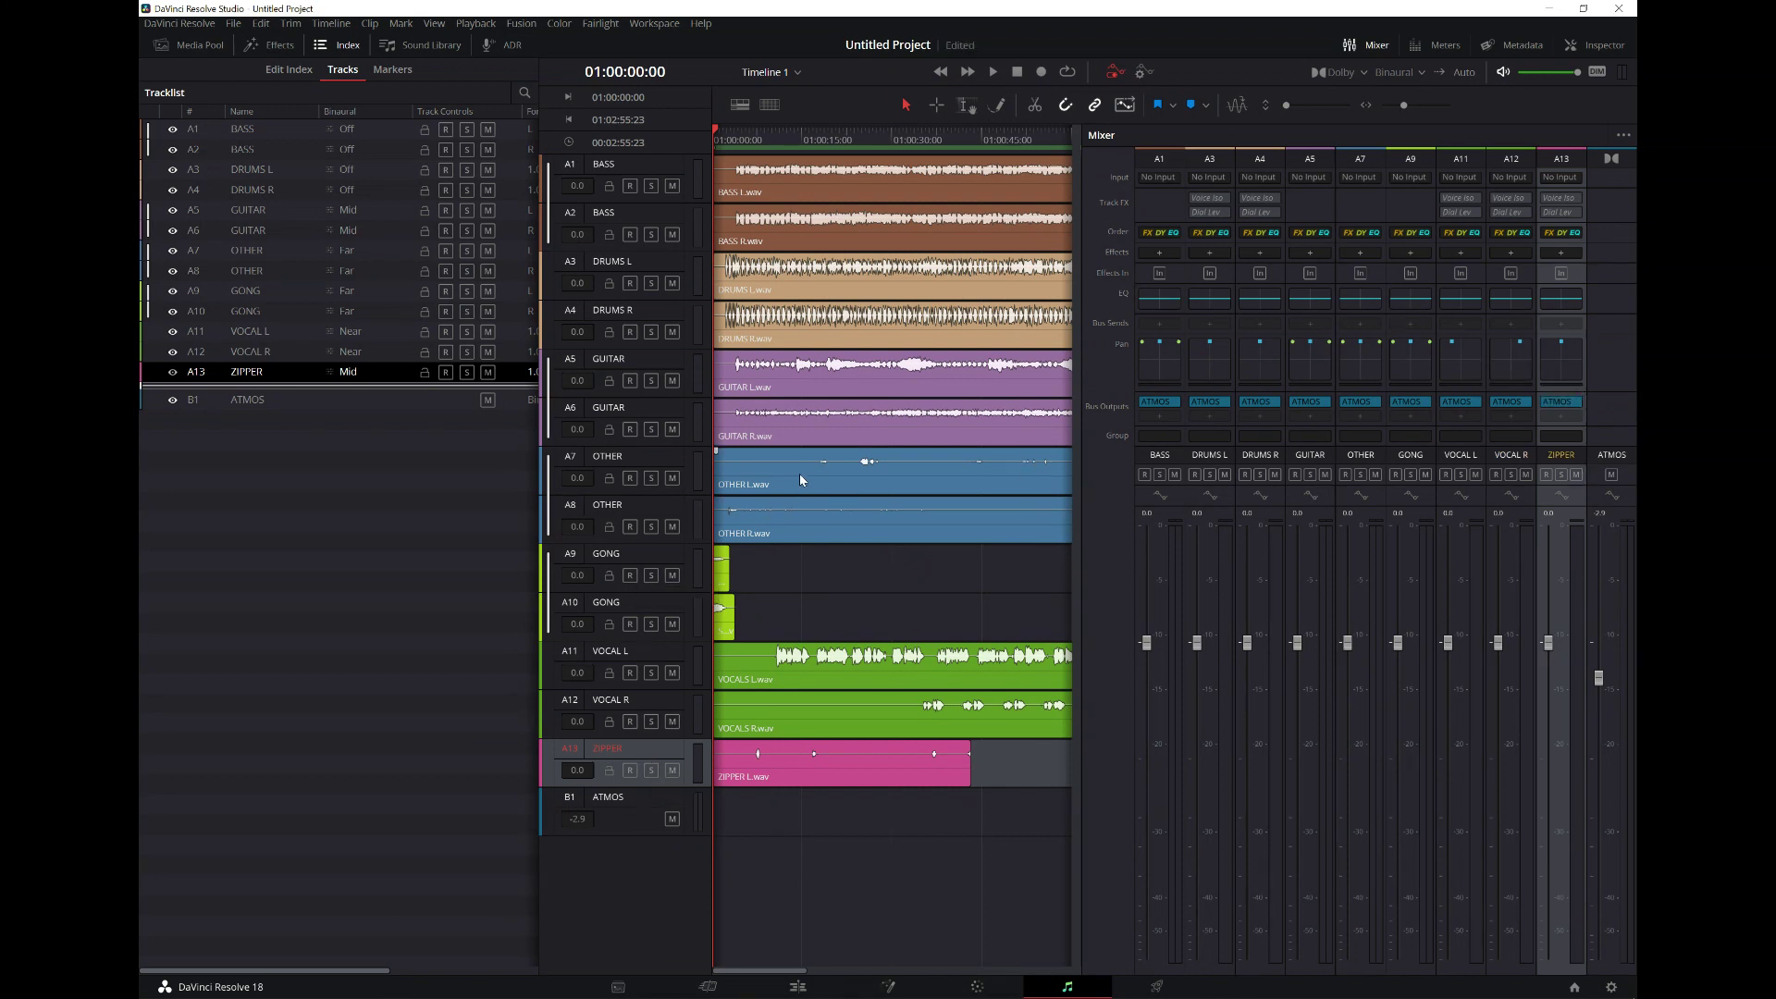
click(653, 170)
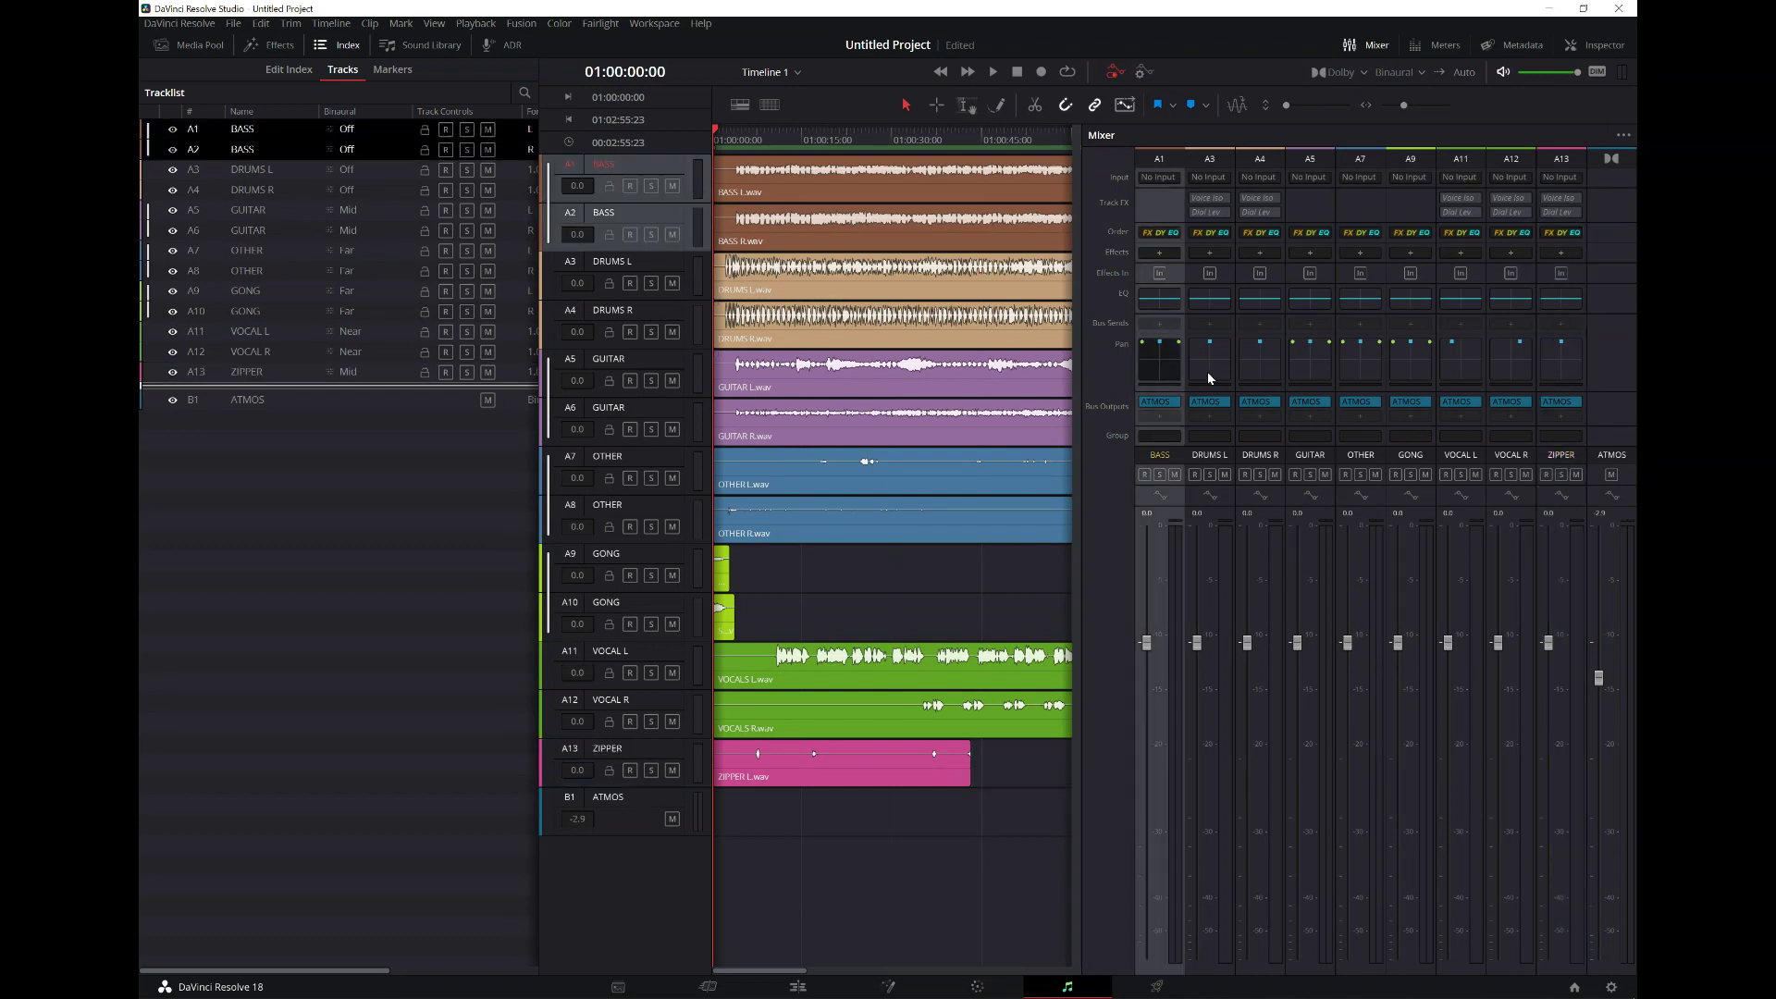
click(324, 49)
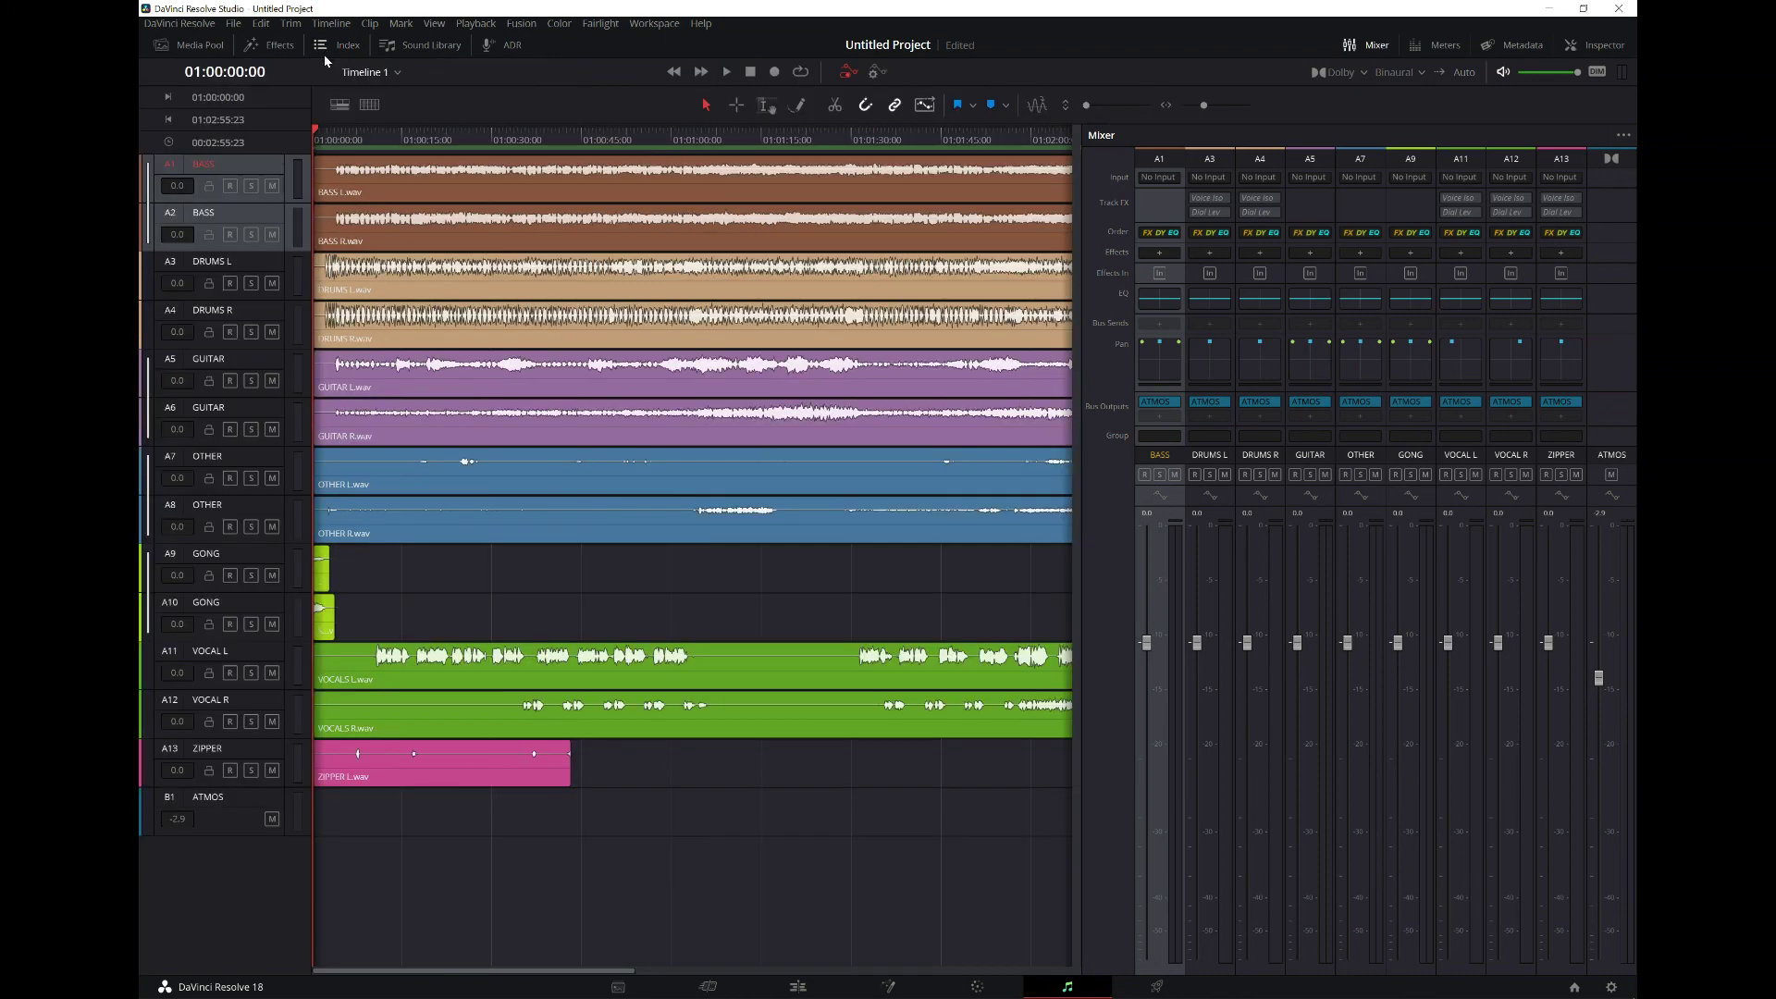
- Solo the BASS track and reset its left/right pan to centre, saving the project
double_click(1158, 369)
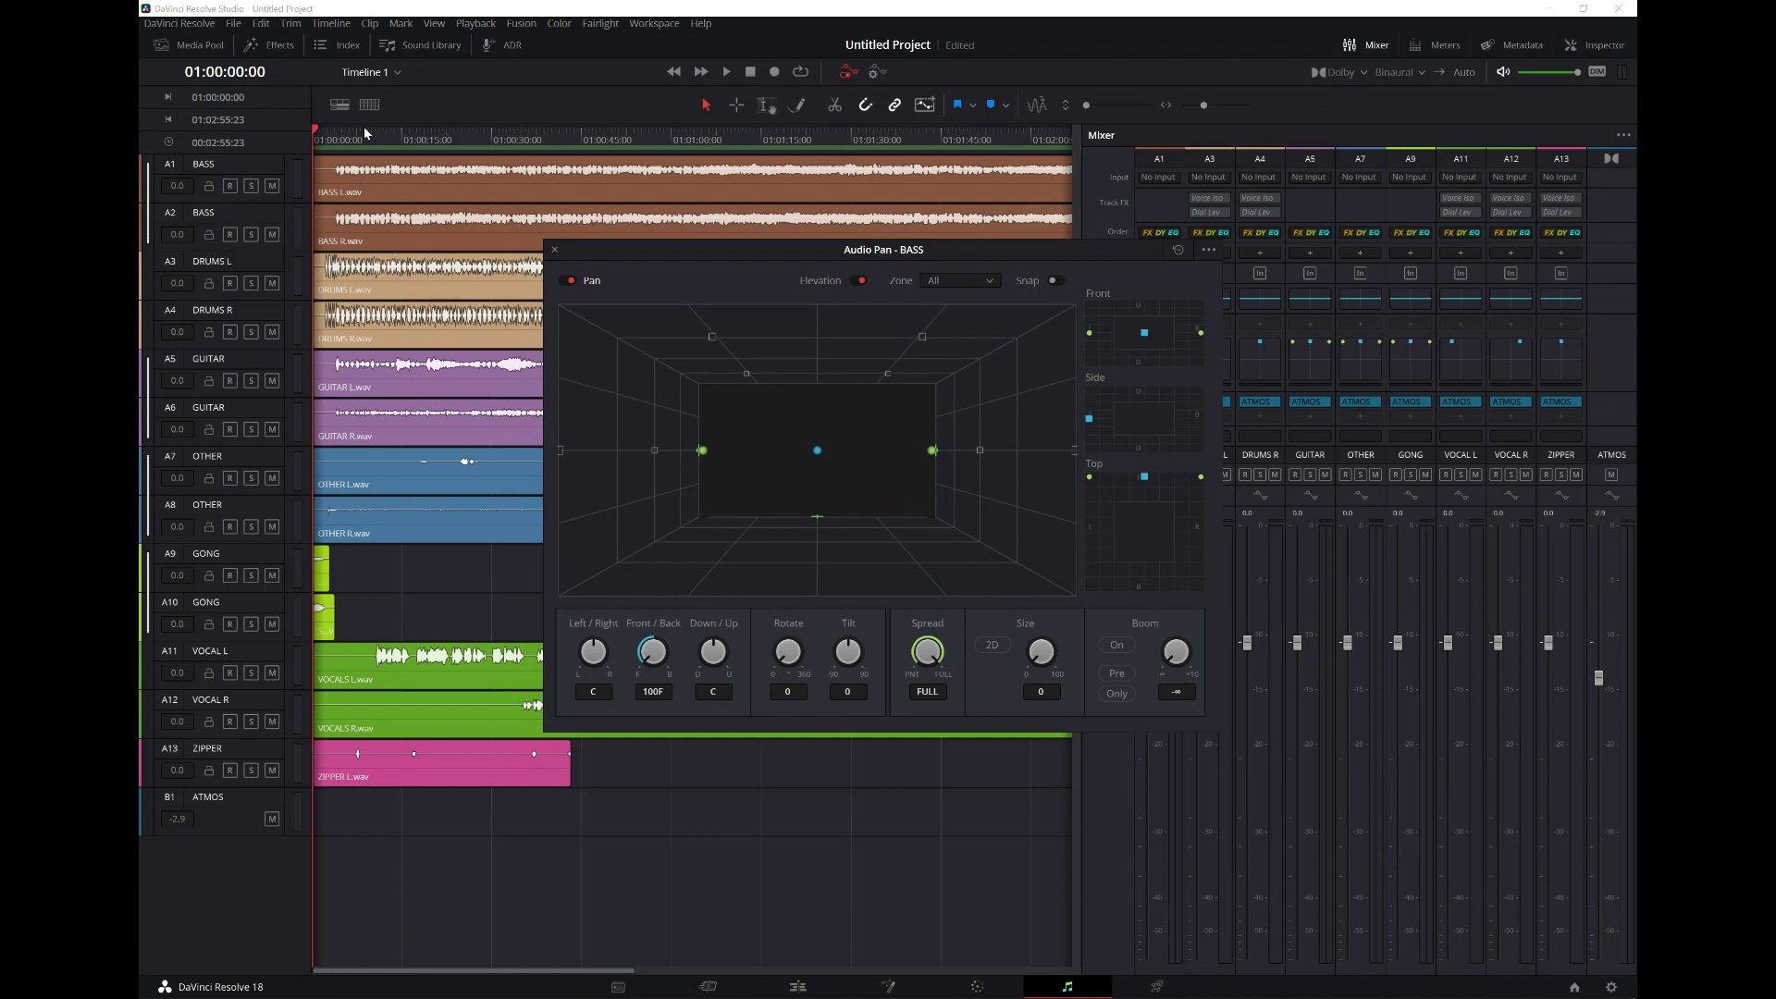
click(257, 178)
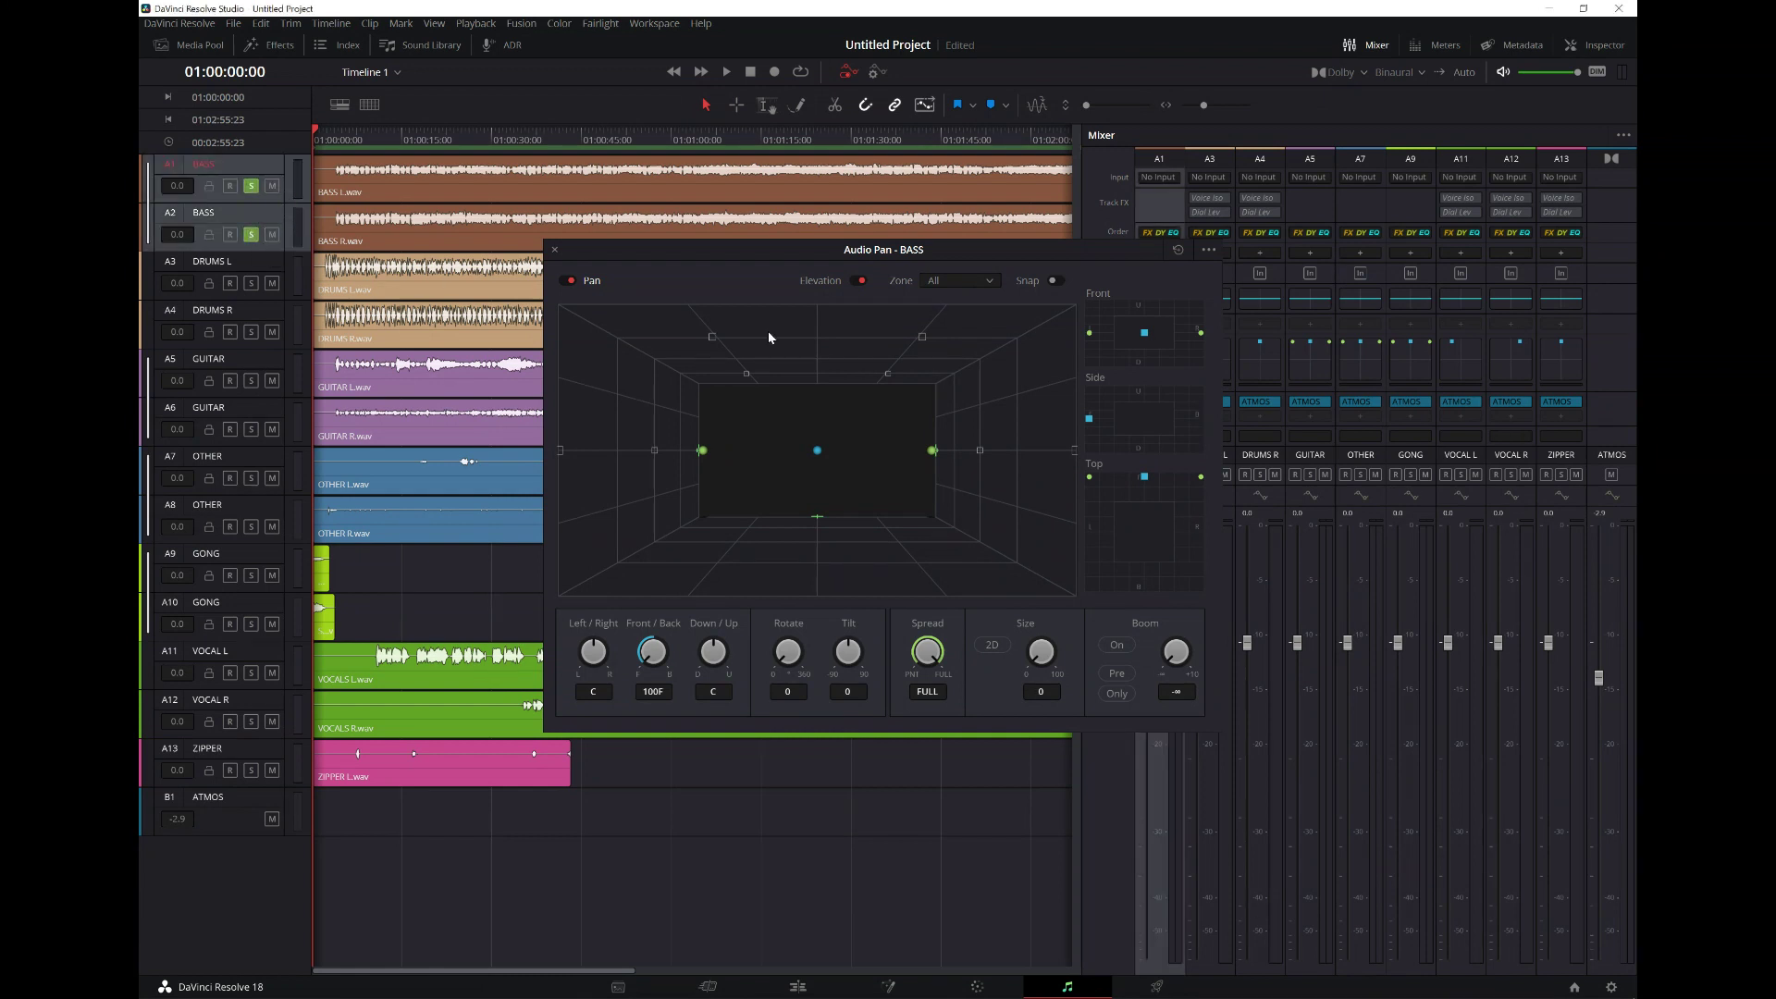
drag(645, 431, 630, 384)
double_click(601, 655)
key(ctrl+s)
- Audition the soloed BASS track while raising its pan size to about 17
key(space)
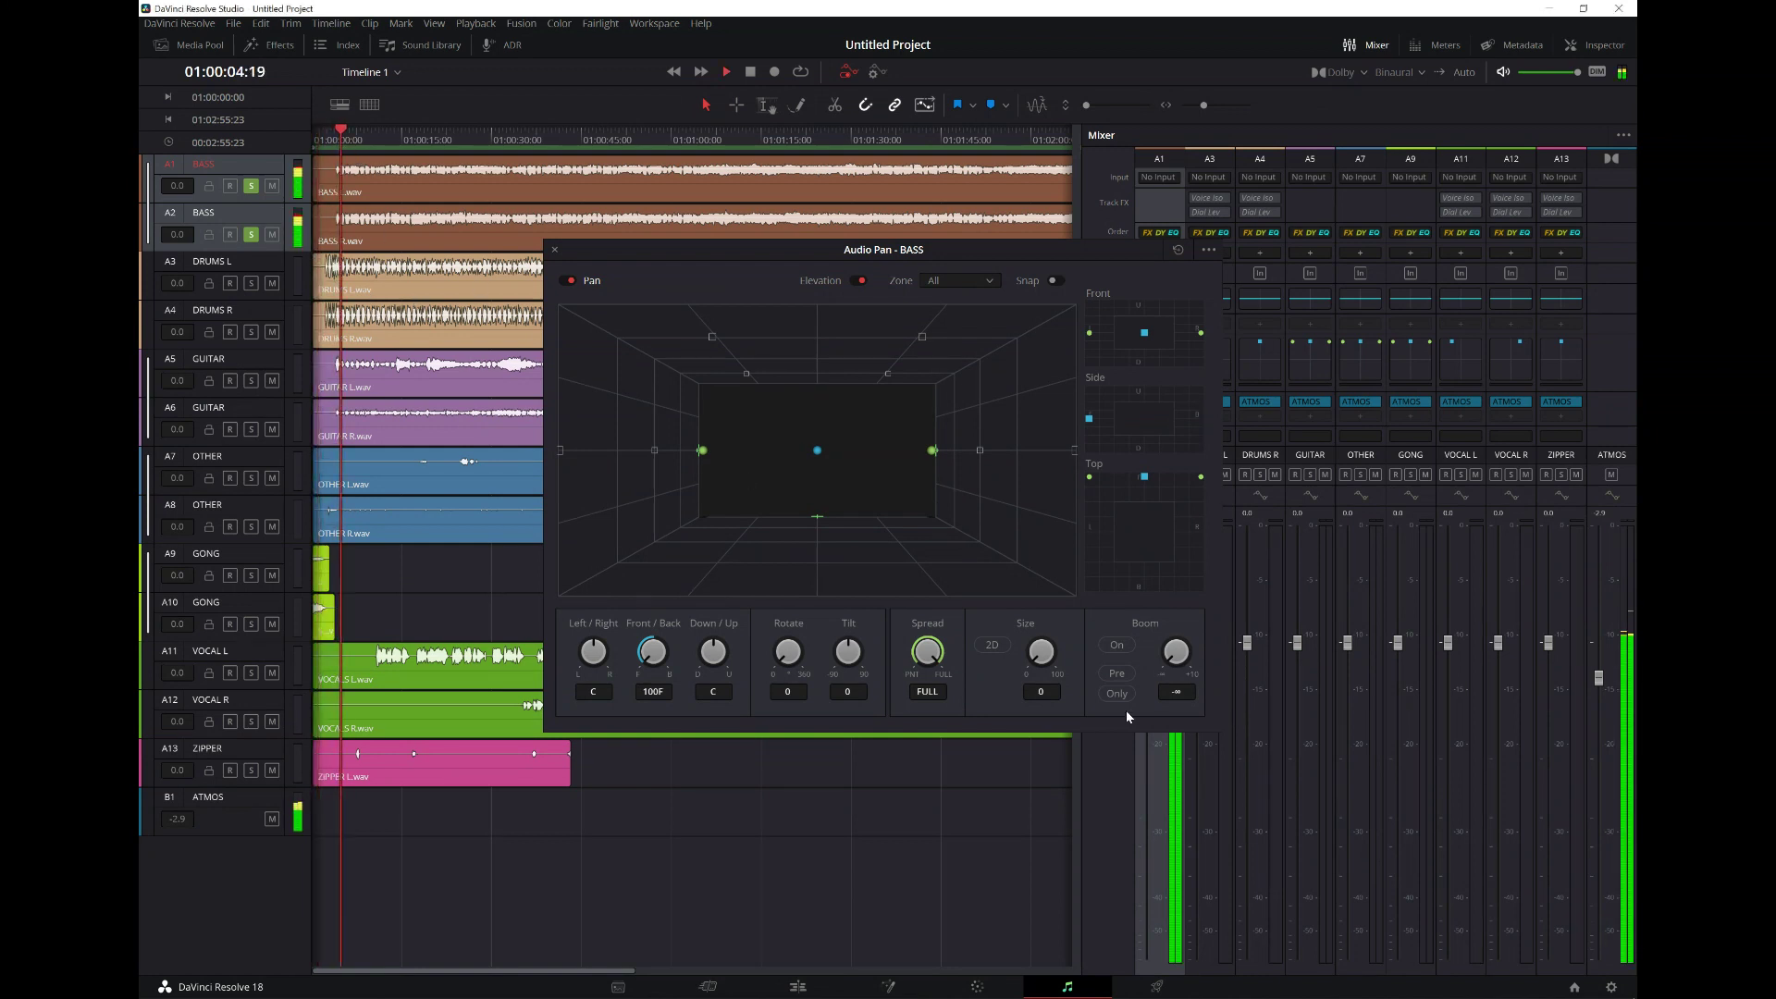
drag(1037, 658, 1071, 572)
key(space)
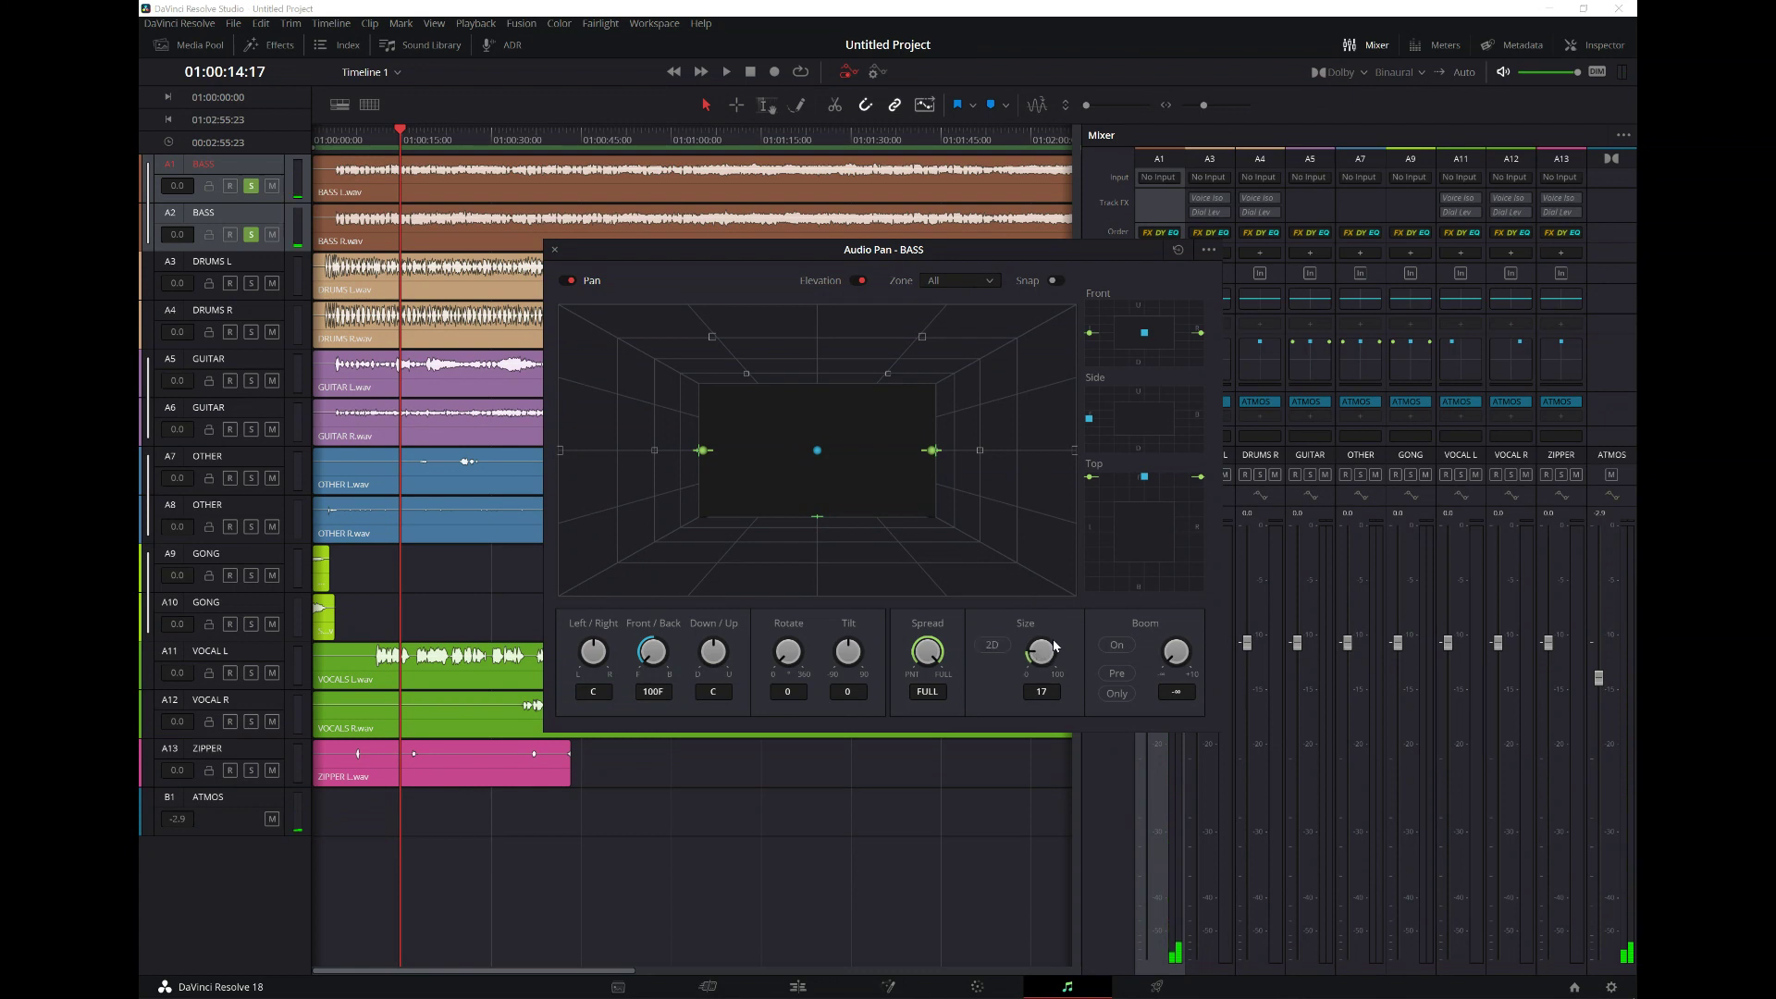
- Try out the 2D size option for the BASS track's pan, switching it on and off
click(1003, 647)
key(ctrl+s)
click(991, 645)
click(992, 646)
click(992, 645)
- Set the BASS track's pan size to 10 and close its pan window
click(1042, 693)
text(10)
click(555, 251)
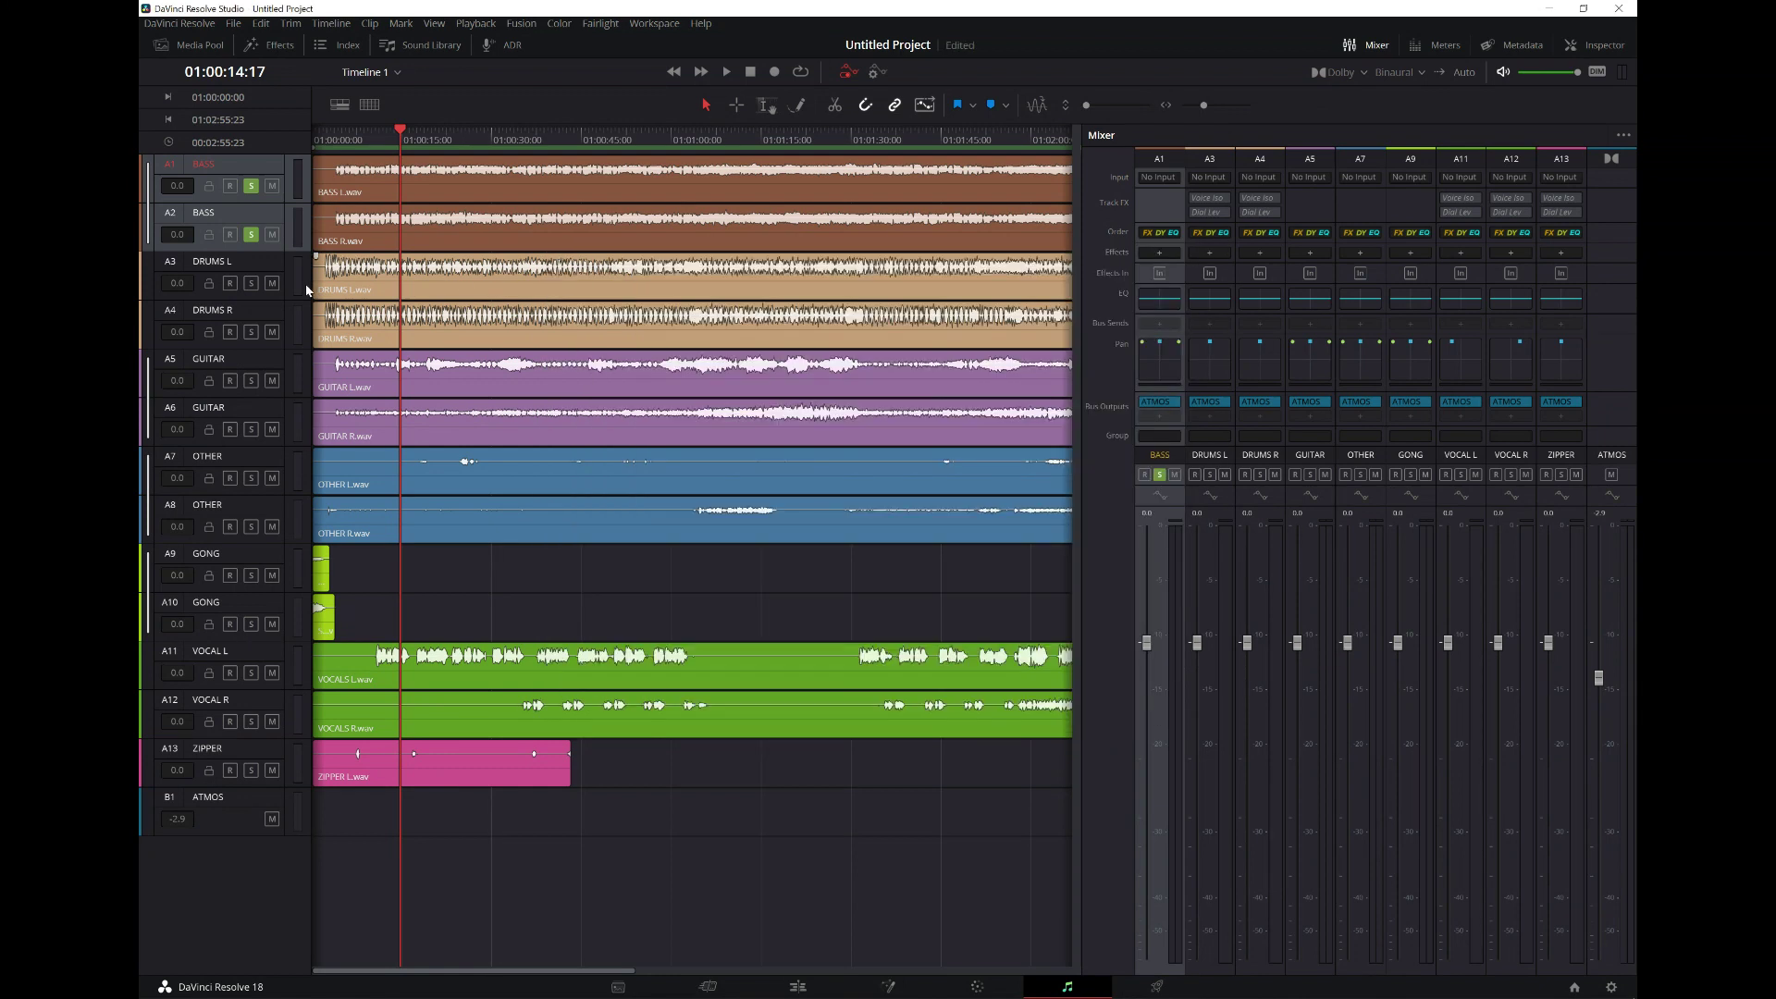
- Set the pan size of the DRUMS L track to 10
click(213, 262)
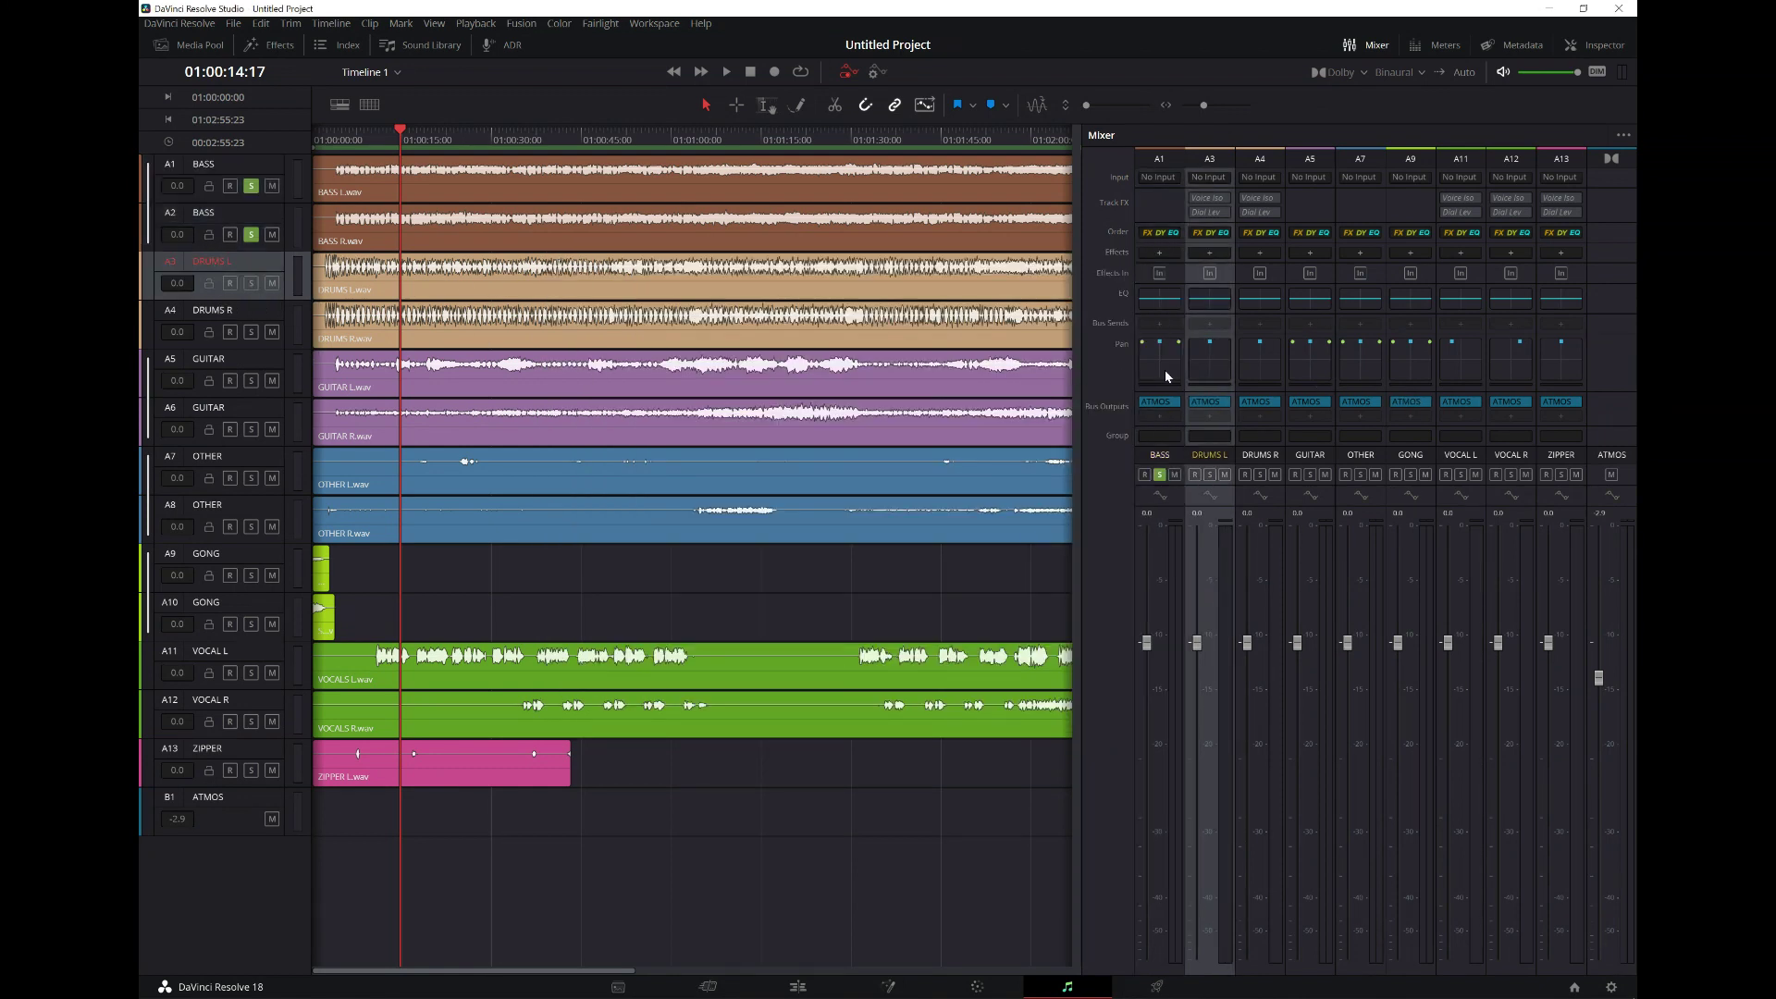
double_click(1214, 373)
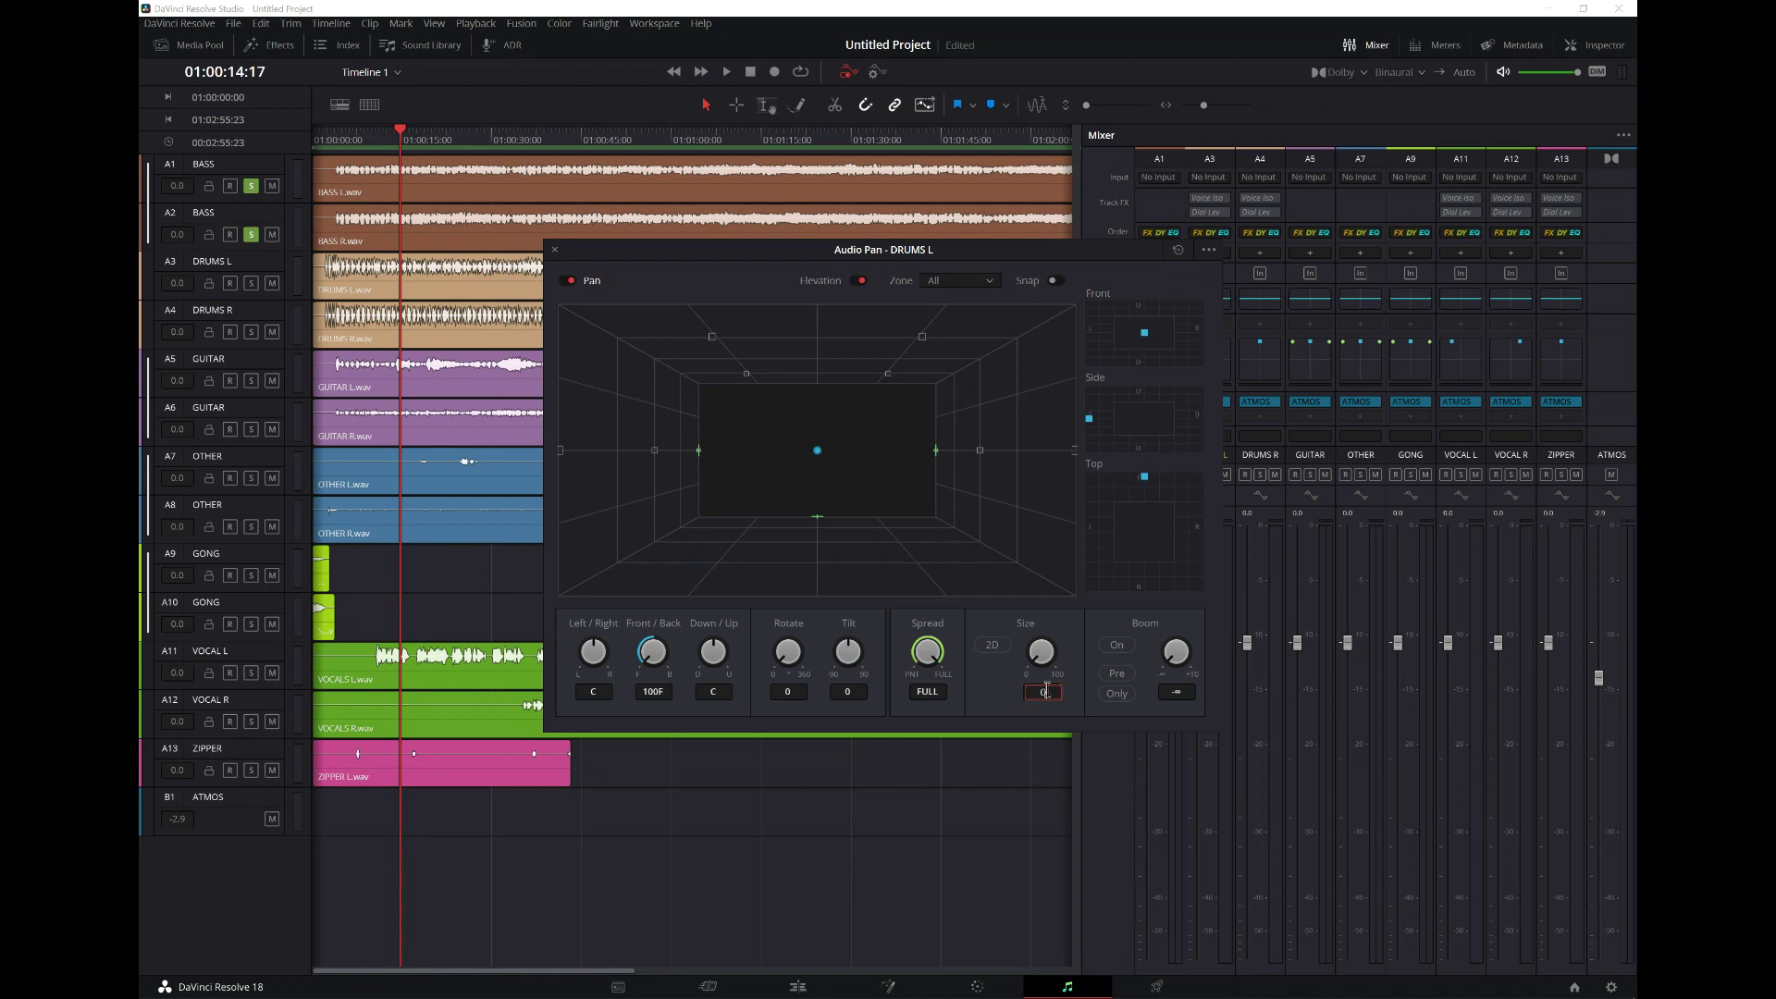
text(10)
key(BackSpace)
key(Return)
click(554, 250)
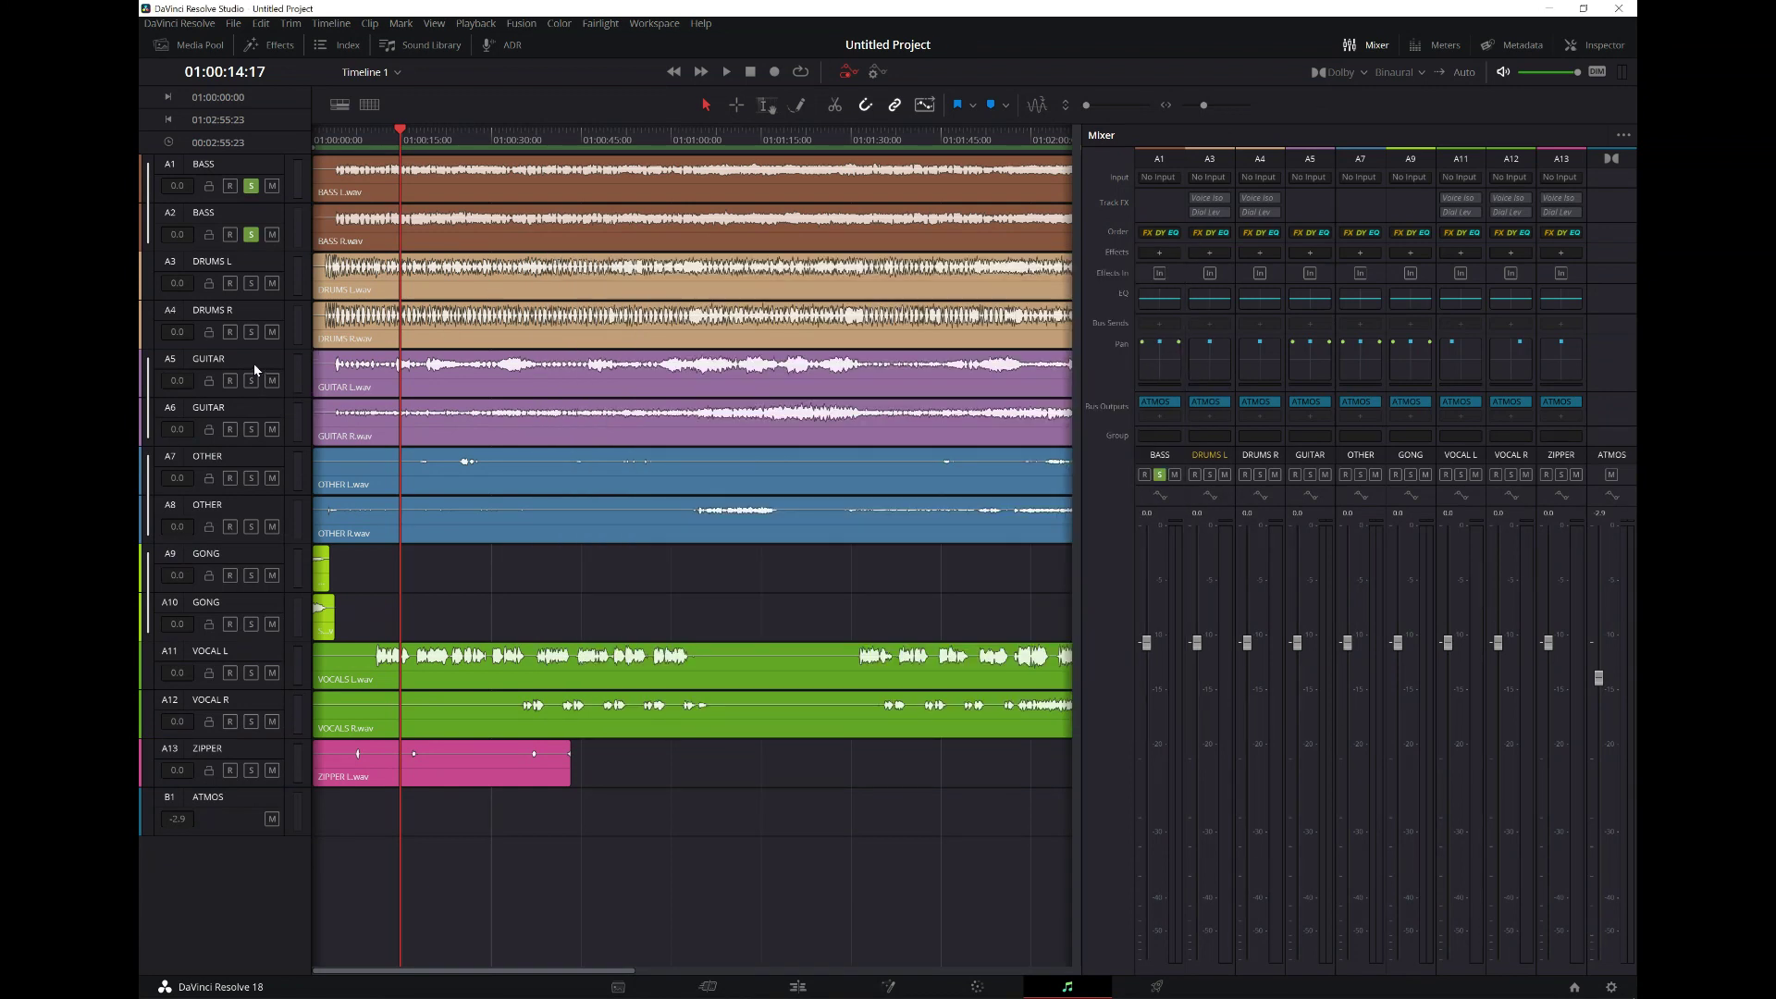
- Set the pan size of the DRUMS R track to 10
double_click(1262, 370)
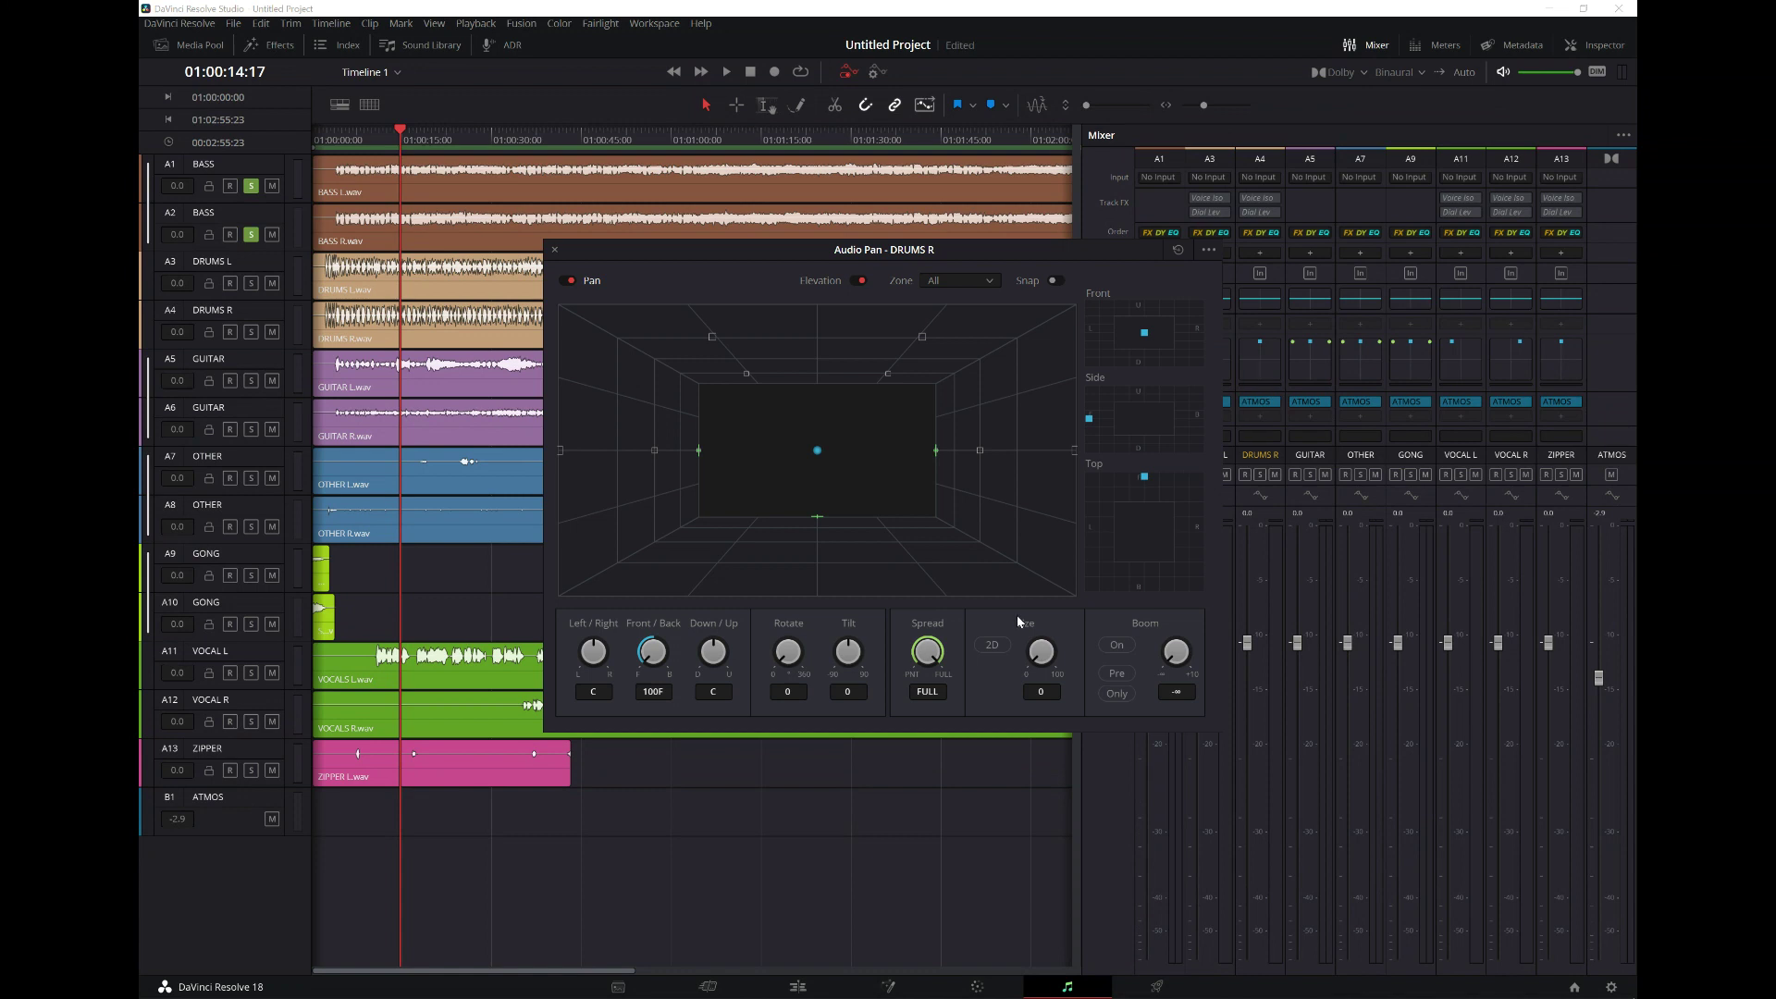
click(1036, 696)
text(10)
key(Return)
click(555, 250)
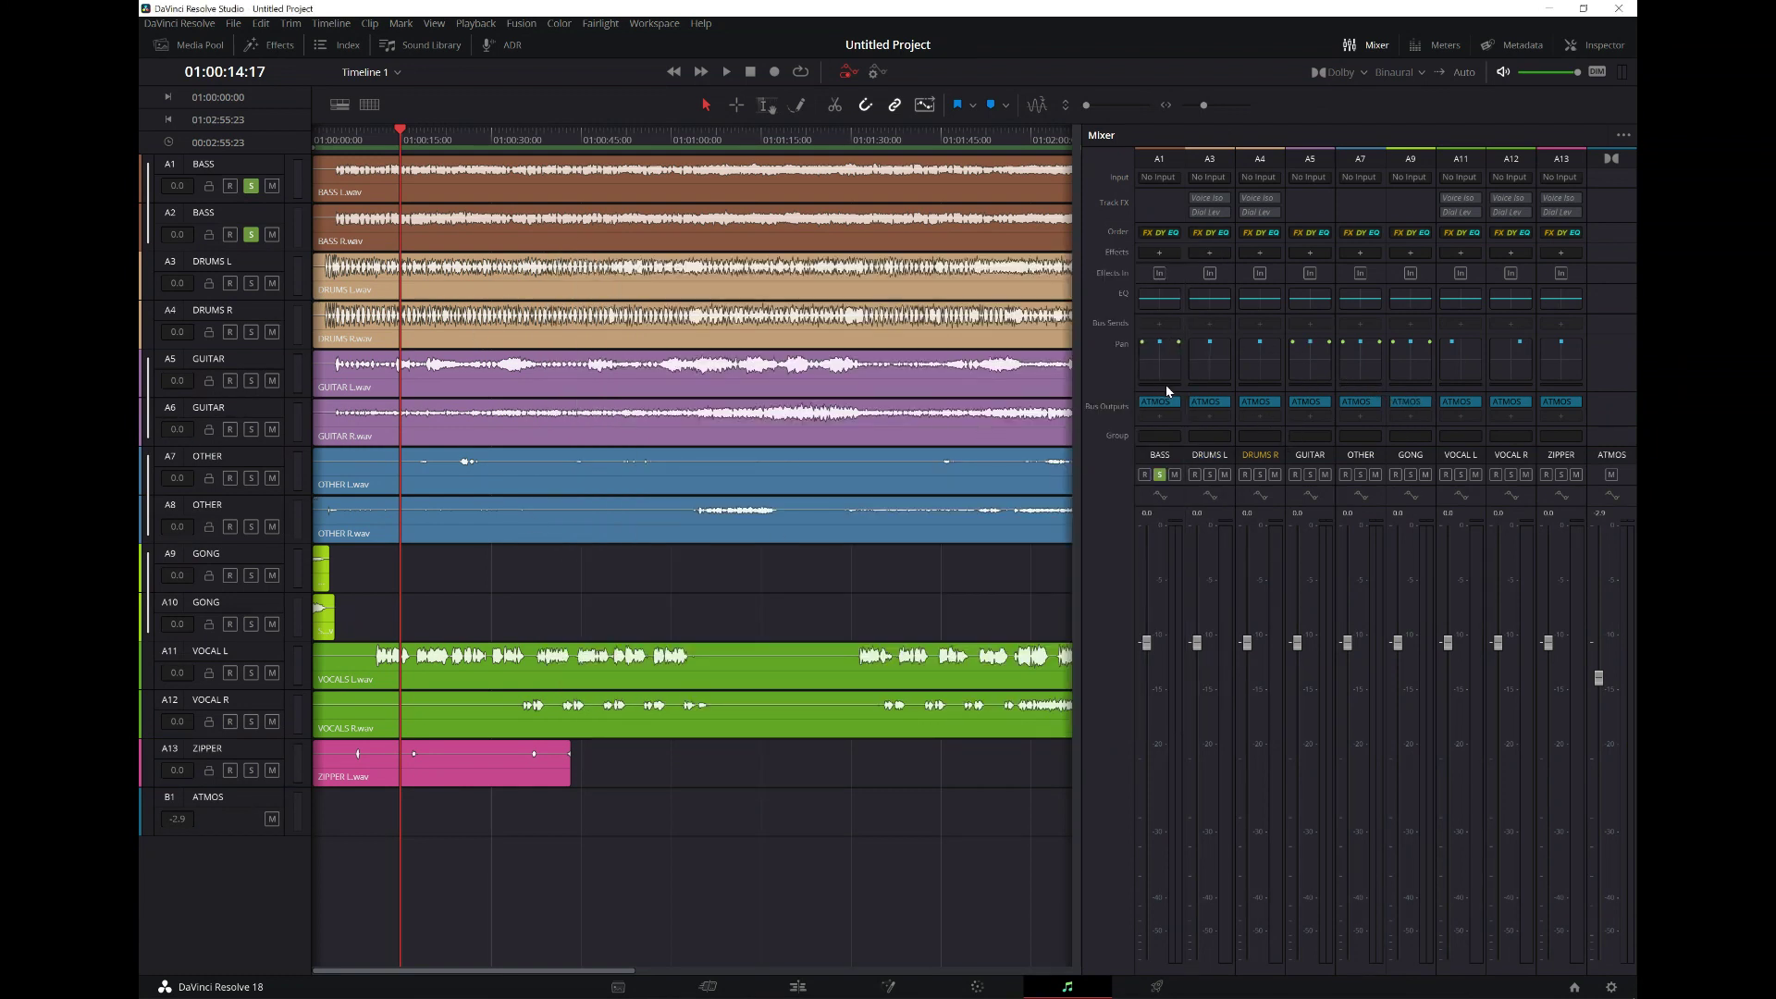
- Set the pan size of the GUITAR track to 10
double_click(1321, 369)
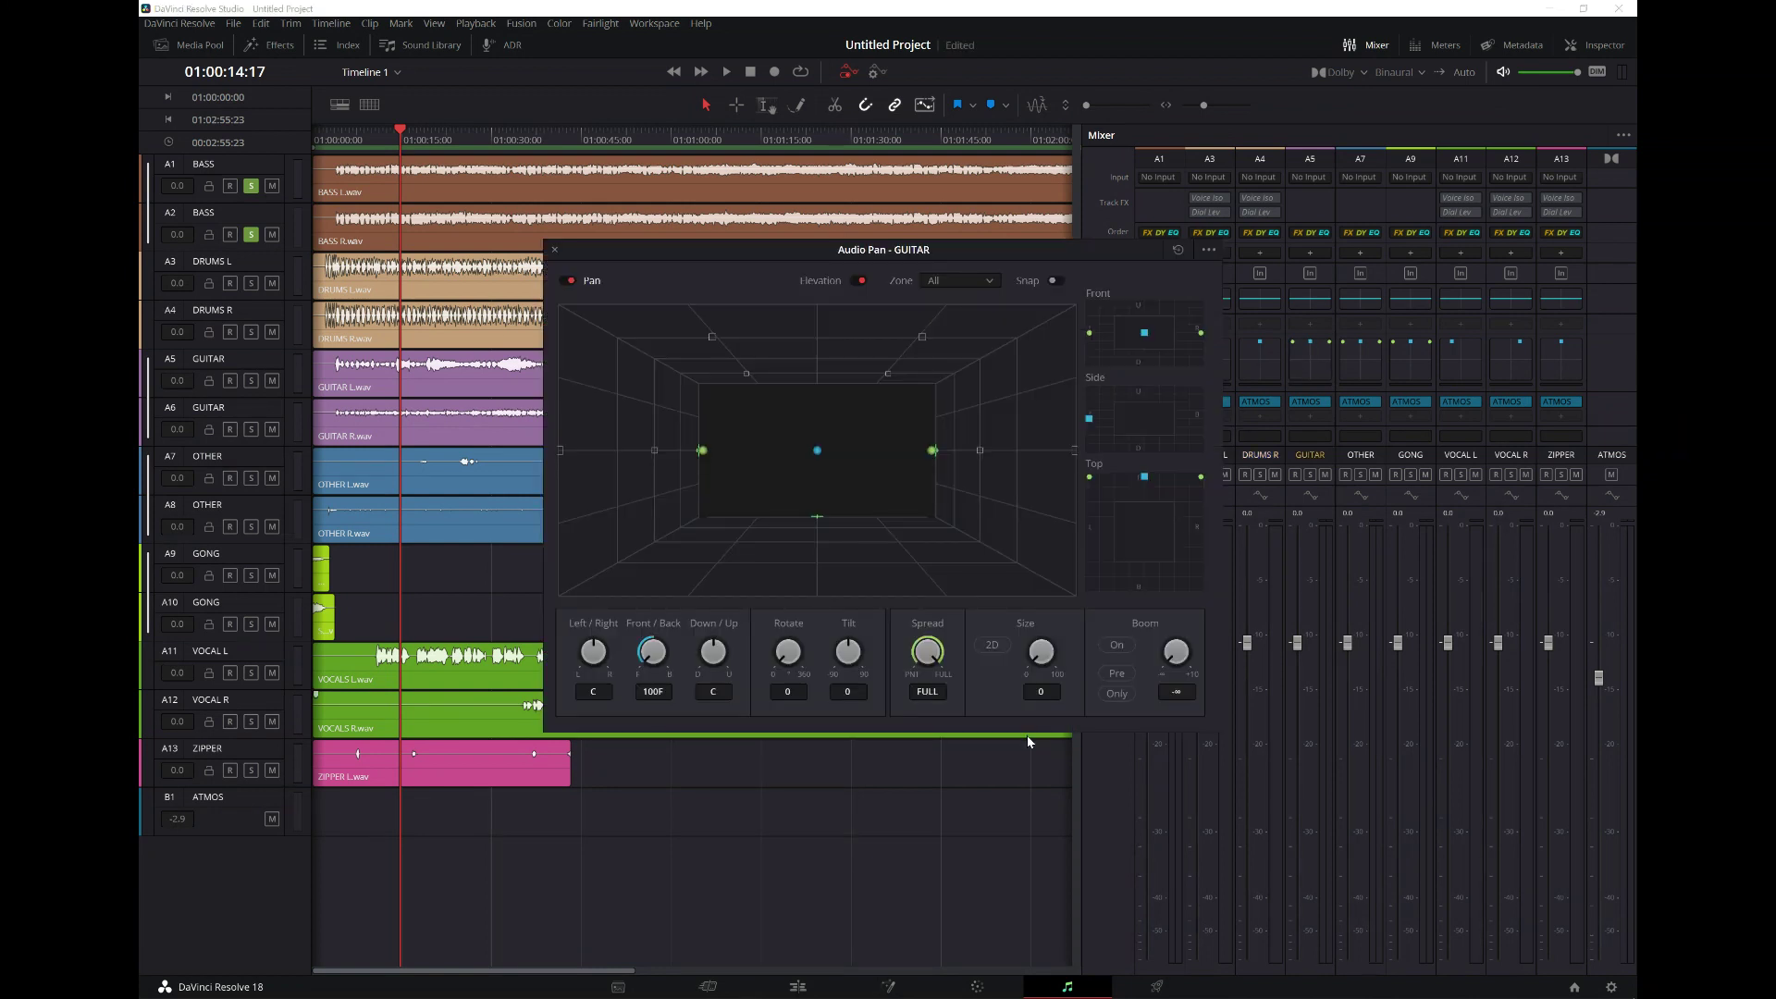
text(10)
key(Return)
click(556, 250)
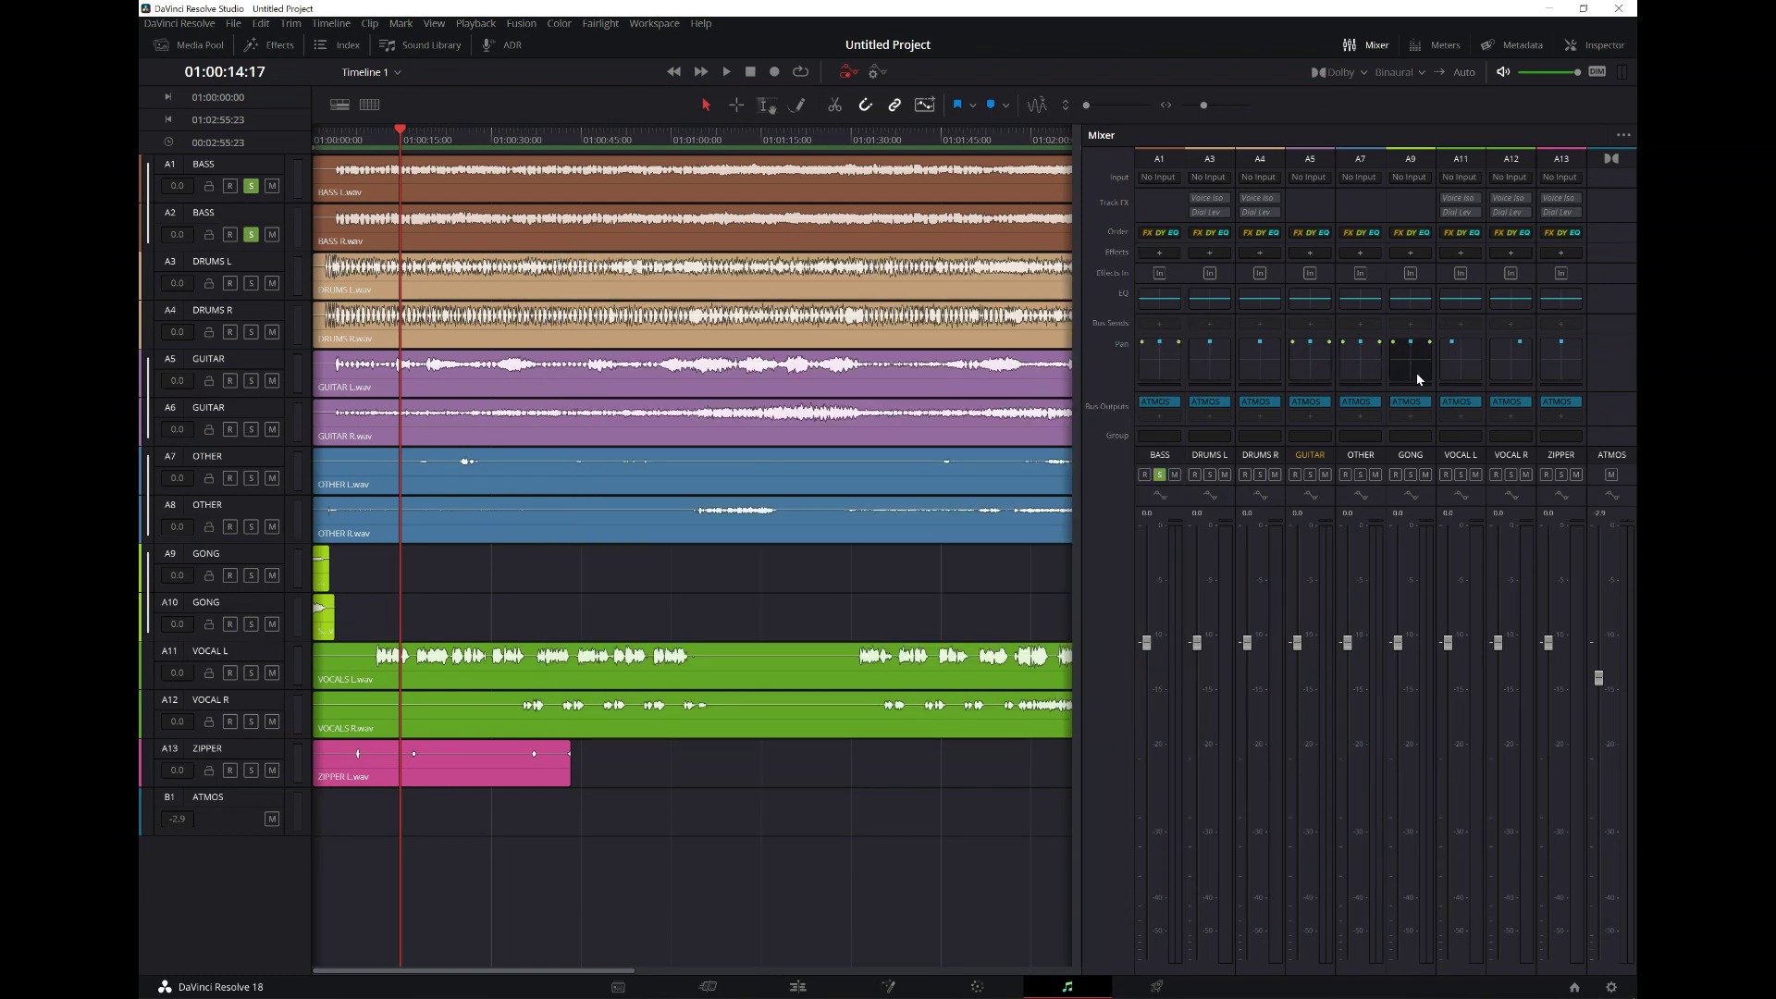
- Set the pan size of the OTHER and GONG tracks to 10
double_click(1371, 378)
double_click(1041, 693)
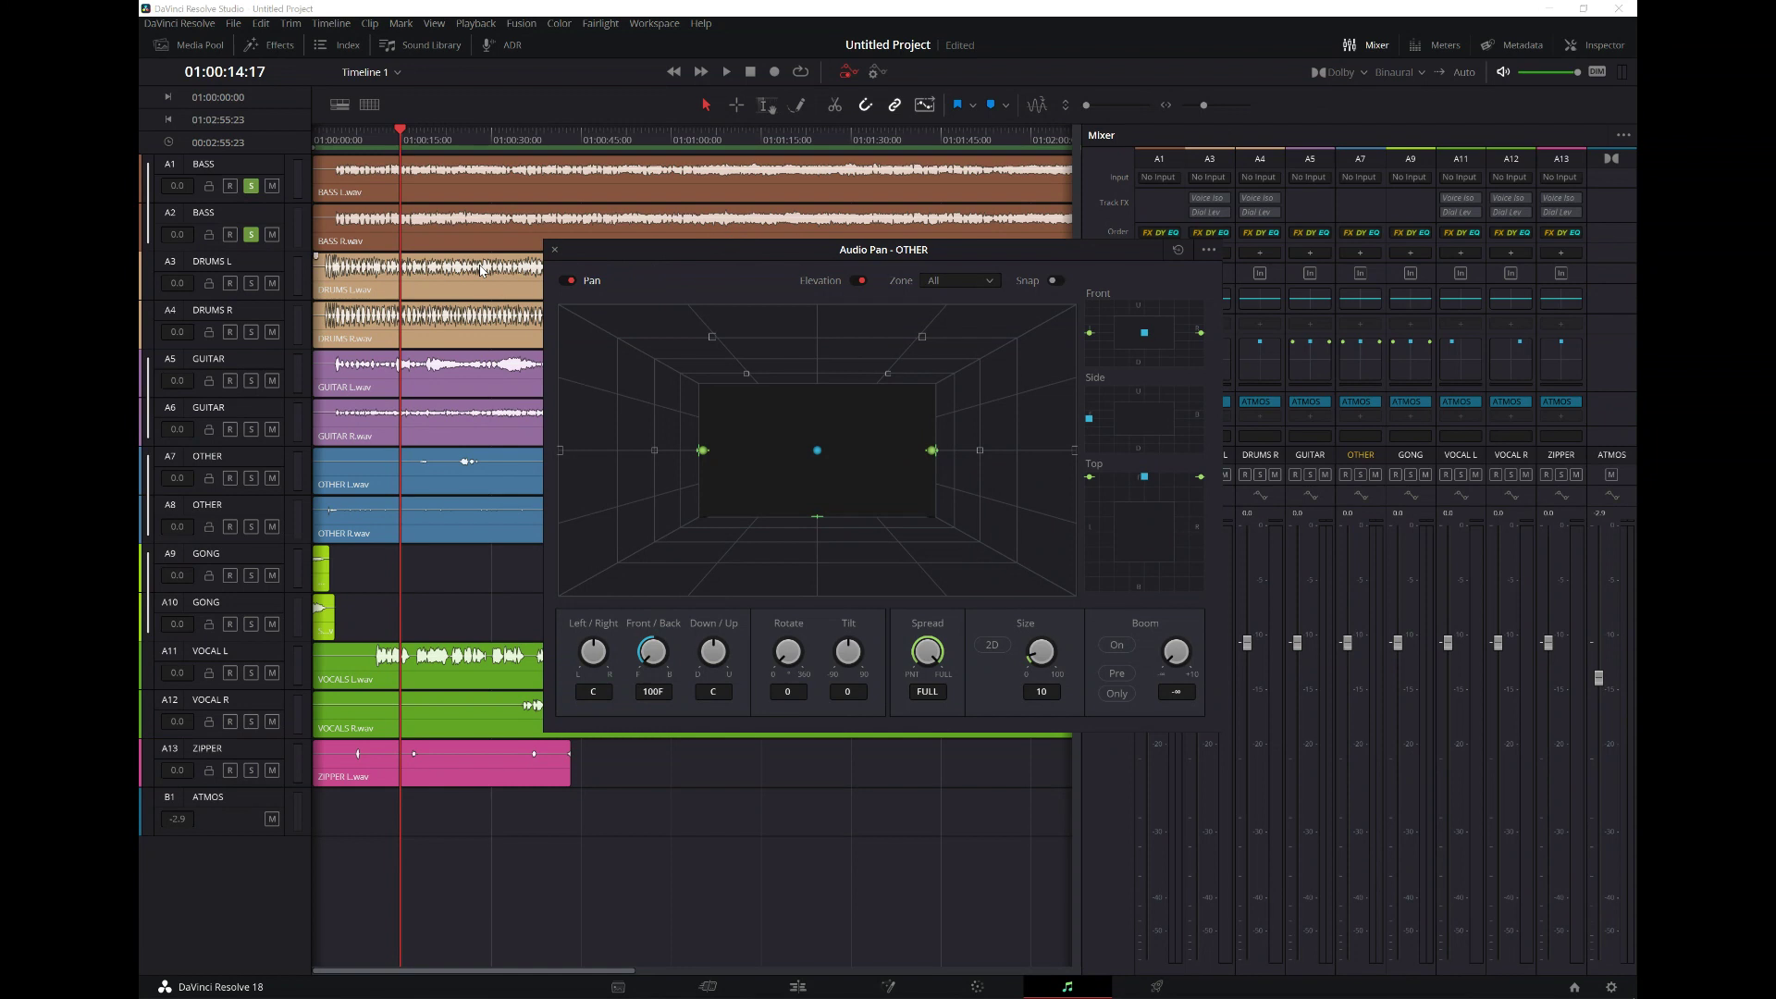
click(554, 249)
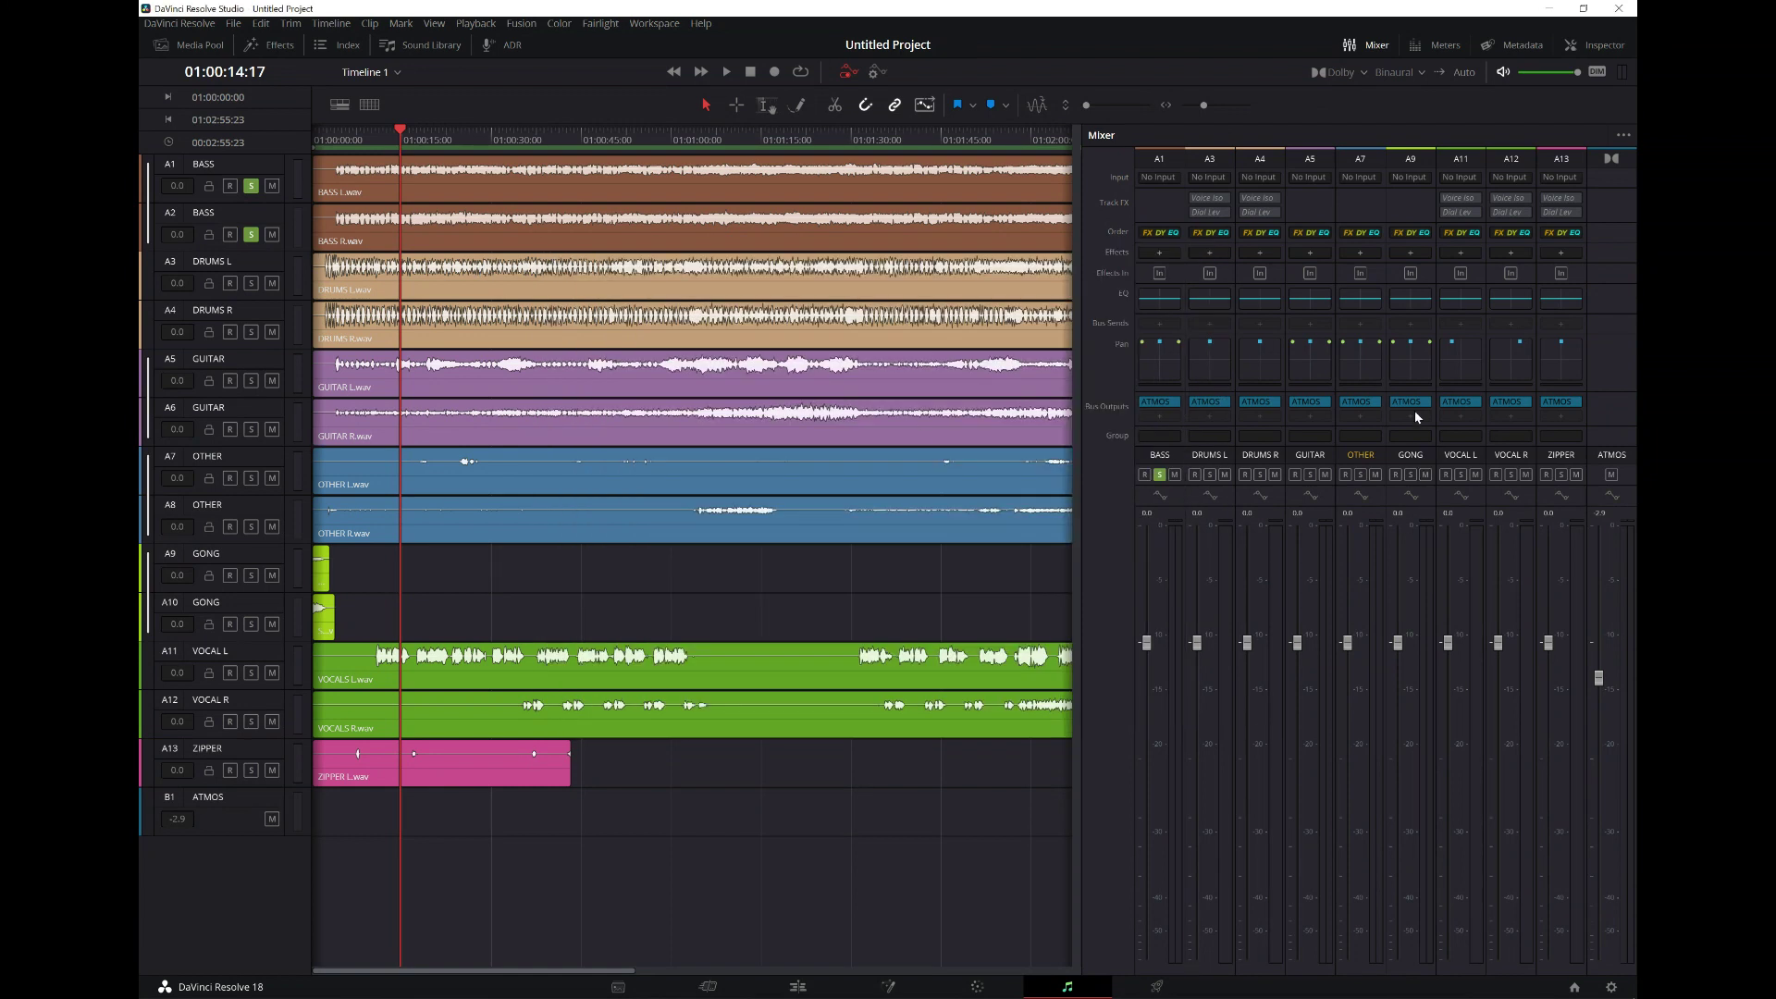
double_click(1417, 376)
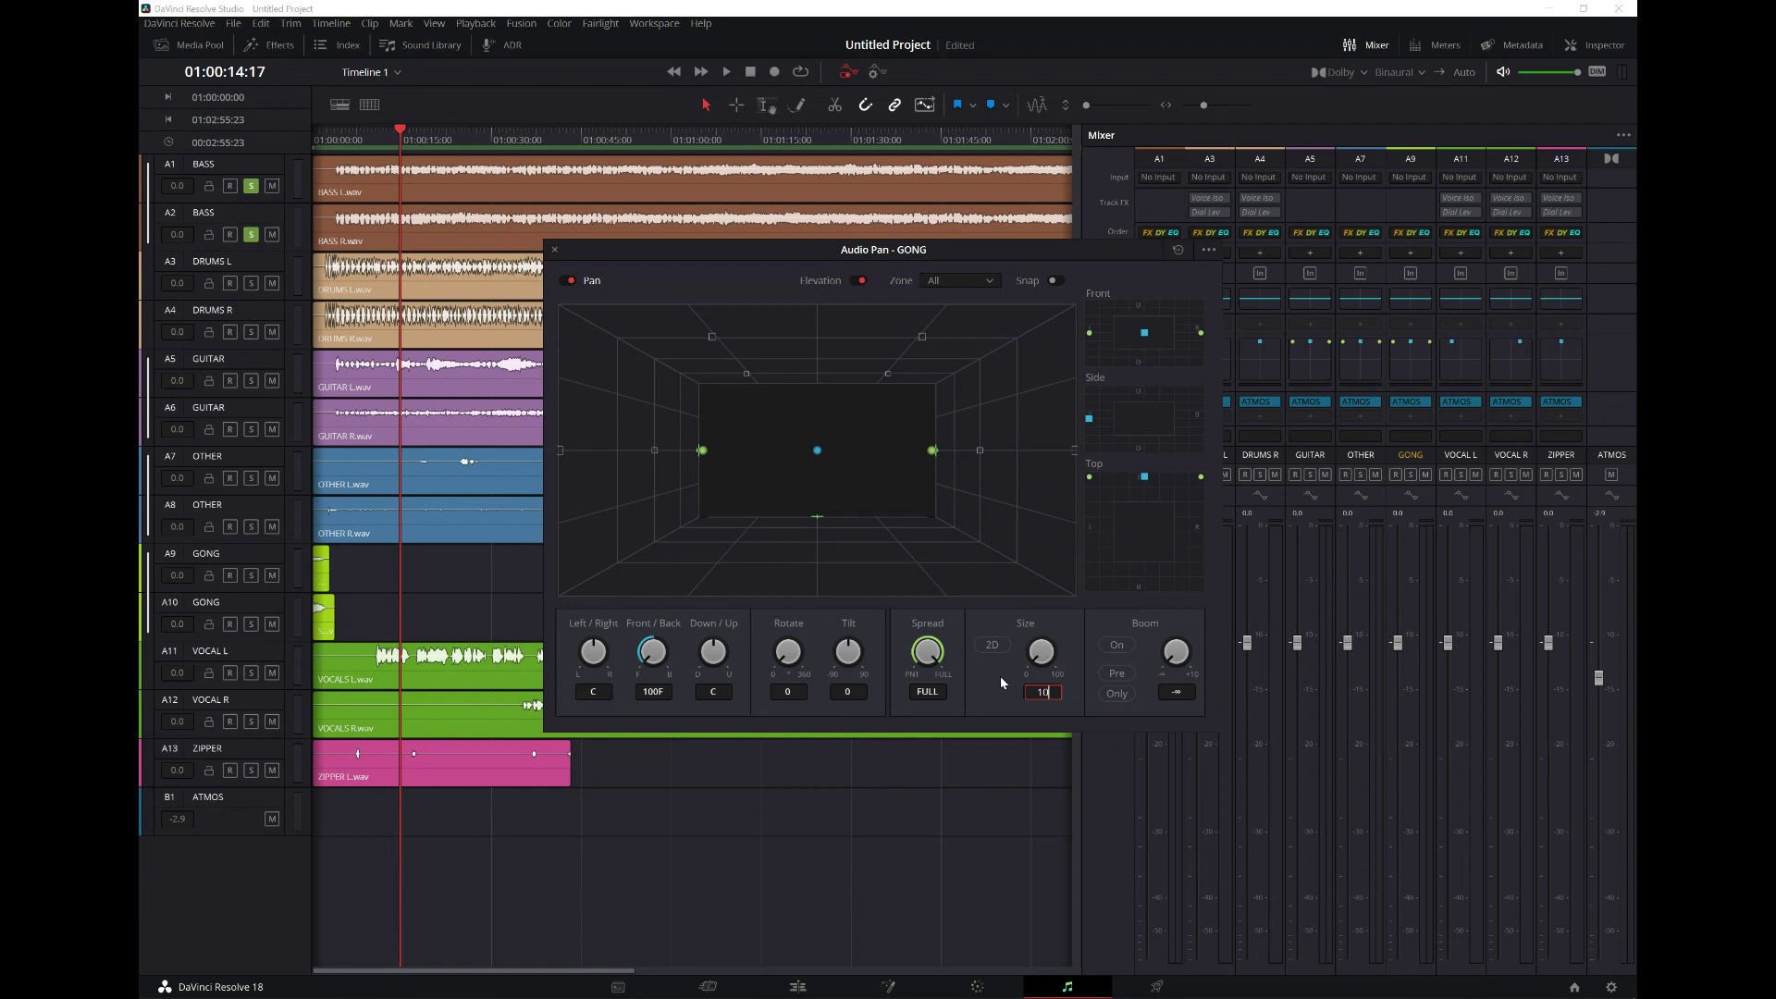
click(554, 250)
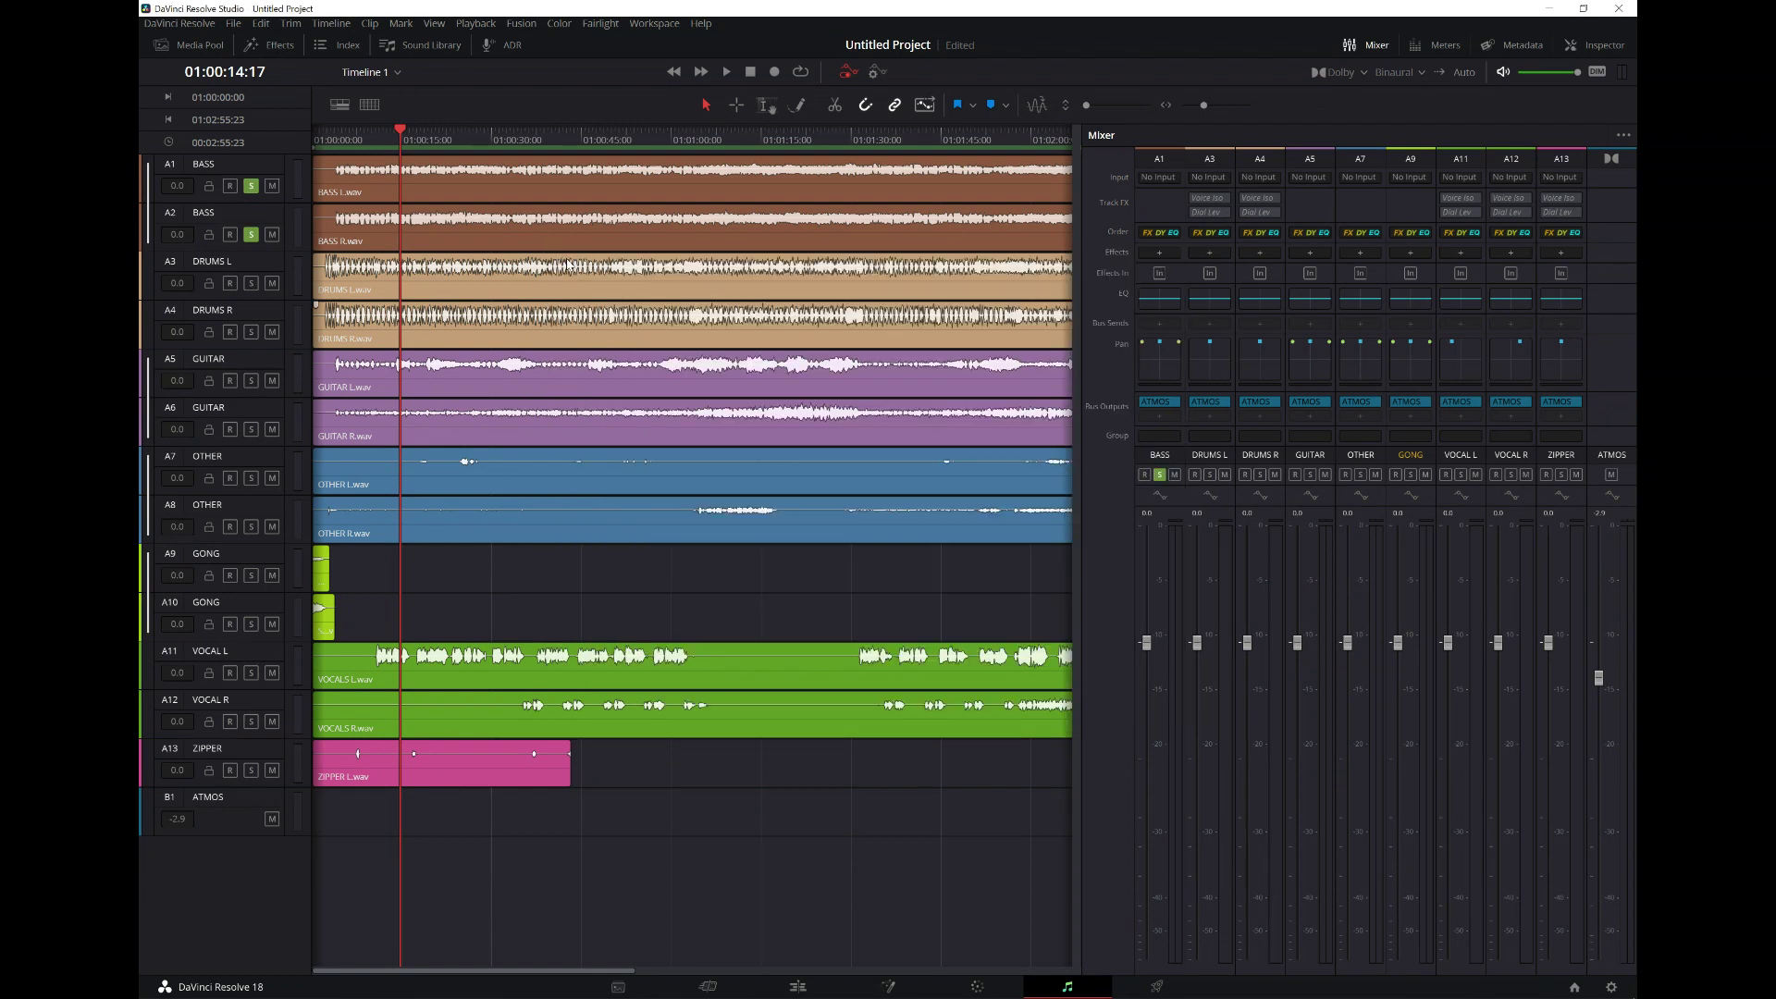
- Set the pan size of the VOCAL L and VOCAL R tracks to 10
double_click(1468, 375)
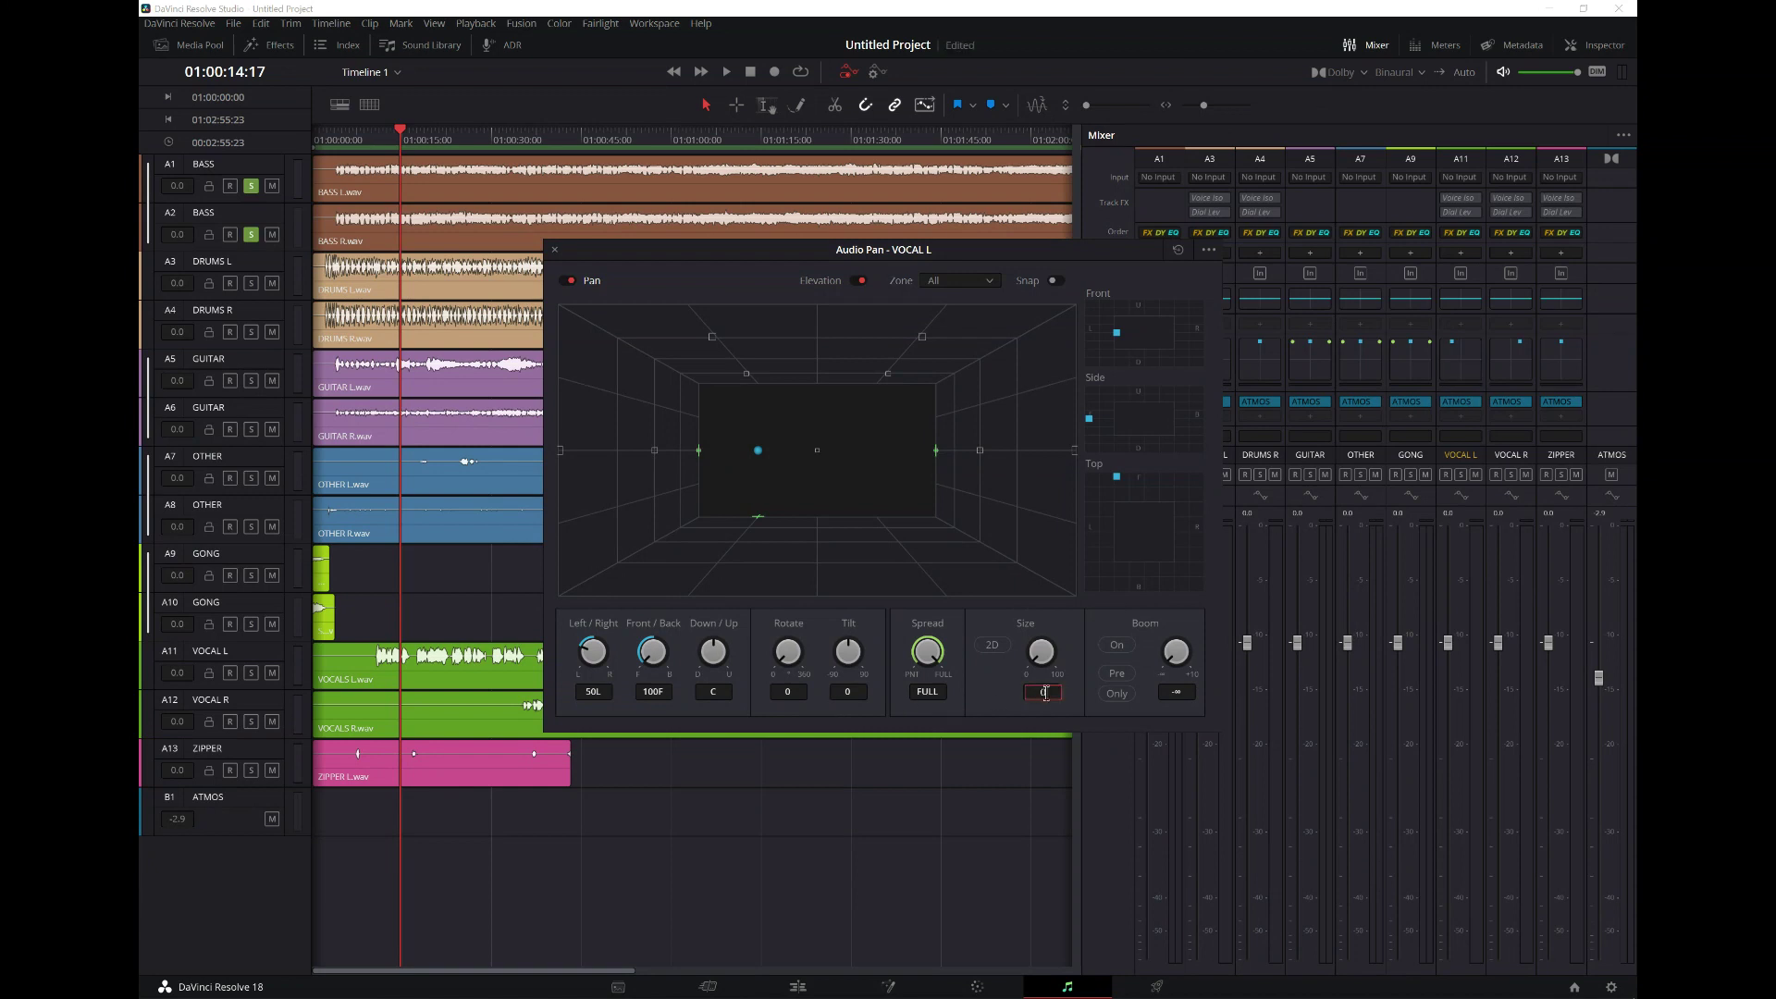
key(Return)
click(555, 251)
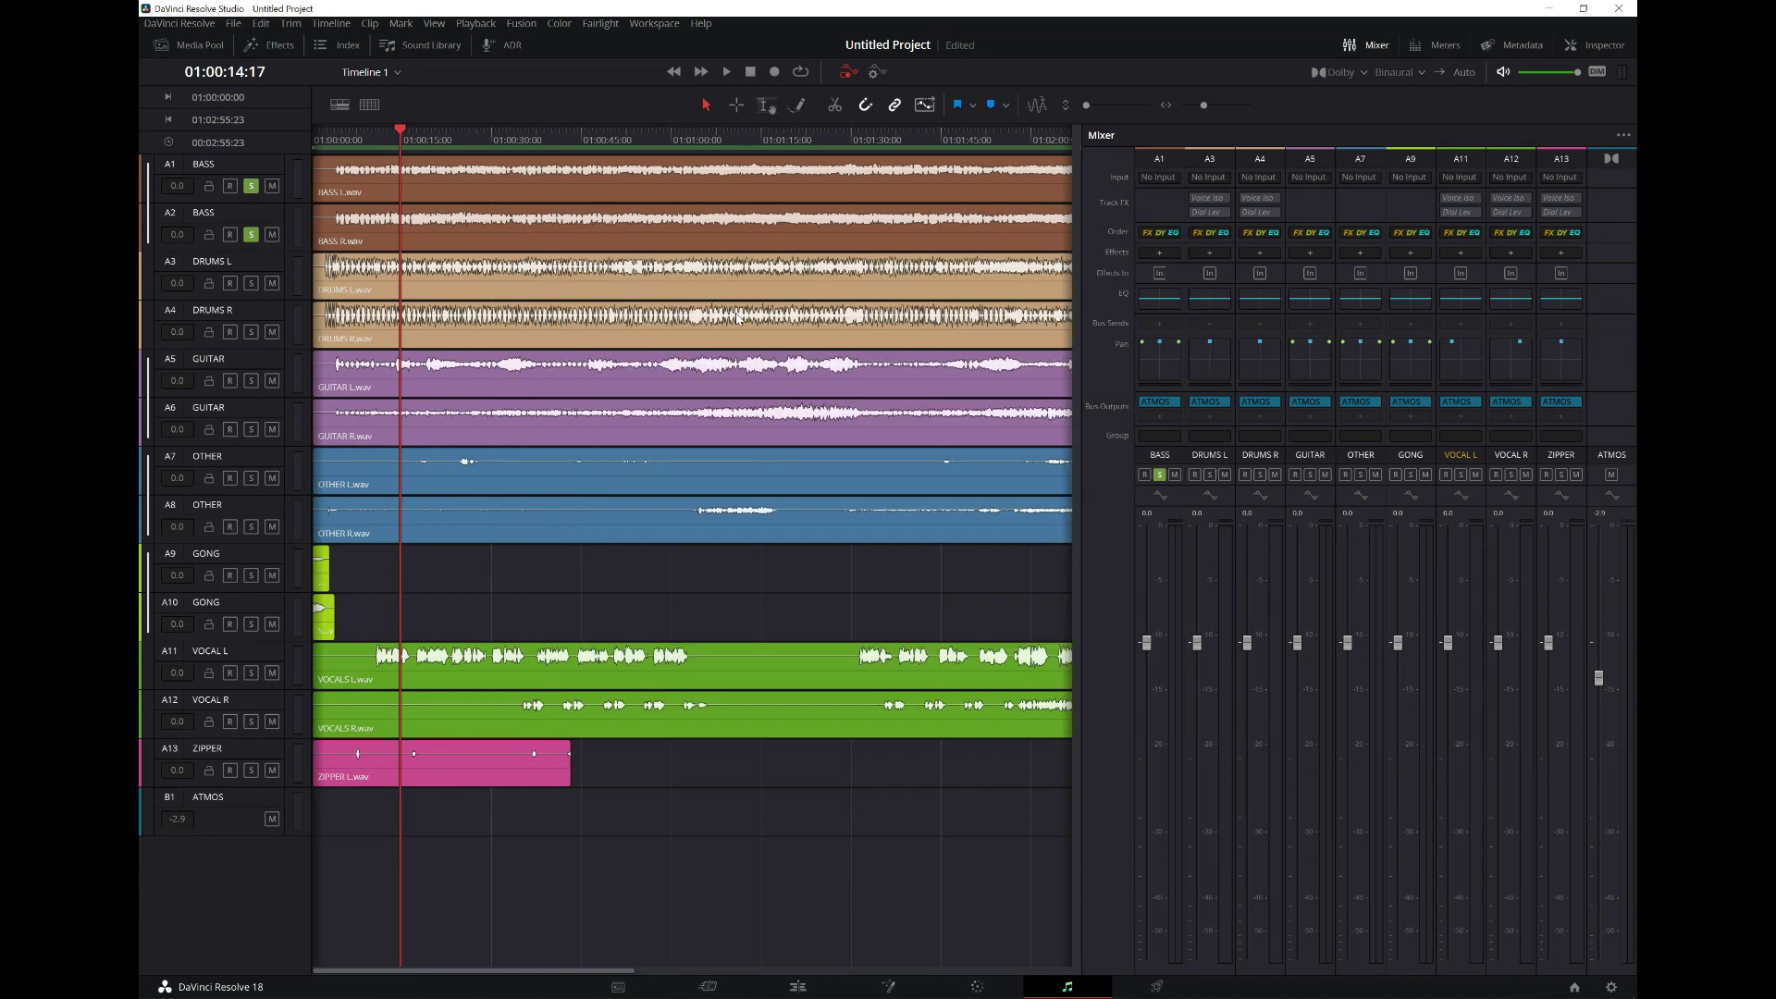
double_click(1518, 376)
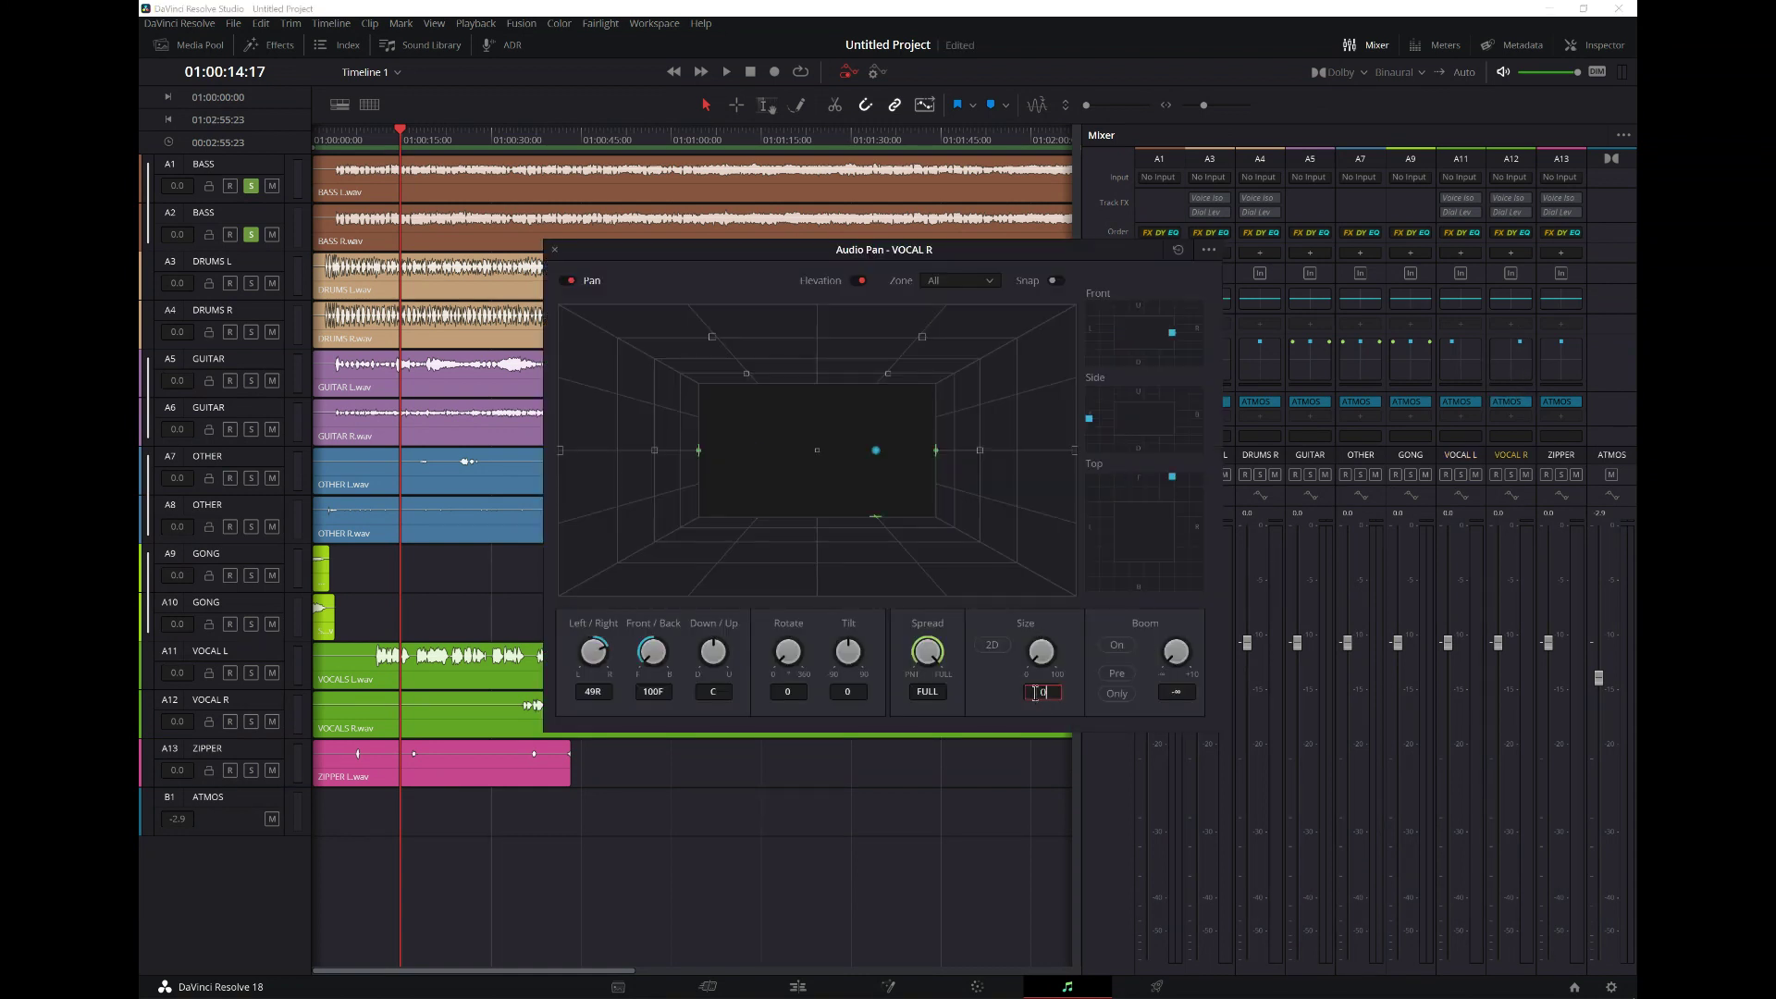
text(10)
key(Return)
click(554, 251)
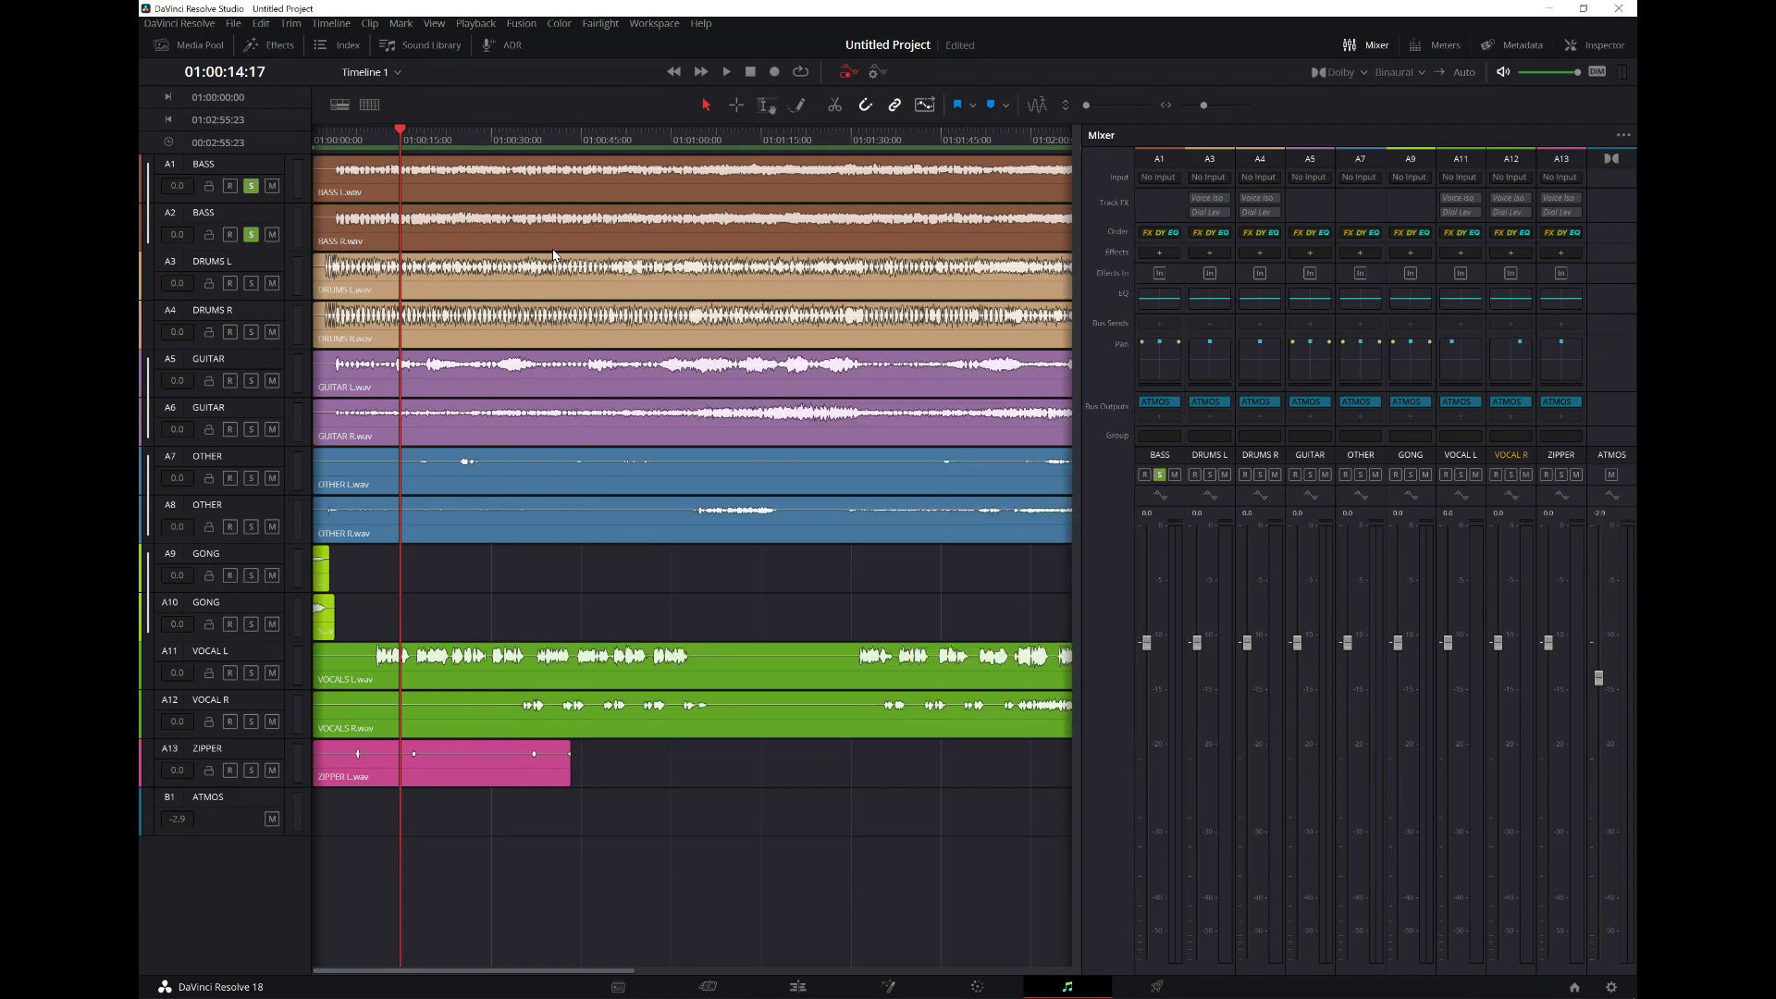
- Review the ZIPPER track's pan settings and return the playhead to the start of the timeline
double_click(1565, 366)
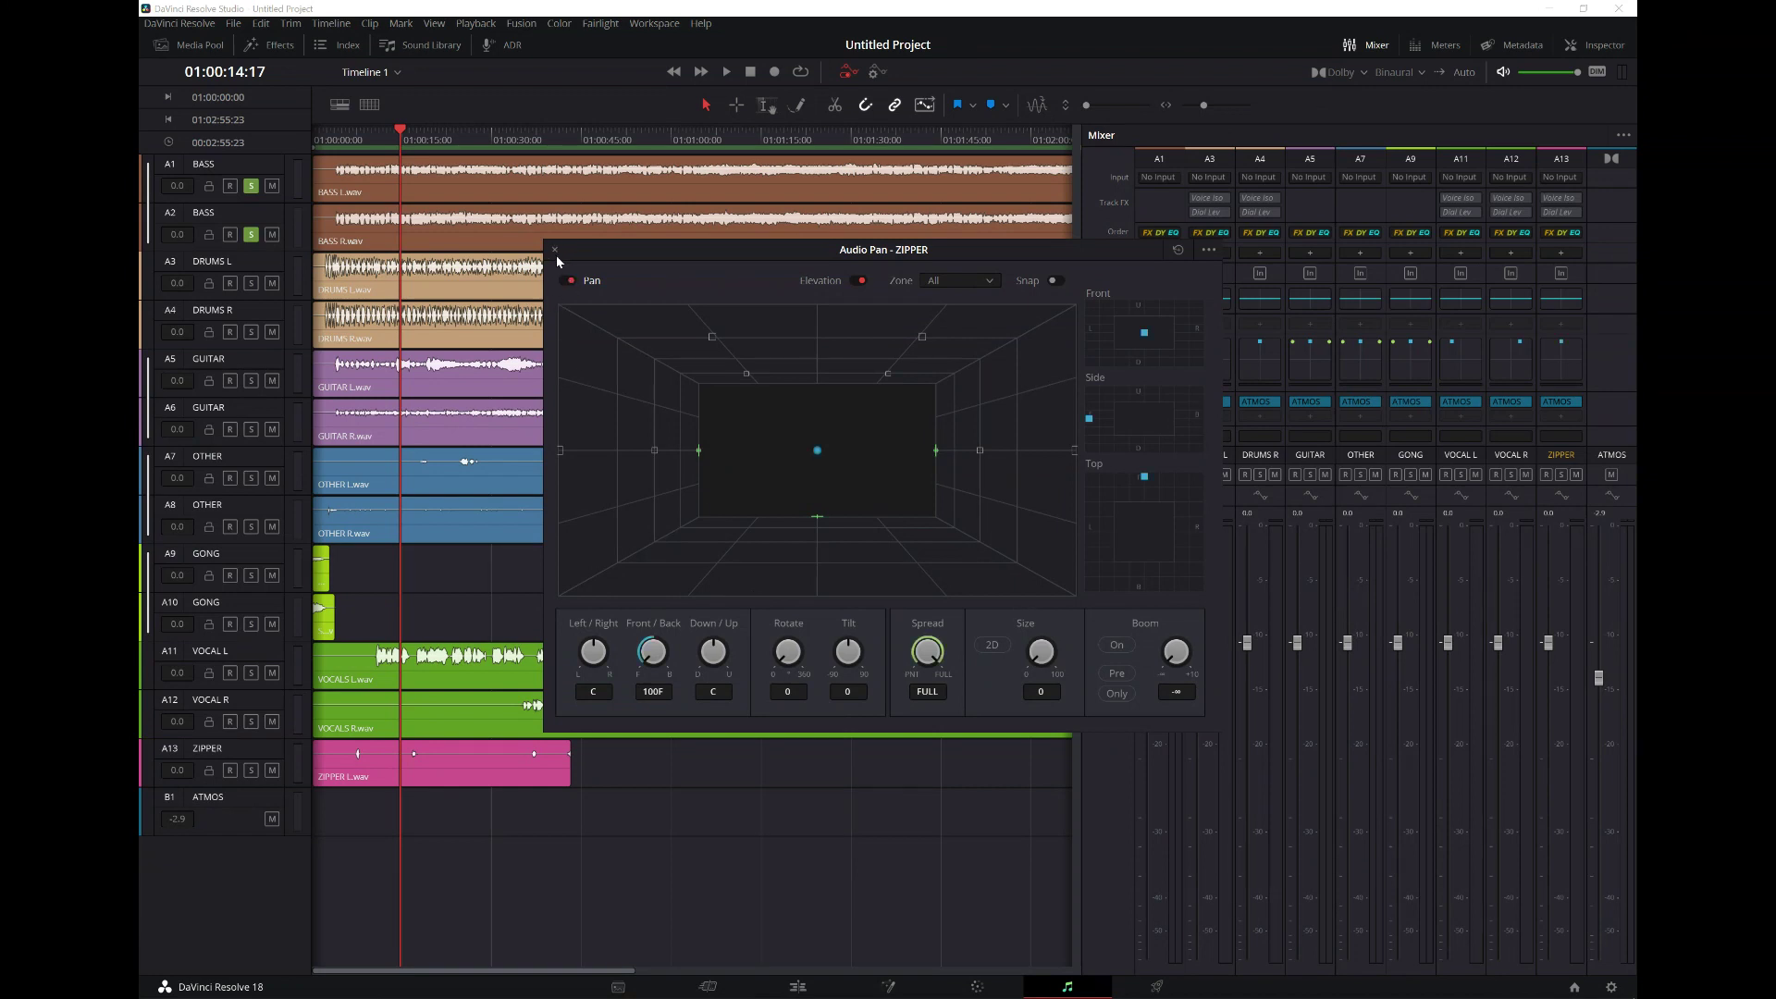
click(555, 249)
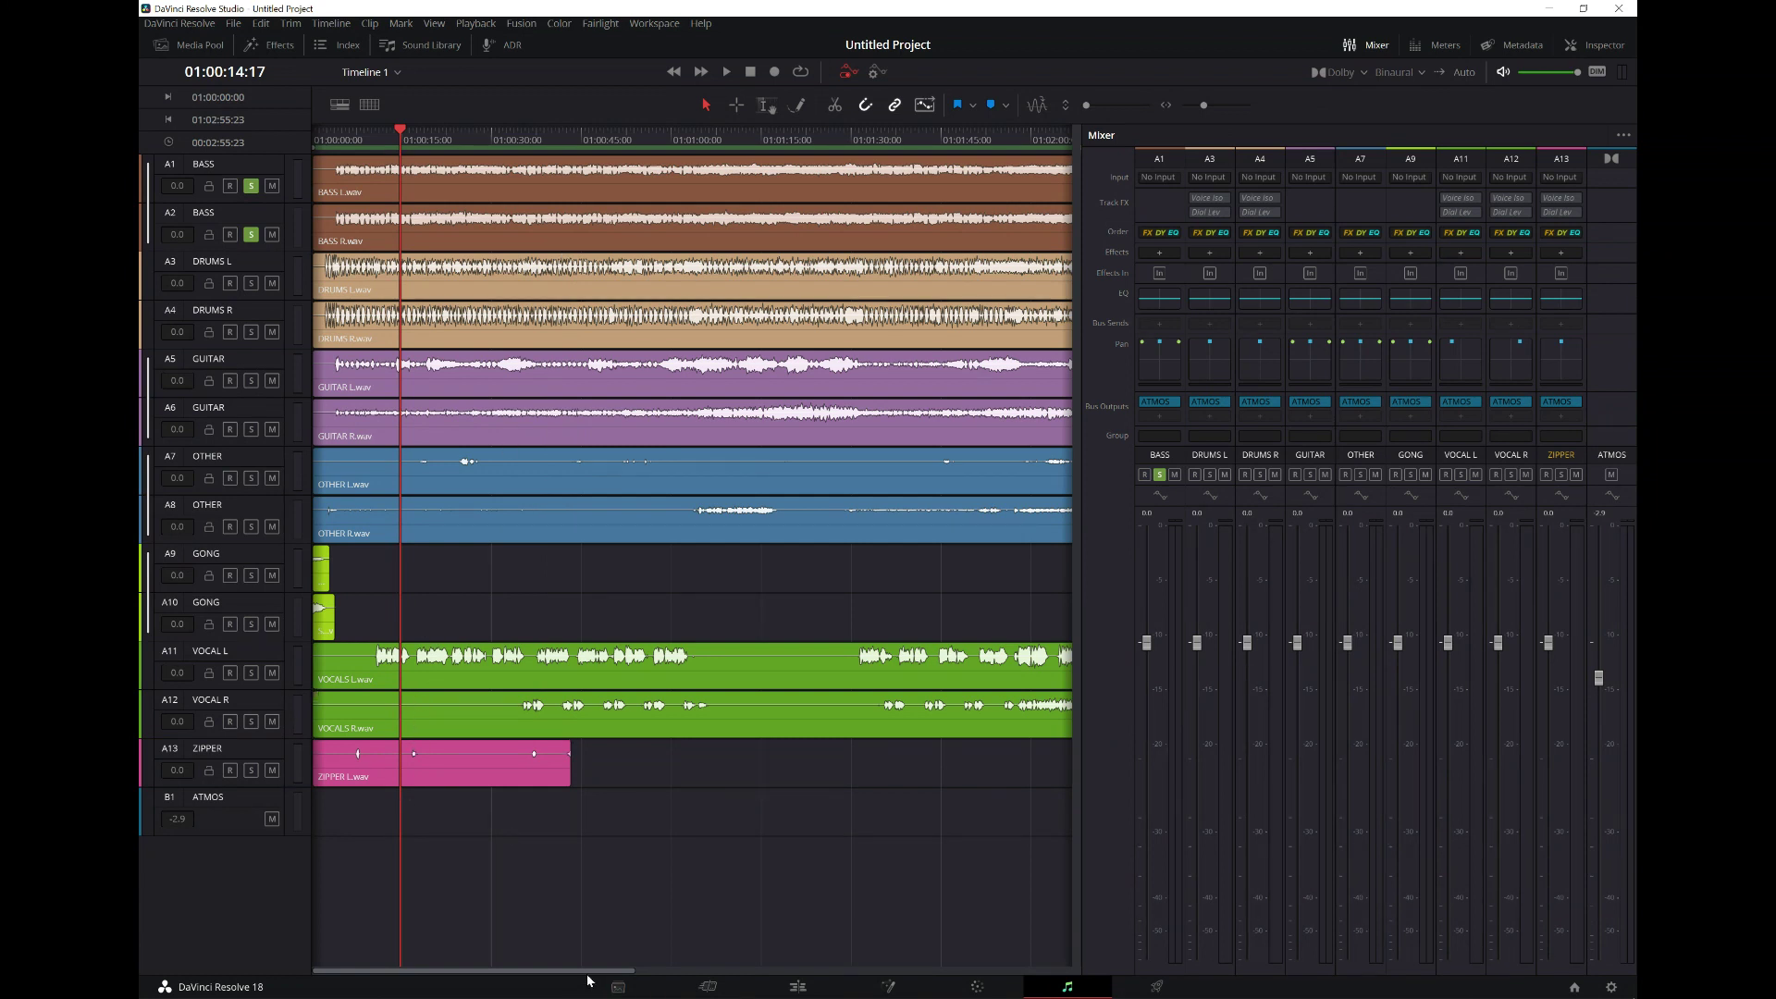
scroll(589, 976, right, 5)
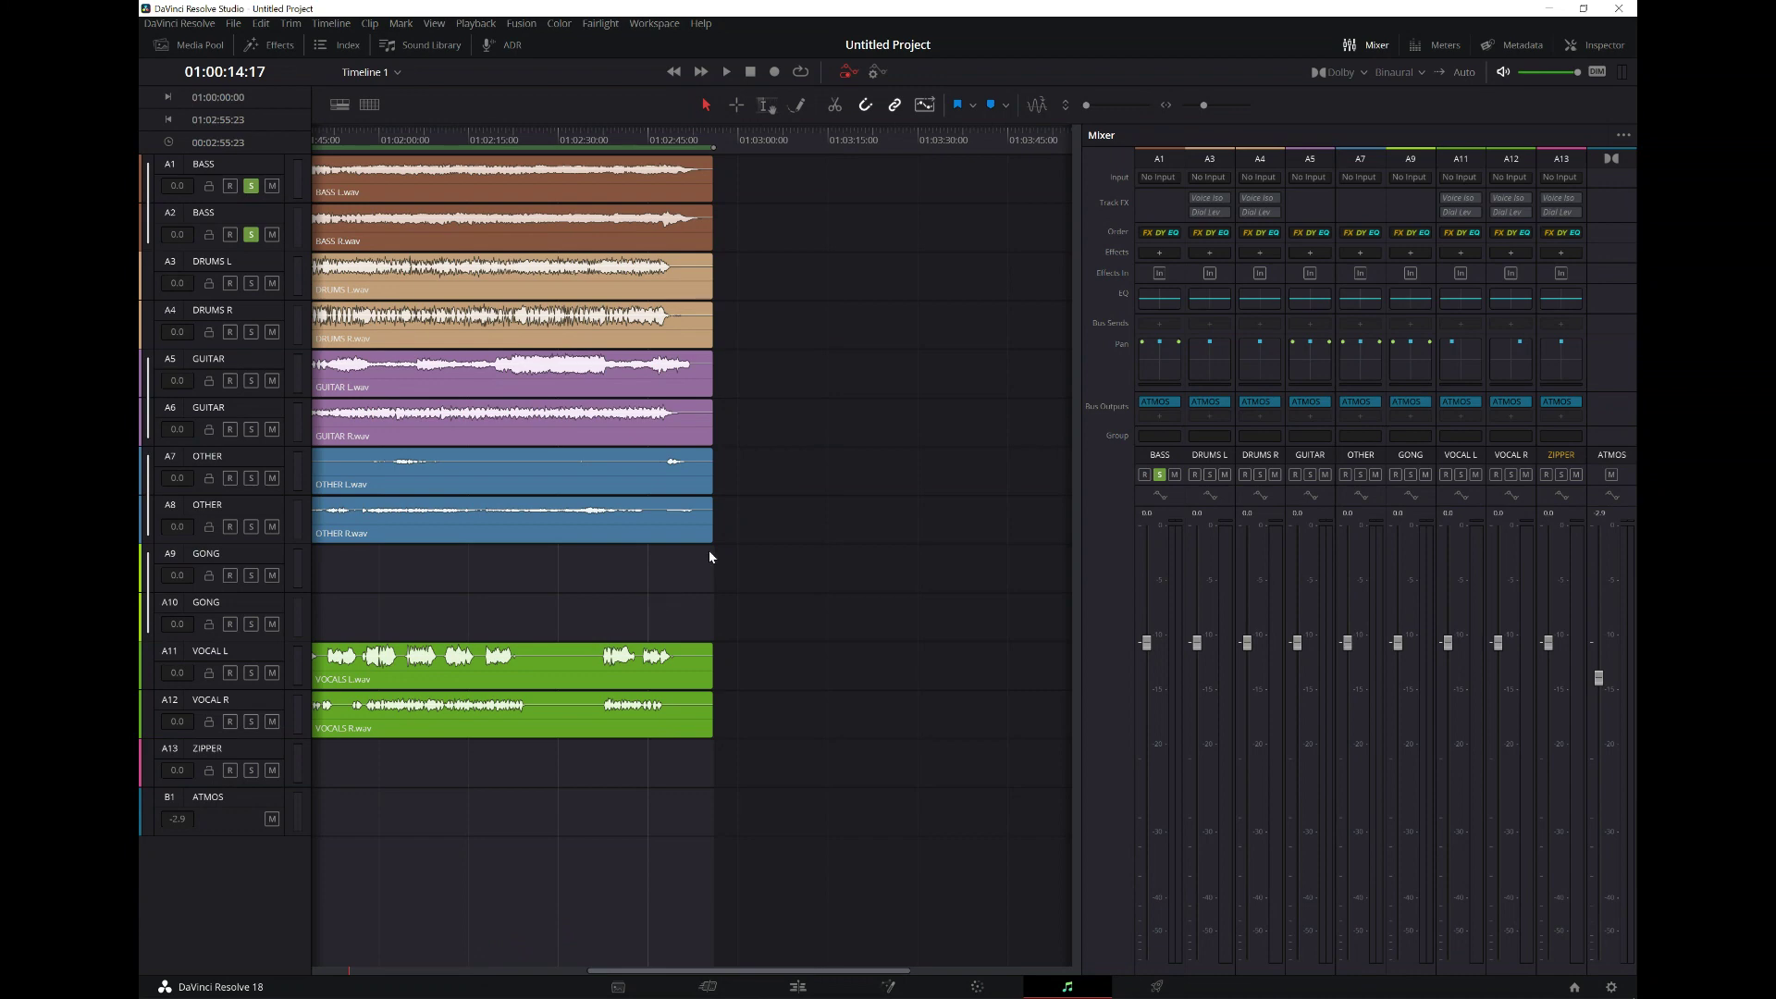
click(675, 71)
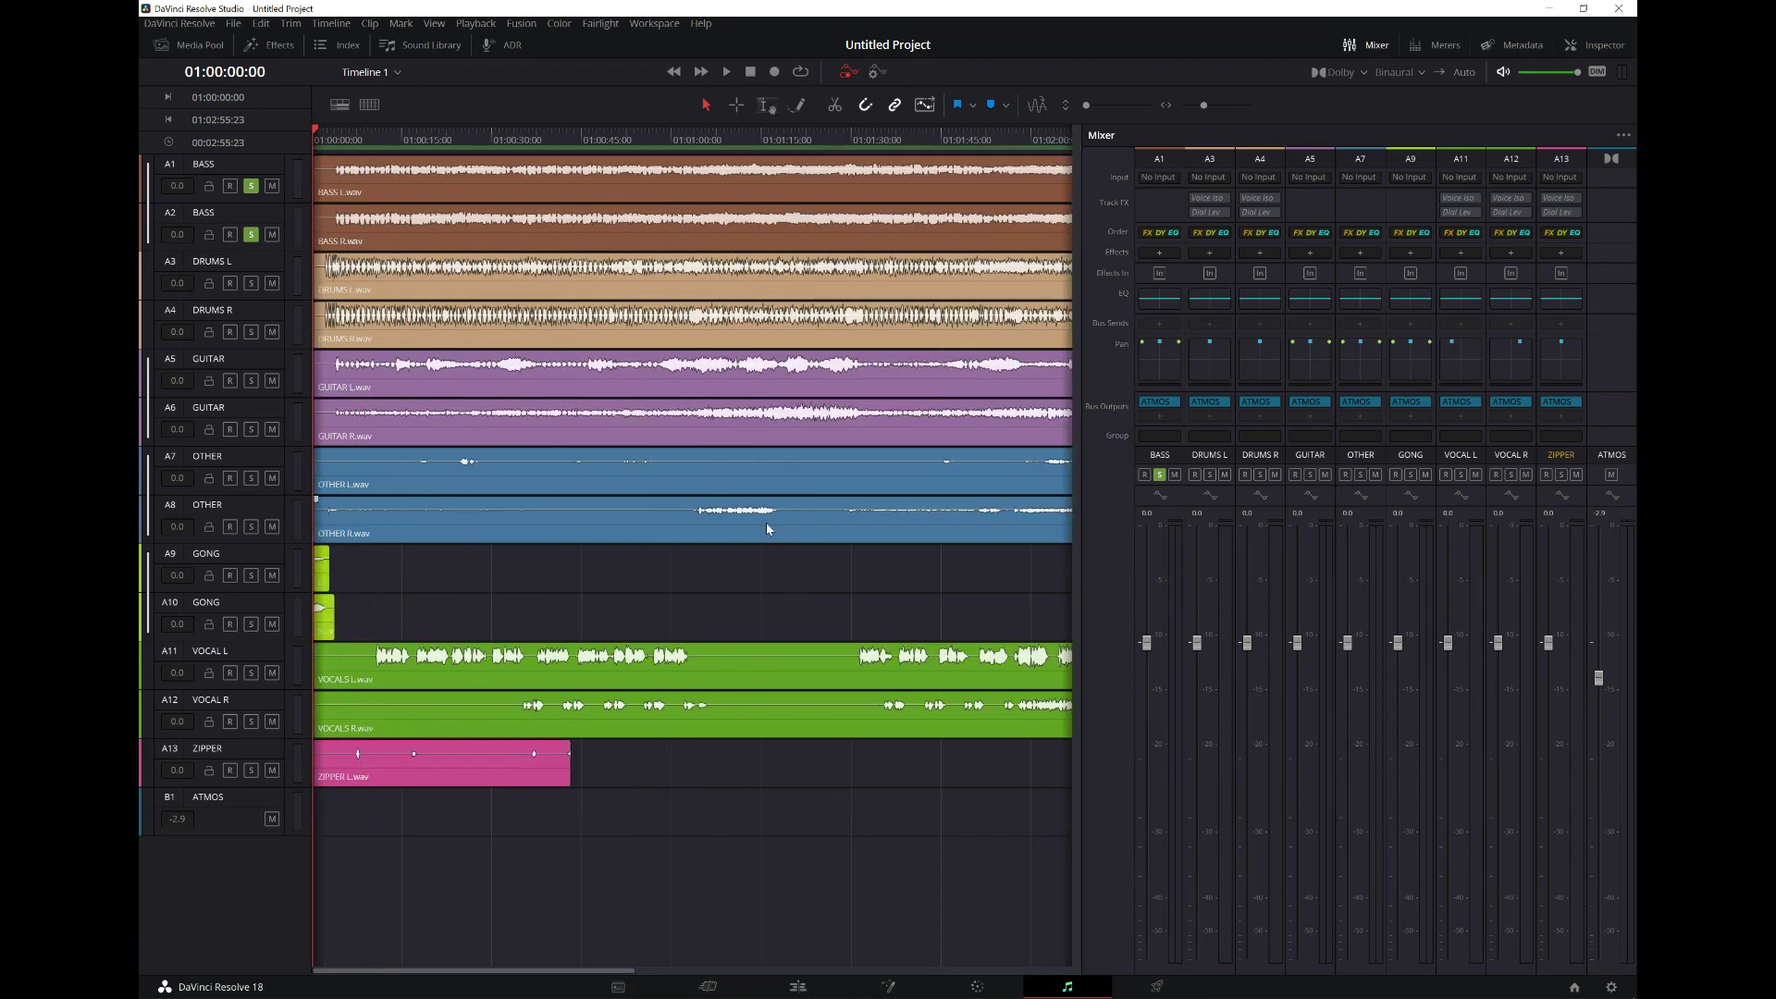
- Fit the whole song in a widened timeline and show the audio meters
scroll(767, 524, down, 3)
scroll(767, 524, up, 2)
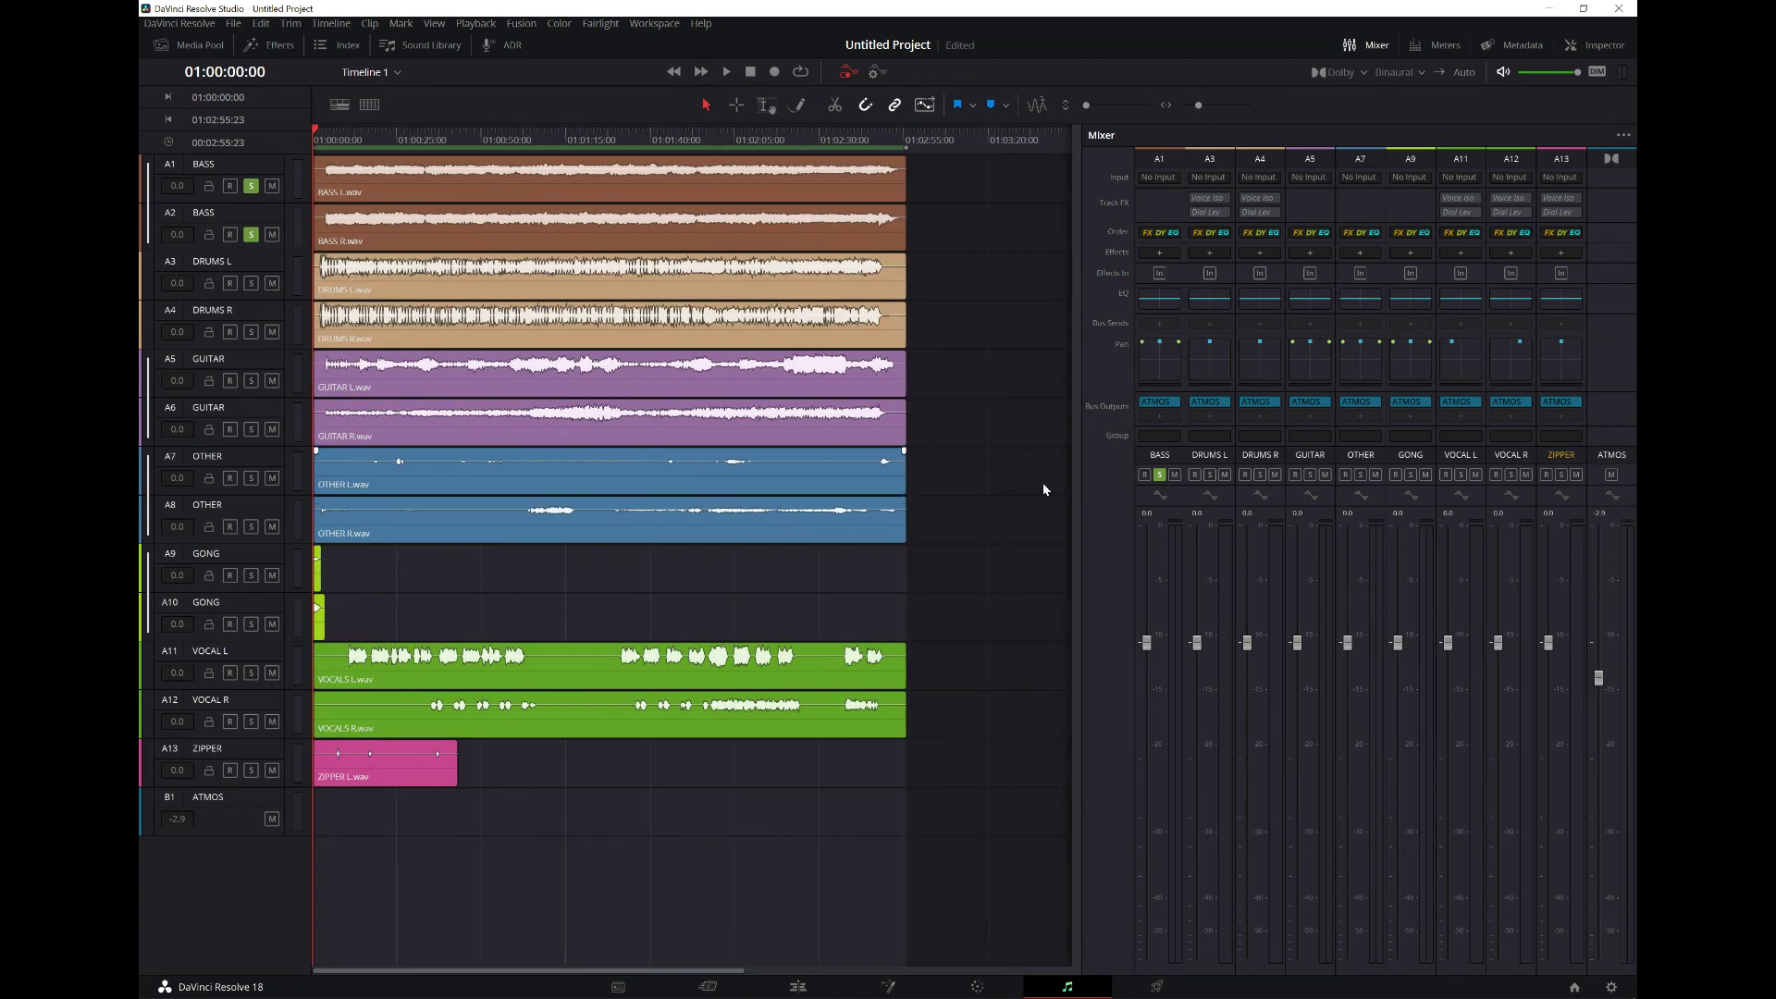
drag(1079, 490, 1204, 491)
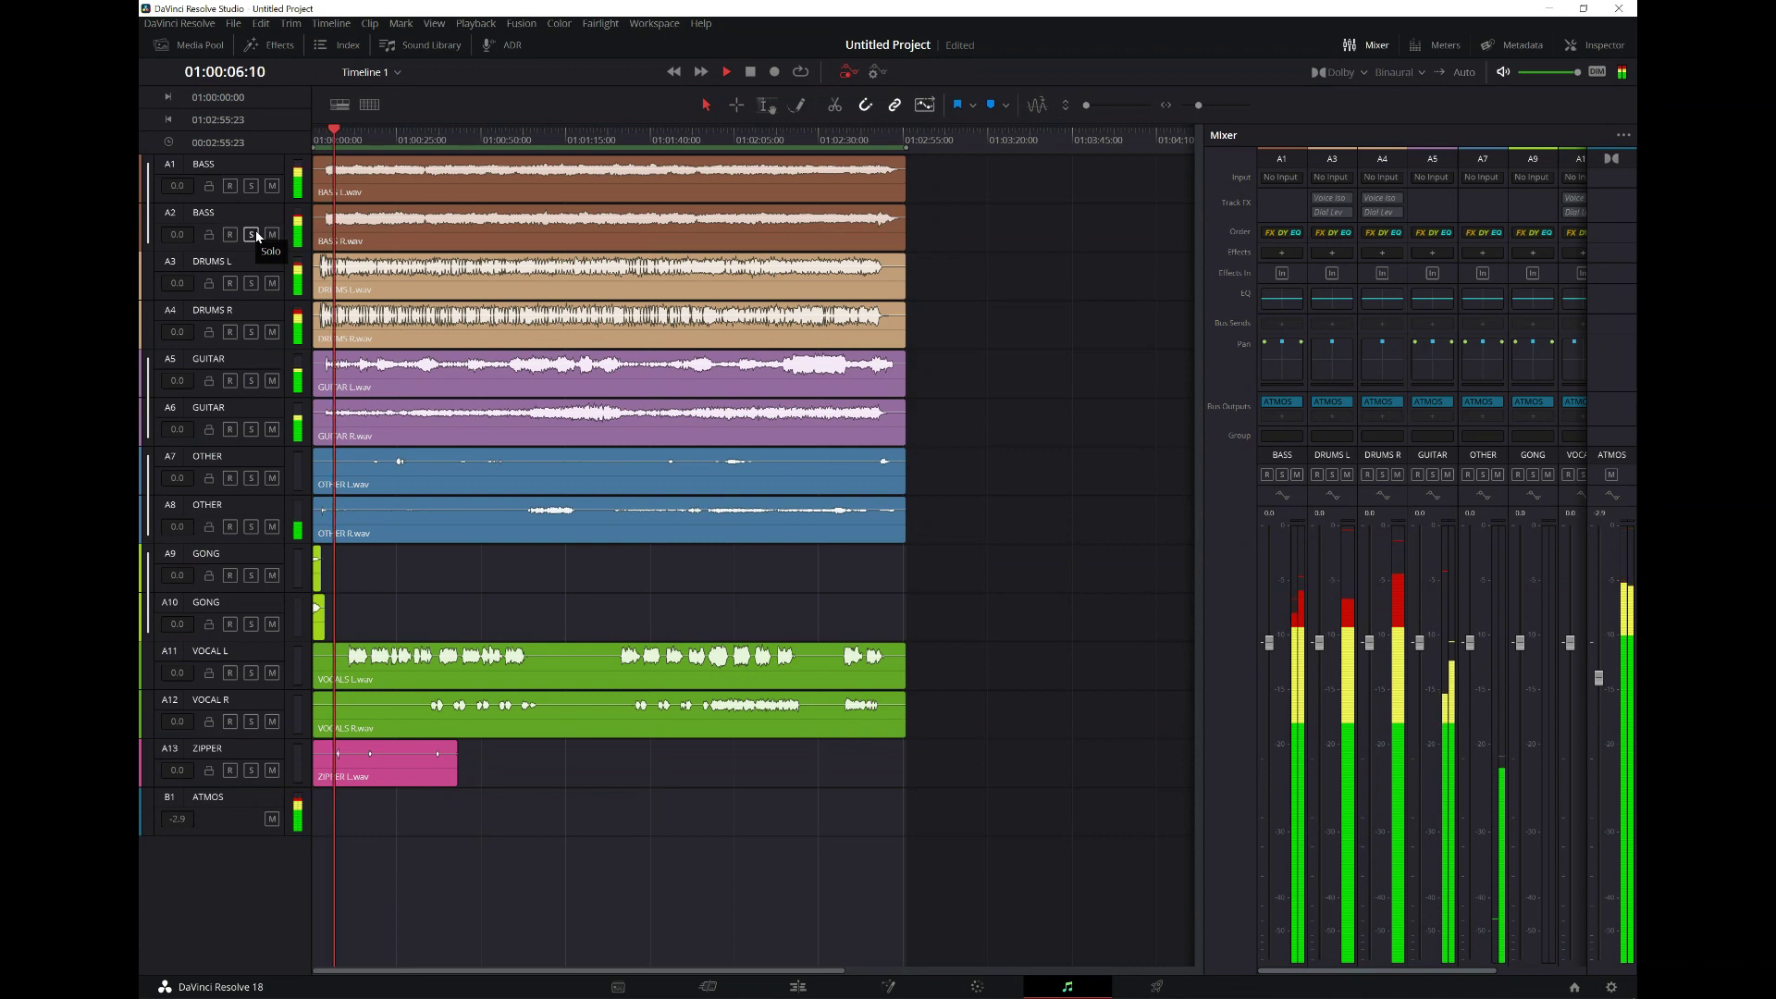
click(1440, 48)
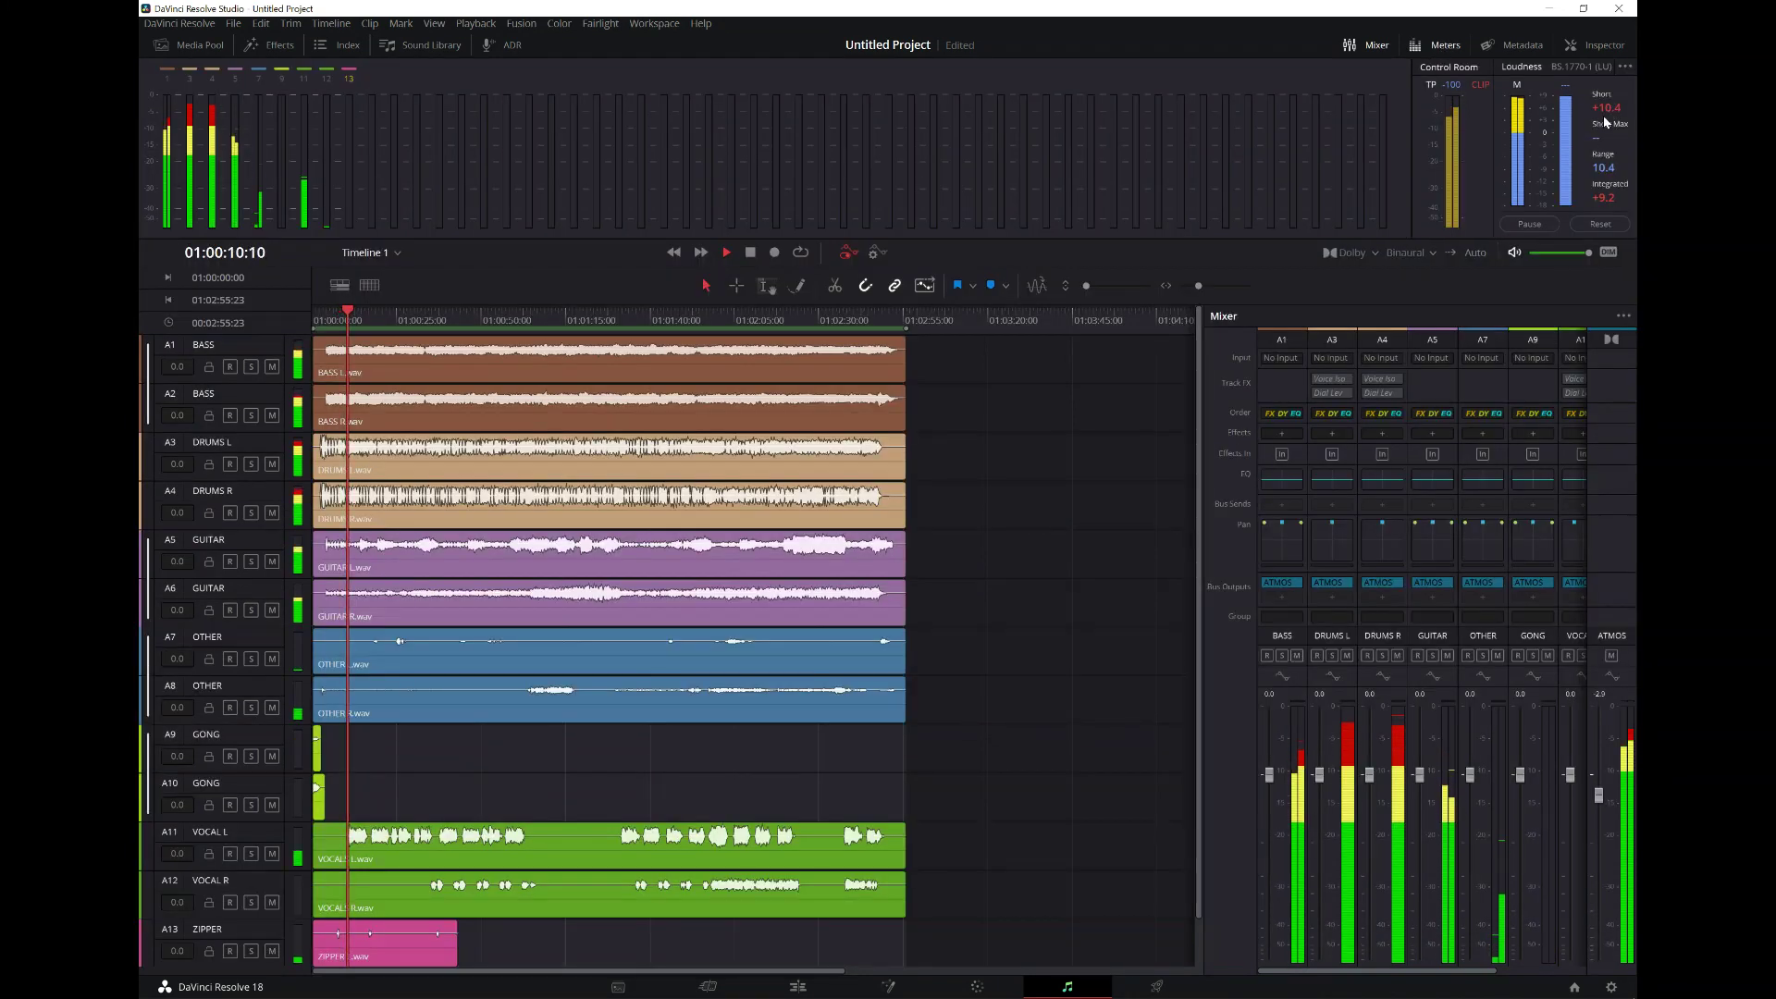
- Switch the loudness meter to the absolute scale and reset its measurement
click(1588, 223)
click(1530, 224)
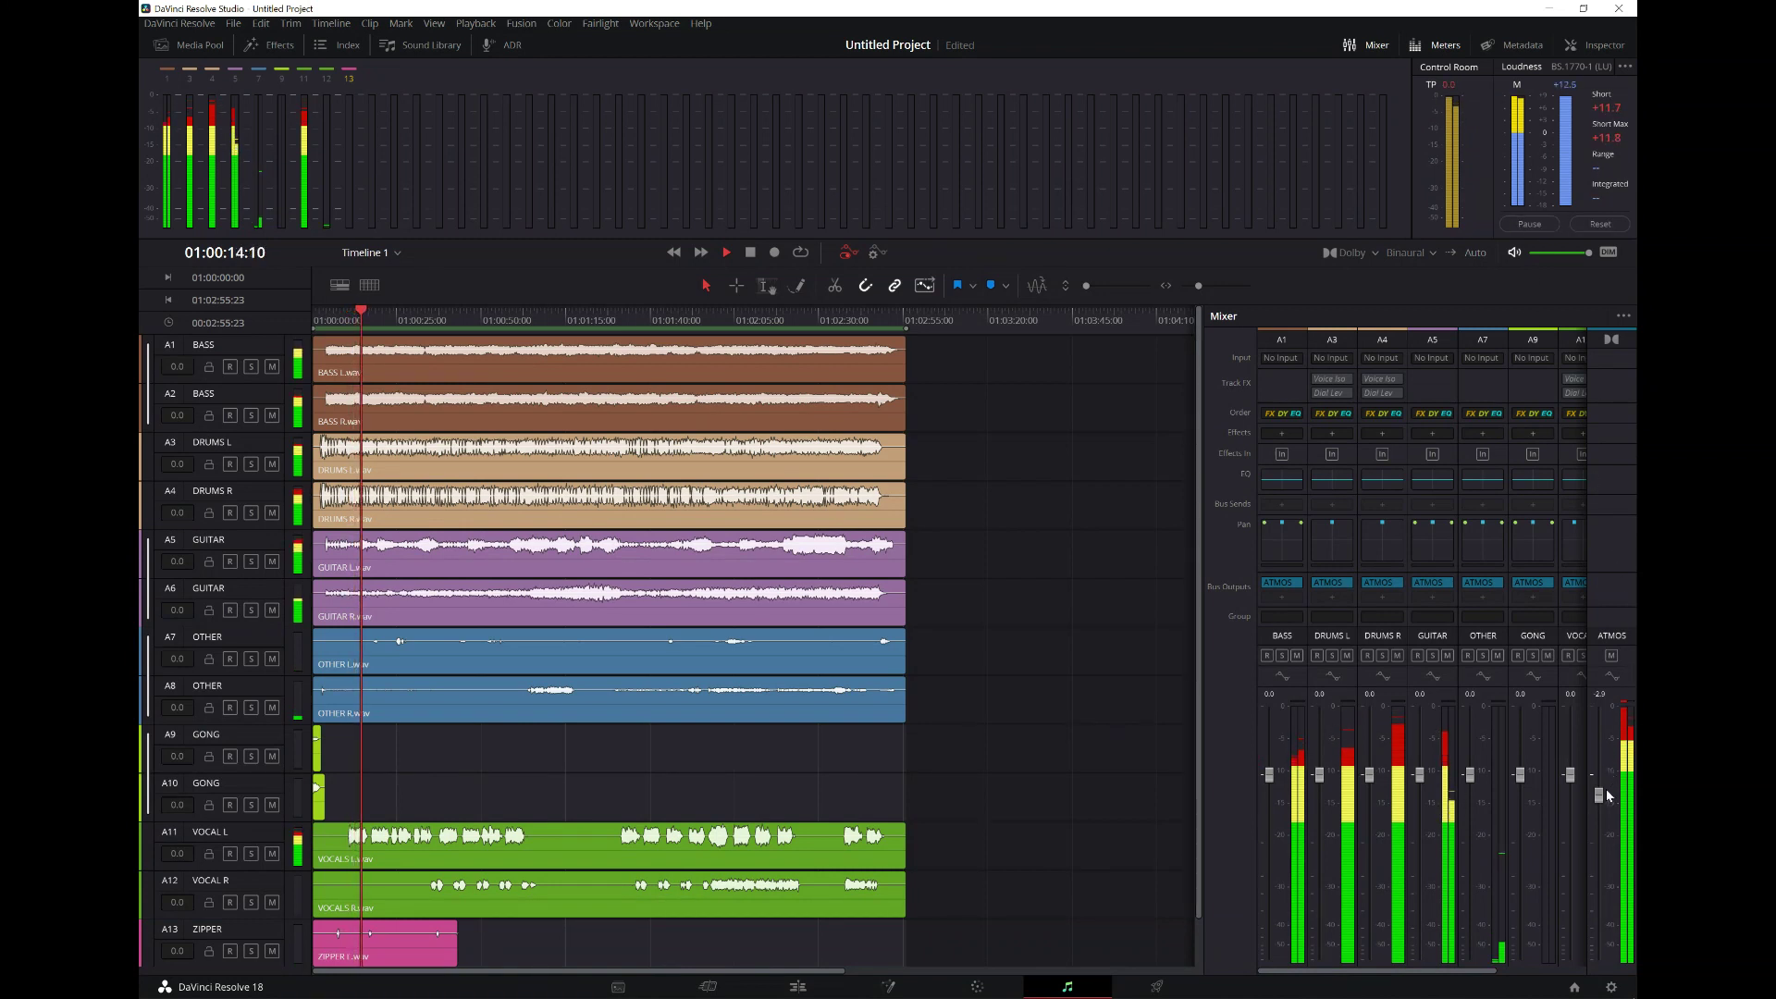
click(1625, 68)
click(1556, 176)
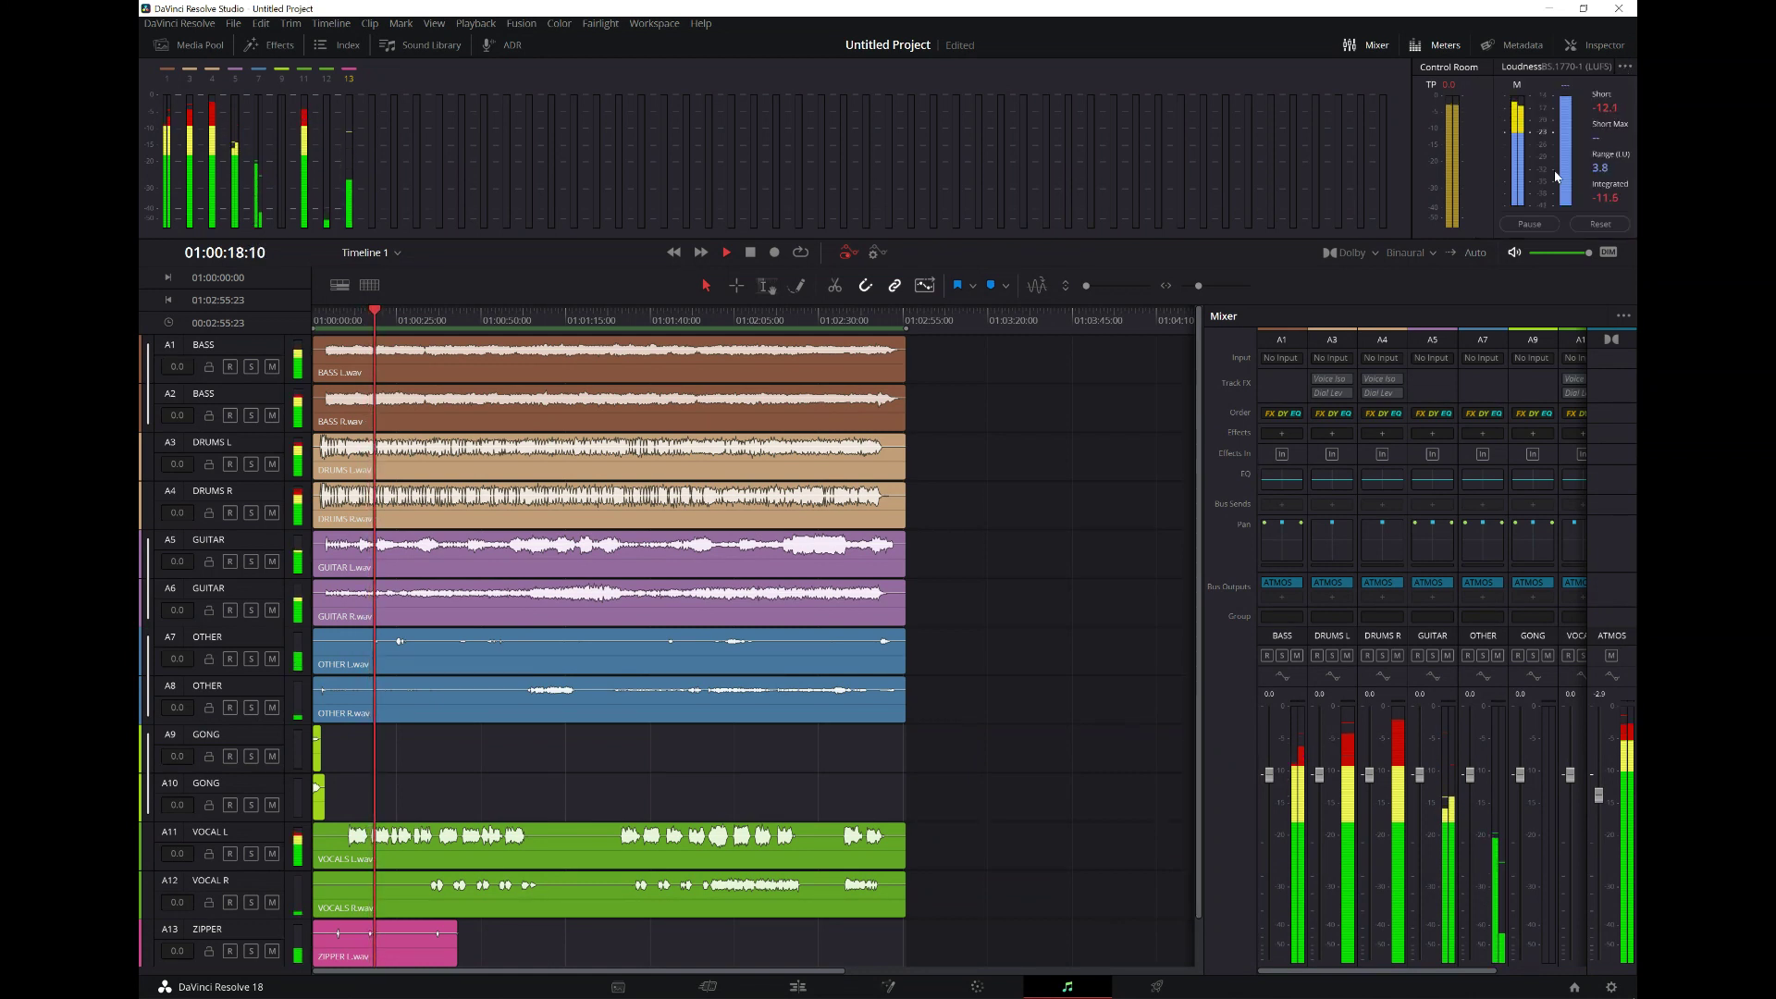
click(1600, 224)
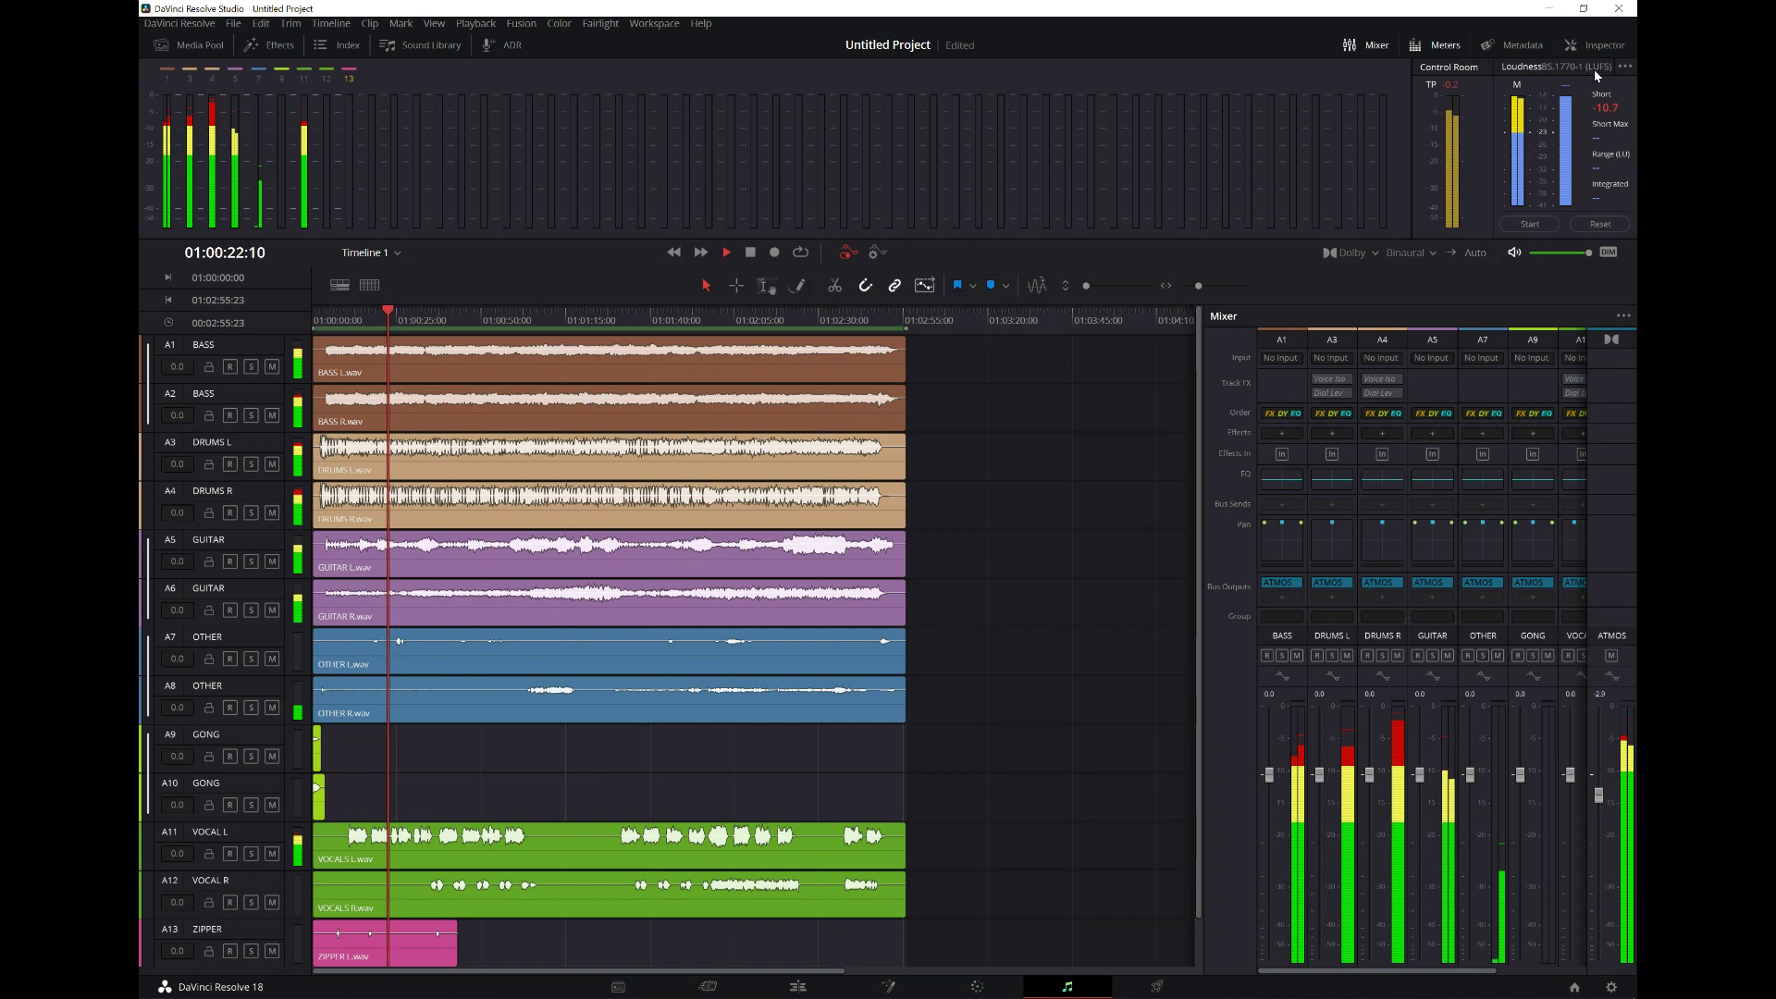
- Set the loudness metering standard to BS.1770-4 and reduce the height of the meter area
click(1624, 67)
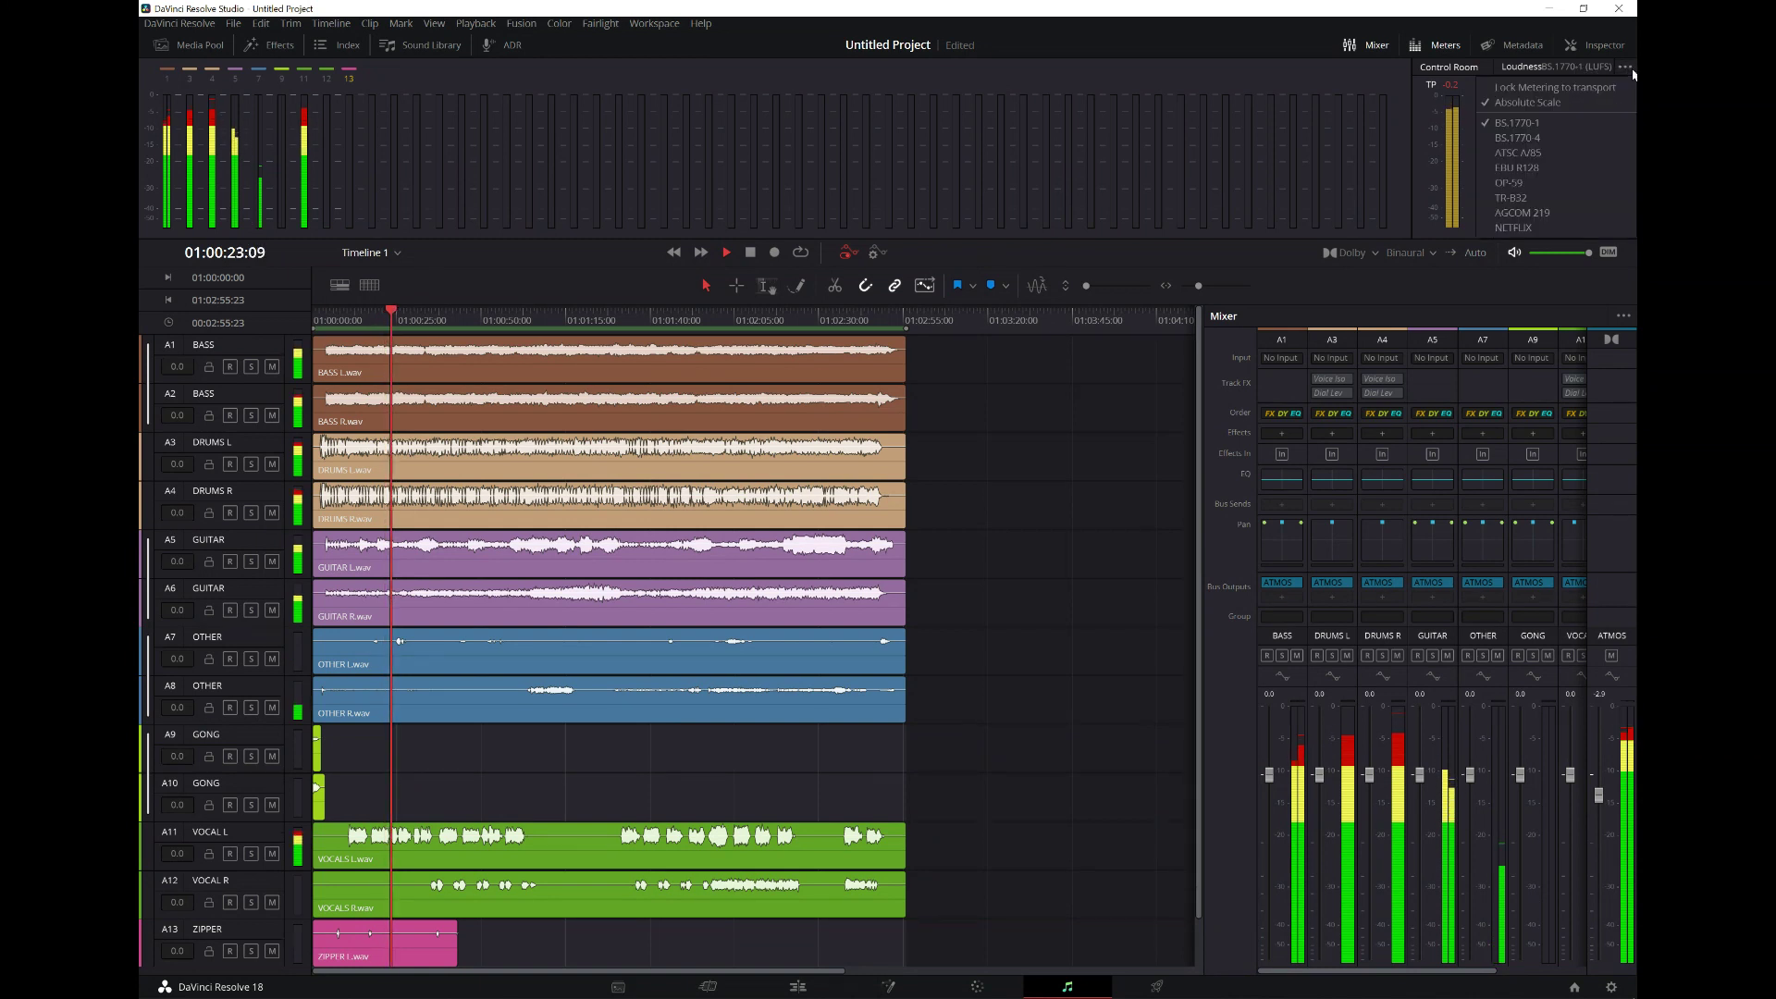
click(1496, 139)
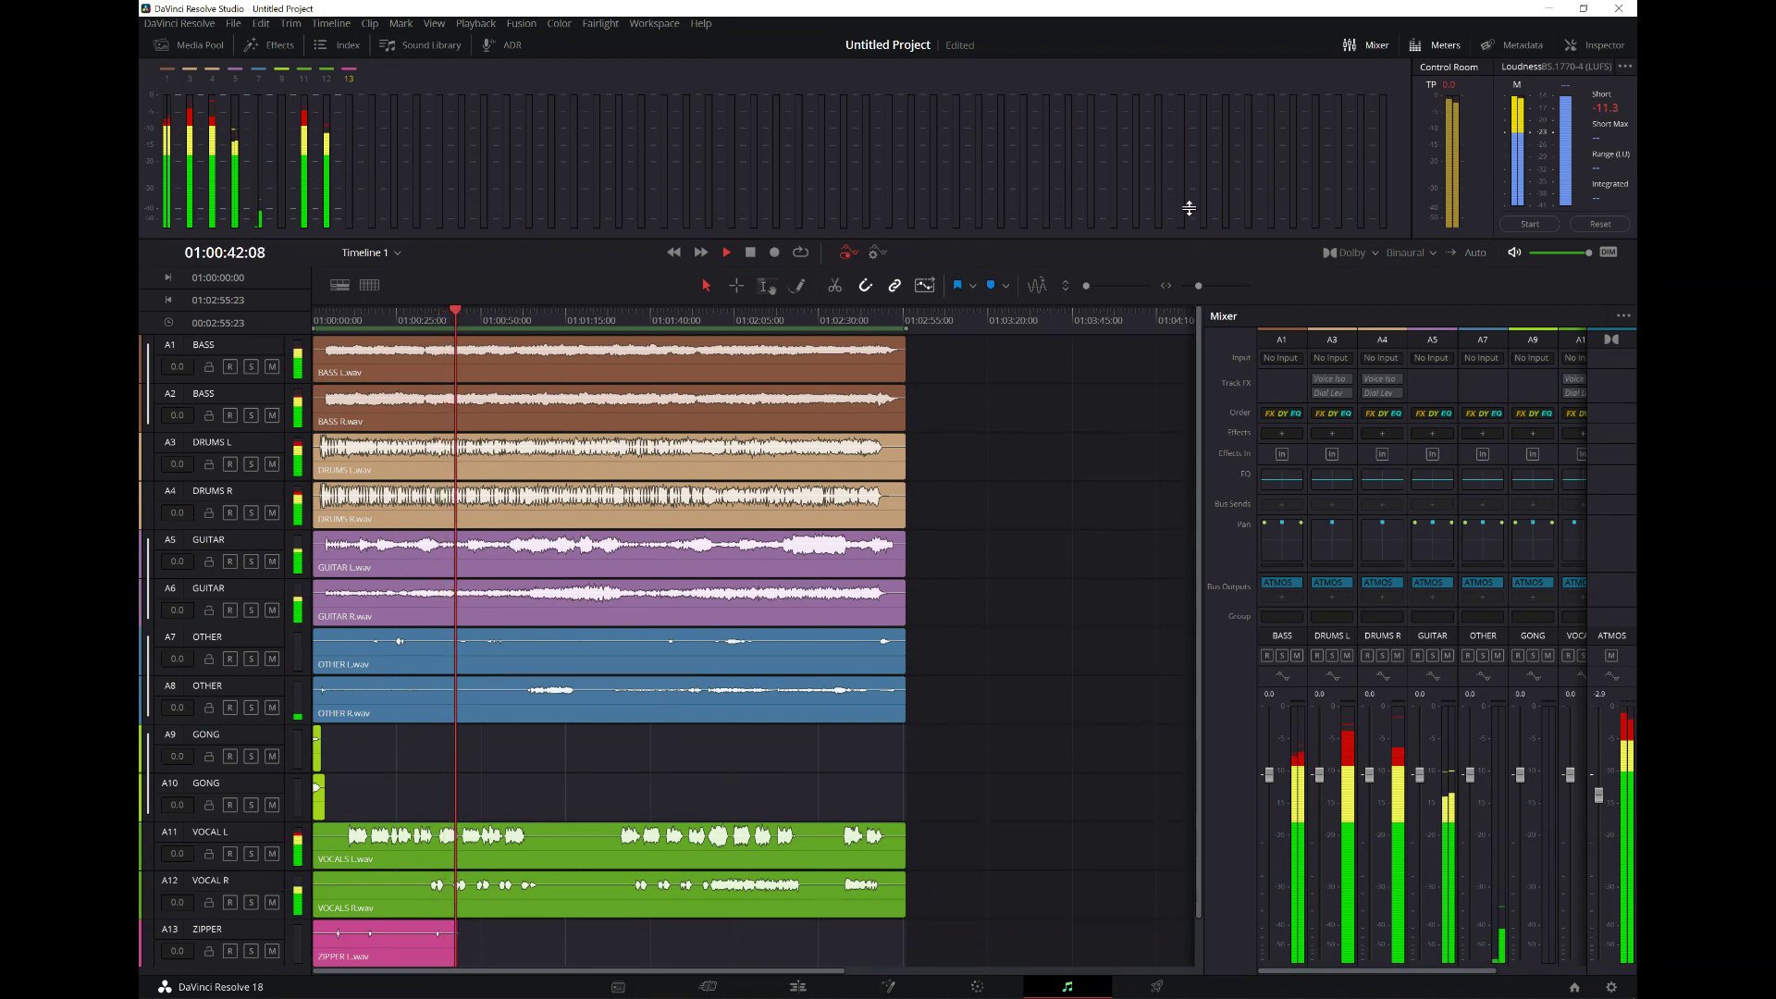
drag(1189, 208, 1189, 178)
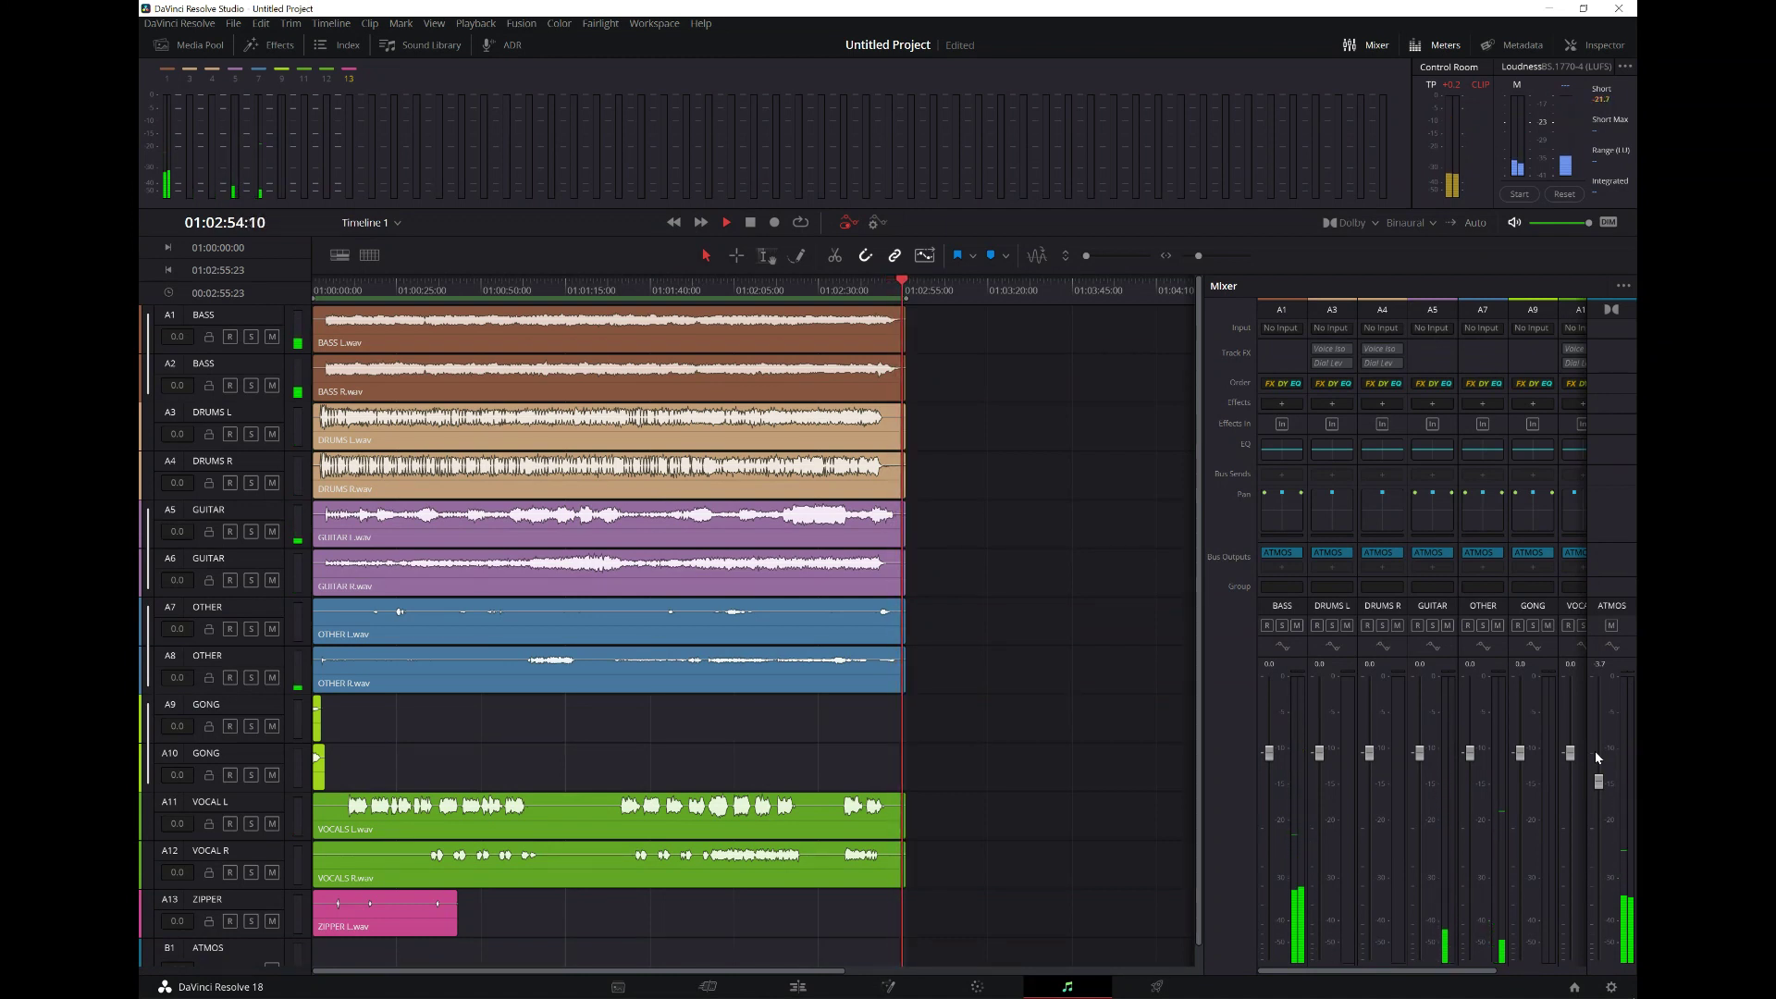
- Stop playback, return the playhead to the start, and open the audio pan settings of the VOCAL R track beside its track list
key(space)
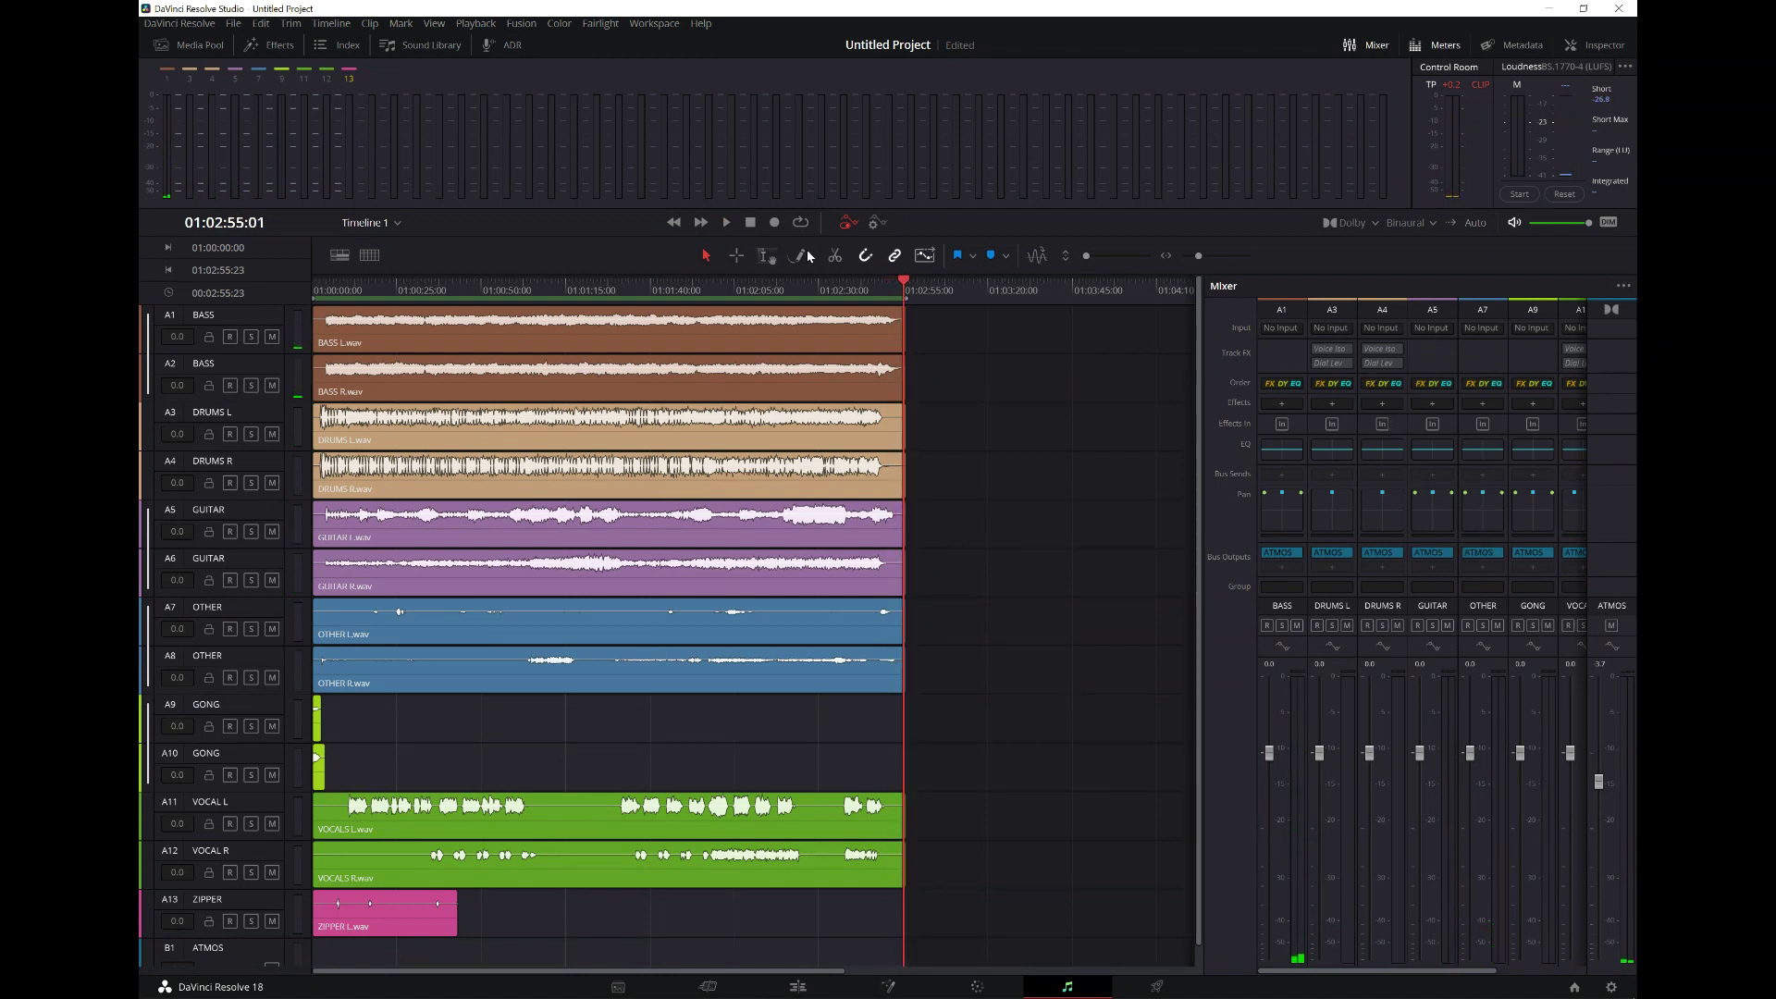
click(682, 226)
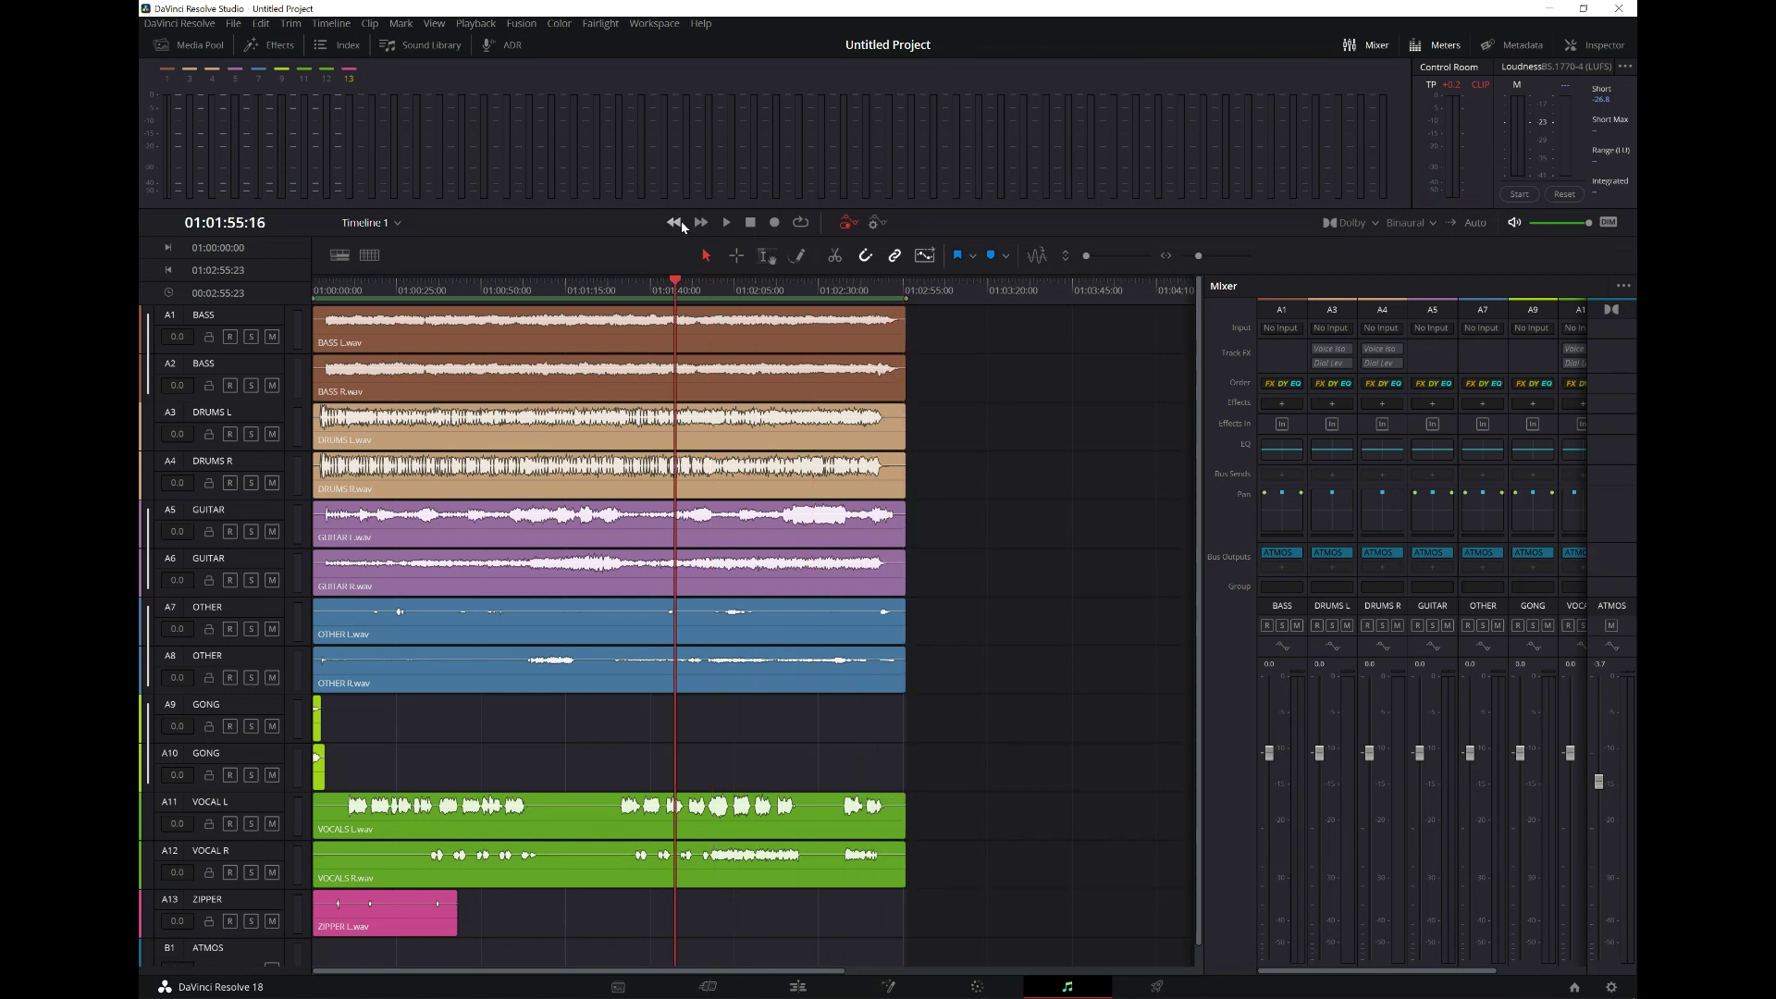
scroll(730, 538, down, 1)
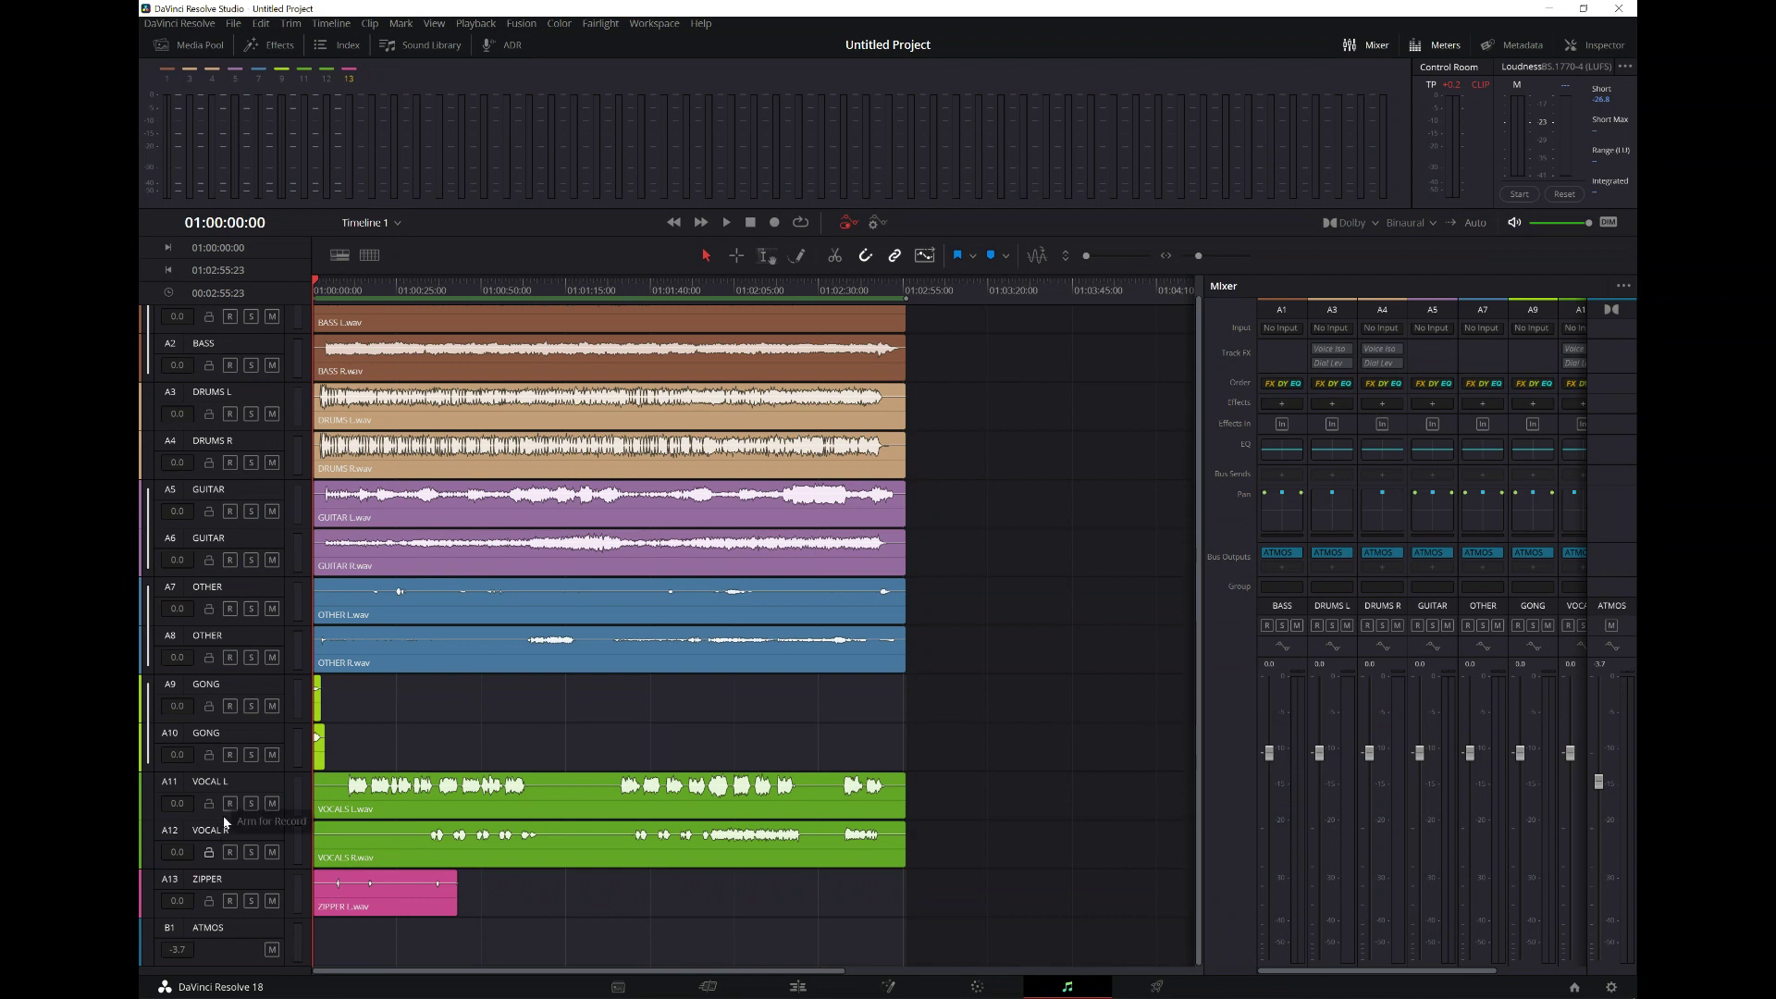
click(236, 836)
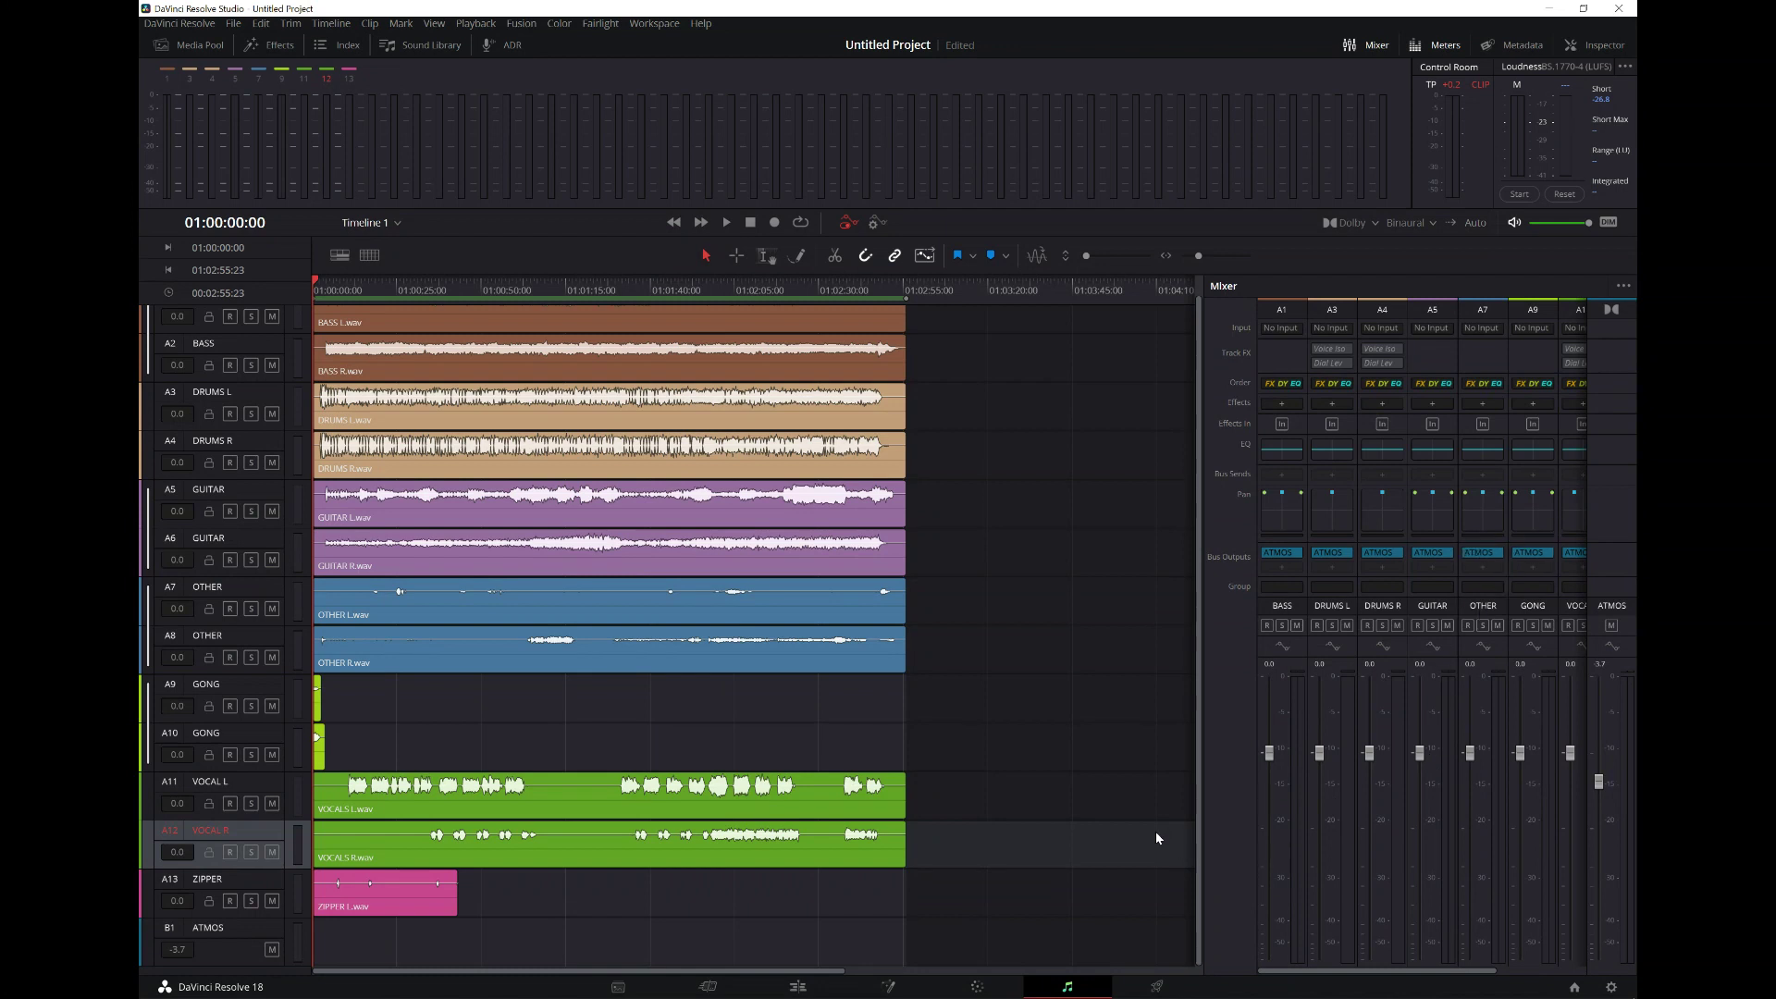
drag(1200, 779, 993, 779)
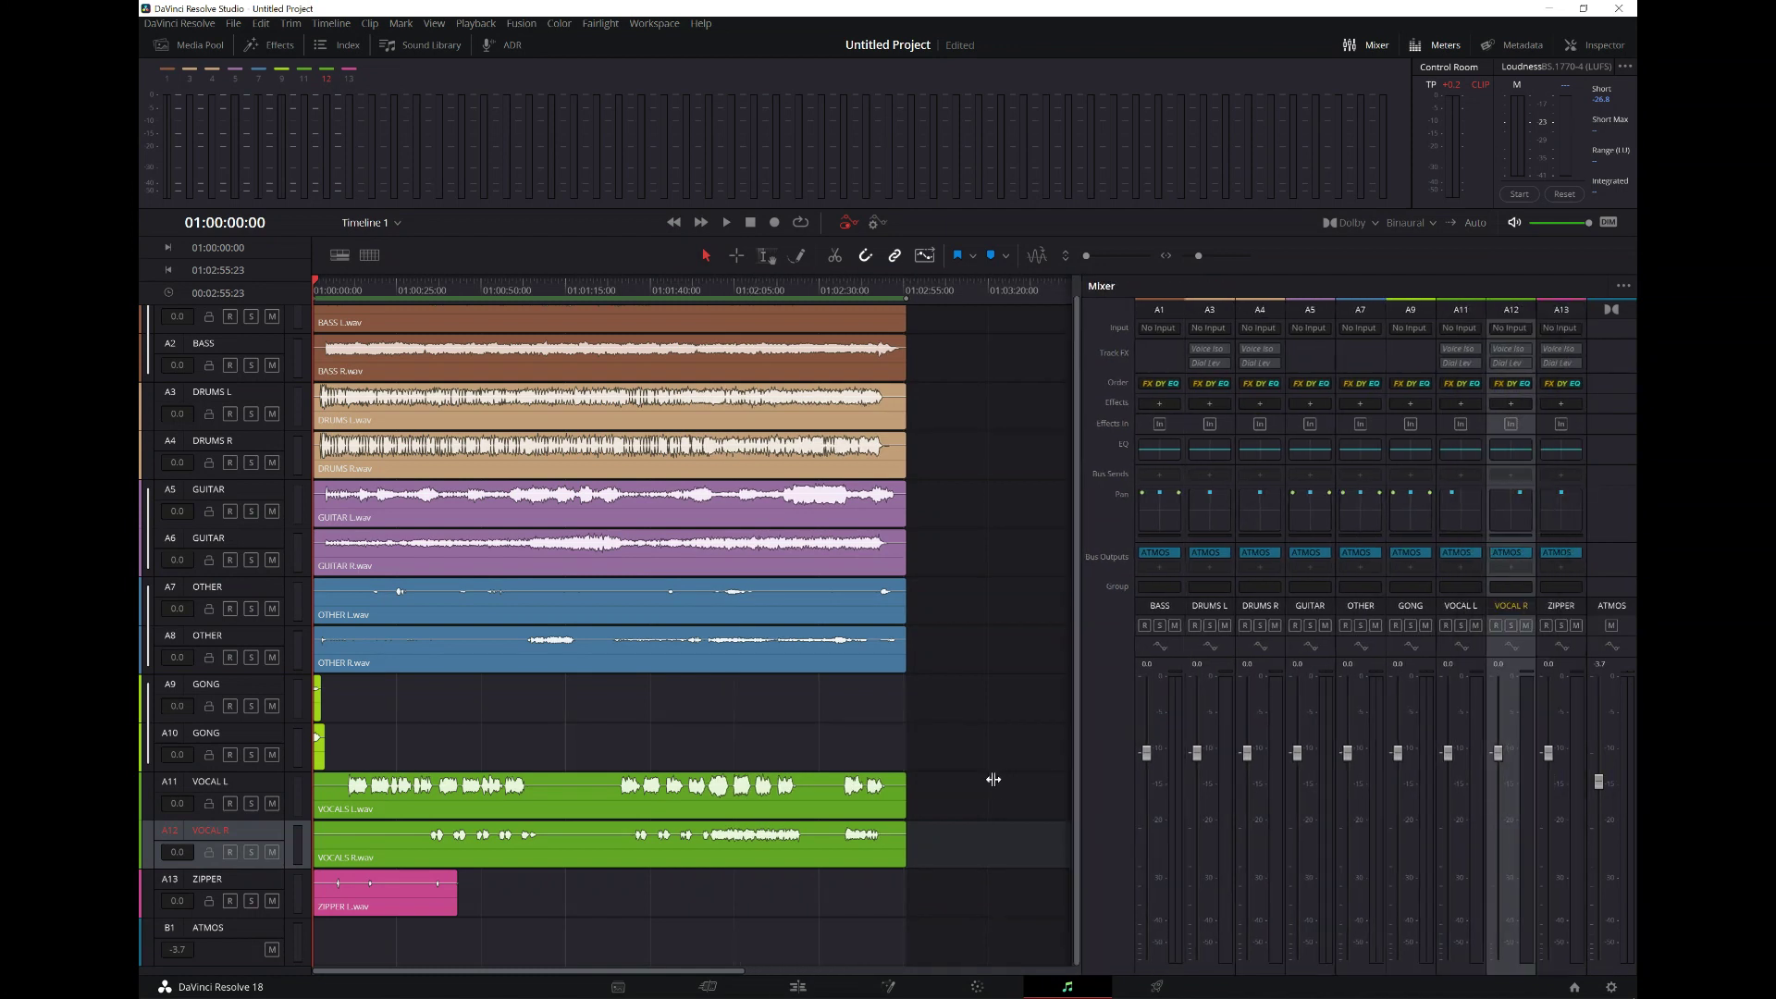
double_click(1511, 515)
drag(806, 252, 1021, 96)
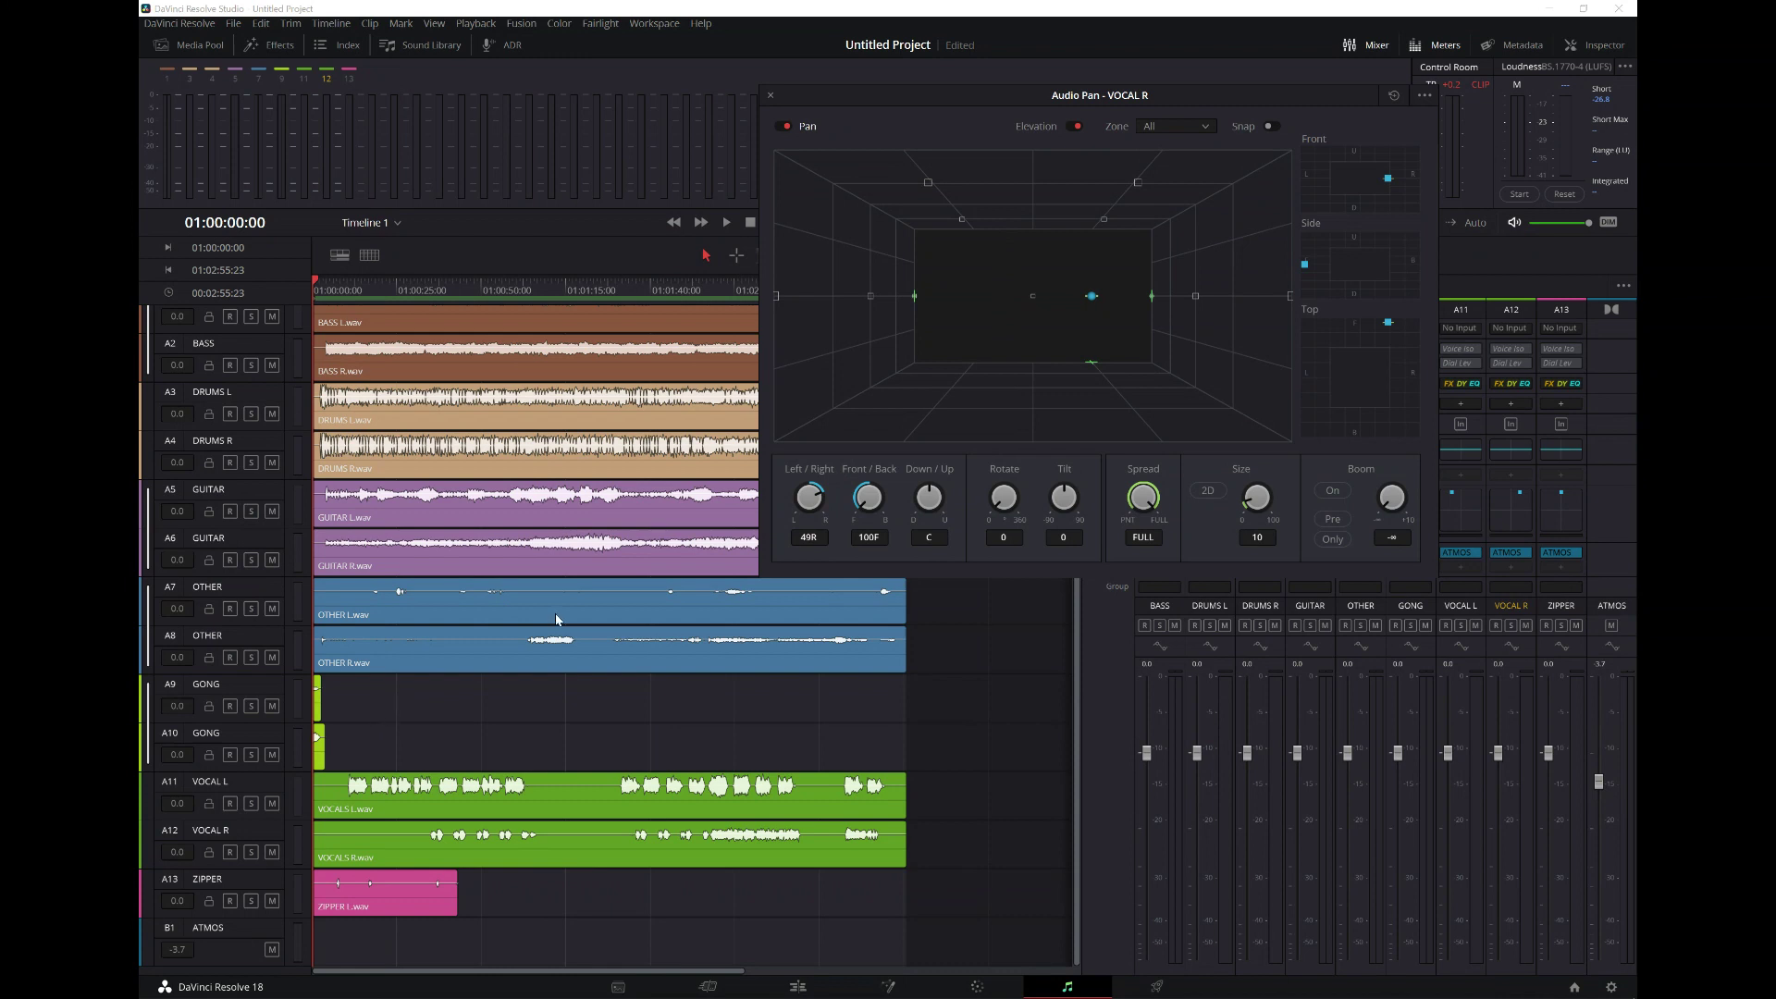
- Change the binaural mode of the VOCAL R track in the track index
click(219, 839)
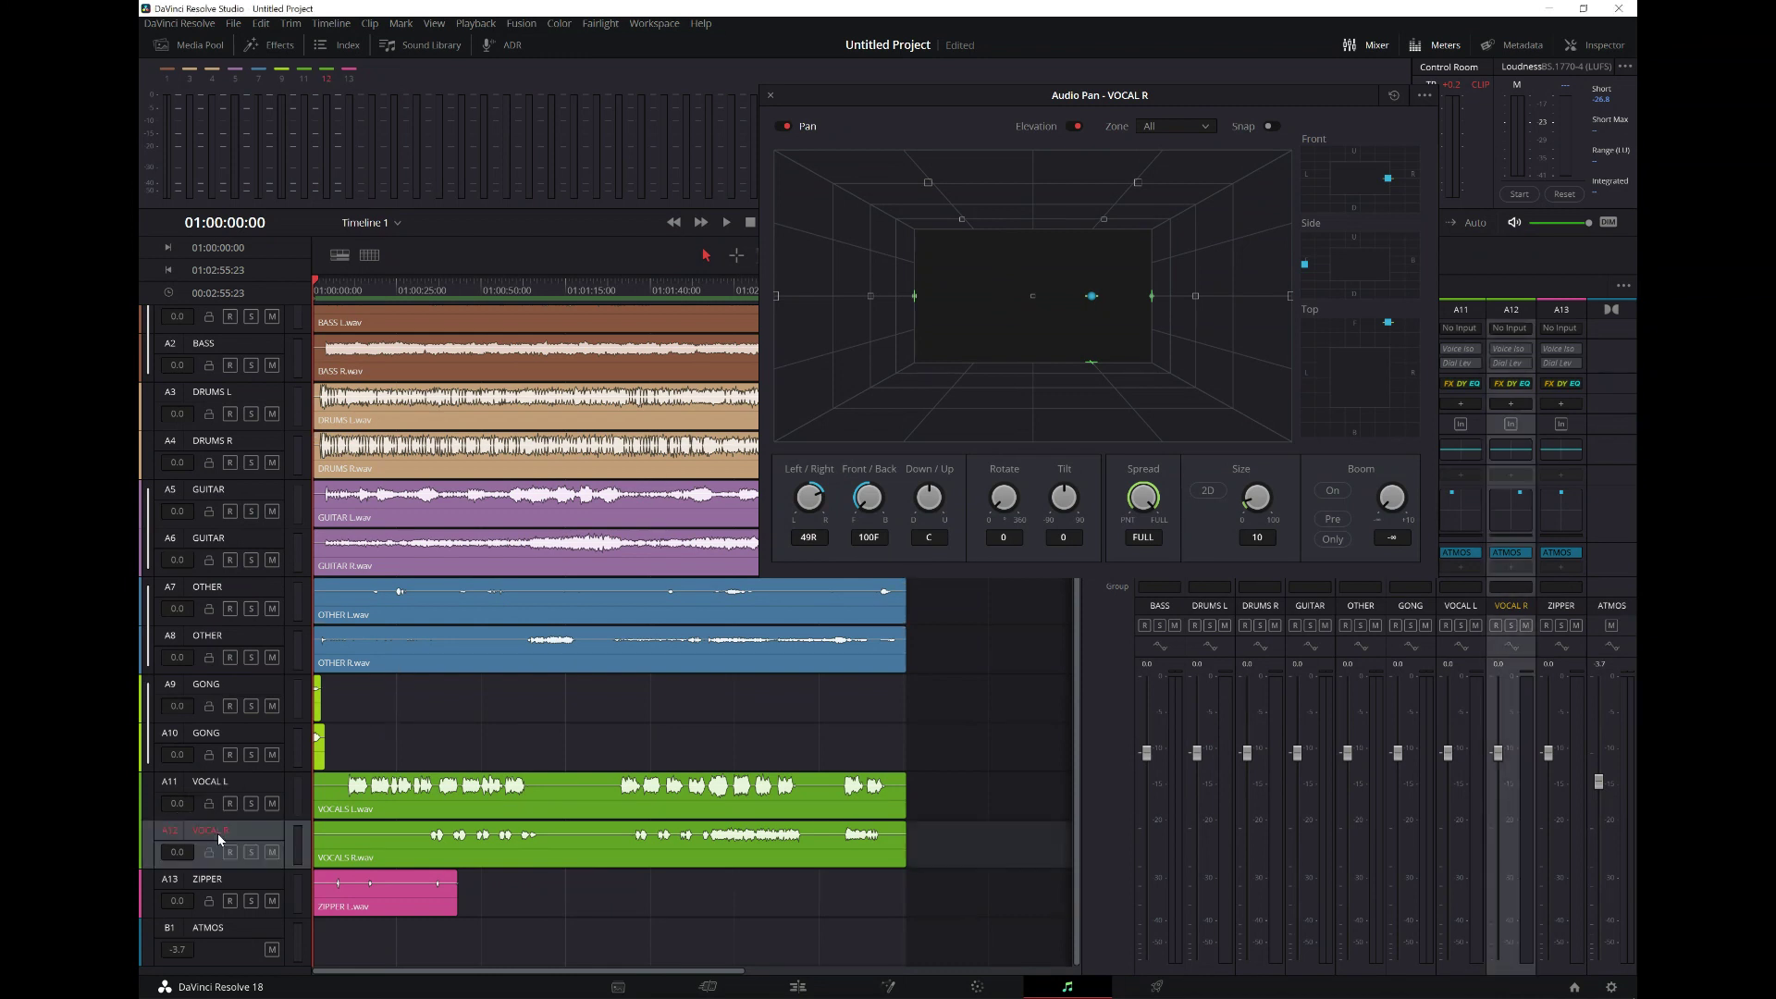
click(338, 44)
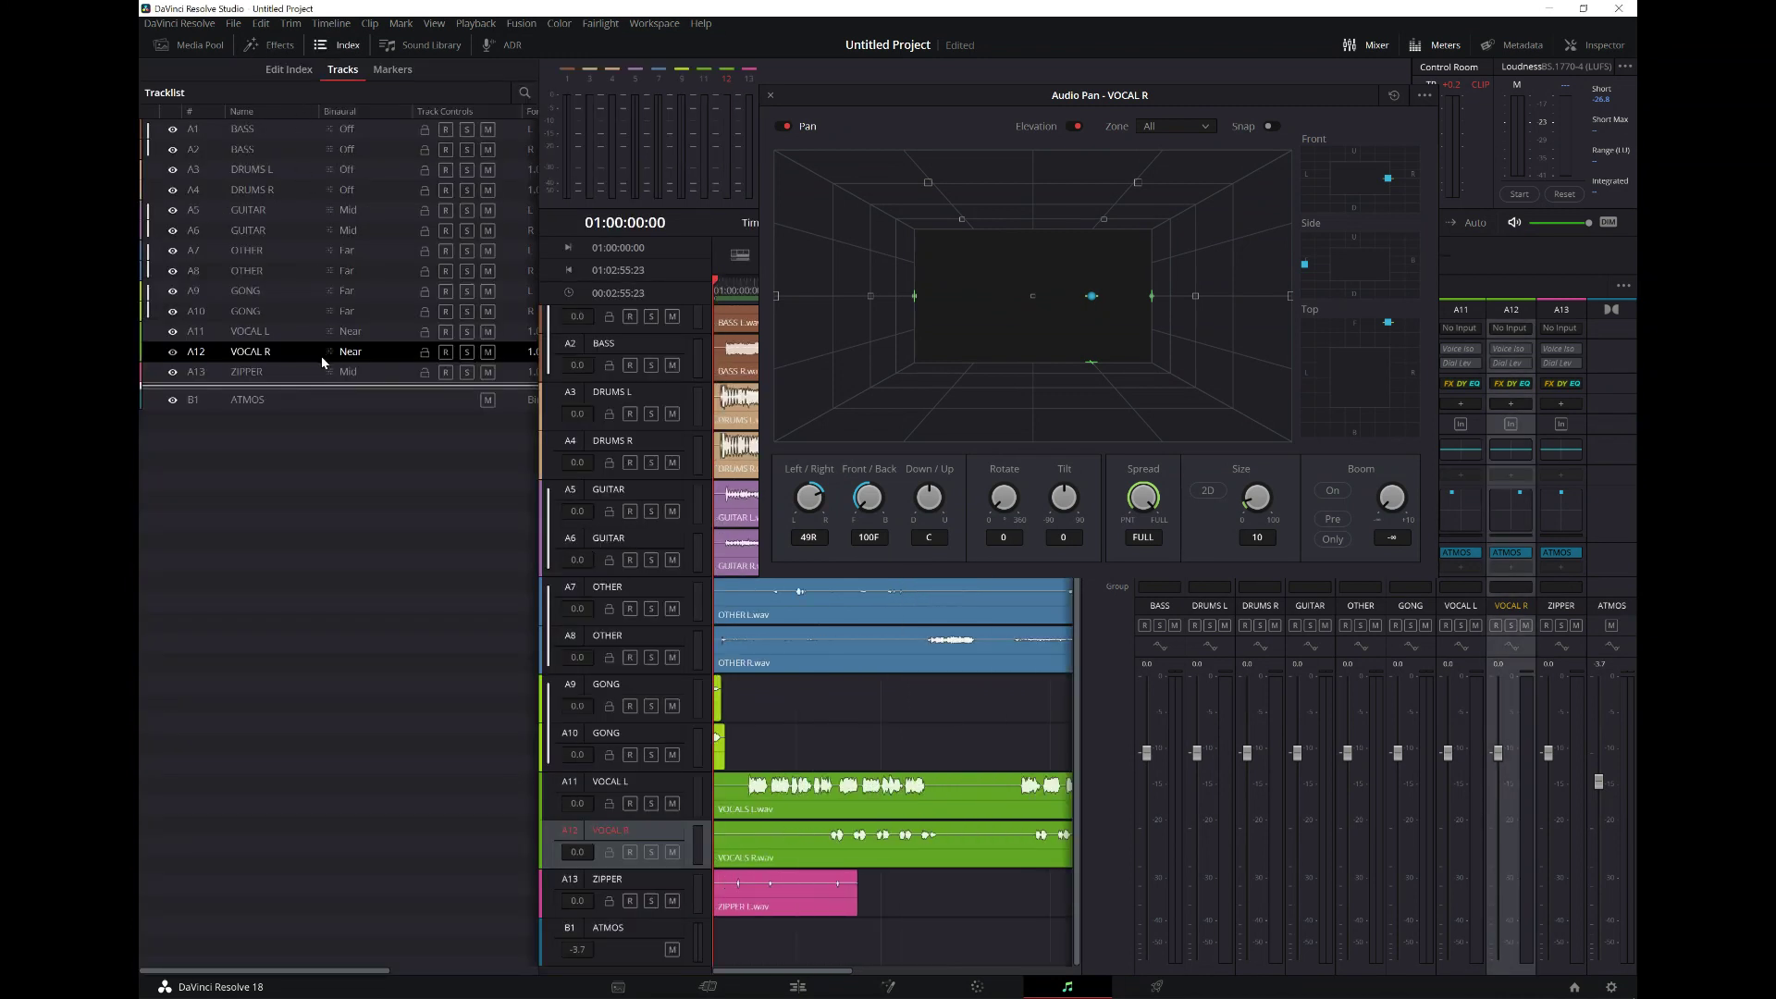
click(361, 354)
click(338, 421)
click(348, 48)
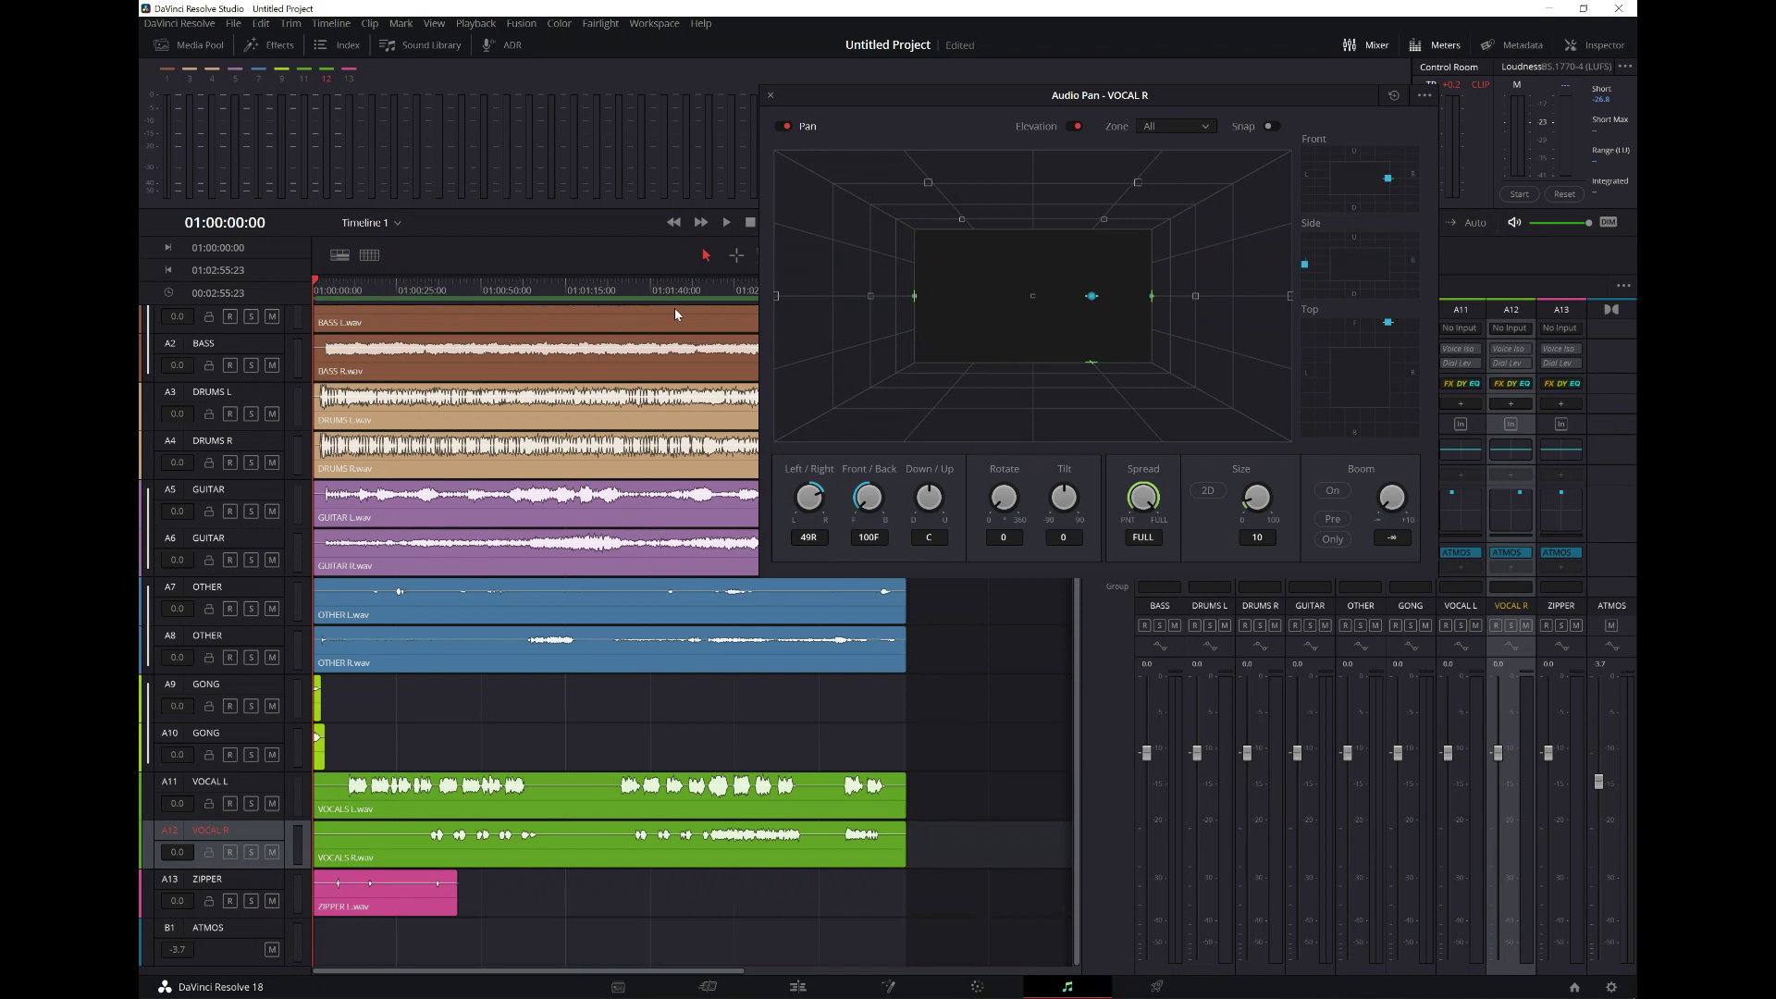
- Play the song from about 01:01:58 and set the VOCAL R left/right pan to 10L
click(698, 289)
click(712, 289)
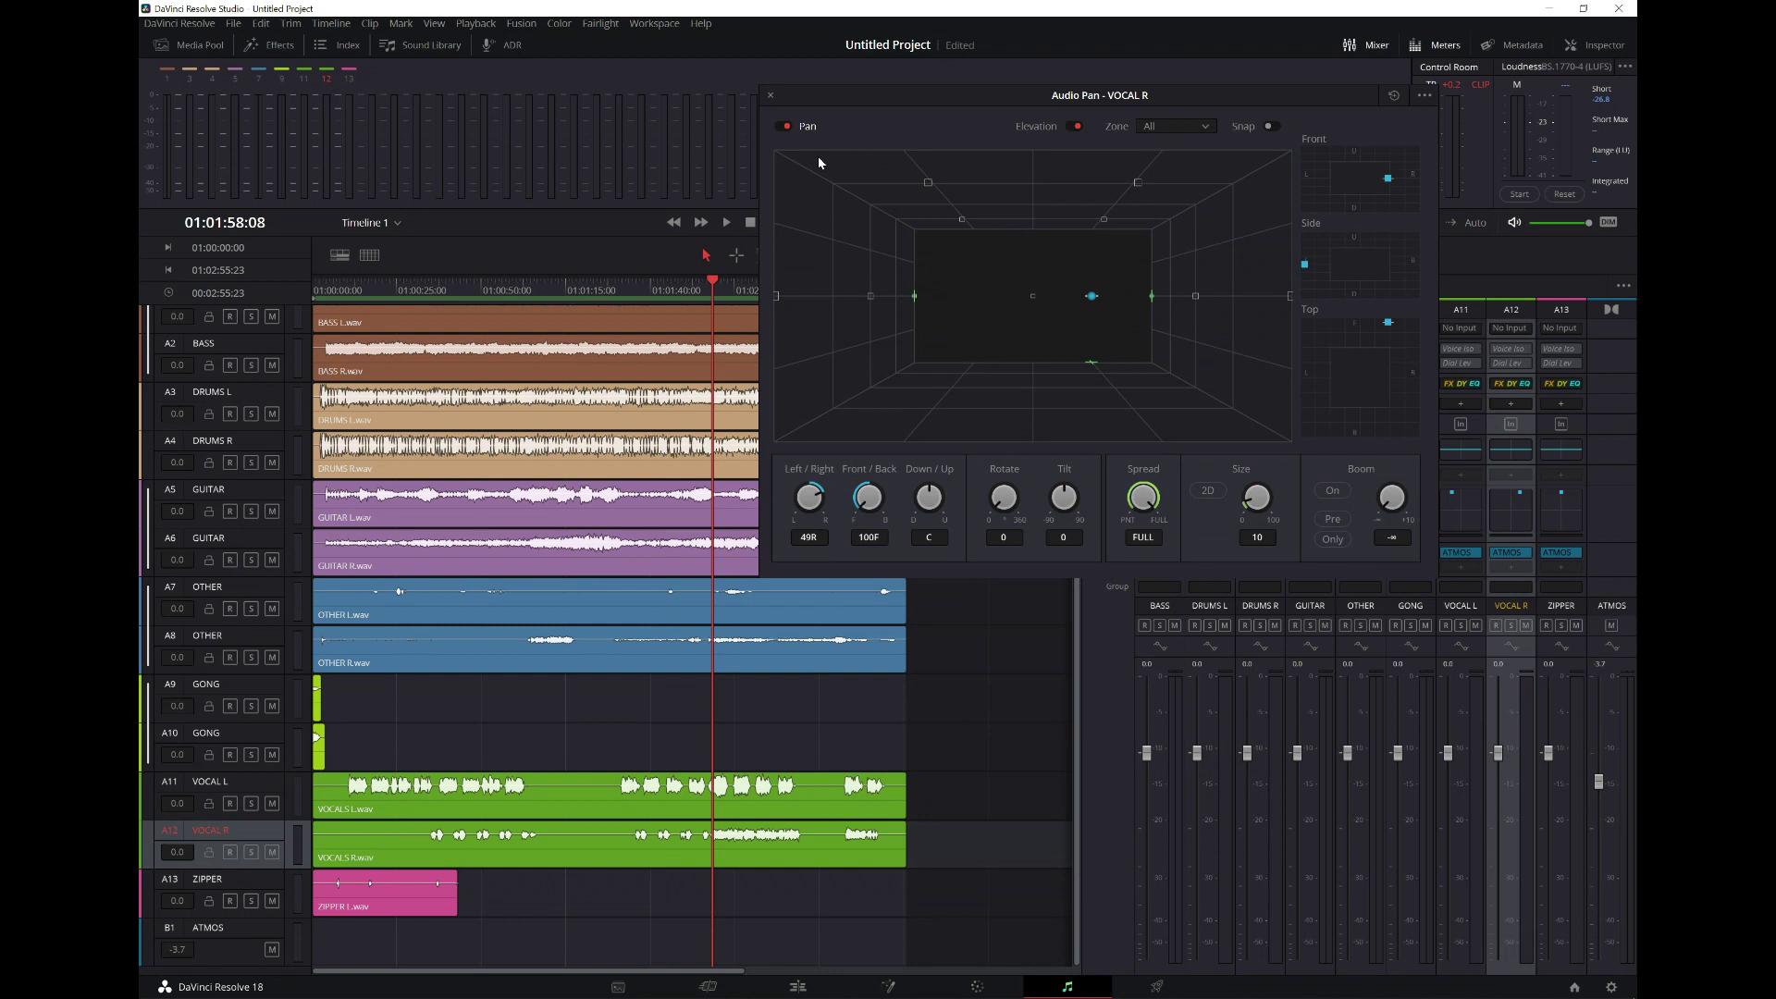
key(space)
drag(809, 498, 765, 603)
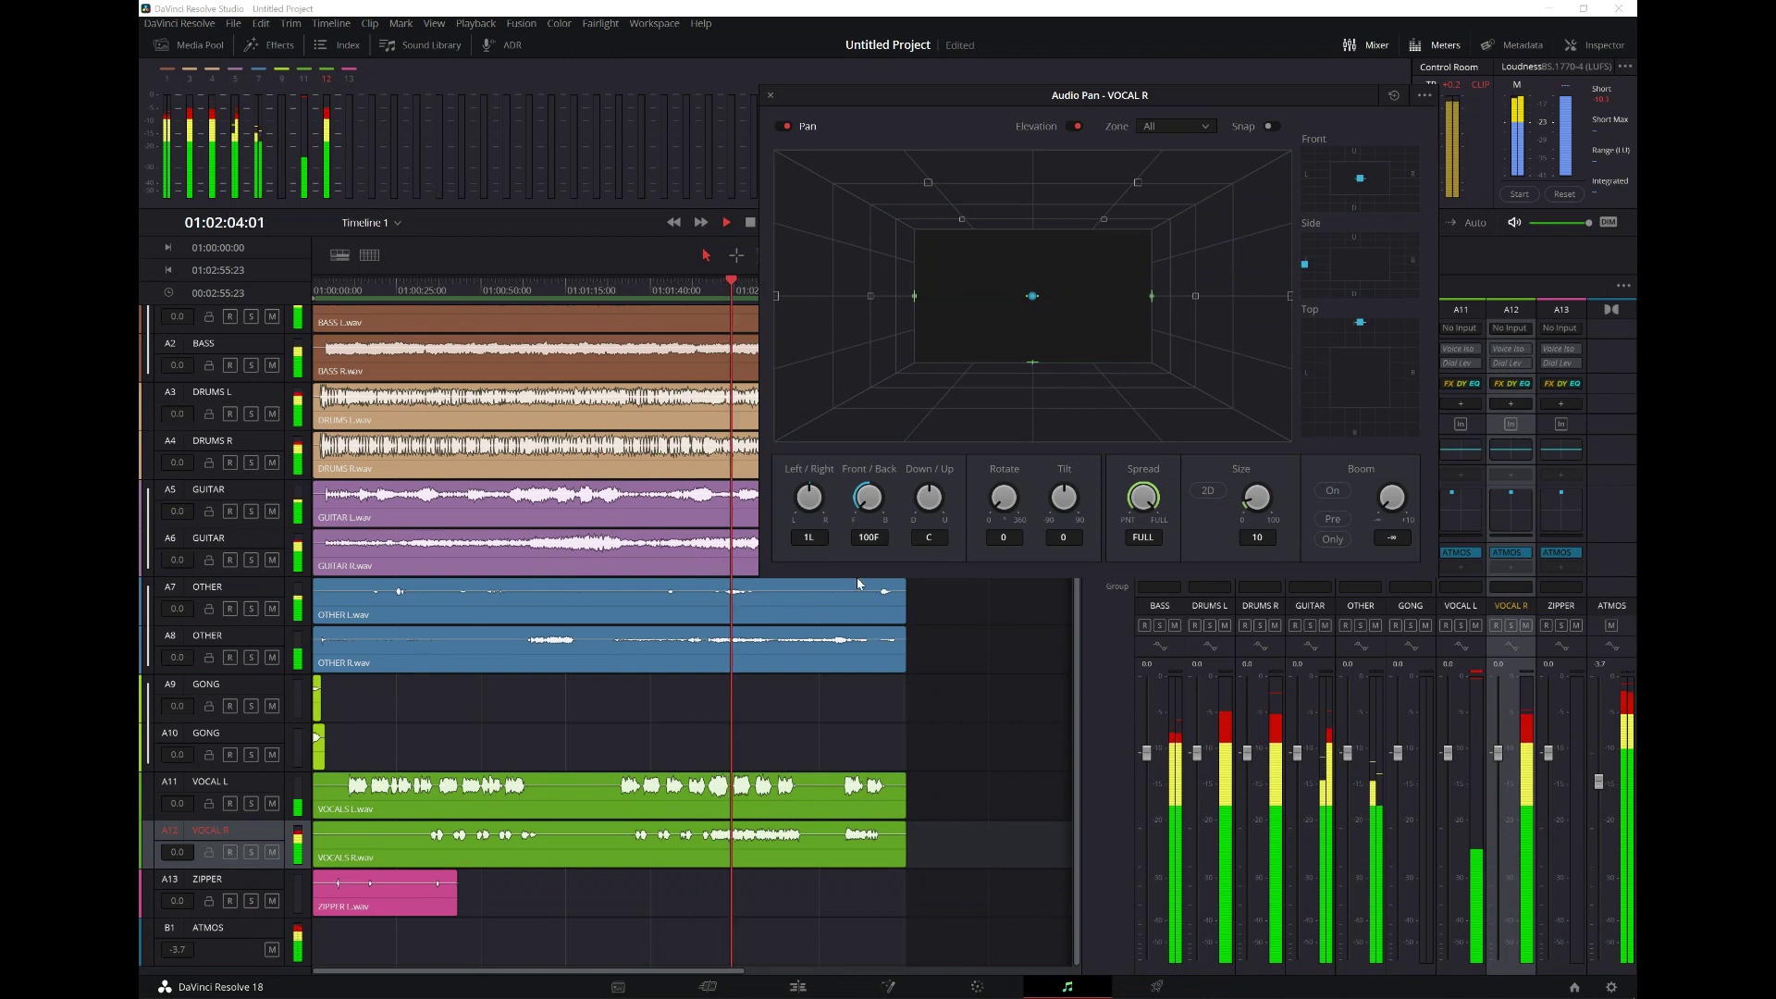
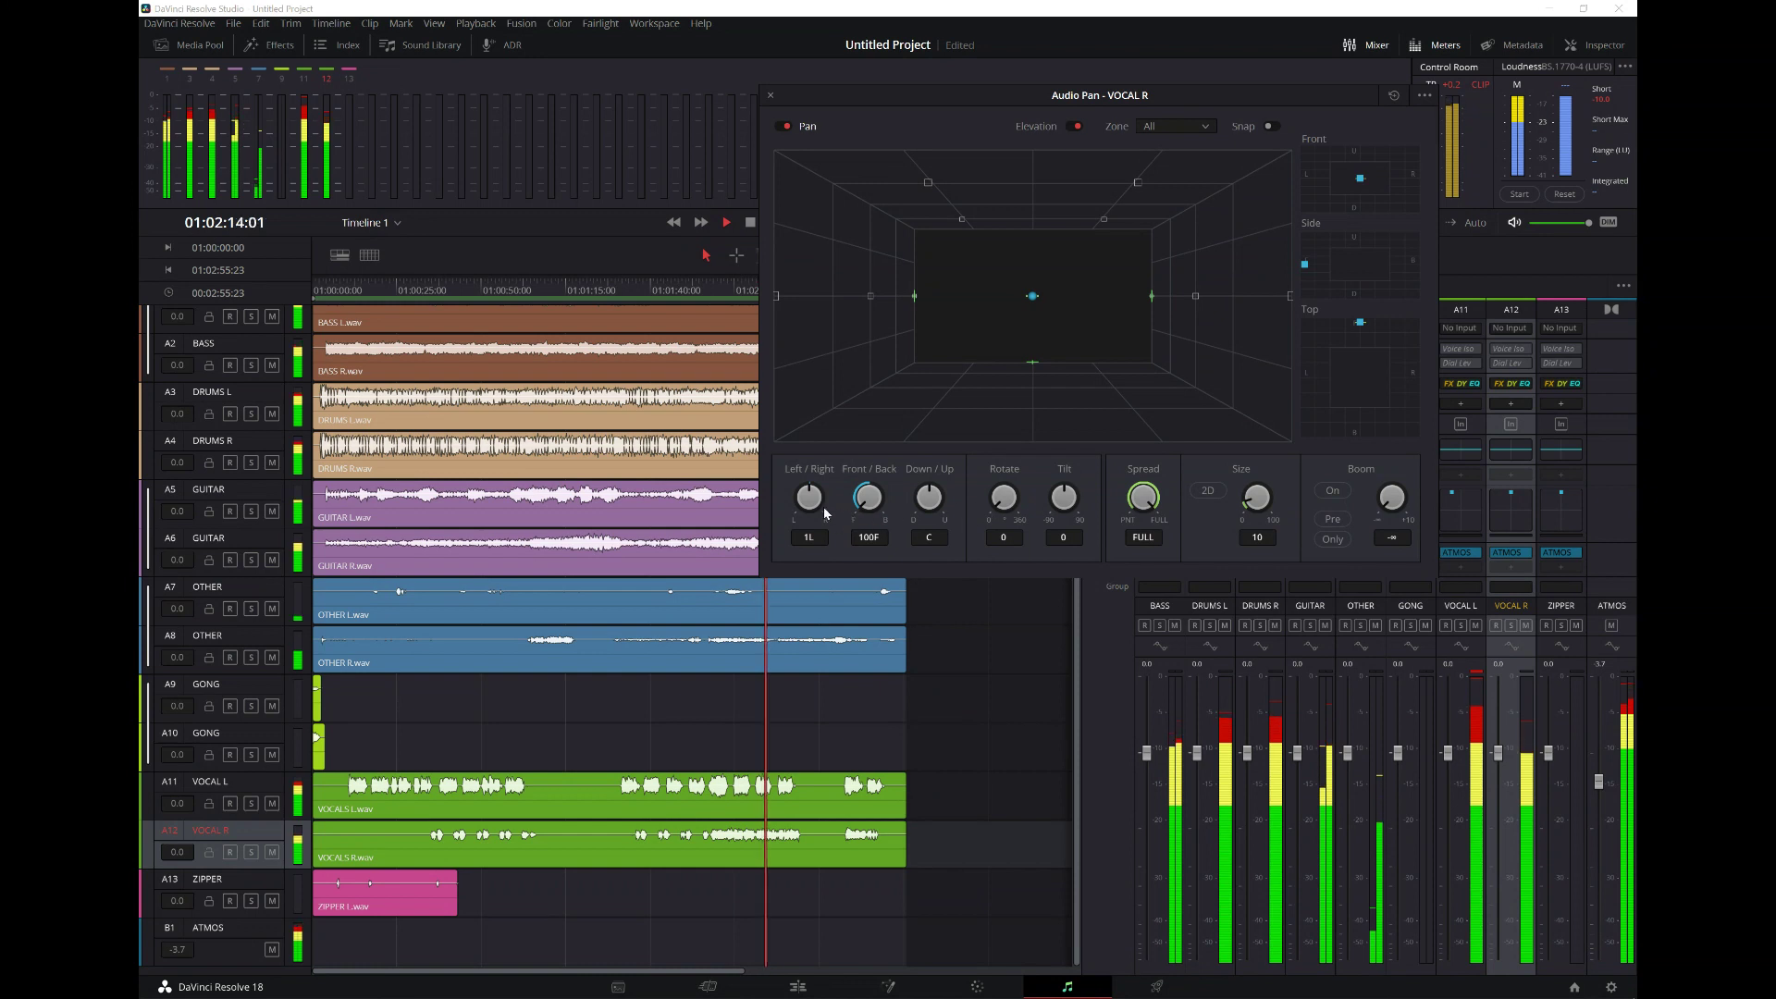
drag(810, 505, 801, 528)
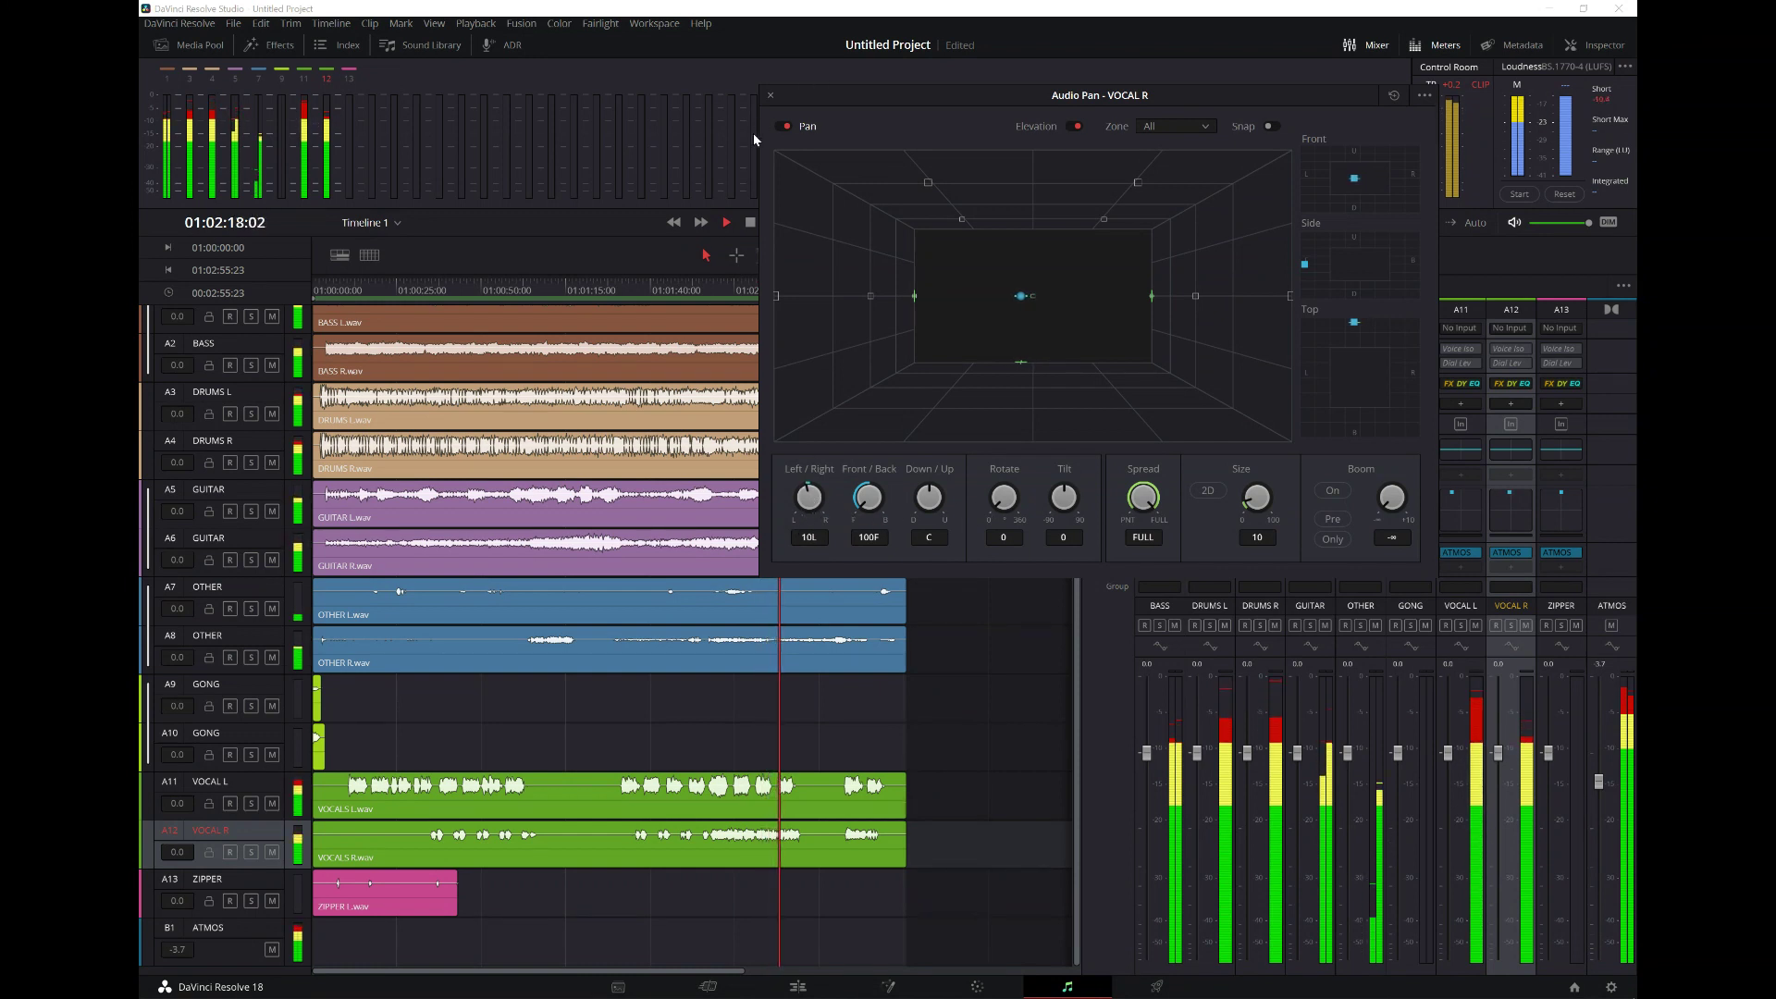
- Replay the vocal section and pan the VOCAL L track to 19R and 93F, raised to 26U
click(223, 791)
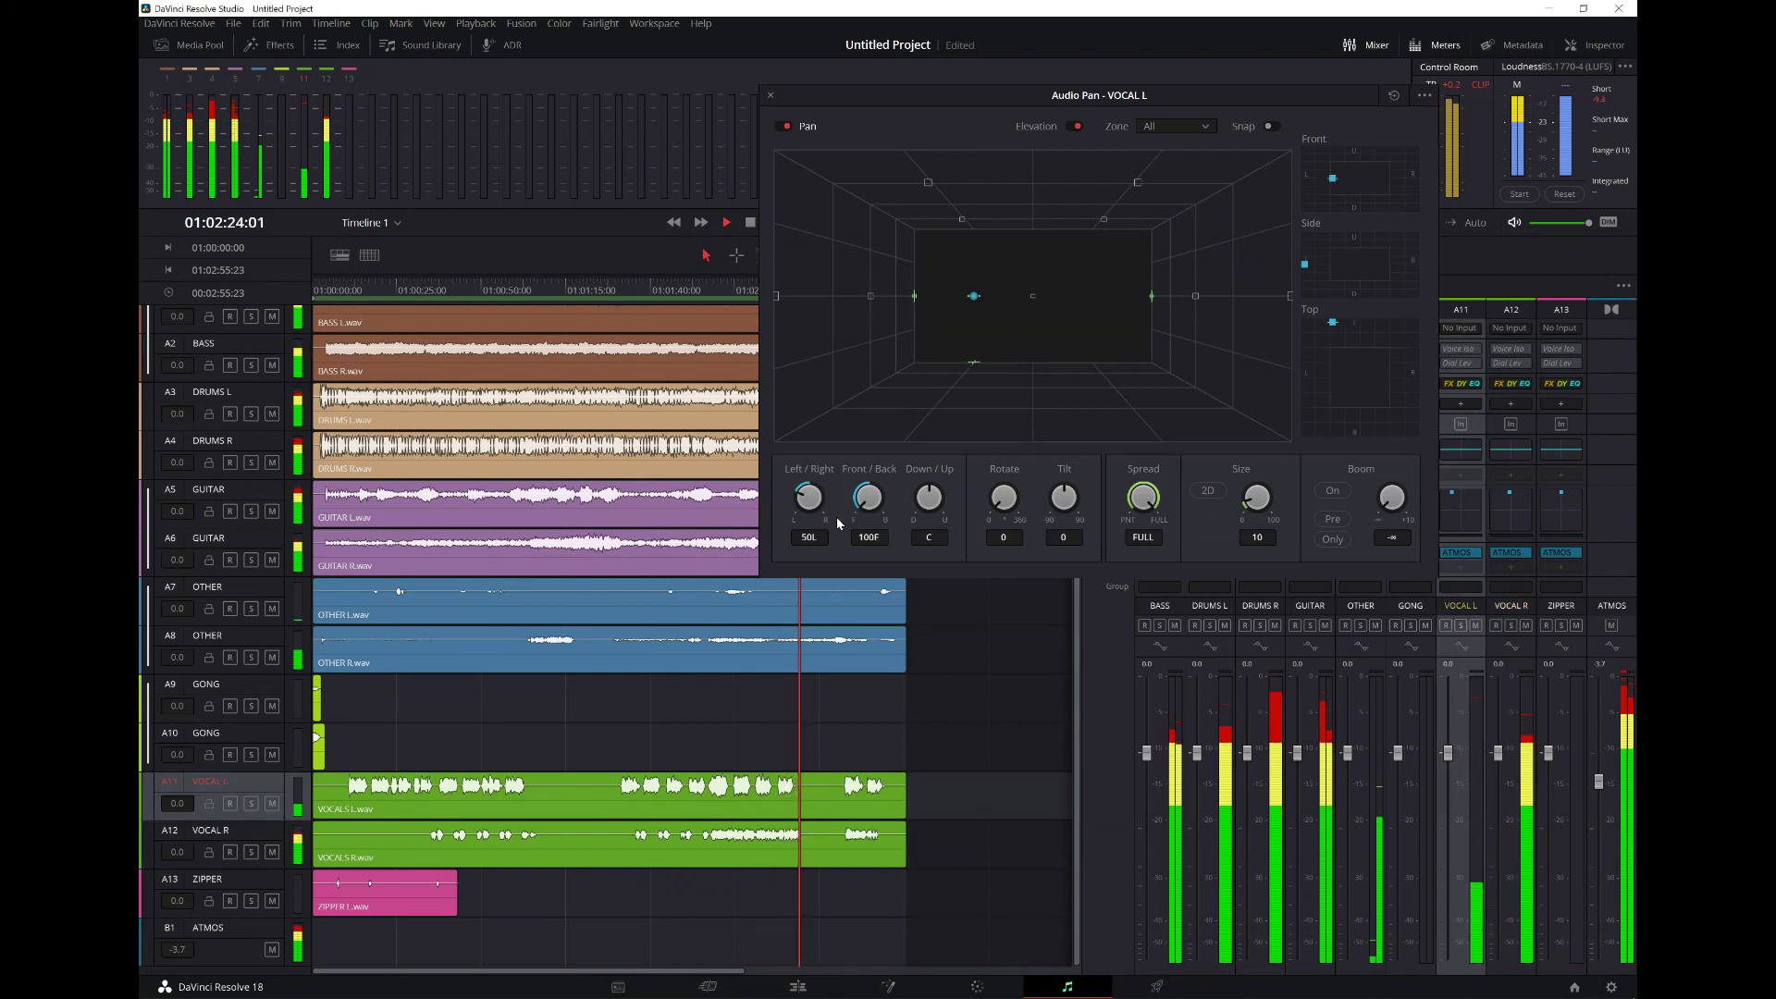
mouse_move(863, 506)
mouse_down()
mouse_move(886, 471)
mouse_move(870, 513)
mouse_up()
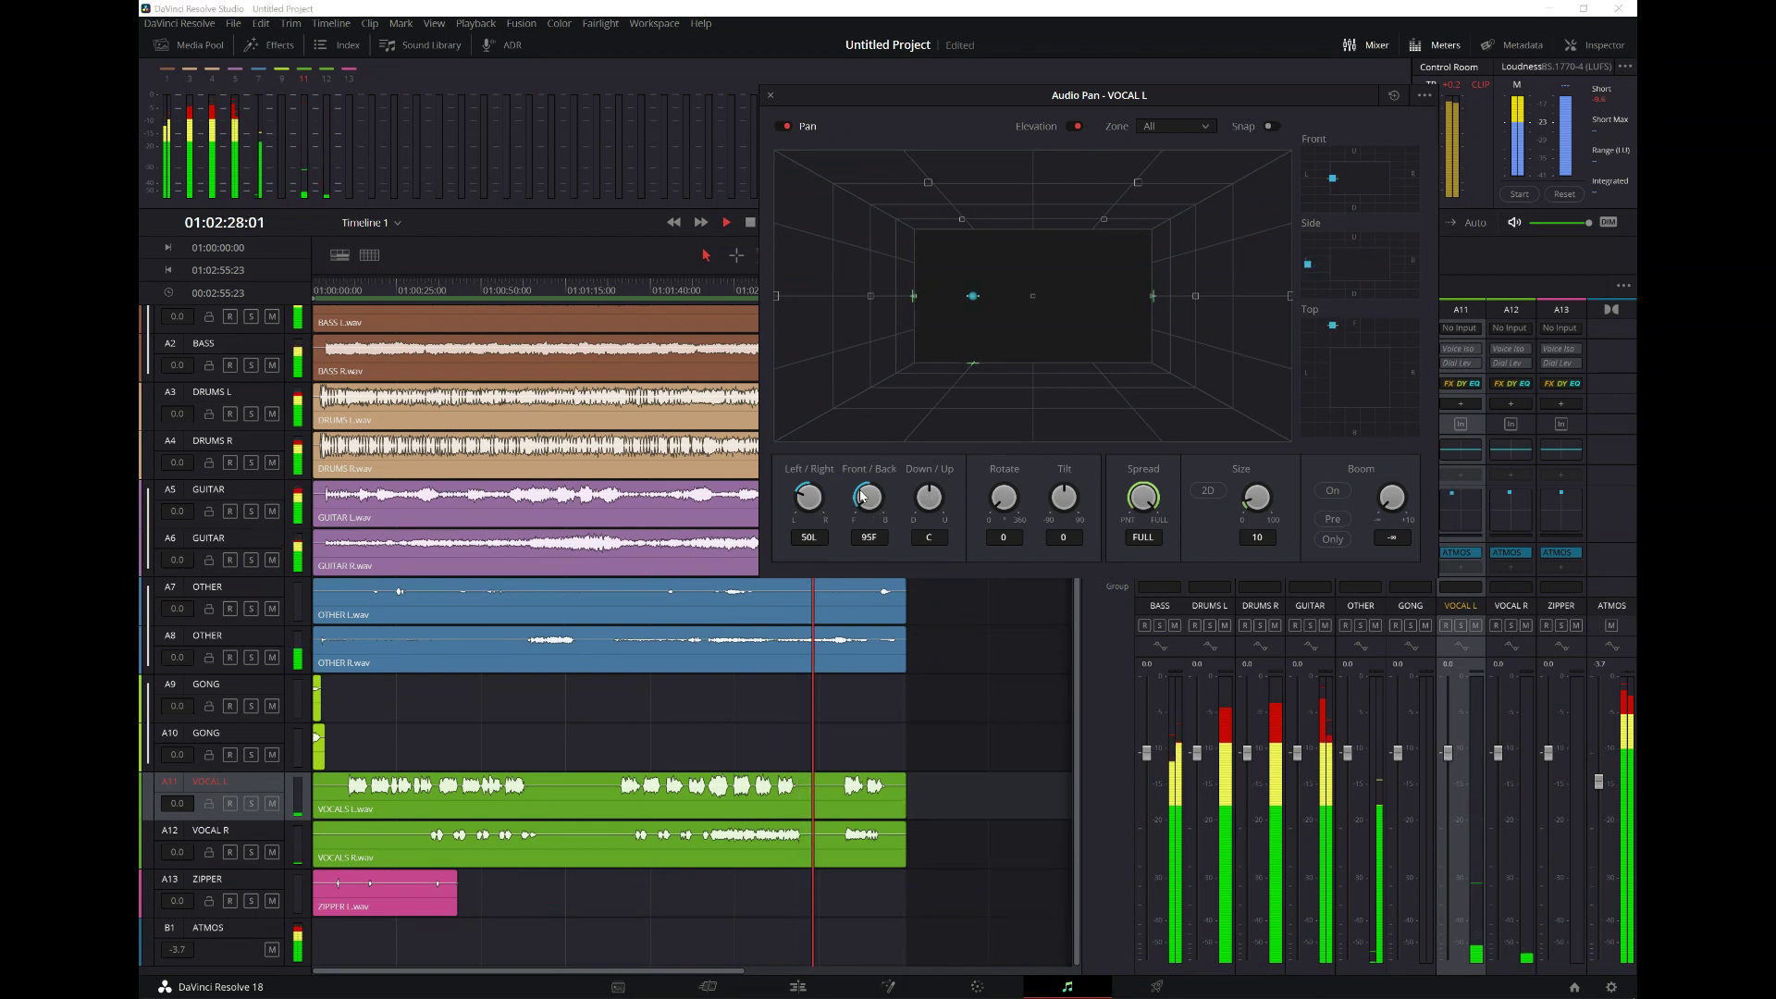
drag(805, 502, 863, 439)
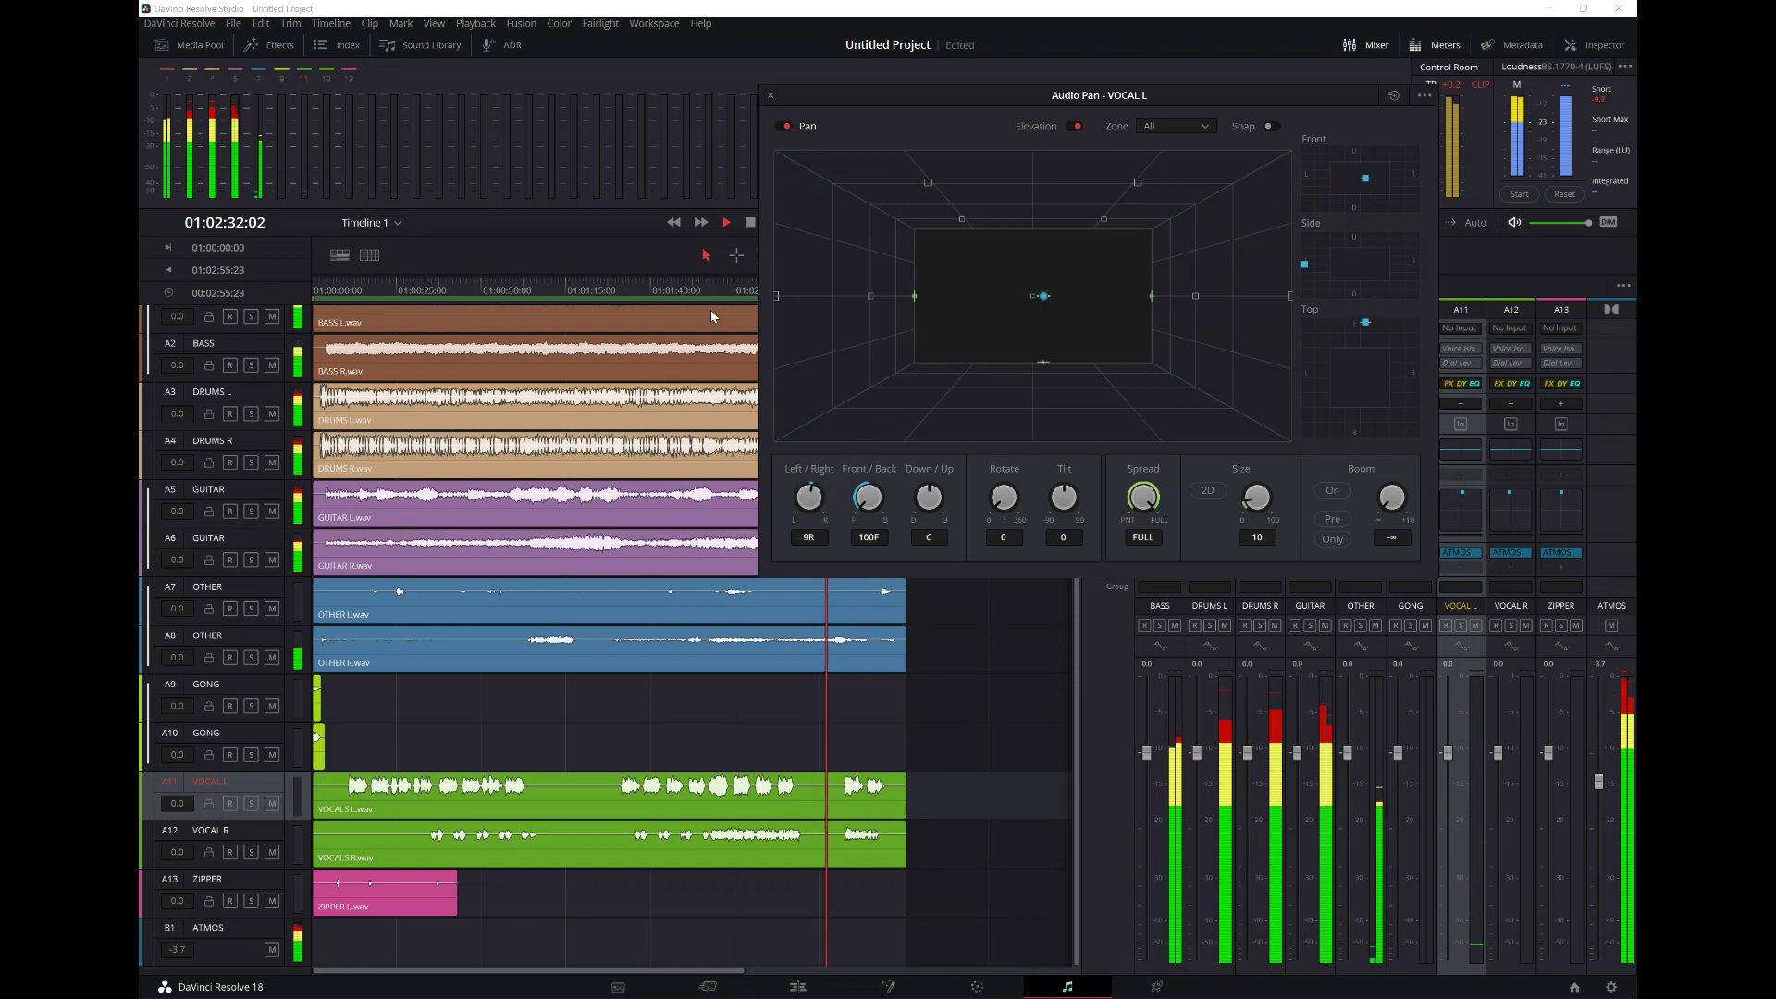
click(674, 289)
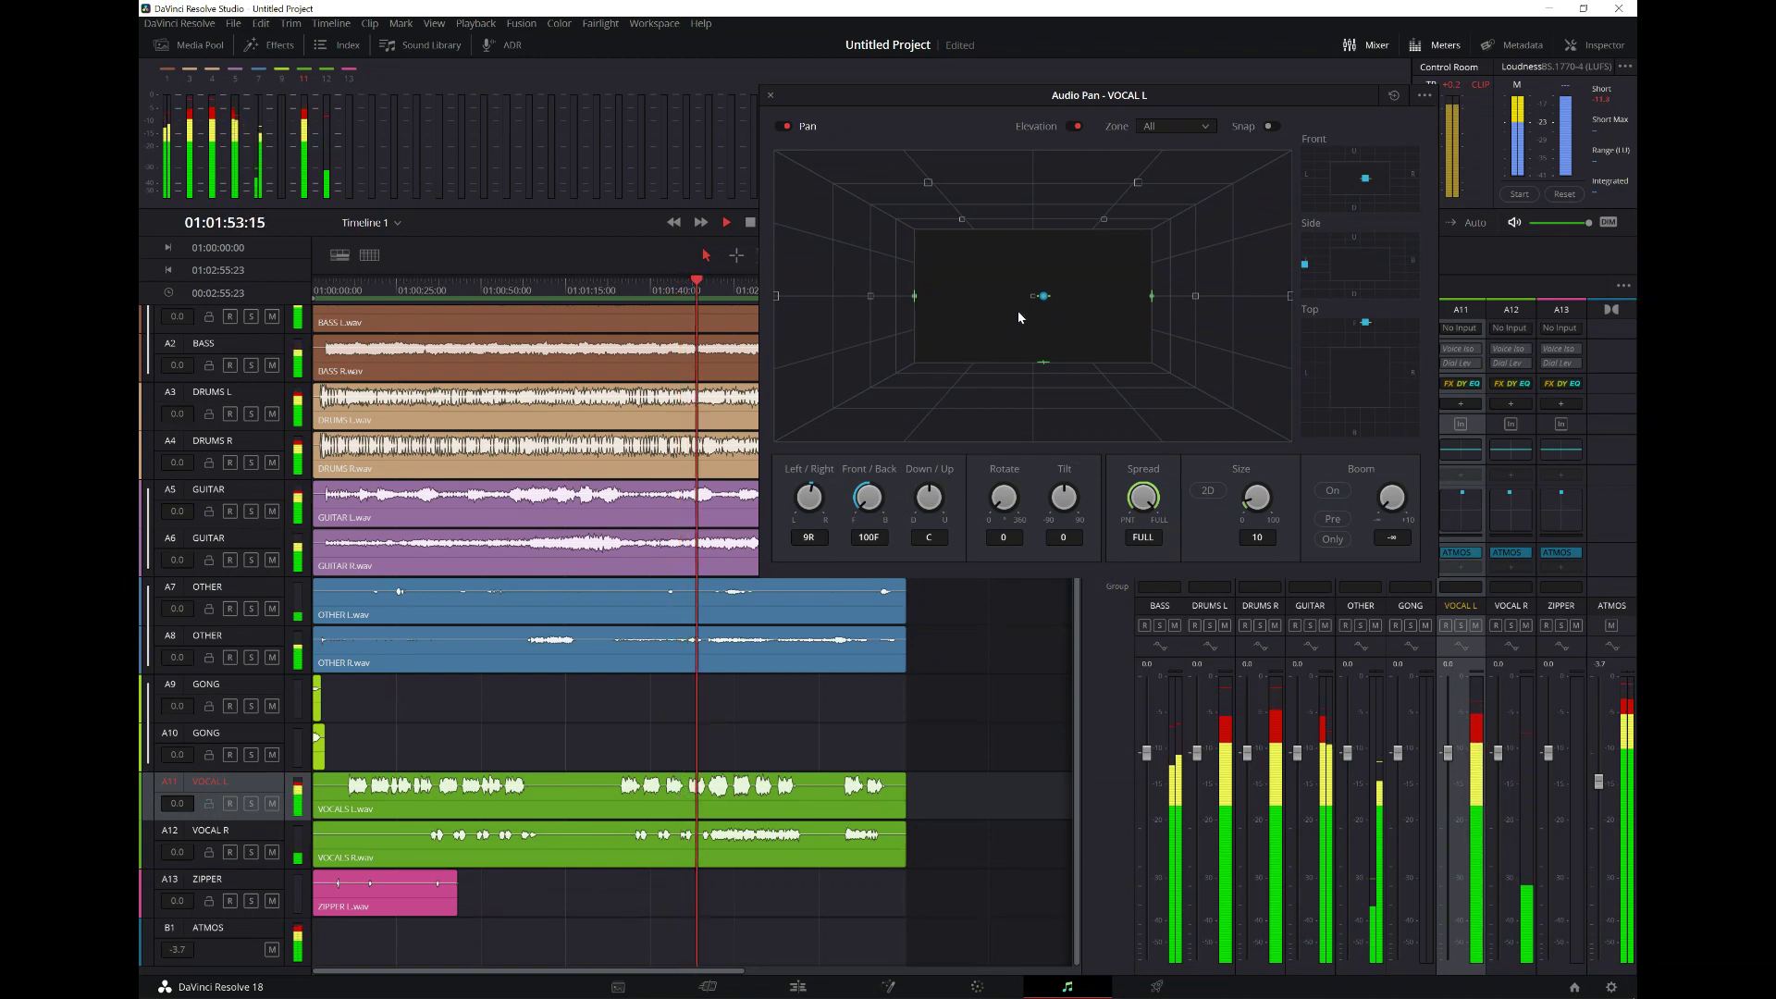
drag(1044, 296, 1059, 296)
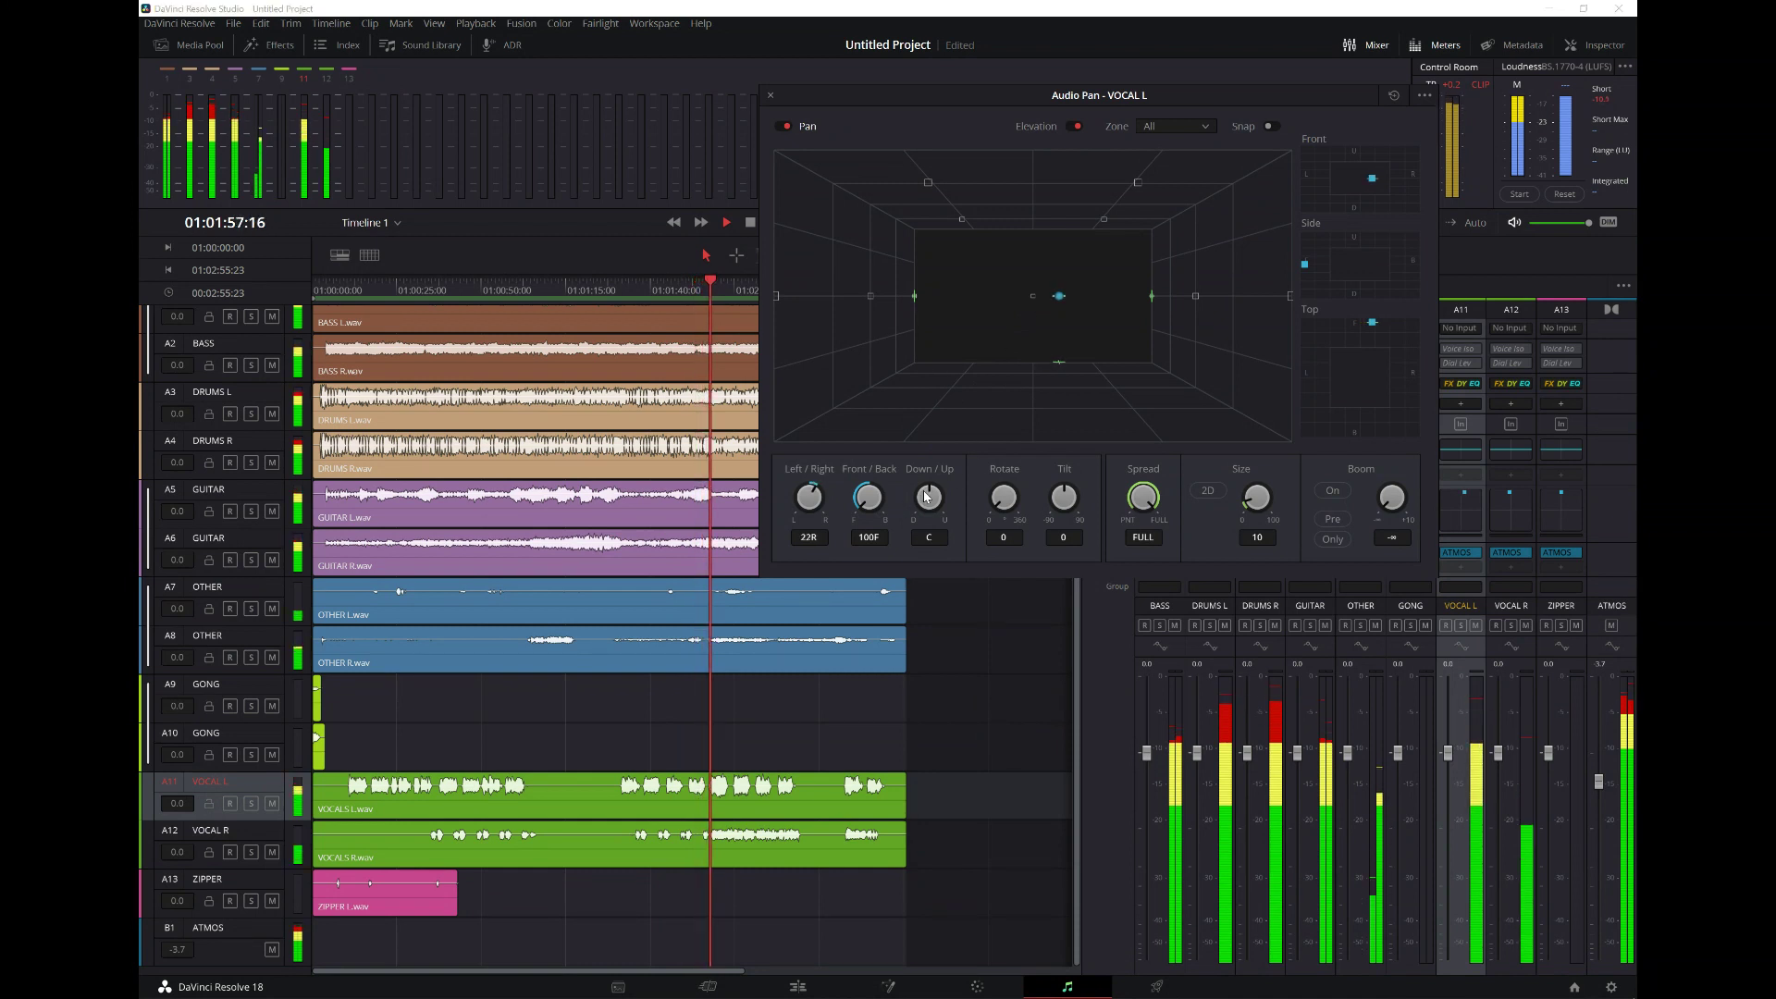
mouse_move(1057, 296)
mouse_down()
mouse_move(1087, 278)
mouse_move(1058, 278)
mouse_up()
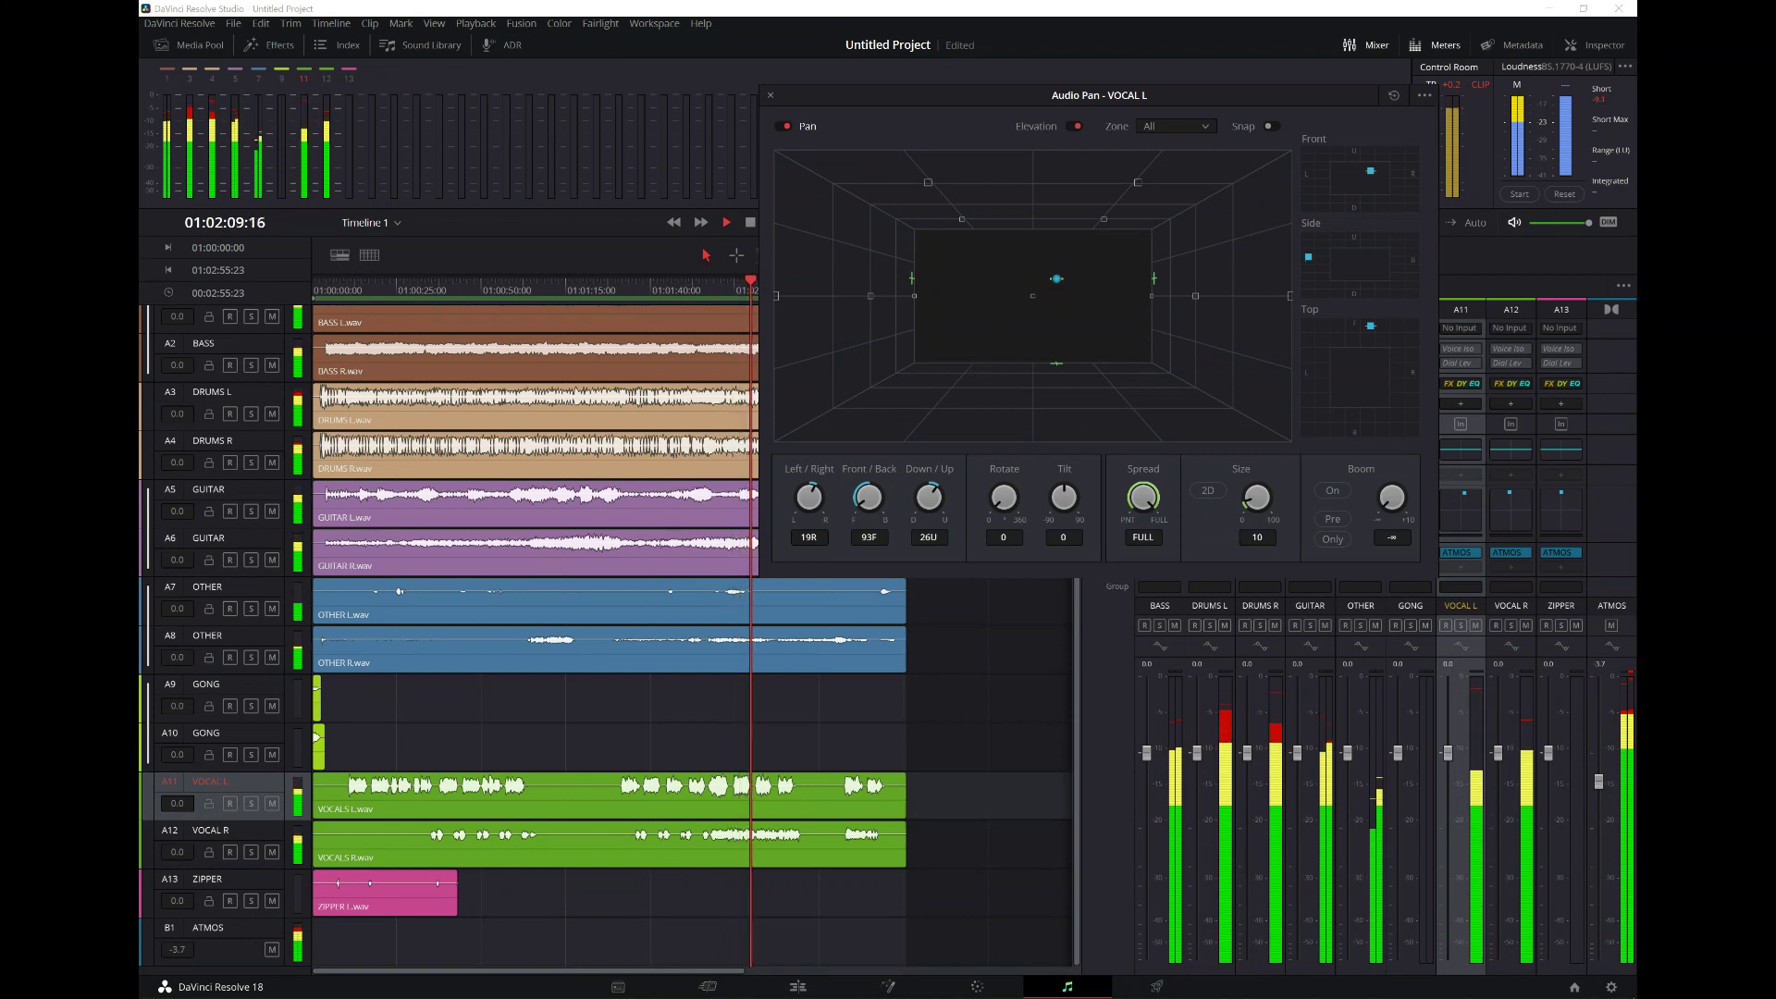
- Lower the ATMOS bus level to -4.7 and reposition VOCAL L to 10R and 100F
drag(1602, 781, 1603, 786)
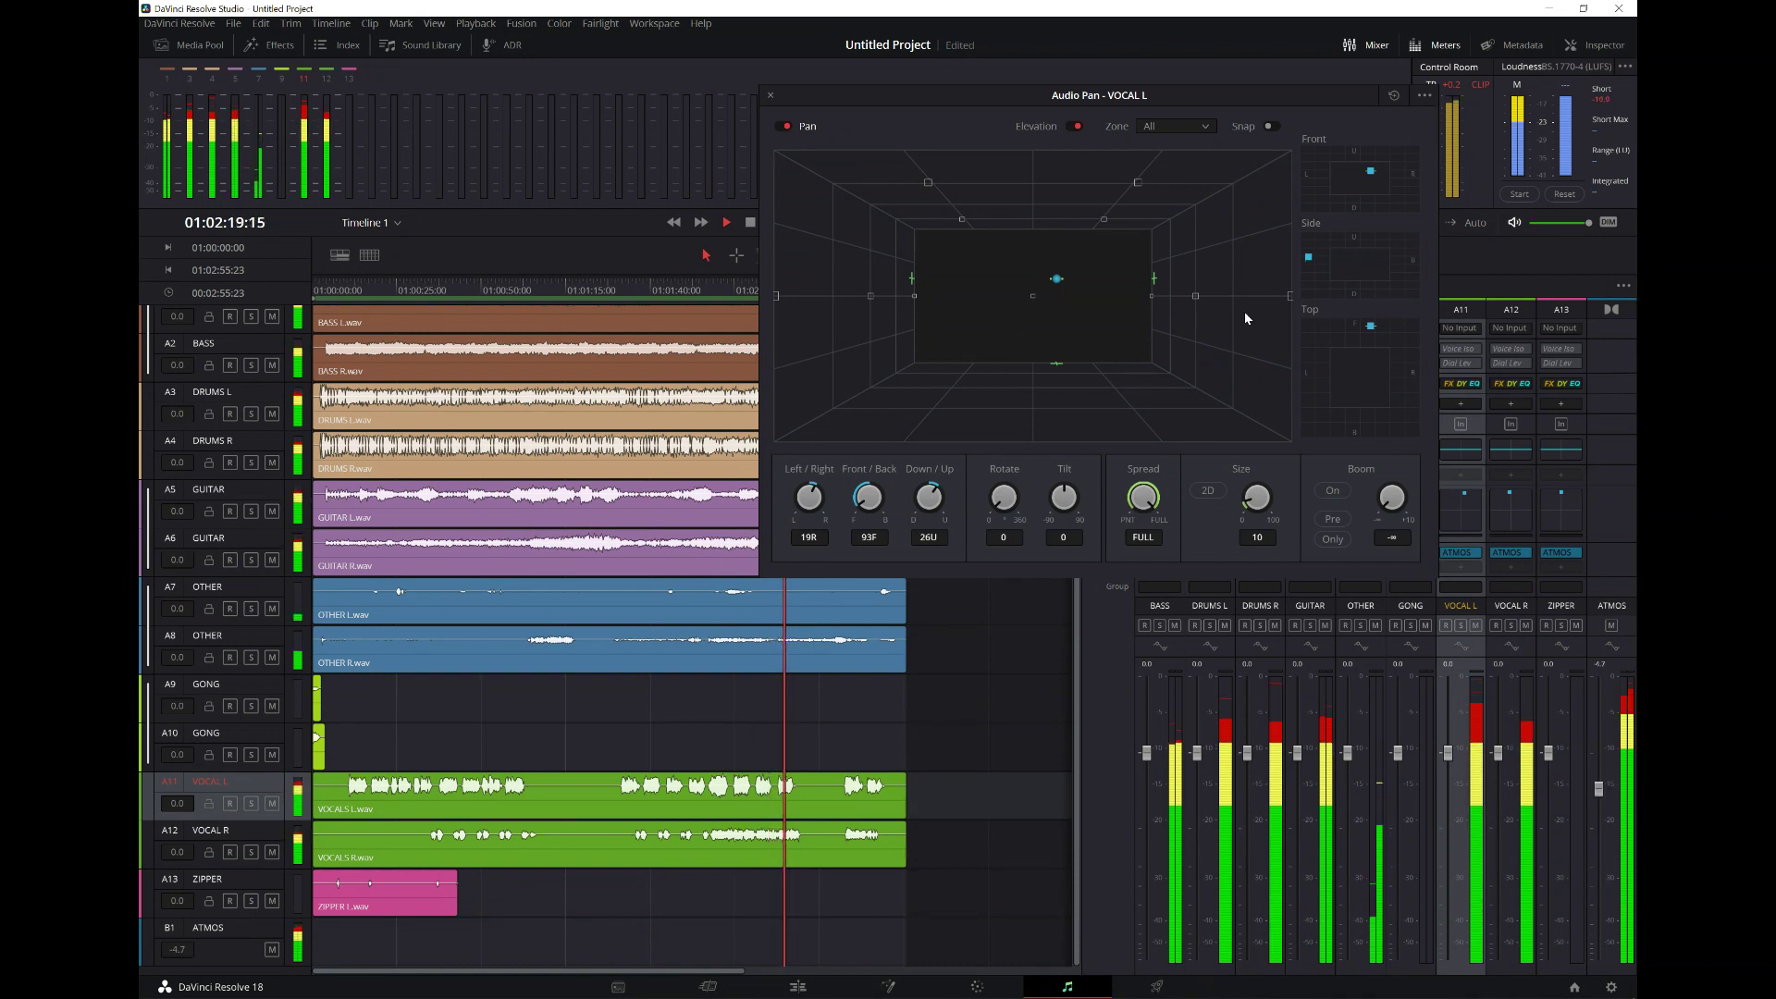
drag(1371, 326, 1366, 314)
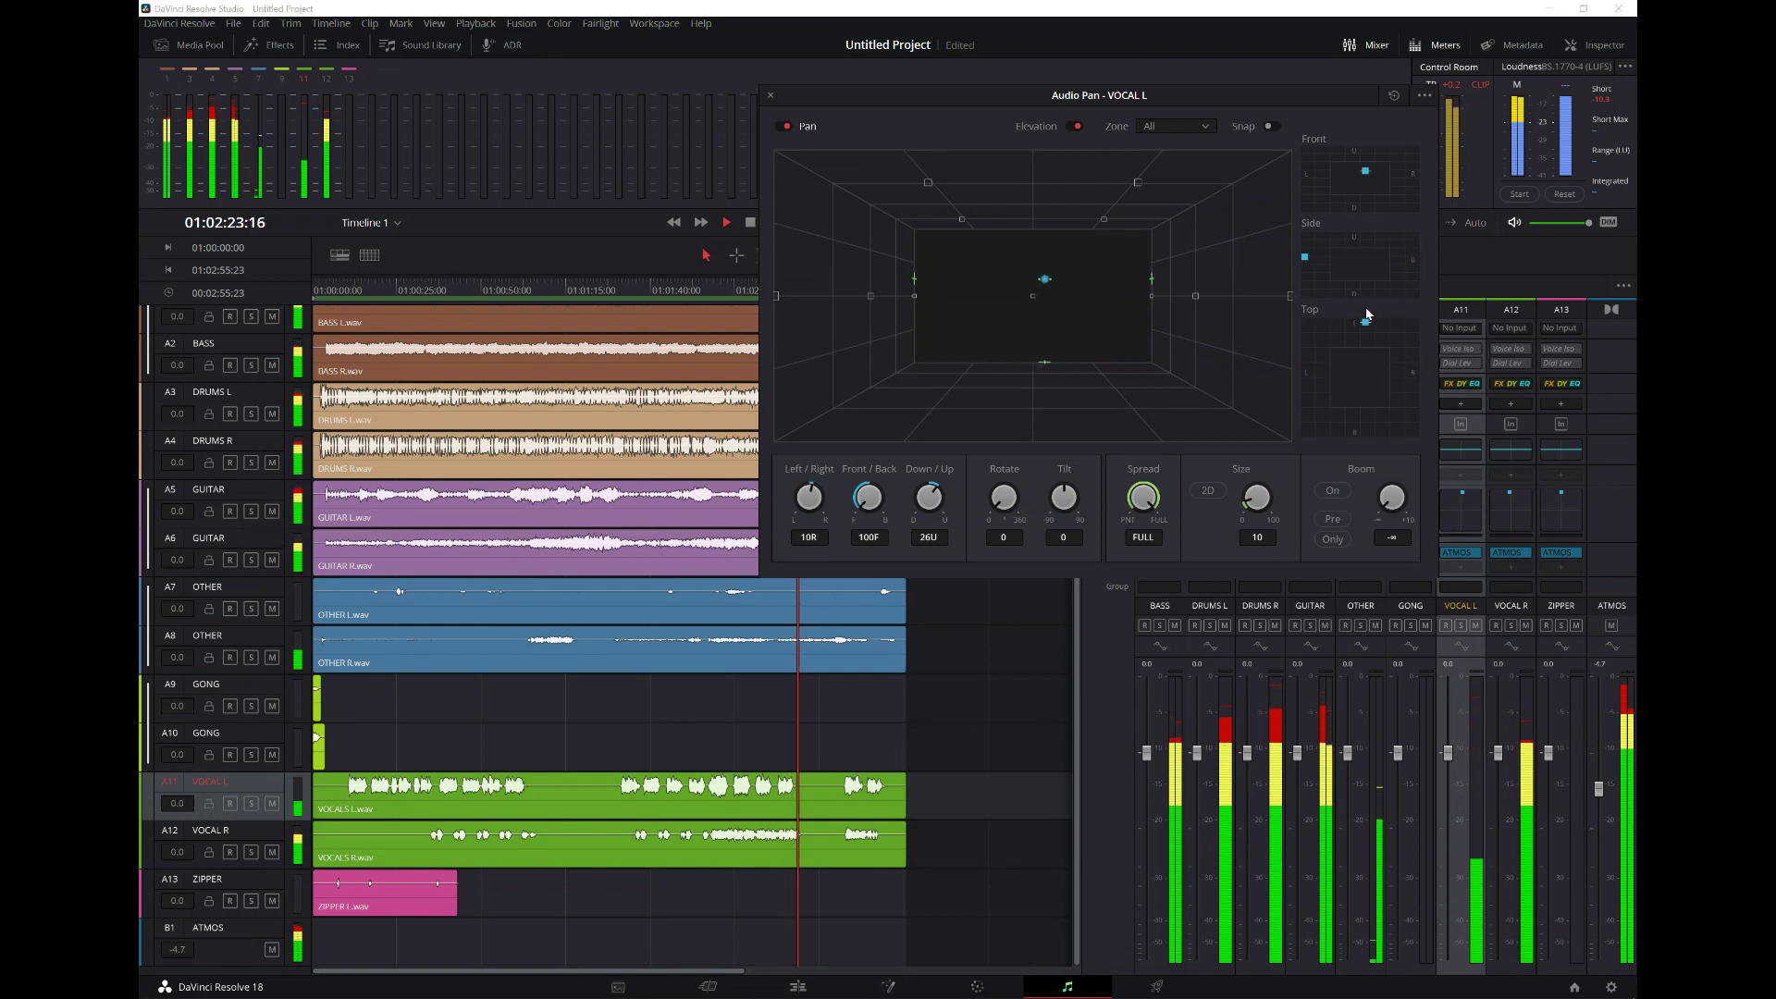
click(771, 94)
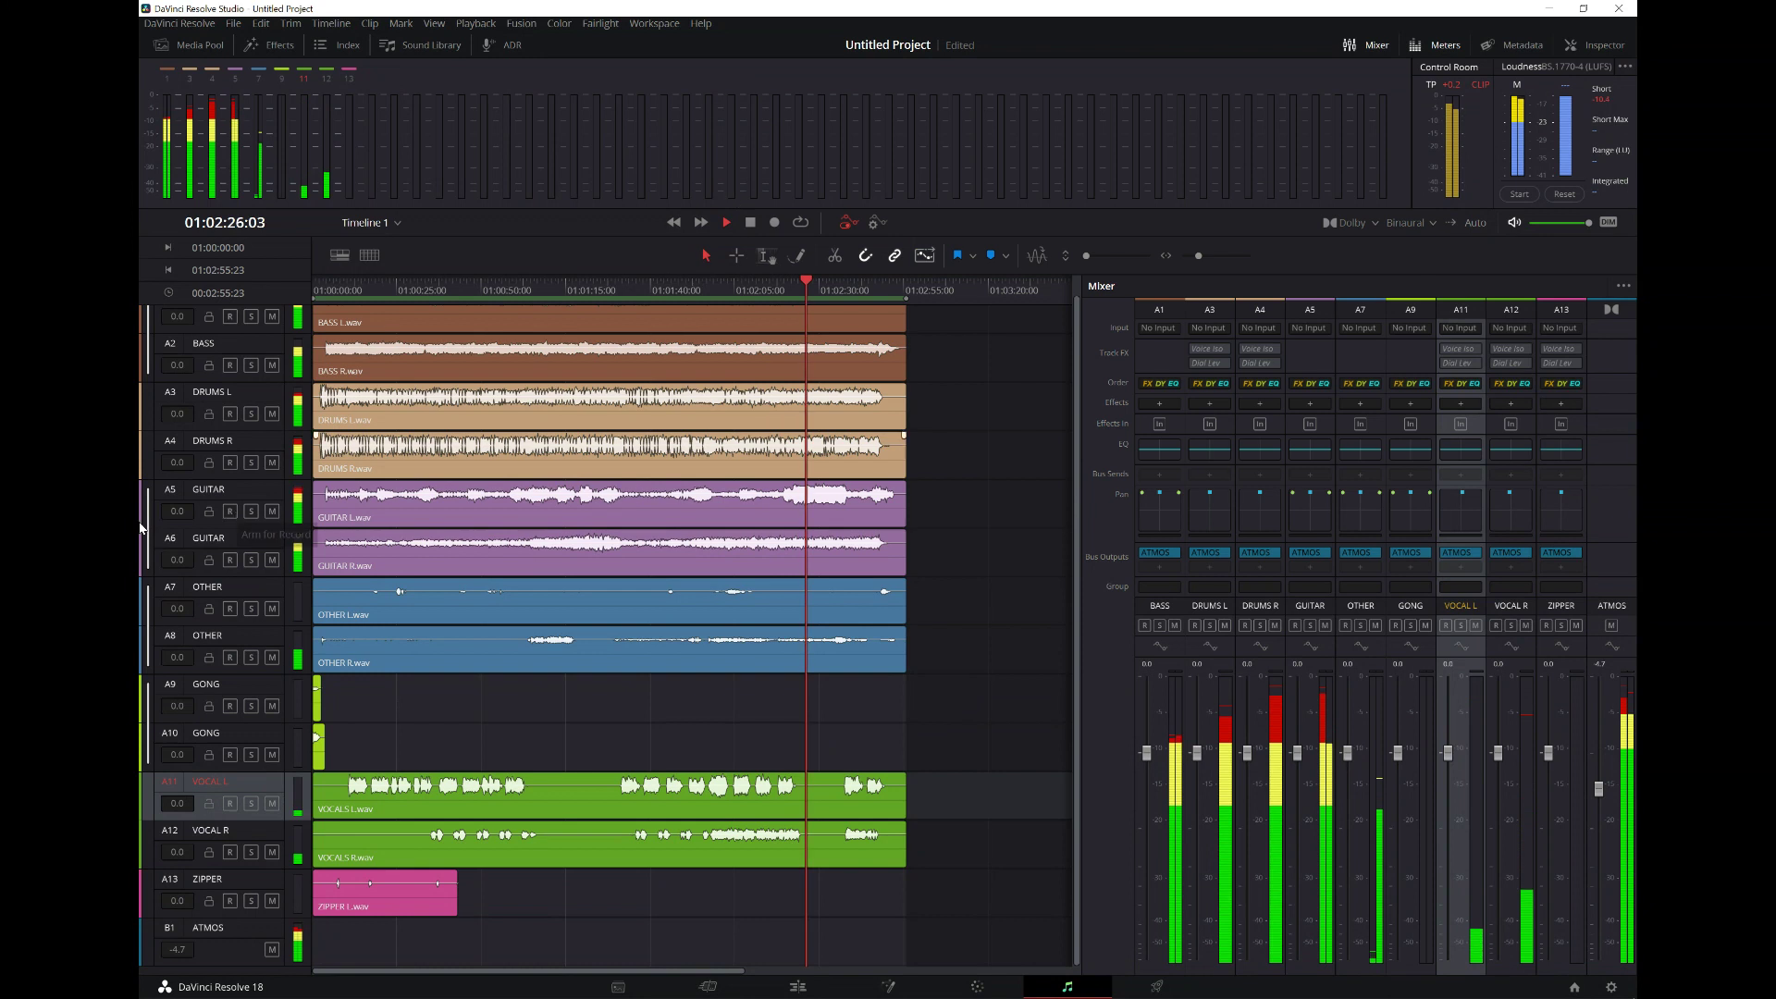
- Set the GUITAR track's pan spread to 66 and its left/right pan to 24R
click(230, 493)
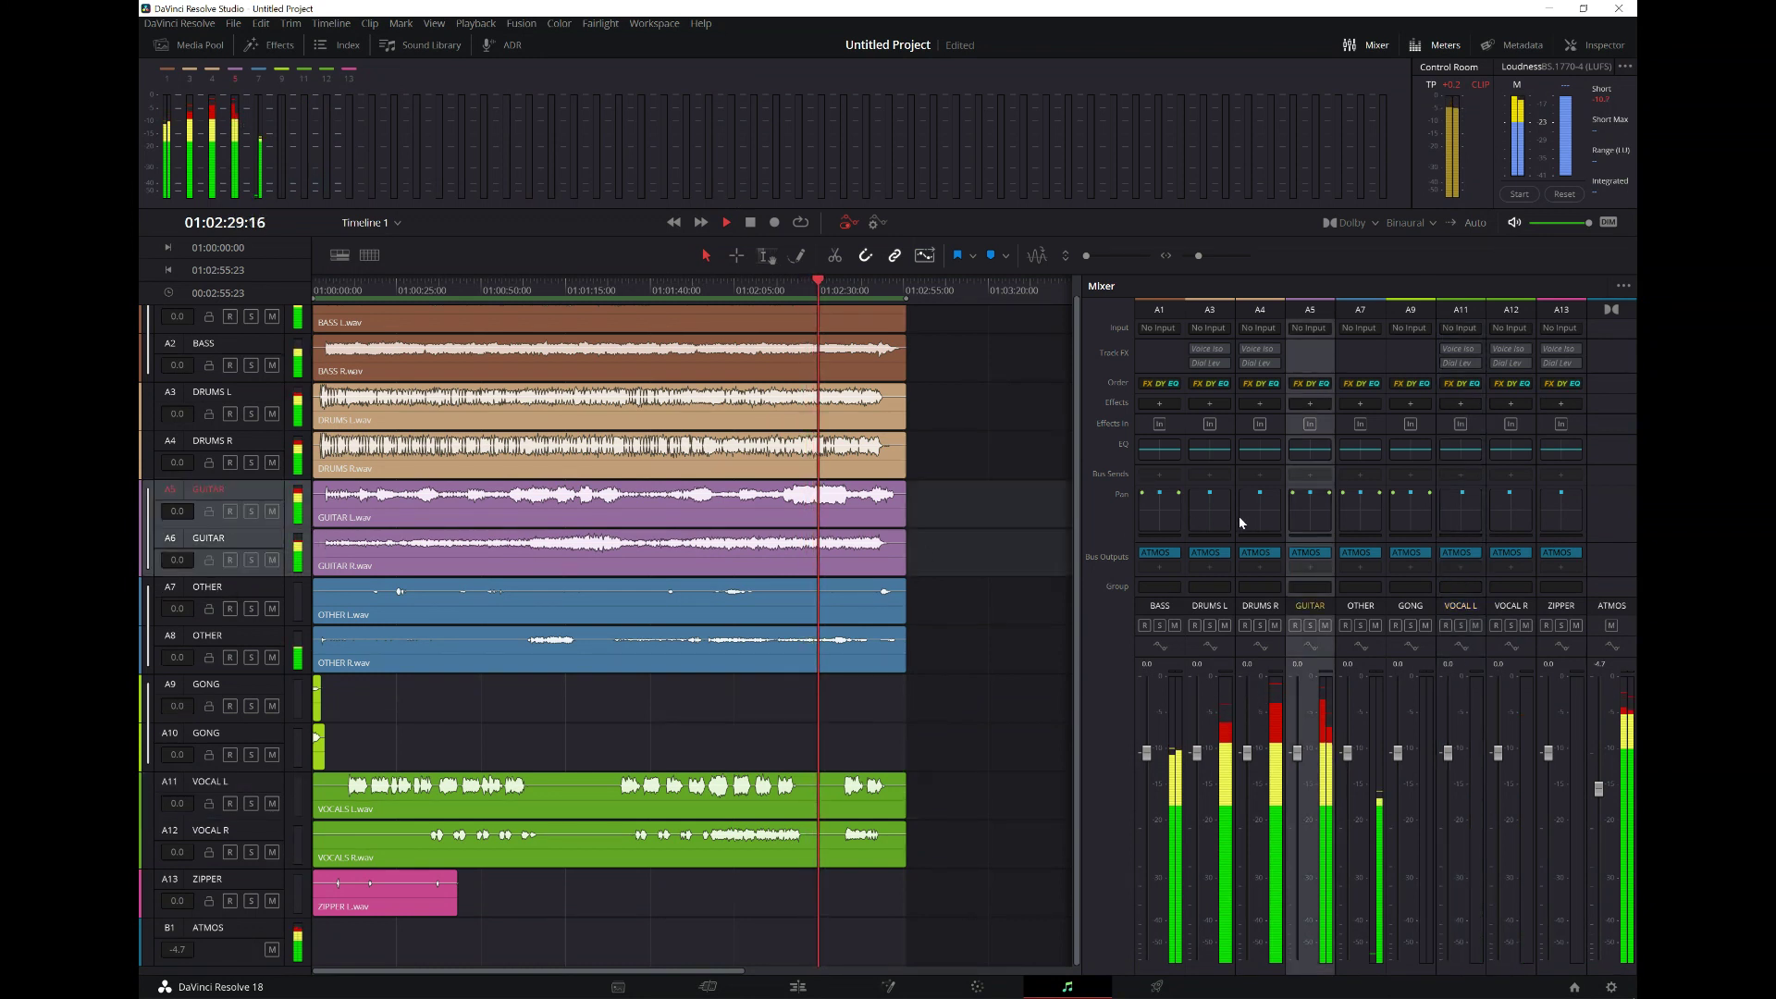
double_click(1313, 514)
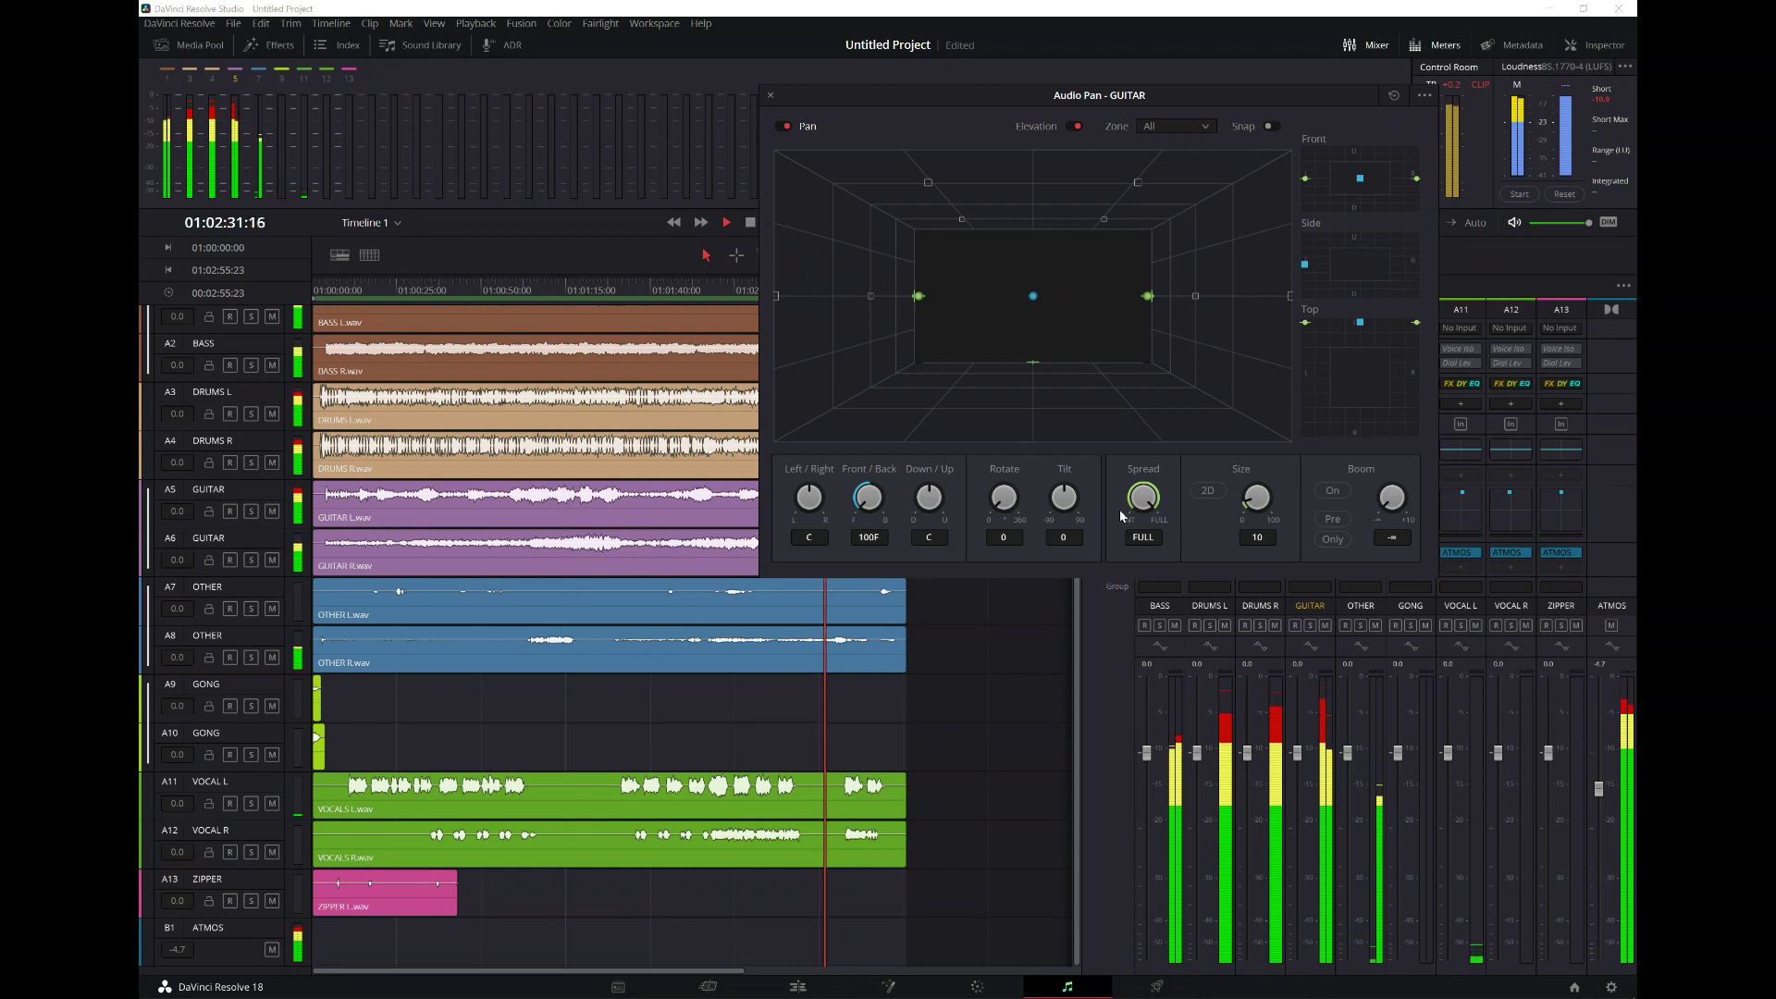
drag(1144, 501, 1071, 581)
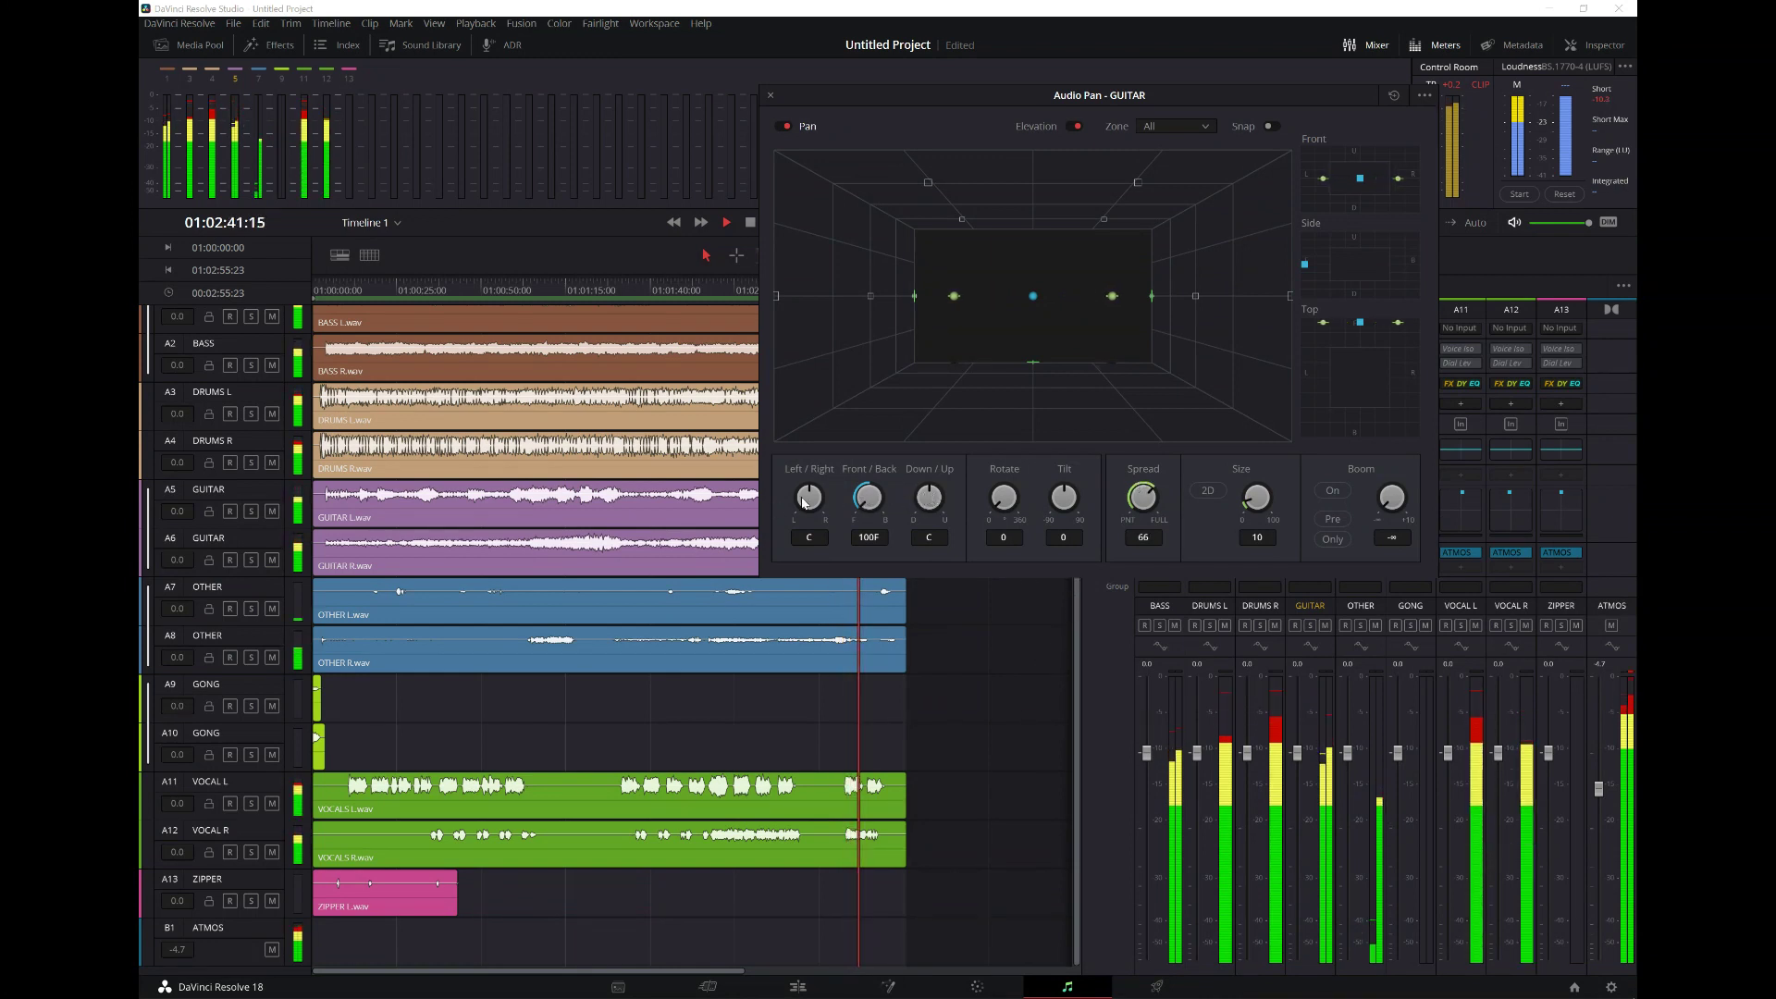
mouse_move(809, 500)
mouse_down()
mouse_move(840, 457)
mouse_move(833, 494)
mouse_up()
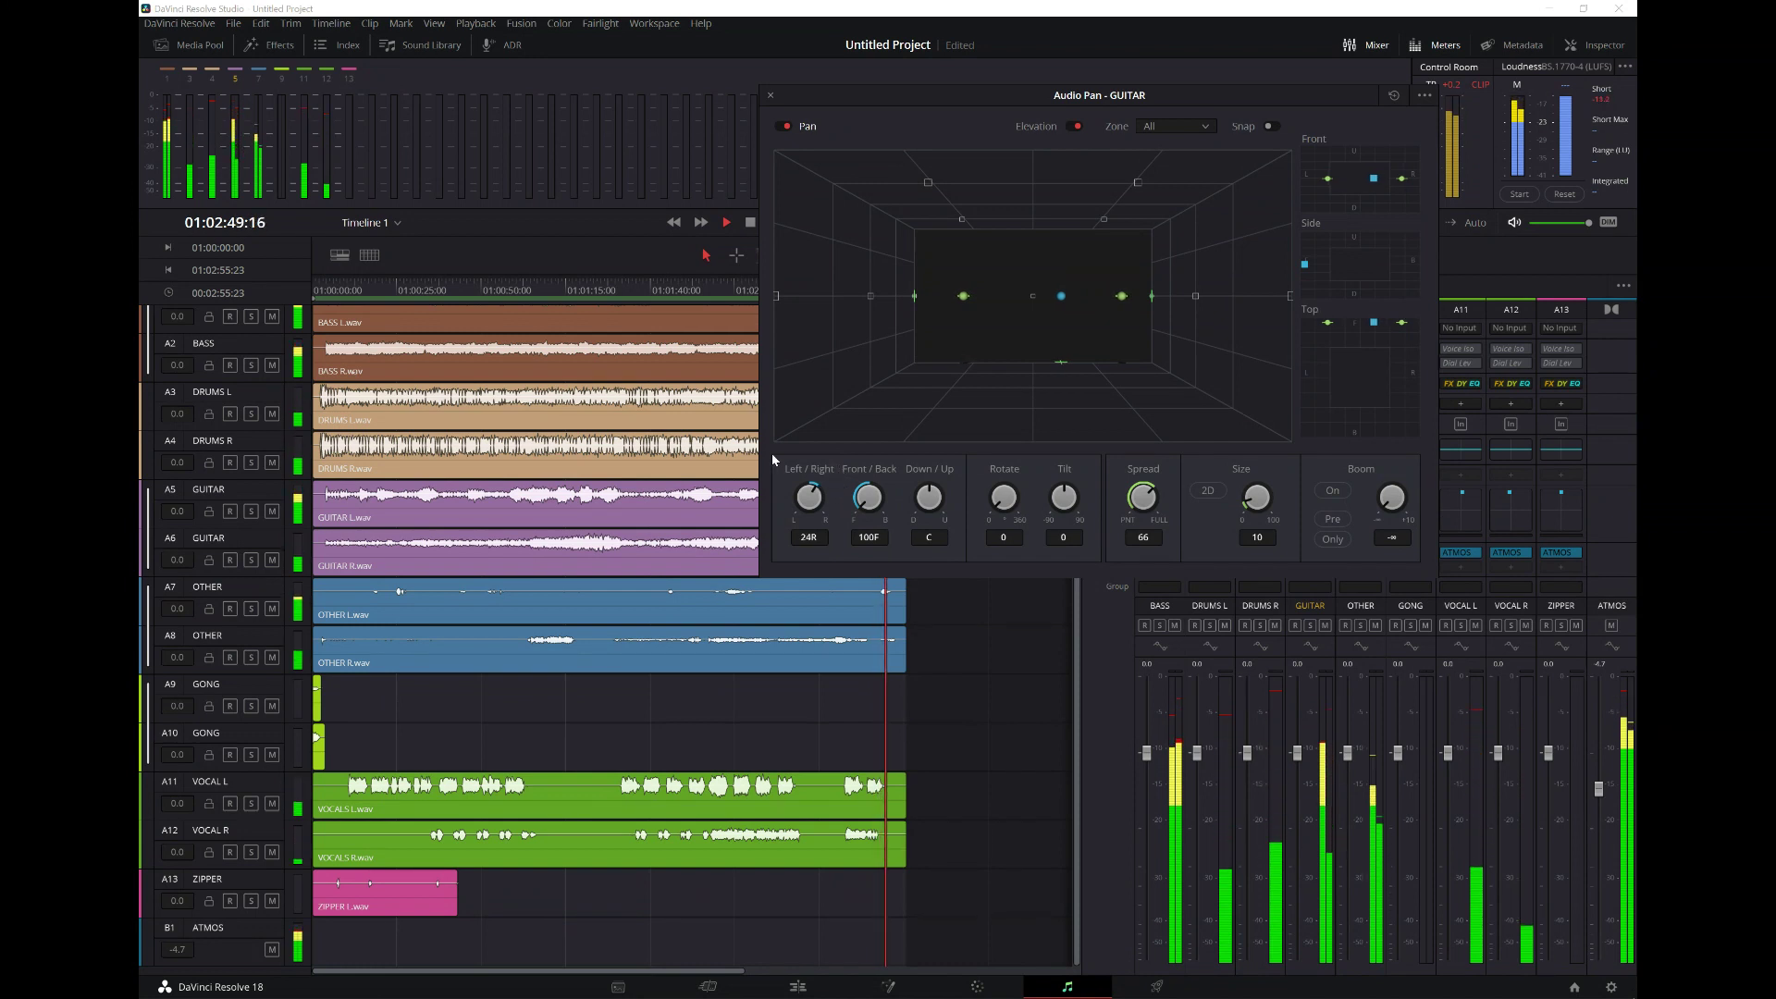
- Replay the song from about 01:01:31 and set the GUITAR track's pan spread to 62
click(614, 285)
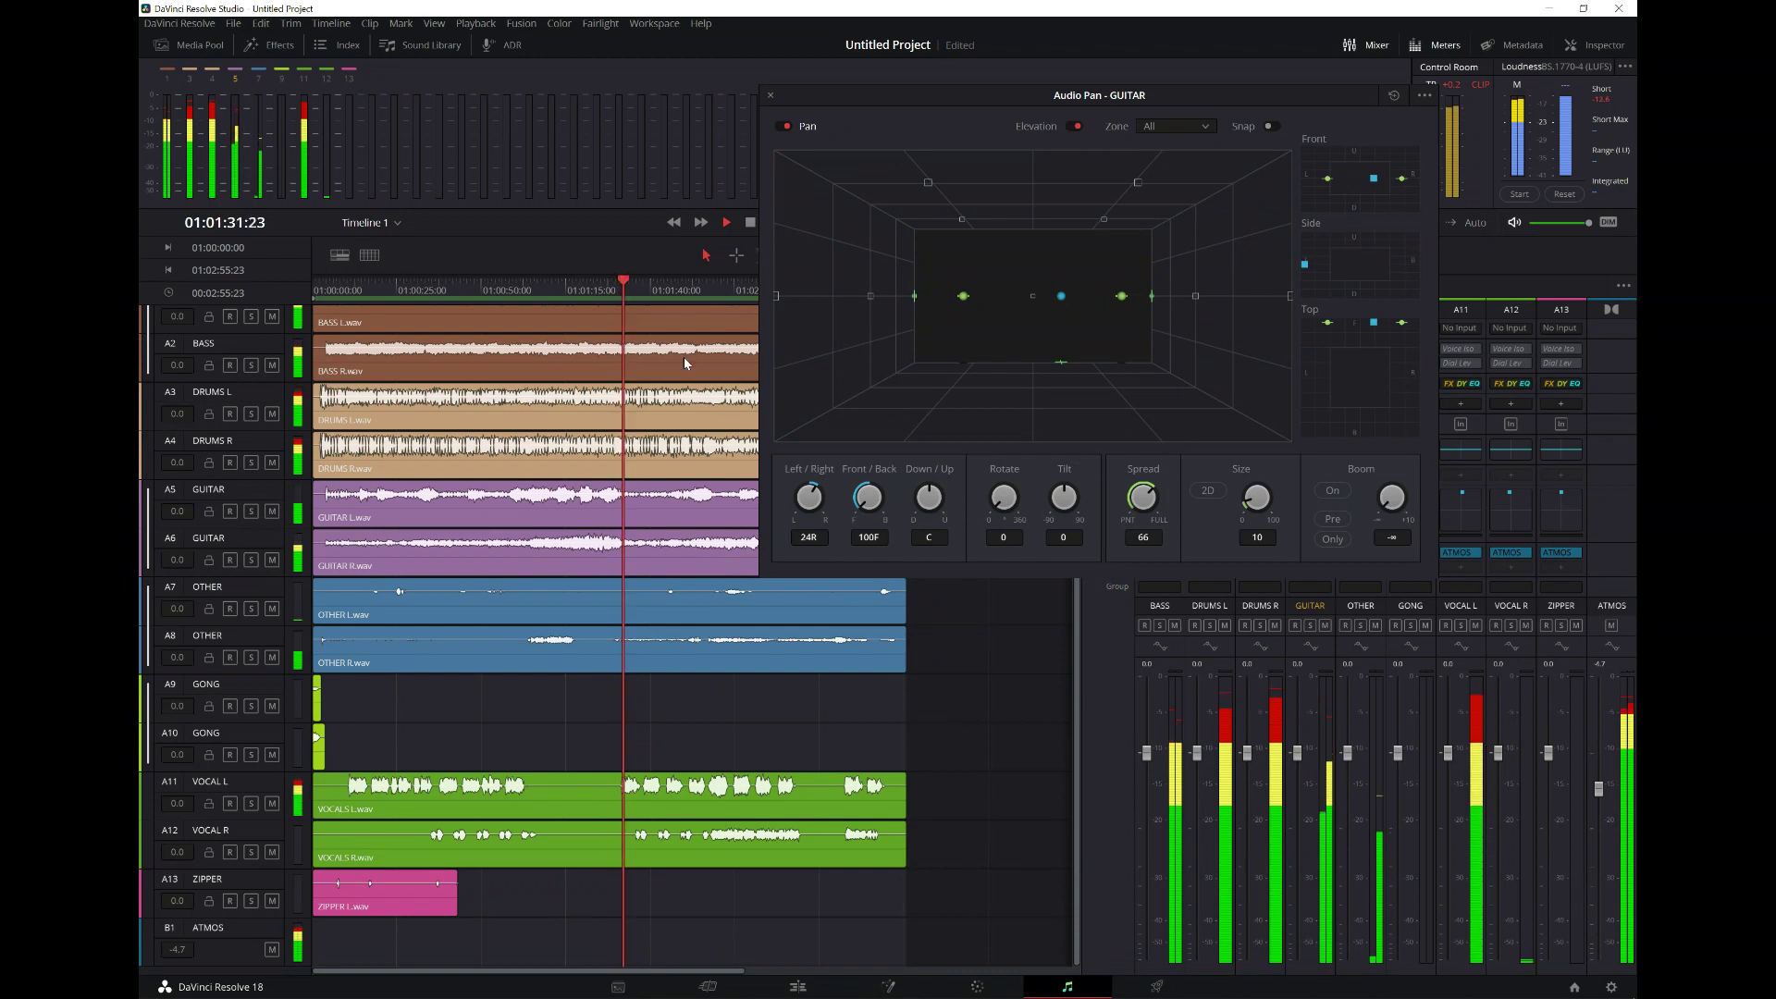
scroll(1150, 501, down, 4)
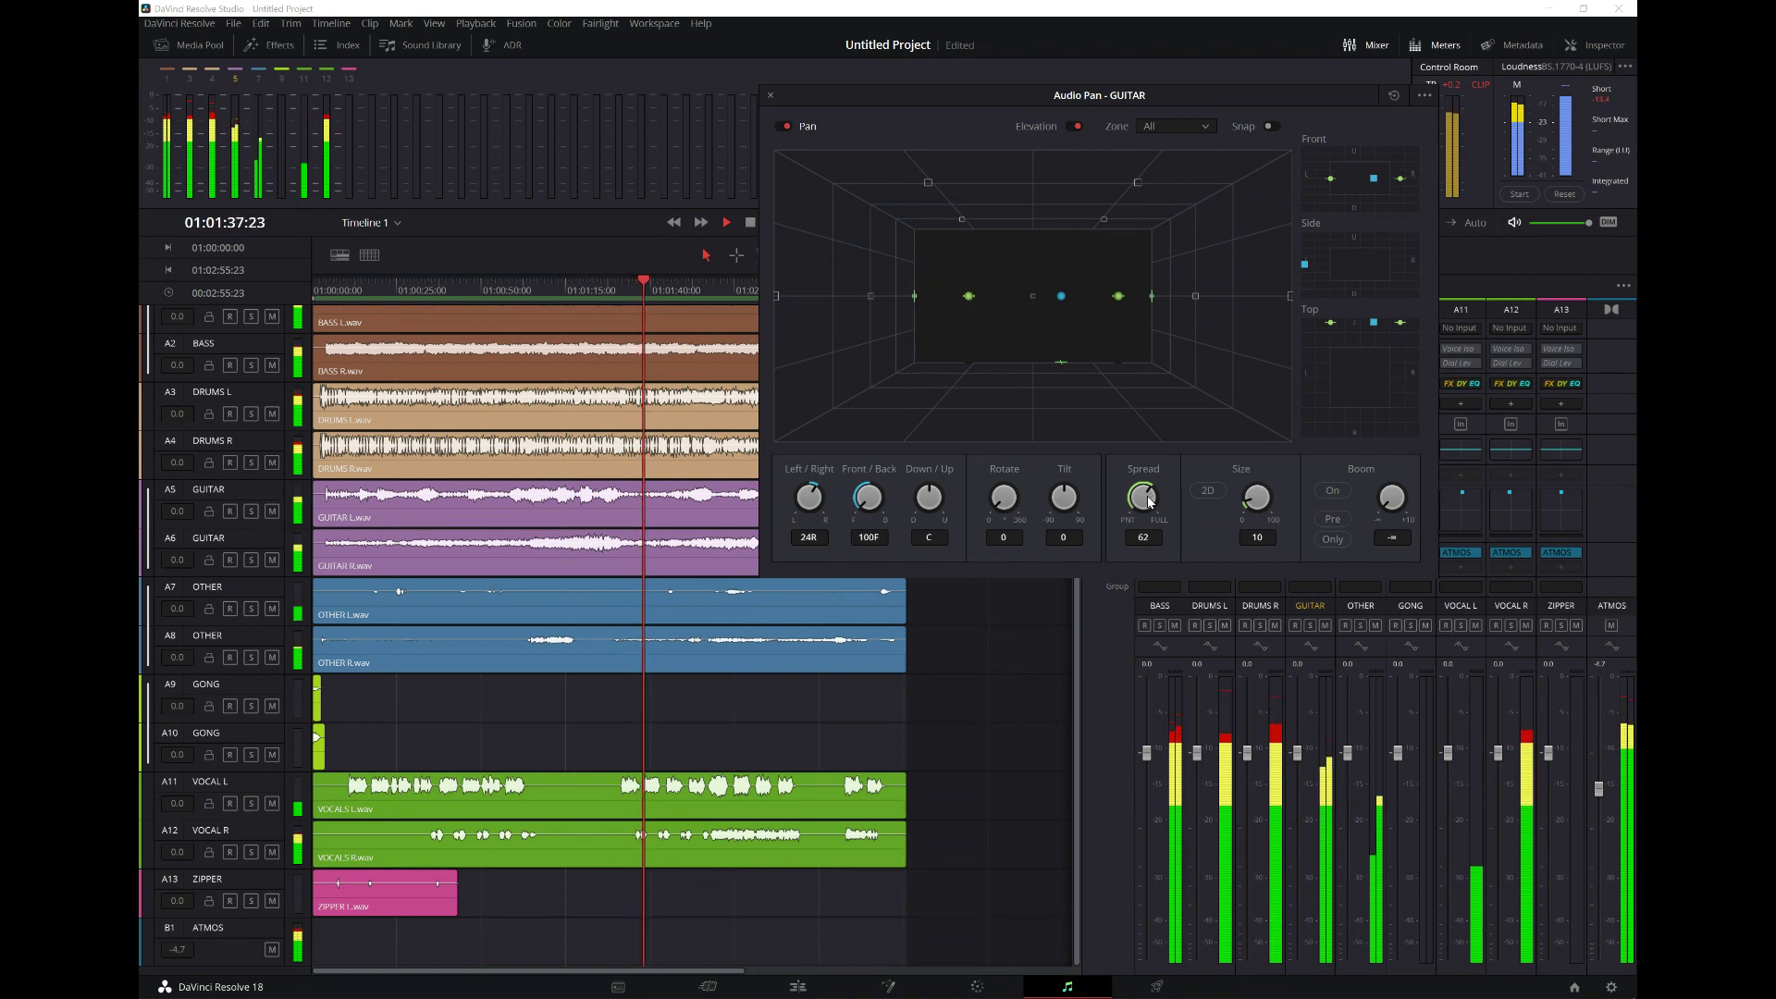
click(772, 97)
scroll(481, 431, up, 1)
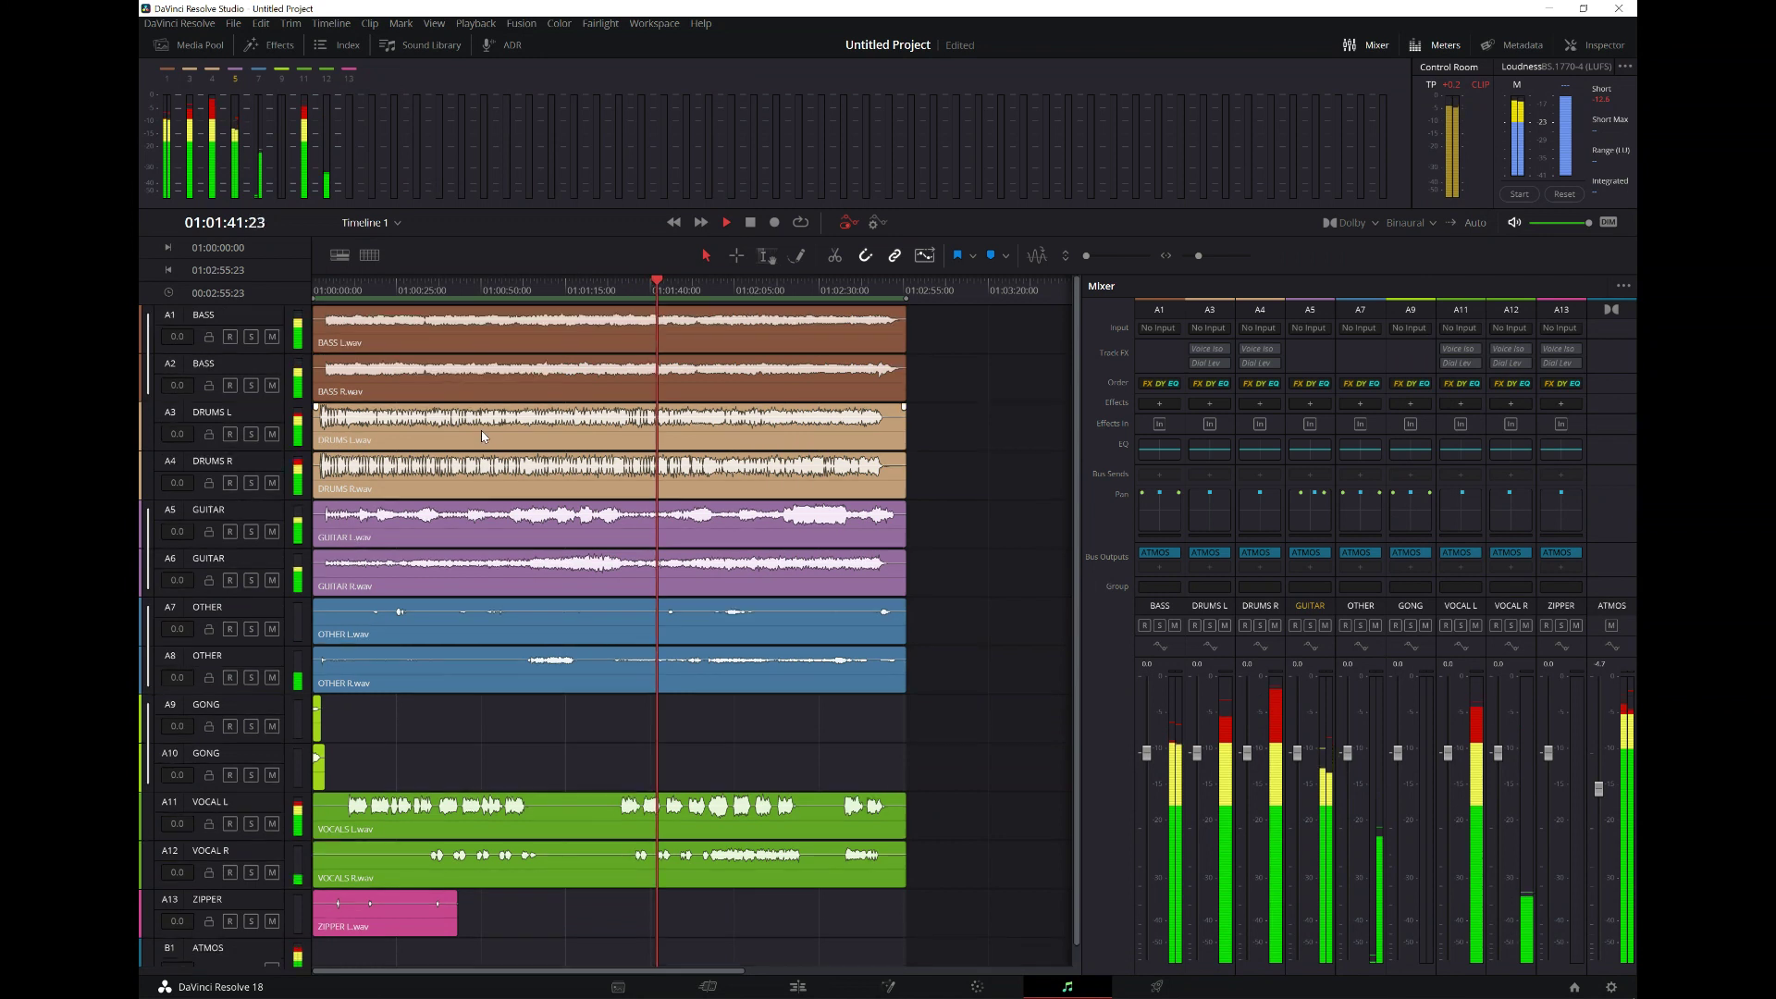
- Set the binaural setting of the BASS track's left and right channels to Near
click(236, 322)
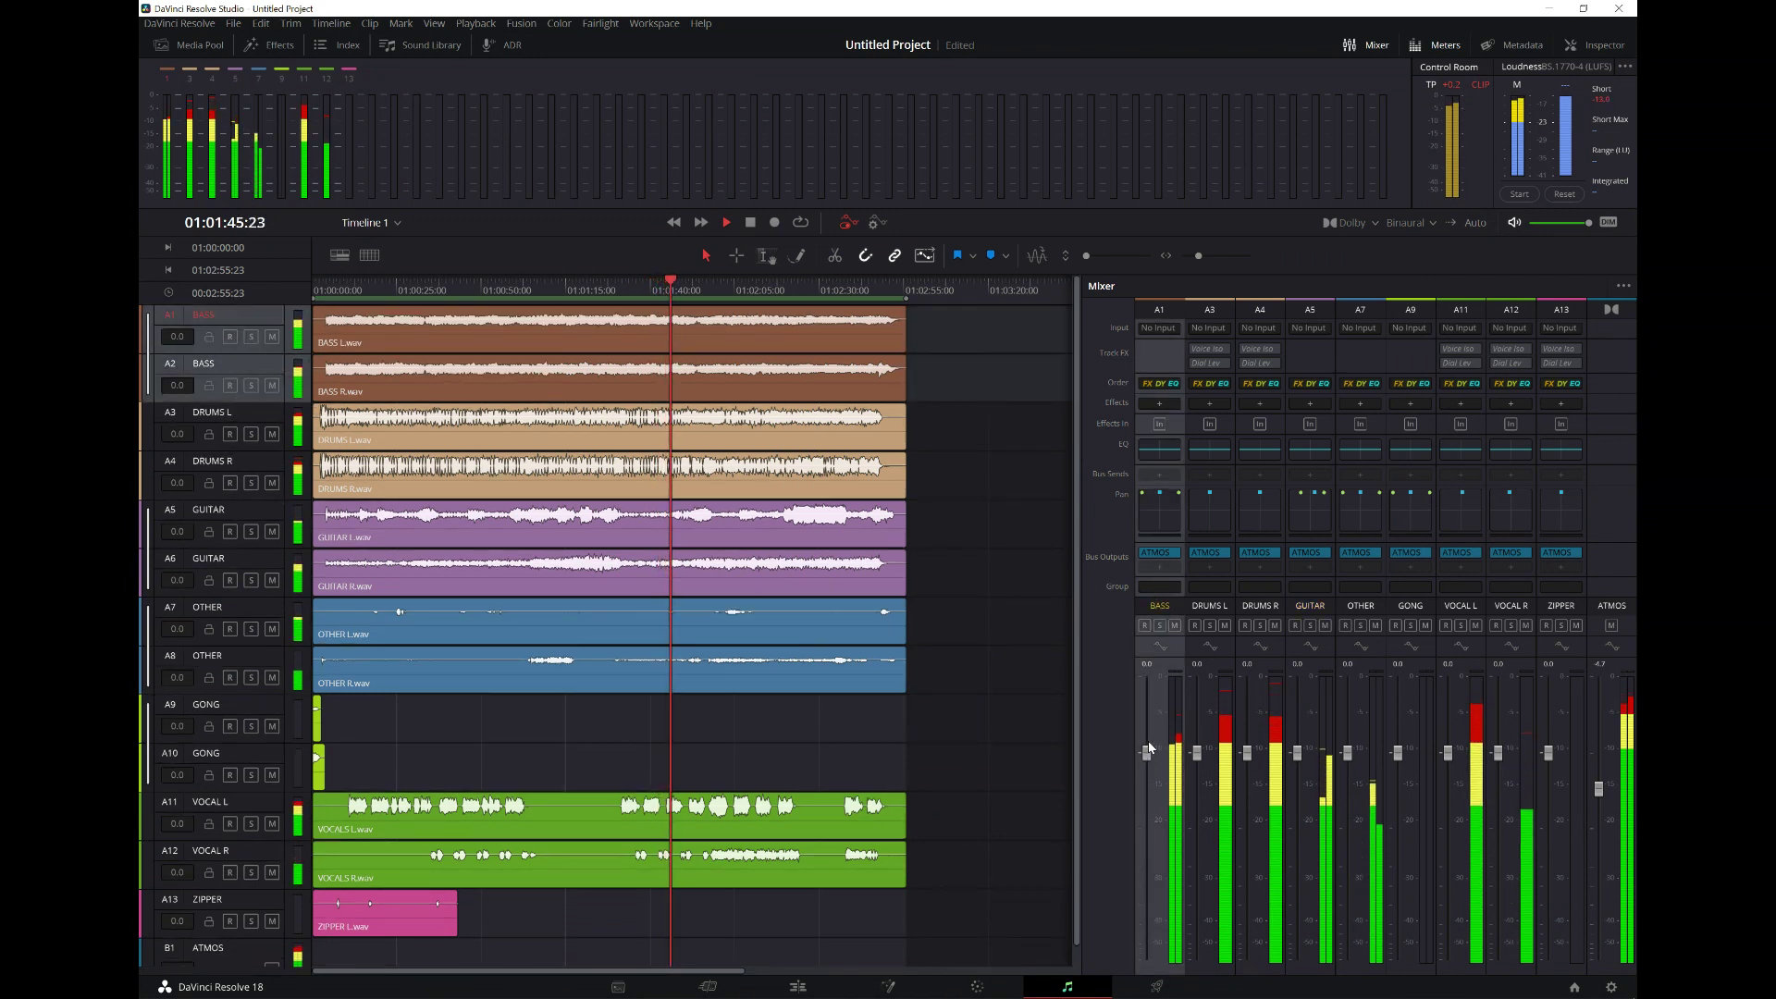
click(340, 49)
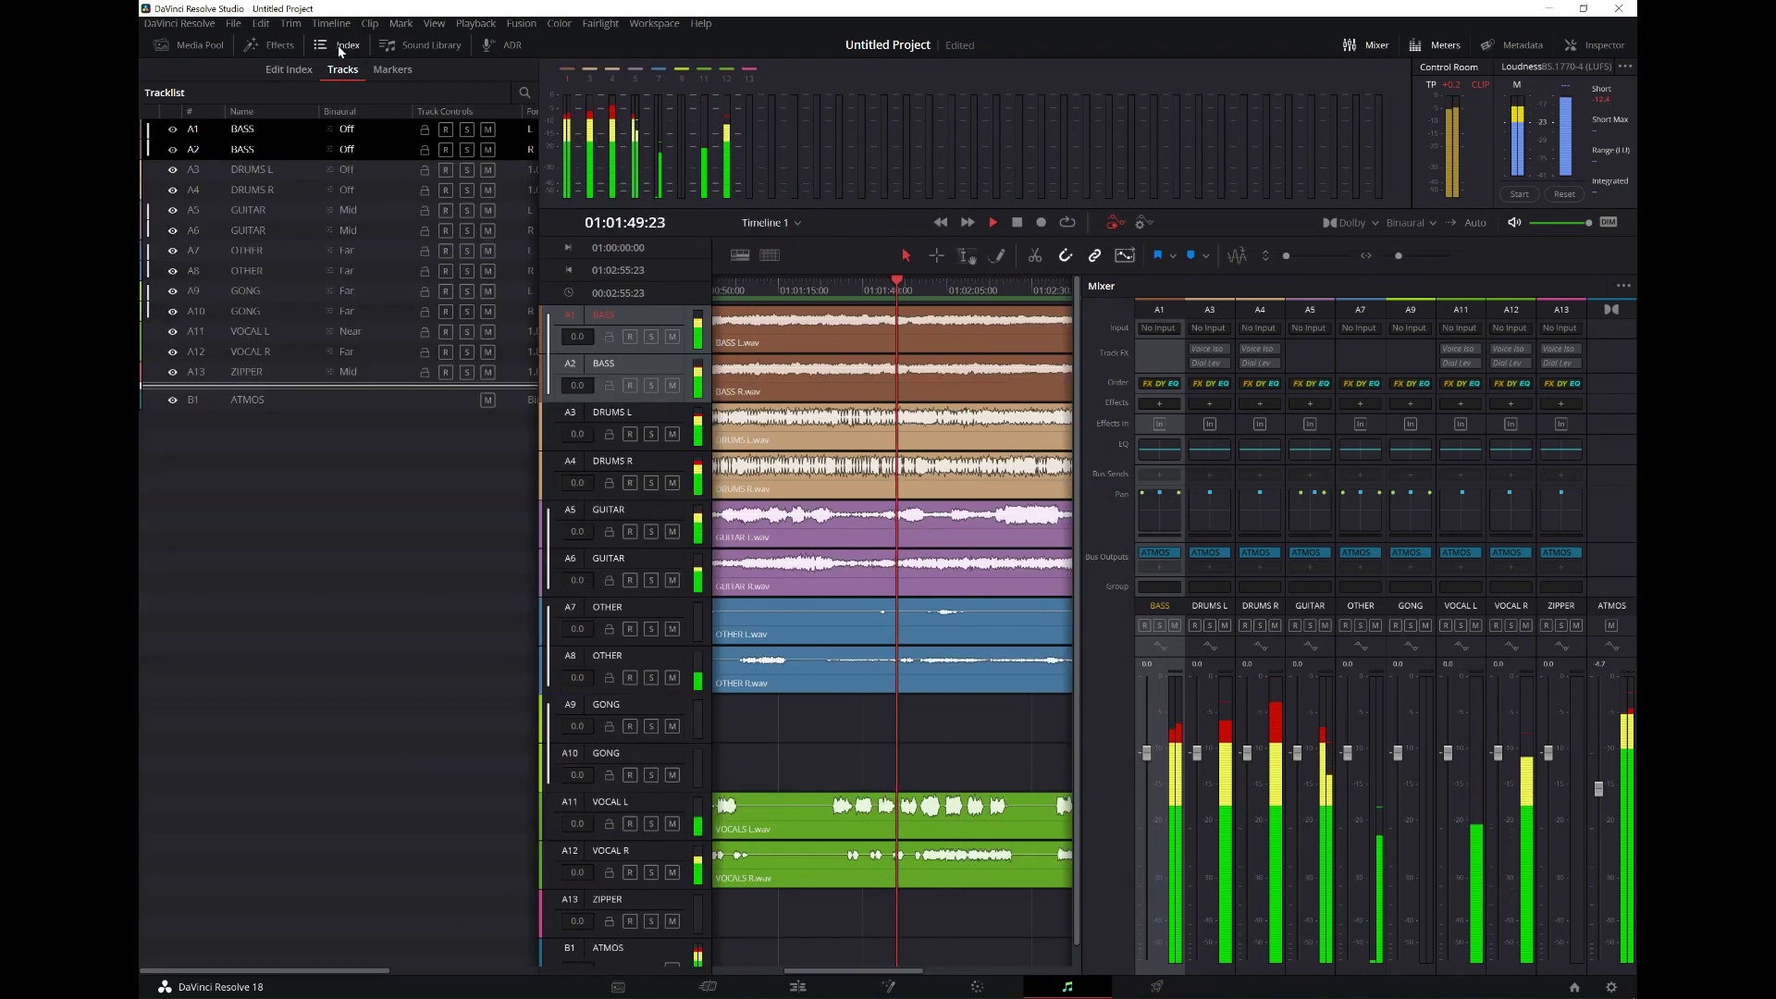
click(339, 47)
click(339, 46)
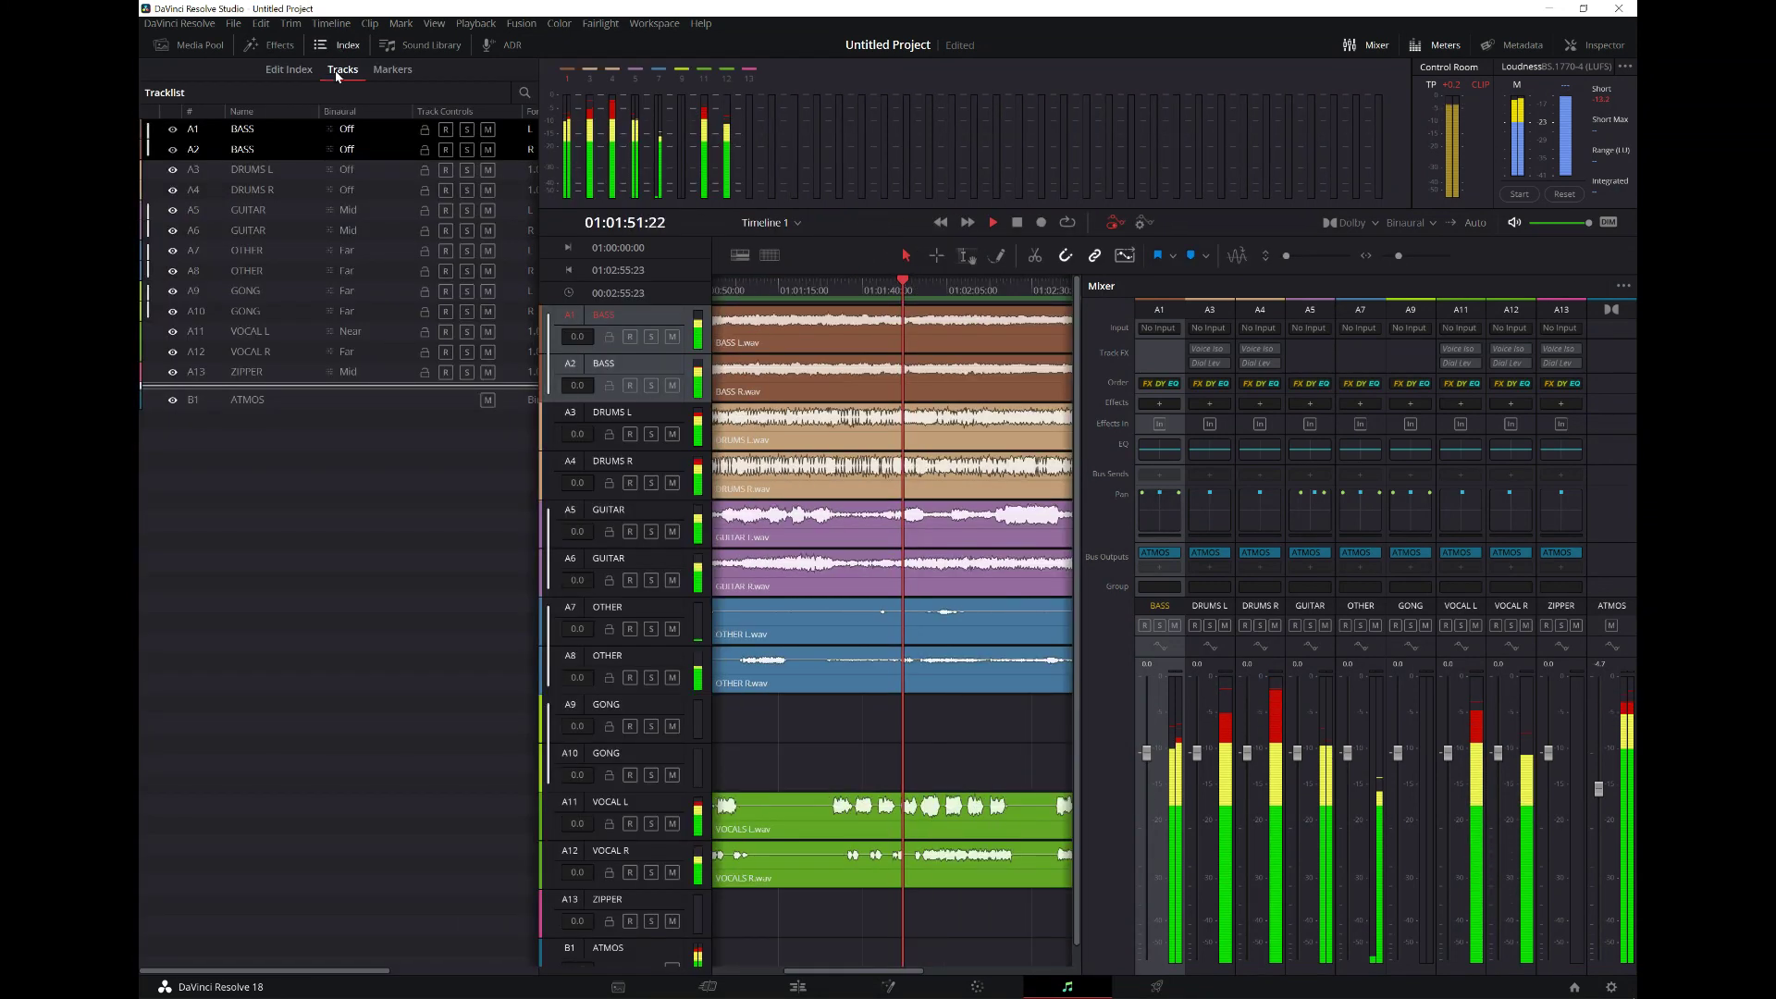
click(348, 131)
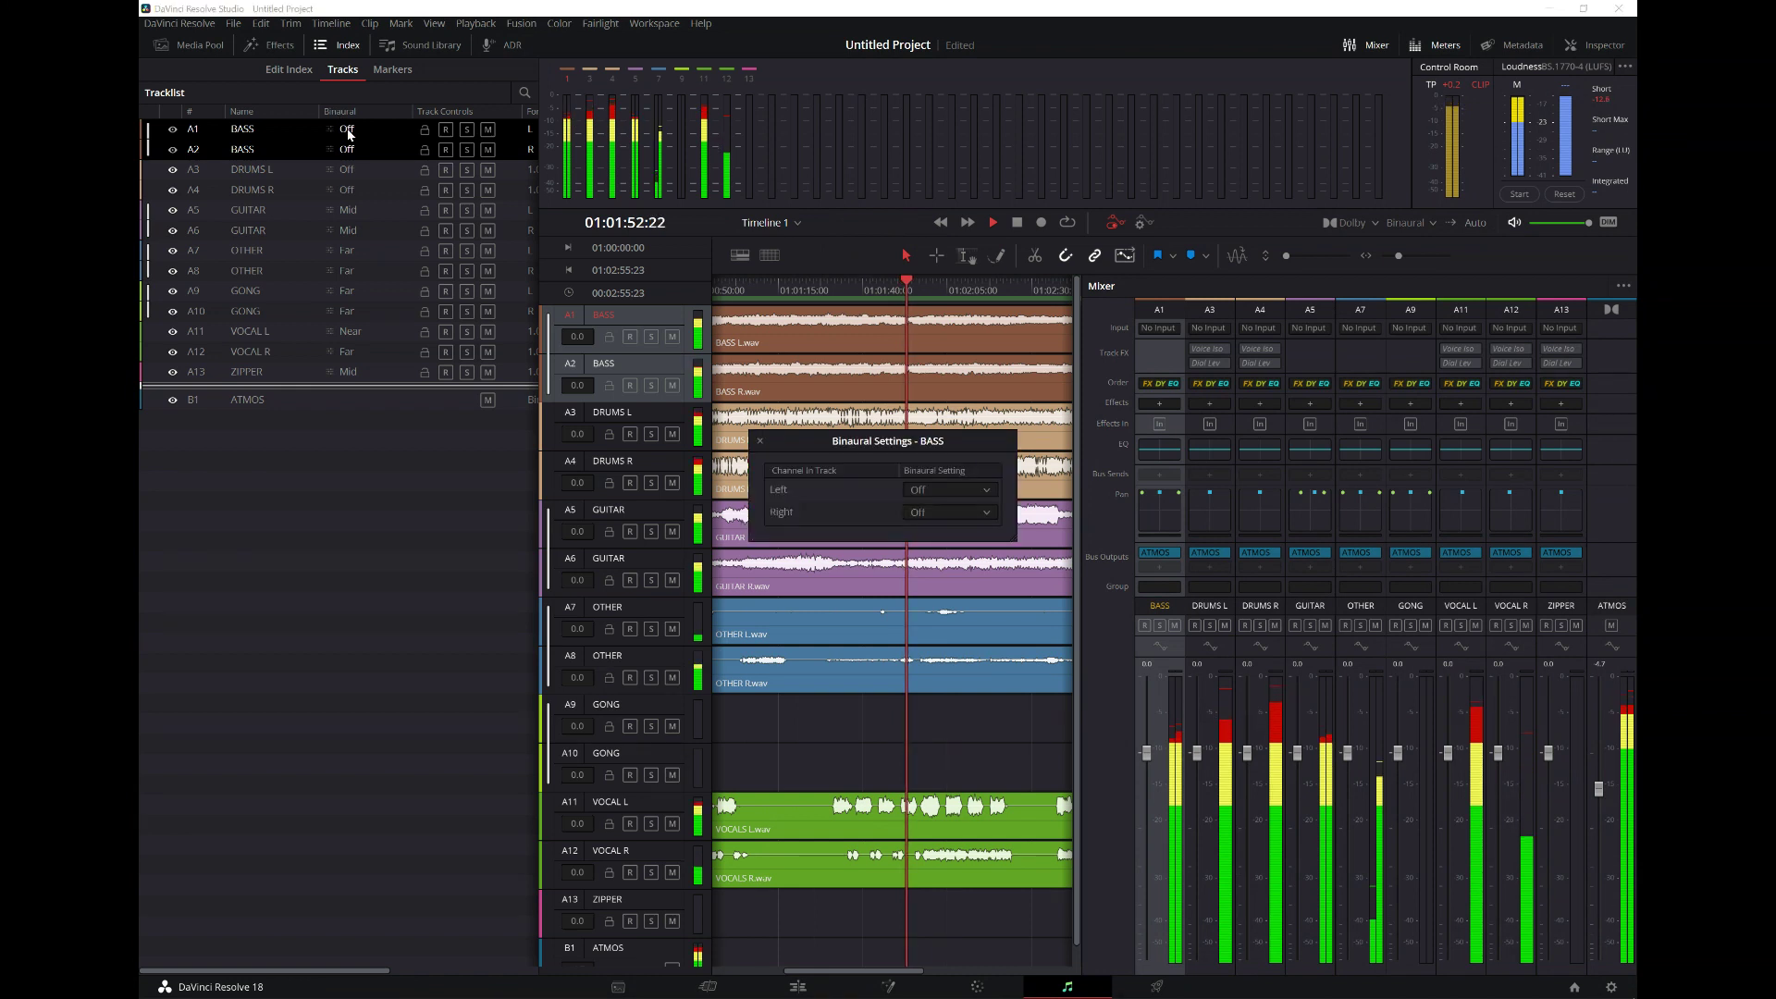
click(925, 490)
click(938, 527)
click(938, 512)
click(936, 544)
click(760, 441)
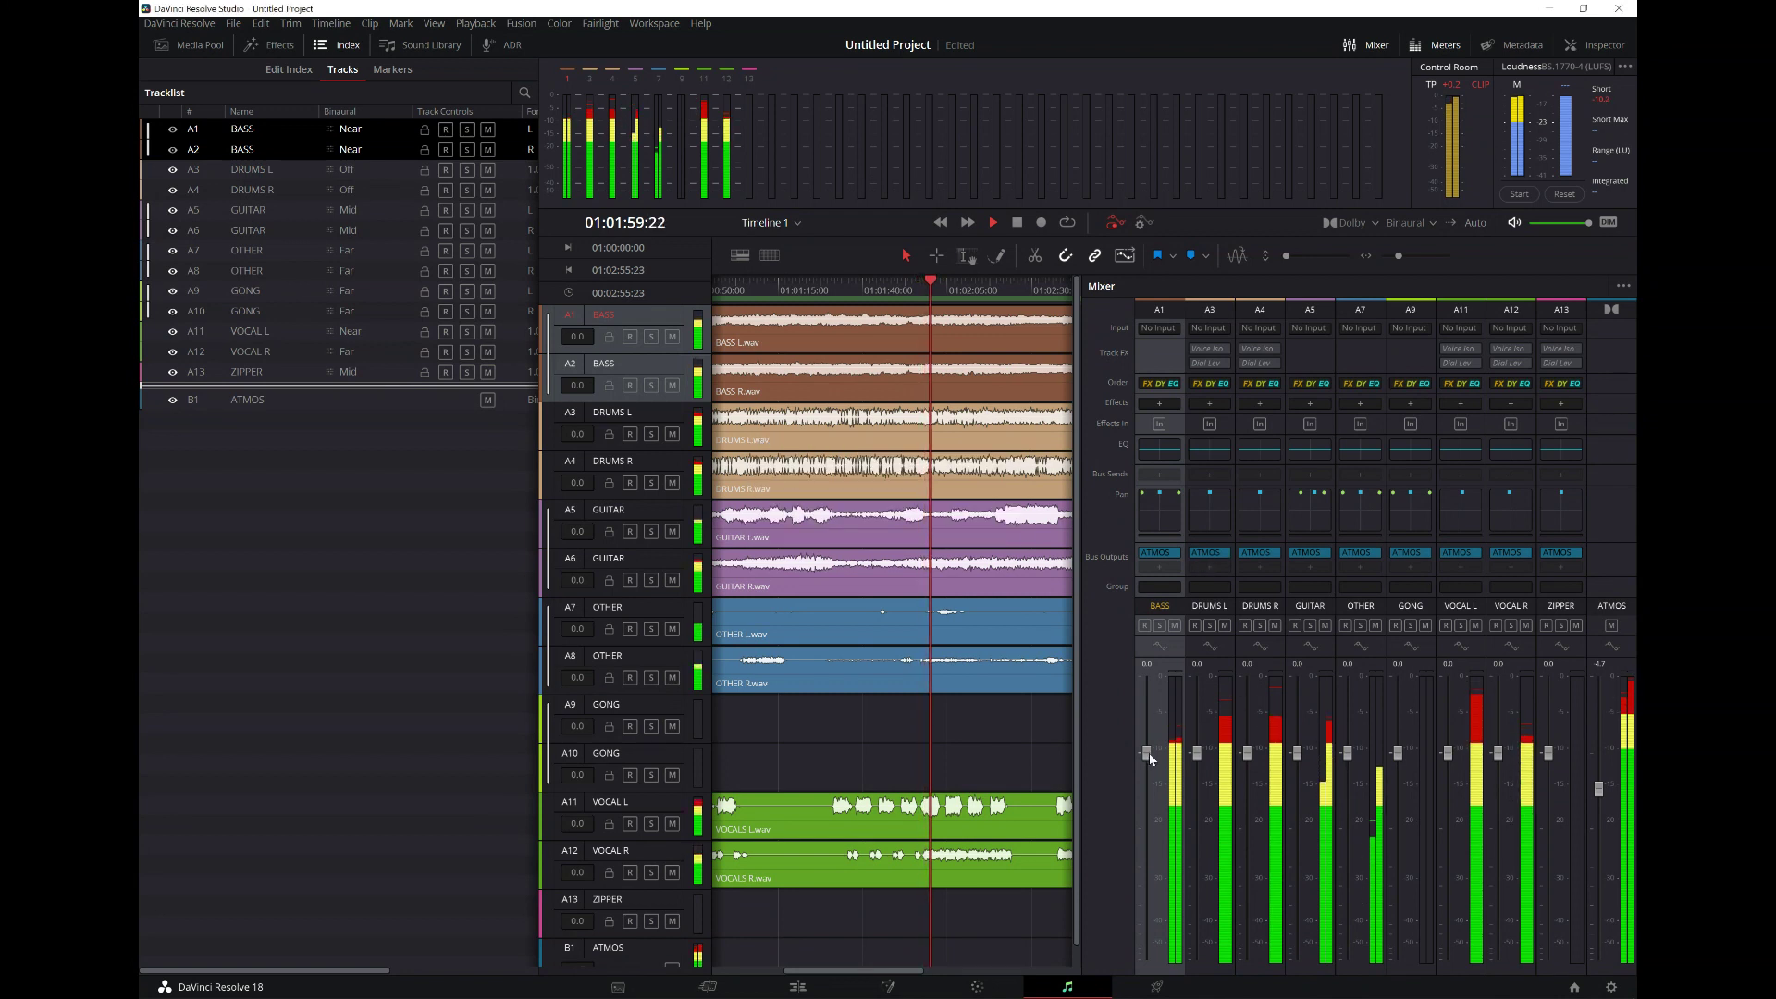
- Set the BASS track's pan spread to FULL and its object size to 3, with 2D sizing off
double_click(1156, 512)
drag(1159, 514, 1051, 696)
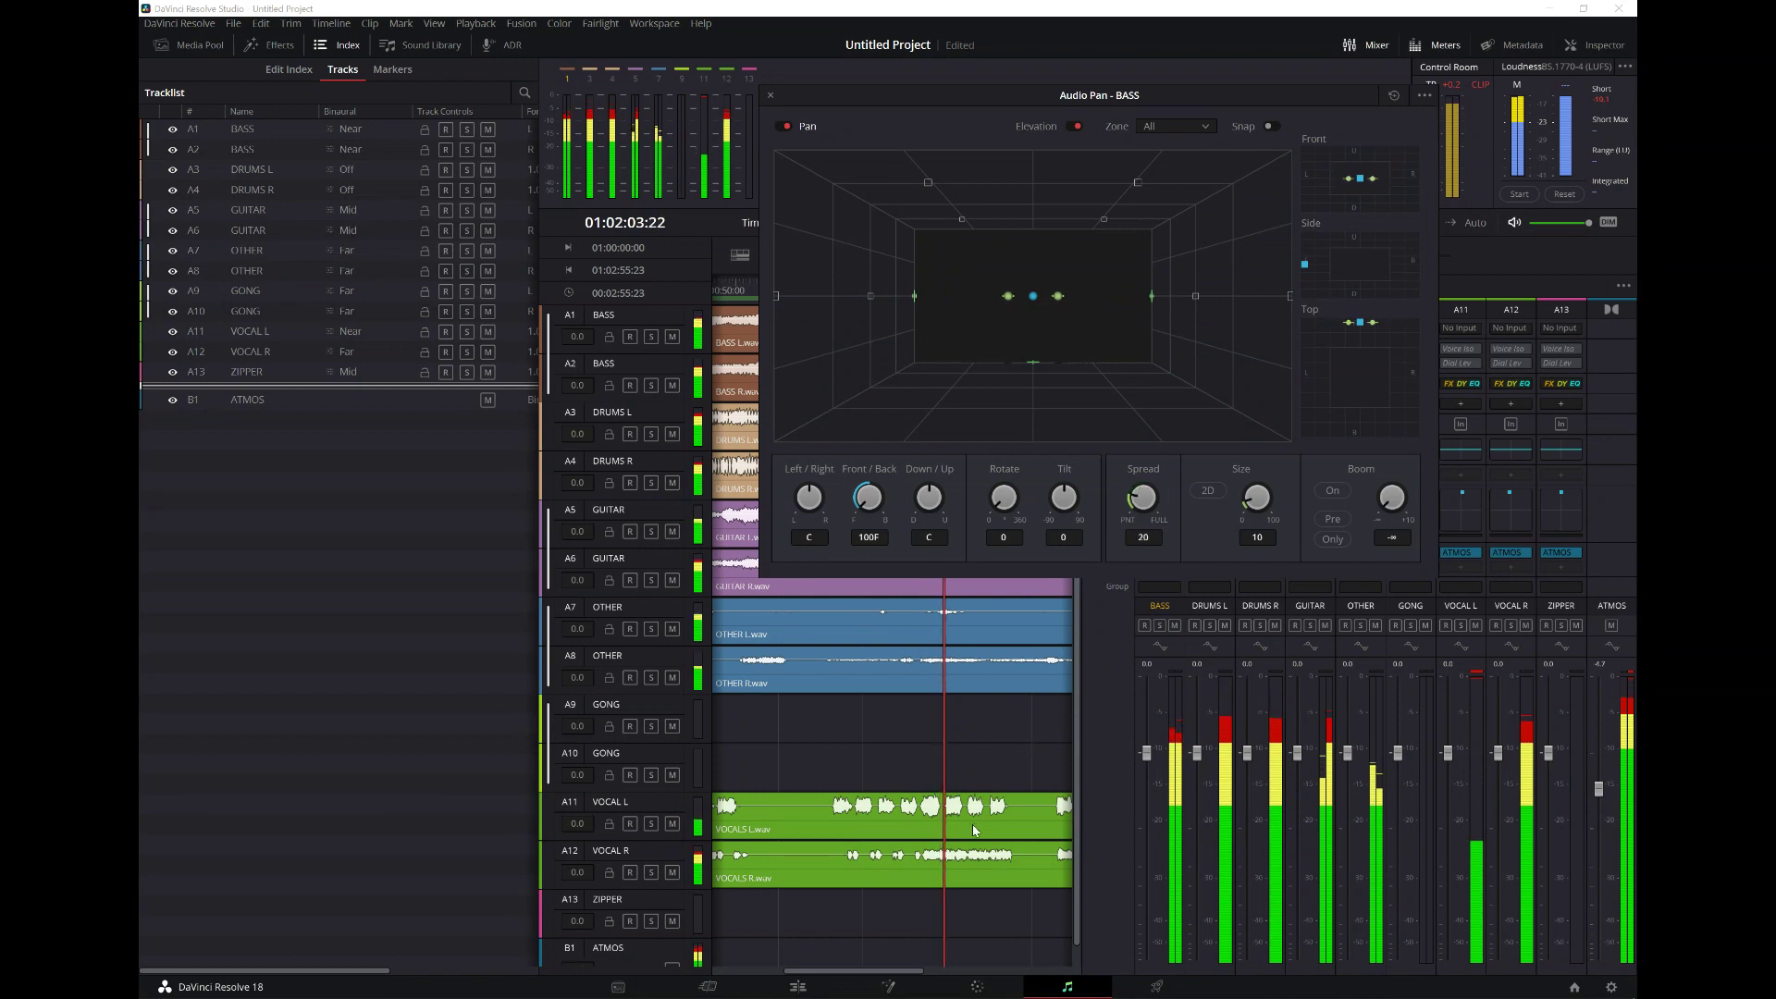
scroll(1146, 514, down, 1)
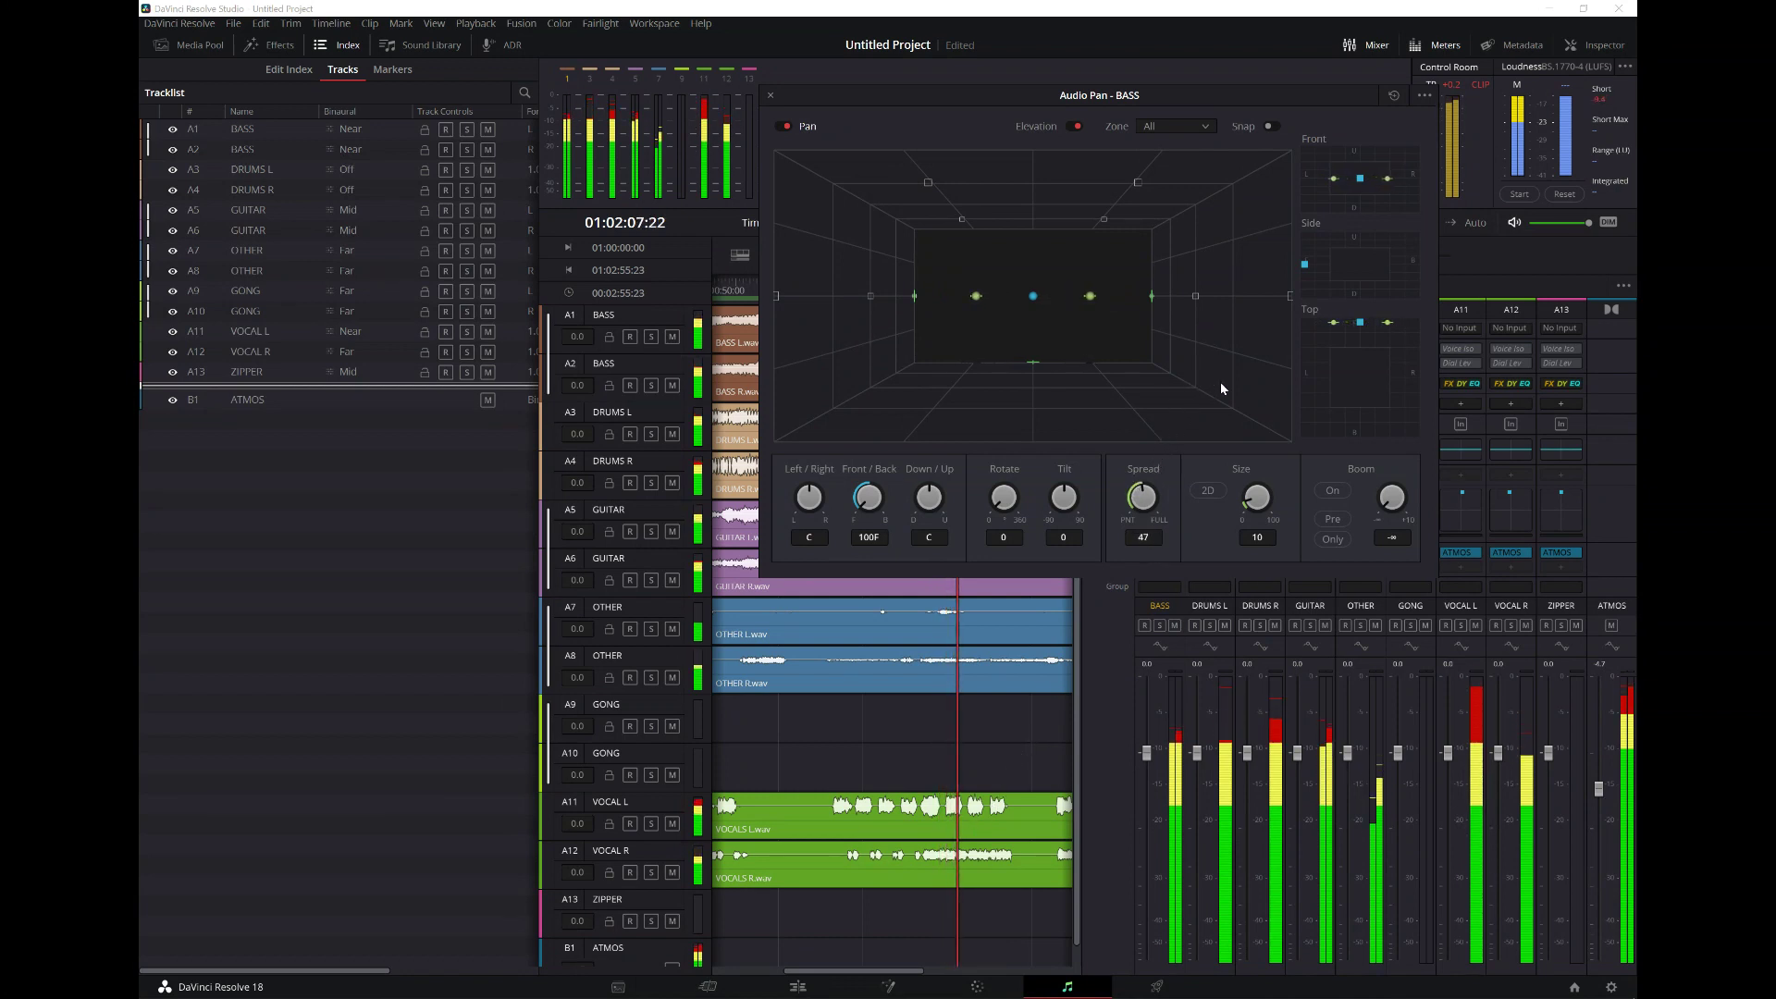
click(1212, 490)
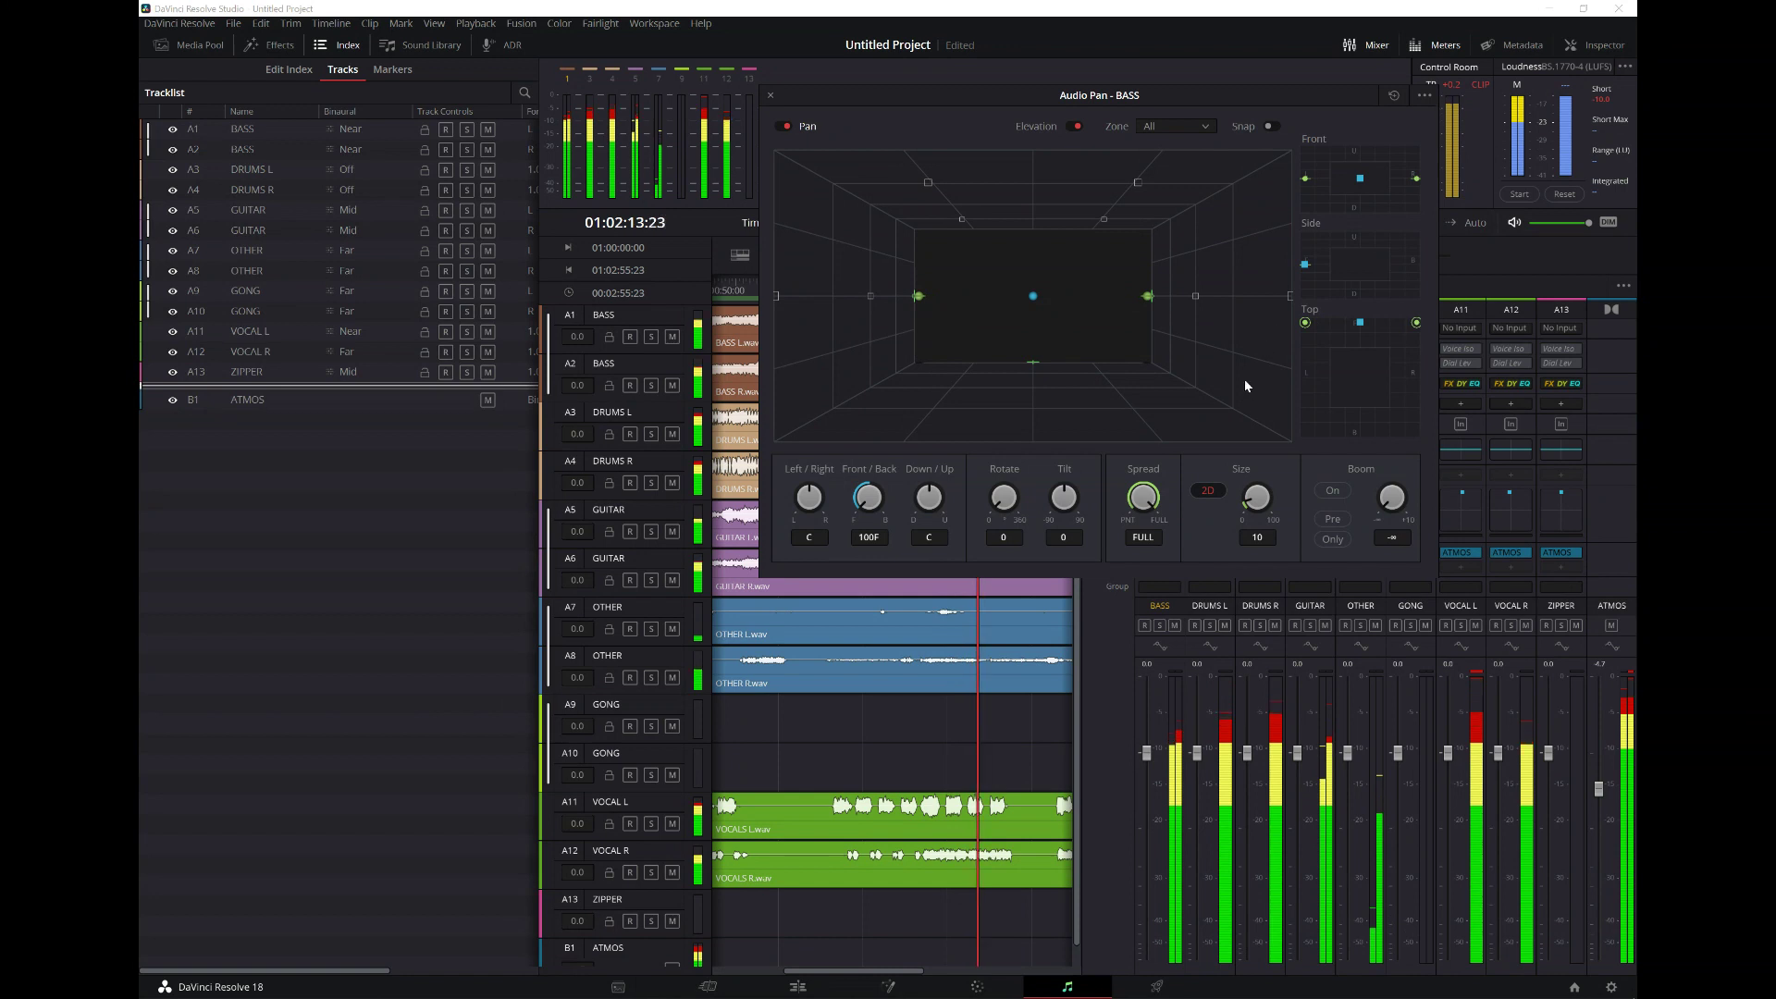
click(1210, 491)
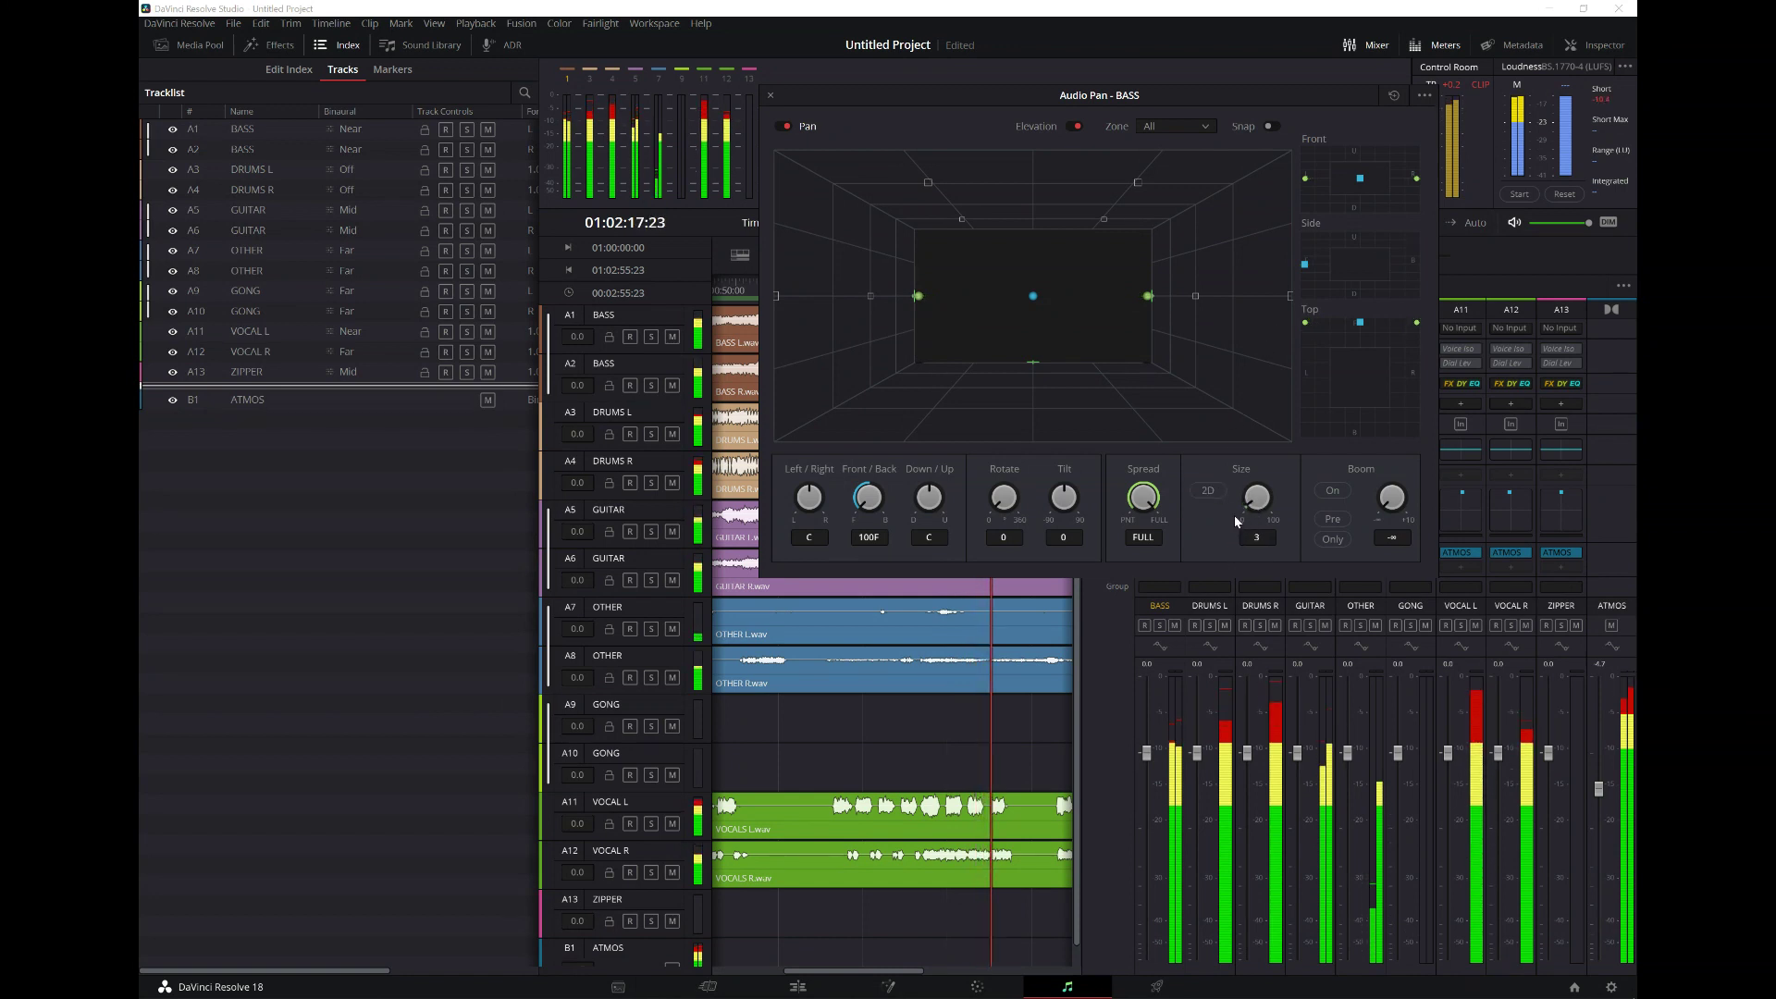
click(770, 98)
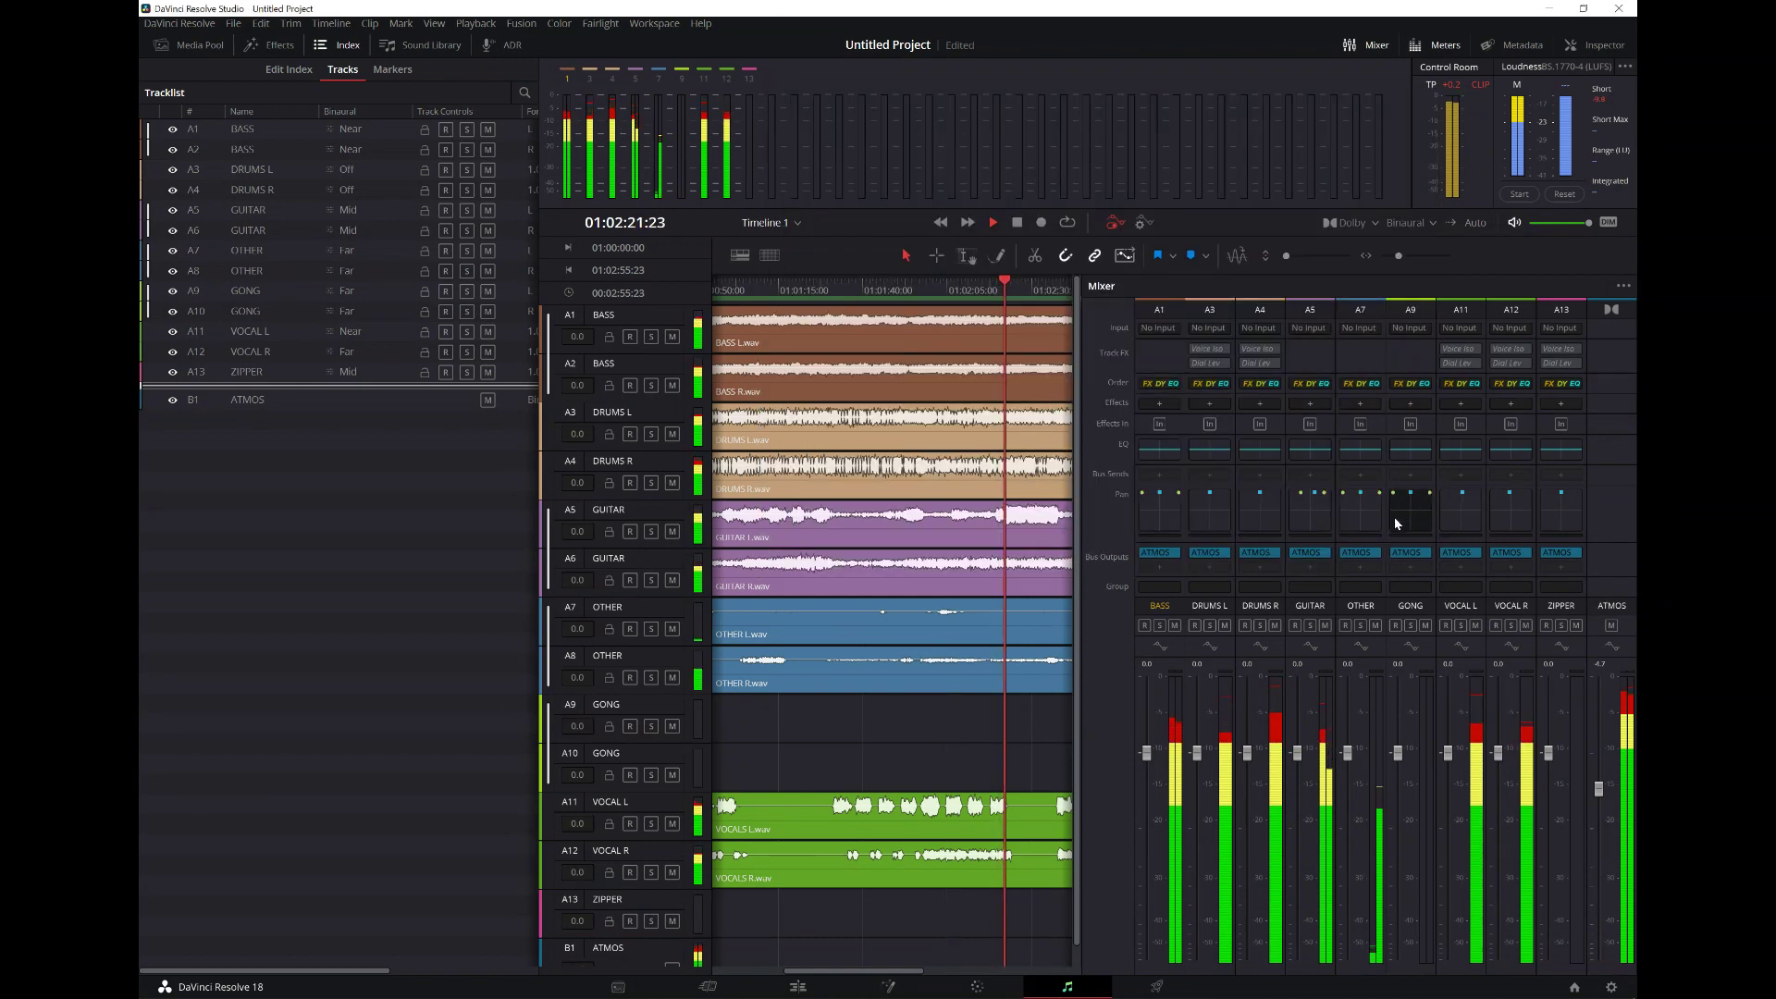
- Reposition the GUITAR track's pan to 1L and 25U, with the spread widened to 85
double_click(1314, 520)
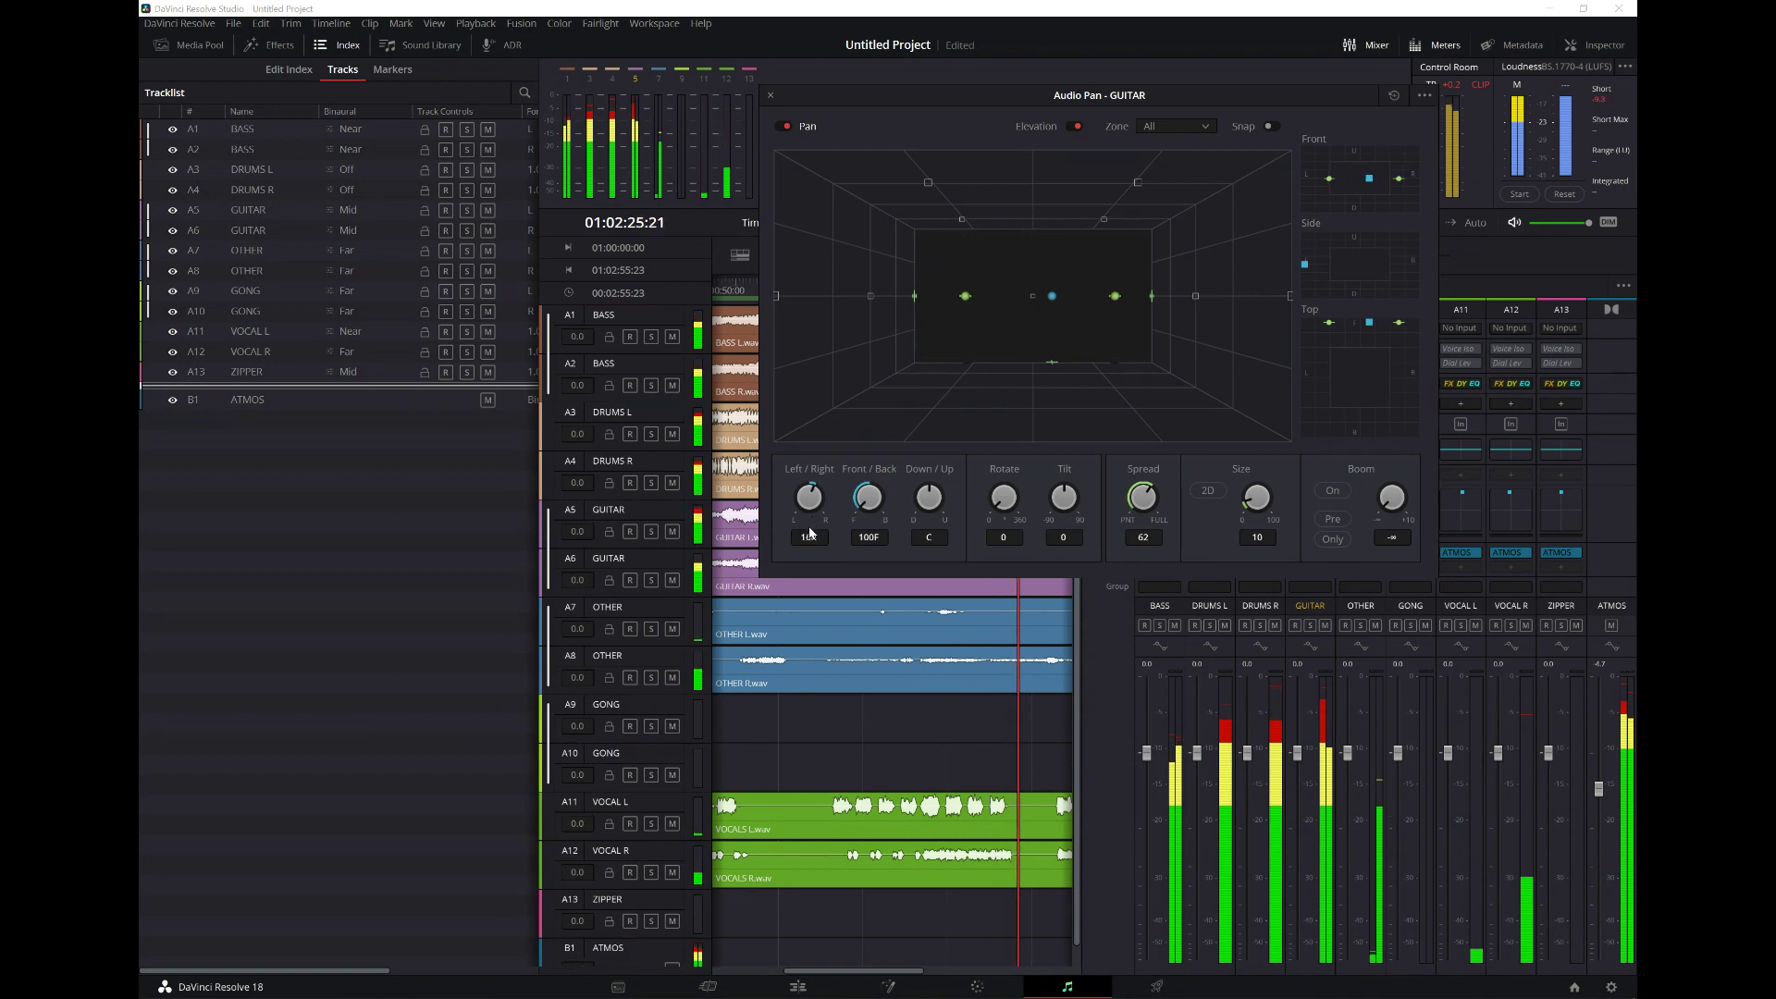
drag(804, 551, 790, 579)
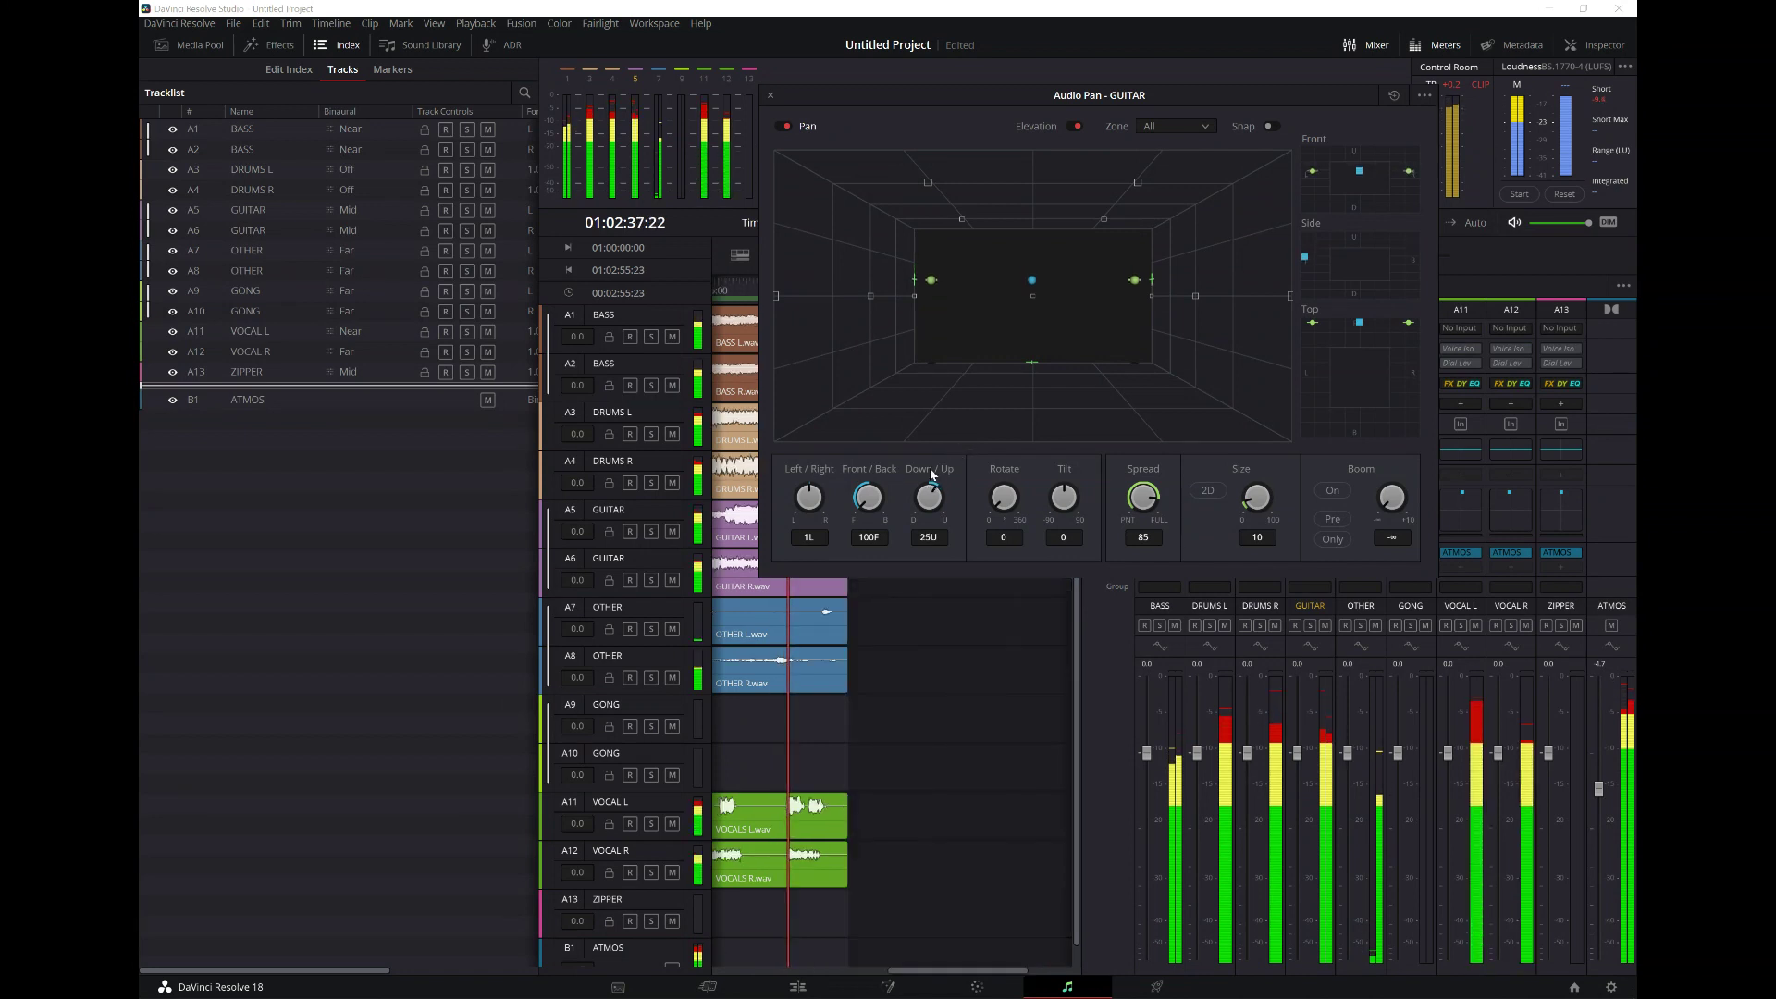
click(772, 96)
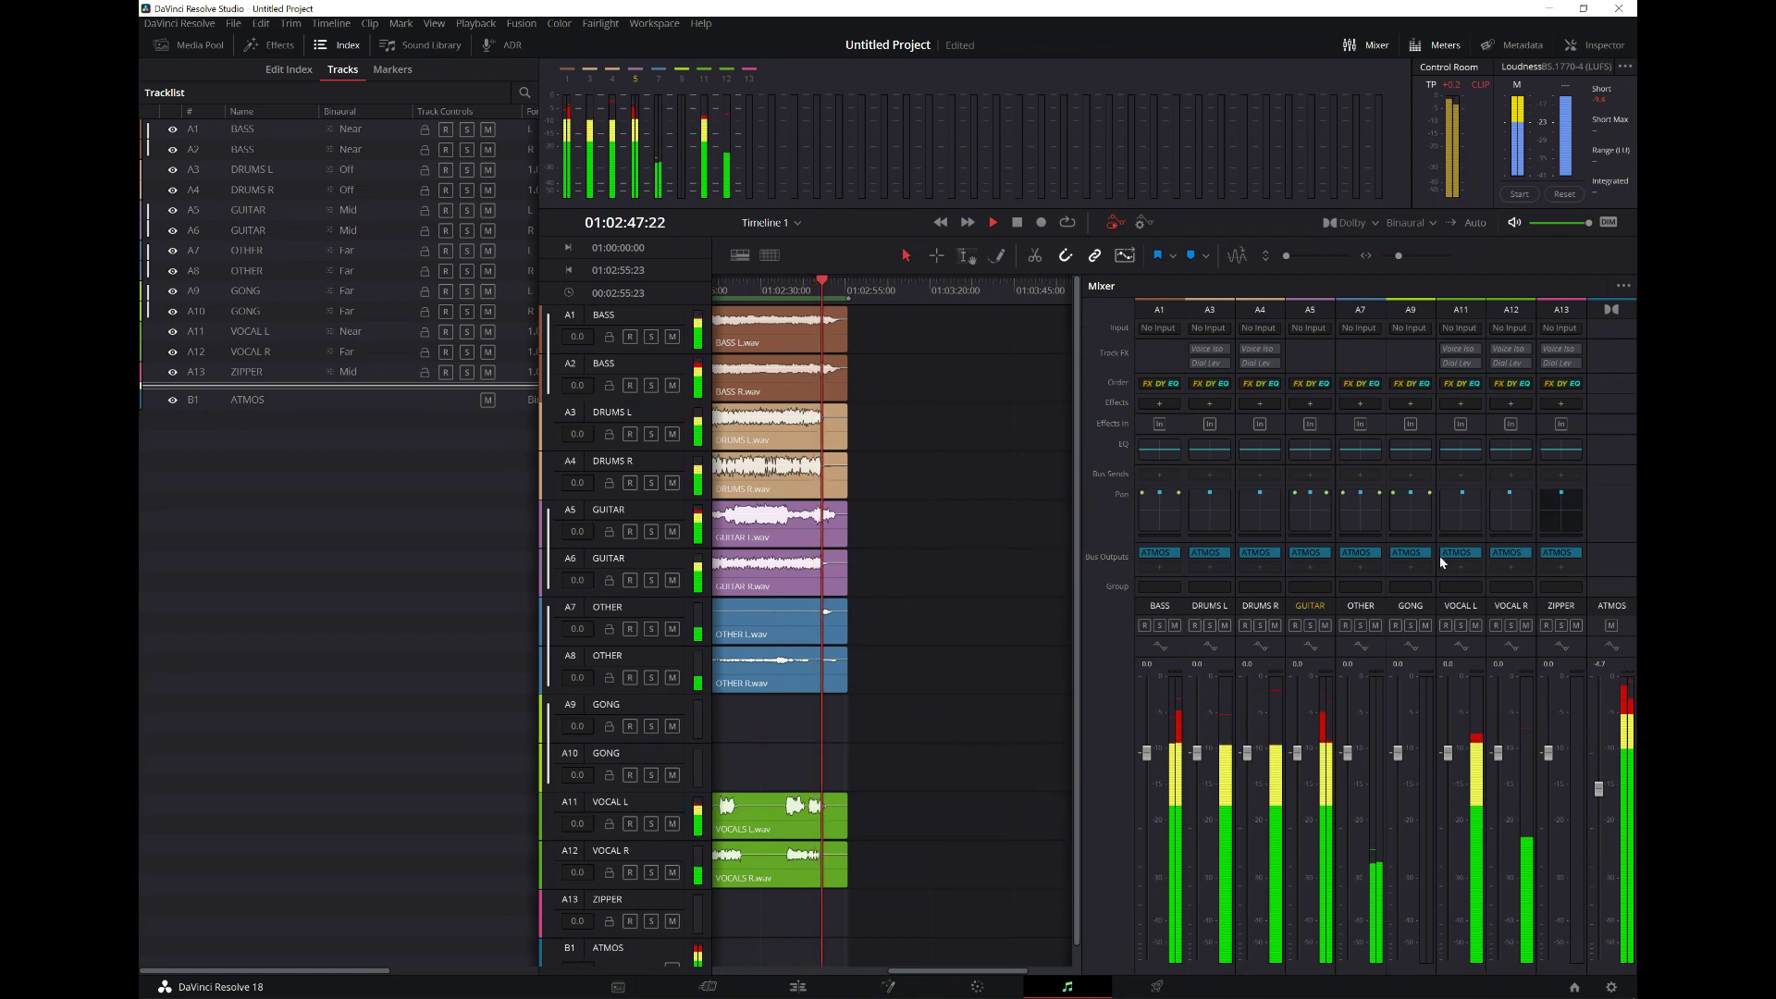
- Stop playback, select the ZIPPER track and play the song's opening from about 01:00:03
scroll(1058, 596, down, 1)
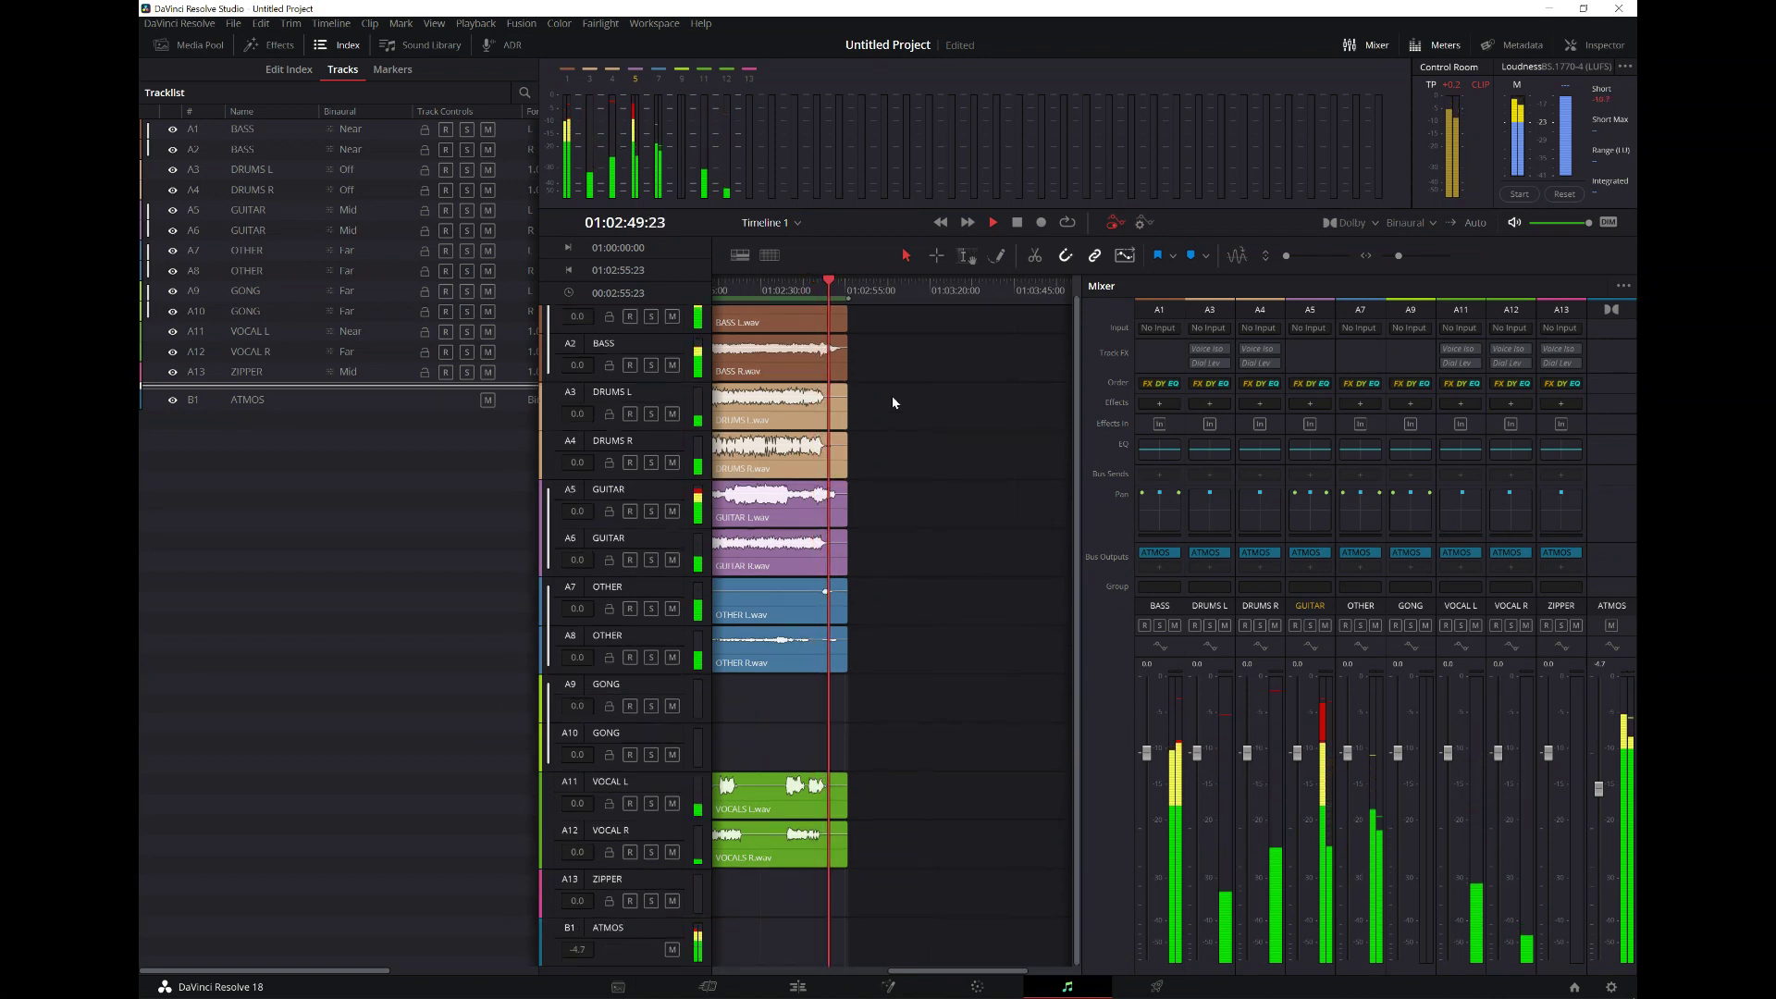
click(1020, 222)
click(941, 223)
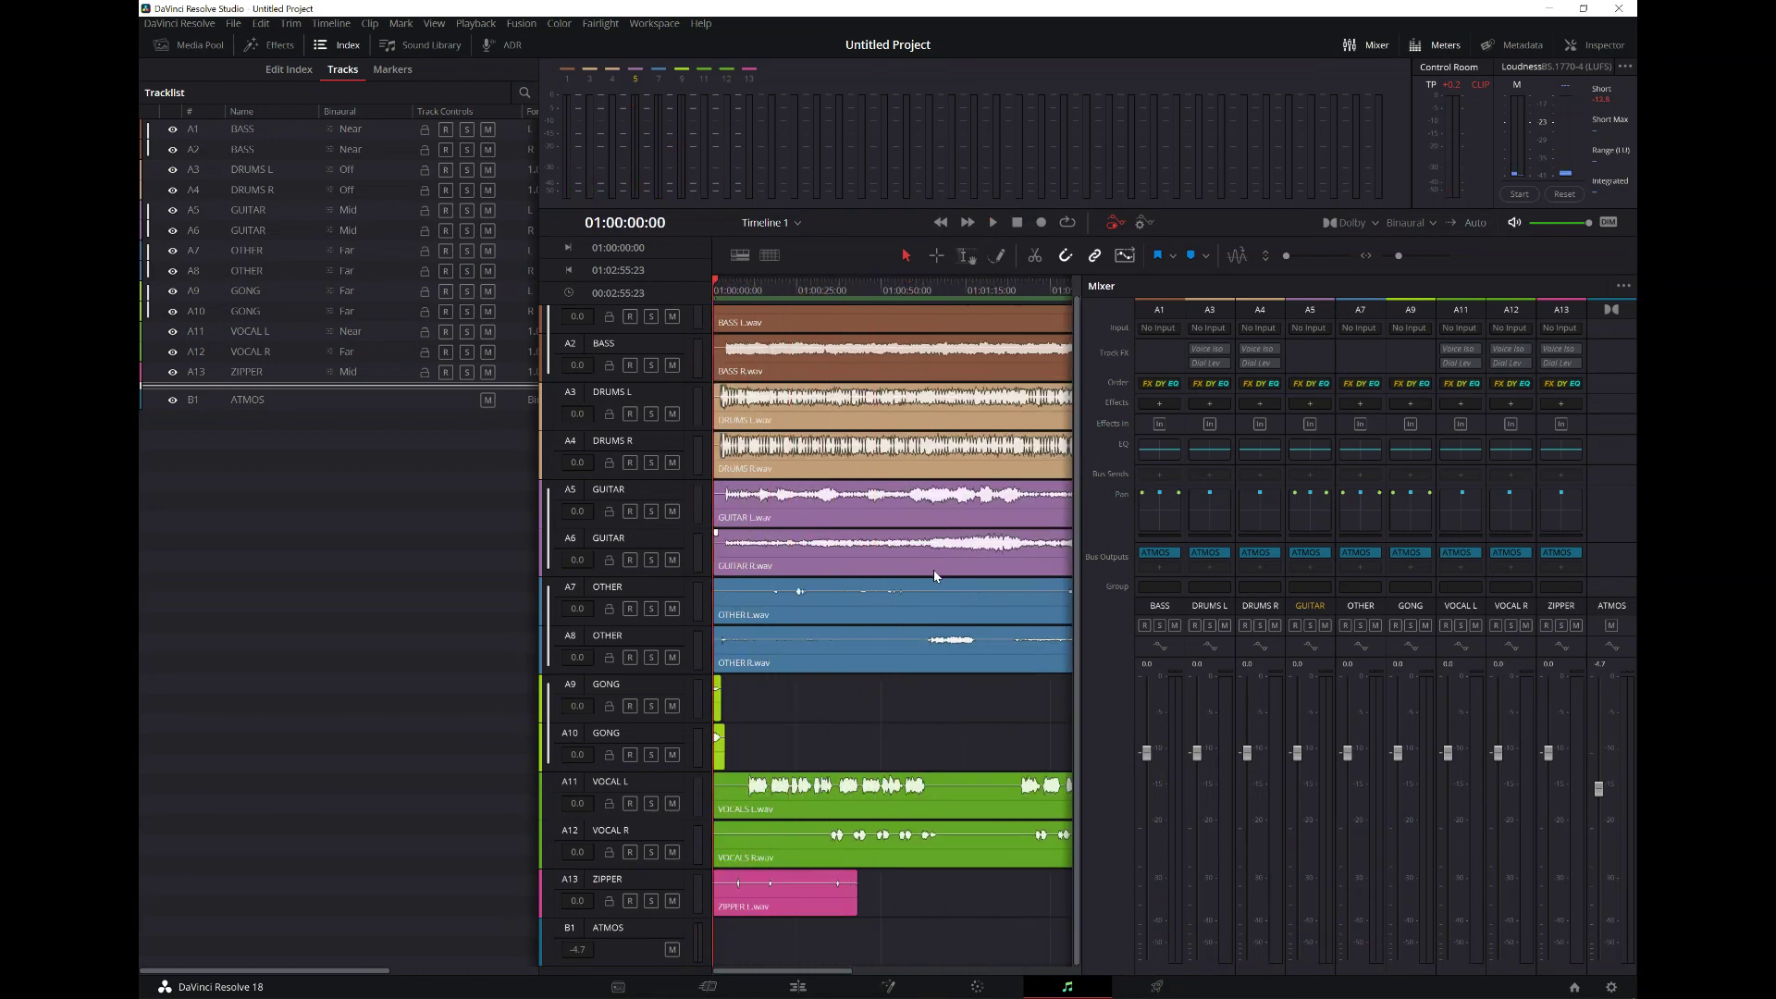
click(632, 879)
click(750, 287)
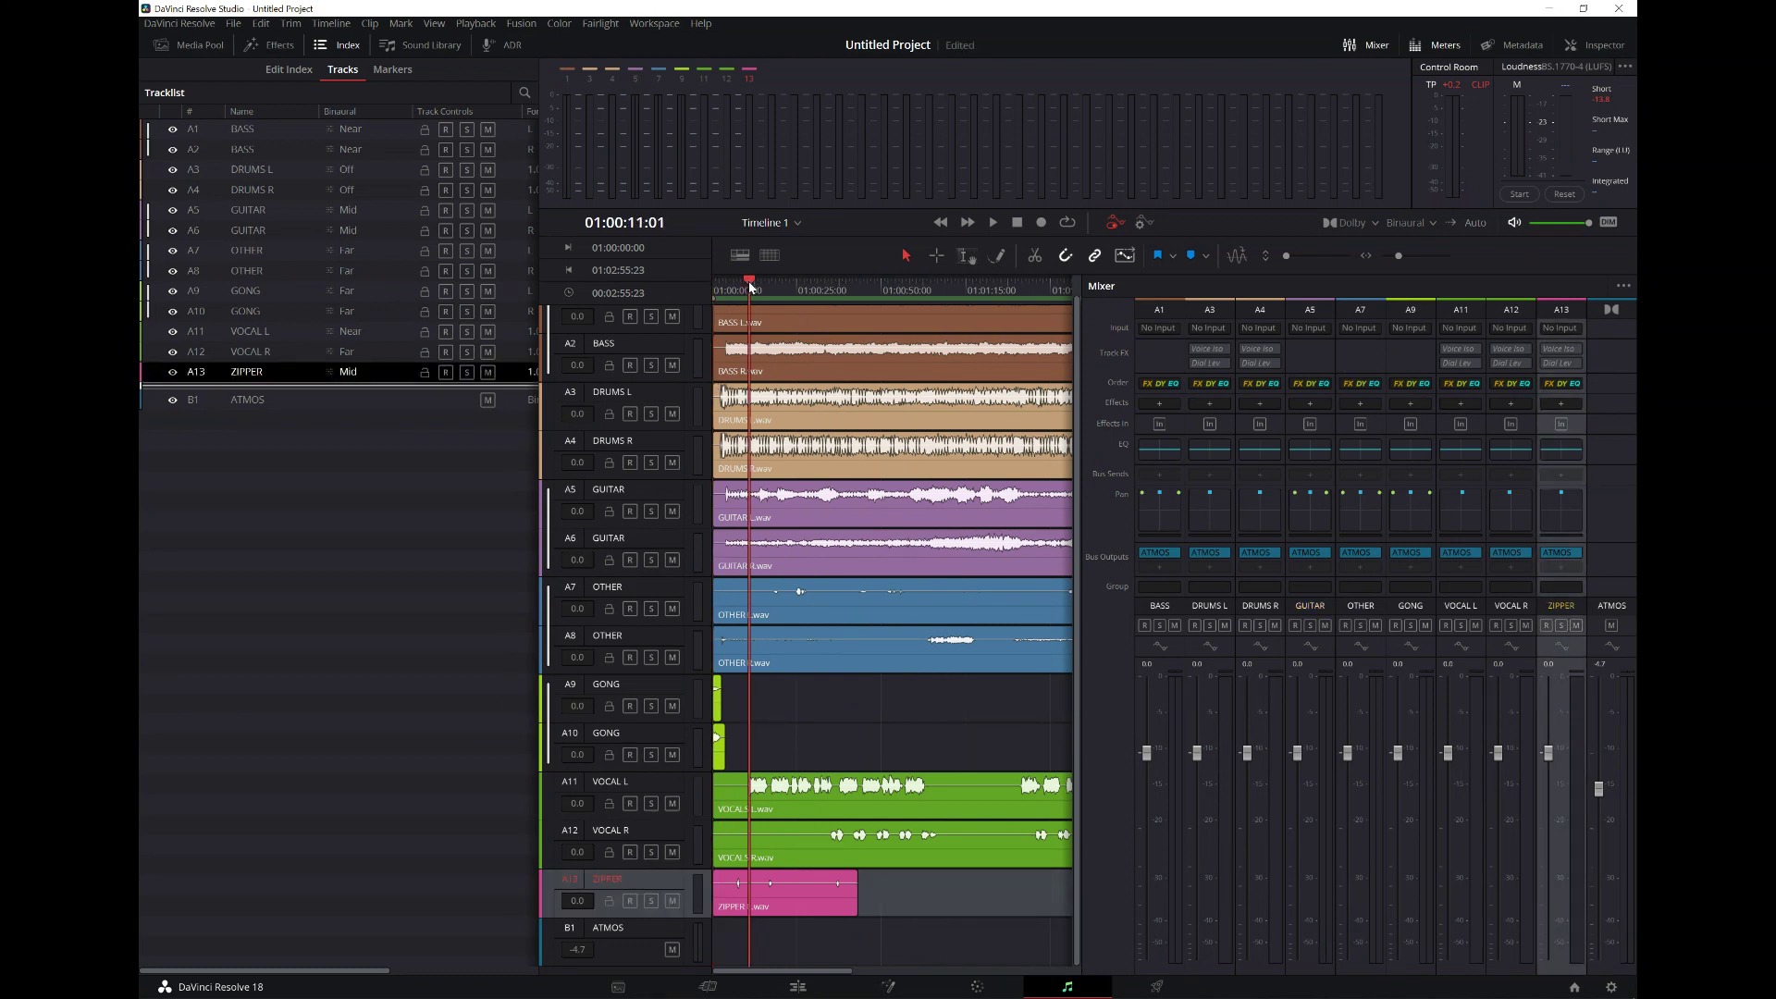
drag(747, 283, 726, 286)
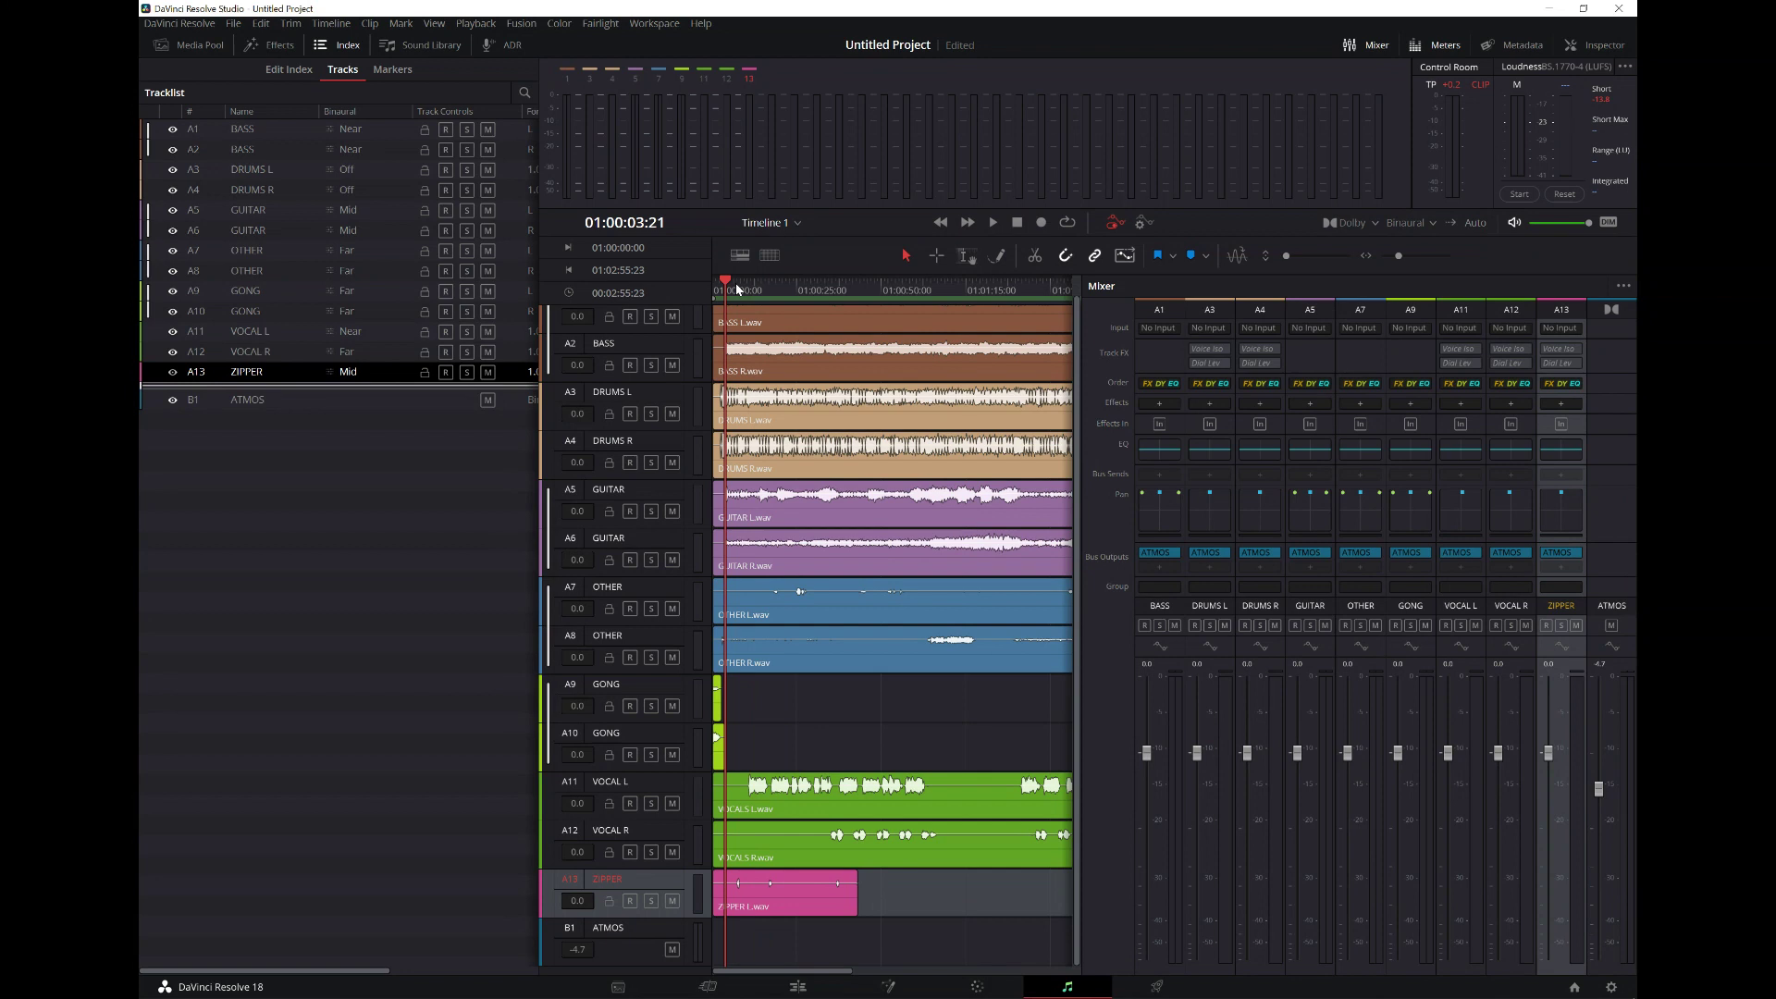
key(space)
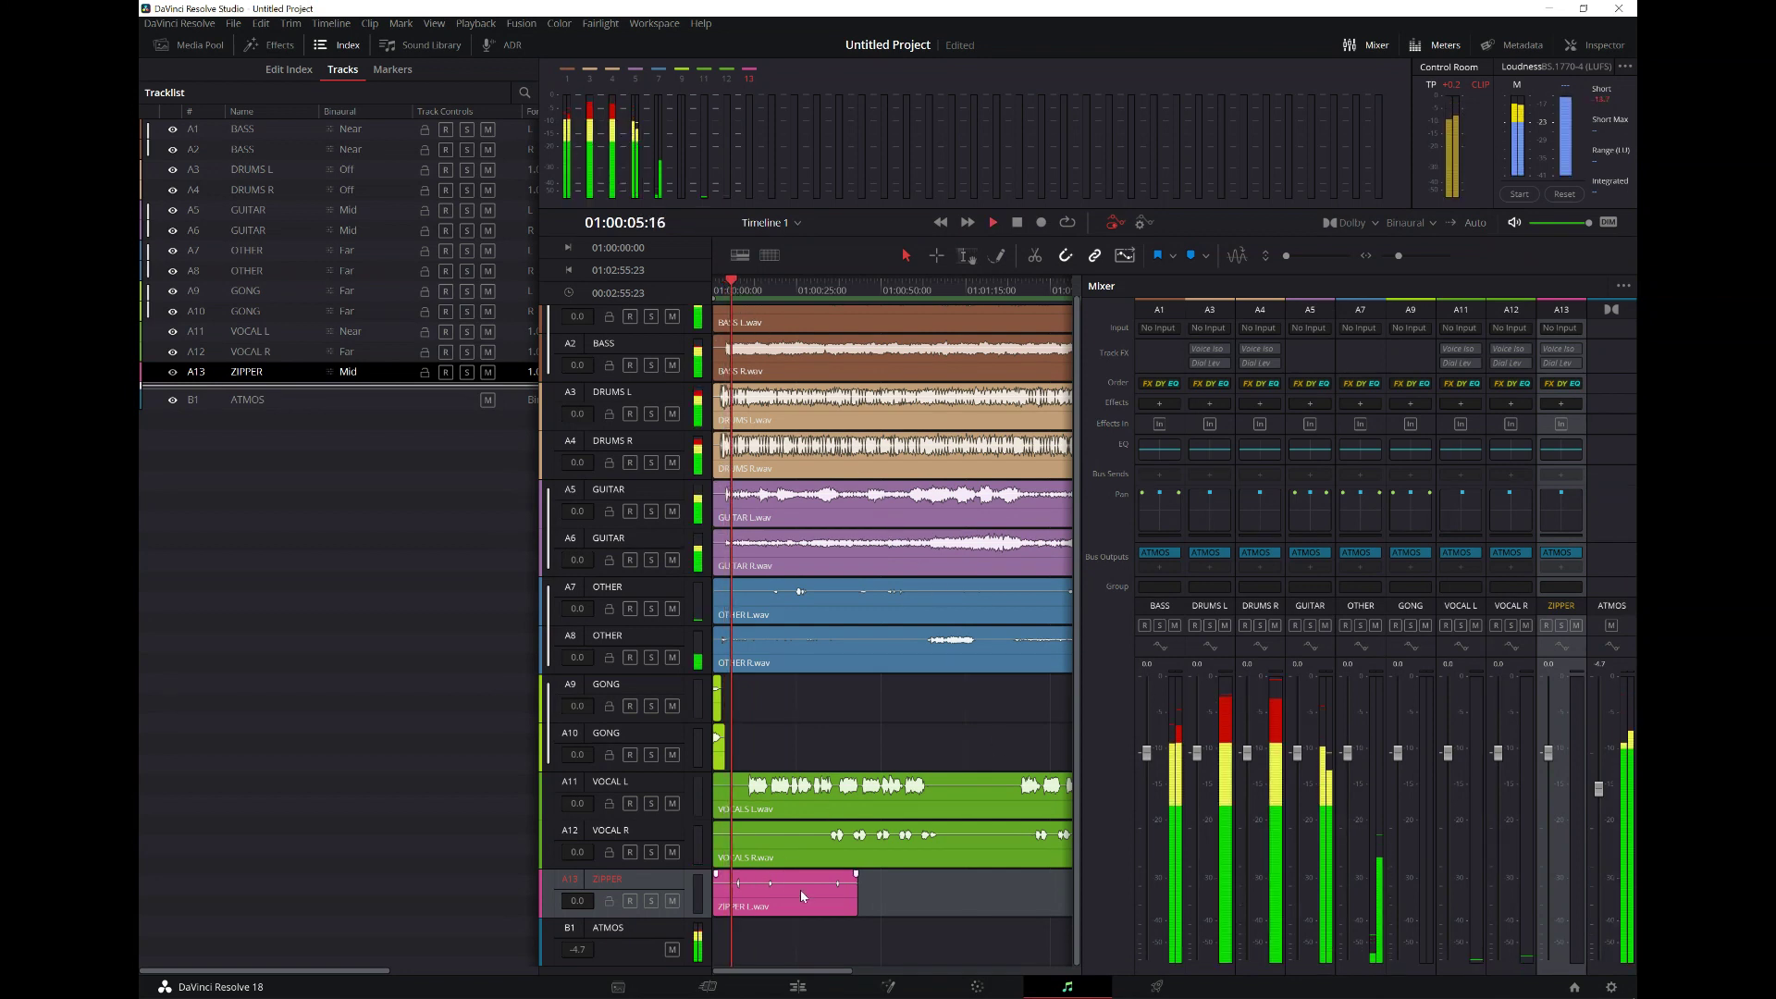
- Pan the ZIPPER track to 72R and 69U, replaying the opening to check its position
double_click(664, 886)
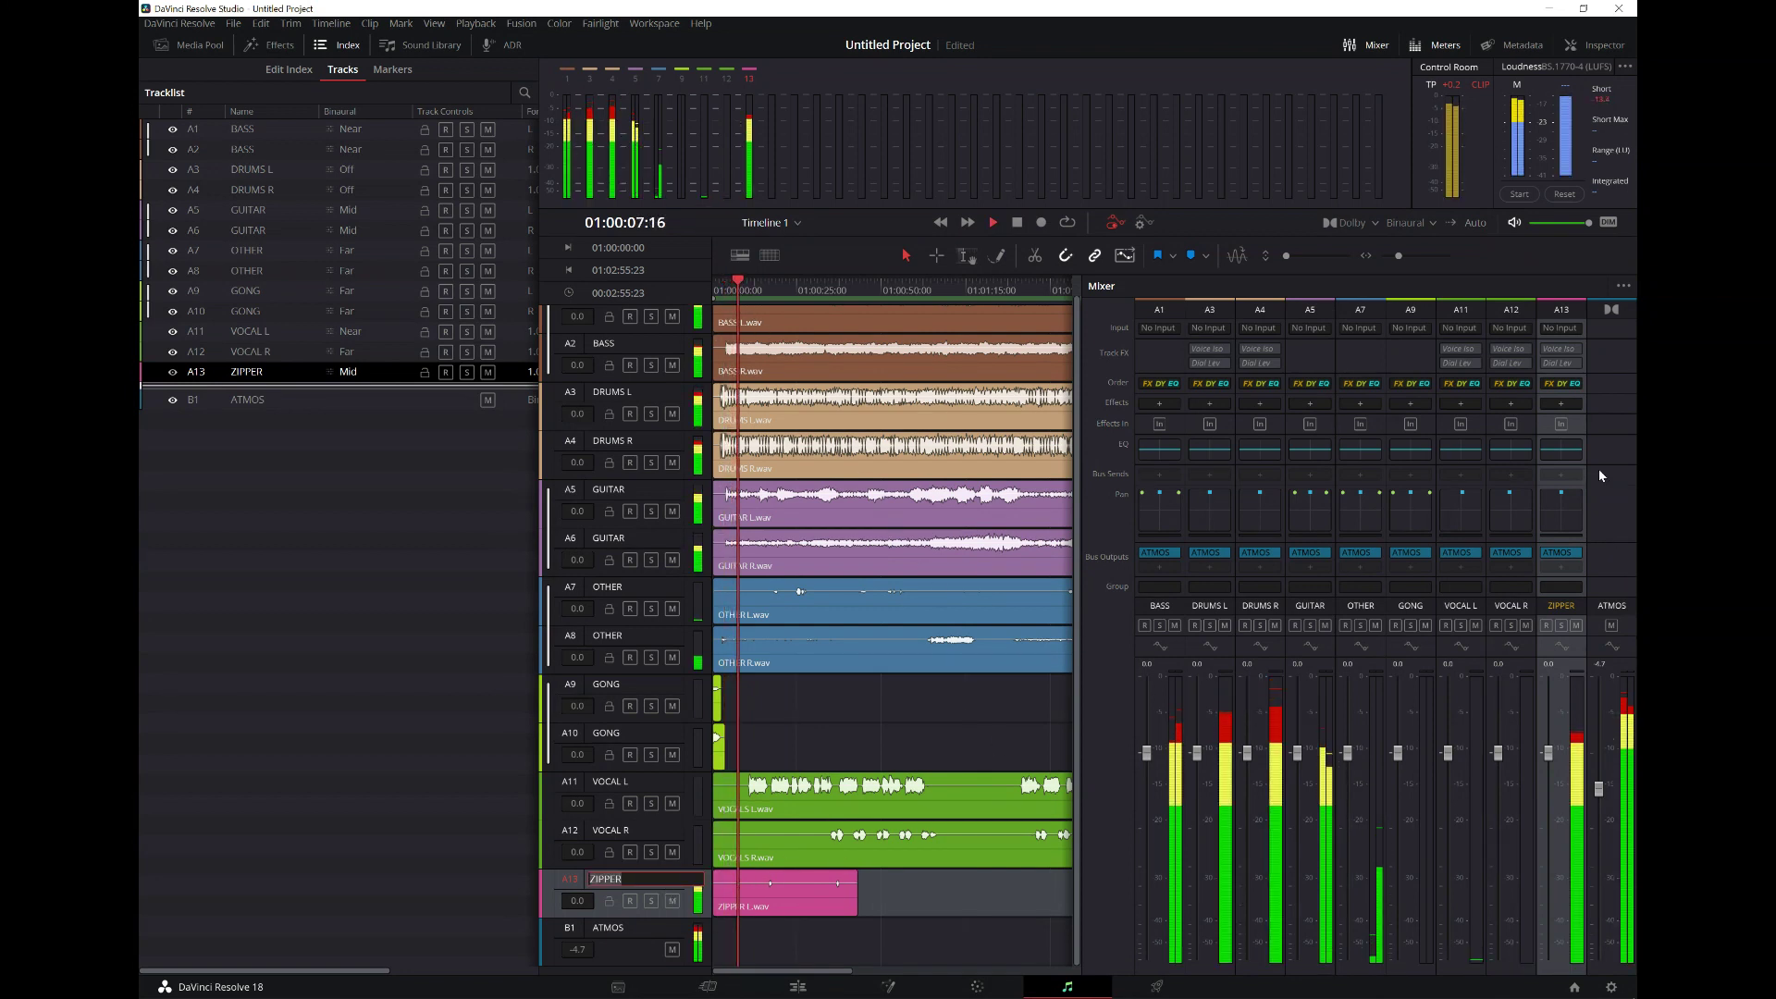
double_click(1561, 514)
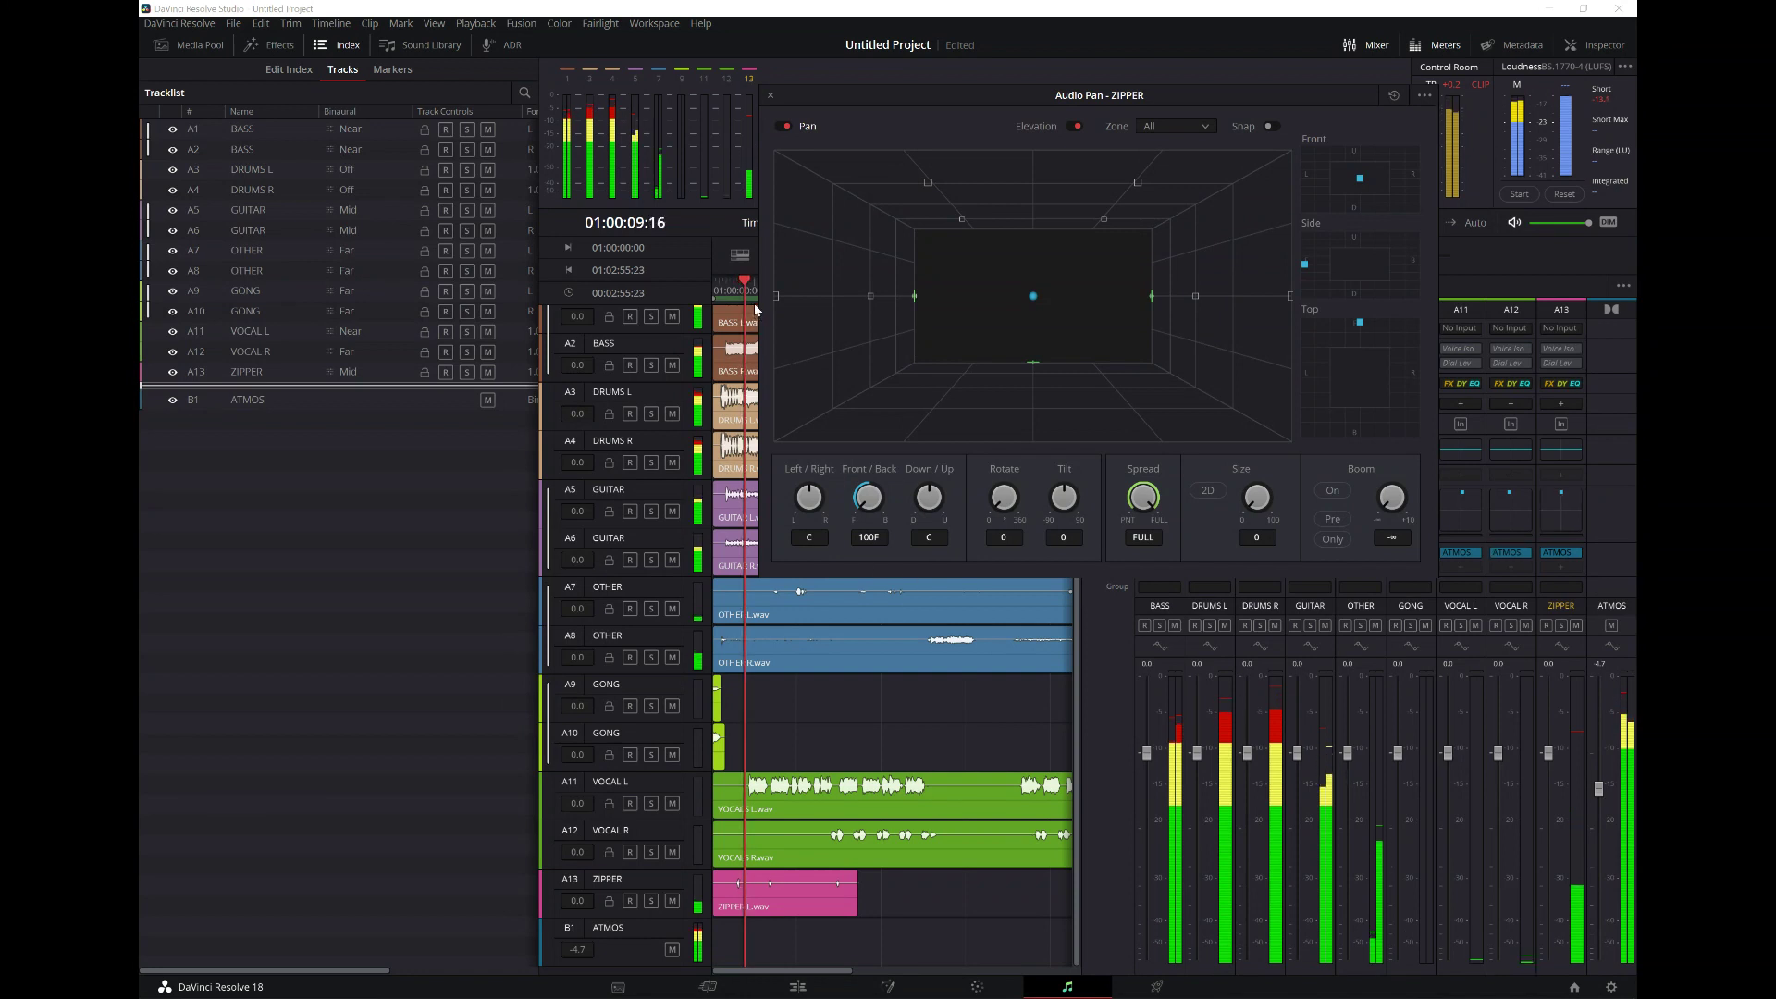
click(726, 288)
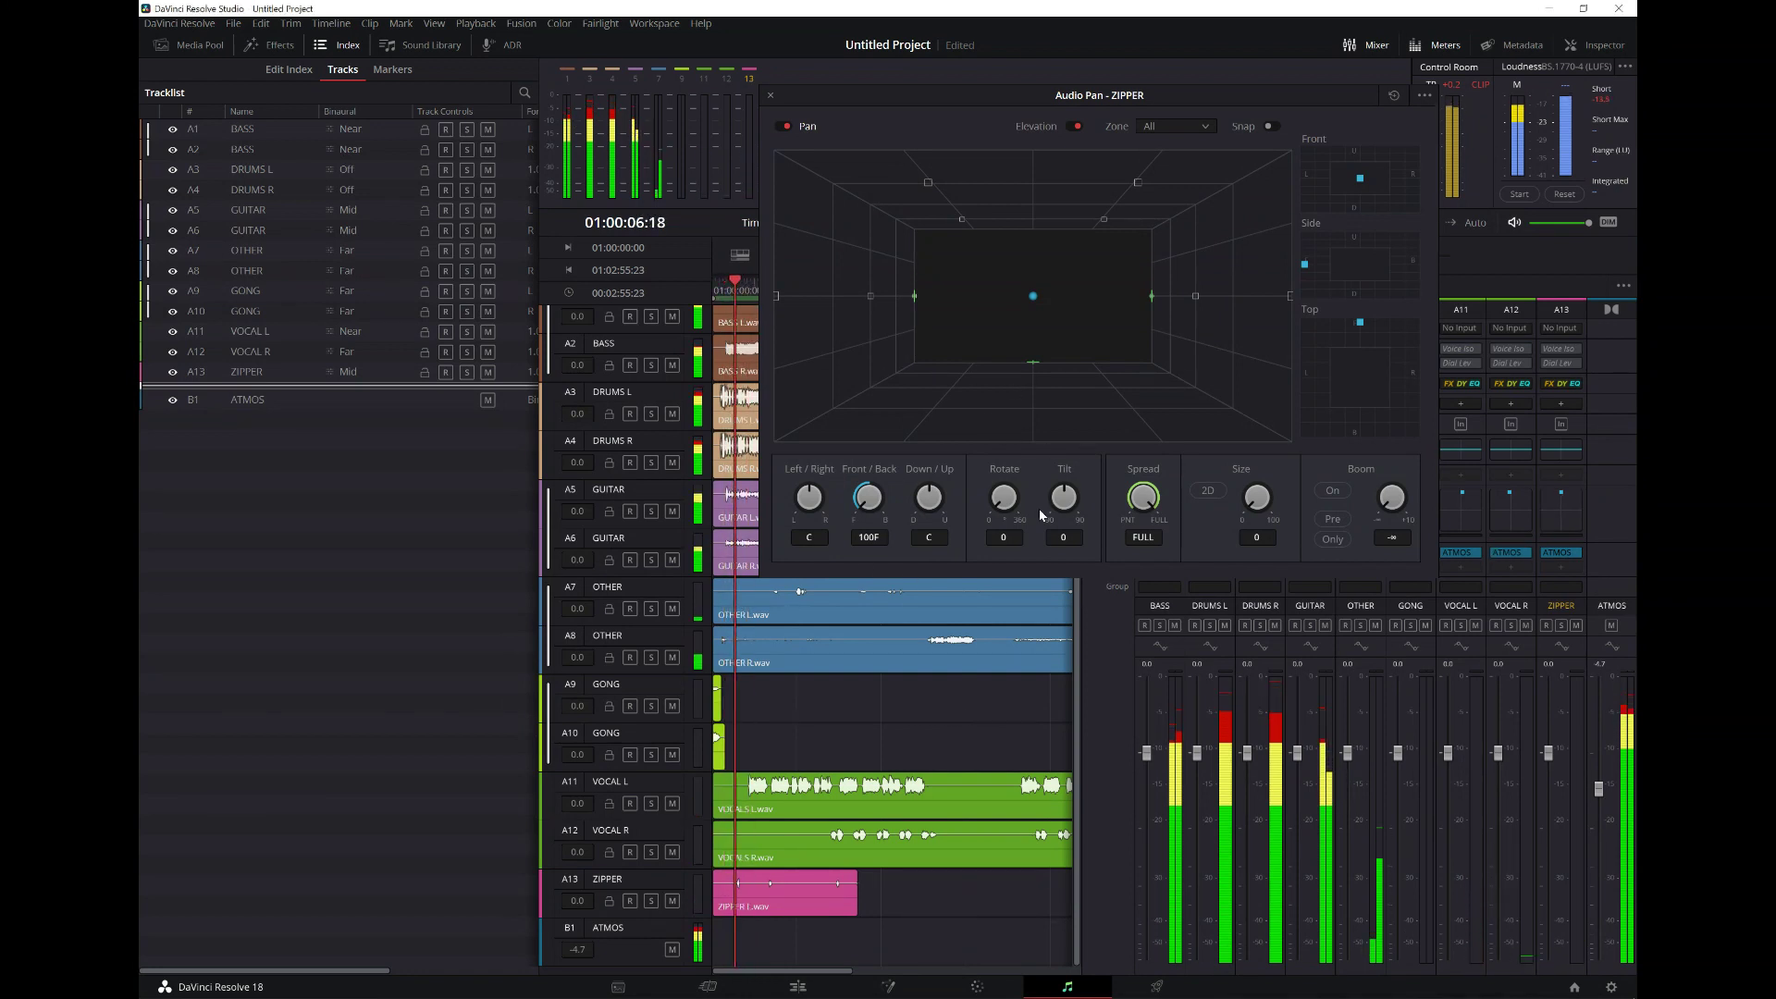
drag(1036, 301, 1119, 298)
drag(908, 490, 996, 418)
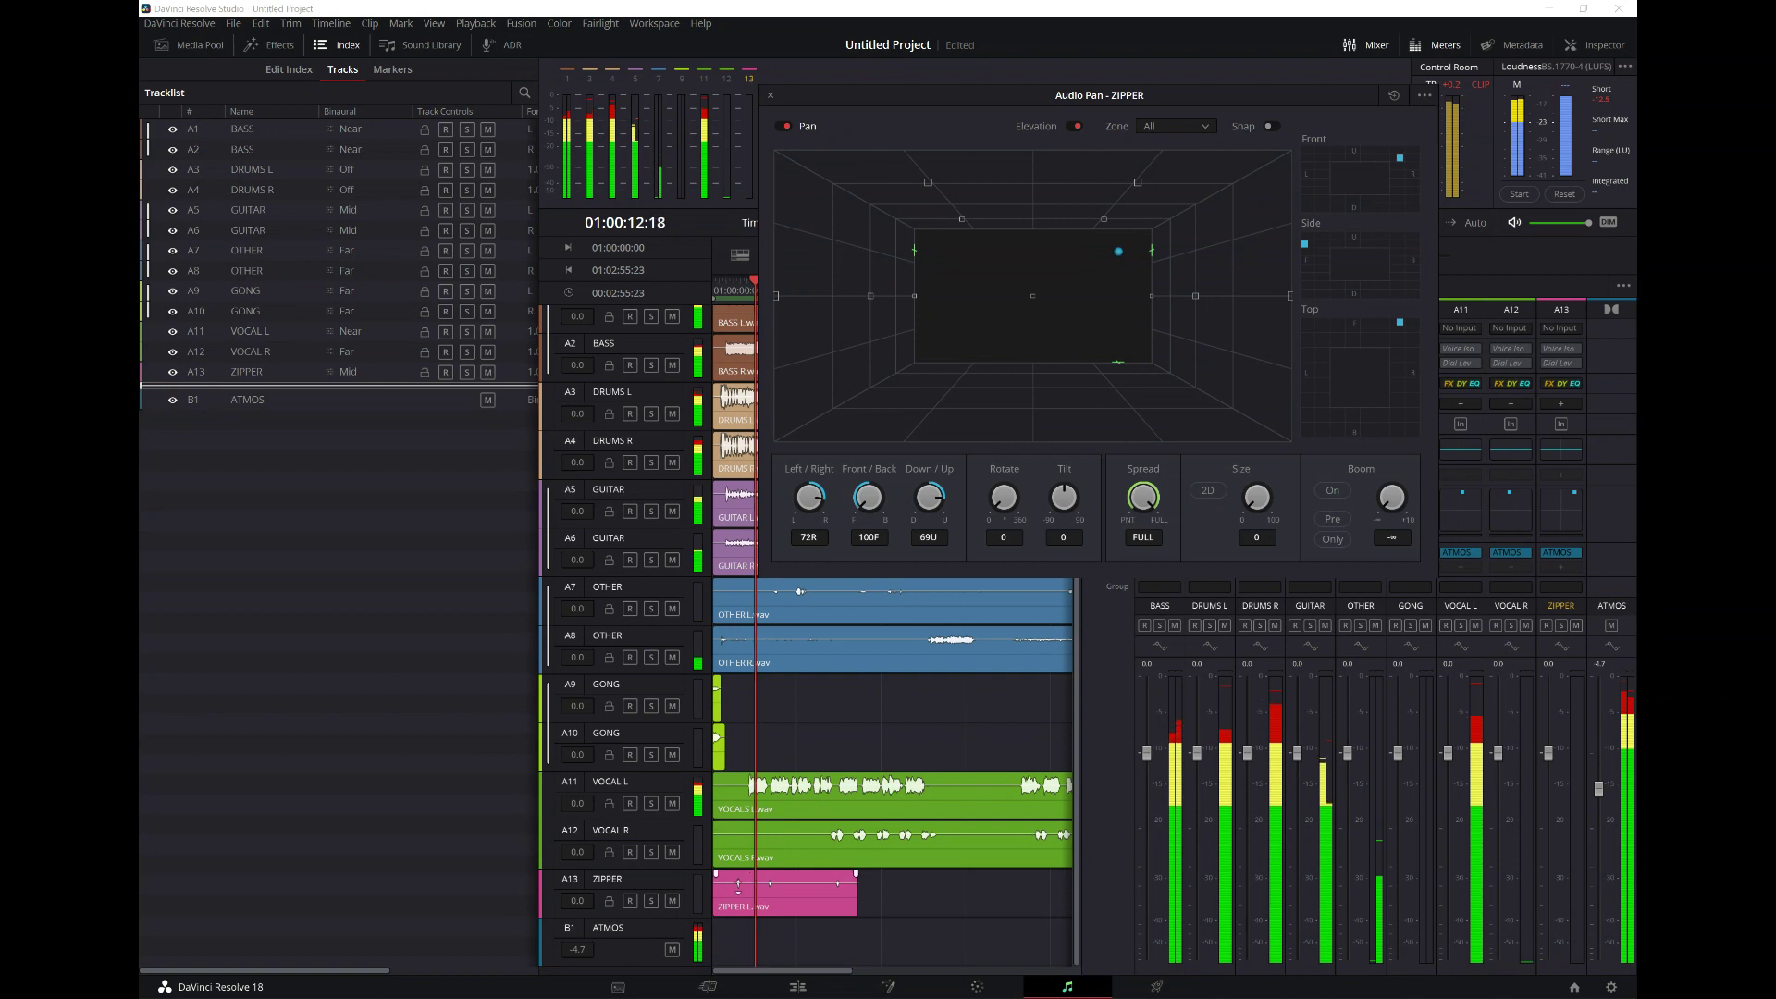
click(741, 282)
click(726, 285)
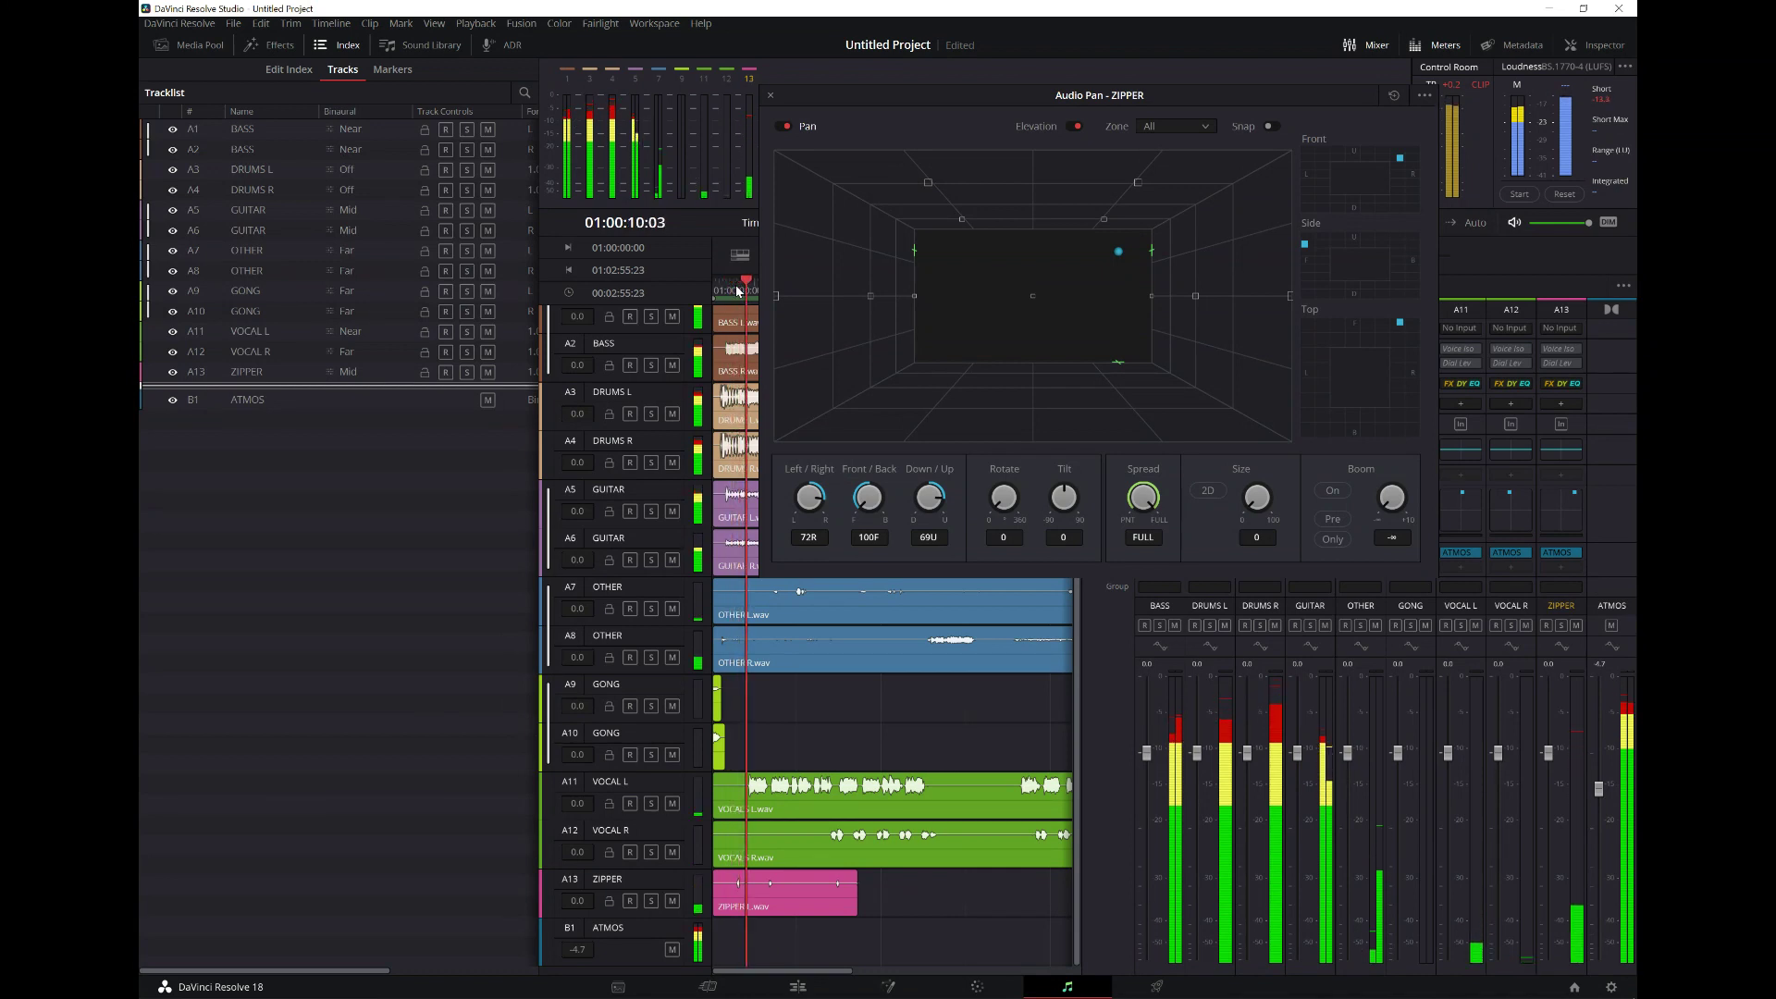
click(772, 96)
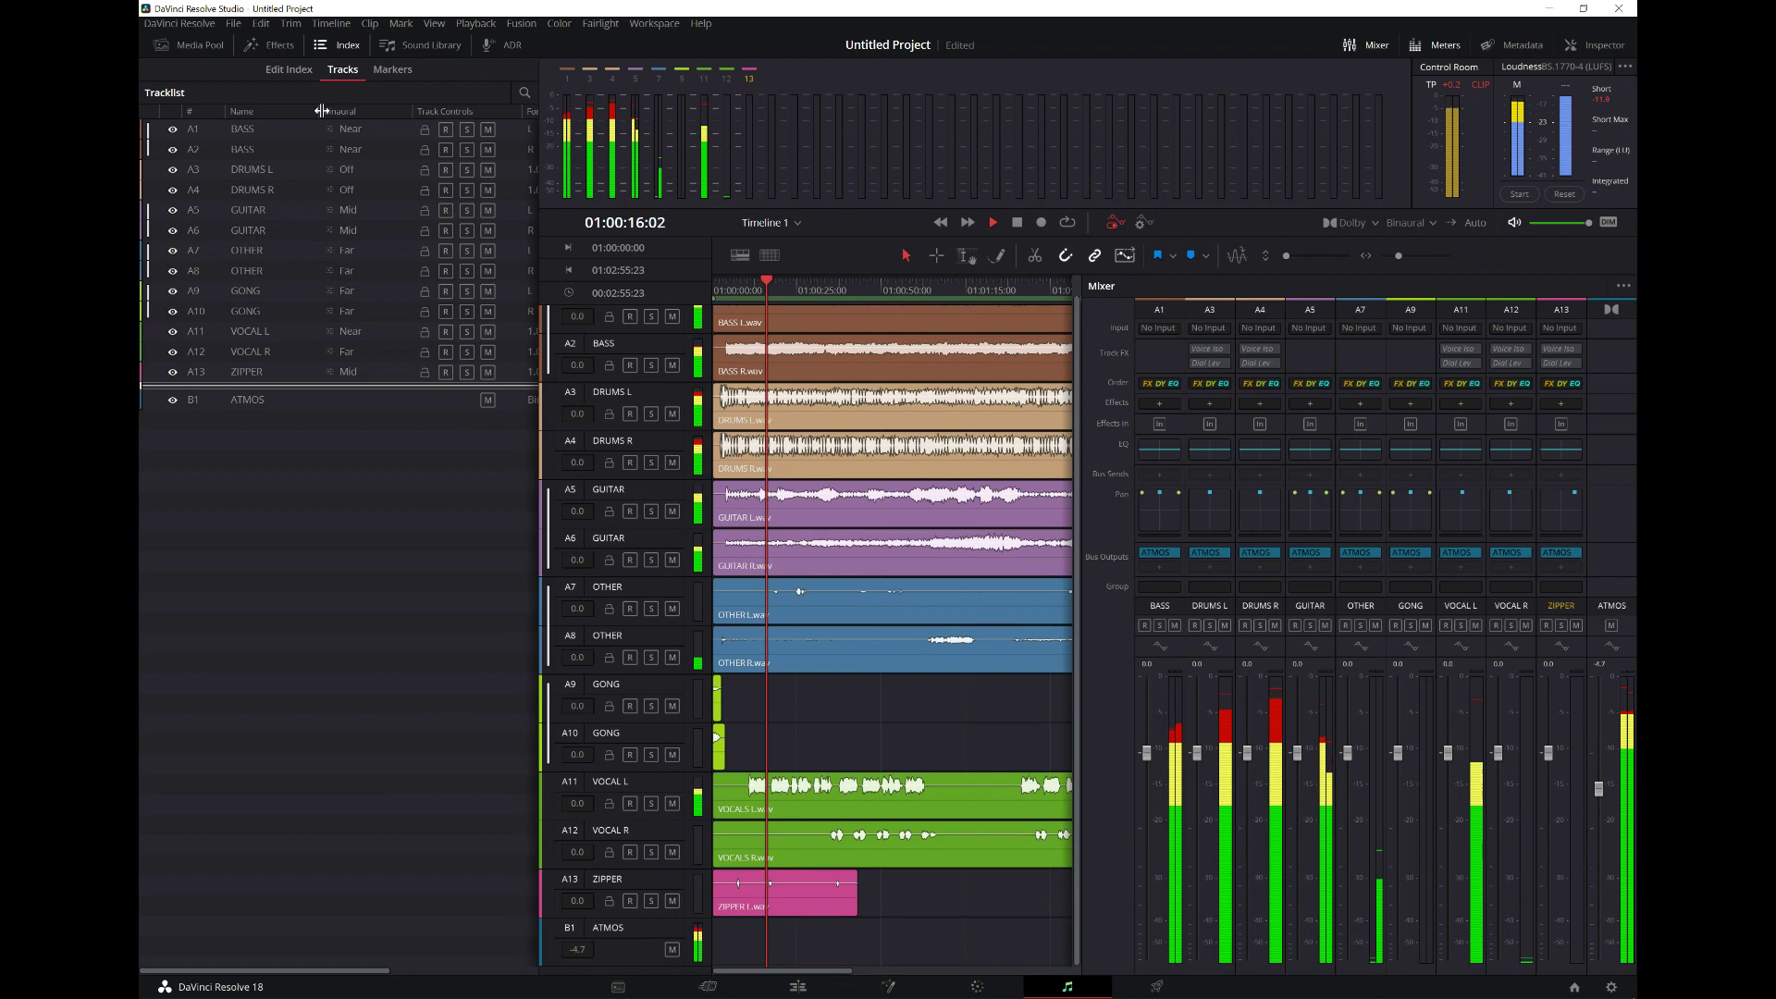
click(325, 45)
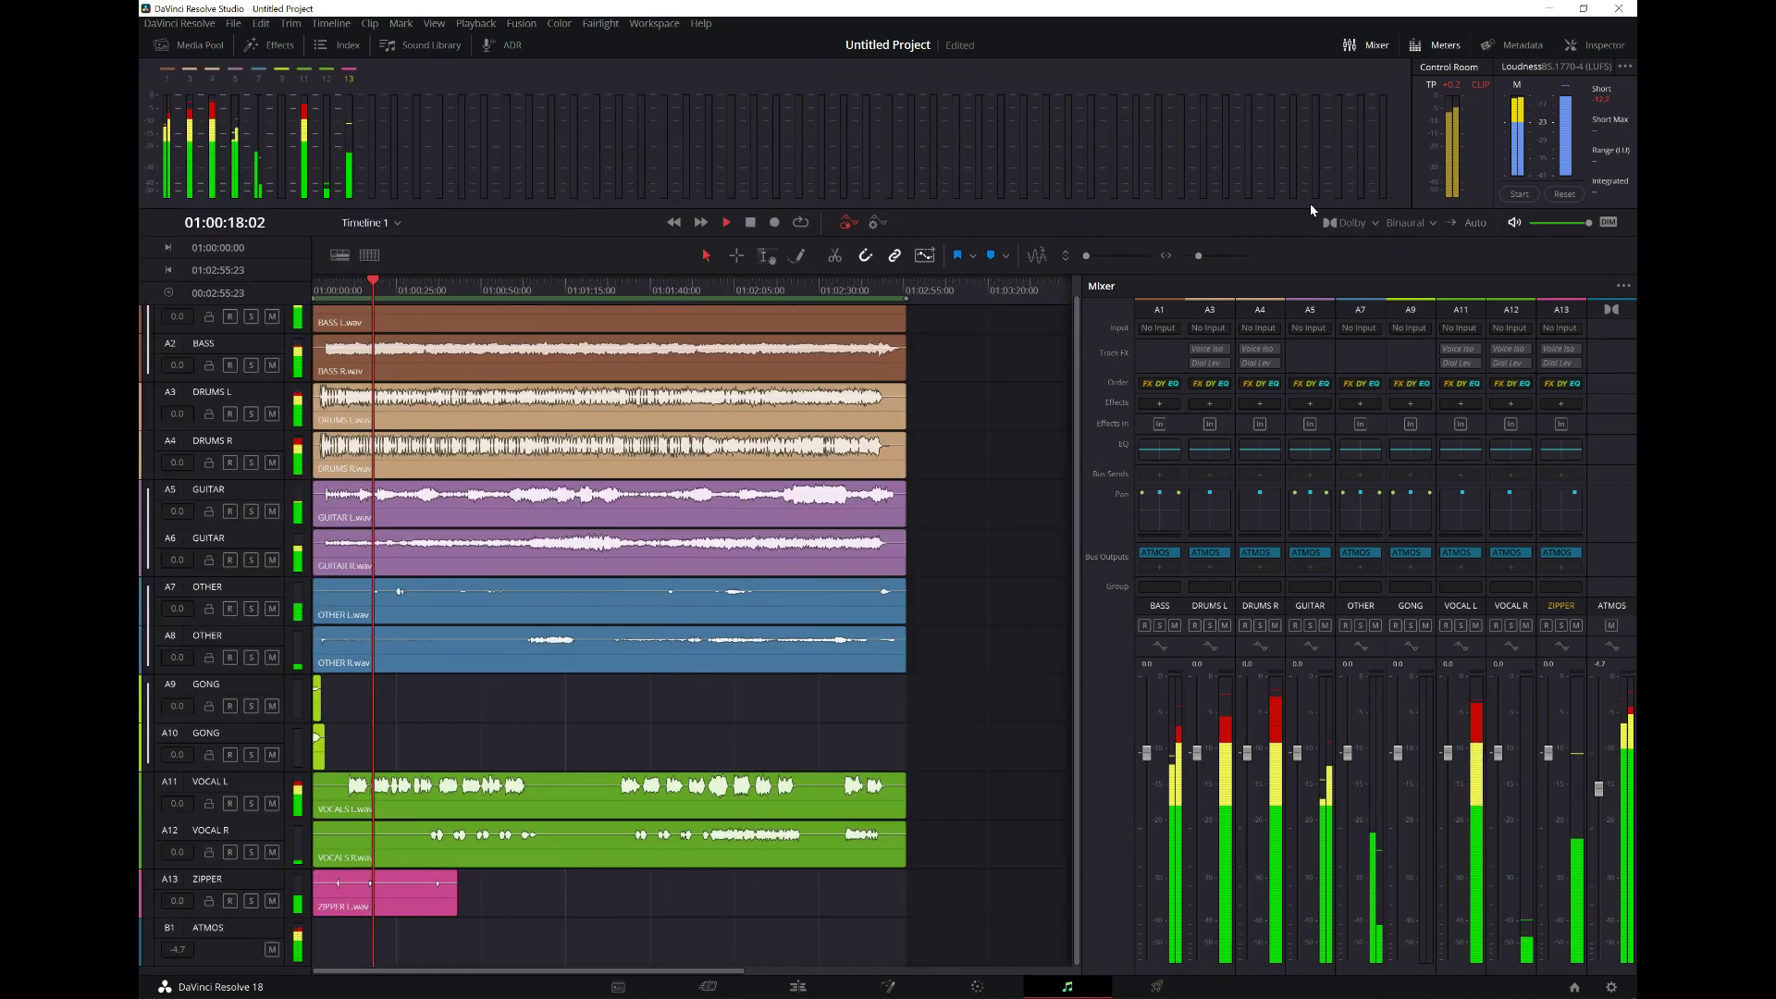
click(1158, 405)
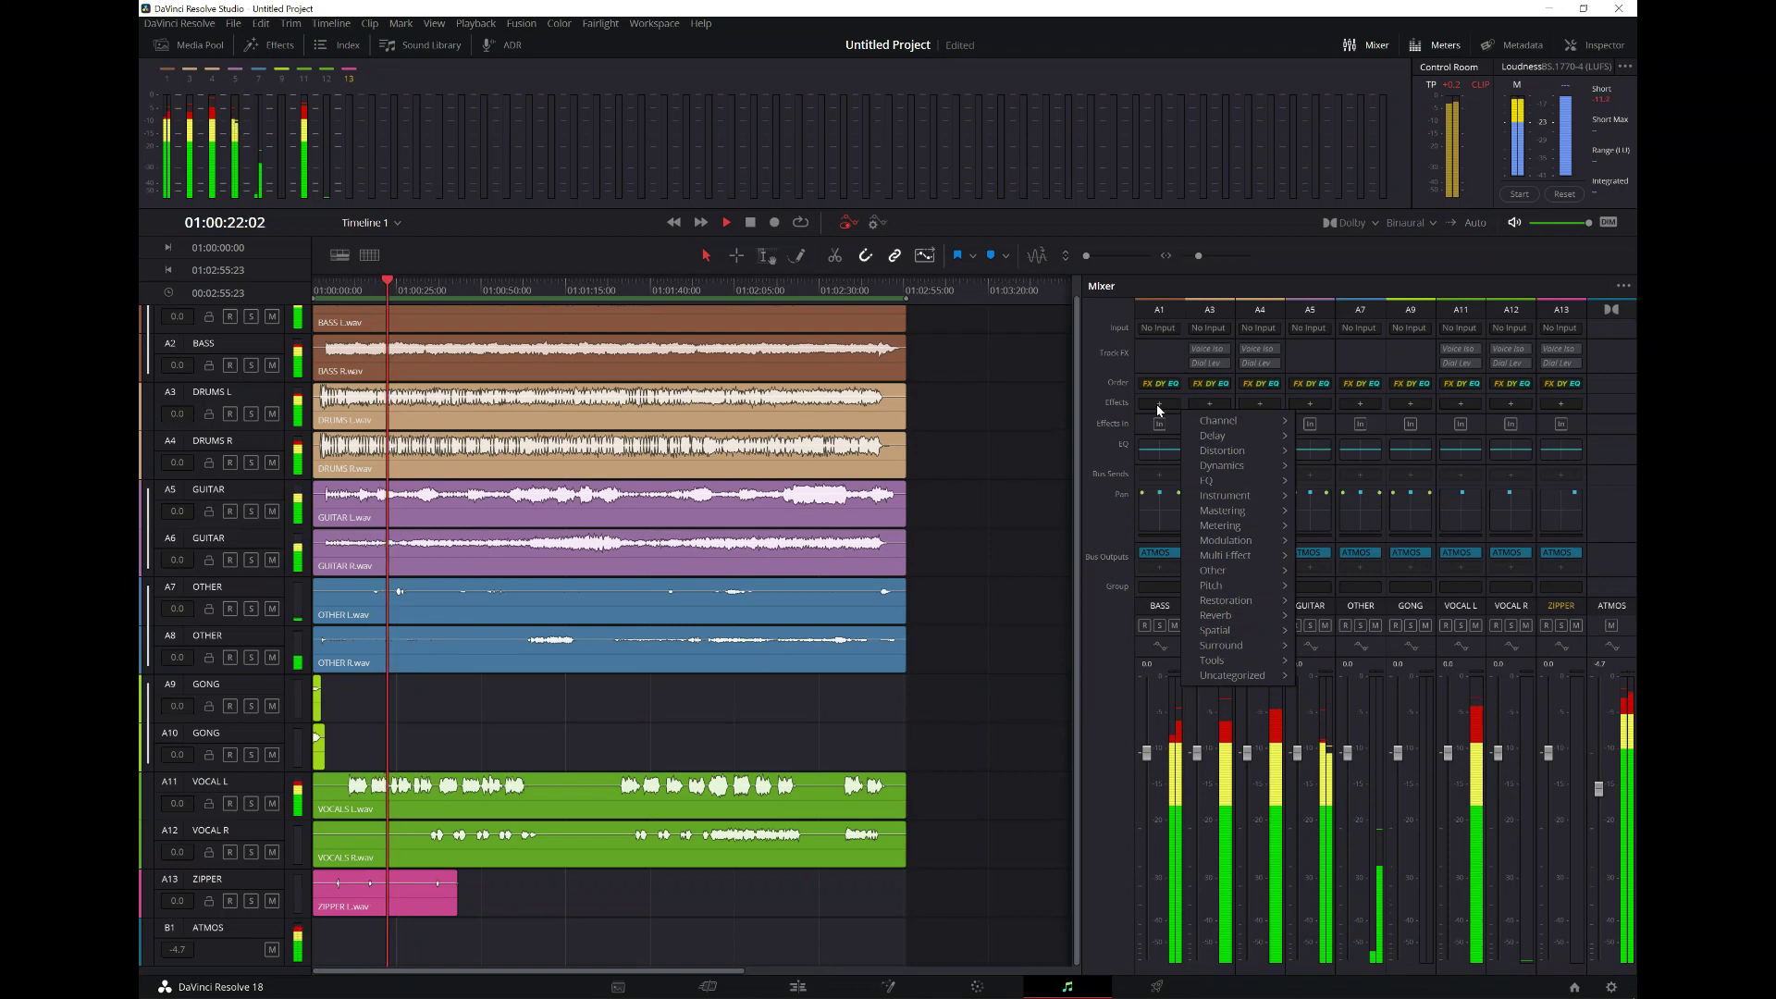
click(339, 44)
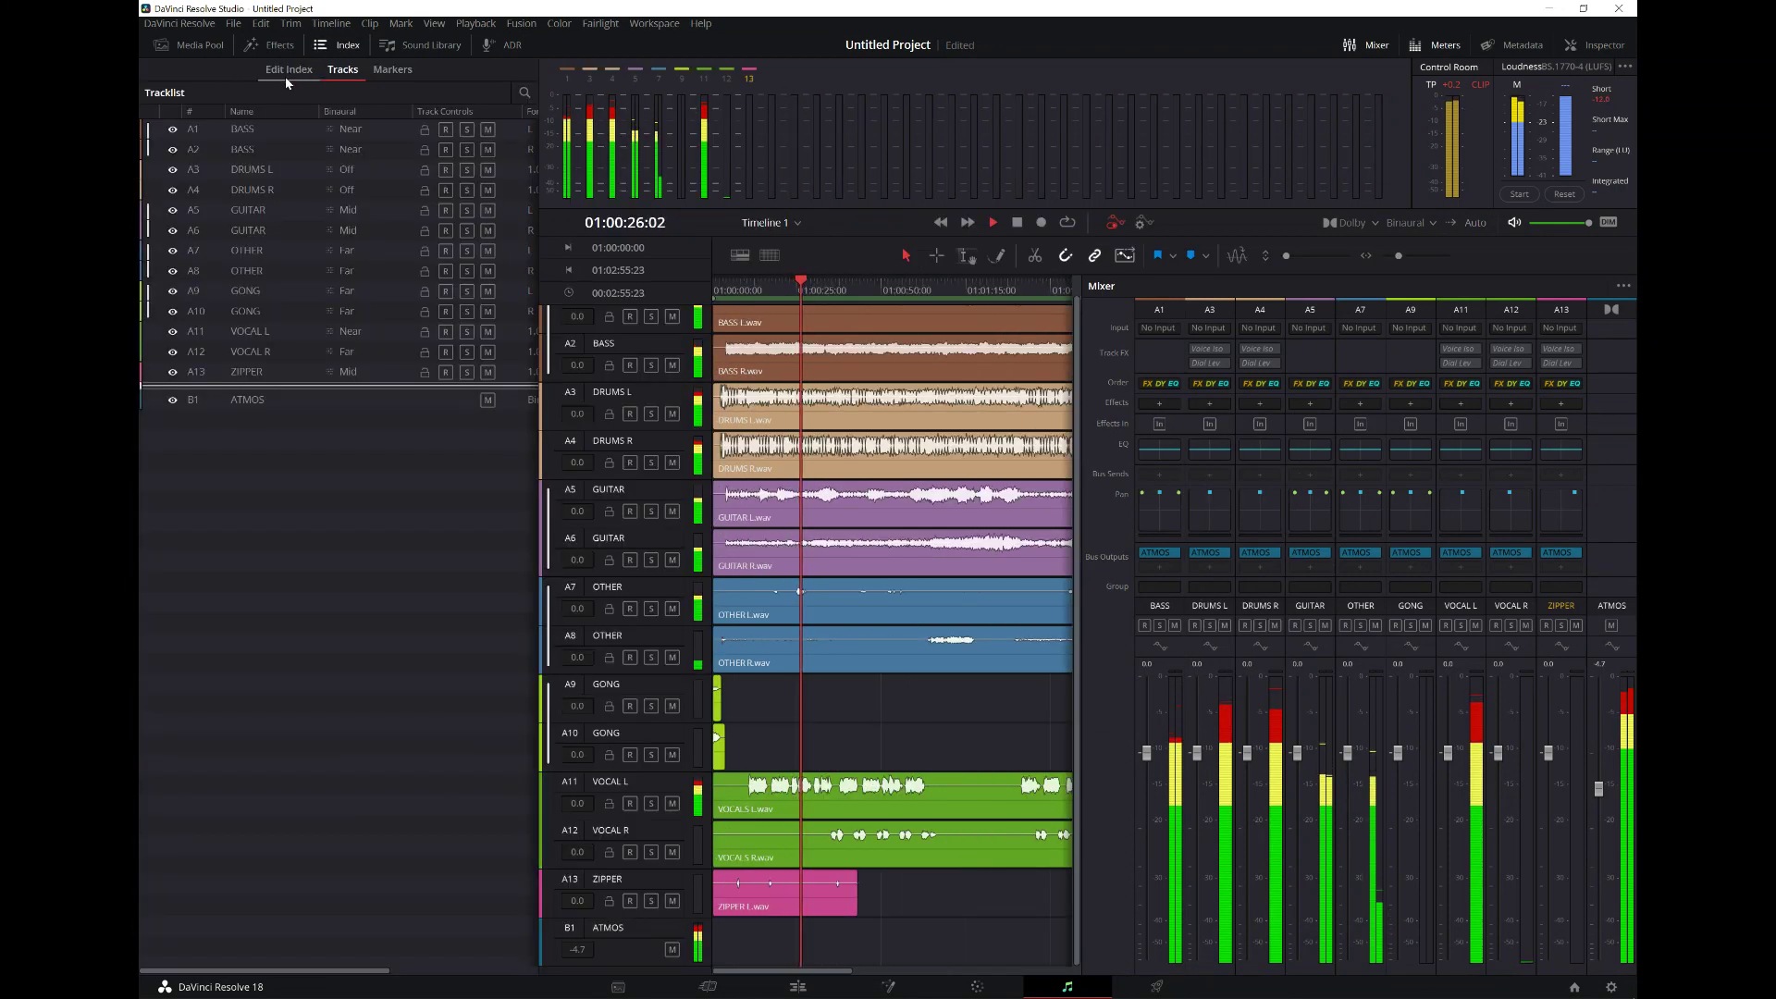
- Search the audio effects for DEN and add the Density2 VST effect to the BASS track
click(283, 45)
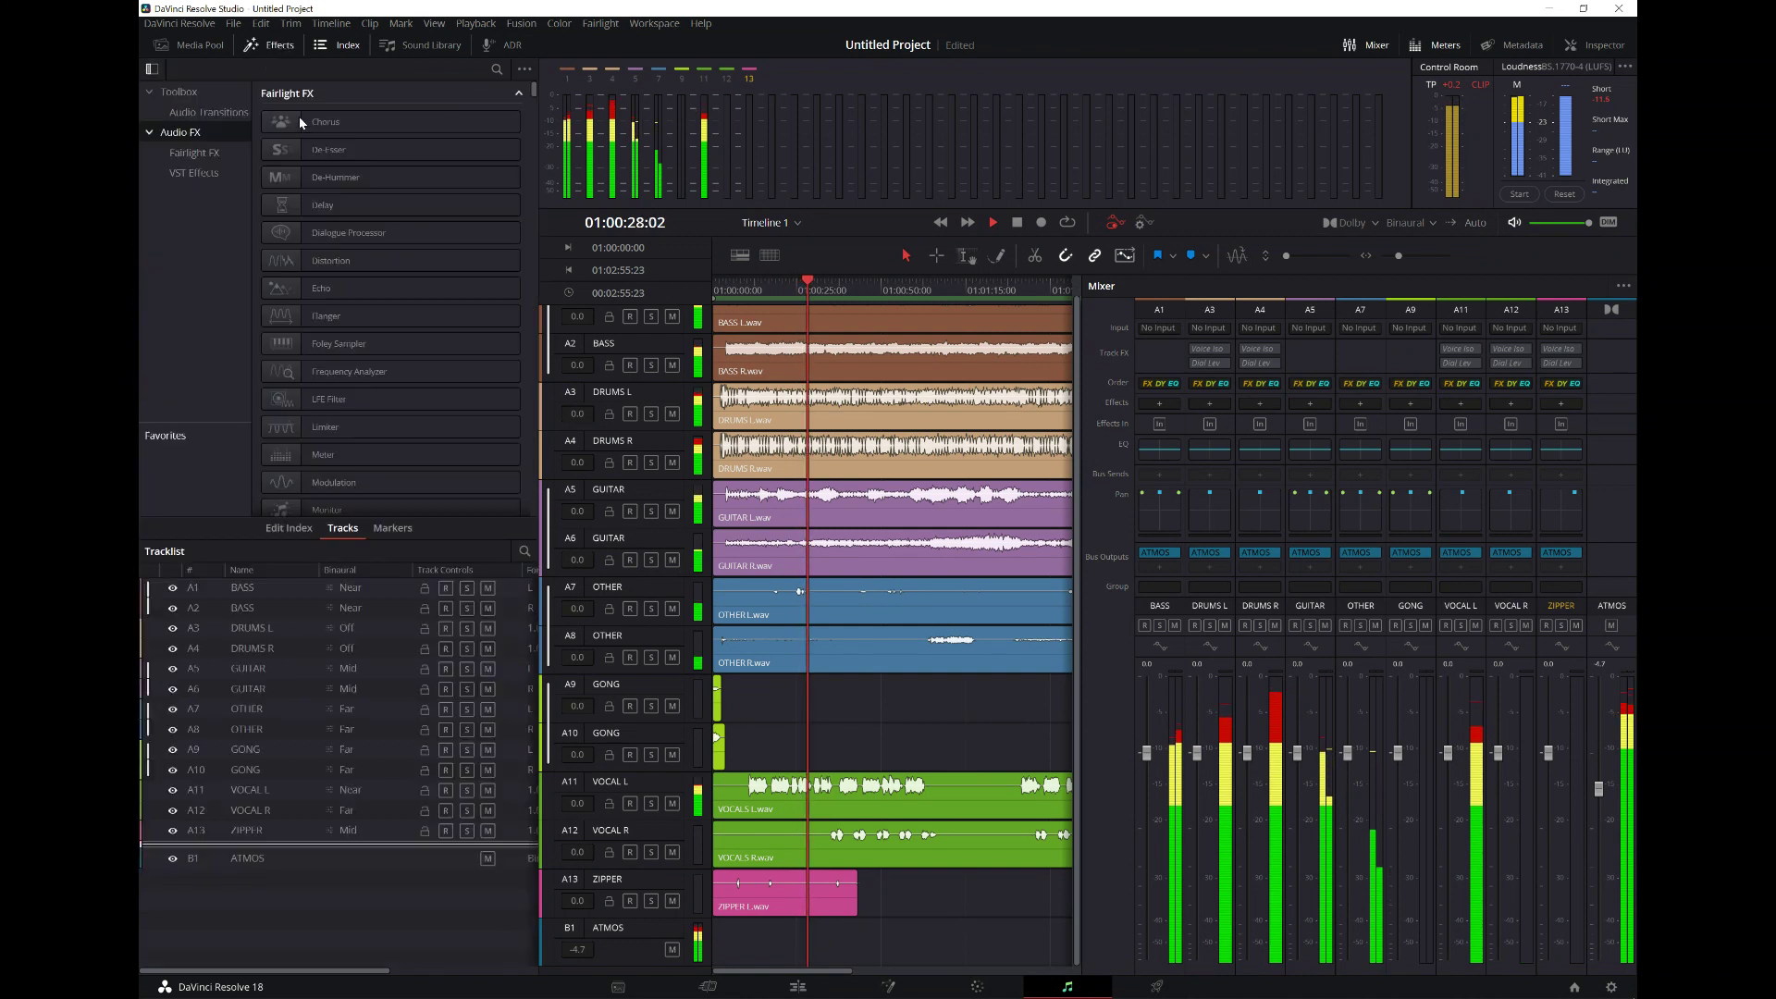
click(497, 70)
text(DEN)
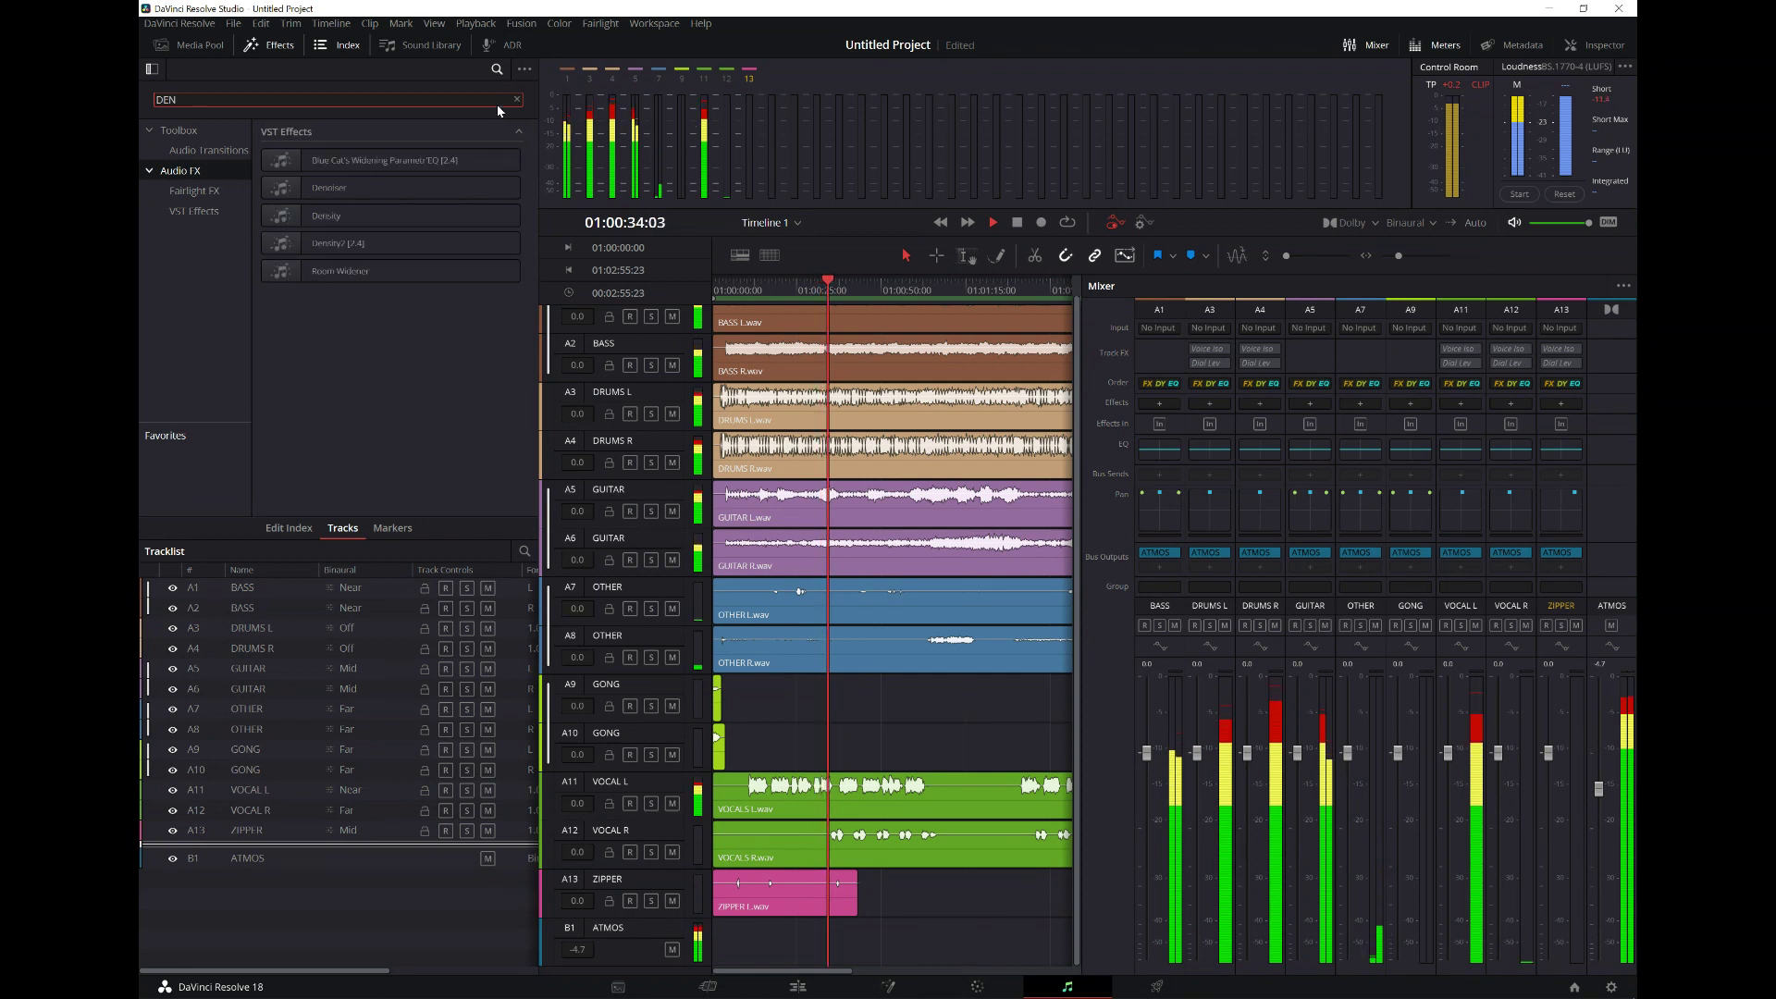
drag(325, 243, 1173, 403)
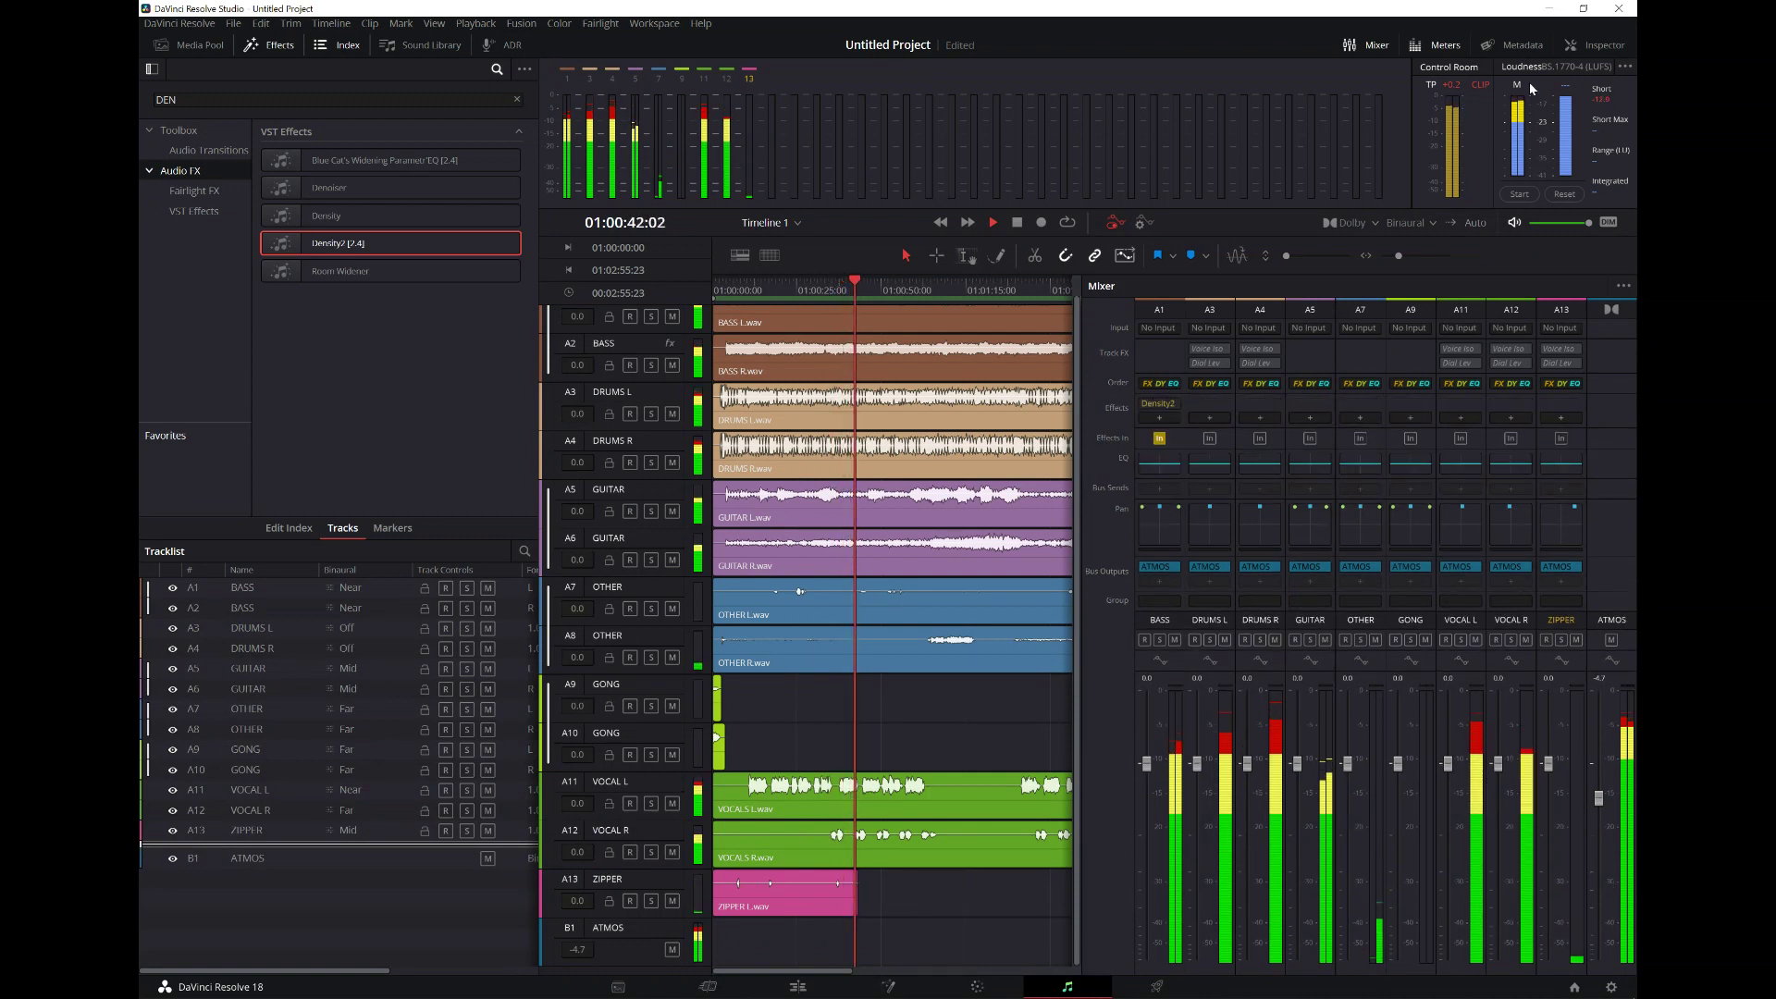
- Set the Density parameter of the BASS track's Density2 effect to about 0.64 in the Inspector, and hide the Inspector again
click(1621, 45)
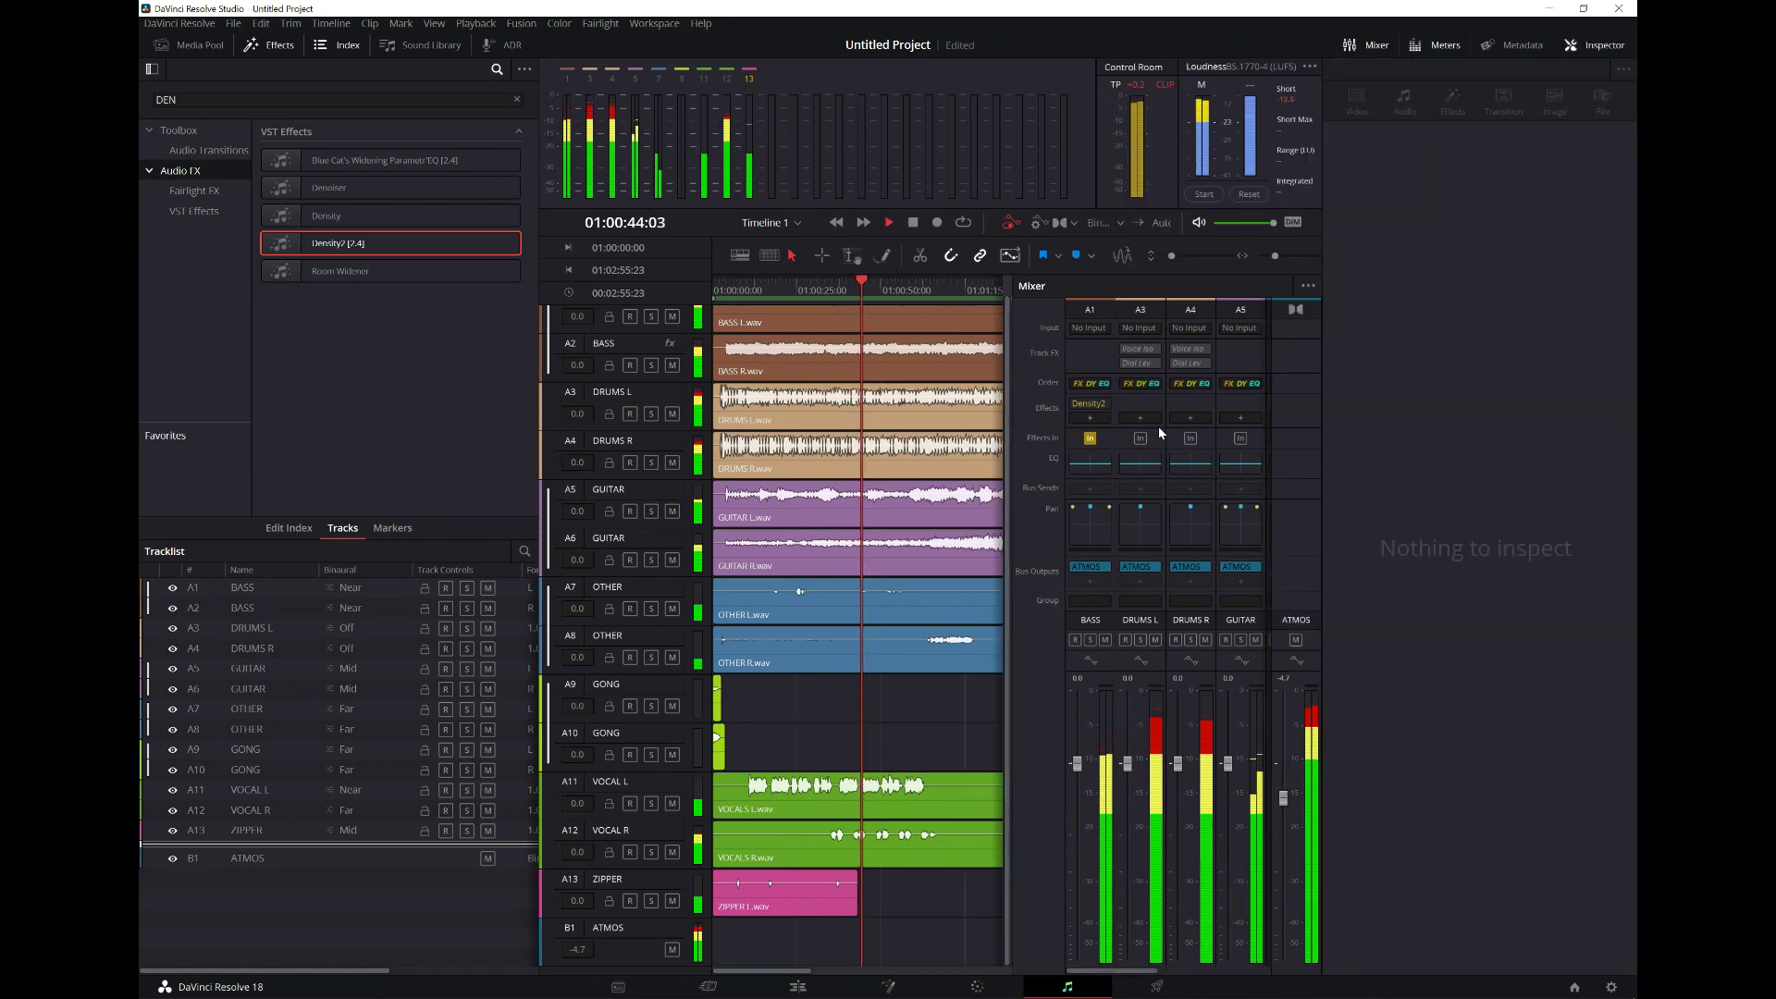
click(1093, 308)
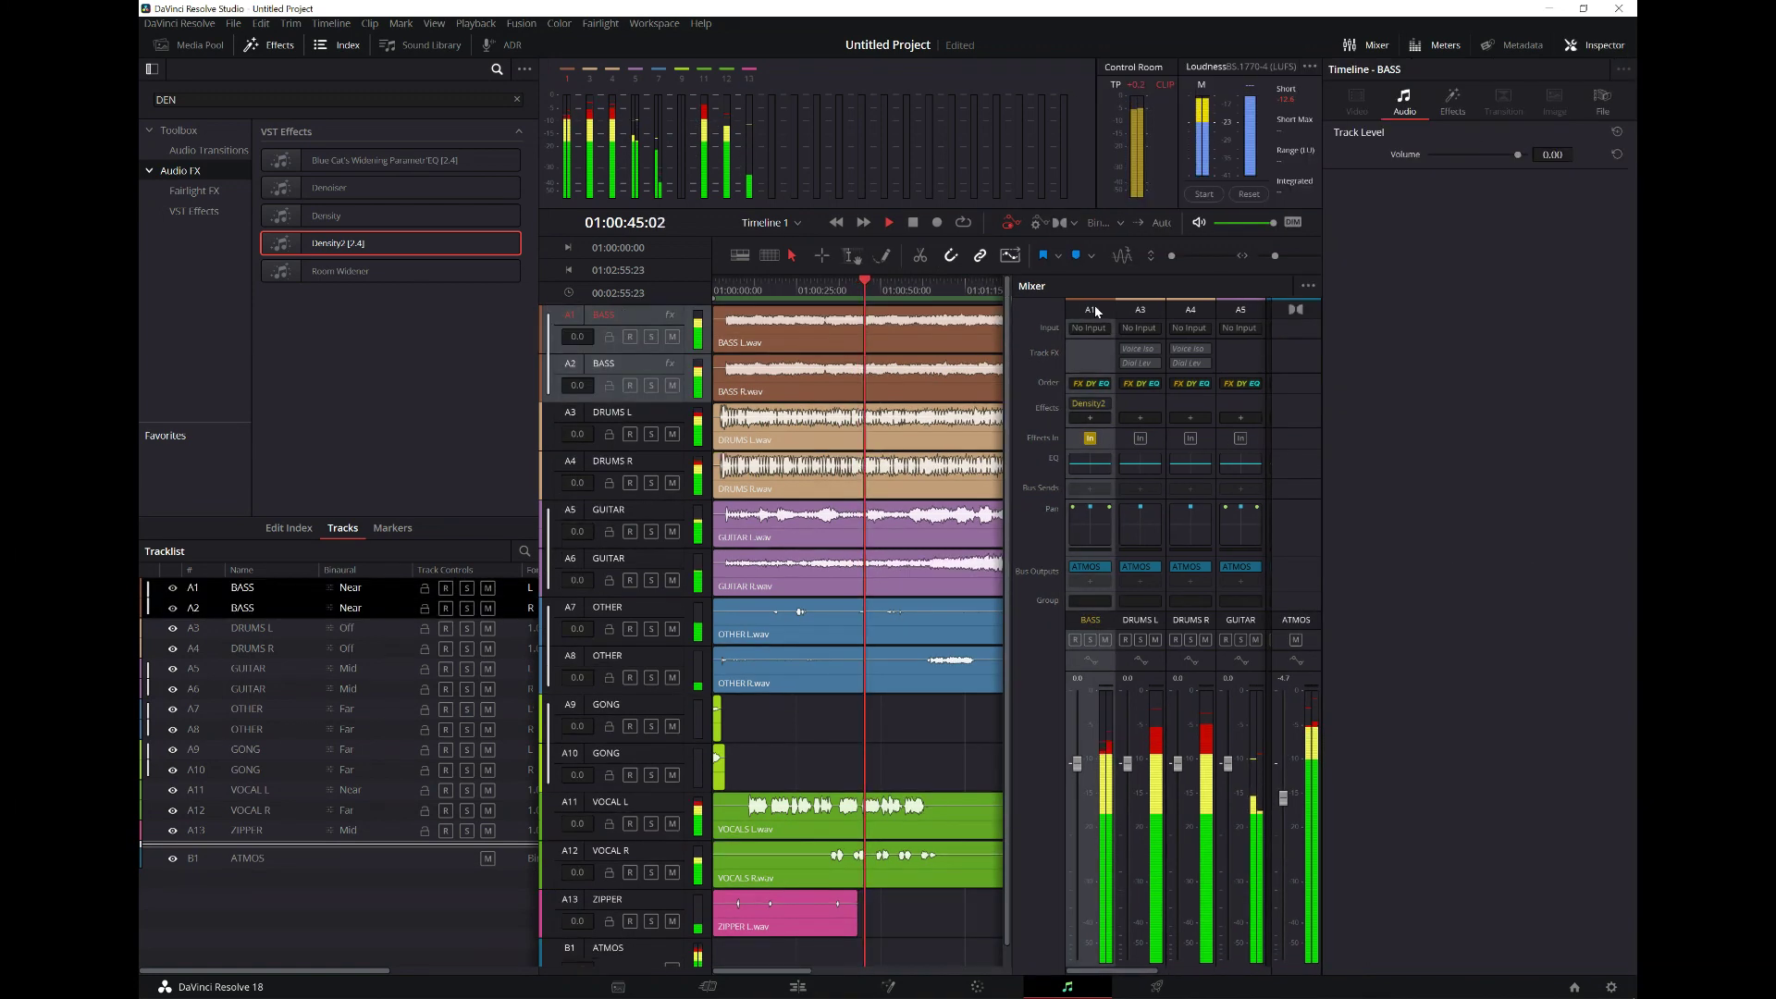
click(1445, 116)
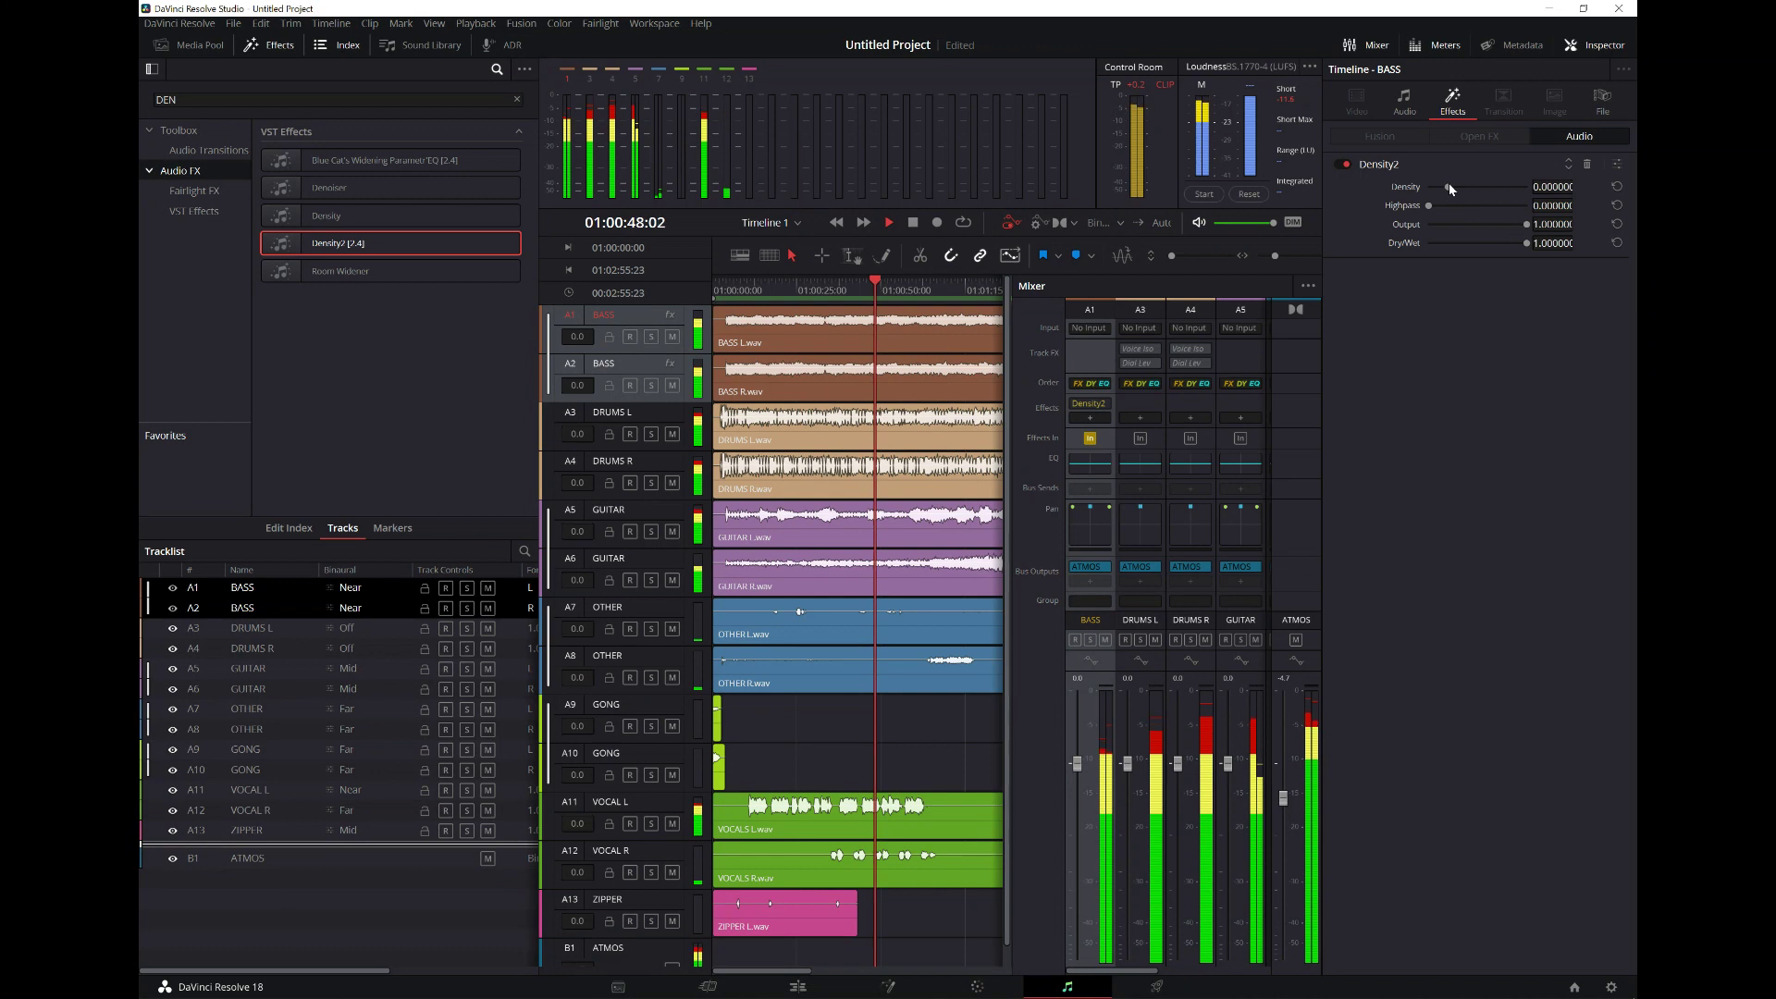
drag(1449, 187, 1460, 187)
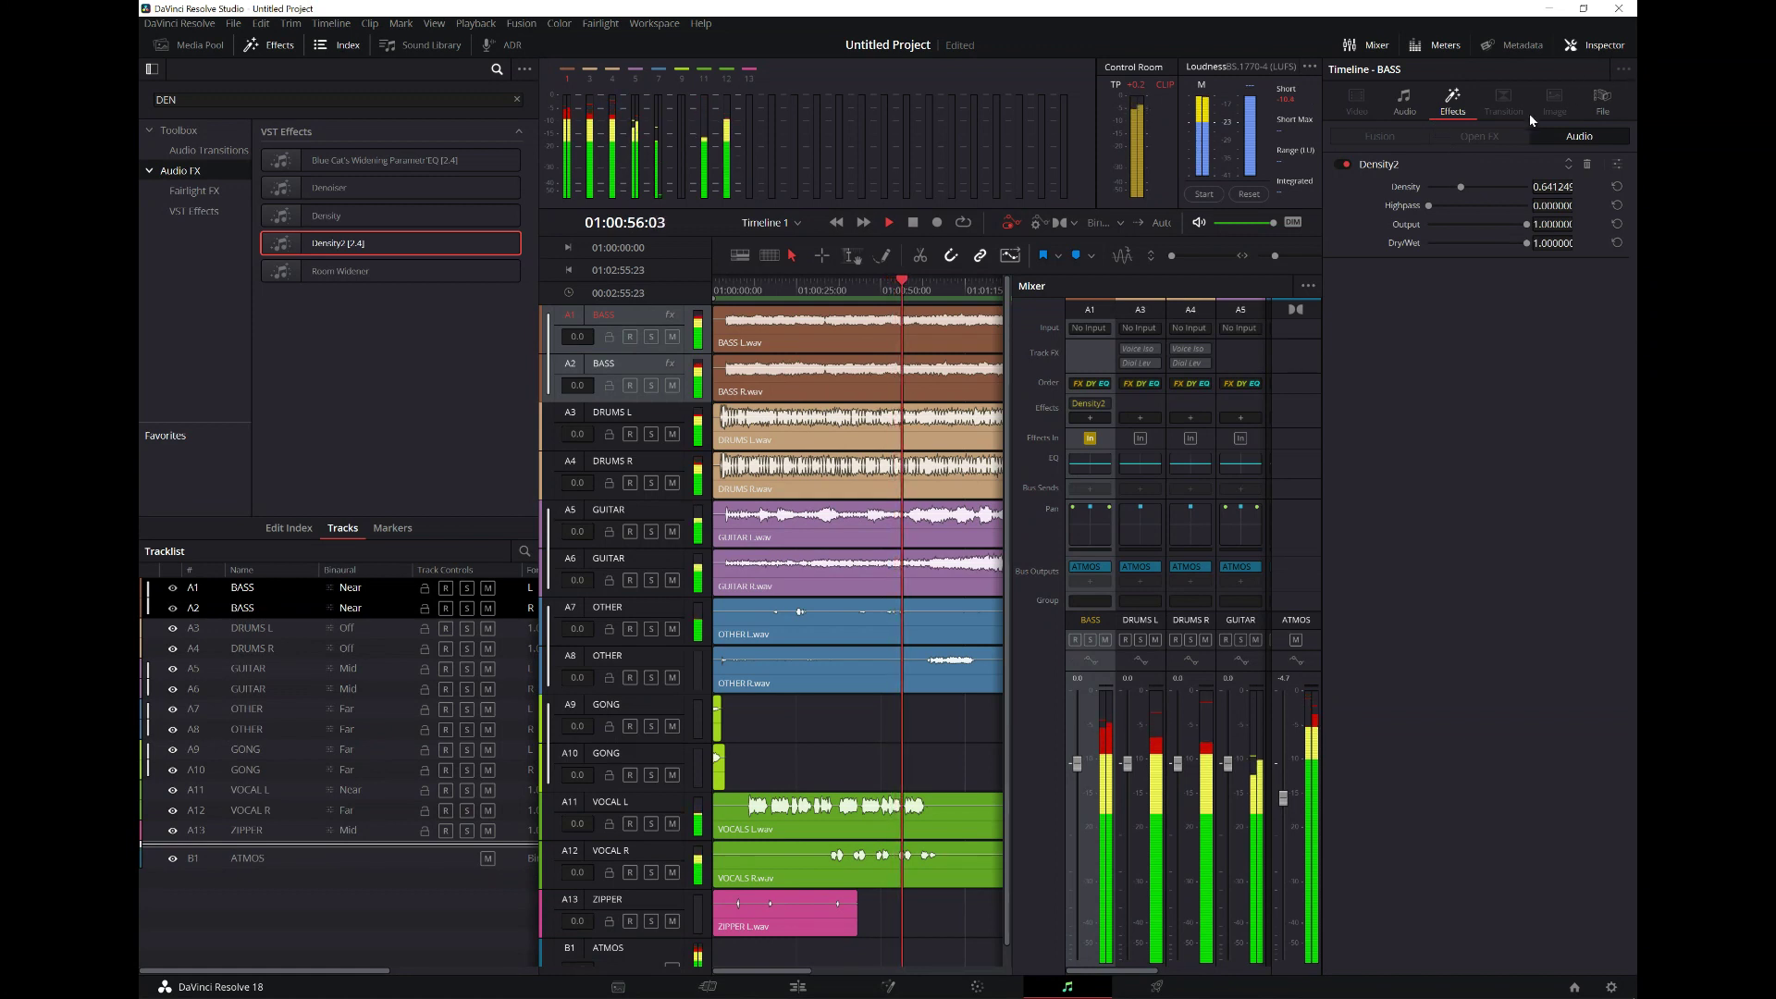
click(1589, 46)
- Copy the Density2 effect to the DRUMS L through ZIPPER tracks and lower the ATMOS bus to -5.7 dB
mouse_move(1182, 405)
drag(1156, 404, 1559, 405)
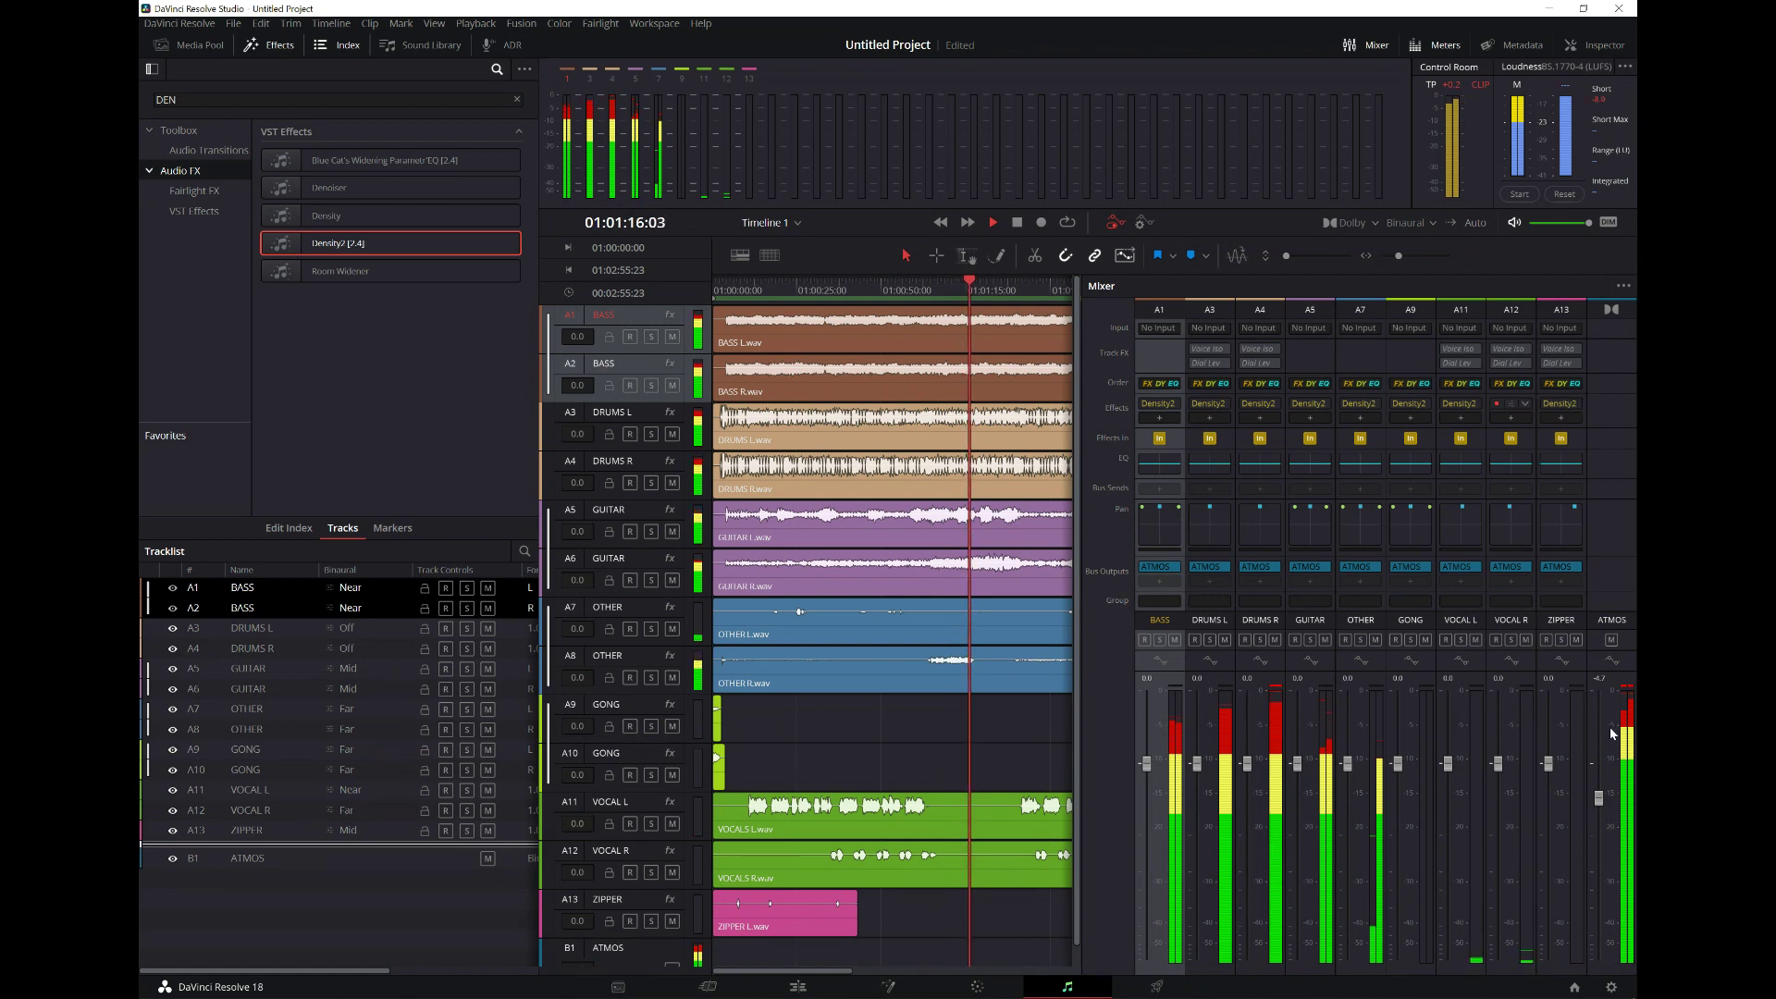
drag(1606, 793, 1605, 810)
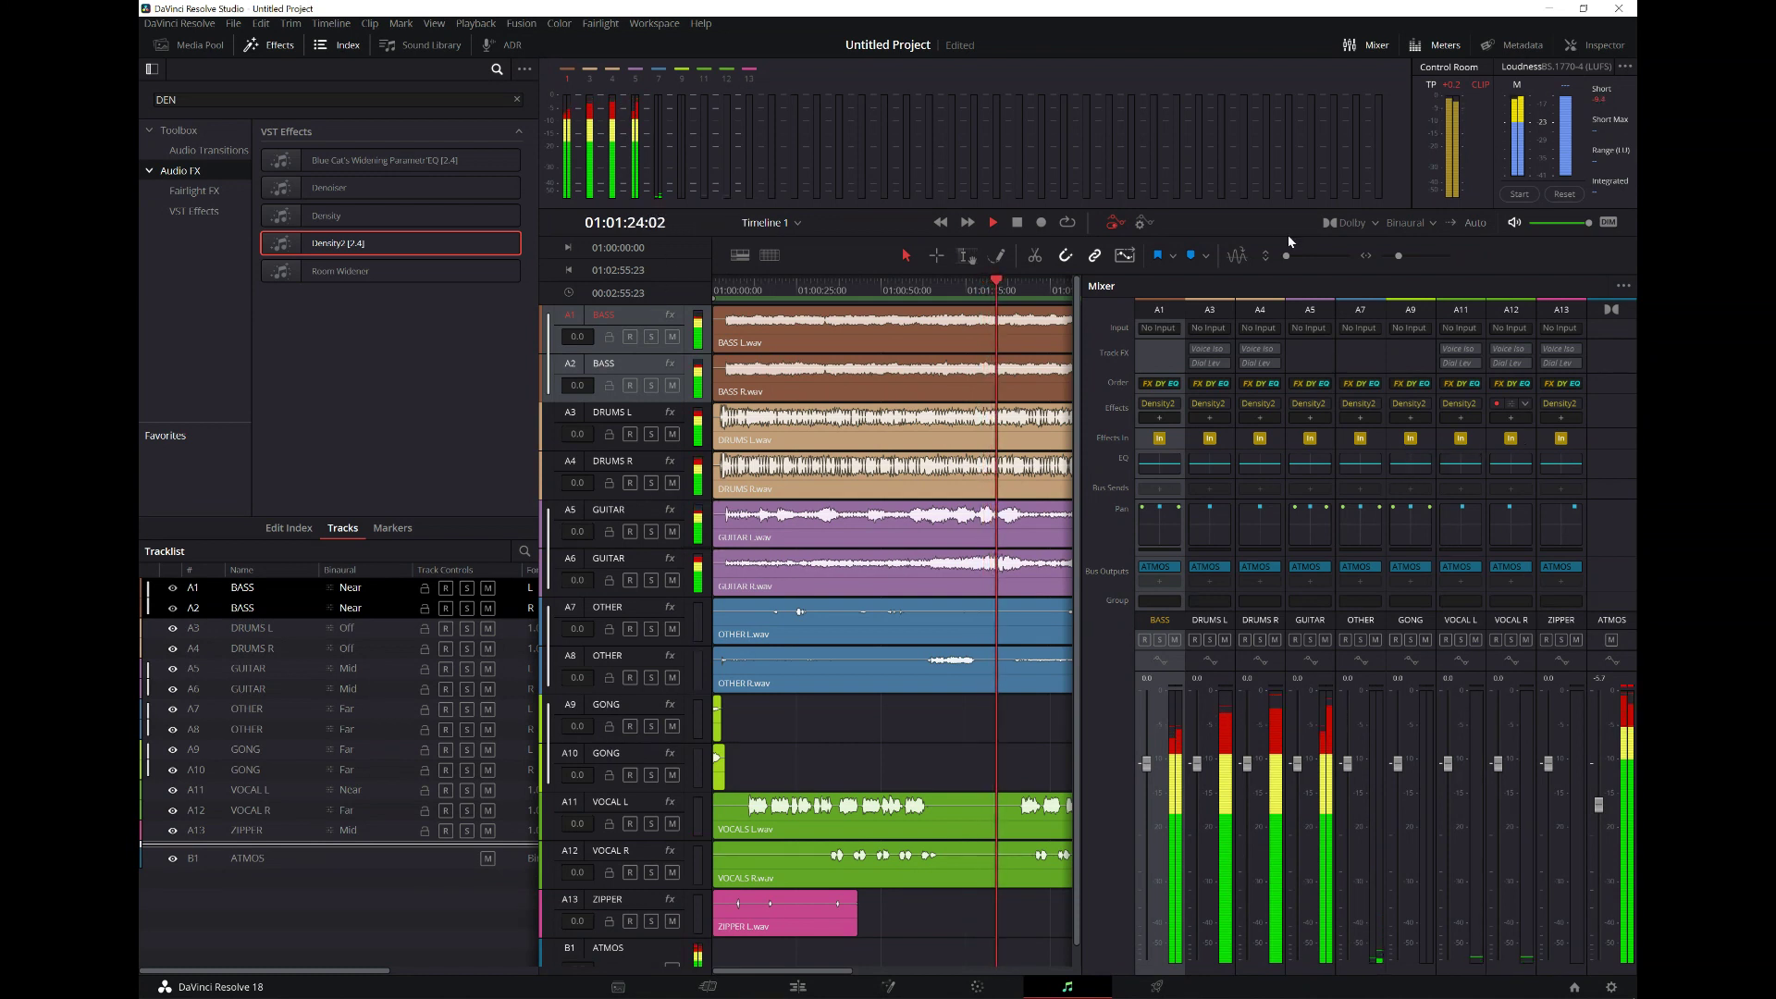
- Delete the Density2 plugin from the GUITAR track's effects
mouse_move(1290, 400)
click(1296, 404)
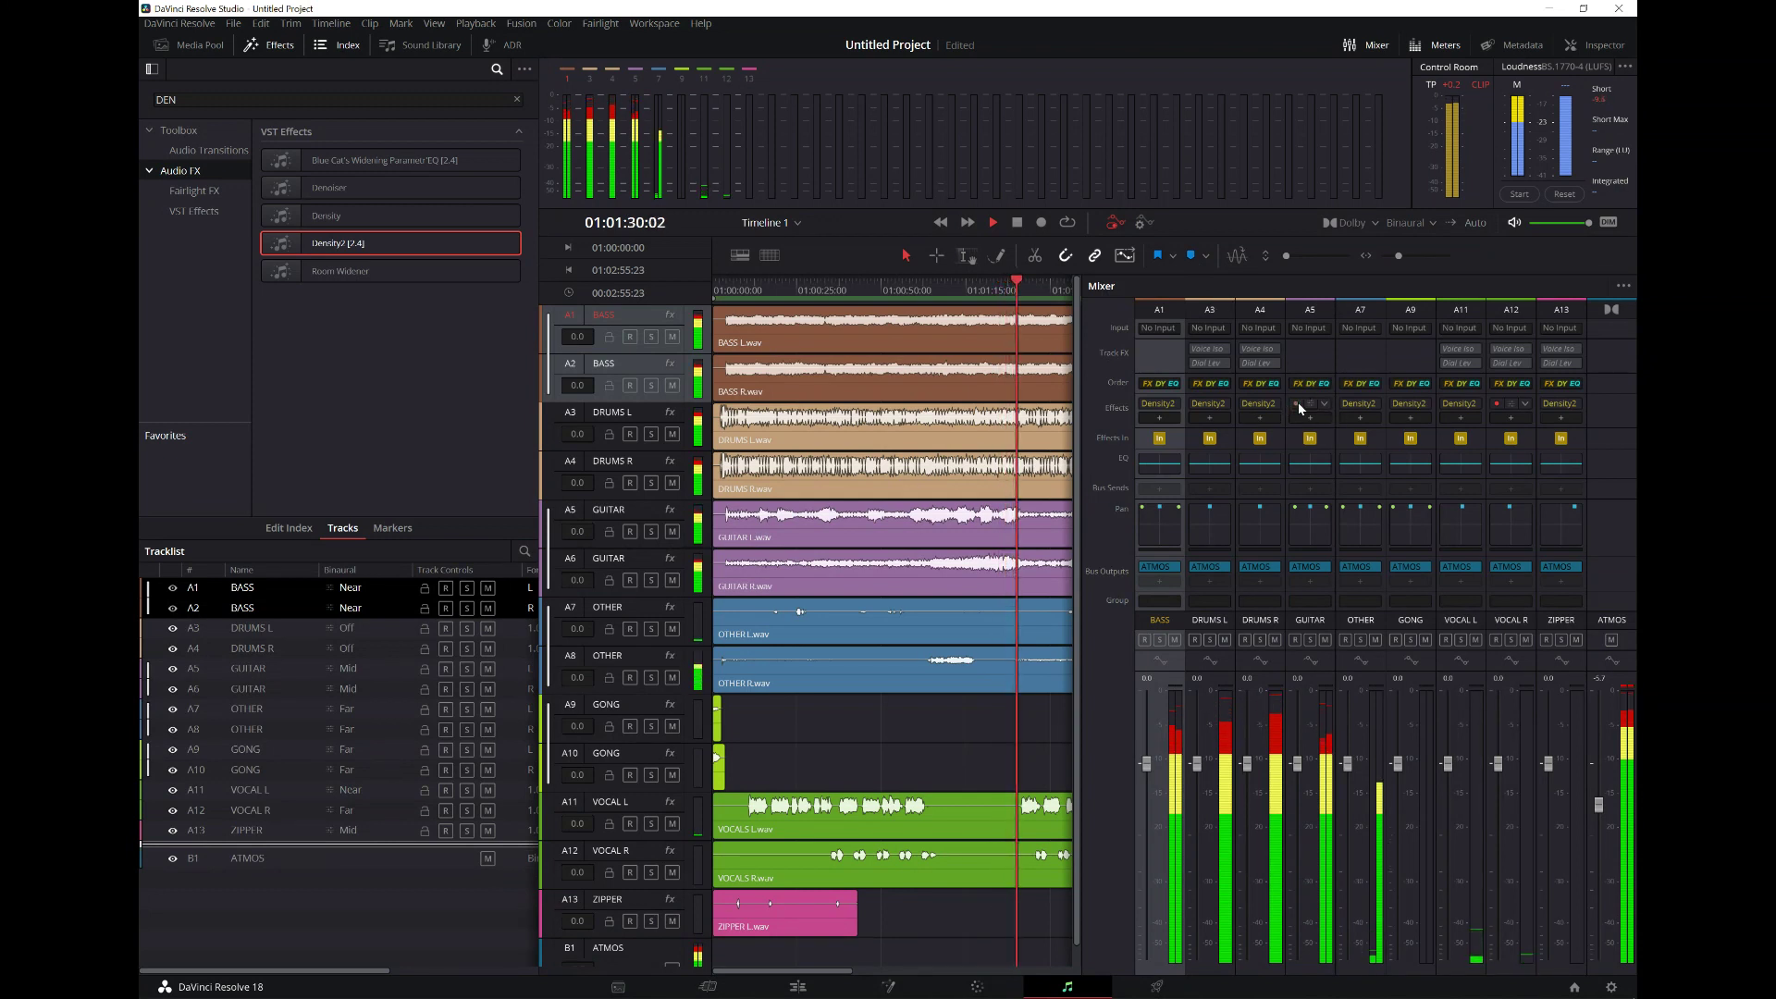
click(1325, 403)
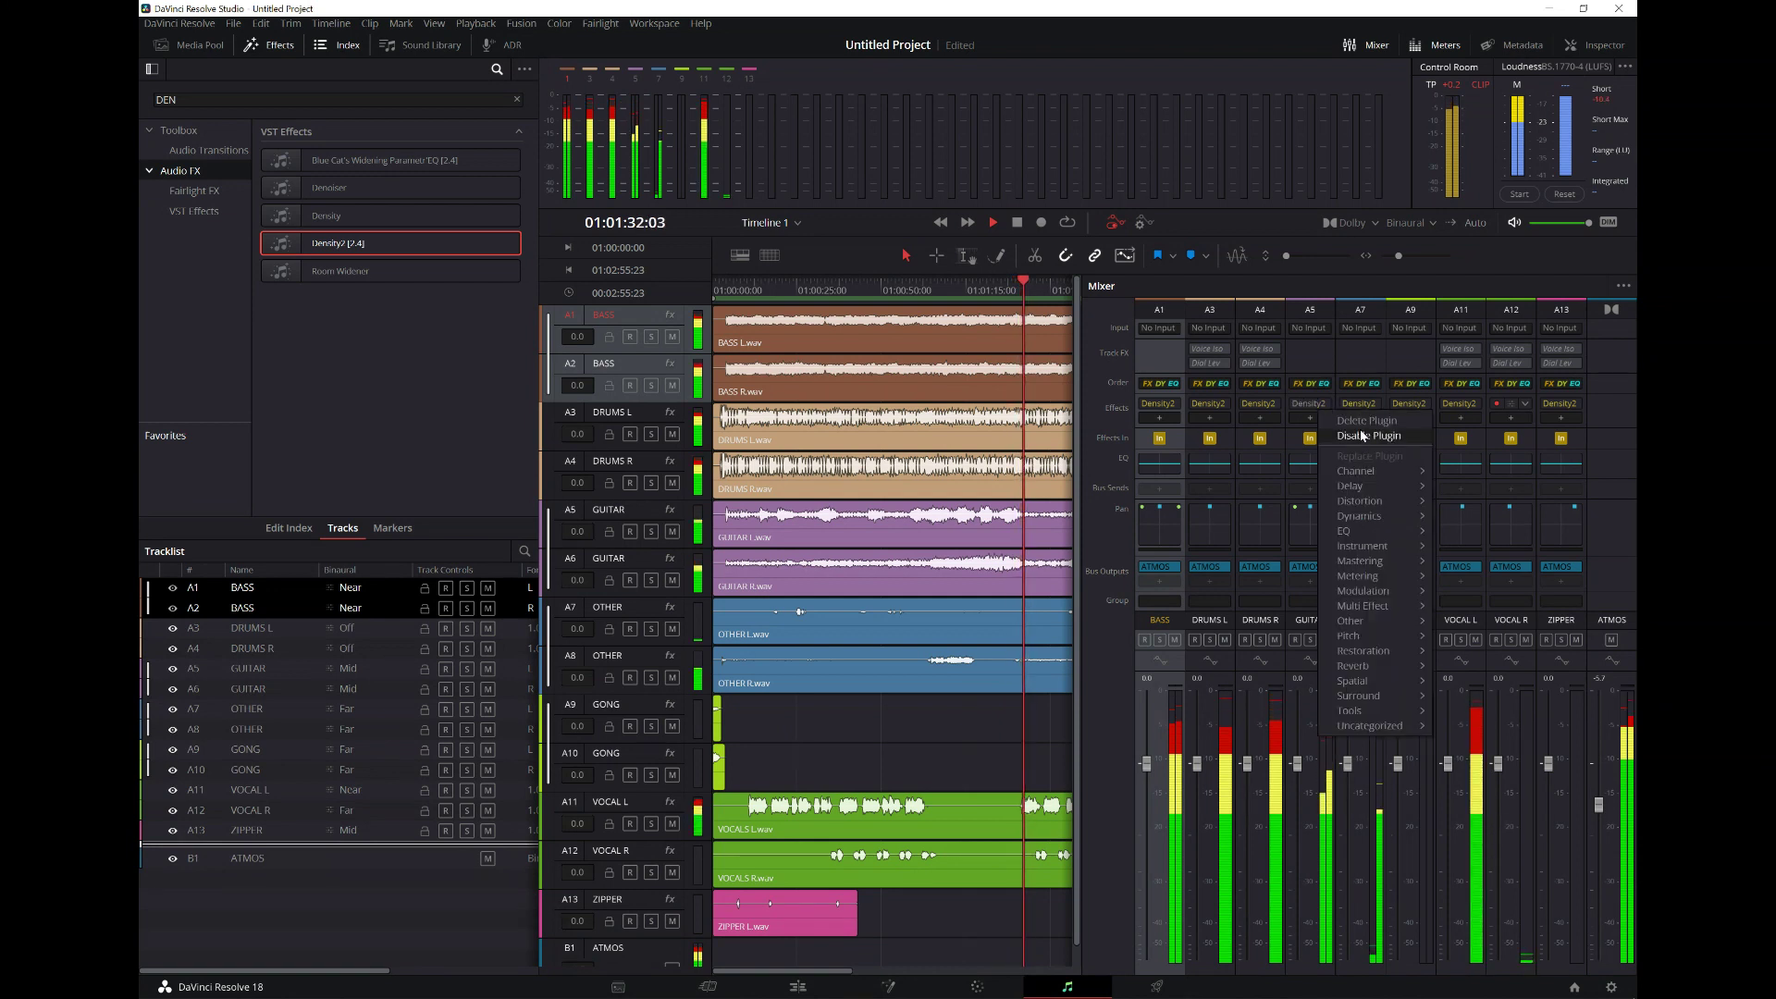
click(1364, 421)
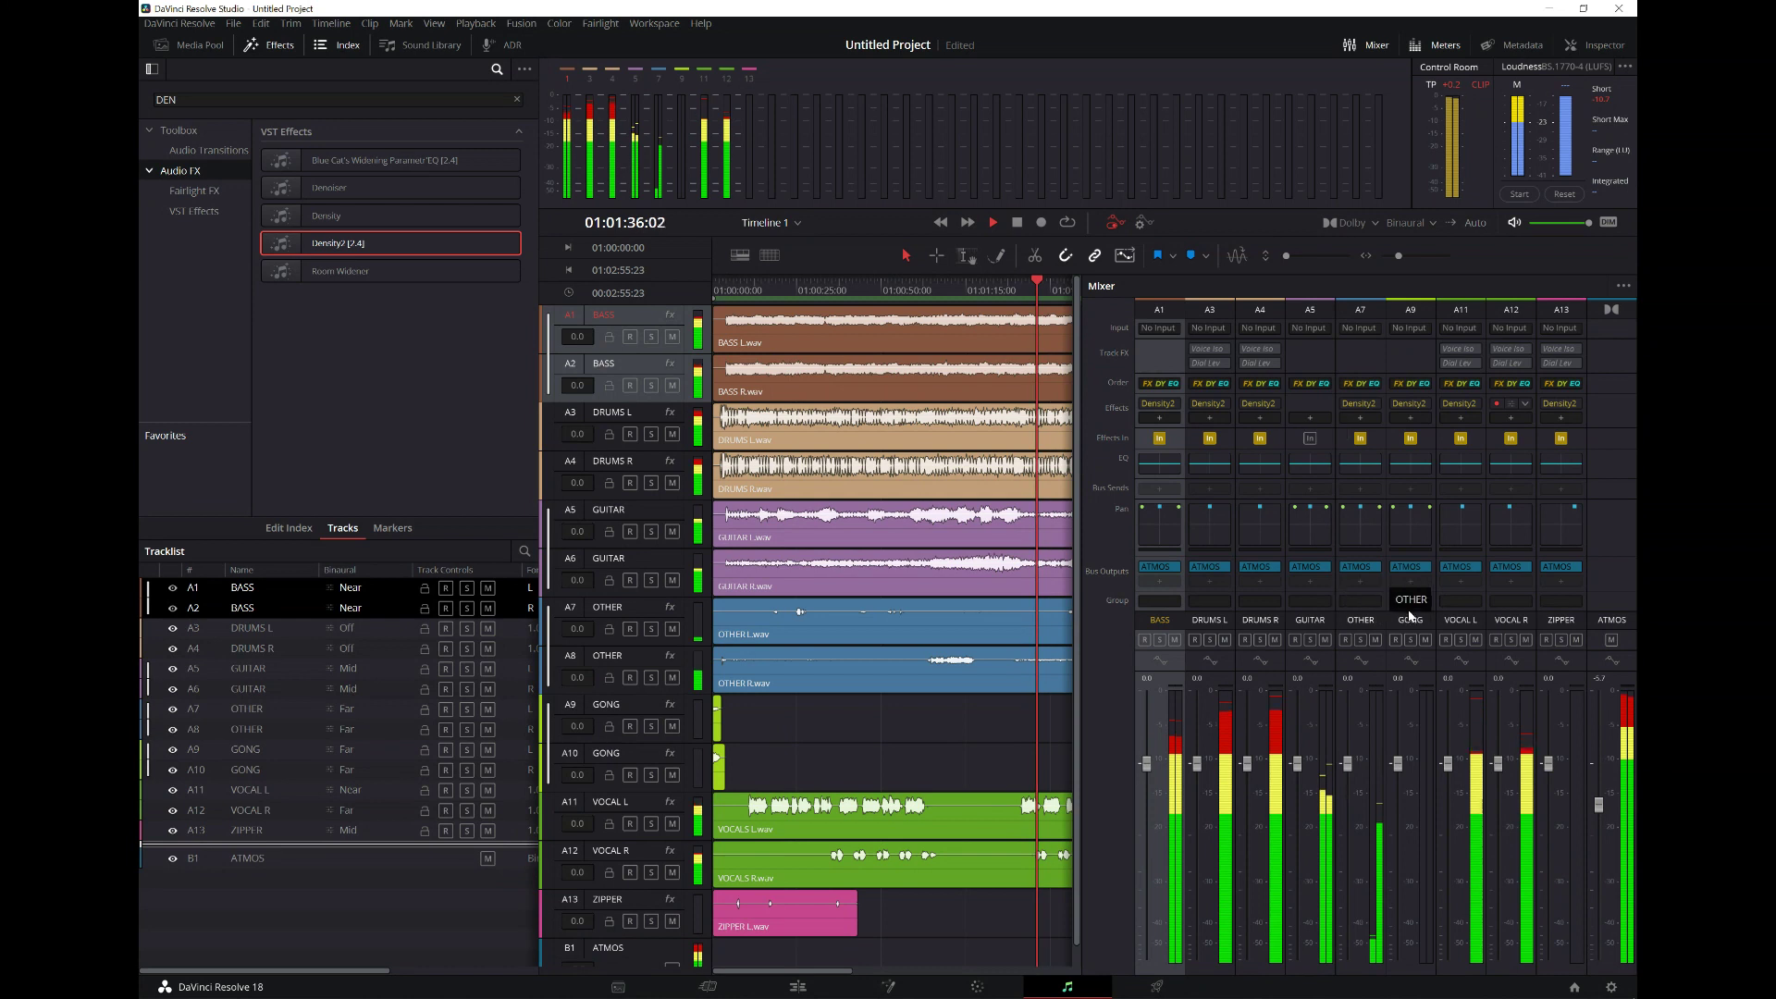
- Try the Cinematic Rooms Professional VST reverb on the VOCAL R track and look at its settings options
click(1512, 418)
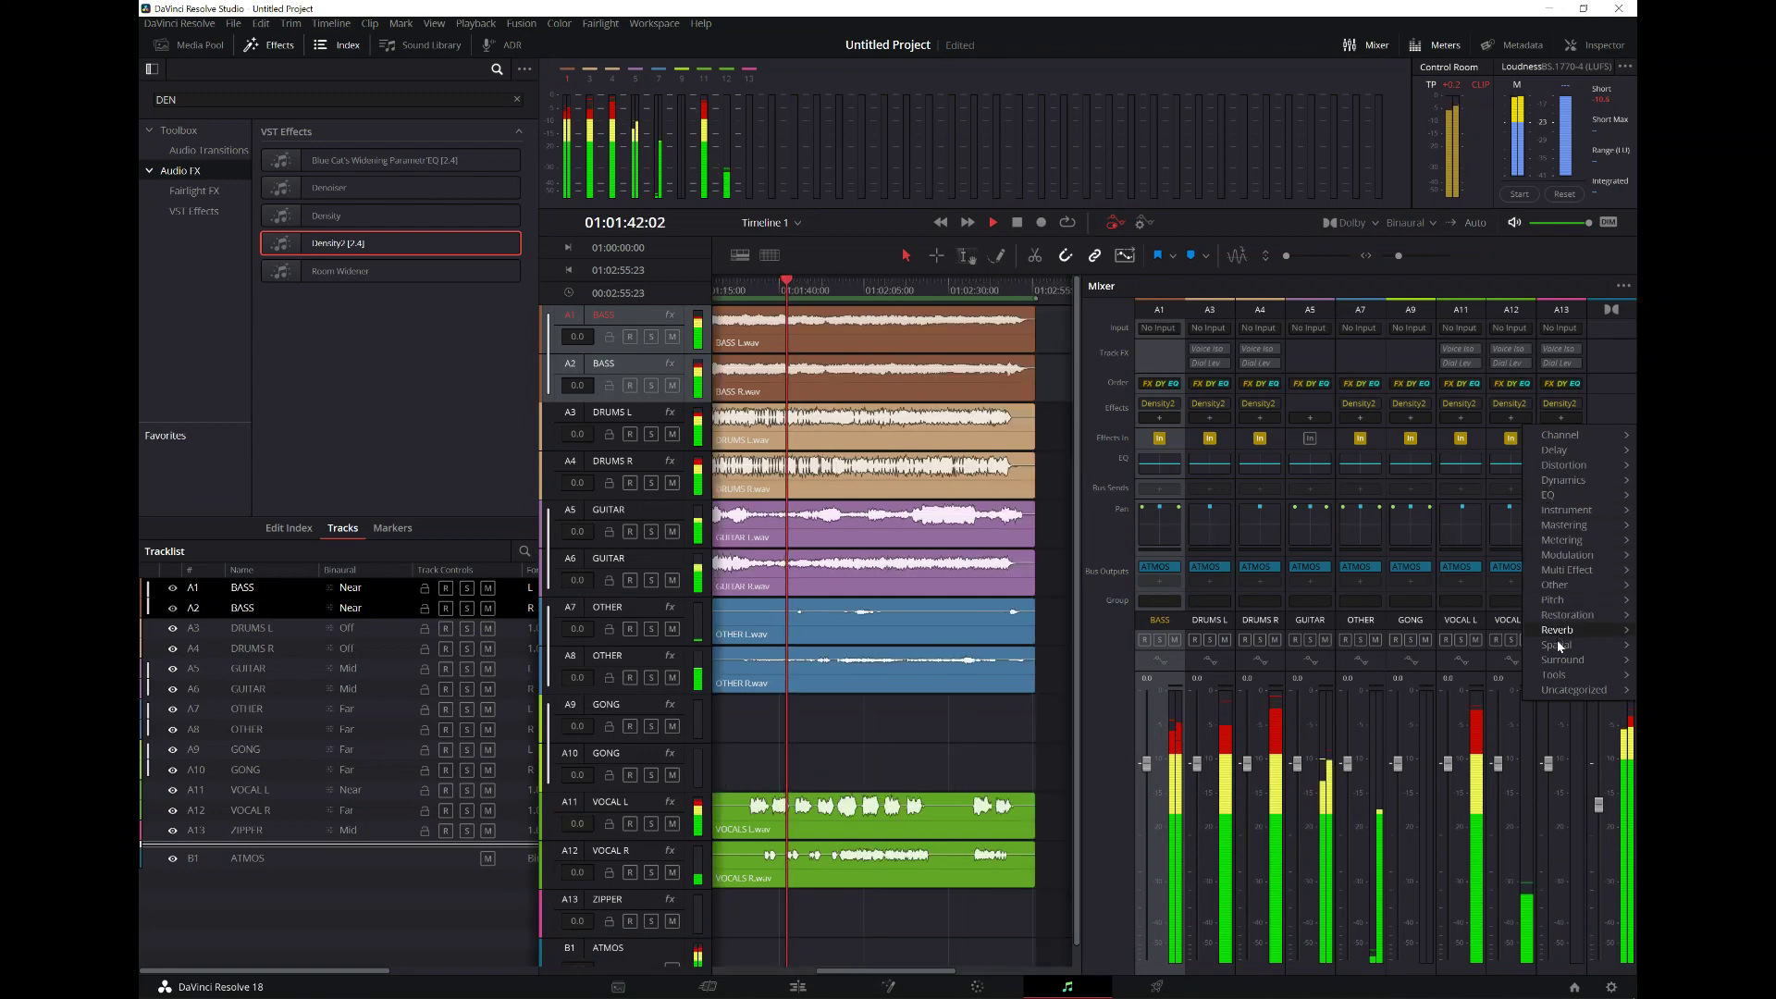
mouse_move(1558, 633)
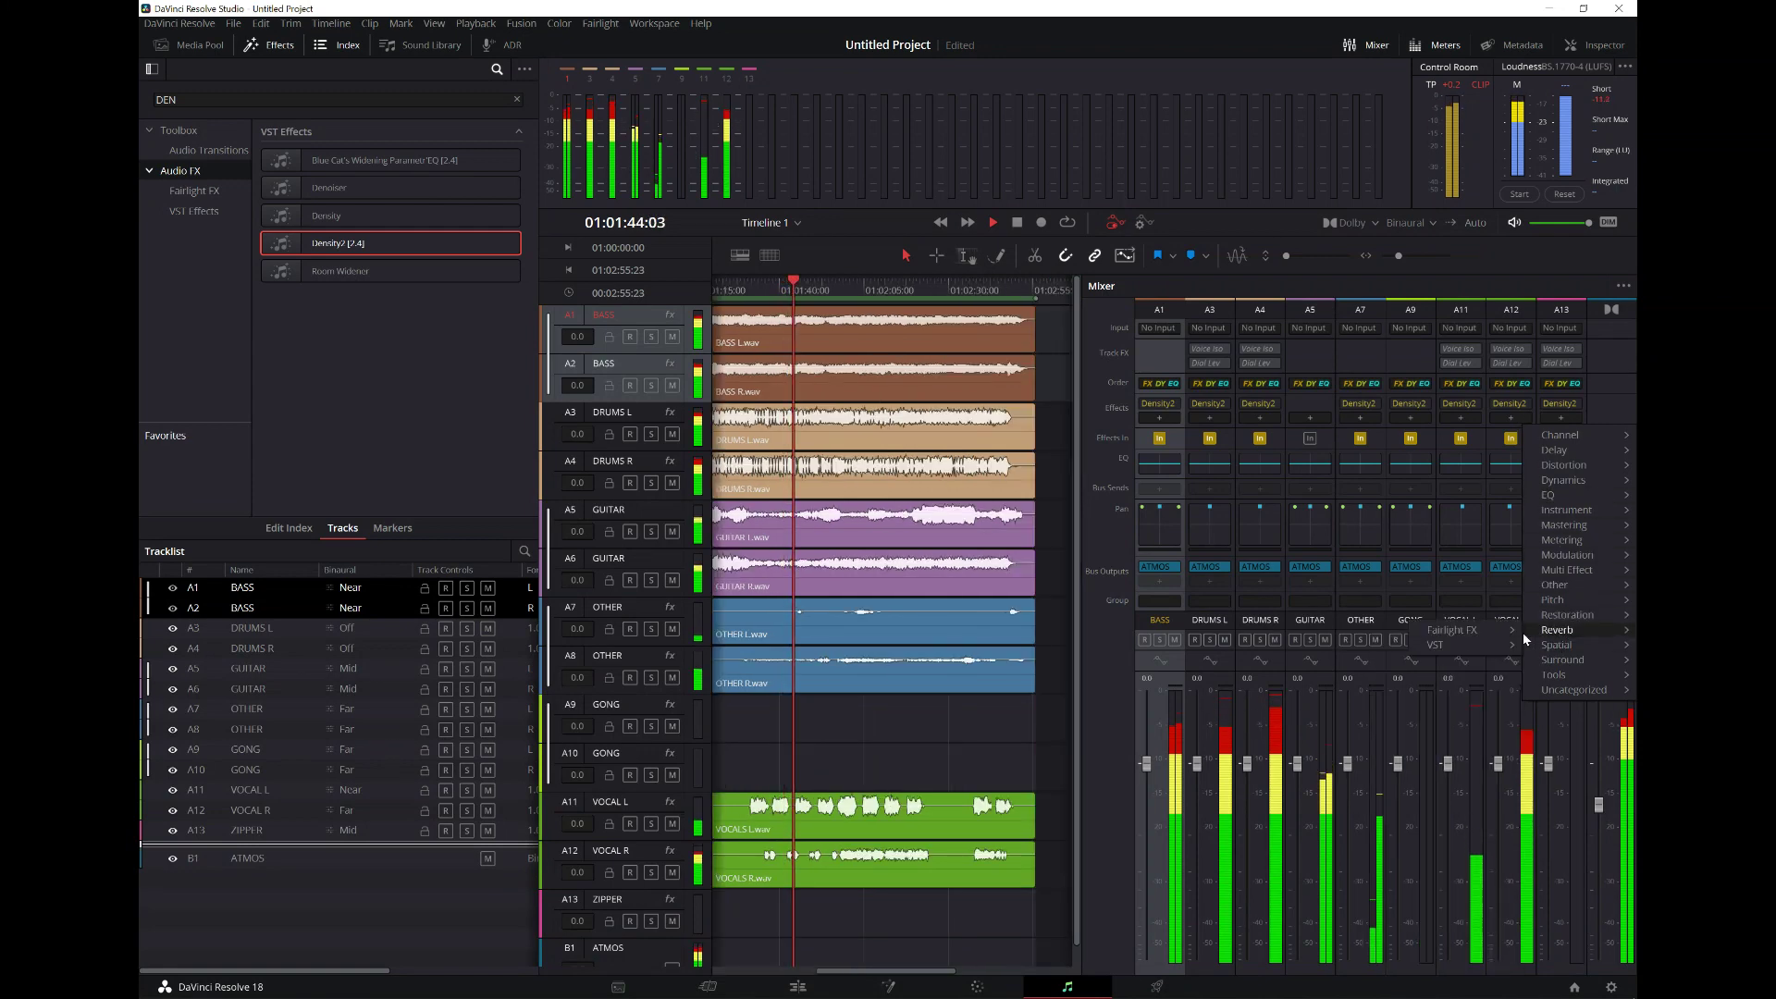
mouse_move(1462, 642)
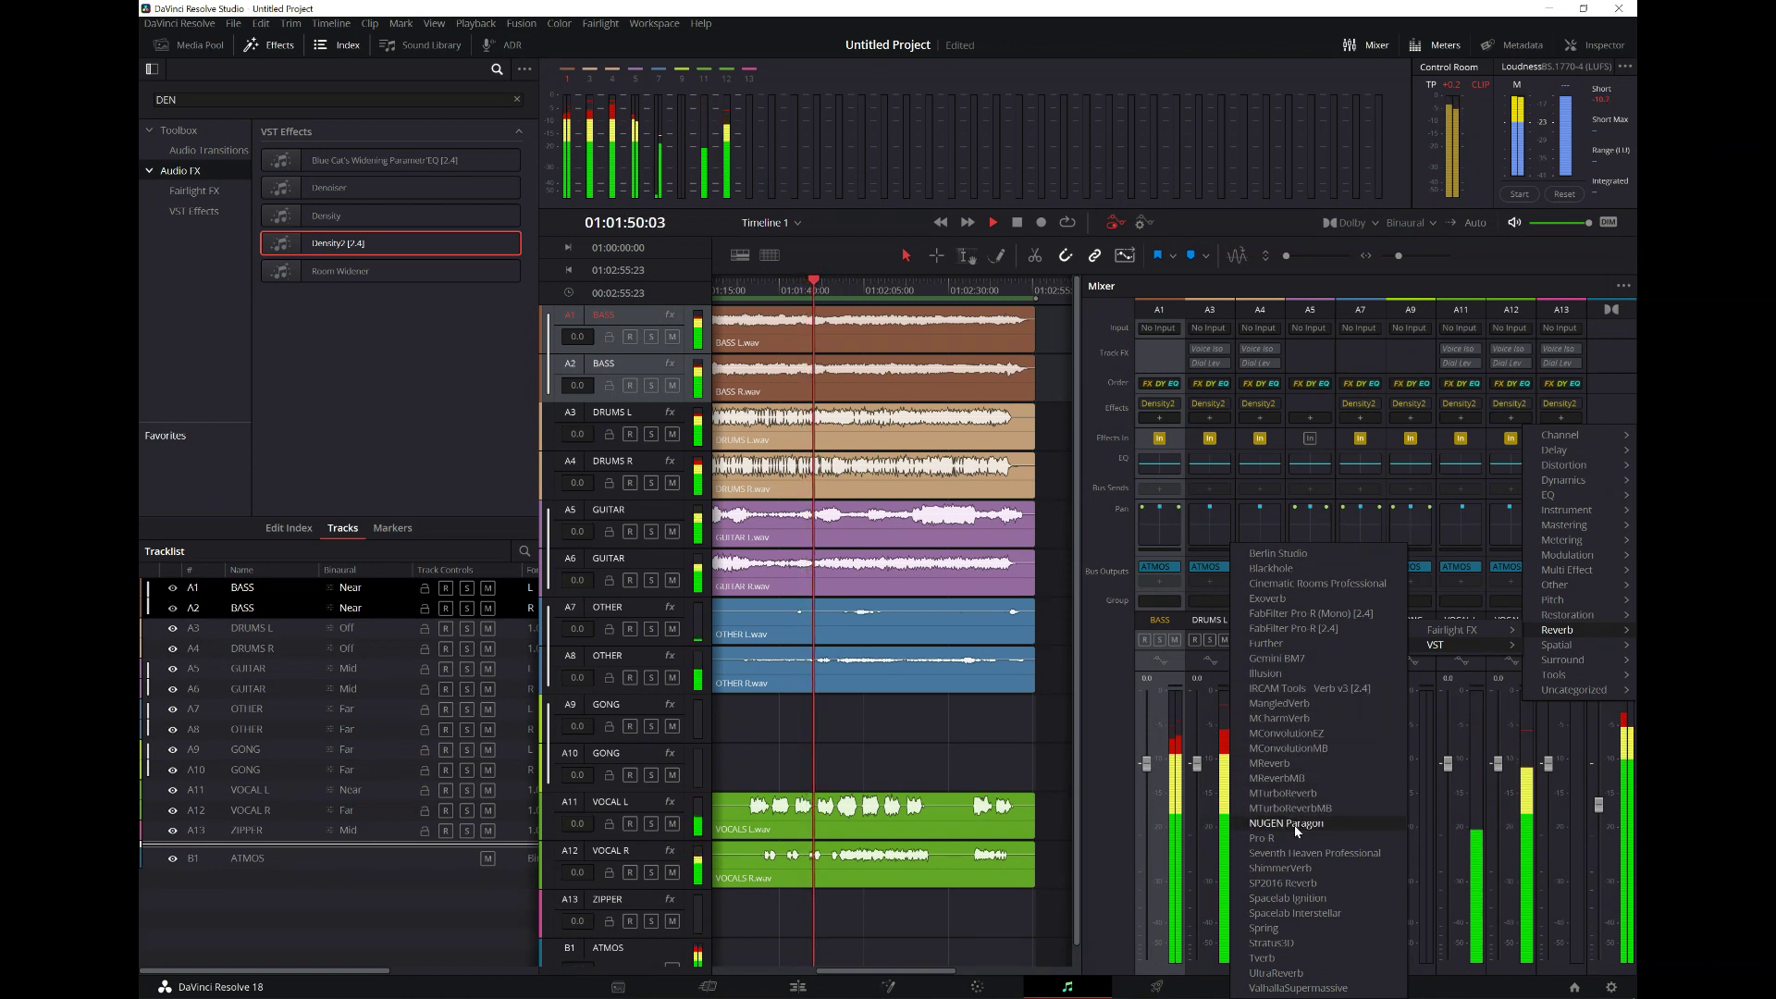
click(1291, 586)
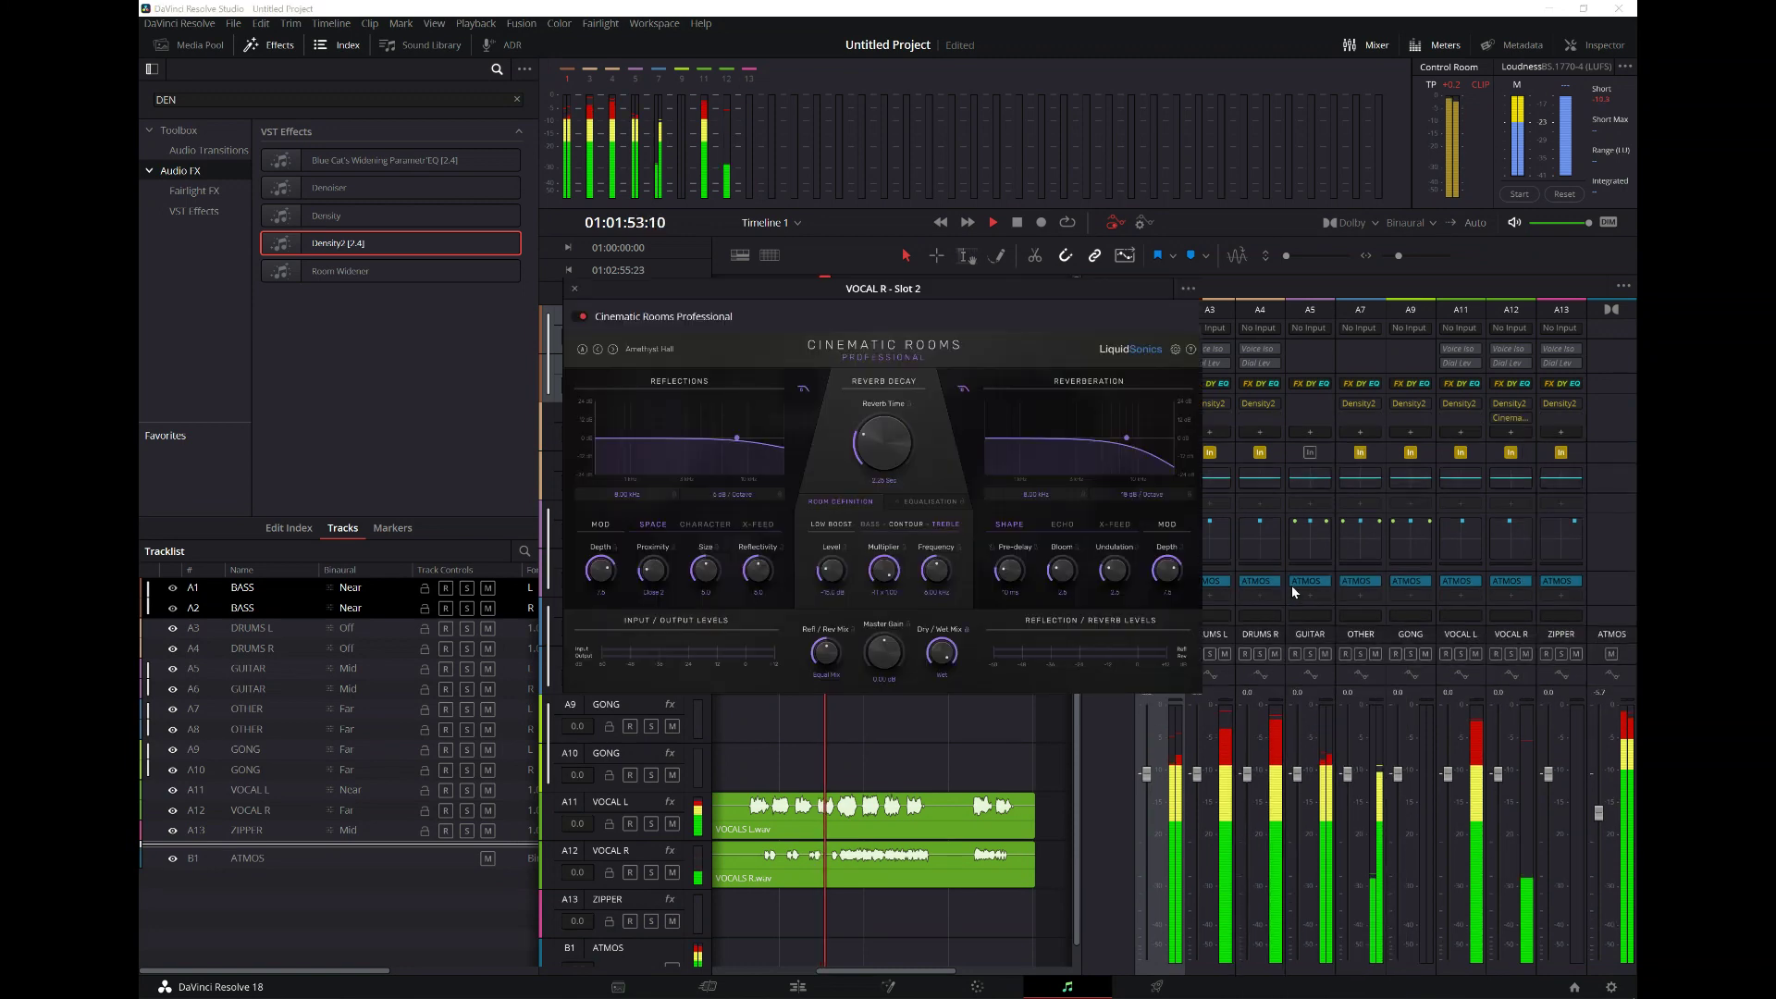
drag(940, 289, 990, 198)
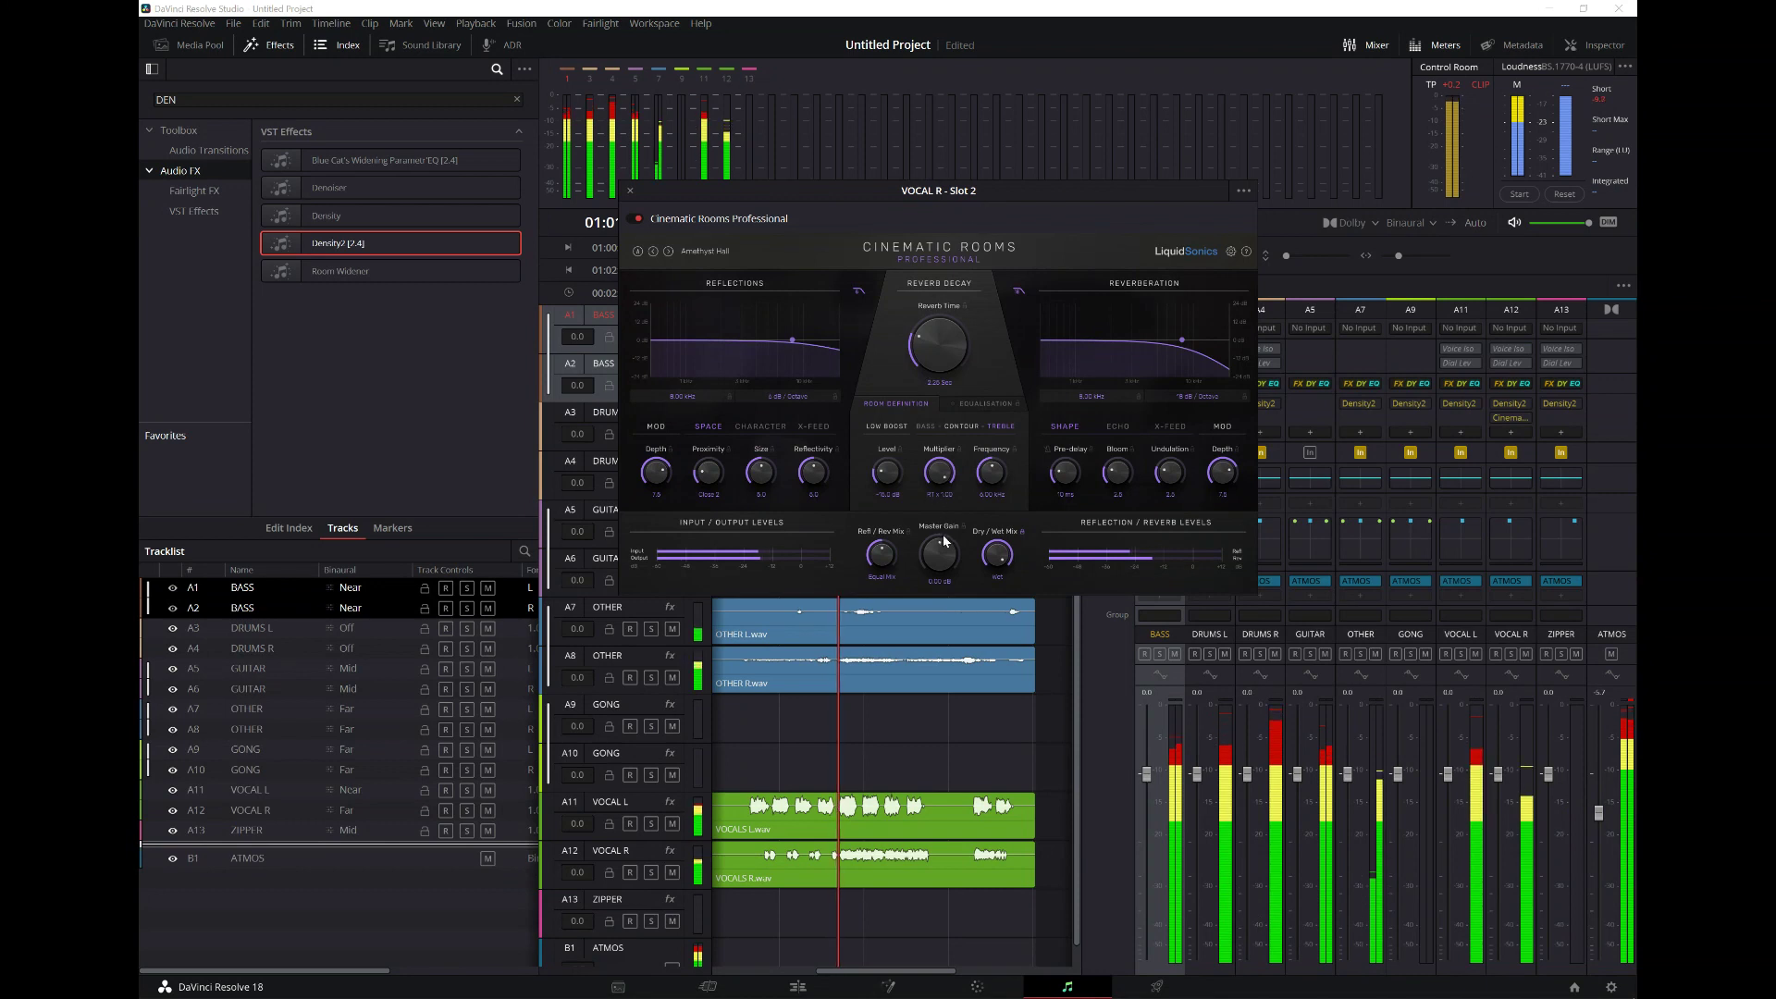
click(1232, 253)
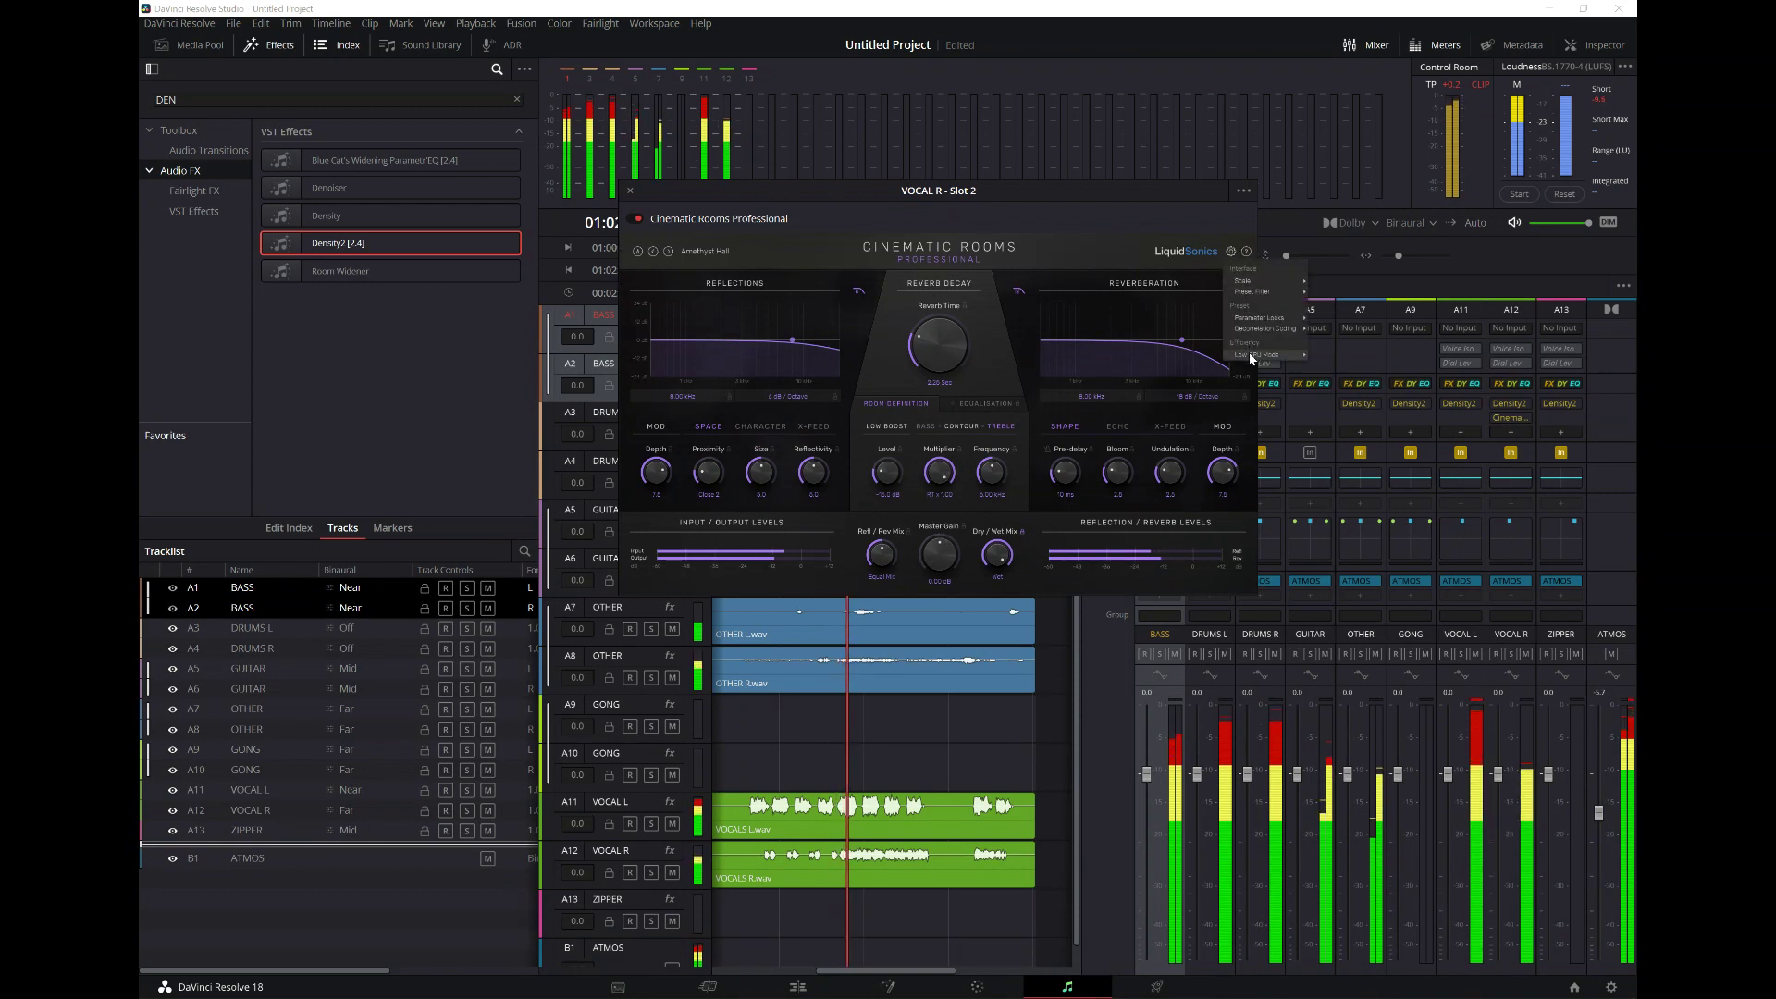
click(1320, 371)
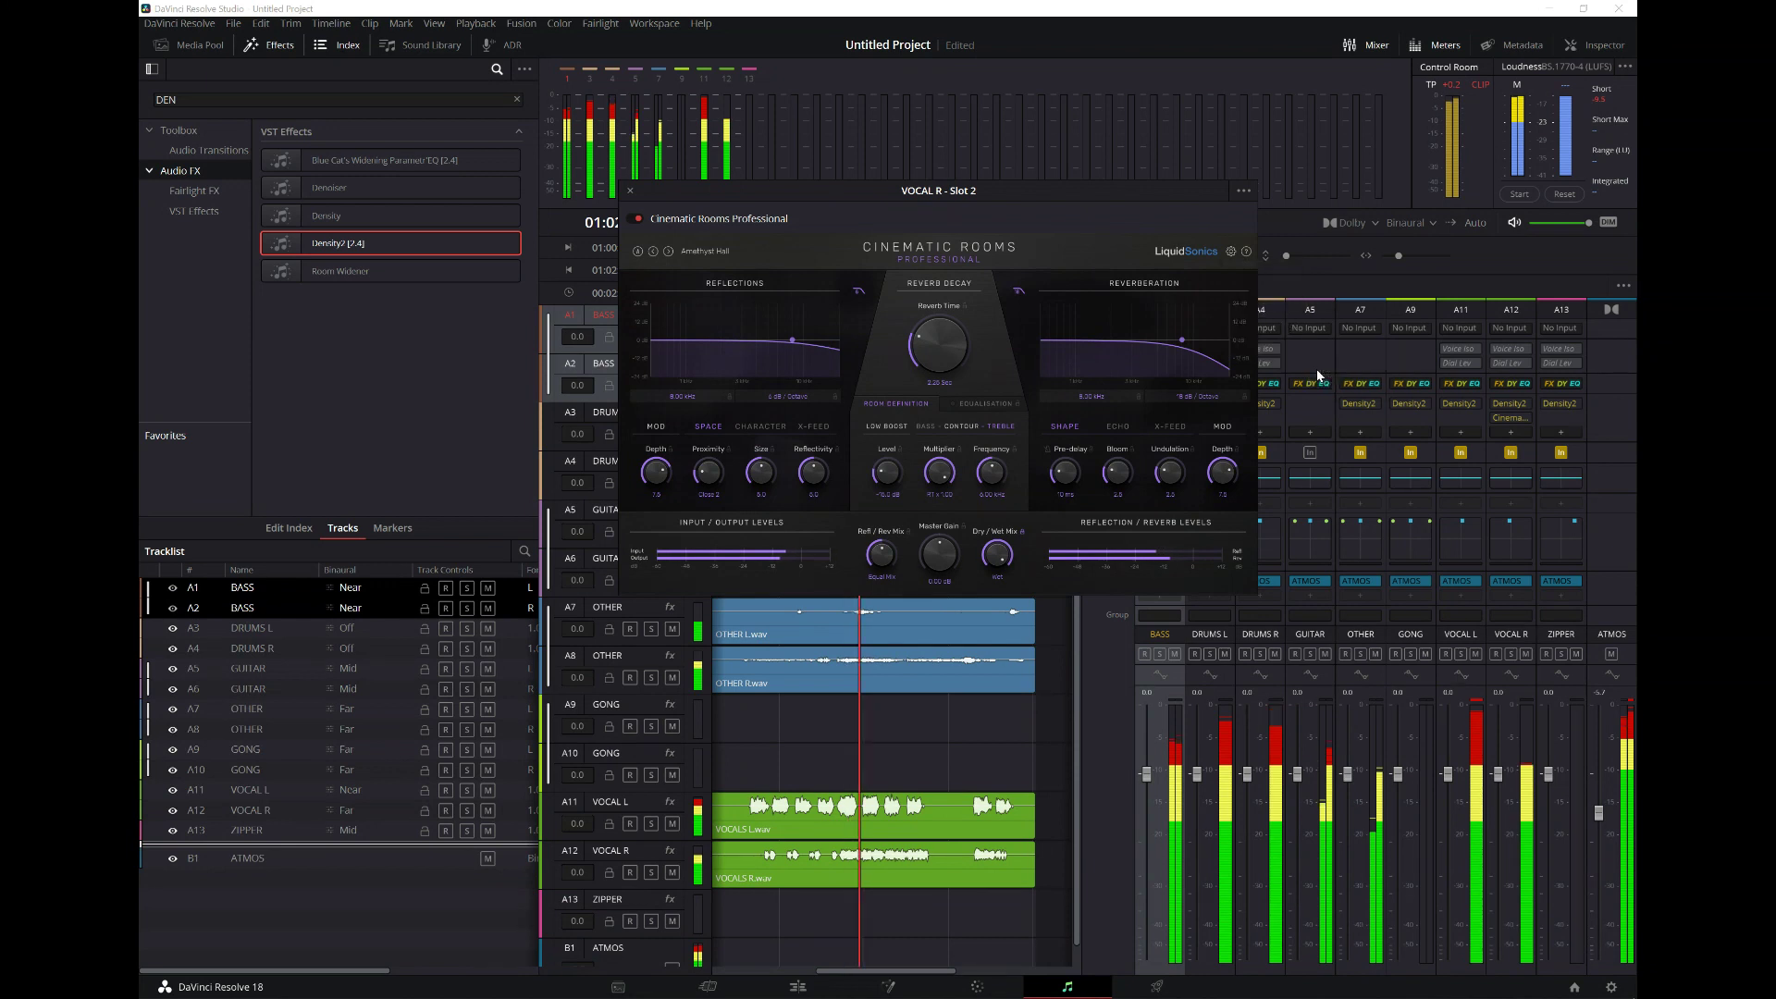
- Try the Ambience One preset in VOCAL R's Cinematic Rooms reverb, and delete the reverb from the track
click(713, 250)
mouse_move(719, 286)
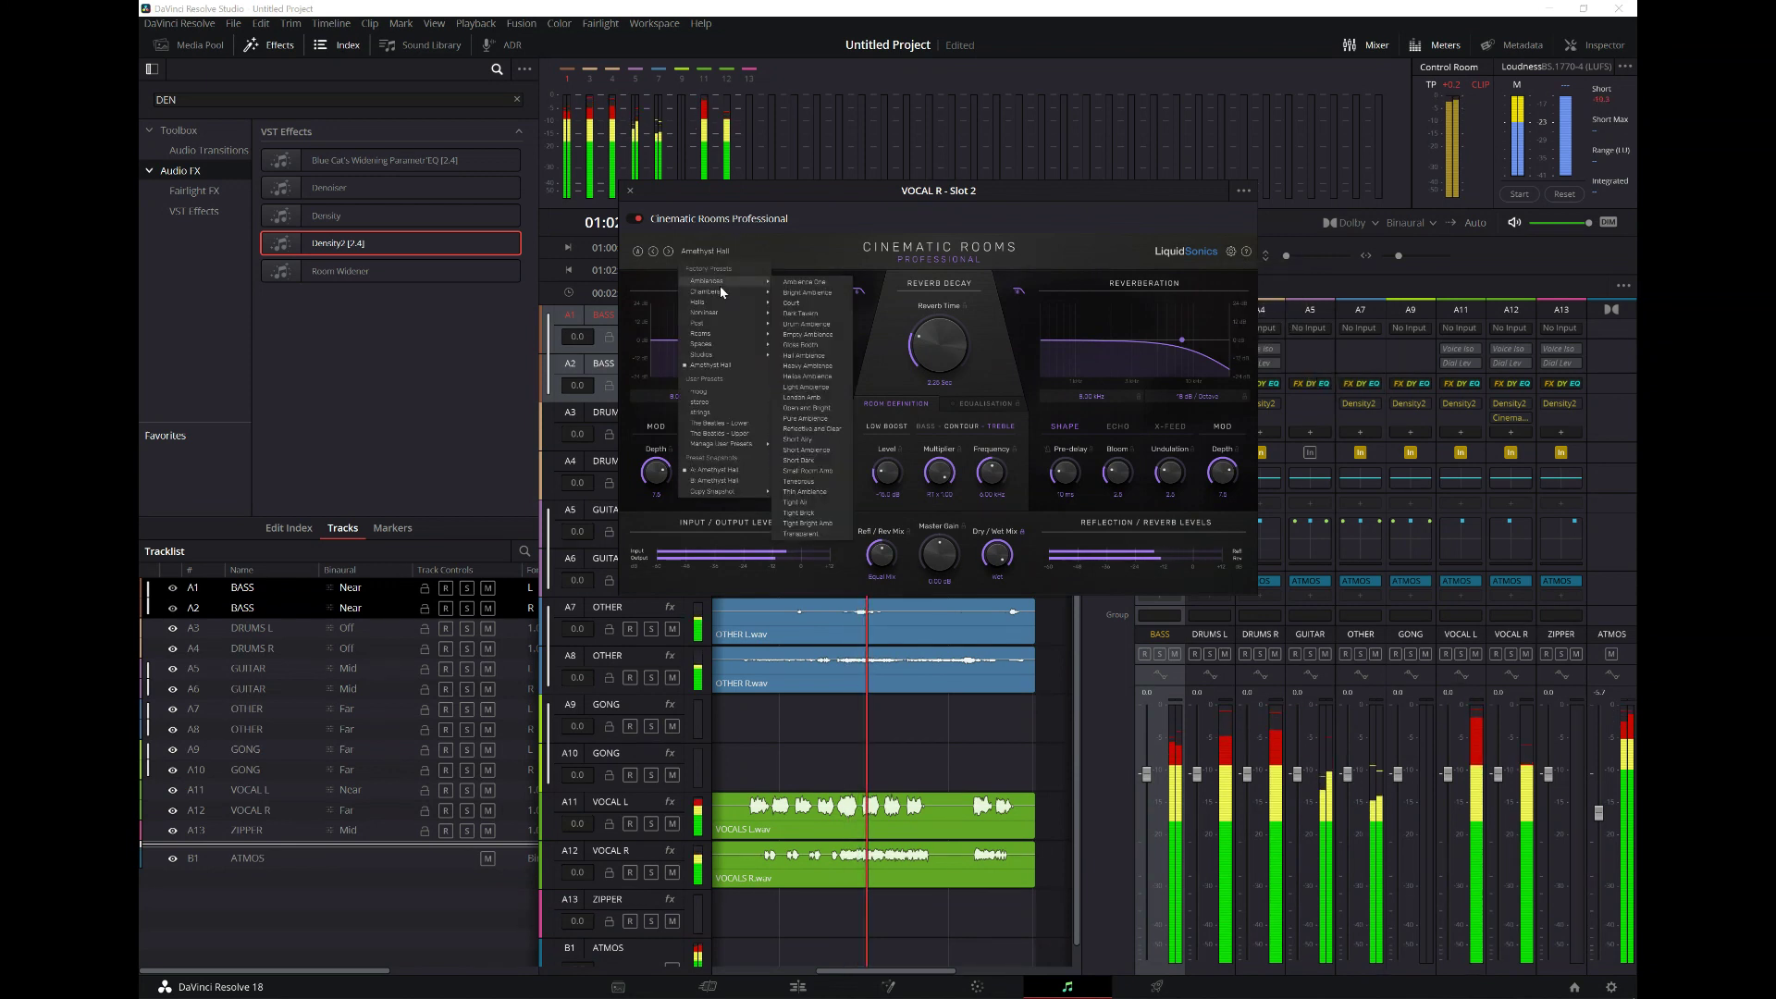
click(803, 283)
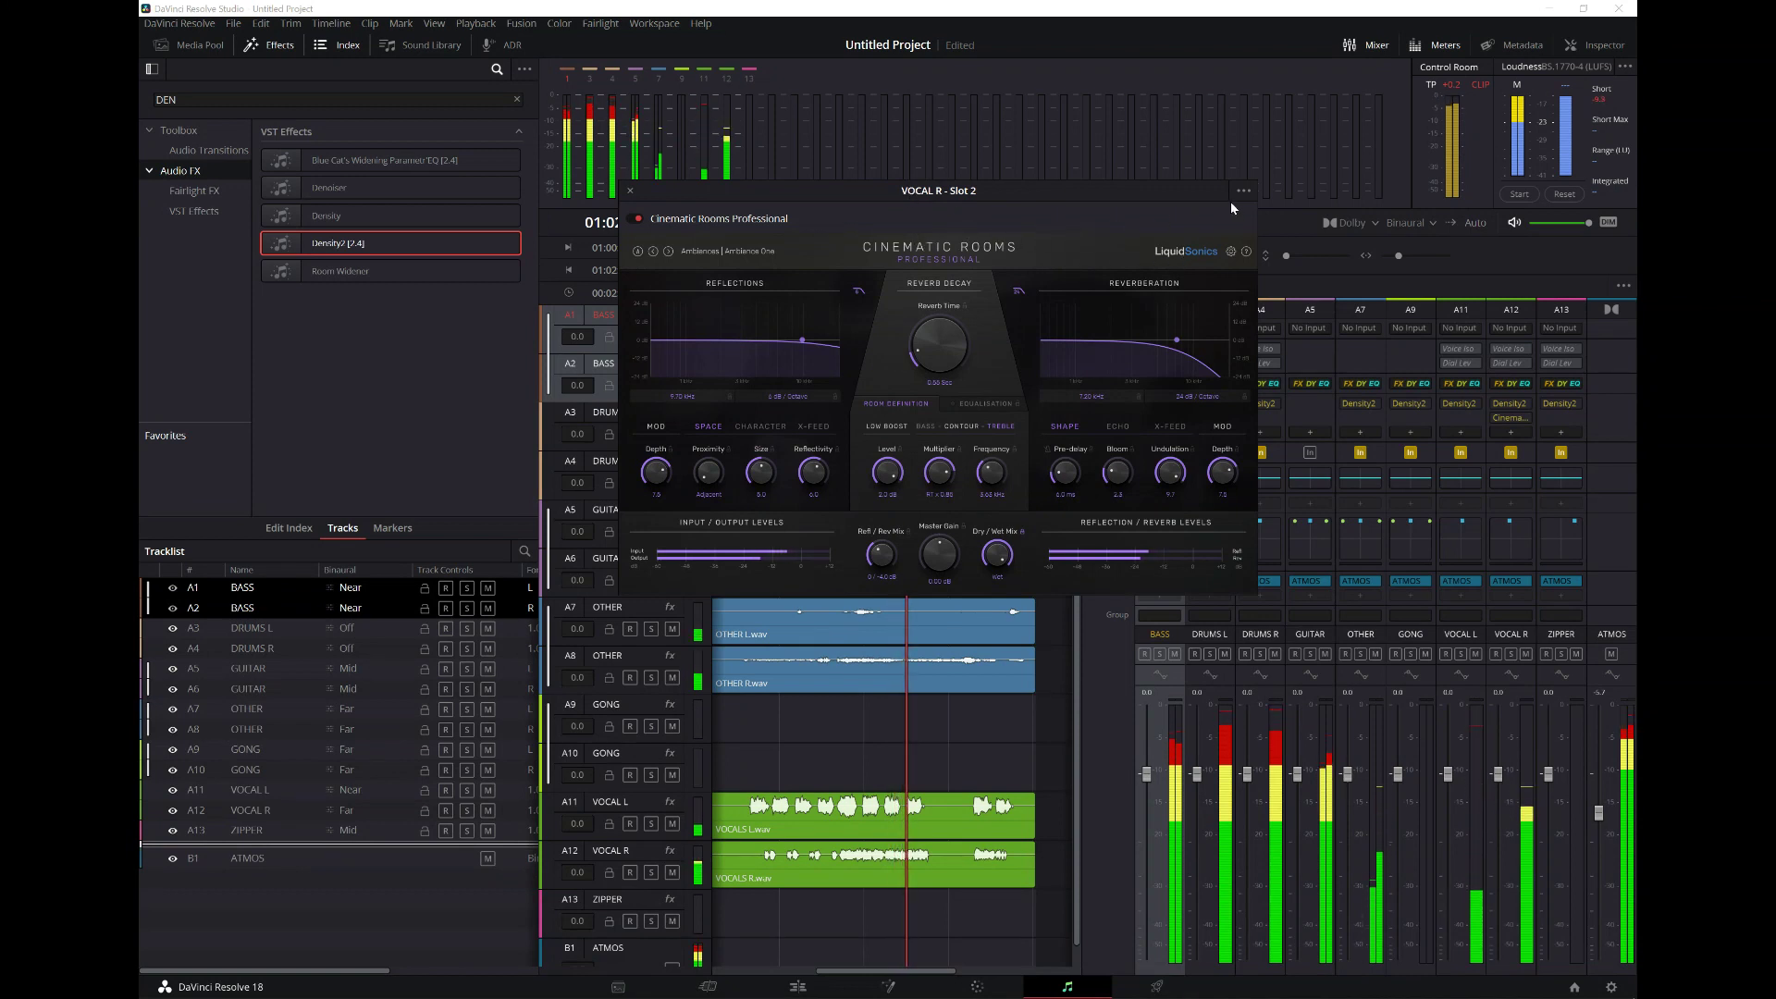
click(630, 191)
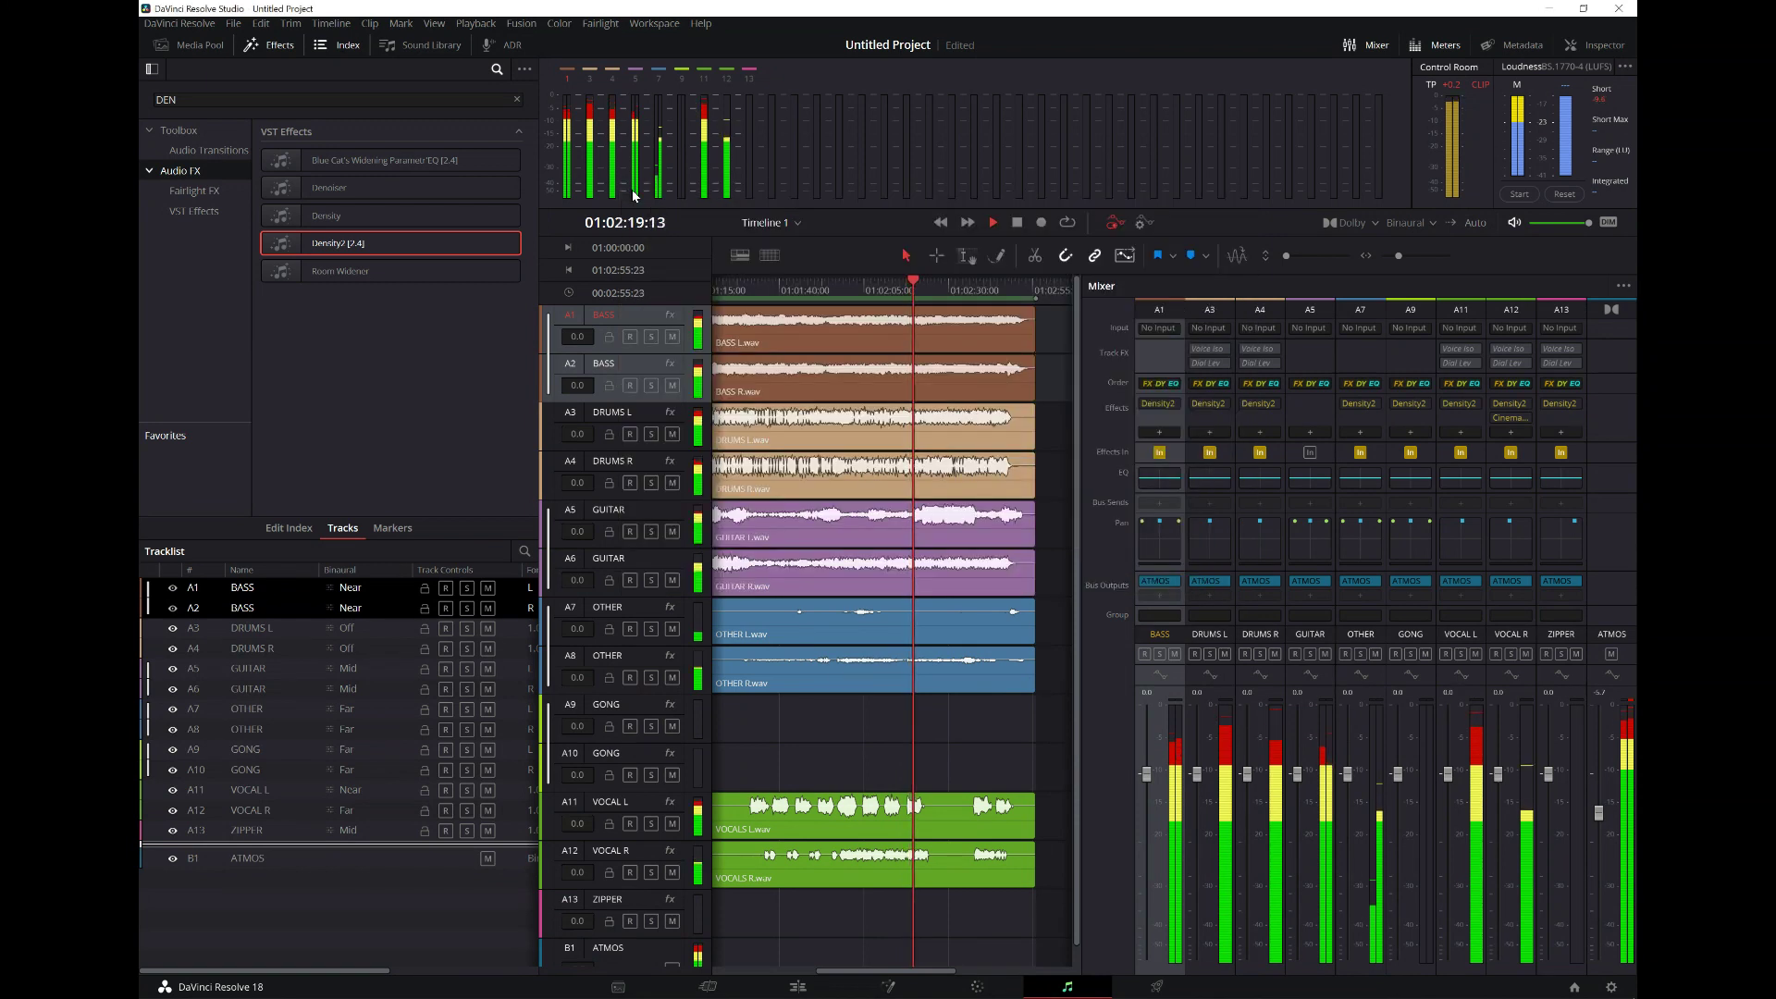
click(1525, 418)
click(1543, 431)
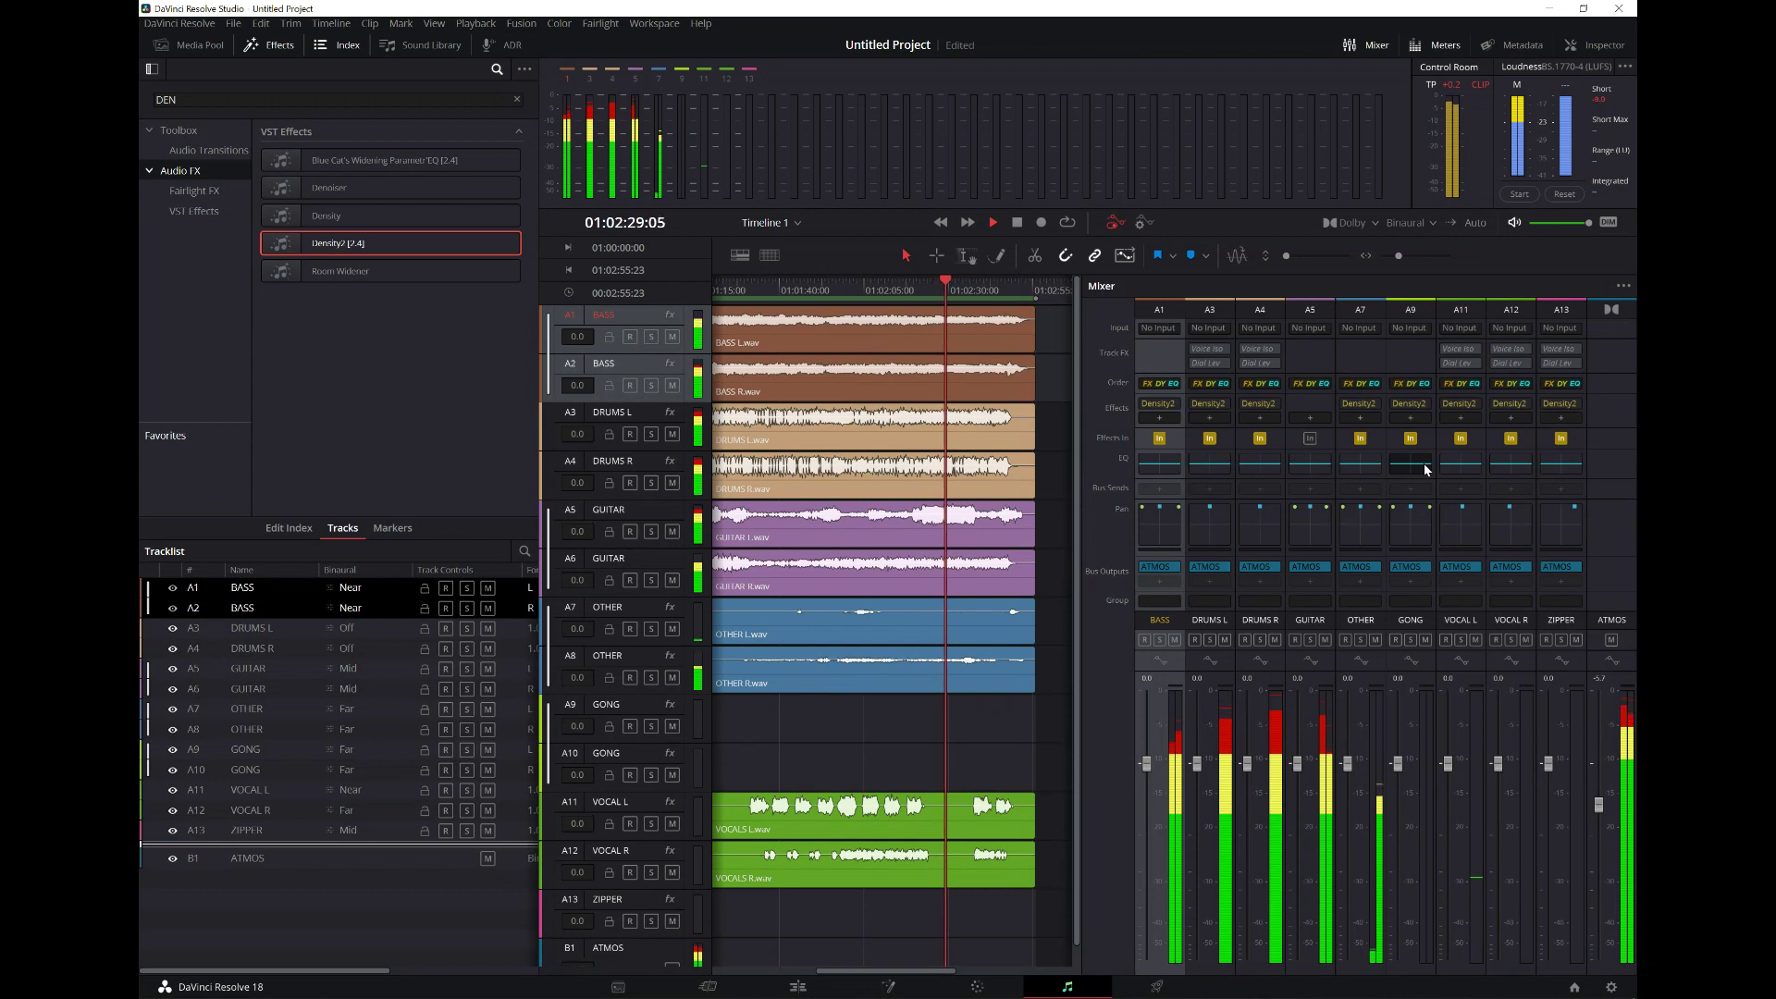
- Set the ATMOS bus to -6.1 dB and raise VOCAL L to +1.2 and VOCAL R to +1.7, stopping playback at the song's end
drag(1599, 805, 1602, 814)
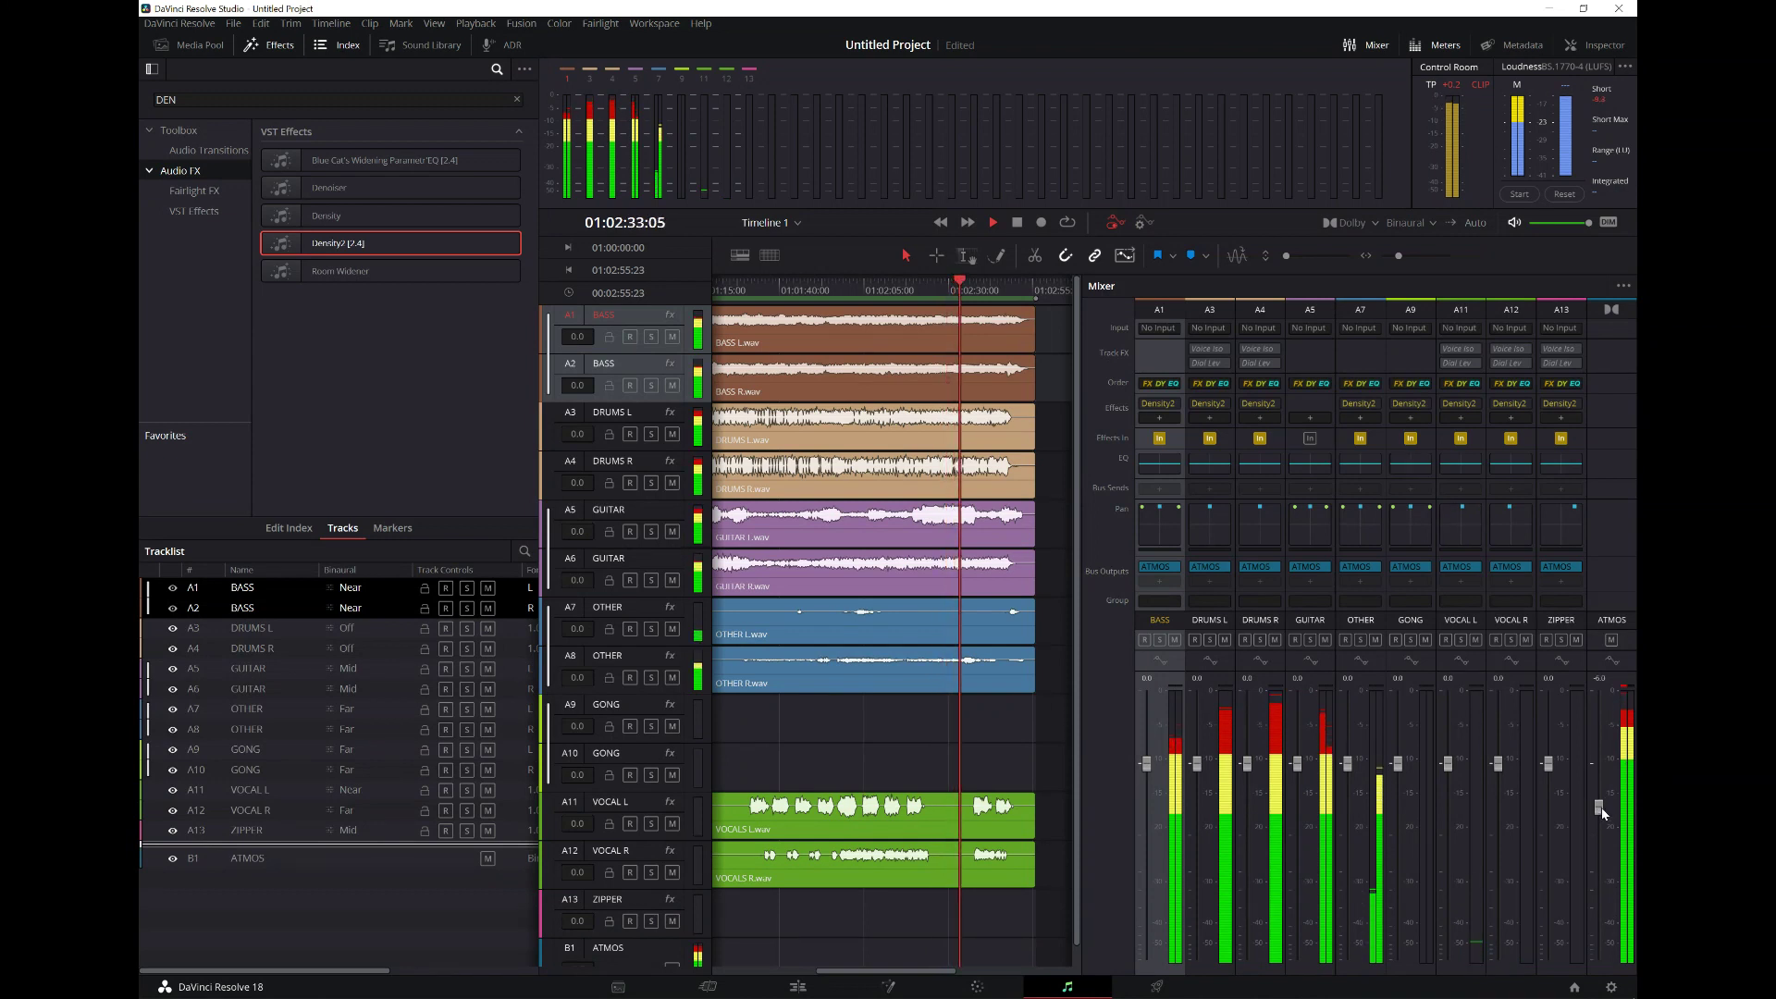
drag(1603, 813, 1603, 802)
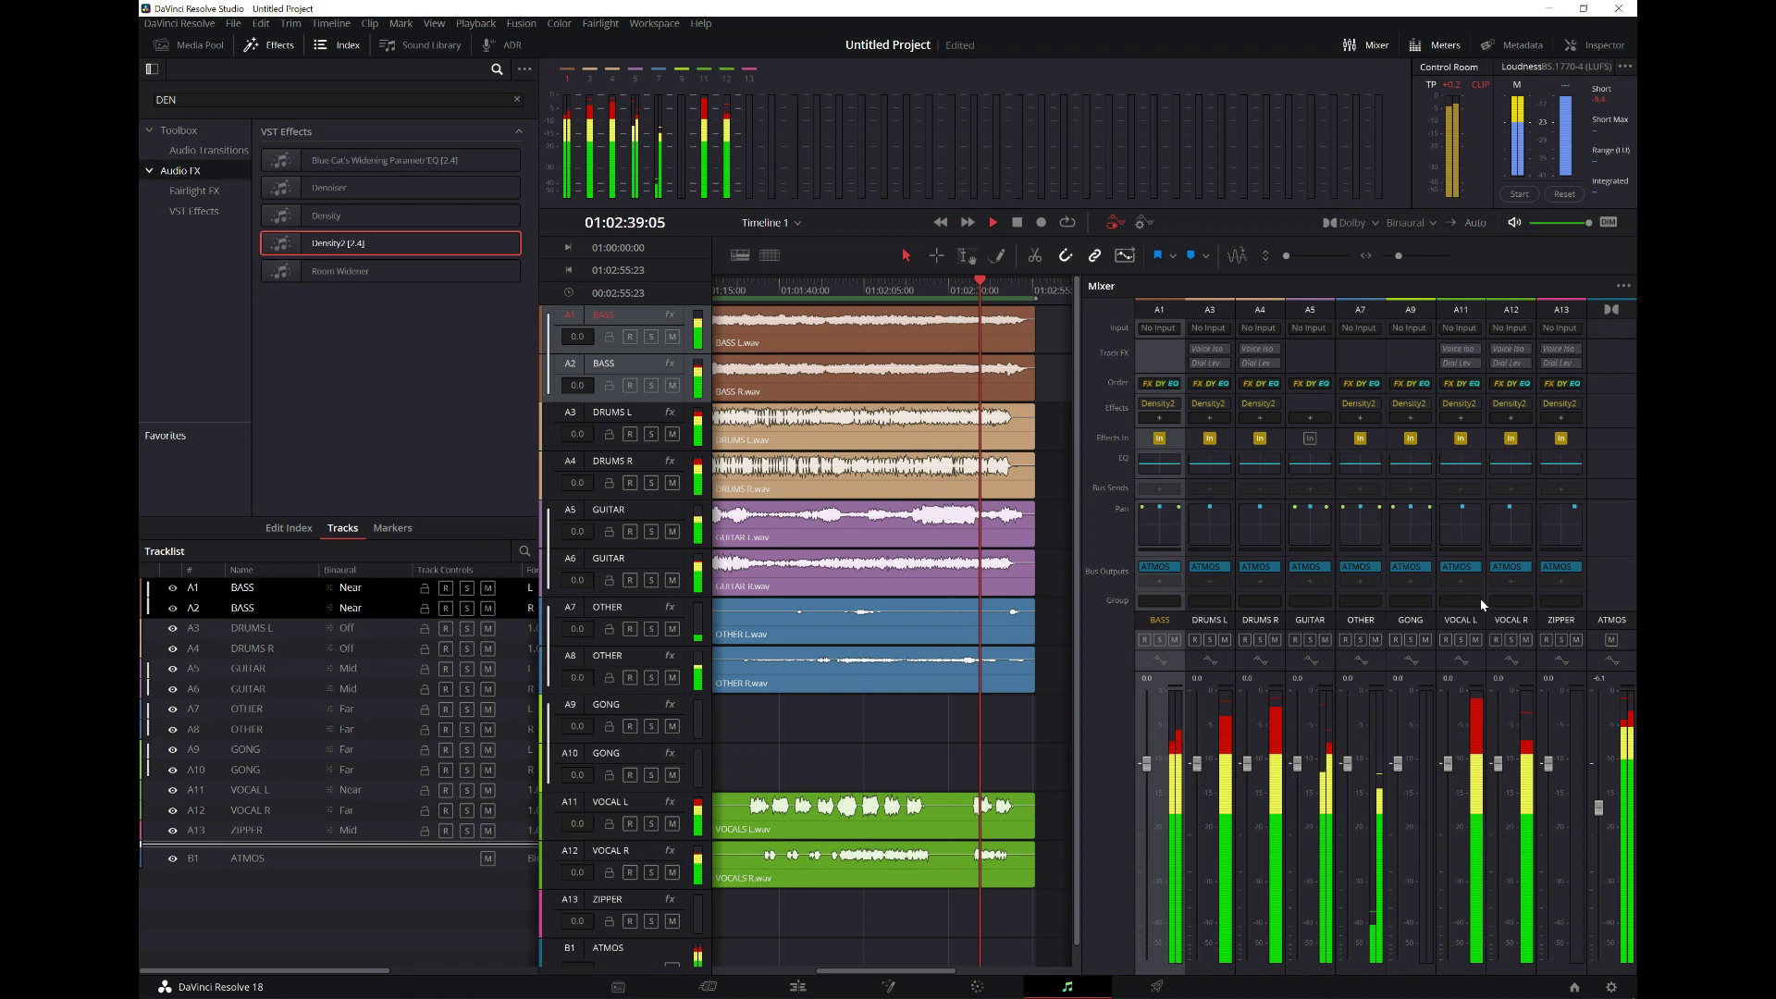
drag(1498, 764, 1451, 756)
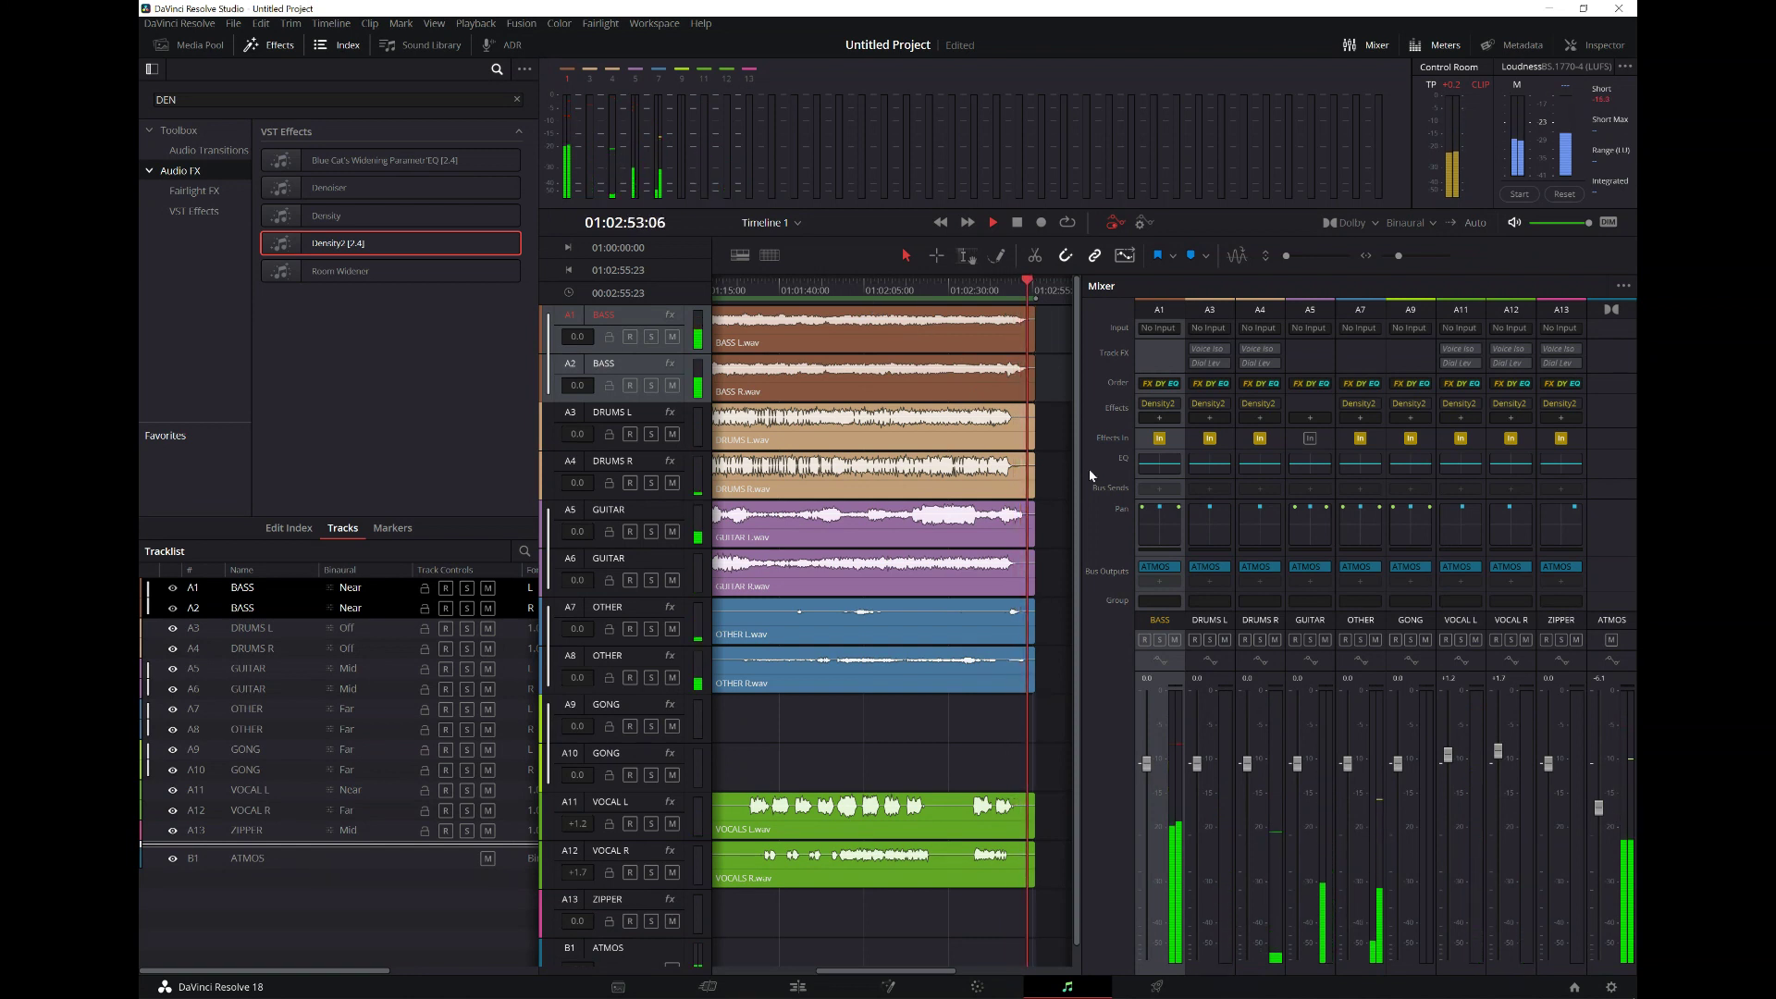
click(1018, 226)
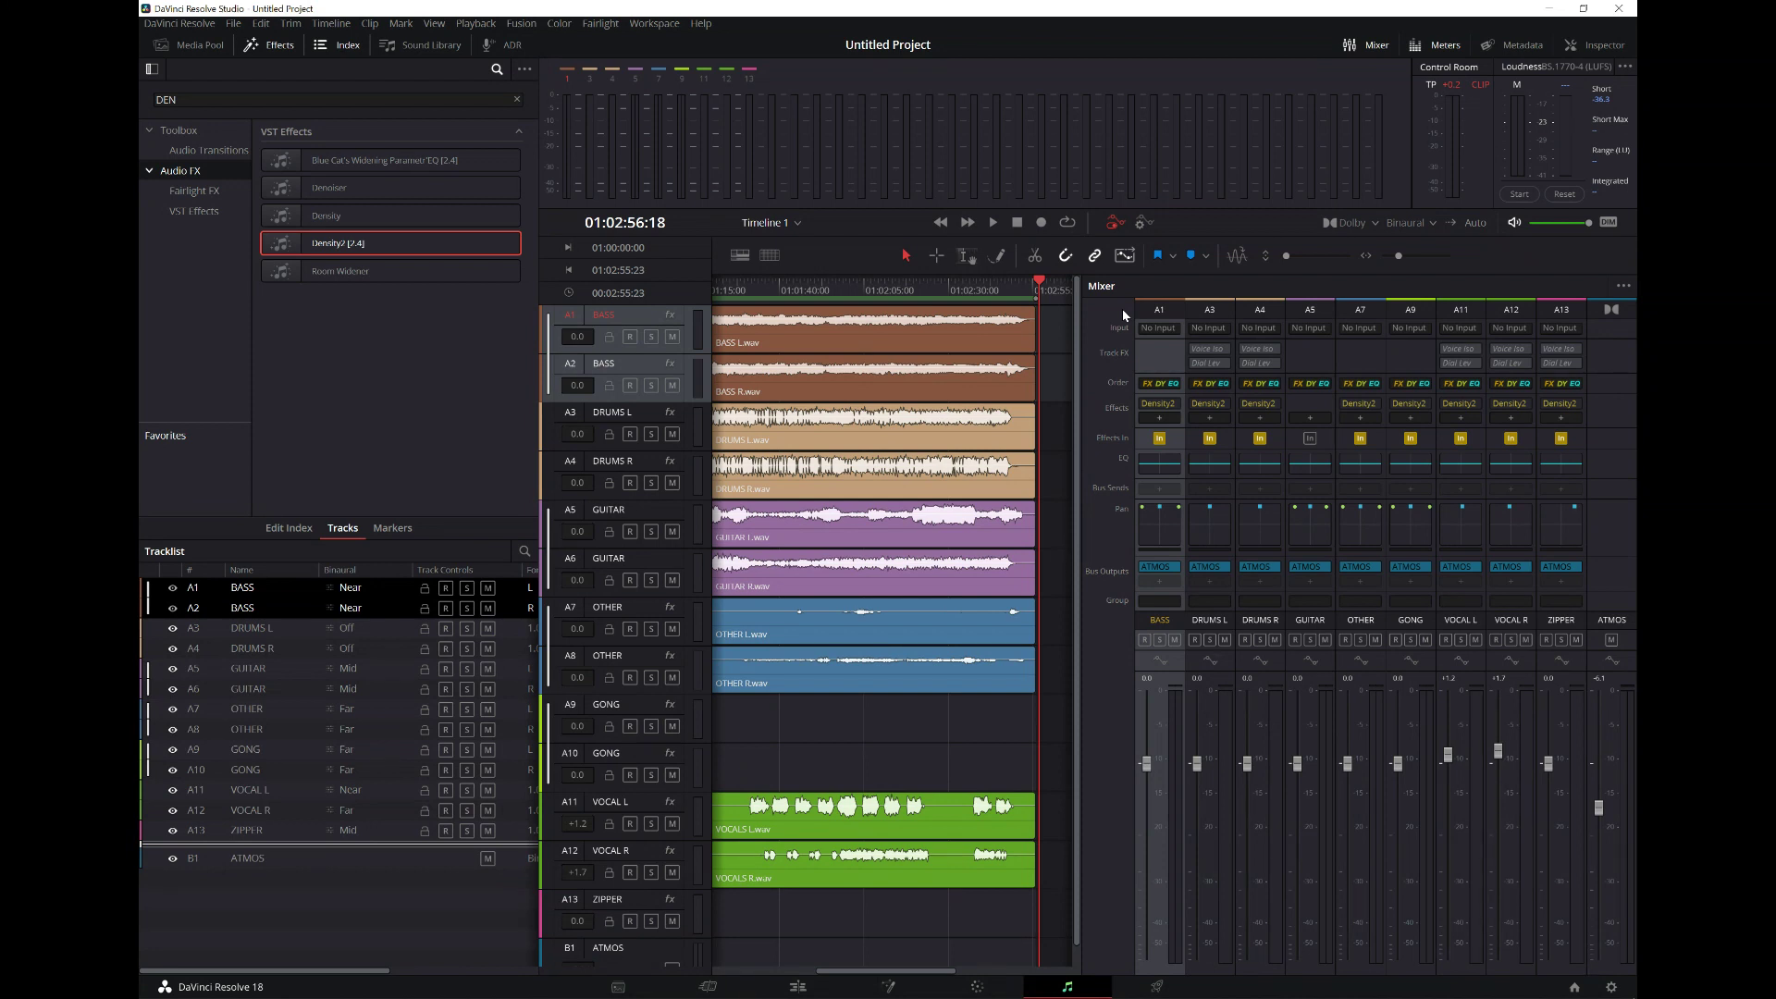
- Review the DRUMS R, GUITAR, OTHER and VOCAL L tracks and the GONG track's audio pan settings
click(632, 458)
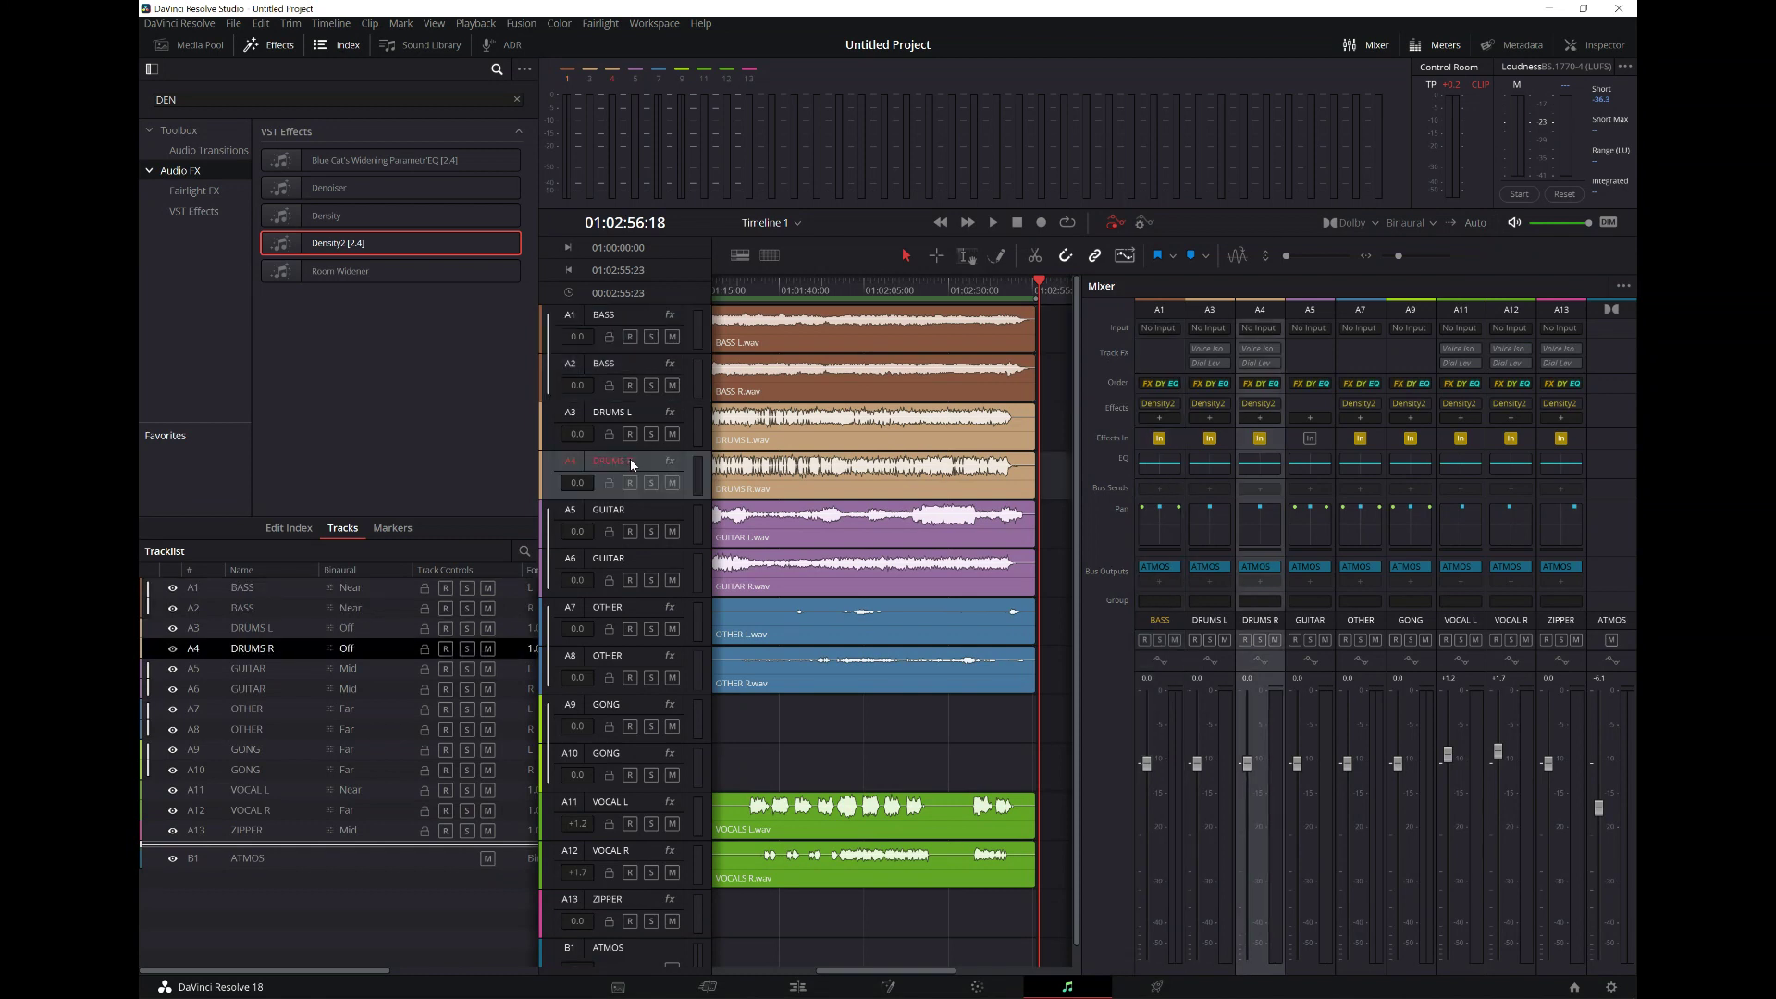
click(625, 563)
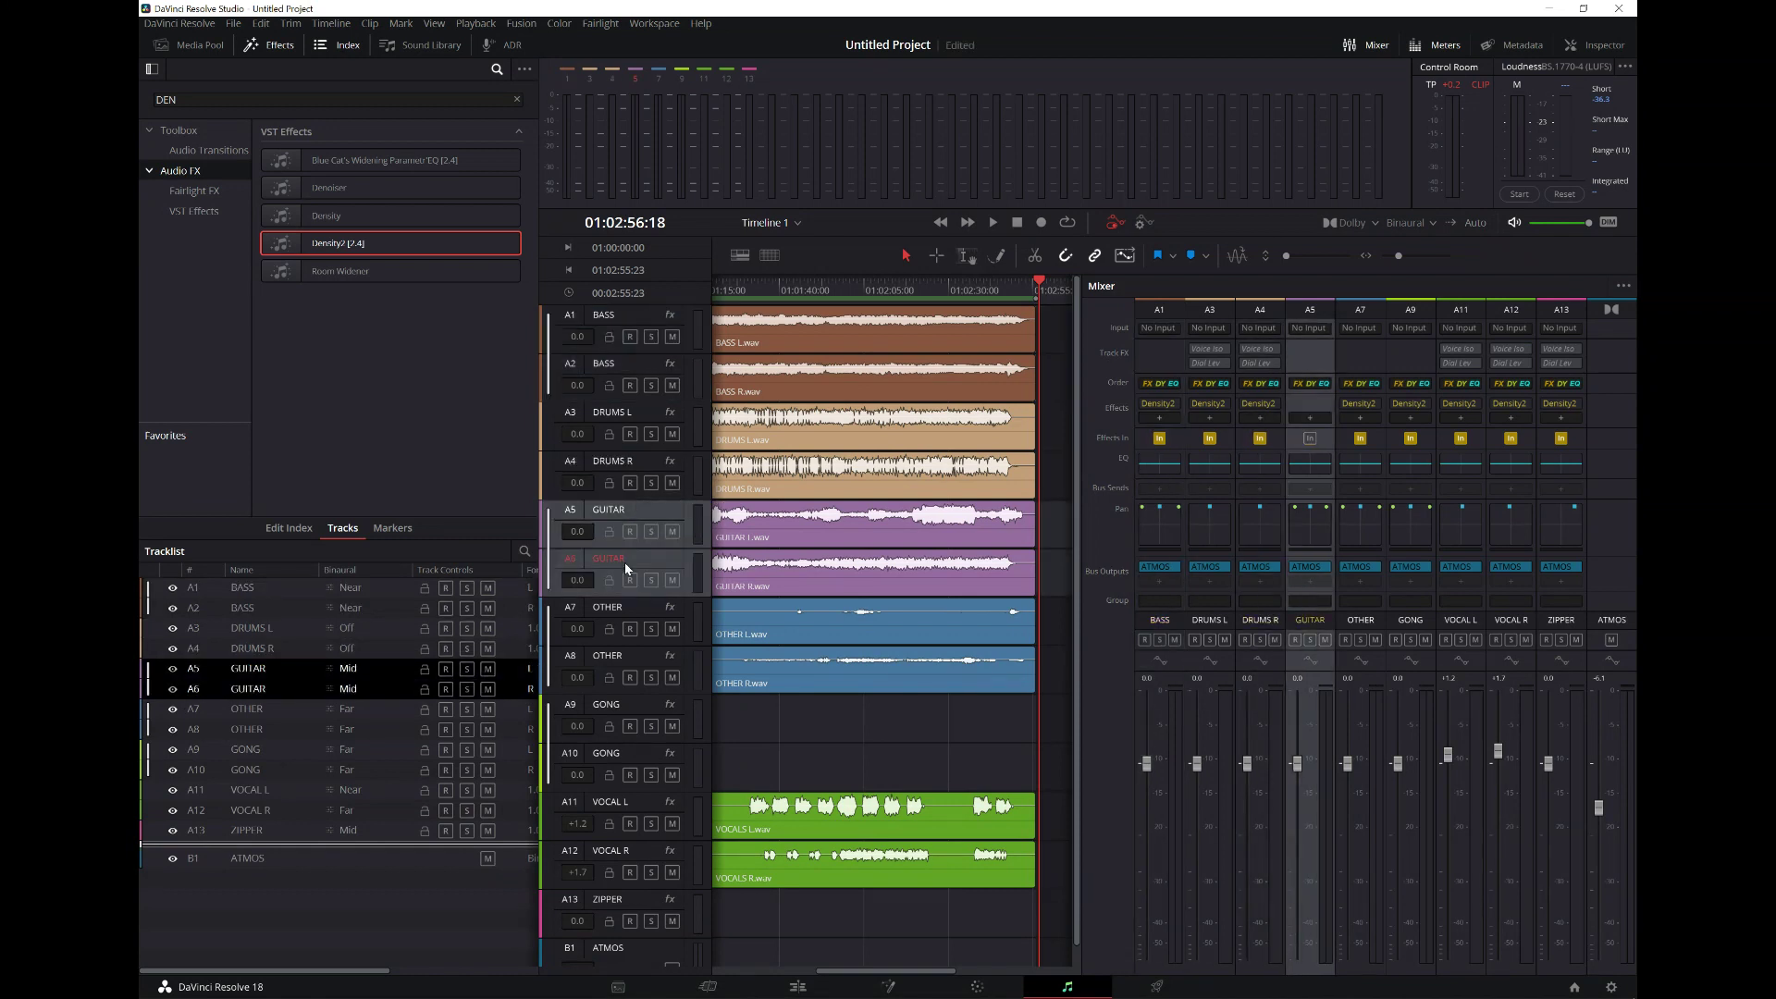
click(608, 659)
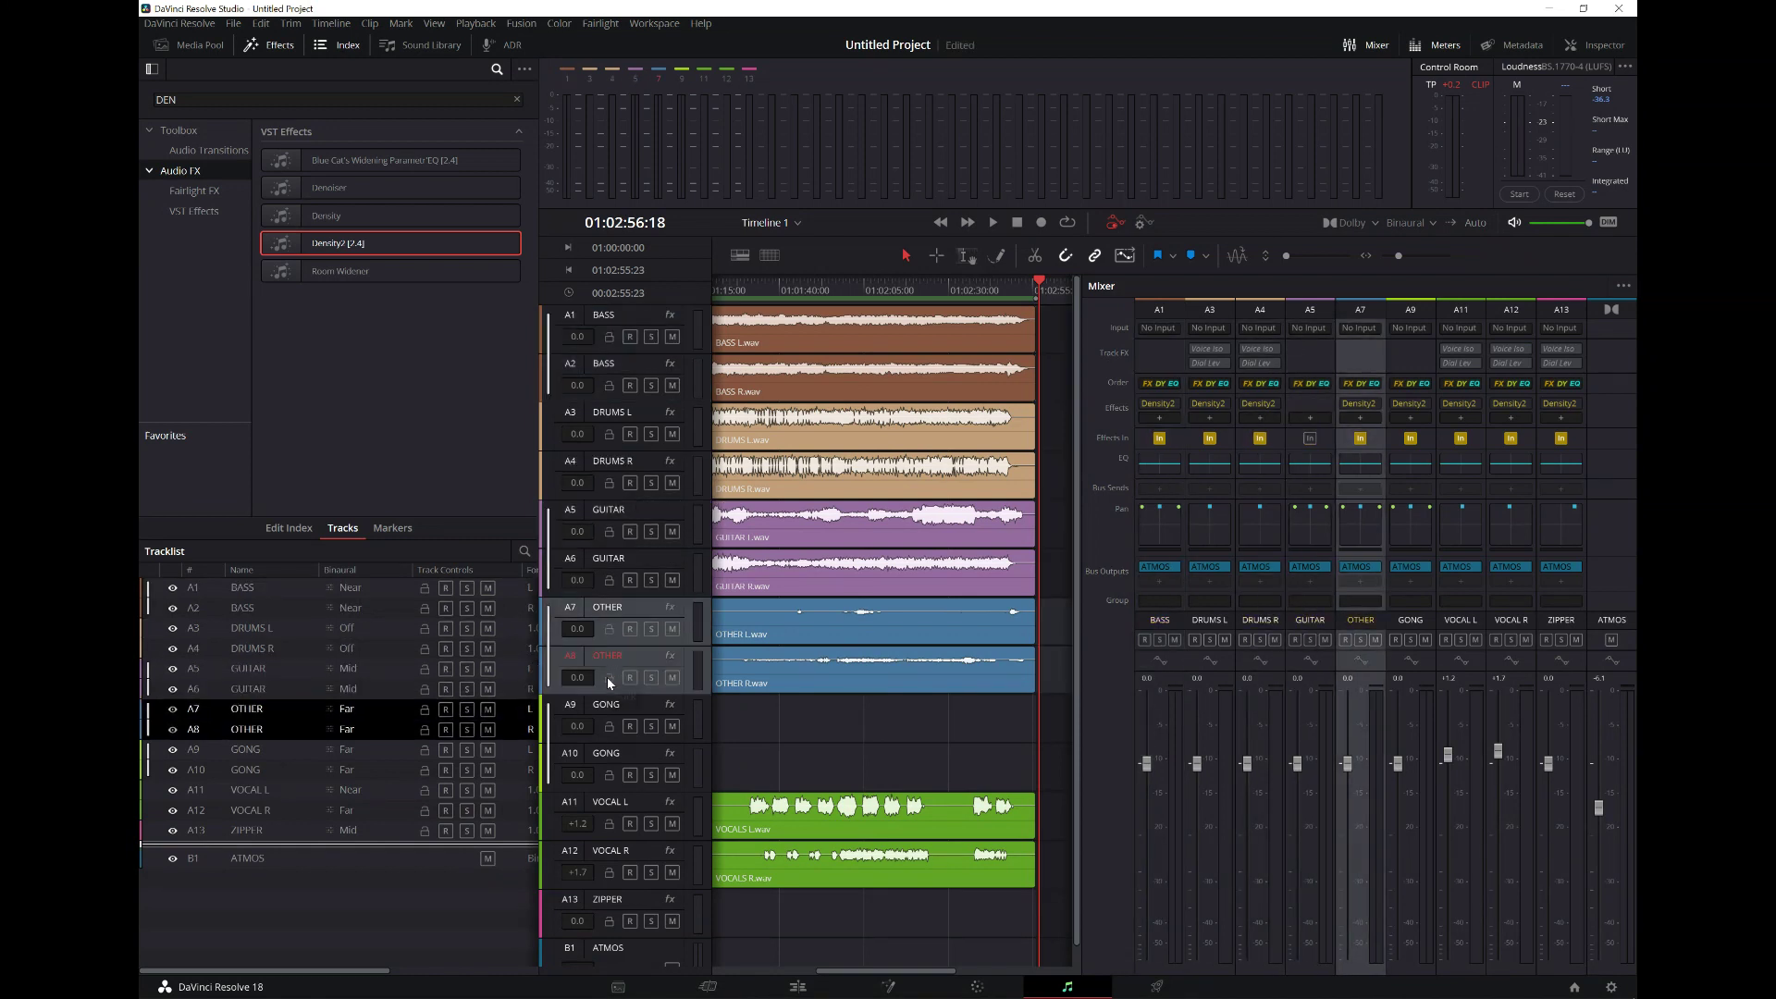
click(603, 801)
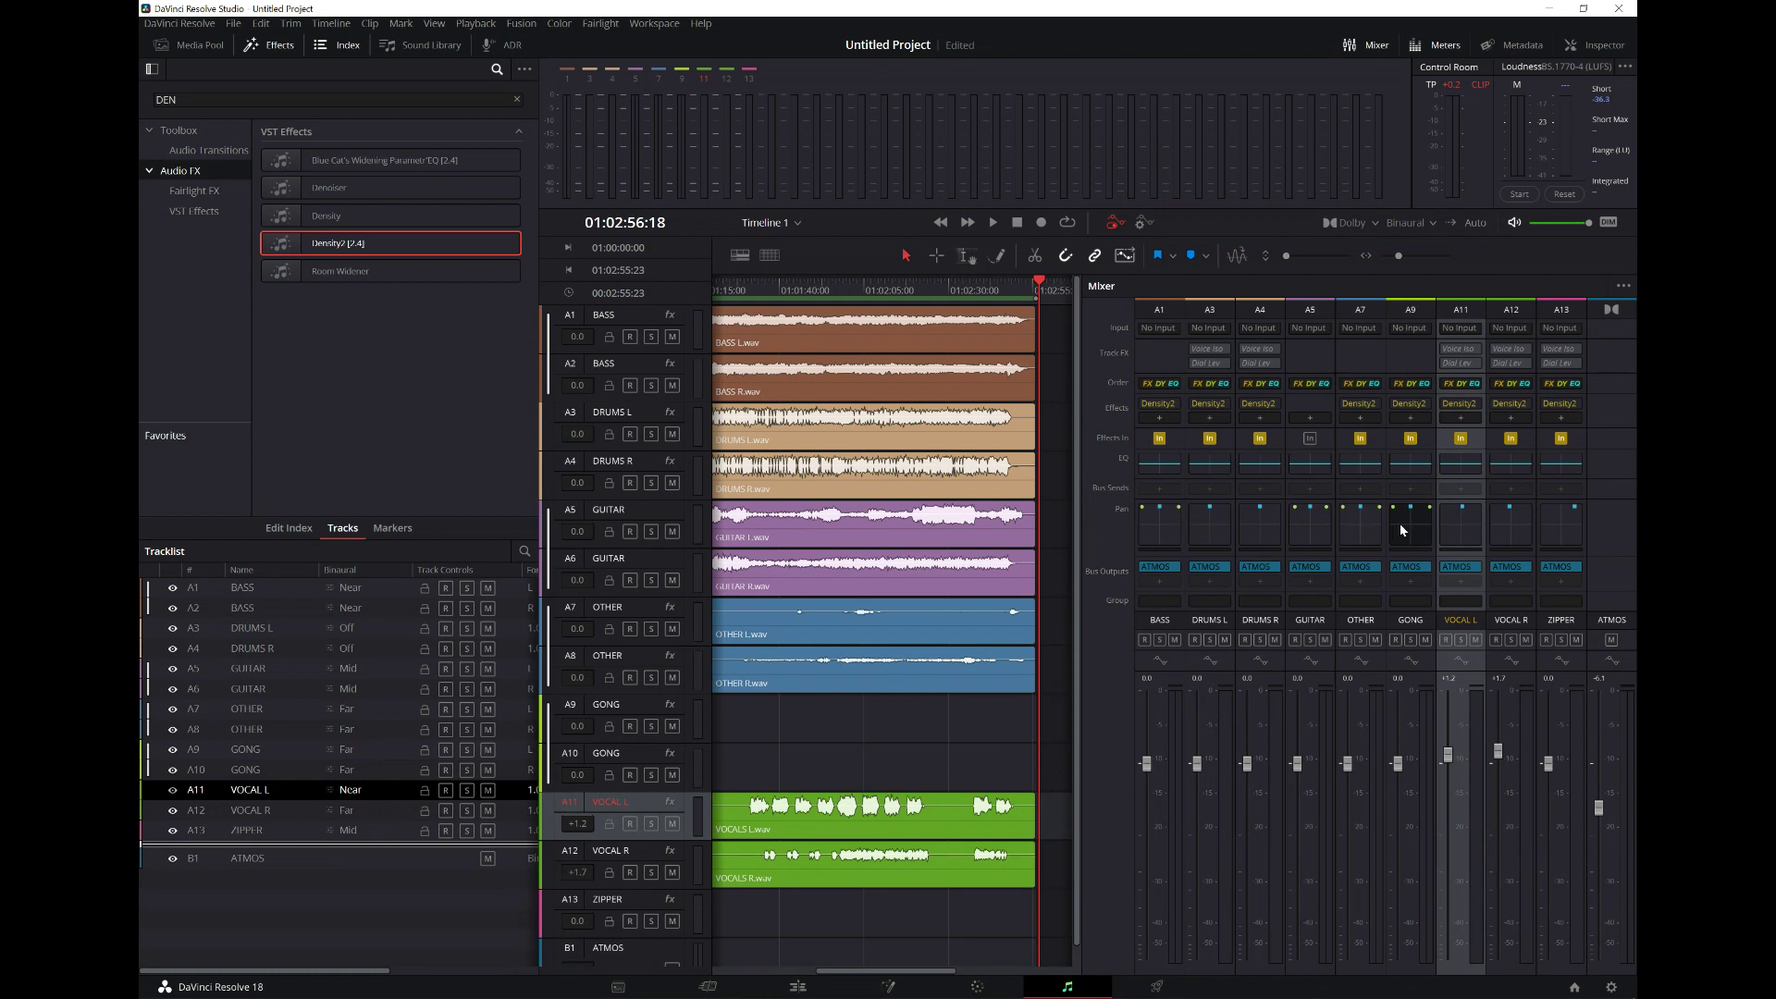
double_click(1399, 526)
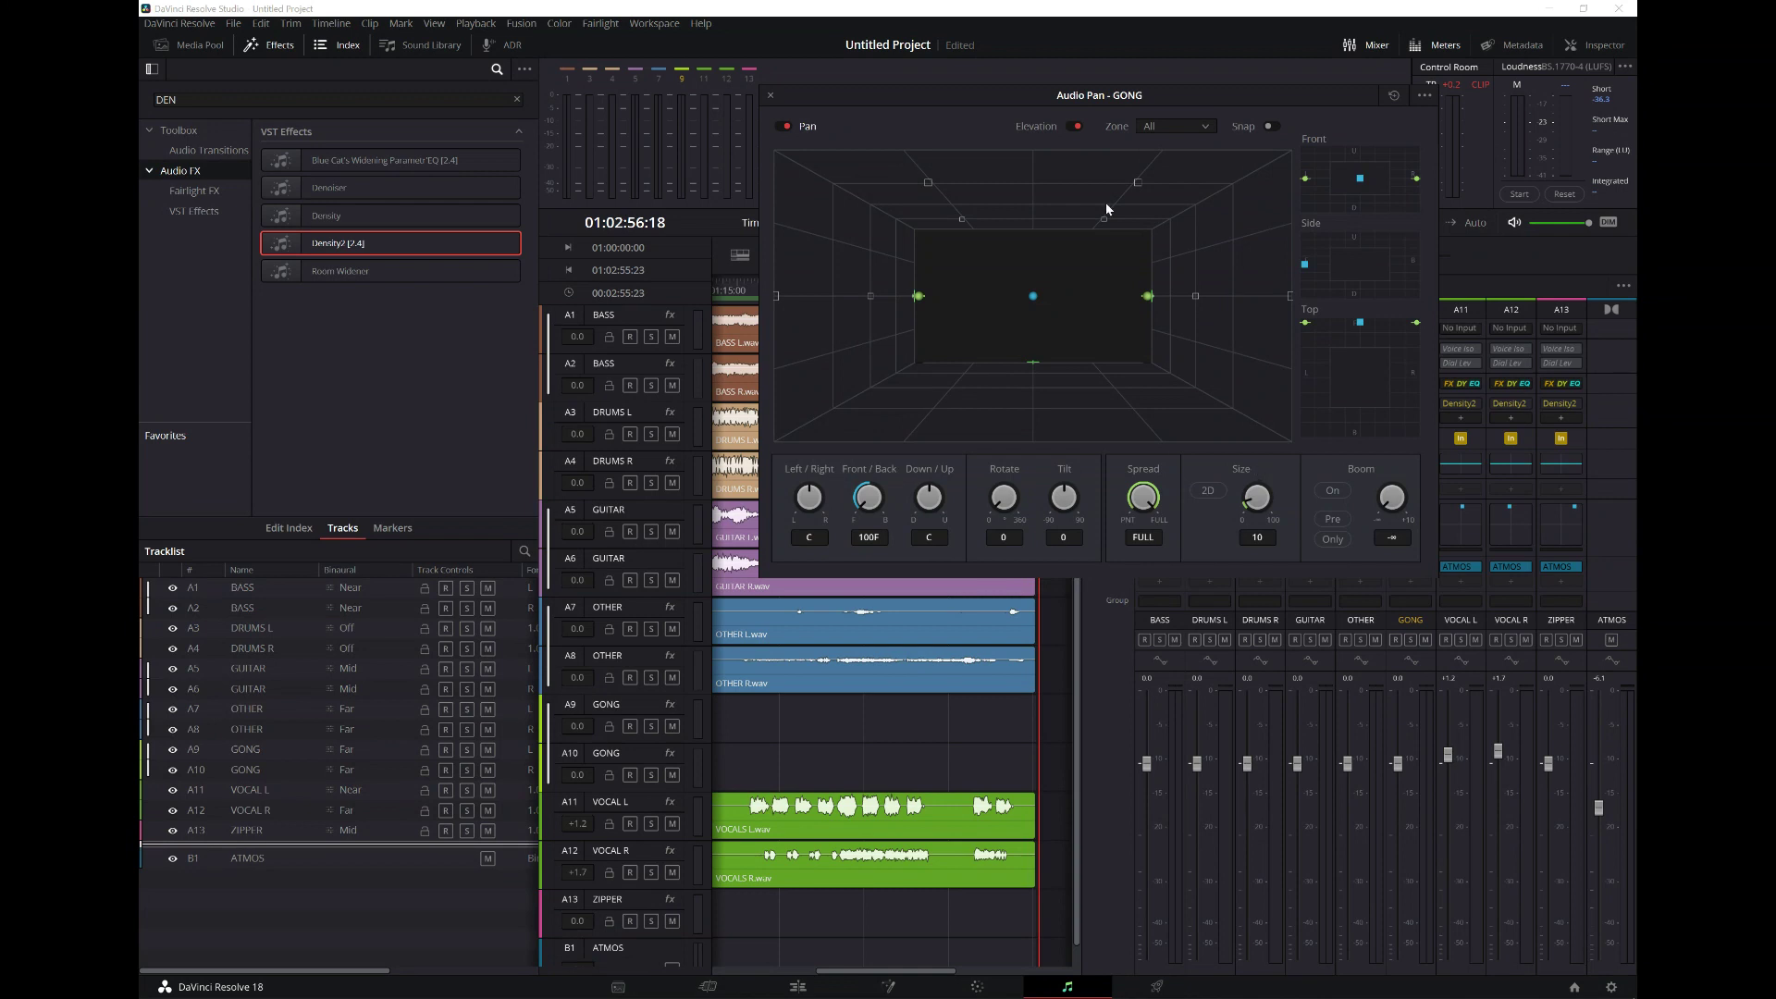
click(771, 96)
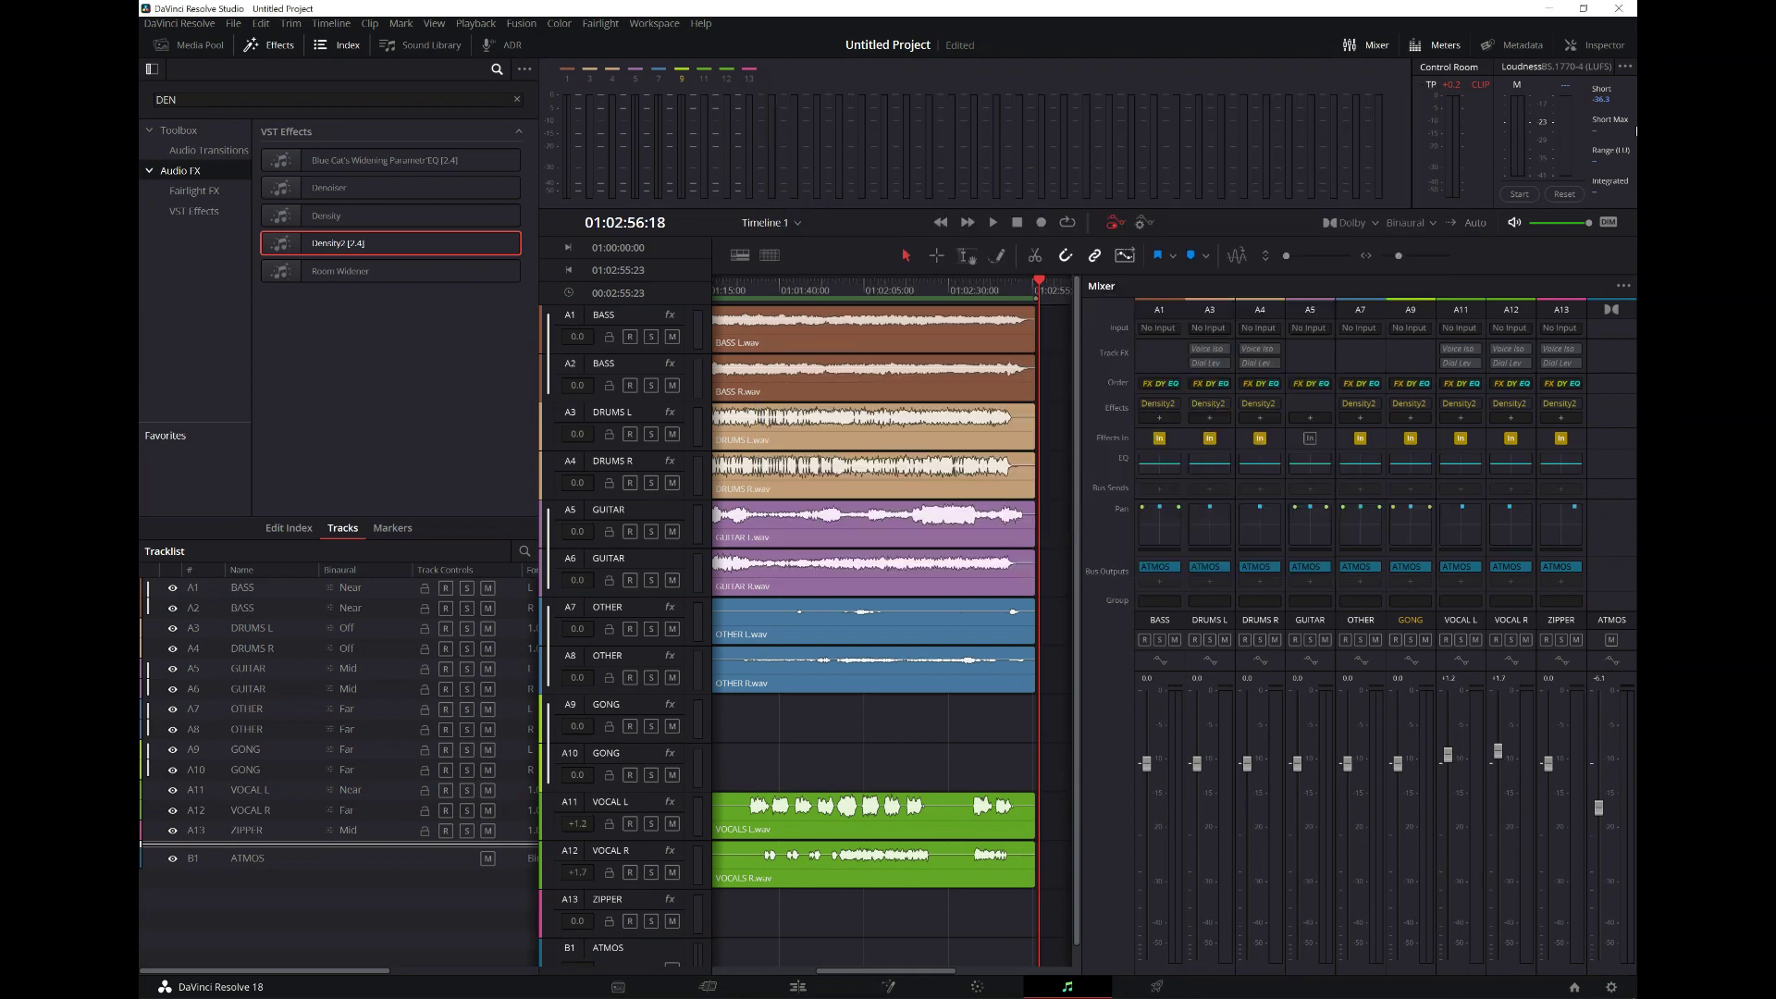
- Switch the monitoring format to 7.1.4 and hide the effects library and track index
click(1432, 226)
click(1420, 251)
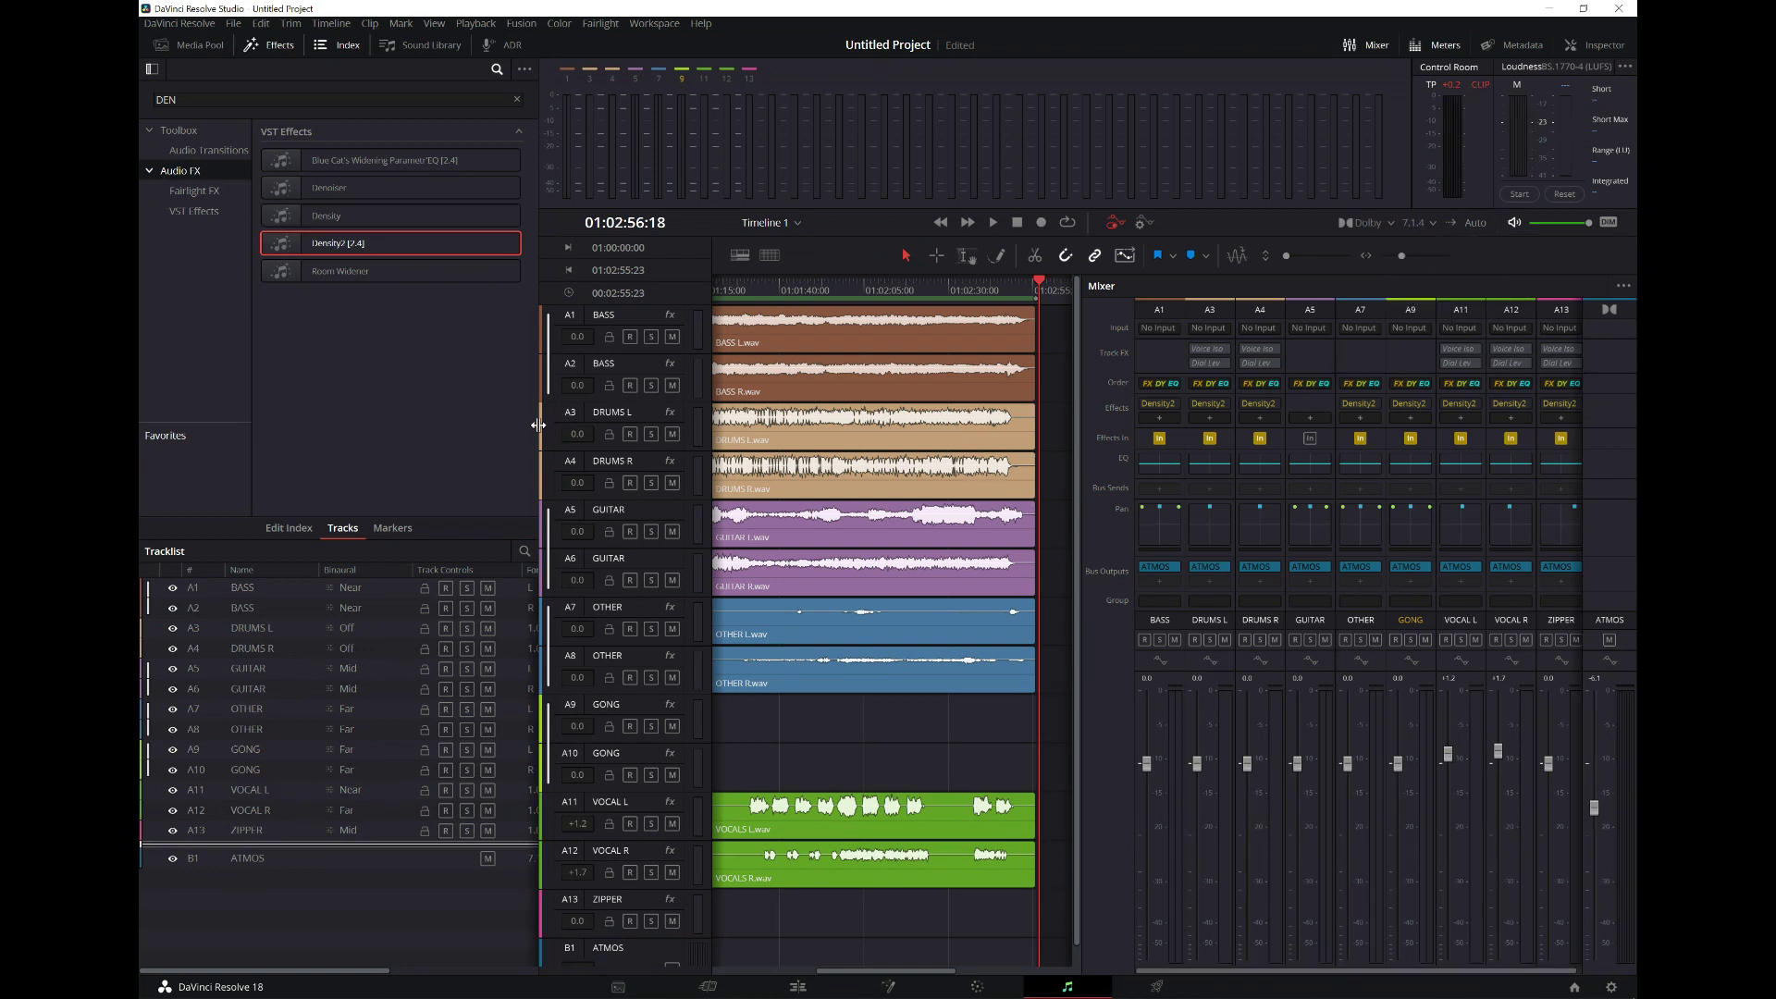
click(292, 46)
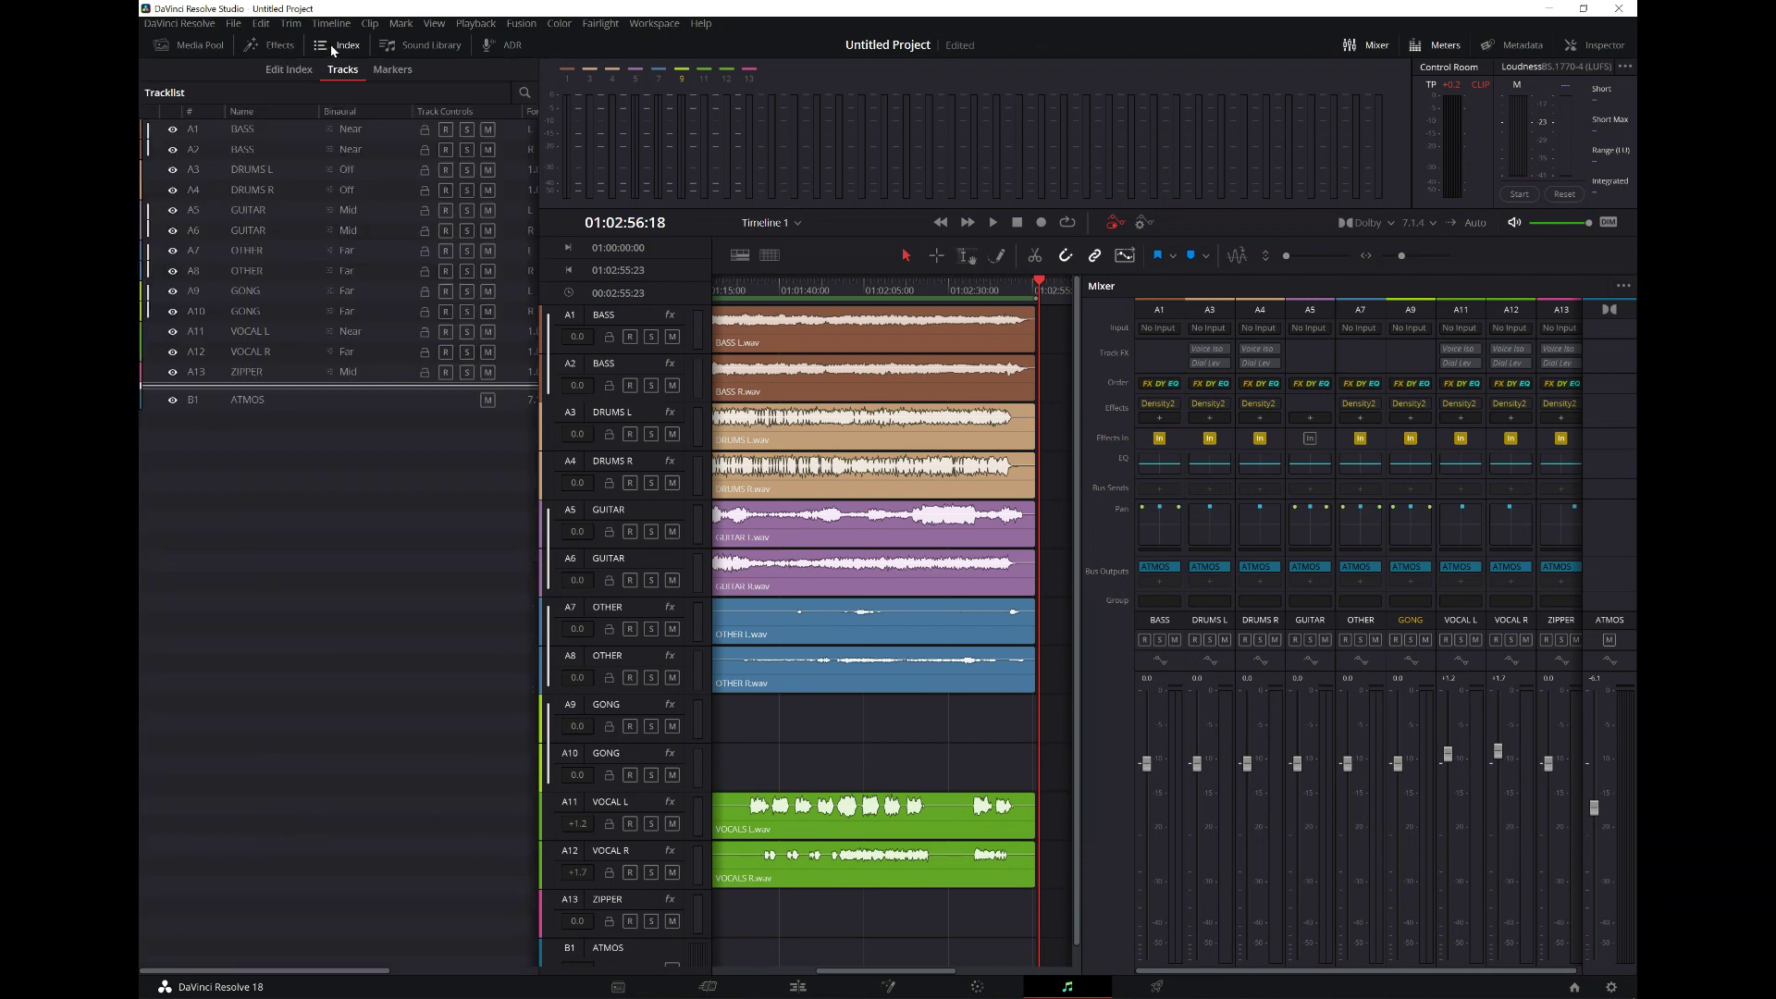
click(330, 44)
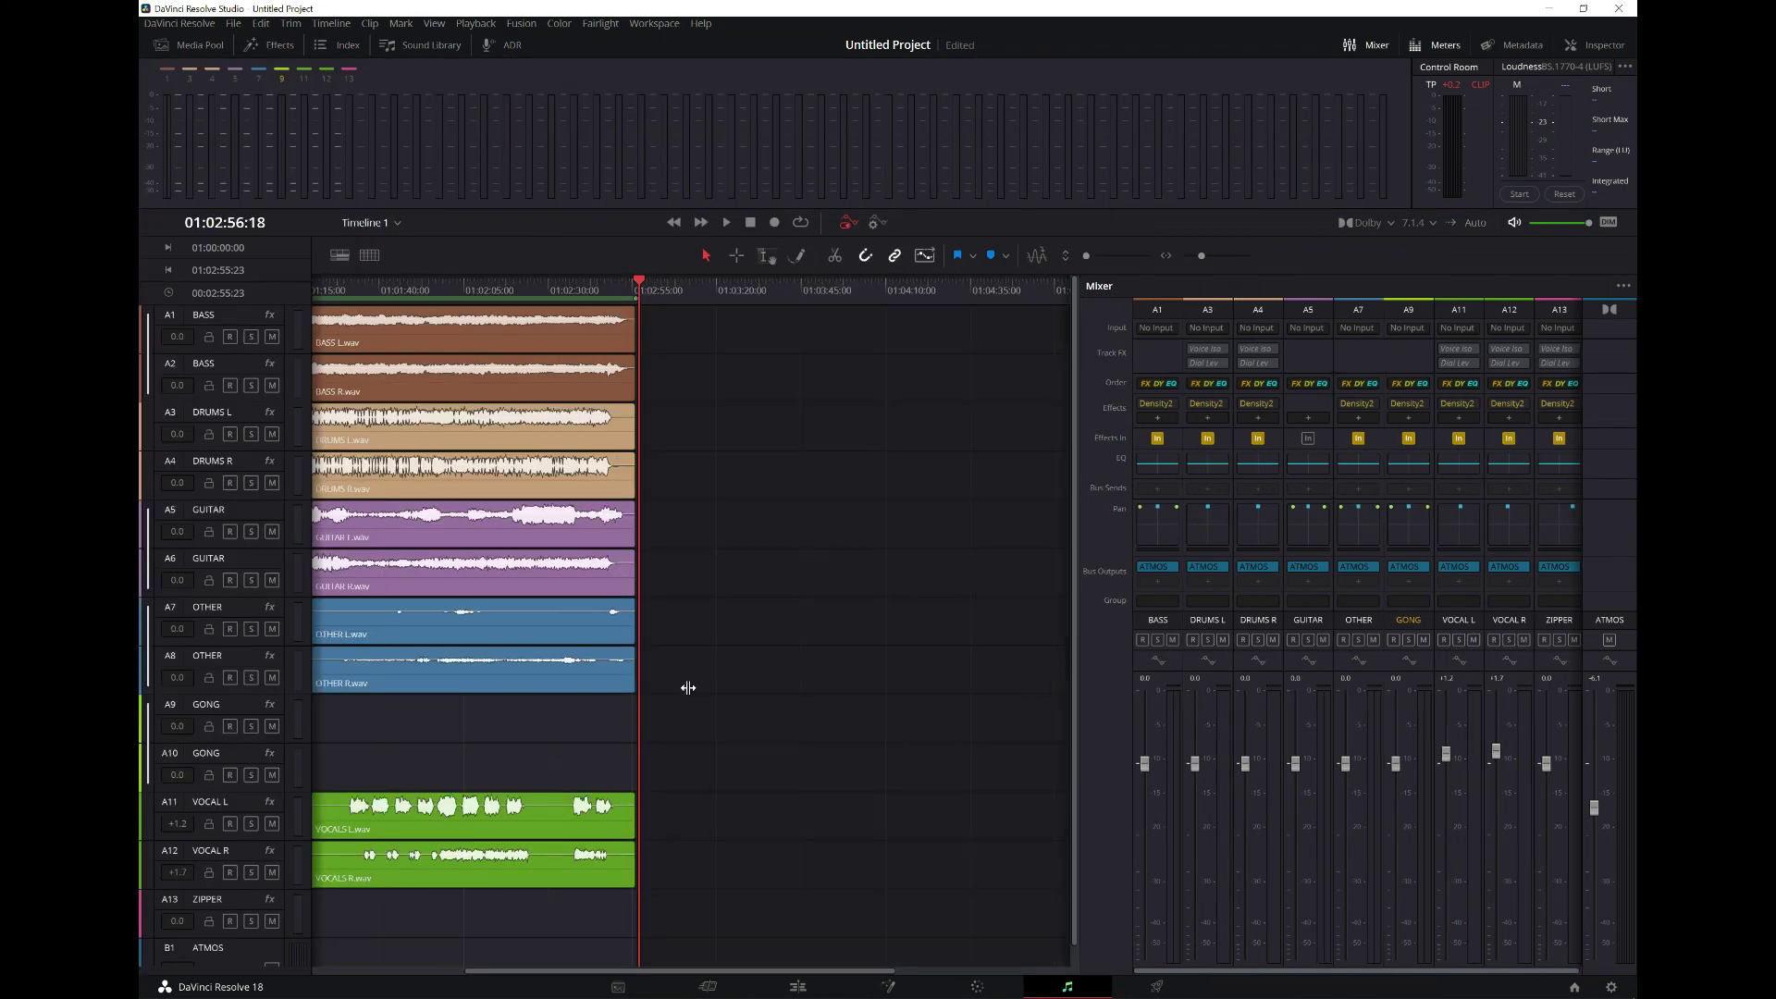
- Select the ATMOS bus, play a few seconds from about 01:01:41, and review the GONG track's pan settings
click(1608, 314)
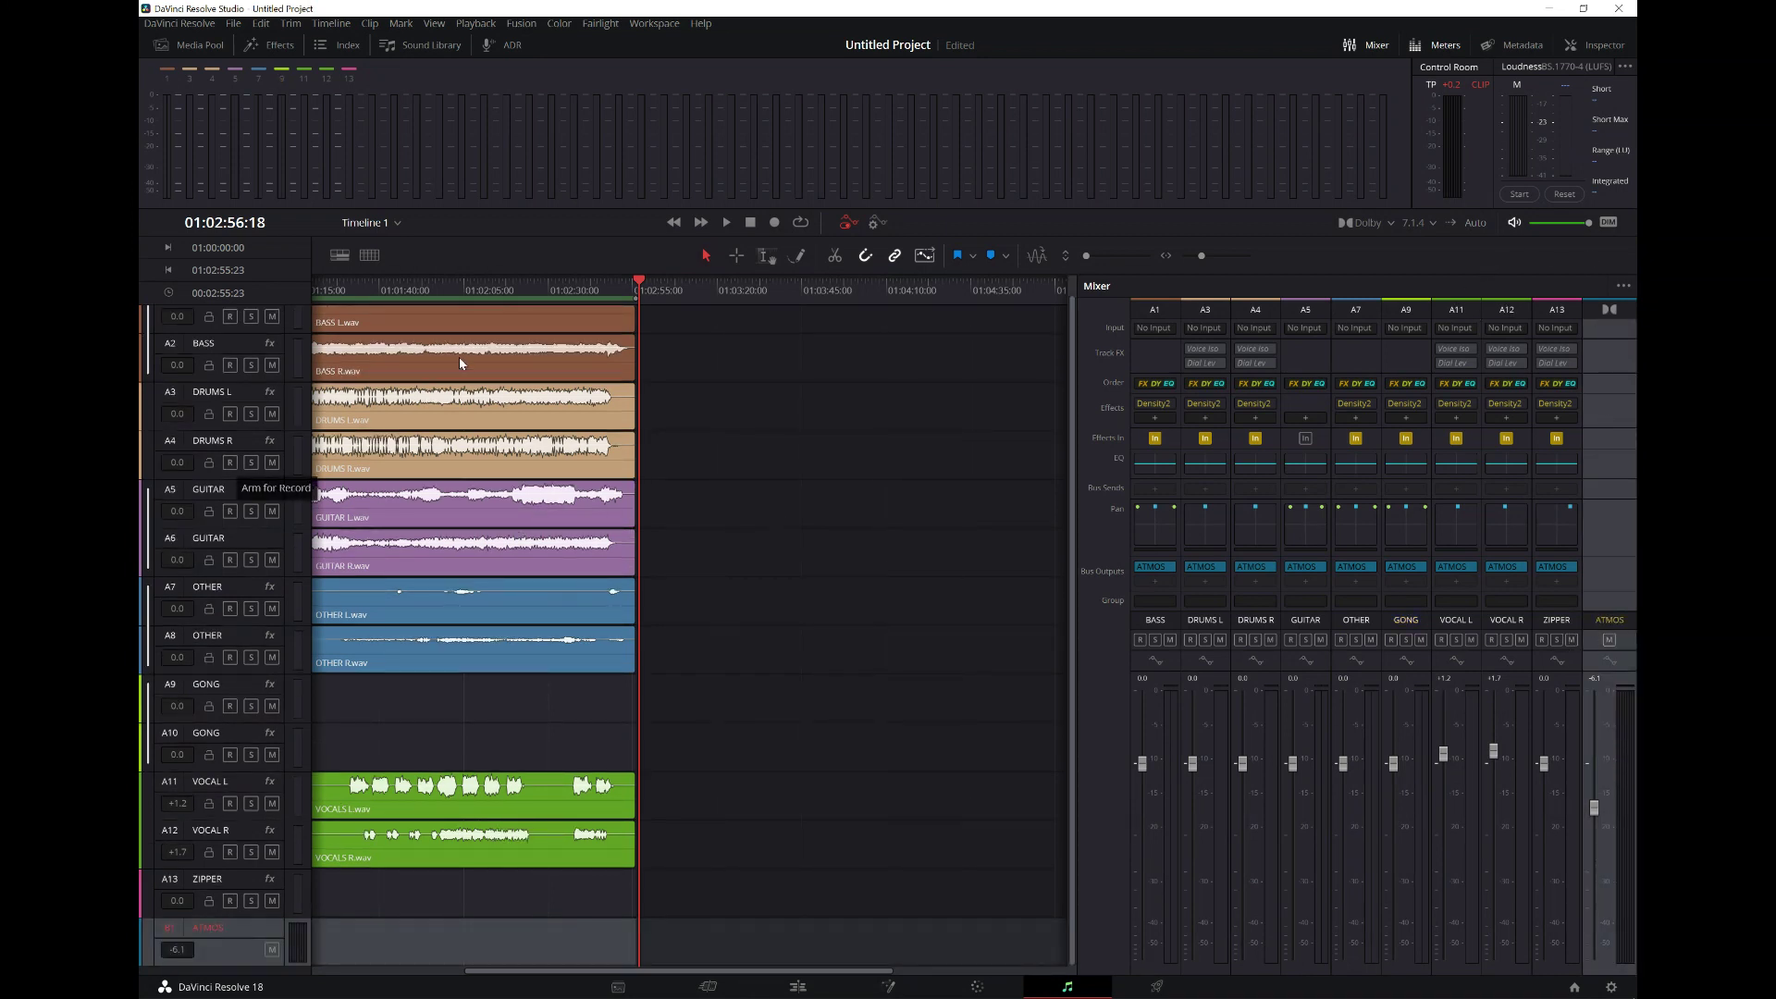
click(383, 286)
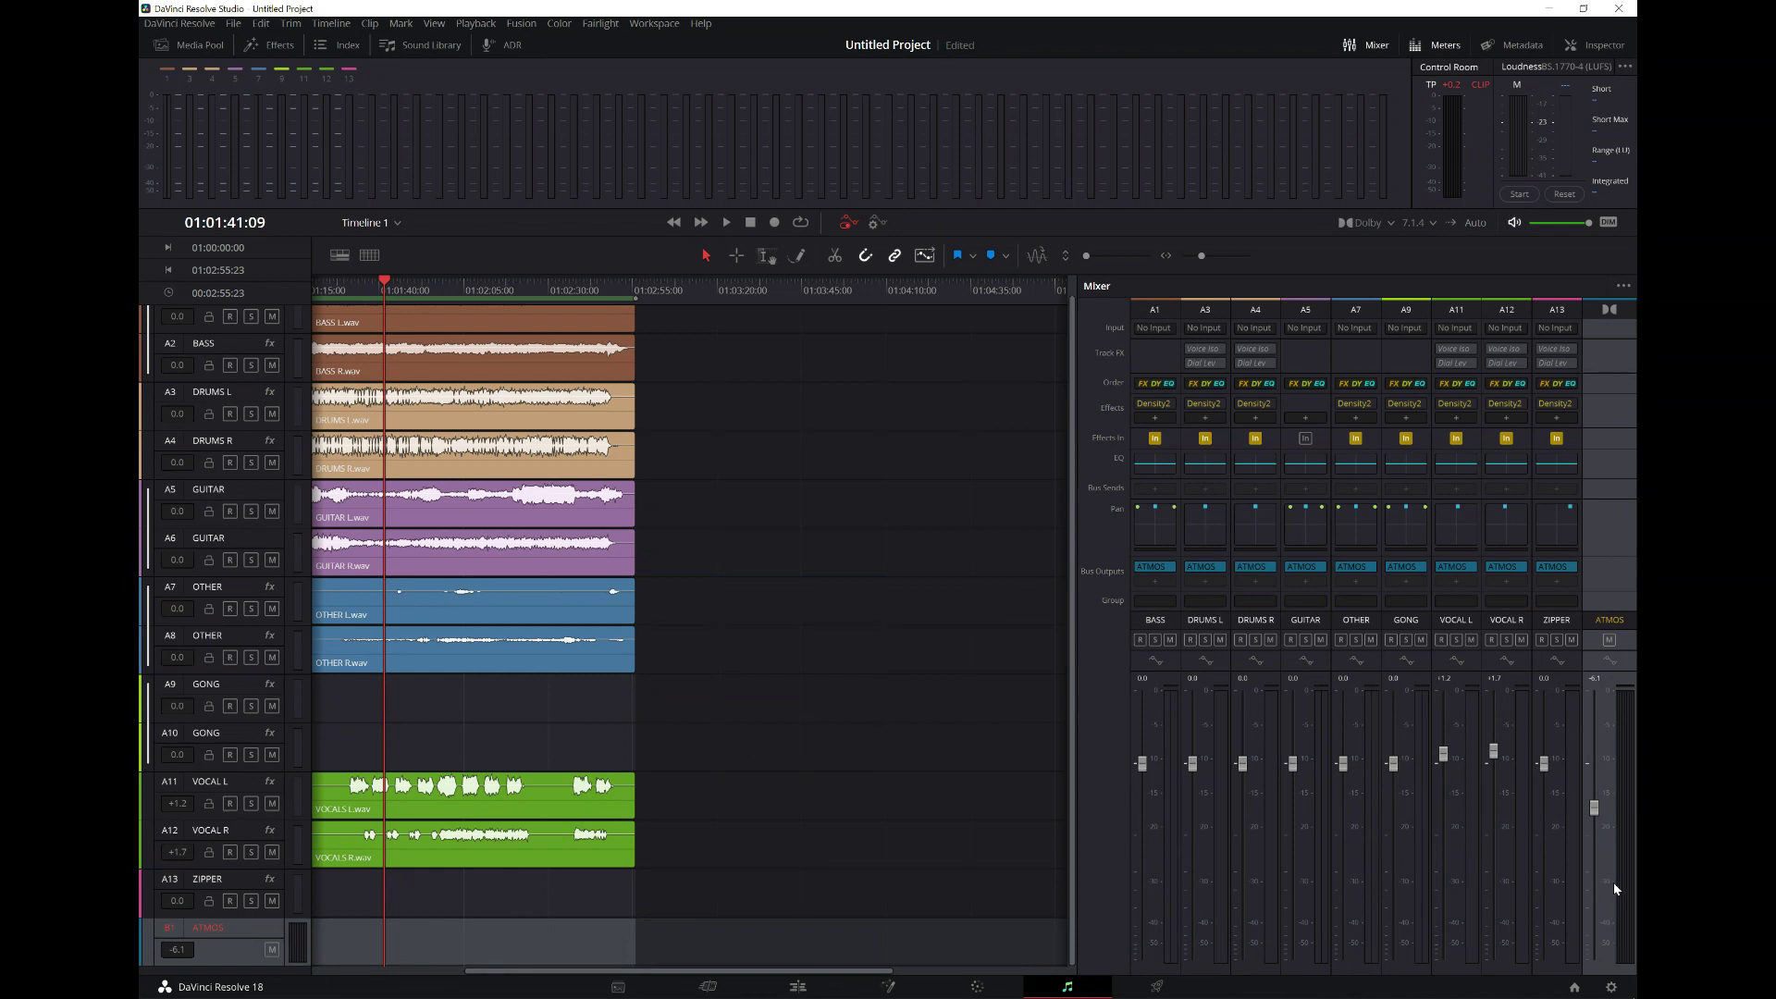
key(space)
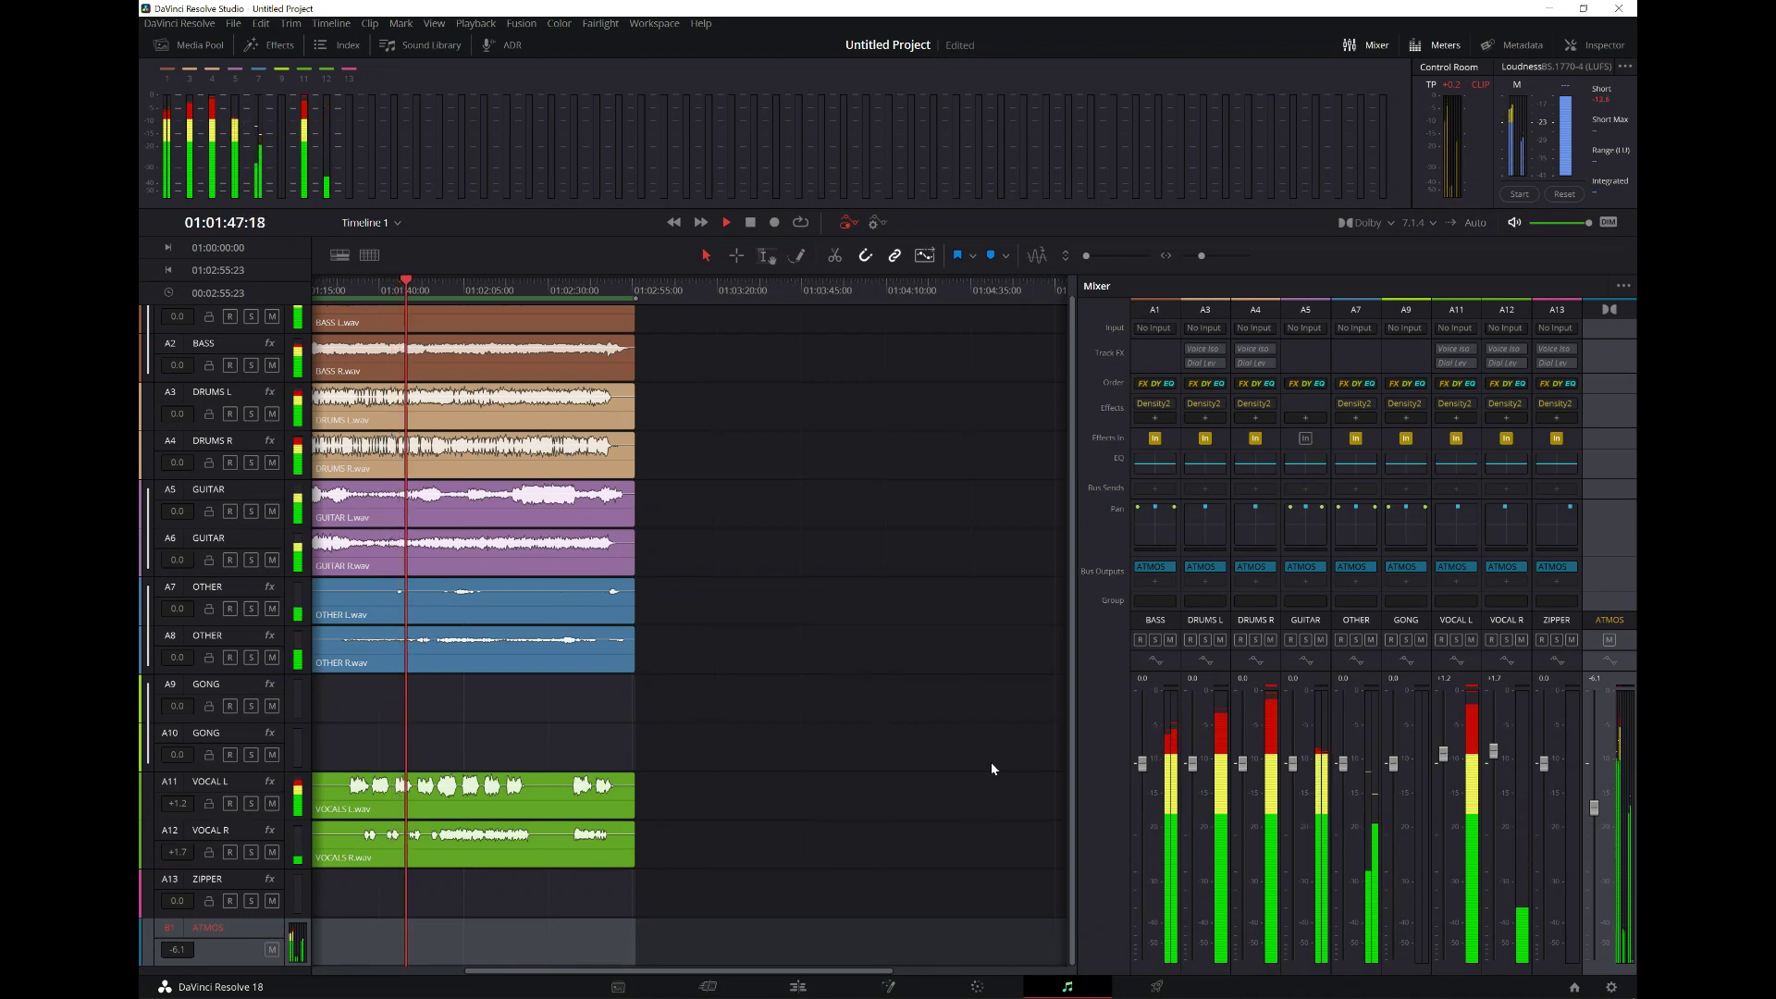
key(space)
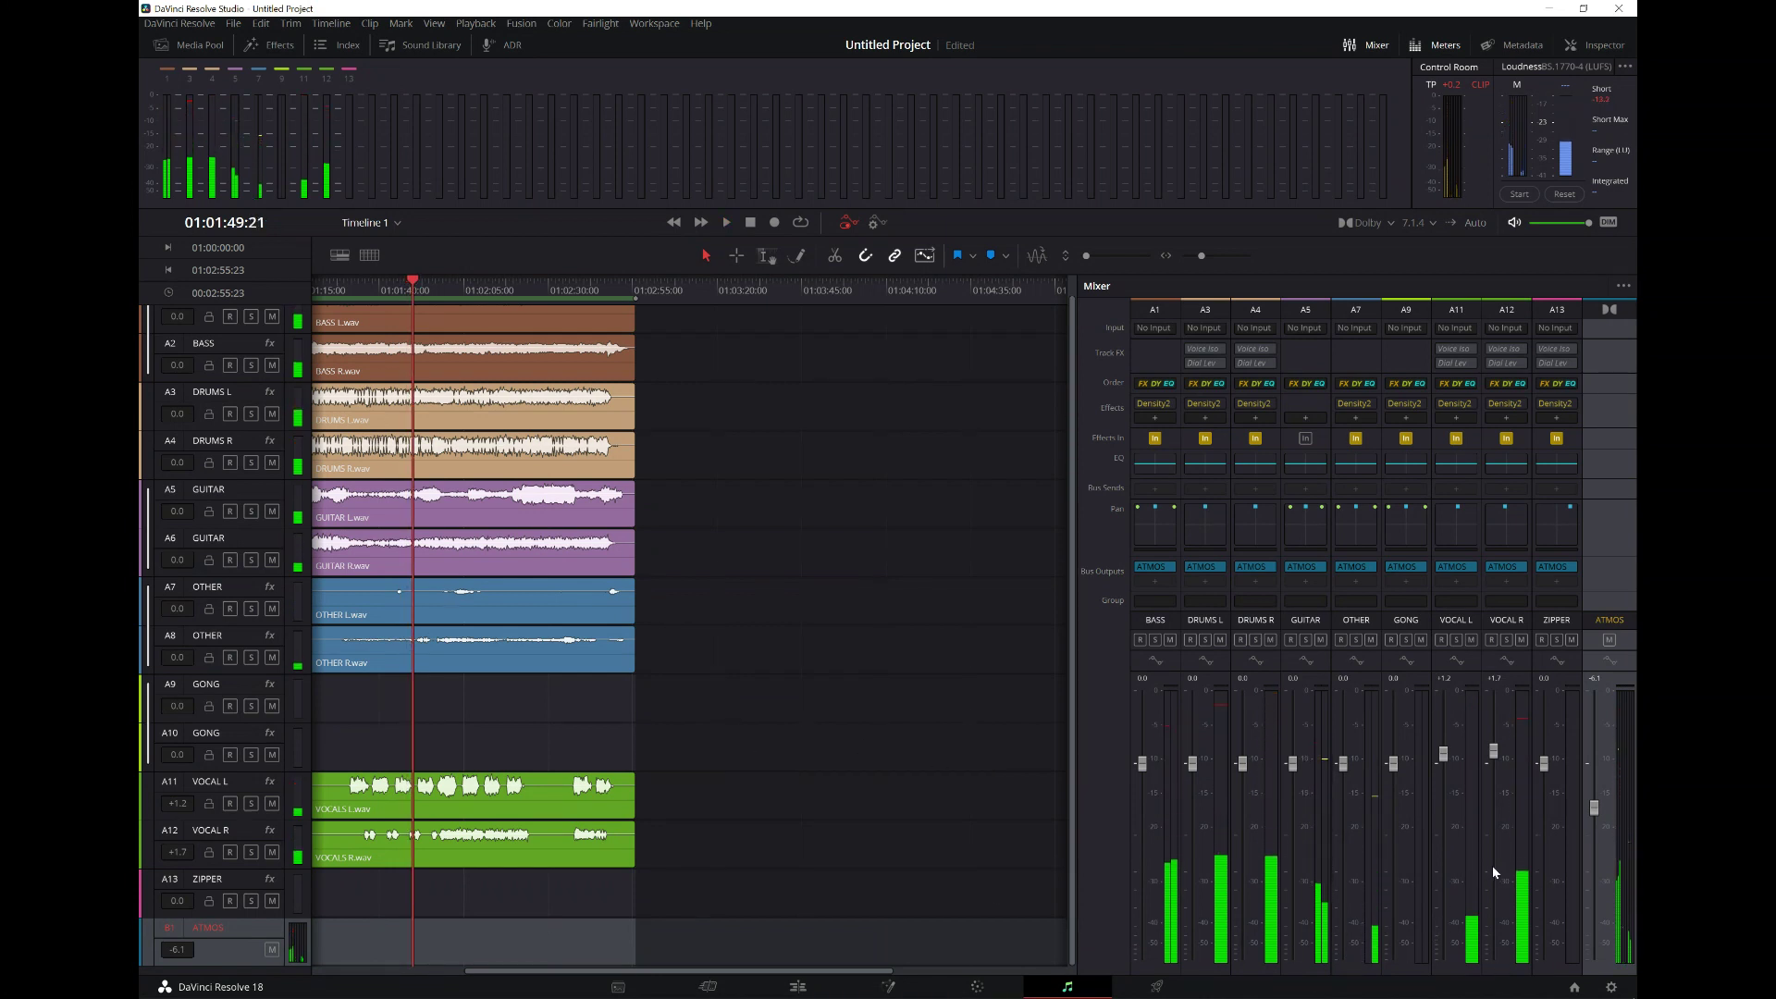
double_click(1401, 538)
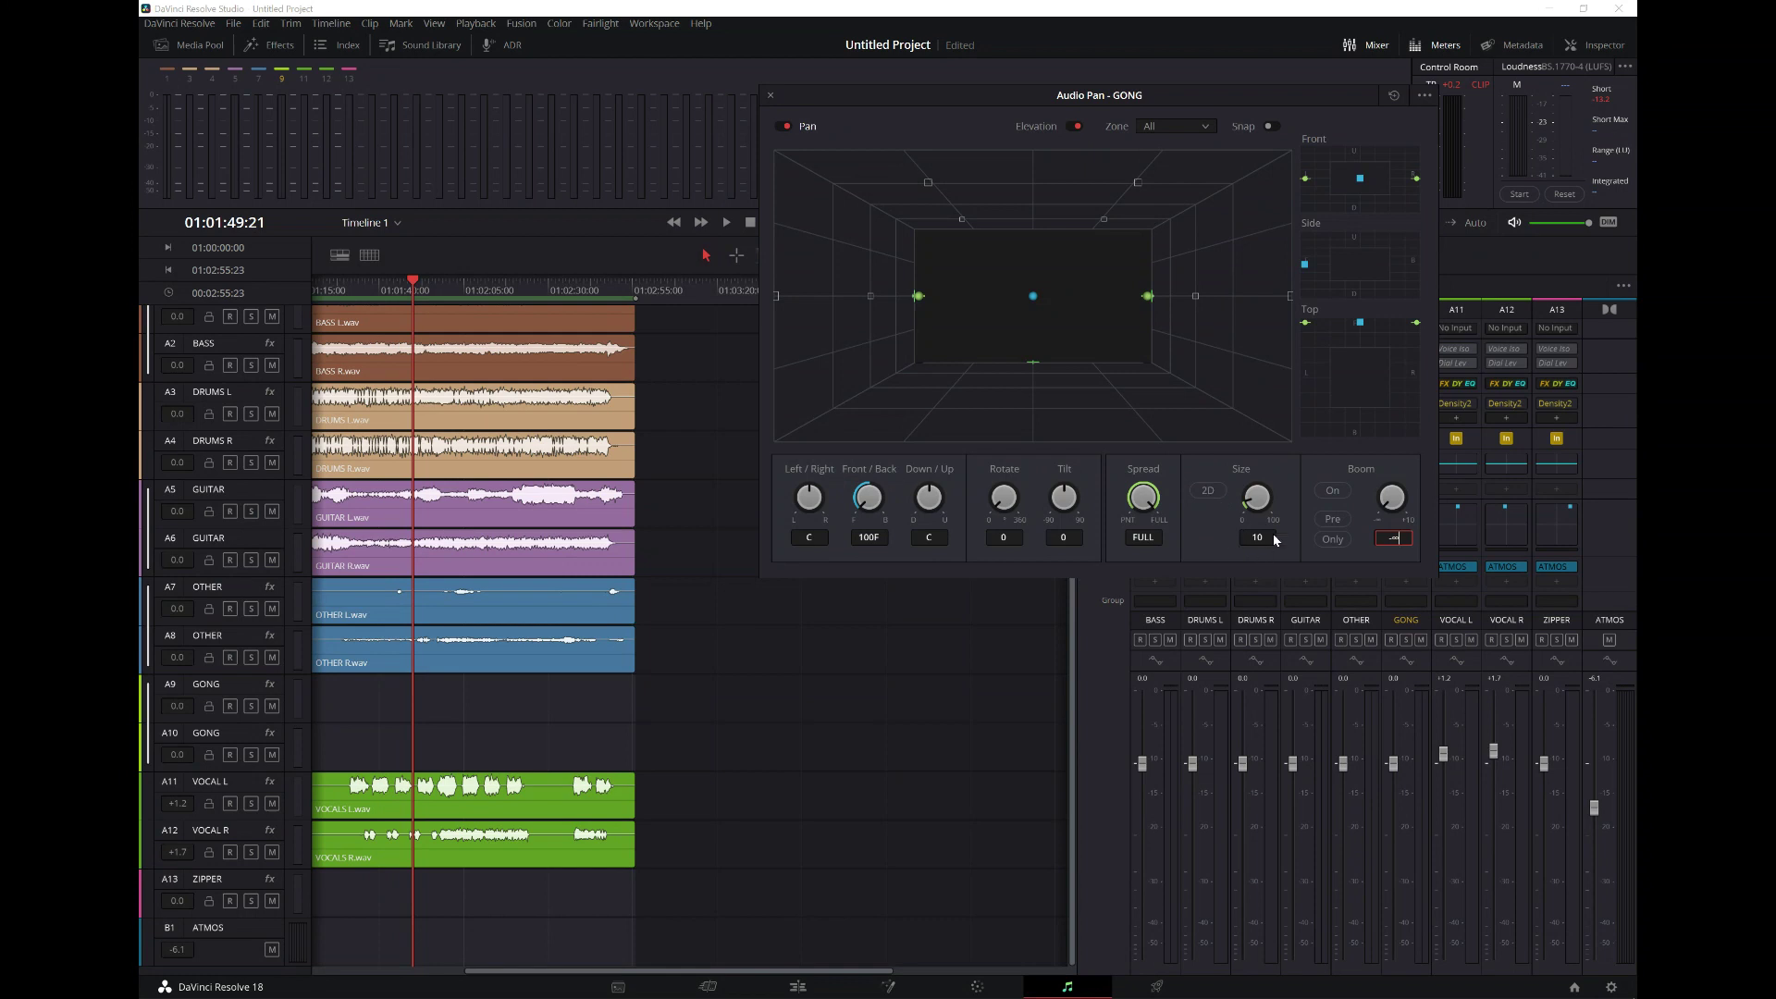
click(772, 96)
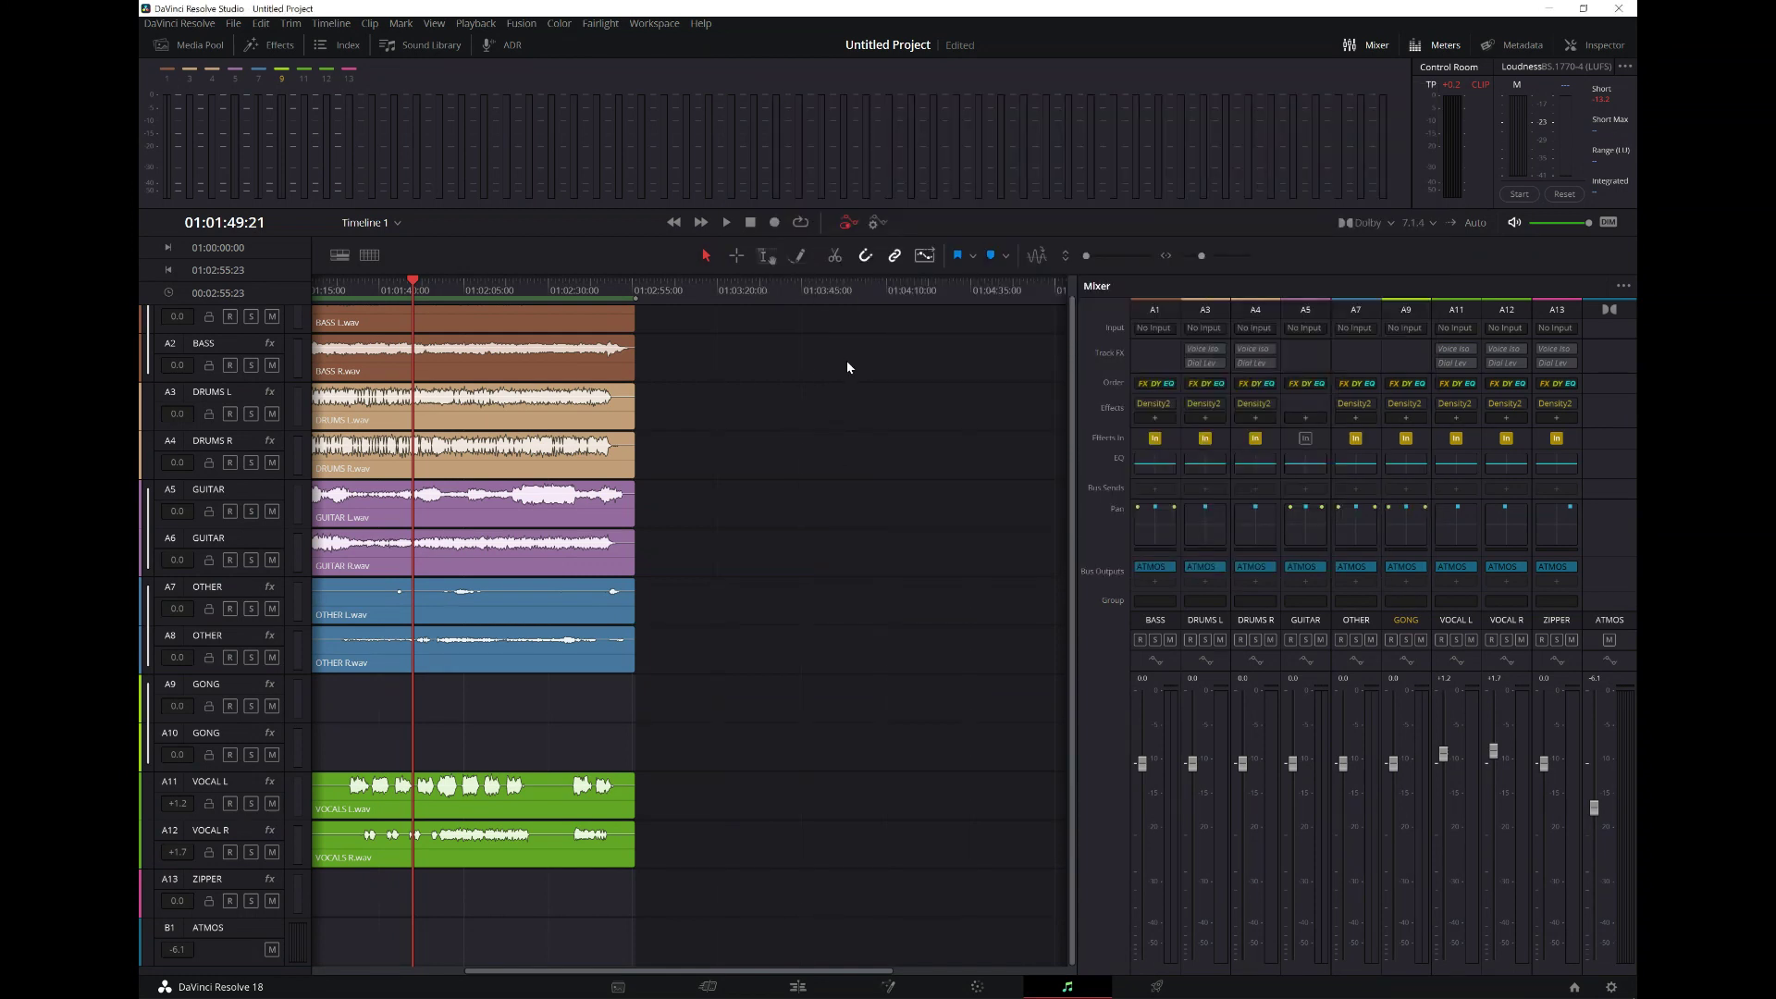